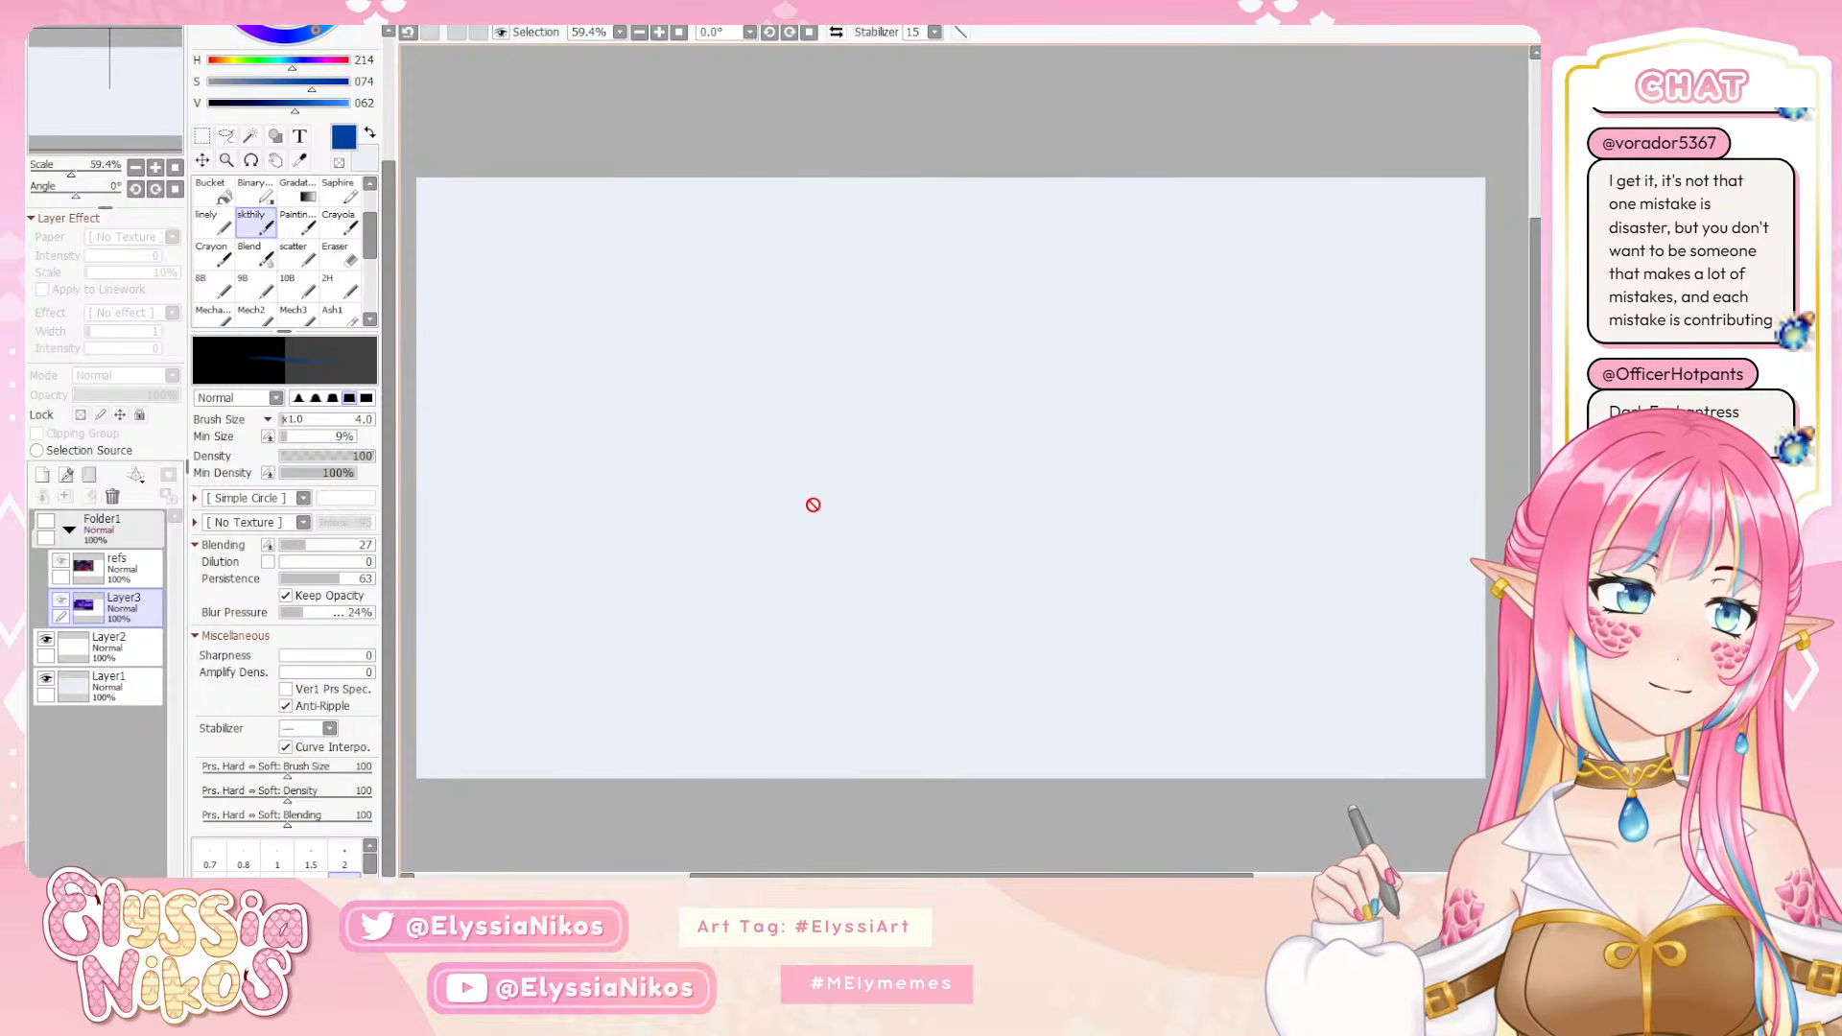
Make Folder1 visible and hide its refs layer to view the Just Dance image of the purple-lit character up close
click(46, 522)
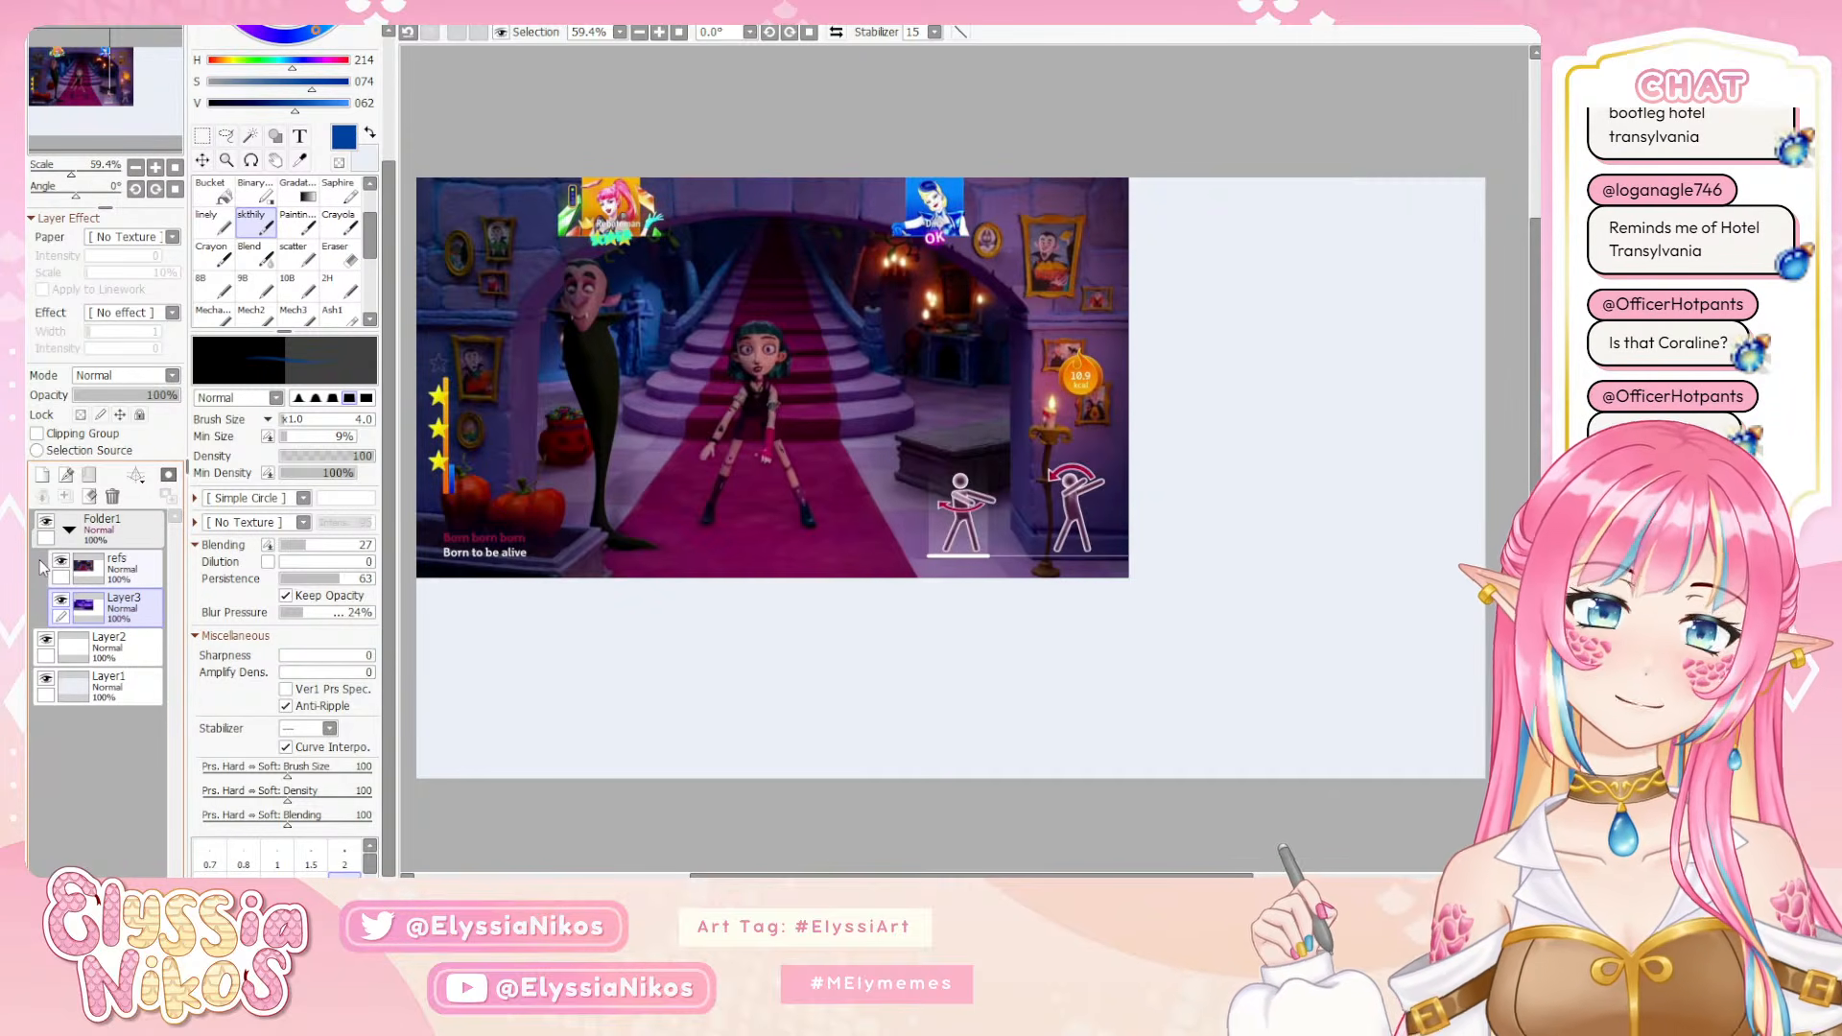
click(60, 560)
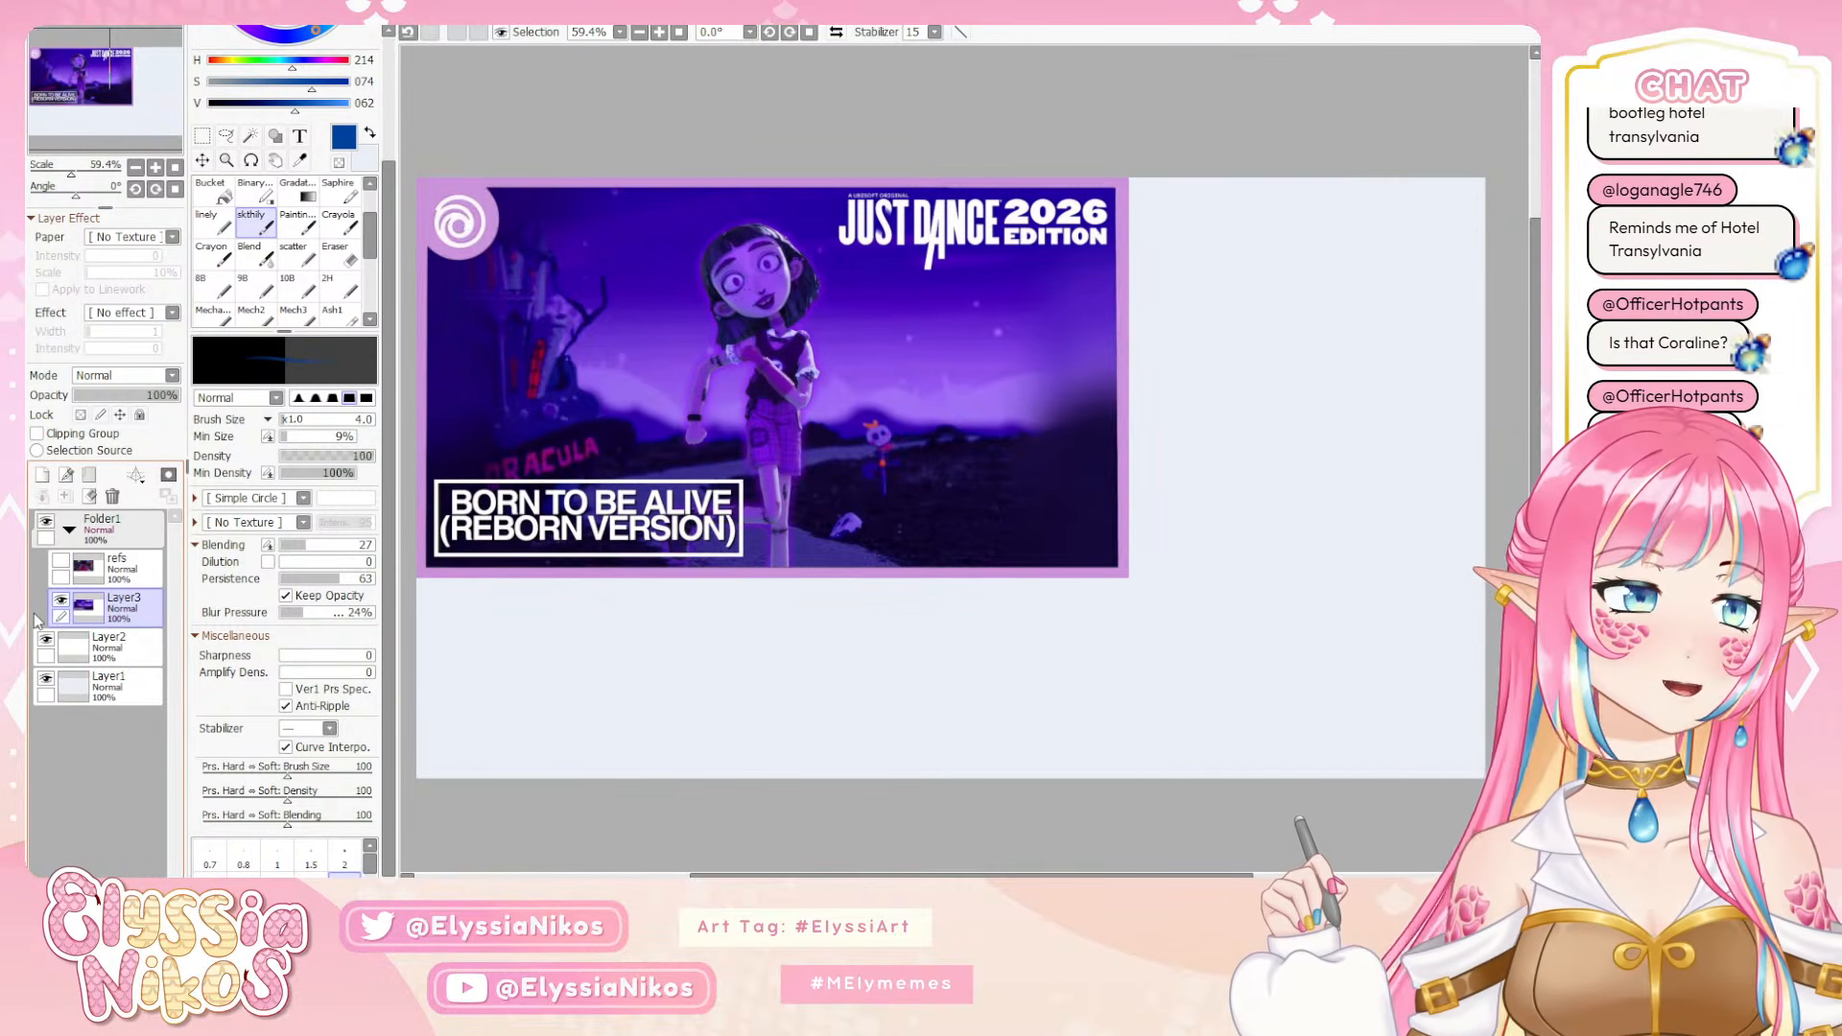
scroll(777, 197, up, 6)
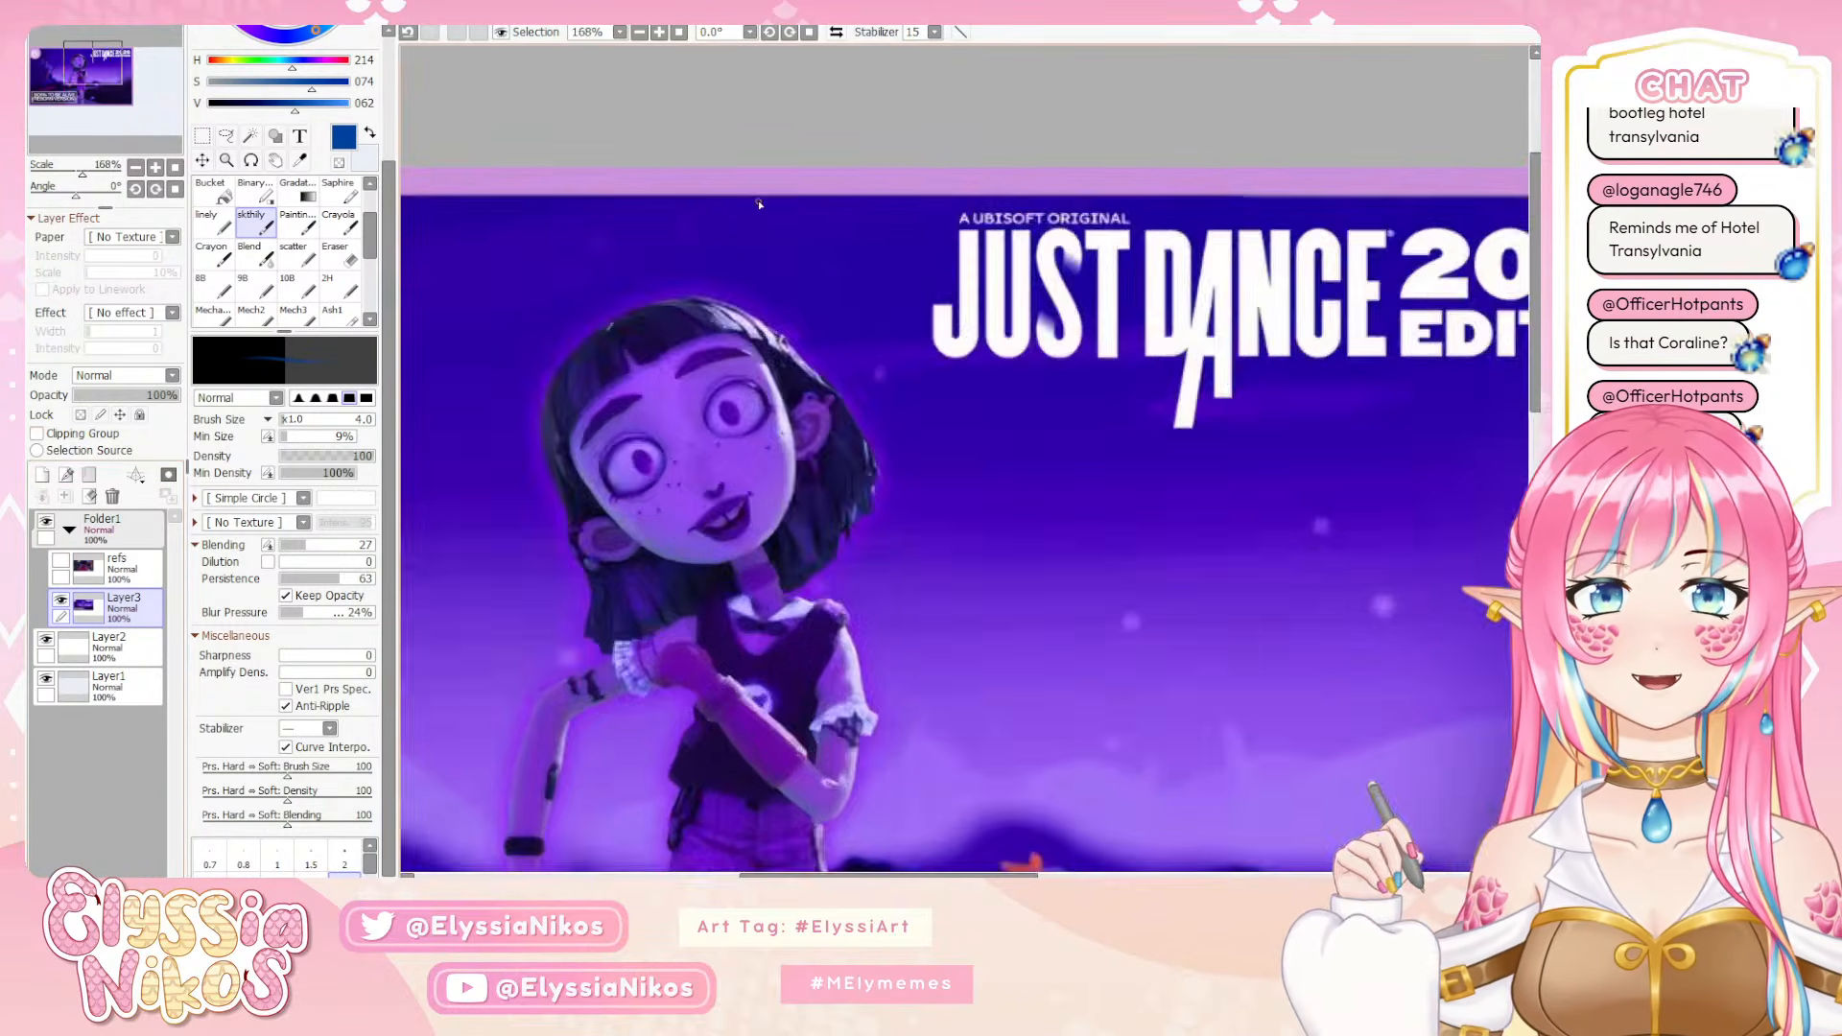
scroll(988, 250, down, 2)
scroll(956, 276, up, 2)
scroll(863, 269, down, 2)
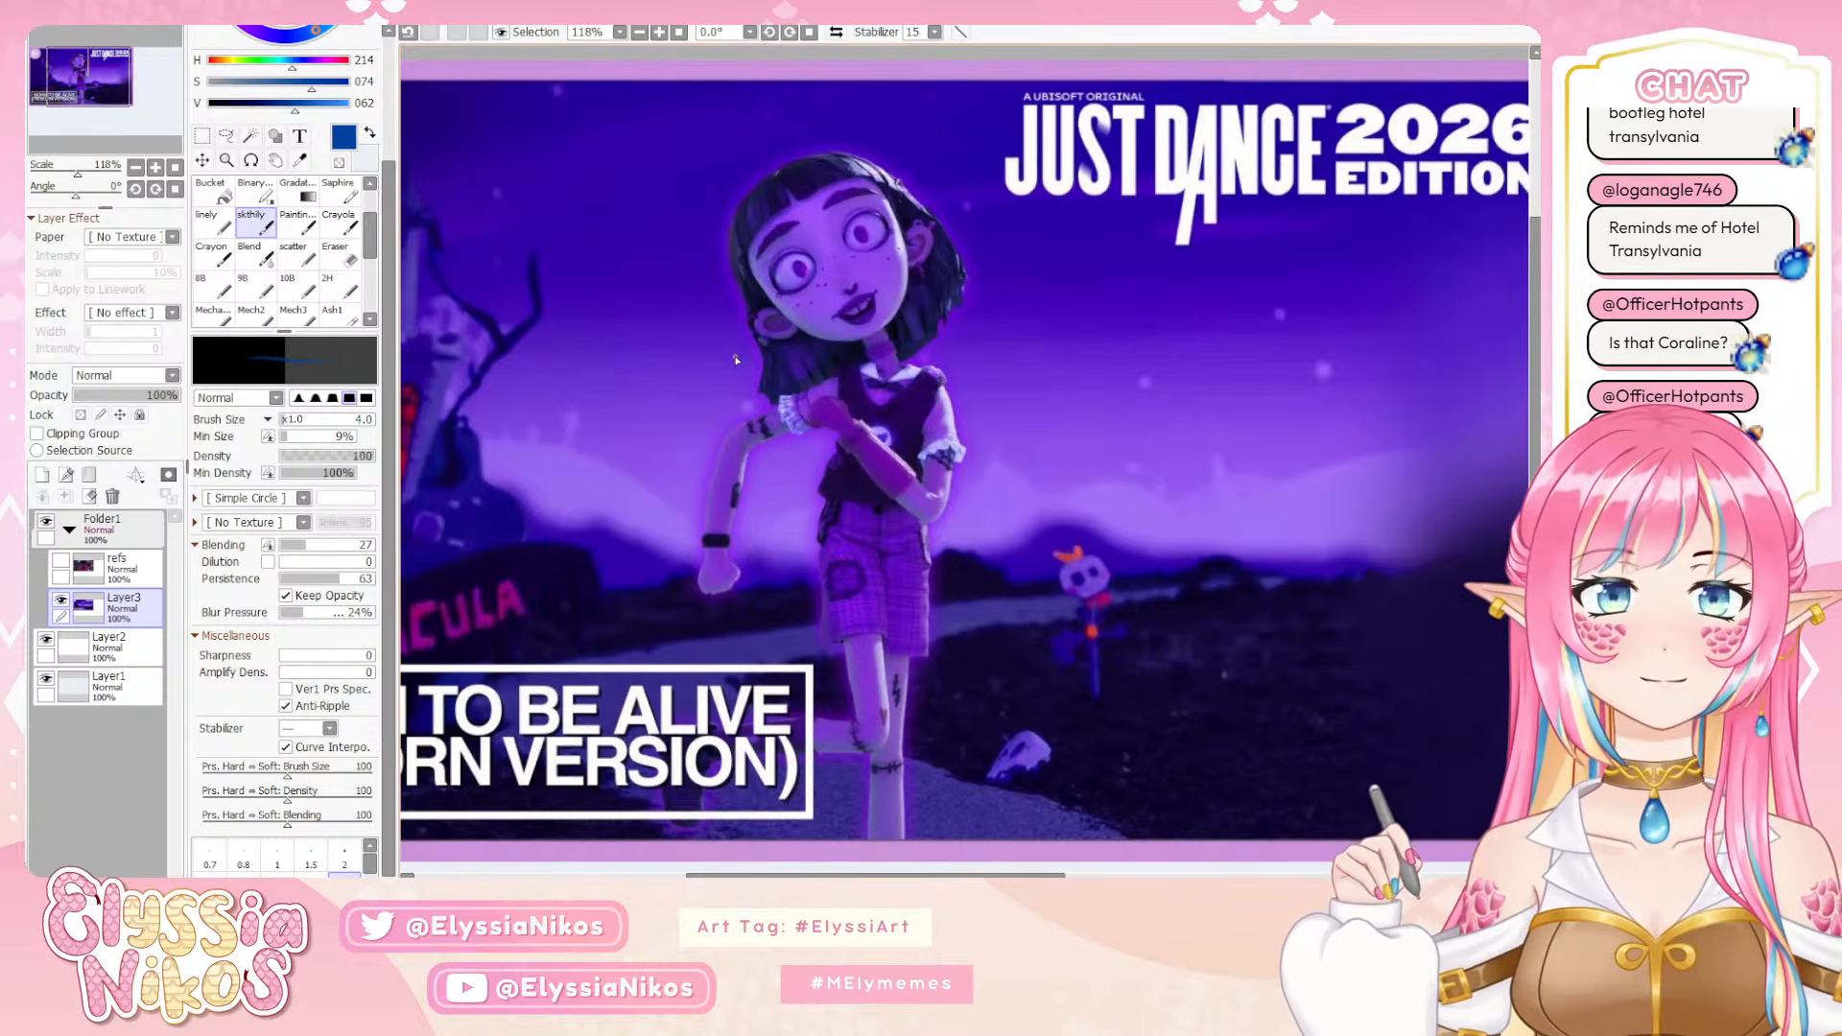
scroll(737, 360, up, 2)
scroll(636, 322, down, 2)
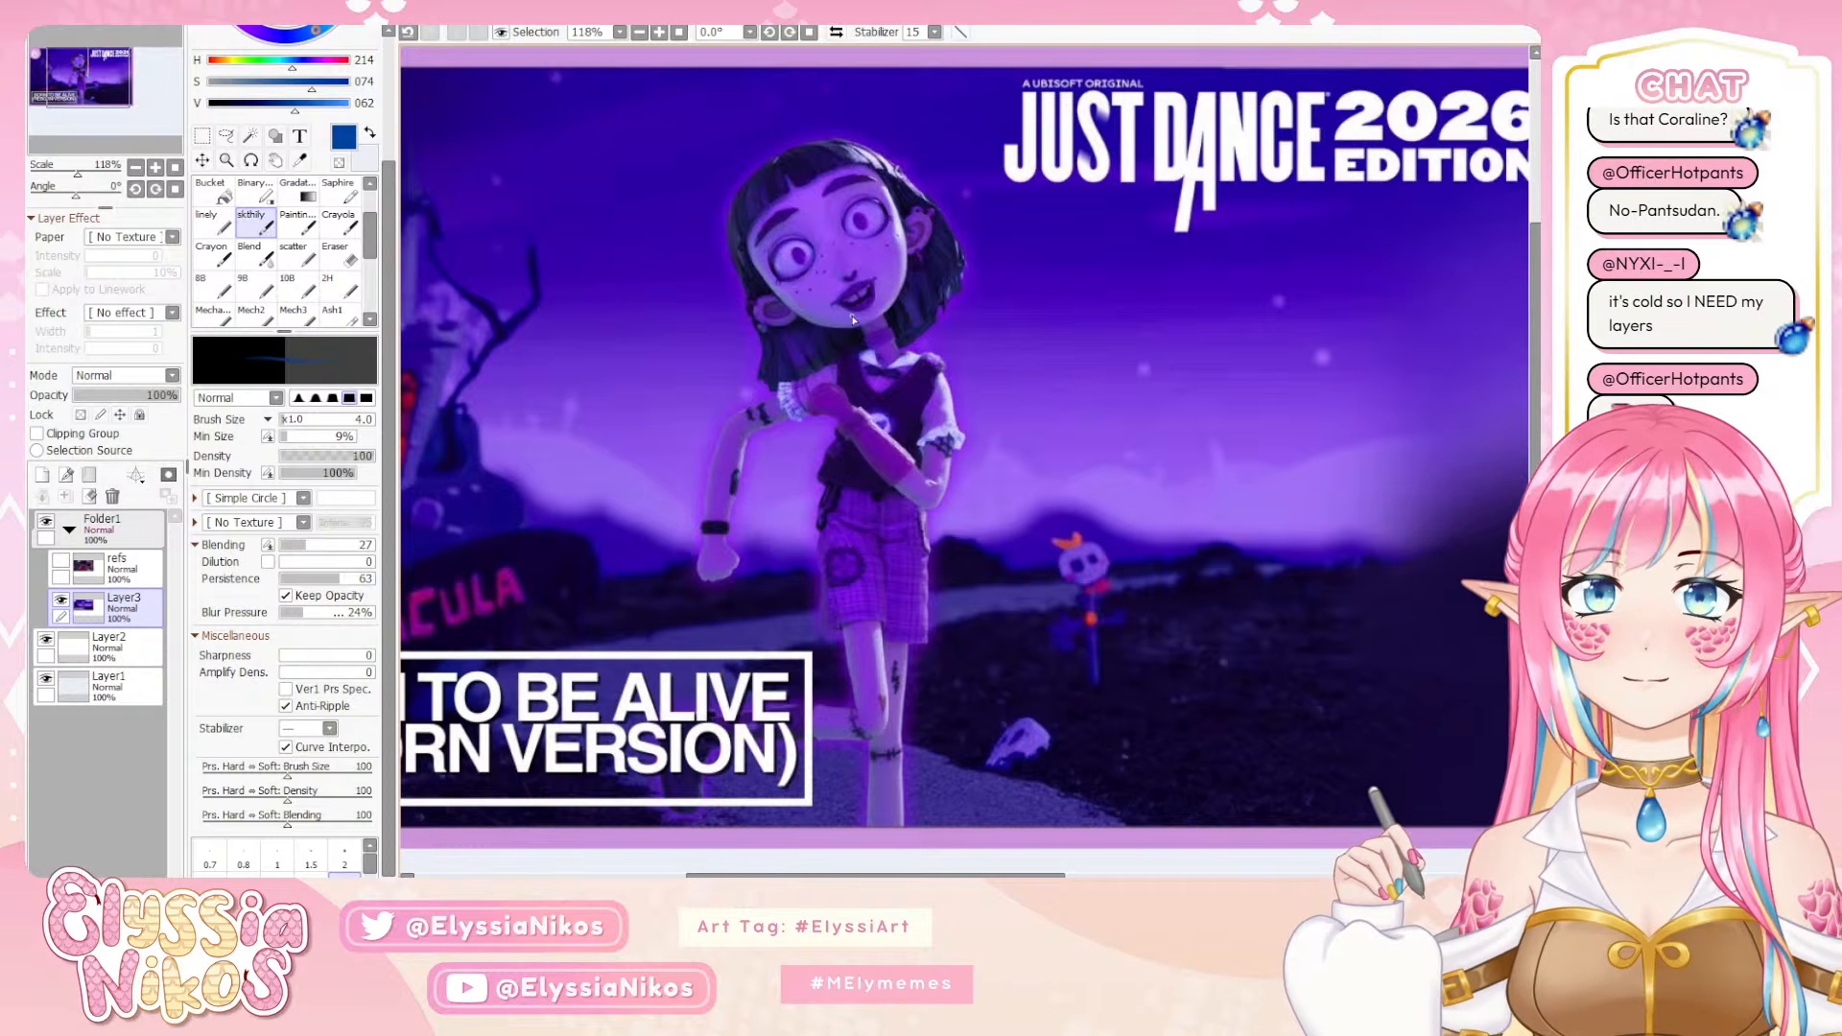
mouse_move(834, 298)
mouse_down()
mouse_move(877, 305)
mouse_move(862, 279)
mouse_move(862, 314)
mouse_up()
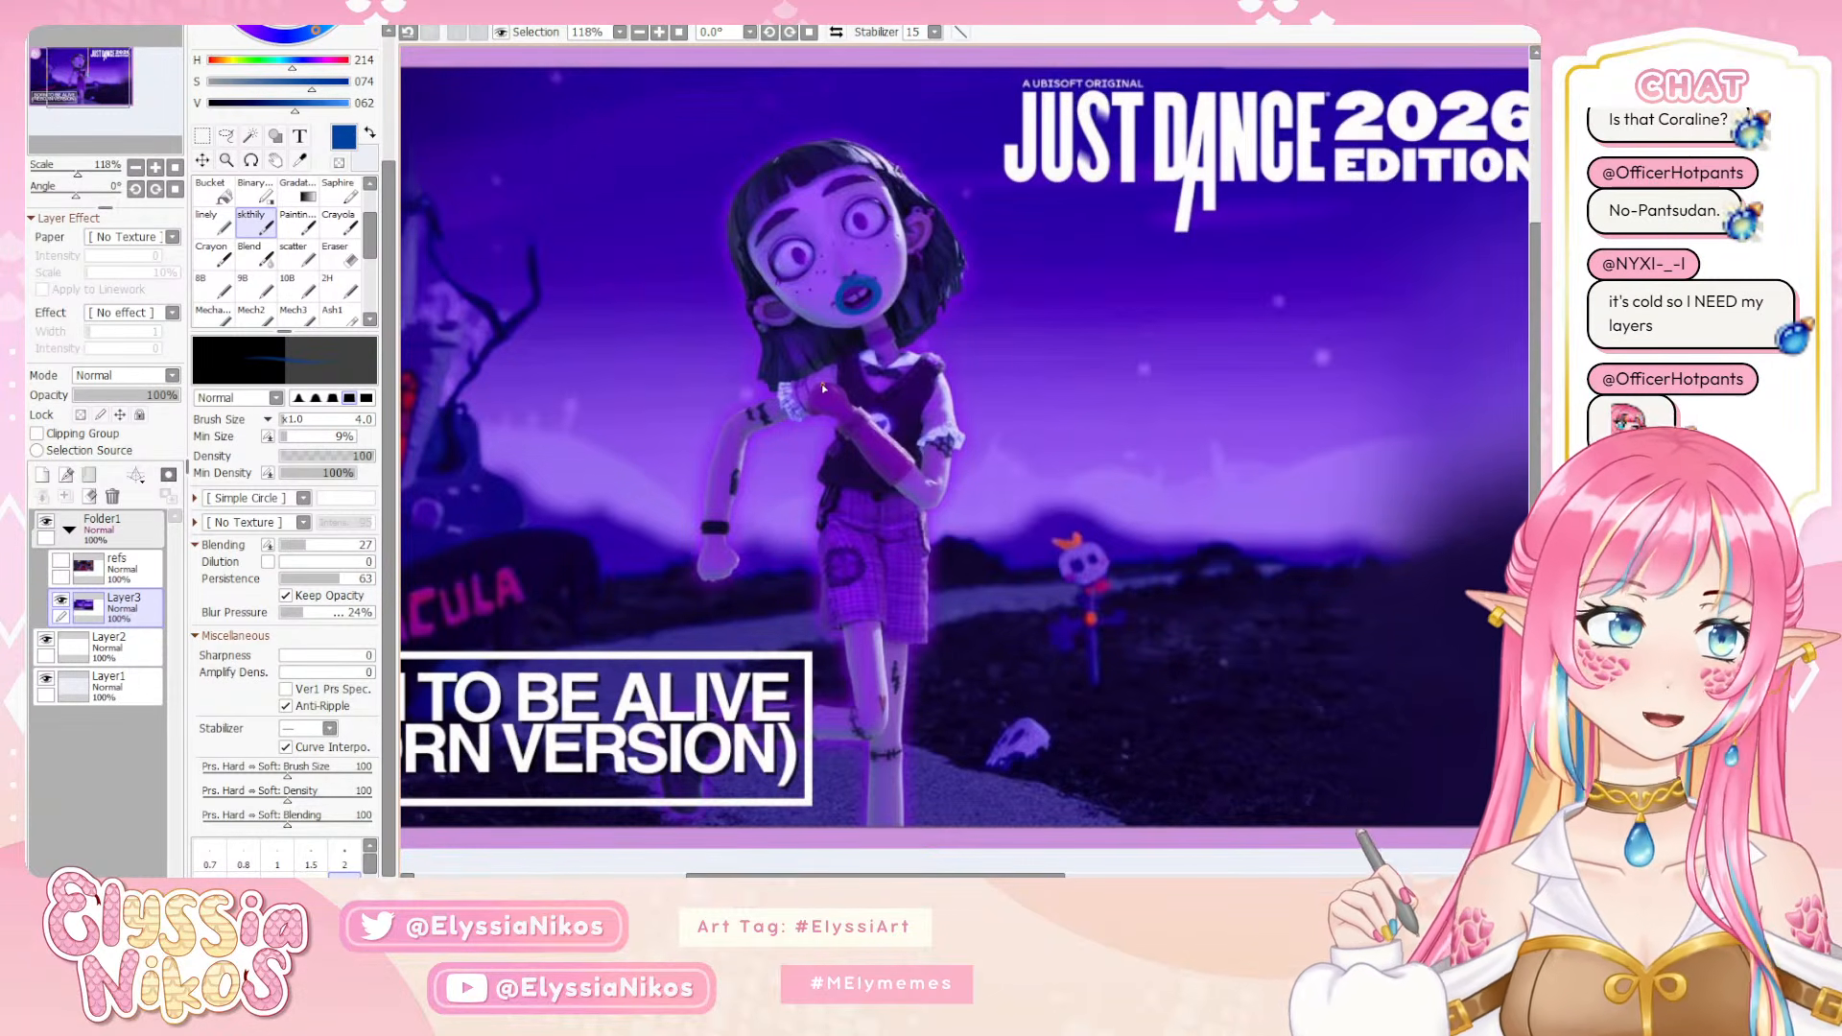
key(ctrl)
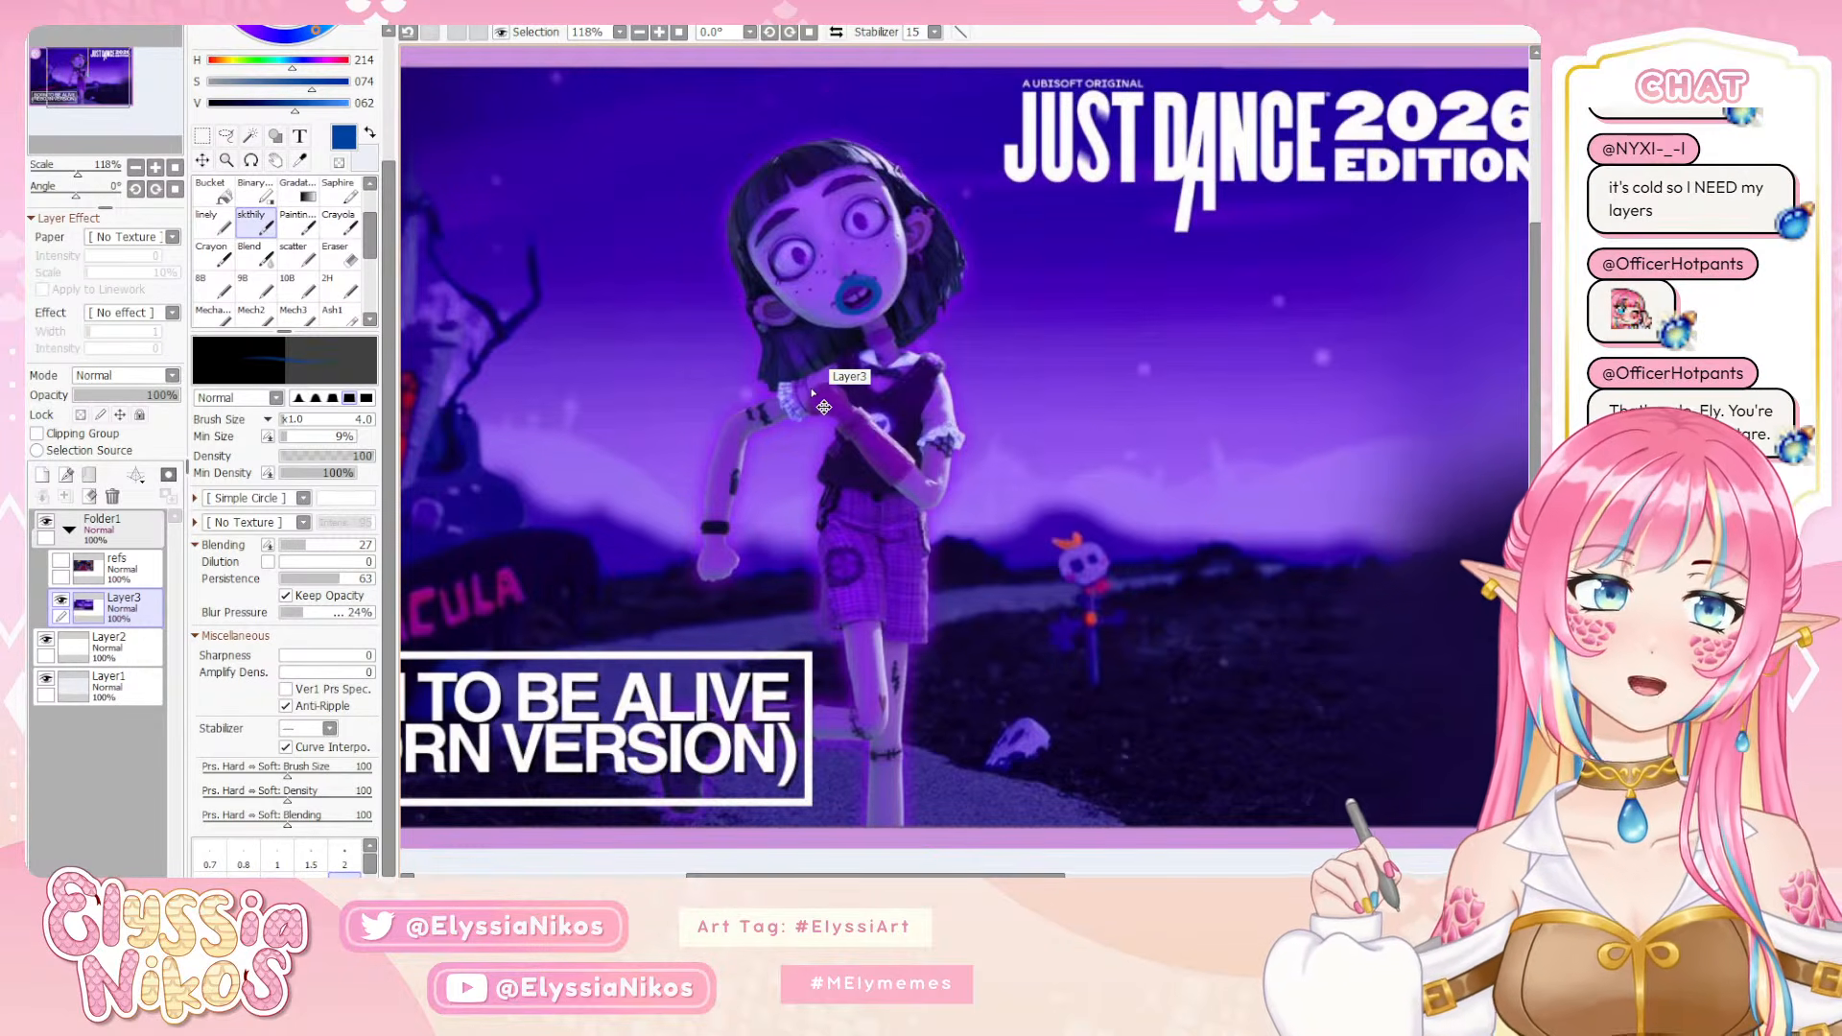
key(ctrl+z)
key(ctrl+z)
key(ctrl+z)
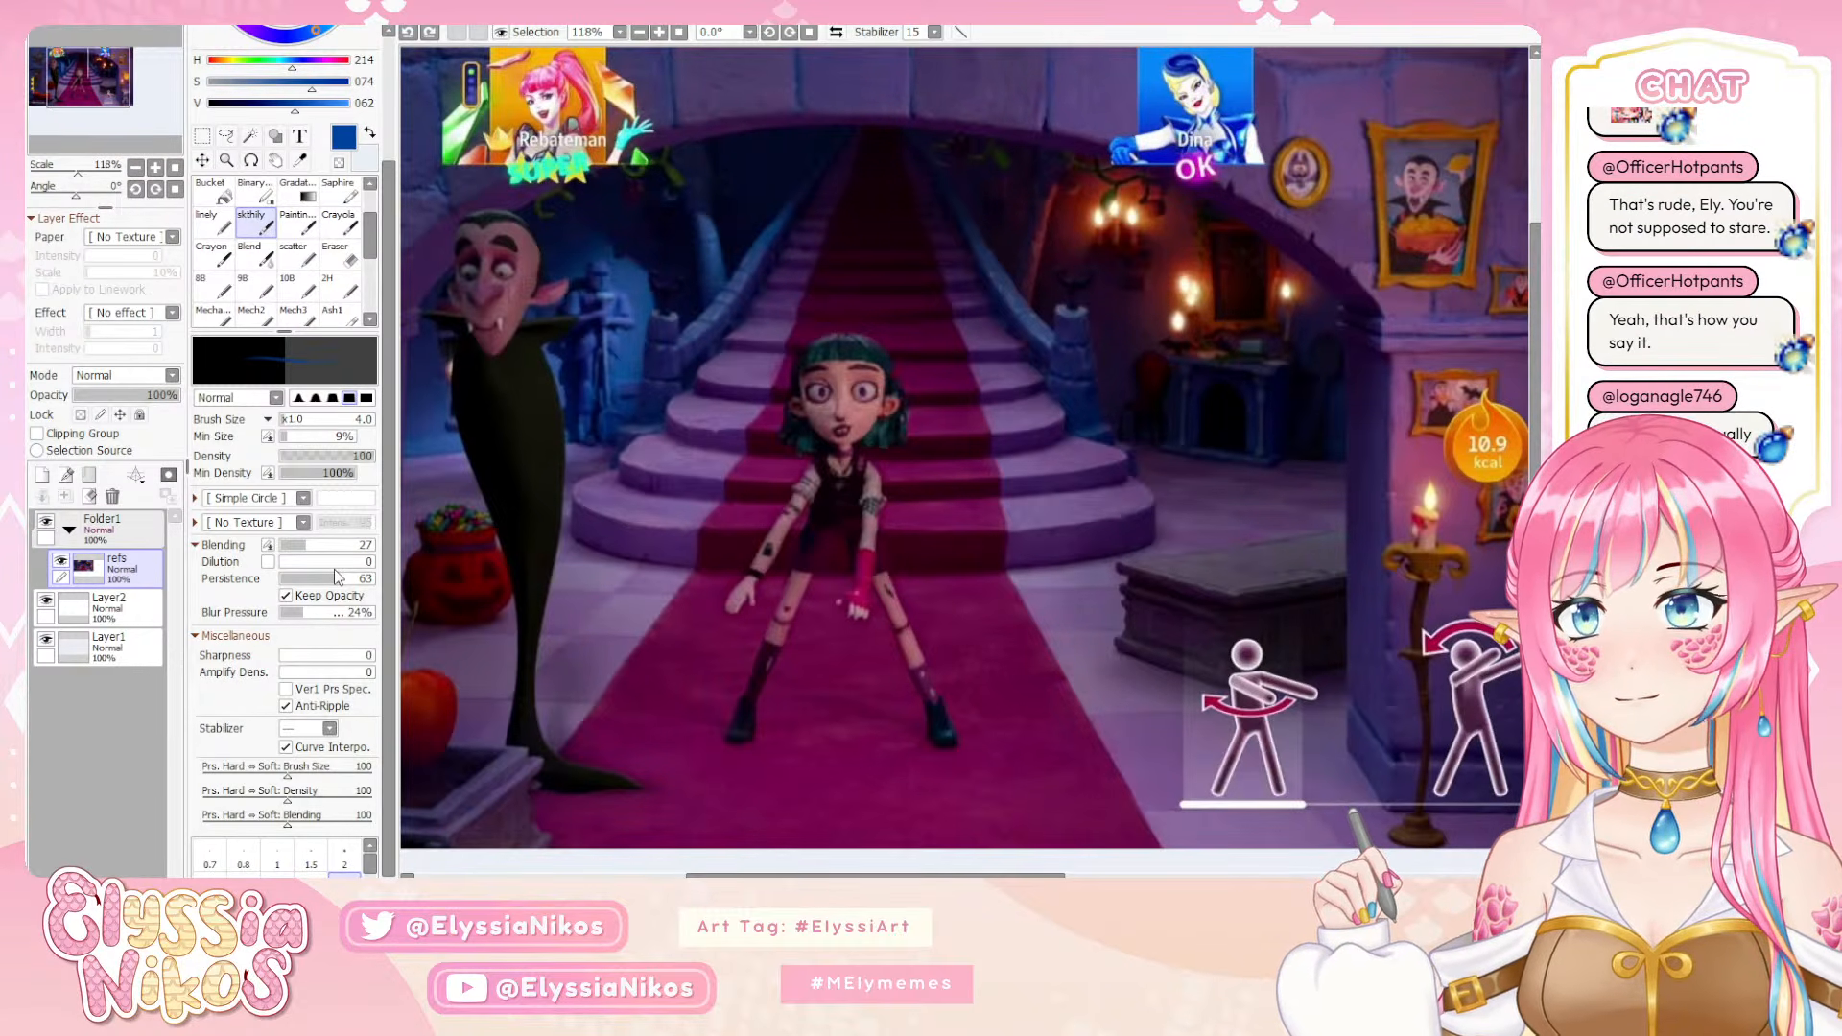
click(430, 35)
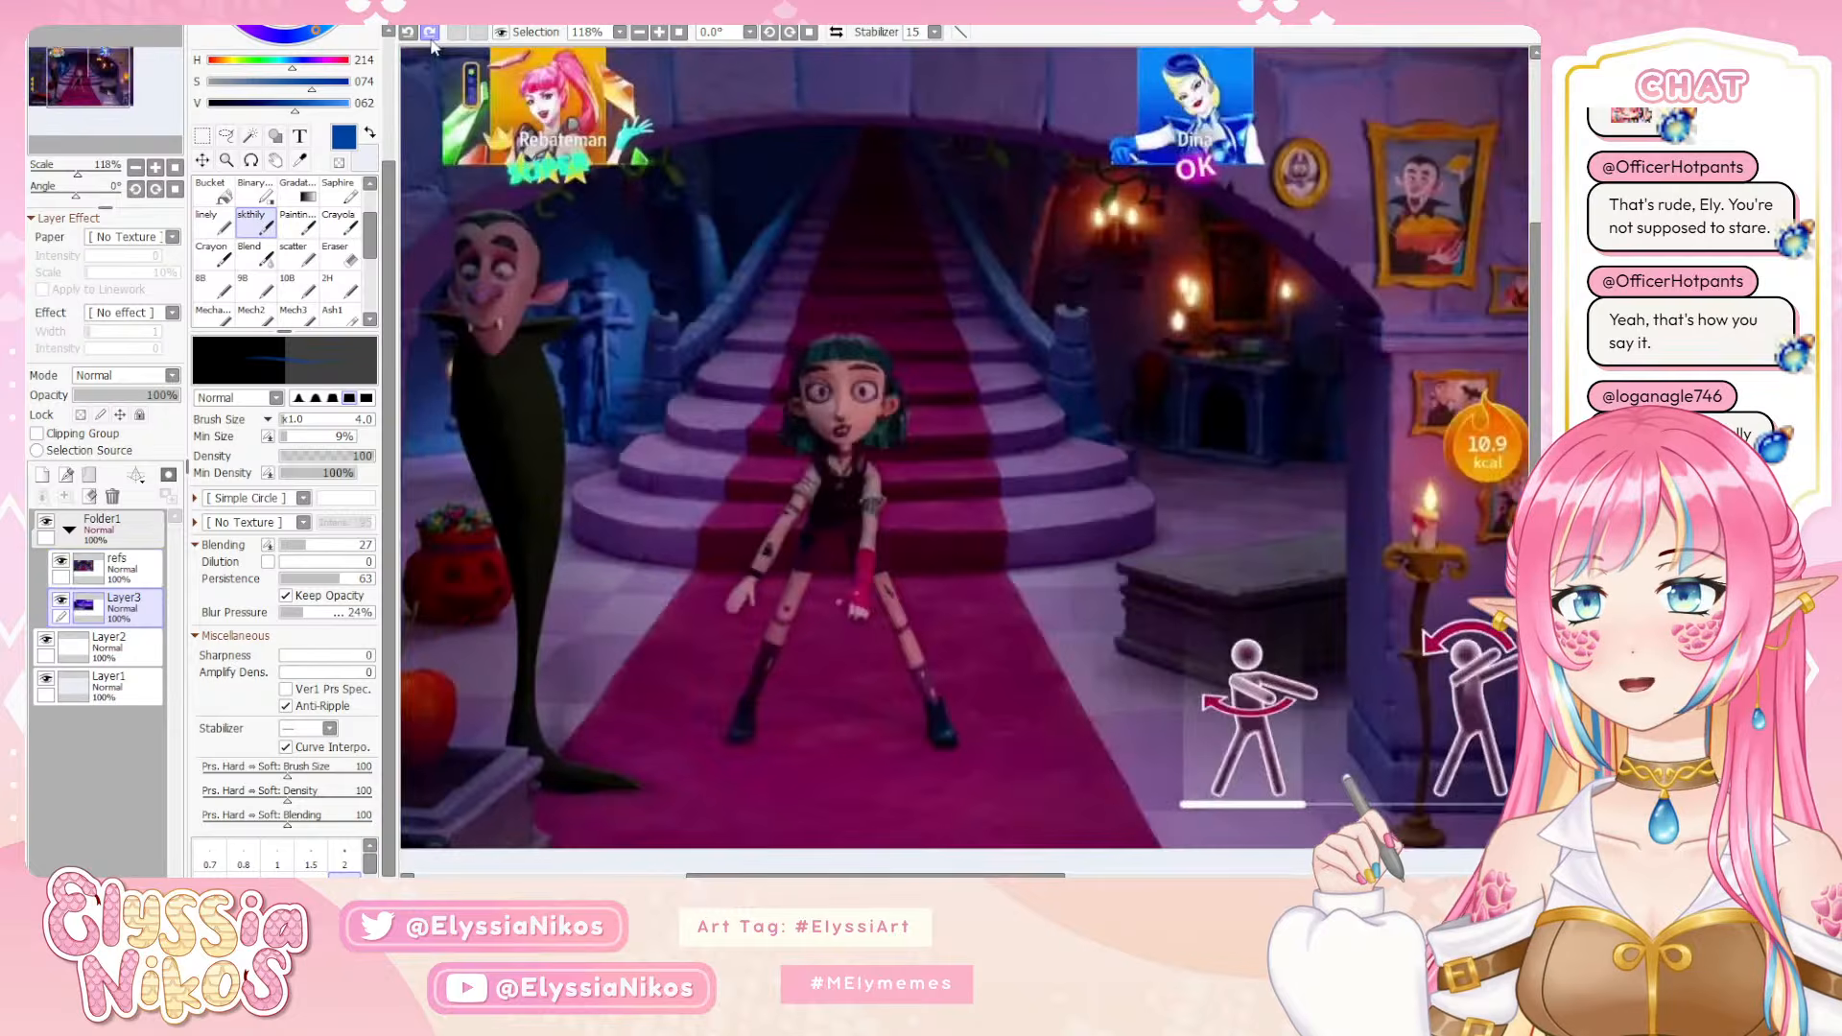
click(406, 34)
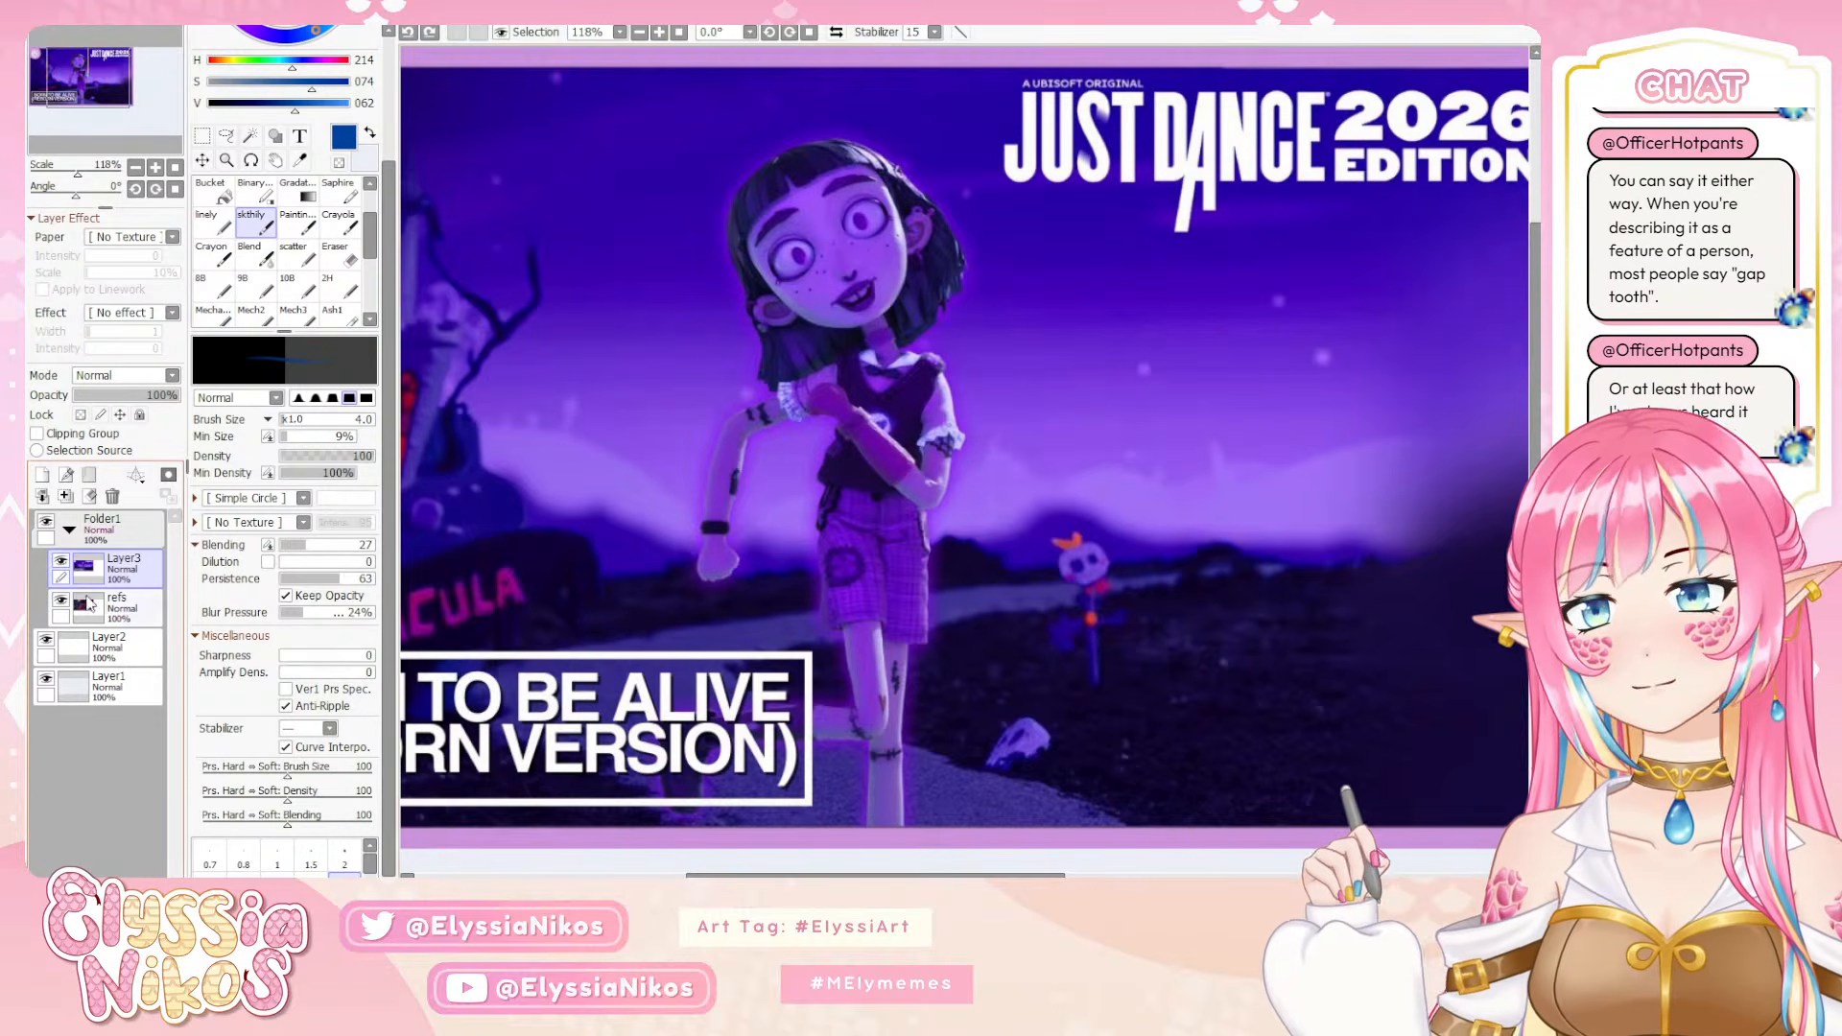
Cut the purple-lit character from Layer3 with a tall rectangular selection and paste the piece as a new layer
click(117, 648)
click(136, 168)
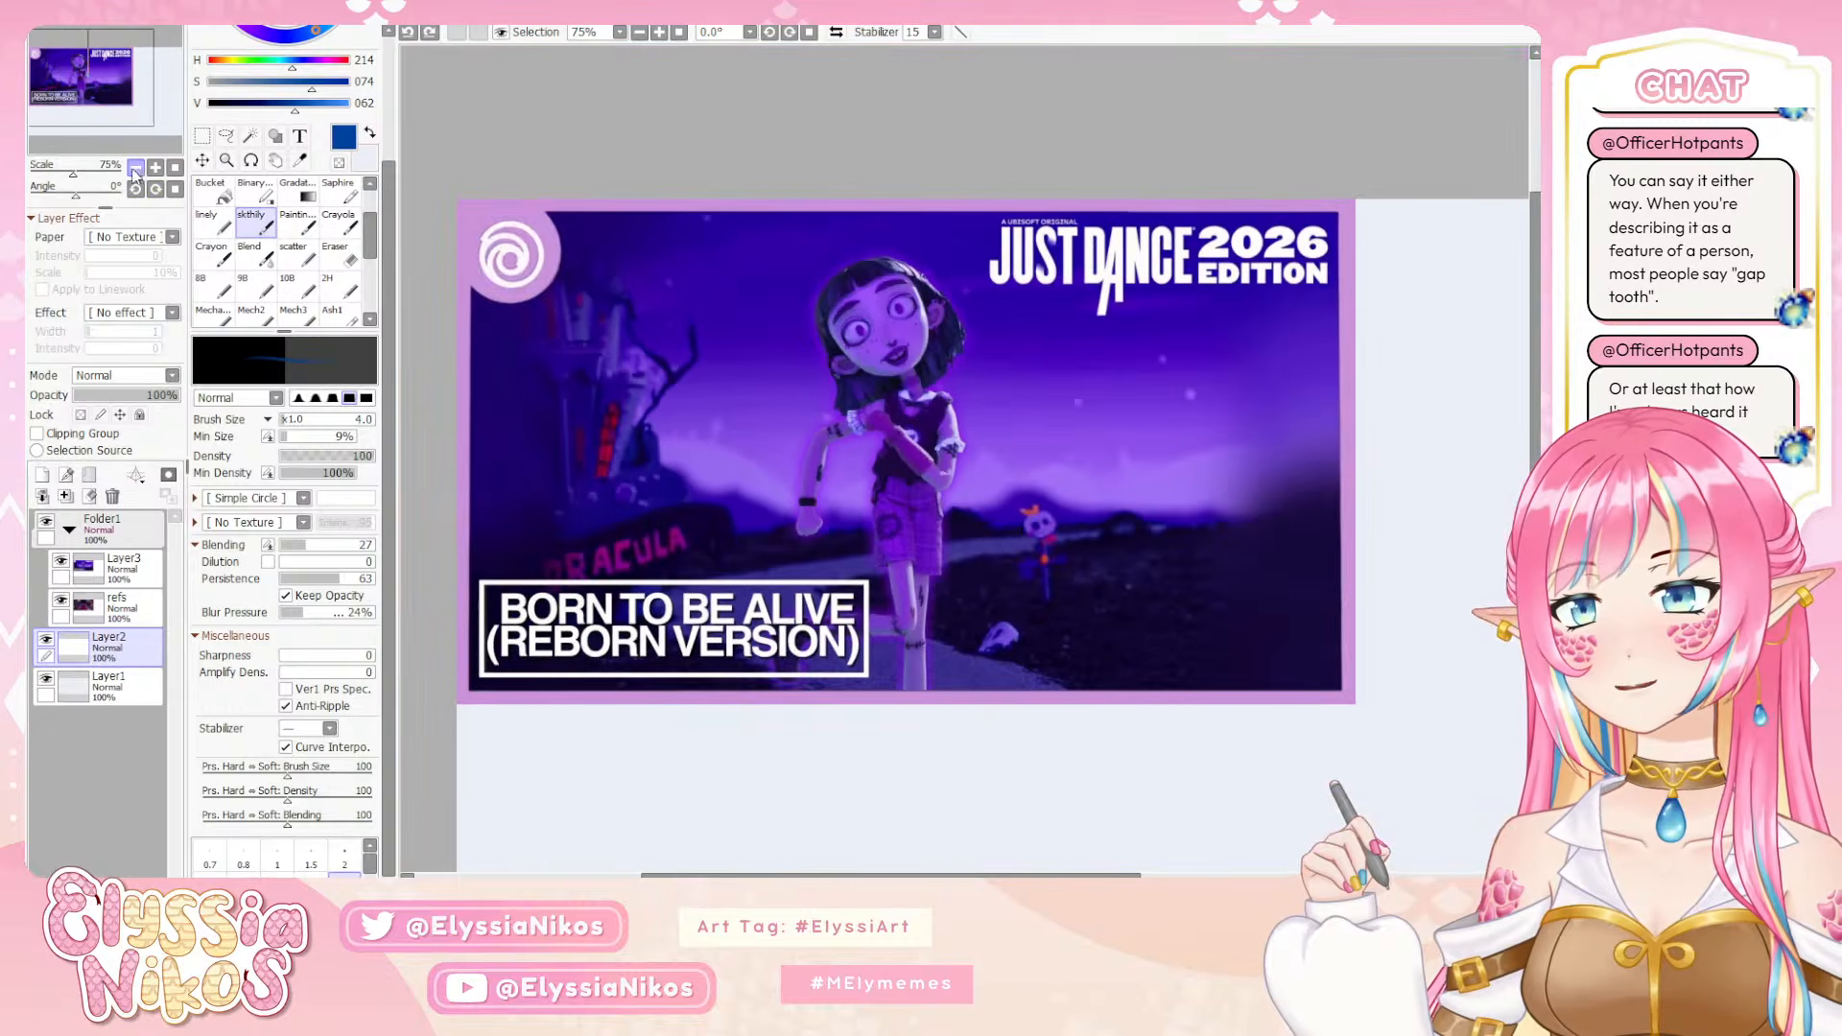
drag(884, 417, 713, 206)
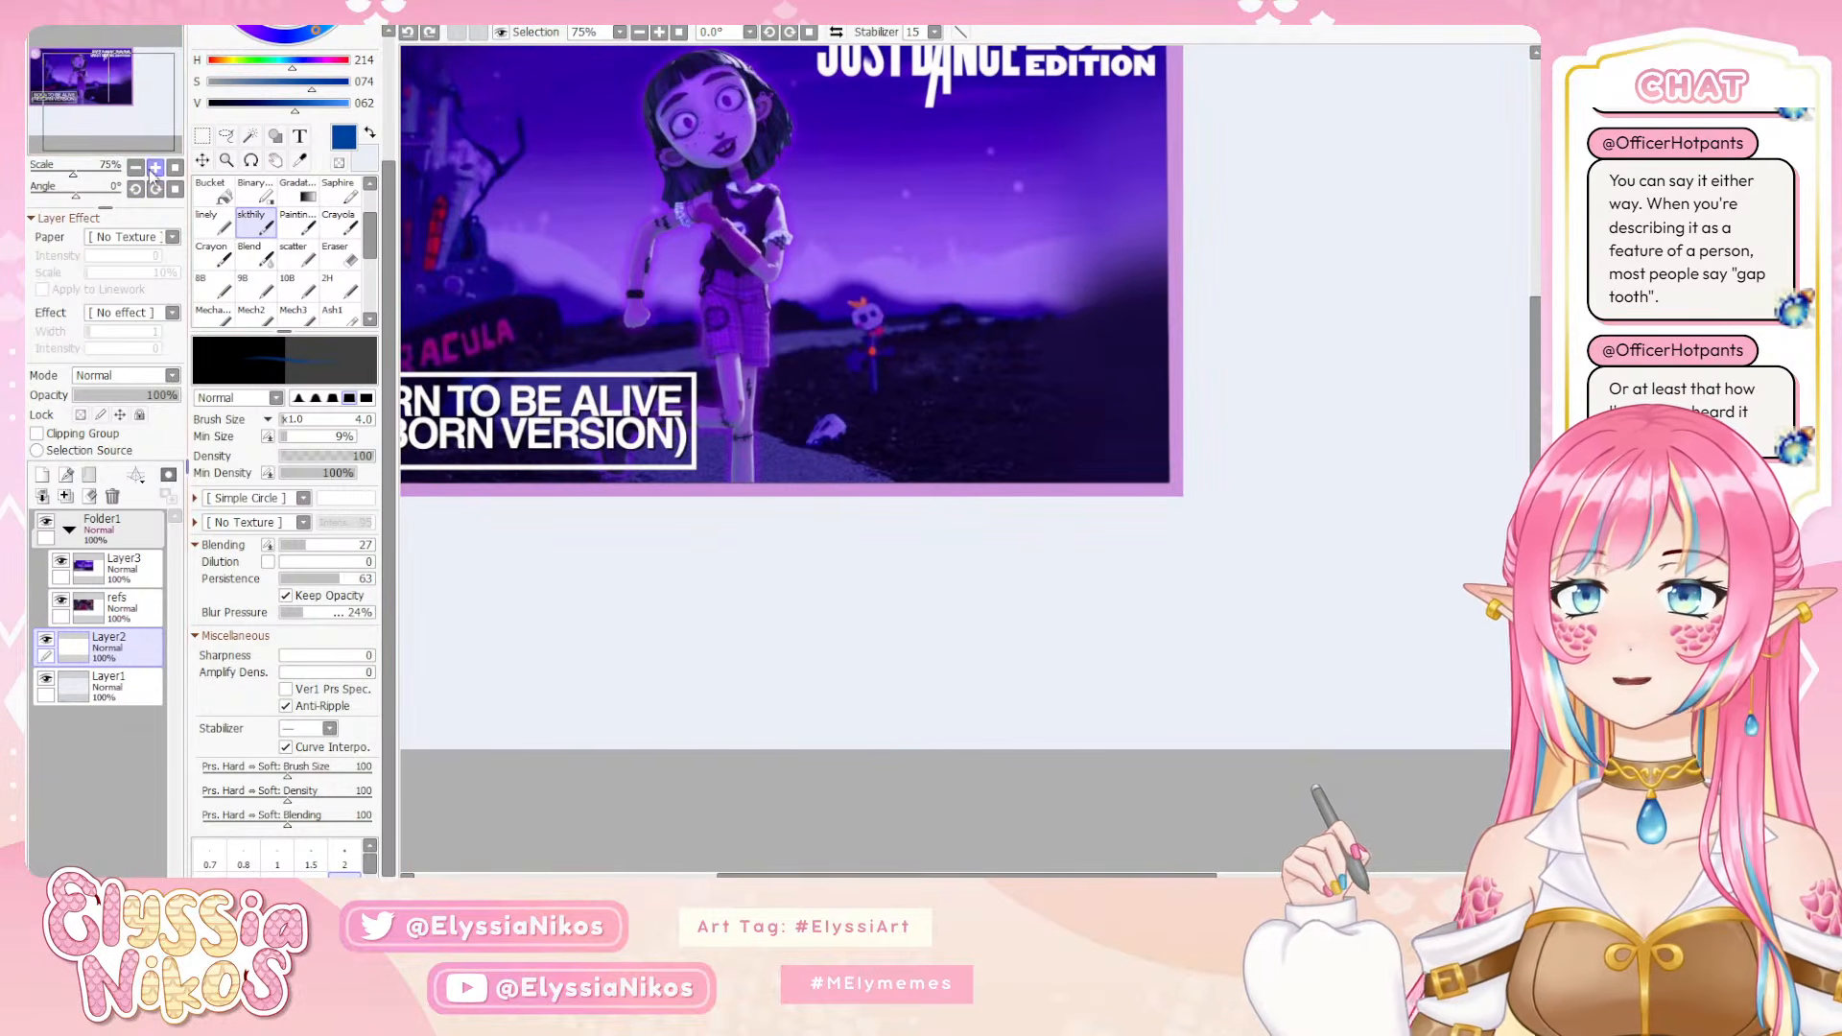
click(202, 136)
drag(541, 340, 686, 540)
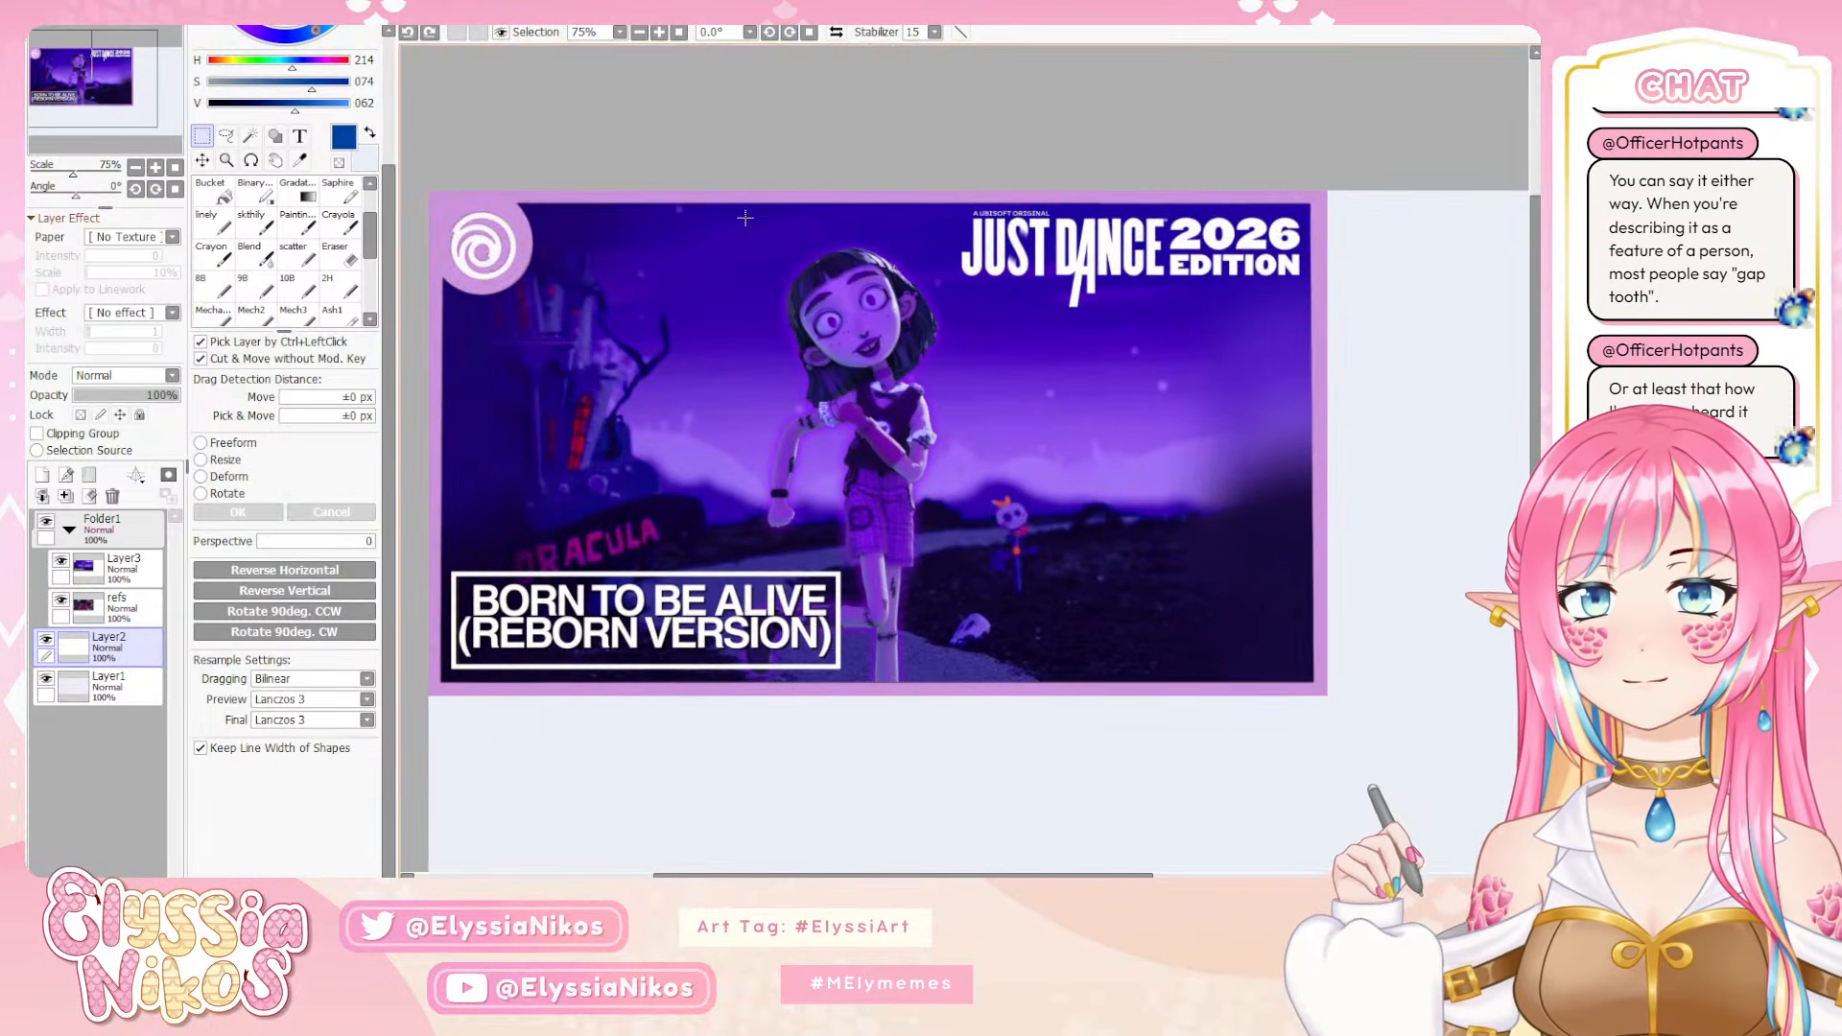
drag(714, 215, 951, 716)
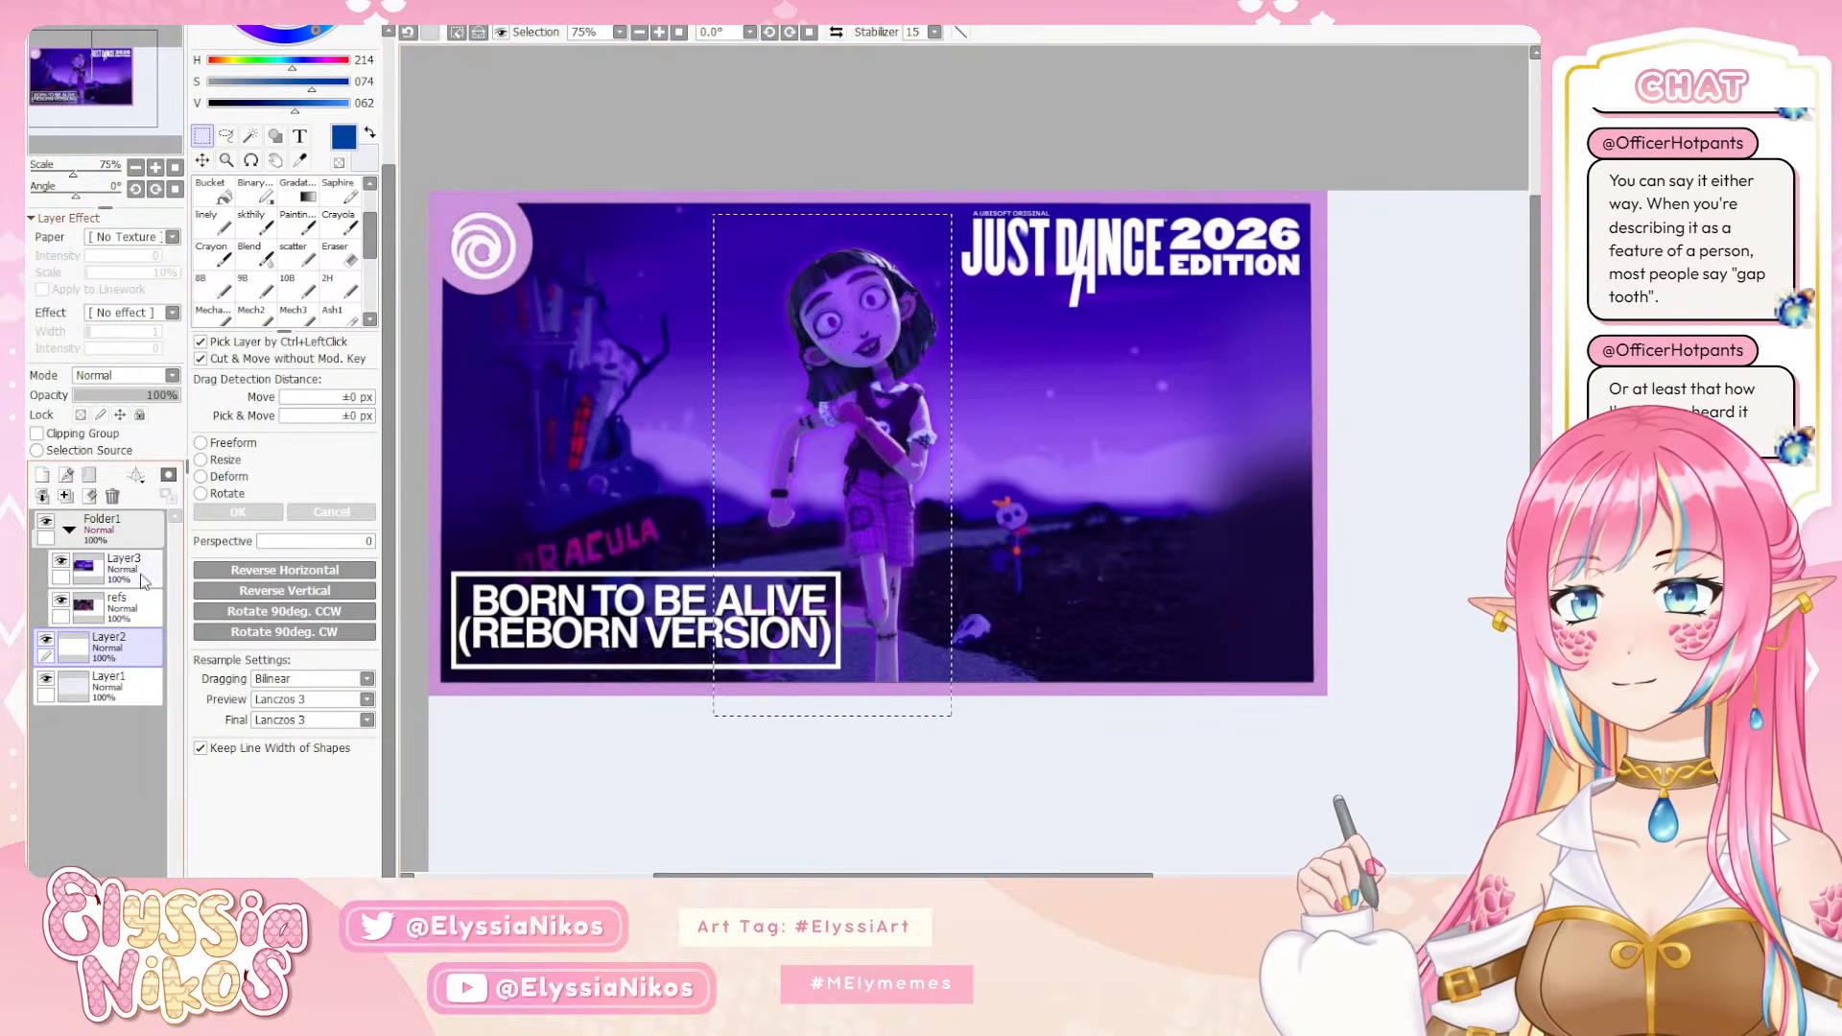
click(142, 579)
key(ctrl+x)
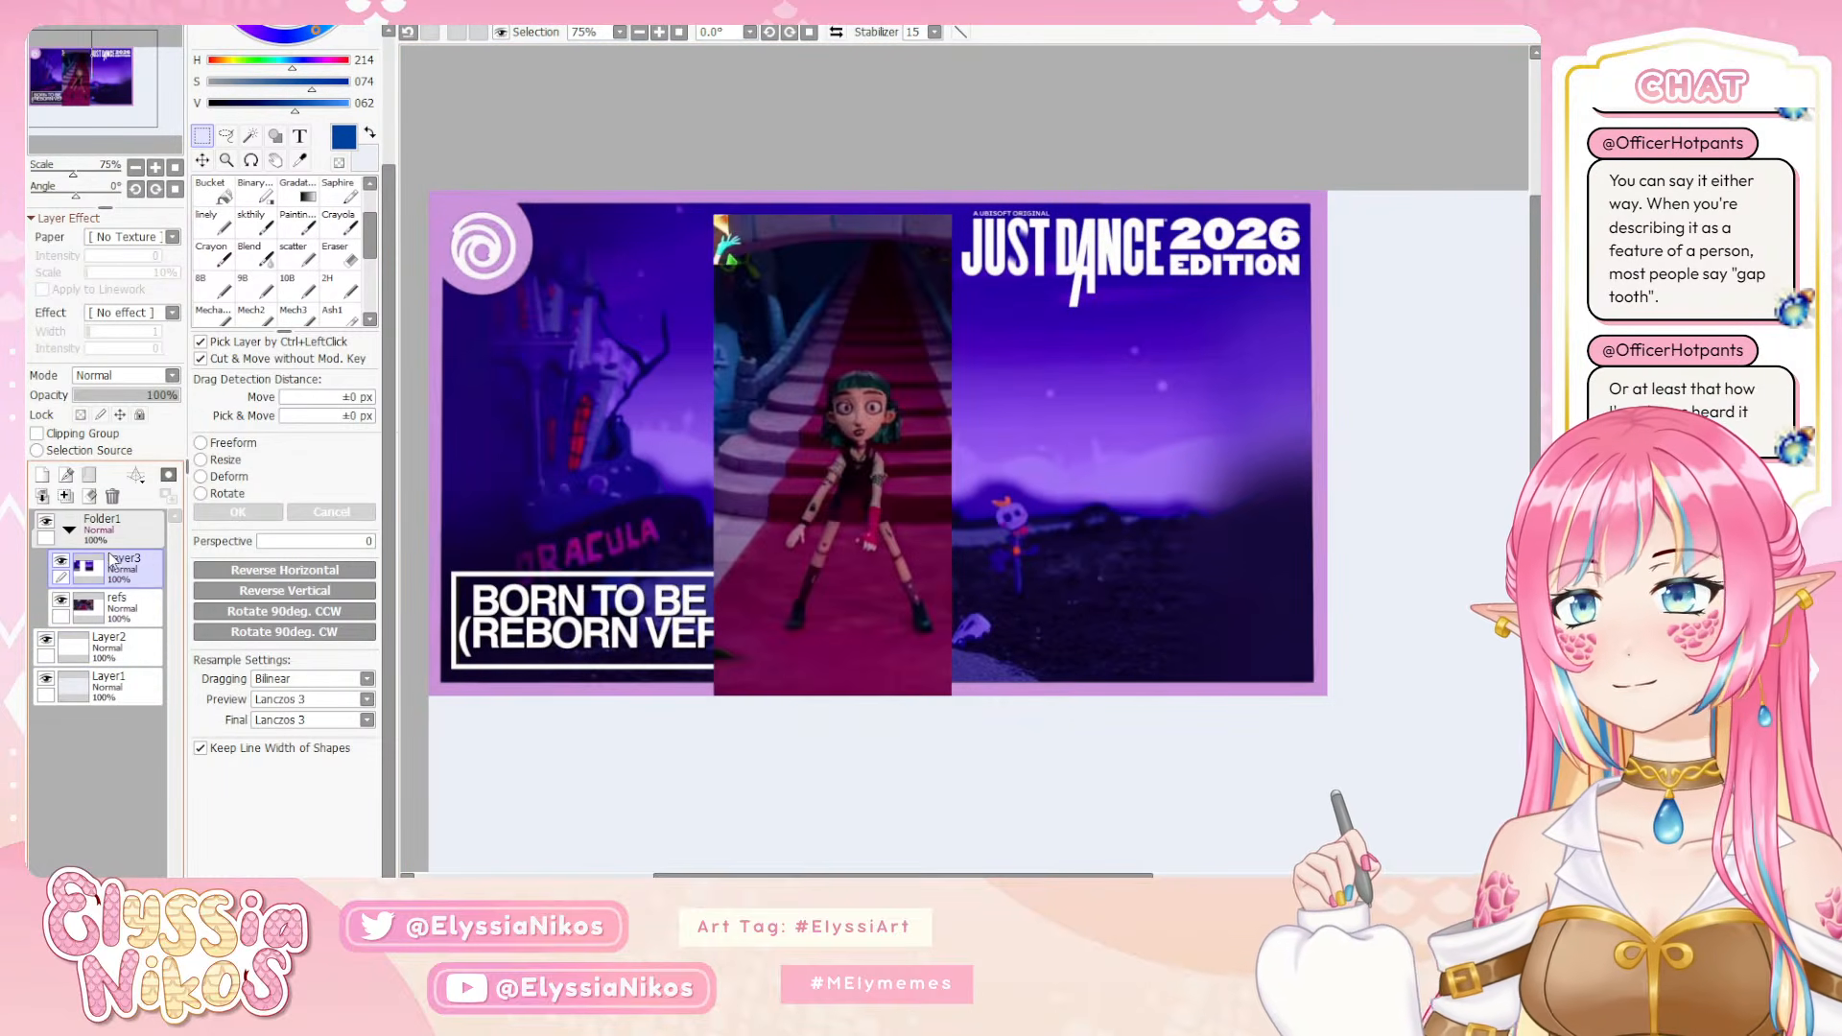
key(ctrl+v)
Delete the leftover Layer3 image and move the pasted character crop into the canvas's upper-left corner
click(146, 605)
click(113, 496)
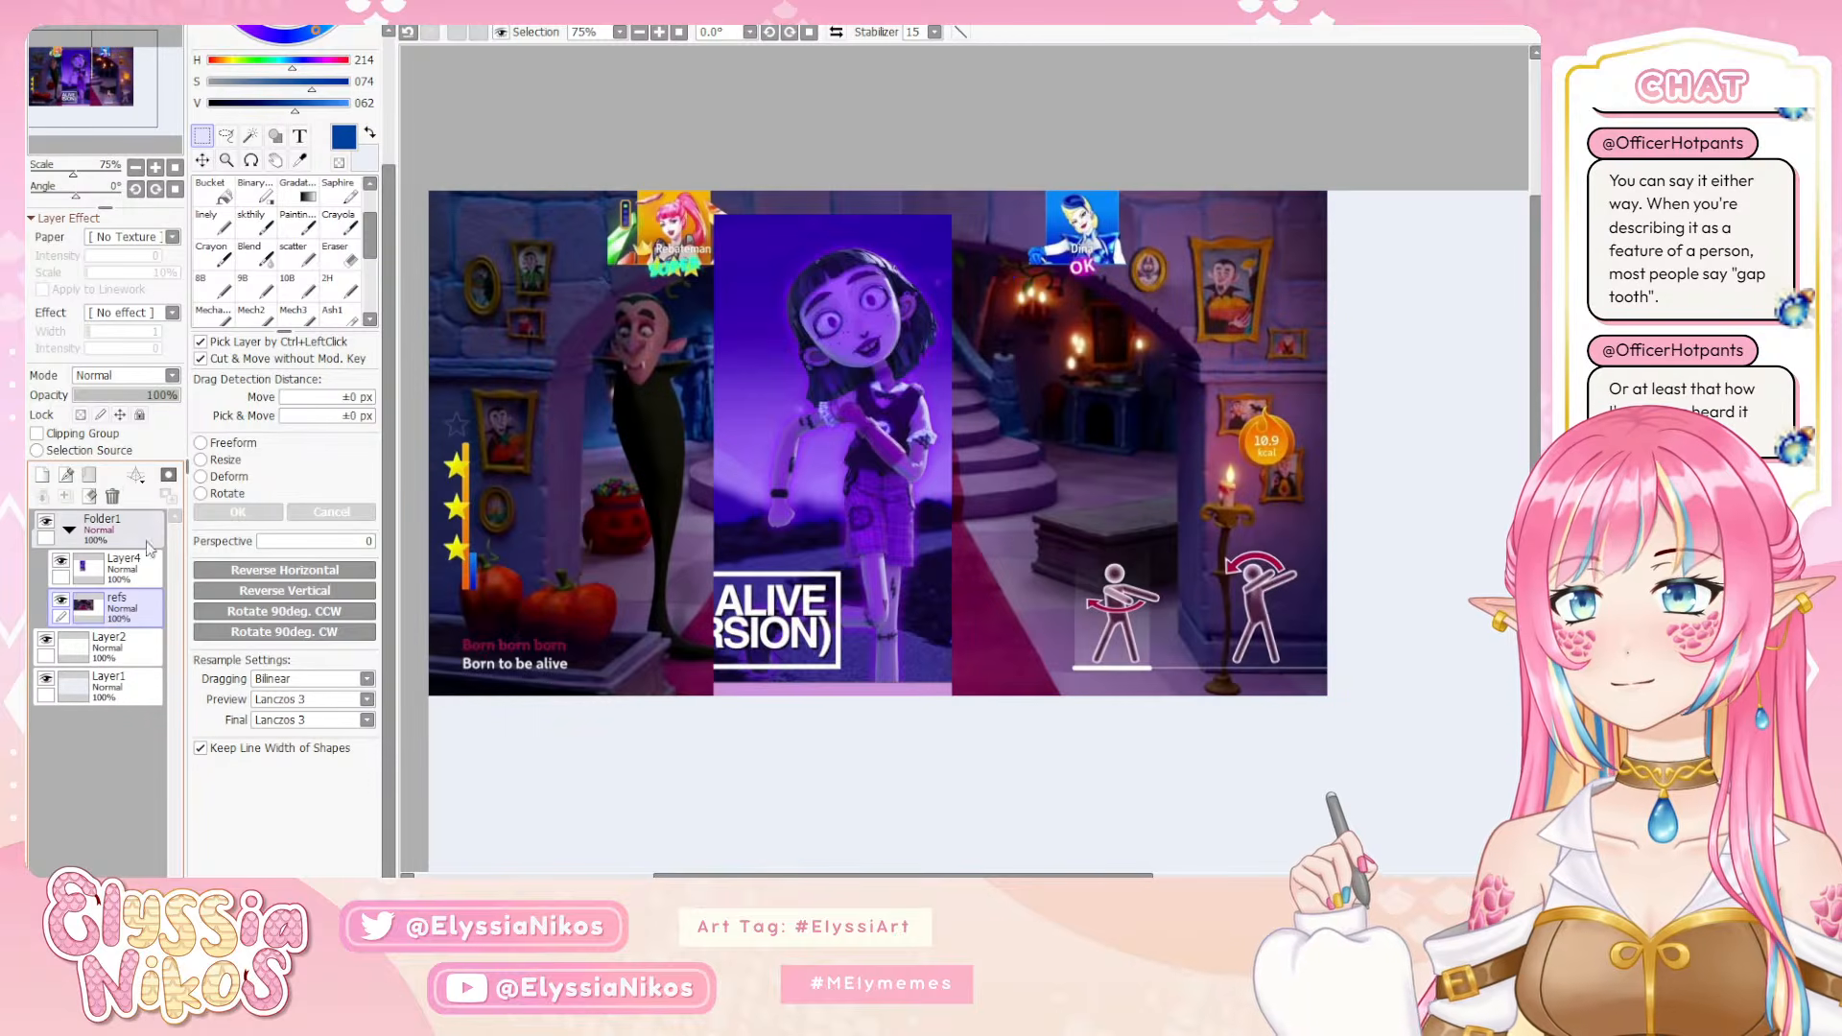
click(110, 567)
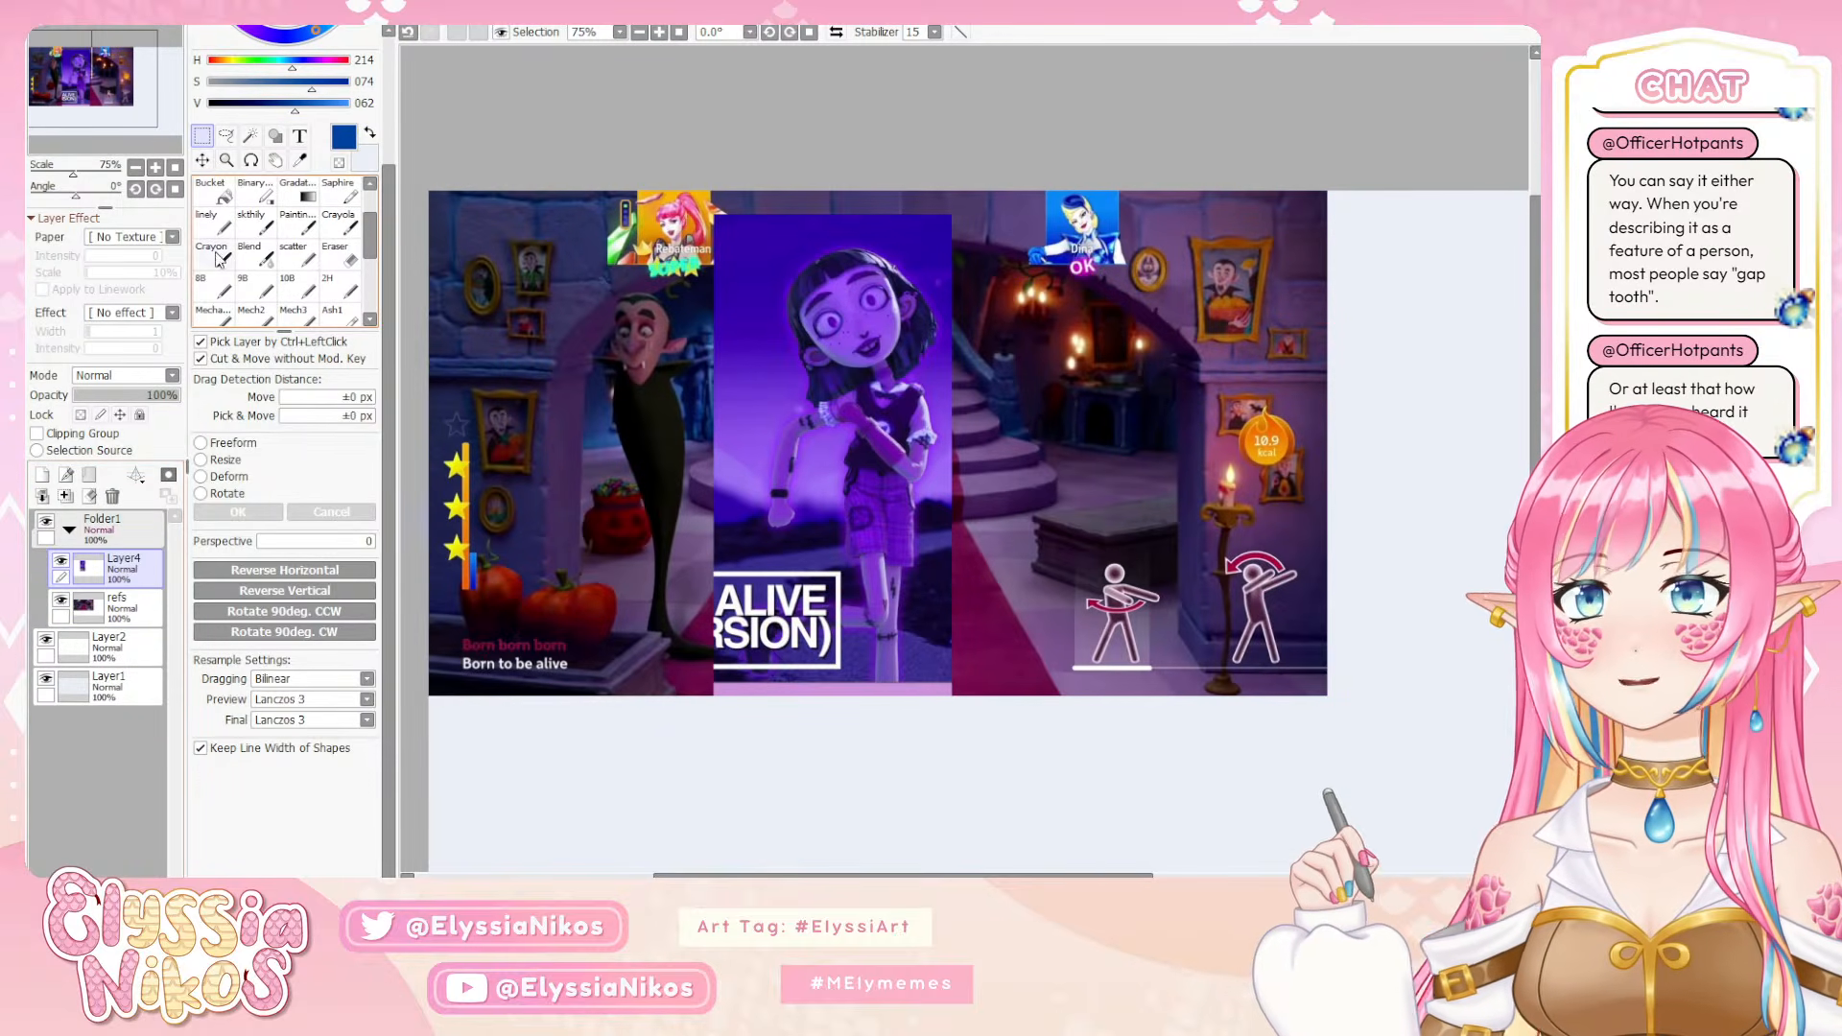
click(203, 159)
drag(825, 413, 542, 390)
Cut the green-haired character on the stairs from the refs layer into its own layer and delete the leftover refs layer
click(144, 602)
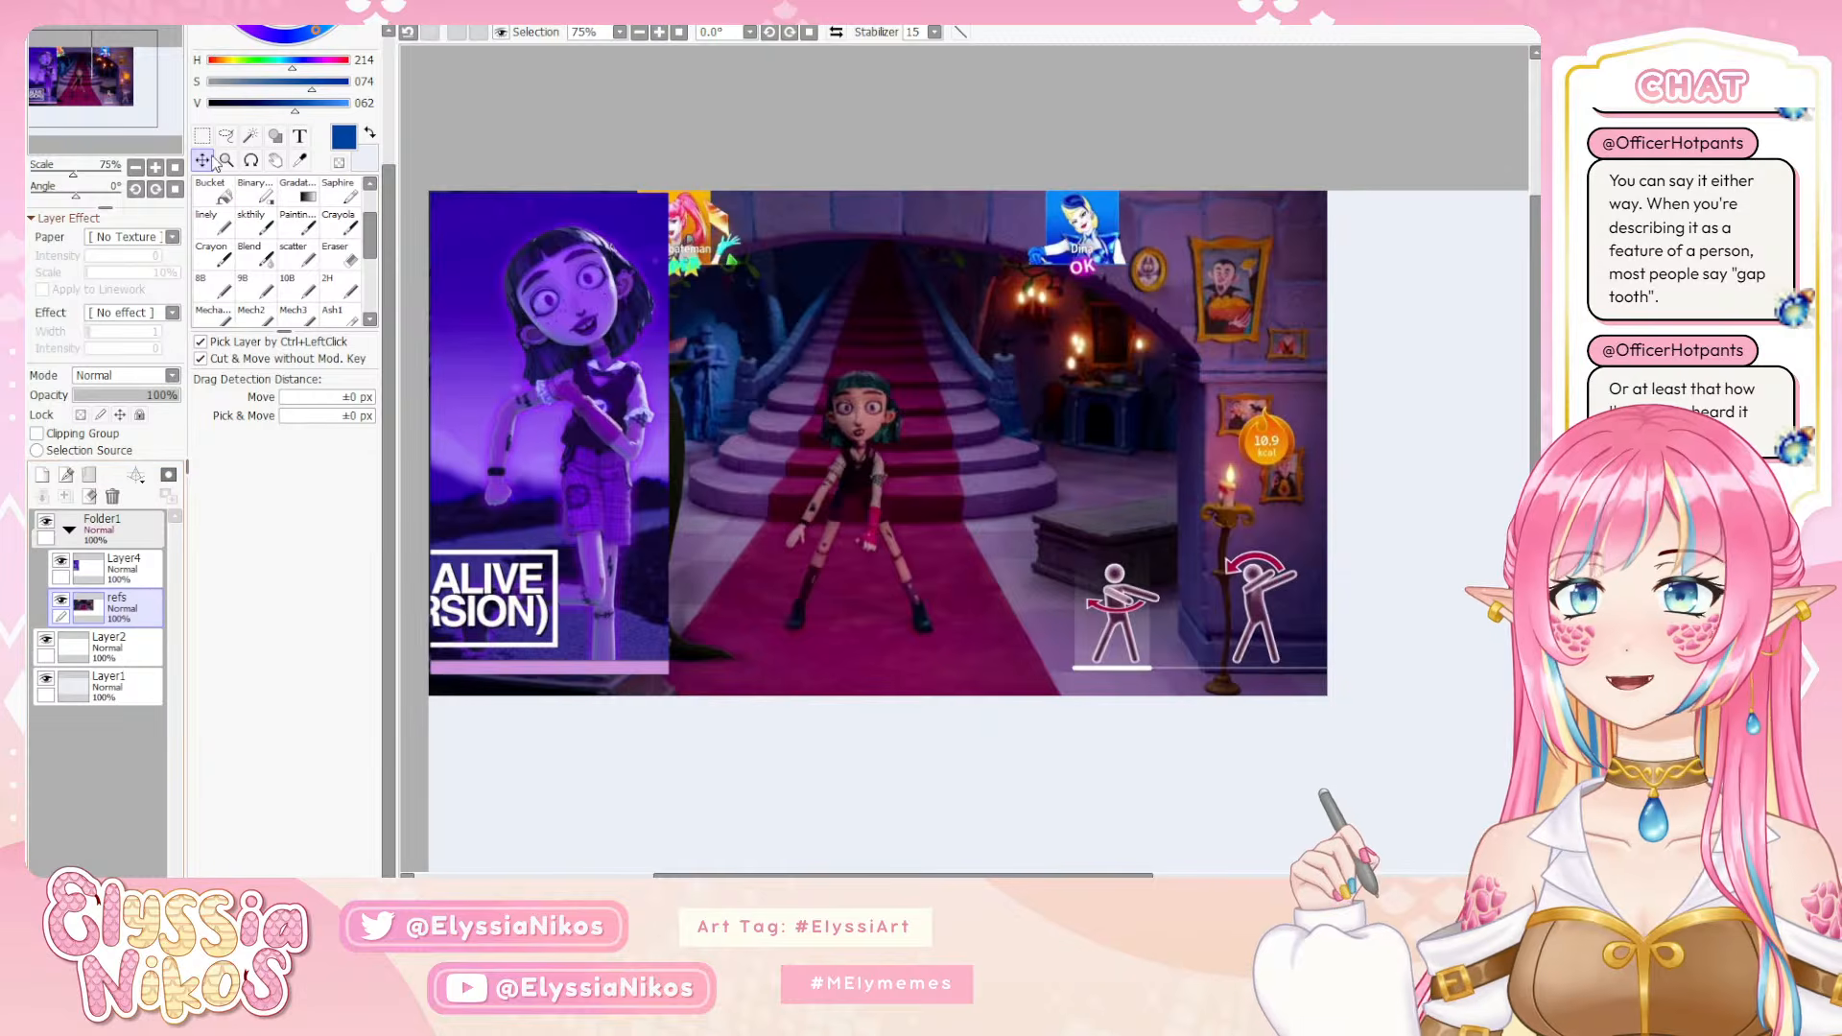
click(202, 135)
drag(751, 334, 959, 665)
key(ctrl+x)
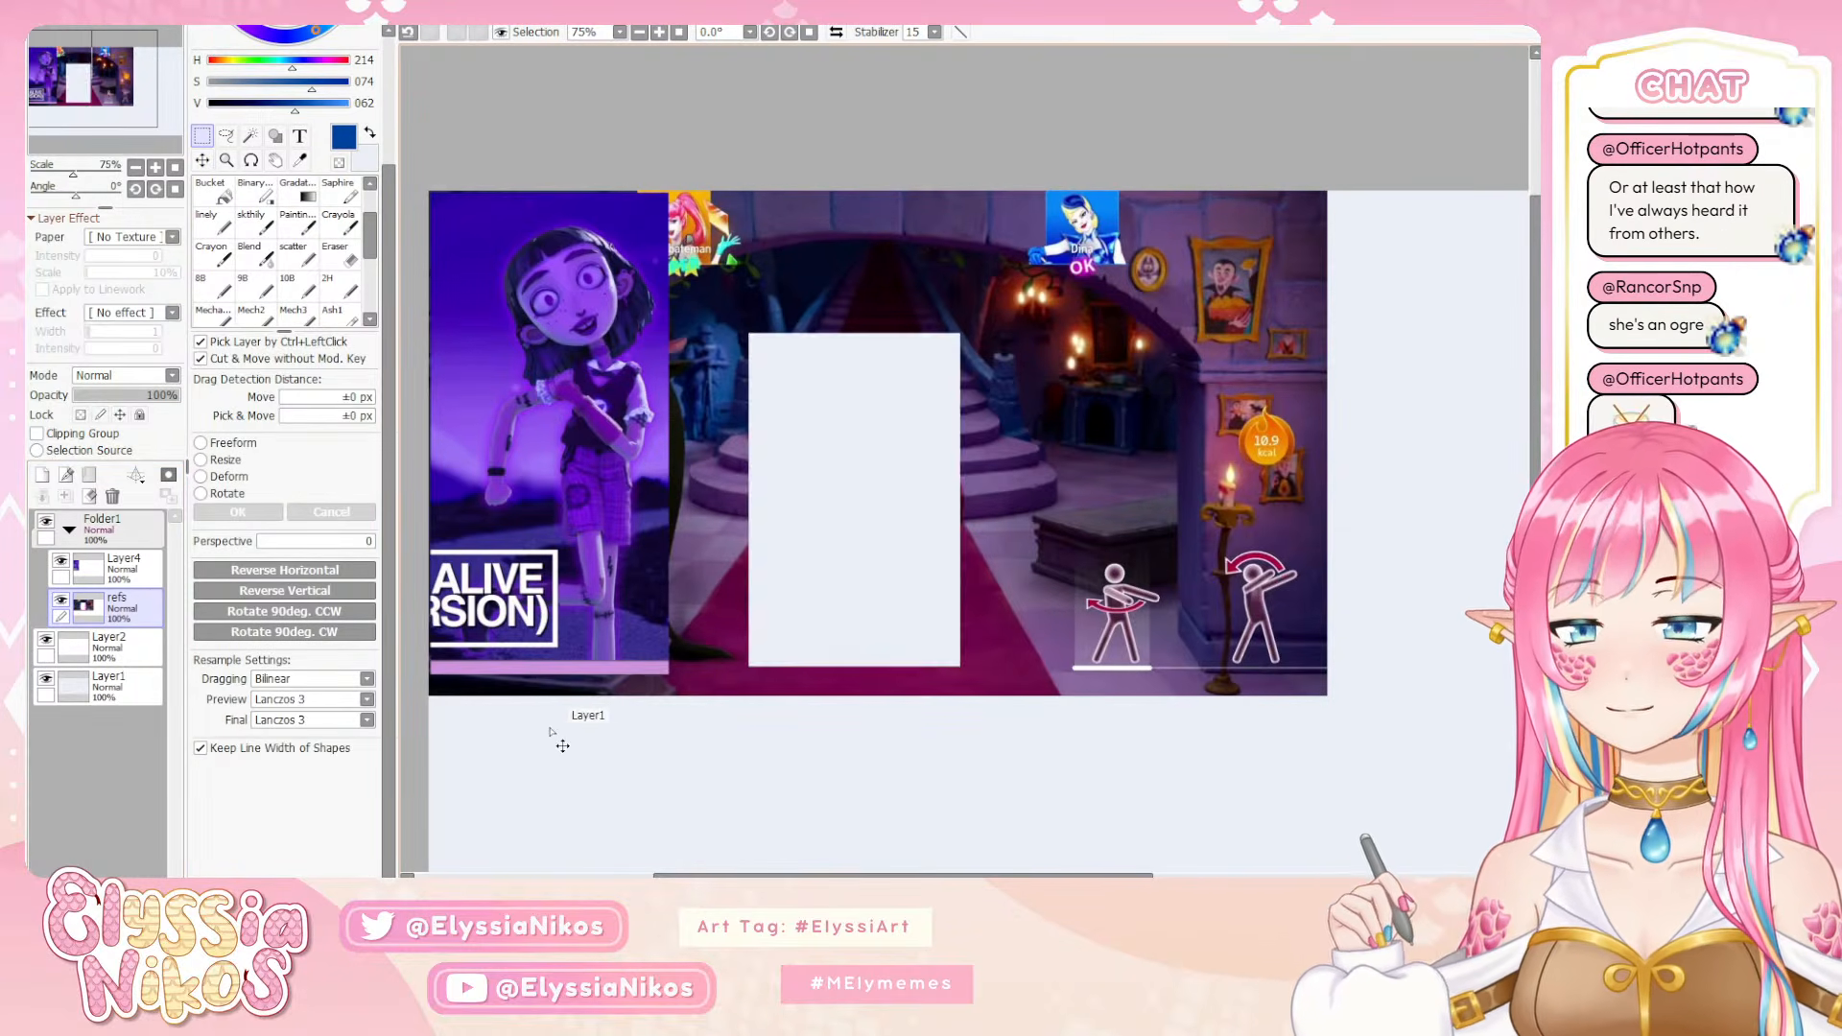
key(ctrl+v)
click(125, 642)
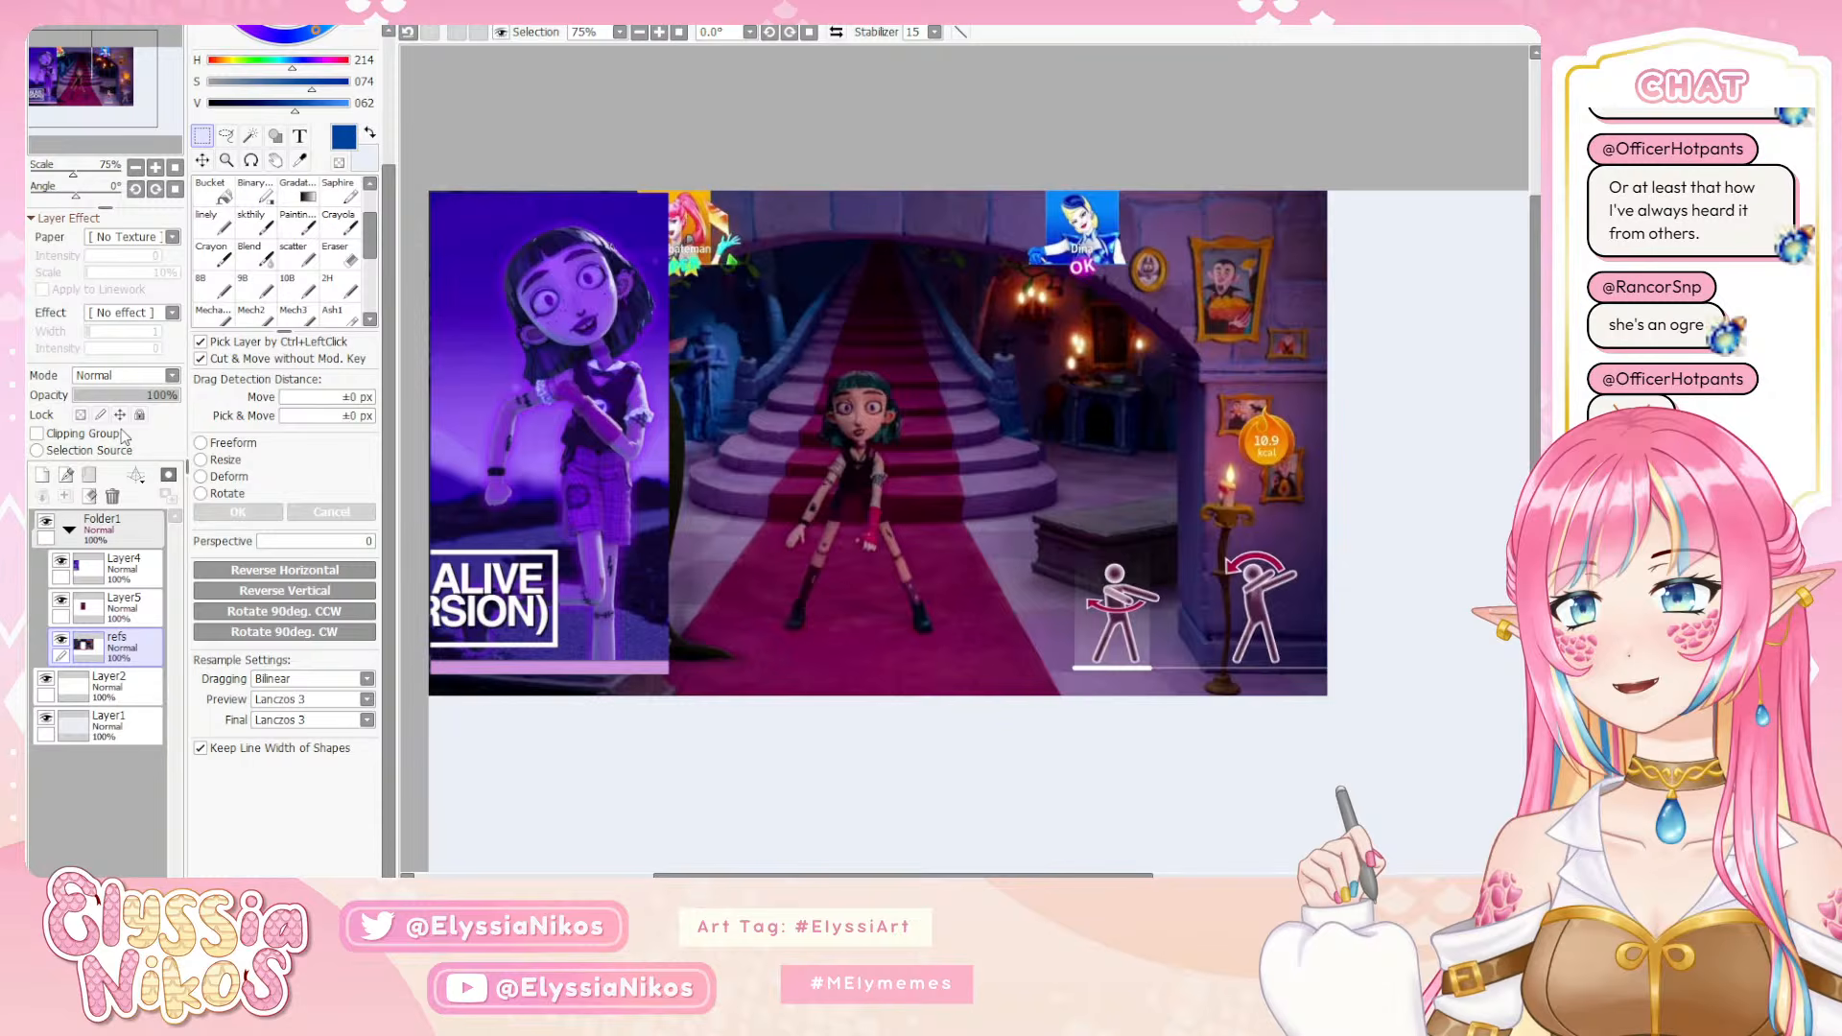
click(112, 496)
Move the green-haired character crop against the right side of the purple reference, aligned with the canvas's top edge
key(ctrl+t)
drag(903, 524, 823, 382)
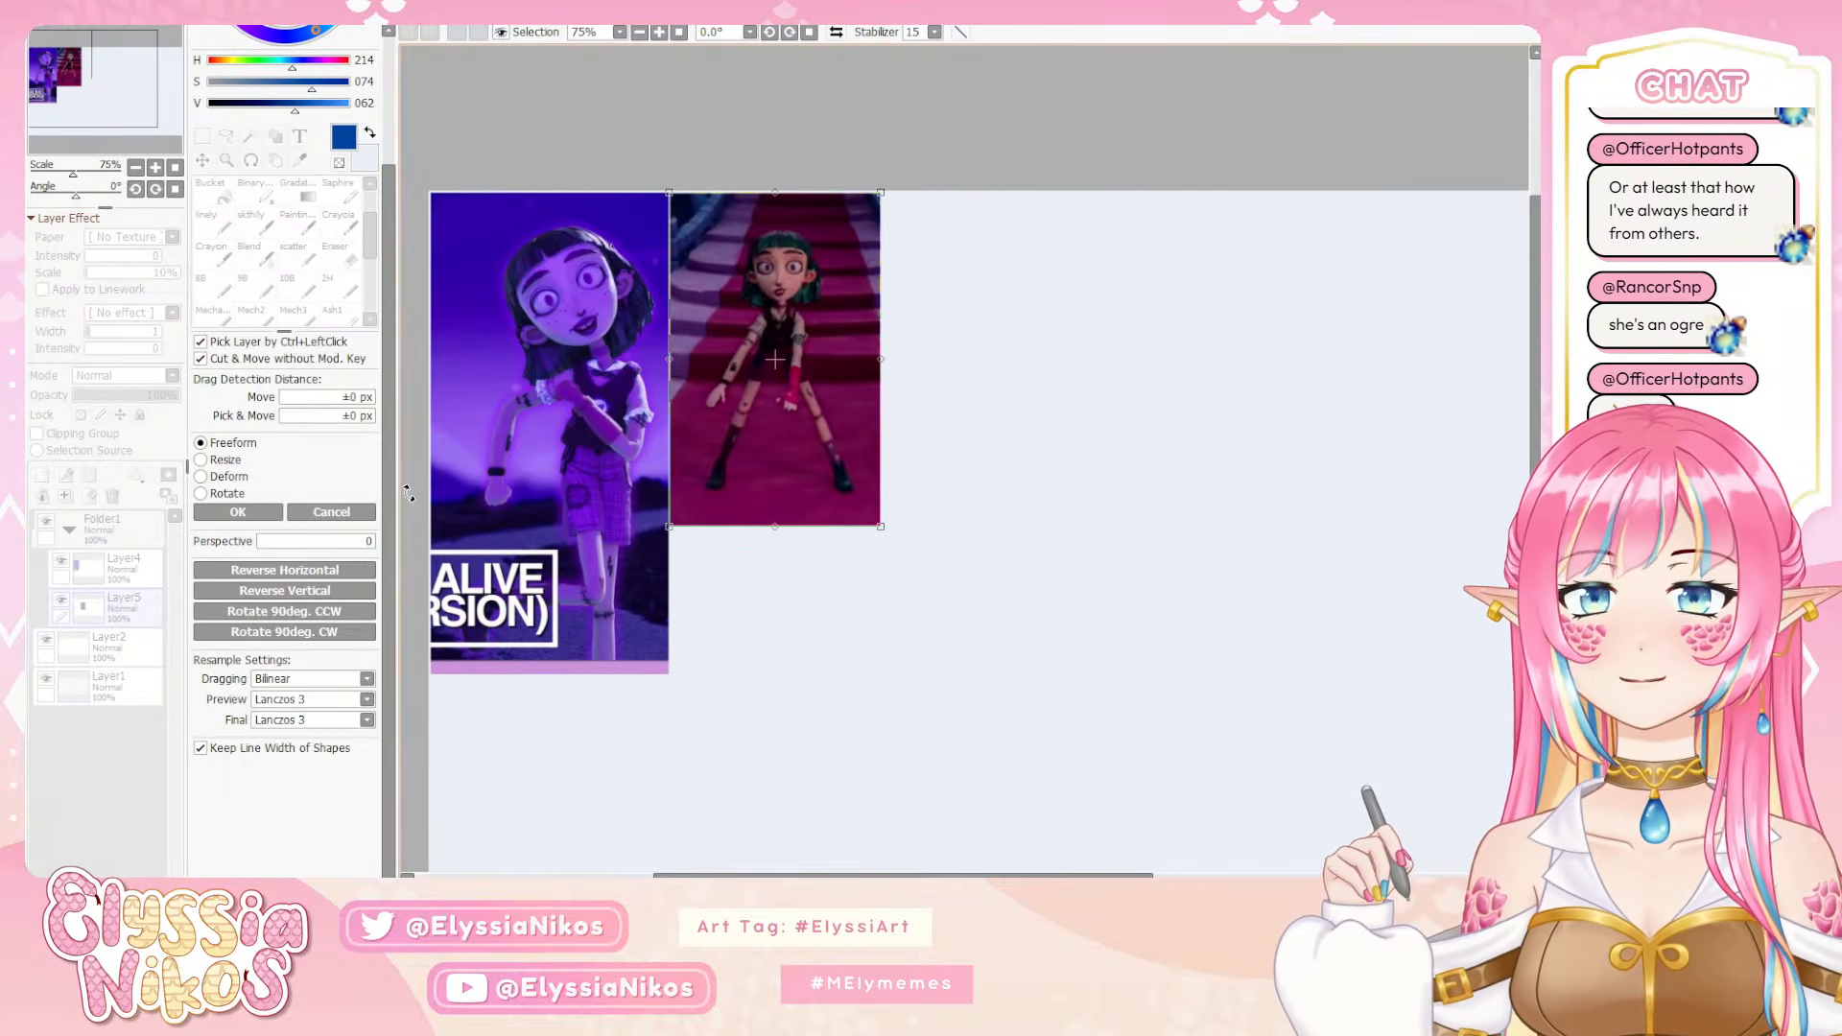
click(238, 511)
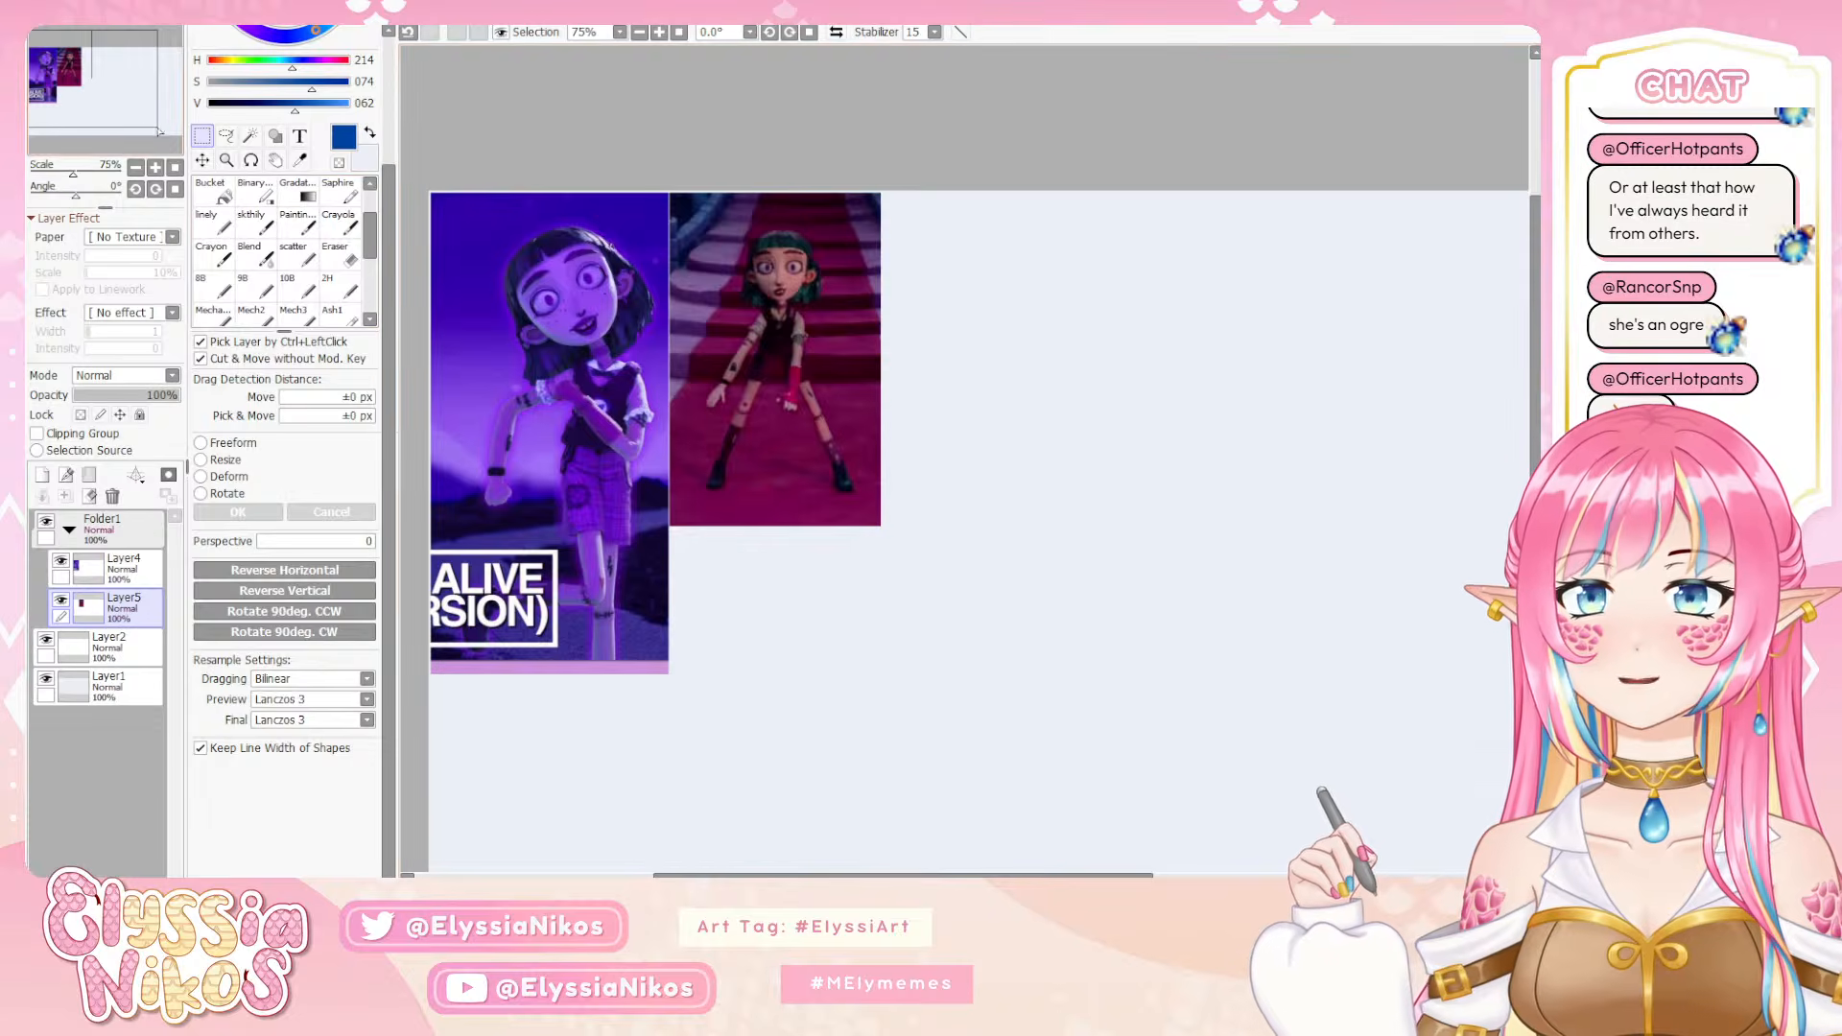
Fit the whole canvas in view and choose the skthily brush for sketching
scroll(926, 347, down, 3)
drag(925, 347, 794, 286)
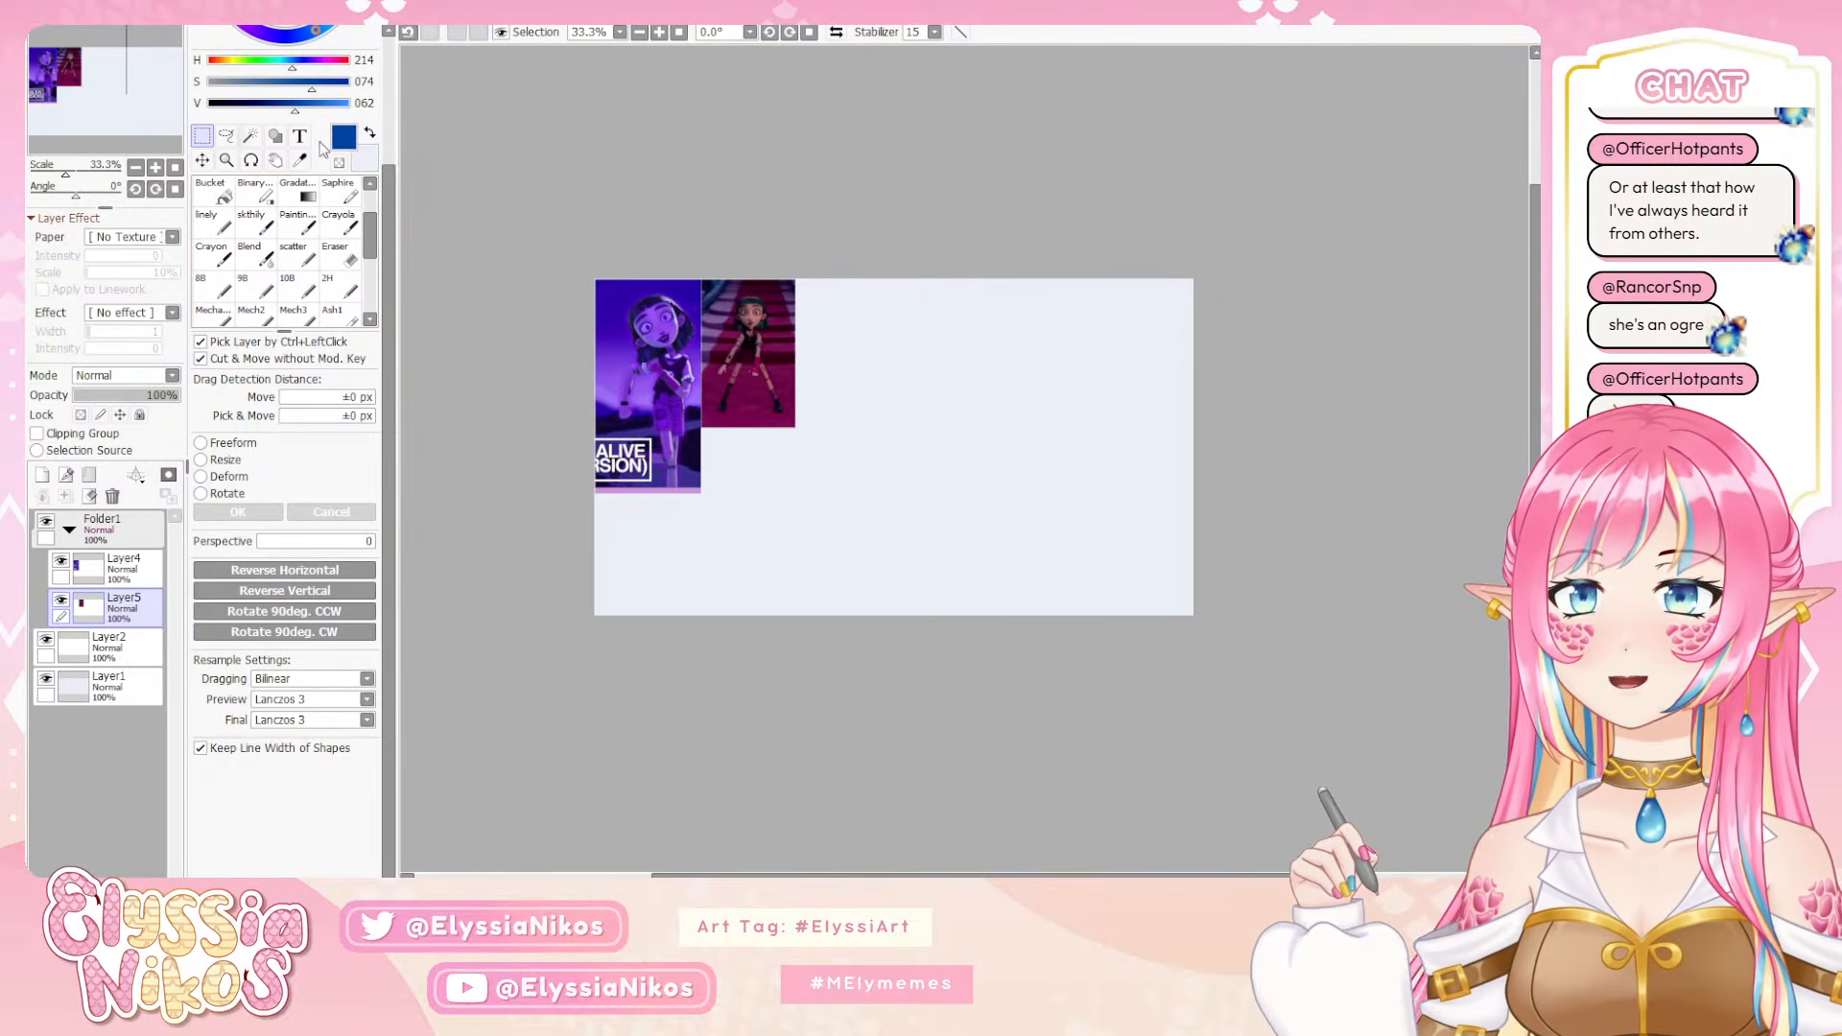
click(252, 317)
scroll(369, 270, down, 2)
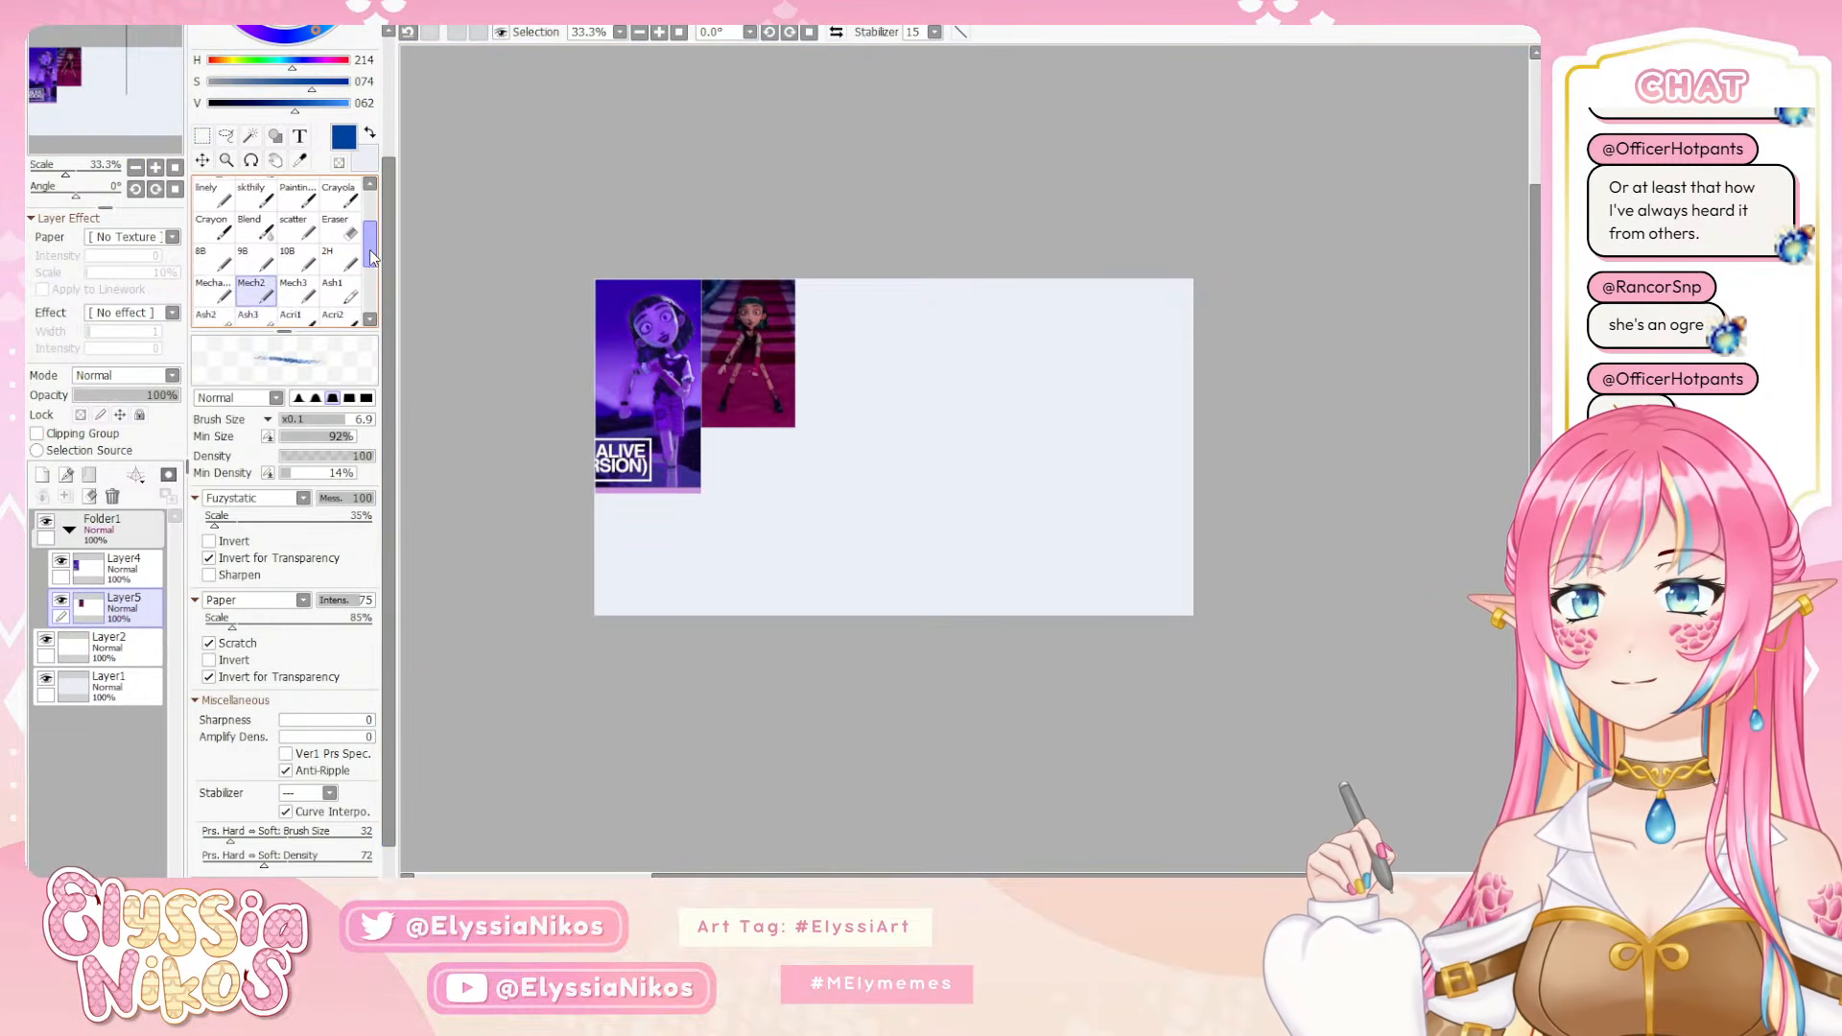
scroll(370, 270, up, 3)
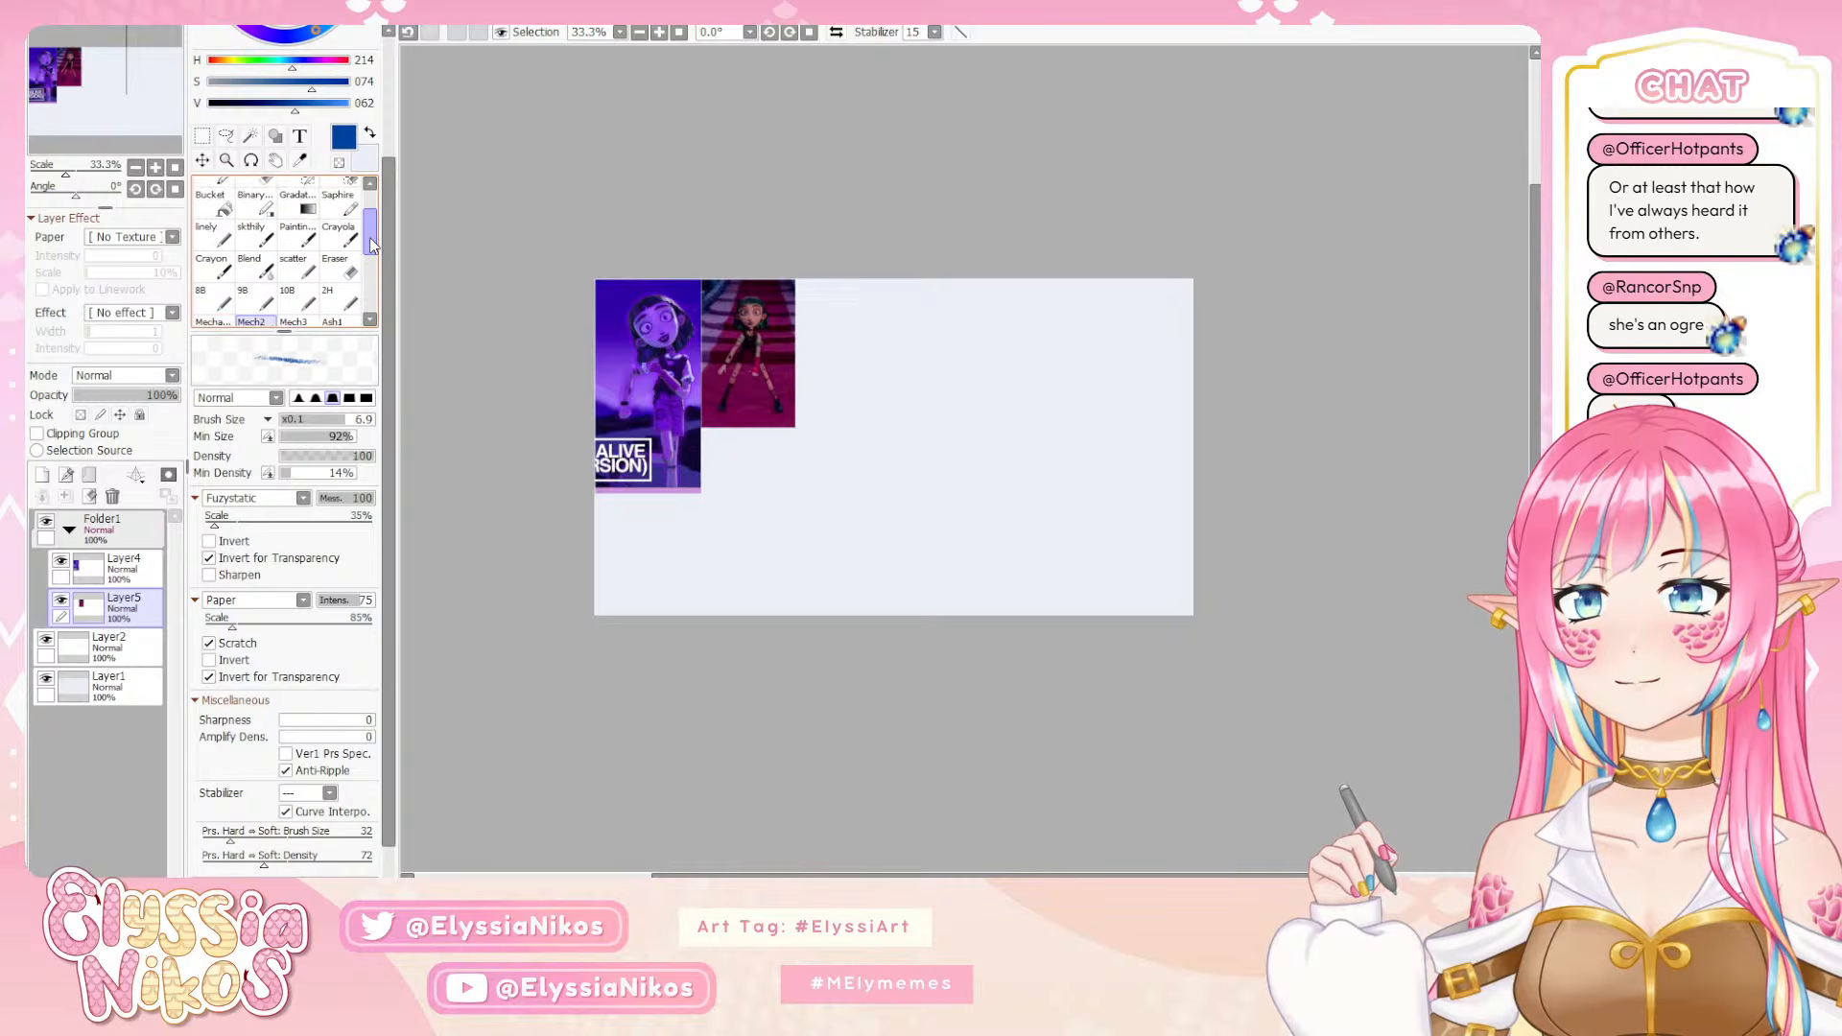
click(265, 252)
Collapse Folder1, place it beneath Layer2 in the layer order, and make Layer2 the active layer
click(117, 649)
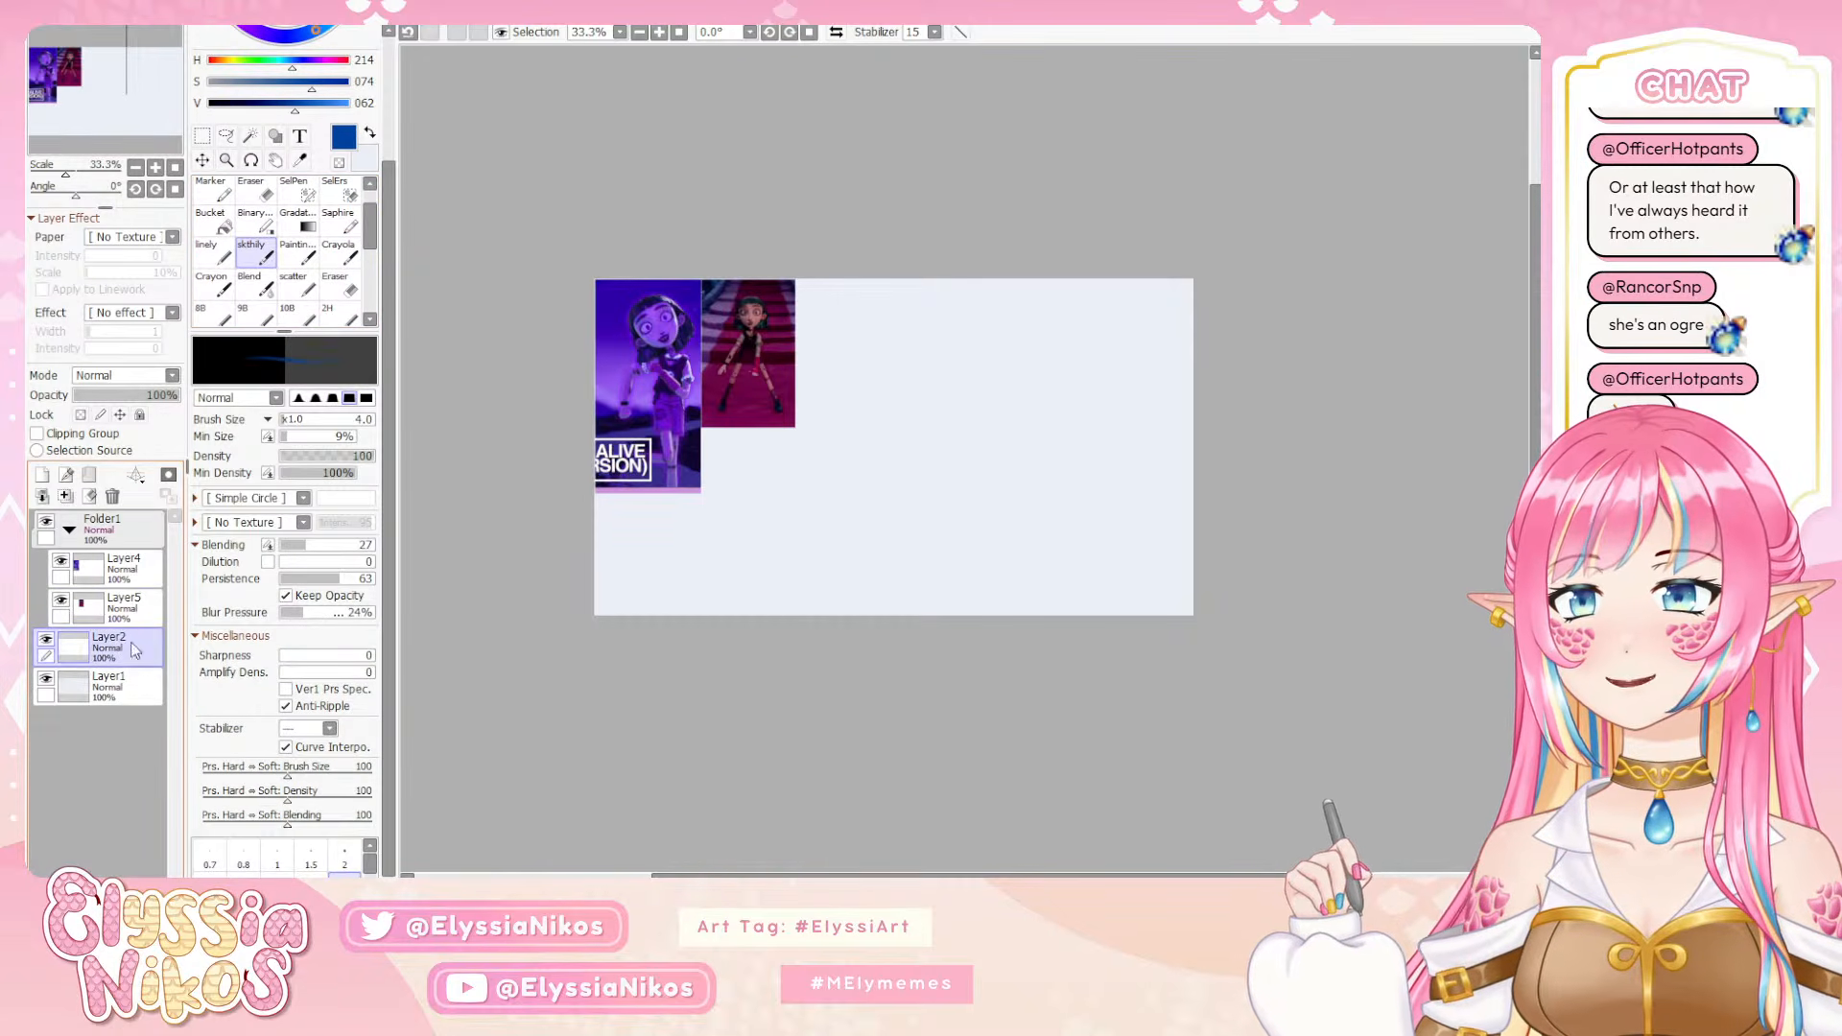
click(91, 539)
click(70, 531)
drag(112, 522, 129, 596)
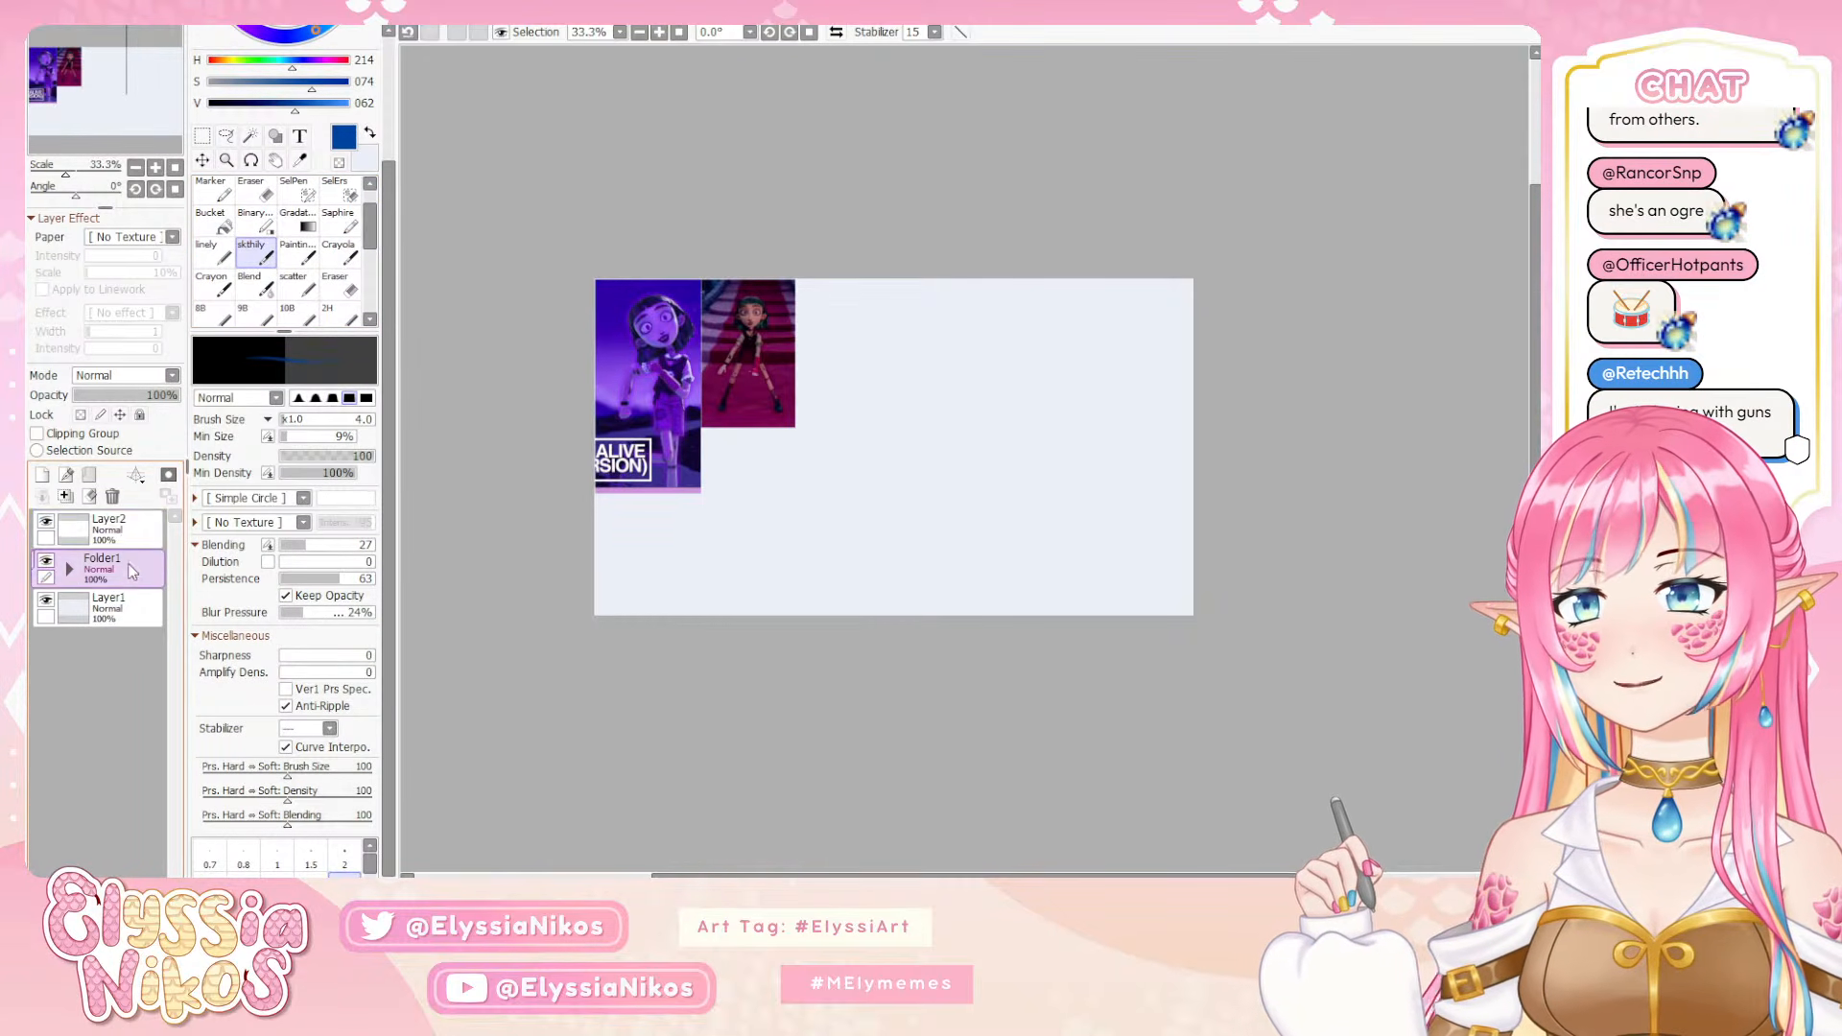
click(134, 525)
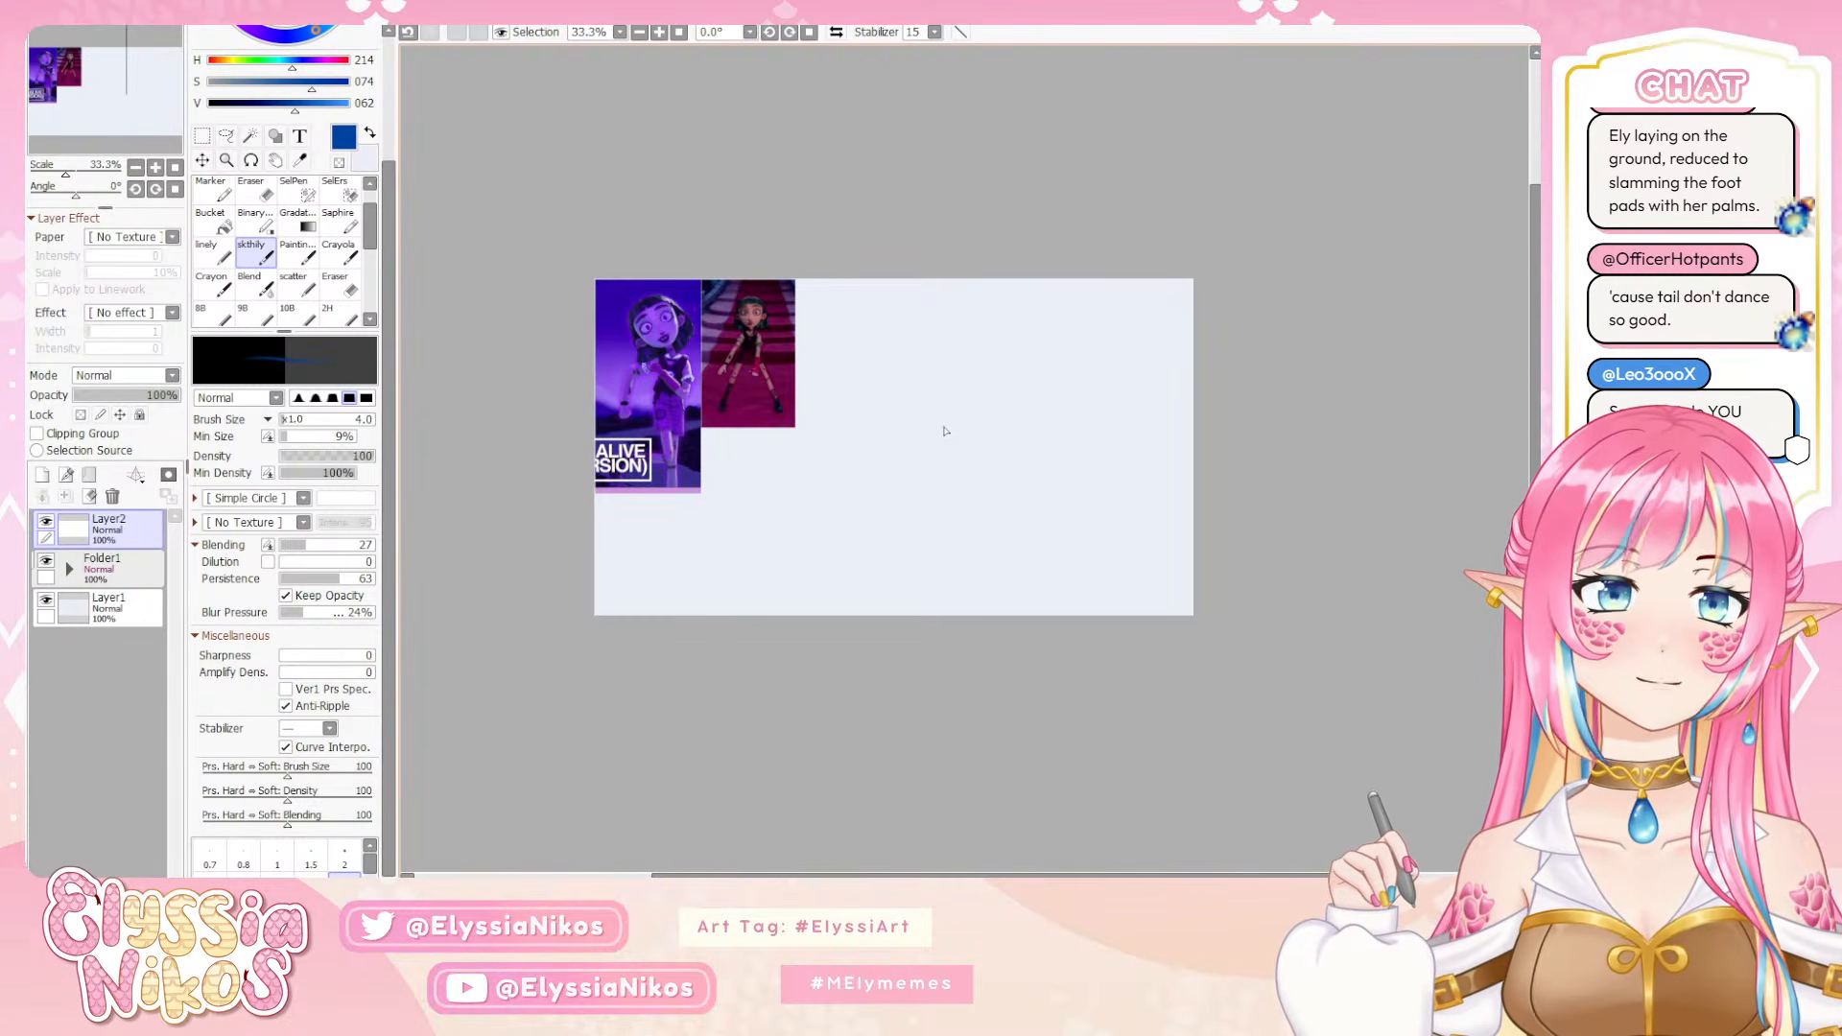
Examine the two character references up close for face, outfit and limb details
scroll(469, 211, up, 4)
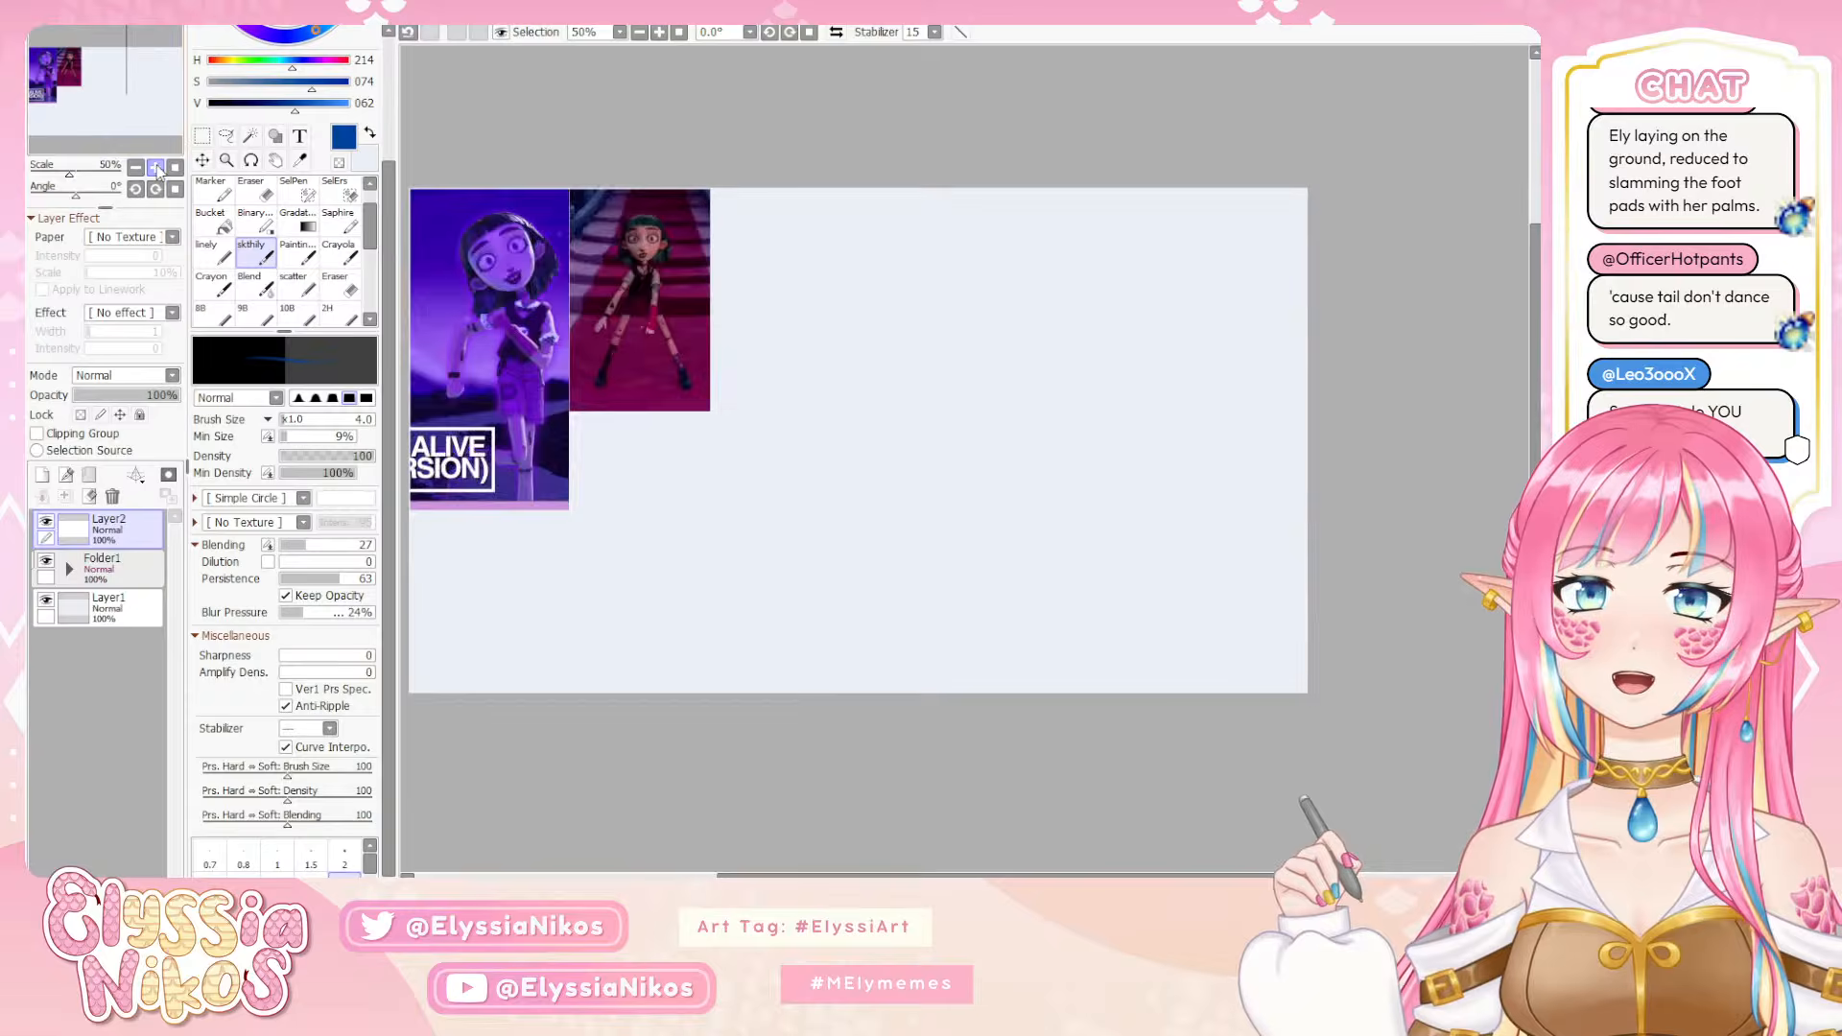
drag(758, 345, 1370, 585)
drag(758, 404, 1285, 461)
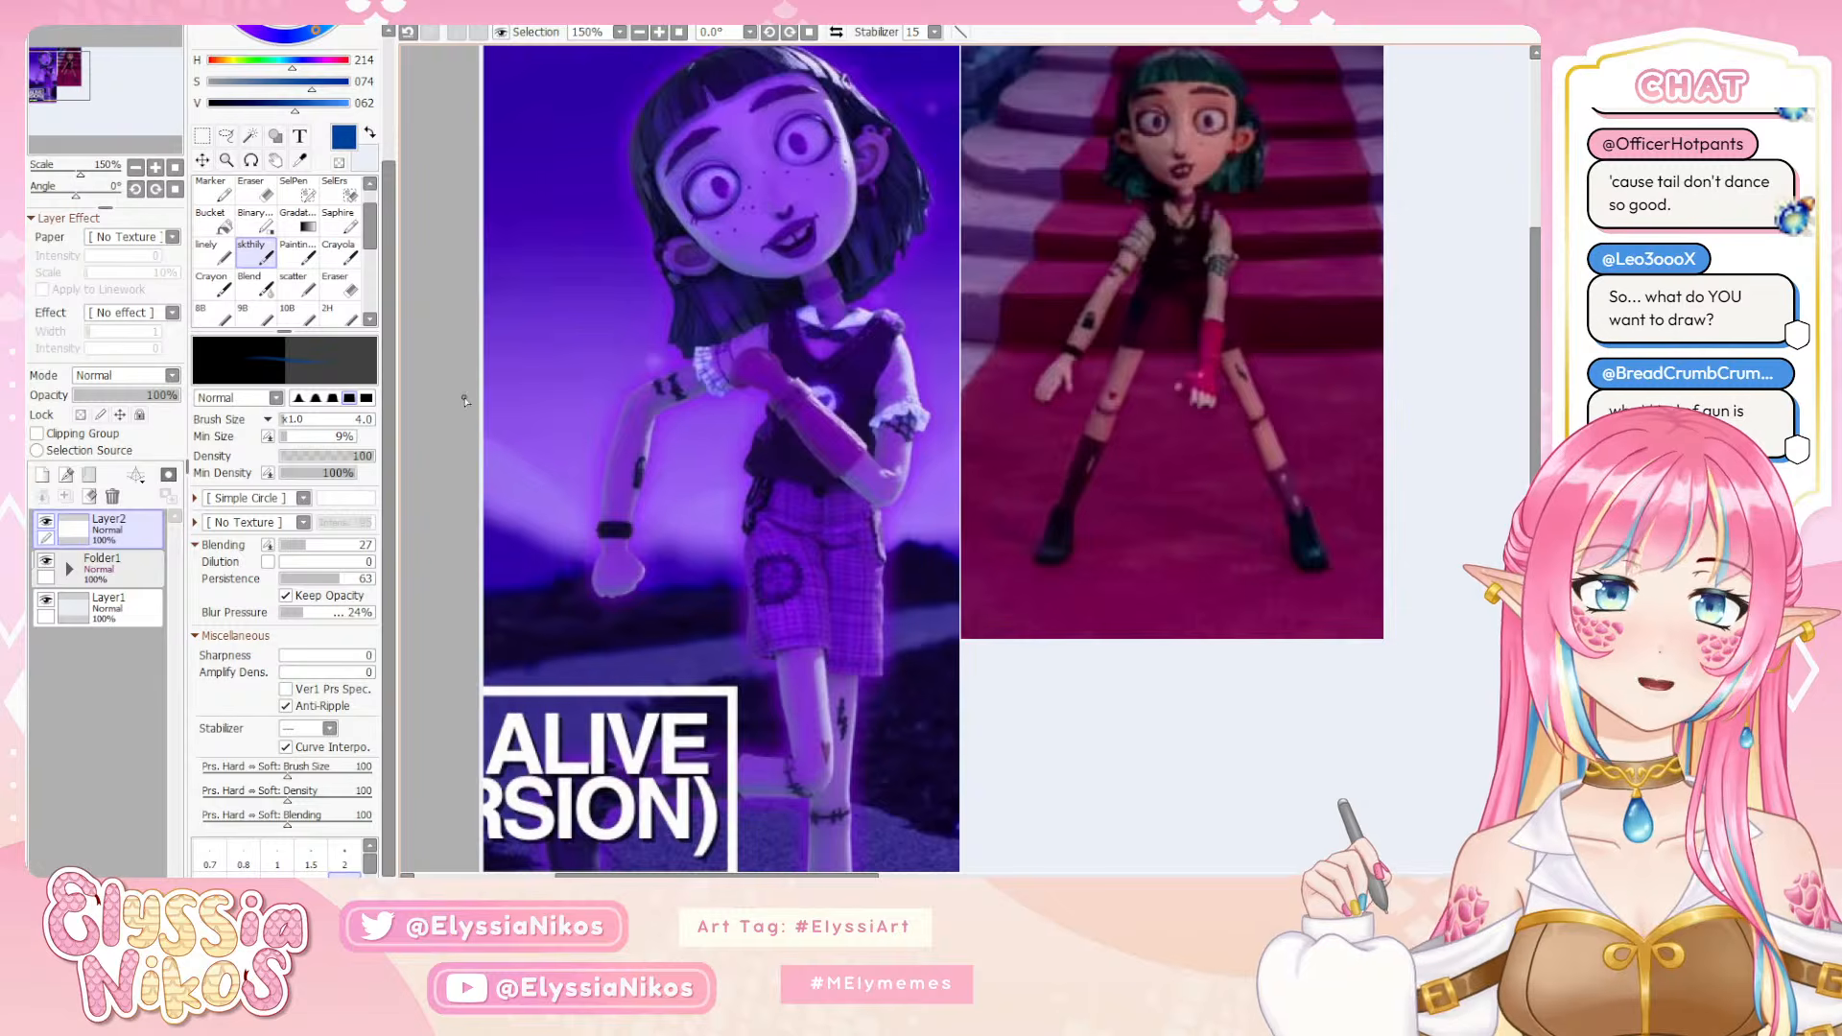
click(135, 168)
click(135, 168)
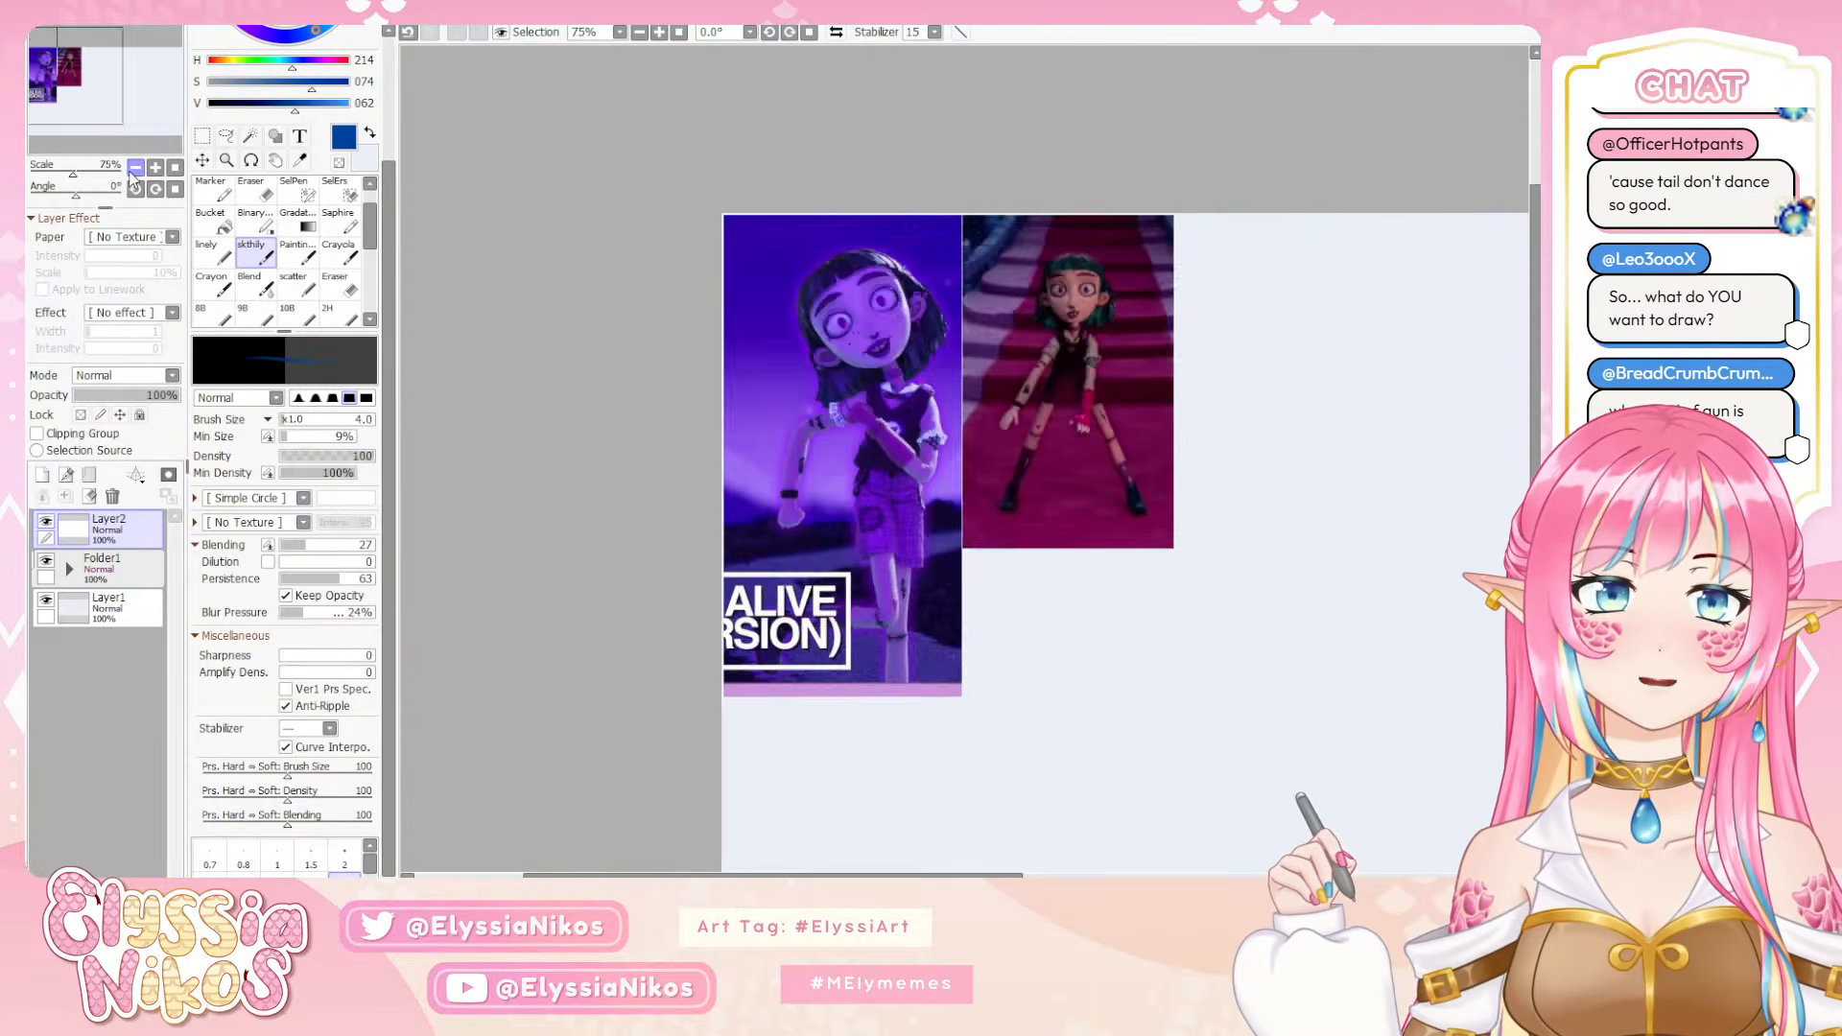
click(135, 167)
drag(986, 485, 749, 382)
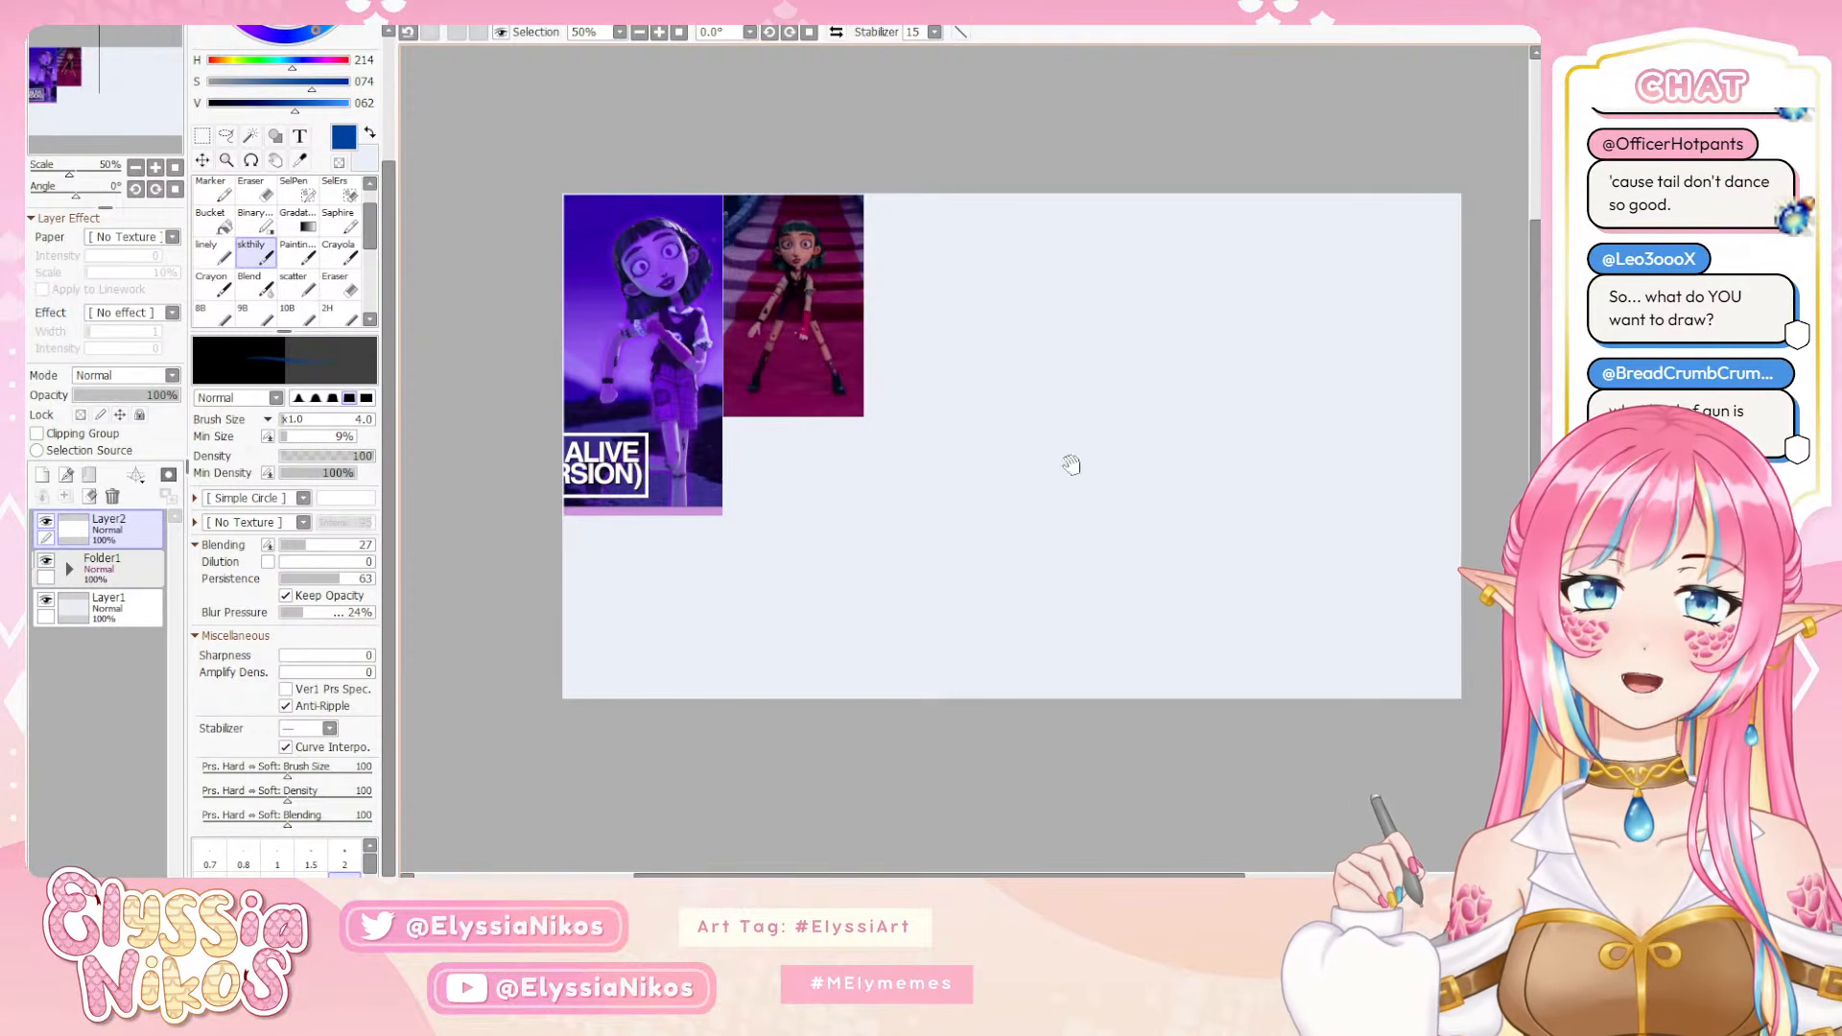
Try a small circular head sketch on Layer2 in the blank area right of the references, and undo it
drag(1069, 460, 949, 440)
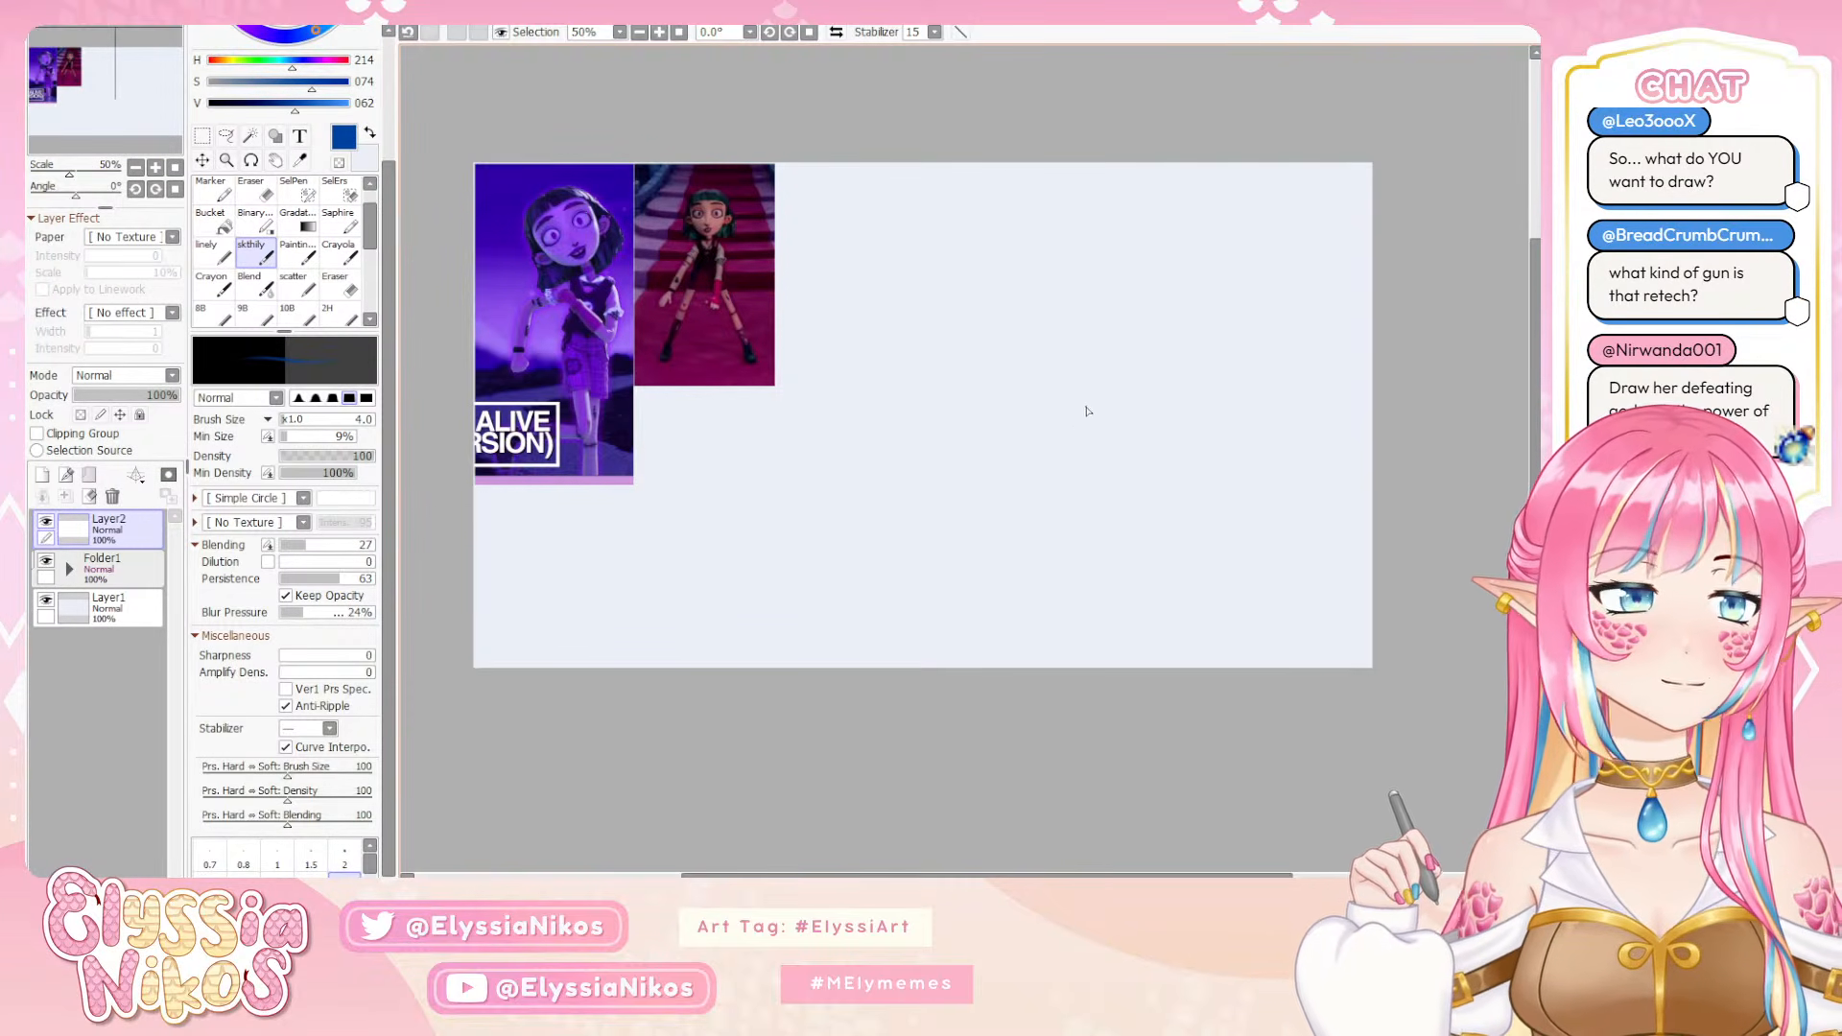
drag(1064, 467, 1014, 440)
drag(888, 279, 895, 315)
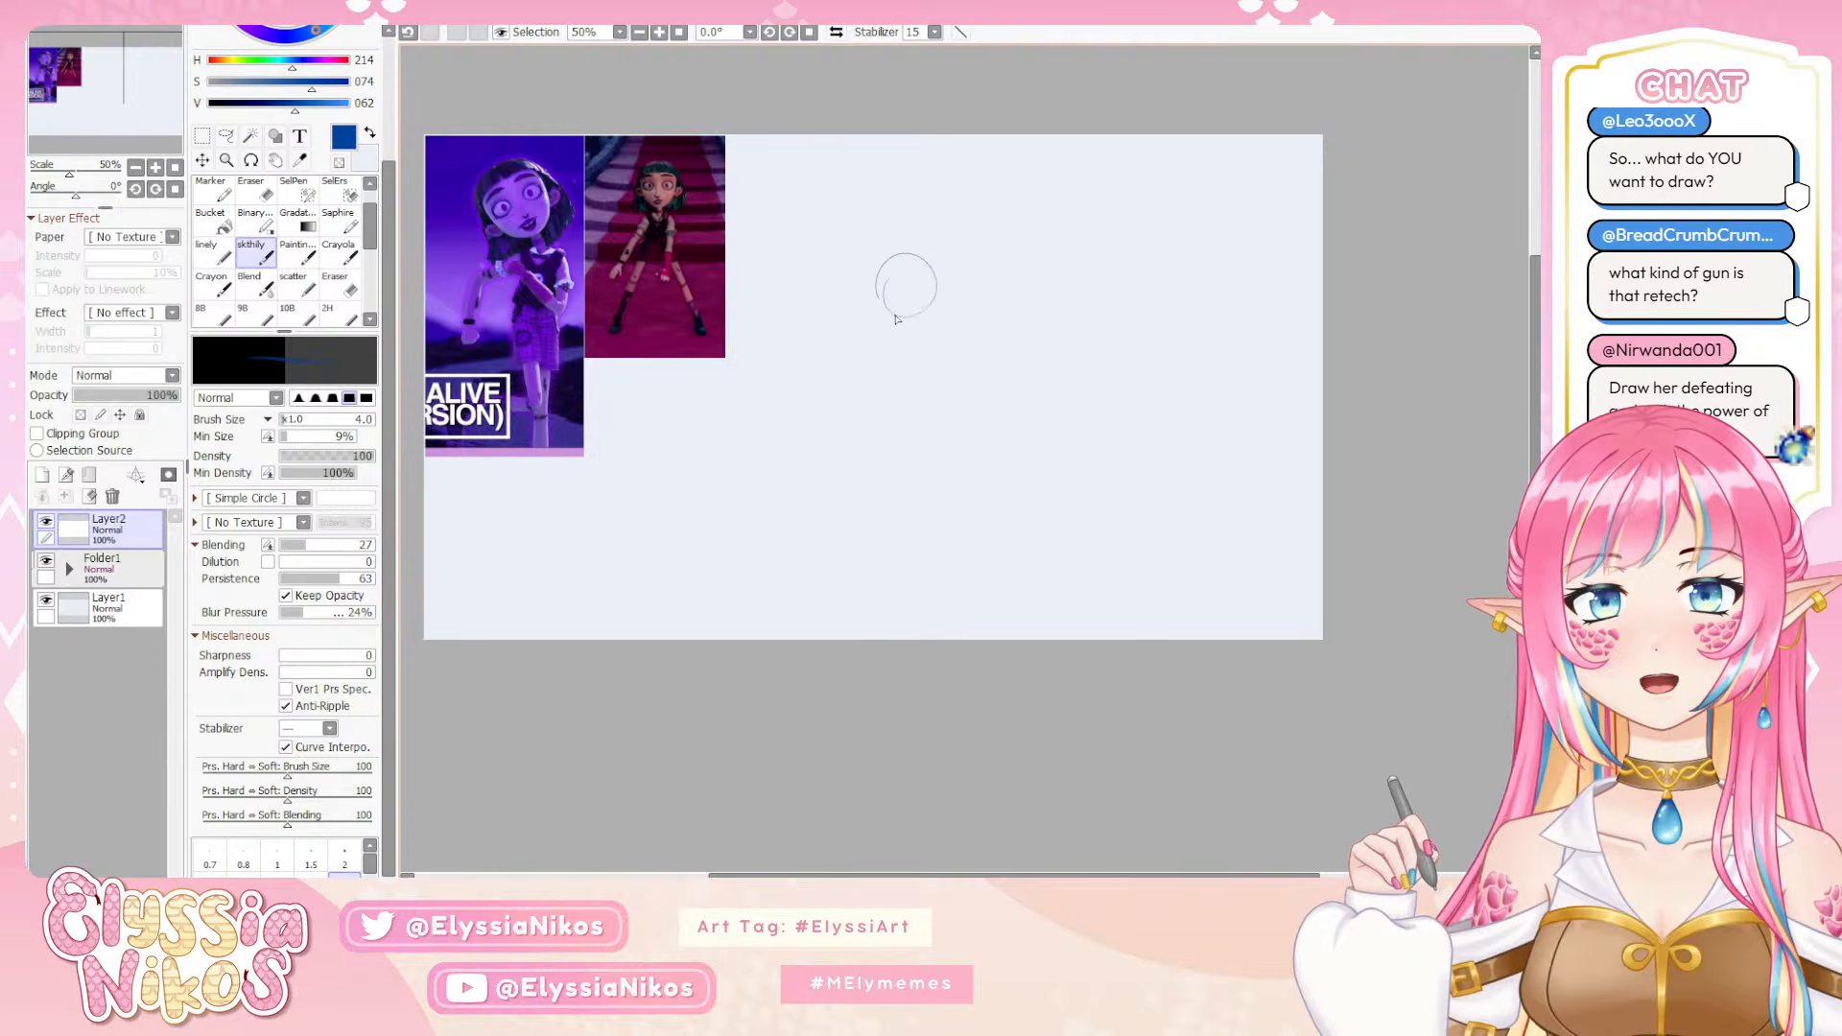
key(ctrl+z)
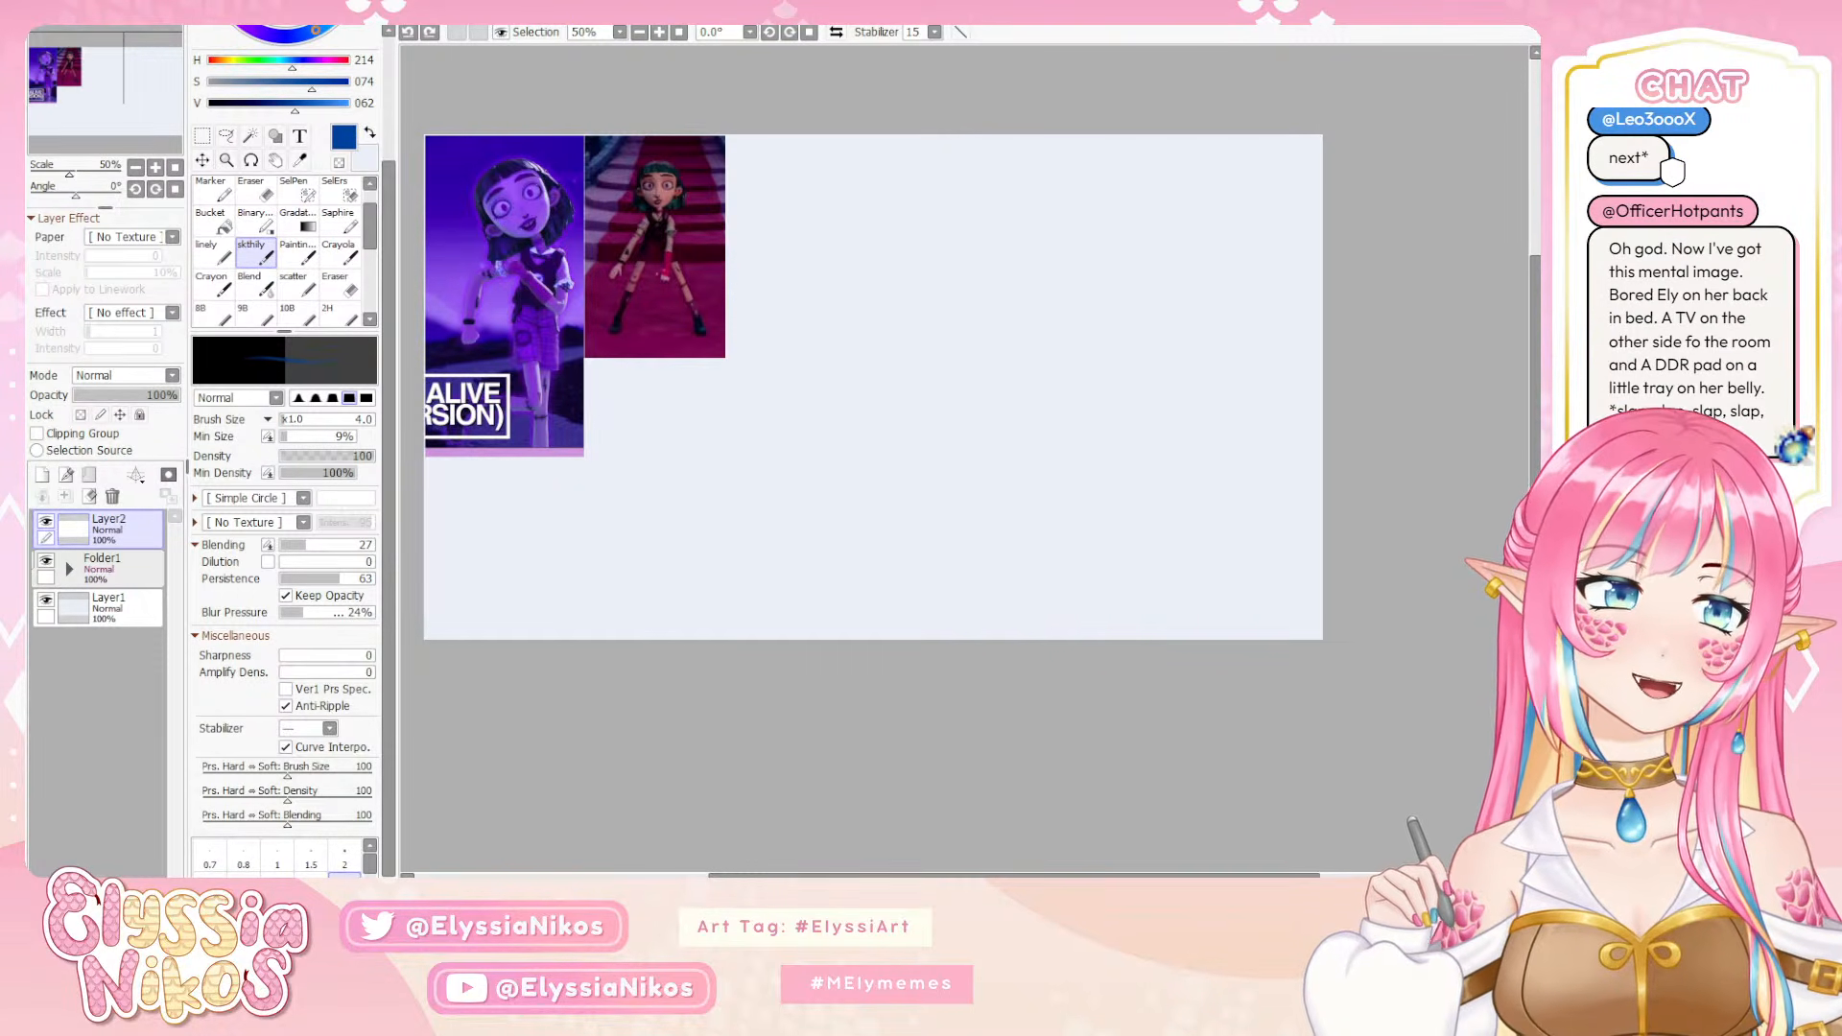
Switch to the Just Dance video, watch the character's dance poses and outfit in motion, and return to the drawing
key(alt+Tab)
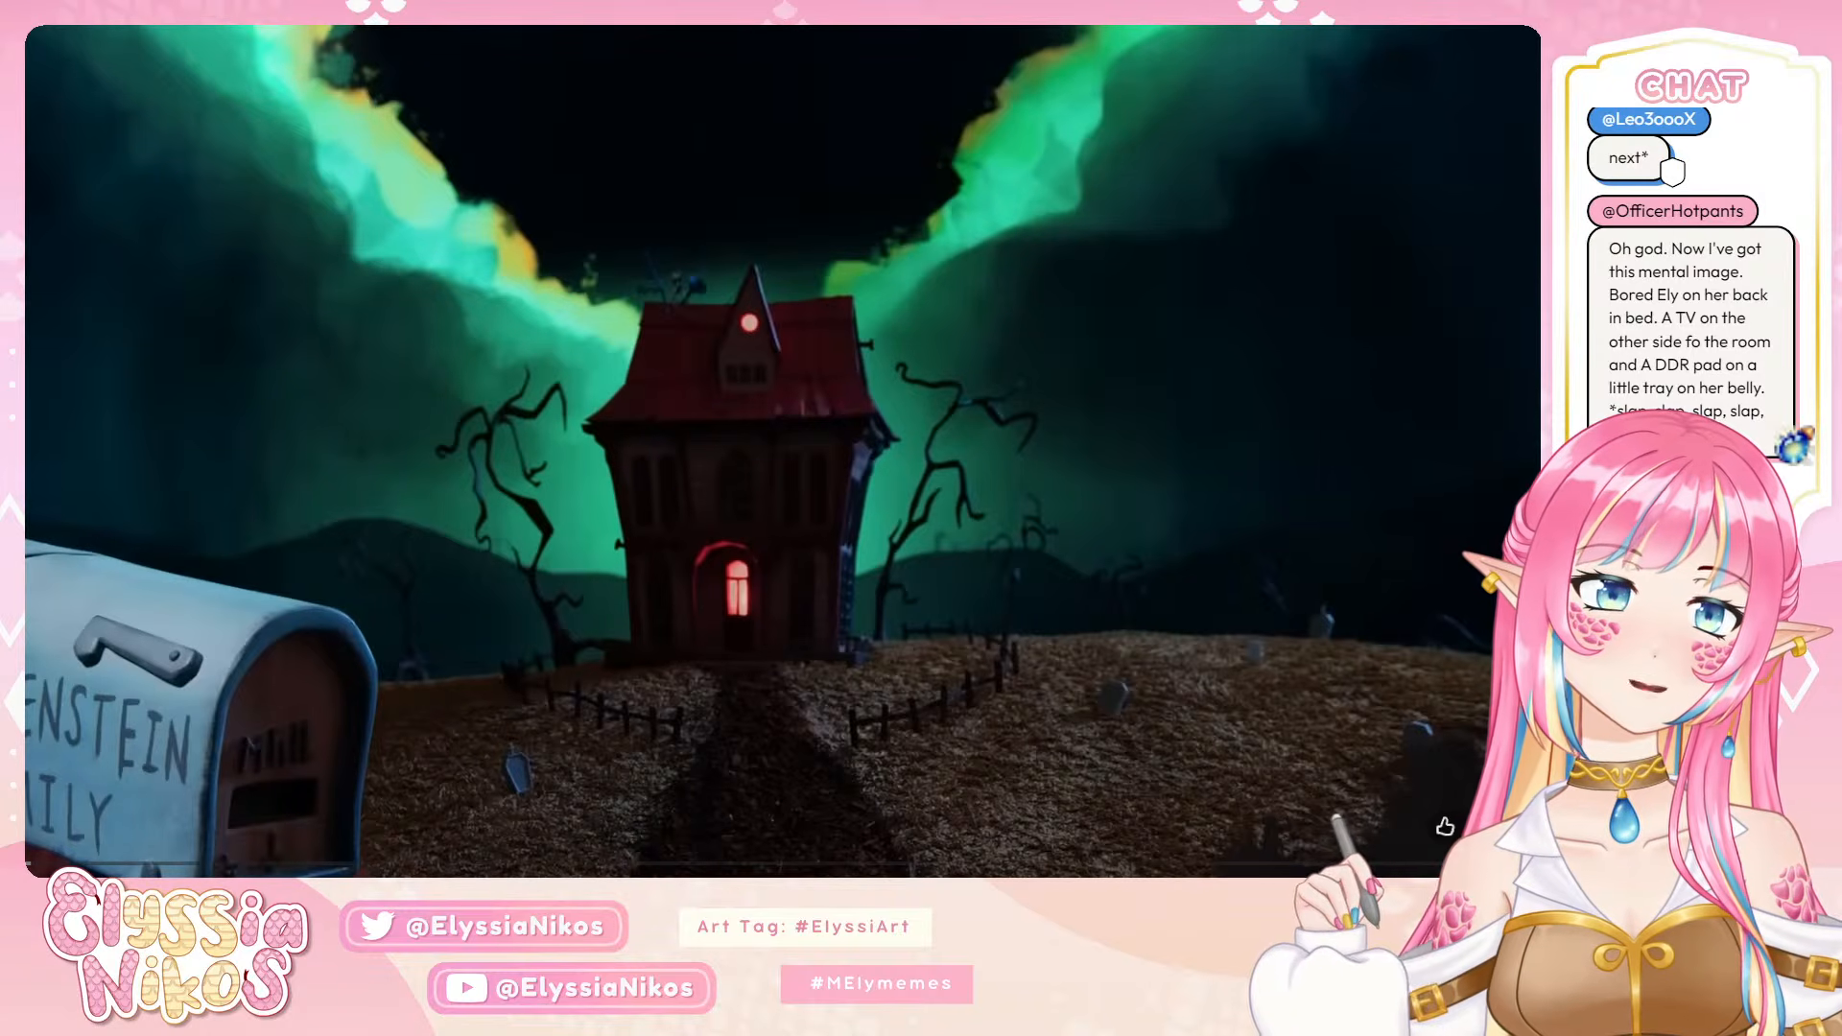
click(44, 493)
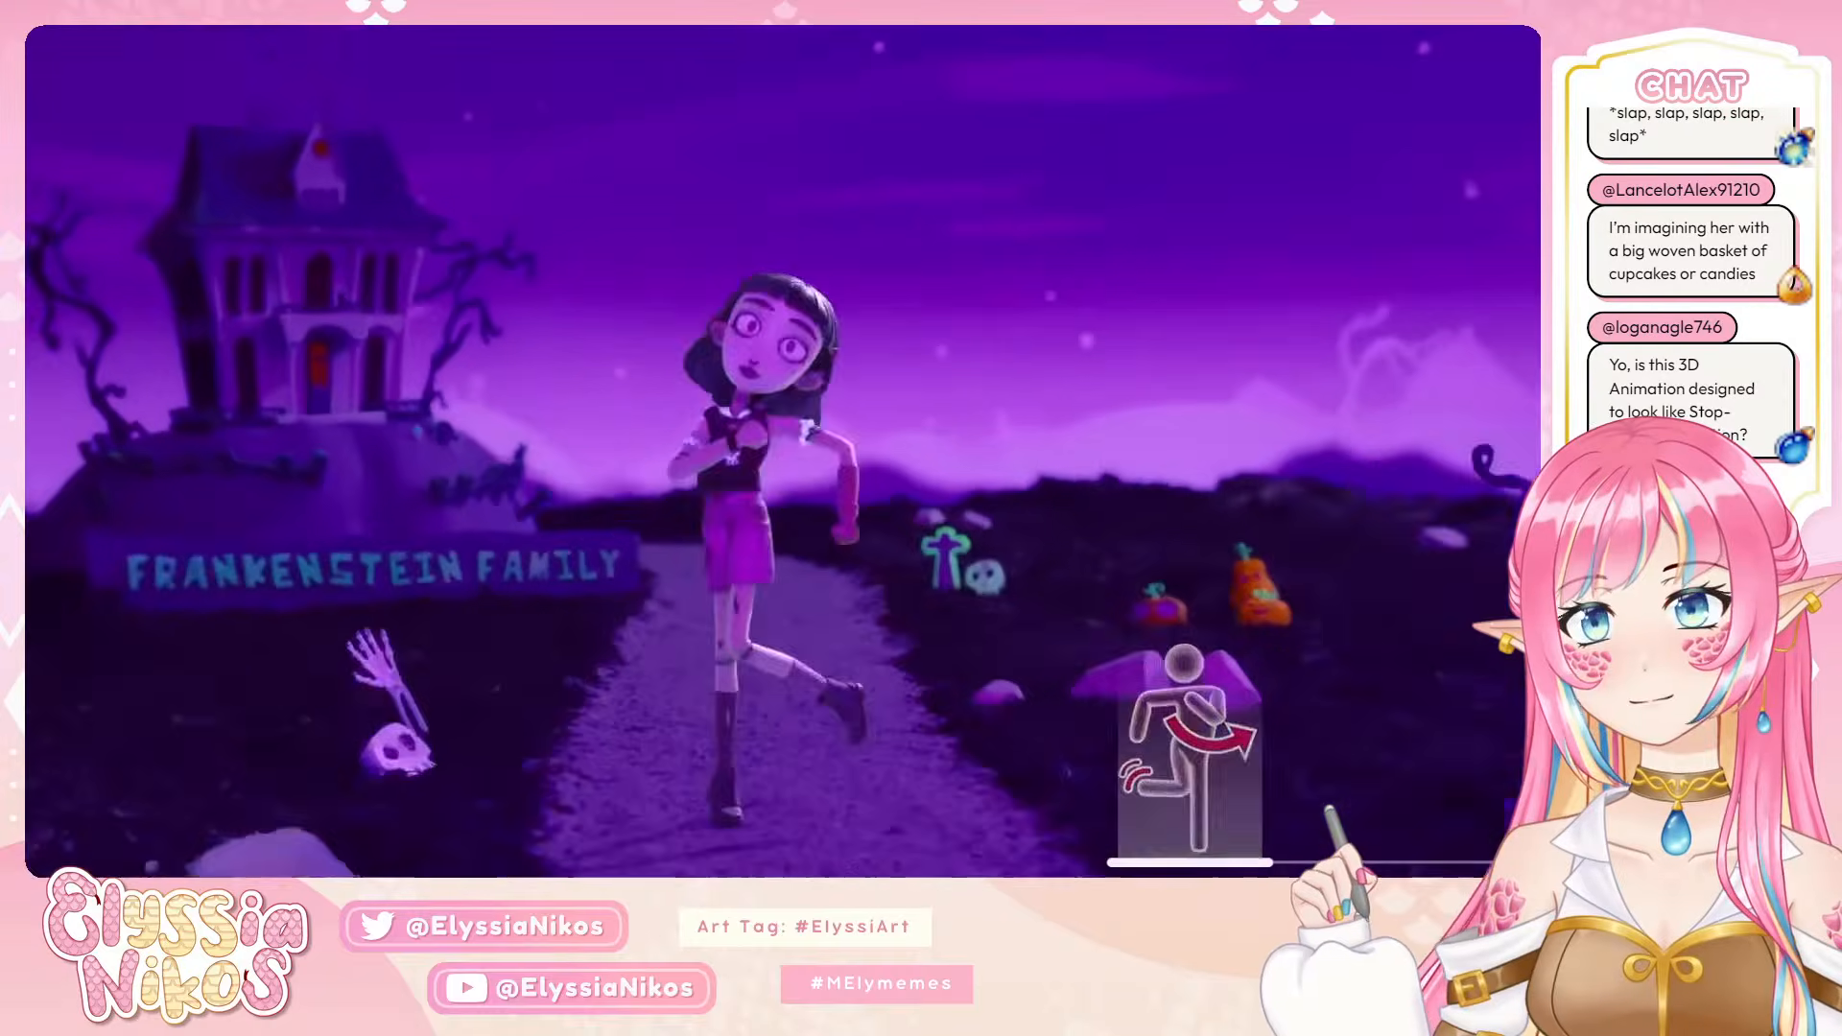
click(643, 443)
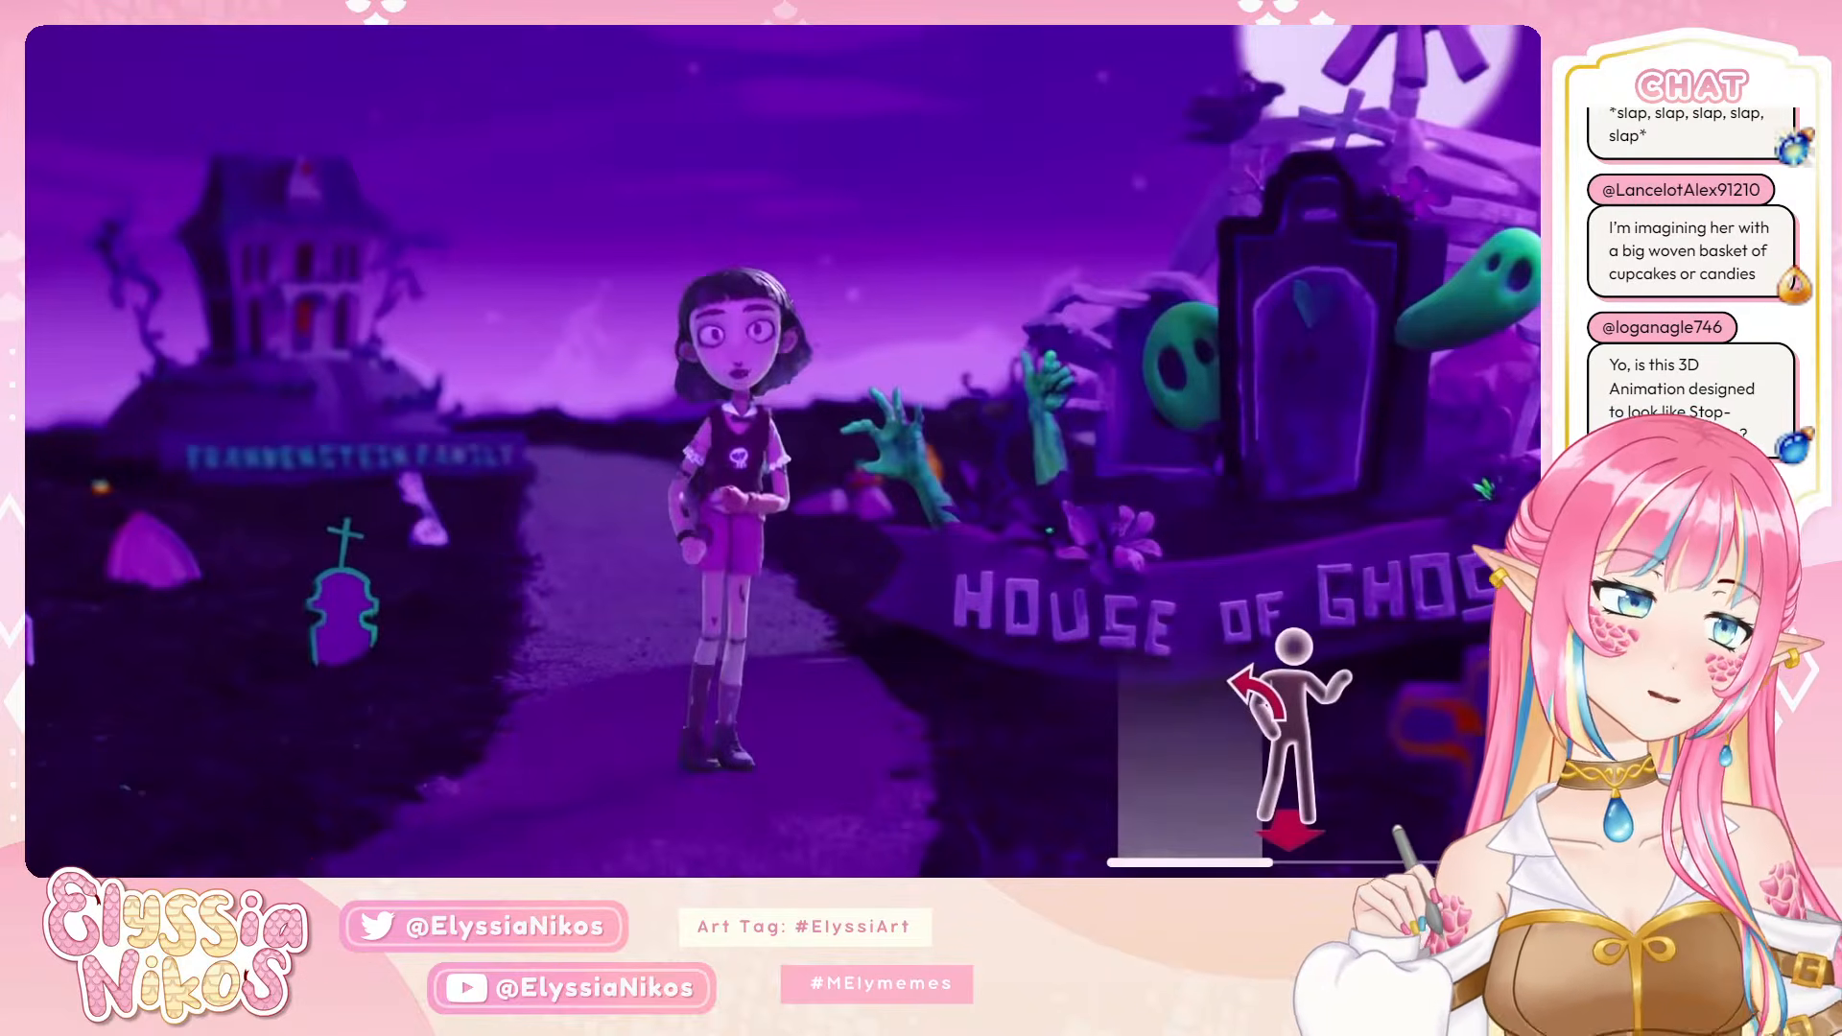
key(alt+Tab)
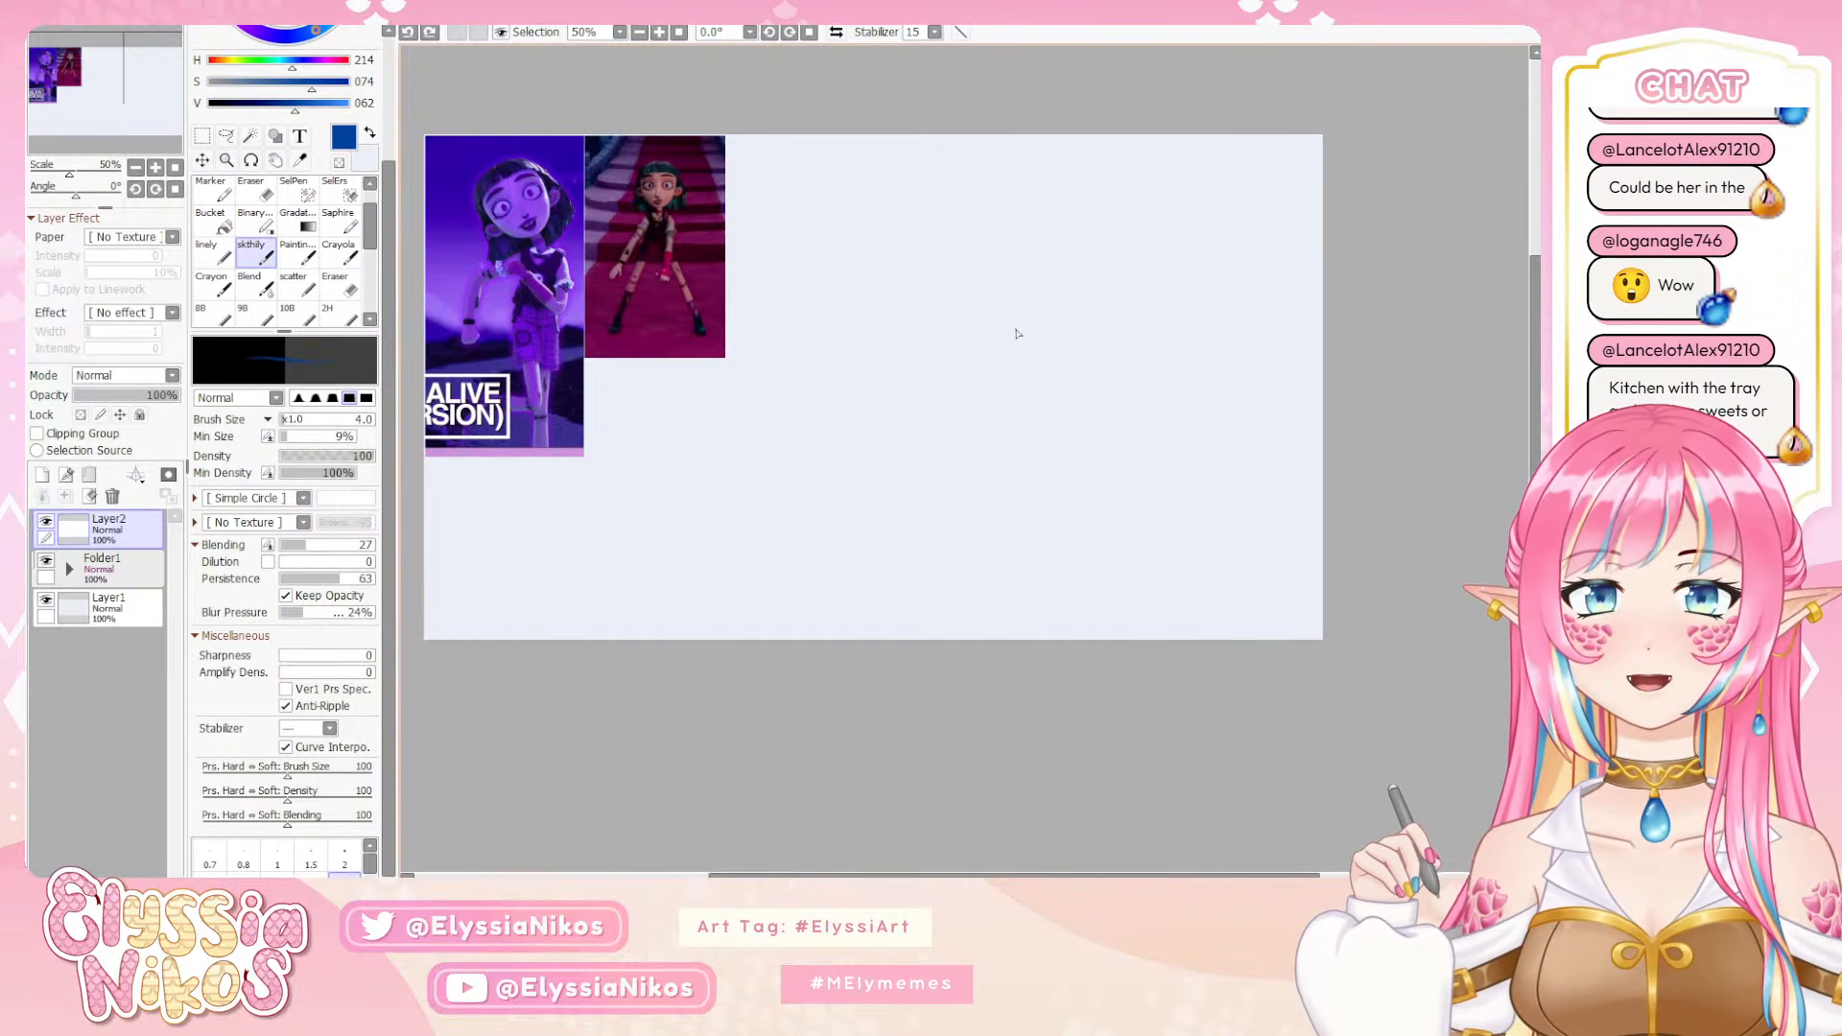
mouse_move(1142, 337)
mouse_down()
mouse_move(929, 475)
mouse_move(926, 495)
mouse_move(1308, 523)
mouse_up()
key(ctrl+z)
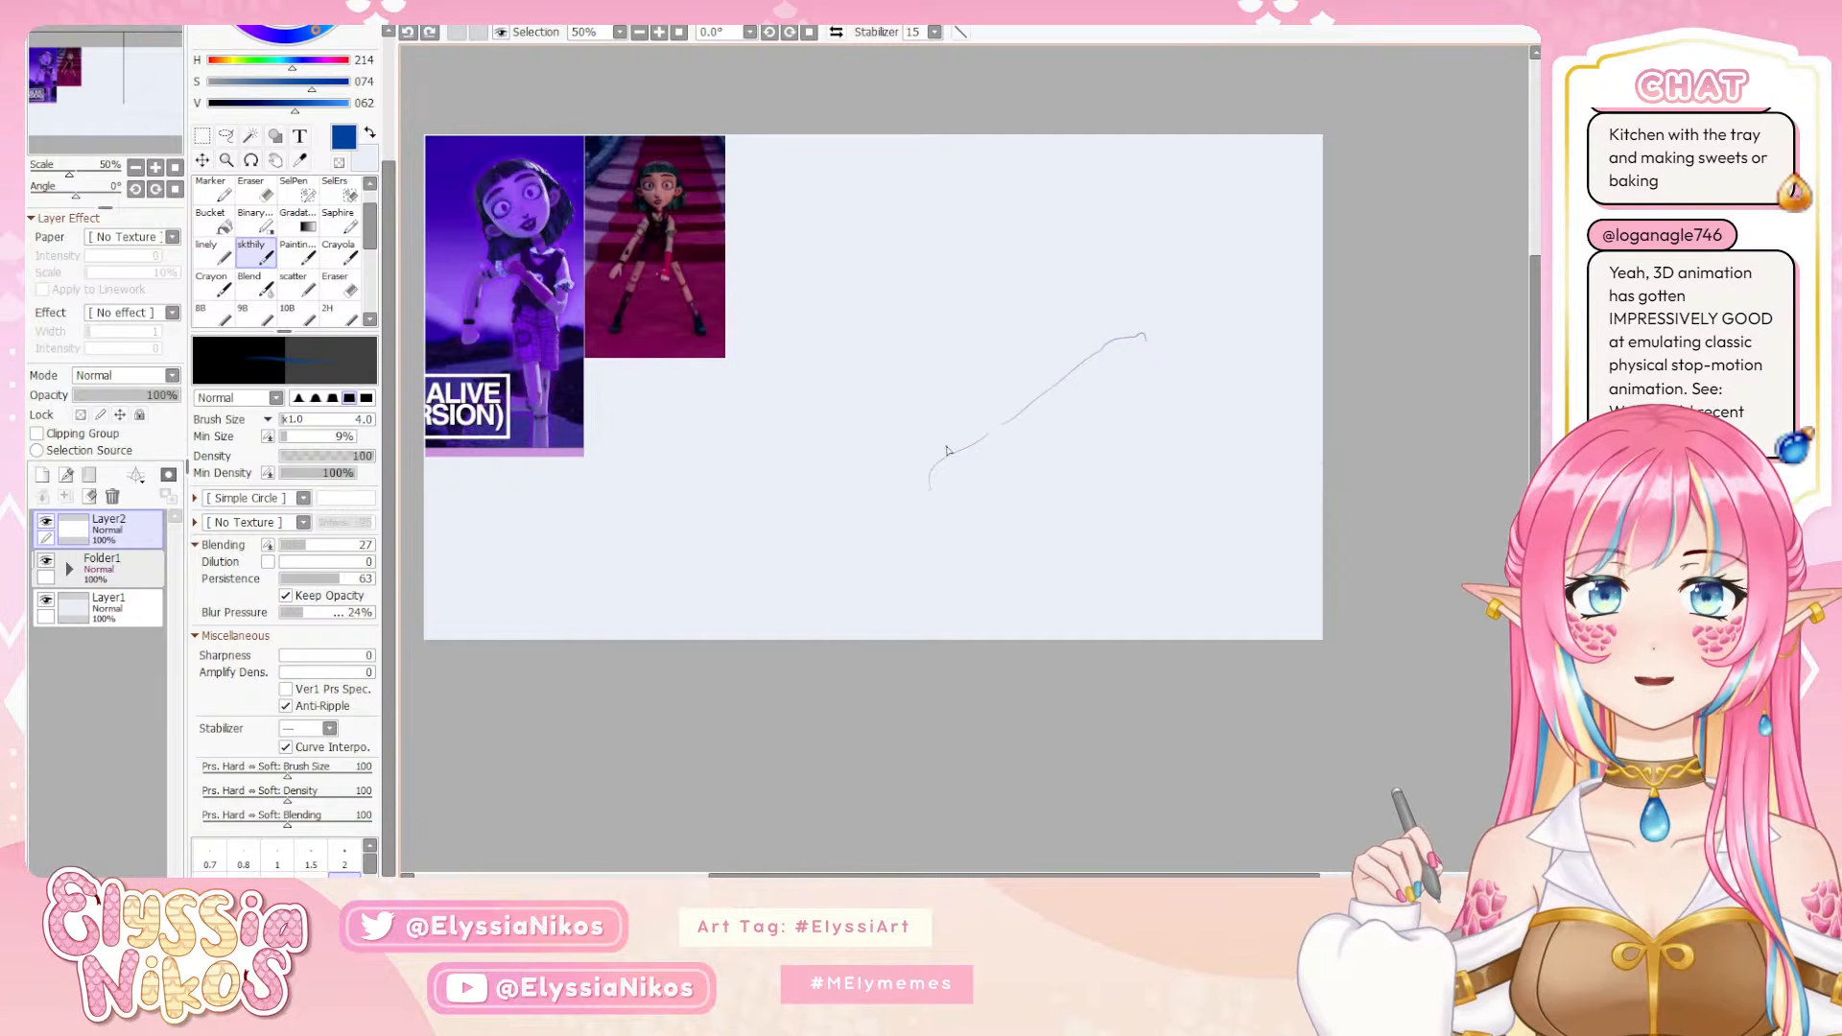
key(ctrl+z)
Sketch a rectangular thumbnail frame on Layer2 in the blank area right of the references
mouse_move(803, 327)
mouse_down()
mouse_move(803, 437)
mouse_move(869, 321)
mouse_move(1045, 353)
mouse_move(1047, 461)
mouse_up()
drag(815, 464, 1037, 467)
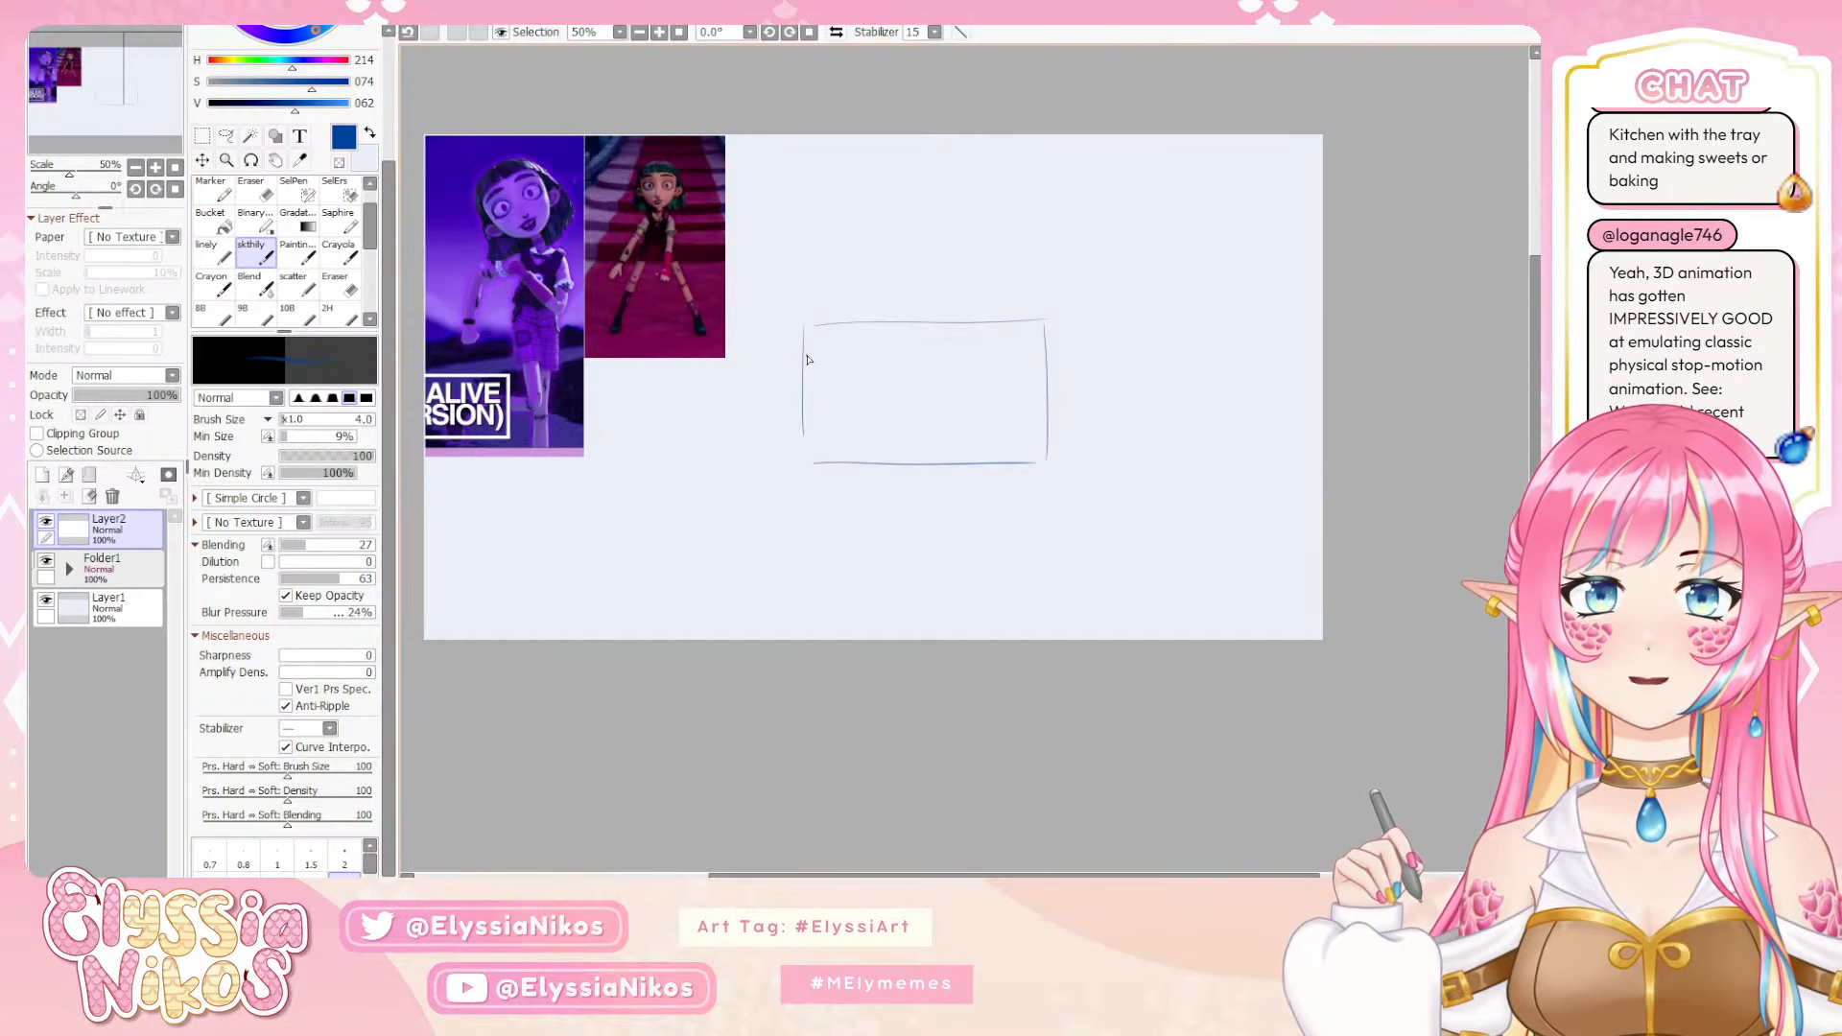
mouse_move(799, 338)
mouse_down()
mouse_move(813, 385)
mouse_move(807, 327)
mouse_move(820, 388)
mouse_move(816, 326)
mouse_move(1027, 323)
mouse_up()
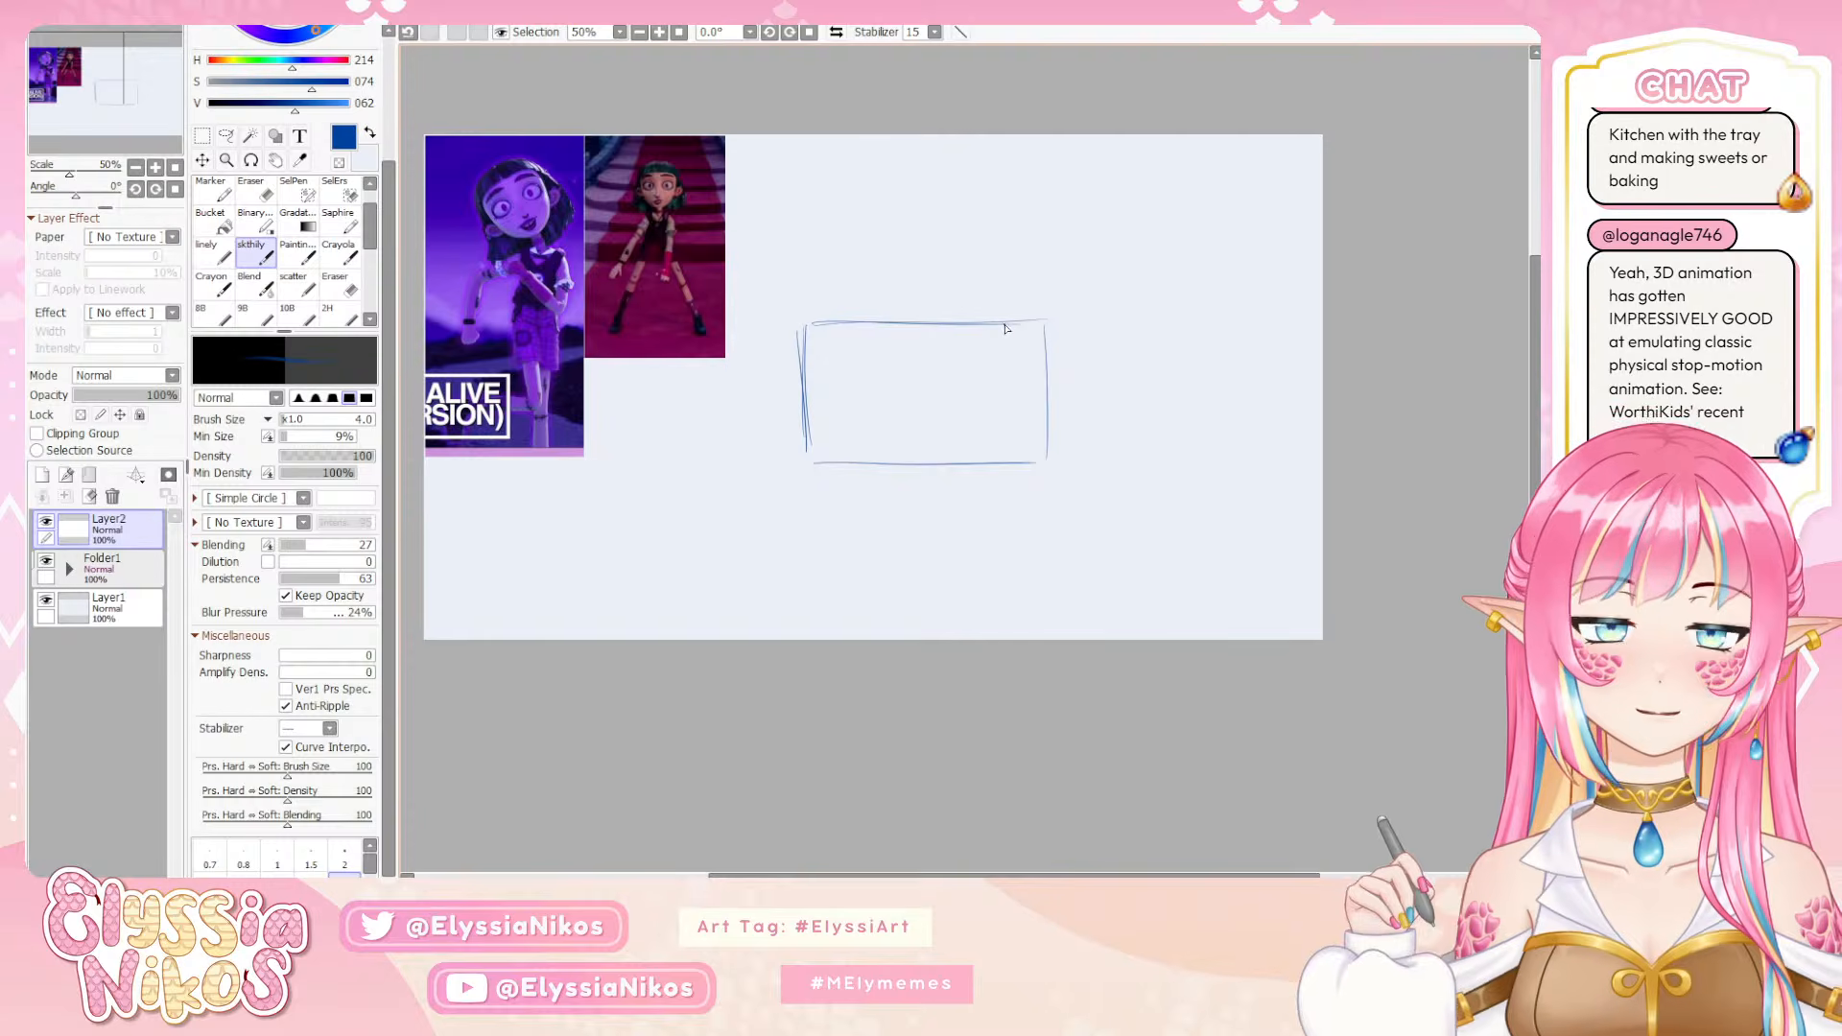
Sketch a hill inside the thumbnail frame with a small dancing stick figure at its top
mouse_move(814, 470)
mouse_down()
mouse_move(919, 411)
mouse_move(985, 407)
mouse_move(1047, 451)
mouse_up()
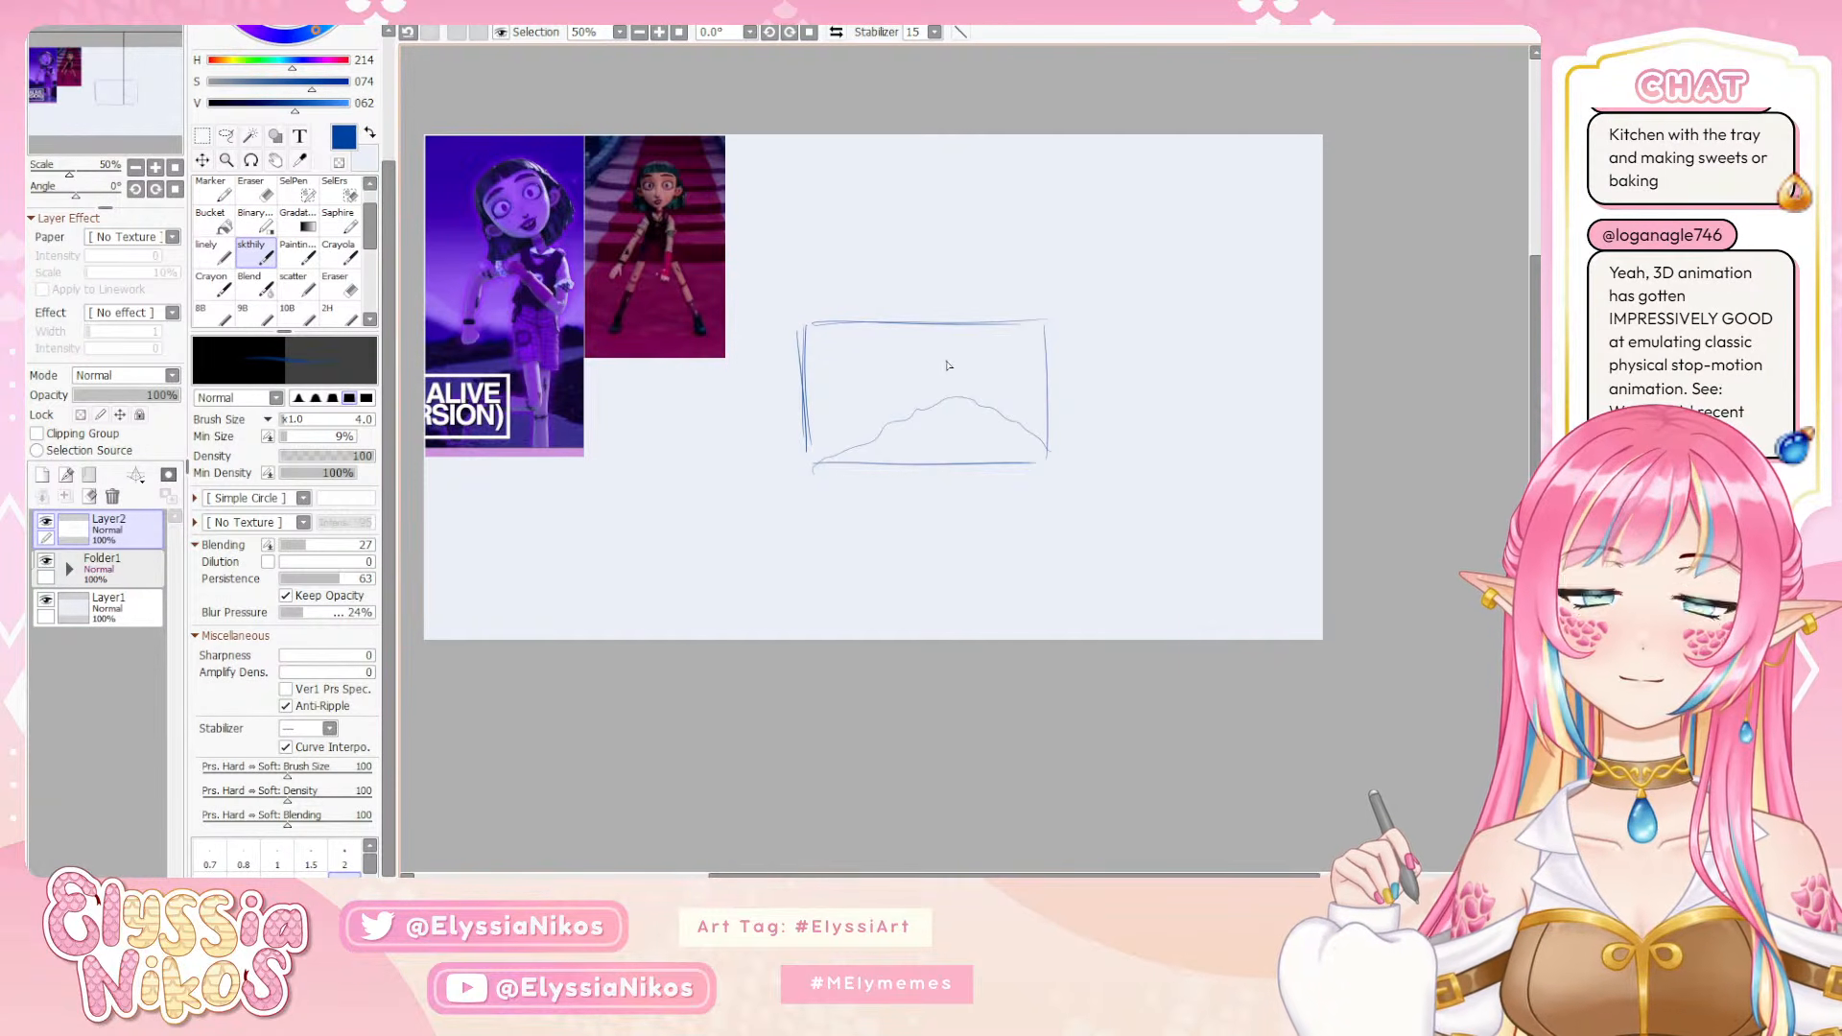
mouse_move(947, 353)
mouse_down()
mouse_move(943, 398)
mouse_move(915, 406)
mouse_move(940, 397)
mouse_move(946, 446)
mouse_up()
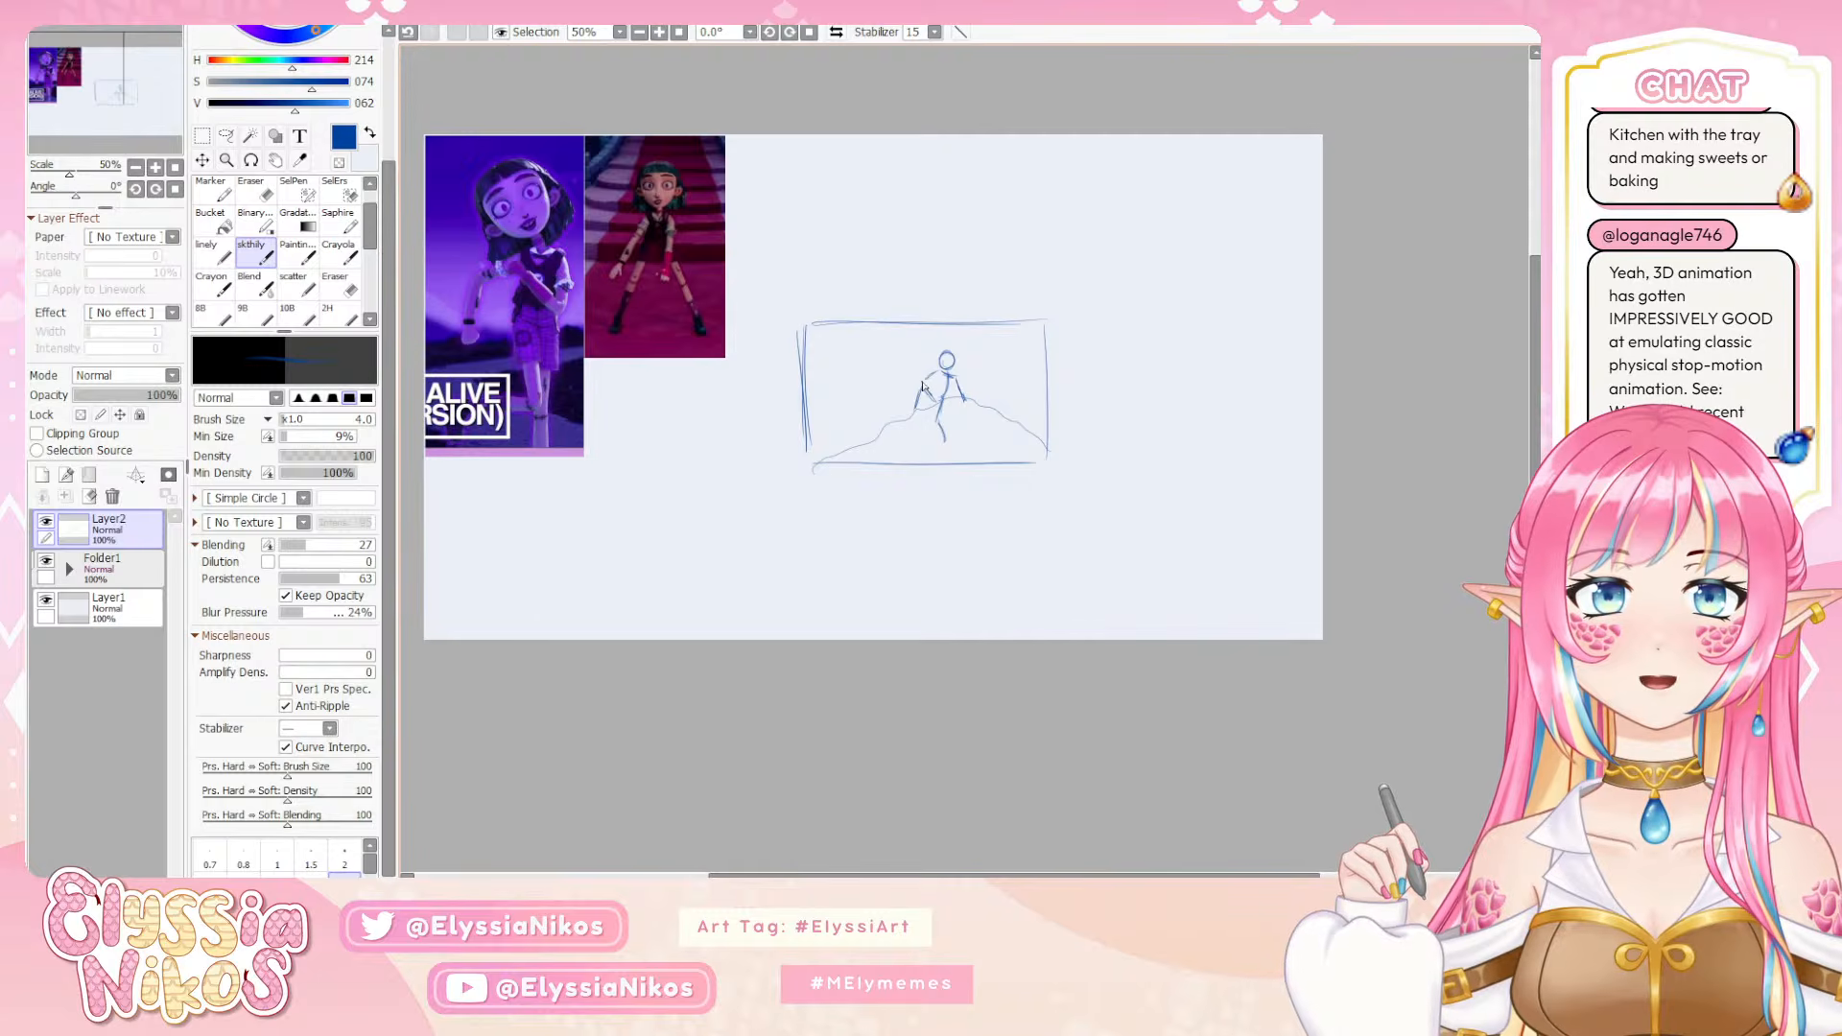
mouse_move(923, 361)
mouse_down()
mouse_move(934, 402)
mouse_move(944, 366)
mouse_up()
key(ctrl+z)
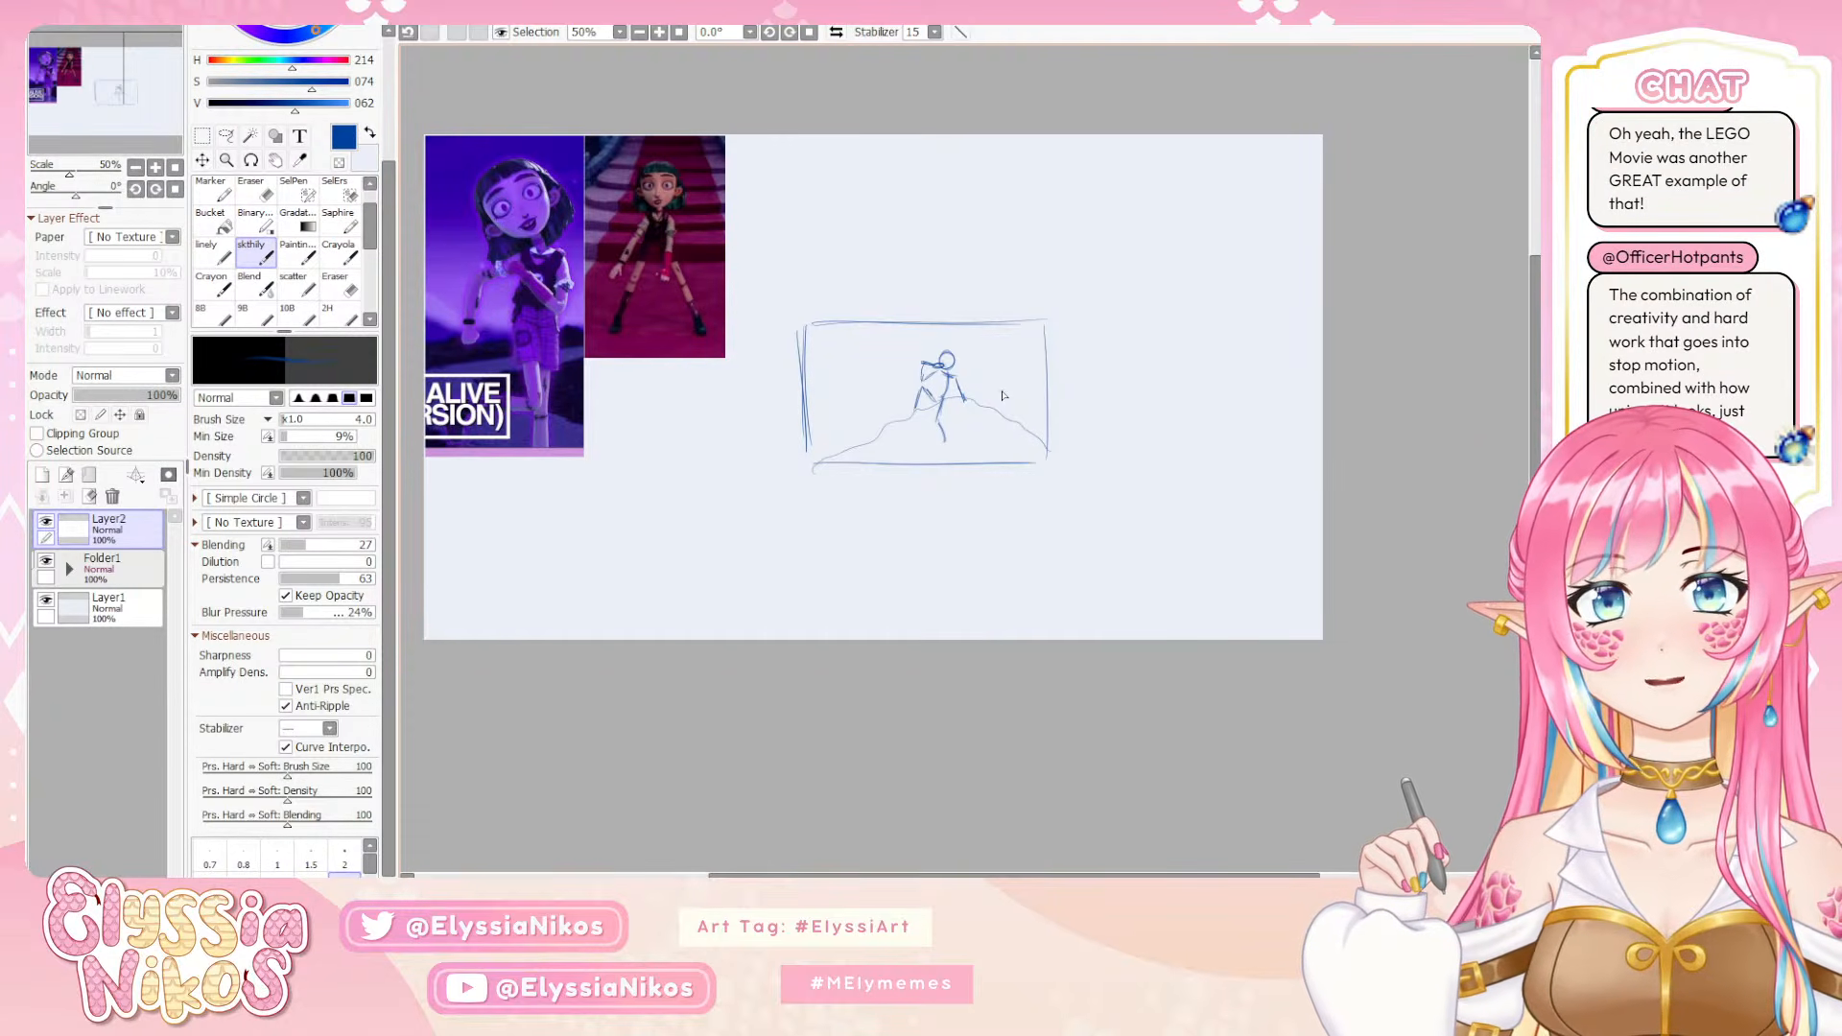
Try a second rectangular thumbnail frame above and to the right of the first one
drag(1056, 193, 1058, 303)
mouse_move(1062, 174)
mouse_down()
mouse_move(1289, 172)
mouse_move(1303, 294)
mouse_up()
drag(1304, 171, 1300, 305)
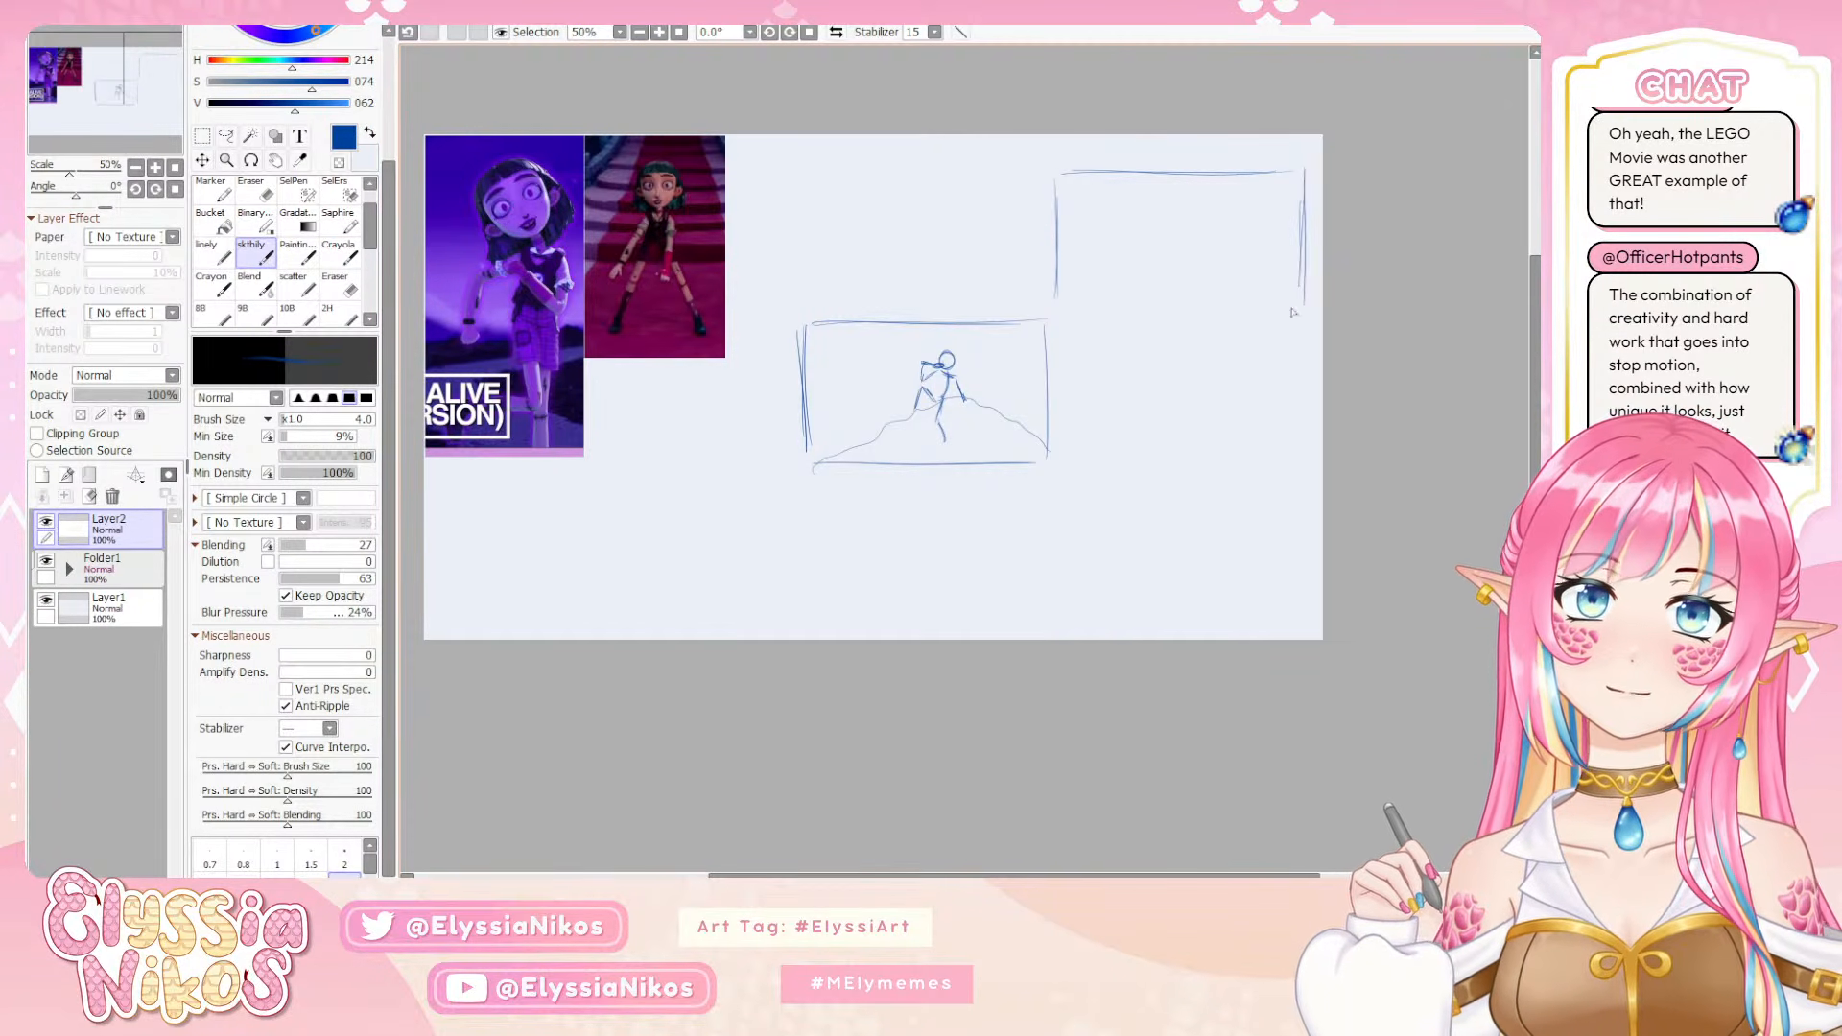
mouse_move(1099, 324)
mouse_down()
mouse_move(1236, 318)
mouse_move(1057, 319)
mouse_move(1281, 309)
mouse_up()
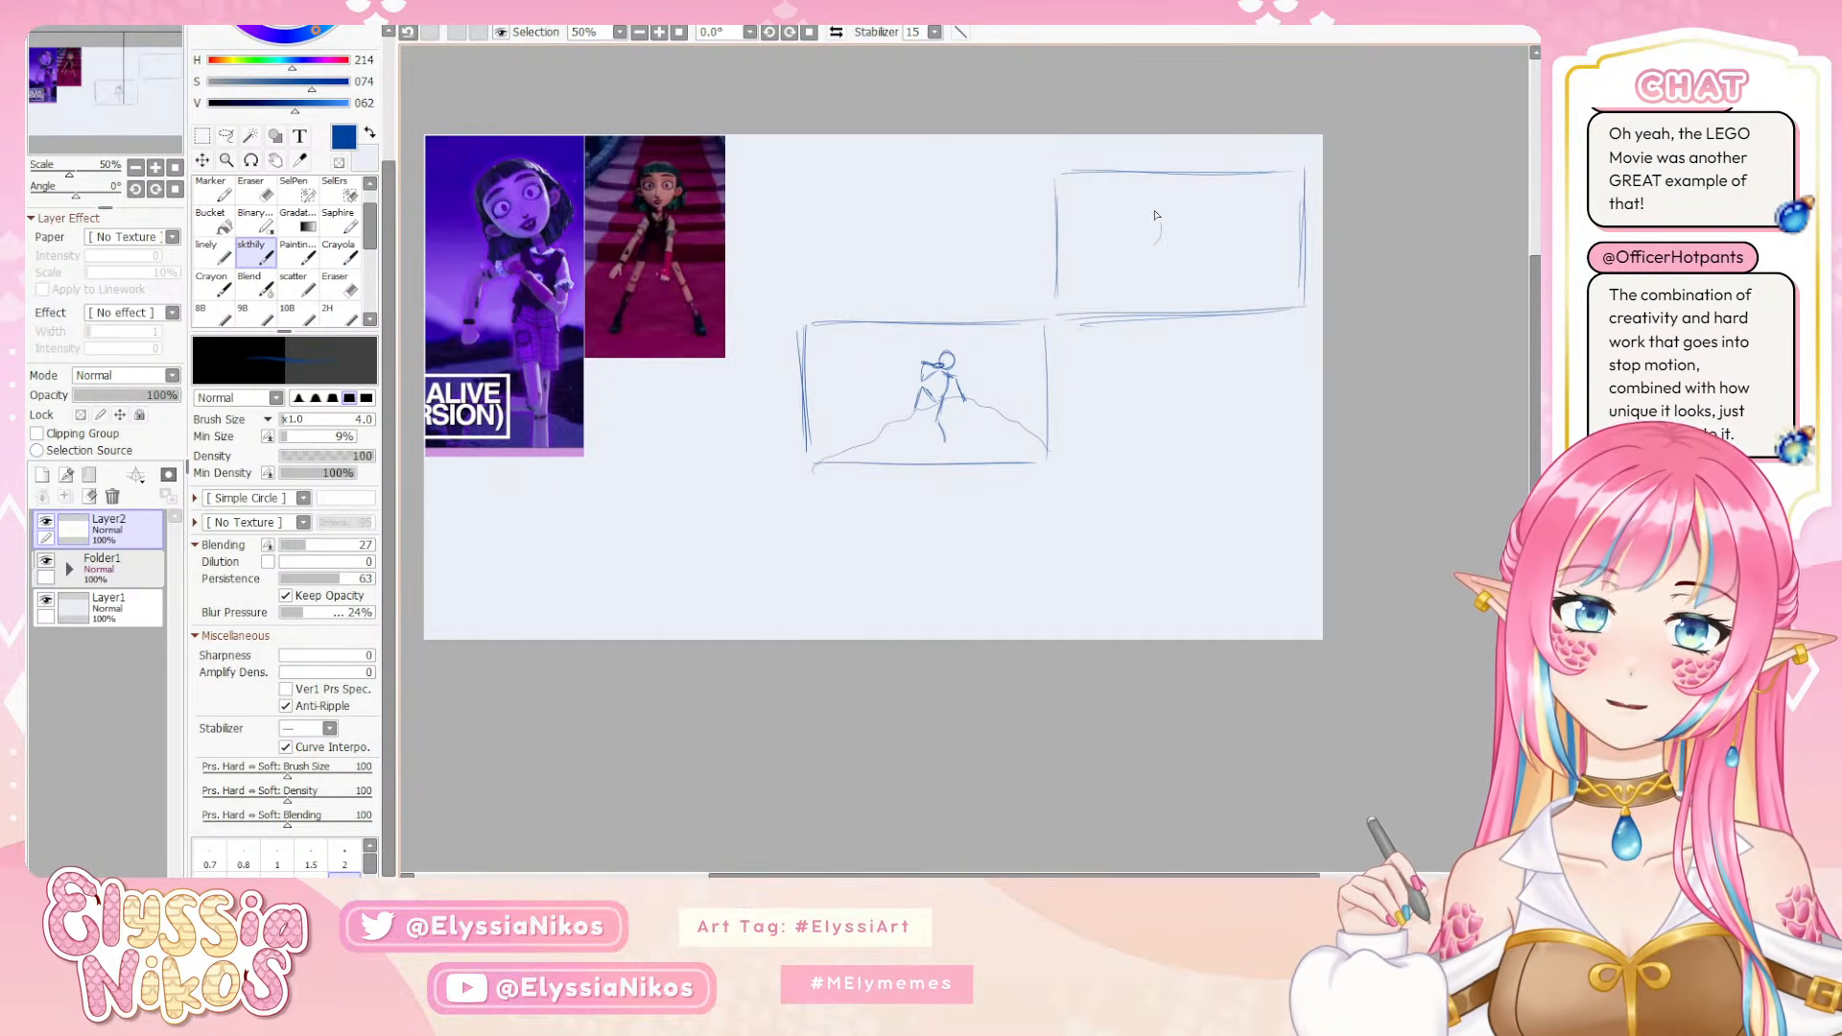
Try a closer character composition in the second frame, with a round head, hair shapes and a body line
mouse_move(1145, 206)
mouse_down()
mouse_move(1154, 258)
mouse_move(1124, 243)
mouse_move(1127, 208)
mouse_move(1167, 254)
mouse_up()
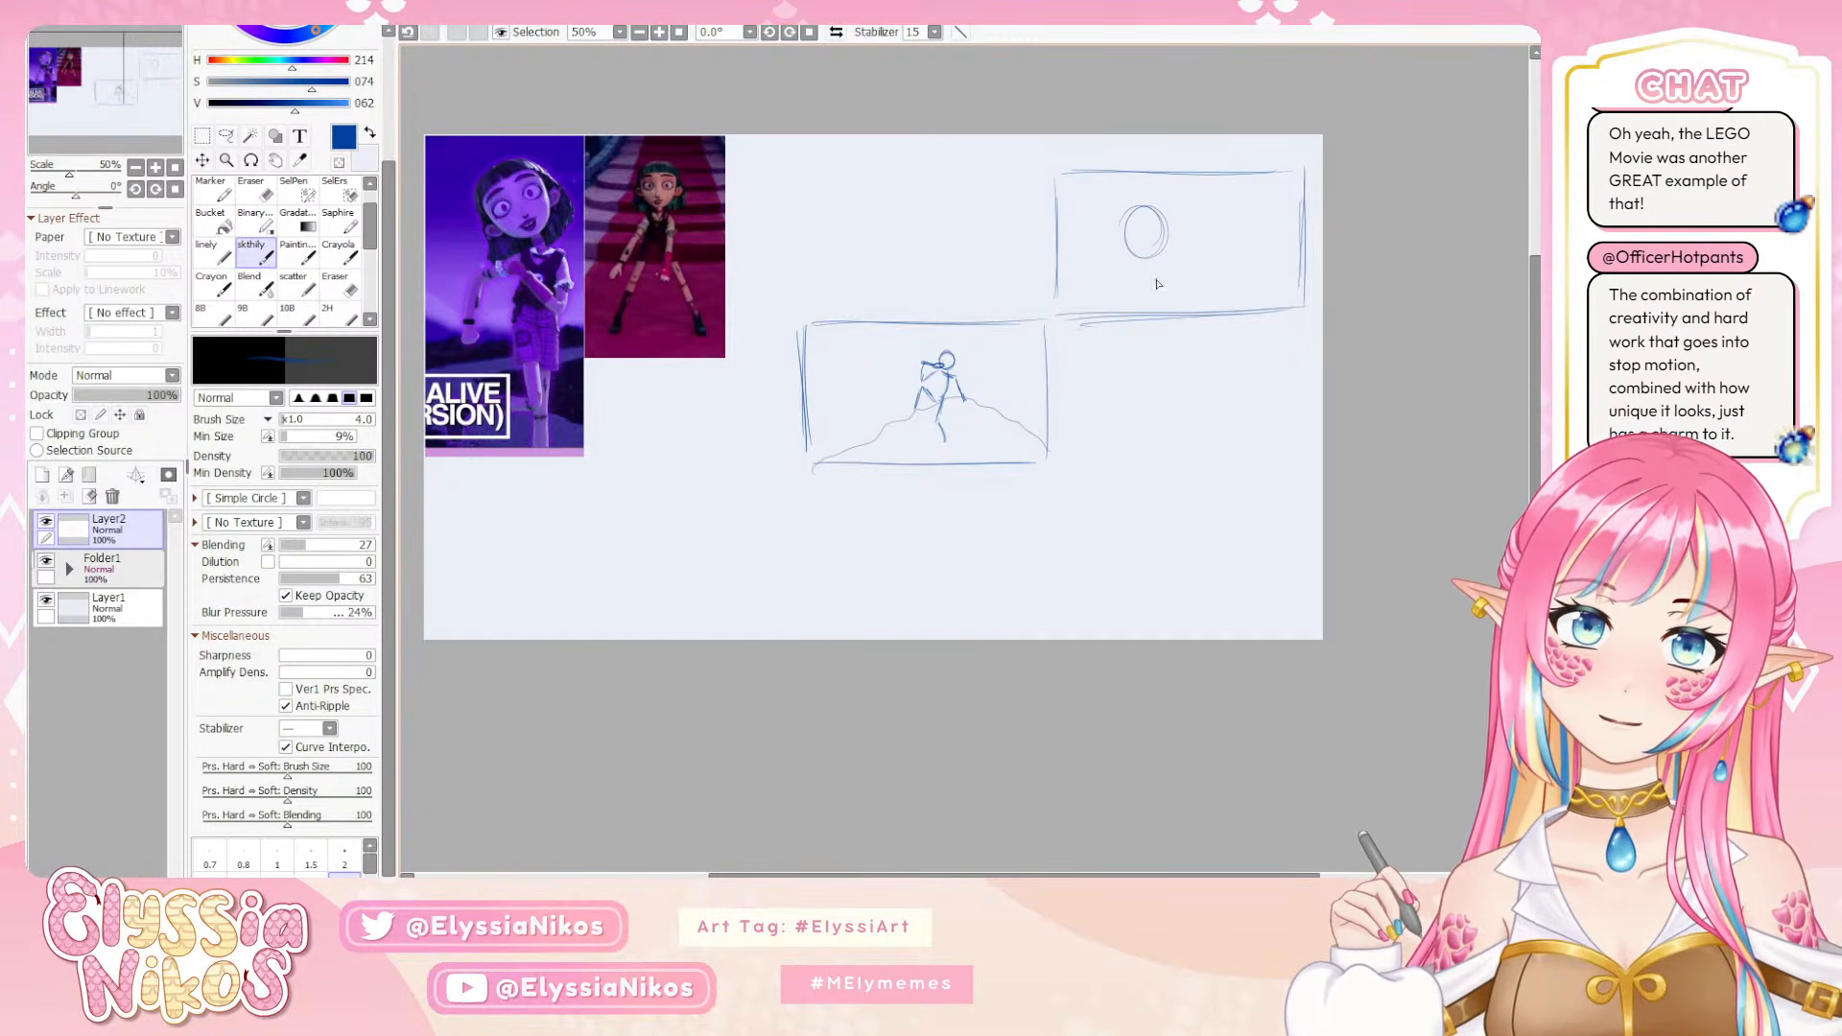
key(ctrl+z)
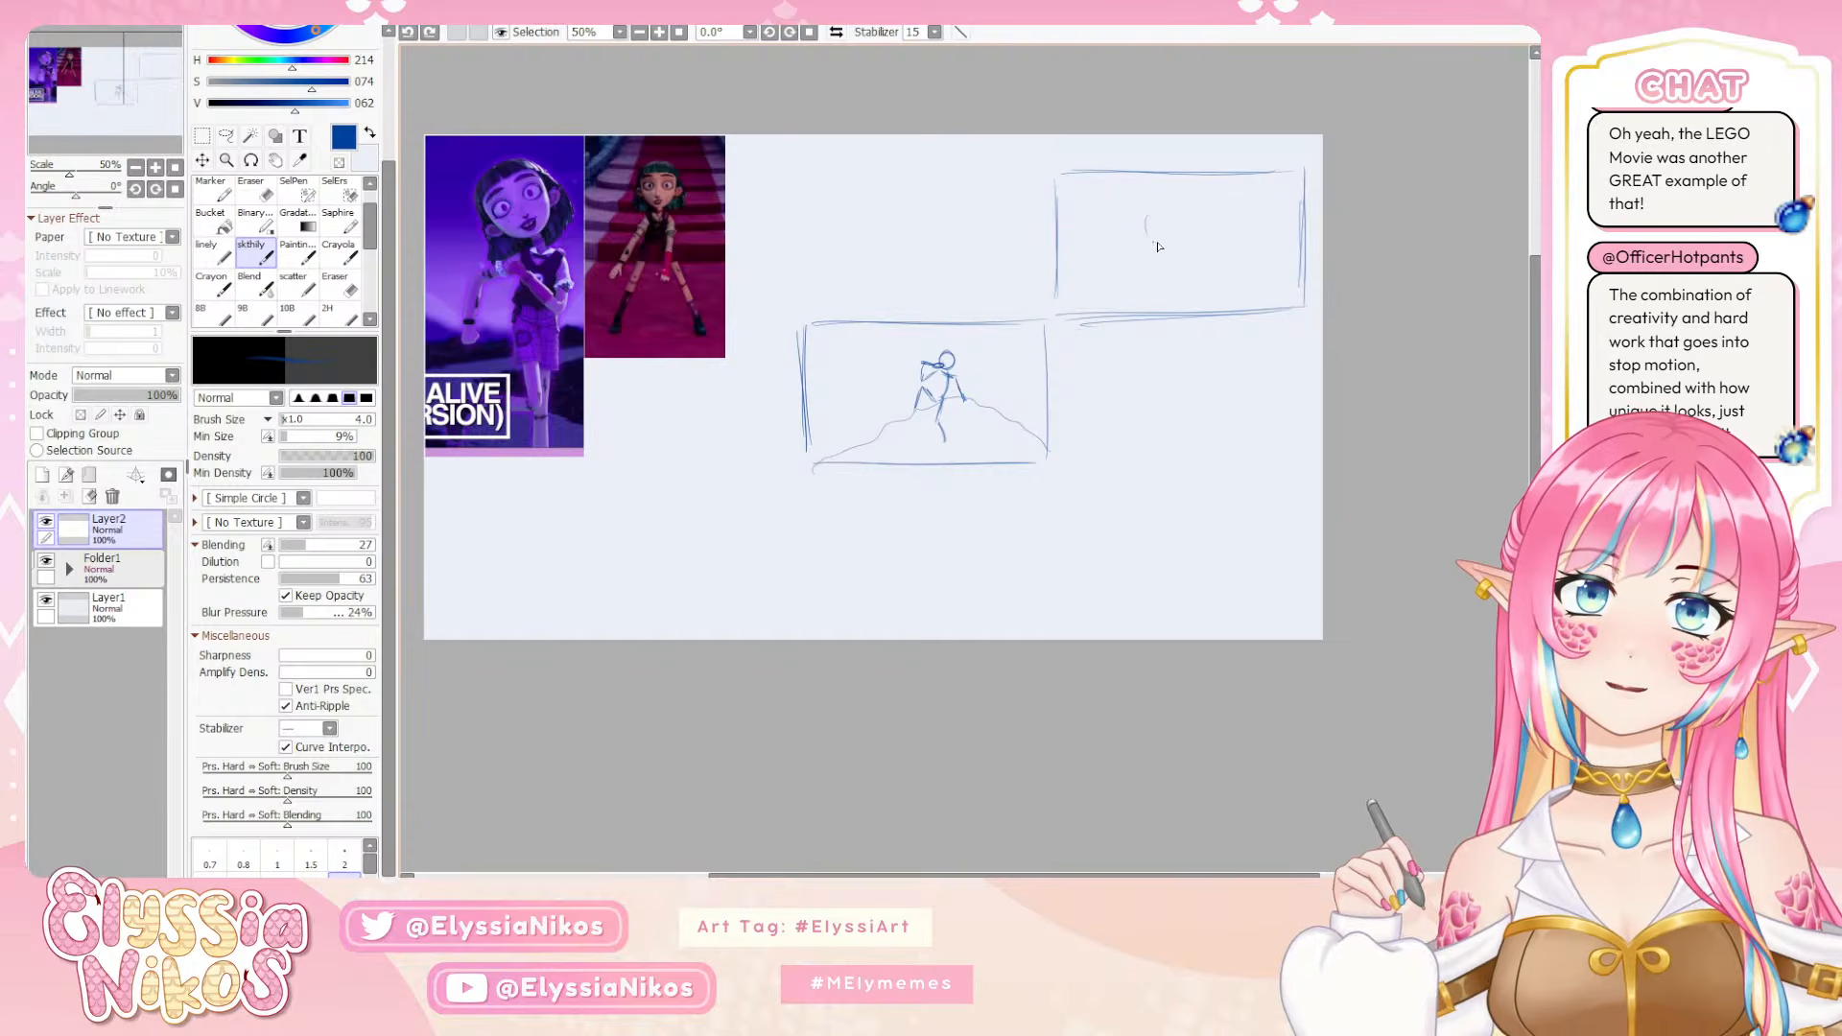
drag(1158, 246, 1164, 203)
key(ctrl+z)
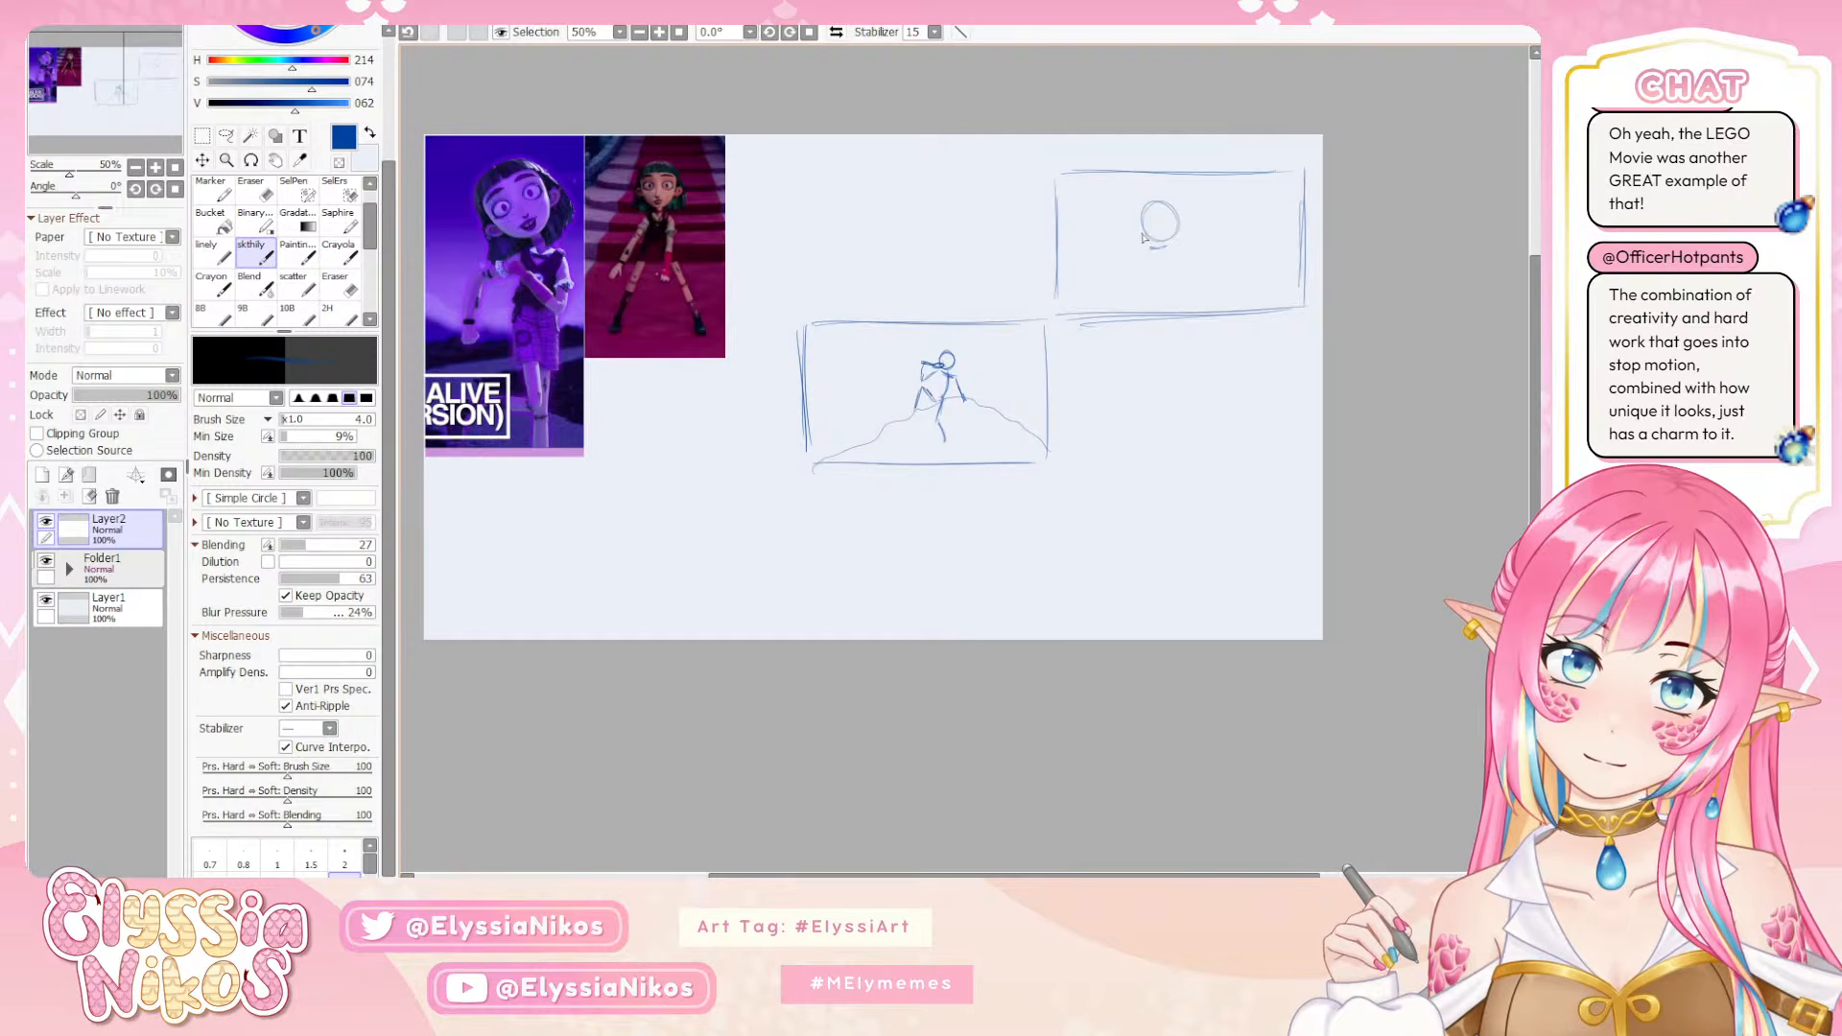
drag(1144, 237, 1145, 210)
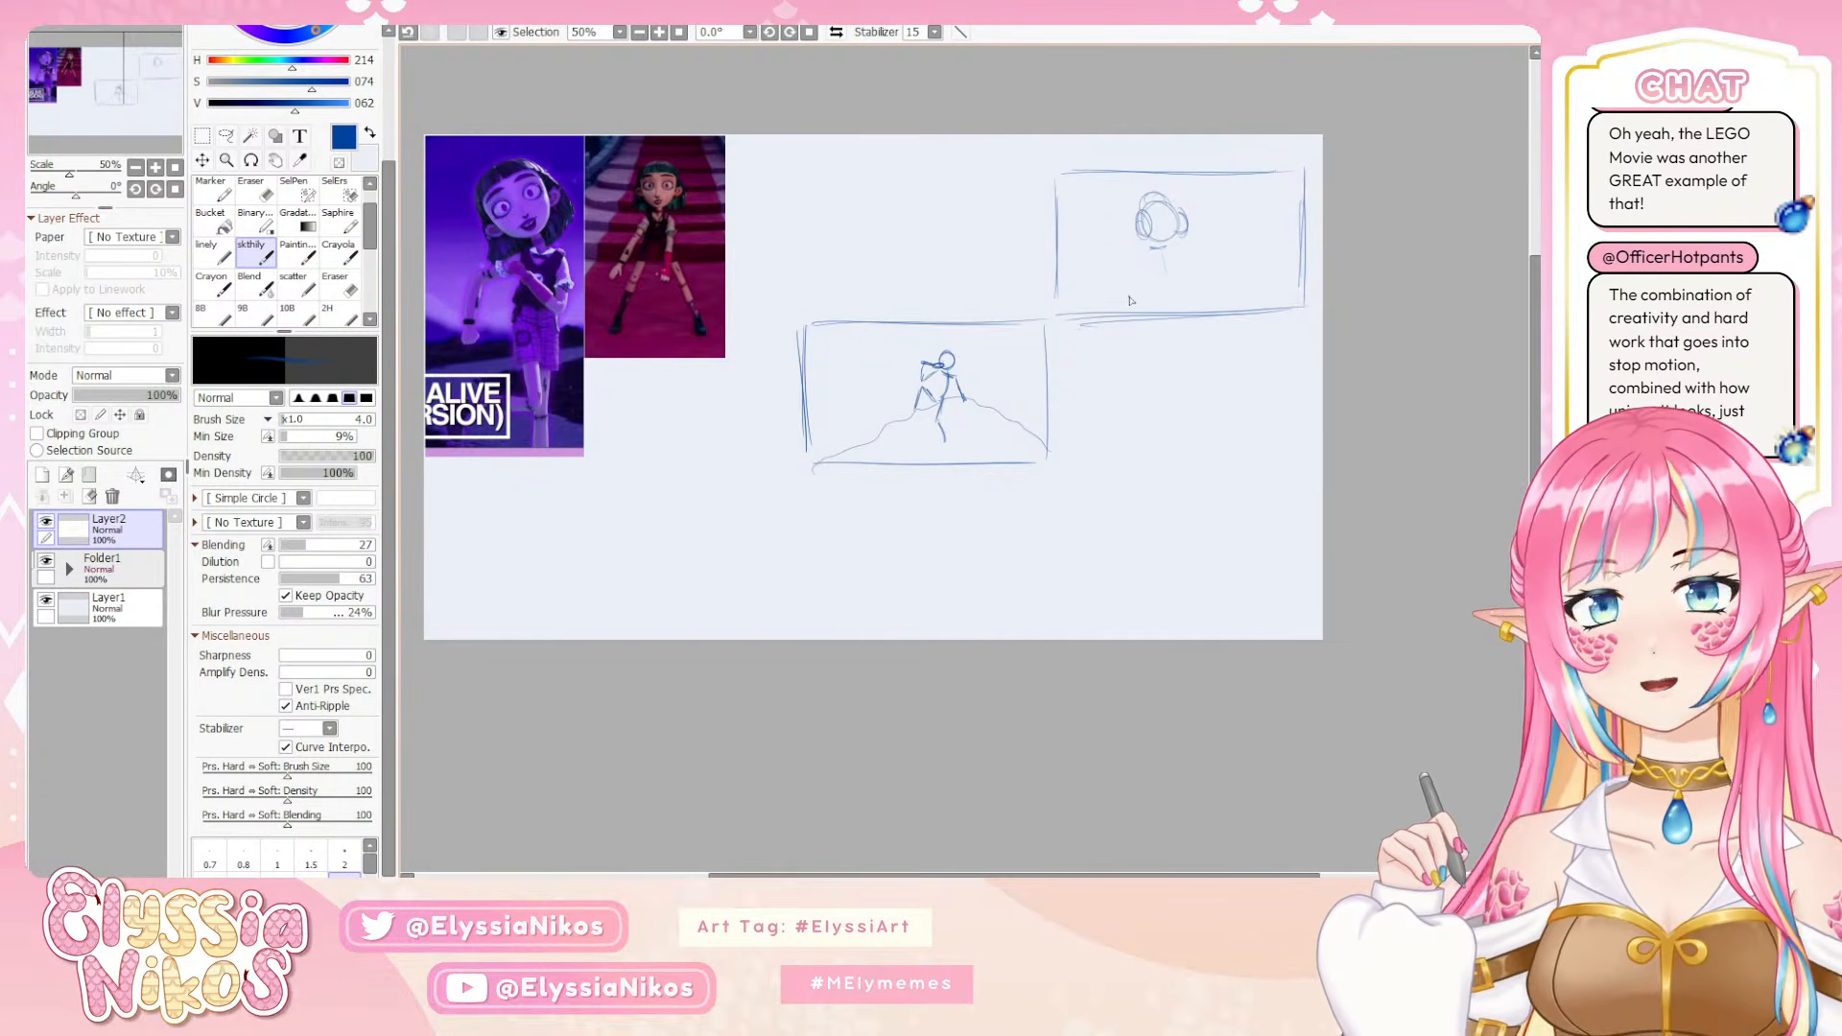
drag(1157, 252, 1144, 299)
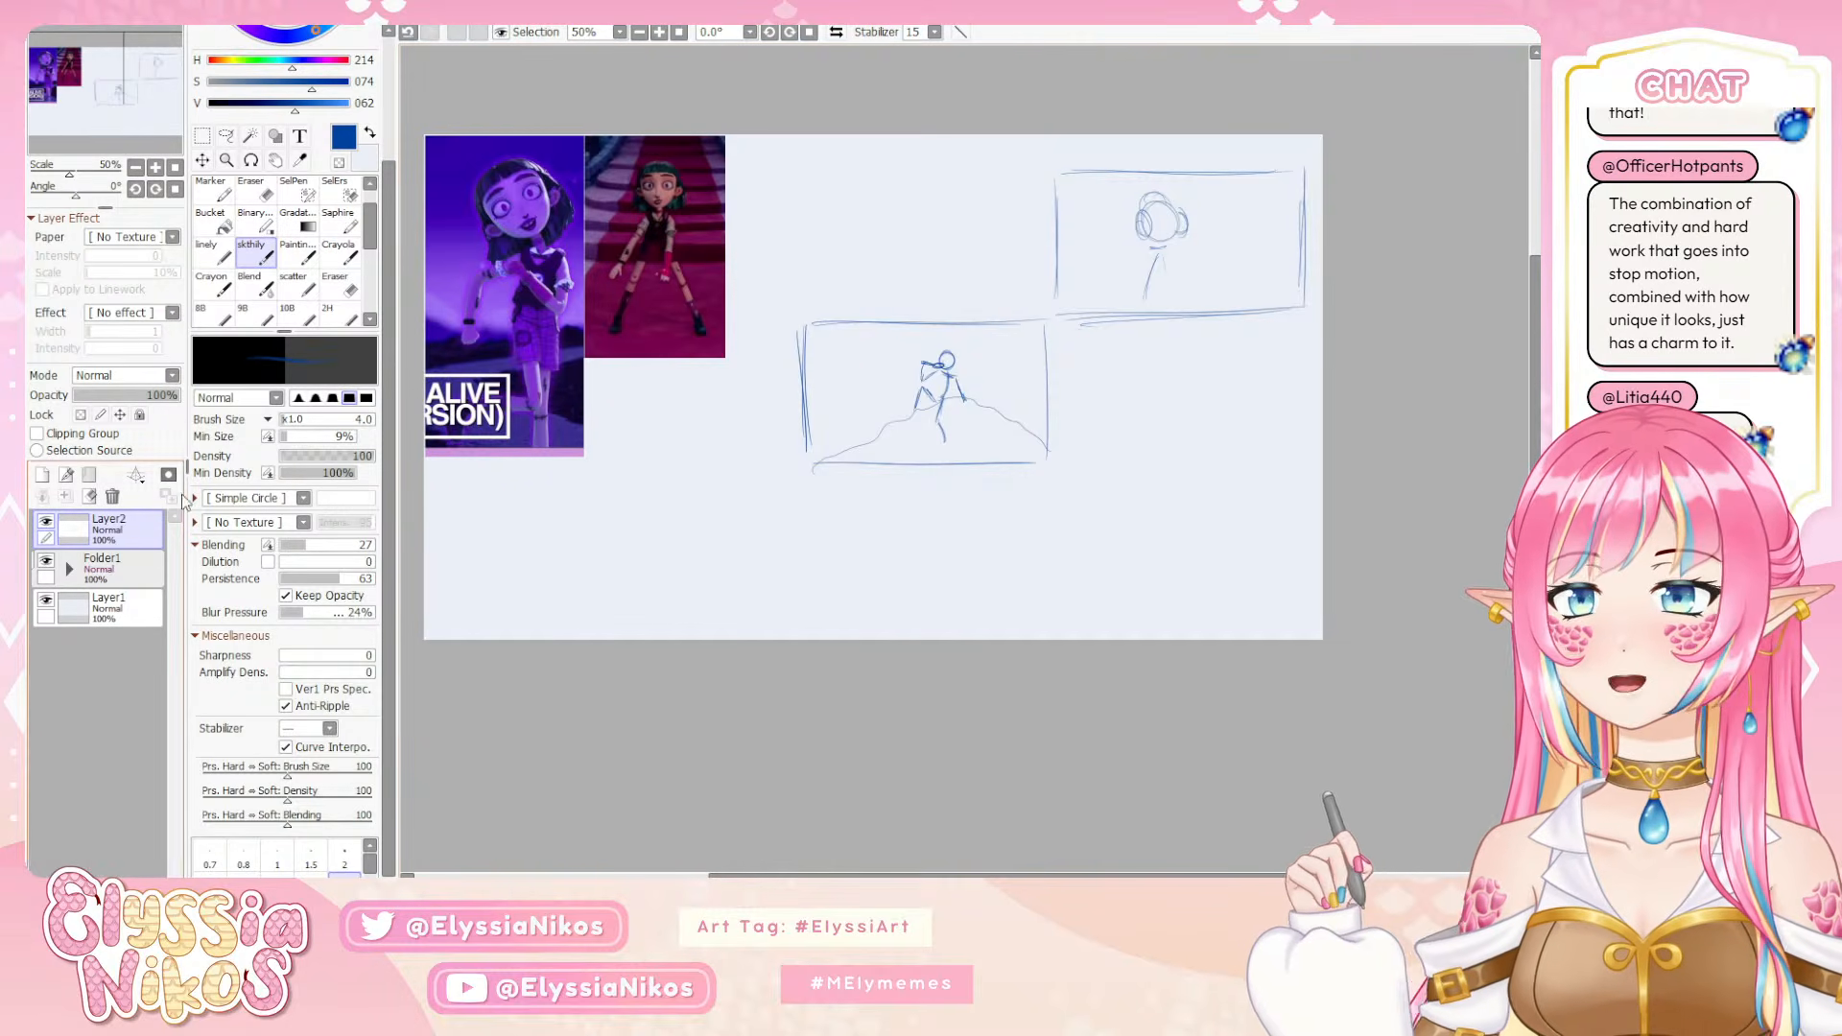
Erase the whole second thumbnail, return to the skthily brush, and try an oval around the remaining thumbnail before undoing it
click(340, 280)
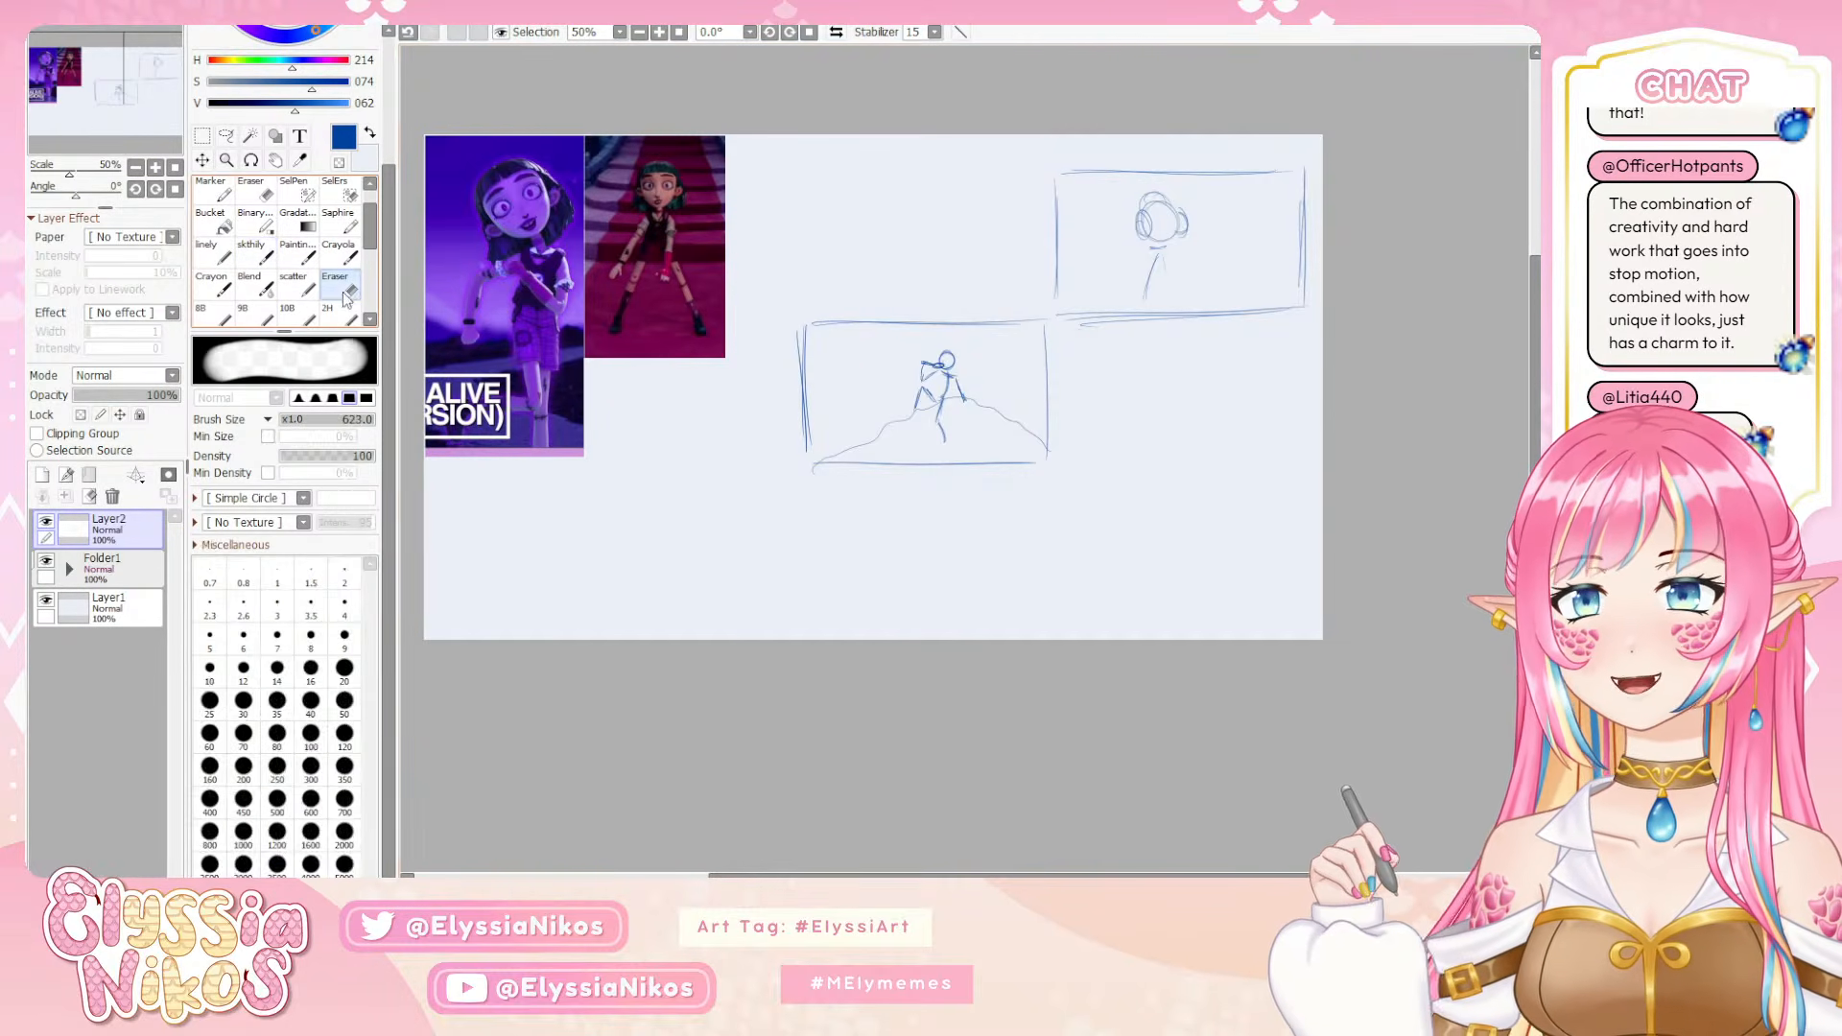
mouse_move(1233, 235)
mouse_down()
mouse_move(1287, 194)
mouse_move(1182, 176)
mouse_move(1162, 197)
mouse_move(1184, 247)
mouse_up()
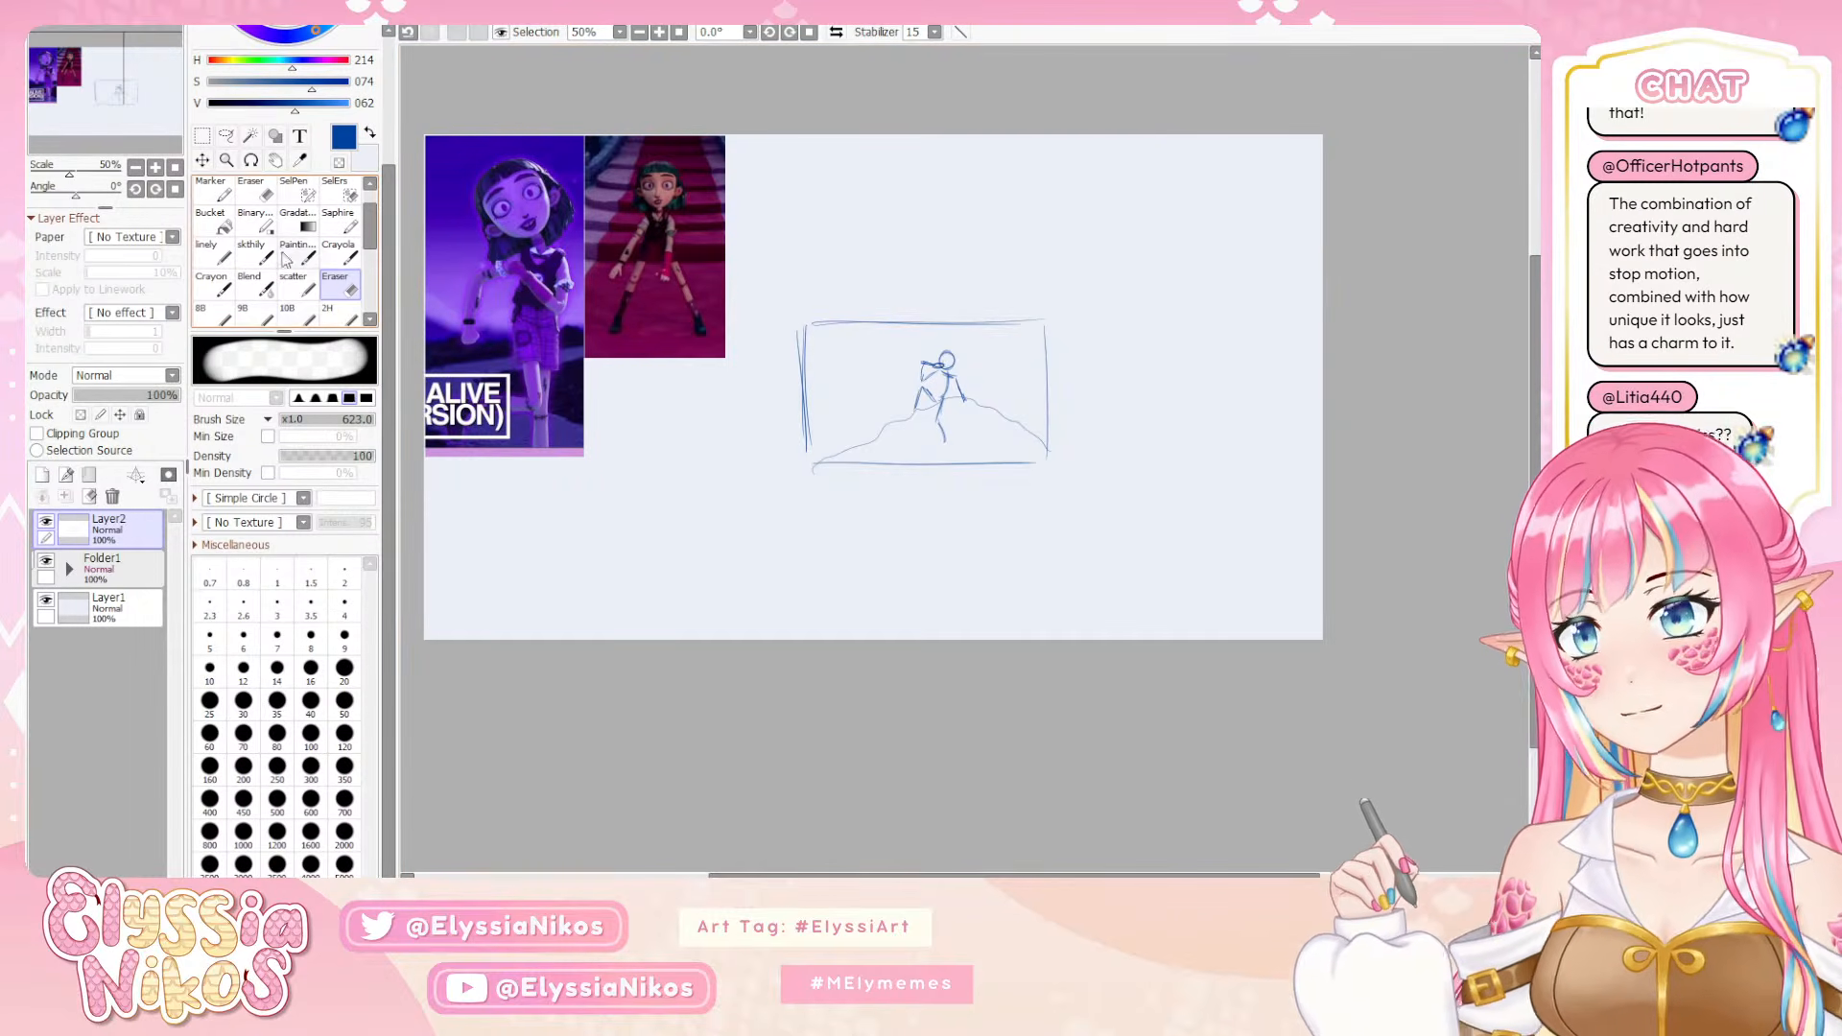
click(267, 305)
click(251, 254)
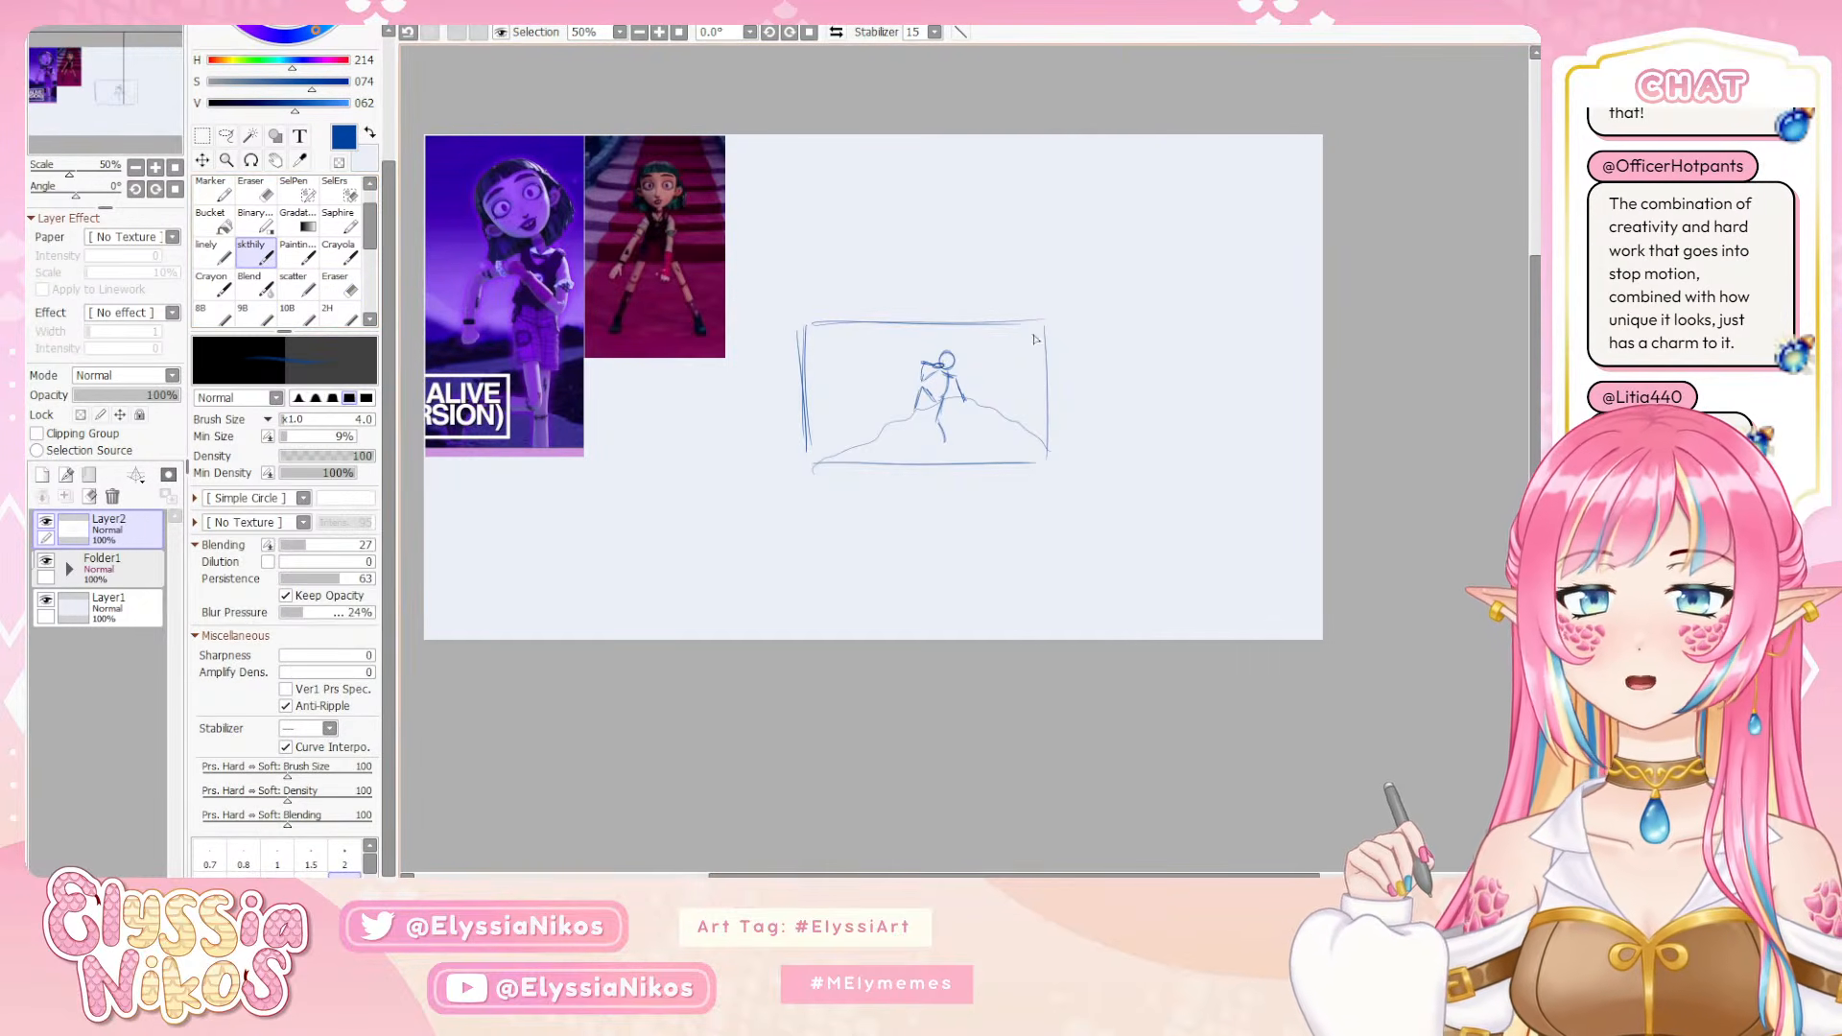
mouse_move(844, 293)
mouse_down()
mouse_move(1008, 500)
mouse_move(854, 289)
mouse_up()
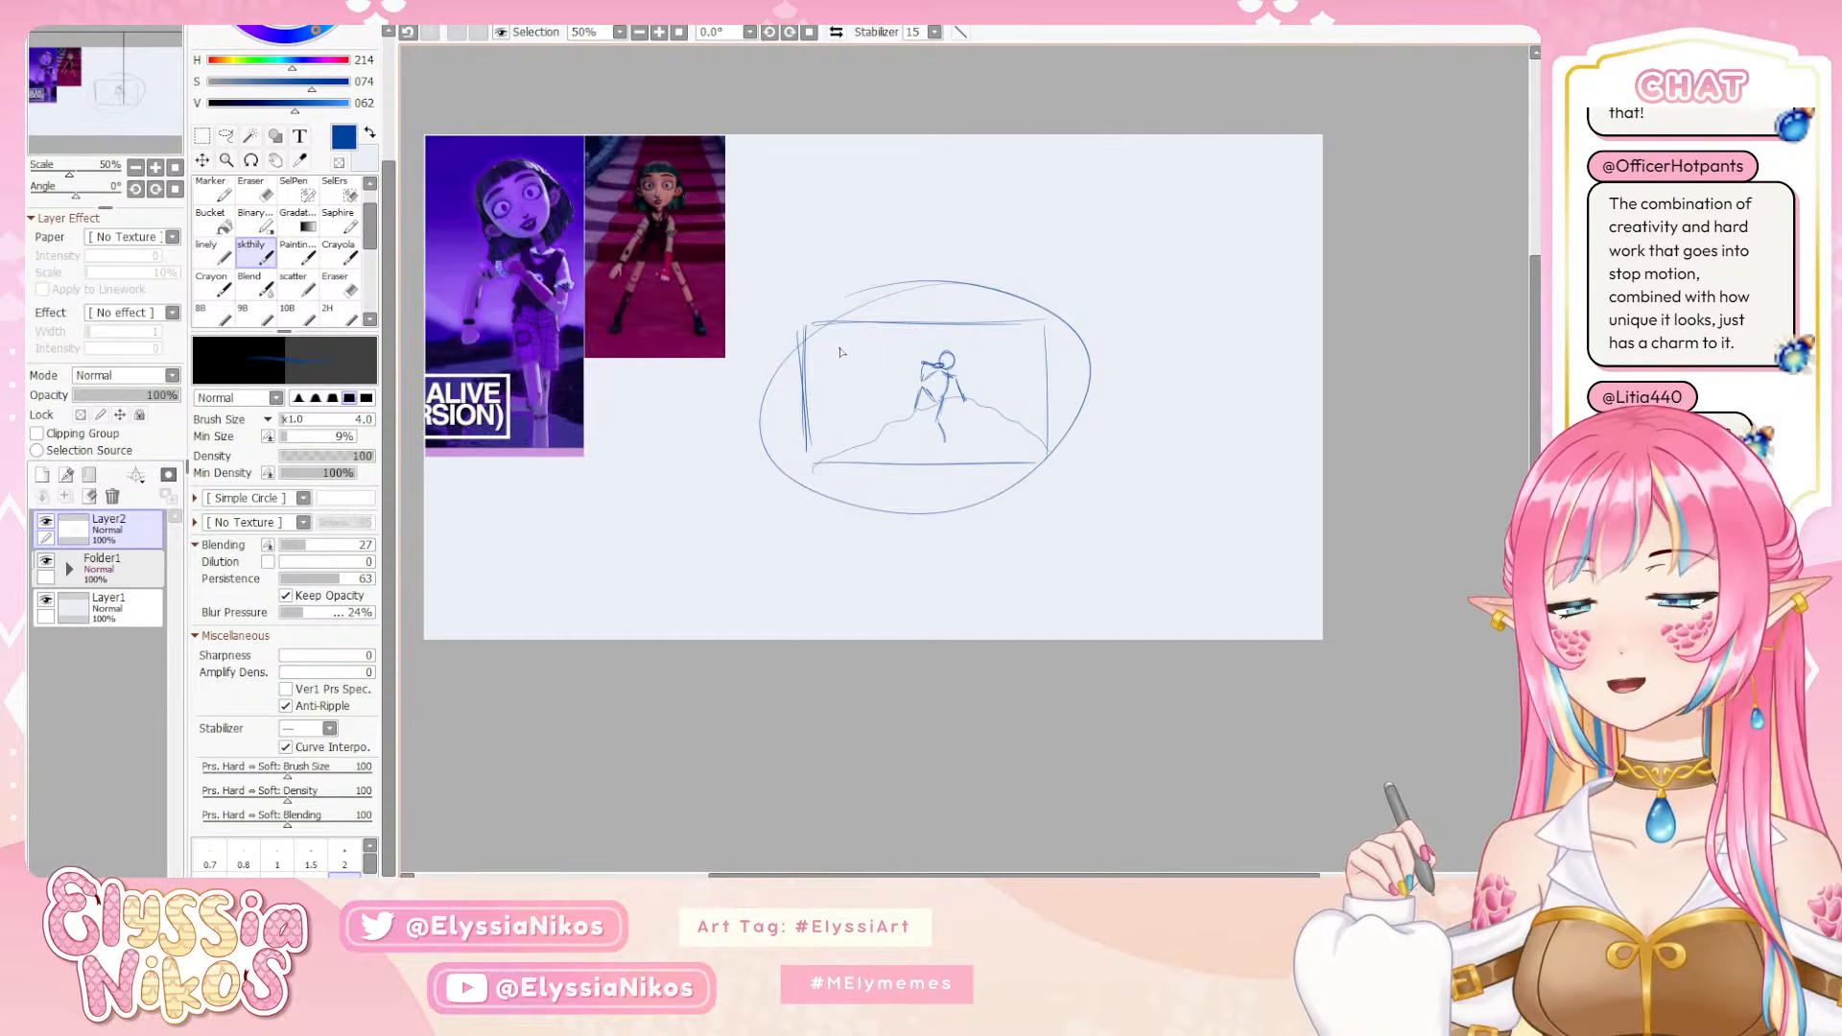
key(ctrl+z)
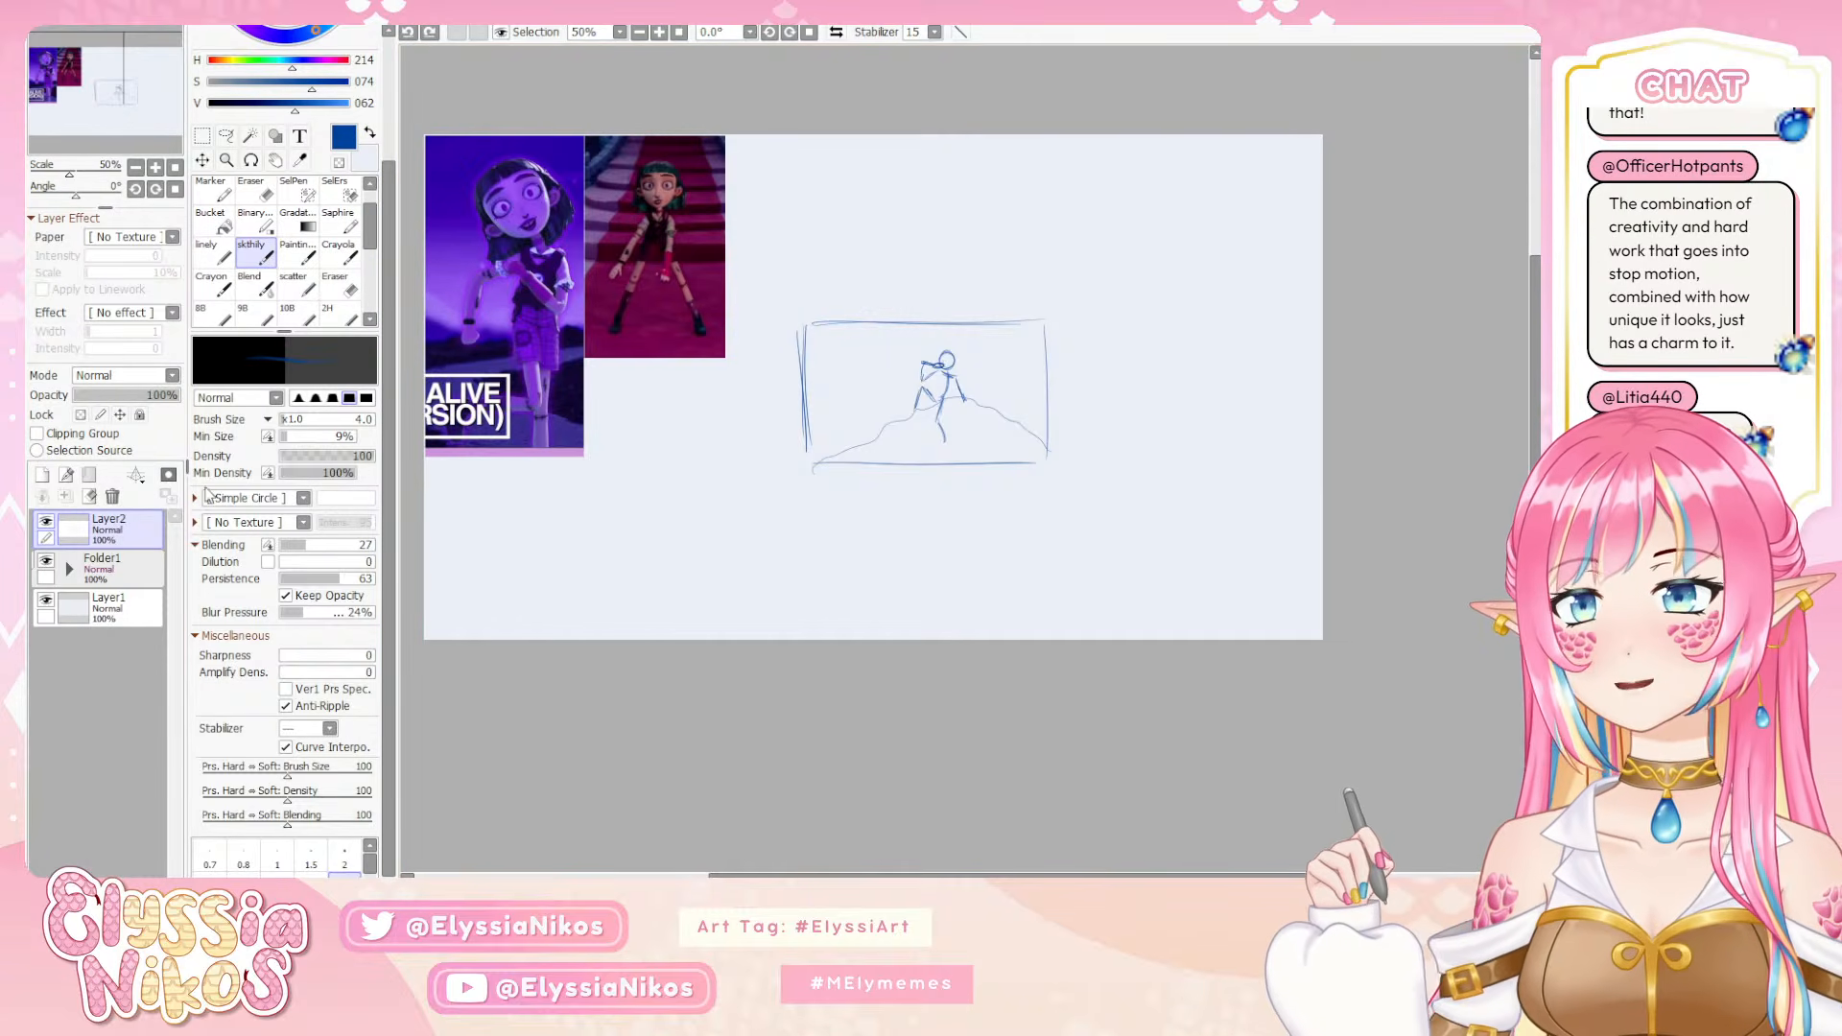
Put Layer2 into Folder1 and move the thumbnail sketch beneath the purple reference at the canvas's lower-left corner
drag(139, 531, 148, 570)
key(ctrl+t)
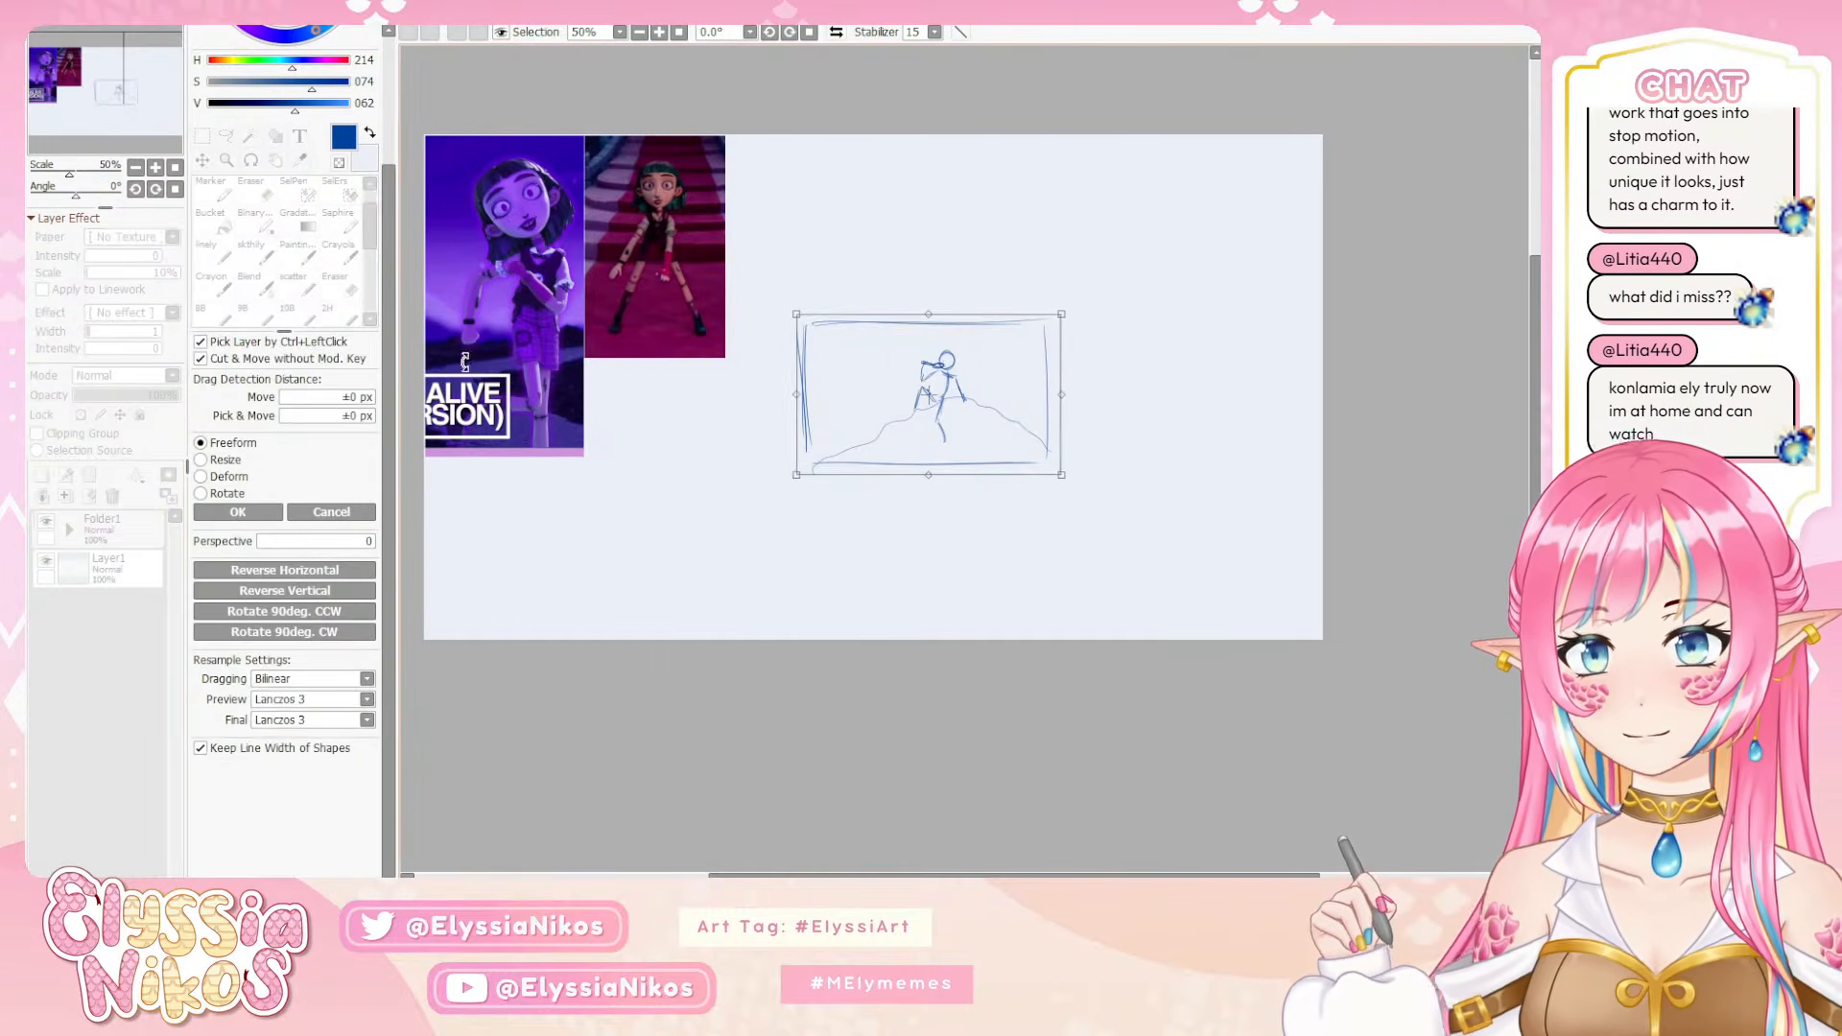
mouse_move(1003, 385)
mouse_down()
mouse_move(640, 529)
mouse_move(743, 483)
mouse_up()
key(Return)
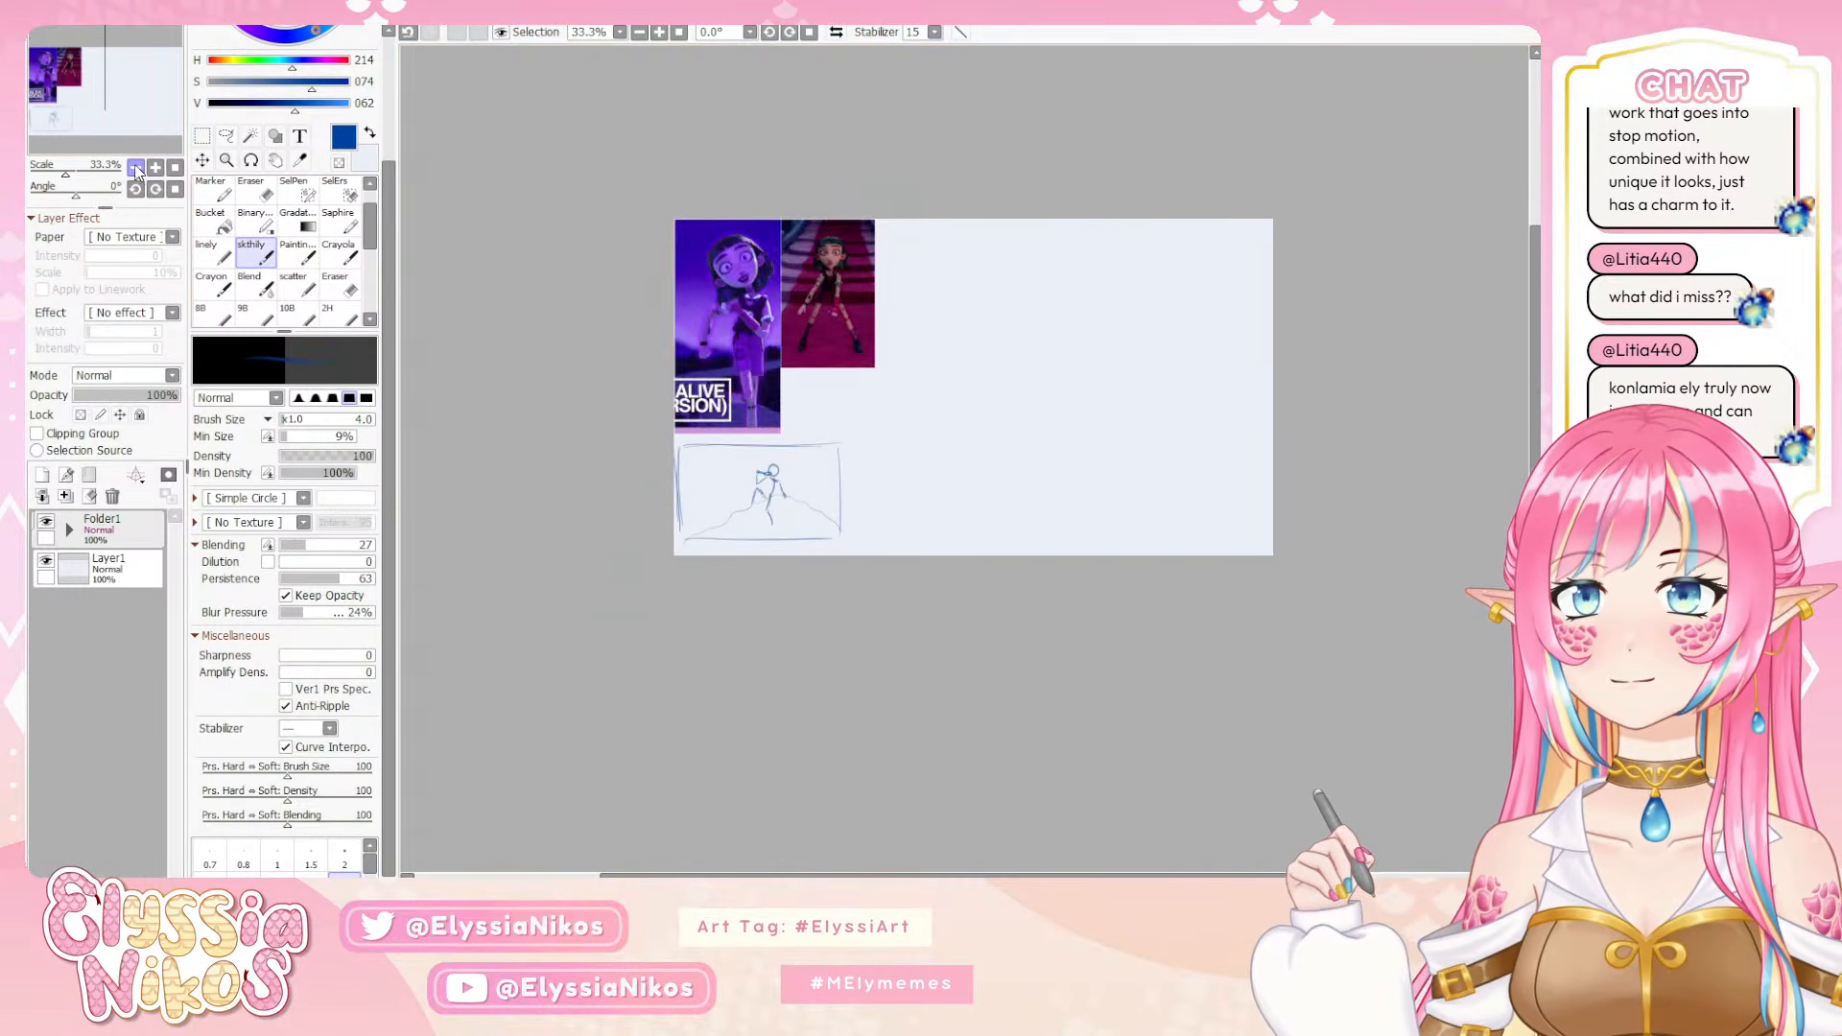
Add a new empty layer above Folder1
click(136, 166)
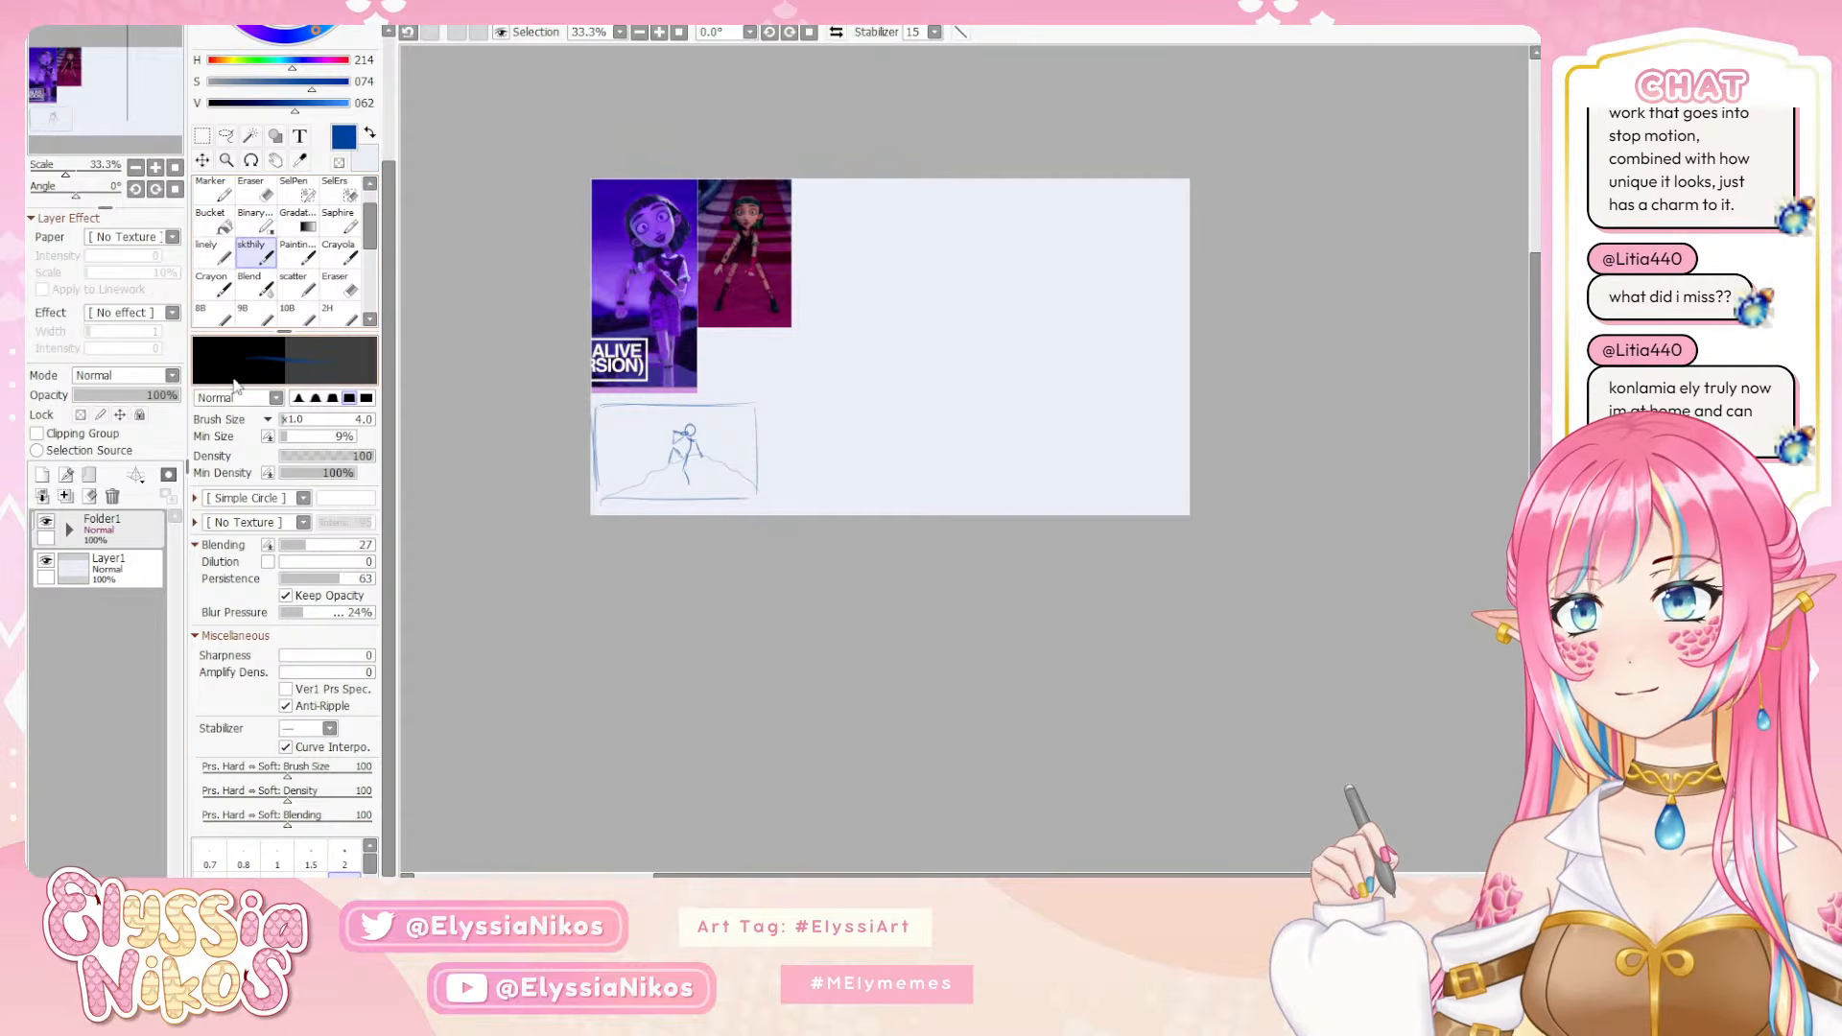
click(42, 473)
drag(984, 437, 946, 428)
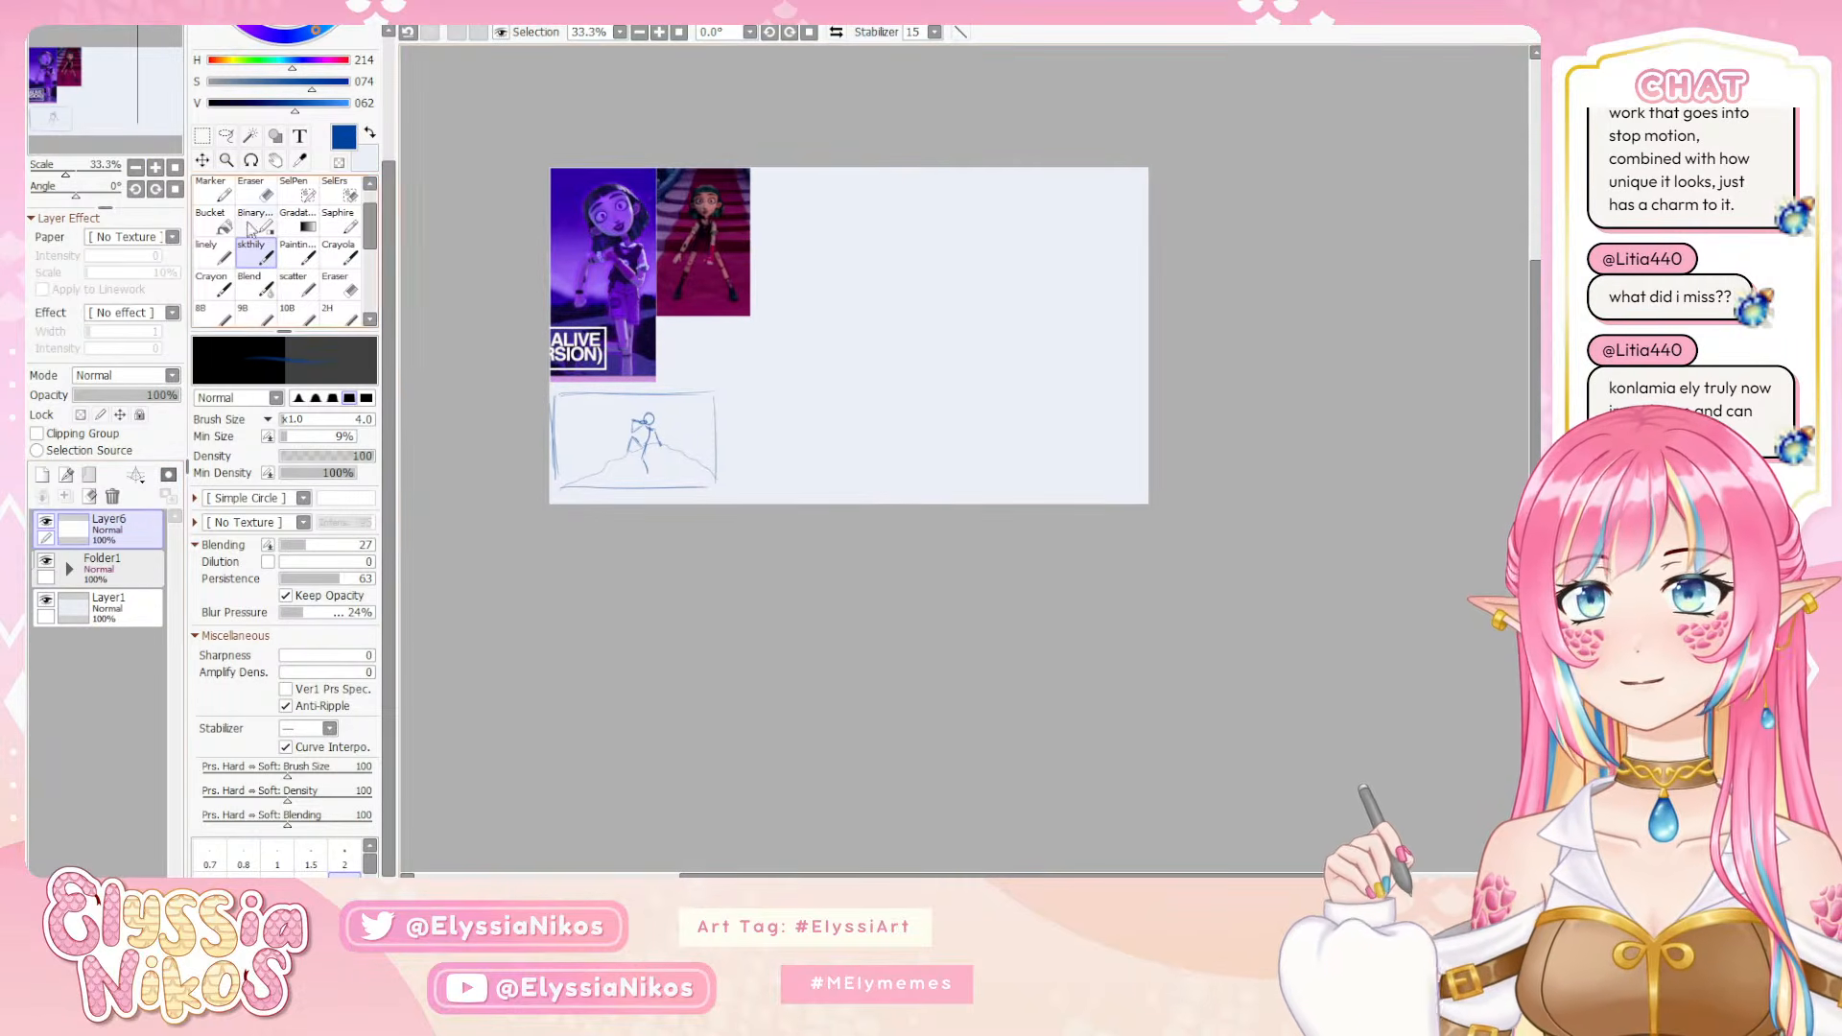
Enlarge the canvas on all sides to about three times its width and height, keeping the existing artwork centred
click(136, 167)
drag(829, 489, 799, 492)
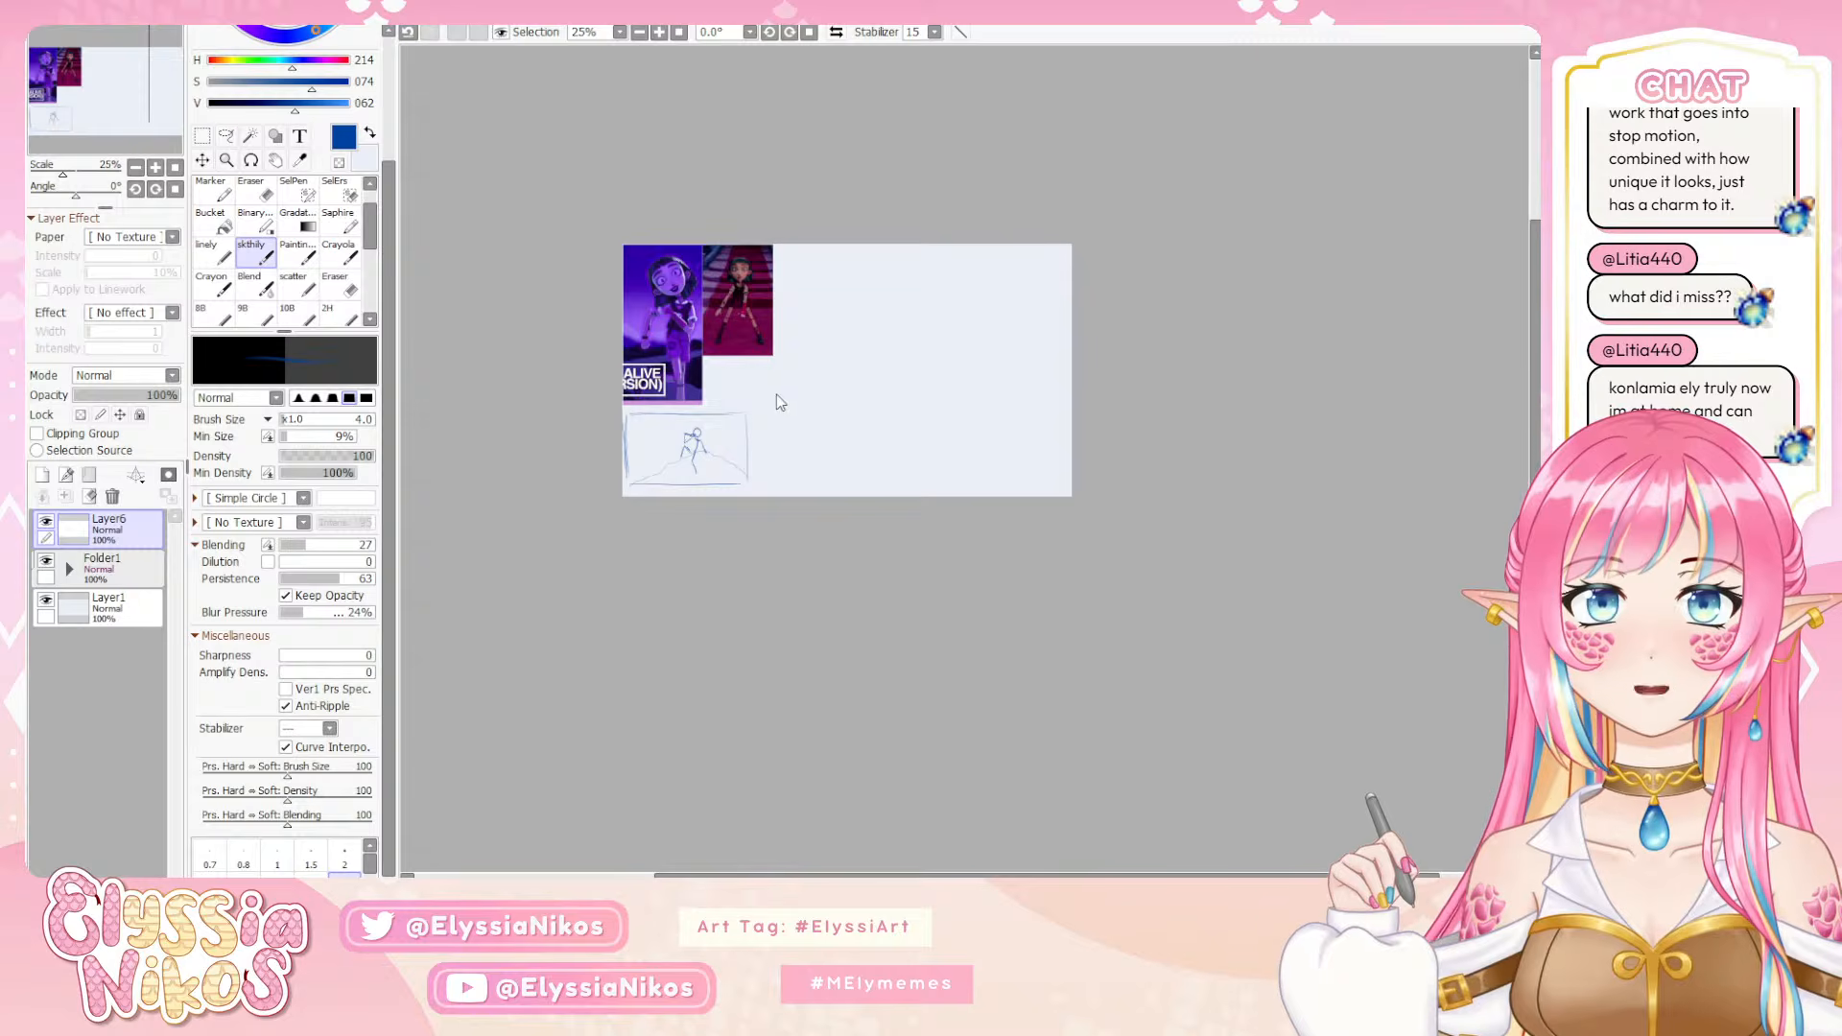
click(834, 618)
click(135, 168)
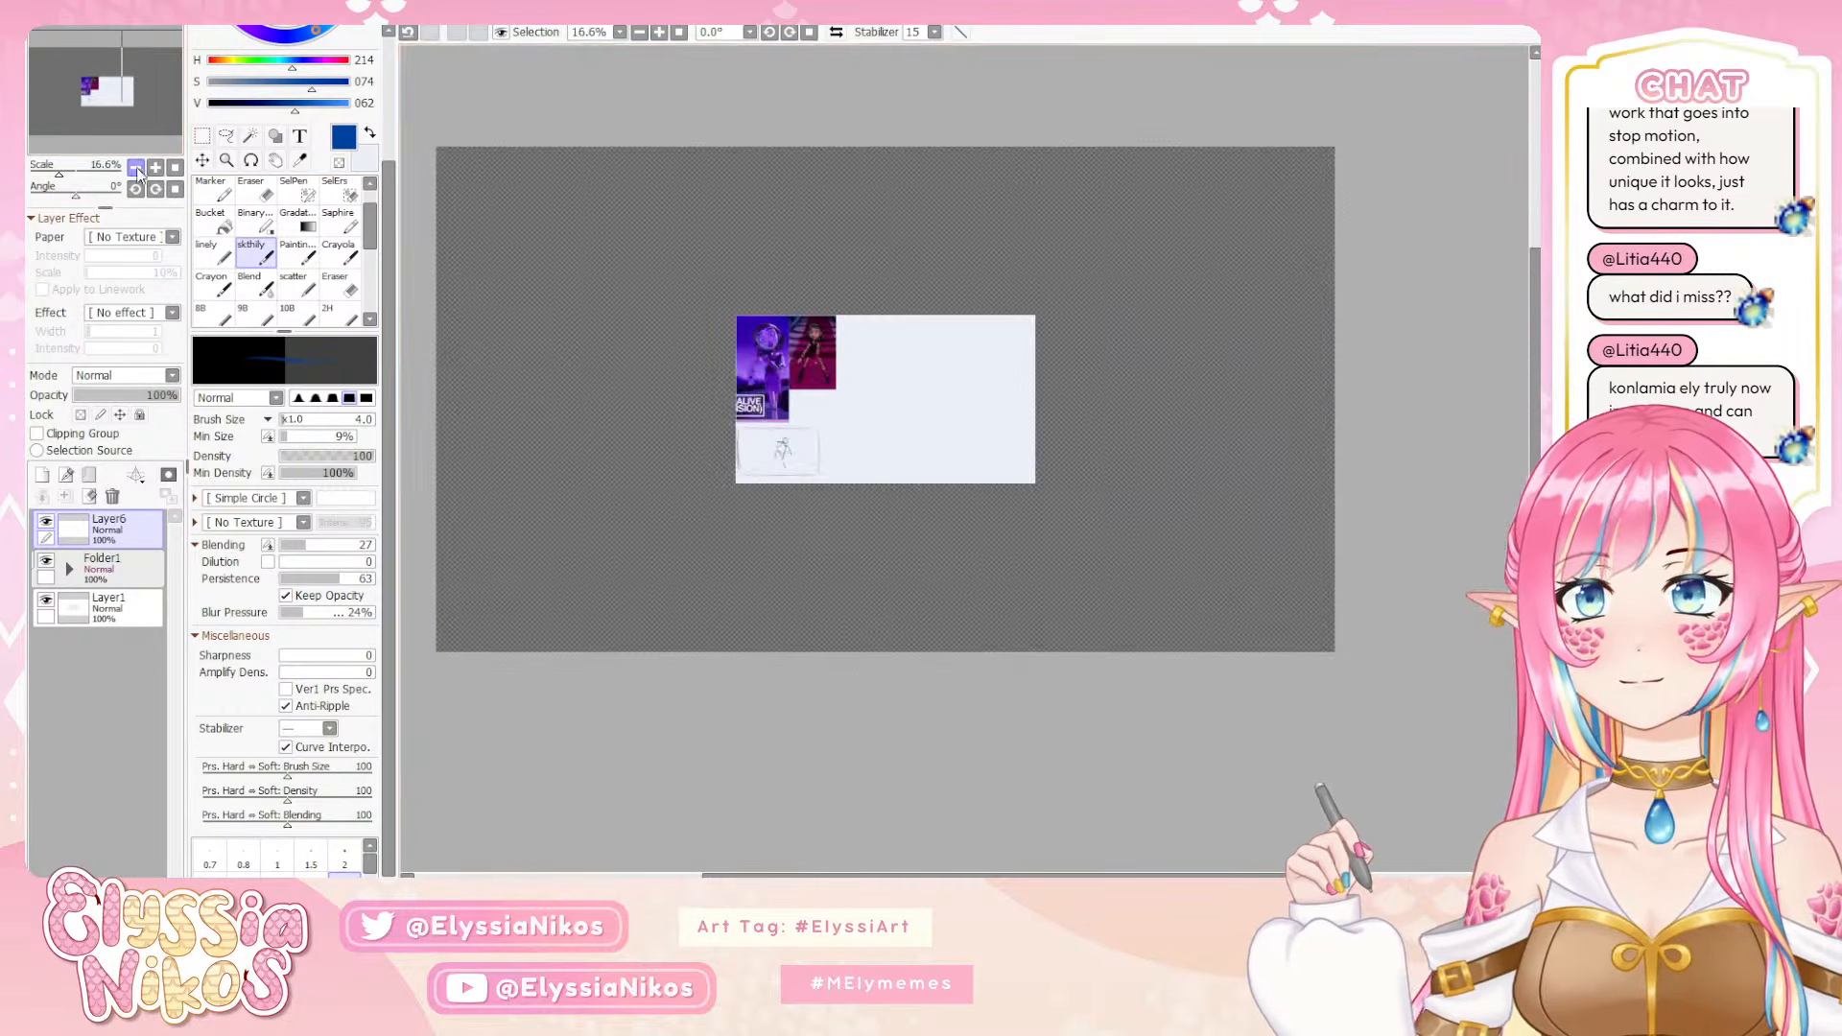
drag(734, 452, 721, 418)
Fill Layer1 with the pale background colour so it covers the whole enlarged canvas
key(x)
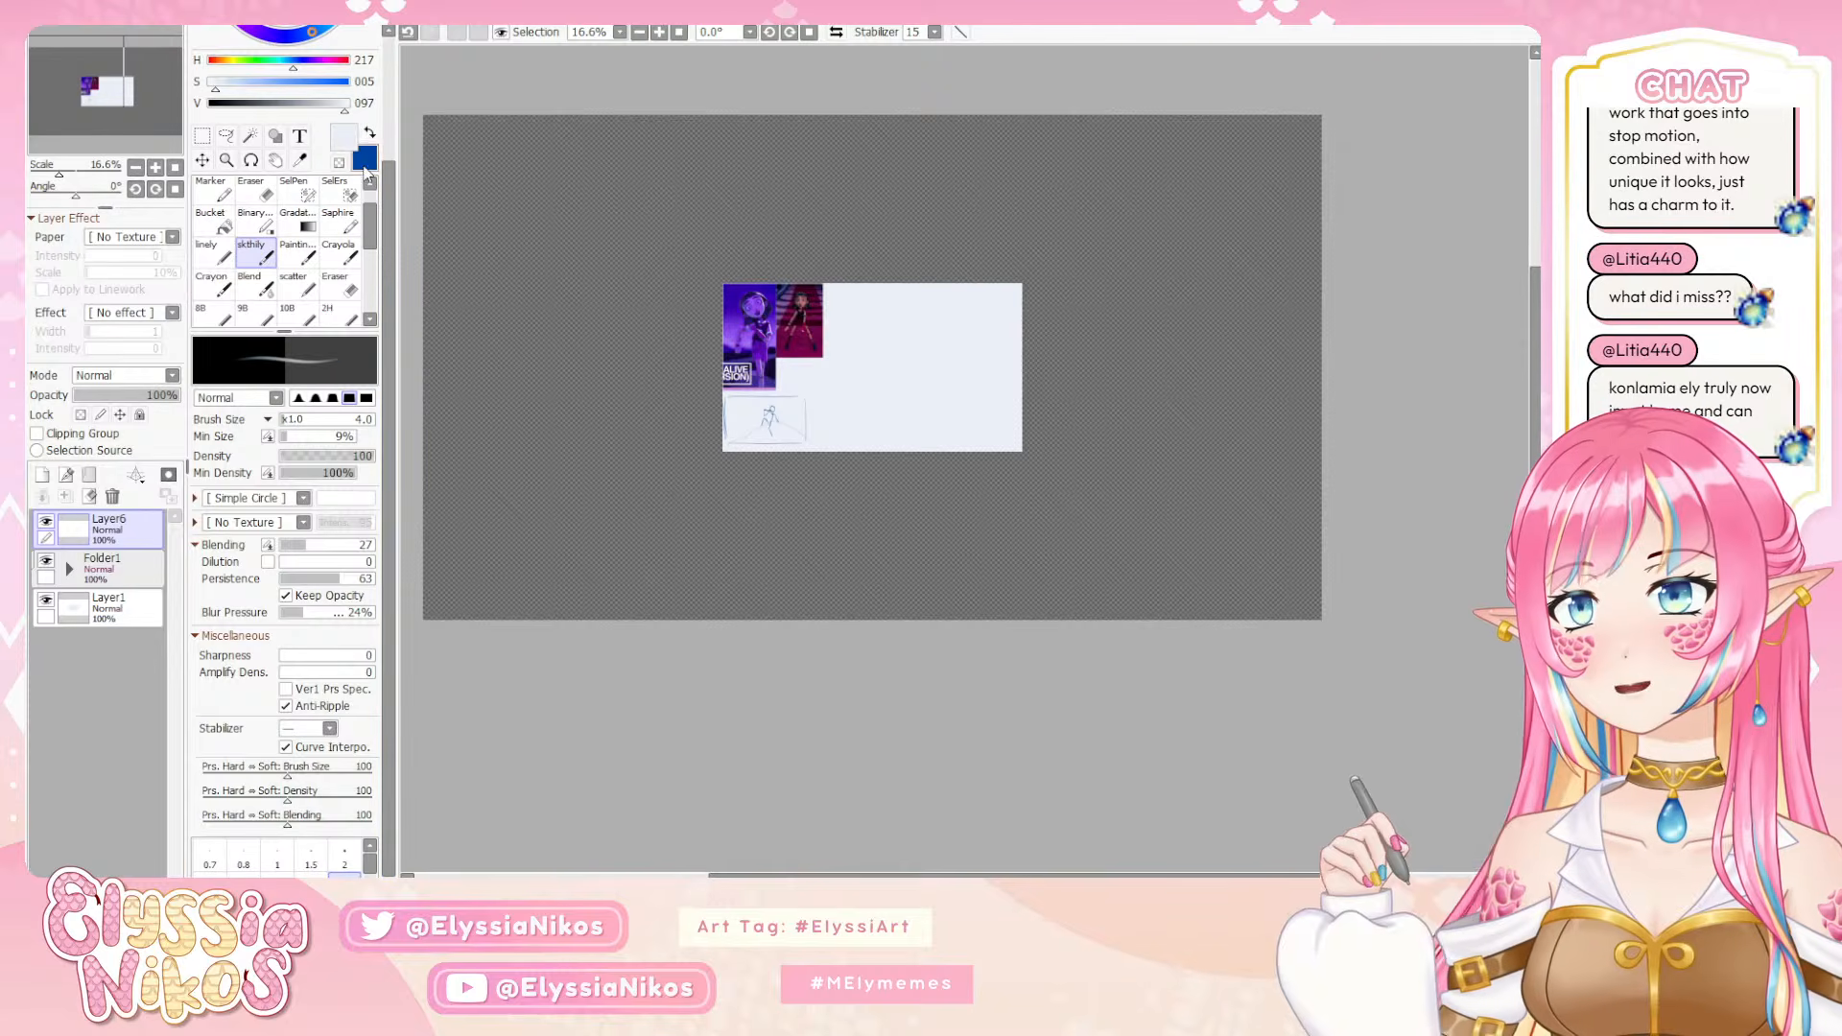
click(135, 621)
key(ctrl+f)
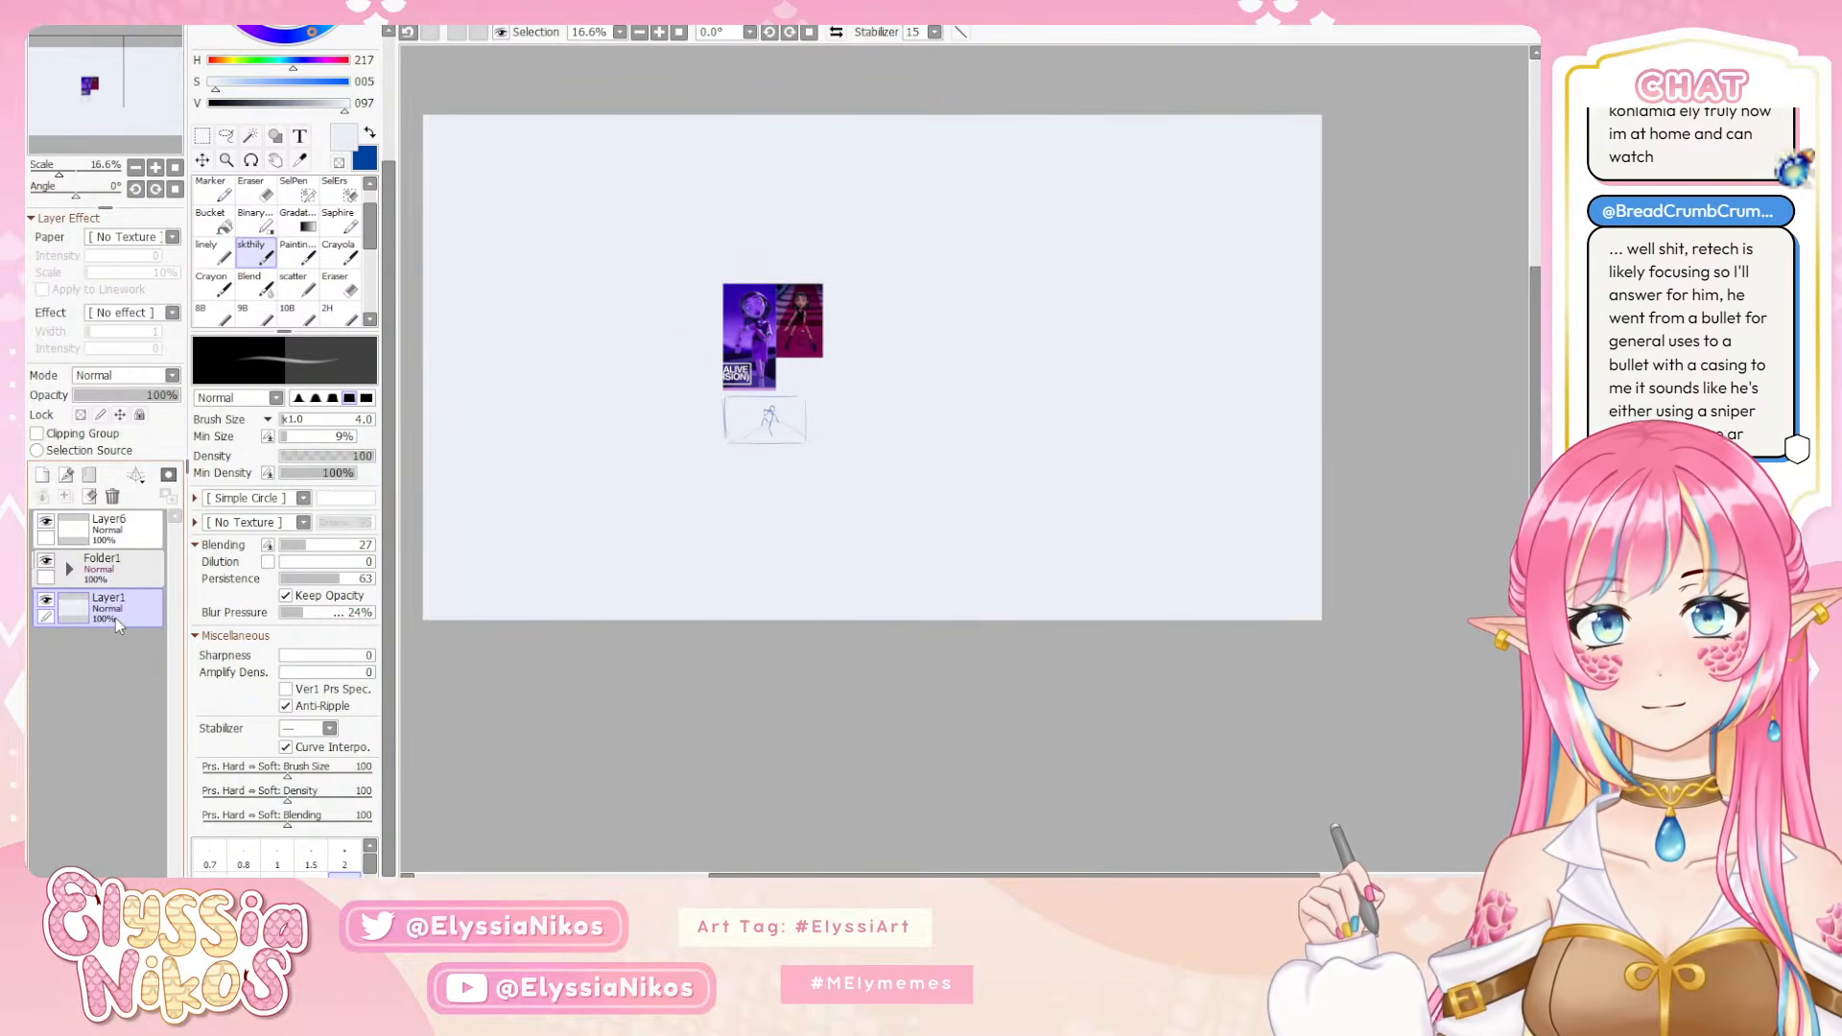
Move Folder1's references and thumbnail together into the upper-left corner of the enlarged canvas
click(142, 570)
click(202, 160)
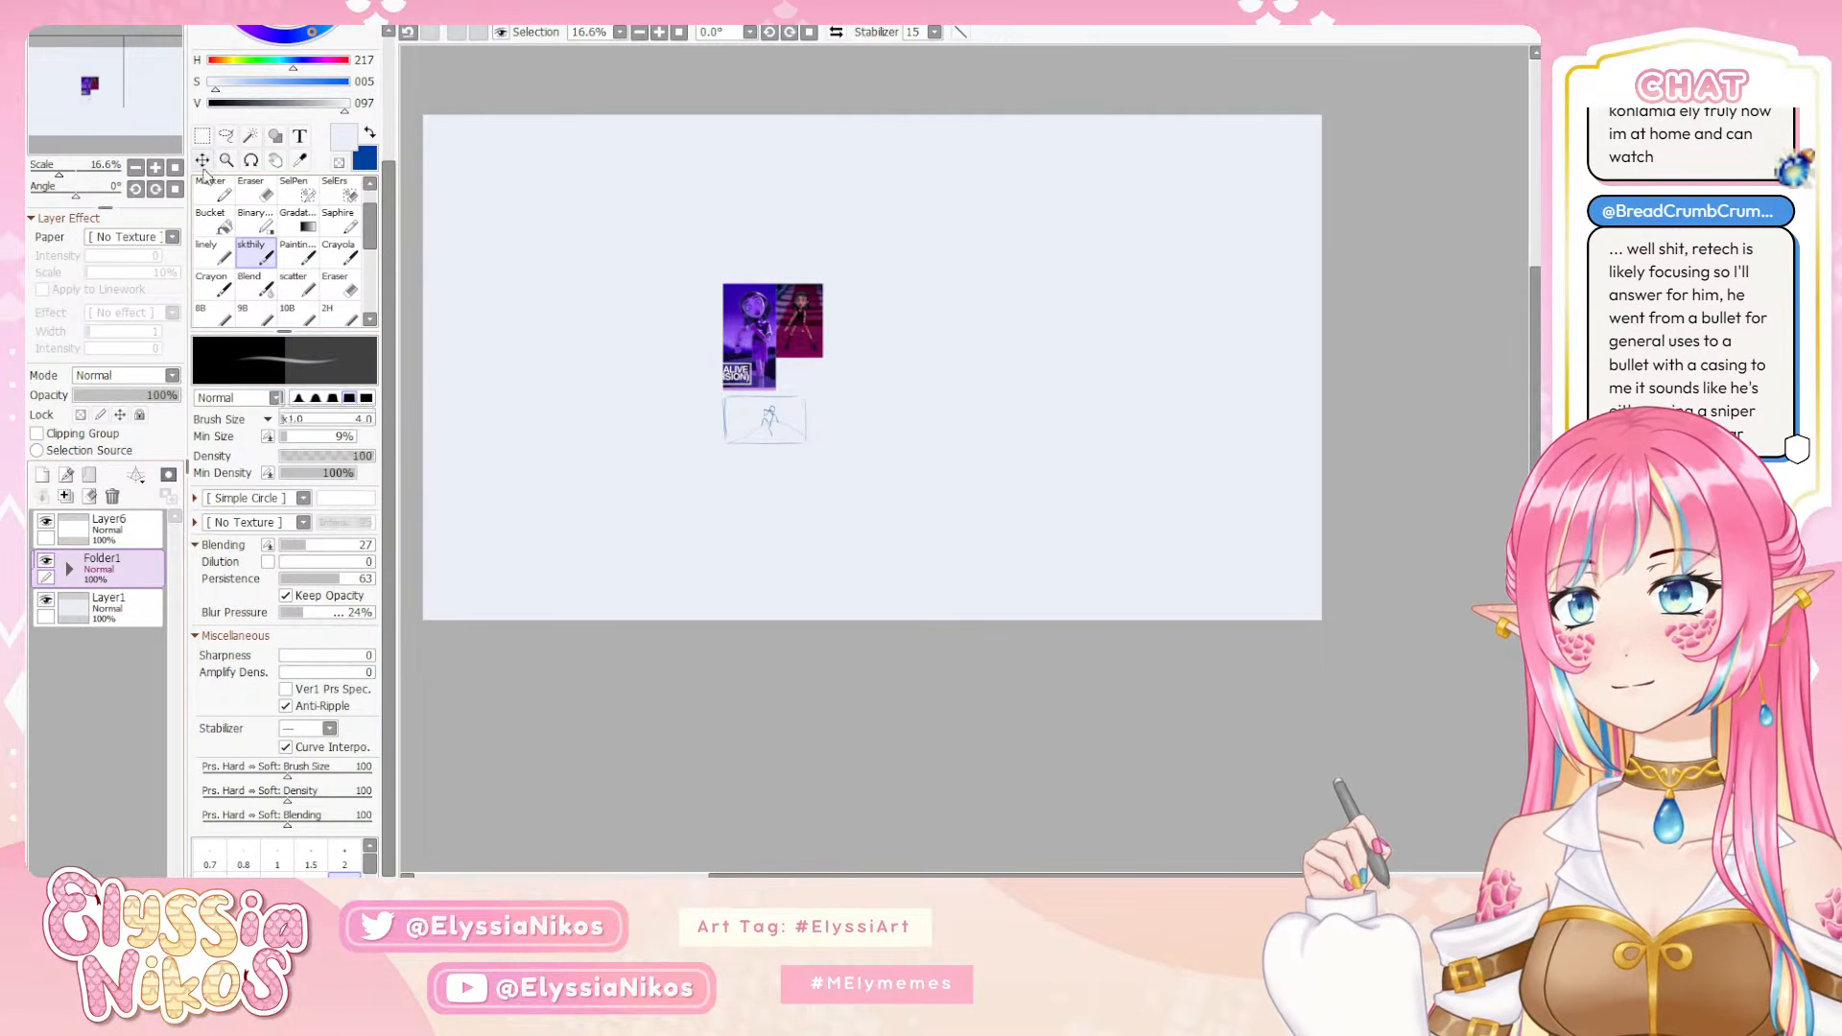
drag(795, 373, 509, 214)
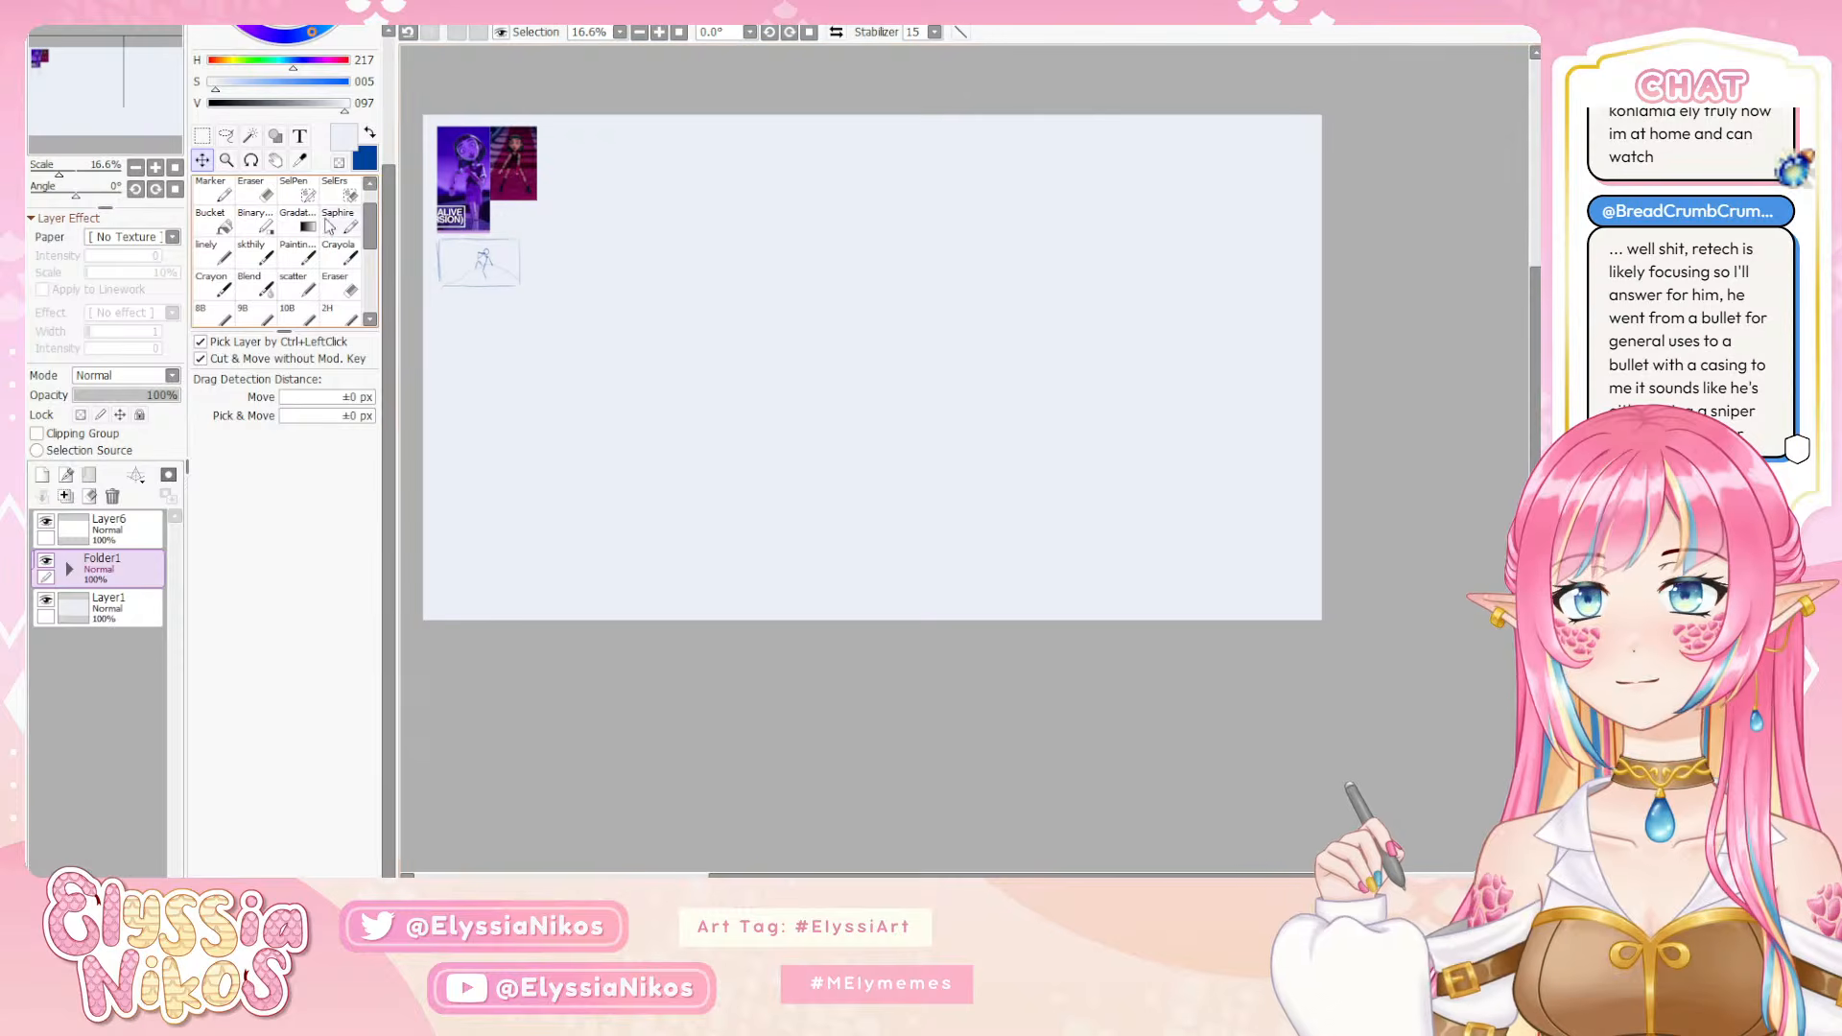
Restore blue as the drawing colour, choose the skthily brush, and make Layer6 the active layer
key(x)
click(251, 251)
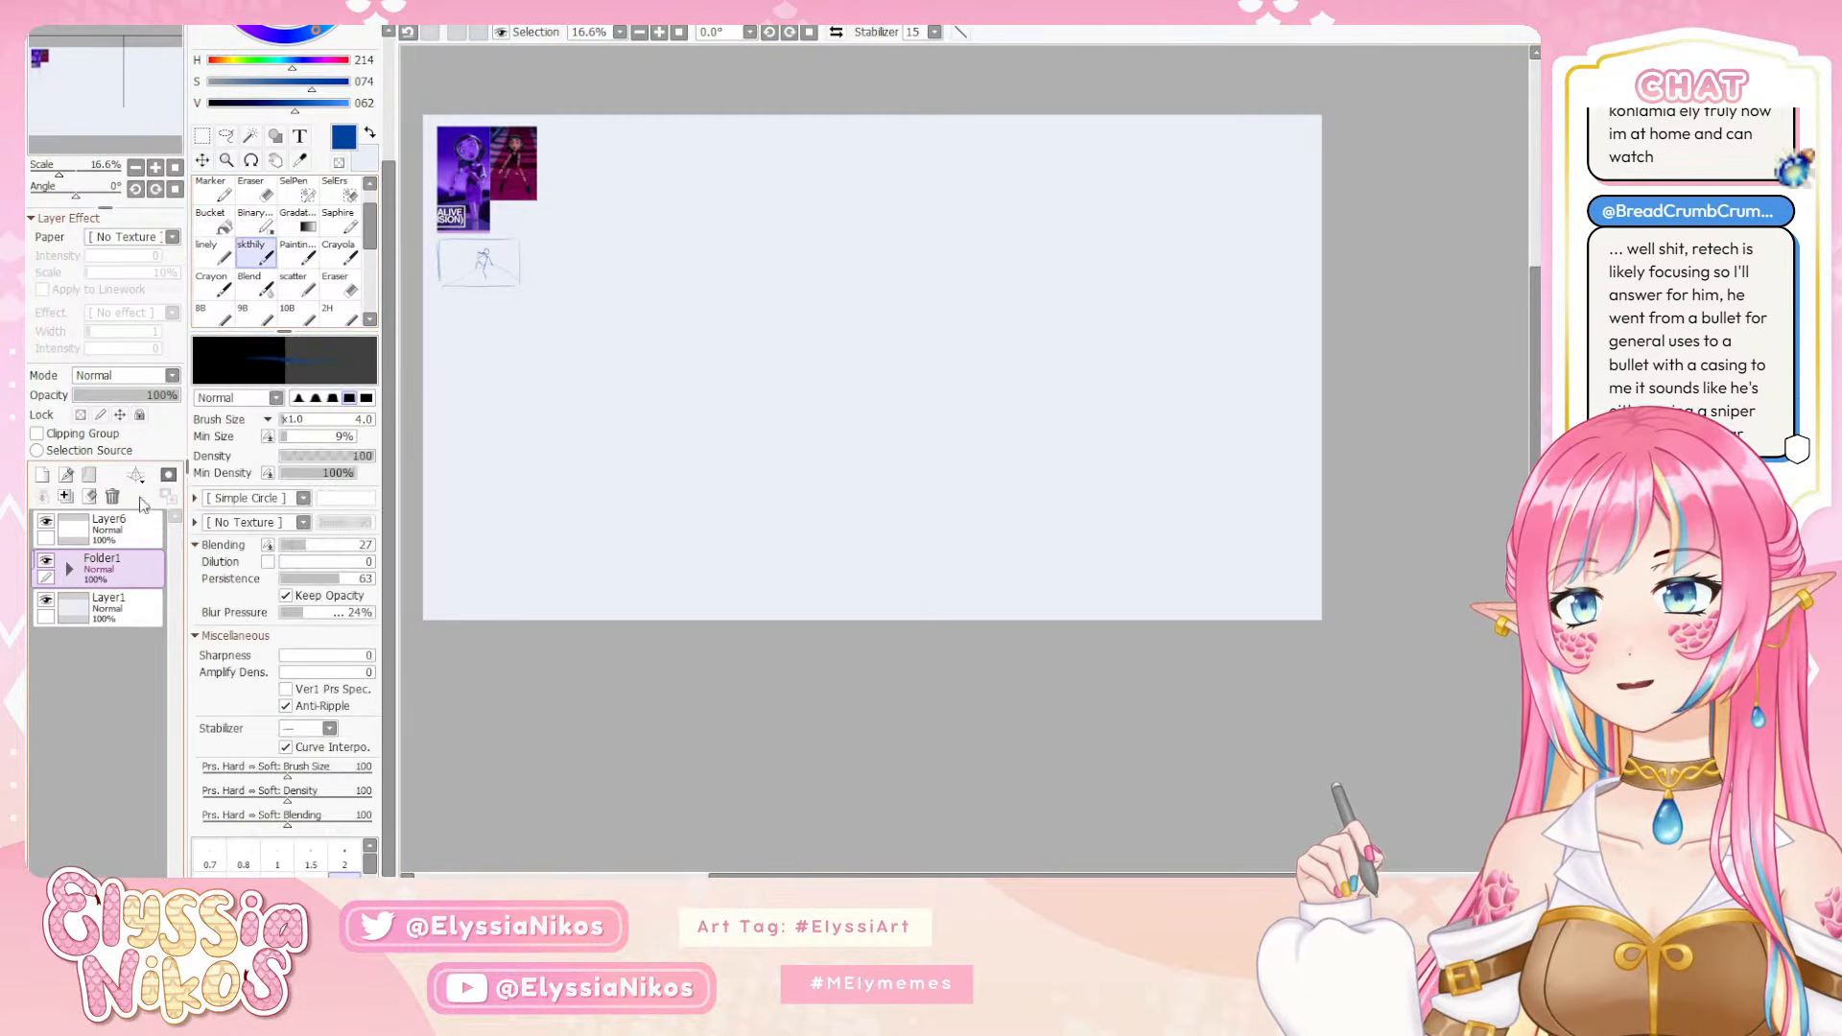
click(107, 528)
Set the skthily brush size to 19, undoing the diagonal test stroke on Layer6
drag(921, 387, 946, 387)
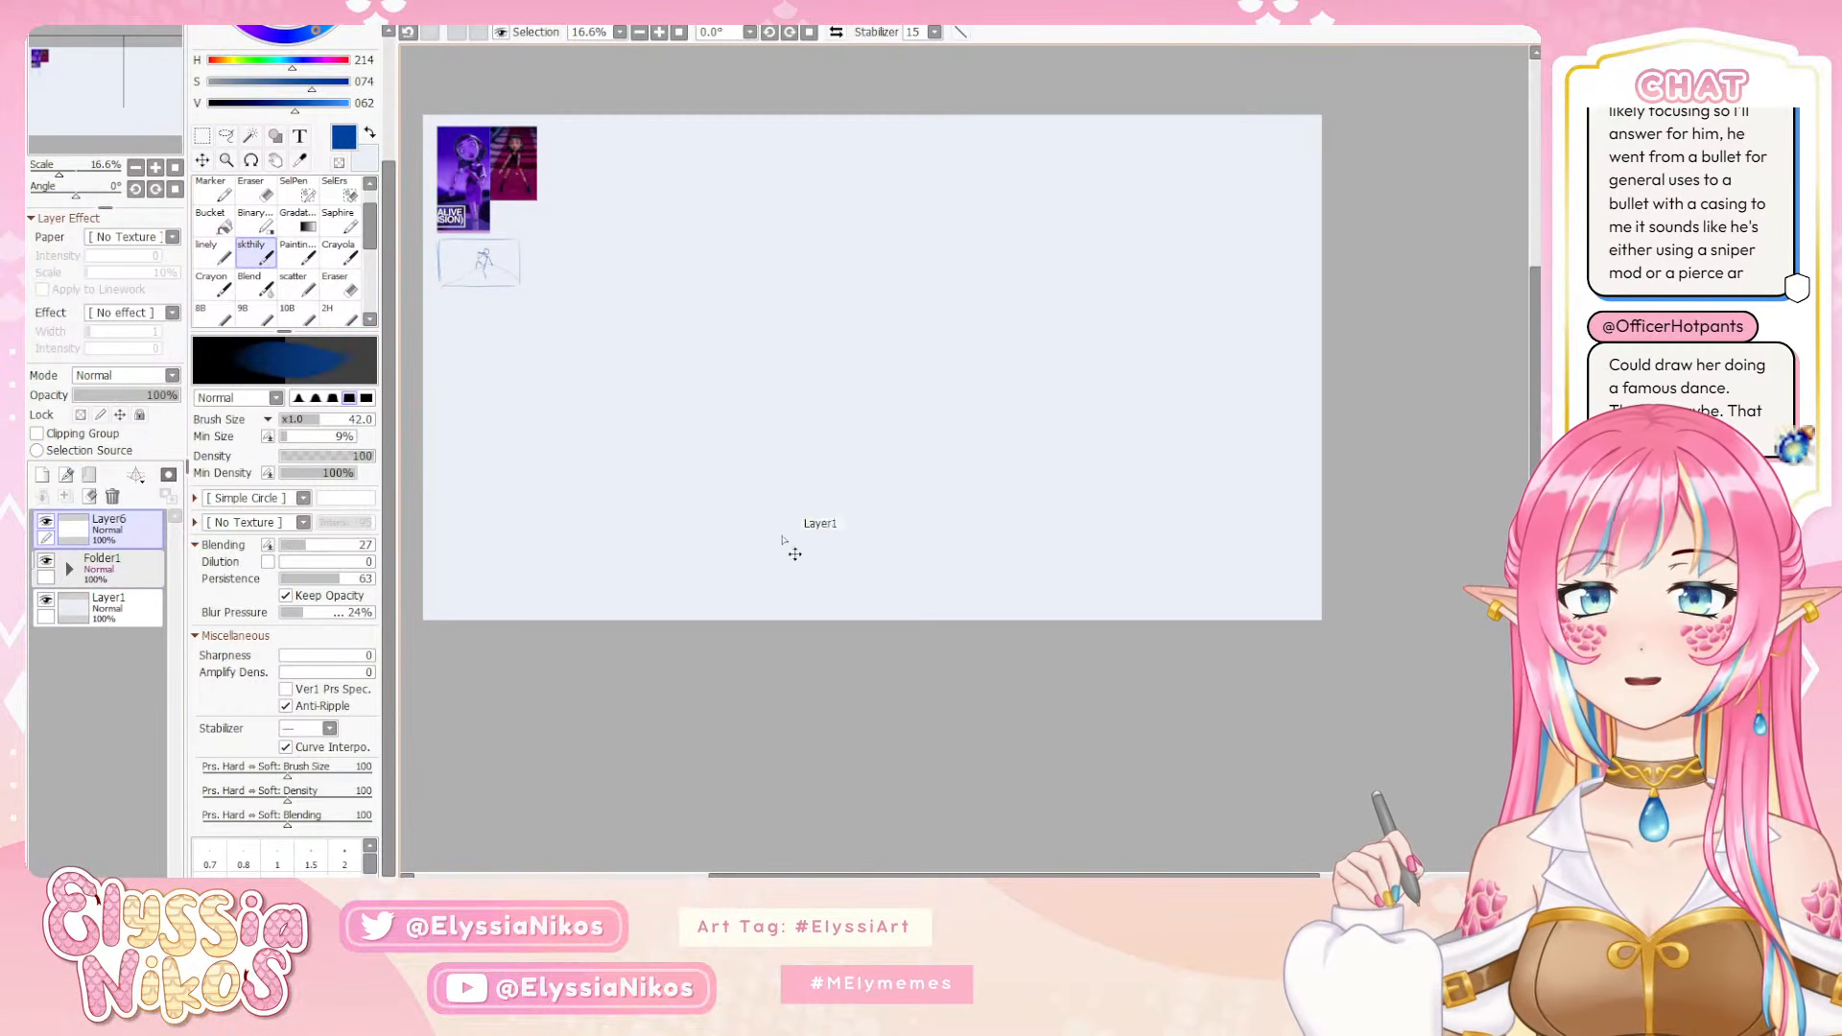
drag(781, 549, 756, 552)
drag(567, 588, 881, 416)
key(ctrl+z)
key(Page_Down)
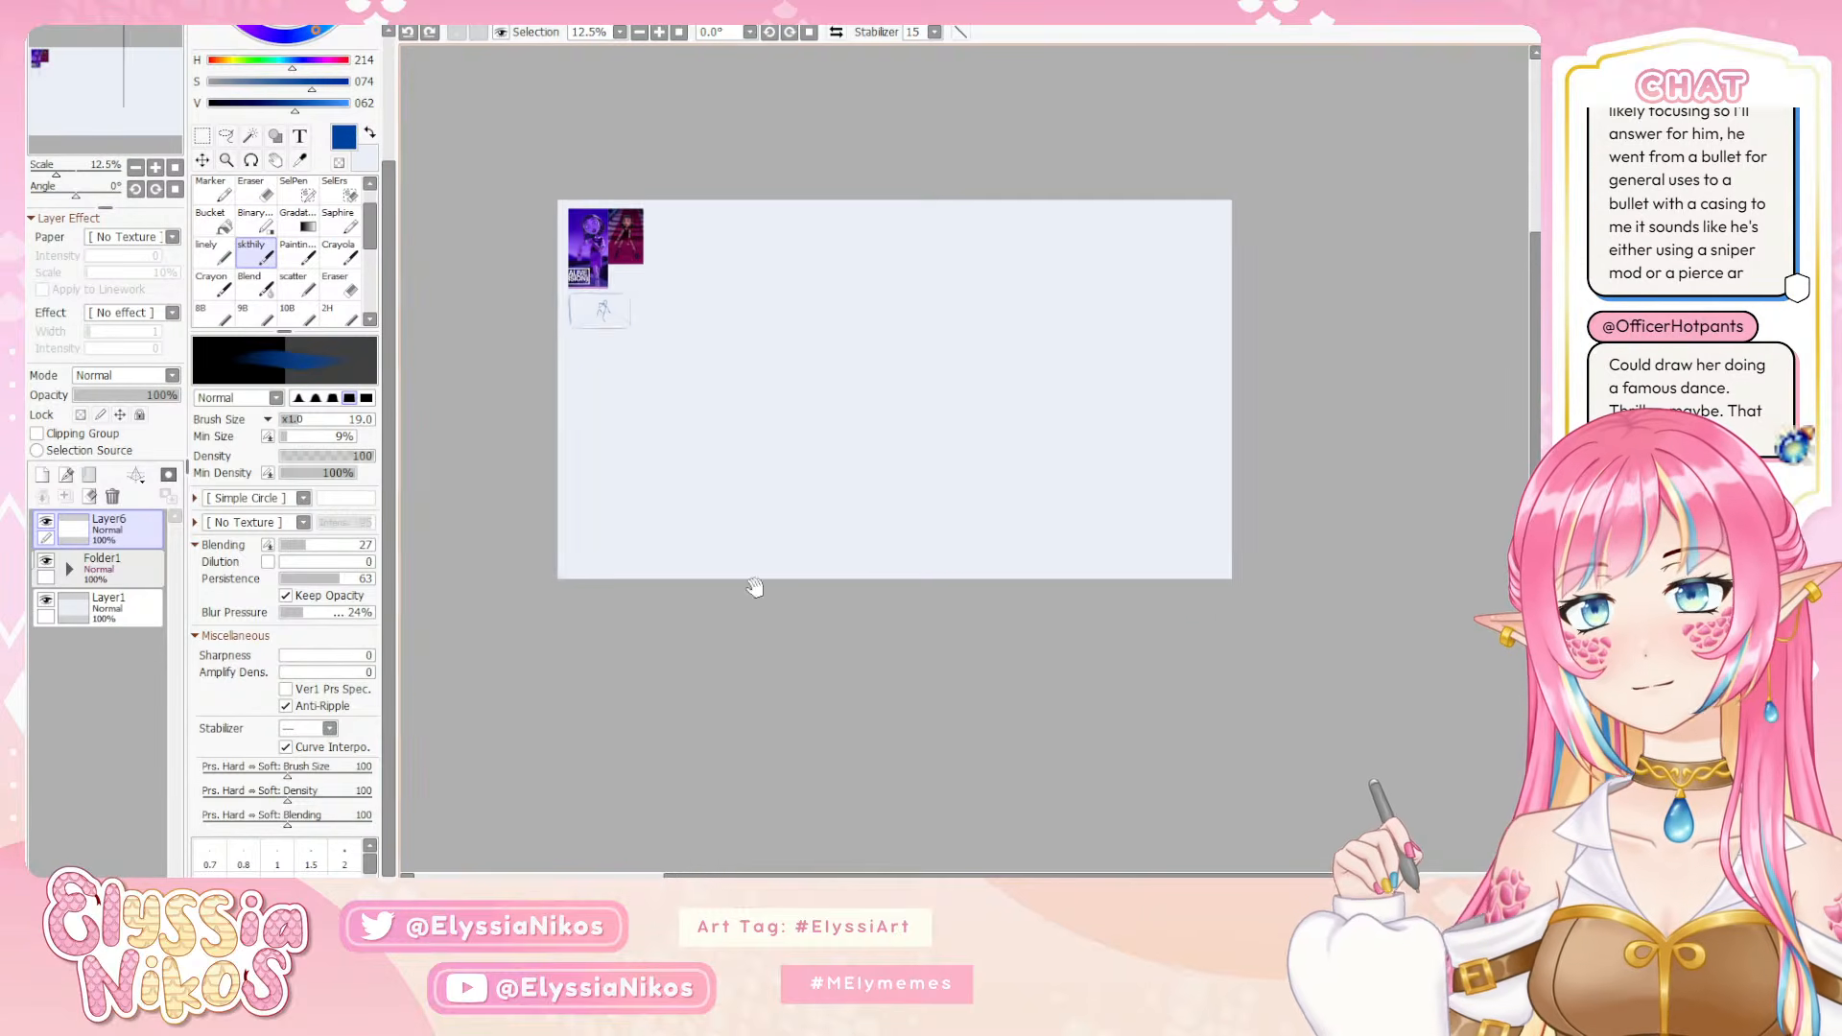
drag(762, 589, 737, 565)
mouse_move(607, 556)
mouse_down()
mouse_move(755, 441)
mouse_move(868, 417)
mouse_up()
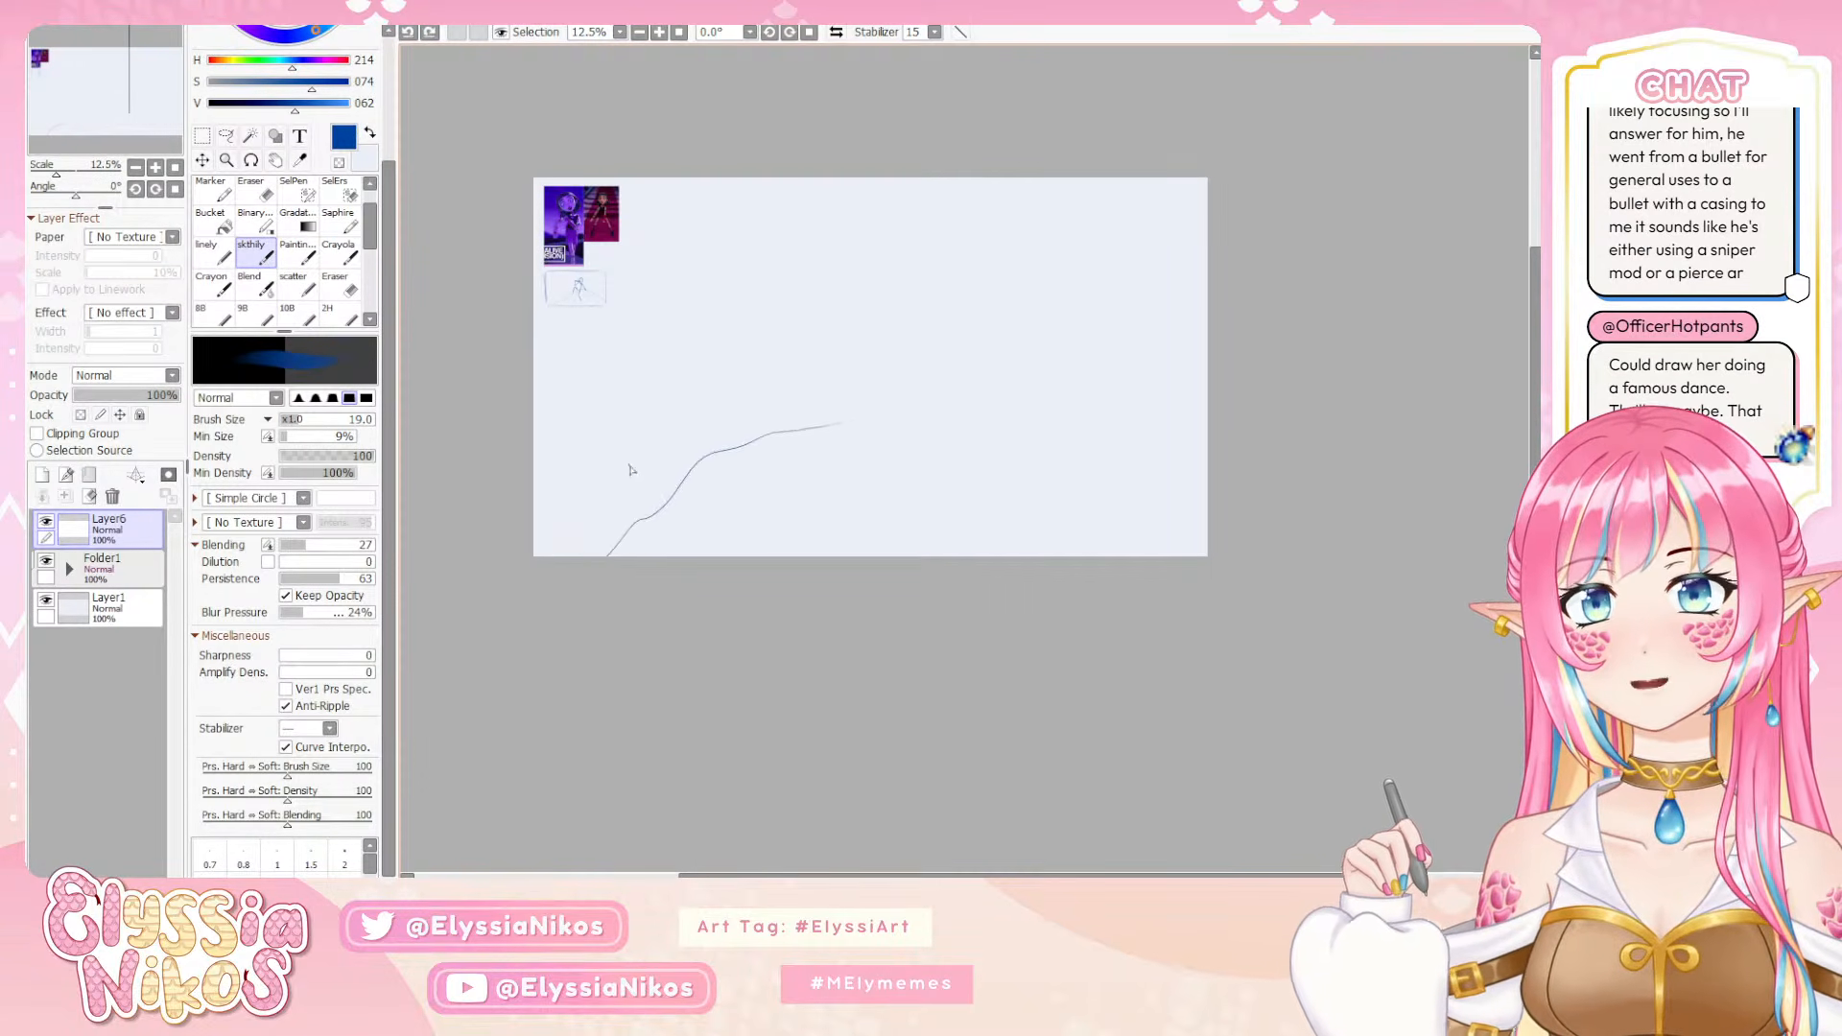
key(ctrl+z)
drag(638, 533, 805, 427)
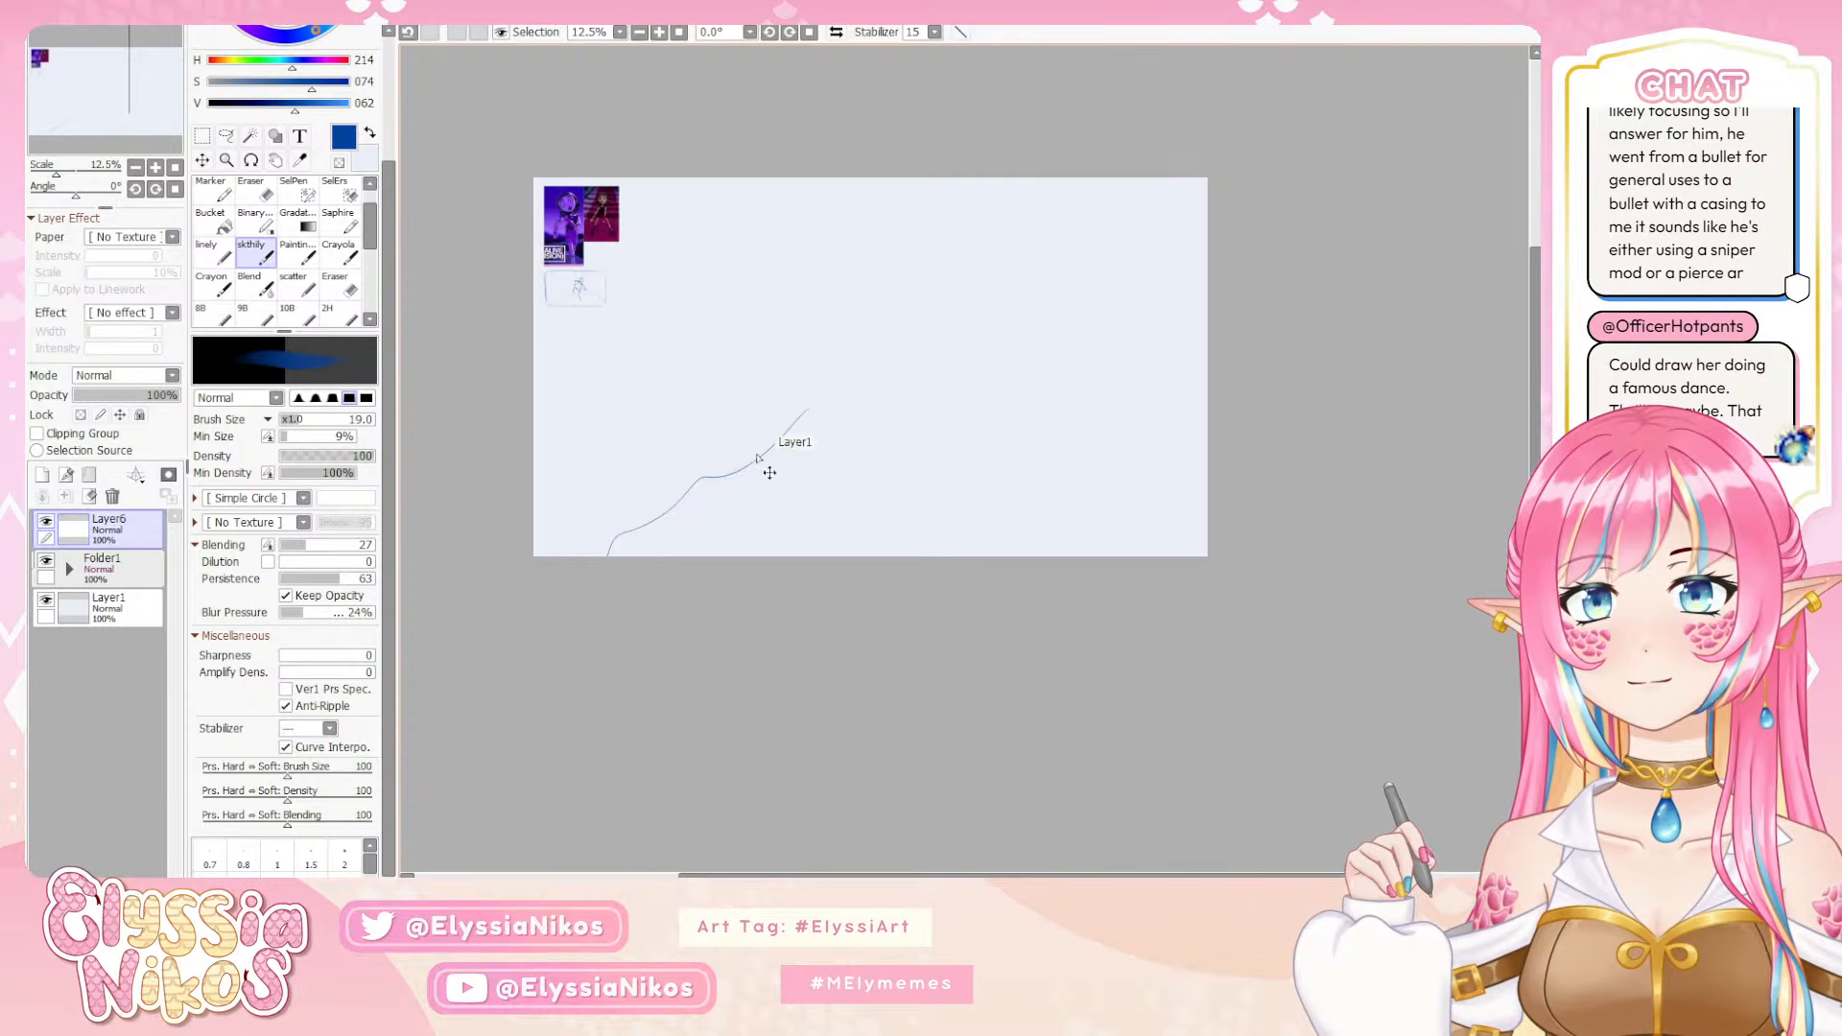
key(ctrl+z)
mouse_move(607, 556)
mouse_down()
mouse_move(820, 395)
mouse_move(962, 358)
mouse_move(1138, 469)
mouse_move(1194, 542)
mouse_up()
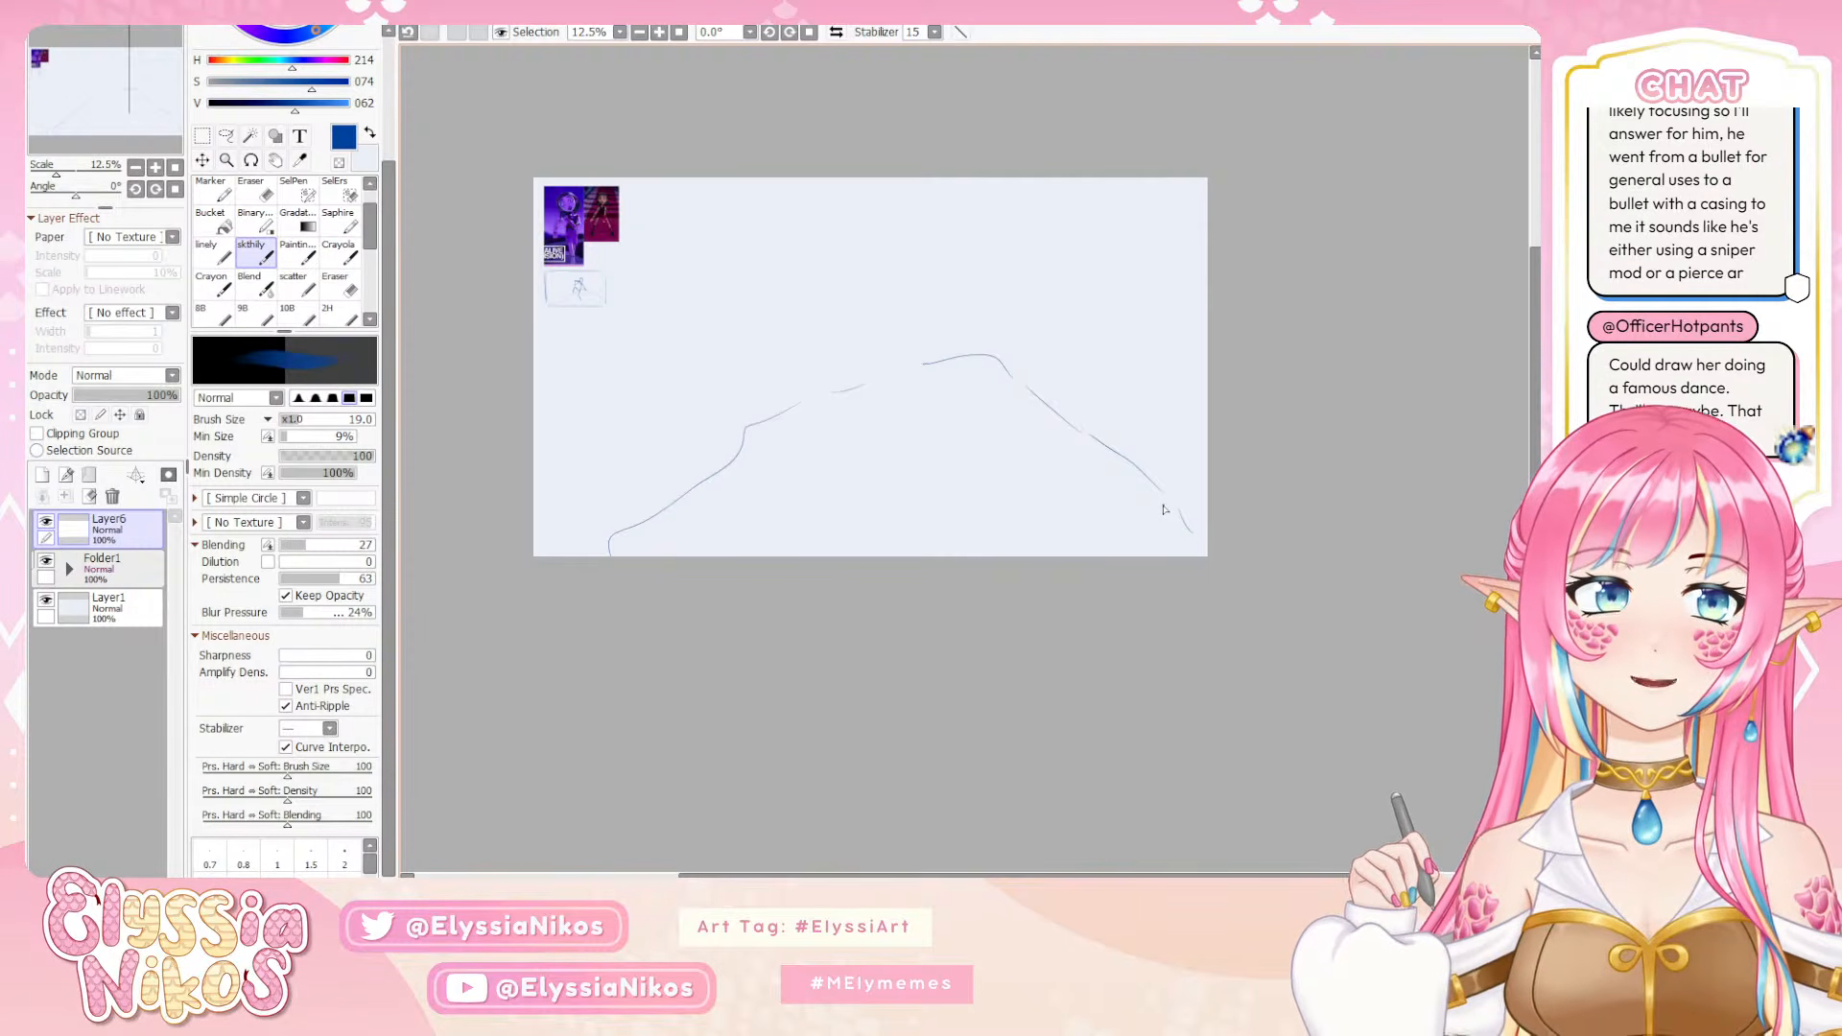
key(ctrl+z)
key(ctrl+z)
key(ctrl+z)
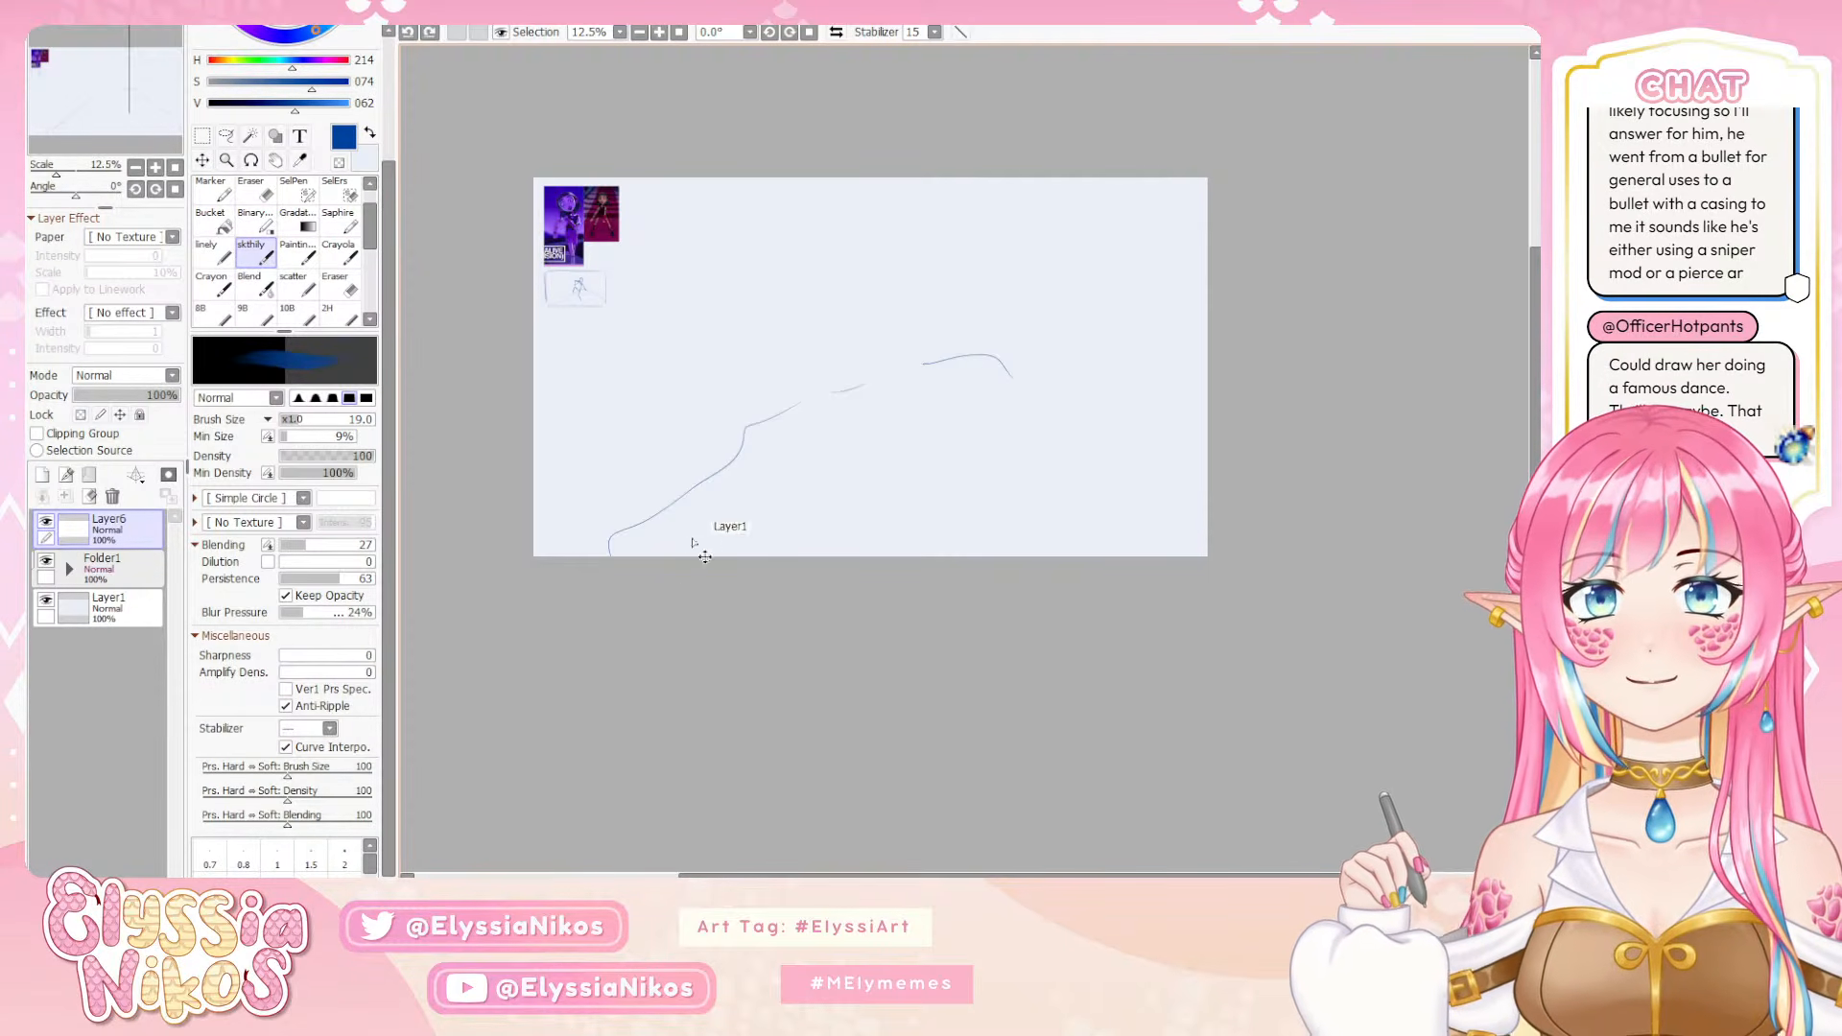
mouse_move(535, 564)
mouse_down()
mouse_move(613, 476)
mouse_move(766, 430)
mouse_up()
key(ctrl+z)
Sketch a broad, low mound across the lower middle of the canvas on Layer6, closing its base and adding small stones on both sides
mouse_move(536, 554)
mouse_down()
mouse_move(587, 532)
mouse_move(555, 544)
mouse_move(720, 515)
mouse_move(906, 425)
mouse_move(1044, 464)
mouse_move(1134, 540)
mouse_up()
key(ctrl+z)
key(ctrl+z)
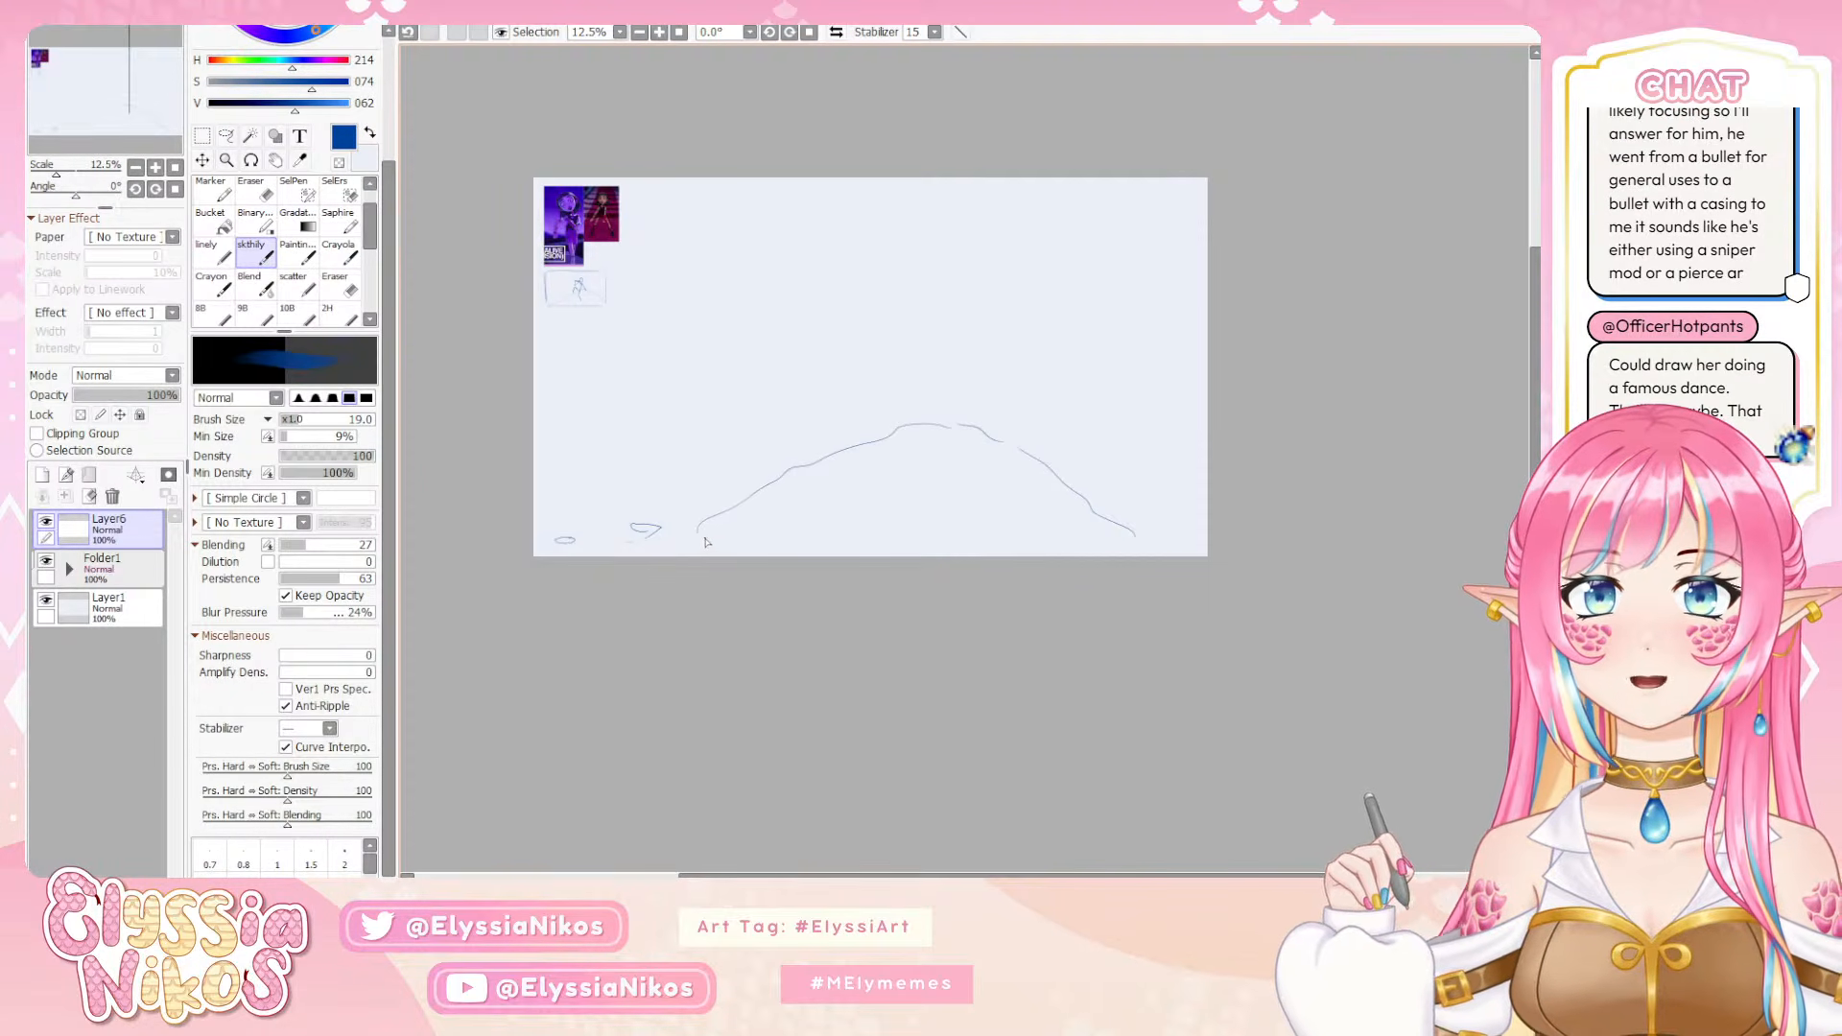
mouse_move(699, 535)
mouse_down()
mouse_move(1171, 533)
mouse_move(1123, 542)
mouse_up()
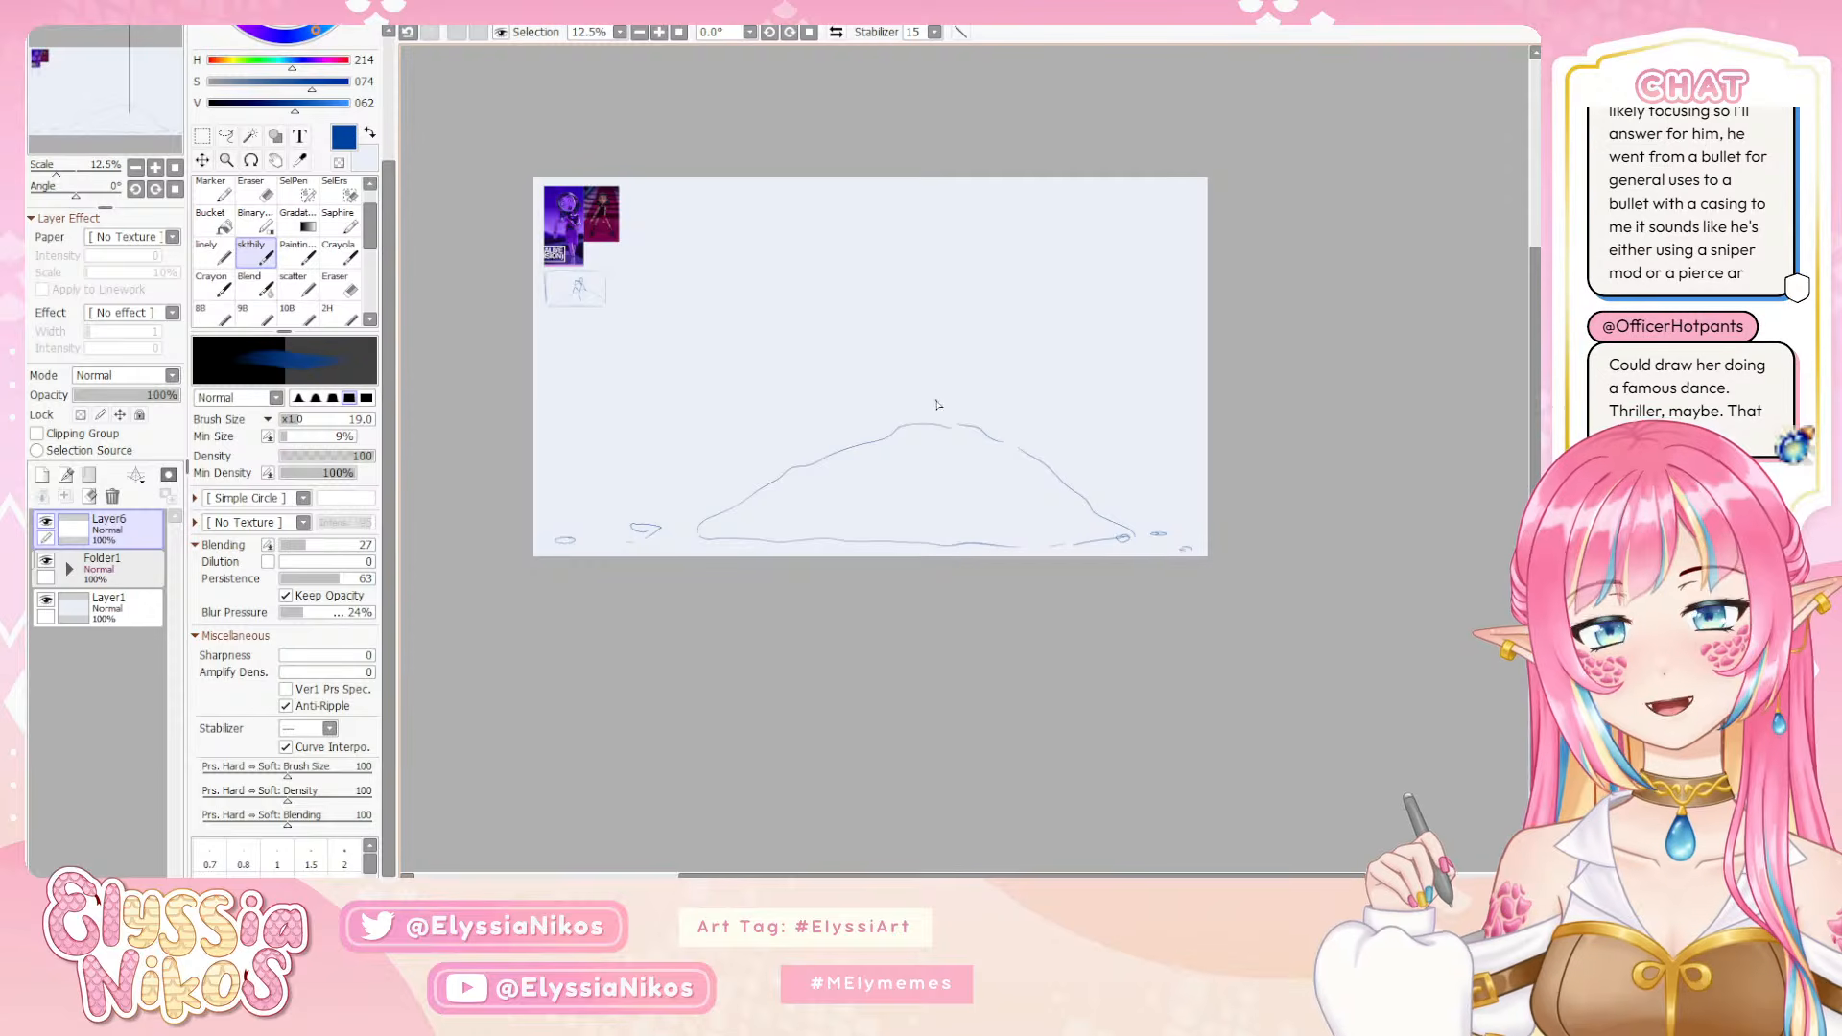
Sketch the seated figure's gesture on top of the mound, with a bent, raised leg and a curved spine line, redrawing the spine
mouse_move(923, 415)
mouse_down()
mouse_move(900, 387)
mouse_move(882, 434)
mouse_move(891, 385)
mouse_move(940, 409)
mouse_move(960, 359)
mouse_move(978, 361)
mouse_up()
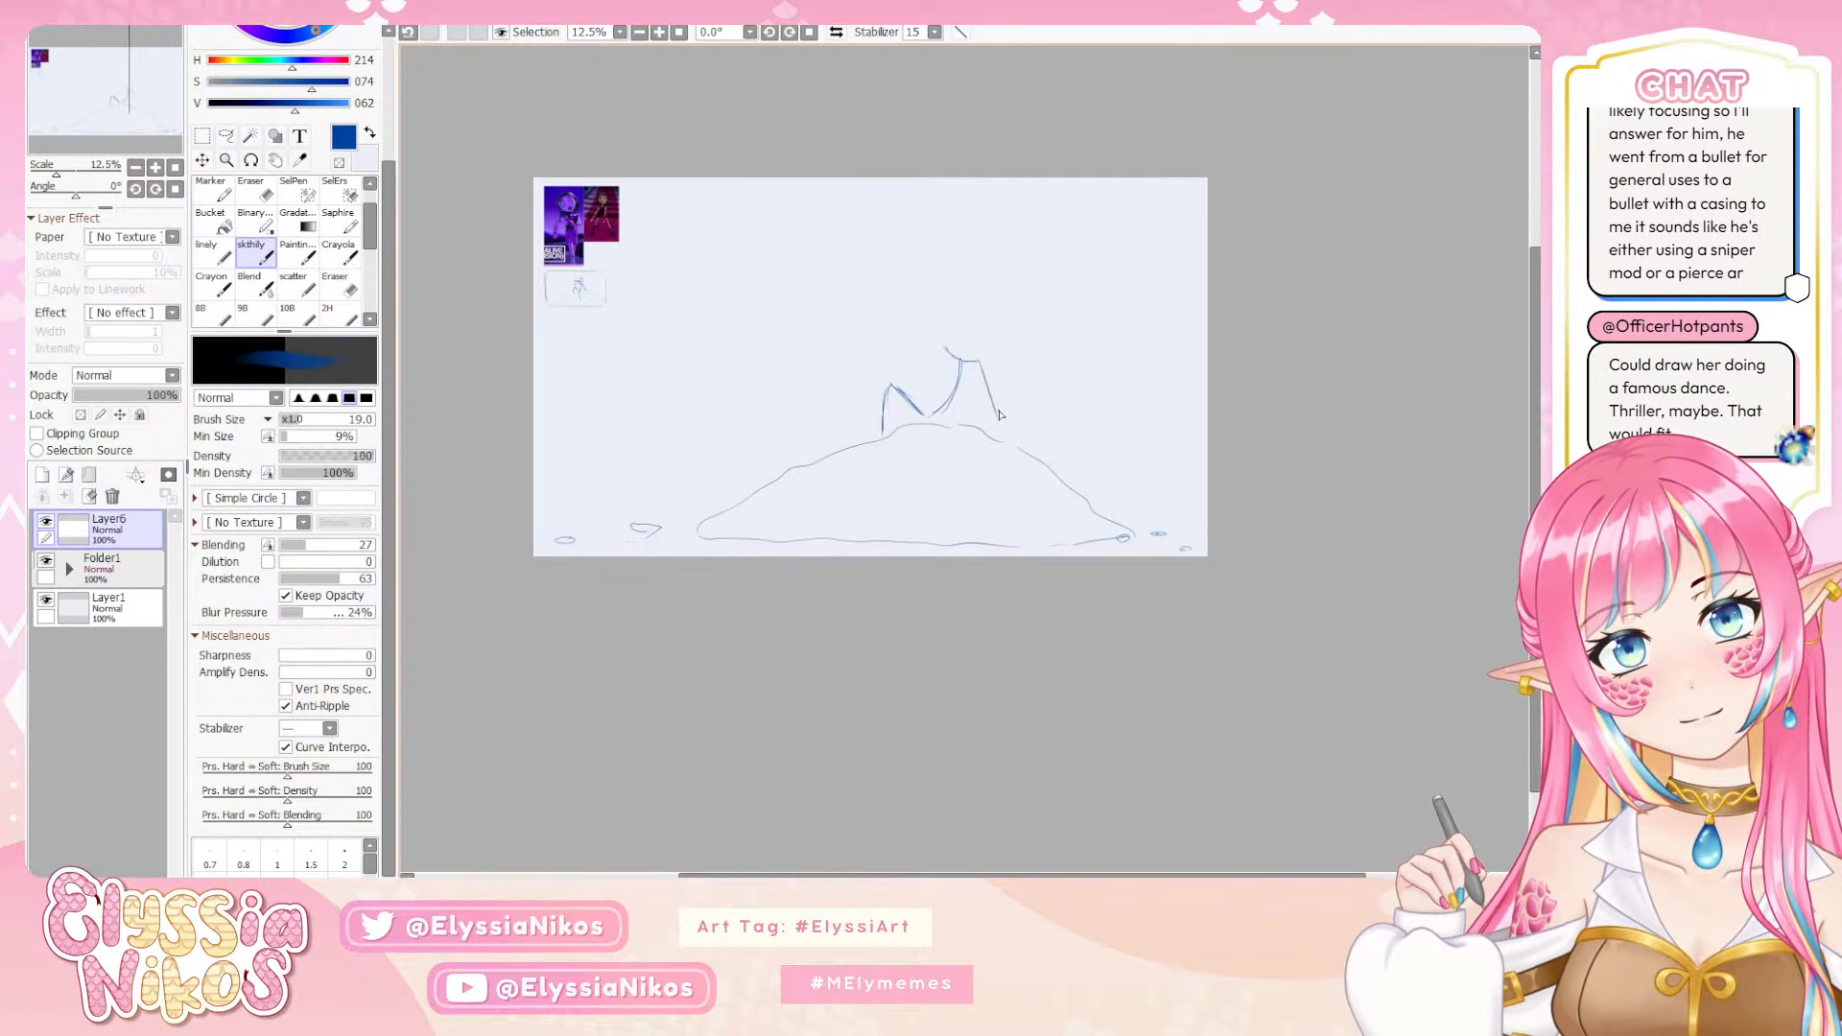
key(ctrl+z)
key(ctrl+z)
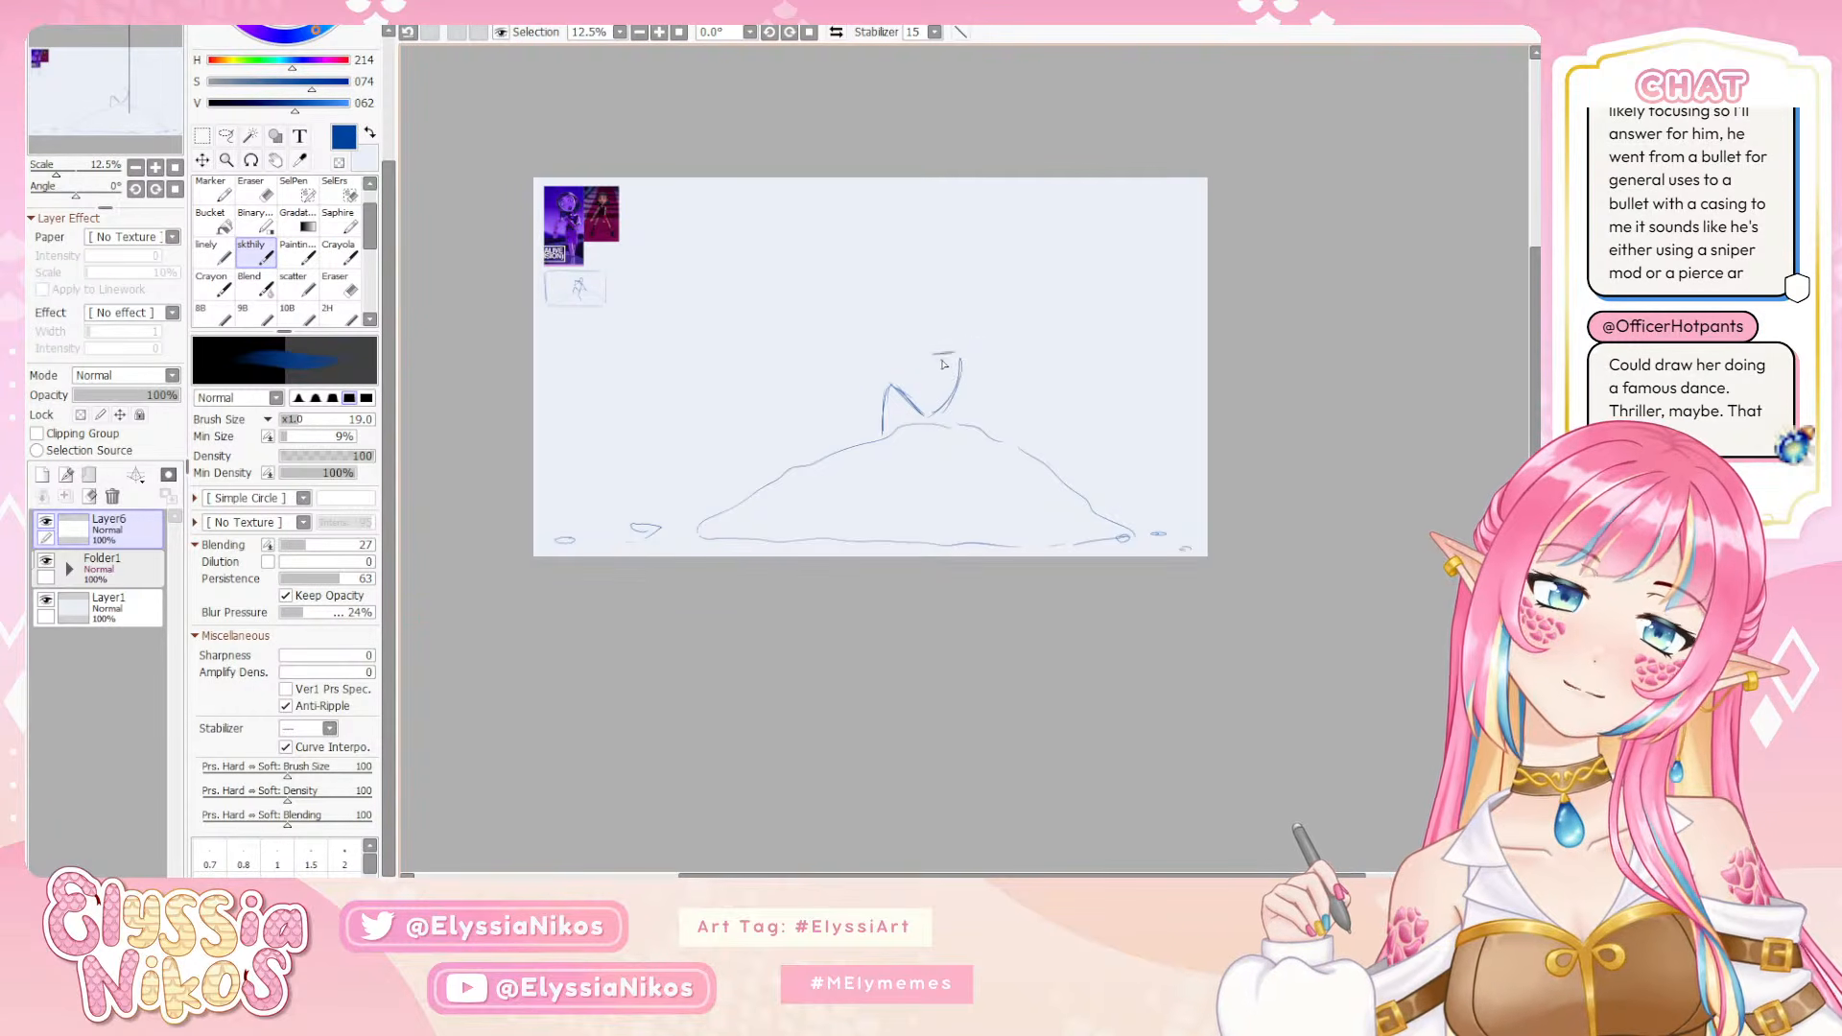
drag(942, 350, 979, 353)
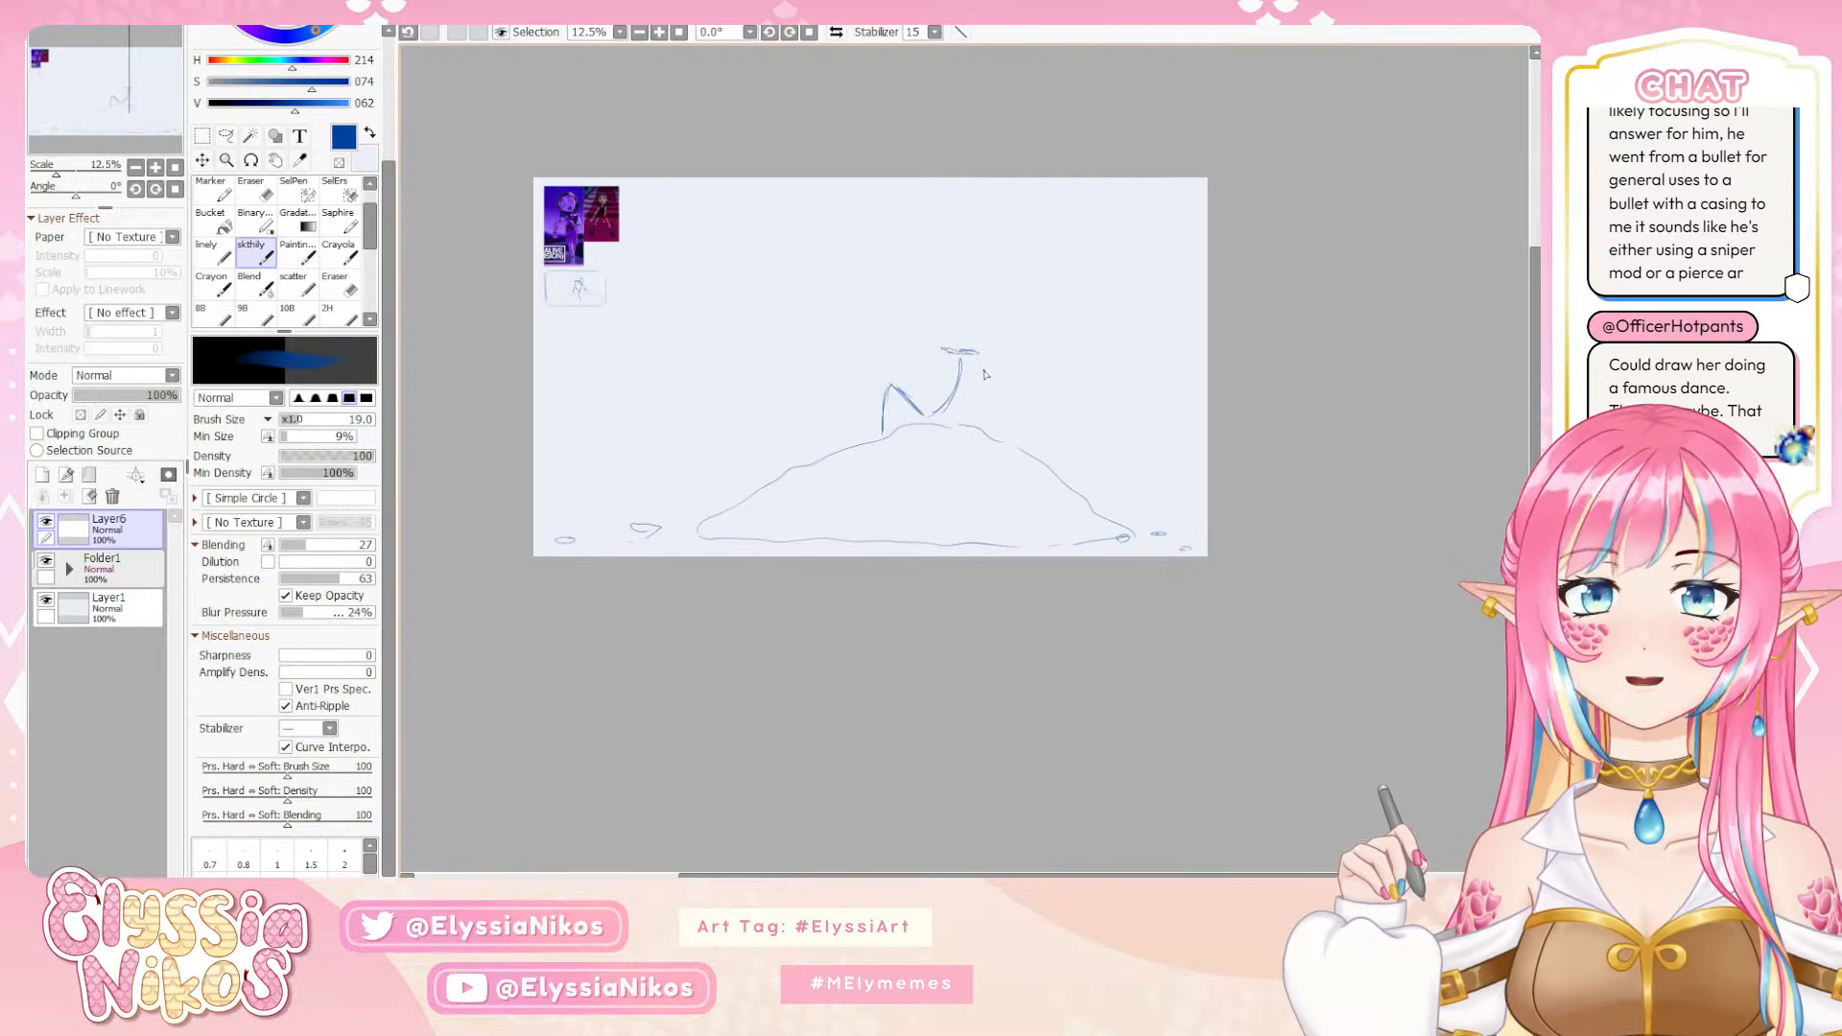
key(ctrl+z)
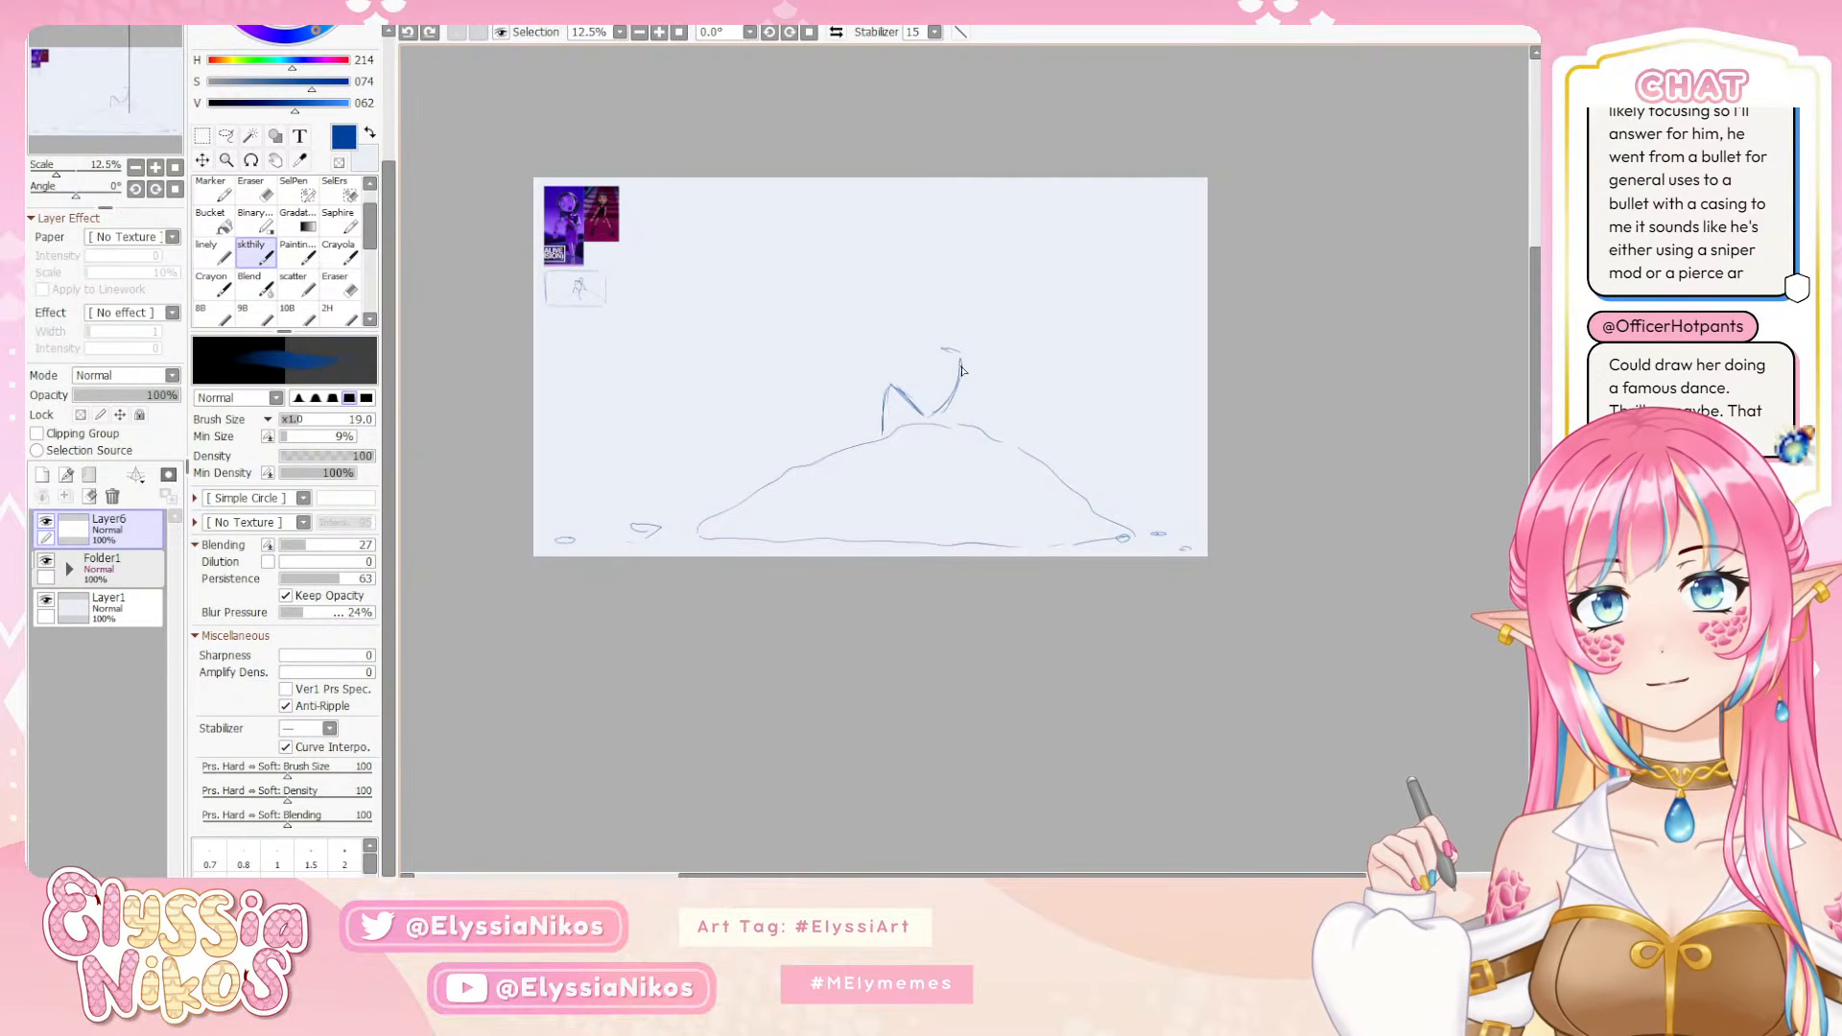
key(ctrl+z)
key(ctrl+z)
mouse_move(926, 415)
mouse_down()
mouse_move(956, 394)
mouse_move(959, 341)
mouse_up()
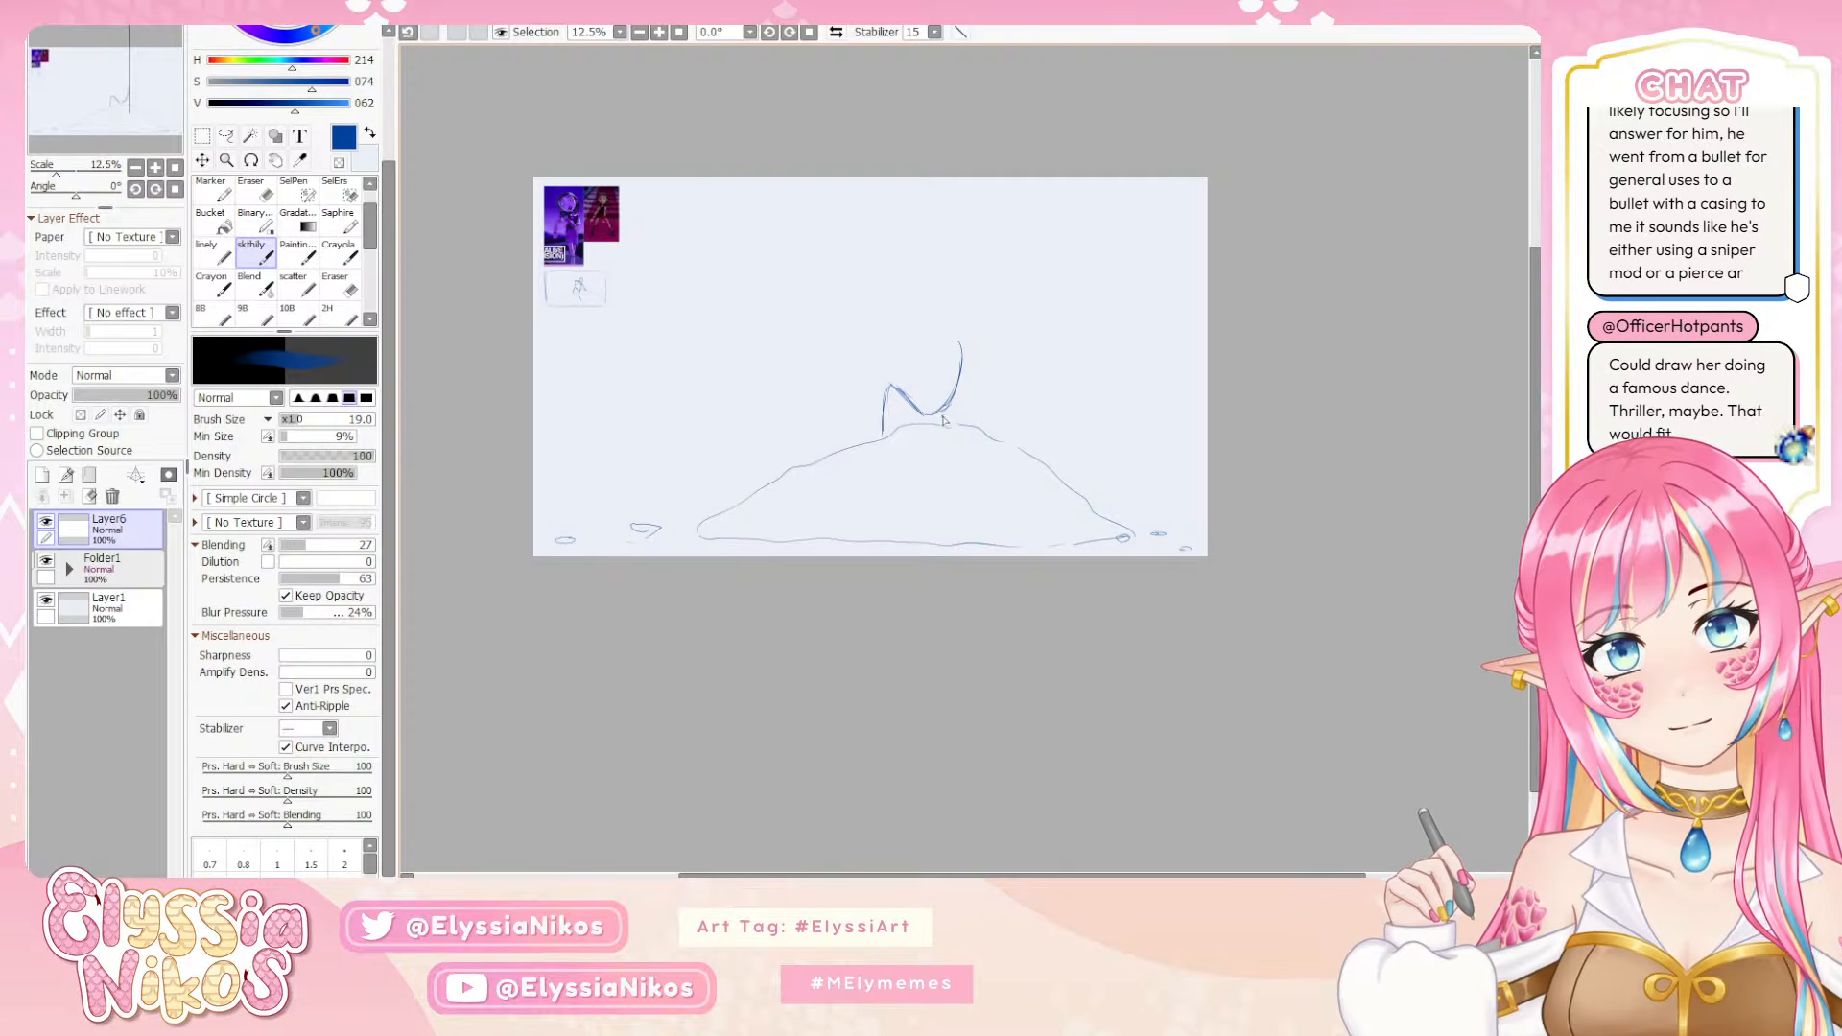
Add the figure's hips as a small oval and sketch the second leg hanging down the front of the mound
mouse_move(921, 412)
mouse_down()
mouse_move(951, 418)
mouse_move(950, 497)
mouse_up()
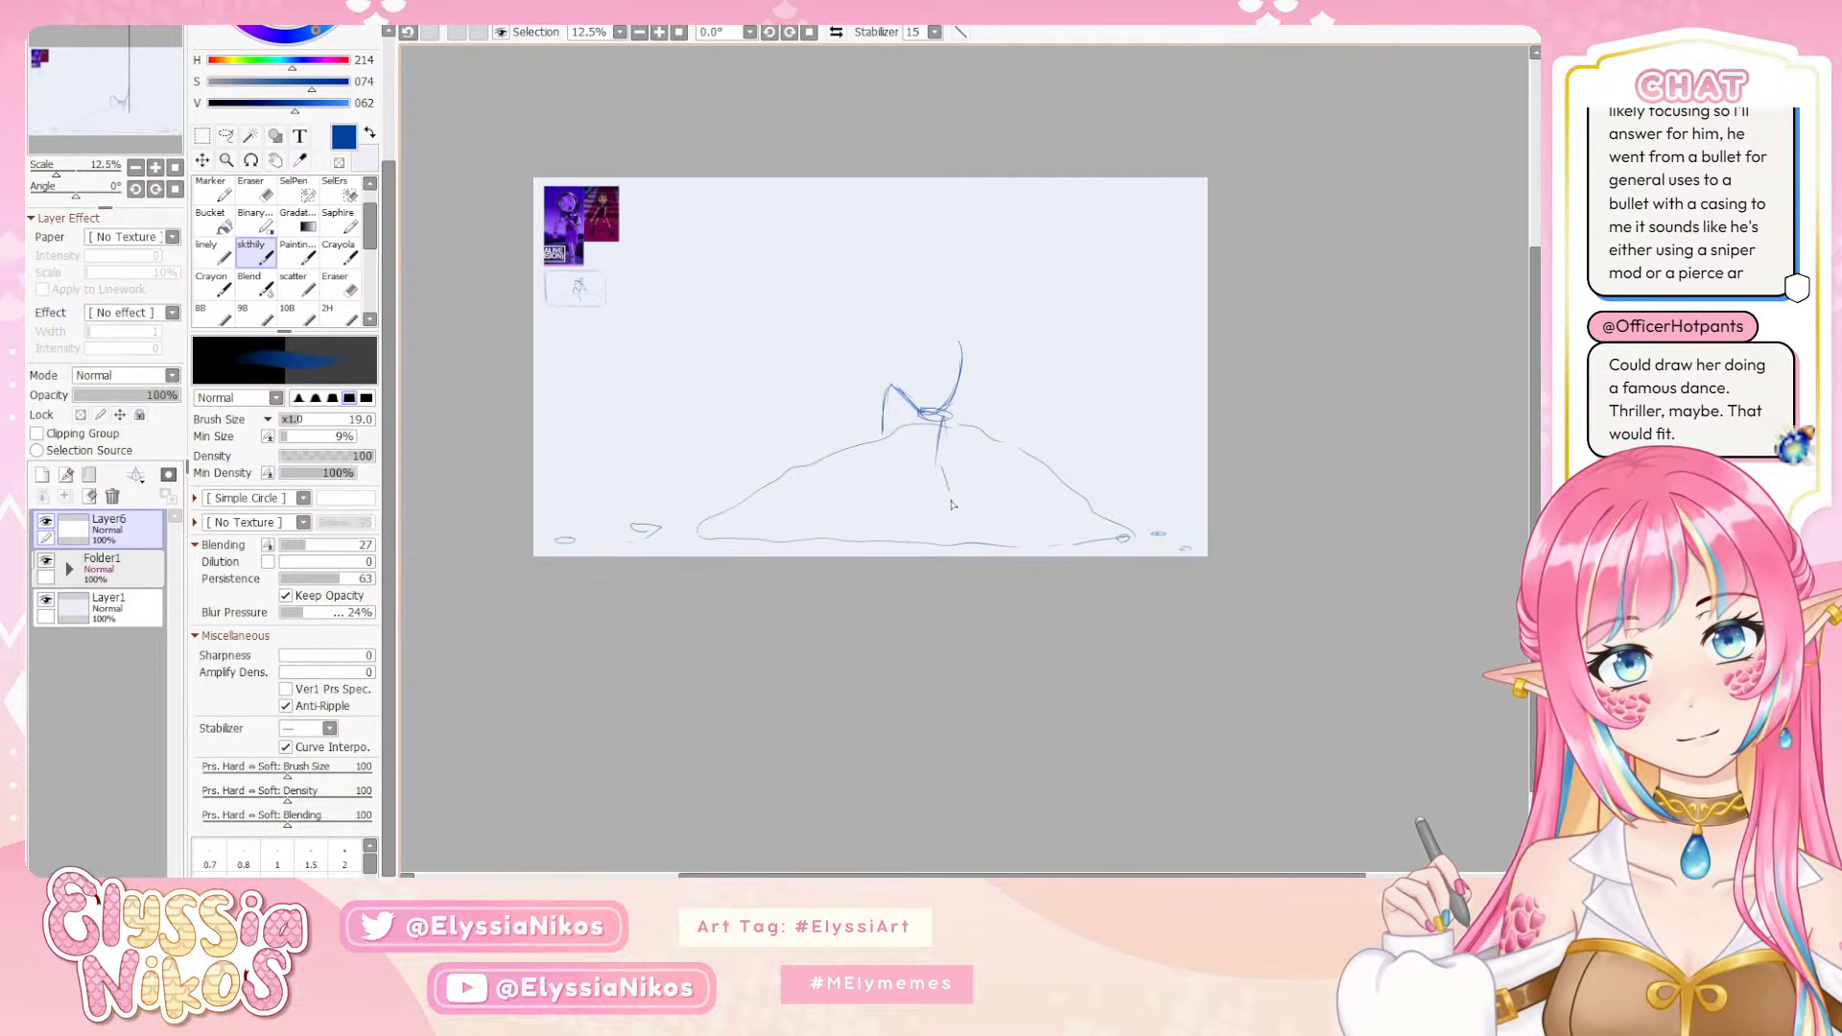
key(ctrl+z)
mouse_move(946, 416)
mouse_down()
mouse_move(923, 447)
mouse_move(938, 506)
mouse_up()
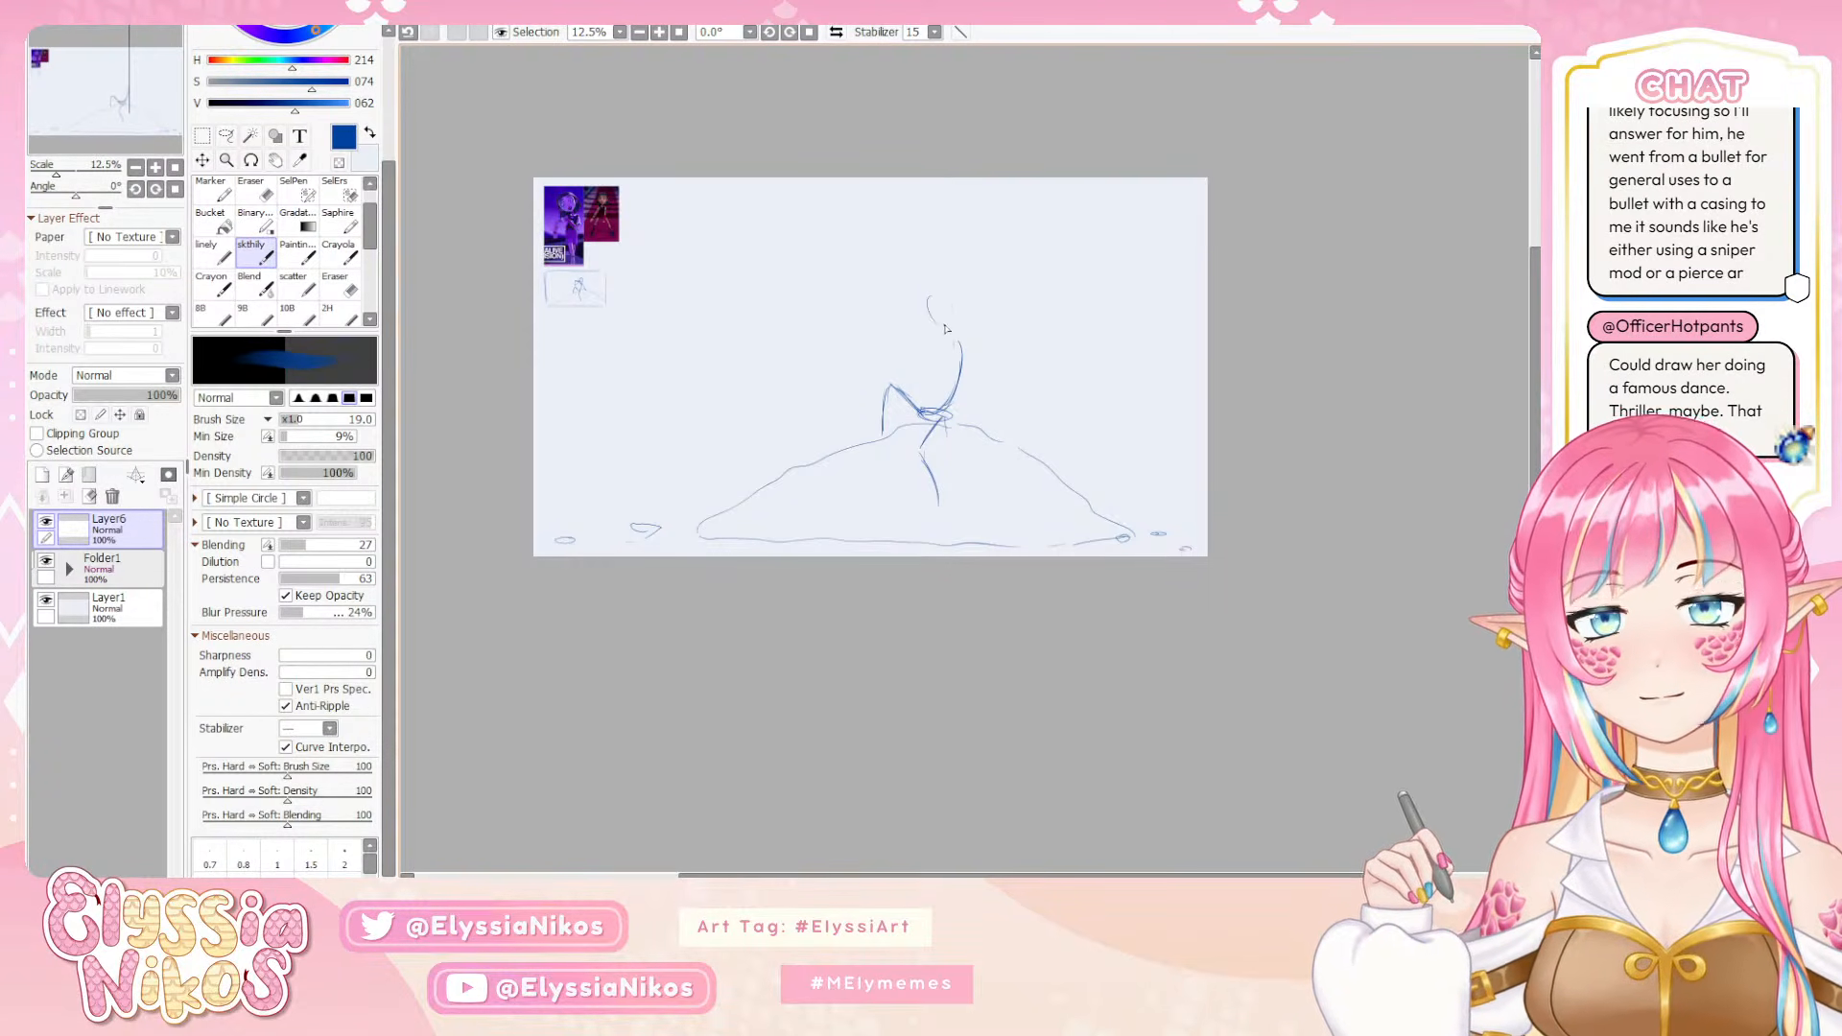
Sketch the figure's ribcage as an oval with centre guidelines around the upper end of the spine line
mouse_move(945, 329)
mouse_down()
mouse_move(948, 288)
mouse_move(1014, 337)
mouse_move(962, 357)
mouse_move(944, 413)
mouse_move(944, 378)
mouse_move(972, 382)
mouse_move(944, 367)
mouse_move(957, 339)
mouse_move(975, 383)
mouse_up()
key(ctrl+z)
key(ctrl+z)
key(ctrl+z)
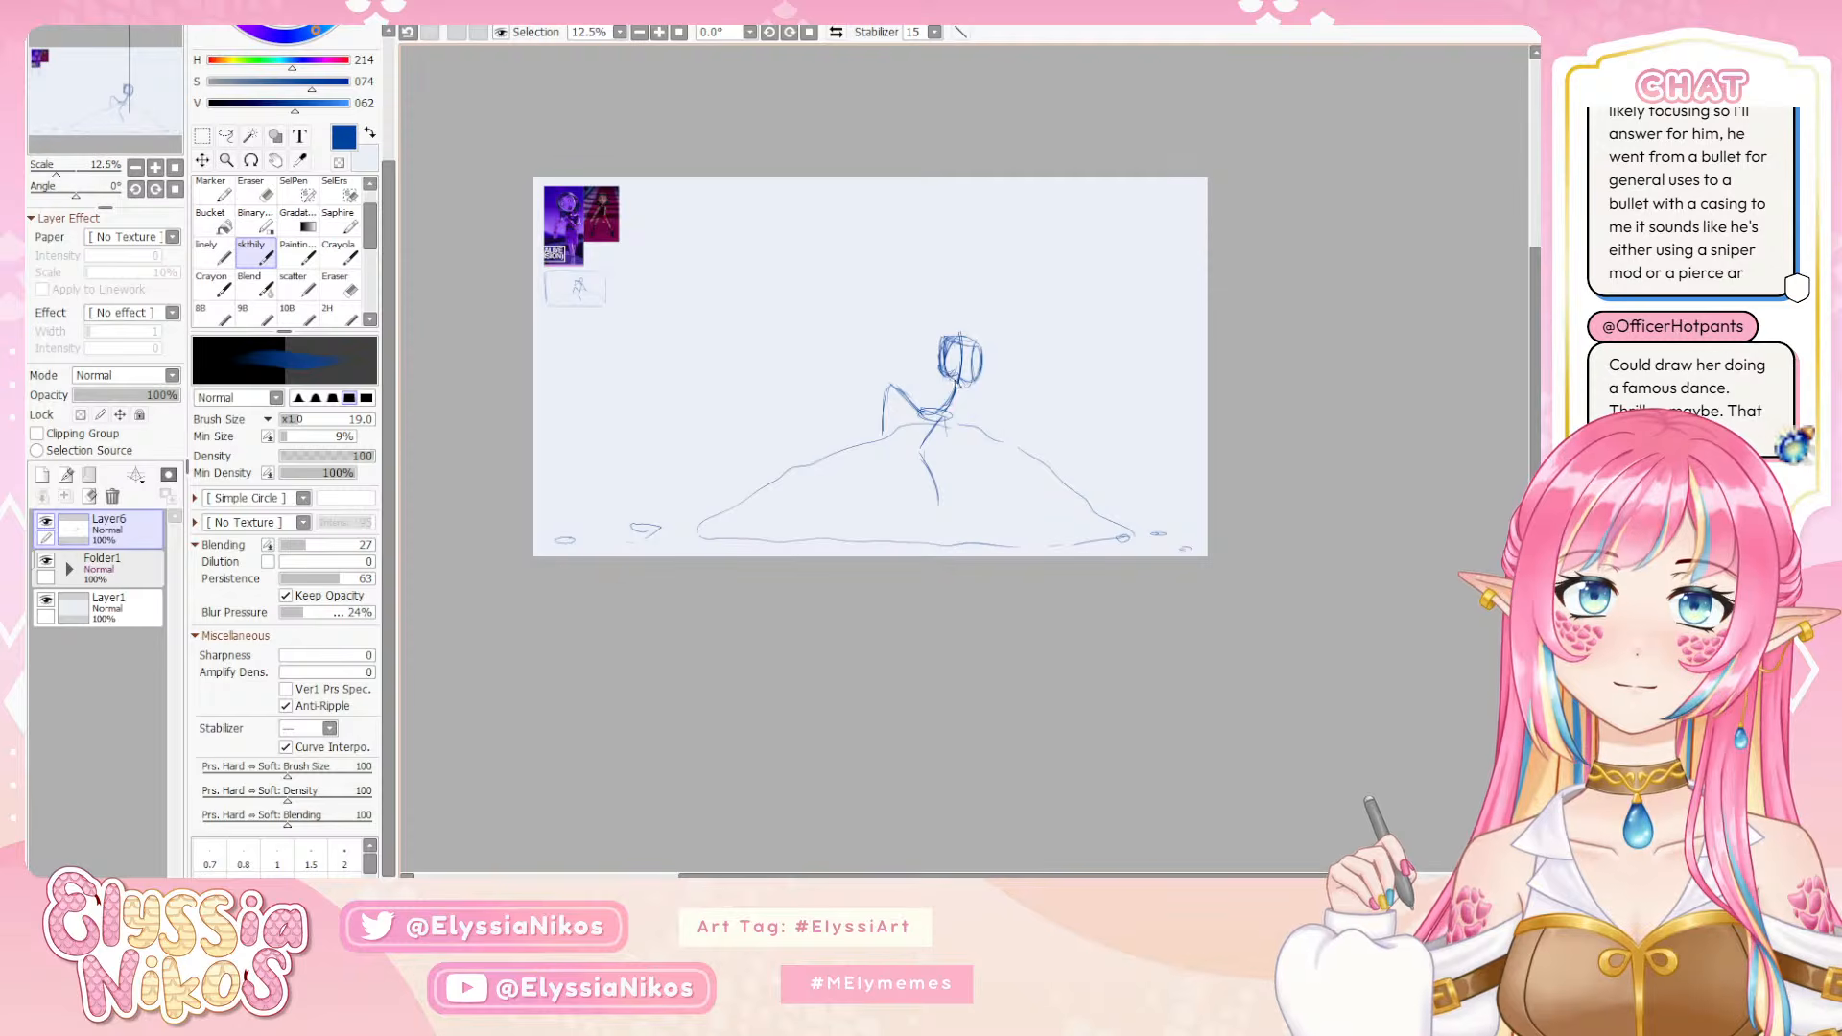
Sketch one arm propped behind on the mound and the other resting on the raised knee with its hand up, reinforcing the ribcage
drag(941, 393, 929, 407)
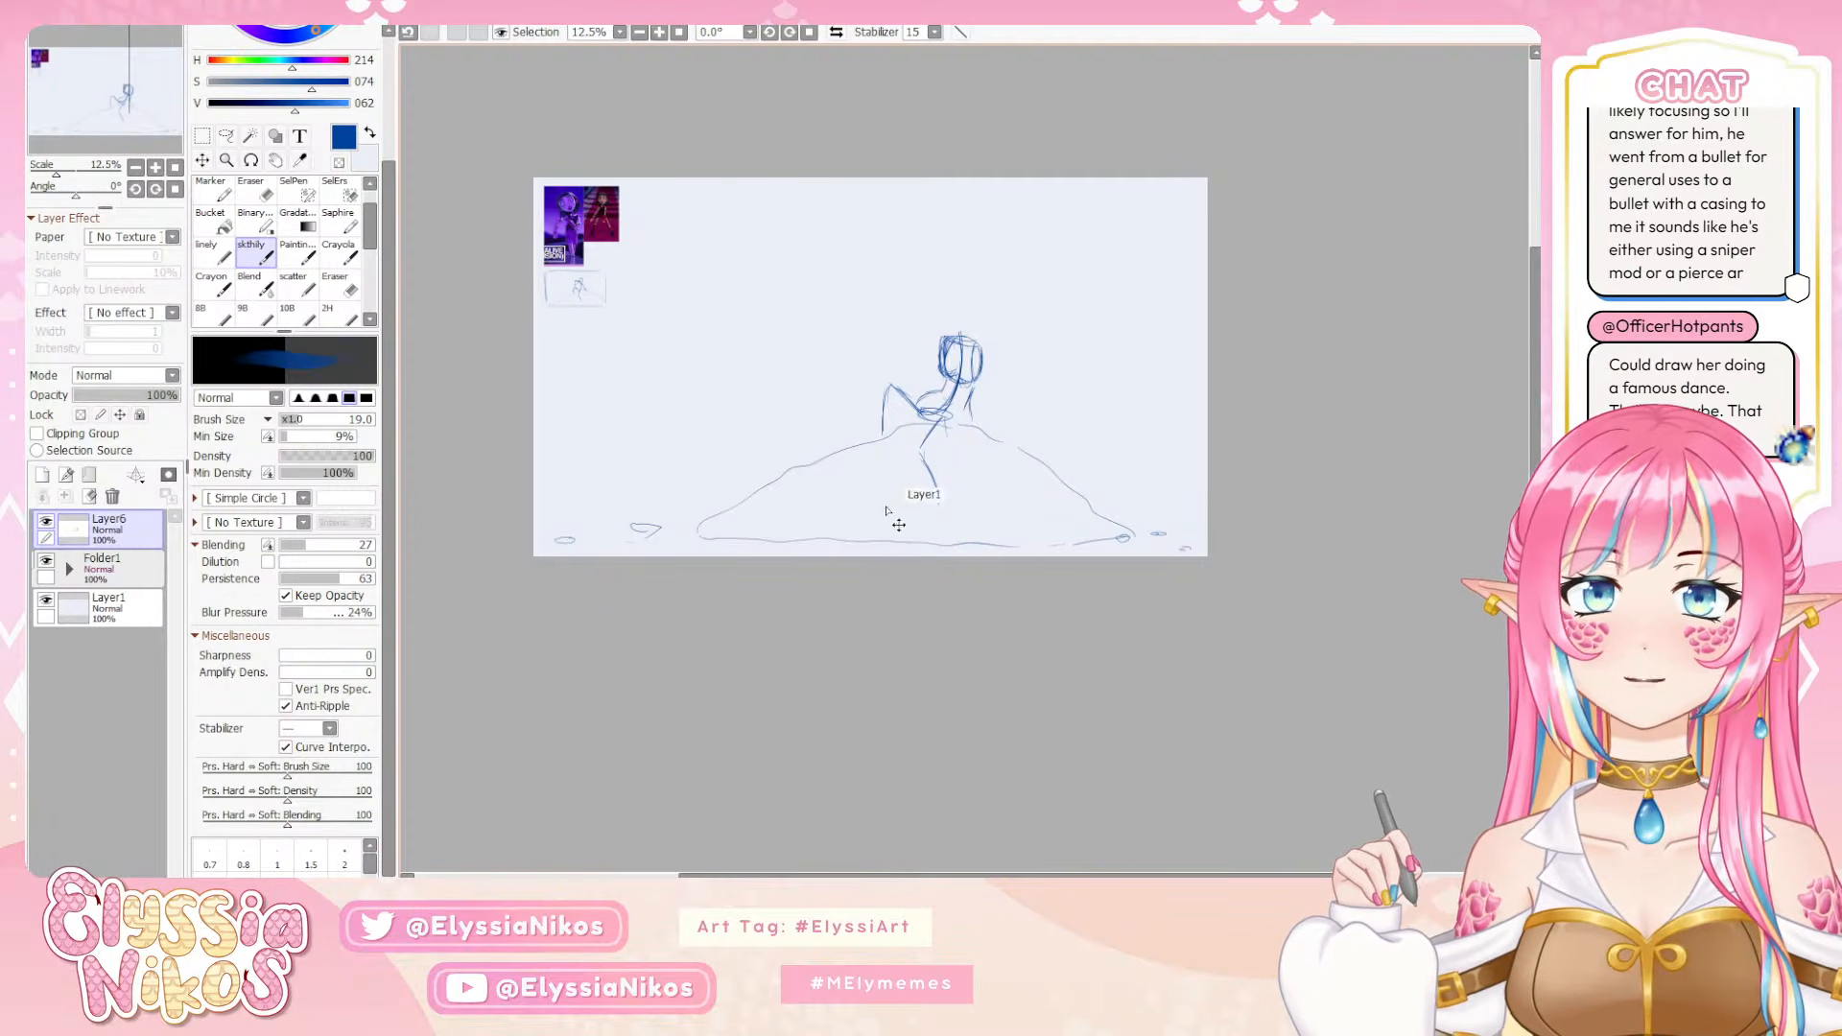
key(ctrl+z)
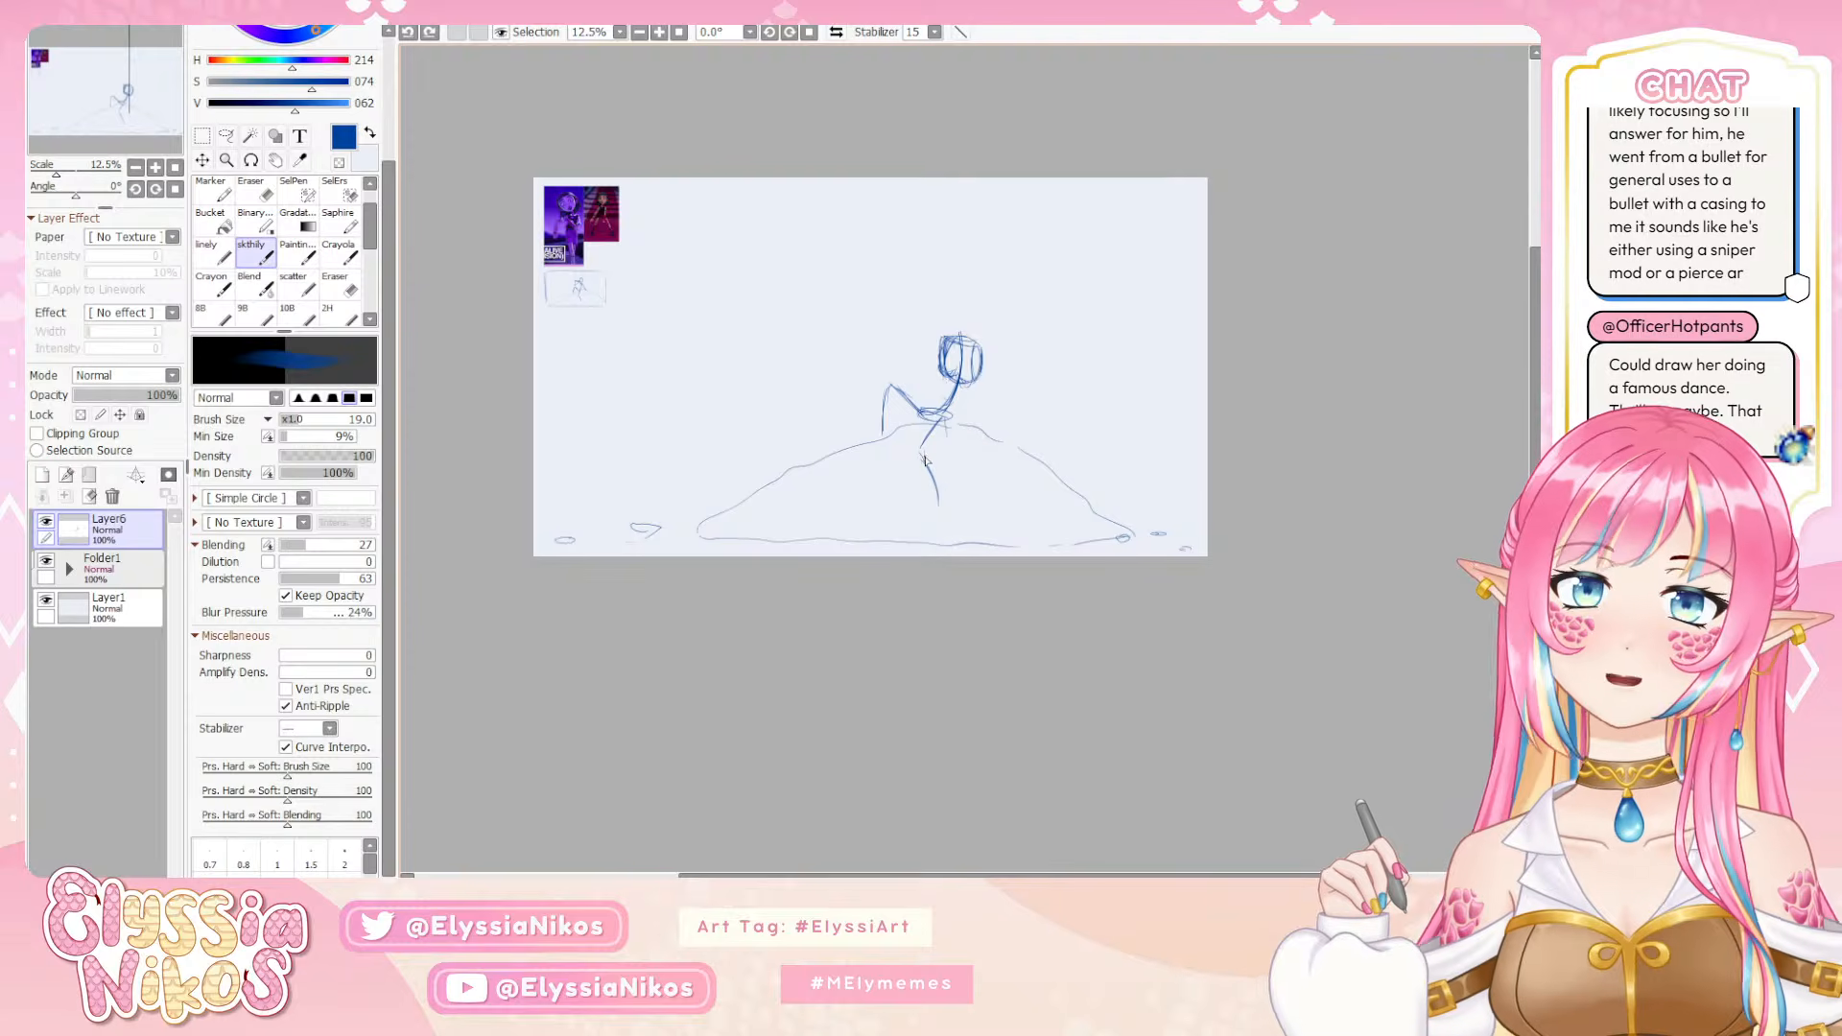
mouse_move(941, 347)
mouse_down()
mouse_move(896, 369)
mouse_move(899, 314)
mouse_move(935, 318)
mouse_move(1007, 442)
mouse_move(885, 381)
mouse_move(883, 432)
mouse_move(861, 445)
mouse_move(880, 432)
mouse_up()
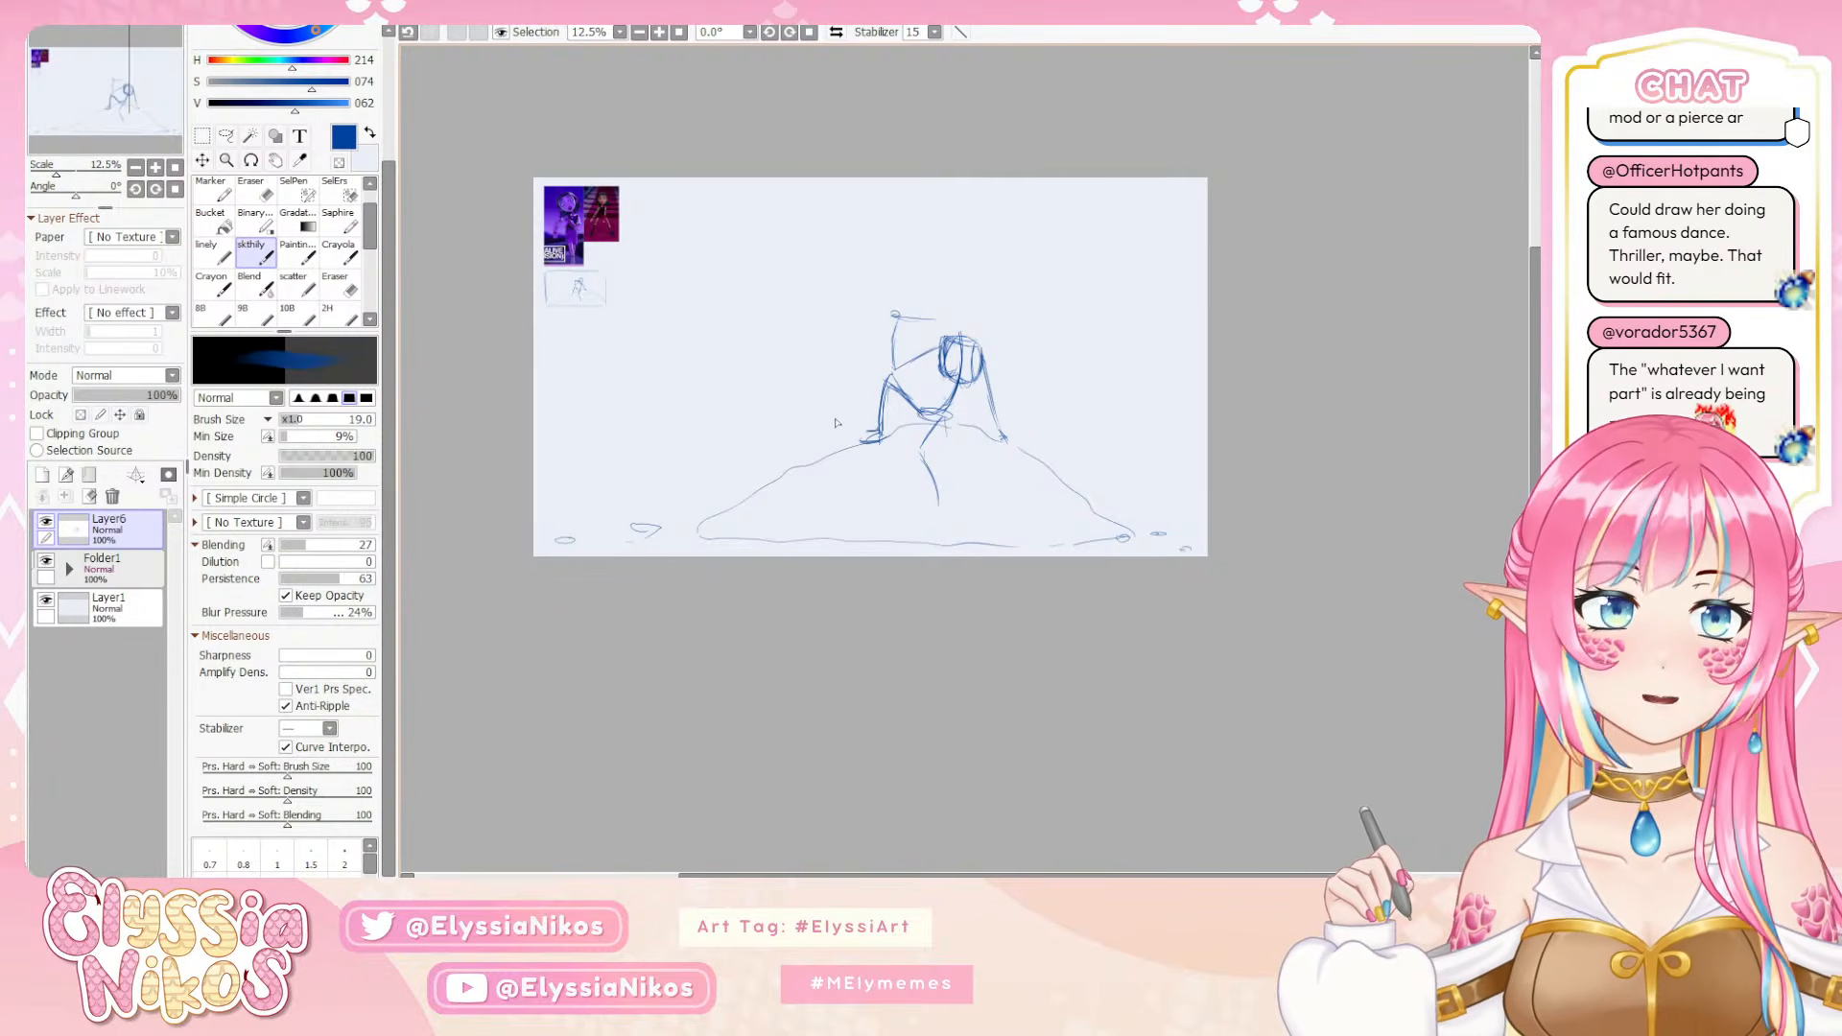
mouse_move(968, 344)
mouse_down()
mouse_move(970, 391)
mouse_move(965, 368)
mouse_up()
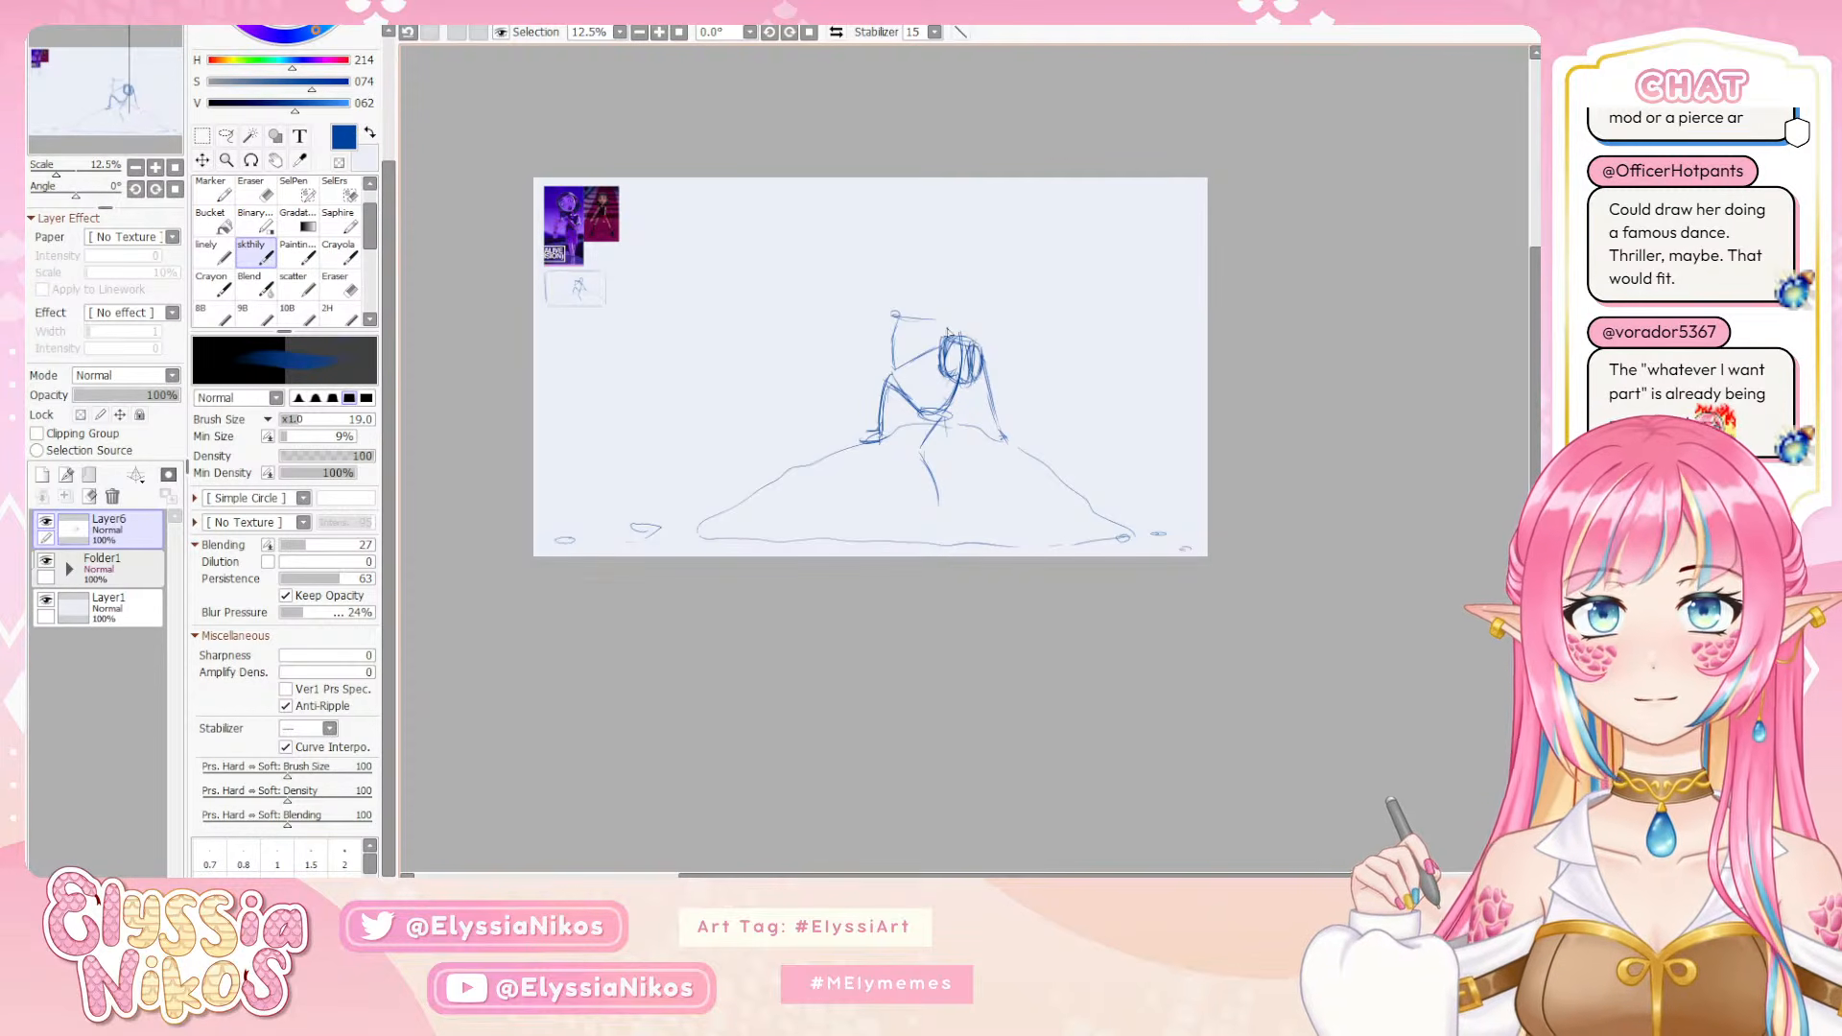
Sketch the figure's head tilted toward the raised hand, with face guidelines, a neck and shoulders, undoing the first head strokes
drag(939, 289, 939, 313)
key(ctrl+z)
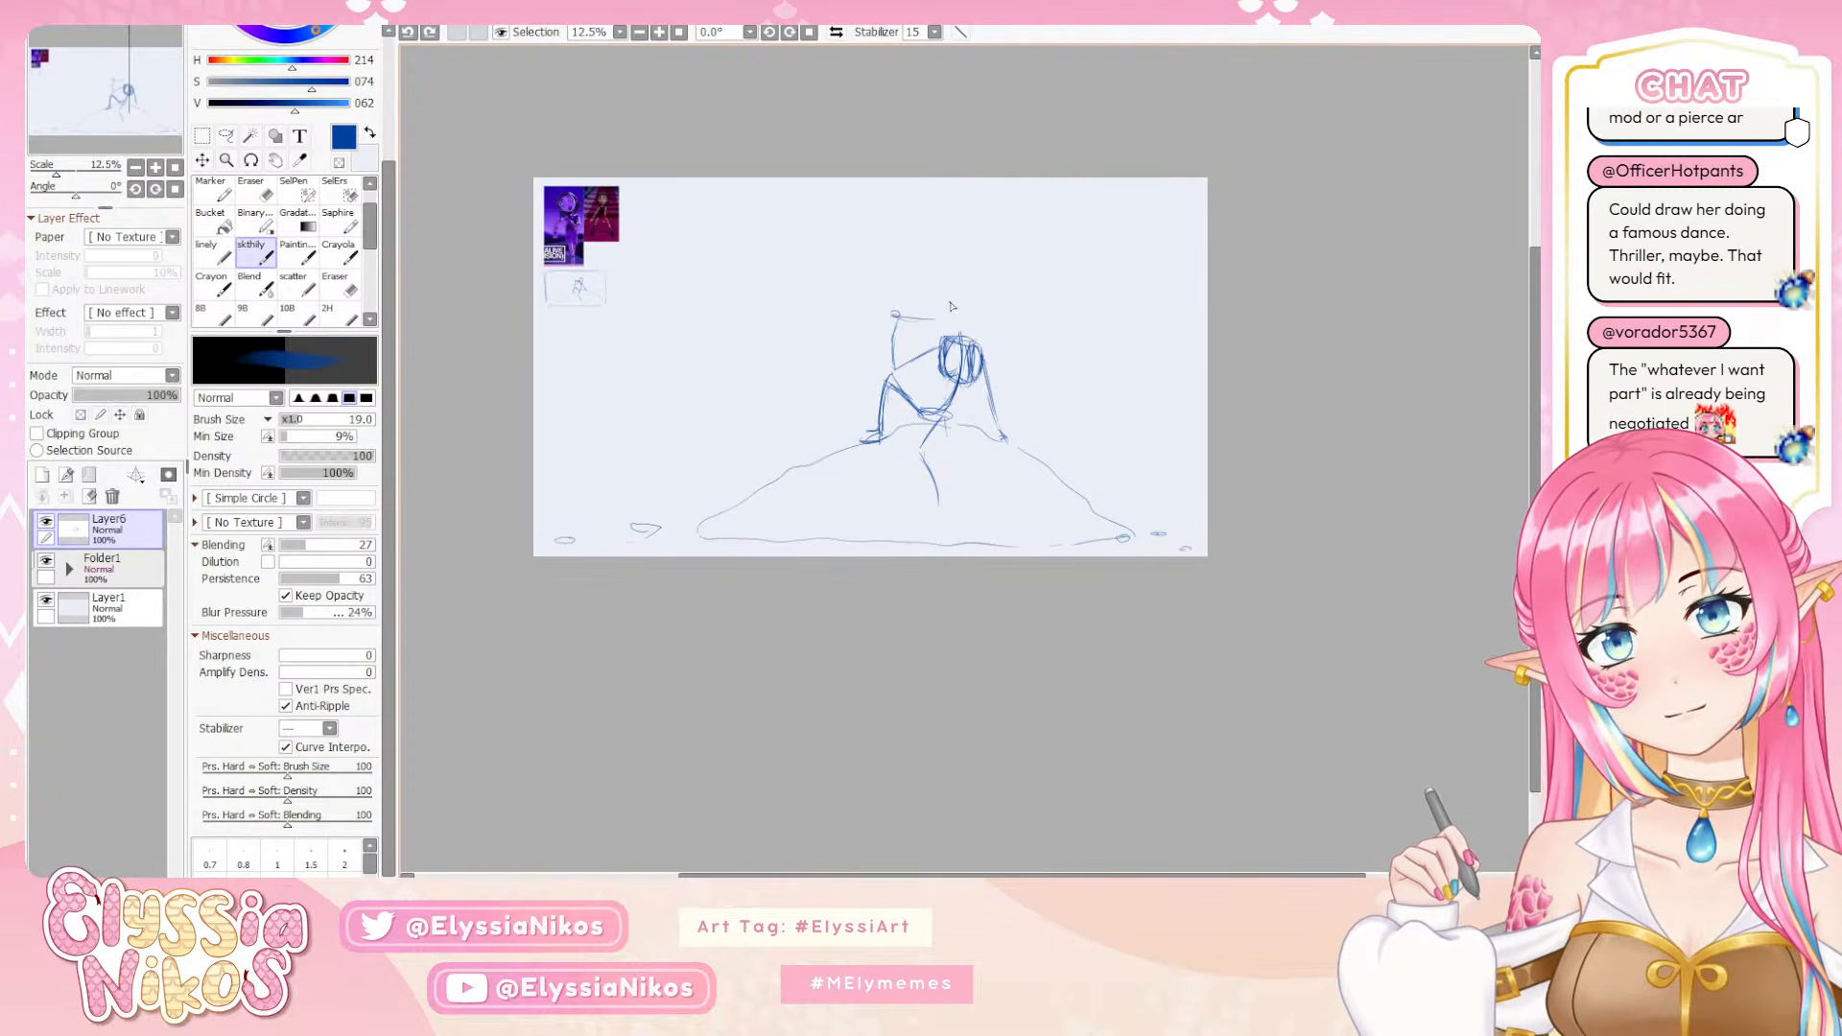
key(ctrl+z)
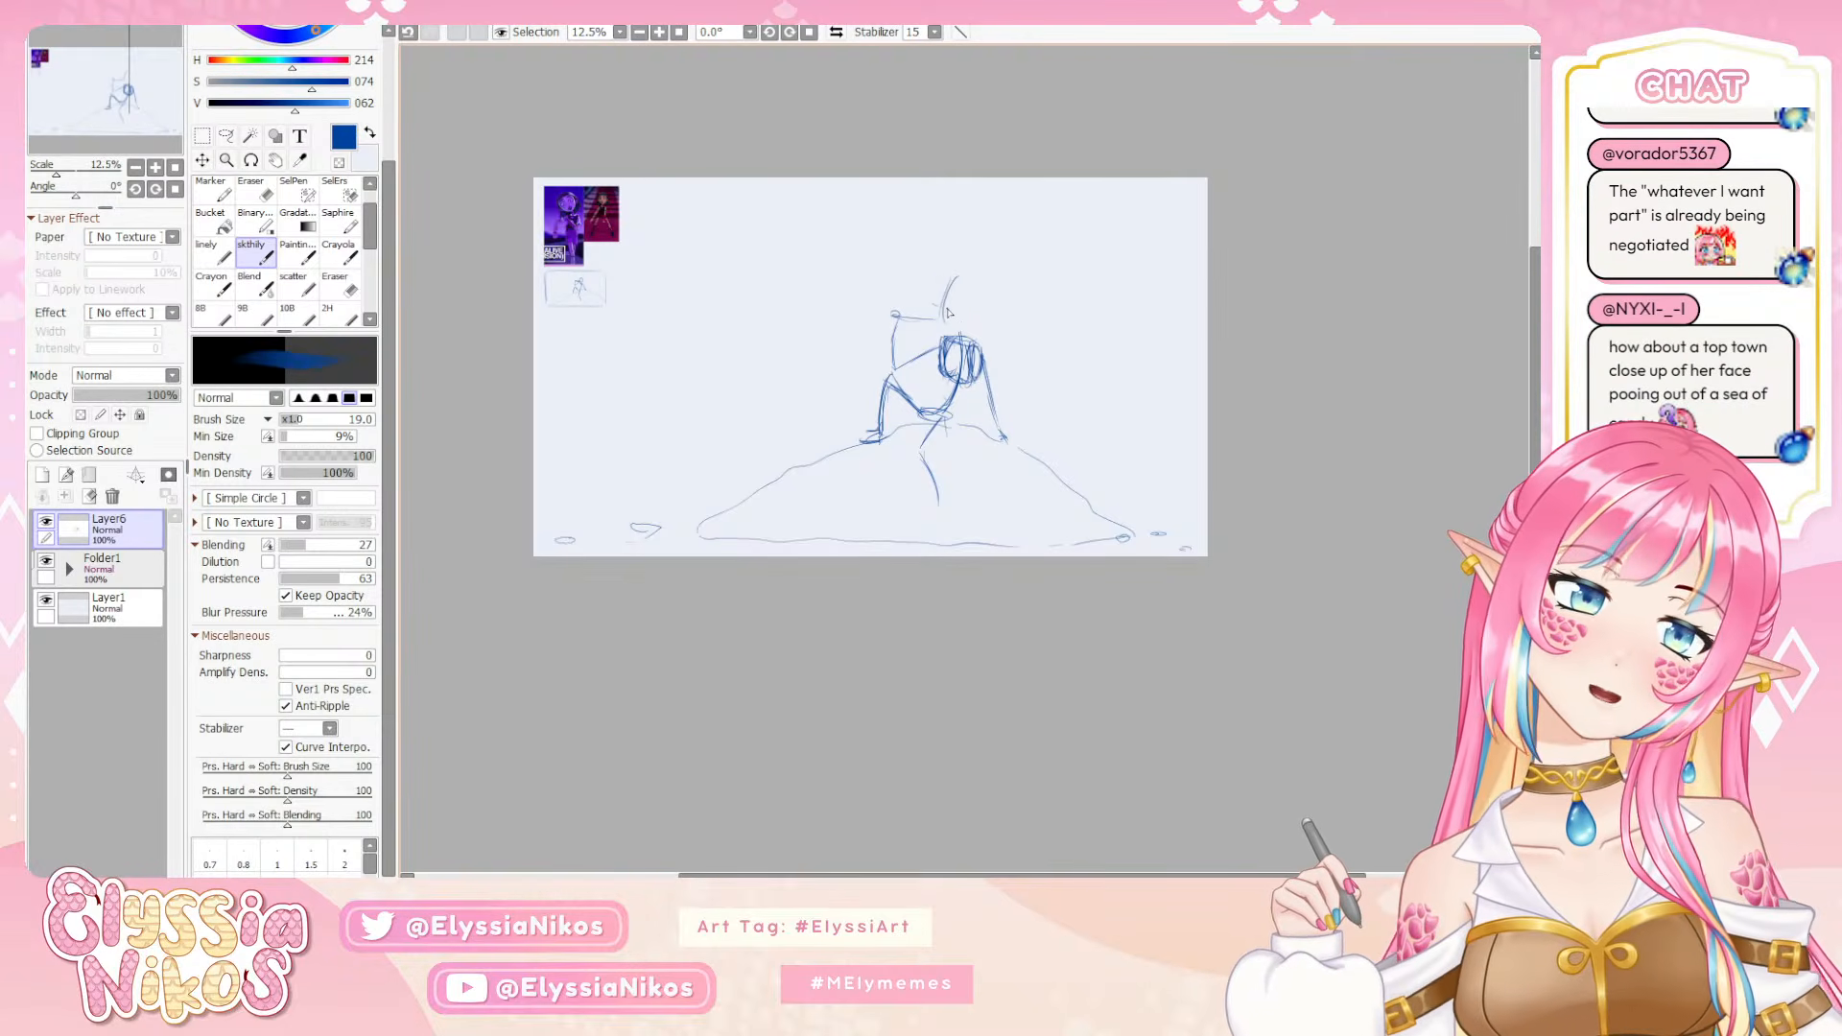
key(ctrl+z)
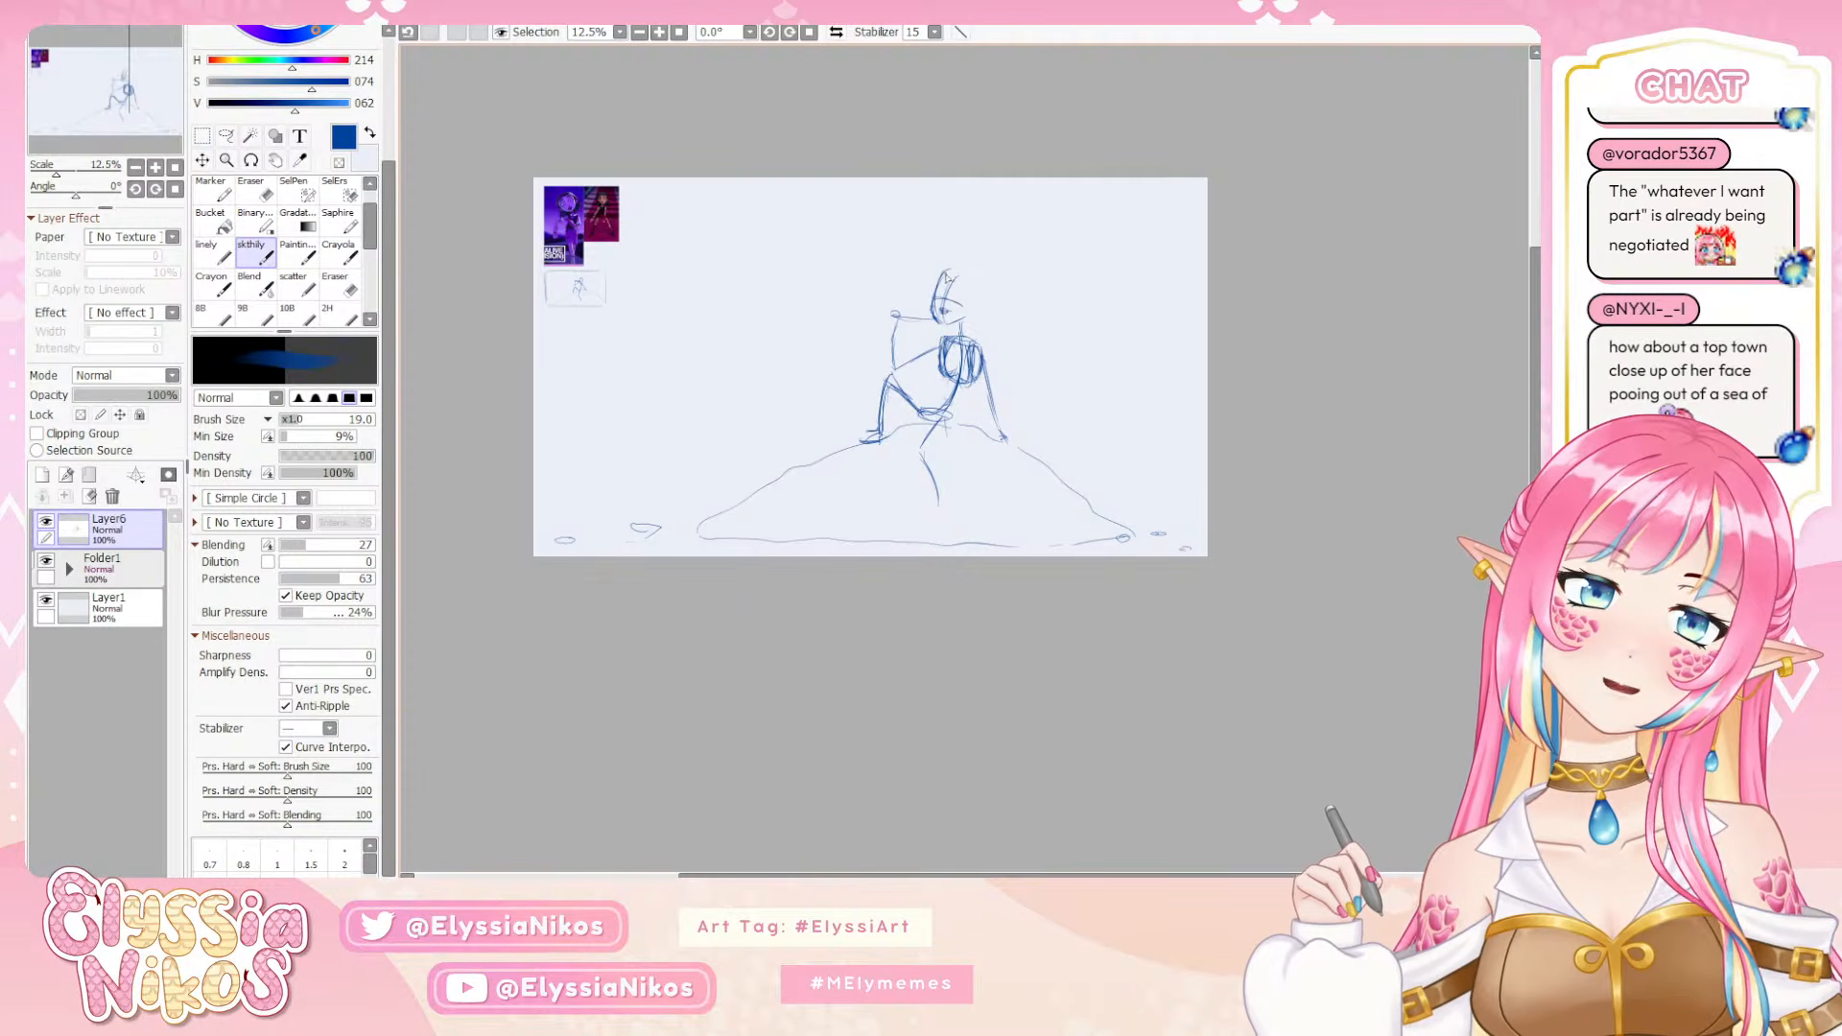
drag(952, 263, 932, 318)
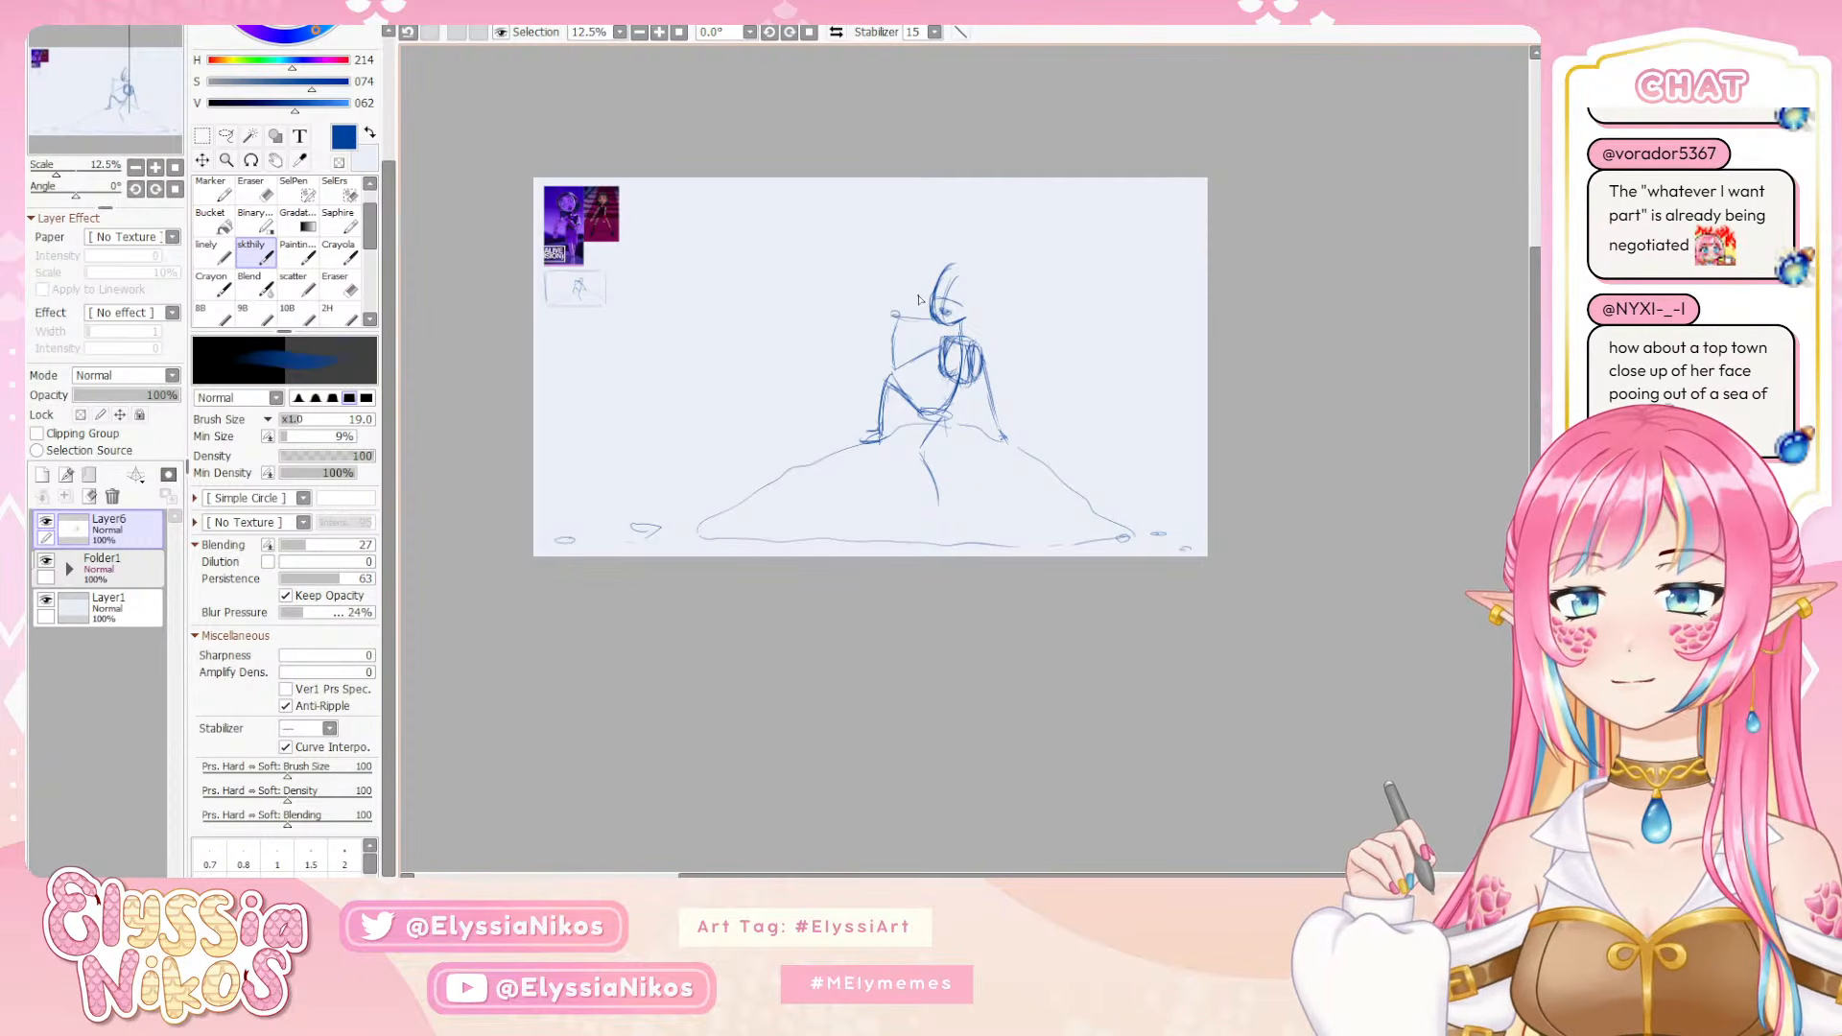
mouse_move(944, 276)
mouse_down()
mouse_move(949, 273)
mouse_move(974, 316)
mouse_up()
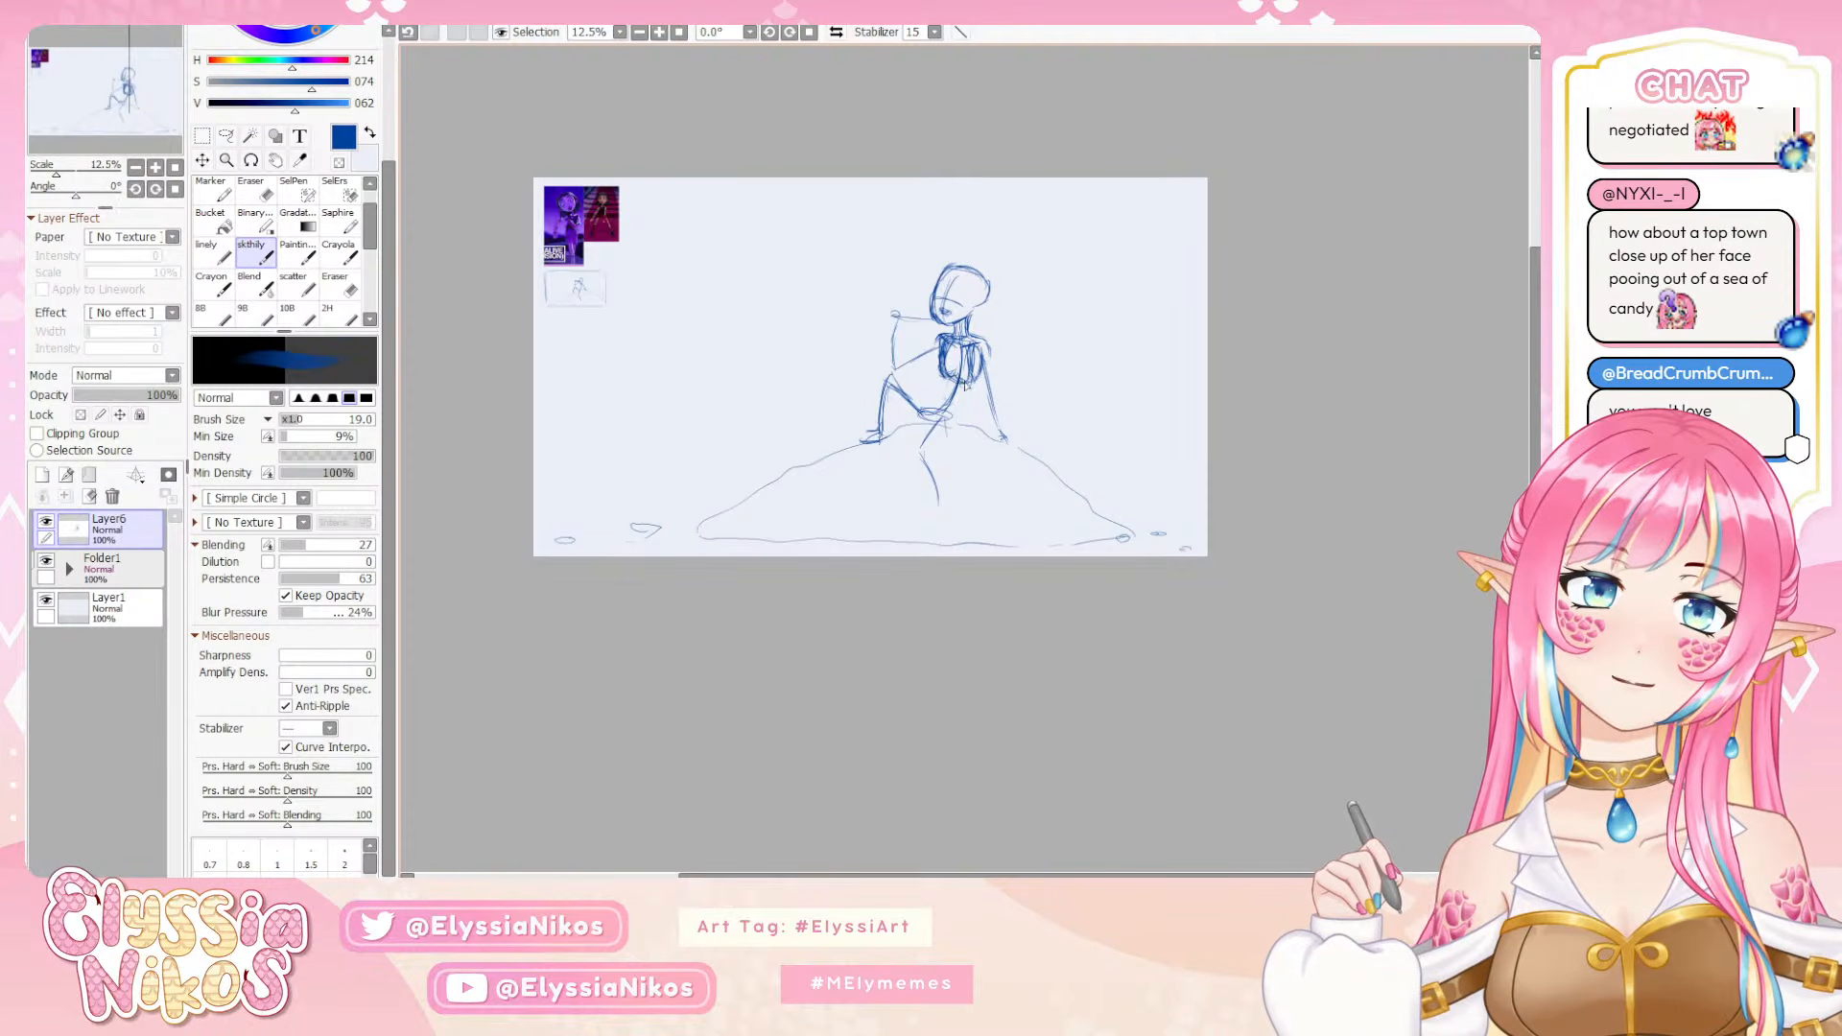
Outline the torso from the chest through the waist to the hips, and start the contour of the hanging thigh
mouse_move(963, 346)
mouse_down()
mouse_move(955, 380)
mouse_move(973, 378)
mouse_up()
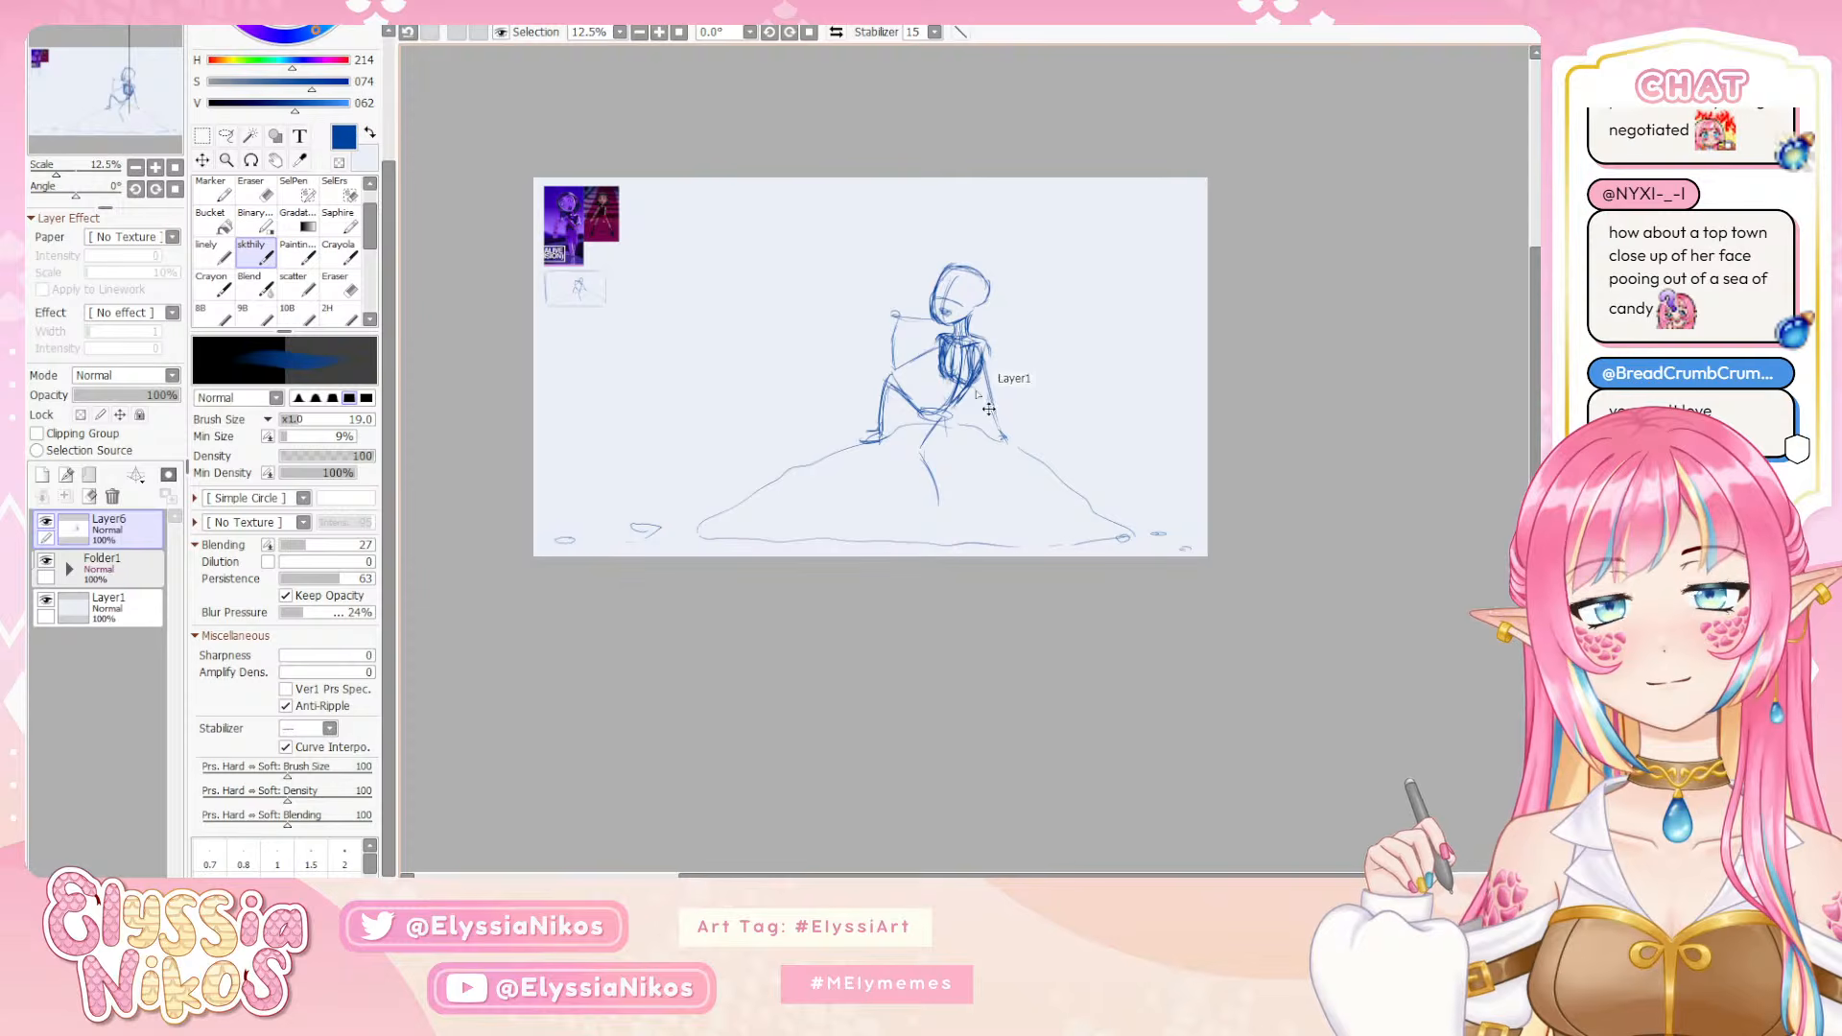
key(ctrl+z)
mouse_move(930, 388)
mouse_down()
mouse_move(939, 365)
mouse_move(917, 393)
mouse_up()
key(ctrl+z)
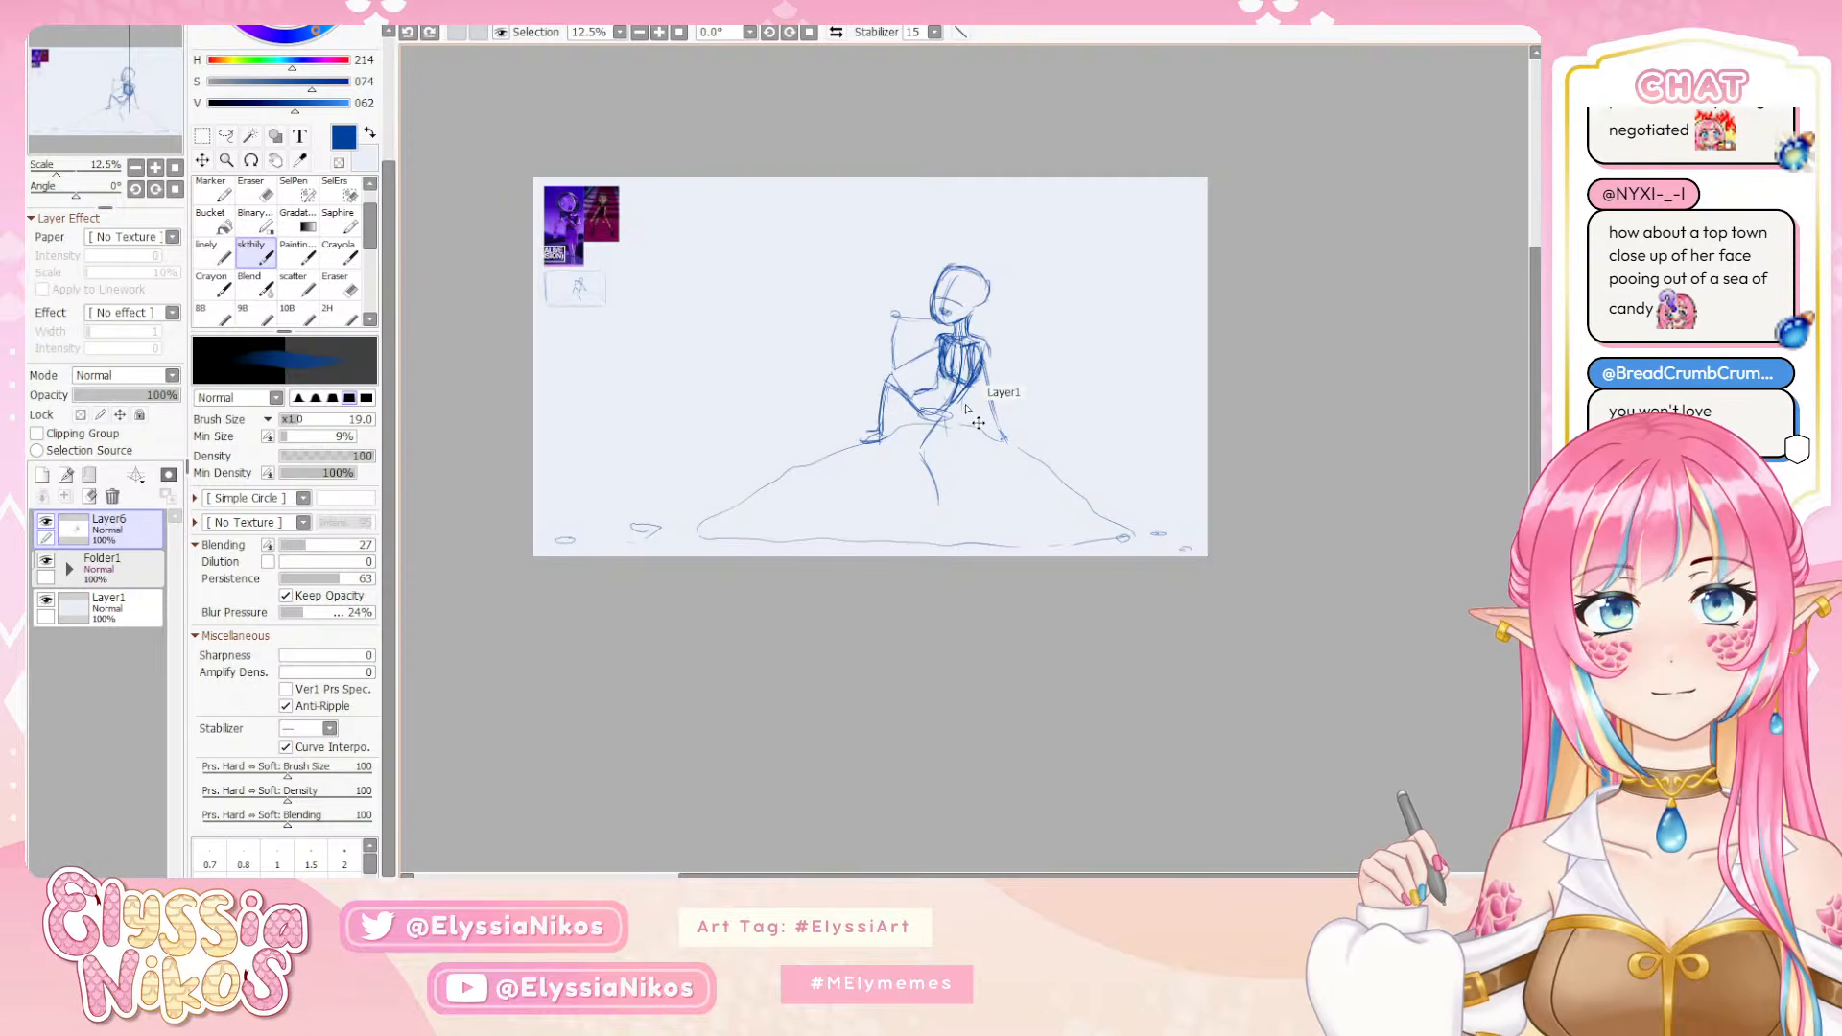
mouse_move(966, 406)
mouse_down()
mouse_move(948, 443)
mouse_move(909, 449)
mouse_up()
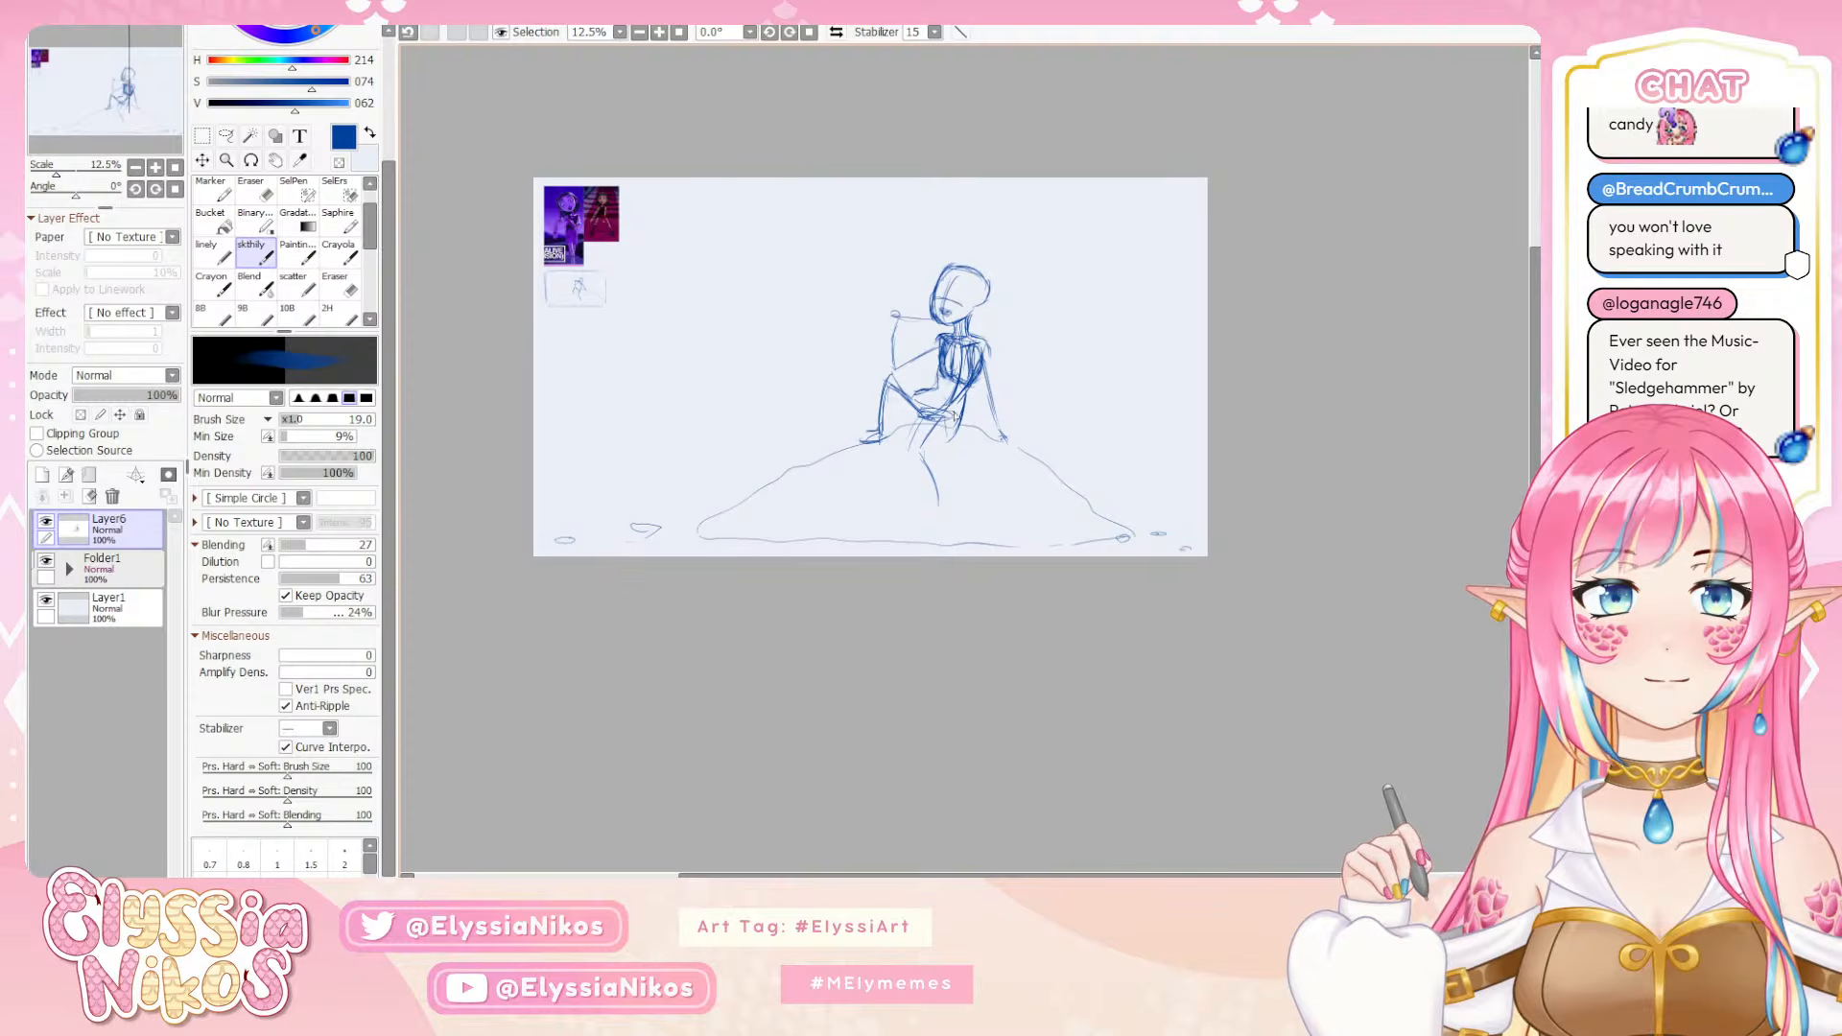
Build up the hanging leg's thigh and calf, and thicken the raised leg down to its foot
mouse_move(924, 418)
mouse_down()
mouse_move(906, 474)
mouse_move(950, 438)
mouse_move(922, 508)
mouse_move(910, 495)
mouse_move(941, 518)
mouse_move(927, 475)
mouse_move(927, 534)
mouse_up()
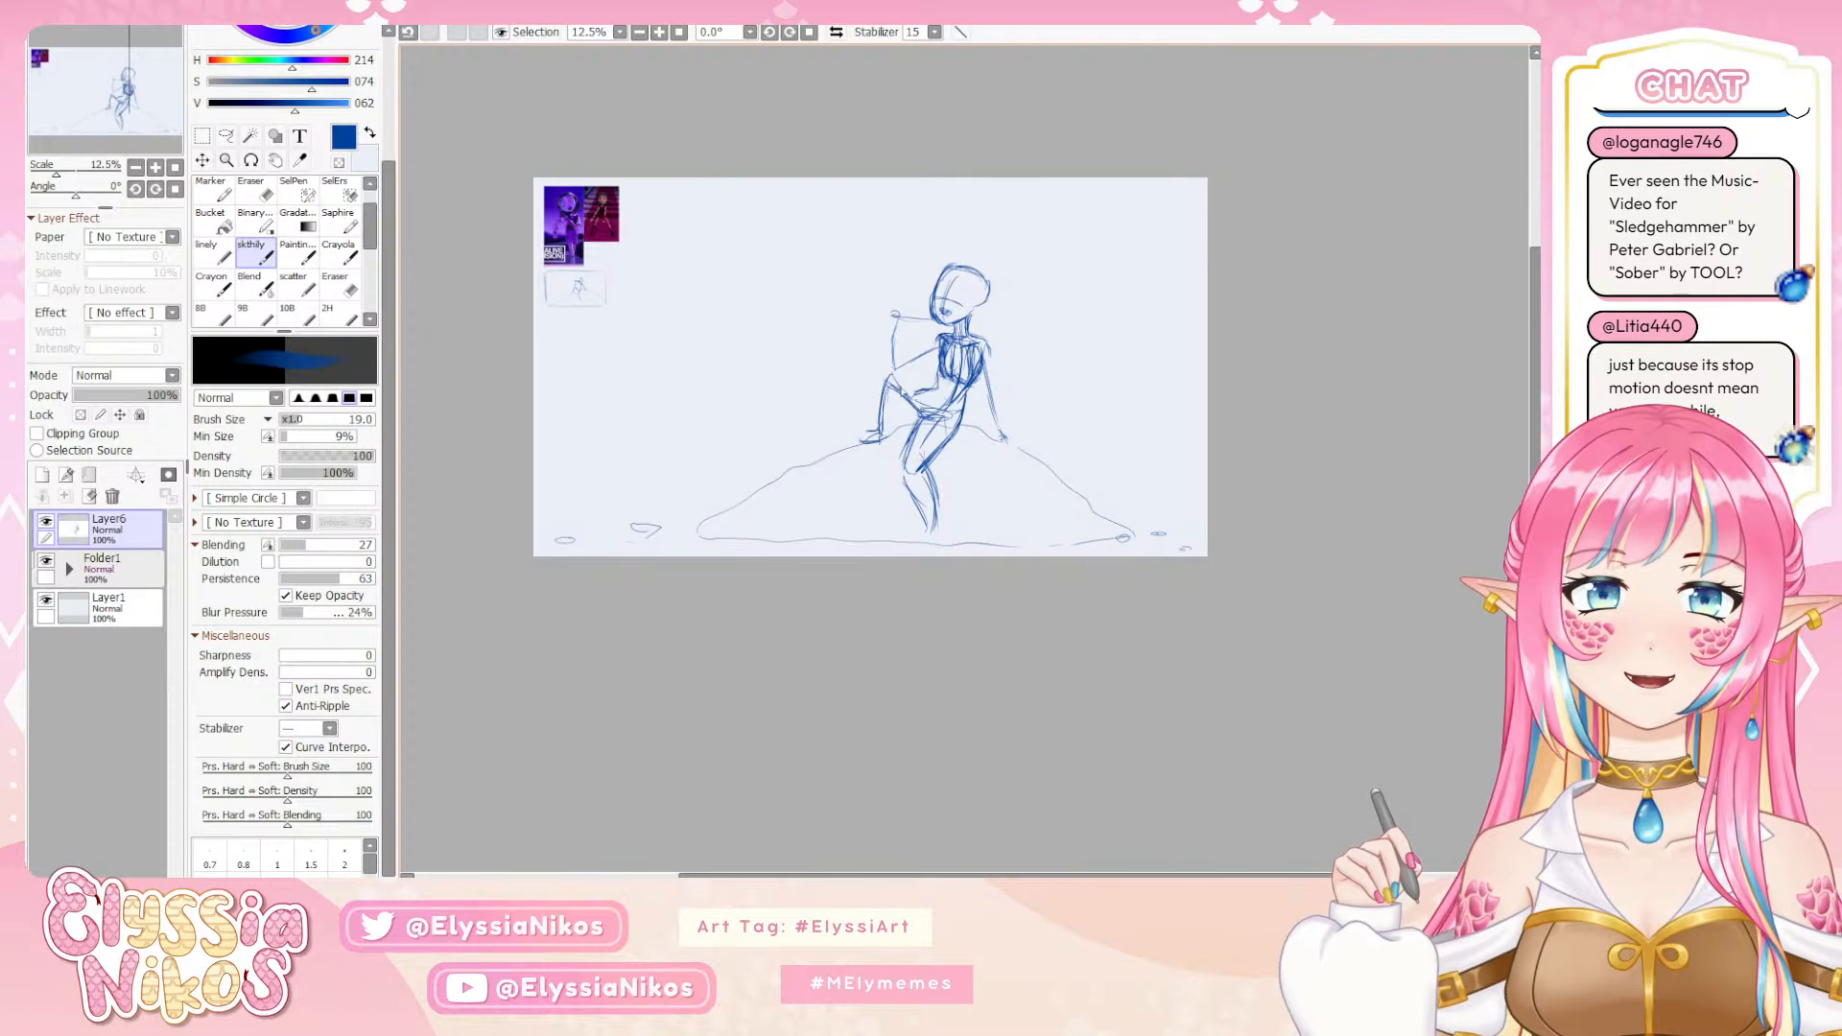
mouse_move(896, 370)
mouse_down()
mouse_move(910, 392)
mouse_move(881, 380)
mouse_move(870, 443)
mouse_move(895, 411)
mouse_move(885, 439)
mouse_up()
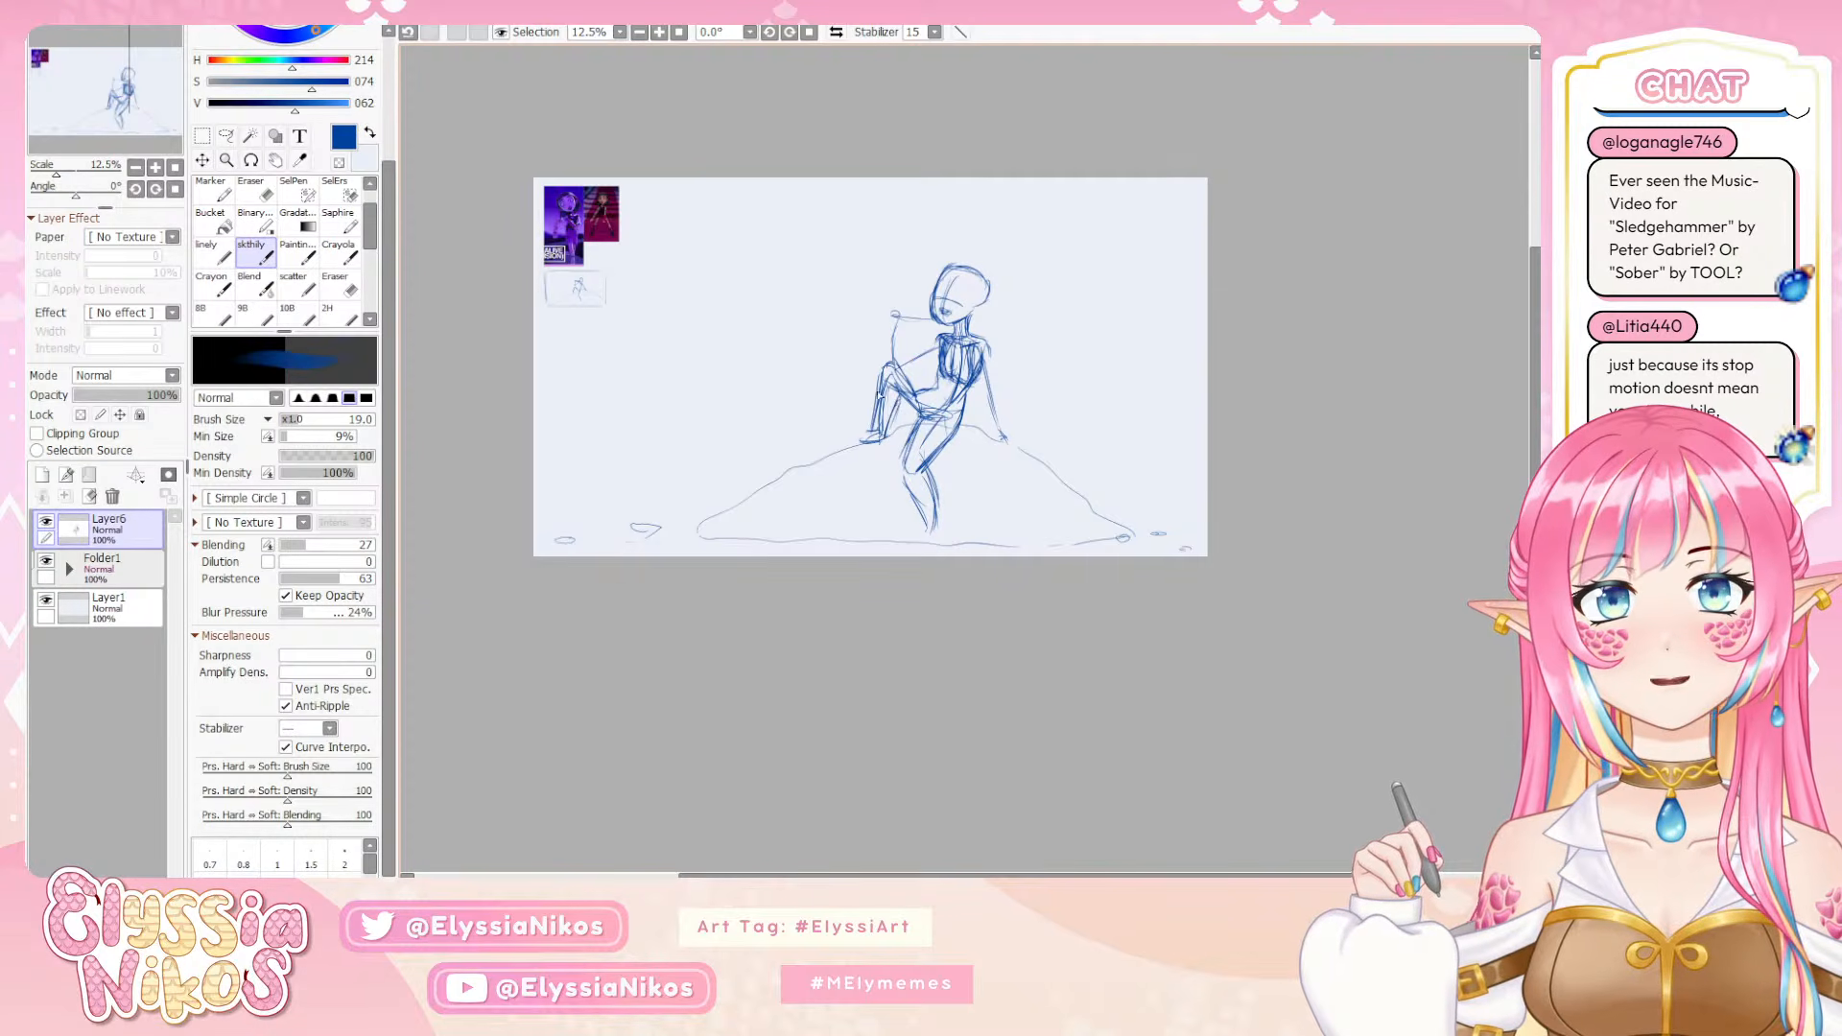
mouse_move(884, 373)
mouse_down()
mouse_move(878, 409)
mouse_move(893, 361)
mouse_move(923, 402)
mouse_move(855, 447)
mouse_move(883, 455)
mouse_move(861, 446)
mouse_up()
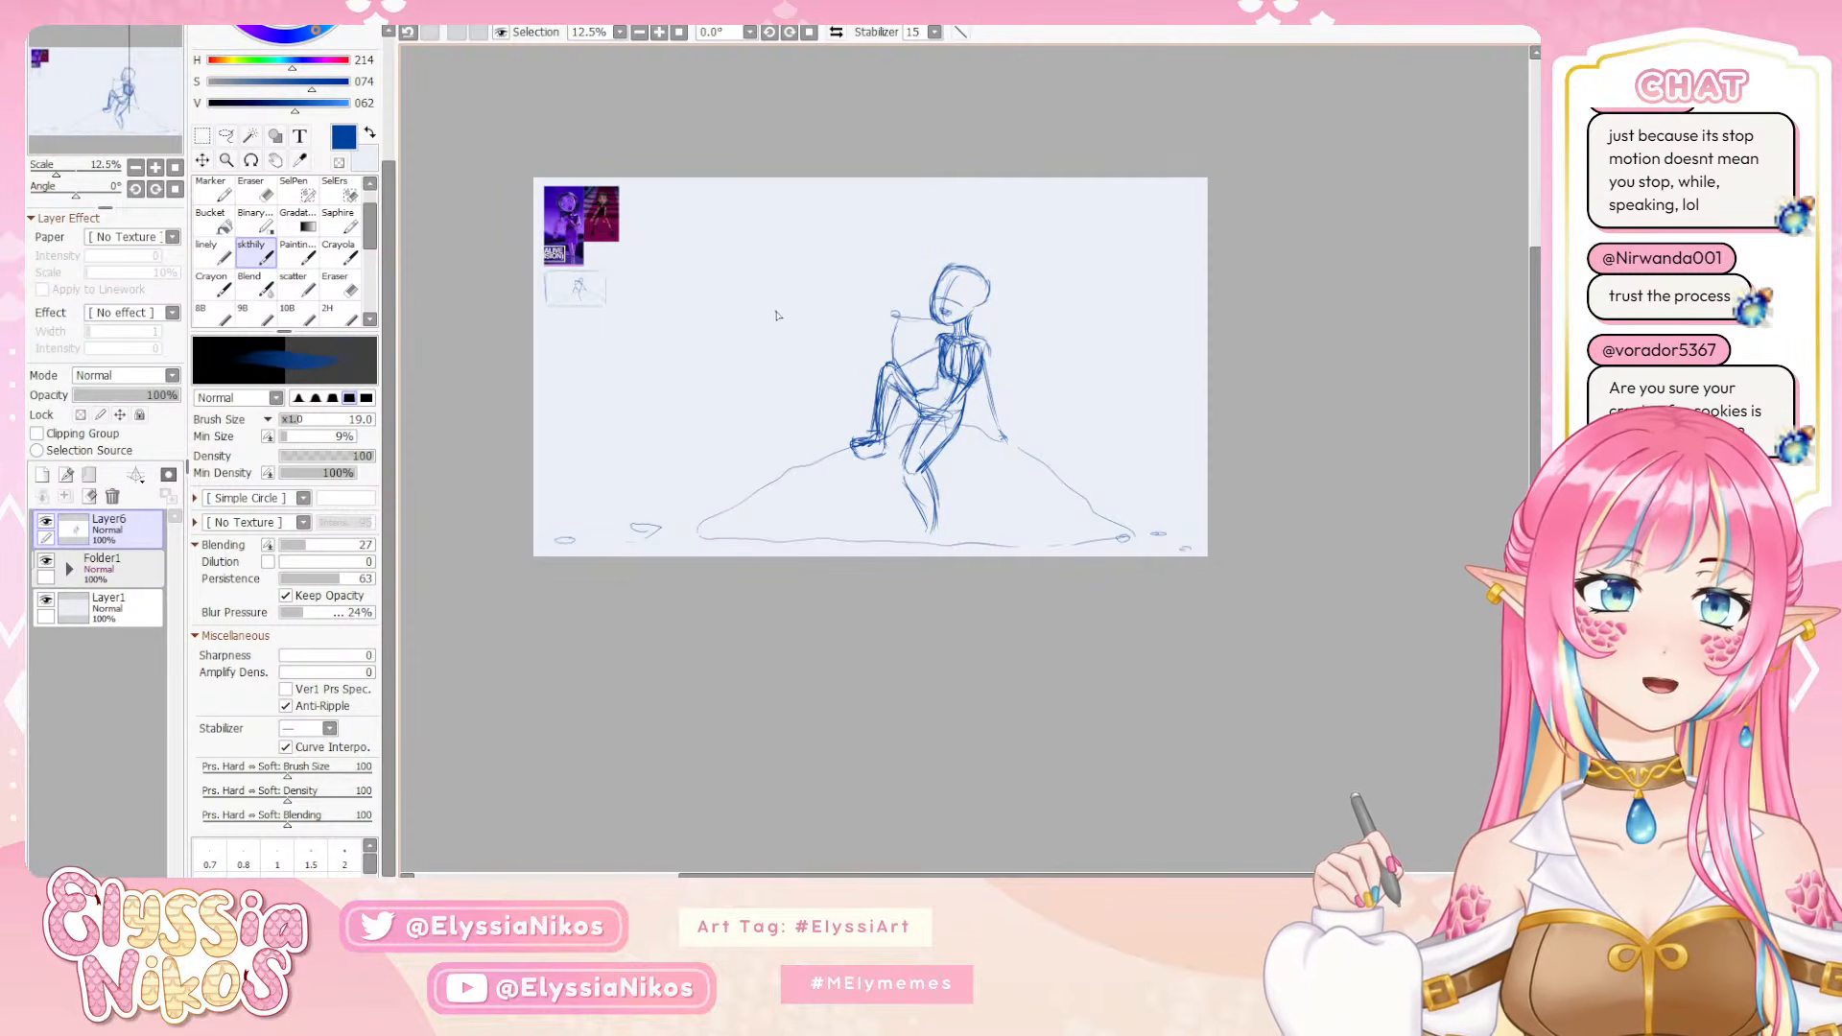
Doodle a circled side sketch with raised hands and a handwritten note beside the references, and erase it with the Eraser
mouse_move(748, 256)
mouse_down()
mouse_move(737, 280)
mouse_move(715, 238)
mouse_up()
key(ctrl+z)
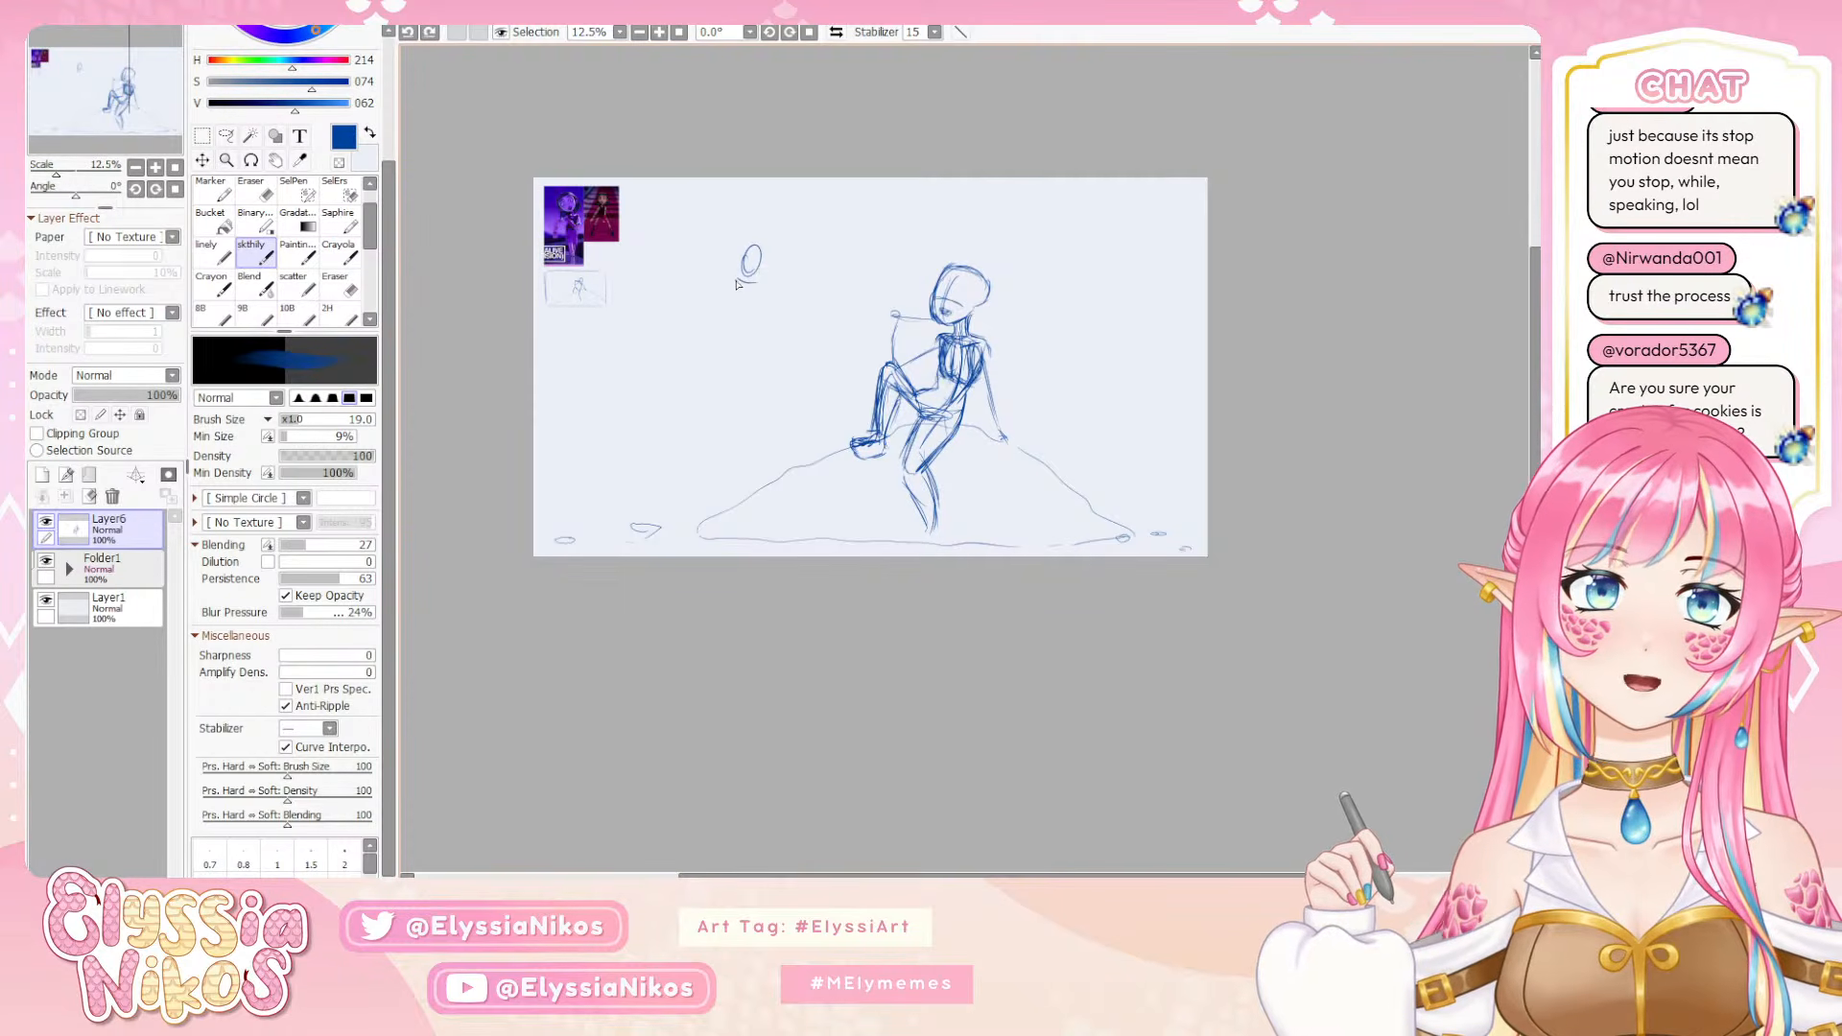
mouse_move(757, 273)
mouse_down()
mouse_move(707, 291)
mouse_move(731, 291)
mouse_move(731, 231)
mouse_move(704, 246)
mouse_move(689, 219)
mouse_move(697, 251)
mouse_up()
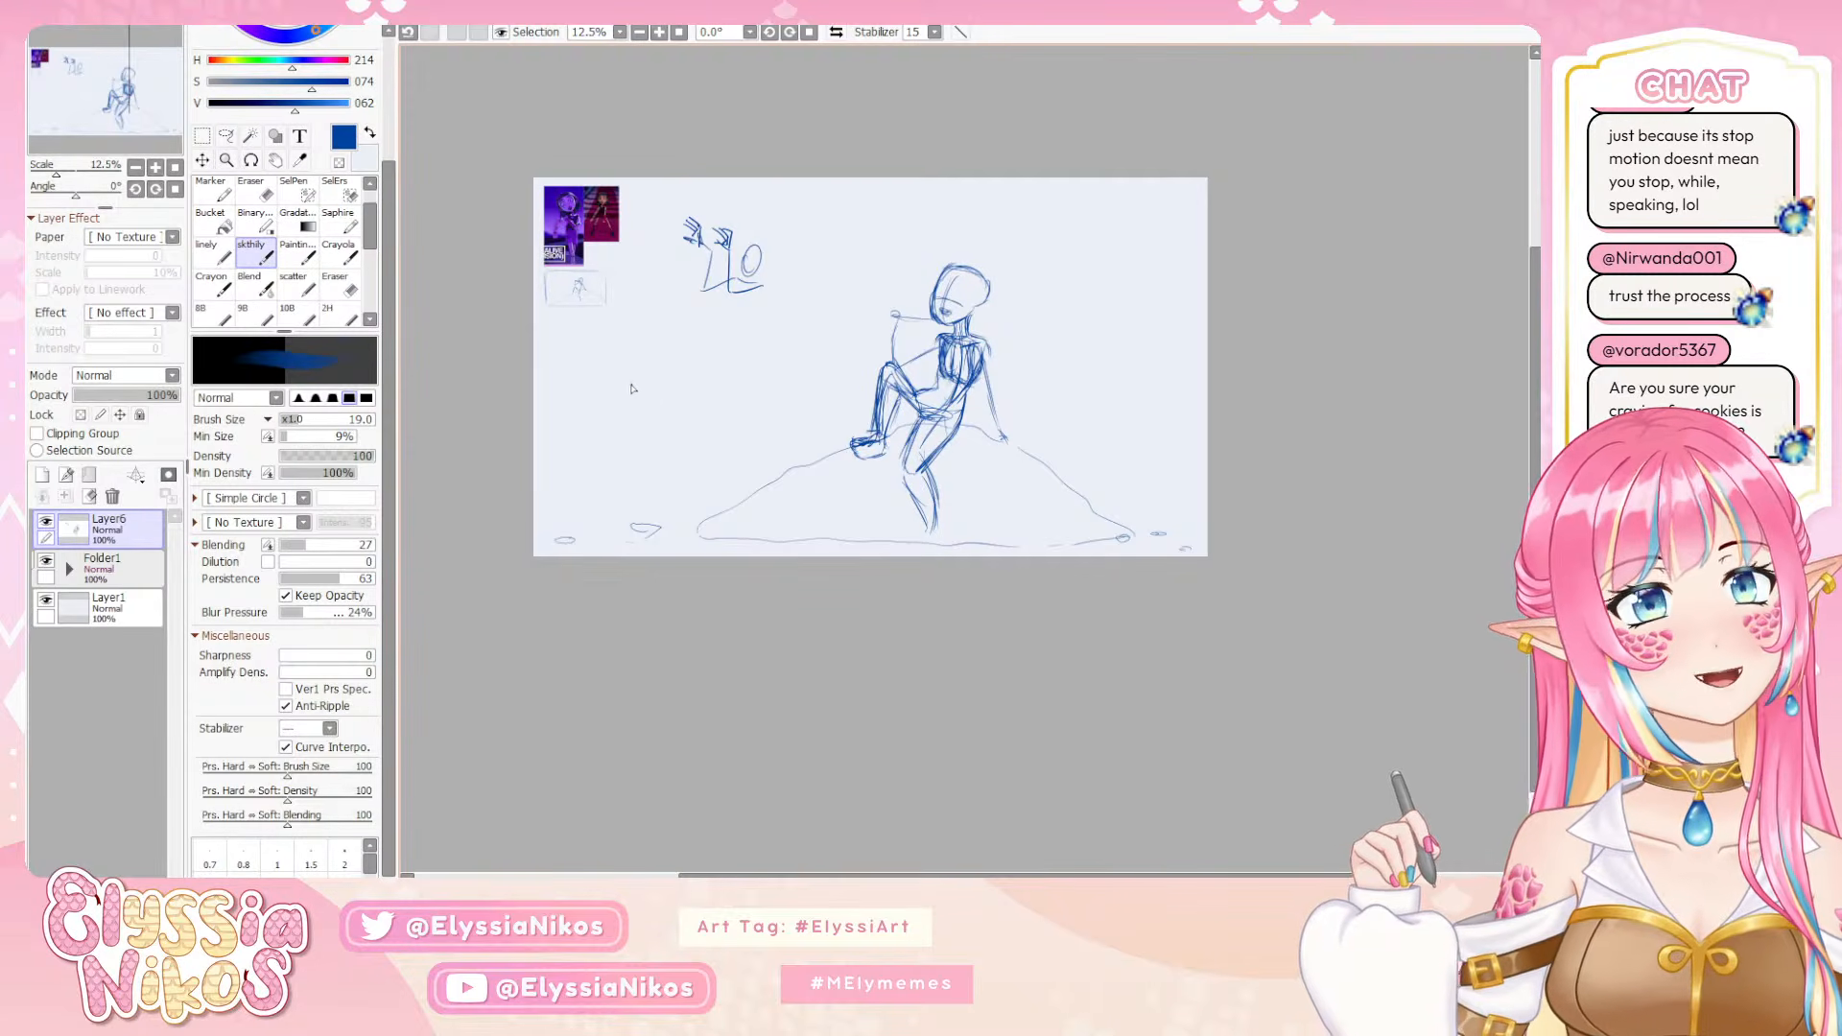
mouse_move(748, 199)
mouse_down()
mouse_move(788, 230)
mouse_move(715, 191)
mouse_up()
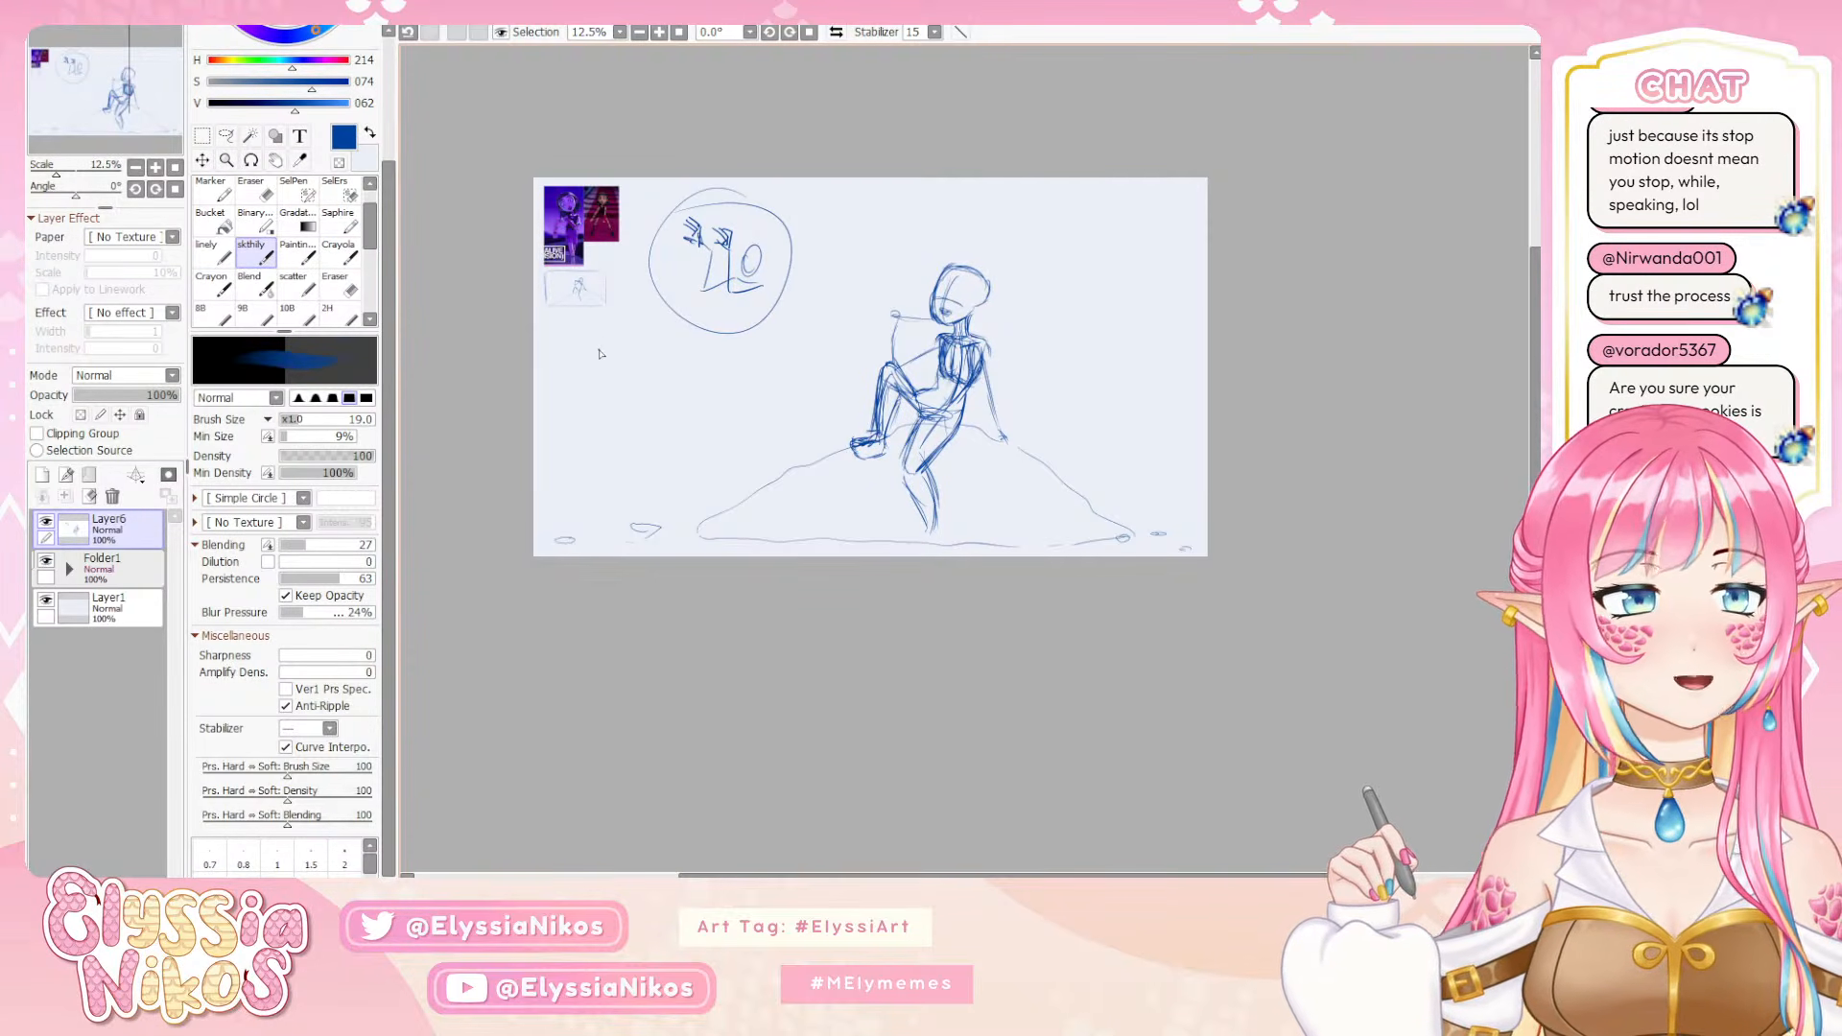
mouse_move(707, 315)
mouse_down()
mouse_move(738, 294)
mouse_move(745, 324)
mouse_move(769, 291)
mouse_move(792, 305)
mouse_move(718, 333)
mouse_move(785, 319)
mouse_move(741, 342)
mouse_up()
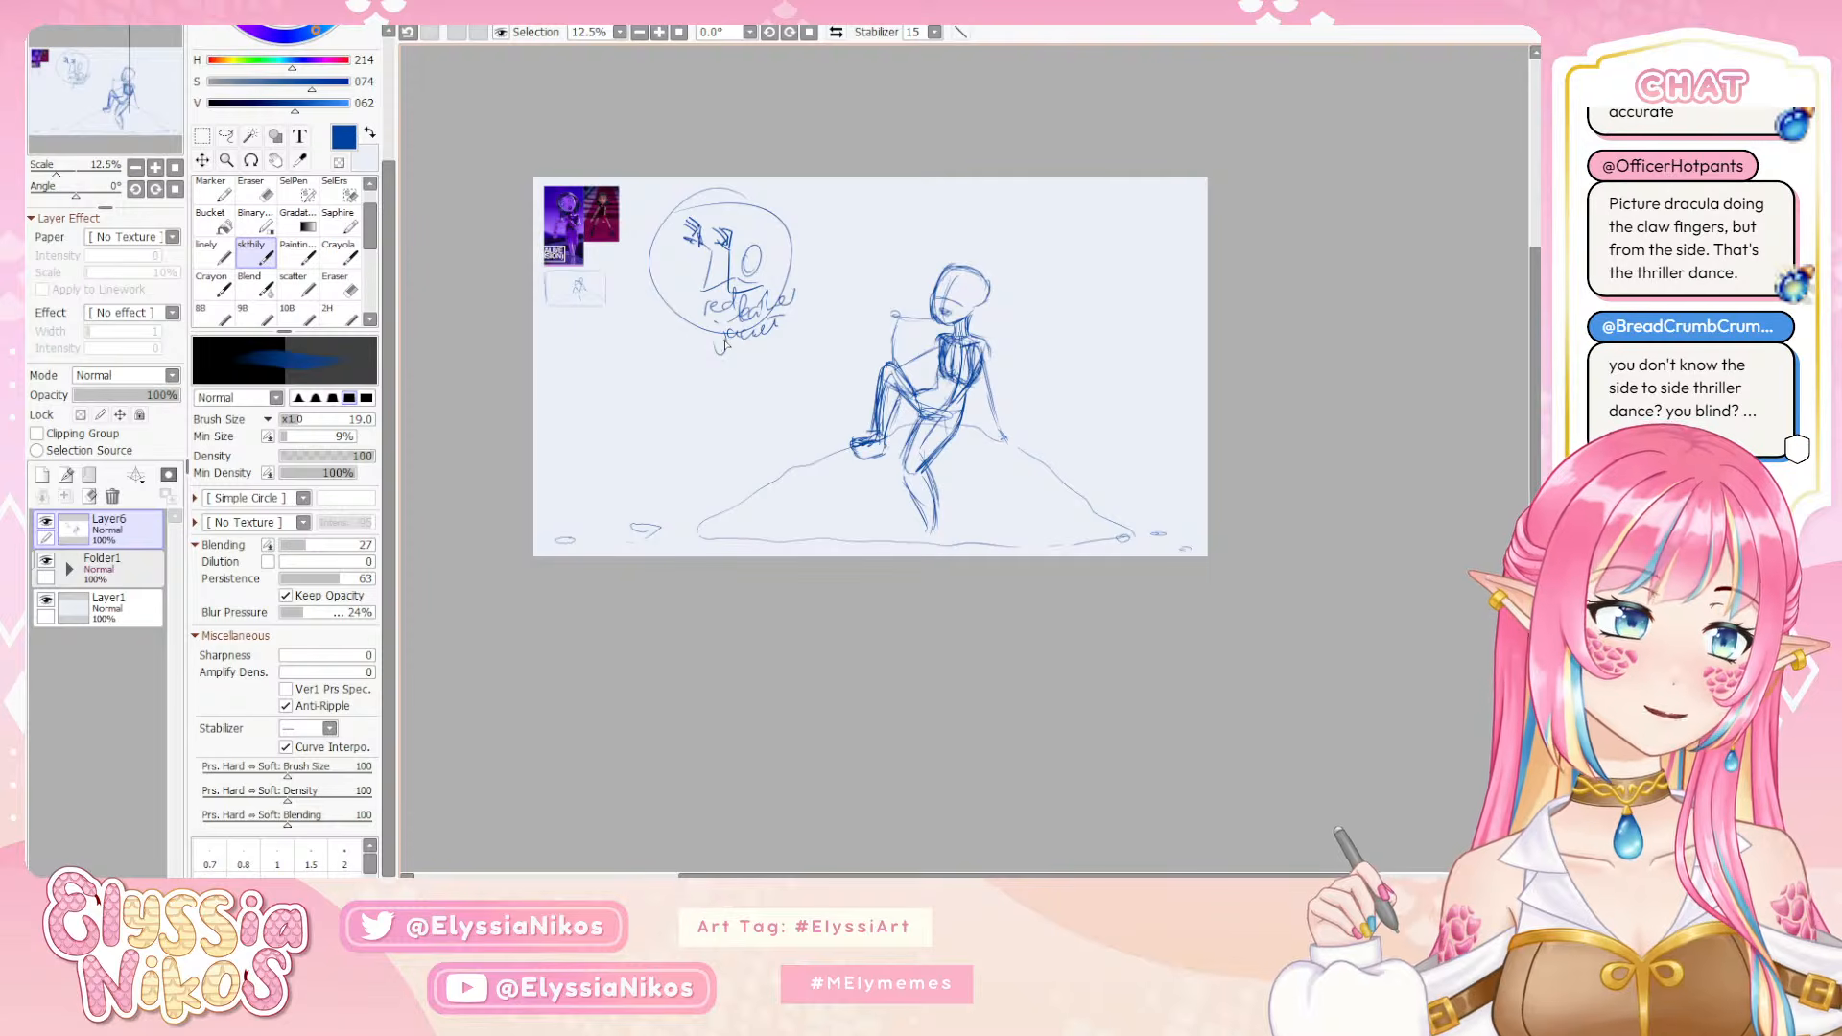
key(e)
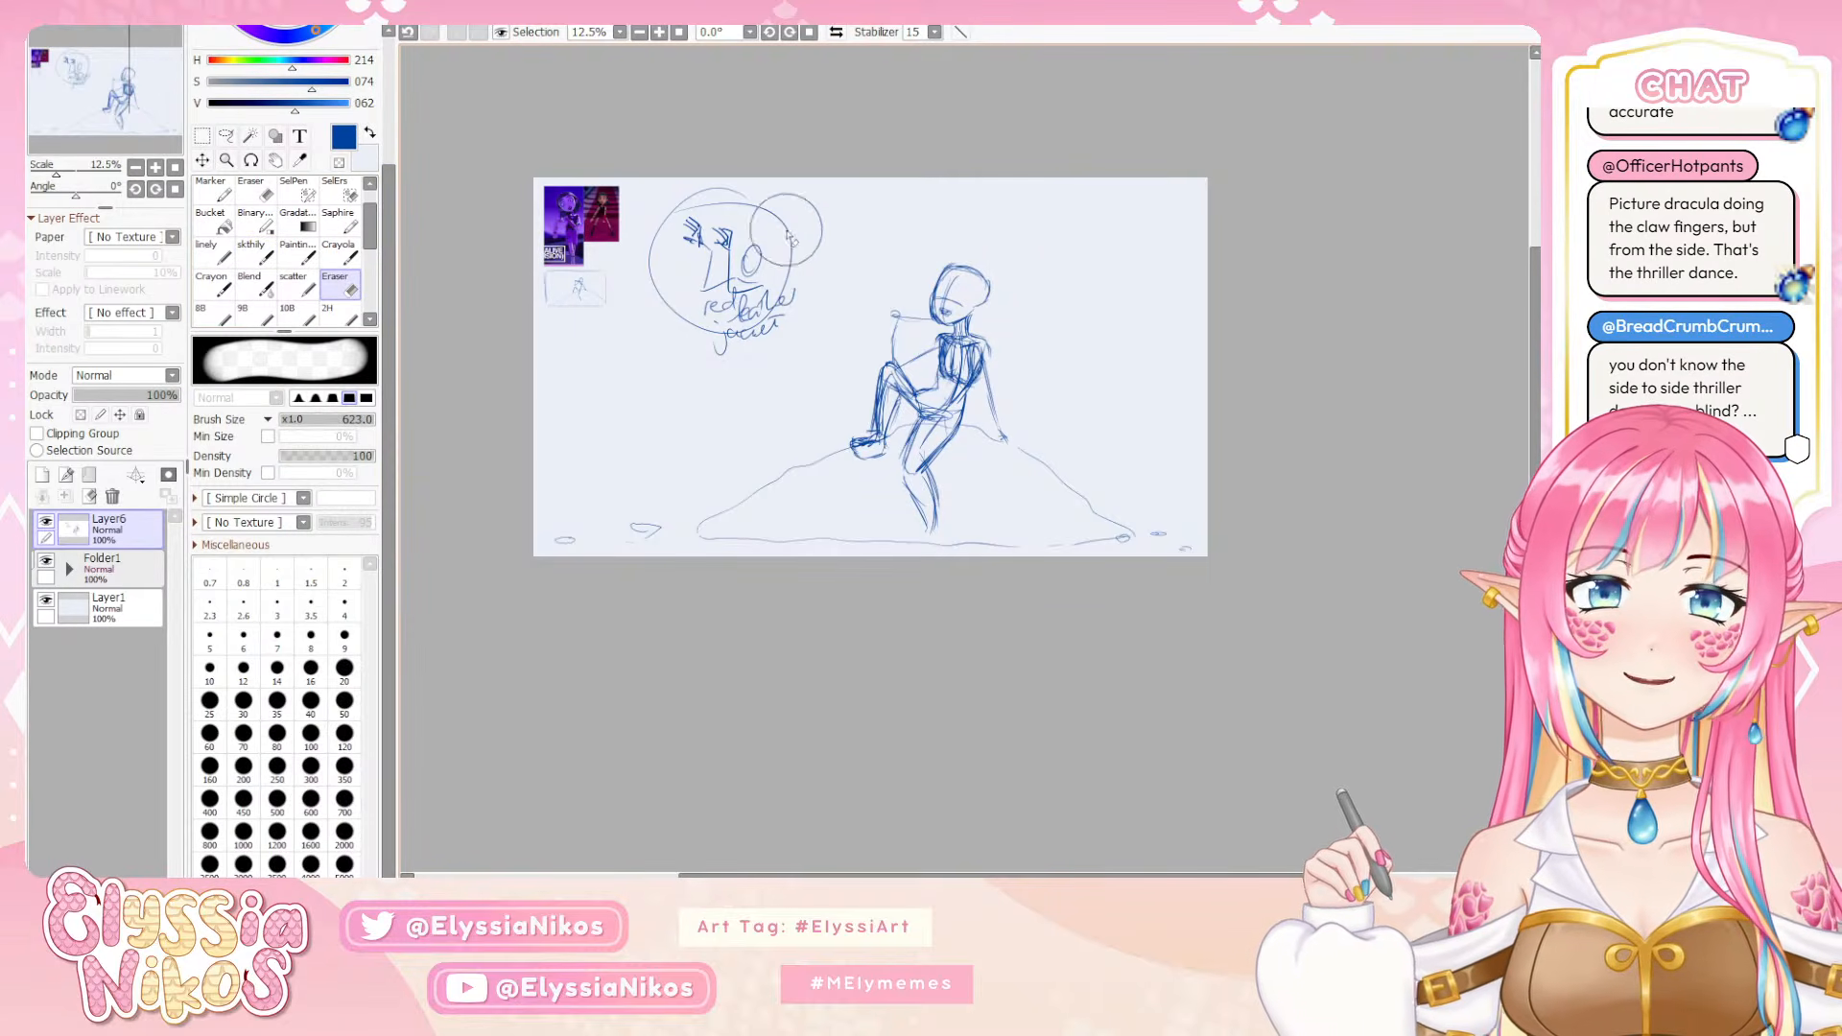
mouse_move(767, 220)
mouse_down()
mouse_move(685, 339)
mouse_move(711, 199)
mouse_move(746, 355)
mouse_move(792, 247)
mouse_up()
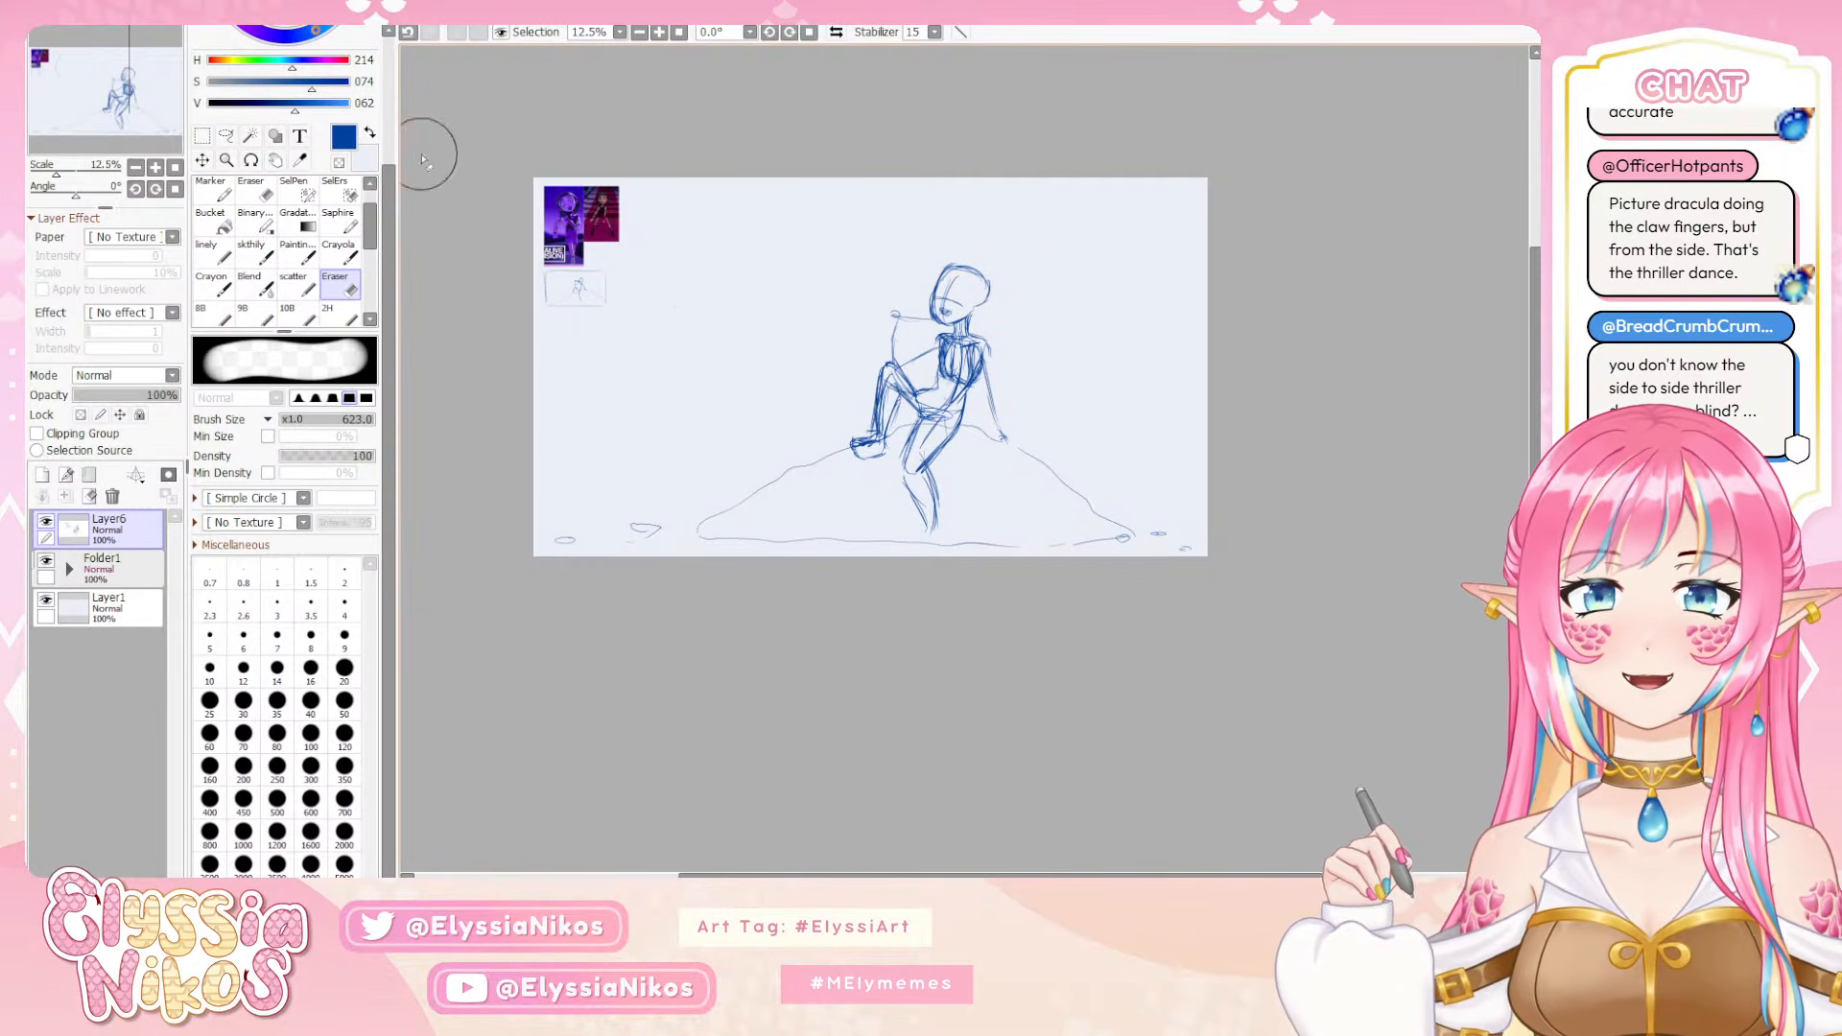
Sketch the raised forearm with the sketch brush, and fade Layer6 to 11% opacity beneath a new empty layer
click(253, 252)
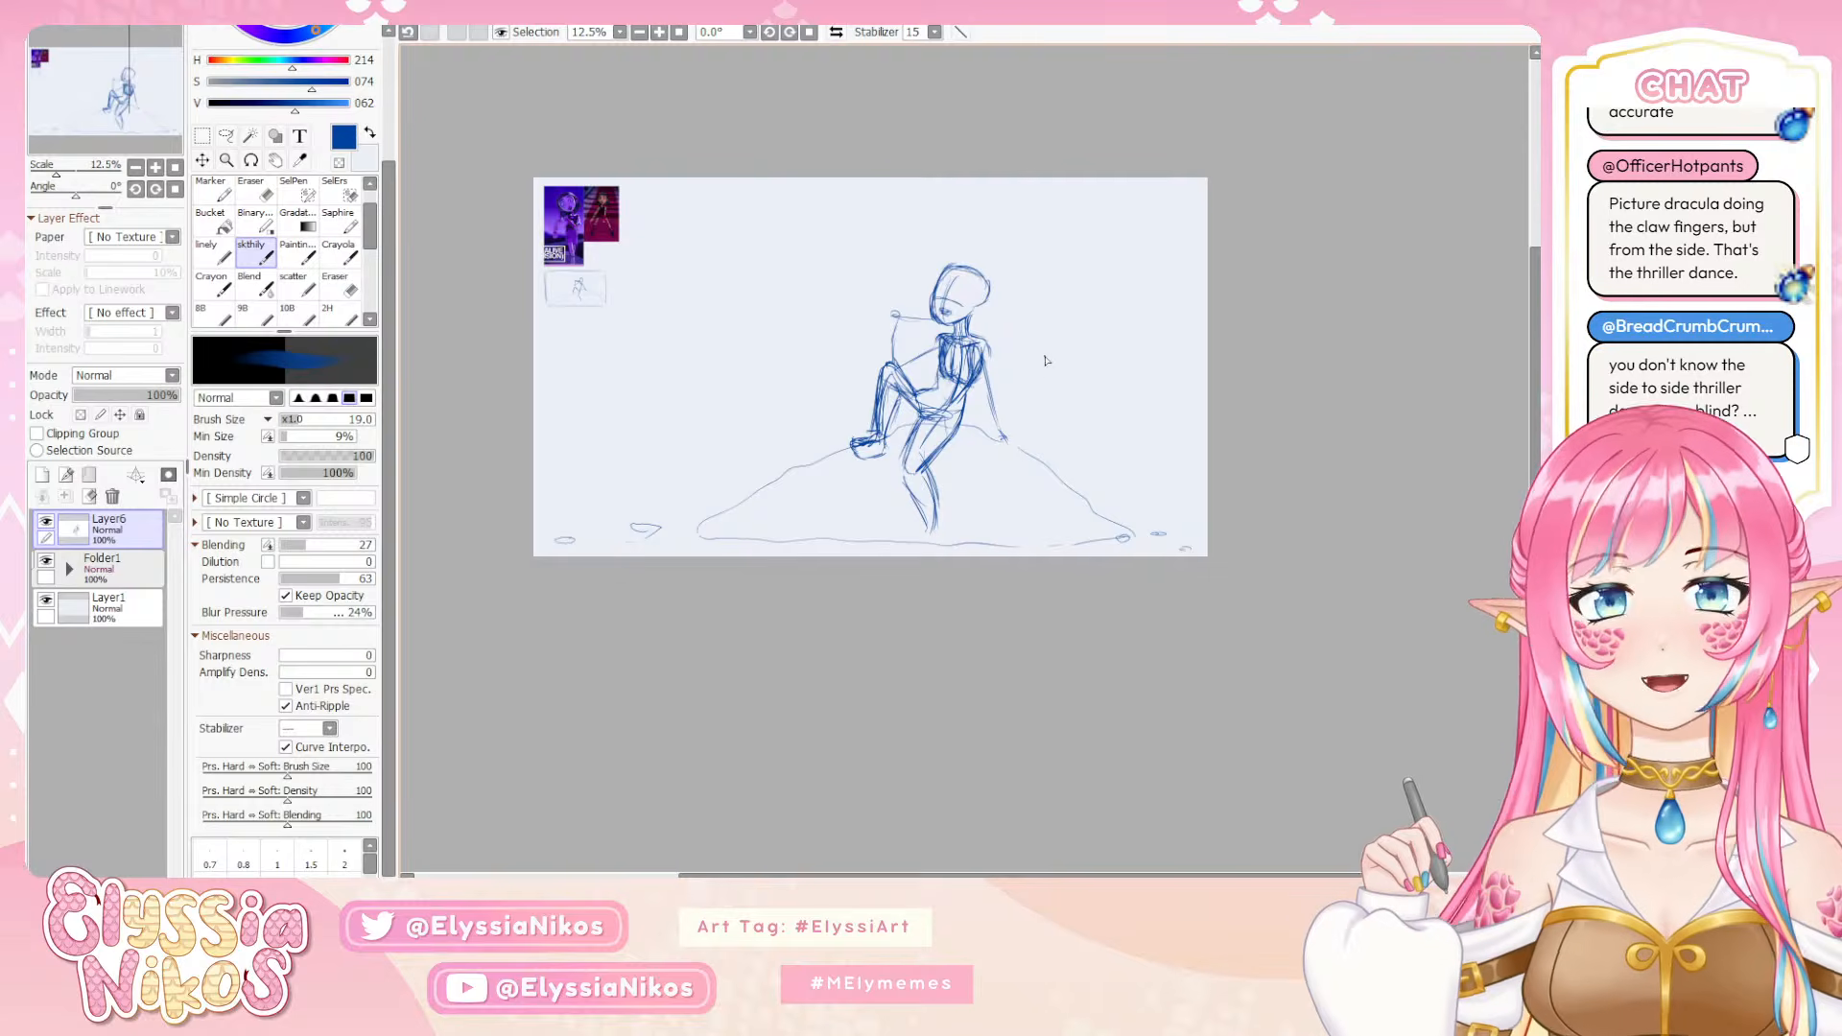
mouse_move(939, 337)
mouse_down()
mouse_move(898, 367)
mouse_move(927, 359)
mouse_move(898, 318)
mouse_move(889, 358)
mouse_up()
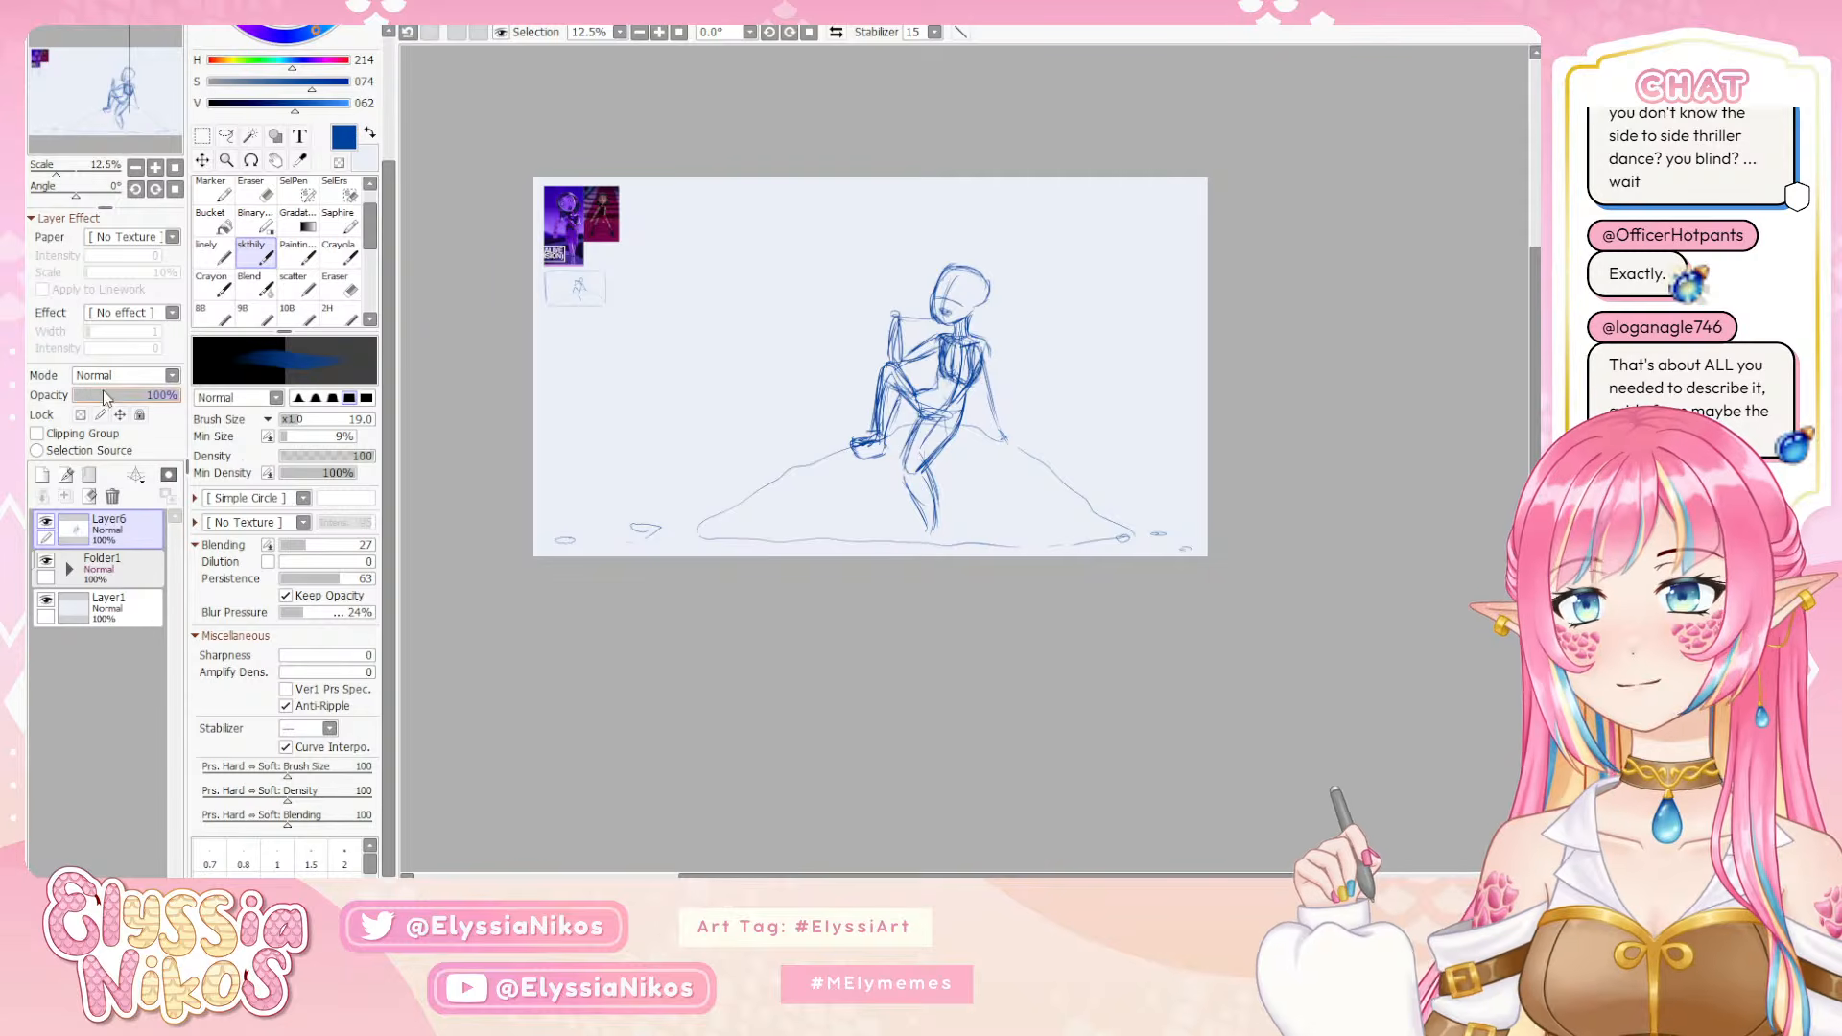
drag(107, 396, 87, 404)
click(42, 474)
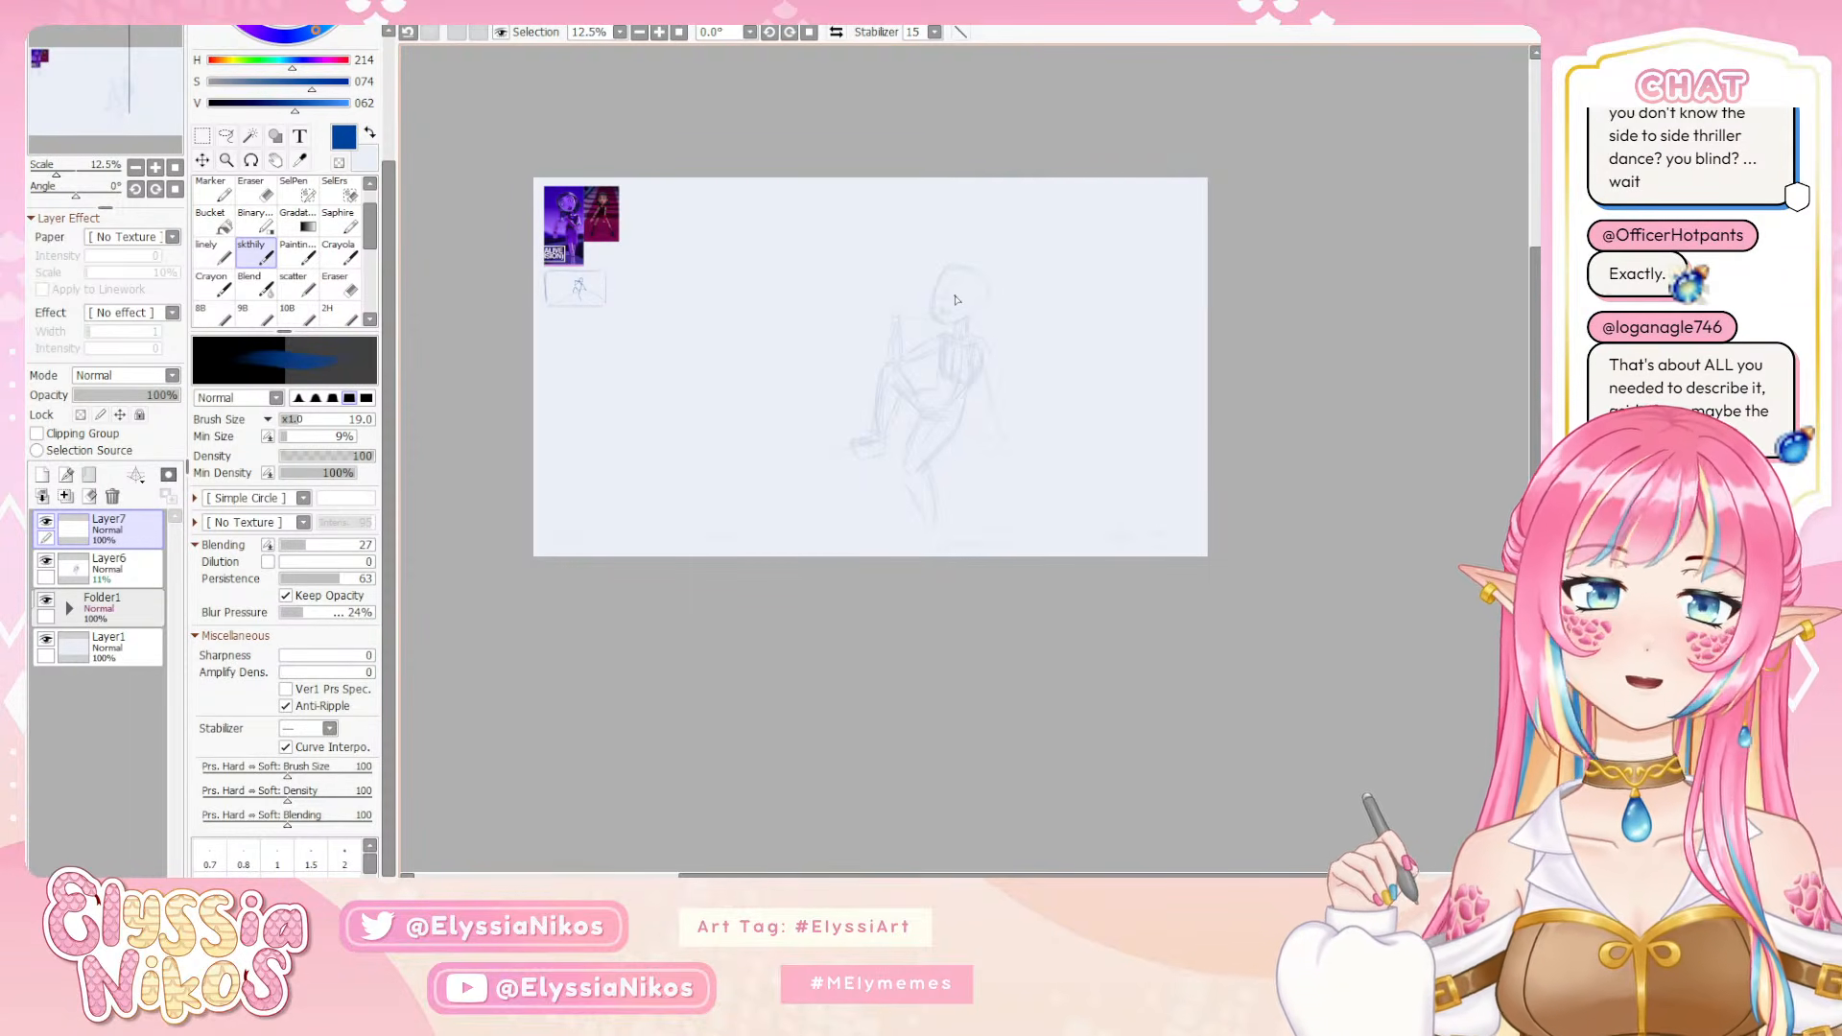
Redraw the figure's head with face guidelines and a neck on the new layer, undoing the strokes that miss
mouse_move(947, 272)
mouse_down()
mouse_move(945, 325)
mouse_move(951, 291)
mouse_move(964, 307)
mouse_move(930, 299)
mouse_move(970, 281)
mouse_move(959, 318)
mouse_move(930, 308)
mouse_move(968, 275)
mouse_move(965, 313)
mouse_move(935, 289)
mouse_move(967, 281)
mouse_move(954, 323)
mouse_move(936, 297)
mouse_move(974, 301)
mouse_move(936, 313)
mouse_up()
key(ctrl+z)
key(ctrl+z)
key(ctrl+z)
key(ctrl+z)
mouse_move(949, 267)
mouse_down()
mouse_move(974, 284)
mouse_move(942, 314)
mouse_move(954, 300)
mouse_move(967, 339)
mouse_move(961, 318)
mouse_up()
key(ctrl+z)
key(ctrl+z)
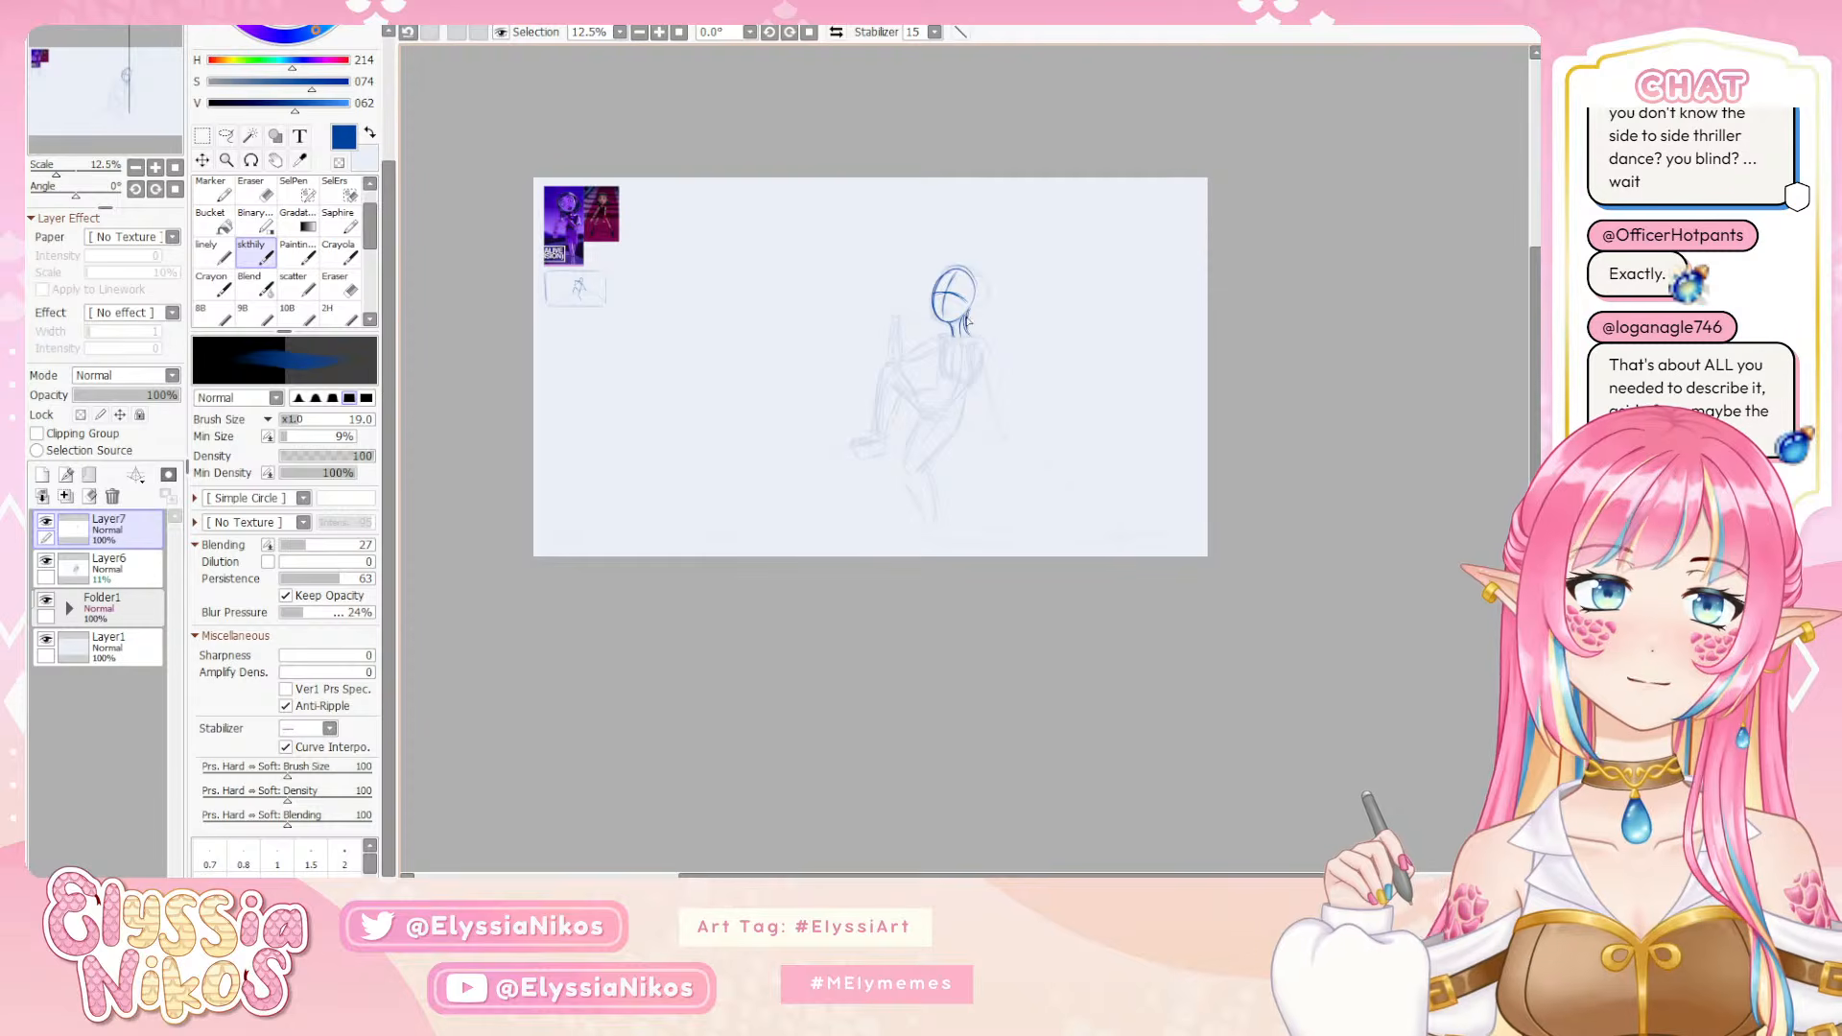
key(ctrl+z)
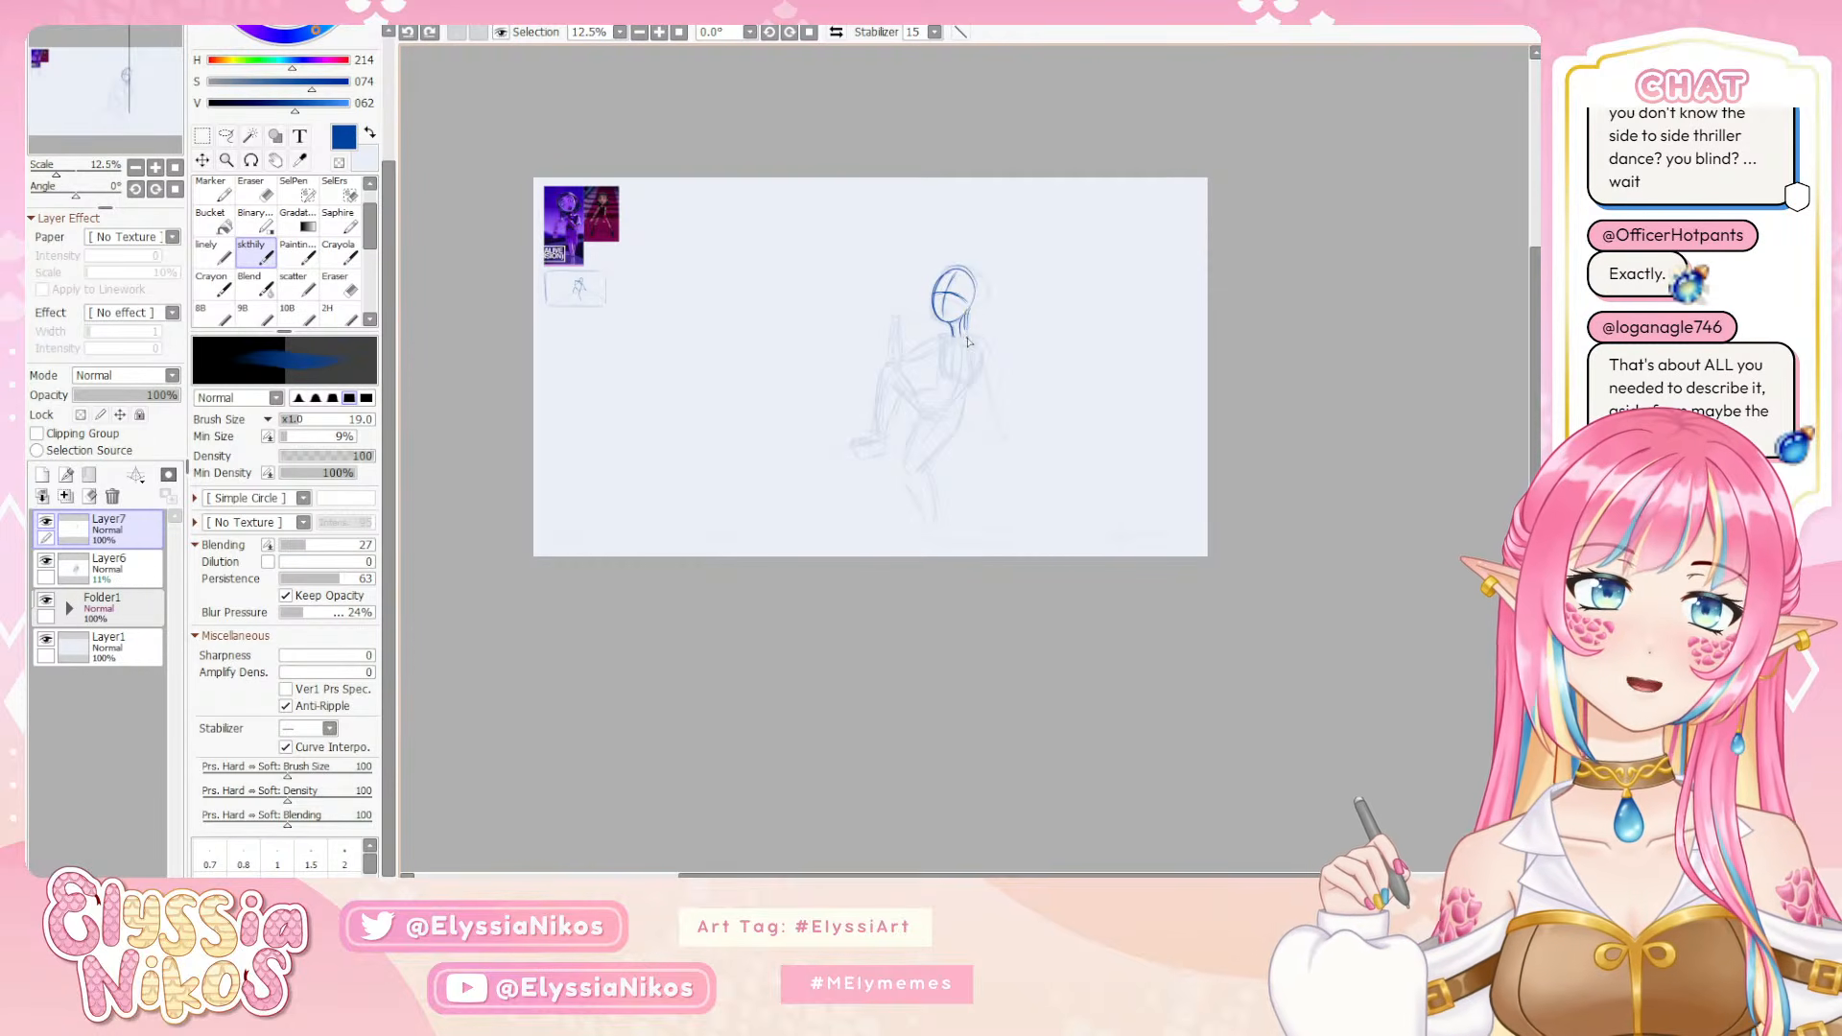
drag(967, 312, 971, 337)
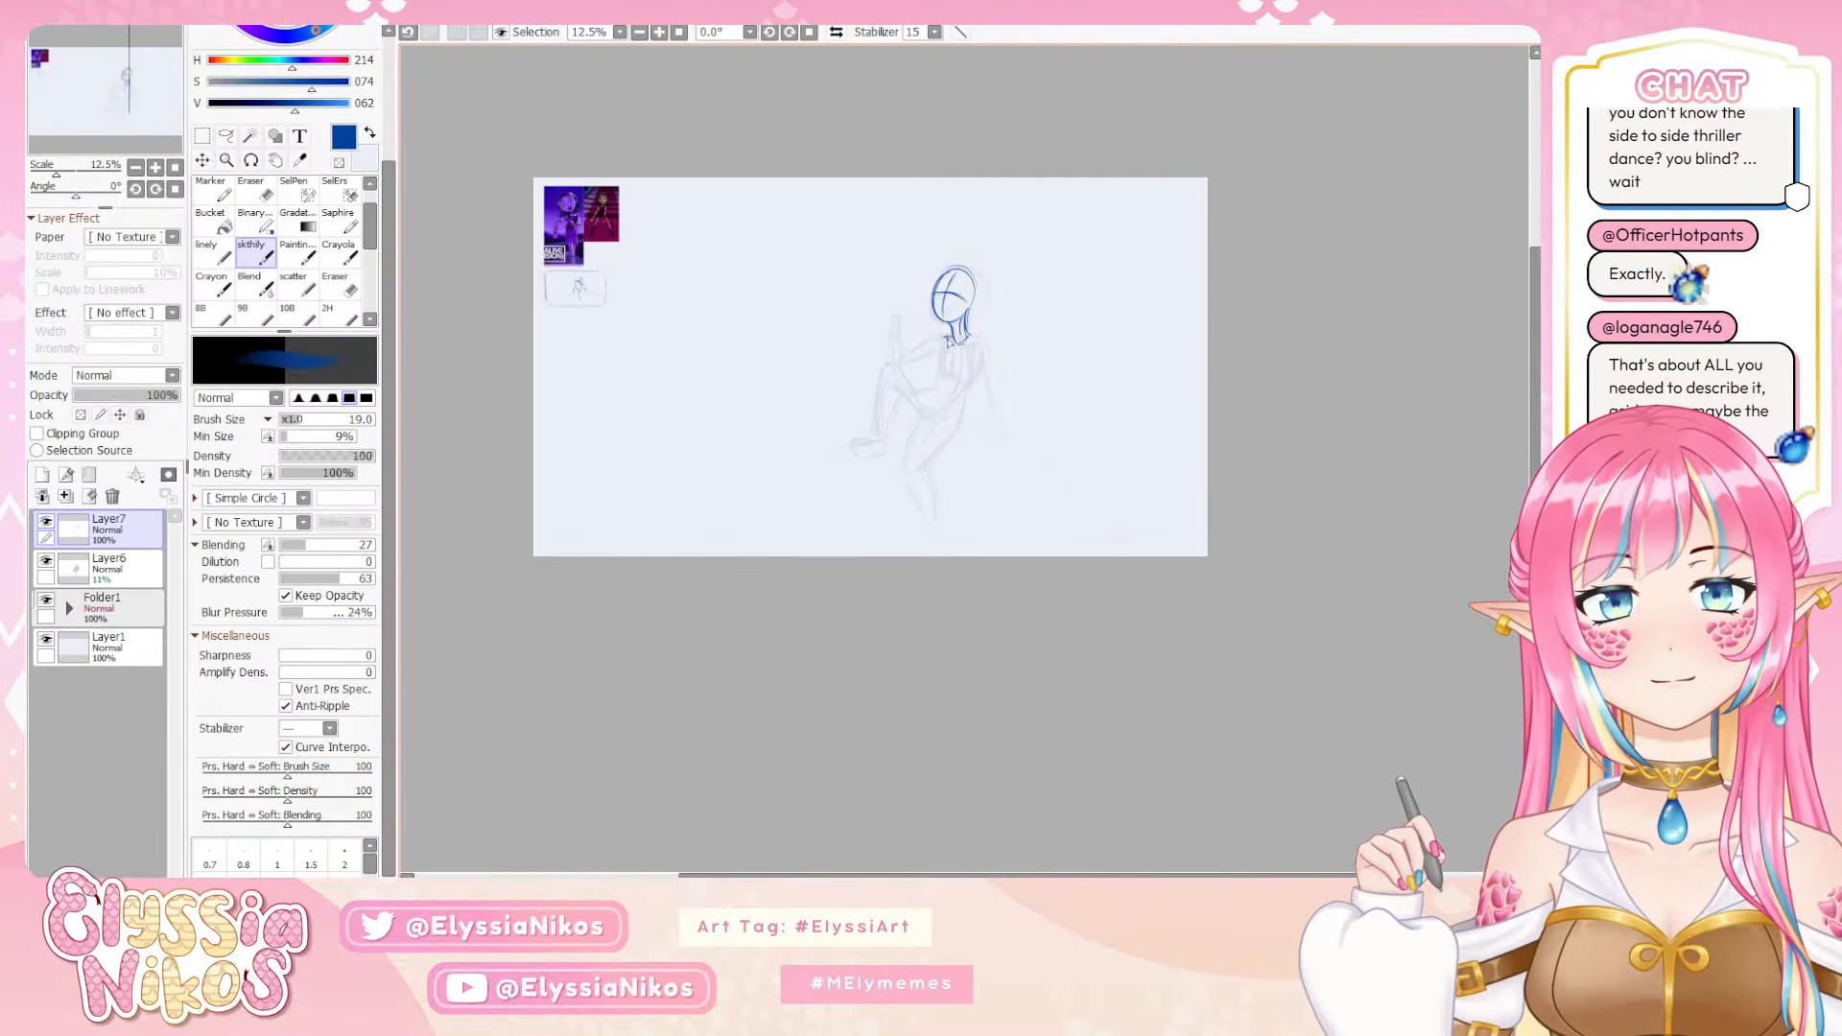
Draw the torso's curved centre line down from the neck and add the collarbone, redoing the line until it fits
drag(962, 371, 984, 429)
key(ctrl+z)
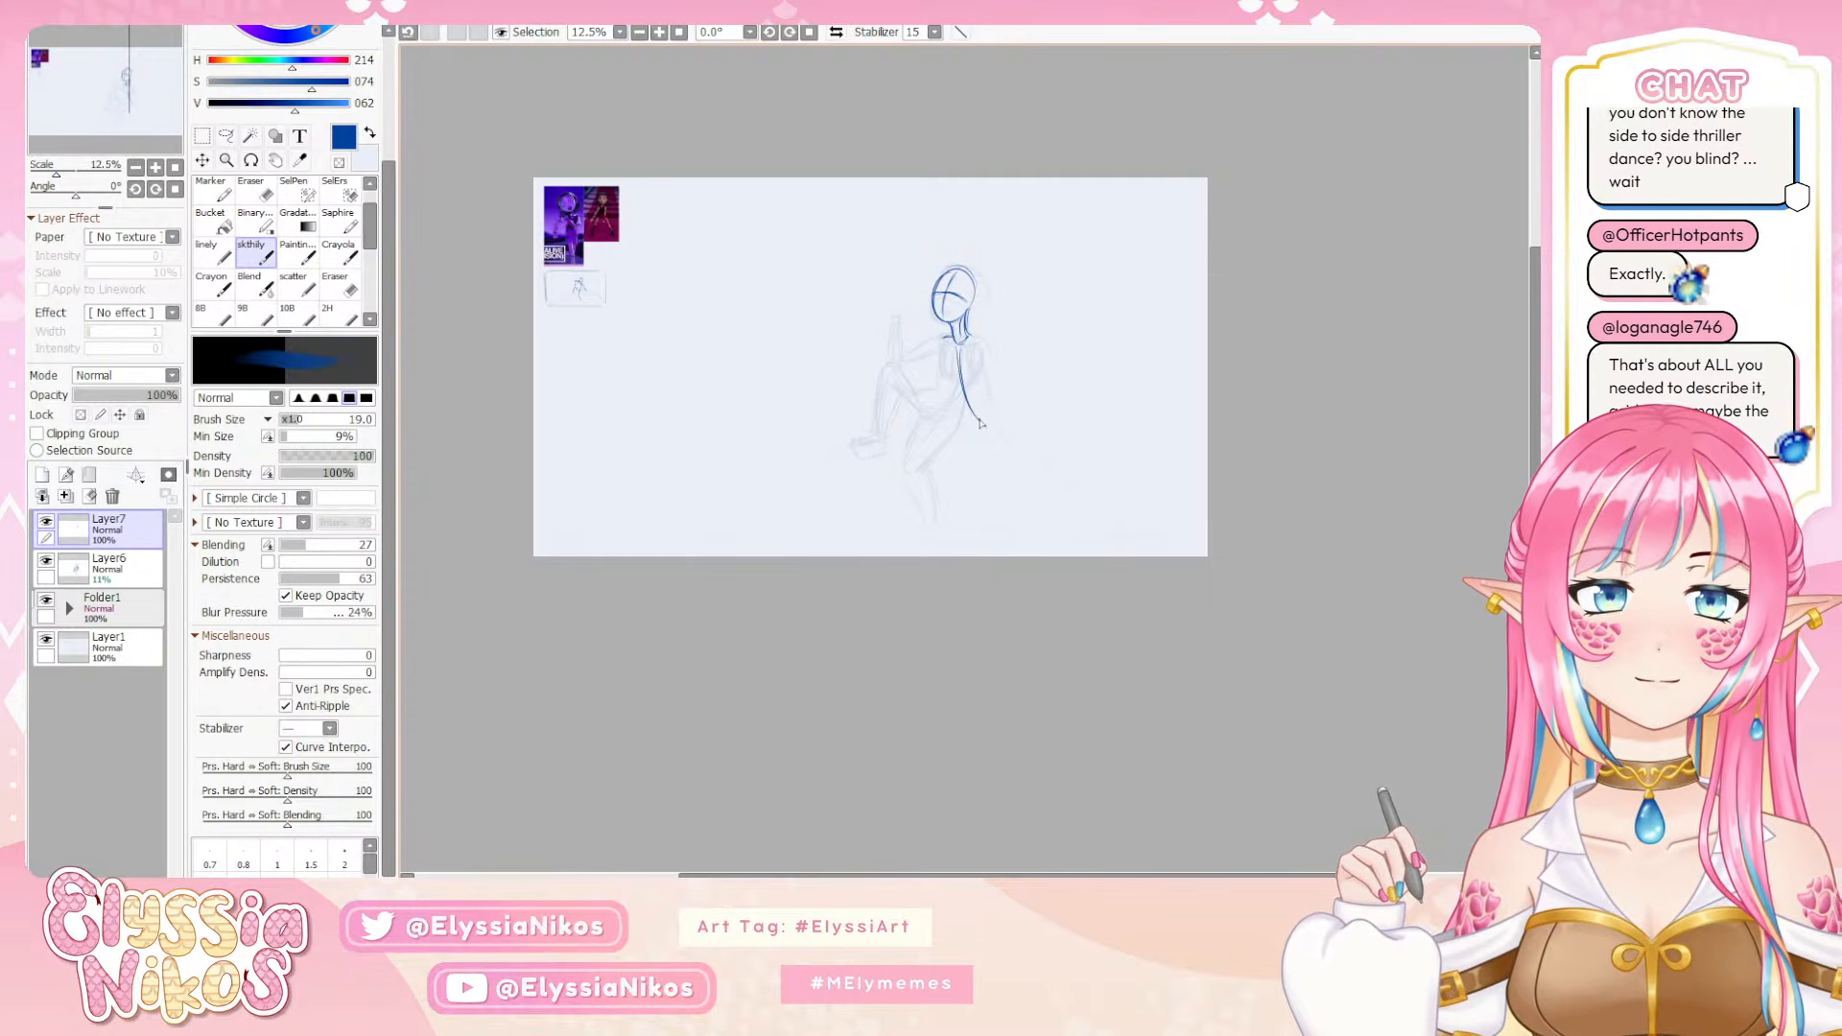
key(ctrl+z)
key(ctrl+z)
drag(956, 347, 976, 411)
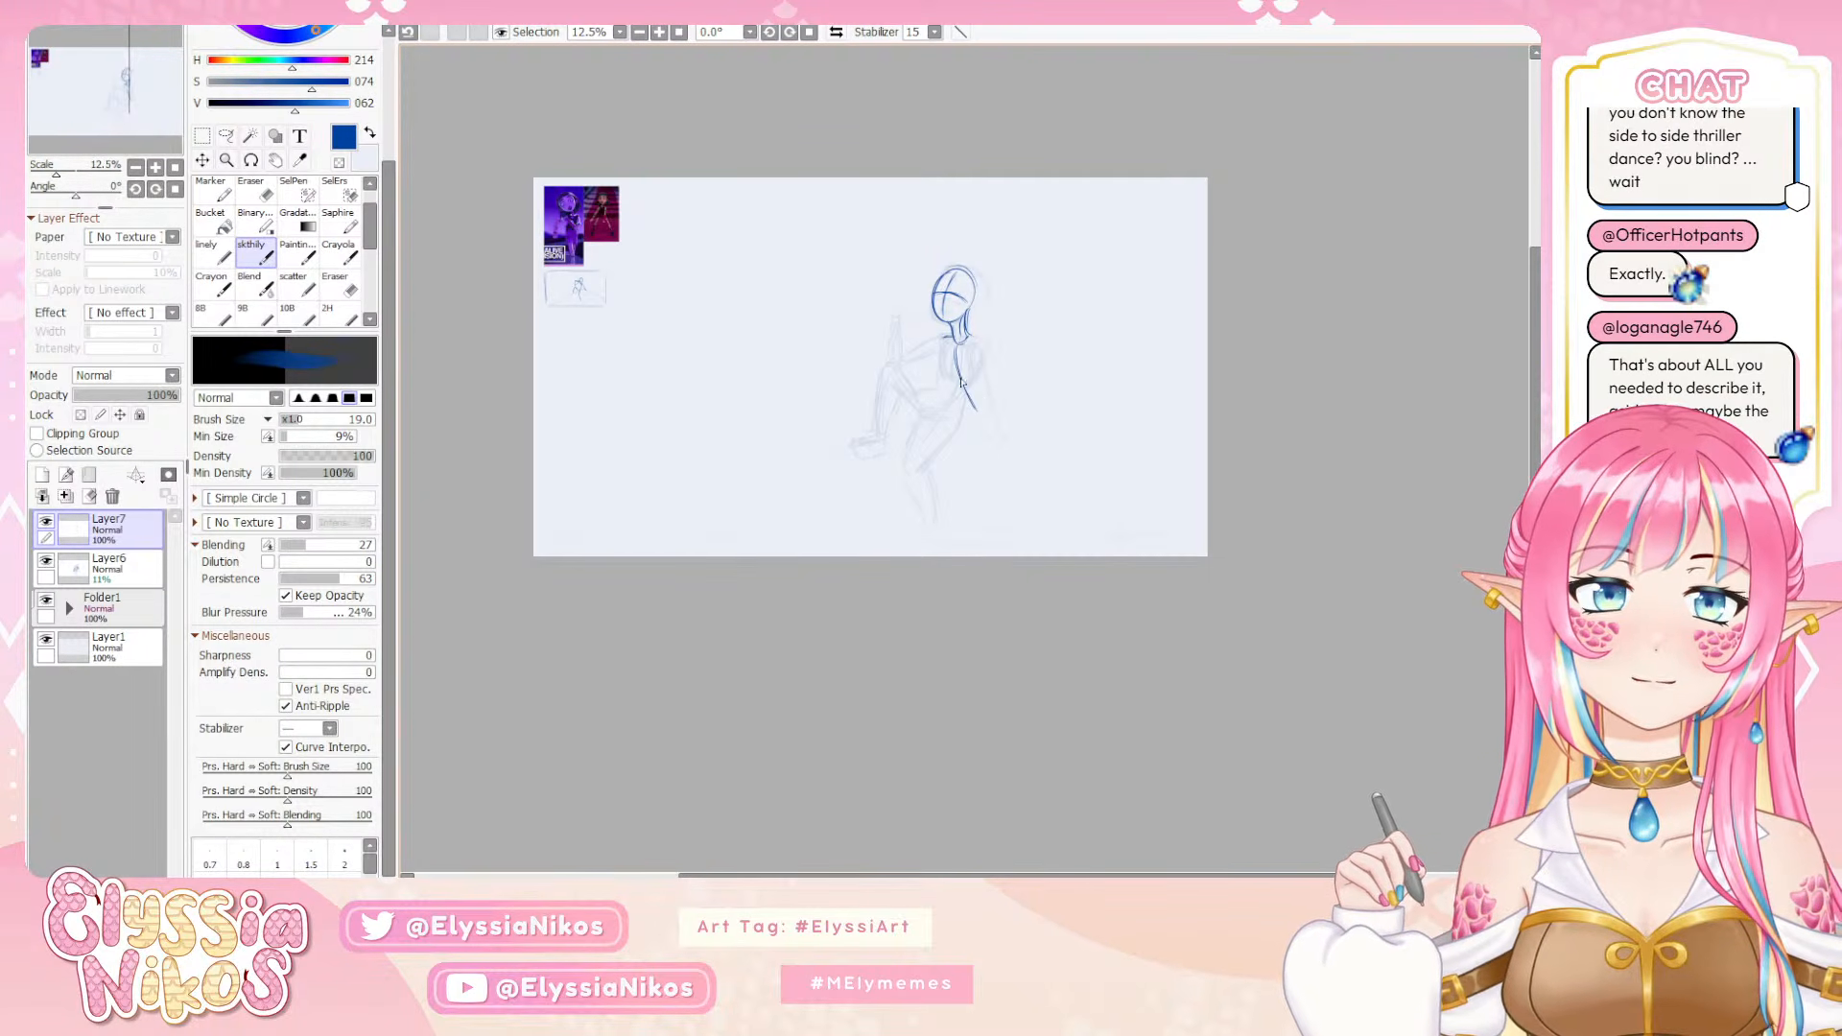
key(ctrl+z)
key(ctrl+z)
drag(960, 348, 976, 425)
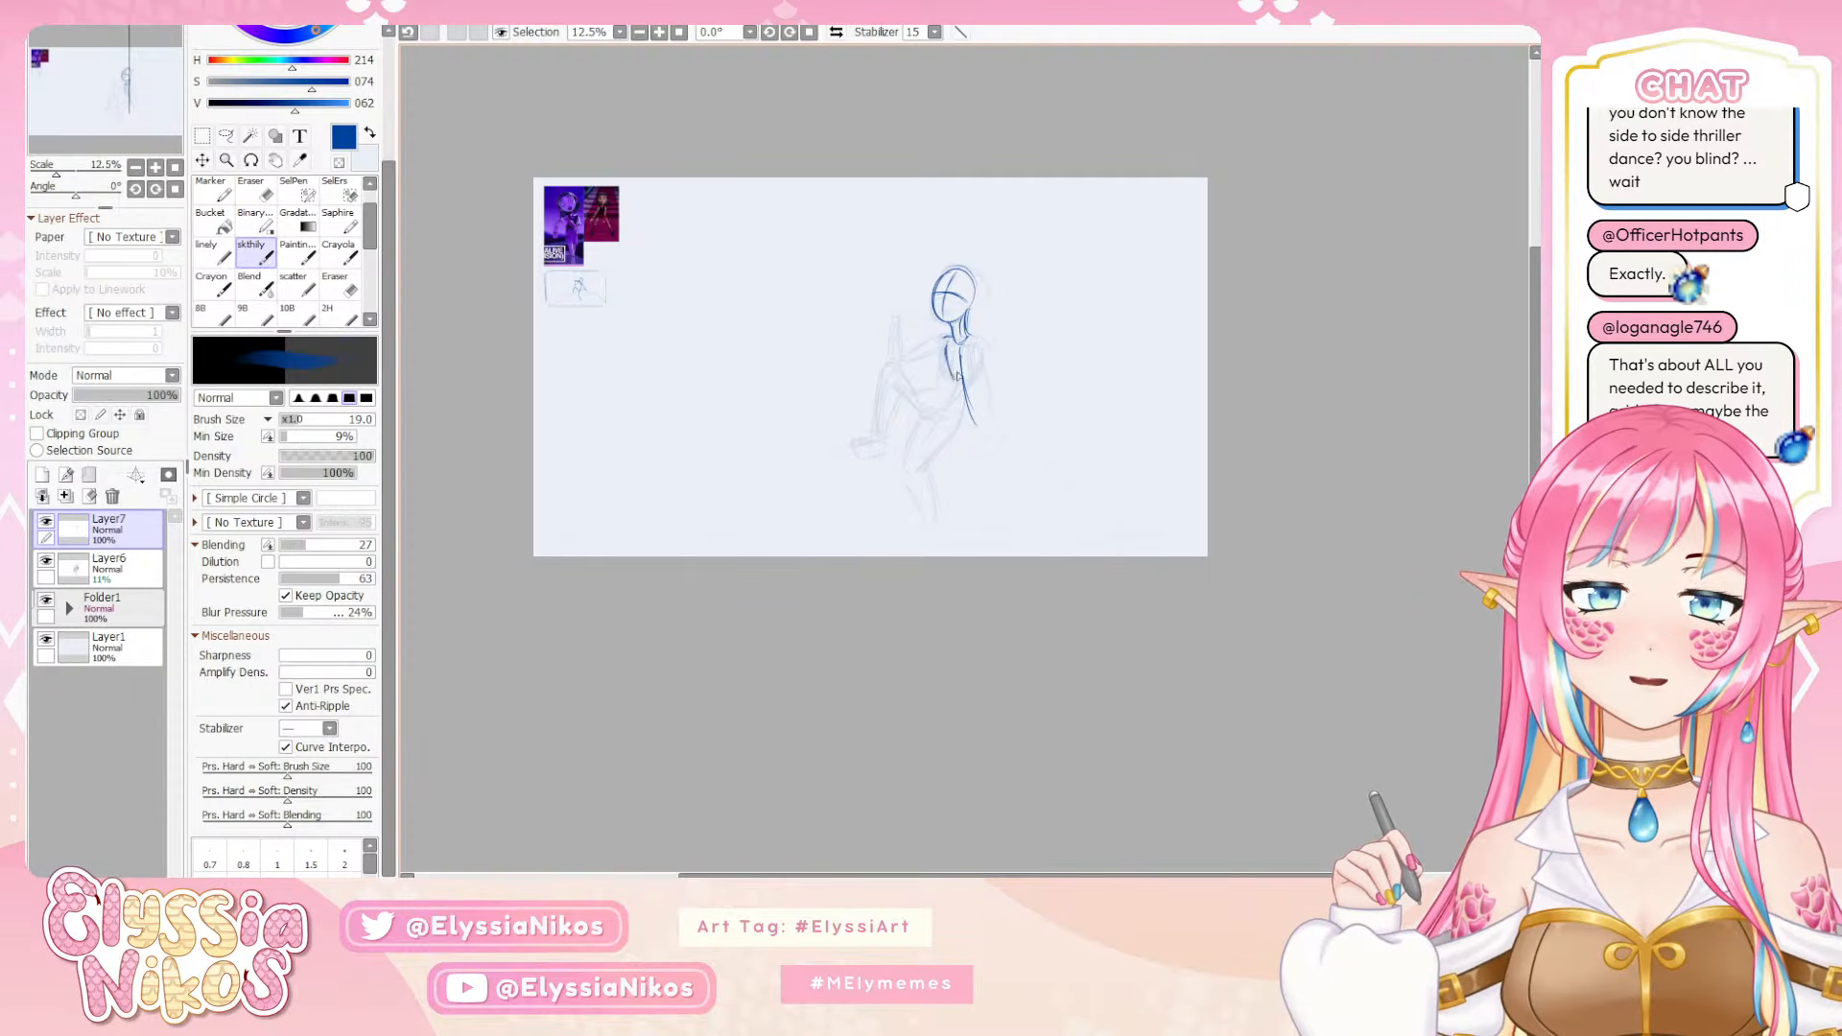
key(ctrl+z)
drag(945, 337, 955, 353)
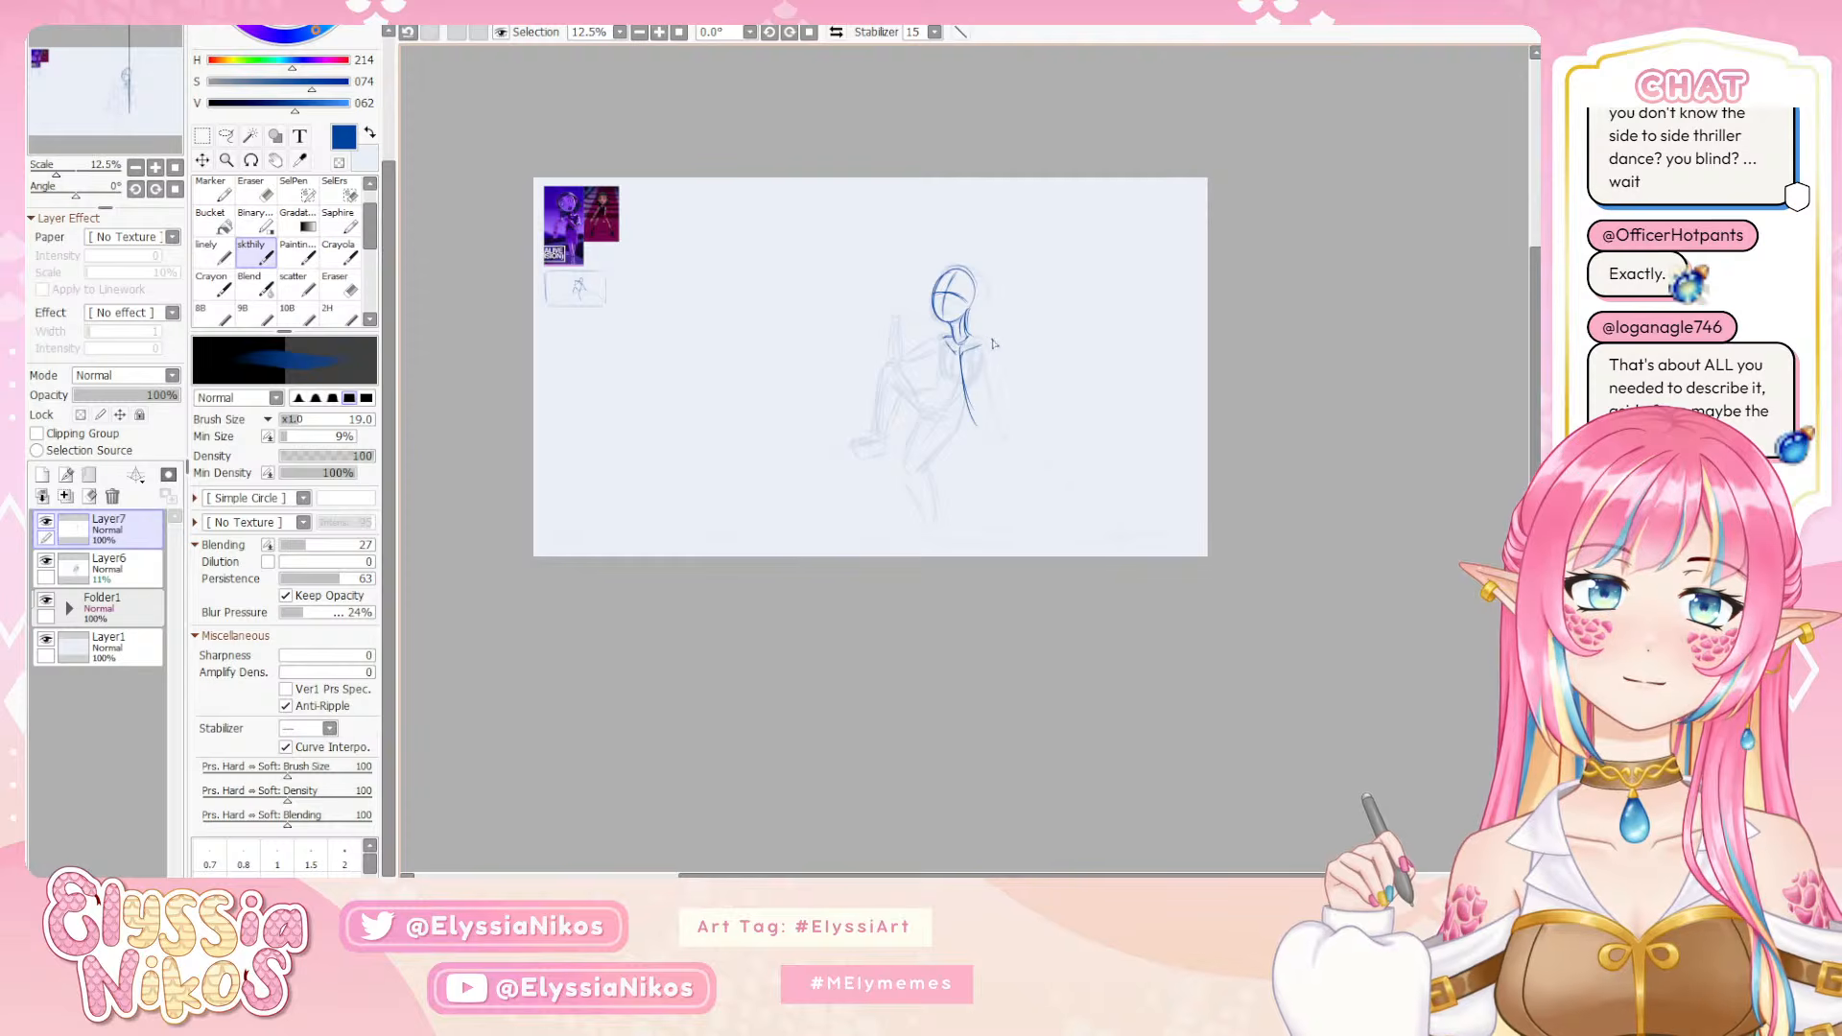
Outline the shoulder and ribcage around the centre line, and extend a curve from the waist down to the hip
mouse_move(979, 337)
mouse_down()
mouse_move(986, 384)
mouse_move(954, 384)
mouse_up()
key(ctrl+z)
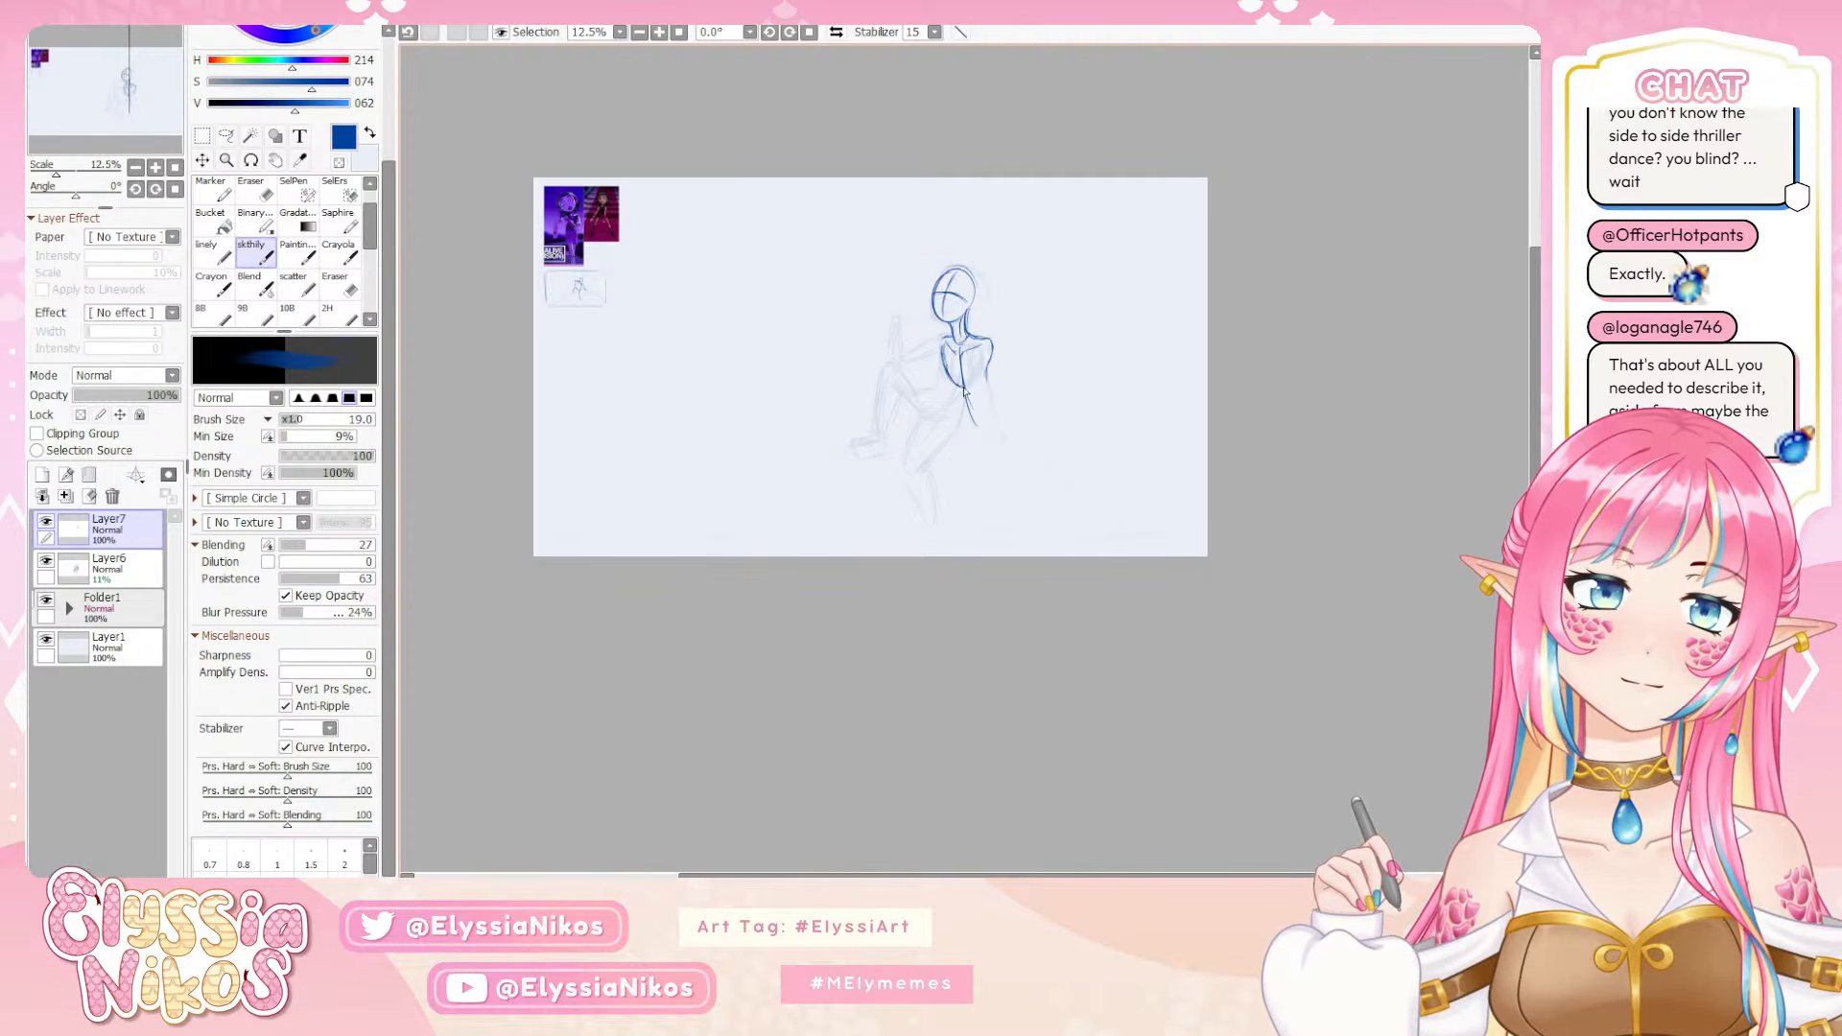
key(ctrl+z)
drag(963, 386, 987, 376)
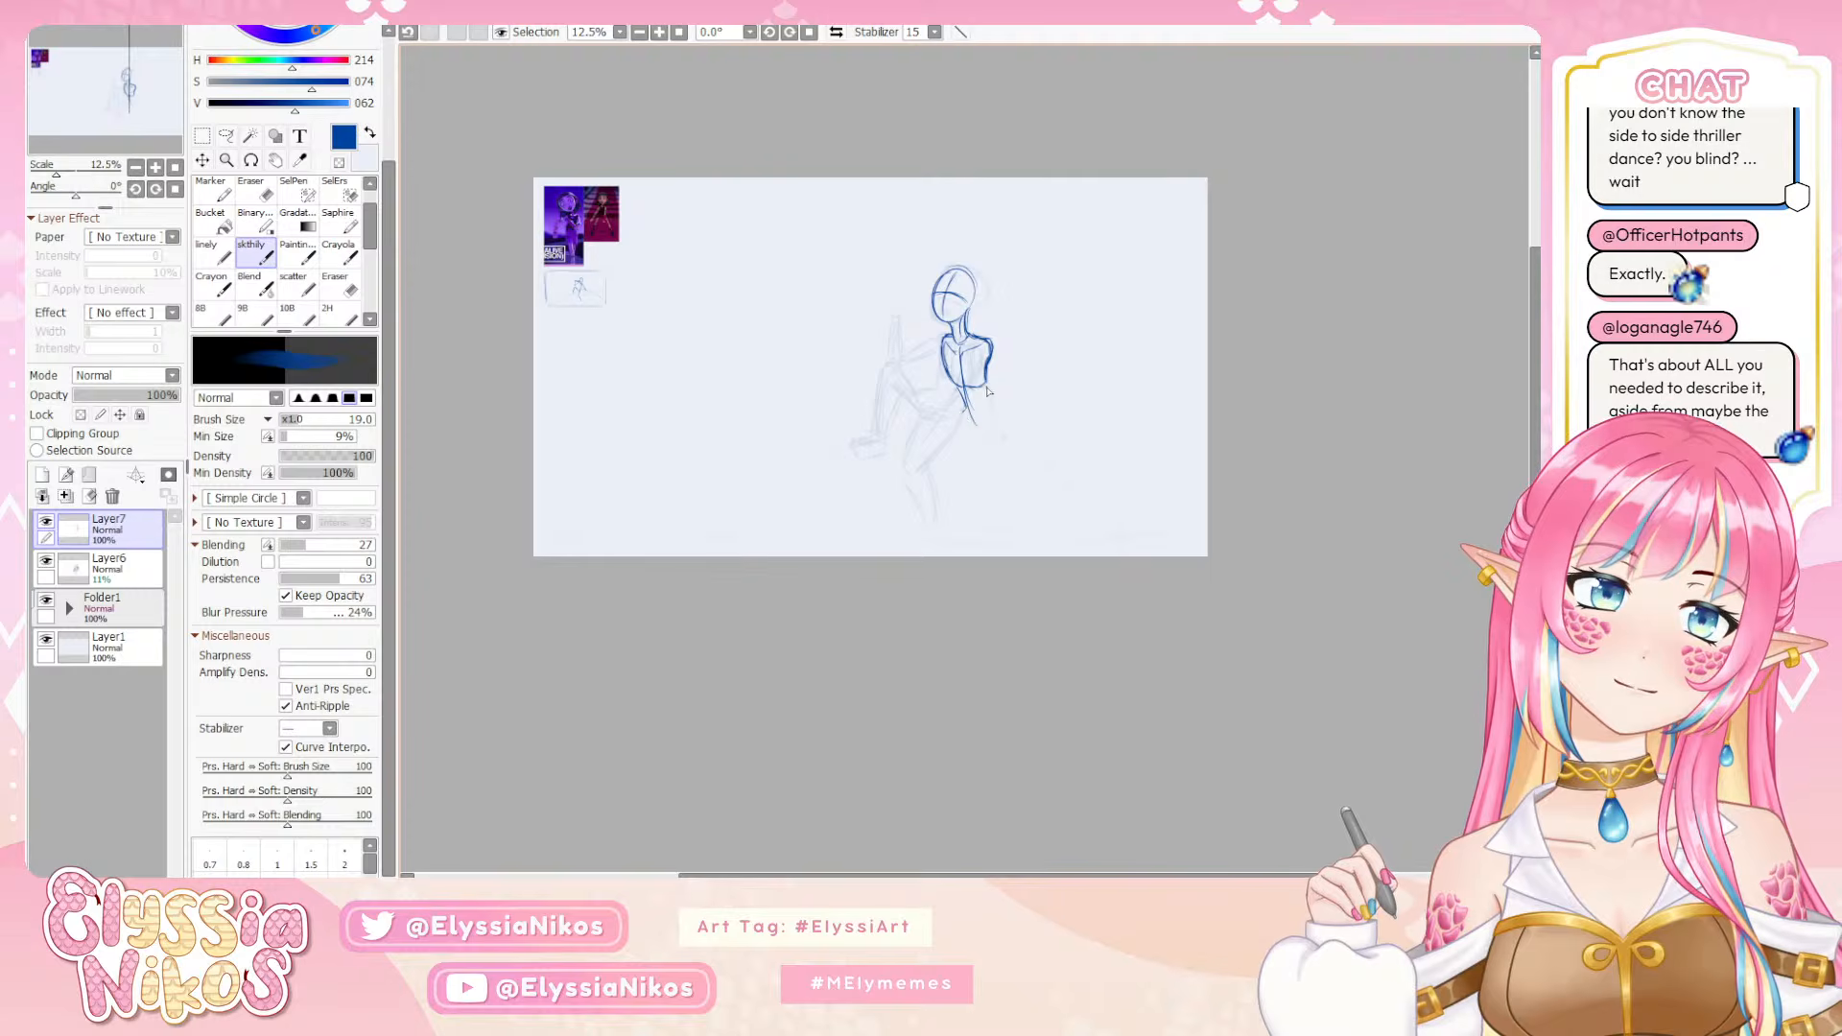
drag(988, 391, 1019, 436)
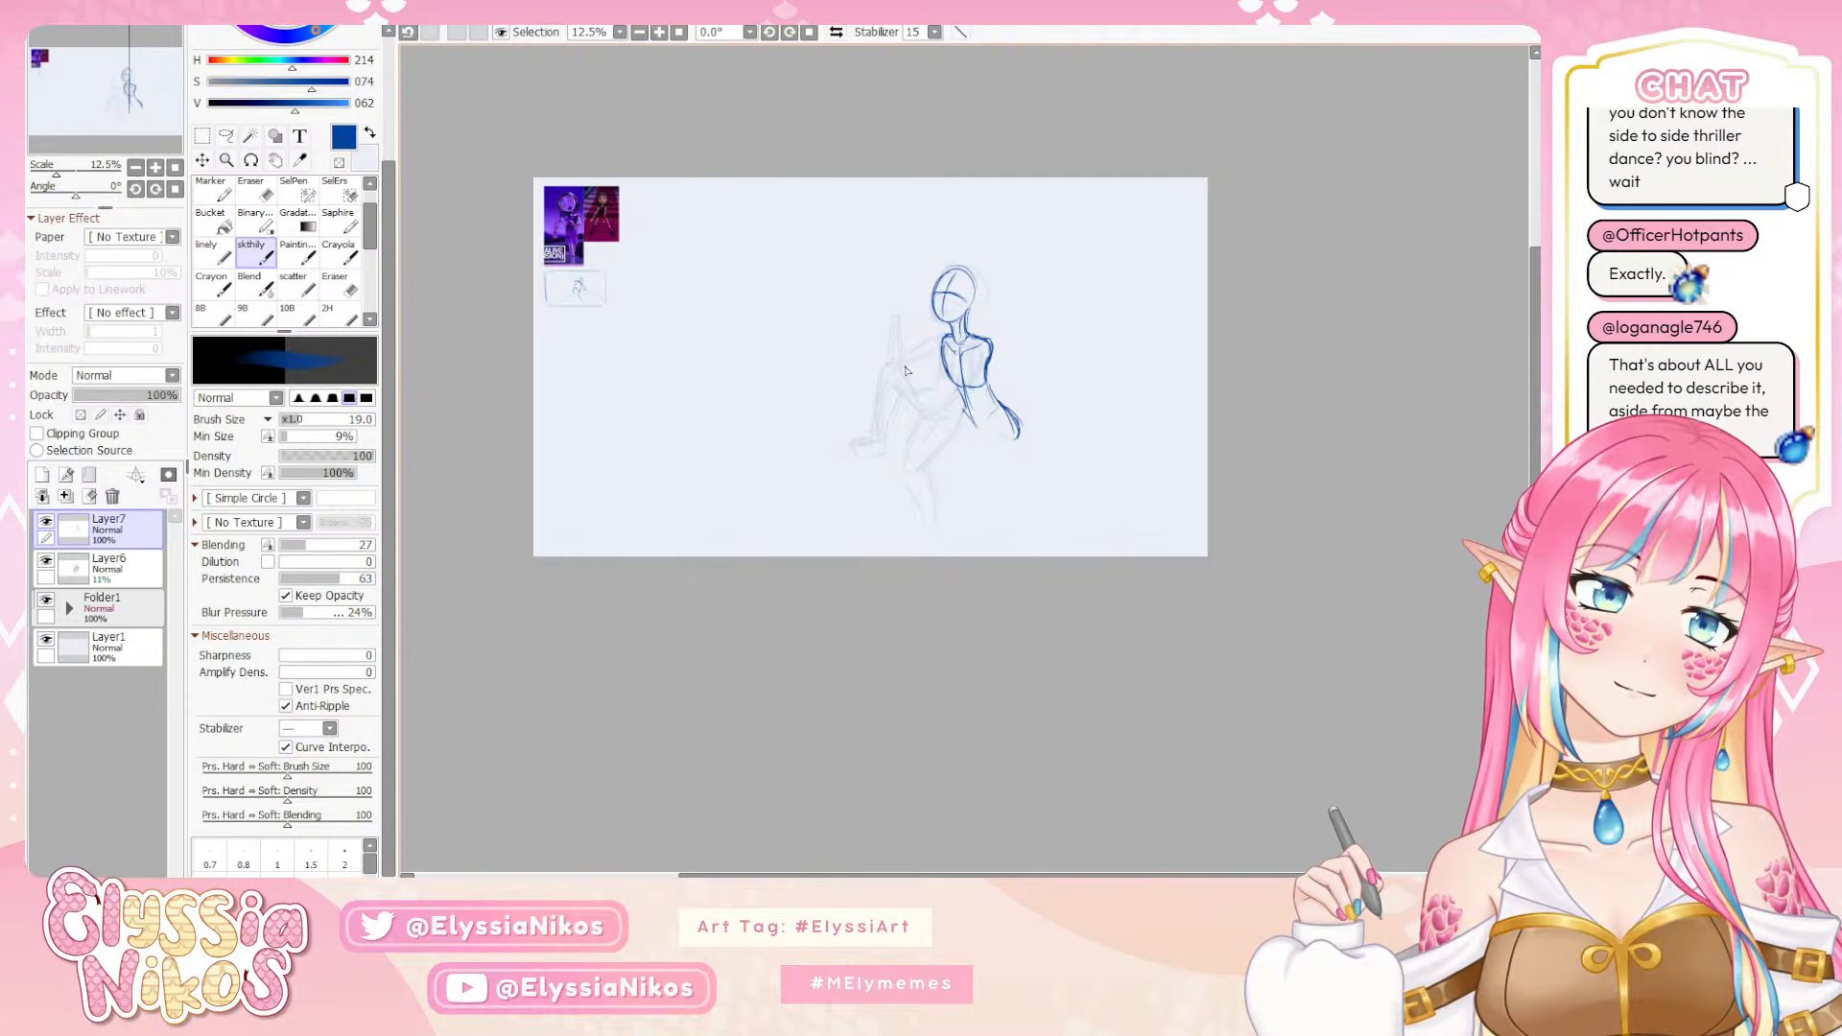
Transform the new head and torso sketch to sit higher and further left than the faded figure
key(ctrl+t)
drag(988, 386, 956, 361)
click(261, 516)
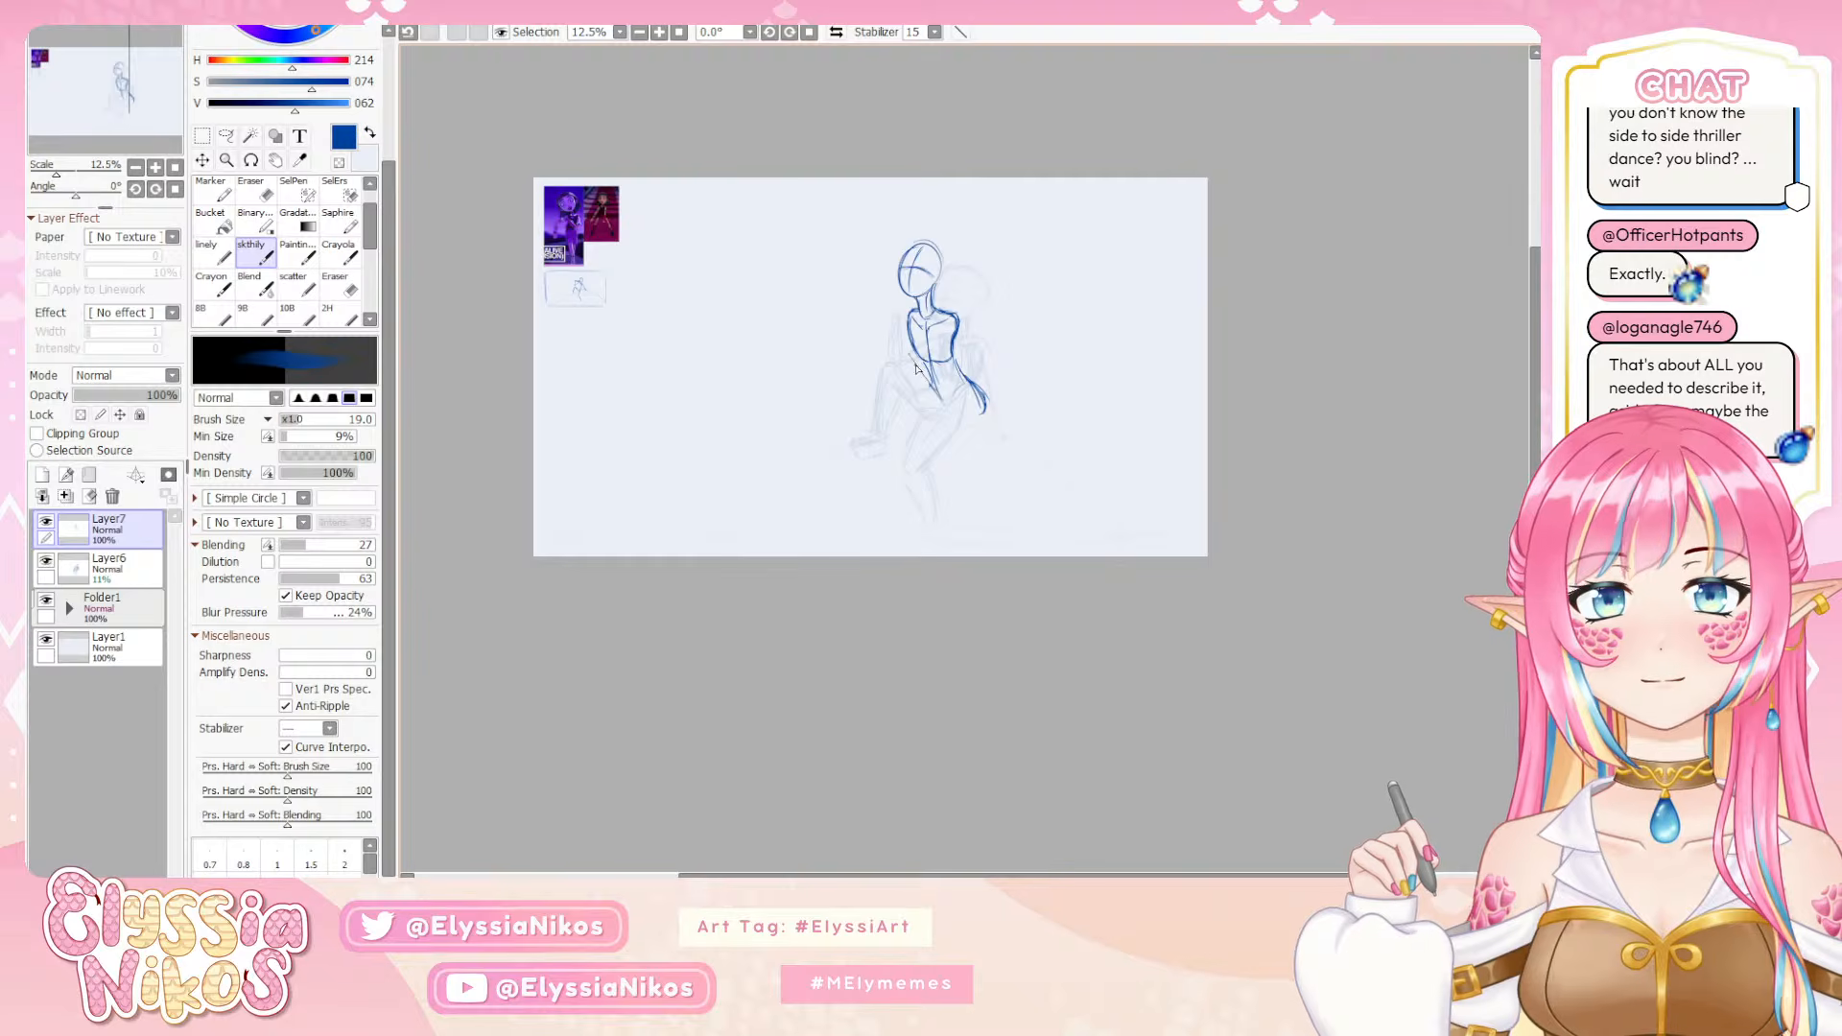
key(ctrl+z)
mouse_move(902, 357)
mouse_down()
mouse_move(968, 430)
mouse_move(918, 366)
mouse_move(938, 379)
mouse_up()
key(ctrl+z)
key(ctrl+z)
key(ctrl+t)
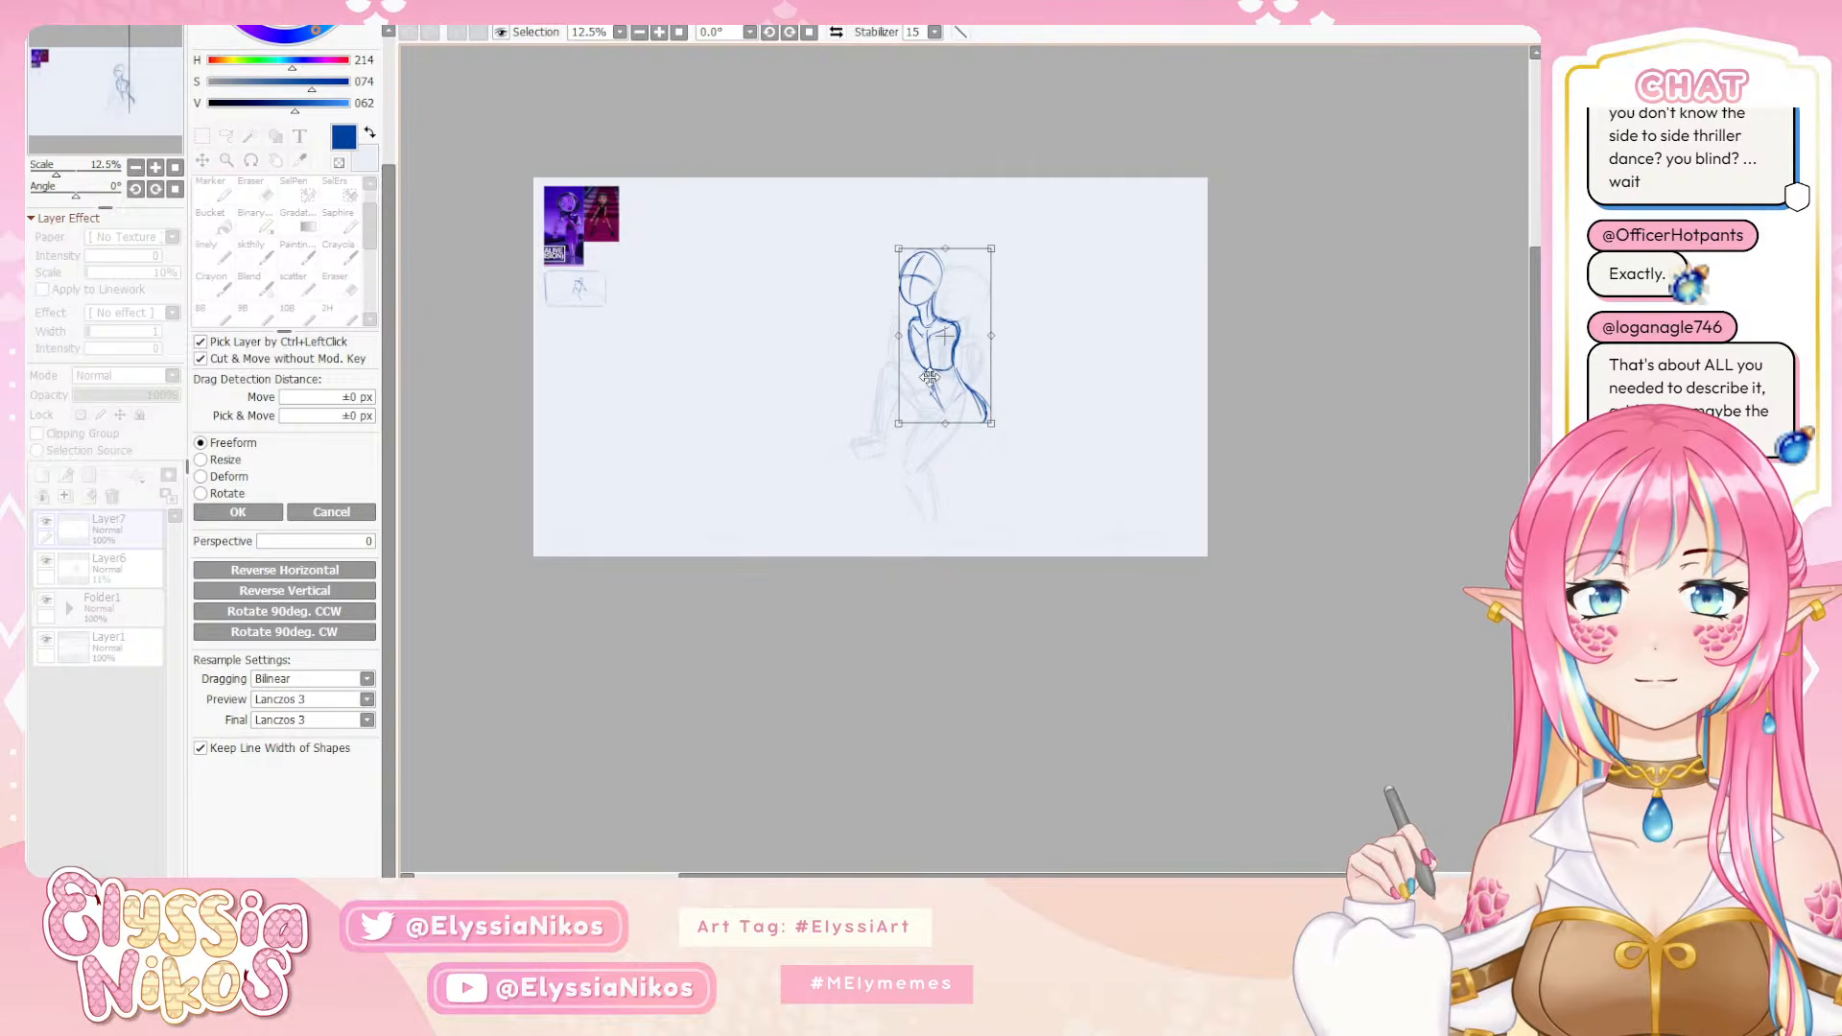
click(237, 512)
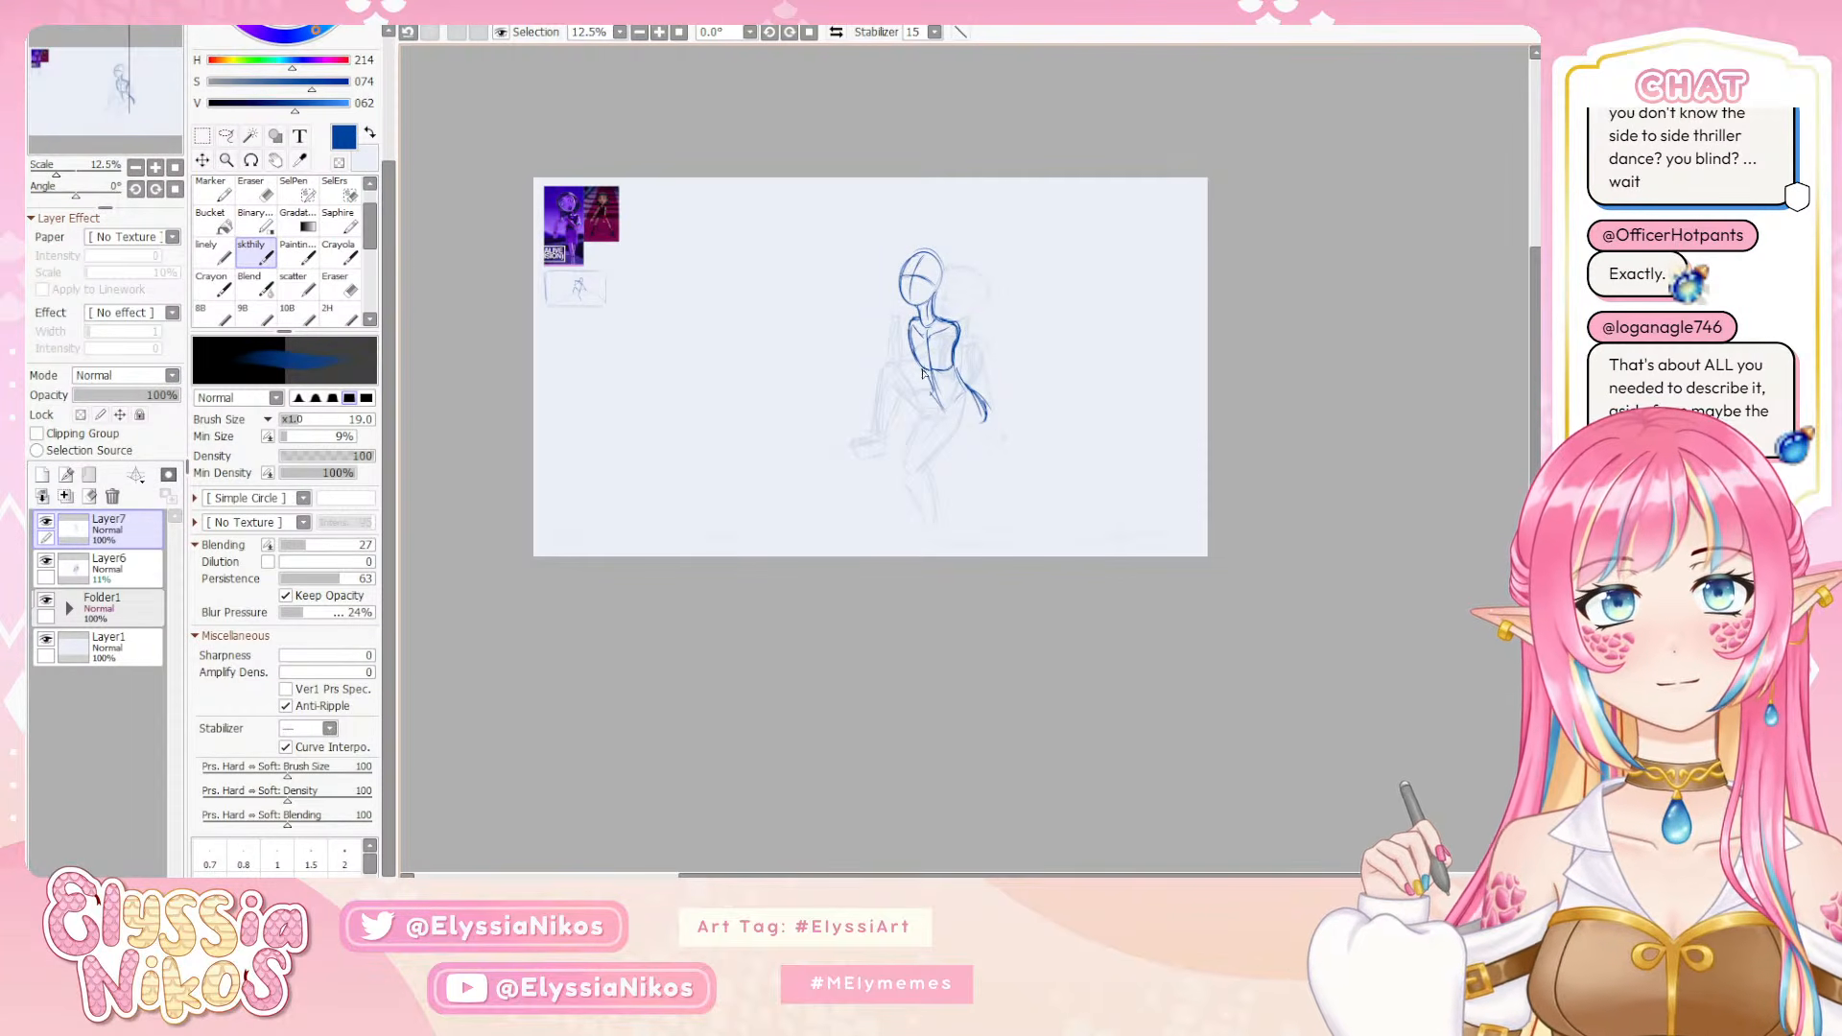
Sketch the waist and hip lines below the ribcage, and clean up the old hip stroke with the Eraser
key(ctrl+z)
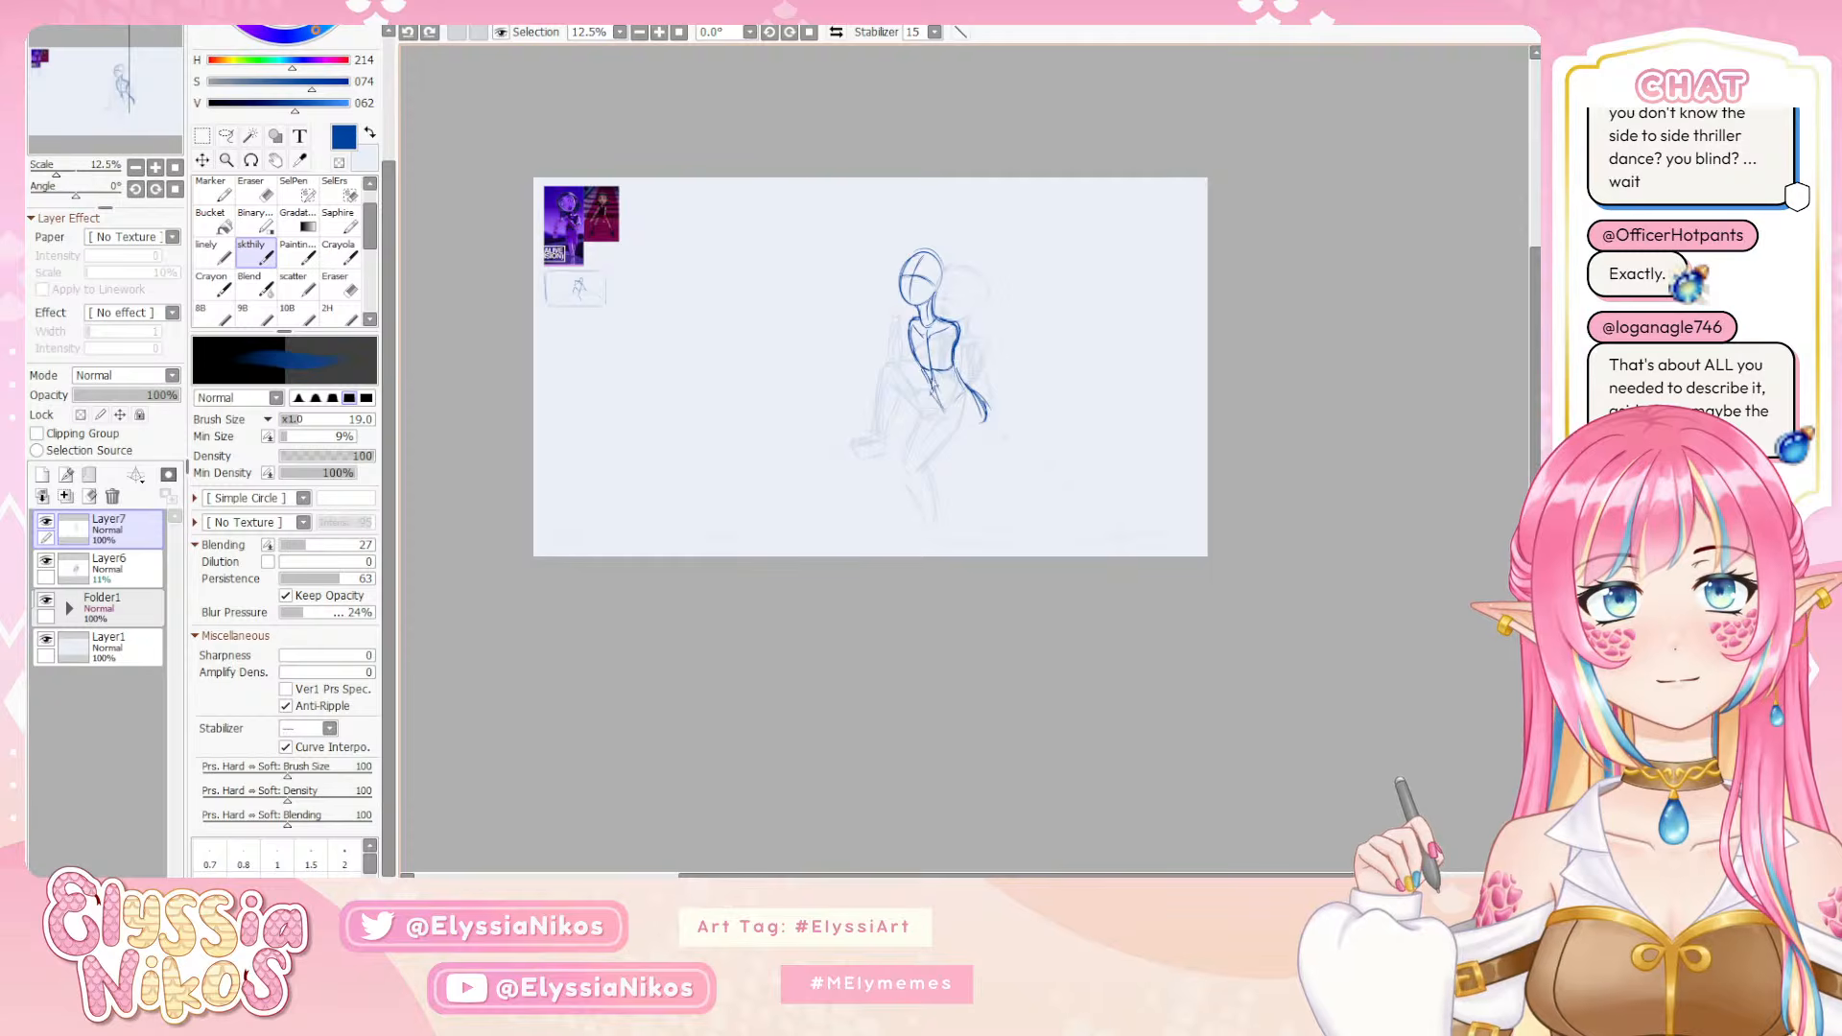
mouse_move(923, 370)
mouse_down()
mouse_move(979, 418)
mouse_move(992, 393)
mouse_move(976, 386)
mouse_move(983, 425)
mouse_move(972, 386)
mouse_up()
key(e)
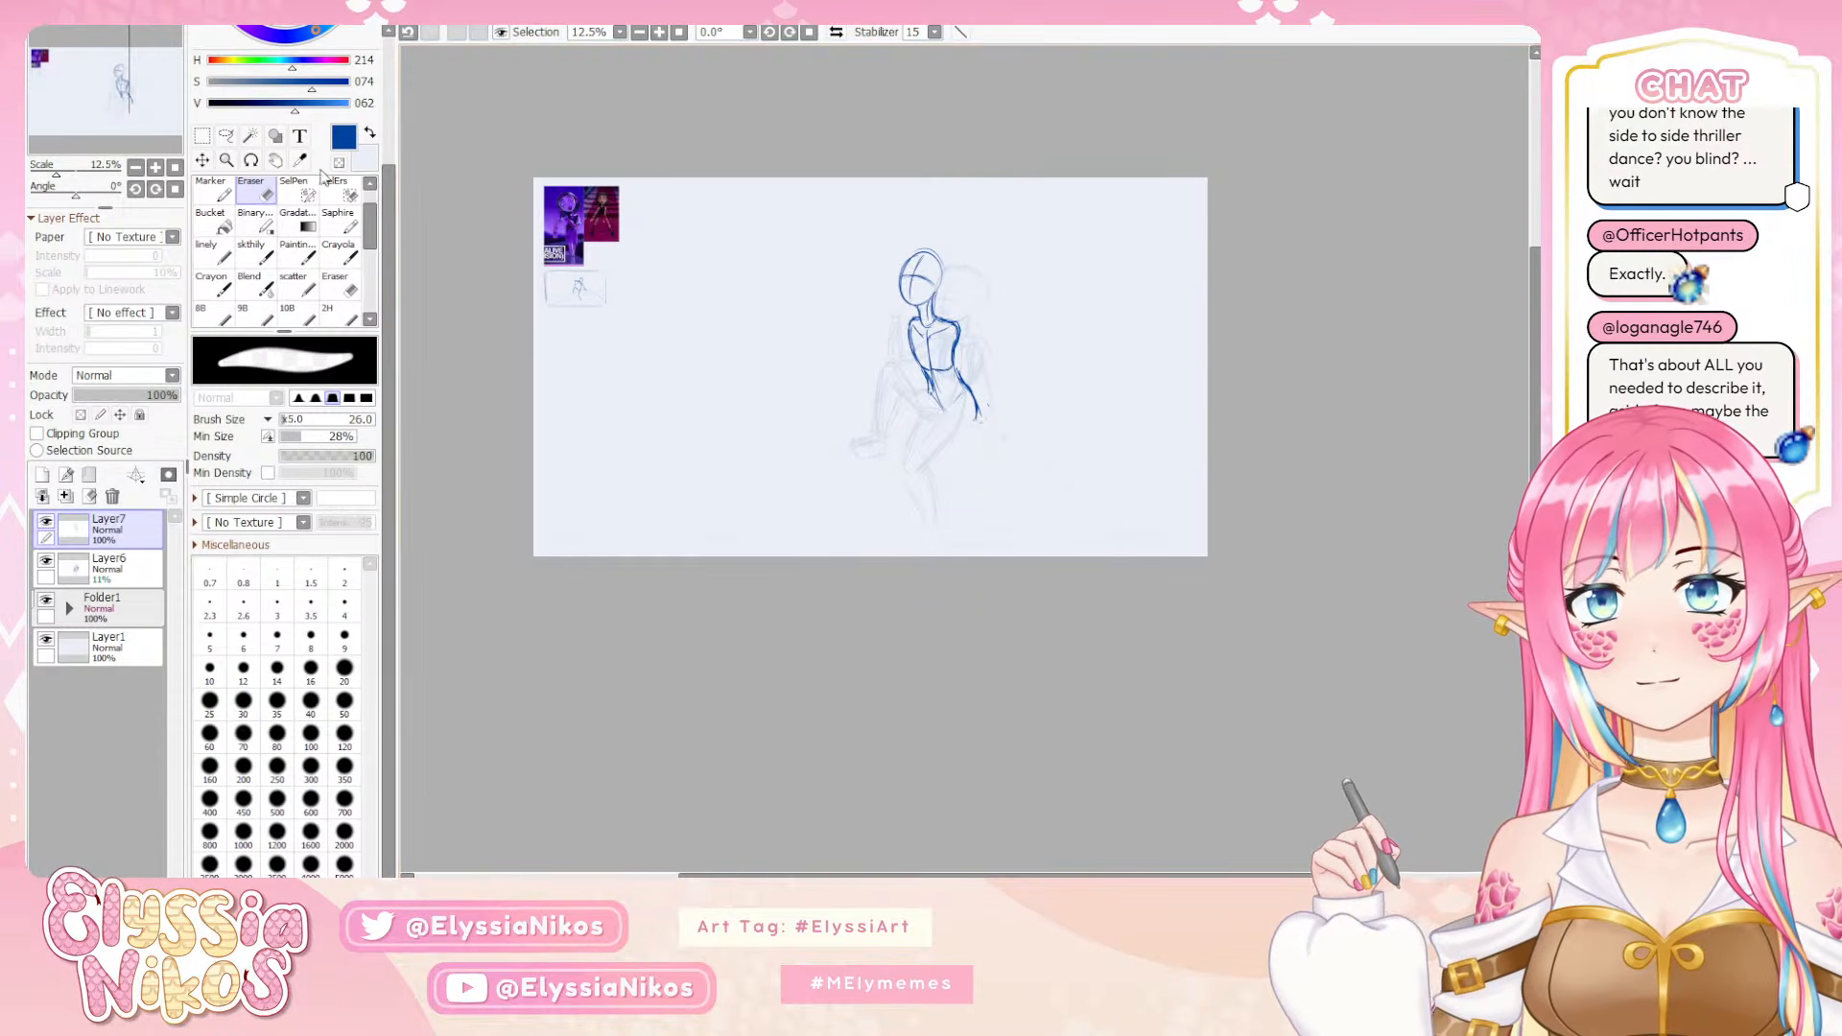
click(259, 253)
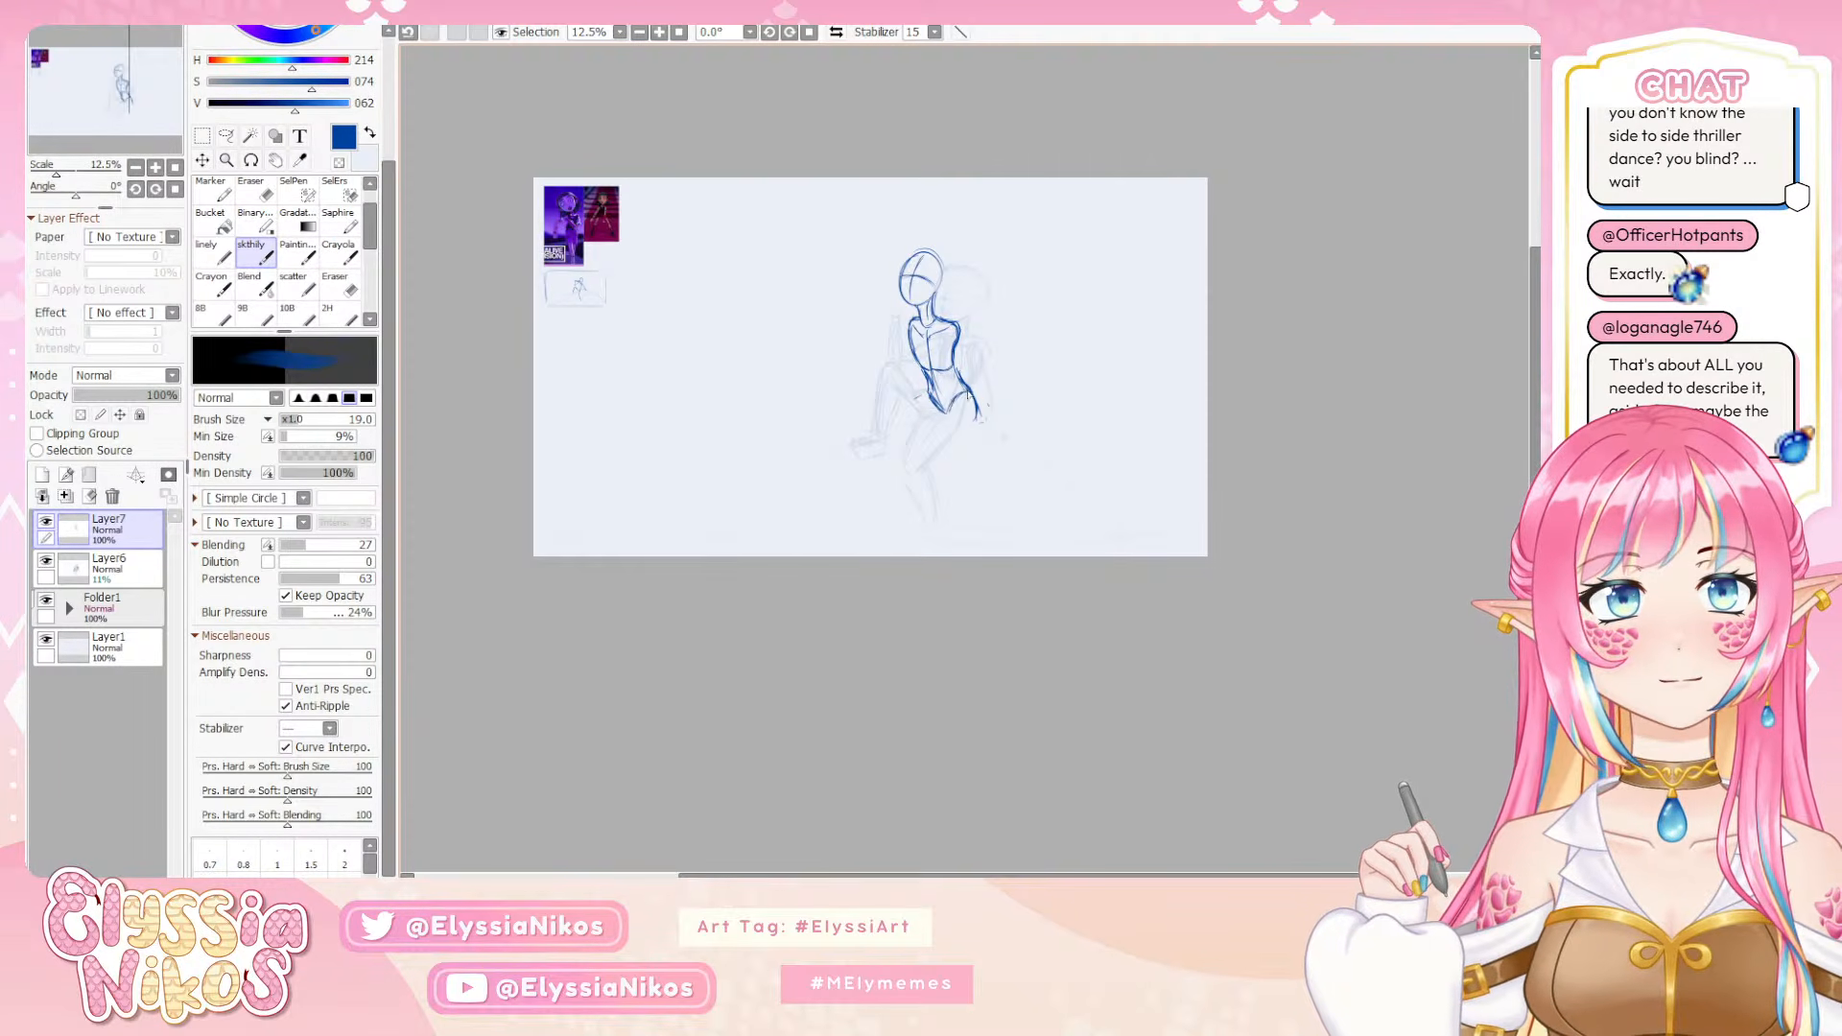
Draw both thighs from the hips, one raised toward a bent knee and one hanging down, undoing stray strokes
mouse_move(968, 393)
mouse_down()
mouse_move(950, 413)
mouse_move(890, 364)
mouse_move(948, 468)
mouse_move(940, 429)
mouse_up()
key(ctrl+z)
key(ctrl+z)
key(ctrl+z)
key(ctrl+z)
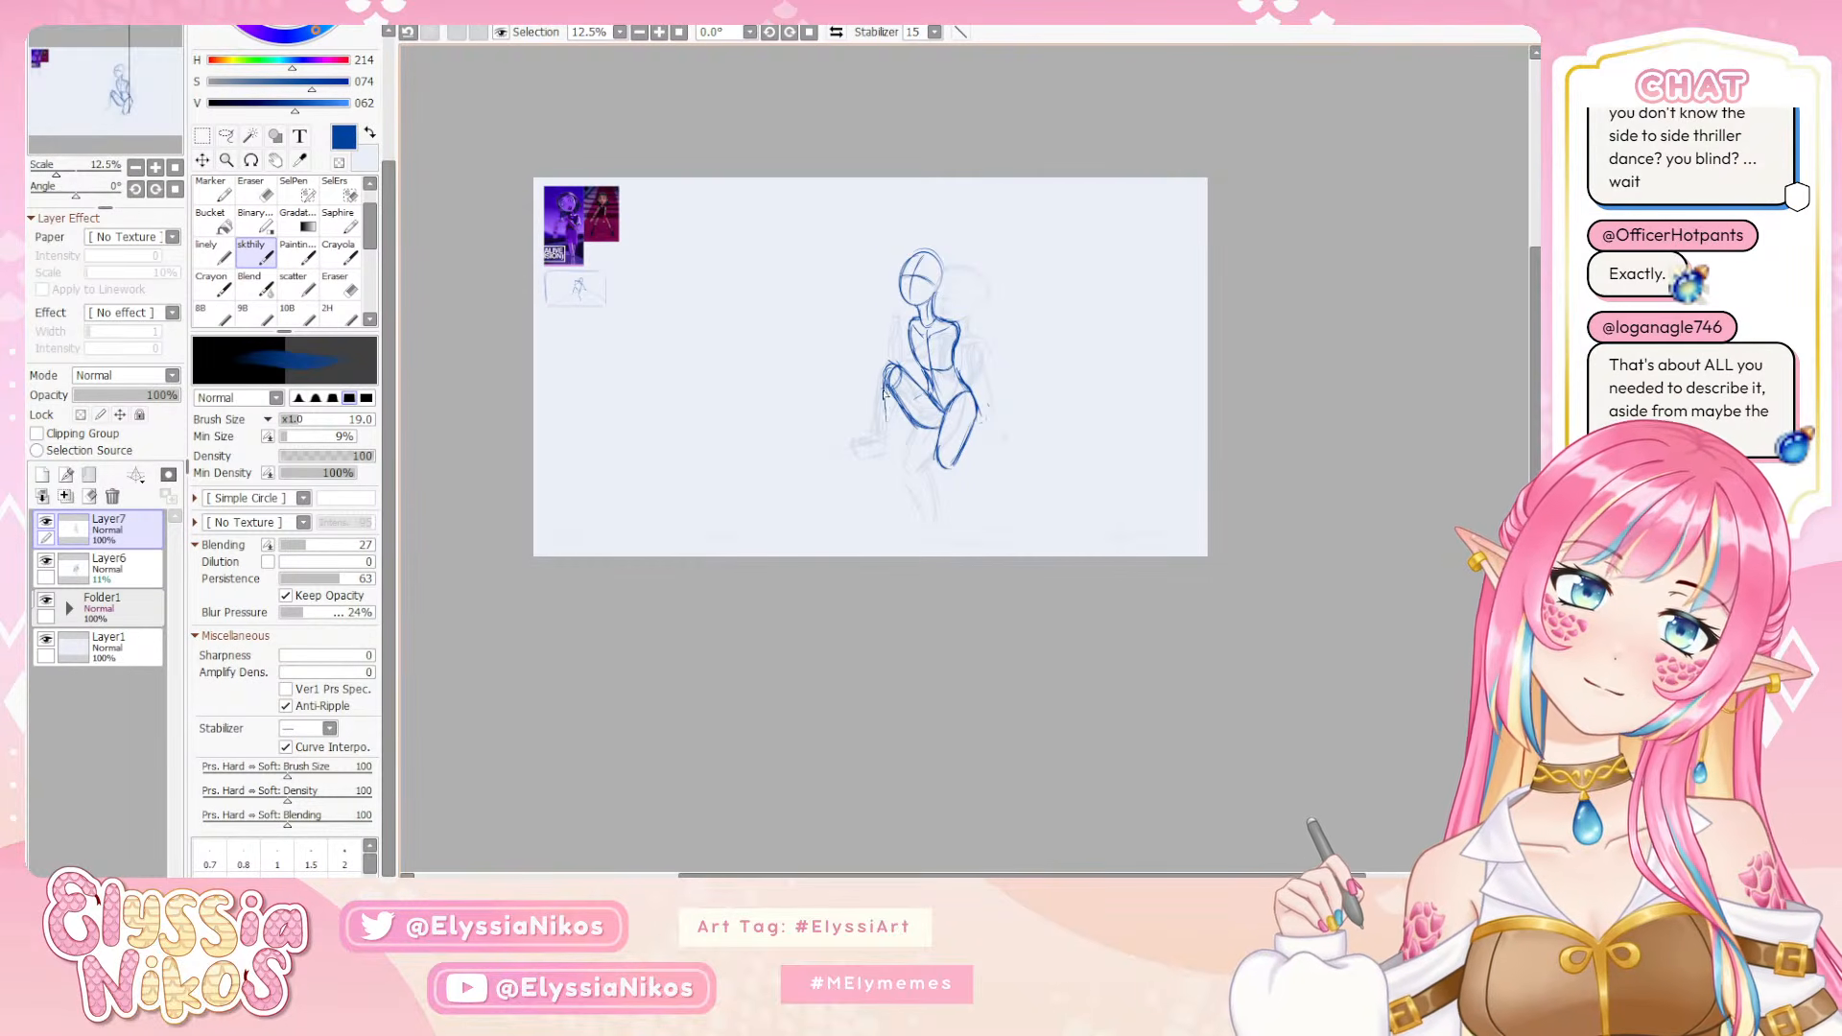
Build up the raised leg's knee and shin down to the foot, redrawing the calf contour
drag(891, 374, 888, 441)
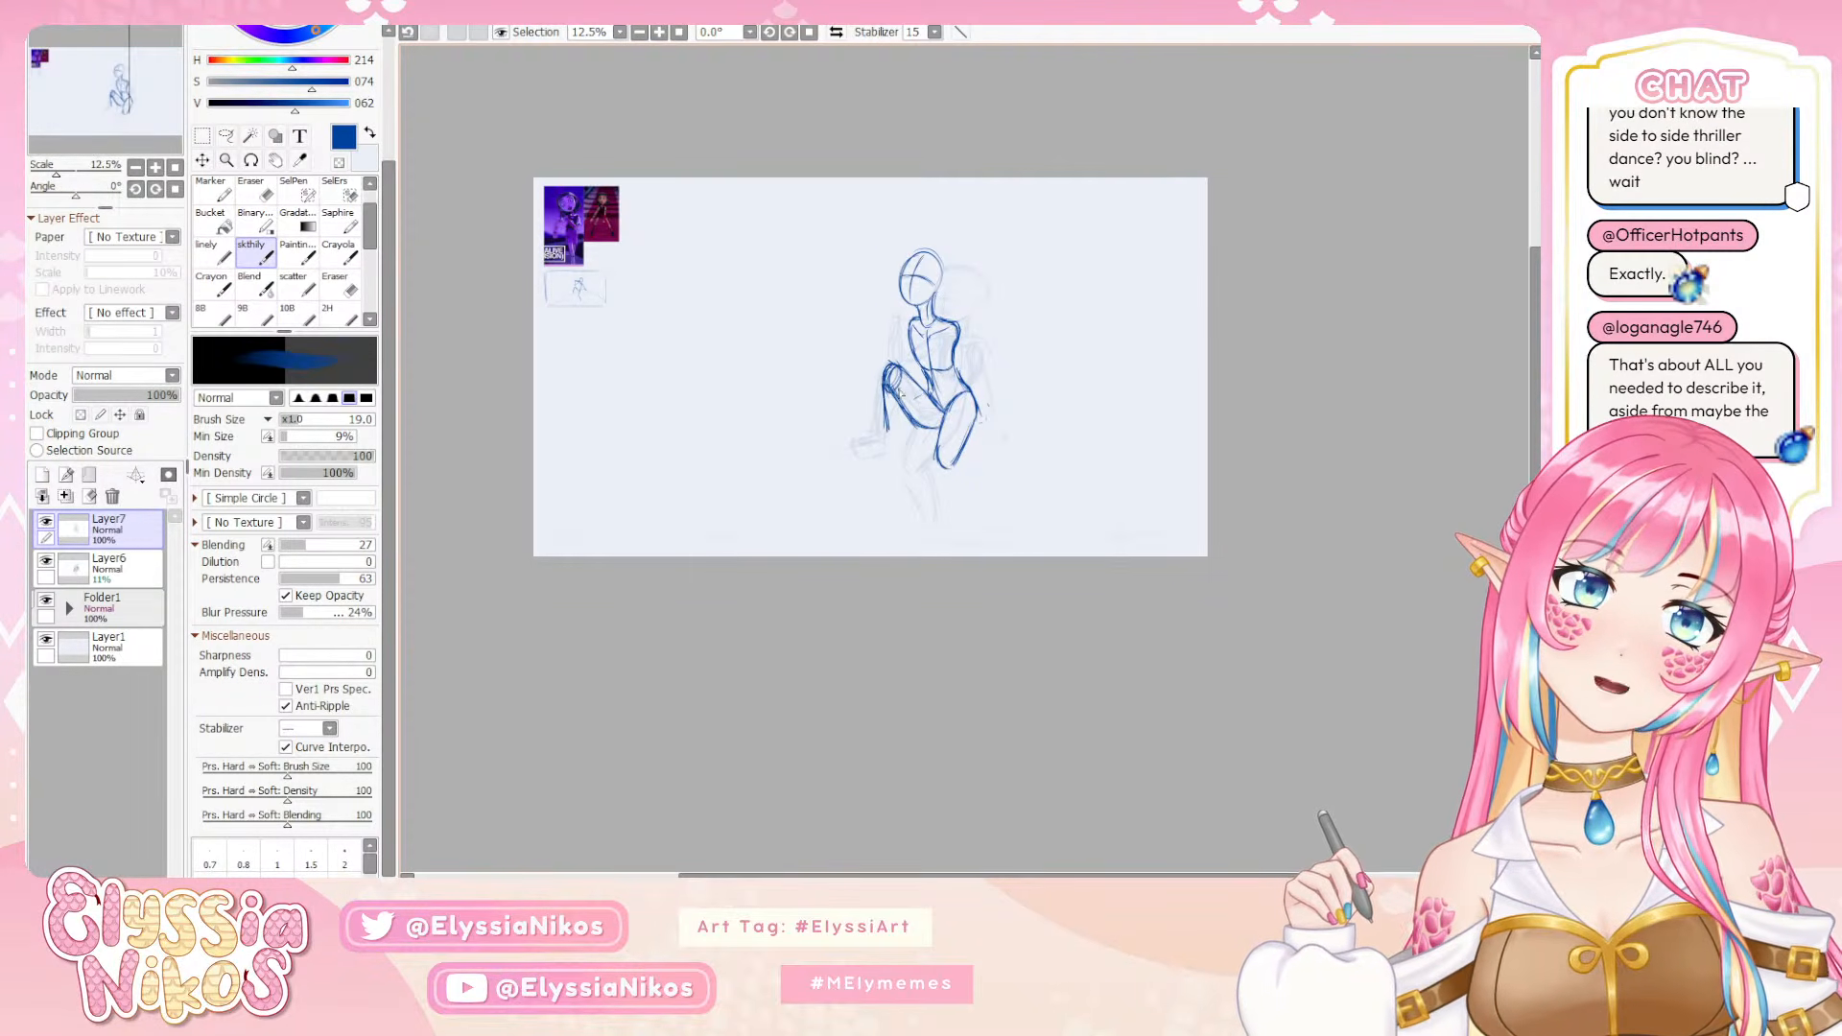
drag(905, 364, 885, 378)
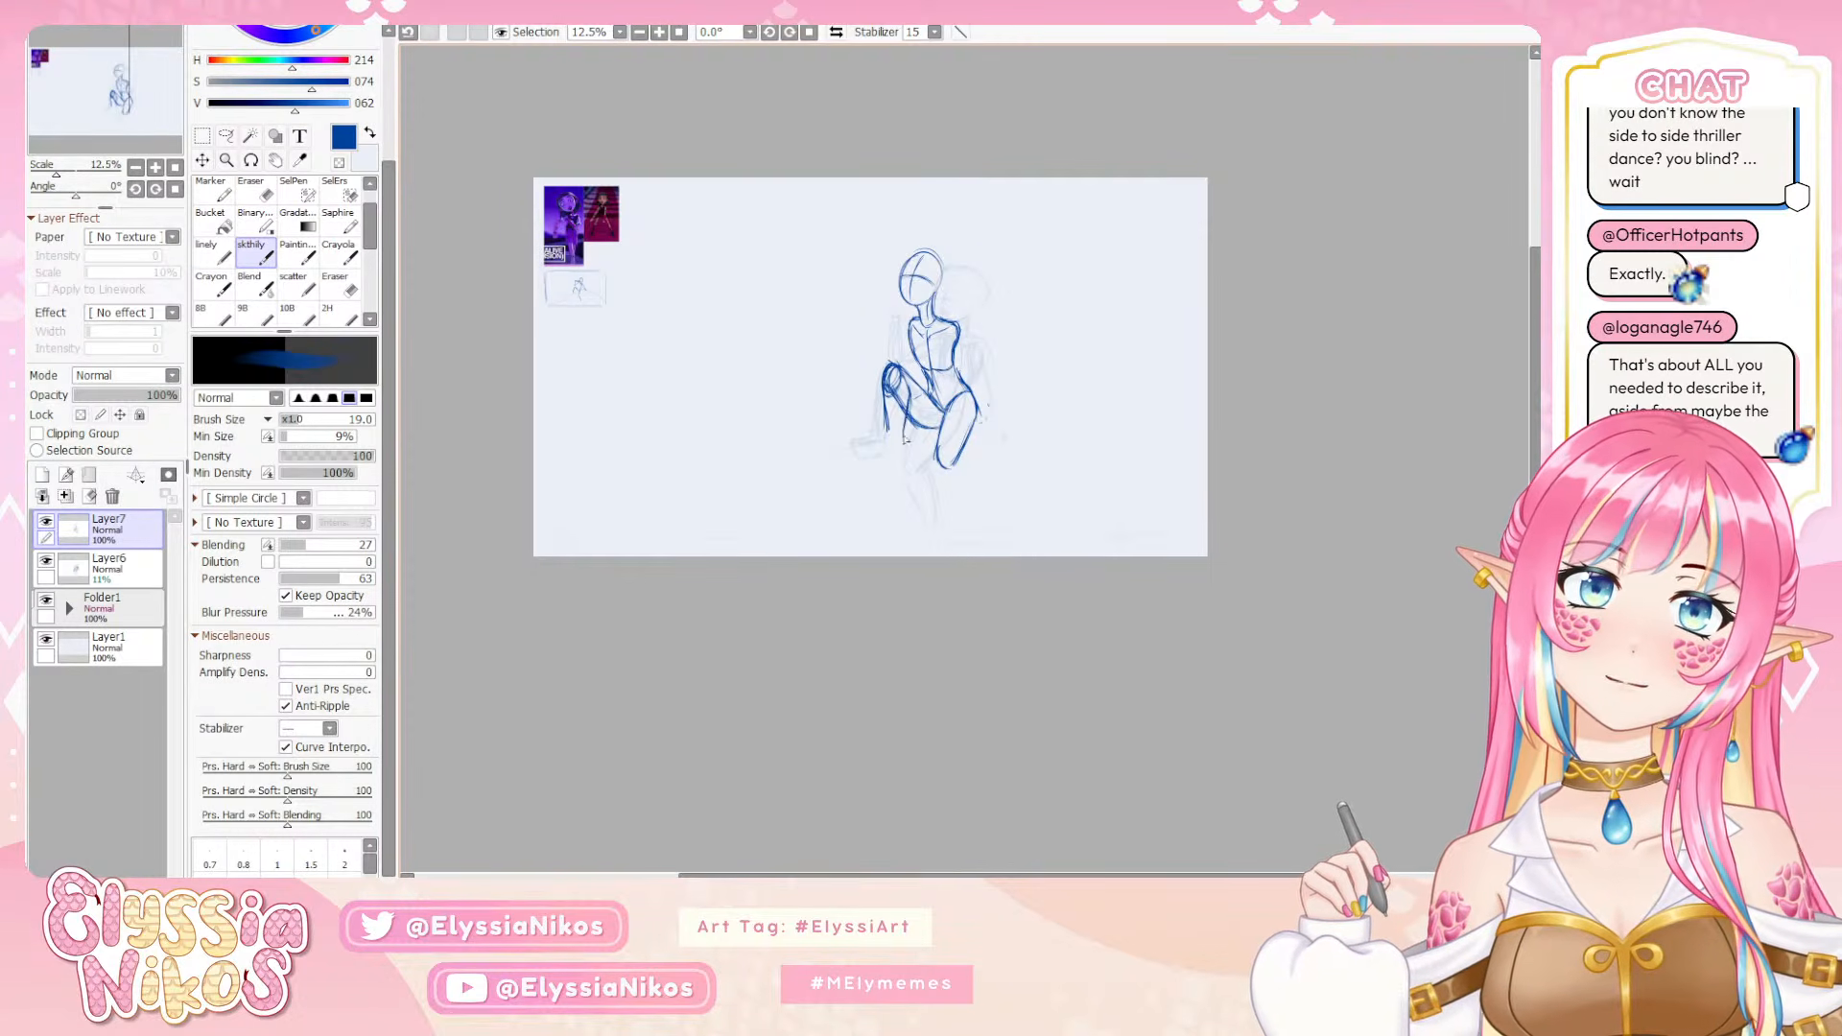
key(ctrl+z)
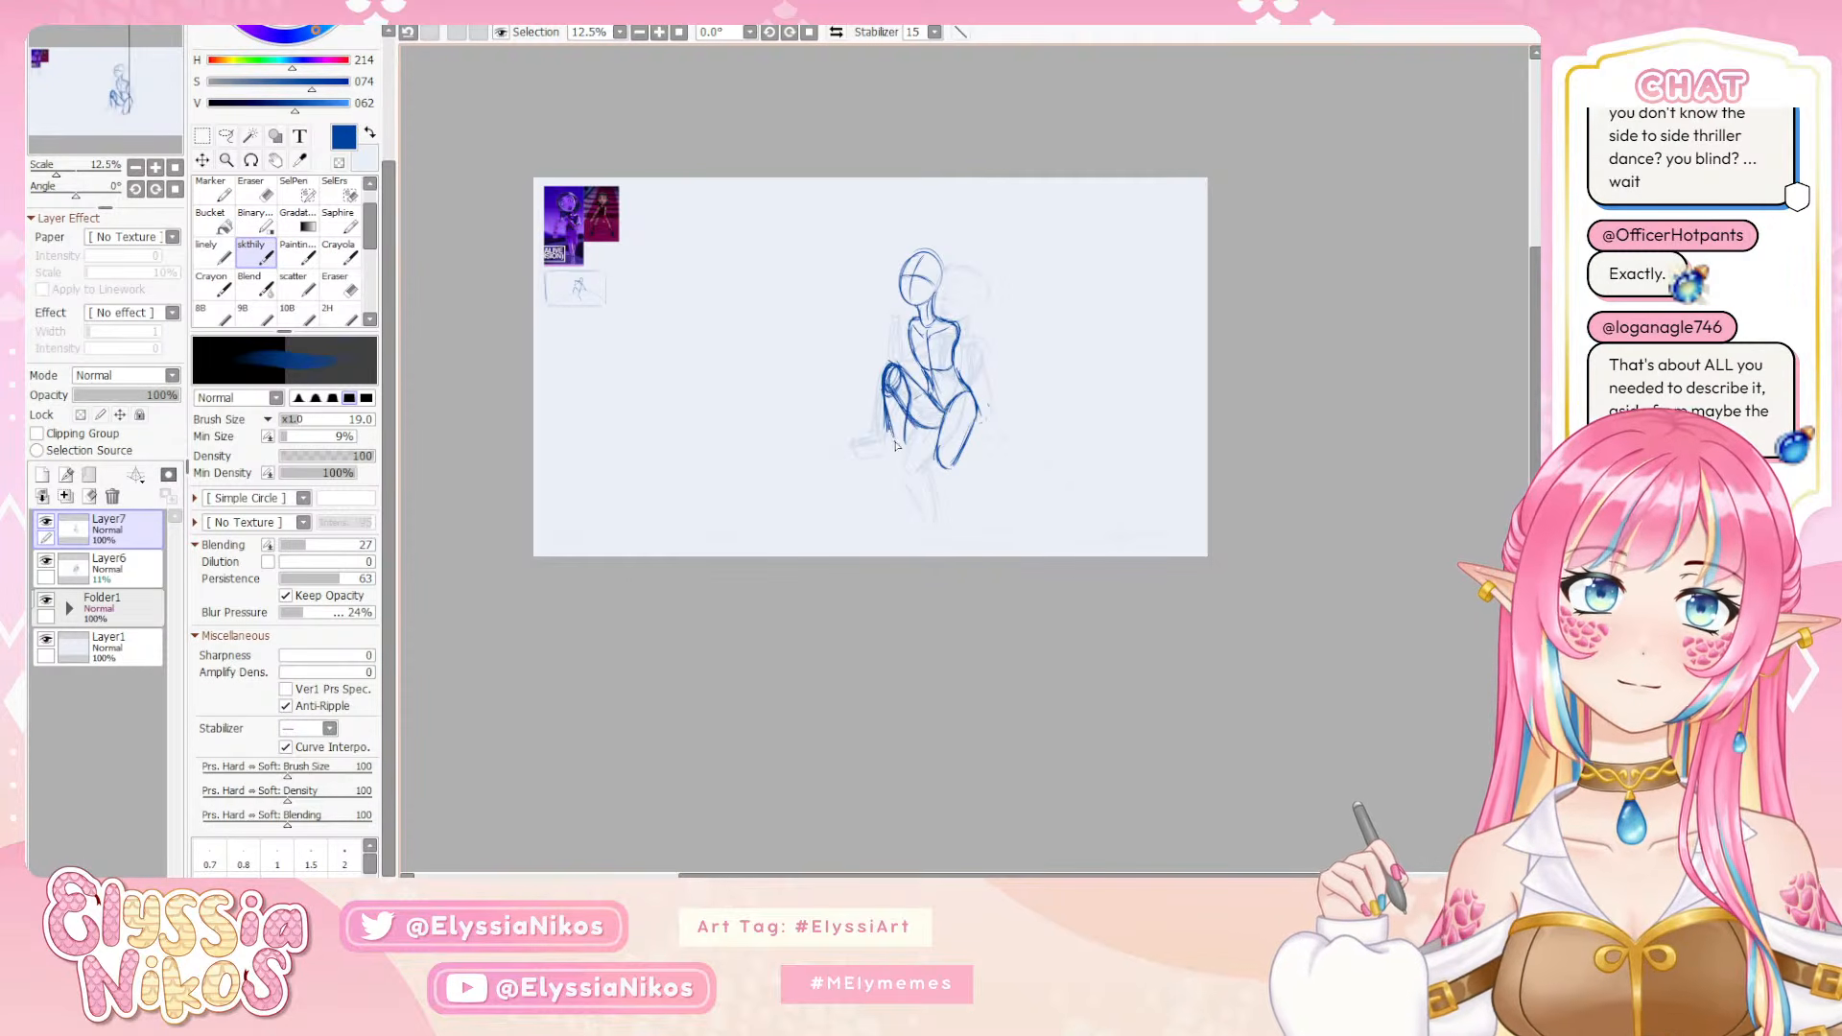
key(ctrl+z)
mouse_move(906, 386)
mouse_down()
mouse_move(906, 446)
mouse_move(886, 394)
mouse_move(902, 451)
mouse_move(868, 459)
mouse_move(909, 468)
mouse_up()
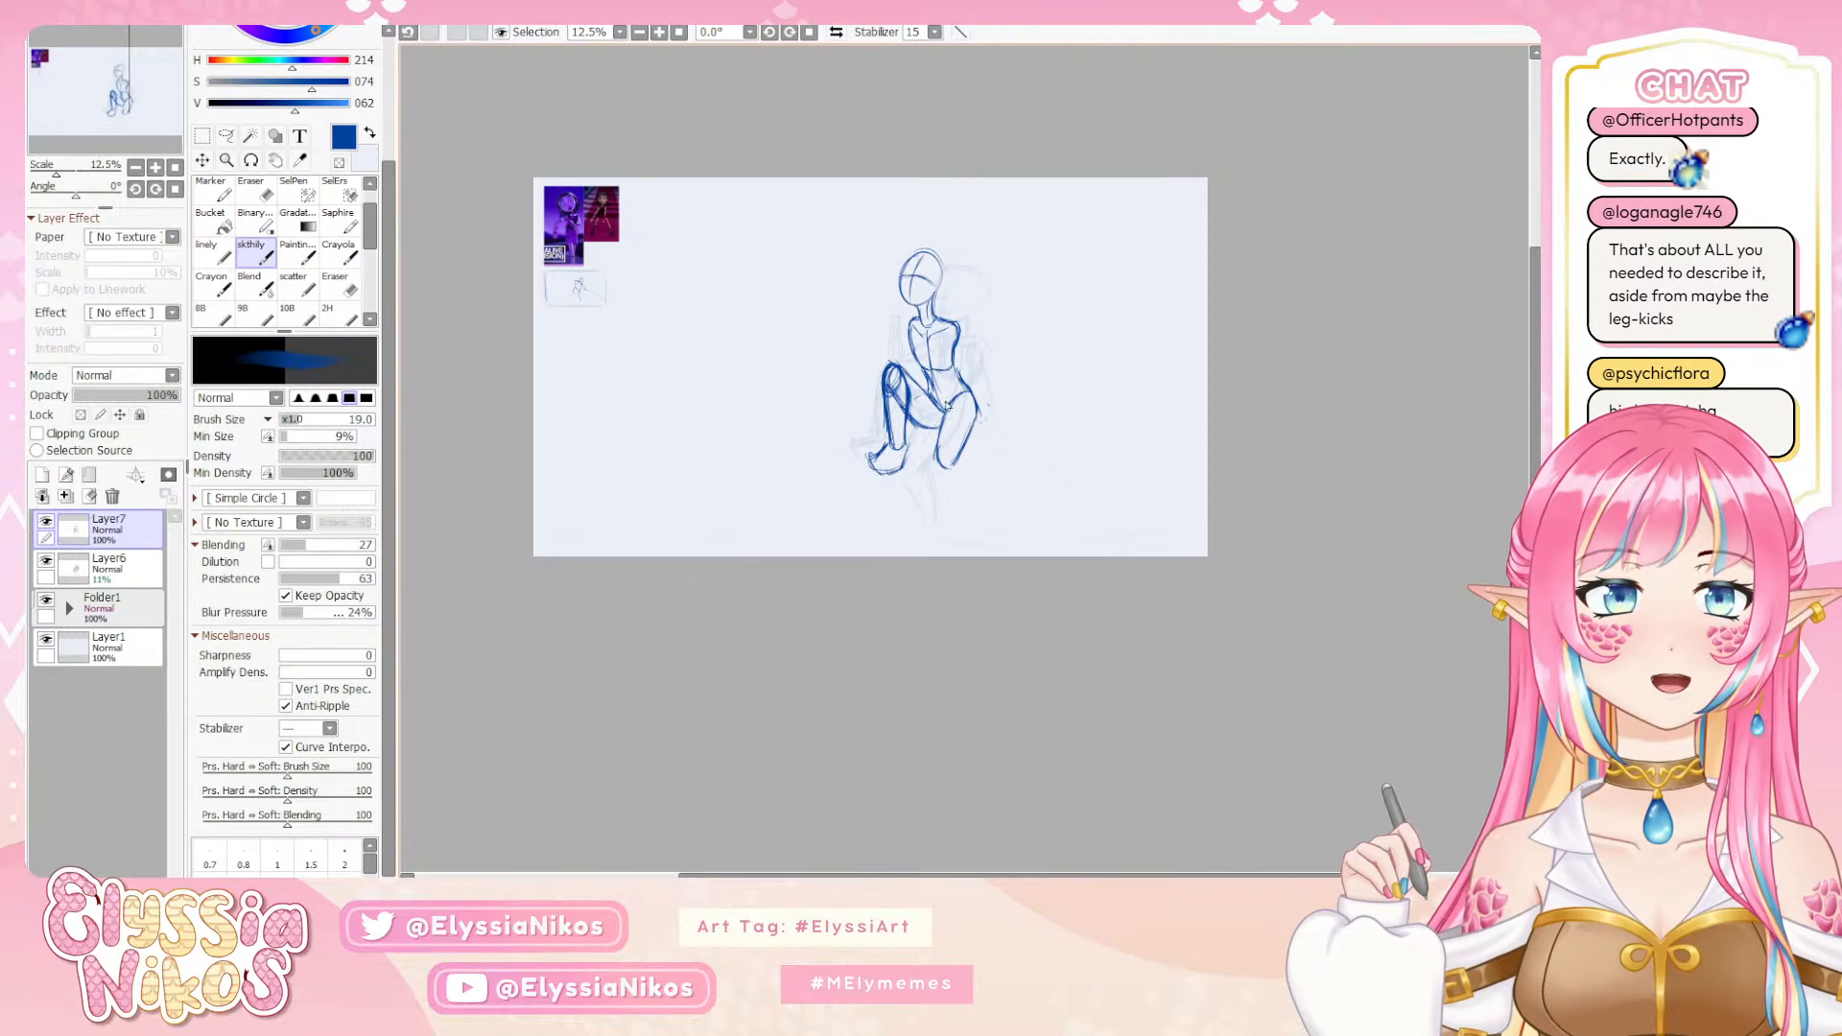
Add the upper arm line above the raised knee, and draw the hanging leg's calf and foot to the canvas edge
drag(907, 327, 891, 359)
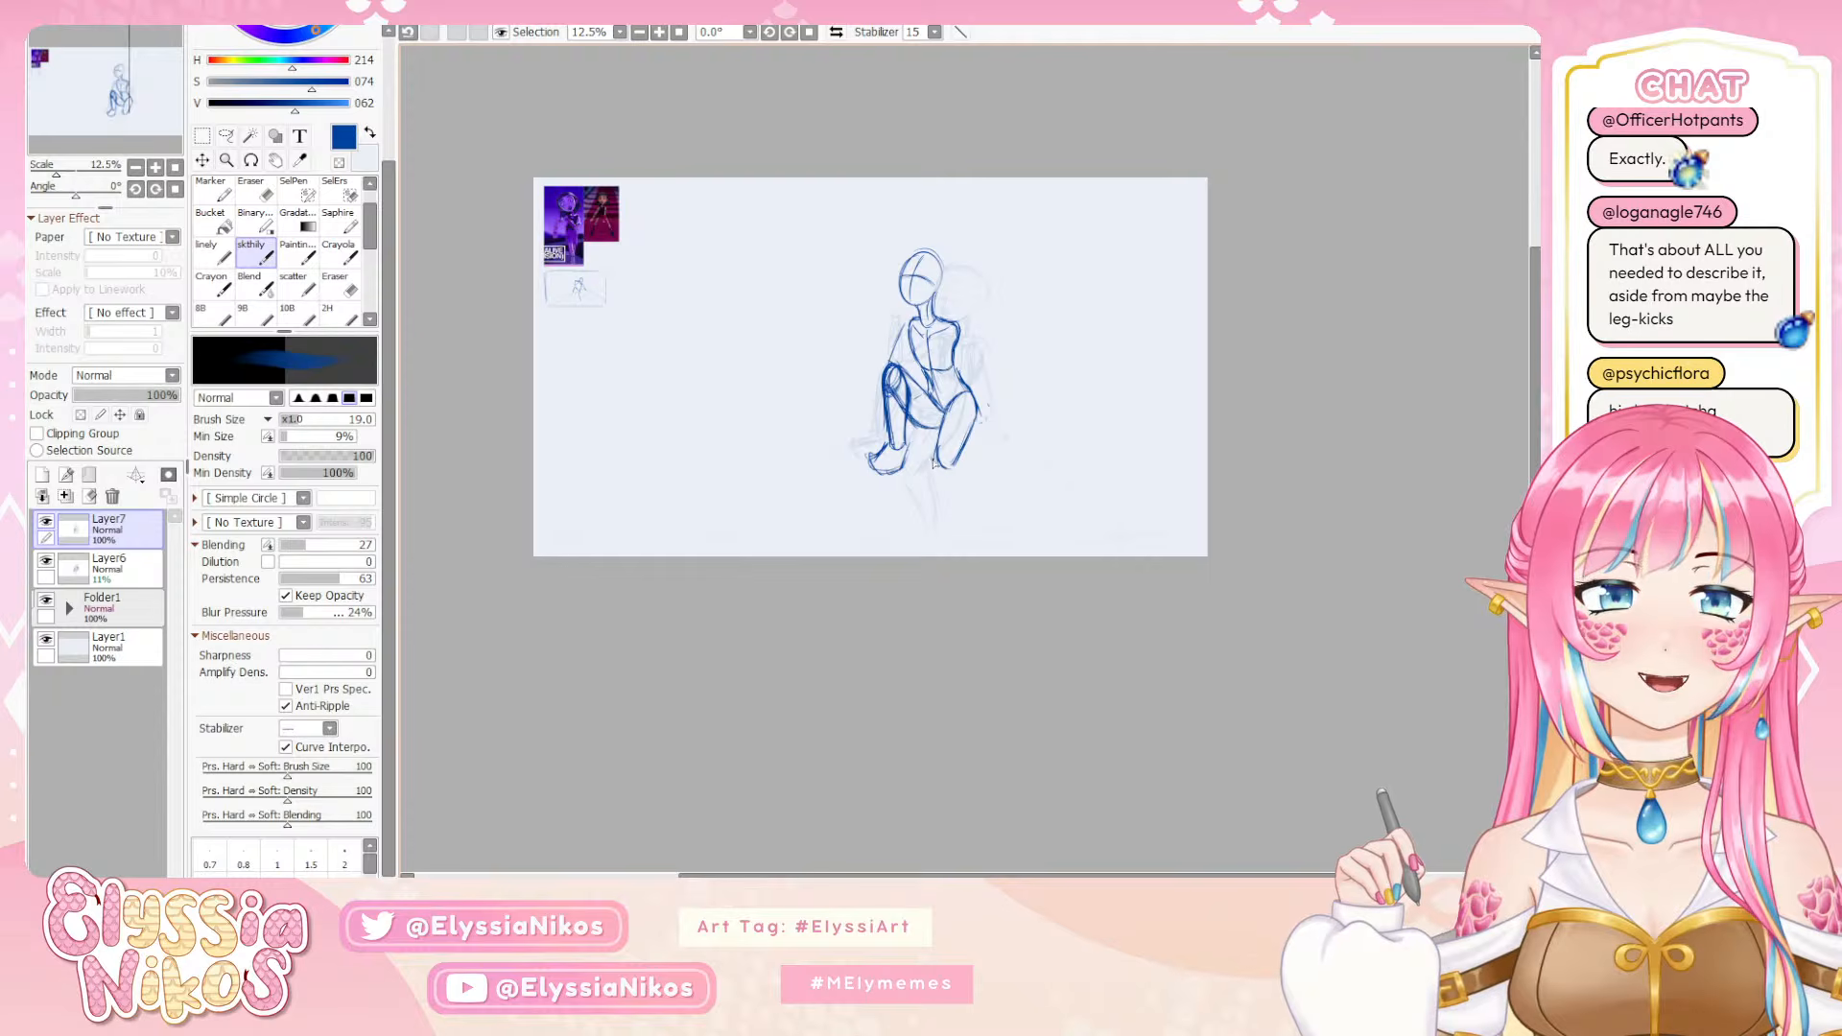
mouse_move(939, 468)
mouse_down()
mouse_move(958, 518)
mouse_move(968, 467)
mouse_move(972, 529)
mouse_up()
key(ctrl+z)
key(ctrl+z)
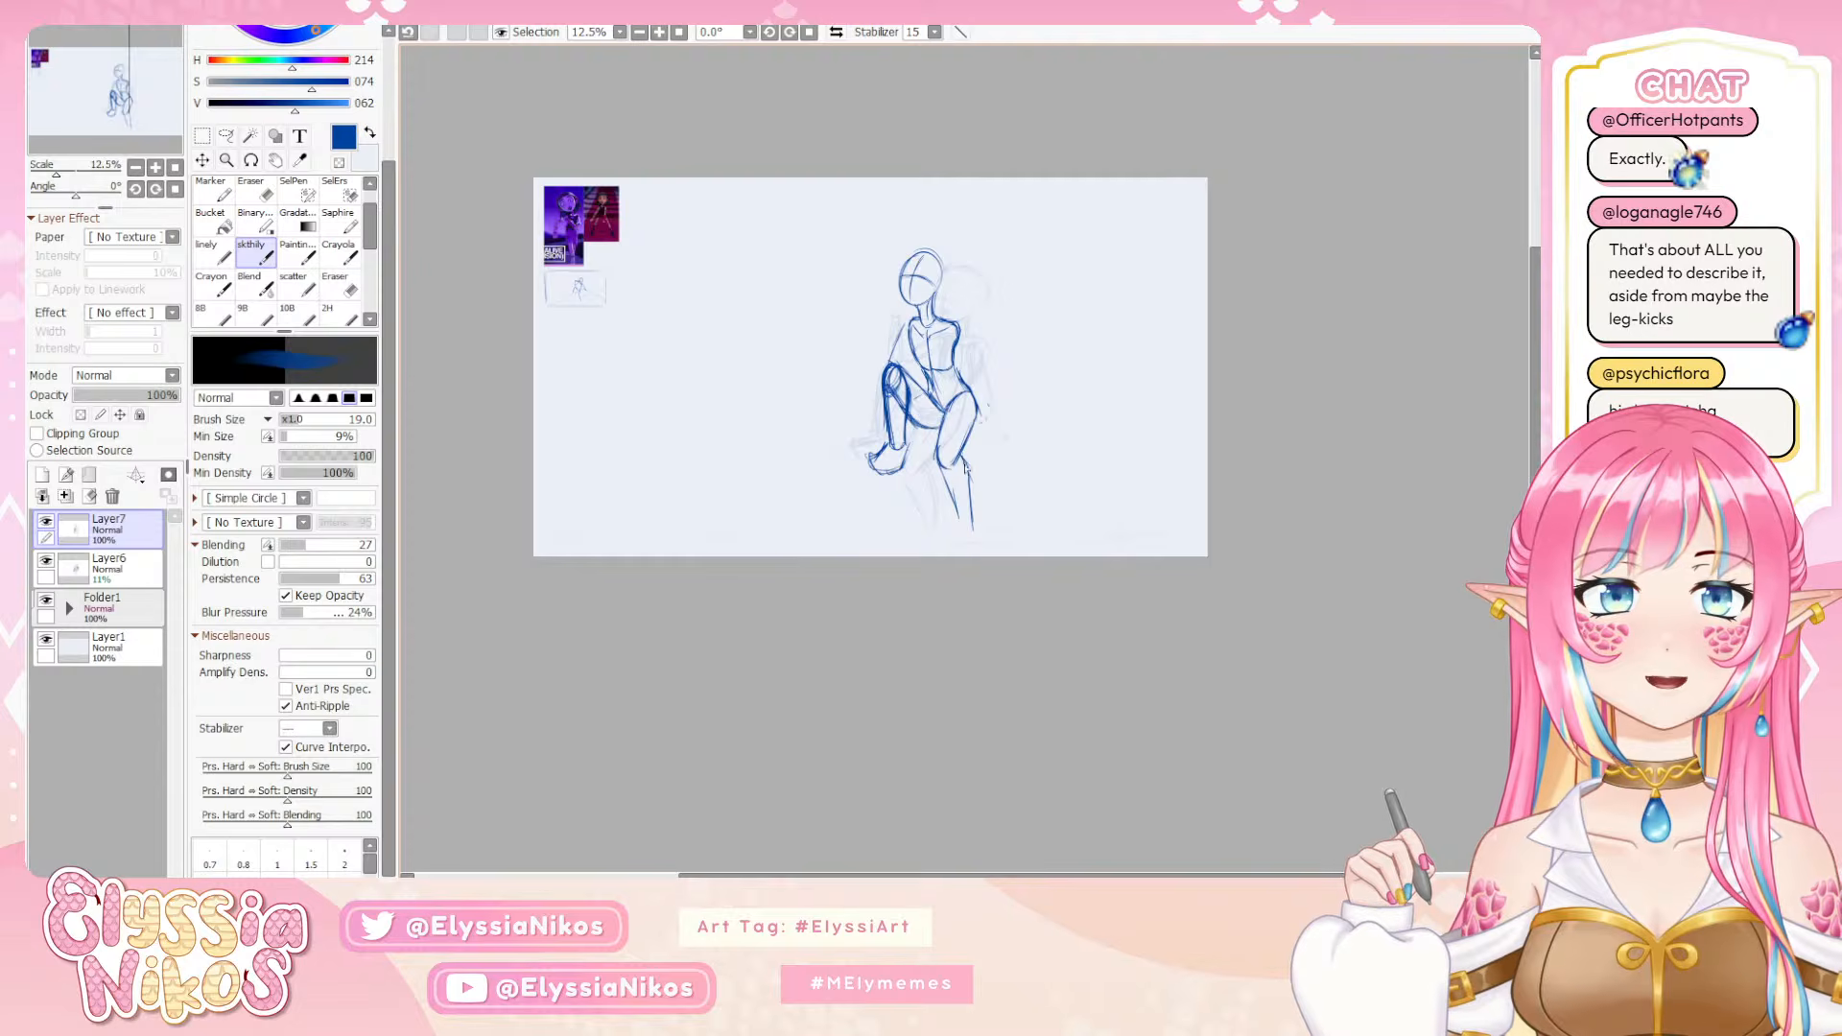
mouse_move(965, 467)
mouse_down()
mouse_move(974, 532)
mouse_move(954, 503)
mouse_up()
mouse_move(961, 517)
mouse_down()
mouse_move(979, 545)
mouse_move(956, 560)
mouse_up()
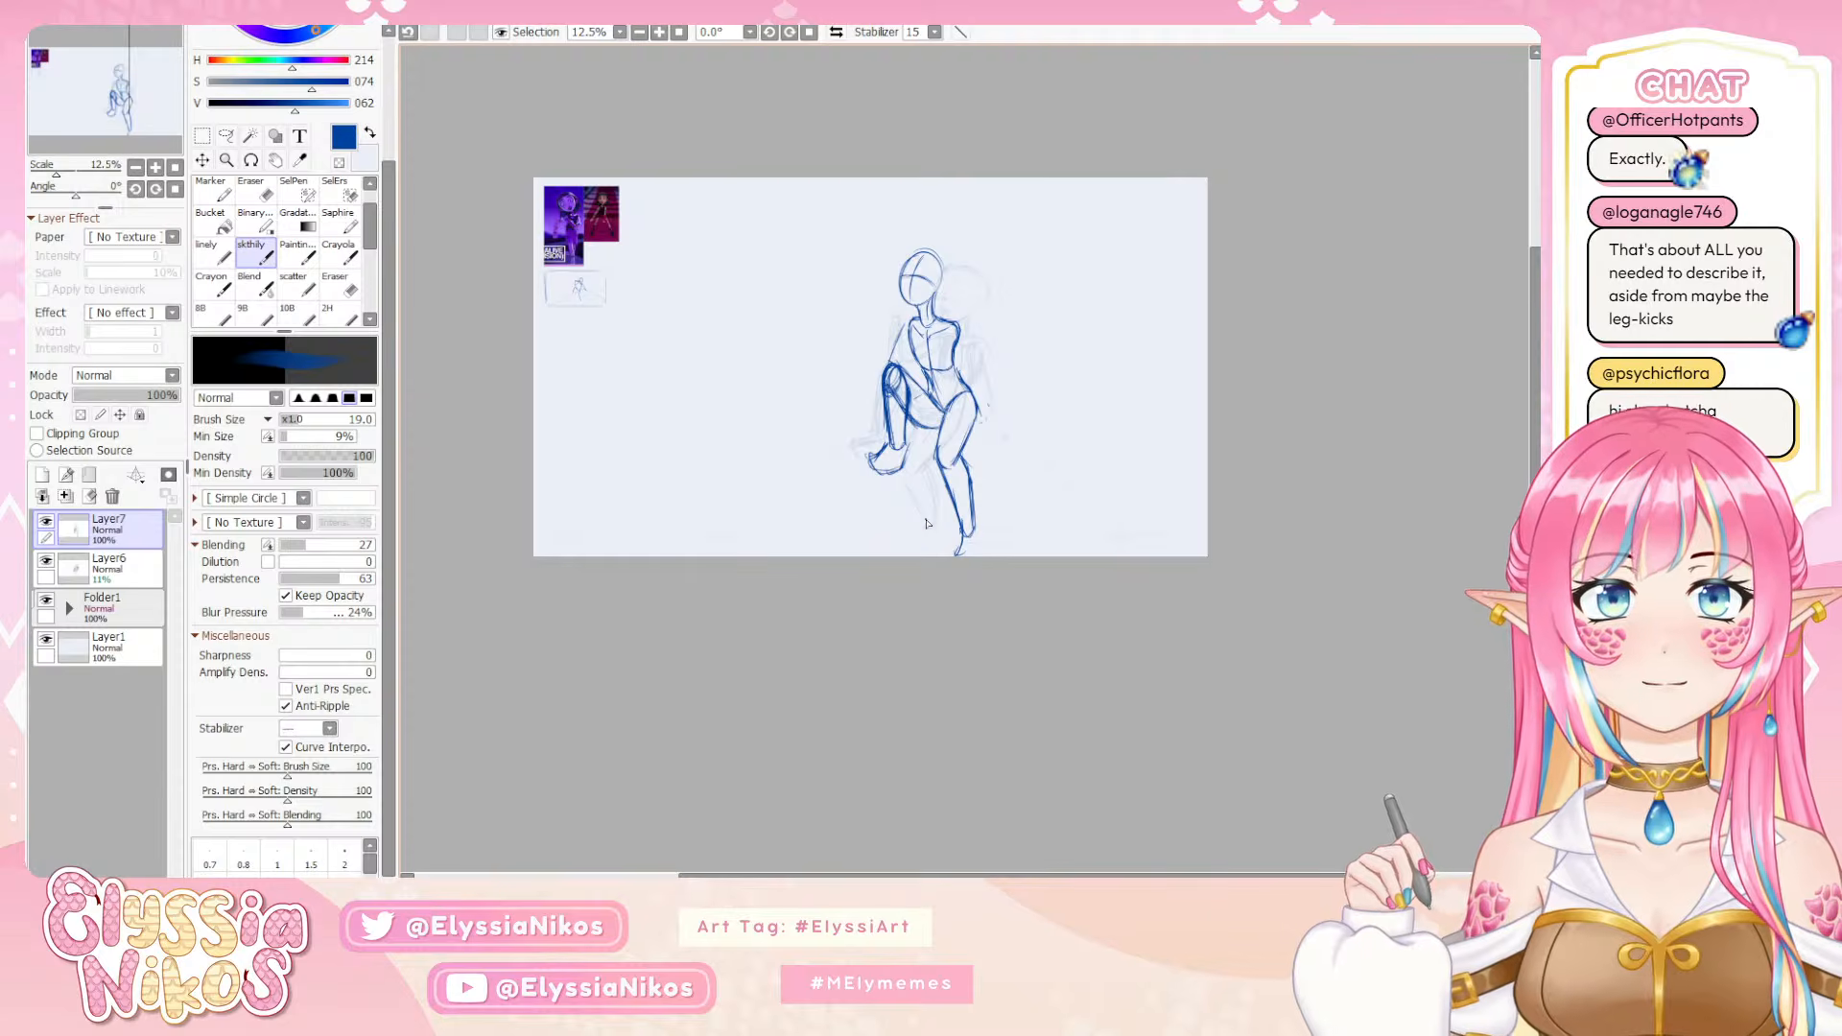
Draw the supporting arm from the shoulder down past the hip, undoing the first attempts at its contour
mouse_move(966, 336)
mouse_down()
mouse_move(988, 403)
mouse_move(1021, 341)
mouse_move(971, 380)
mouse_move(986, 422)
mouse_up()
key(ctrl+z)
key(ctrl+z)
key(ctrl+z)
key(ctrl+z)
key(ctrl+z)
key(ctrl+z)
key(ctrl+z)
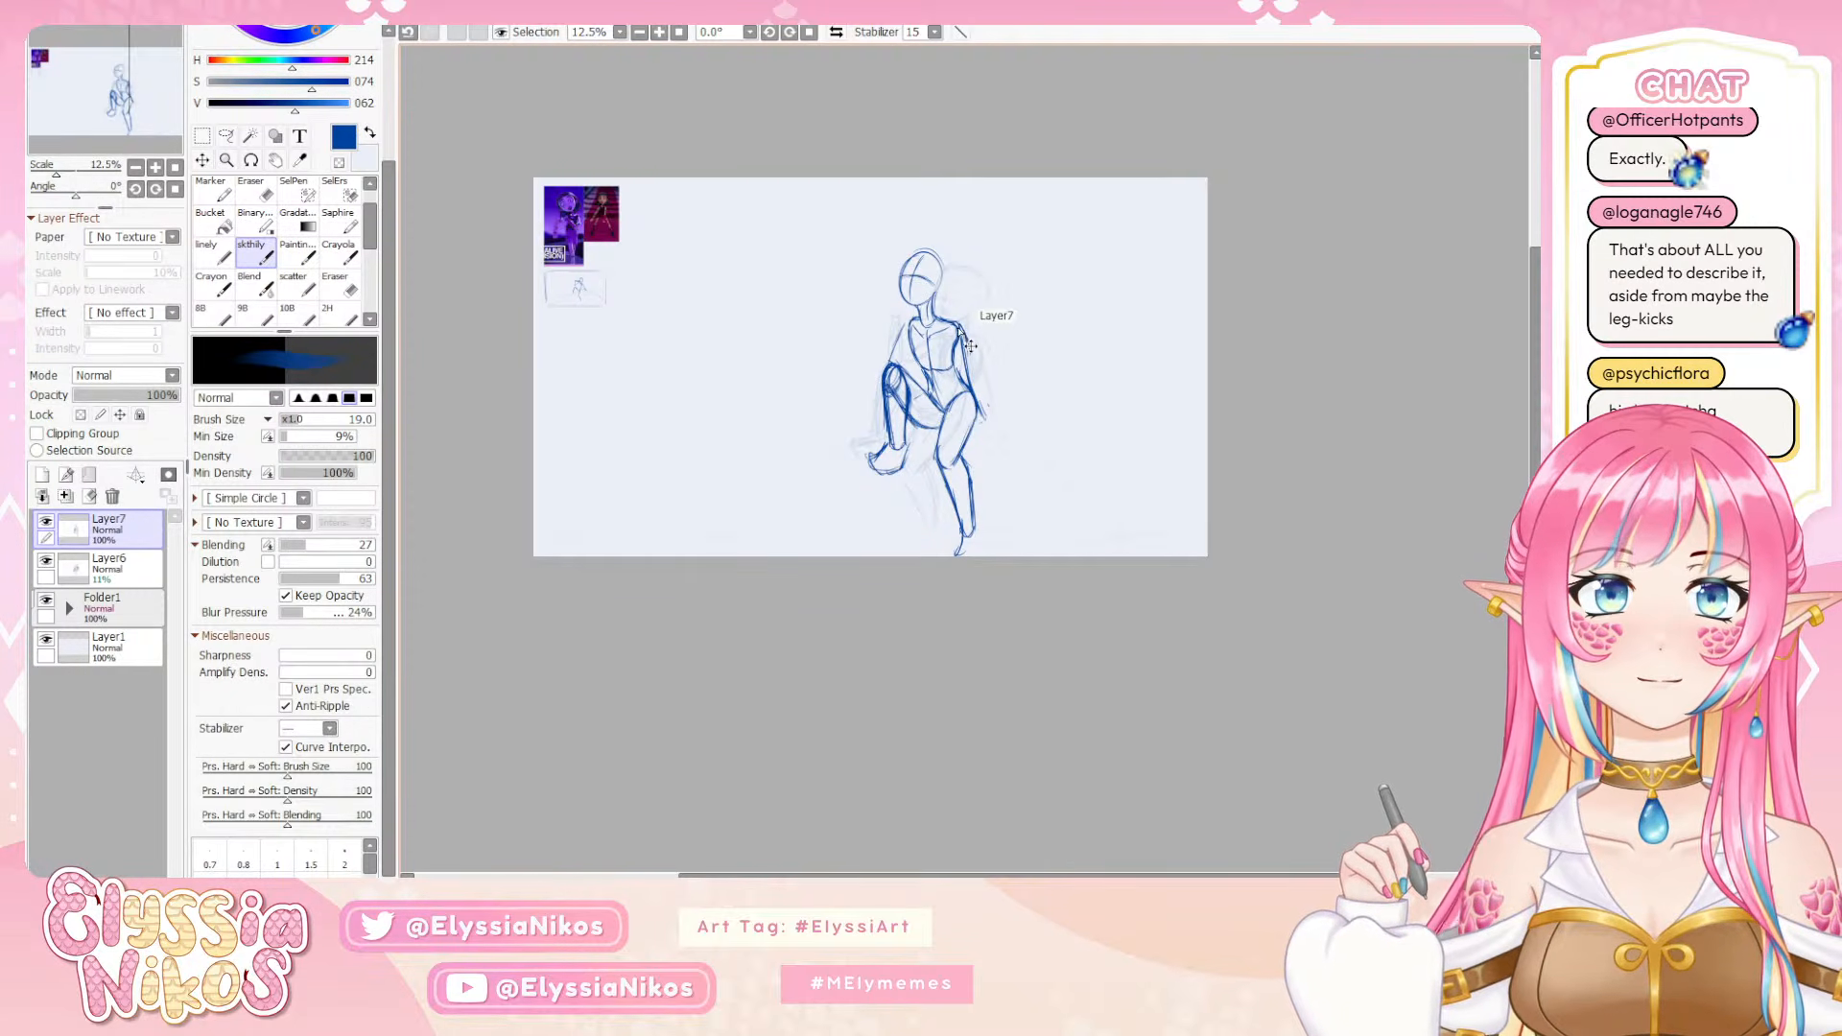
key(ctrl+z)
mouse_move(954, 322)
mouse_down()
mouse_move(947, 344)
mouse_move(971, 370)
mouse_move(970, 347)
mouse_move(978, 392)
mouse_move(971, 356)
mouse_move(961, 378)
mouse_move(994, 439)
mouse_up()
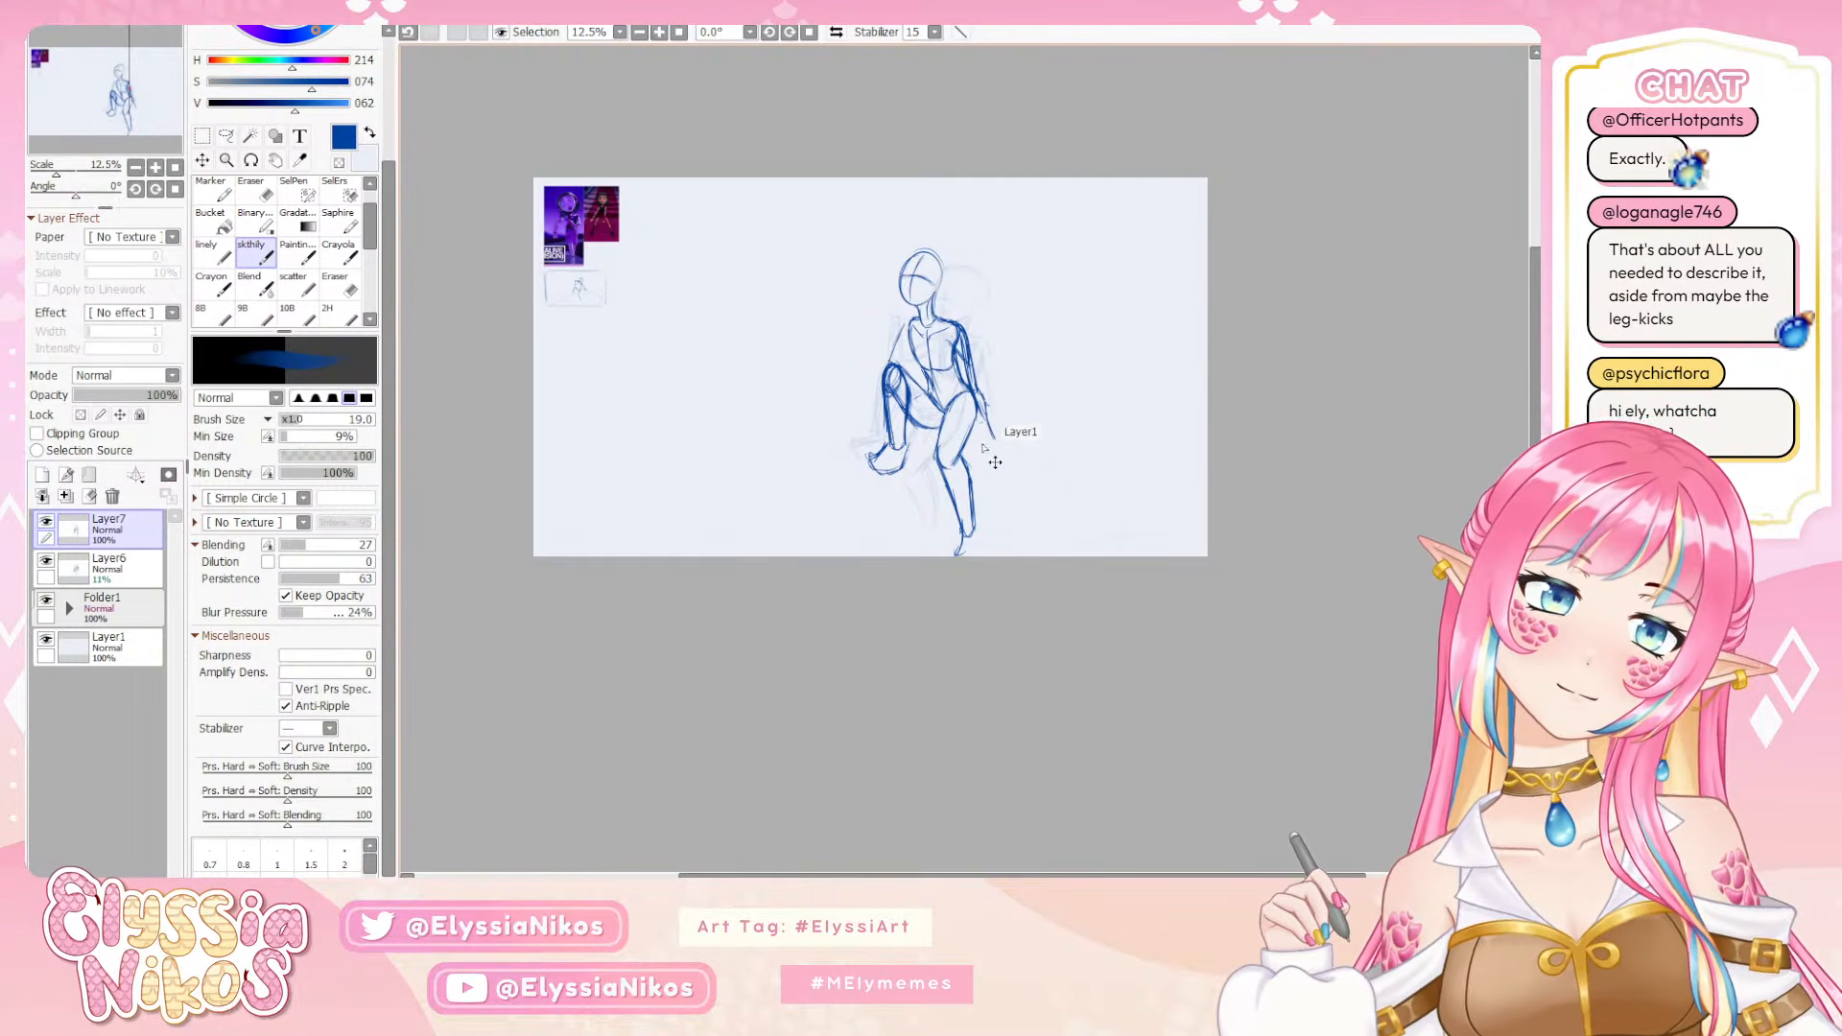
Refine the supporting arm's wrist beside the hip and sketch its hand with the fingers spread outward
key(ctrl+z)
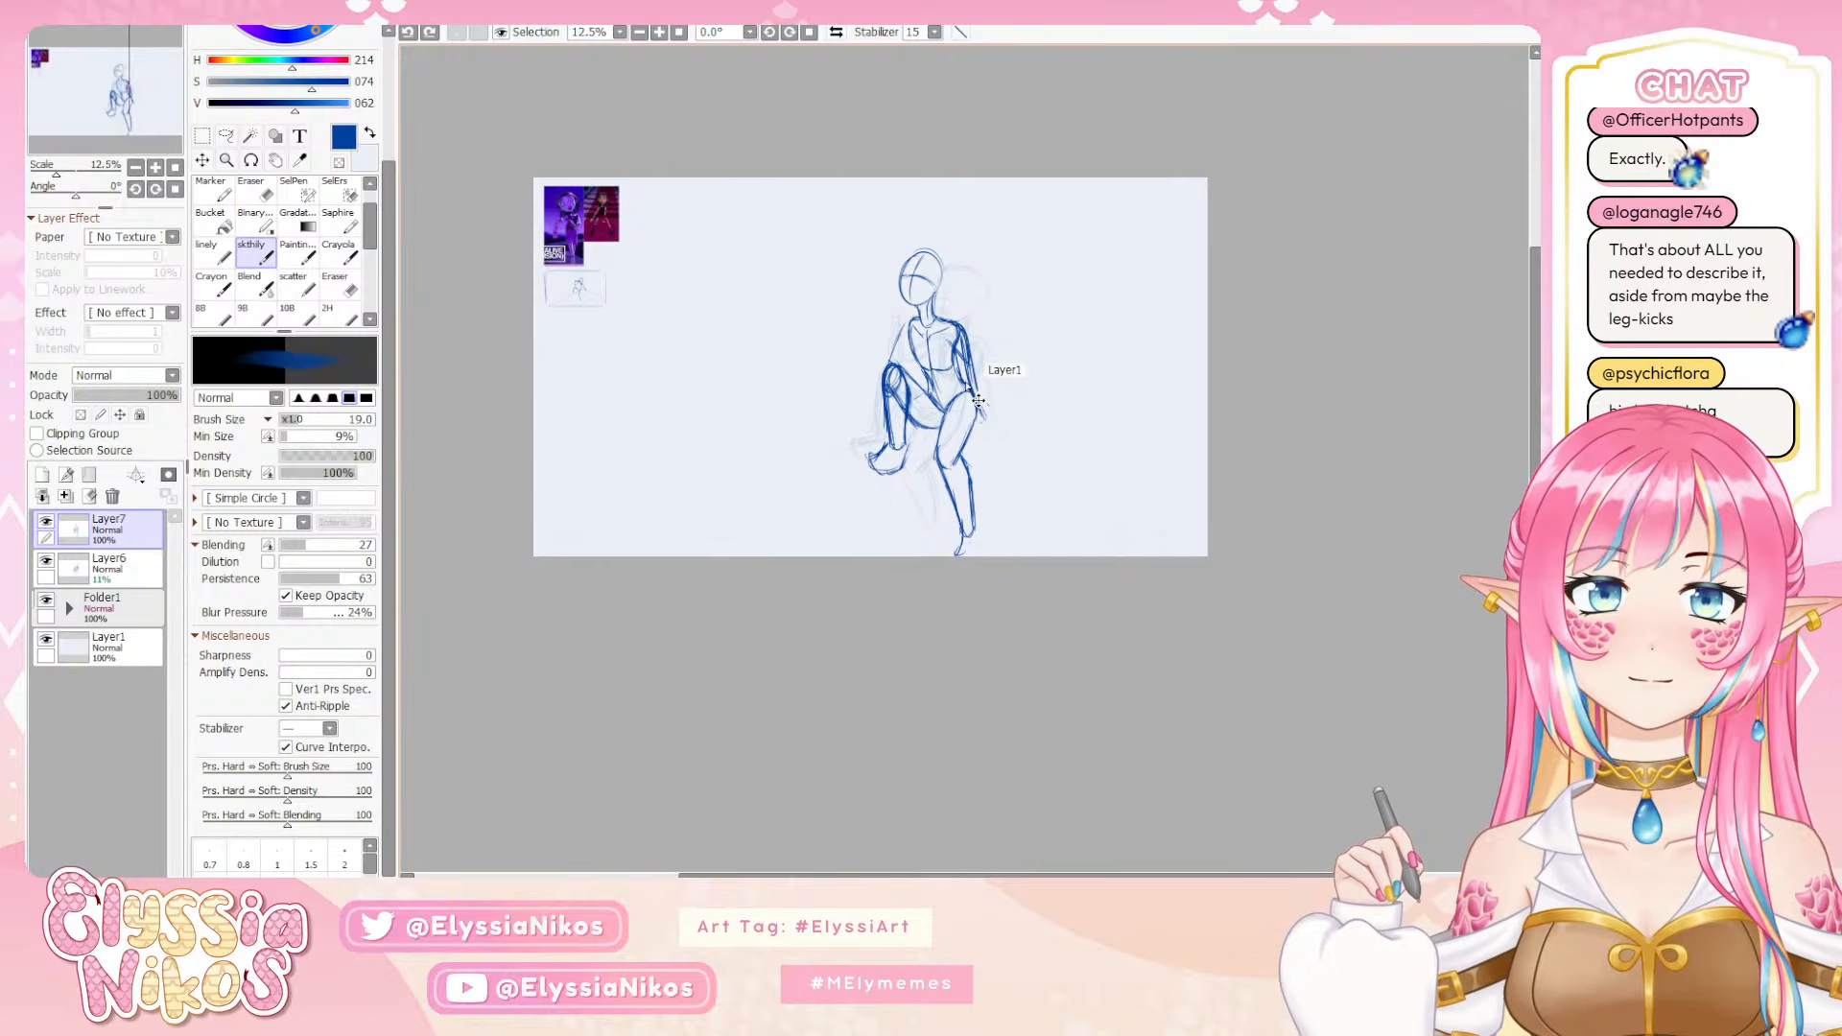
mouse_move(969, 382)
mouse_down()
mouse_move(974, 366)
mouse_move(1006, 426)
mouse_up()
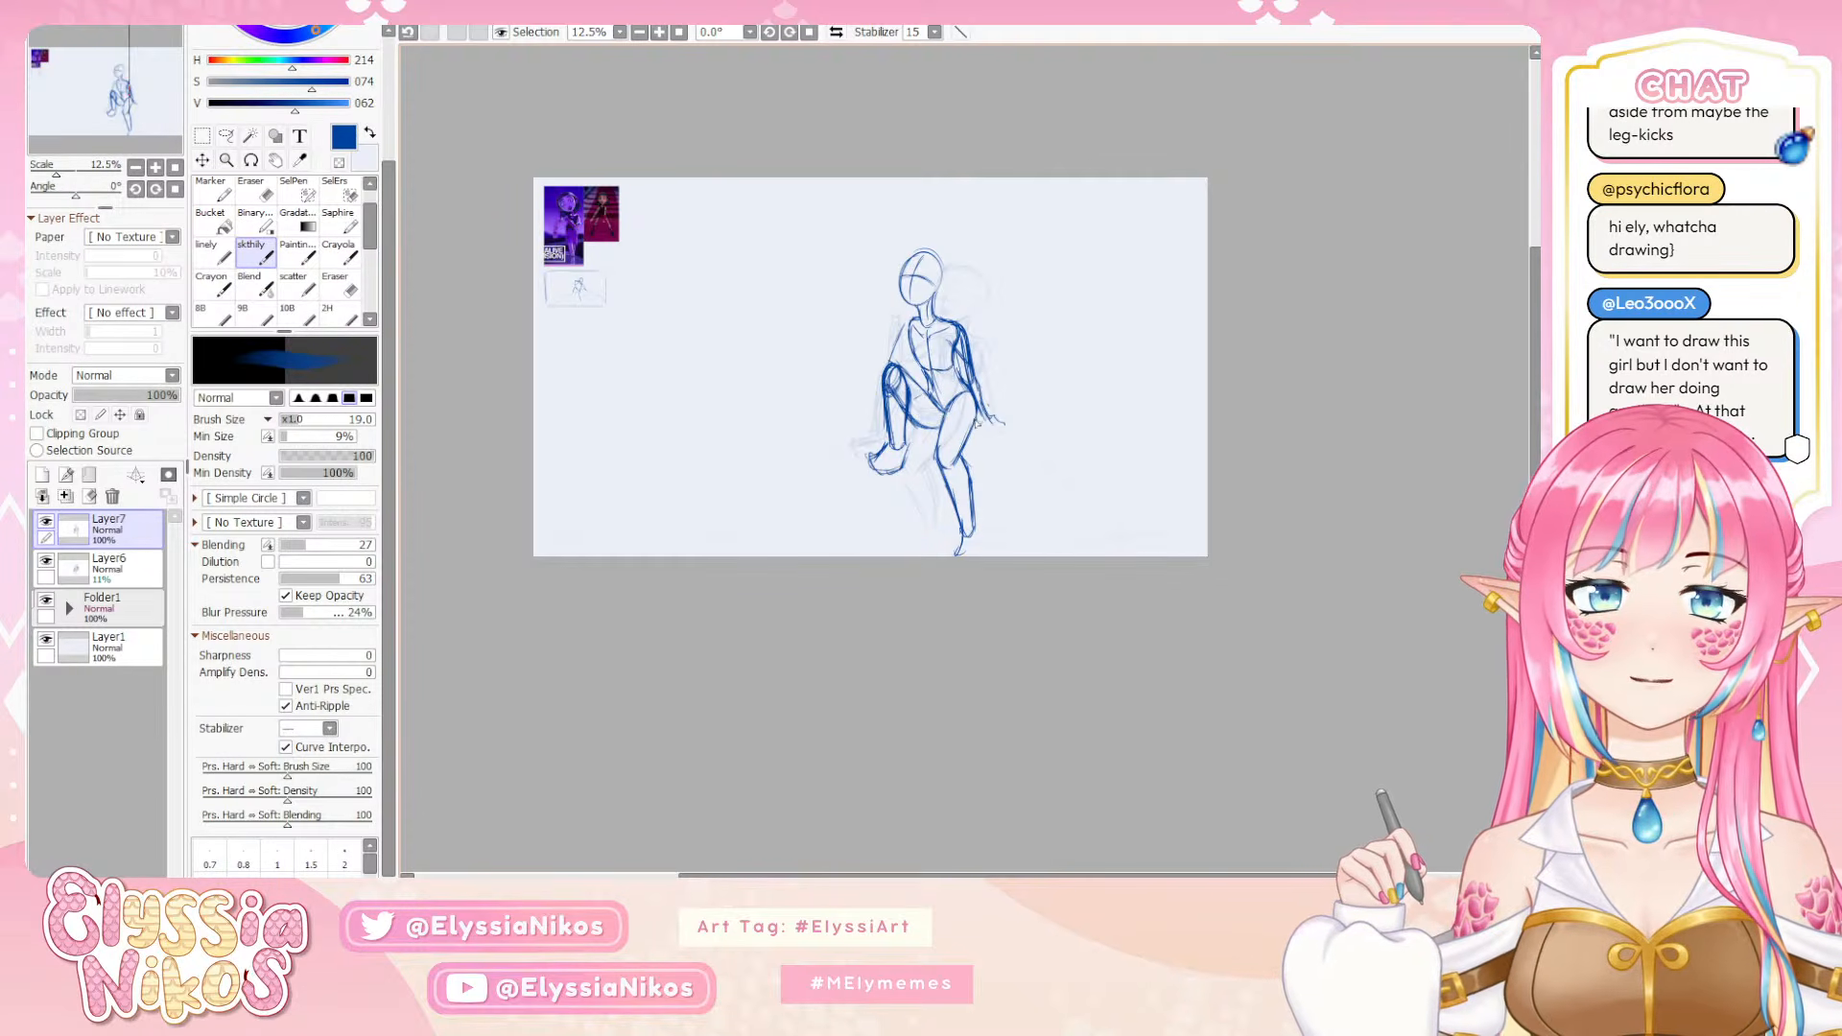
key(ctrl+z)
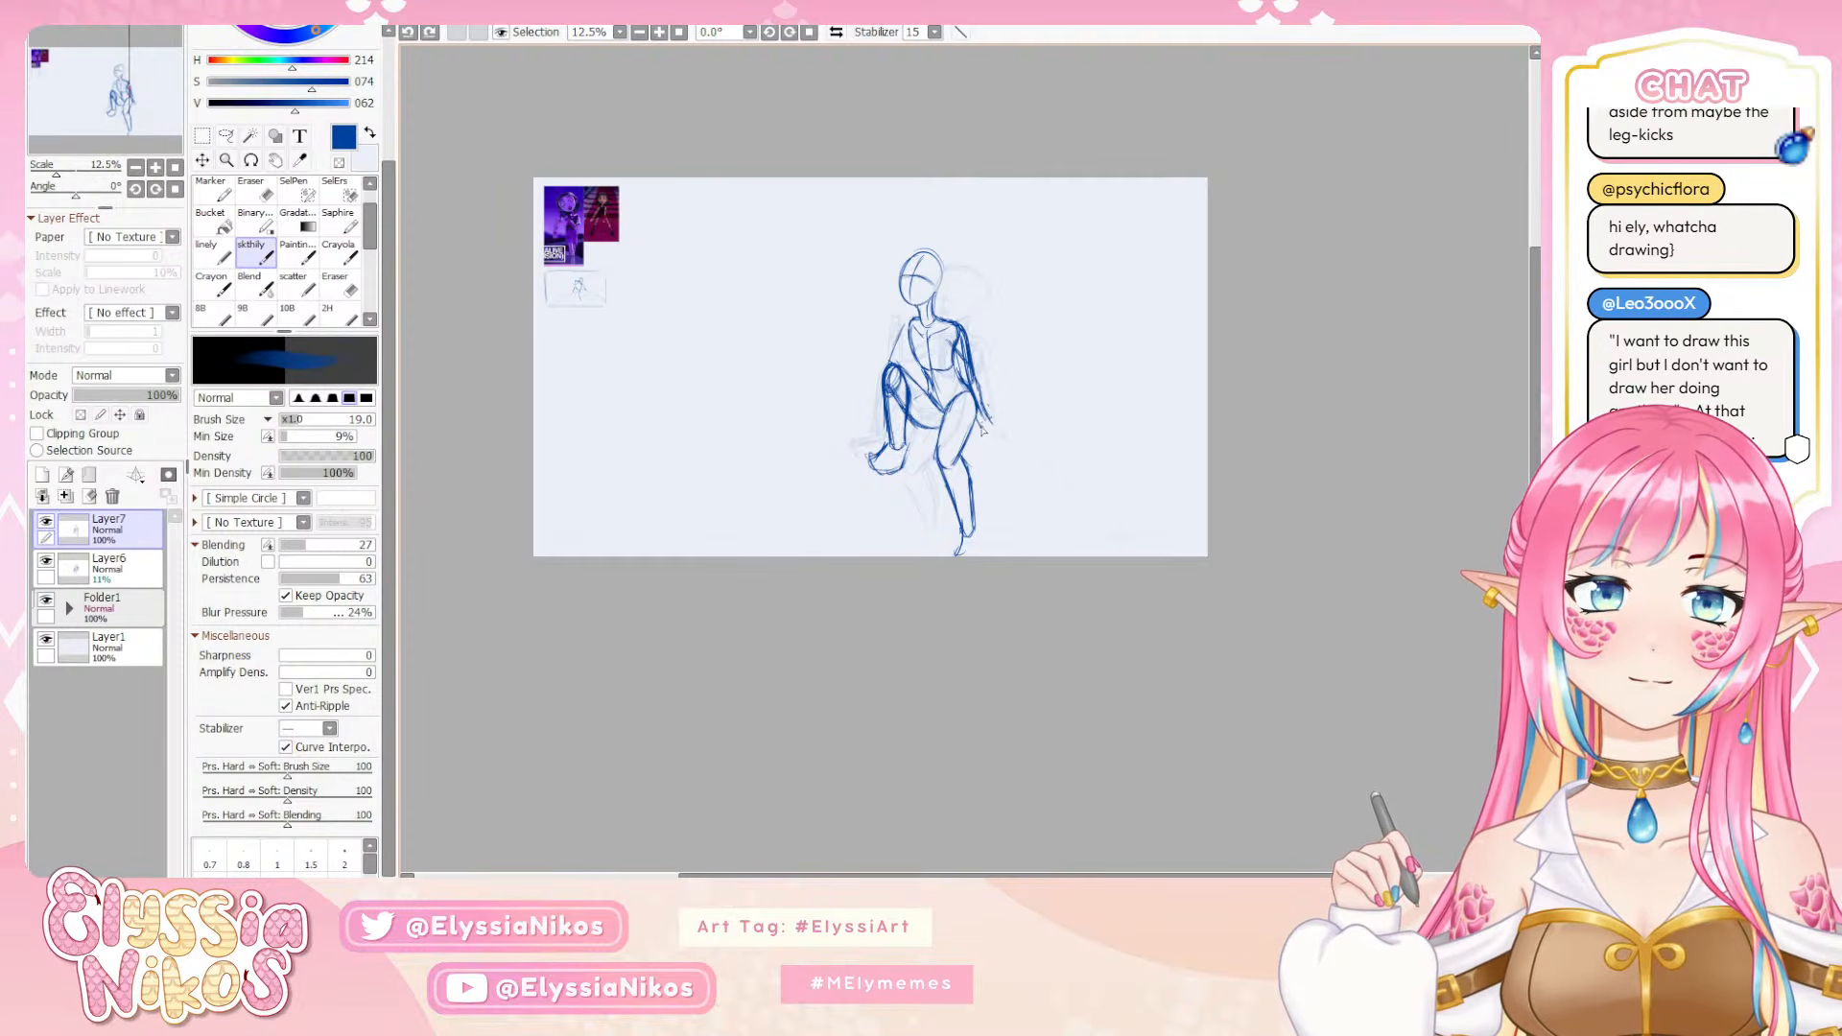
drag(982, 432, 1003, 427)
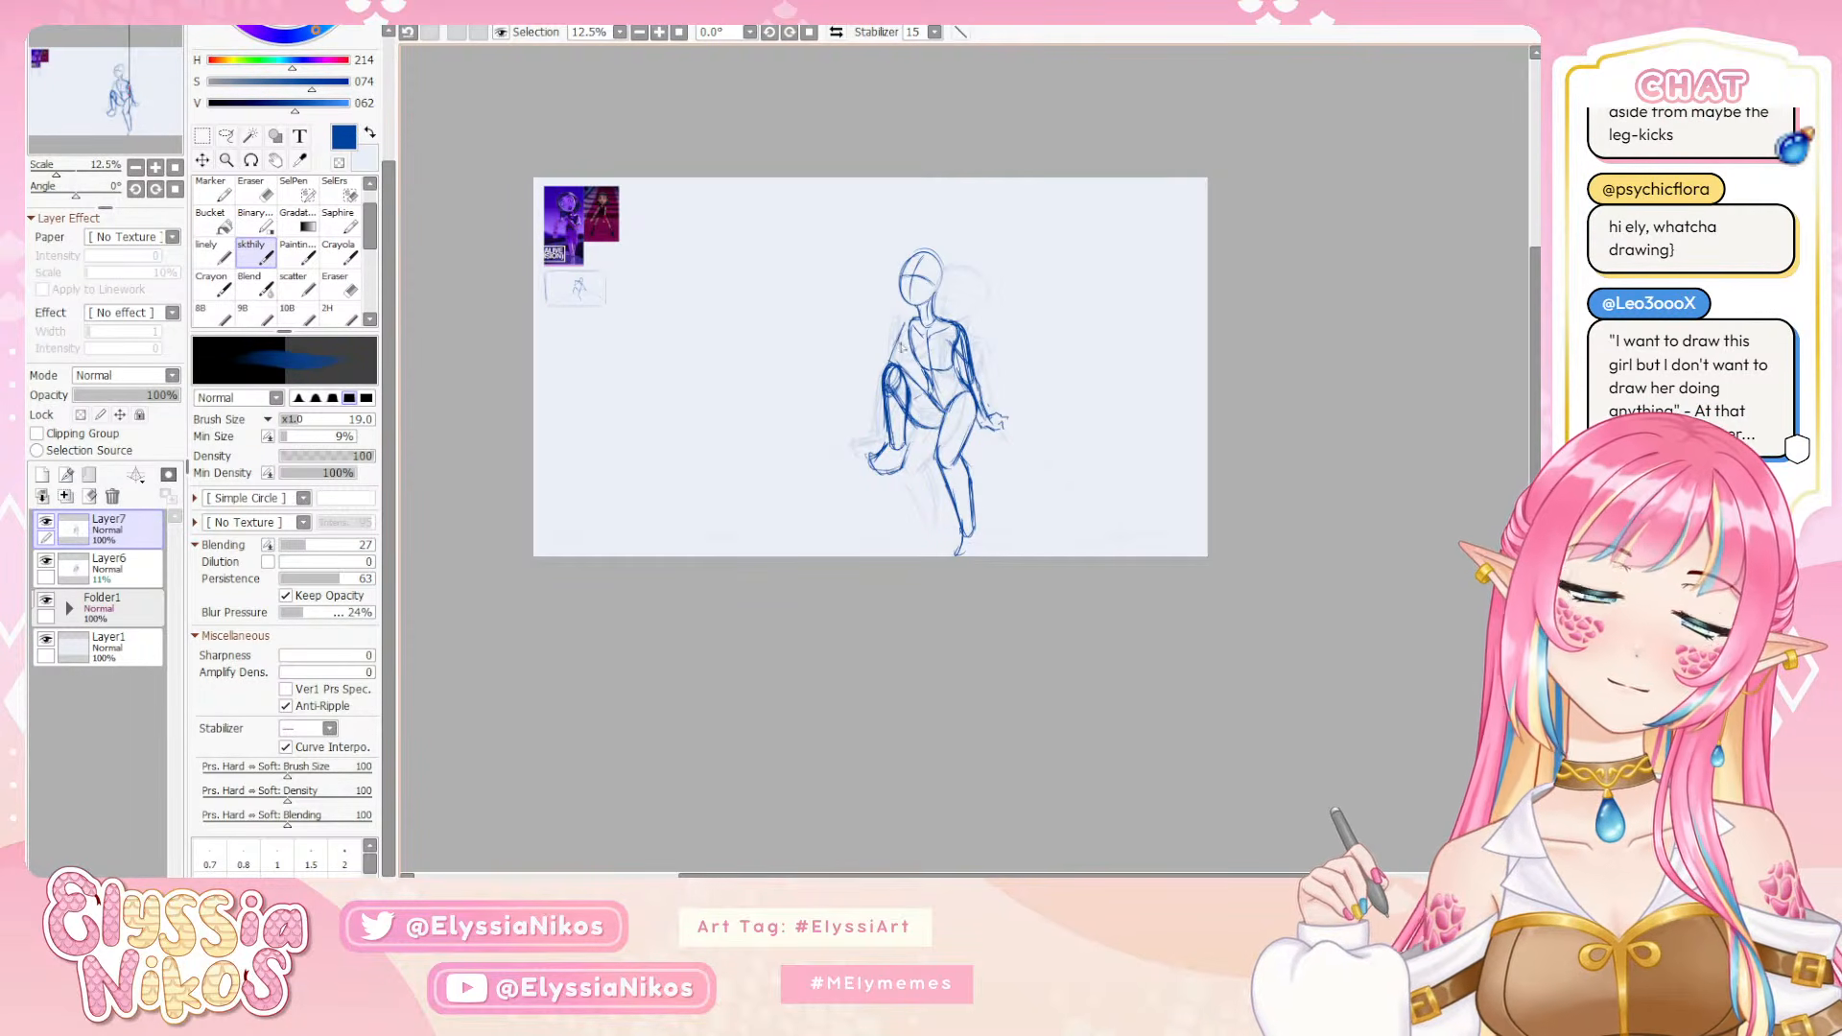
Draw the bent arm's forearm rising from above the raised knee to face height, and rough in its hand
mouse_move(886, 362)
mouse_down()
mouse_move(893, 296)
mouse_move(873, 356)
mouse_move(862, 326)
mouse_move(894, 353)
mouse_up()
key(ctrl+z)
key(ctrl+z)
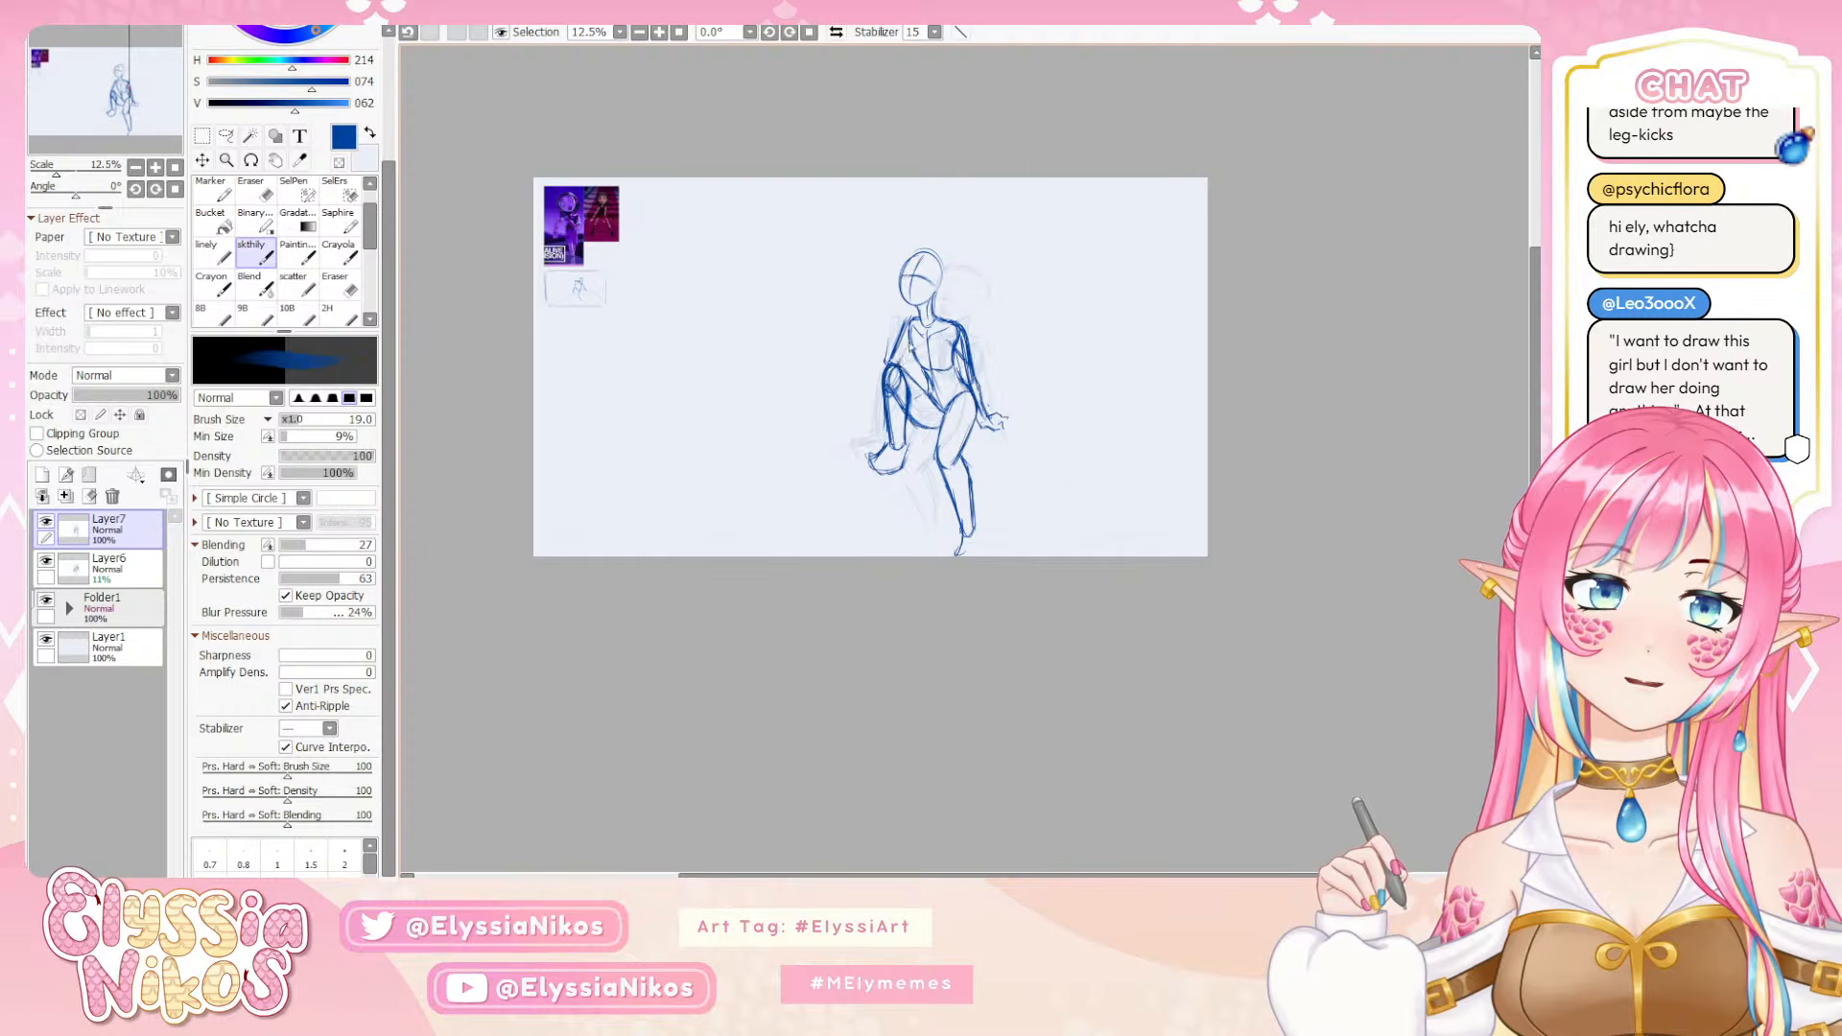
mouse_move(902, 326)
mouse_down()
mouse_move(889, 366)
mouse_move(885, 296)
mouse_up()
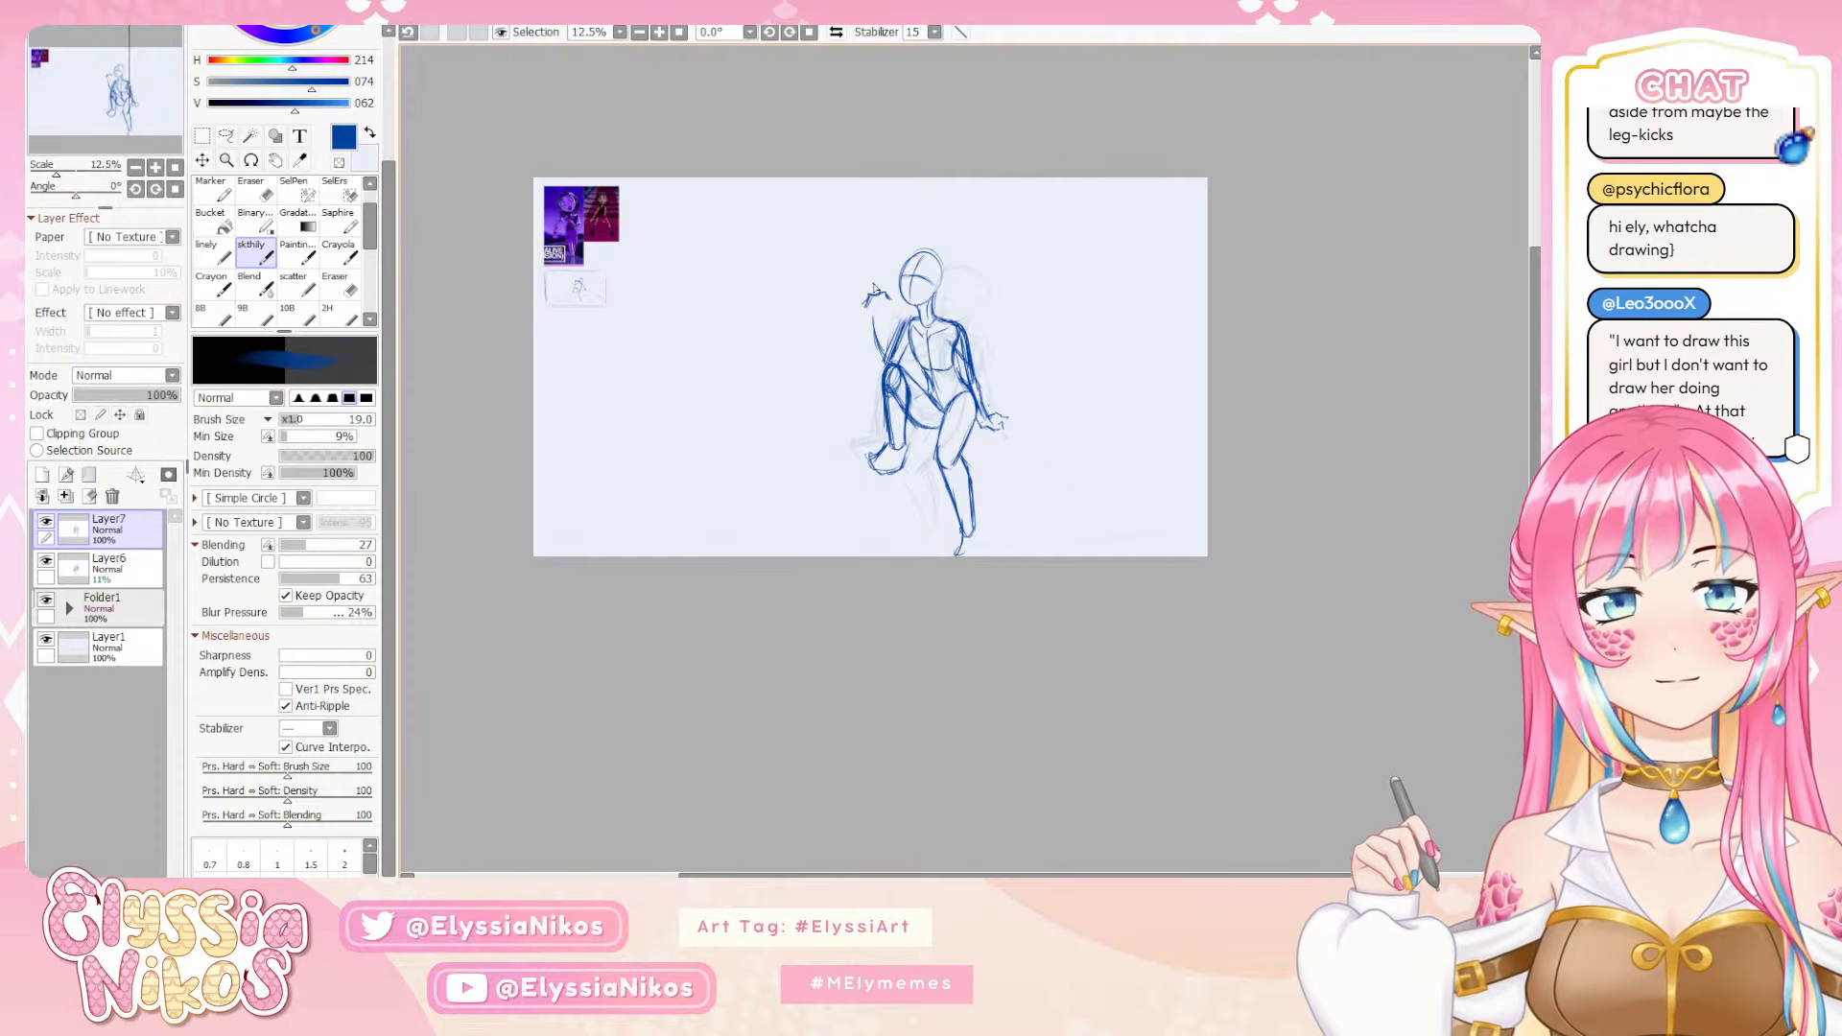
mouse_move(866, 302)
mouse_down()
mouse_move(881, 361)
mouse_move(884, 300)
mouse_move(888, 343)
mouse_up()
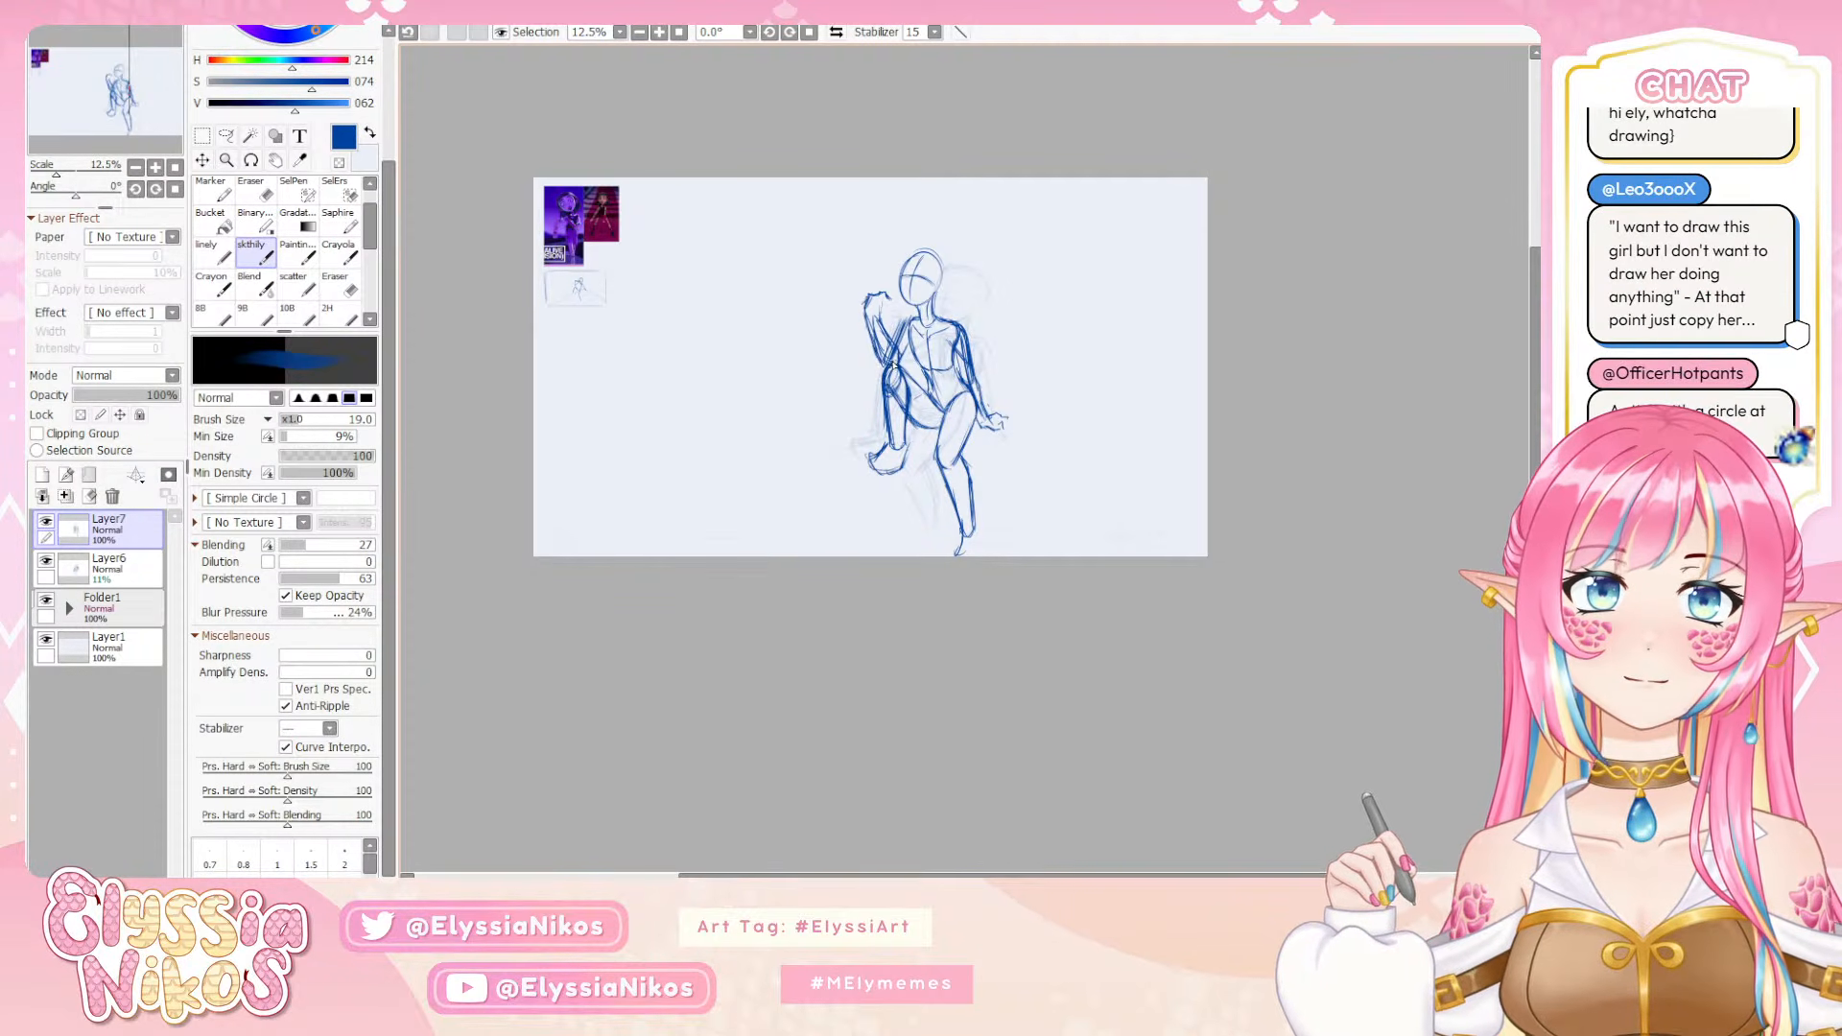
mouse_move(865, 304)
mouse_down()
mouse_move(862, 284)
mouse_move(878, 293)
mouse_up()
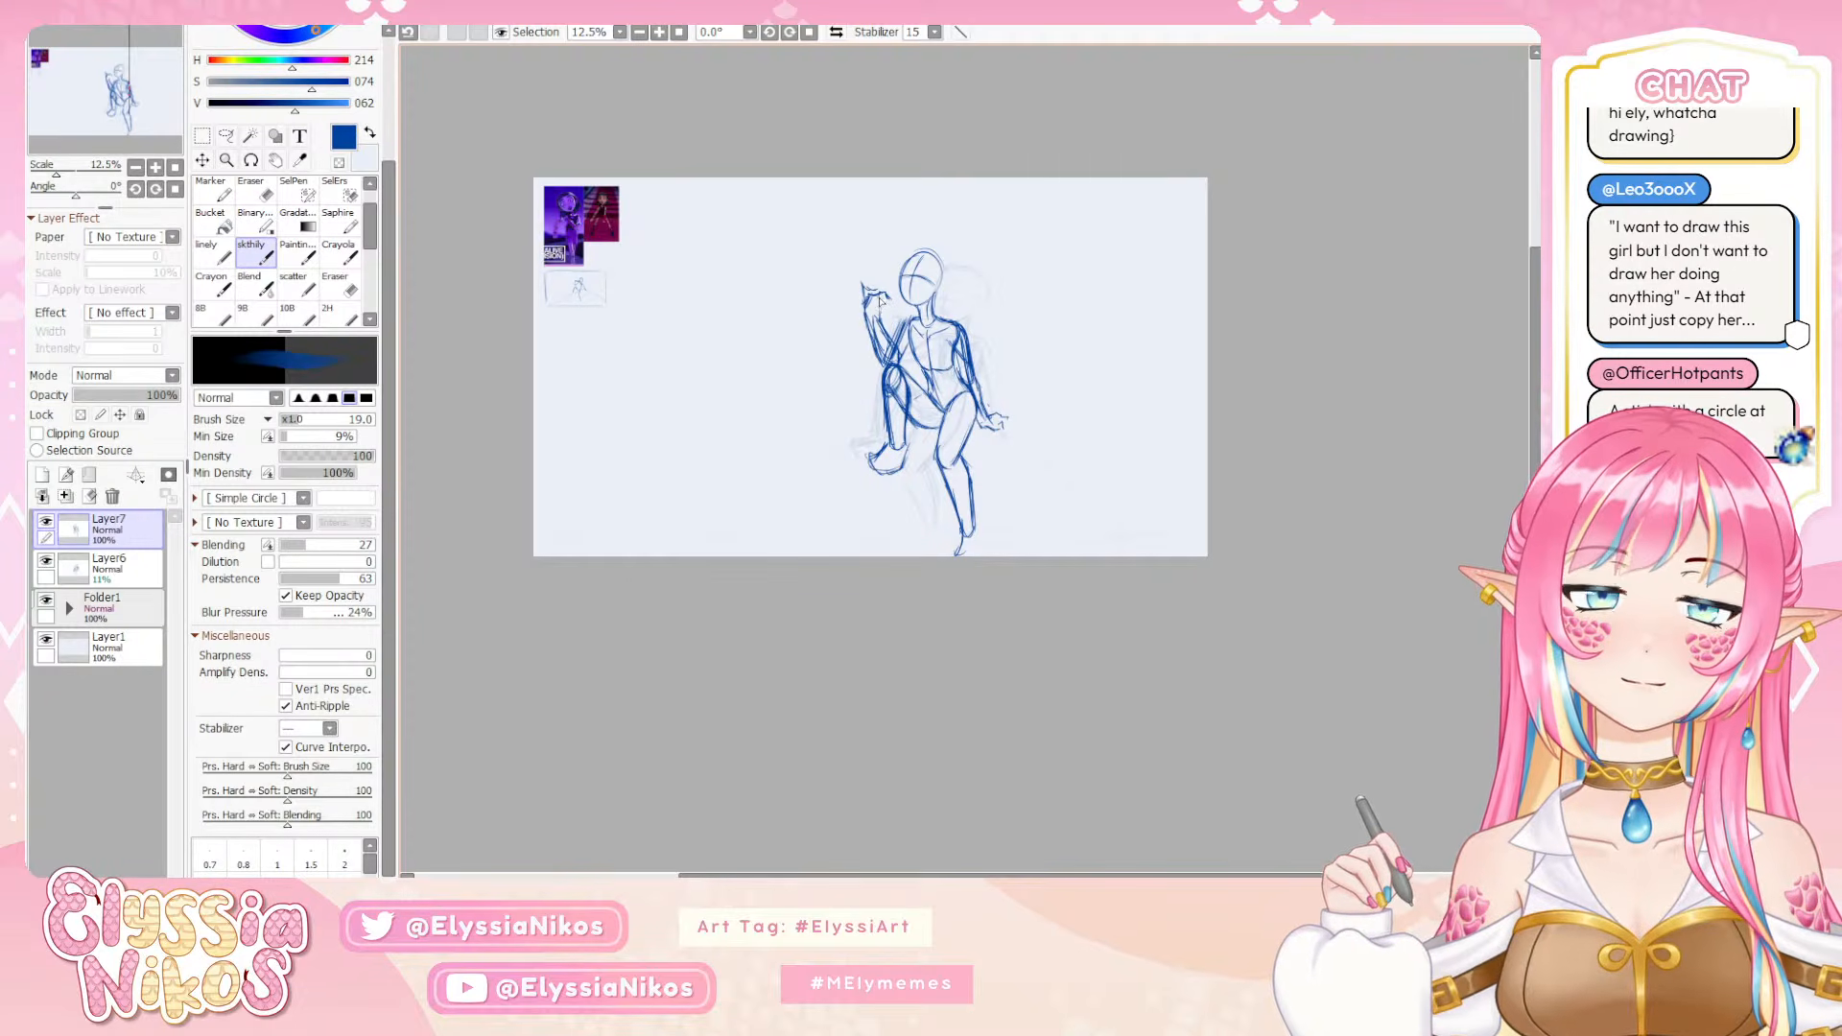
Remove the first rough hand from the end of the raised forearm, keeping the forearm lines, and return to the sketching brush
mouse_move(886, 326)
mouse_down()
mouse_move(944, 292)
mouse_move(868, 305)
mouse_move(886, 303)
mouse_move(863, 286)
mouse_move(909, 291)
mouse_move(886, 302)
mouse_up()
key(ctrl+z)
key(e)
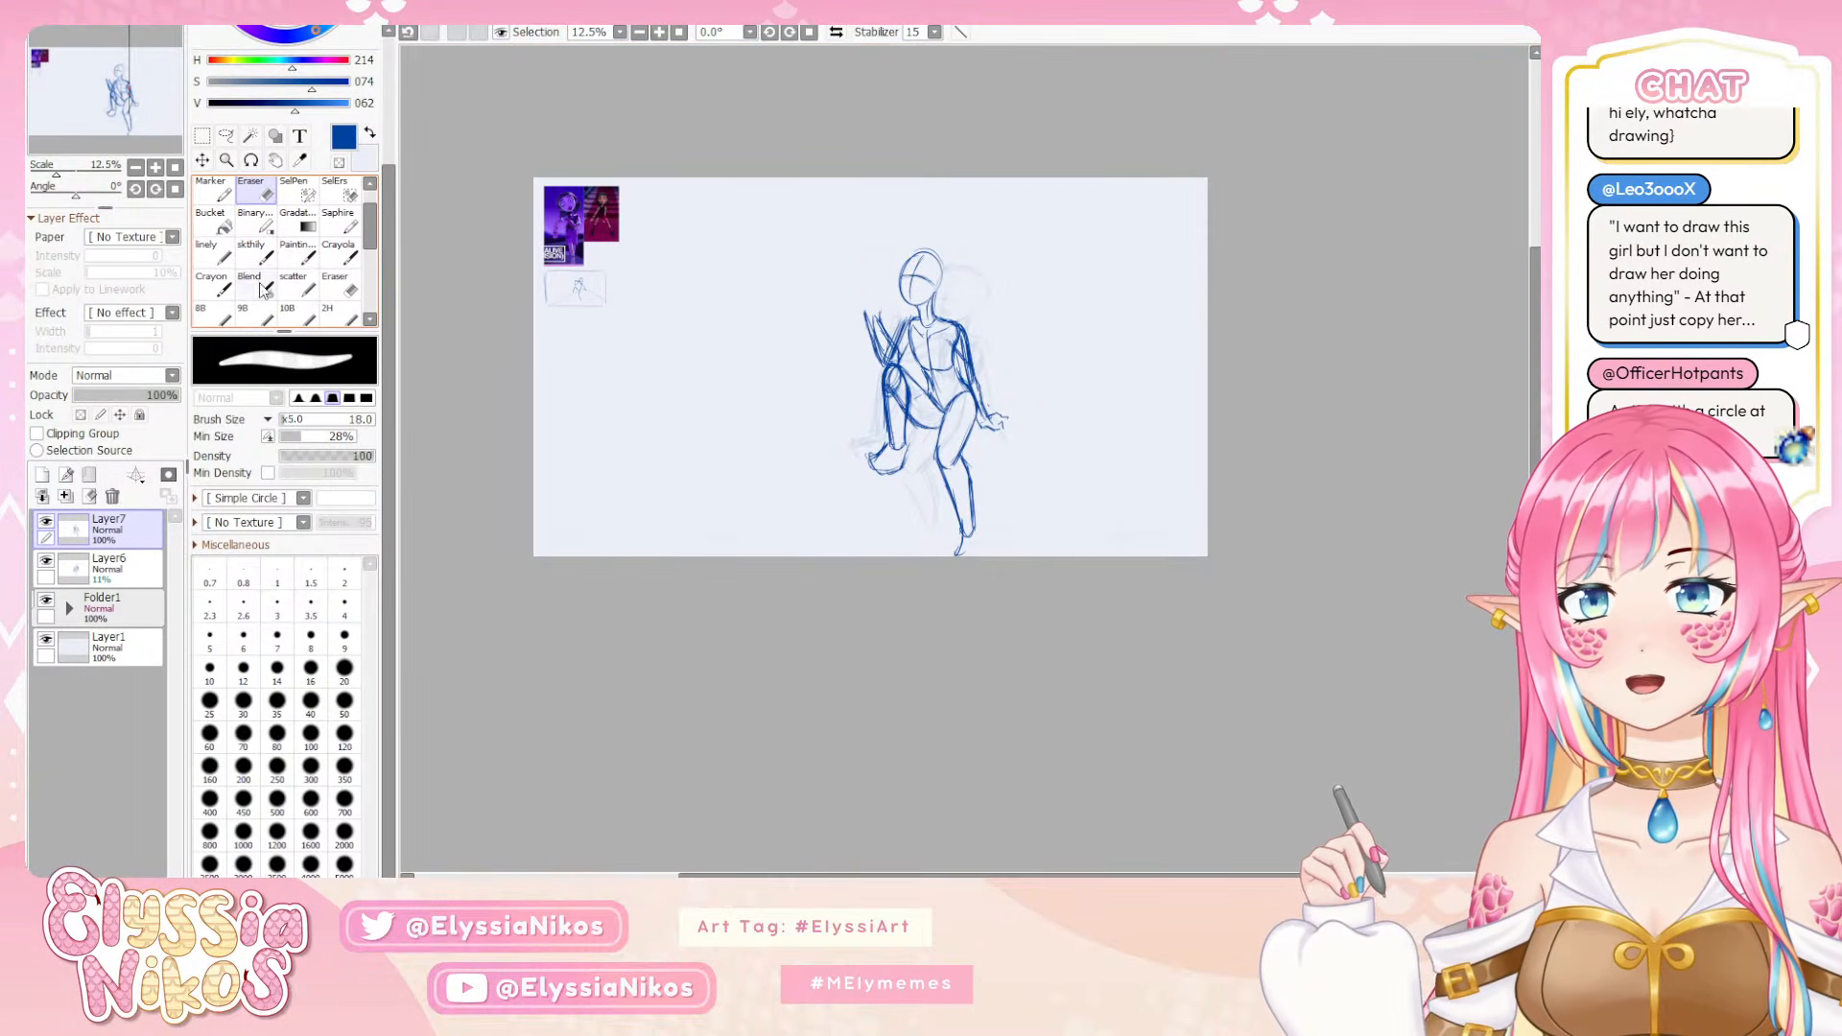
click(252, 252)
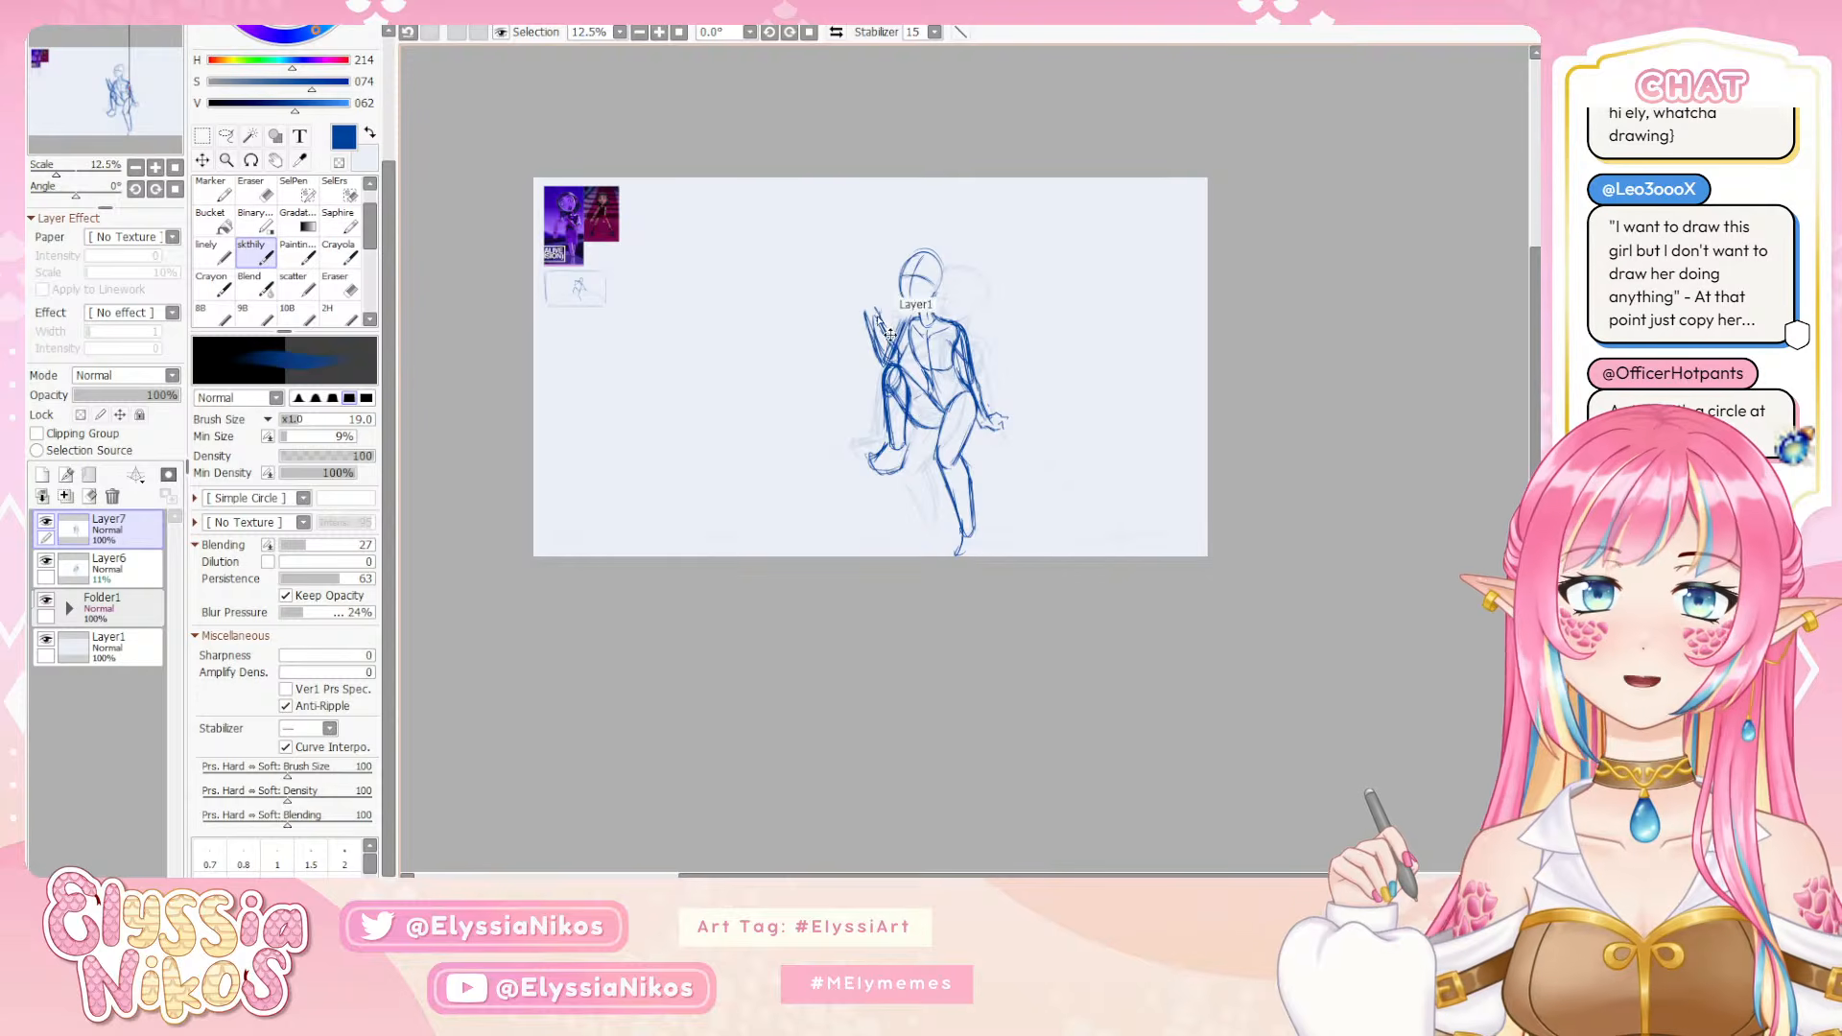
Redraw the raised hand beside the face with bent fingers and a line reaching to the mouth, reworking stray strokes
mouse_move(869, 313)
mouse_down()
mouse_move(854, 282)
mouse_move(875, 284)
mouse_up()
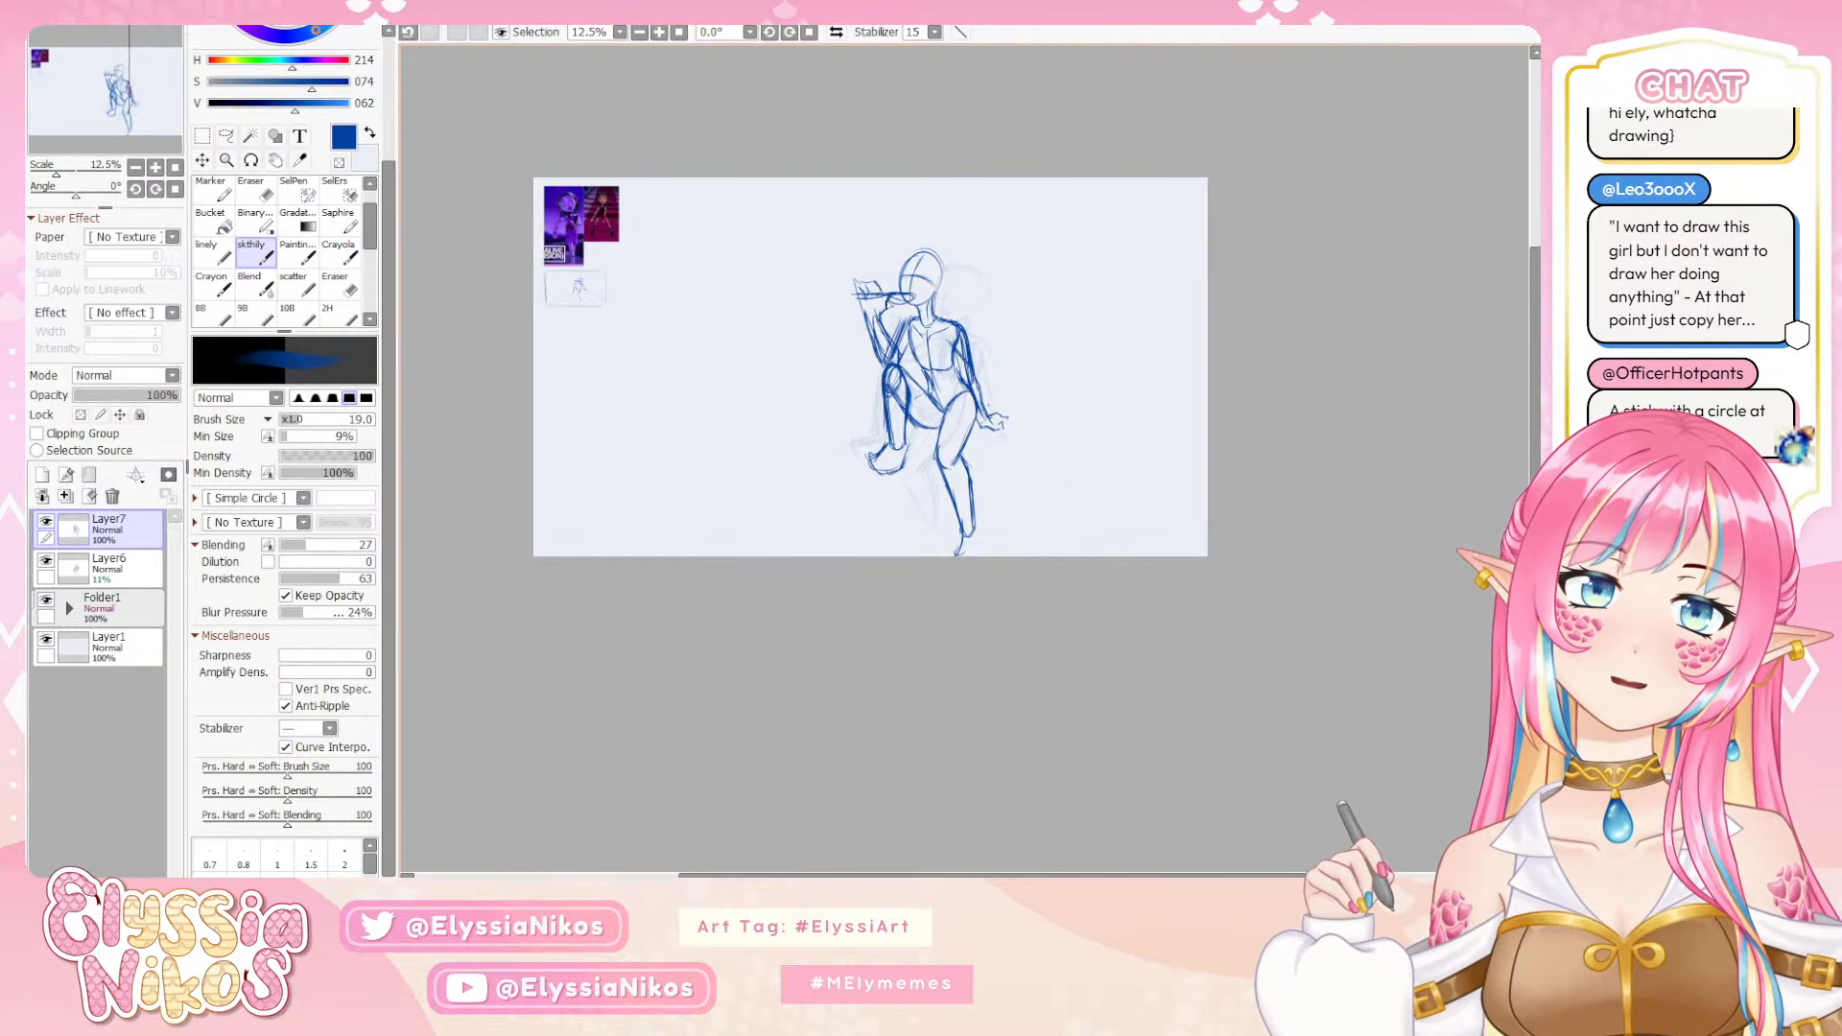
key(ctrl+z)
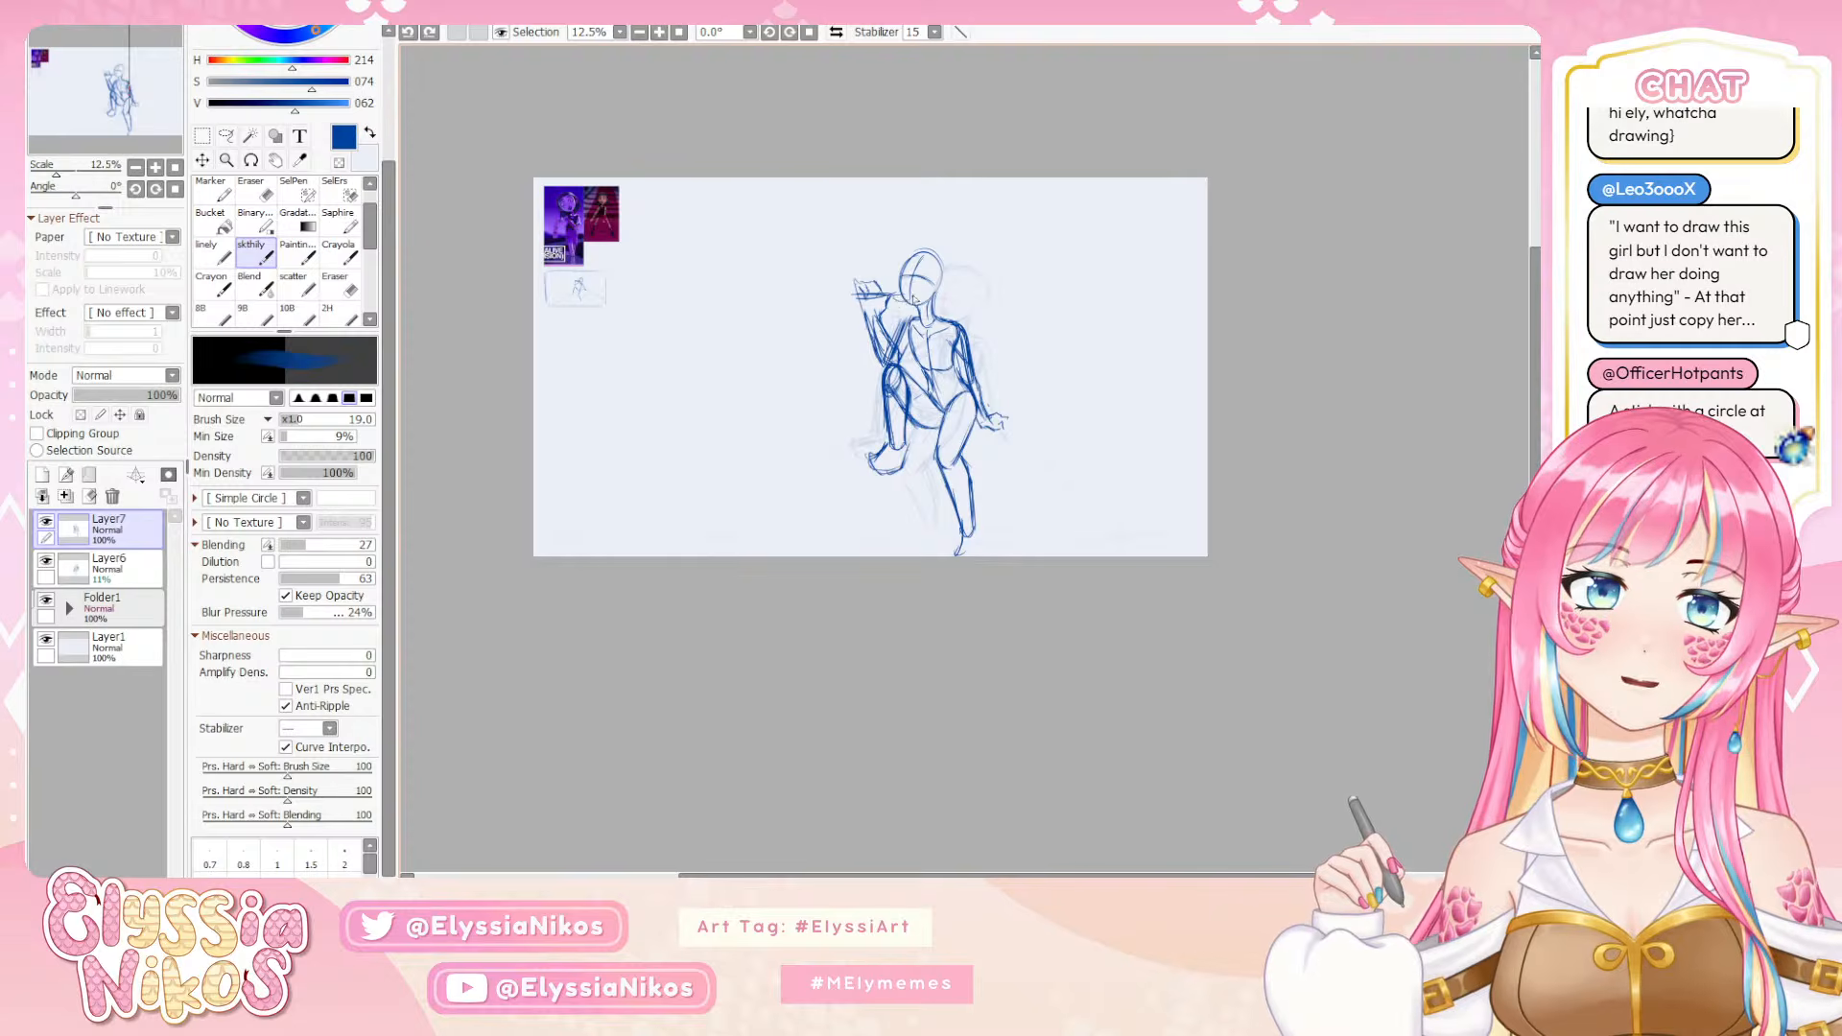
drag(893, 302, 886, 306)
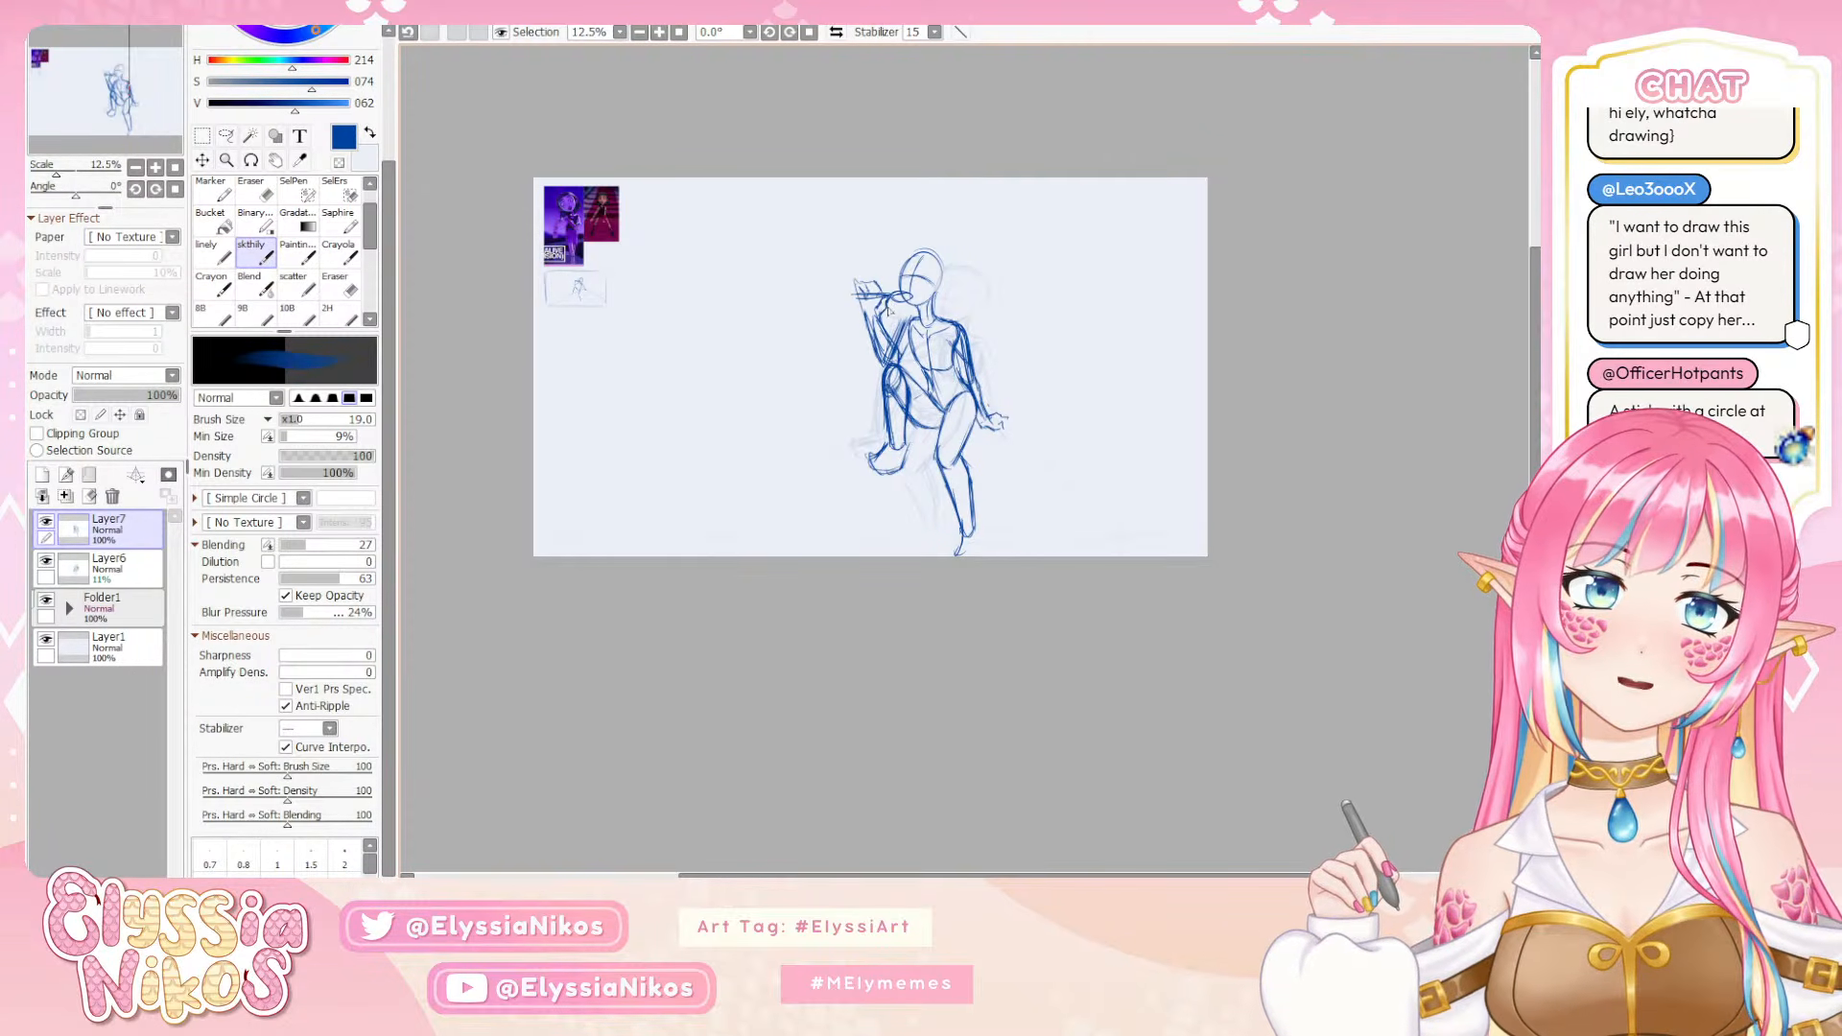
drag(857, 288, 883, 305)
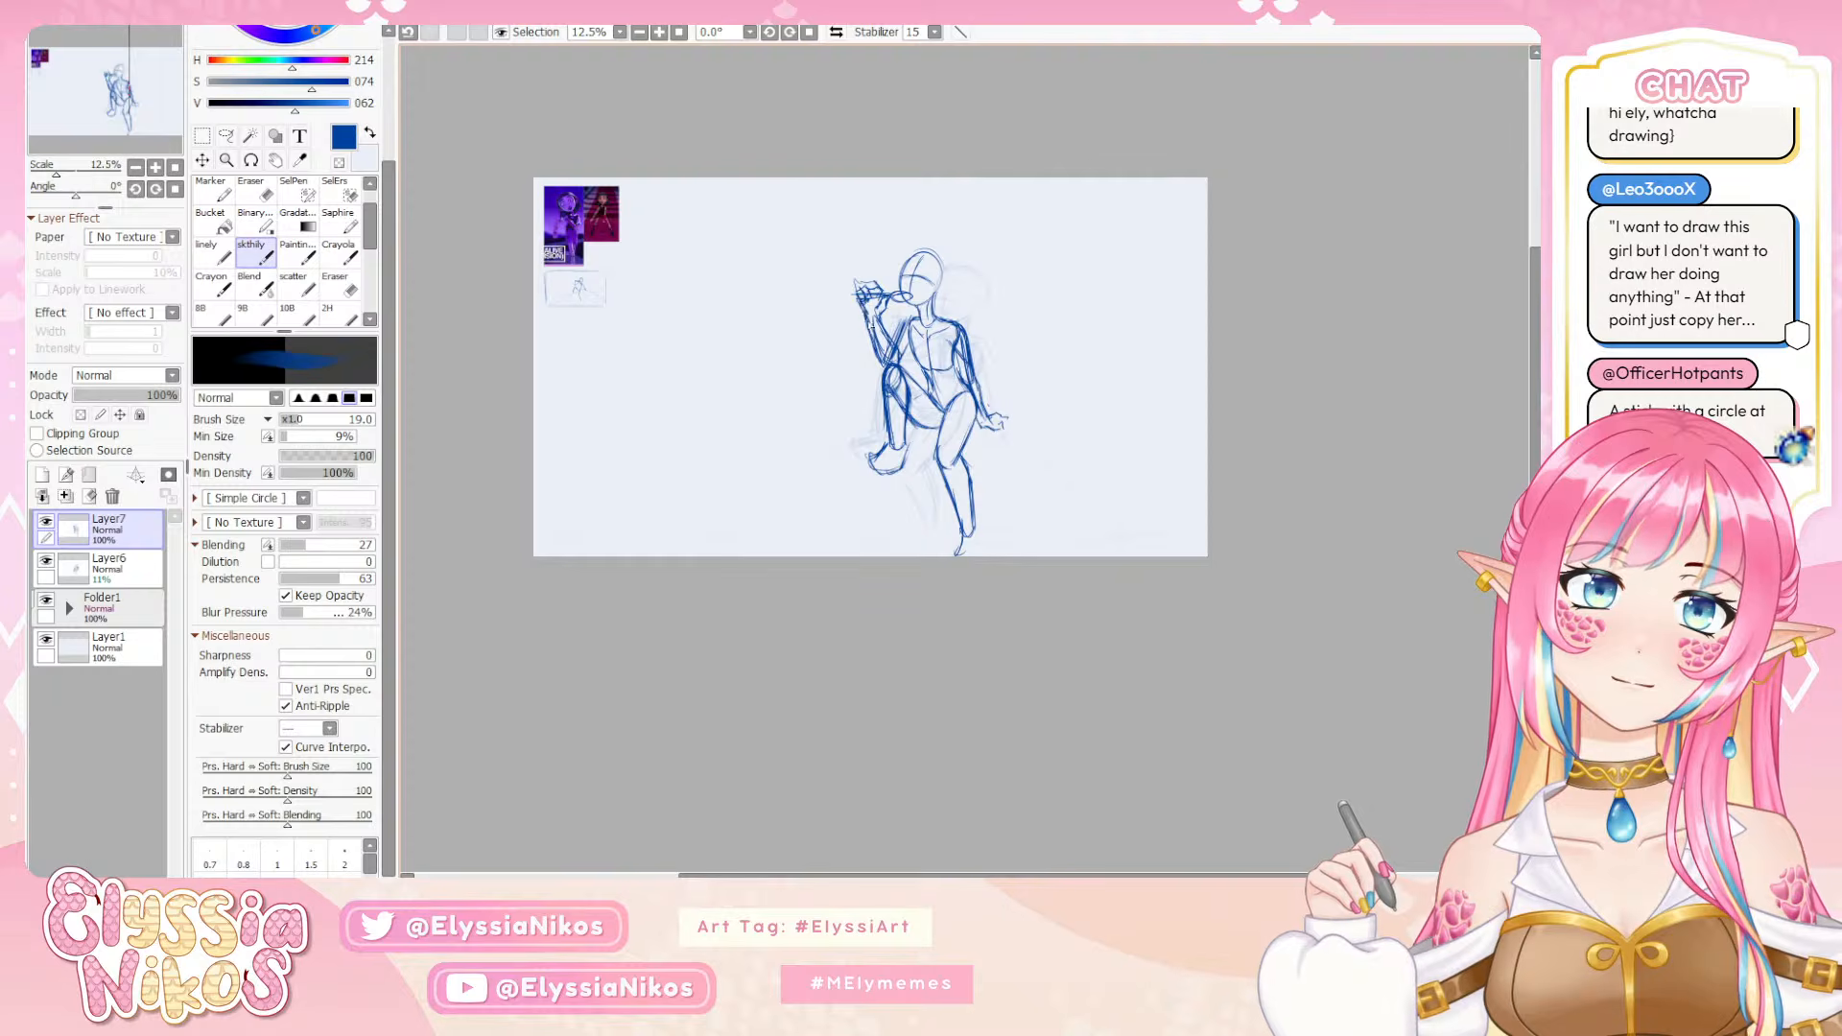
key(ctrl+z)
drag(867, 292, 871, 331)
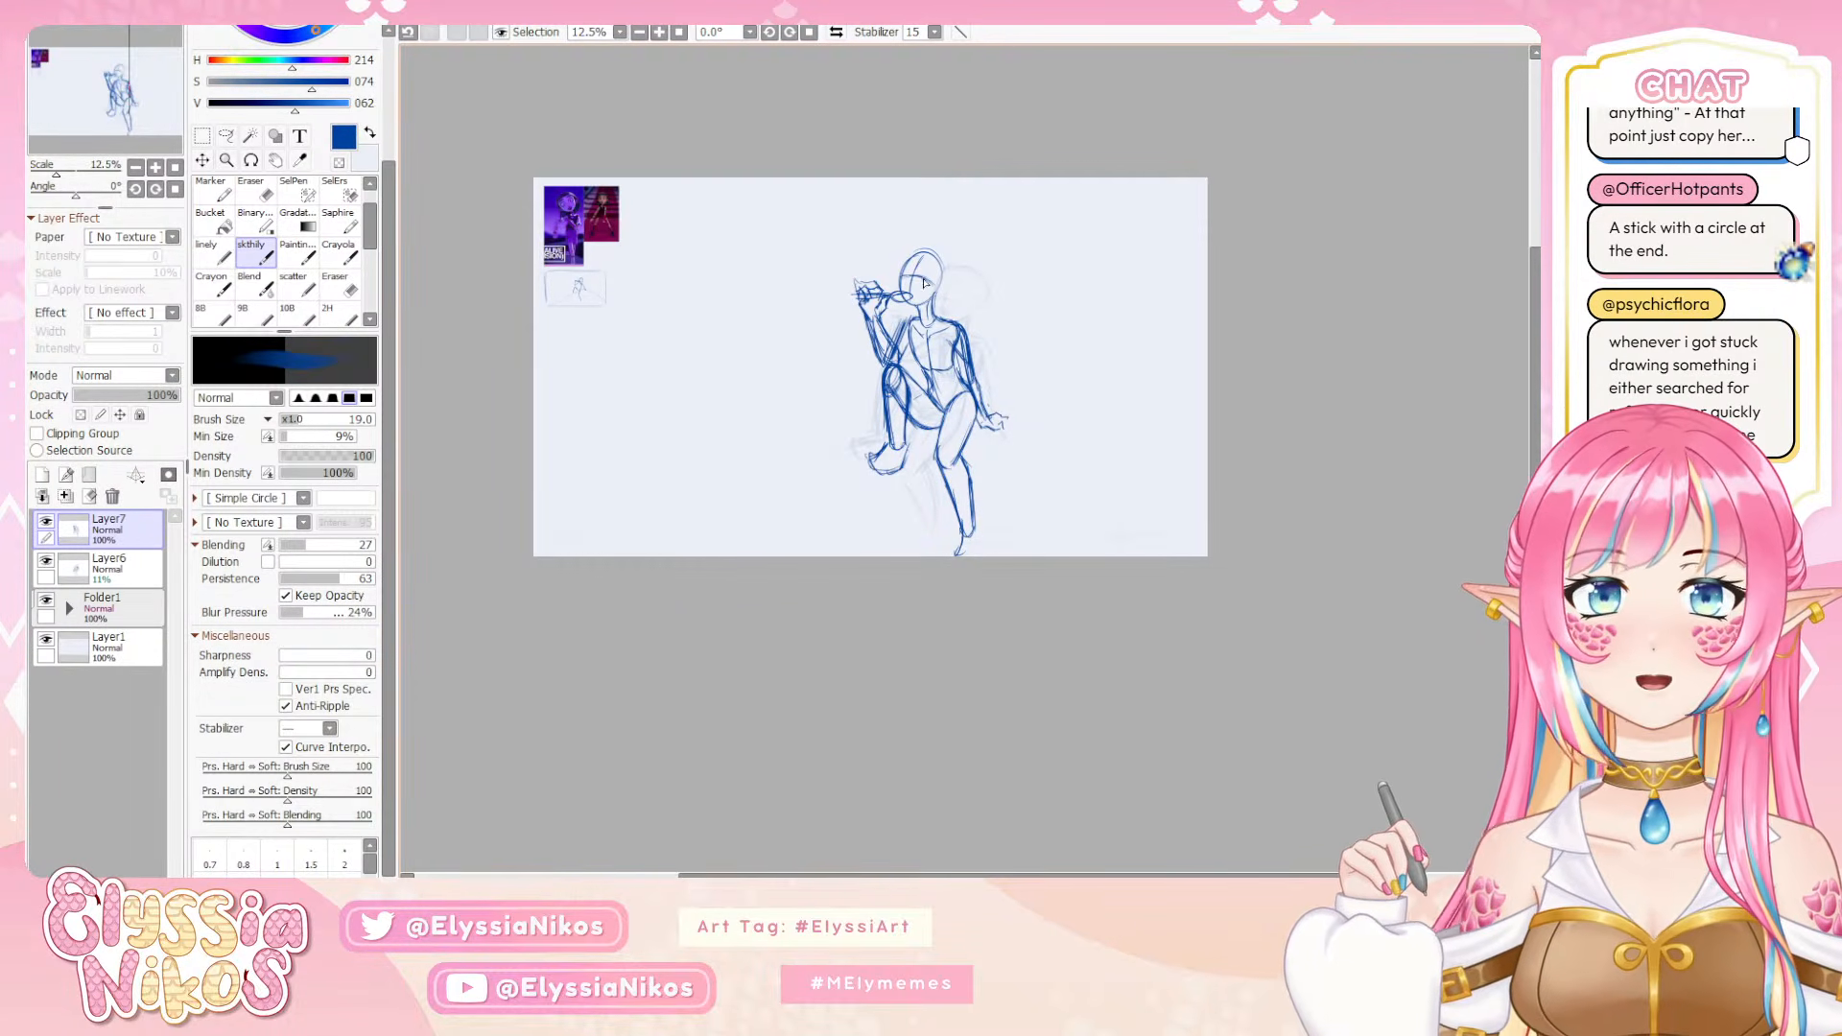
Compare the pose with the faded rough by briefly hiding Layer7, and round out the back of the head
click(45, 521)
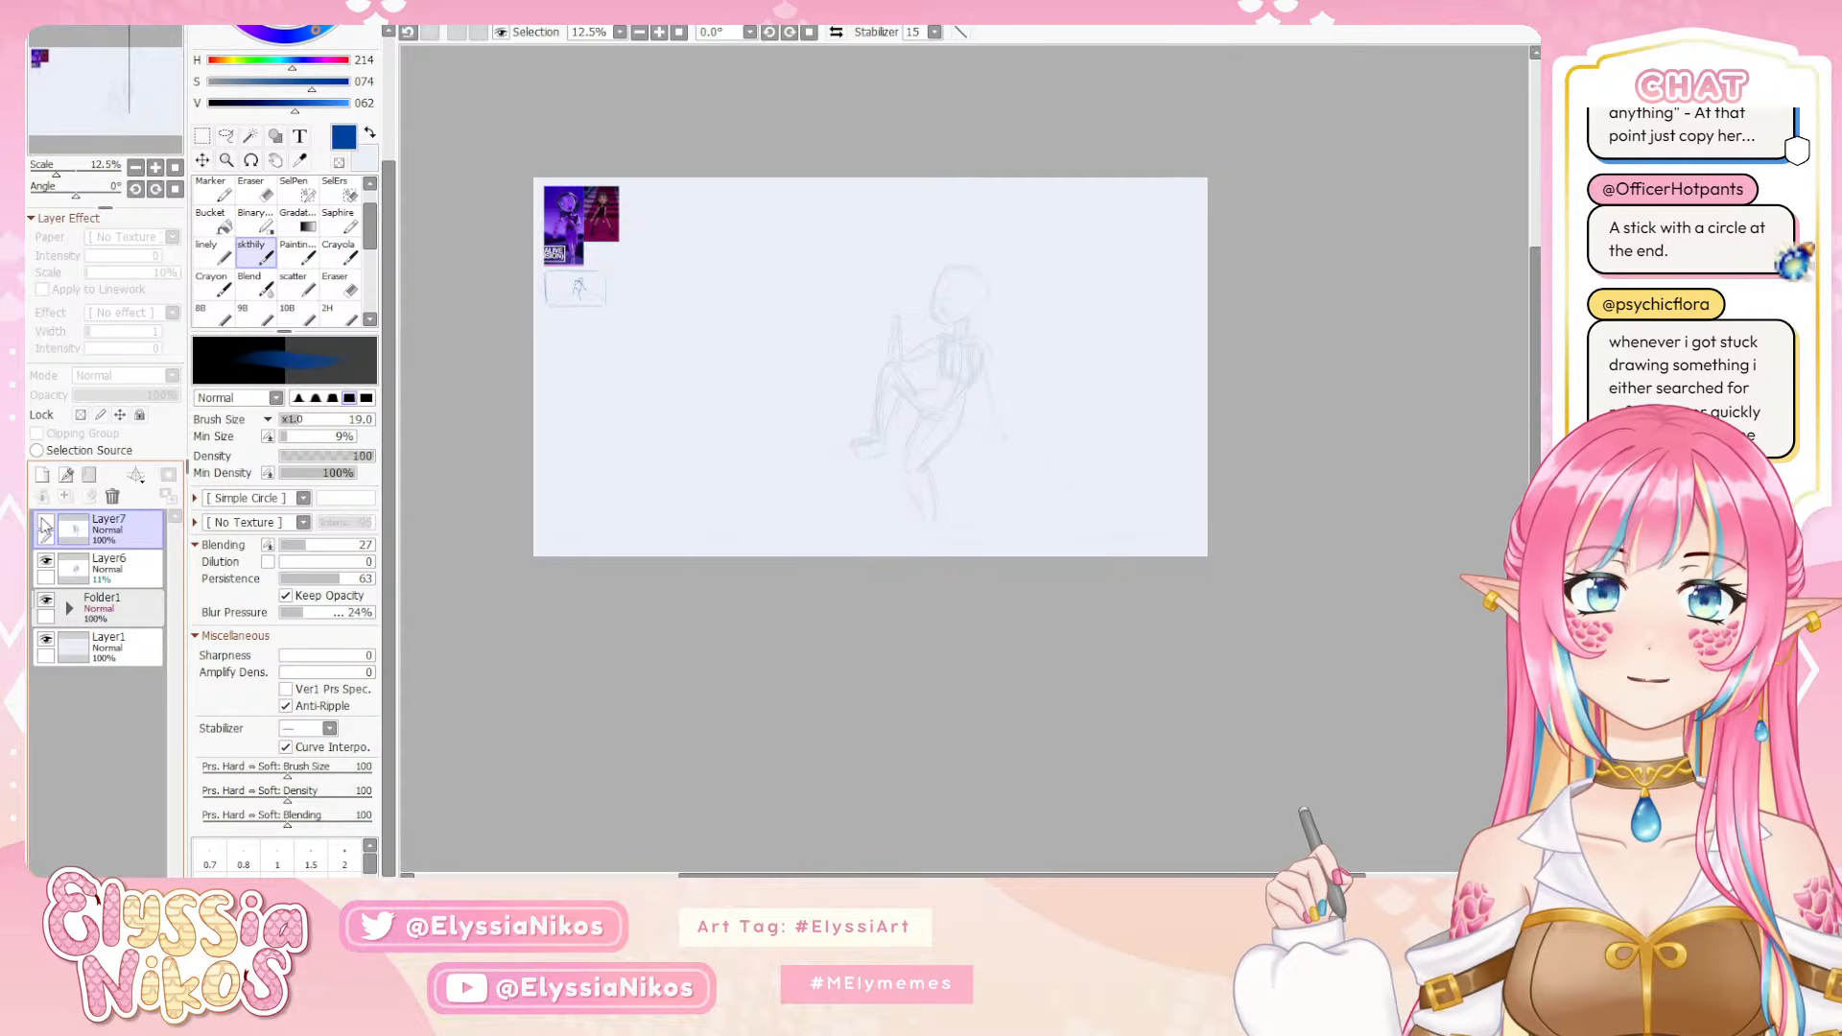
click(45, 523)
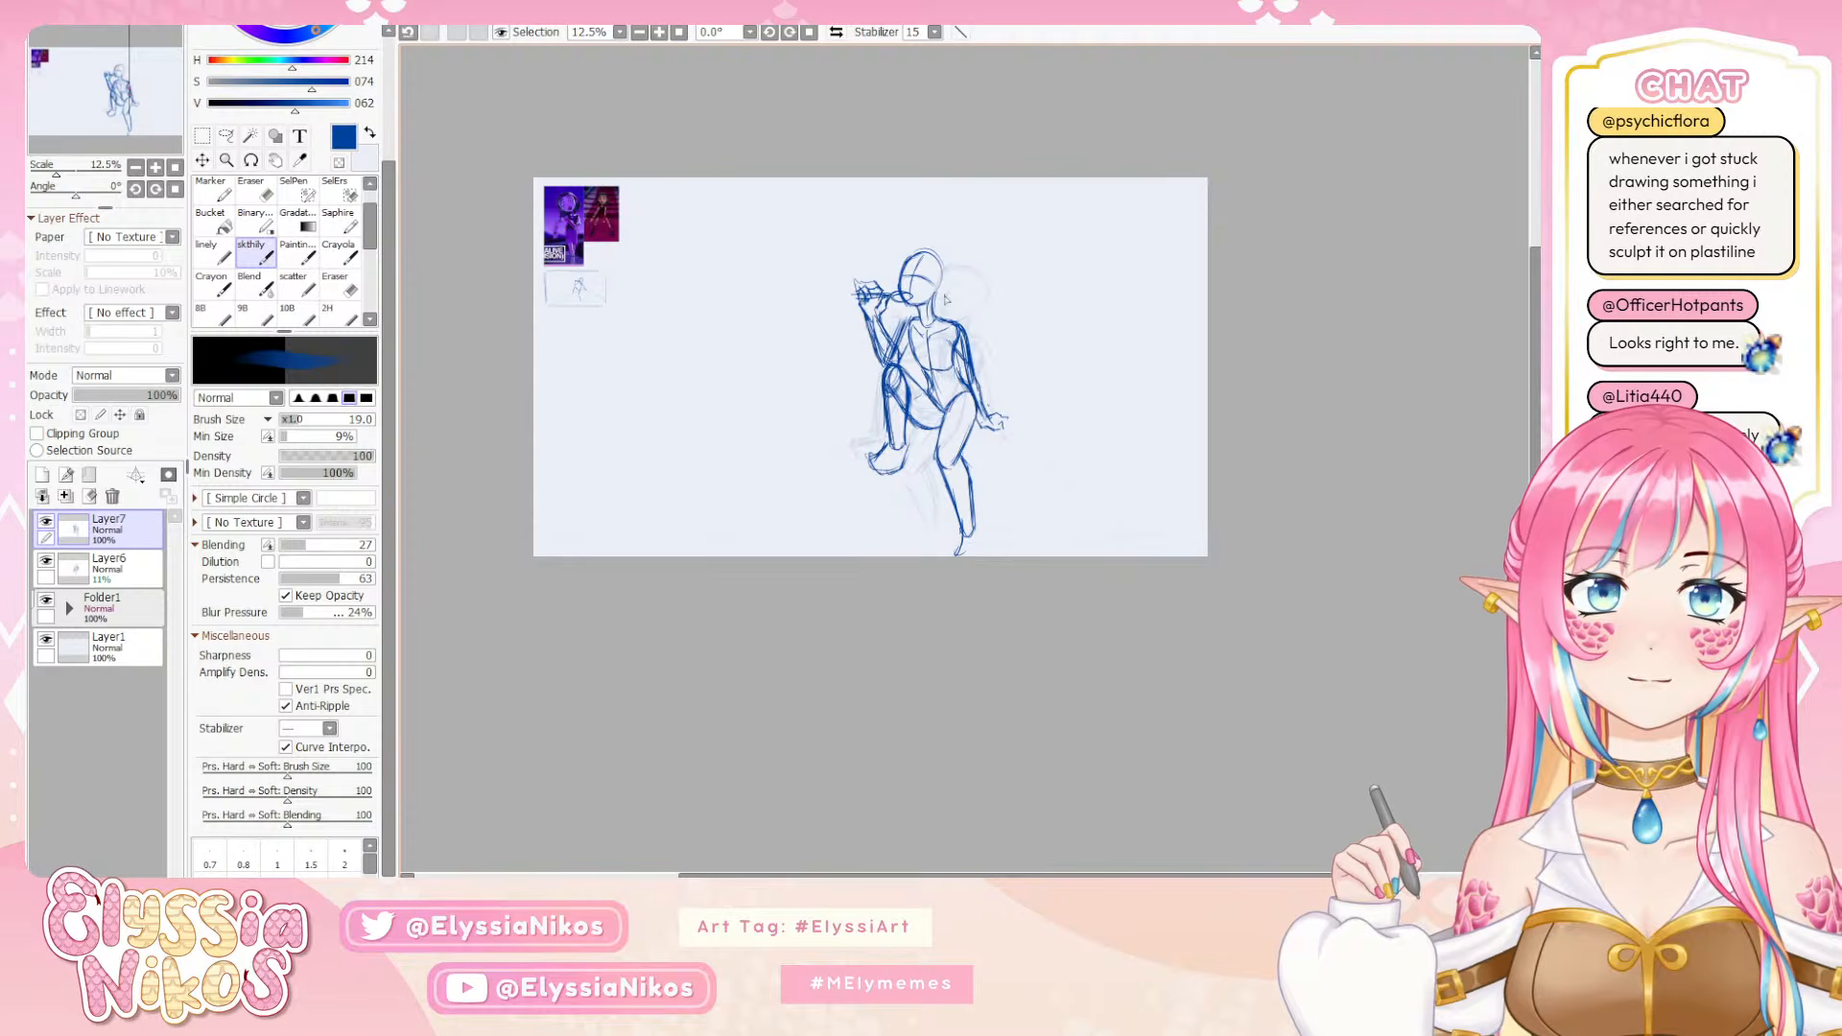
mouse_move(949, 274)
mouse_down()
mouse_move(930, 257)
mouse_move(952, 286)
mouse_move(938, 305)
mouse_up()
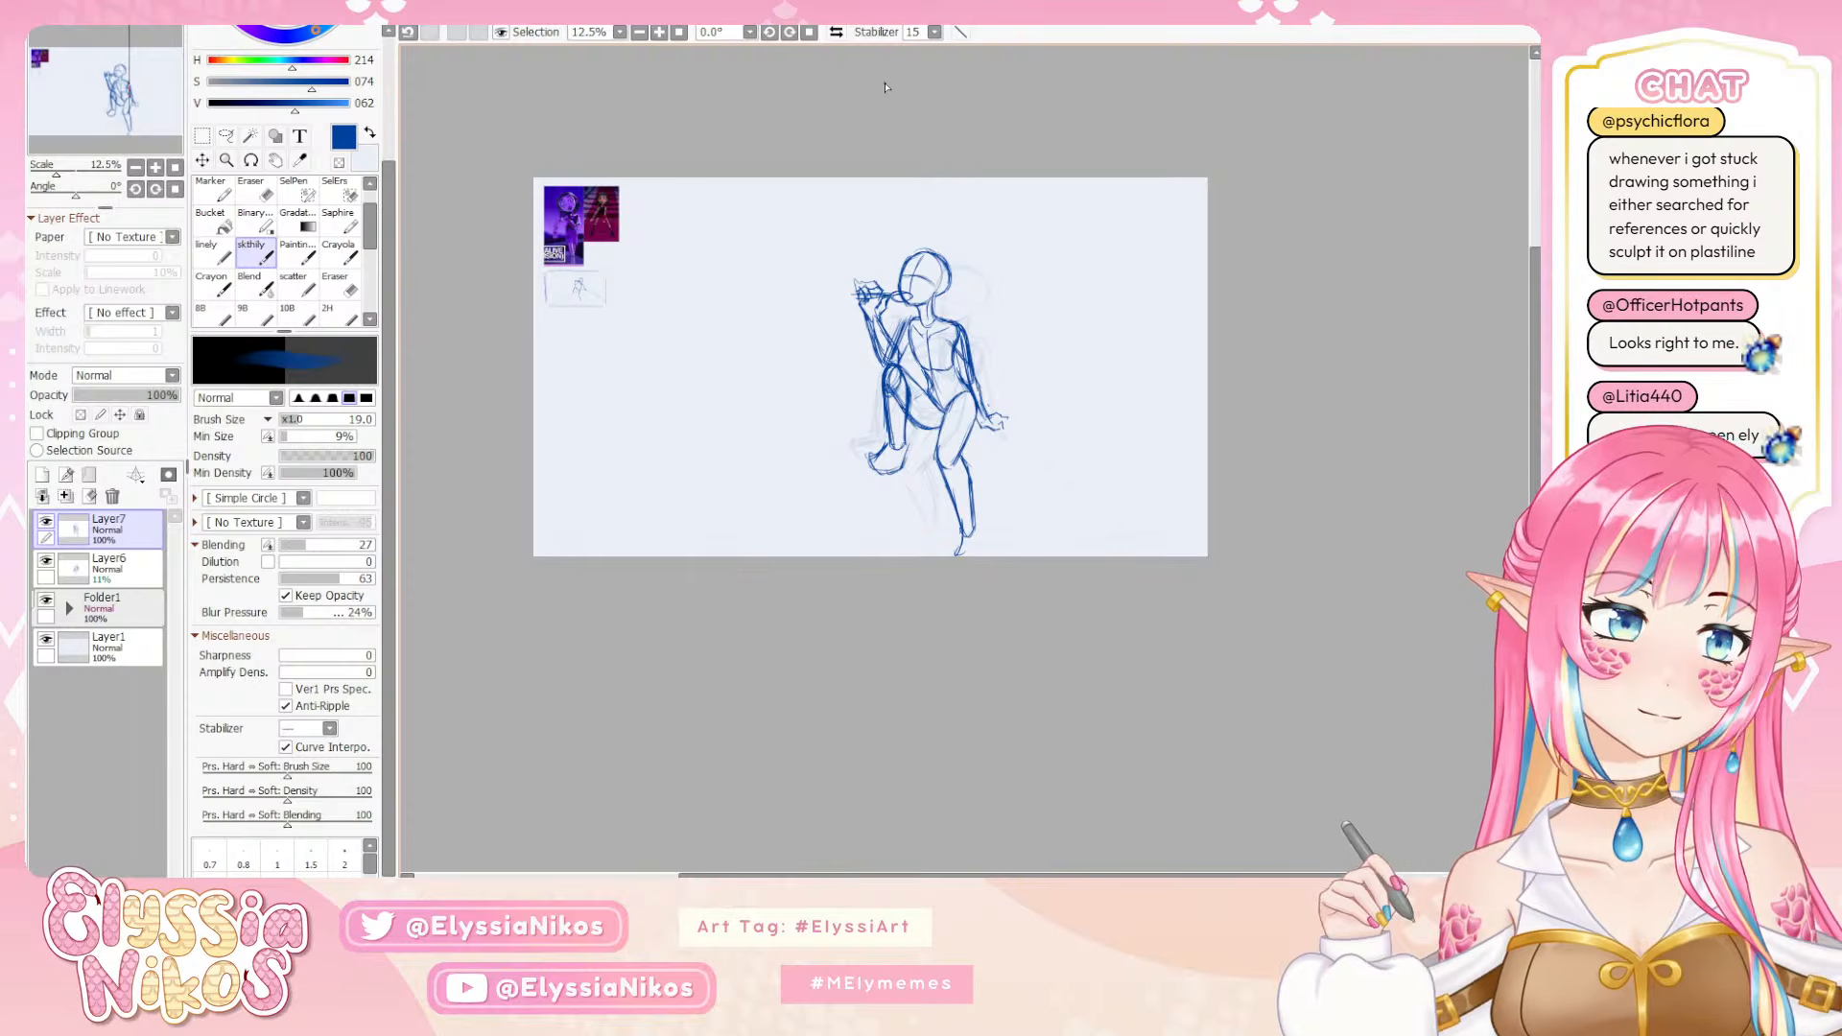
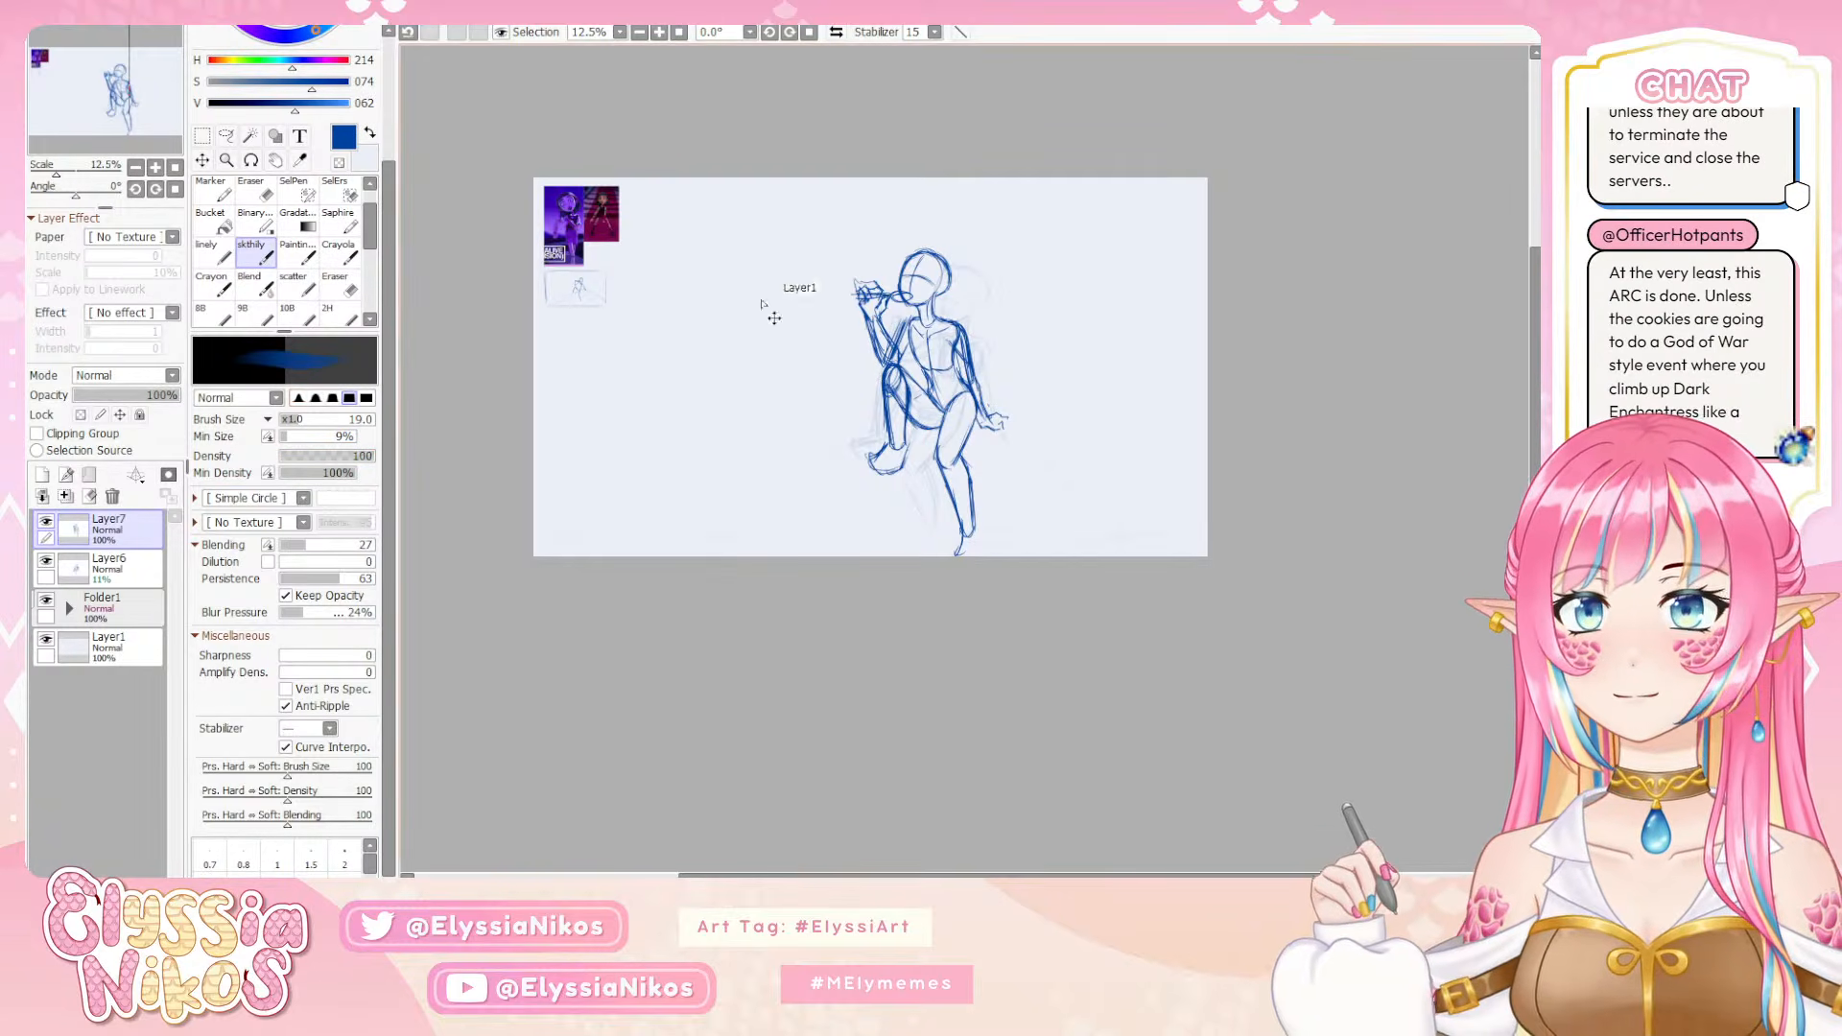
Move the whole Layer7 figure up and left on the canvas so its foot sits clear of the lower edge
key(ctrl+t)
drag(940, 335, 927, 338)
click(281, 514)
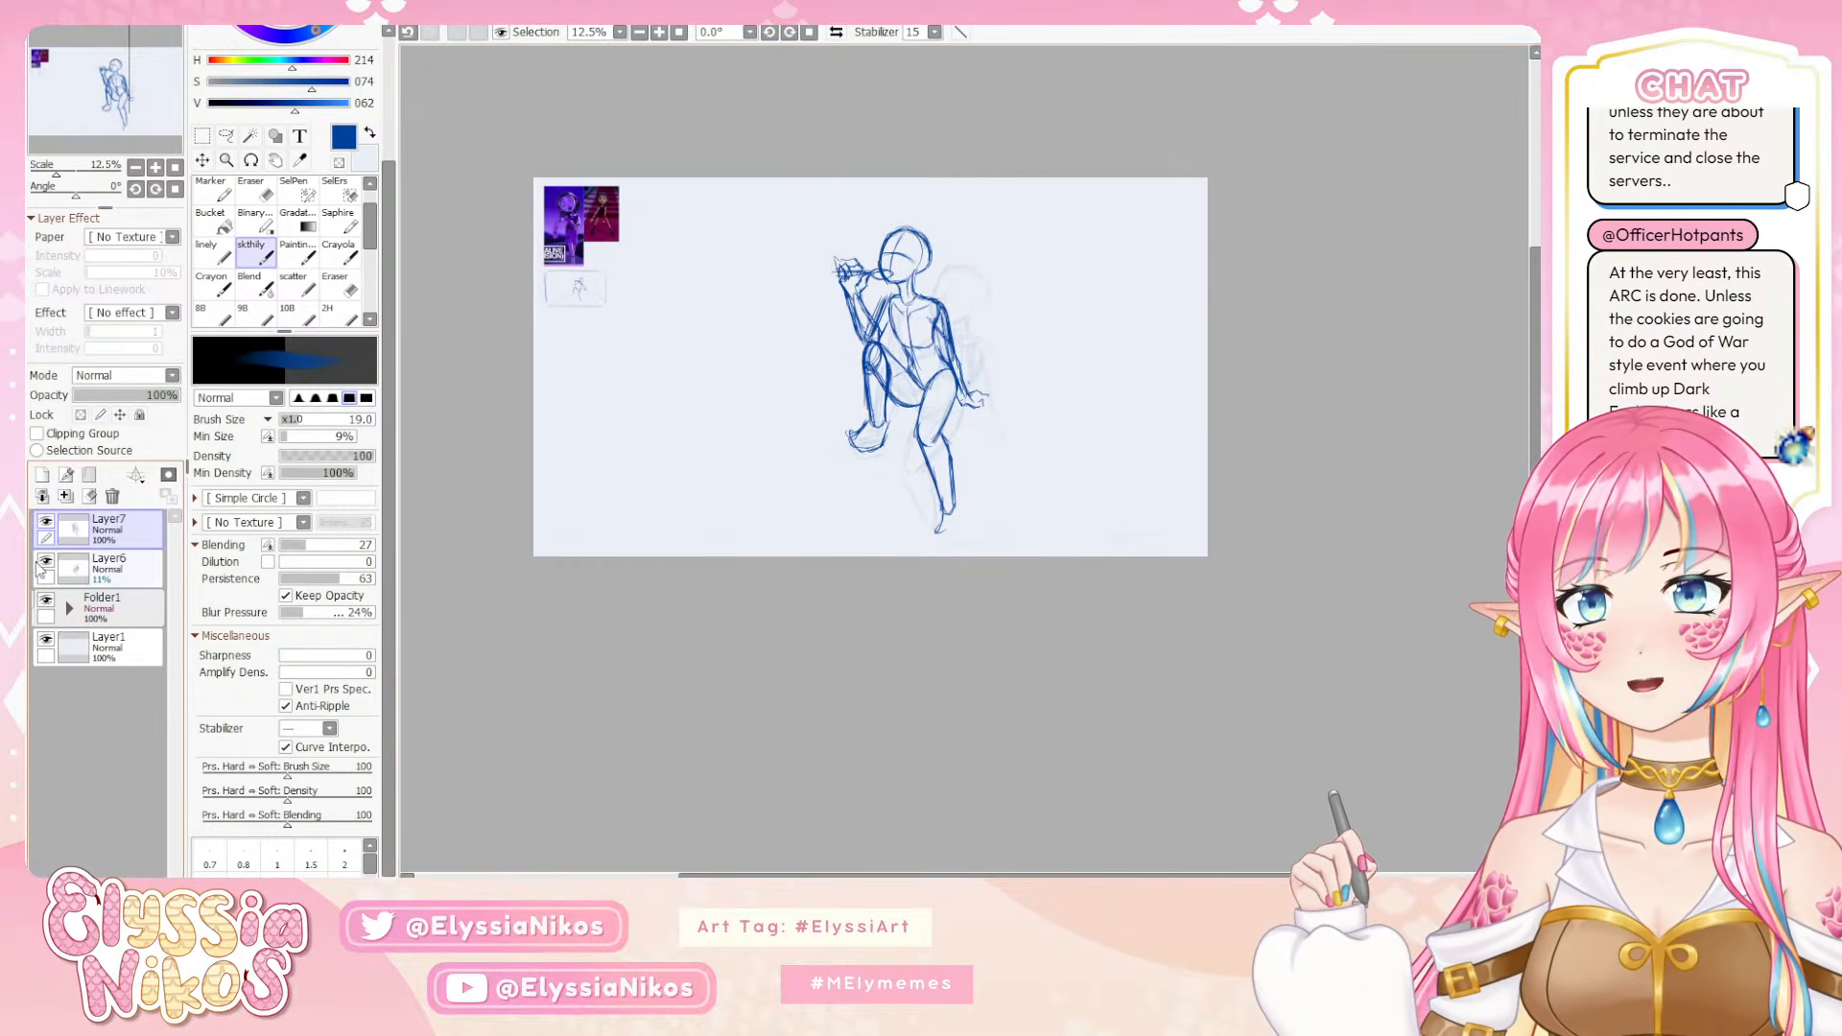
Delete Layer6 with the old faded rough and make Layer7 the active layer
click(117, 570)
click(113, 496)
click(146, 539)
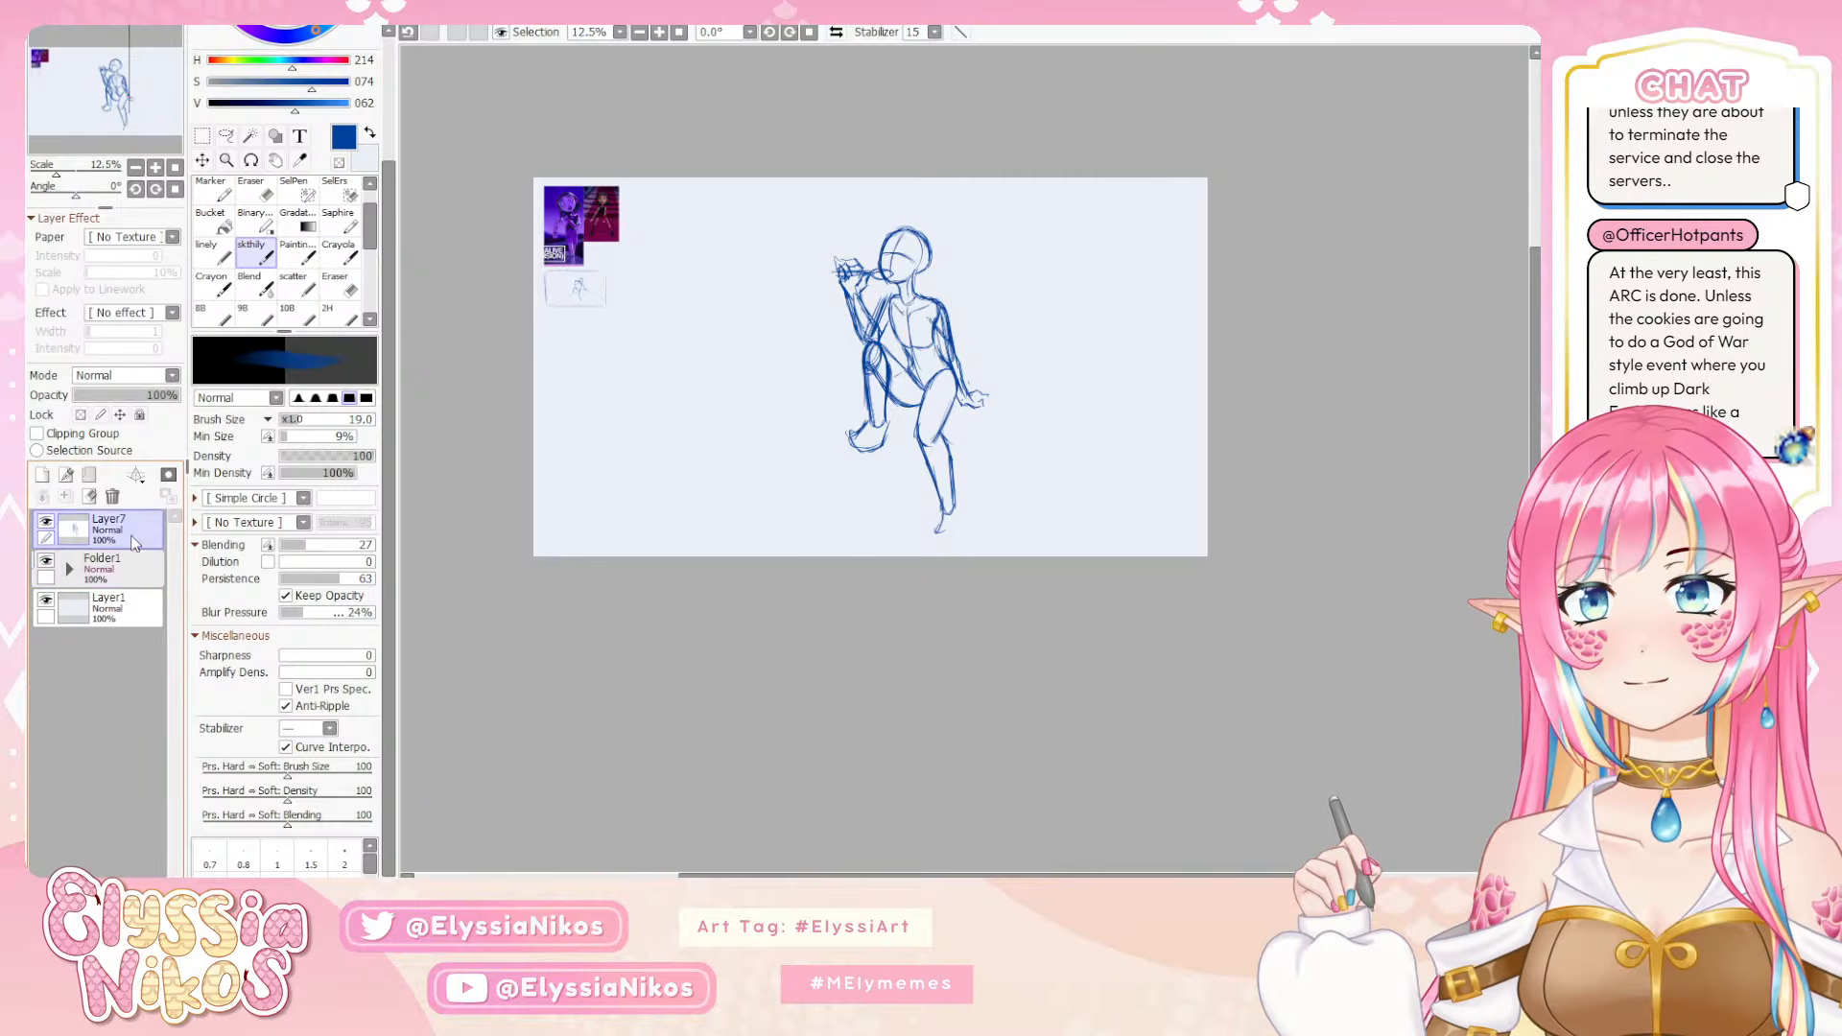
Fade Layer7 to 8% opacity and add a new layer above it, with the sketching brush at size 11
drag(99, 395, 84, 395)
click(41, 475)
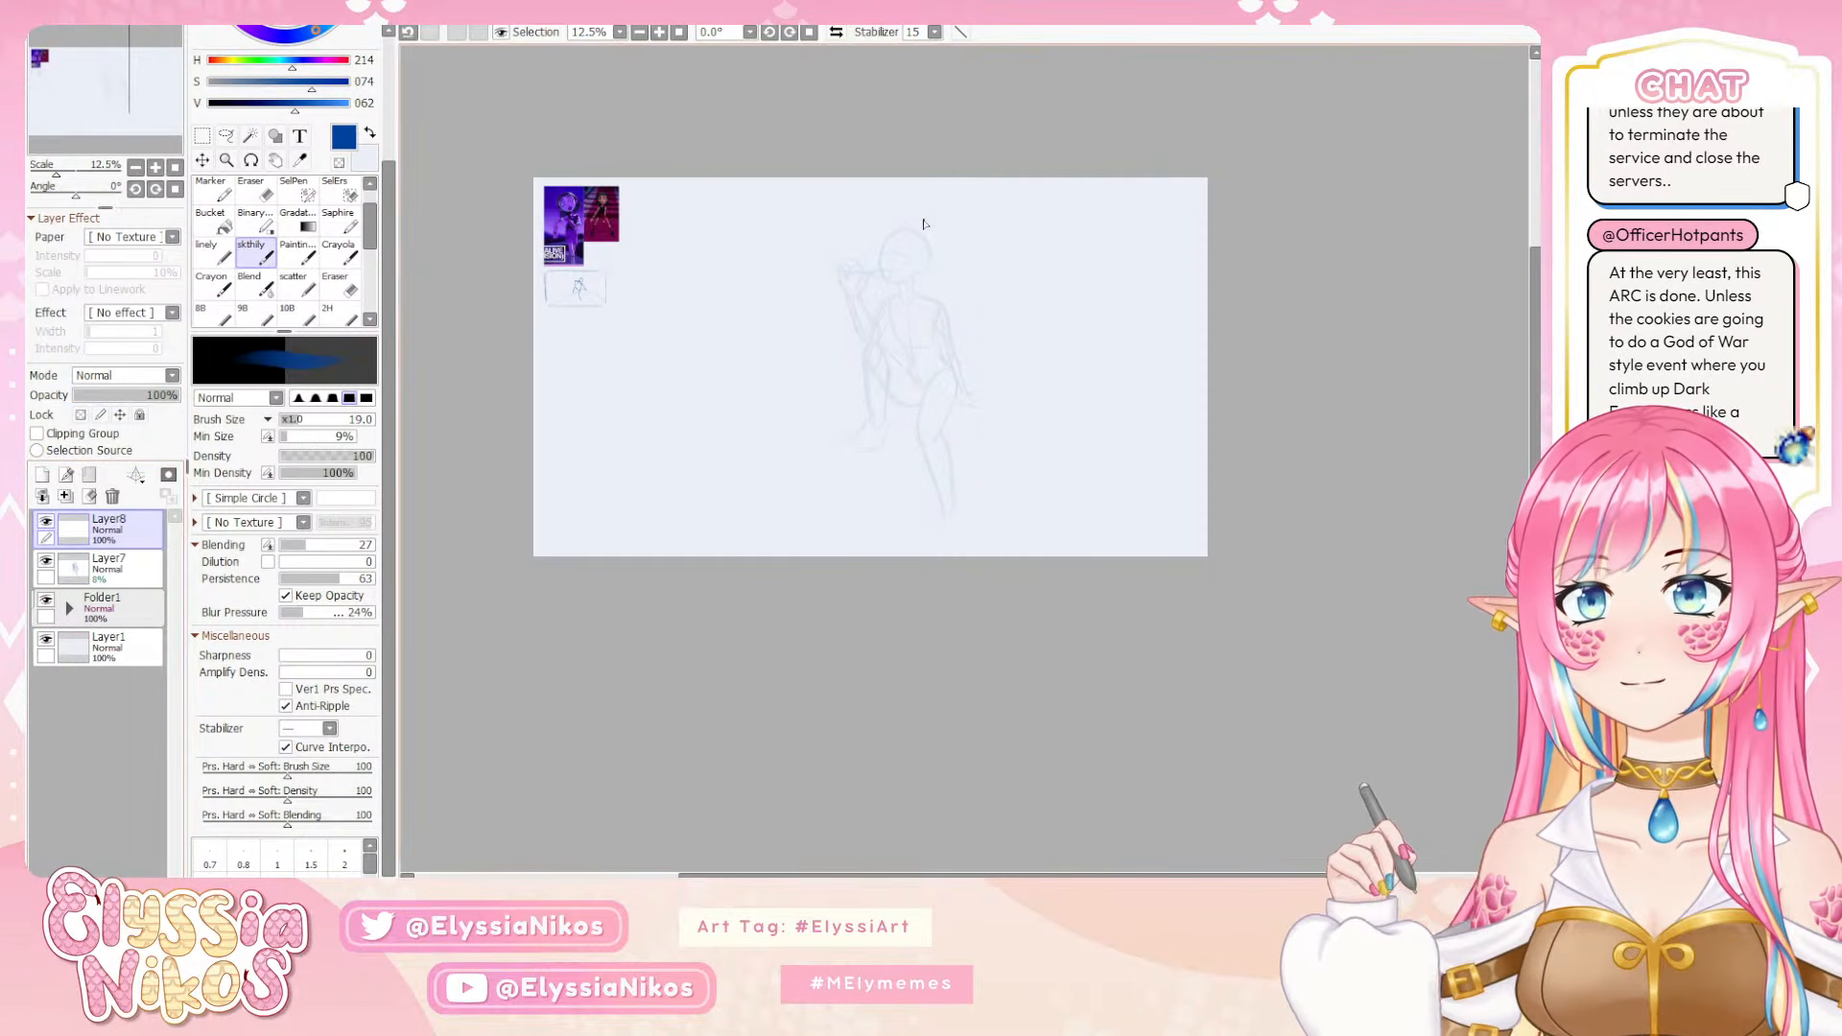
key(bracketleft)
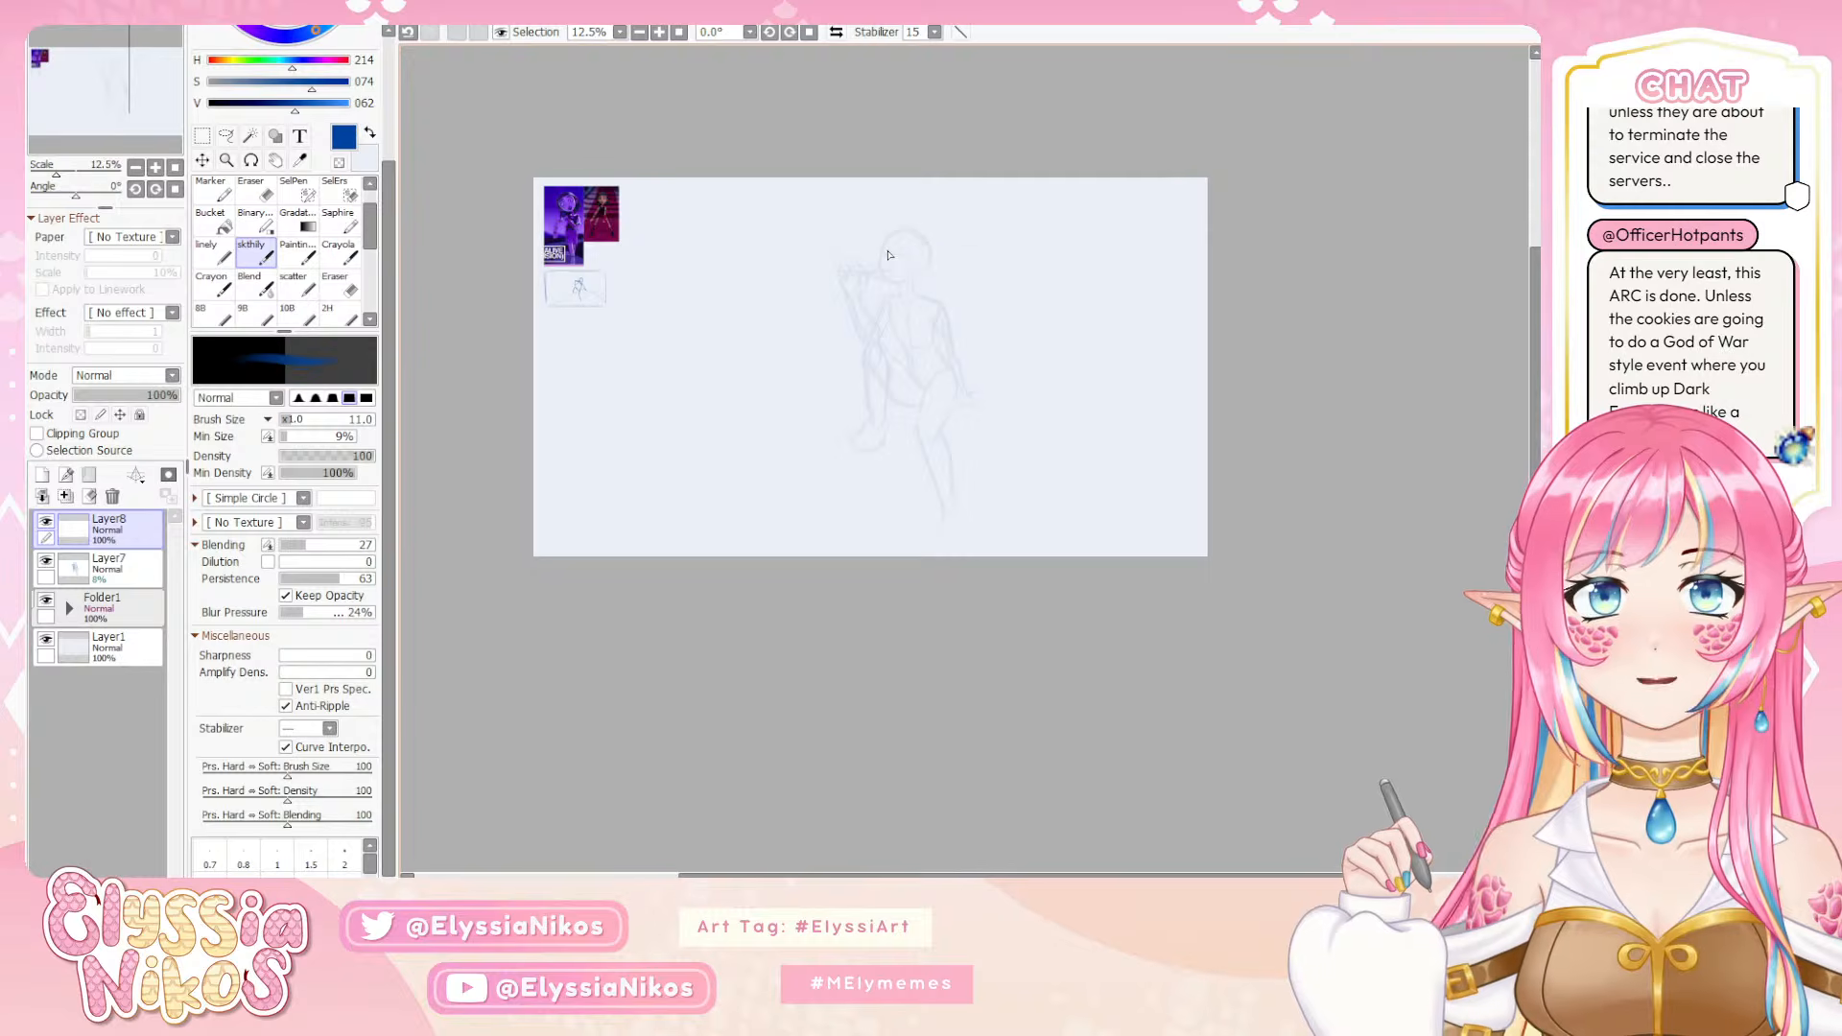
Draw the curved vertical and horizontal face guidelines inside the faded head, reworking stray strokes
drag(886, 238, 881, 266)
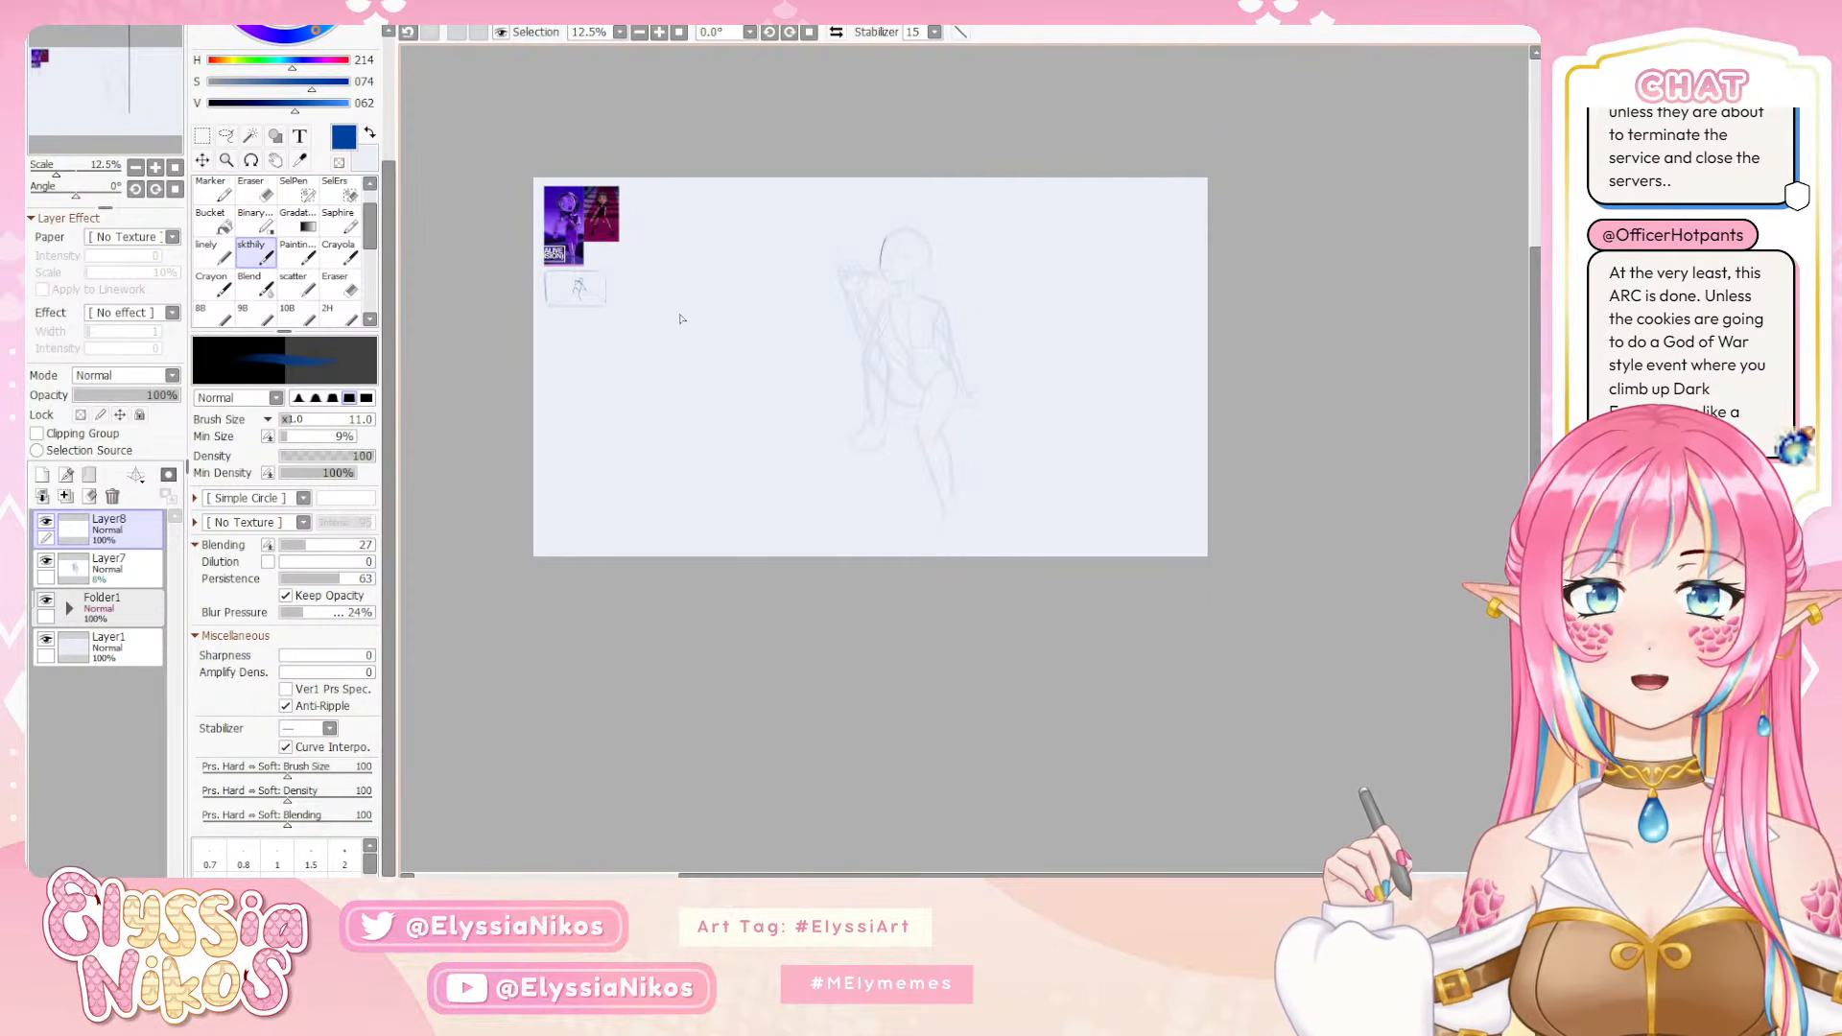
key(ctrl+z)
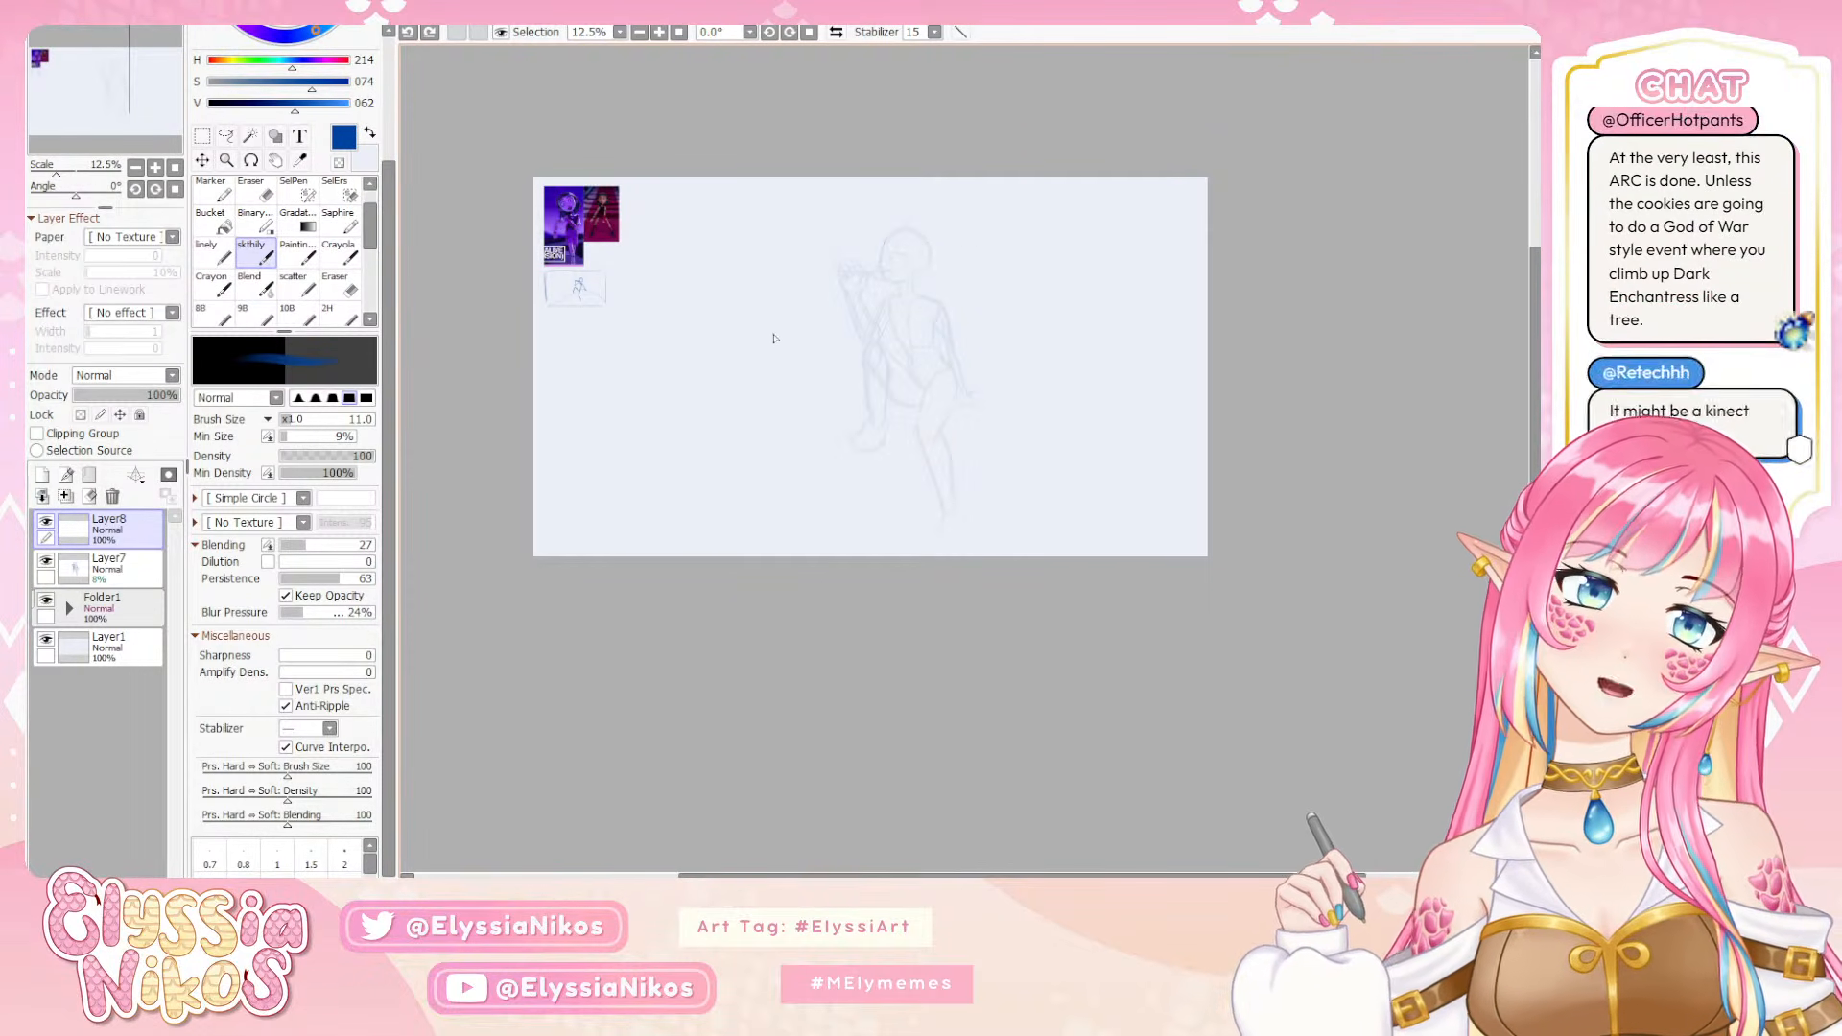
click(155, 167)
drag(867, 439, 853, 496)
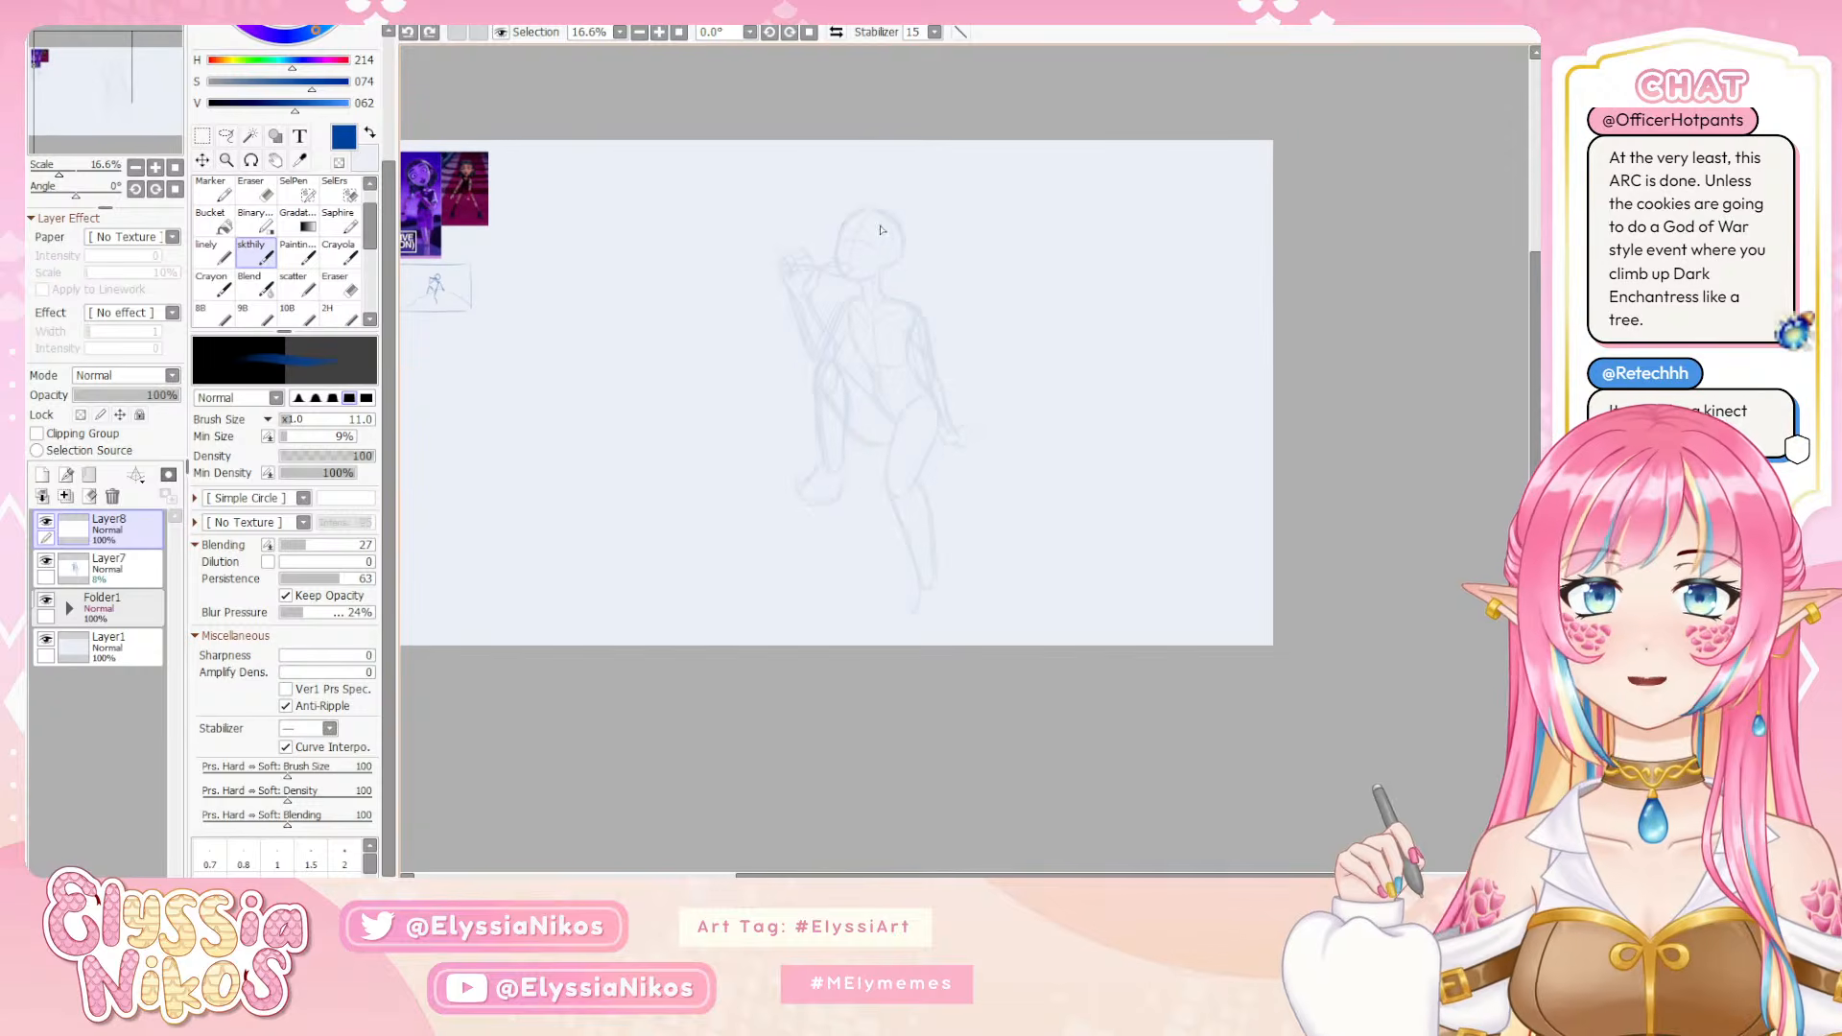
mouse_move(875, 216)
mouse_down()
mouse_move(847, 269)
mouse_move(865, 268)
mouse_move(838, 244)
mouse_move(881, 255)
mouse_up()
key(ctrl+z)
key(ctrl+z)
key(ctrl+z)
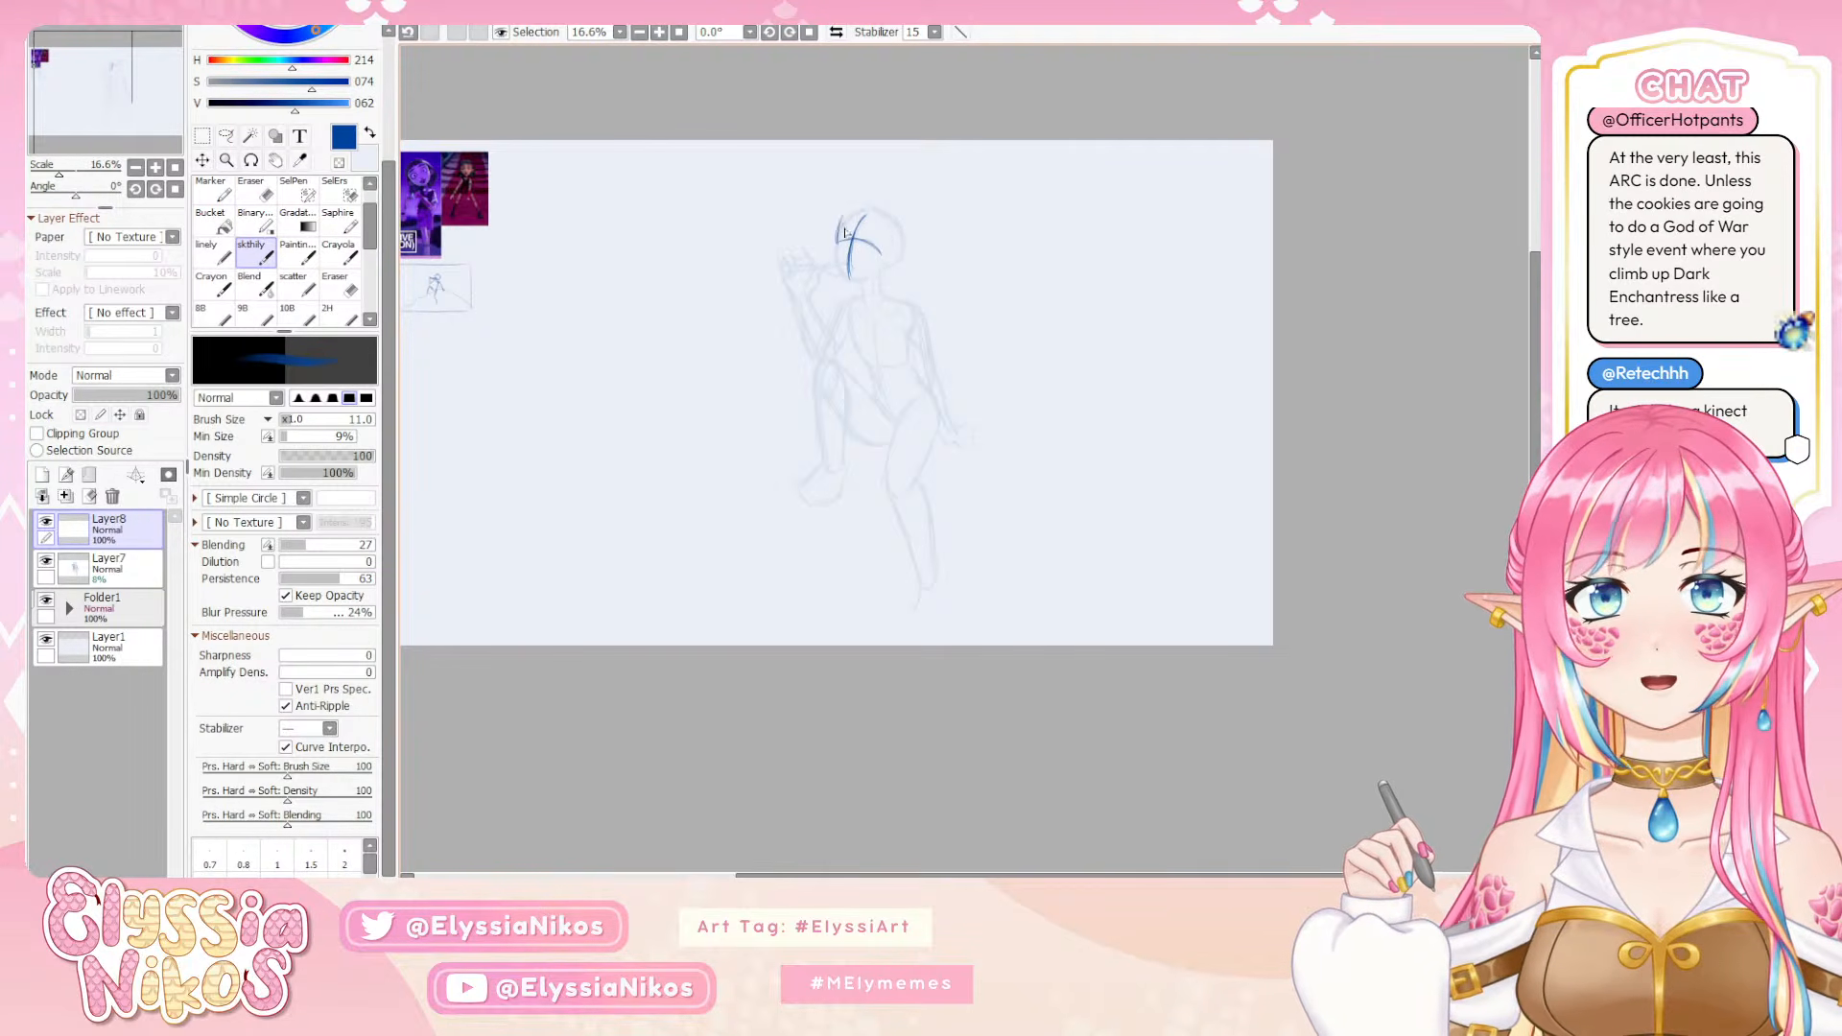
Outline the rounded top and back of the head over the faded rough
drag(838, 233, 866, 207)
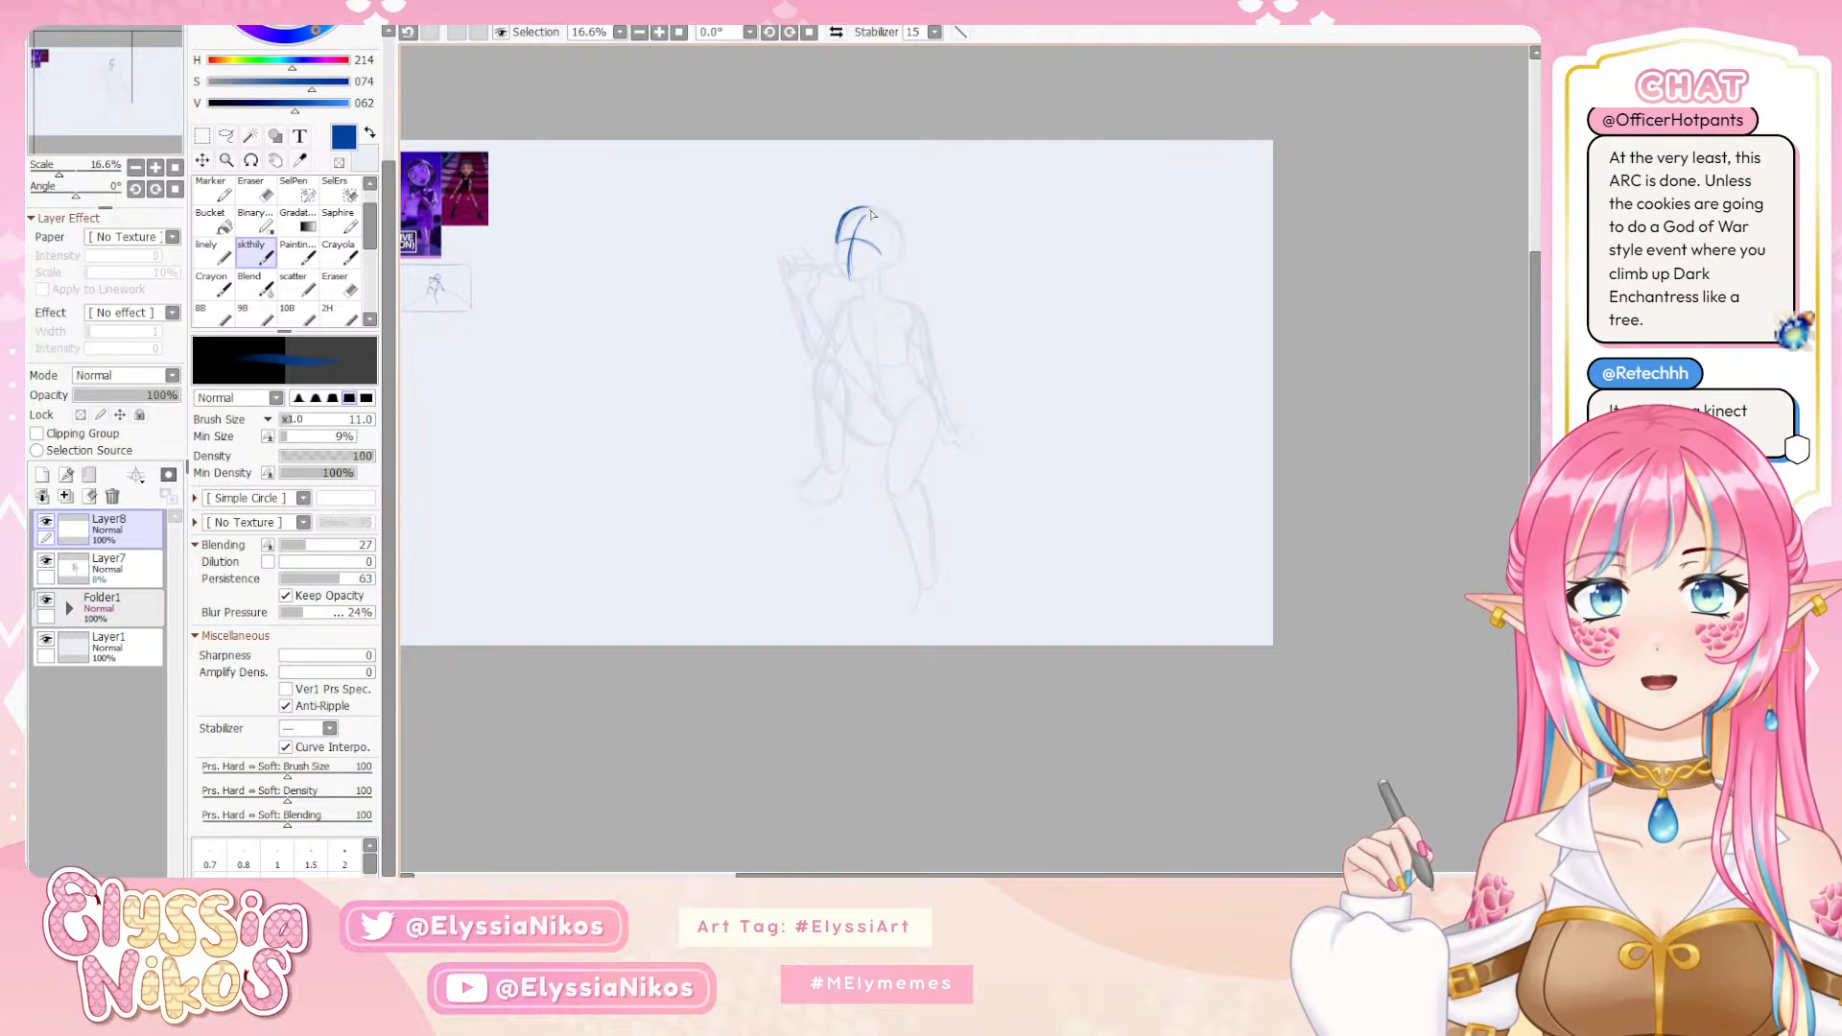
mouse_move(862, 207)
mouse_down()
mouse_move(903, 245)
mouse_move(885, 215)
mouse_up()
key(ctrl+z)
key(ctrl+z)
drag(900, 222, 905, 254)
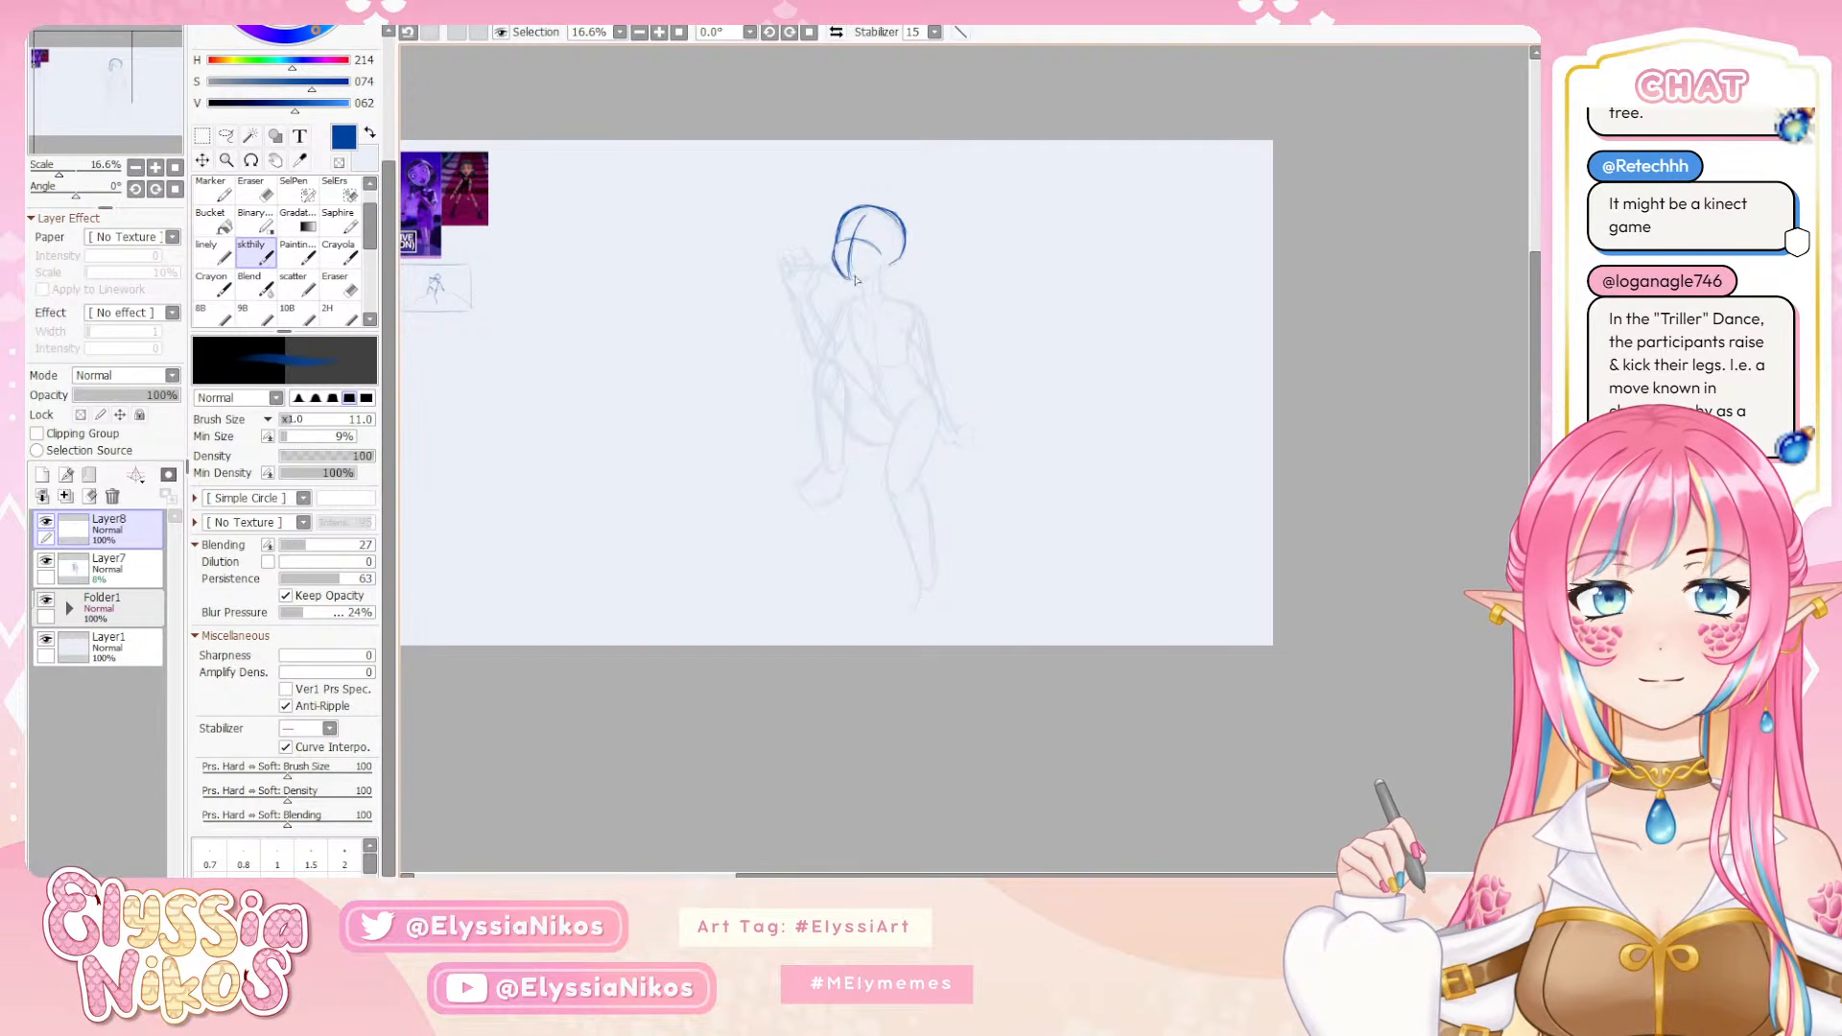
Redraw the front of the face and jaw, and add the neck lines below the head
key(ctrl+z)
drag(836, 235, 833, 257)
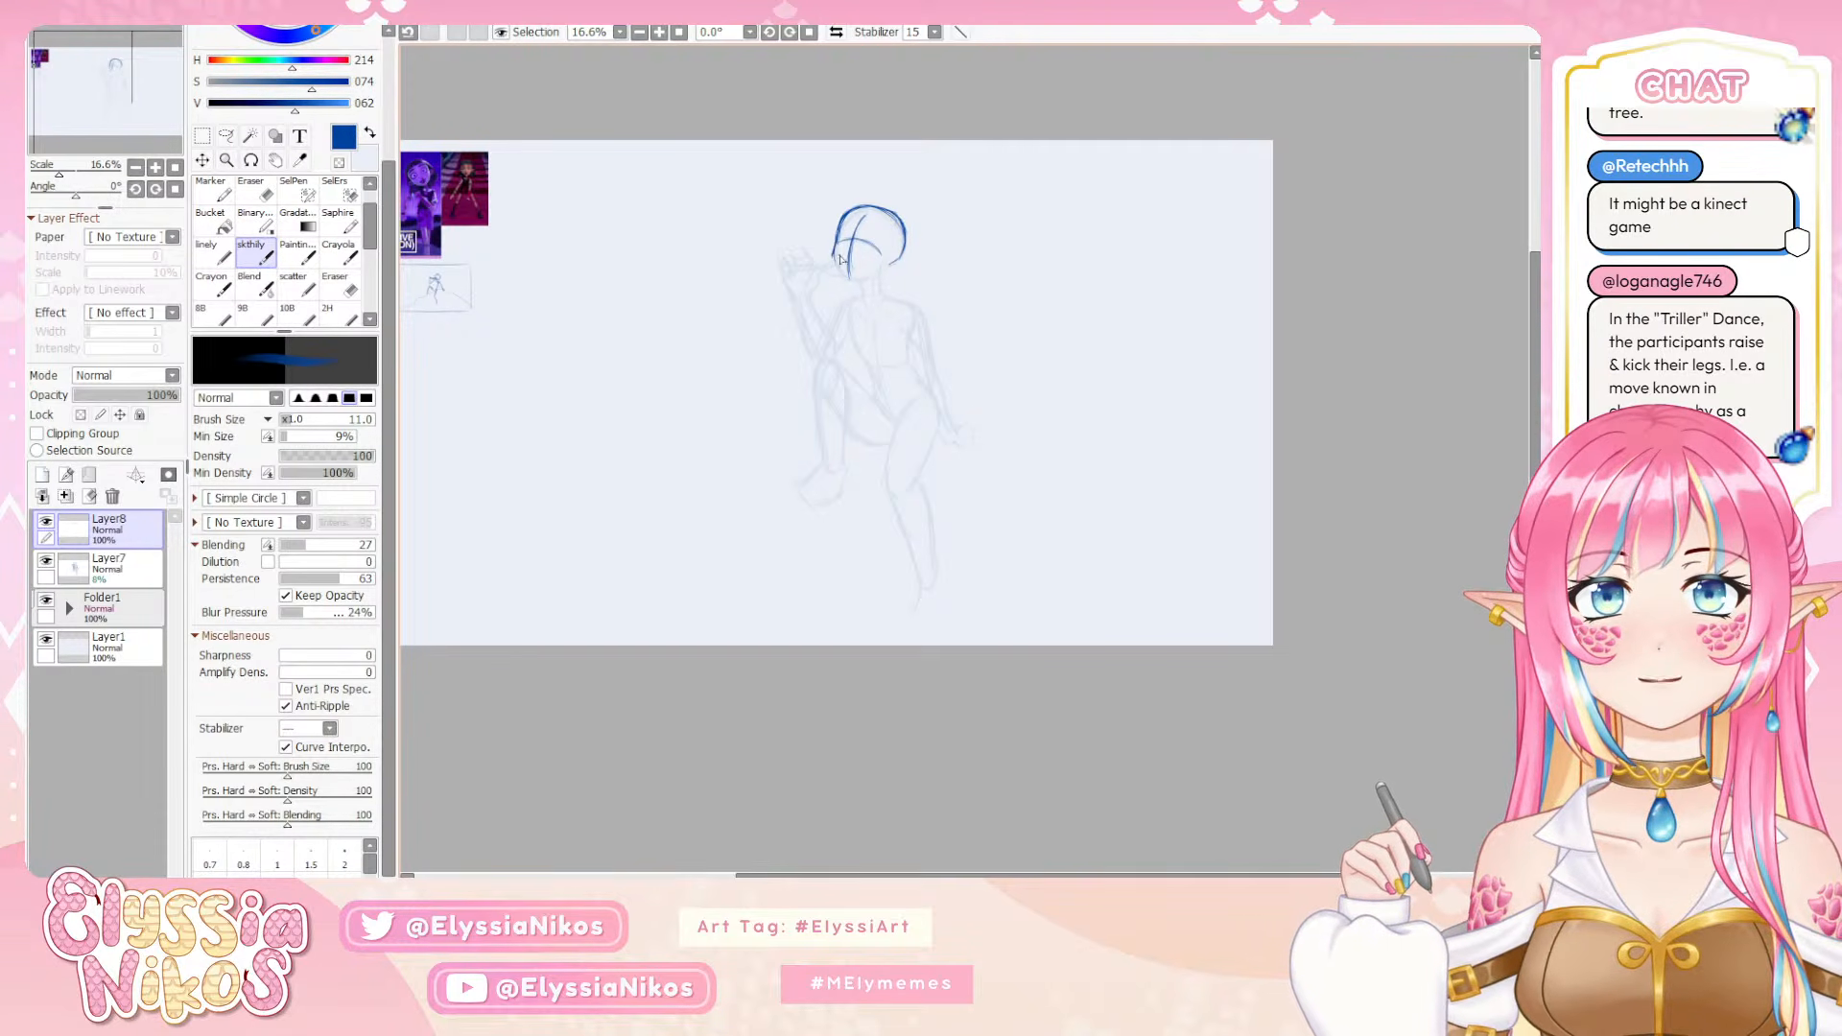
key(ctrl+z)
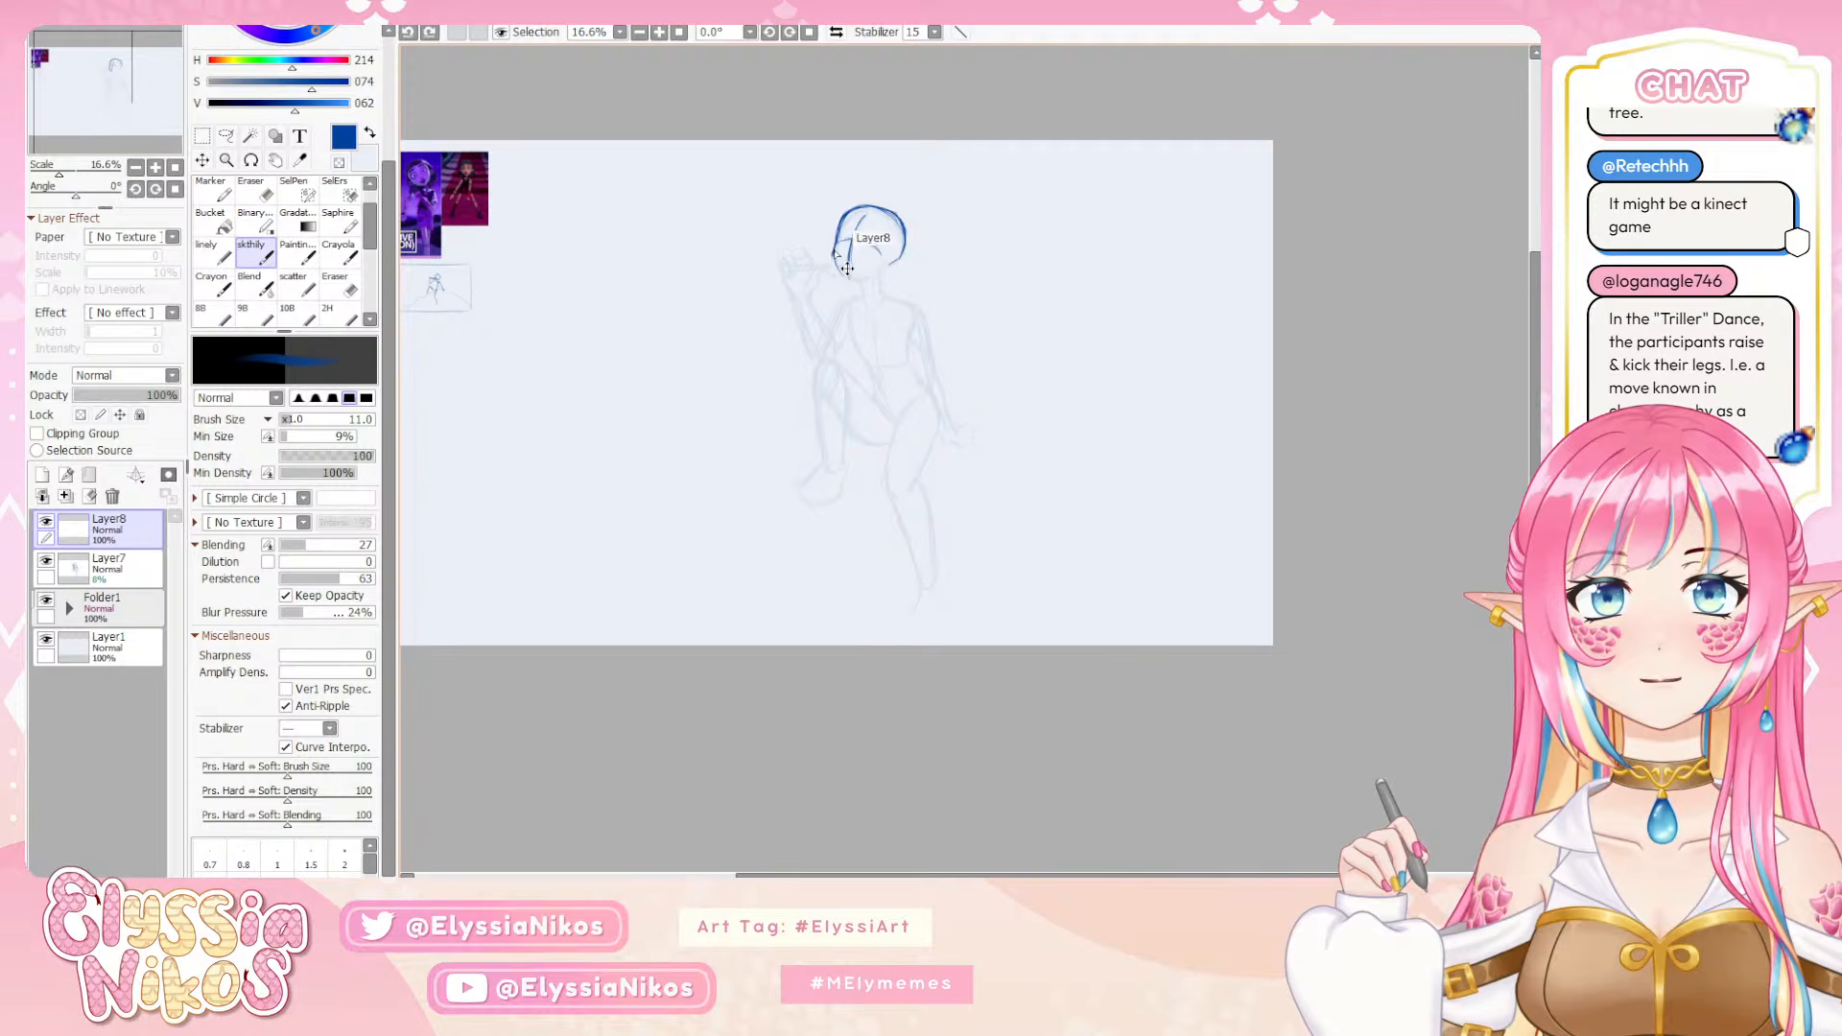
mouse_move(833, 252)
mouse_down()
mouse_move(849, 283)
mouse_move(883, 265)
mouse_up()
key(ctrl+z)
key(ctrl+z)
key(ctrl+z)
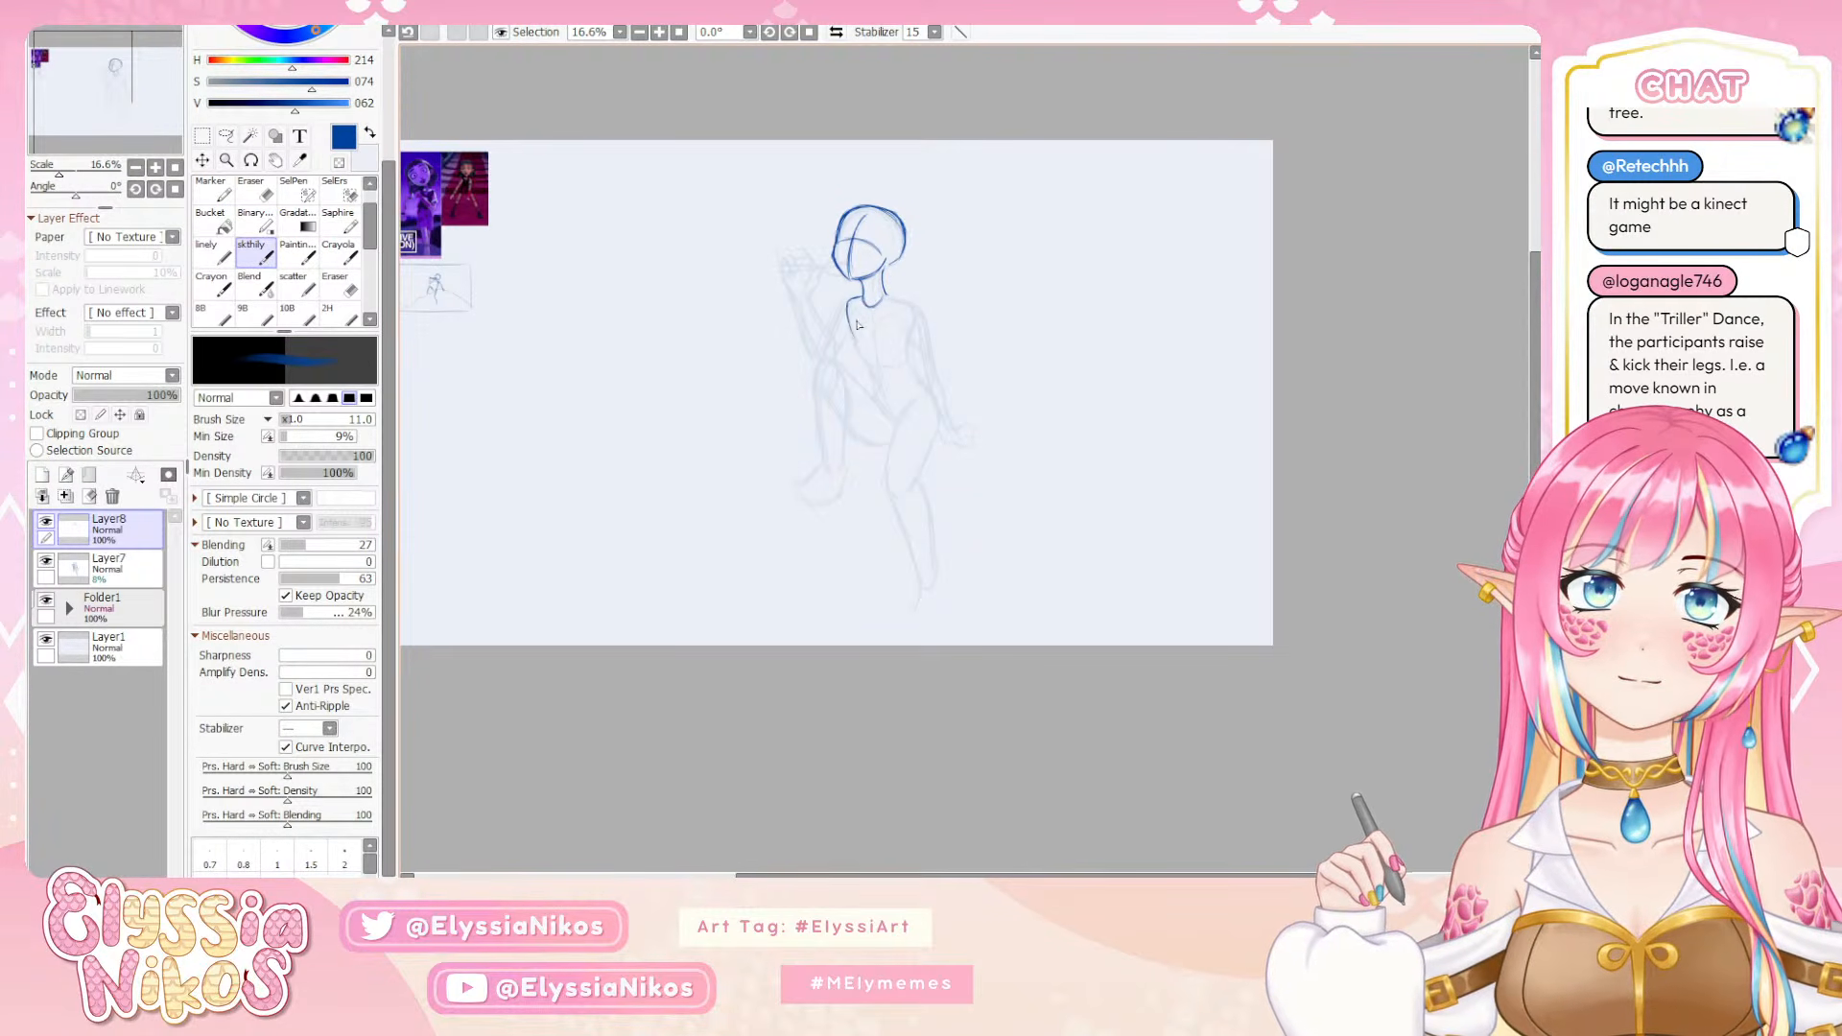
Draw the near side of the chest and the collarbone lines below the neck, undoing misplaced strokes
mouse_move(848, 304)
mouse_down()
mouse_move(860, 348)
mouse_move(868, 316)
mouse_up()
key(ctrl+z)
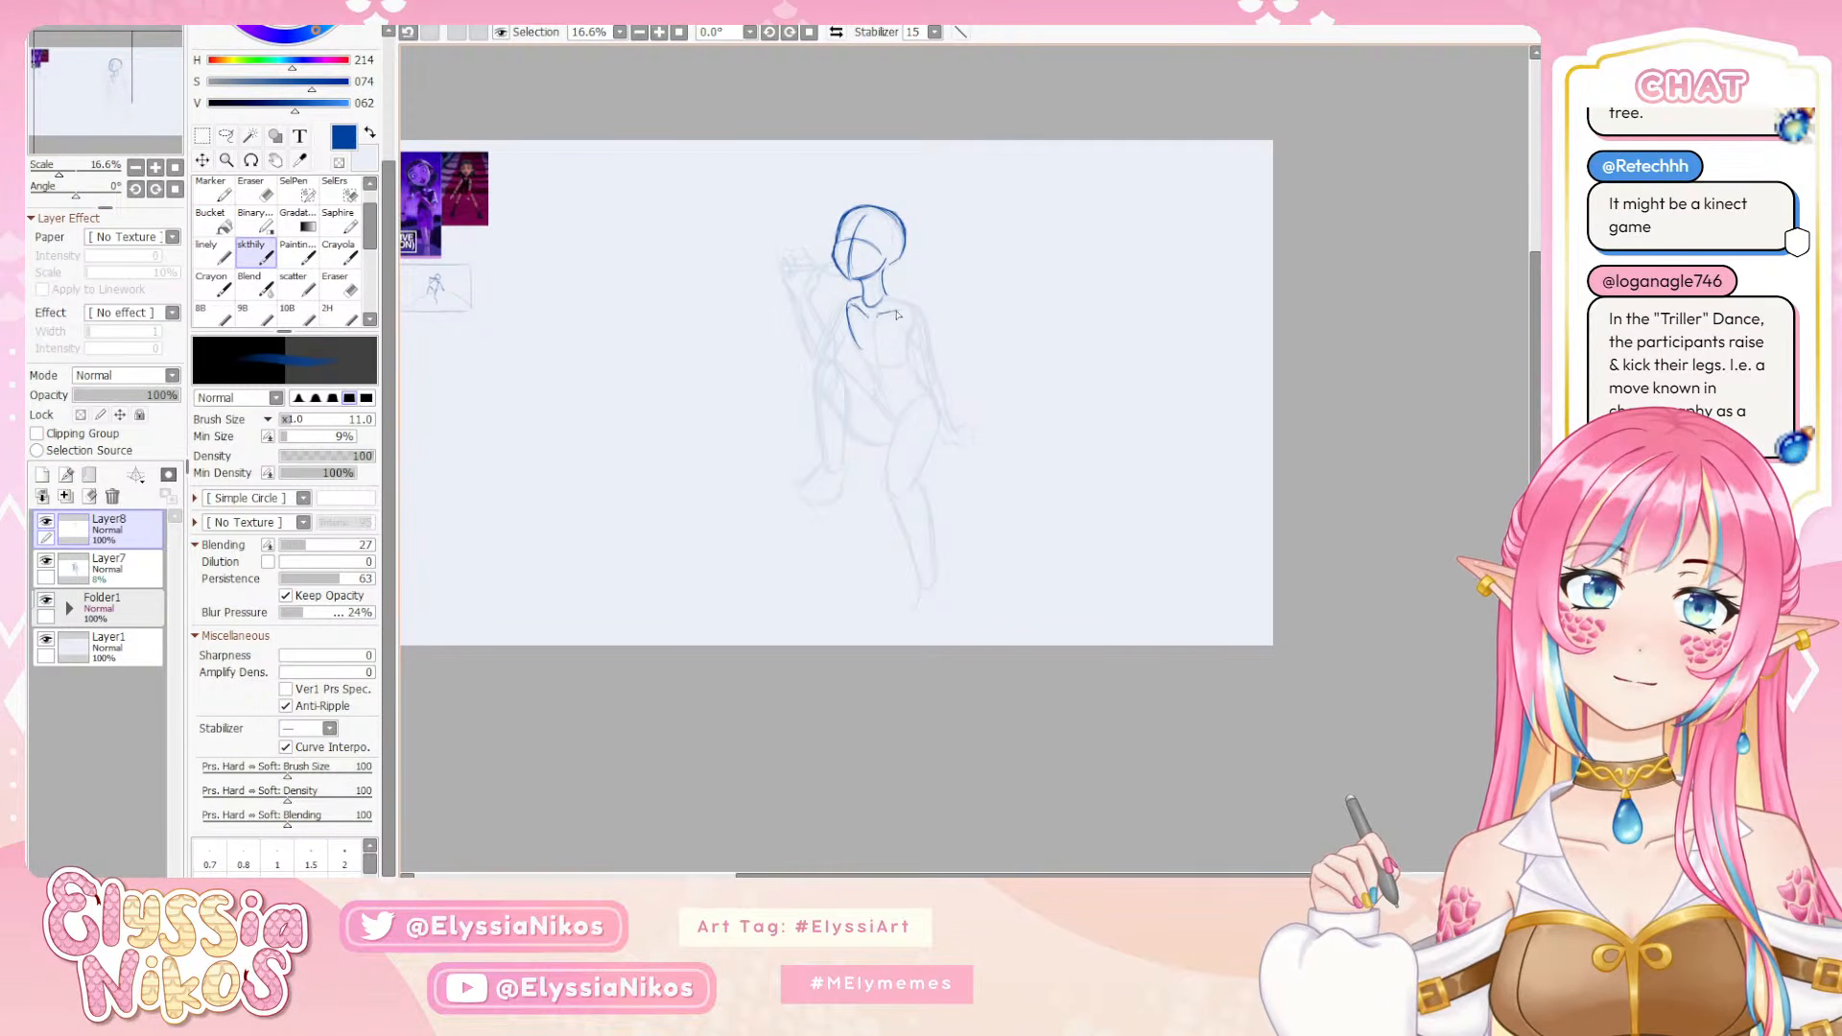
mouse_move(892, 309)
mouse_down()
mouse_move(945, 304)
mouse_move(879, 314)
mouse_move(897, 314)
mouse_up()
key(ctrl+z)
key(ctrl+z)
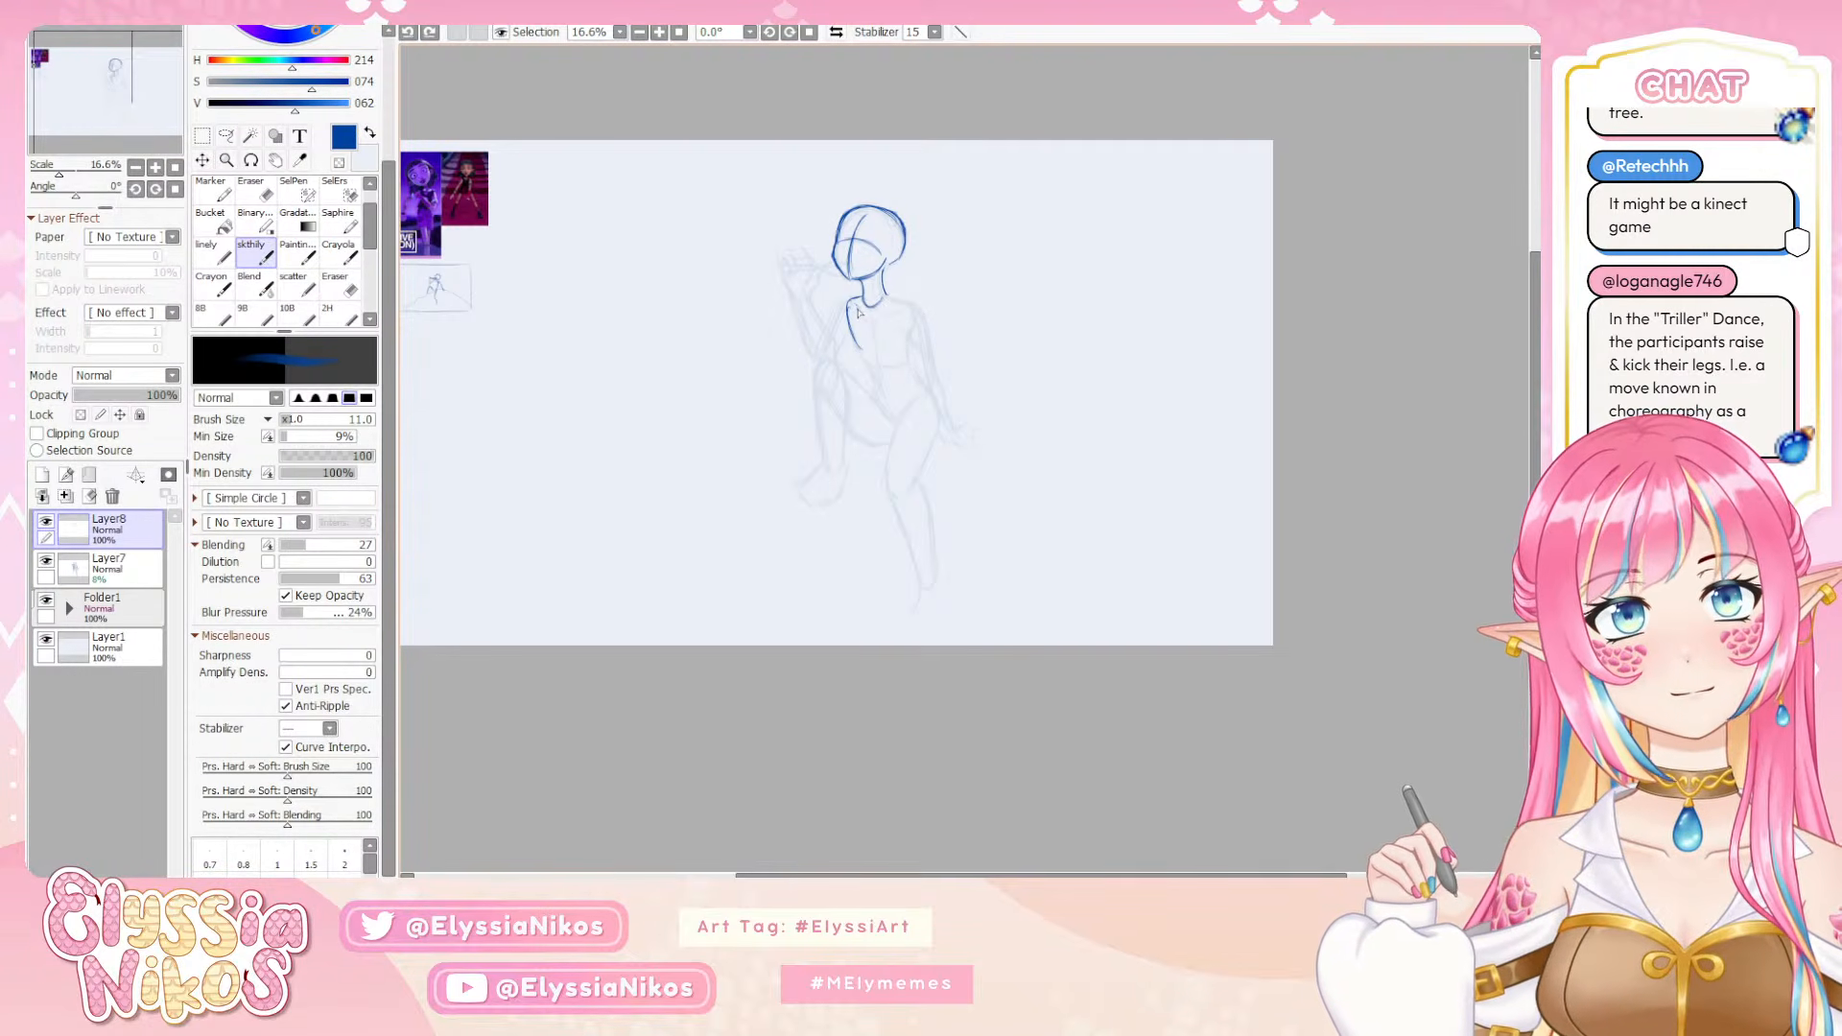
drag(855, 306, 853, 304)
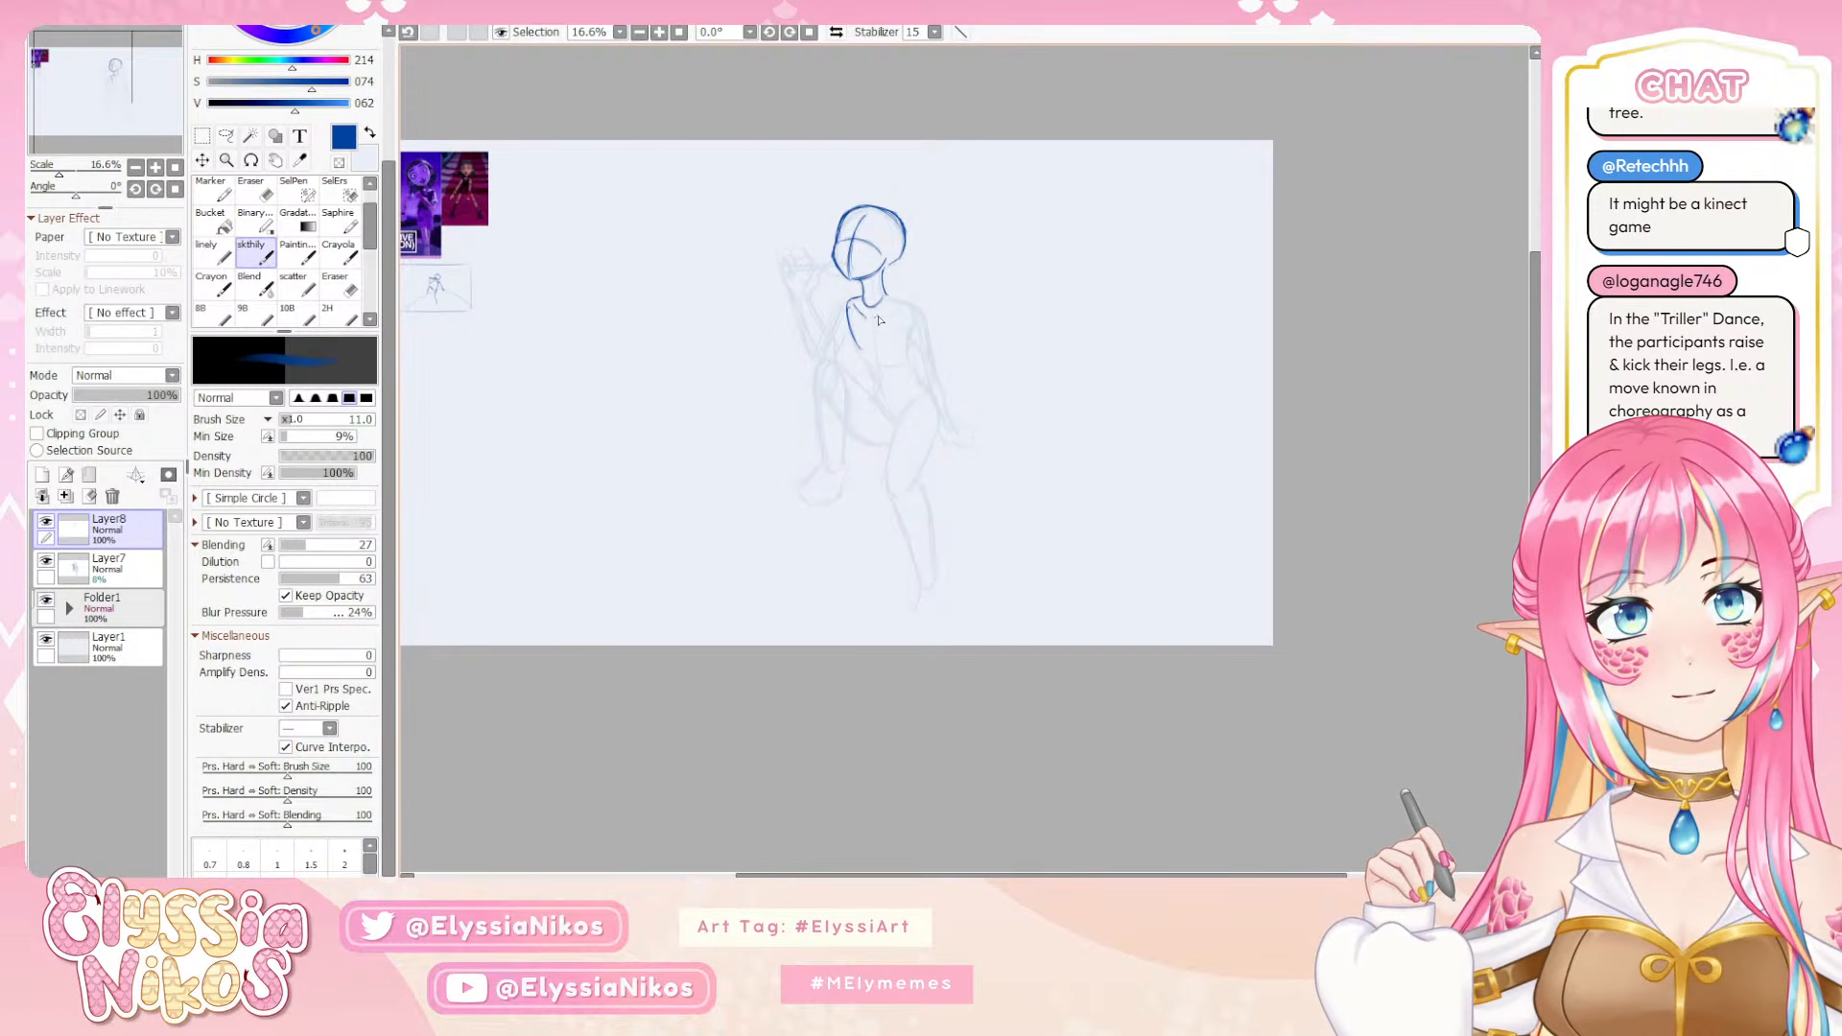
key(ctrl+z)
drag(890, 315, 875, 318)
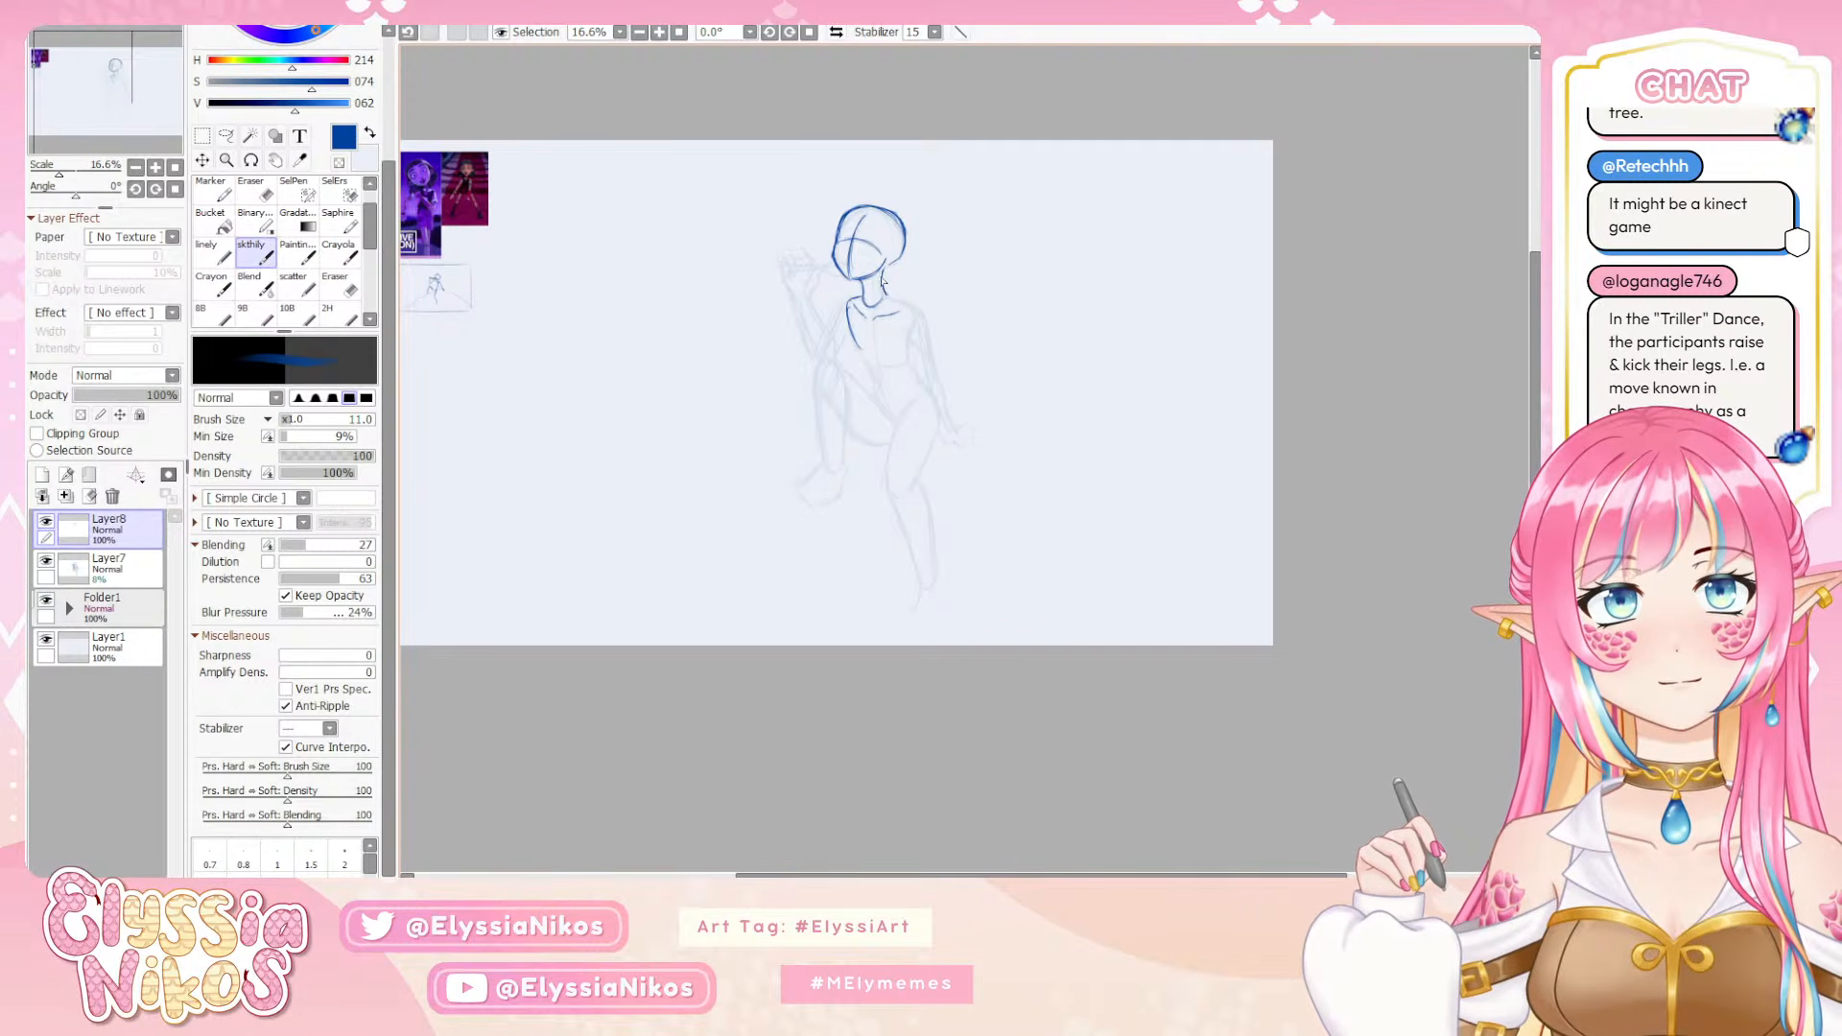
Refine the back of the neck and carry its line into the rounded far shoulder
key(ctrl+z)
drag(883, 270, 889, 303)
key(ctrl+z)
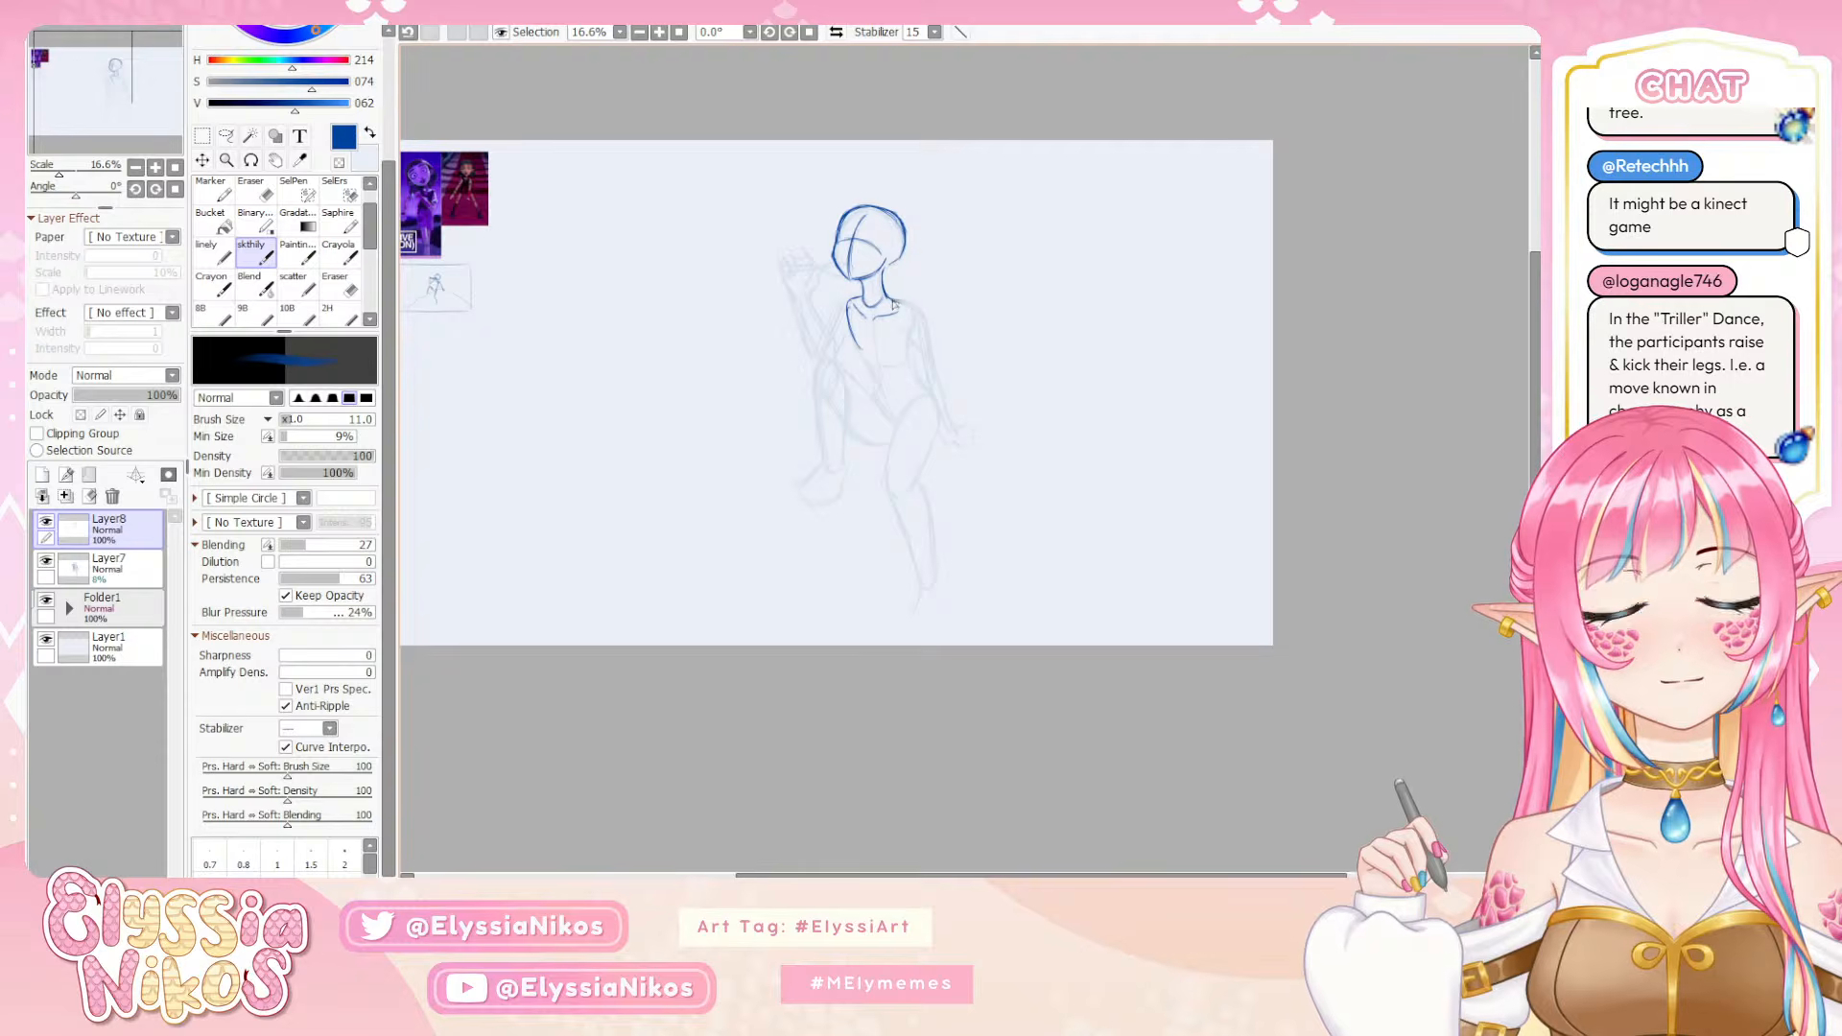
mouse_move(906, 305)
mouse_down()
mouse_move(906, 334)
mouse_move(848, 312)
mouse_move(854, 332)
mouse_up()
key(ctrl+z)
key(ctrl+z)
key(ctrl+z)
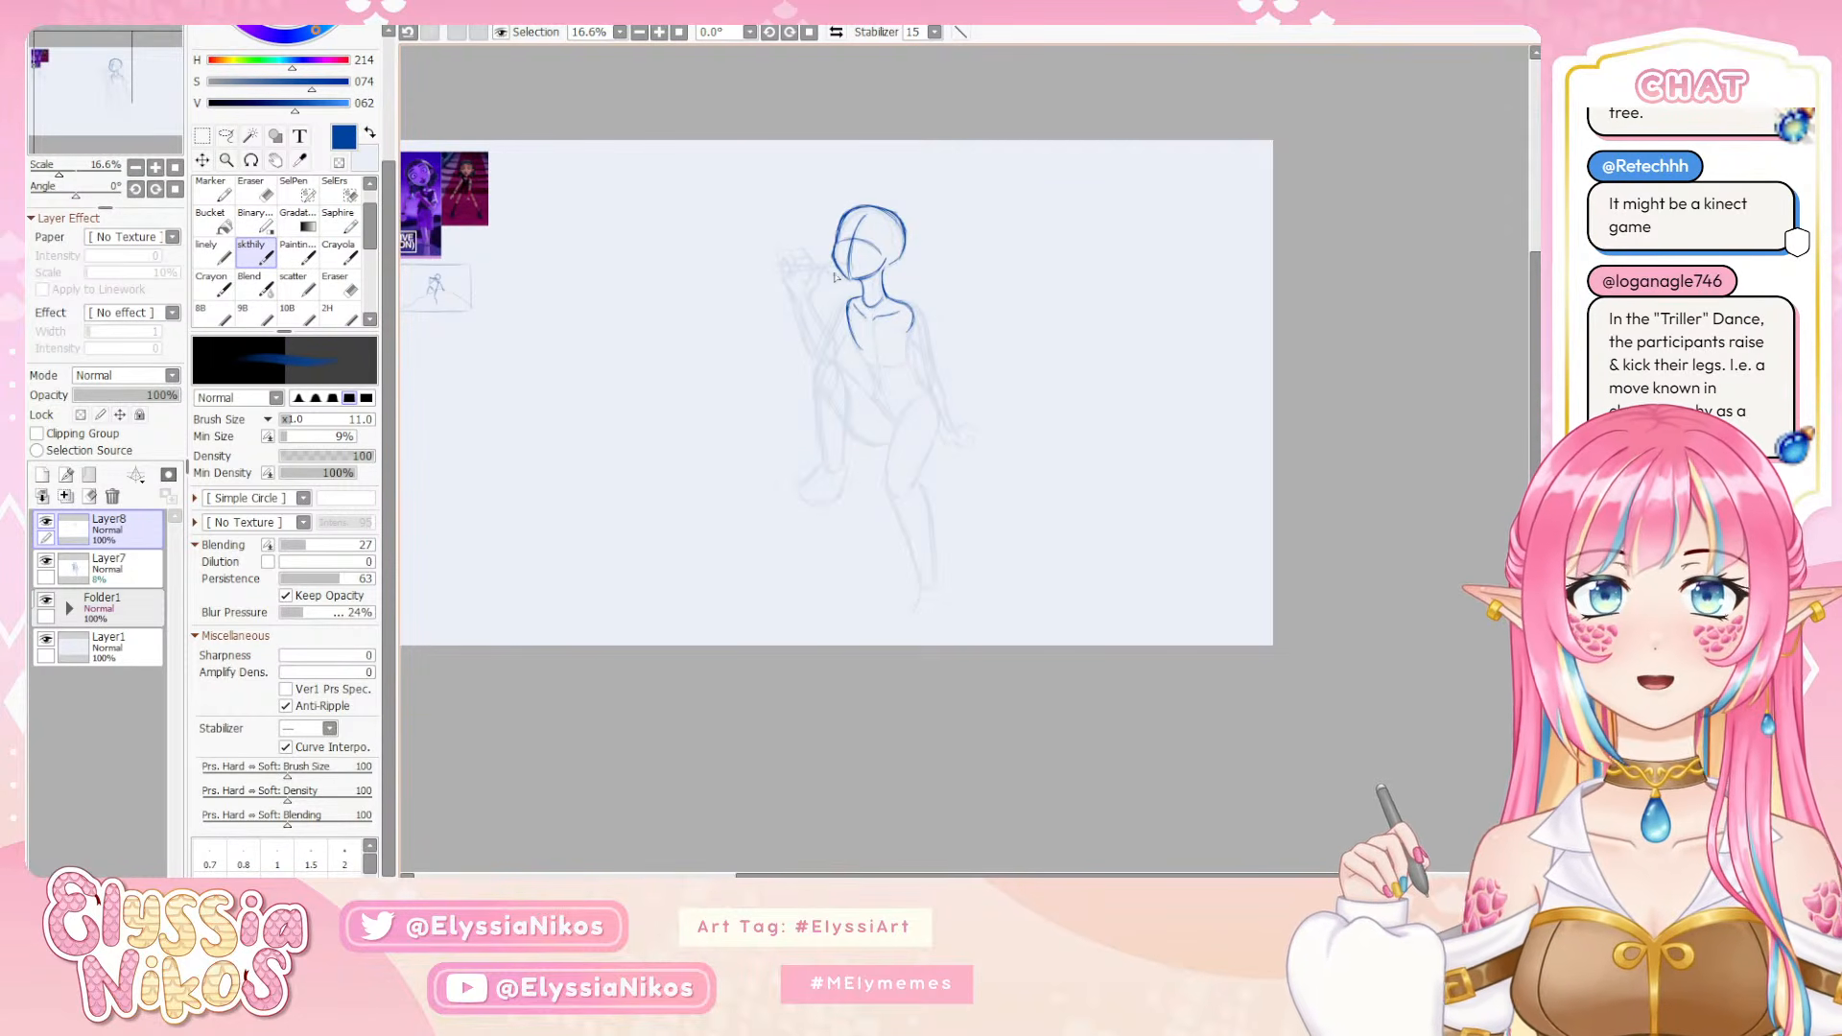
key(e)
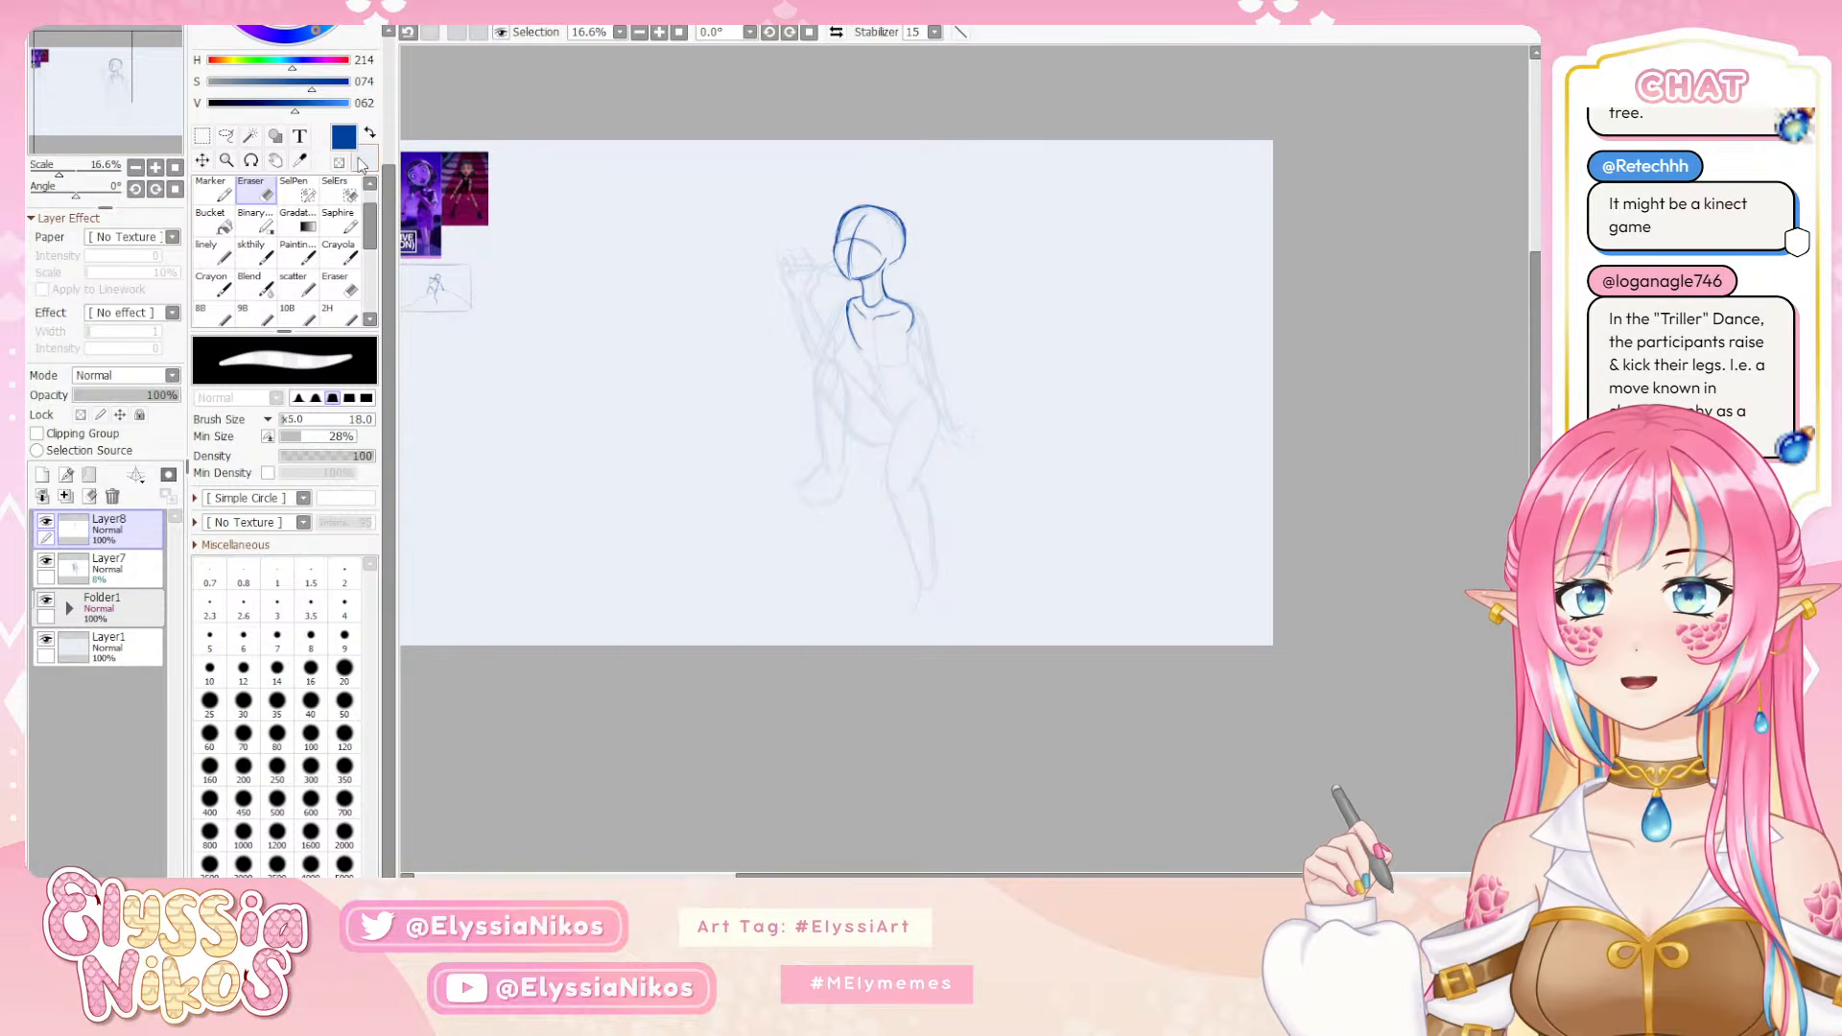
click(251, 251)
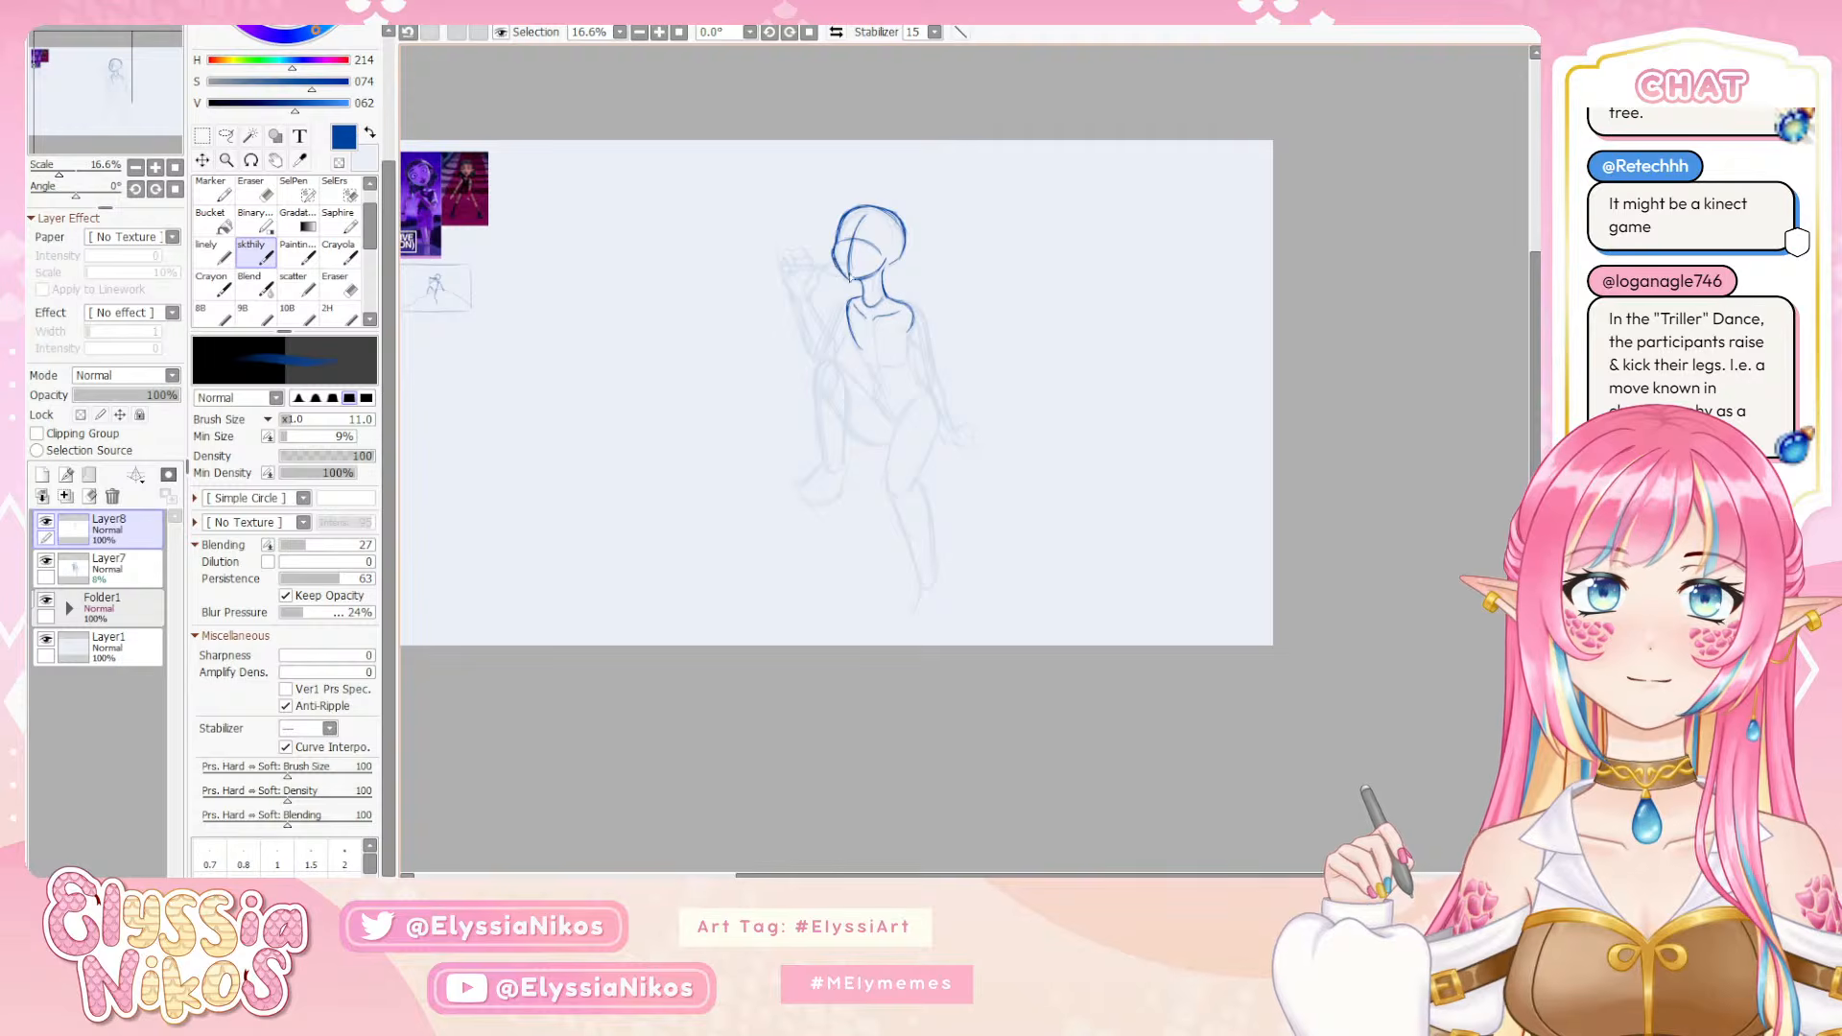
key(e)
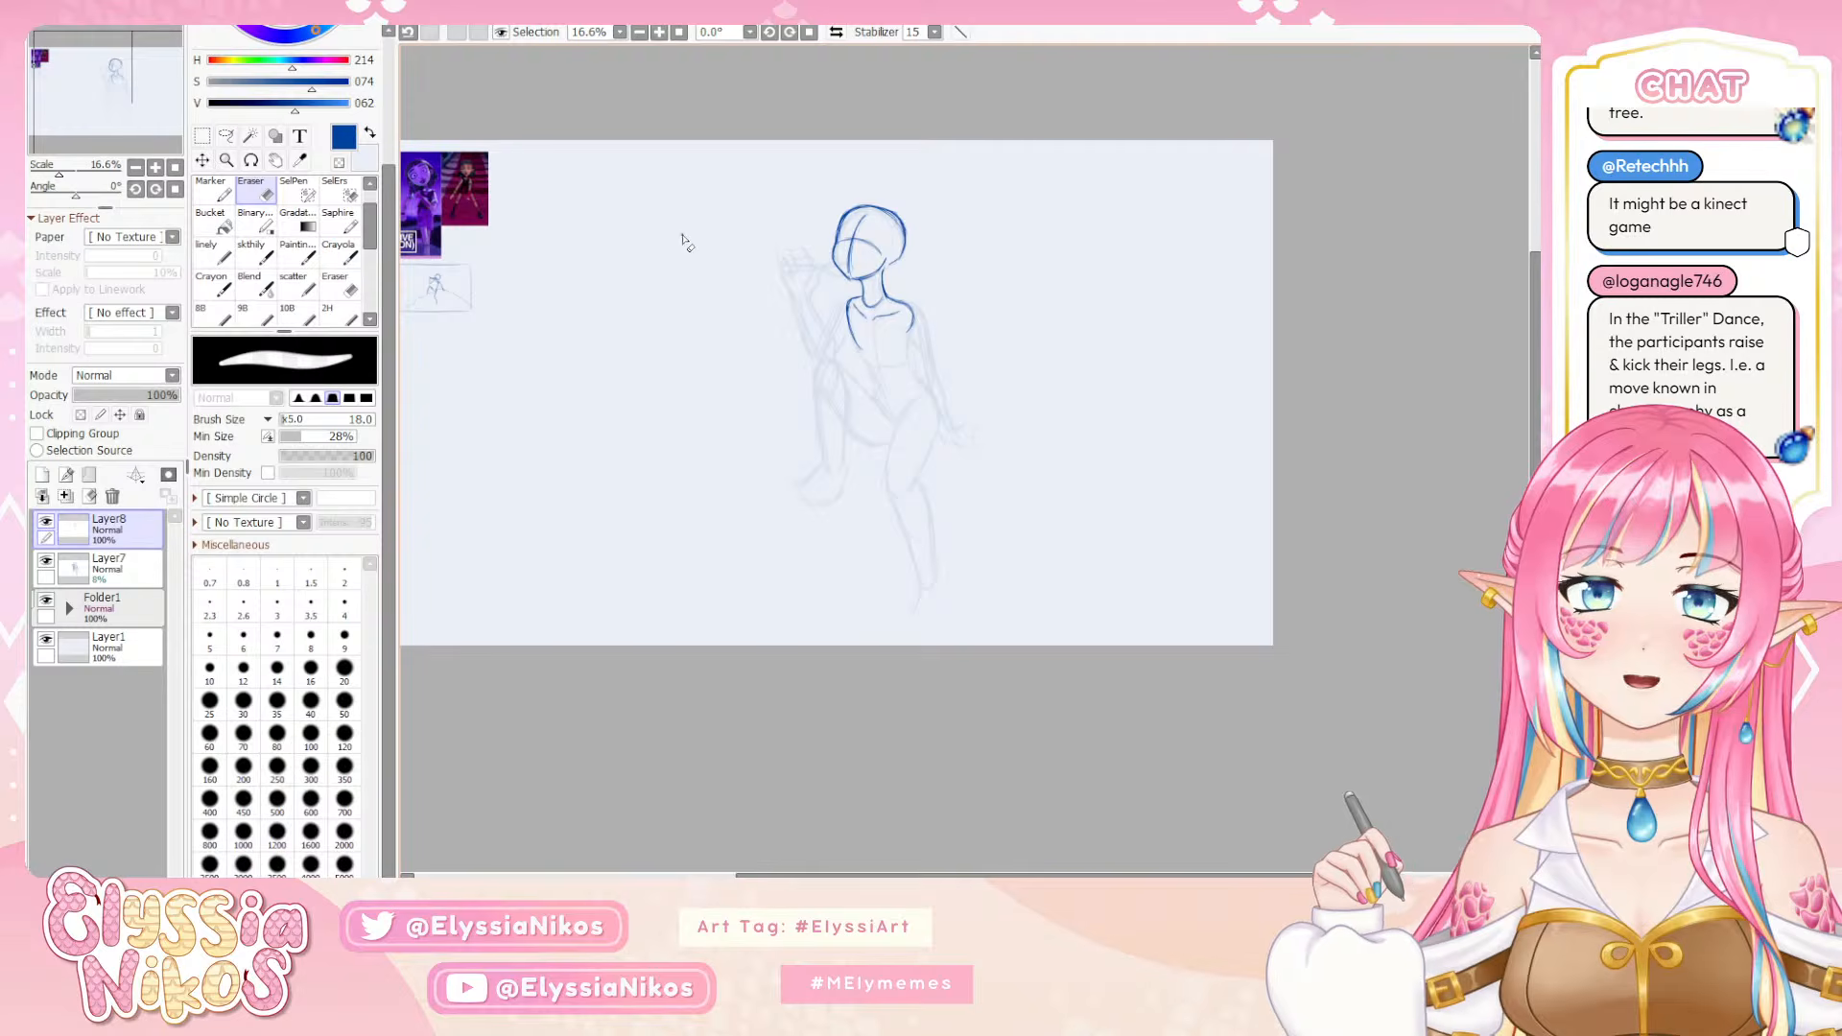
click(253, 257)
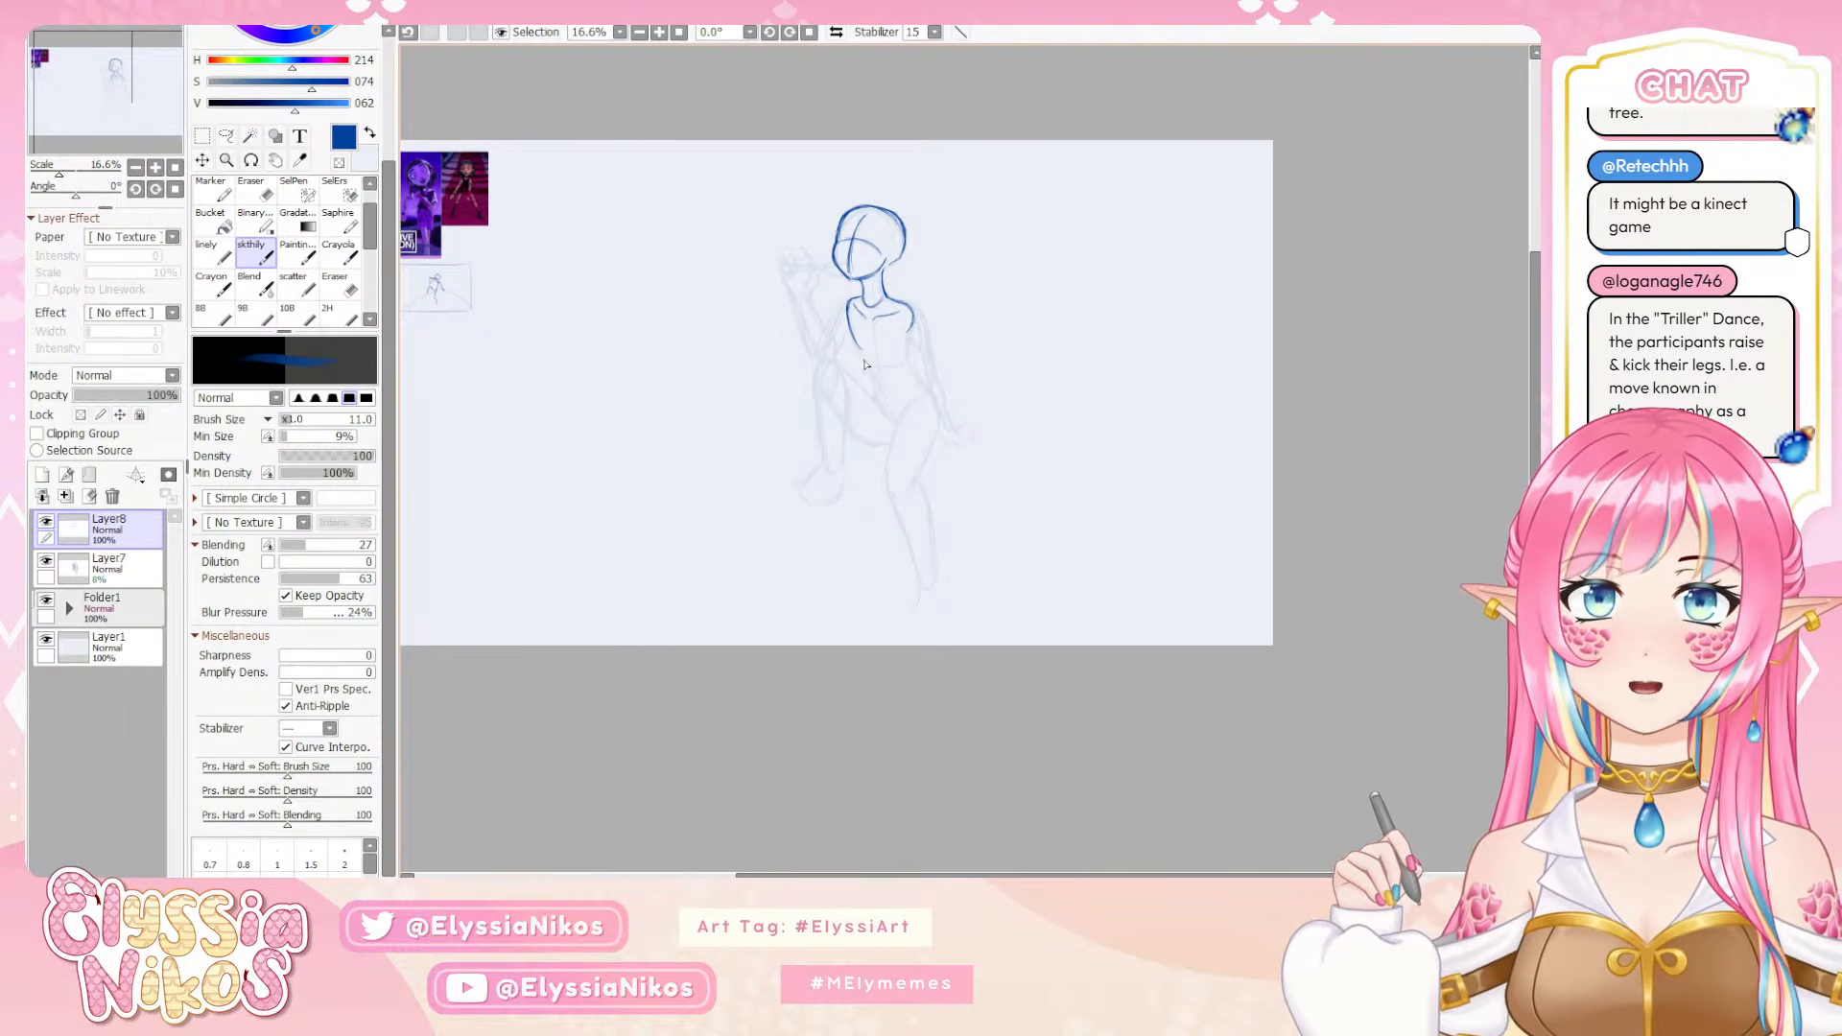
Extend the torso's side line down to the waist and draw the ribcage shape inside the chest
drag(868, 315, 887, 367)
key(ctrl+z)
key(ctrl+z)
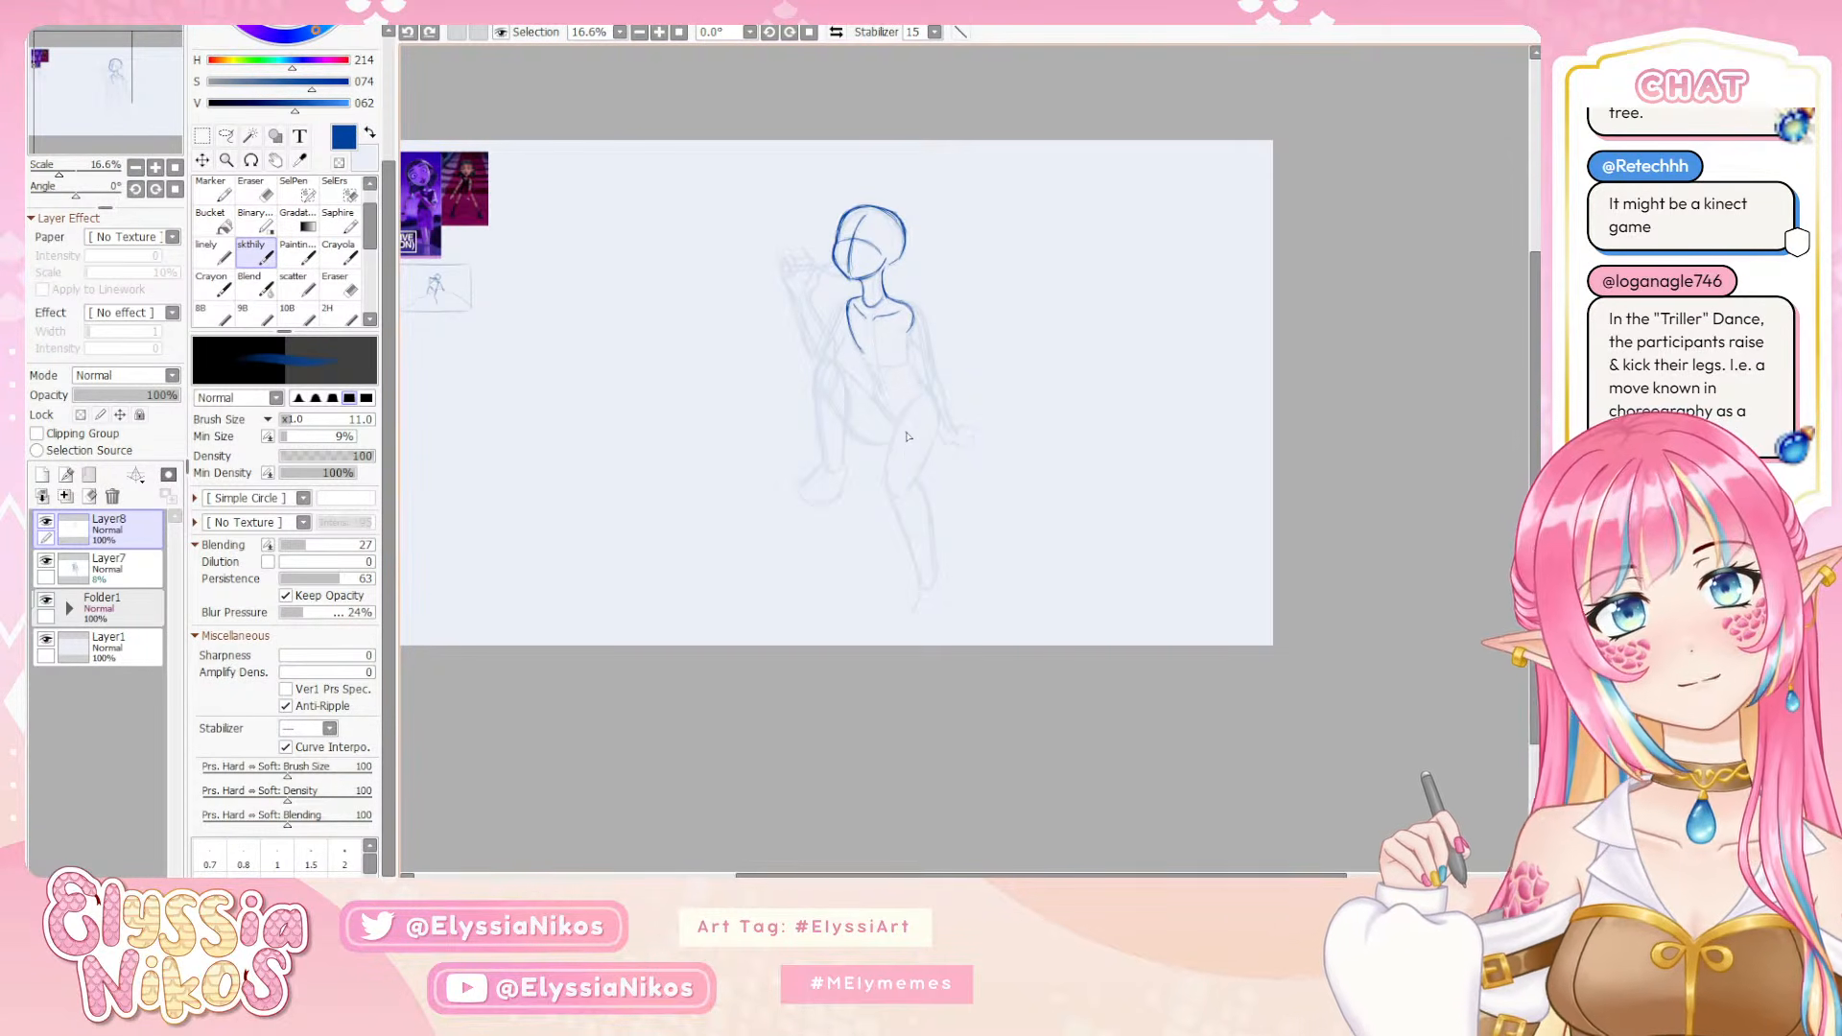
mouse_move(861, 349)
mouse_down()
mouse_move(890, 356)
mouse_move(869, 338)
mouse_up()
key(ctrl+z)
key(ctrl+z)
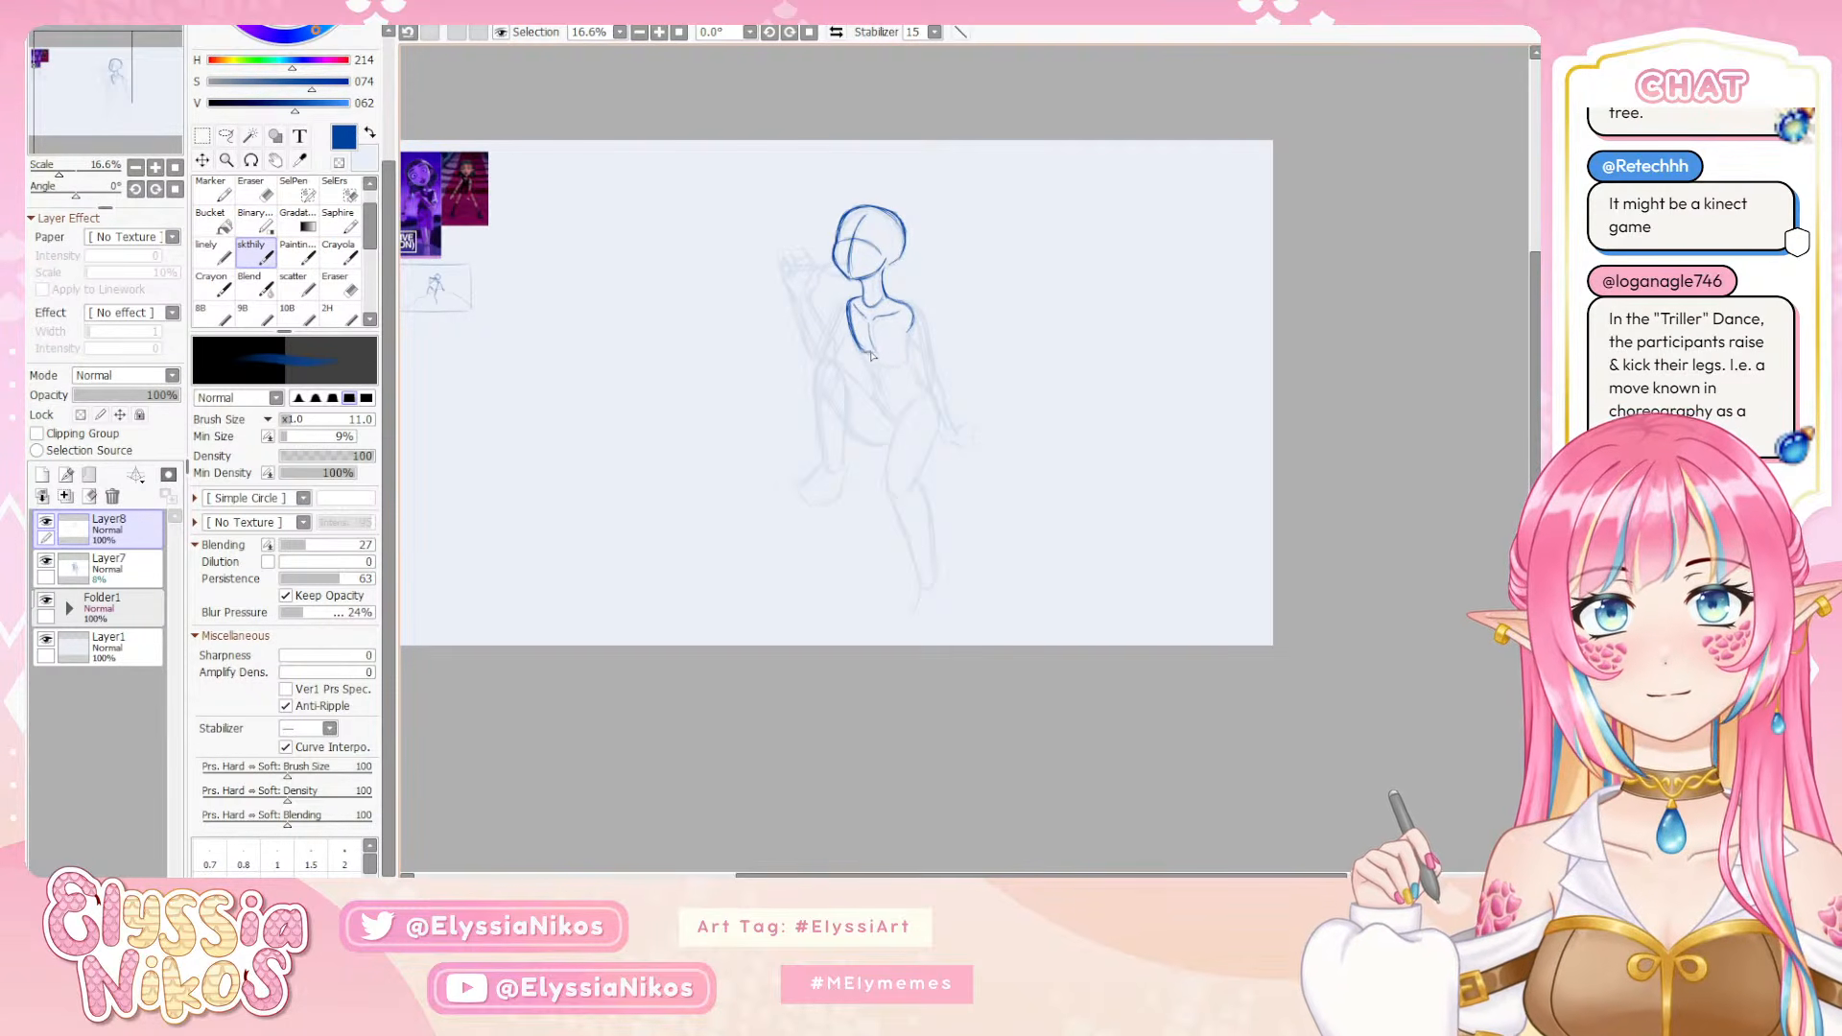
drag(871, 355, 906, 349)
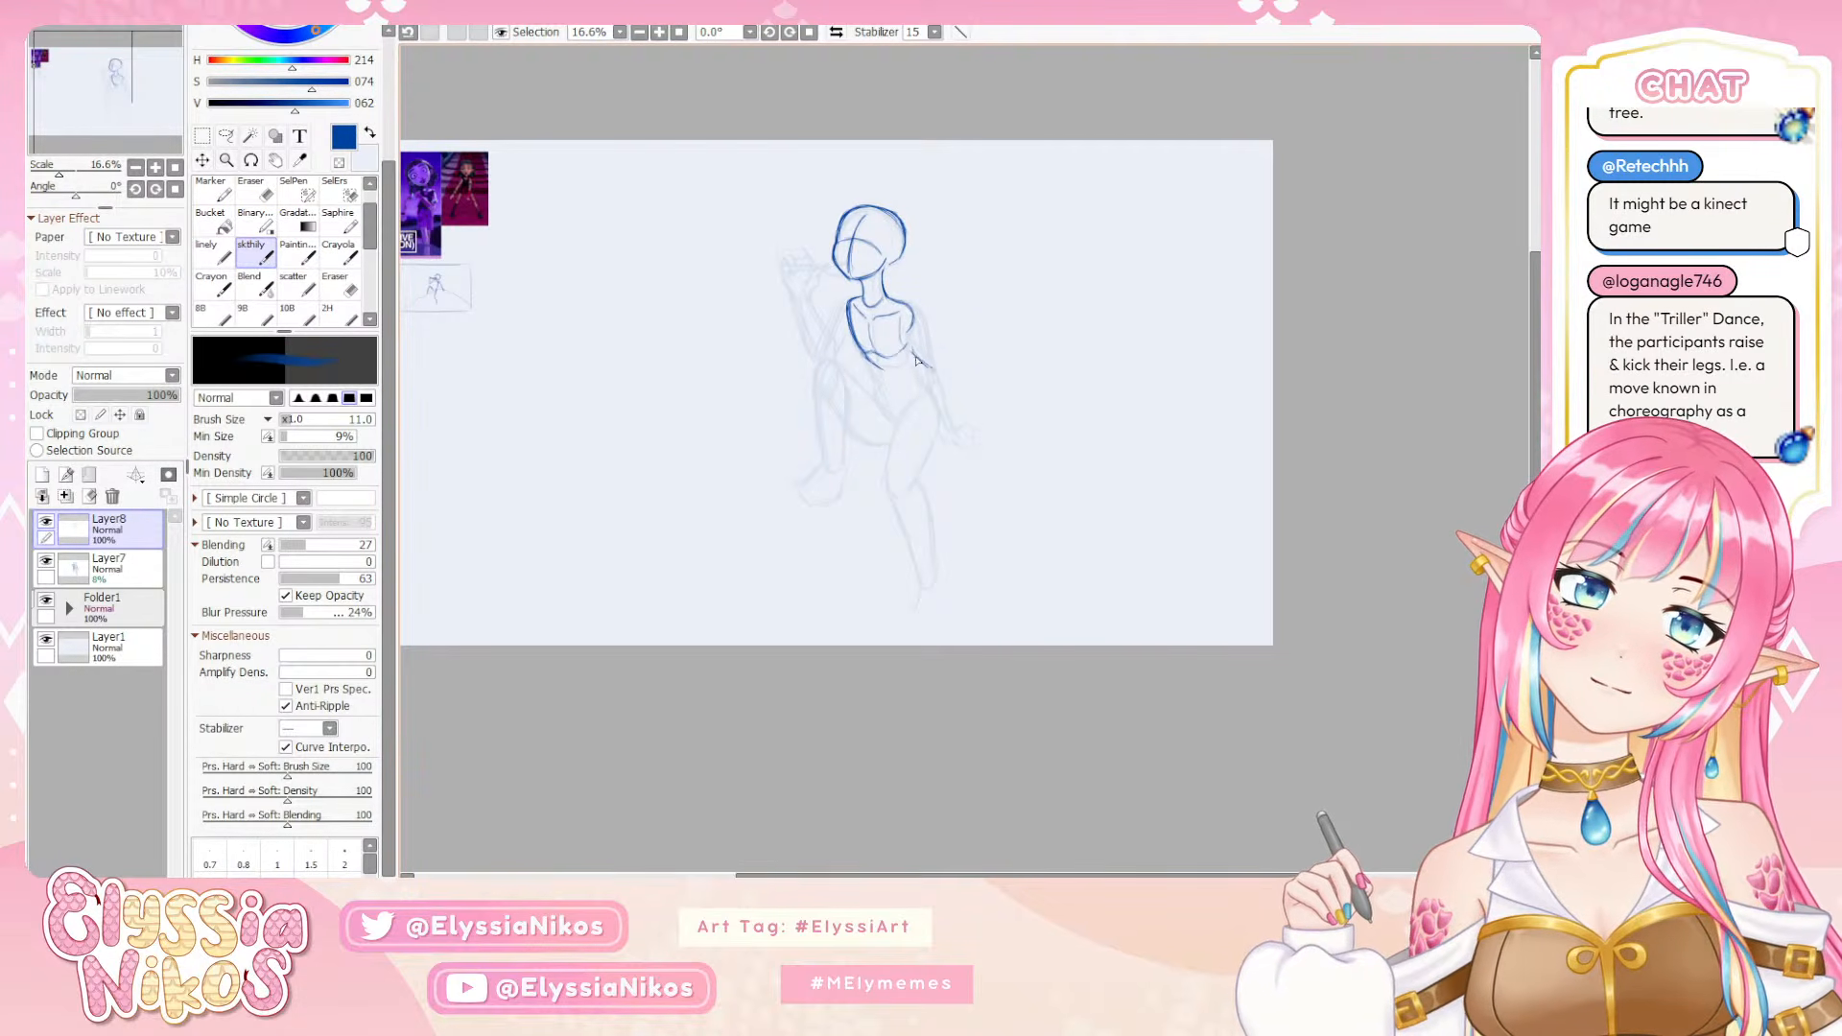
Draw the waist and upper hip line below the ribcage, with the V-shaped pelvis lines beneath it
drag(913, 357, 944, 378)
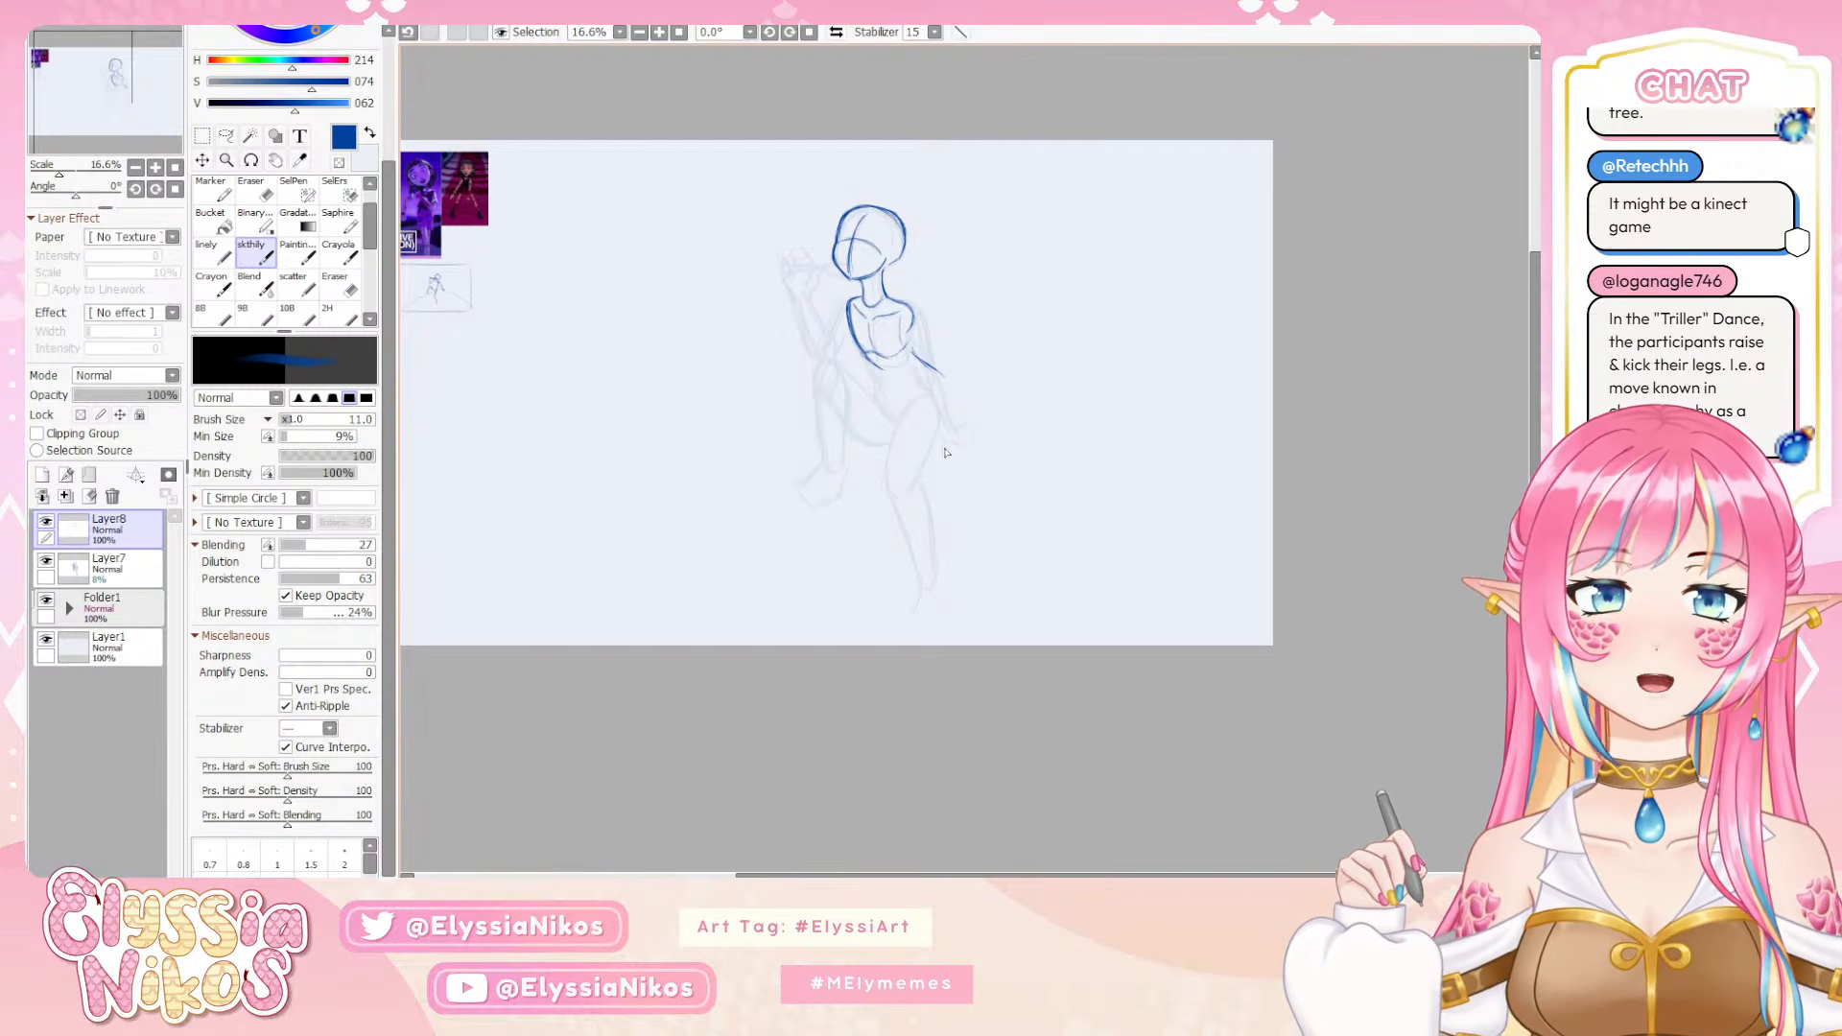
drag(911, 335, 912, 358)
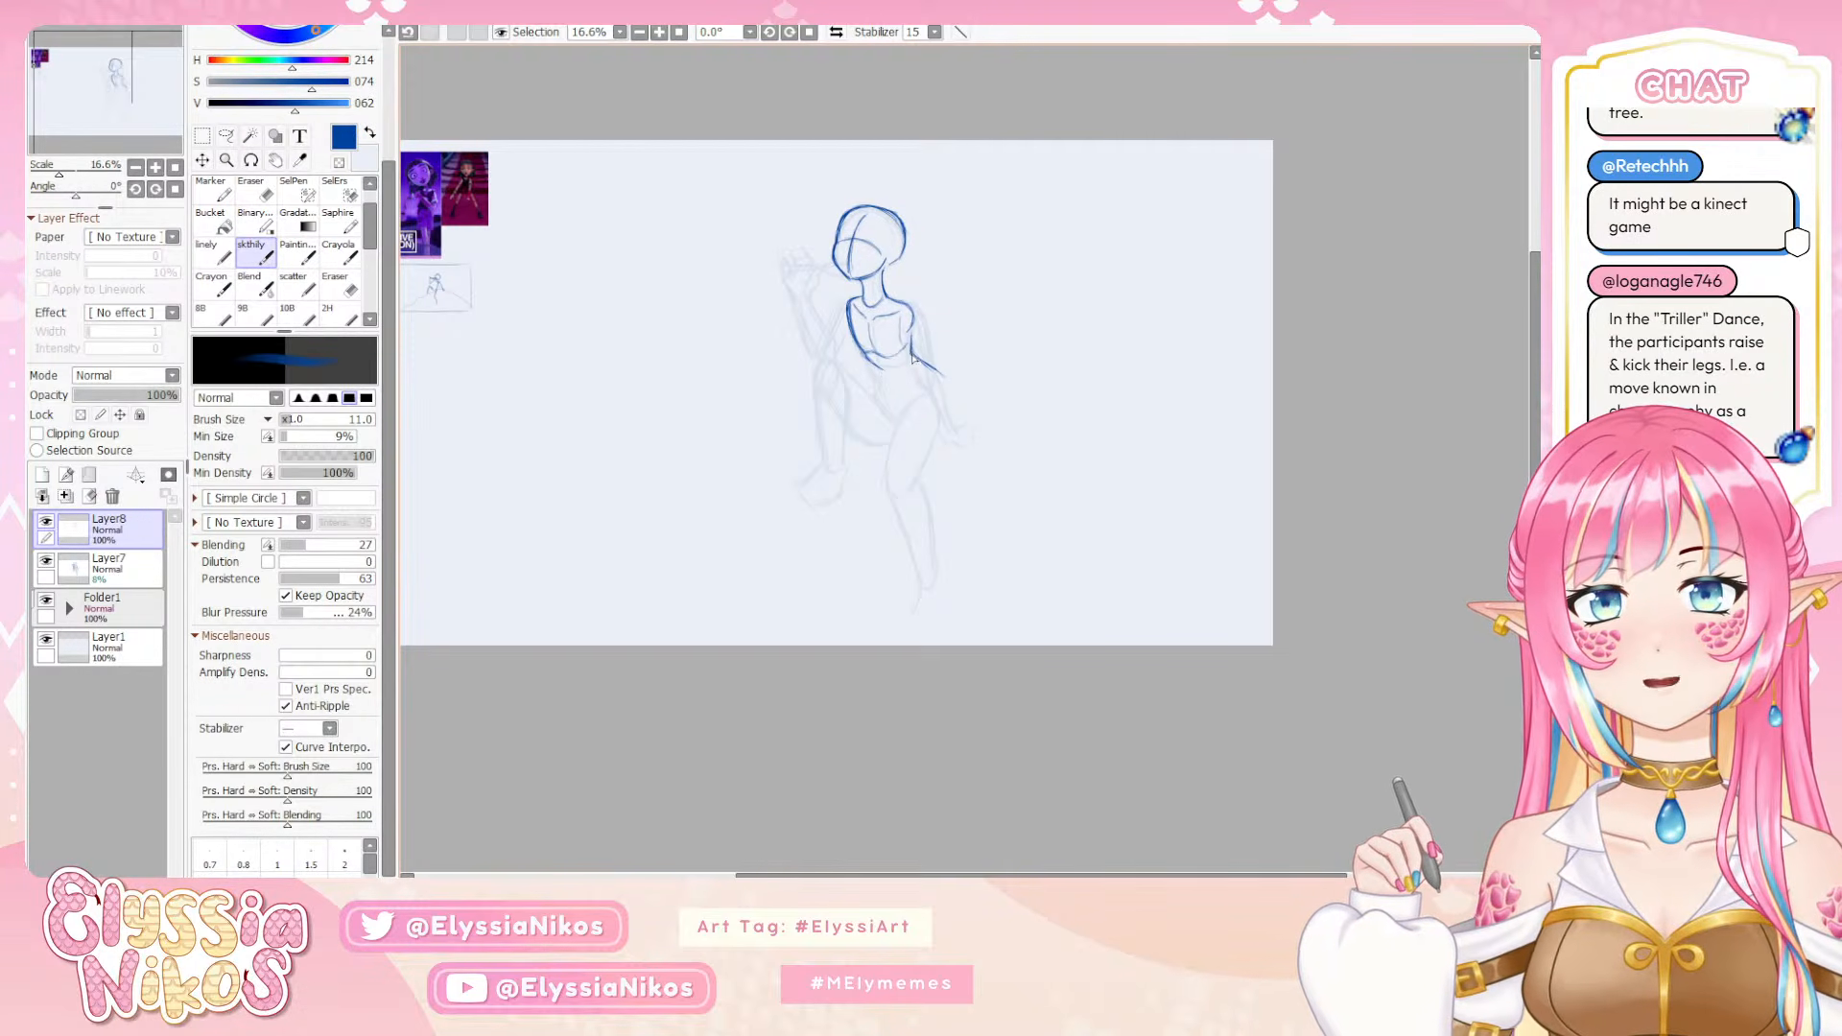
key(ctrl+z)
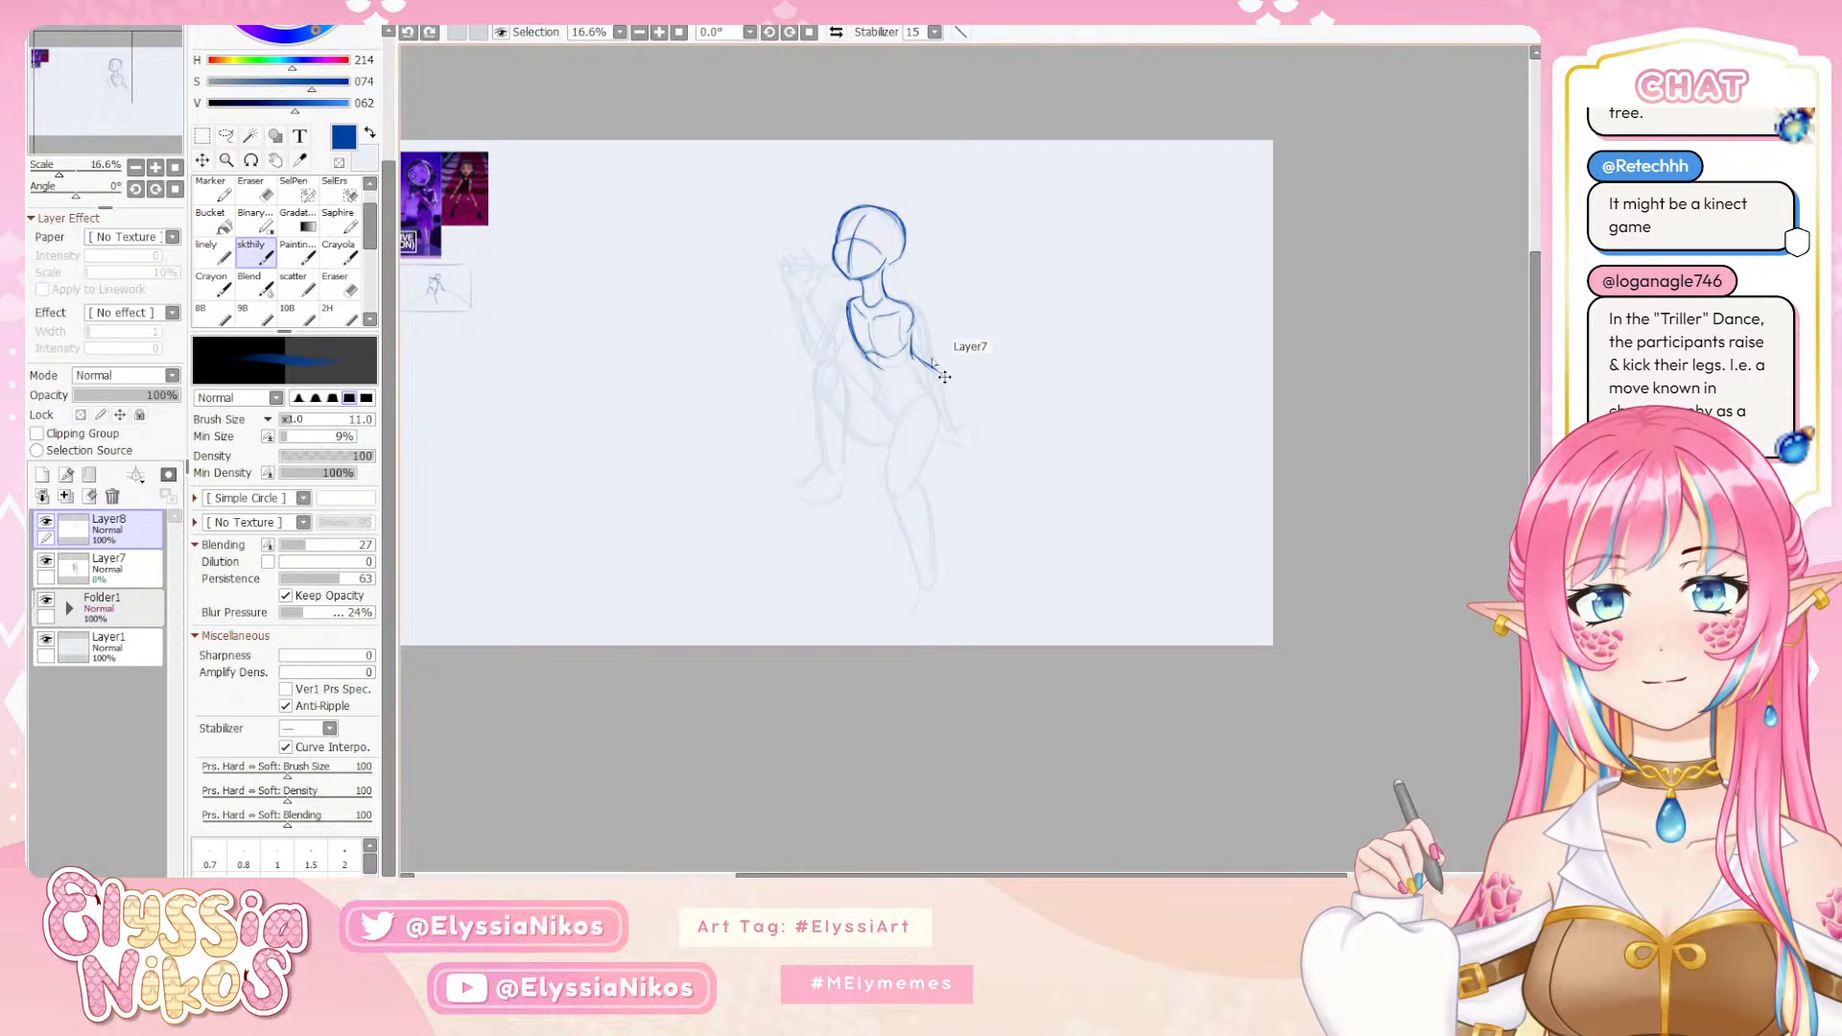
drag(883, 373, 908, 372)
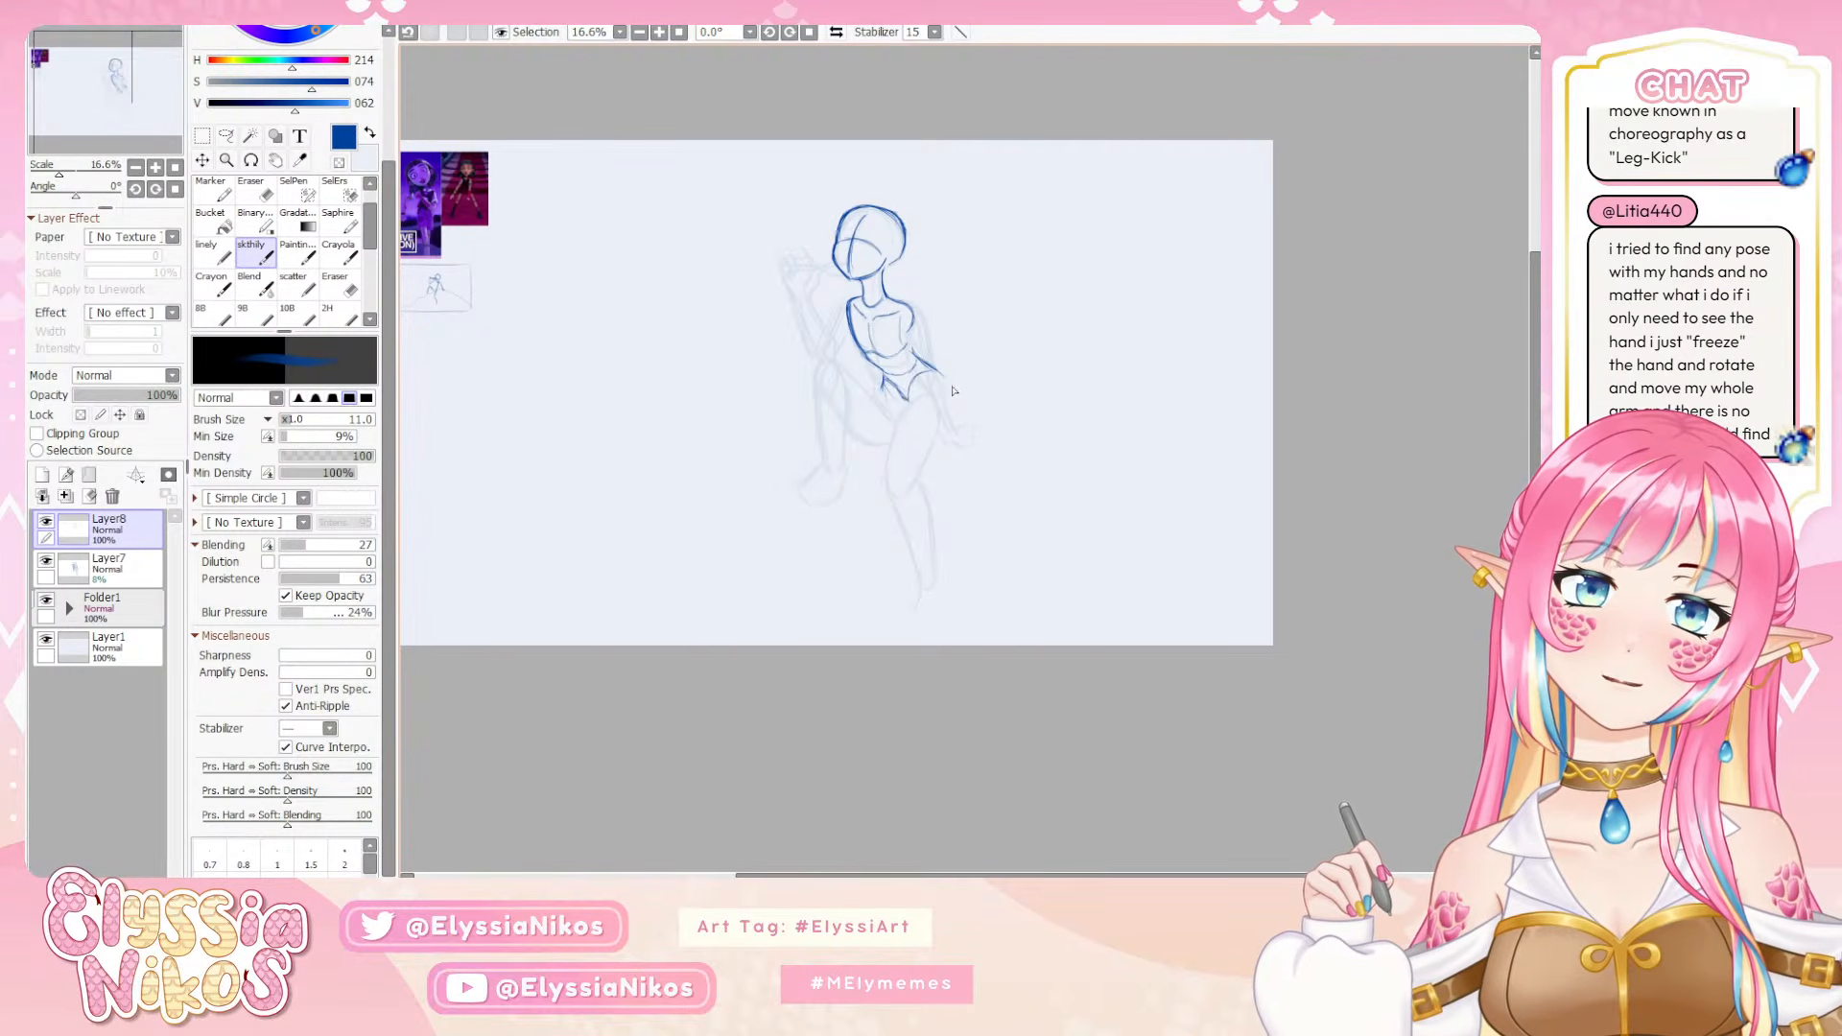
Draw the outer hip curve and the raised leg's upper thigh line with its rounded knee, undoing misplaced knee strokes
mouse_move(948, 385)
mouse_down()
mouse_move(957, 411)
mouse_move(843, 355)
mouse_move(822, 369)
mouse_up()
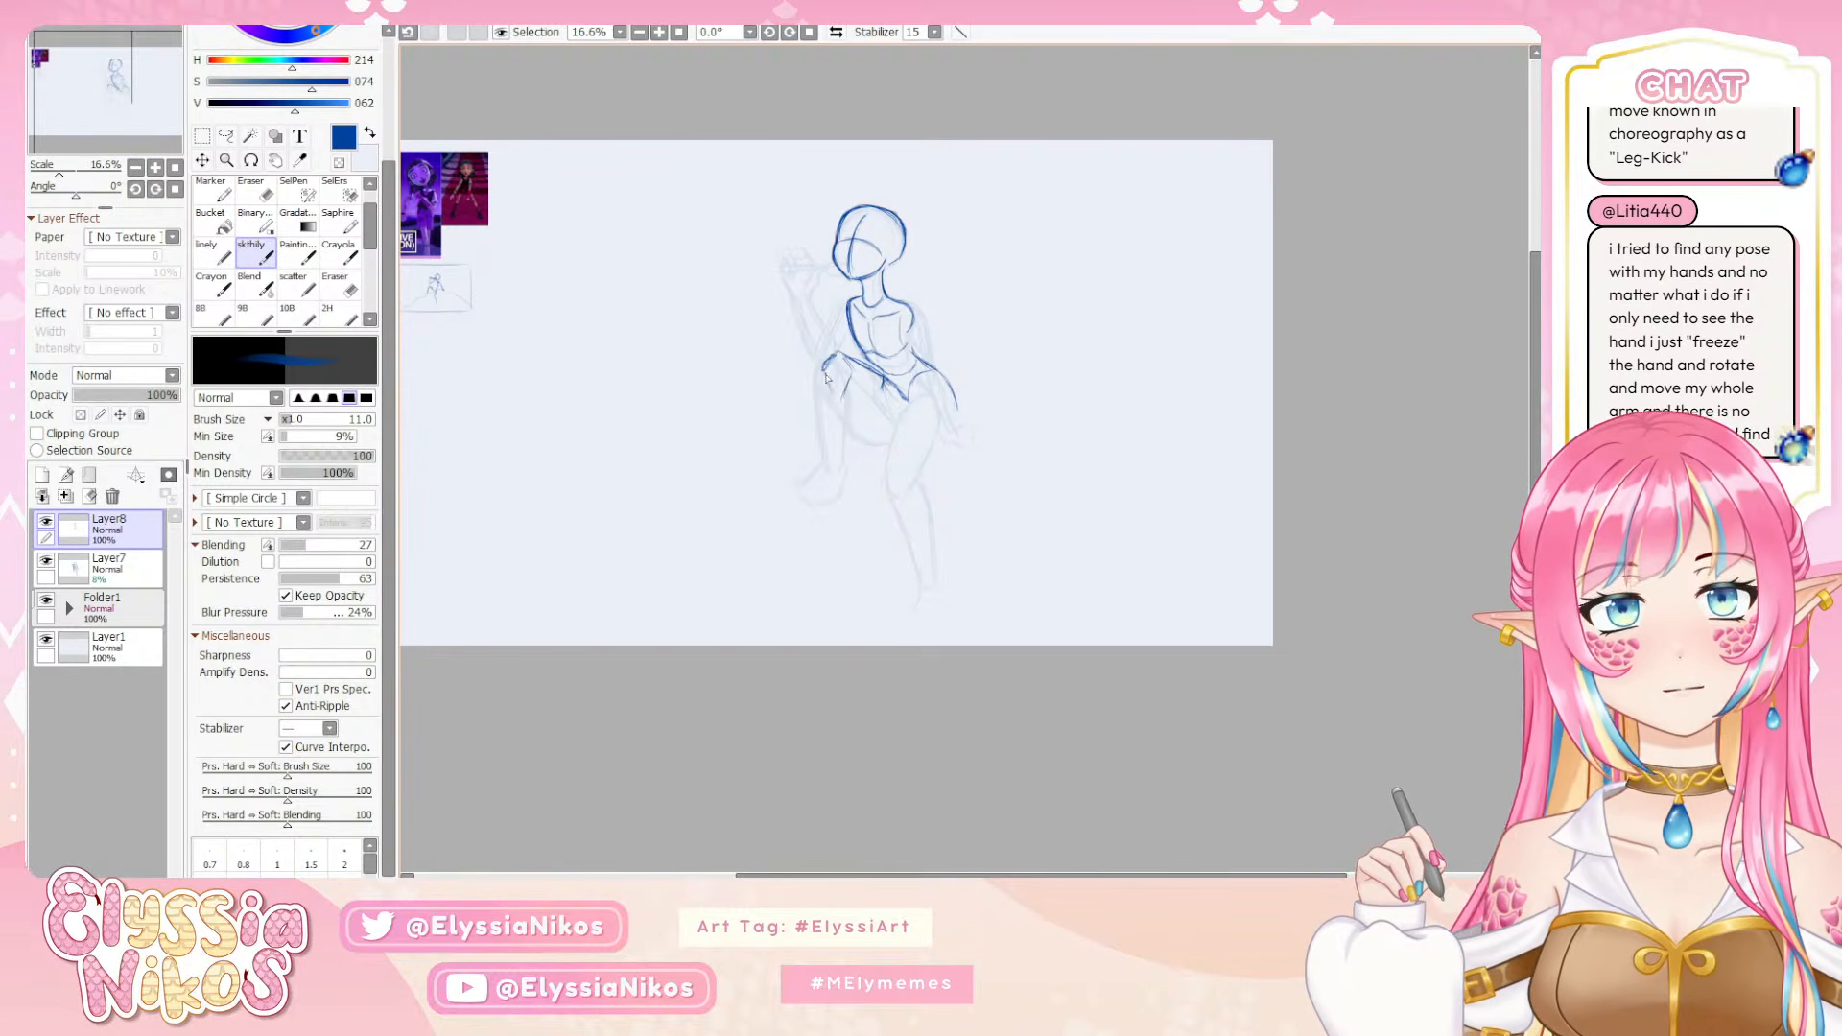
drag(823, 372, 829, 400)
key(ctrl+z)
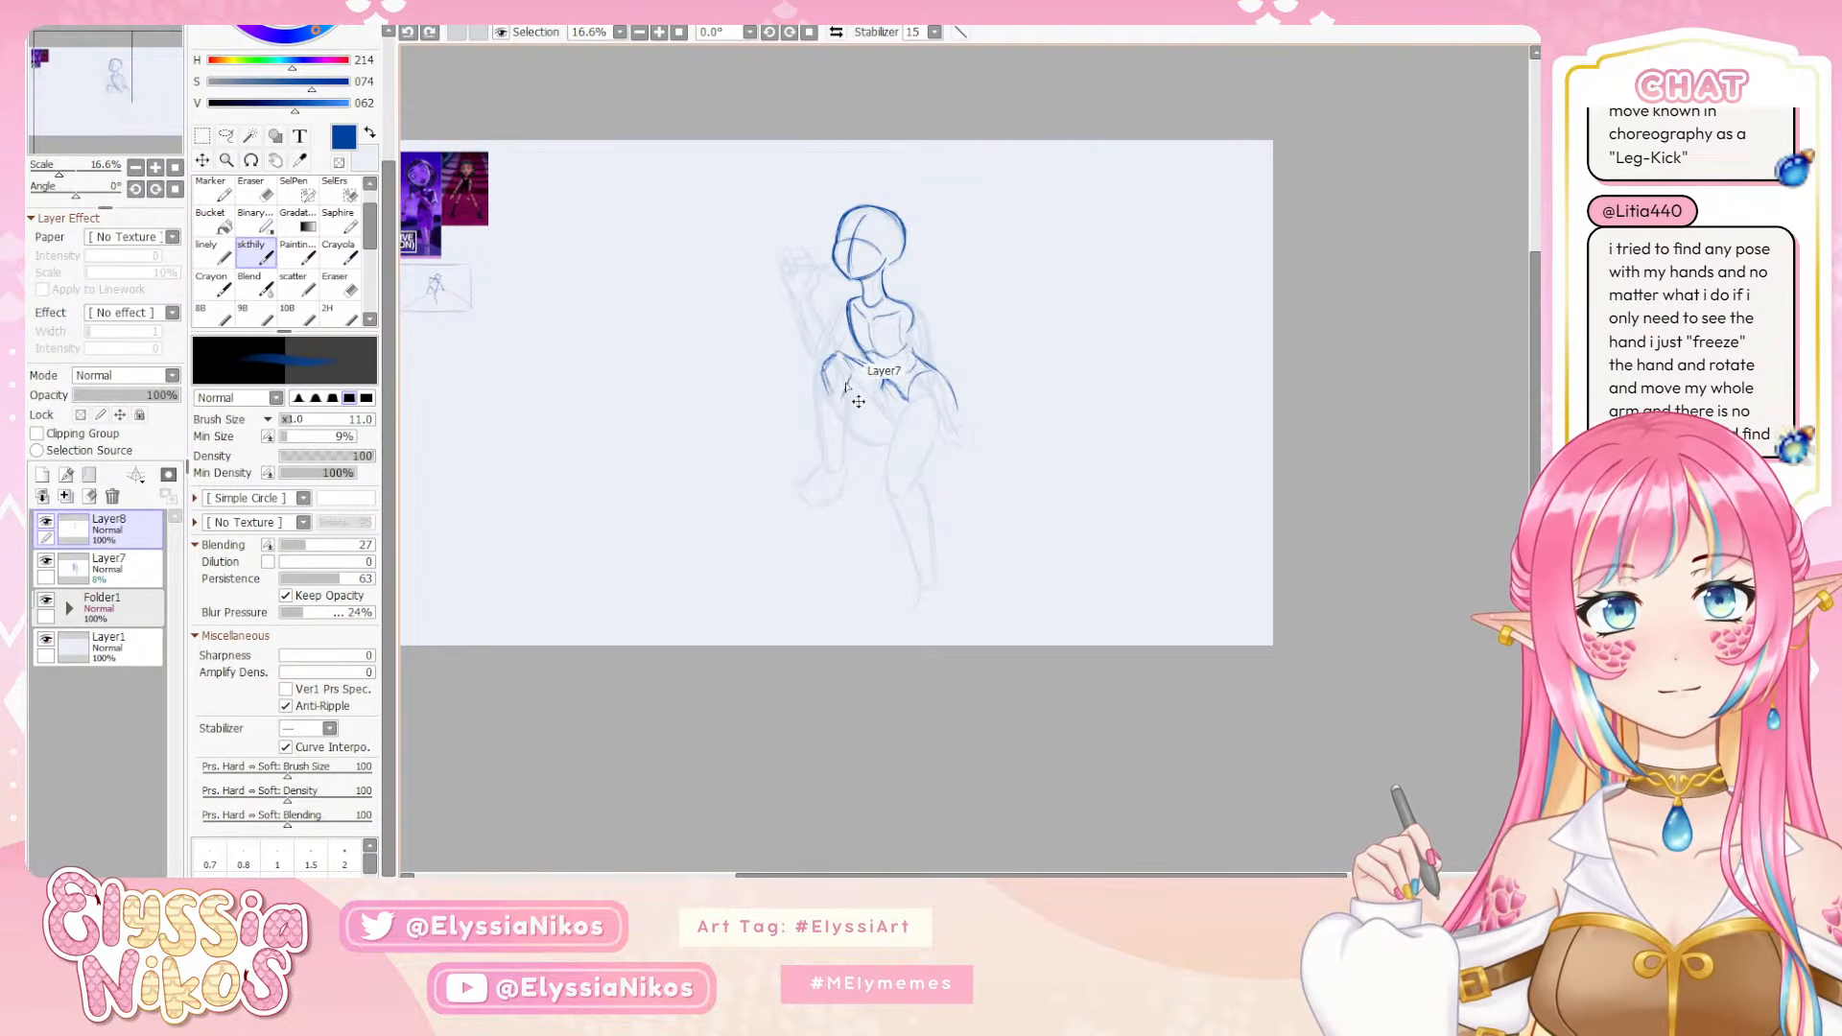
key(ctrl+z)
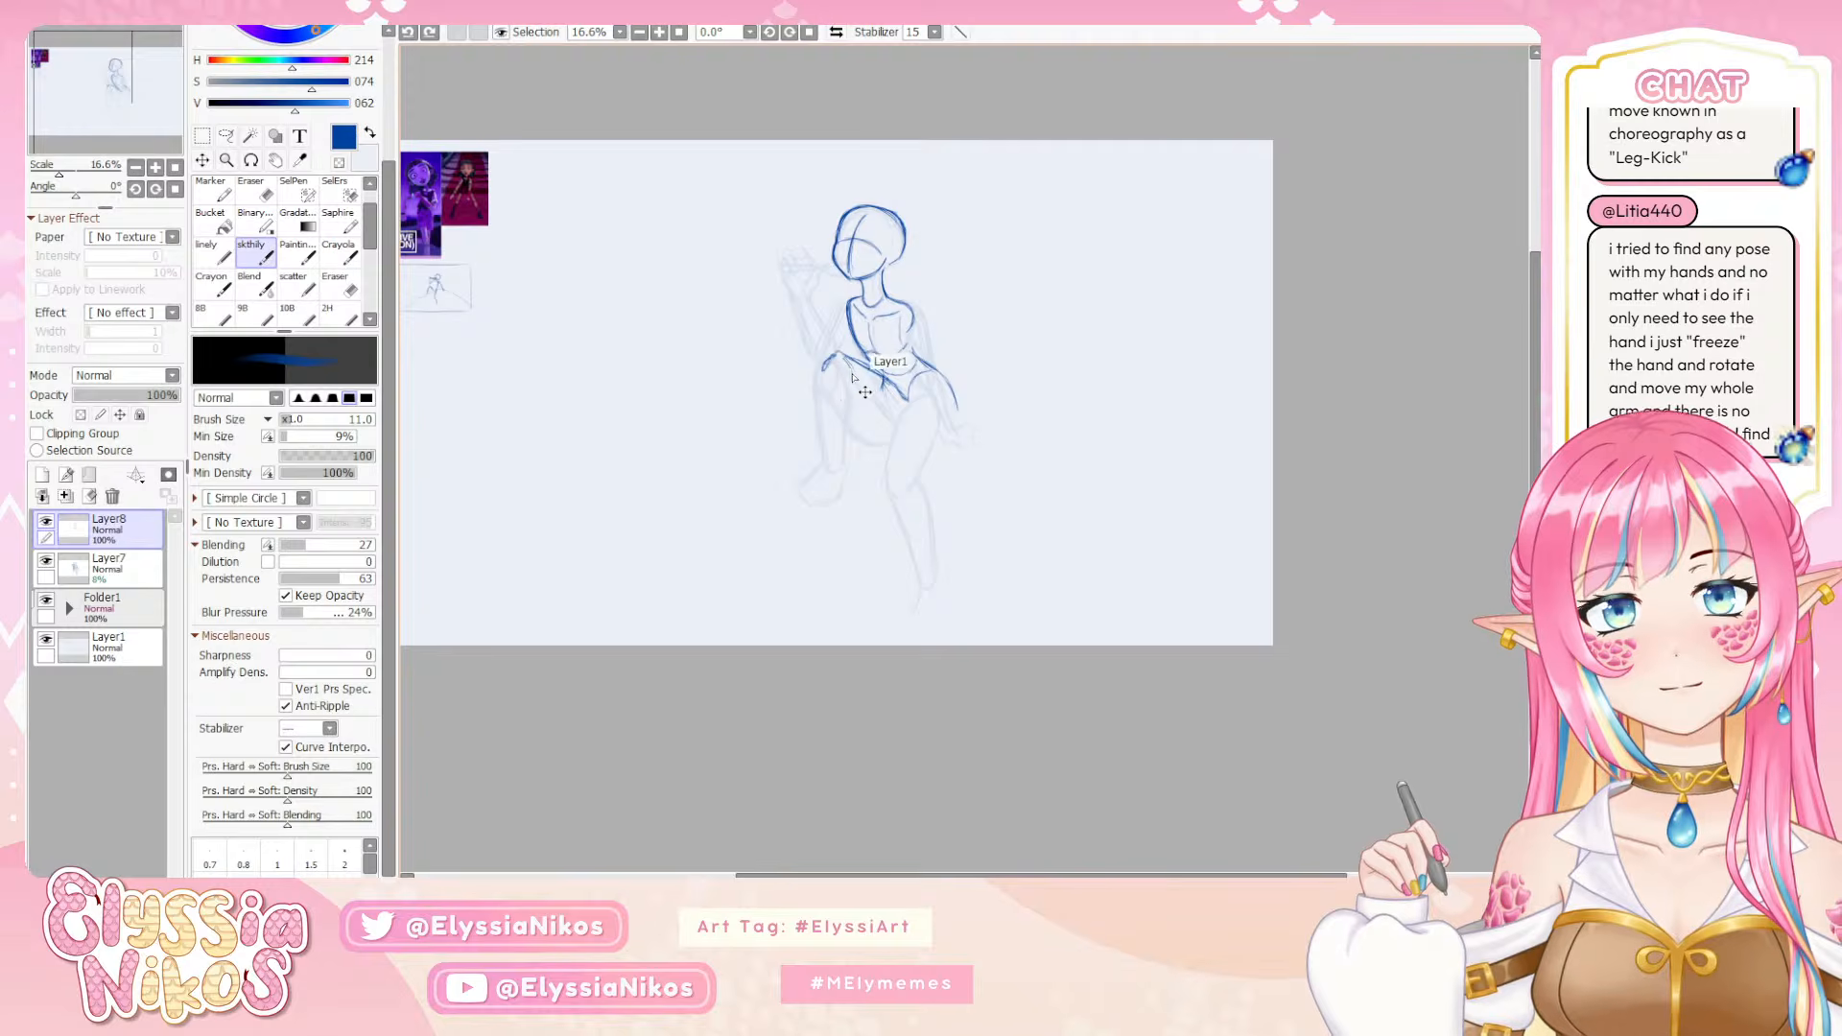
drag(849, 370, 830, 403)
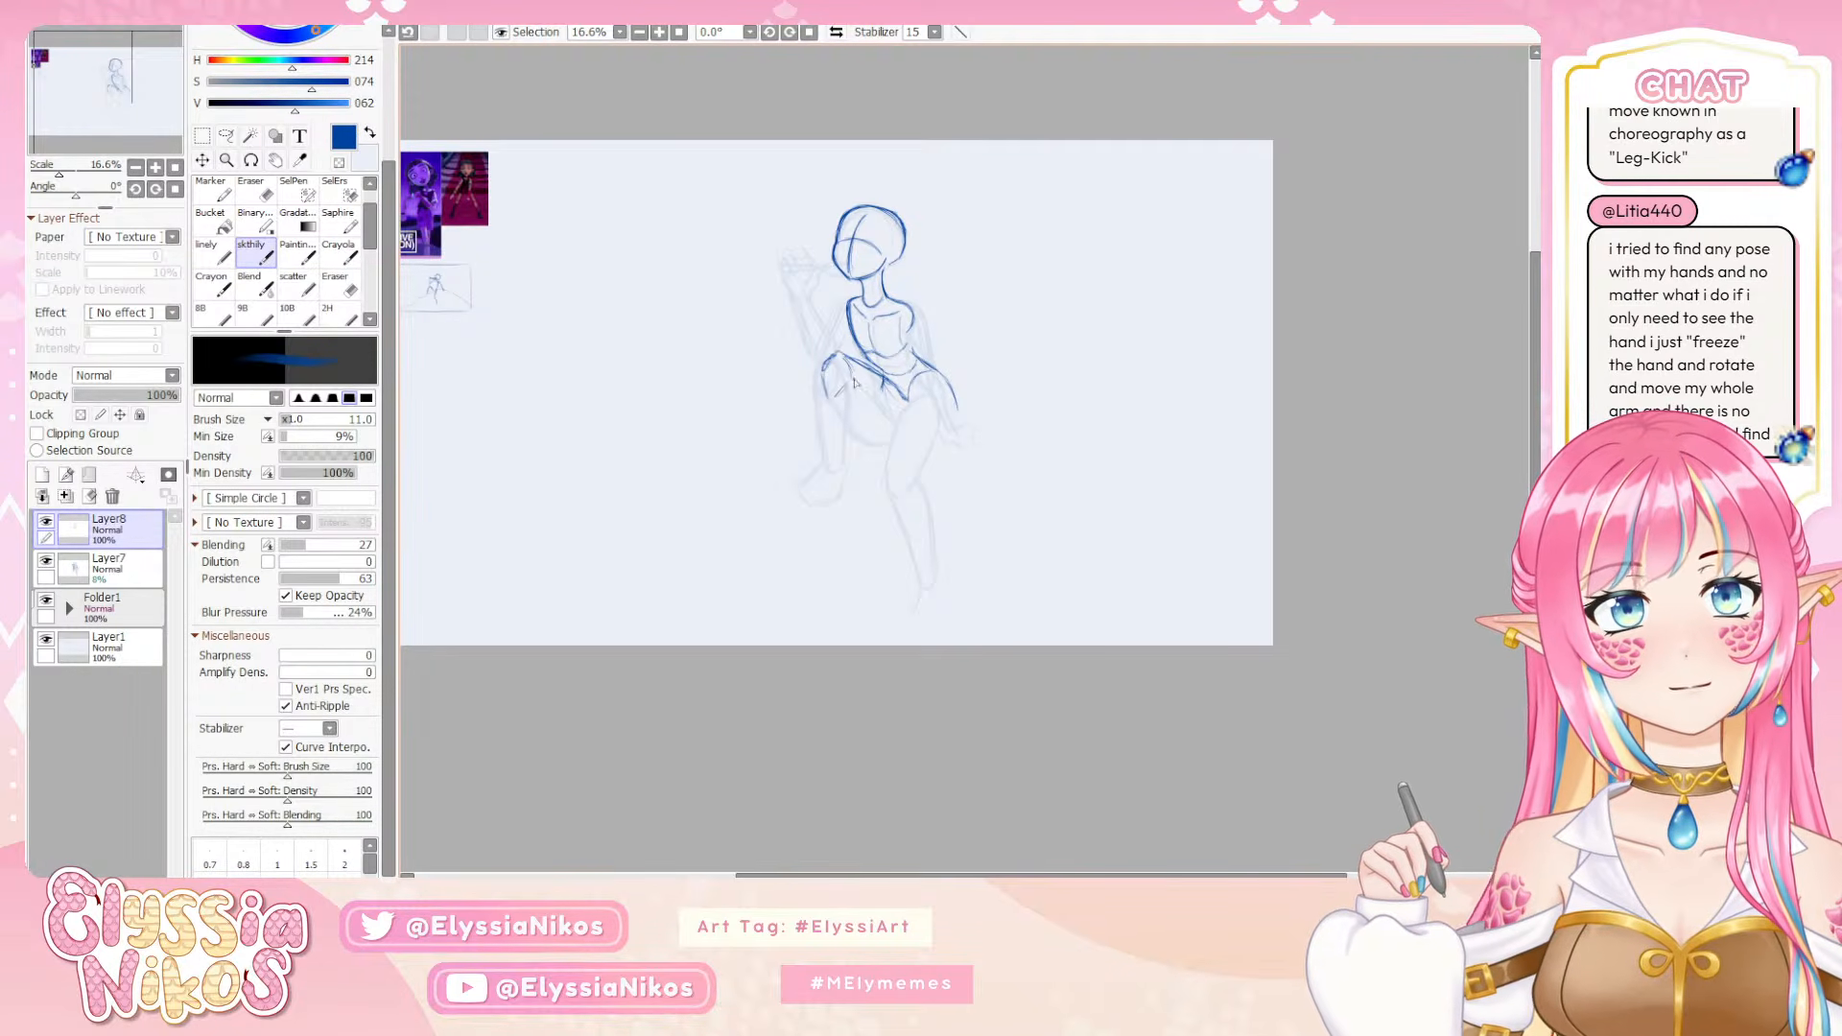
Draw the calf and shin lines of the raised leg from the knee down to the ankle, redoing the shin stroke
drag(853, 395, 844, 442)
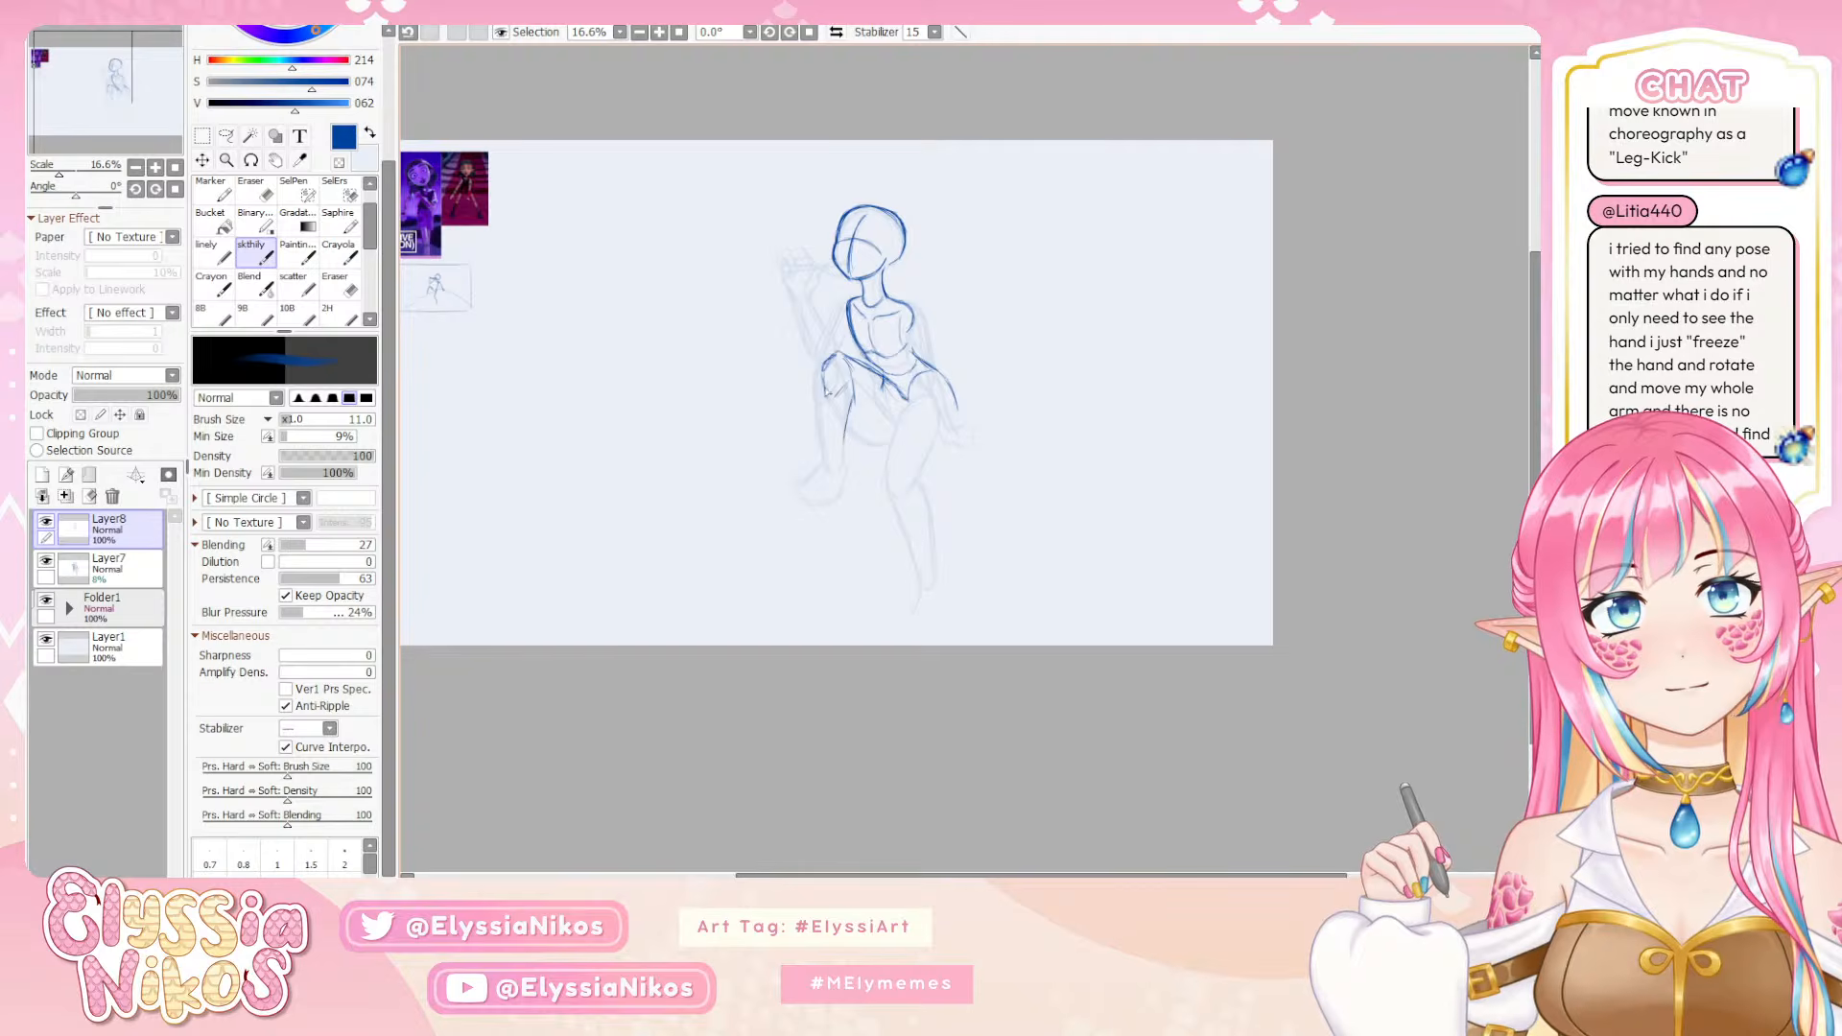
mouse_move(823, 370)
mouse_down()
mouse_move(835, 476)
mouse_move(847, 422)
mouse_move(832, 470)
mouse_up()
key(ctrl+z)
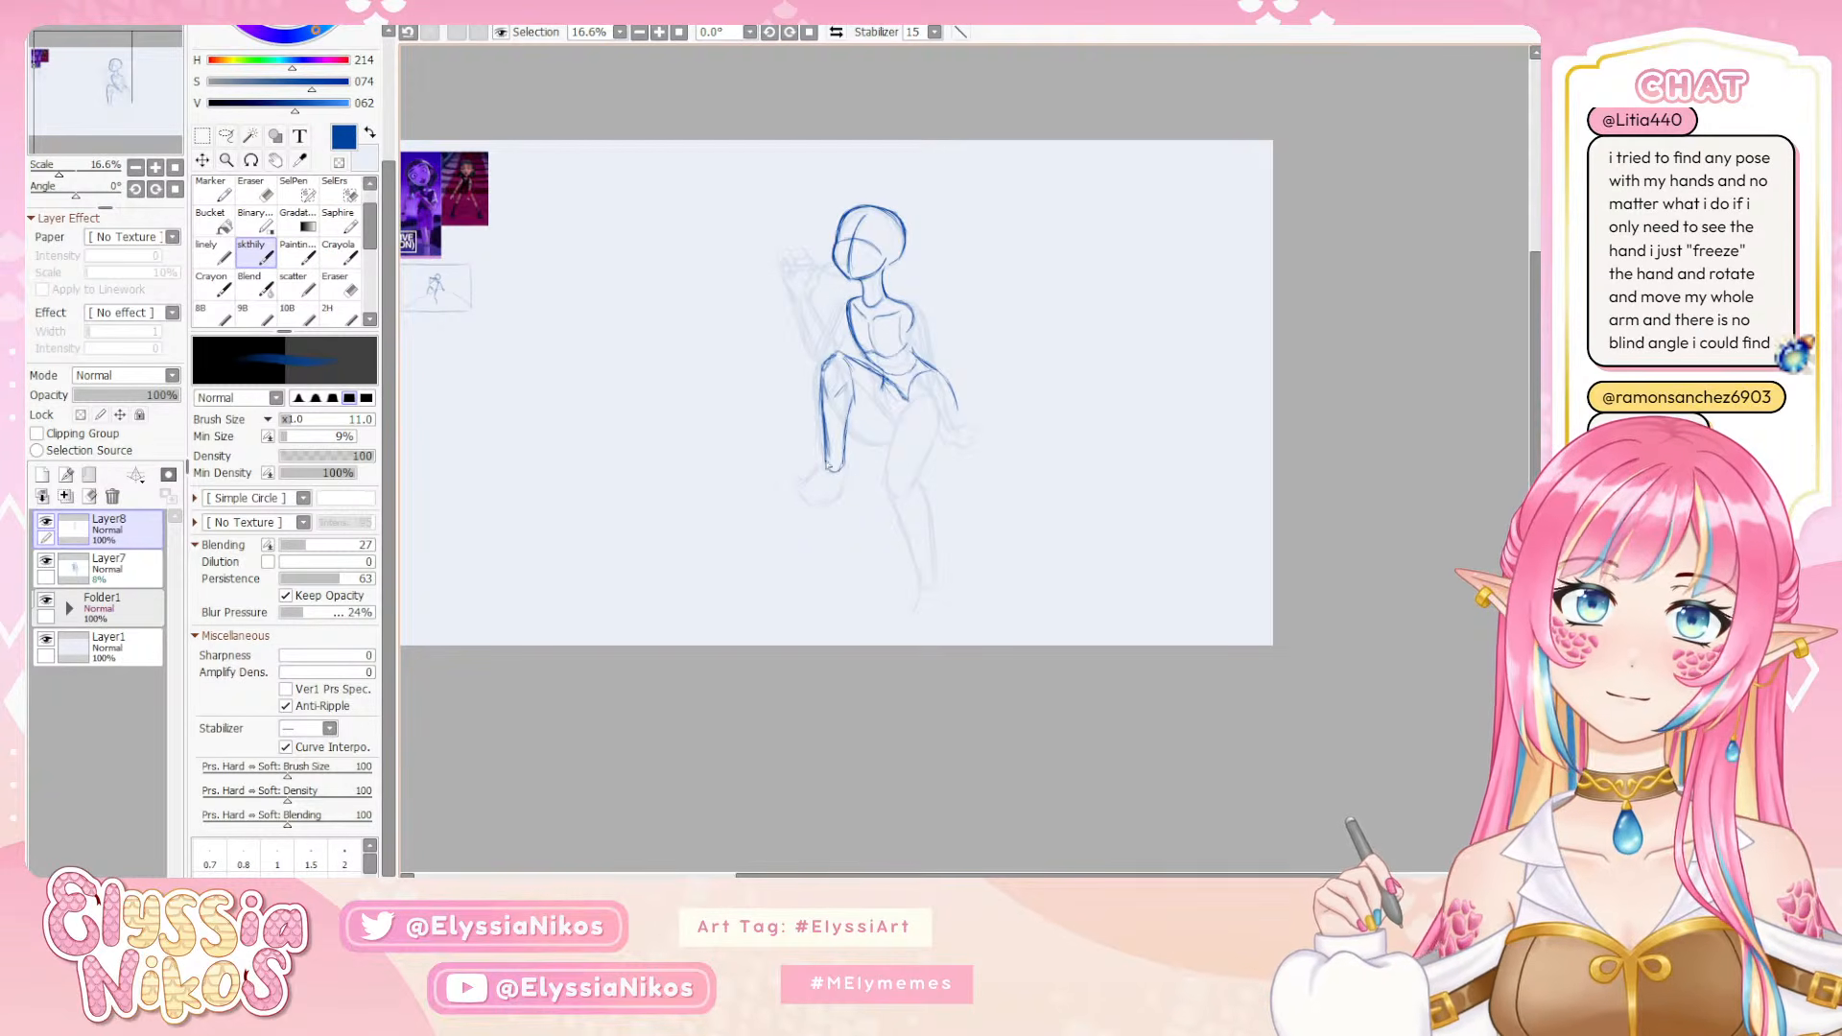
drag(822, 401, 830, 466)
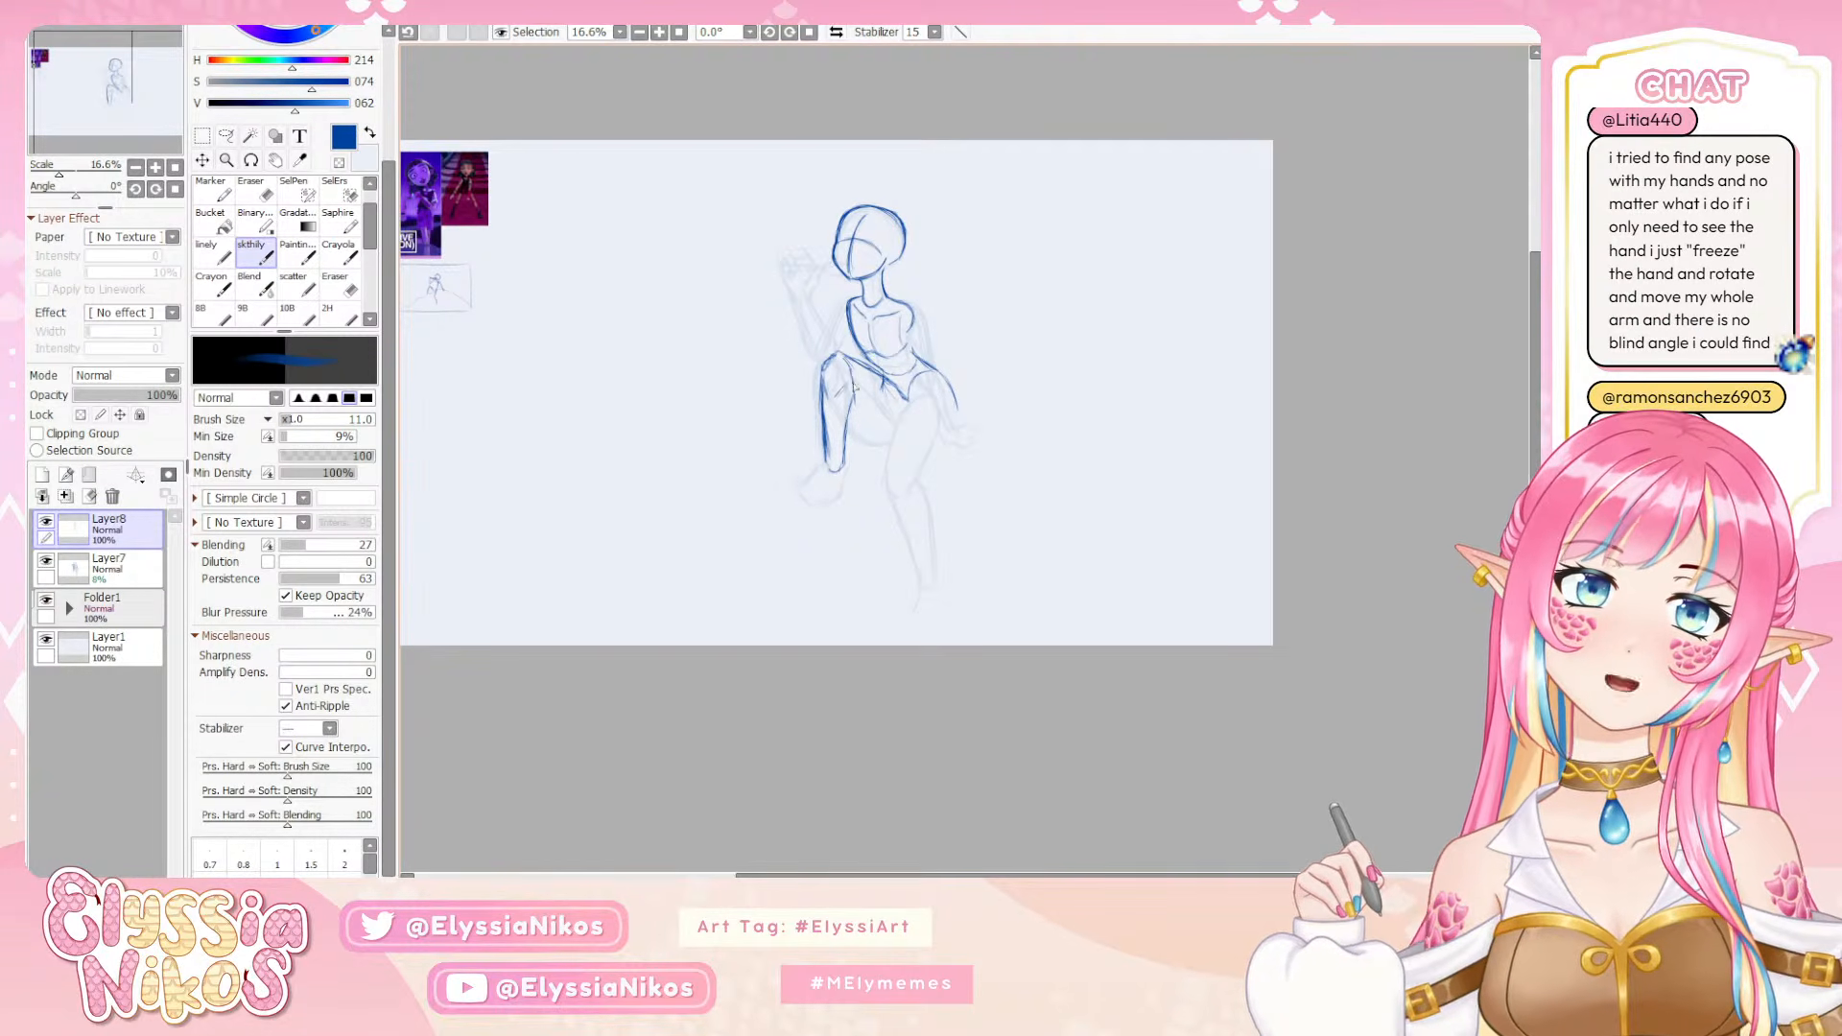
Check the pose against the reference images, retry the raised leg's inner calf line, and draw the underside of its thigh to the pelvis
drag(712, 412, 884, 416)
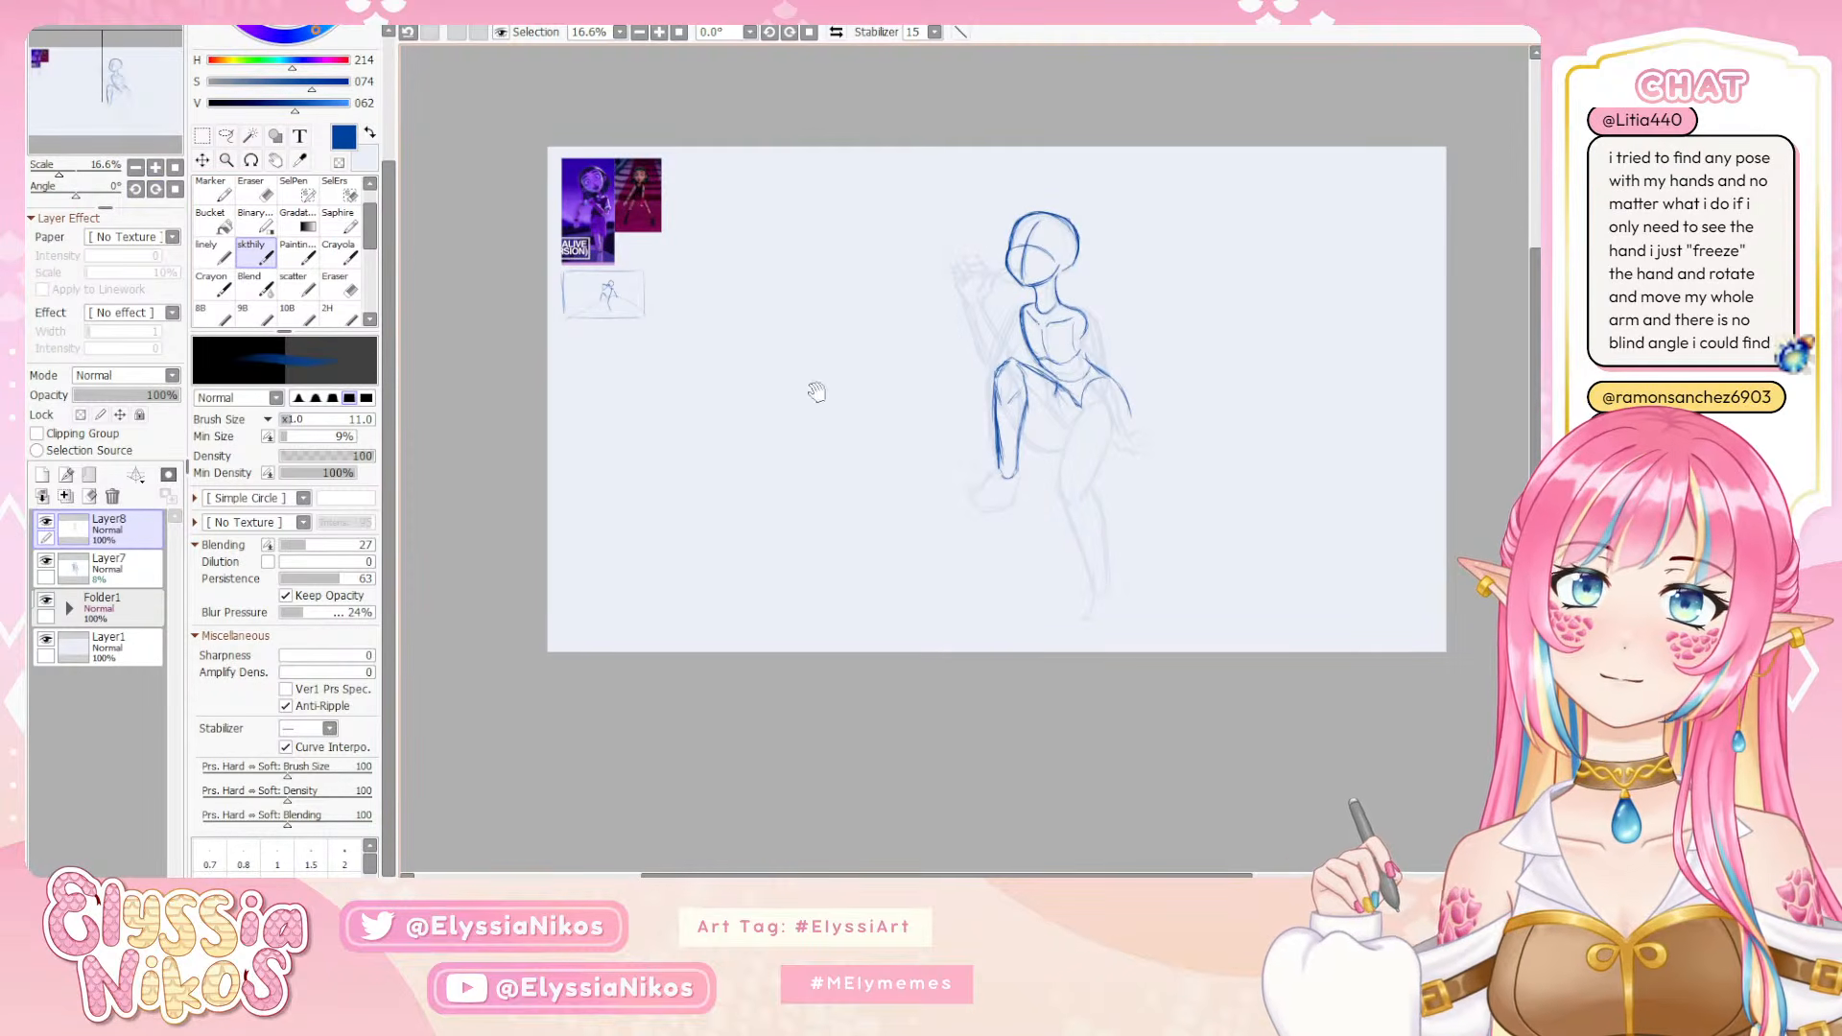
click(155, 168)
click(155, 168)
click(156, 168)
mouse_move(624, 156)
mouse_down()
mouse_move(1205, 594)
mouse_move(1106, 572)
mouse_move(909, 399)
mouse_move(575, 220)
mouse_up()
click(136, 169)
click(136, 169)
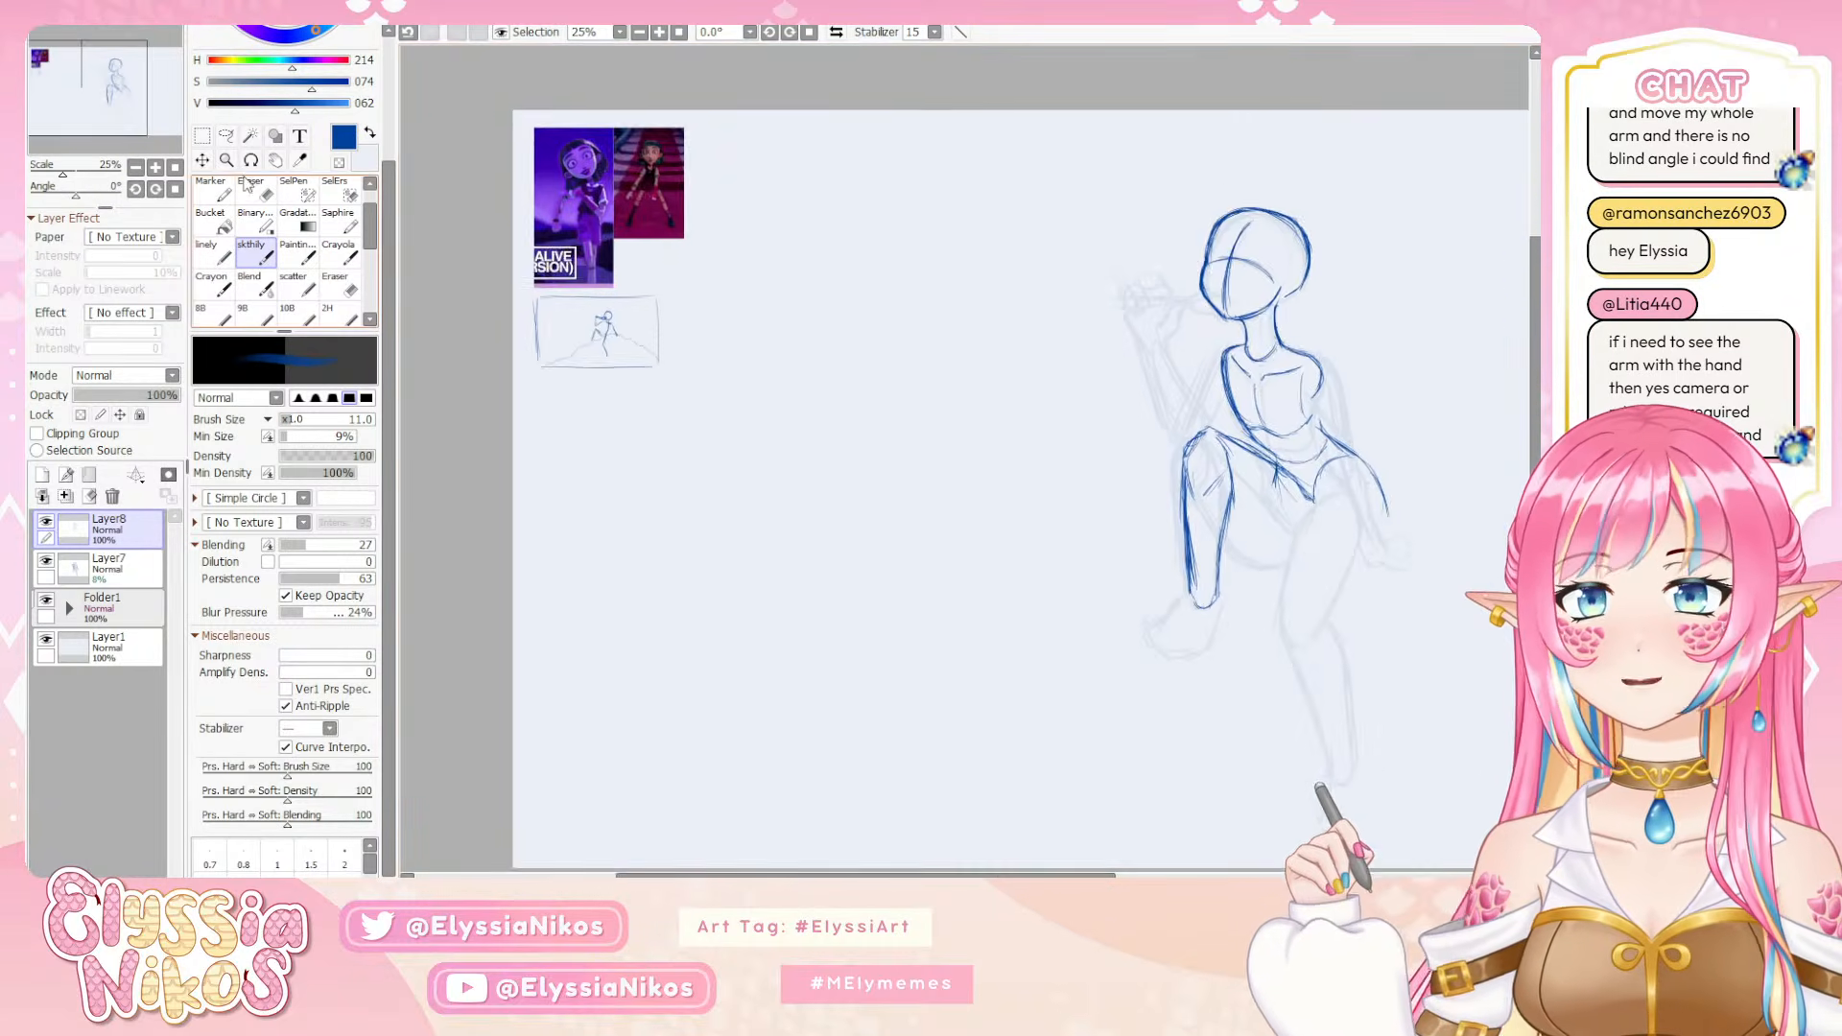
mouse_move(1191, 585)
mouse_down()
mouse_move(952, 501)
mouse_move(873, 441)
mouse_move(878, 414)
mouse_move(895, 484)
mouse_move(804, 468)
mouse_up()
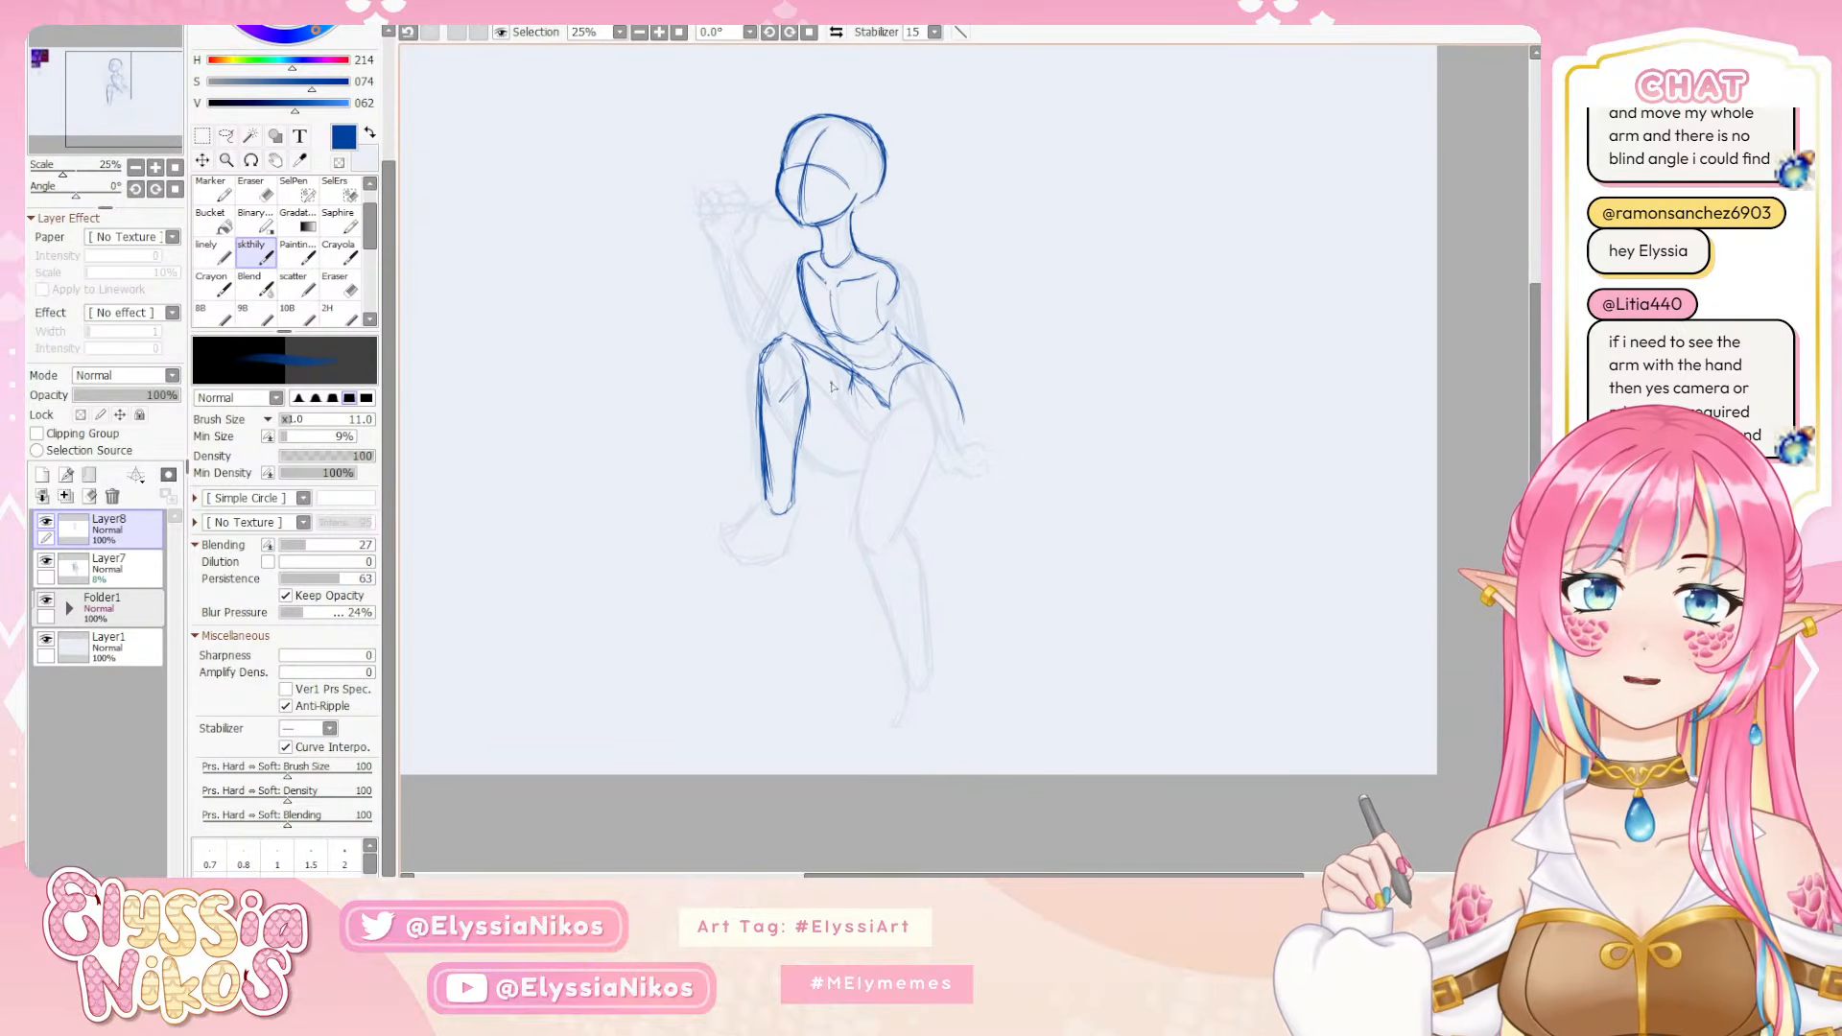
click(136, 169)
drag(919, 458, 888, 497)
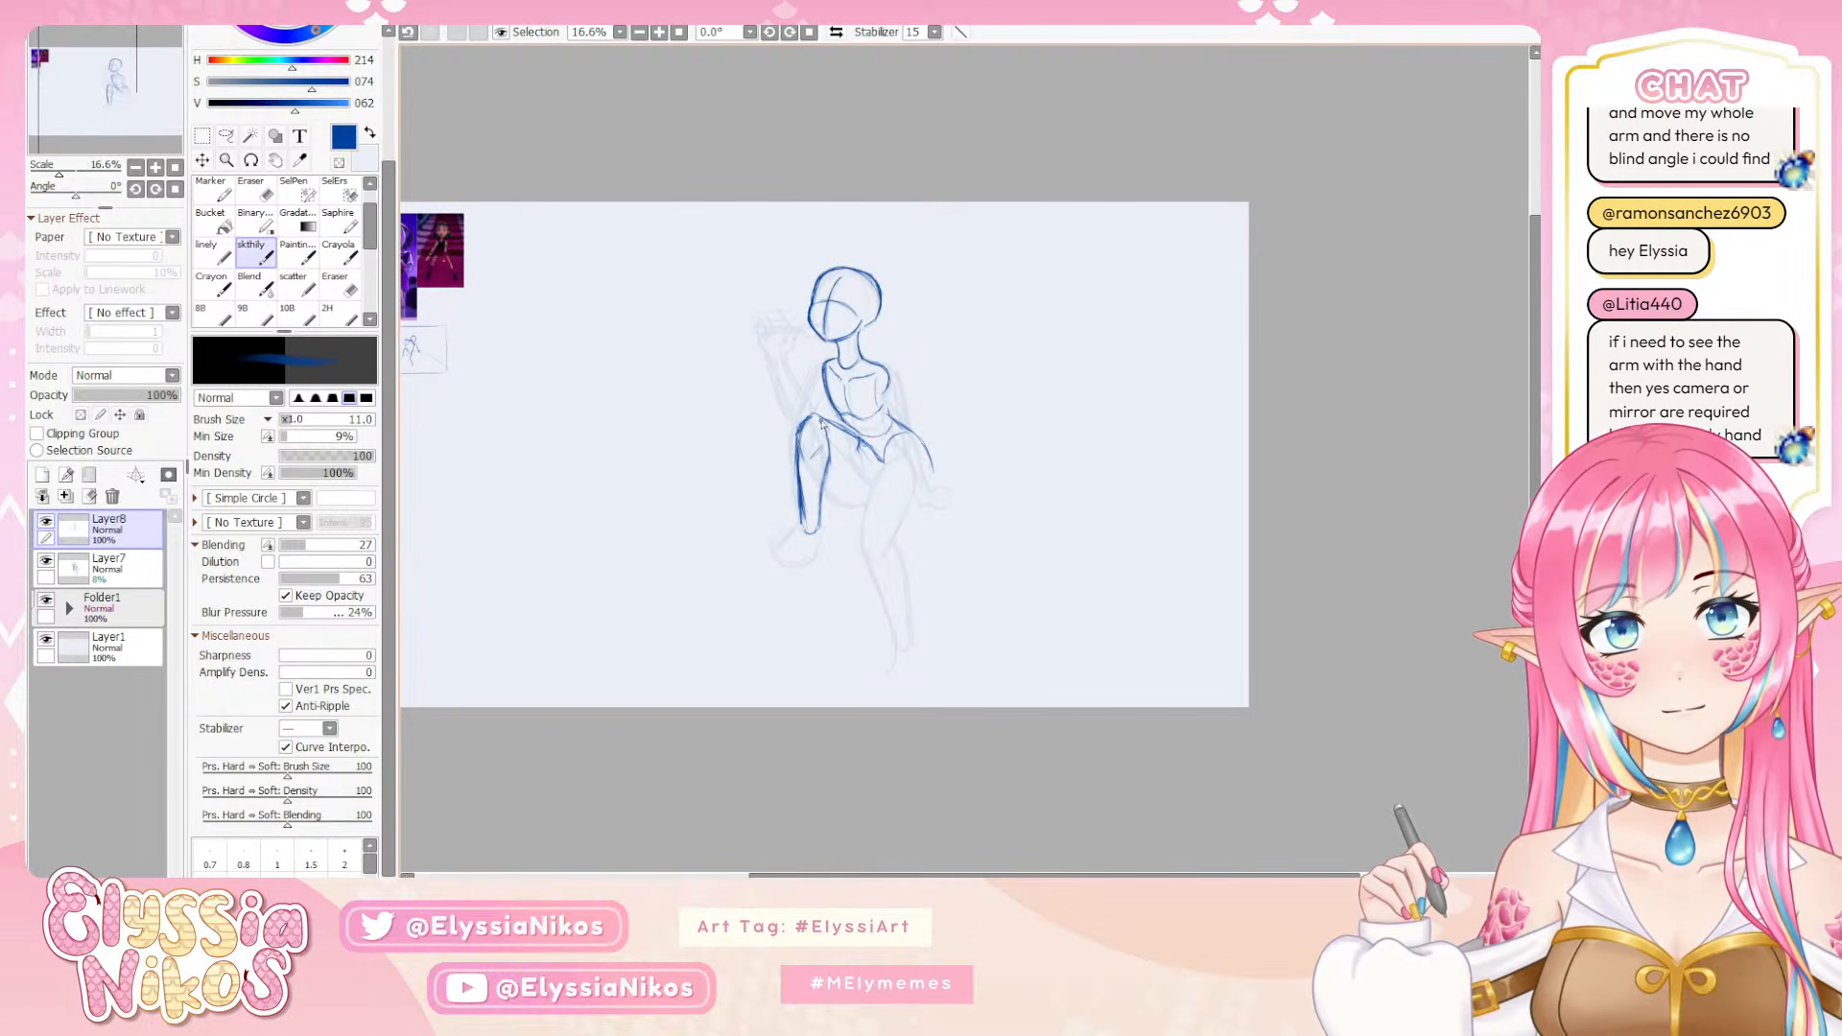
key(ctrl+z)
drag(826, 426, 822, 529)
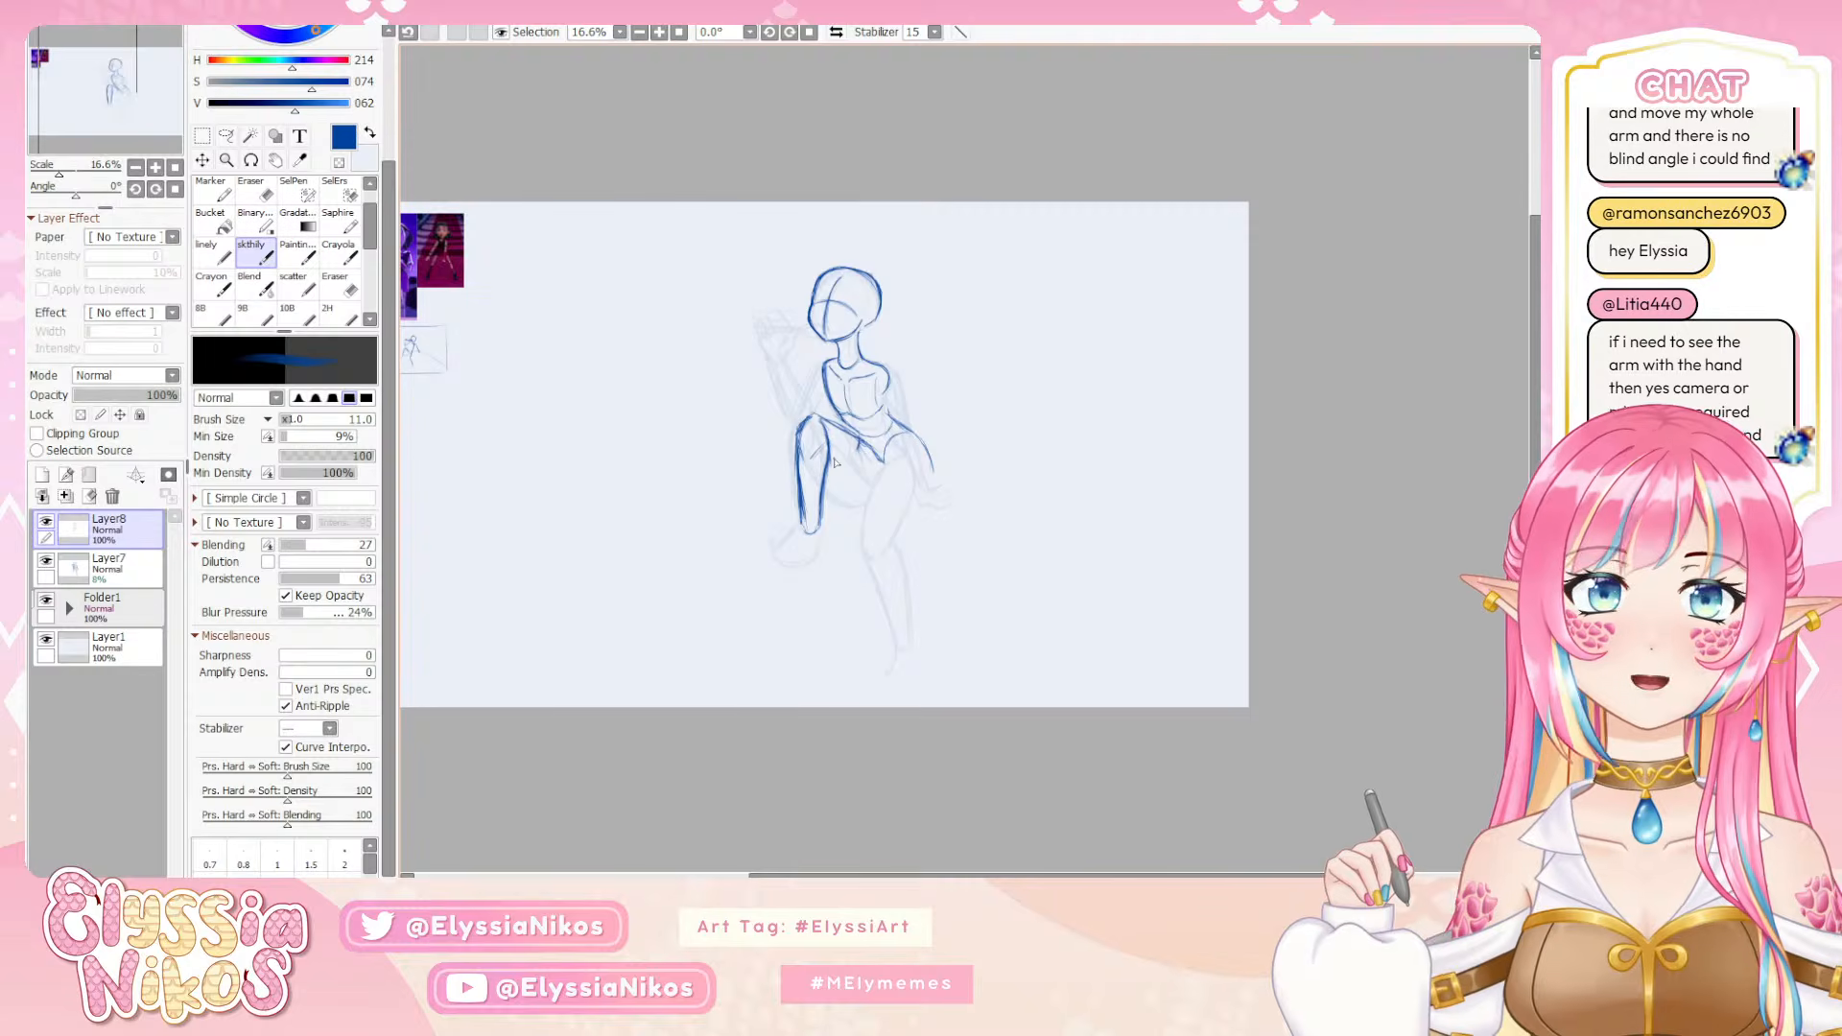
key(ctrl+z)
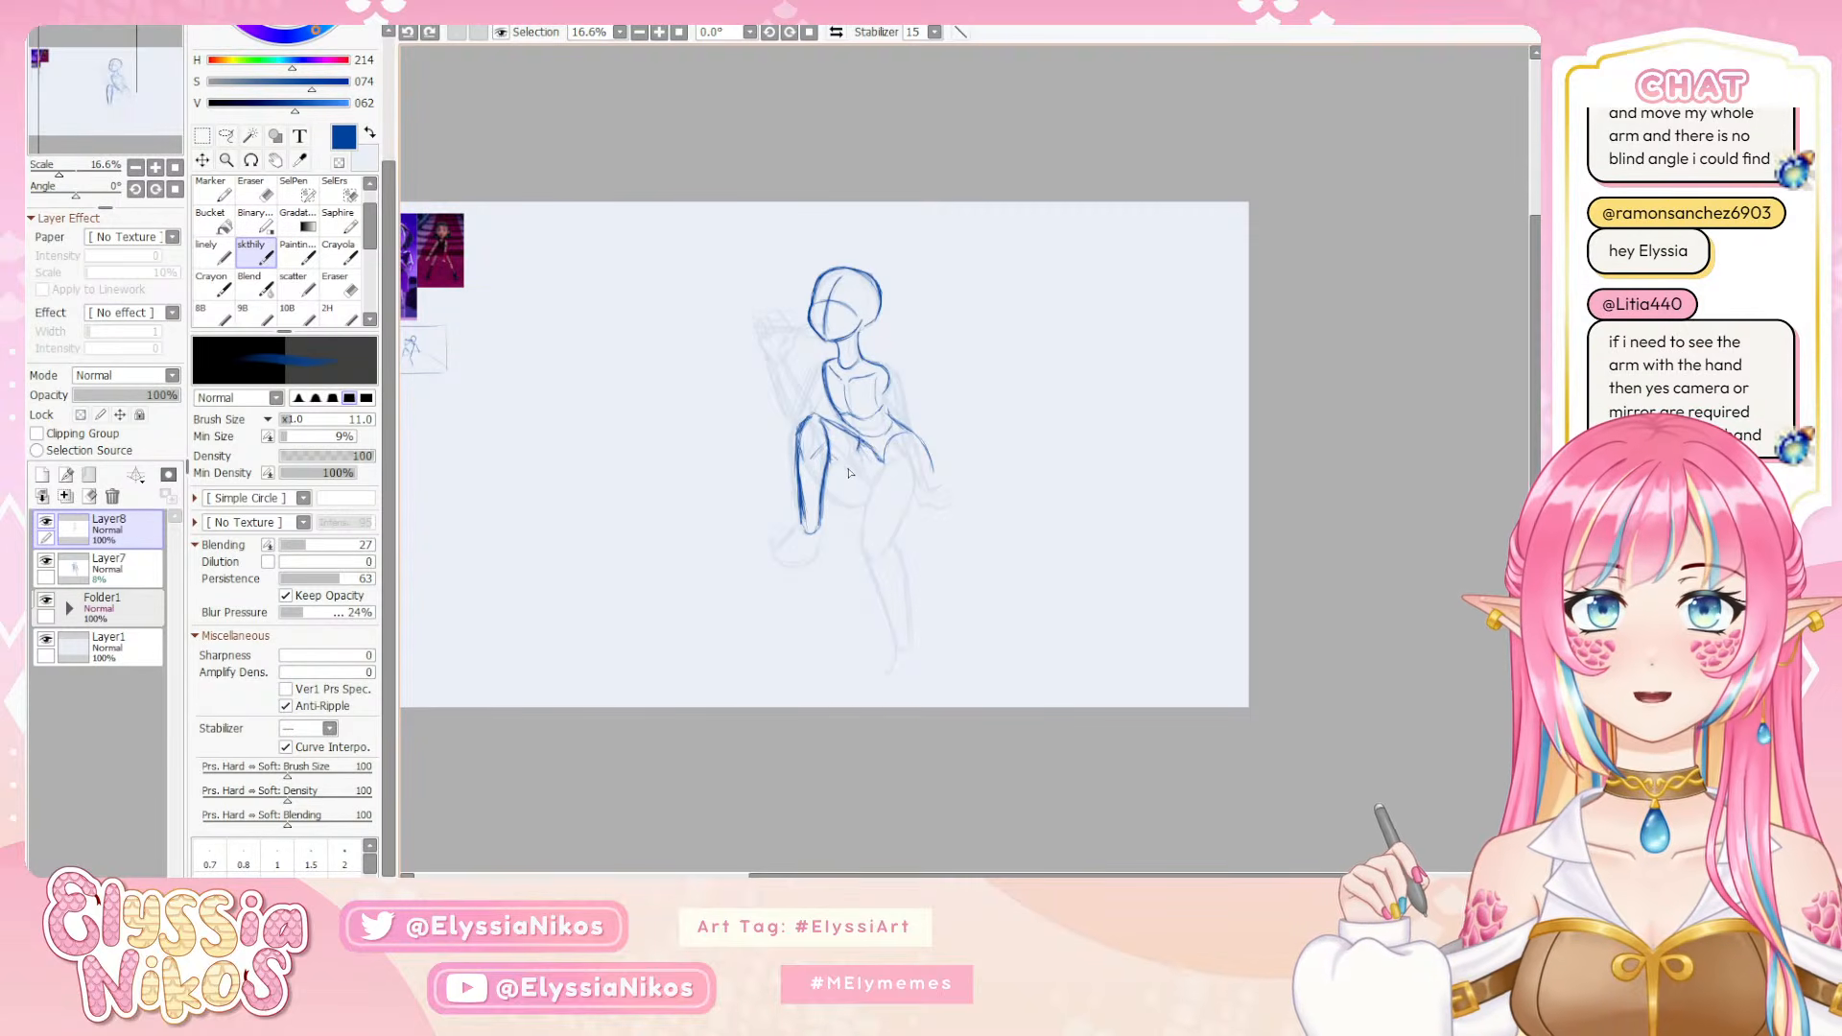
drag(827, 453, 877, 479)
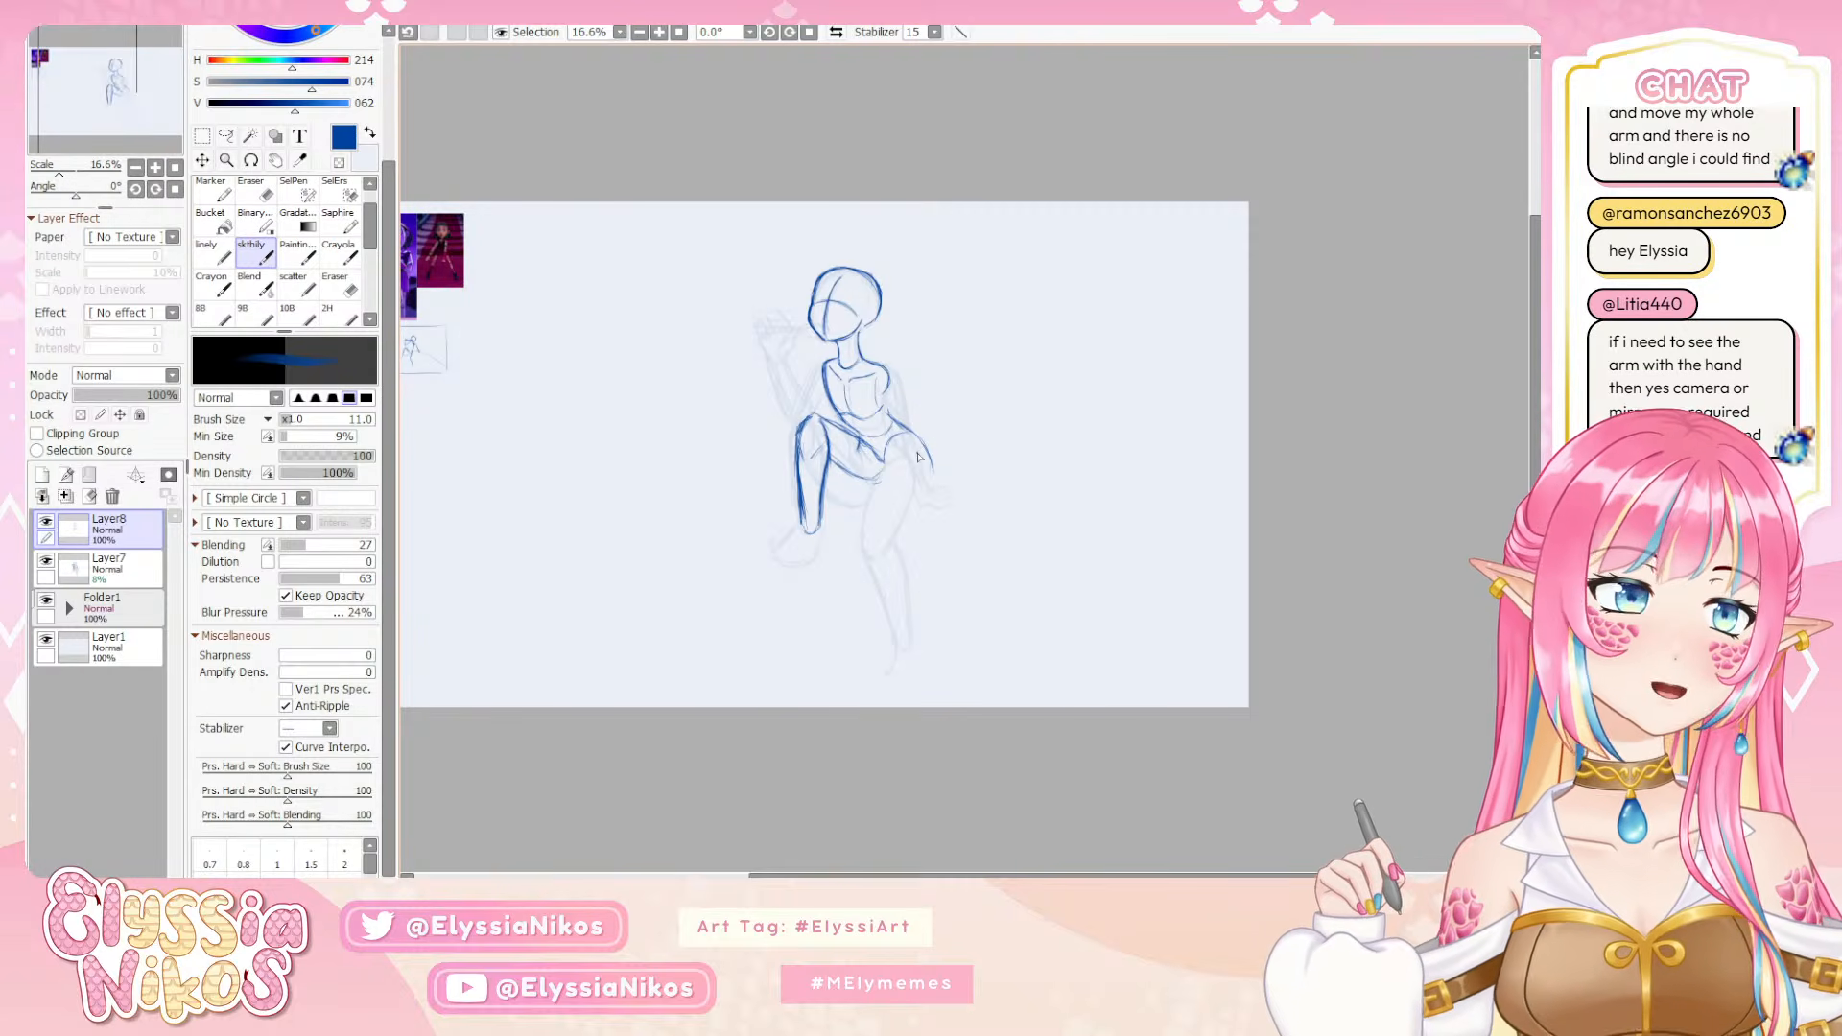
Draw the inner and outer thigh lines of the other leg from the hip down to its knee, undoing misplaced strokes
drag(918, 457, 932, 474)
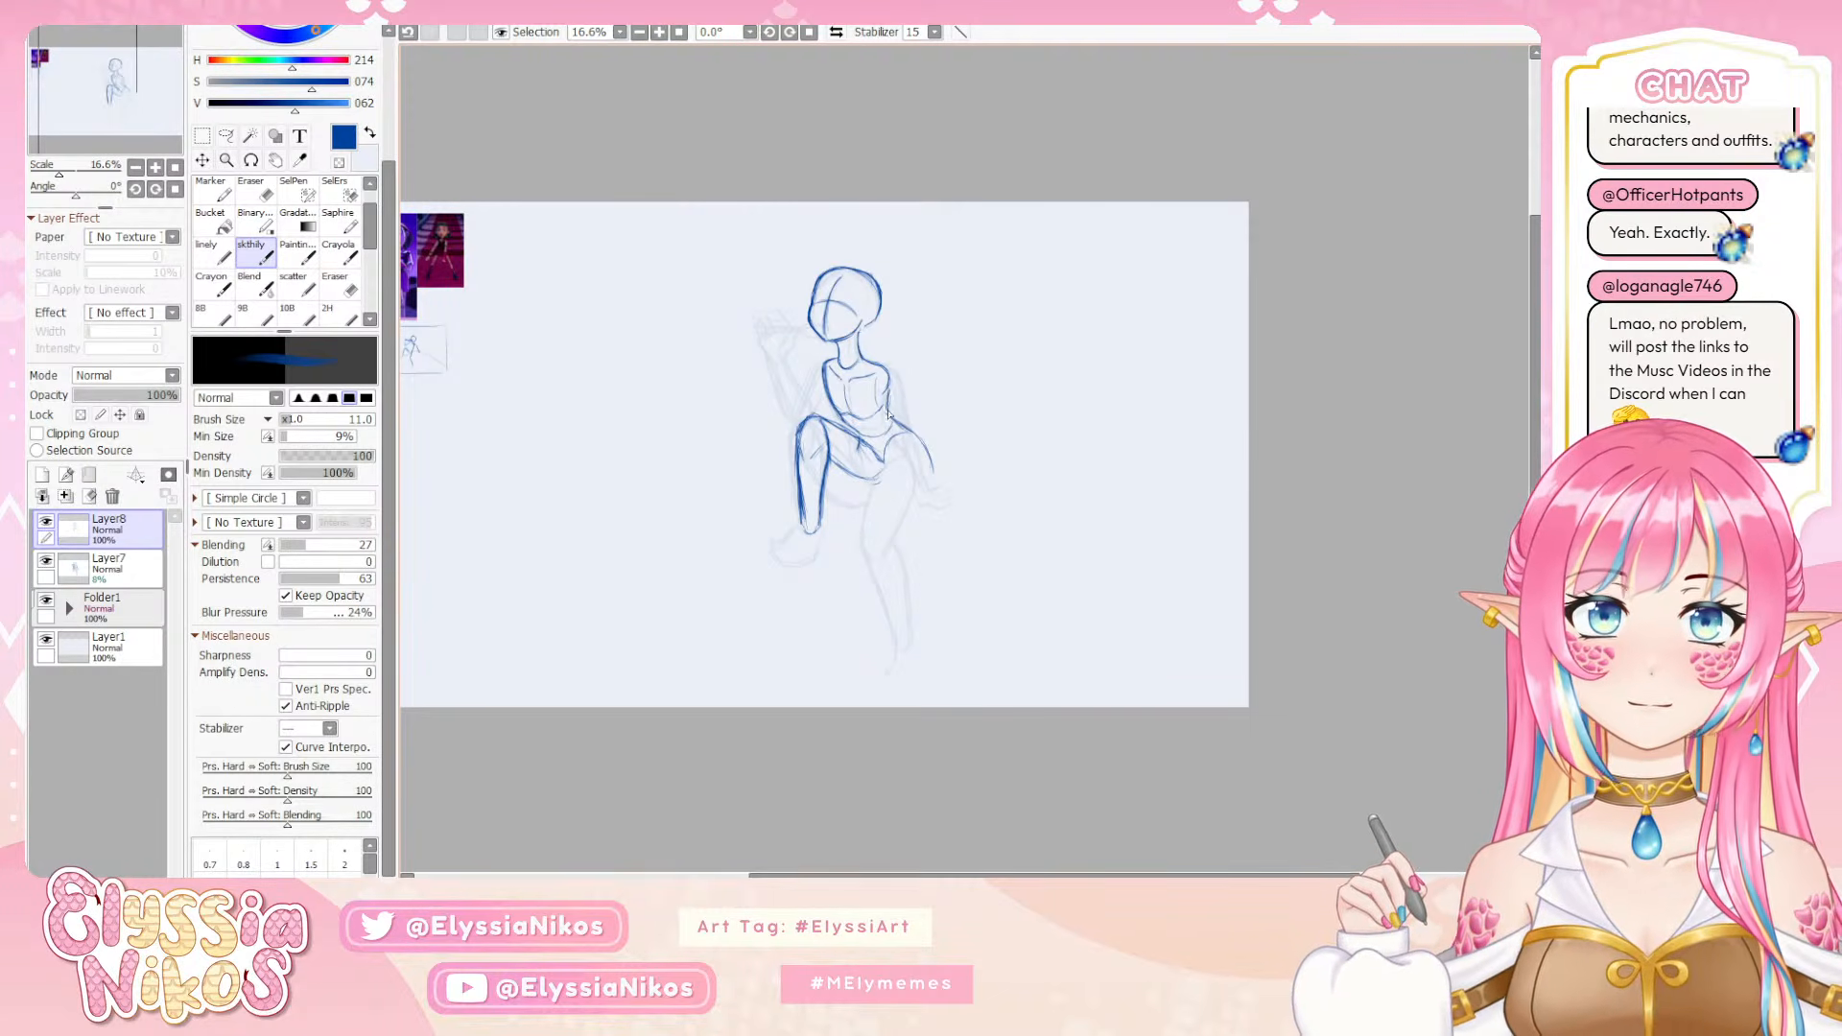
drag(891, 395, 933, 485)
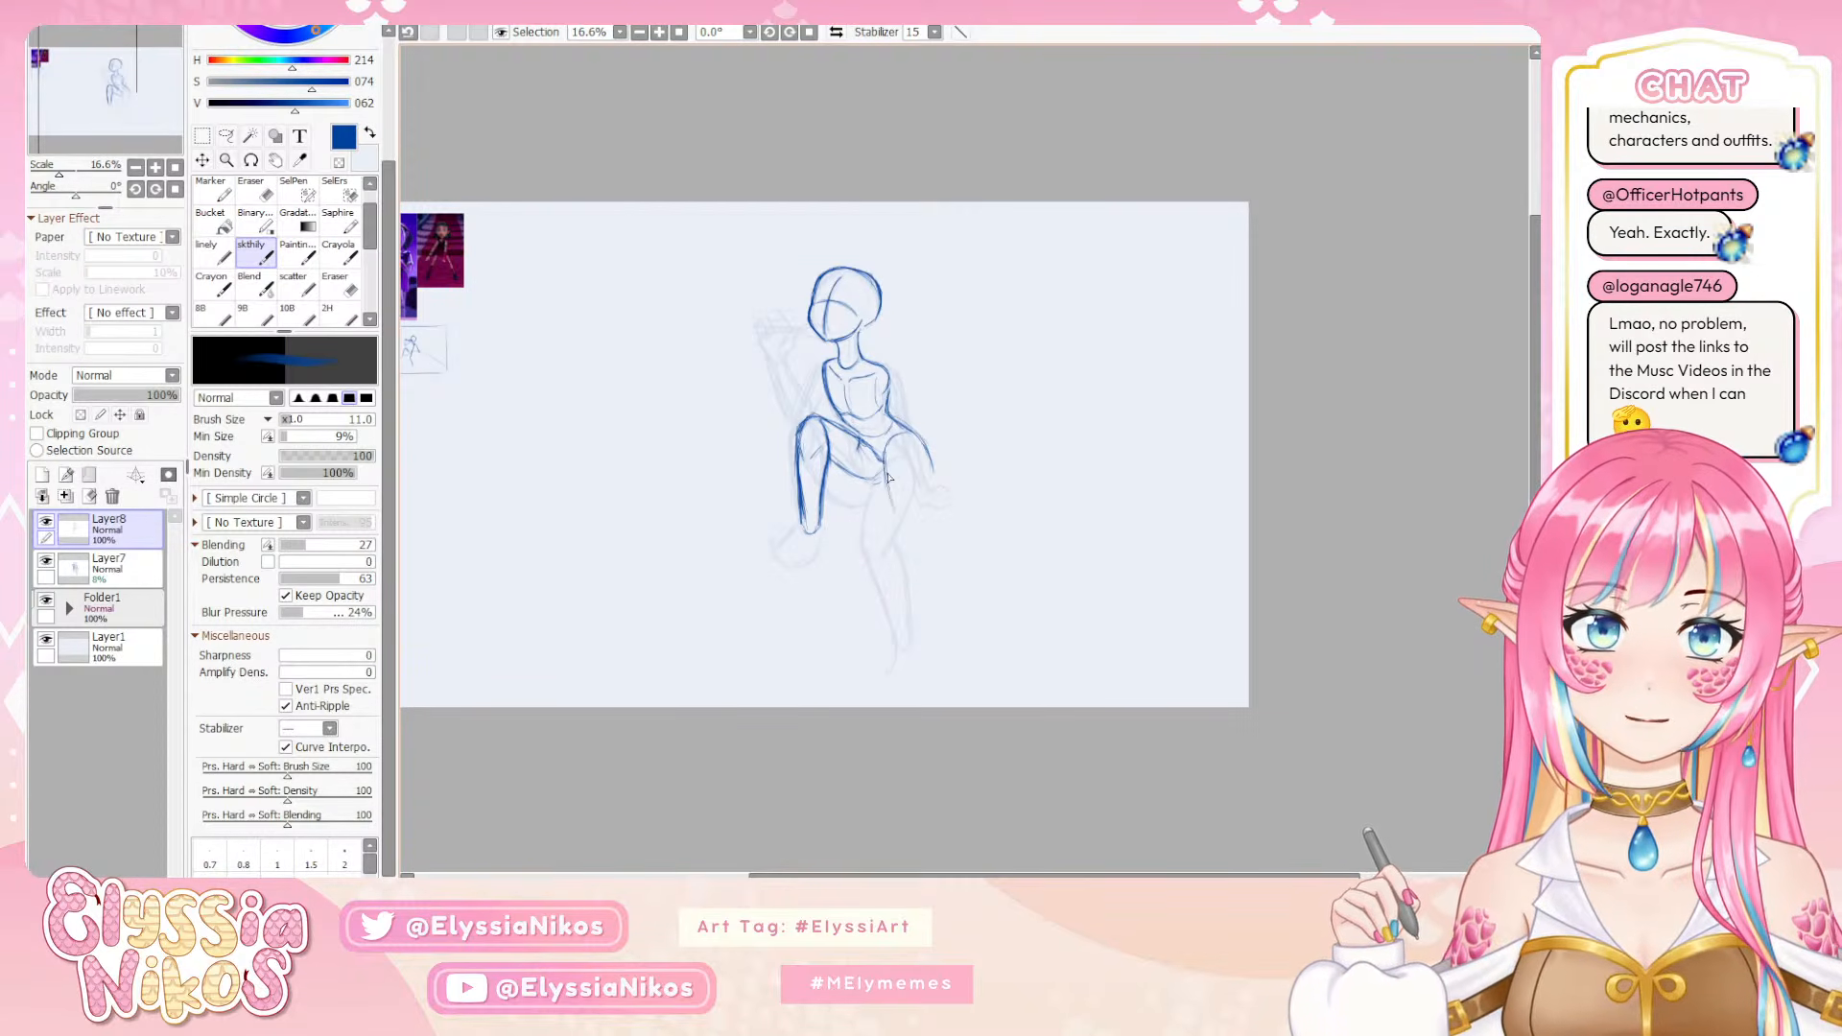
key(ctrl+z)
mouse_move(883, 455)
mouse_down()
mouse_move(871, 526)
mouse_move(895, 512)
mouse_up()
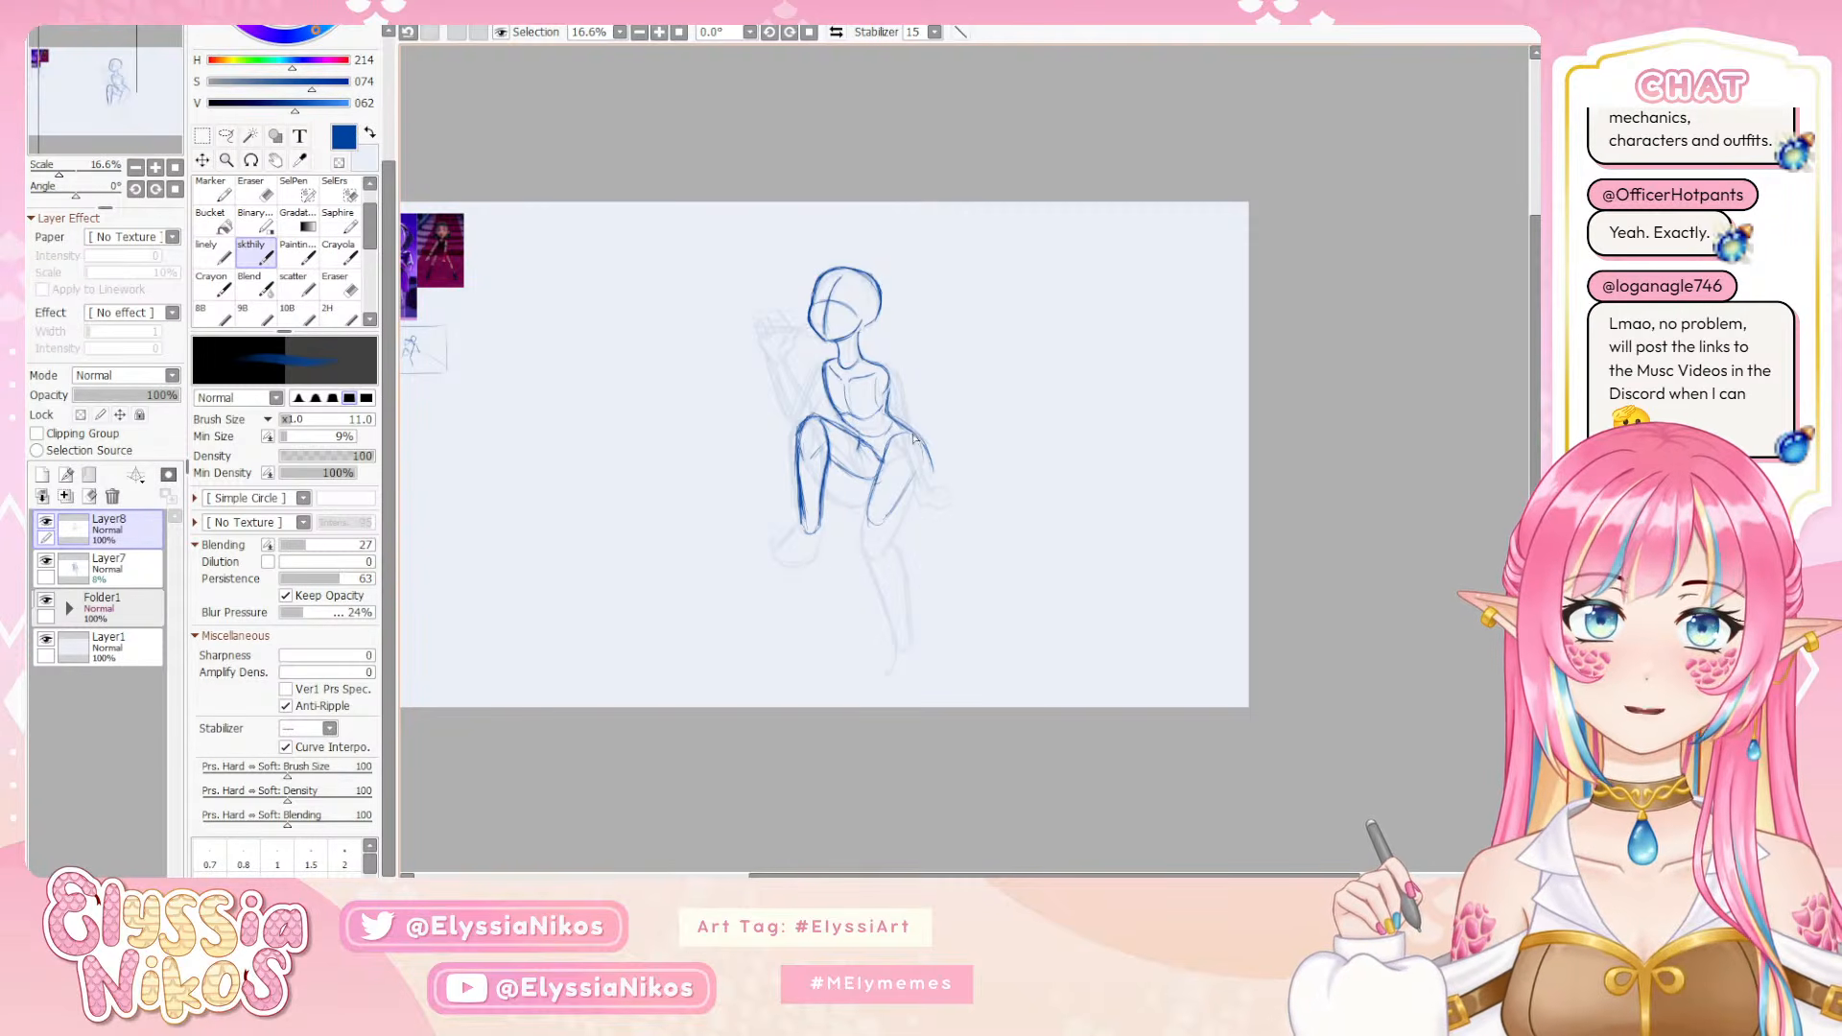
drag(926, 464, 917, 443)
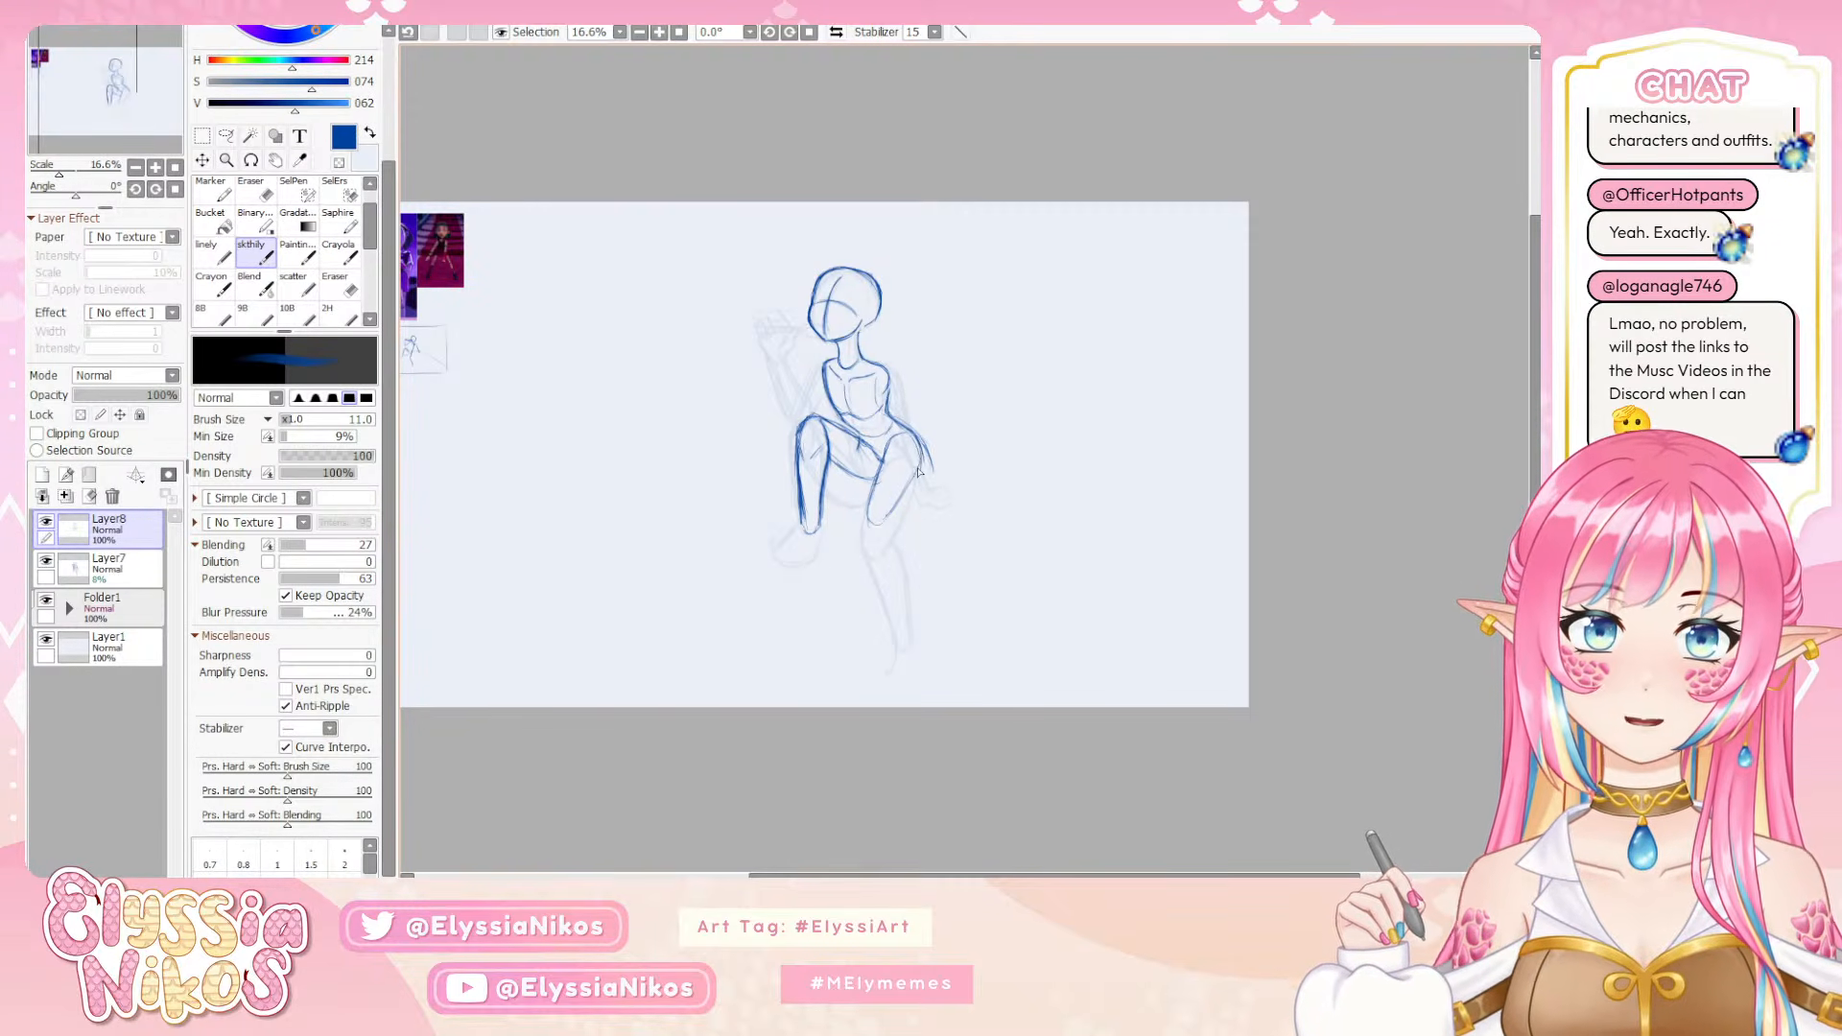
key(ctrl+z)
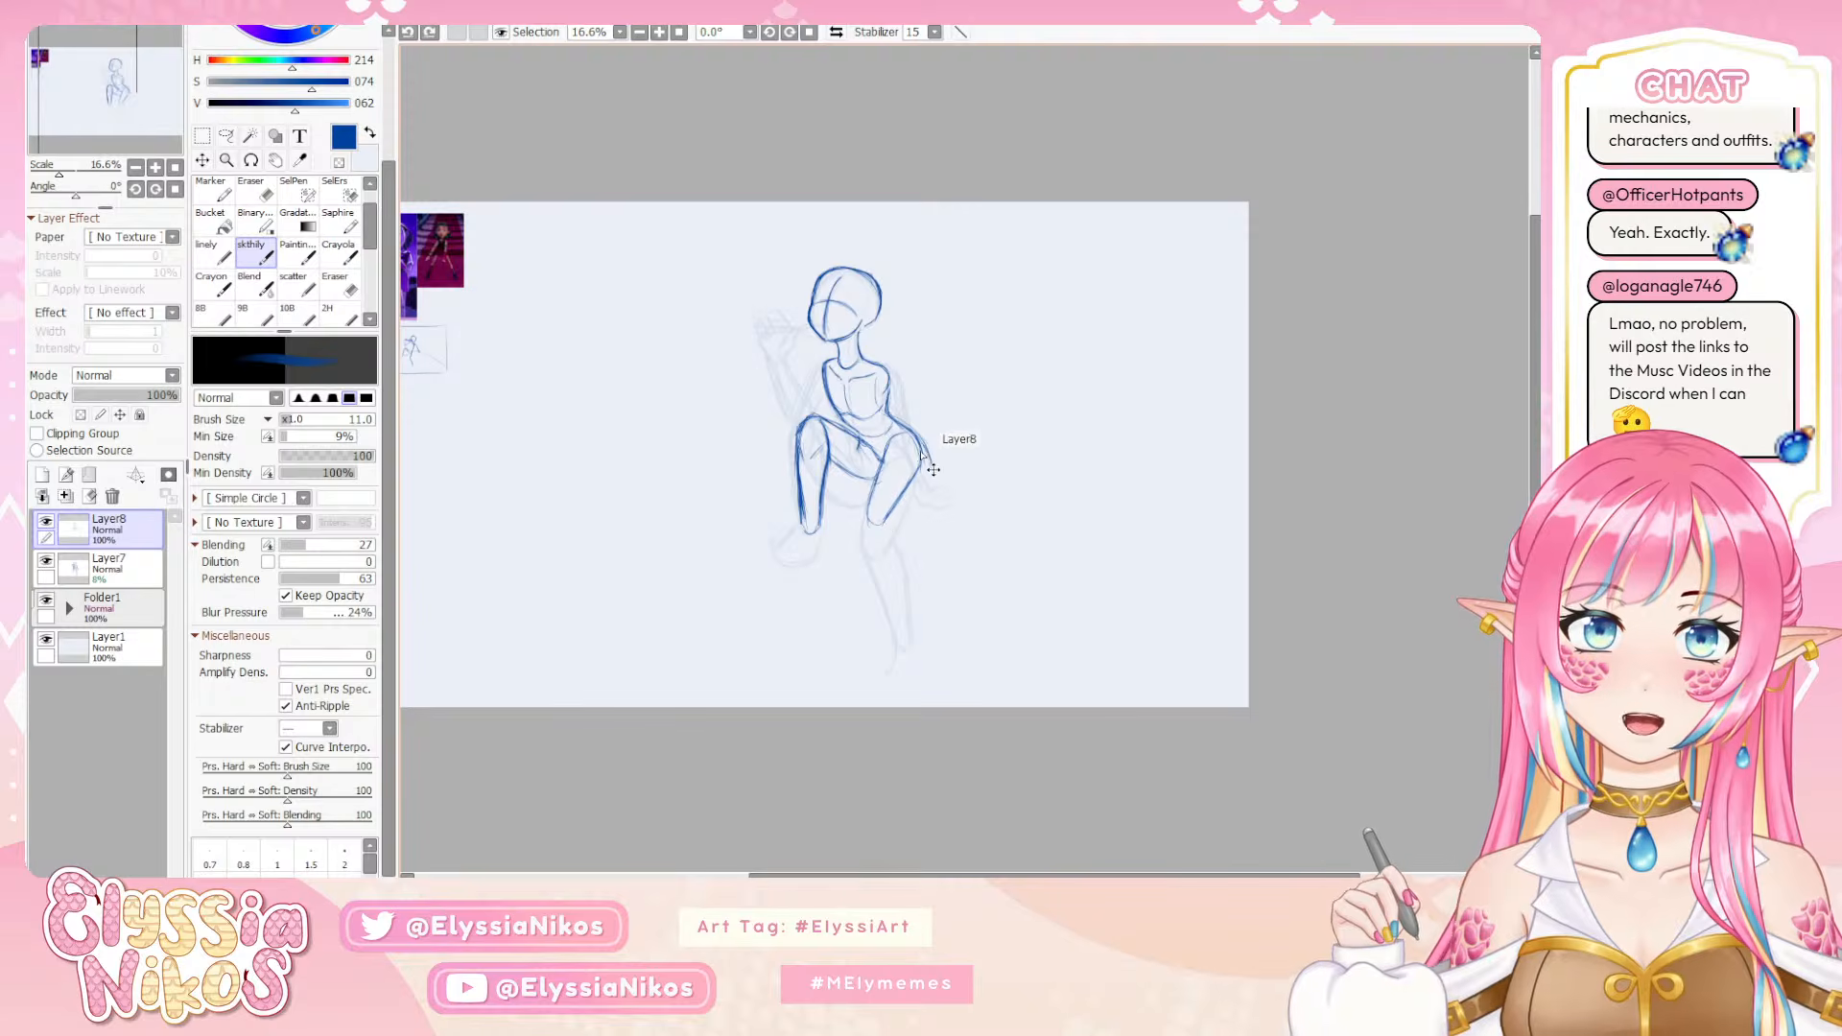
mouse_move(913, 436)
mouse_down()
mouse_move(923, 473)
mouse_move(884, 521)
mouse_up()
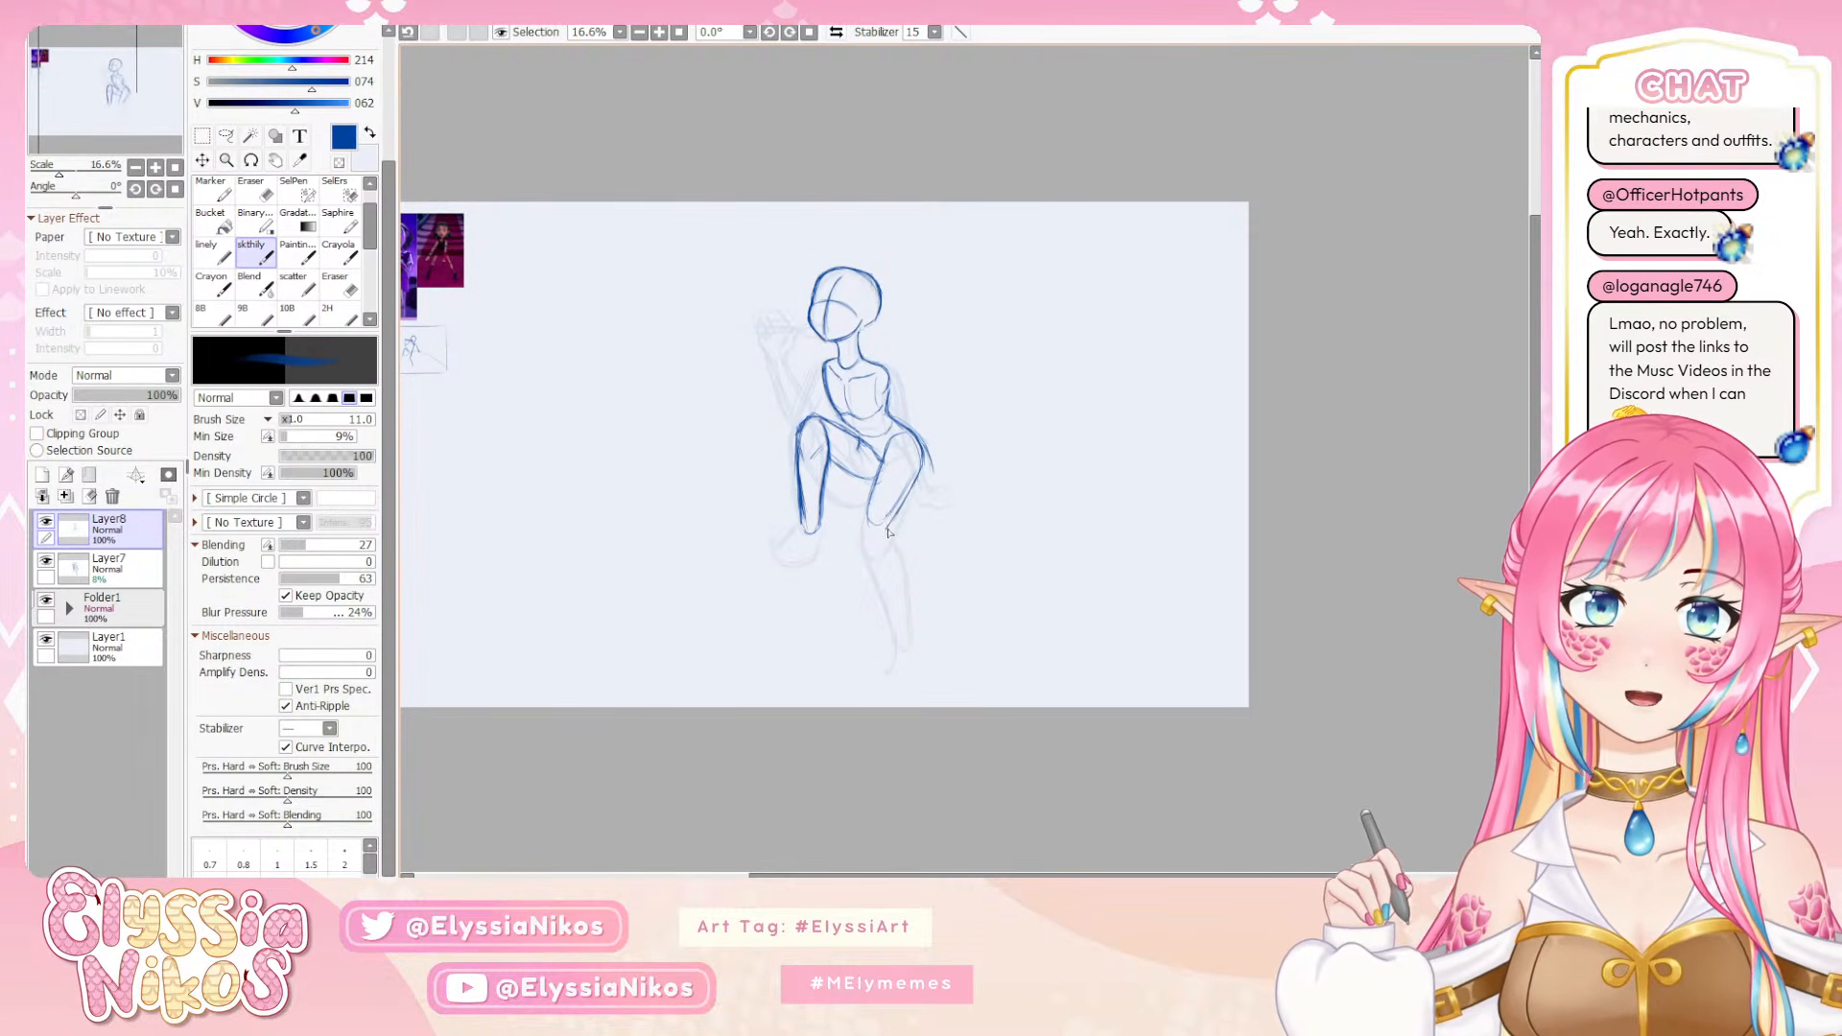
Retry the other leg's outer thigh line, strengthen its inner line, and round off the knee
key(ctrl+z)
mouse_move(926, 454)
mouse_down()
mouse_move(889, 527)
mouse_move(880, 532)
mouse_up()
key(ctrl+z)
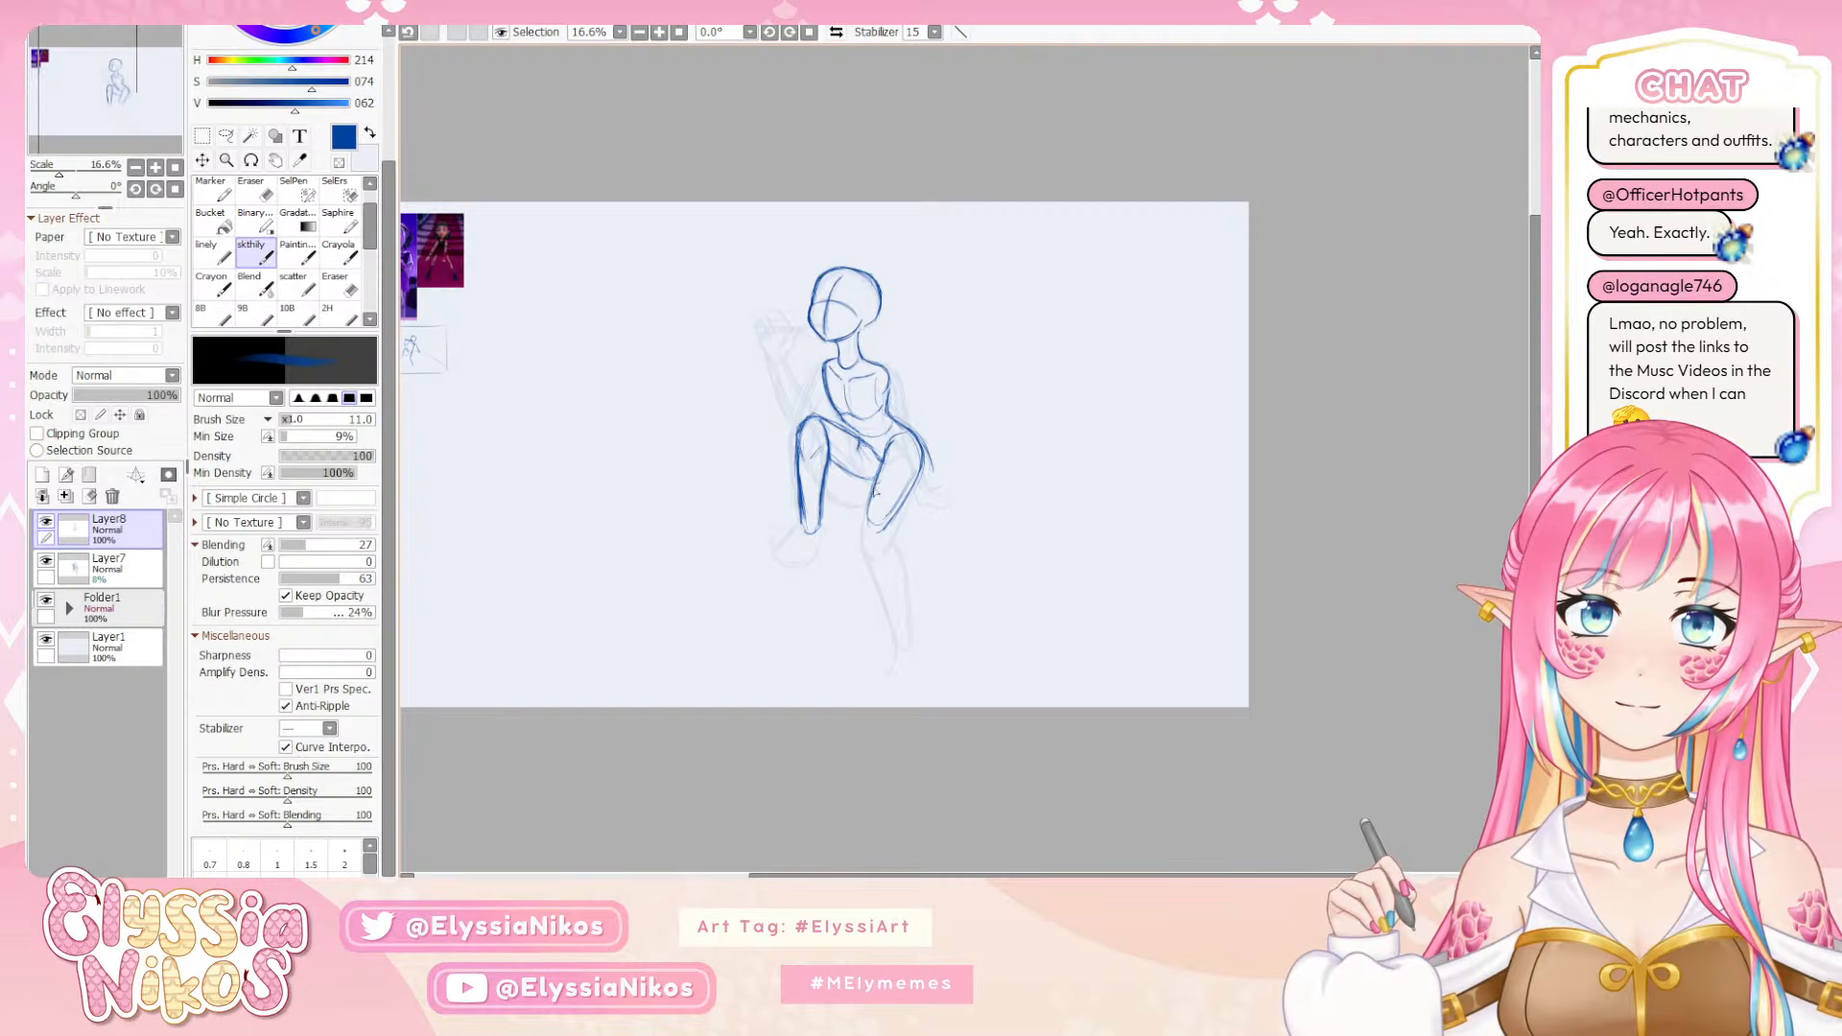
mouse_move(885, 458)
mouse_down()
mouse_move(866, 526)
mouse_move(884, 532)
mouse_up()
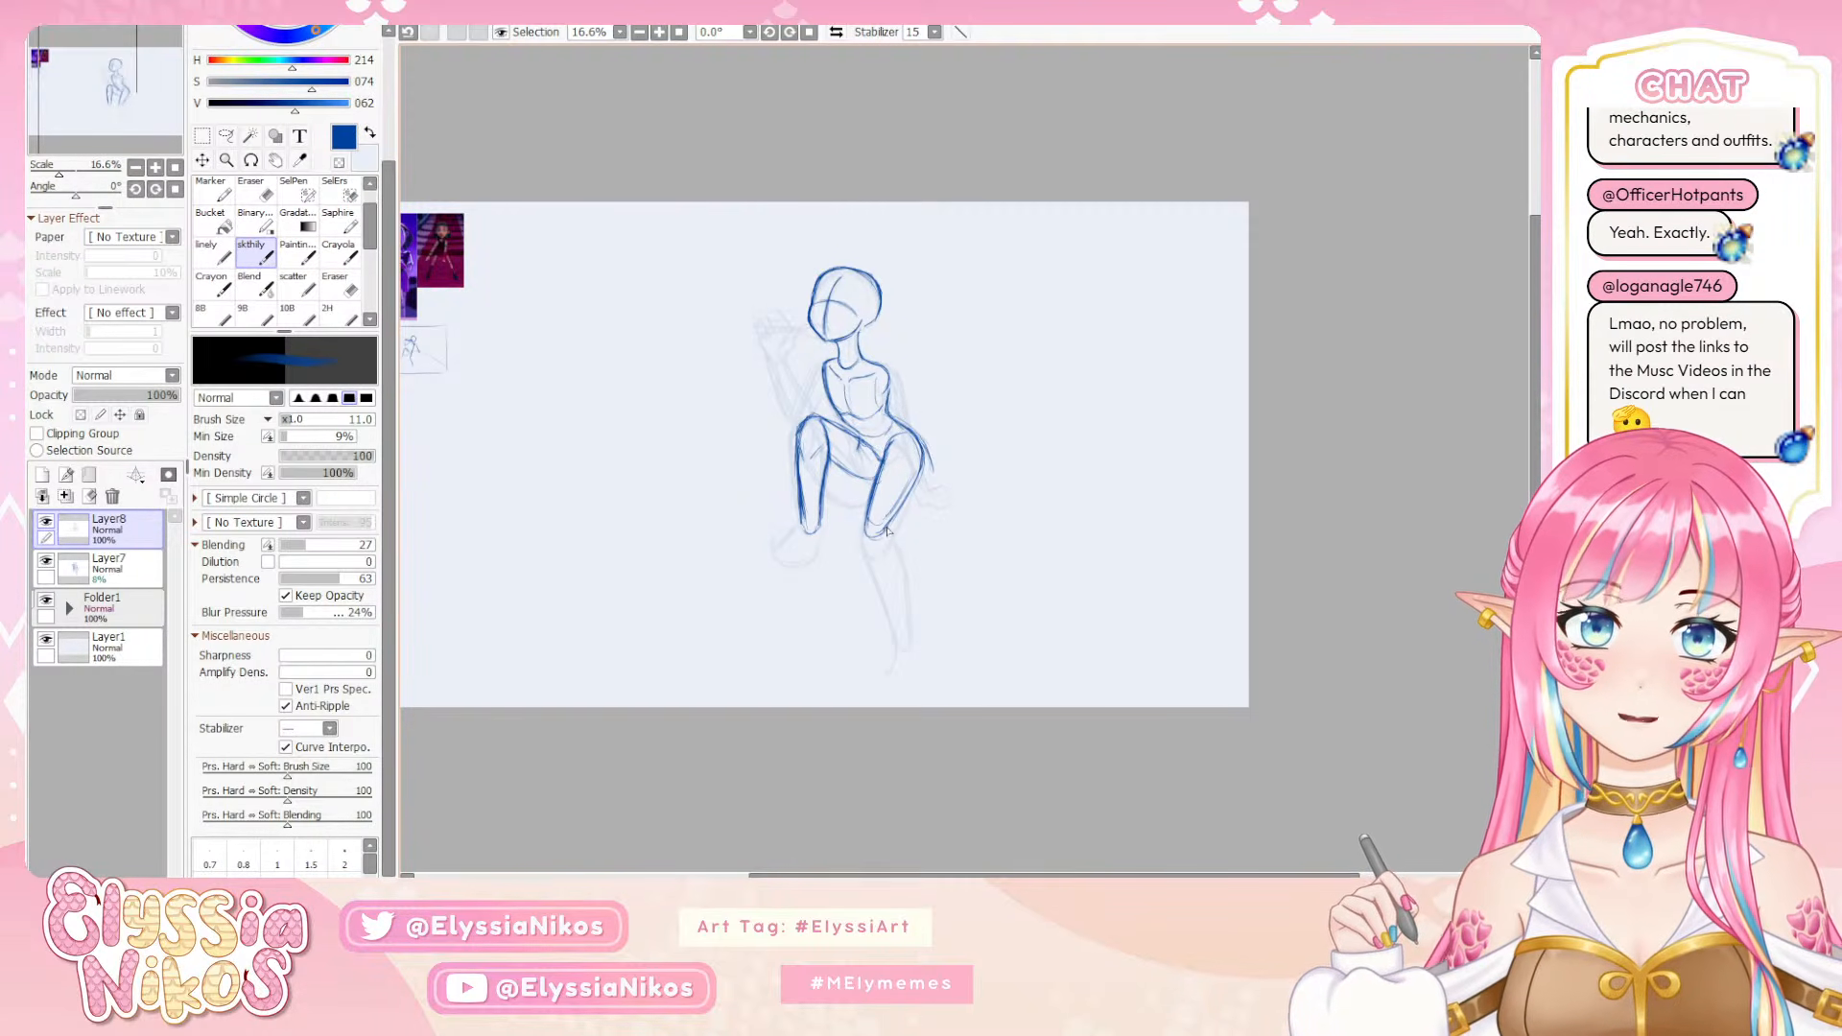
Erase the stray line beyond the outer hip and reinforce the thigh and knee contours with the sketch brush at size 13
key(e)
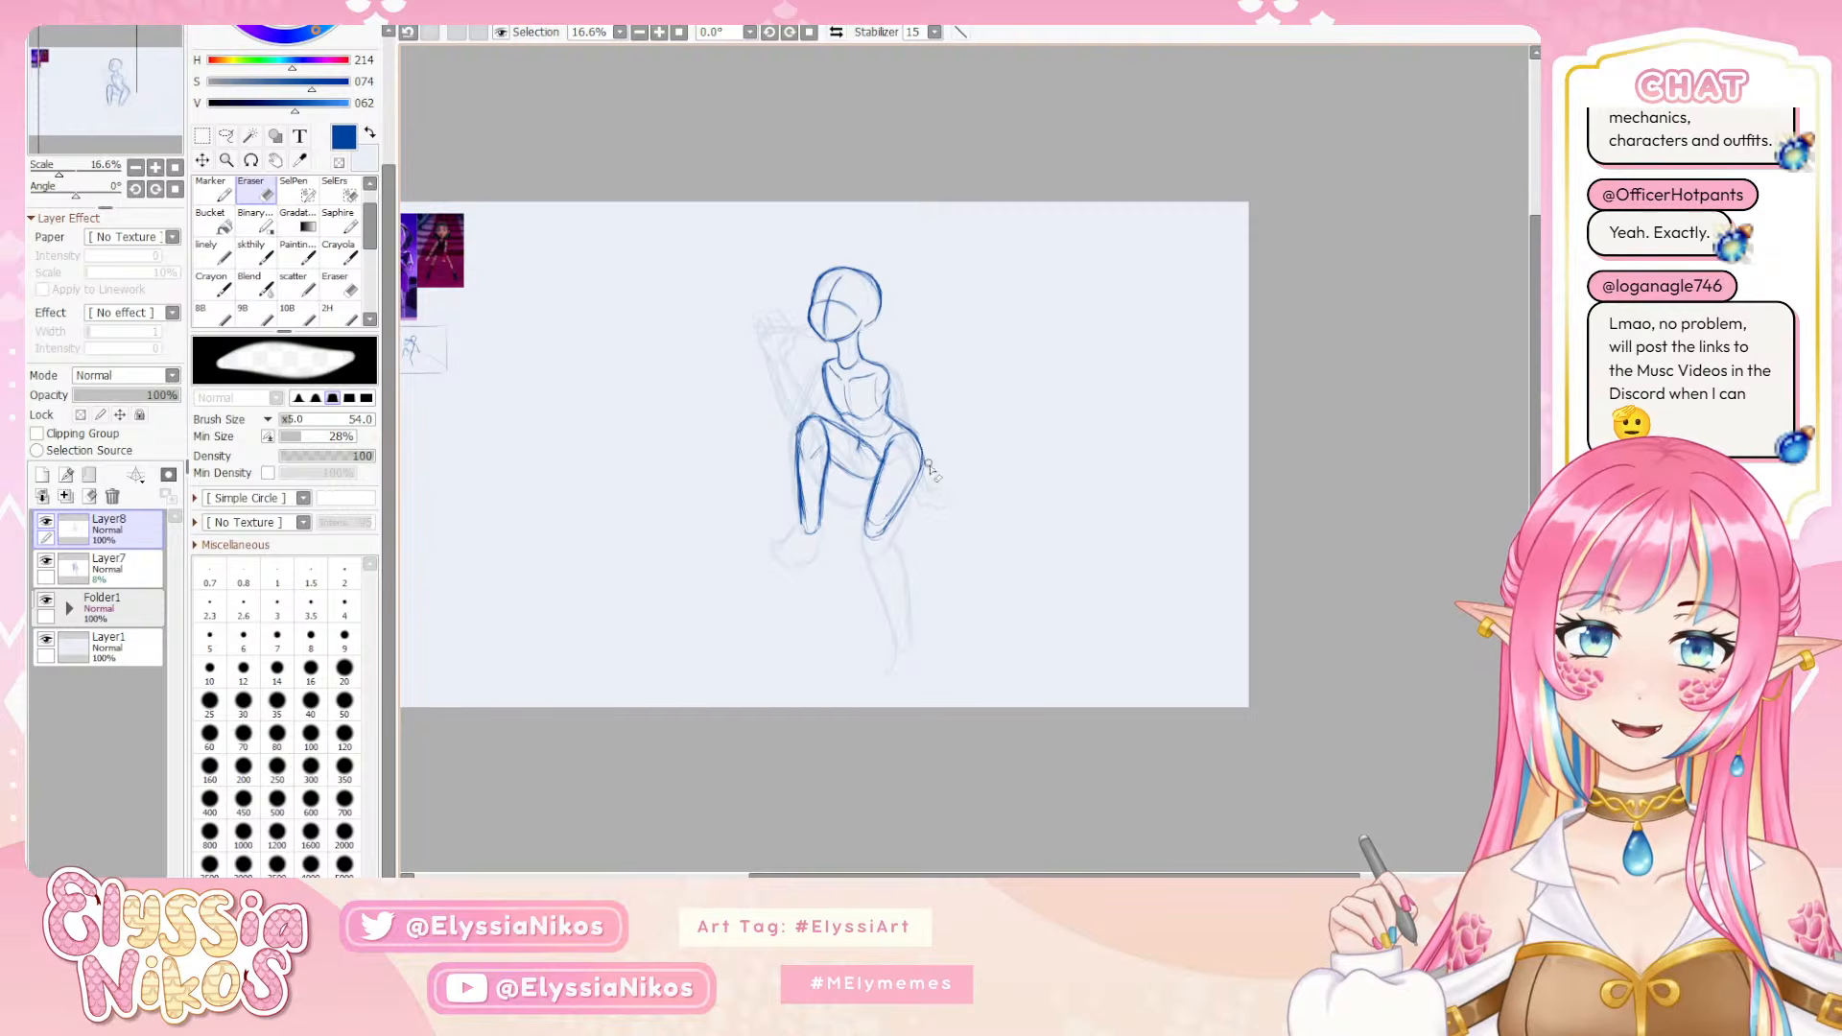
click(255, 251)
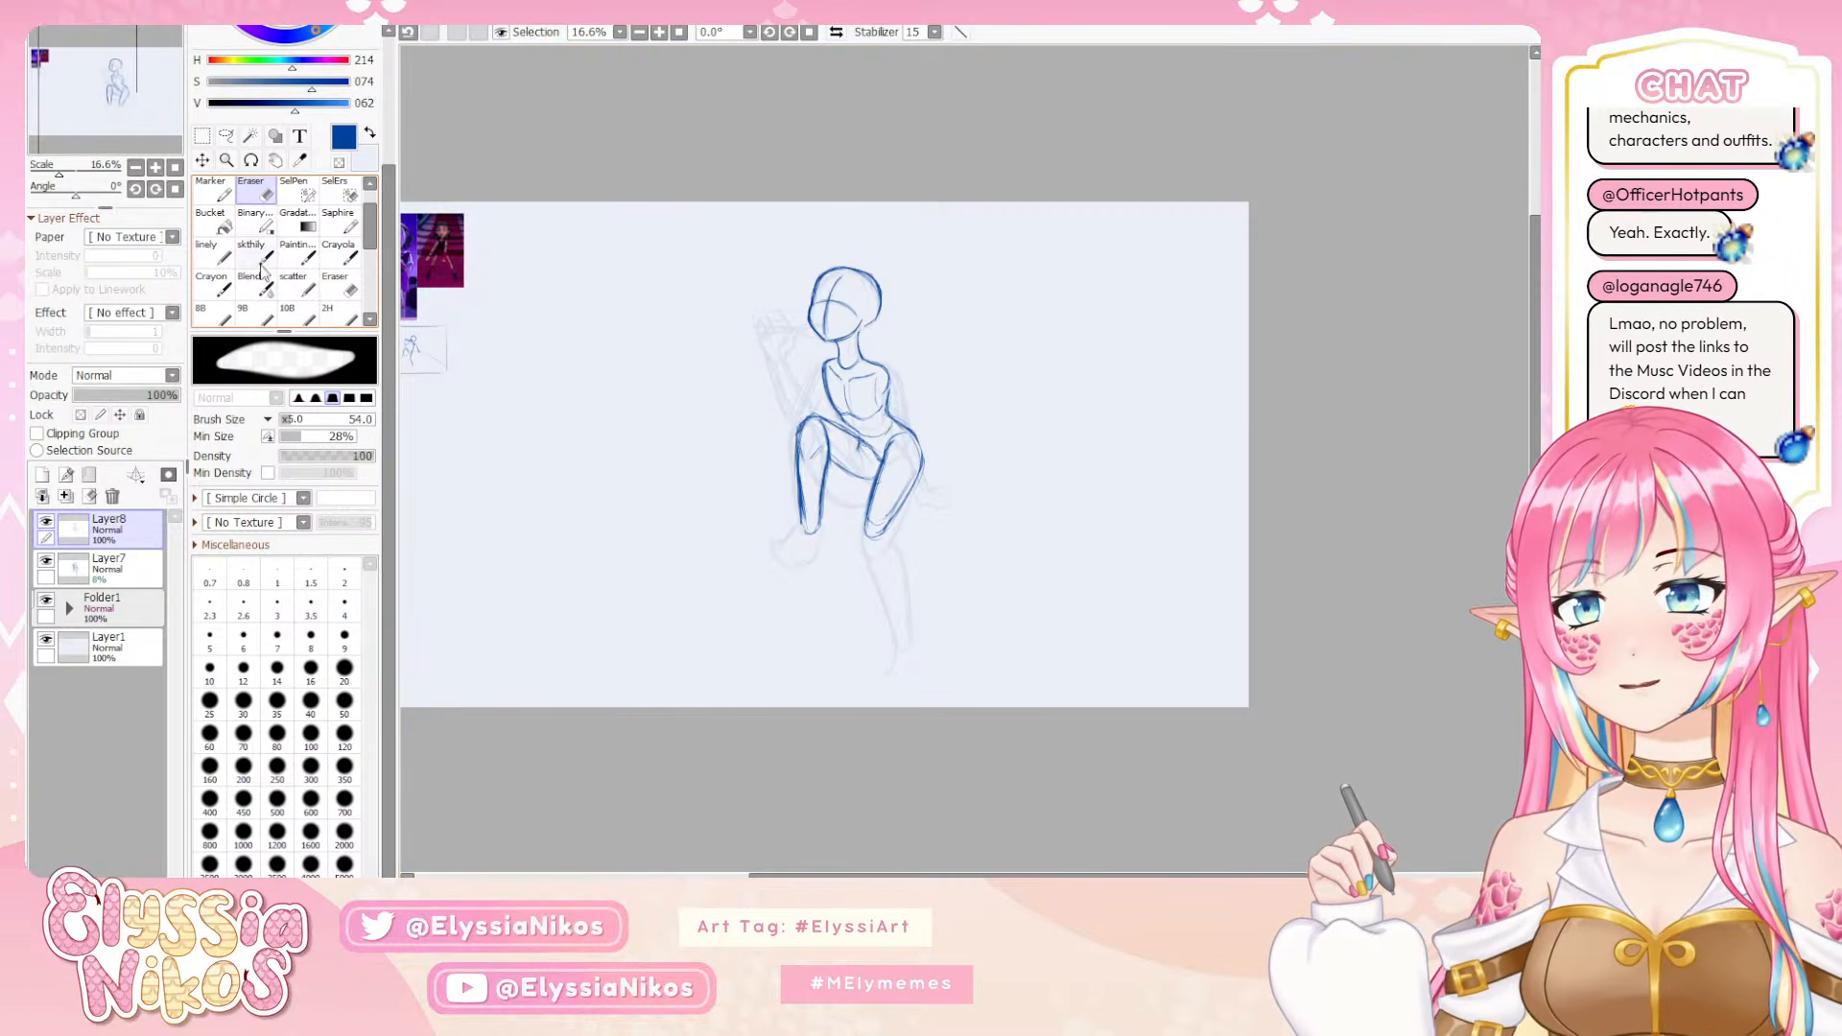
key(])
key(])
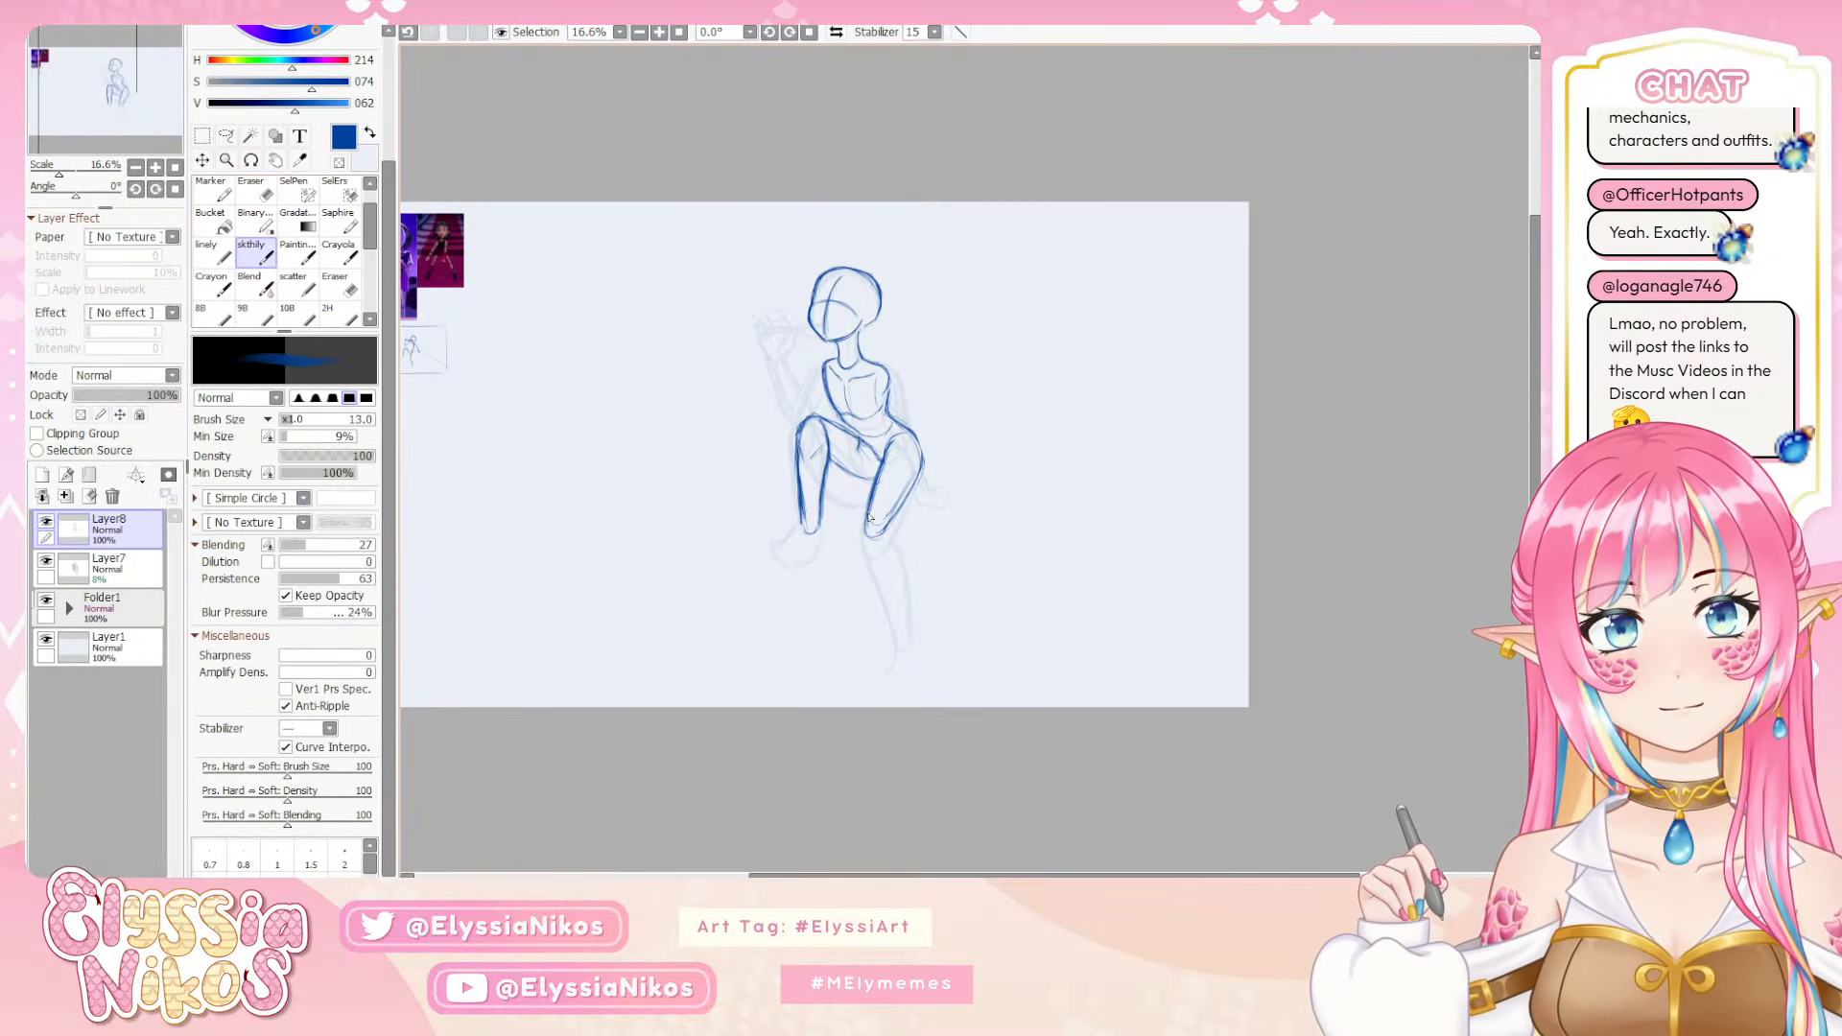
mouse_move(867, 521)
mouse_down()
mouse_move(884, 528)
mouse_move(922, 455)
mouse_move(904, 507)
mouse_up()
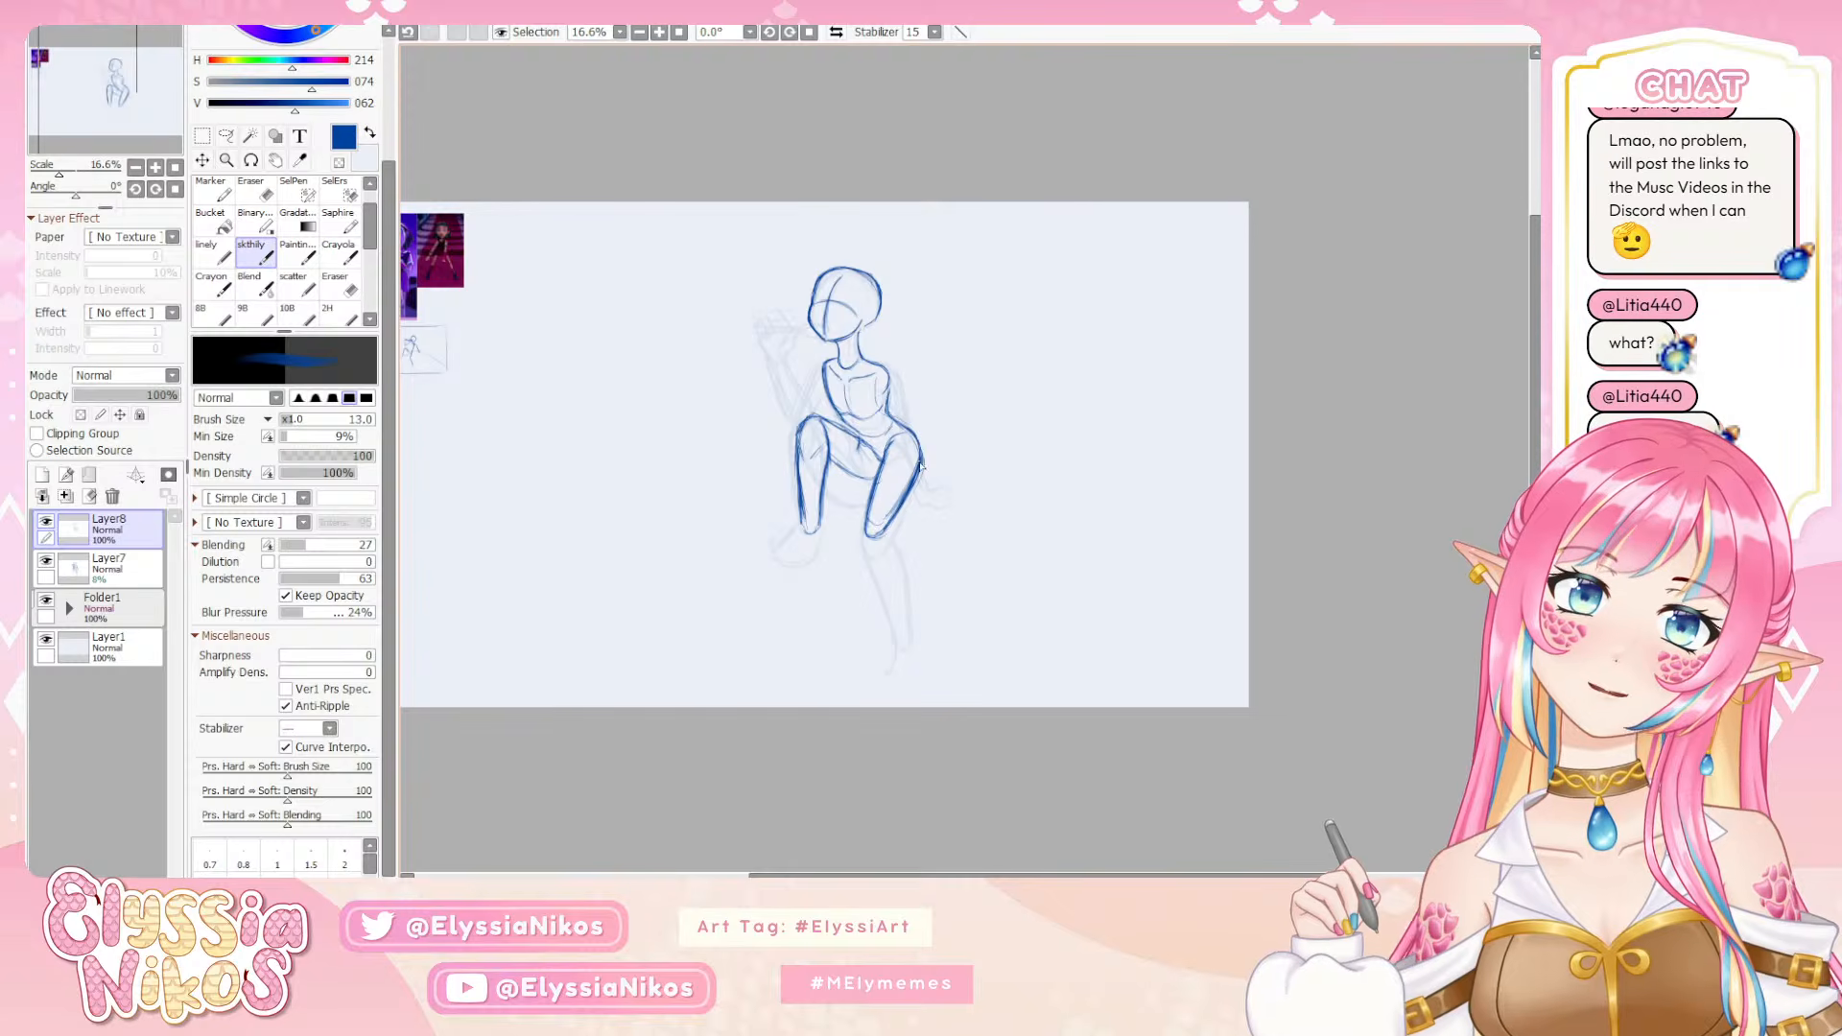
drag(921, 467, 884, 533)
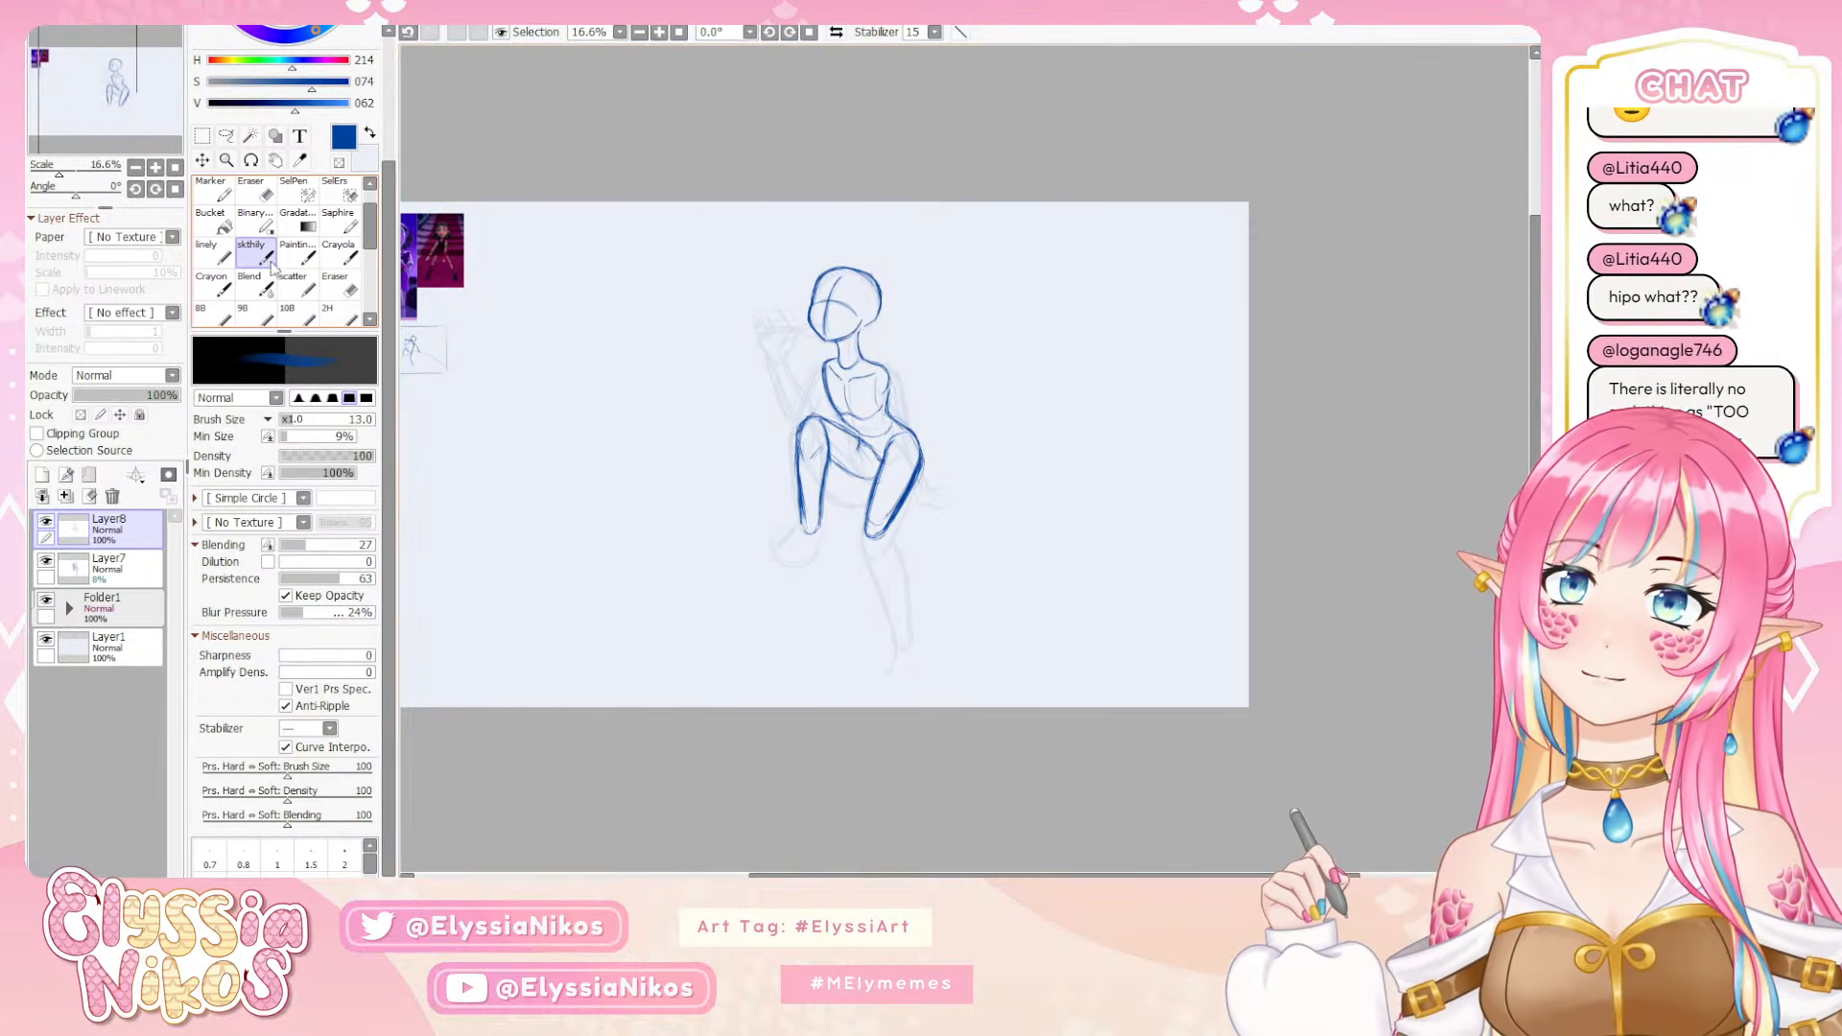
Clean up the outer thigh line of the lowered leg with the eraser, undoing misplaced strokes, and return to the sketch brush
key(e)
drag(926, 450, 879, 555)
key(ctrl+z)
key(ctrl+z)
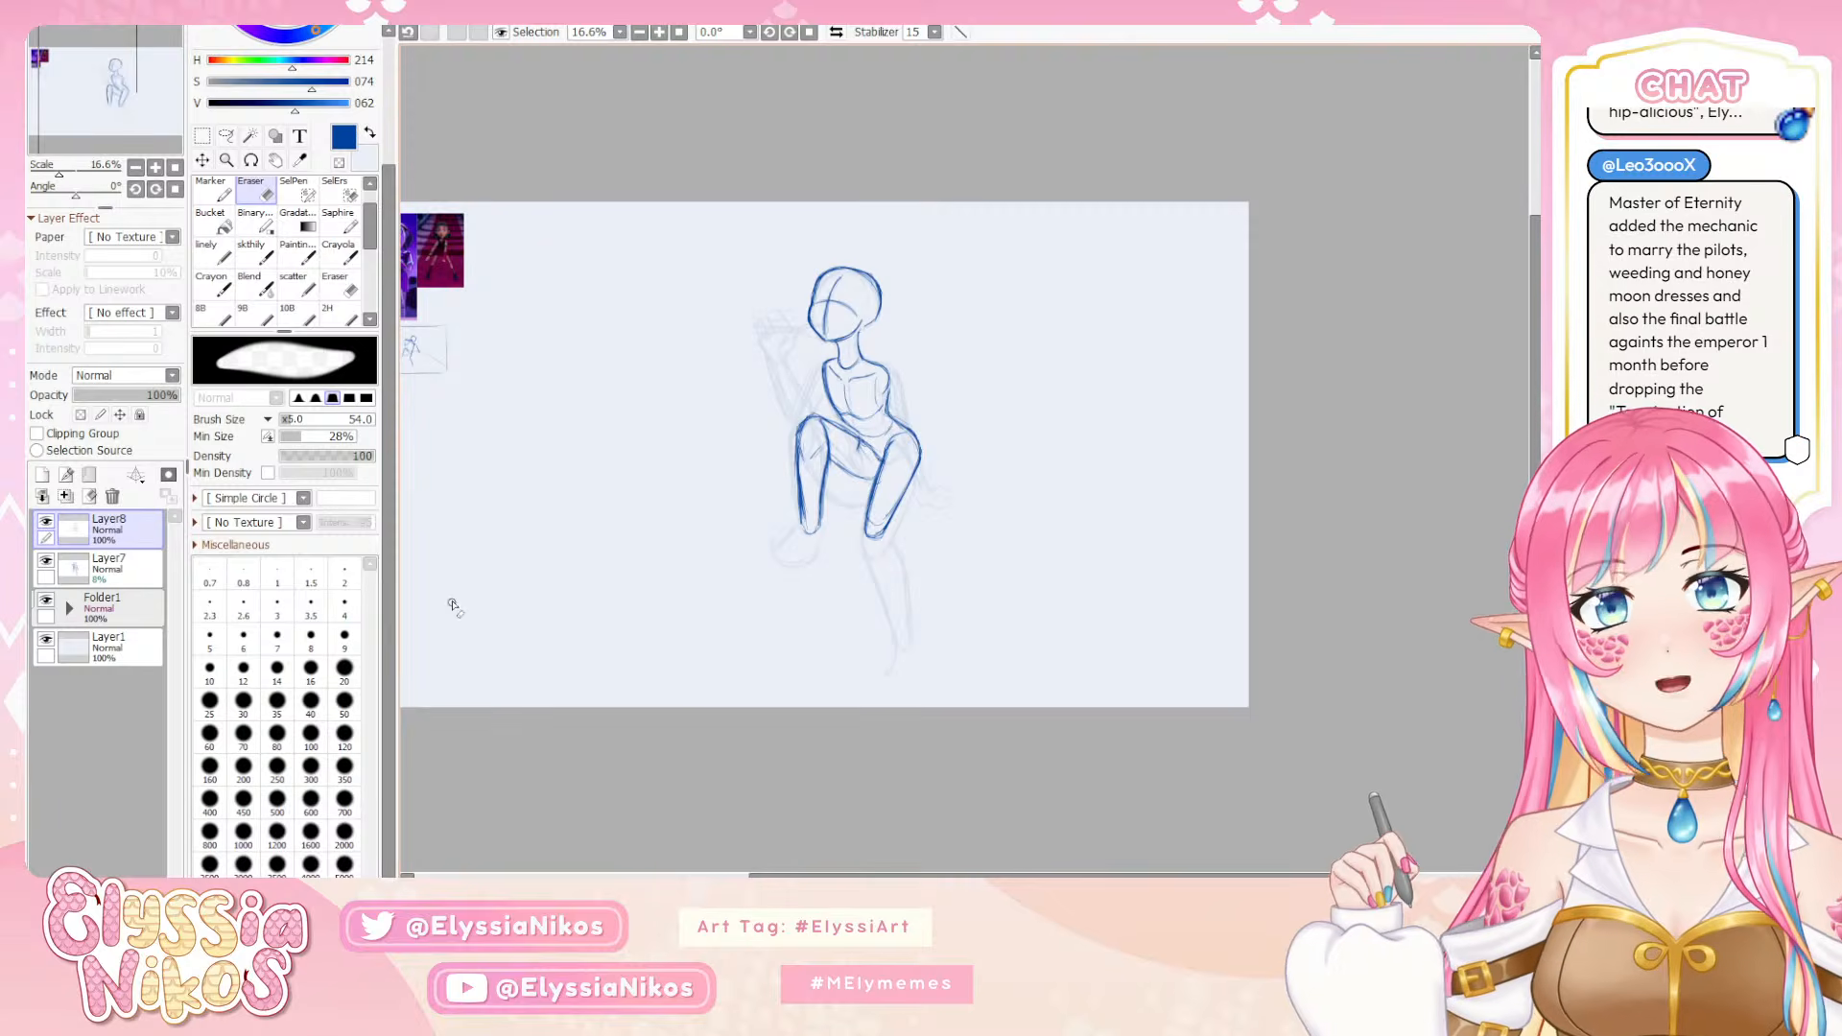
click(254, 253)
key(e)
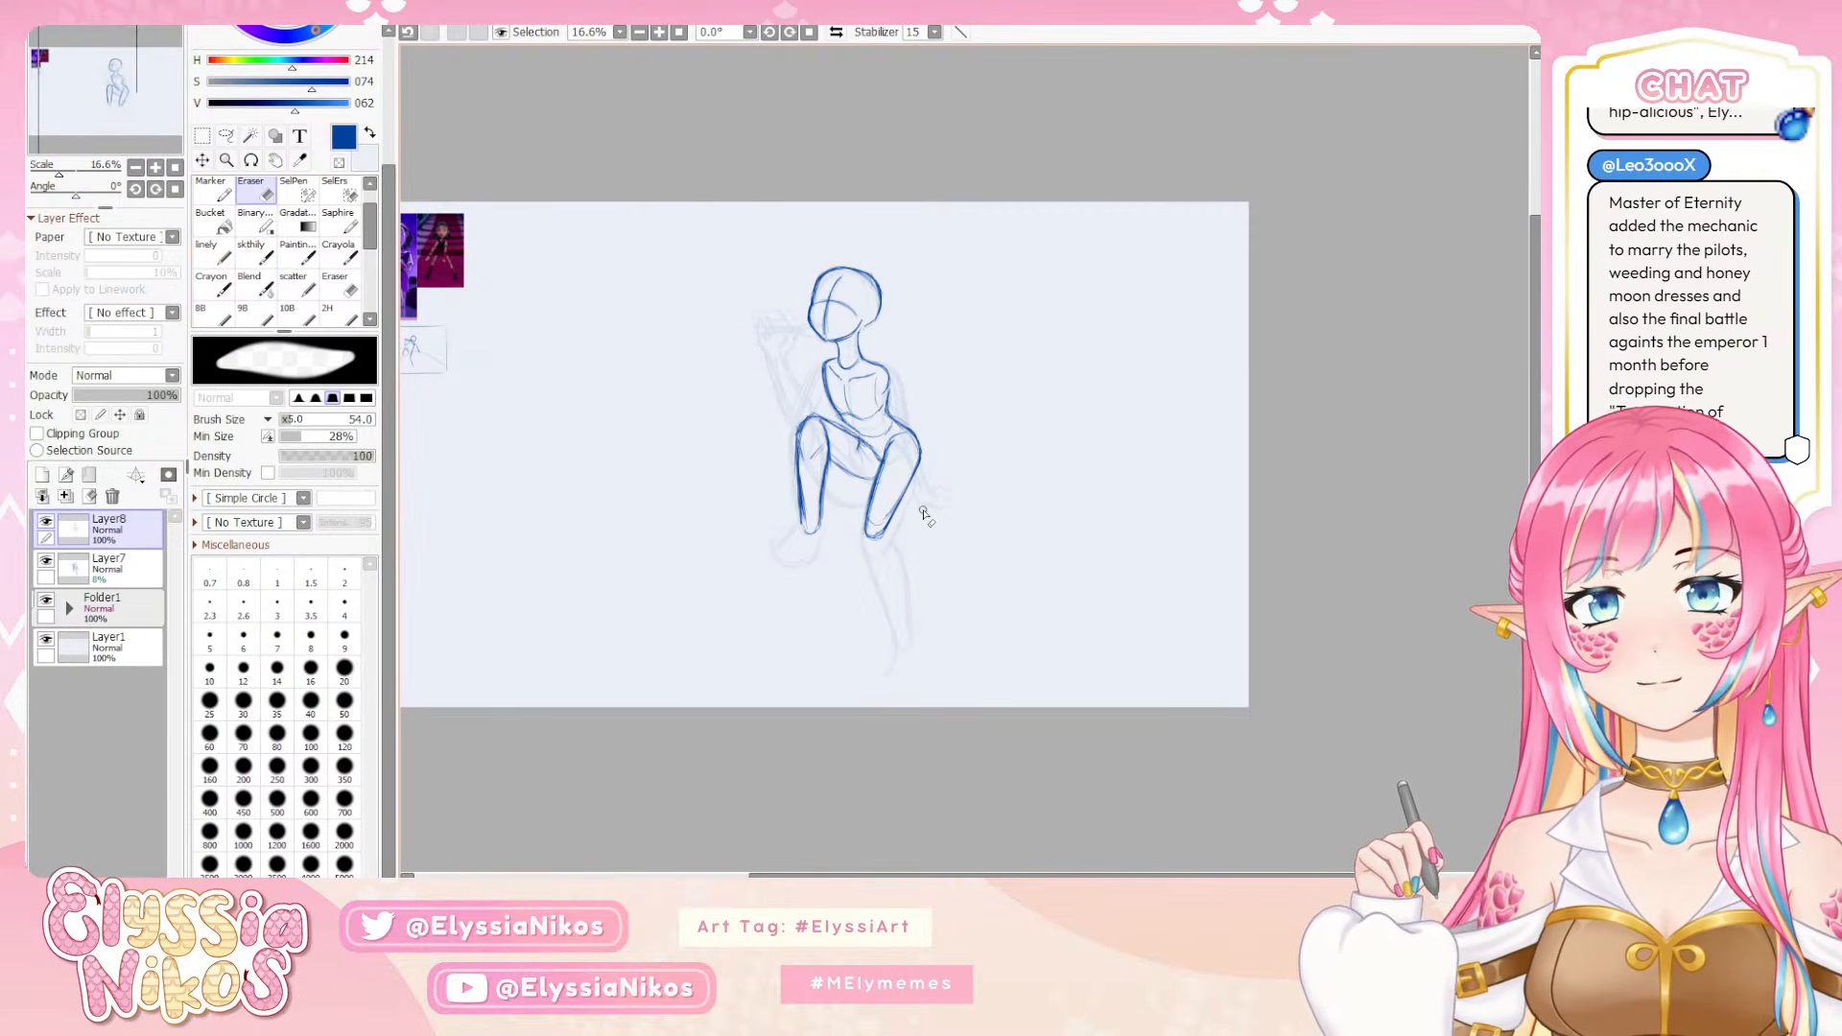
click(253, 254)
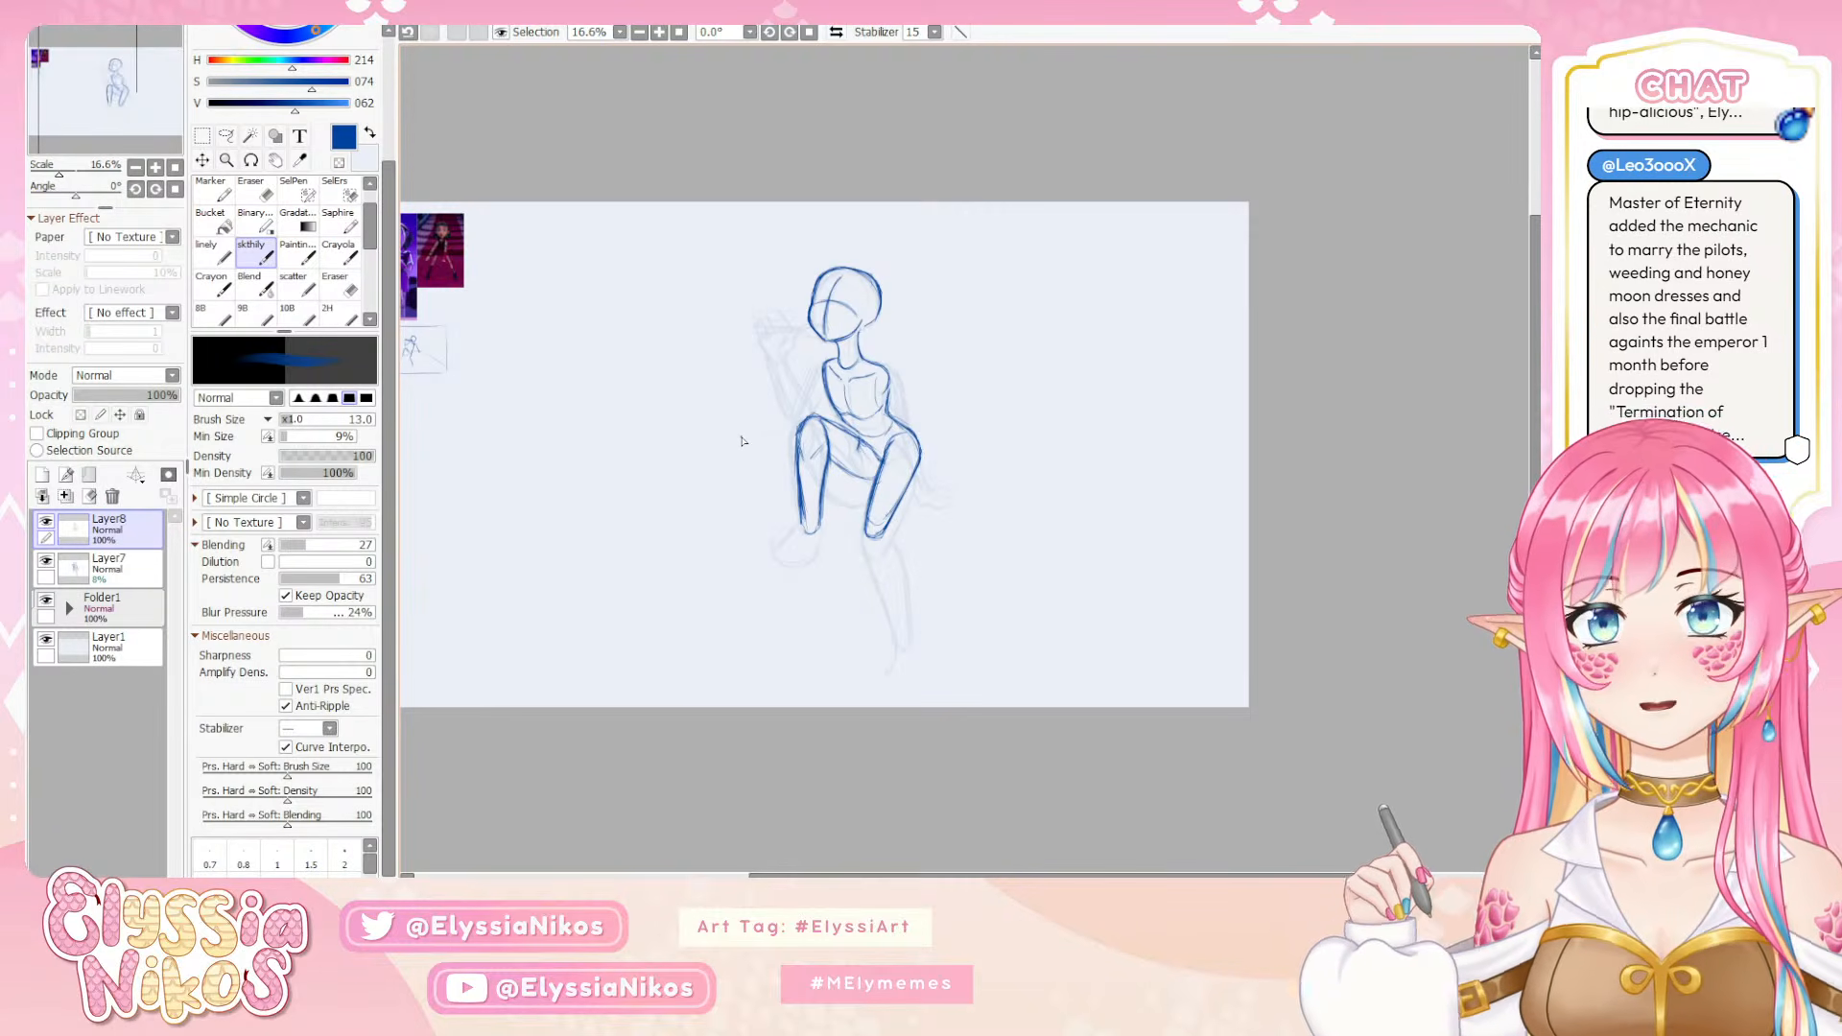
key(e)
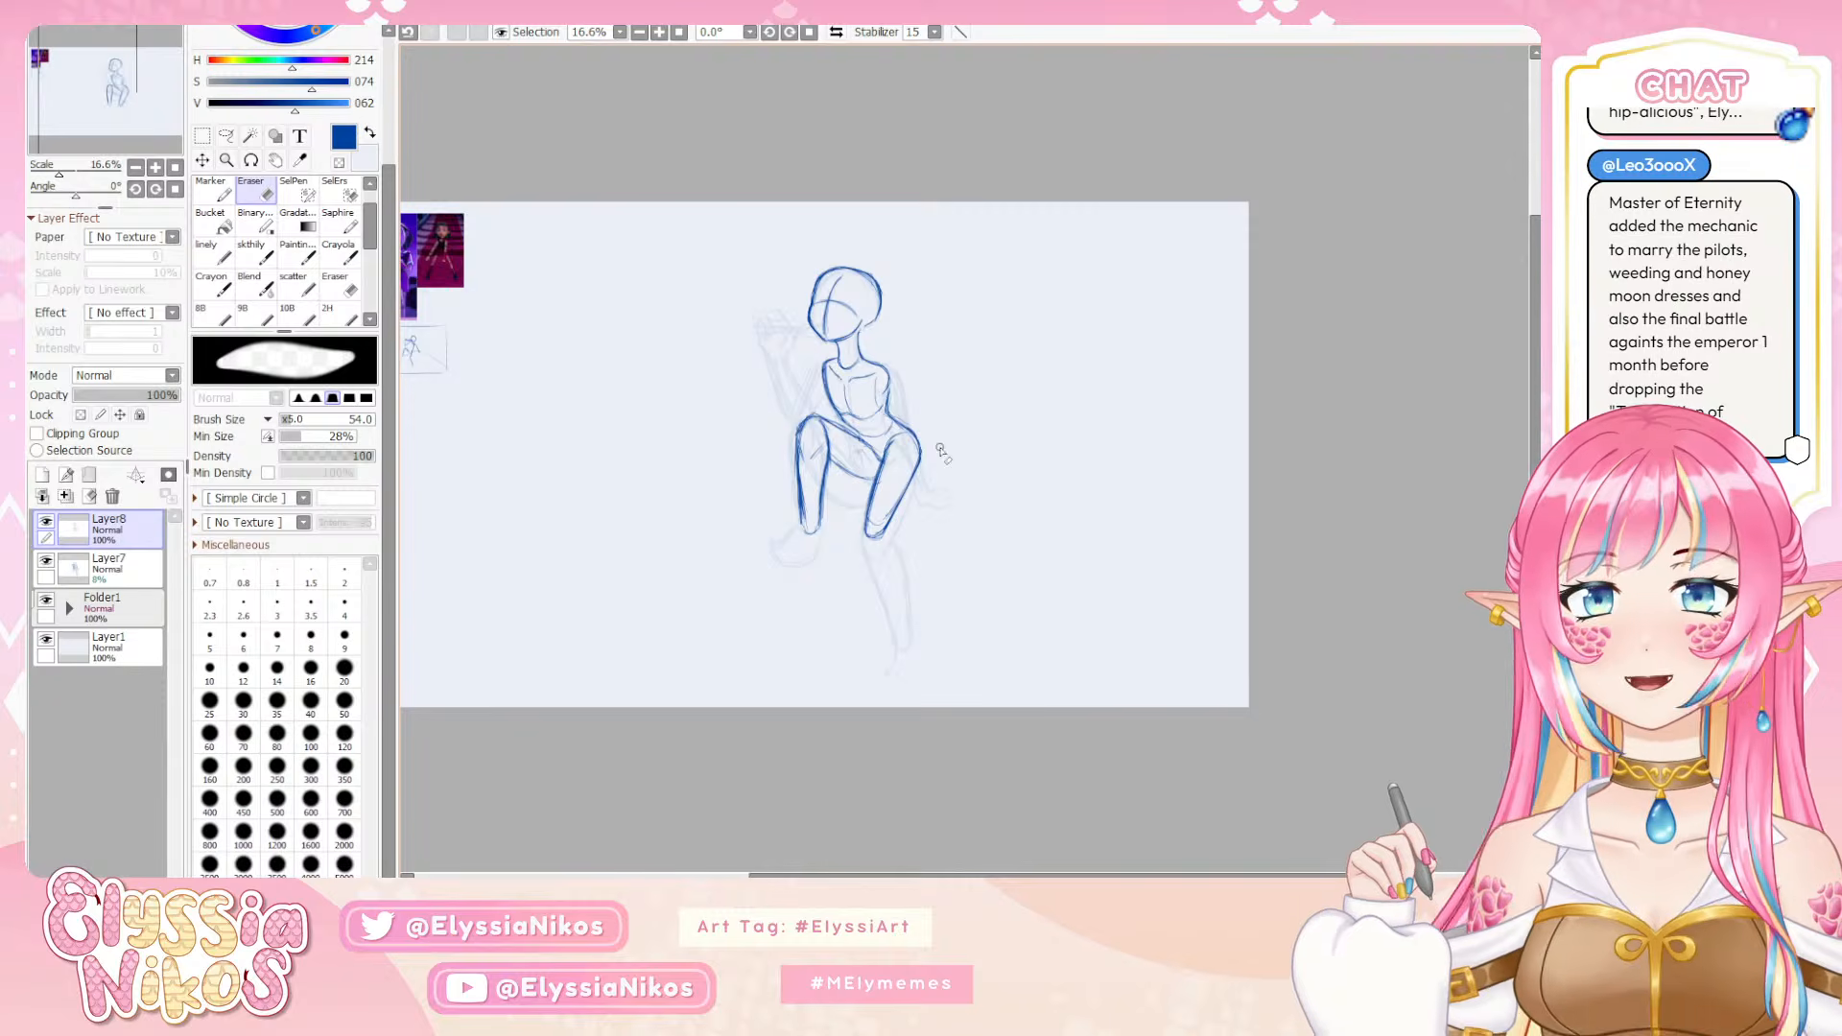
click(264, 267)
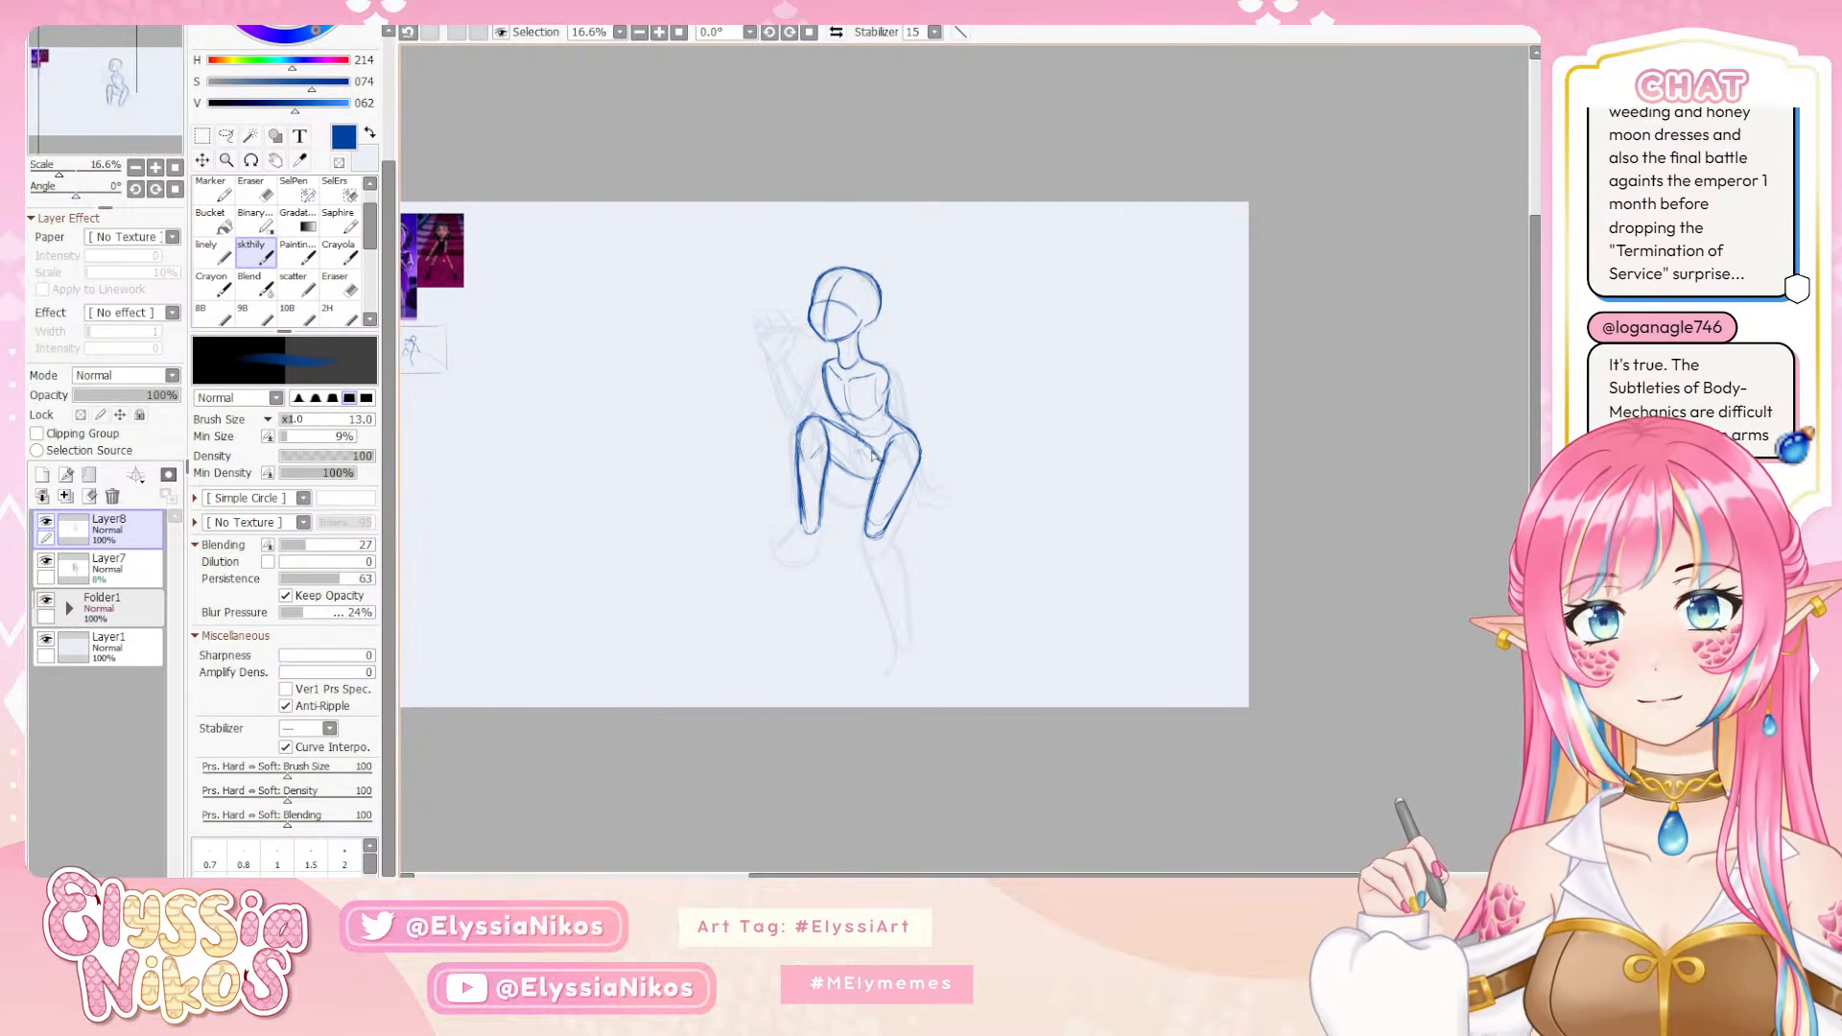
Select the whole bent leg with the lasso, transform it slightly upward, clear the selection and return to the sketch brush
key(l)
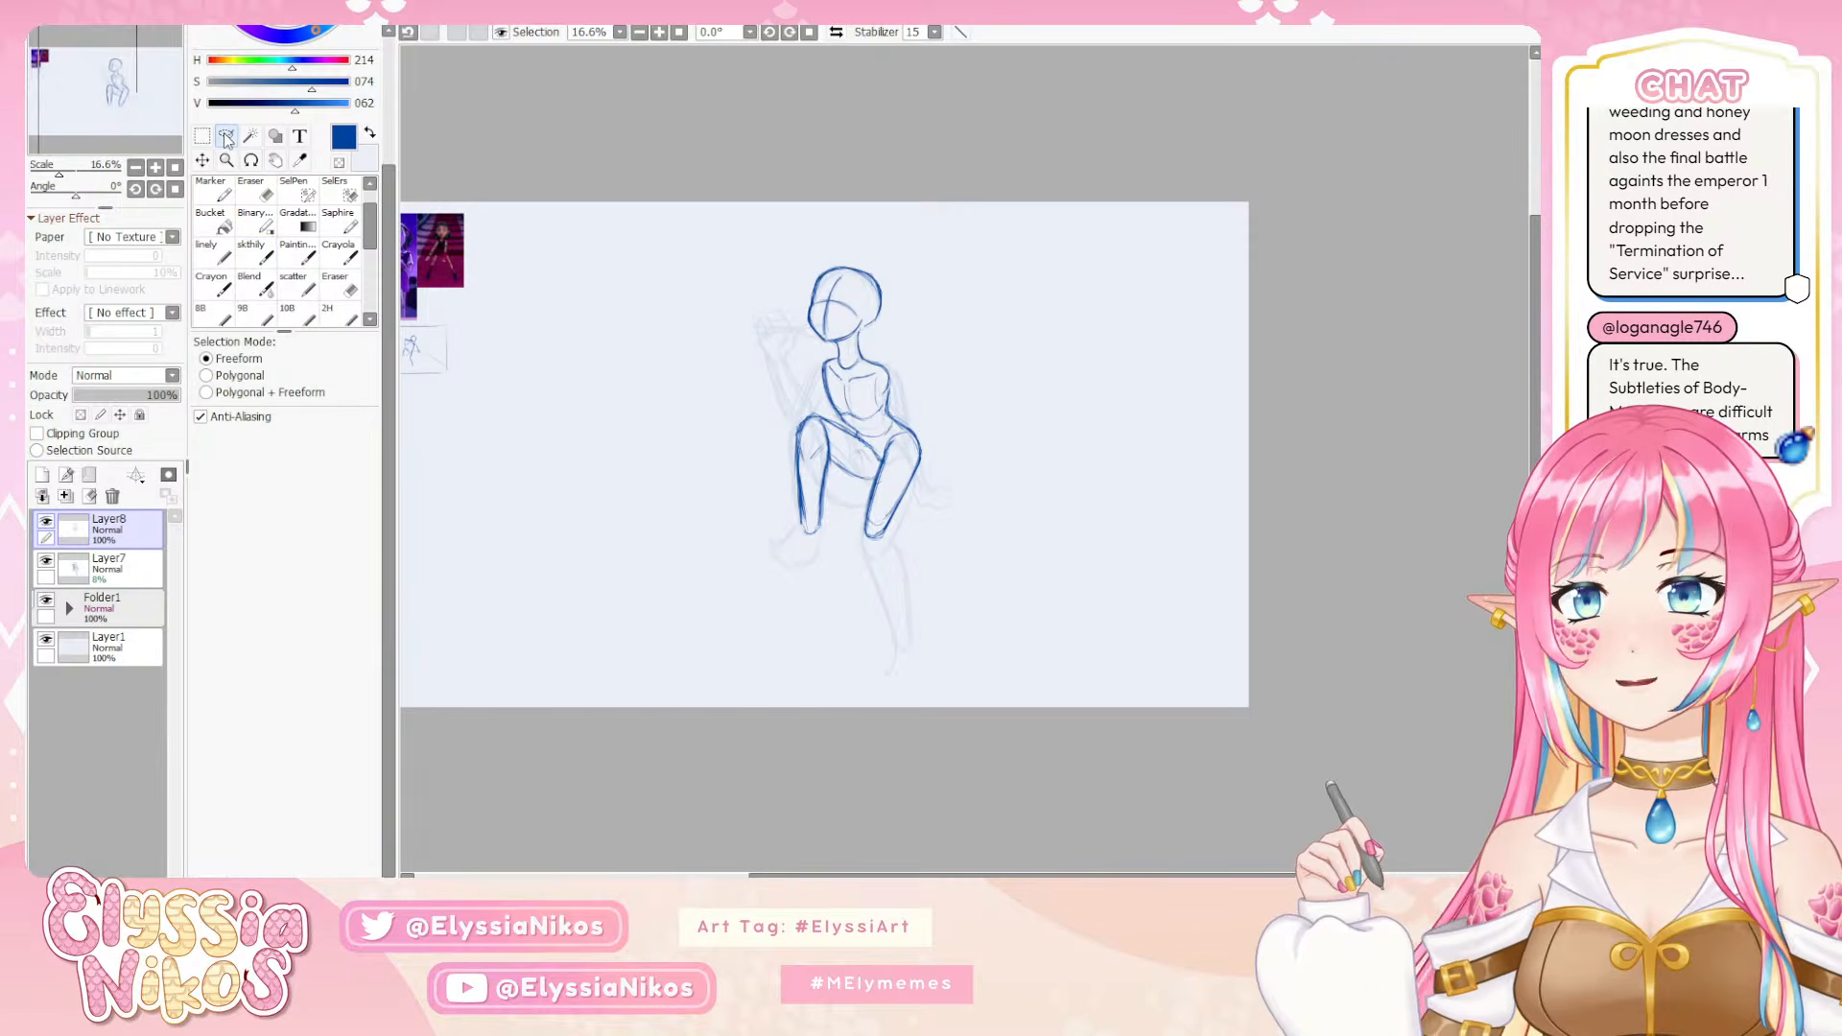
mouse_move(883, 454)
mouse_down()
mouse_move(820, 419)
mouse_move(777, 489)
mouse_move(839, 533)
mouse_move(881, 474)
mouse_move(868, 456)
mouse_up()
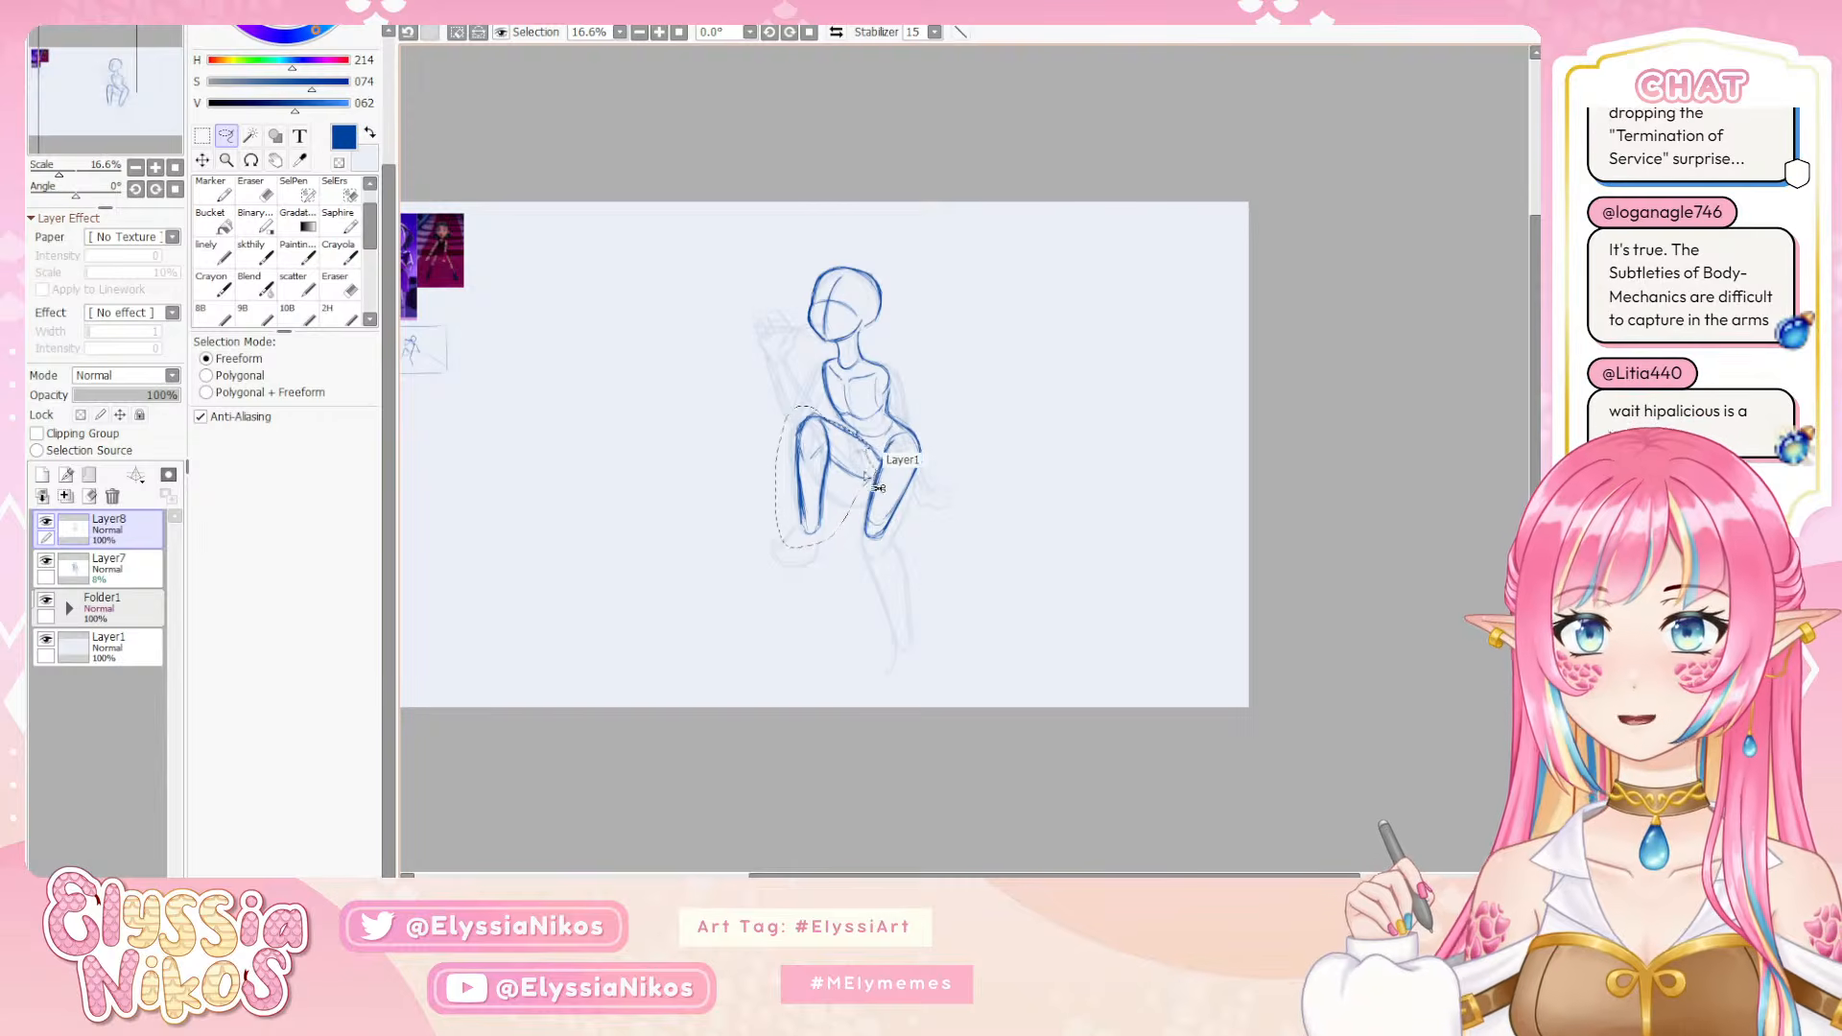
key(ctrl+t)
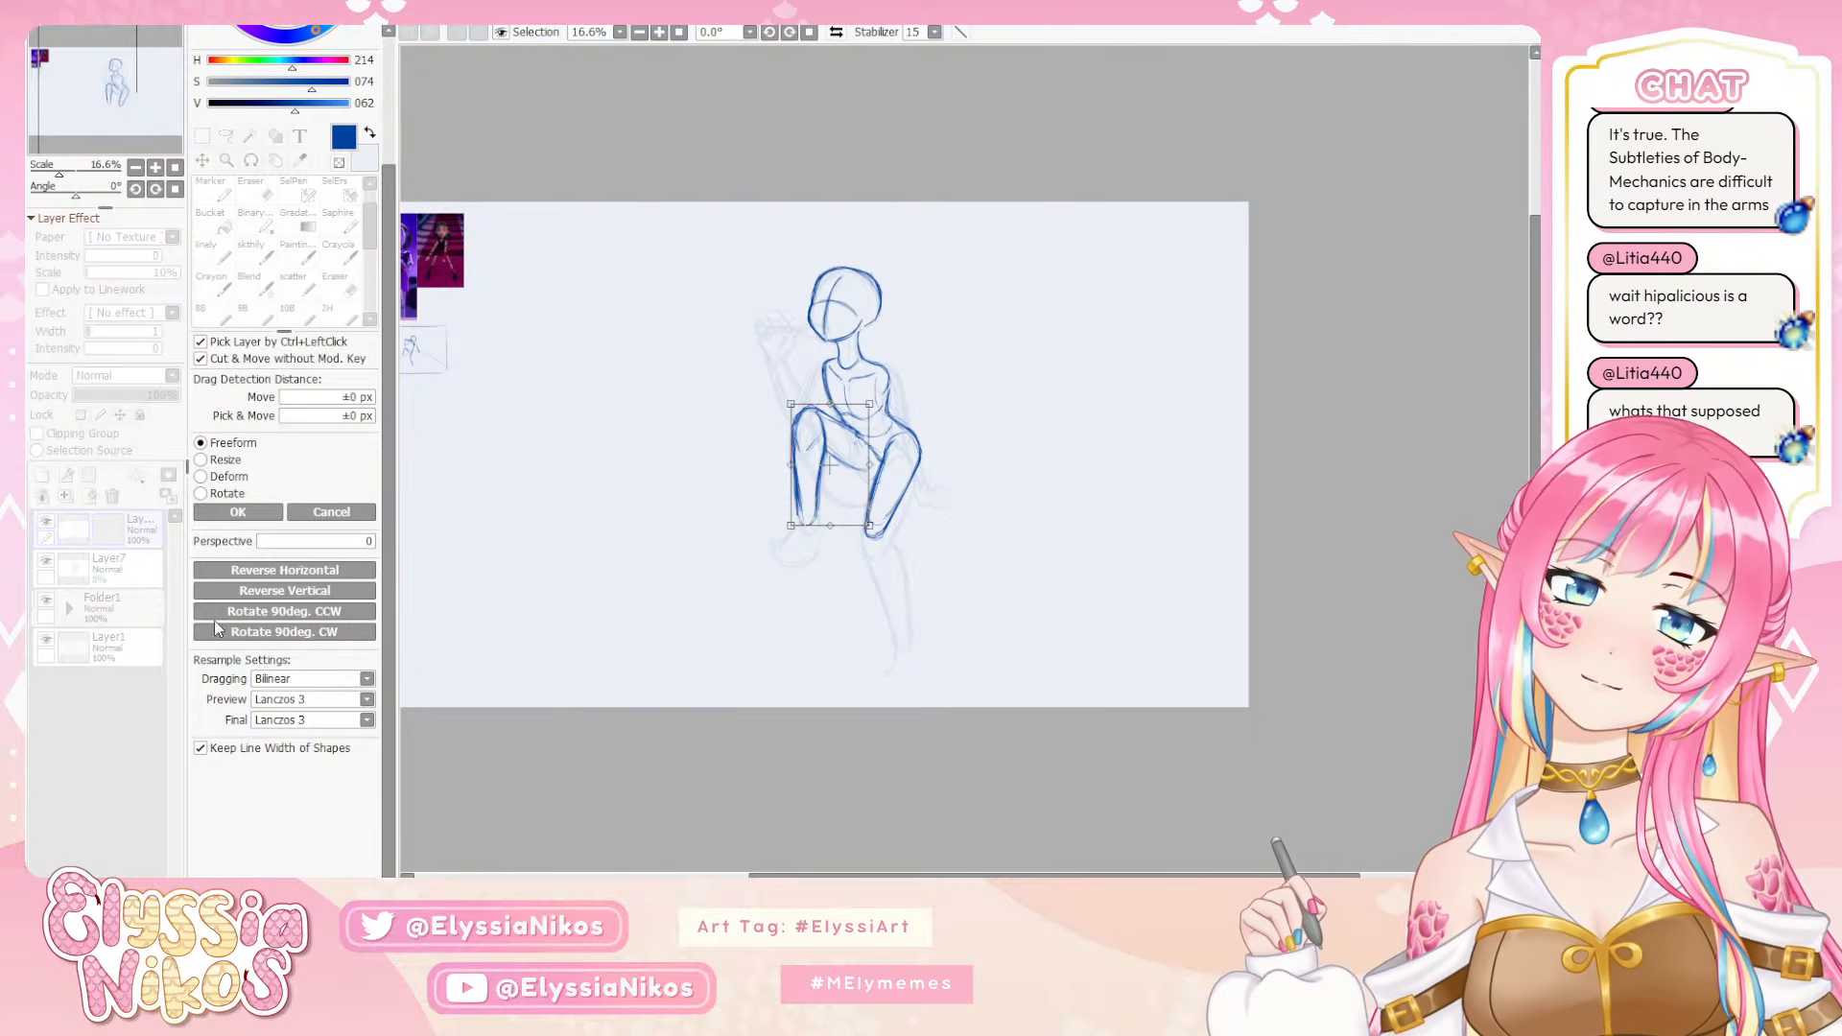
click(238, 513)
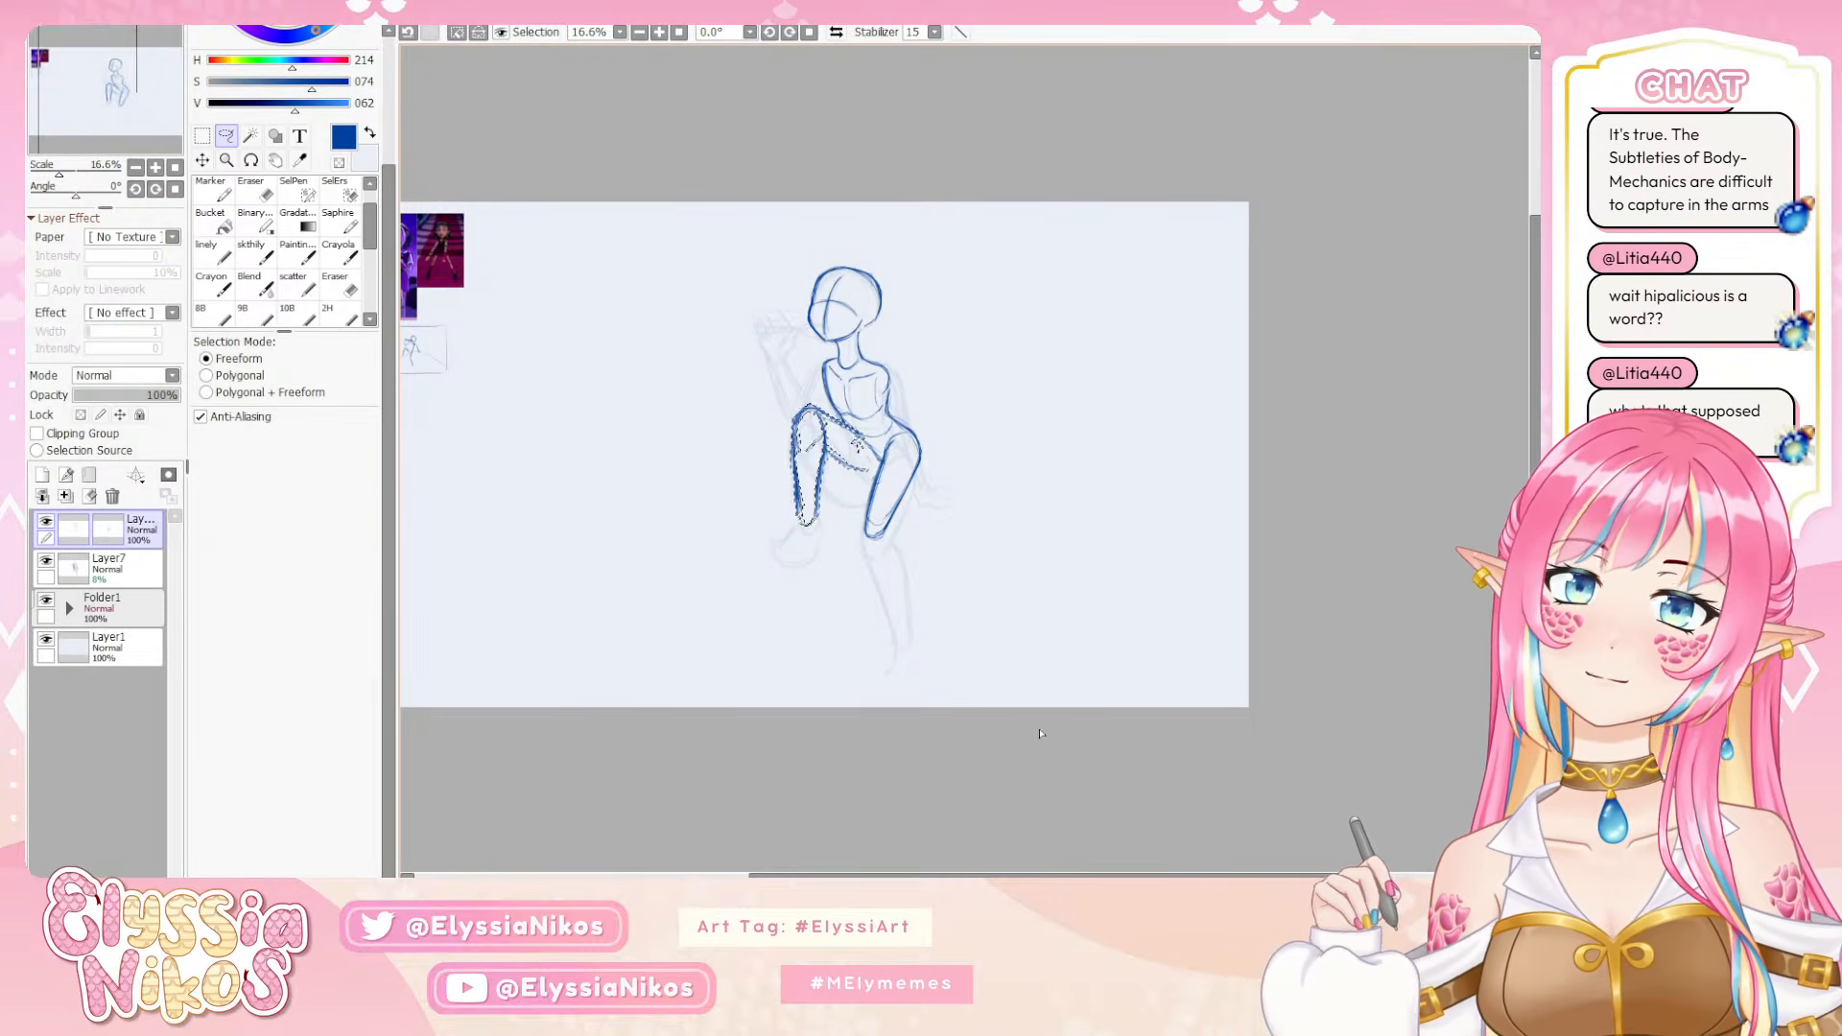
click(202, 161)
key(ctrl+d)
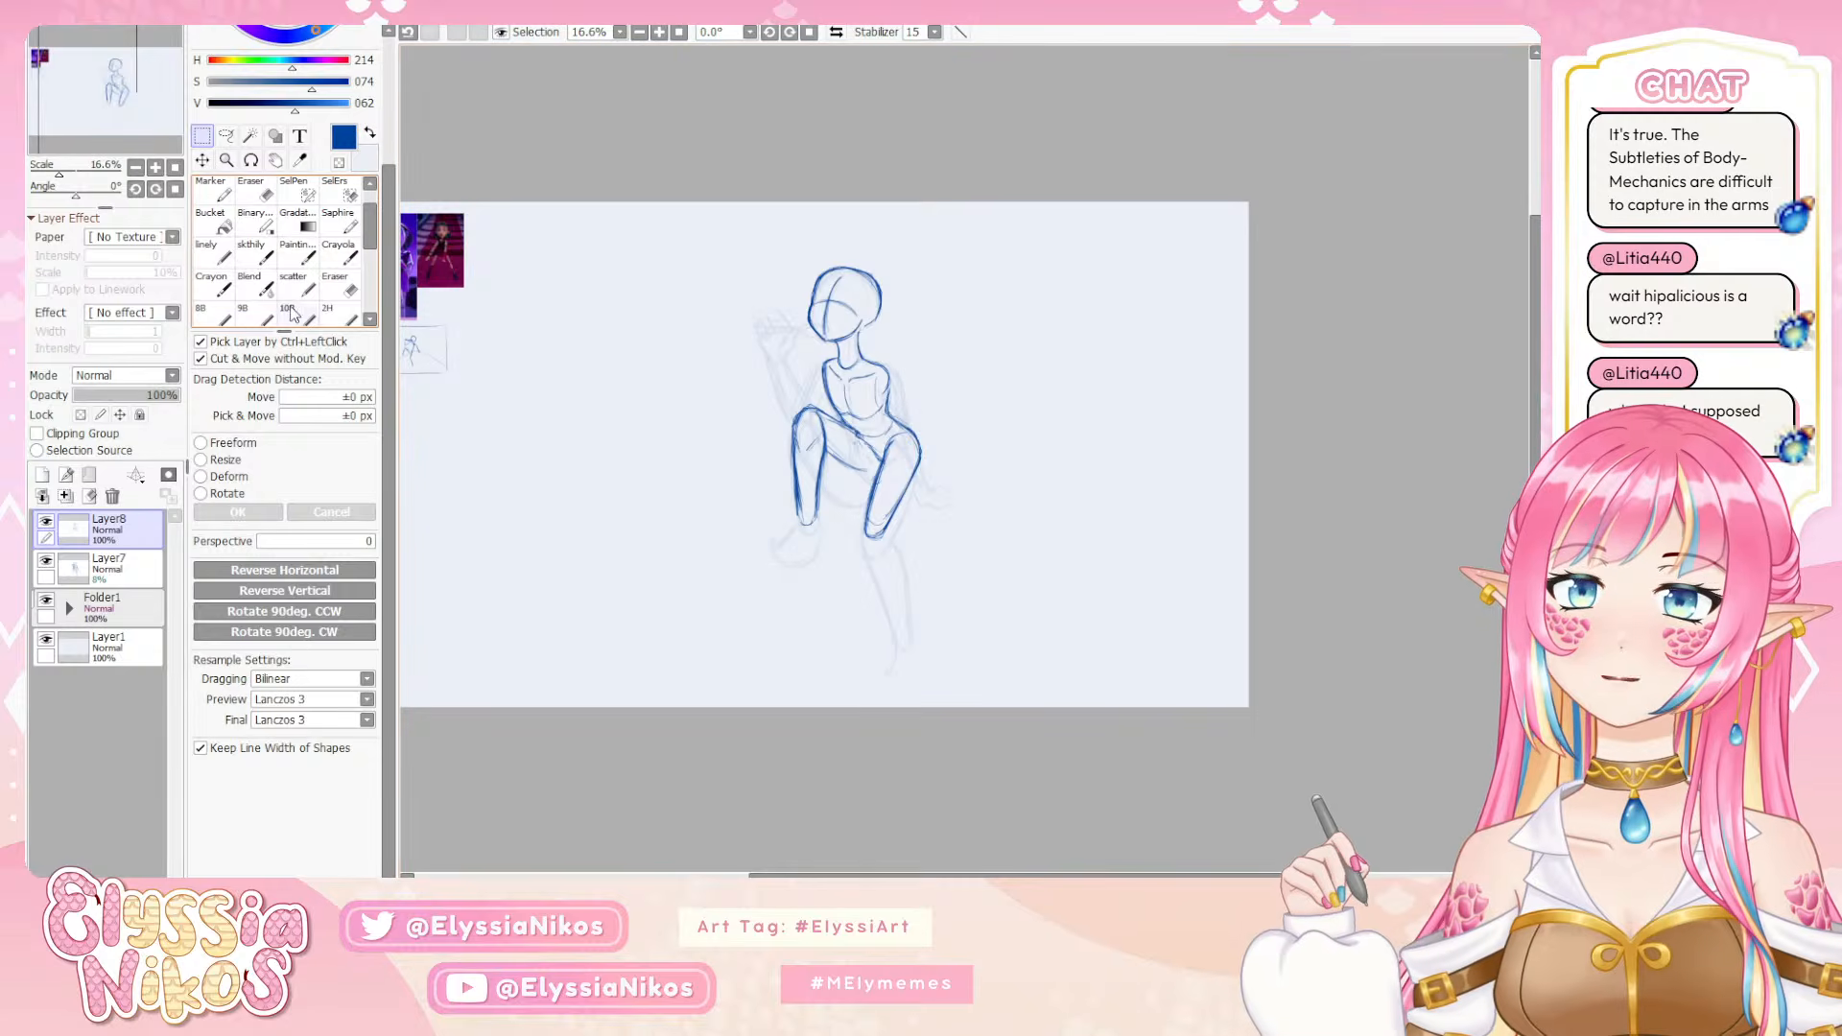
click(258, 253)
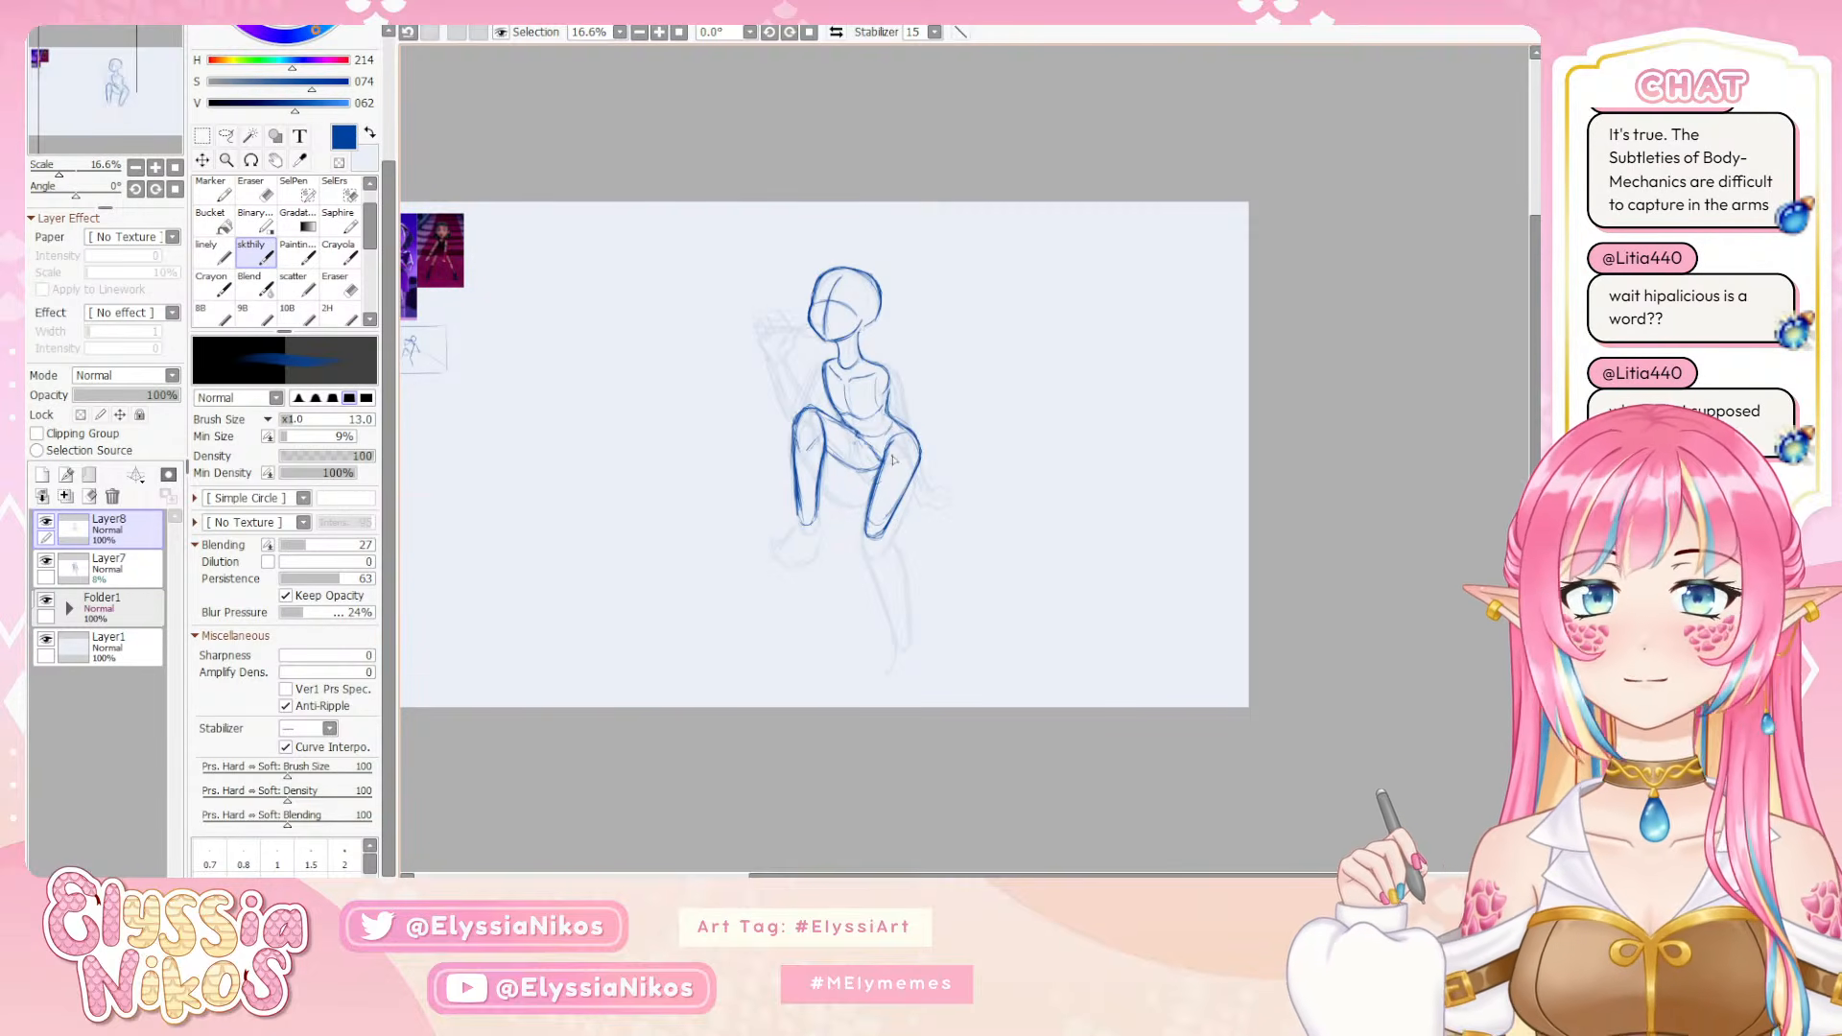
Draw an arm line from the near shoulder toward the raised knee and rough in the other arm, undoing a misplaced stroke
mouse_move(964, 555)
mouse_down()
mouse_move(1077, 546)
mouse_move(1270, 576)
mouse_move(973, 593)
mouse_up()
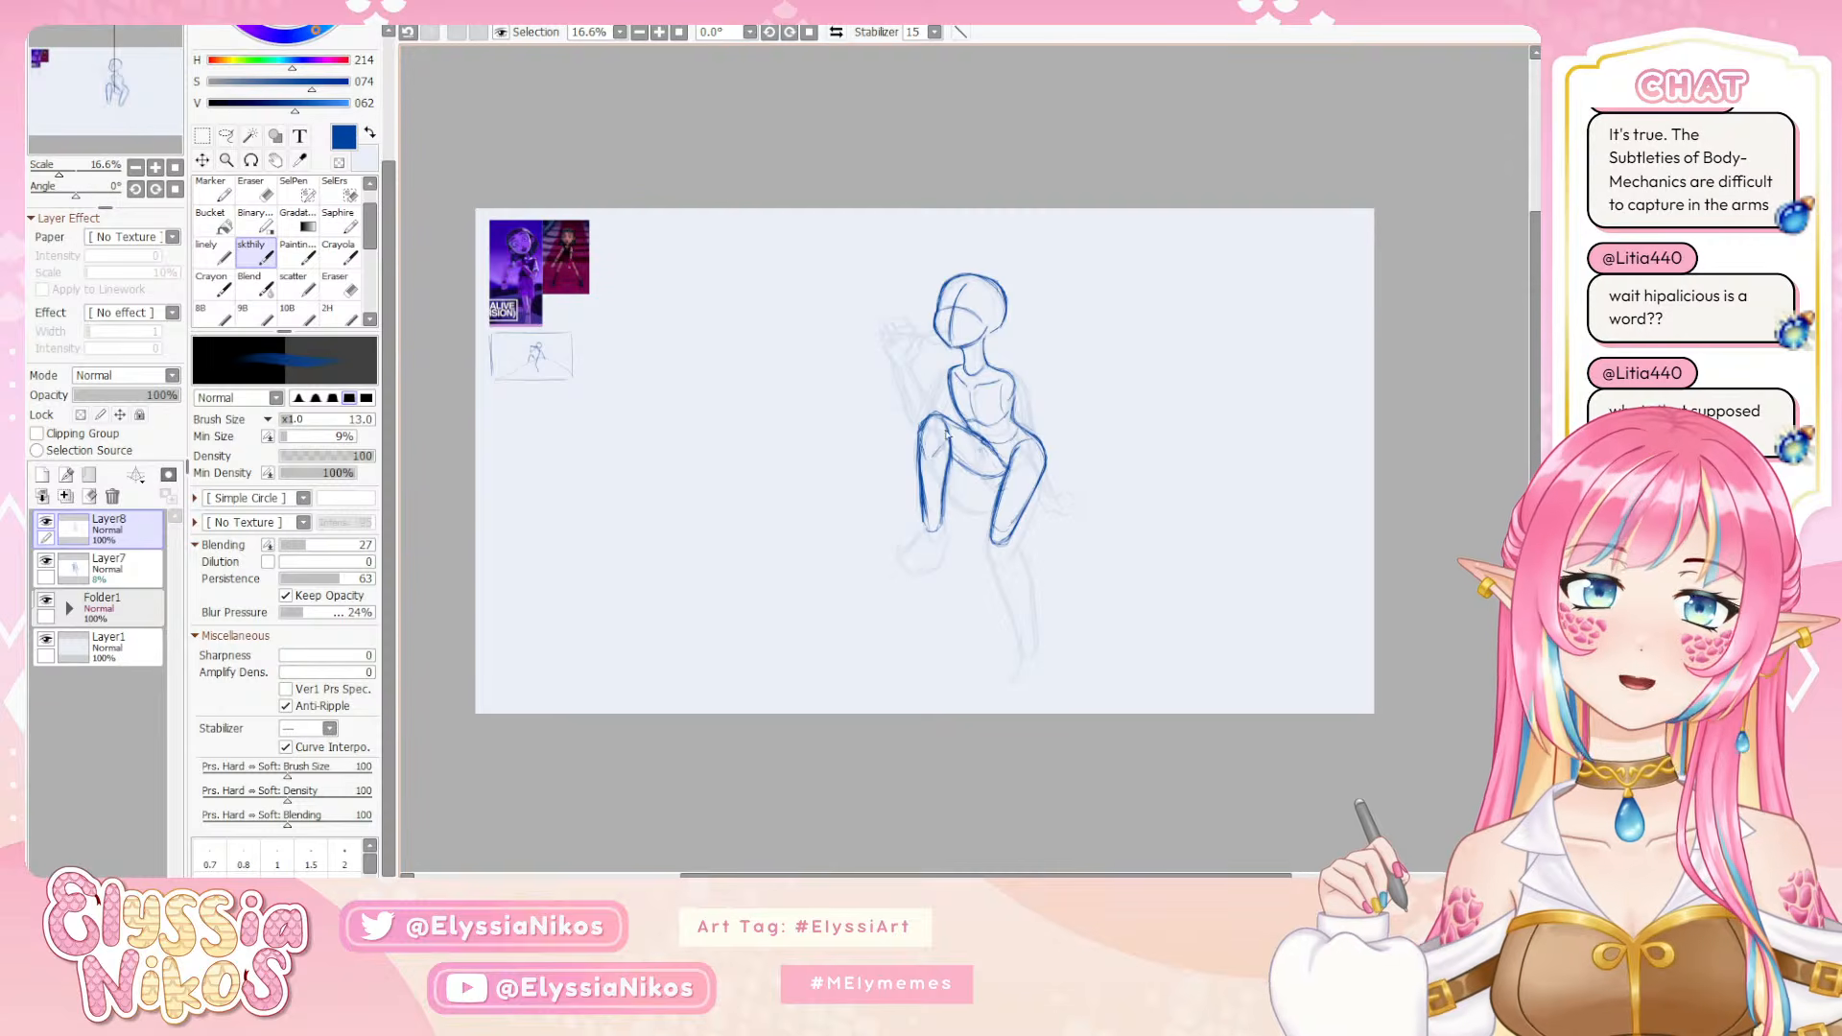
drag(949, 374, 925, 421)
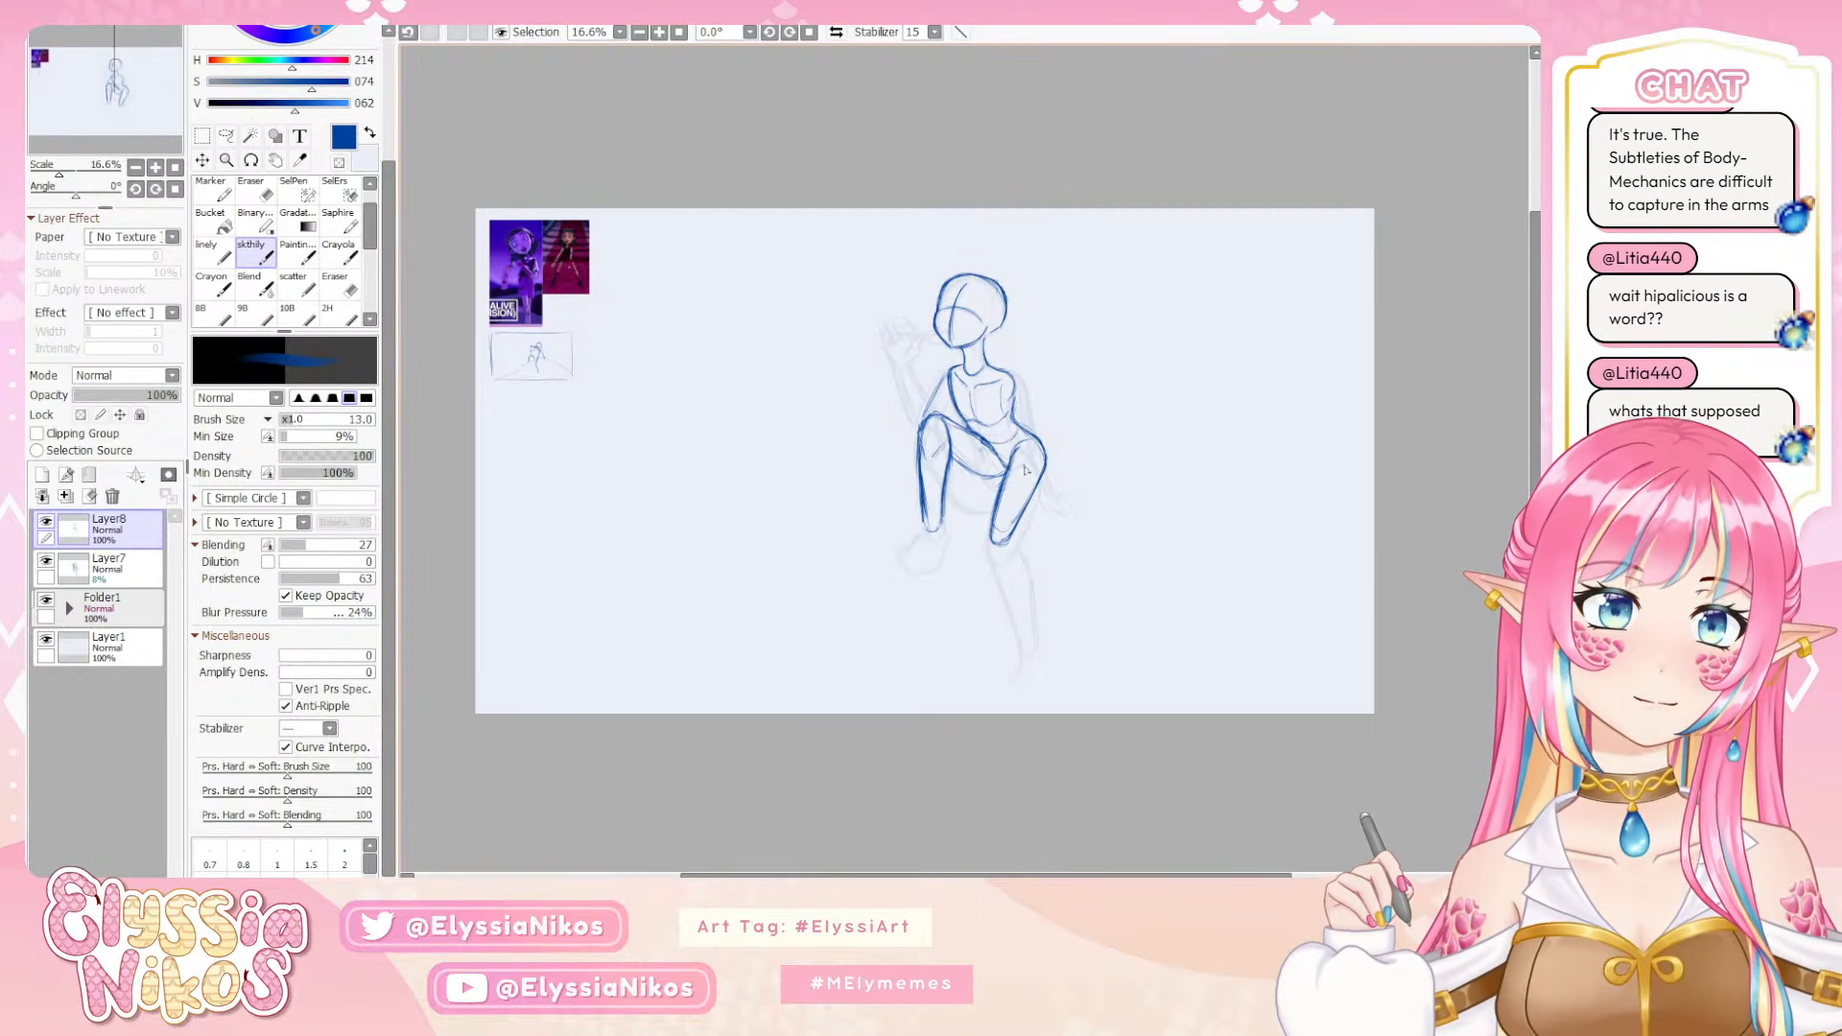
drag(1012, 392, 1066, 464)
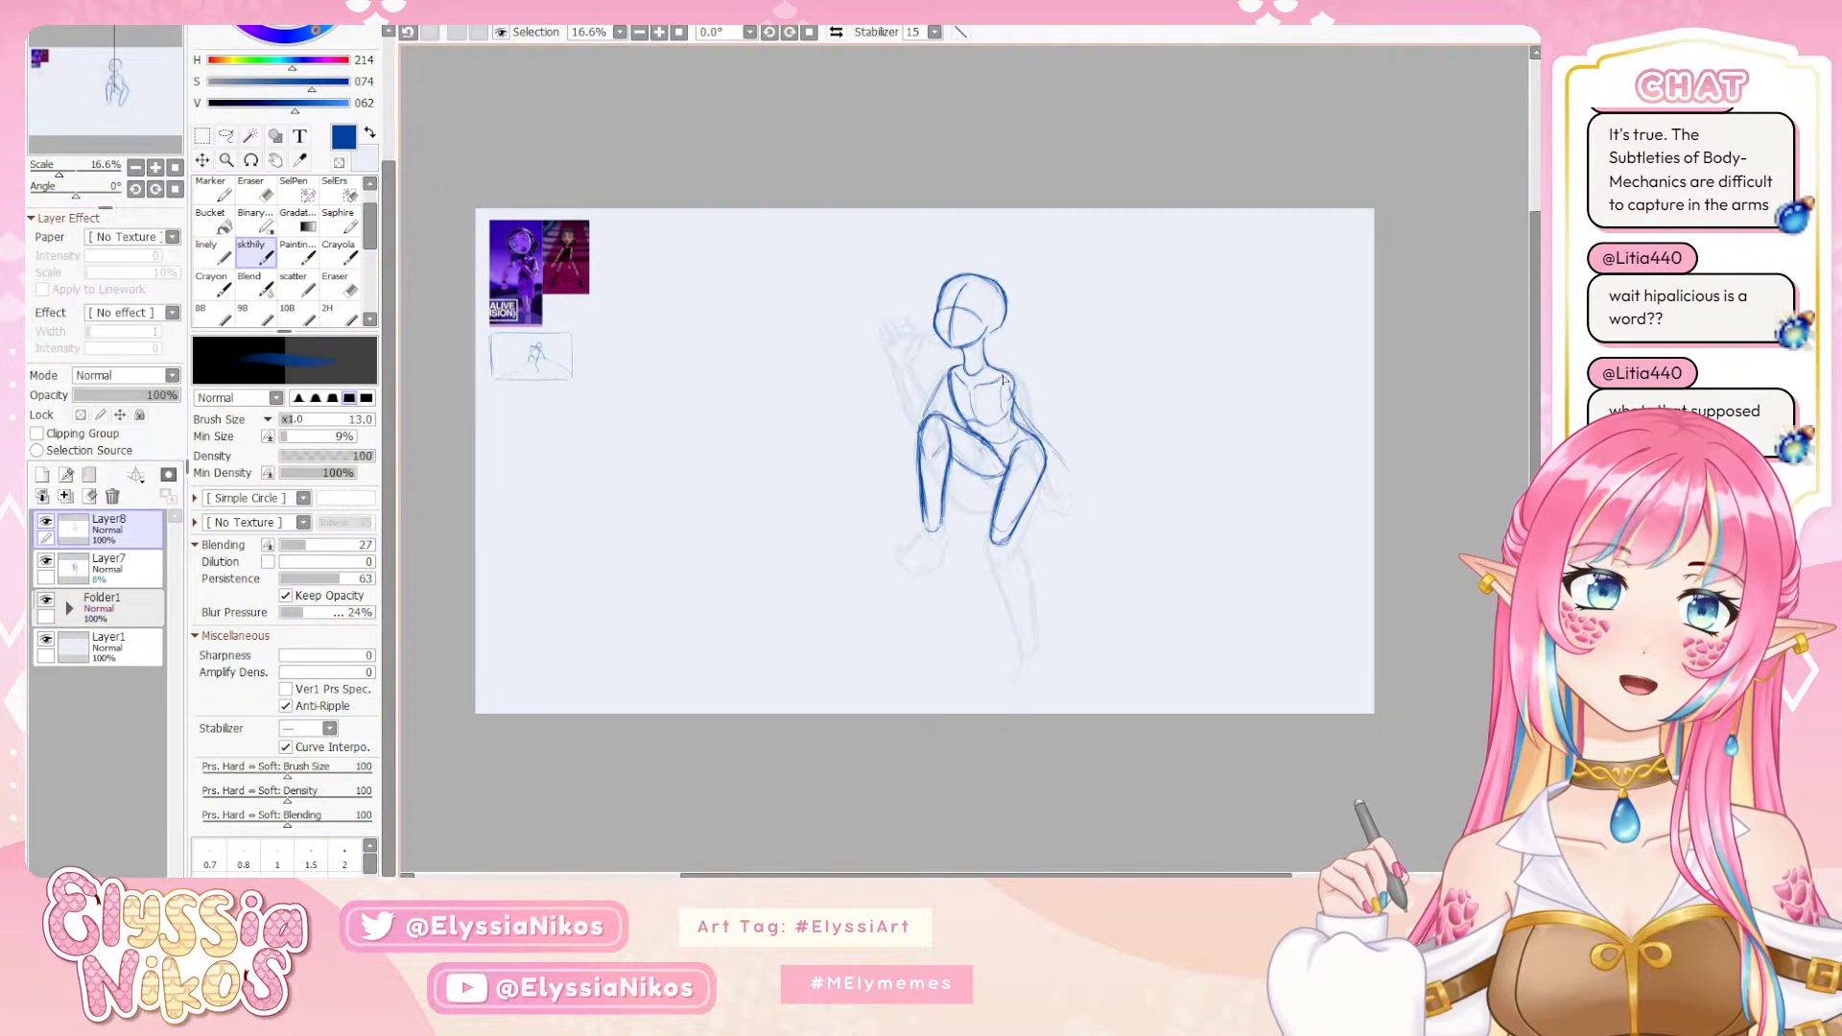
key(ctrl+z)
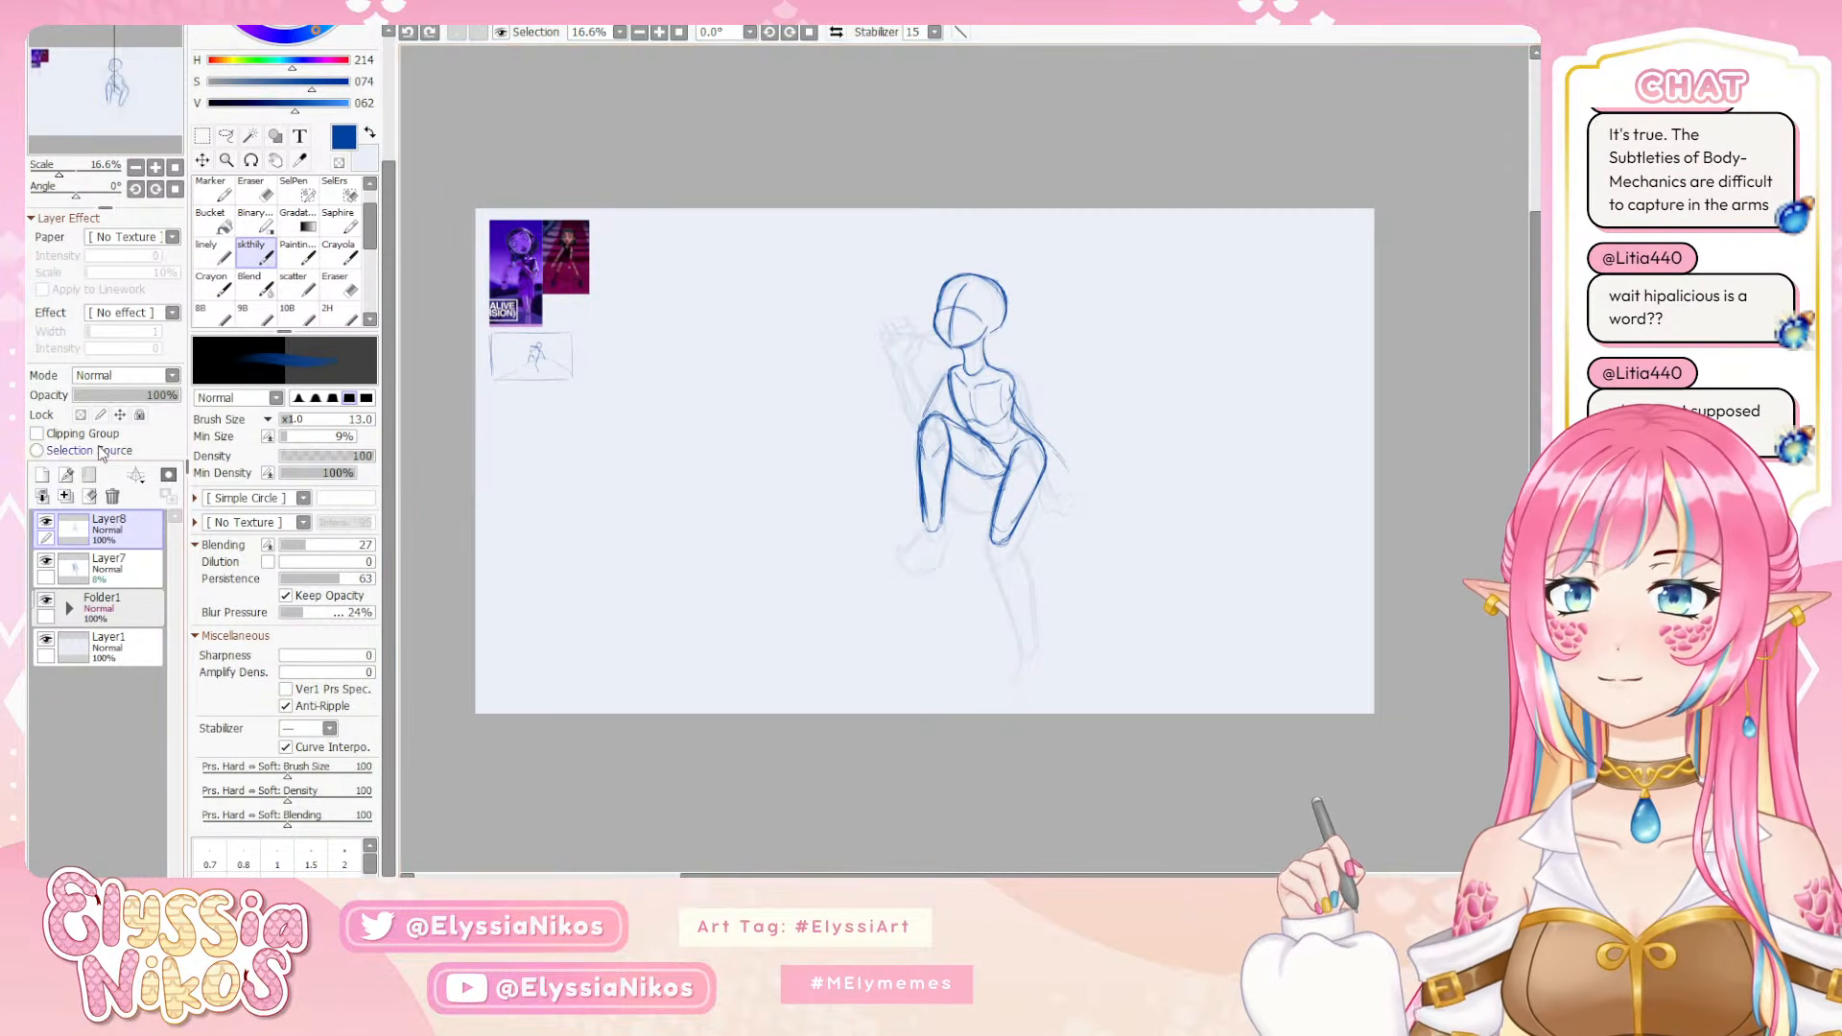
Add a new layer and draw the shoulder and upper arm of the arm reaching back over the hip
click(42, 475)
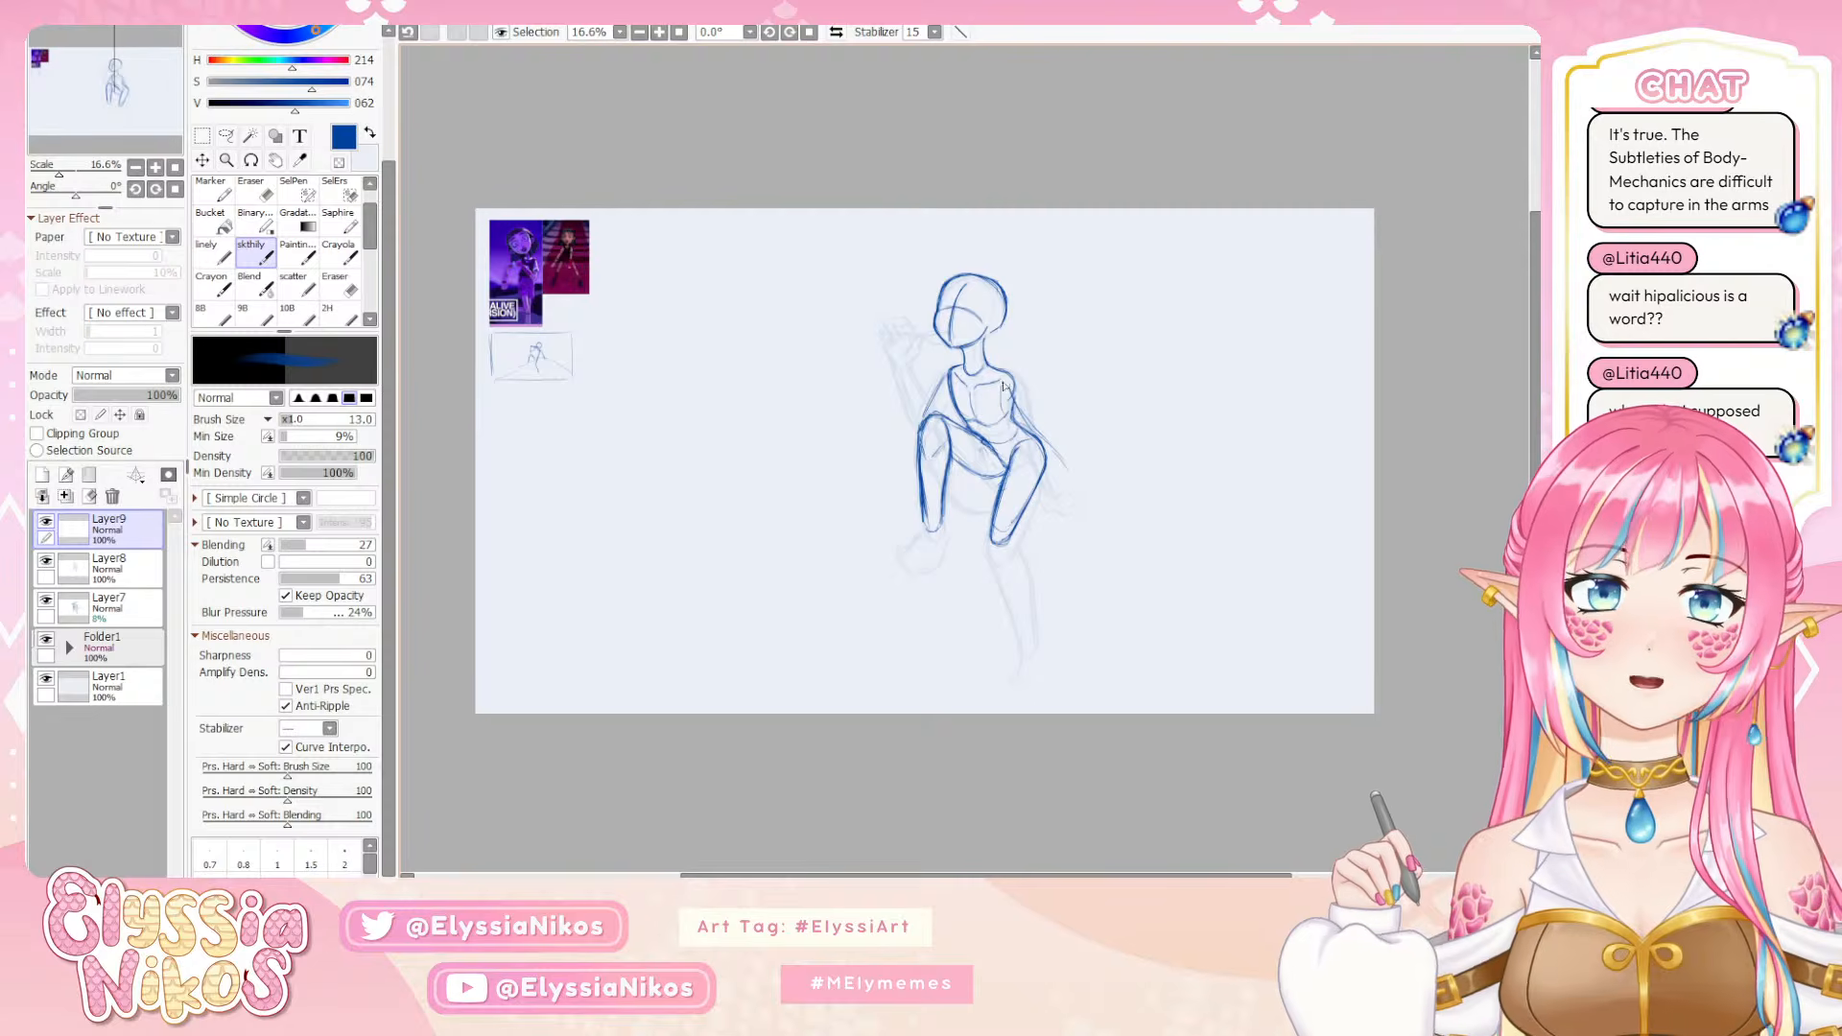
drag(1000, 381, 998, 394)
key(ctrl+z)
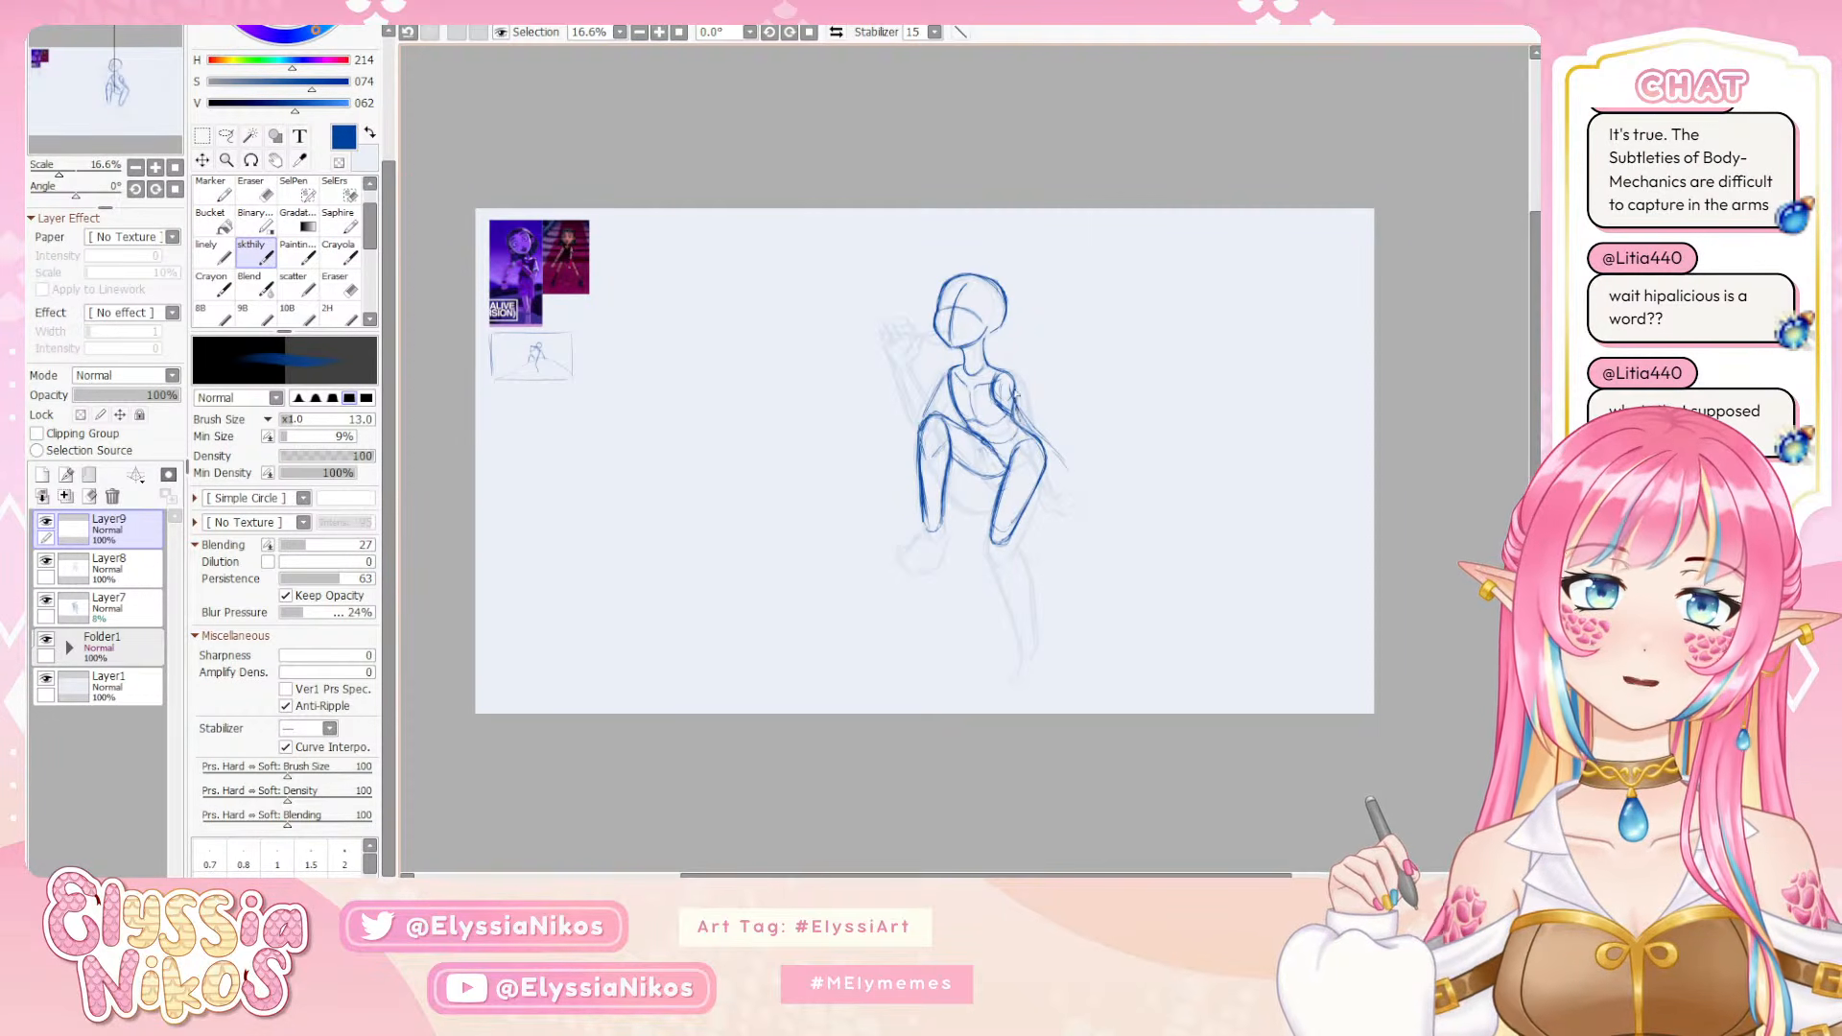
drag(1016, 388, 1039, 422)
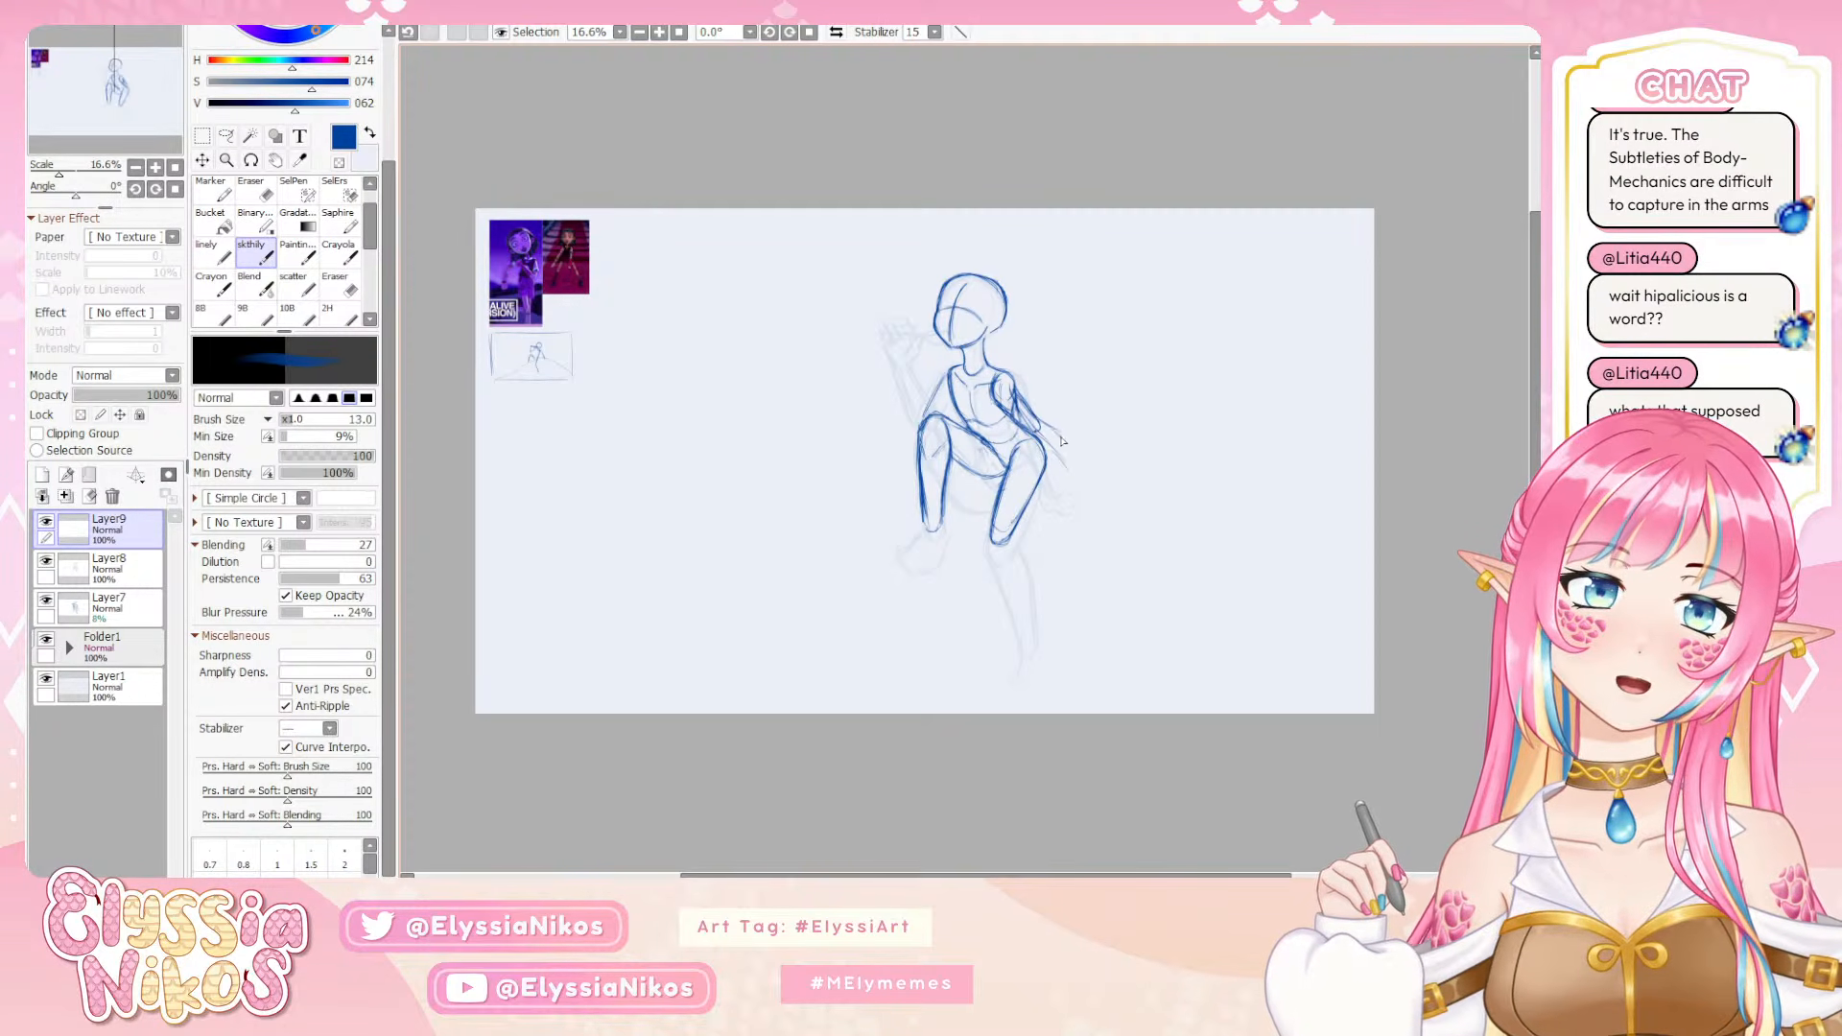
Draw the forearm and hand of the arm extending past the hip, undoing and redoing strokes until they fit
drag(1062, 441, 1075, 470)
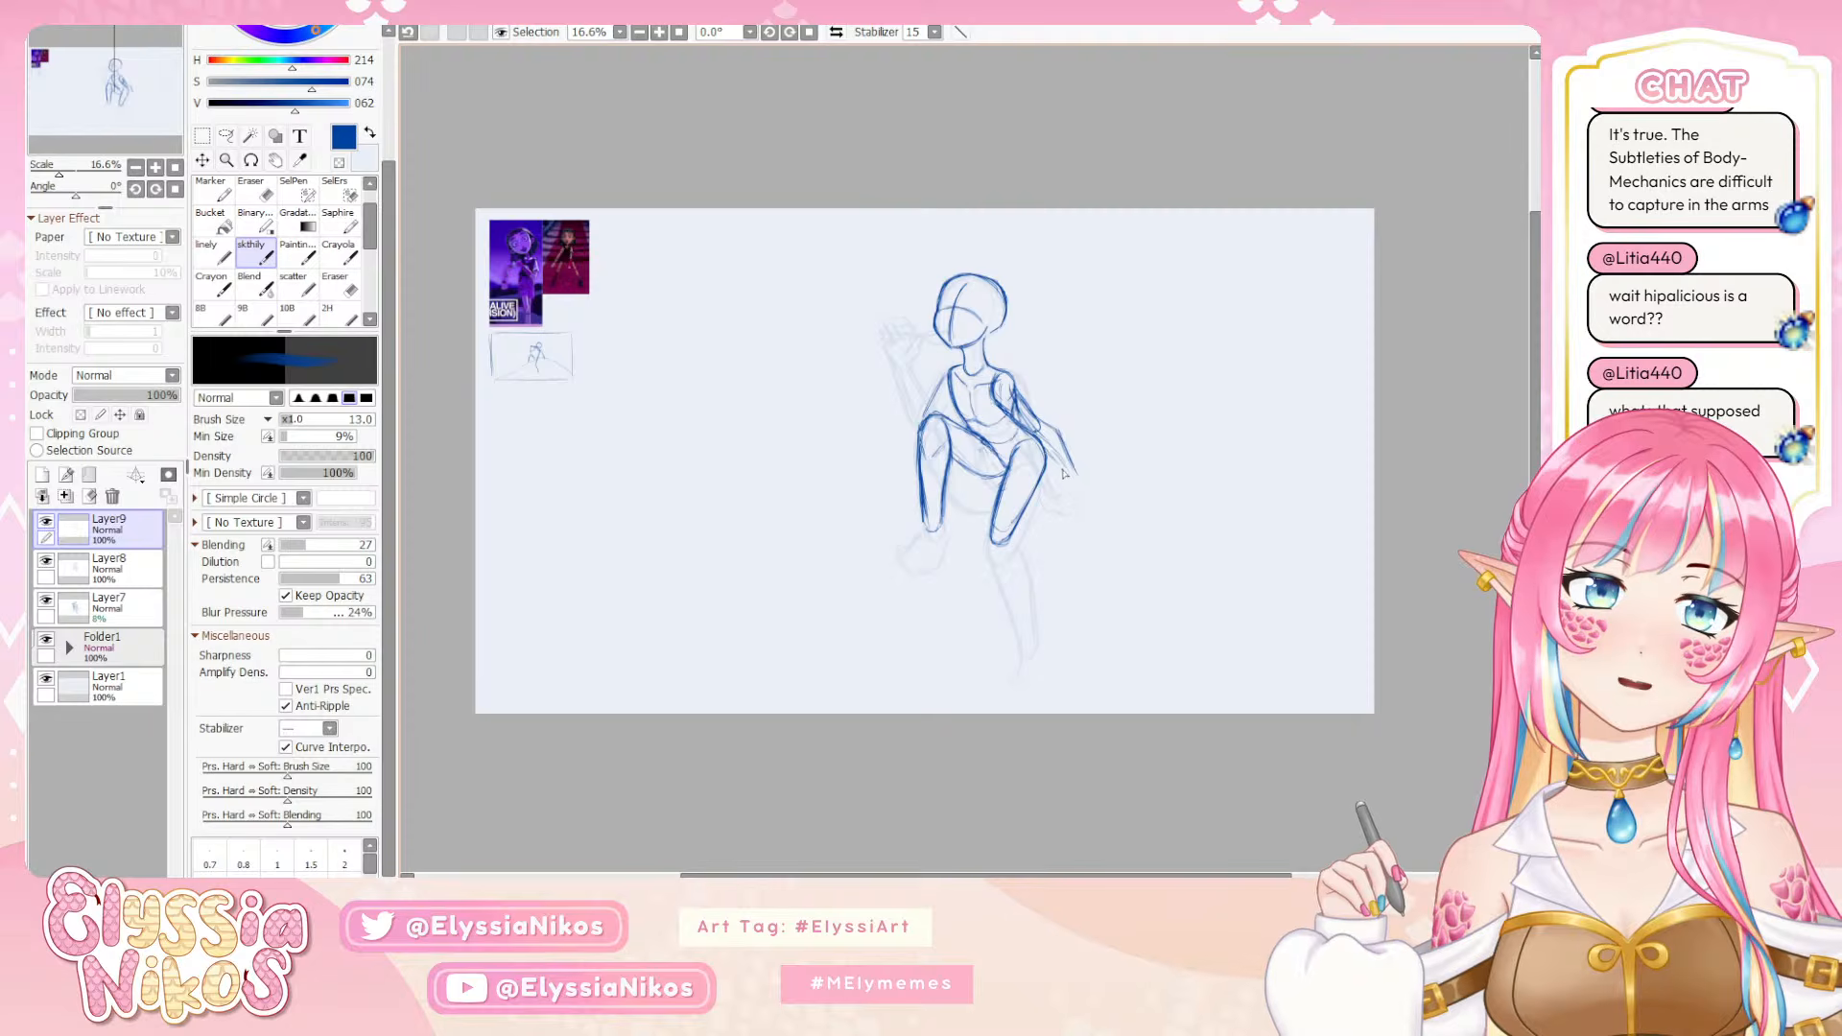
key(ctrl+z)
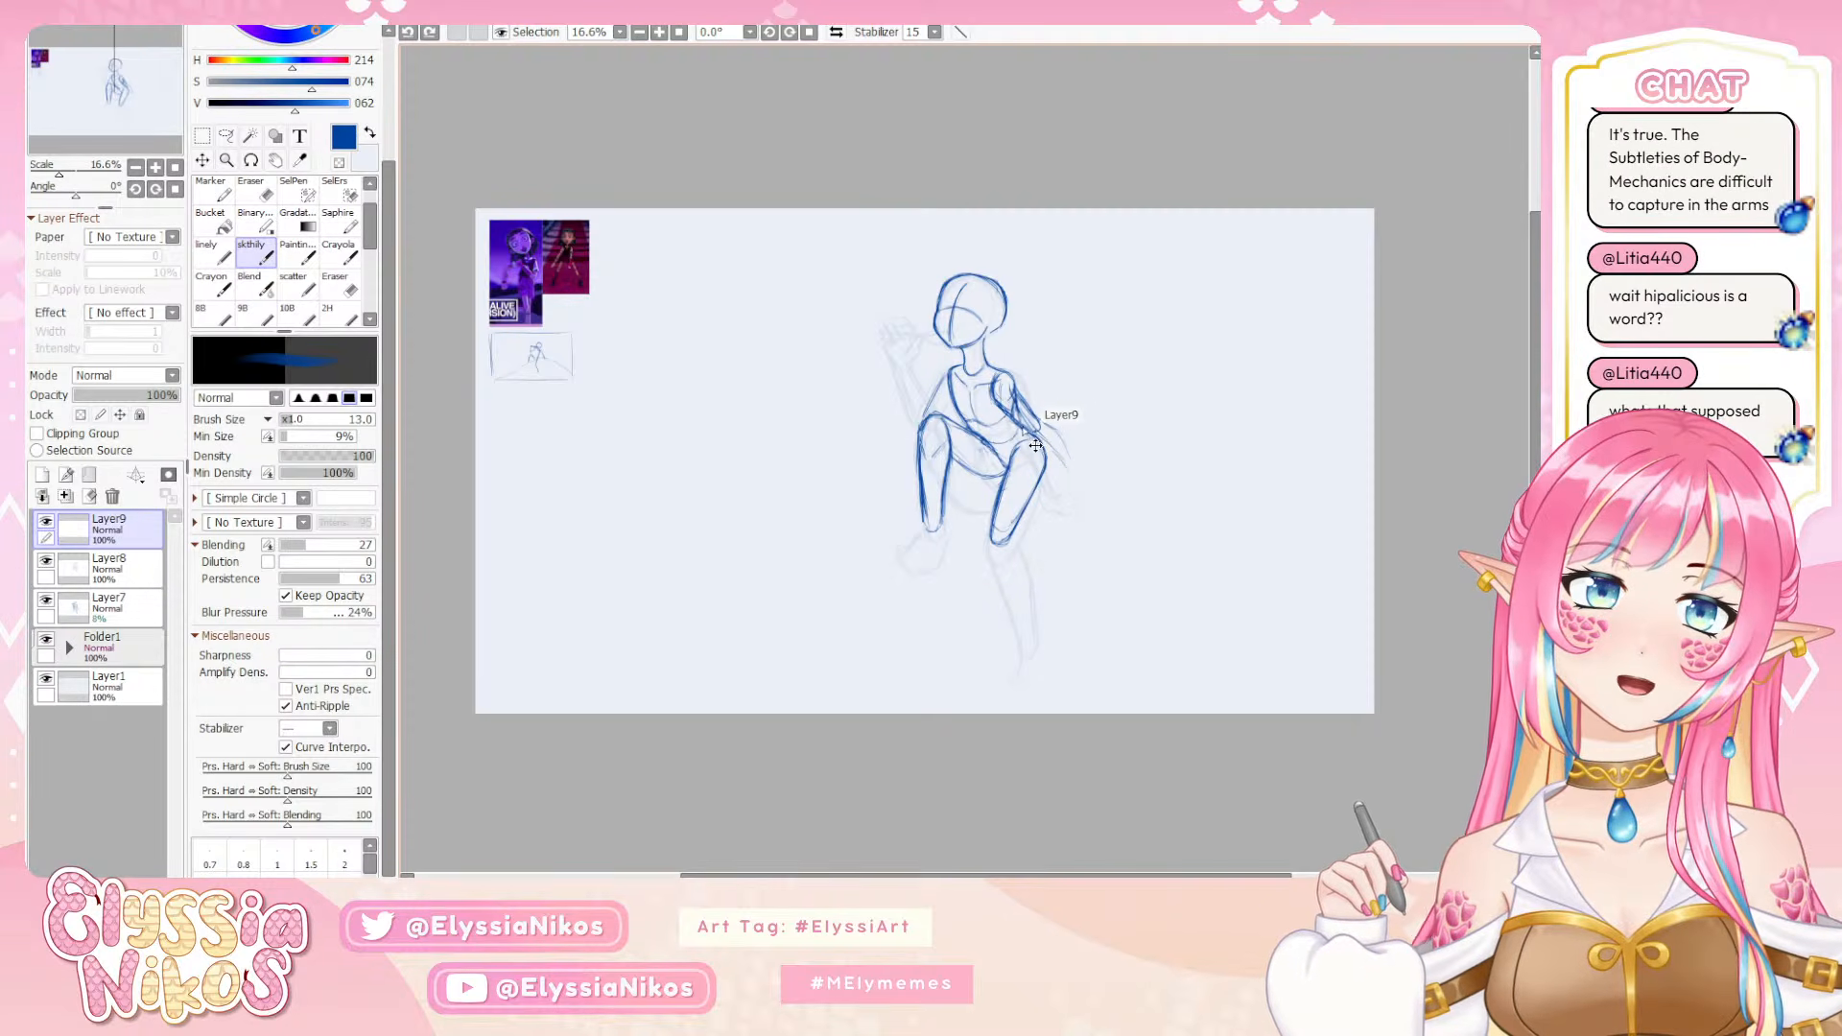
key(ctrl+y)
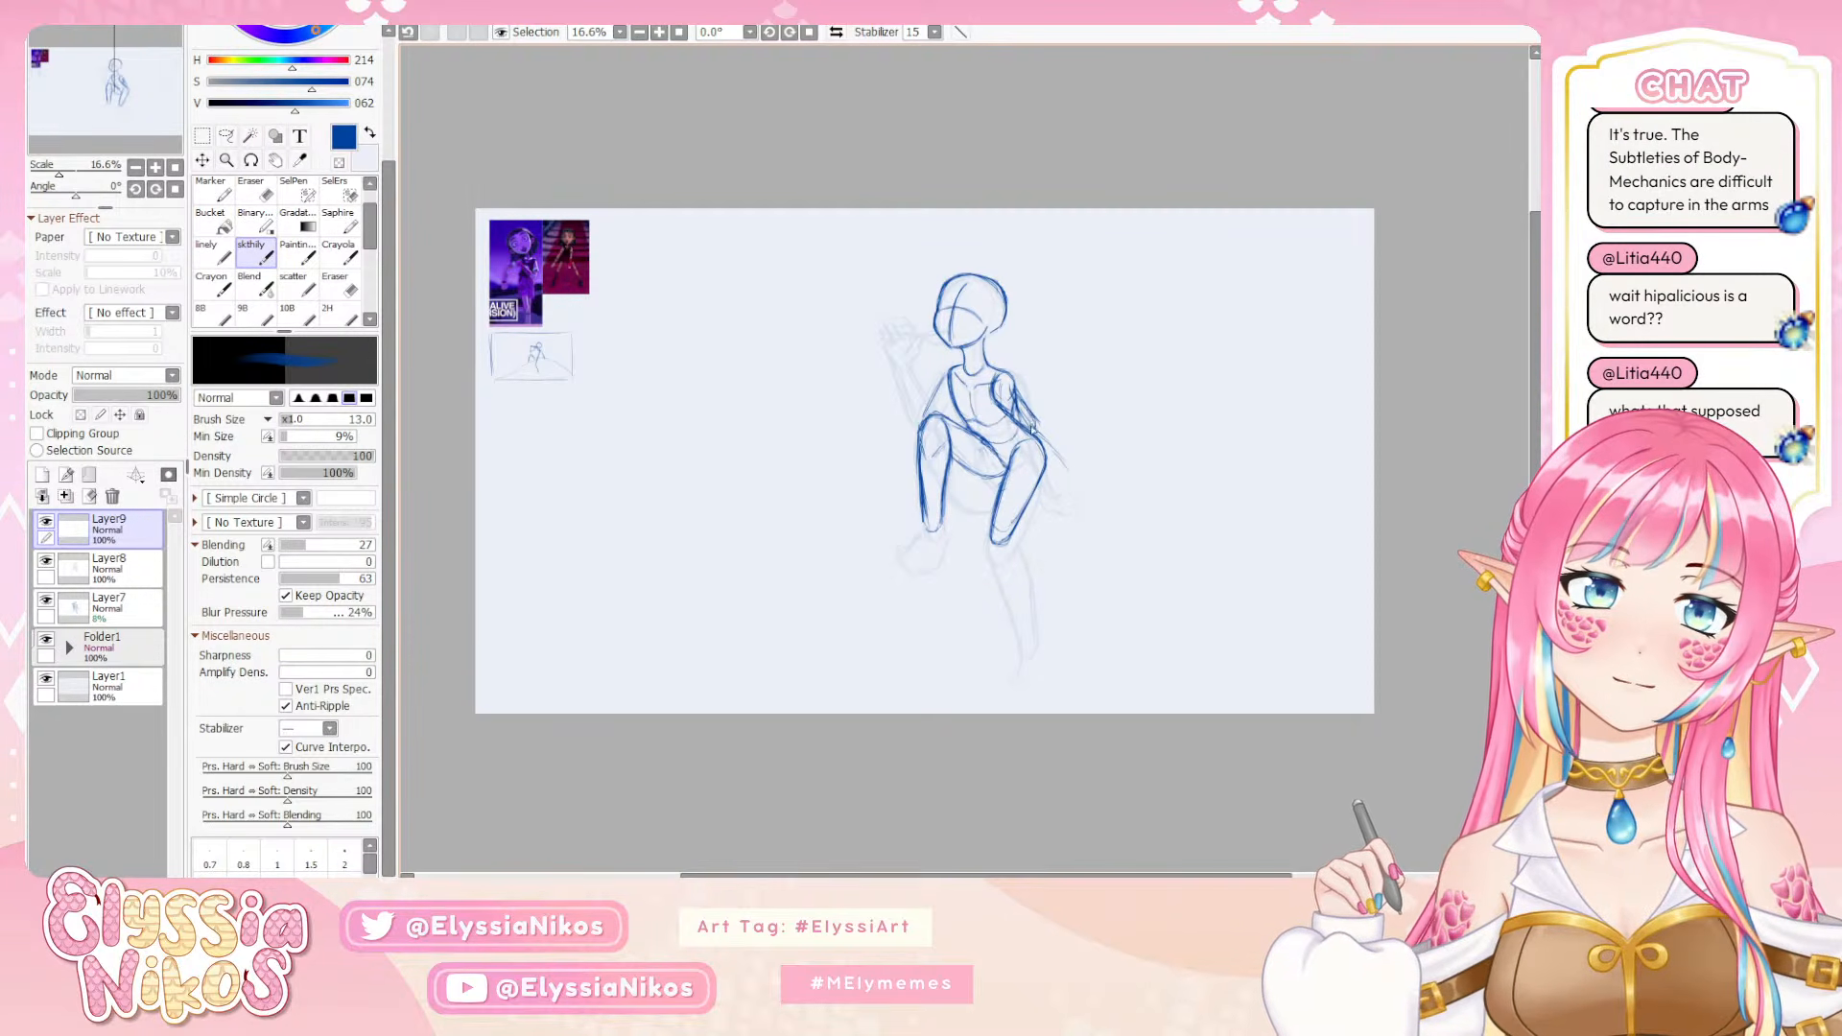
key(ctrl+z)
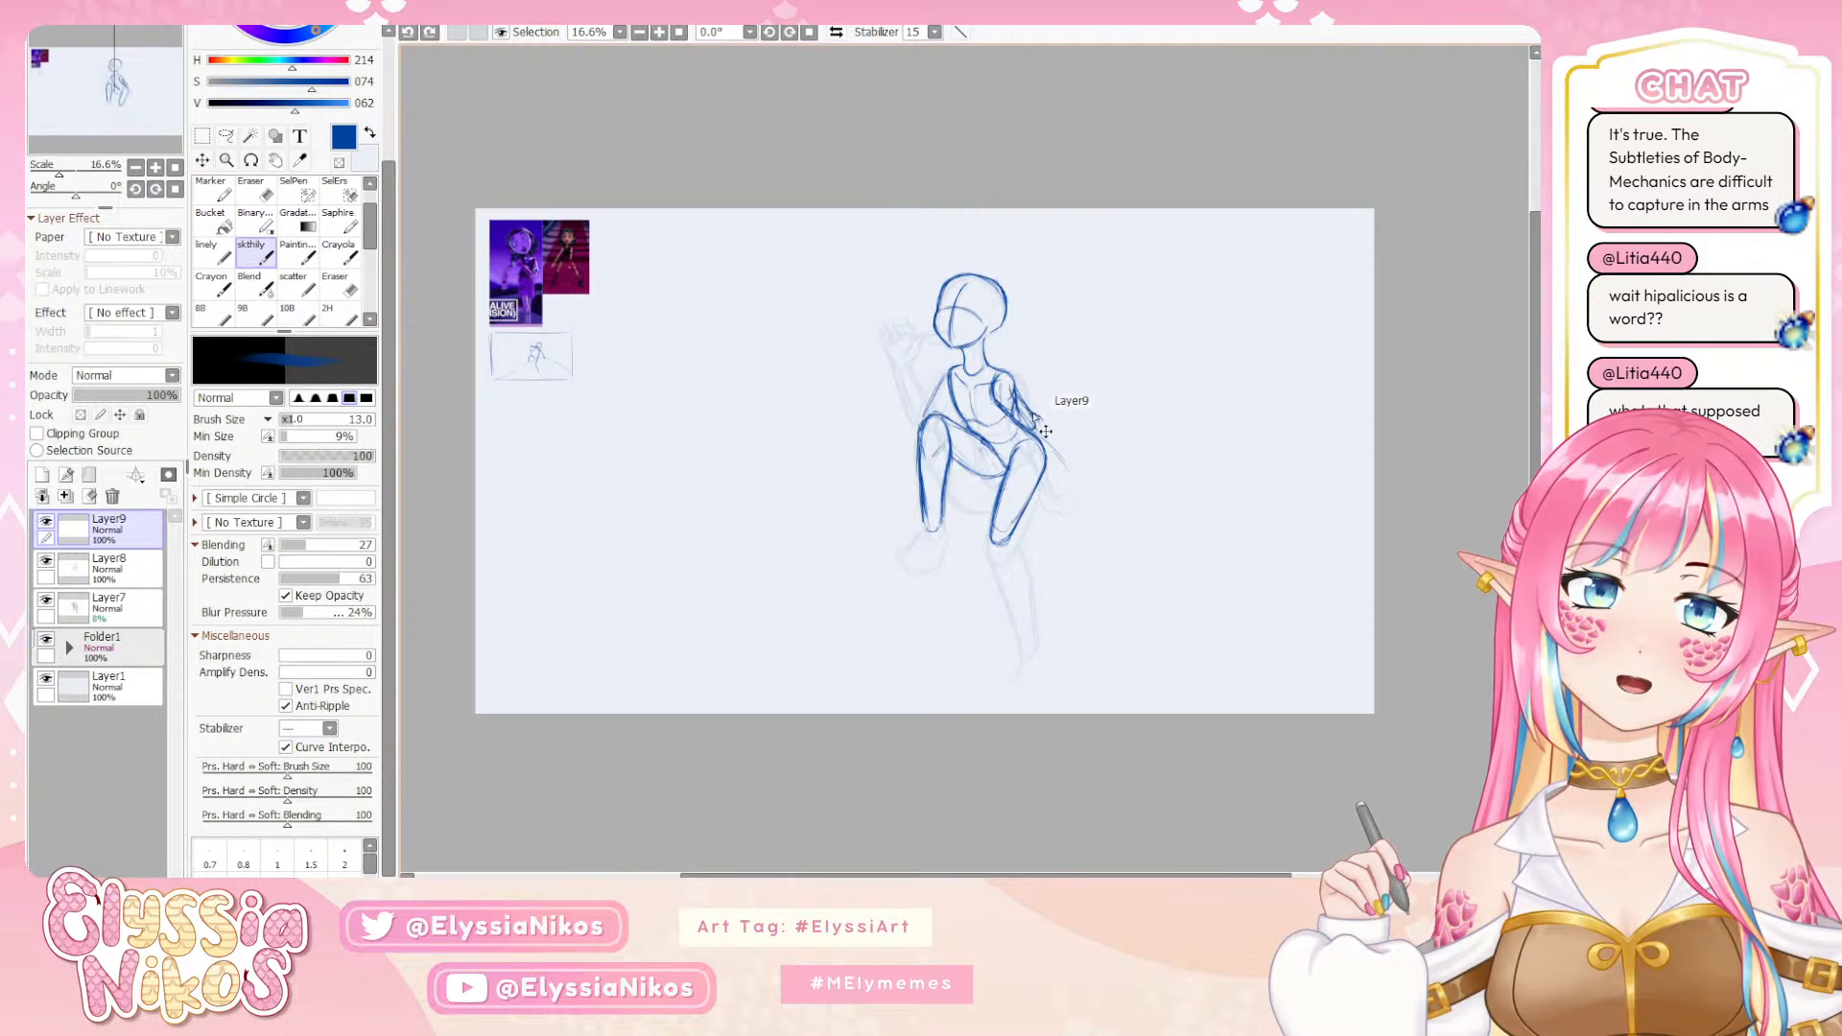
key(ctrl+y)
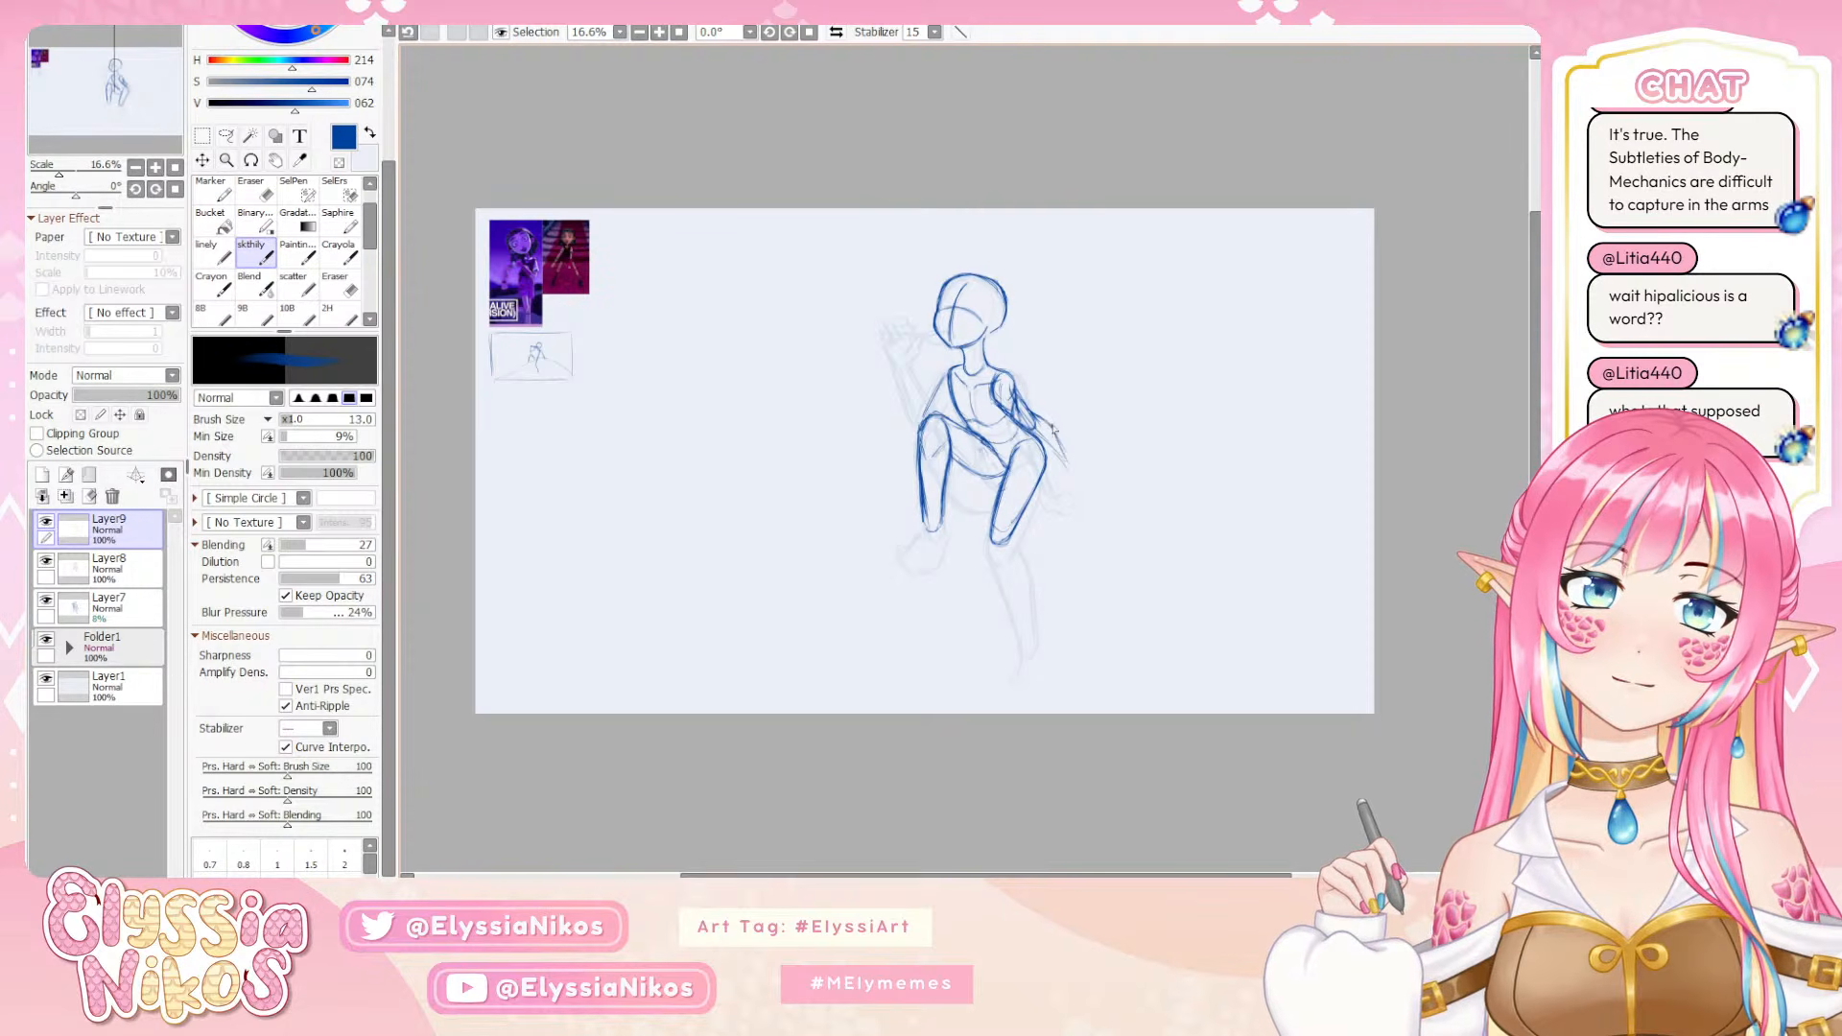
drag(1053, 430, 1060, 468)
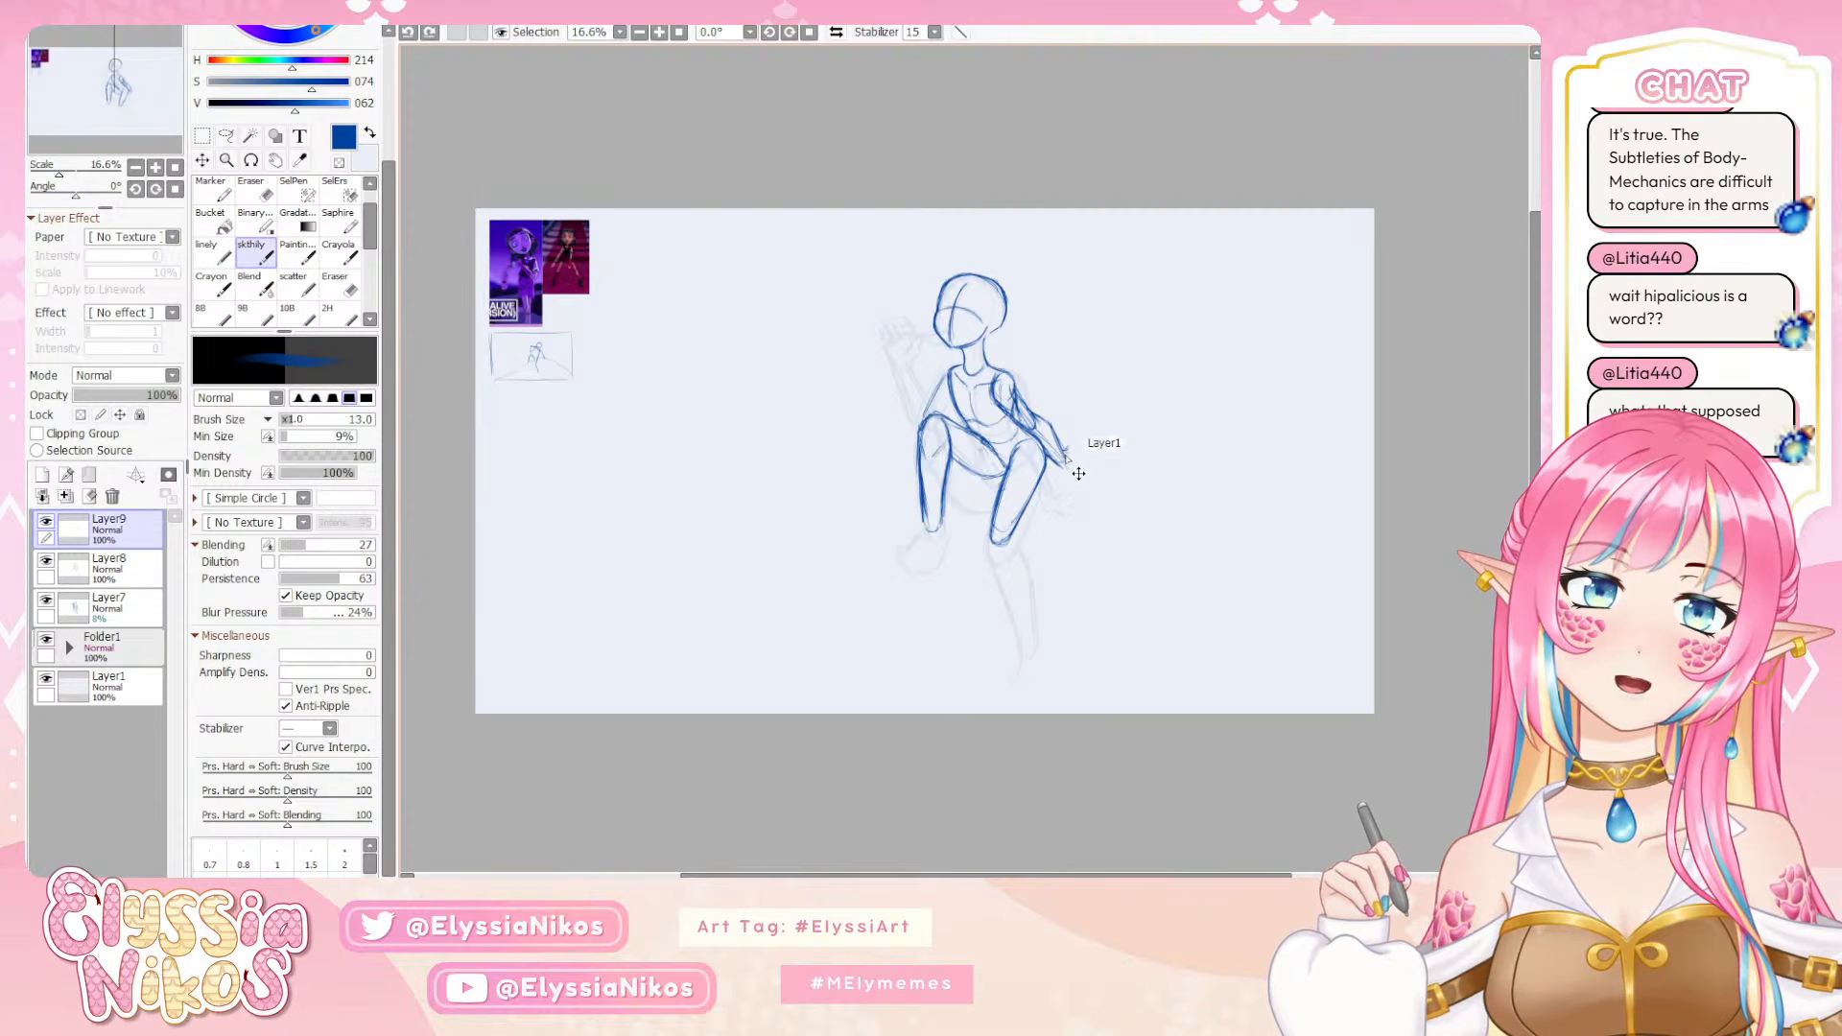
mouse_move(1083, 453)
mouse_down()
mouse_move(1069, 467)
mouse_move(1093, 468)
mouse_up()
key(ctrl+z)
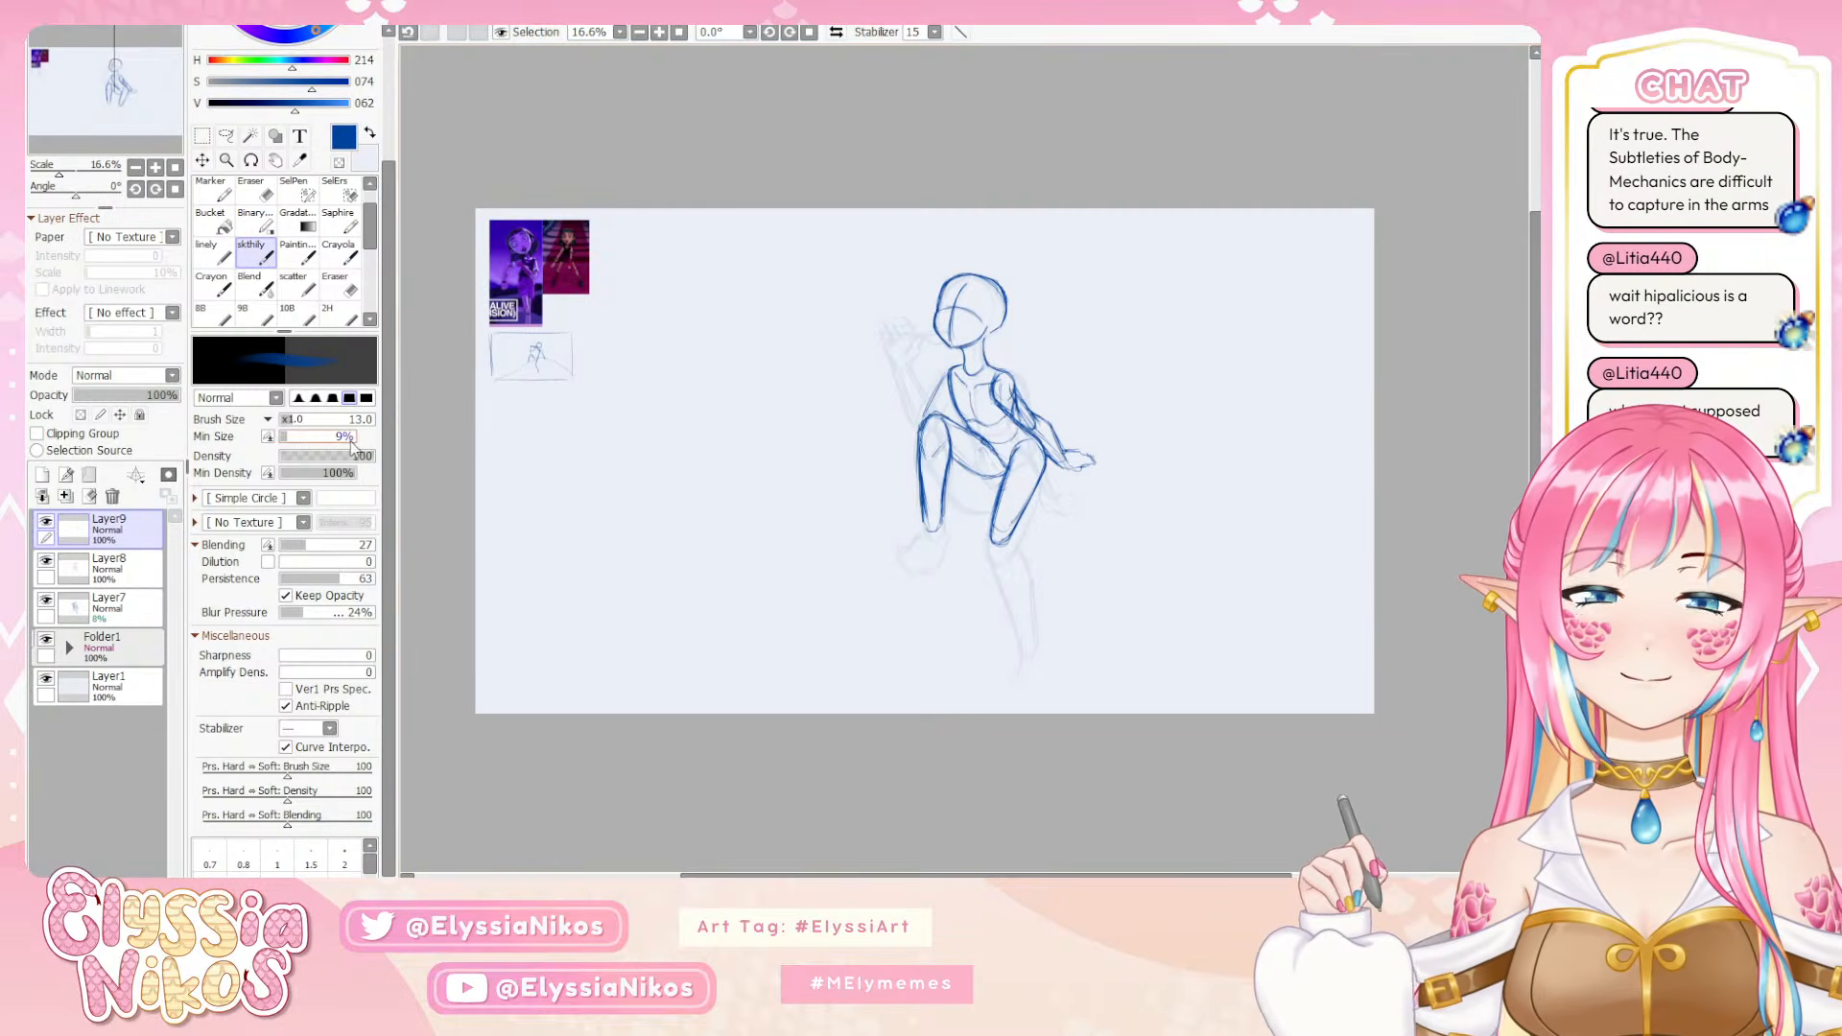
Select the bent leg's shin with the lasso on Layer8, move it slightly down and outward, and clear the selection
key(a)
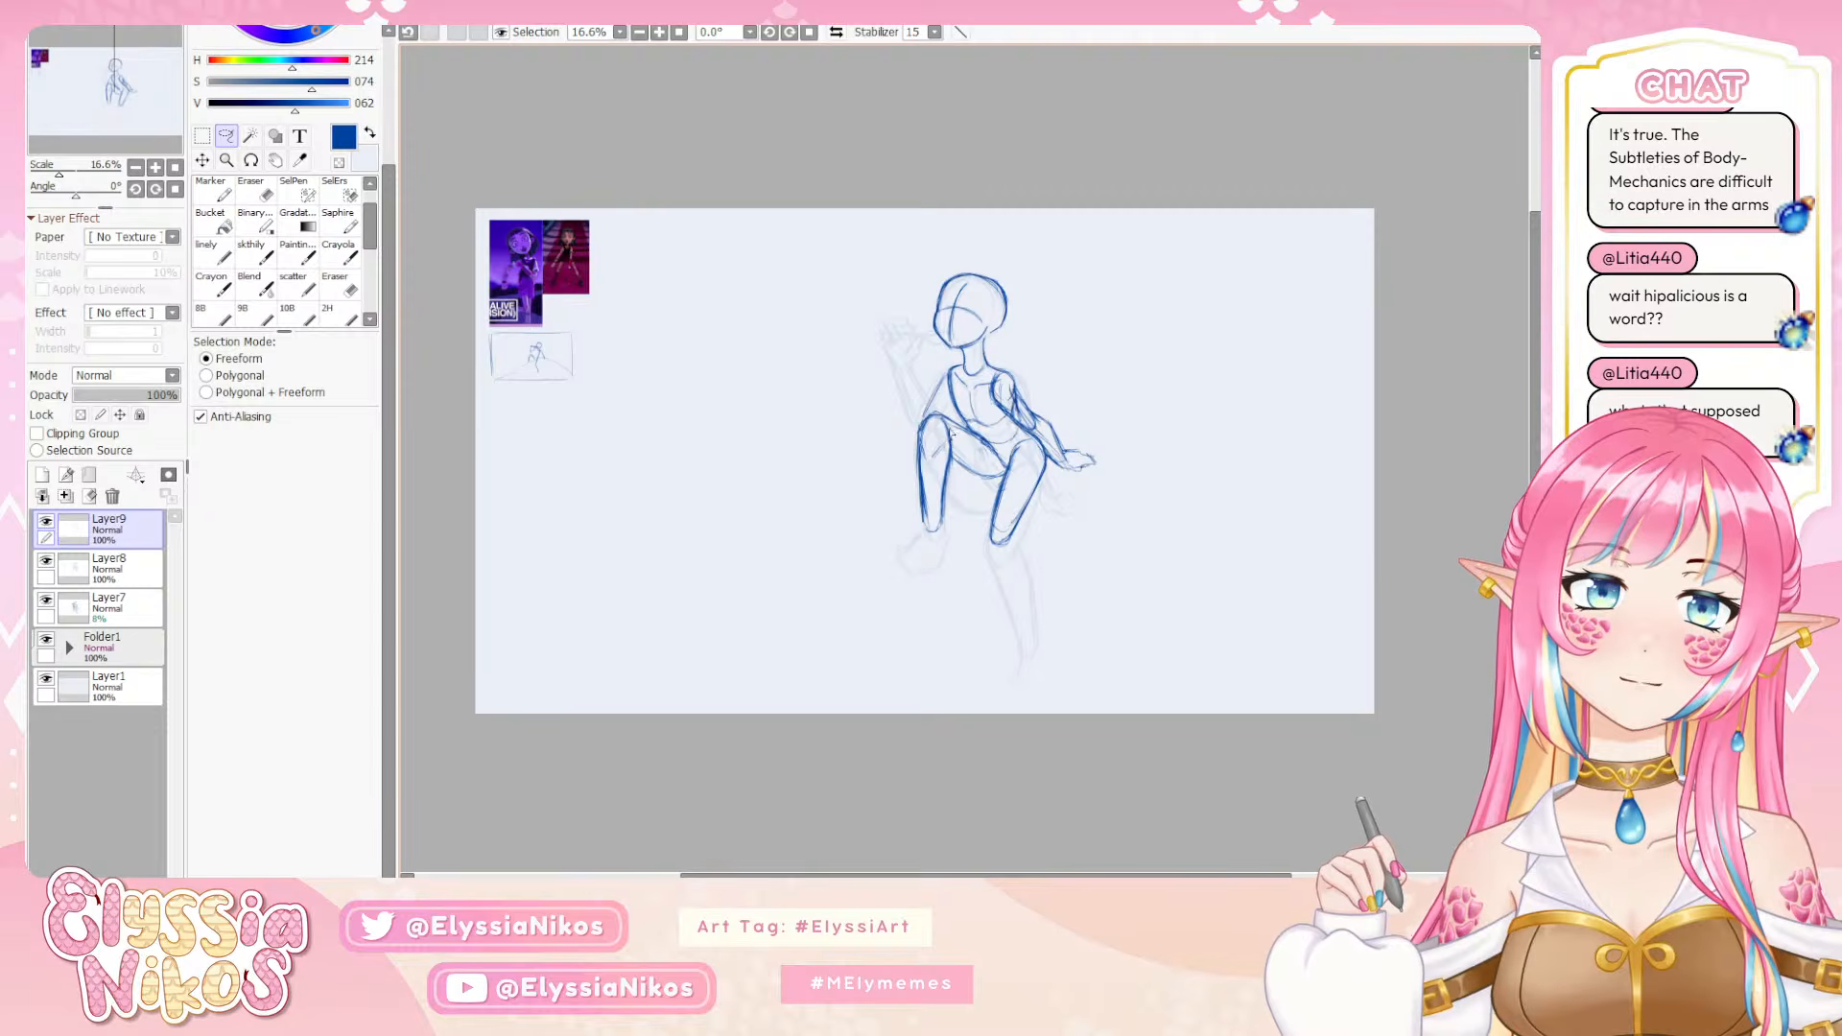
mouse_move(947, 422)
mouse_down()
mouse_move(896, 536)
mouse_move(951, 562)
mouse_move(957, 459)
mouse_up()
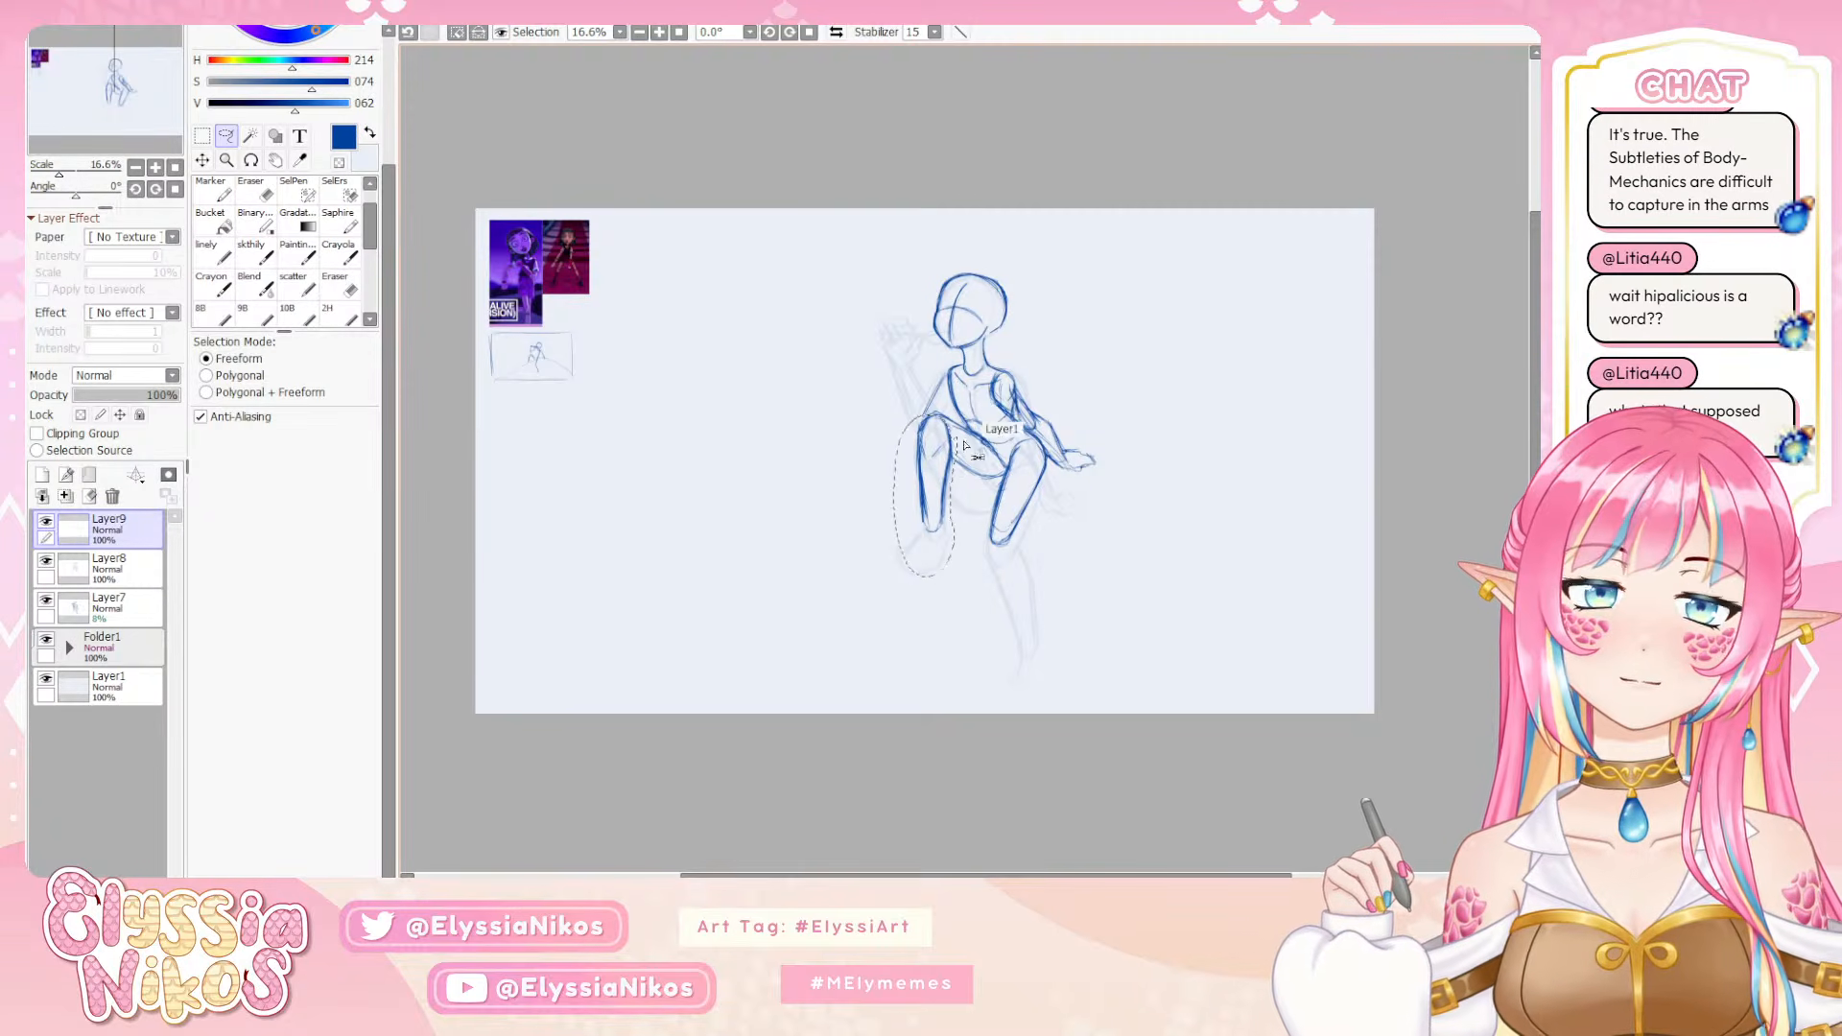
click(121, 573)
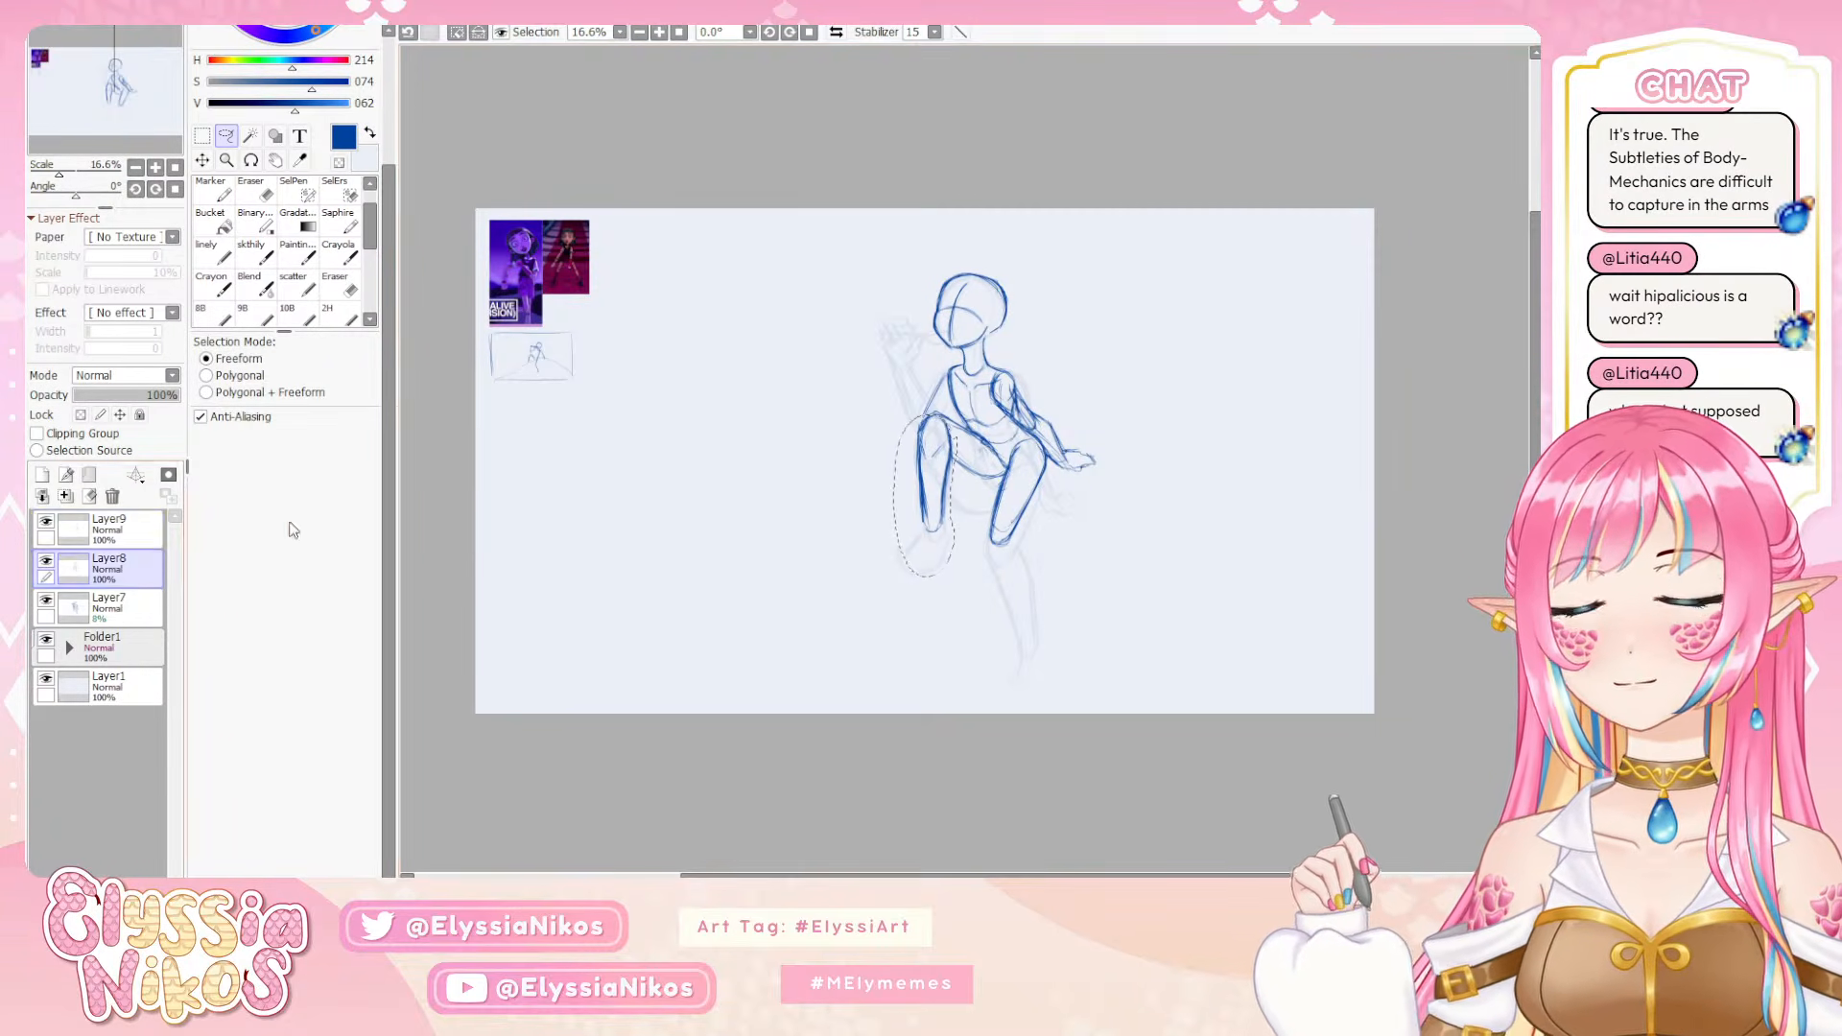
key(ctrl+t)
drag(935, 454, 927, 469)
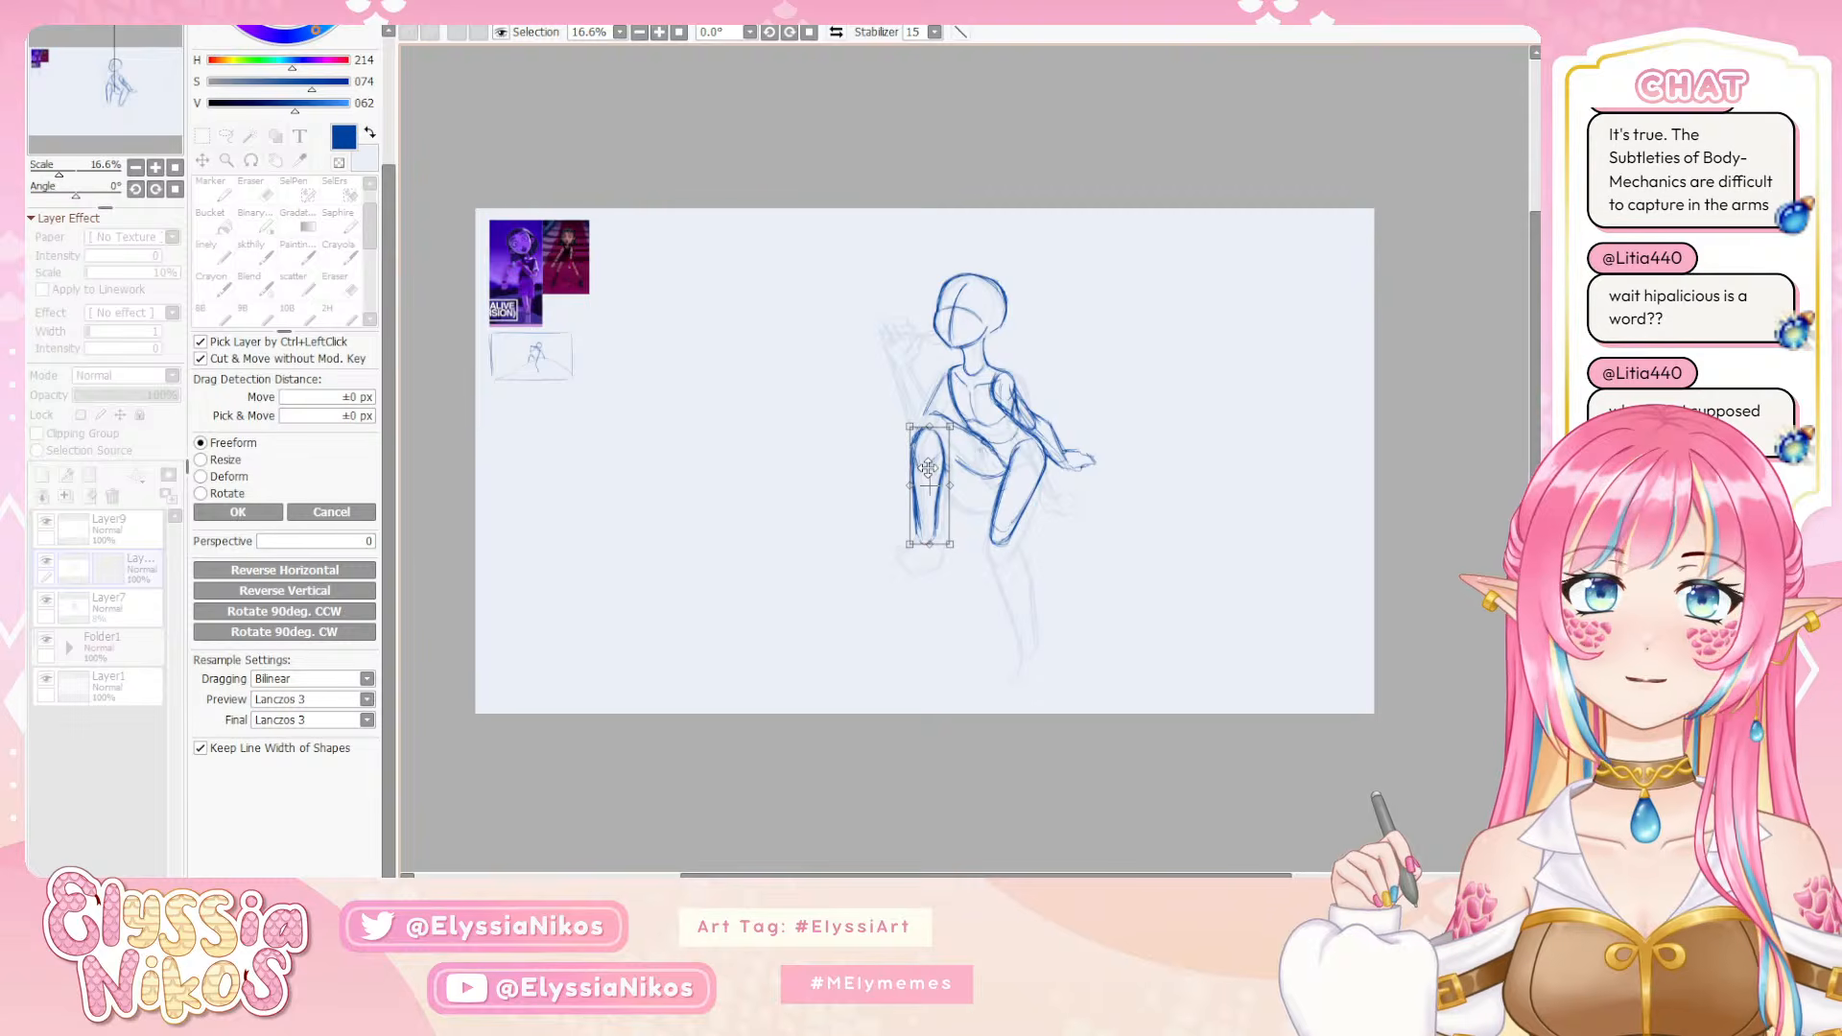
click(251, 515)
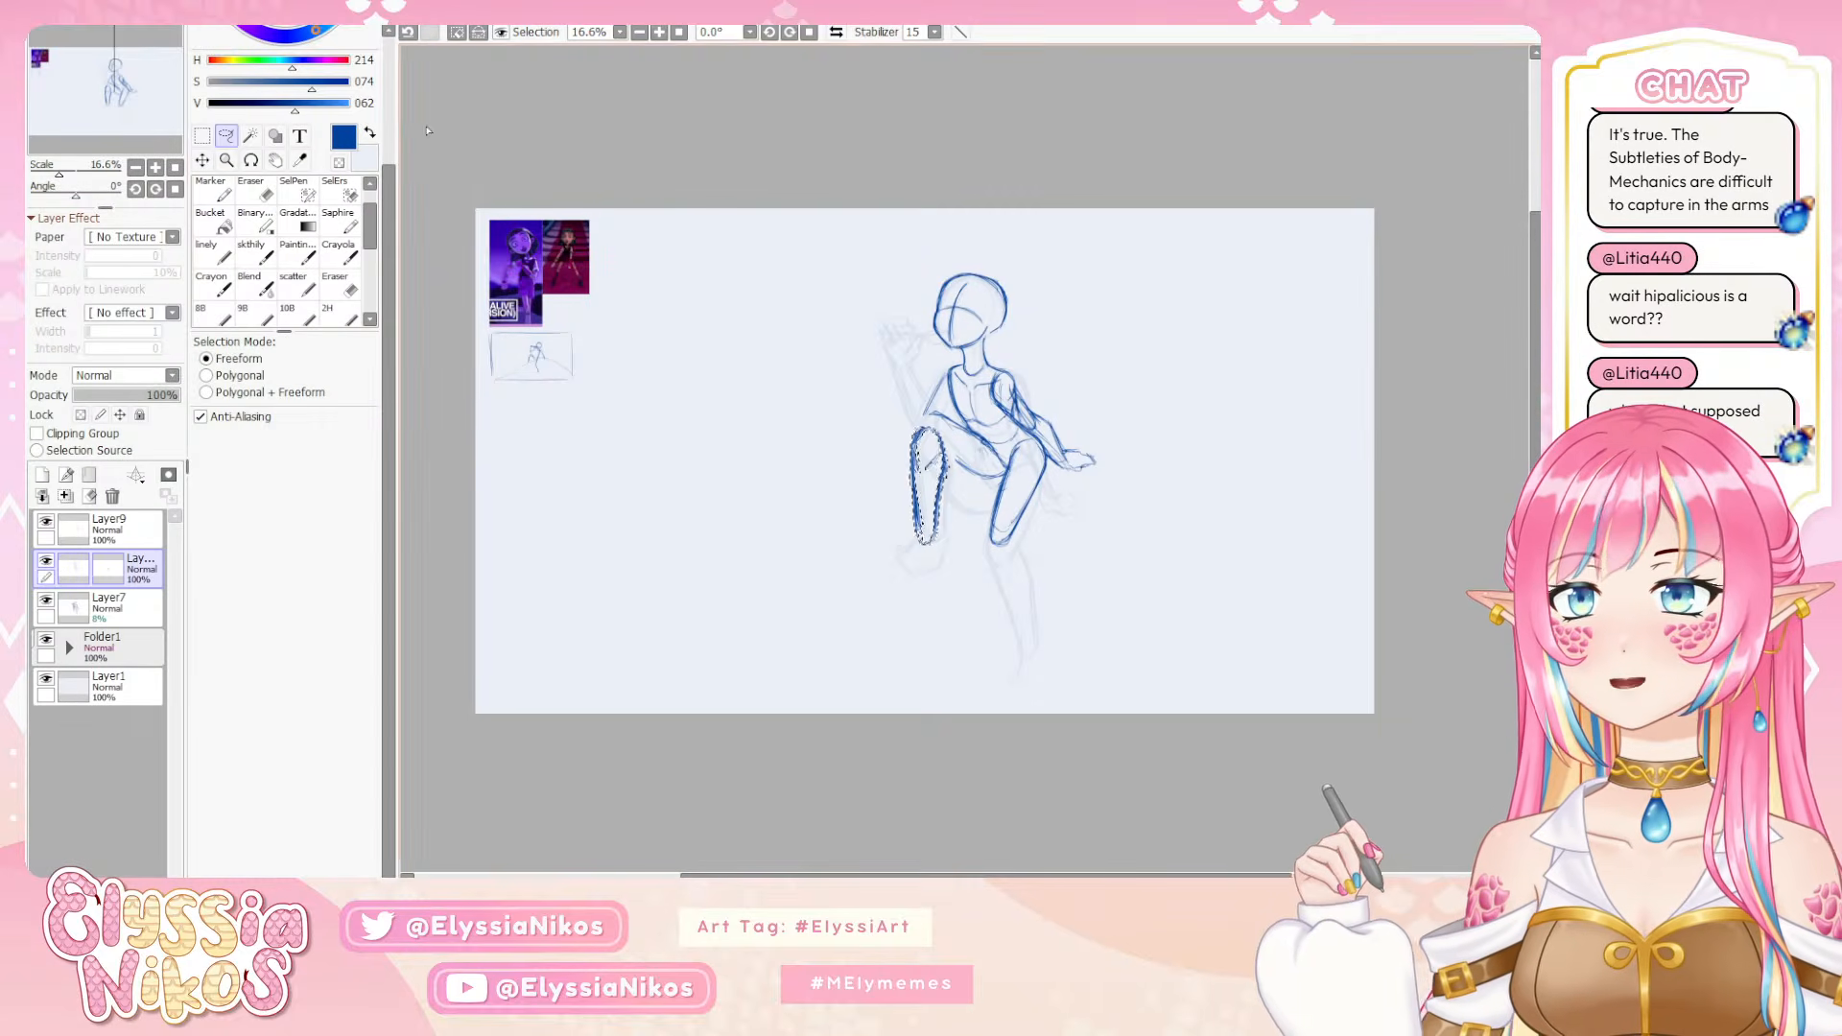
key(ctrl+d)
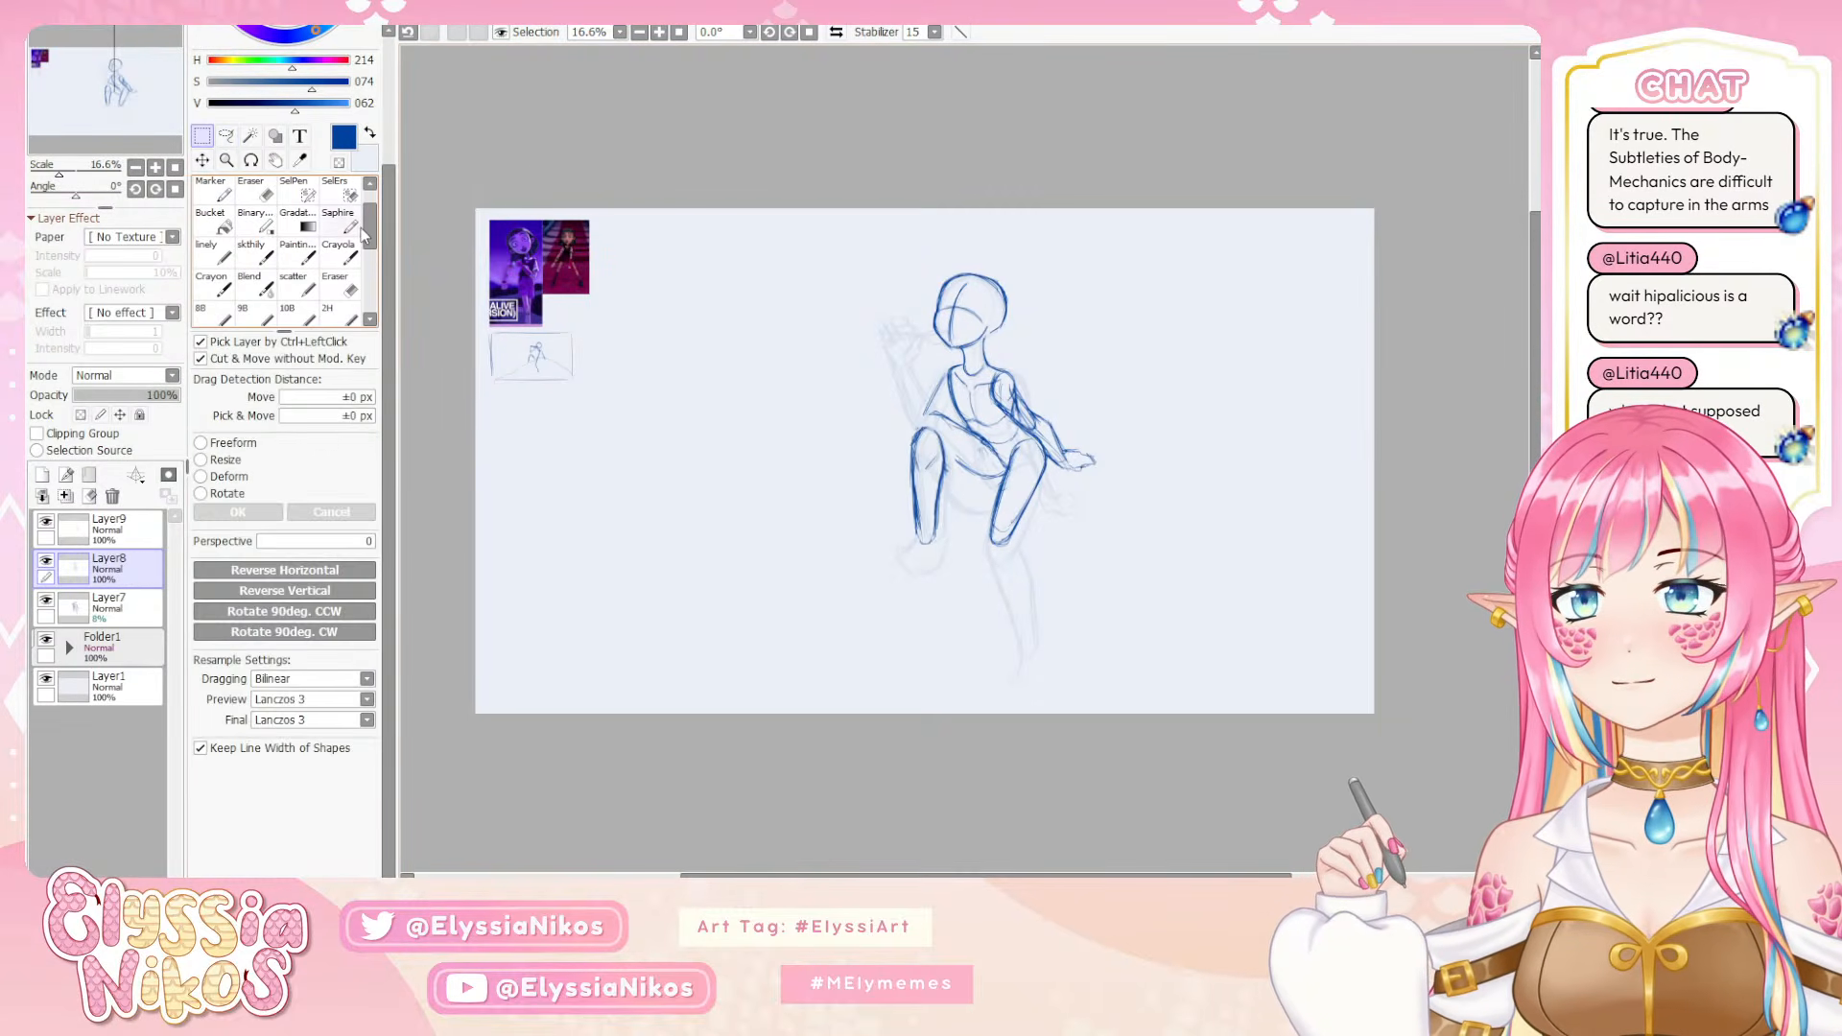
click(251, 254)
Select the bent leg's thigh with the lasso, then rotate and shift it so it meets the moved knee
key(a)
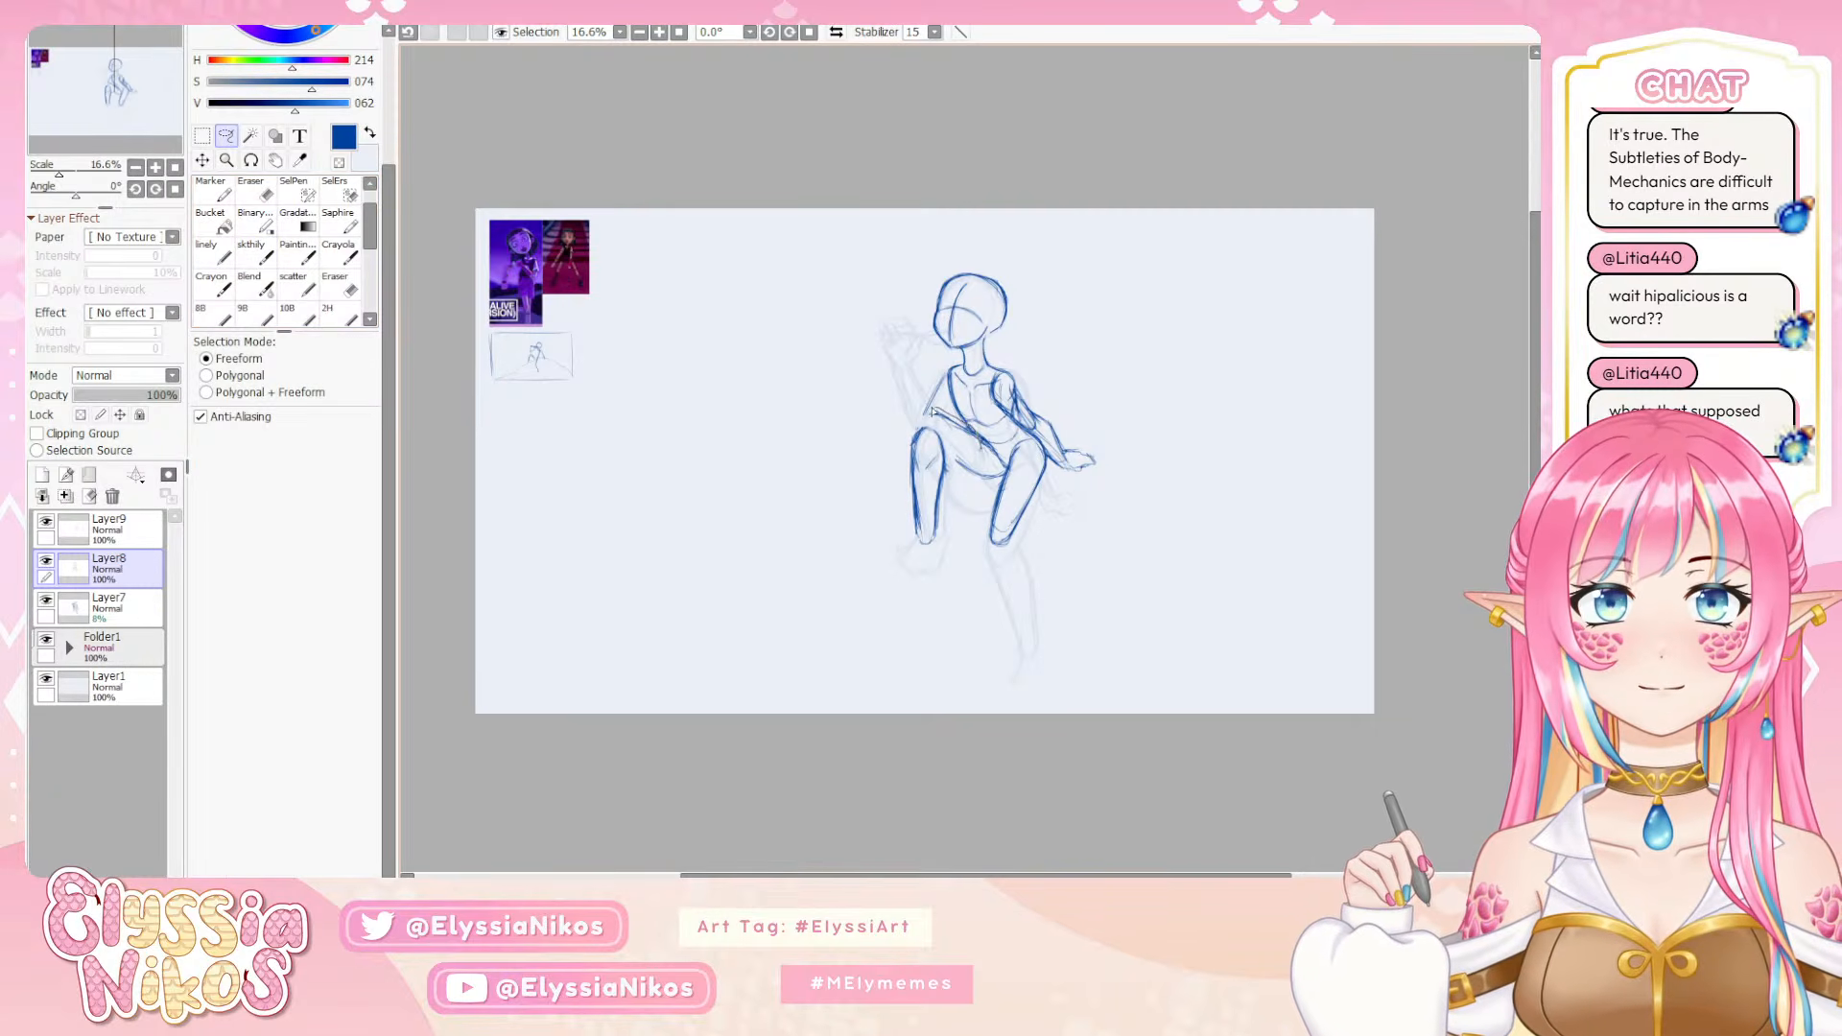
mouse_move(955, 473)
mouse_down()
mouse_move(1000, 488)
mouse_move(998, 449)
mouse_move(923, 415)
mouse_up()
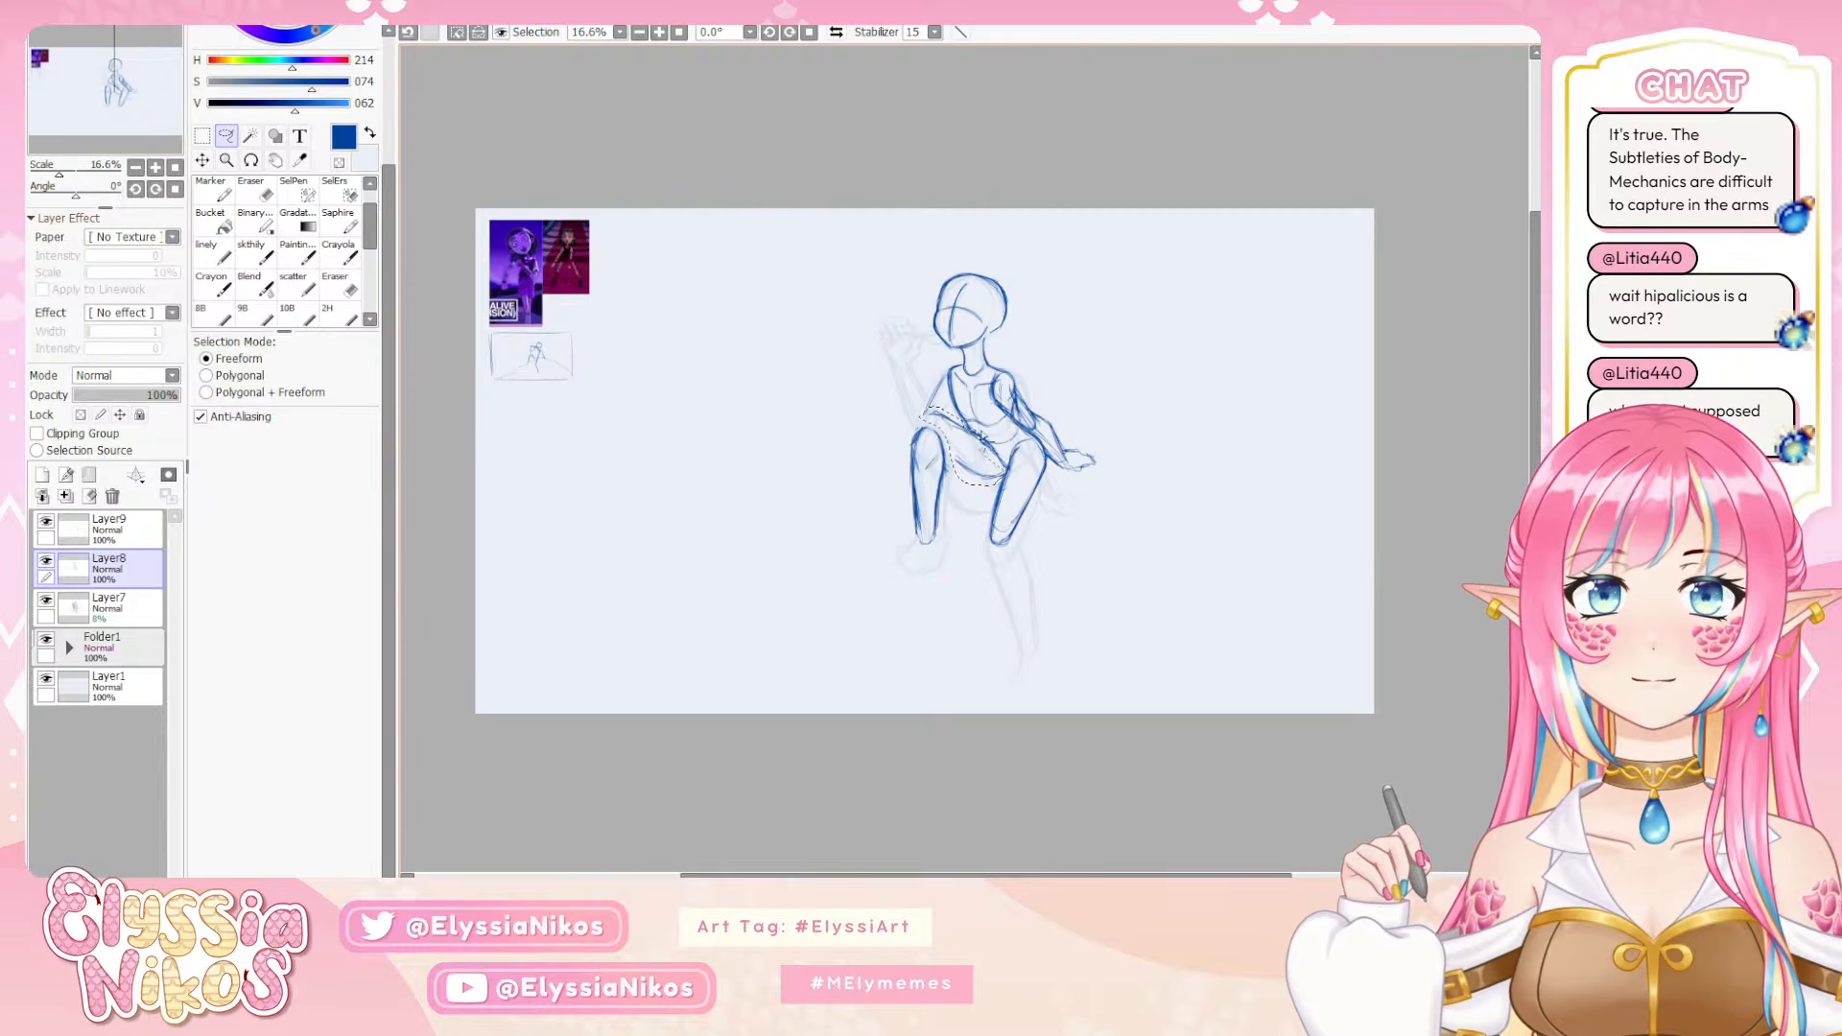
key(ctrl+t)
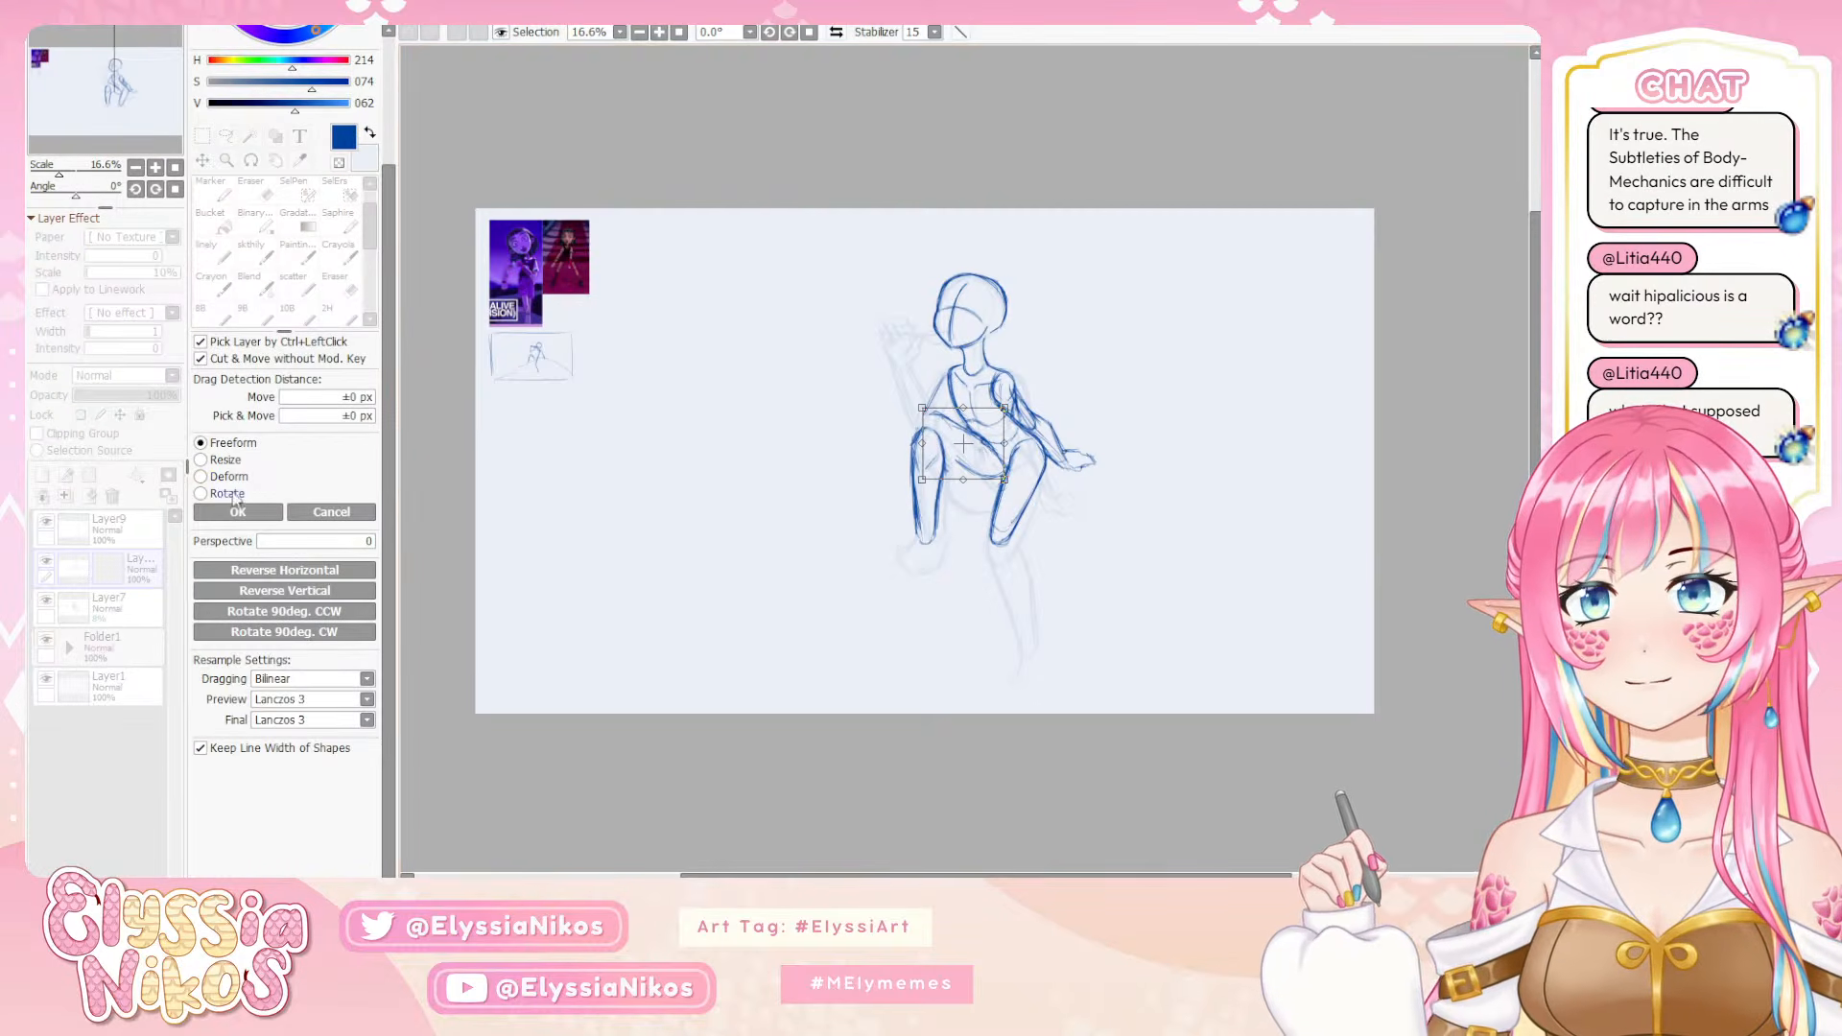
drag(925, 535, 948, 529)
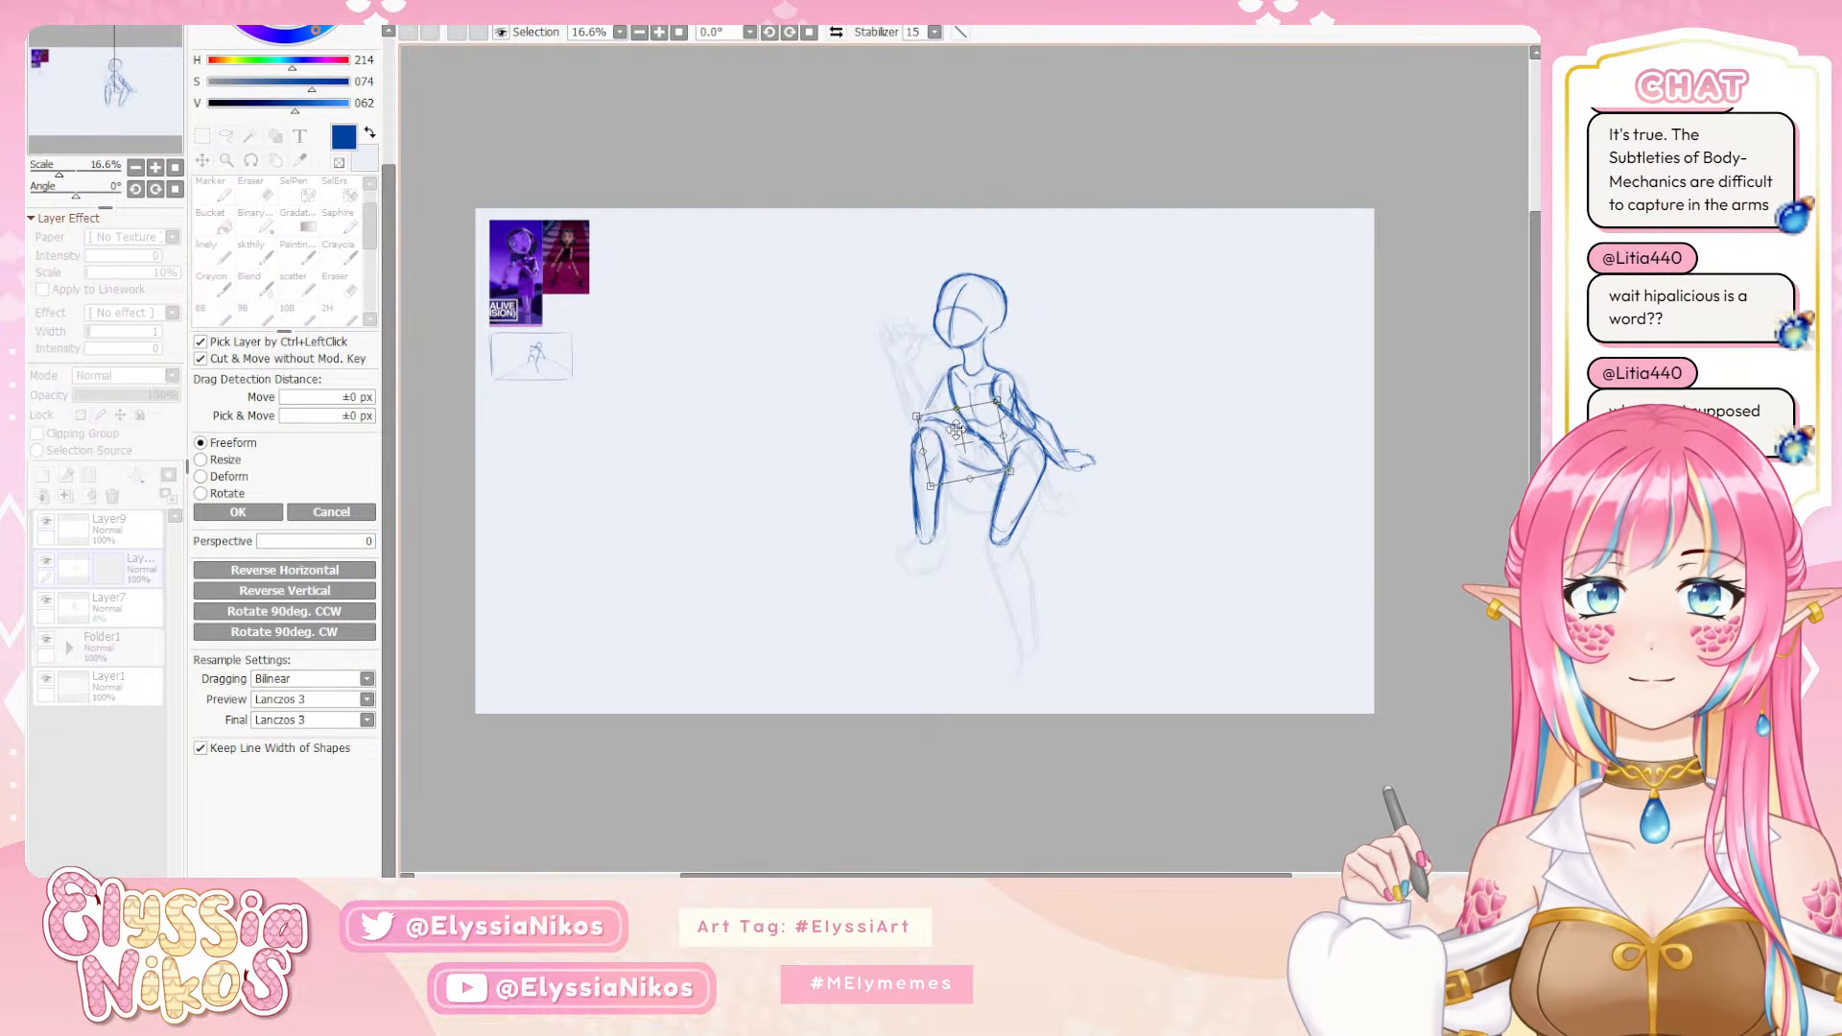
drag(957, 430, 951, 438)
drag(990, 545, 997, 543)
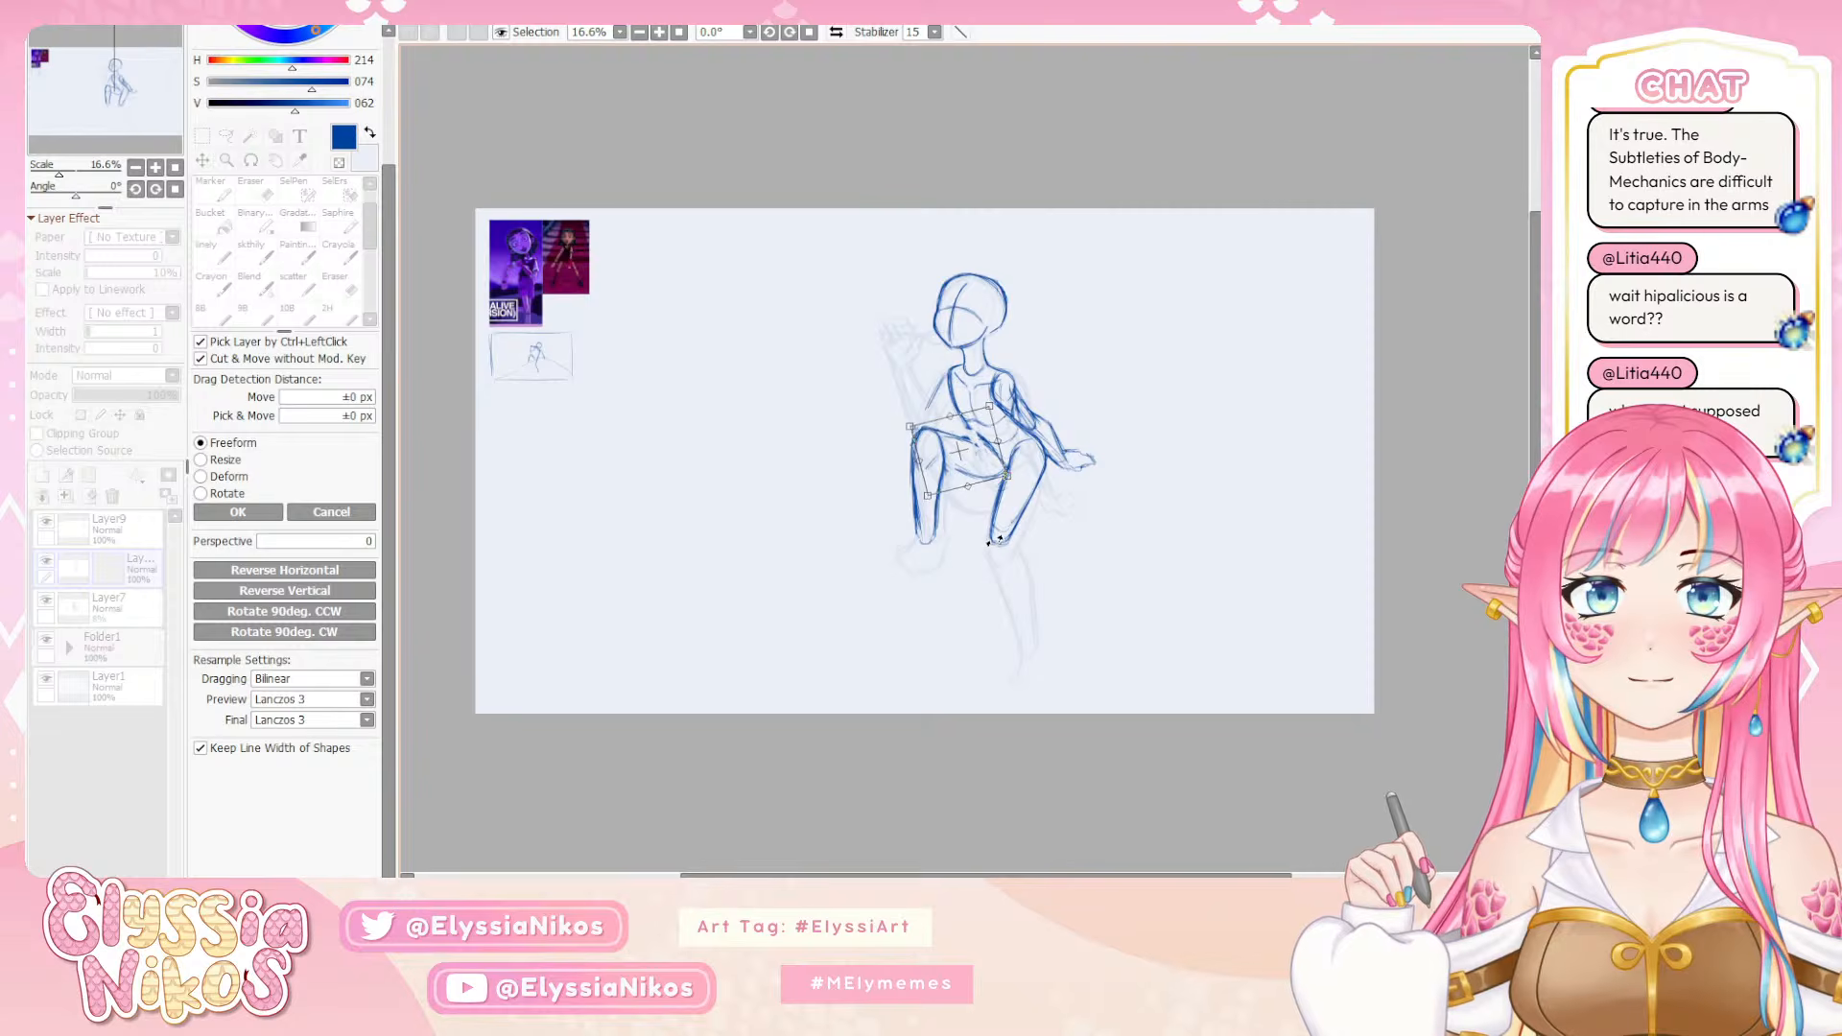
drag(958, 448, 959, 449)
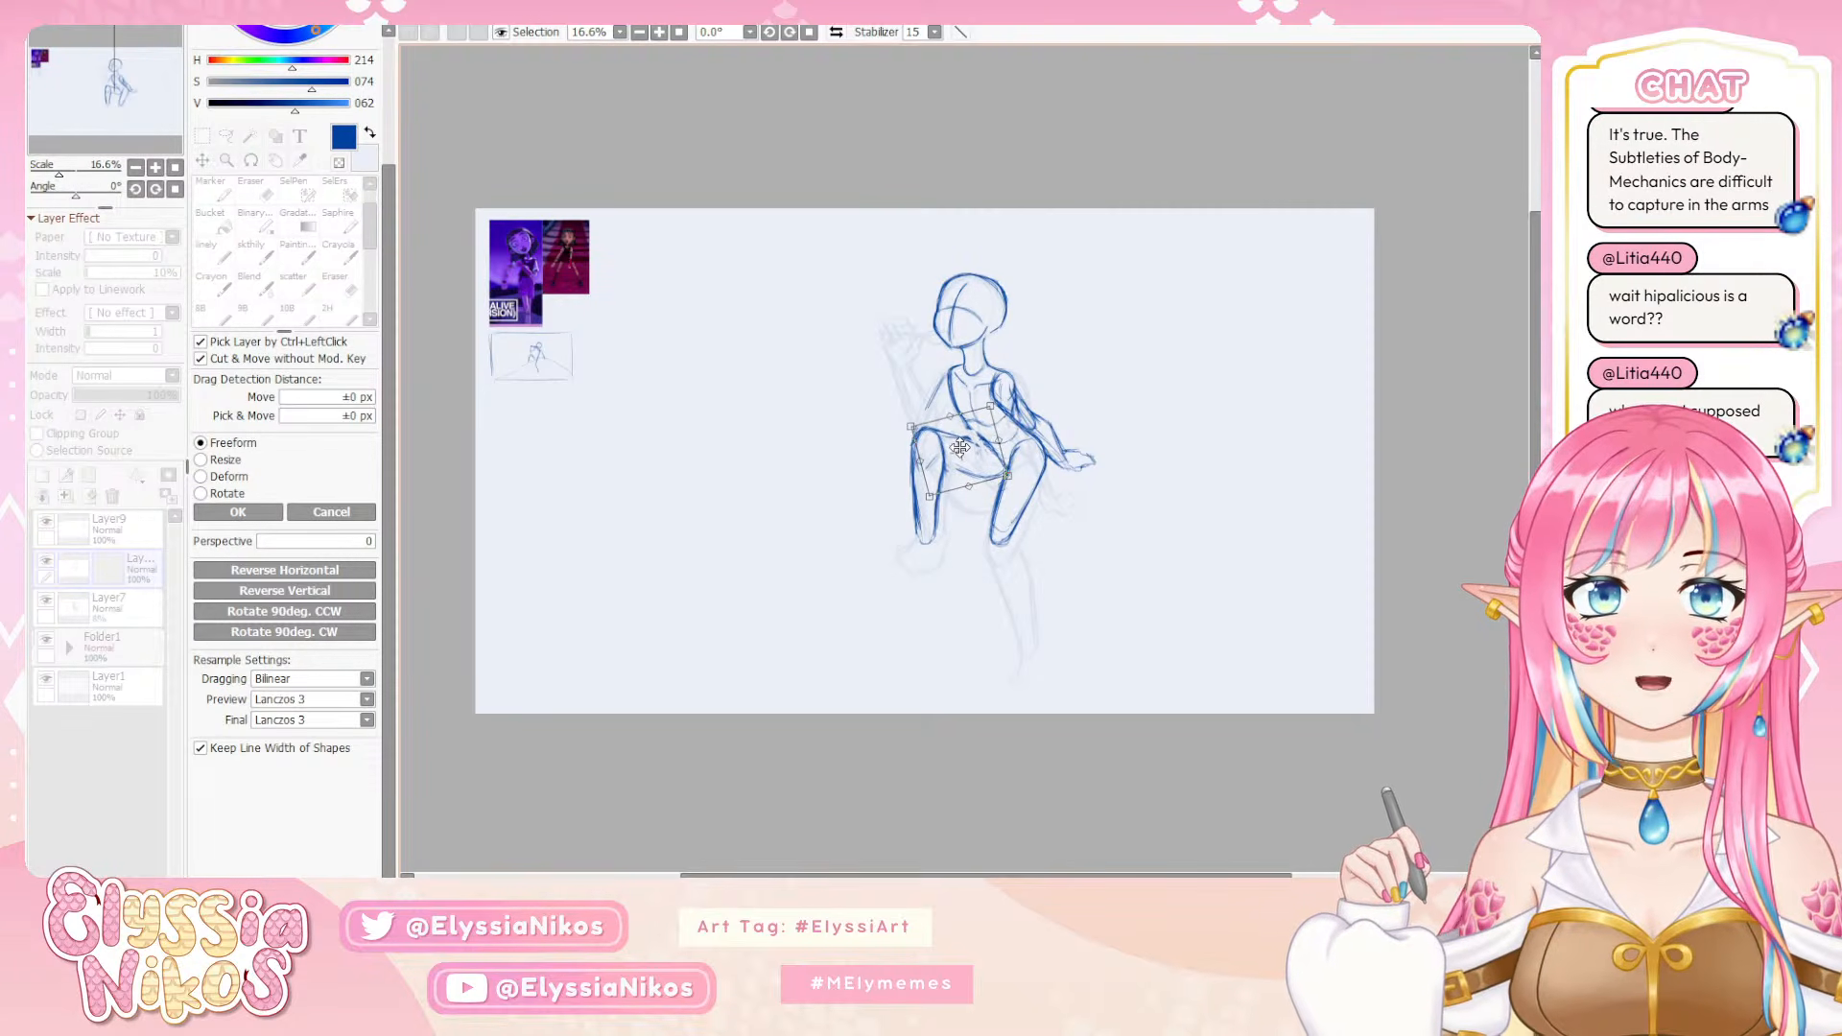
click(238, 512)
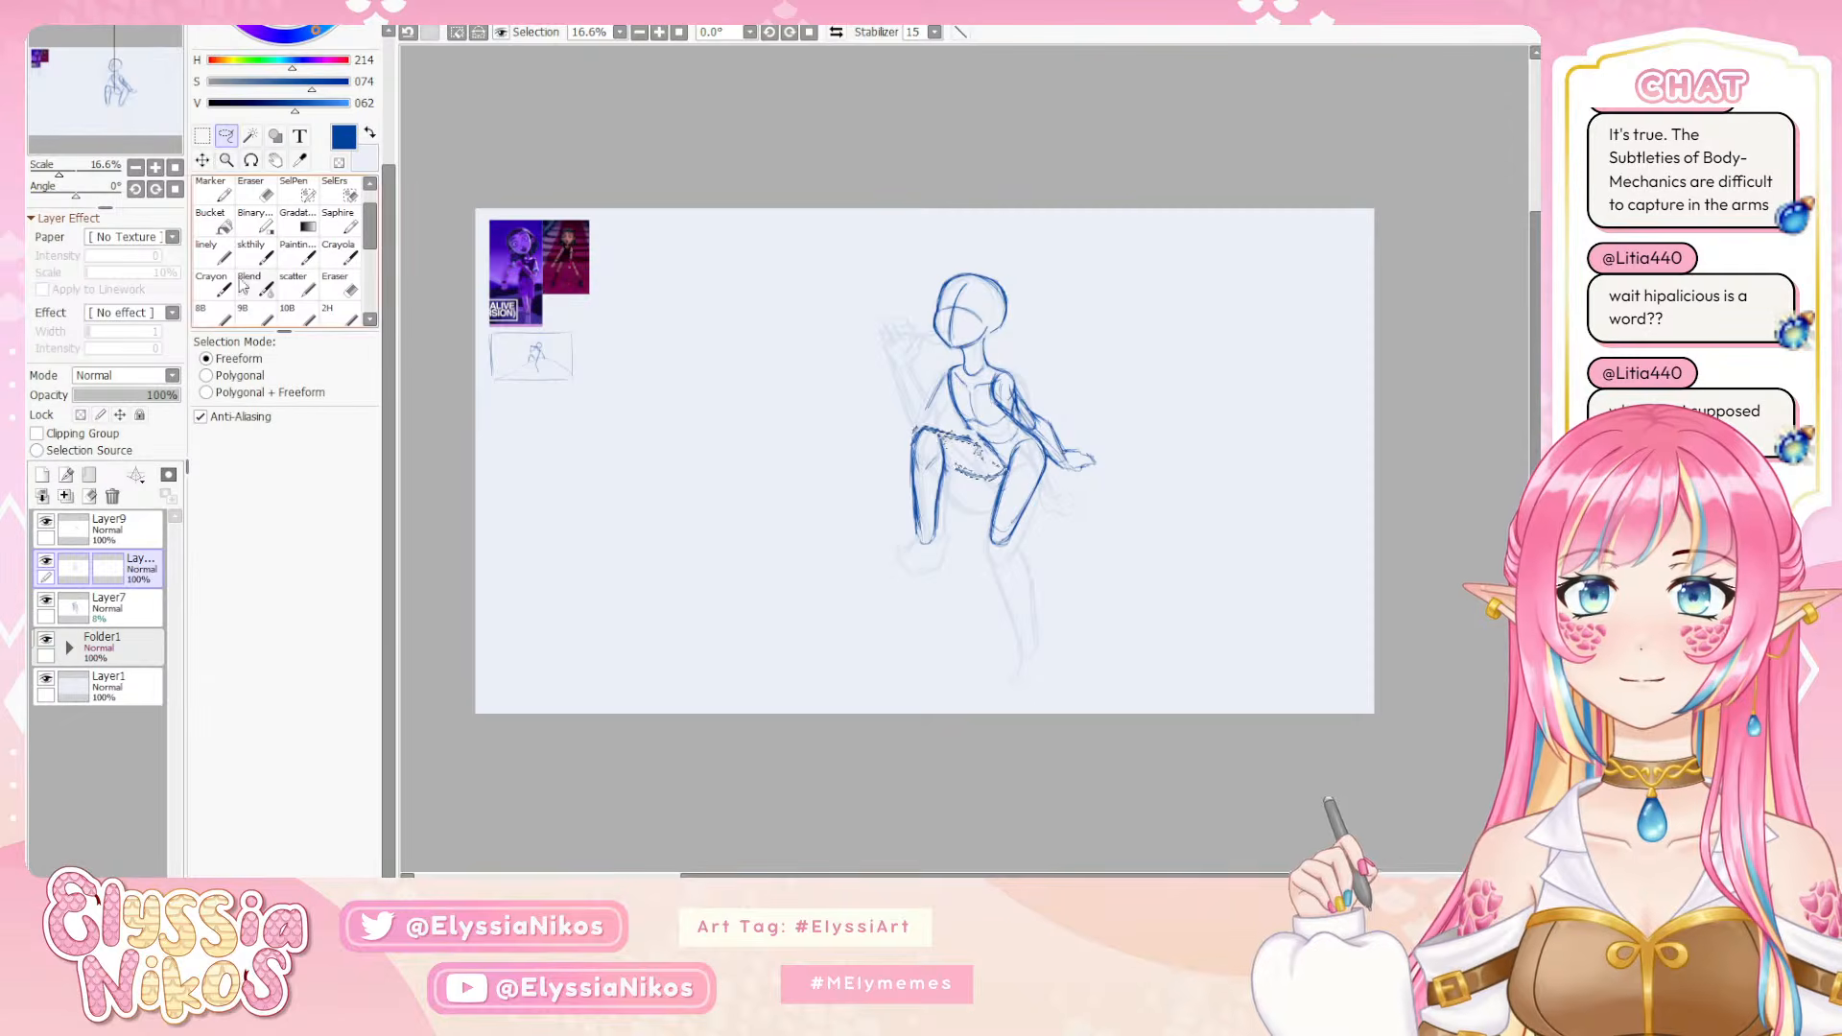
Rejoin and strengthen the bent leg's thigh lines between knee and hip with the sketch brush, undoing misplaced strokes
click(255, 251)
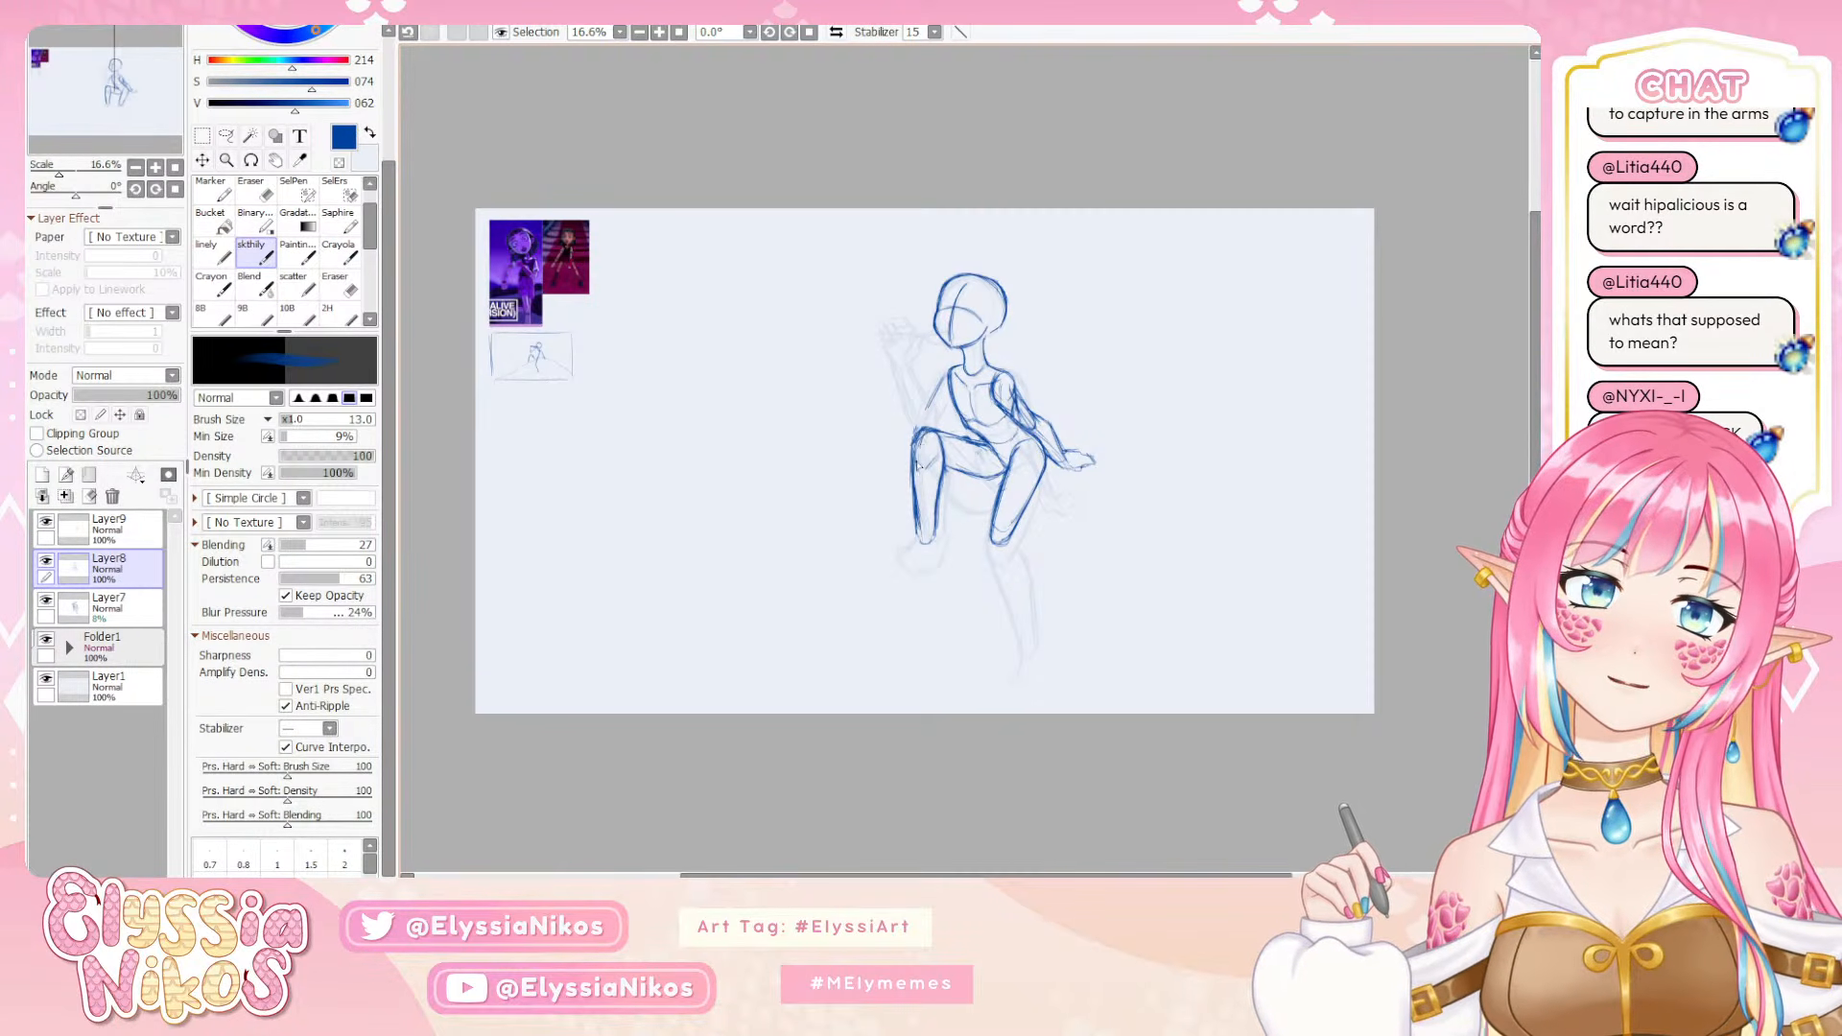
mouse_move(917, 464)
mouse_down()
mouse_move(923, 434)
mouse_move(995, 451)
mouse_move(984, 479)
mouse_move(957, 470)
mouse_move(978, 479)
mouse_up()
key(ctrl+z)
key(ctrl+z)
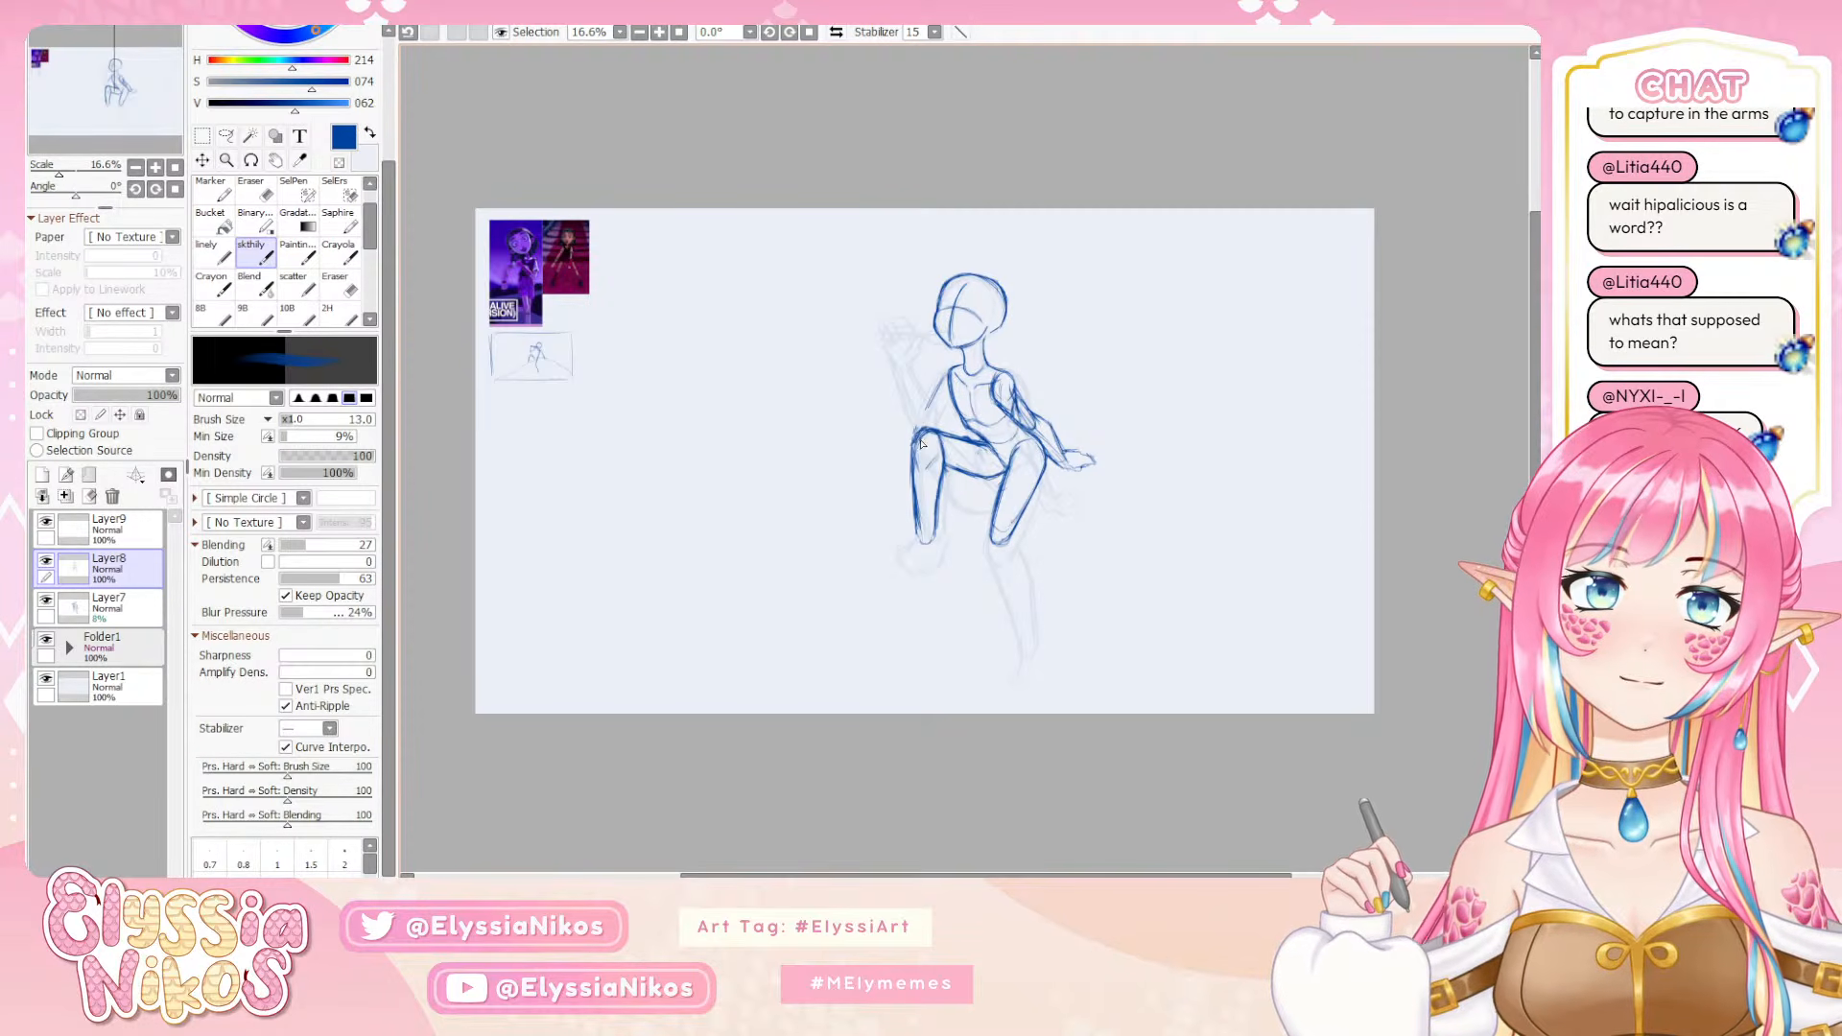
Clean up the bent leg's shin on Layer8, erasing stray lines and redrawing the outer contour from knee to ankle with the sketch brush
drag(919, 437, 919, 532)
key(ctrl+z)
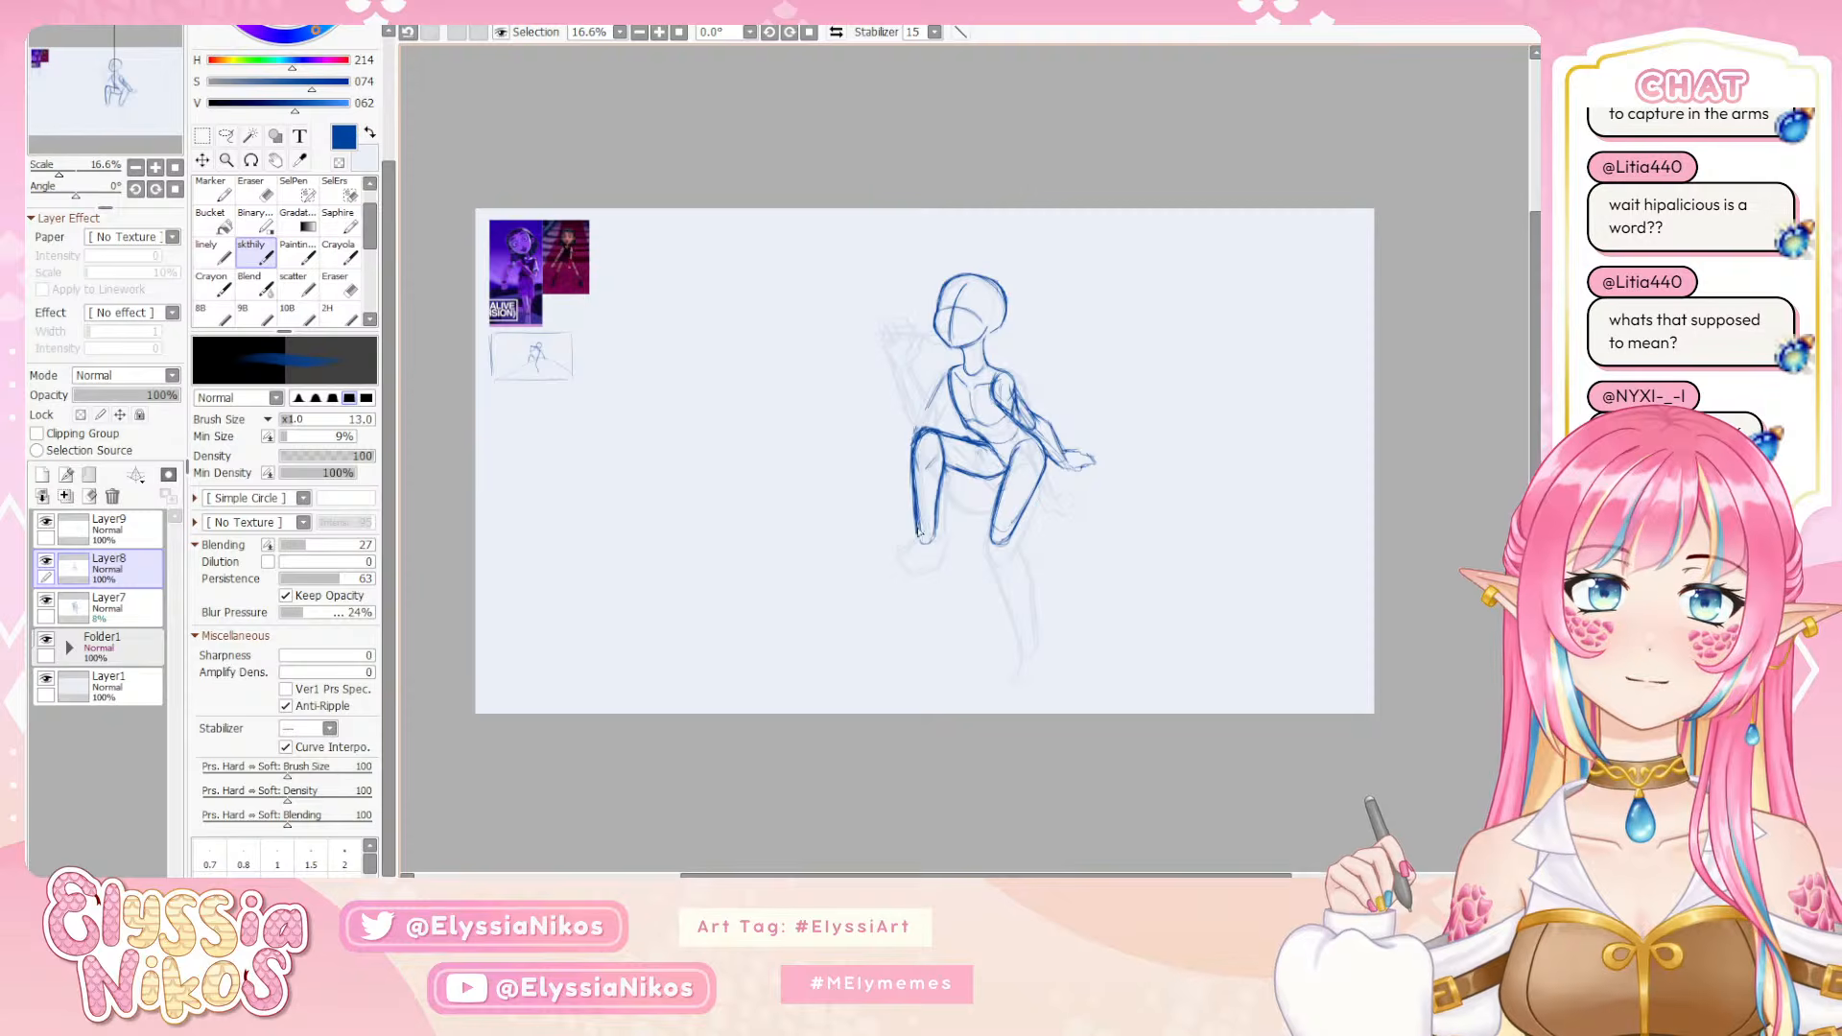
key(e)
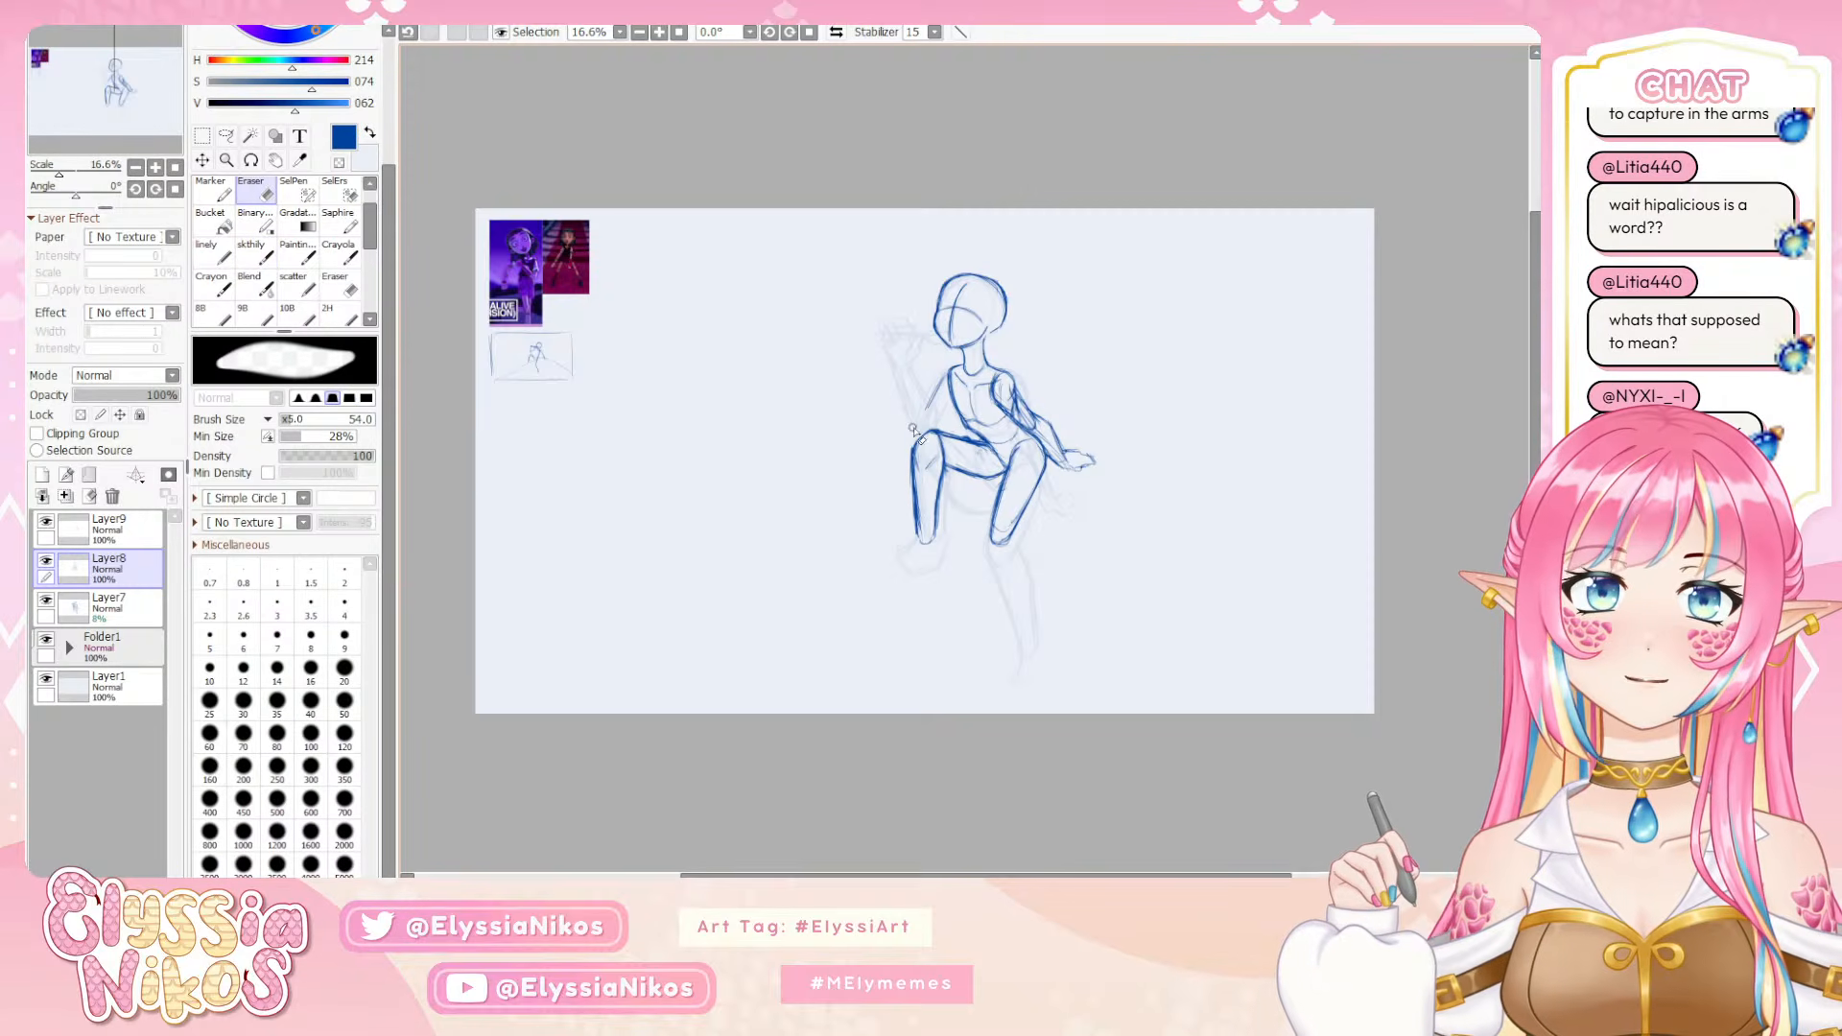
drag(910, 514, 927, 453)
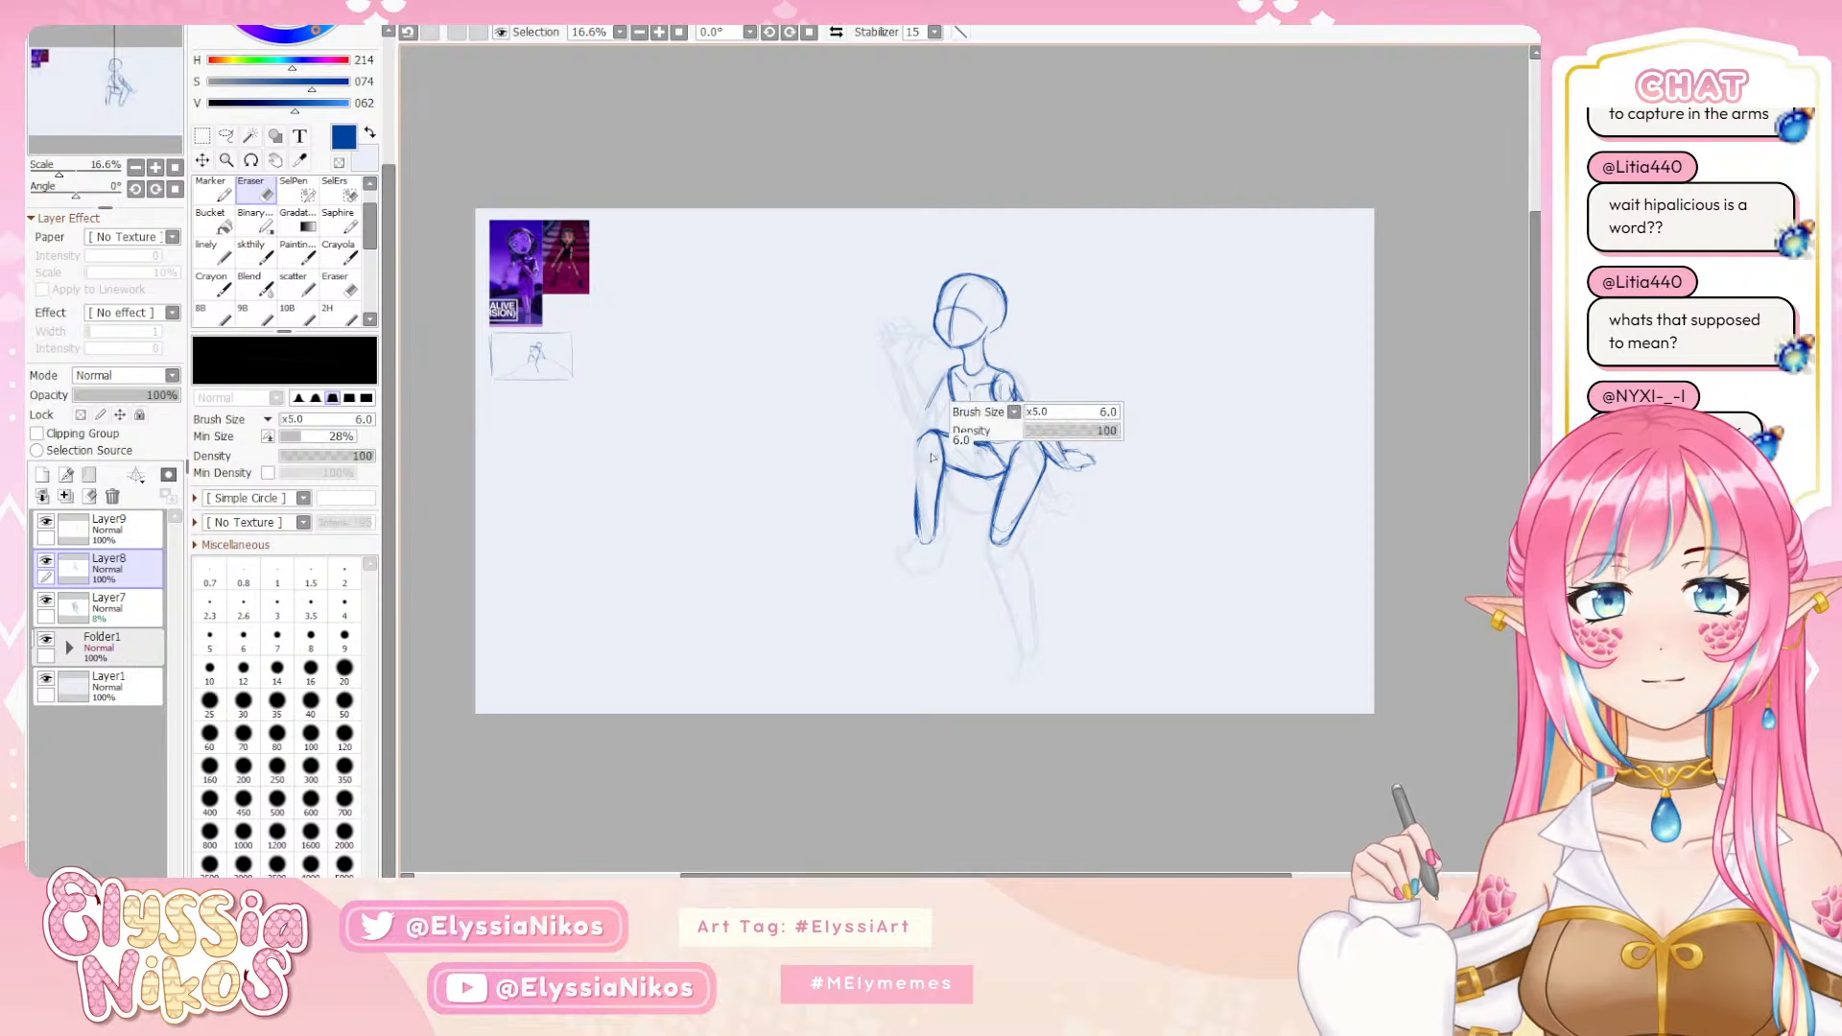
click(252, 251)
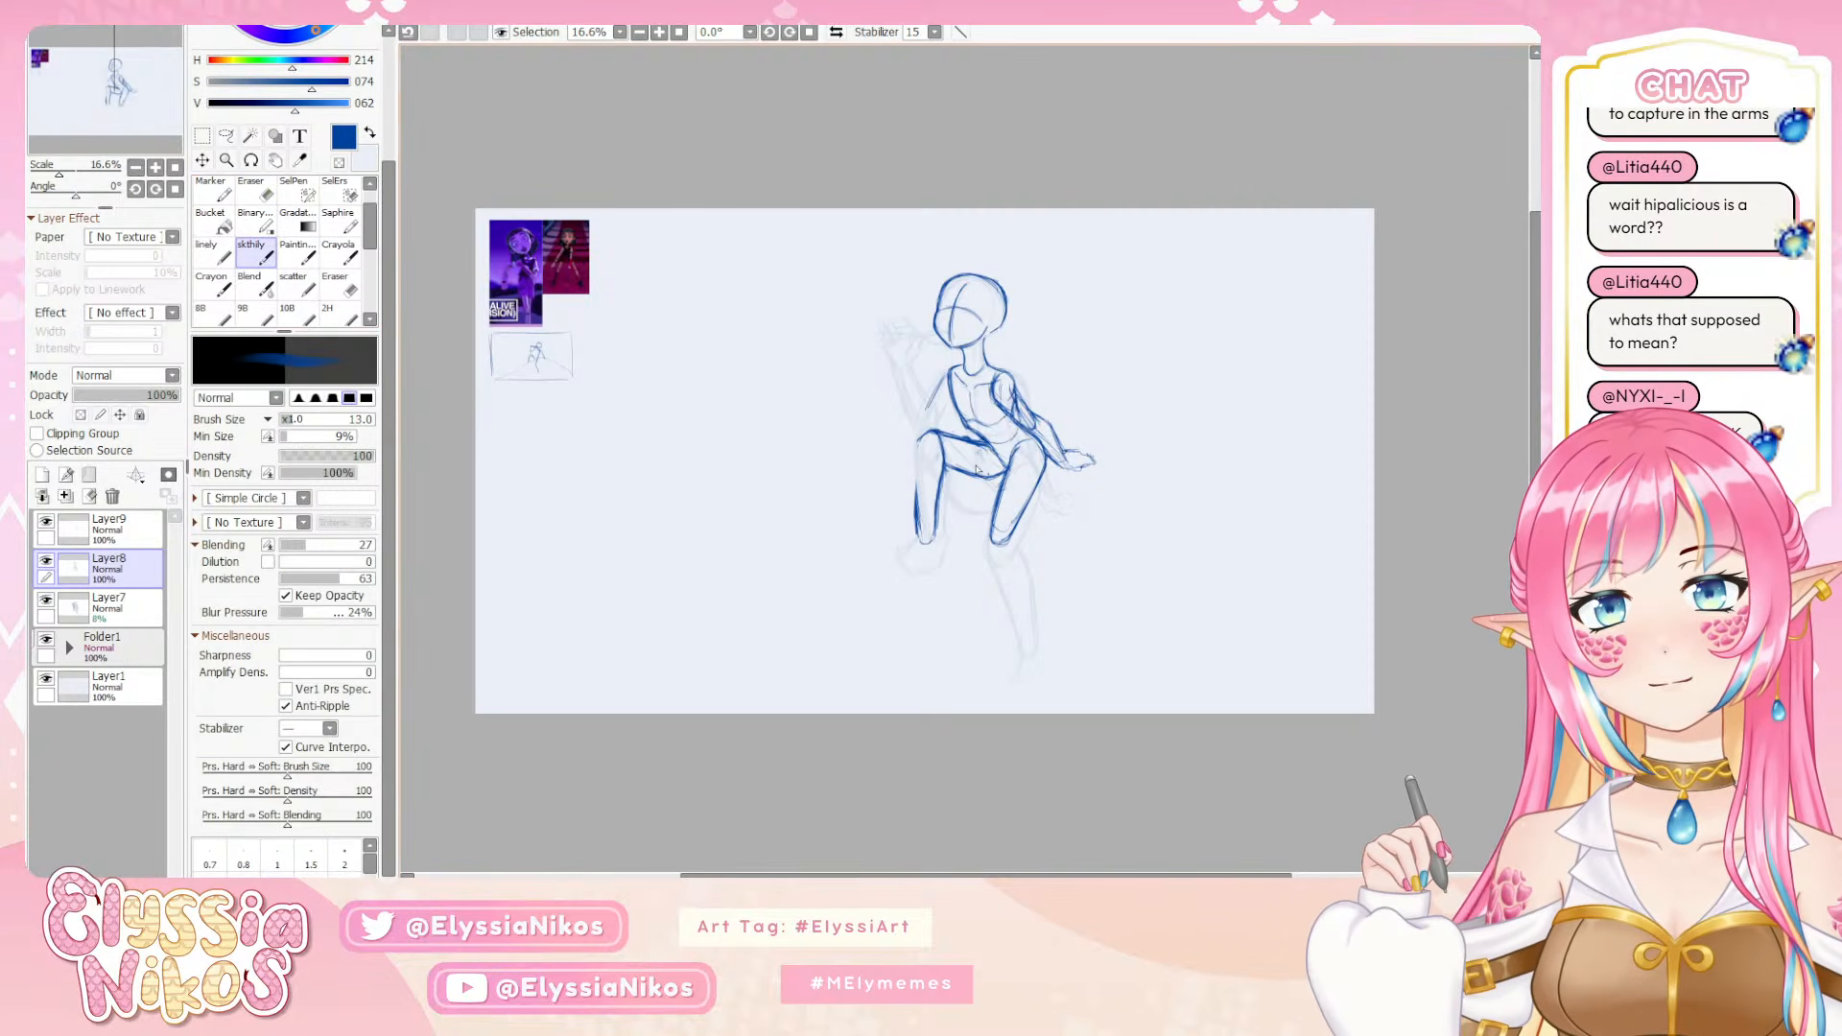
mouse_move(918, 455)
mouse_down()
mouse_move(936, 469)
mouse_move(918, 455)
mouse_move(920, 537)
mouse_up()
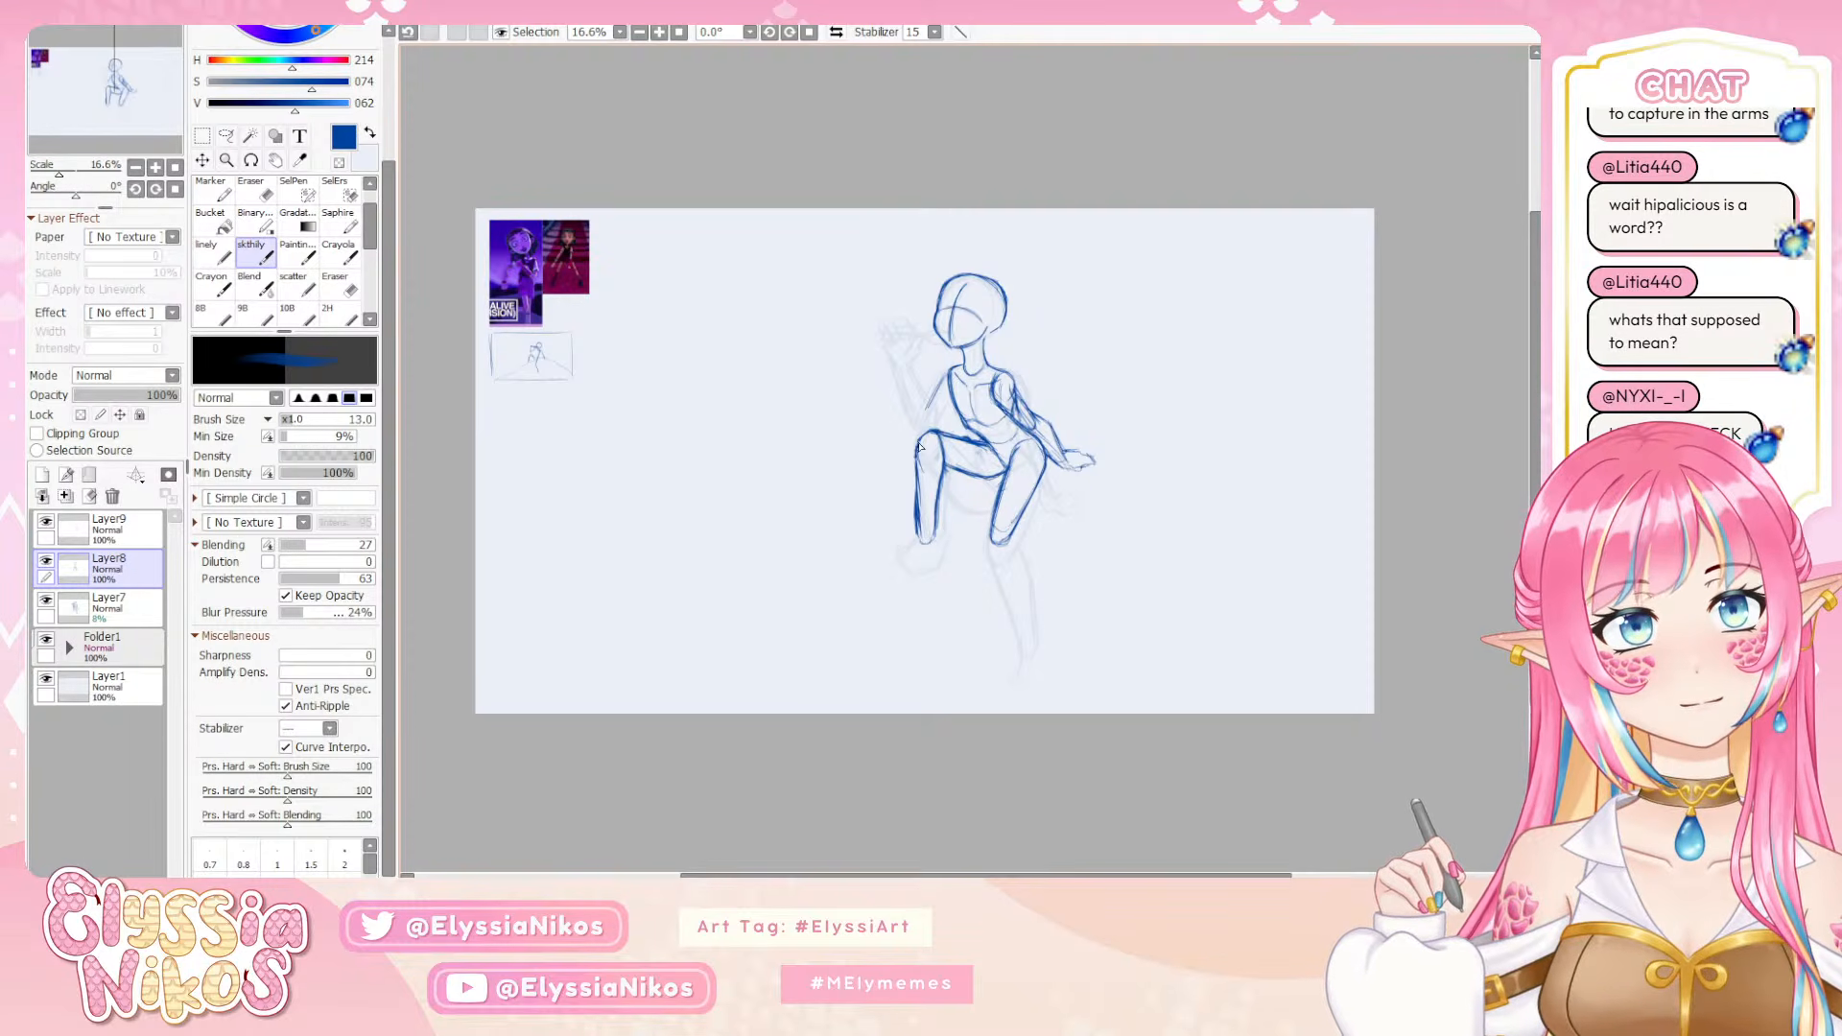
drag(918, 466, 921, 542)
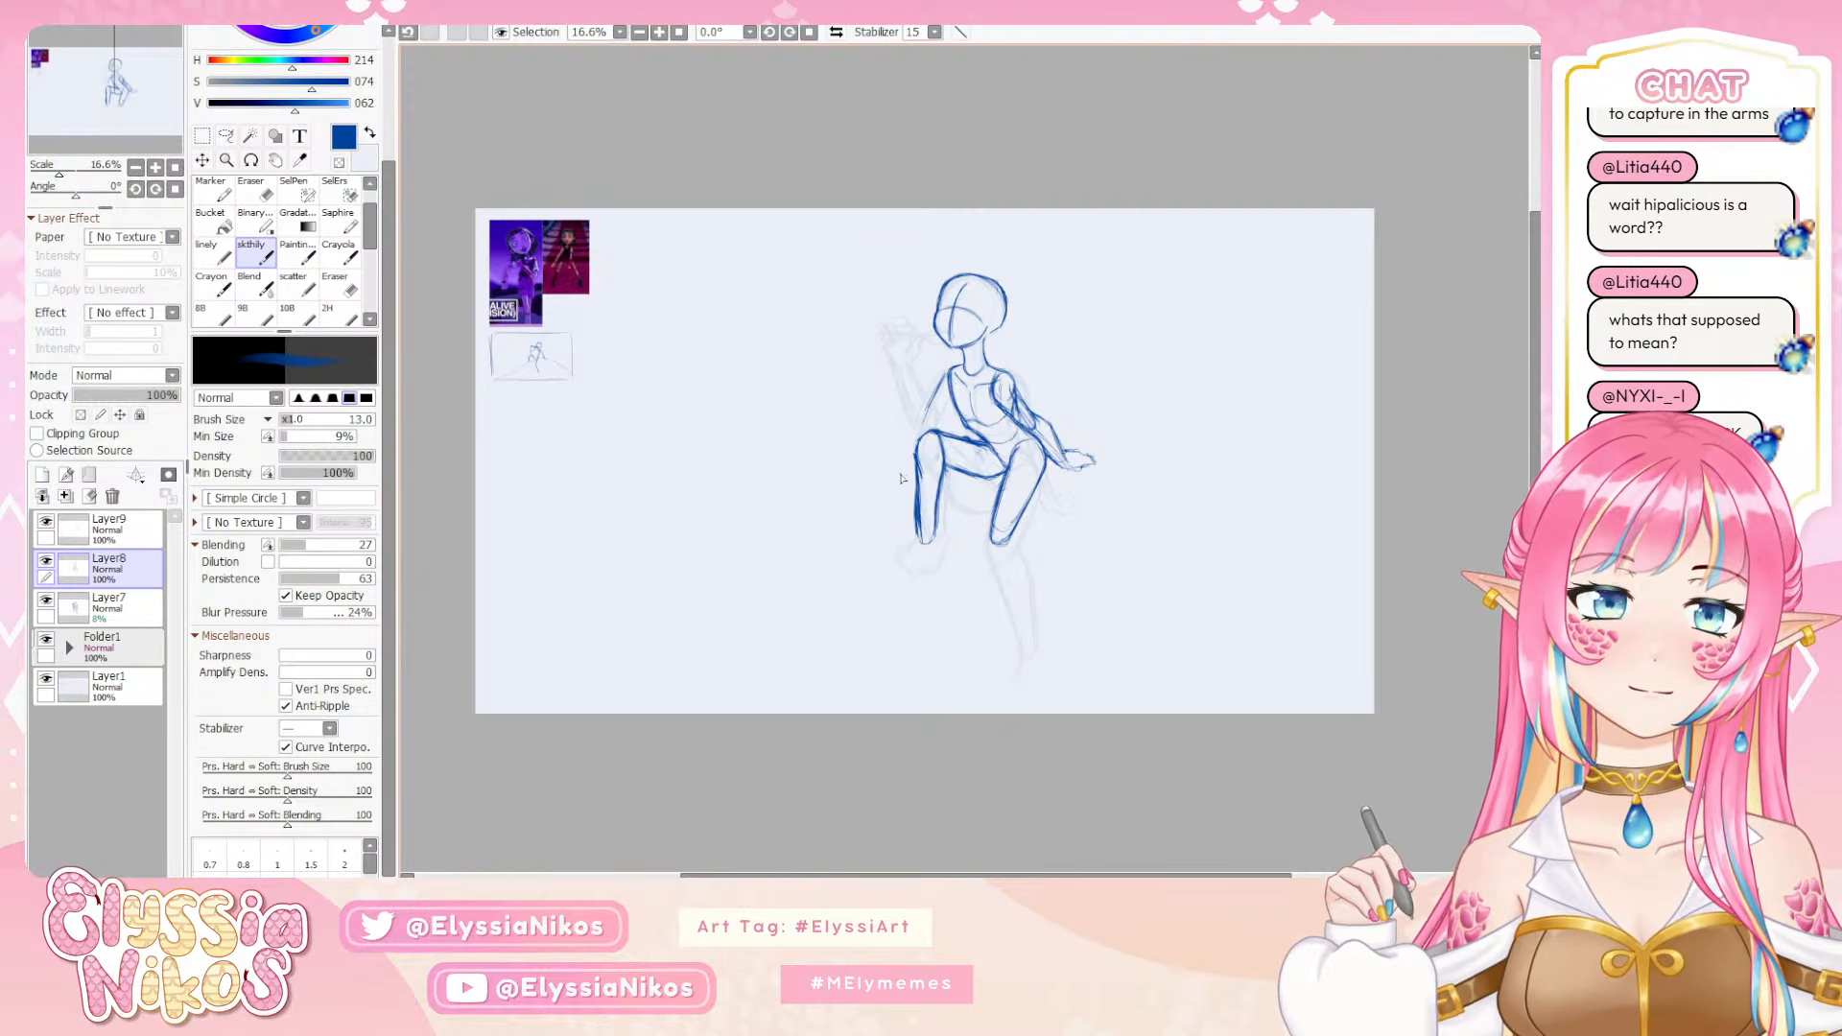
Draw the standing leg's calf and foot below the knee over the faded rough, undoing misplaced strokes
drag(993, 545, 1015, 617)
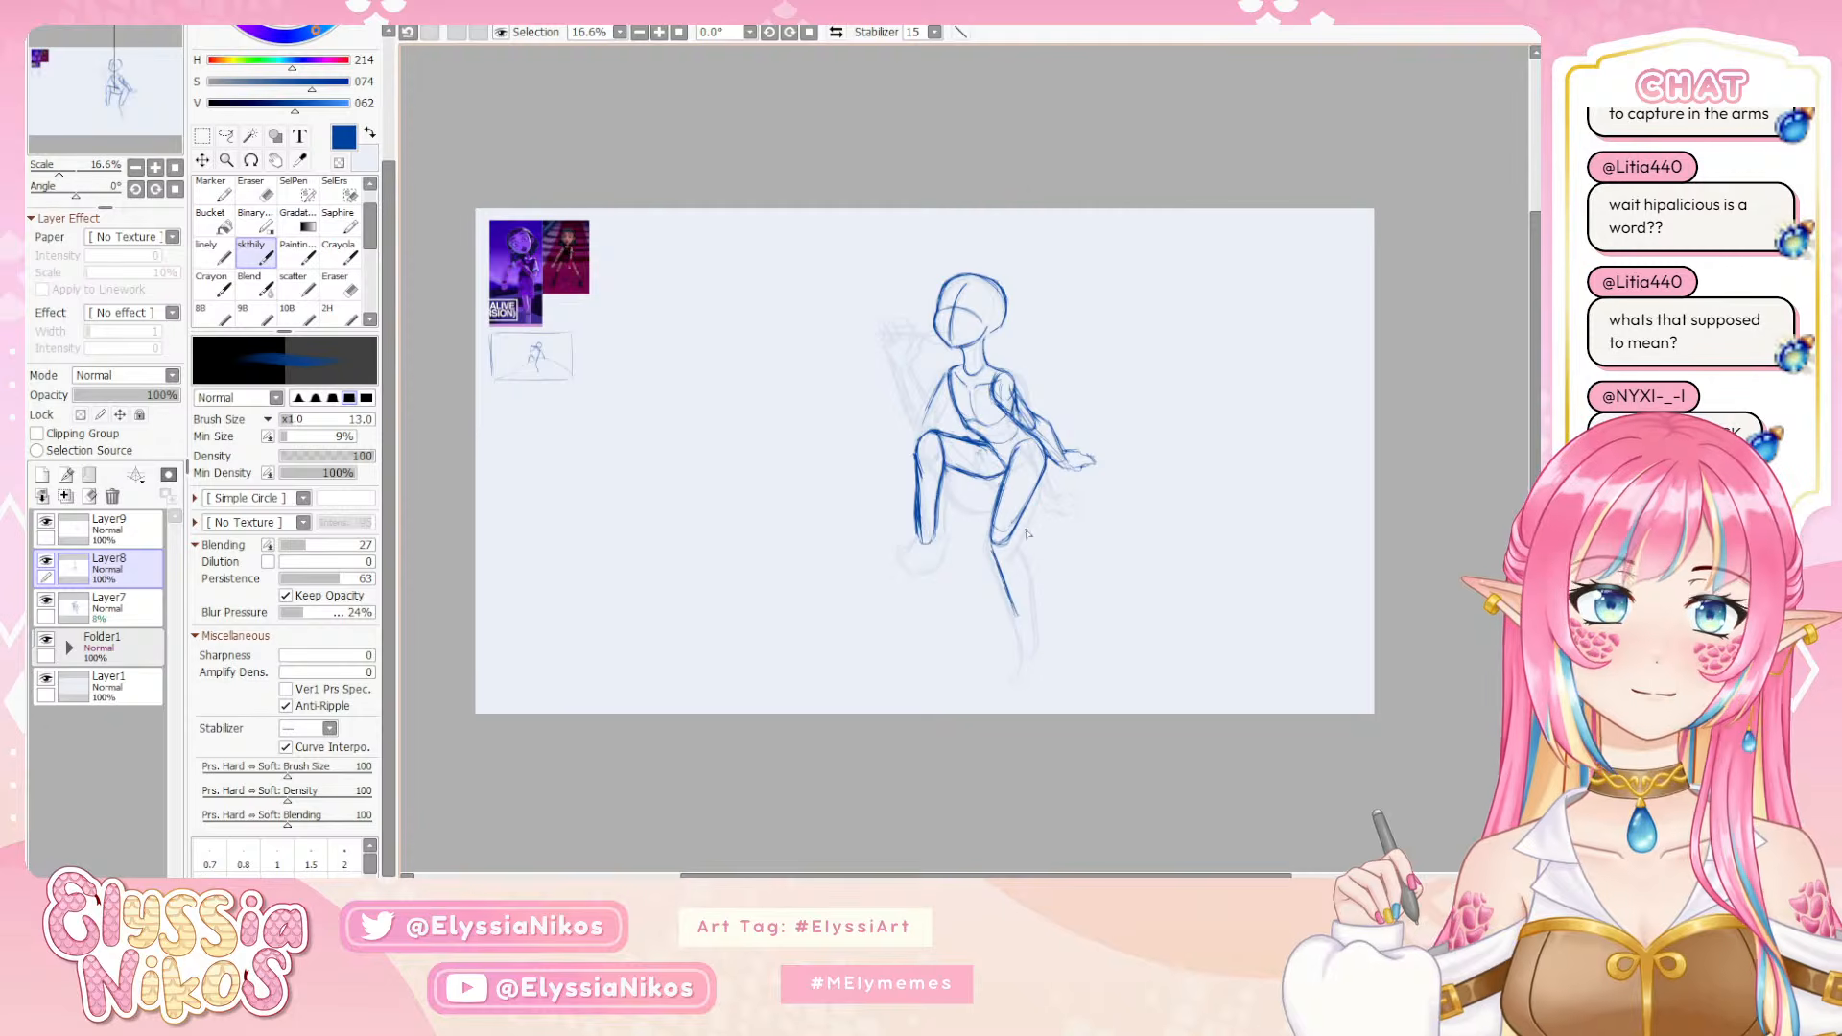
mouse_move(1015, 539)
mouse_down()
mouse_move(1031, 615)
mouse_move(1032, 618)
mouse_up()
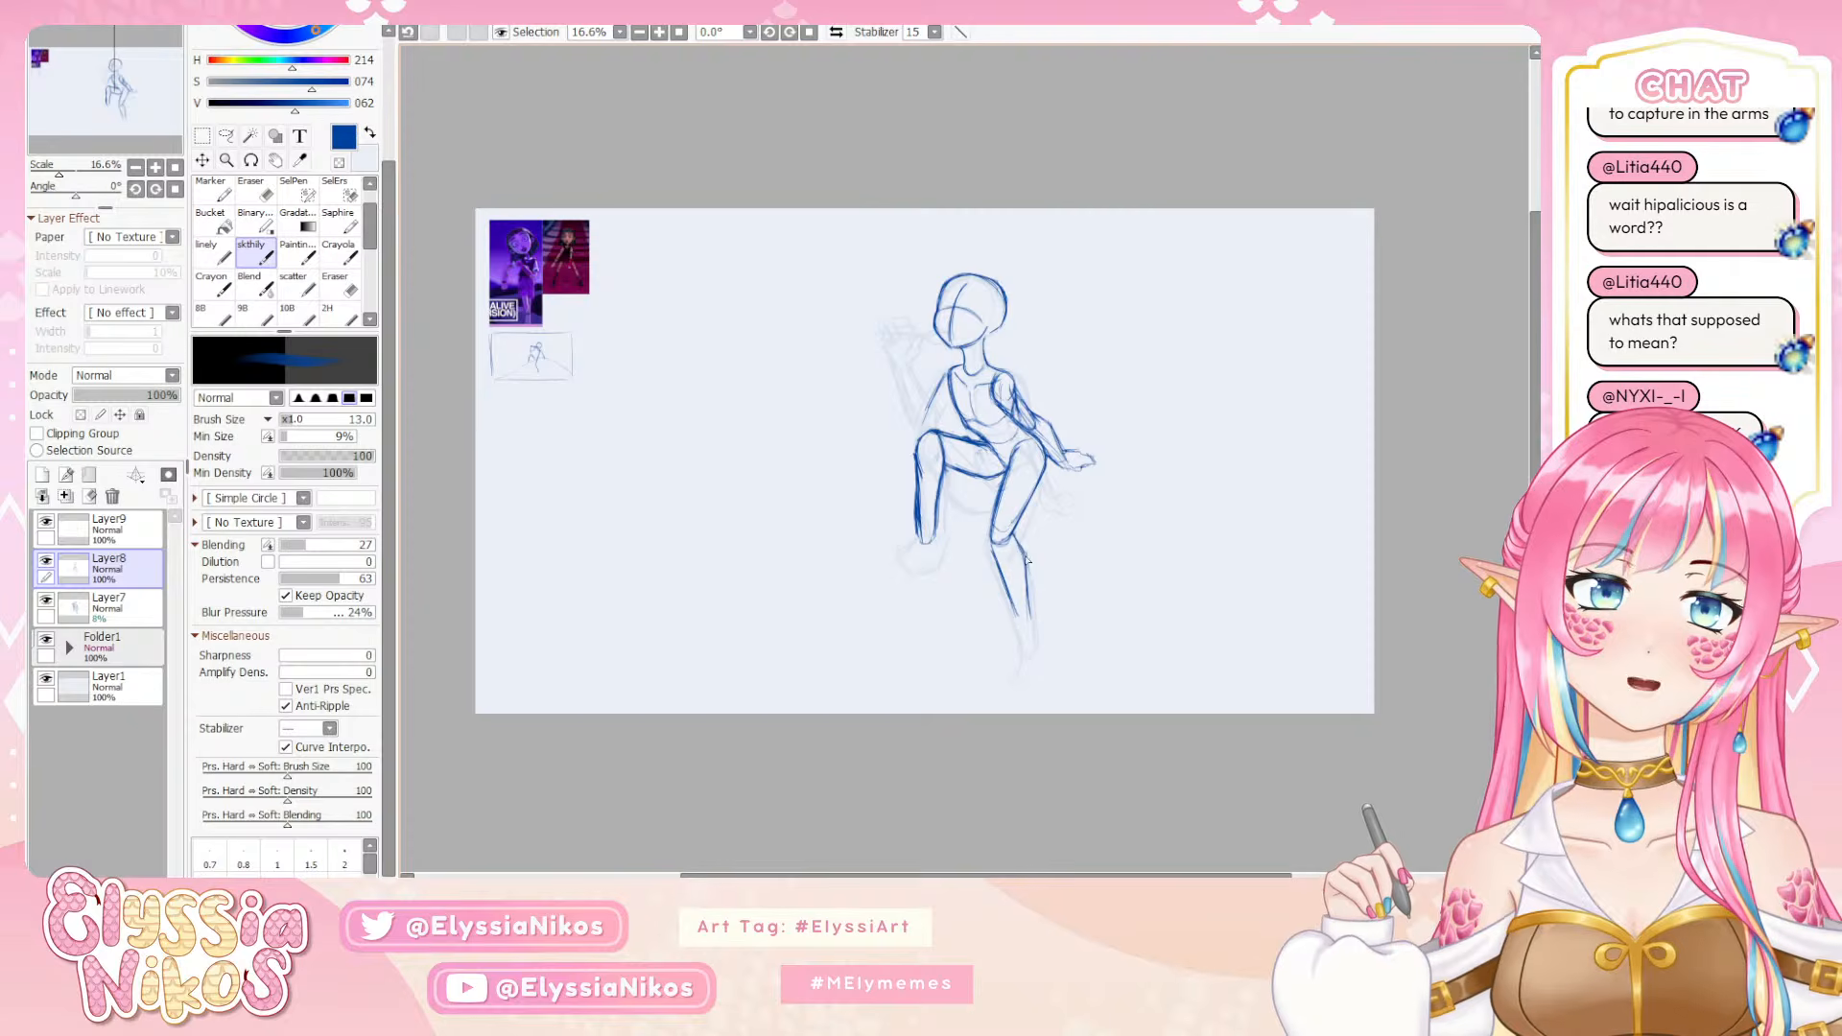
drag(1017, 540, 1030, 619)
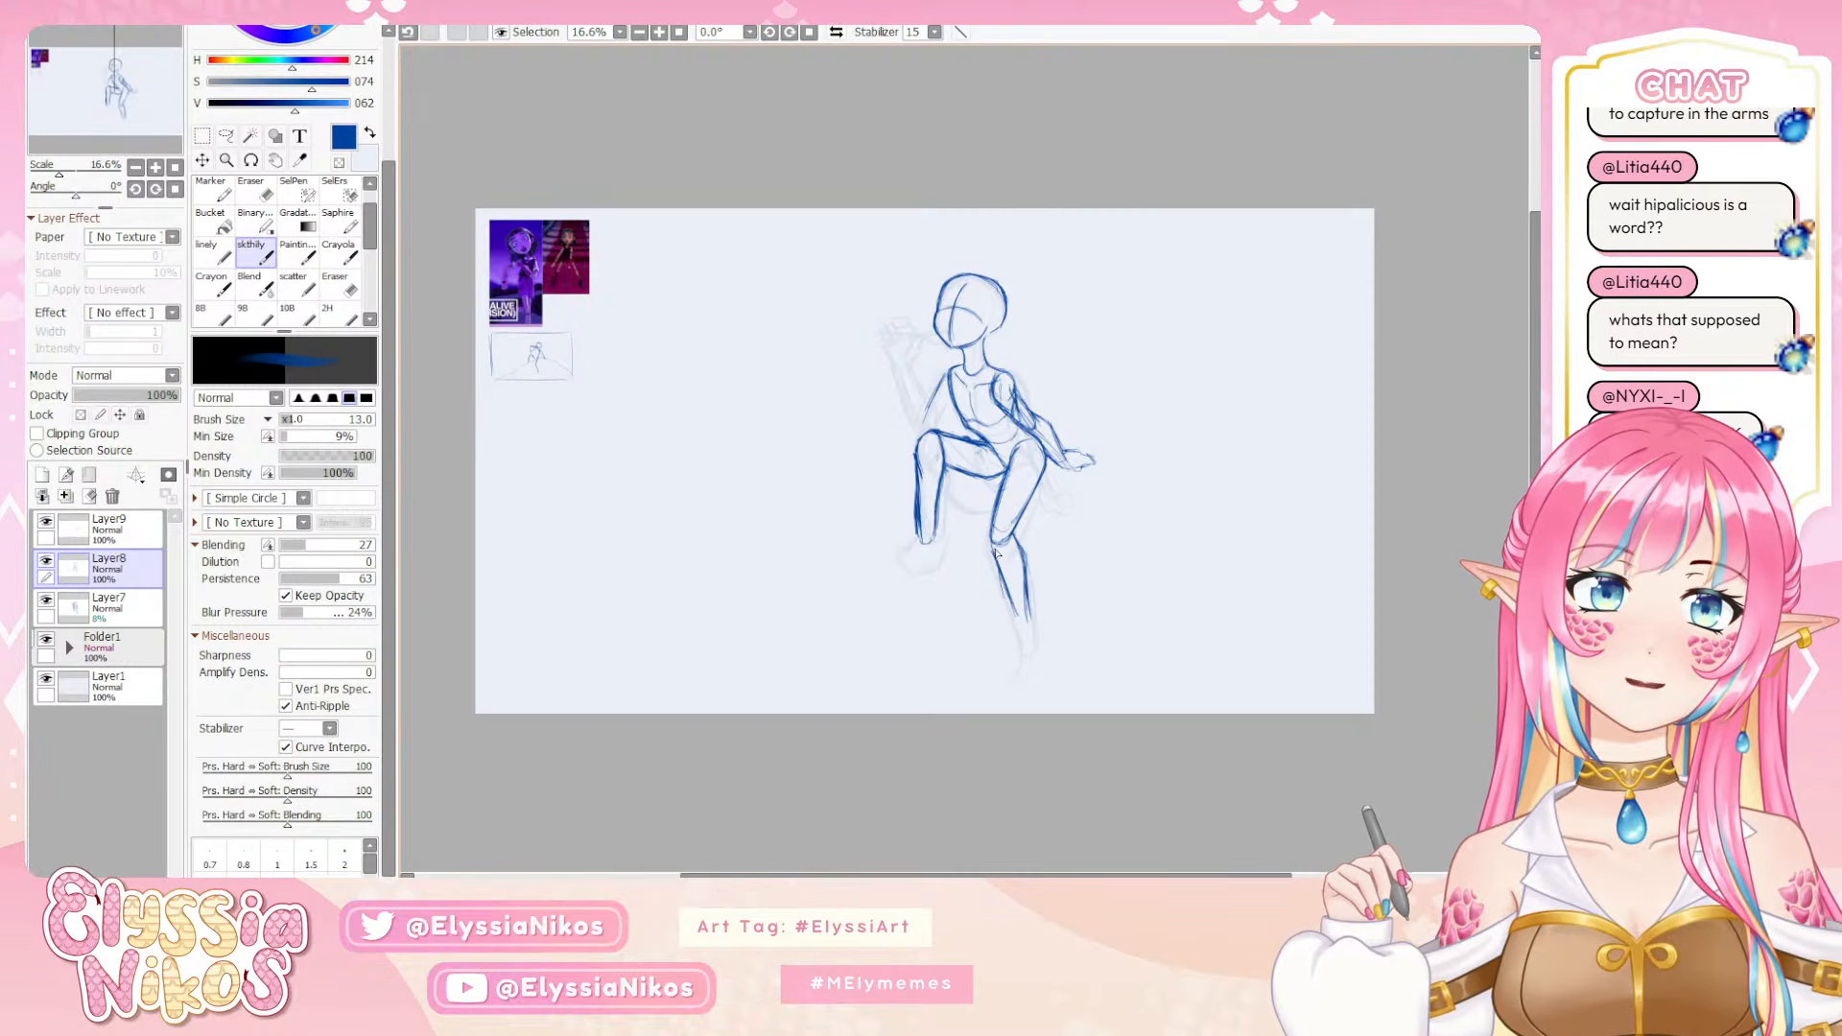
drag(996, 553, 1020, 627)
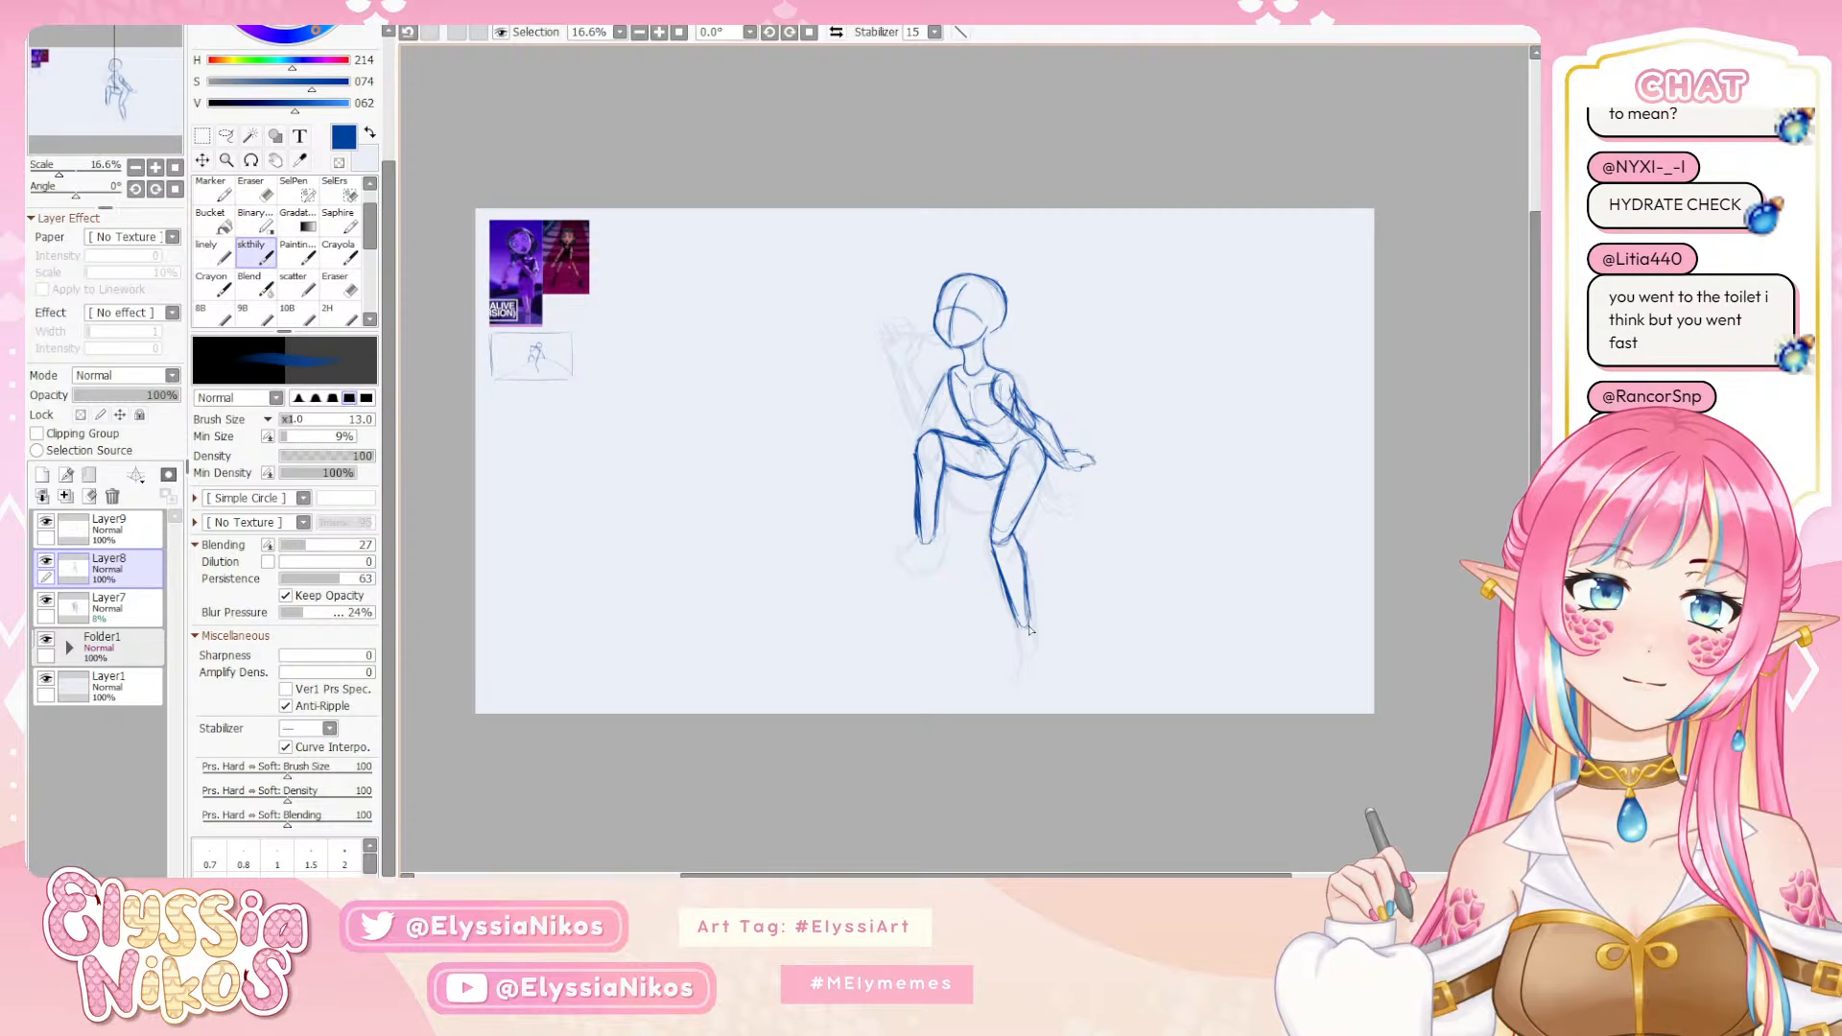
mouse_move(1028, 625)
mouse_down()
mouse_move(1012, 676)
mouse_move(1038, 674)
mouse_up()
key(ctrl+z)
key(ctrl+z)
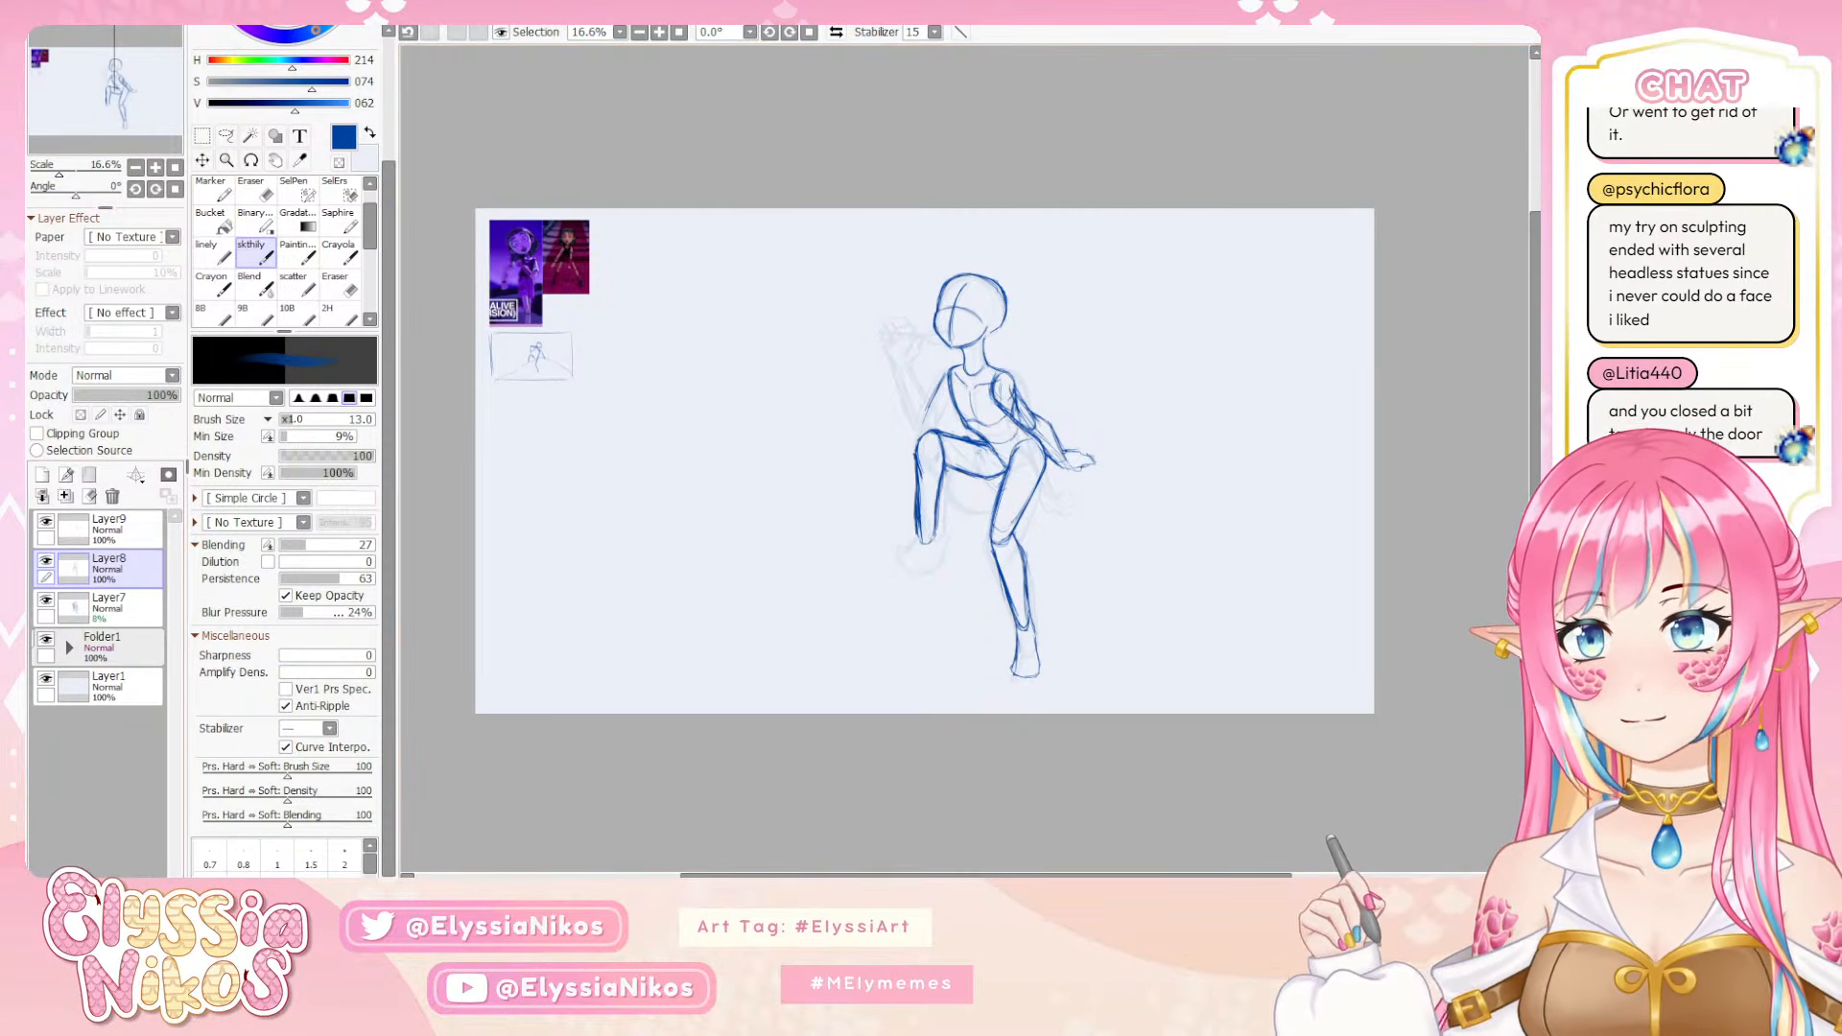
Toggle the visibility of Layer8 and Layer9 to compare their contents, leaving both shown and Layer9 active
click(45, 561)
click(45, 561)
click(45, 562)
click(45, 561)
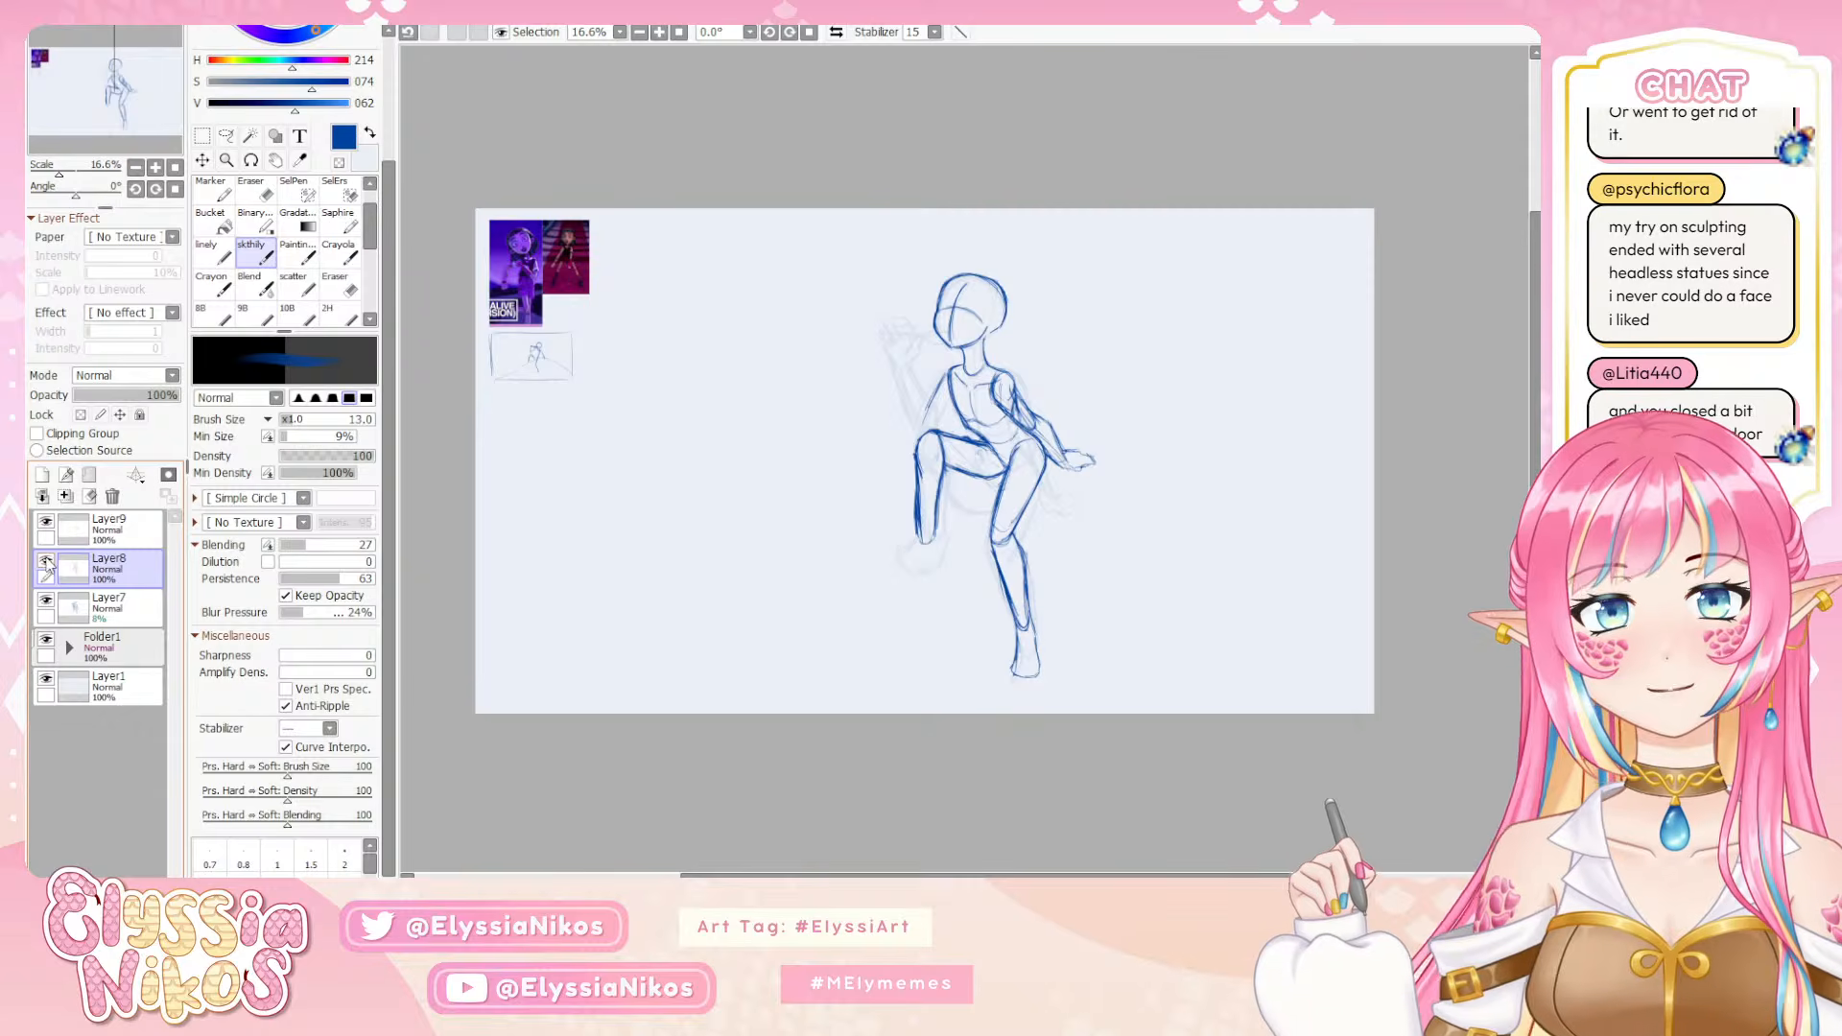
click(46, 522)
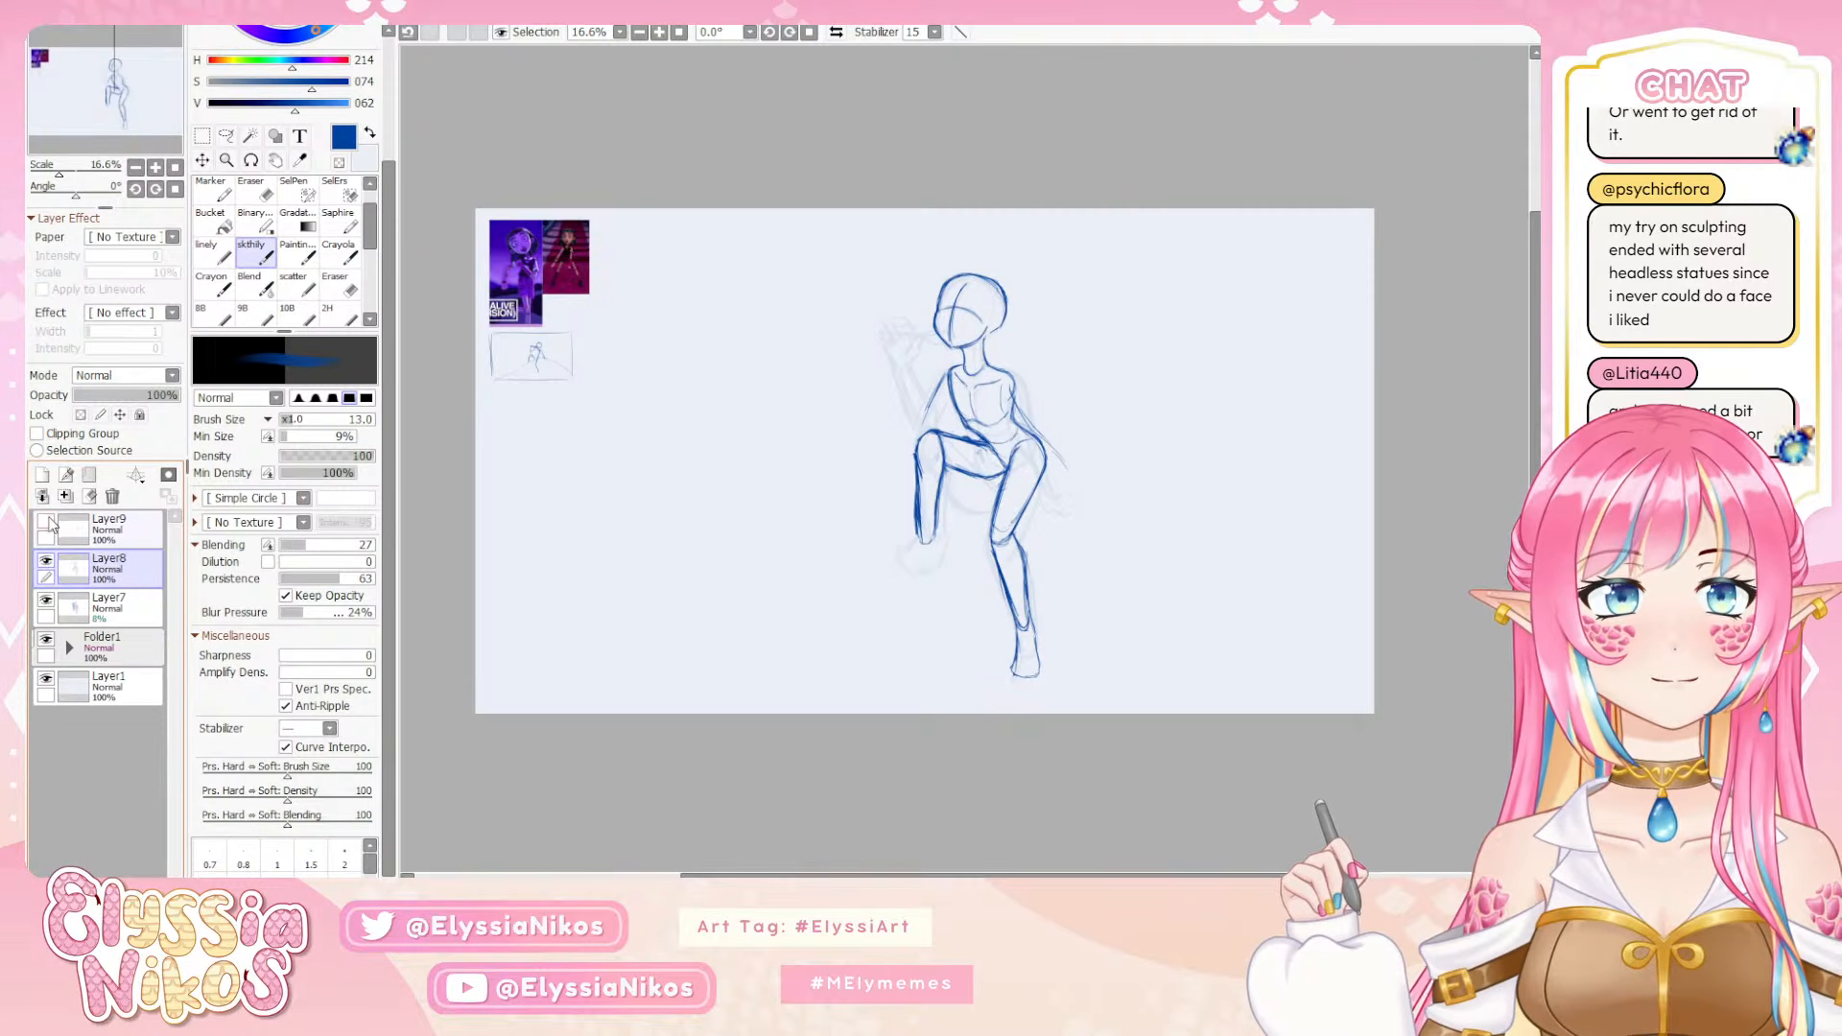
click(46, 522)
click(46, 522)
click(48, 516)
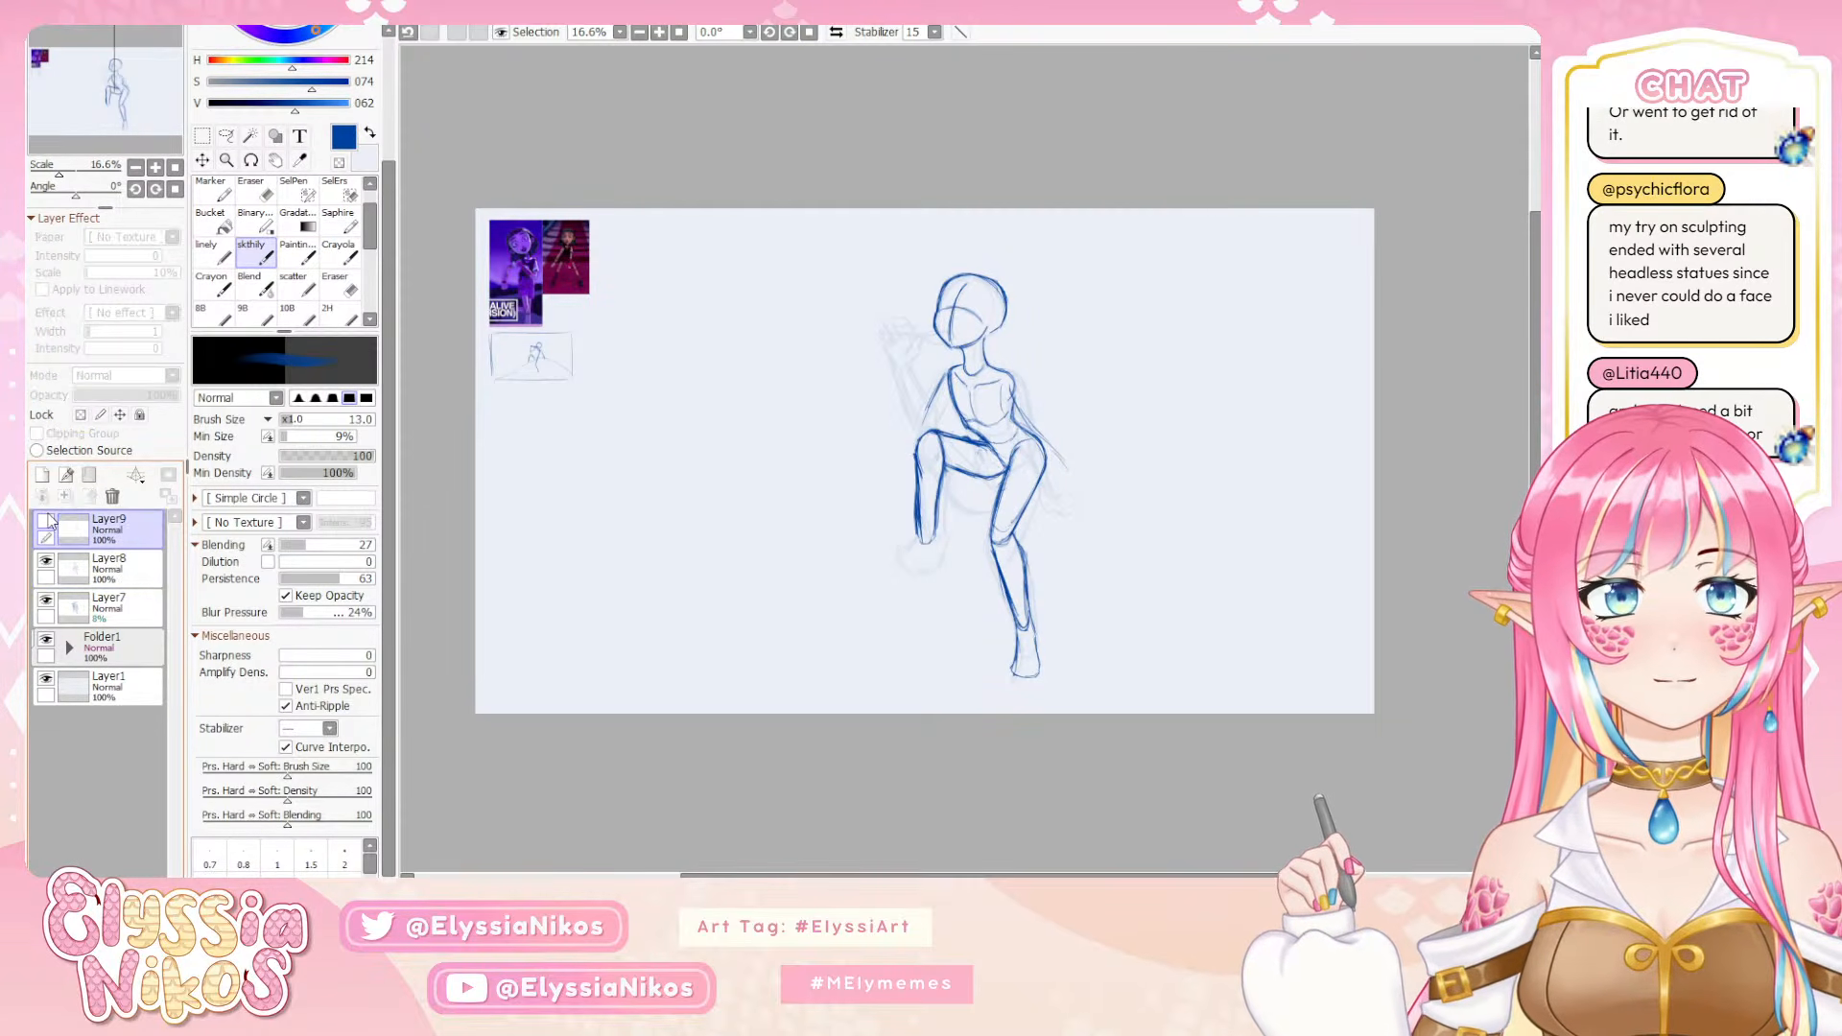
click(47, 519)
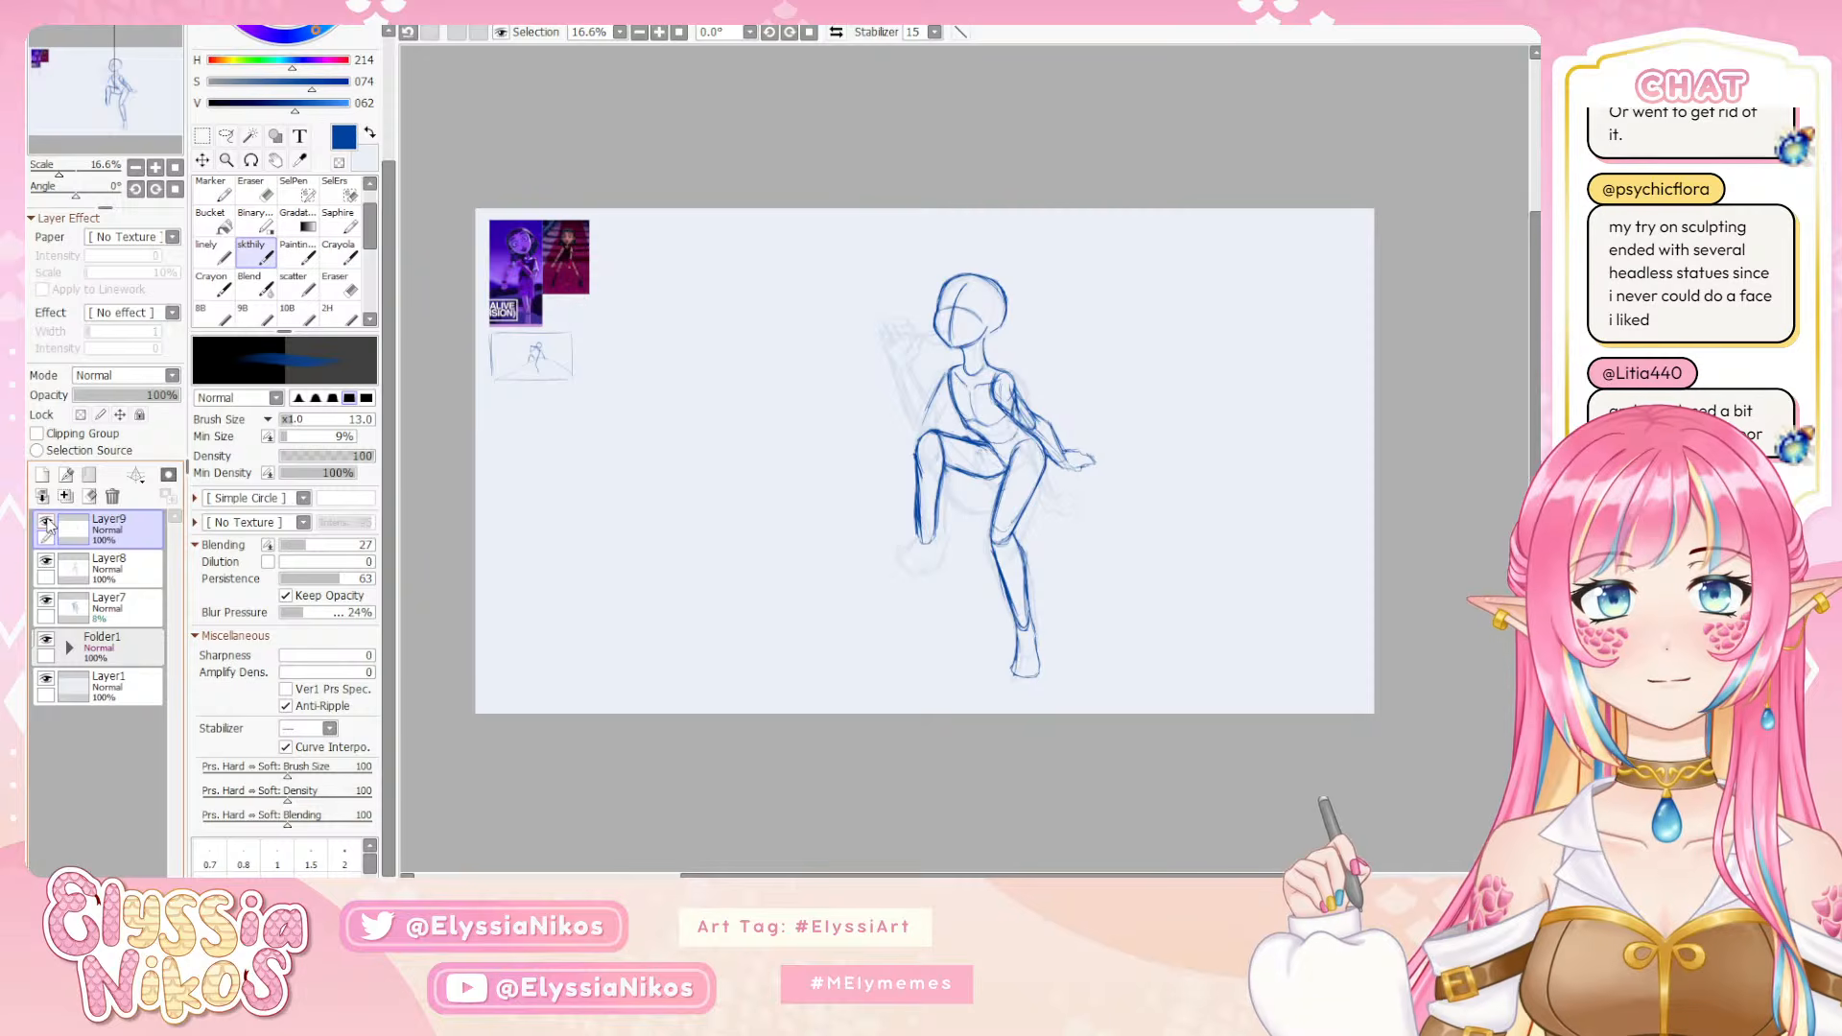
click(48, 521)
click(48, 521)
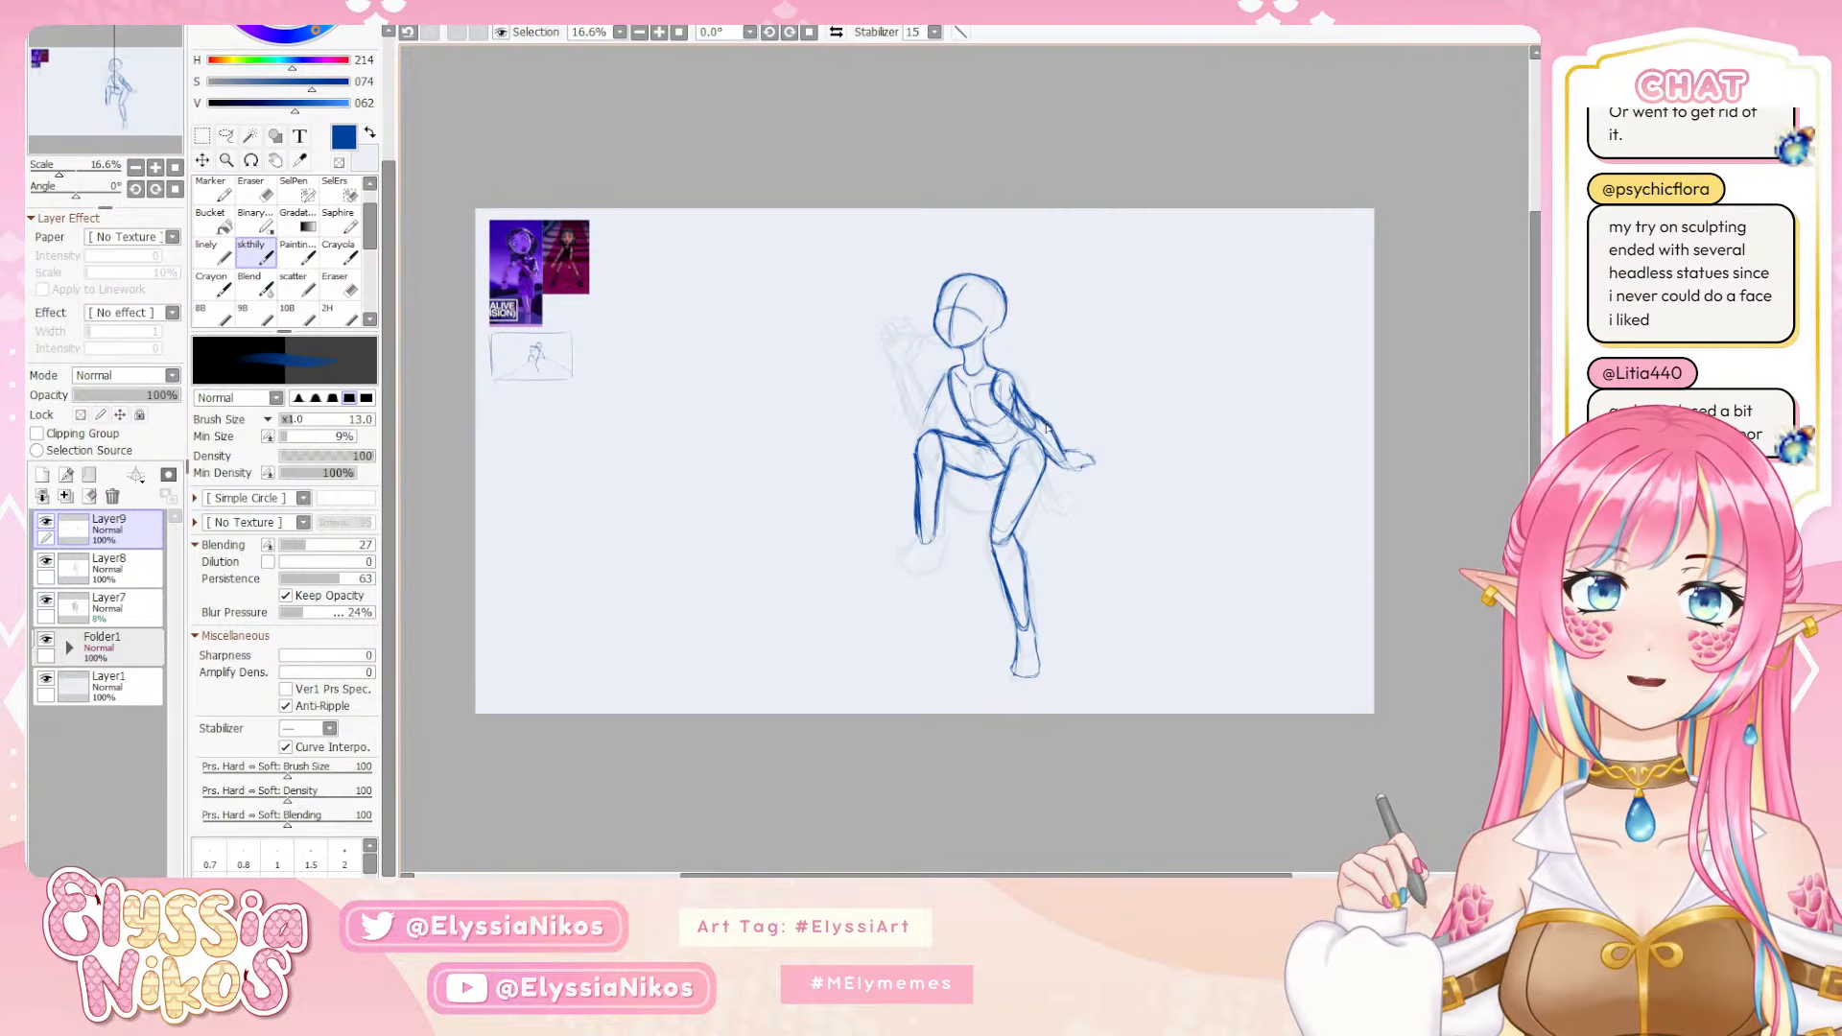
Touch up the extended arm's forearm and draw the raised arm's upper arm from shoulder to elbow on Layer9, reducing the brush size to 8
key(e)
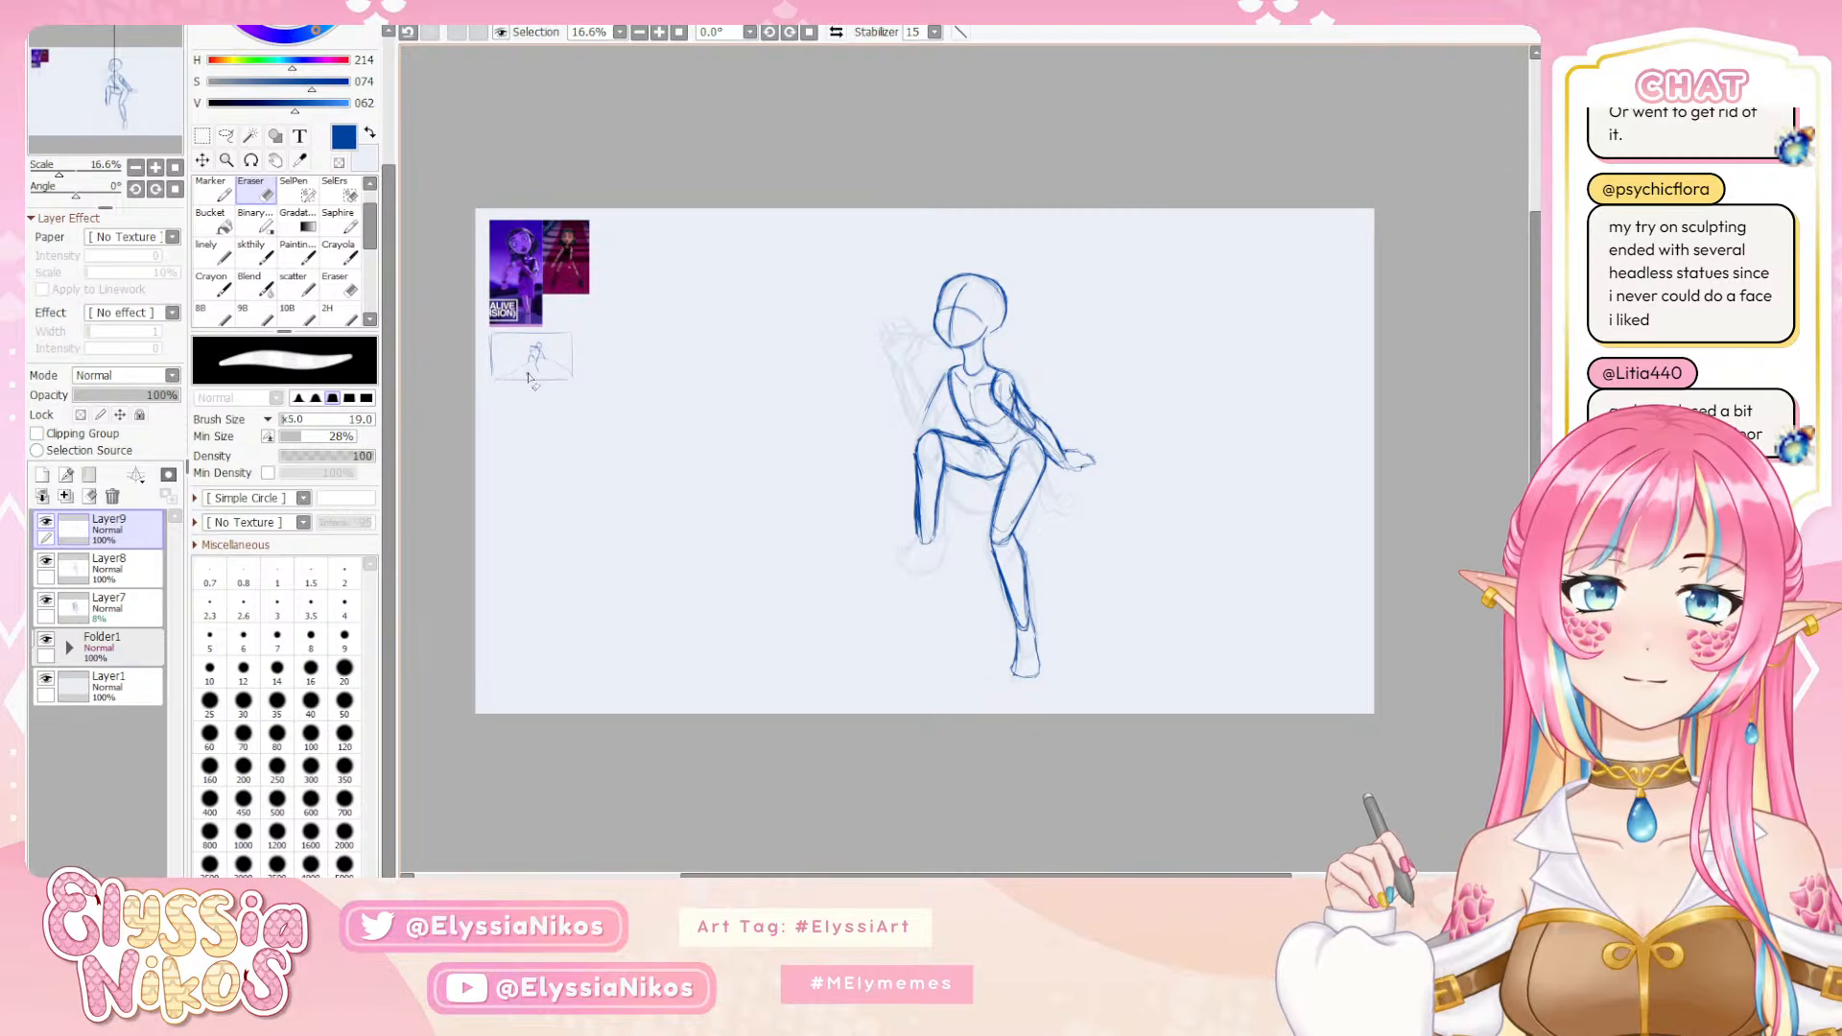
key(b)
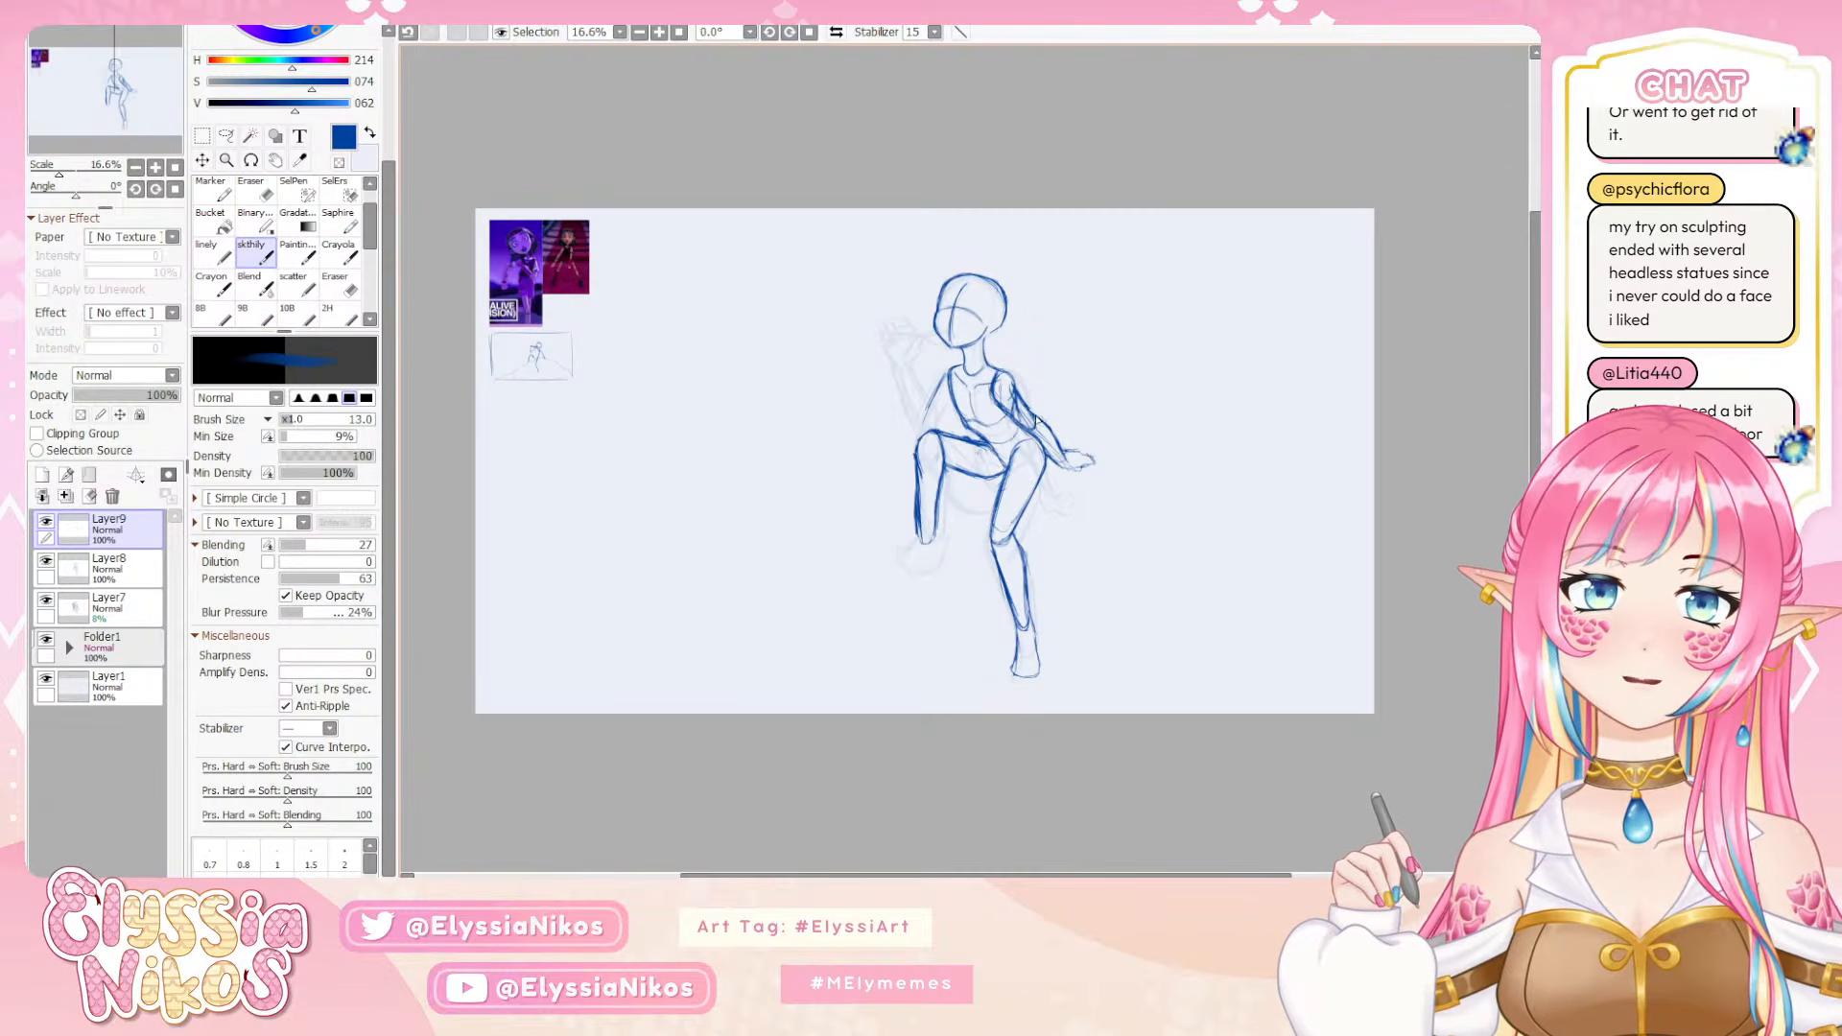
drag(1042, 419, 1064, 459)
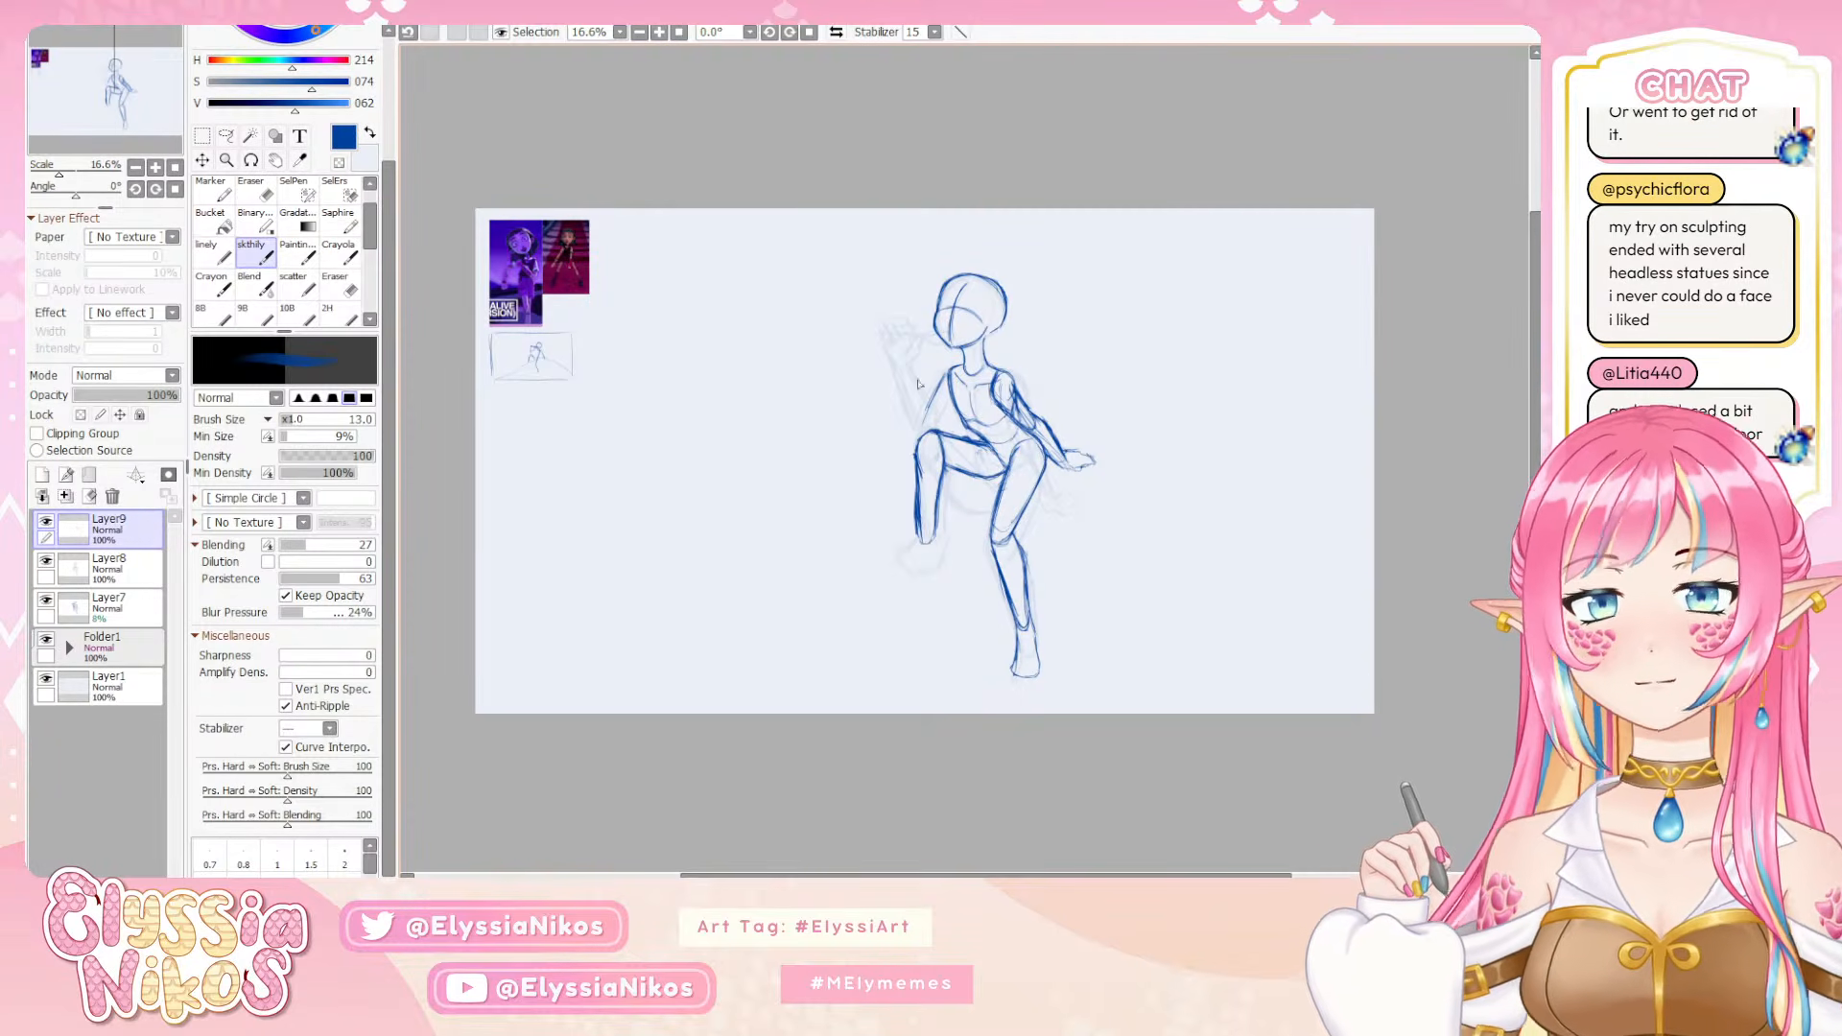
mouse_move(959, 356)
mouse_down()
mouse_move(980, 356)
mouse_move(918, 435)
mouse_move(926, 385)
mouse_up()
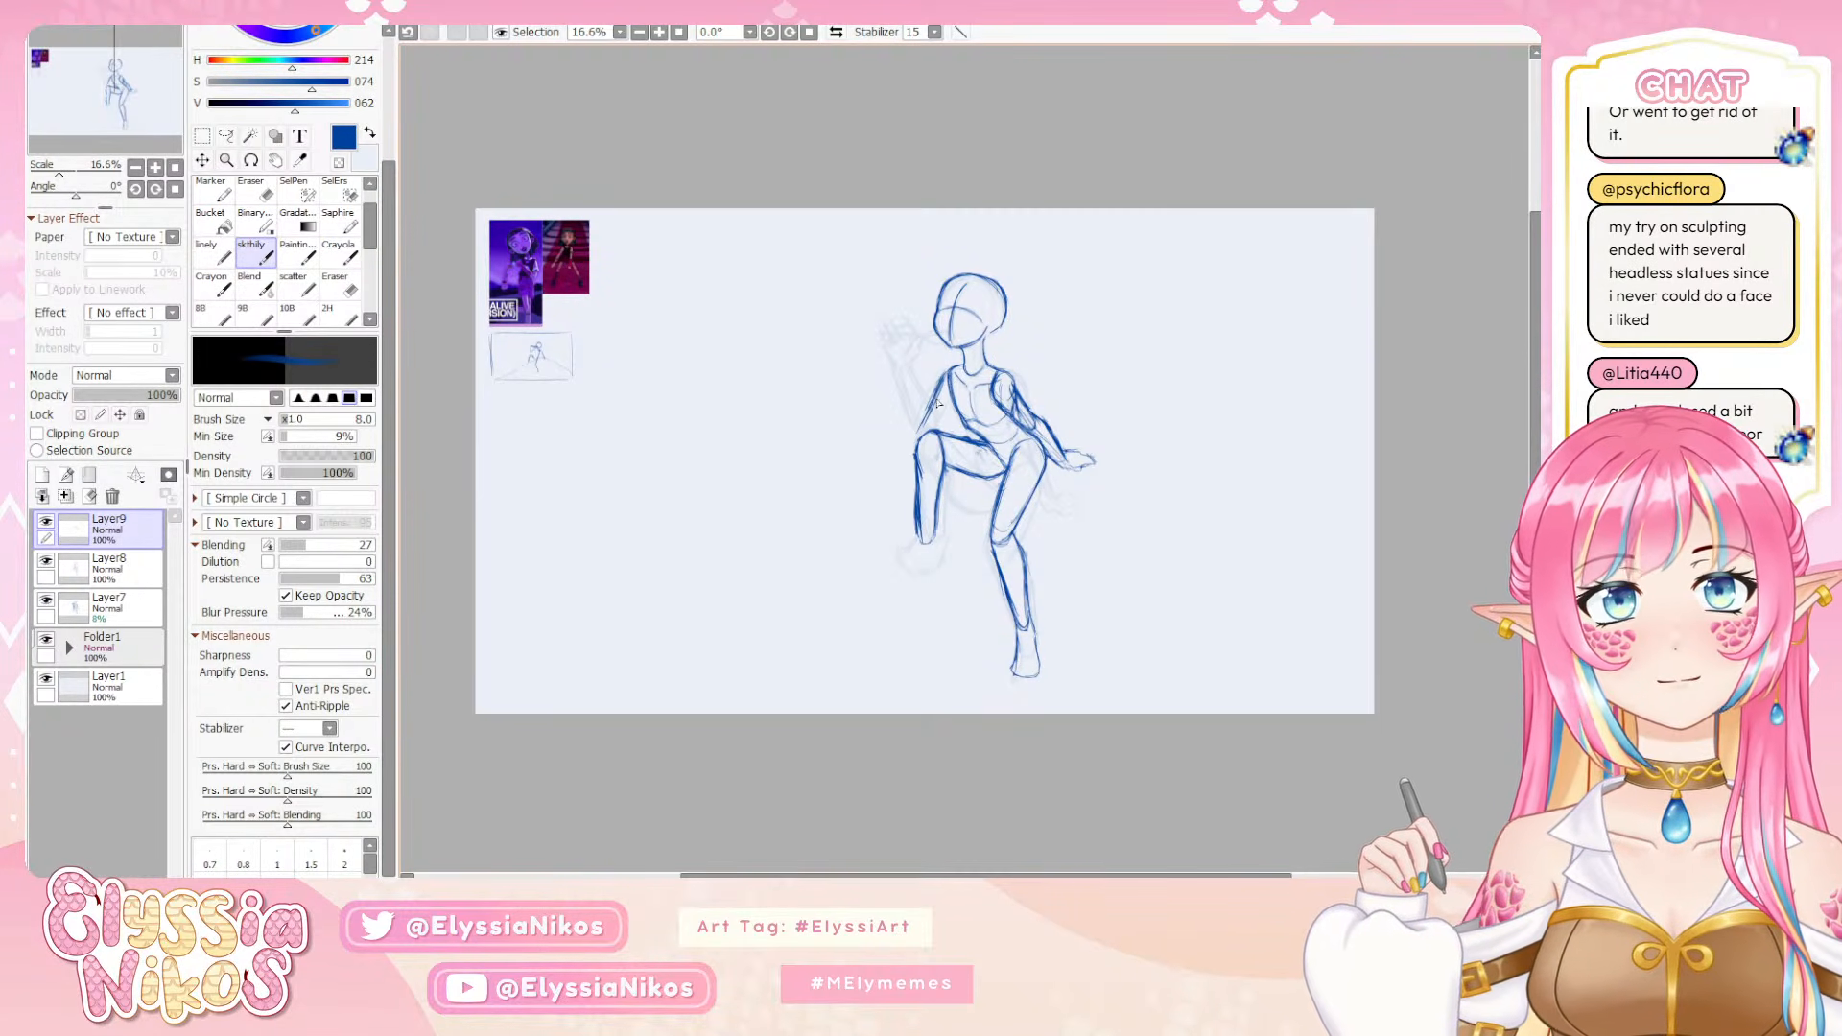
drag(947, 398, 919, 437)
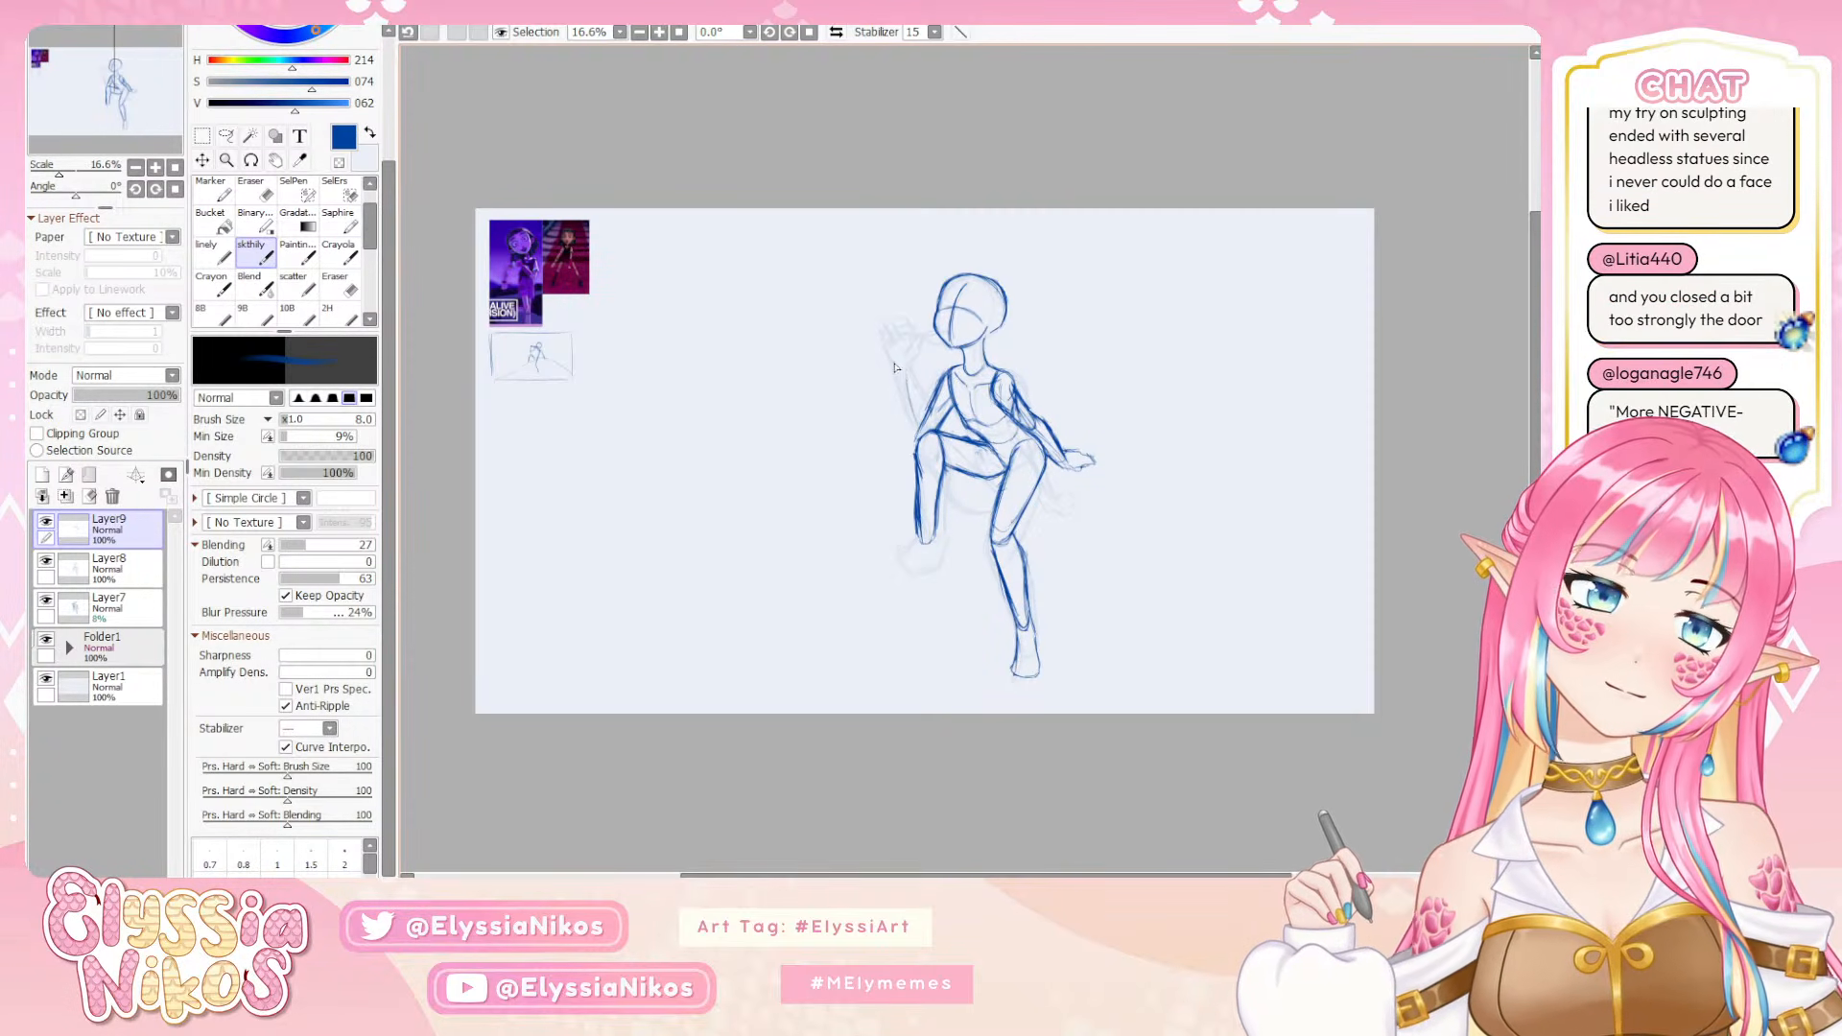
Draw the raised hand holding a thin stick-like prop with a flat oval end at the mouth, undoing and redrawing strokes until they fit
drag(883, 334, 902, 334)
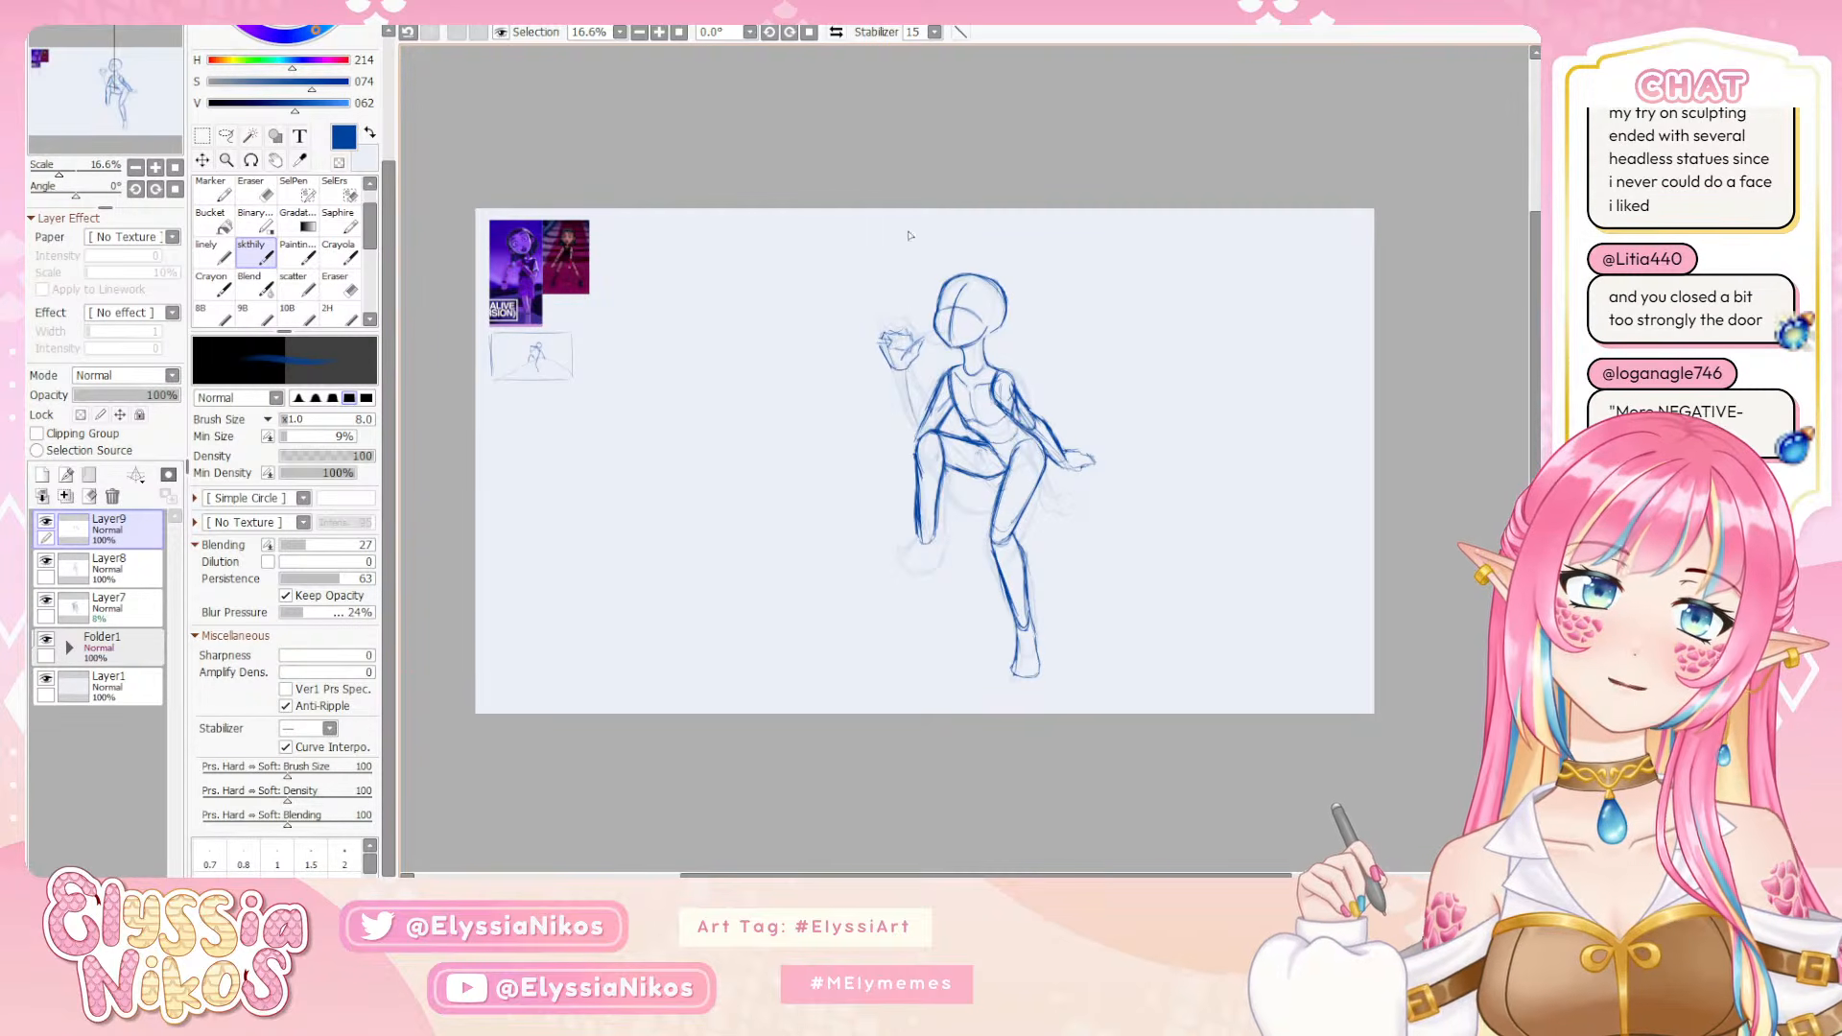
drag(919, 340, 947, 342)
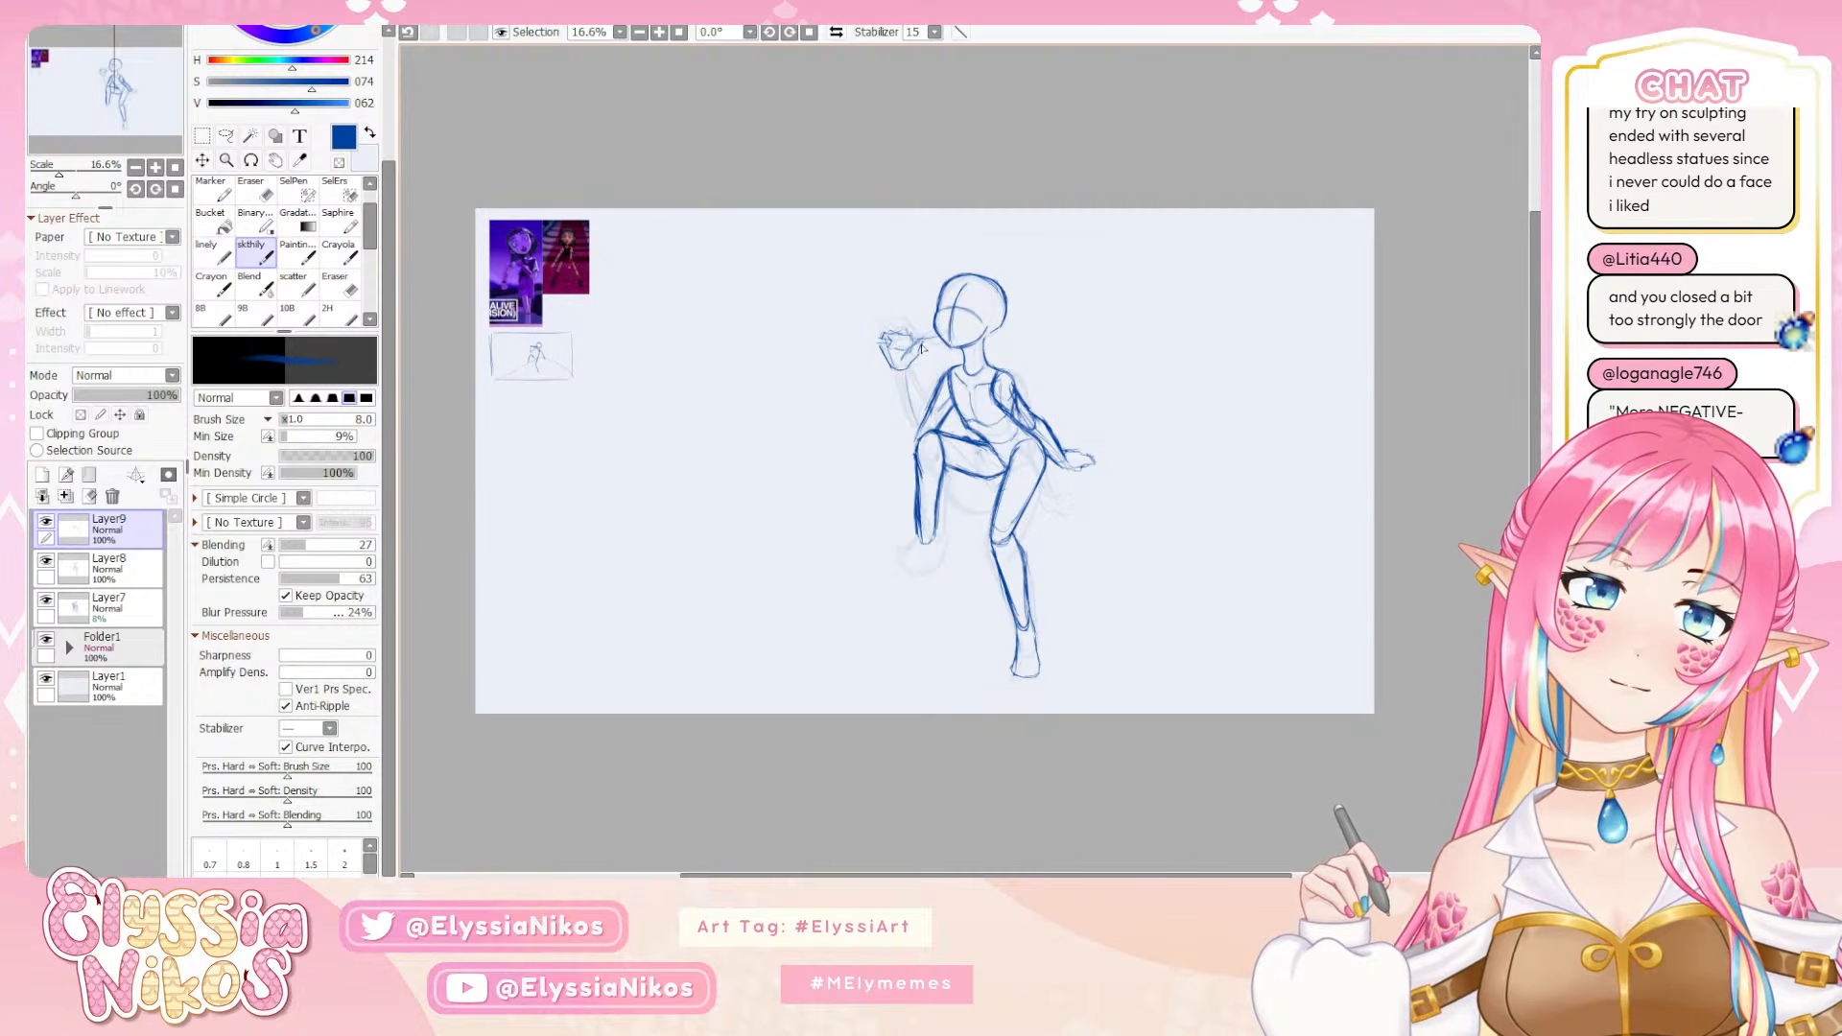
key(ctrl+z)
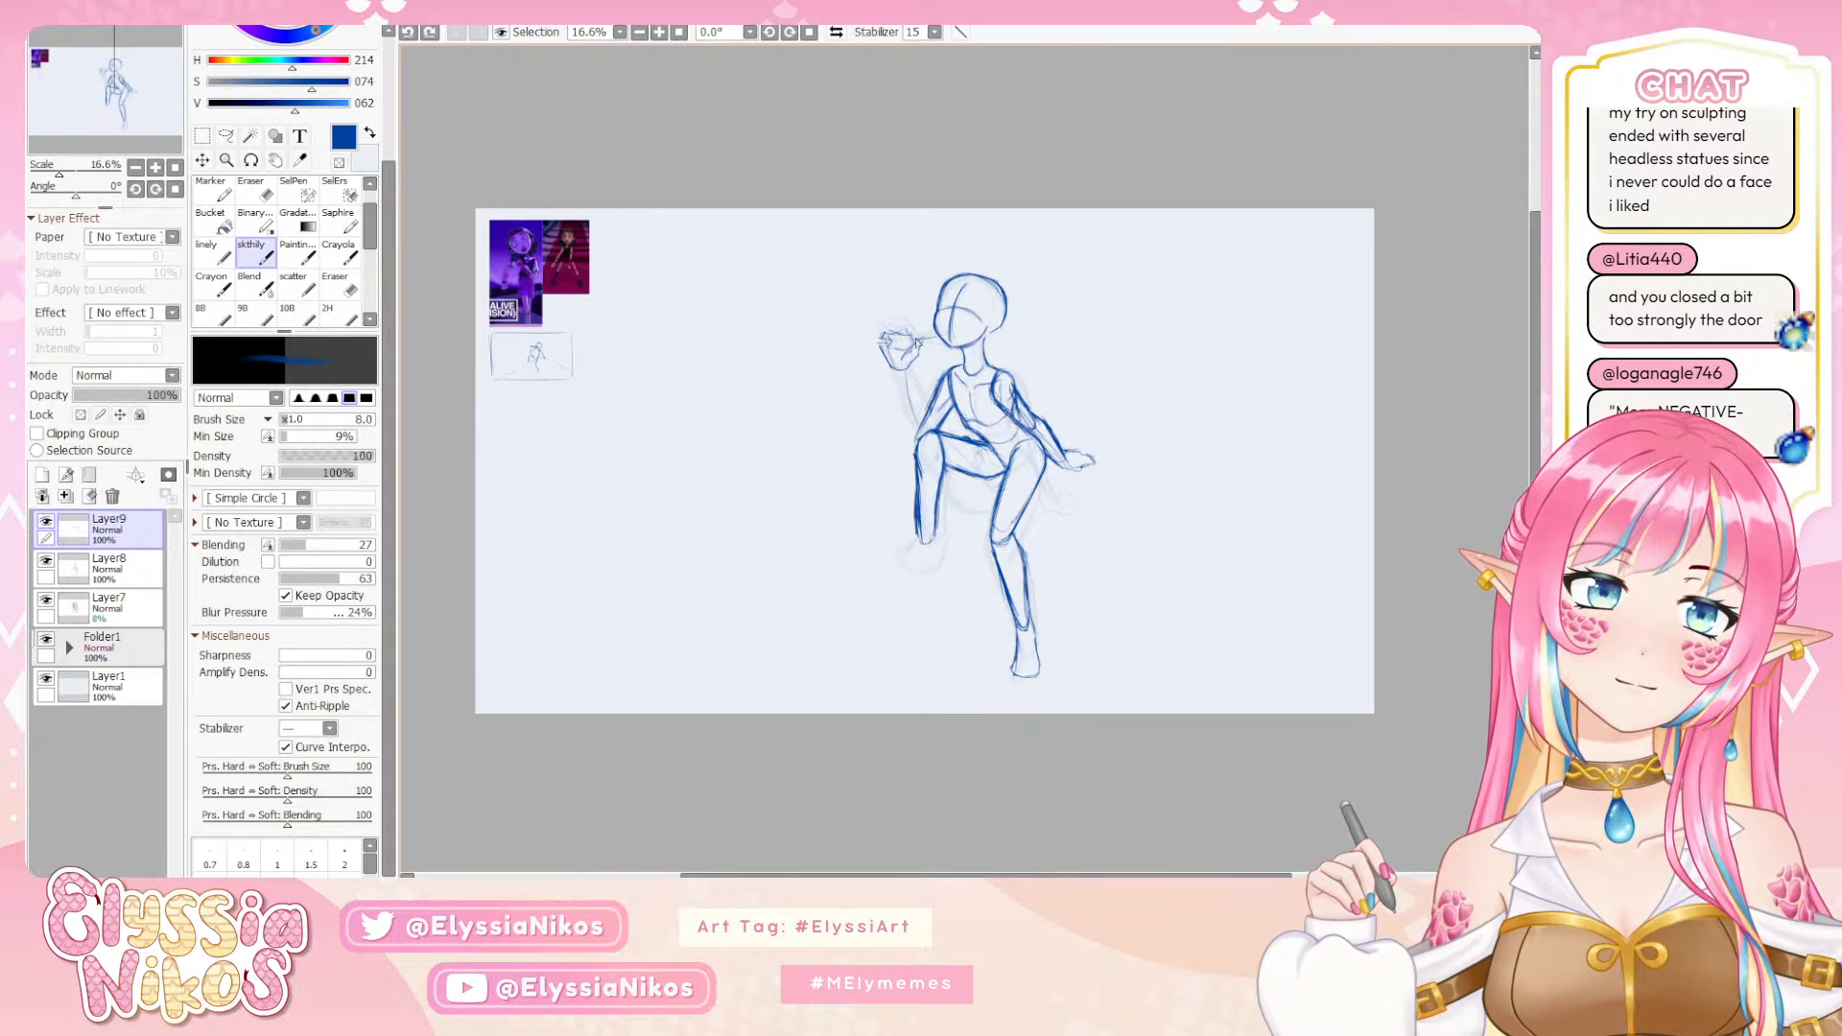
drag(944, 337, 926, 341)
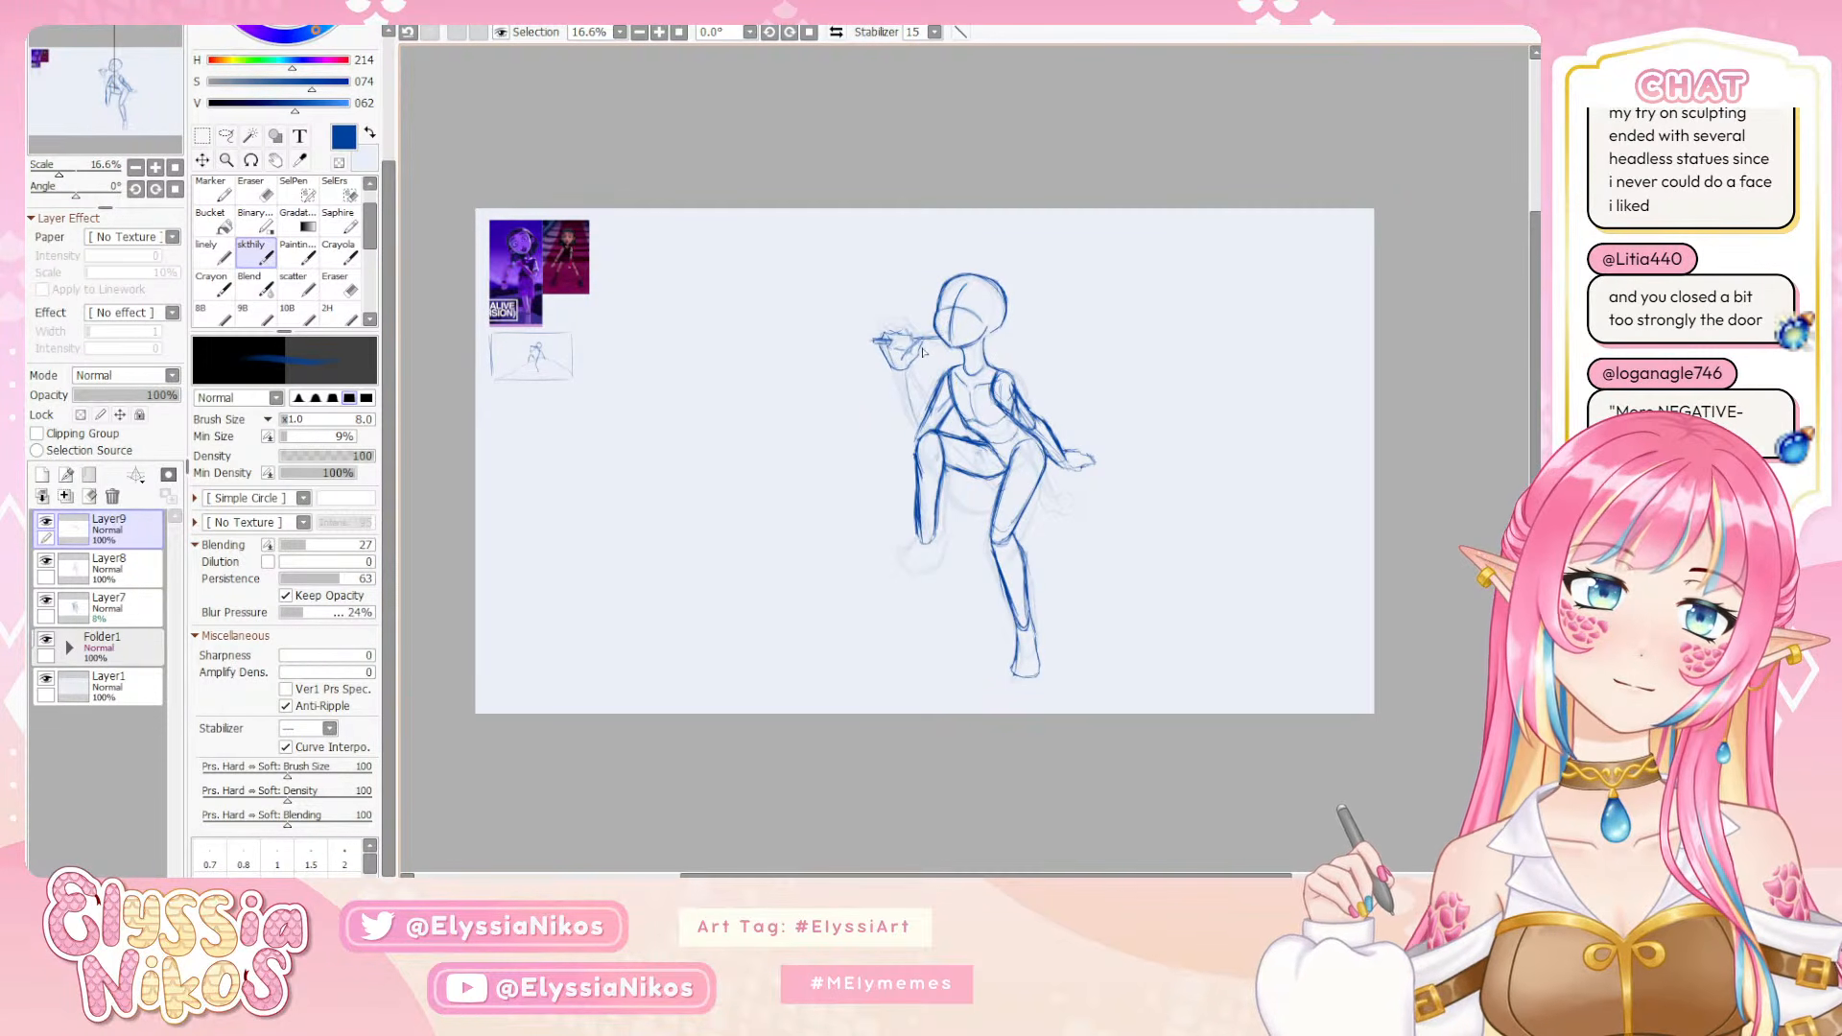
key(ctrl+z)
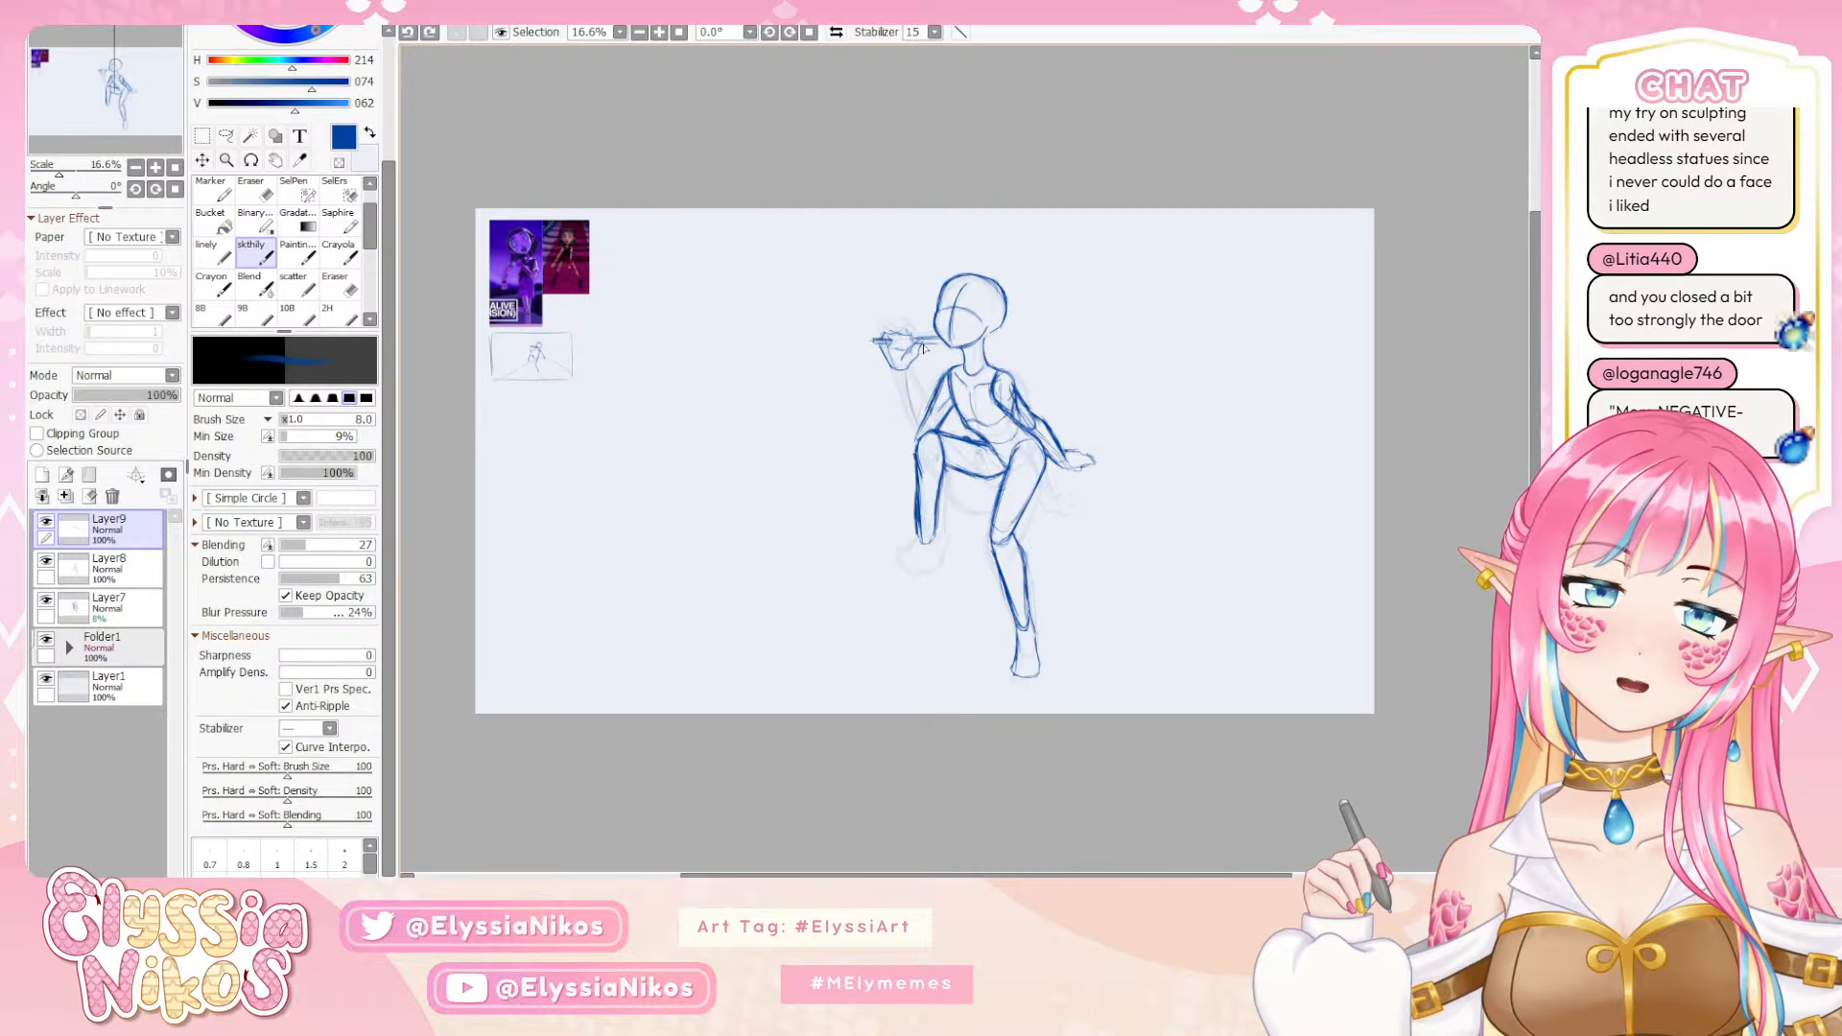
drag(942, 339, 918, 341)
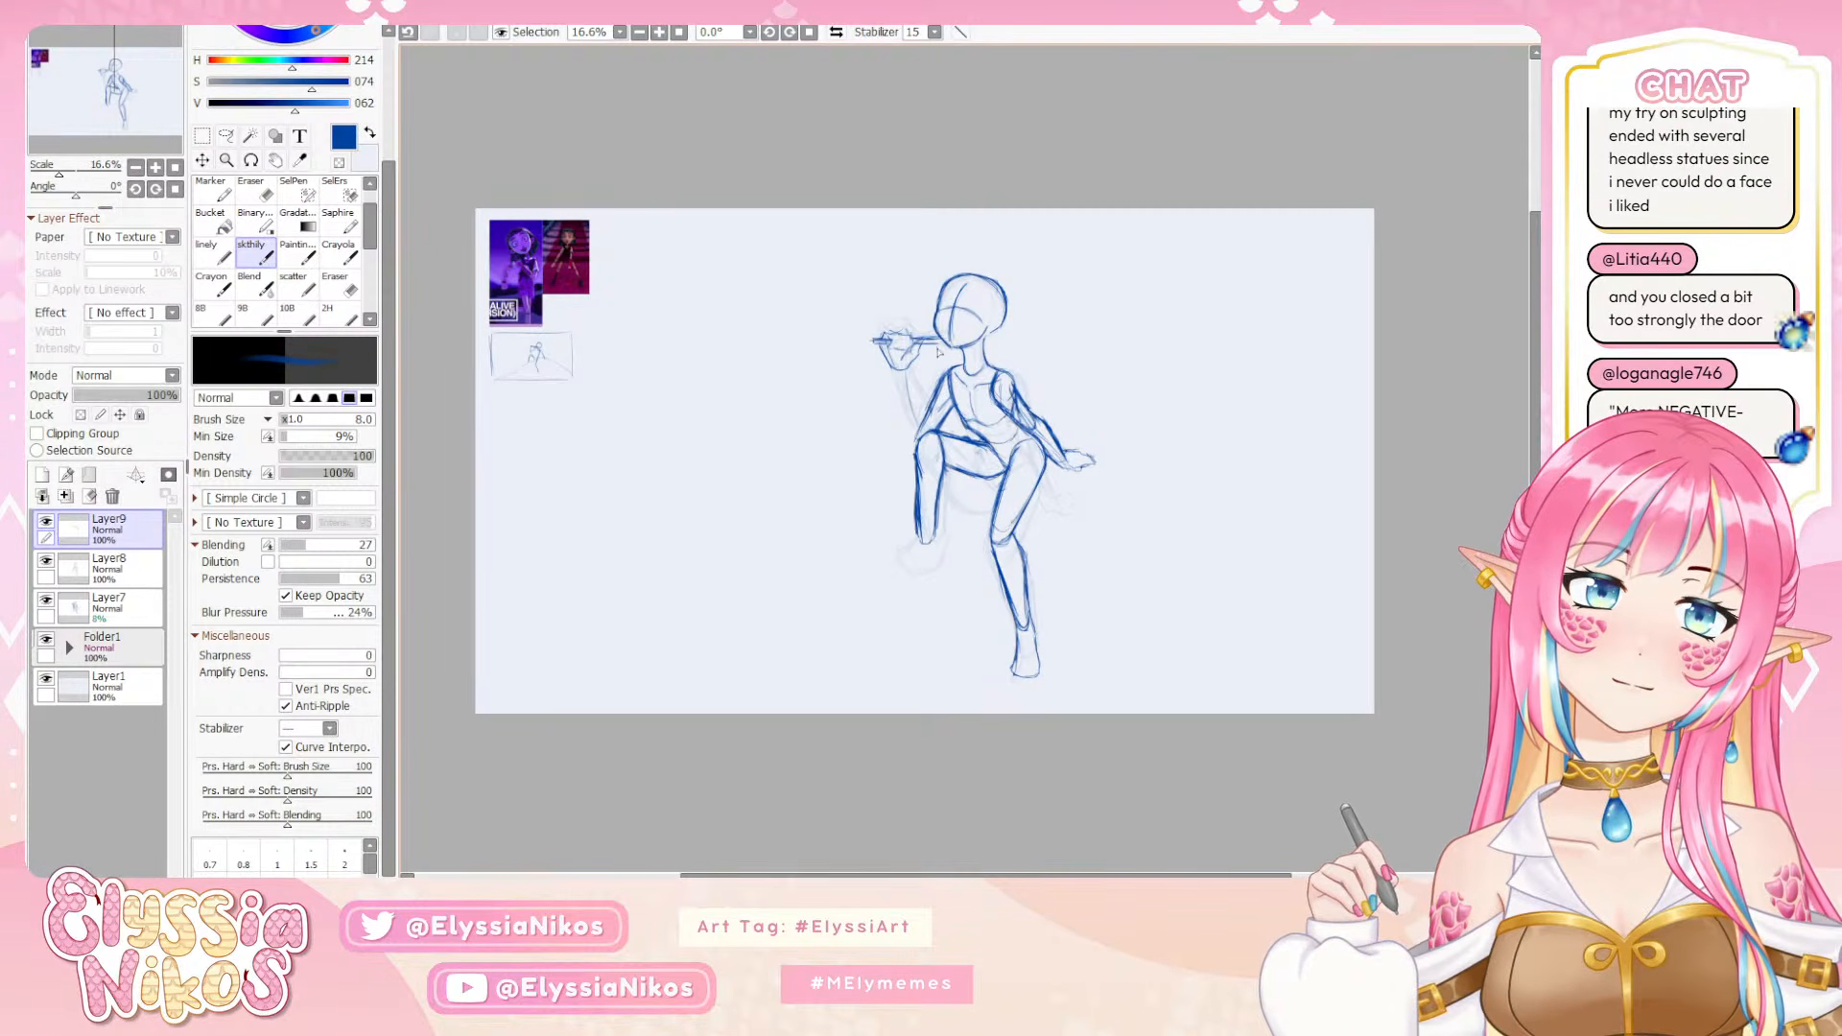
mouse_move(961, 339)
mouse_down()
mouse_move(935, 345)
mouse_move(961, 342)
mouse_up()
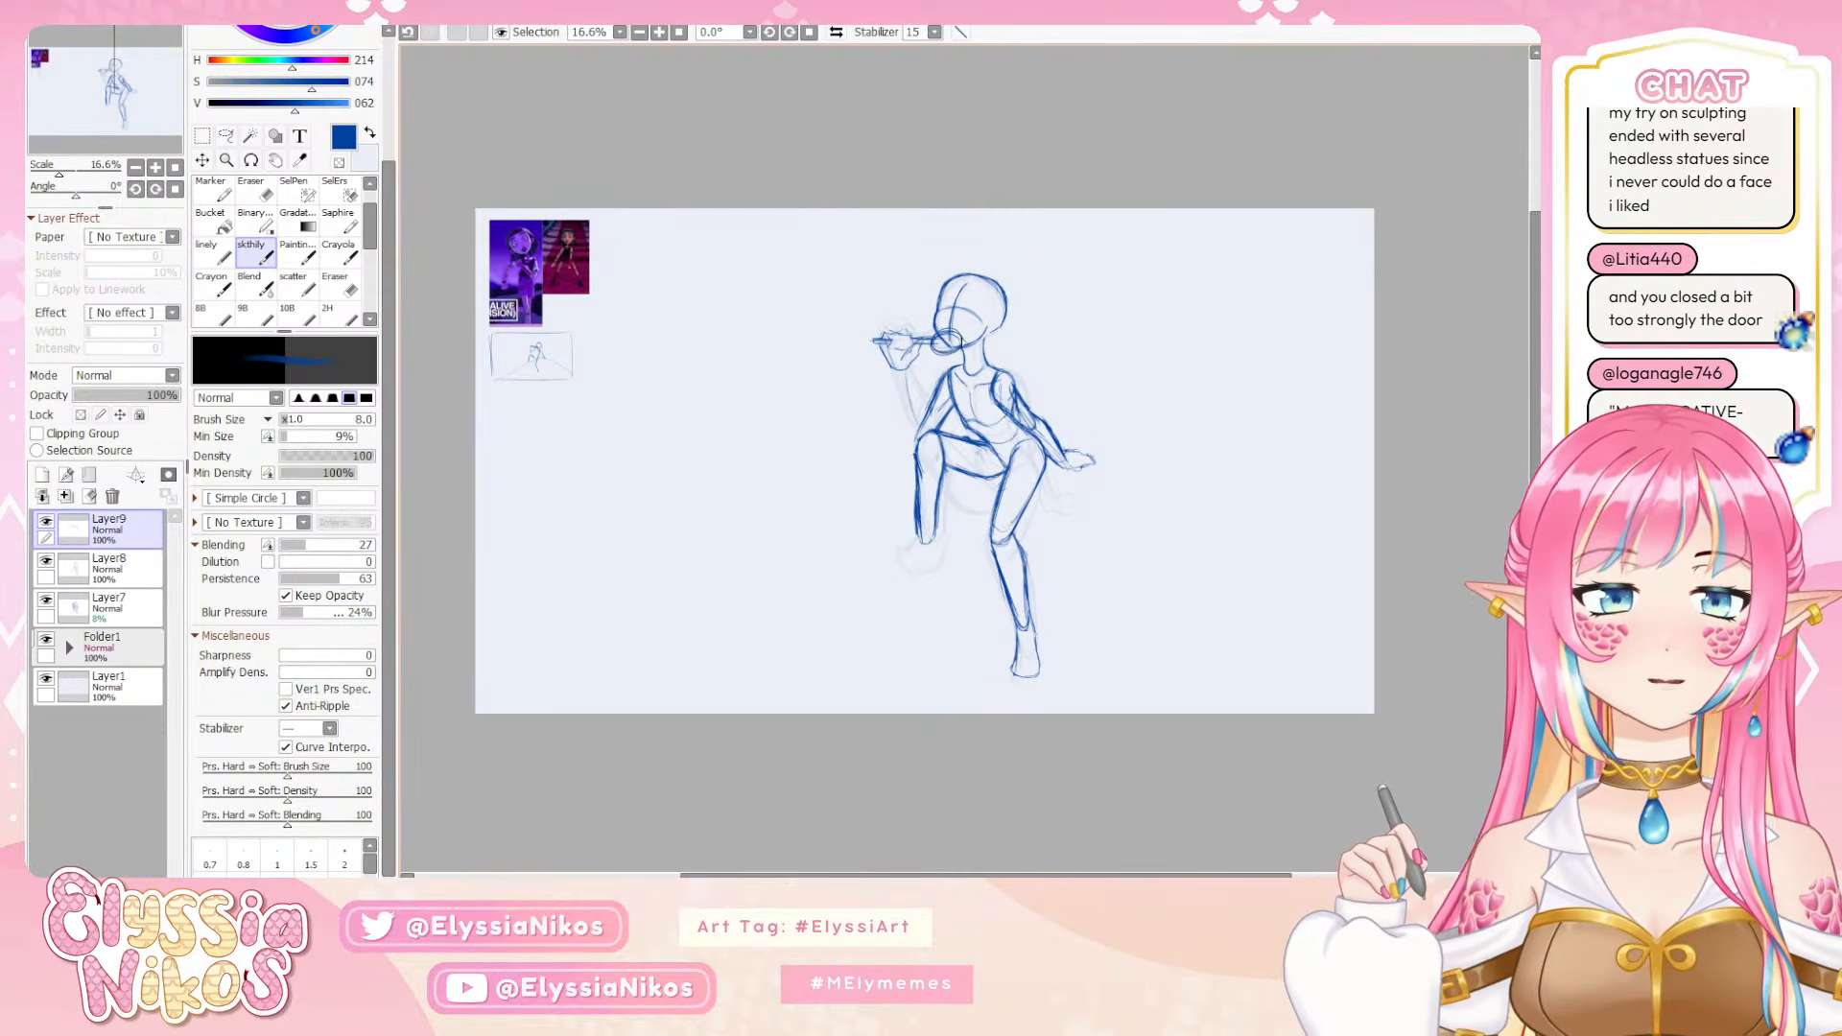
key(ctrl+z)
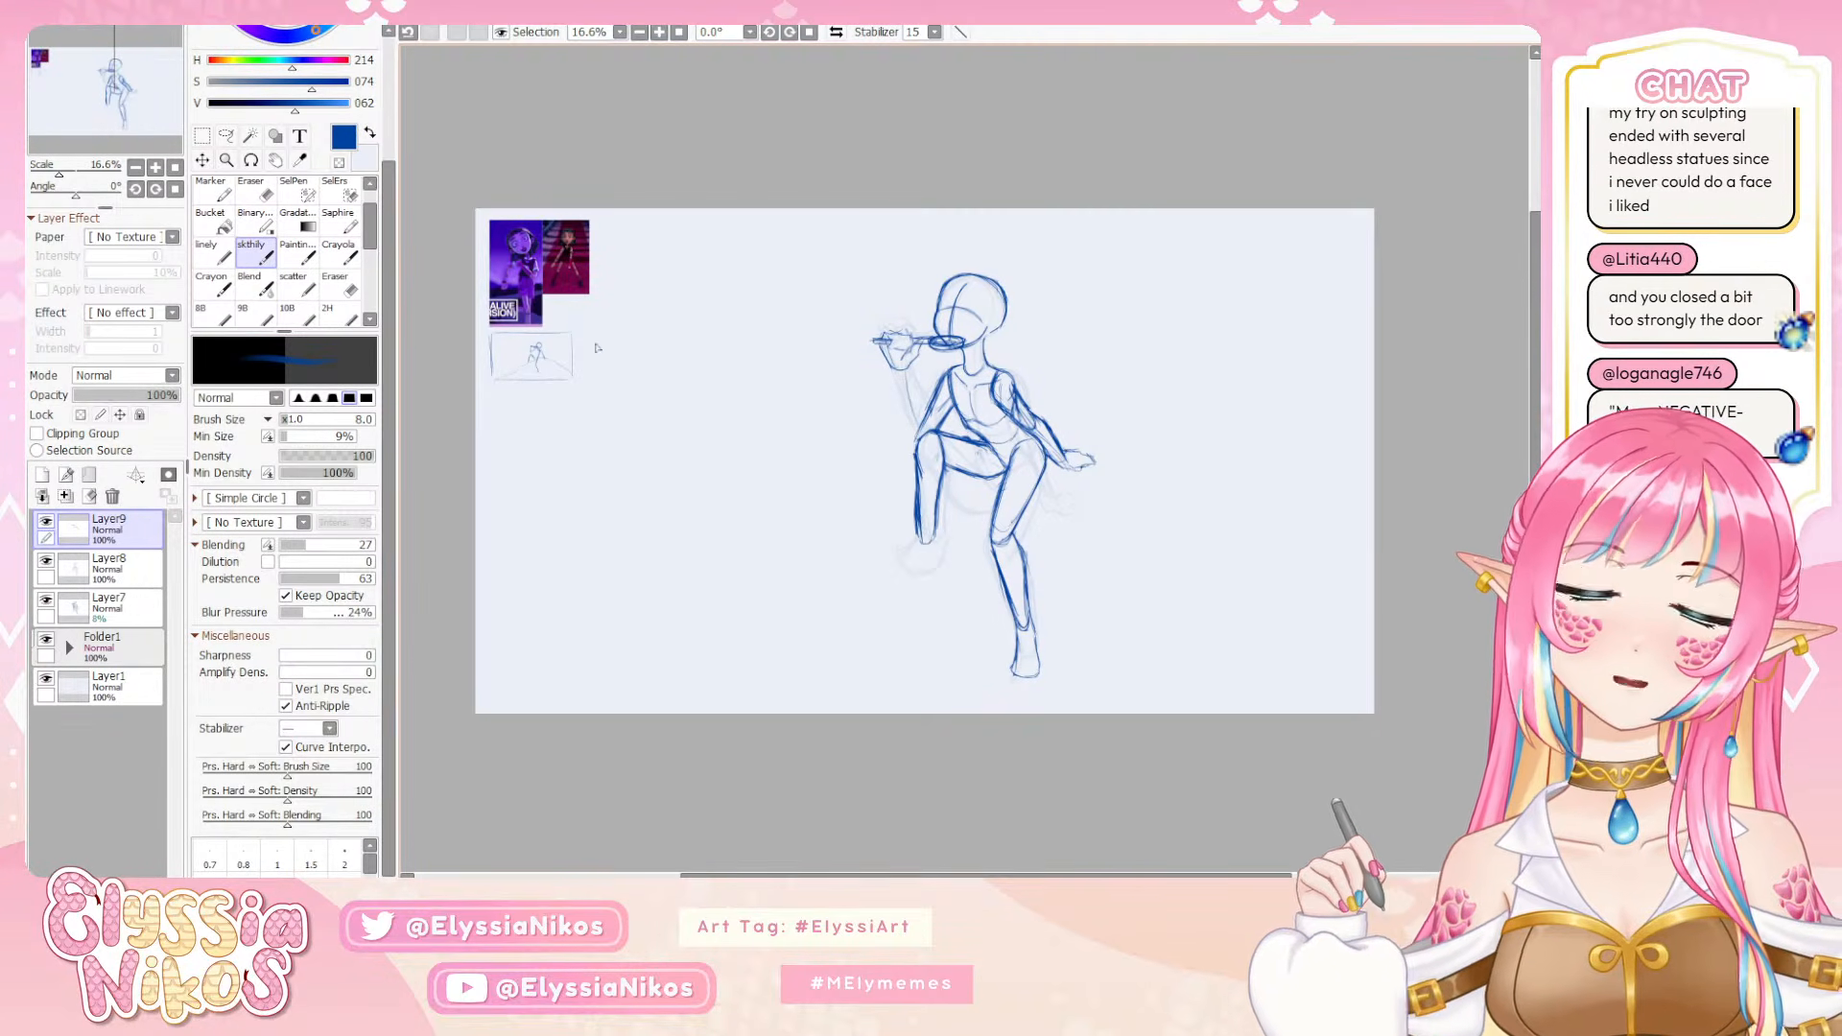
Select the raised hand and its prop with the lasso and rotate them slightly so the prop tilts up toward the mouth
key(l)
mouse_move(964, 338)
mouse_down()
mouse_move(842, 308)
mouse_move(897, 384)
mouse_move(964, 337)
mouse_move(913, 343)
mouse_move(928, 344)
mouse_up()
key(ctrl+t)
click(255, 512)
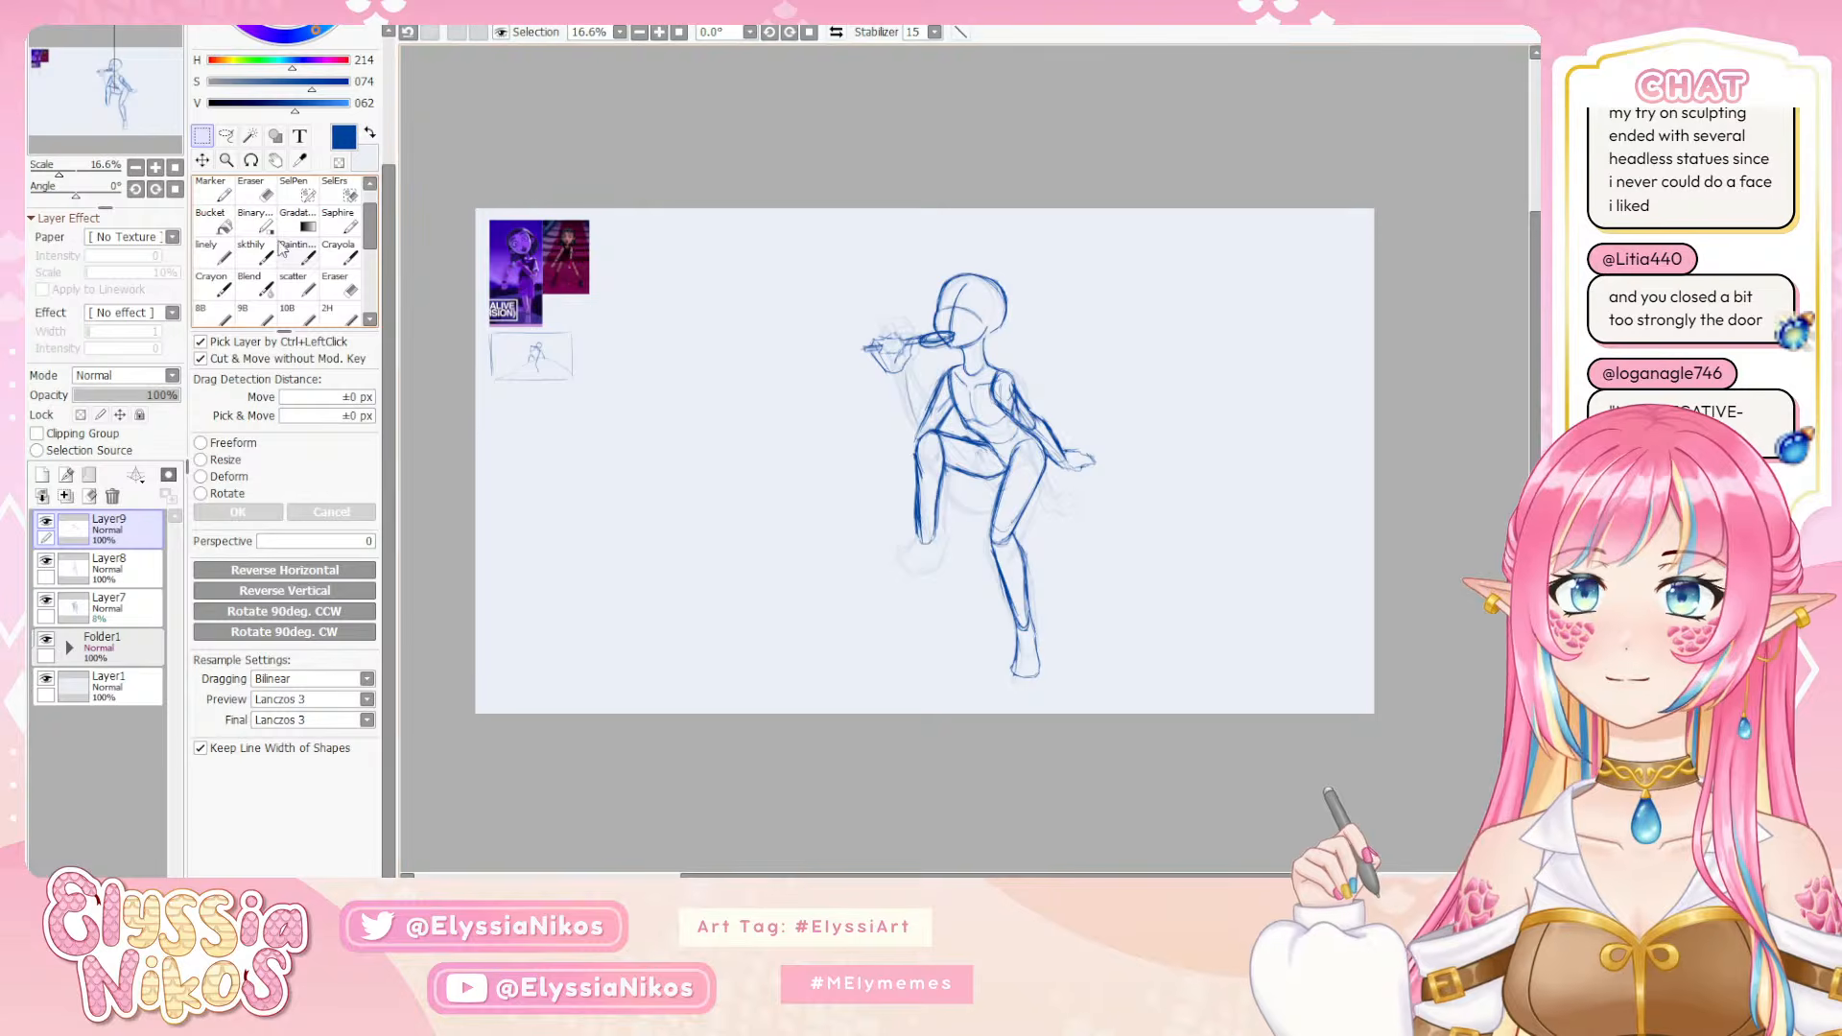
Draw the raised arm's forearm between the elbow and the tilted hand with the sketch brush, reworking the strokes around the wrist
click(253, 254)
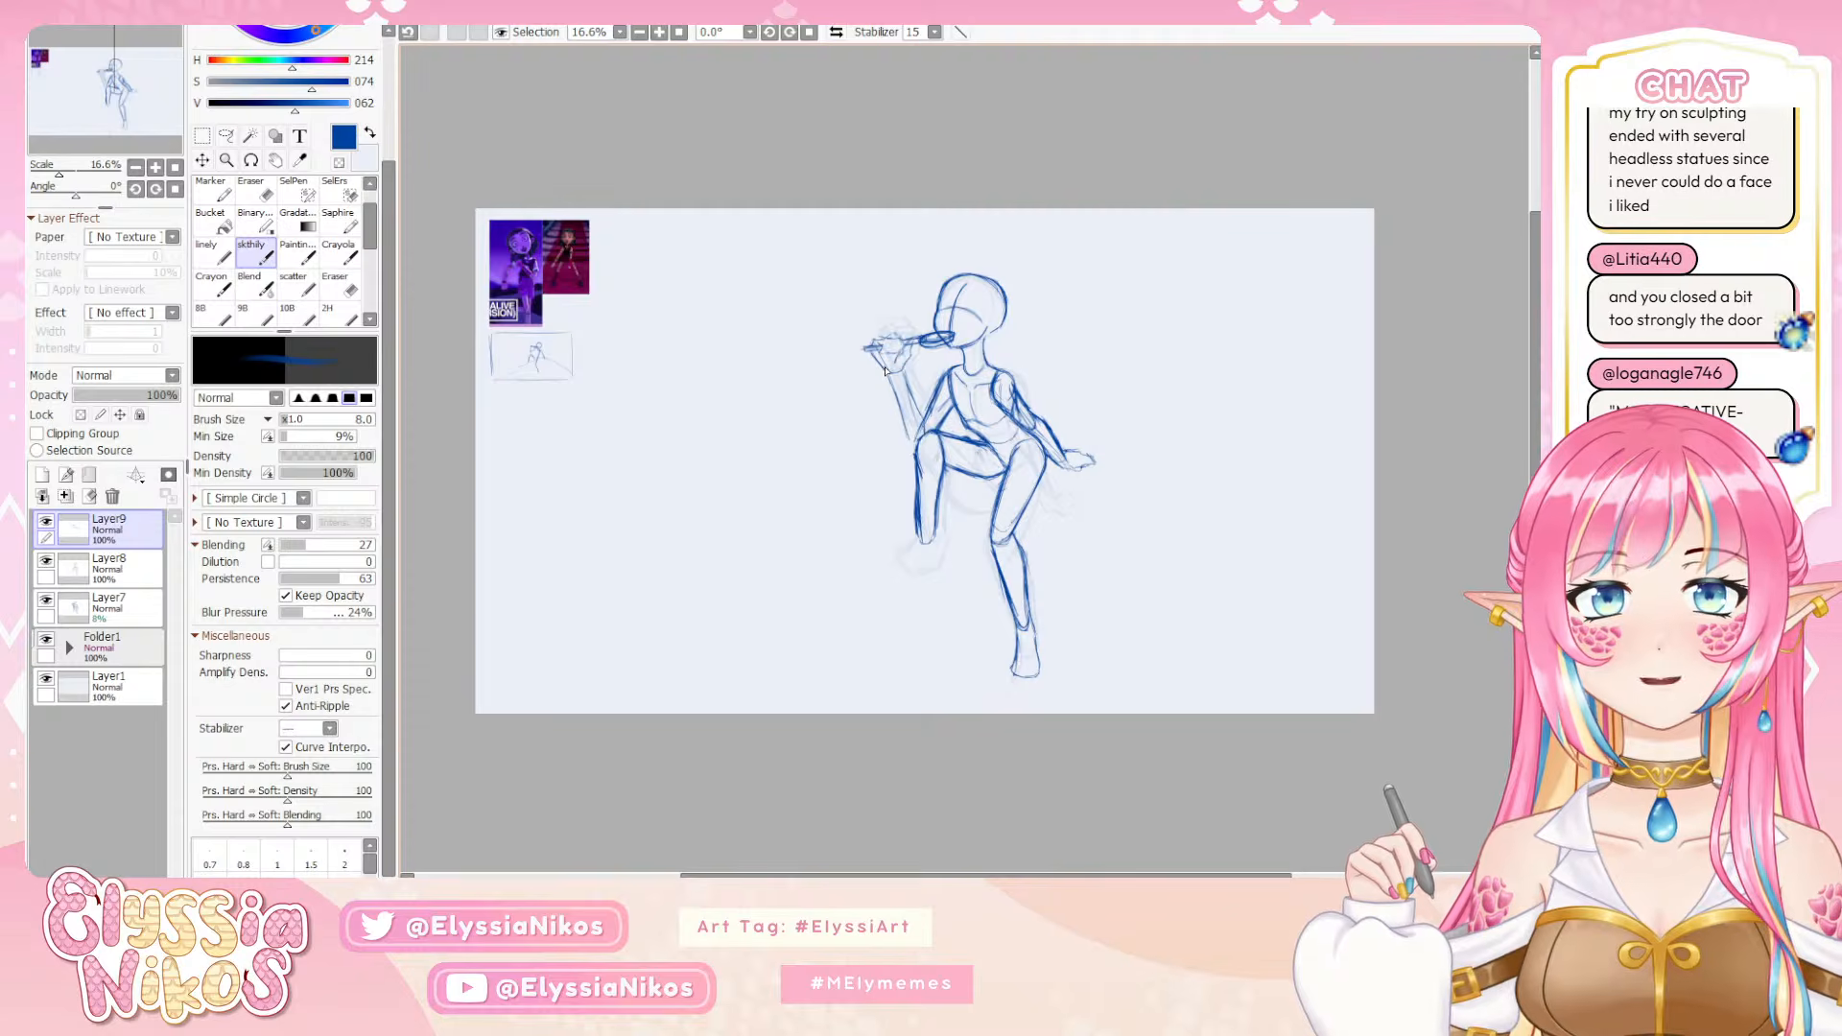
key(ctrl+z)
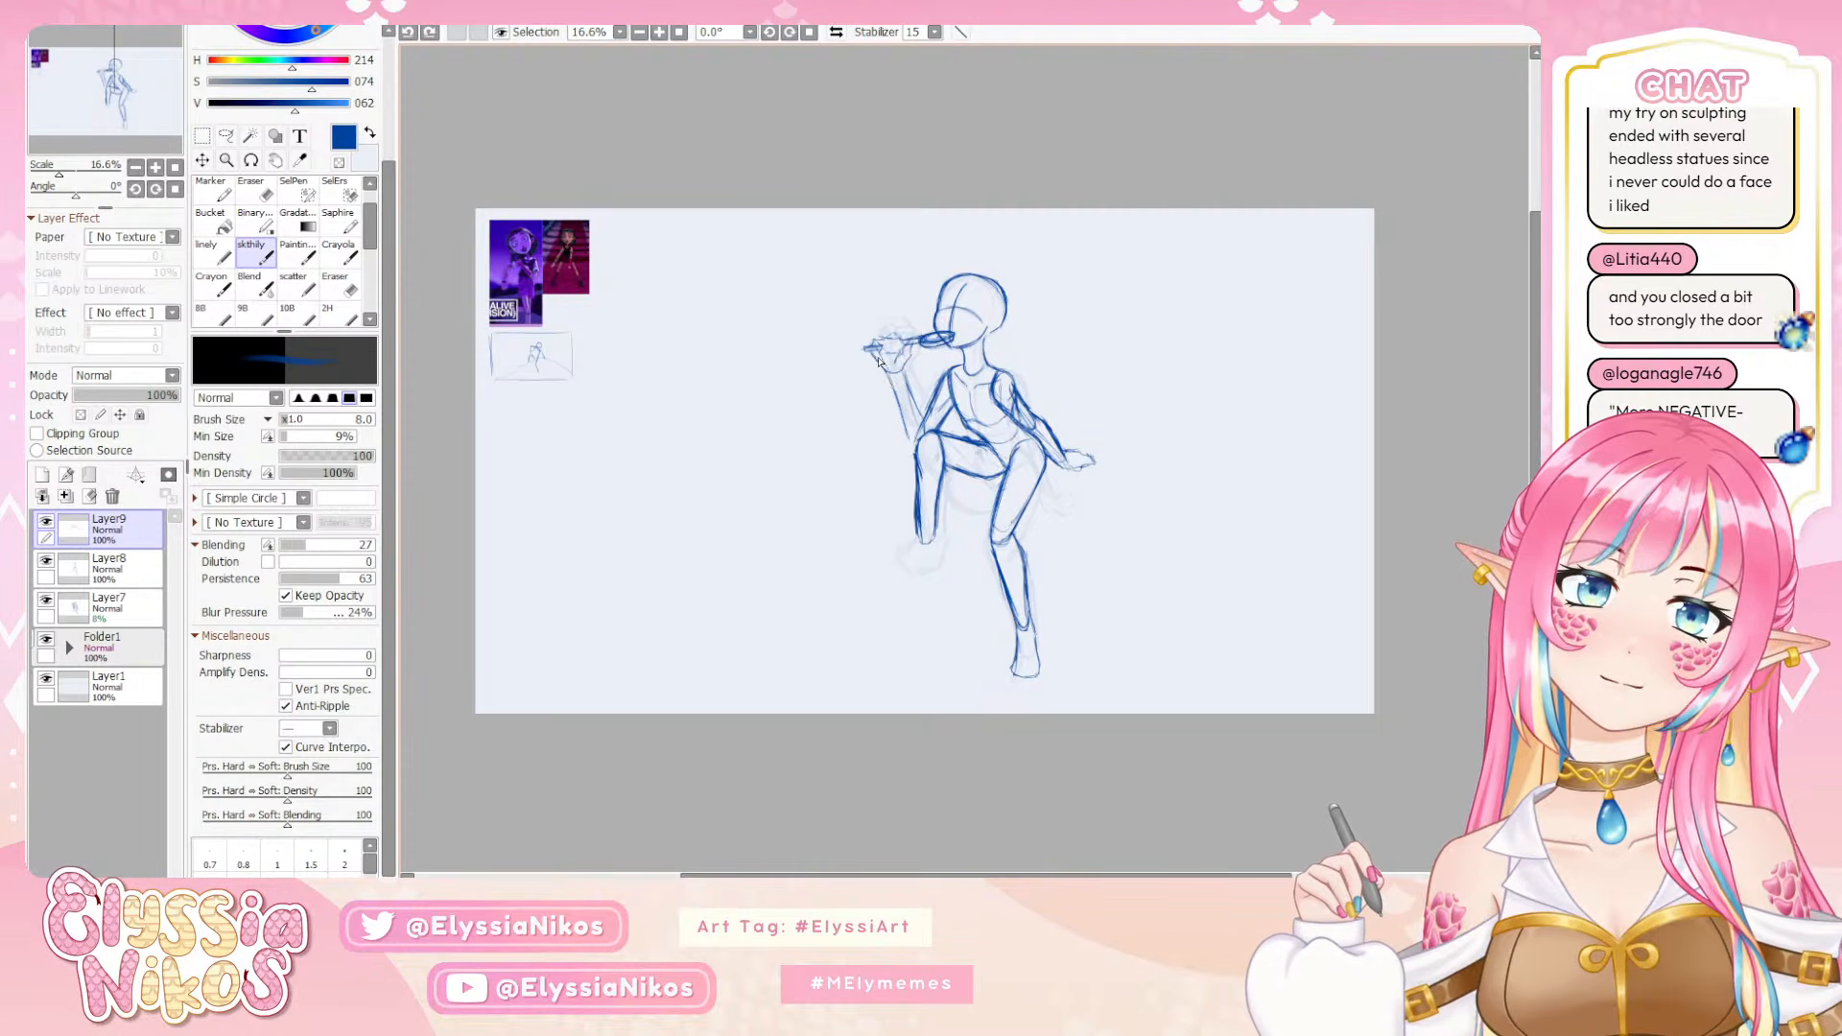
drag(871, 347, 876, 356)
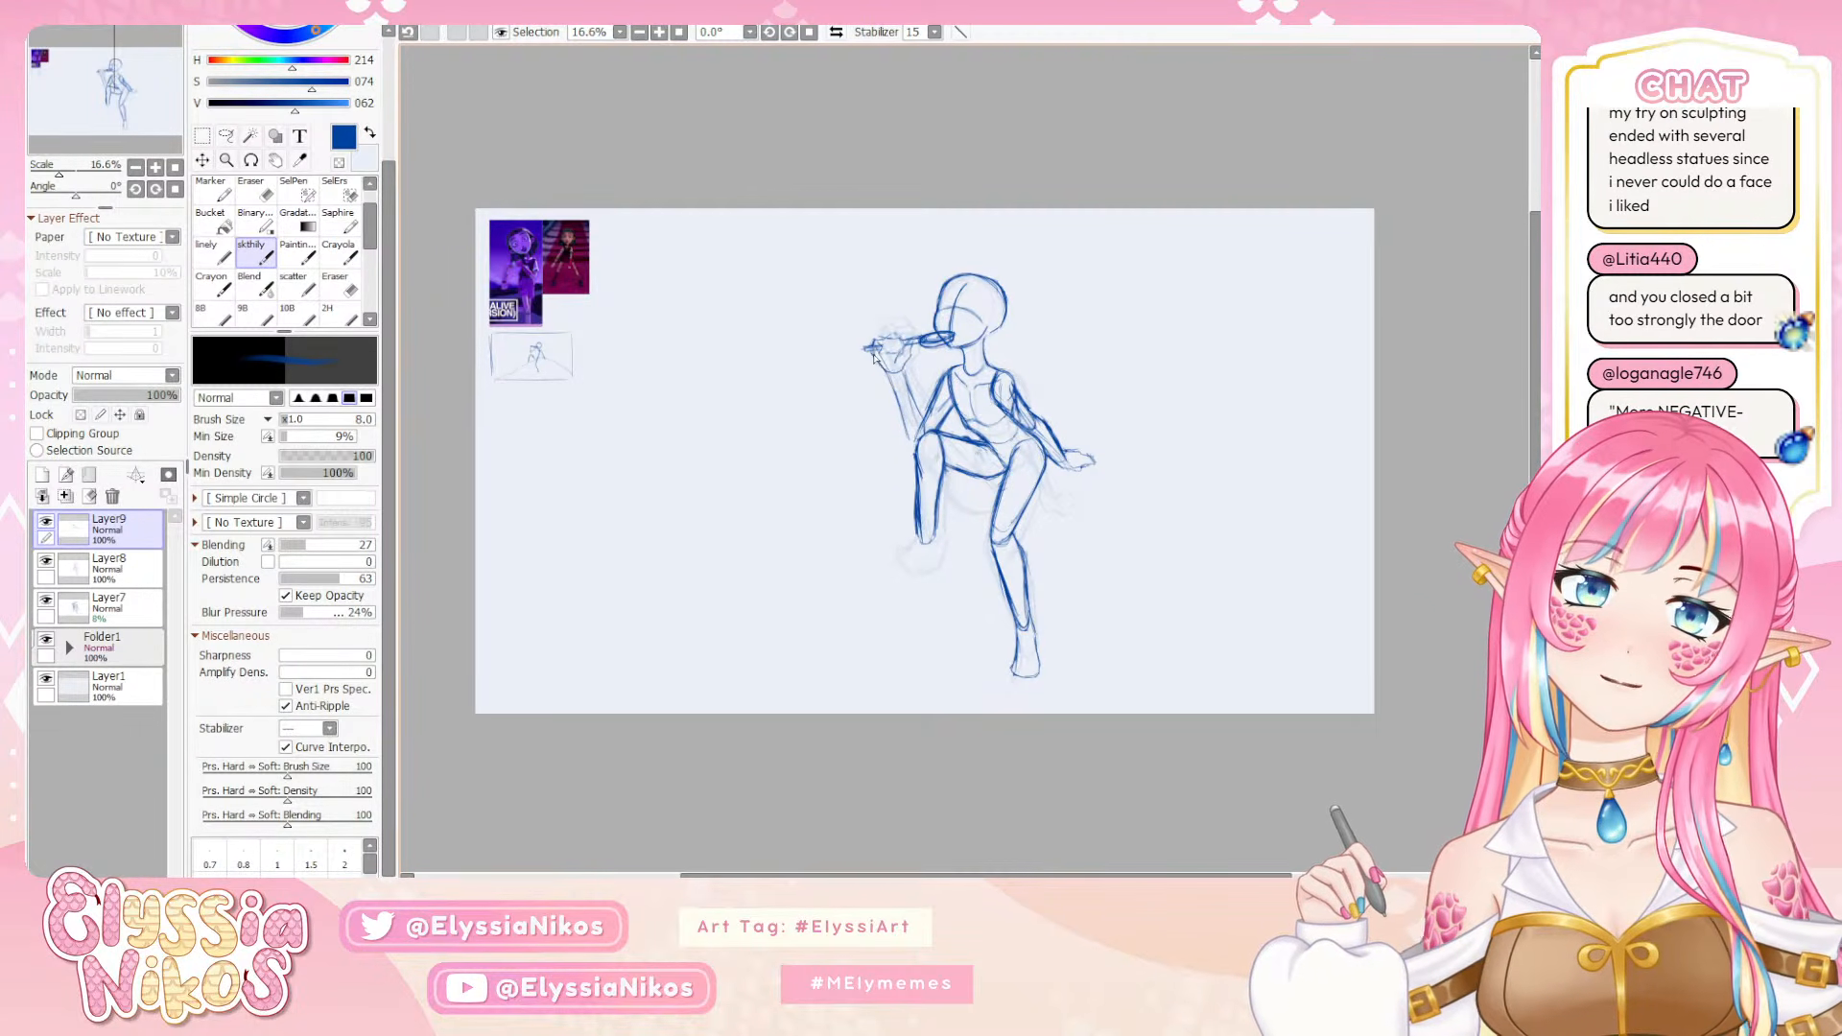
key(ctrl+z)
key(ctrl+y)
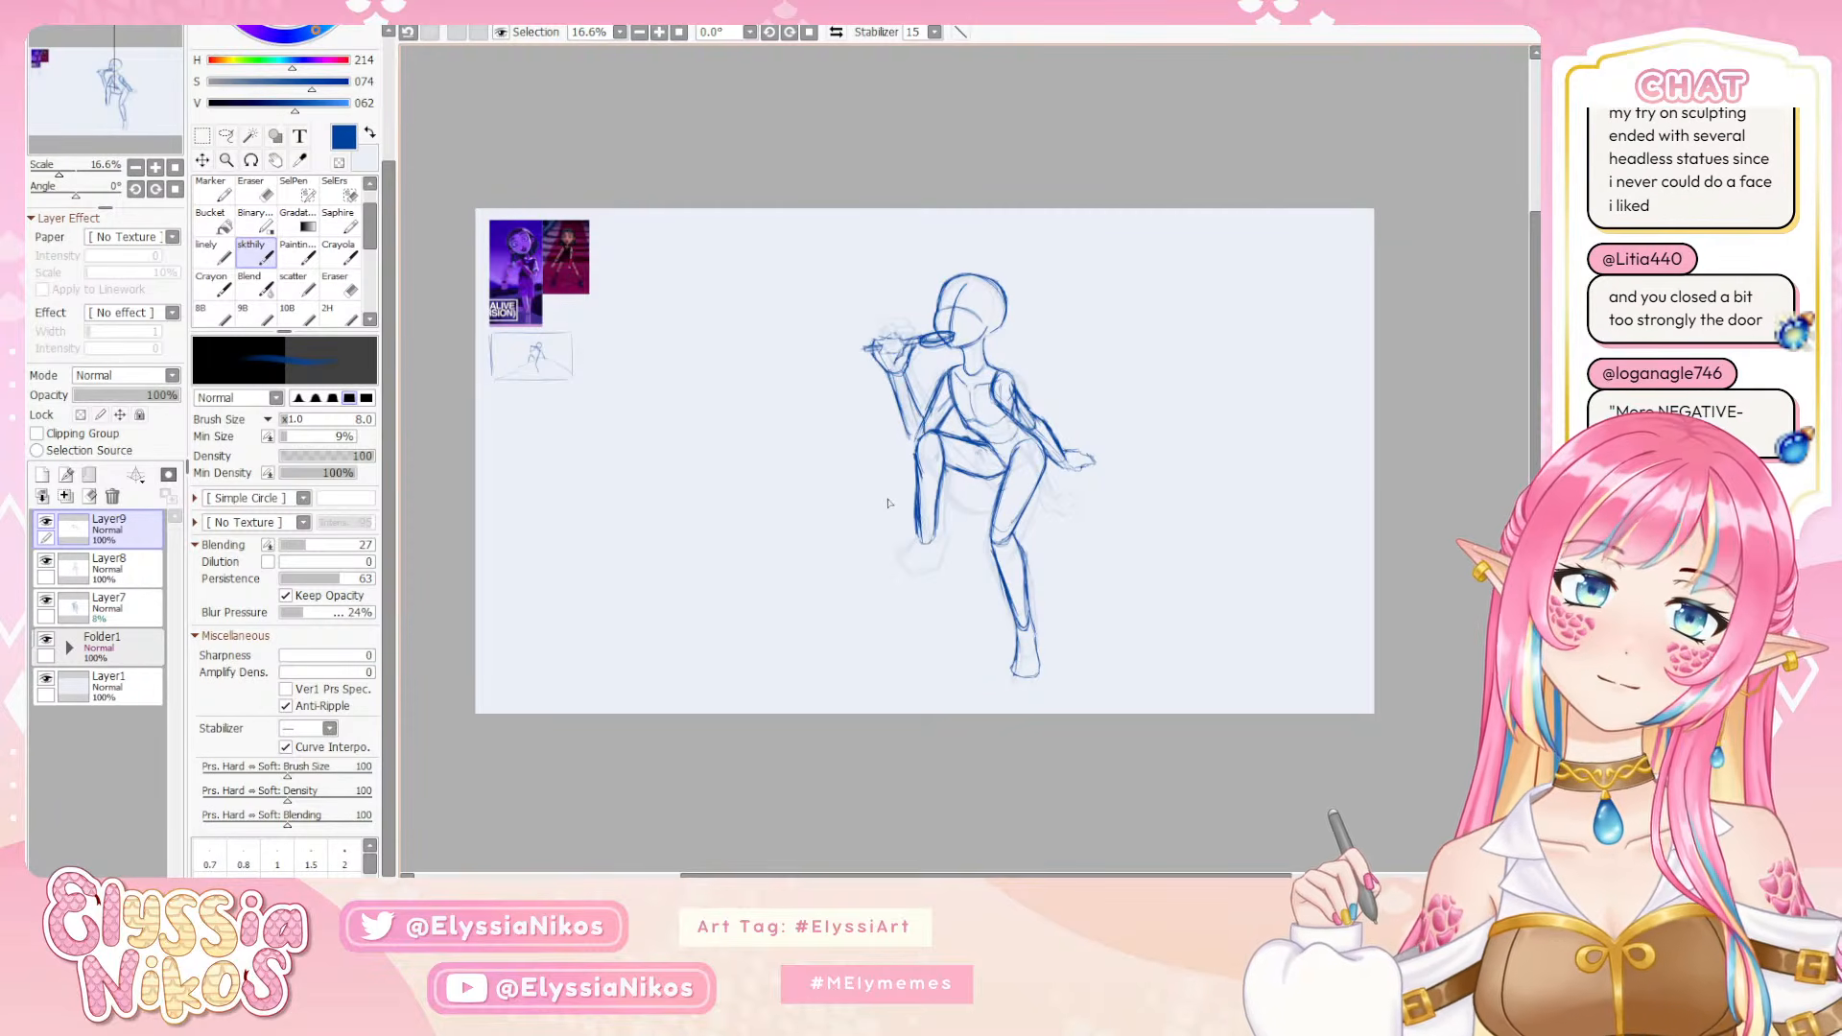
key(e)
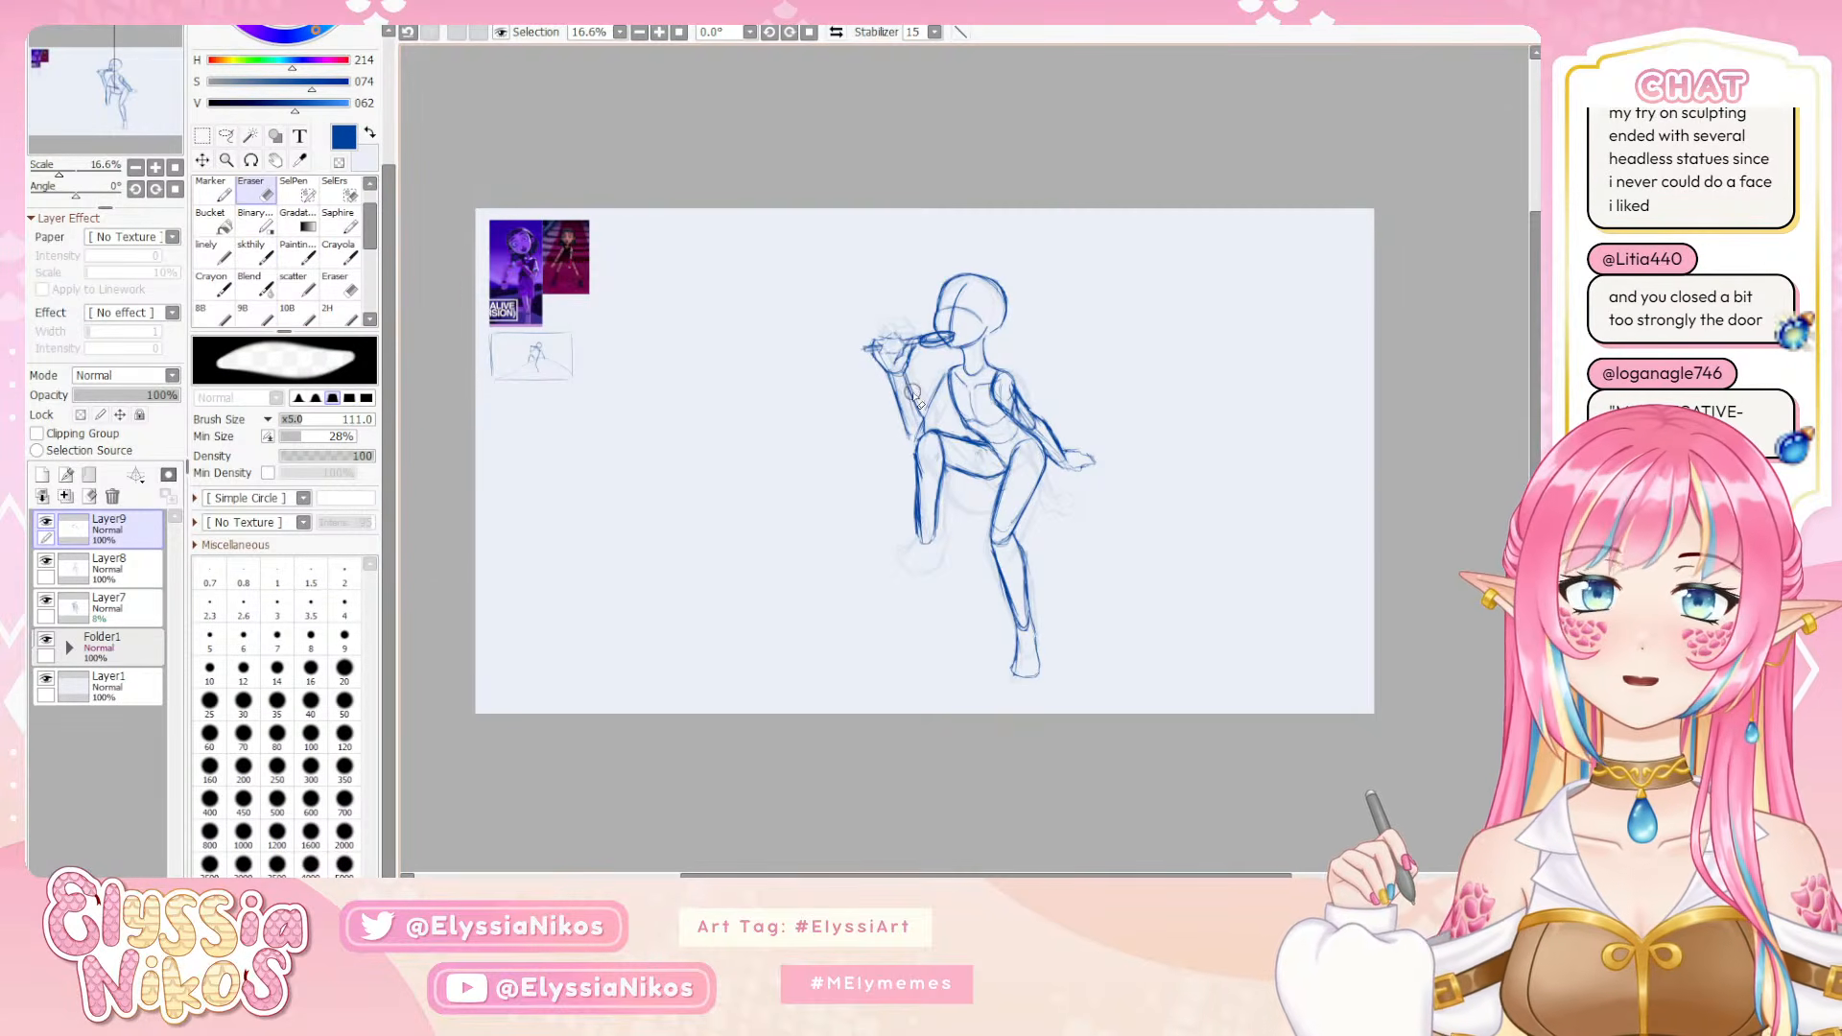
Refine the raised arm's forearm outline down to the elbow on Layer9, erasing excess lines and setting the sketch brush size to 13
key(e)
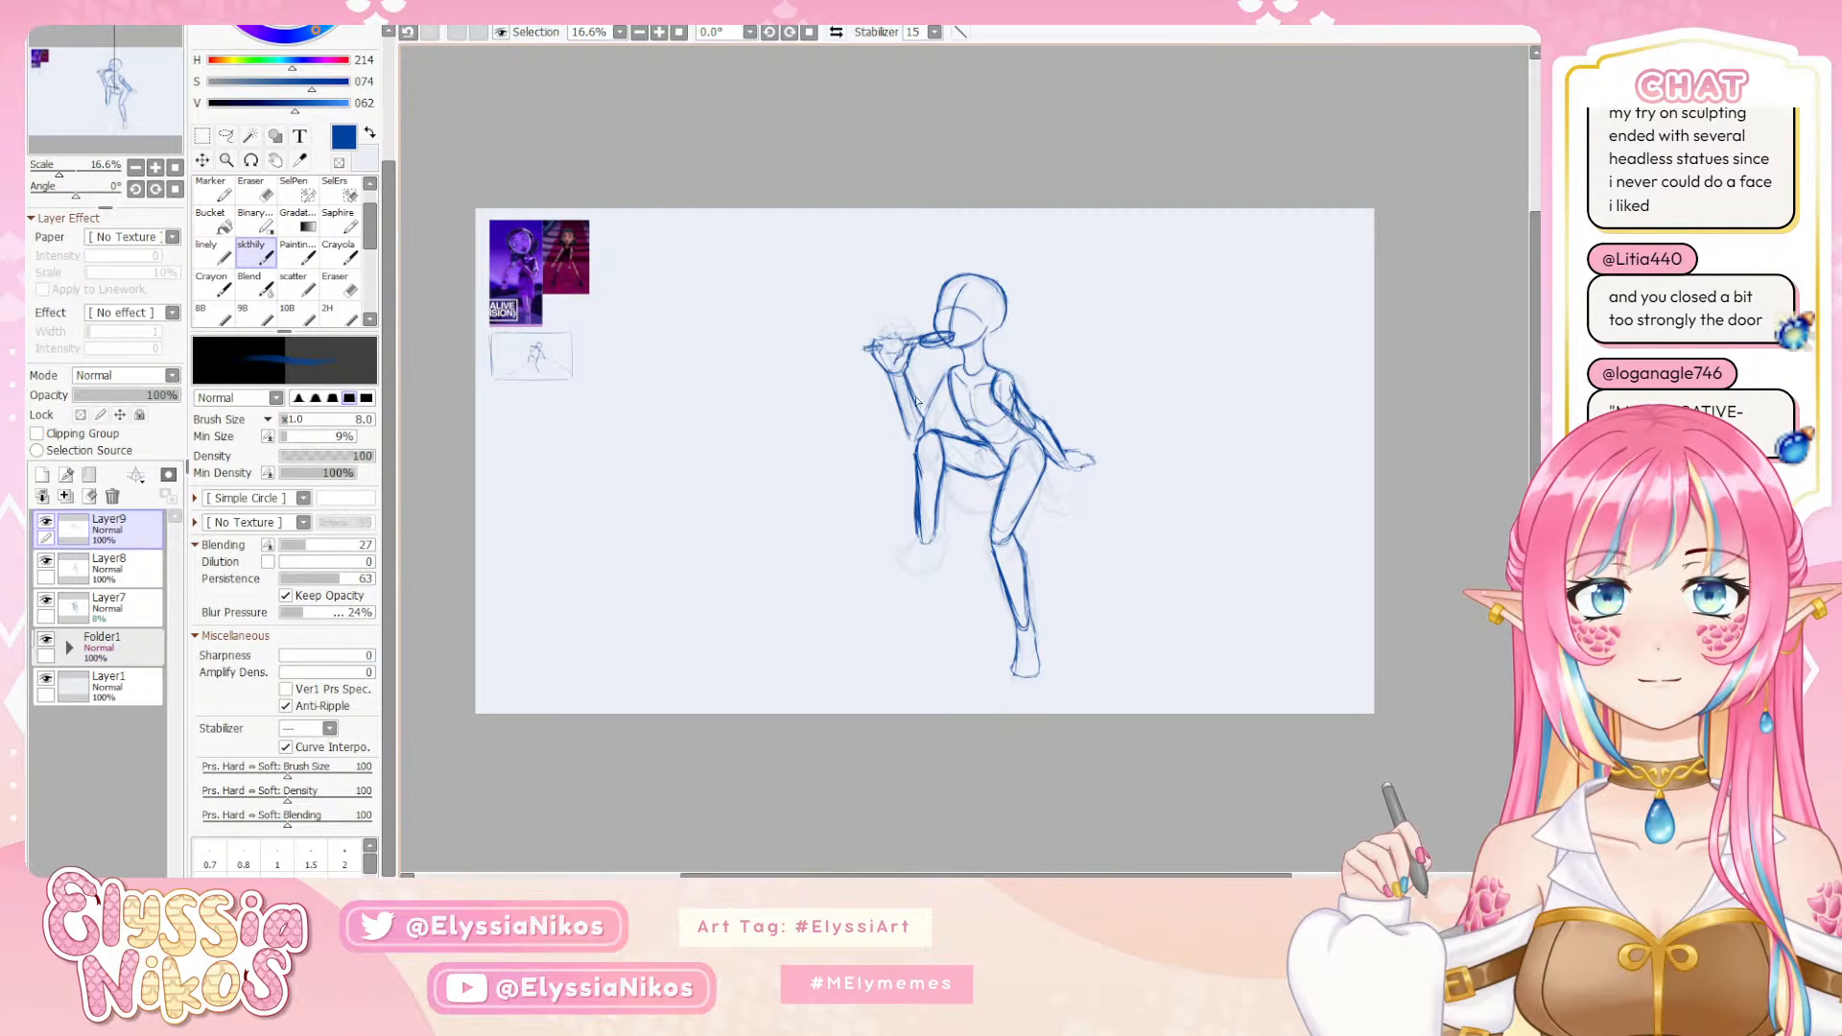
drag(907, 379, 918, 402)
key(e)
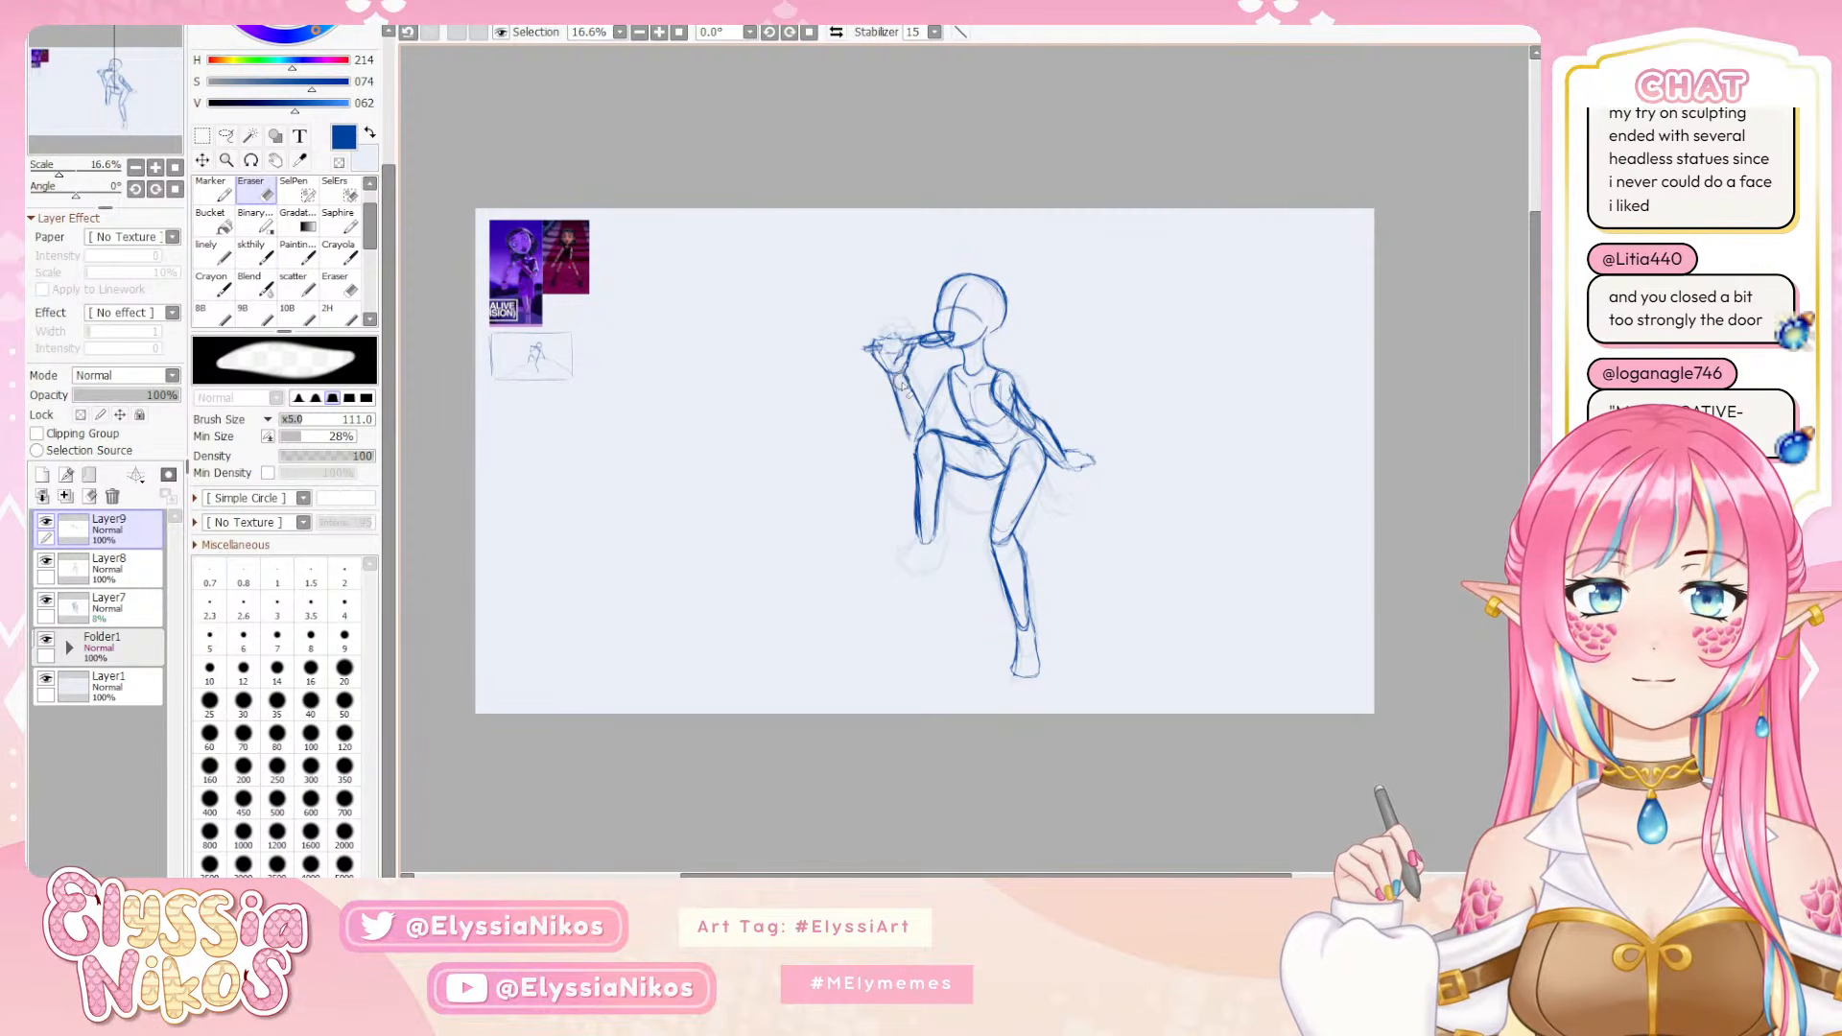
click(254, 261)
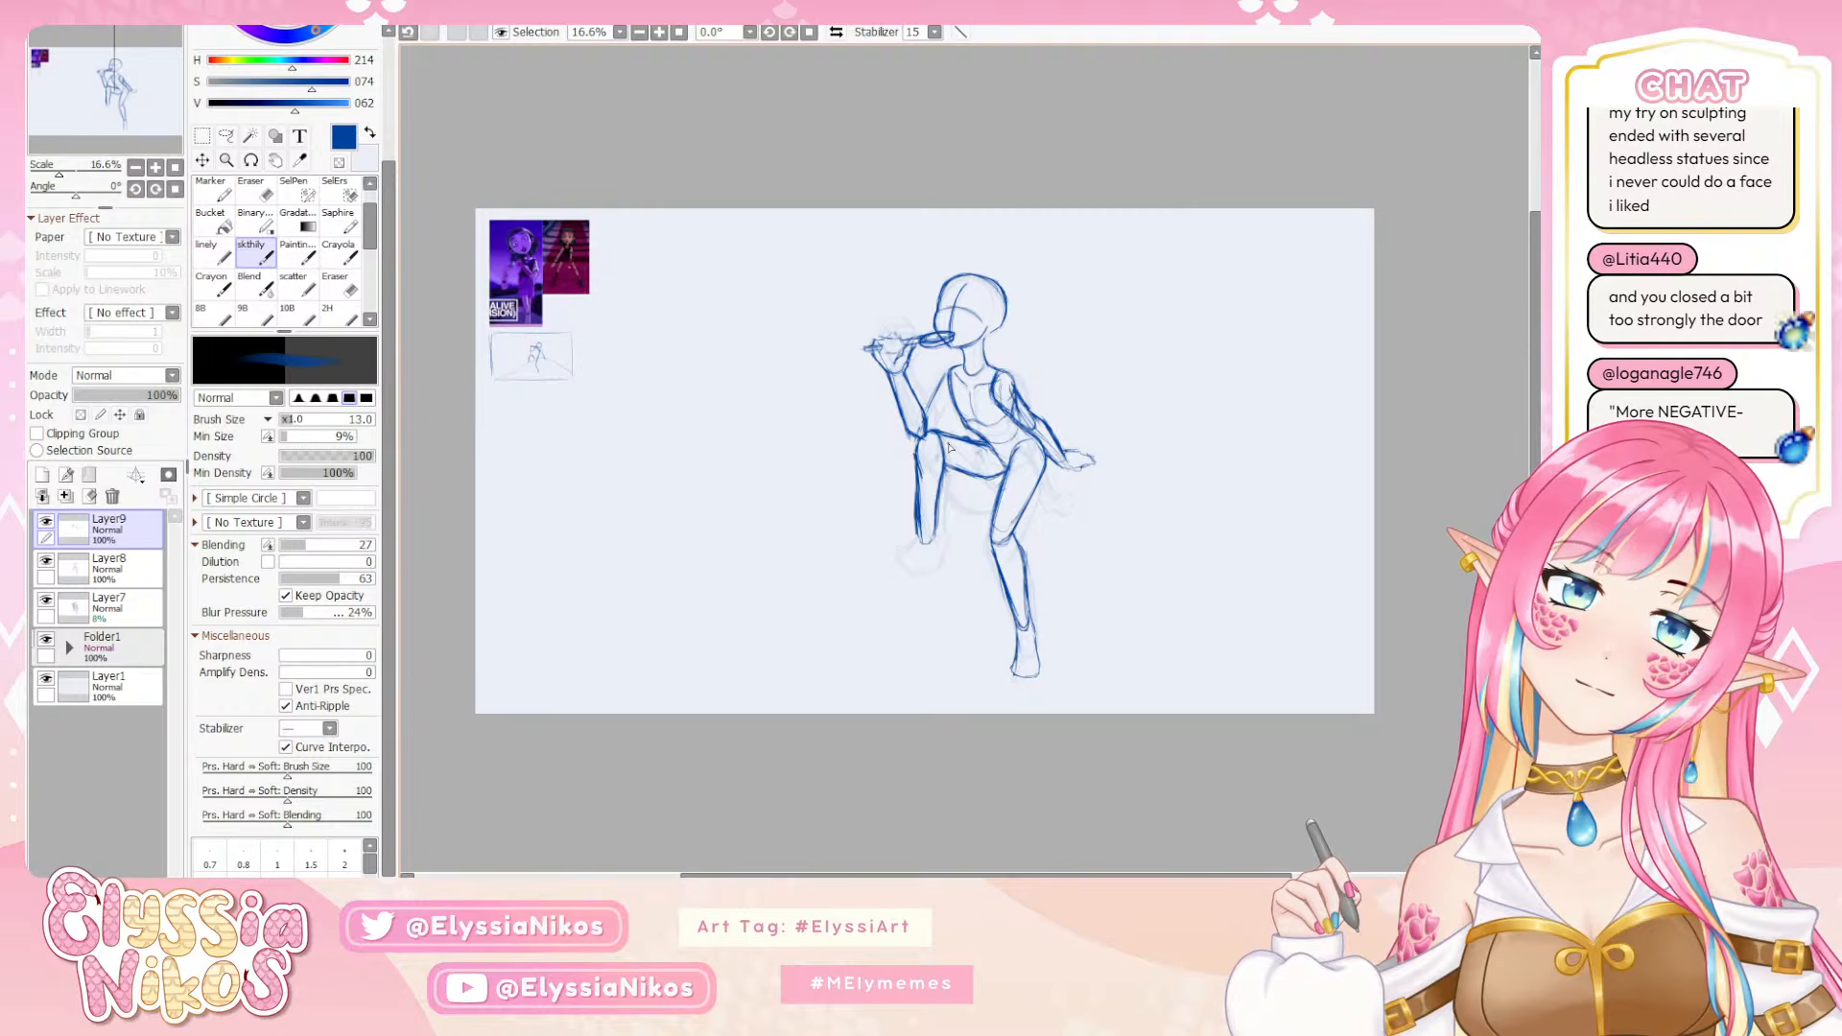
Clean up the lines around the raised arm's wrist and forearm, reducing the eraser size to 19 and undoing unwanted strokes
key(e)
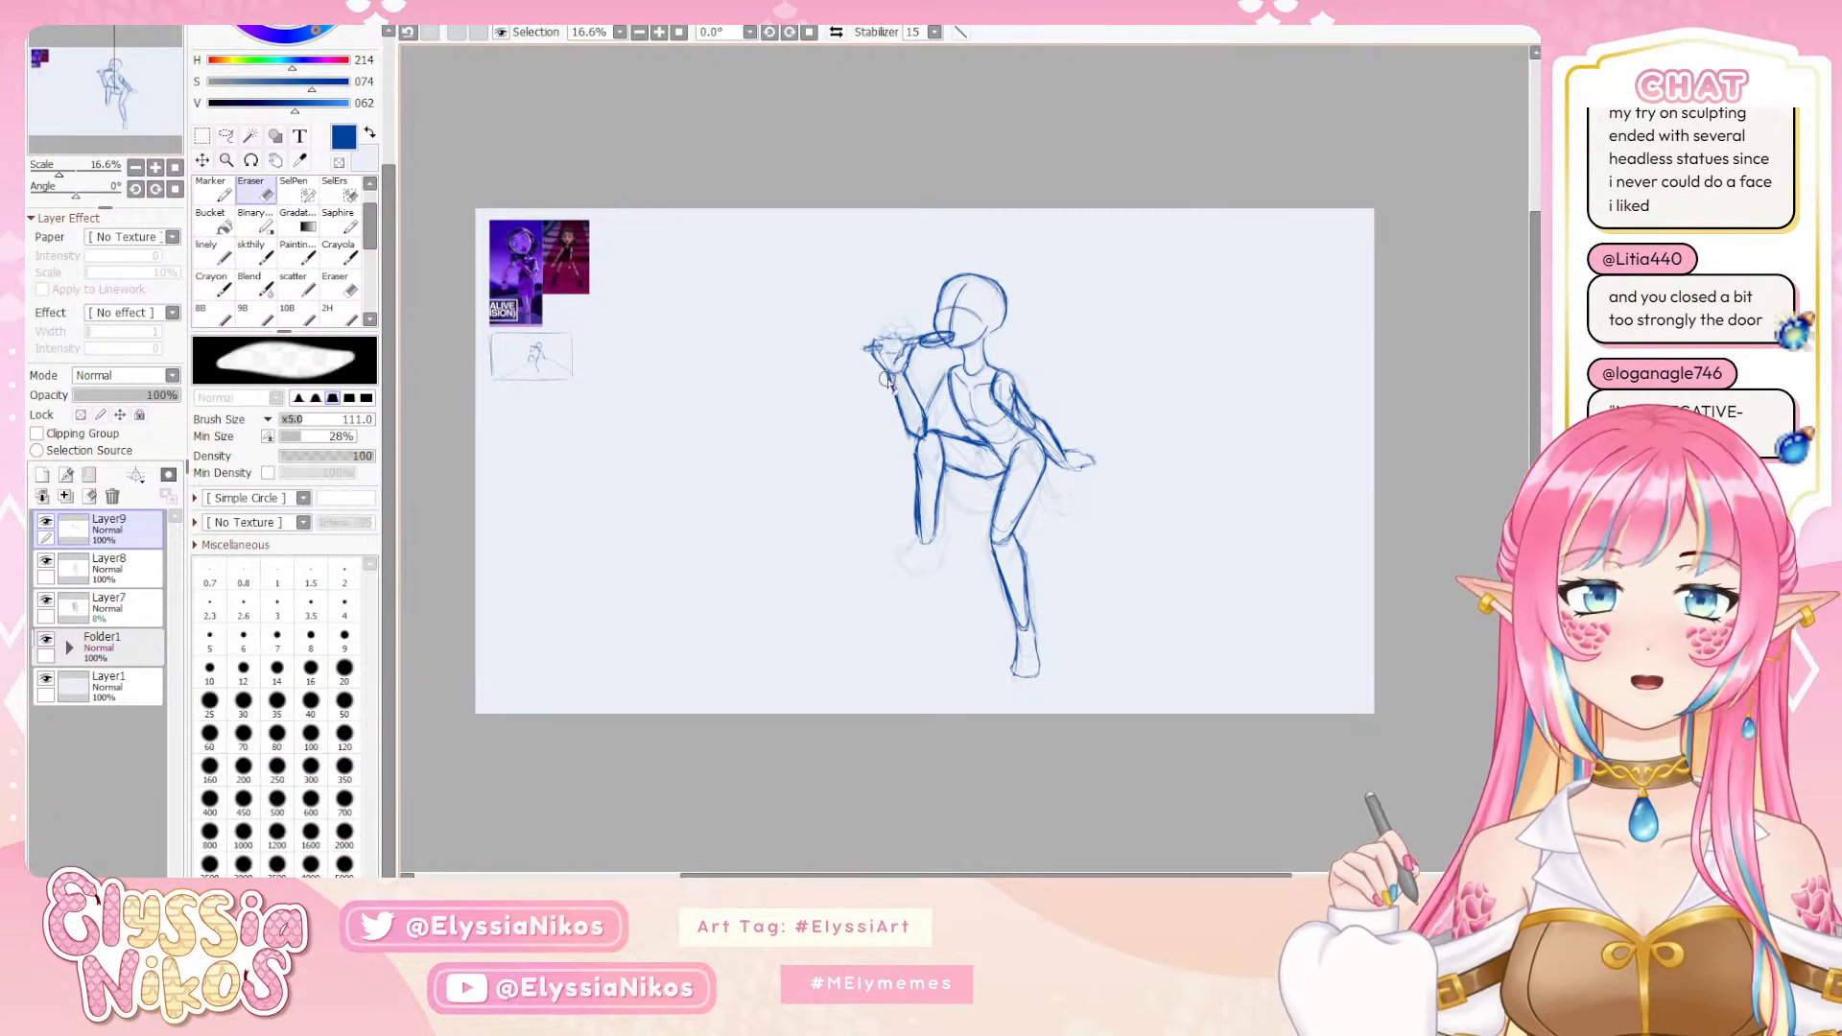
mouse_move(886, 380)
mouse_down()
mouse_move(907, 437)
mouse_move(887, 378)
mouse_move(926, 431)
mouse_move(907, 429)
mouse_up()
key(ctrl+z)
drag(870, 355, 875, 359)
click(252, 251)
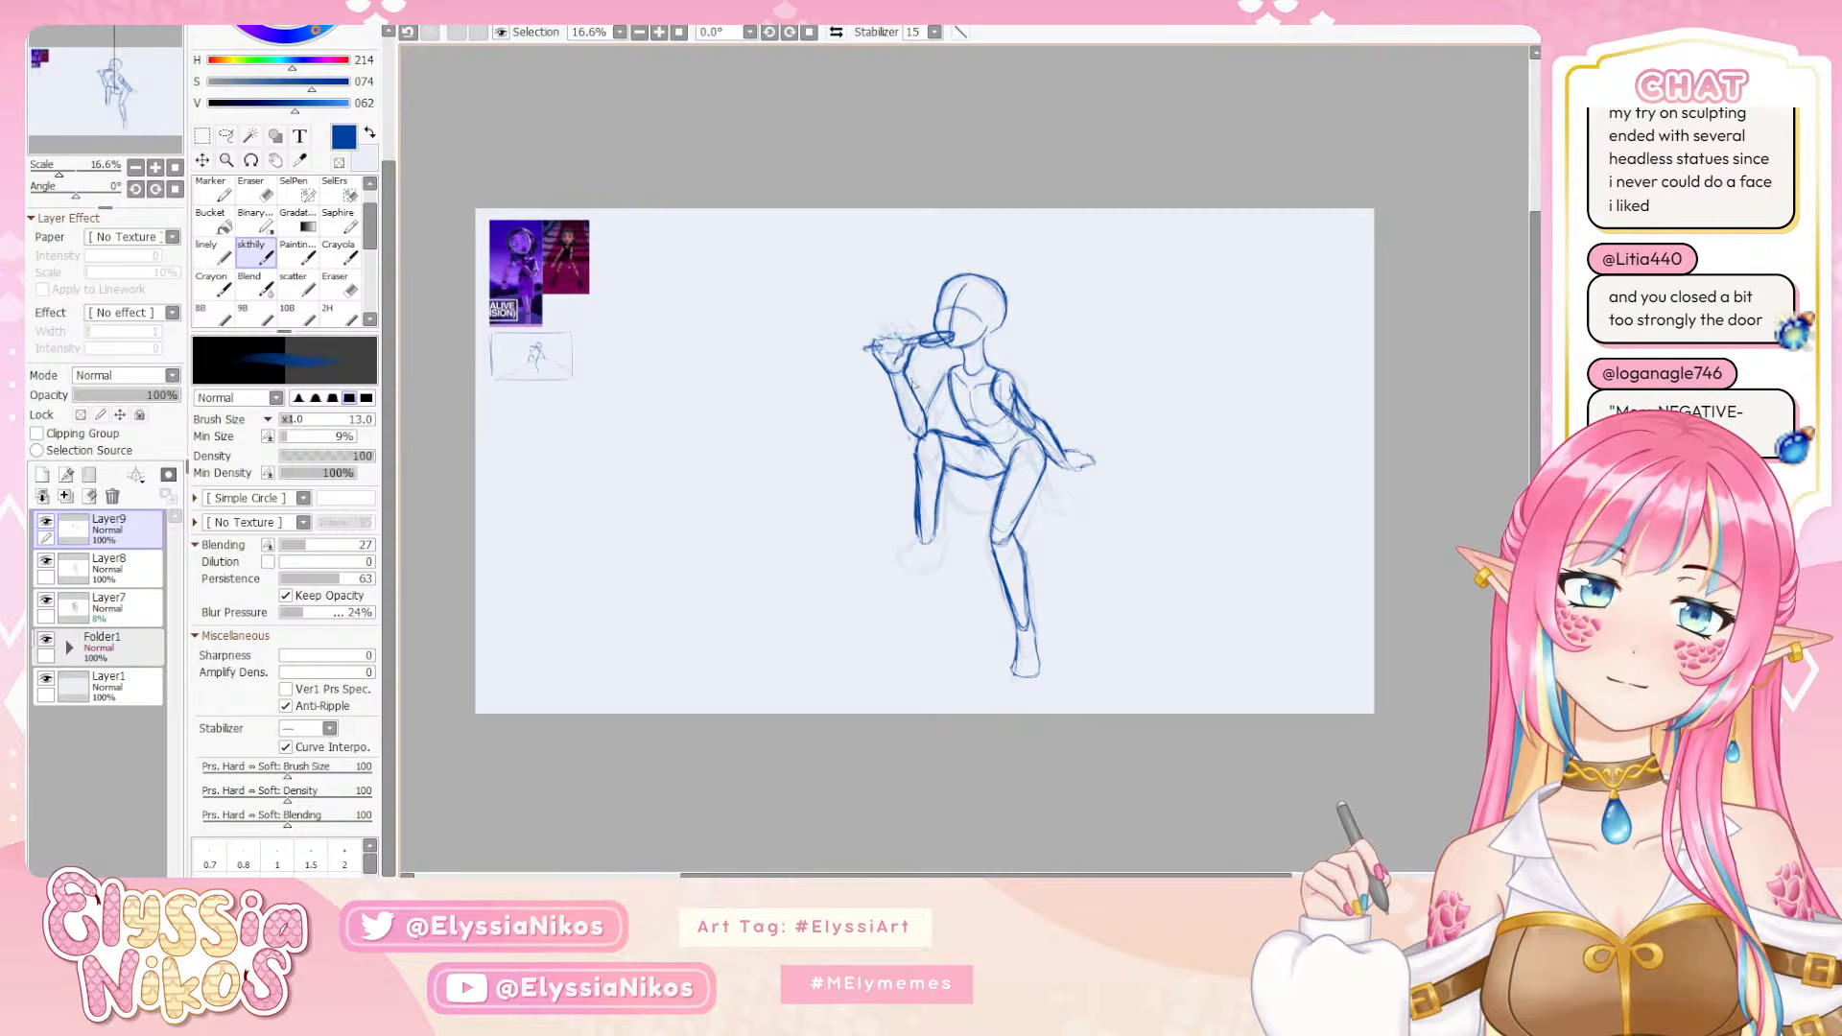
key(e)
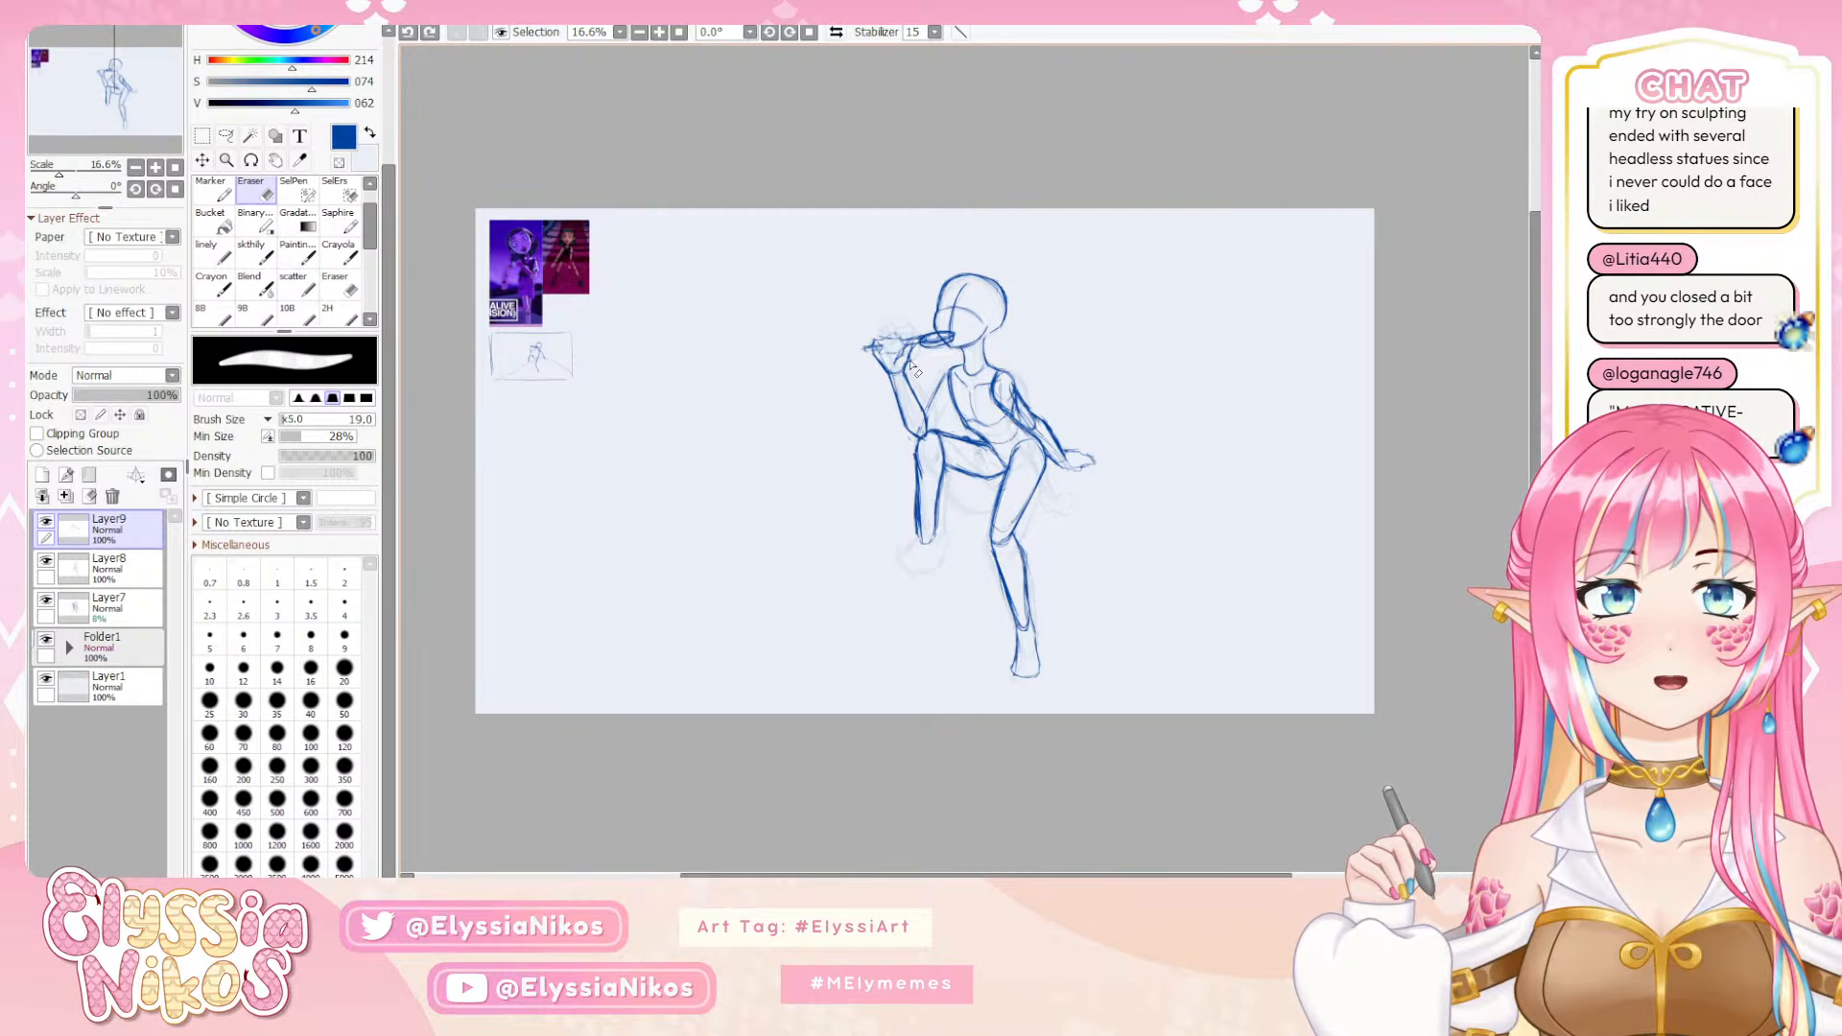
mouse_move(917, 348)
mouse_down()
mouse_move(905, 379)
mouse_move(927, 416)
mouse_up()
key(ctrl+z)
key(ctrl+z)
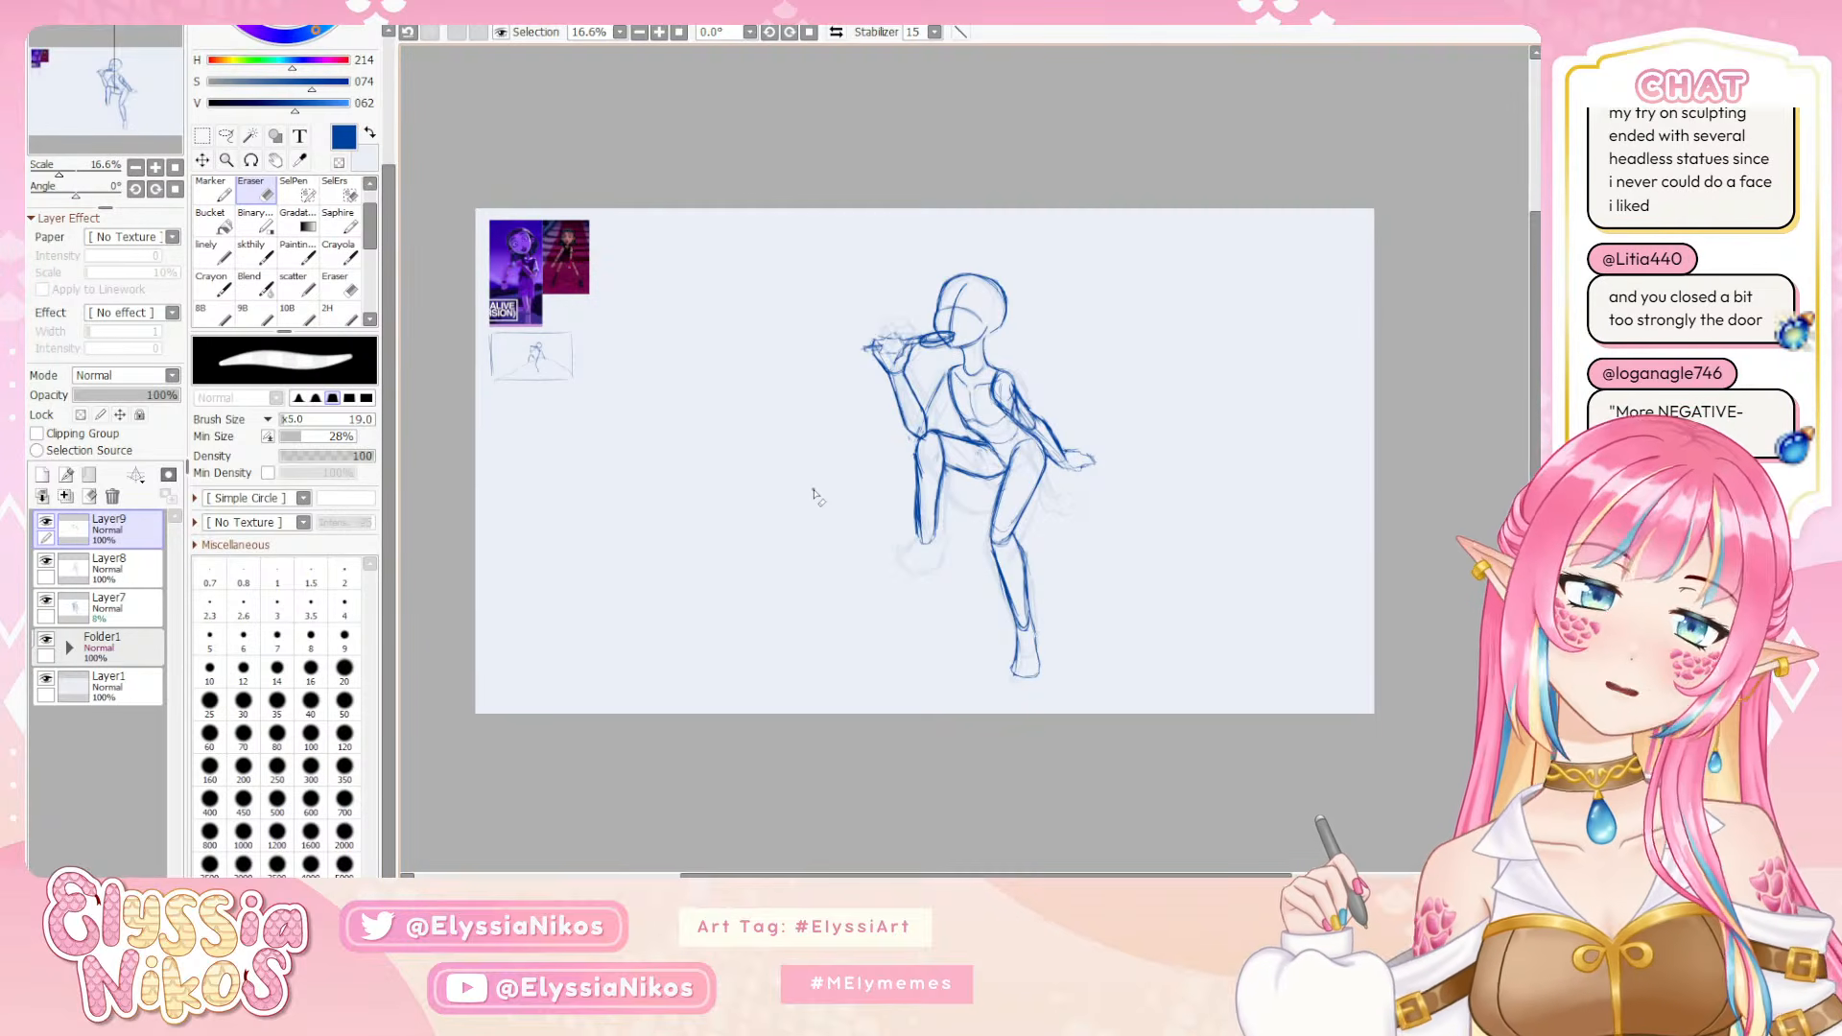
Rework the raised arm's upper arm lines near the elbow with eraser and sketch brush, comparing versions through undo and redo
click(256, 260)
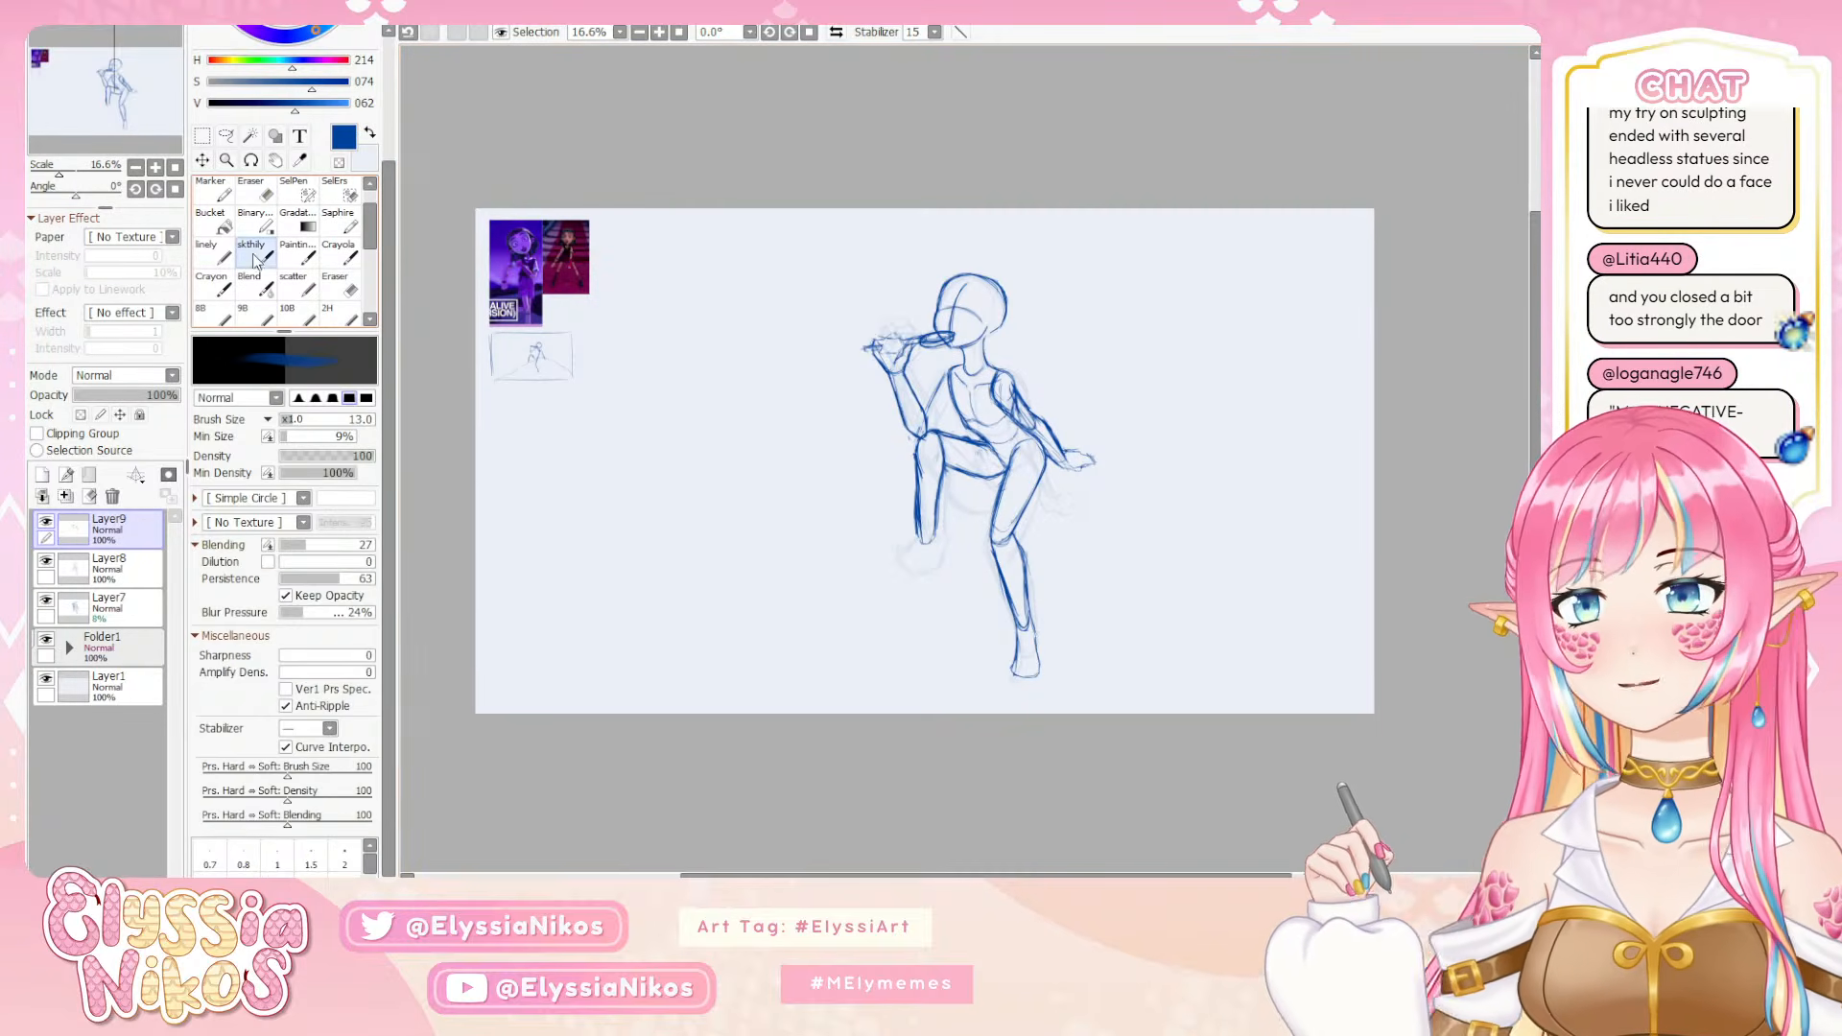
key(e)
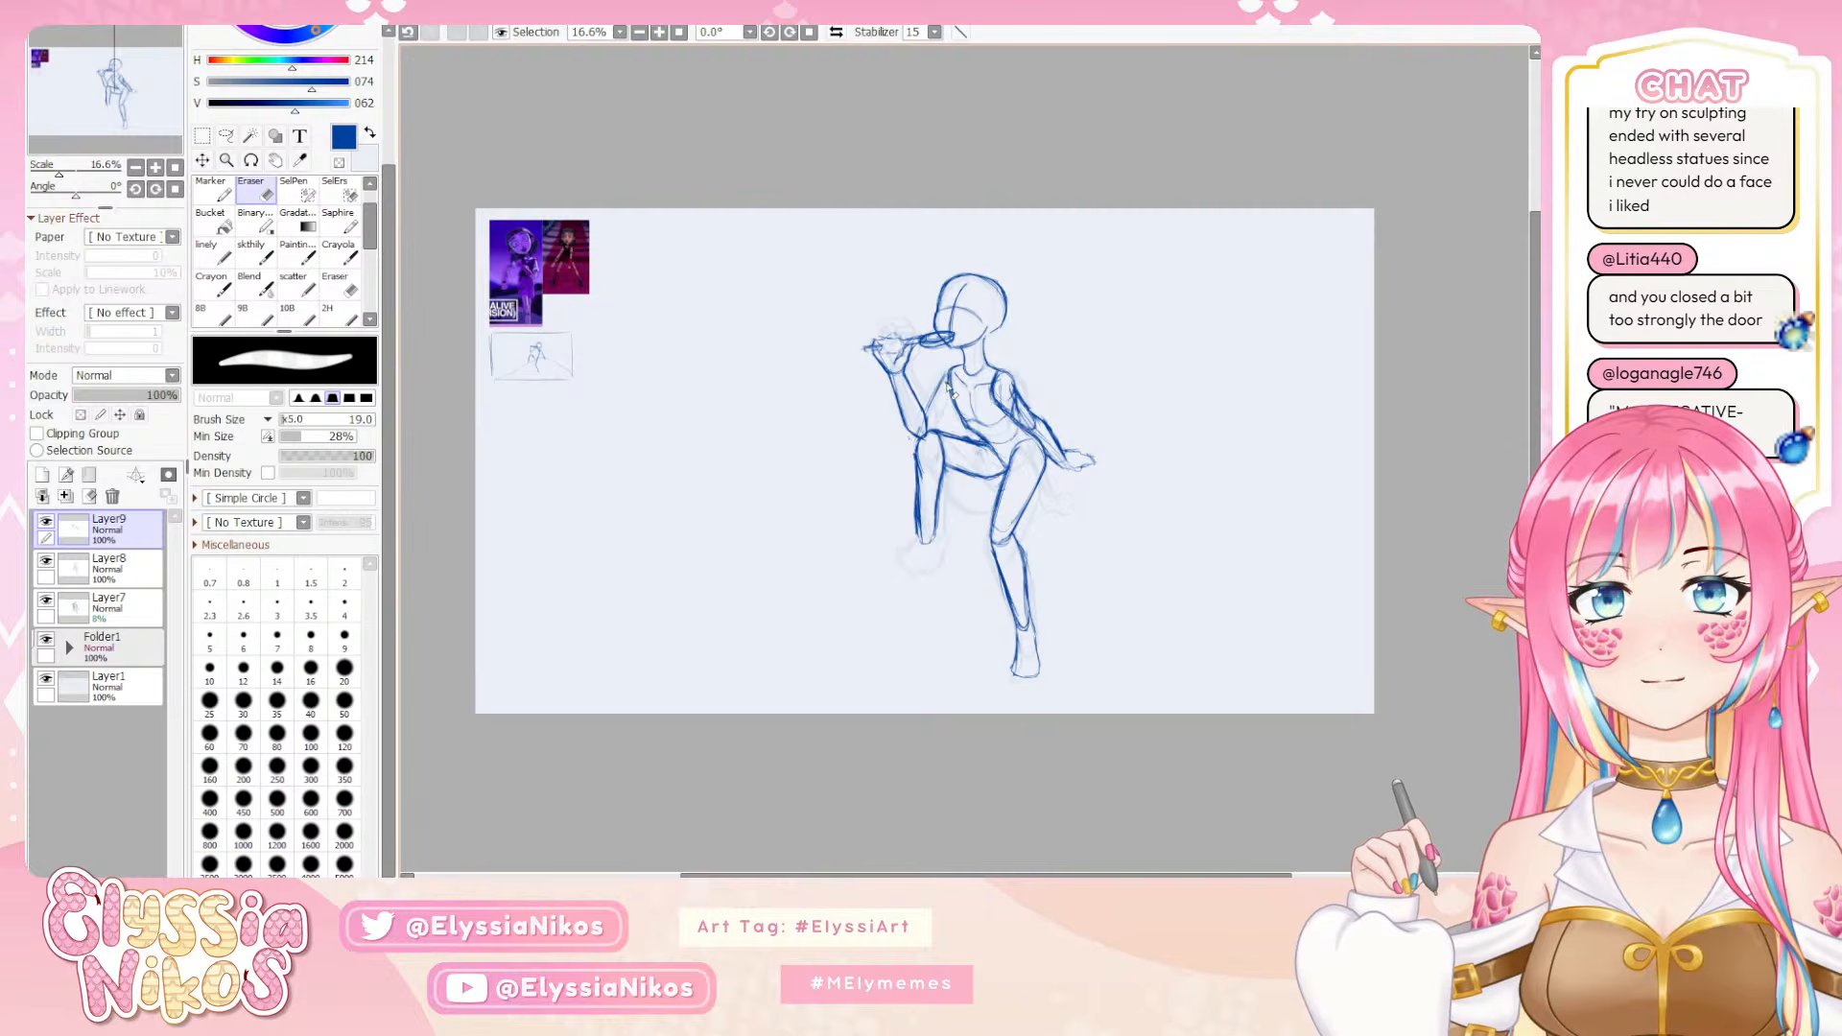
key(e)
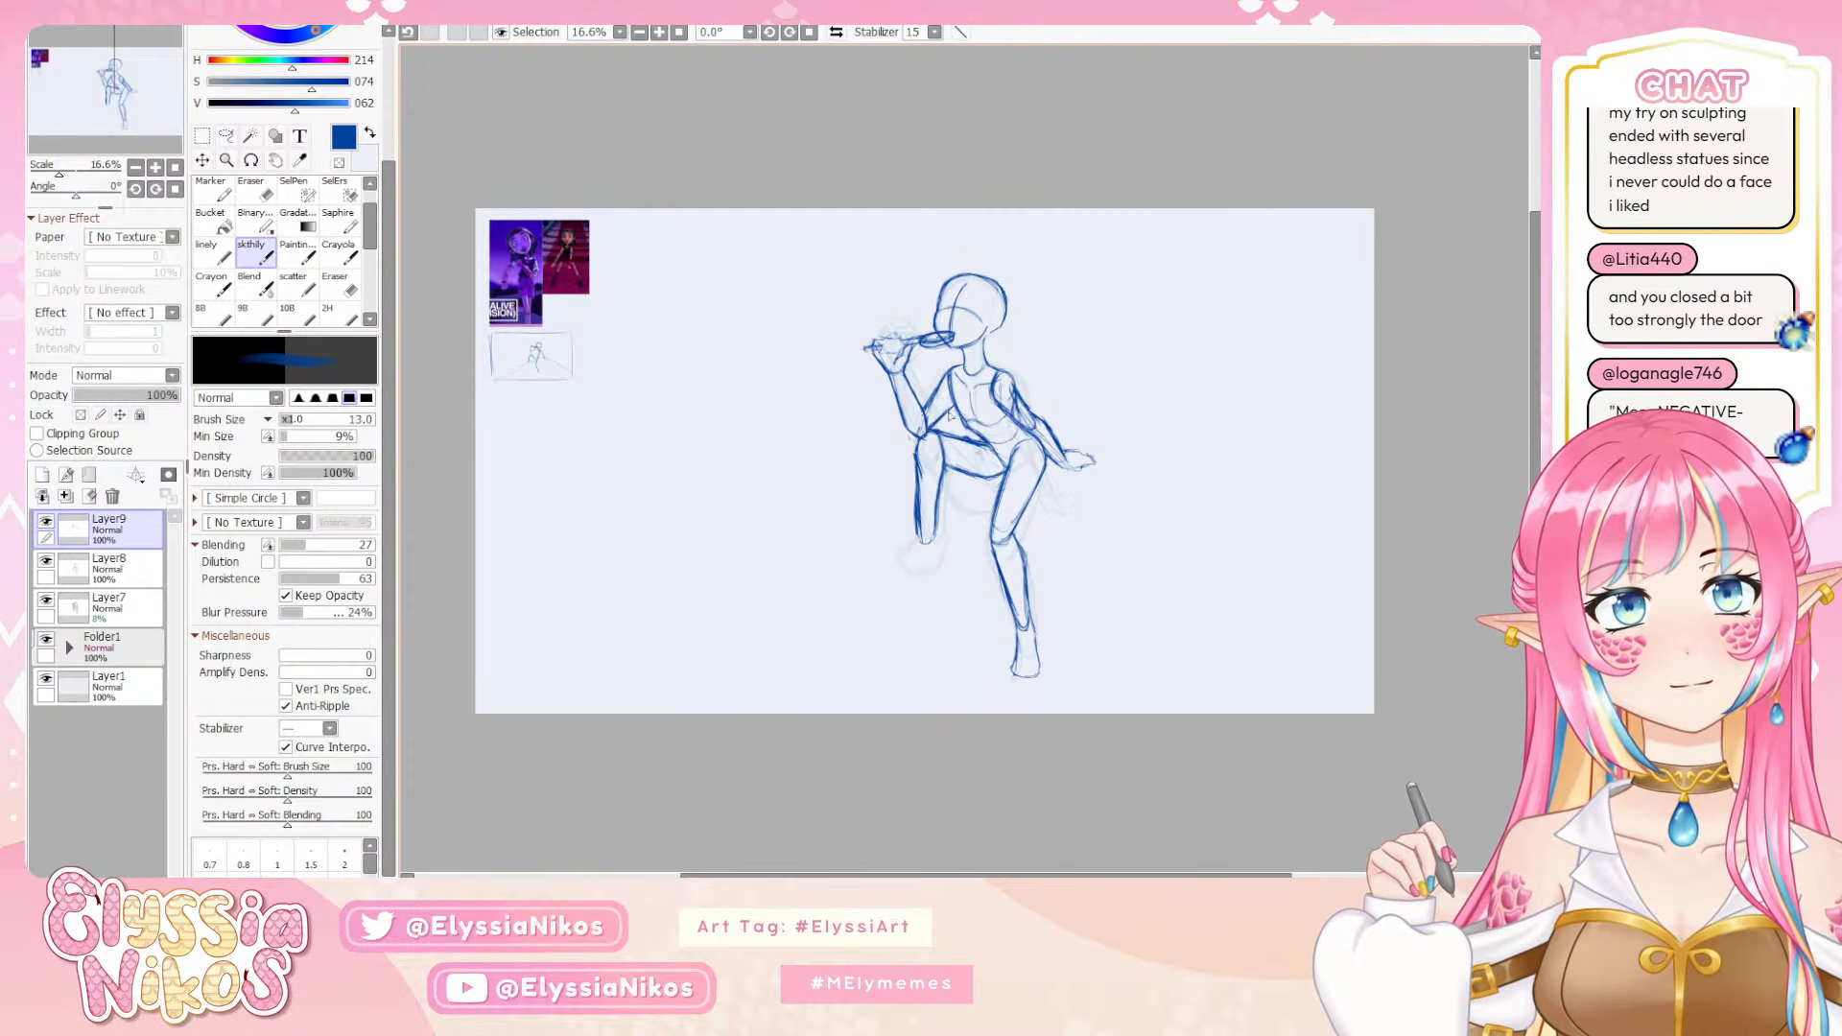
key(ctrl+z)
key(ctrl+z)
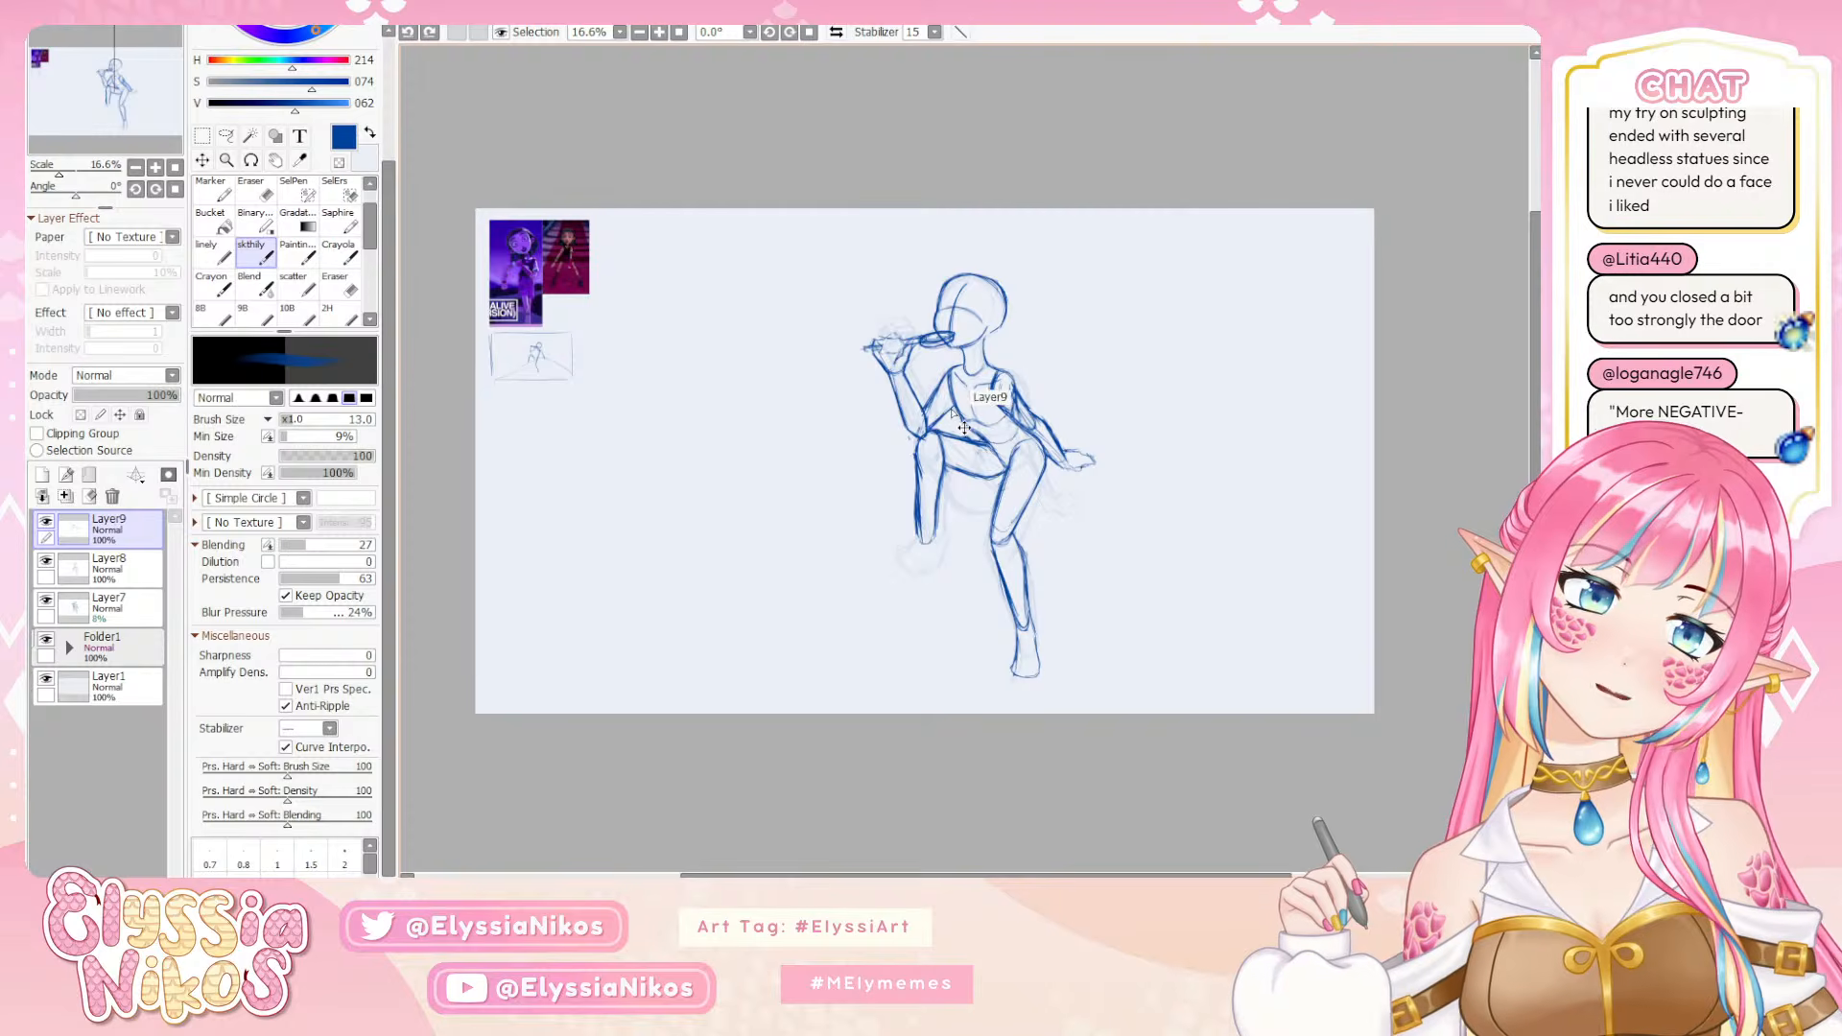
key(ctrl+y)
key(ctrl+y)
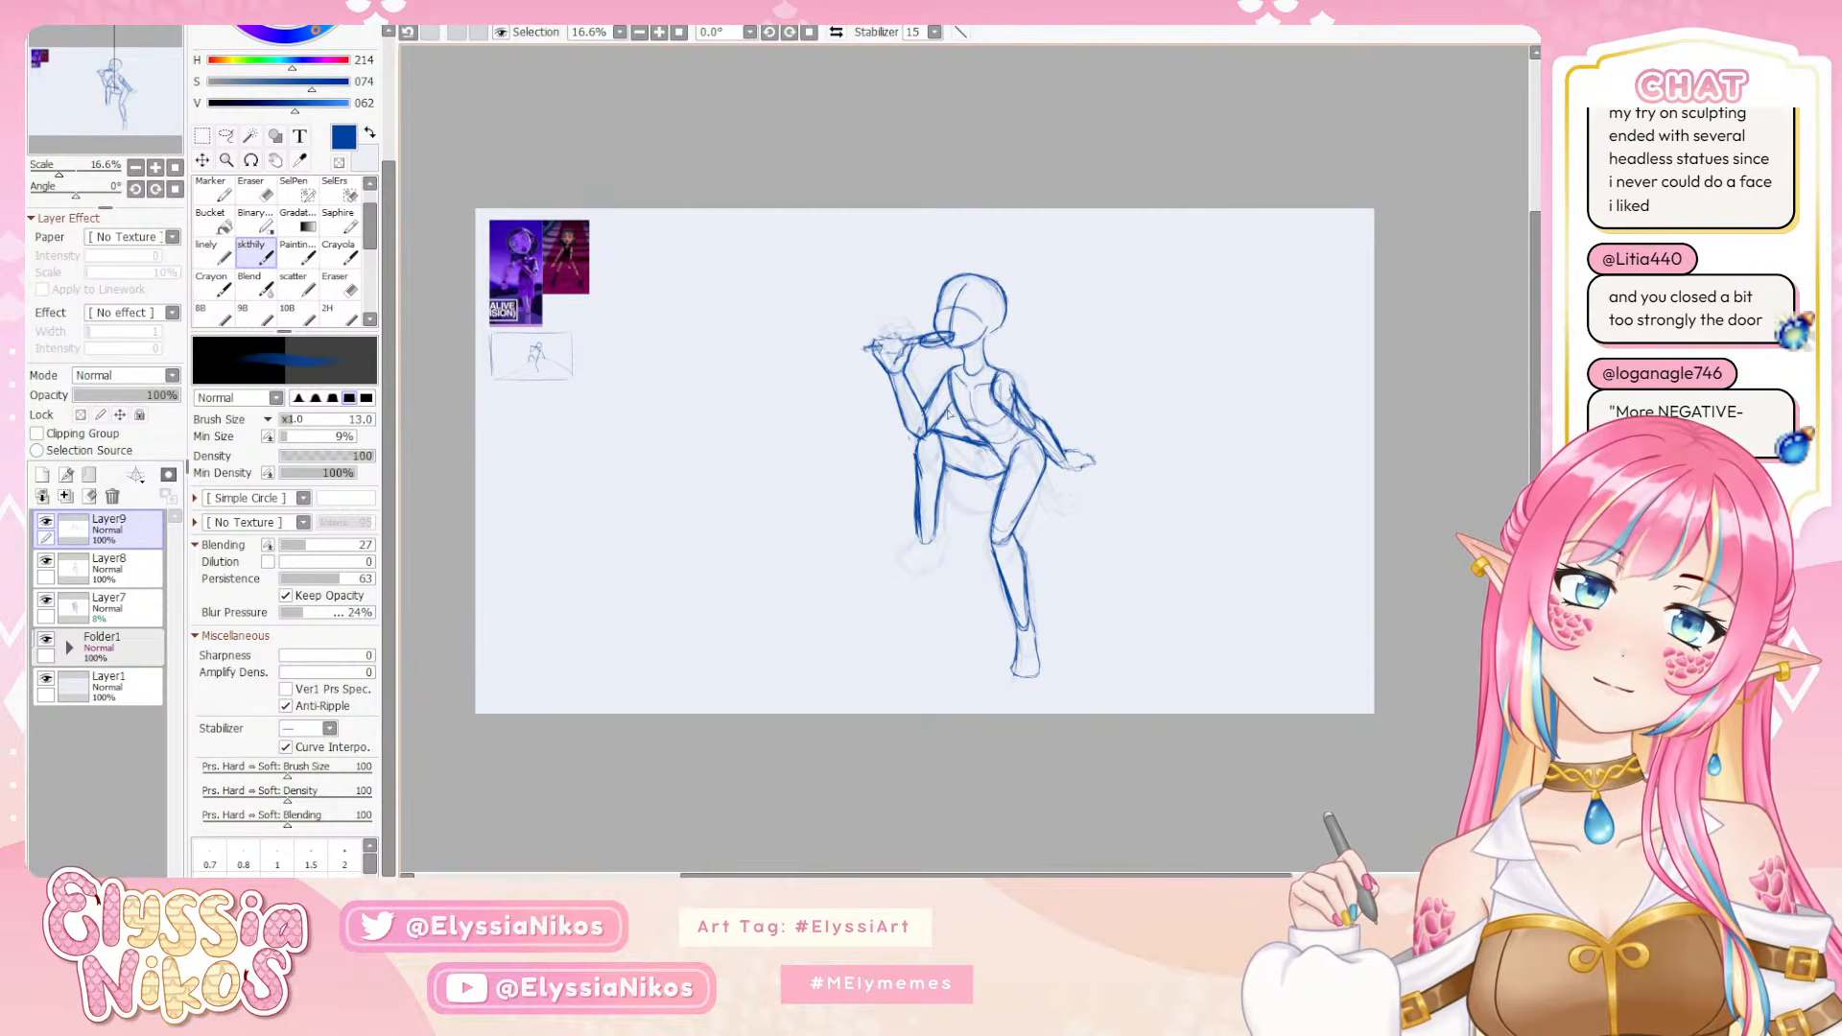
key(ctrl+z)
key(ctrl+z)
key(ctrl+y)
drag(952, 404, 940, 423)
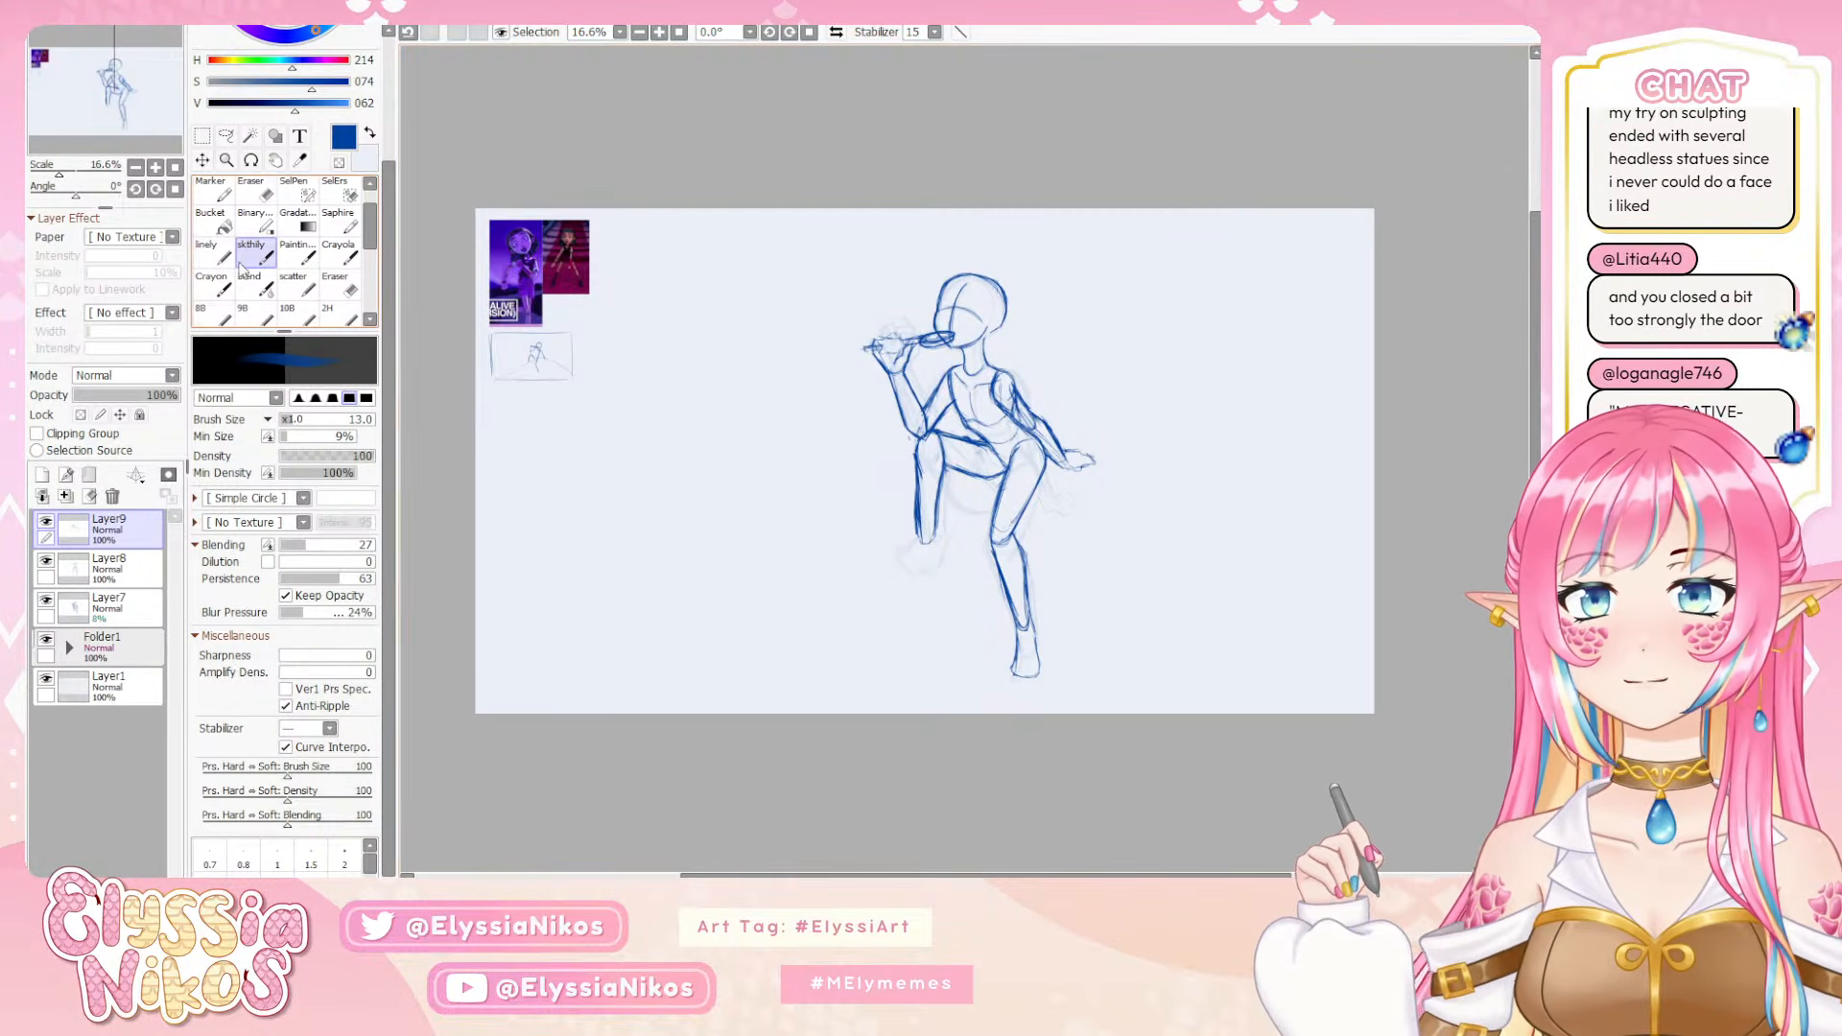
Erase the bent leg's lower leg and knee on Layer8 with the eraser at size 22
key(e)
click(112, 567)
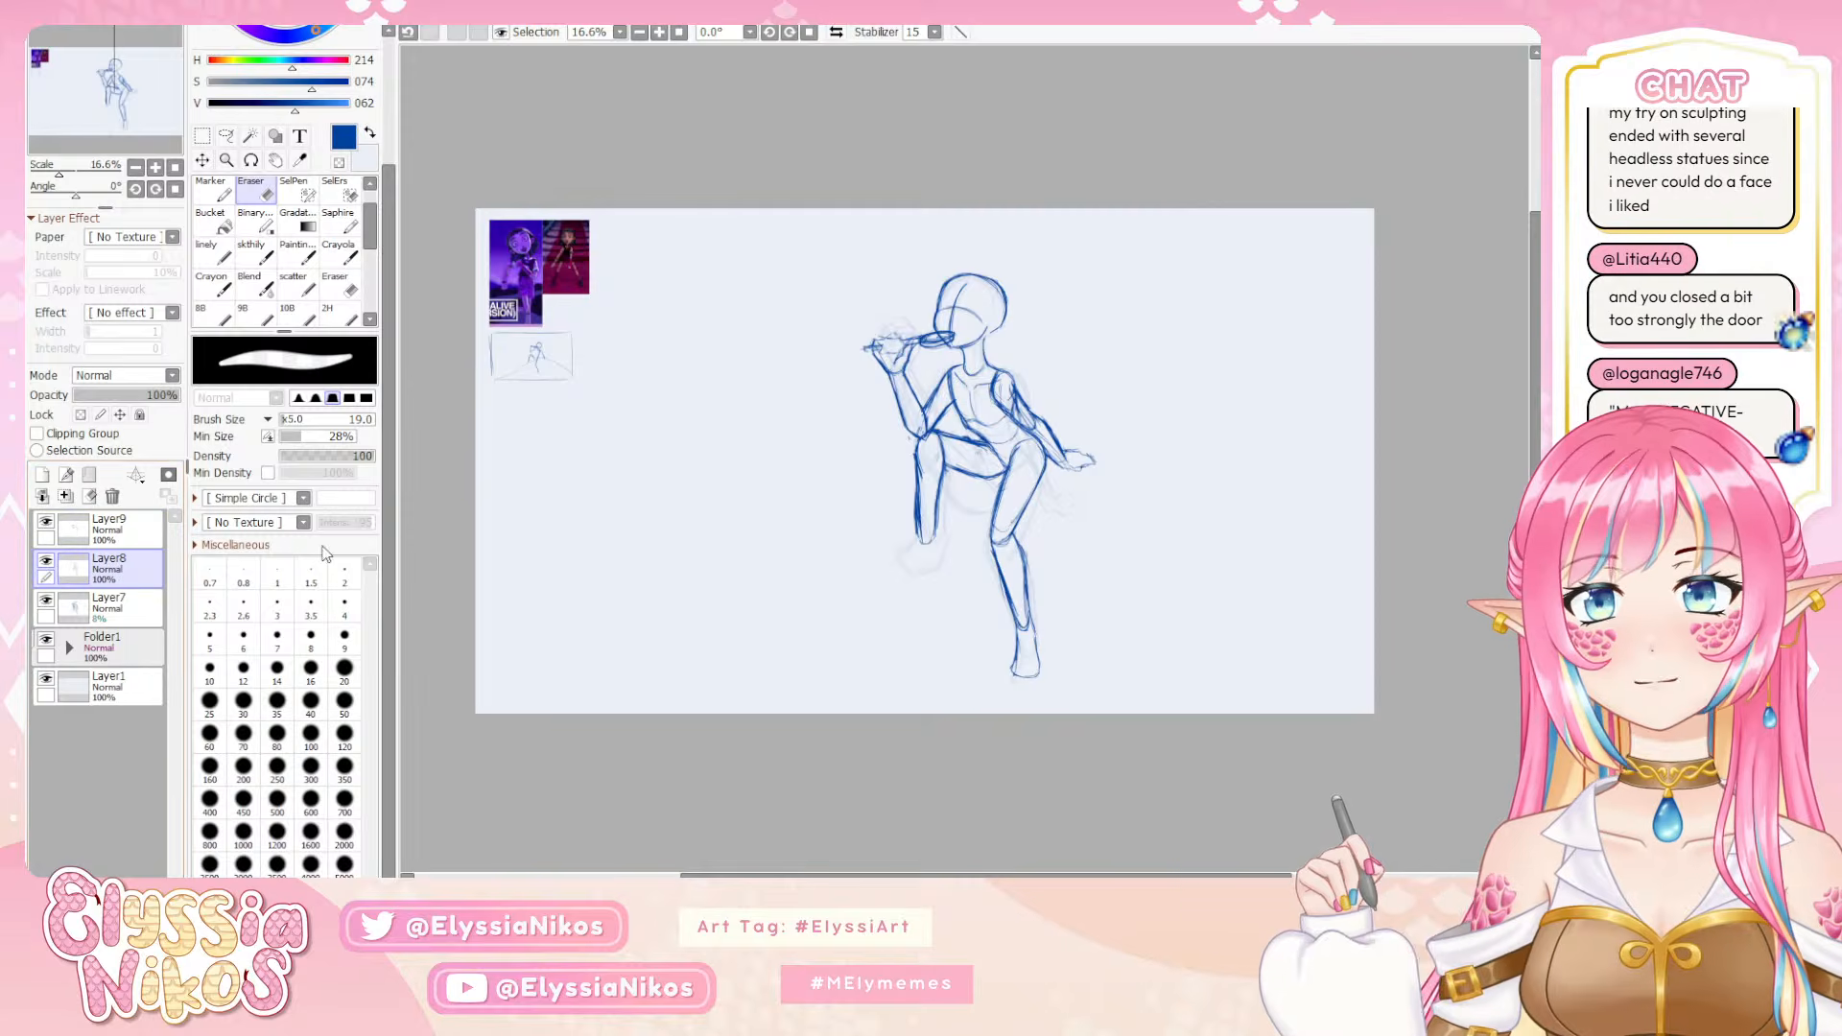
mouse_move(892, 510)
ctrl+alt+mouse_down()
mouse_move(919, 510)
mouse_move(924, 541)
mouse_move(919, 442)
mouse_move(963, 433)
mouse_move(940, 433)
ctrl+alt+mouse_up()
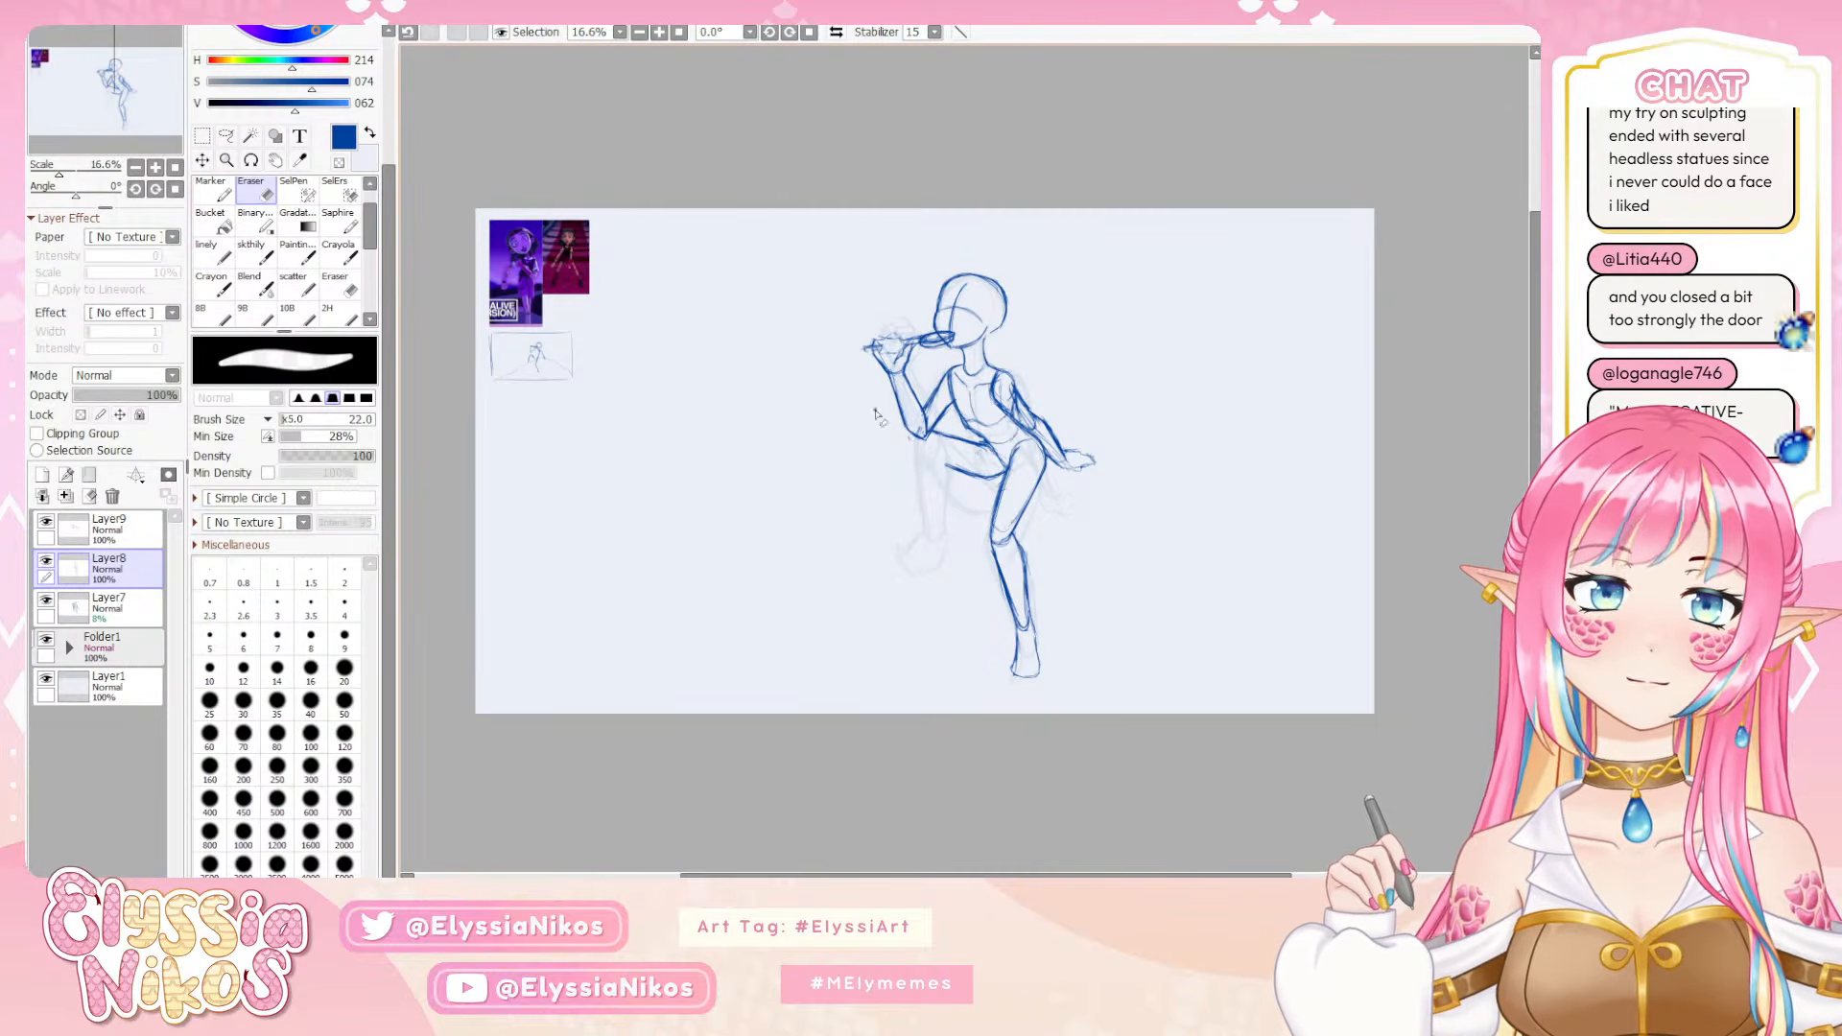
click(254, 254)
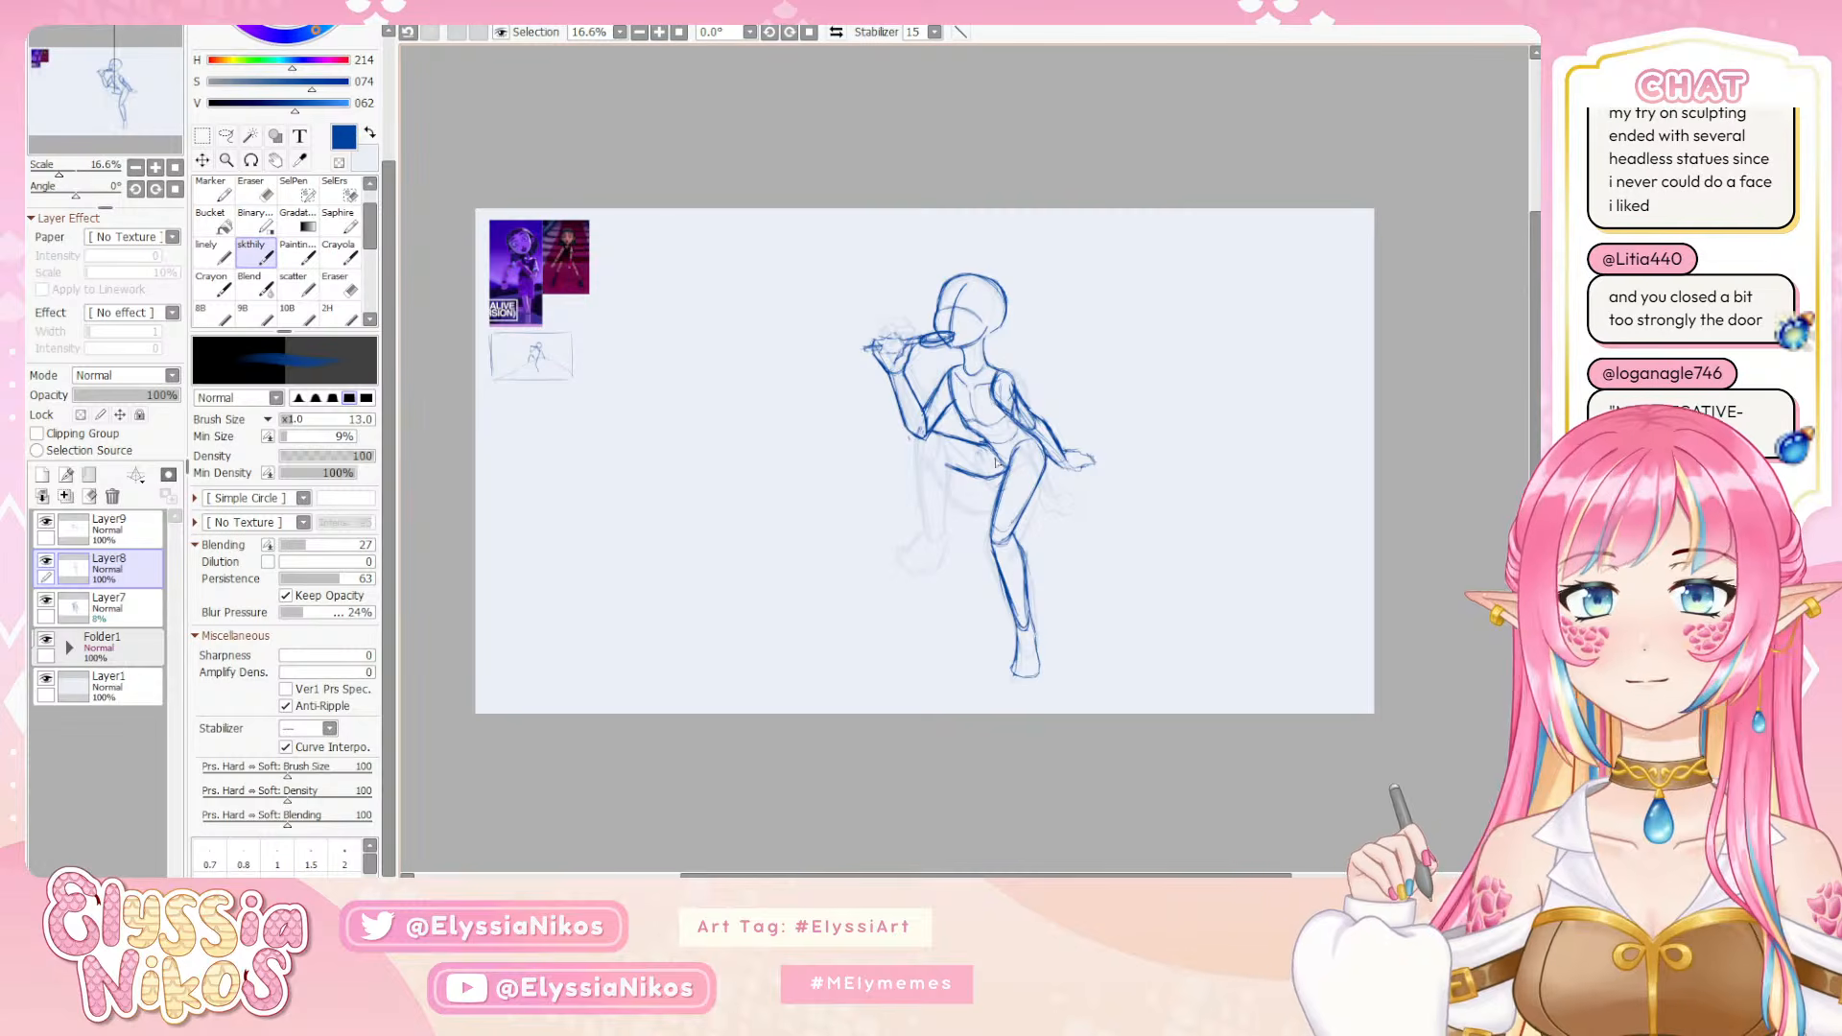
mouse_move(976, 441)
mouse_down()
mouse_move(926, 431)
mouse_move(915, 452)
mouse_move(962, 493)
mouse_up()
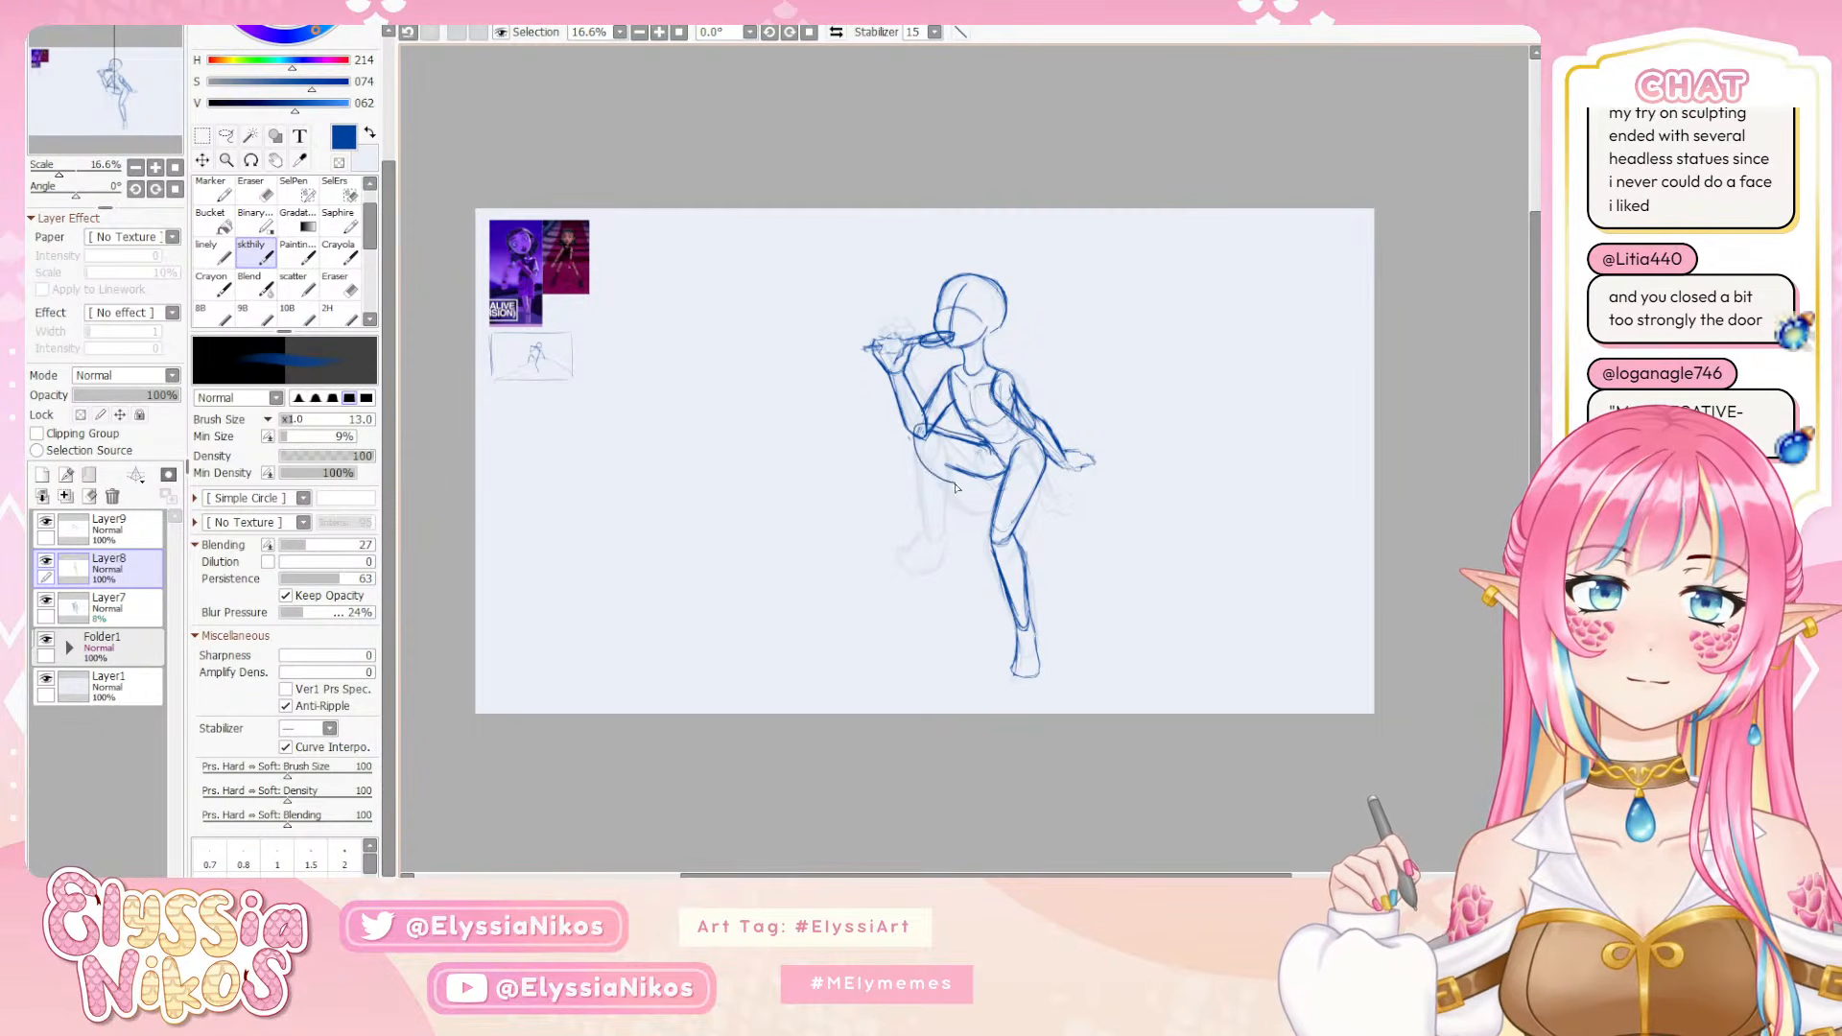
key(ctrl+z)
Select the bent leg's remaining thigh lines with the freeform lasso and rotate them slightly counter-clockwise so the knee end drops
click(226, 136)
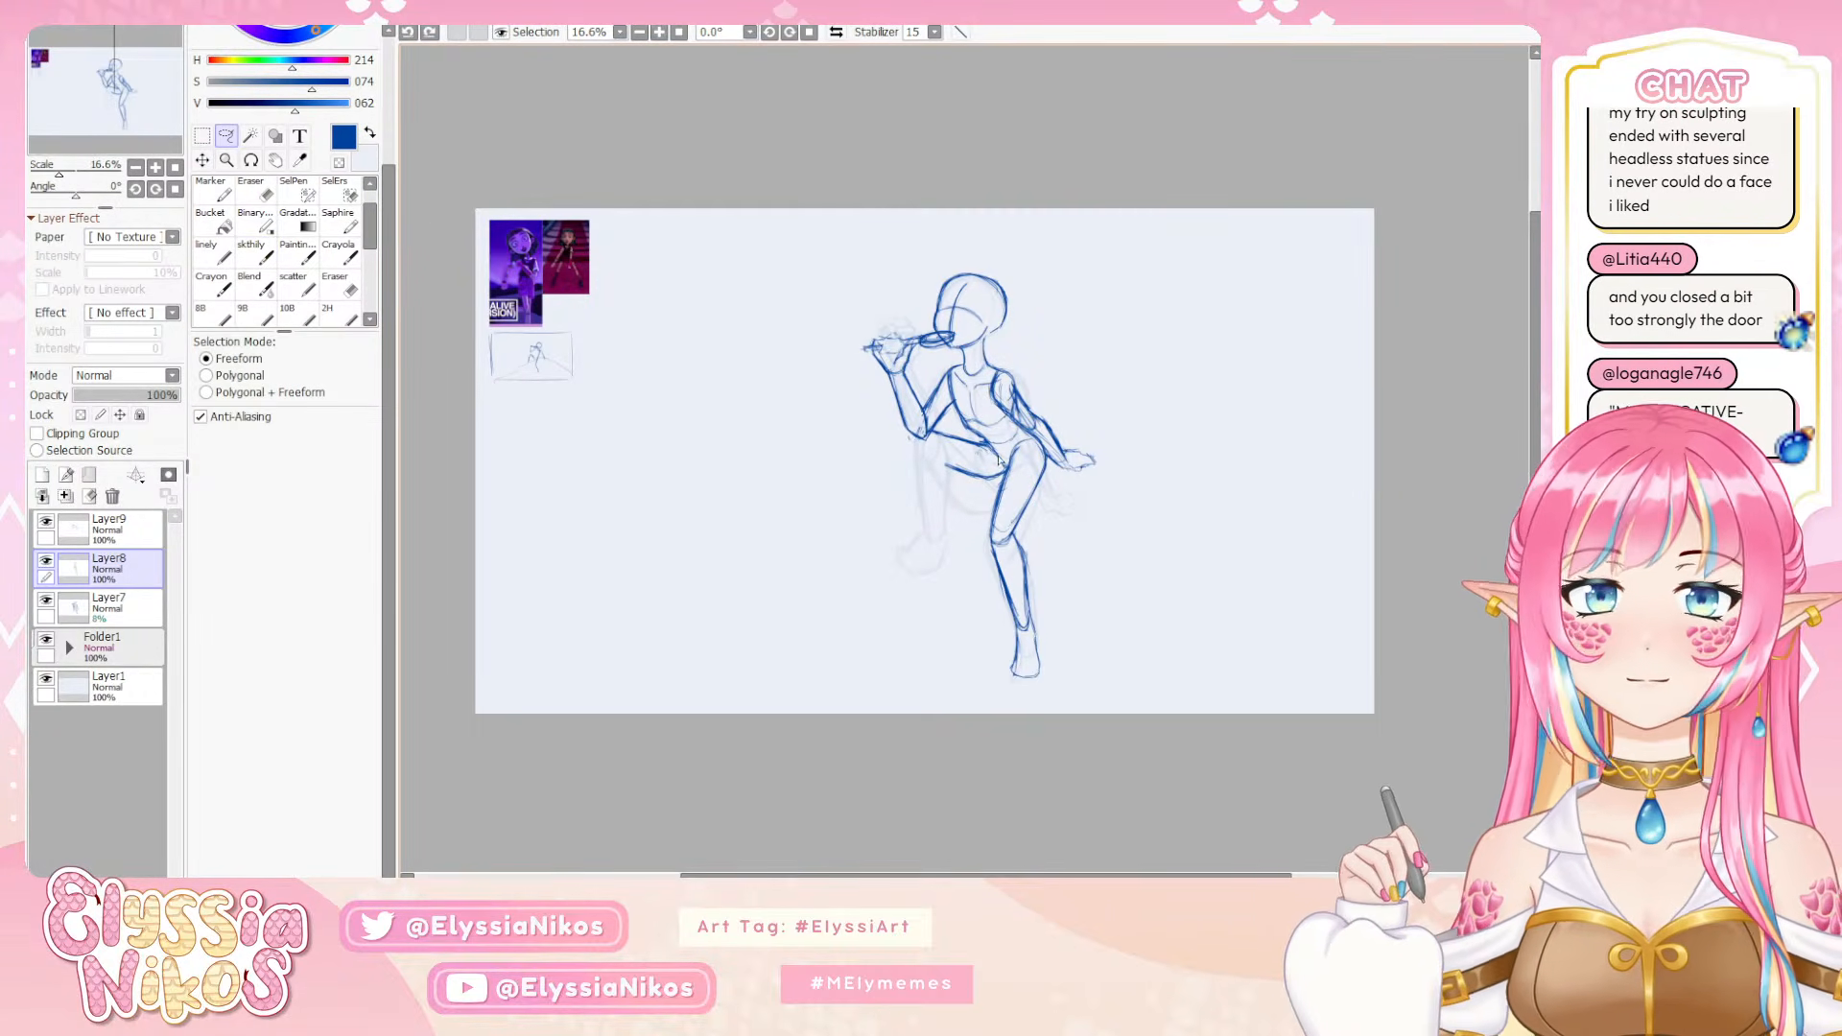
mouse_move(976, 441)
mouse_down()
mouse_move(914, 432)
mouse_move(947, 496)
mouse_move(1001, 465)
mouse_up()
key(ctrl+t)
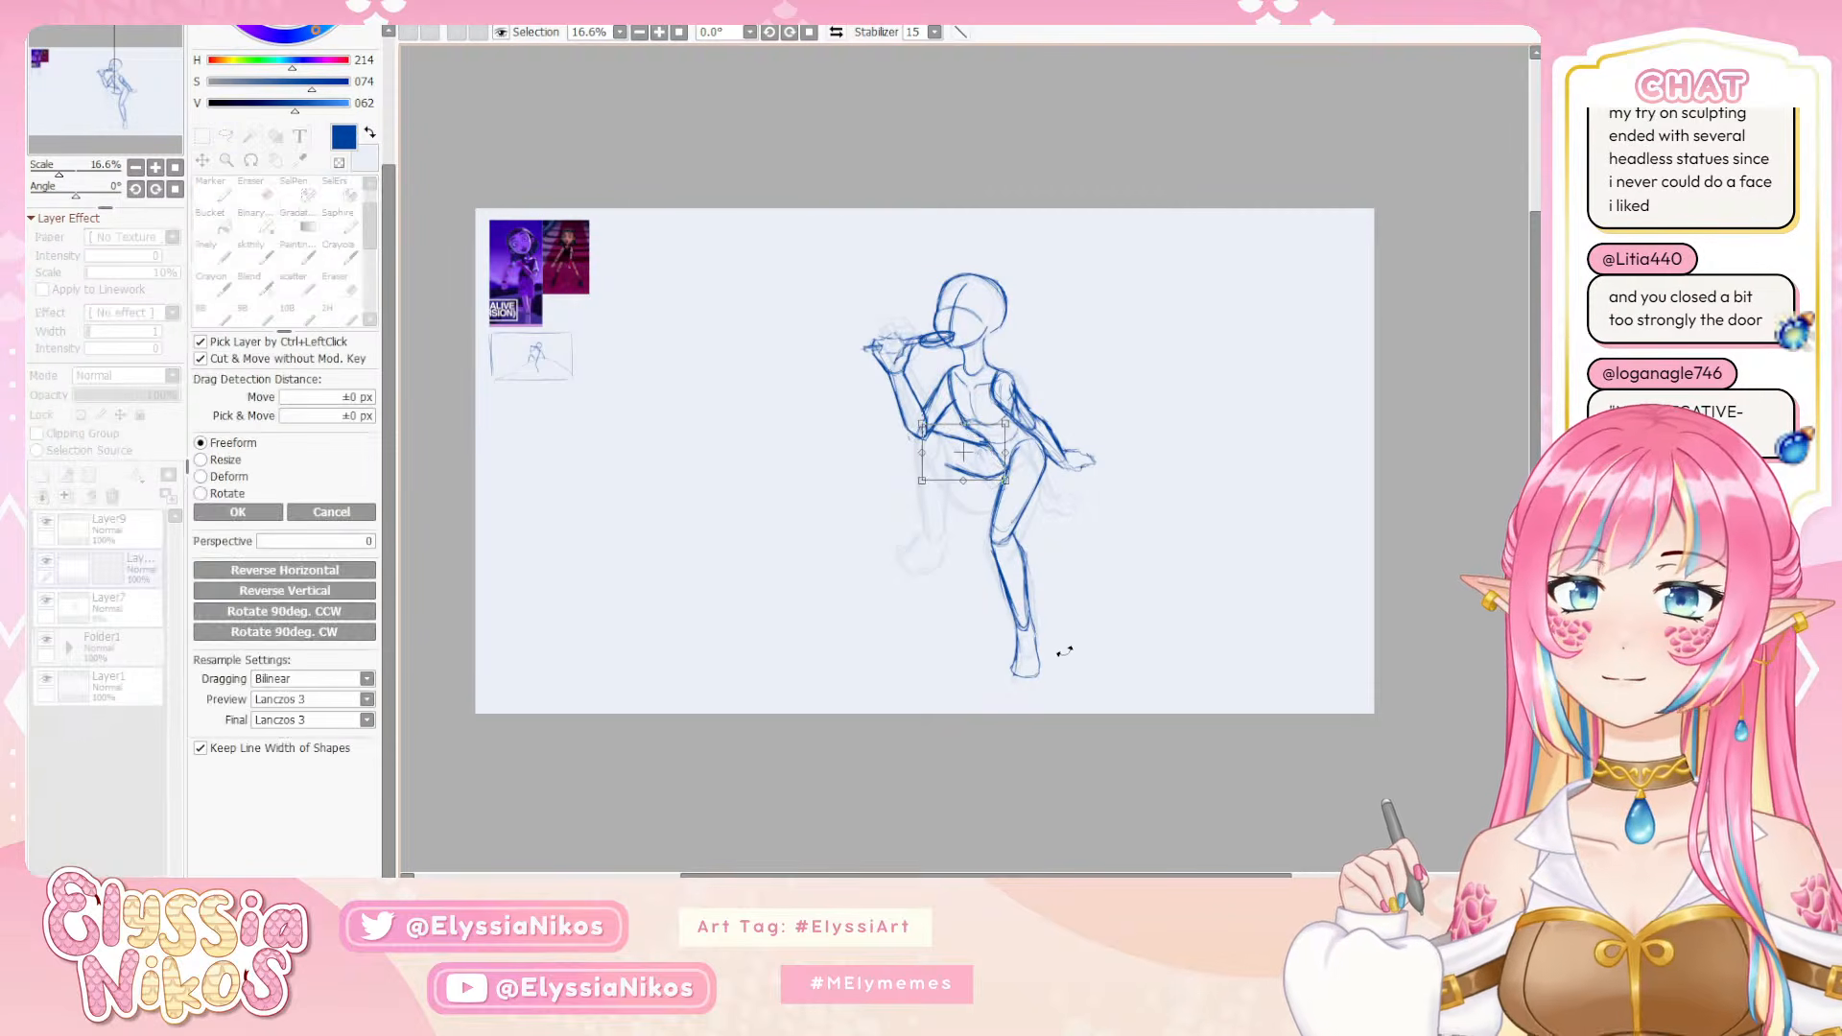
mouse_move(1074, 648)
mouse_down()
mouse_move(1038, 531)
mouse_move(1000, 539)
mouse_move(1018, 555)
mouse_up()
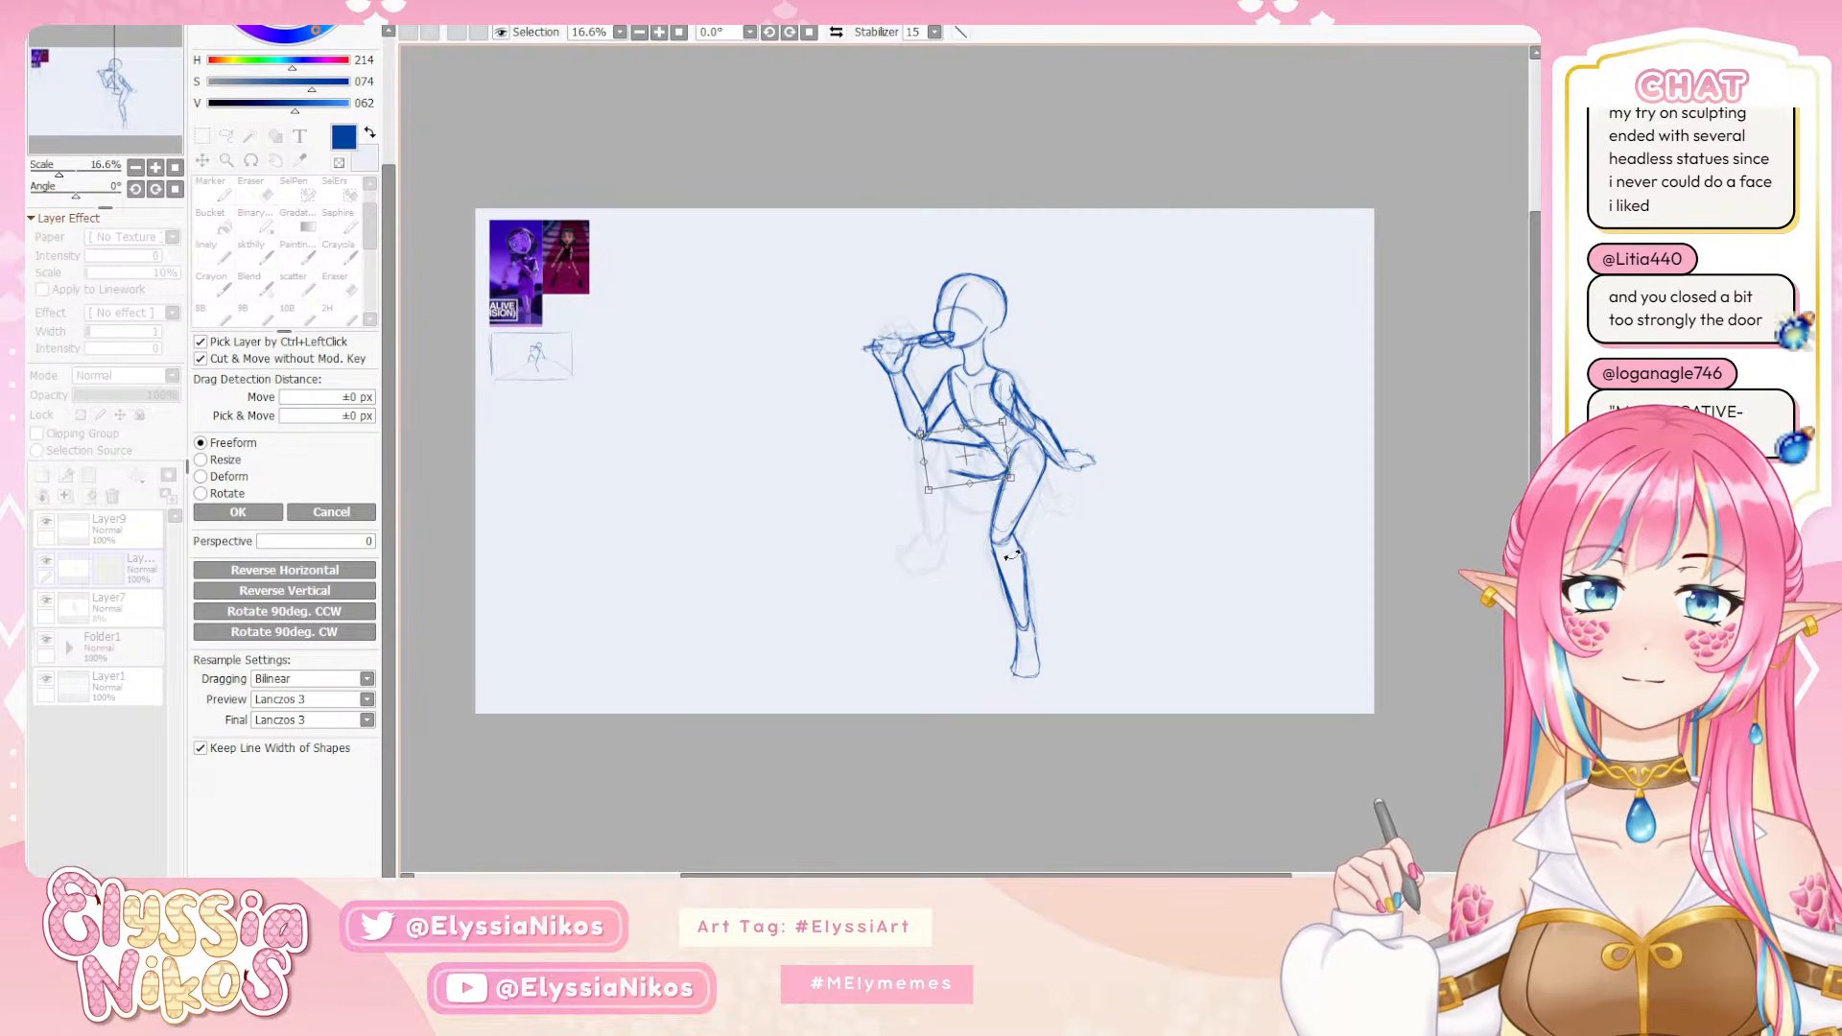
click(239, 515)
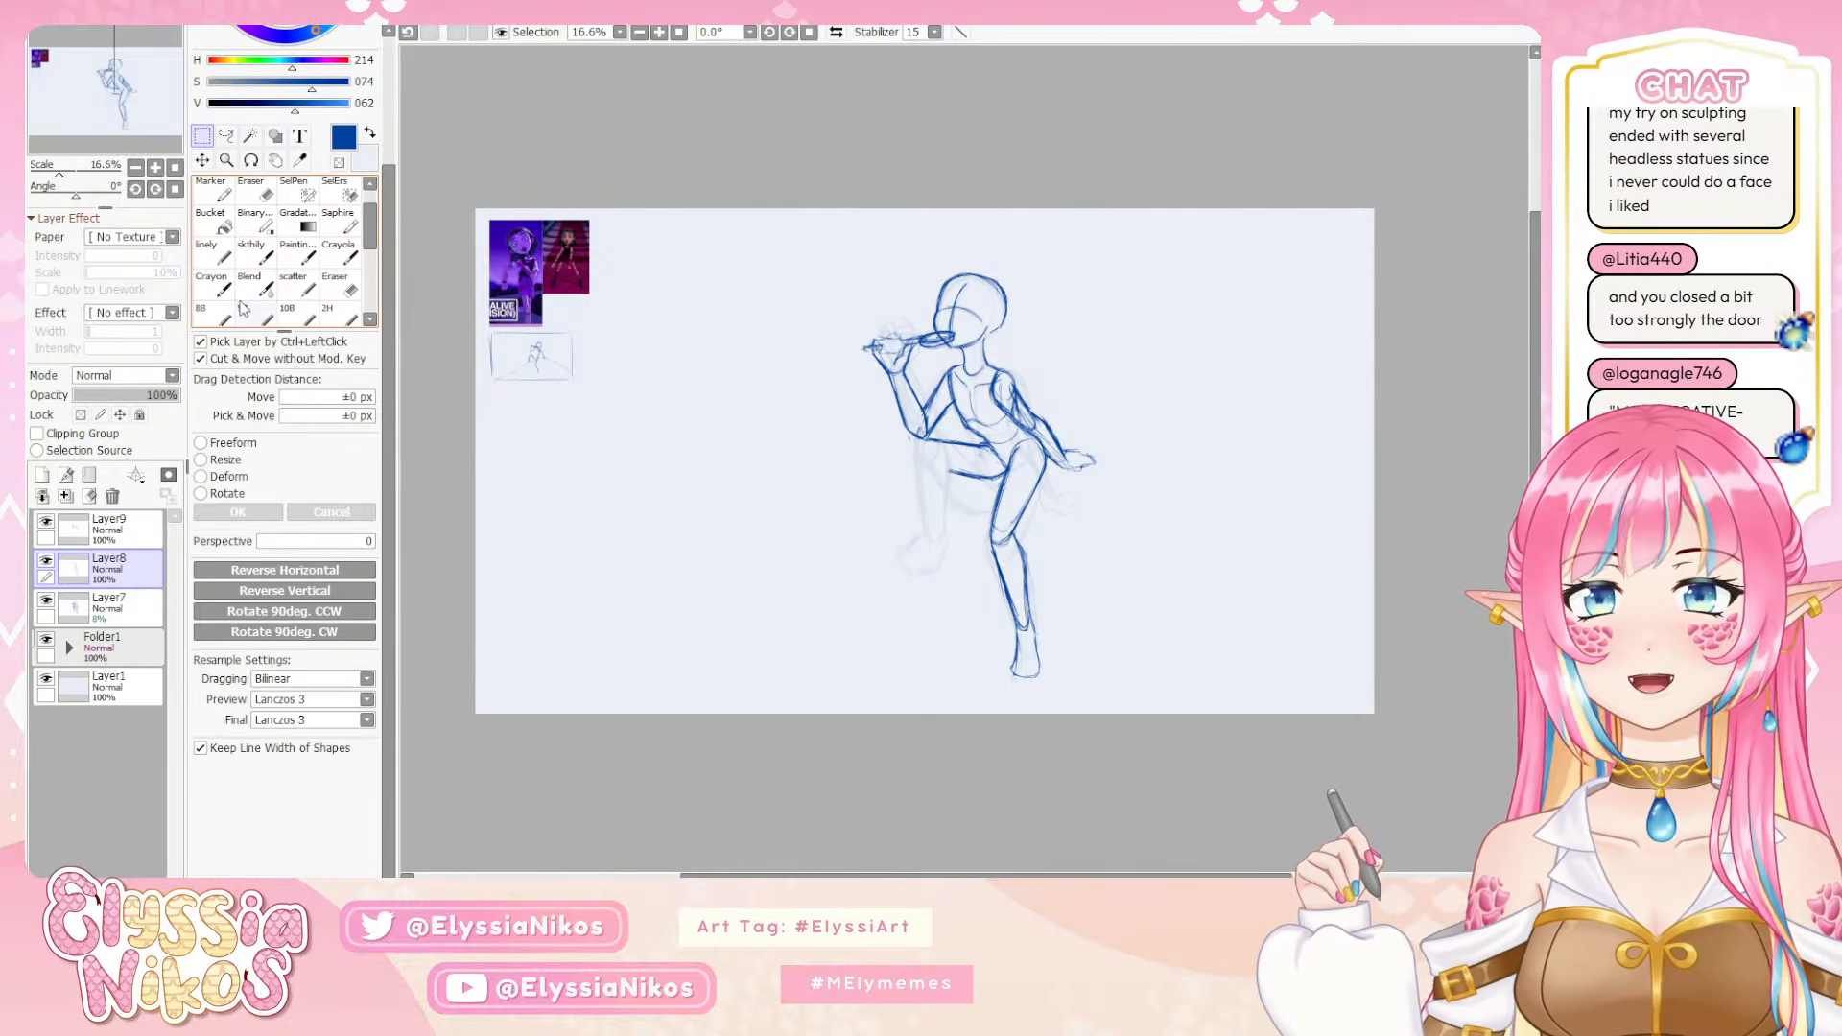
Redraw the bent leg's thigh outline with a rounded knee end on Layer8, undoing strokes that do not fit
click(252, 252)
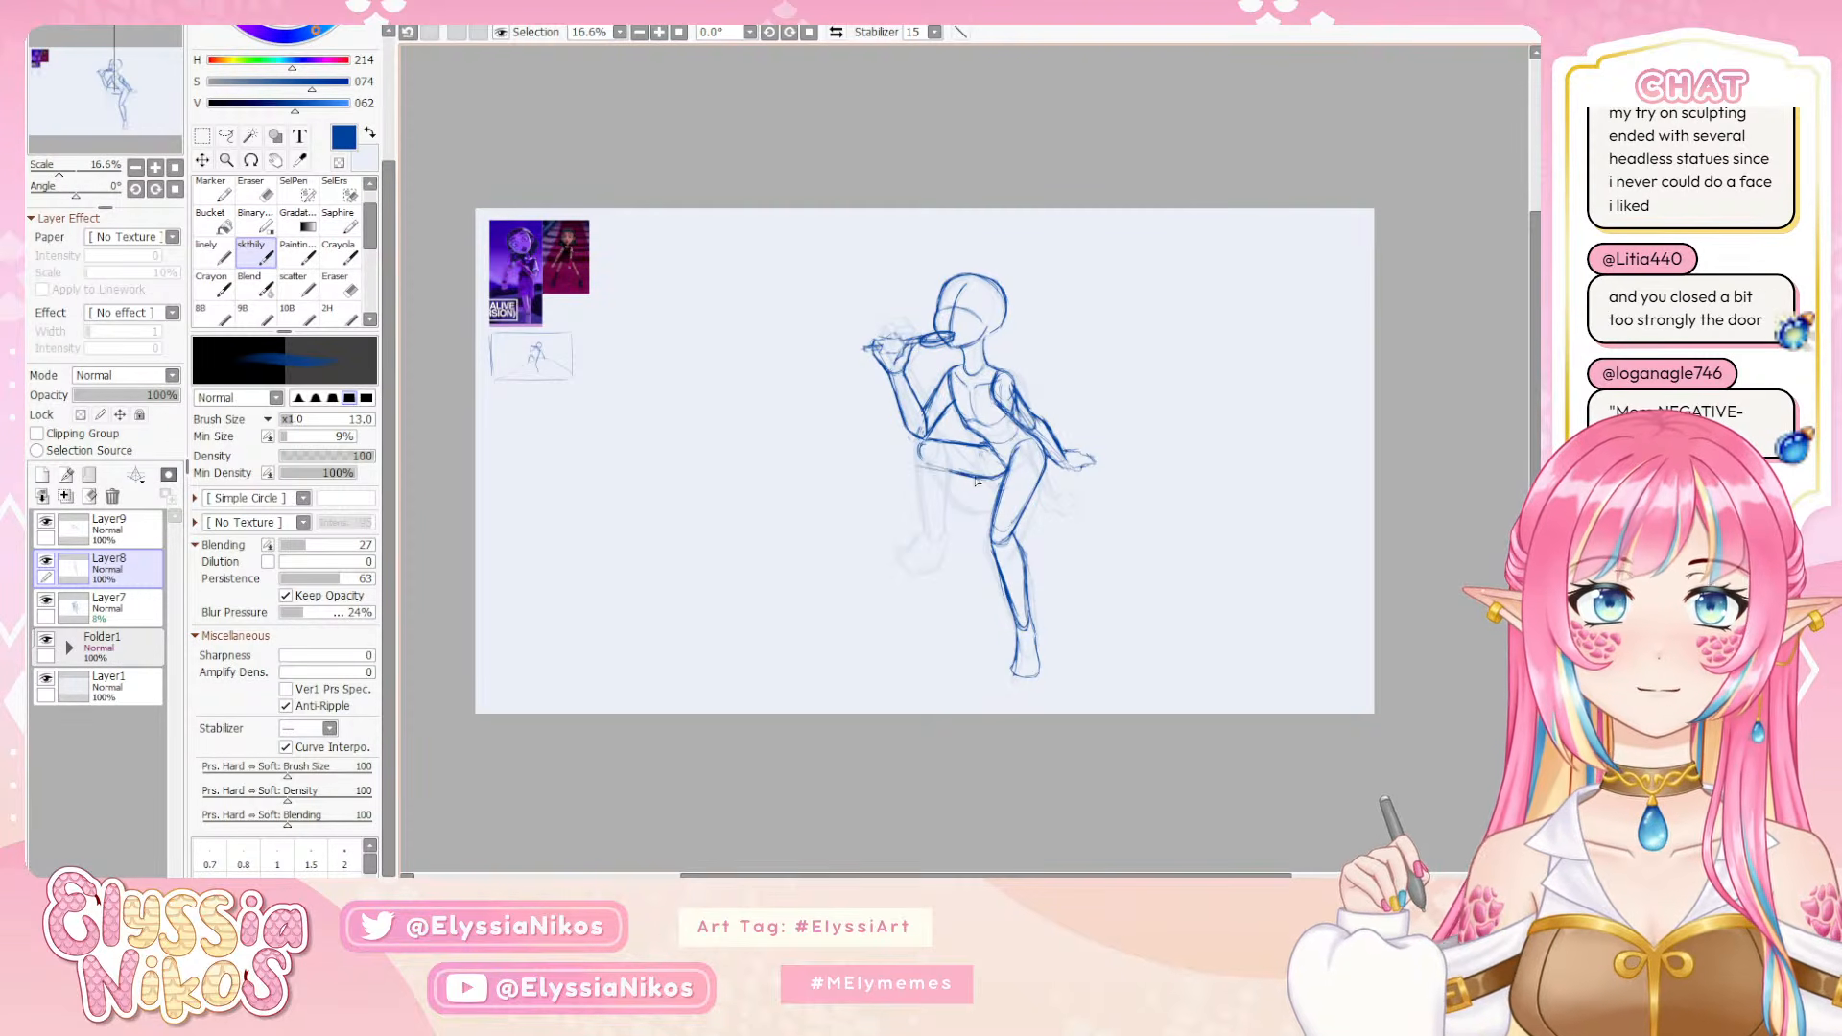
key(ctrl+z)
mouse_move(1005, 474)
mouse_down()
mouse_move(925, 466)
mouse_move(1013, 464)
mouse_move(975, 476)
mouse_move(998, 477)
mouse_up()
key(ctrl+z)
key(ctrl+z)
key(ctrl+z)
key(ctrl+z)
key(ctrl+z)
key(ctrl+z)
key(ctrl+y)
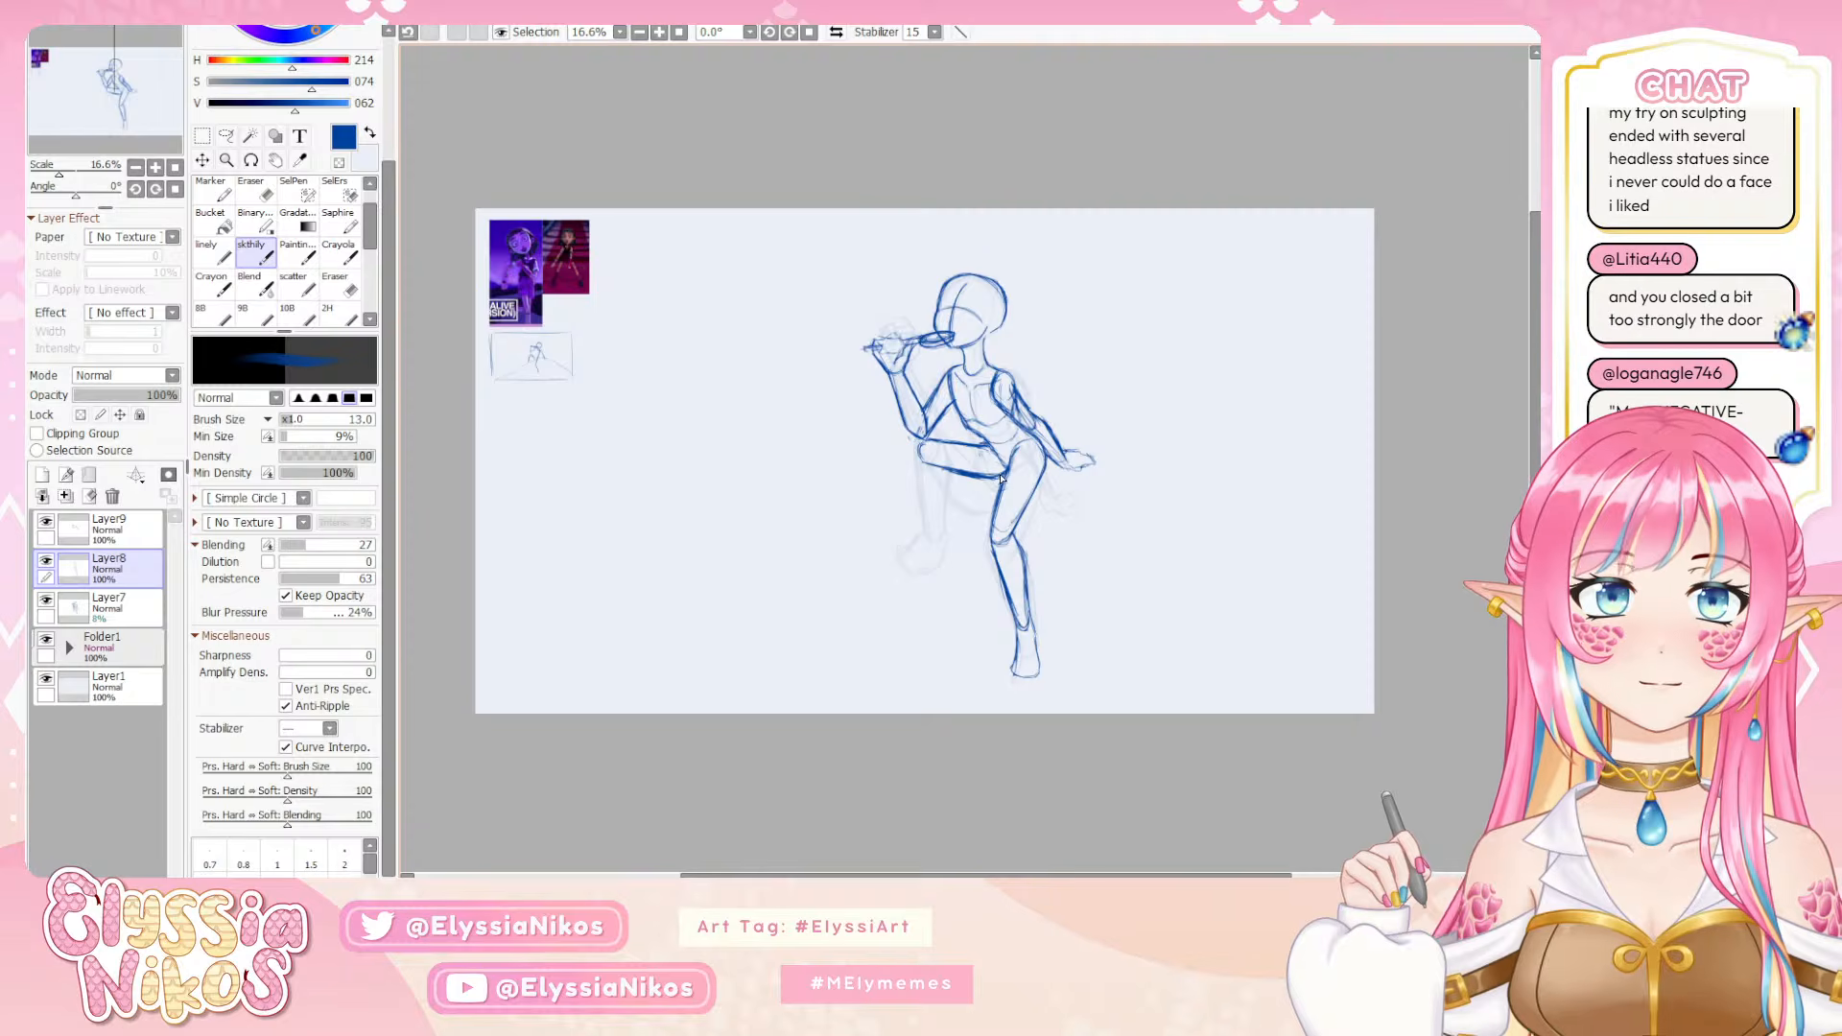
Erase rough marks along the thigh's upper edge and redraw that edge from the knee toward the hip with the sketch brush
click(263, 306)
click(261, 253)
key(e)
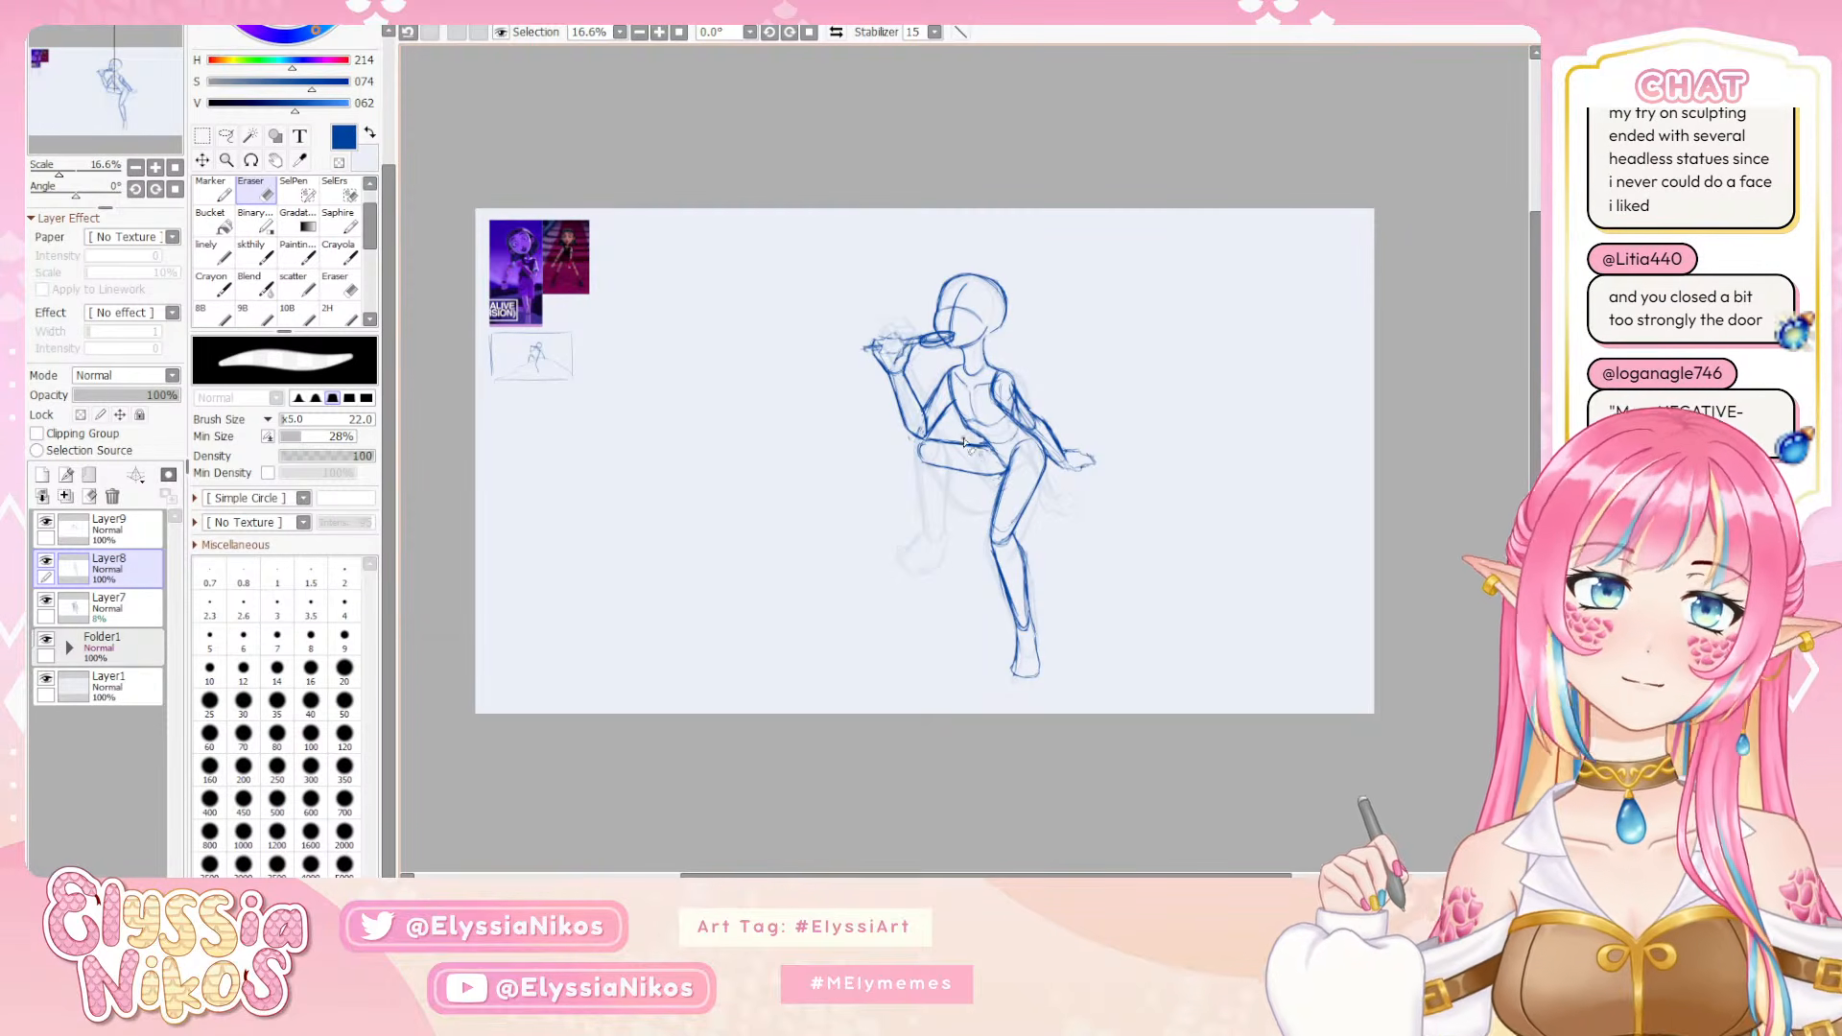
click(263, 253)
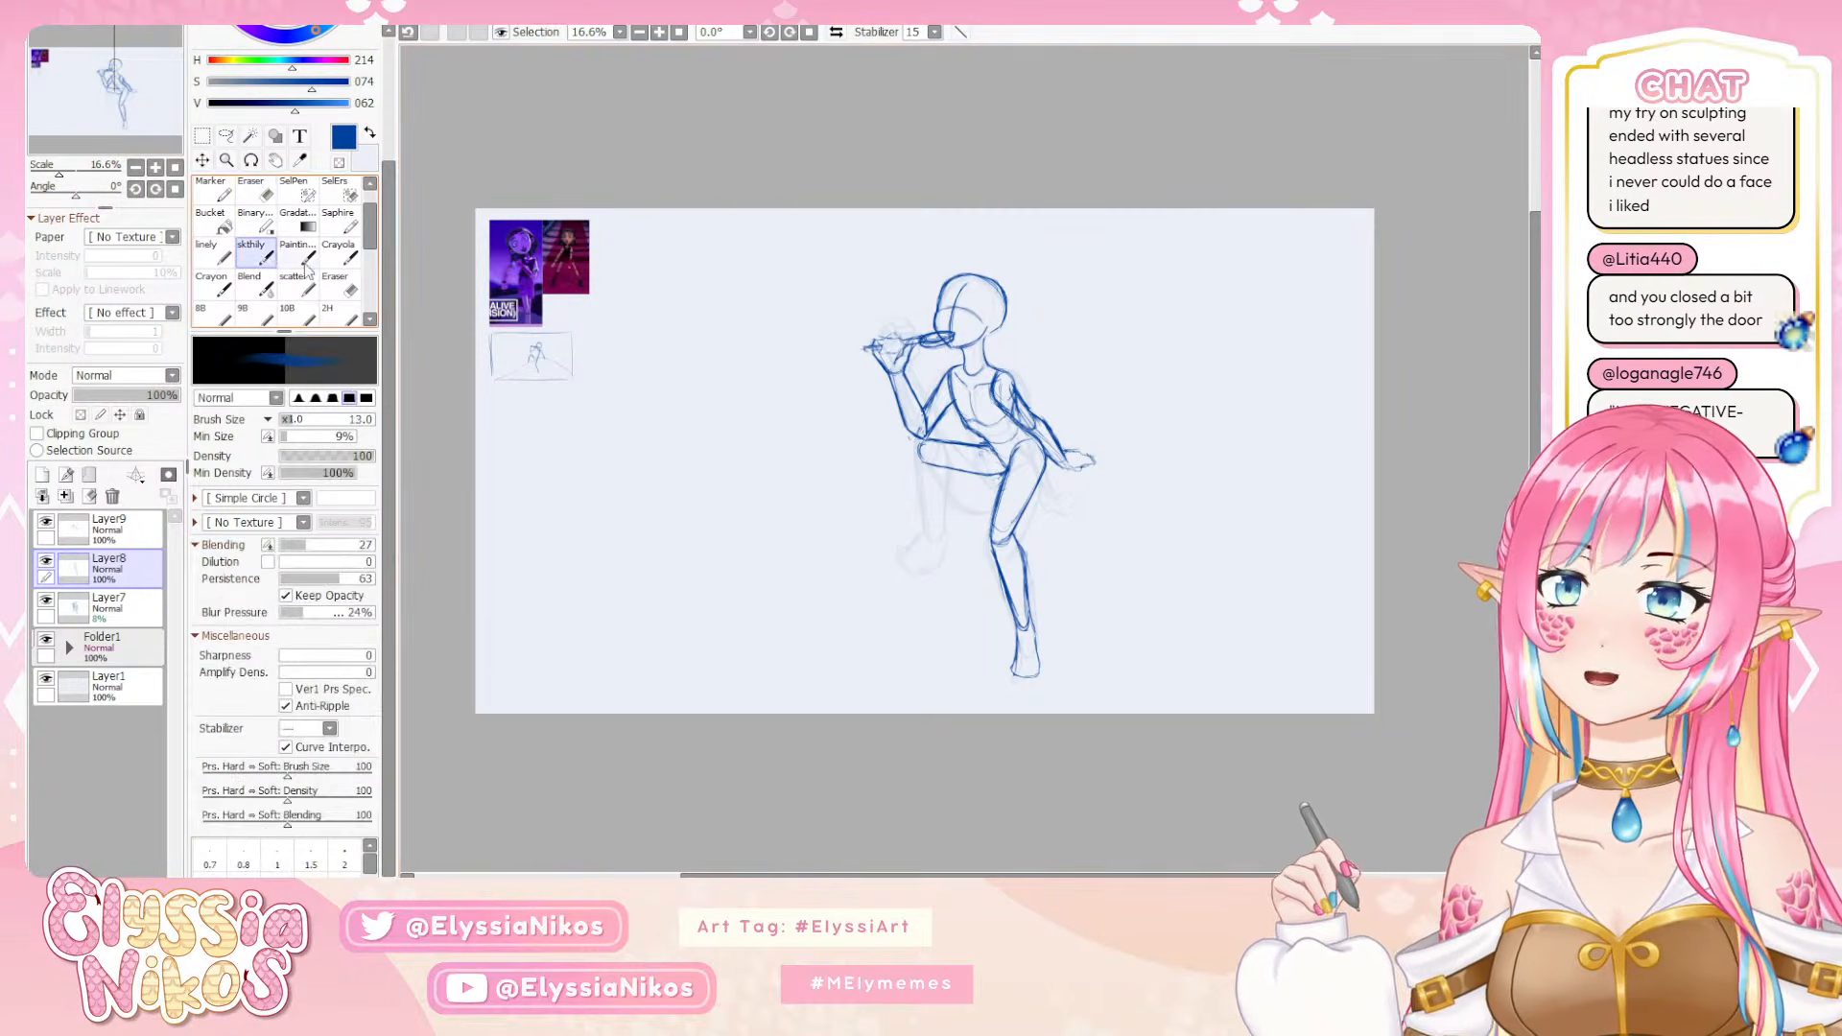
drag(926, 448, 984, 449)
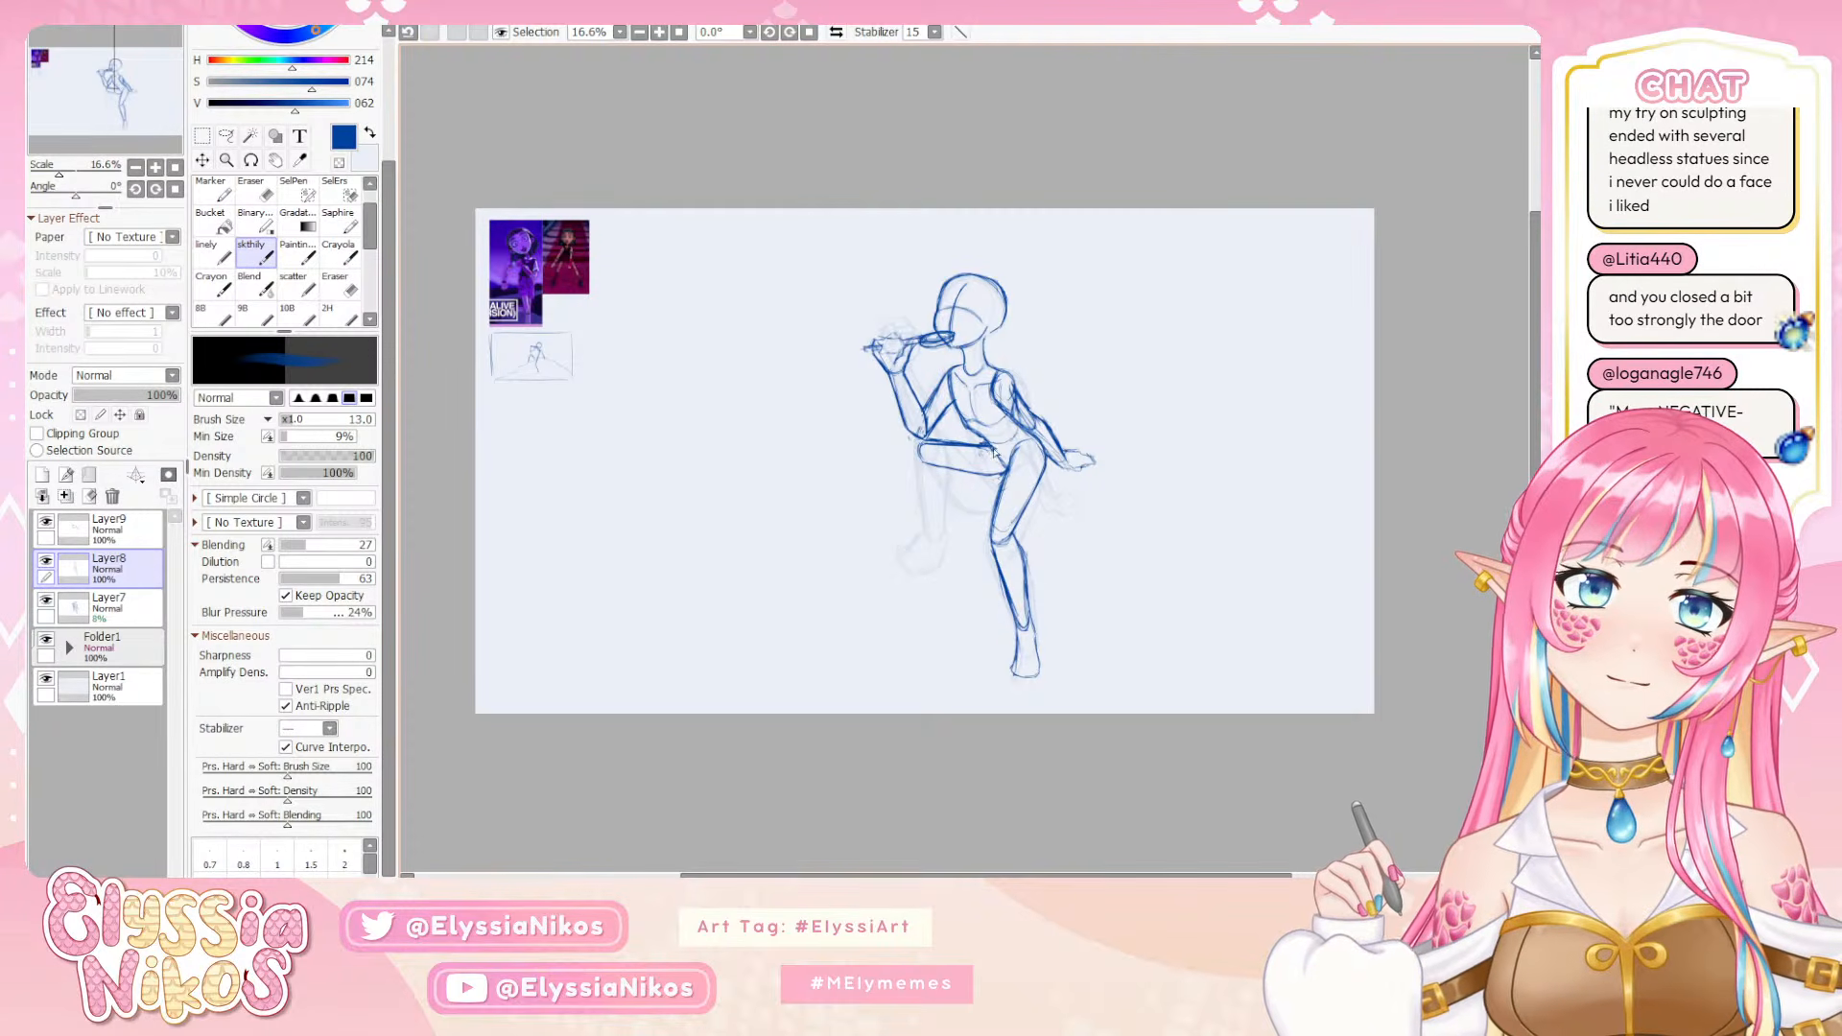
Refine the bent leg's knee curve and the thigh's join at the hip with eraser and sketch brush, undoing the last stroke
key(e)
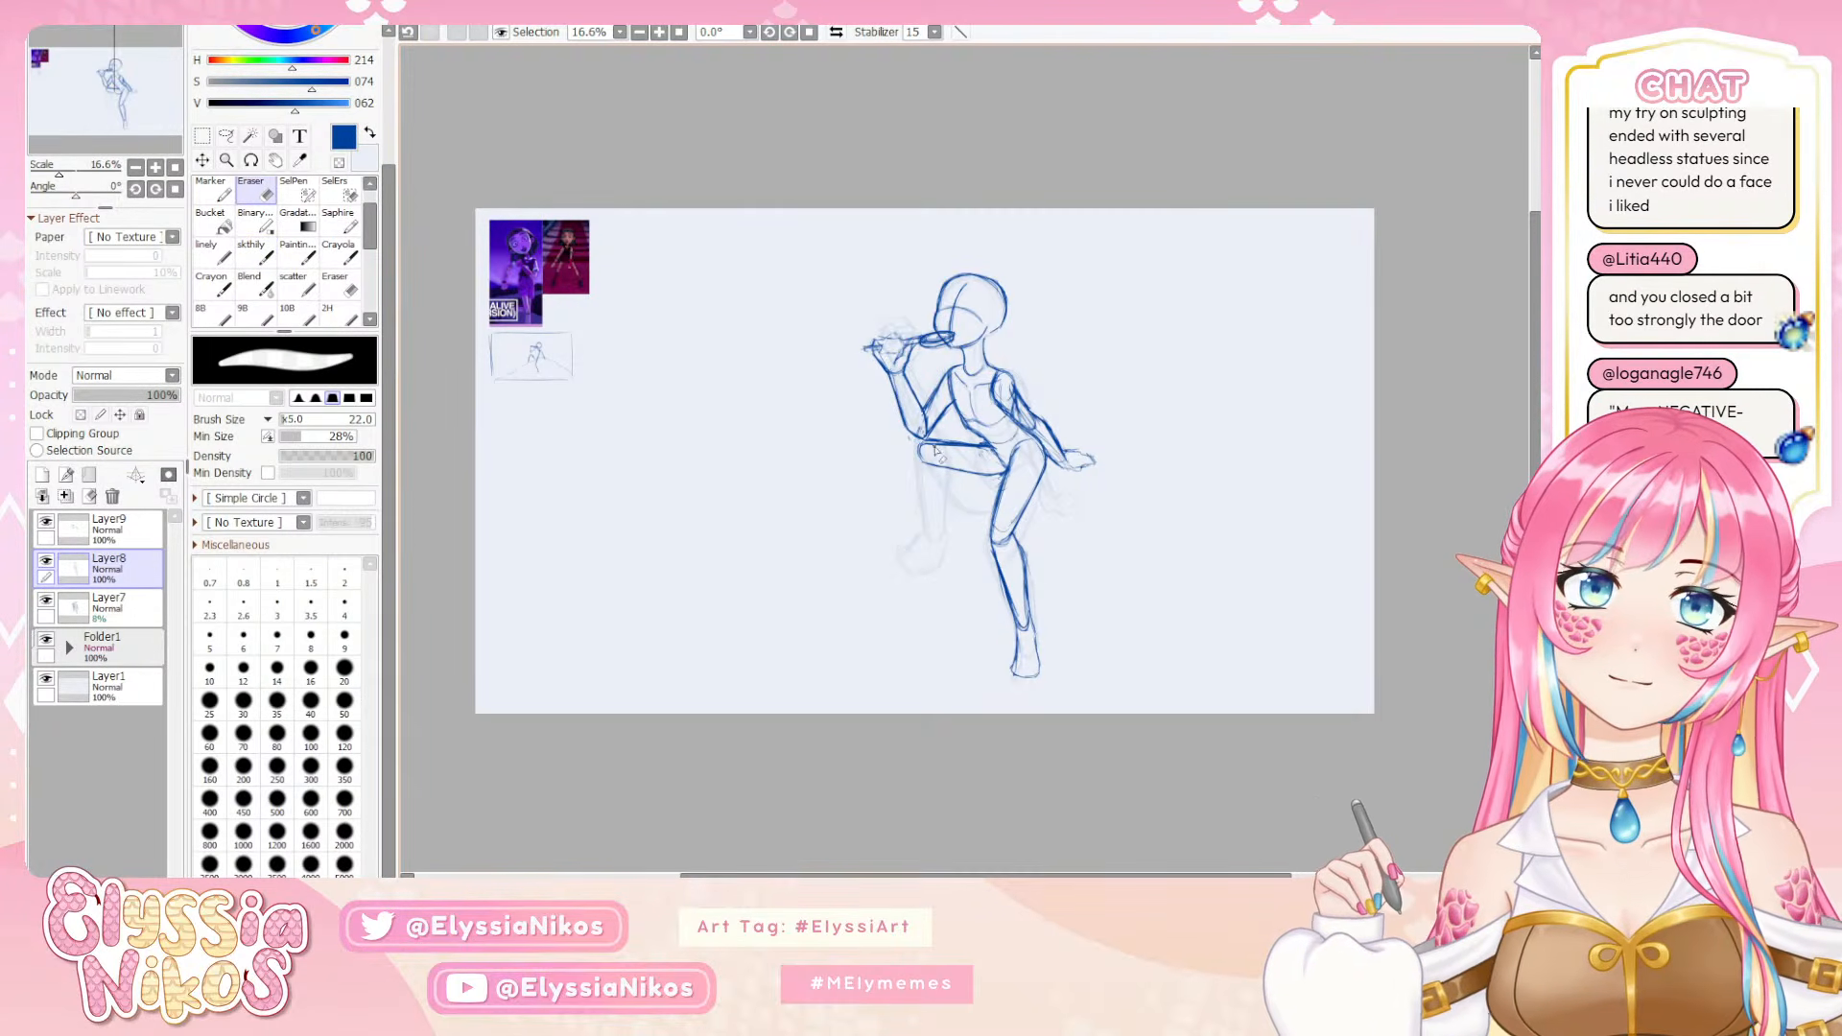
click(255, 255)
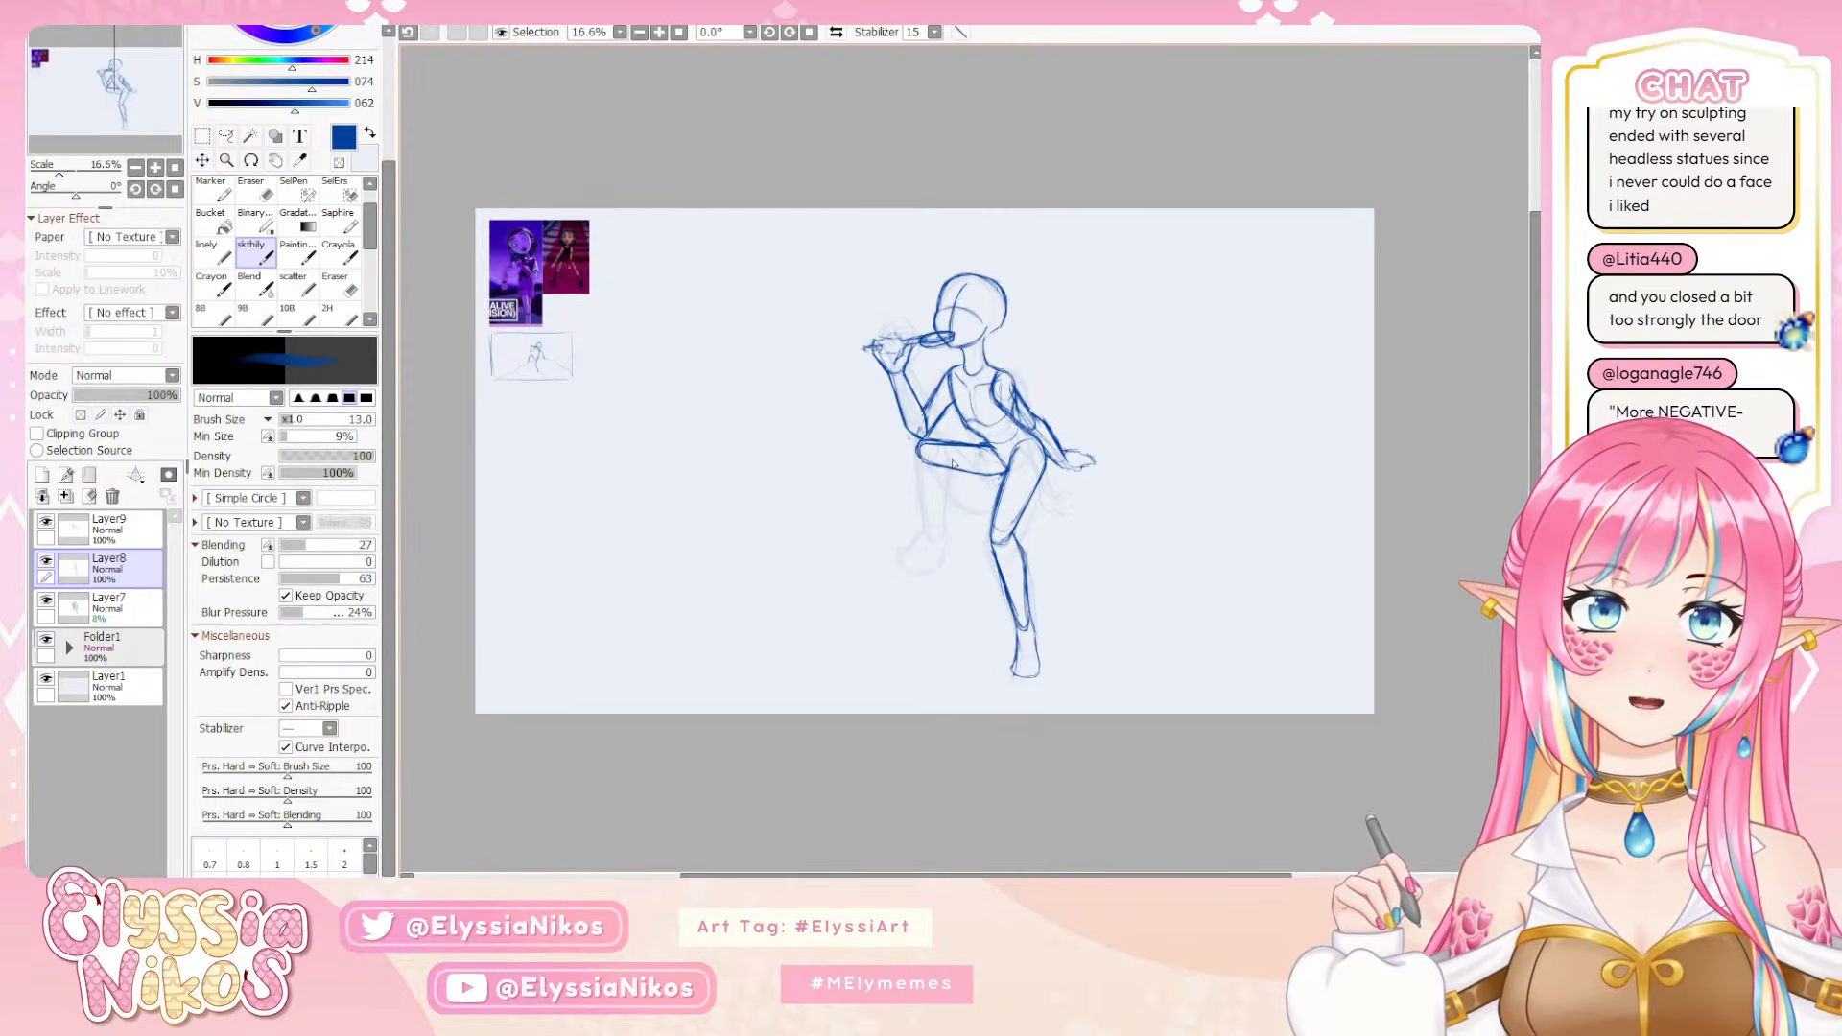
key(e)
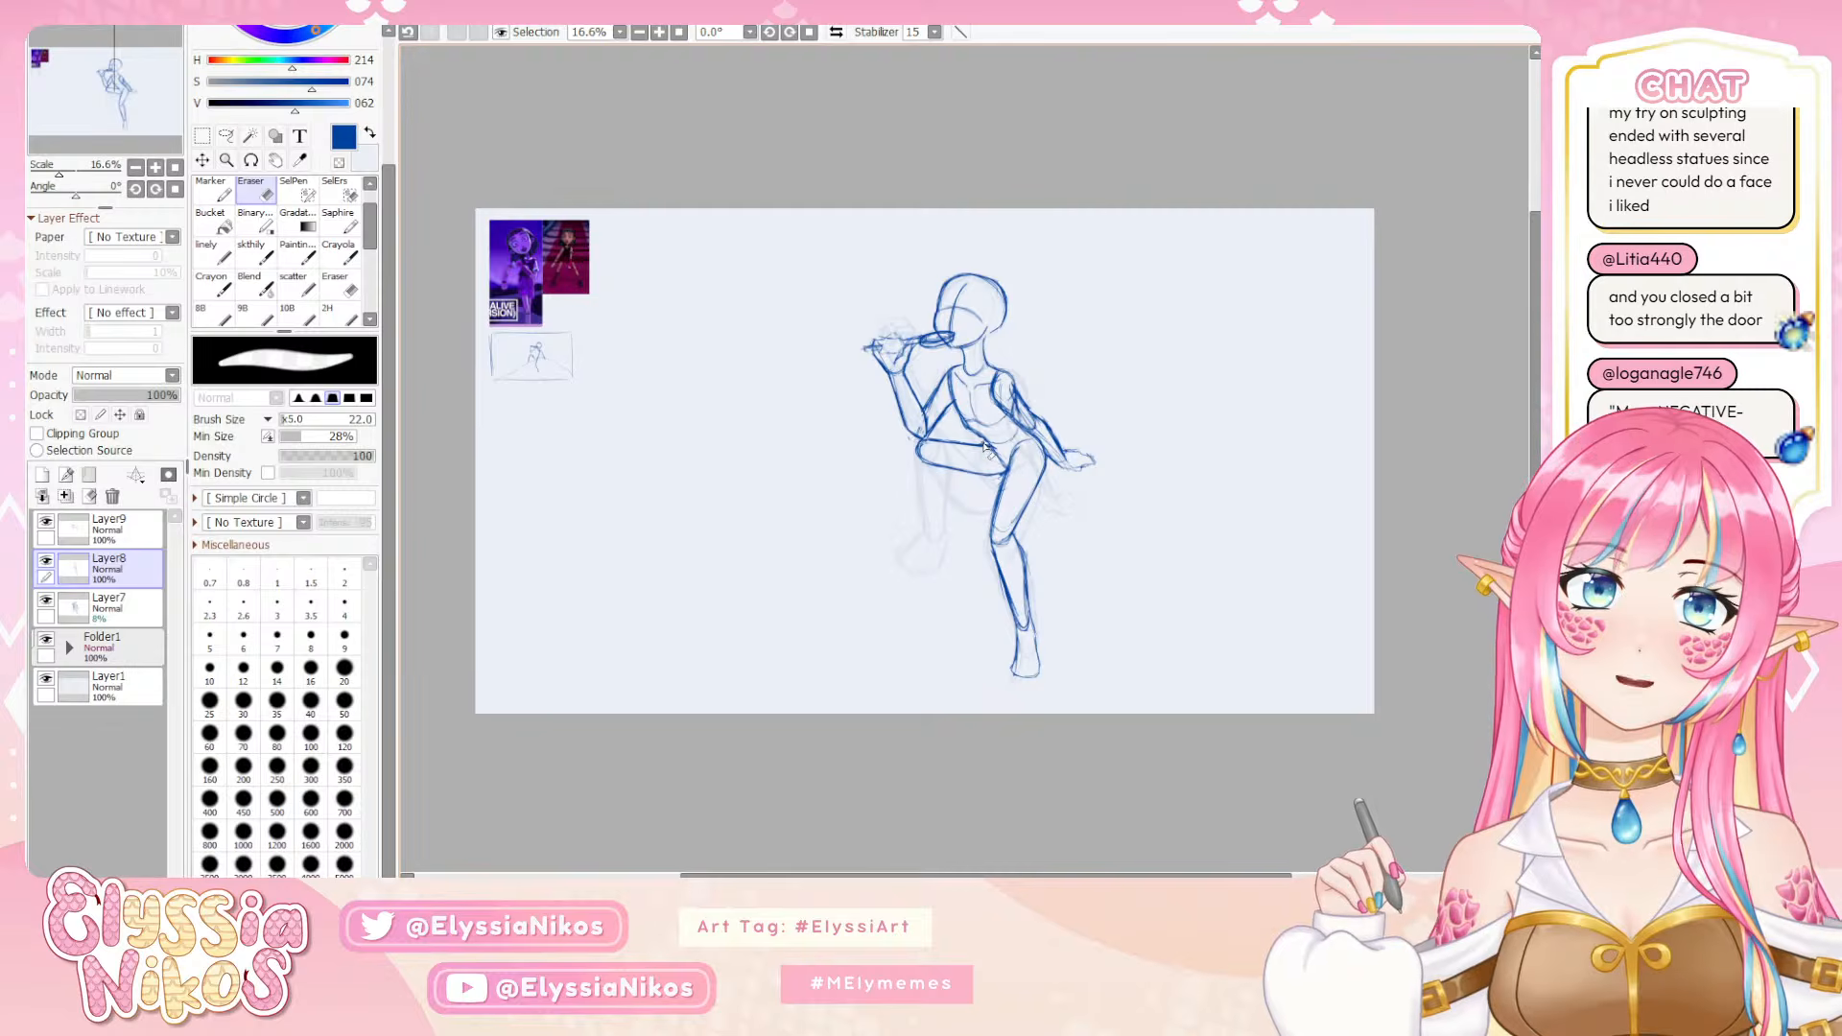
click(251, 253)
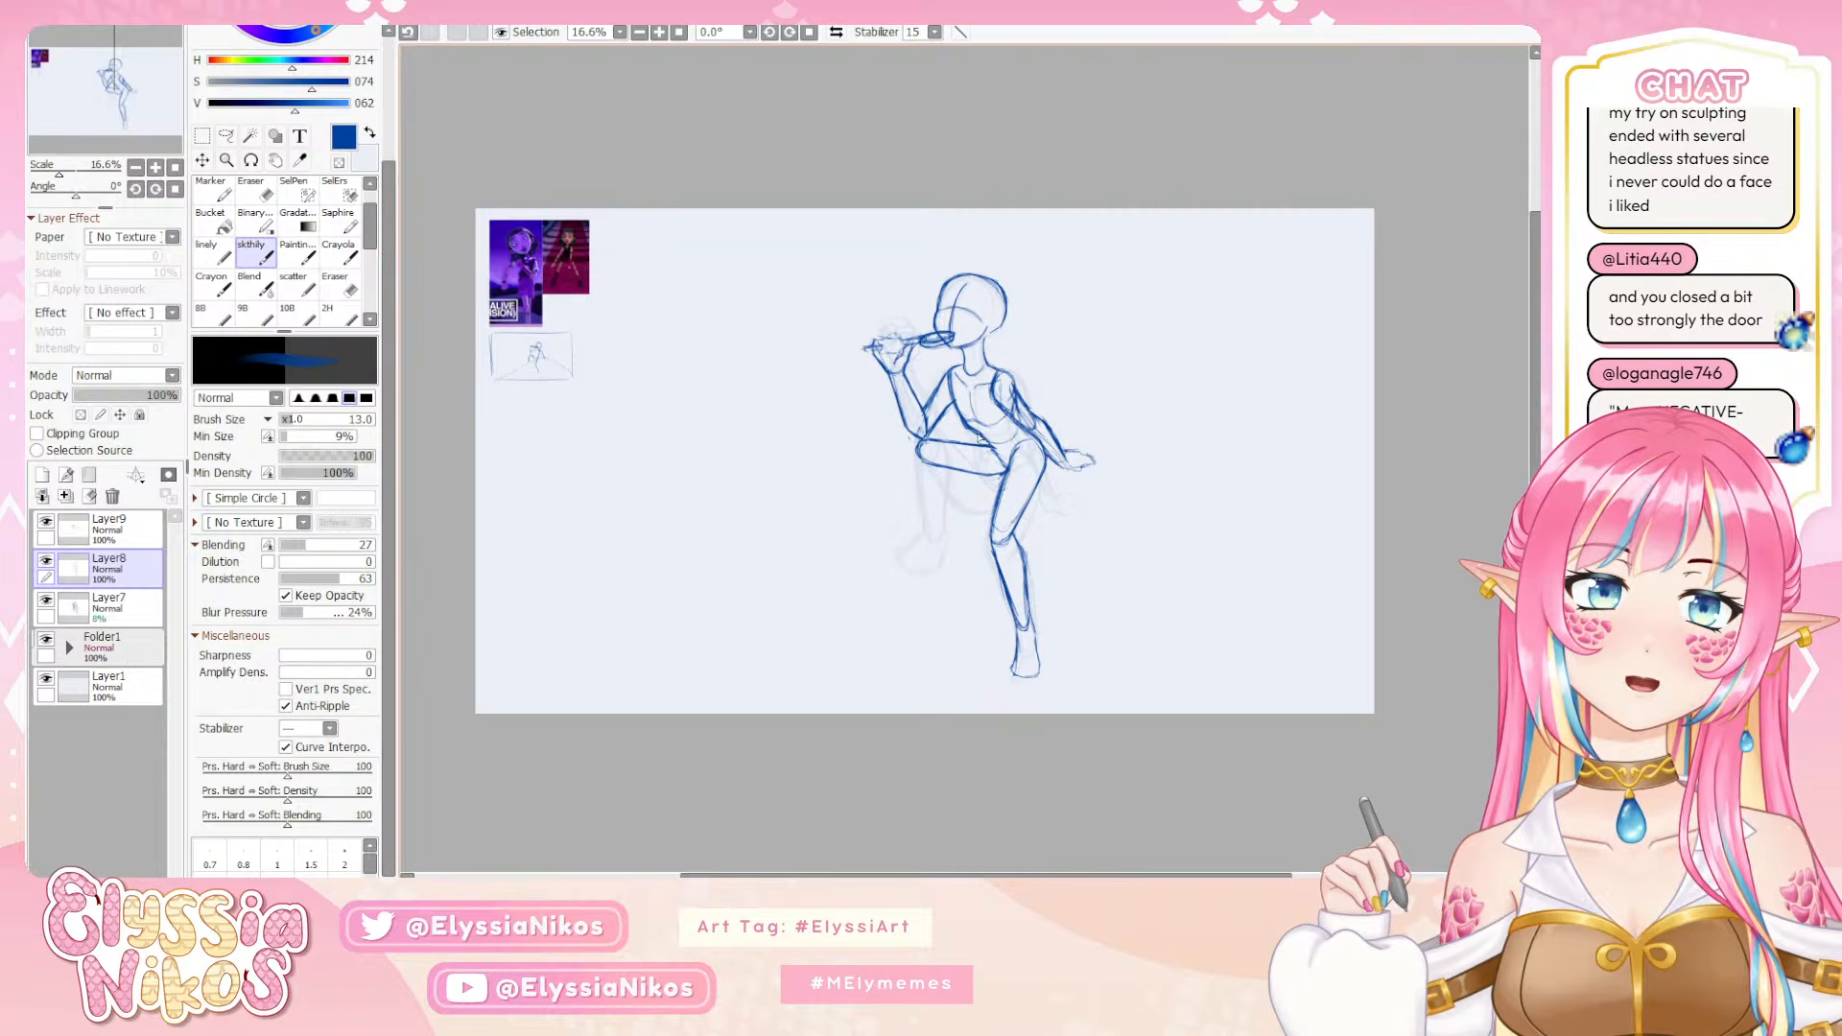
key(e)
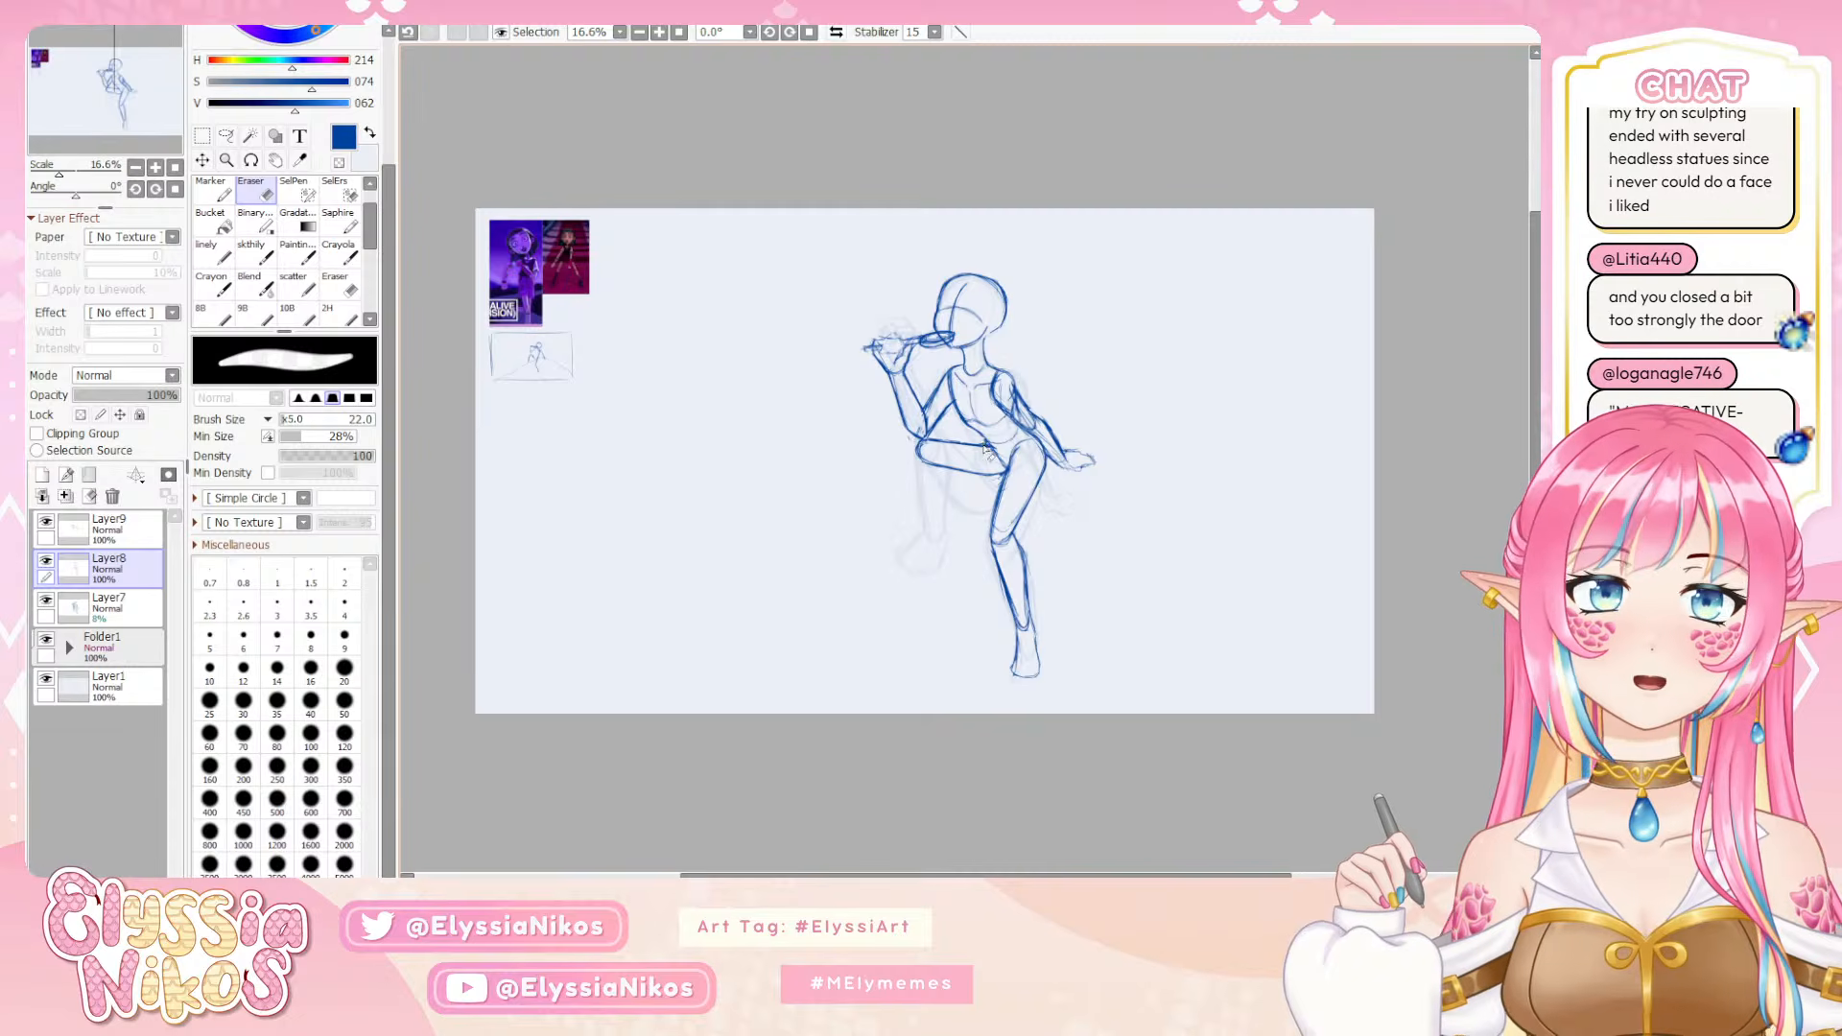
key(e)
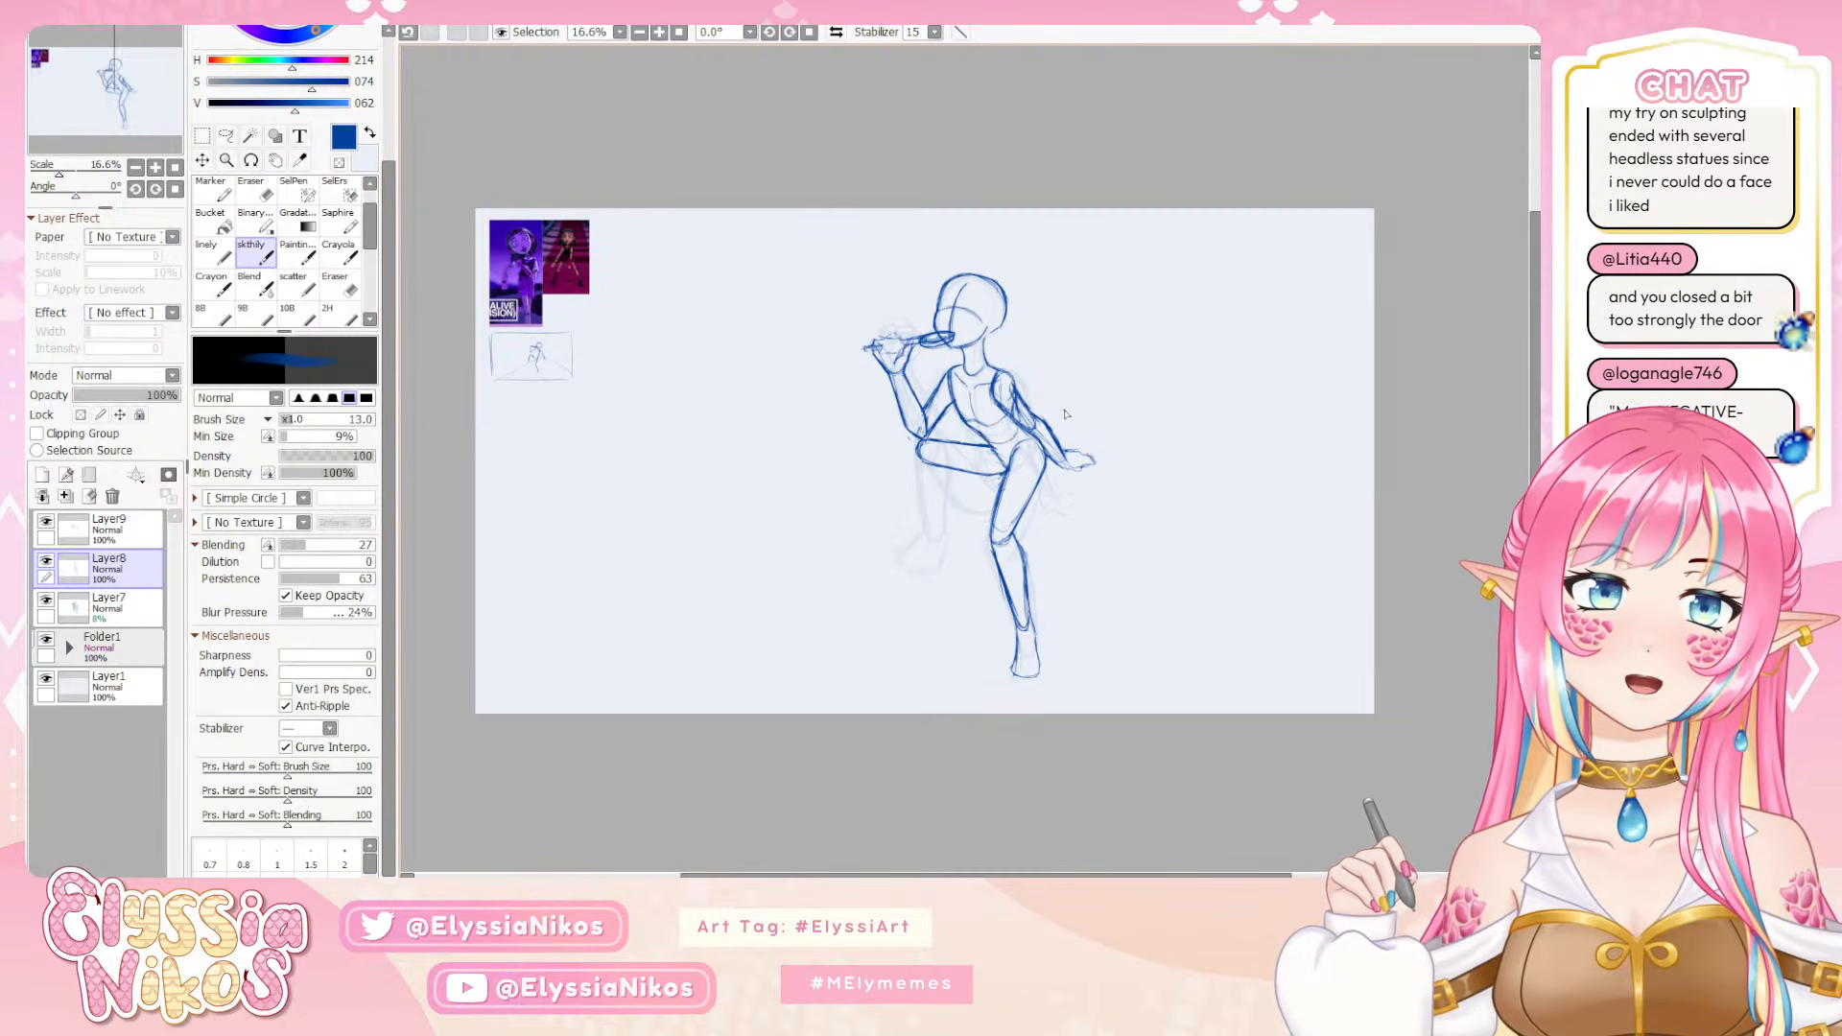
key(ctrl+z)
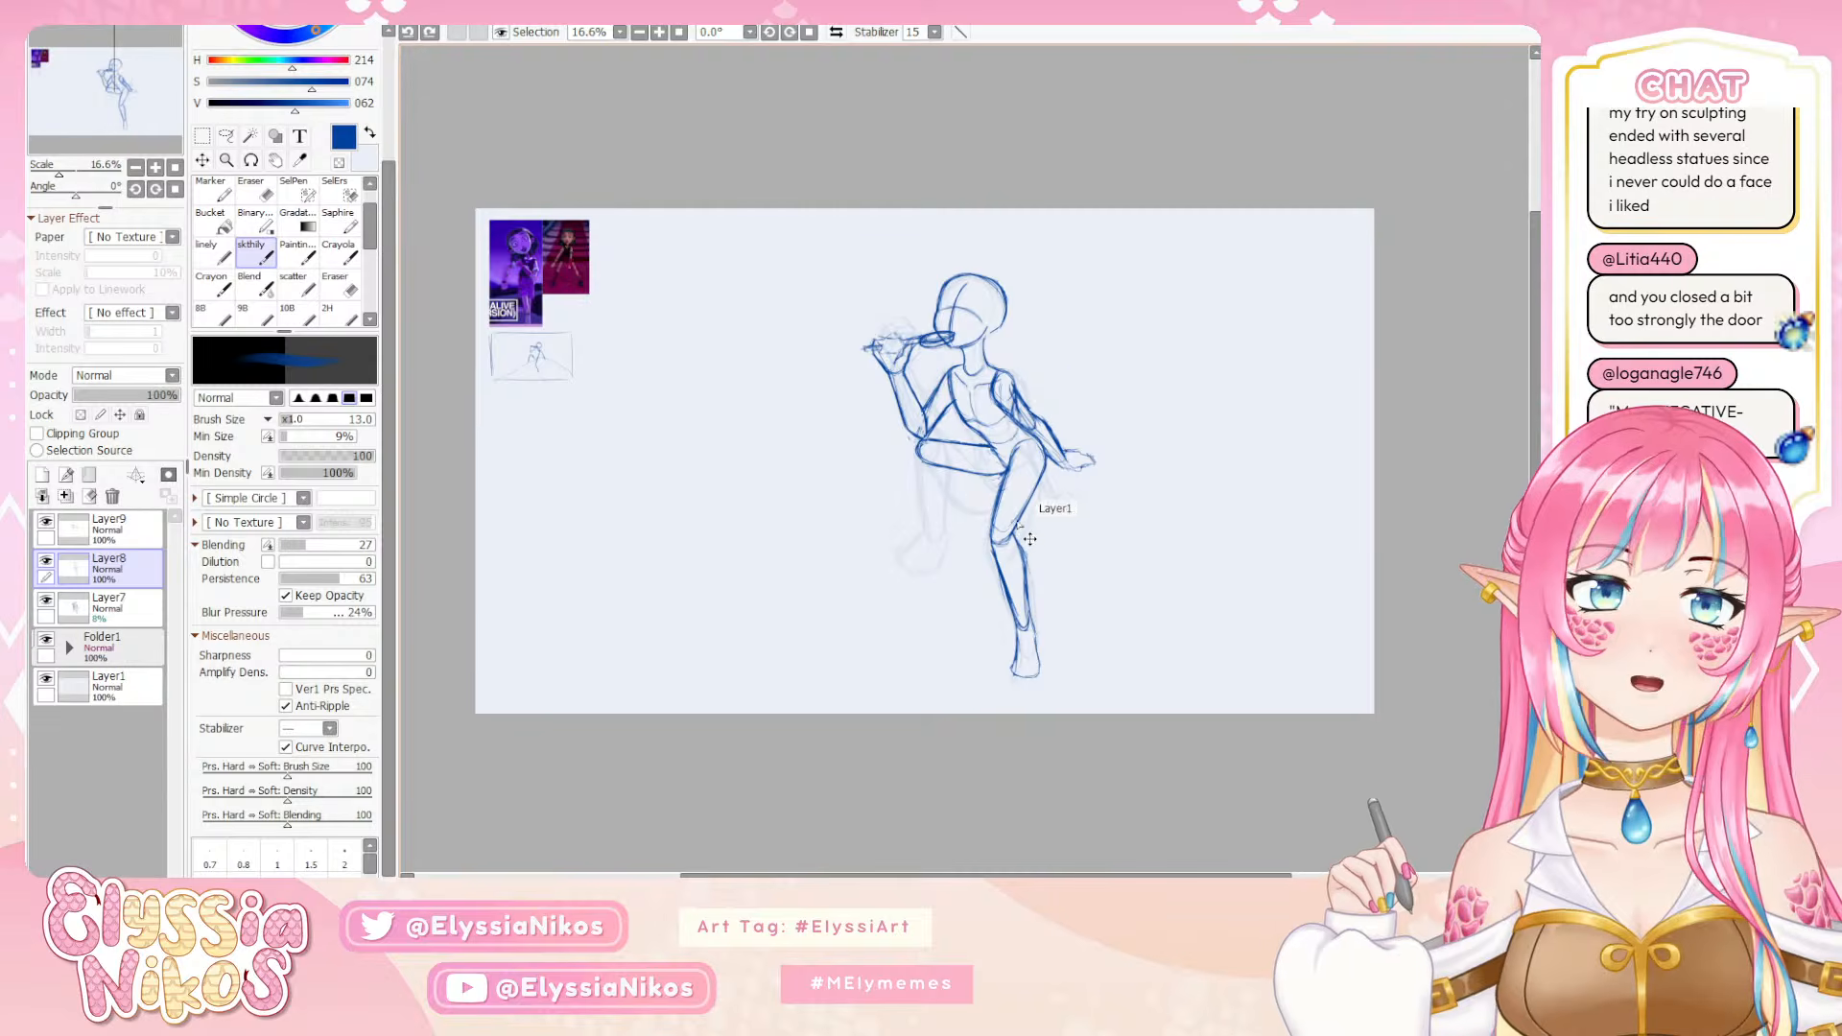
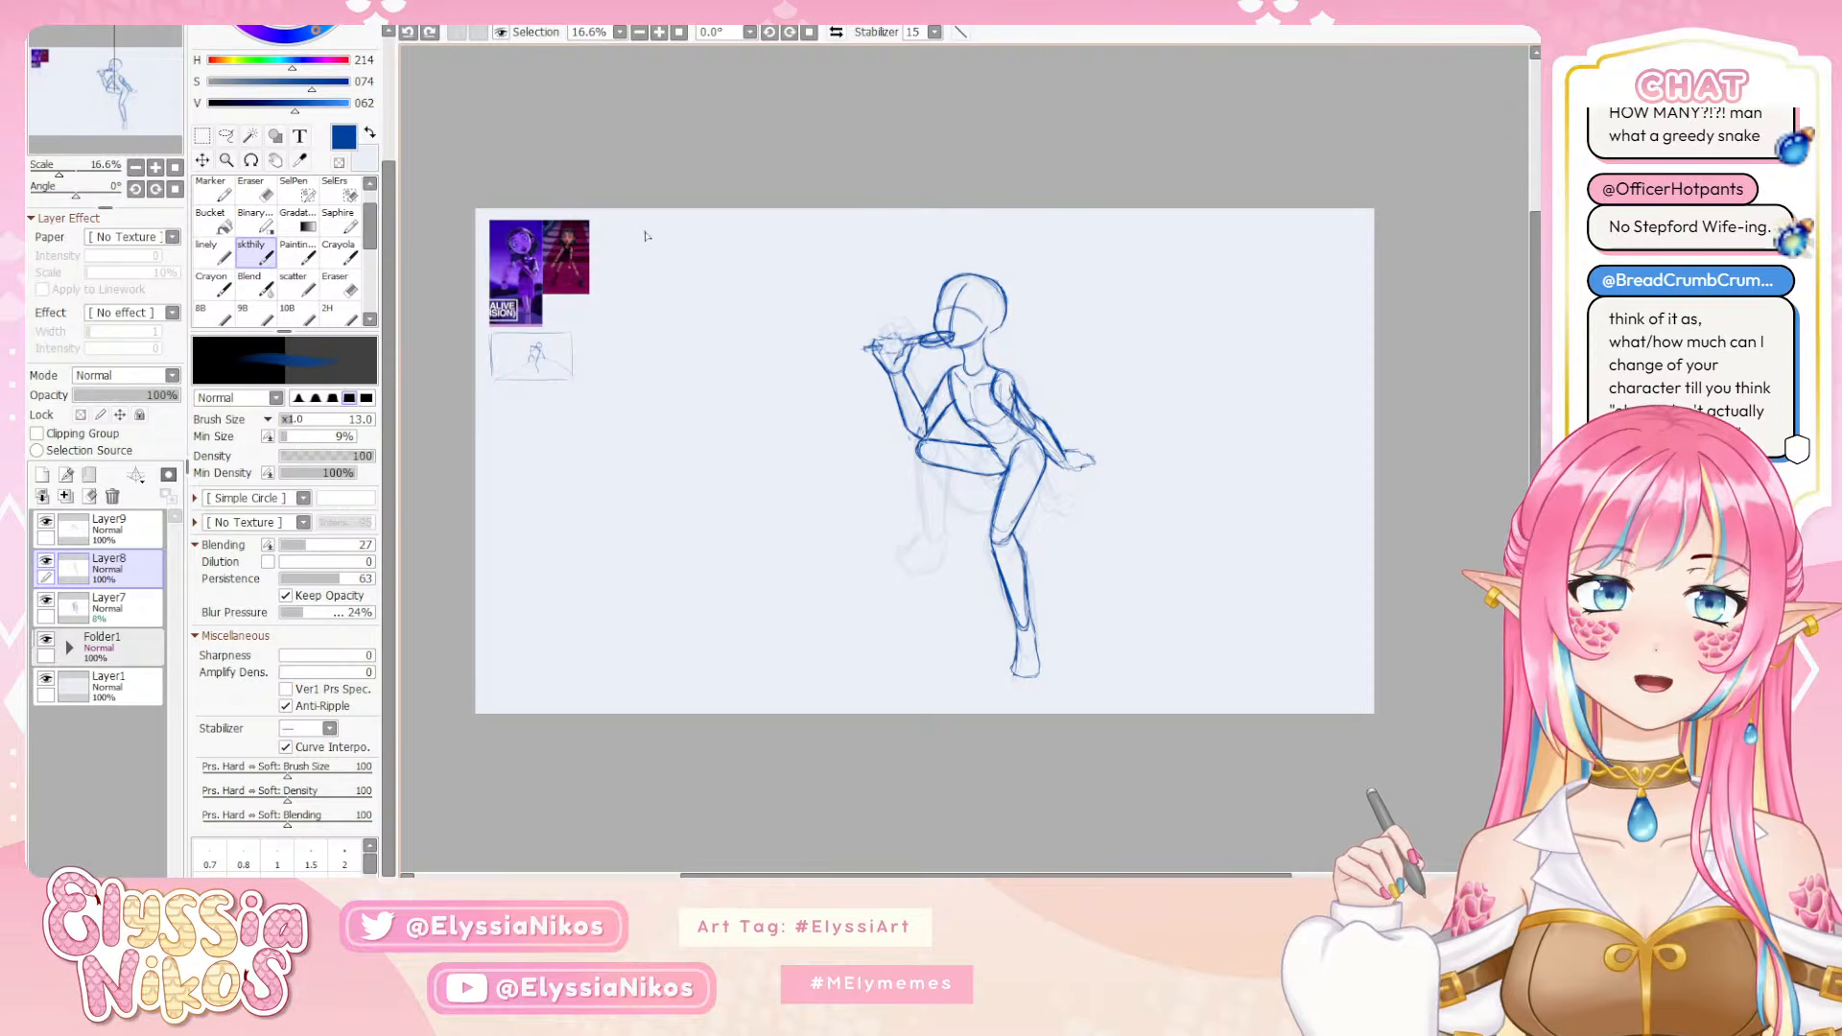
Sketch the bent leg's lower leg down from the knee and add its foot on Layer8, undoing strokes that do not fit
key(Page_Up)
drag(735, 523, 726, 341)
key(Page_Down)
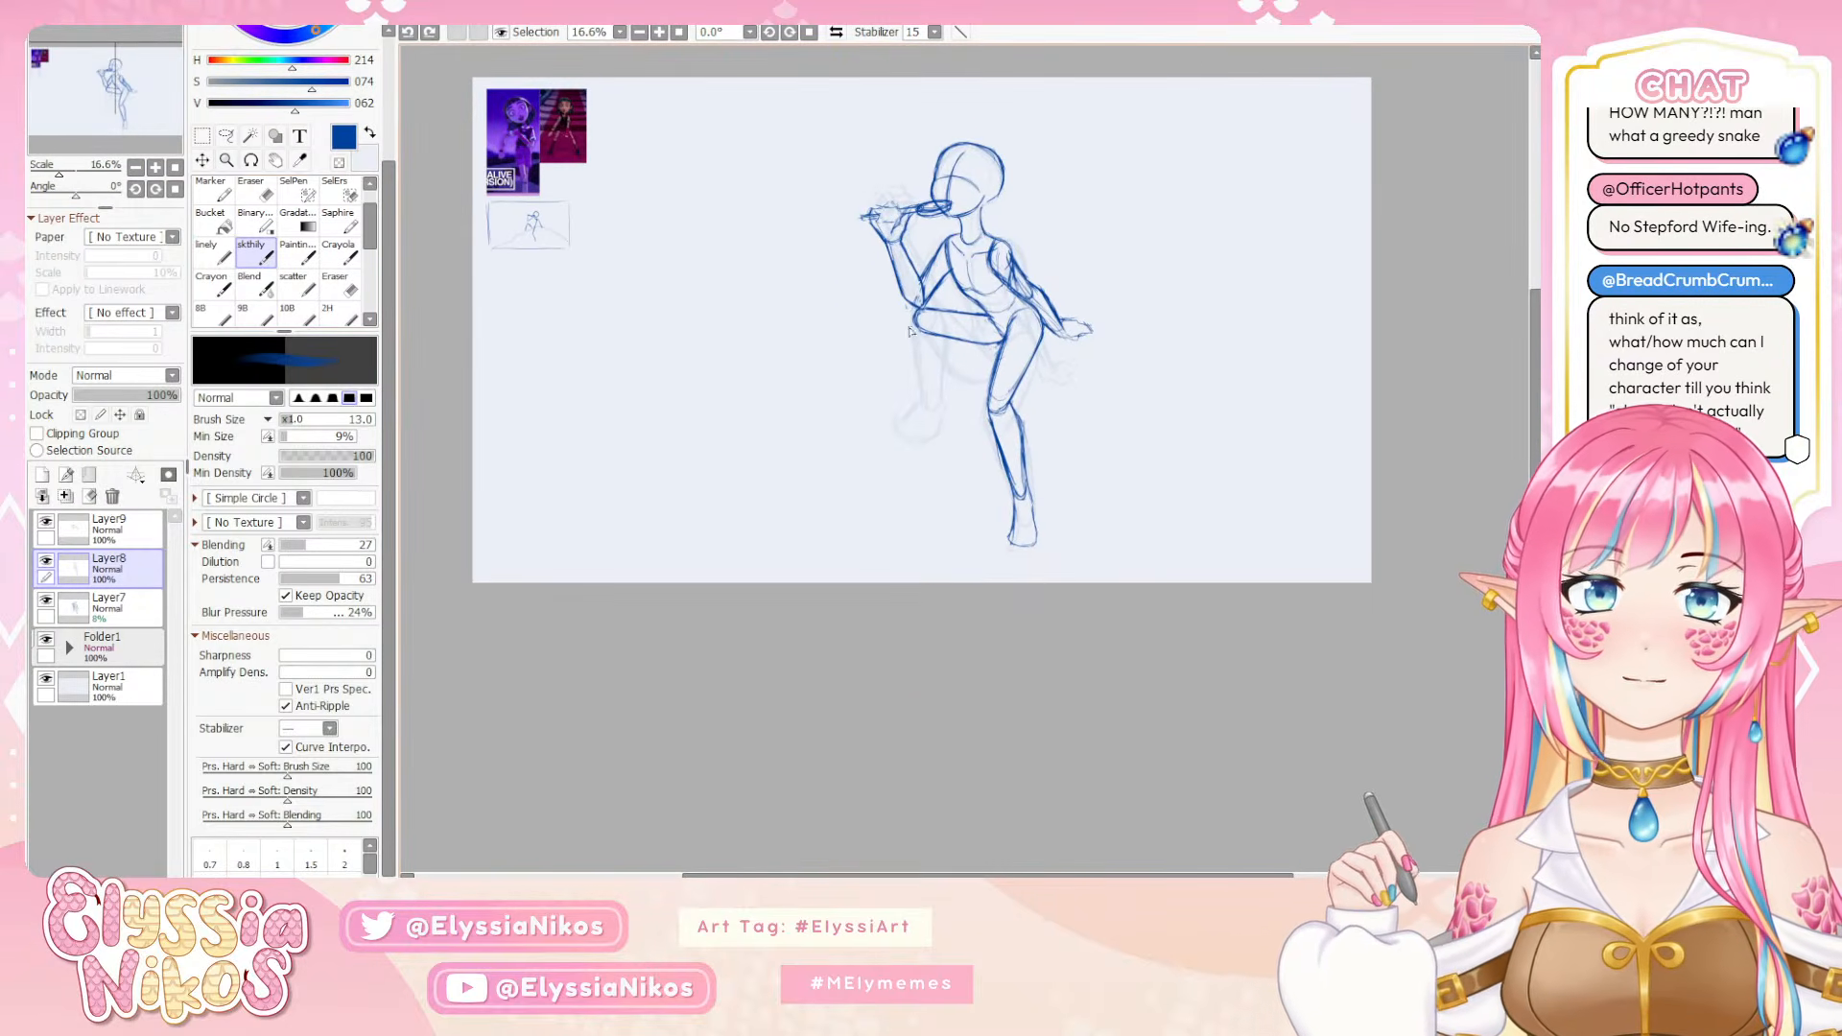
drag(918, 384, 929, 410)
key(ctrl+z)
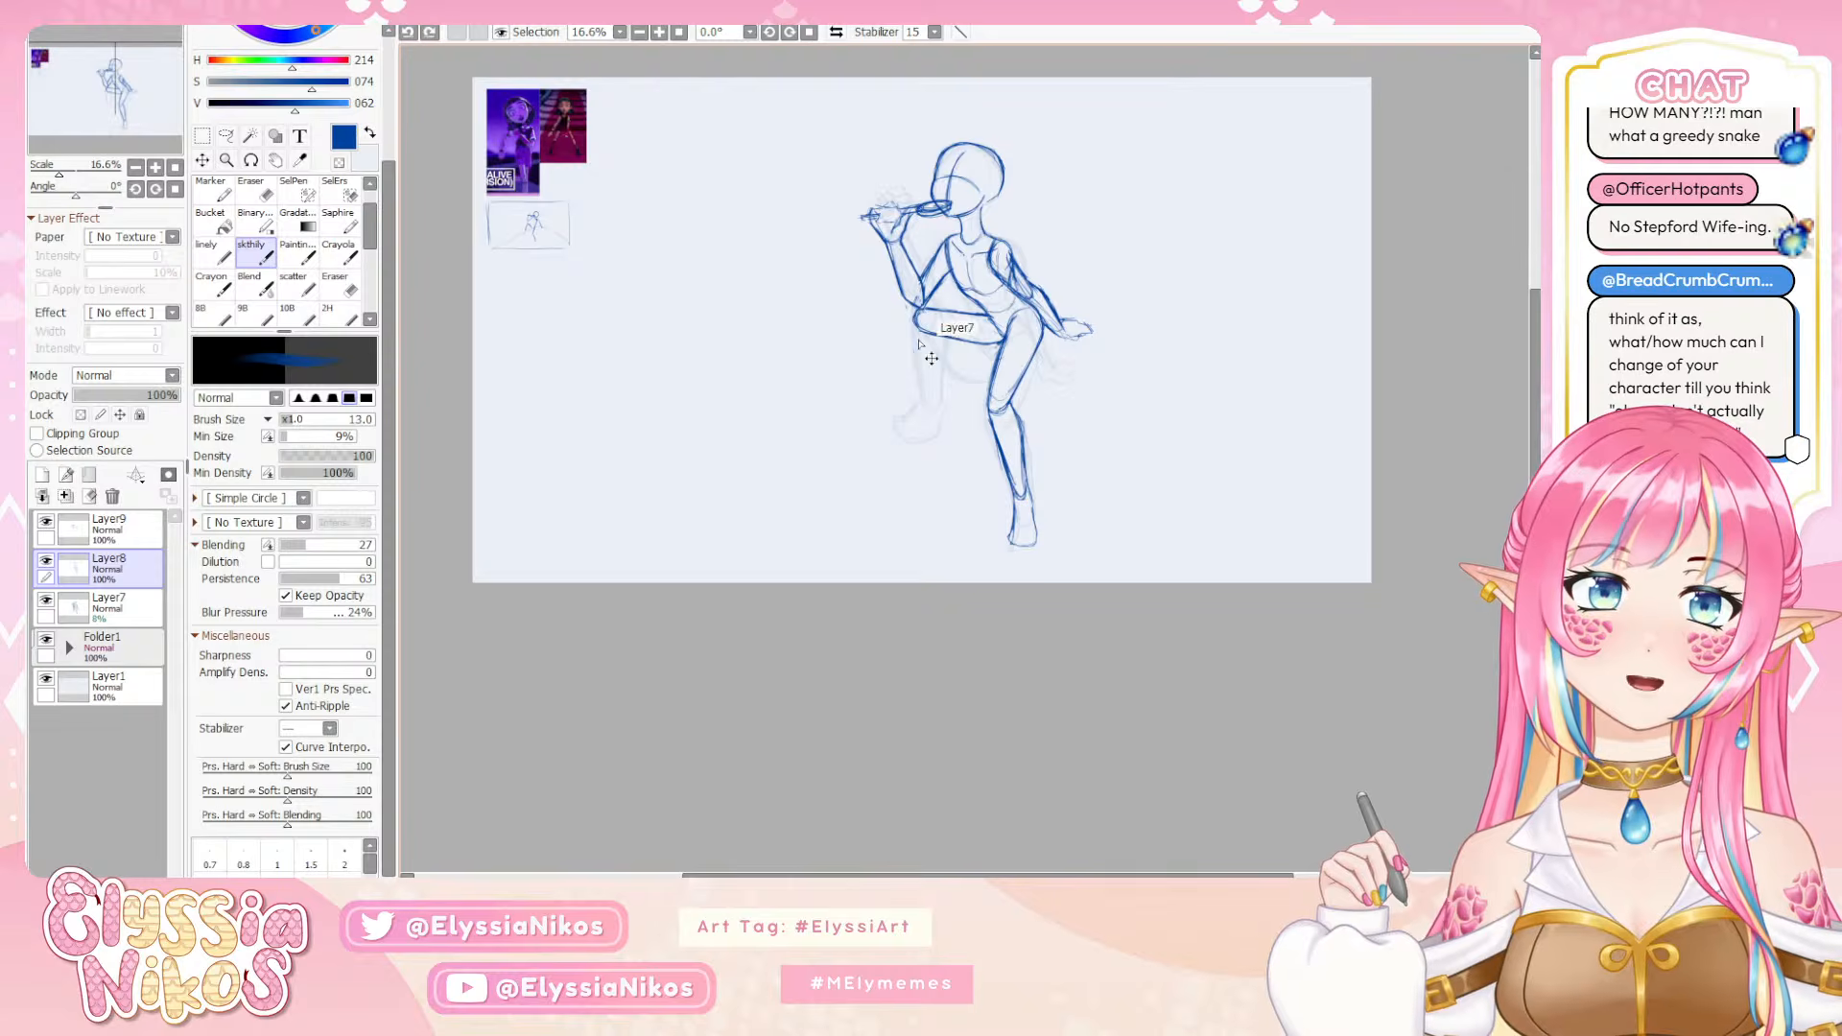
mouse_move(913, 321)
mouse_down()
mouse_move(931, 410)
mouse_move(919, 377)
mouse_up()
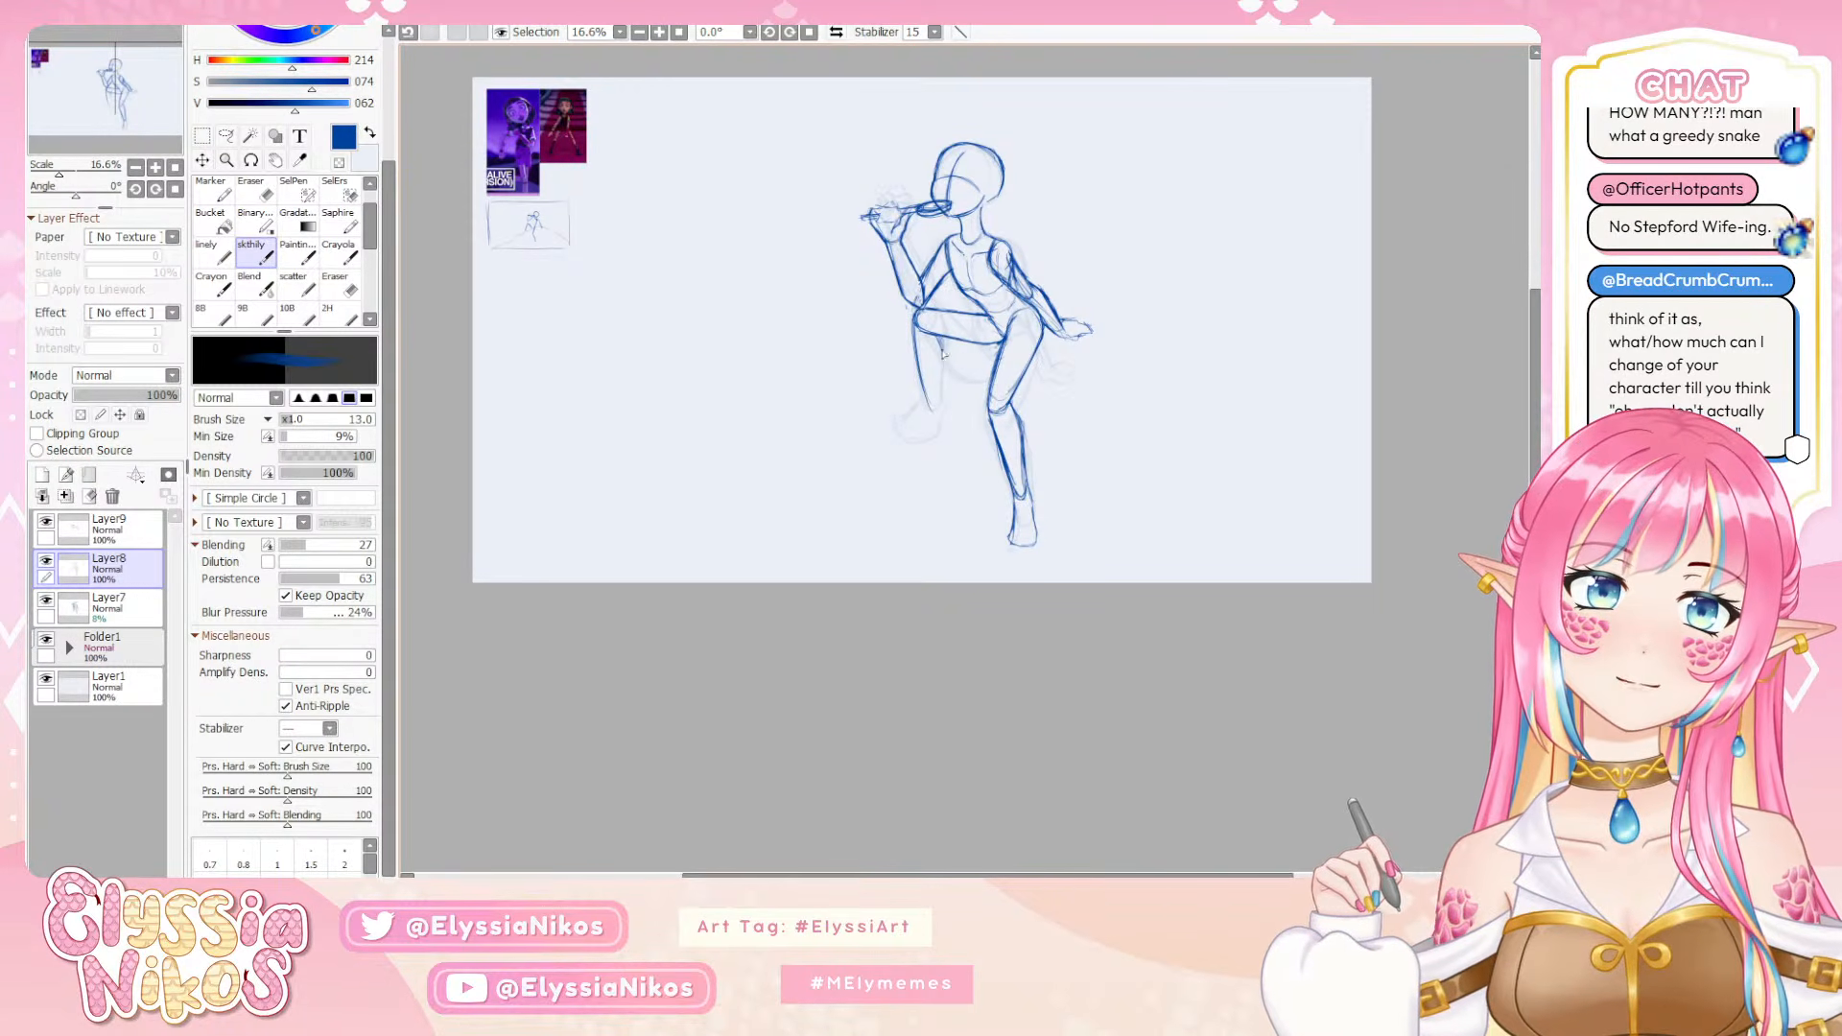
drag(940, 336, 942, 400)
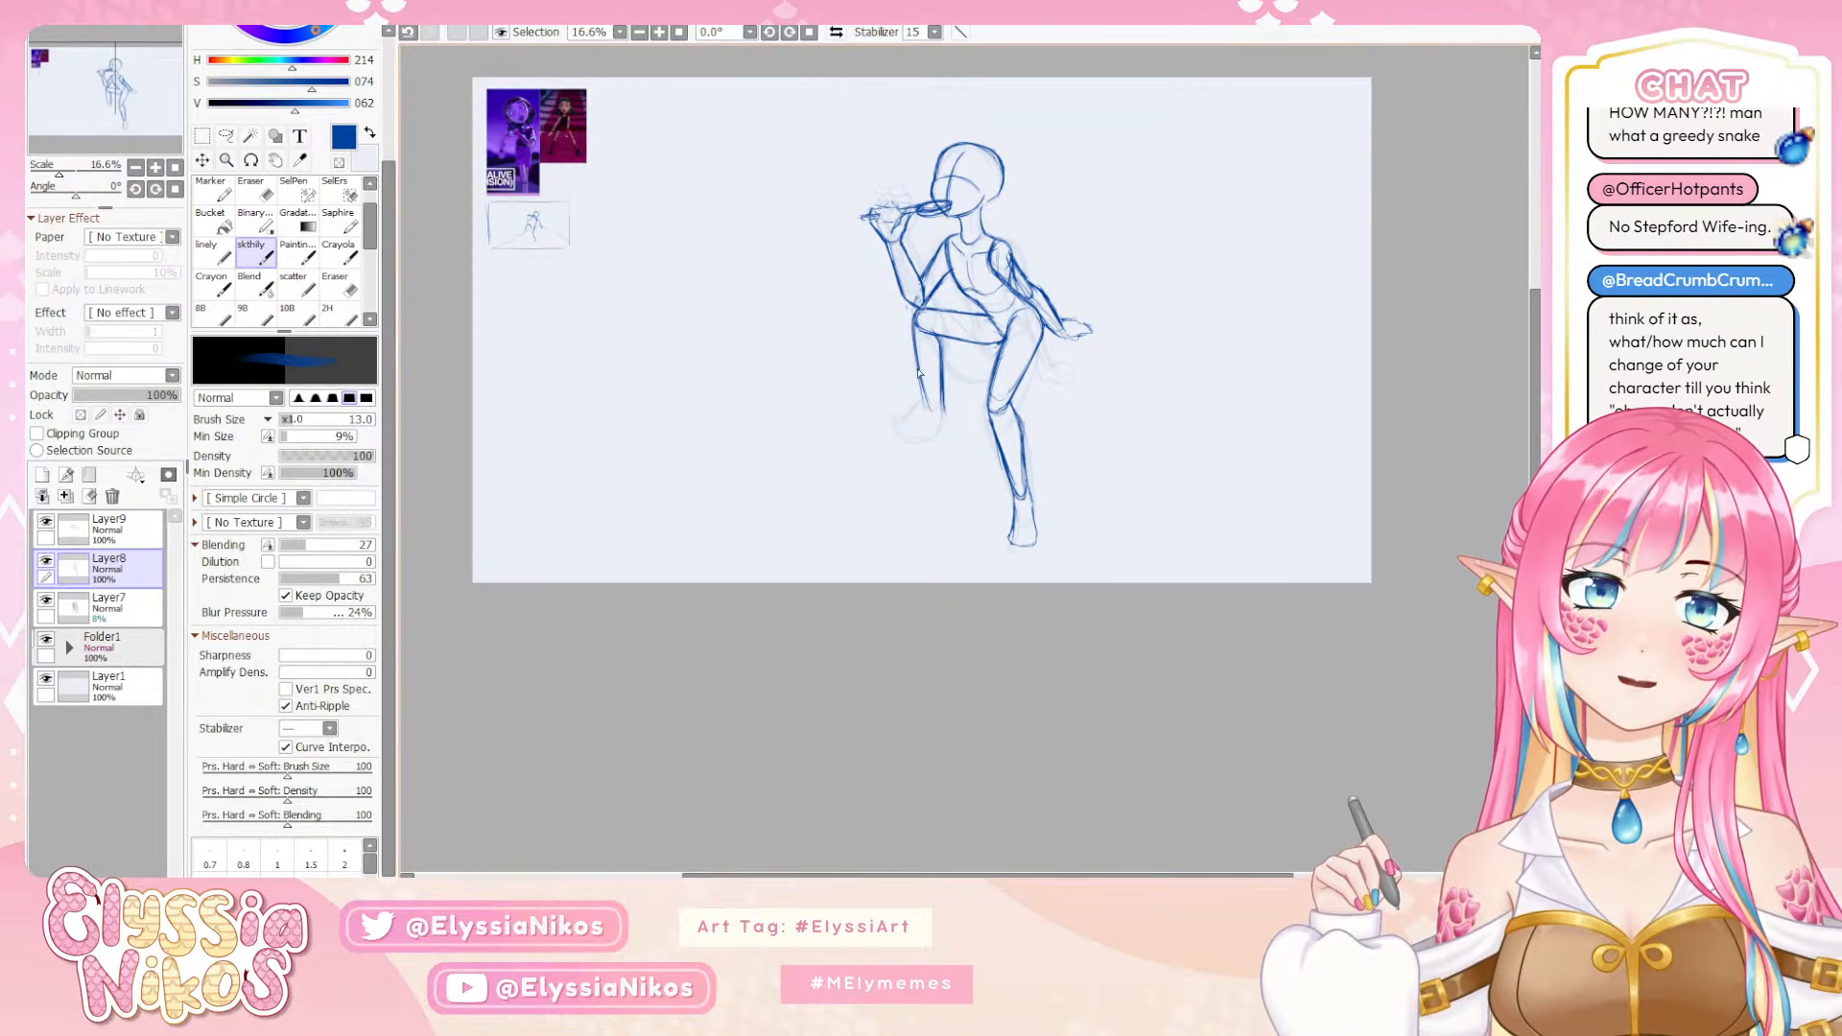
mouse_move(916, 349)
mouse_down()
mouse_move(941, 422)
mouse_move(919, 356)
mouse_move(942, 449)
mouse_move(926, 399)
mouse_up()
key(ctrl+z)
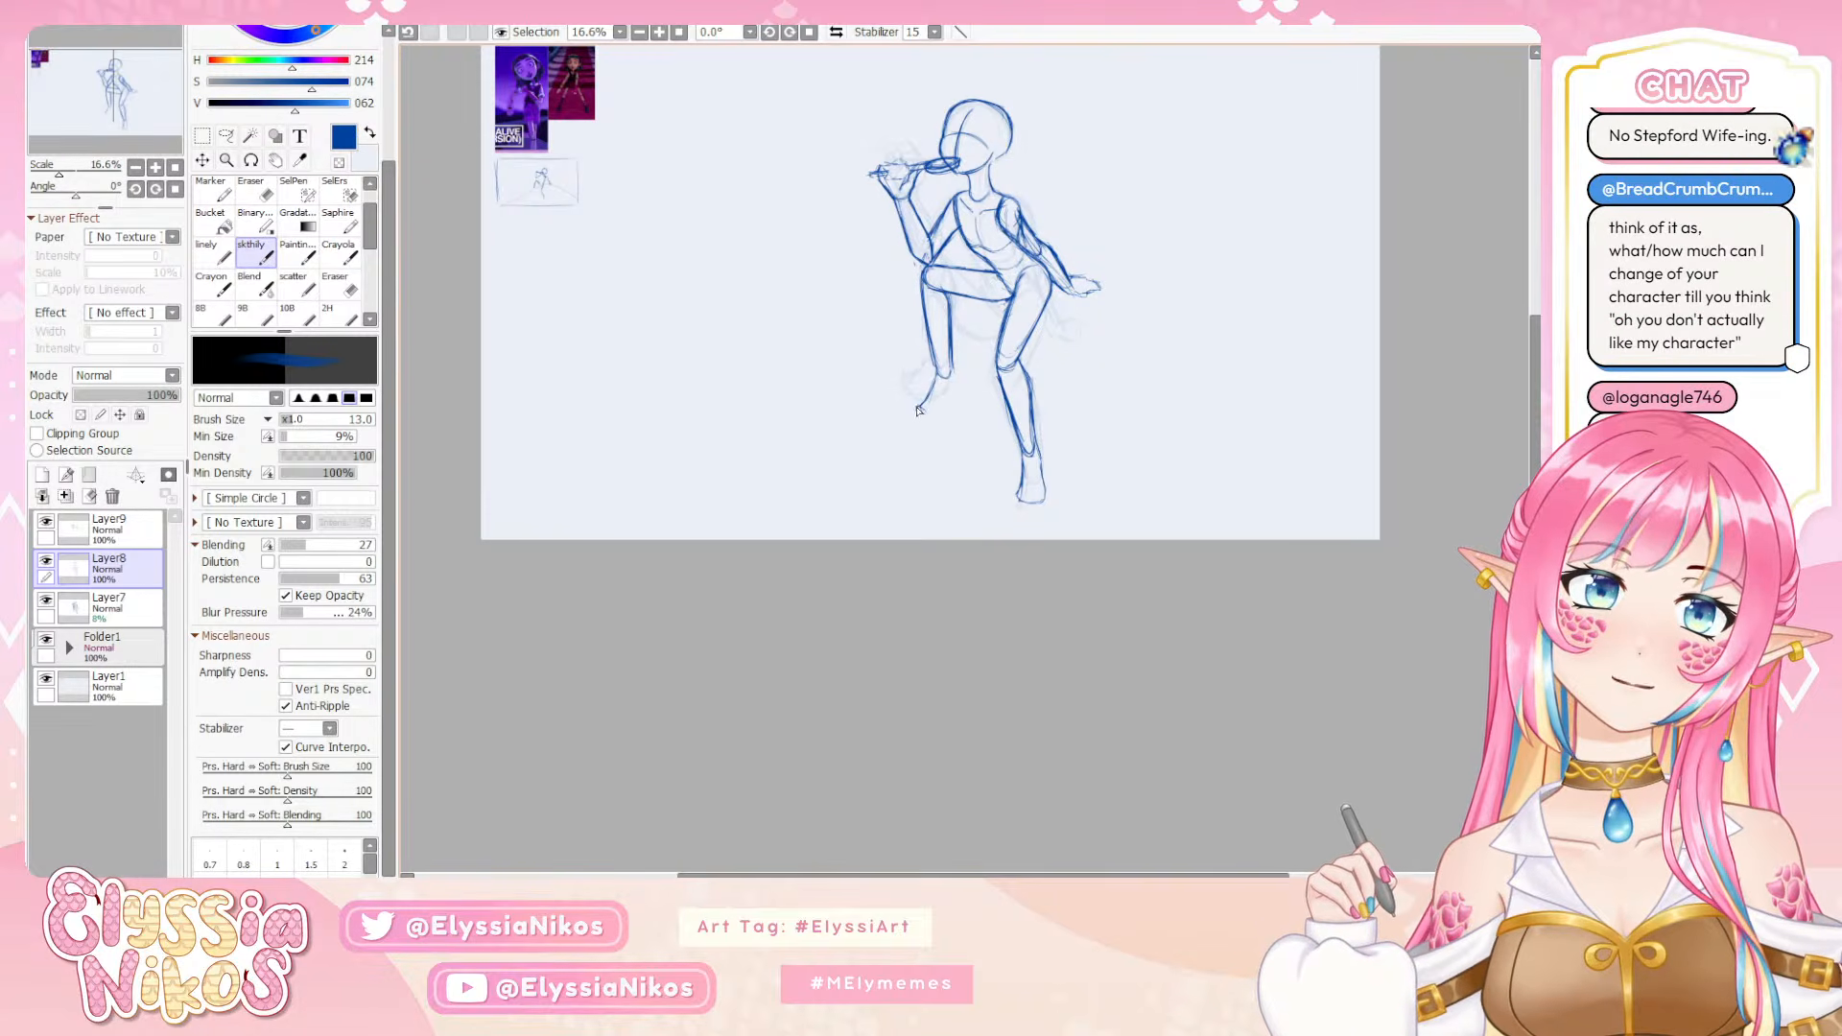
mouse_move(919, 407)
mouse_down()
mouse_move(907, 415)
mouse_move(929, 428)
mouse_move(960, 392)
mouse_move(933, 433)
mouse_up()
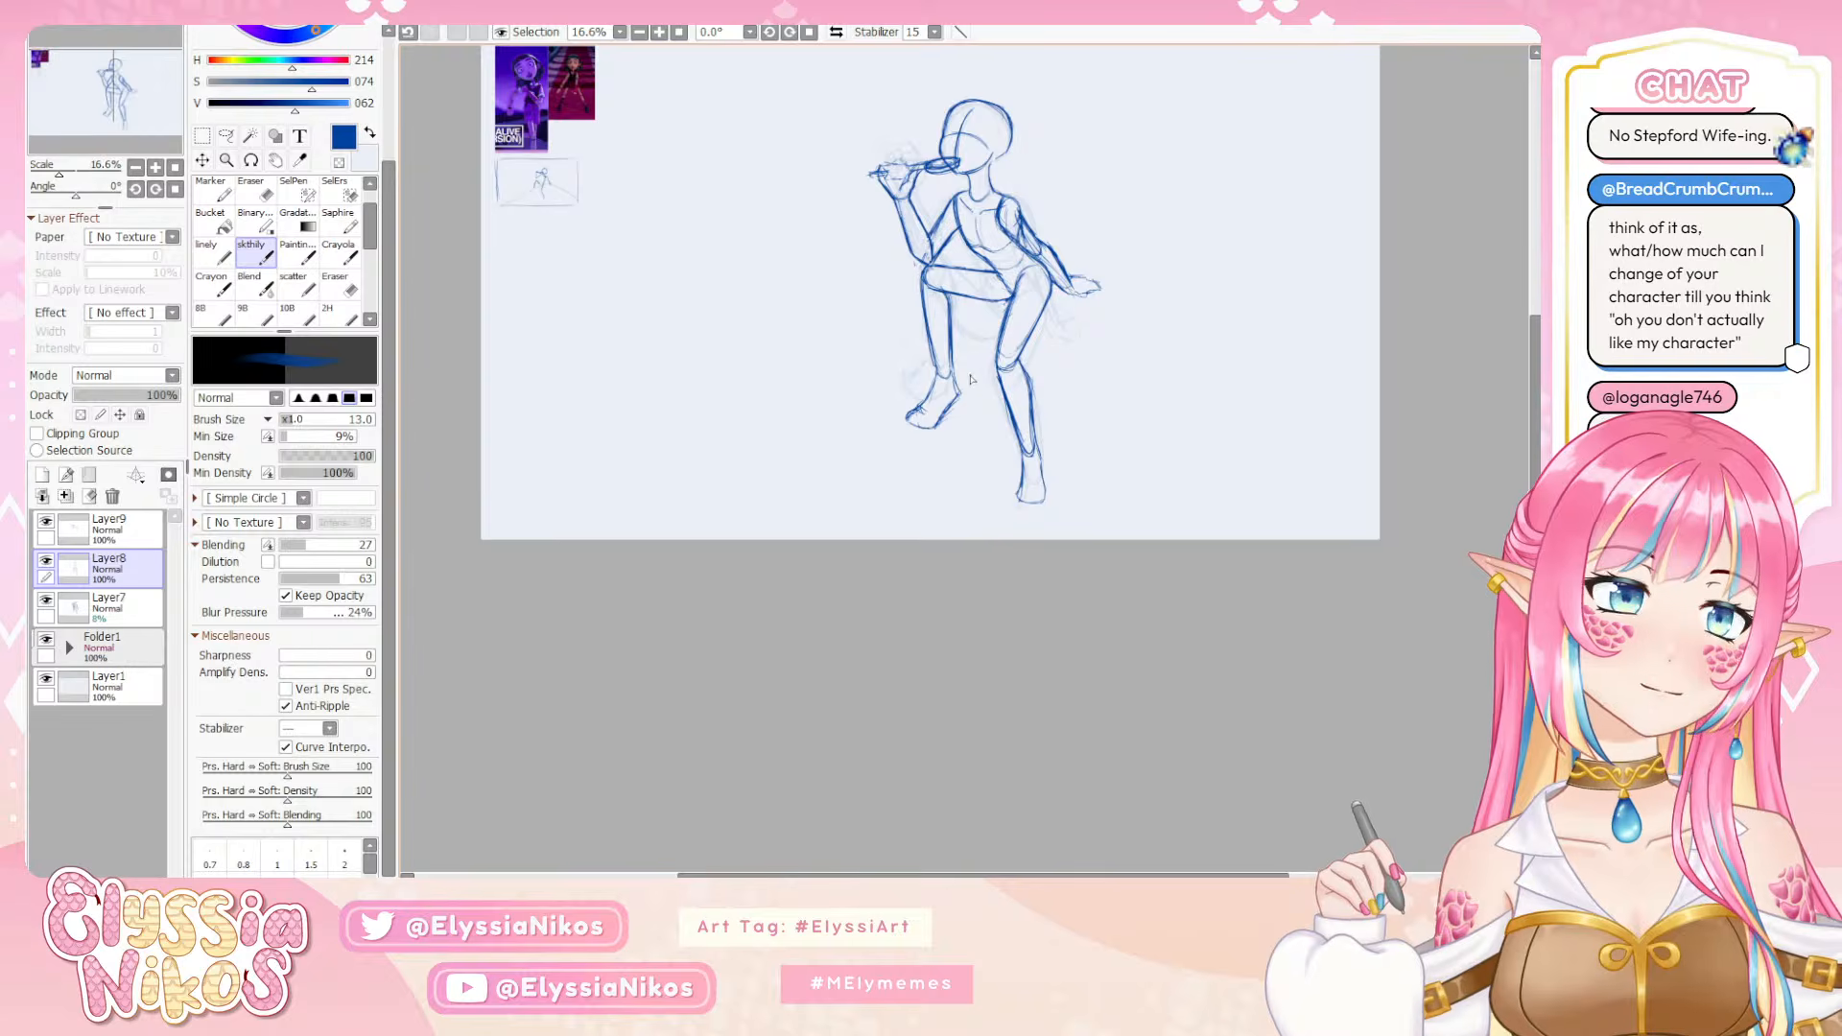
drag(976, 390, 831, 429)
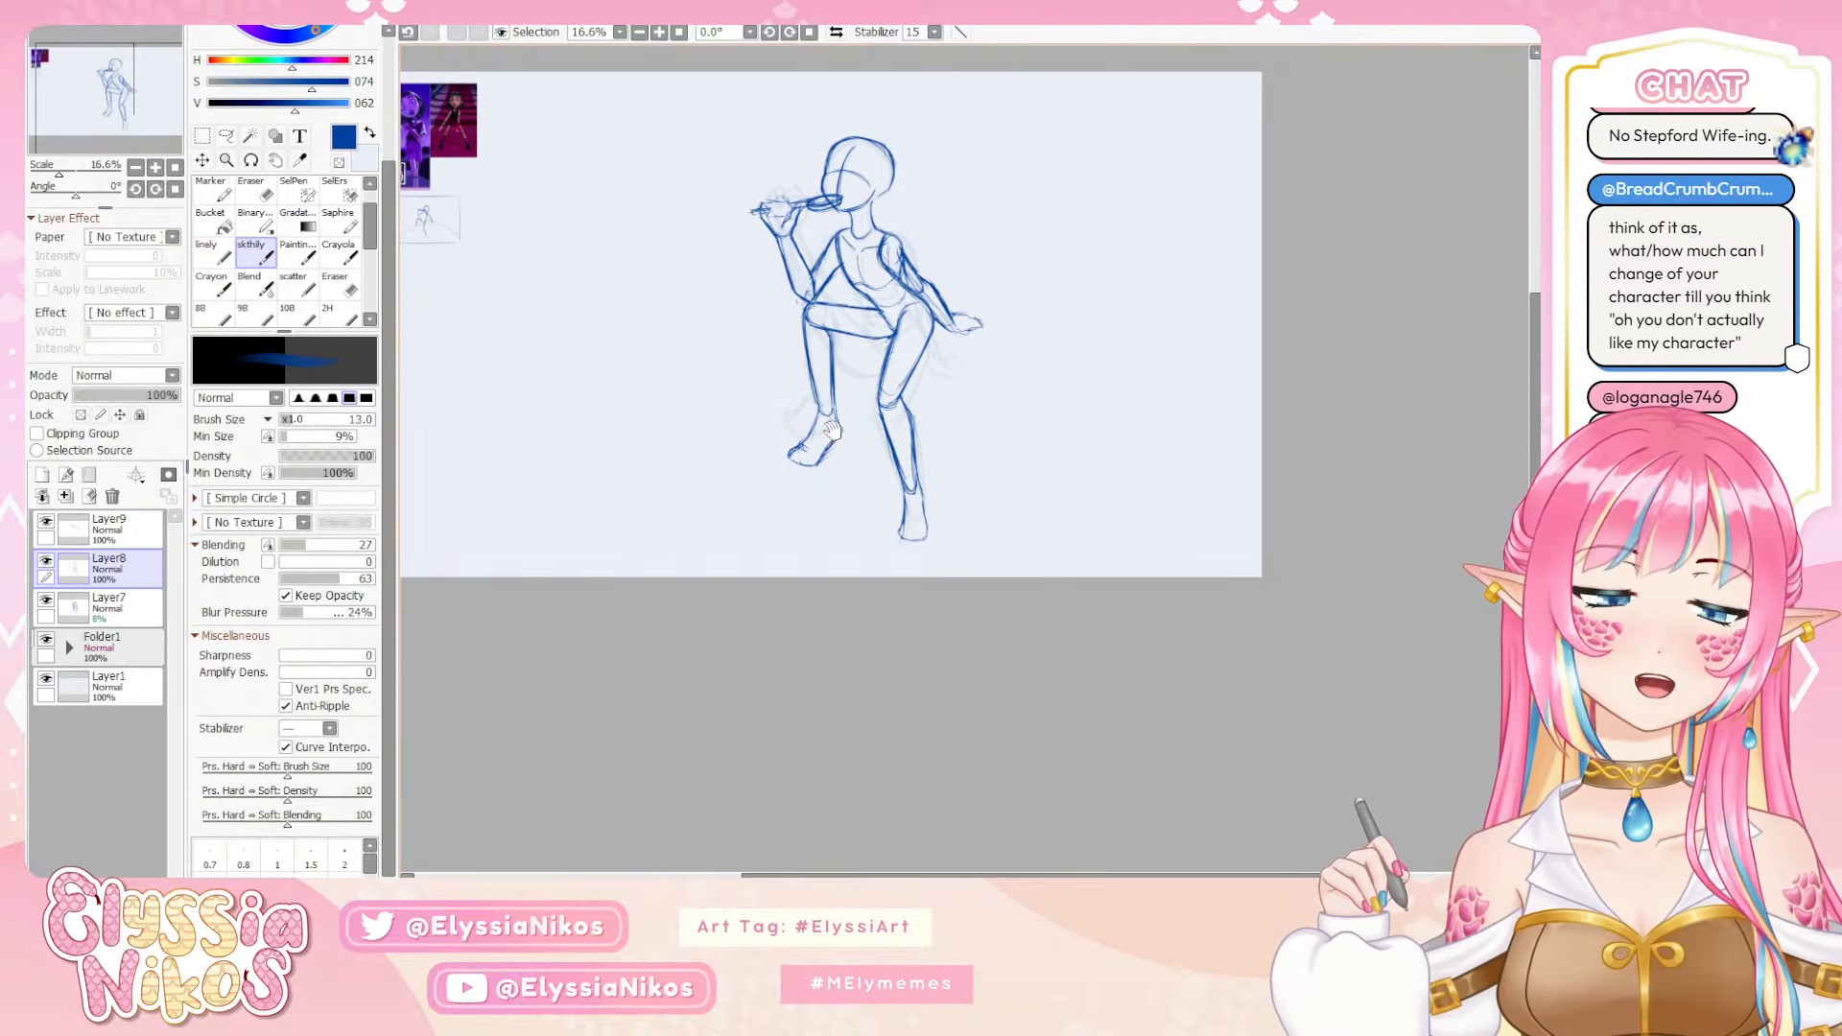
Duplicate Layer9 with the arm sketch and hide the original layer
click(45, 521)
click(48, 539)
click(45, 520)
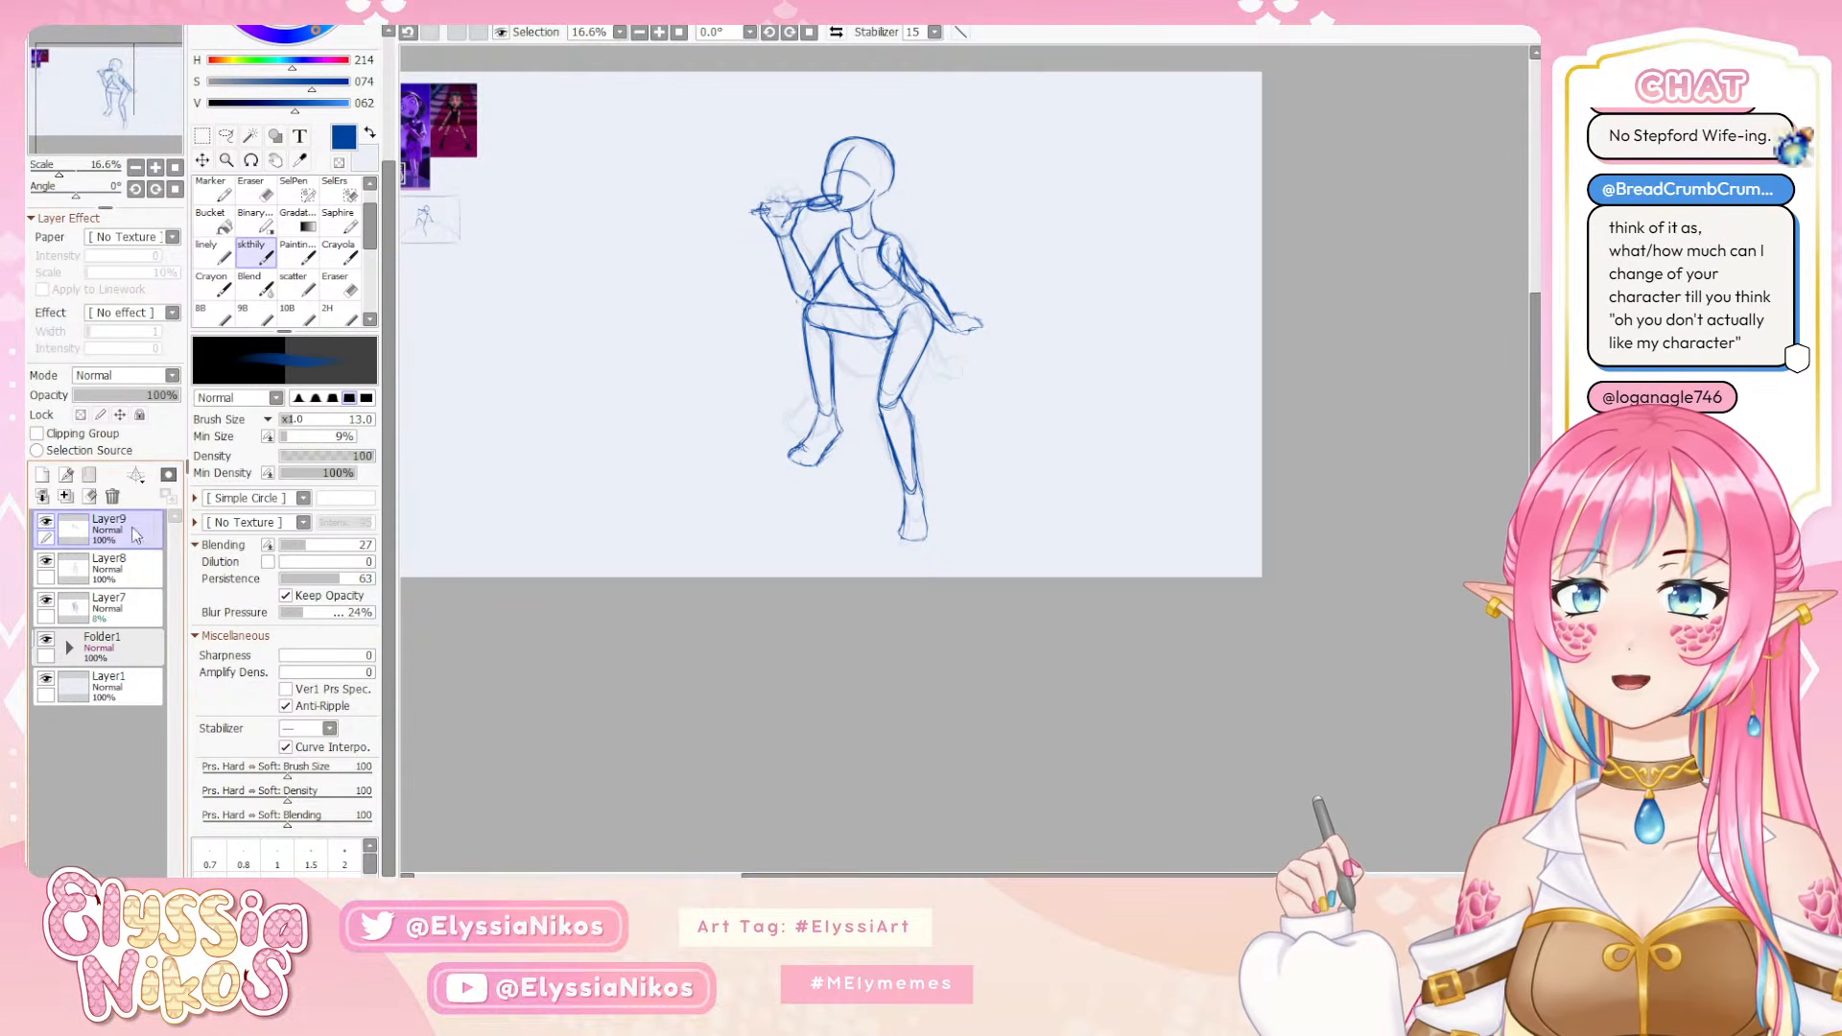
drag(136, 527, 42, 477)
click(49, 559)
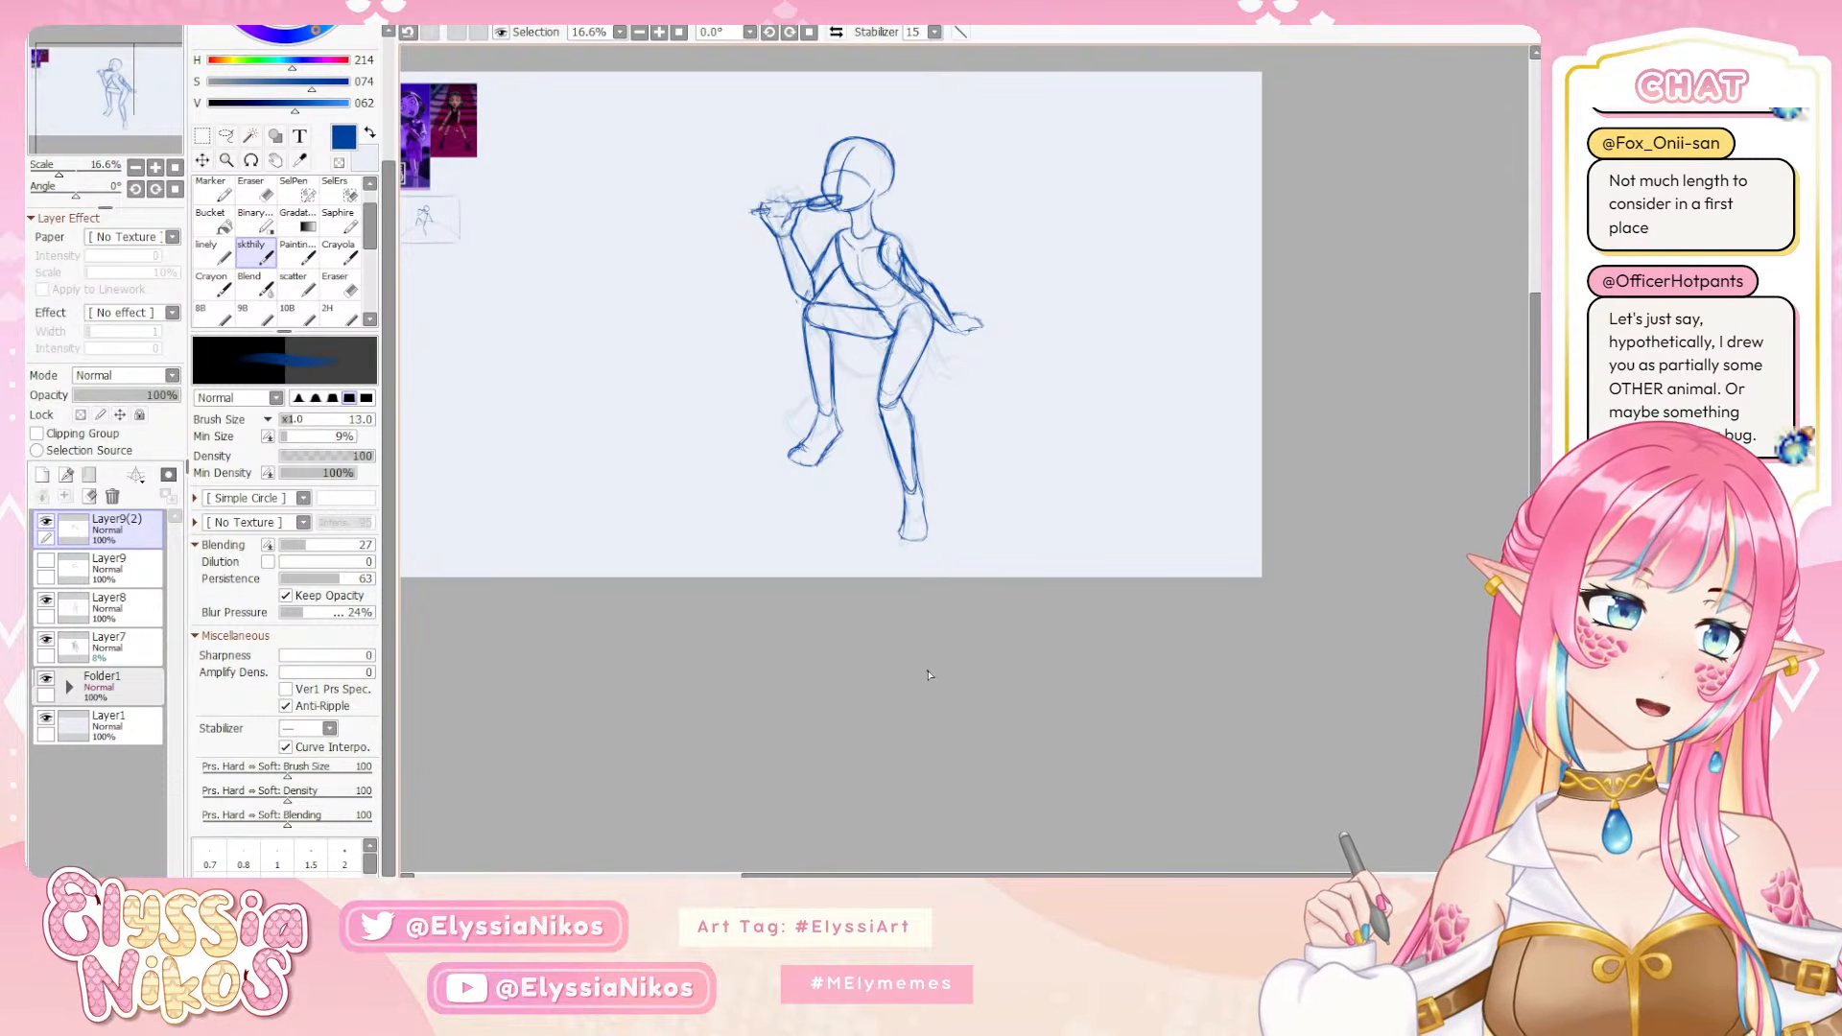
Check the whole figure's pose and proportions, both up close and within the full canvas
click(157, 167)
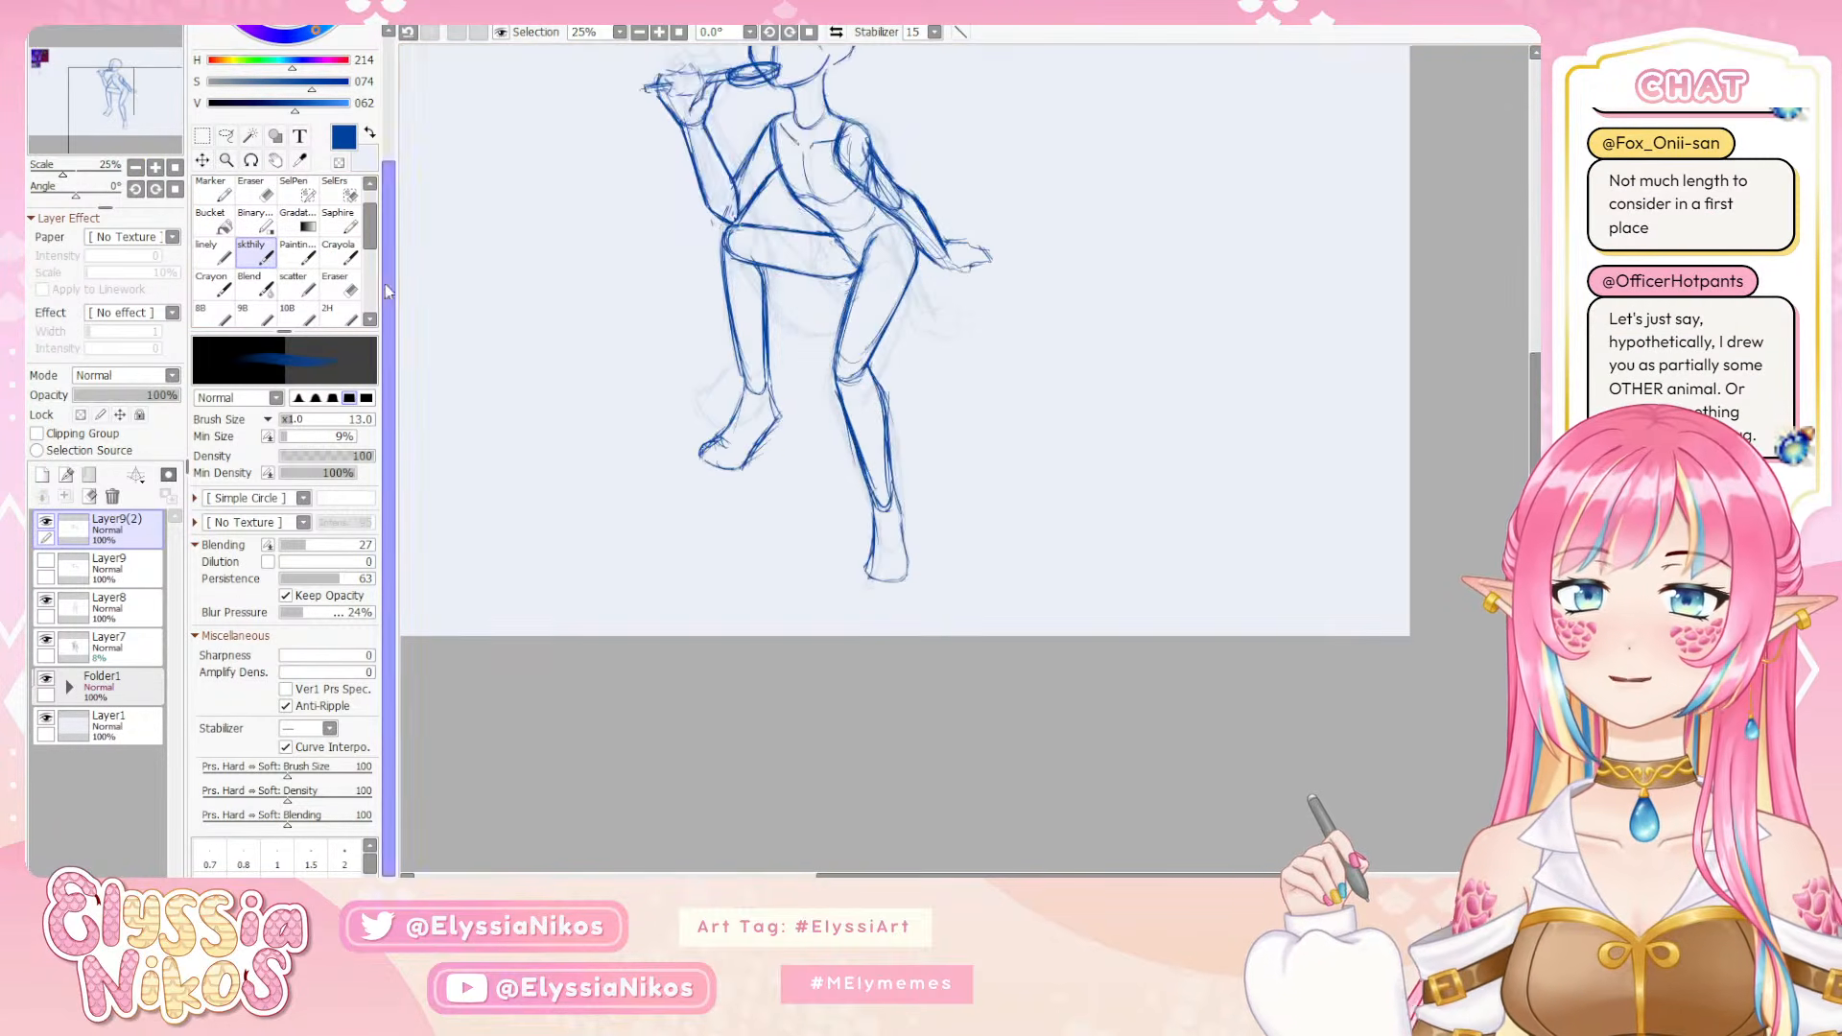
drag(748, 437, 882, 564)
drag(845, 627, 843, 584)
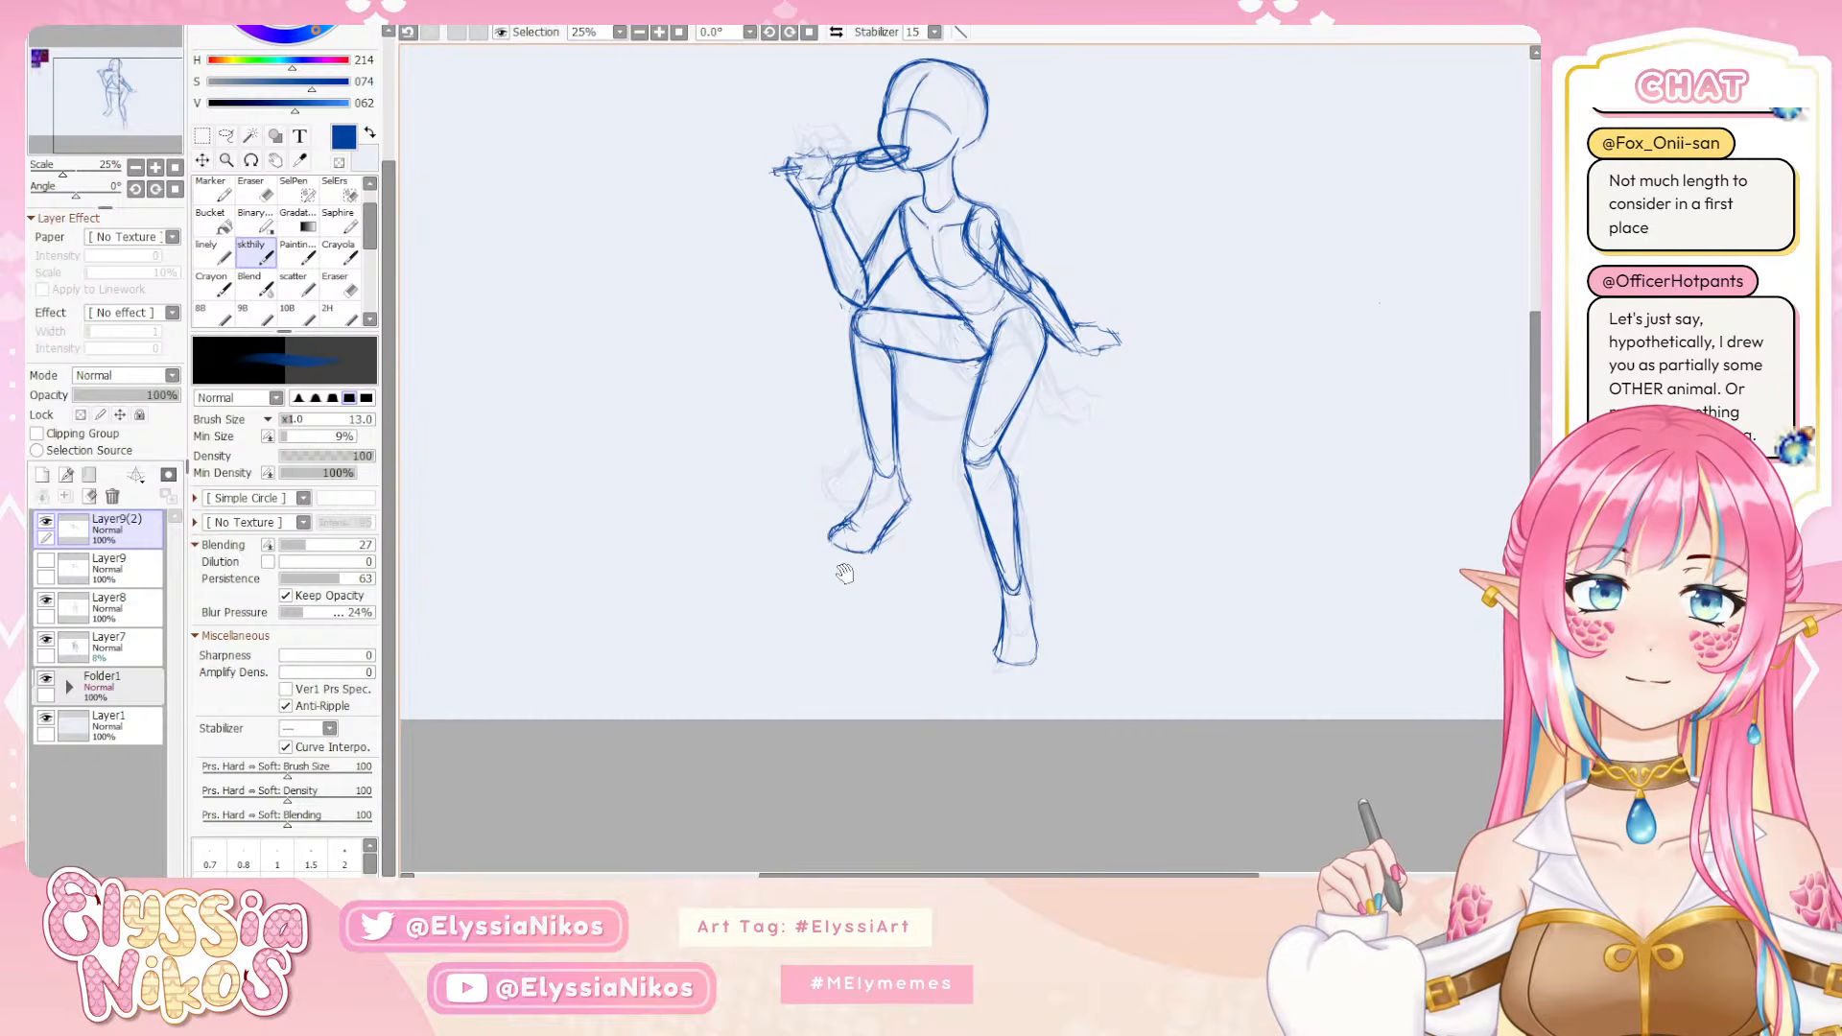
click(139, 170)
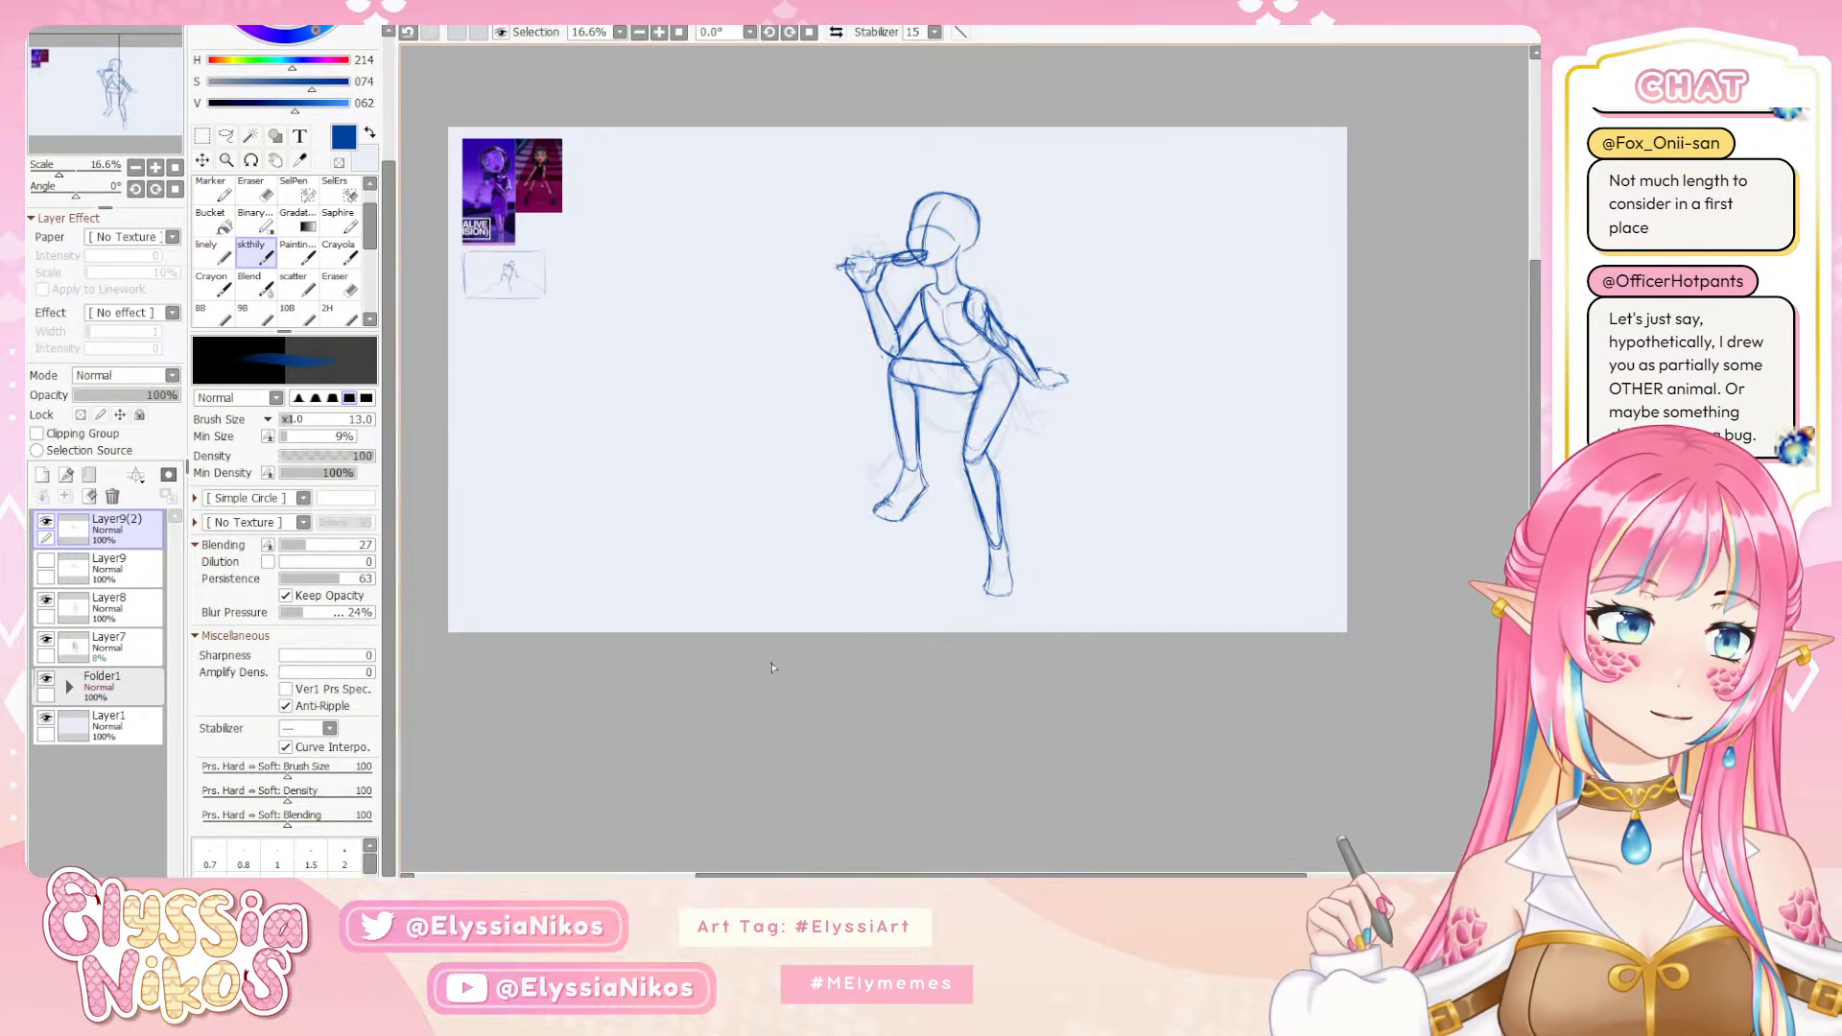
drag(727, 636, 681, 617)
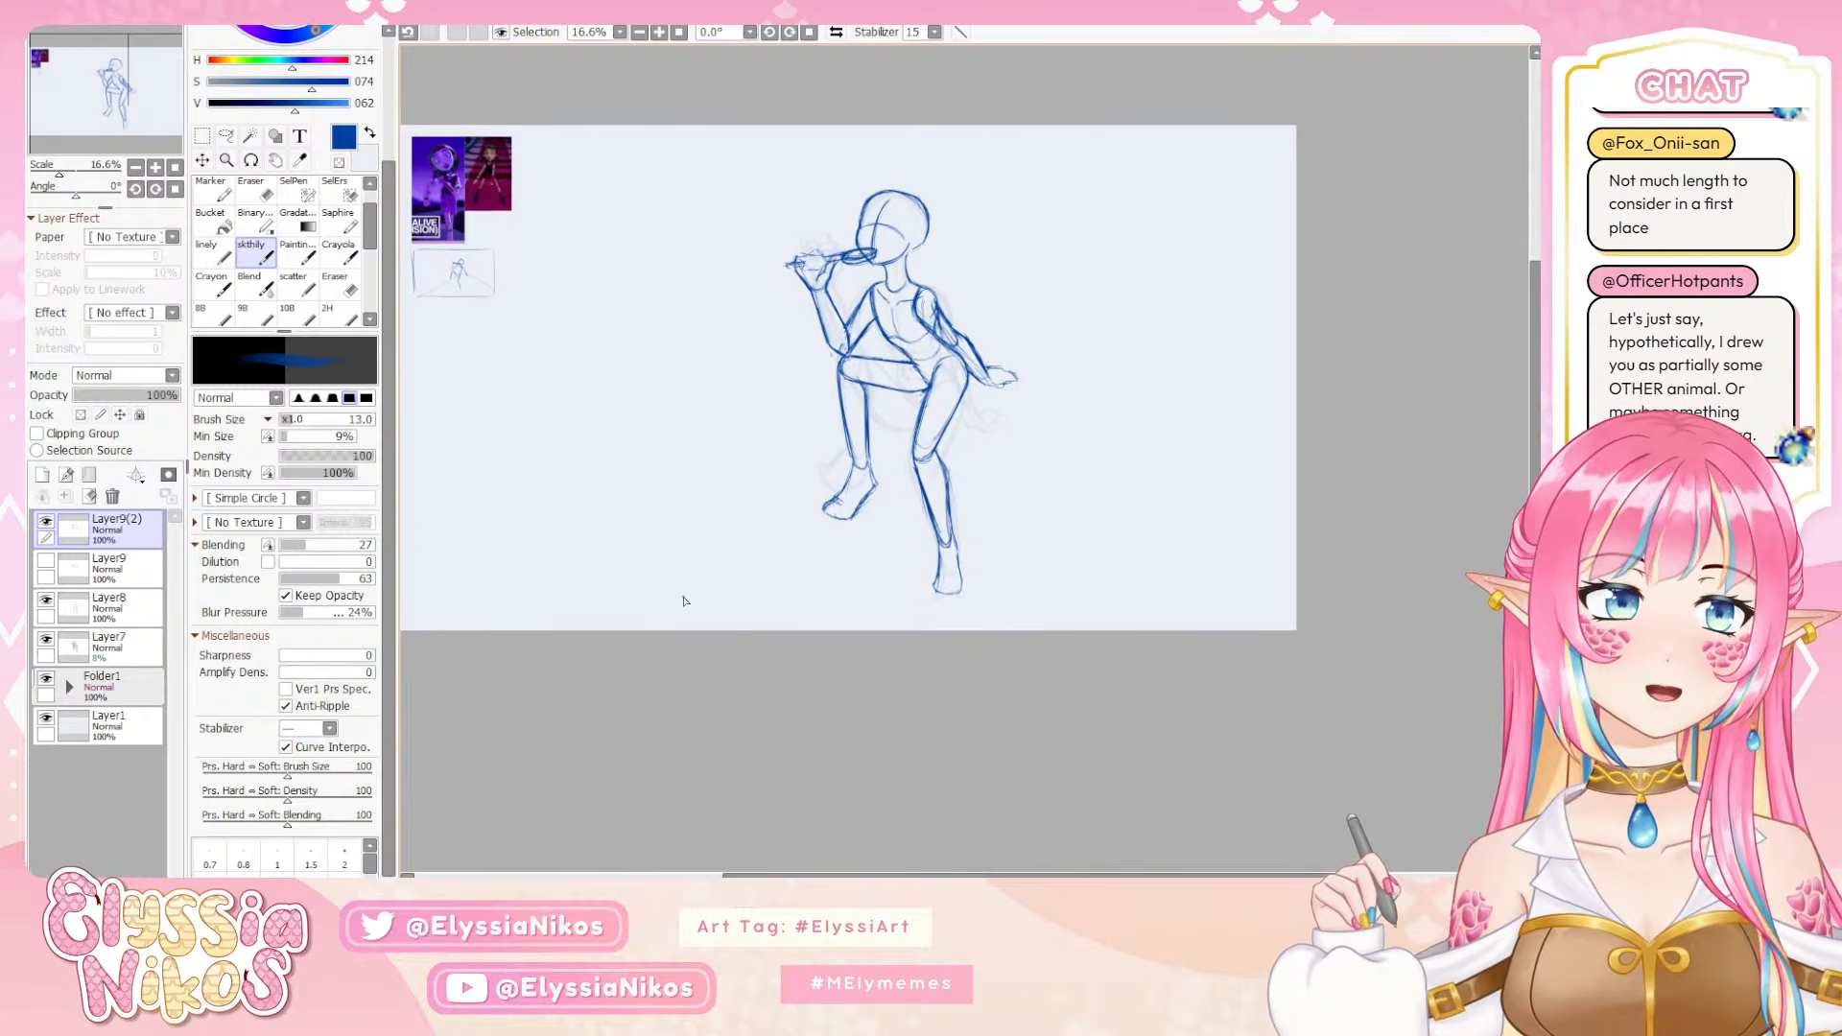
click(156, 168)
click(155, 168)
click(136, 168)
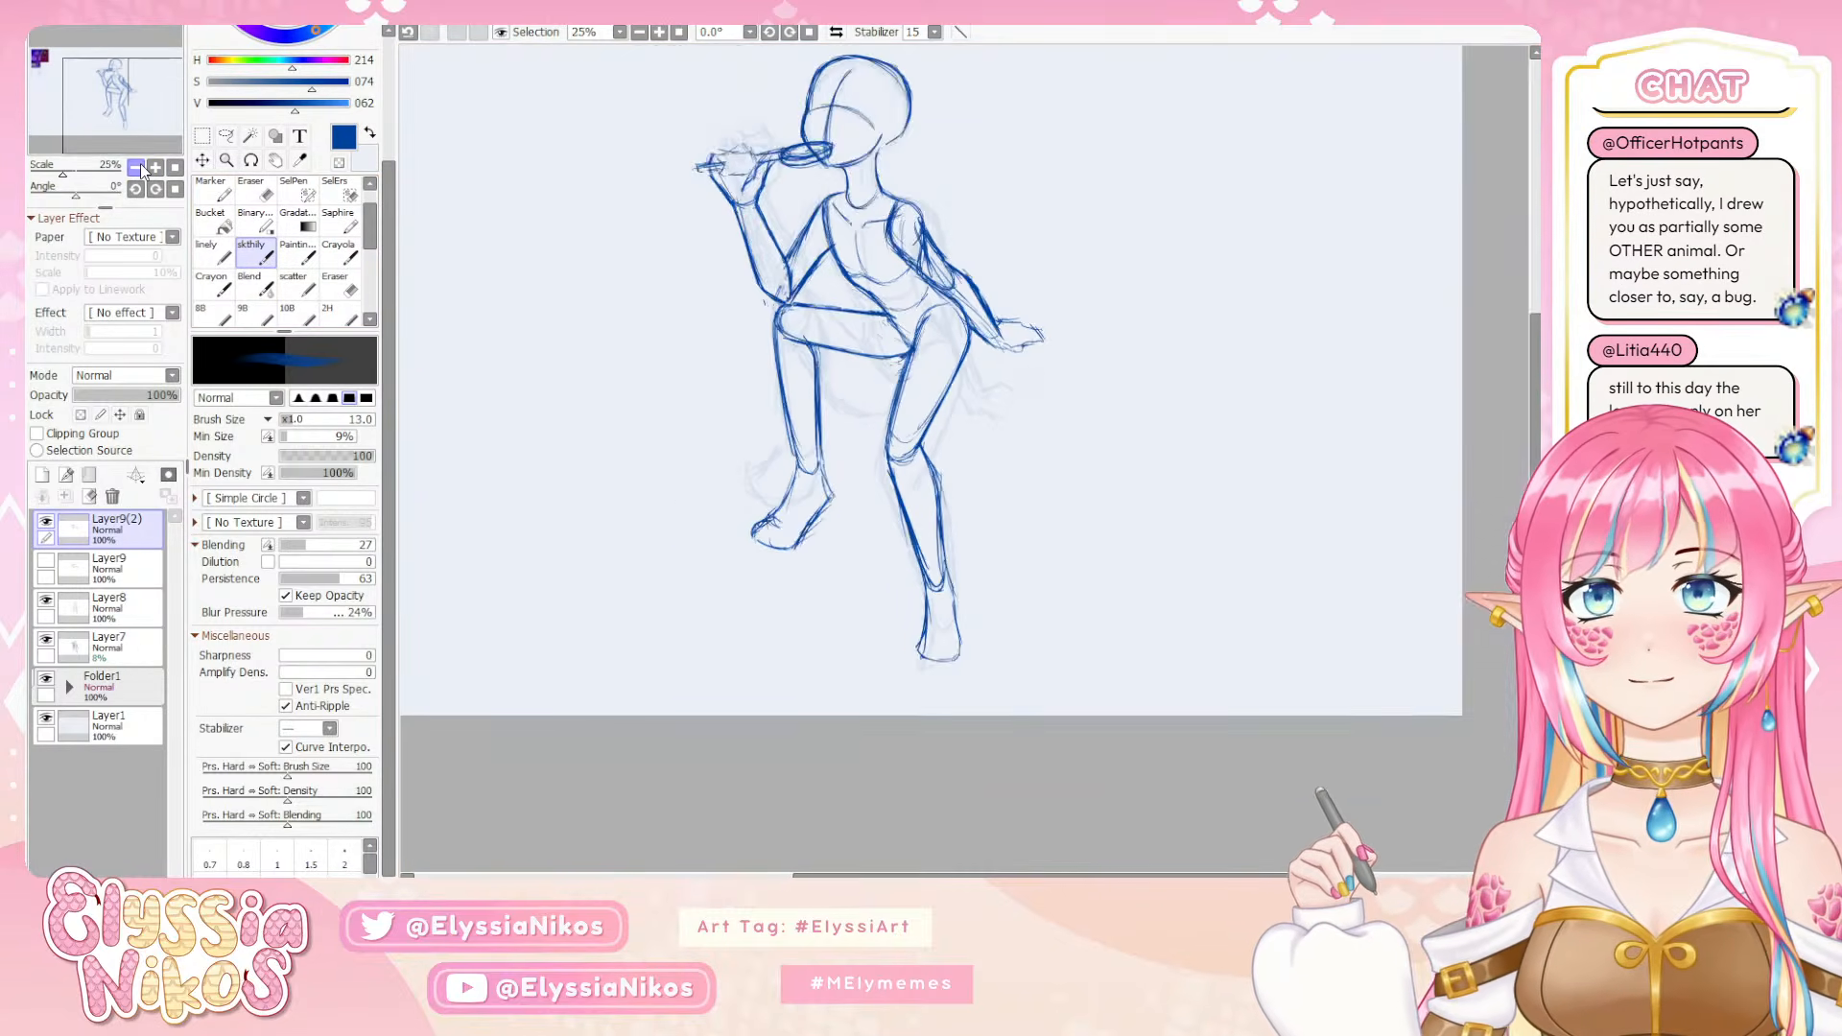
drag(849, 407, 787, 473)
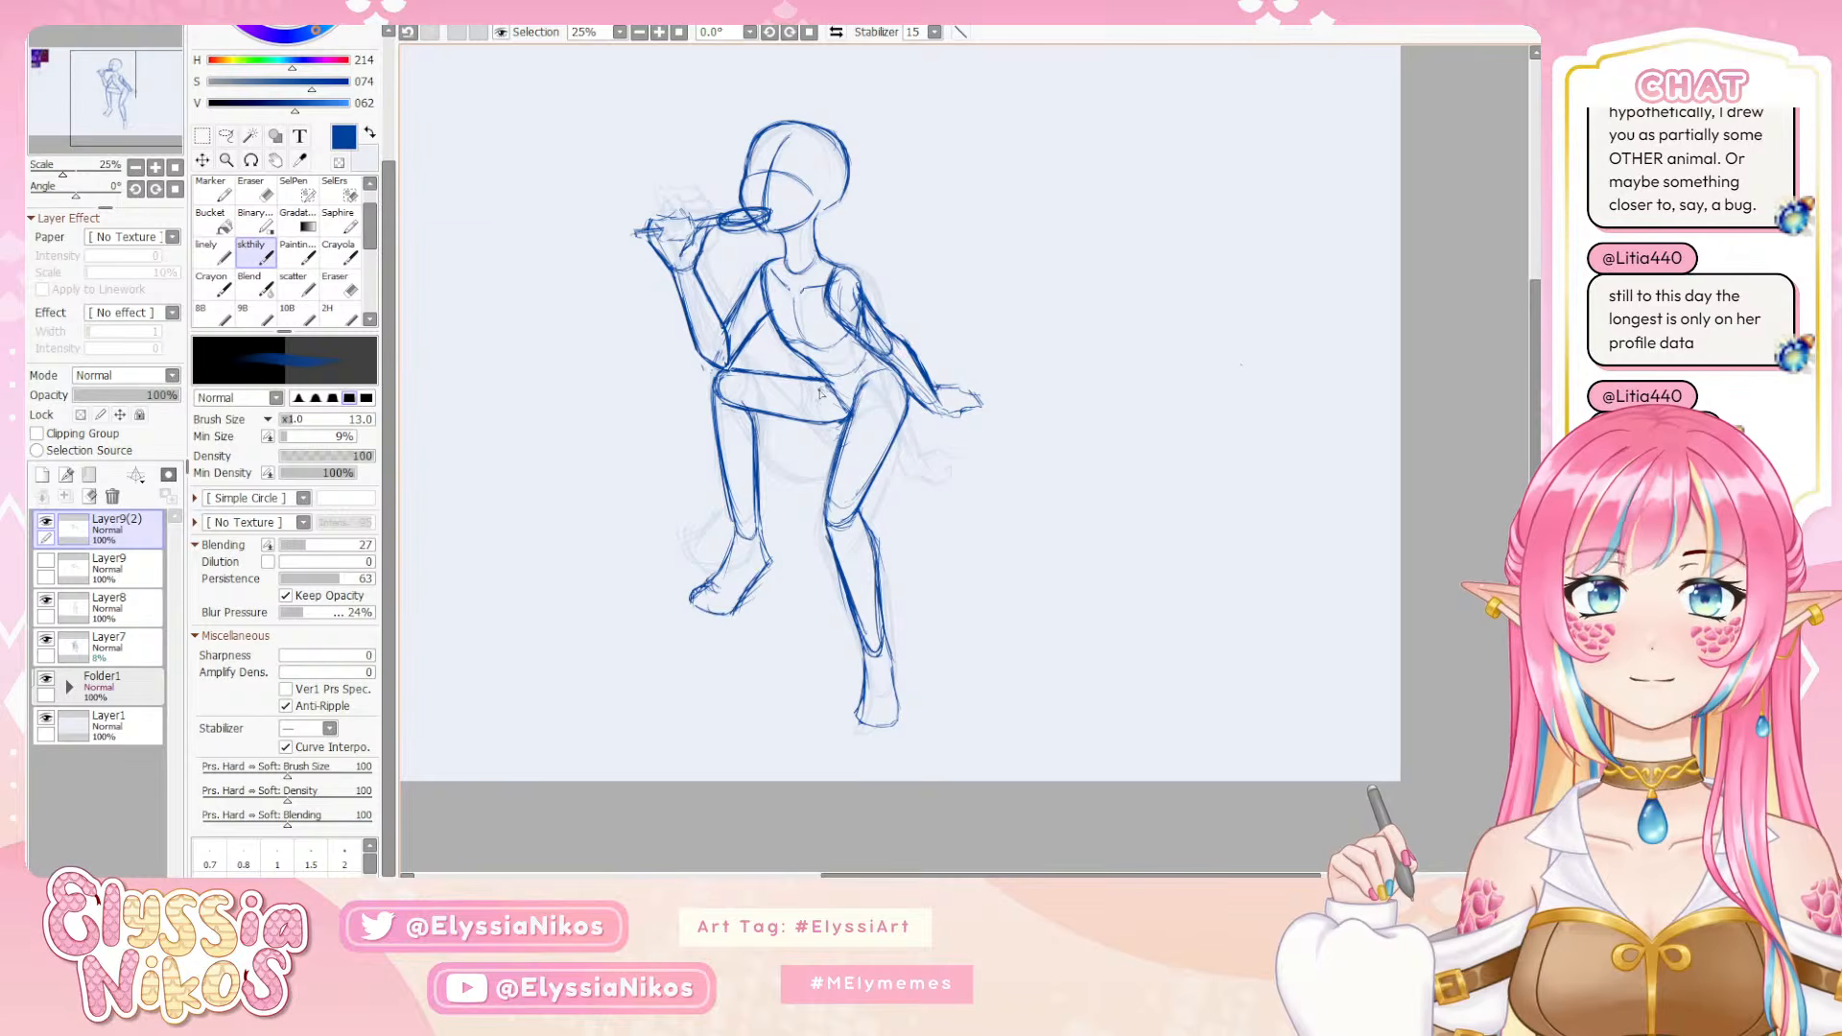
Examine the two character reference images and the thumbnail sketch up close, and return to the figure
drag(693, 395, 1279, 671)
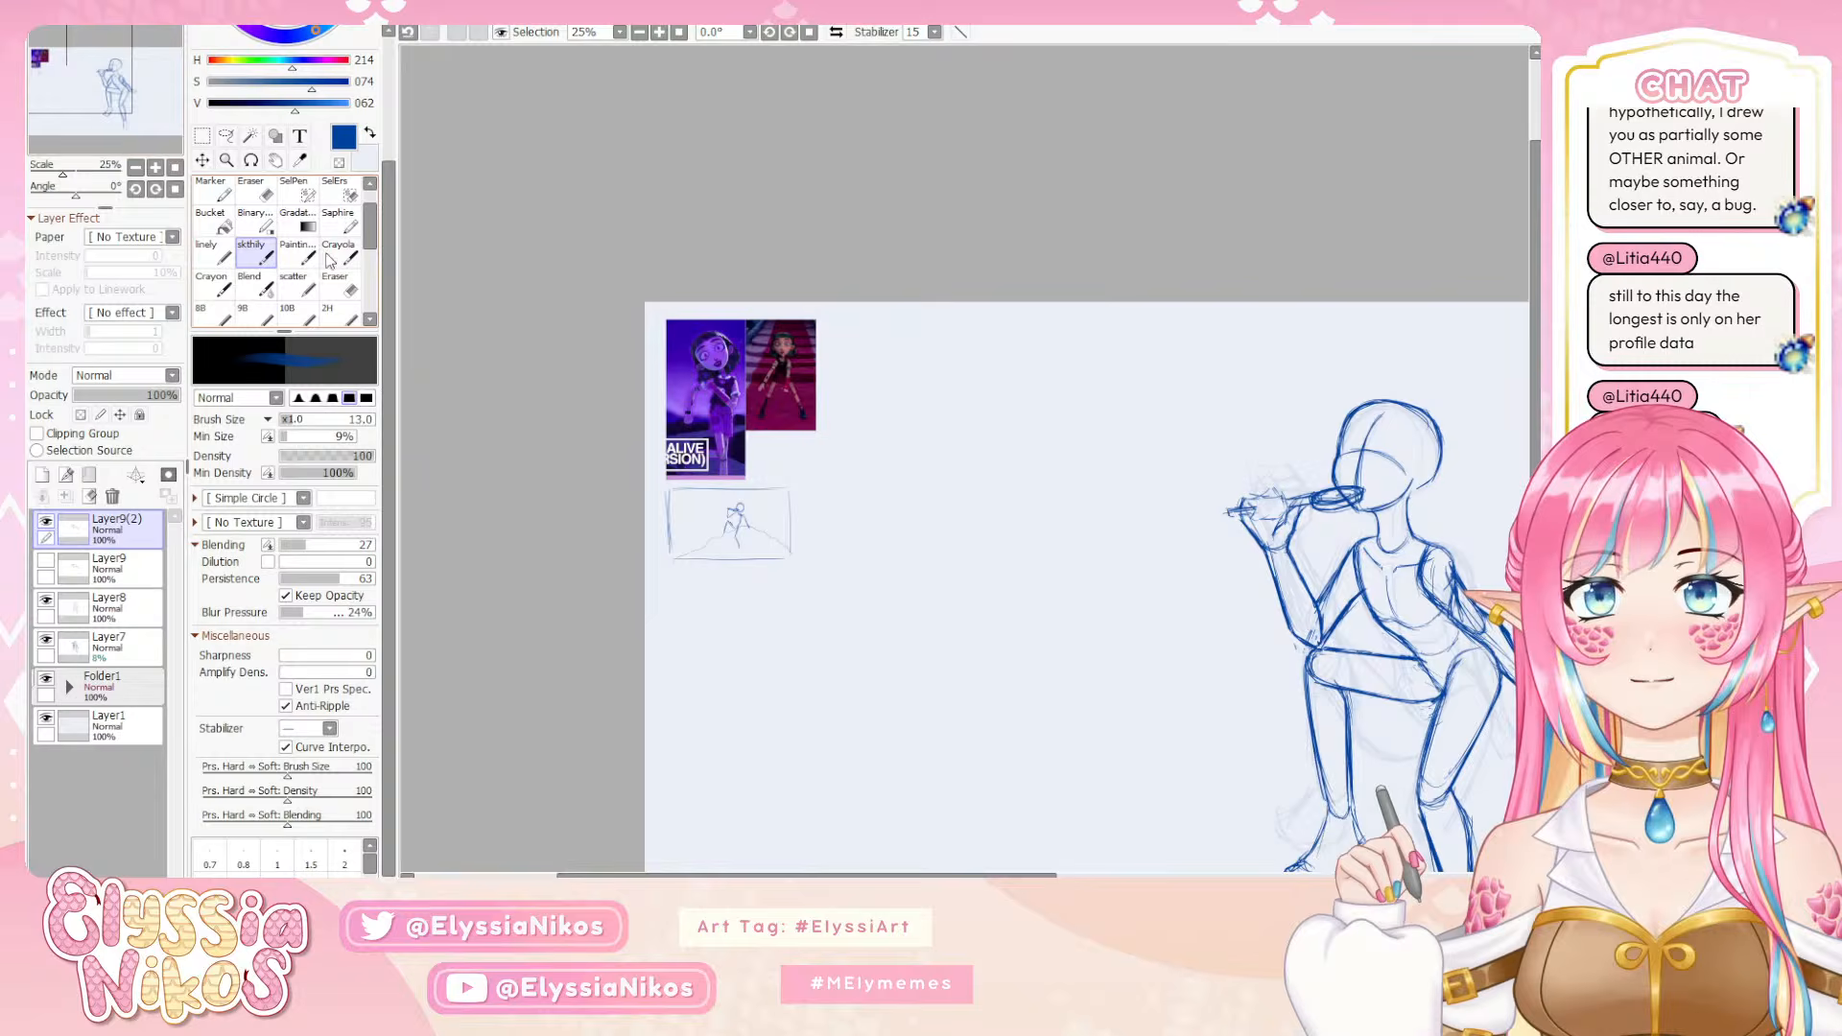
triple_click(155, 168)
drag(491, 245, 1011, 307)
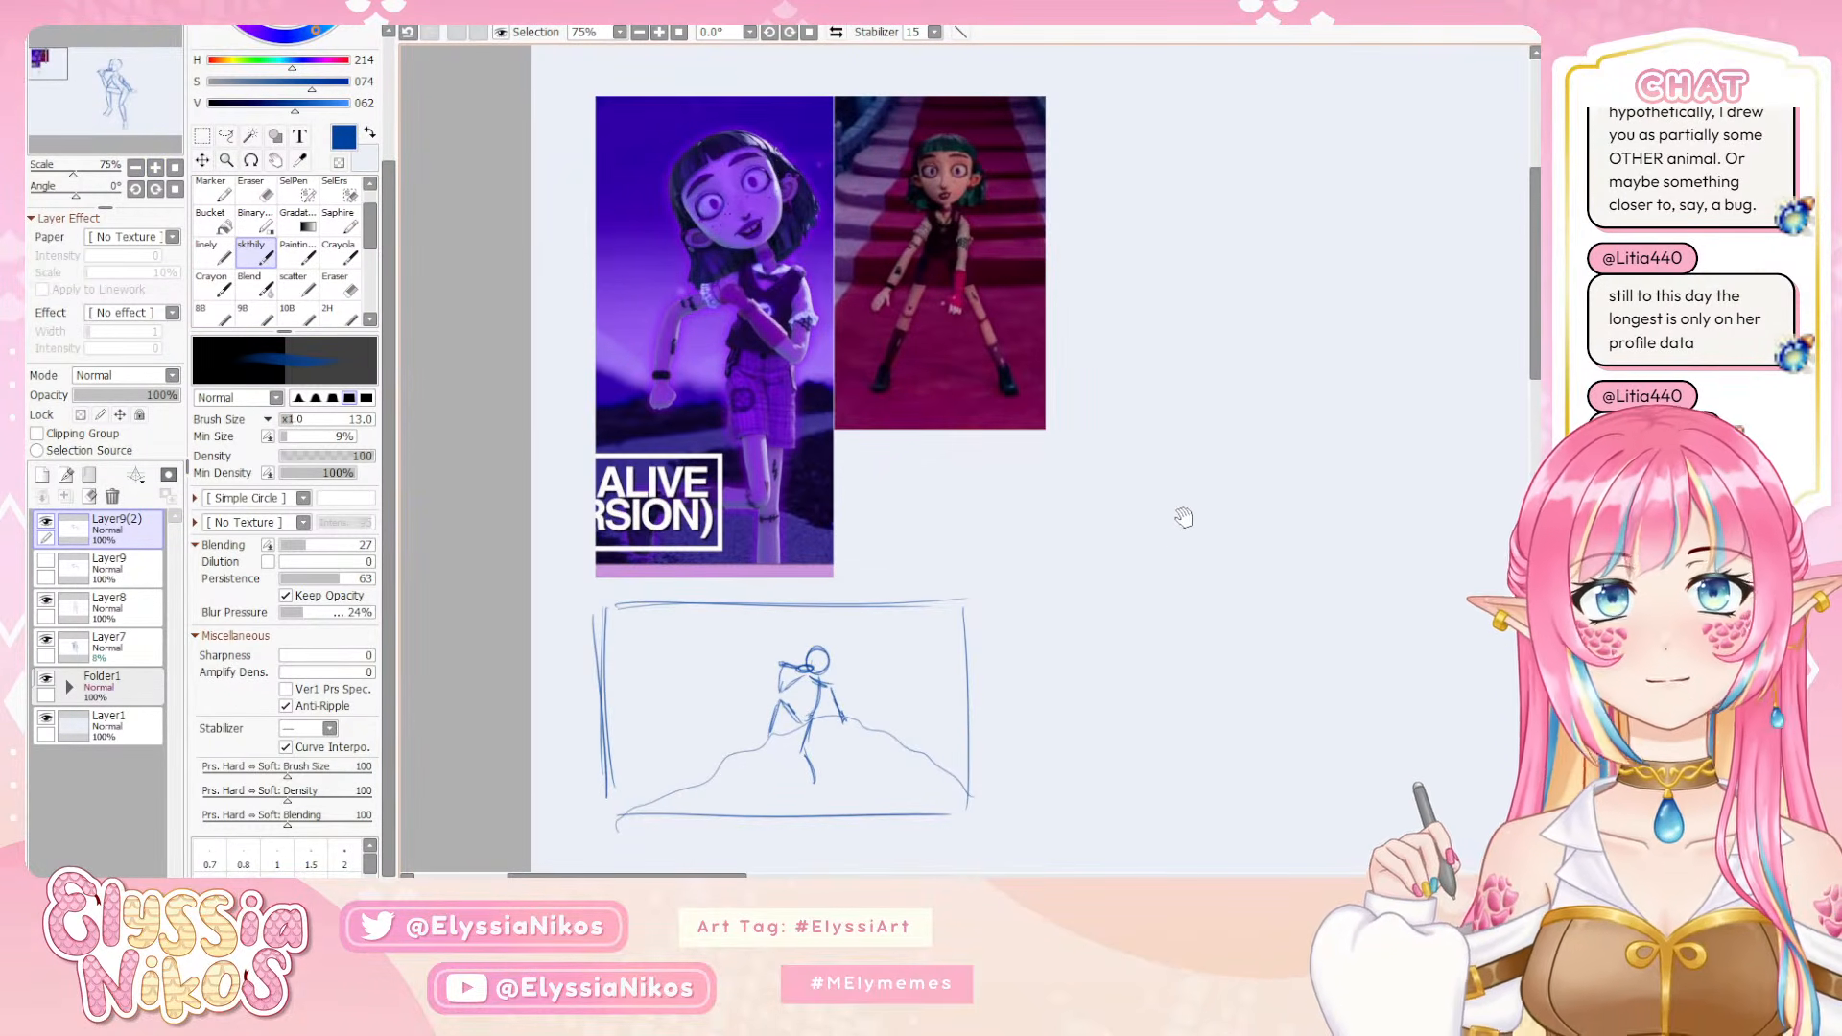
drag(1313, 512, 1194, 465)
drag(1240, 628, 784, 403)
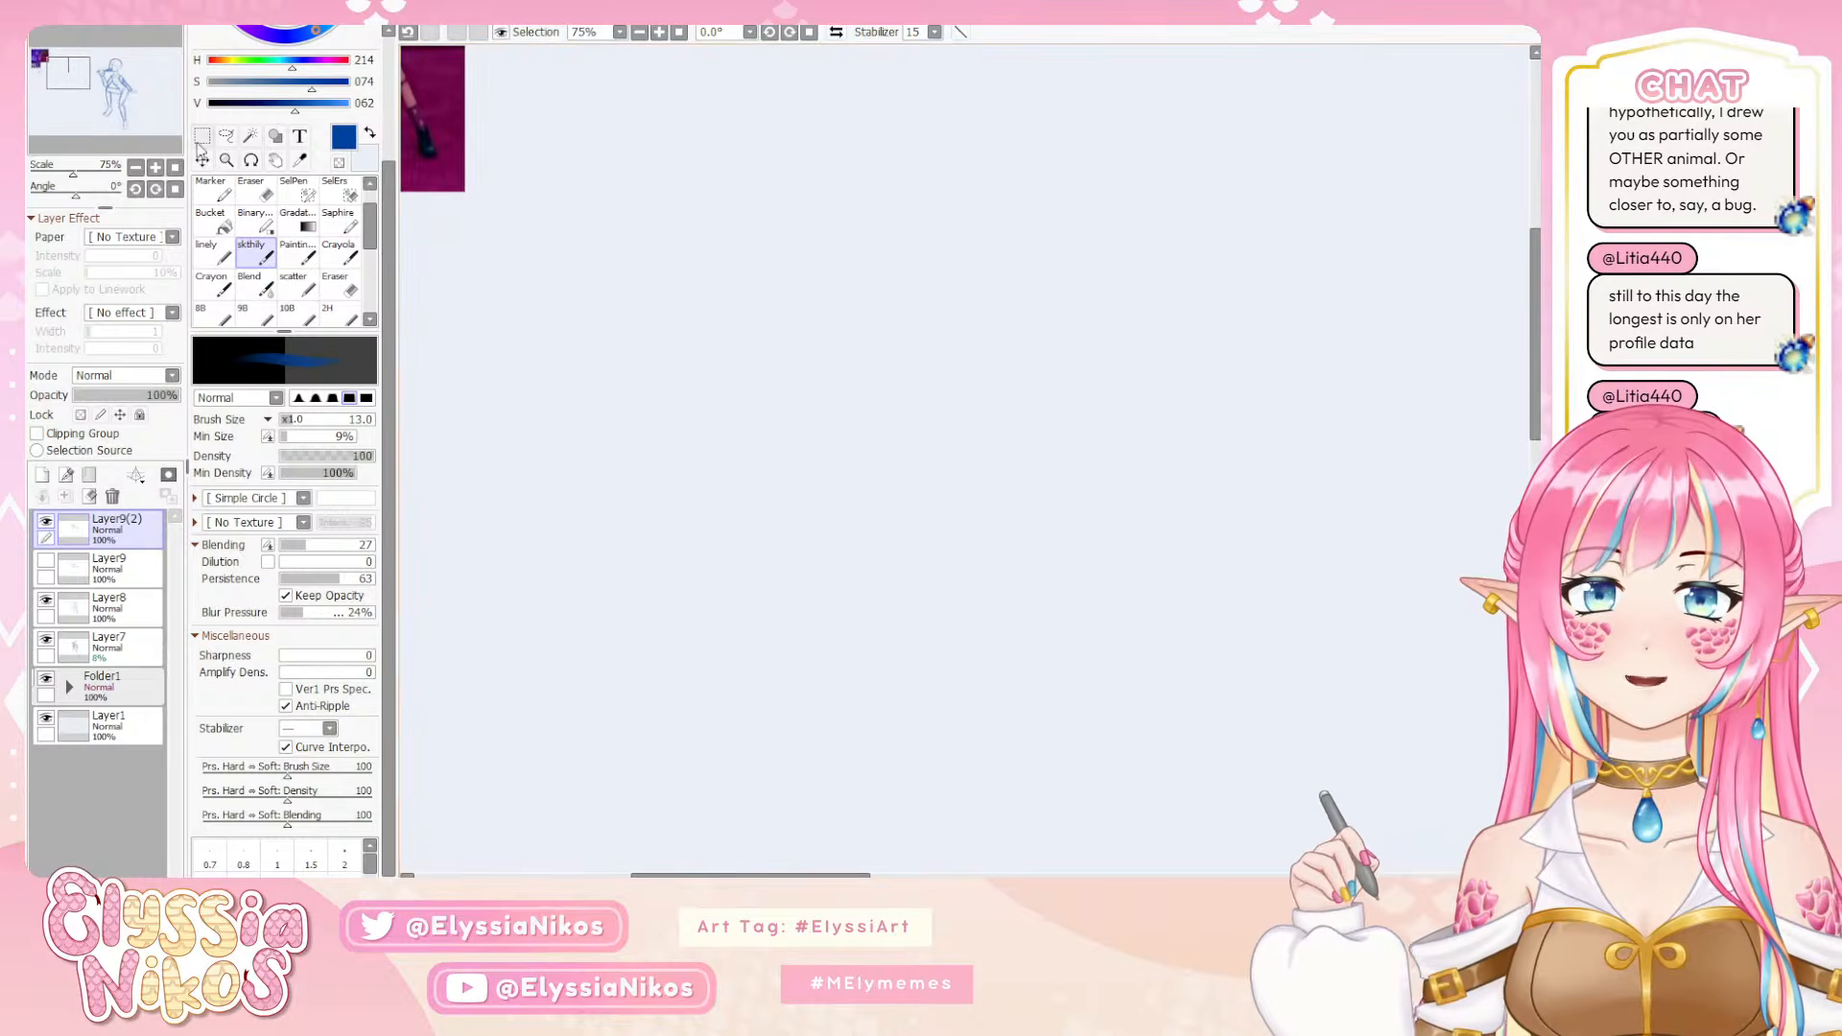
double_click(135, 168)
drag(1076, 608, 409, 358)
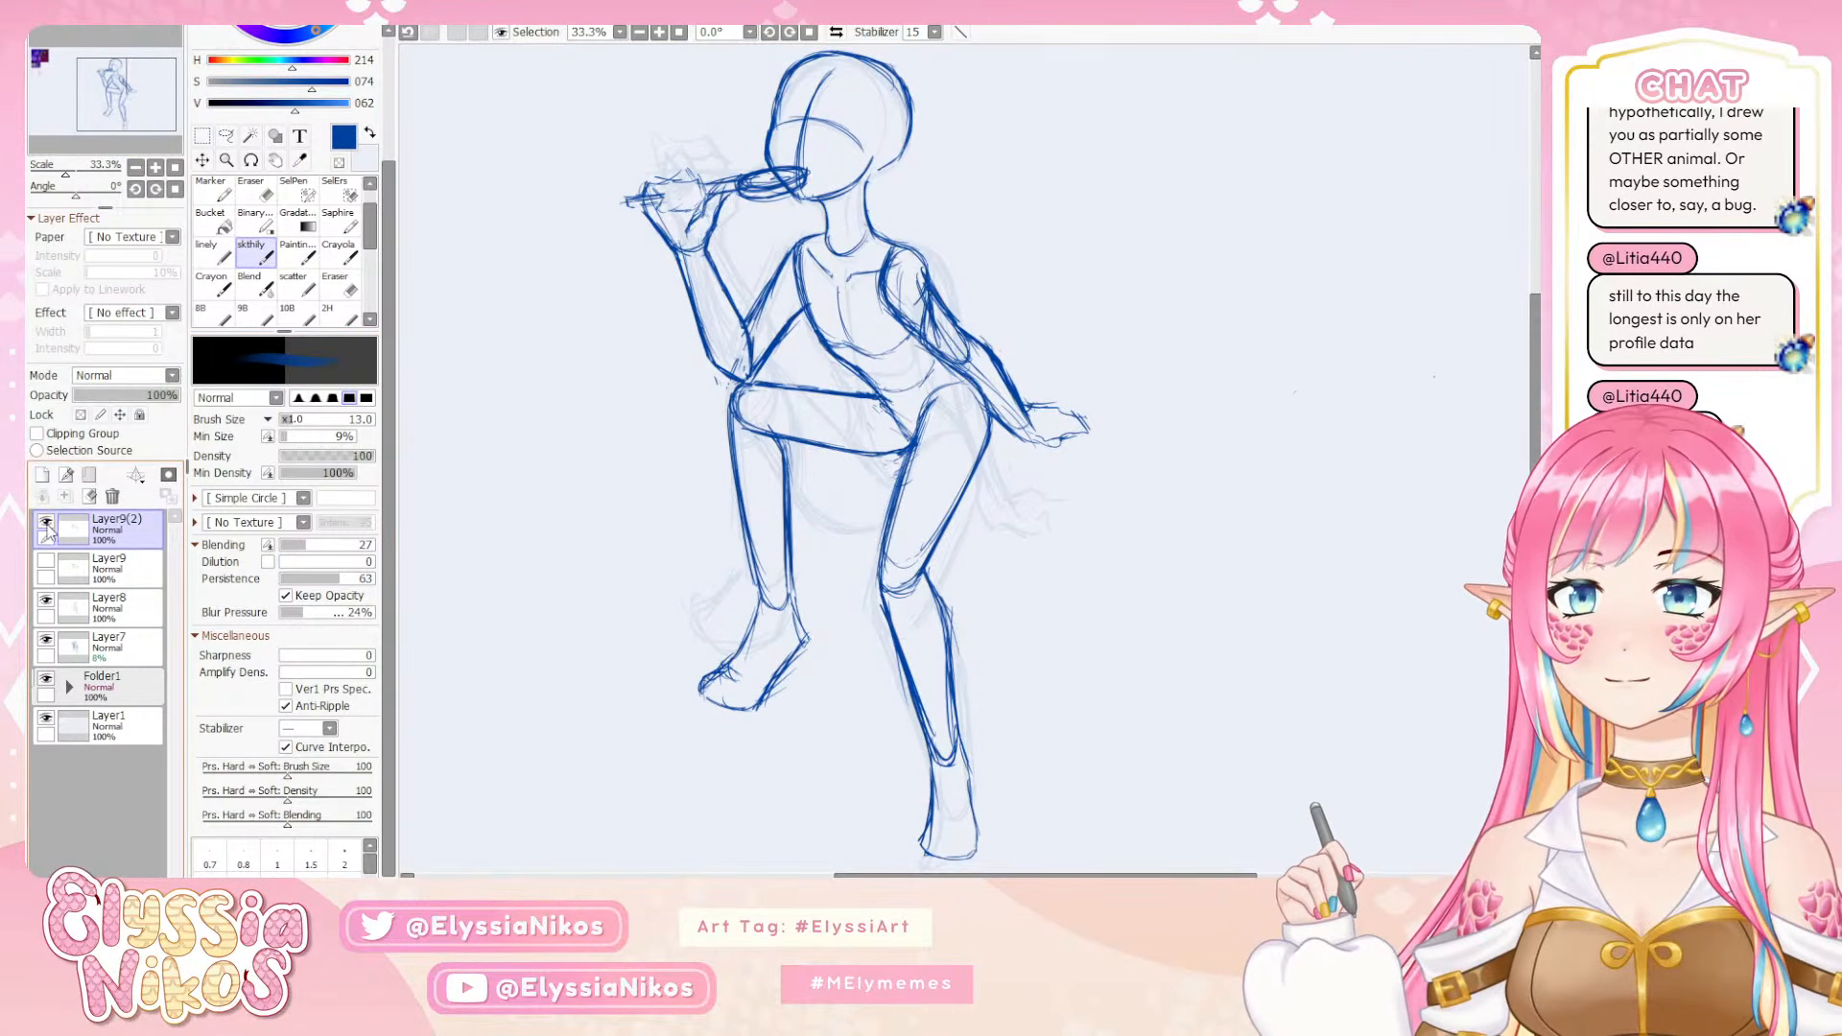
Hide the duplicated arm layer Layer9(2) and make Layer8 the active layer
click(46, 601)
click(46, 600)
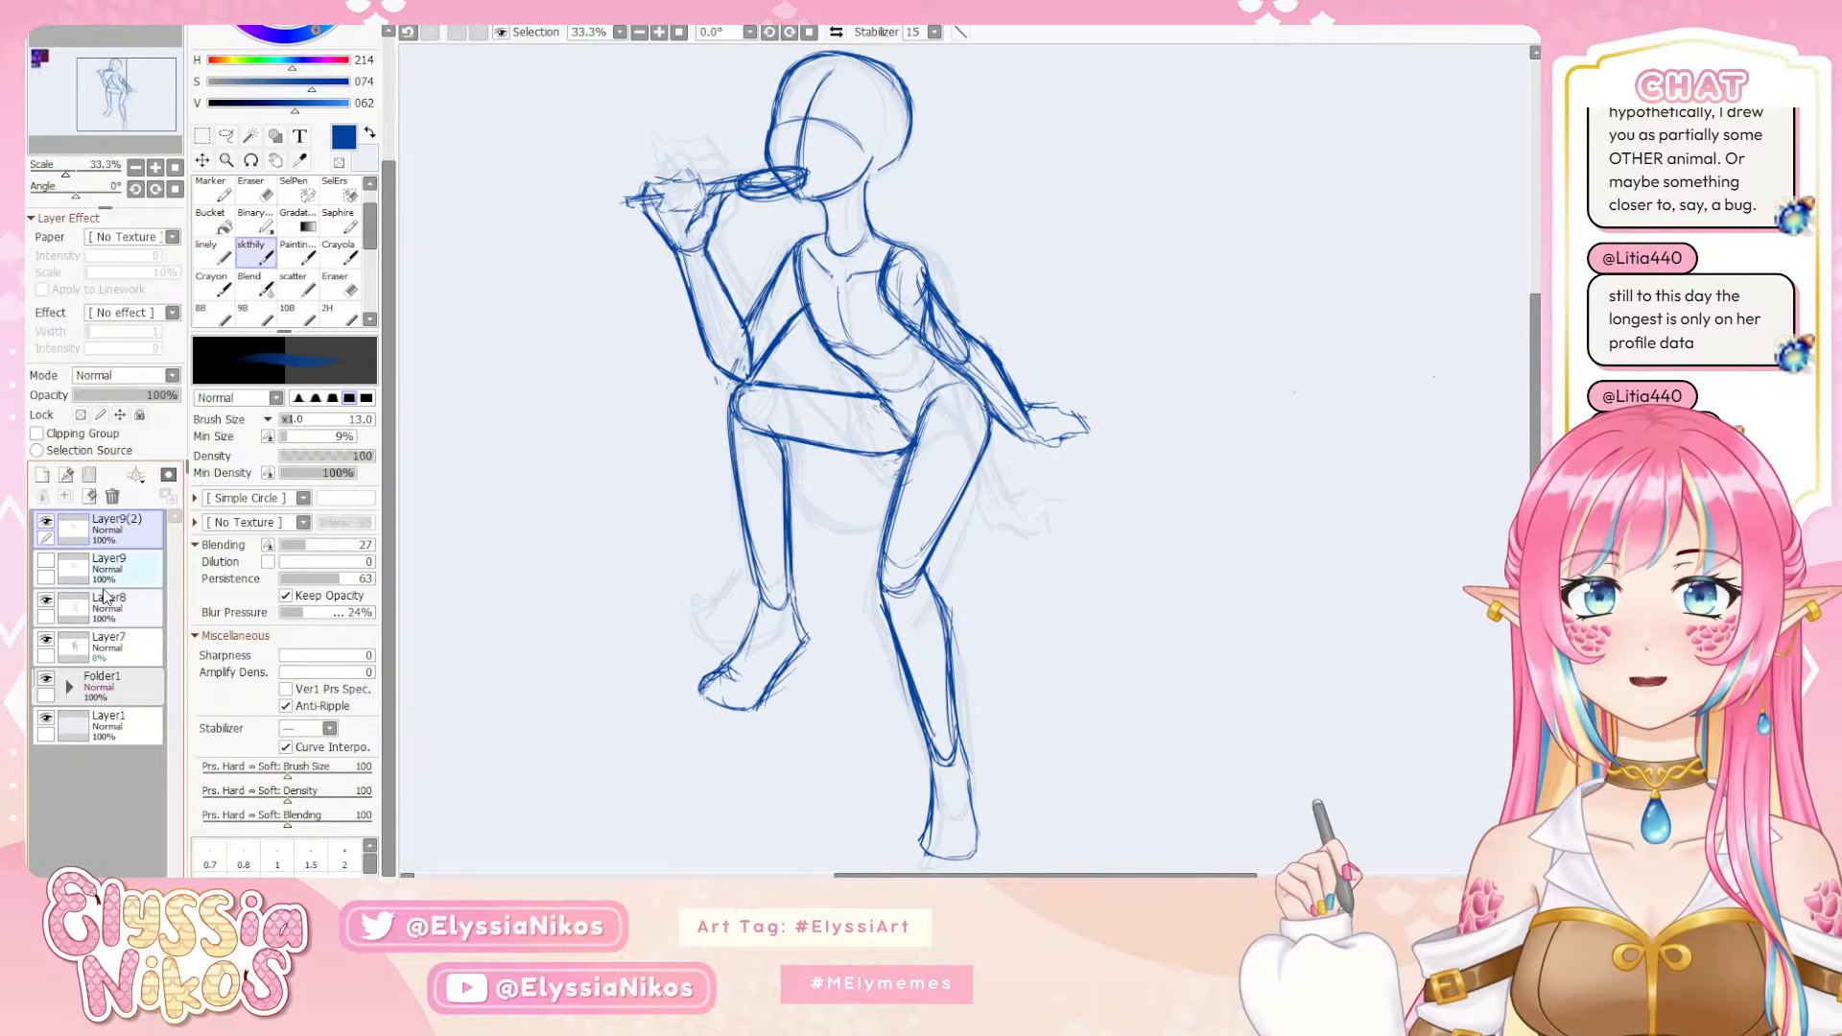
click(46, 575)
click(46, 522)
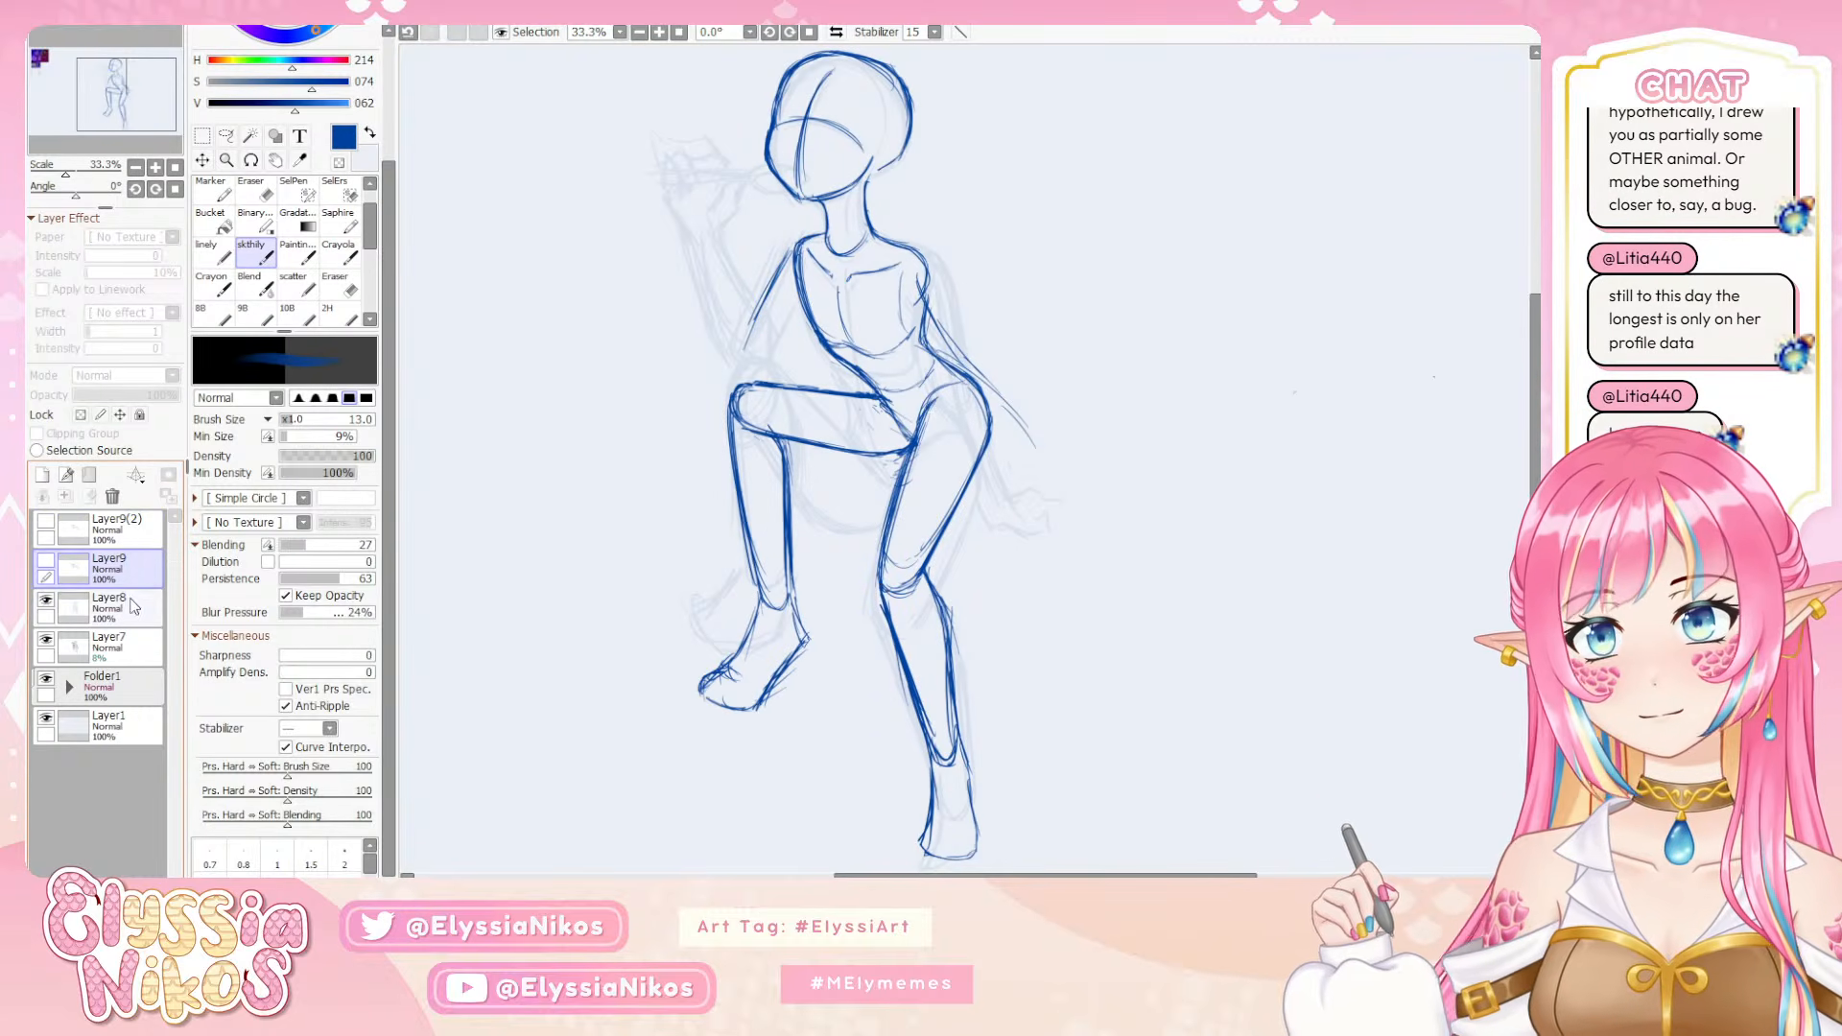
click(133, 600)
Clean up the torso's front edge from the shoulder to the waist, thinning the heavy doubled lines with the eraser
drag(904, 318, 825, 321)
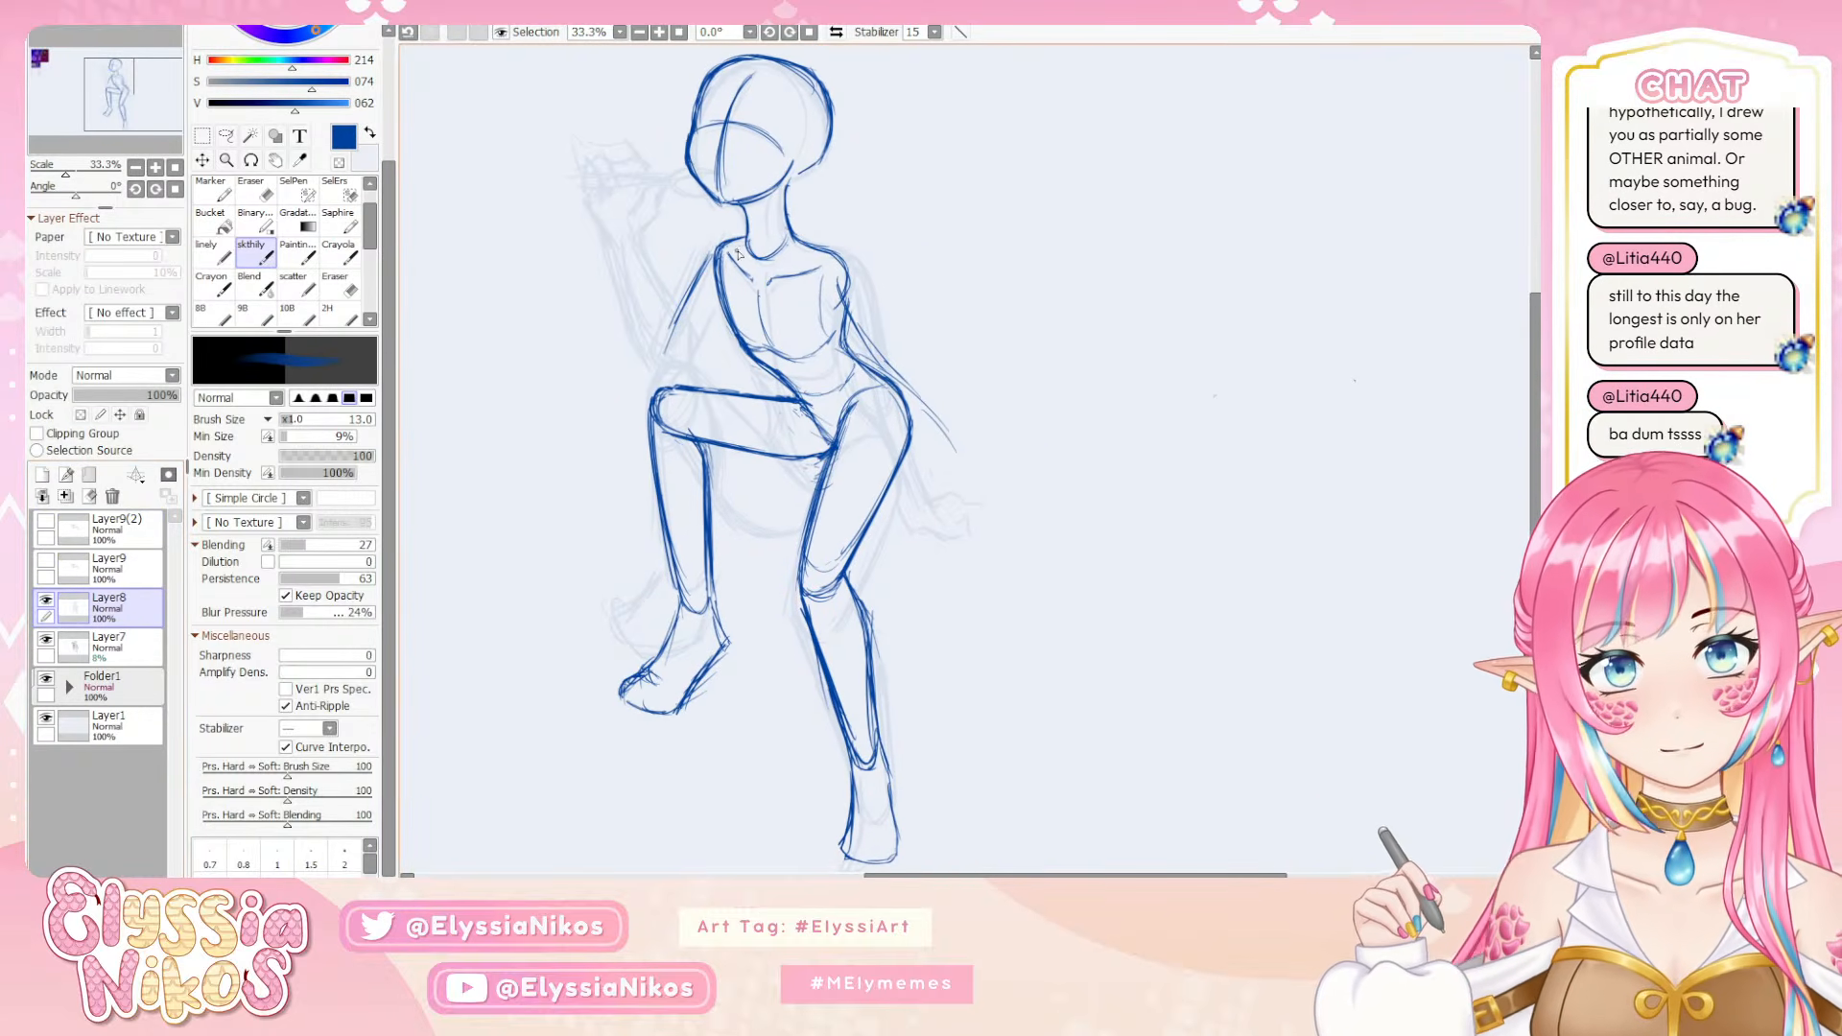
drag(726, 252, 760, 355)
key(ctrl+z)
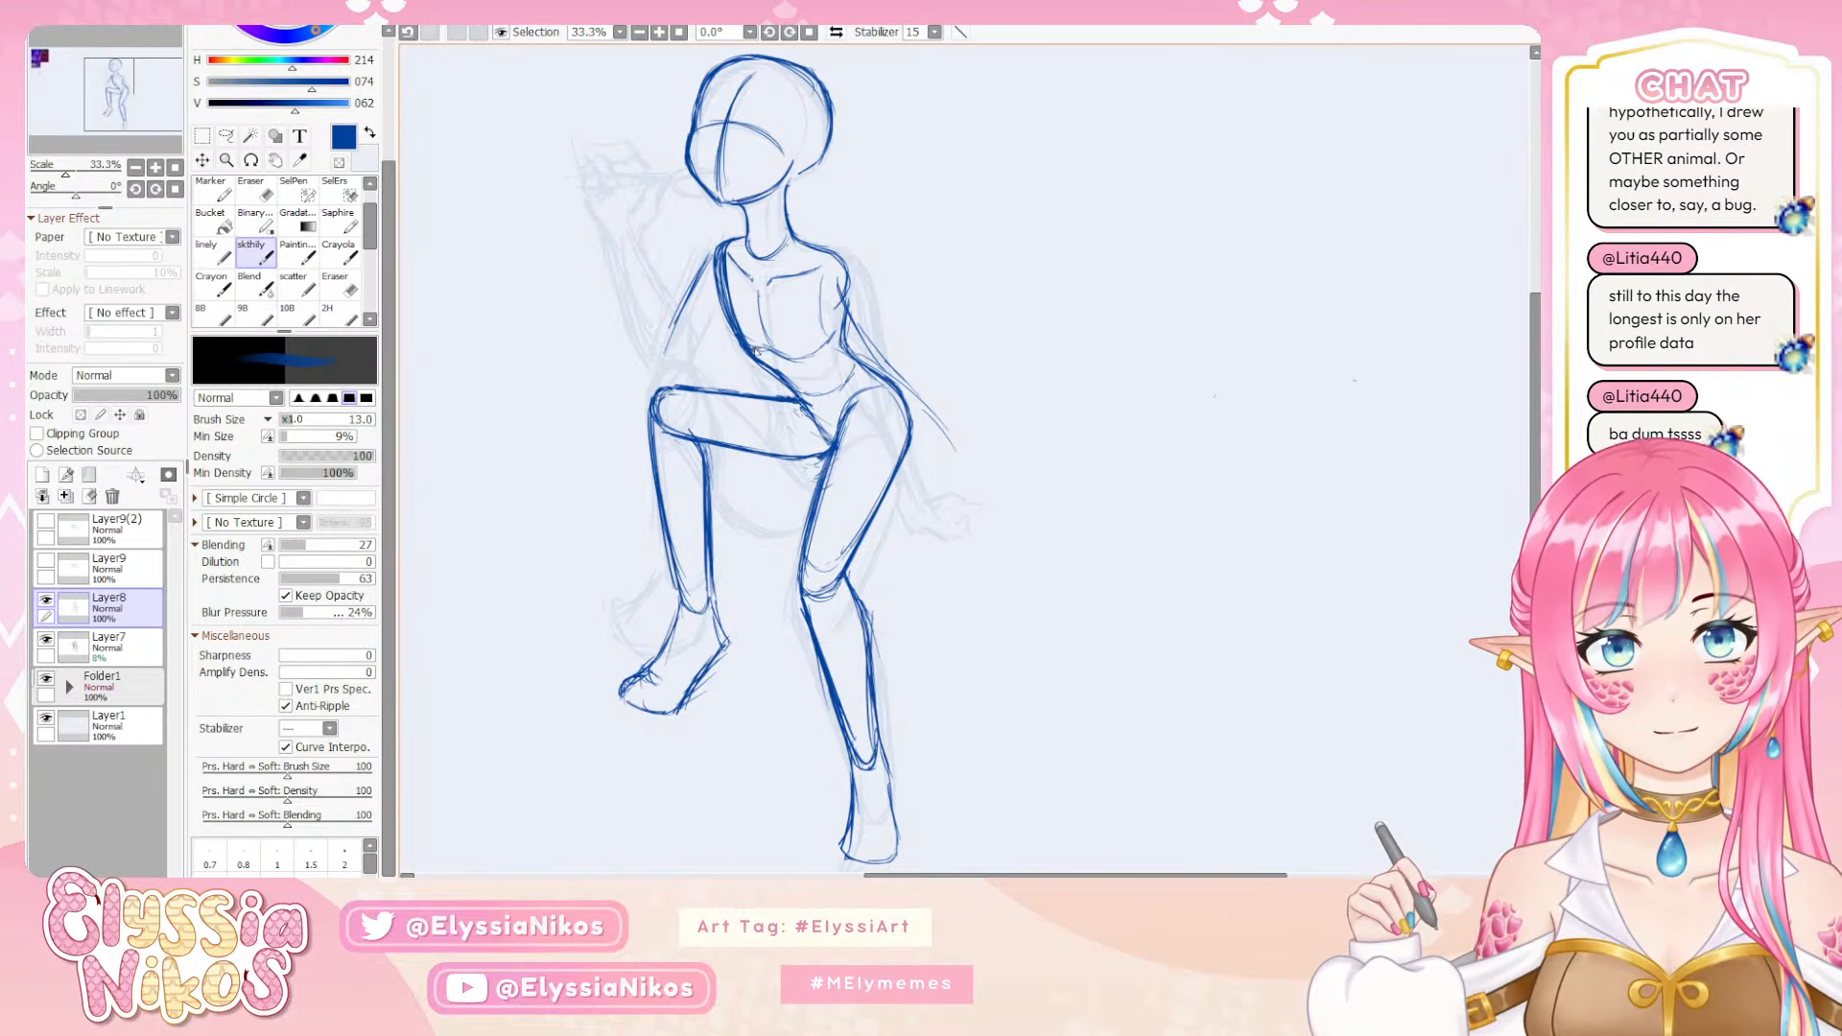
drag(729, 294, 725, 312)
key(e)
mouse_move(728, 232)
mouse_down()
mouse_move(716, 291)
mouse_move(754, 370)
mouse_up()
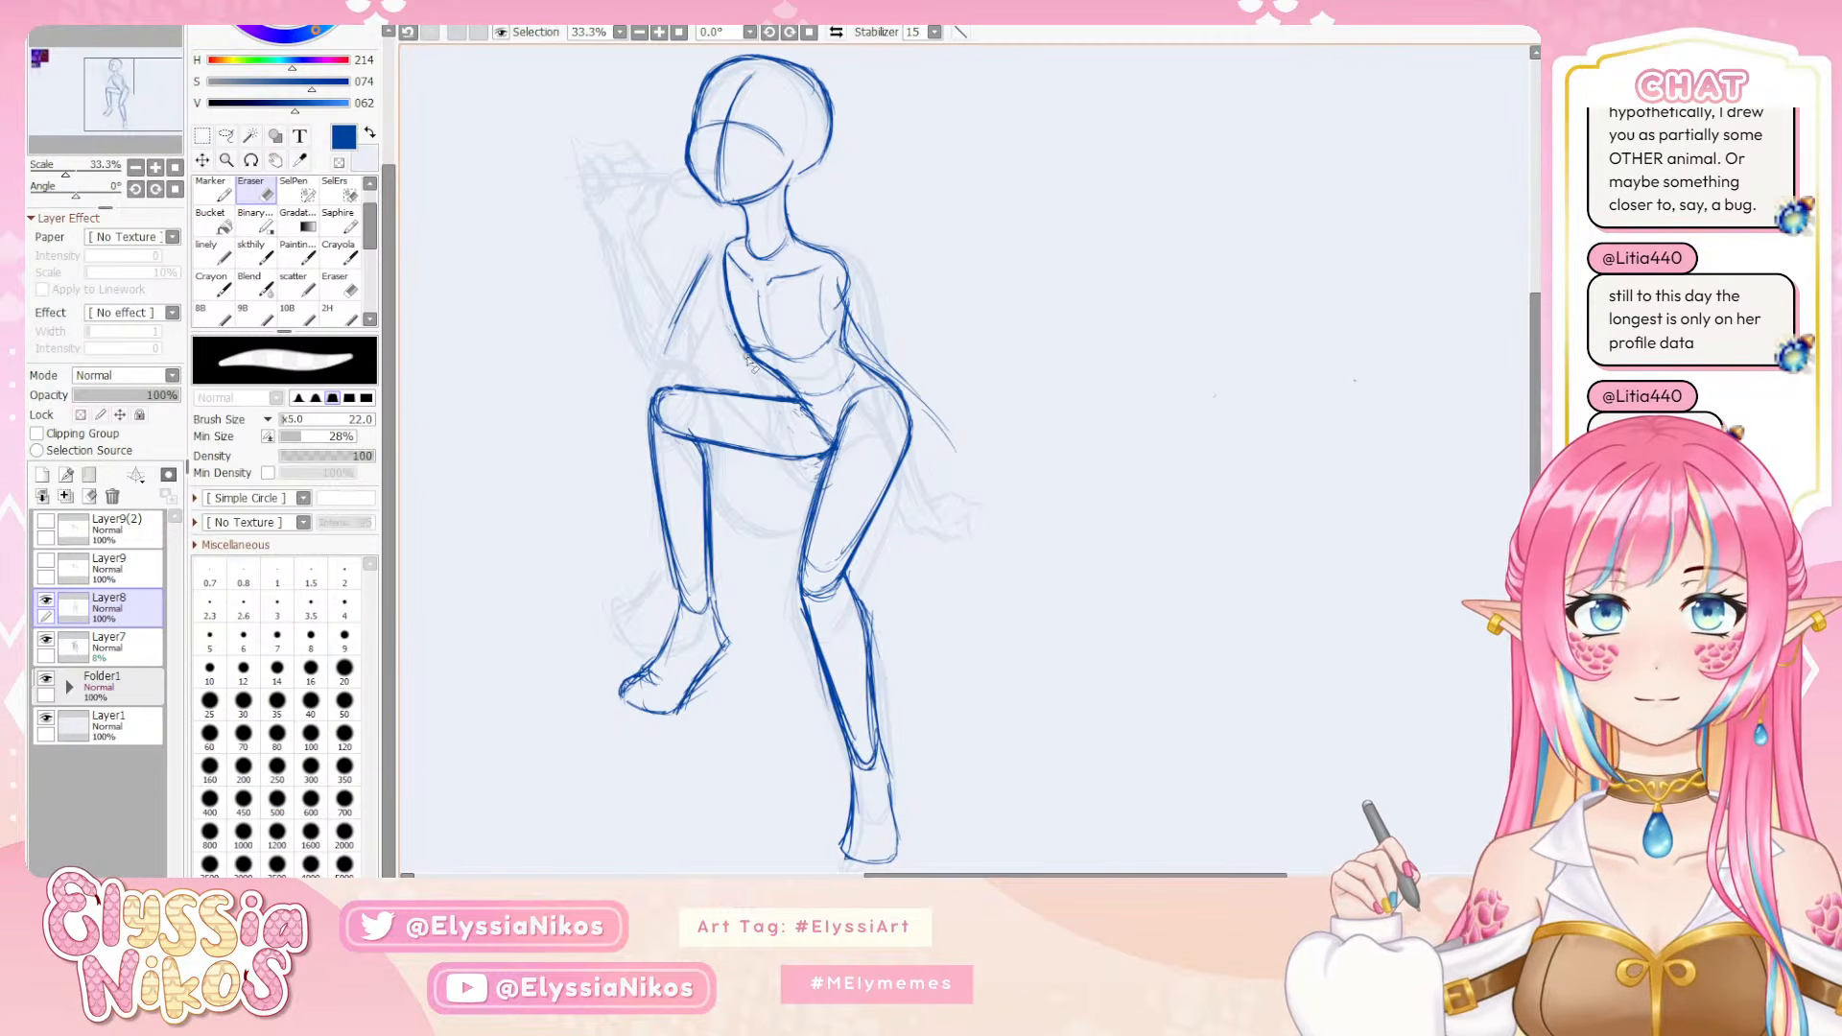
drag(717, 280, 771, 376)
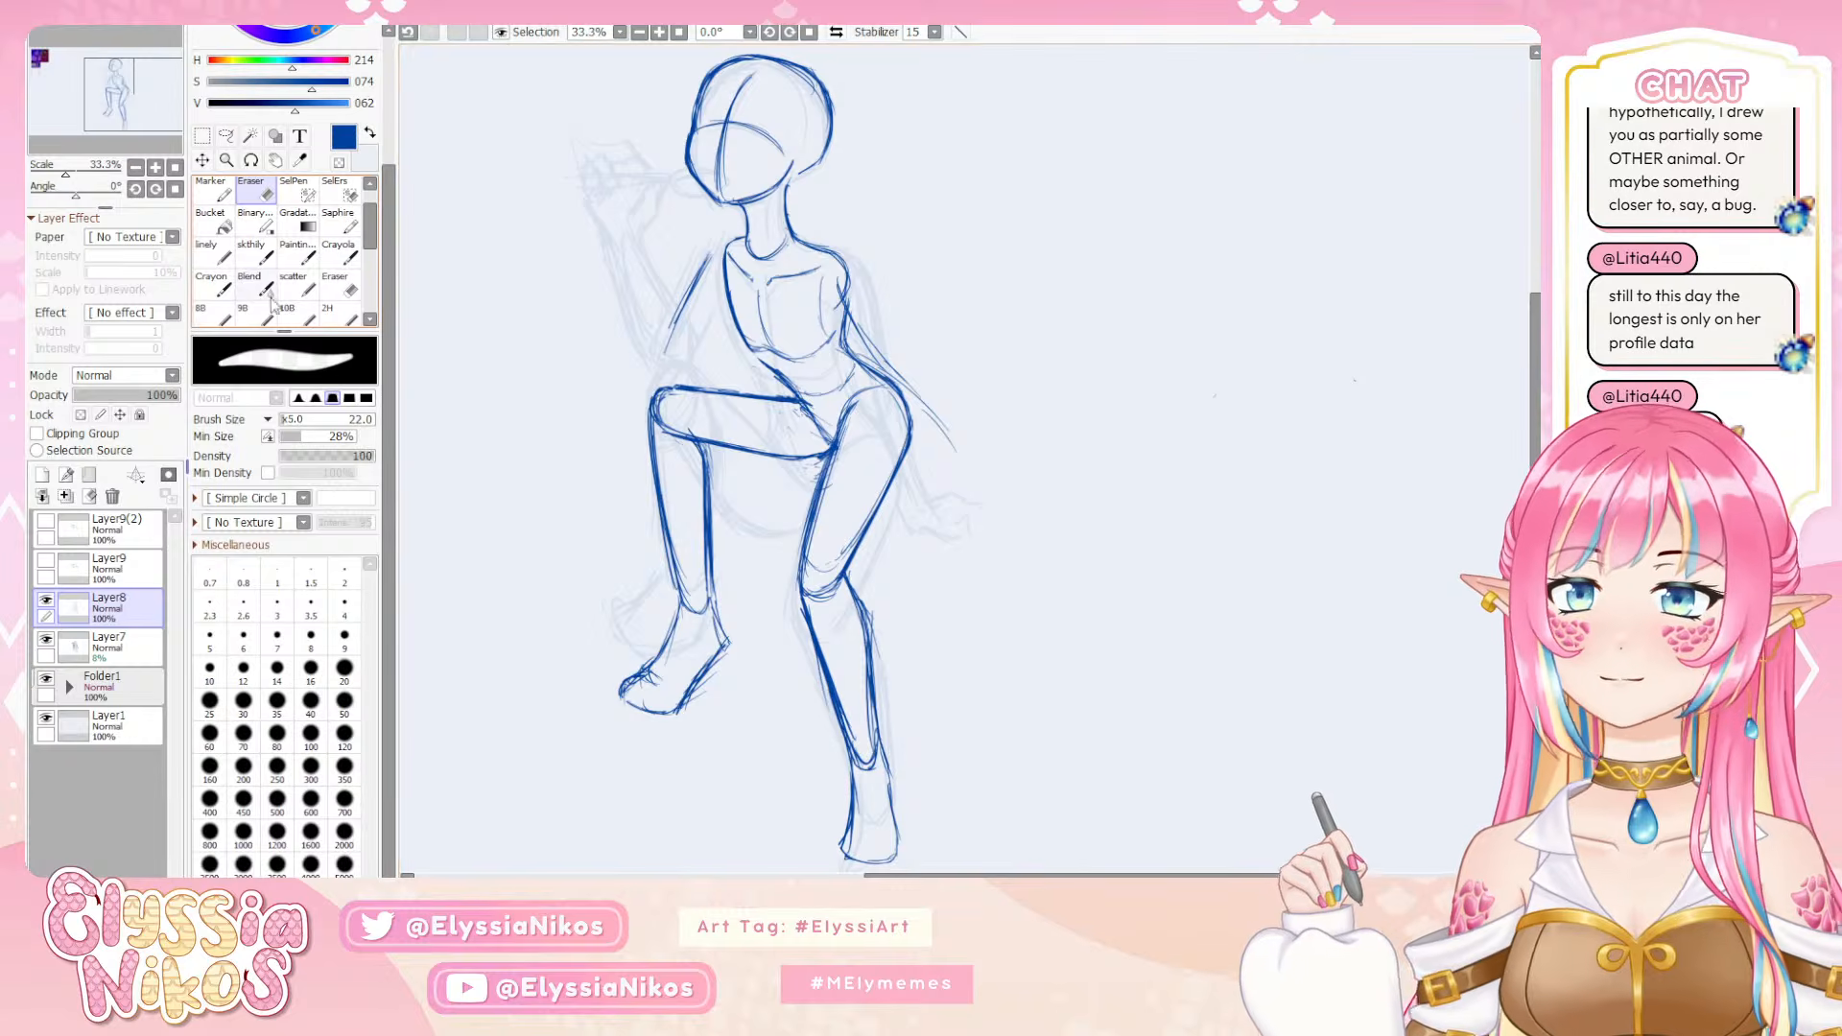
Redraw the torso's back edge down through the waist to the hip with the sketch brush, undoing strokes that do not fit
click(253, 251)
mouse_move(845, 262)
mouse_down()
mouse_move(817, 239)
mouse_move(838, 255)
mouse_move(837, 338)
mouse_move(868, 365)
mouse_up()
key(ctrl+z)
key(ctrl+z)
key(ctrl+z)
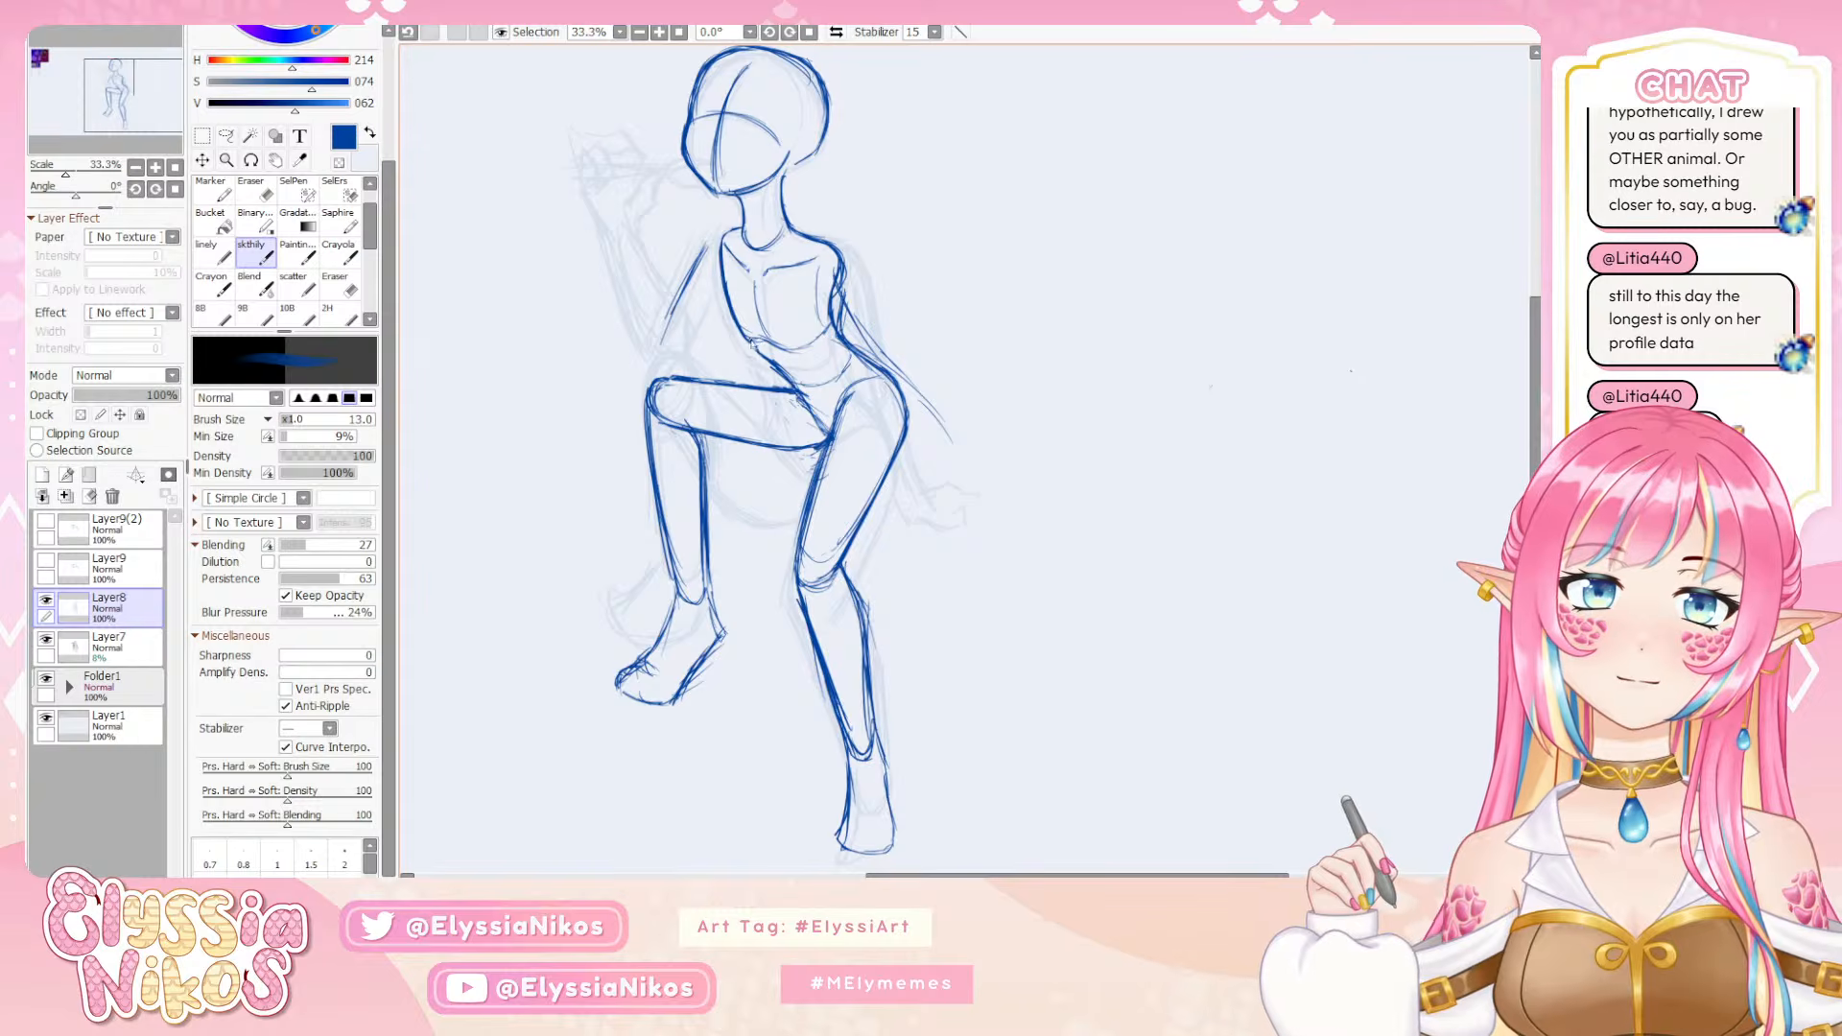
key(ctrl+z)
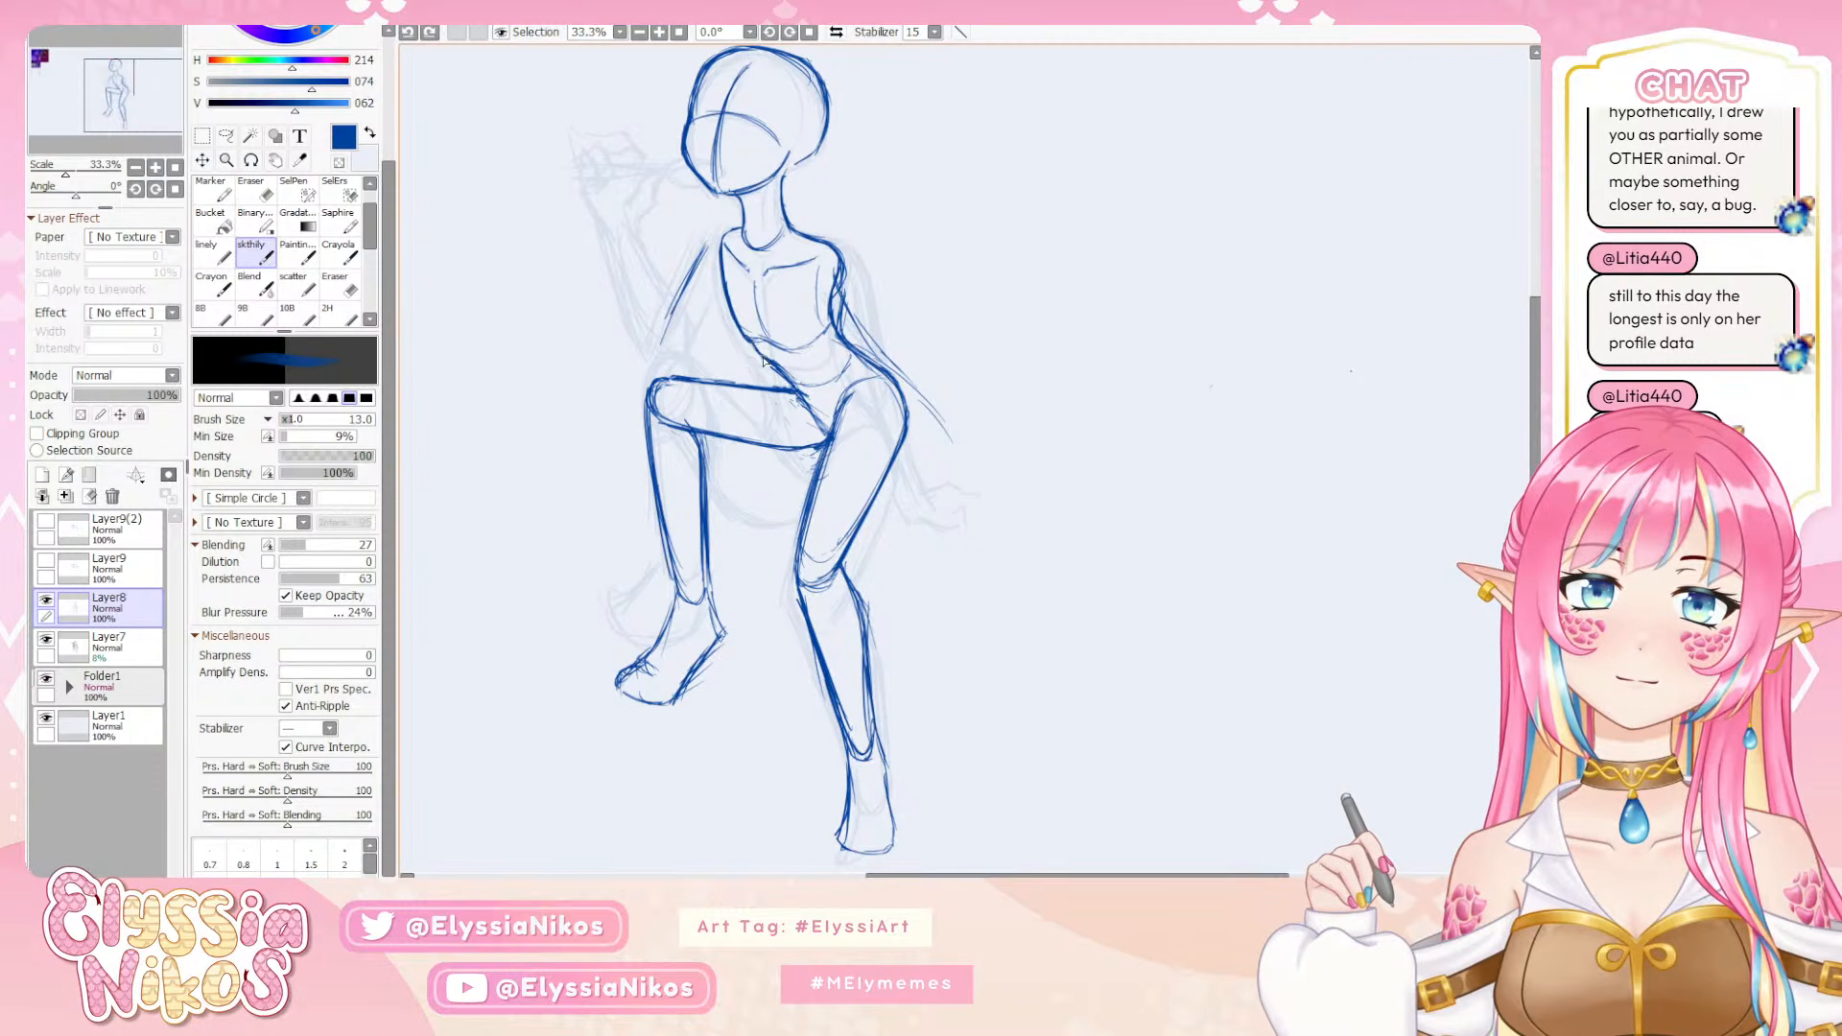
key(ctrl+y)
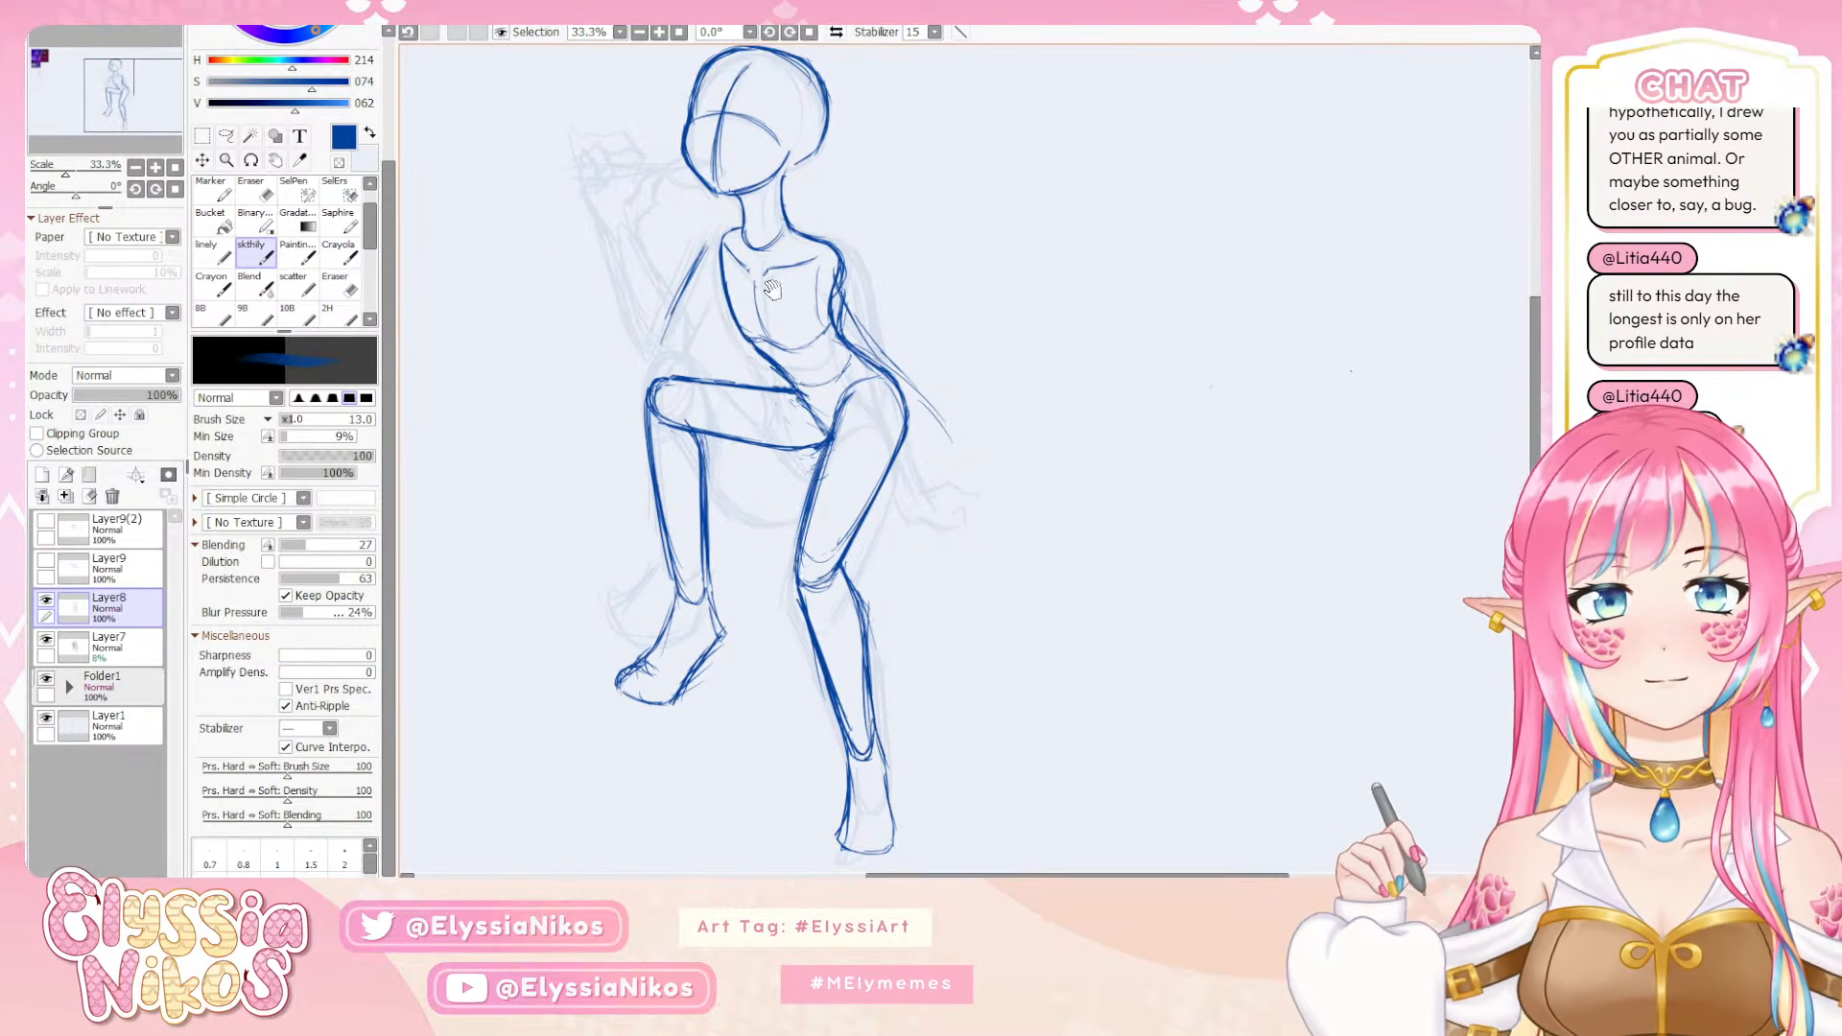
Erase the rough arm lines behind the torso's back edge on Layer8 with the eraser at size 48
mouse_move(772, 288)
mouse_down()
mouse_move(712, 211)
mouse_move(775, 208)
mouse_move(770, 263)
mouse_move(804, 283)
mouse_up()
key(e)
mouse_move(821, 284)
mouse_down()
mouse_move(781, 250)
mouse_move(871, 341)
mouse_move(840, 431)
mouse_up()
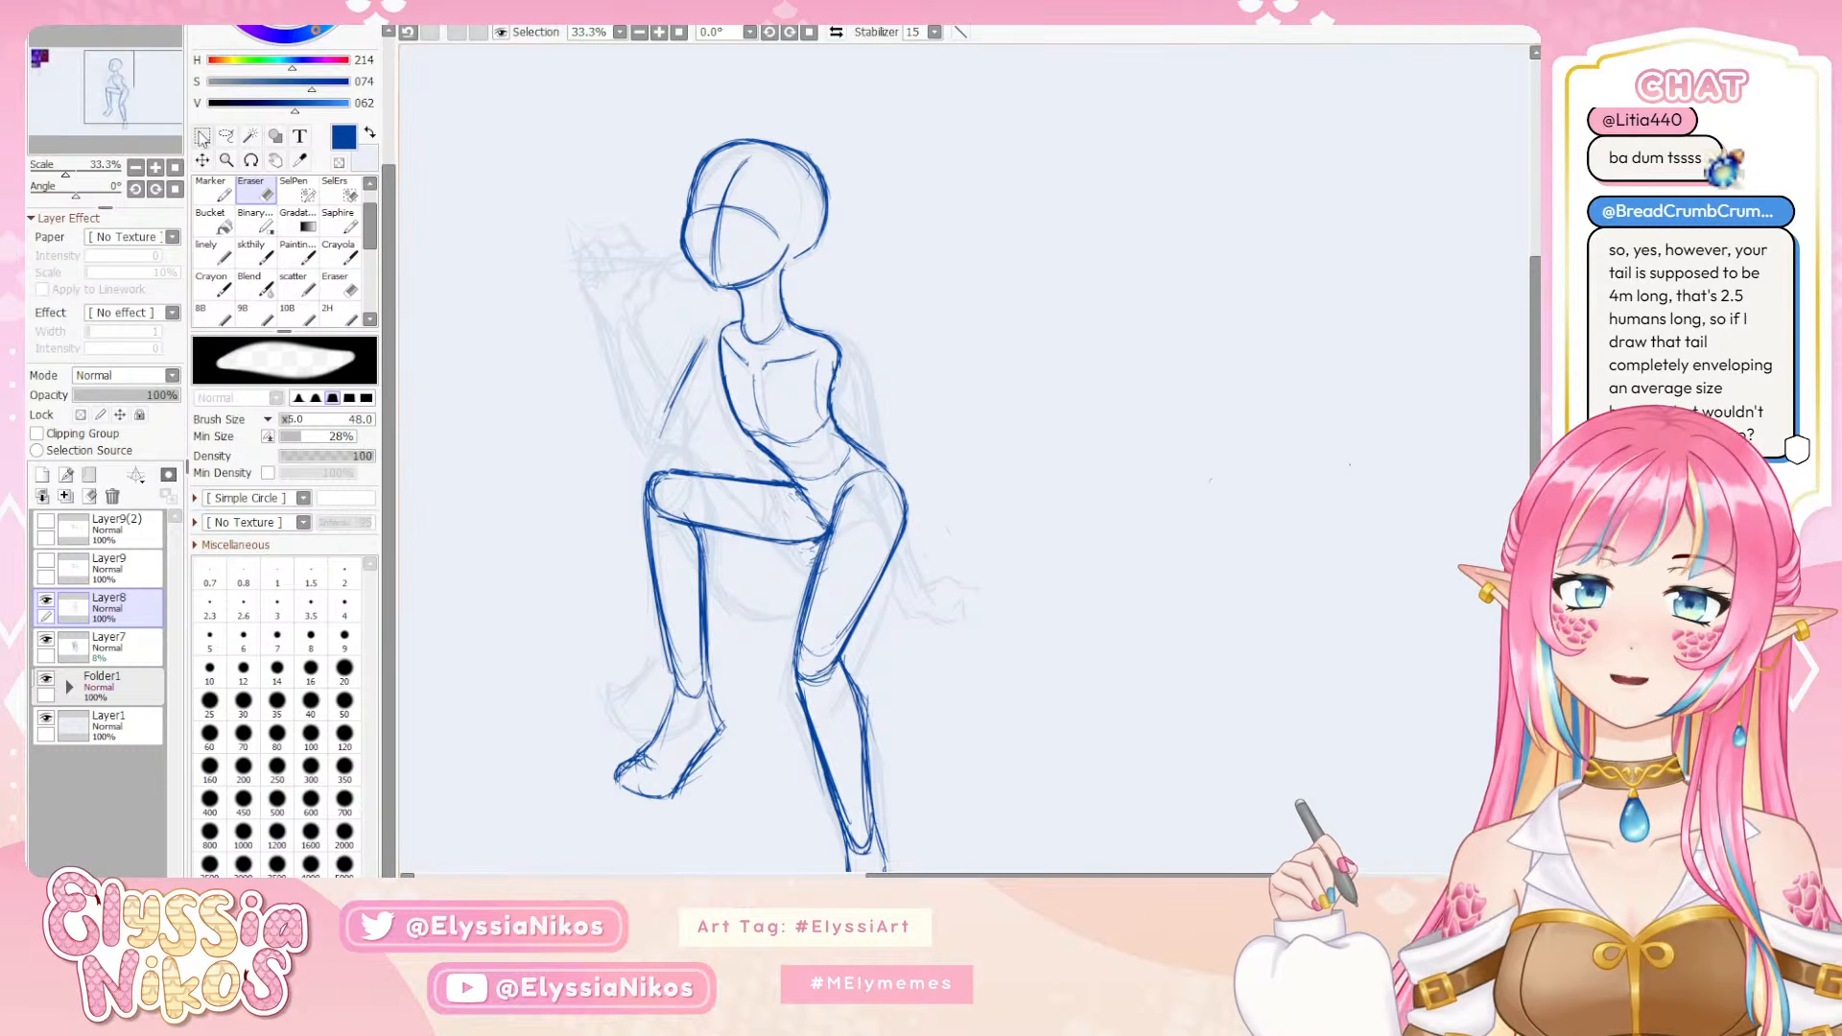
Select the whole head sketch on Layer8 with a freeform lasso, stopping at the top of the neck
click(135, 167)
click(135, 167)
click(135, 167)
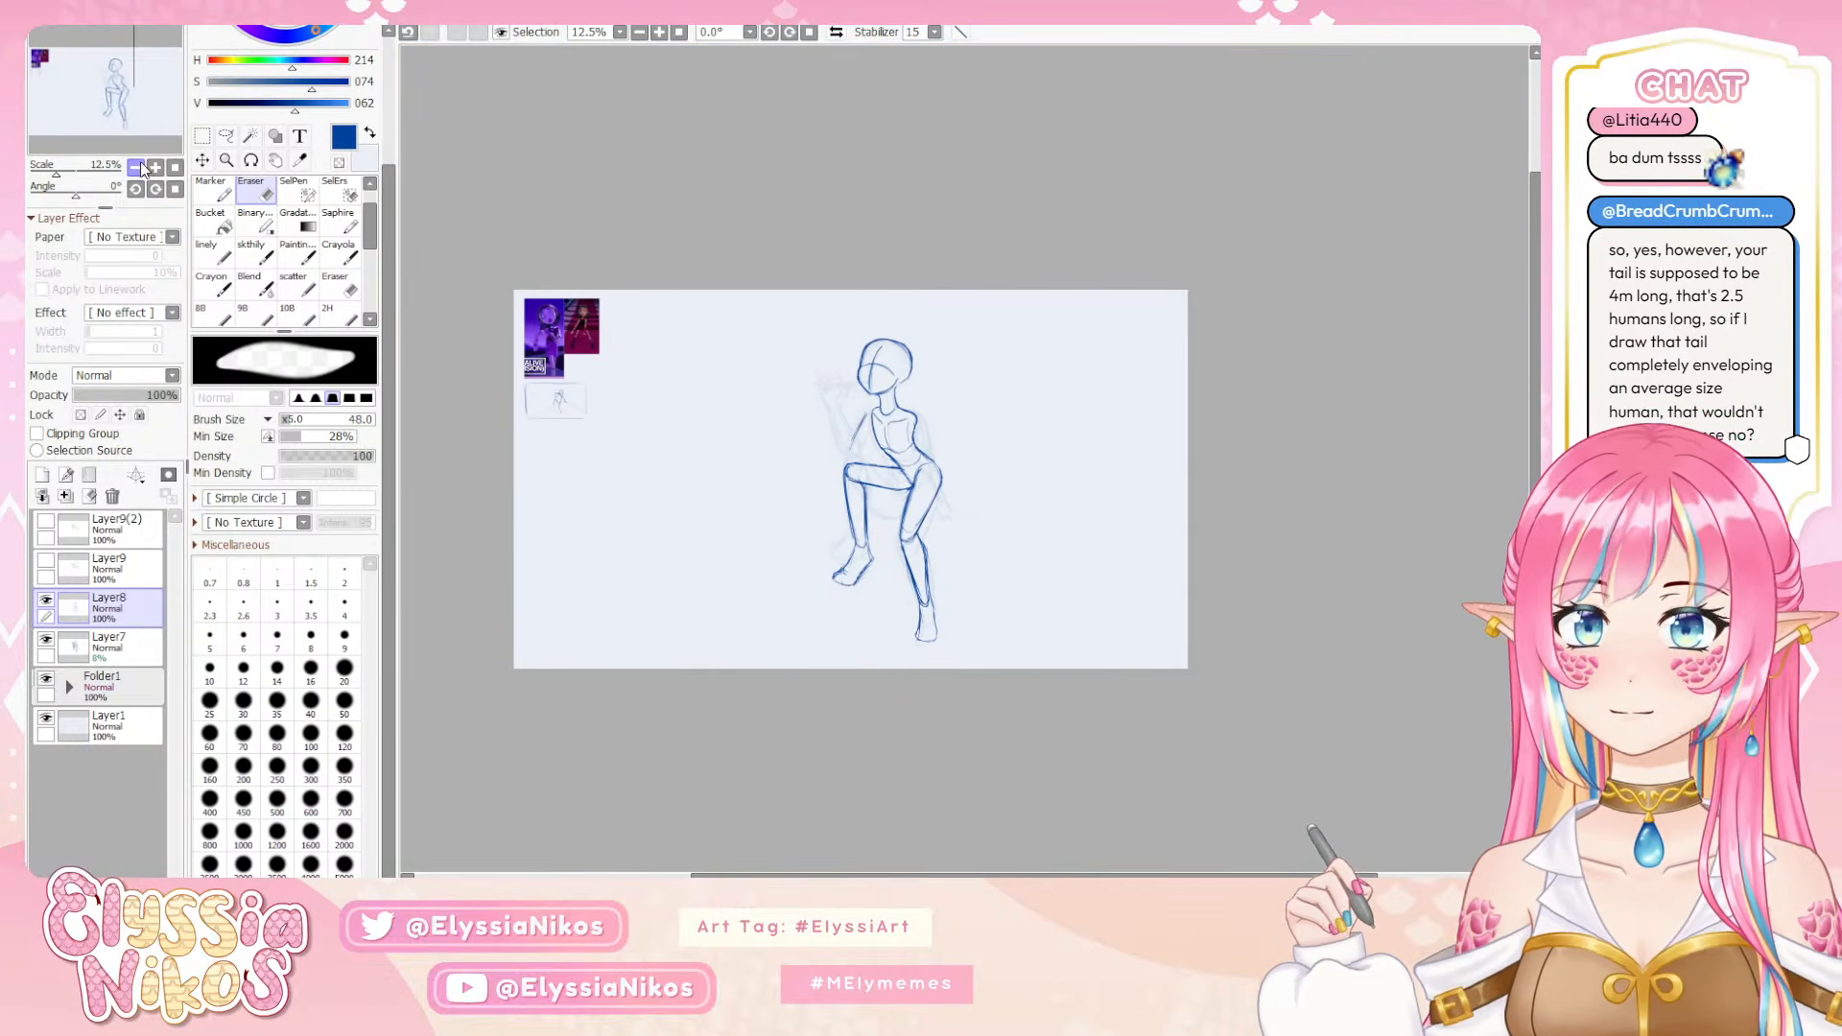
click(154, 167)
click(154, 167)
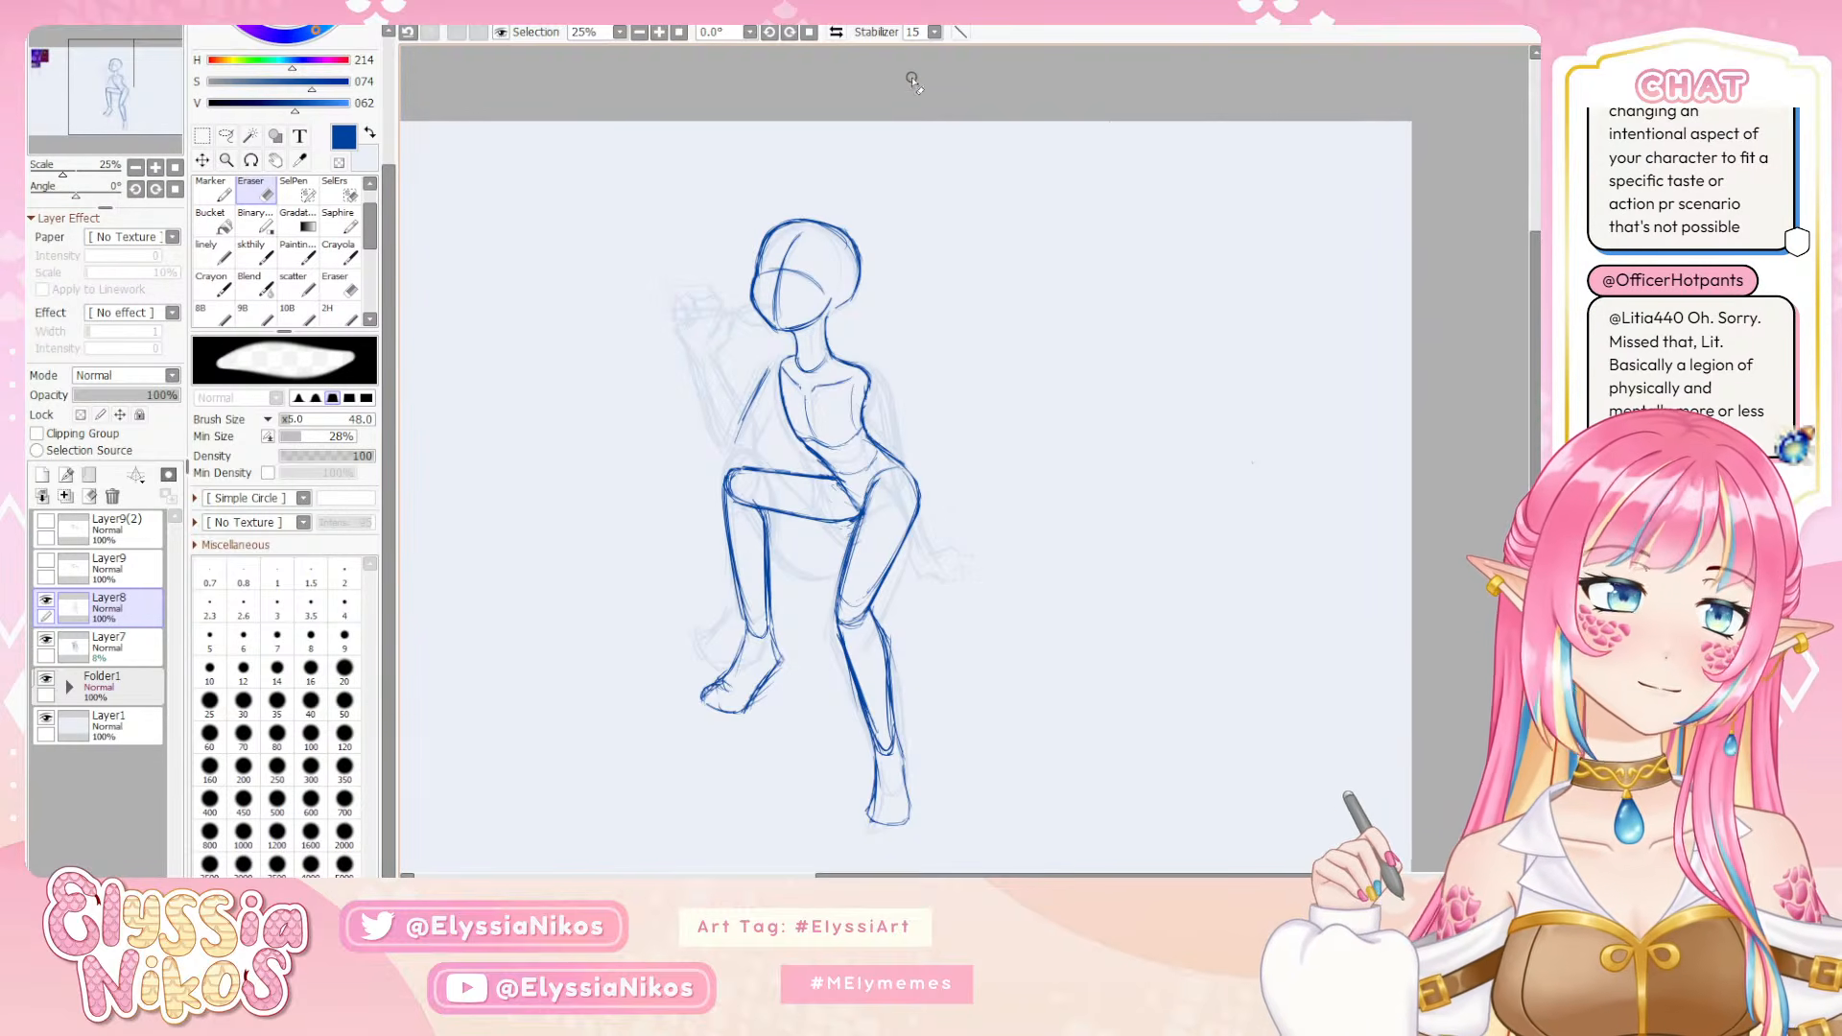
mouse_move(904, 387)
mouse_down()
mouse_move(1001, 239)
mouse_move(1000, 292)
mouse_up()
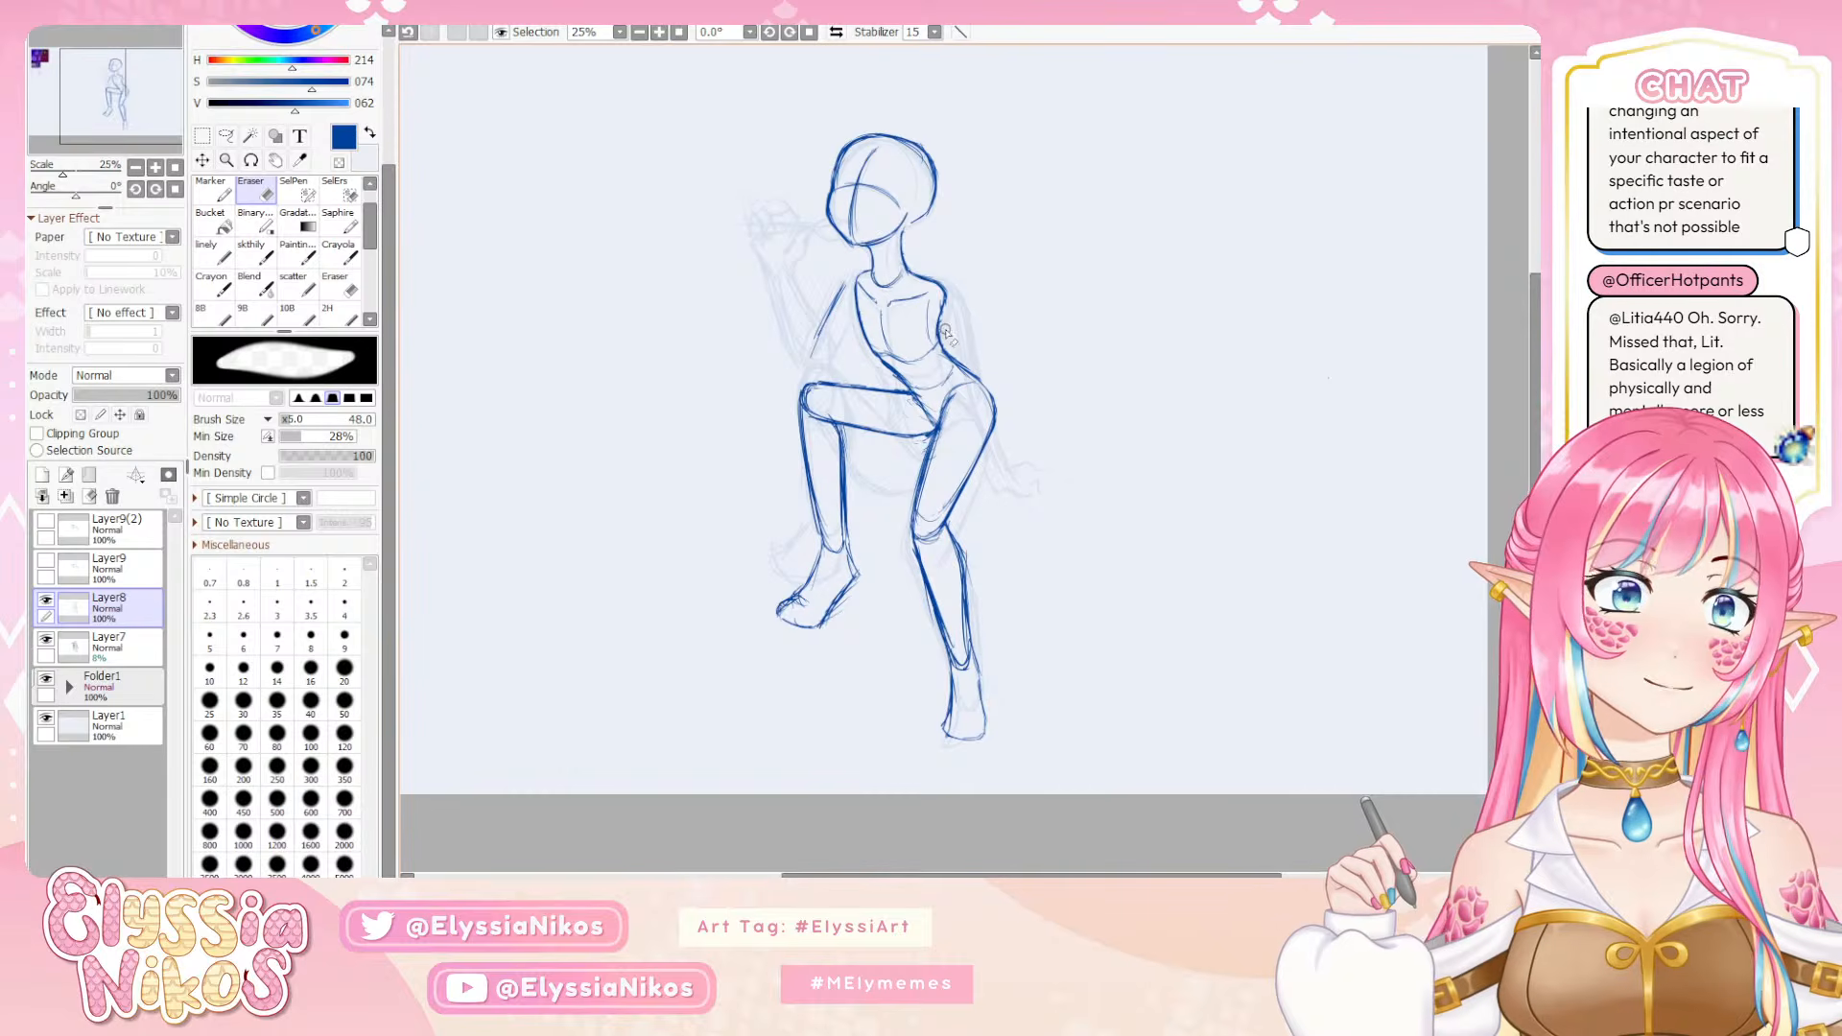
mouse_move(799, 457)
mouse_down()
mouse_move(674, 457)
mouse_move(697, 460)
mouse_up()
click(226, 137)
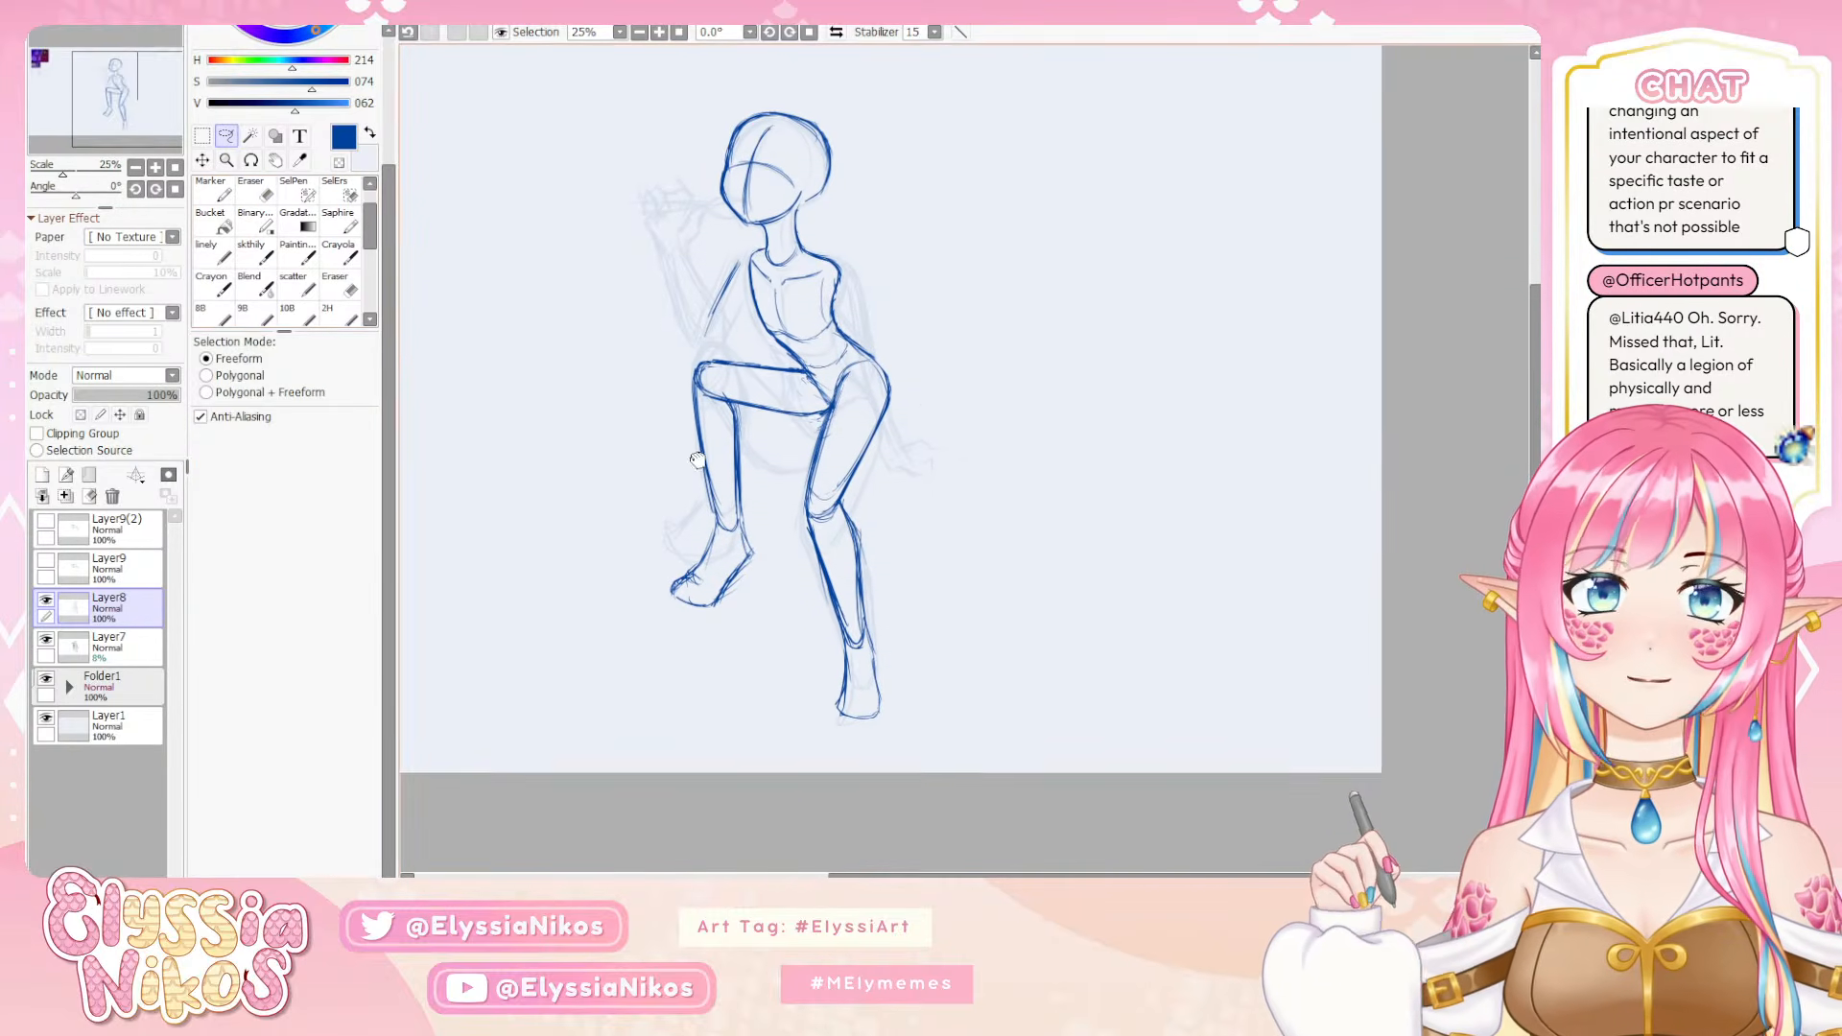
click(255, 251)
drag(670, 326, 626, 389)
click(226, 137)
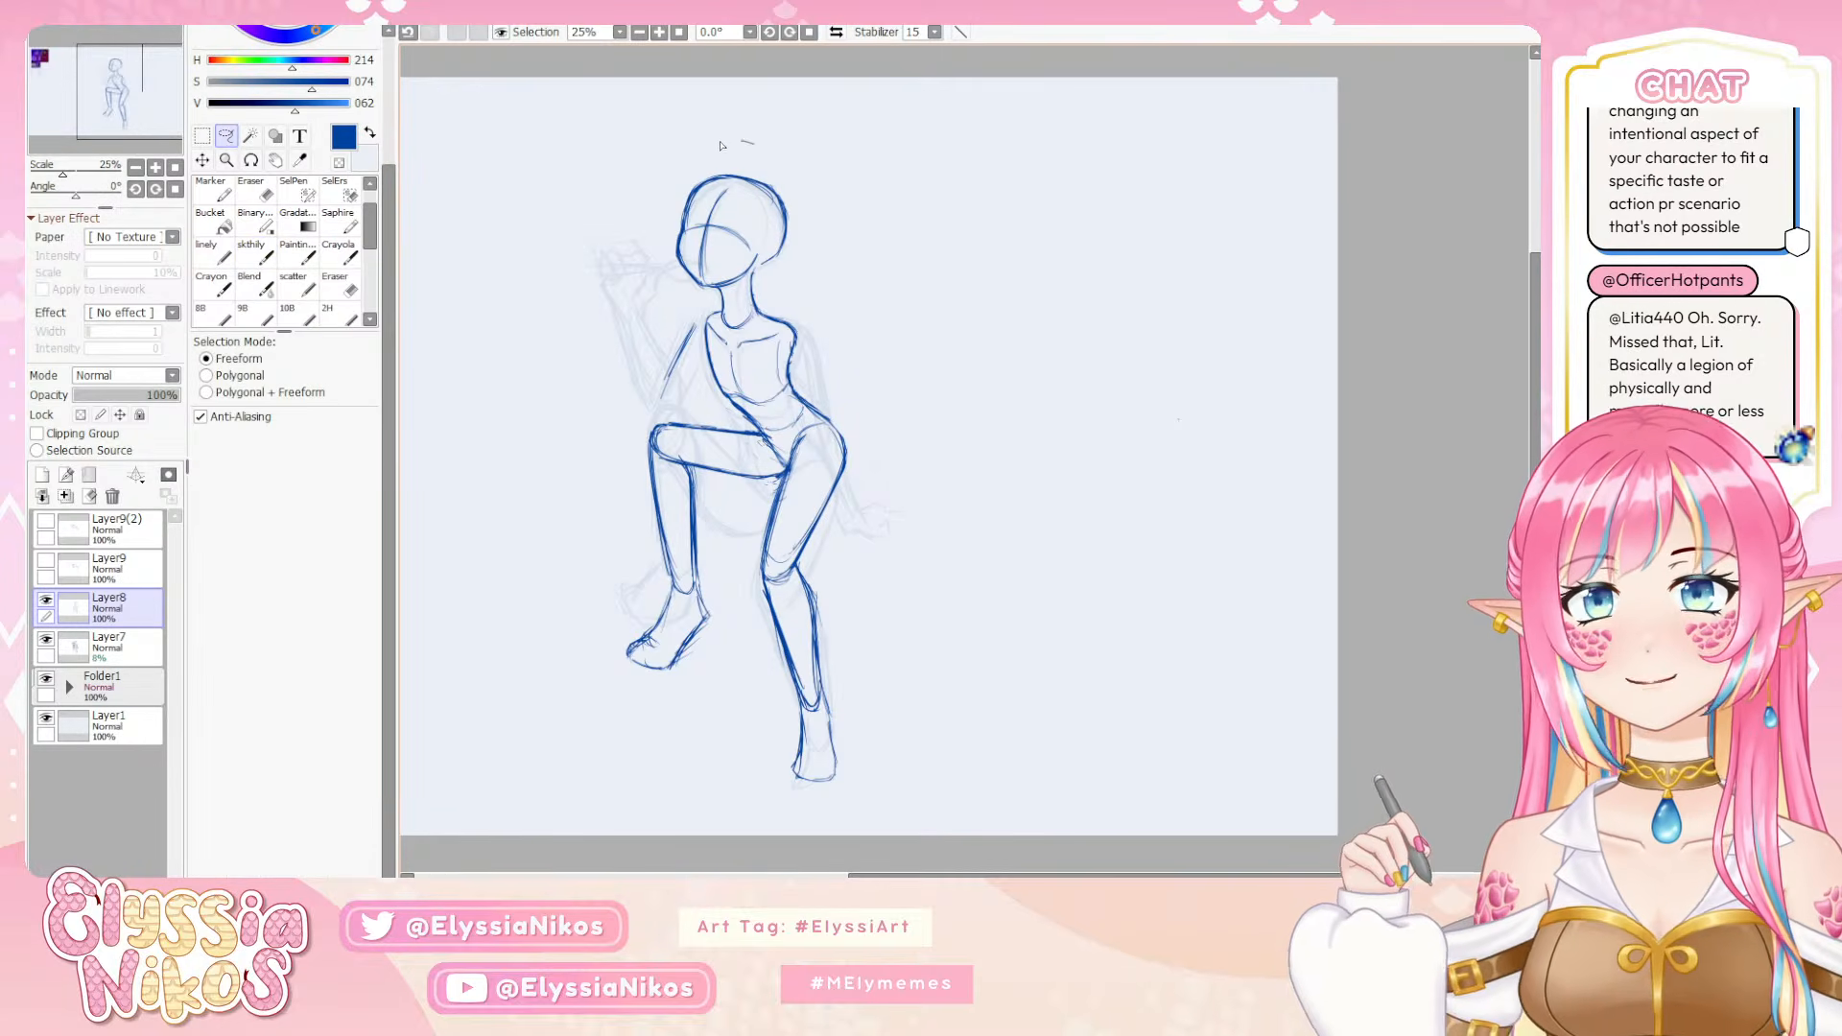
mouse_move(721, 145)
mouse_down()
mouse_move(688, 288)
mouse_move(738, 292)
mouse_move(825, 251)
mouse_up()
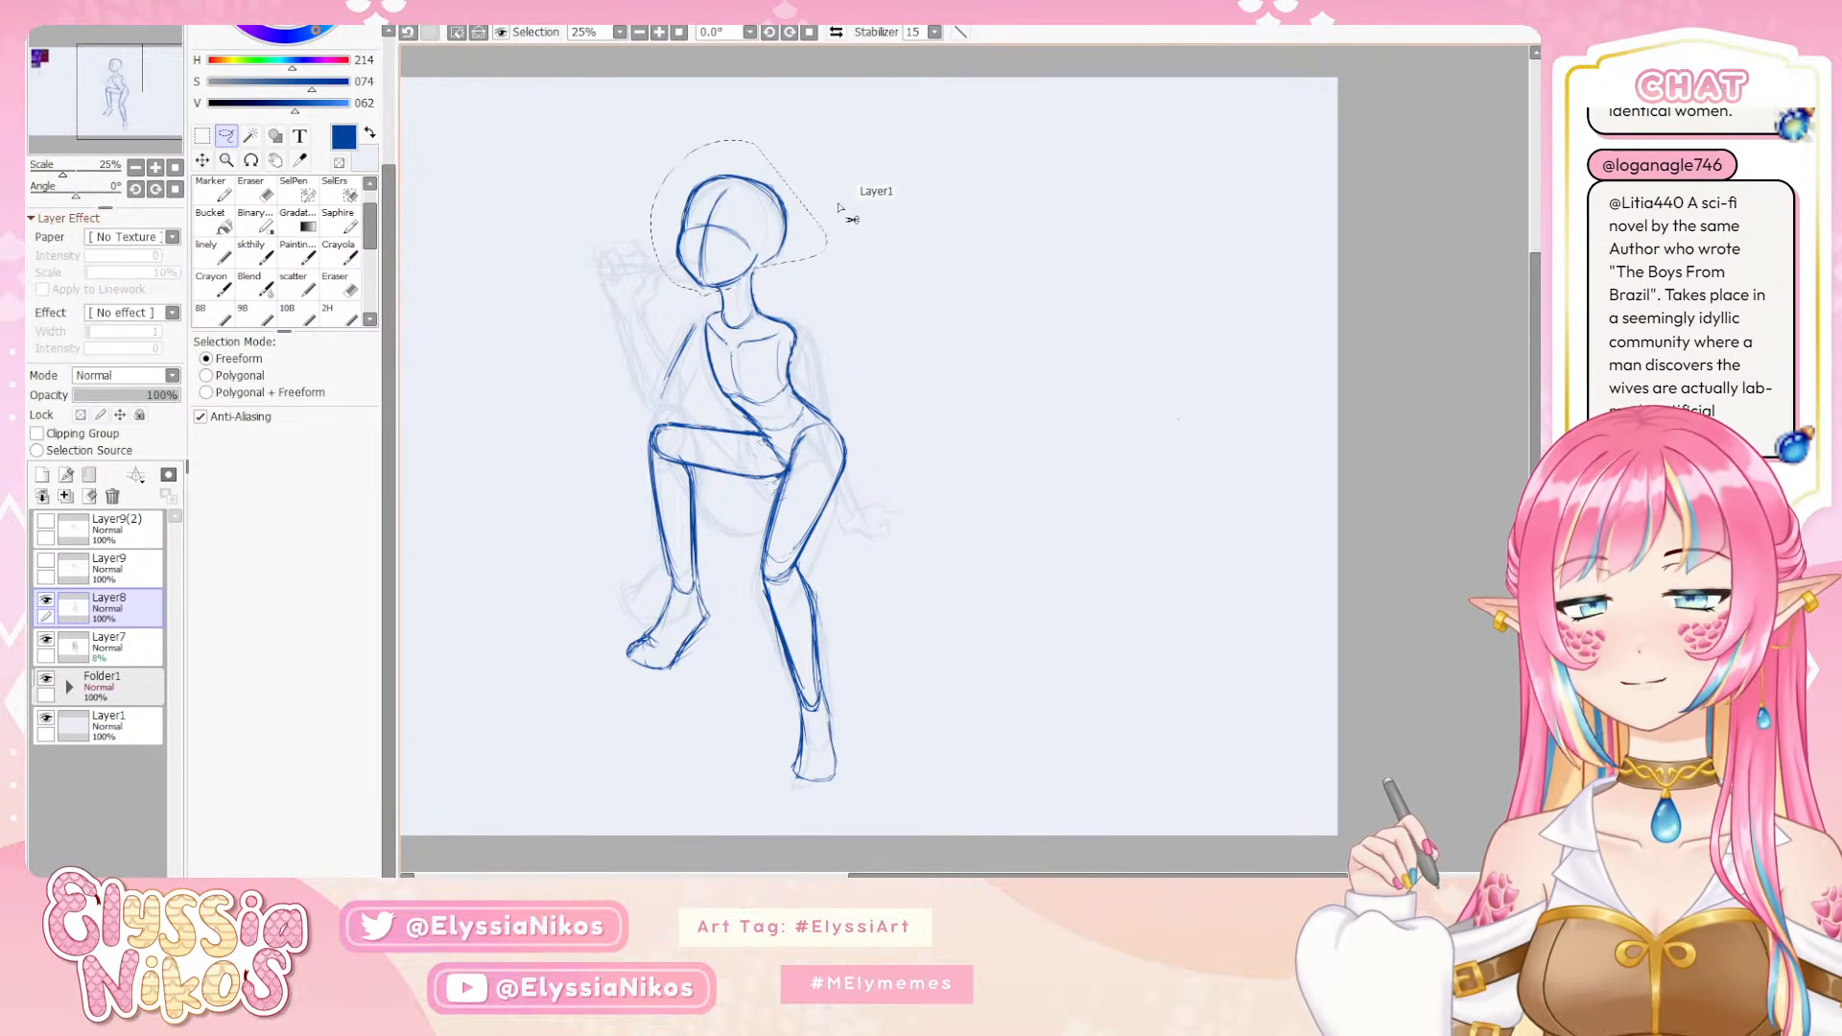
Try to shrink the selected head noticeably, tilting it slightly counter-clockwise and lowering it onto the neck, then undo the transform
key(ctrl+t)
drag(801, 180, 748, 245)
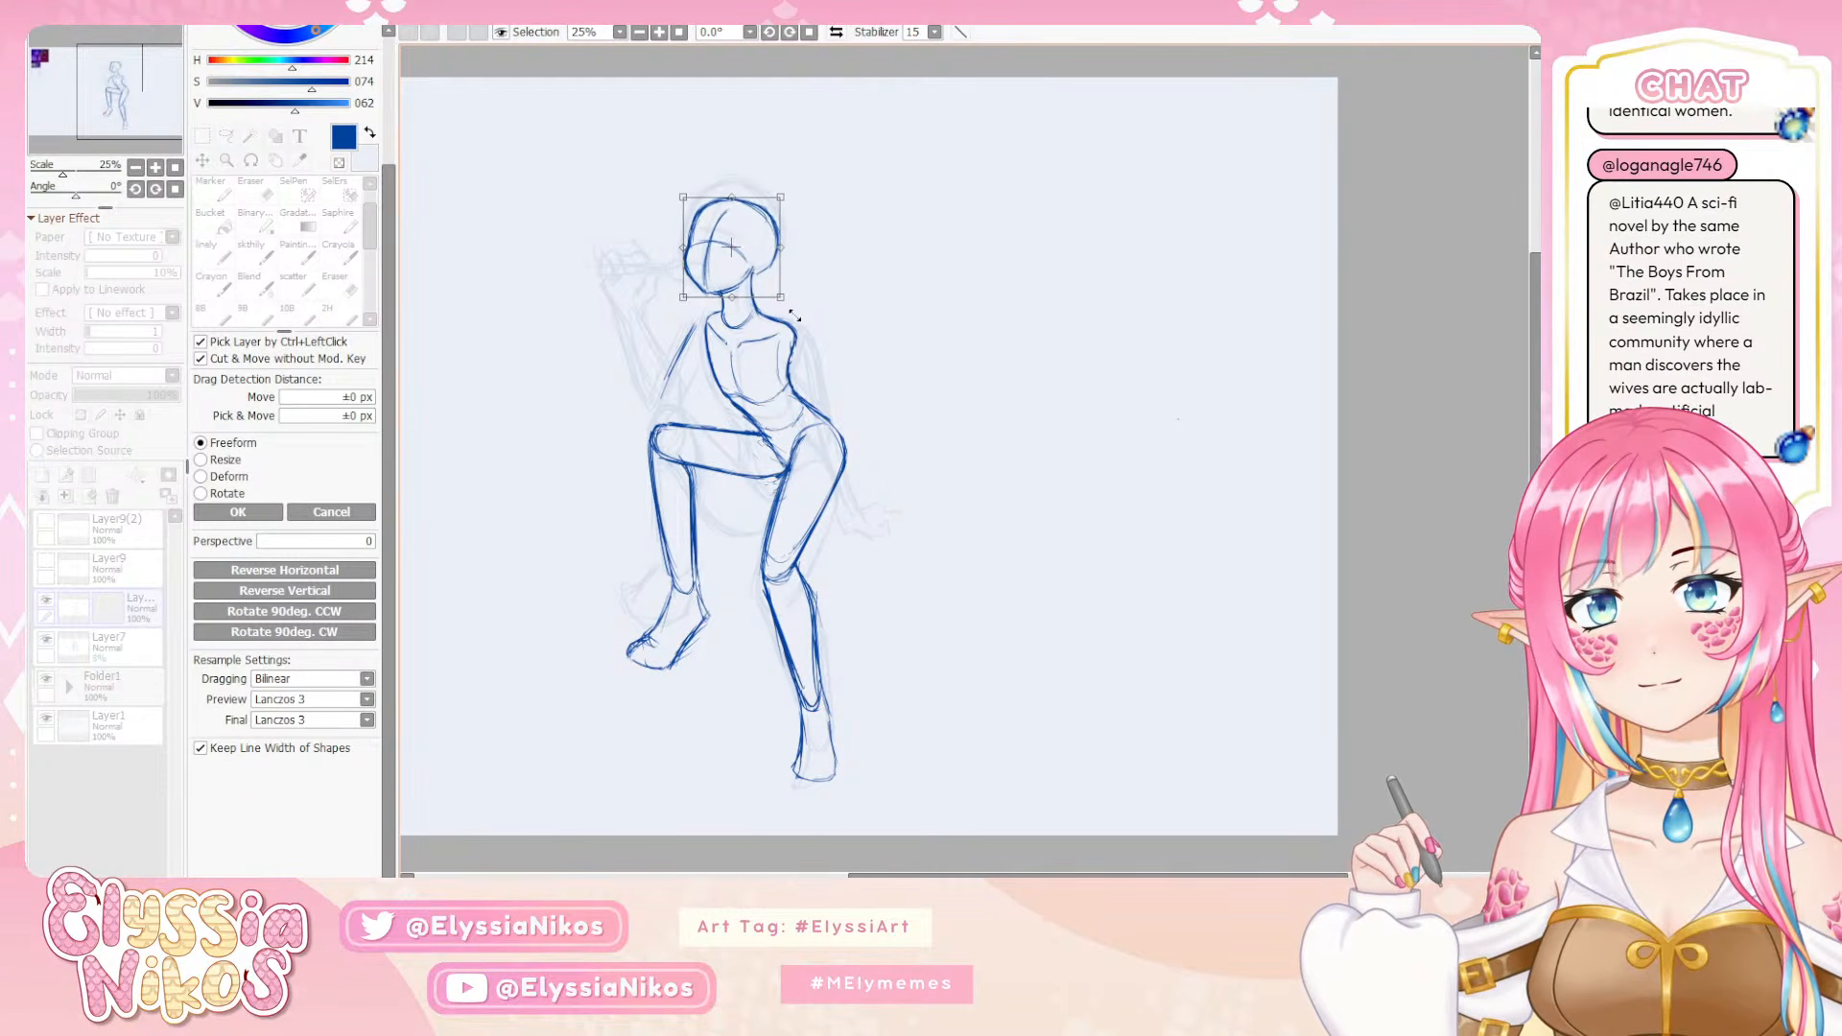
drag(849, 386, 861, 365)
drag(734, 258, 730, 247)
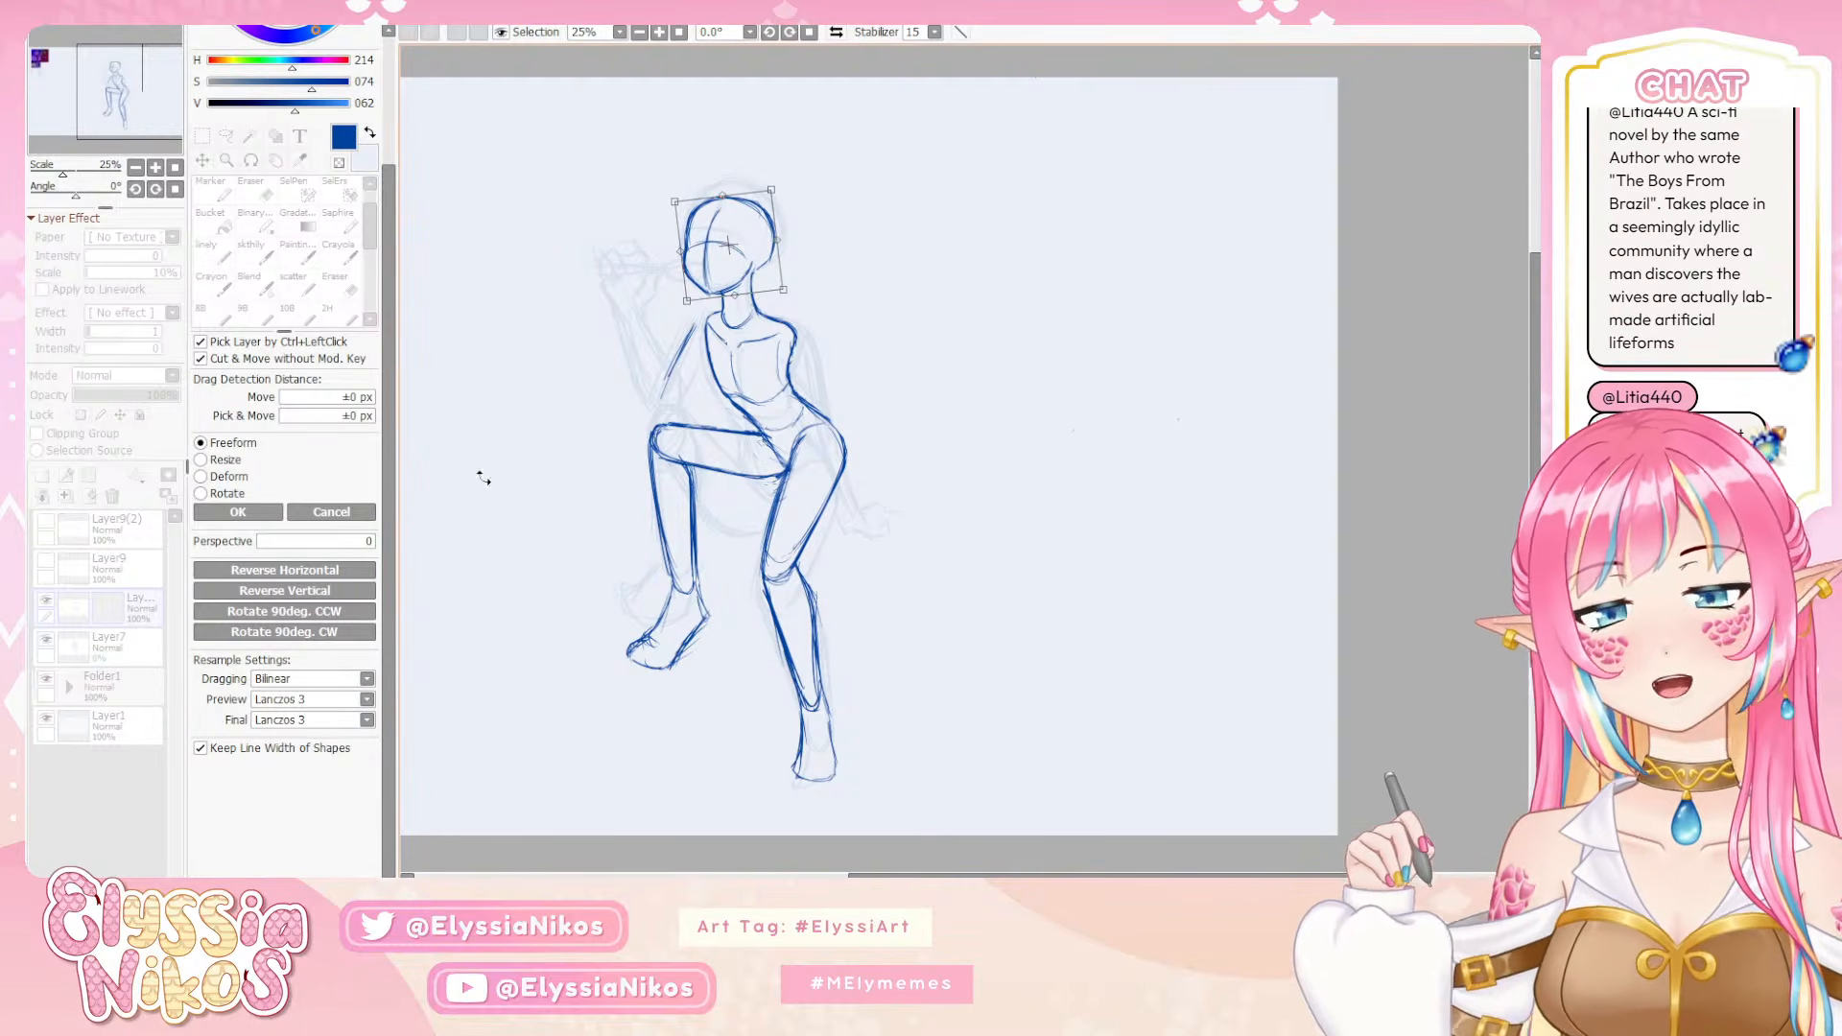
click(238, 511)
key(ctrl+d)
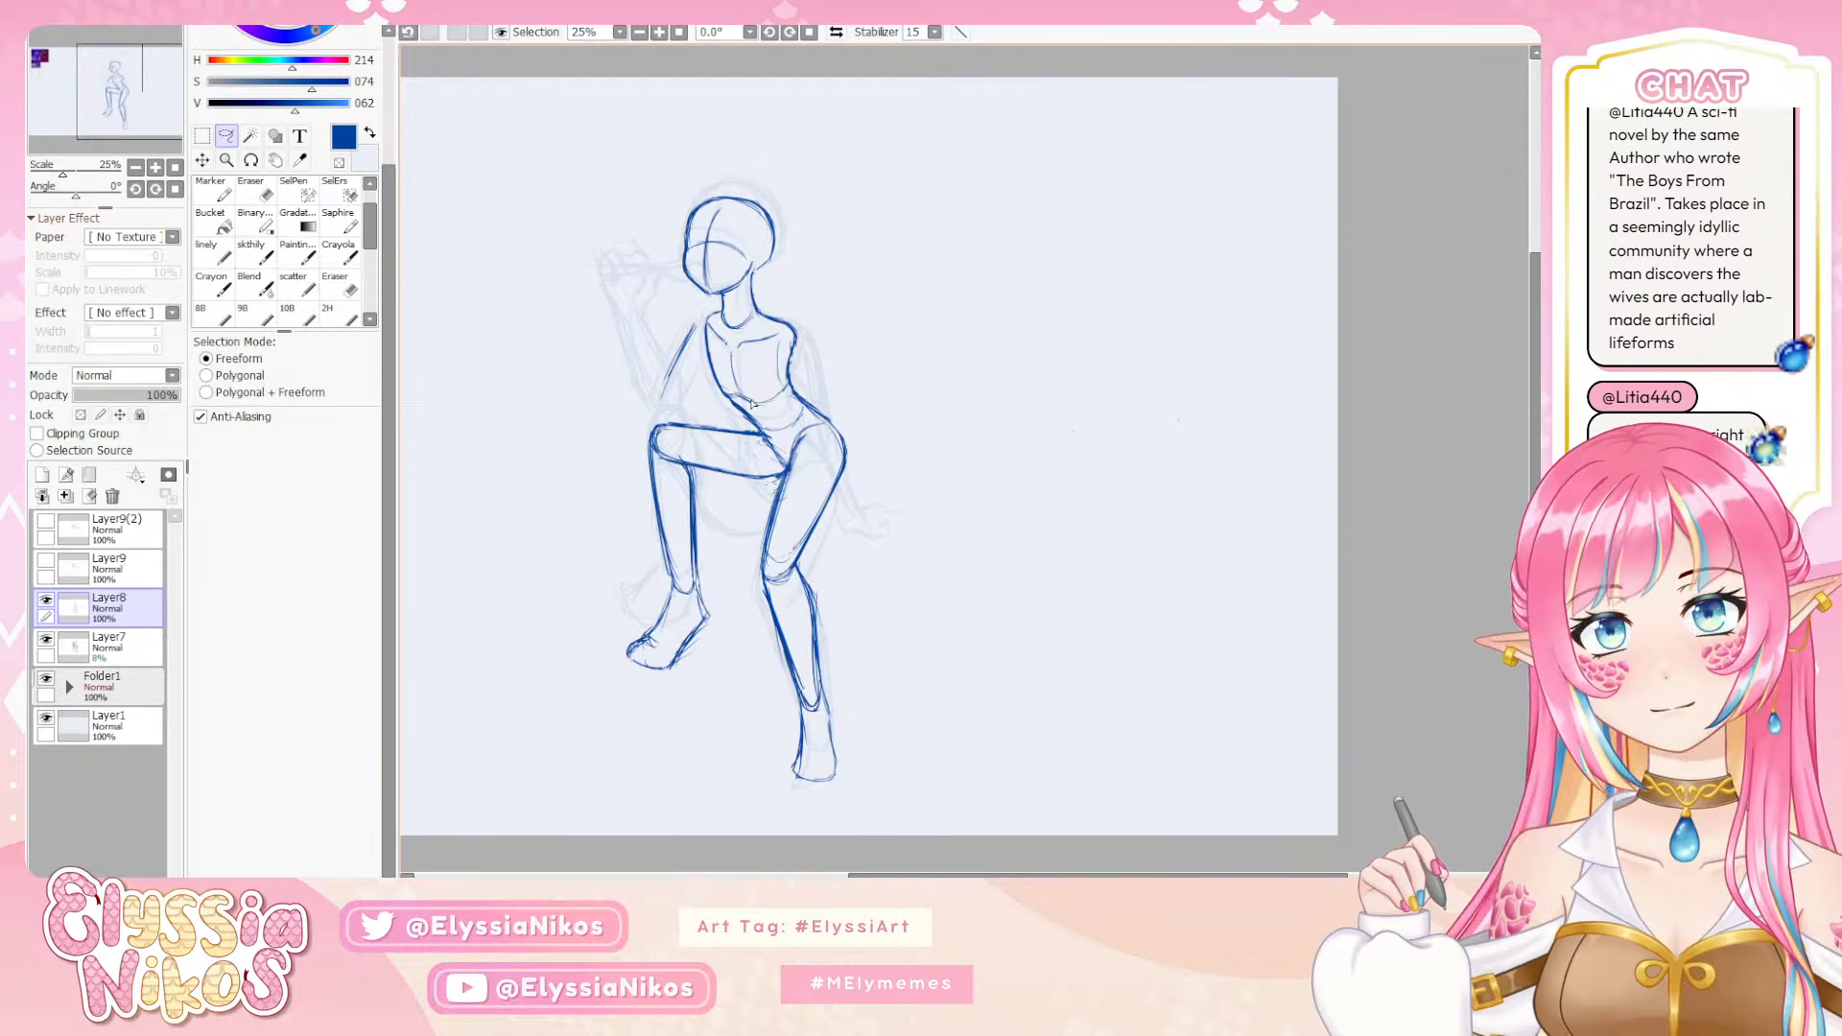
key(ctrl+z)
key(ctrl+z)
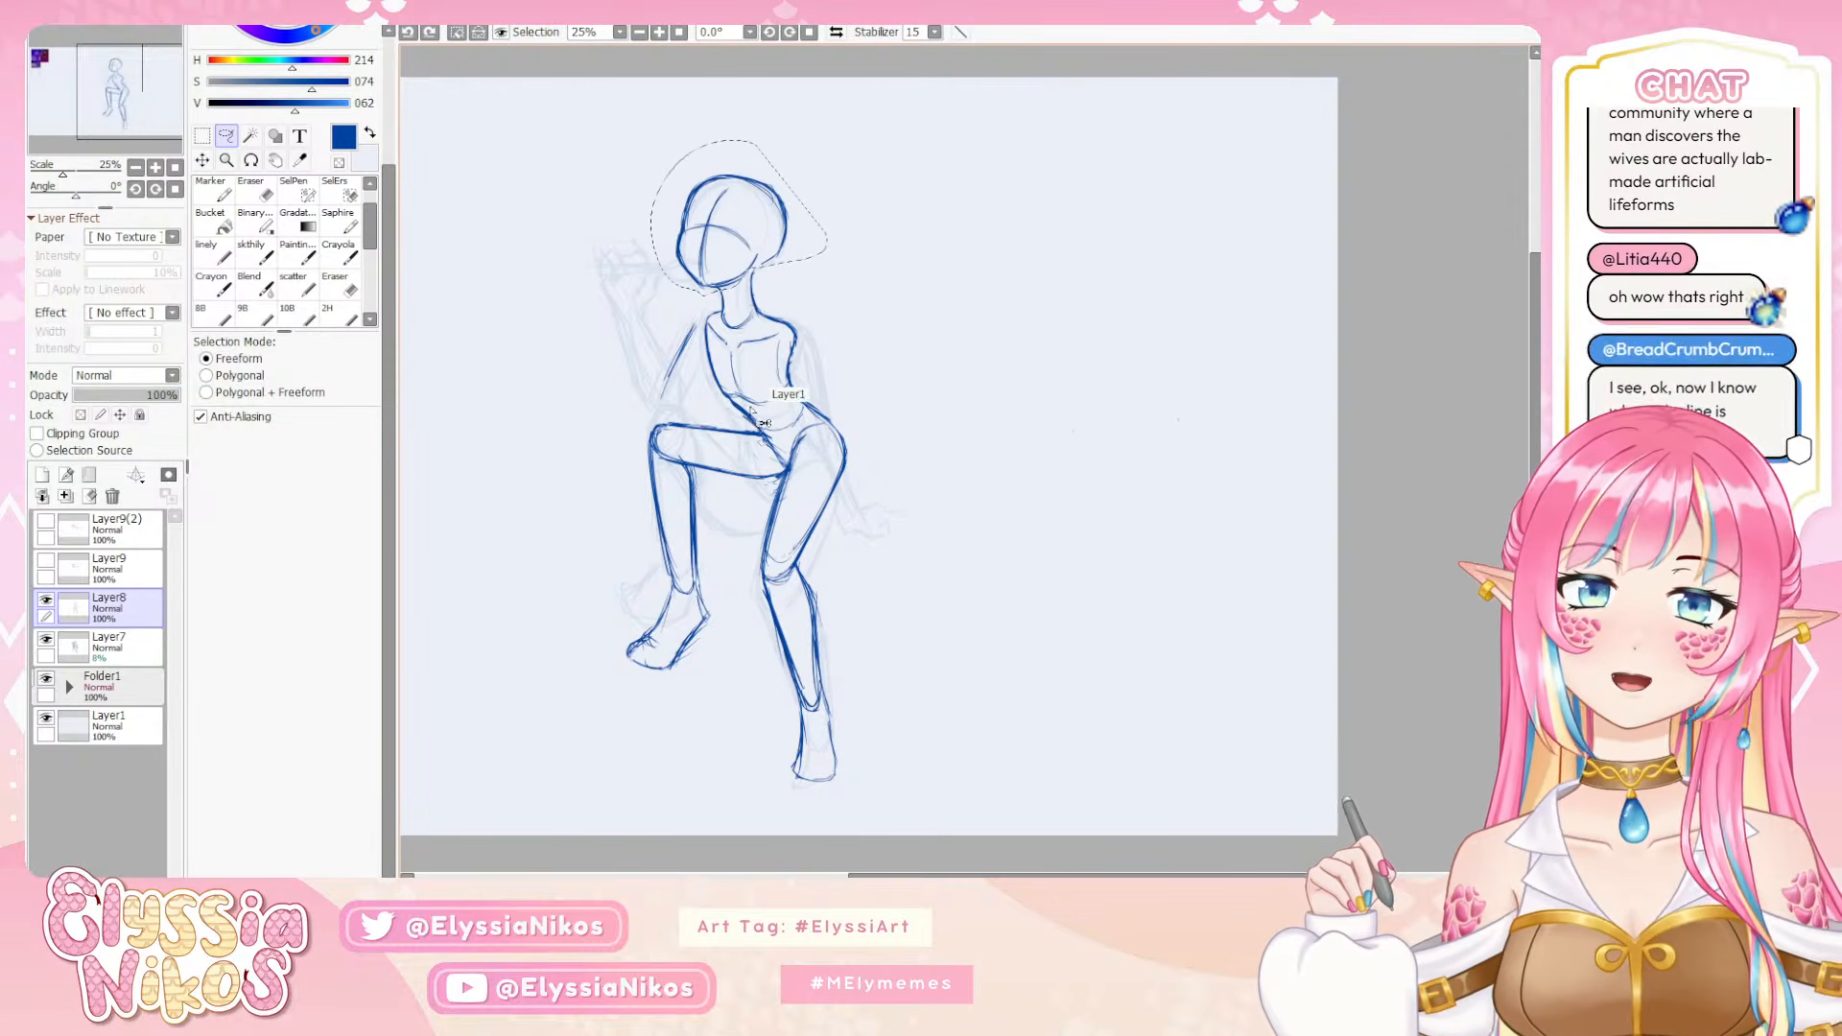
Transform the selected head slightly smaller, tilt it a little counter-clockwise, shift it down onto the neck, and deselect it
key(ctrl+t)
drag(676, 171, 679, 176)
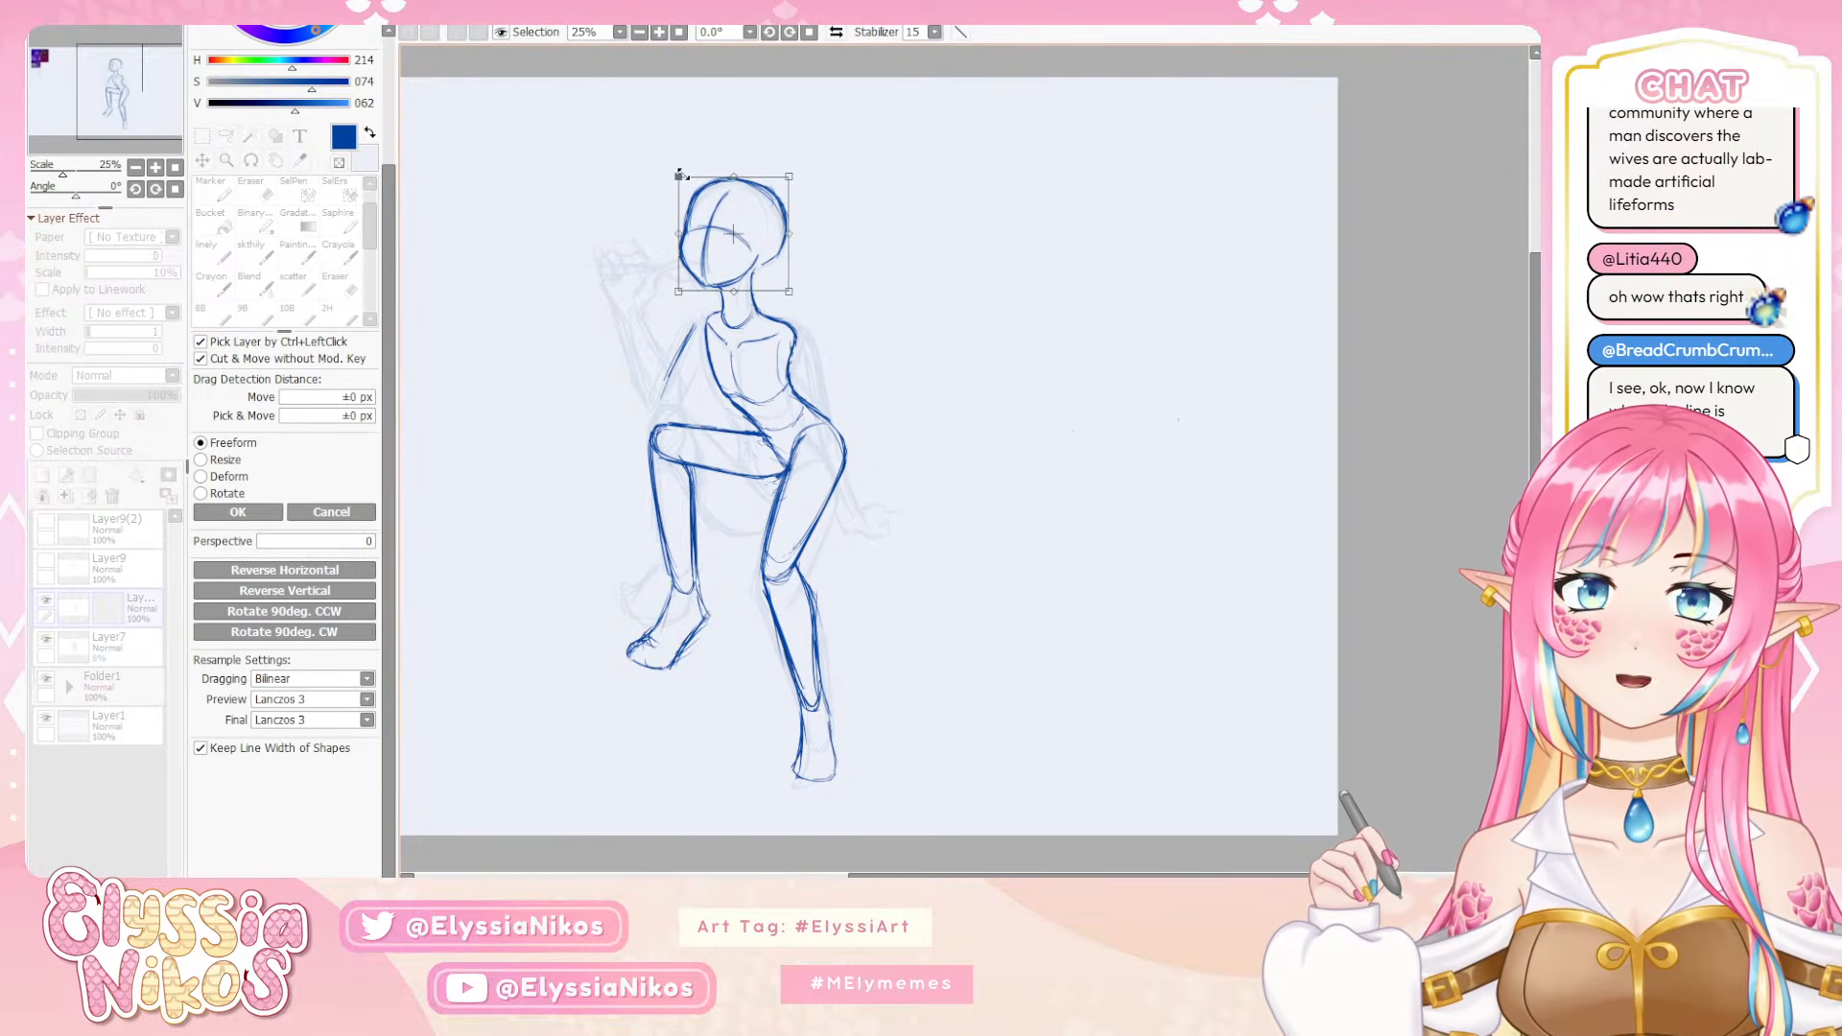
drag(892, 403, 901, 386)
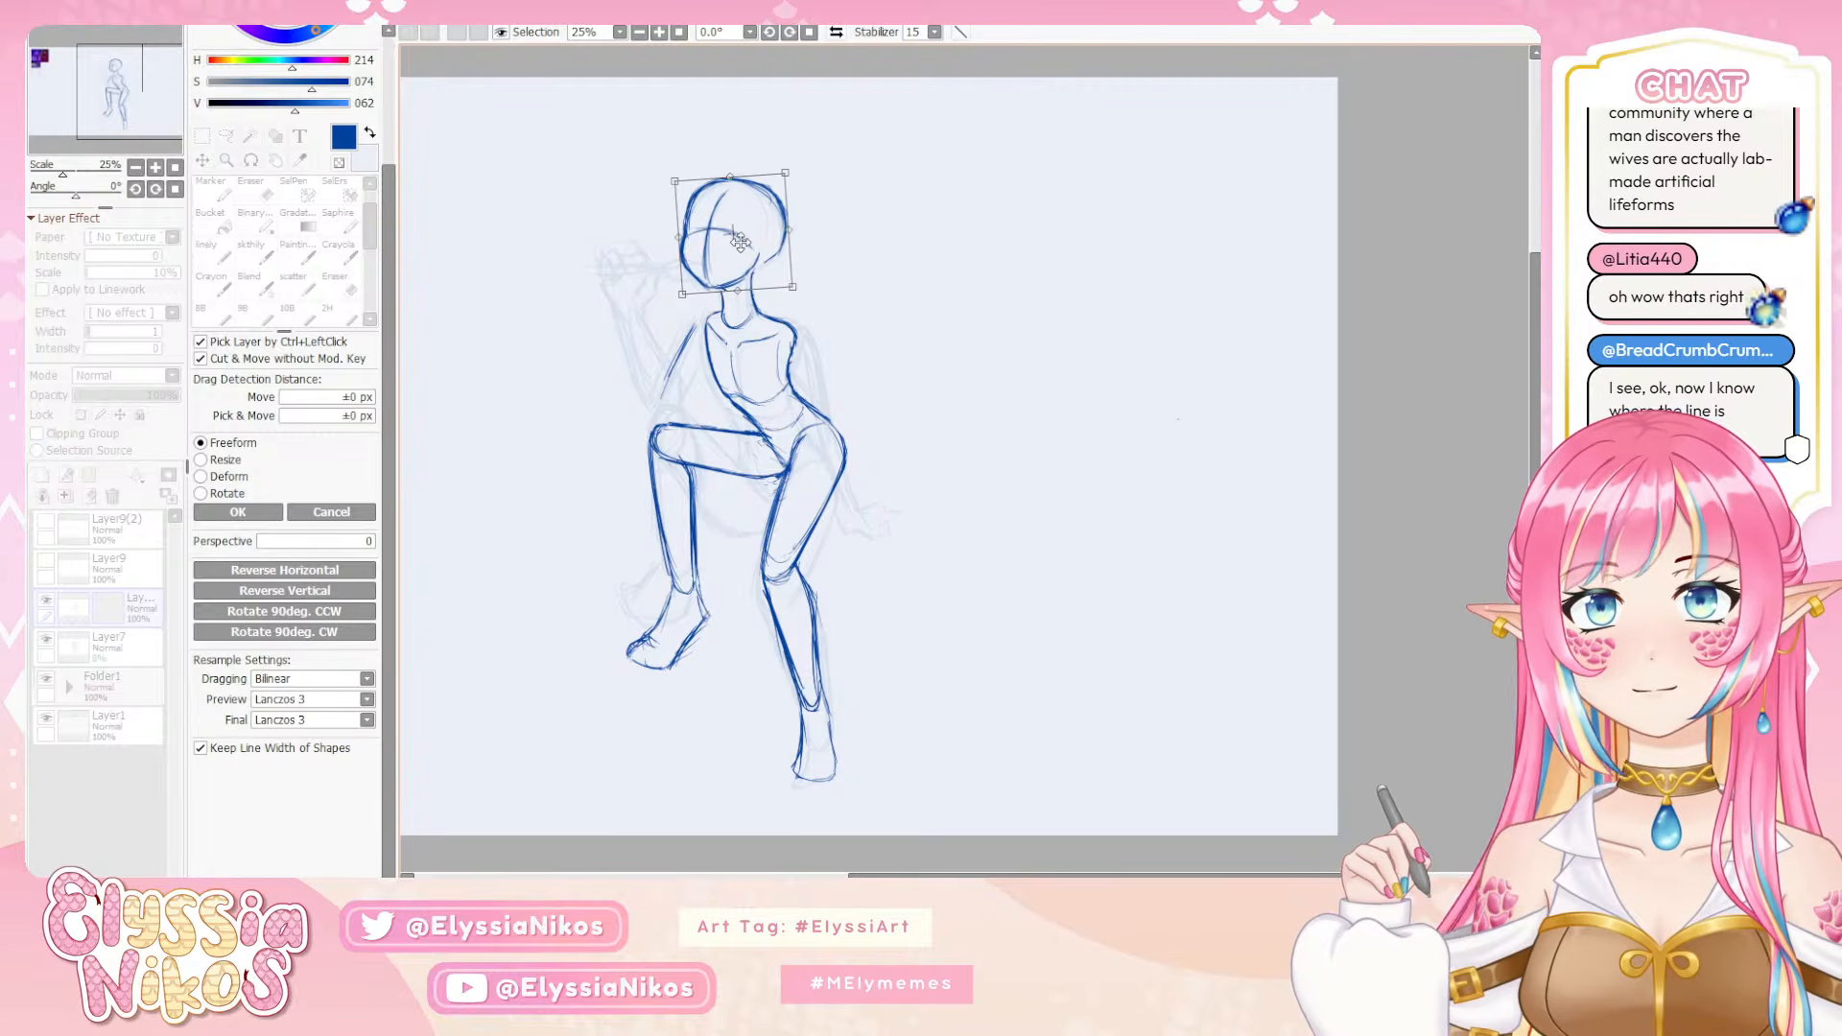
drag(741, 240, 738, 243)
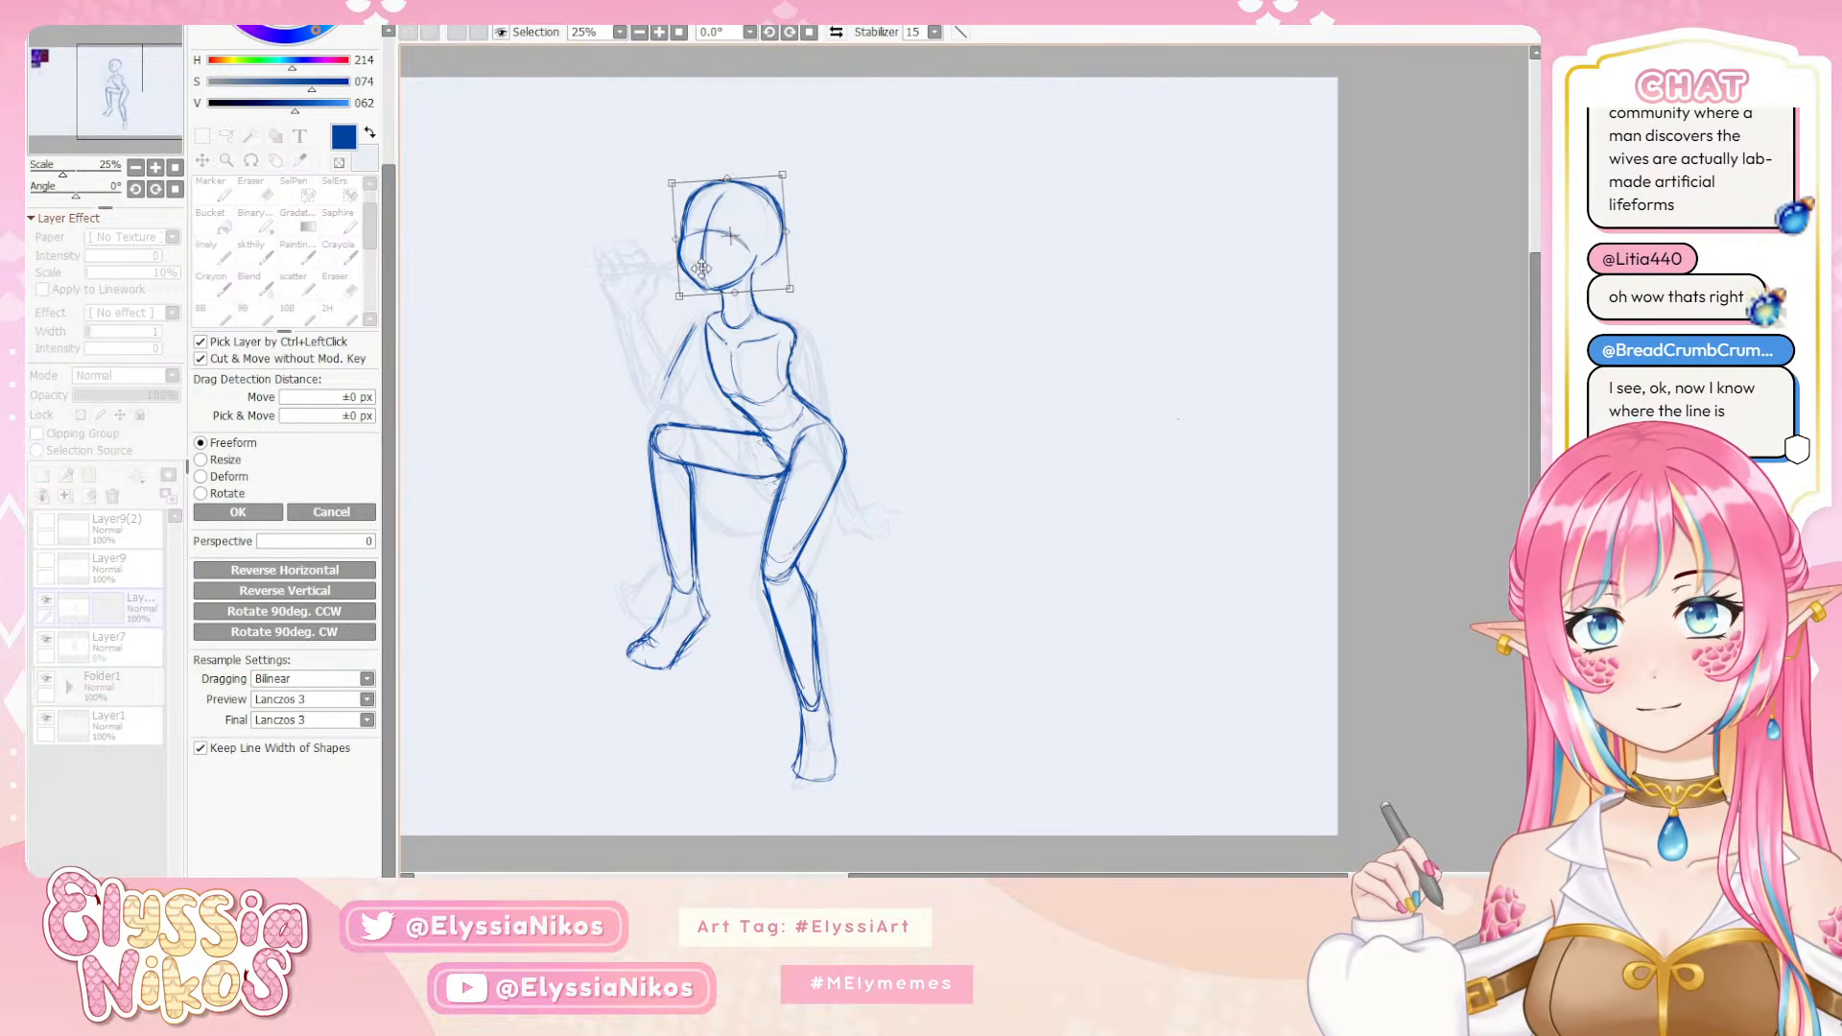
key(Return)
key(ctrl+d)
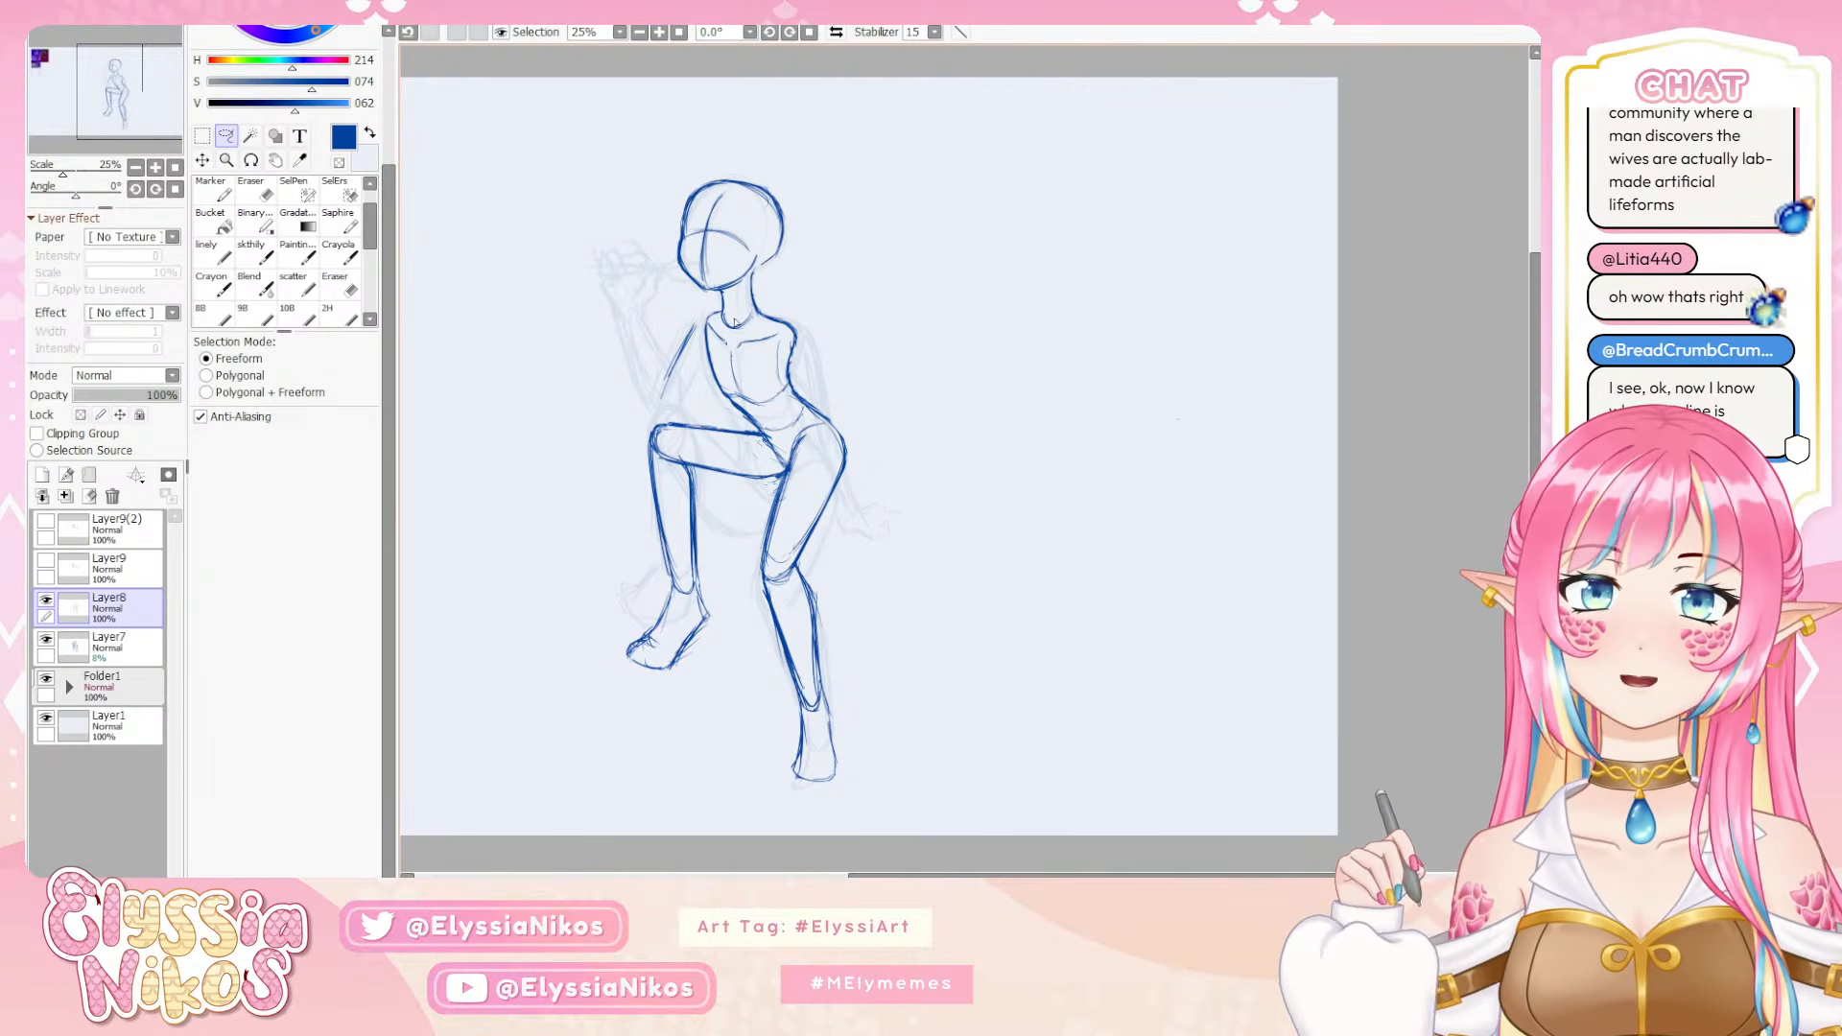
click(135, 166)
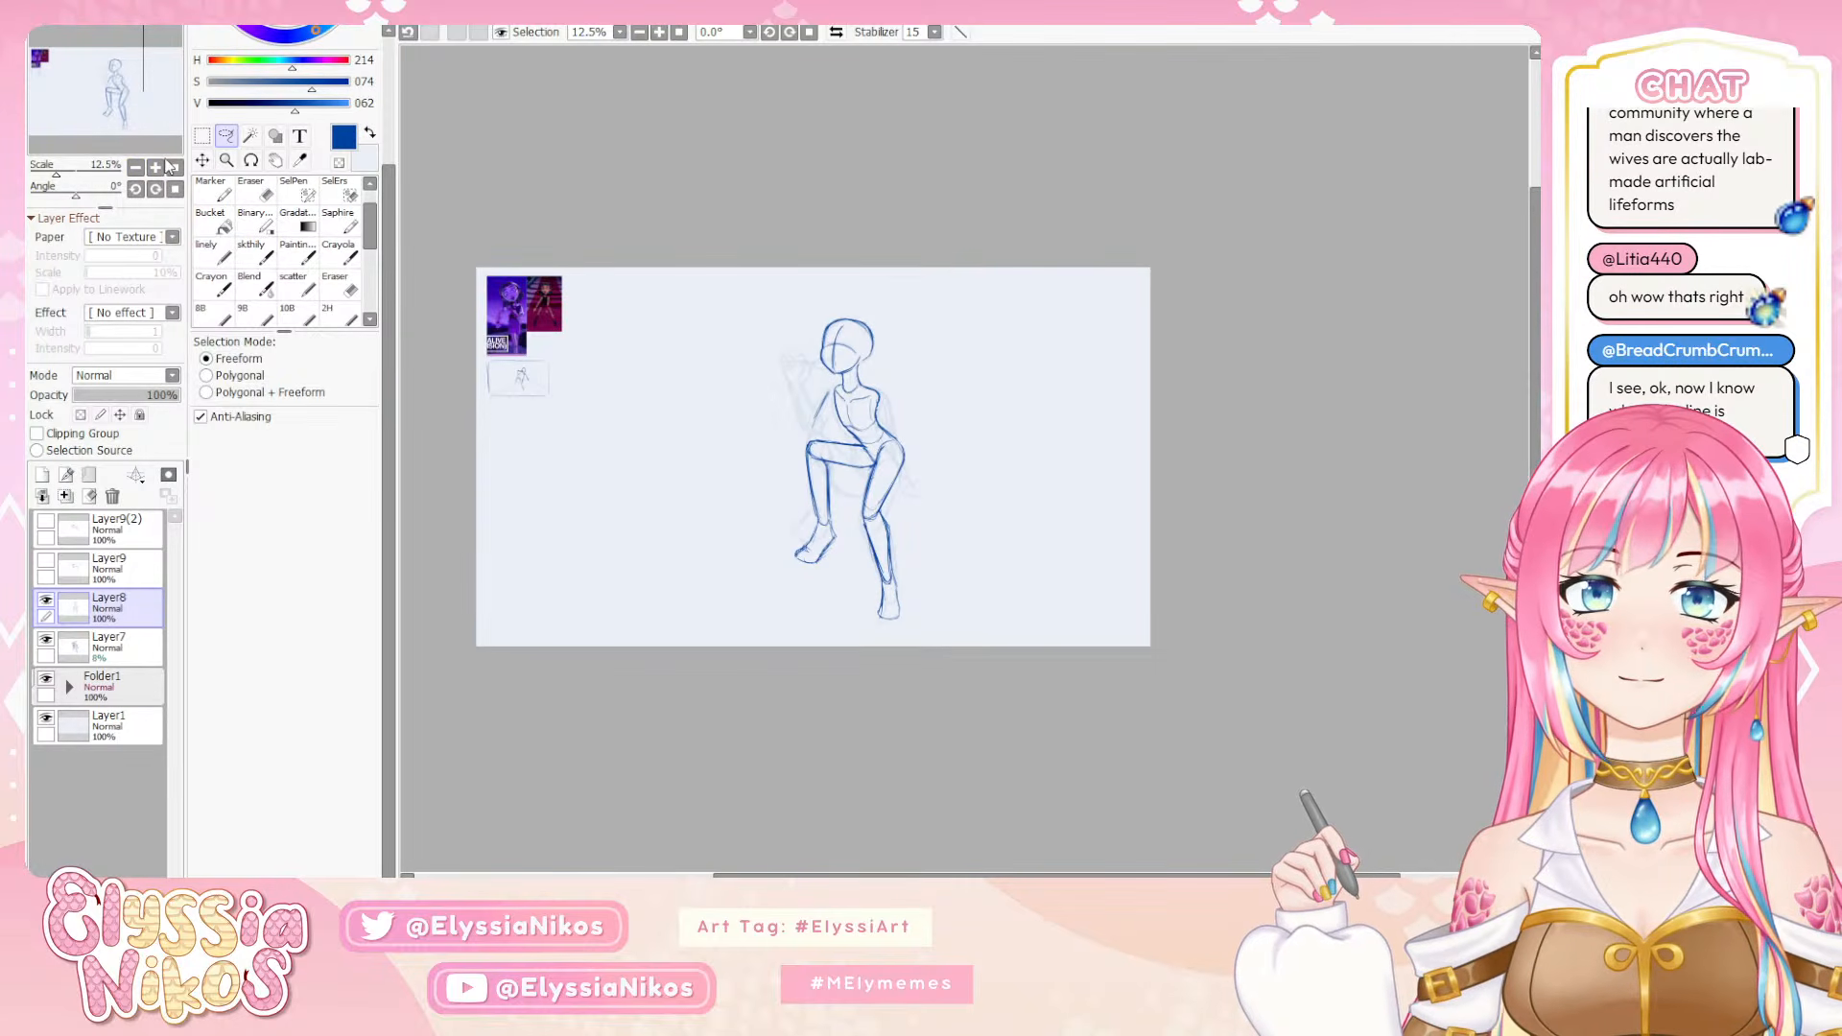
click(155, 167)
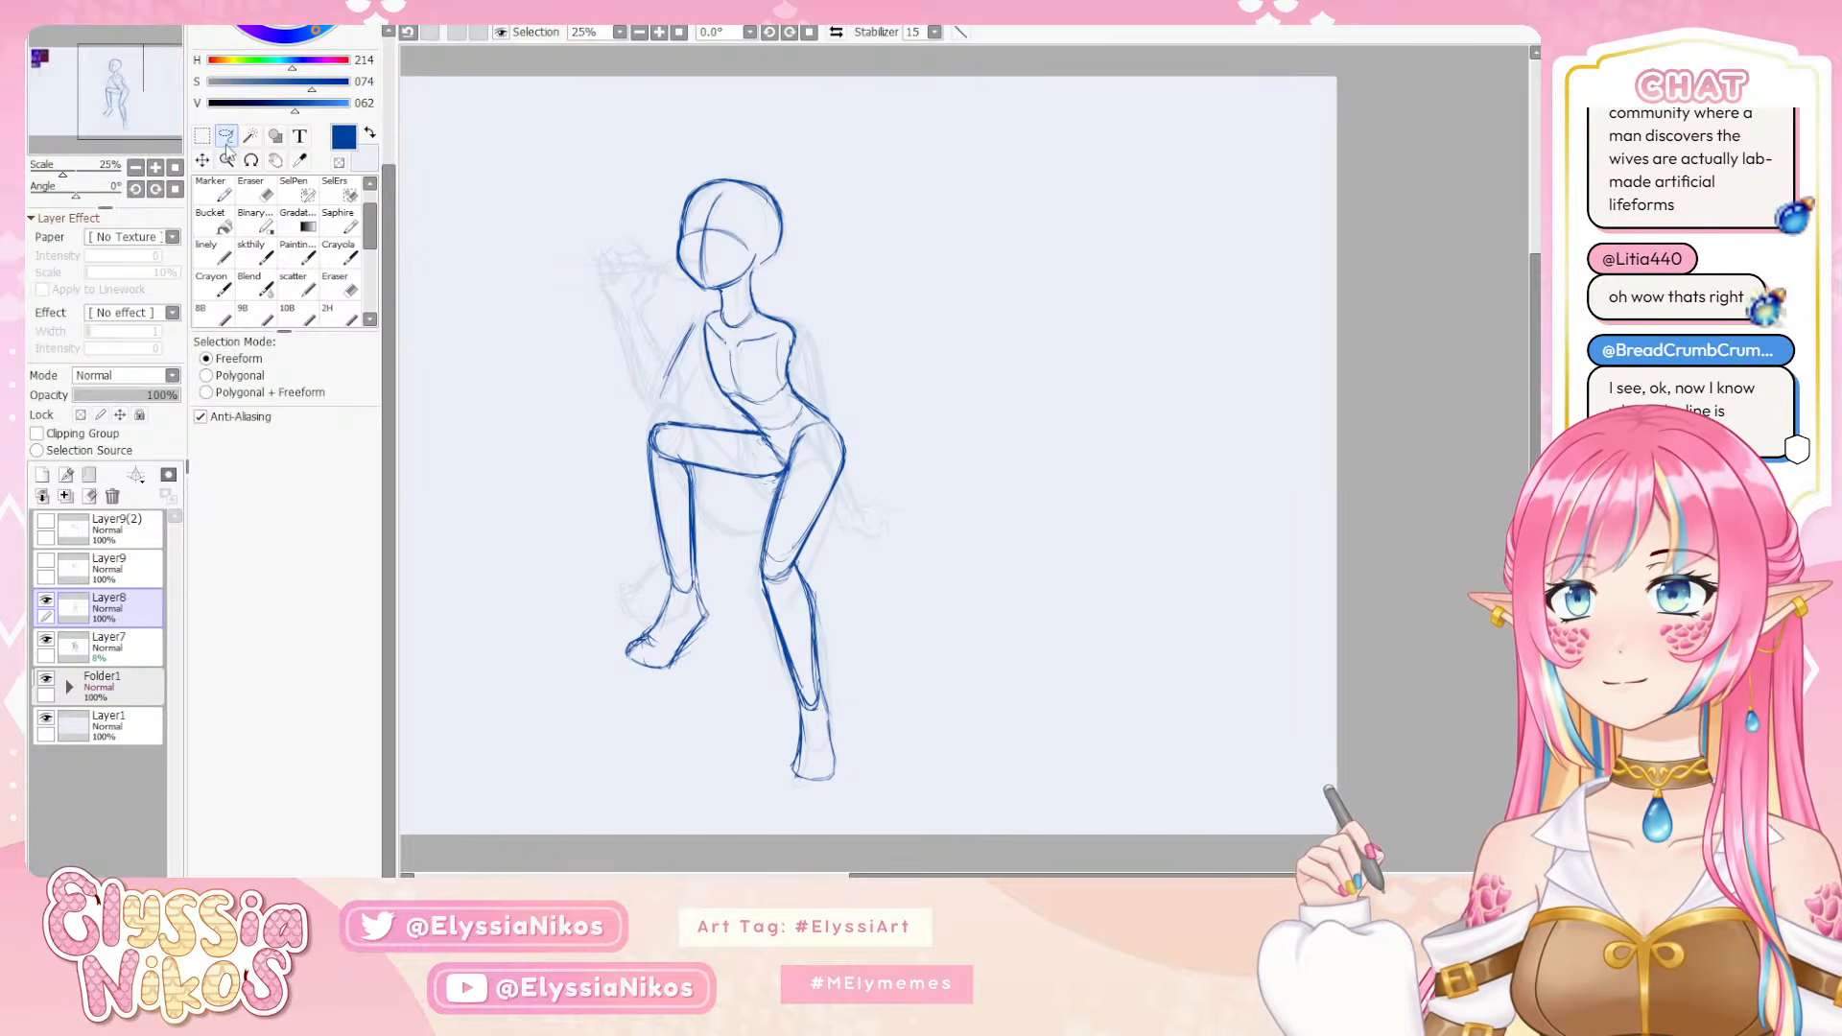
mouse_move(742, 145)
mouse_down()
mouse_move(656, 257)
mouse_move(726, 296)
mouse_move(796, 261)
mouse_move(757, 173)
mouse_up()
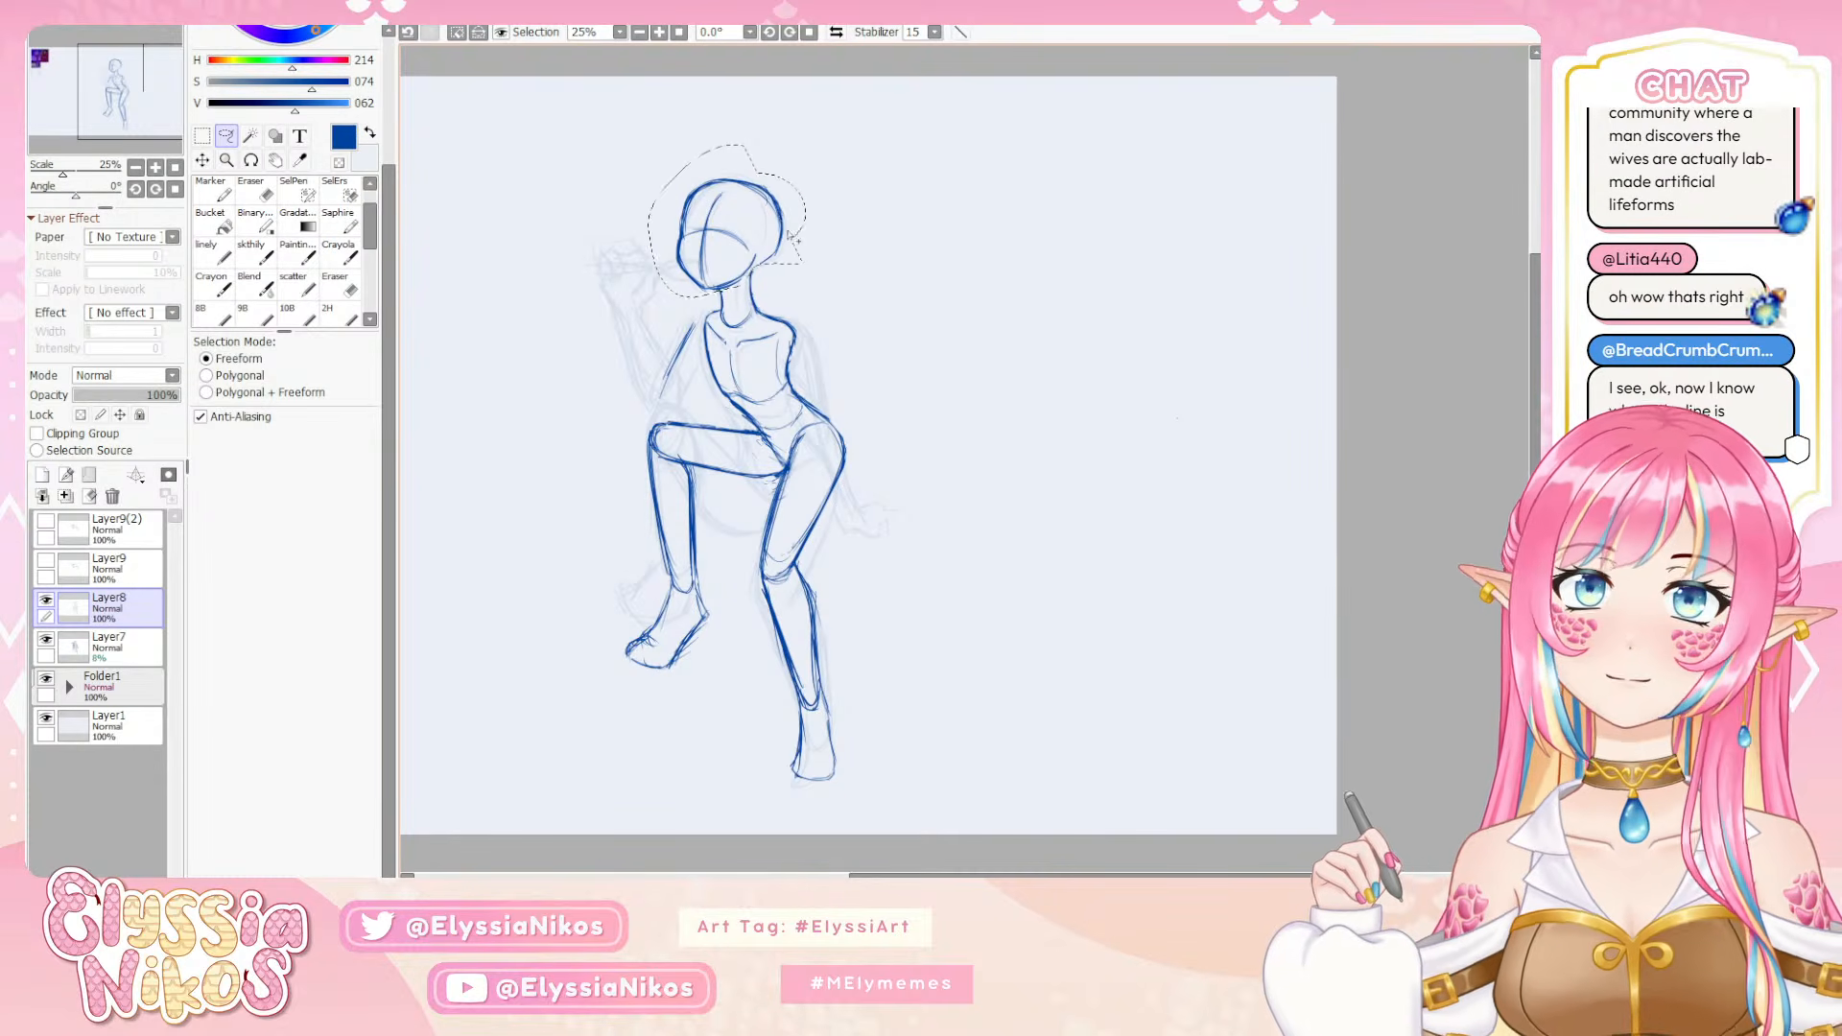
key(ctrl+t)
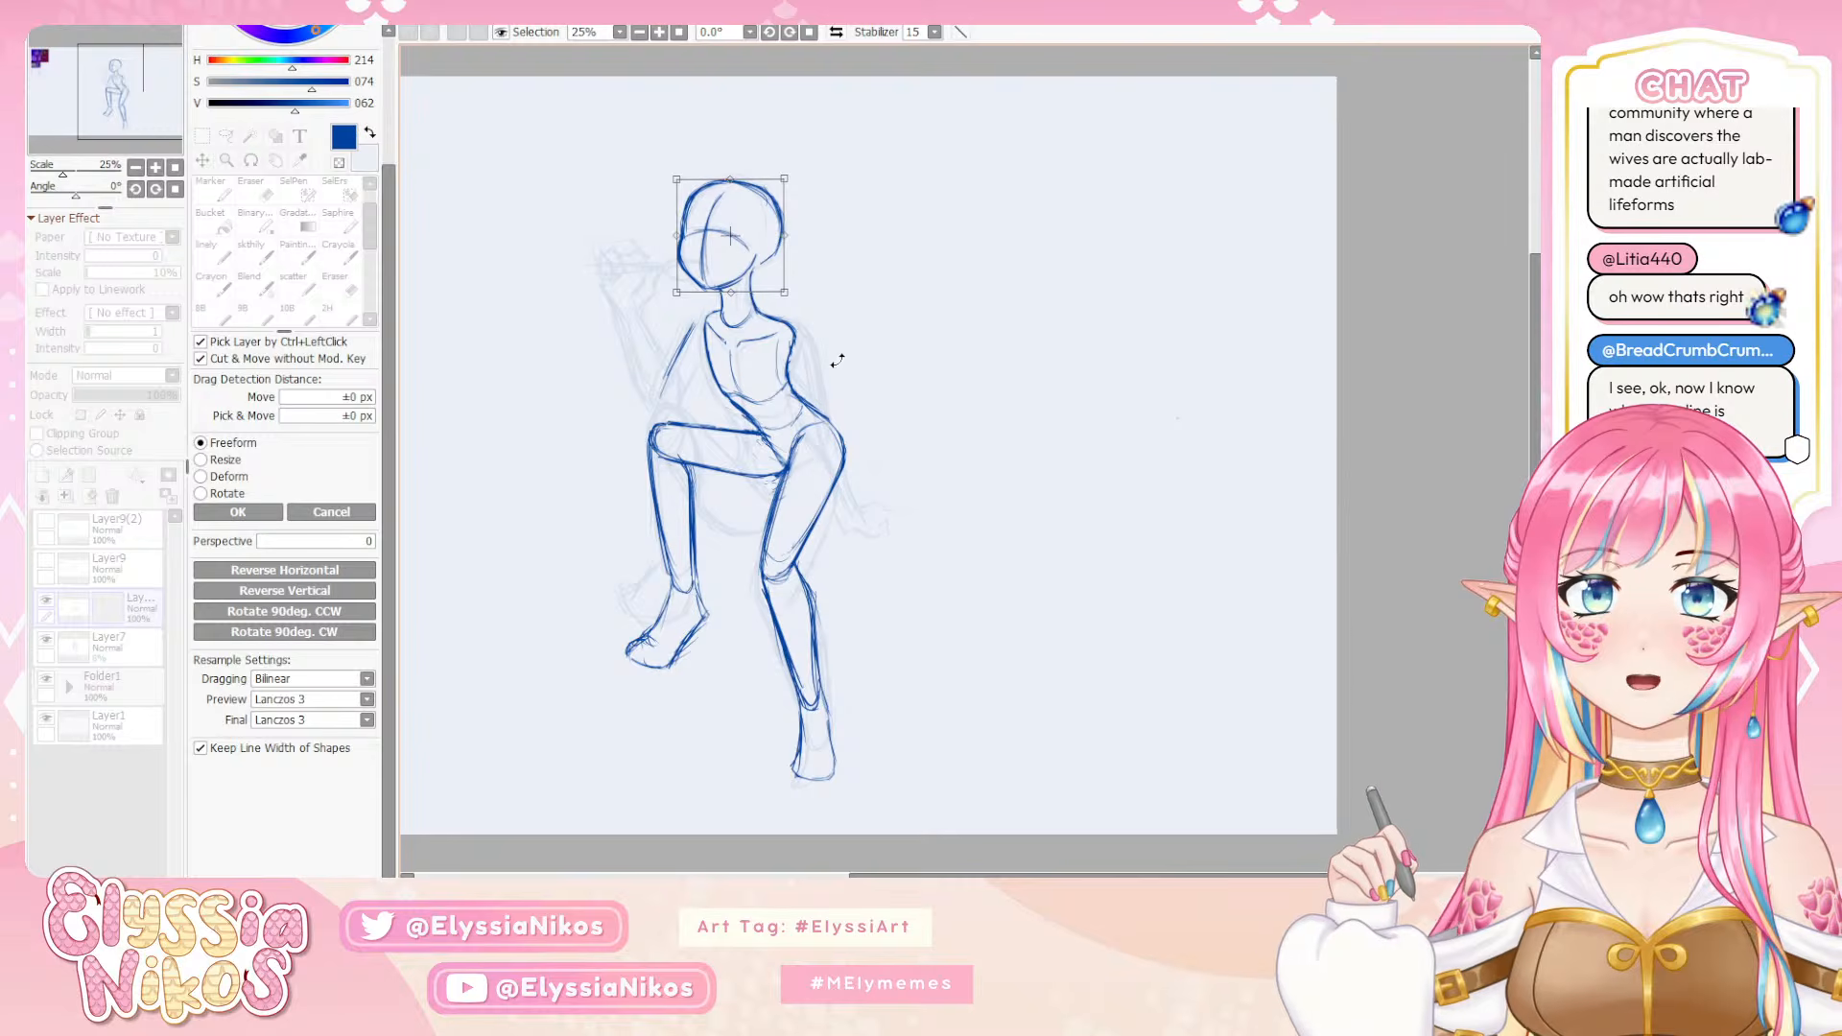
click(259, 511)
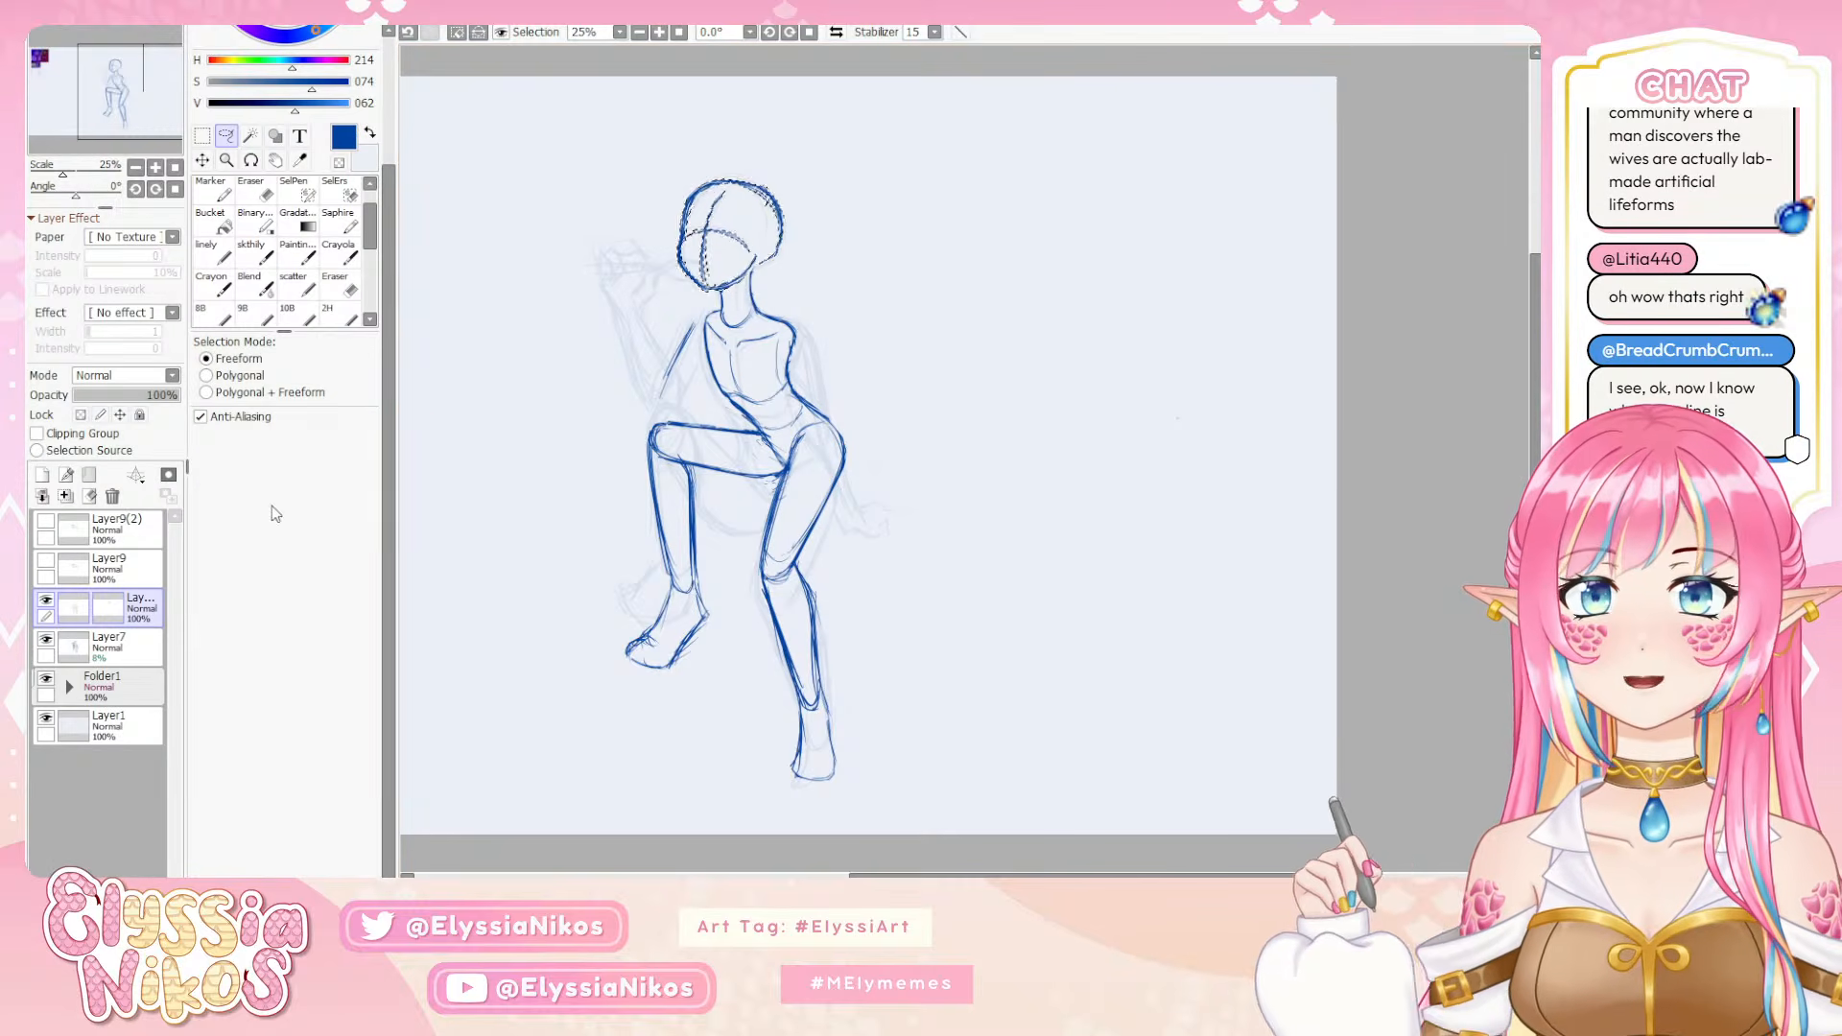
key(ctrl+d)
click(201, 135)
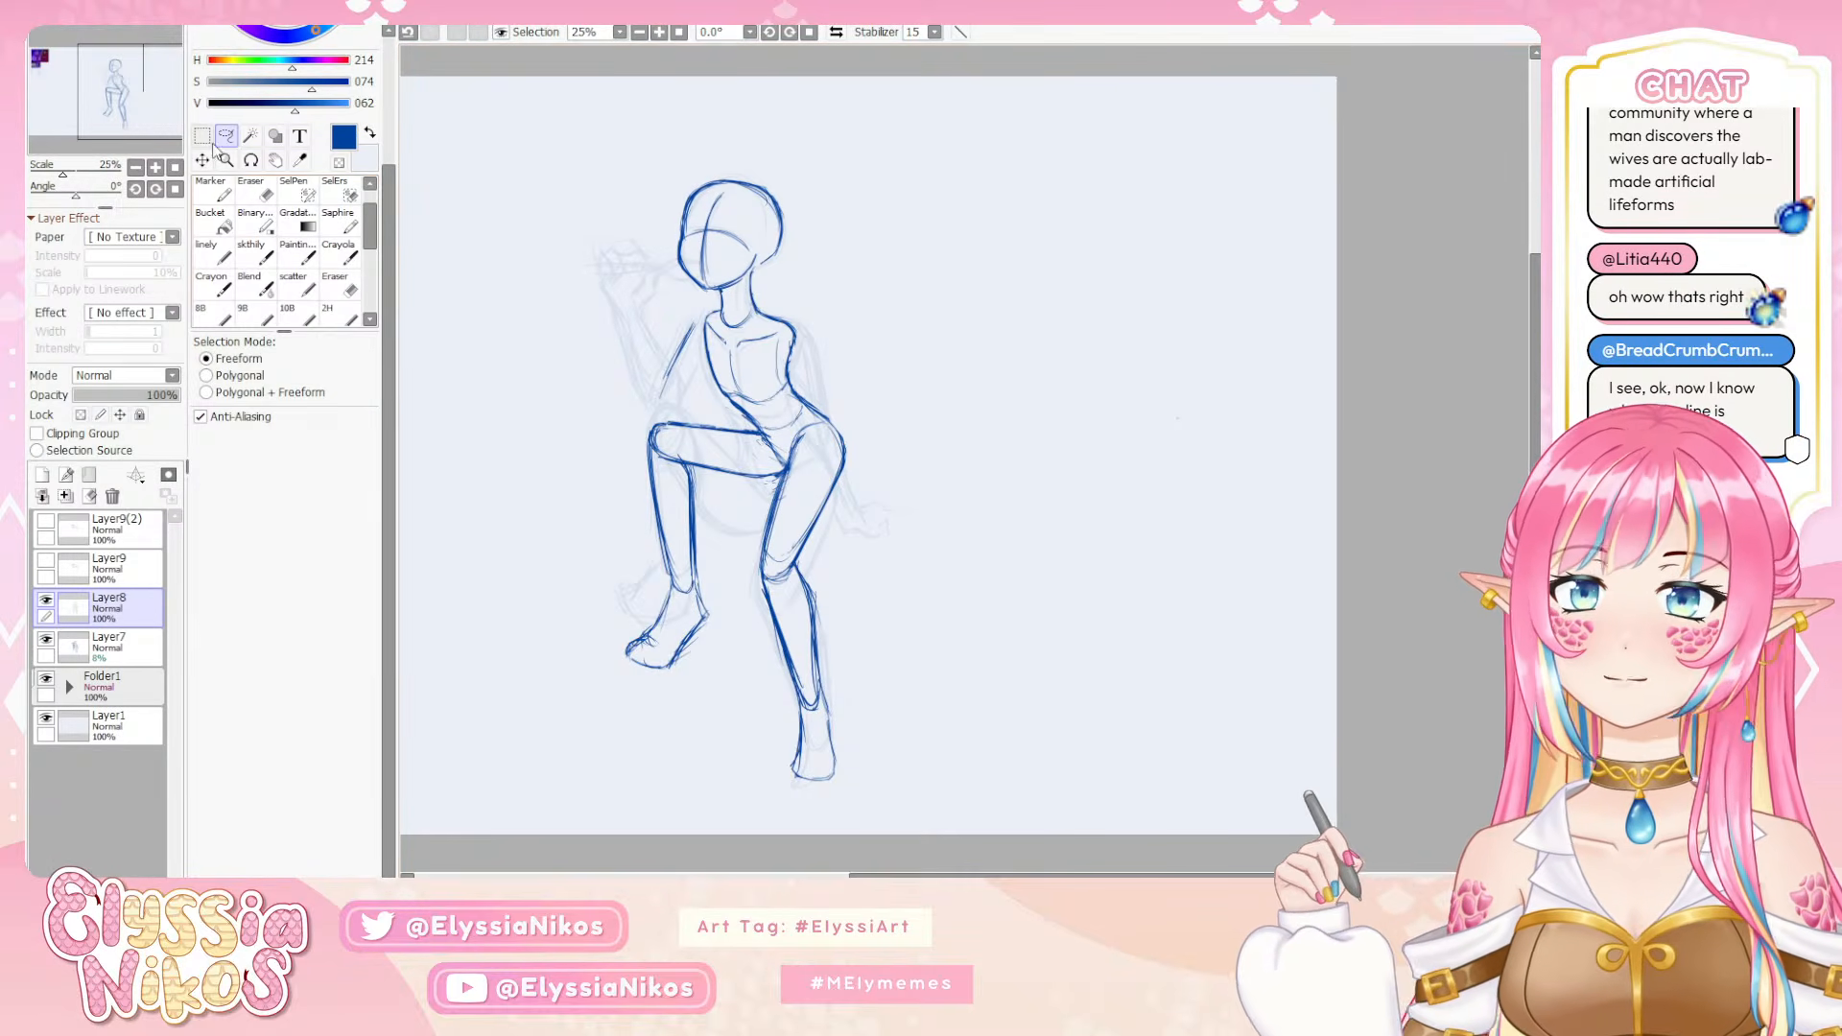
click(136, 169)
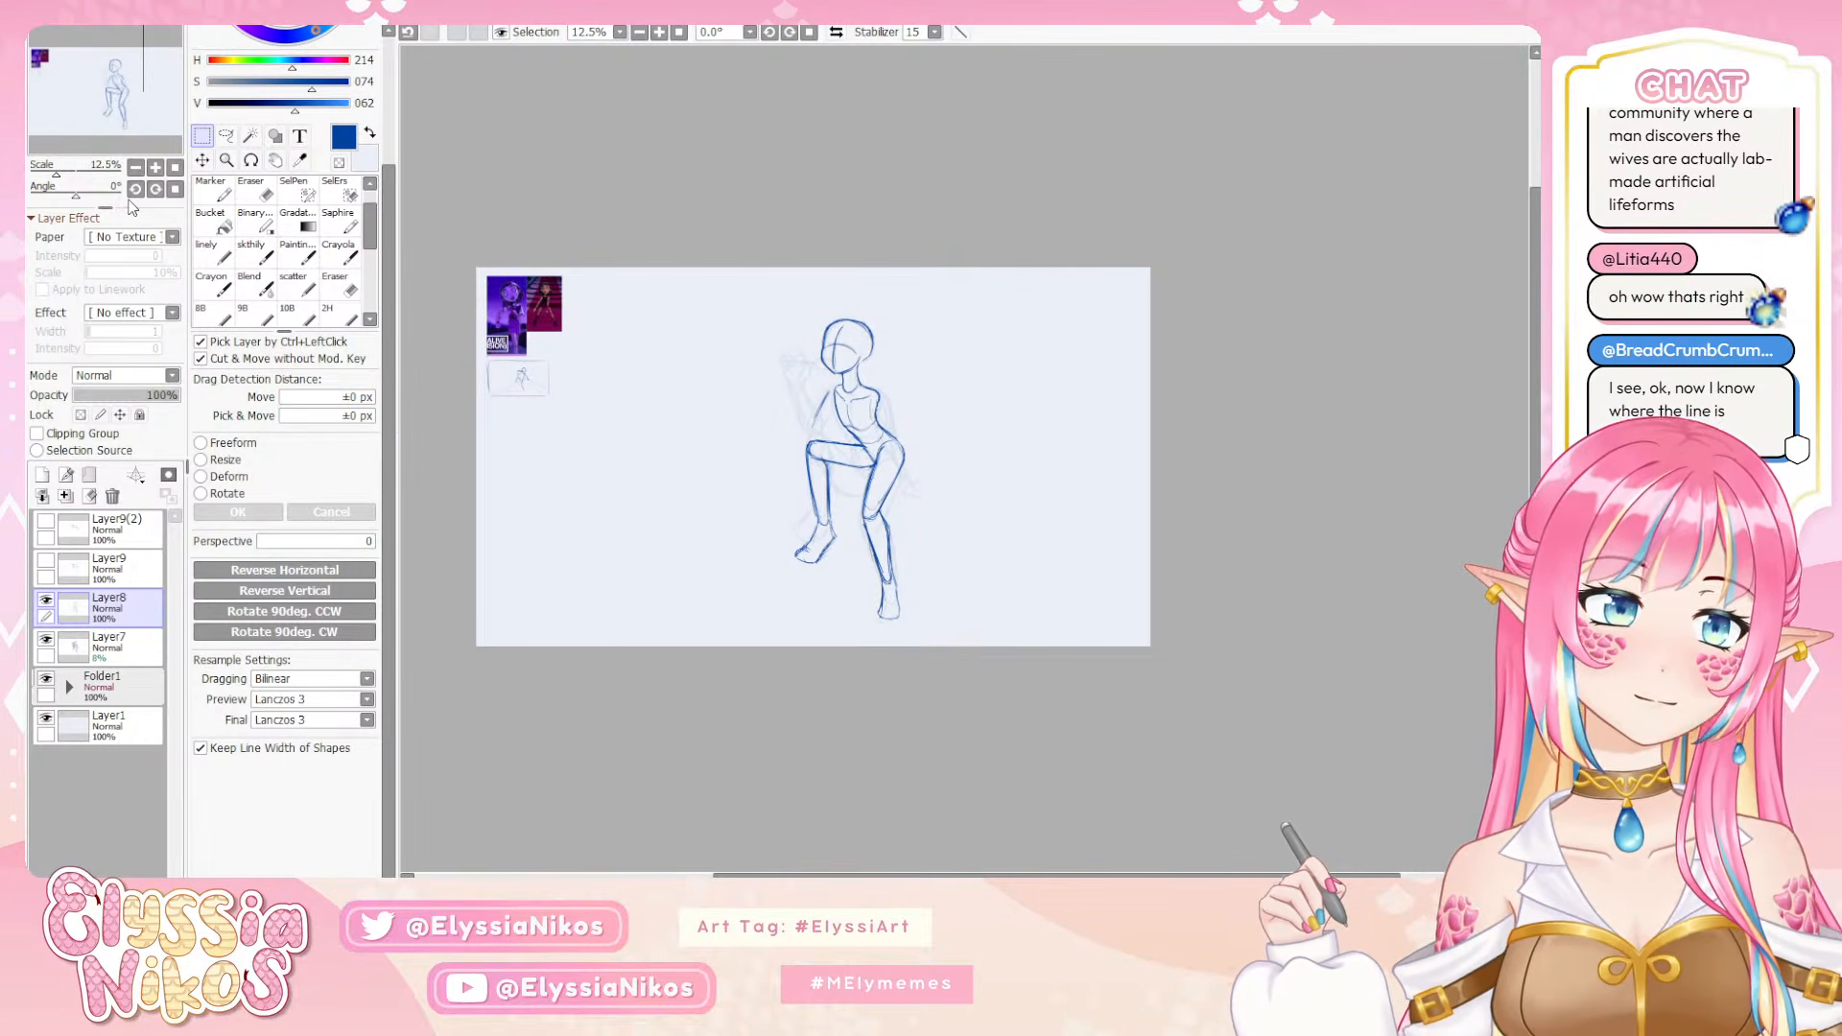
click(156, 168)
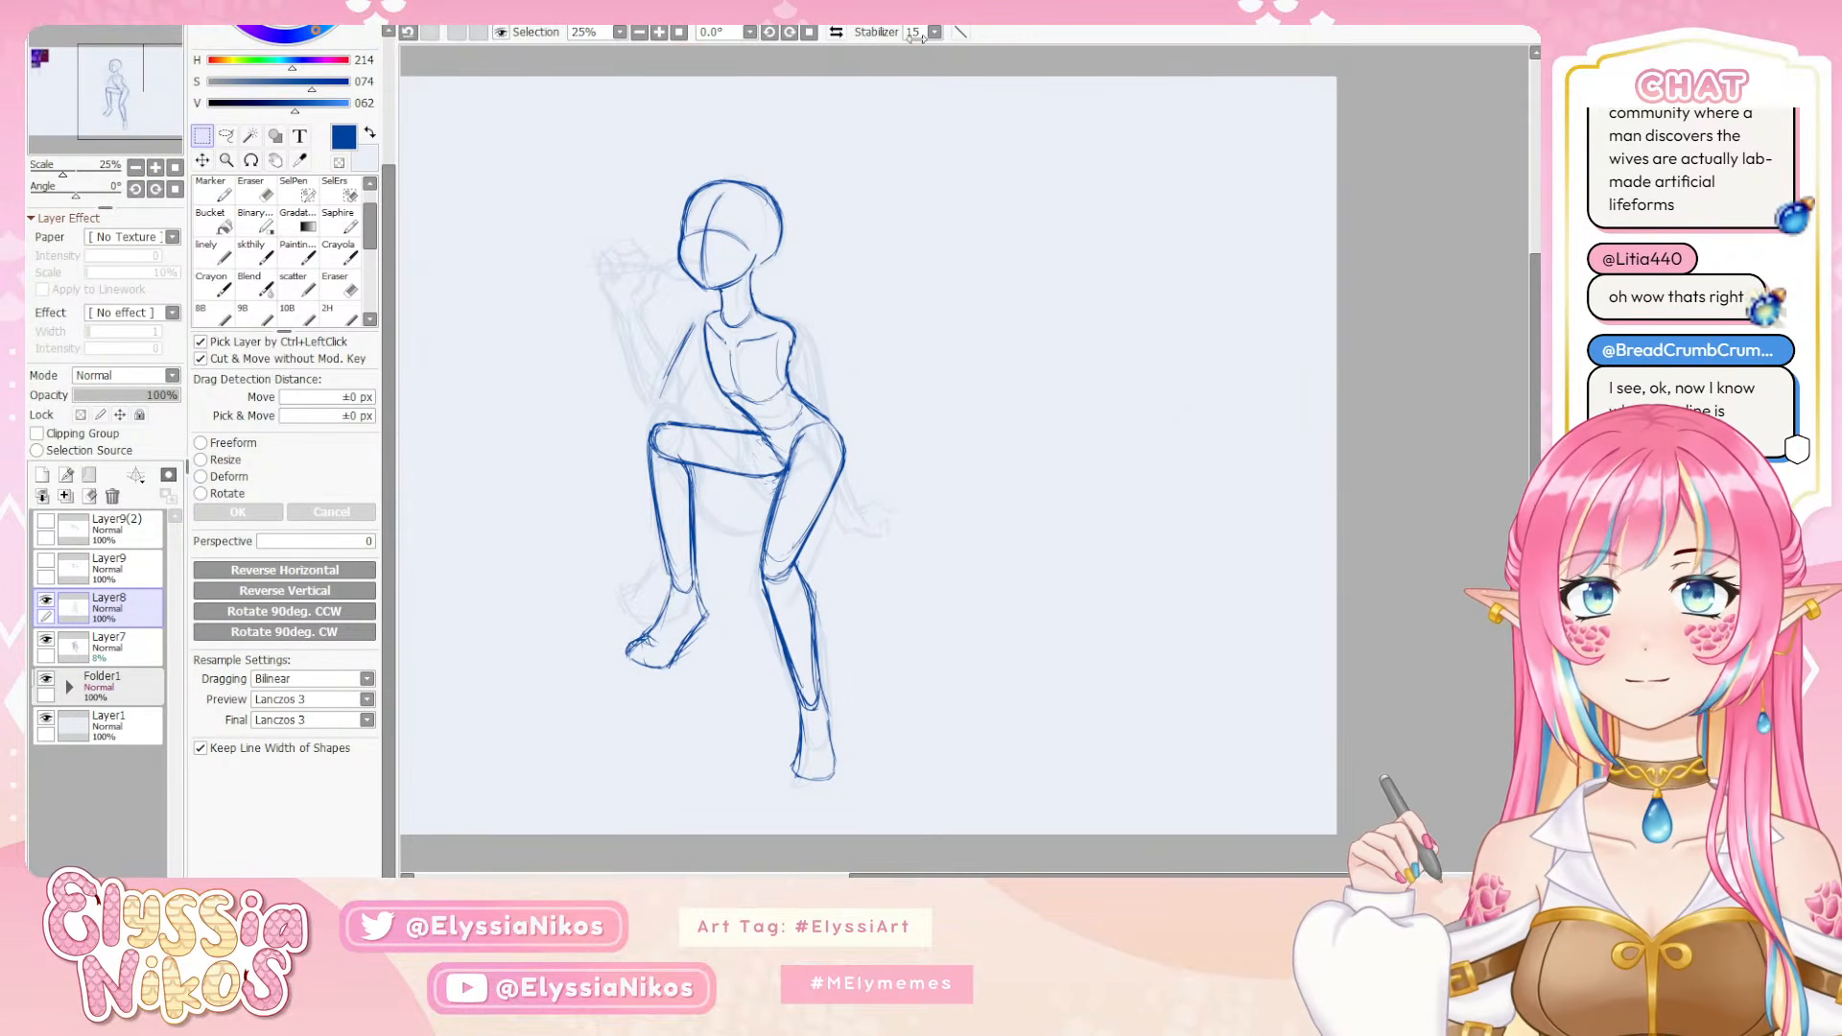
Add a new layer above the hidden arm layer Layer9(2) and name it face
mouse_move(891, 466)
mouse_down()
mouse_move(1101, 350)
mouse_move(976, 465)
mouse_up()
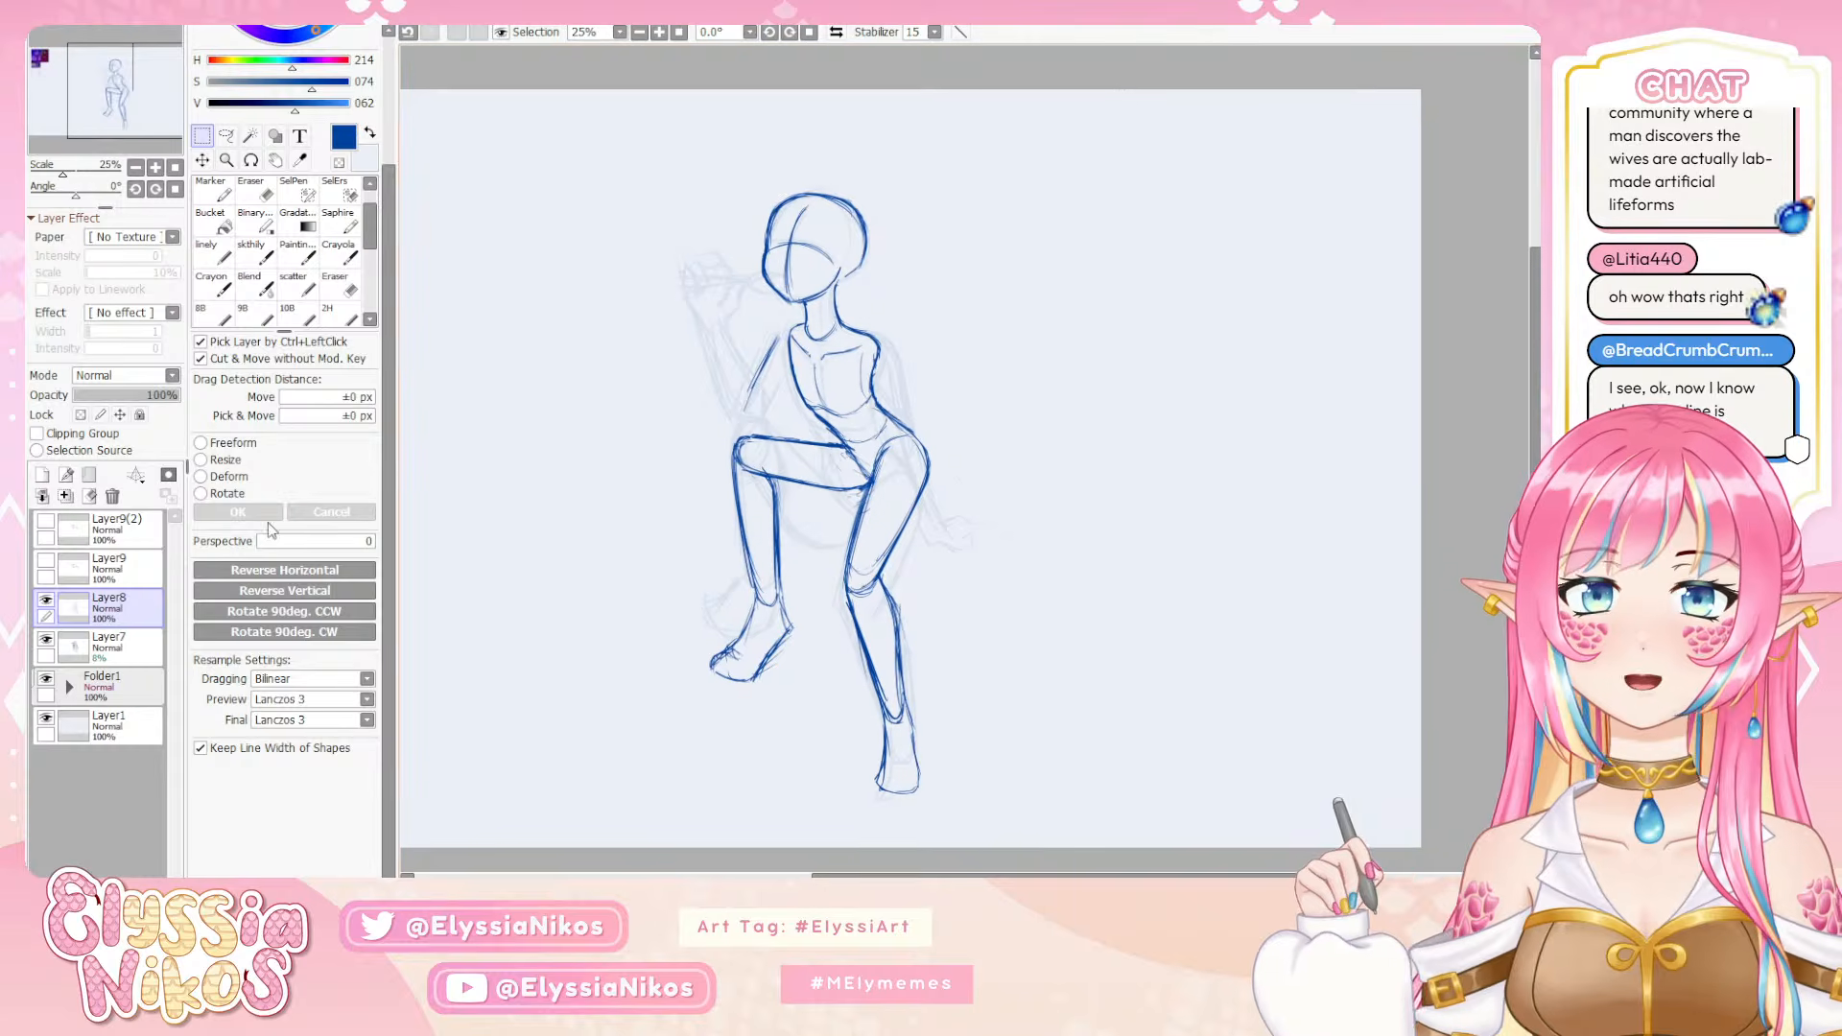
click(255, 259)
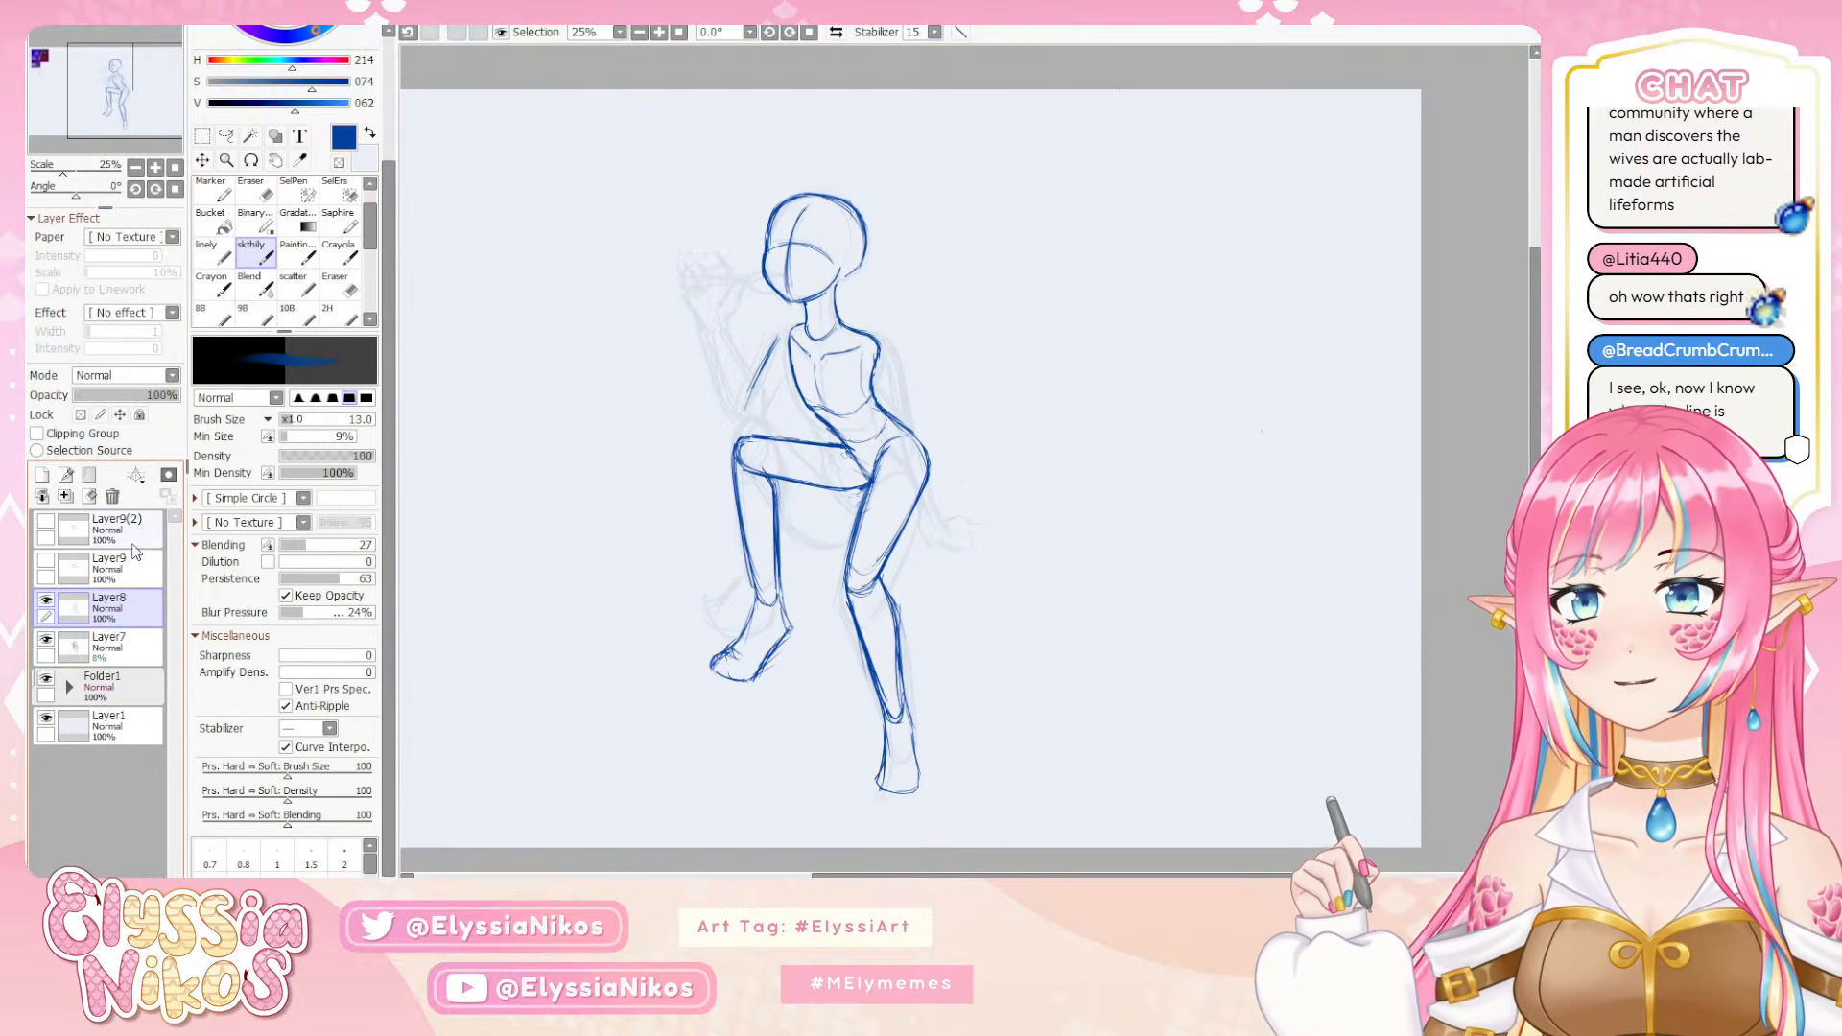
click(50, 533)
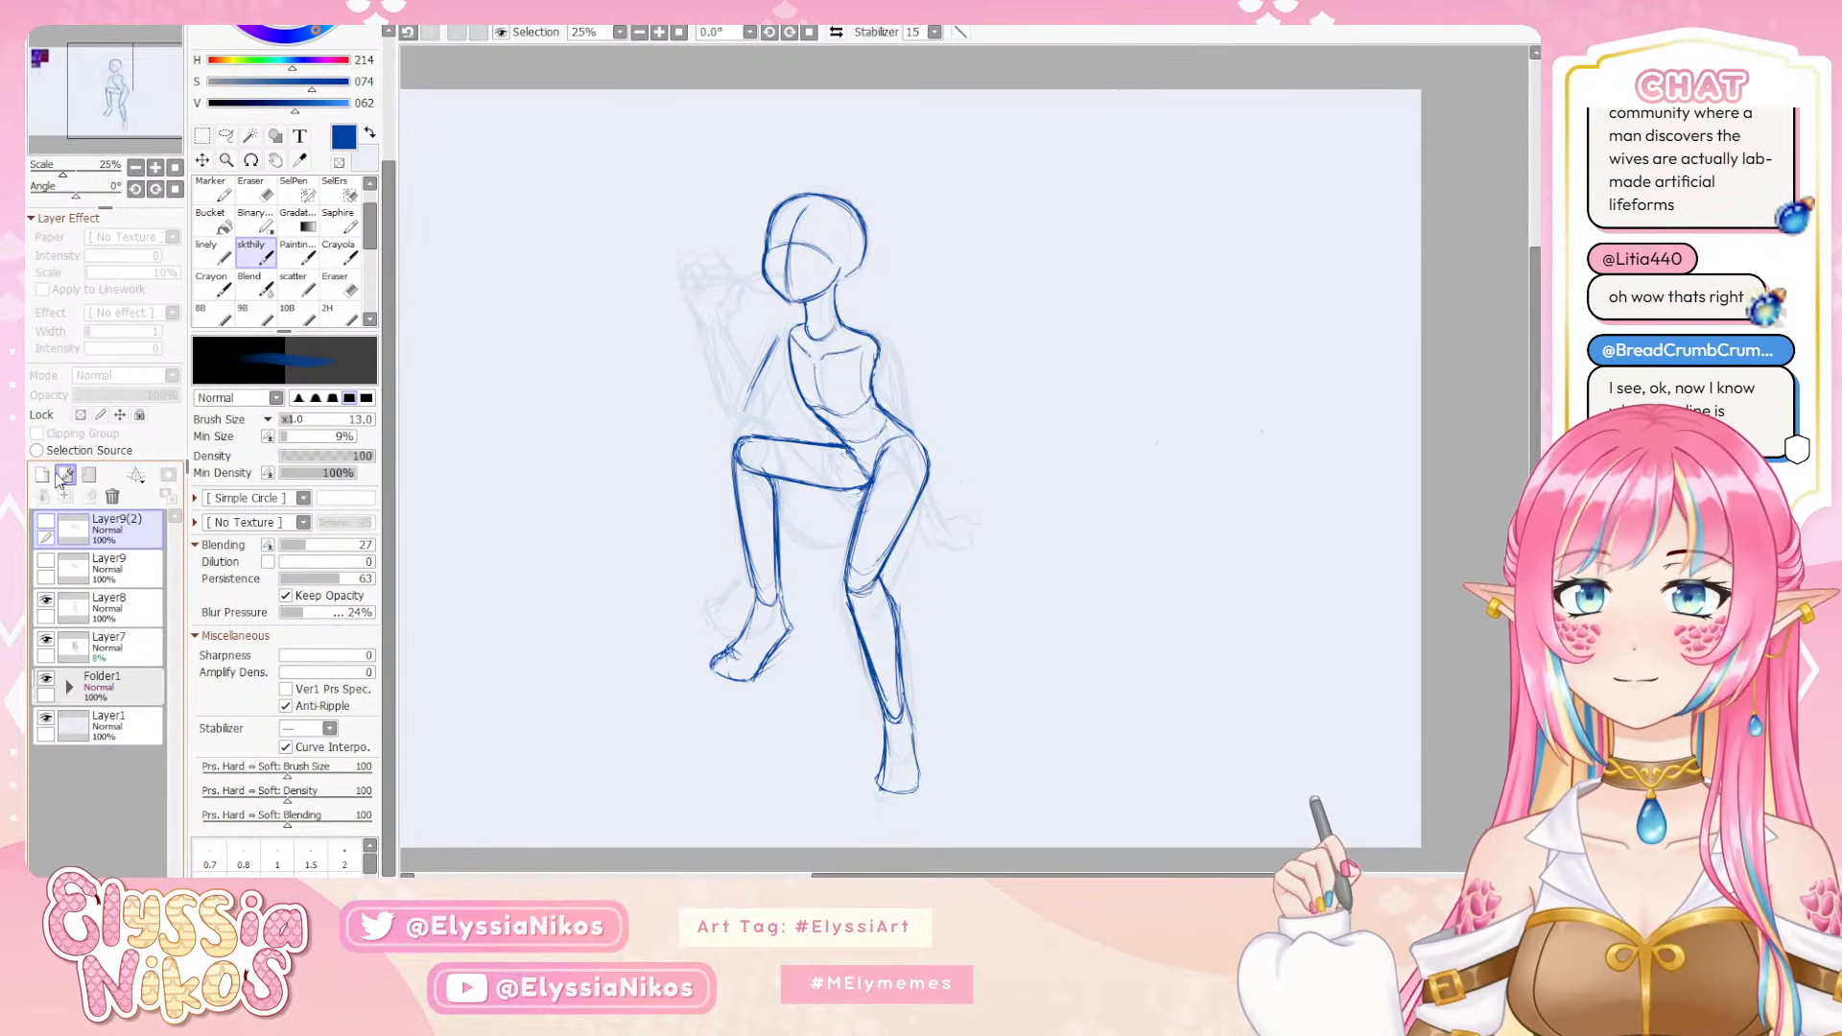
click(63, 475)
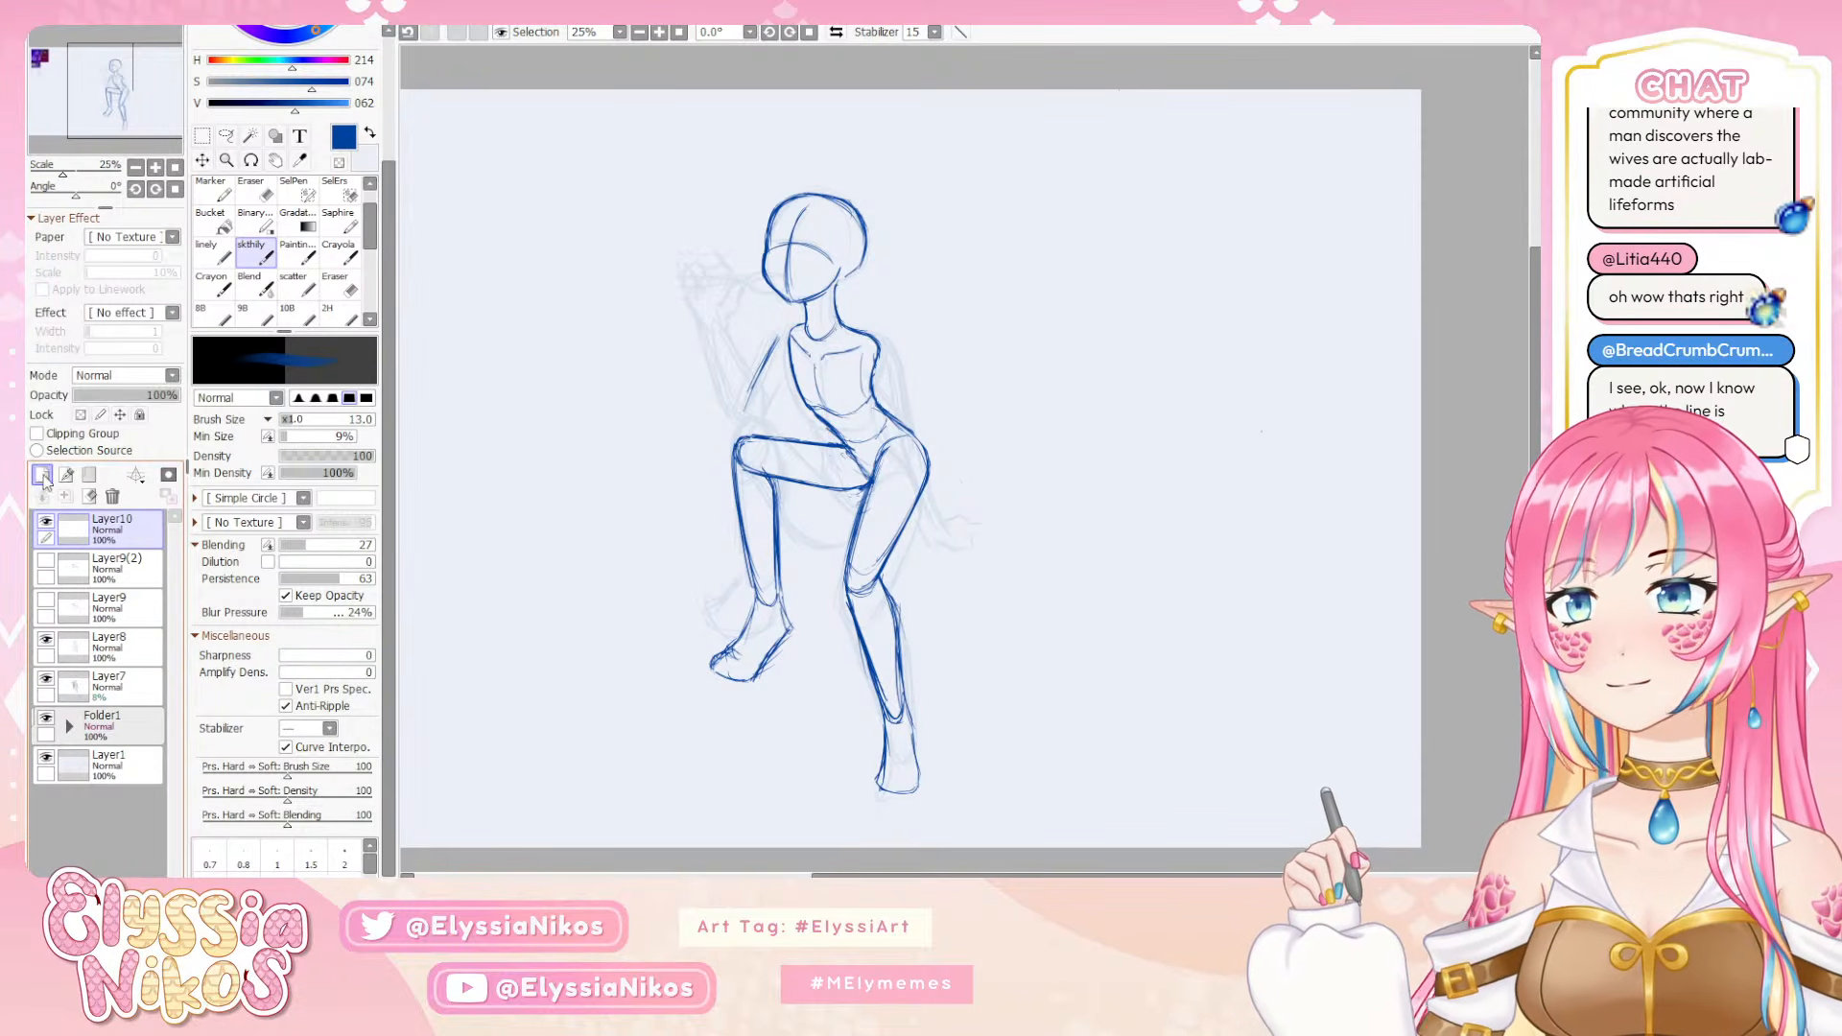
double_click(102, 521)
text(face)
key(Return)
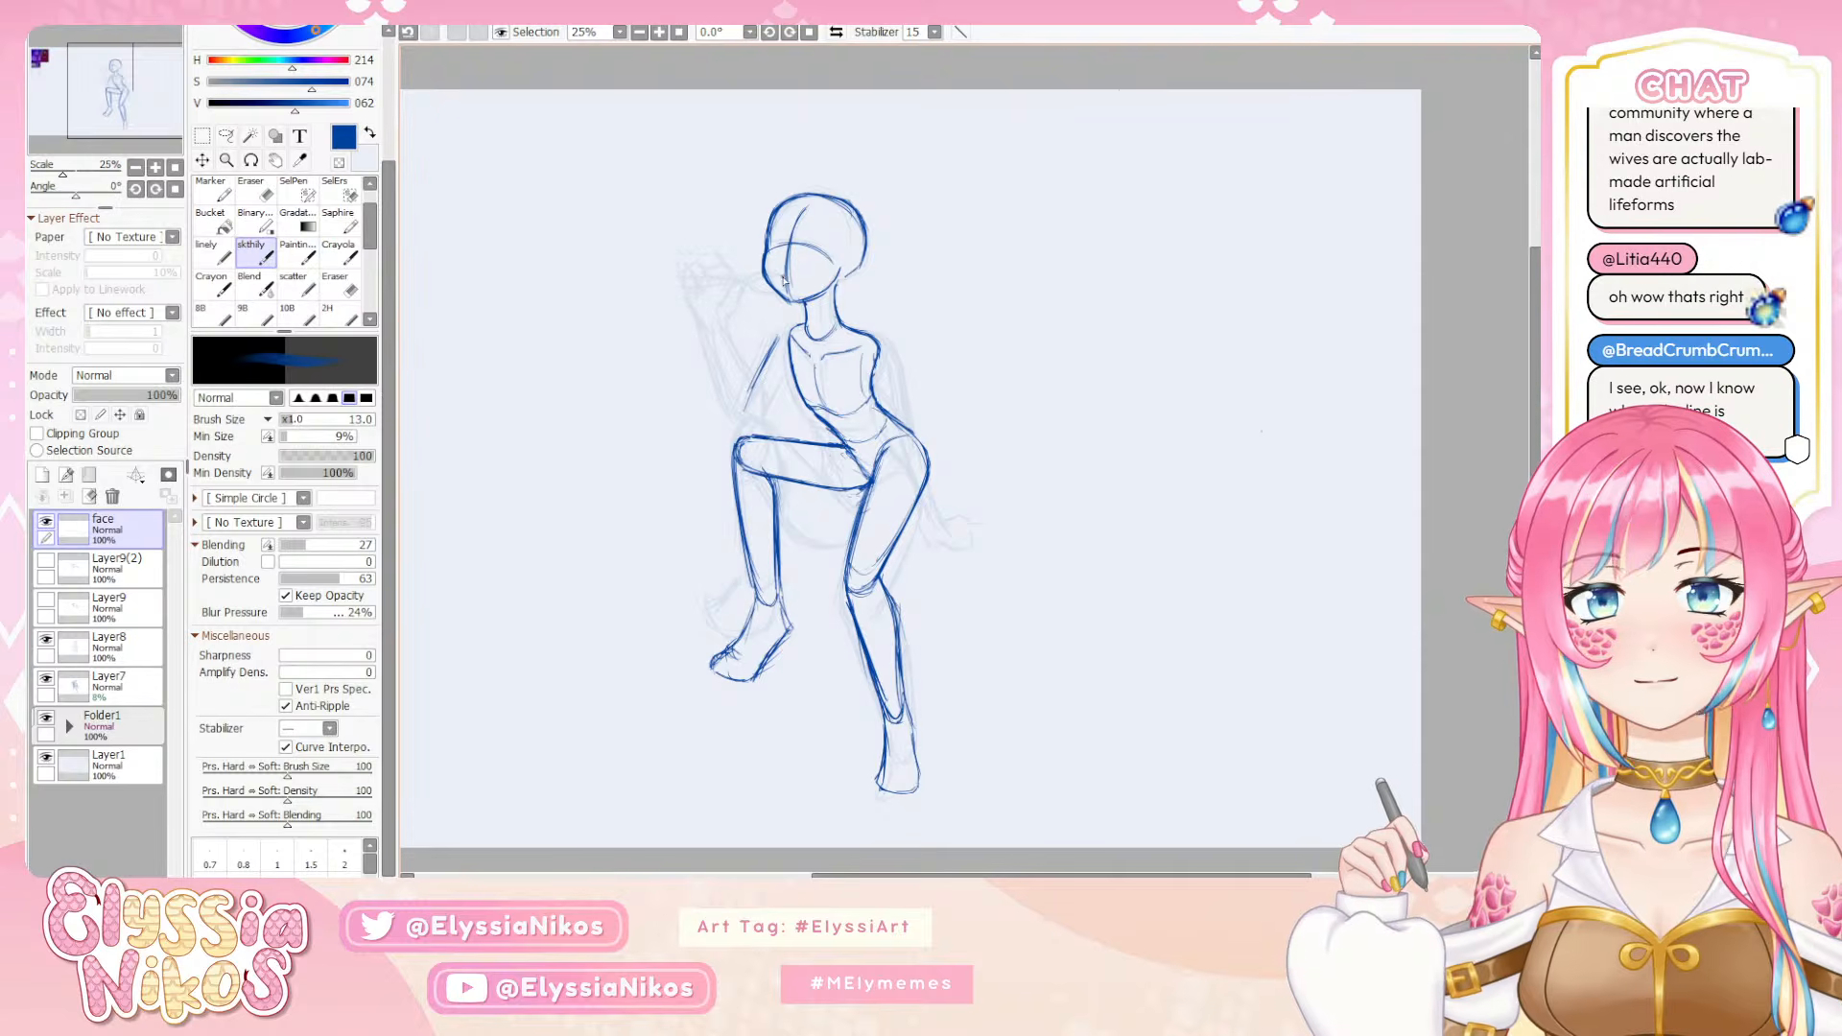
Hide the rough sketch on Layer7, lower Layer8's opacity to 33%, and make the face layer active
key(Page_Up)
key(Page_Up)
drag(460, 162, 610, 411)
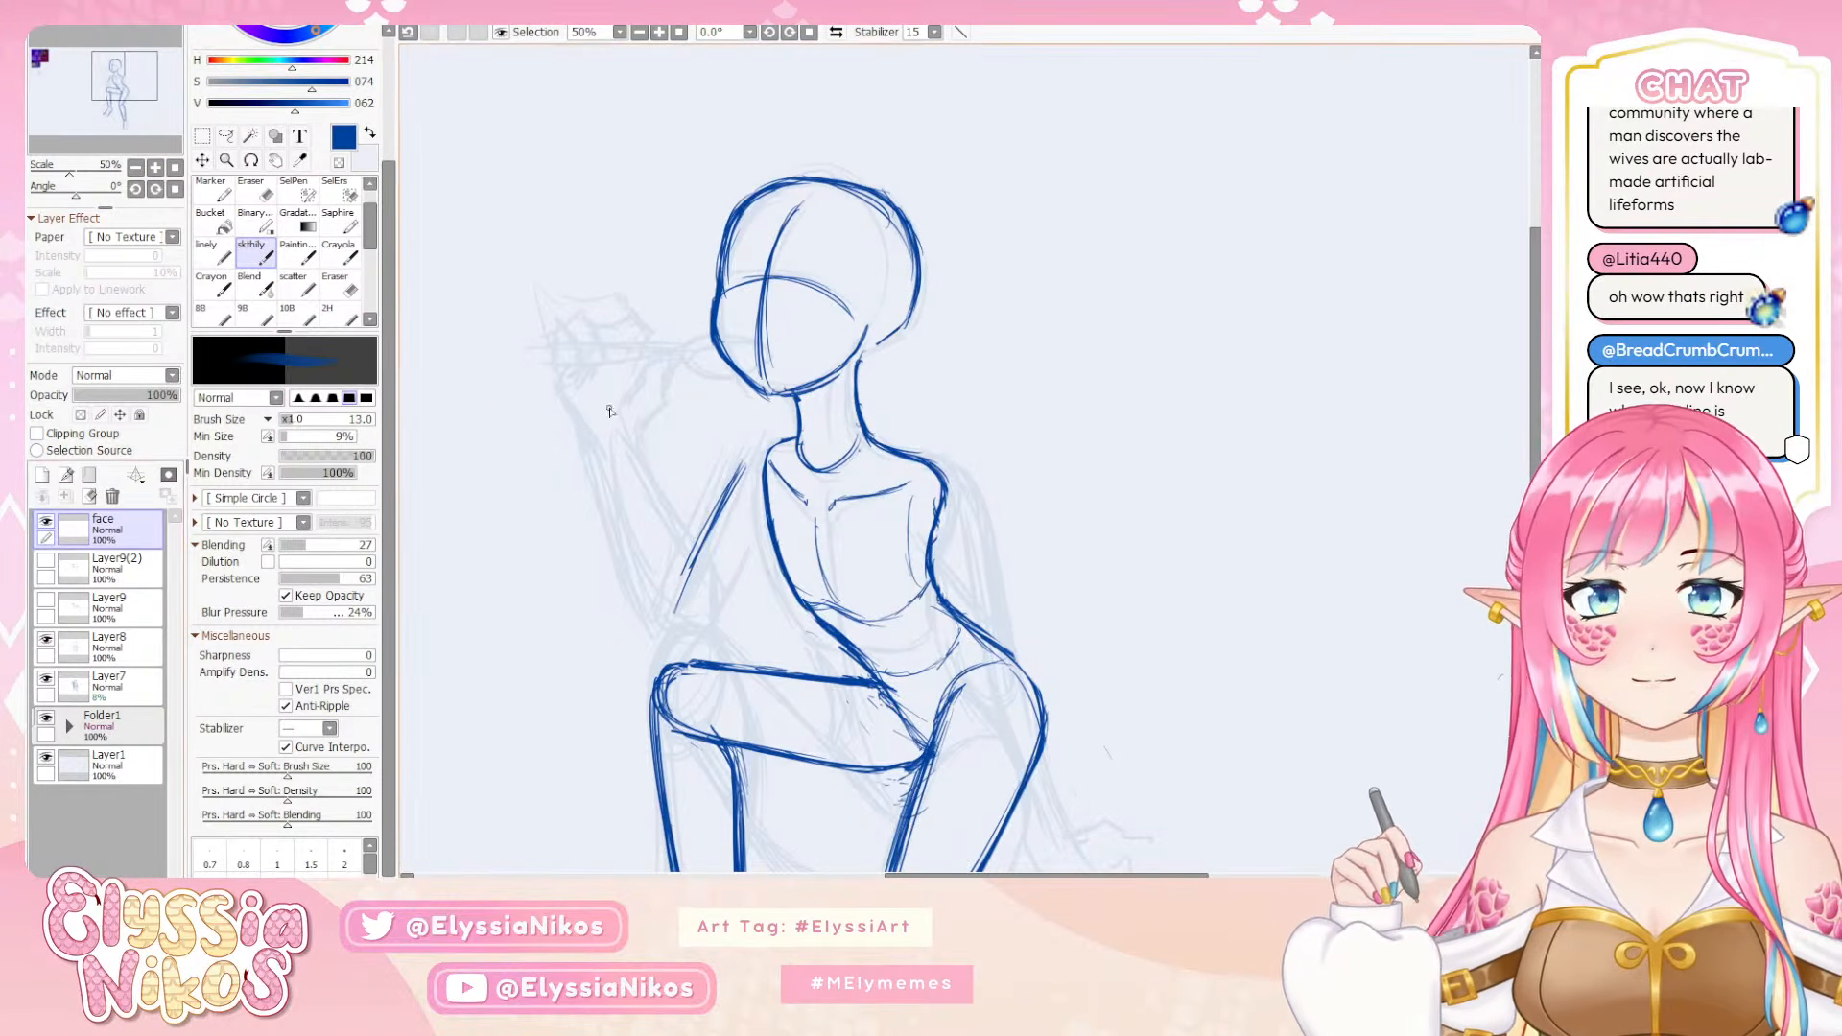
click(144, 683)
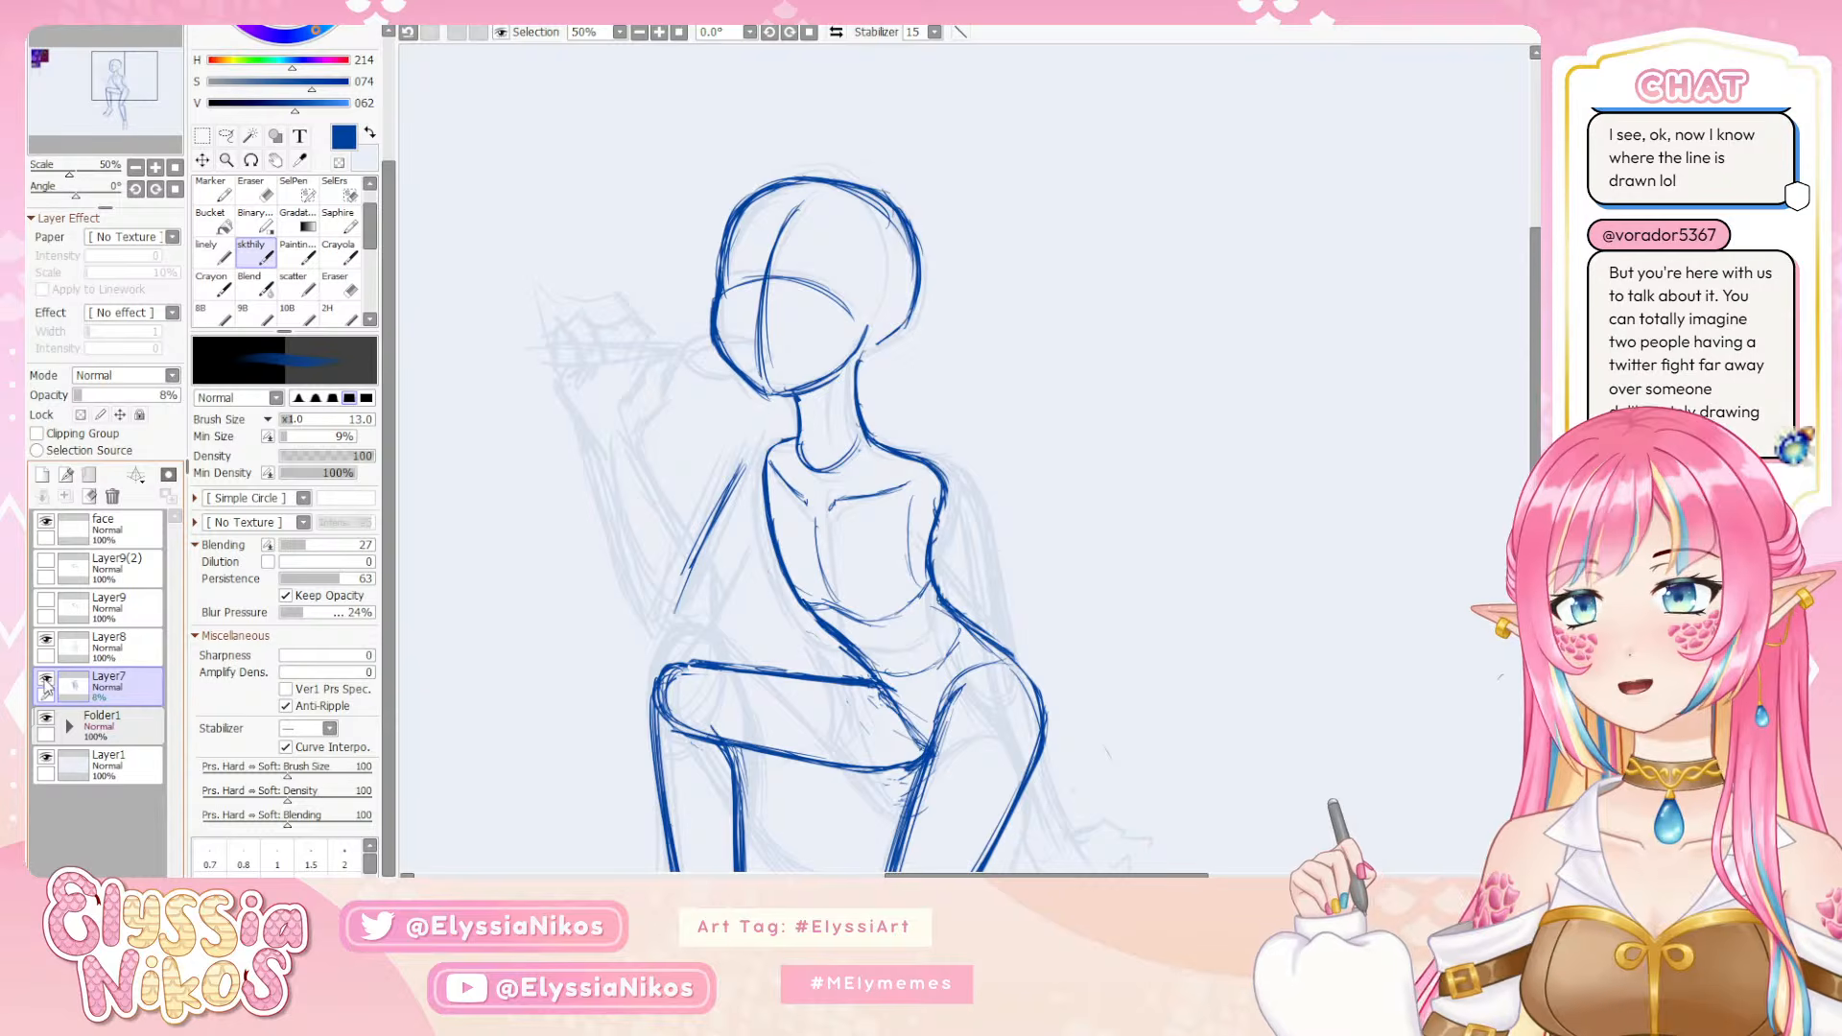
click(45, 679)
click(134, 641)
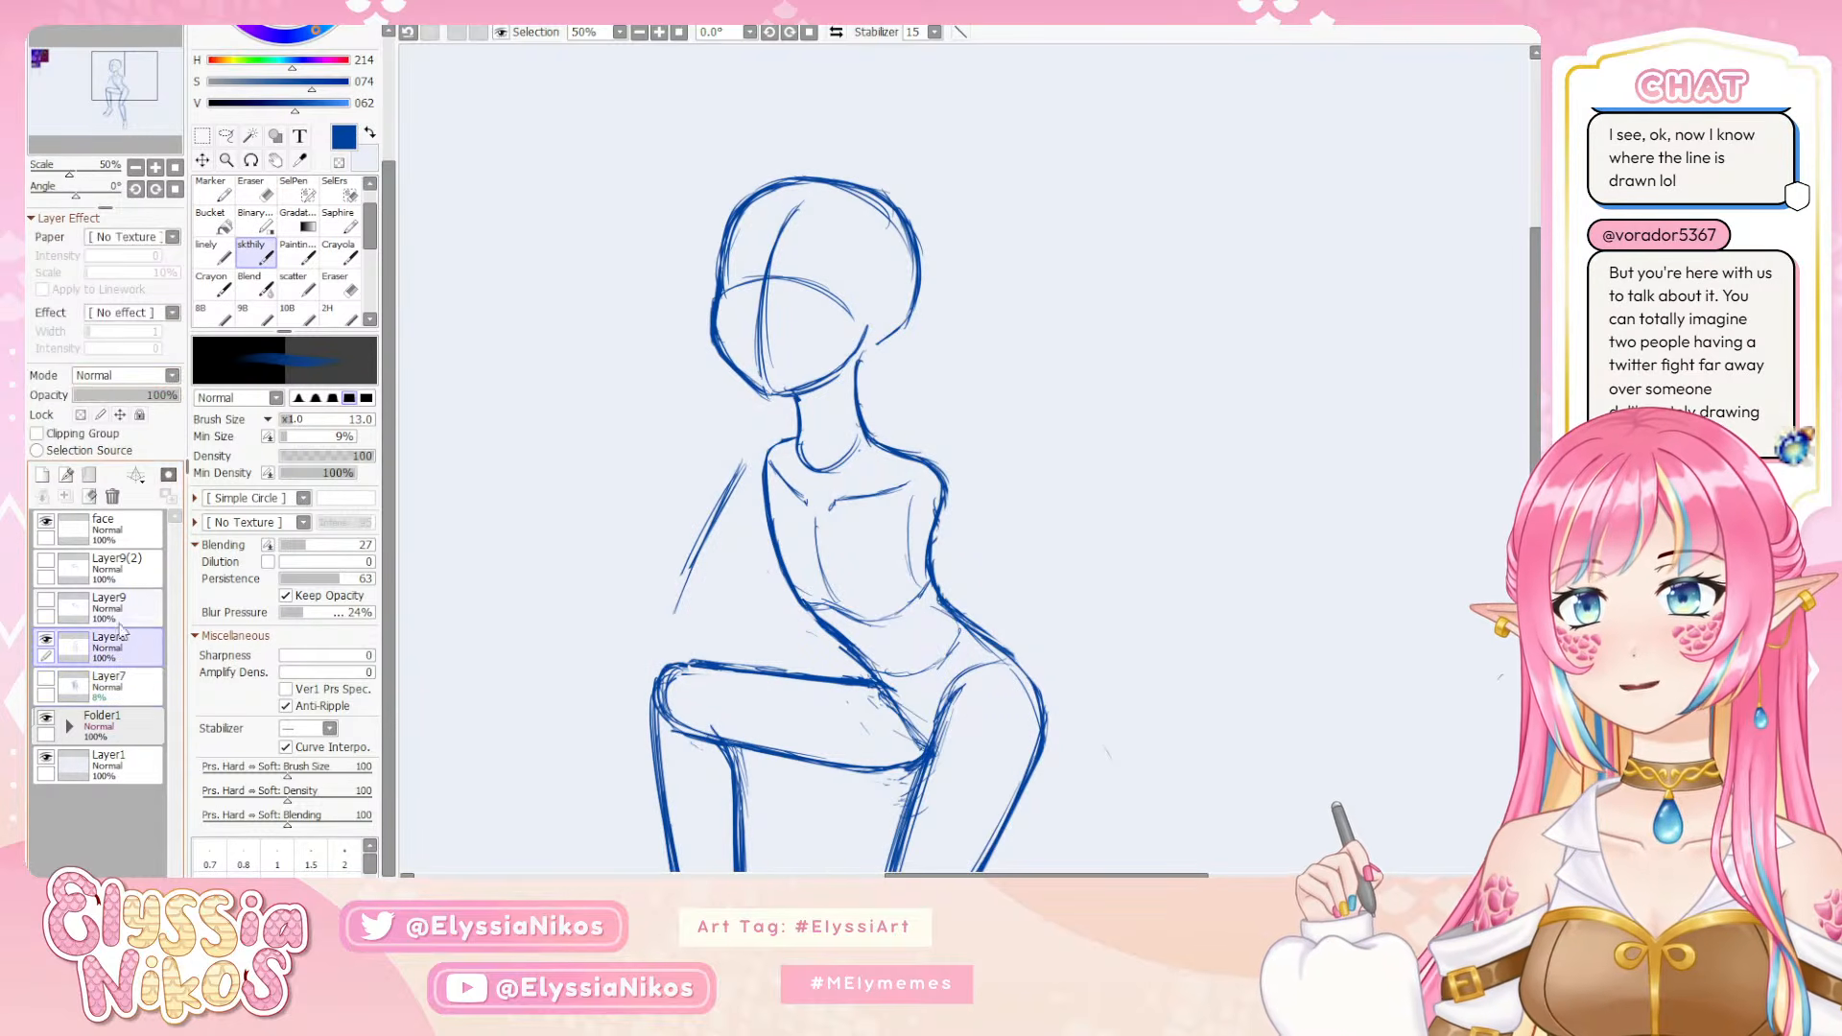
drag(96, 398, 108, 396)
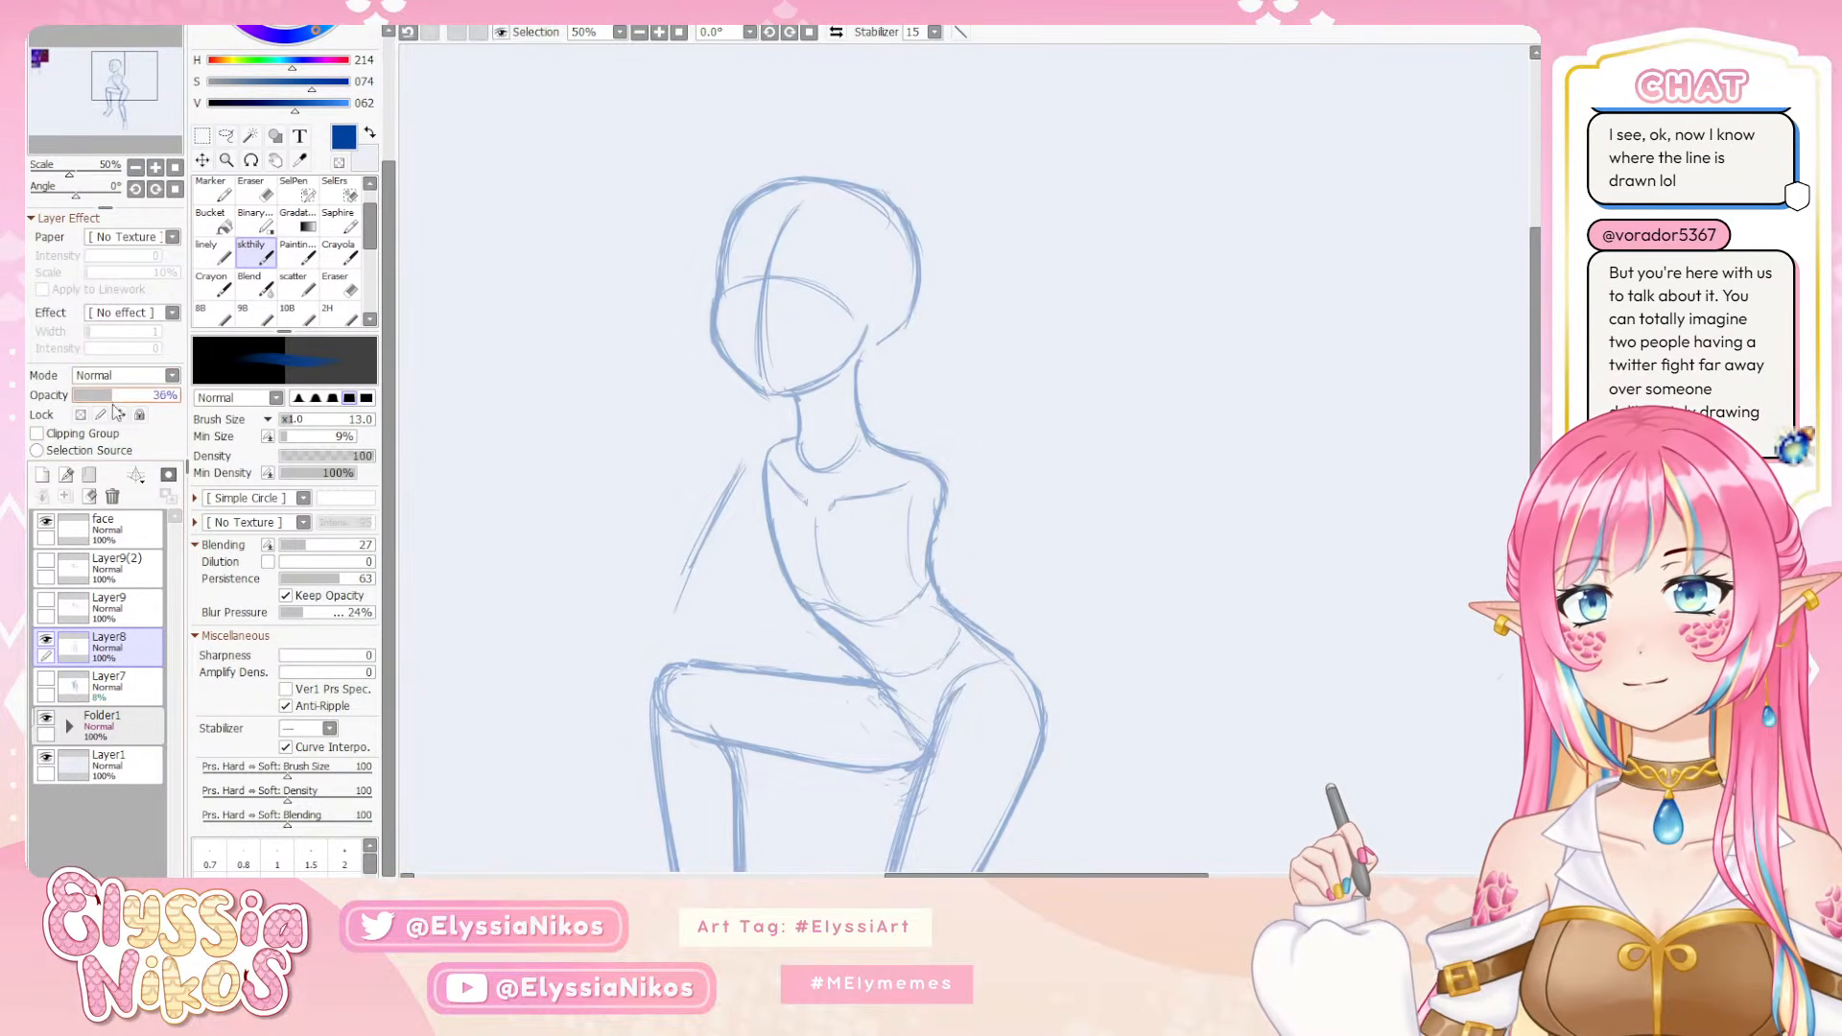
click(149, 533)
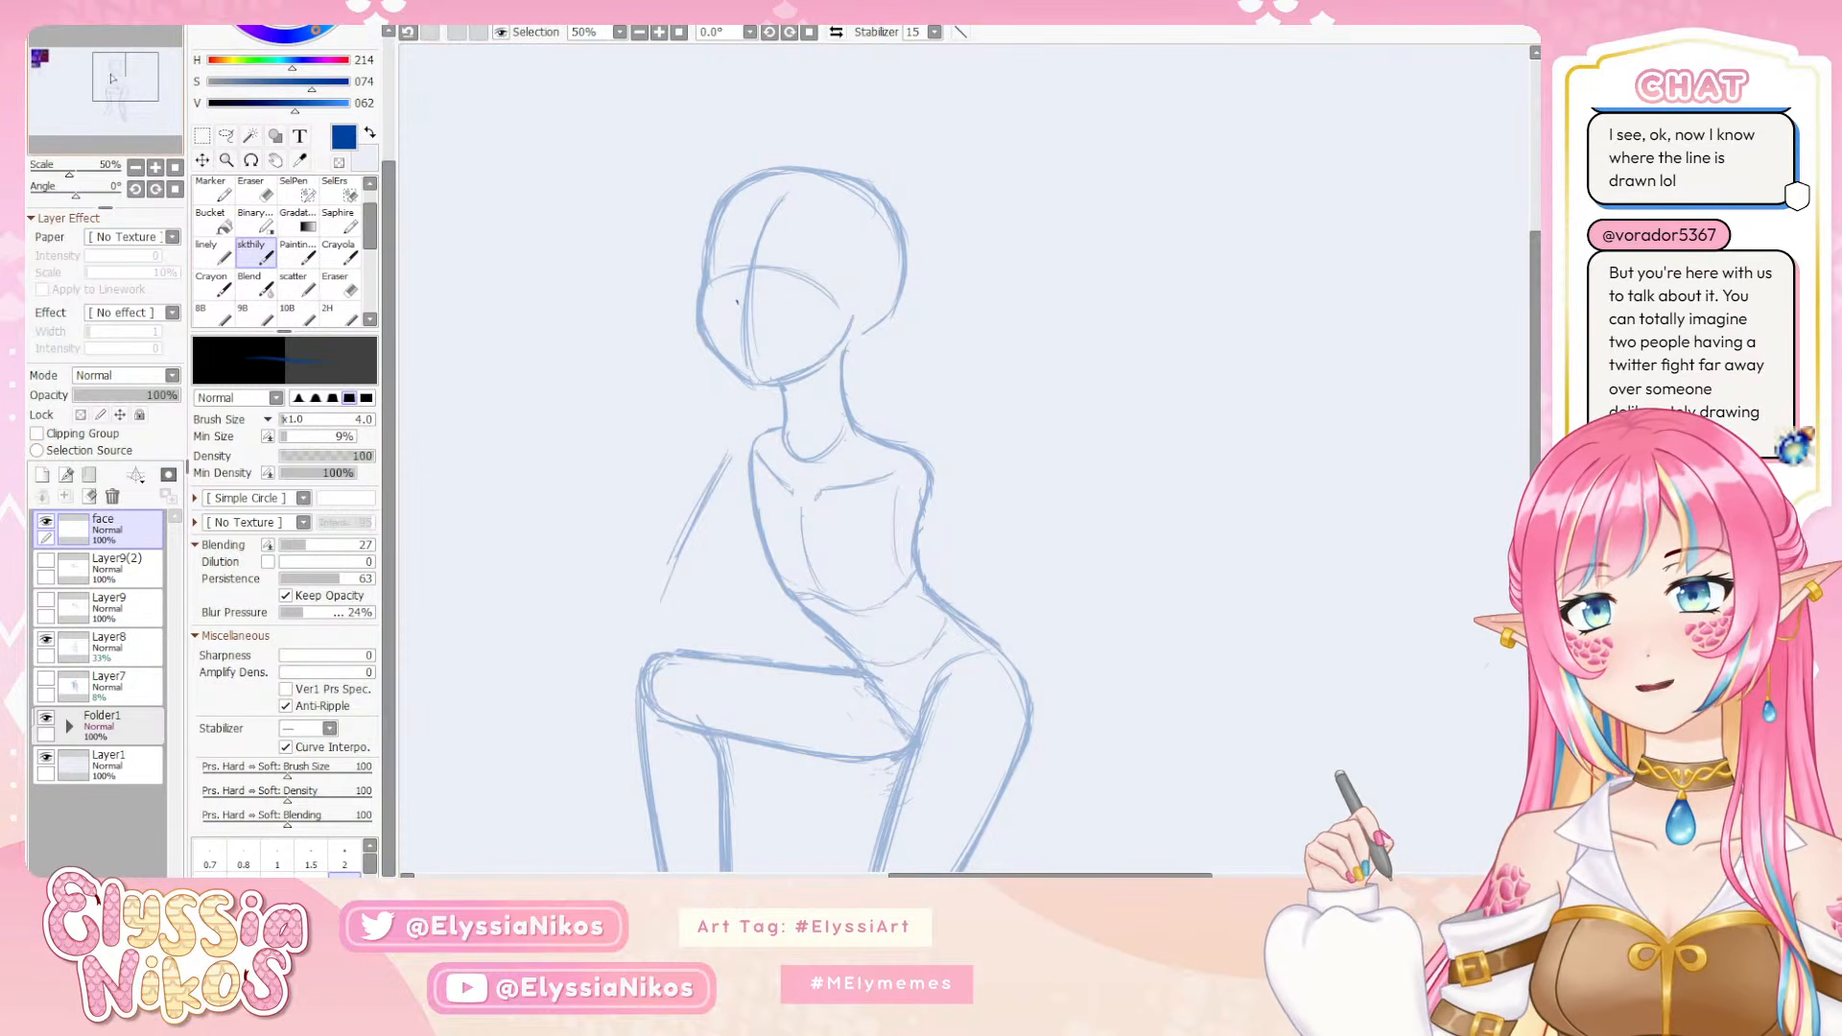
Sketch a small nose with a curved septum ring on the face's vertical guide line, undoing stray strokes
click(29, 55)
drag(29, 55, 146, 72)
drag(773, 436, 811, 422)
key(ctrl+z)
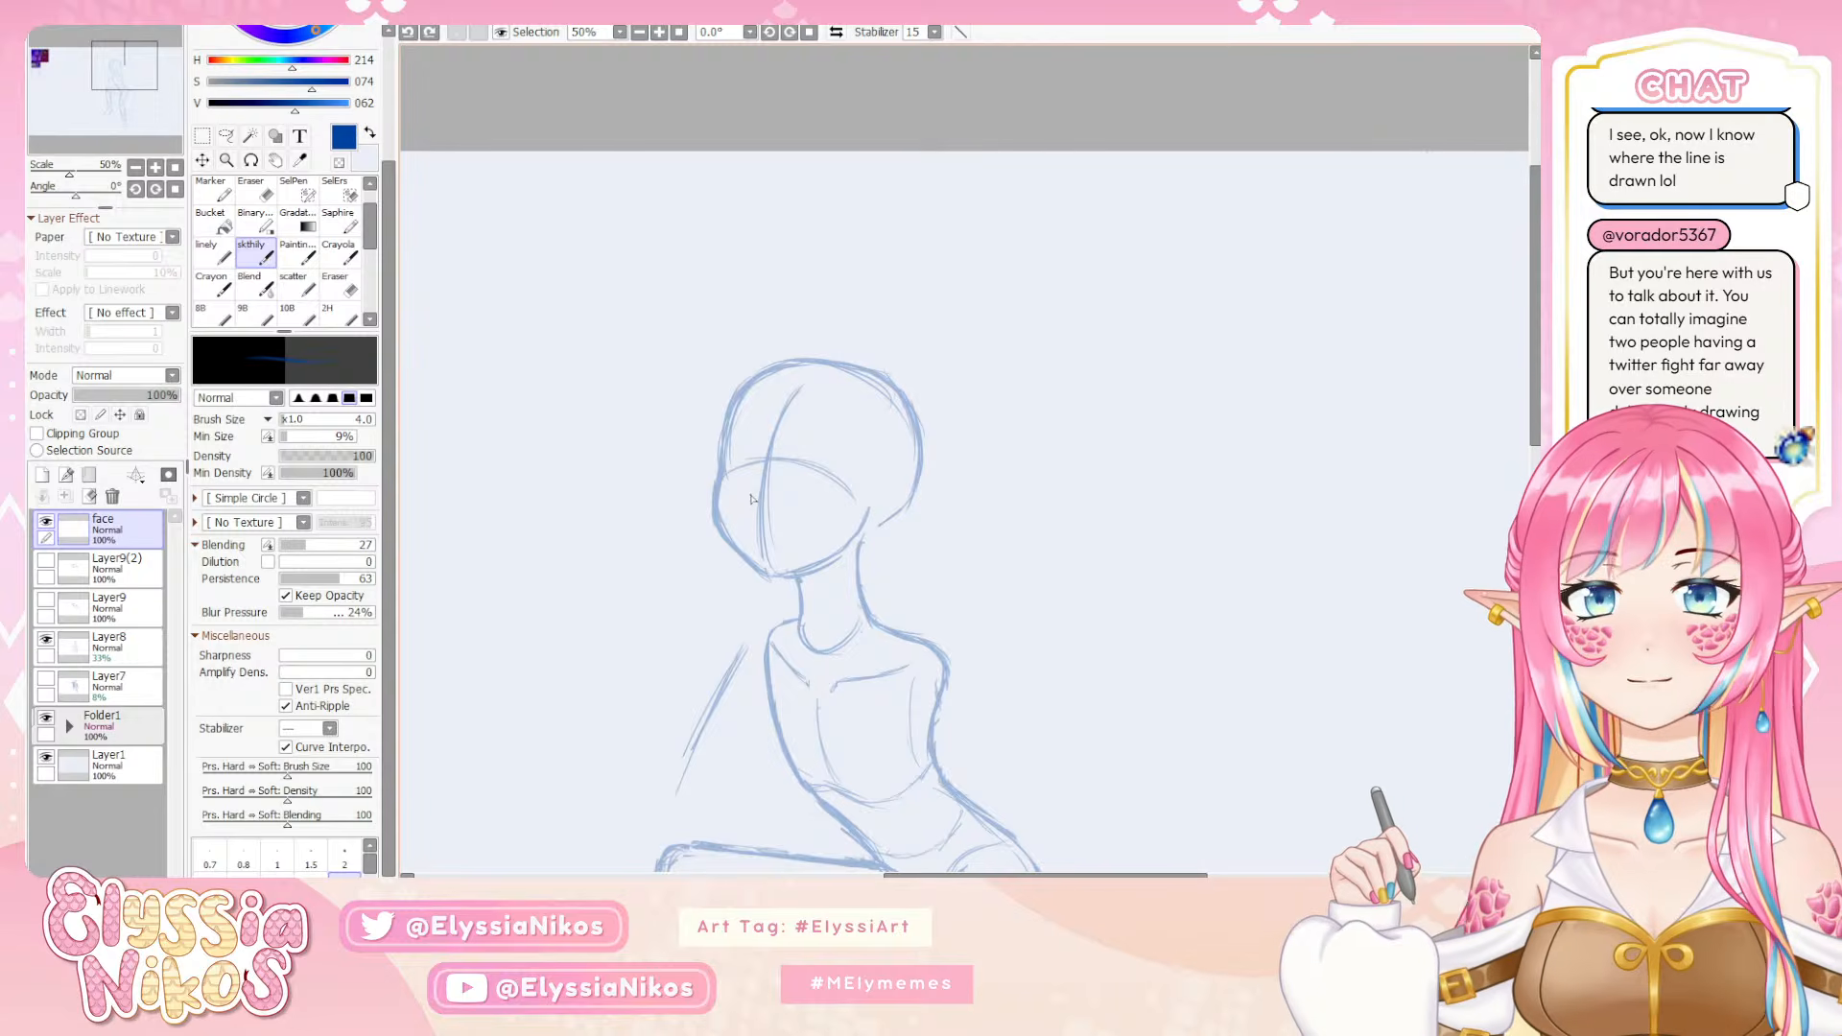
mouse_move(751, 496)
mouse_down()
mouse_move(808, 495)
mouse_move(756, 506)
mouse_up()
key(ctrl+z)
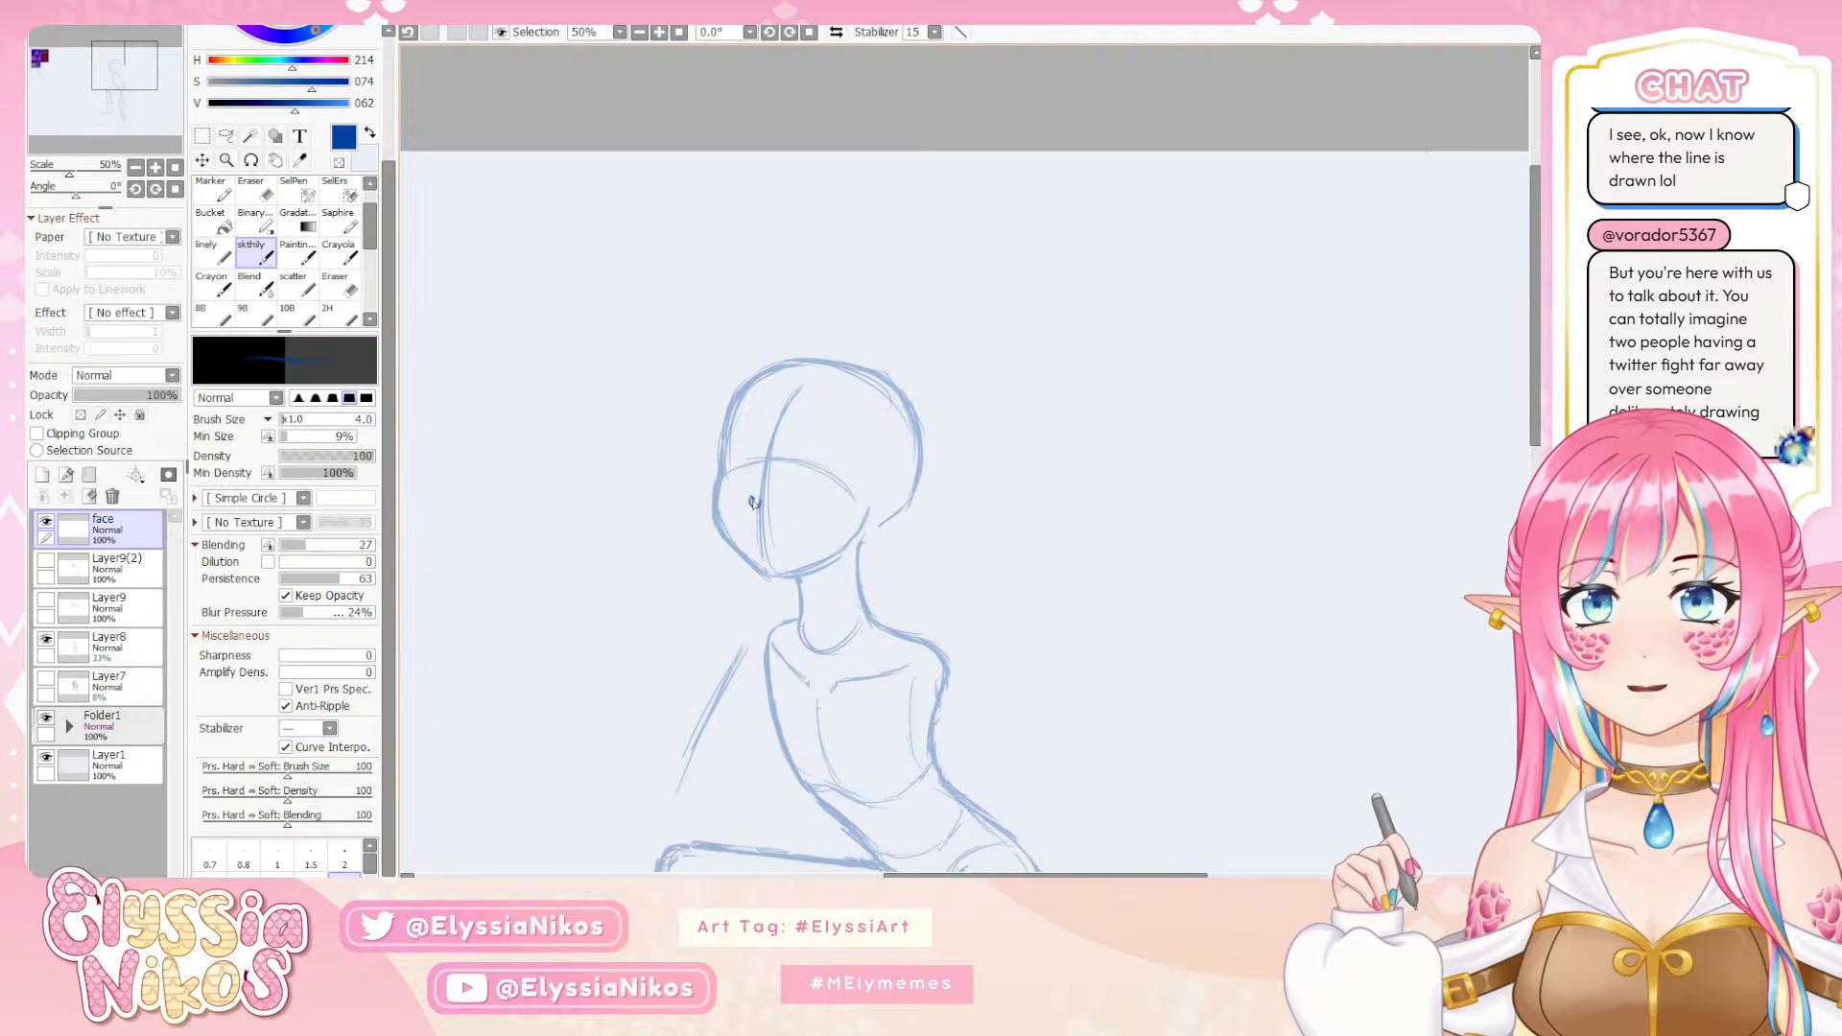
key(ctrl+z)
mouse_move(783, 489)
mouse_down()
mouse_move(811, 490)
mouse_move(754, 505)
mouse_up()
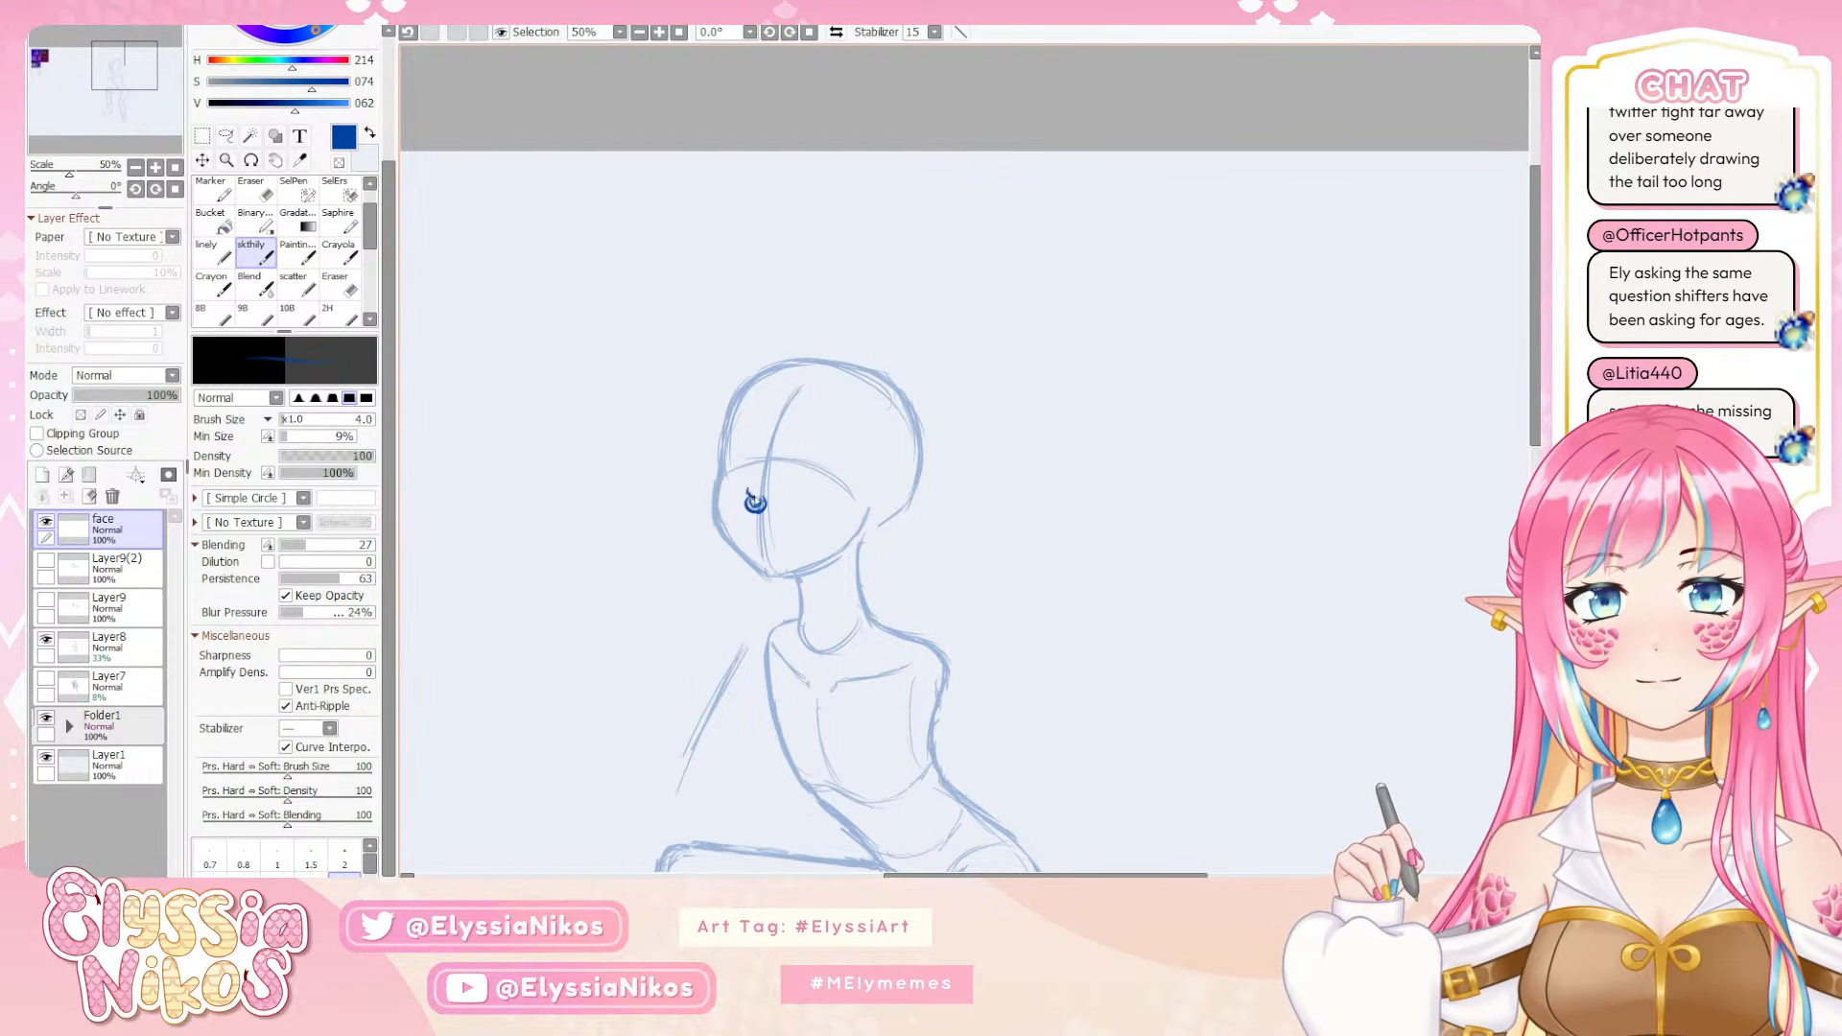
key(ctrl+z)
key(ctrl+shift+z)
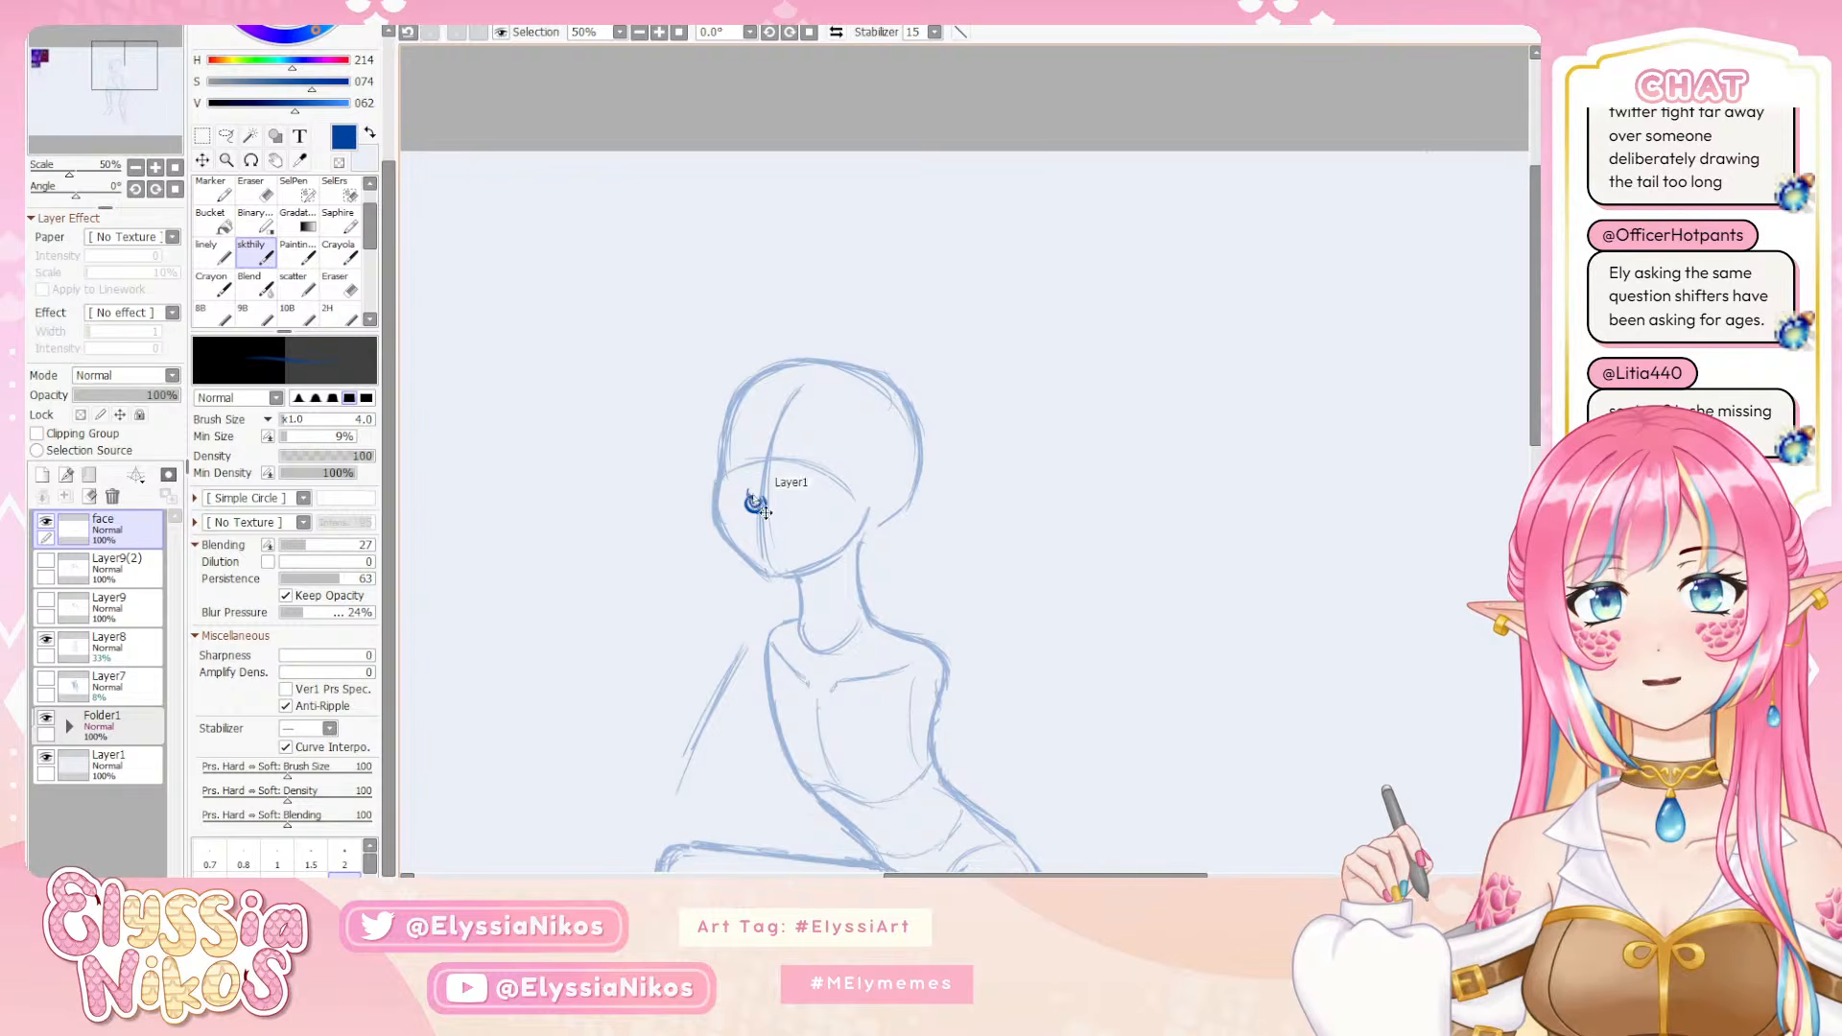
key(ctrl+z)
key(ctrl+y)
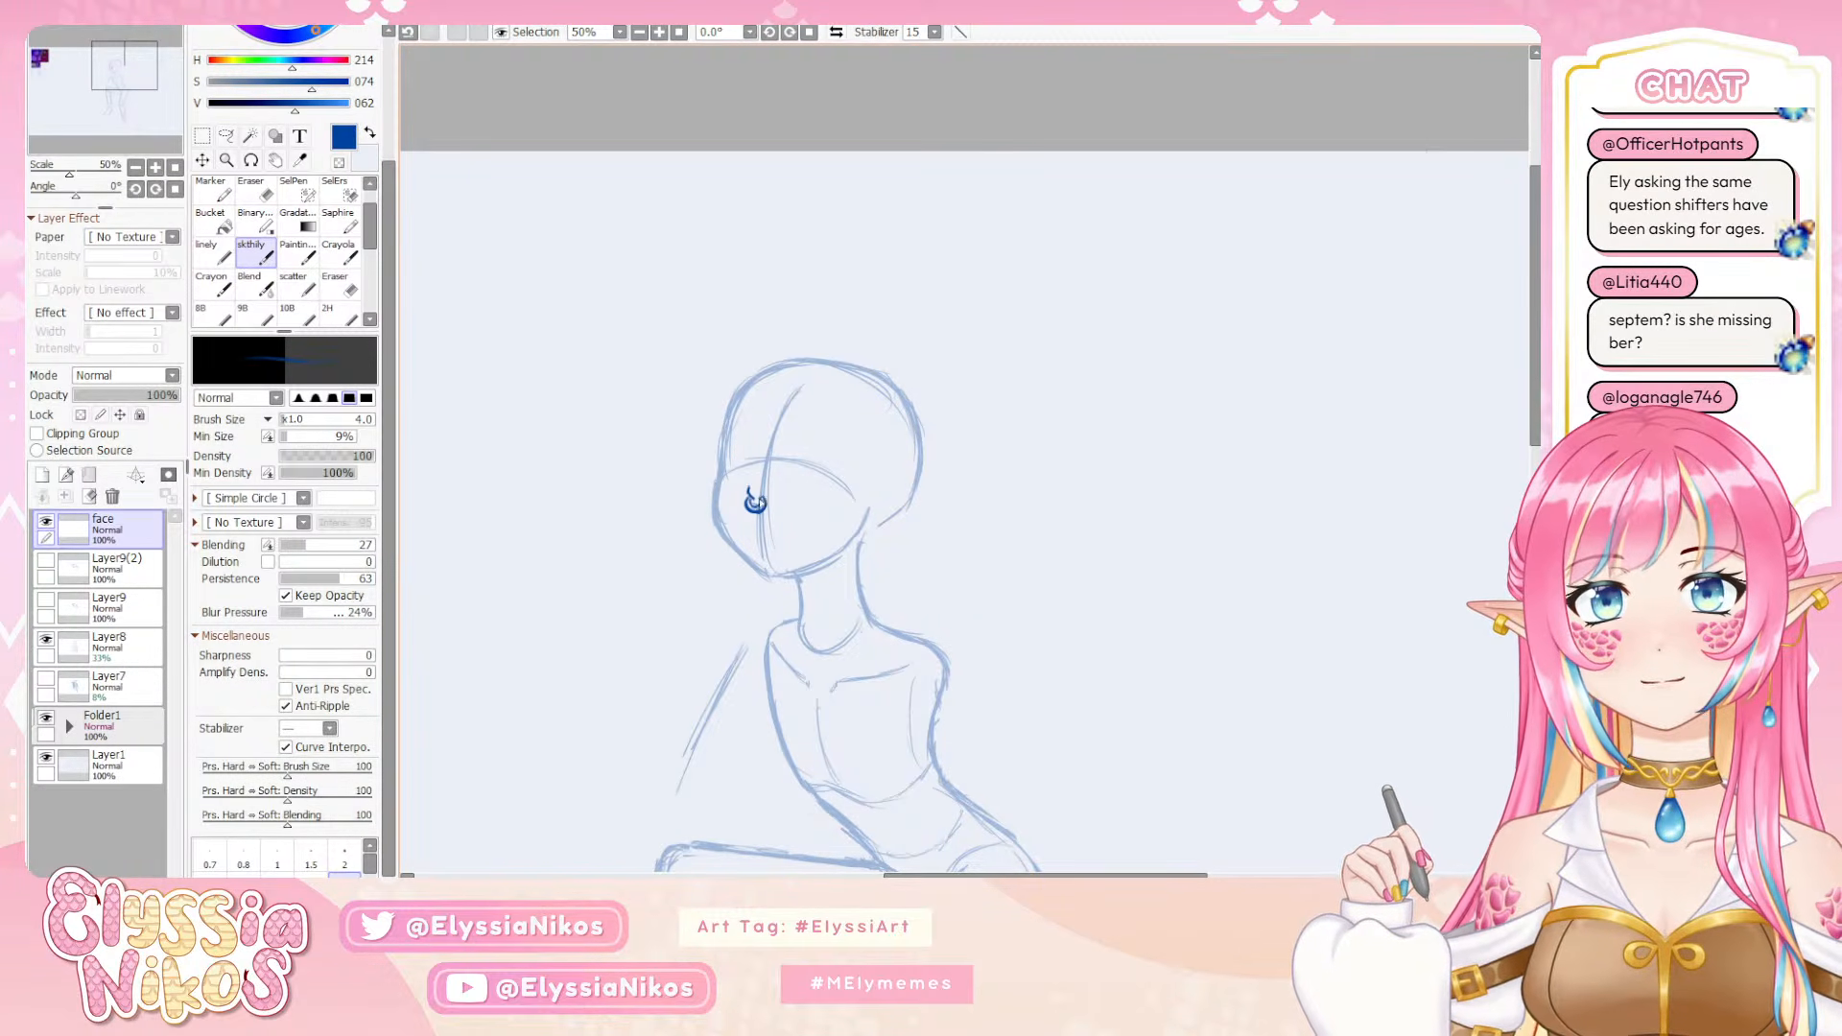
Clean up the upper end of the nose with the eraser, resample the dark blue sketch colour, and redraw the nose's edge
key(e)
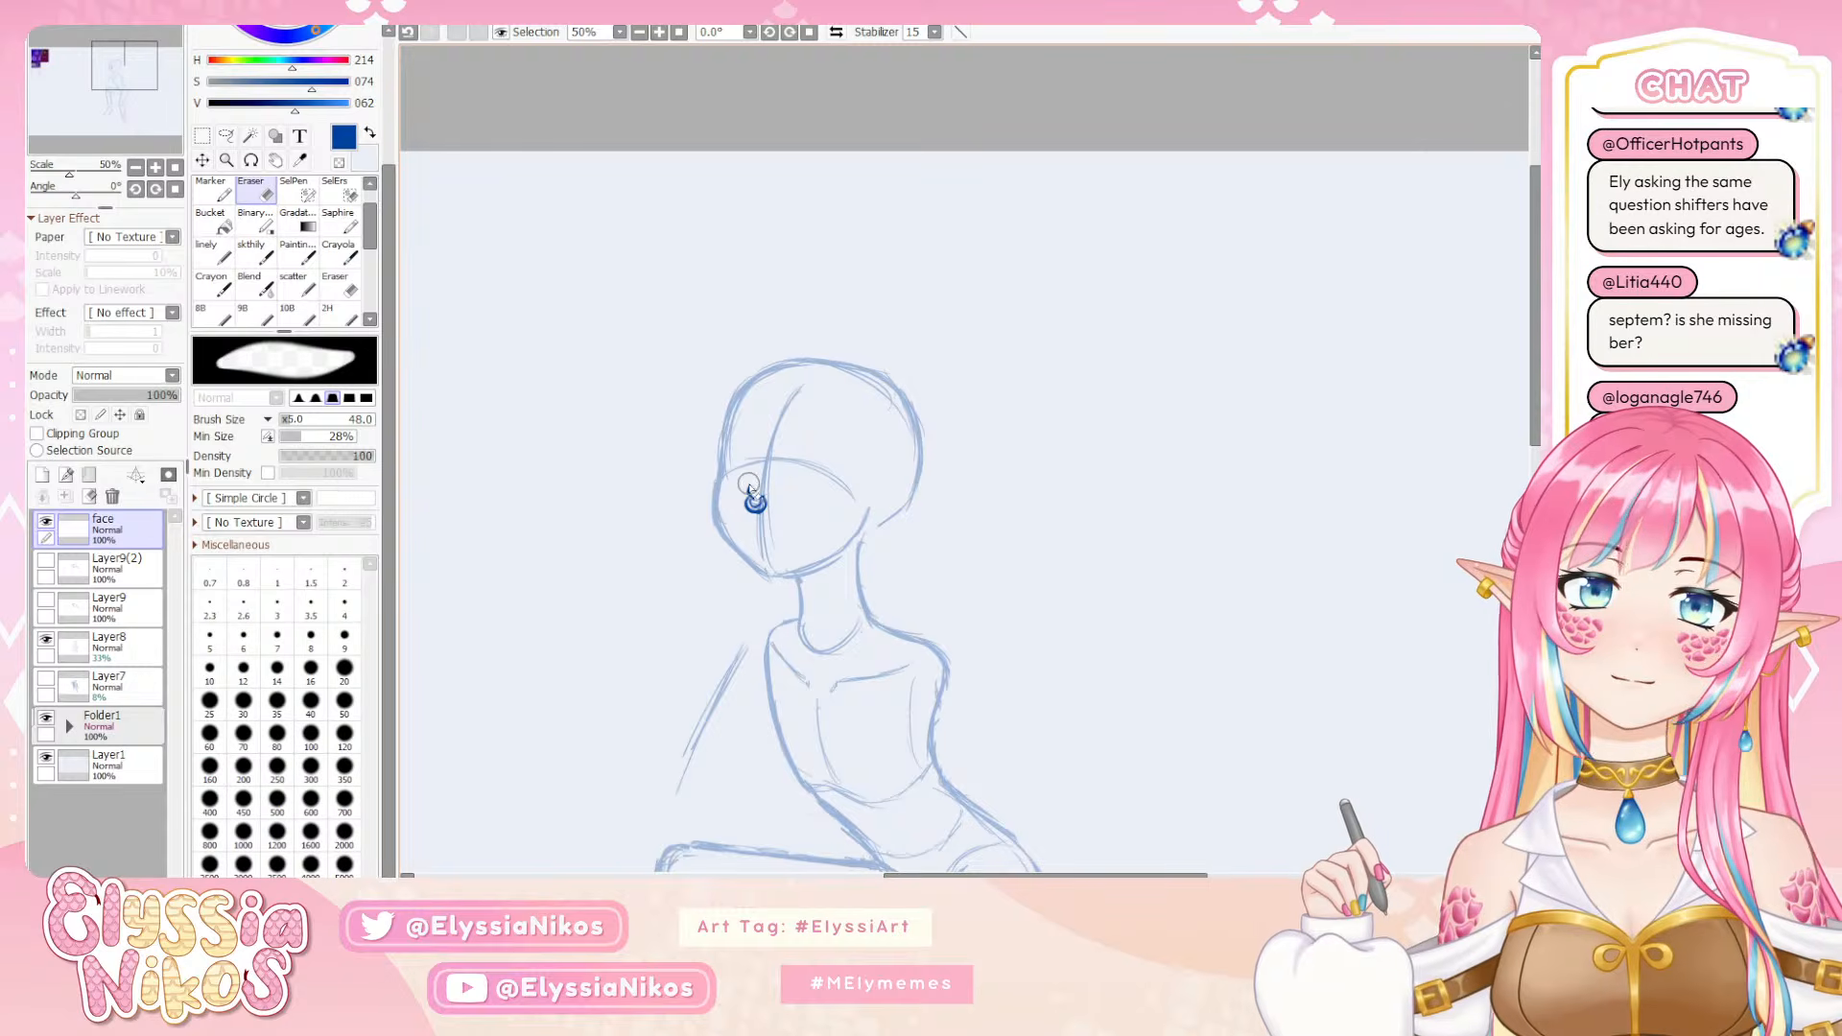
alt+click(754, 483)
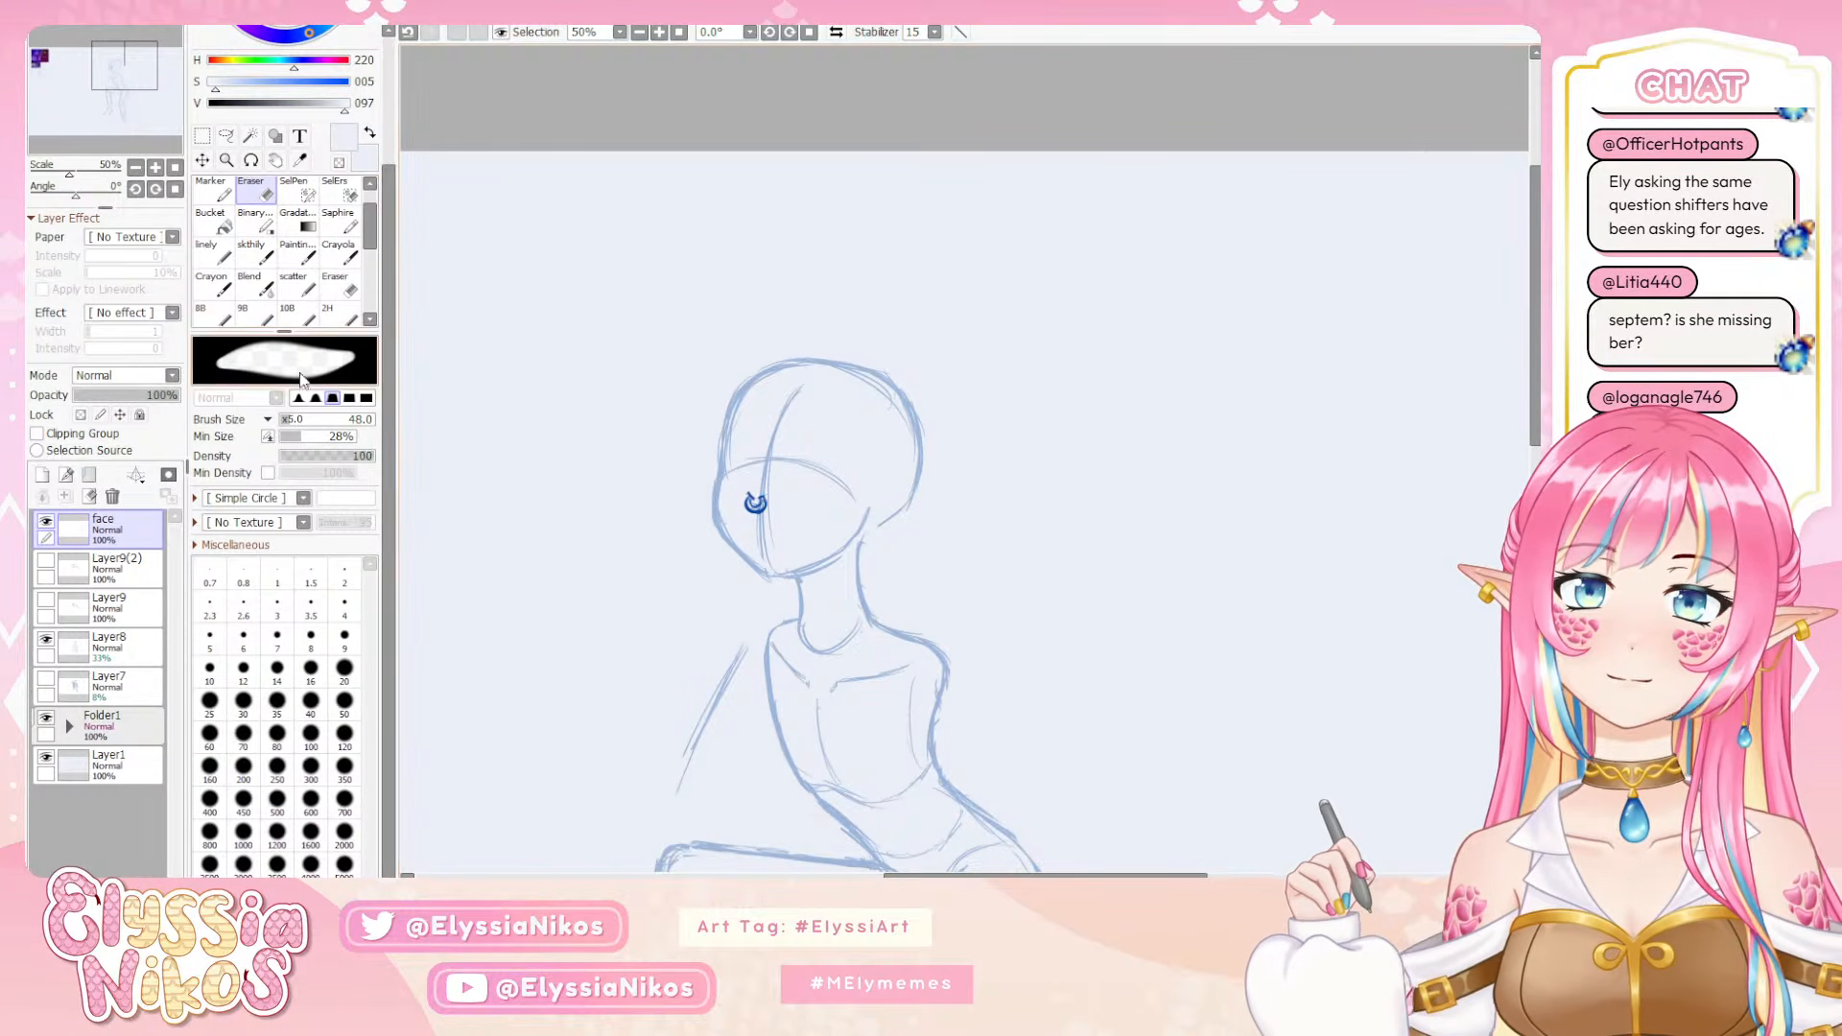
key(b)
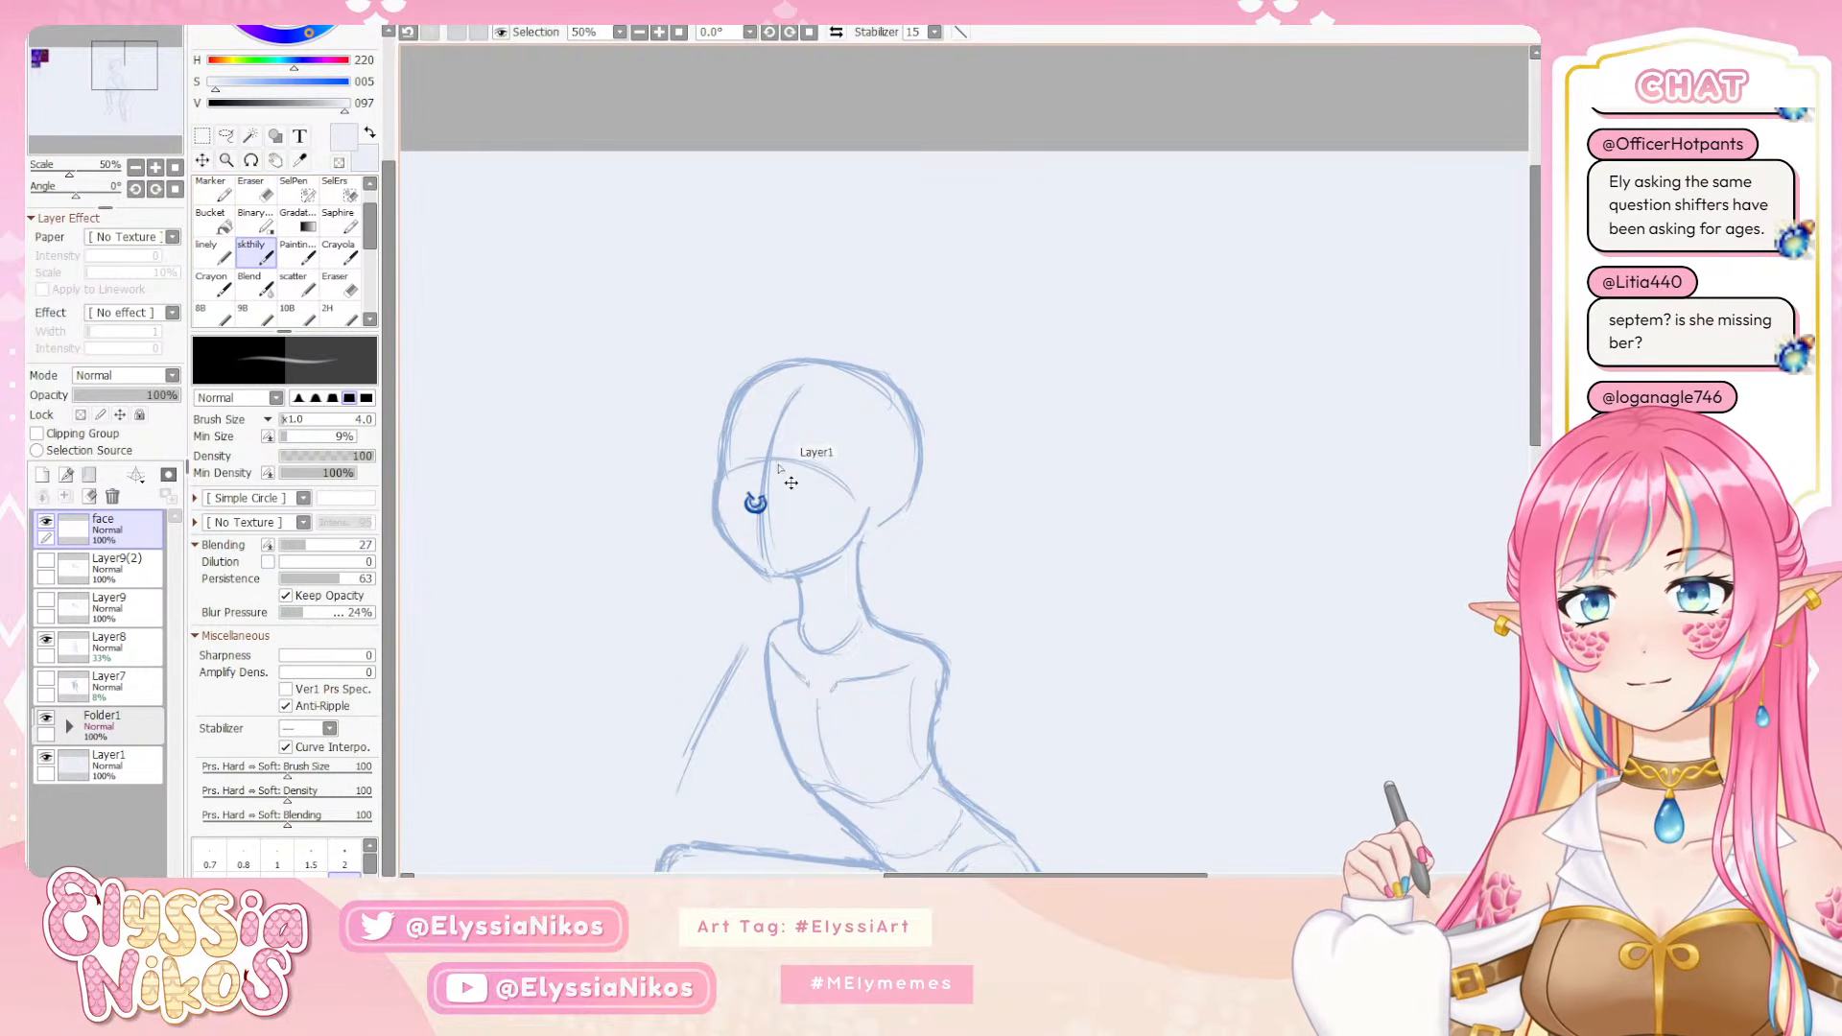
key(ctrl+z)
click(272, 195)
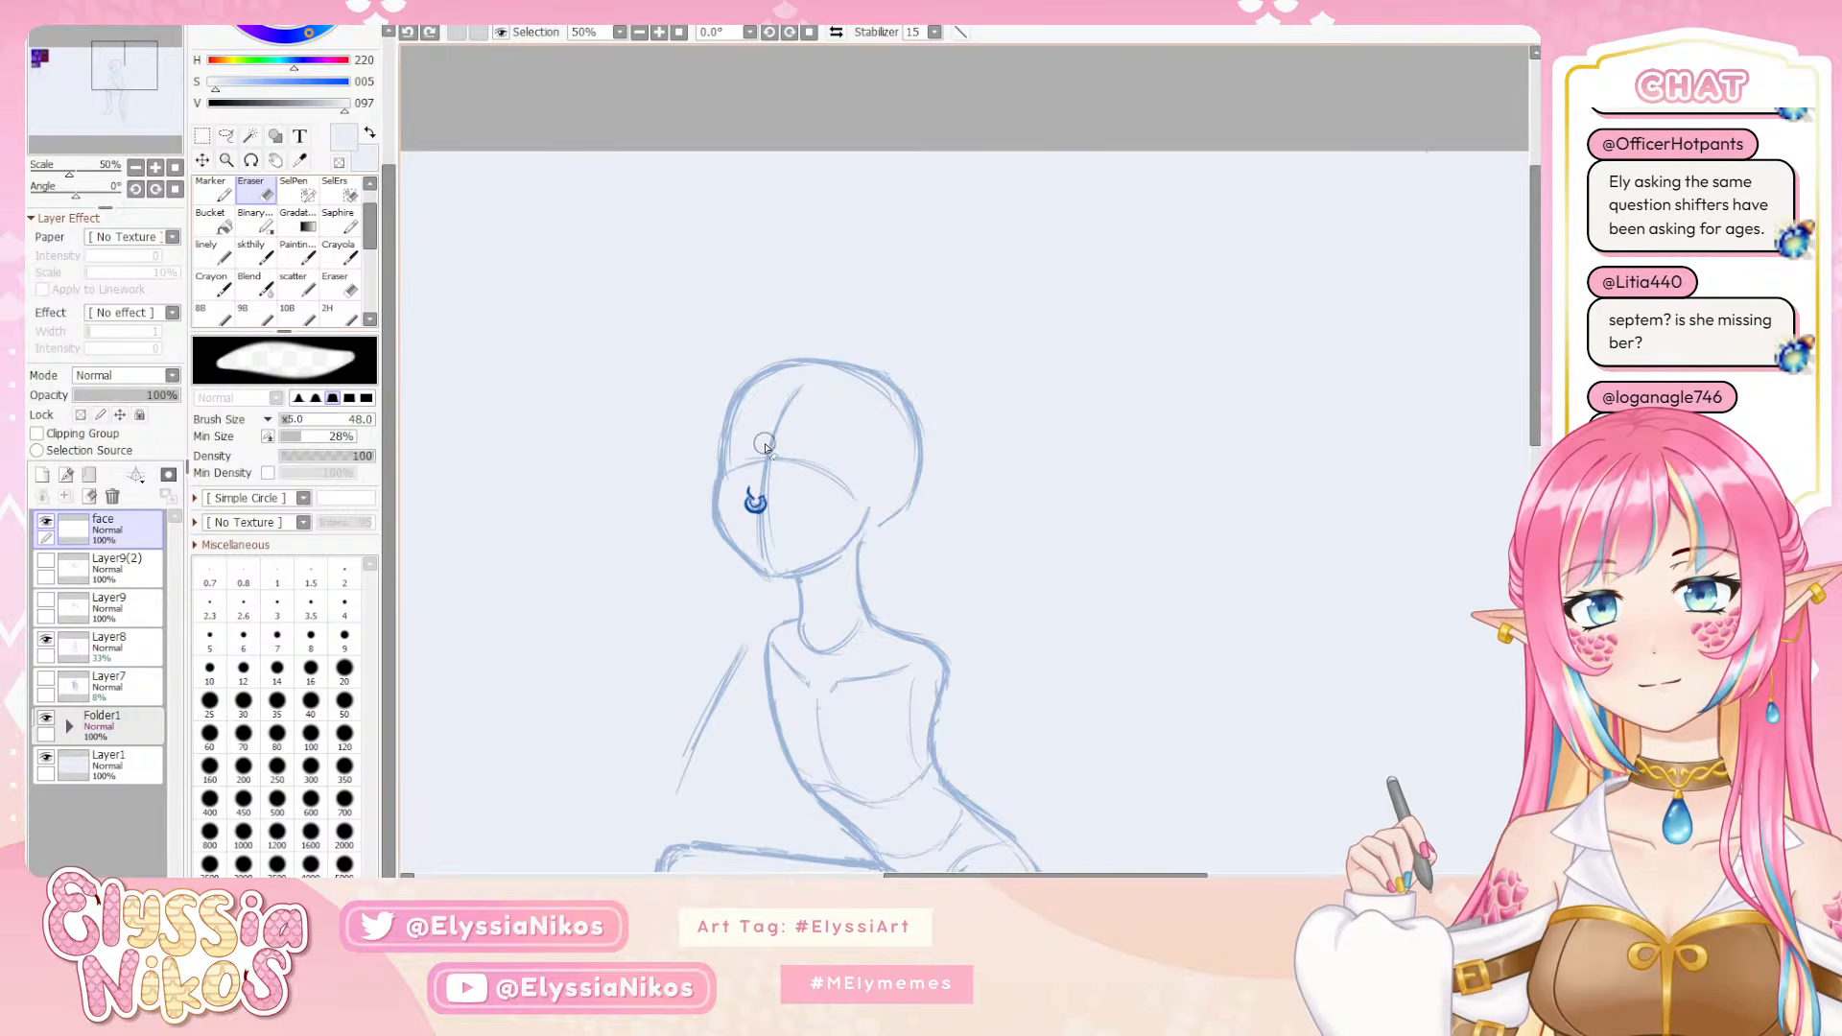
drag(758, 479, 745, 481)
key(b)
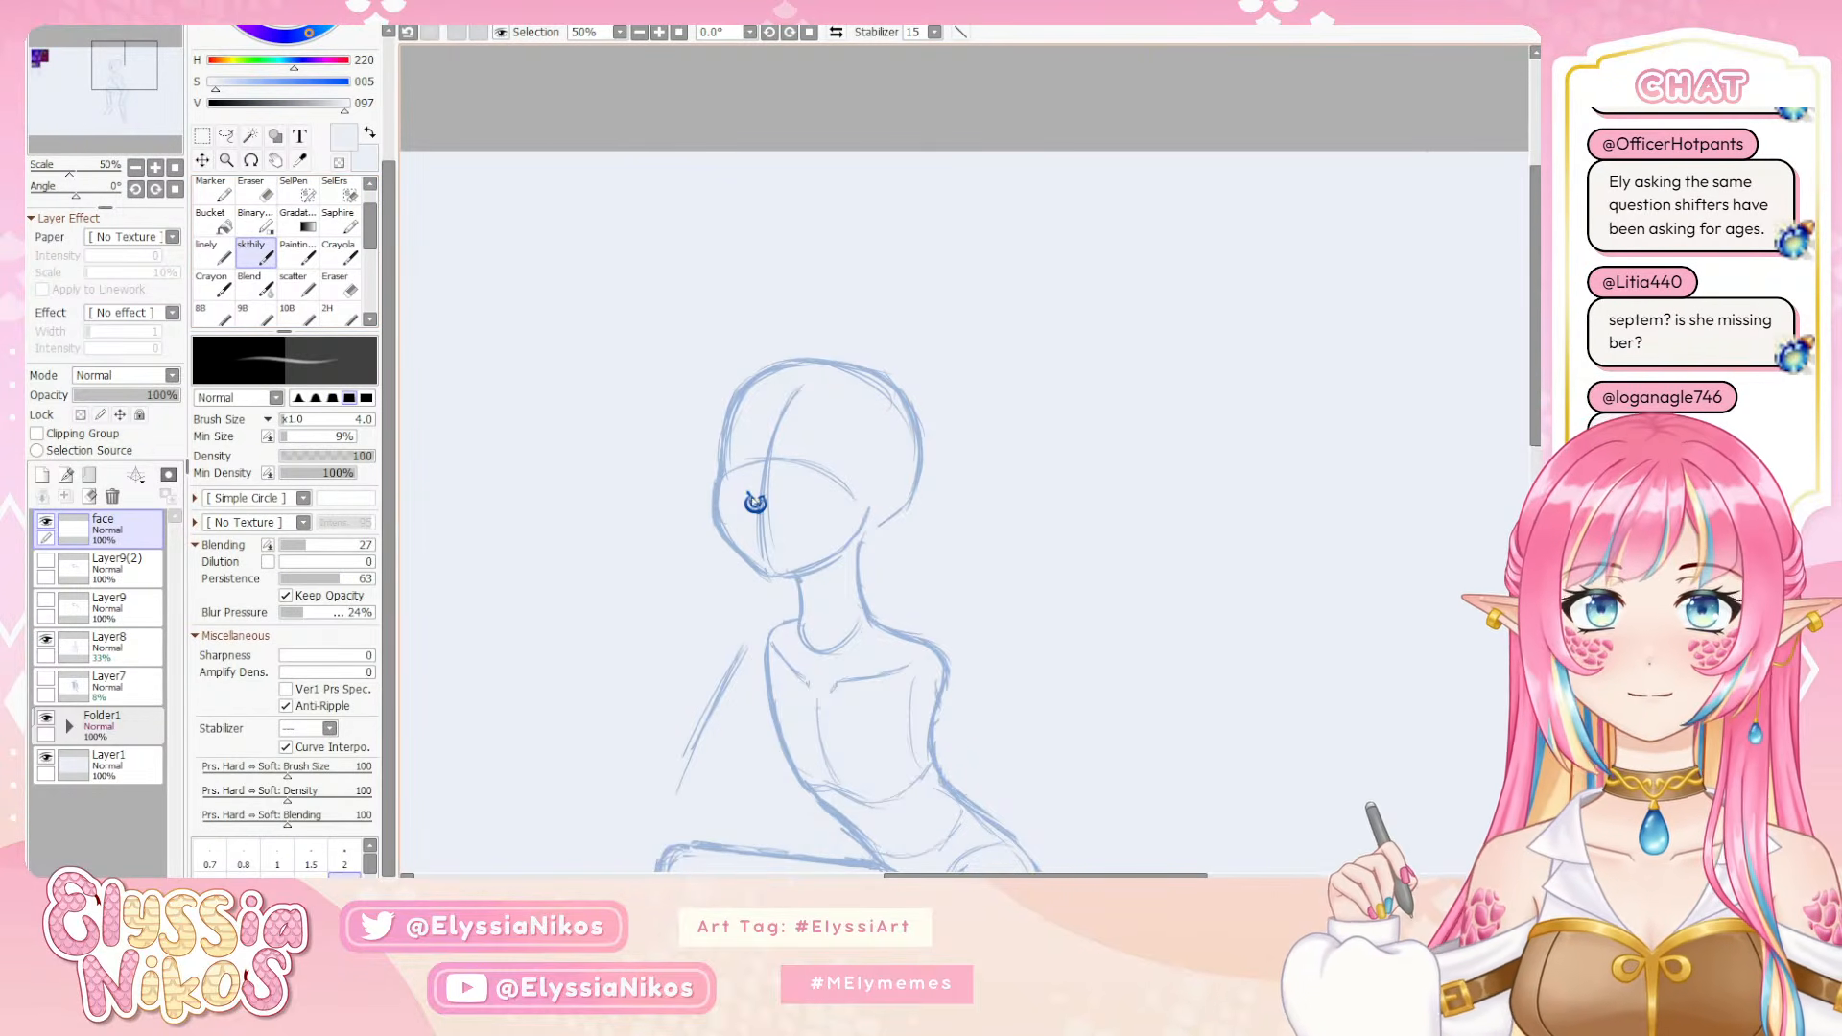
drag(748, 490, 753, 502)
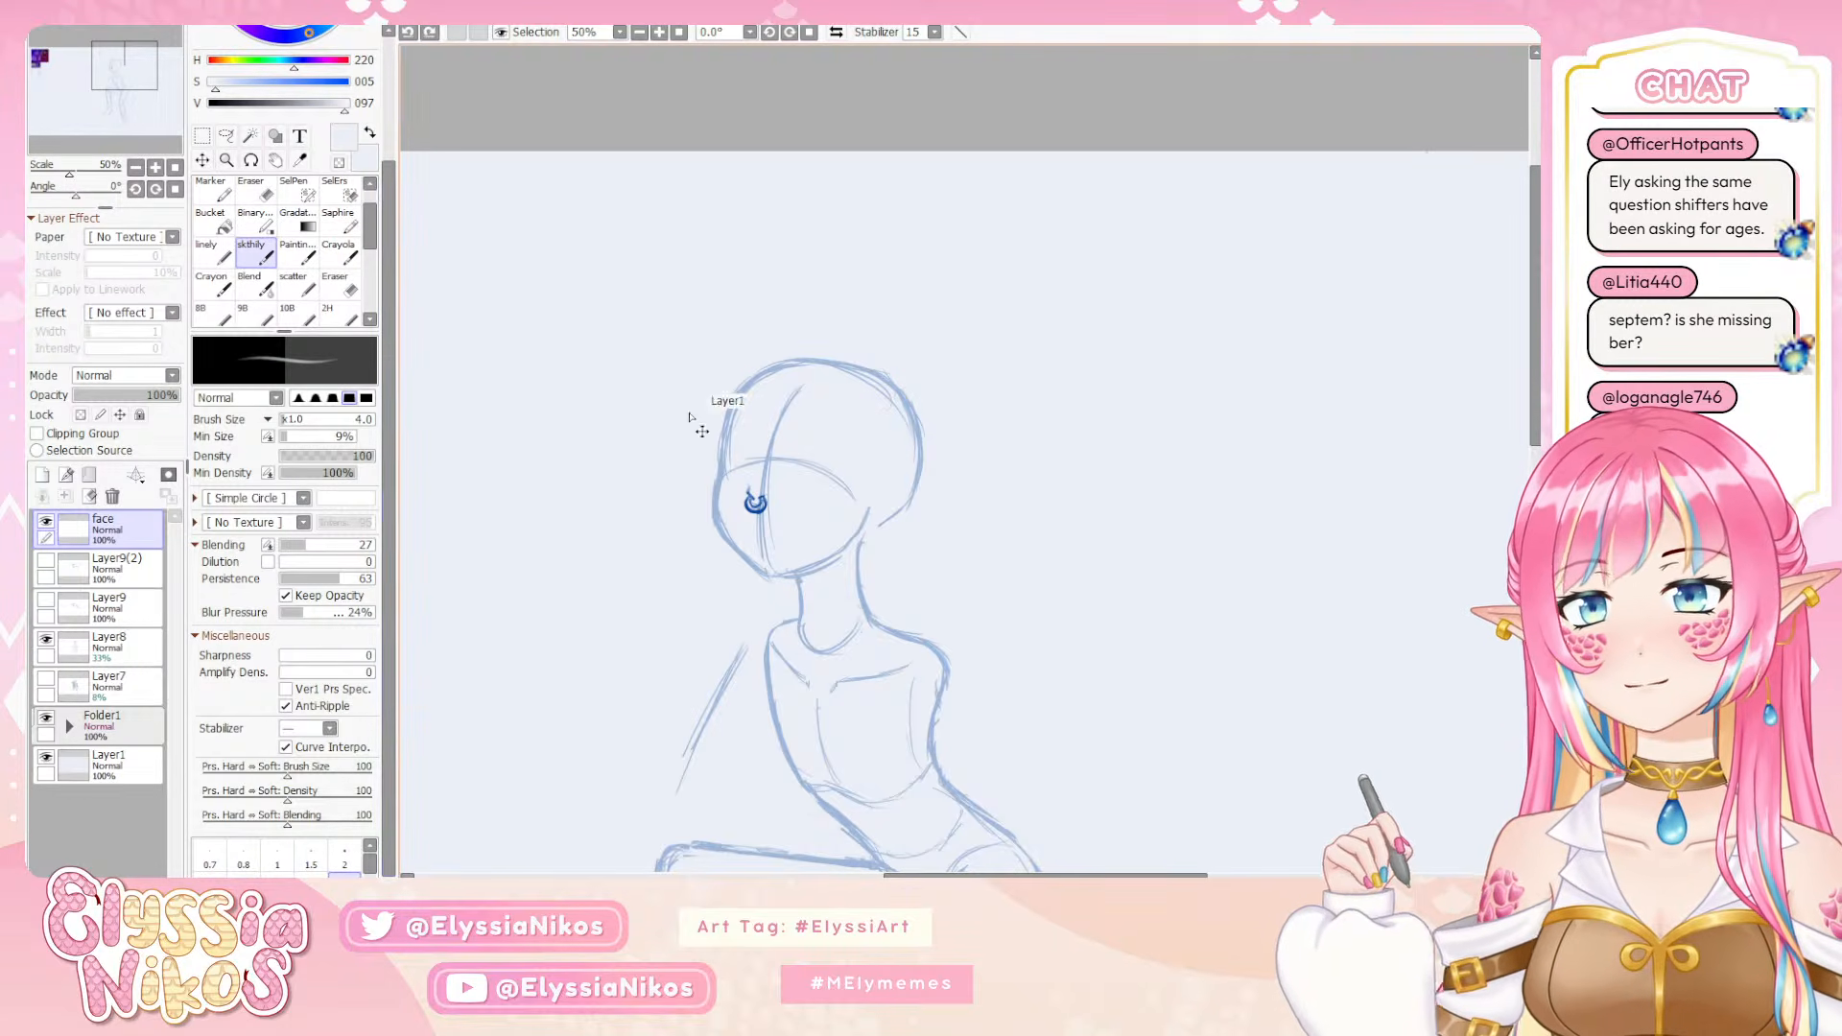
alt+click(764, 502)
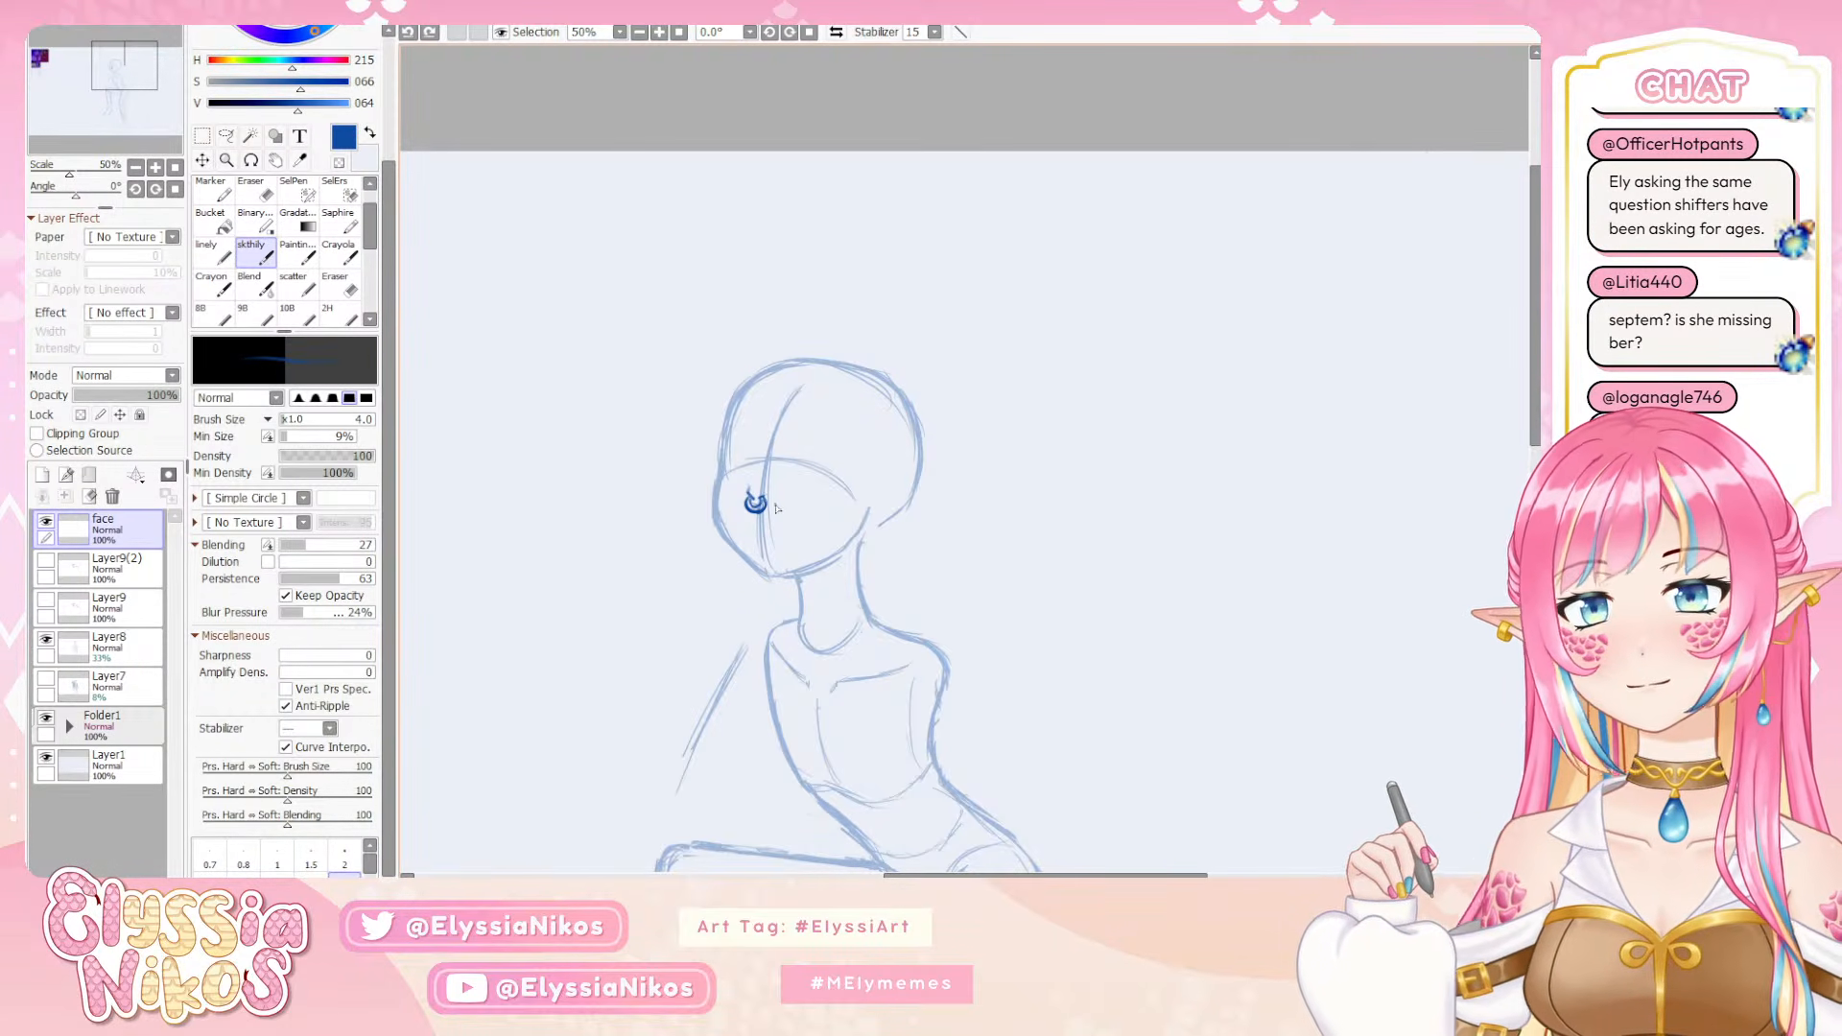
drag(749, 488, 757, 501)
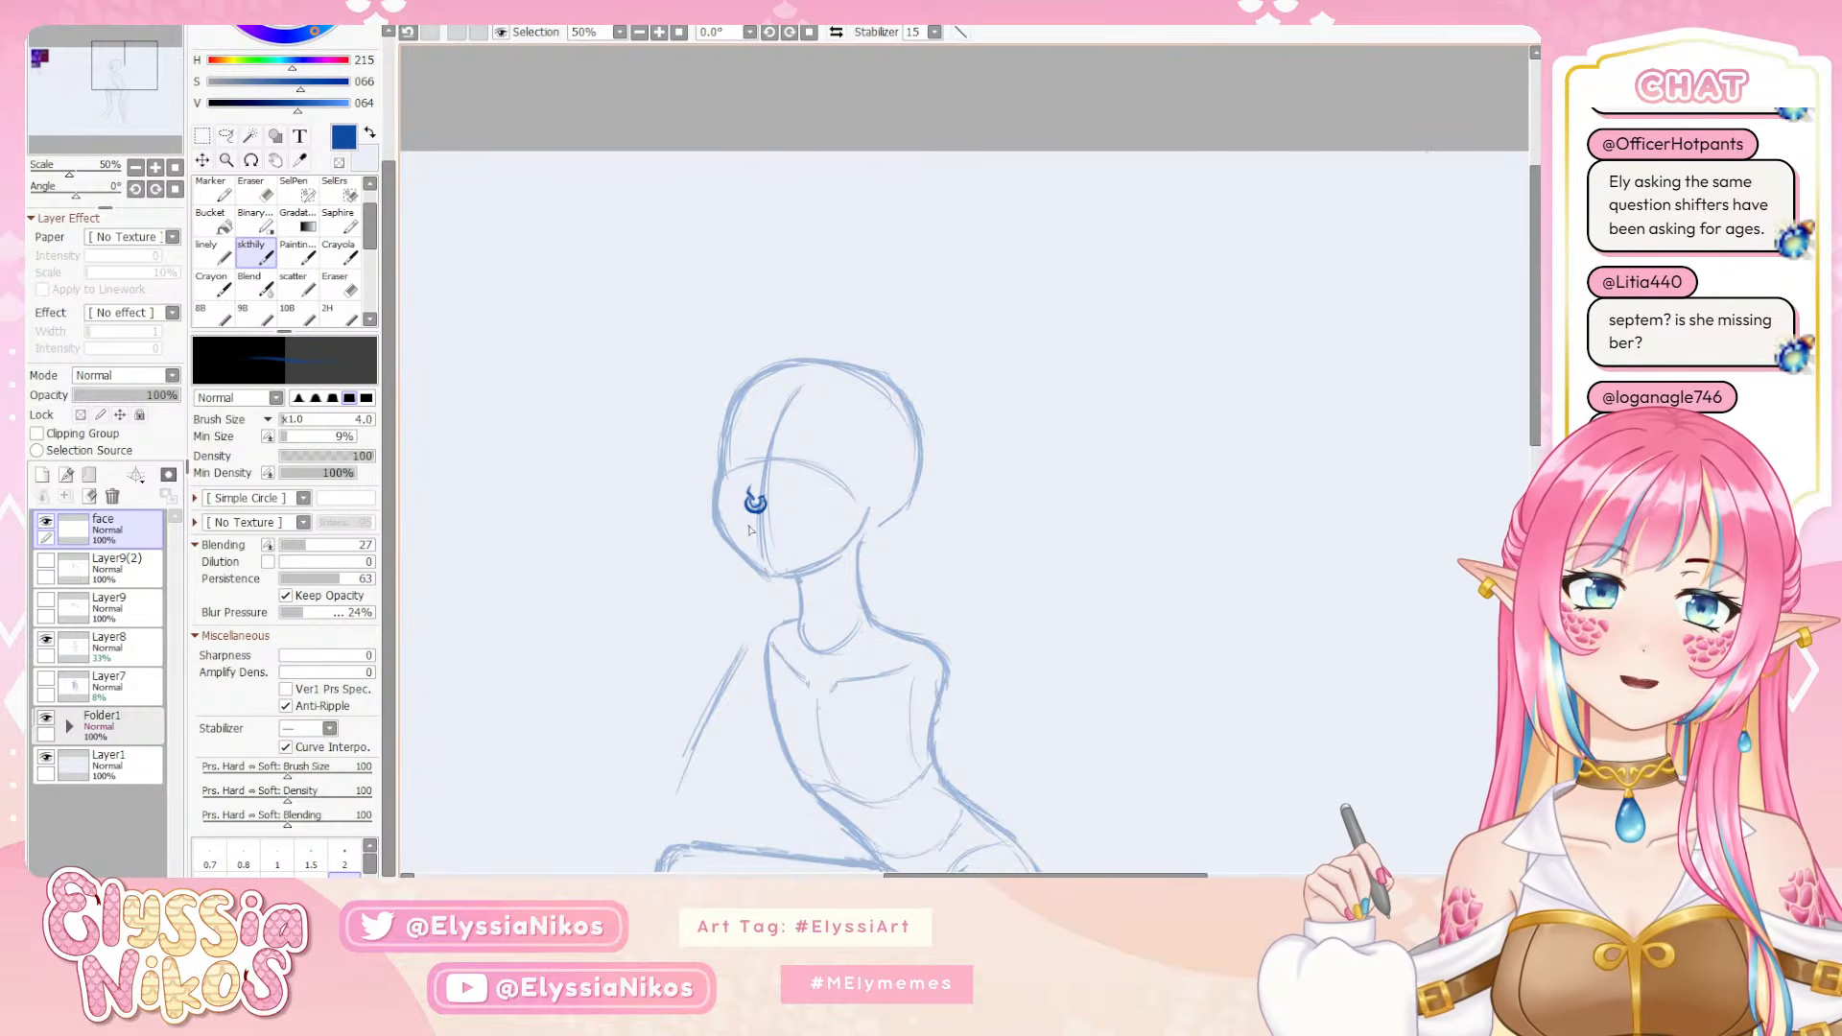
Try several short, thin mouth lines beneath the septum ring and undo them
key(ctrl+z)
drag(750, 531, 758, 532)
key(ctrl+z)
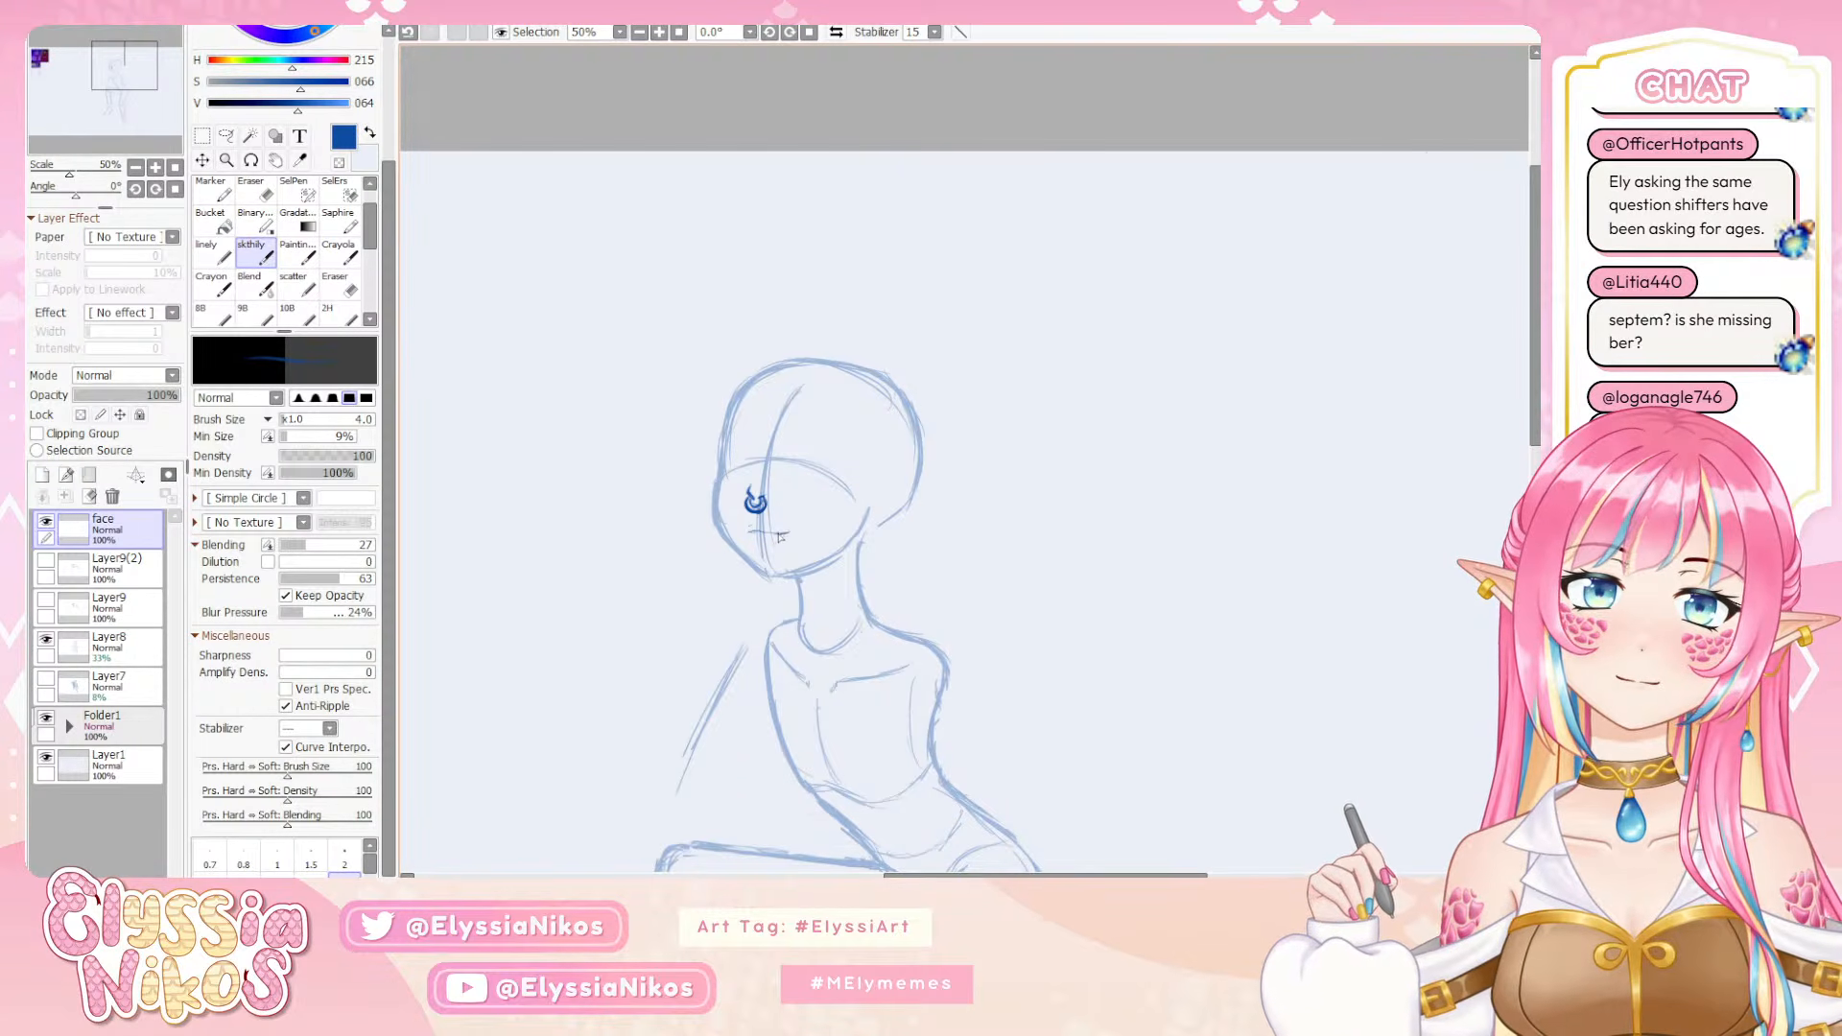
key(ctrl+z)
key(ctrl+z)
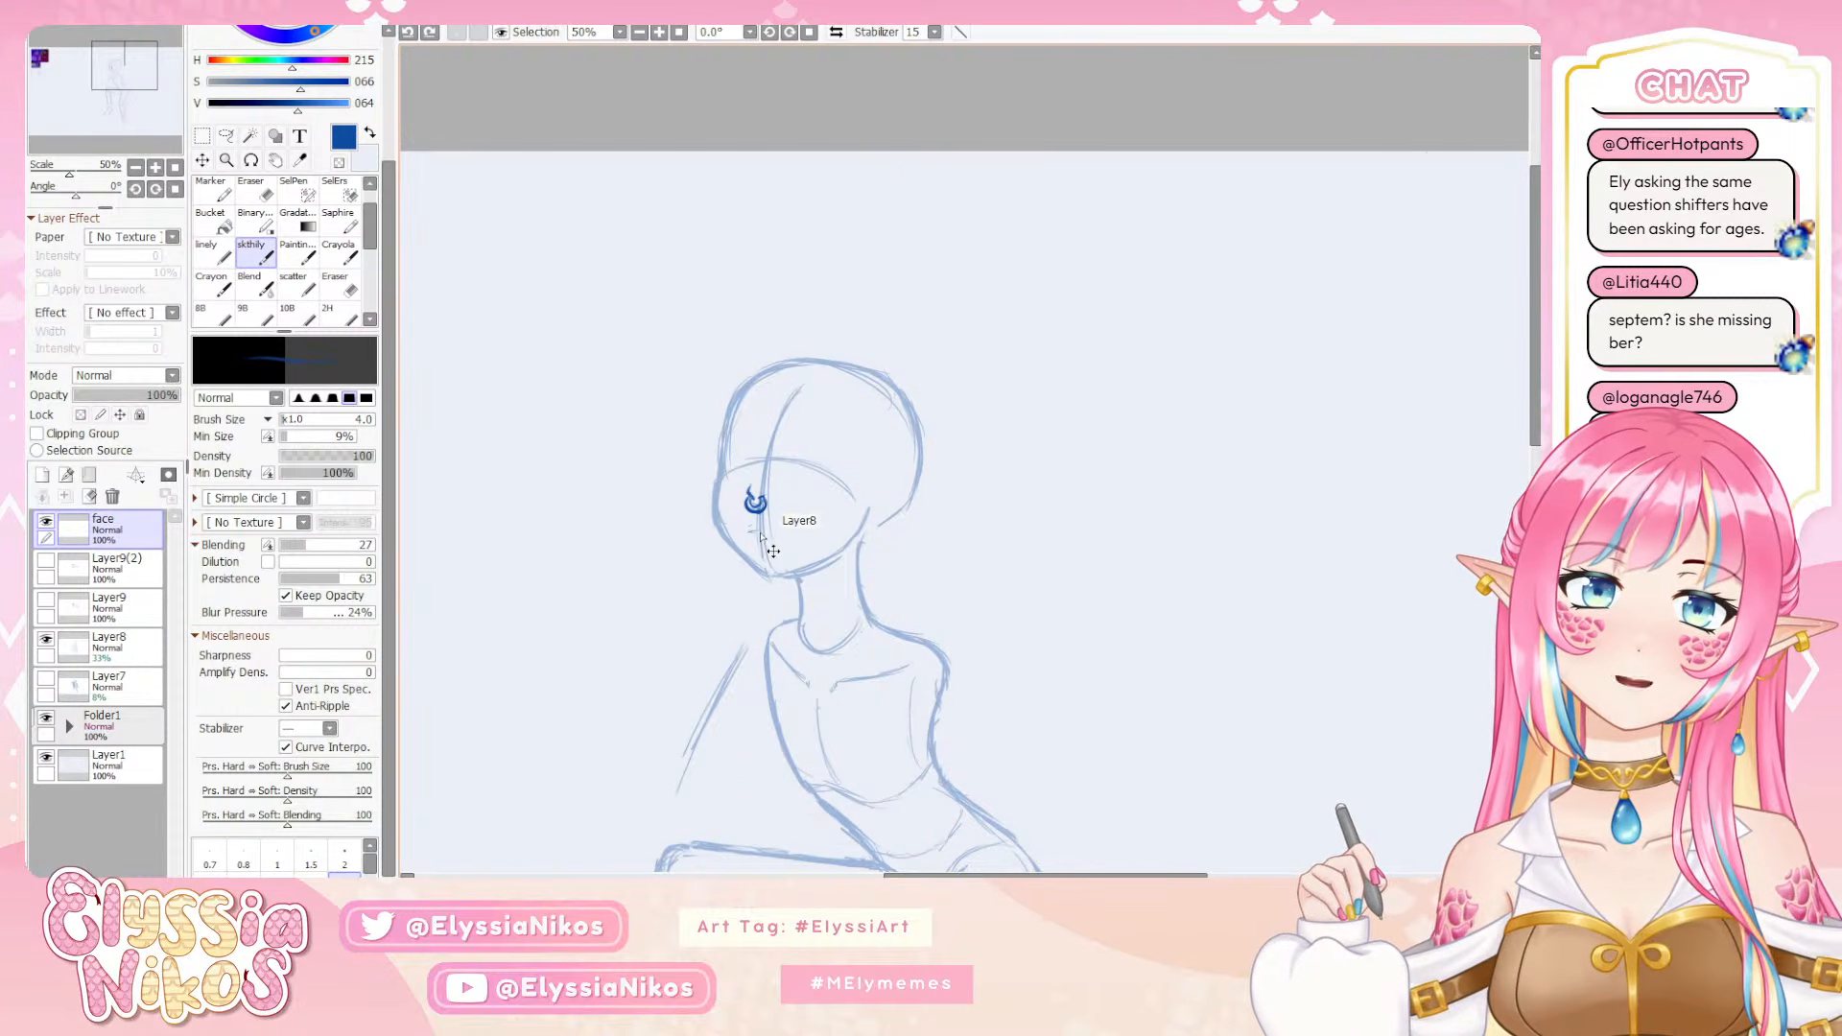
drag(751, 533, 758, 535)
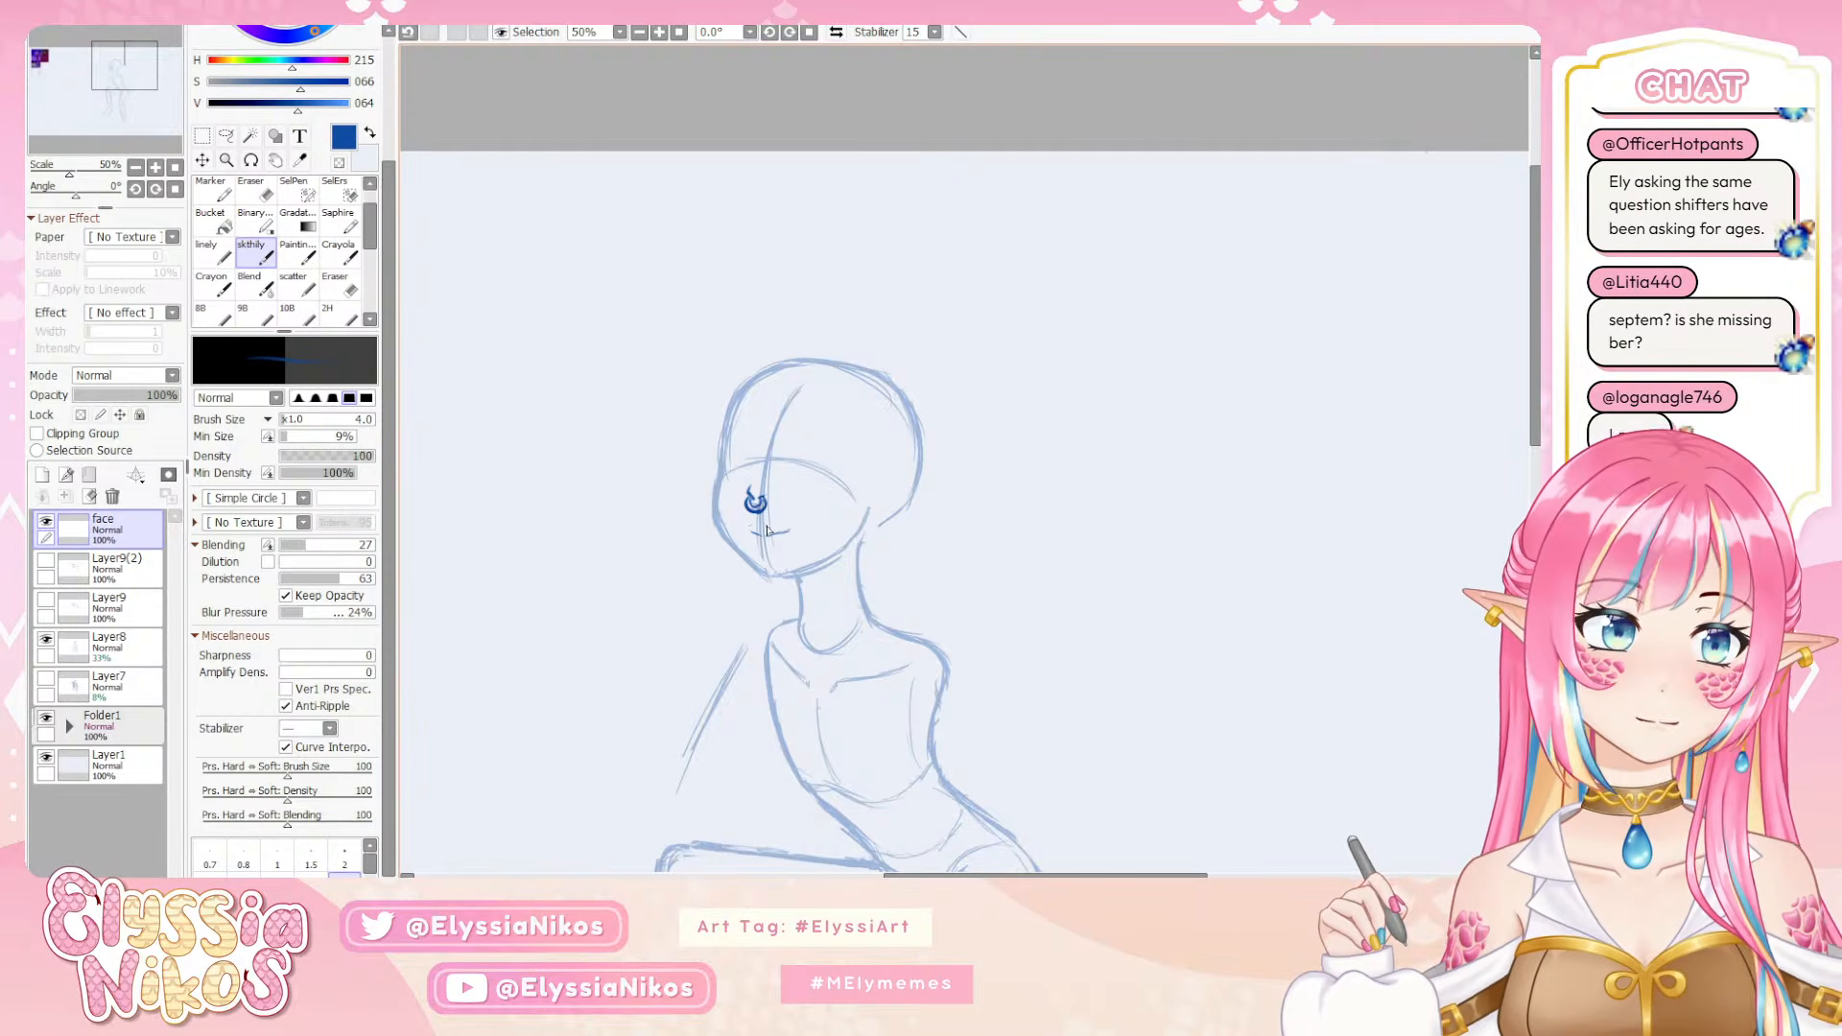
key(ctrl+z)
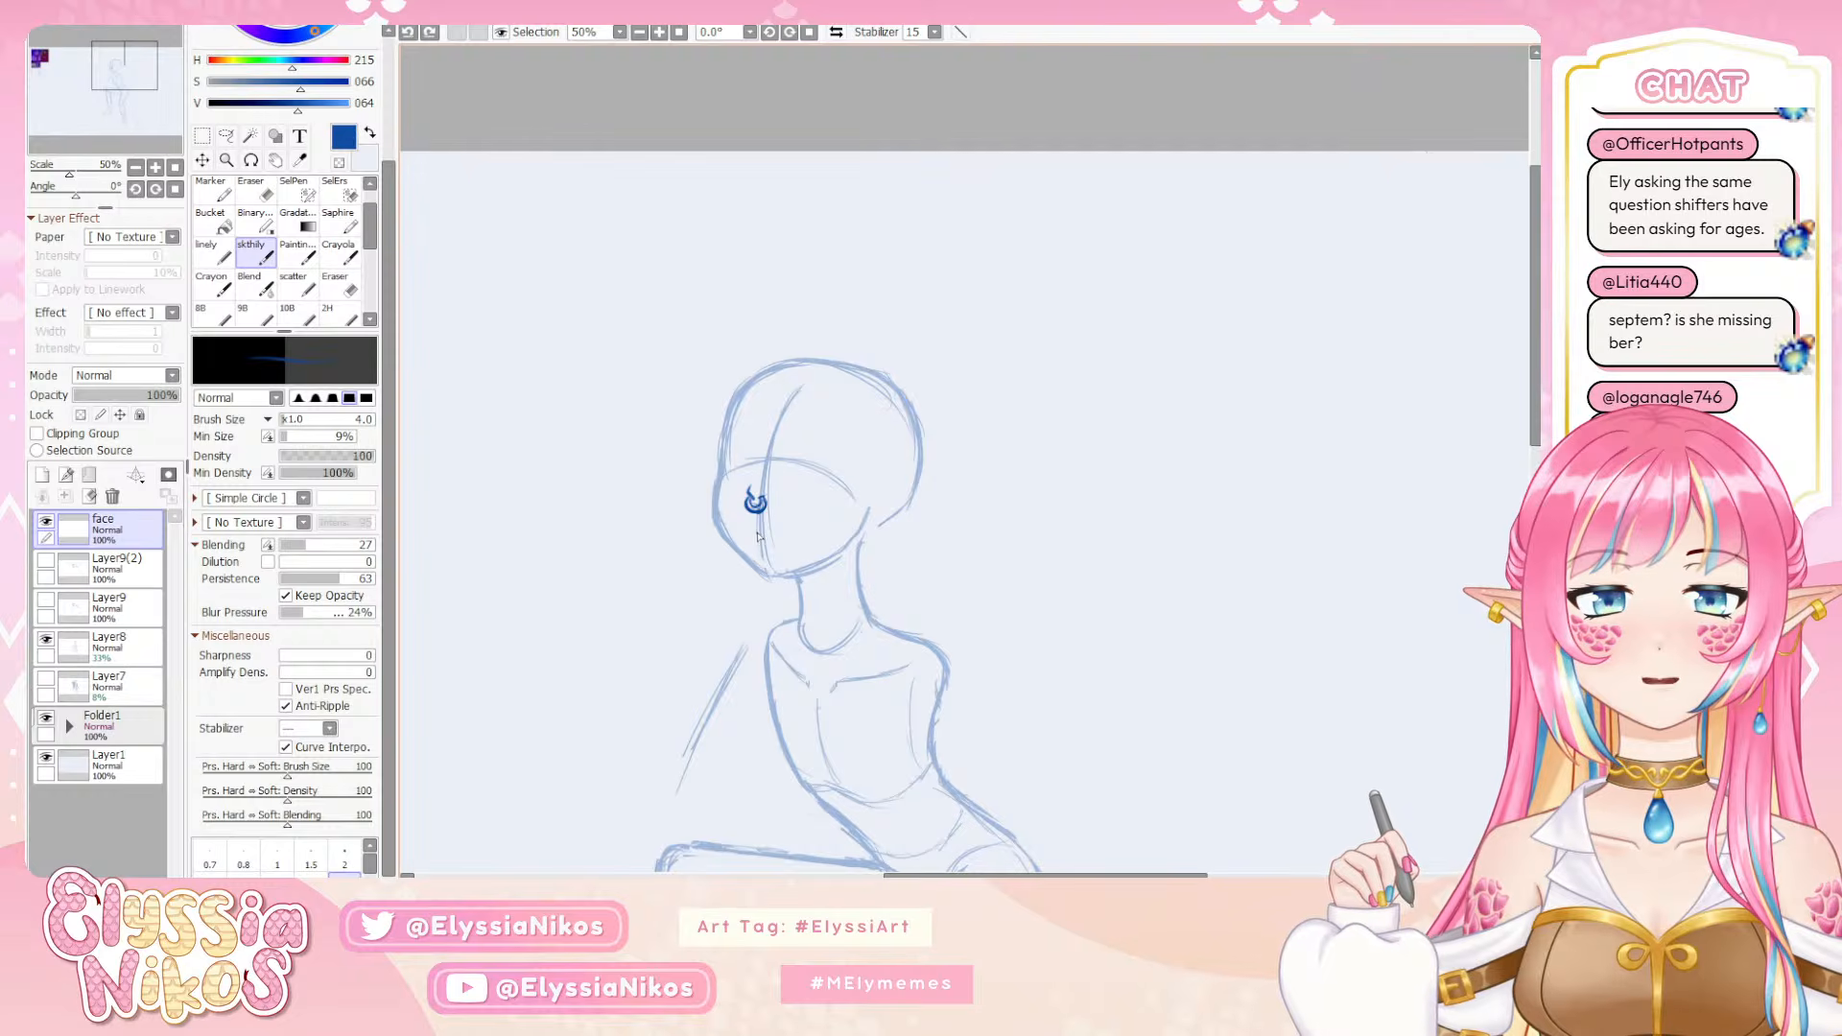
Draw a dark mouth line below the nose, trim it with the eraser, and thicken it into an upper lip with an upturned corner
drag(757, 533, 766, 531)
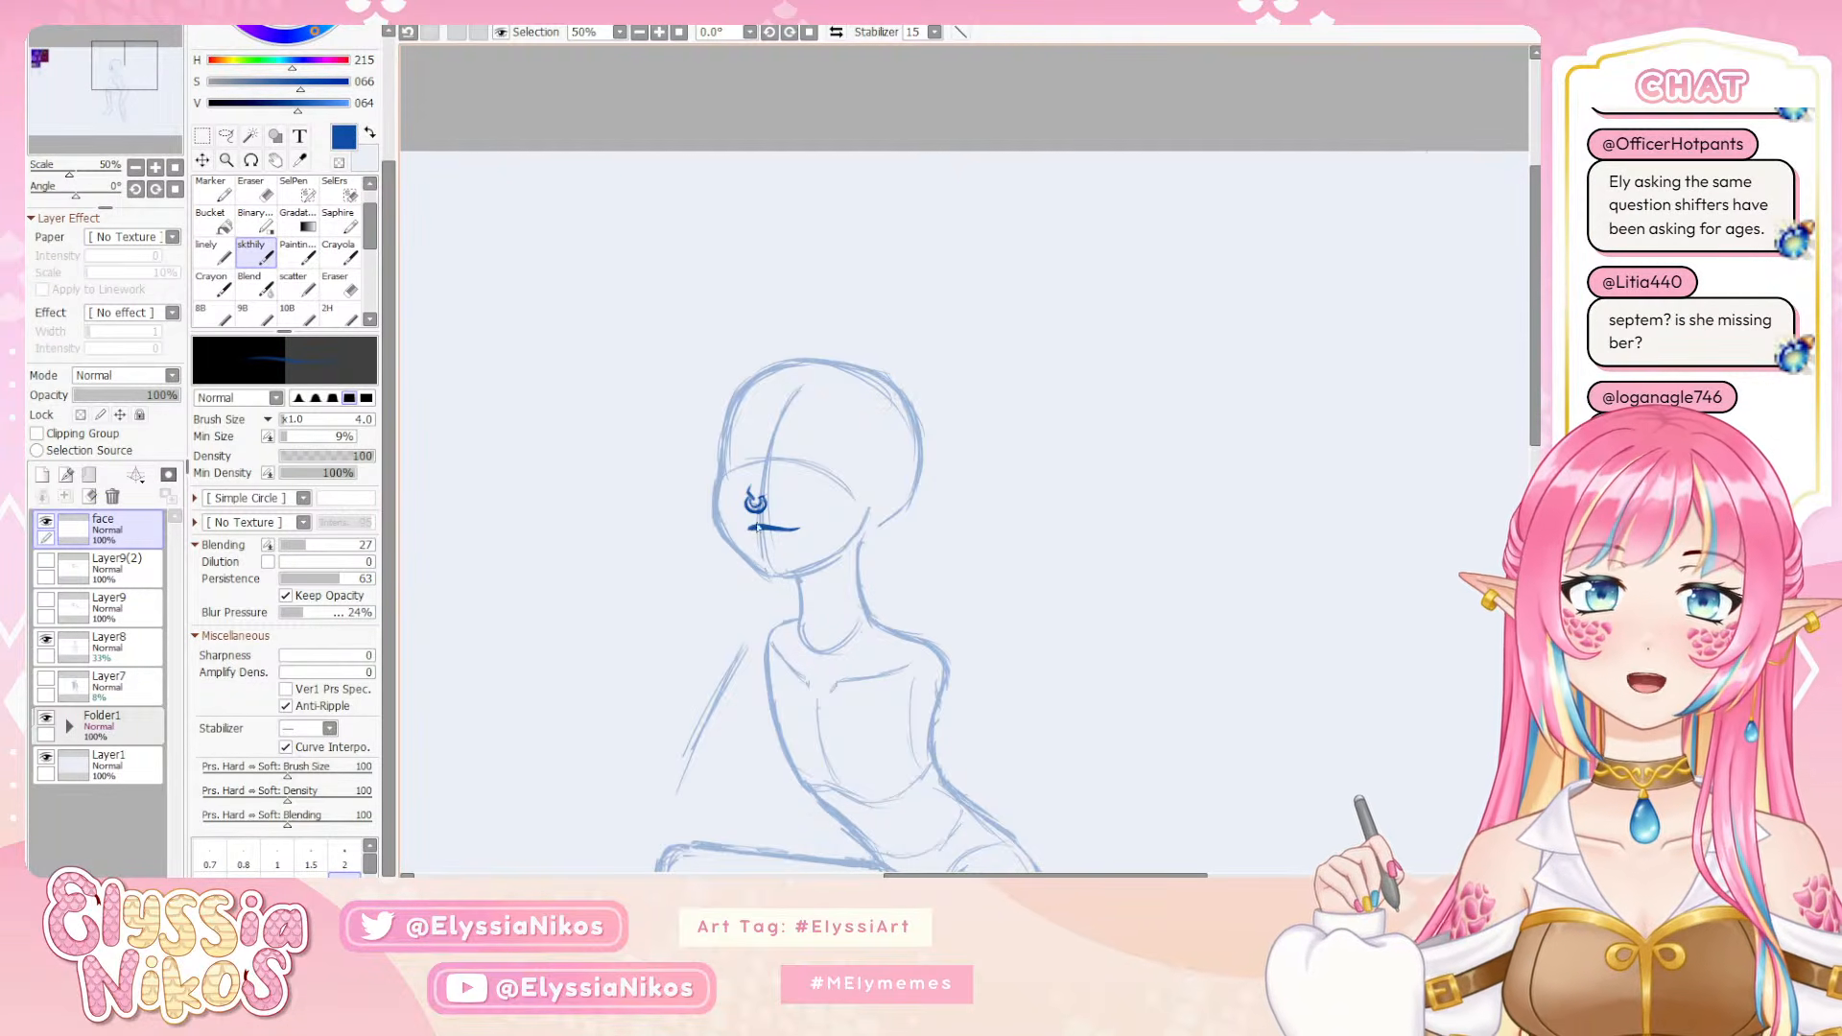
key(e)
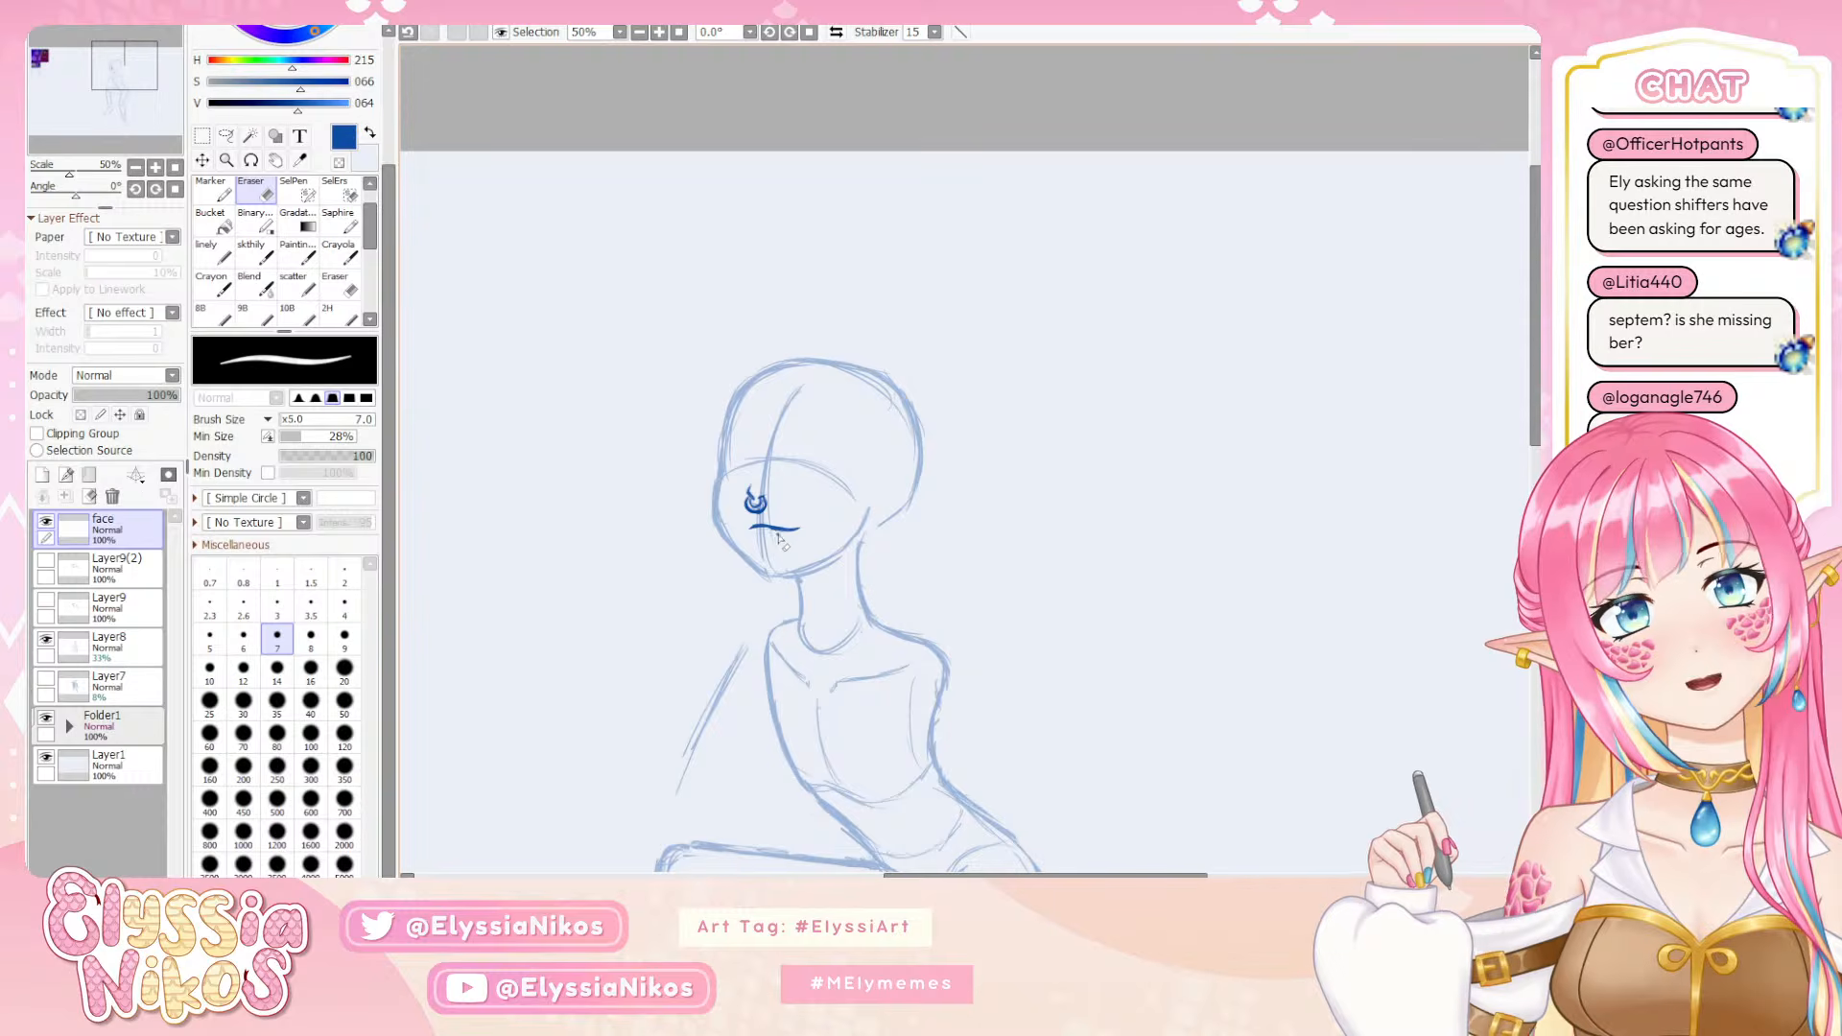
click(255, 254)
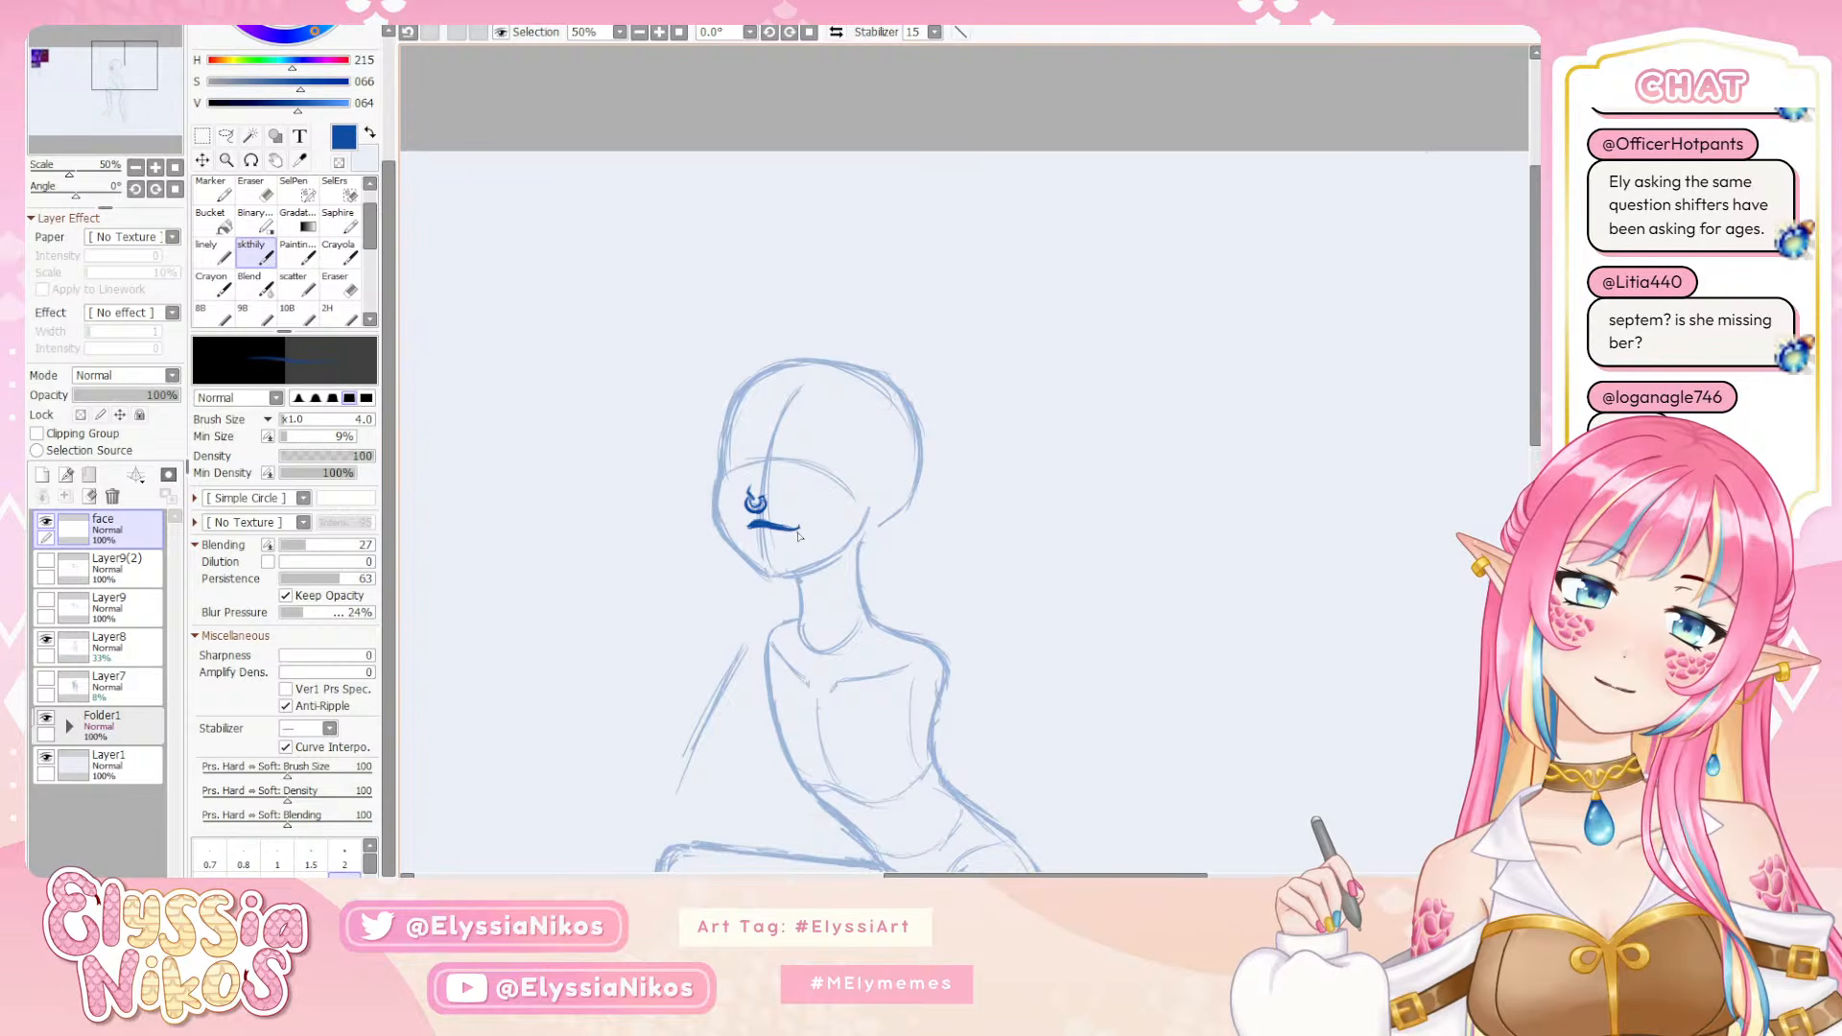
key(ctrl+z)
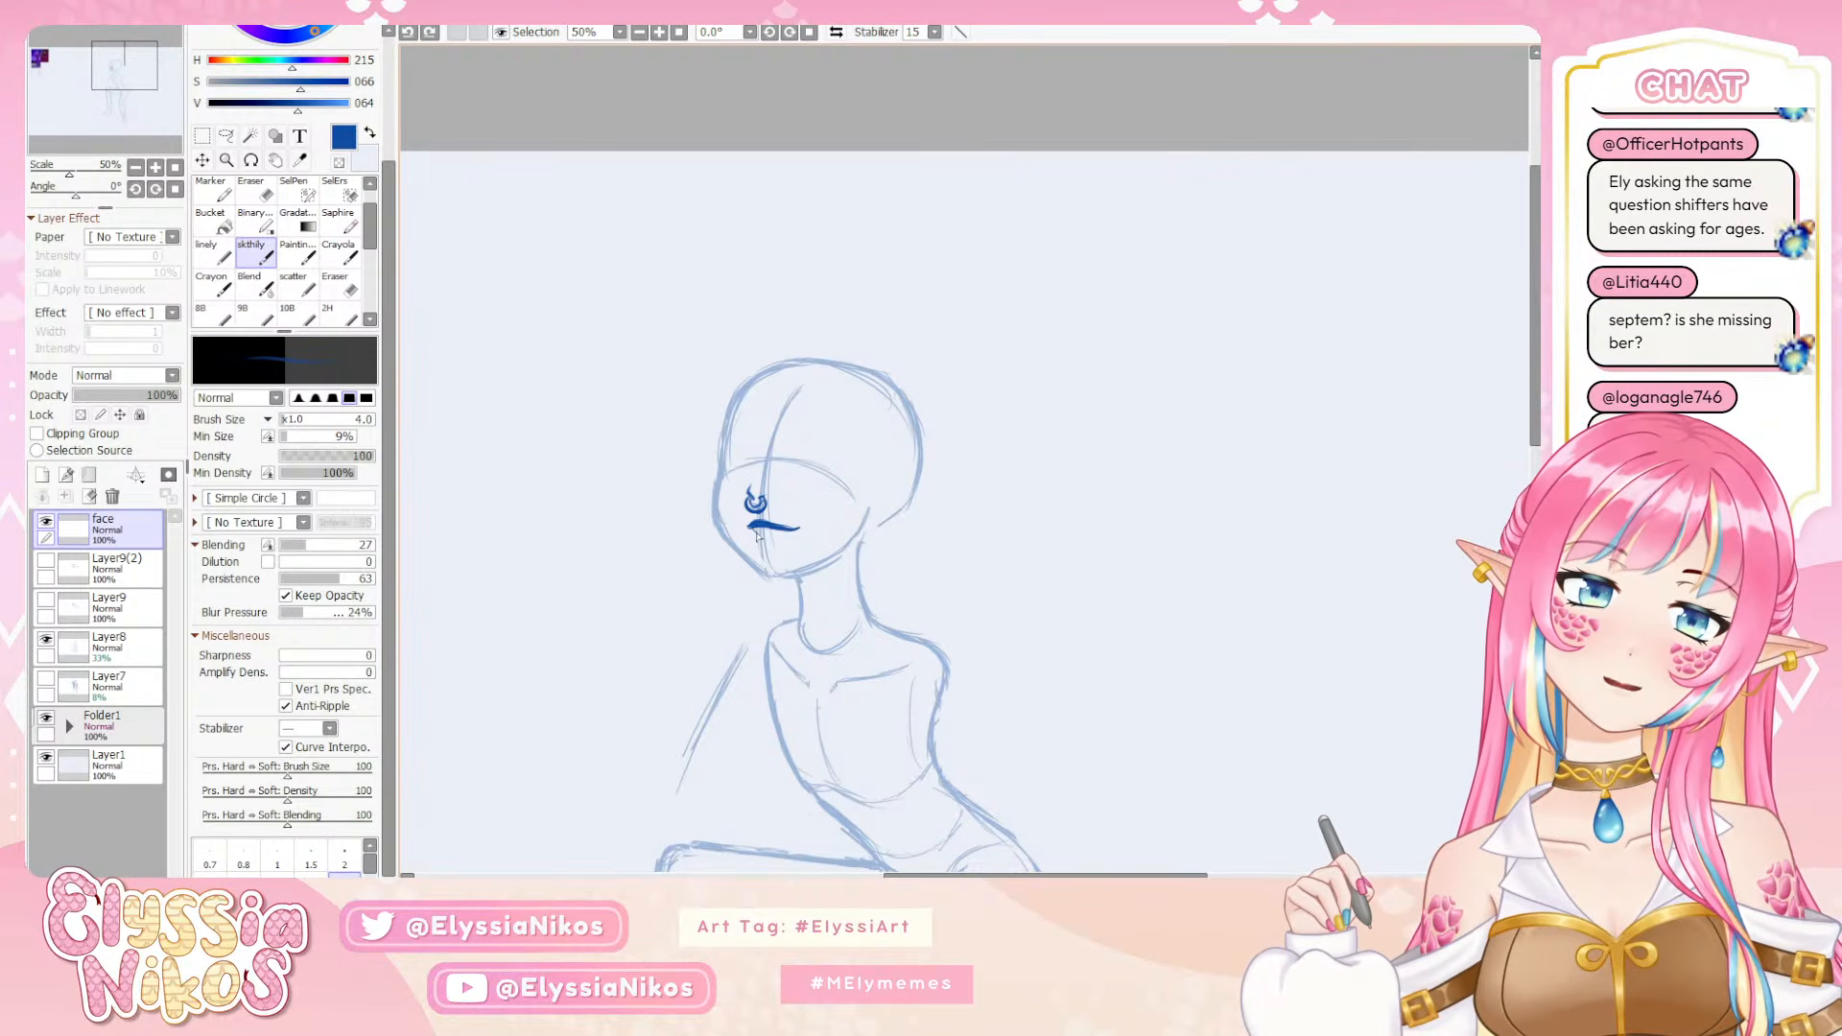
drag(755, 524, 769, 544)
key(ctrl+z)
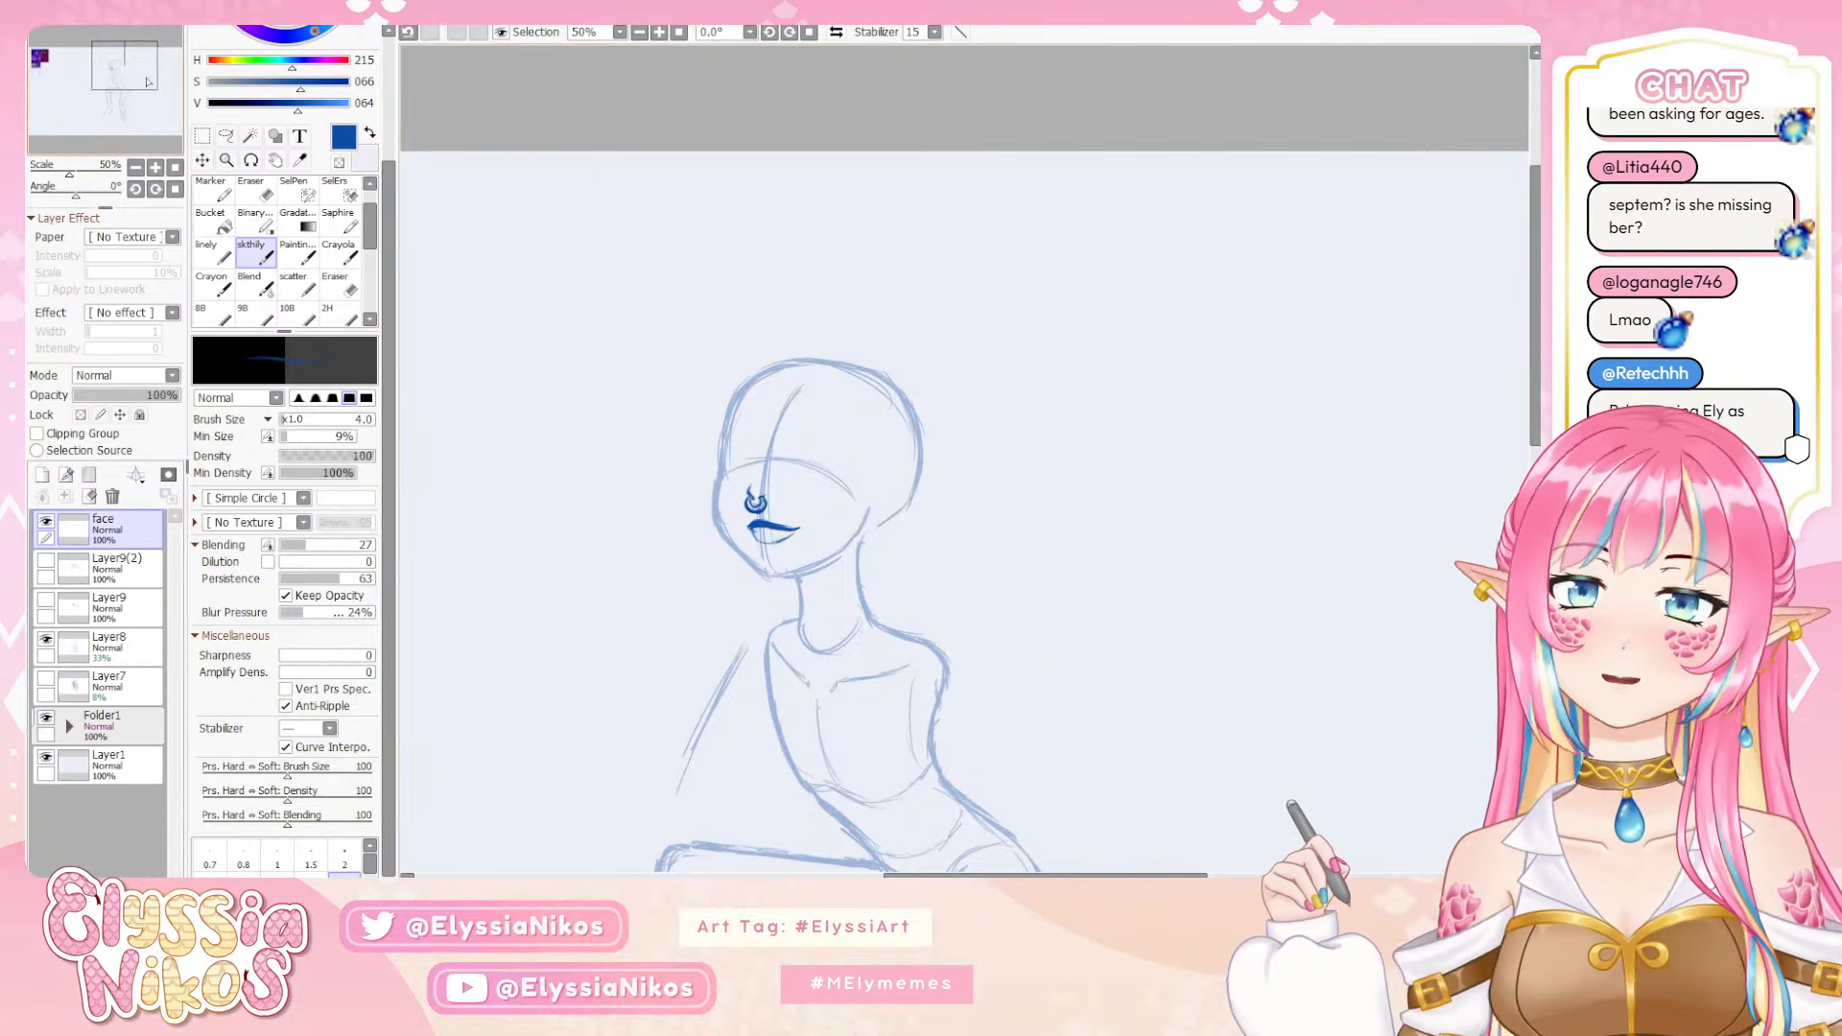
Check the face against the whole figure at 25%, return to 50%, and build up and trim the lips
mouse_move(55, 64)
mouse_down()
mouse_move(29, 54)
mouse_move(106, 80)
mouse_up()
click(156, 168)
click(156, 168)
click(156, 168)
click(136, 167)
click(135, 167)
click(135, 168)
click(135, 168)
drag(581, 293, 514, 250)
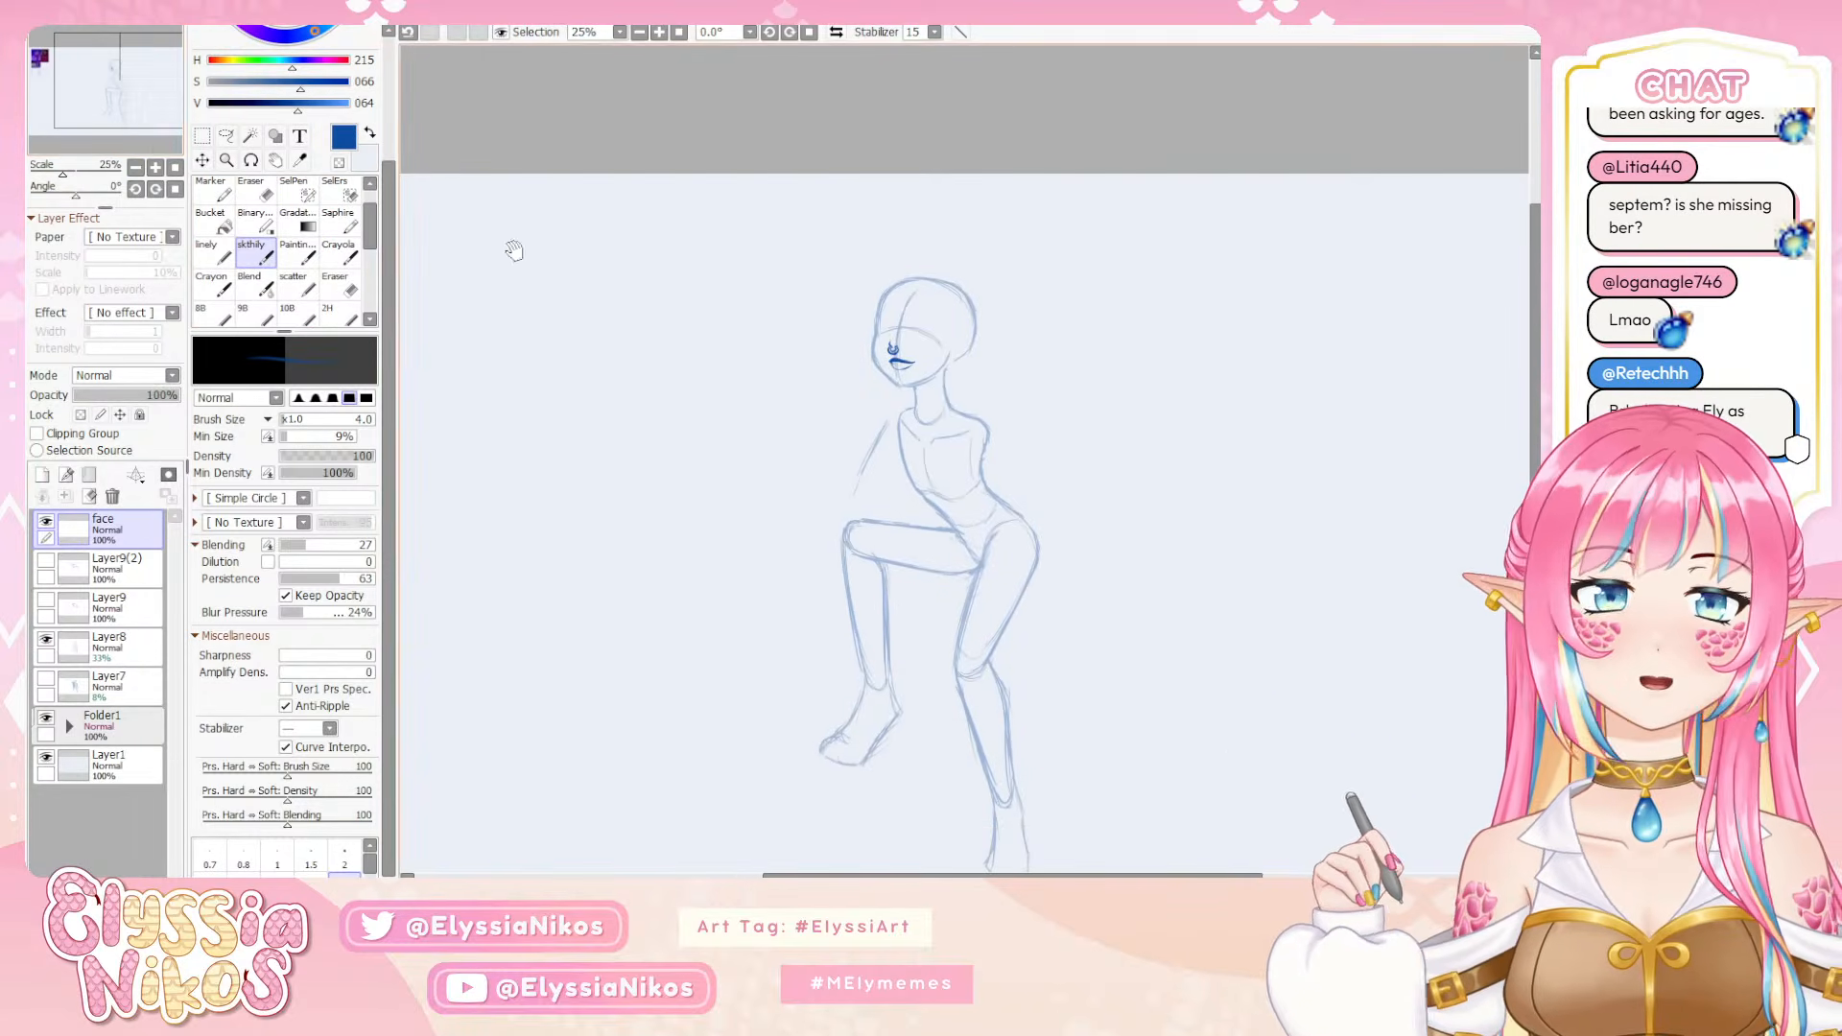
click(155, 168)
drag(801, 325, 778, 304)
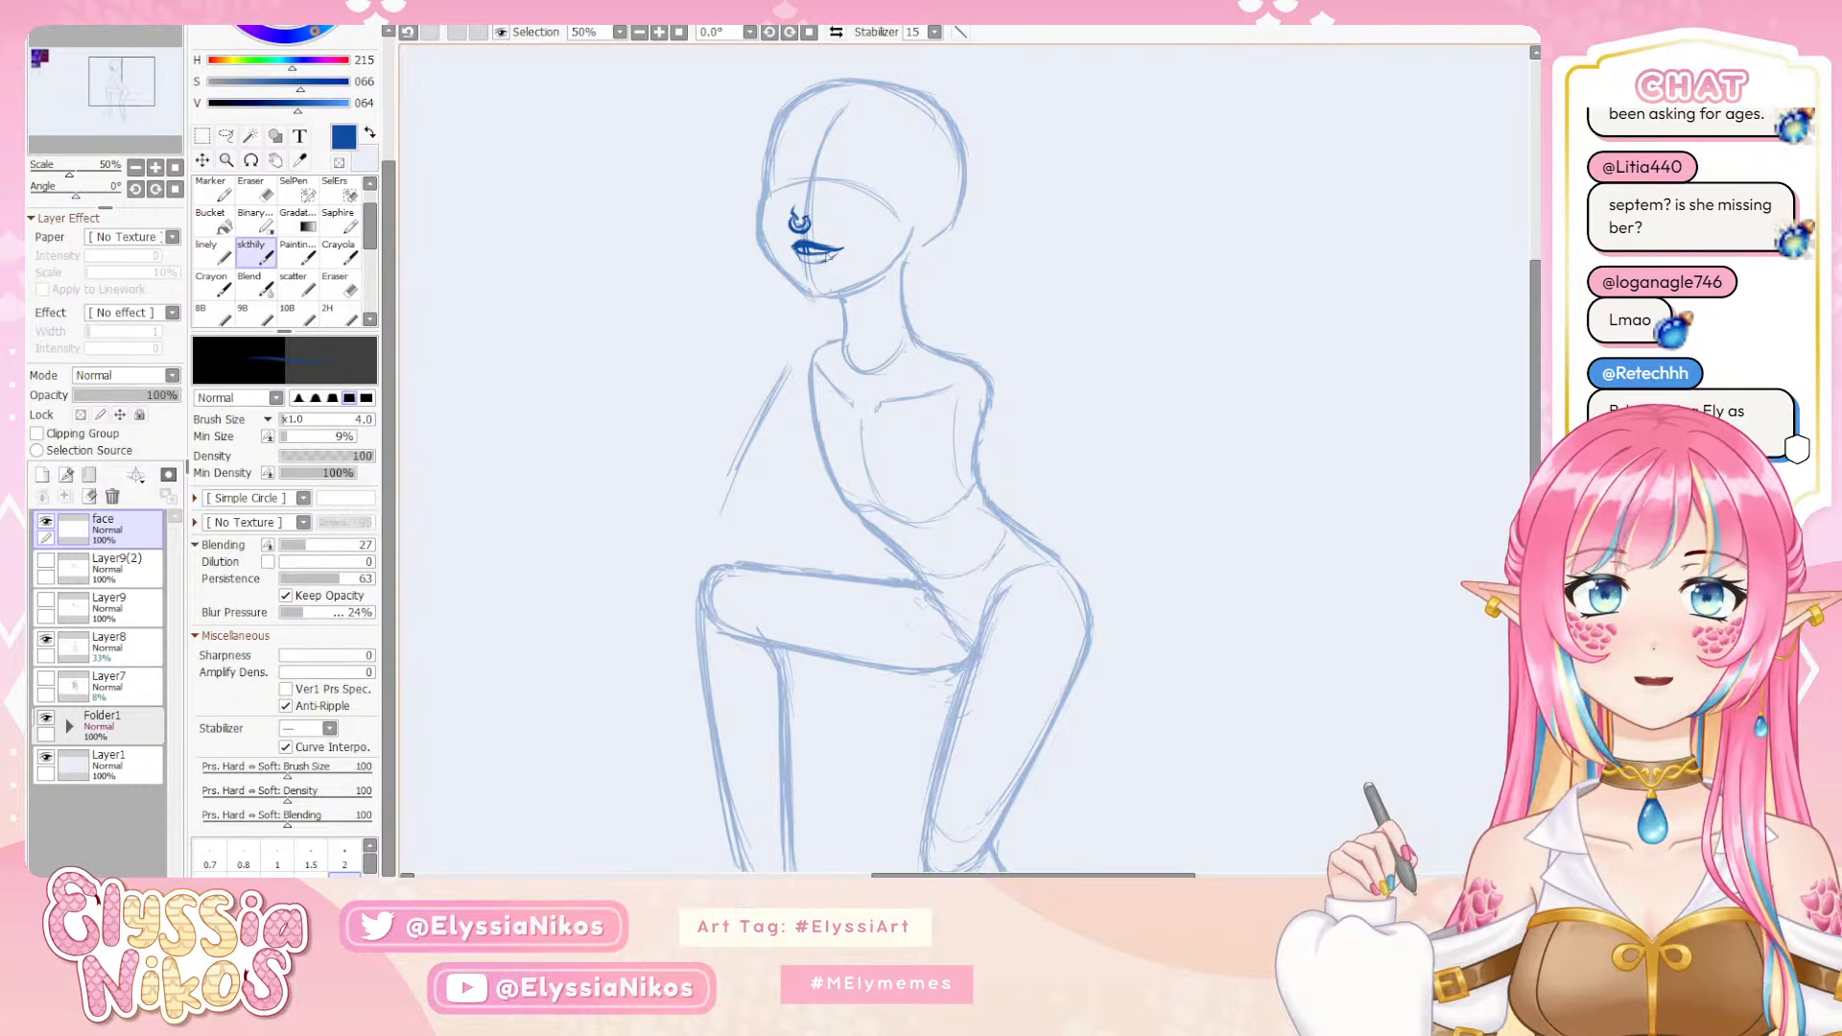
key(e)
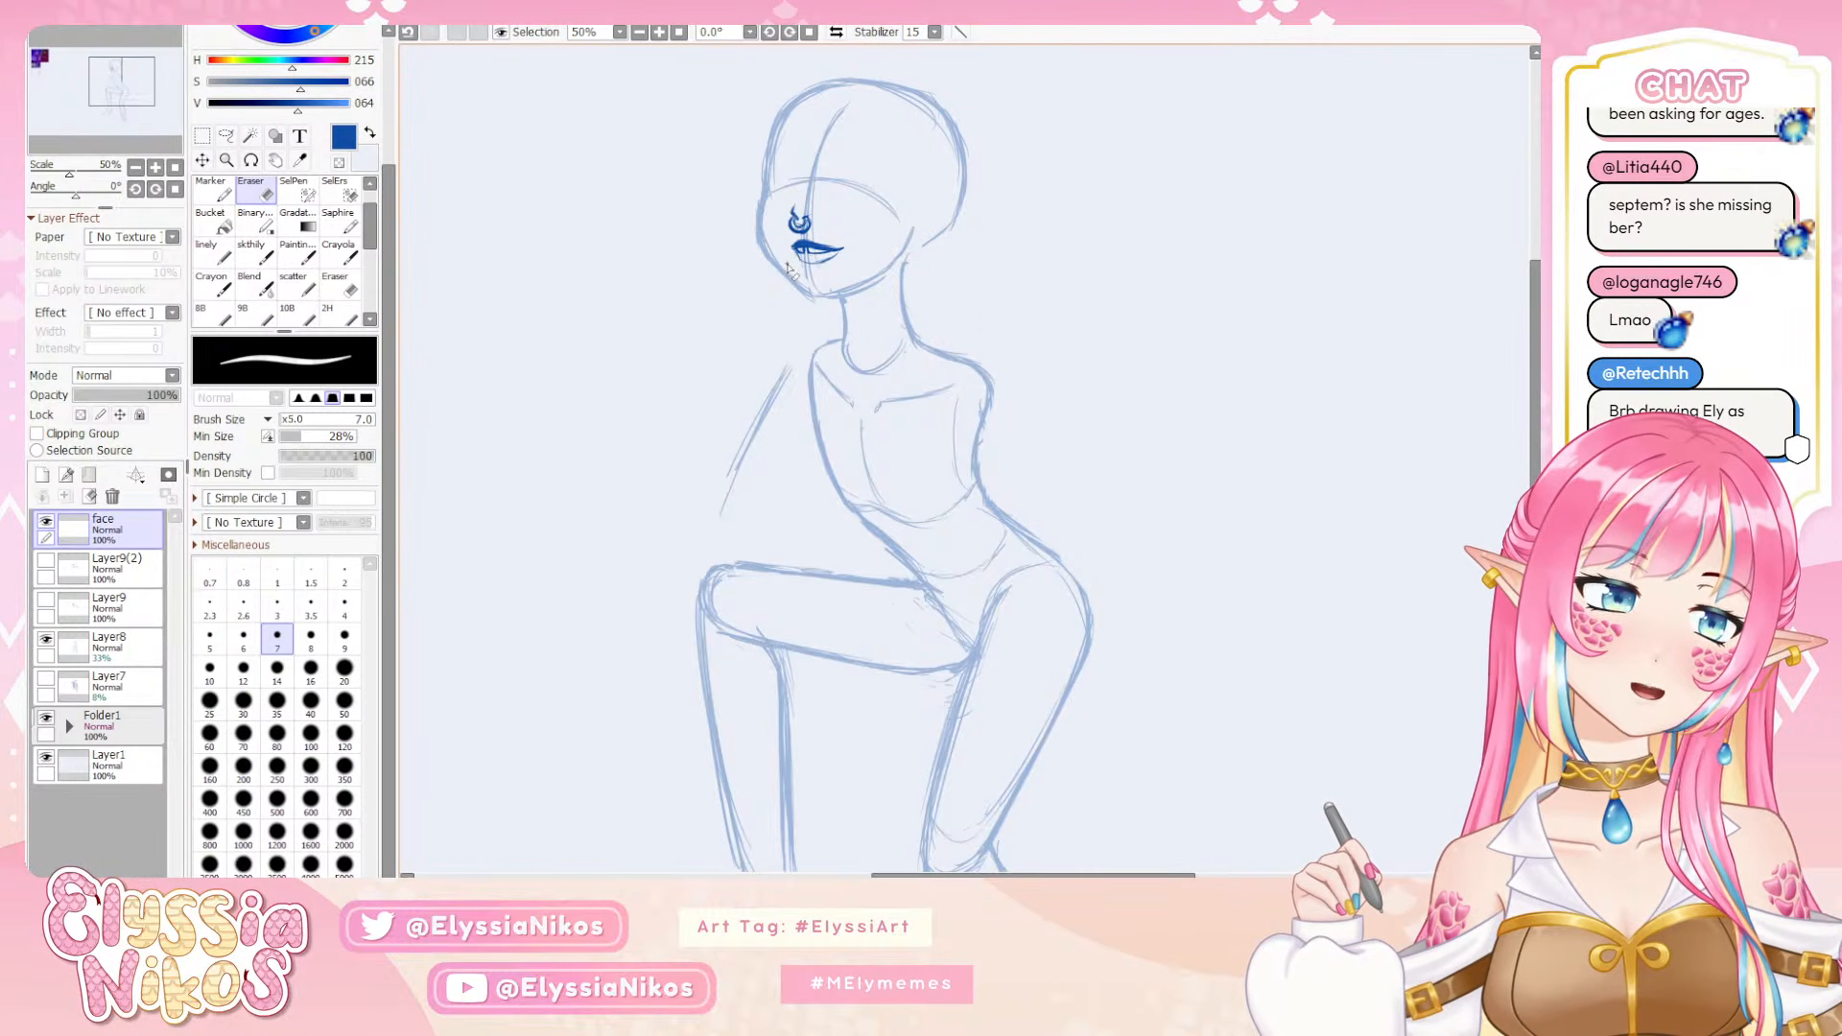
click(251, 251)
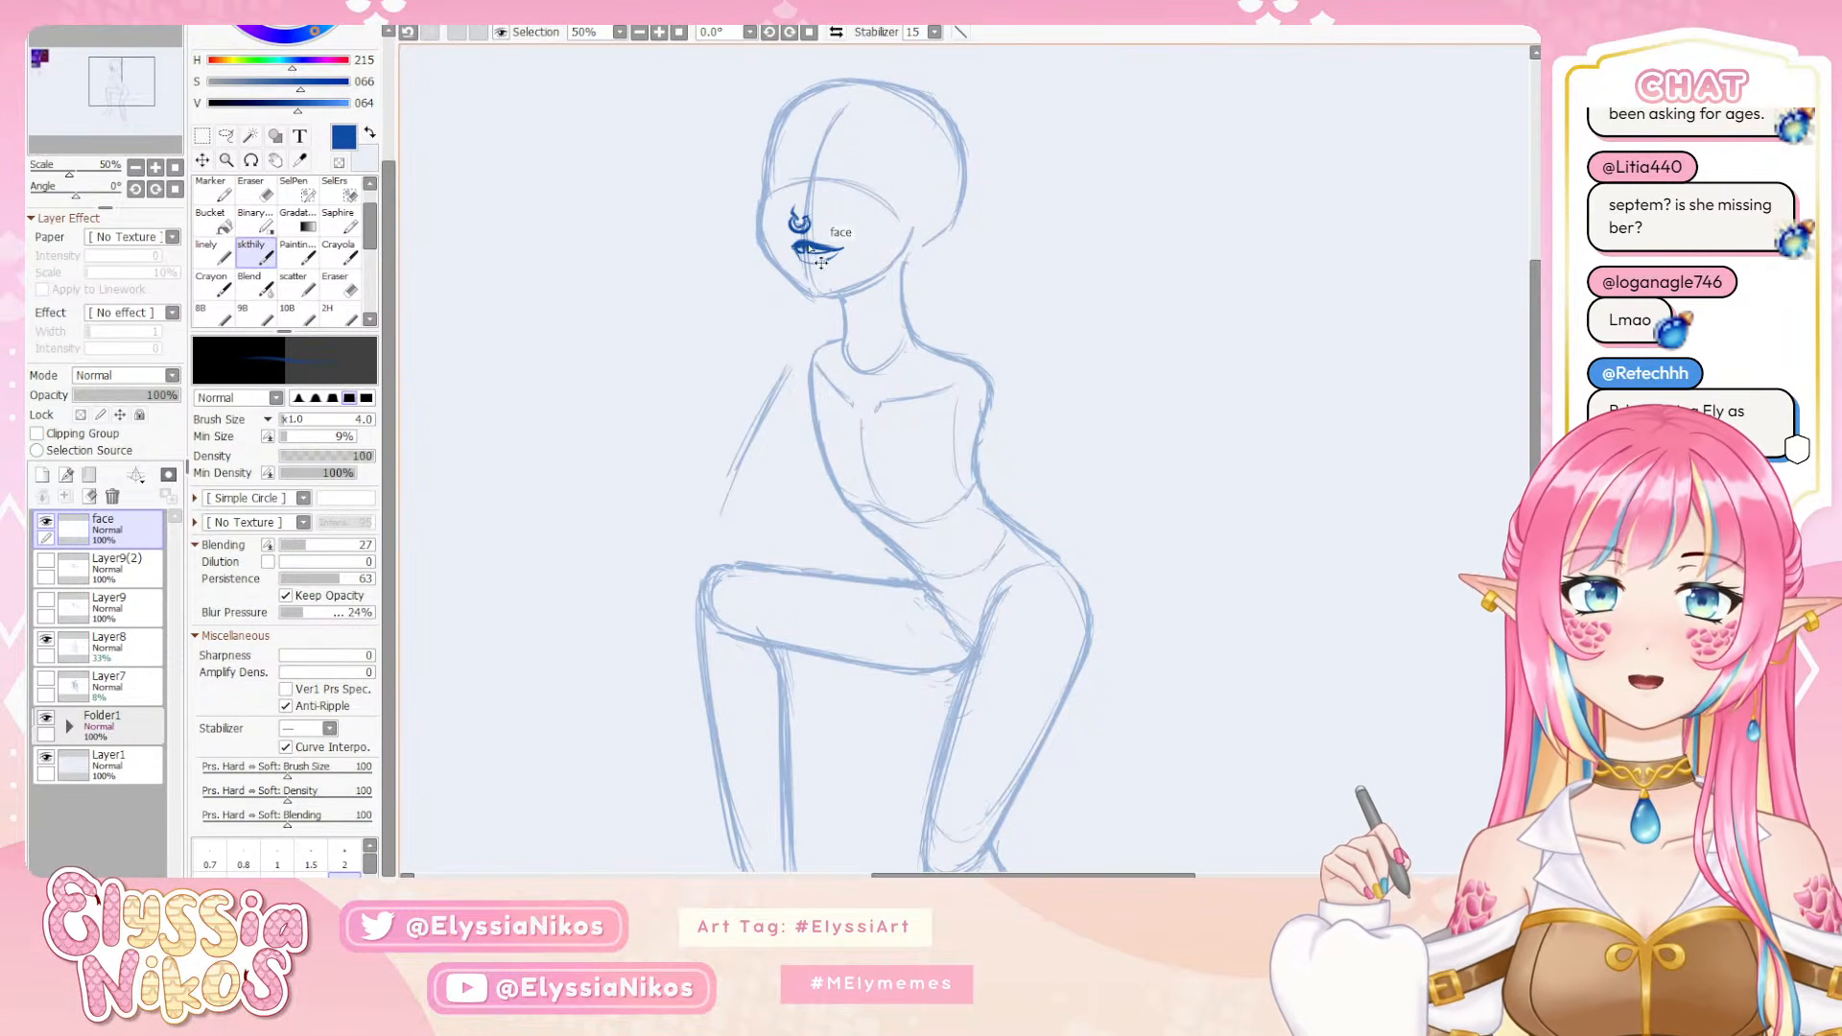
Reduce the sketch brush size to 3 and refine the upper lip and mouth opening, undoing unwanted strokes
key(bracketleft)
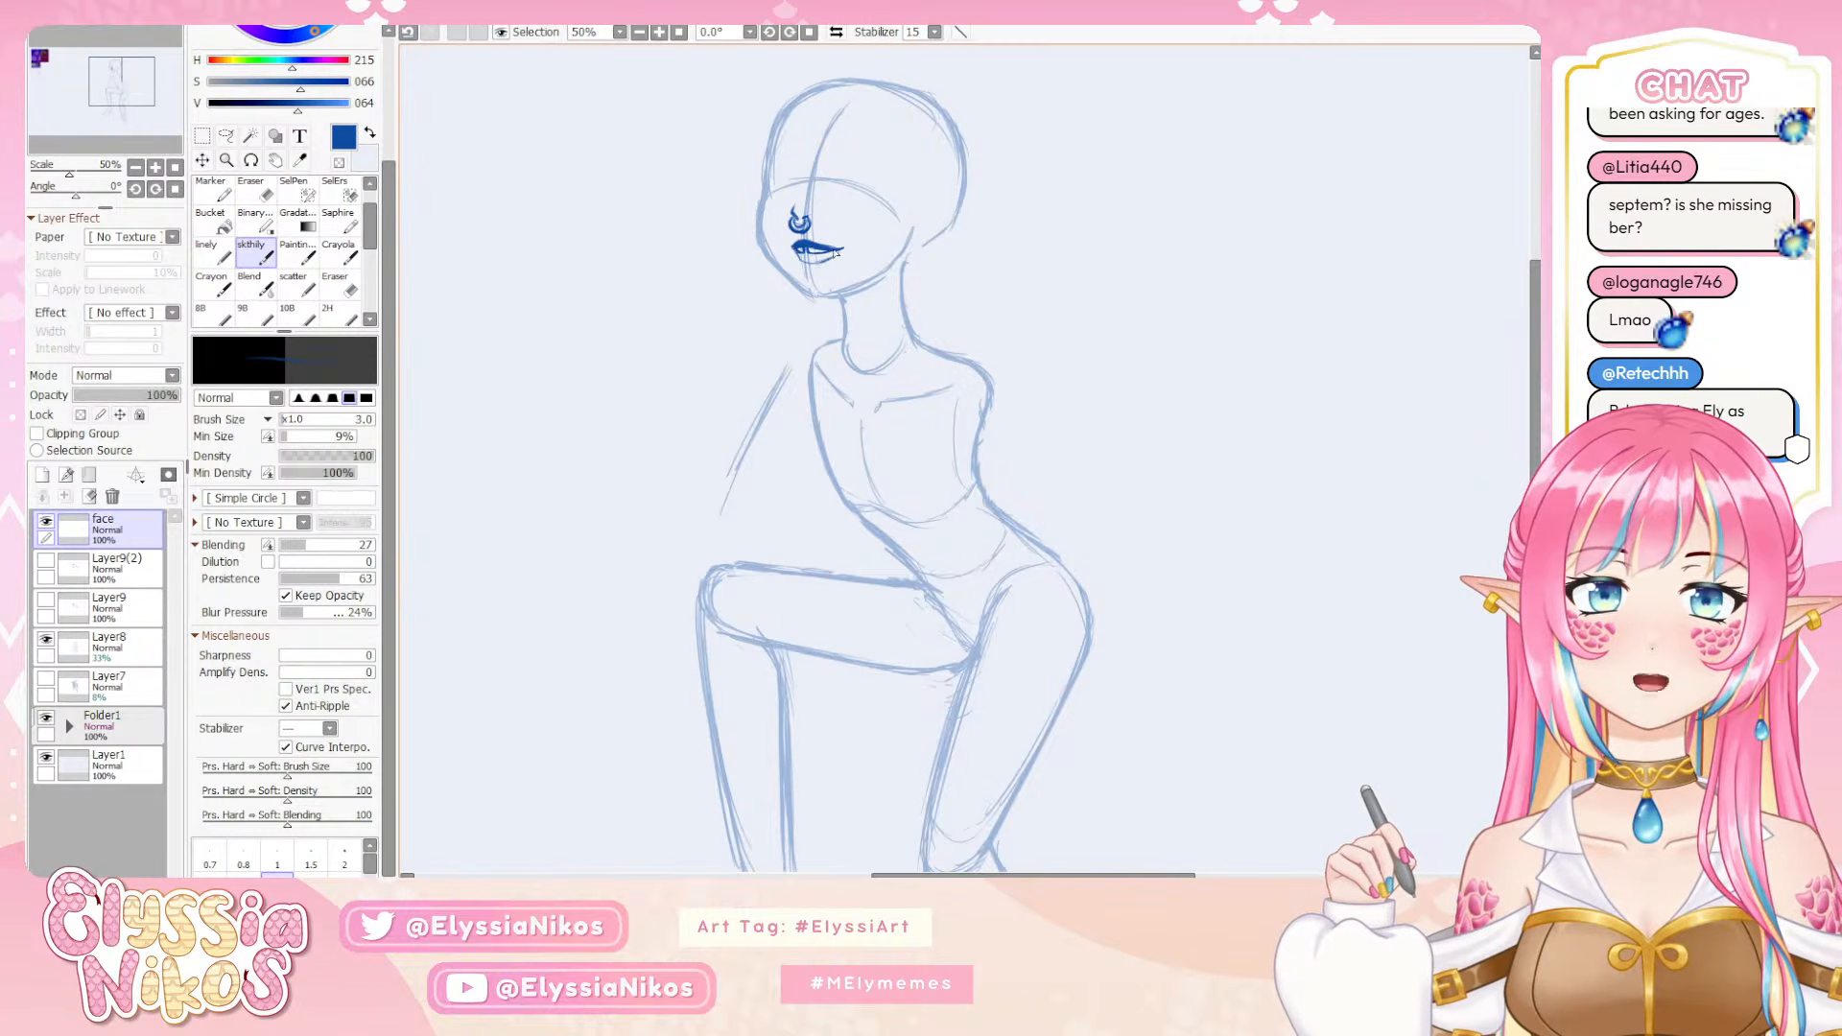
key(e)
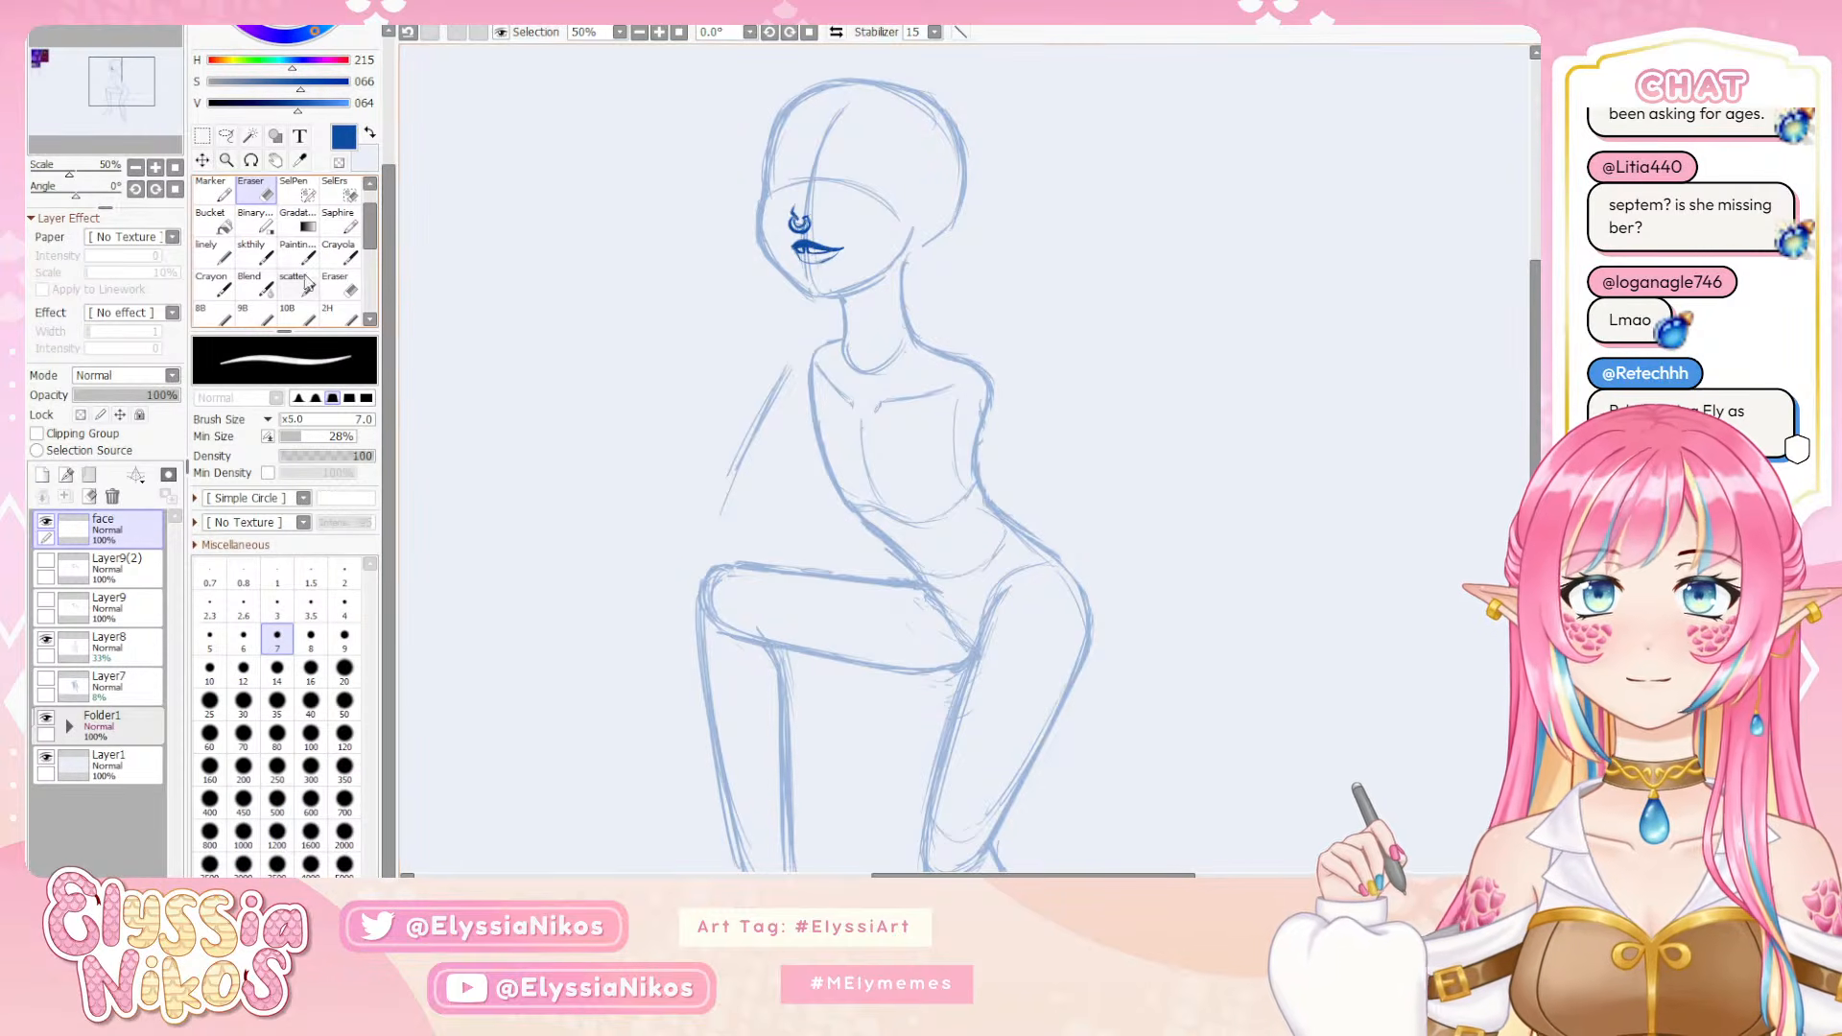
click(256, 253)
key(ctrl+z)
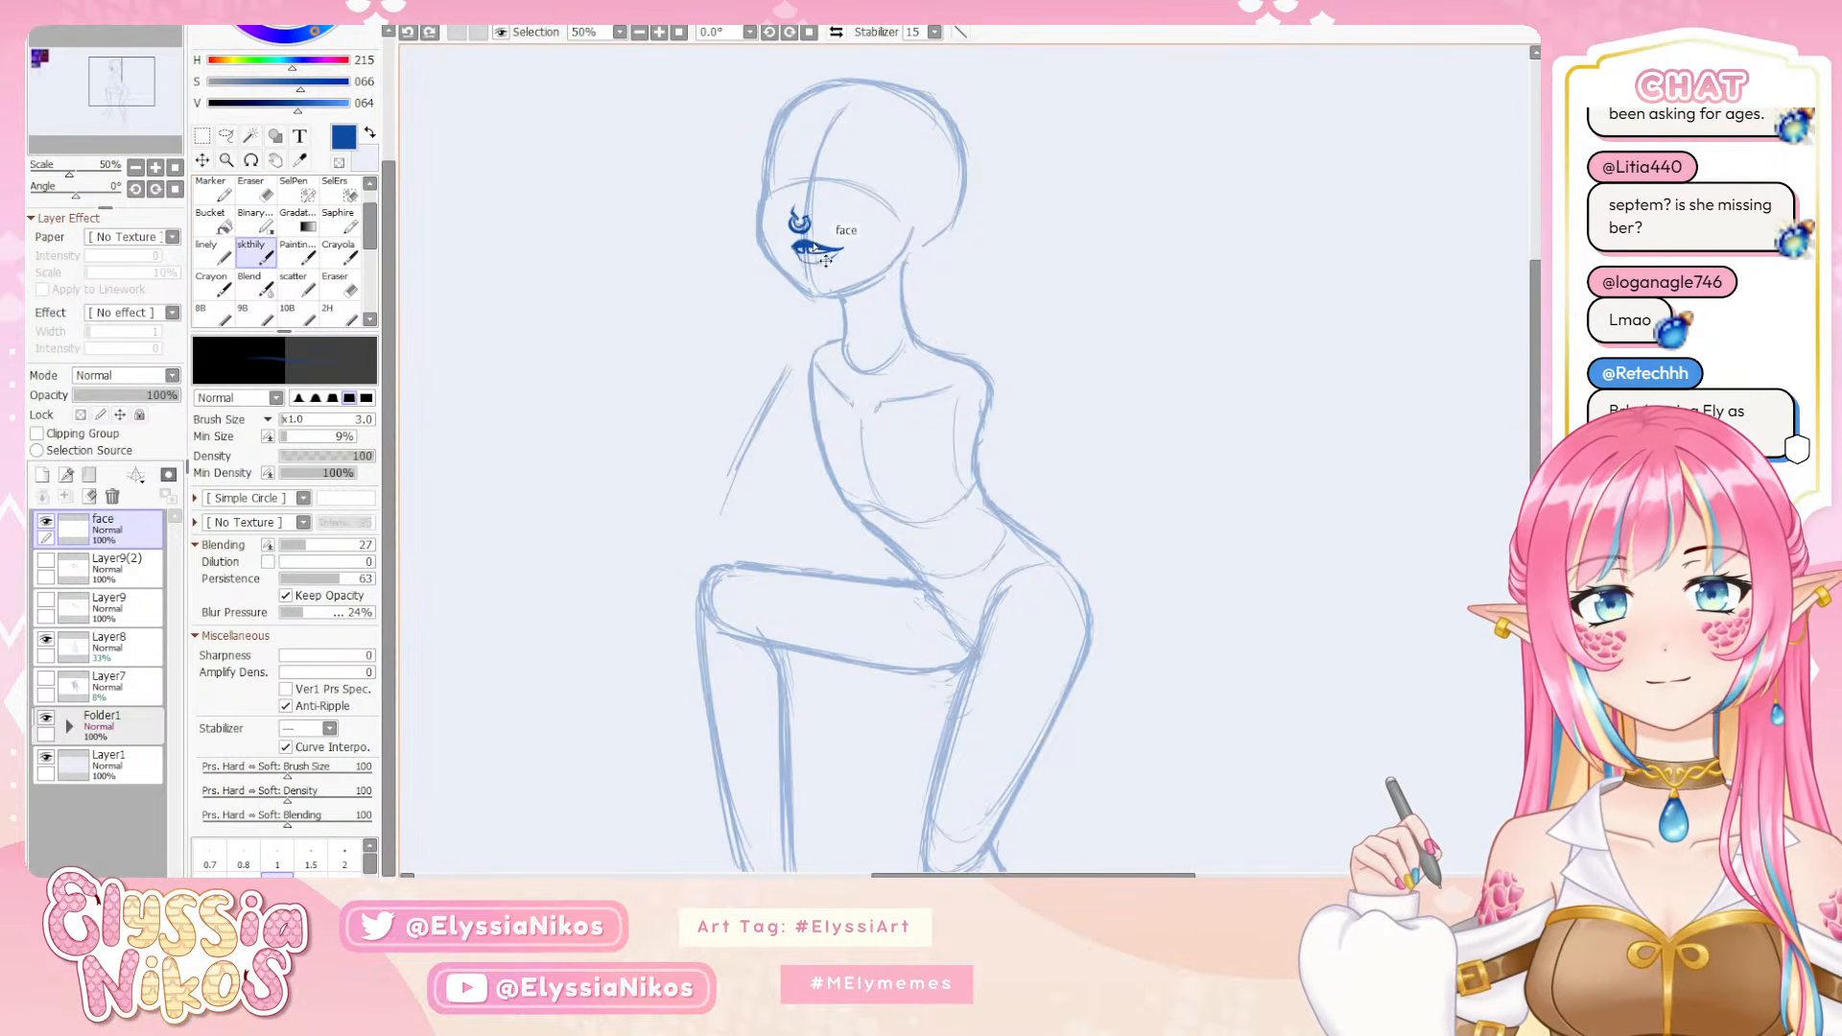
drag(811, 250, 832, 252)
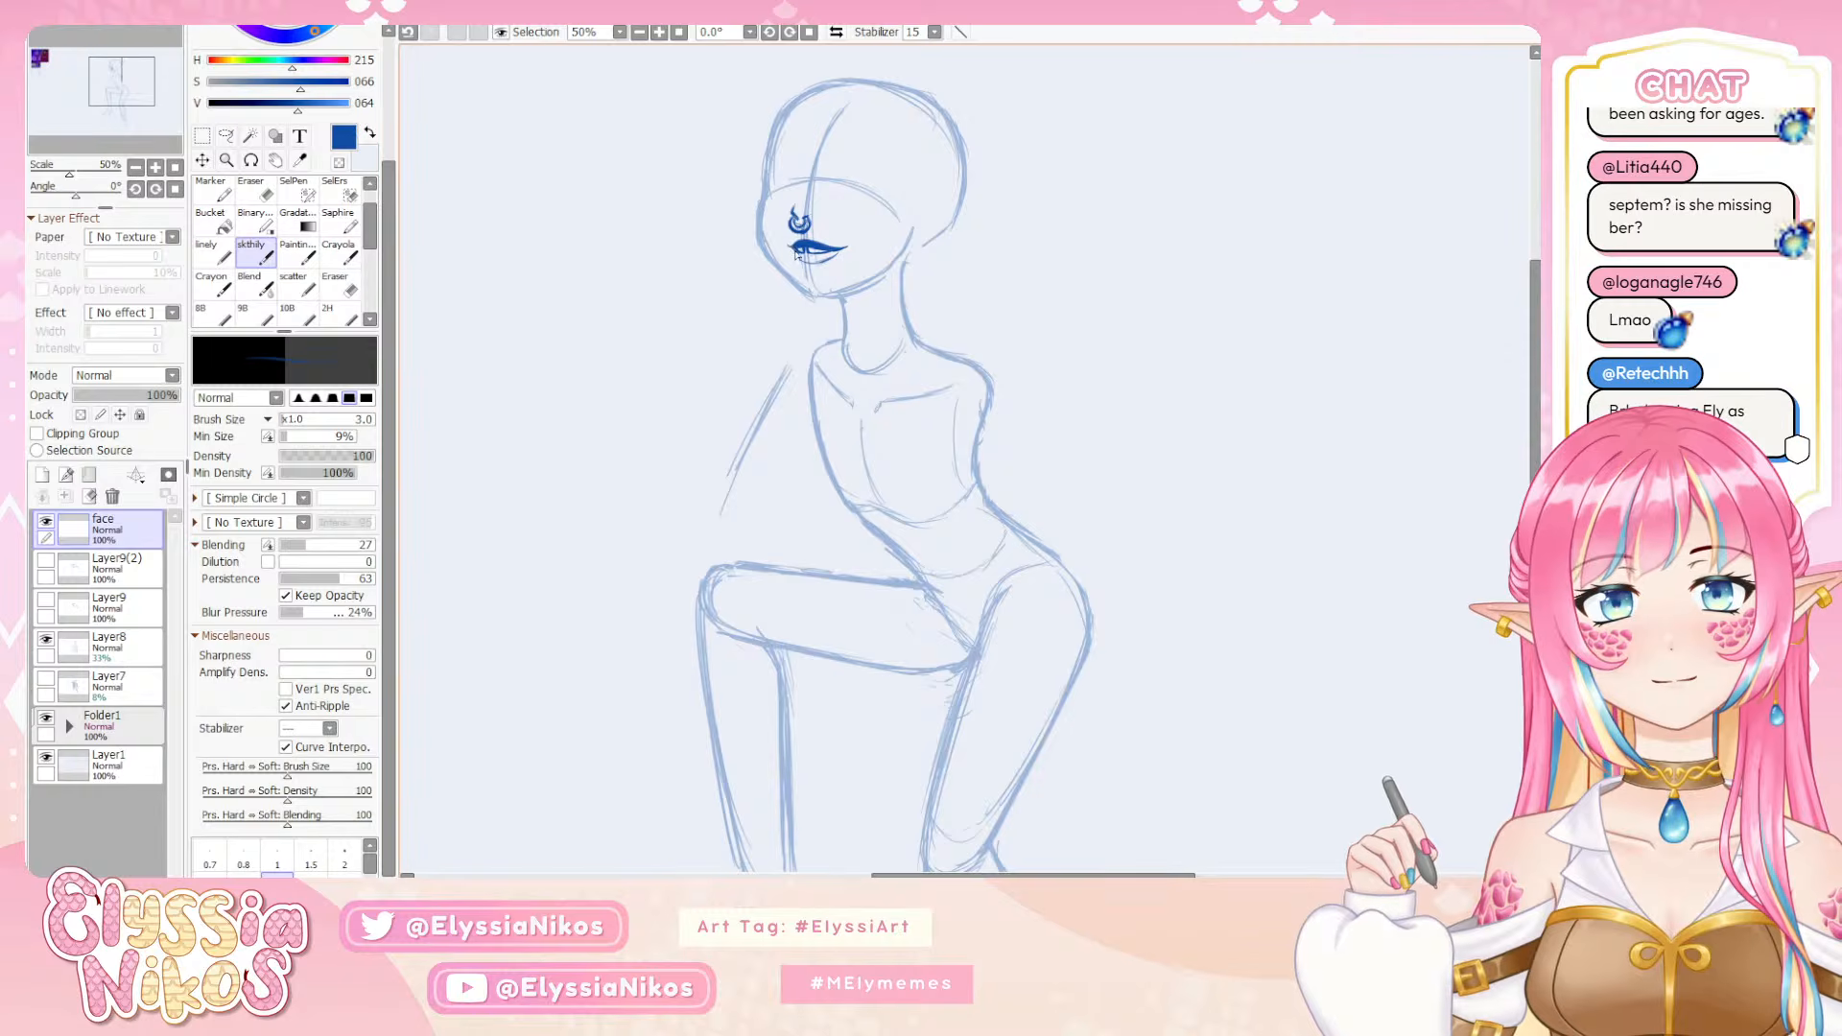
key(ctrl+z)
drag(792, 248, 799, 253)
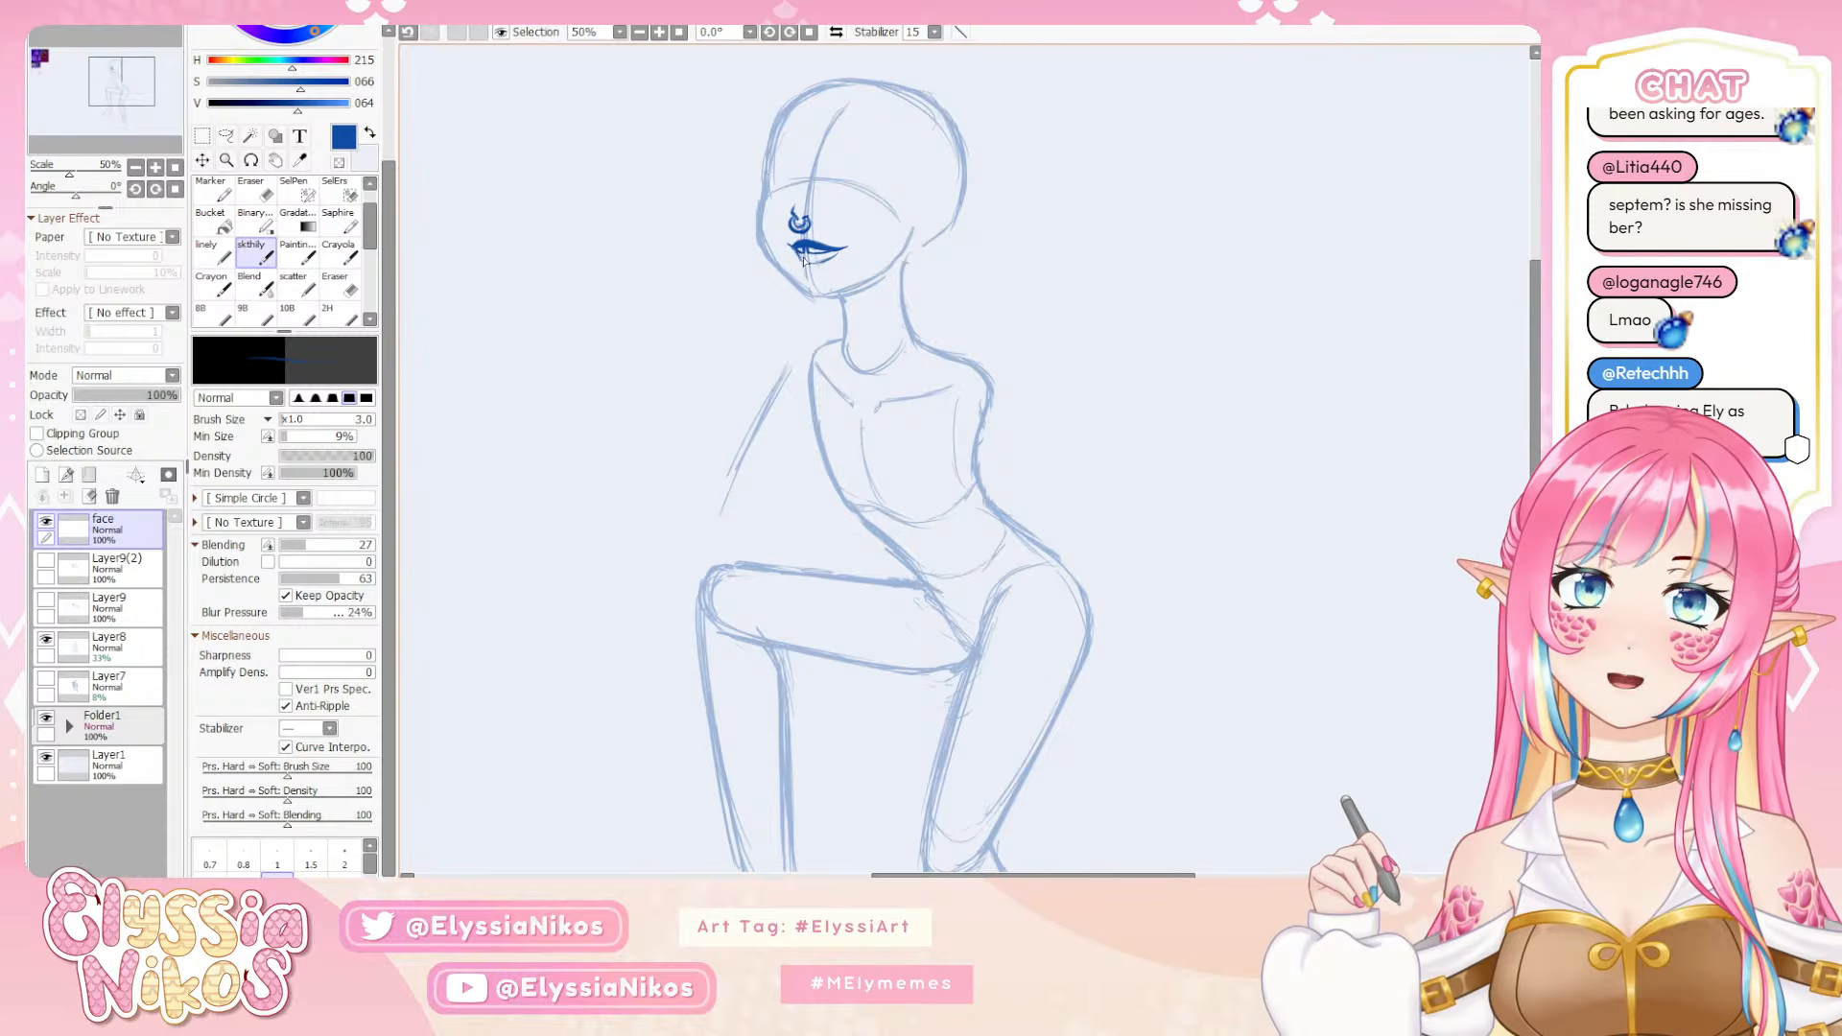
Try a wide oval across the mouth and a short stroke under the lips, then undo both
mouse_move(786, 271)
mouse_down()
mouse_move(937, 233)
mouse_move(859, 232)
mouse_move(951, 222)
mouse_move(889, 224)
mouse_move(944, 227)
mouse_move(854, 256)
mouse_move(881, 223)
mouse_move(836, 239)
mouse_move(845, 227)
mouse_move(888, 226)
mouse_move(831, 241)
mouse_move(905, 229)
mouse_up()
key(ctrl+z)
key(ctrl+z)
key(ctrl+z)
key(ctrl+z)
key(ctrl+z)
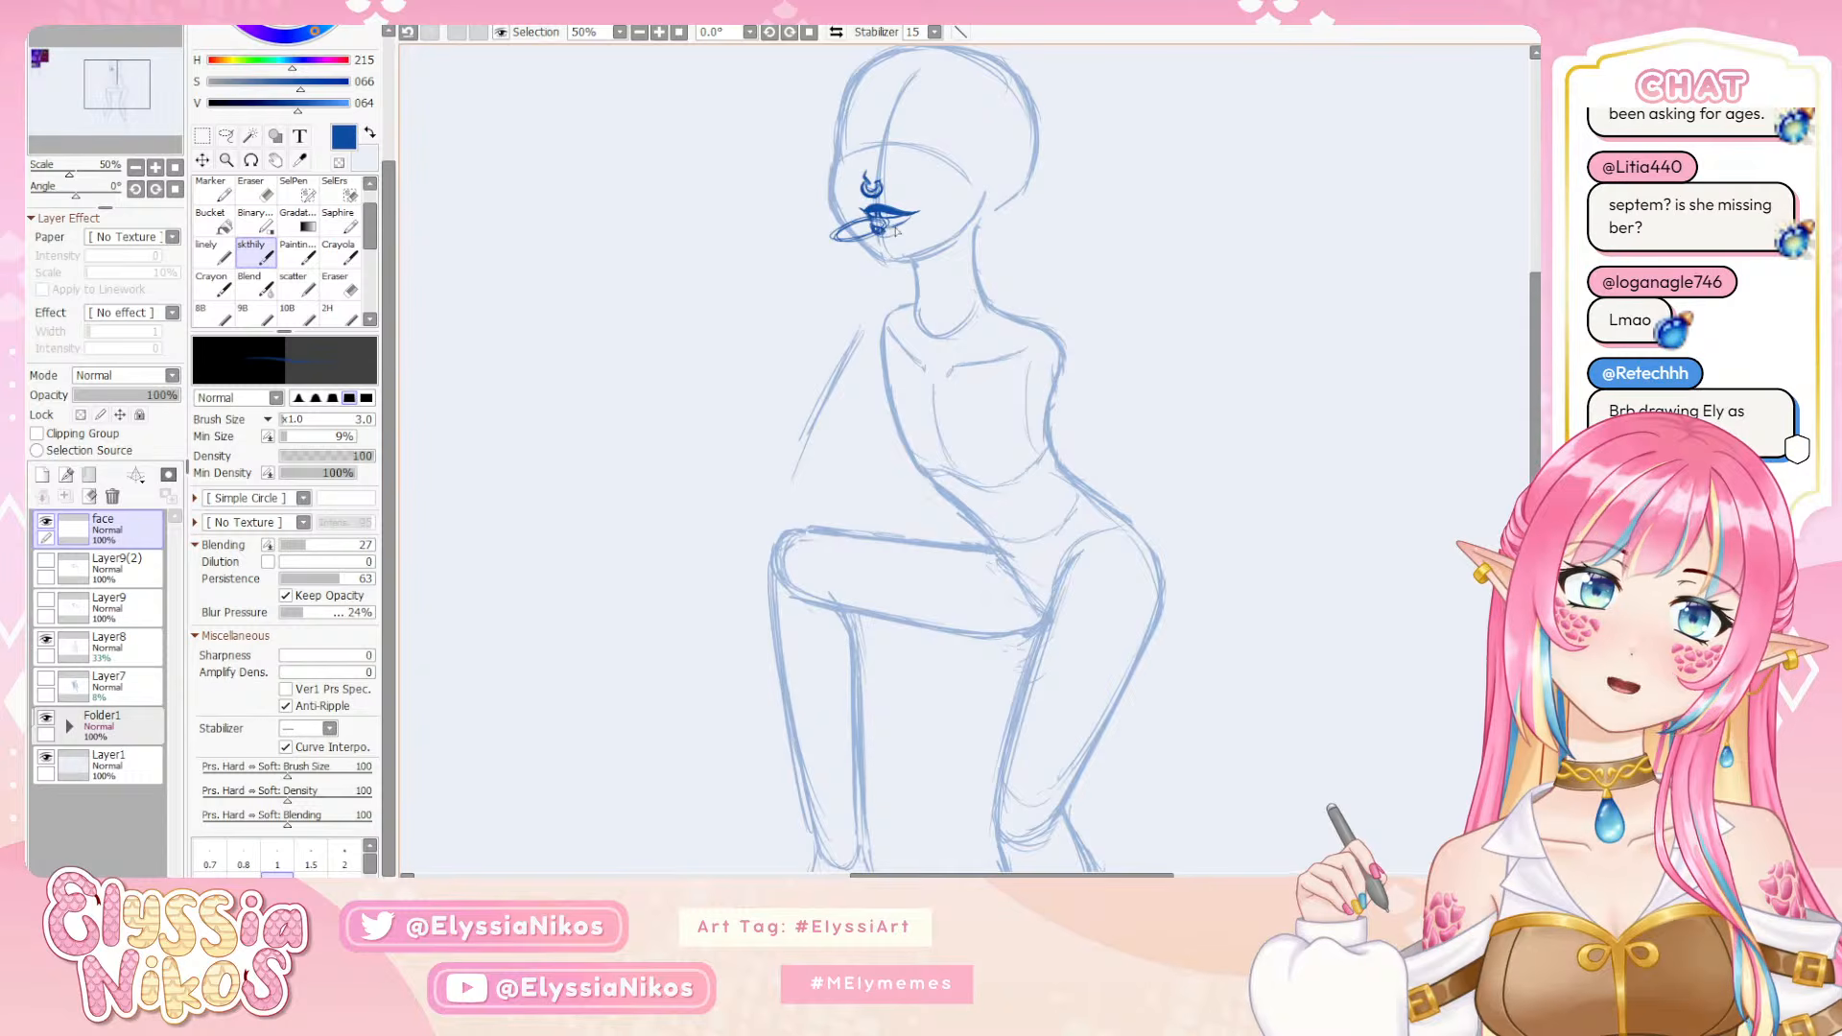
key(ctrl+z)
key(ctrl+z)
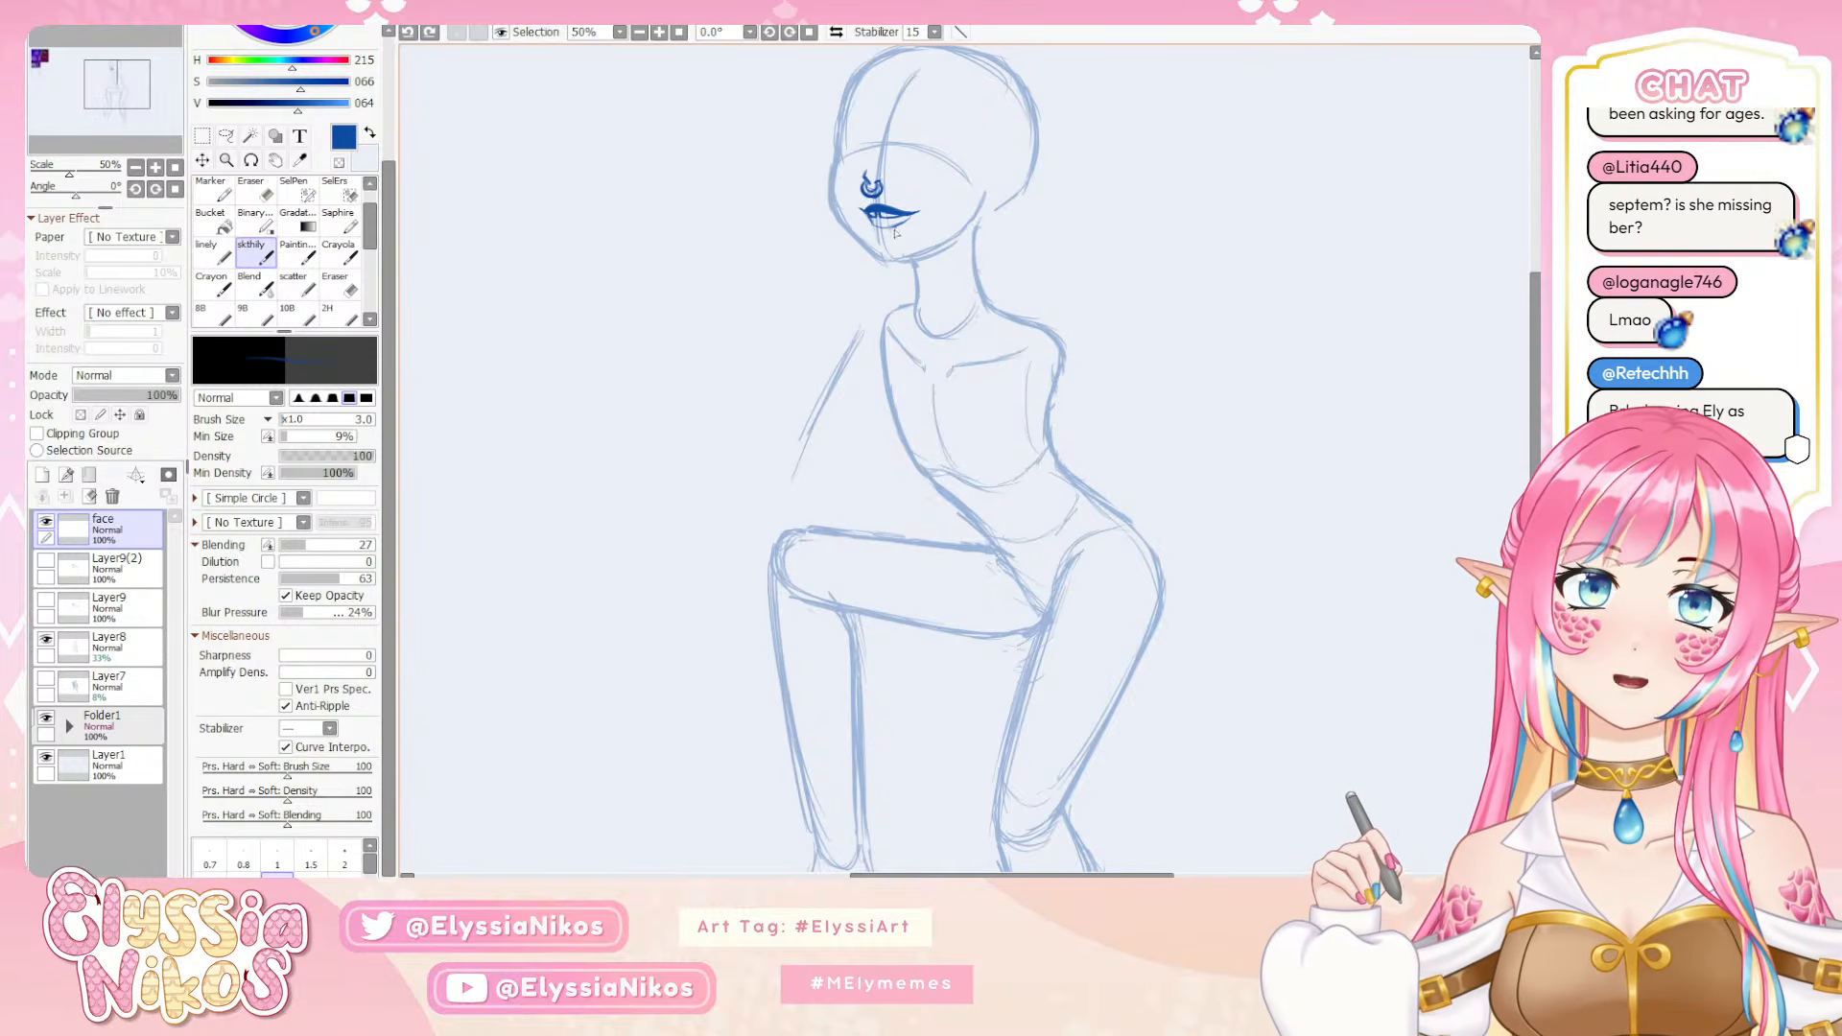
drag(876, 231, 873, 232)
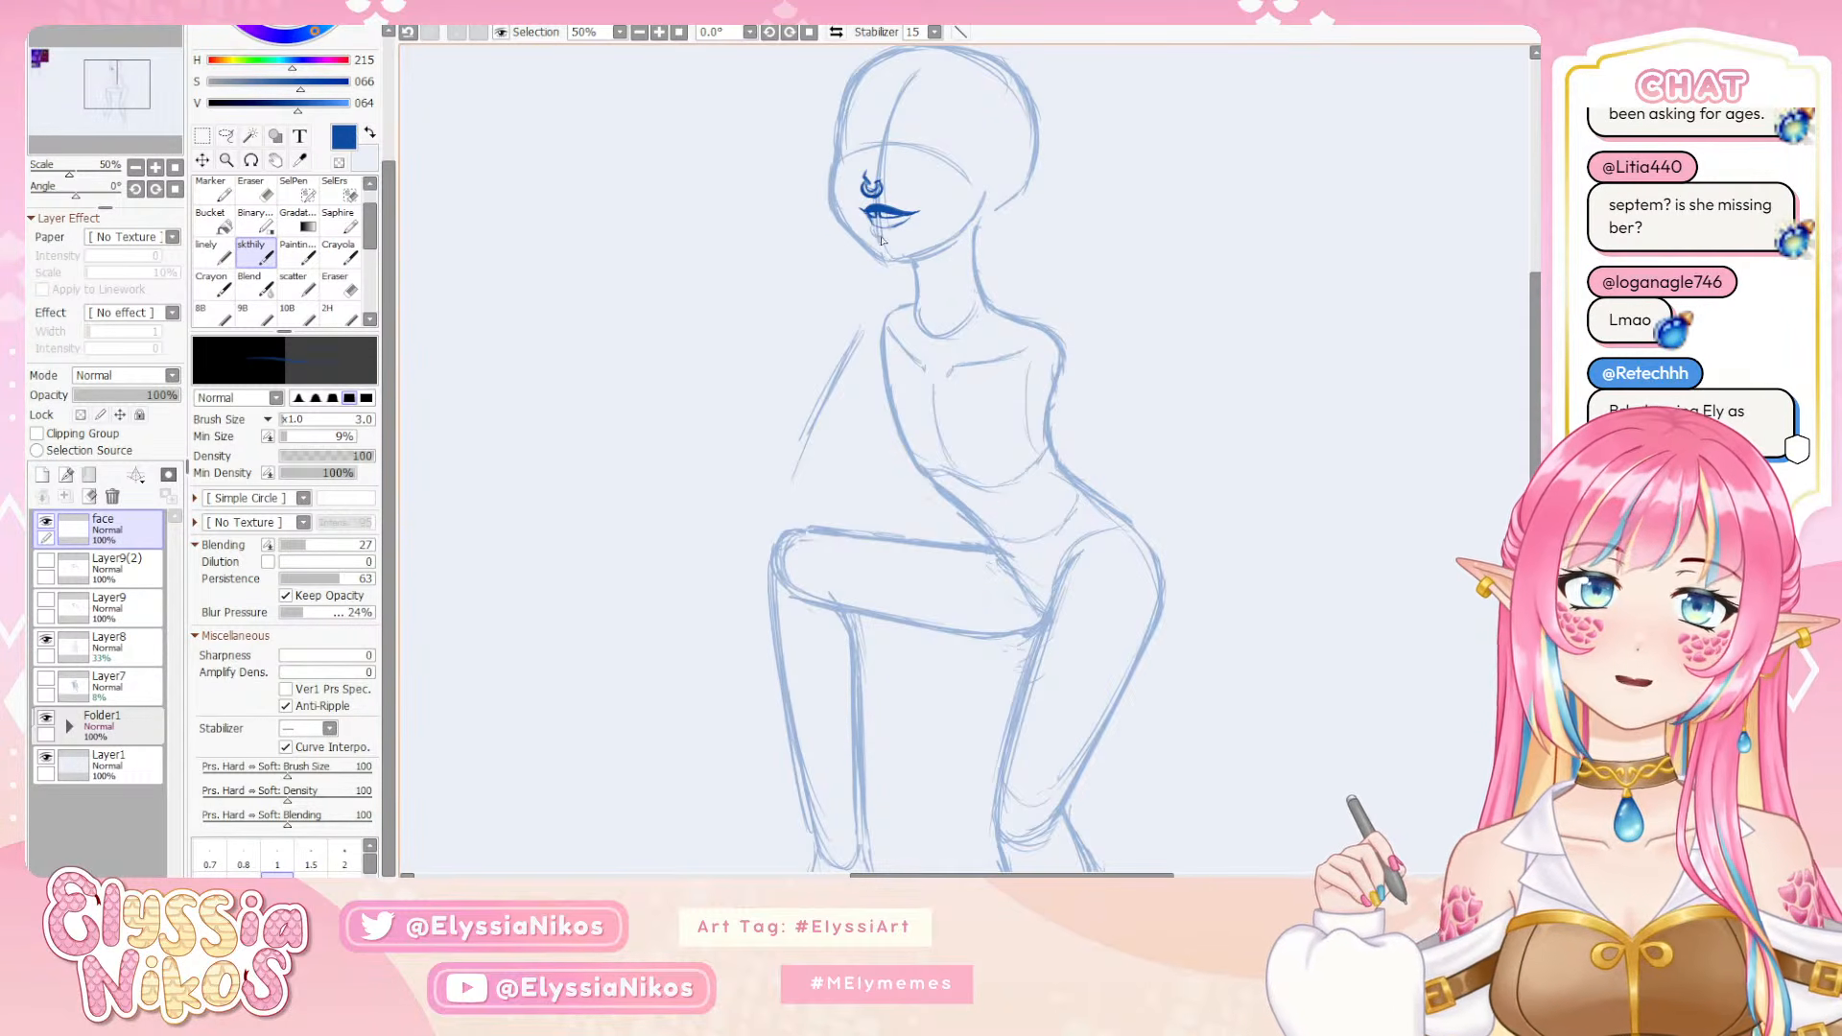
key(ctrl+z)
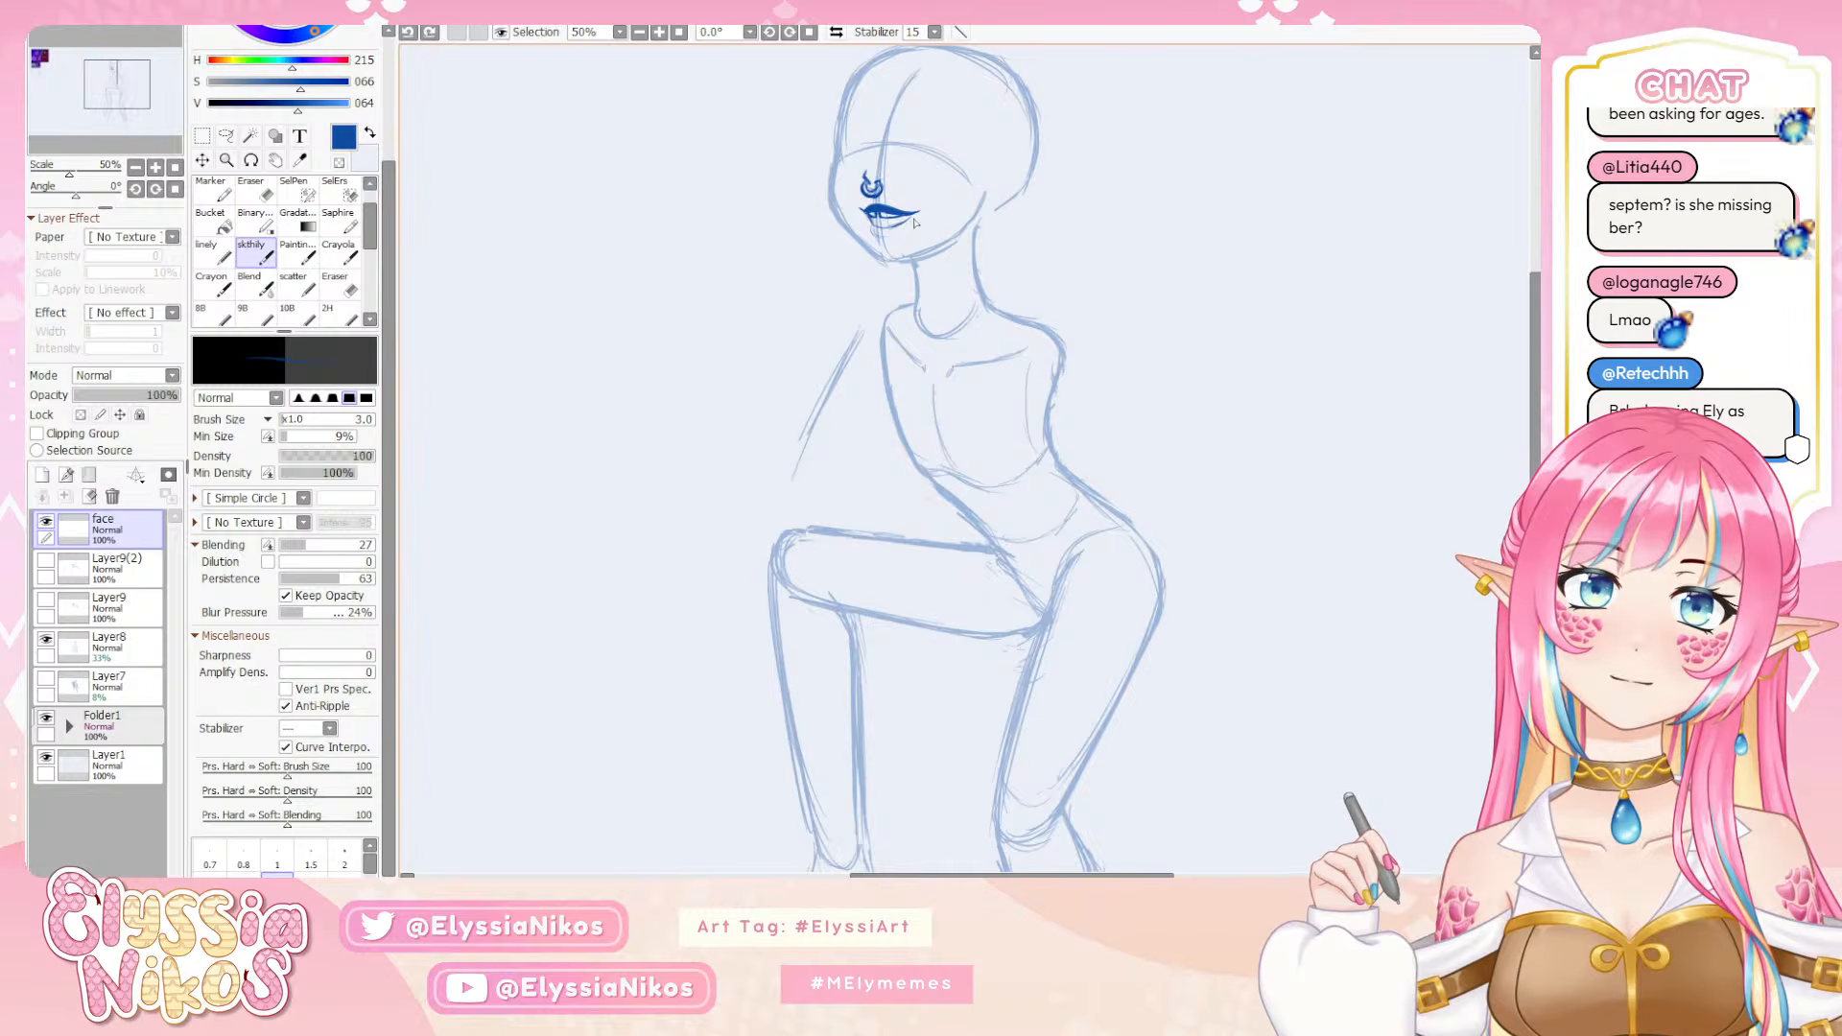
Draw the outline of the lower lip beneath the mouth opening on the face layer, undoing and redrawing unwanted strokes
drag(915, 216, 911, 221)
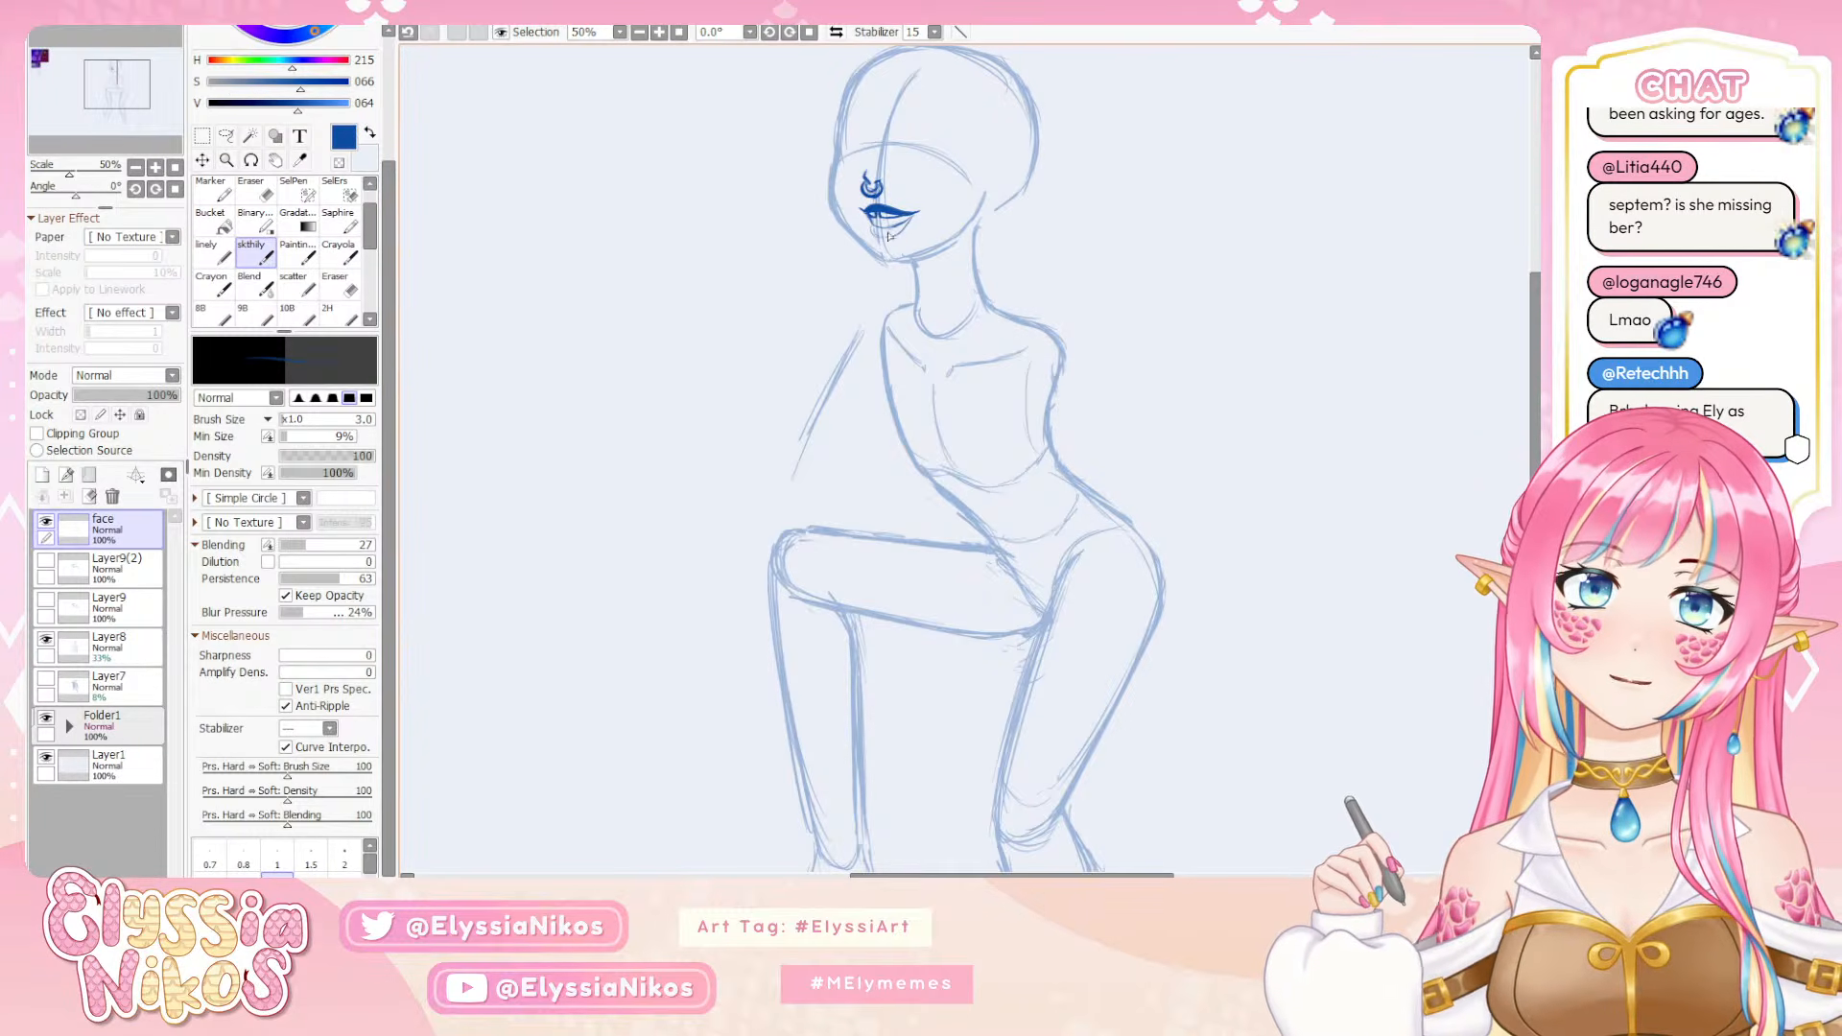
mouse_move(119, 82)
mouse_down()
mouse_move(52, 61)
mouse_move(117, 78)
mouse_up()
mouse_move(900, 339)
mouse_down()
mouse_move(912, 329)
mouse_move(885, 343)
mouse_up()
key(ctrl+z)
key(ctrl+z)
key(ctrl+z)
key(ctrl+z)
key(ctrl+z)
key(ctrl+z)
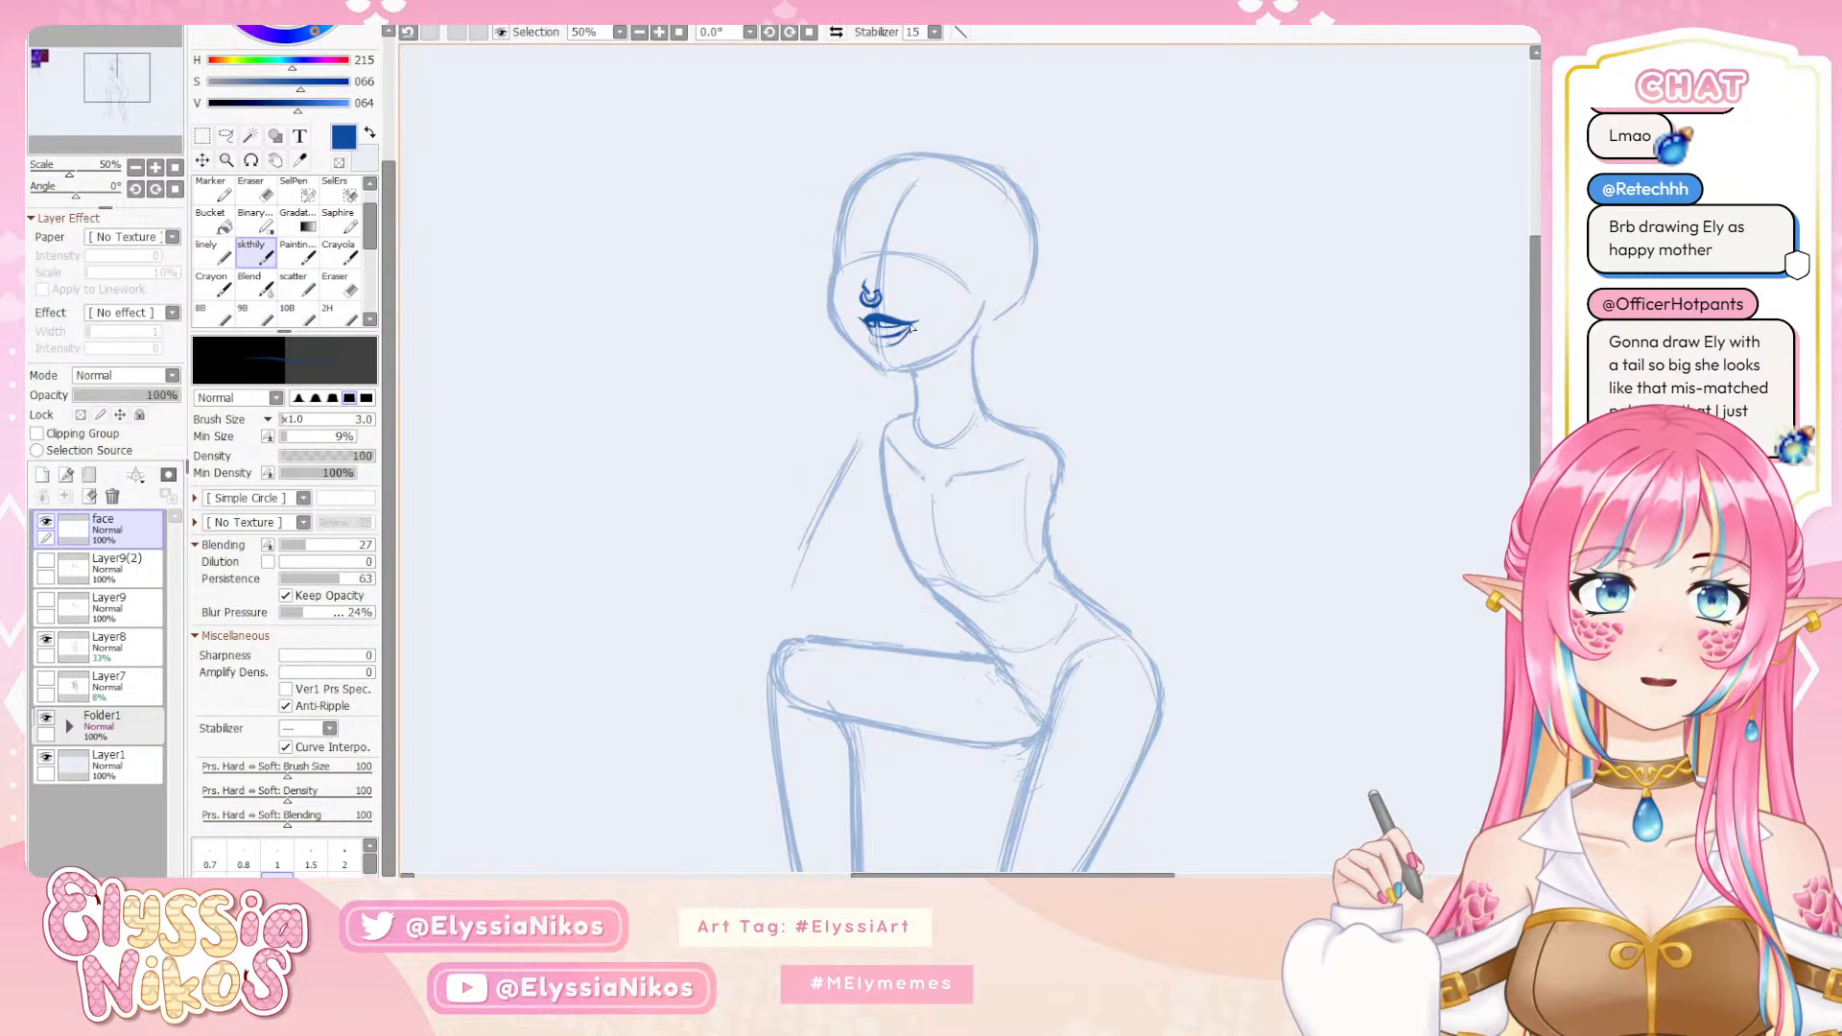
key(ctrl+z)
drag(911, 328, 889, 341)
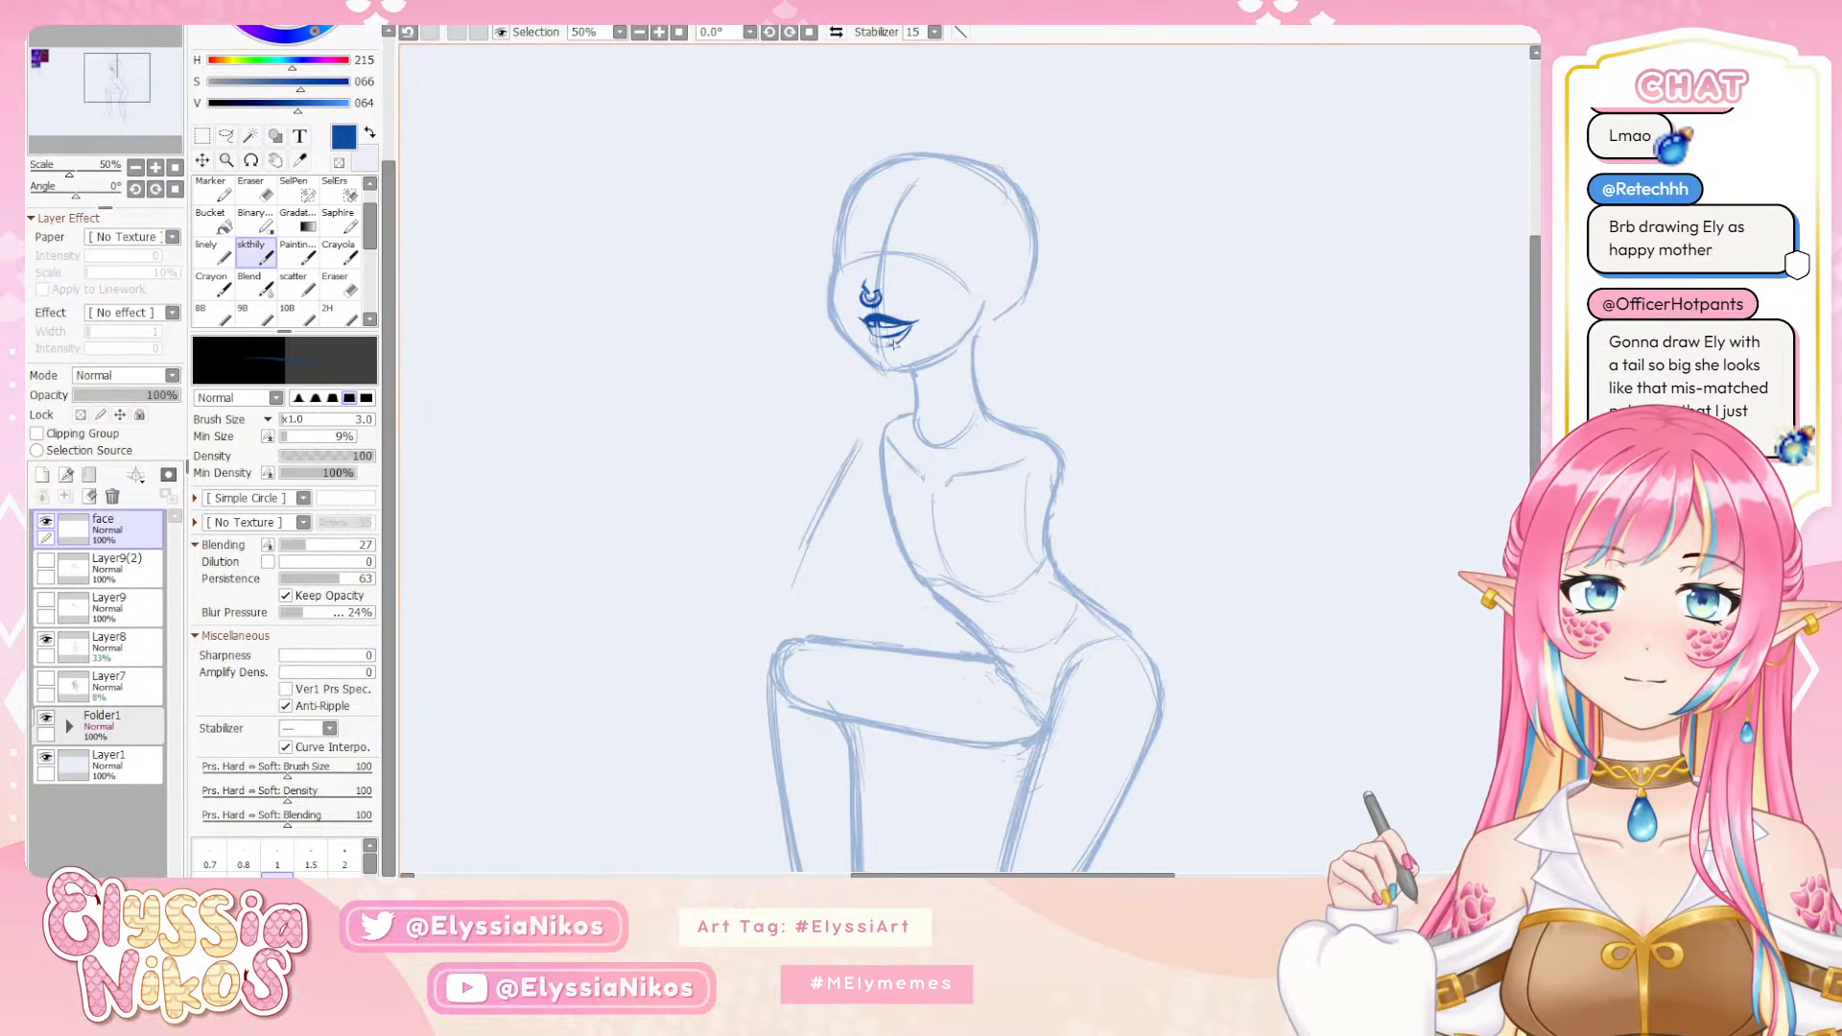
Increase the sketch brush size to 10 and fill in the lower lip, undoing unwanted strokes
key(bracketright)
key(bracketright)
key(bracketright)
key(bracketright)
key(bracketright)
key(bracketright)
key(bracketright)
key(bracketright)
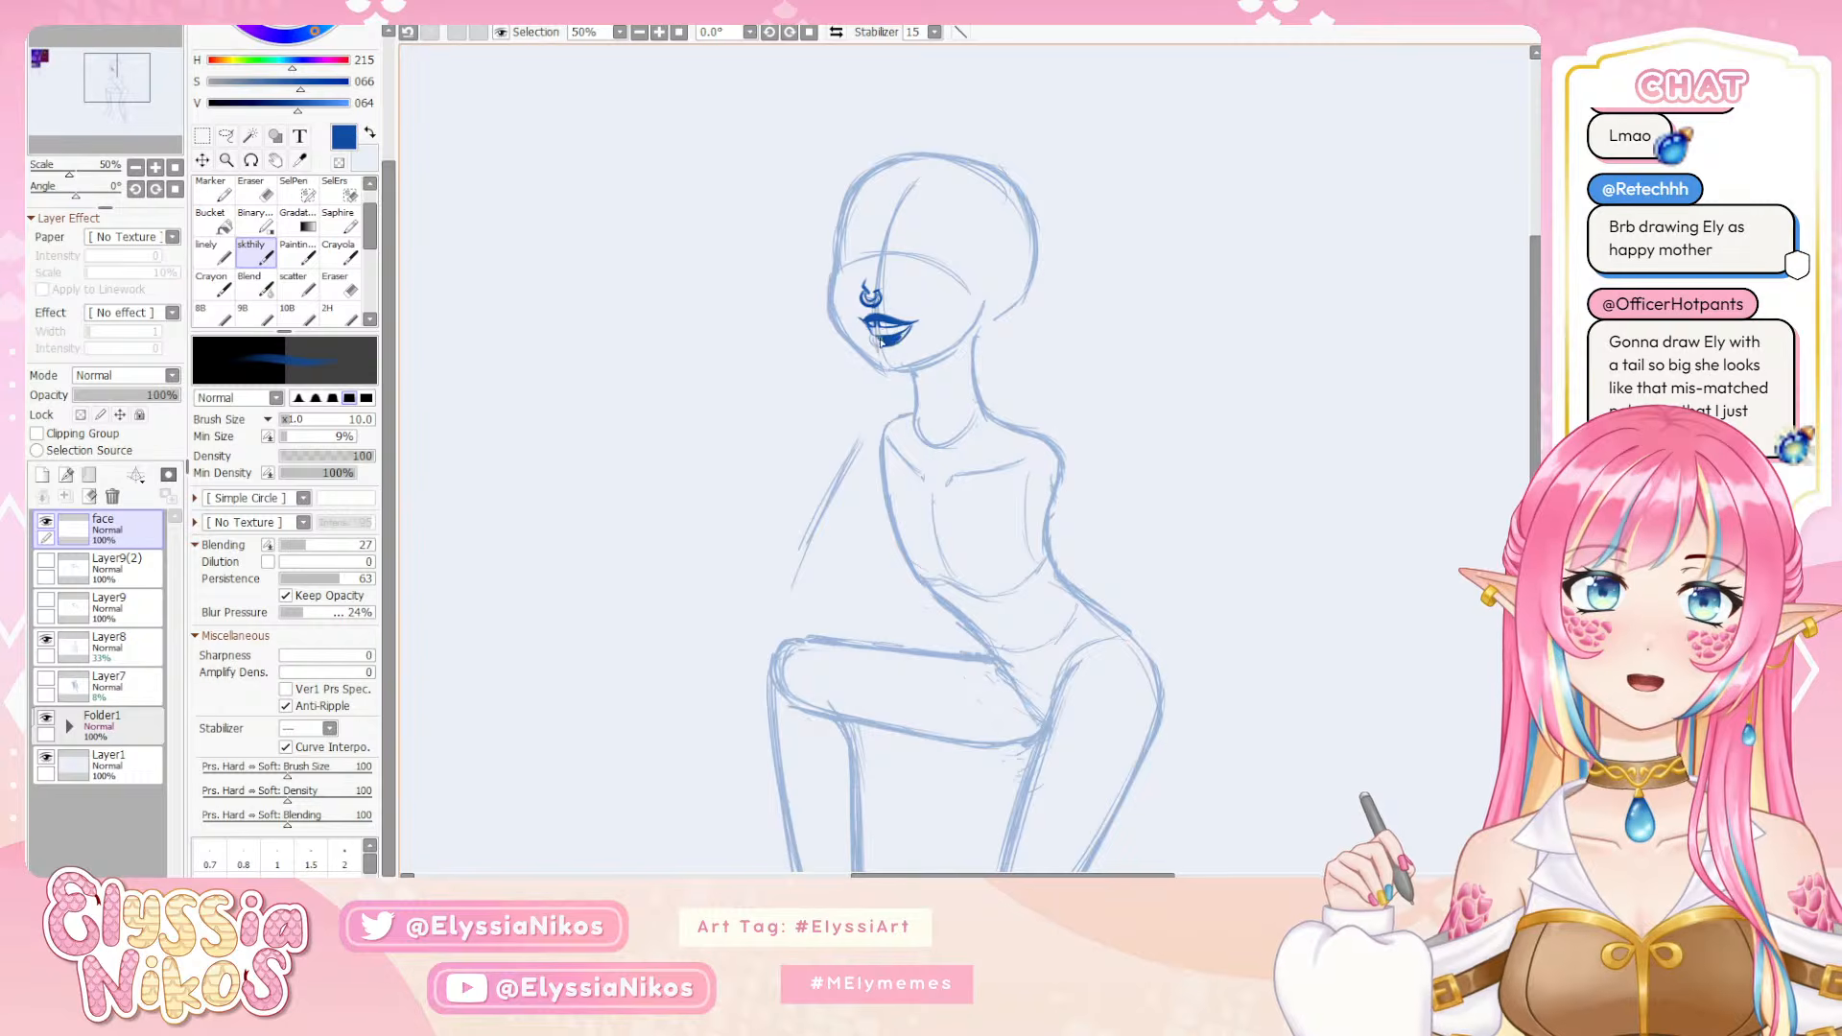
key(ctrl+z)
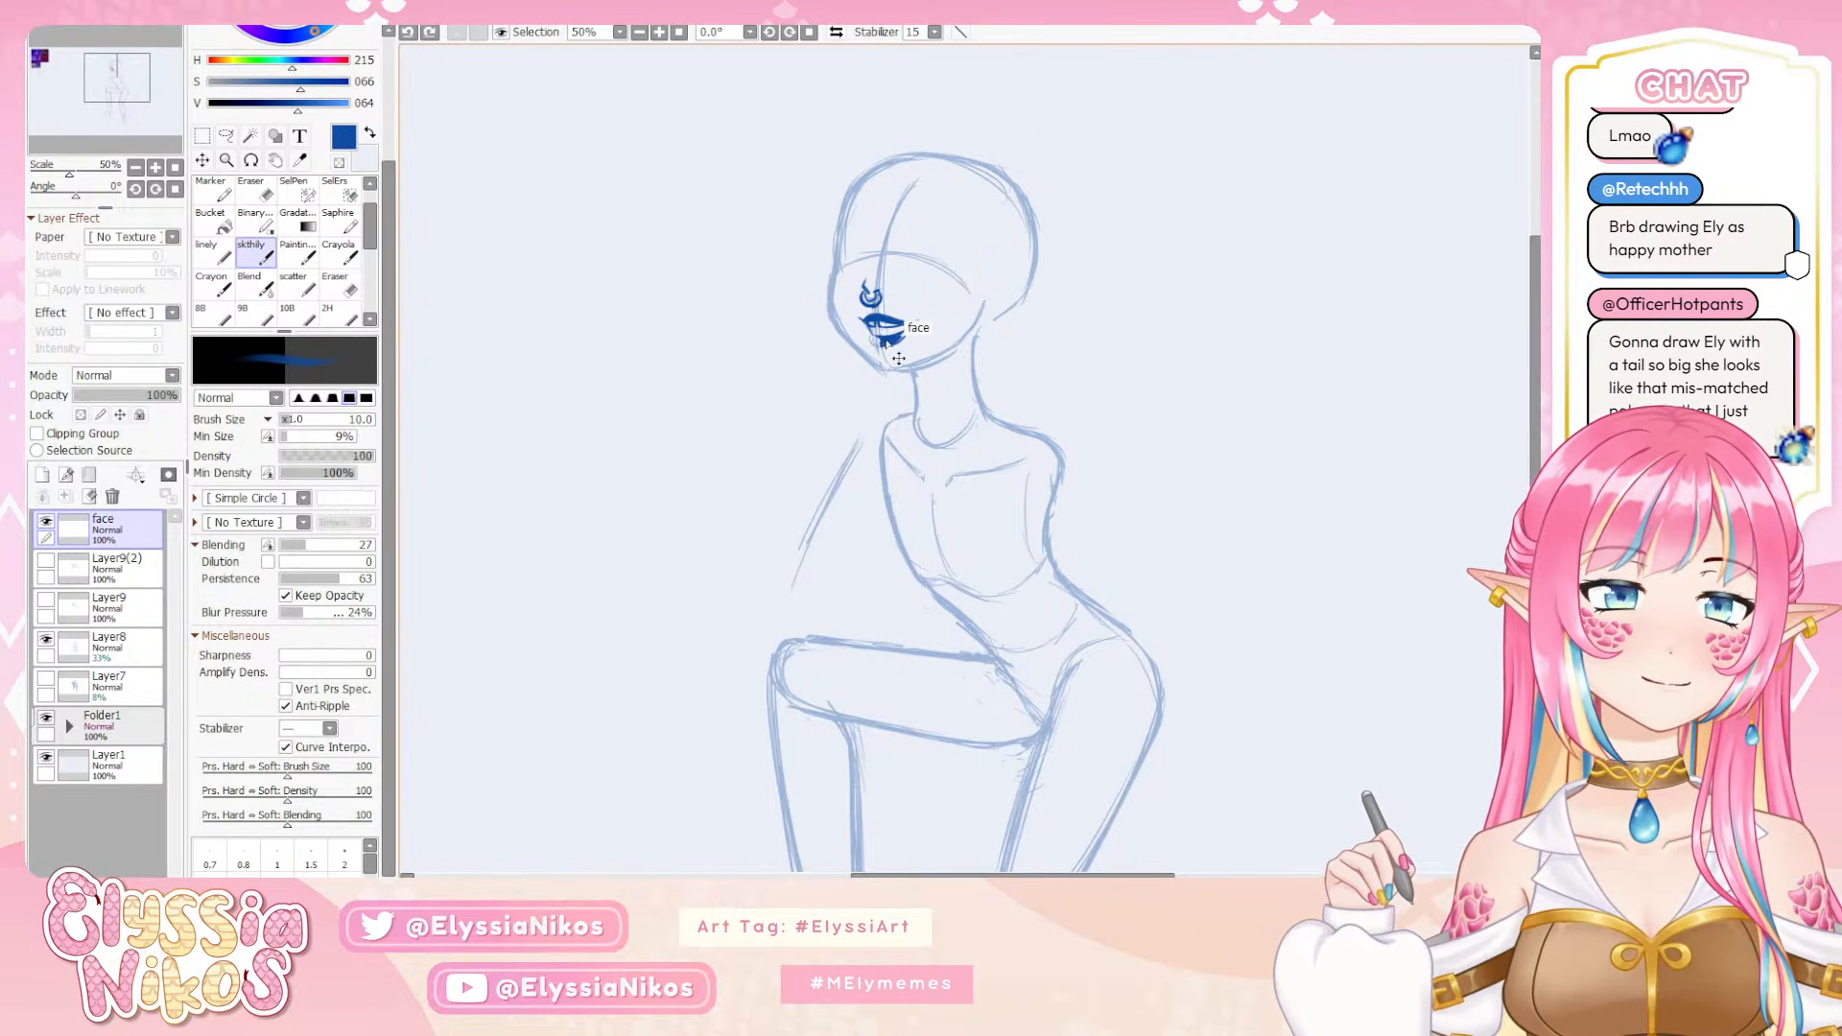
drag(909, 331, 892, 340)
key(ctrl+z)
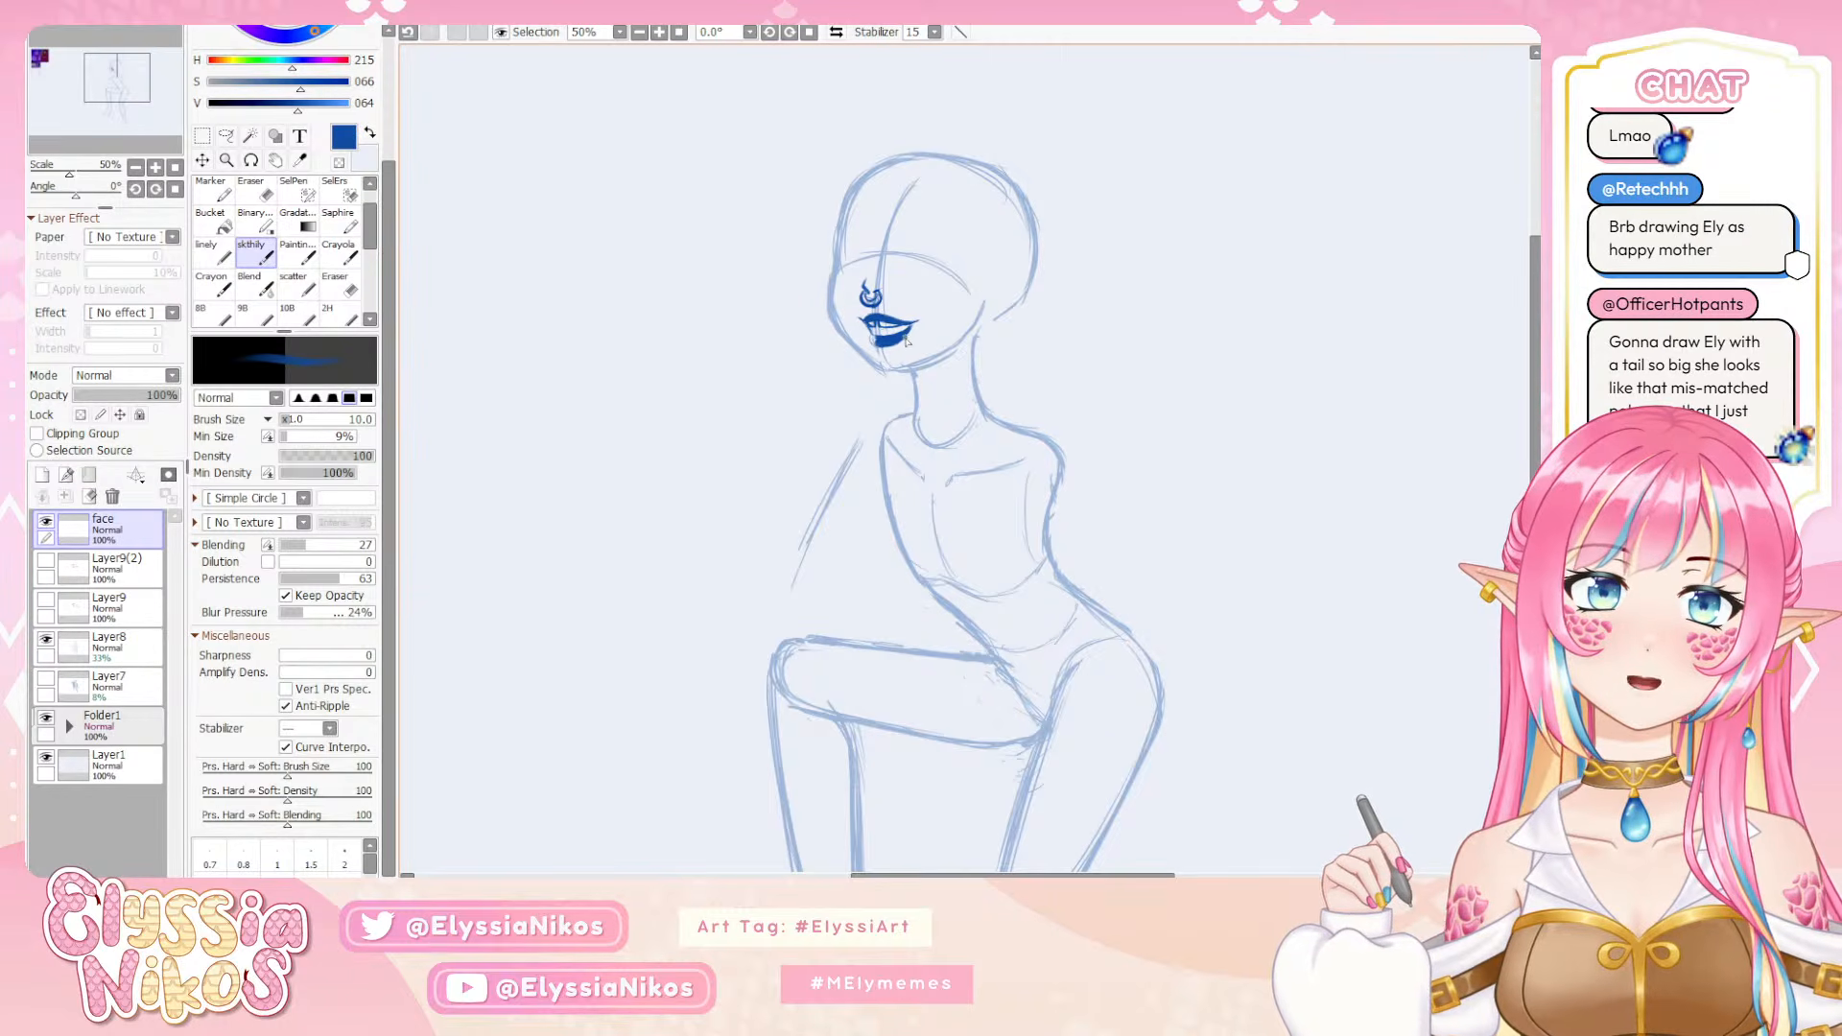
Trim the lower edge and outer end of the lower lip with the eraser at size 7
key(e)
key(ctrl+z)
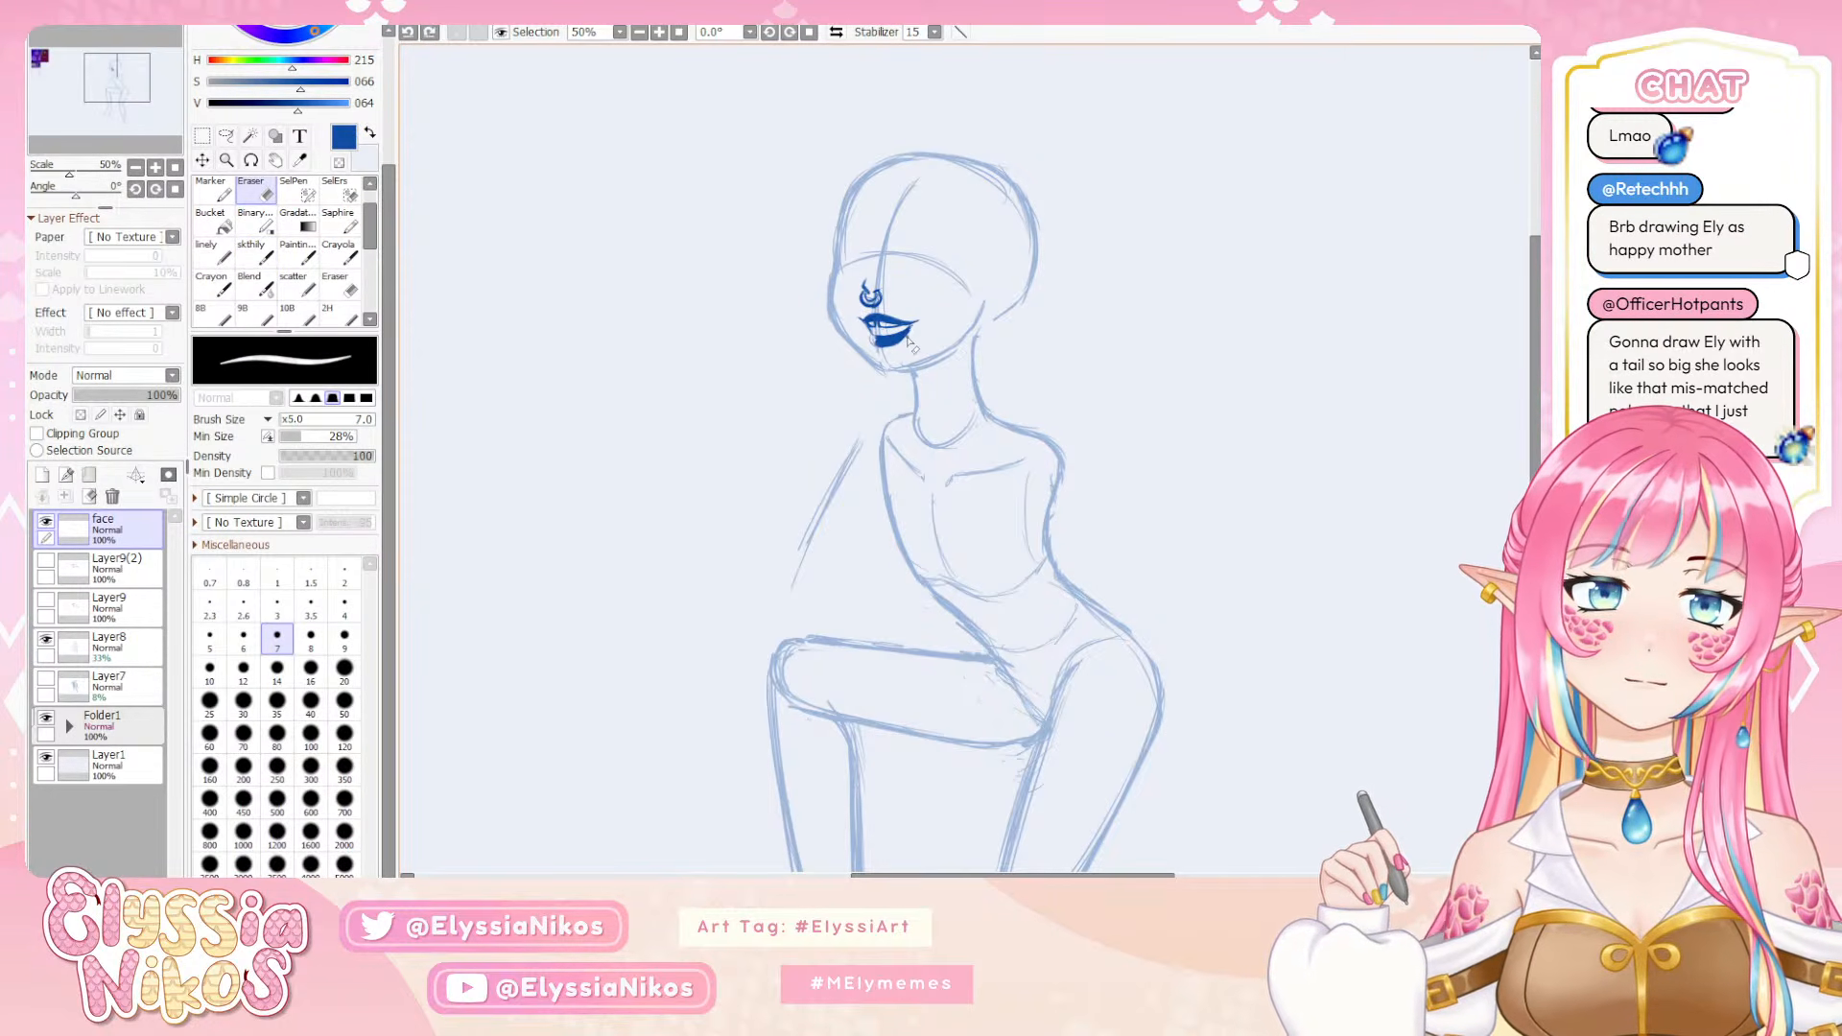
drag(911, 333, 904, 345)
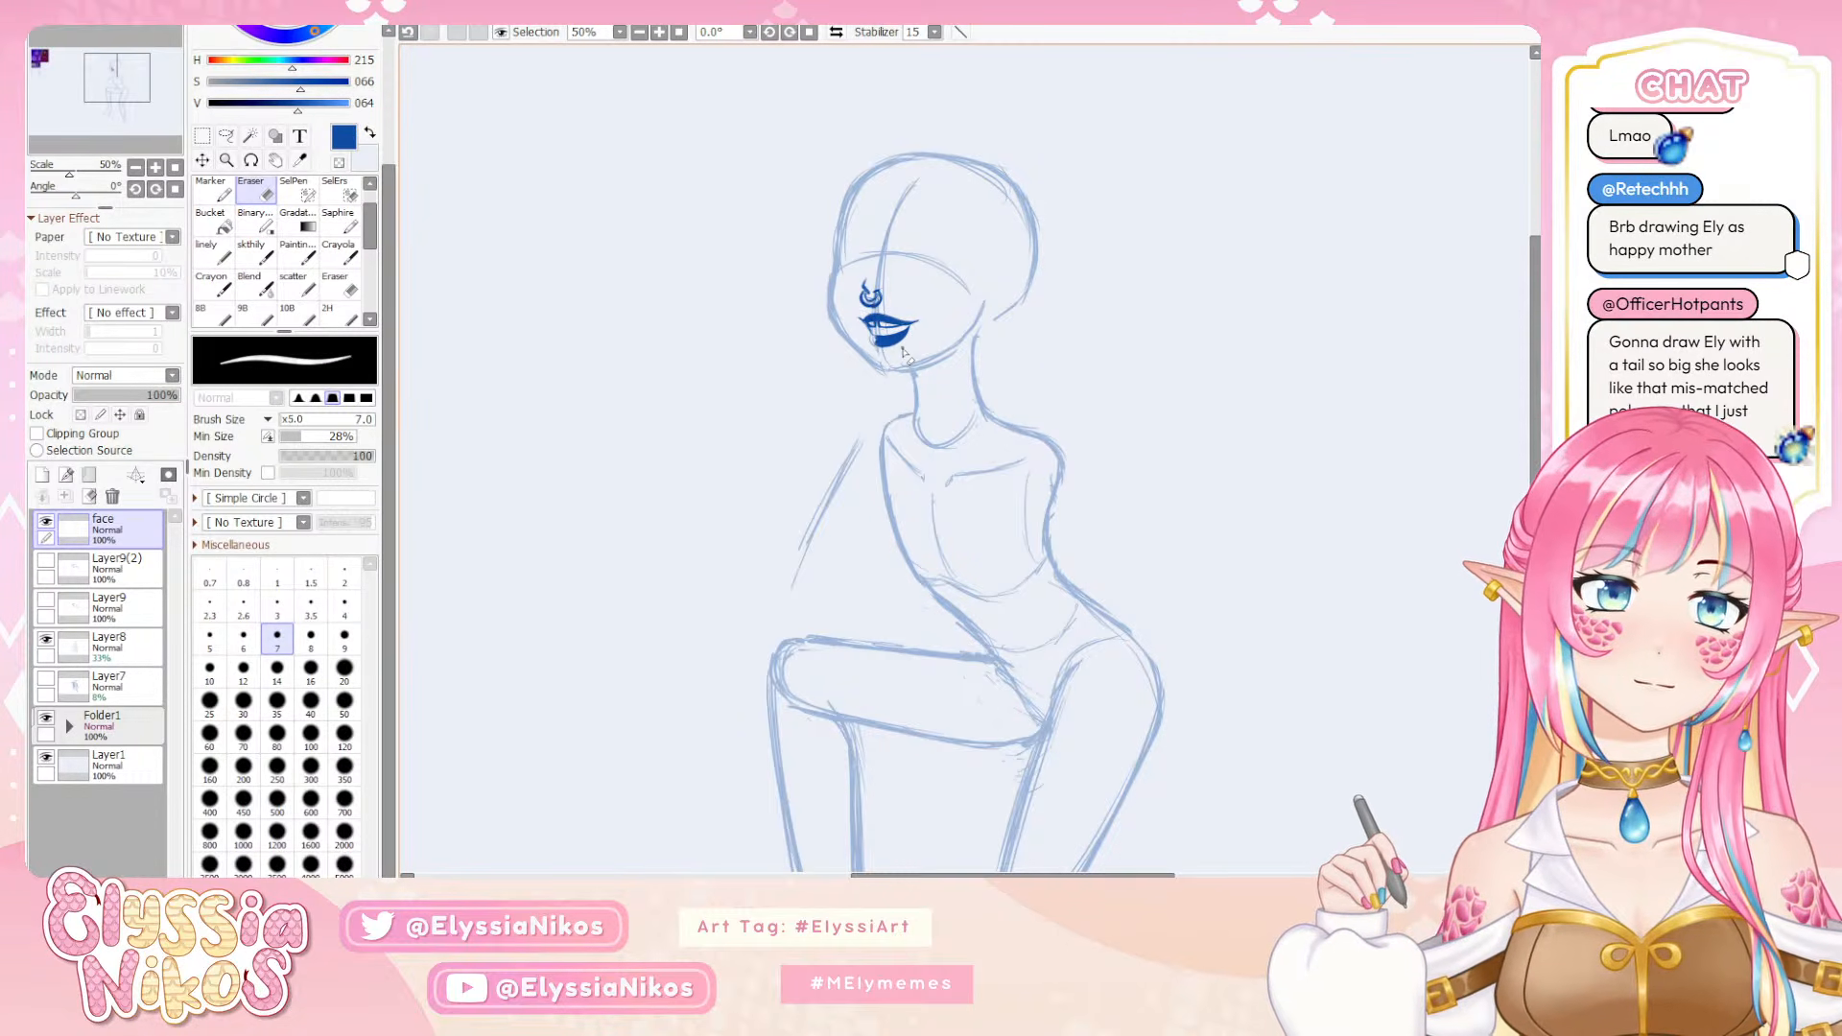
key(ctrl+z)
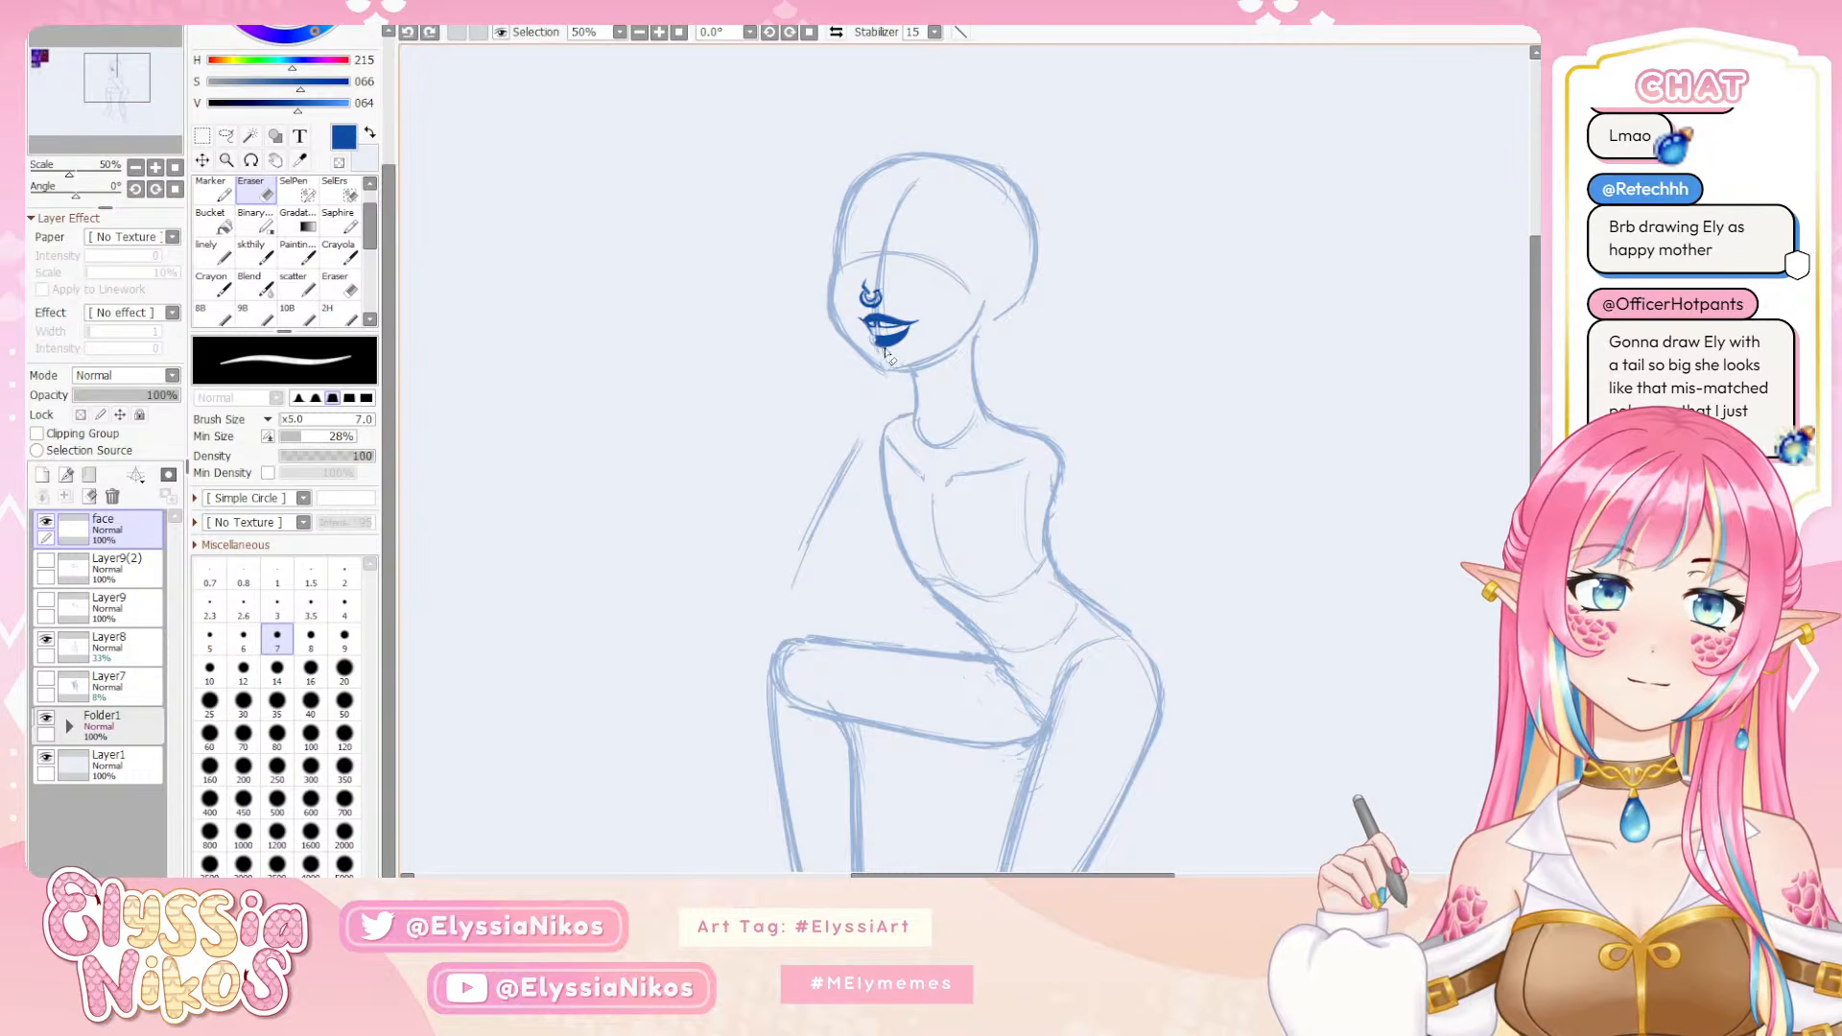
drag(875, 343, 890, 350)
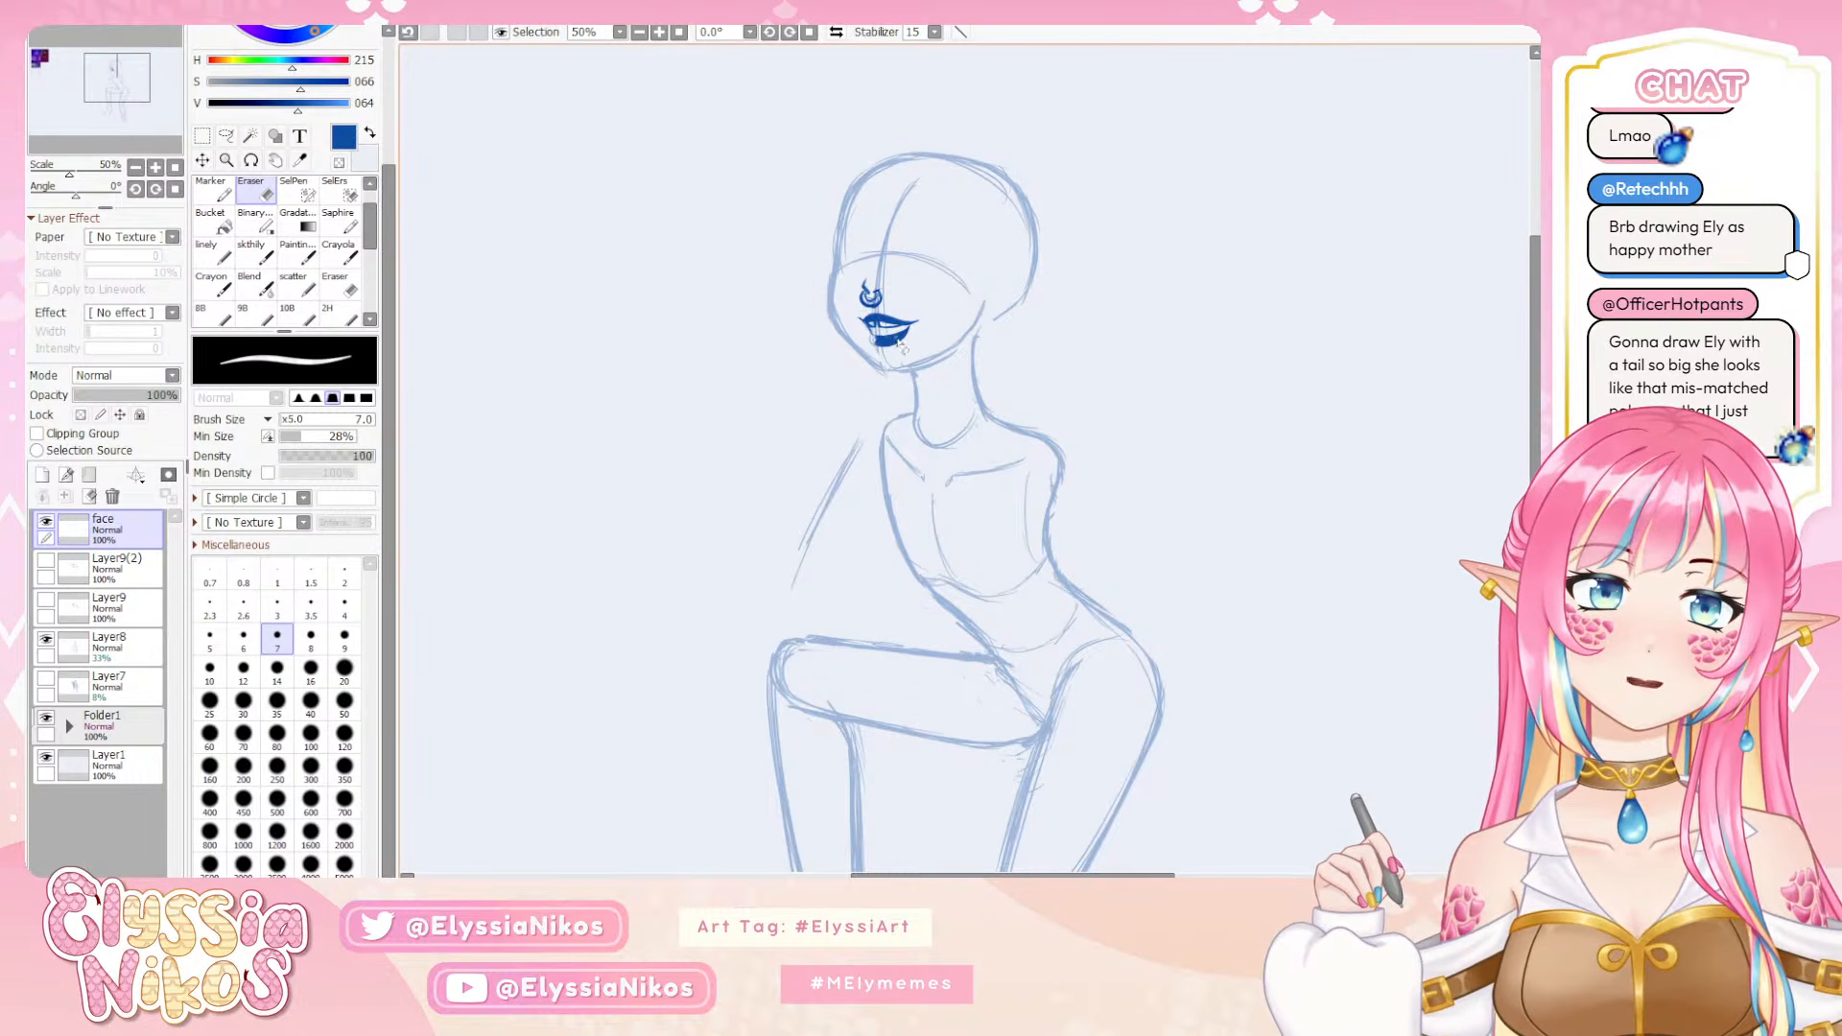
Rework the mouth corner with brush and eraser, undo the unwanted changes, and refine it with the sketch brush at size 3
click(255, 252)
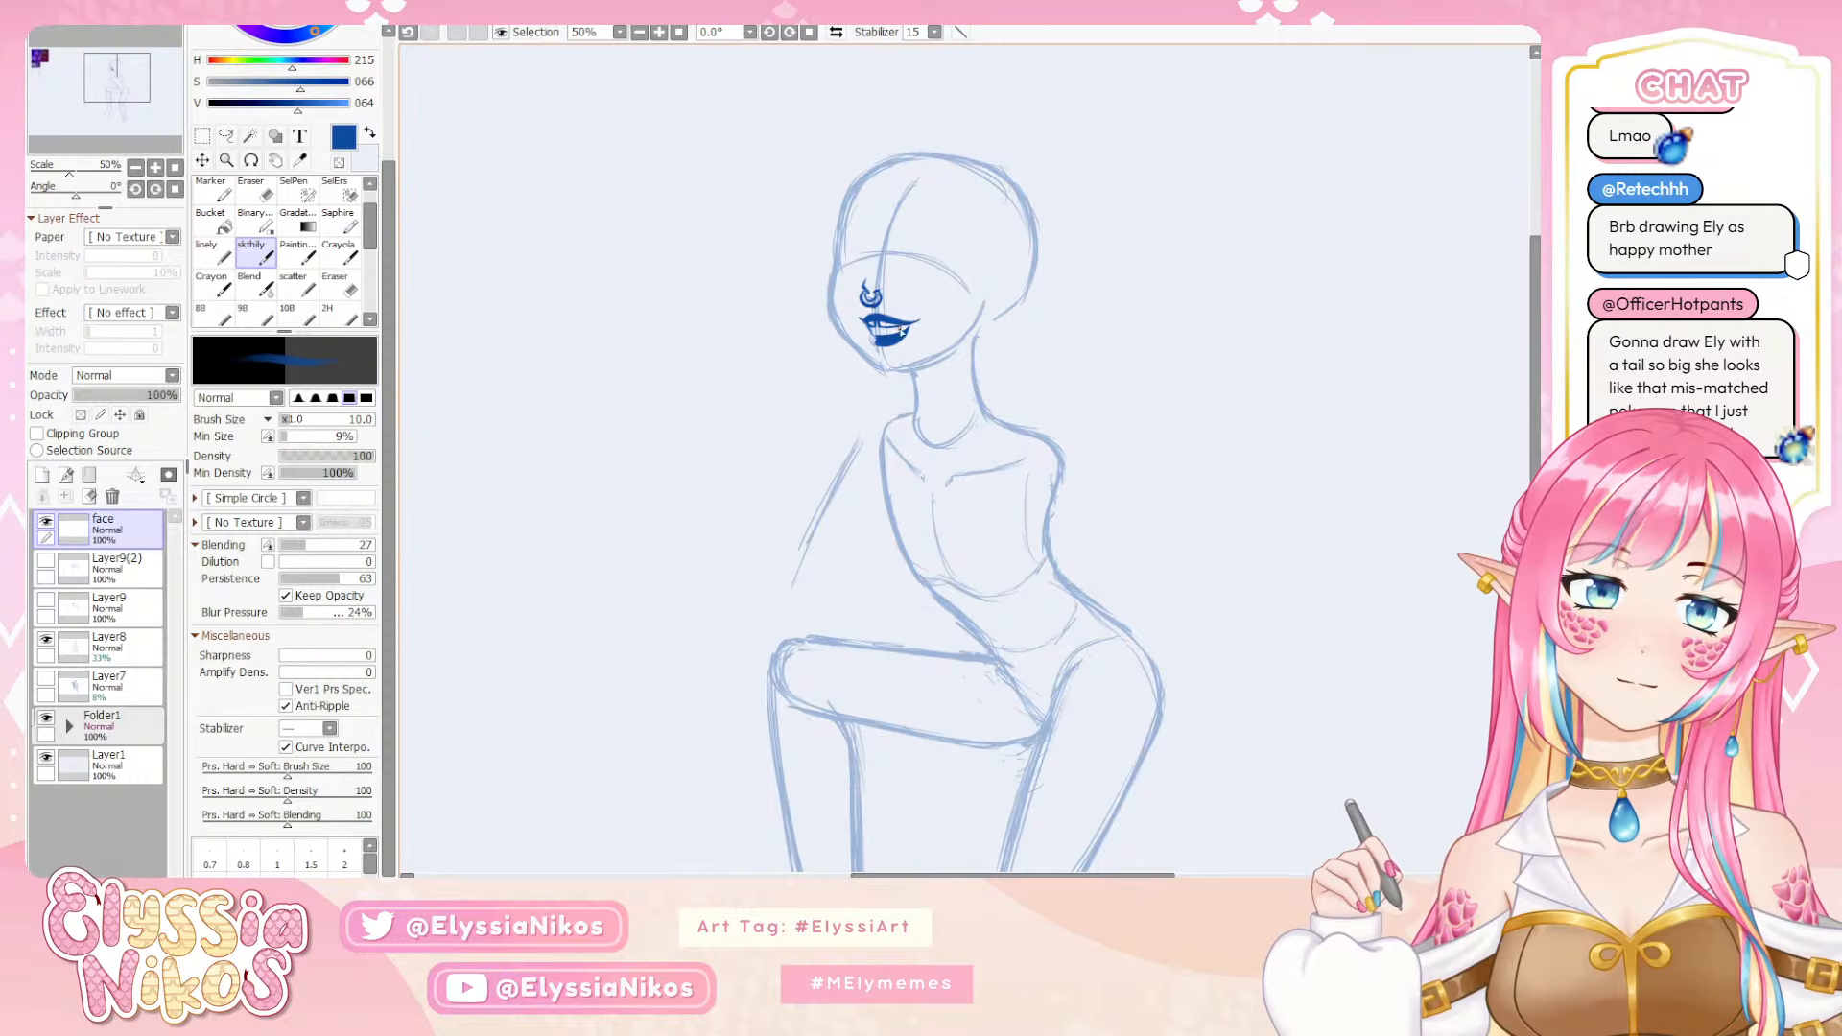
key(e)
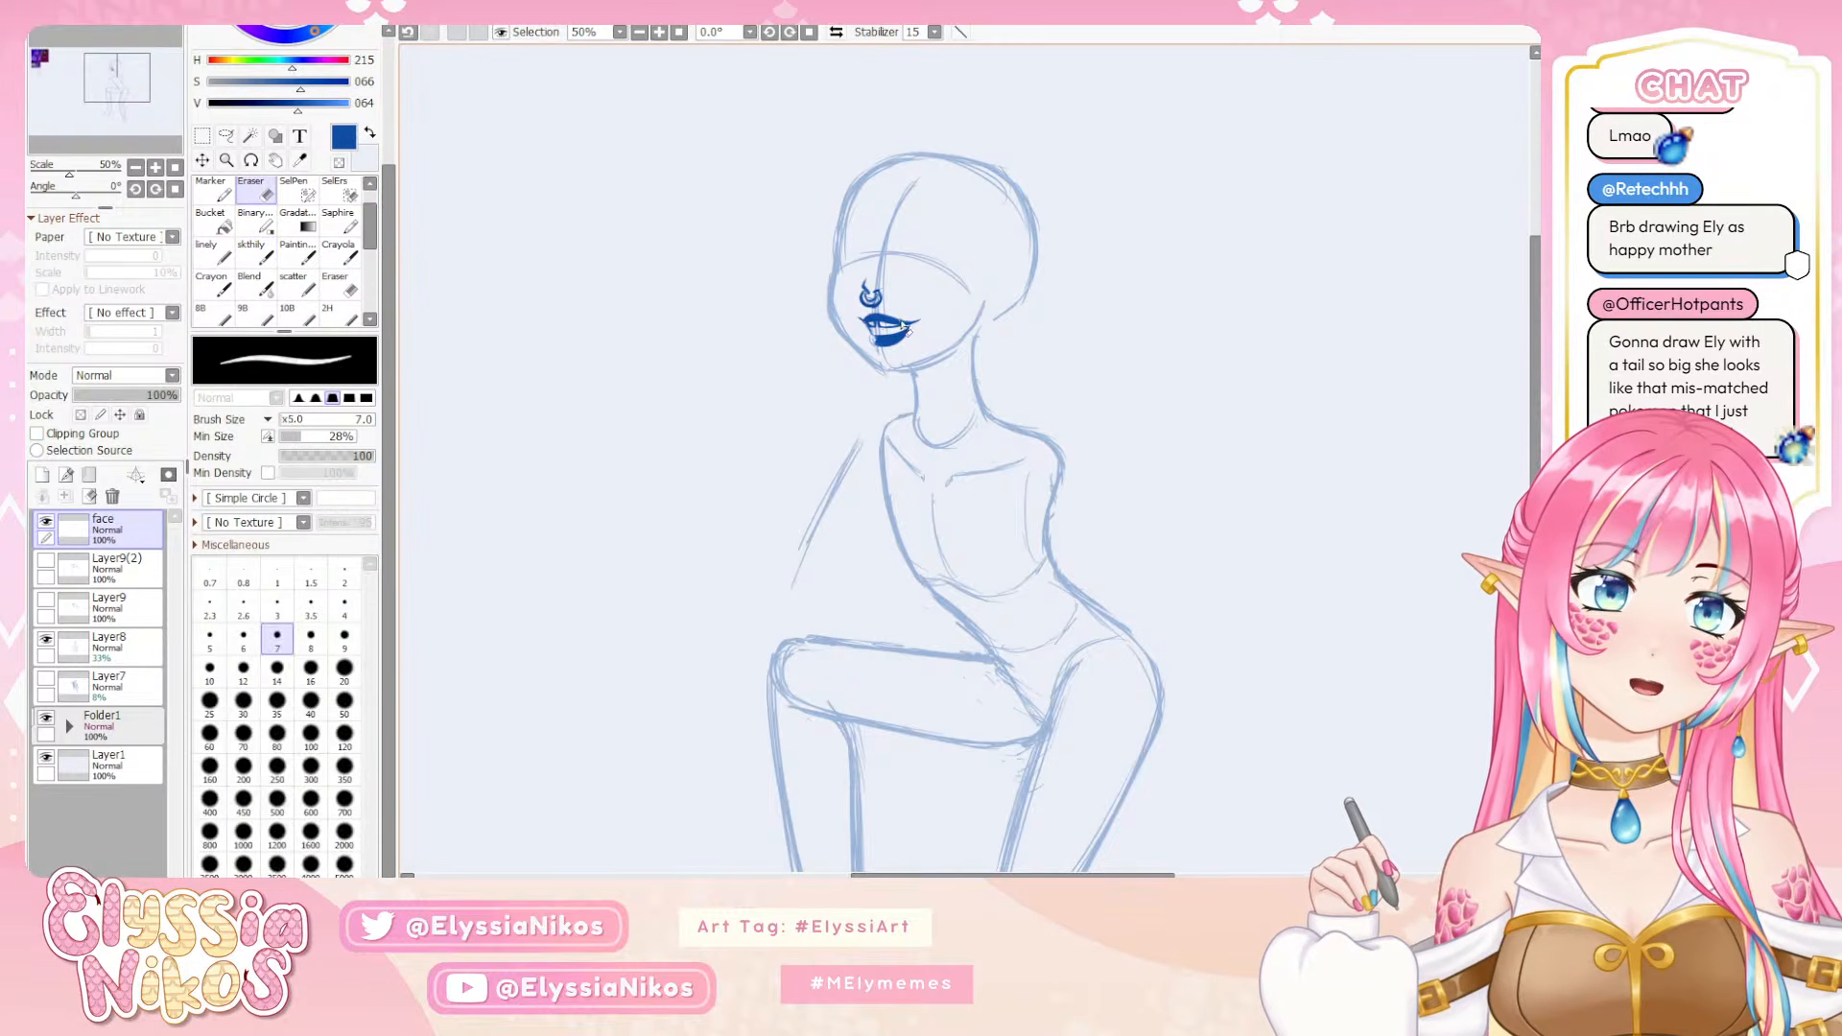
drag(904, 323, 918, 320)
key(ctrl+z)
key(ctrl+z)
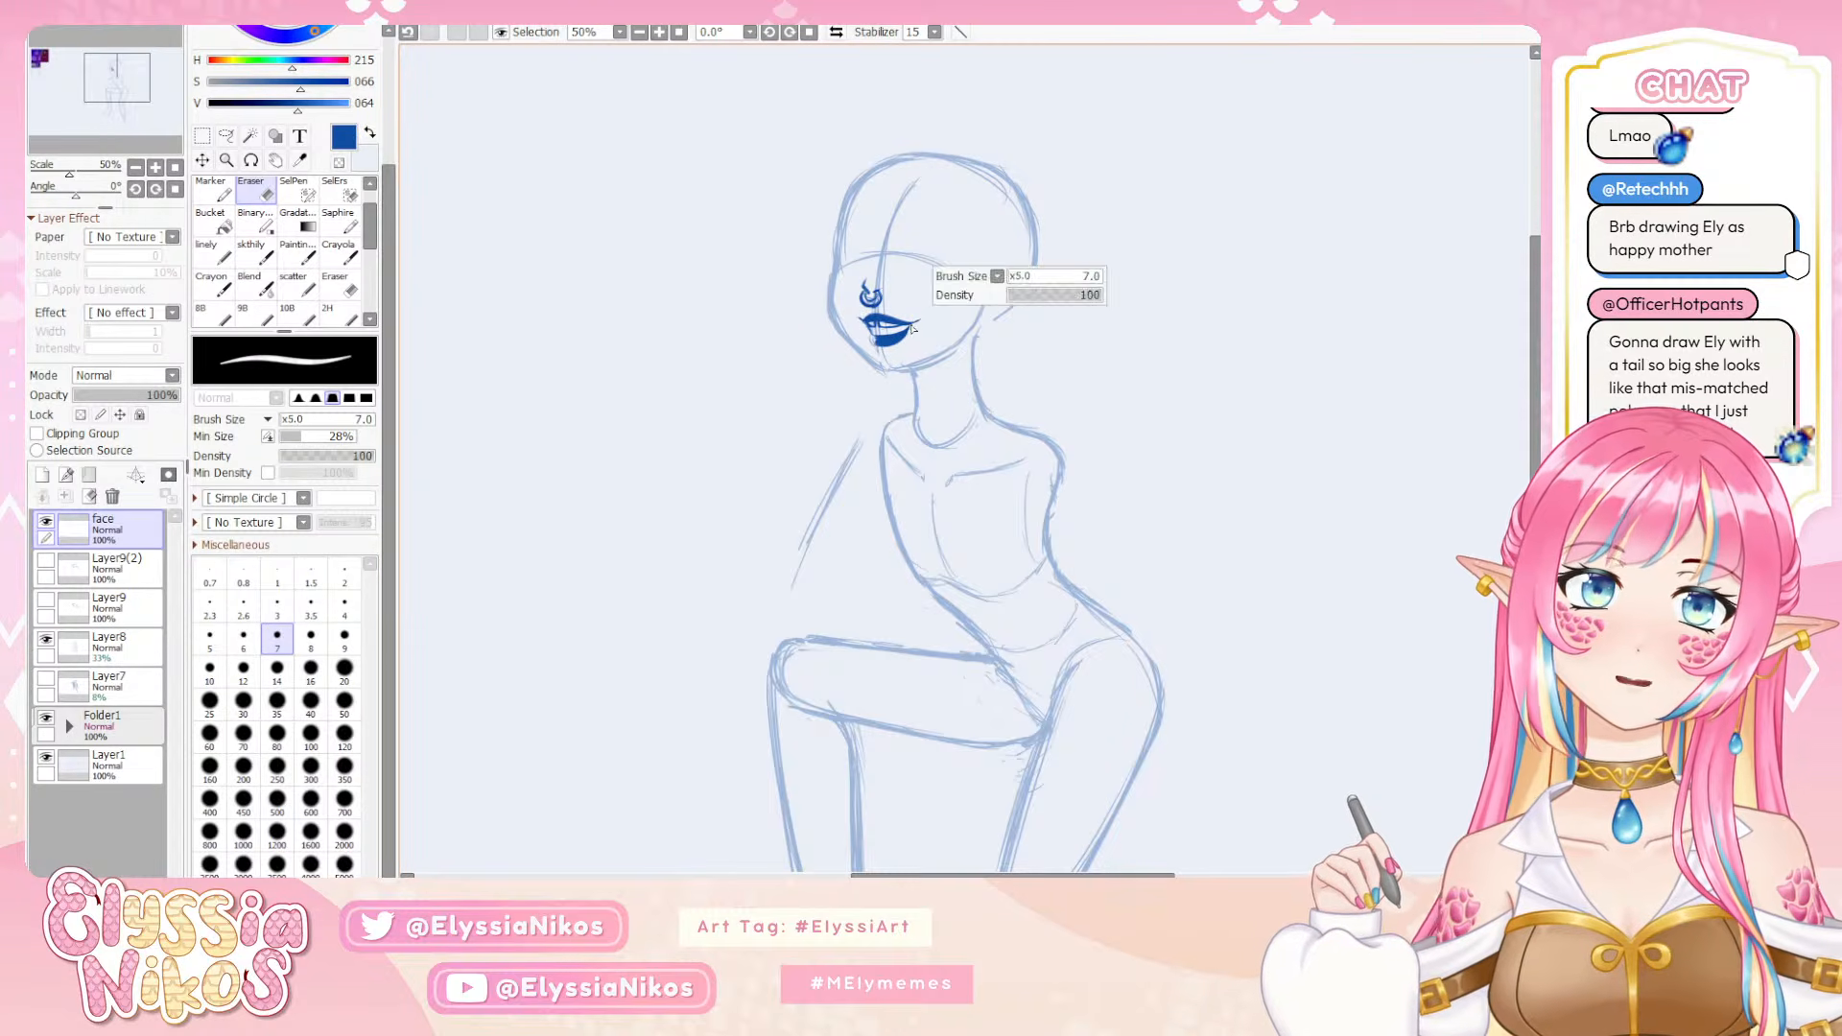
click(267, 261)
key(bracketleft)
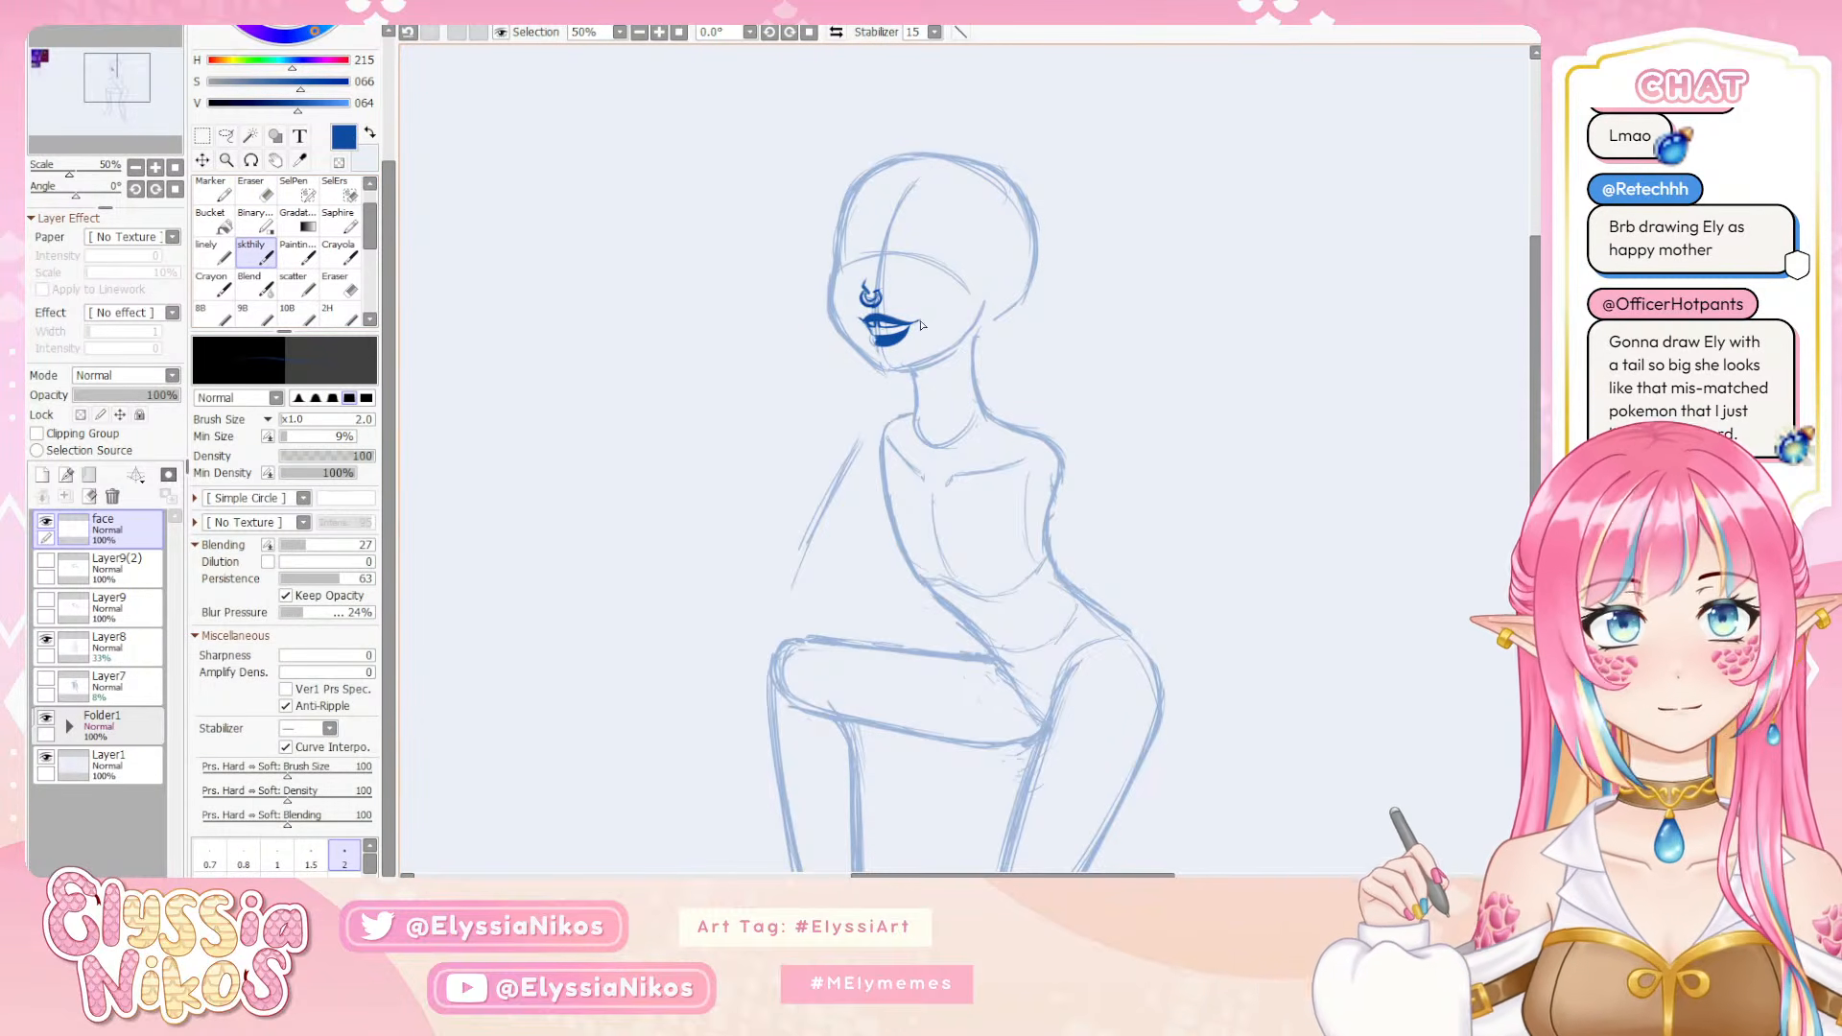
key(bracketright)
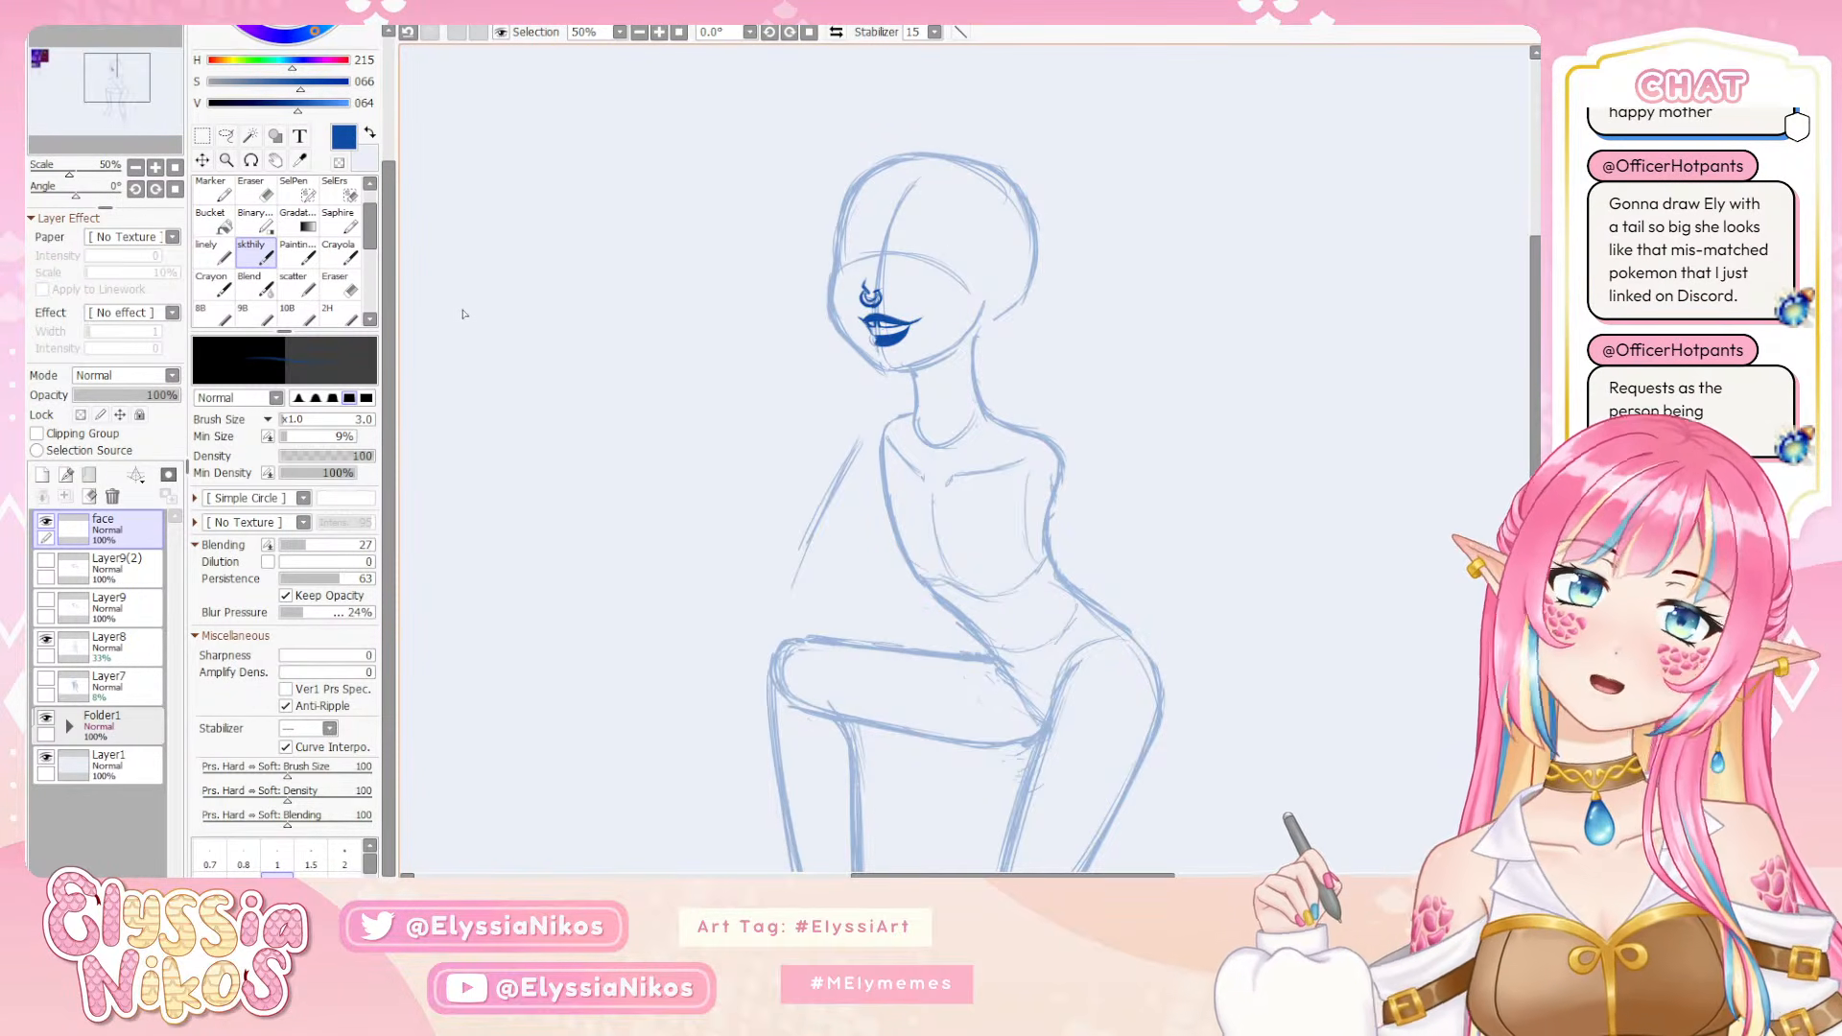
Select Folder1 and draw a rectangular selection around the character's head in the purple reference image
click(137, 168)
click(137, 167)
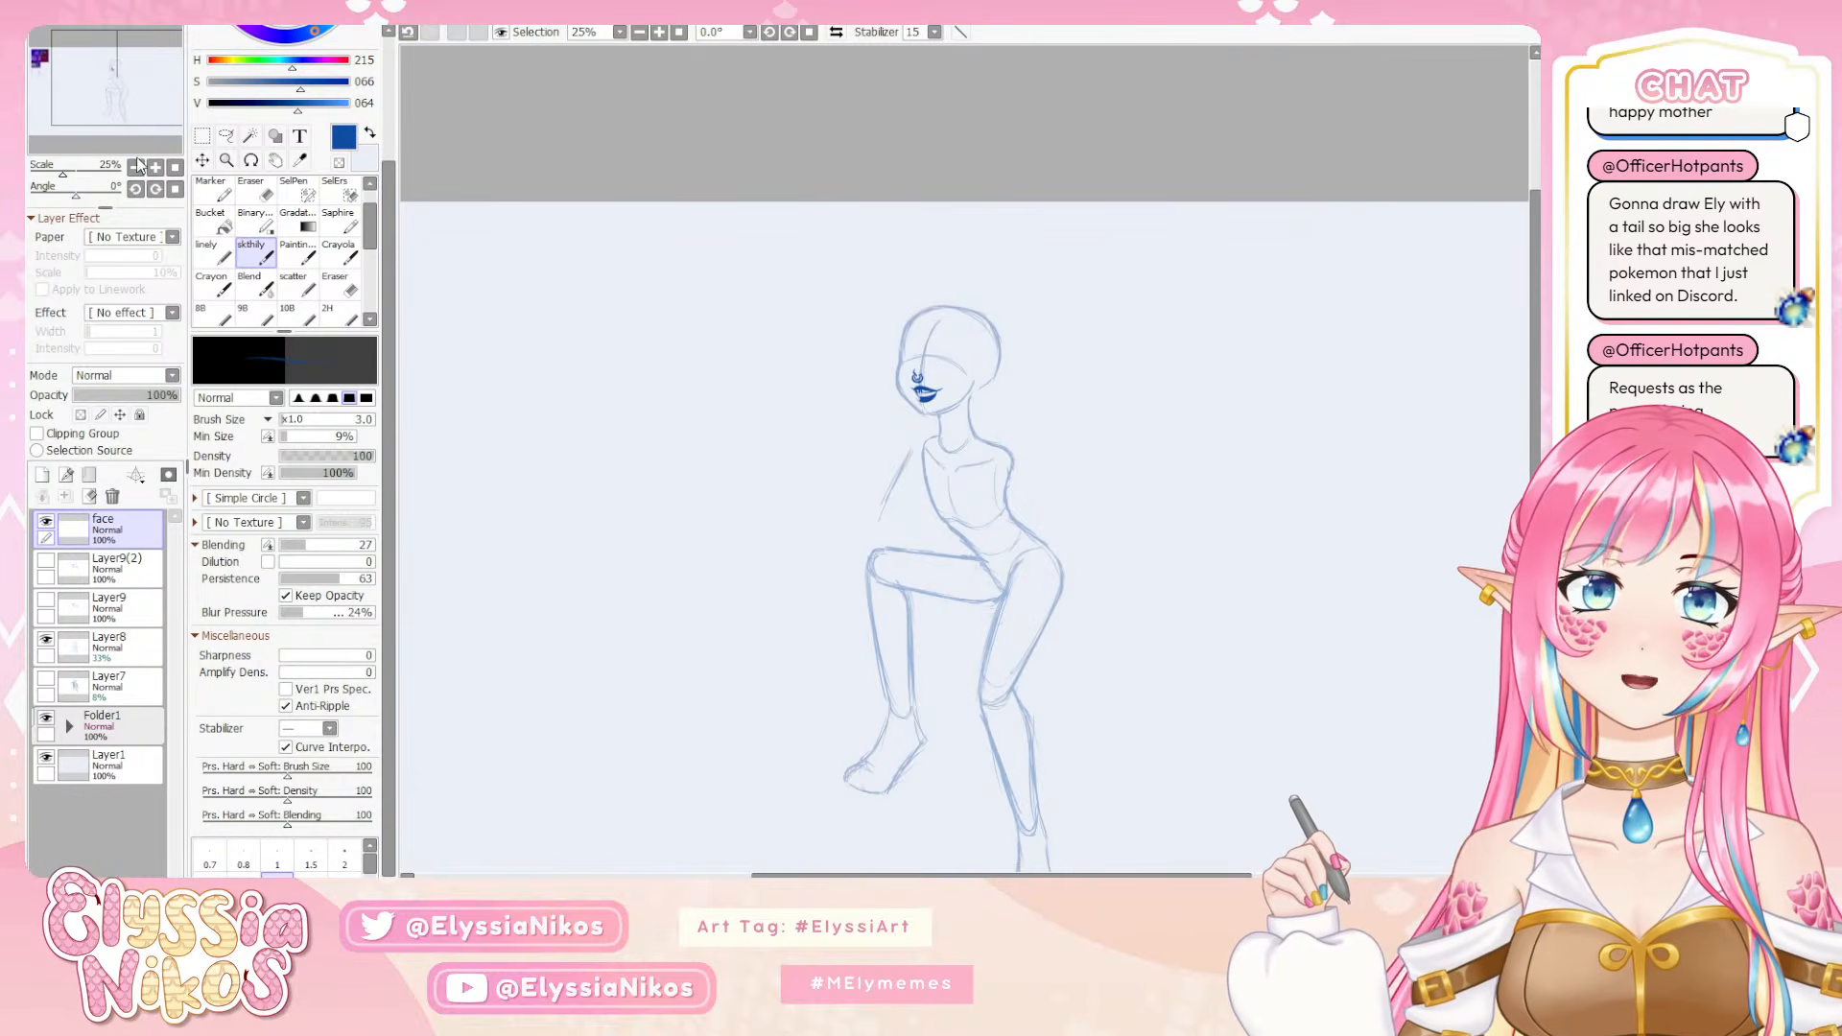
click(155, 168)
click(155, 168)
drag(854, 414, 784, 407)
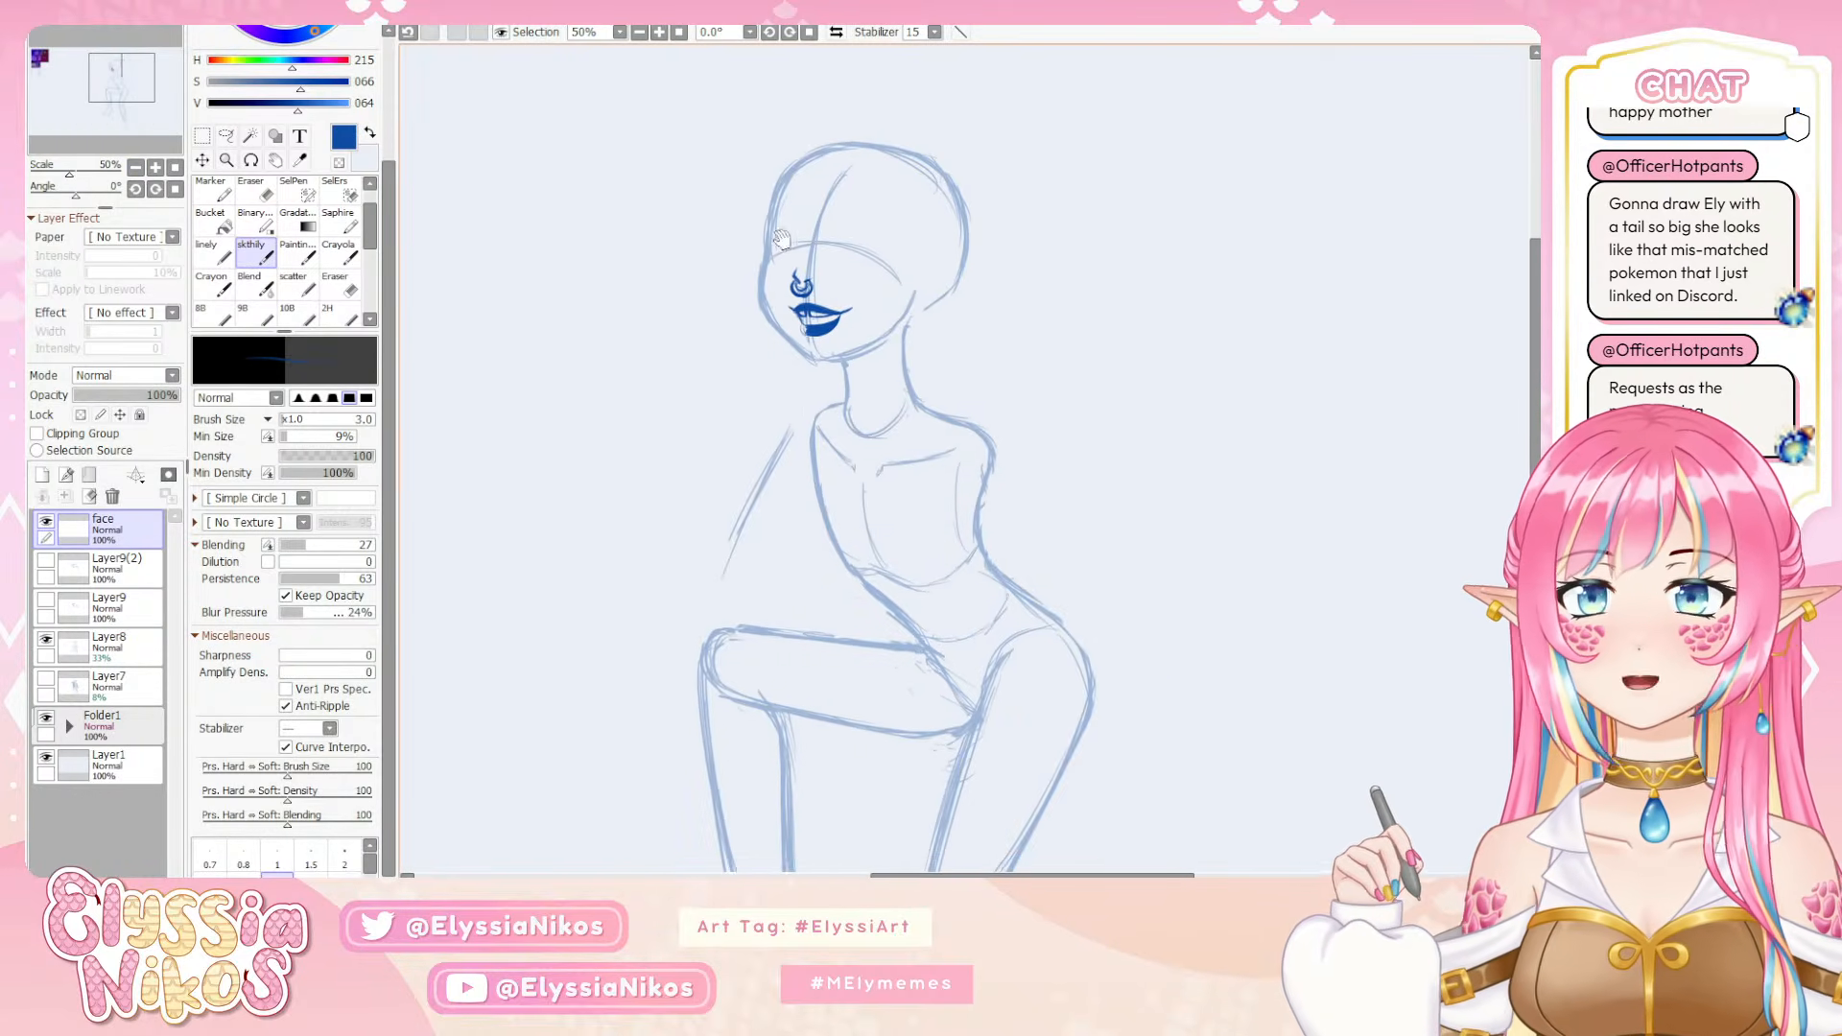
drag(816, 229, 813, 257)
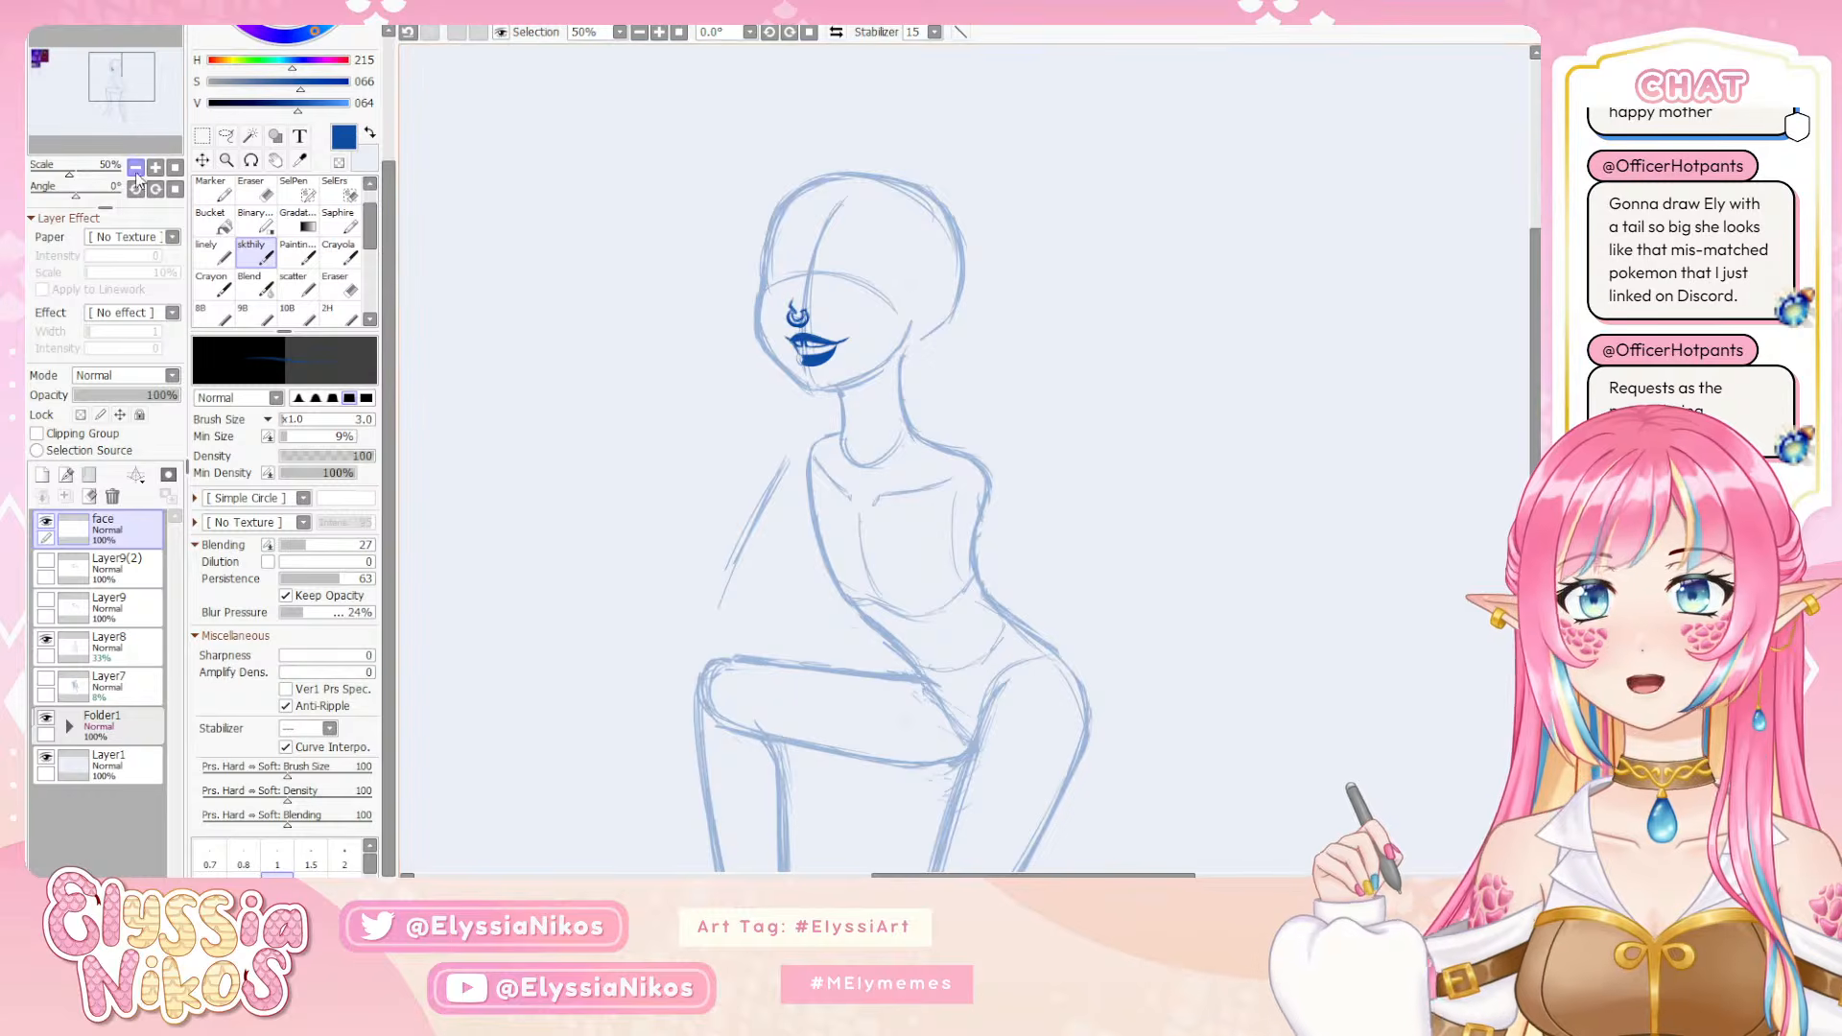
drag(105, 74, 34, 57)
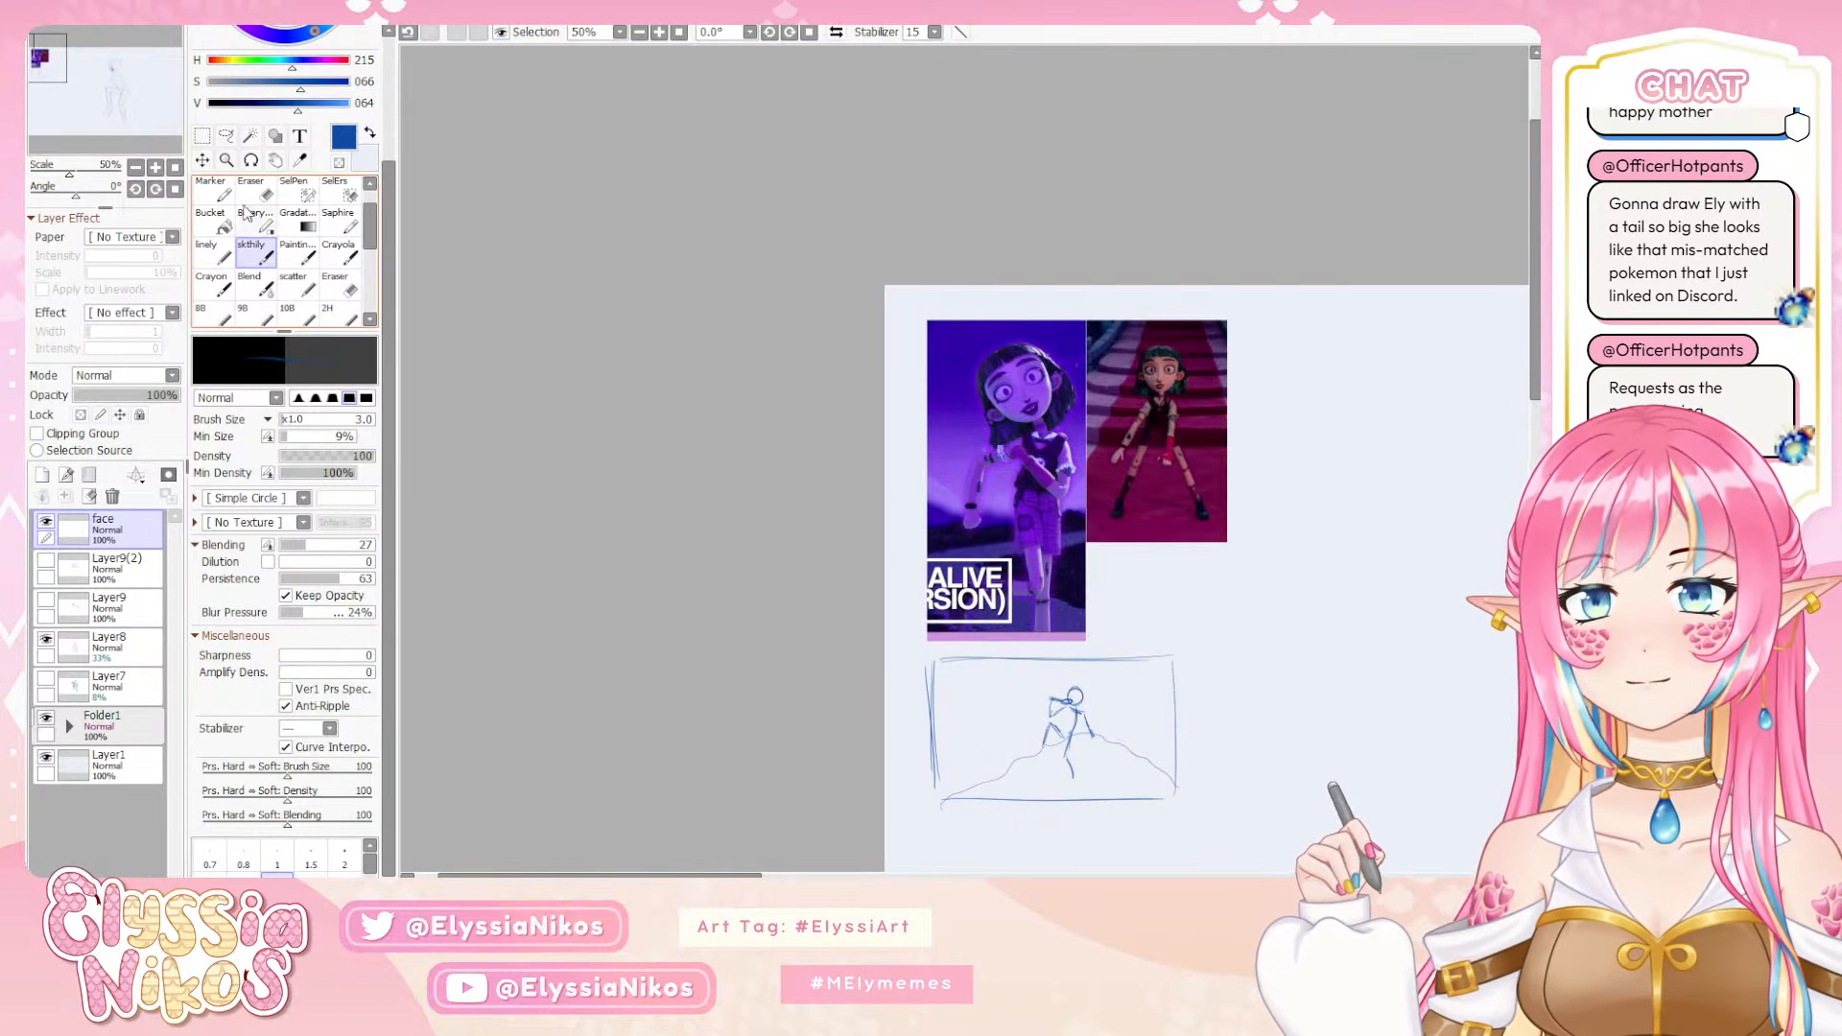
click(203, 136)
click(149, 723)
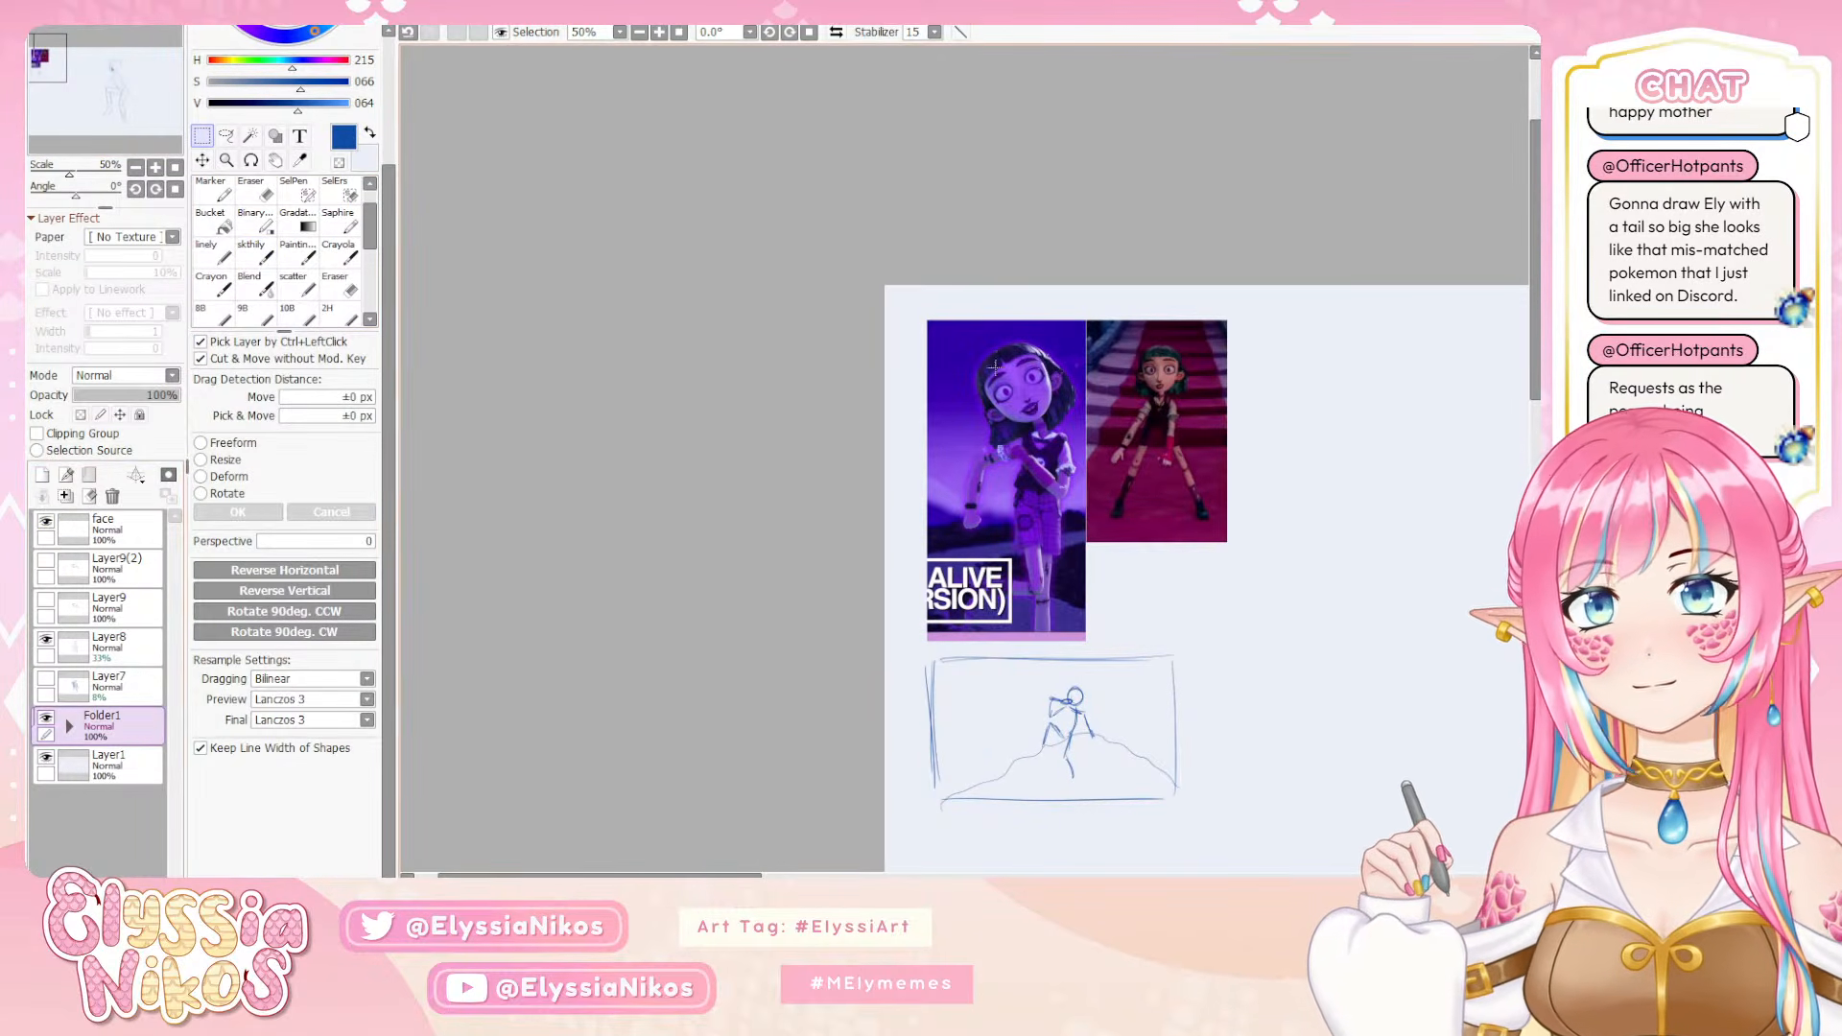
drag(987, 362, 1078, 444)
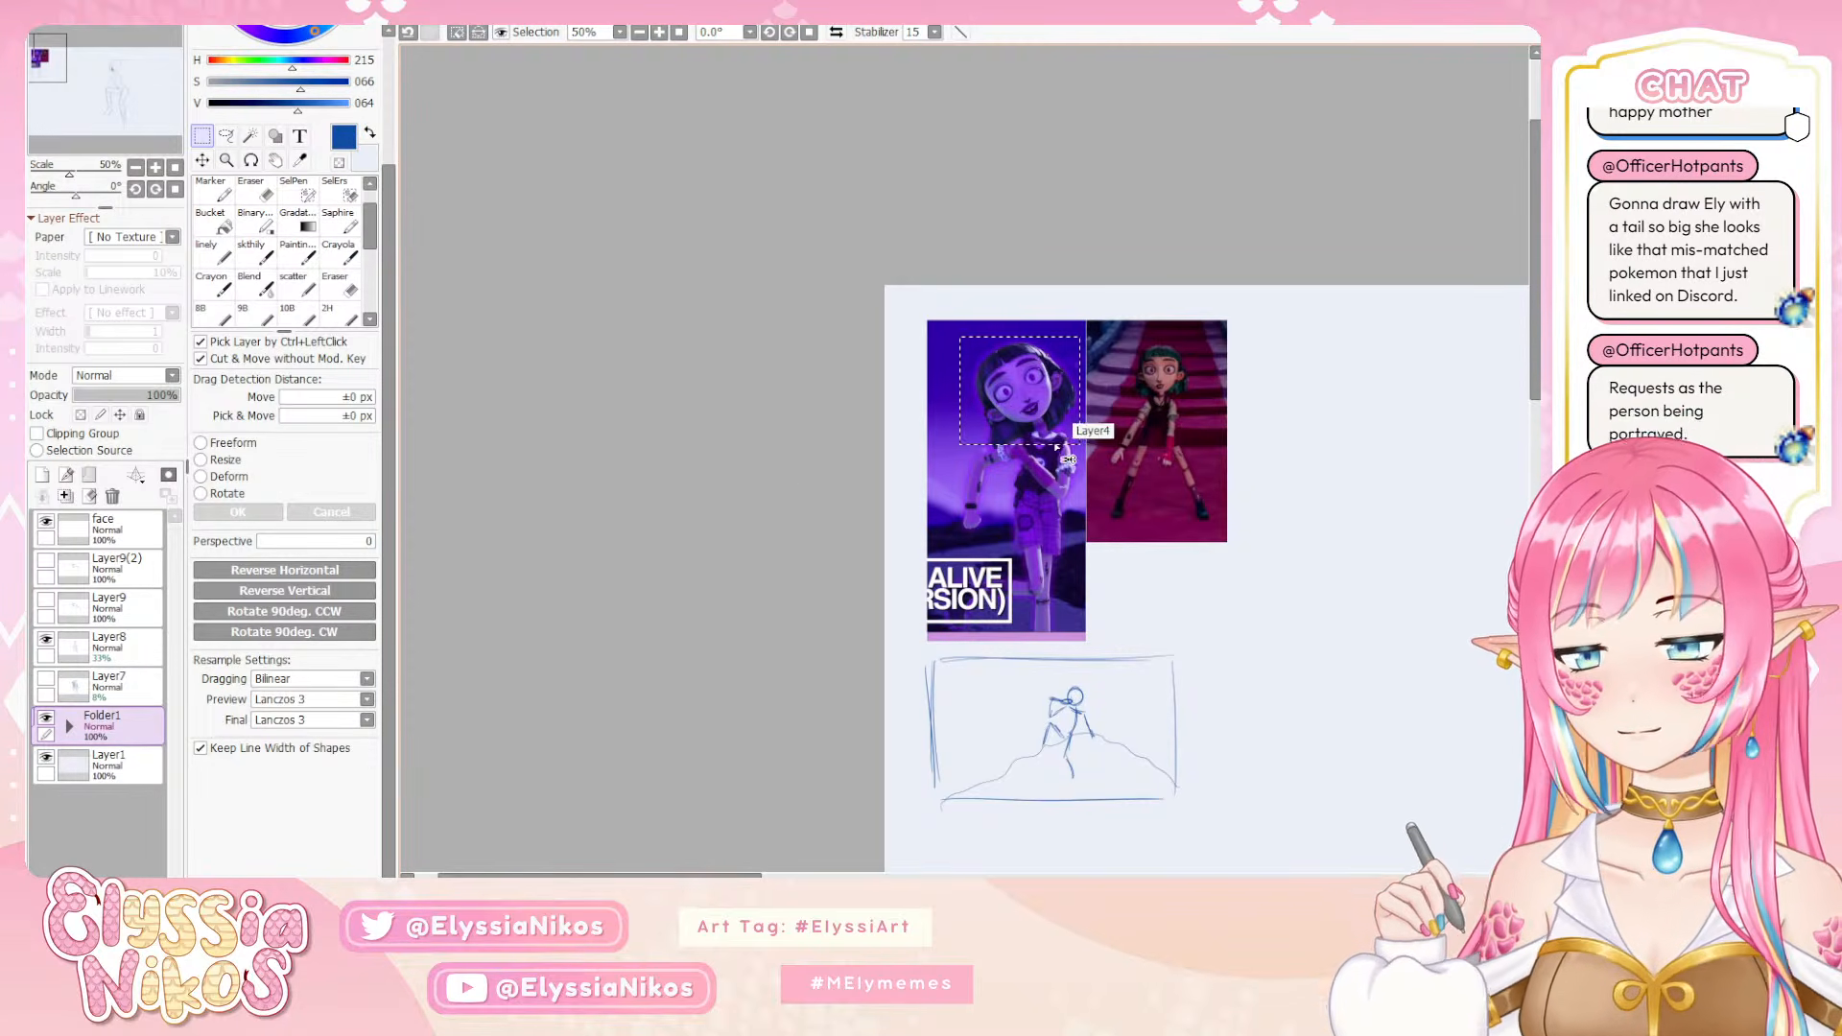
click(126, 543)
key(ctrl+v)
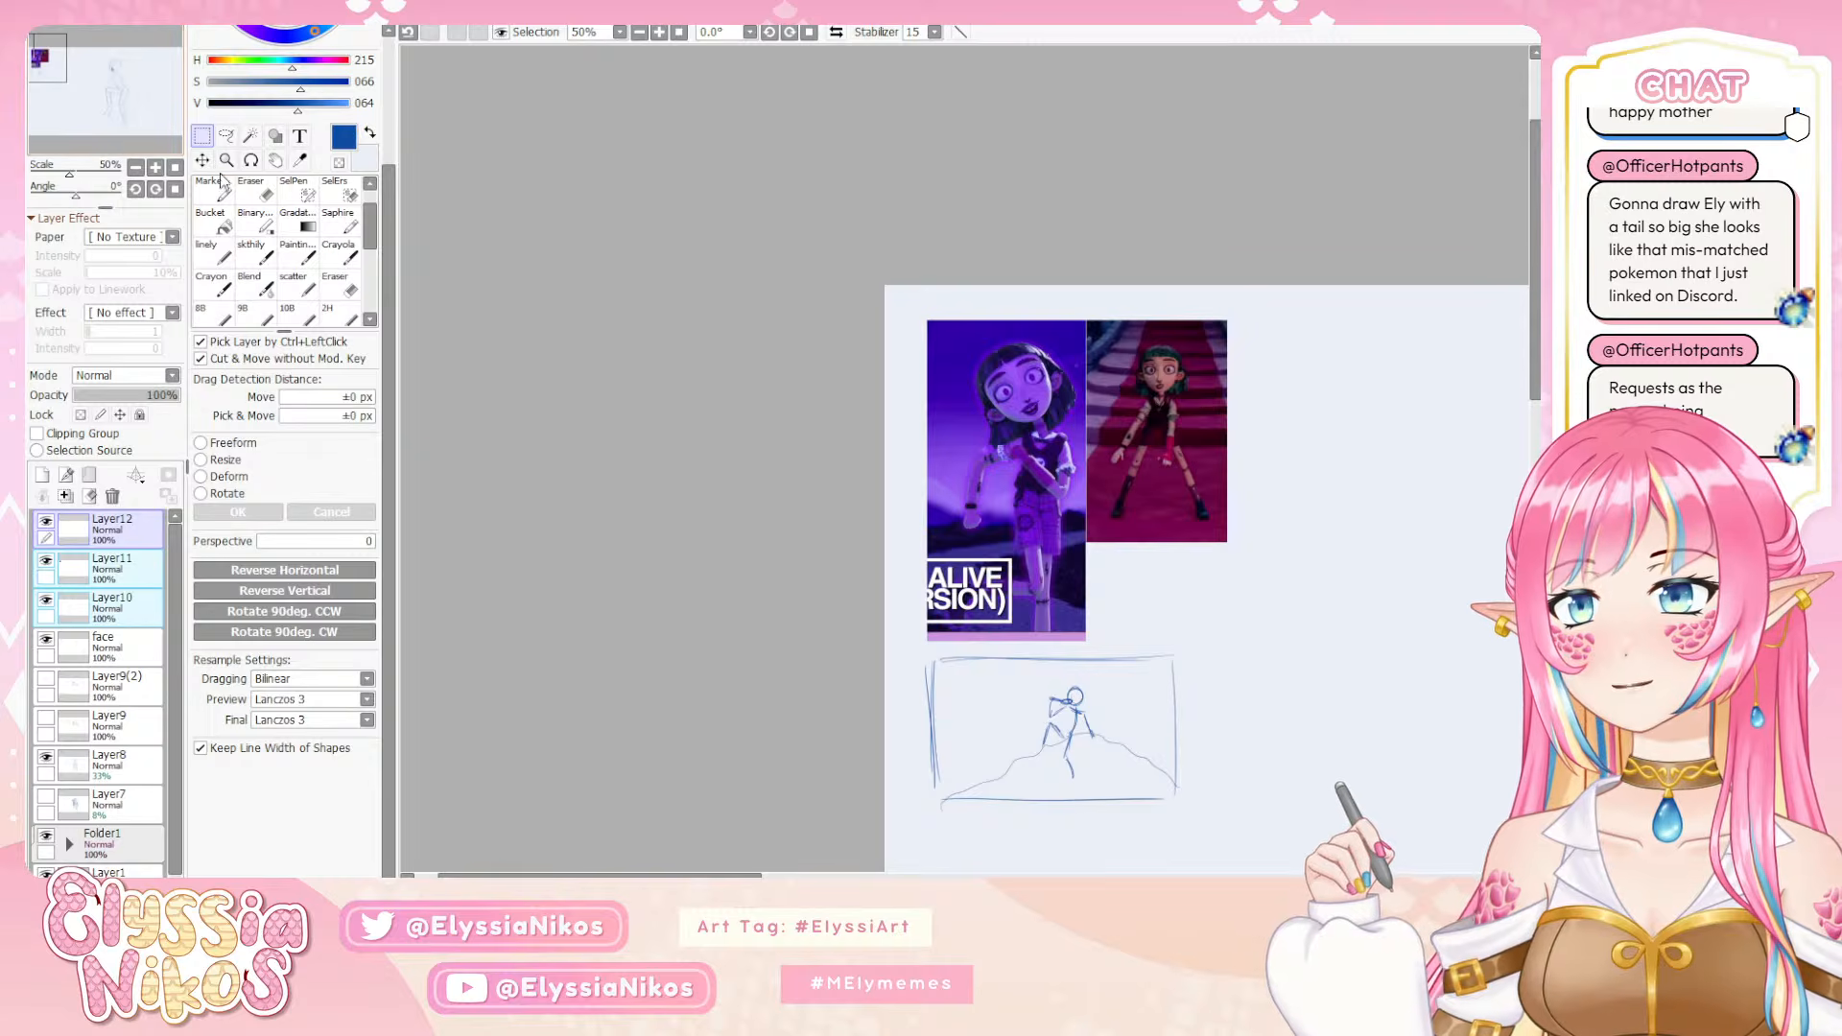
key(ctrl+z)
key(ctrl+z)
key(ctrl+z)
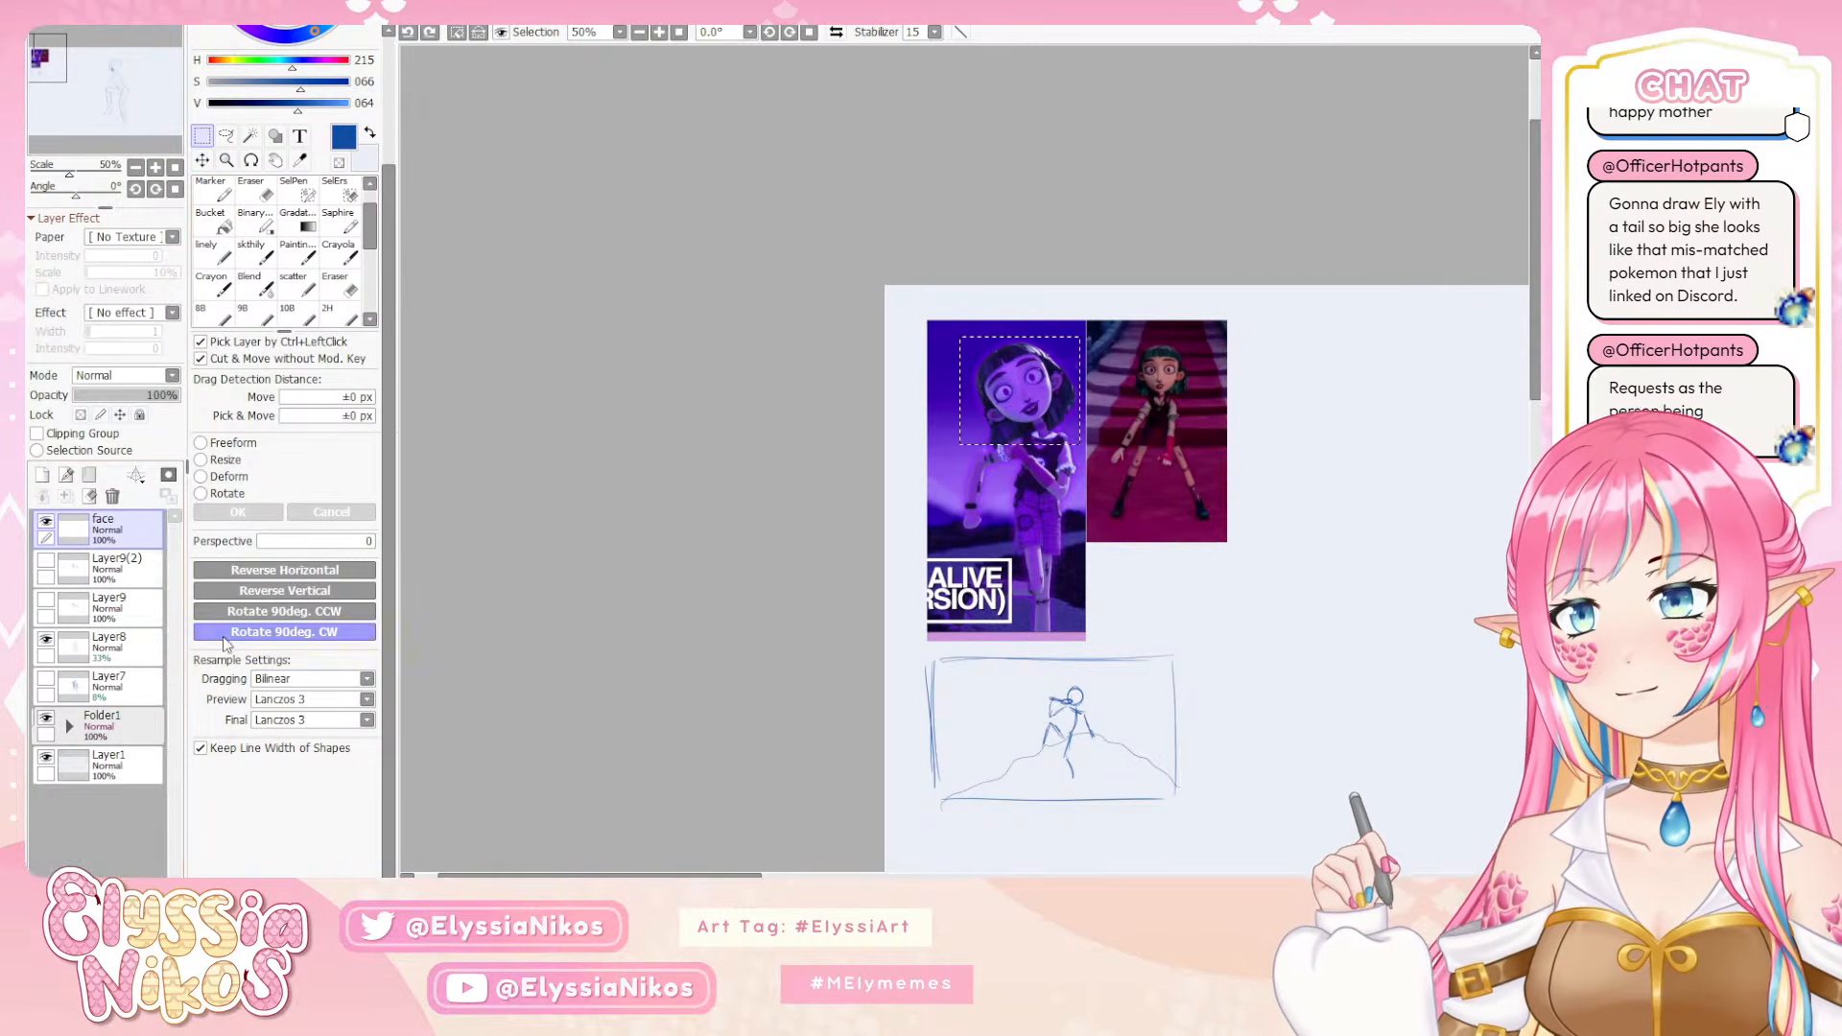
Expand Folder1, copy the selected head from the purple reference's layer, and paste it as a new layer above the face layer
click(69, 727)
click(59, 797)
click(59, 802)
click(139, 798)
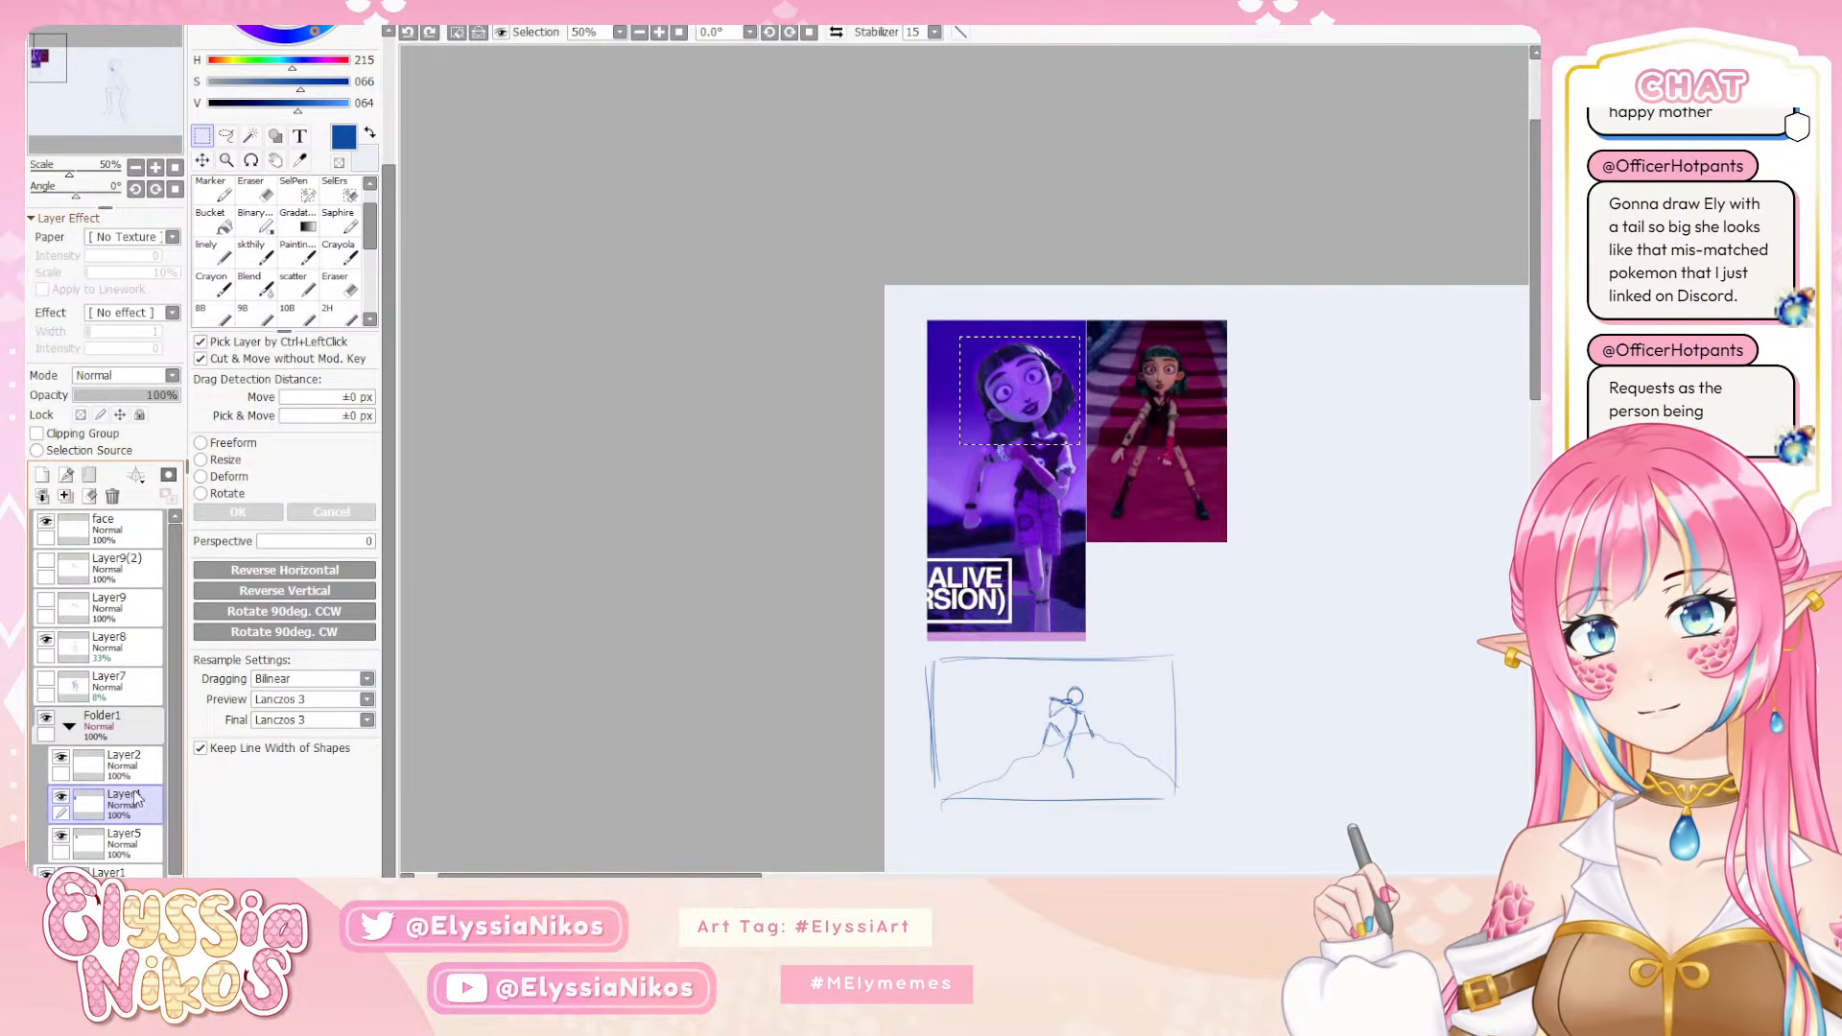
click(133, 528)
key(ctrl+v)
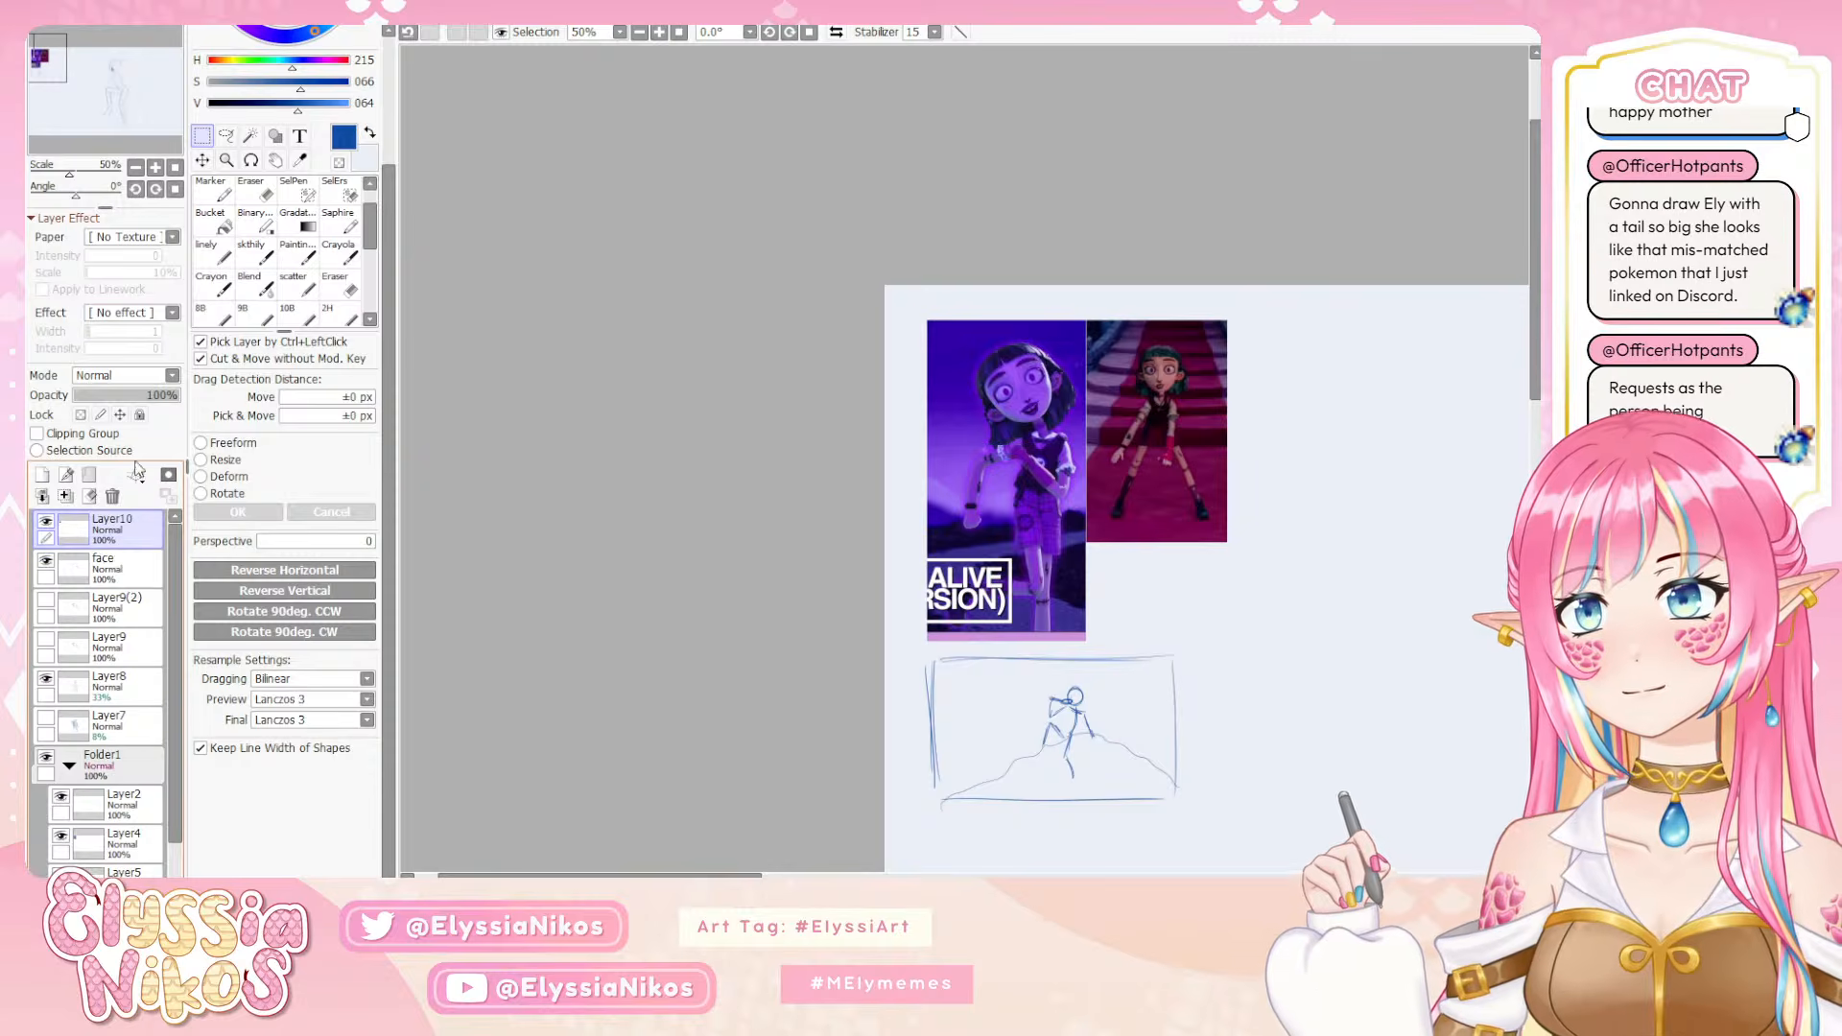
Move the pasted reference head next to the sketched figure's head, in front of the face, and frame both at 75% zoom
click(202, 161)
click(136, 168)
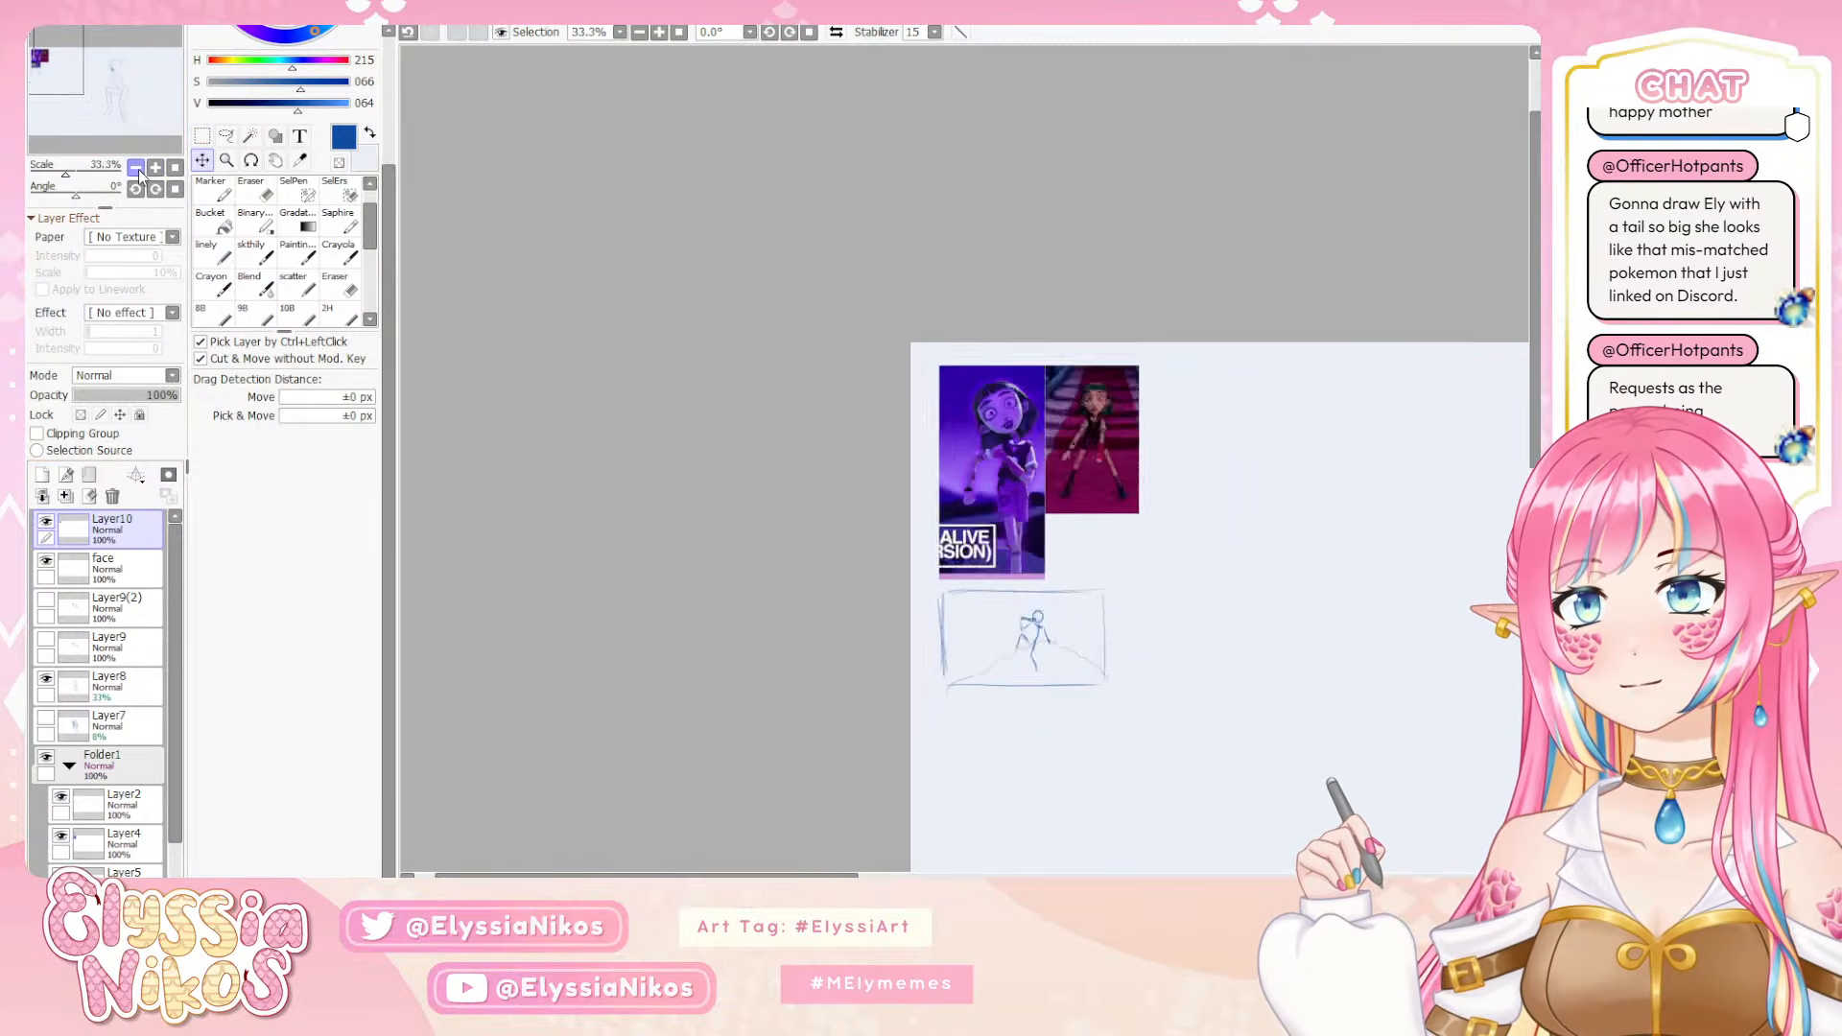
click(135, 168)
drag(1051, 597, 565, 317)
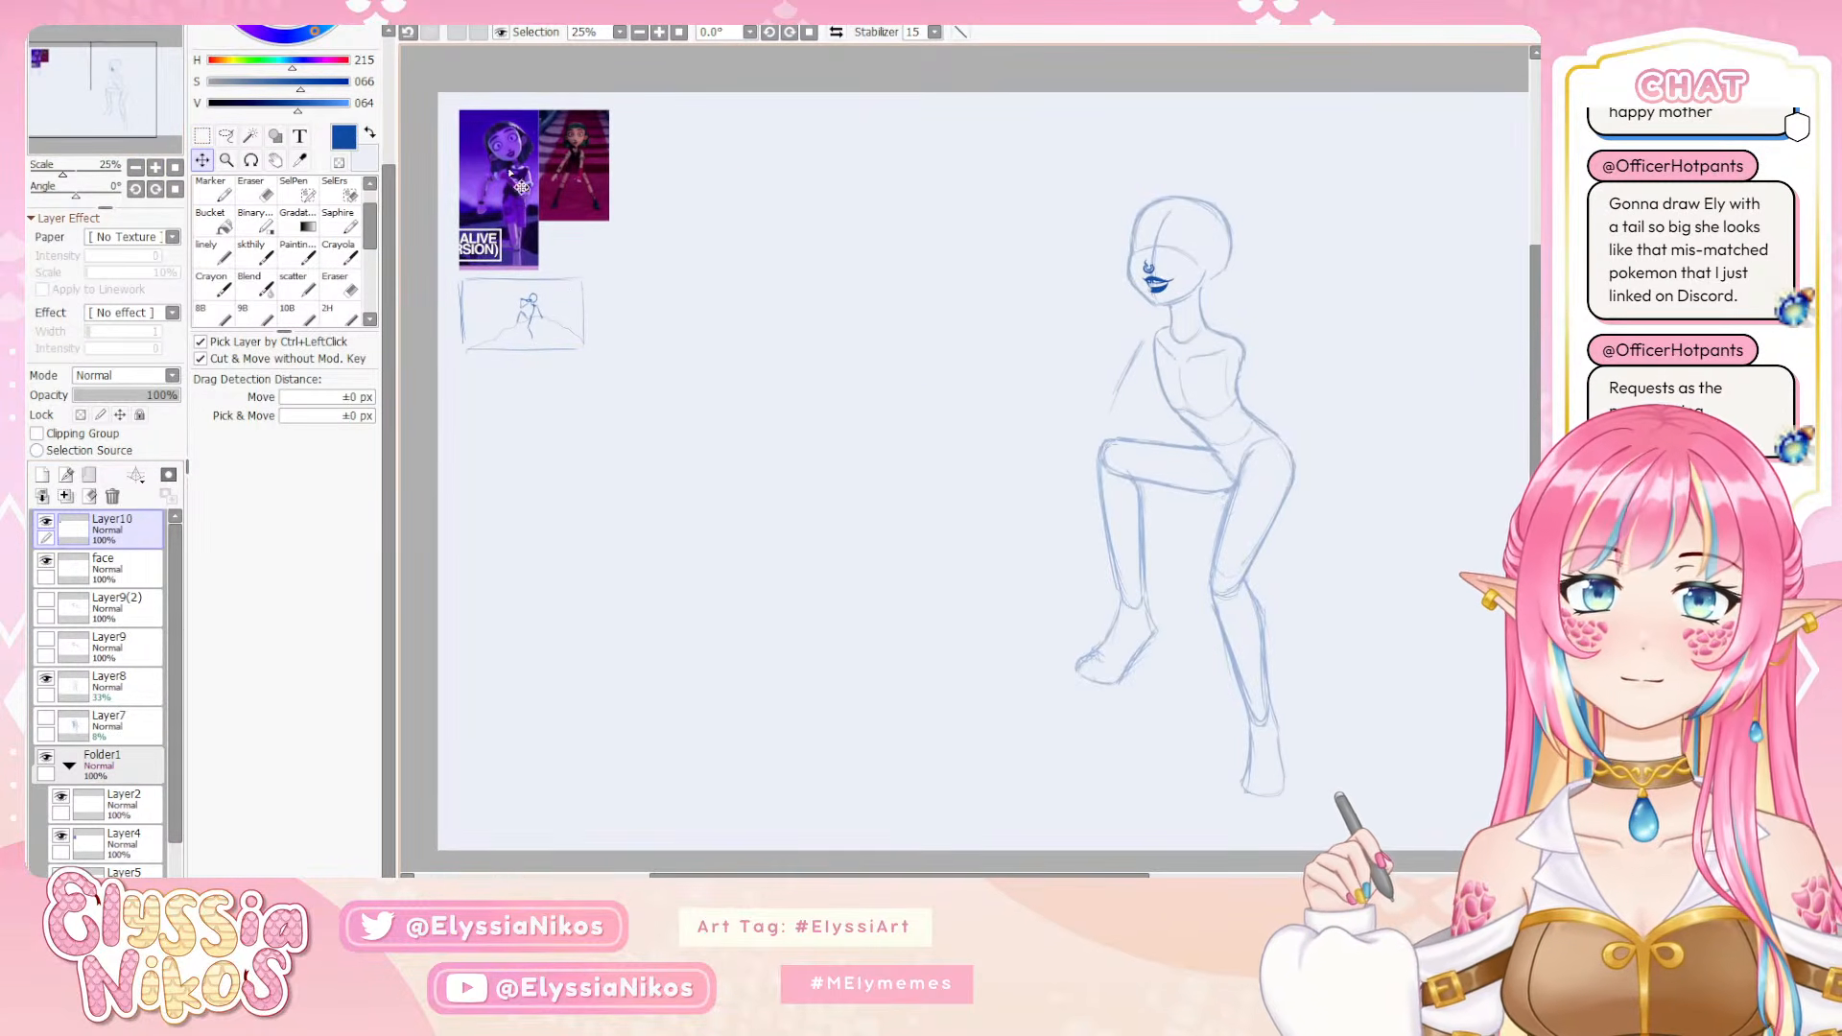
mouse_move(501, 145)
mouse_down()
mouse_move(1061, 261)
mouse_move(1063, 234)
mouse_up()
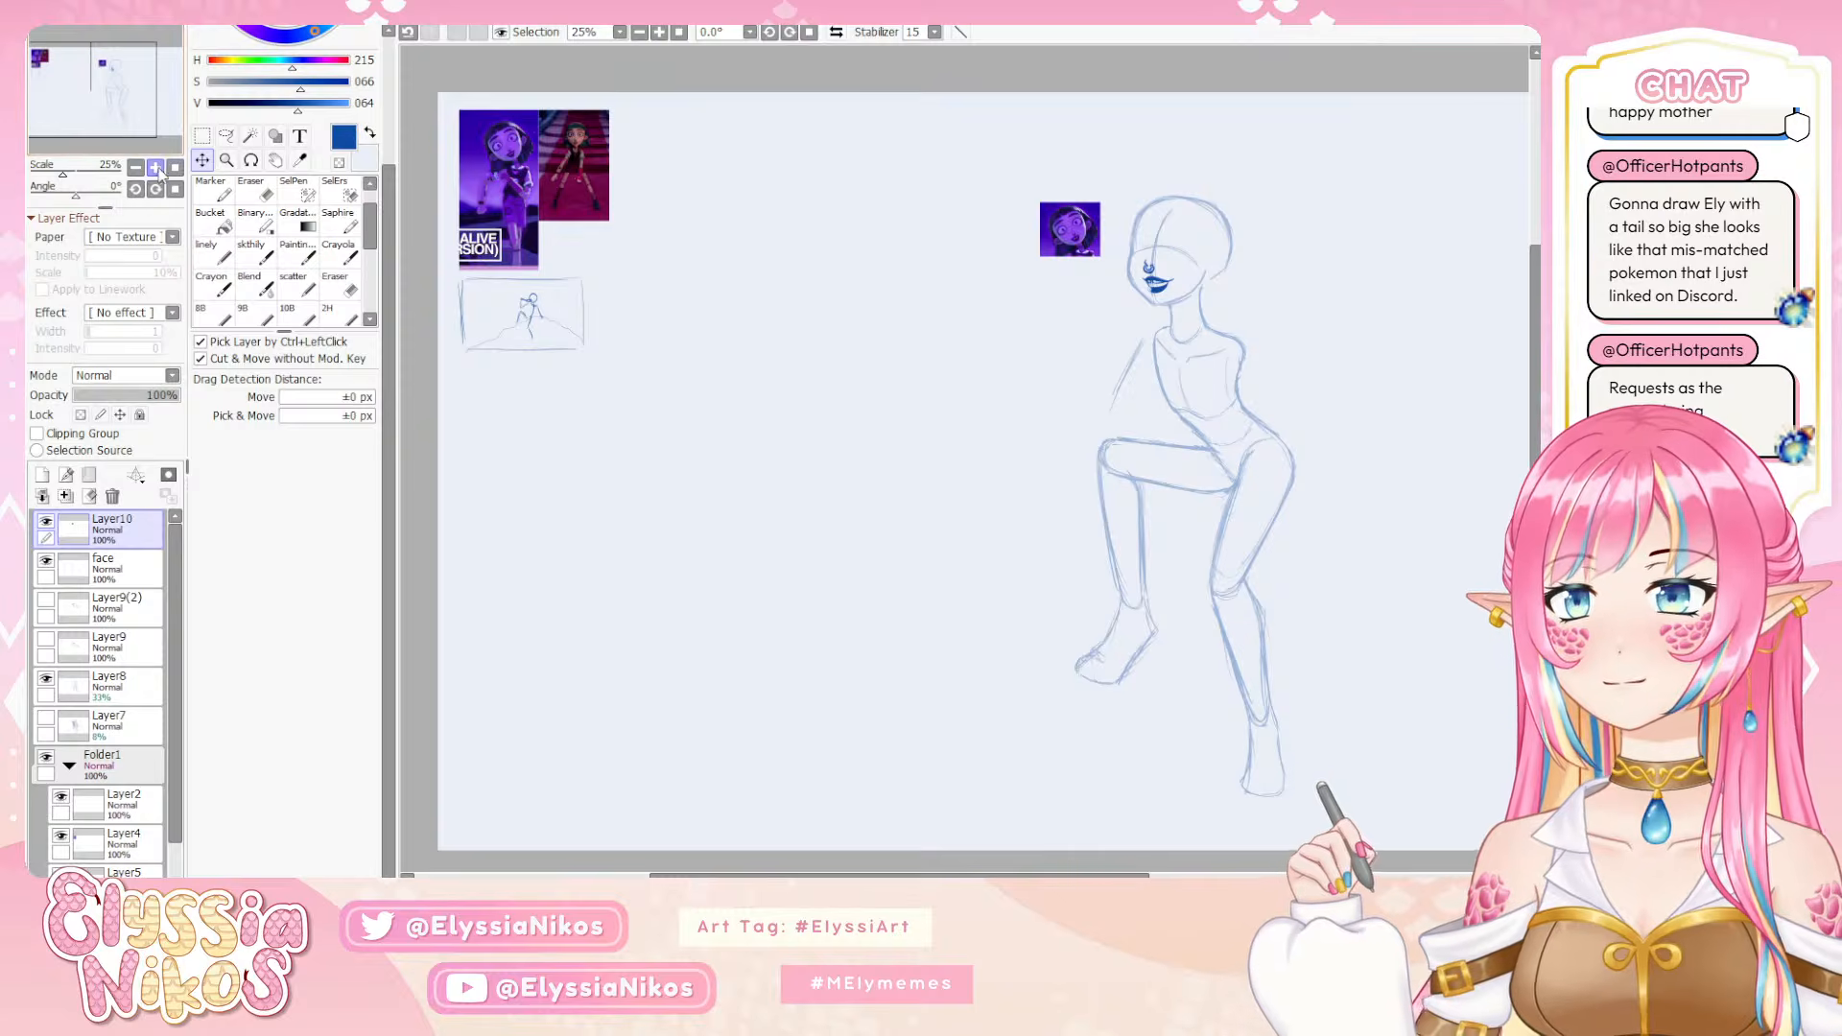
click(155, 167)
click(155, 168)
click(155, 168)
drag(1103, 341, 515, 661)
mouse_move(788, 480)
mouse_down()
mouse_move(690, 666)
mouse_move(700, 642)
mouse_up()
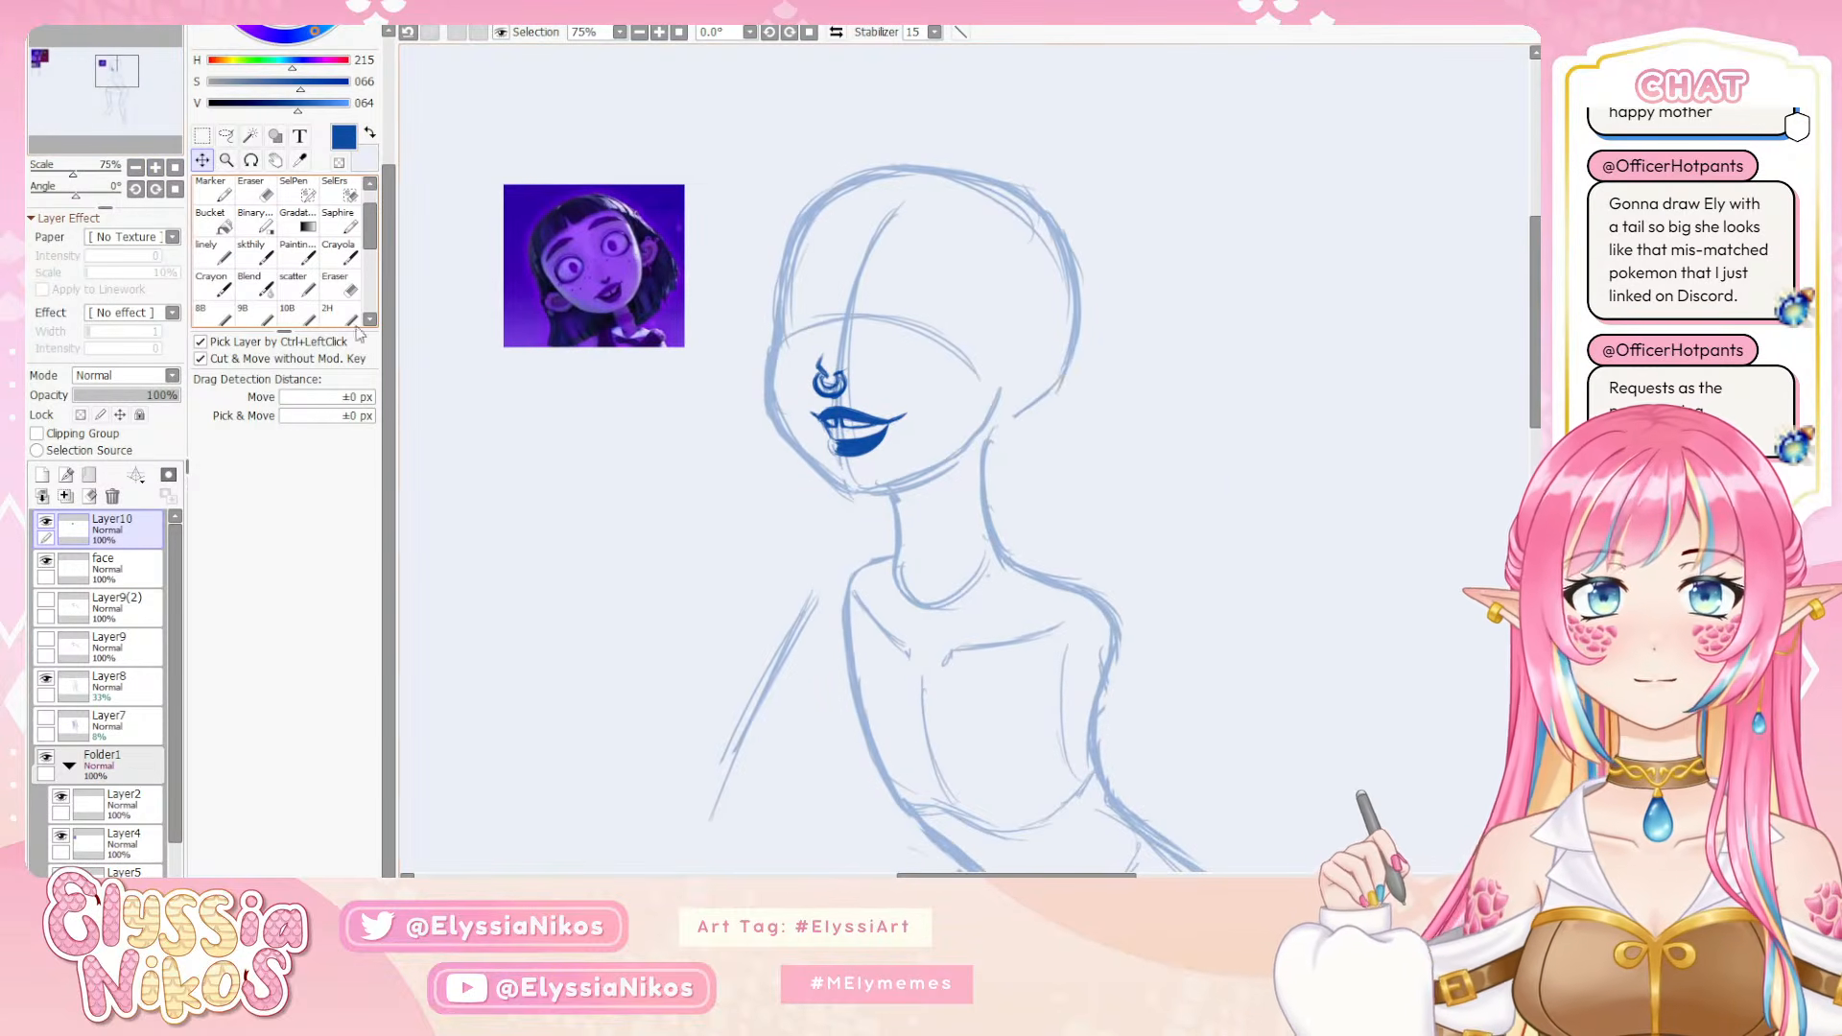
Sketch the upper arc of the far eye on the face layer with the sketch brush, redoing the stroke until it fits
click(256, 257)
click(141, 571)
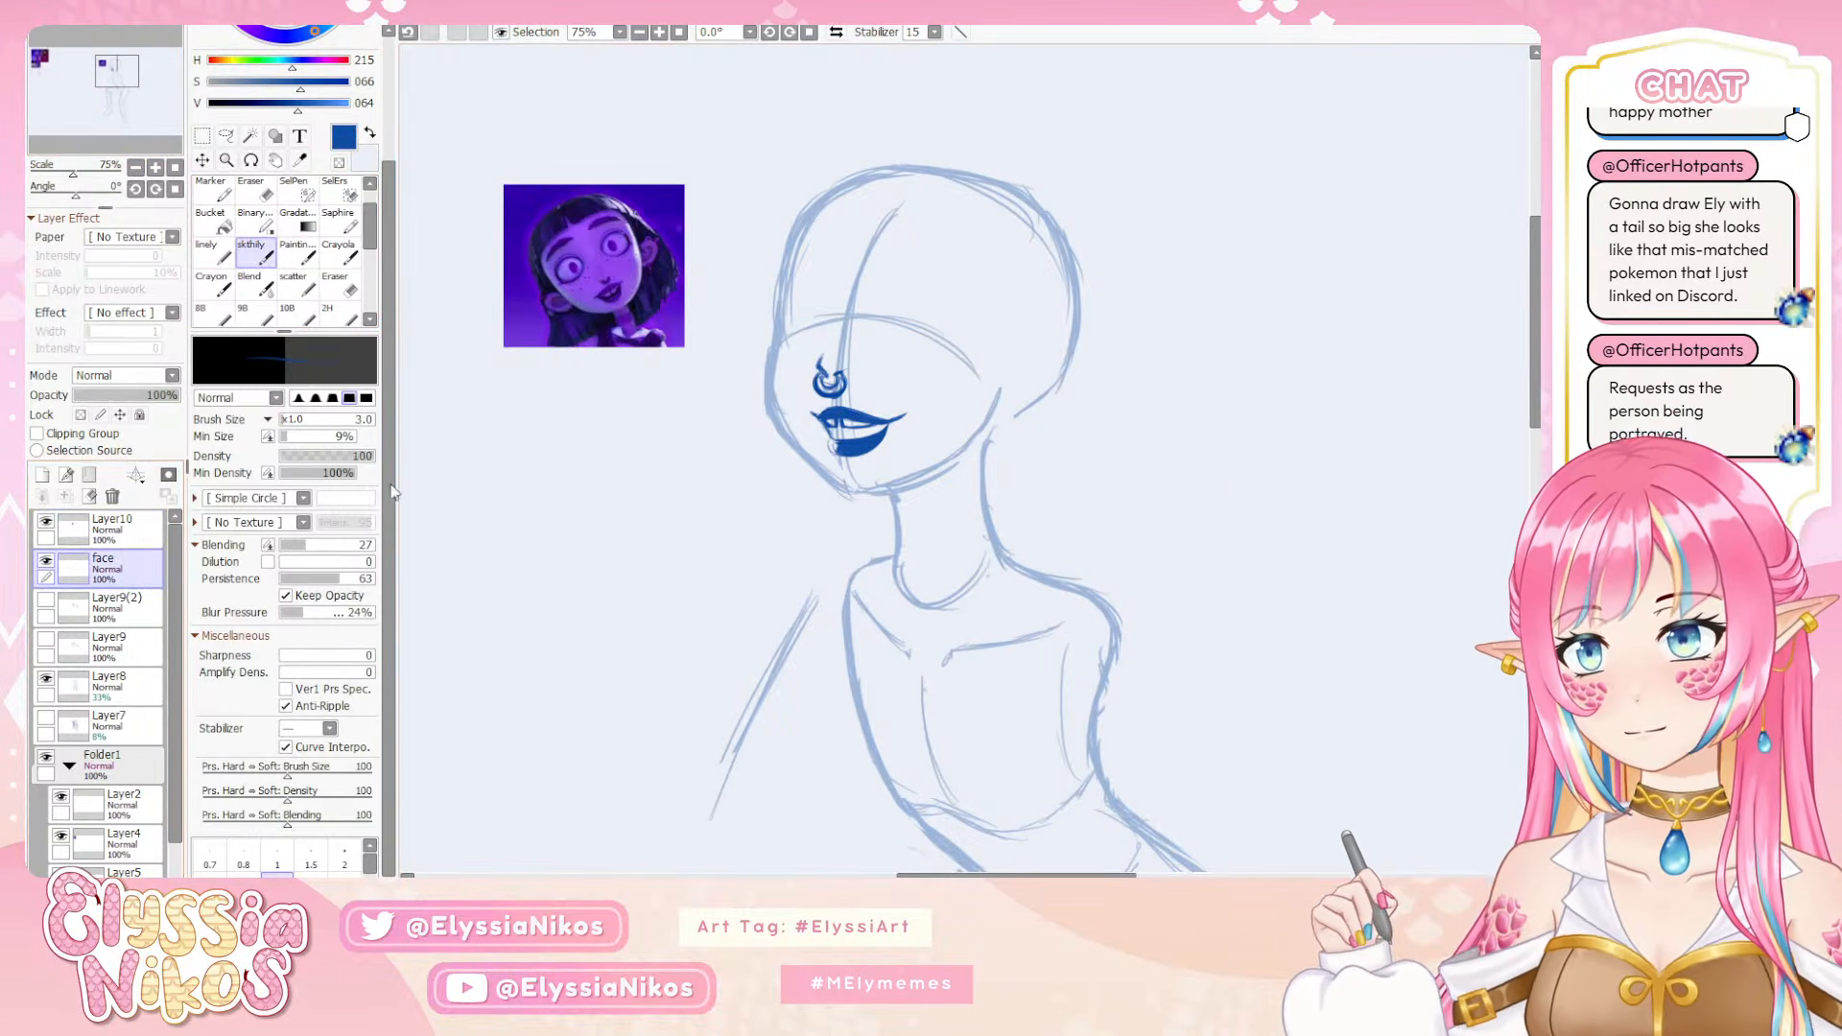
drag(858, 329, 847, 313)
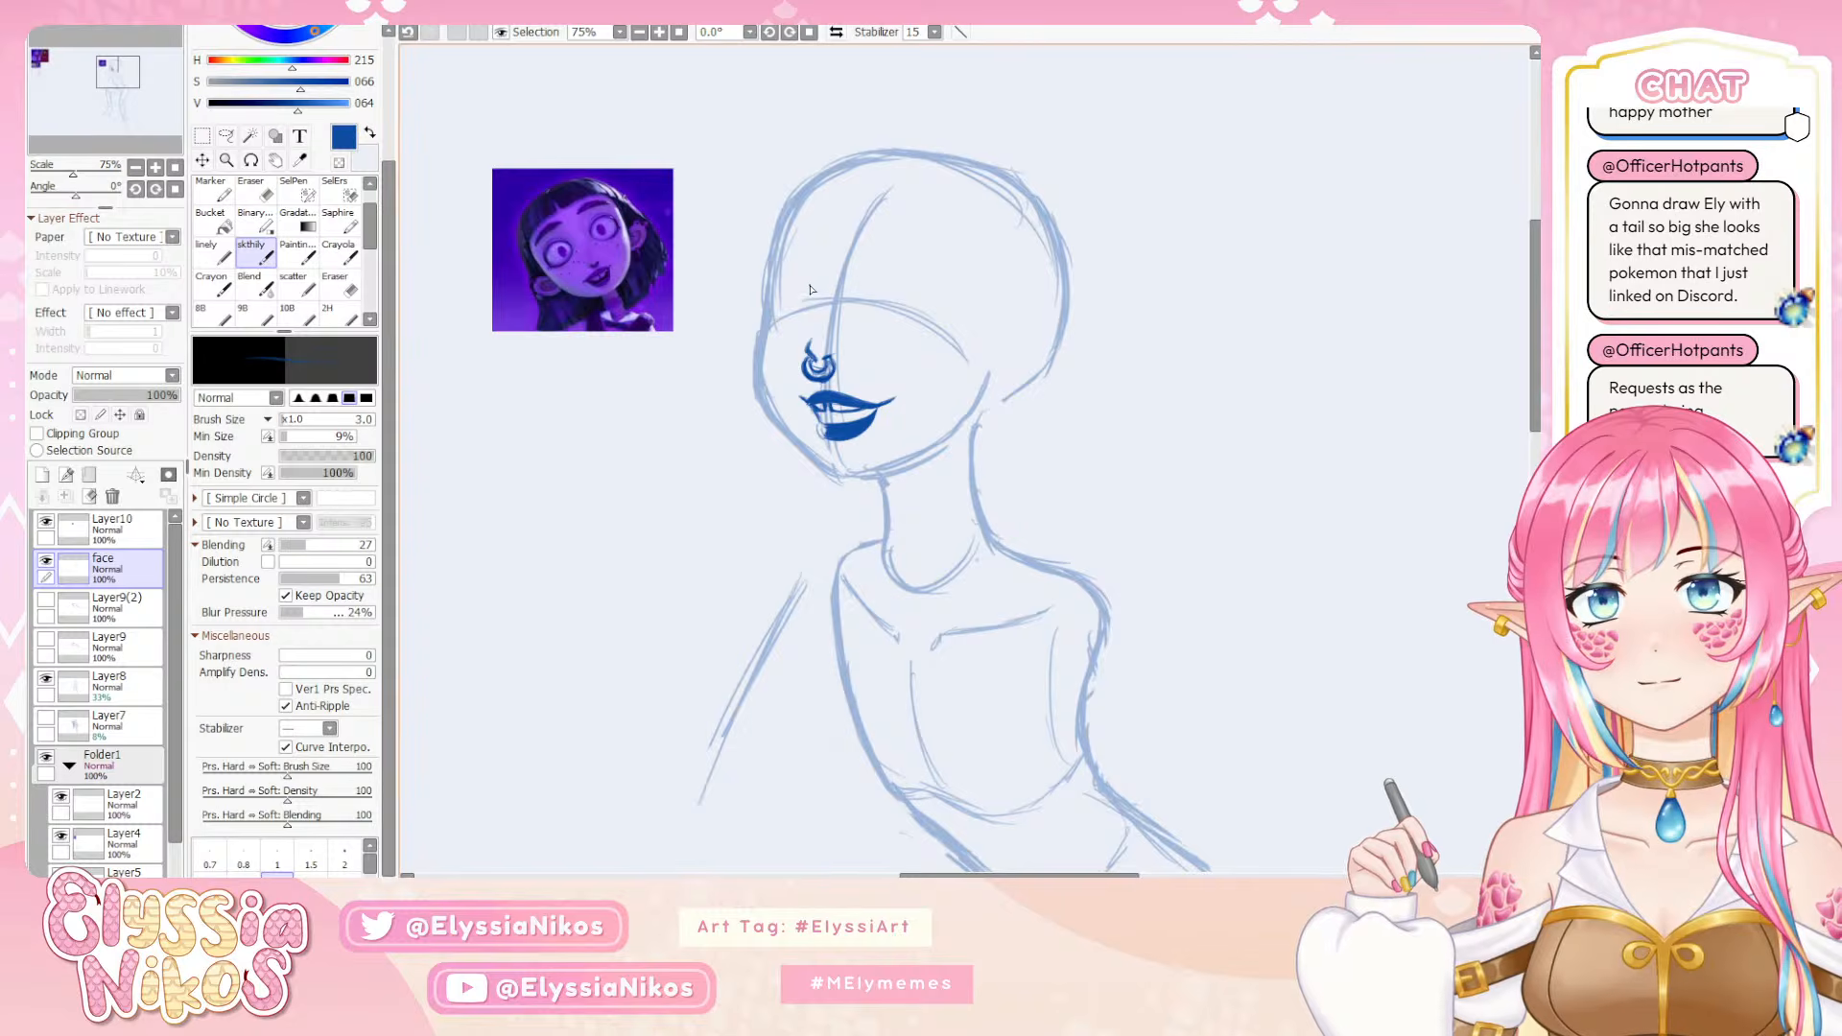
key(ctrl+z)
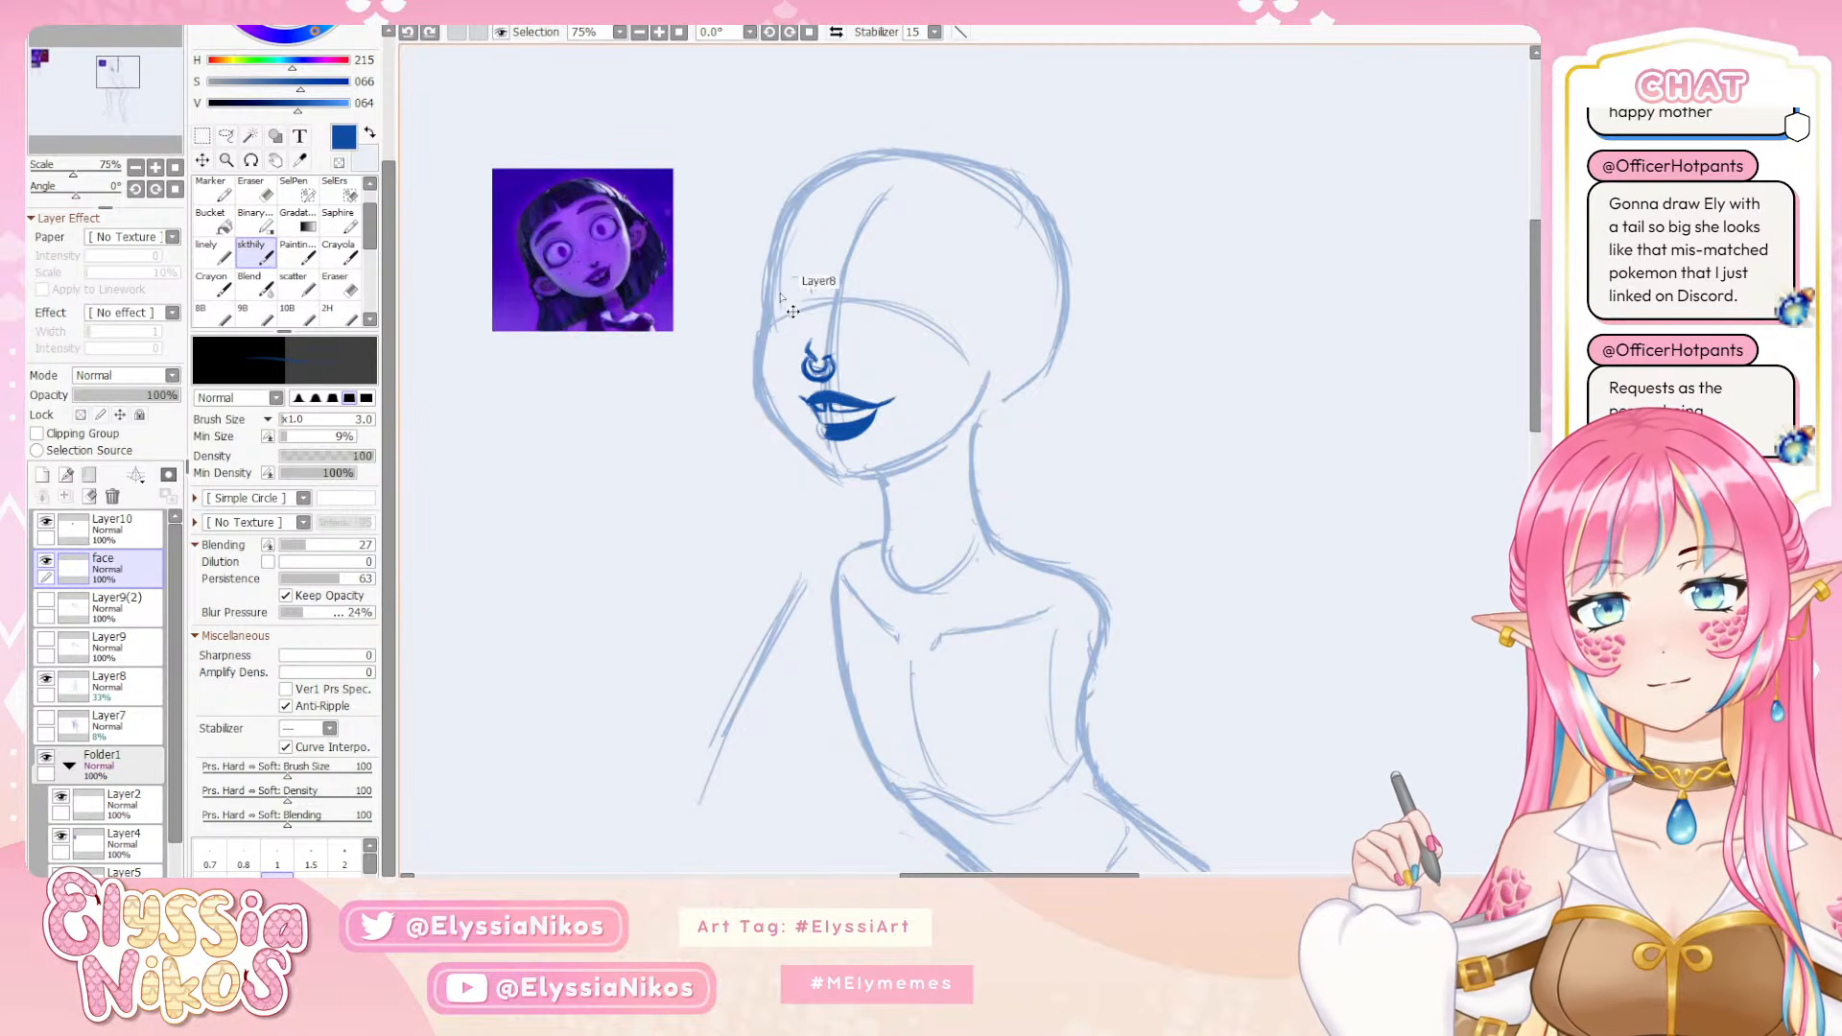
mouse_move(810, 293)
mouse_down()
mouse_move(785, 287)
mouse_move(865, 274)
mouse_move(774, 299)
mouse_up()
key(ctrl+z)
key(ctrl+z)
key(ctrl+z)
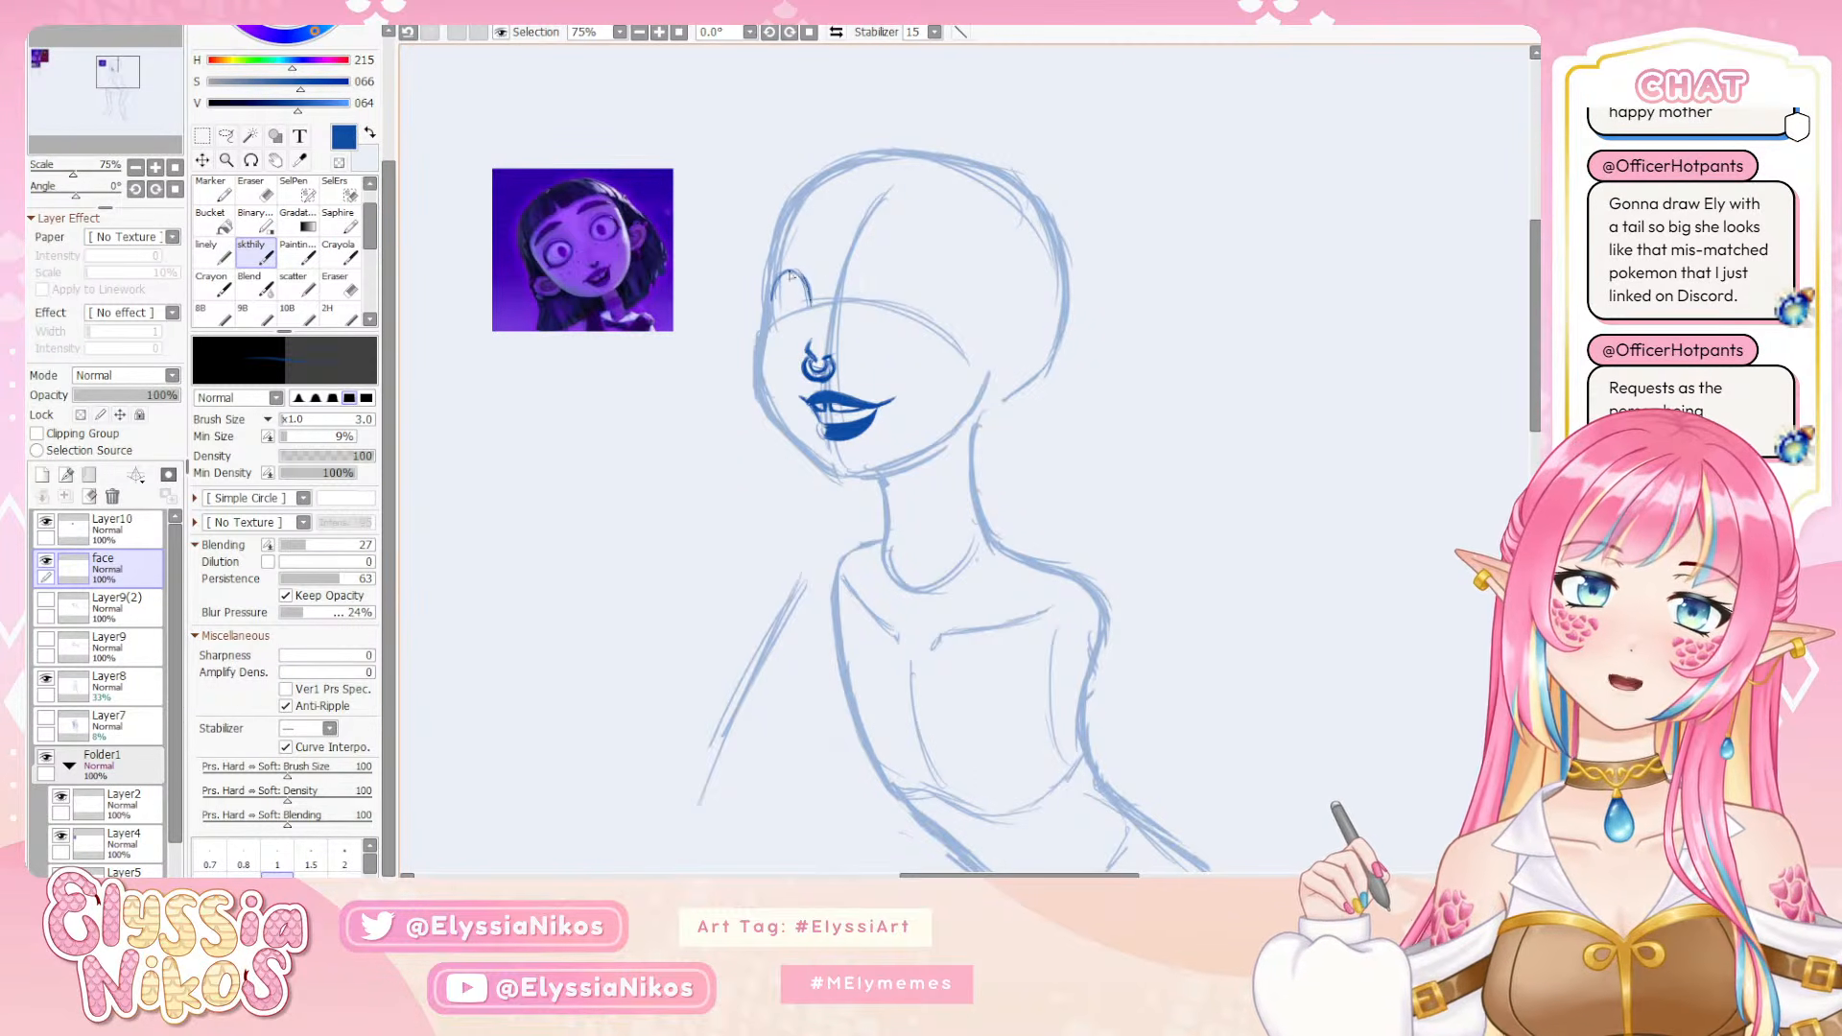
key(ctrl+z)
mouse_move(790, 271)
mouse_down()
mouse_move(812, 292)
mouse_move(775, 283)
mouse_up()
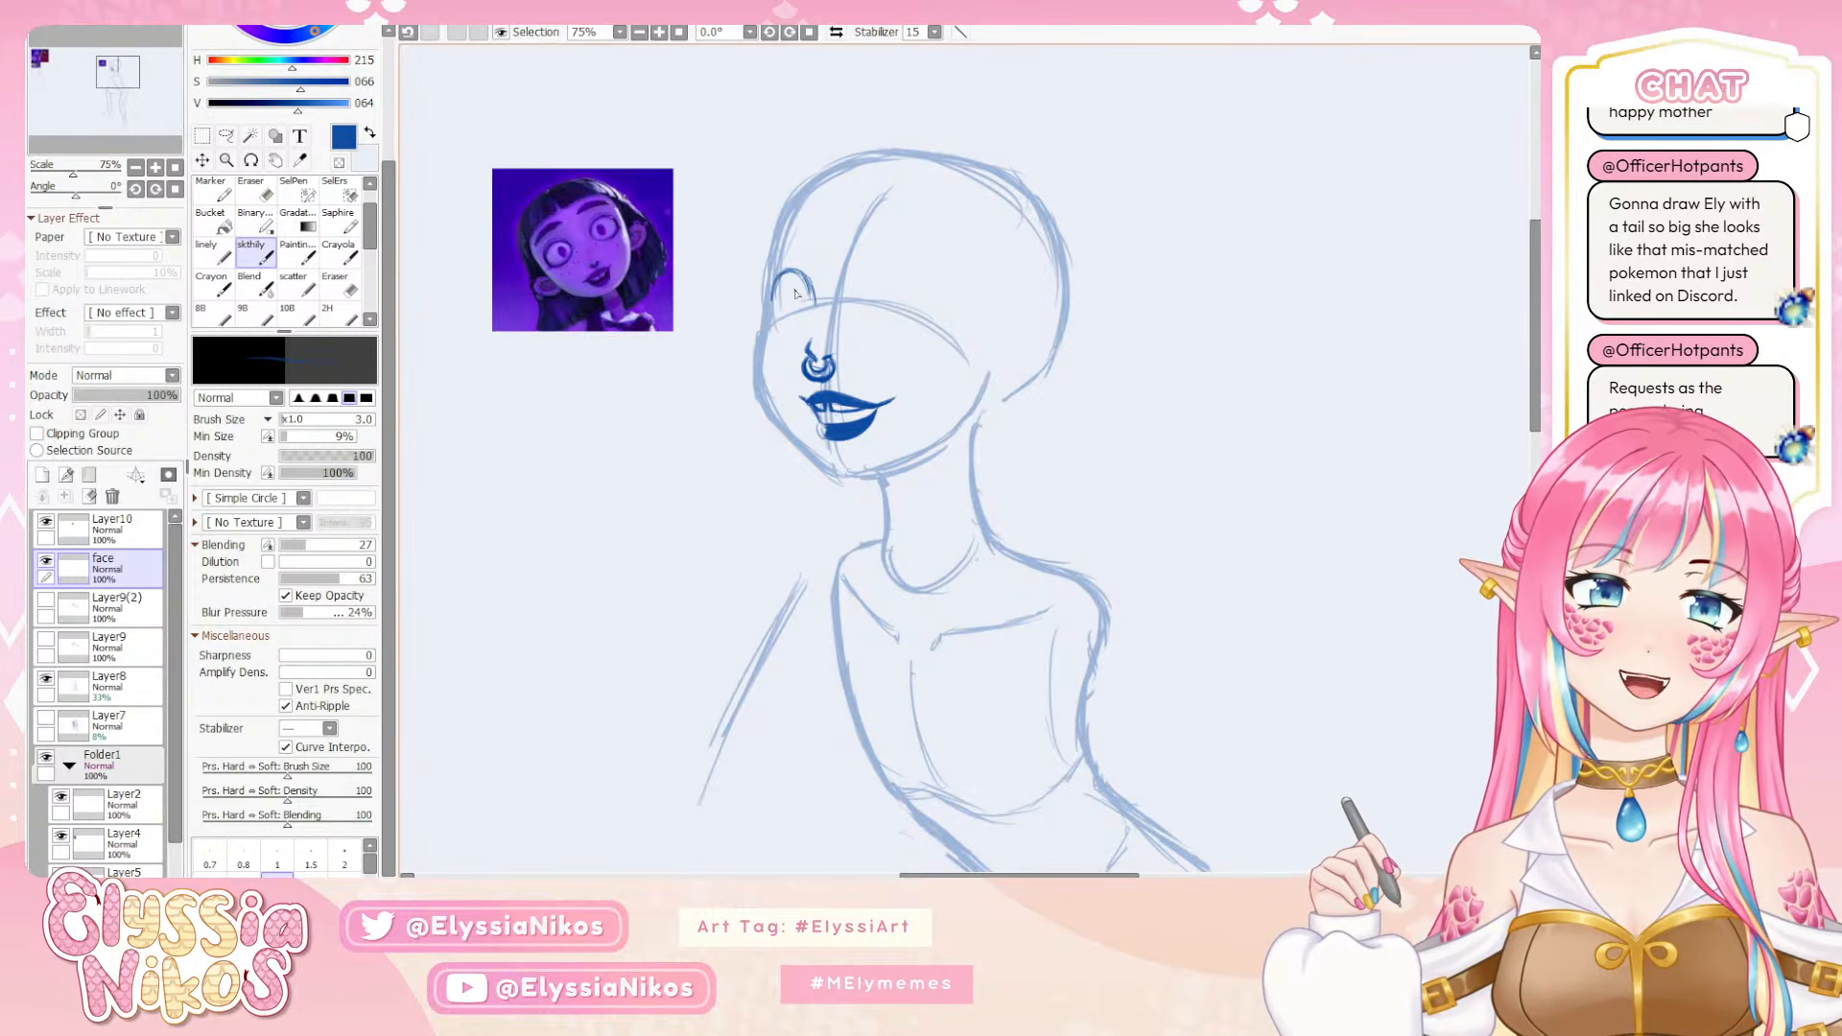
Close the far eye's outline into an oval and refine its edge beside the nose with the eraser and sketch brush
drag(808, 290, 816, 302)
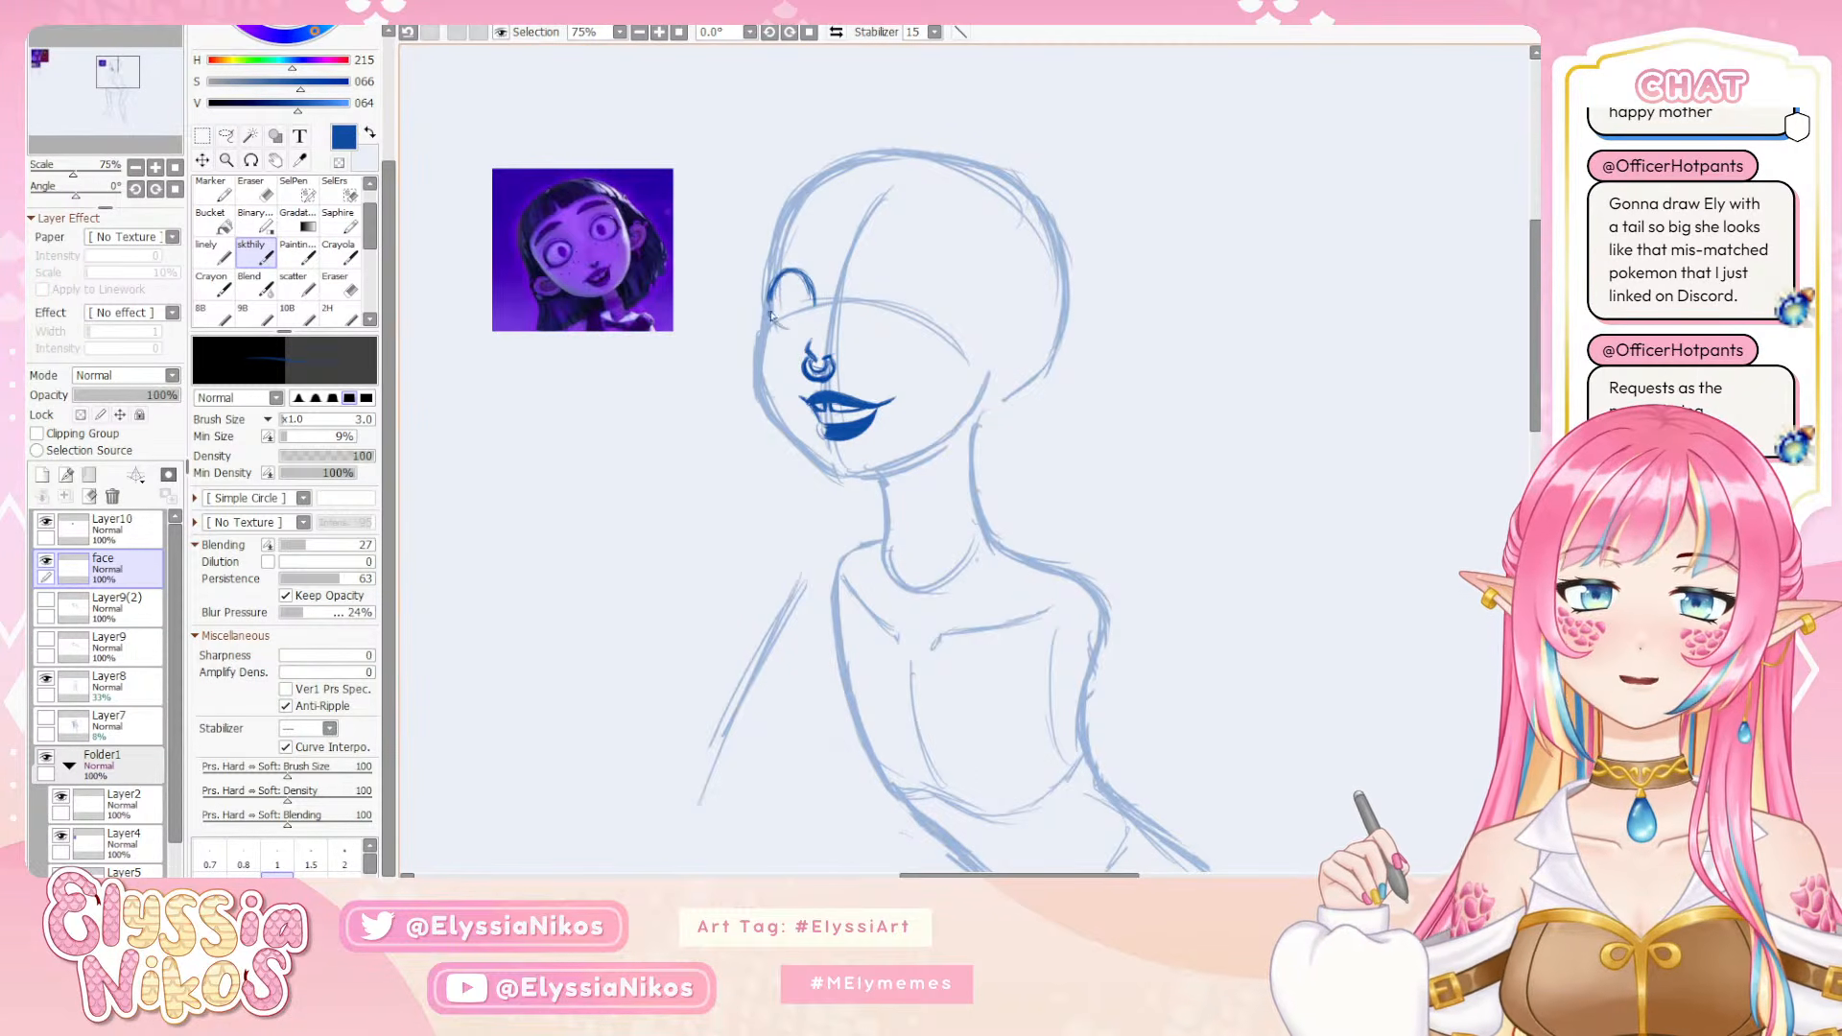
drag(778, 320, 805, 324)
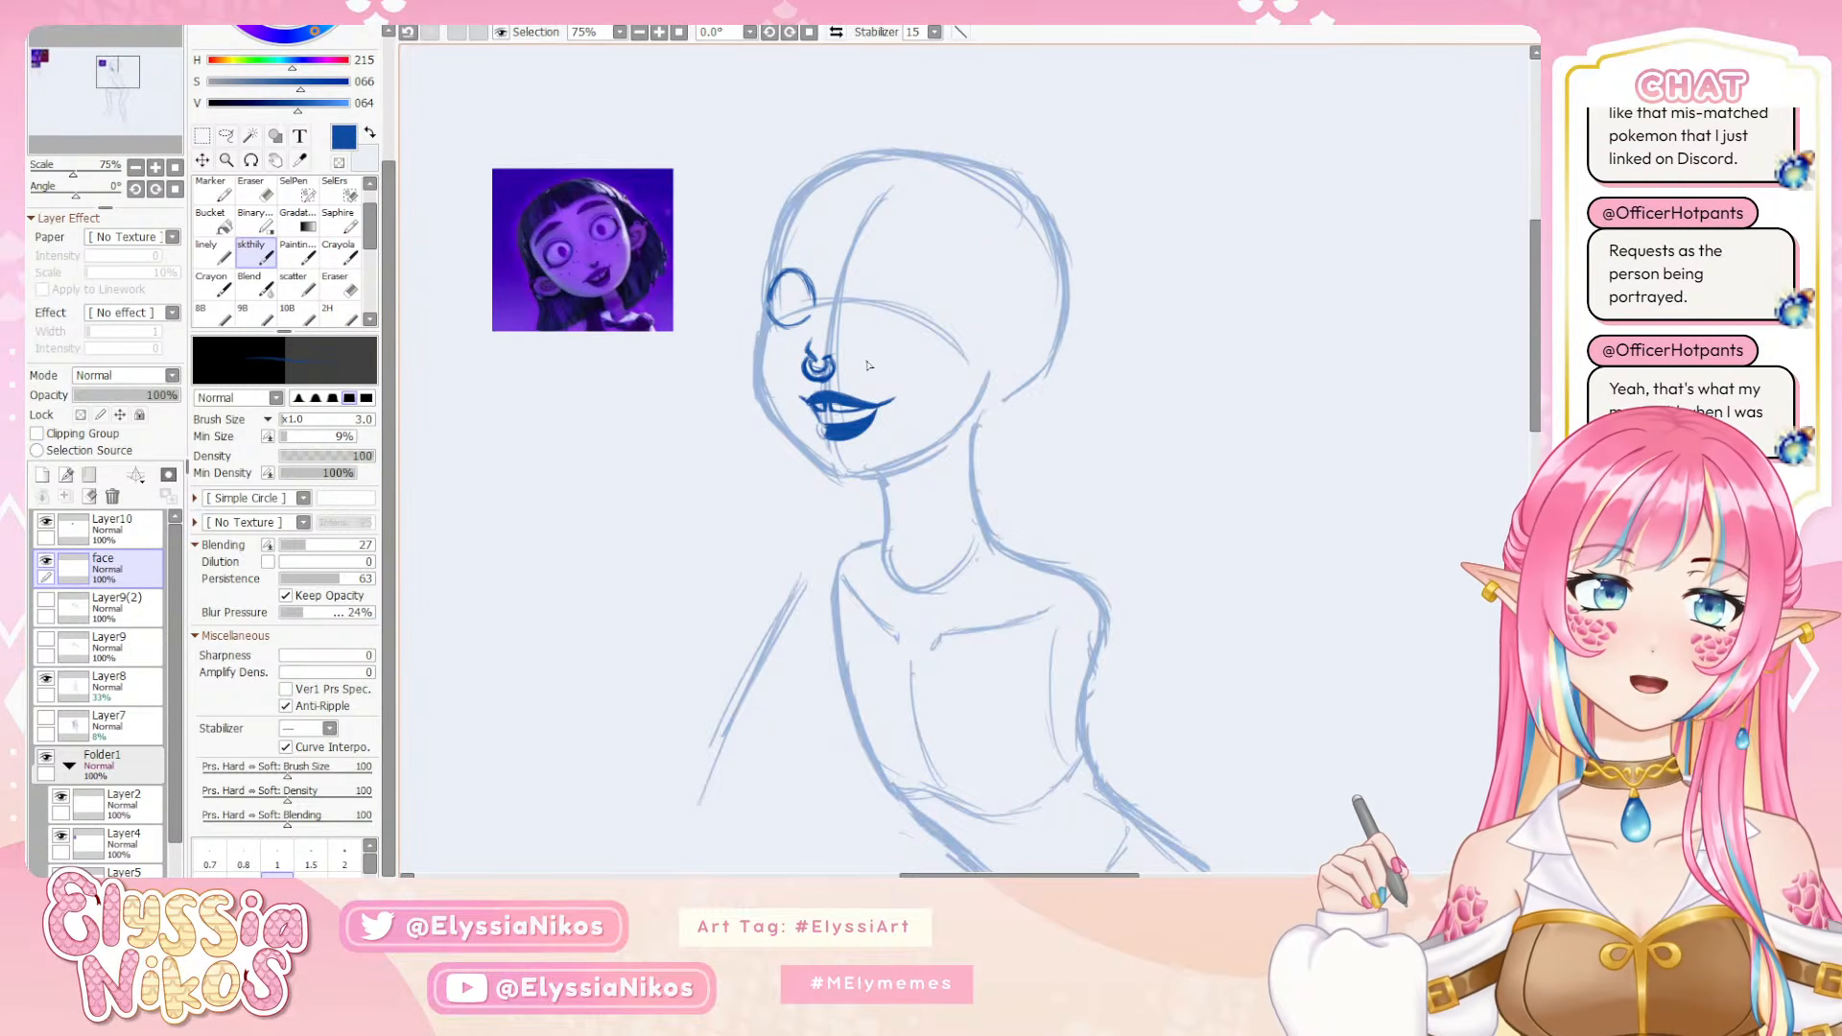
key(e)
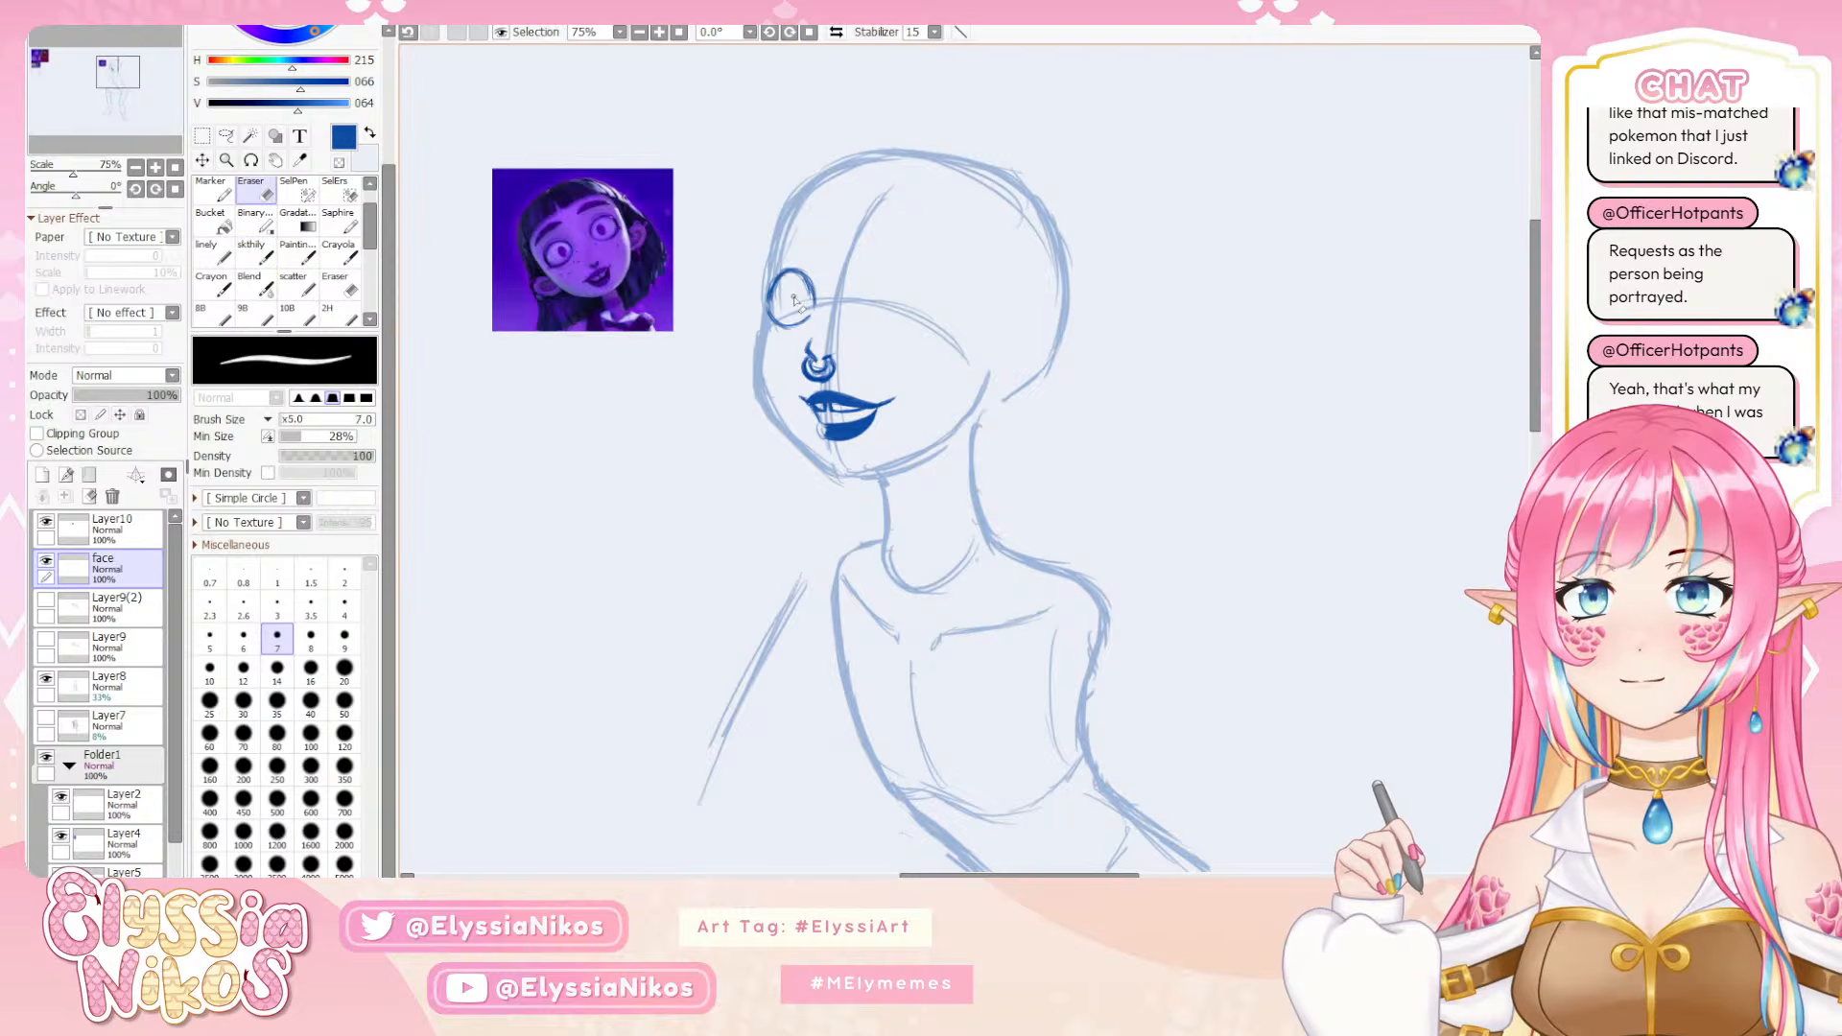
mouse_move(808, 304)
mouse_down()
mouse_move(795, 278)
mouse_move(805, 308)
mouse_move(809, 286)
mouse_up()
click(267, 255)
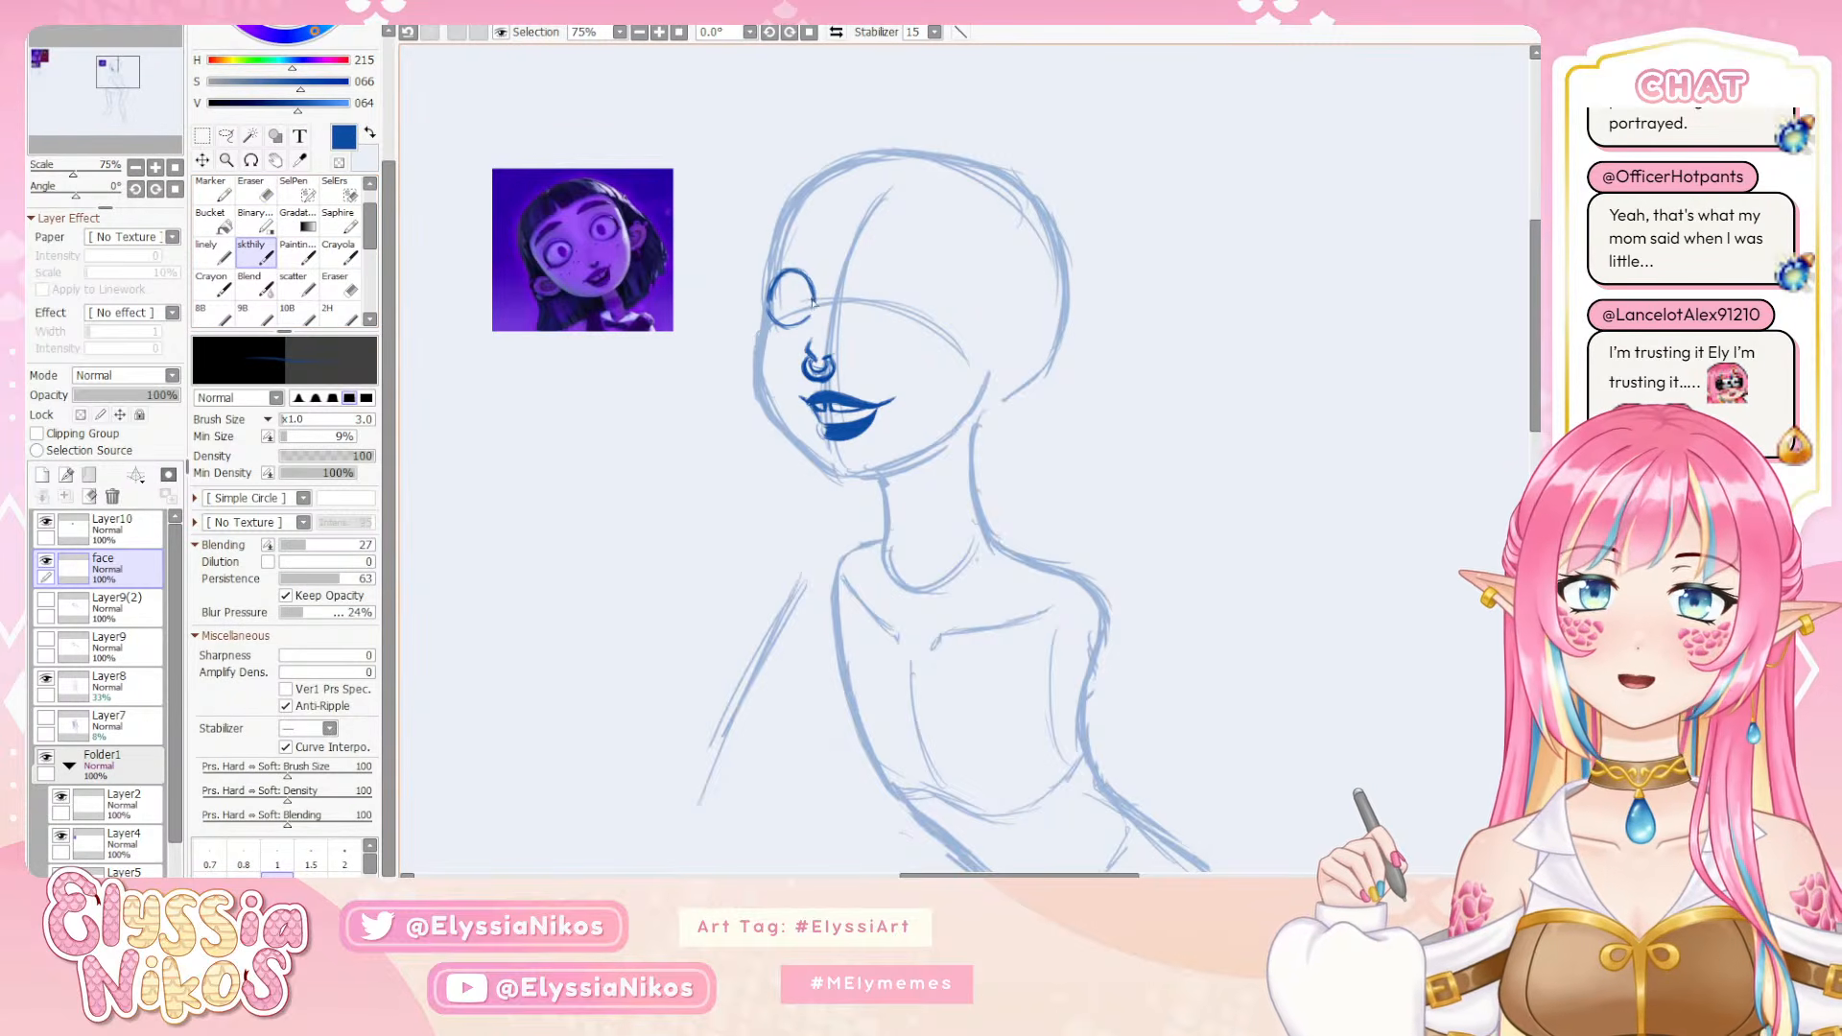
key(ctrl+z)
drag(815, 289, 812, 303)
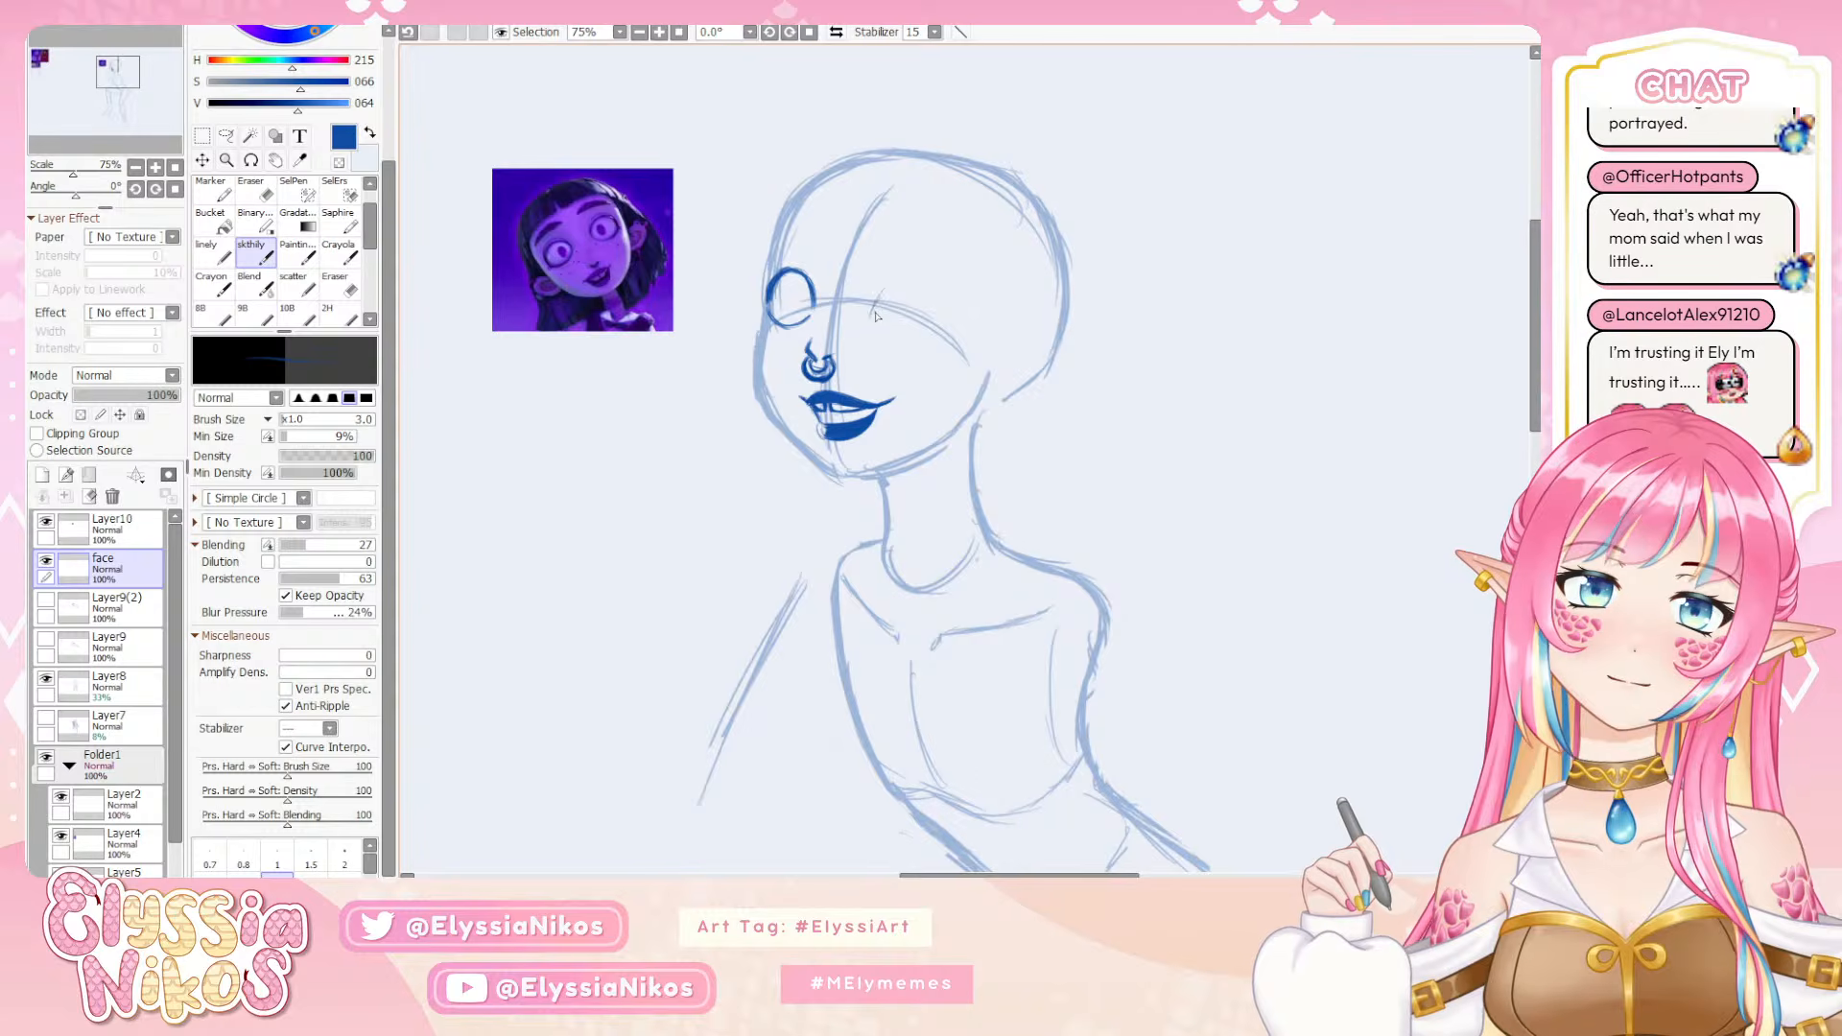
Draw the near eye's upper arc on the other side of the center line with the sketch brush at size 3
key(ctrl+z)
mouse_move(872, 312)
mouse_down()
mouse_move(902, 280)
mouse_move(874, 304)
mouse_move(912, 284)
mouse_move(883, 298)
mouse_move(940, 320)
mouse_move(891, 287)
mouse_move(873, 305)
mouse_move(914, 285)
mouse_move(891, 283)
mouse_move(943, 325)
mouse_move(896, 278)
mouse_move(867, 309)
mouse_move(932, 286)
mouse_move(916, 277)
mouse_move(942, 316)
mouse_up()
key(ctrl+z)
key(ctrl+z)
key(])
key(])
key(])
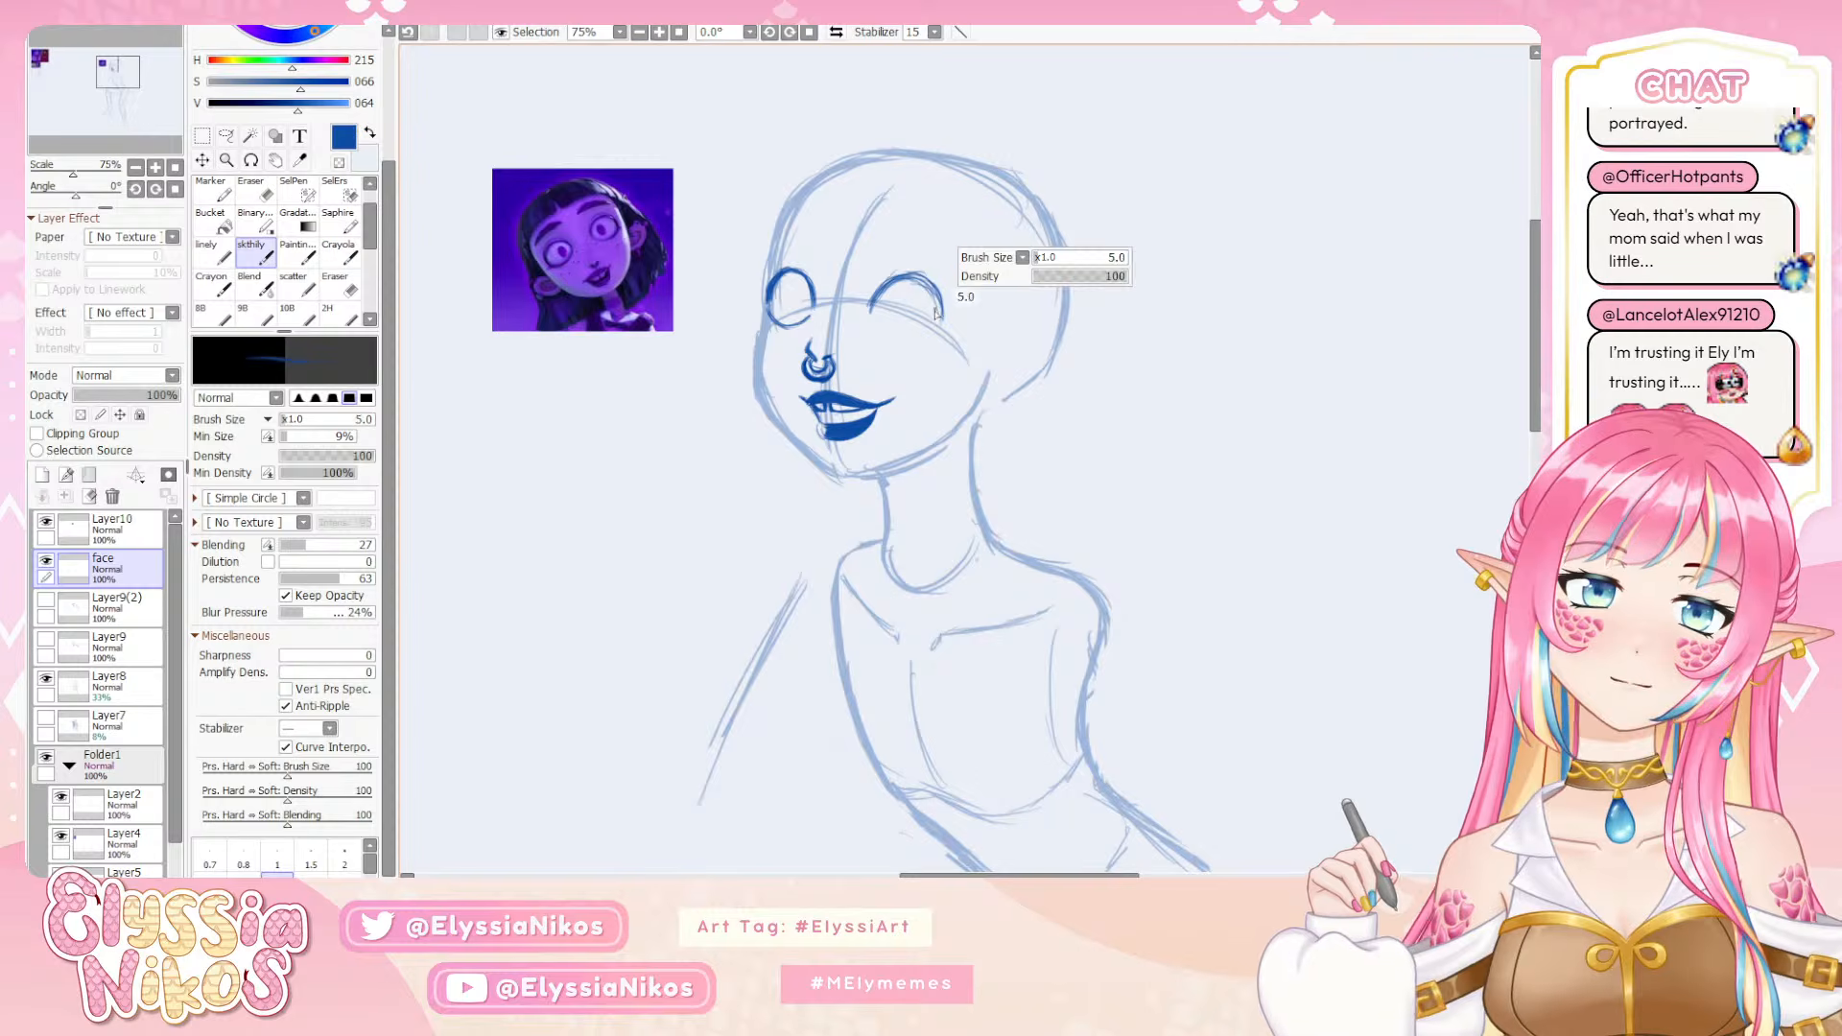
key([)
key([)
key([)
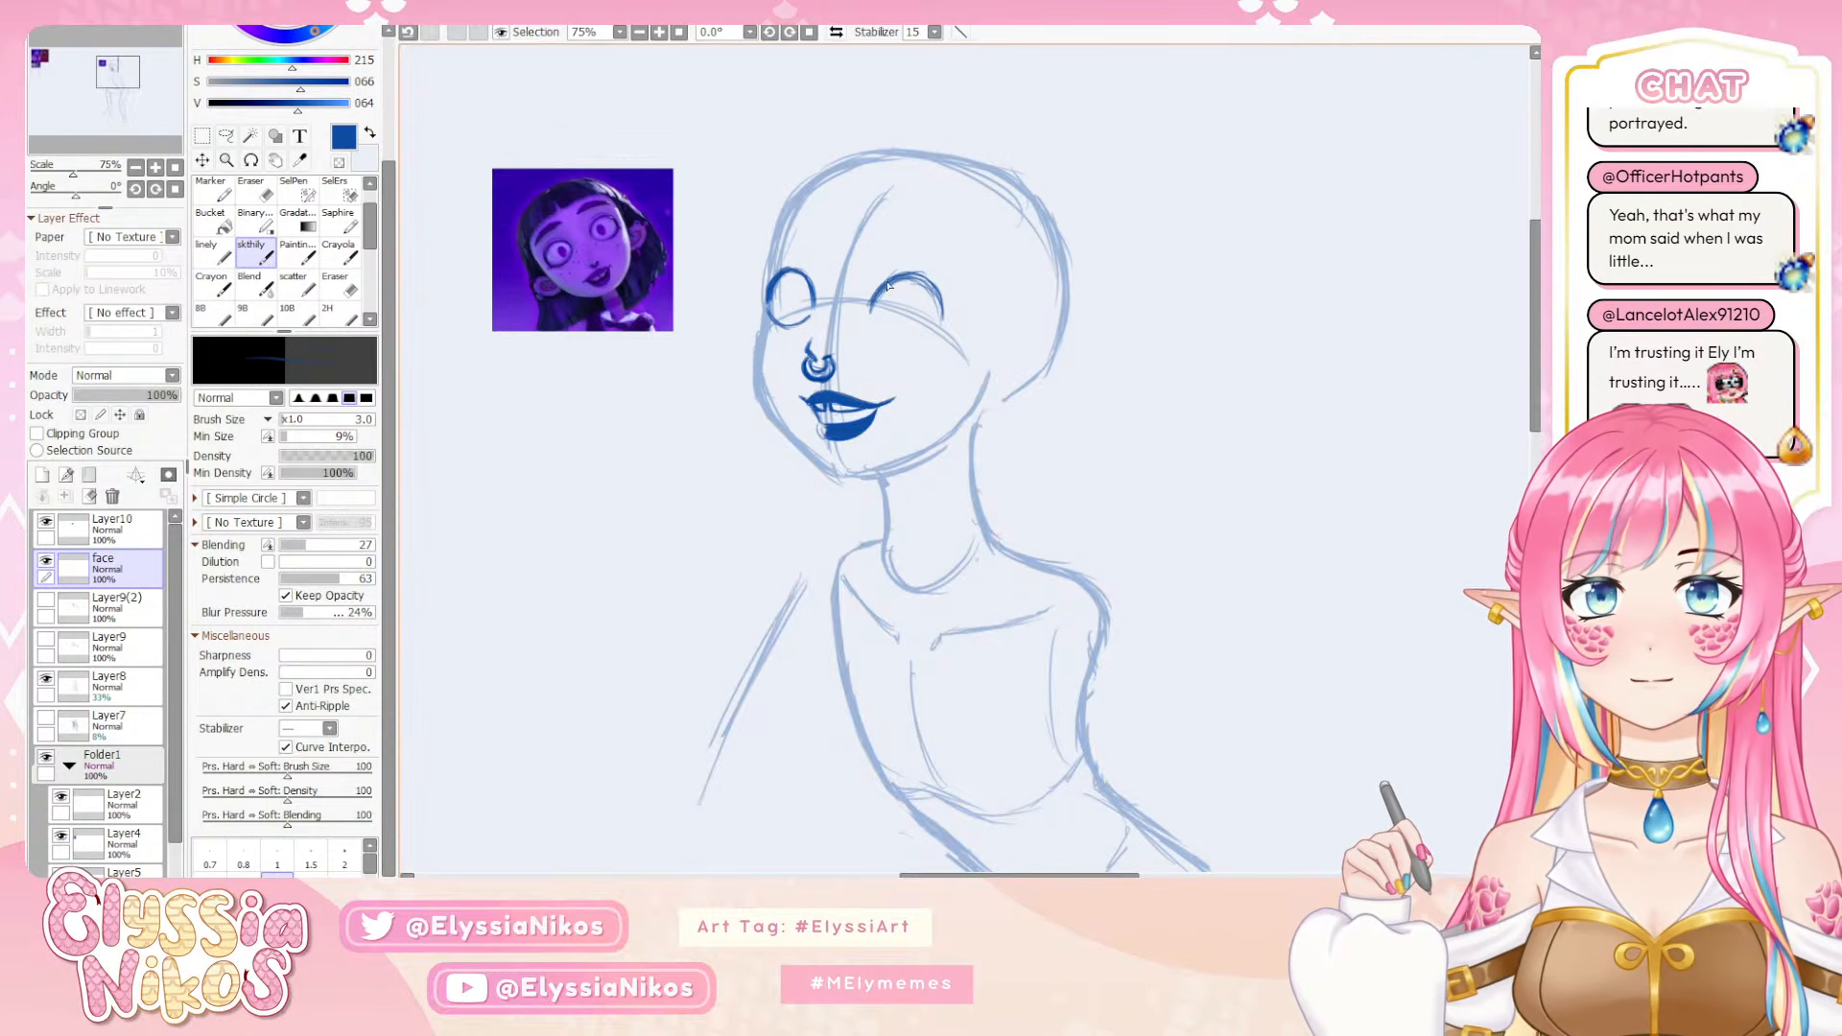
drag(929, 278, 945, 305)
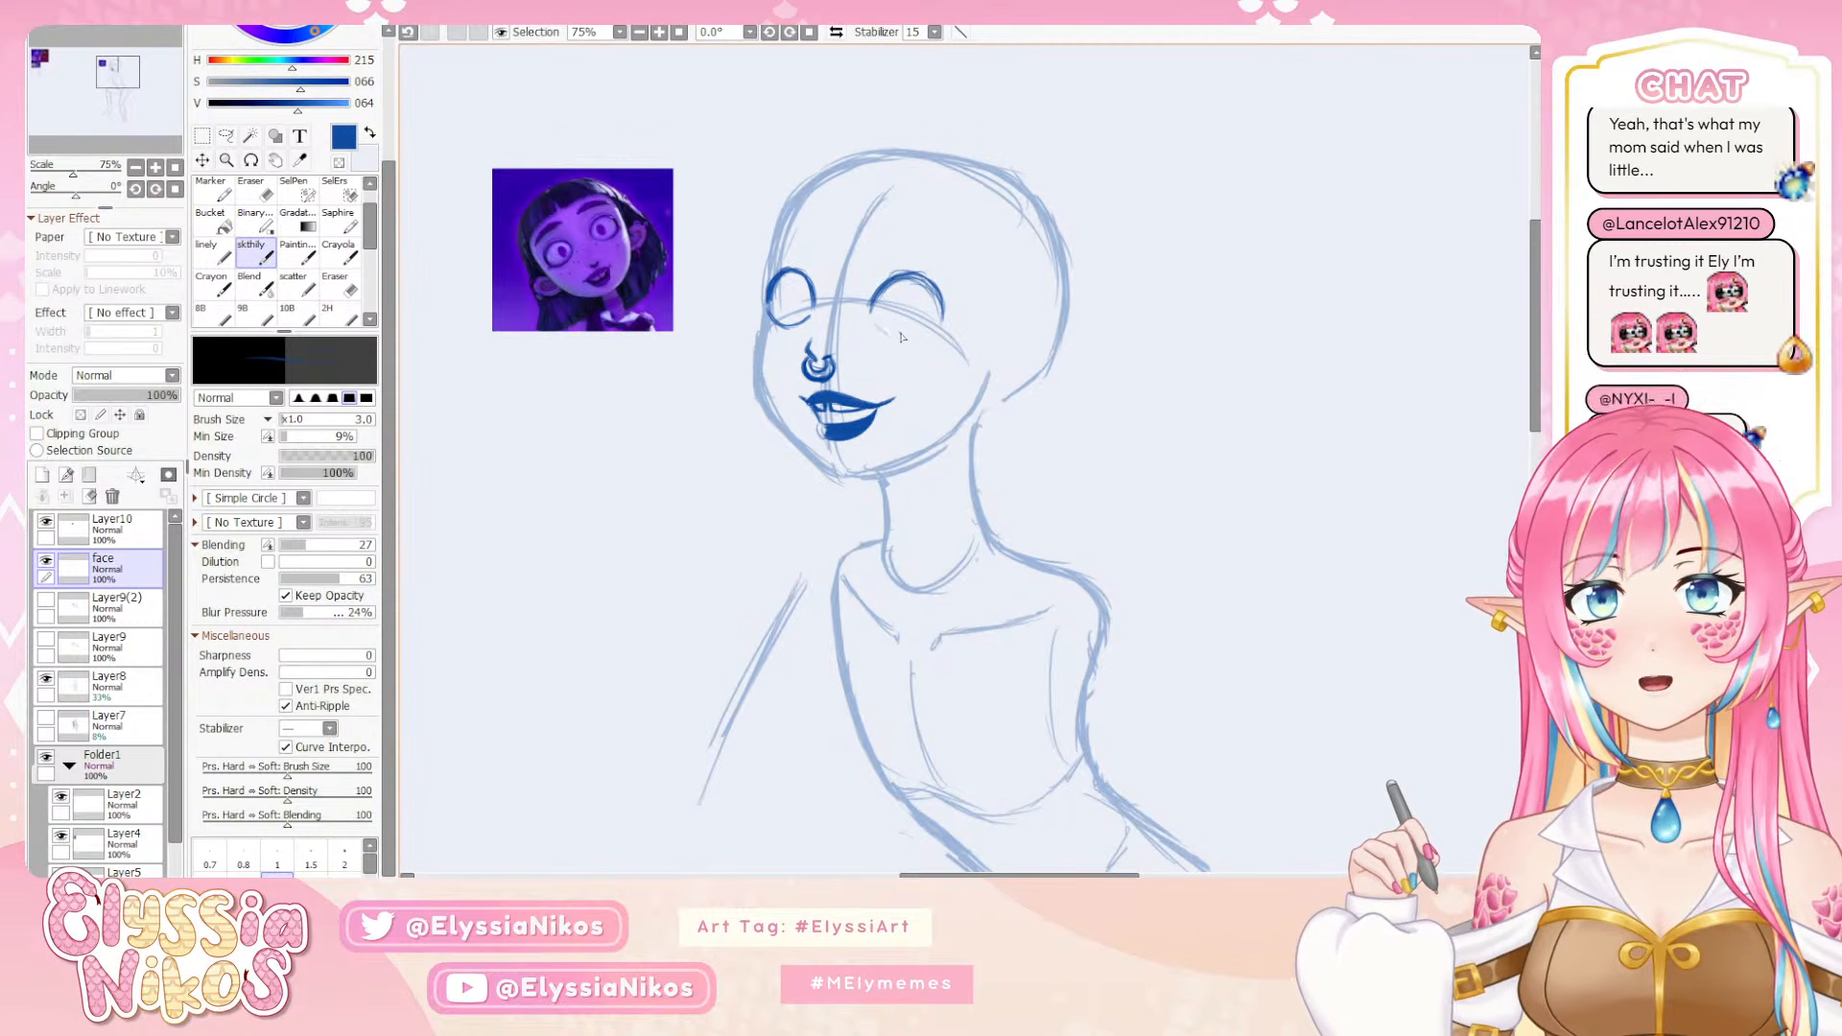
Complete the near eye's round outline with a lower curve, redoing strokes that do not fit
key(ctrl+z)
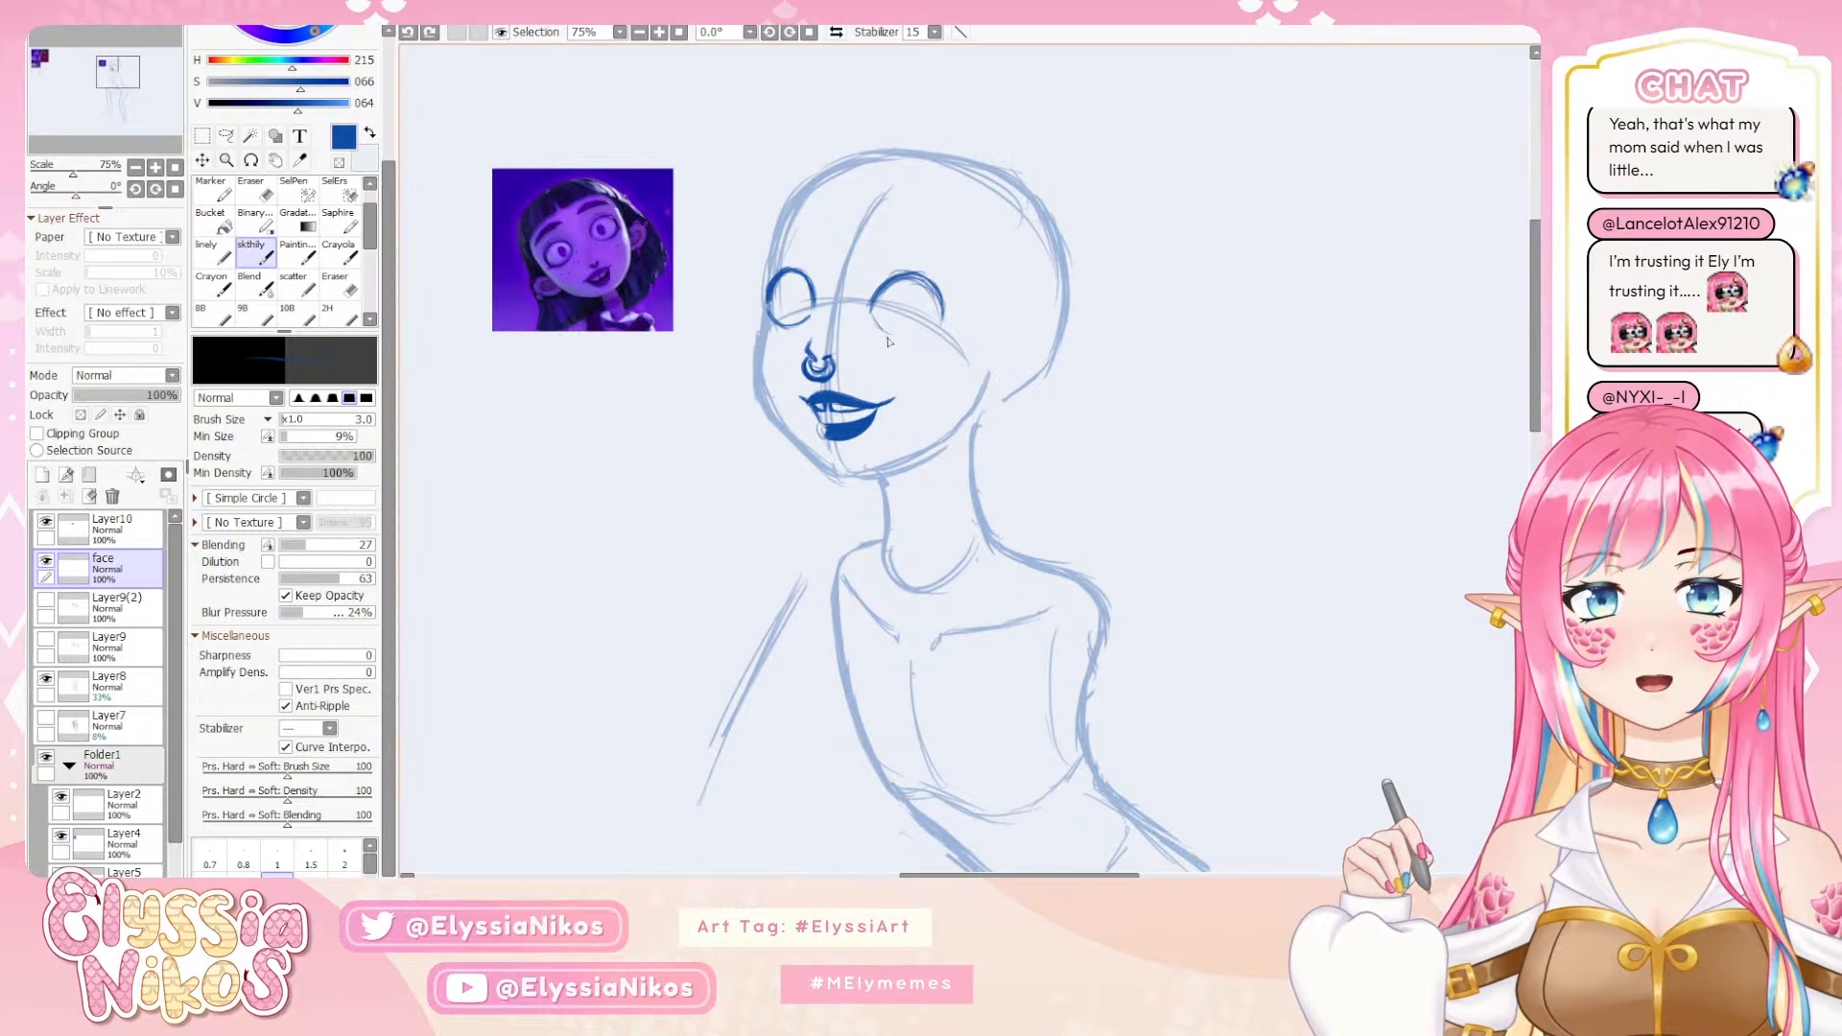
drag(876, 324, 926, 337)
key(ctrl+z)
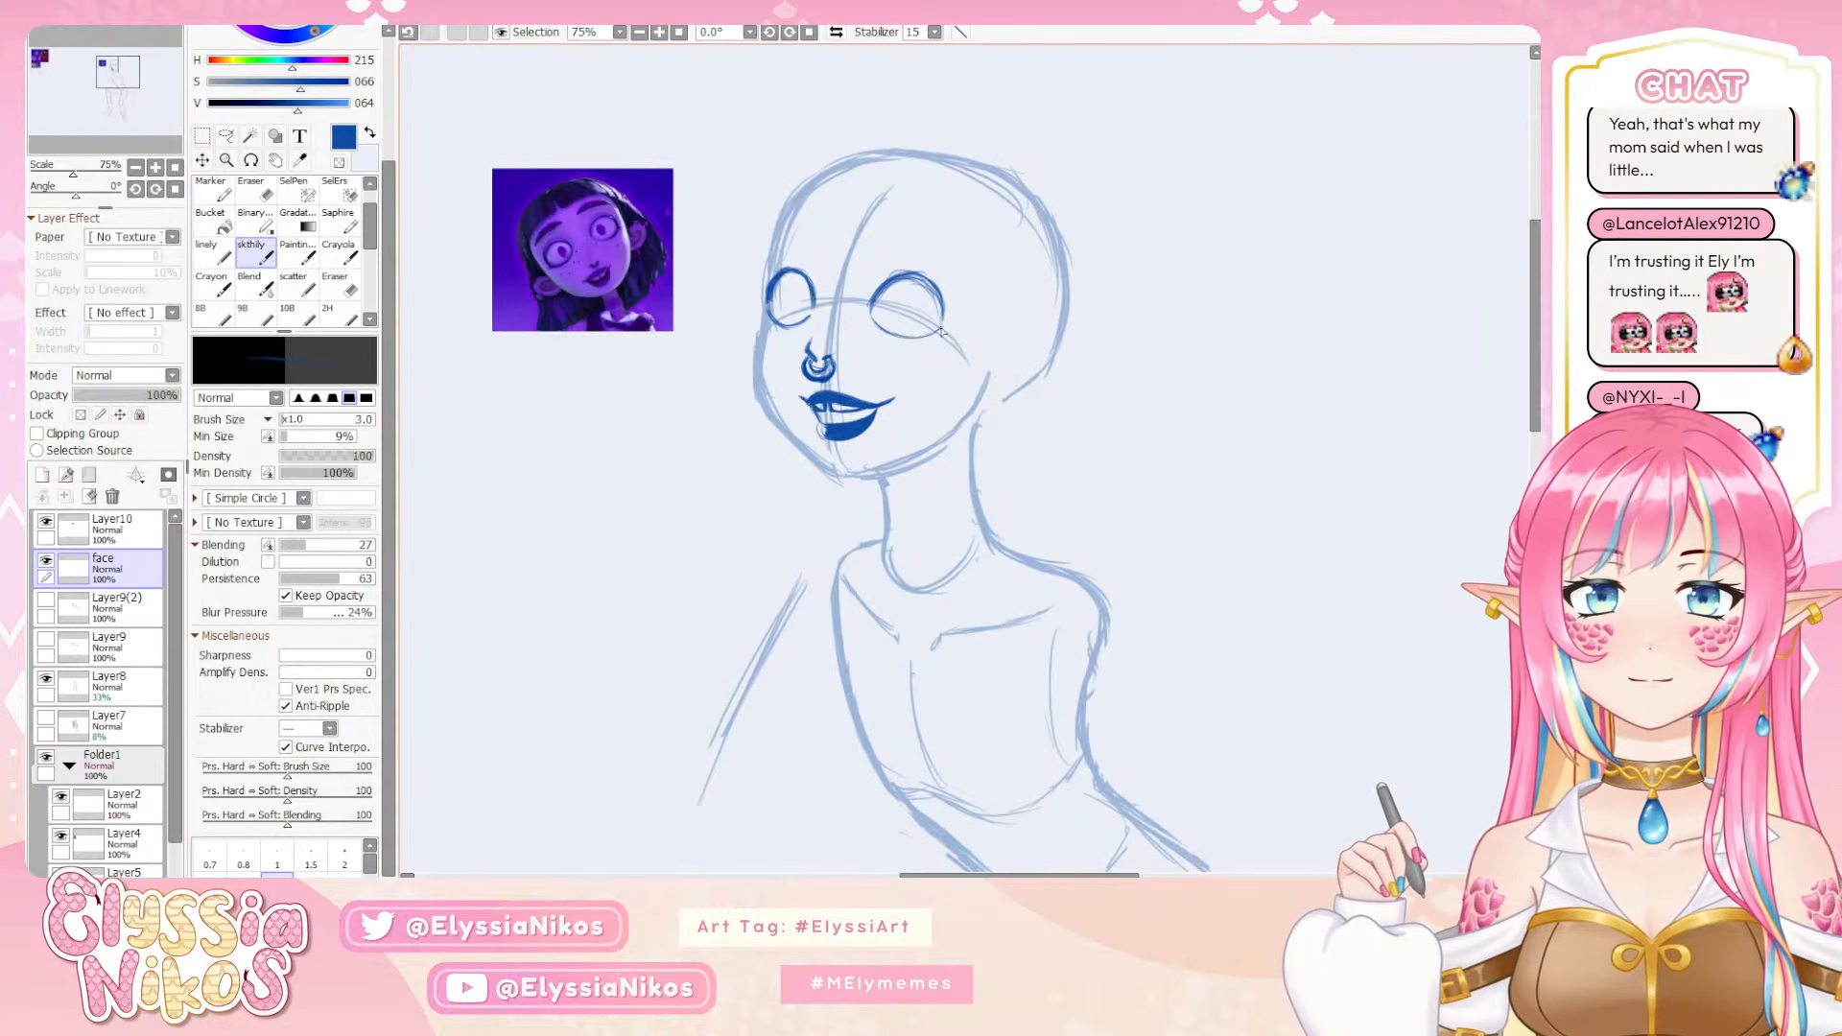
drag(919, 348, 870, 325)
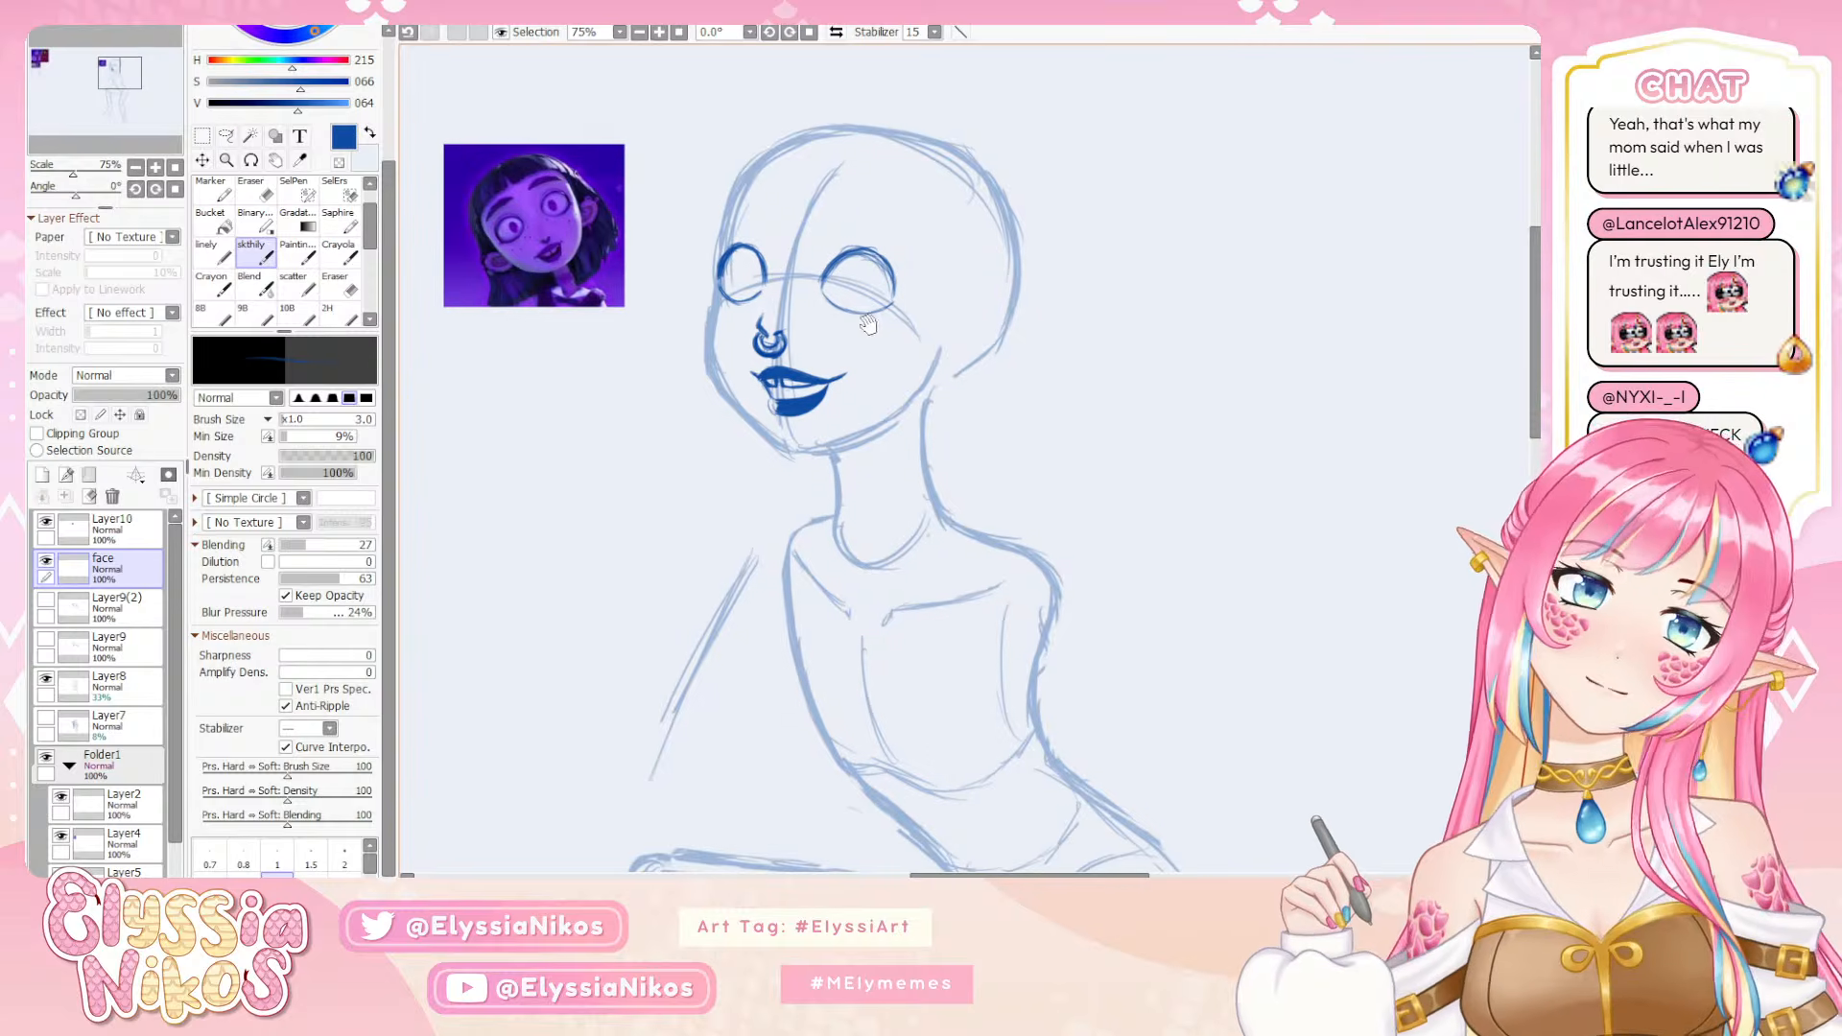
key(ctrl+z)
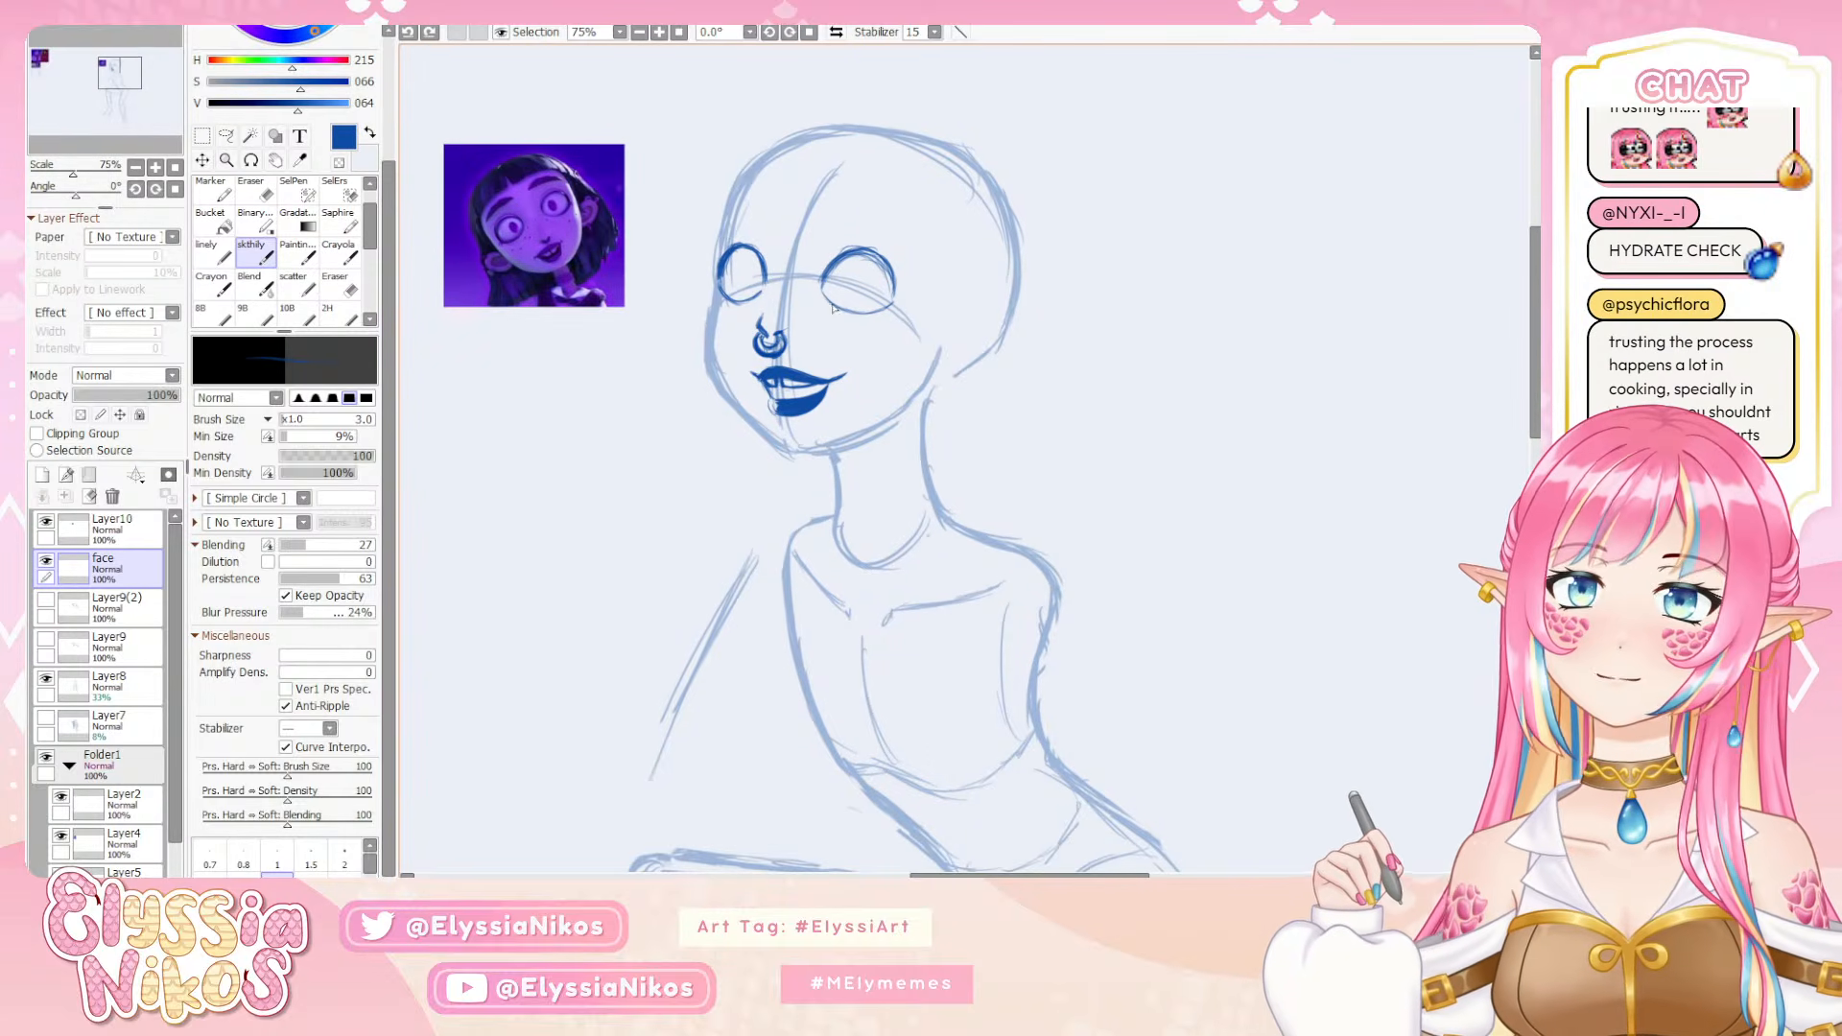
drag(823, 292, 882, 310)
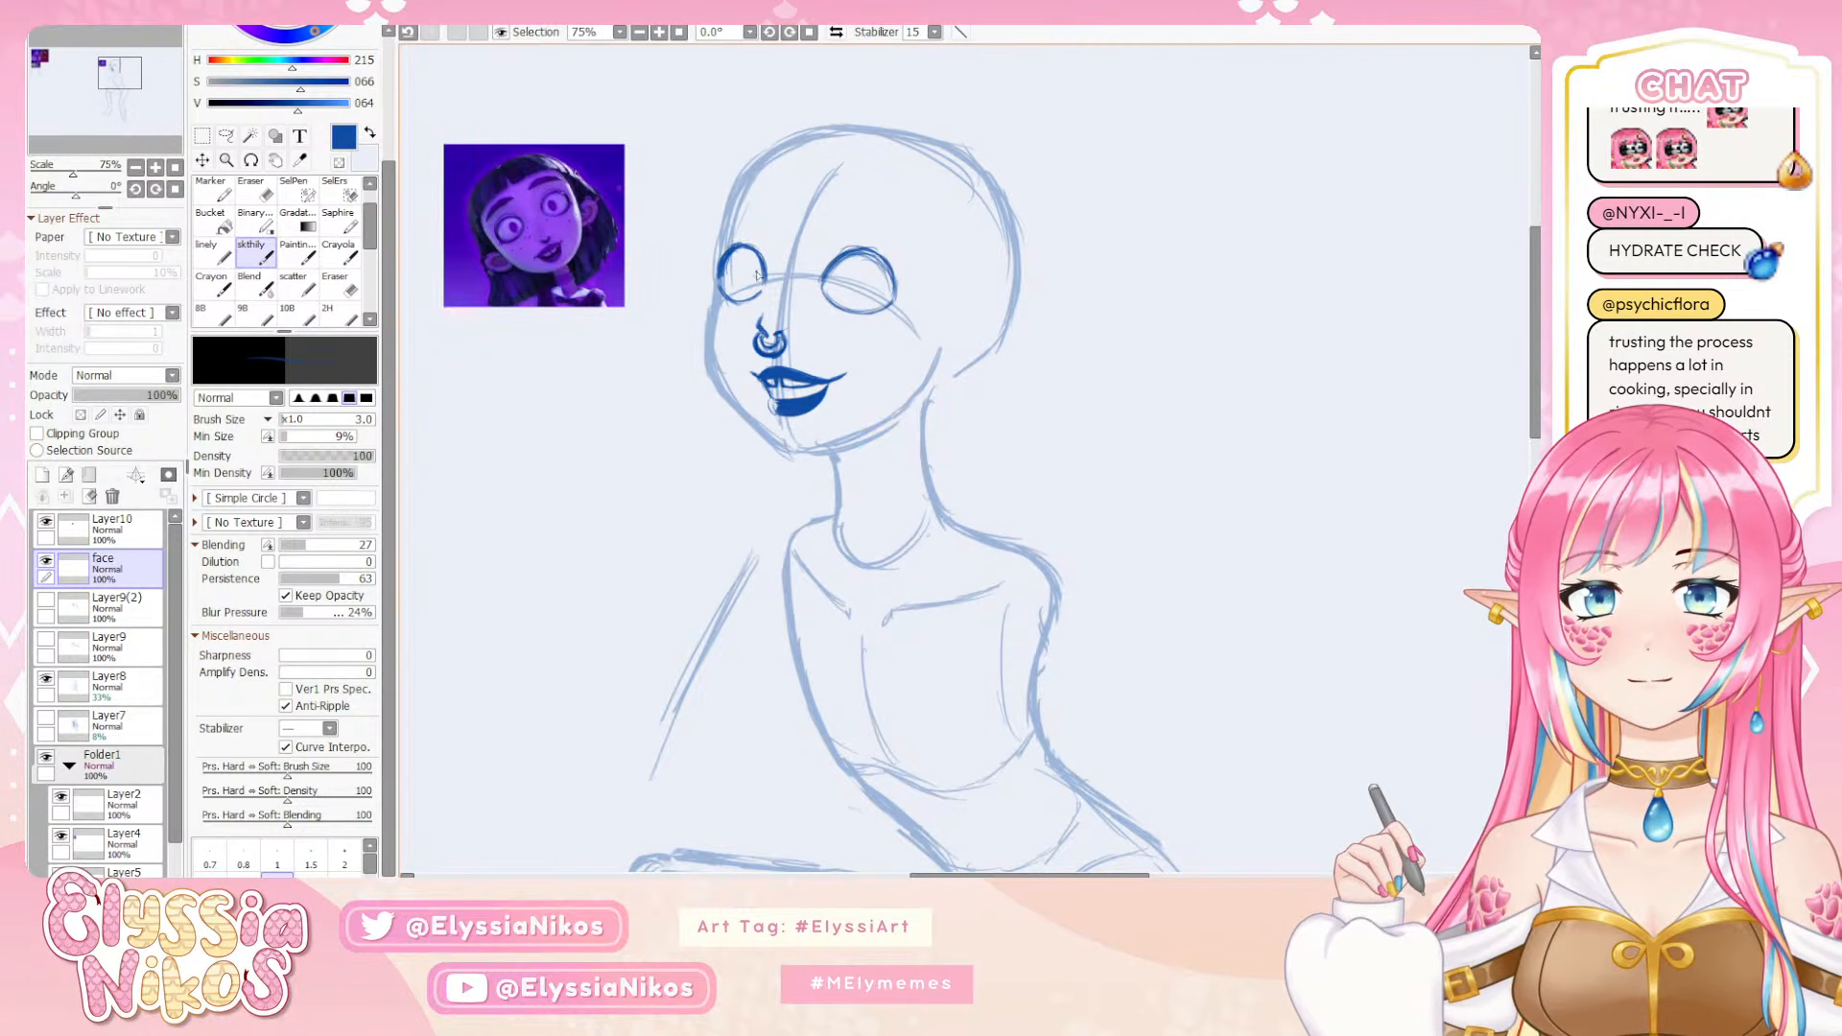
Draw an oval iris inside the far eye, set toward the nose side, undoing the unsuitable attempts
drag(754, 267, 742, 290)
key(ctrl+z)
key(ctrl+z)
key(ctrl+z)
key(ctrl+z)
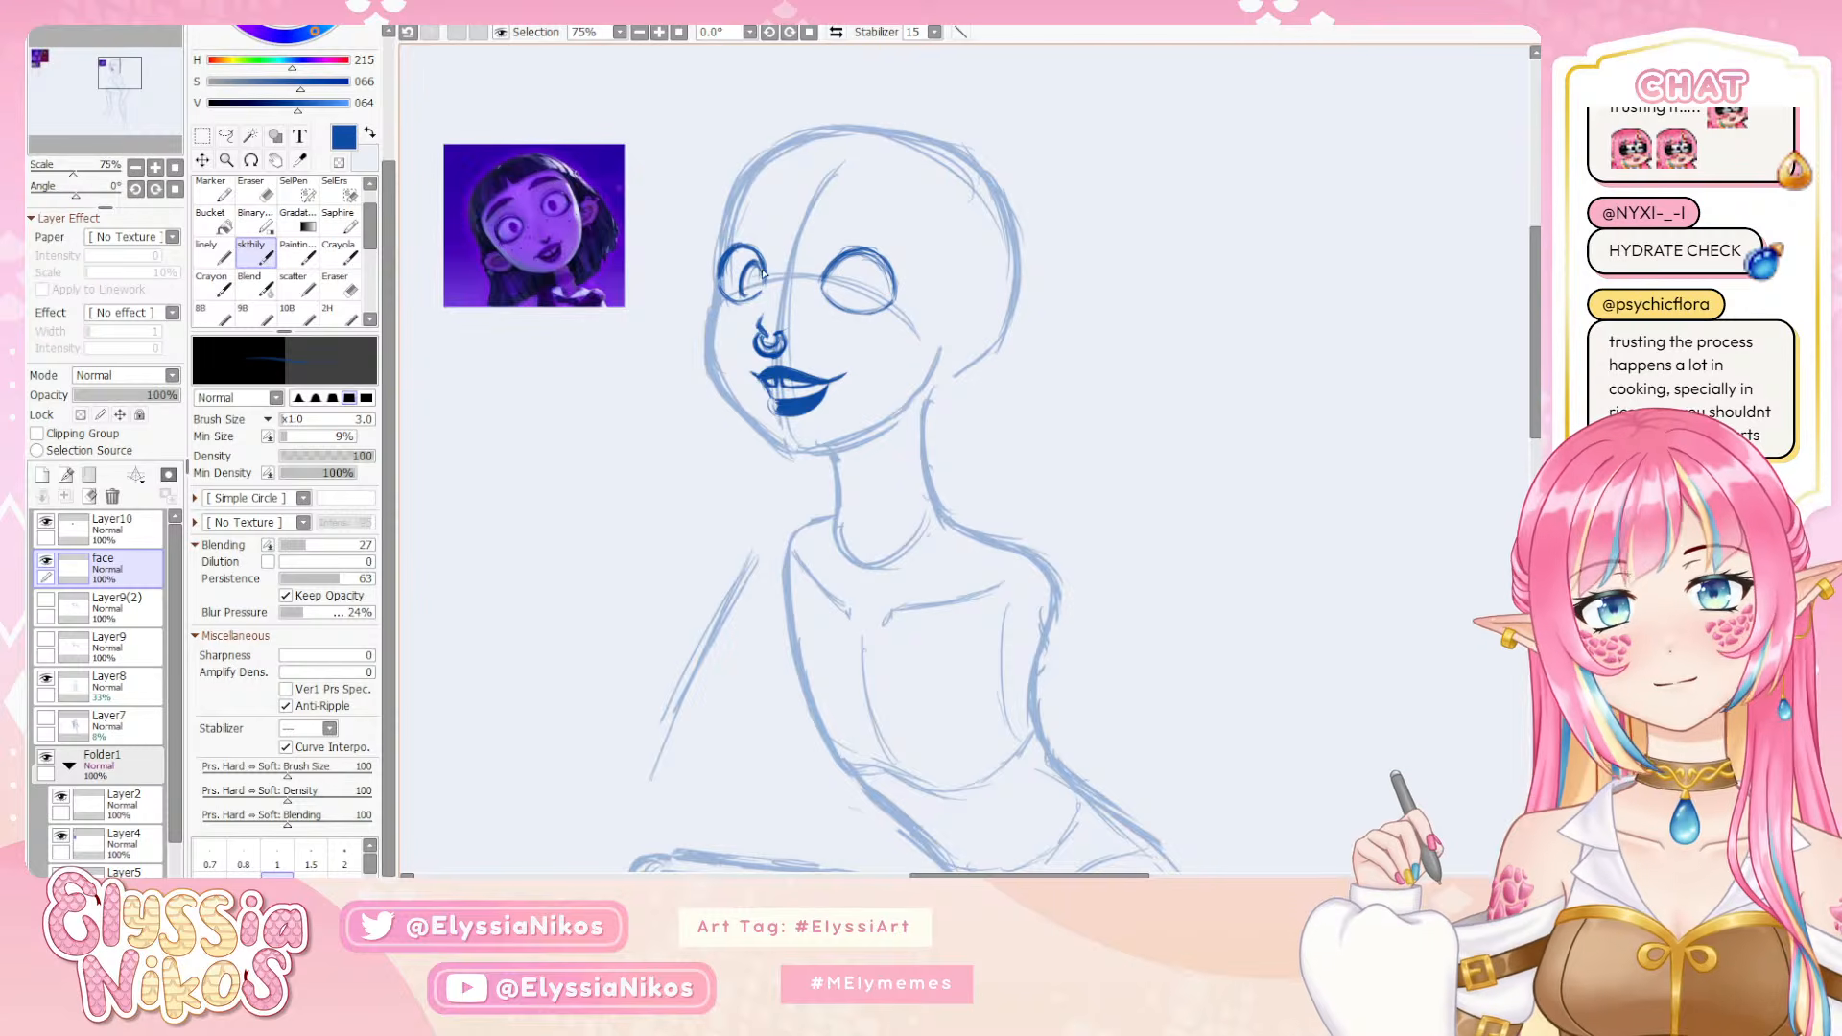
drag(764, 274, 745, 292)
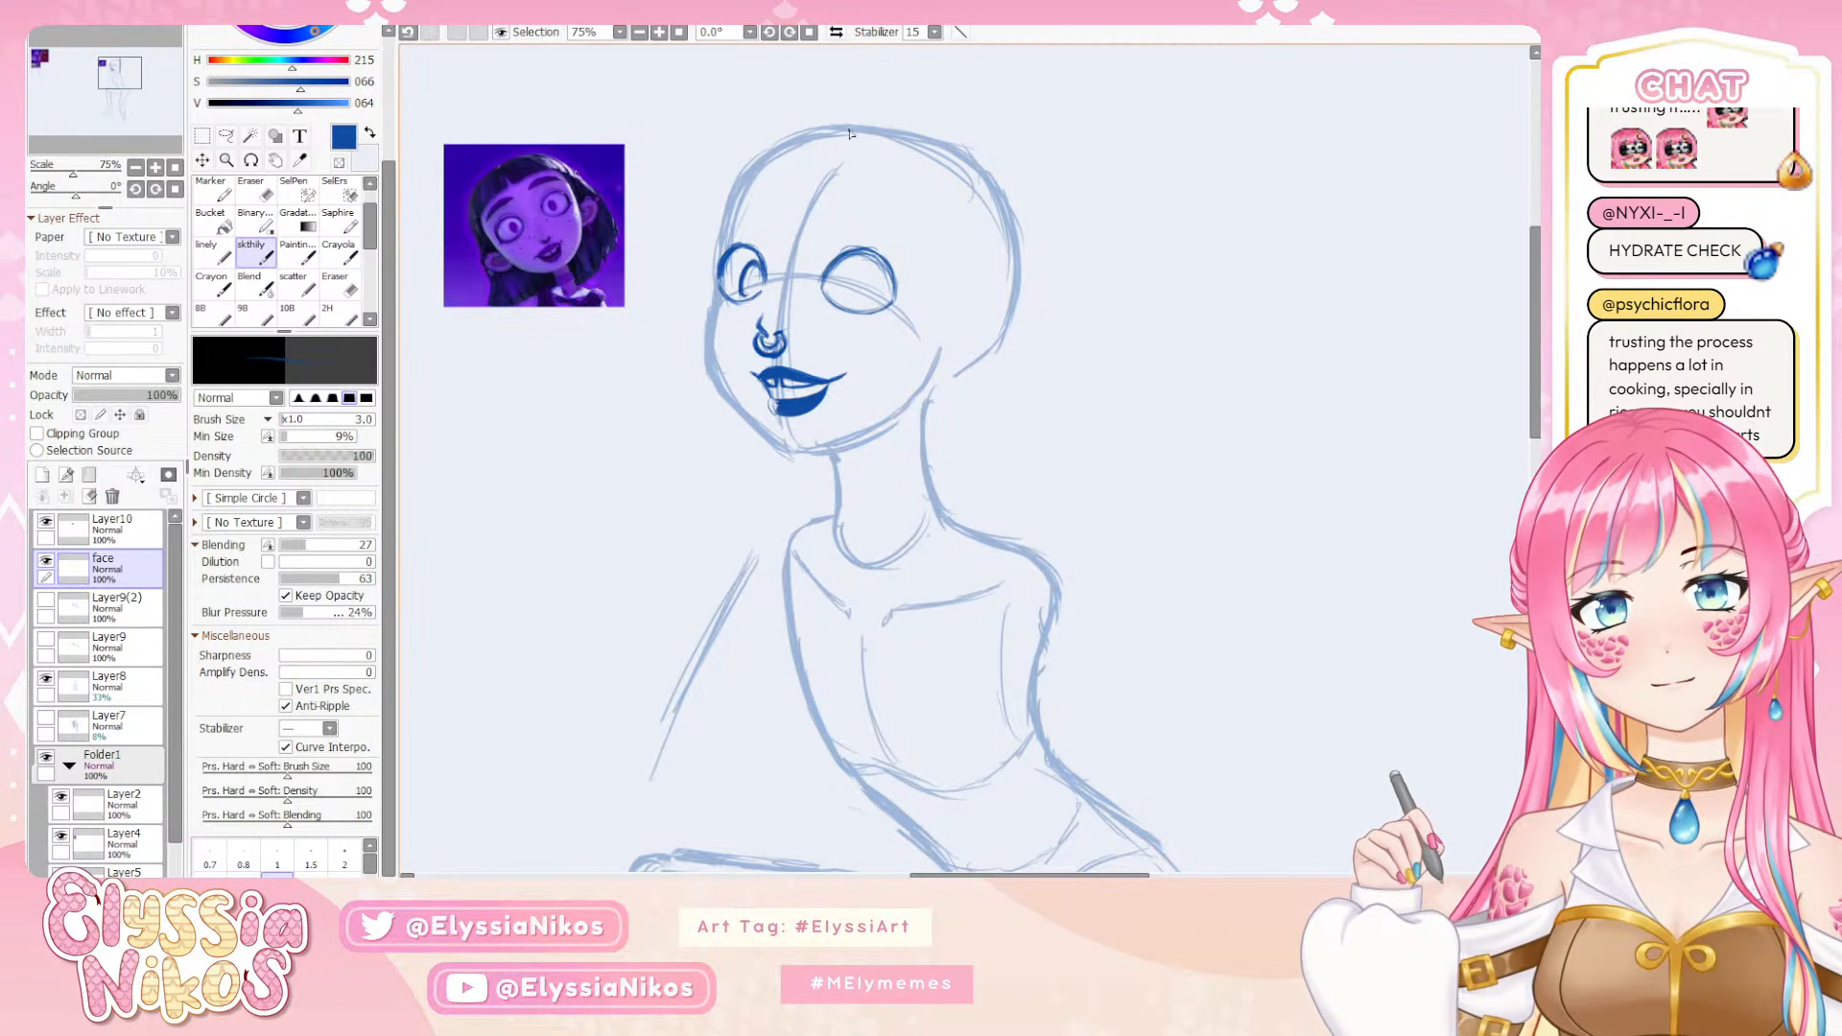
Draw a matching oval iris in the lower part of the near eye, undoing the misplaced attempt
drag(870, 276, 857, 305)
key(ctrl+z)
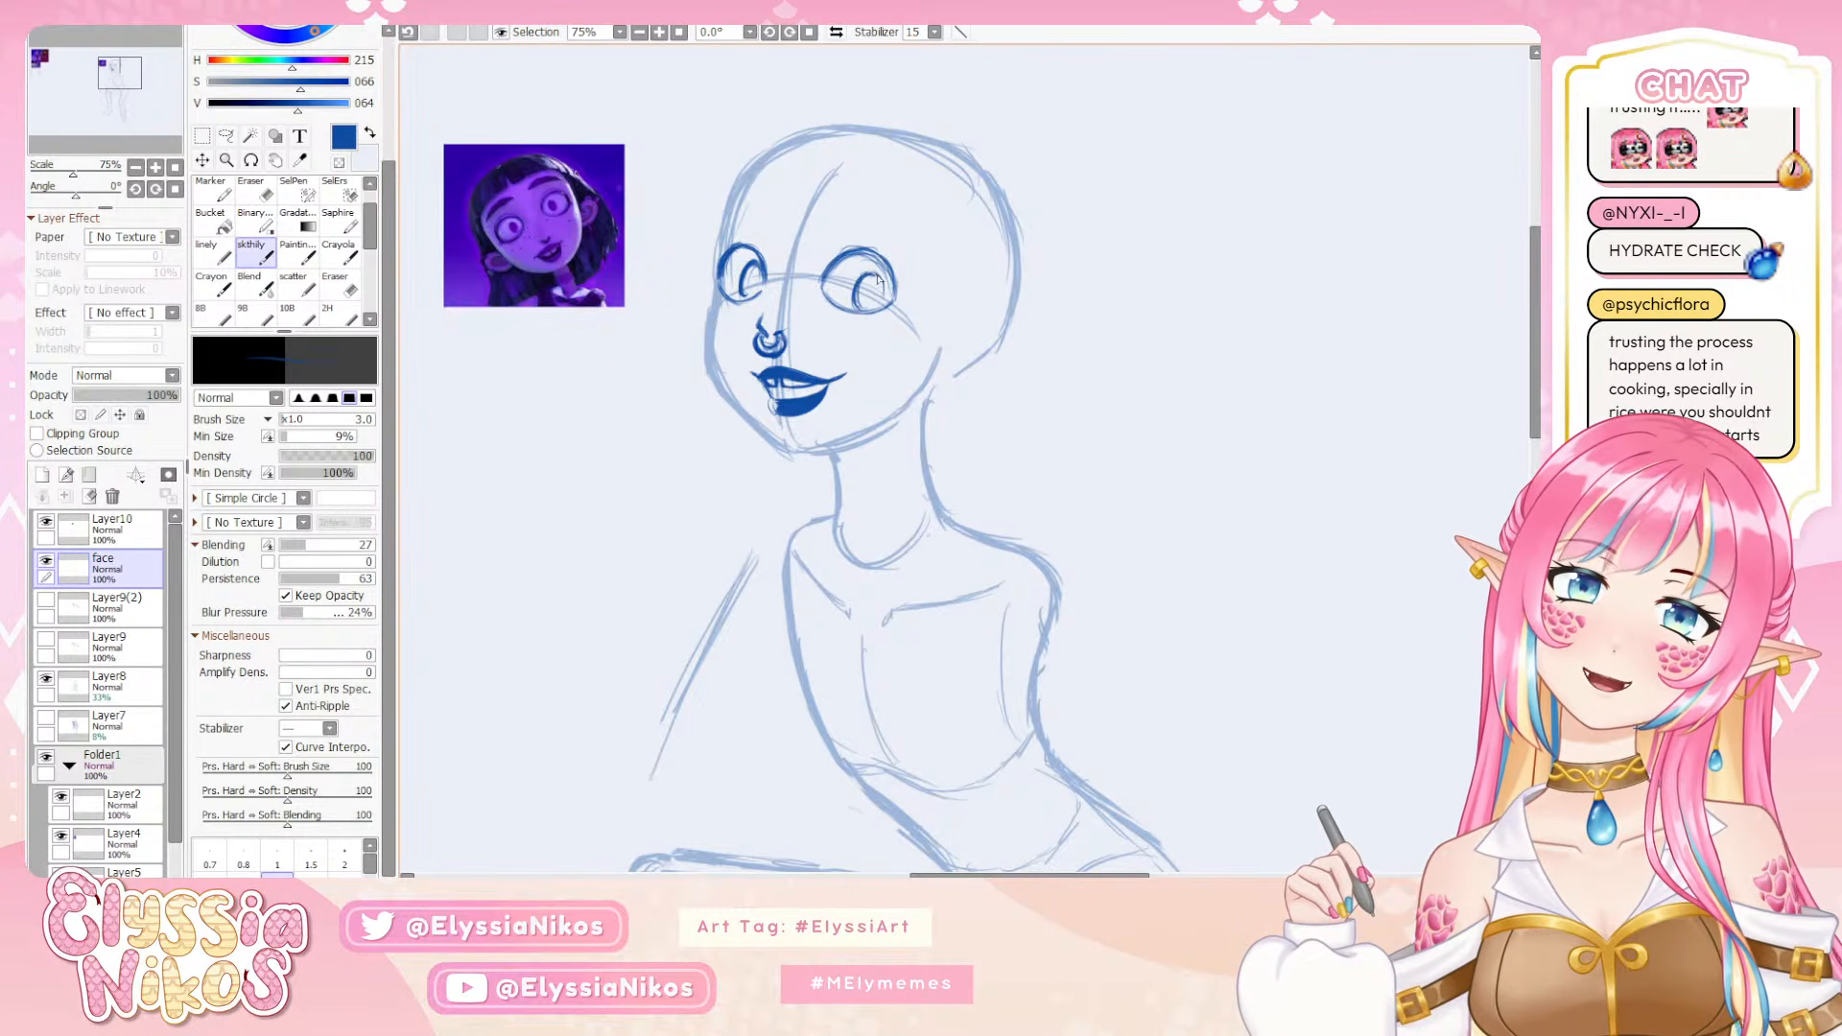
key(ctrl+z)
drag(864, 274, 882, 302)
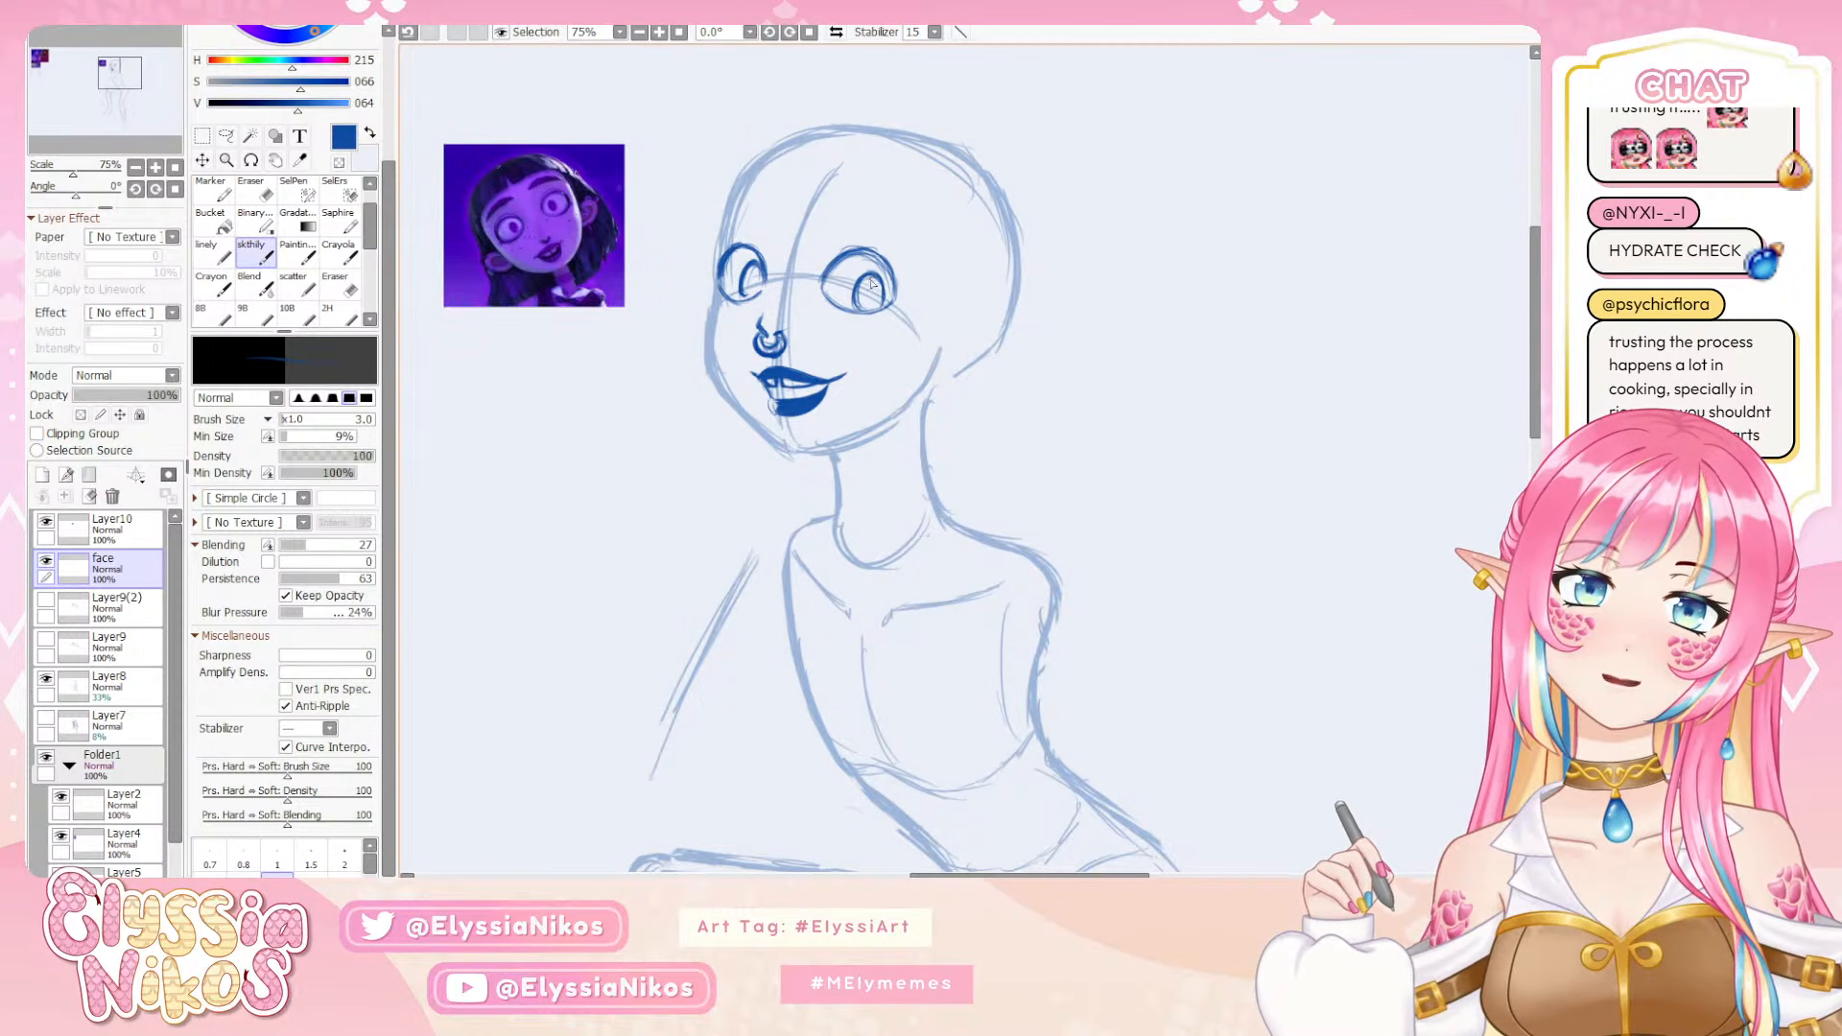
Examine the eyes against the whole figure and reference head, and check the facial features with the body sketch on Layer8 hidden
click(135, 169)
click(135, 169)
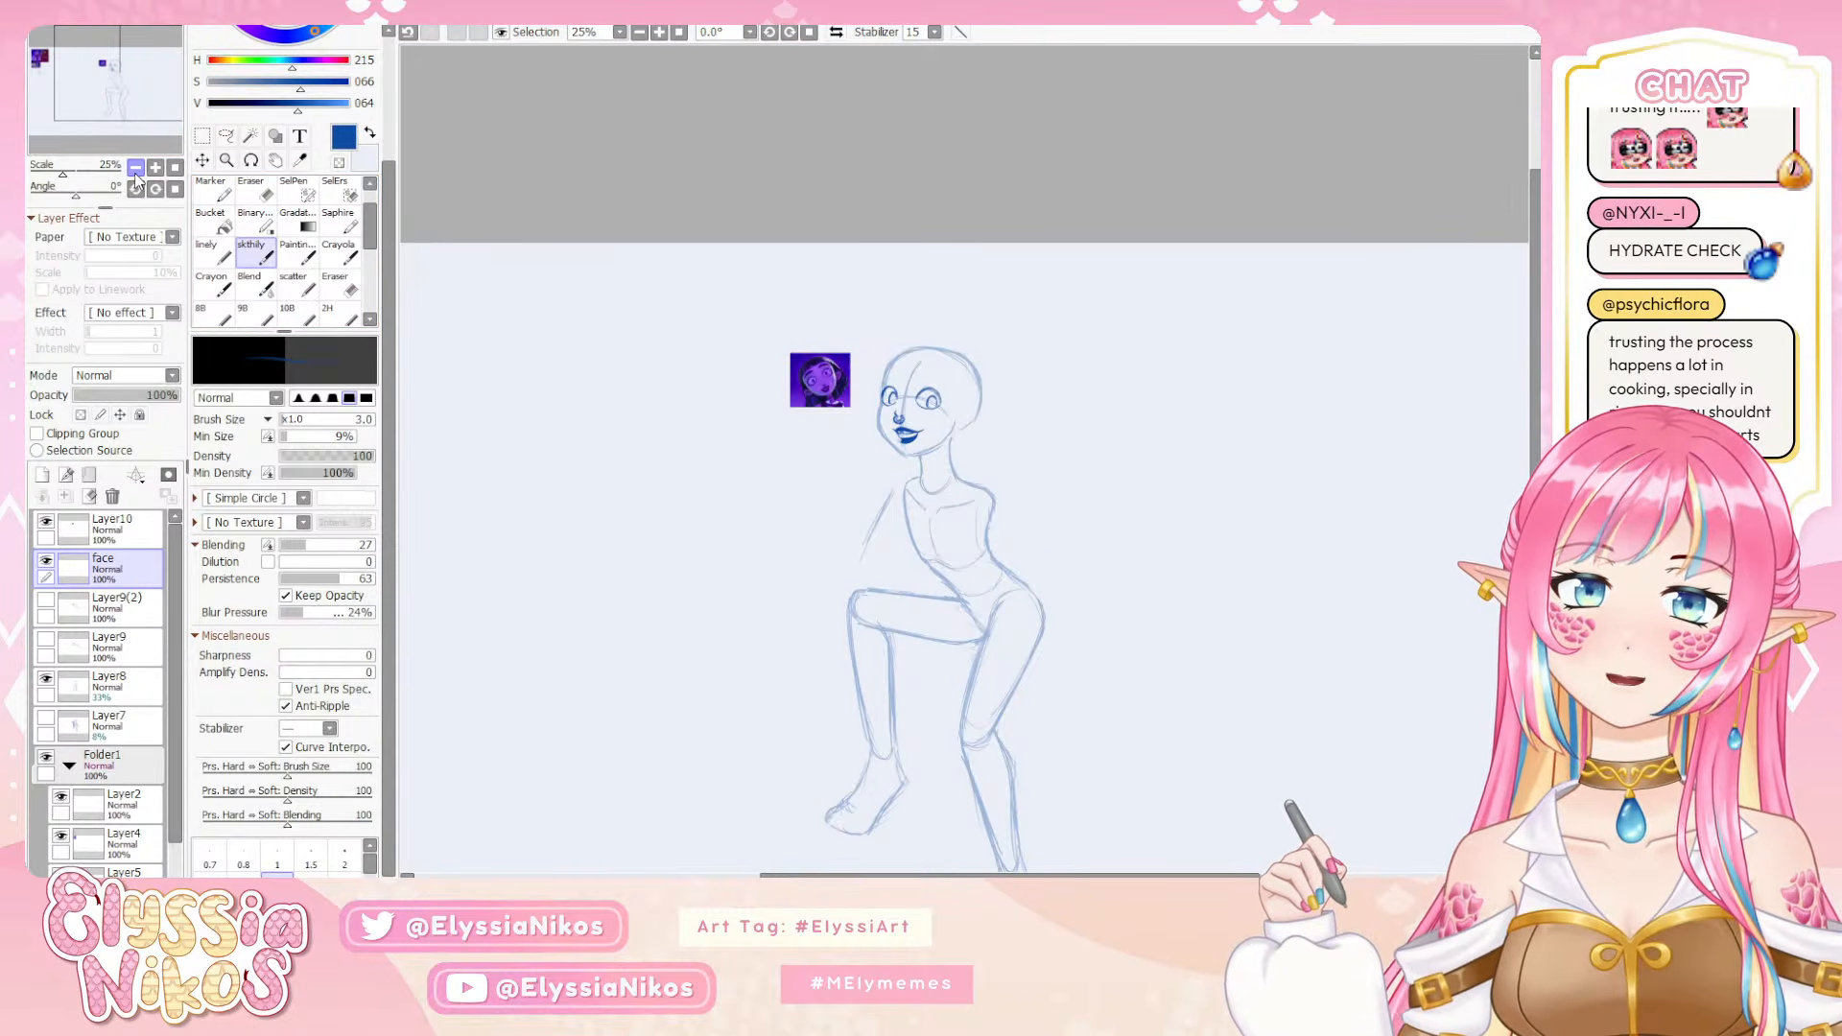
click(154, 169)
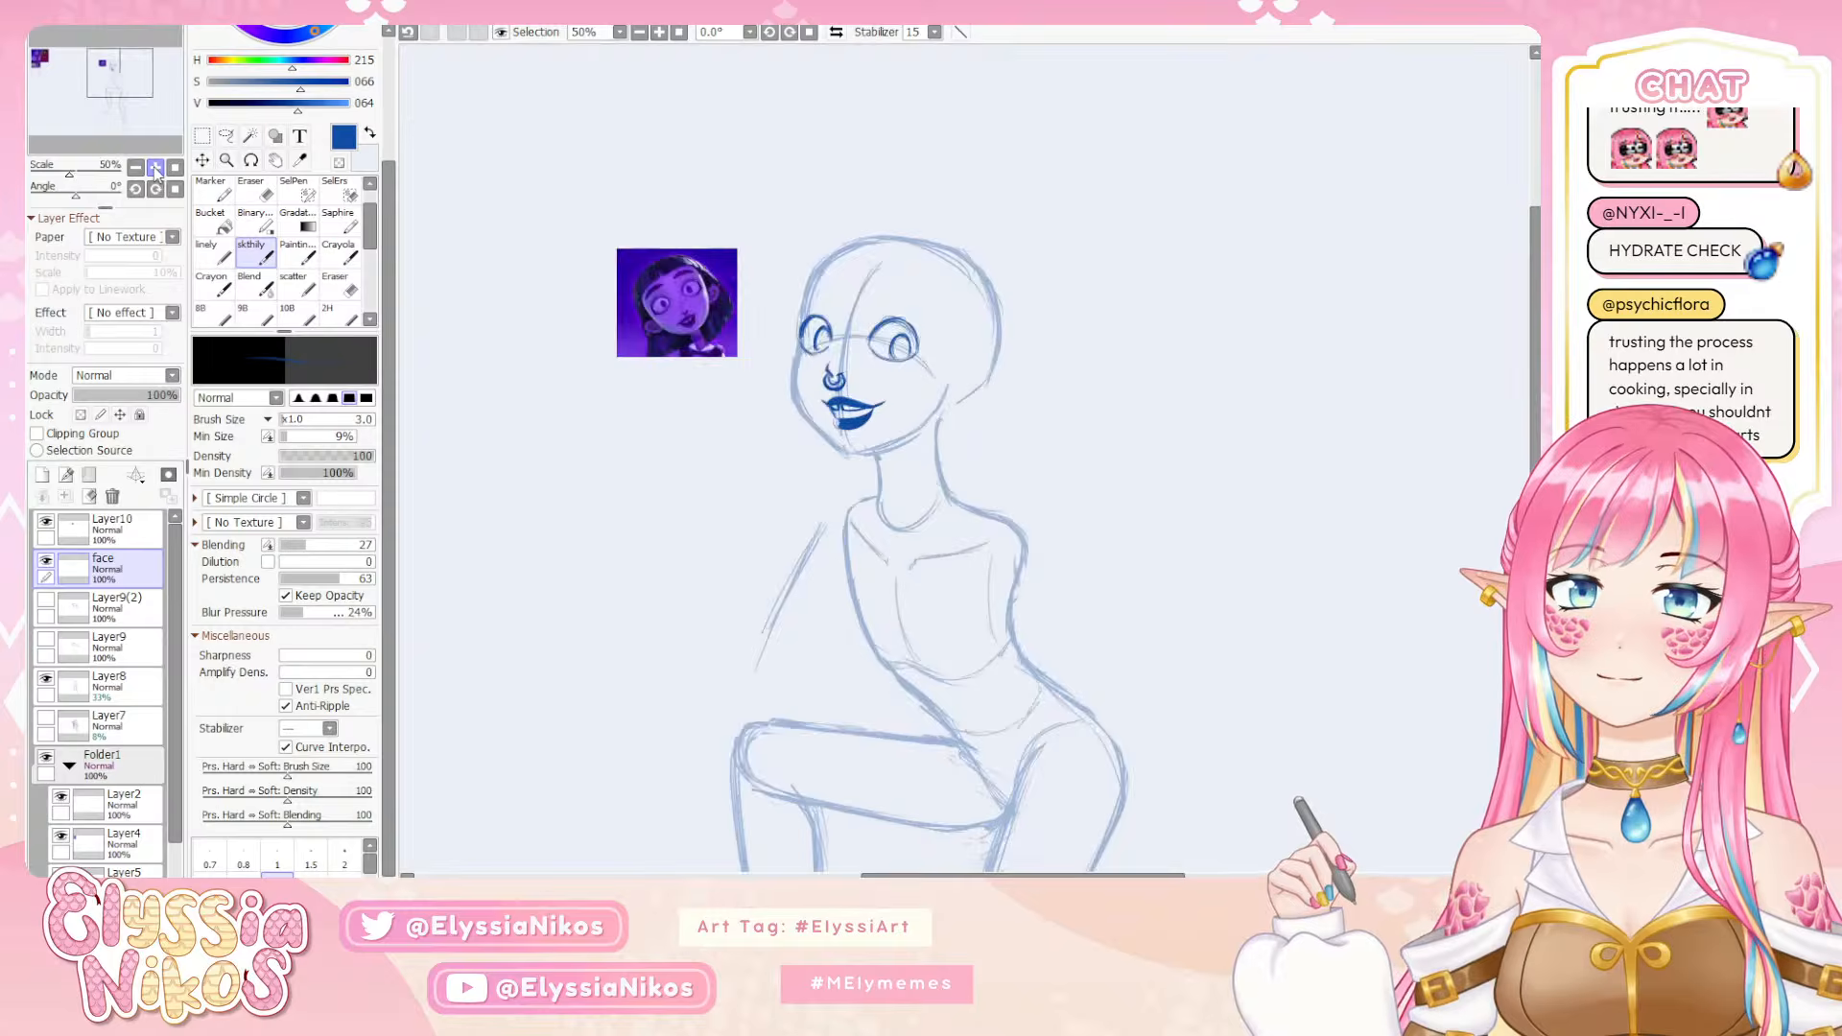
click(155, 168)
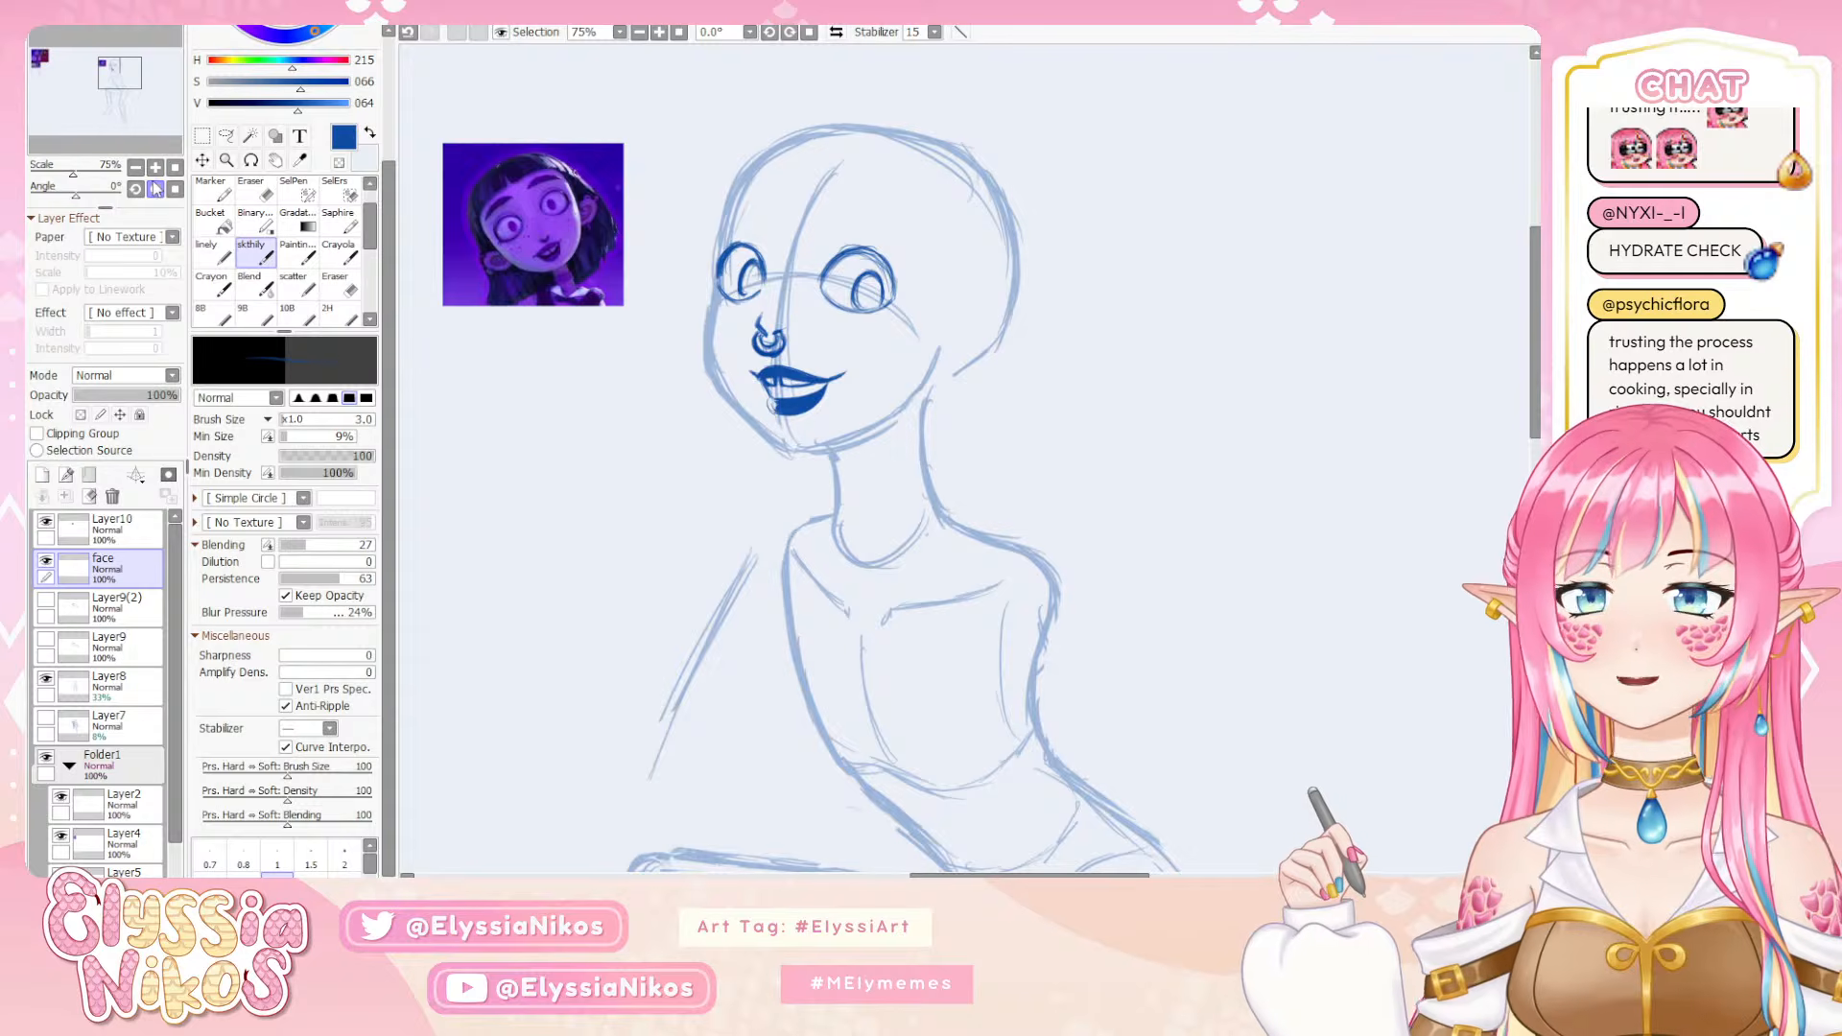
drag(915, 222, 904, 186)
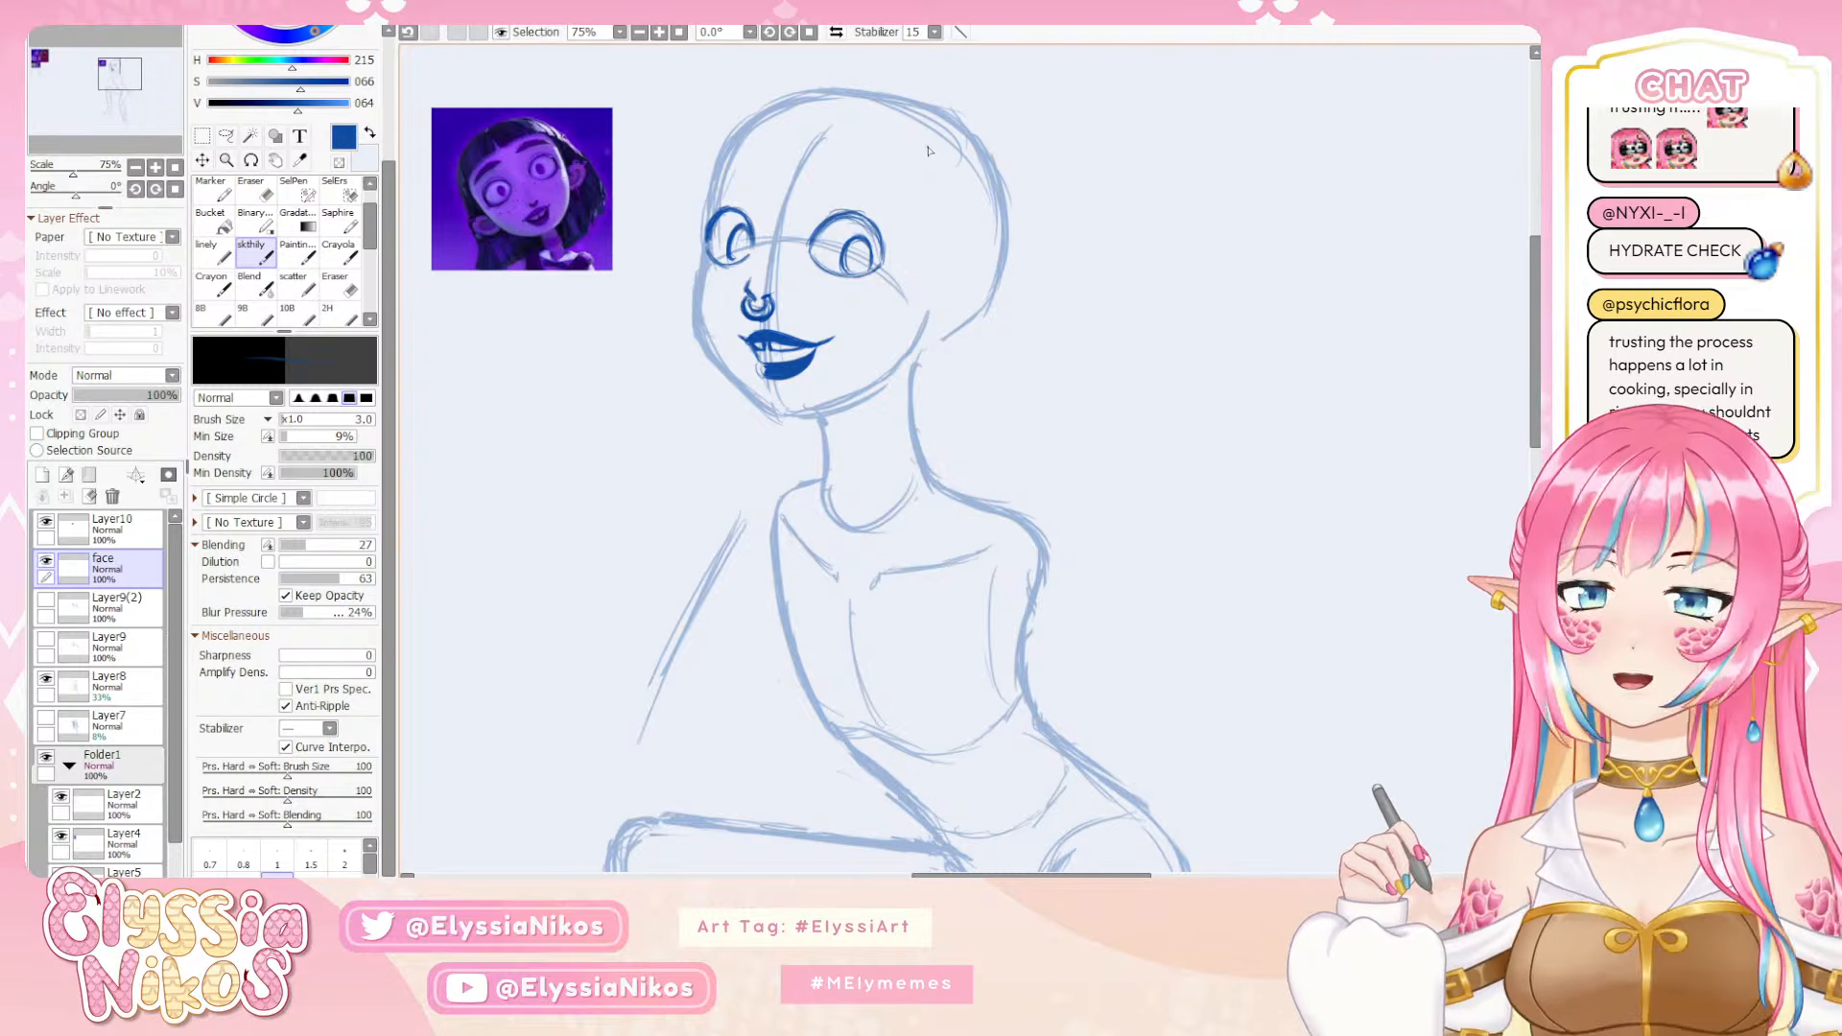
drag(864, 302, 875, 254)
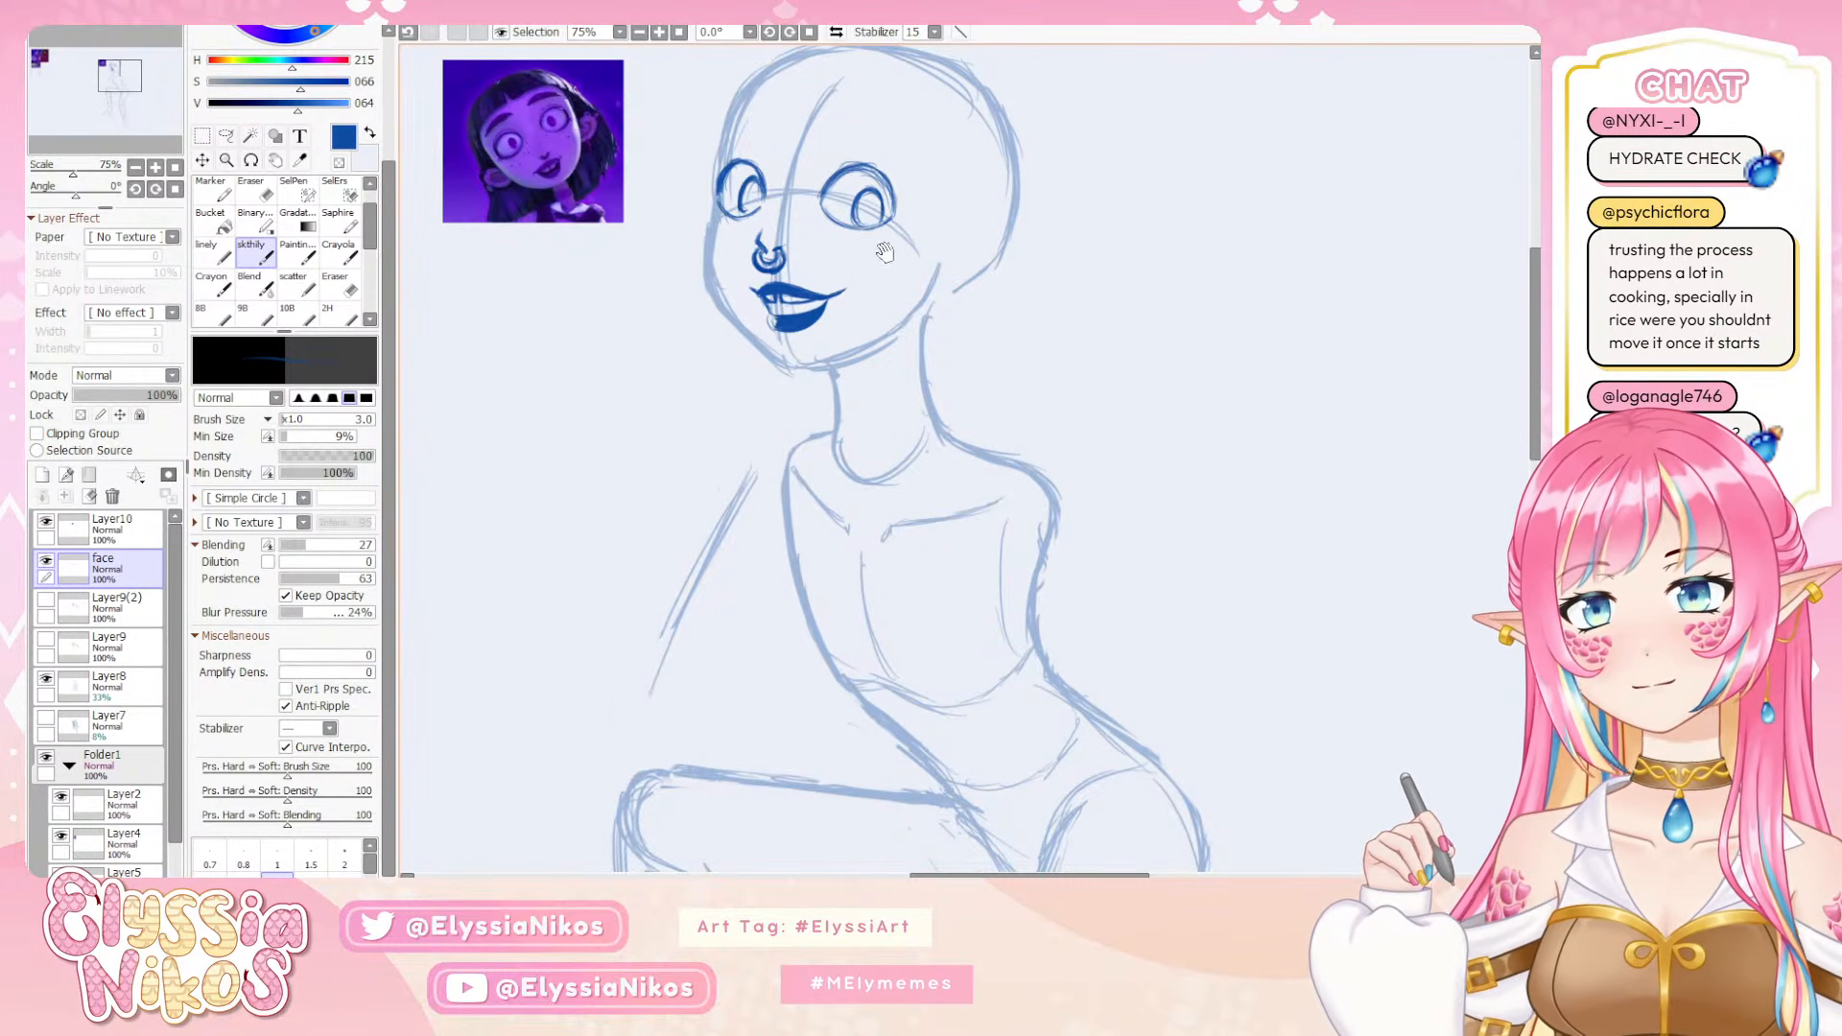
drag(884, 252, 846, 285)
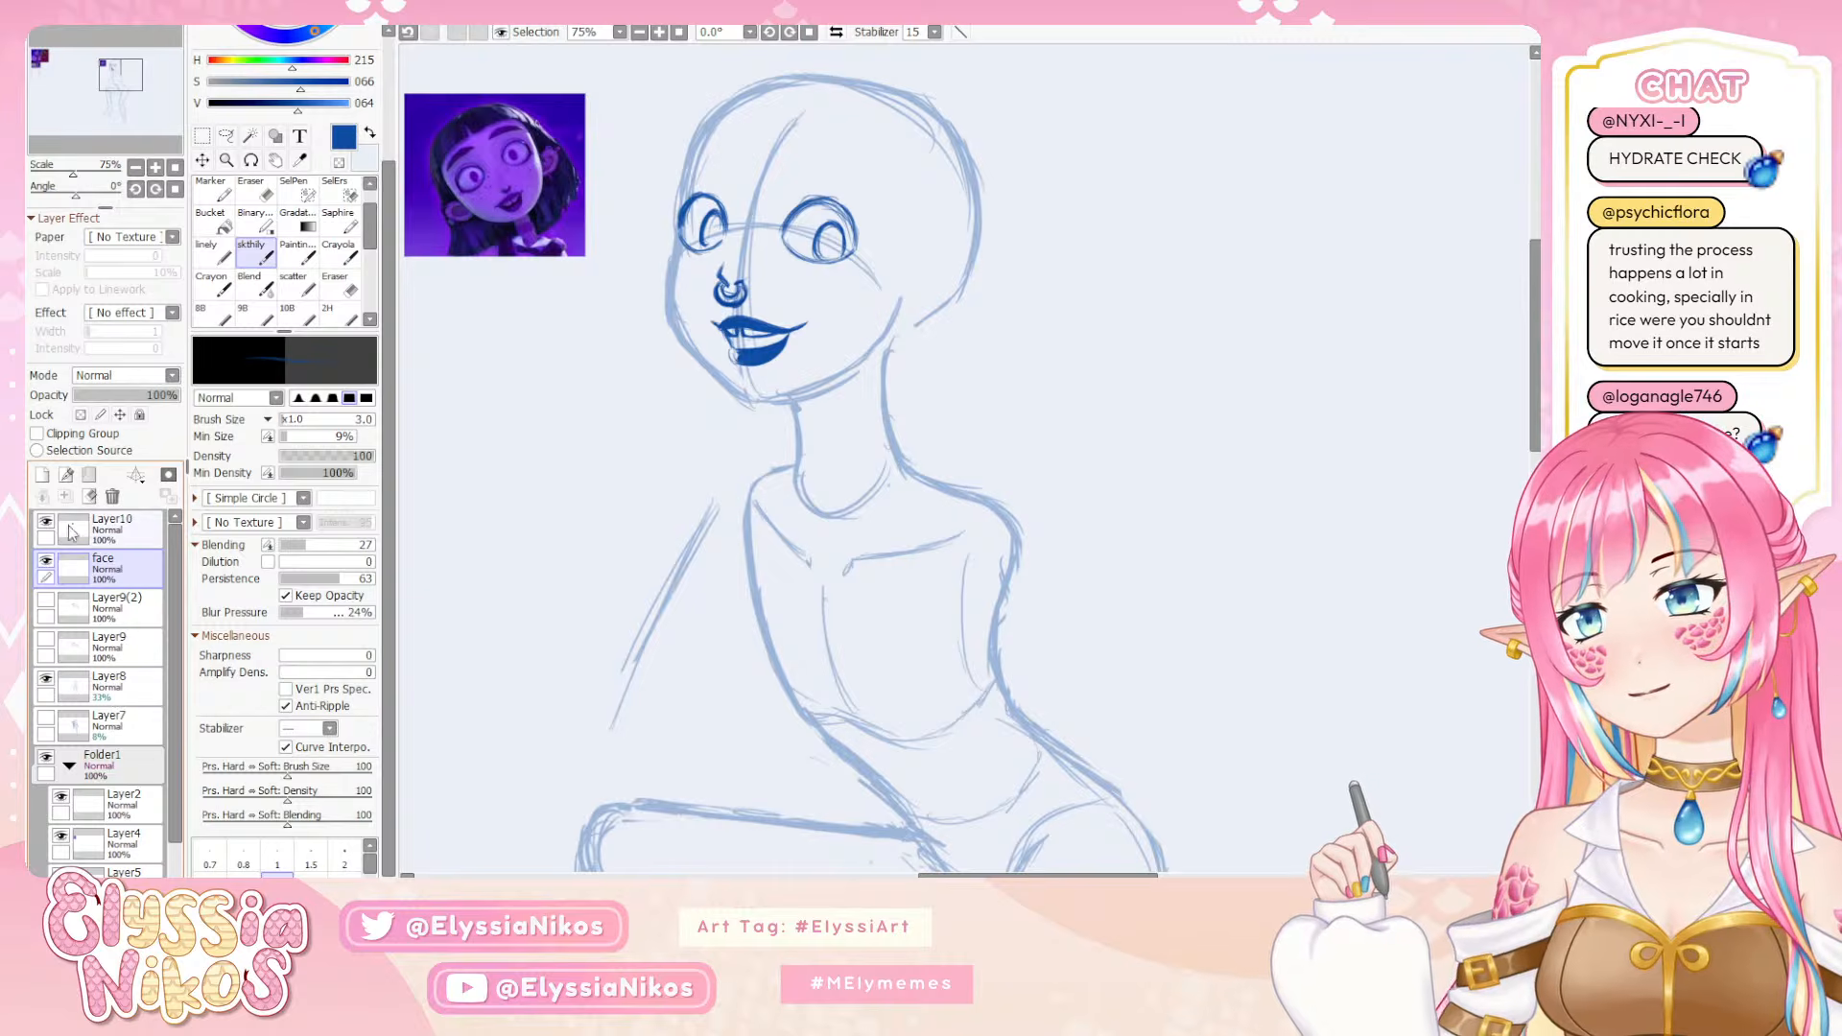
click(134, 696)
click(46, 680)
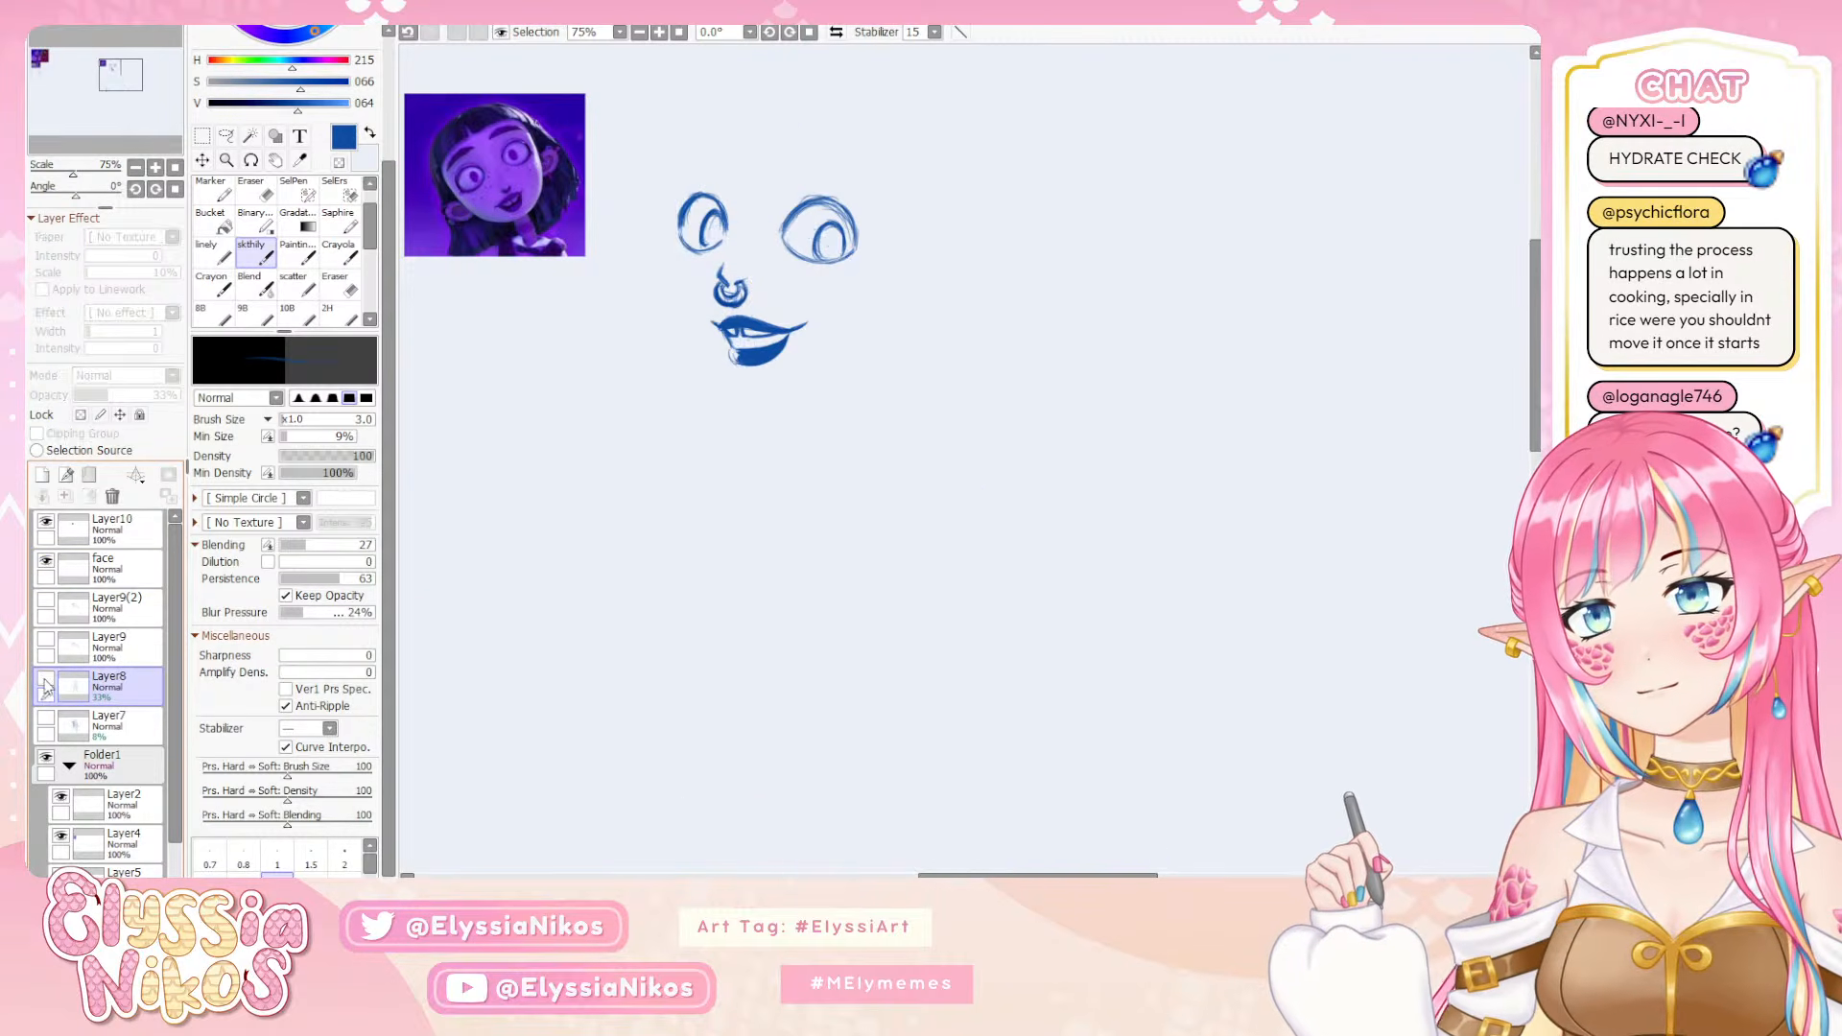
click(46, 680)
click(46, 681)
click(46, 680)
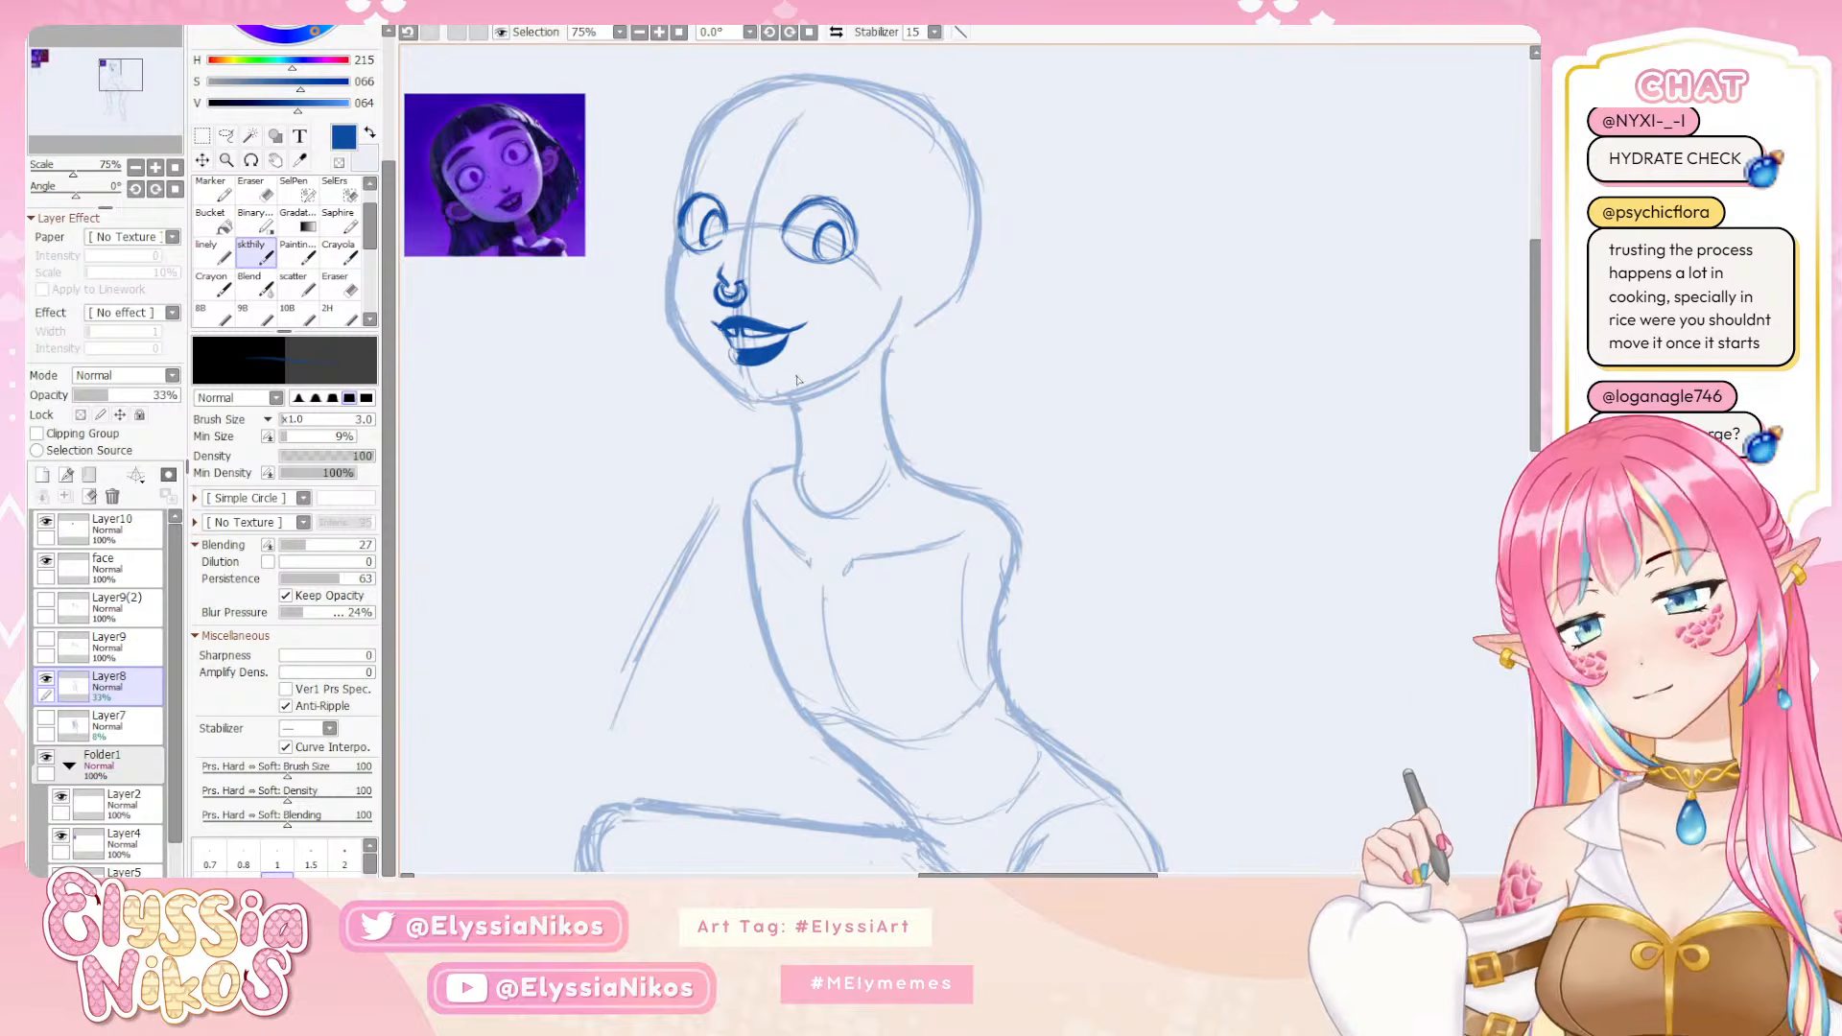
Create a new layer directly above the face layer and name it hair
click(123, 565)
click(43, 474)
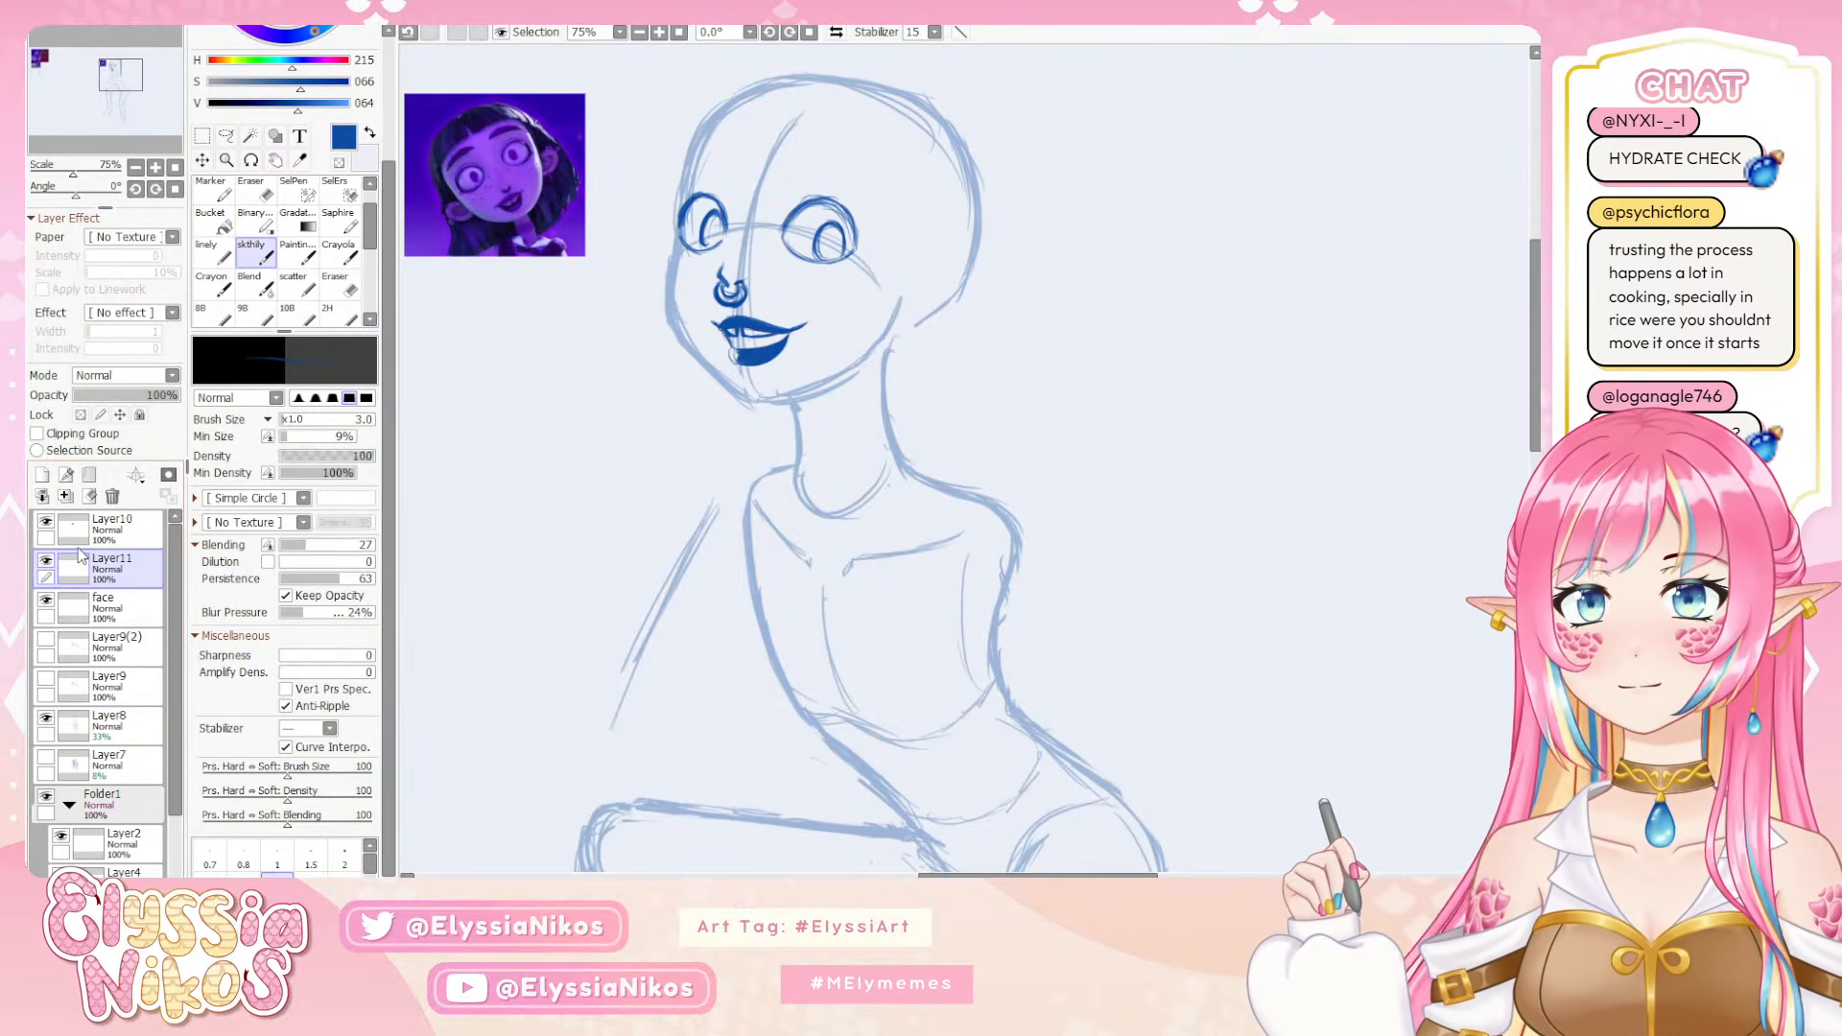
text(hair)
key(Return)
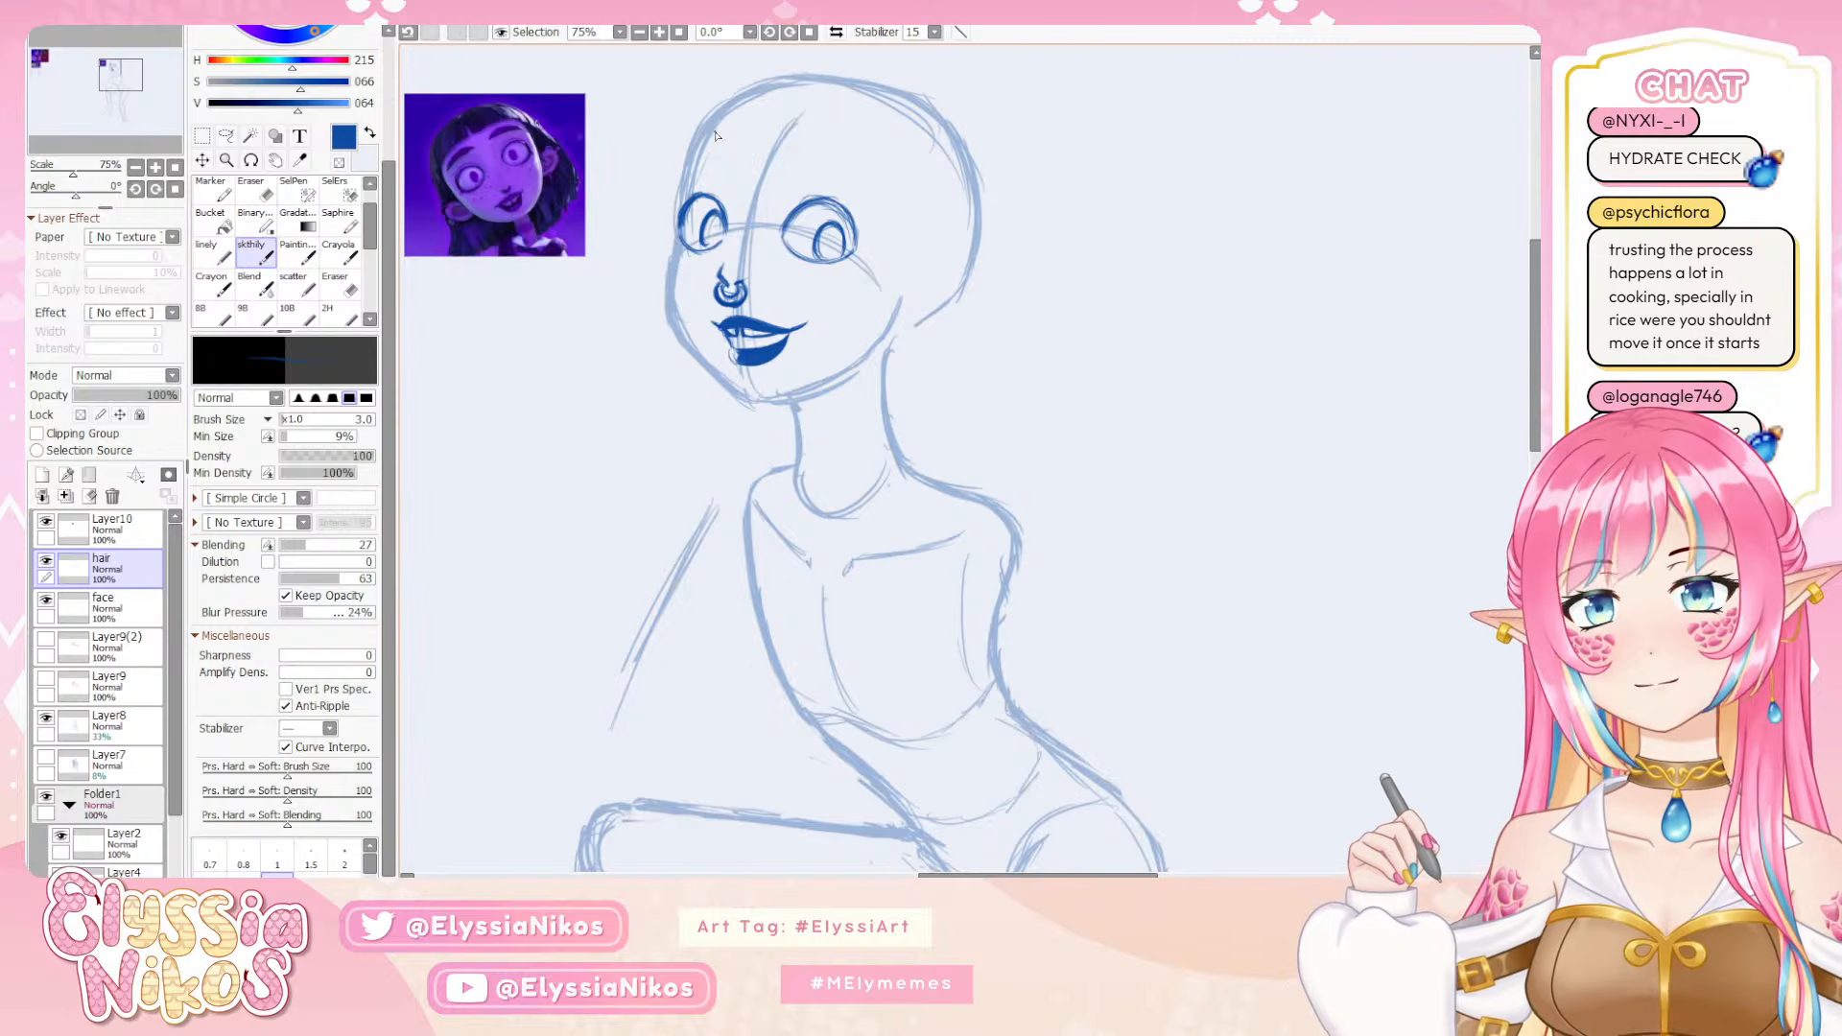
Try to sketch a curved hairline across the forehead and the outer hair contour beside the head on the hair layer
mouse_move(791, 146)
mouse_down()
mouse_move(692, 154)
mouse_move(782, 139)
mouse_up()
key(ctrl+z)
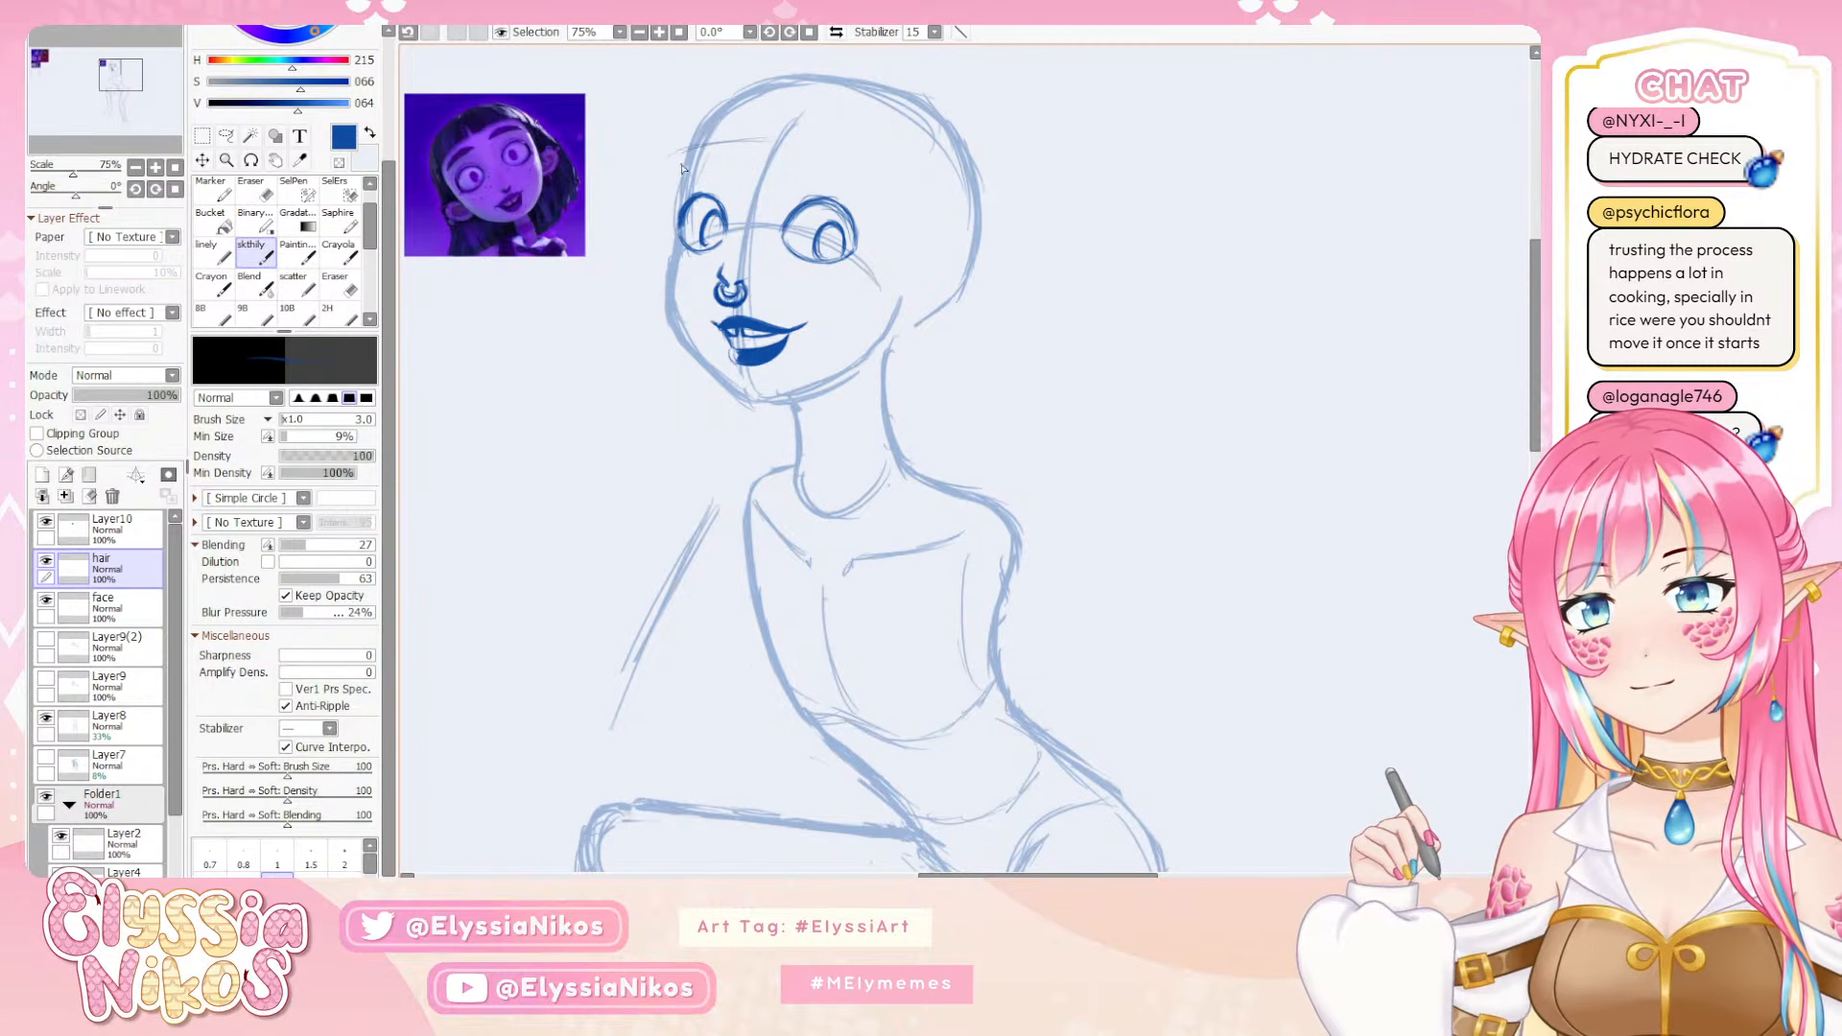
key(ctrl+z)
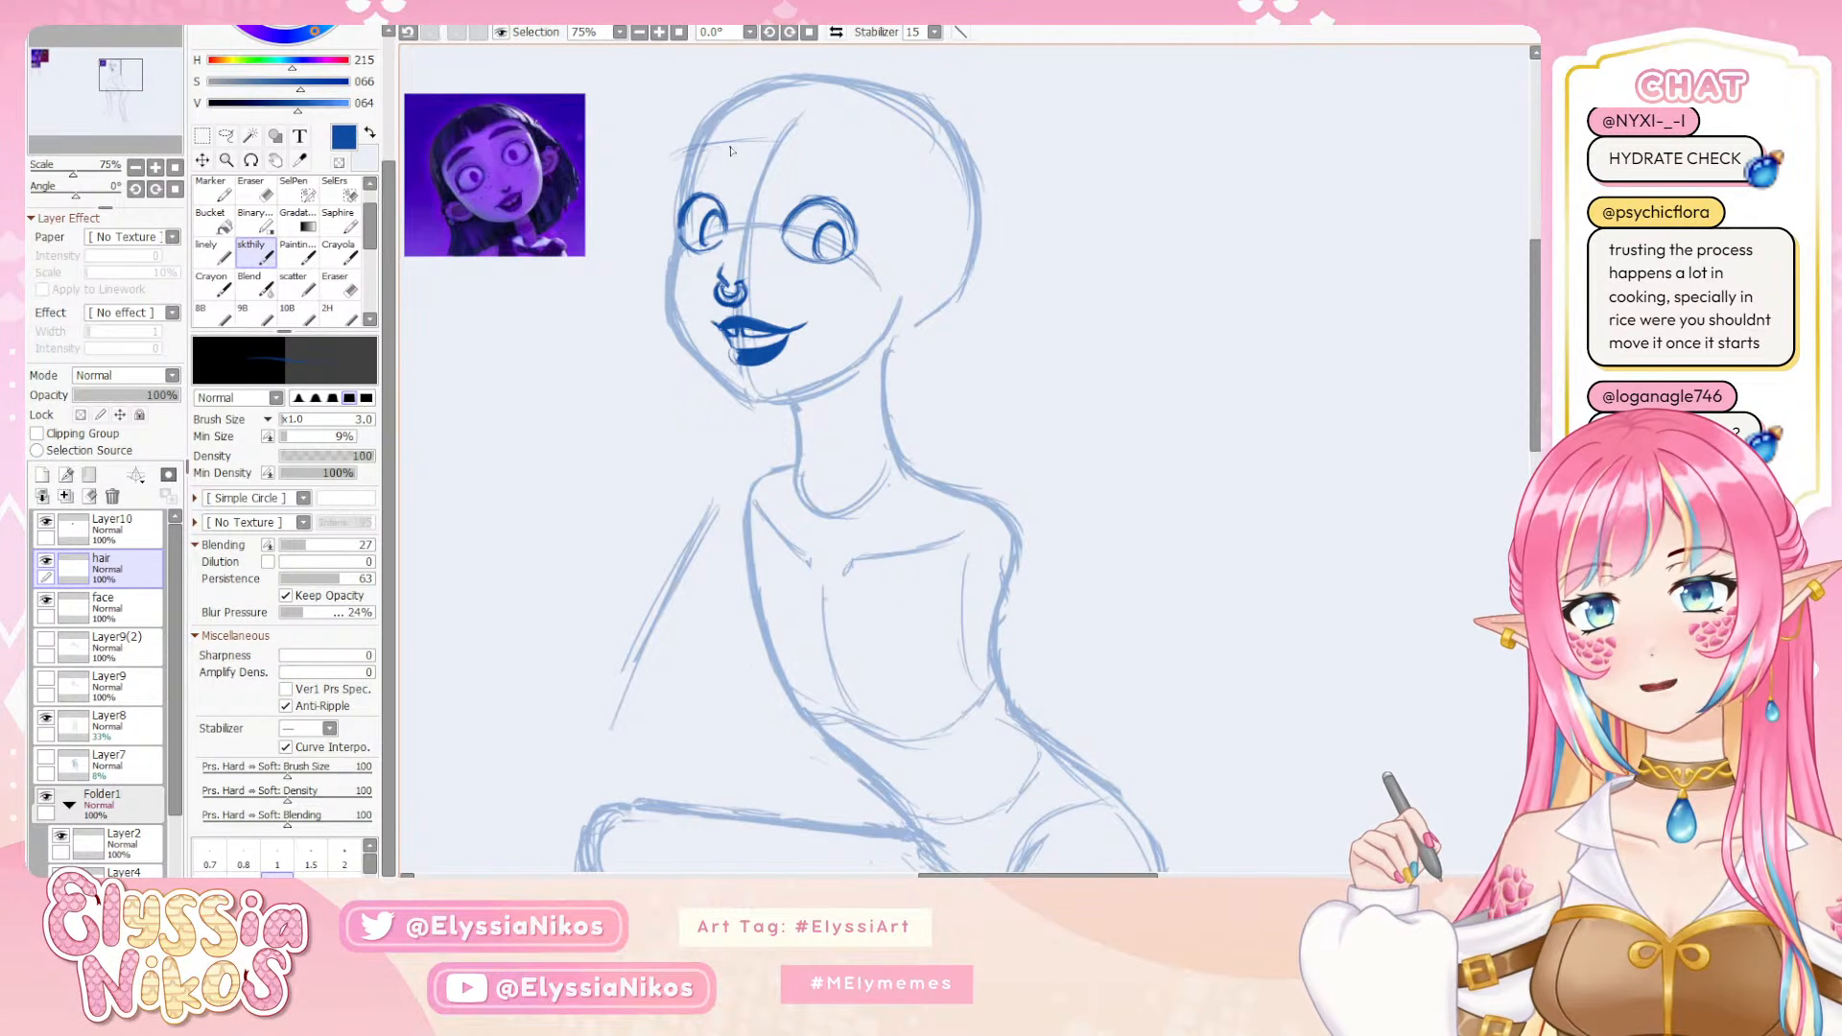
mouse_move(674, 158)
mouse_down()
mouse_move(800, 144)
mouse_move(887, 182)
mouse_up()
drag(752, 152, 853, 163)
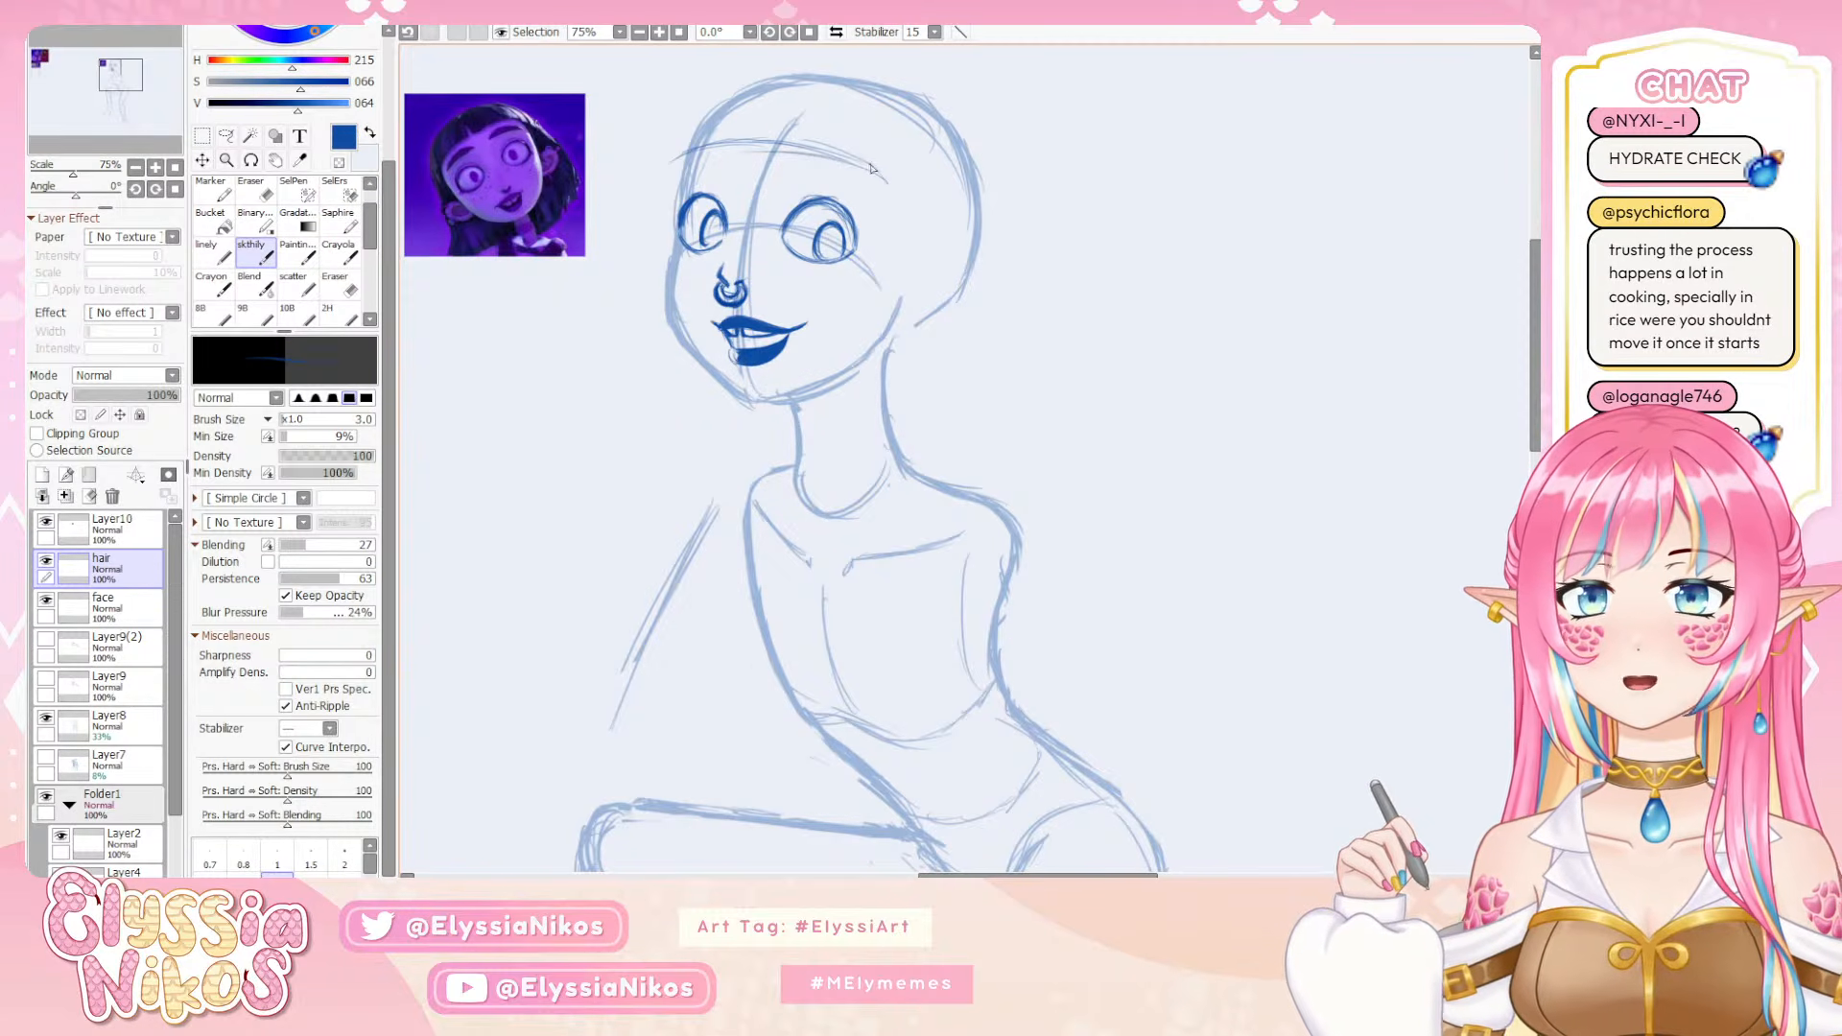
key(ctrl+z)
key(ctrl+z)
key(ctrl+z)
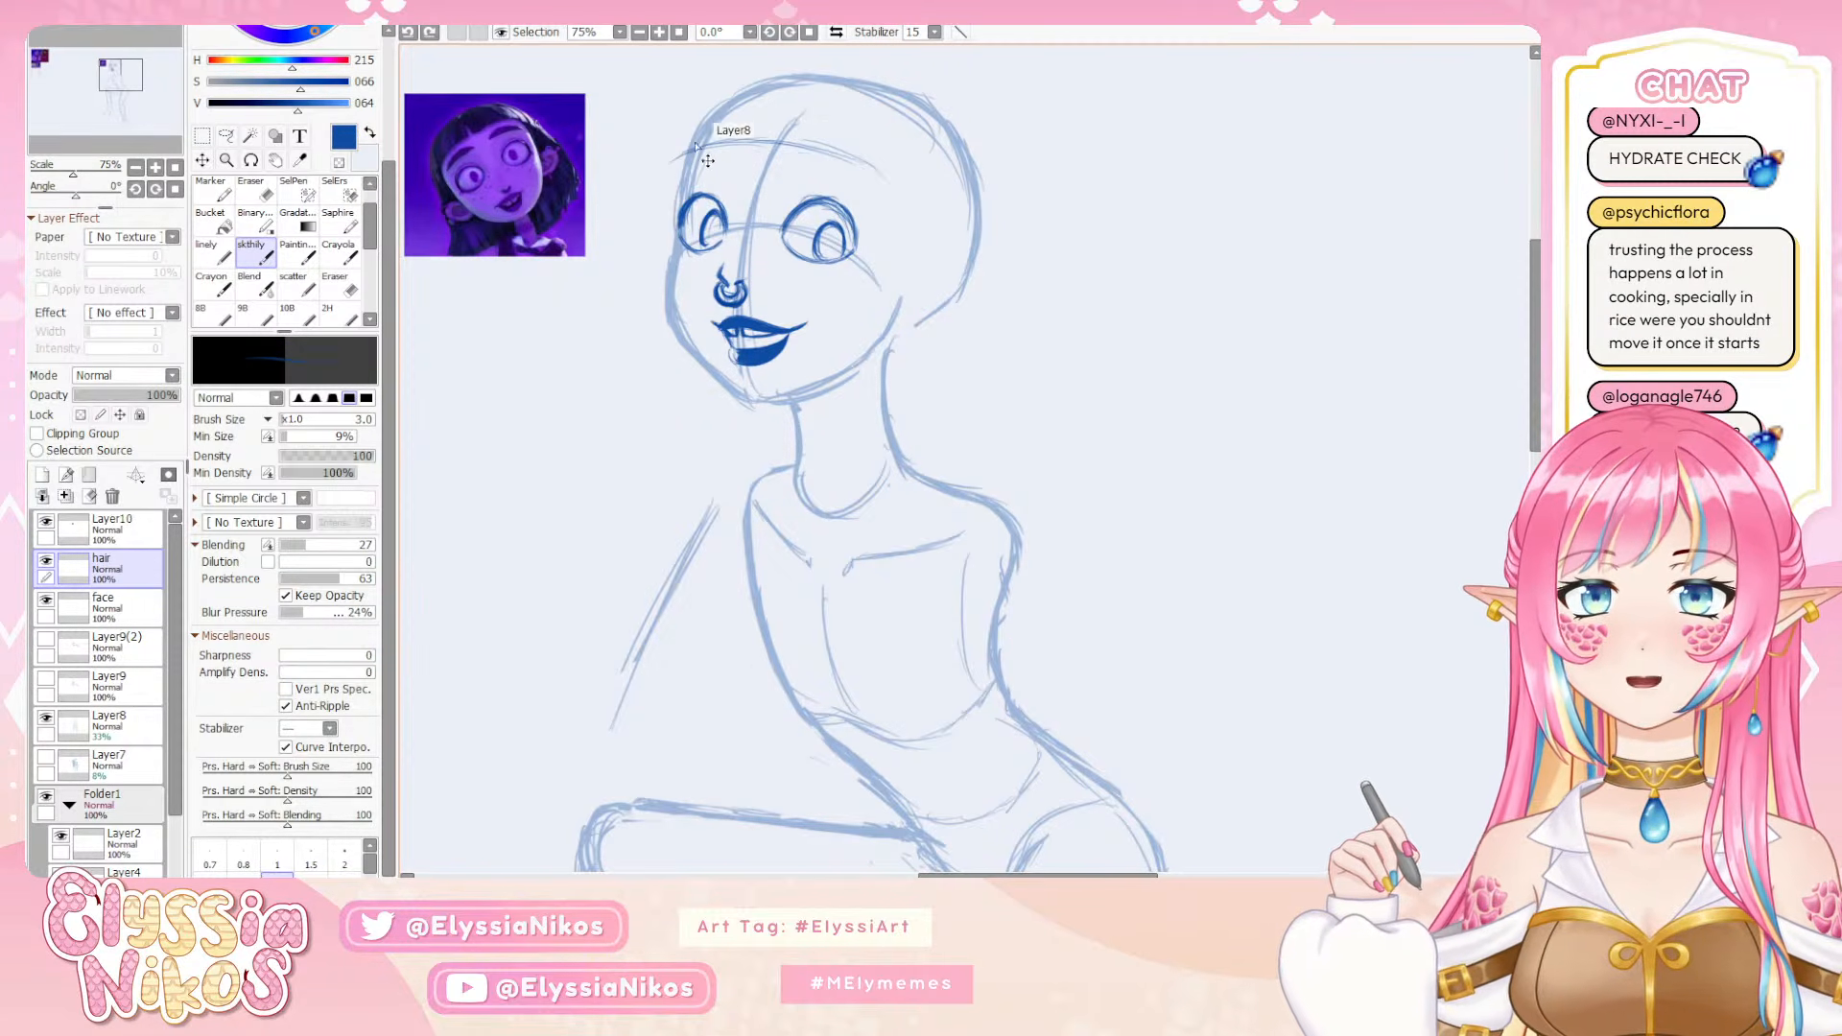
mouse_move(677, 159)
mouse_down()
mouse_move(753, 141)
mouse_move(678, 152)
mouse_move(846, 166)
mouse_move(823, 145)
mouse_move(875, 181)
mouse_up()
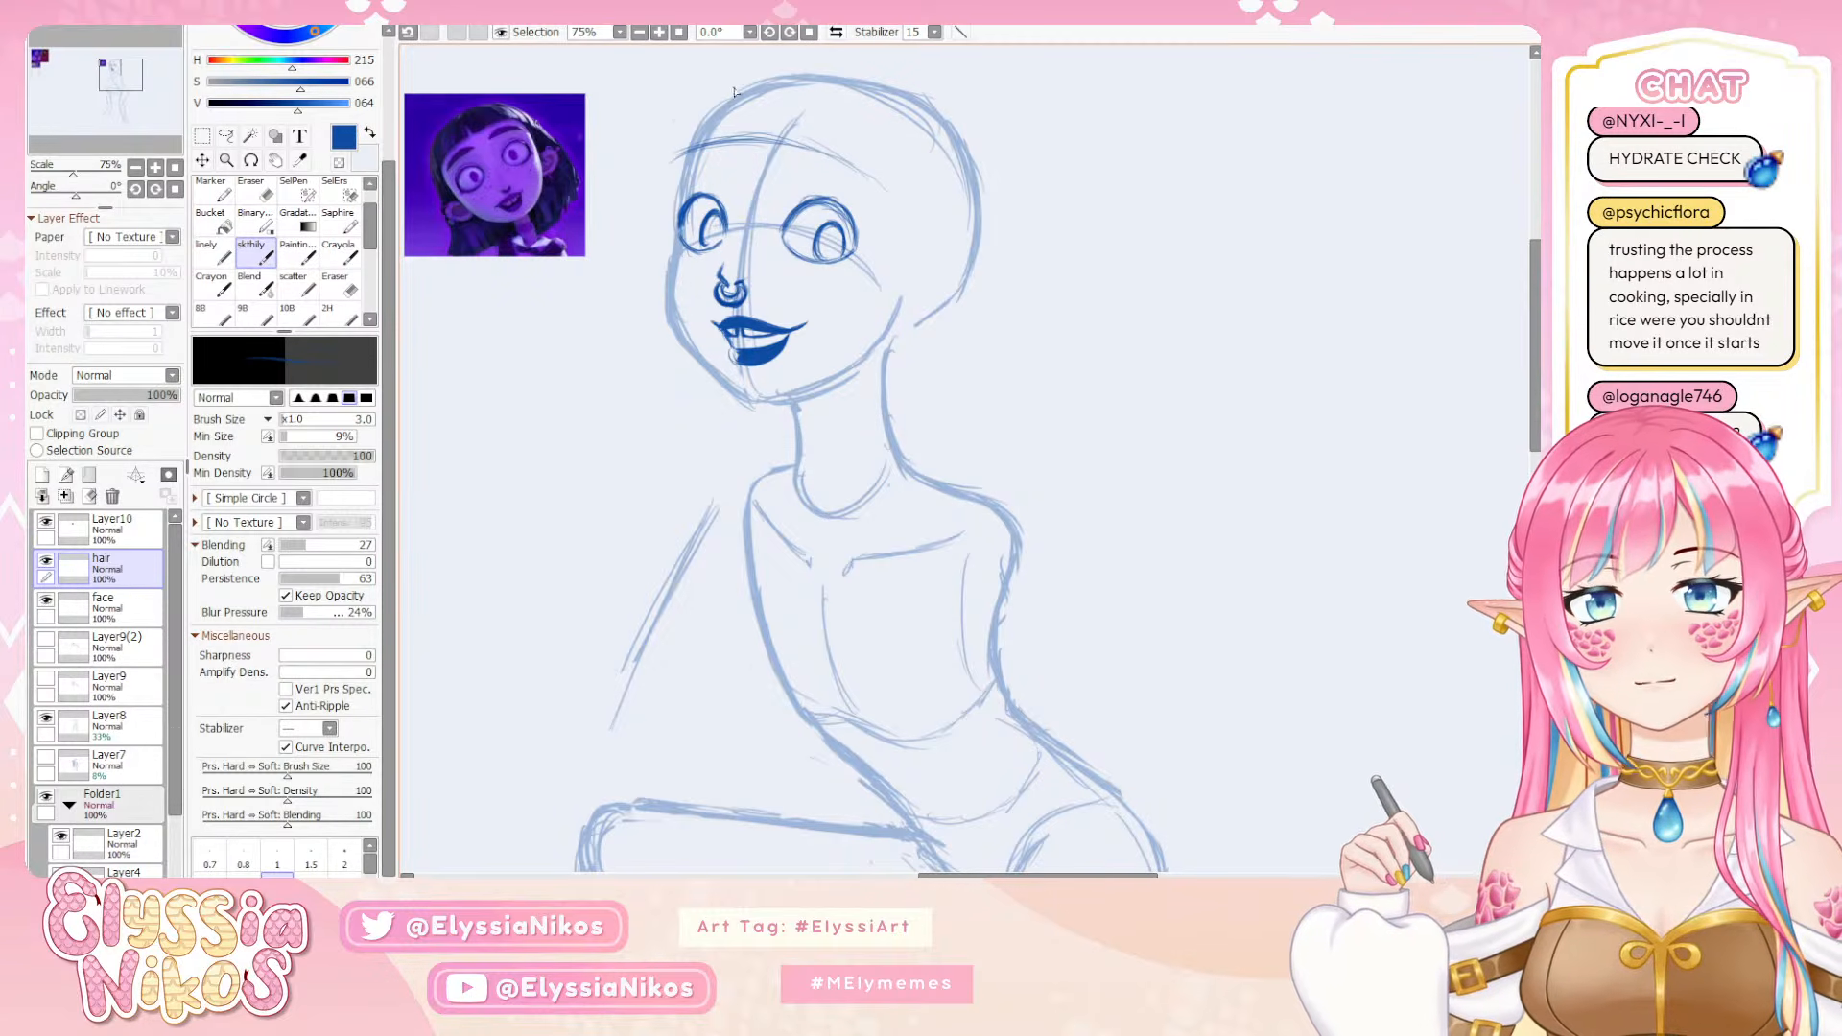
drag(734, 91, 664, 146)
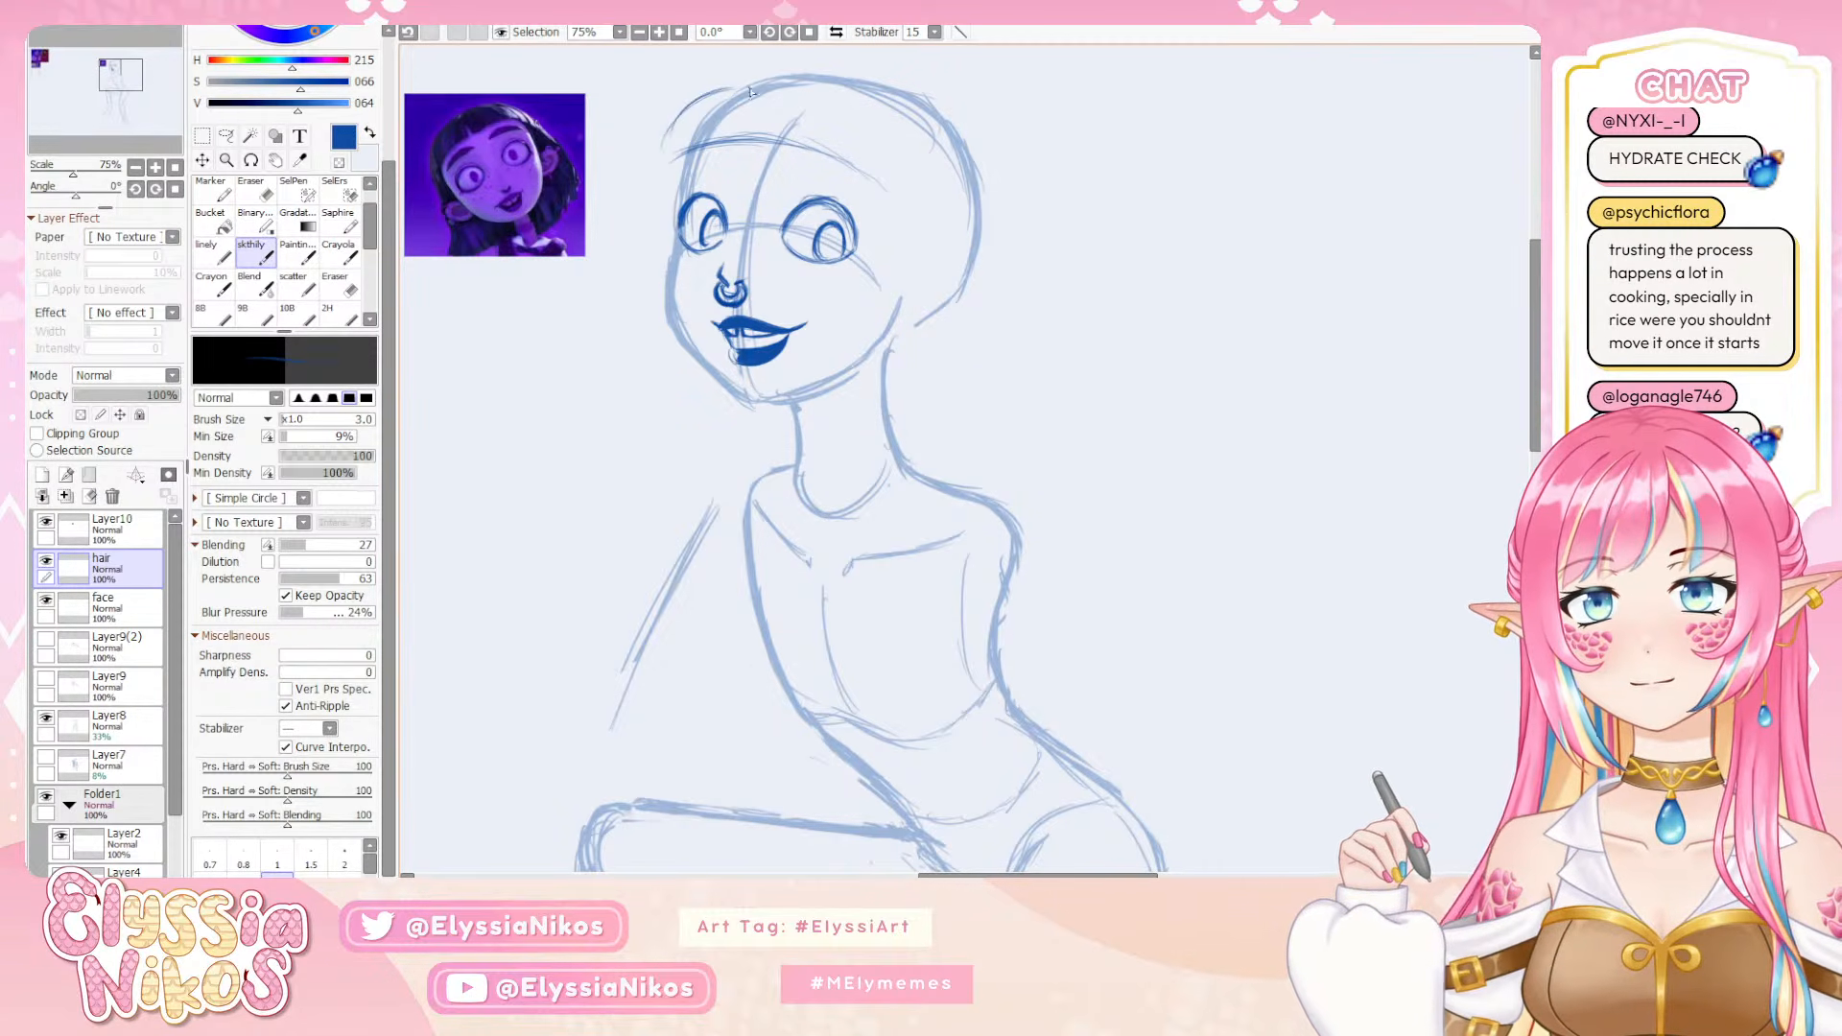
key(ctrl+z)
key(ctrl+z)
key(ctrl+z)
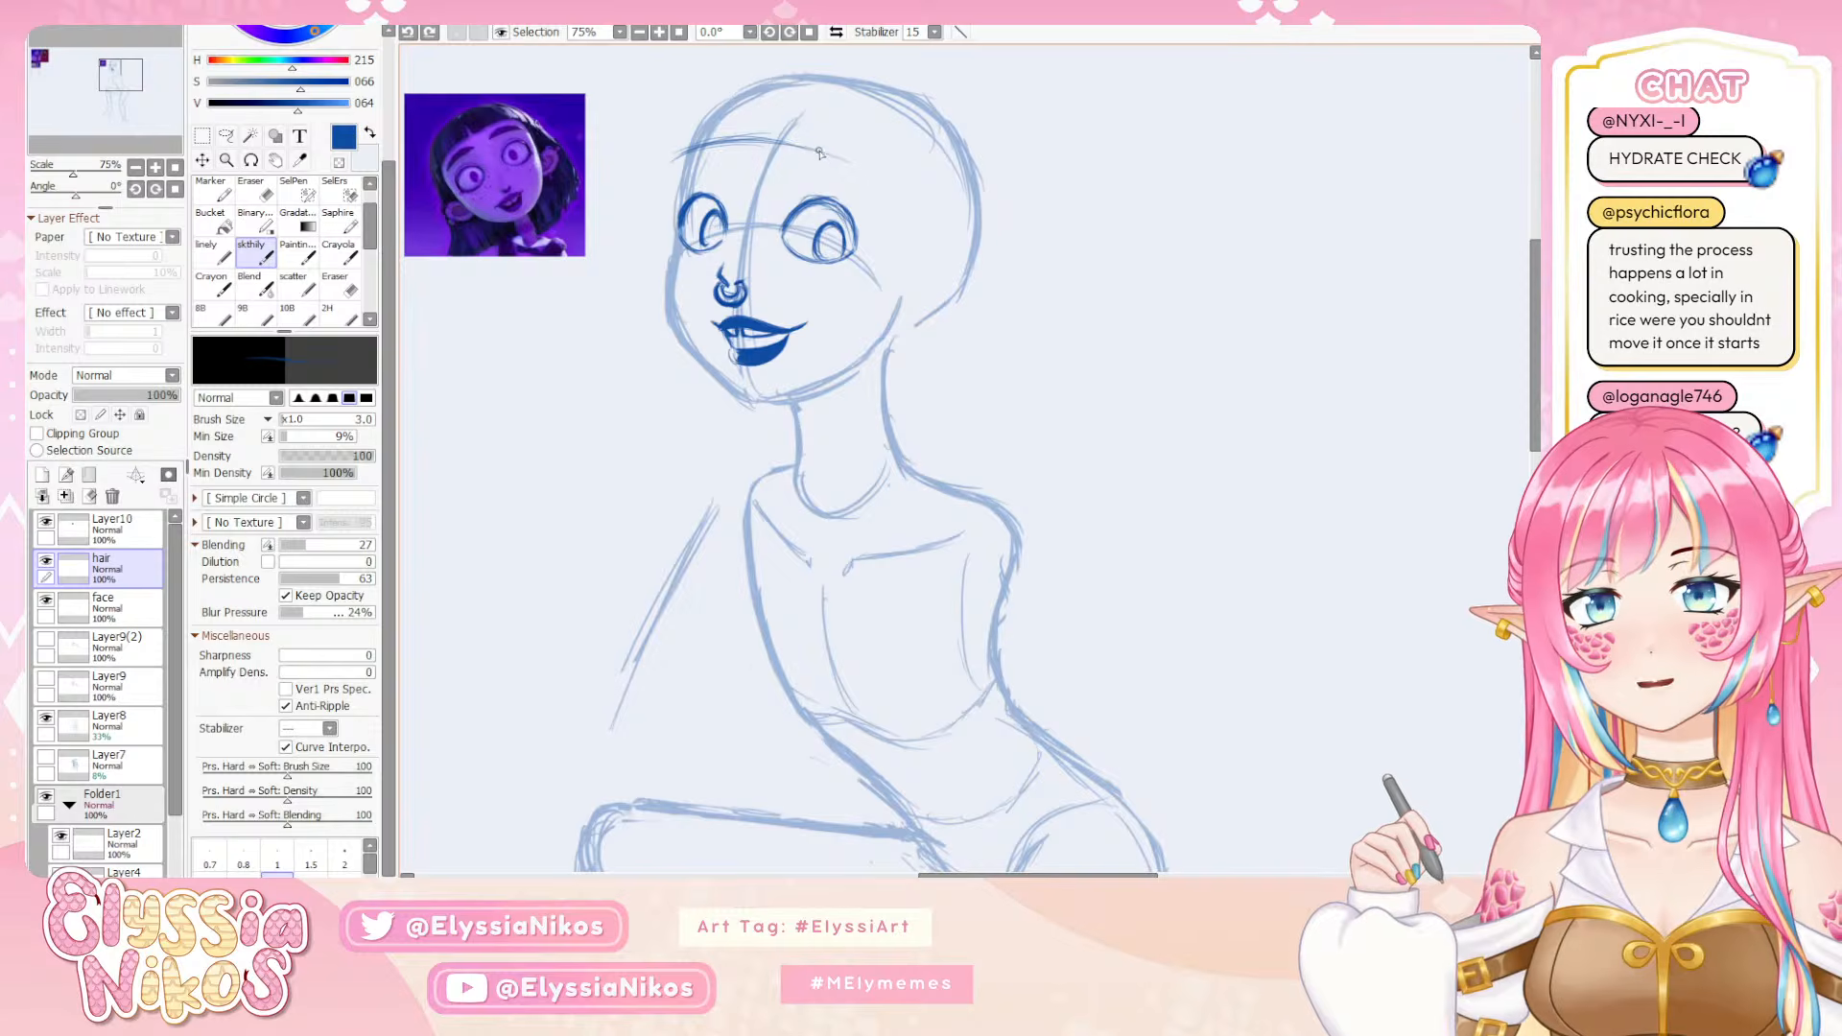
key(e)
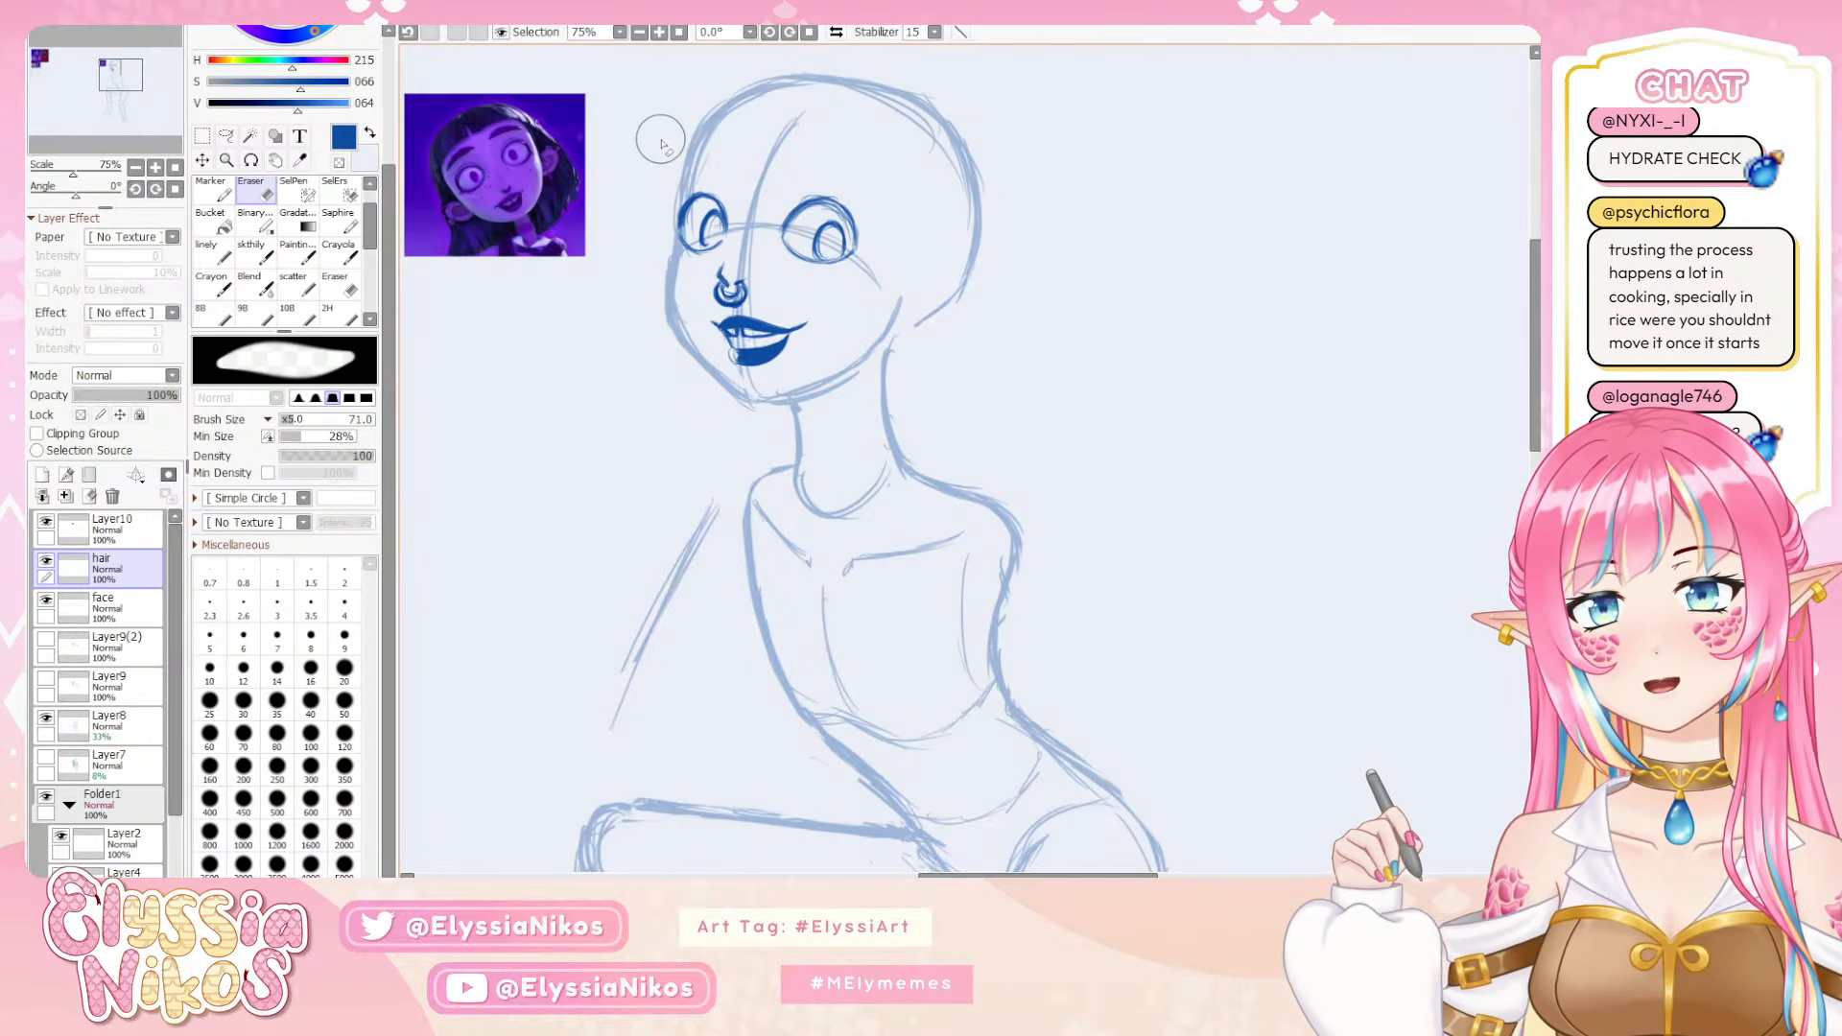
click(252, 252)
Duplicate the Layer8 body sketch and hide the original, leaving the copy active
mouse_move(951, 228)
mouse_down()
mouse_move(901, 290)
mouse_move(1022, 209)
mouse_up()
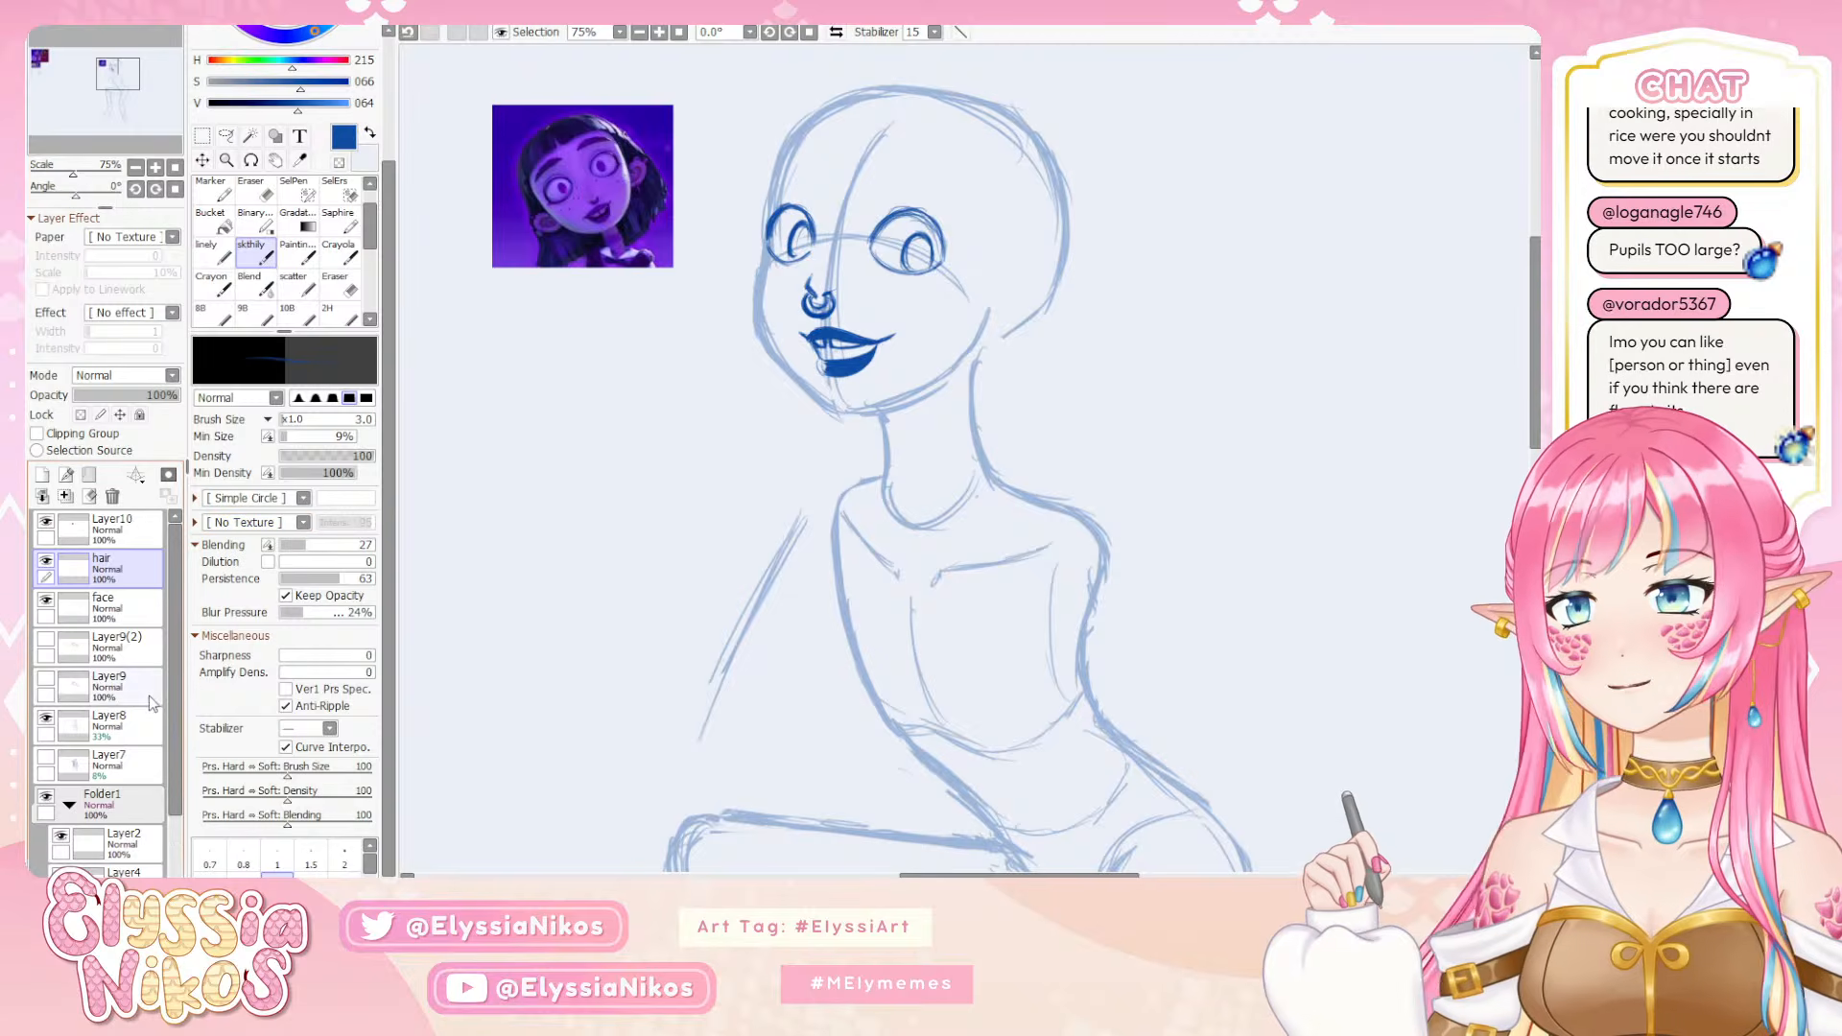
click(106, 719)
click(45, 718)
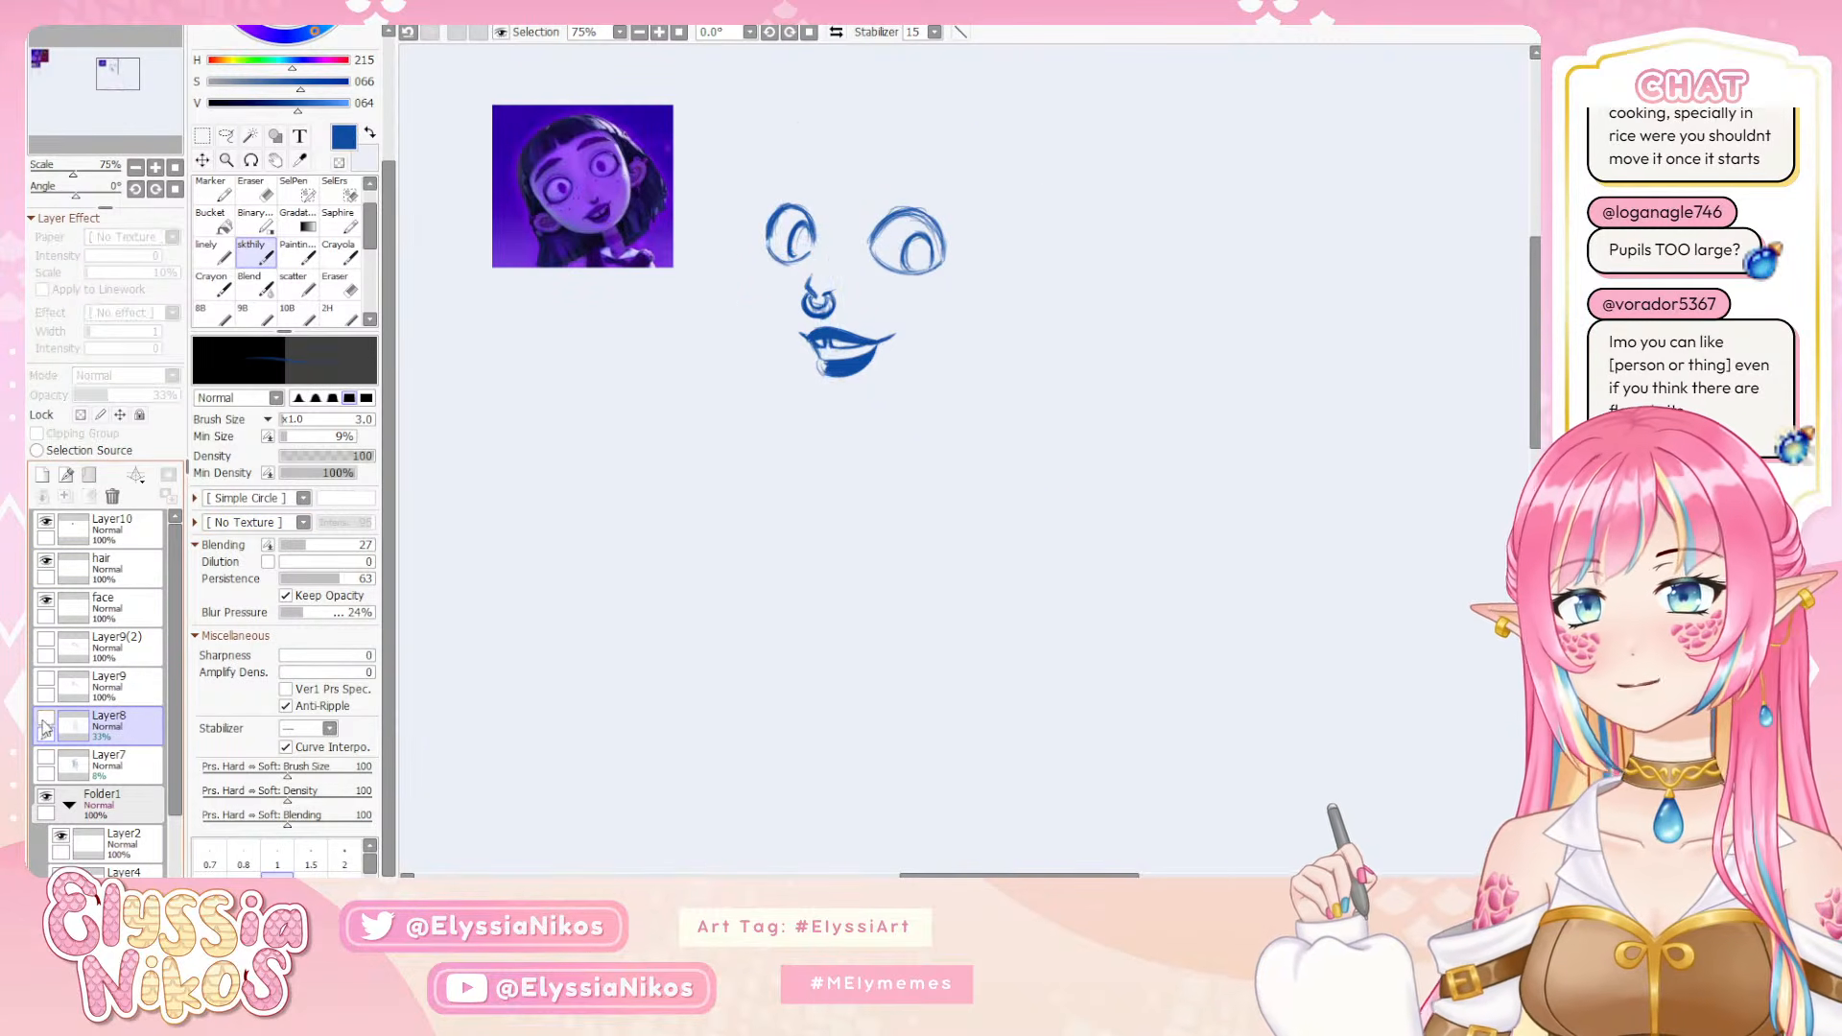
click(45, 719)
click(103, 722)
drag(128, 718, 46, 475)
click(48, 754)
Erase the rough overlapping lines of the head outline around the forehead and far eye on the copied sketch layer
drag(780, 233, 741, 297)
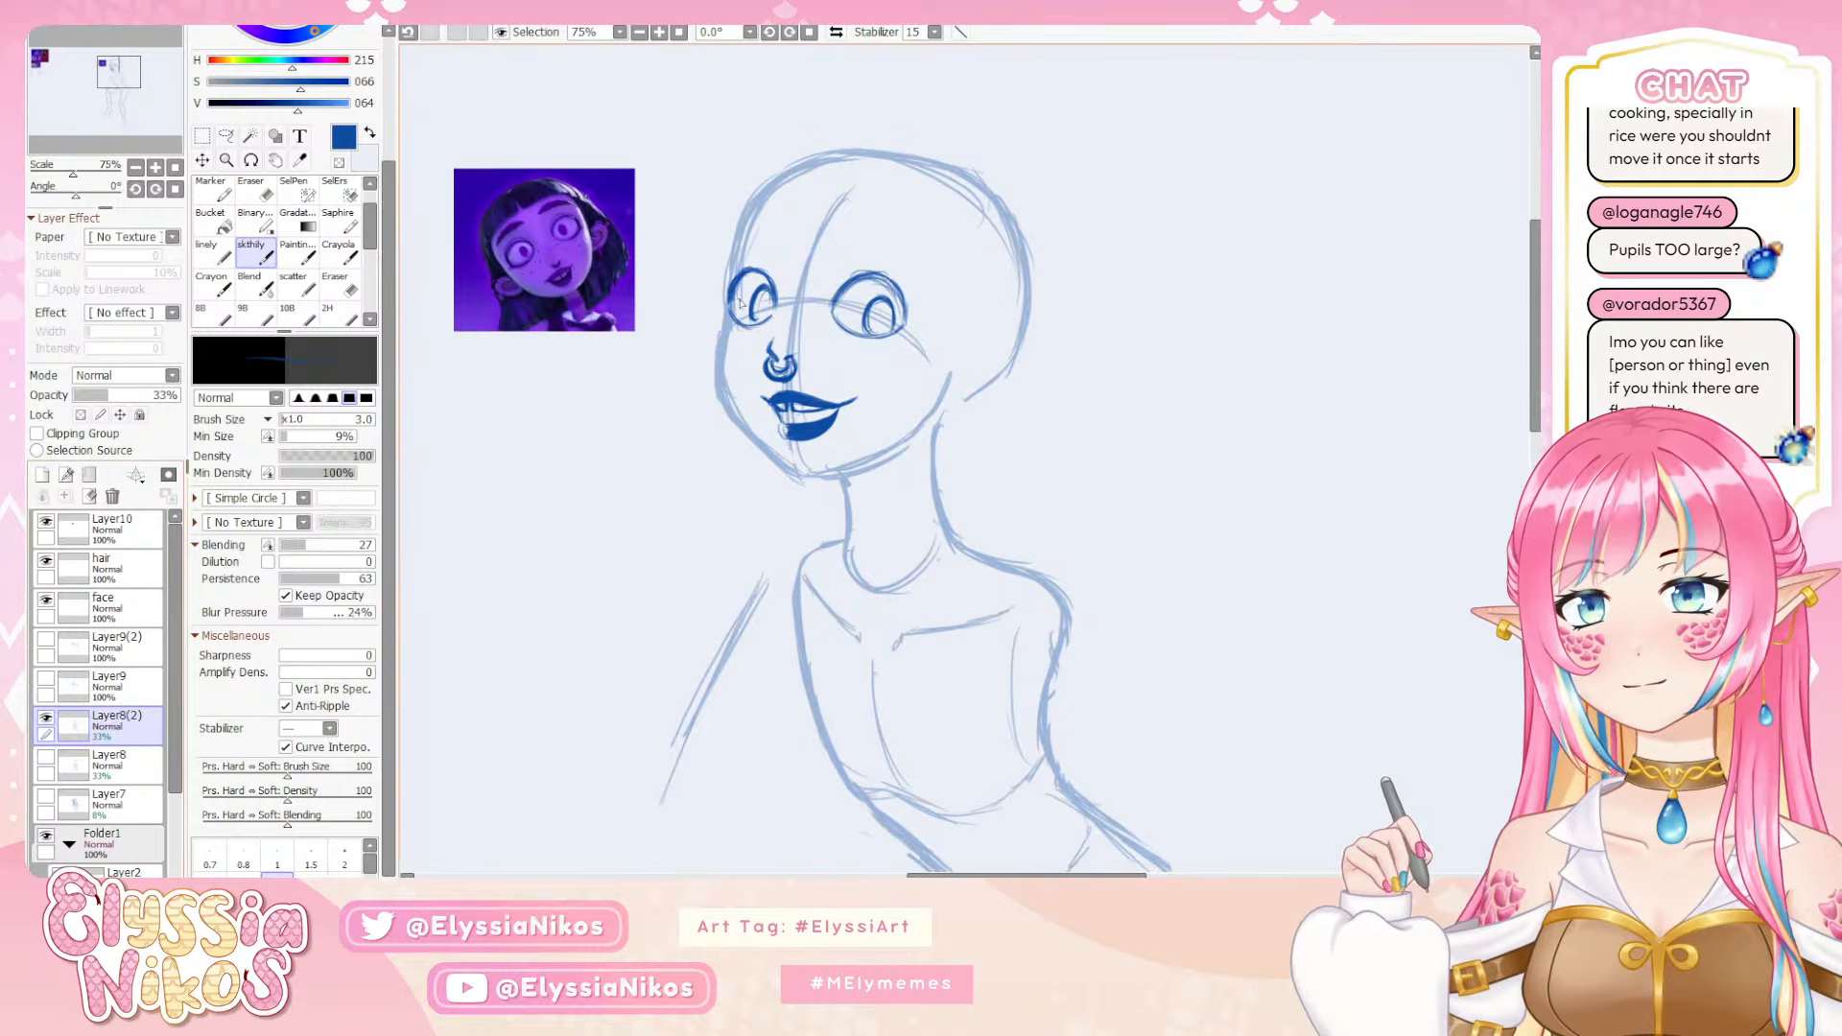
key(e)
mouse_move(748, 221)
mouse_down()
mouse_move(727, 219)
mouse_move(724, 309)
mouse_up()
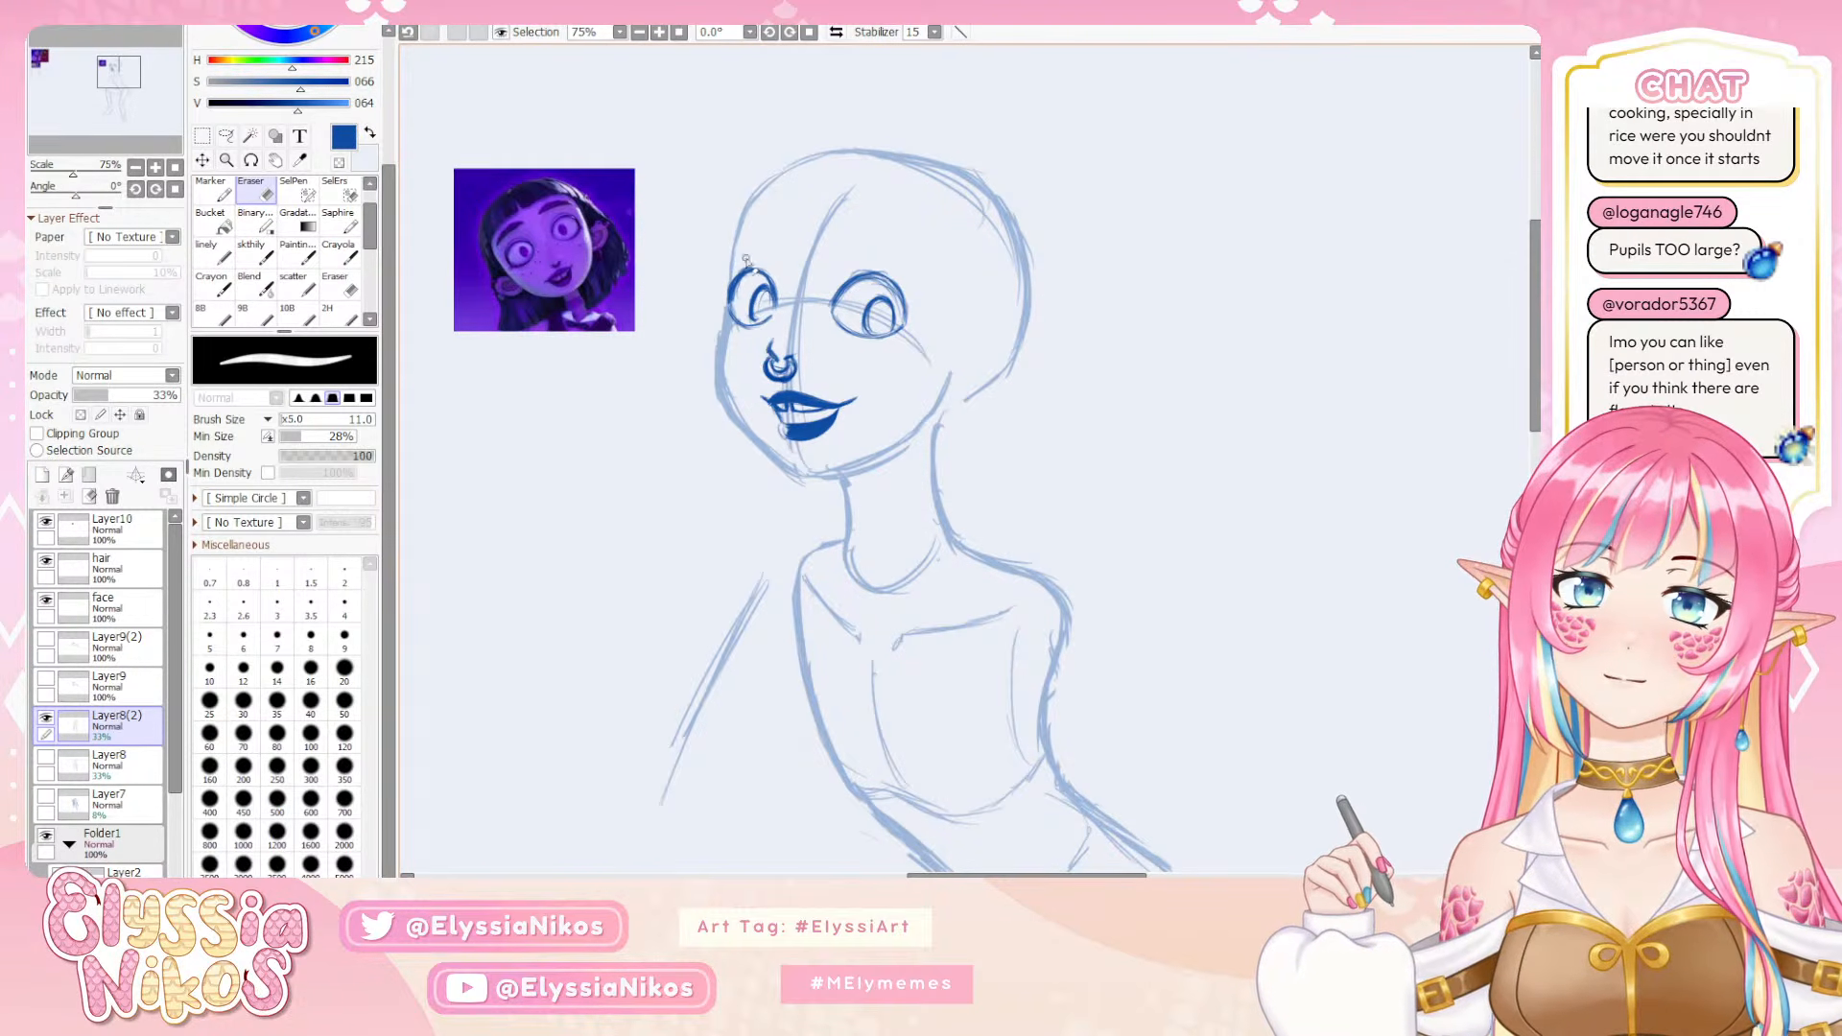
click(253, 251)
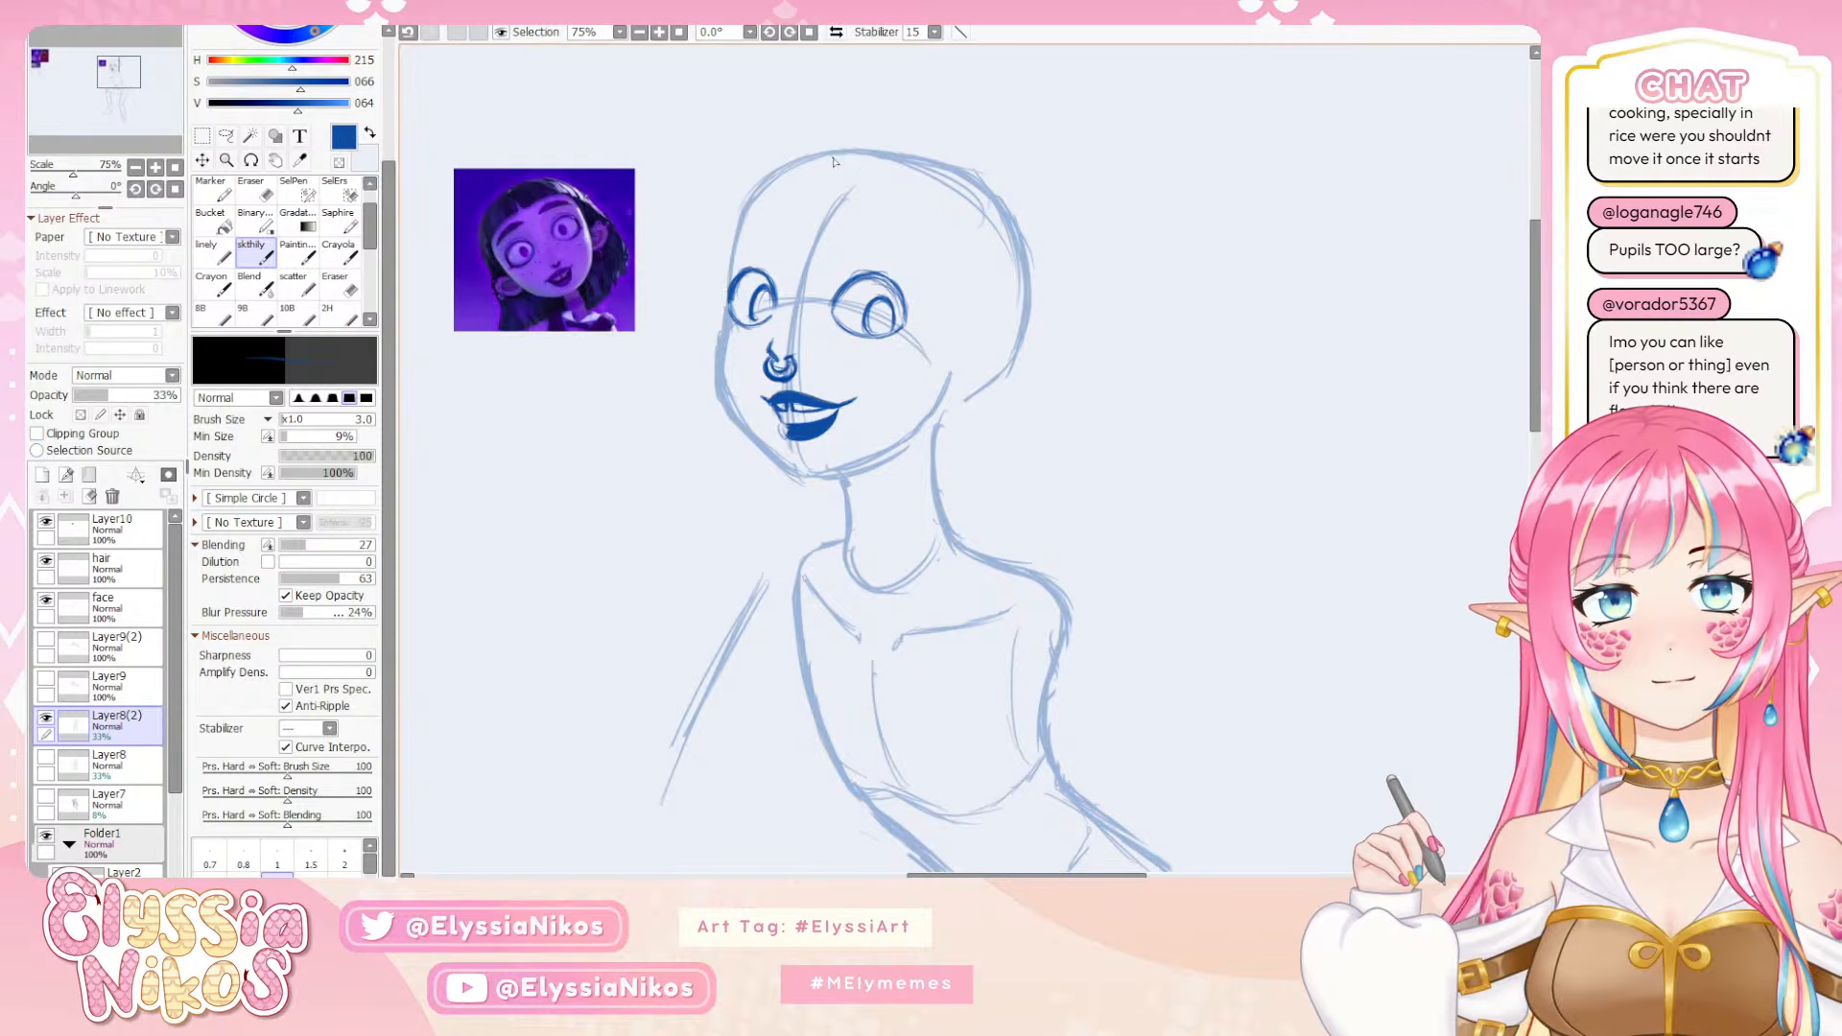
drag(832, 274, 774, 247)
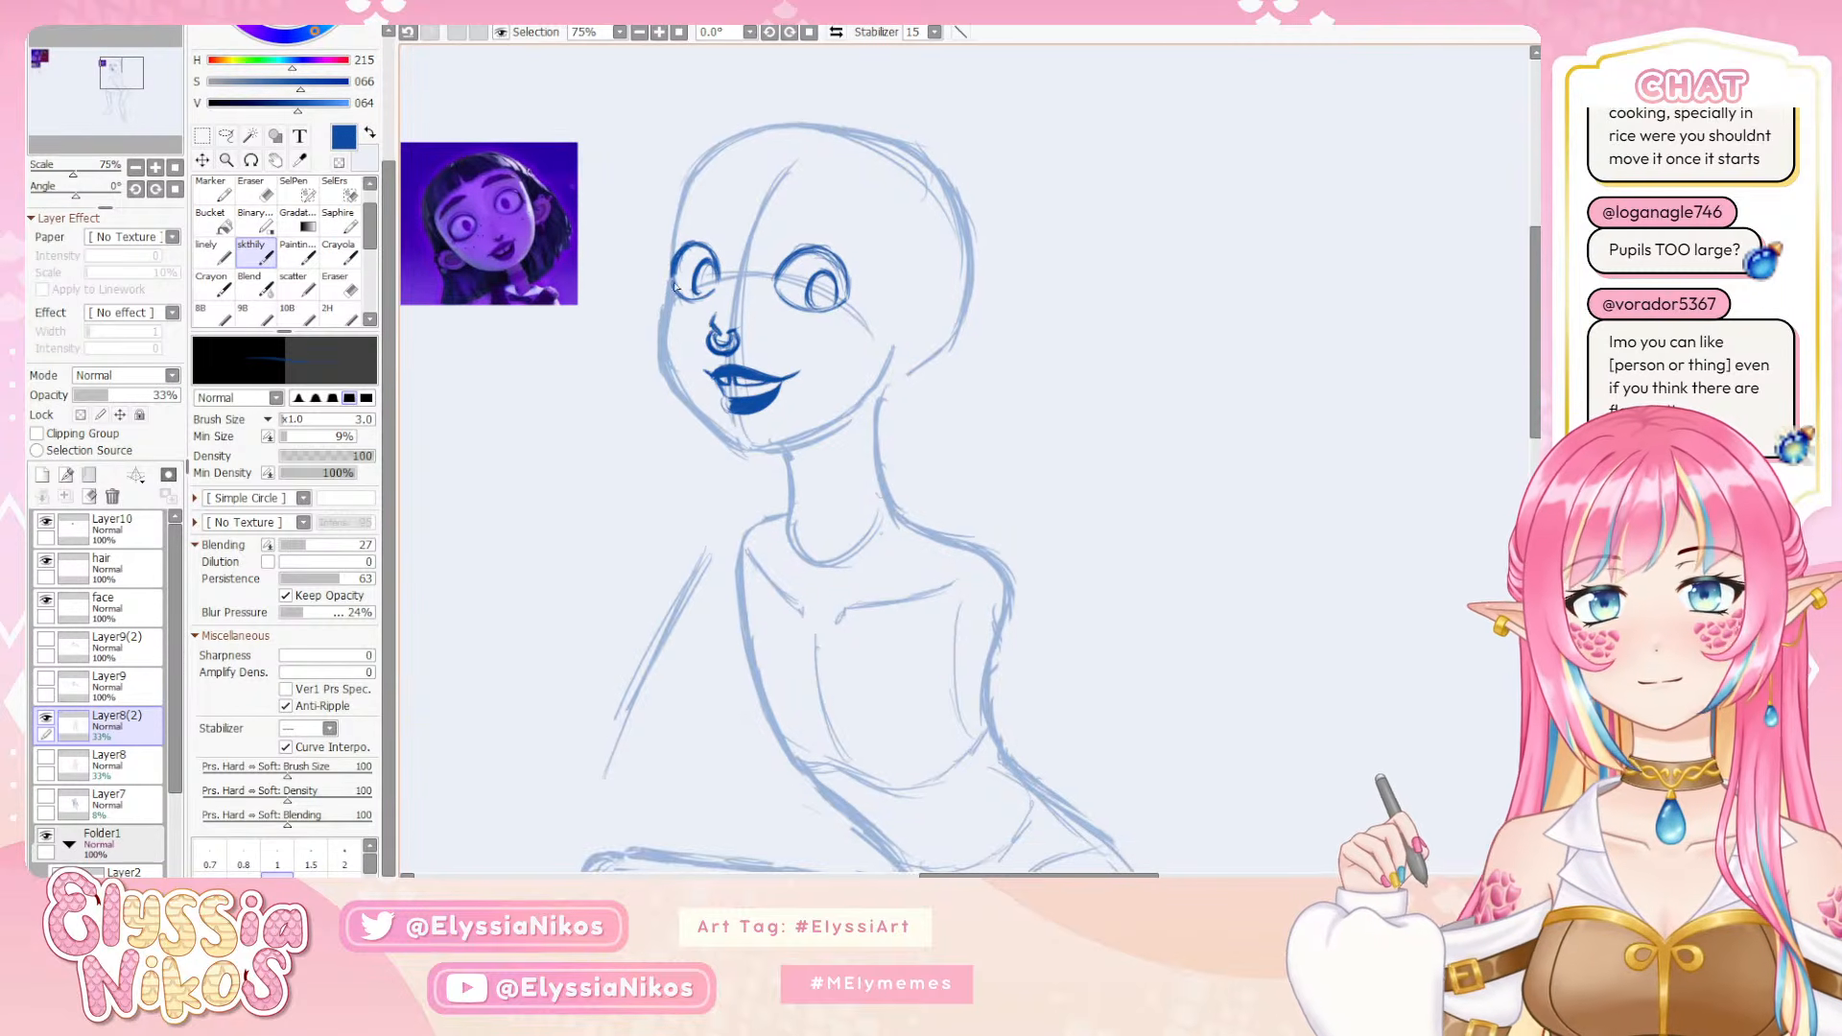
Thin the rough outline along the far cheek and erase the stray lines between the chin and neck
key(e)
mouse_move(665, 274)
mouse_down()
mouse_move(650, 355)
mouse_move(726, 324)
mouse_up()
key(ctrl+z)
key(ctrl+z)
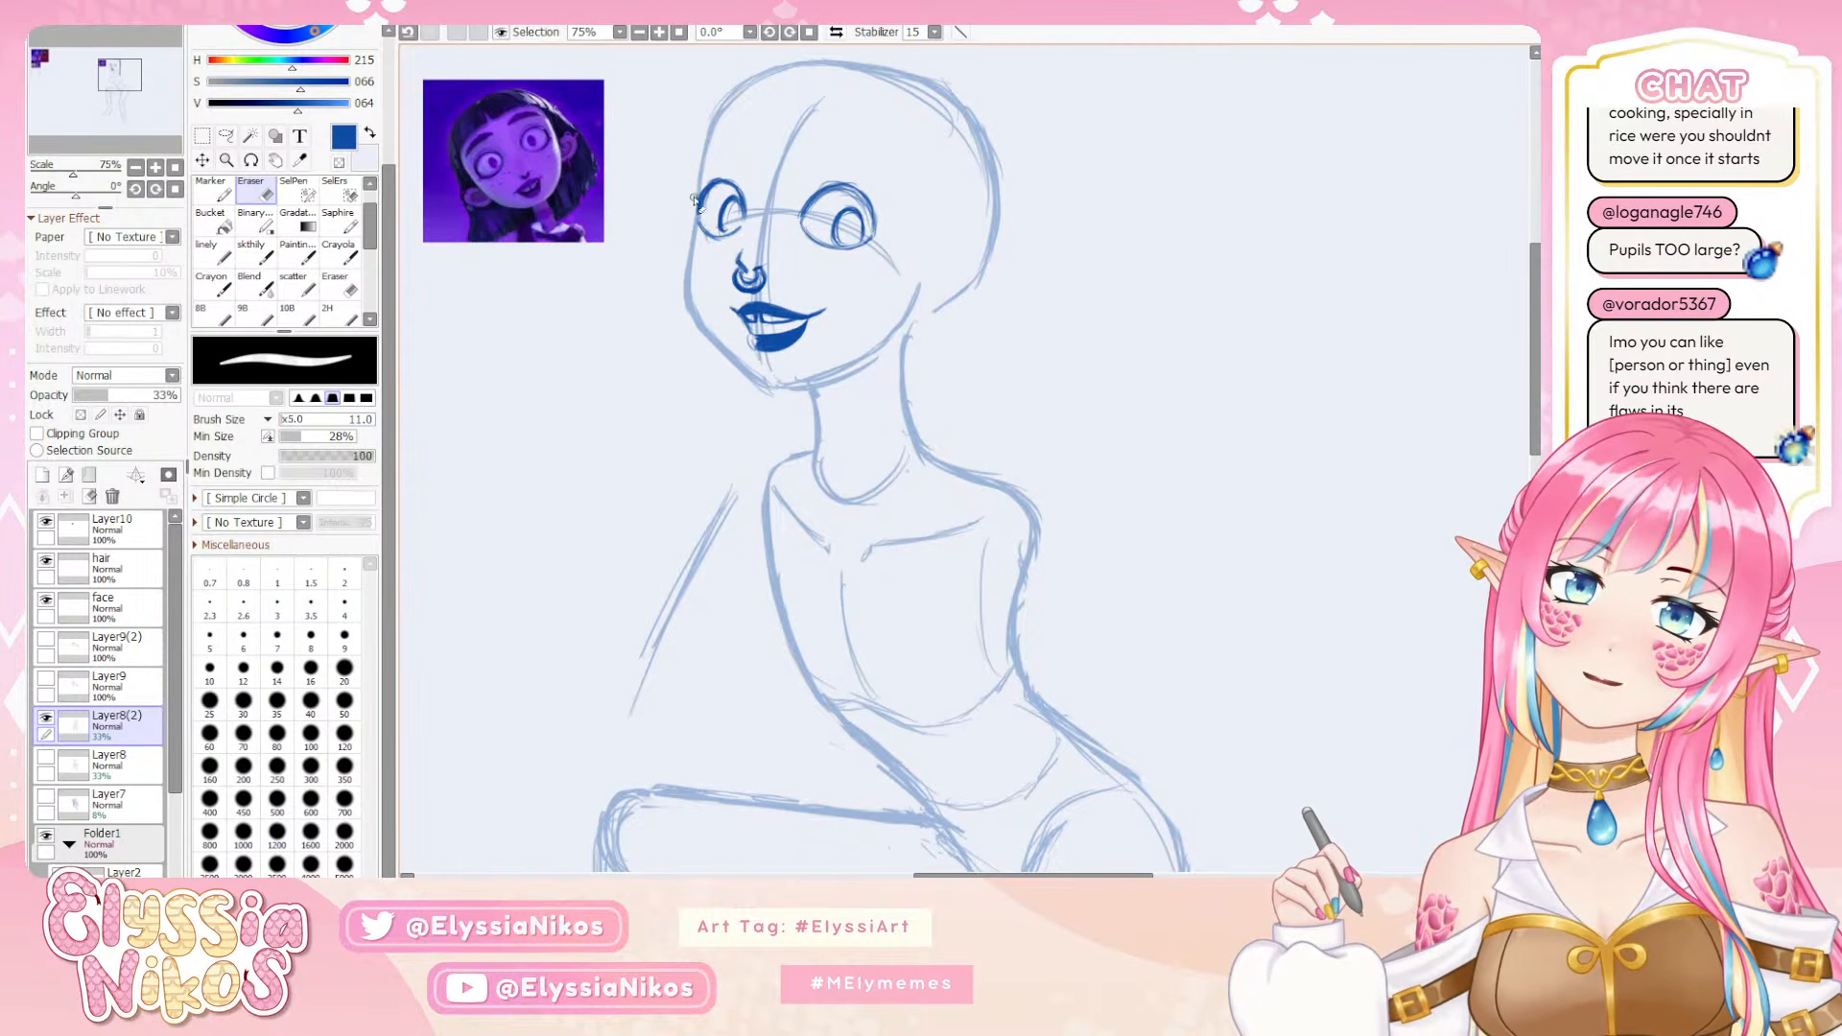
drag(695, 200, 686, 274)
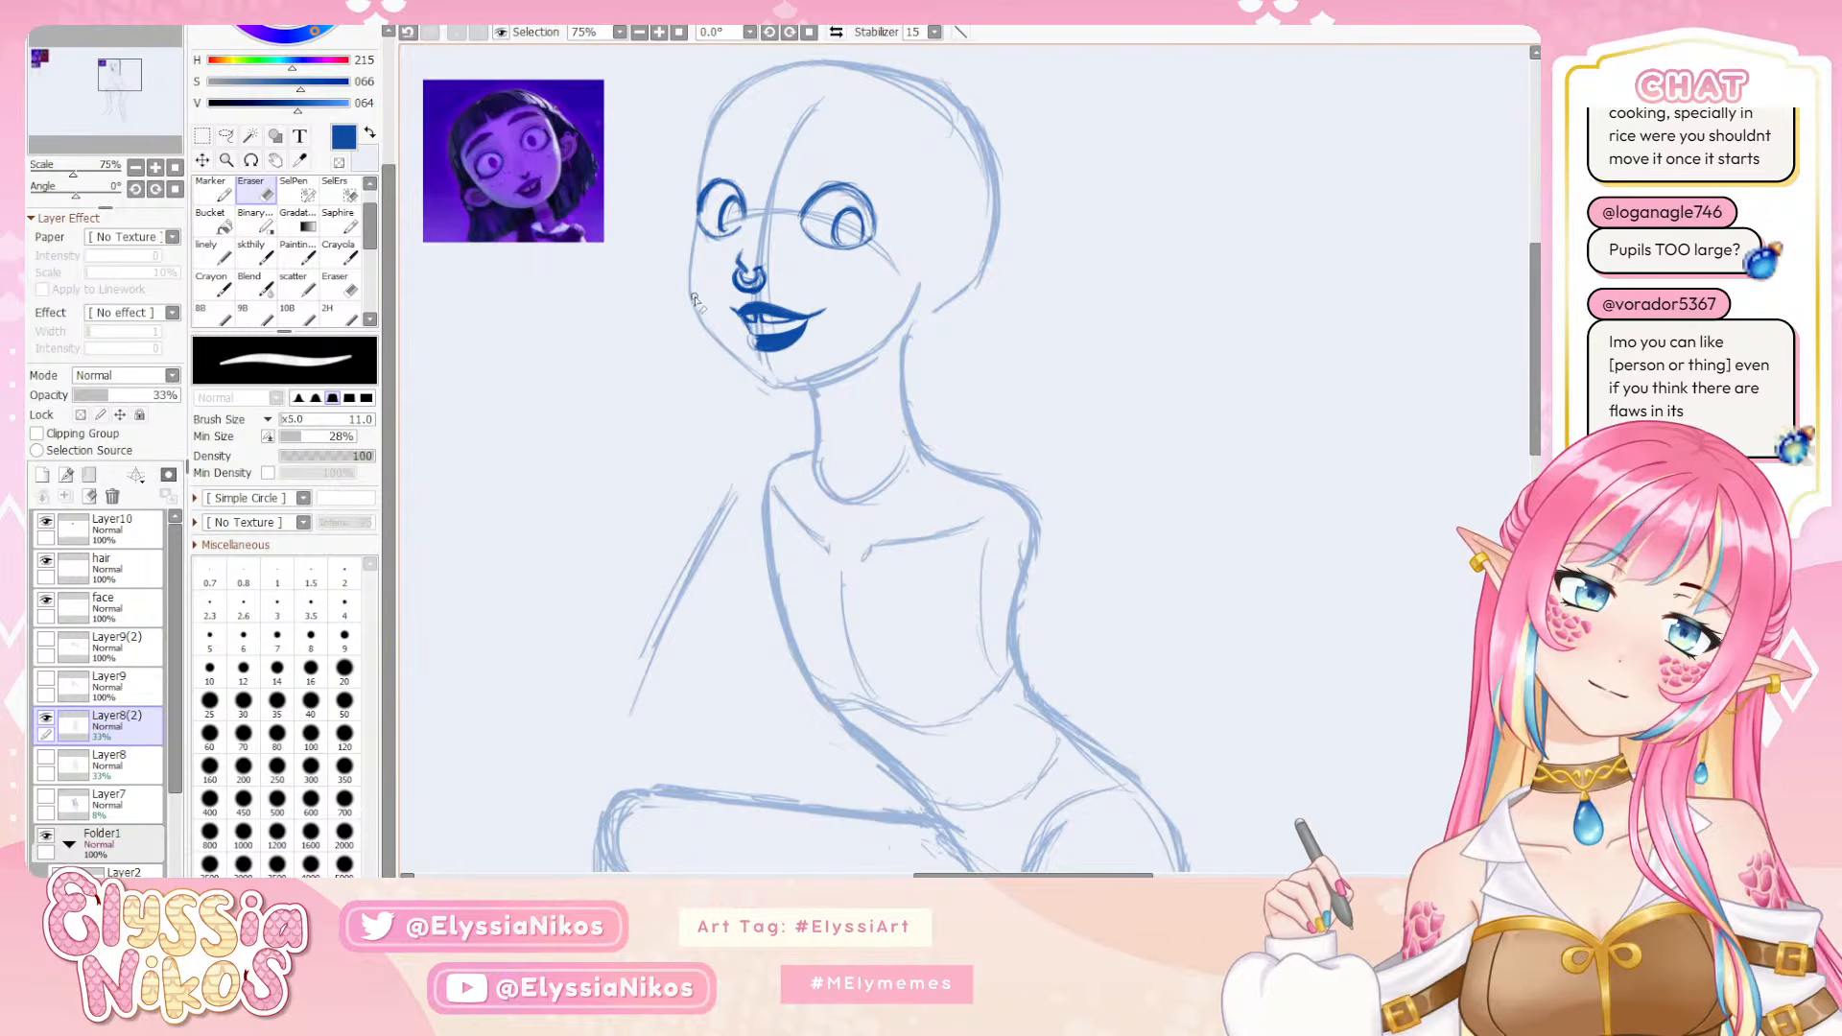
drag(774, 396, 818, 382)
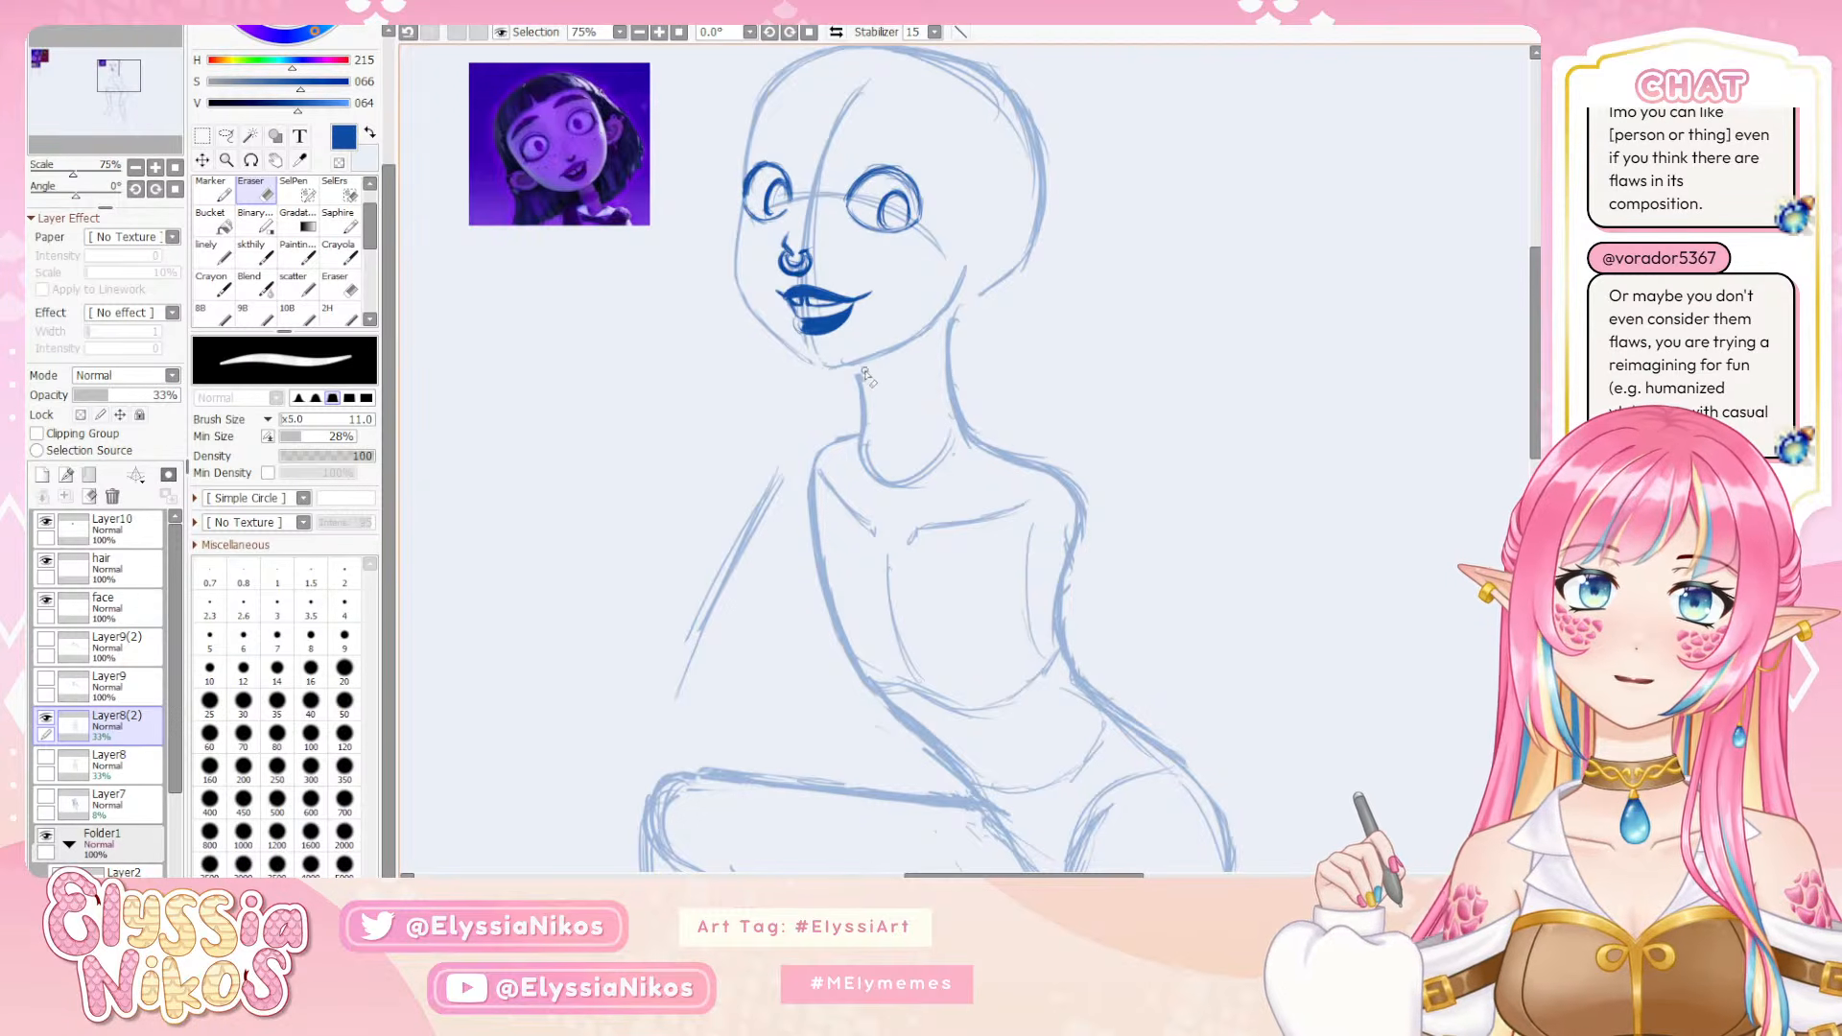
Redraw the far cheek contour below the far eye using the sketch brush at size 11
click(255, 251)
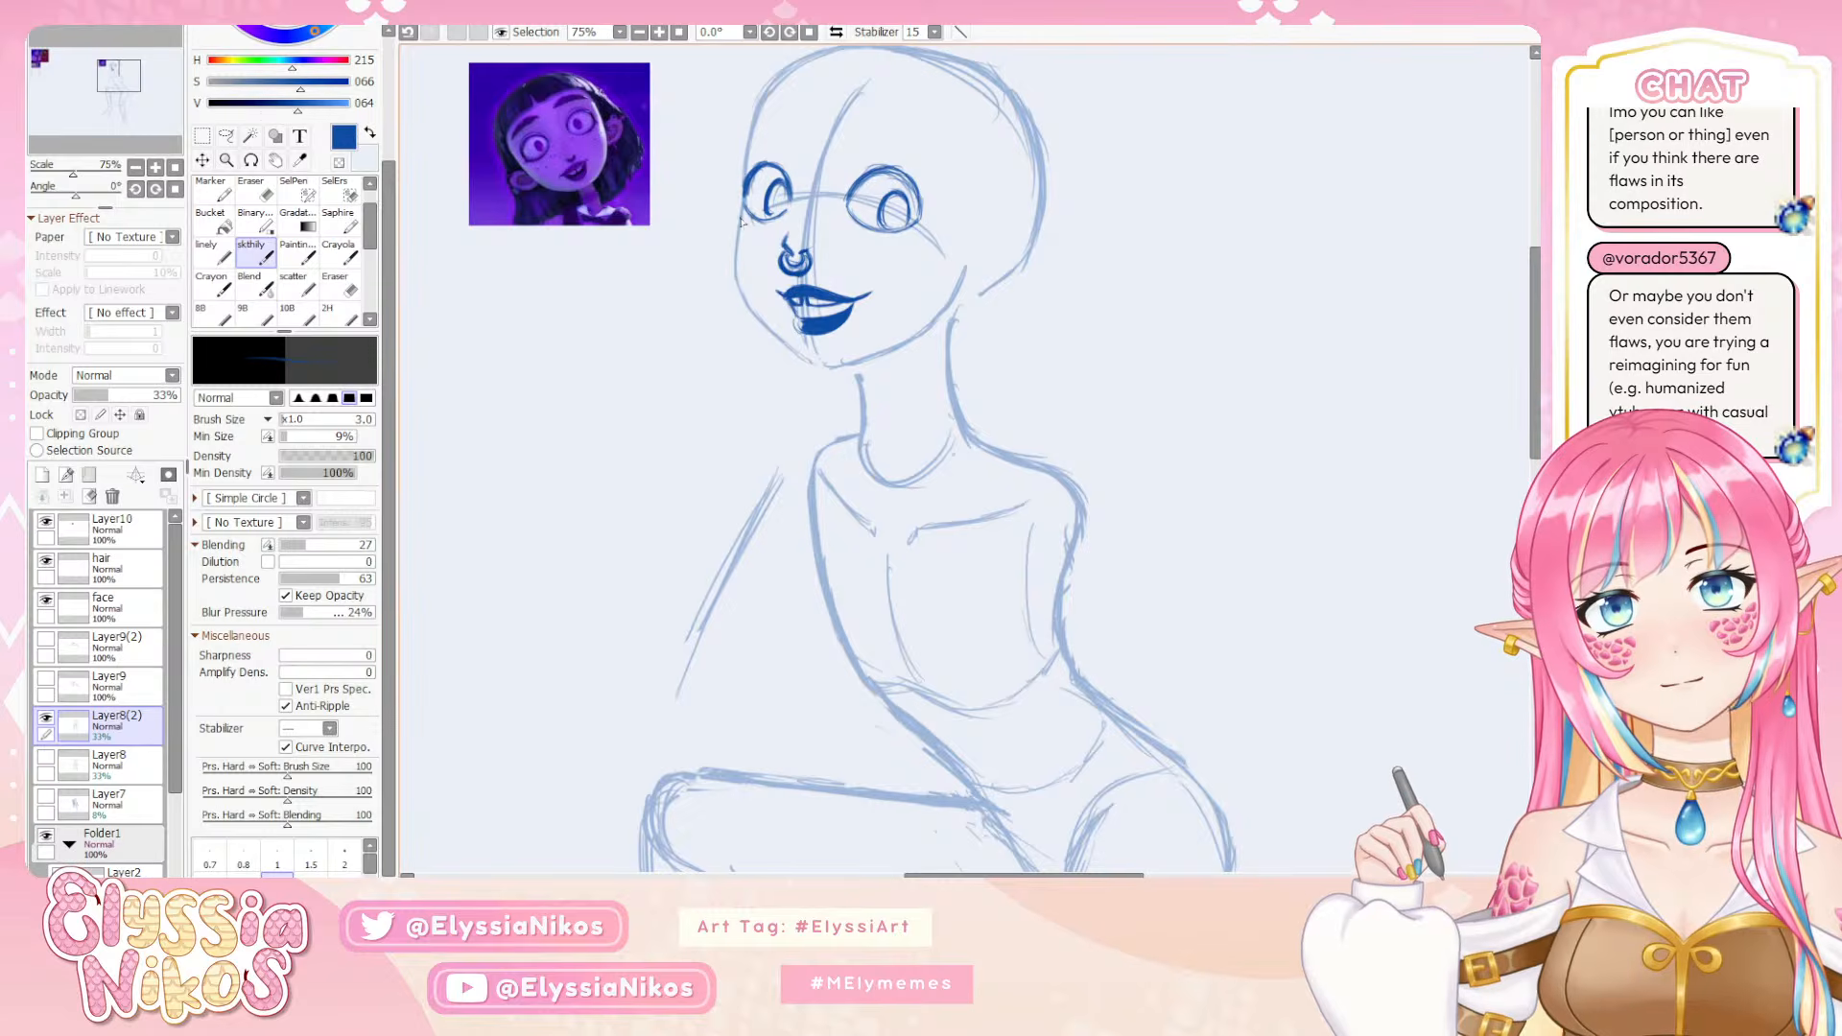
key(ctrl+z)
key(bracketright)
key(bracketright)
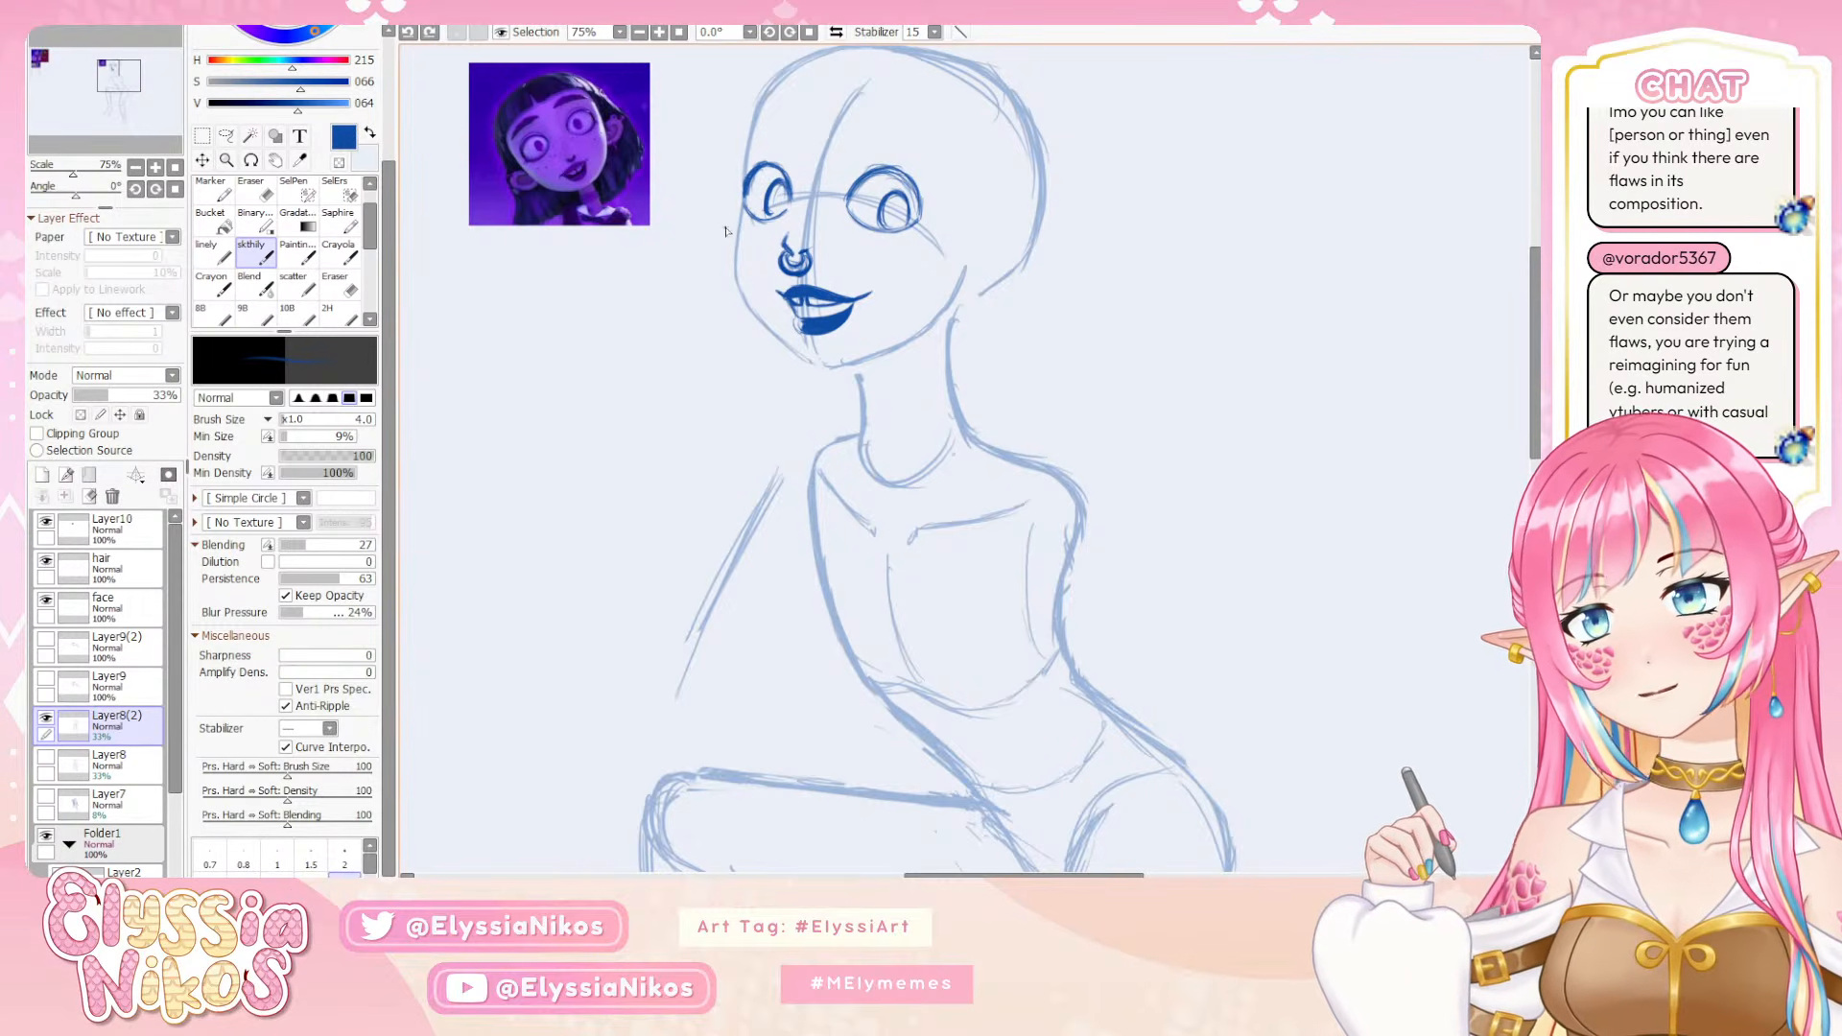
key(bracketright)
key(bracketright)
key(bracketright)
key(bracketright)
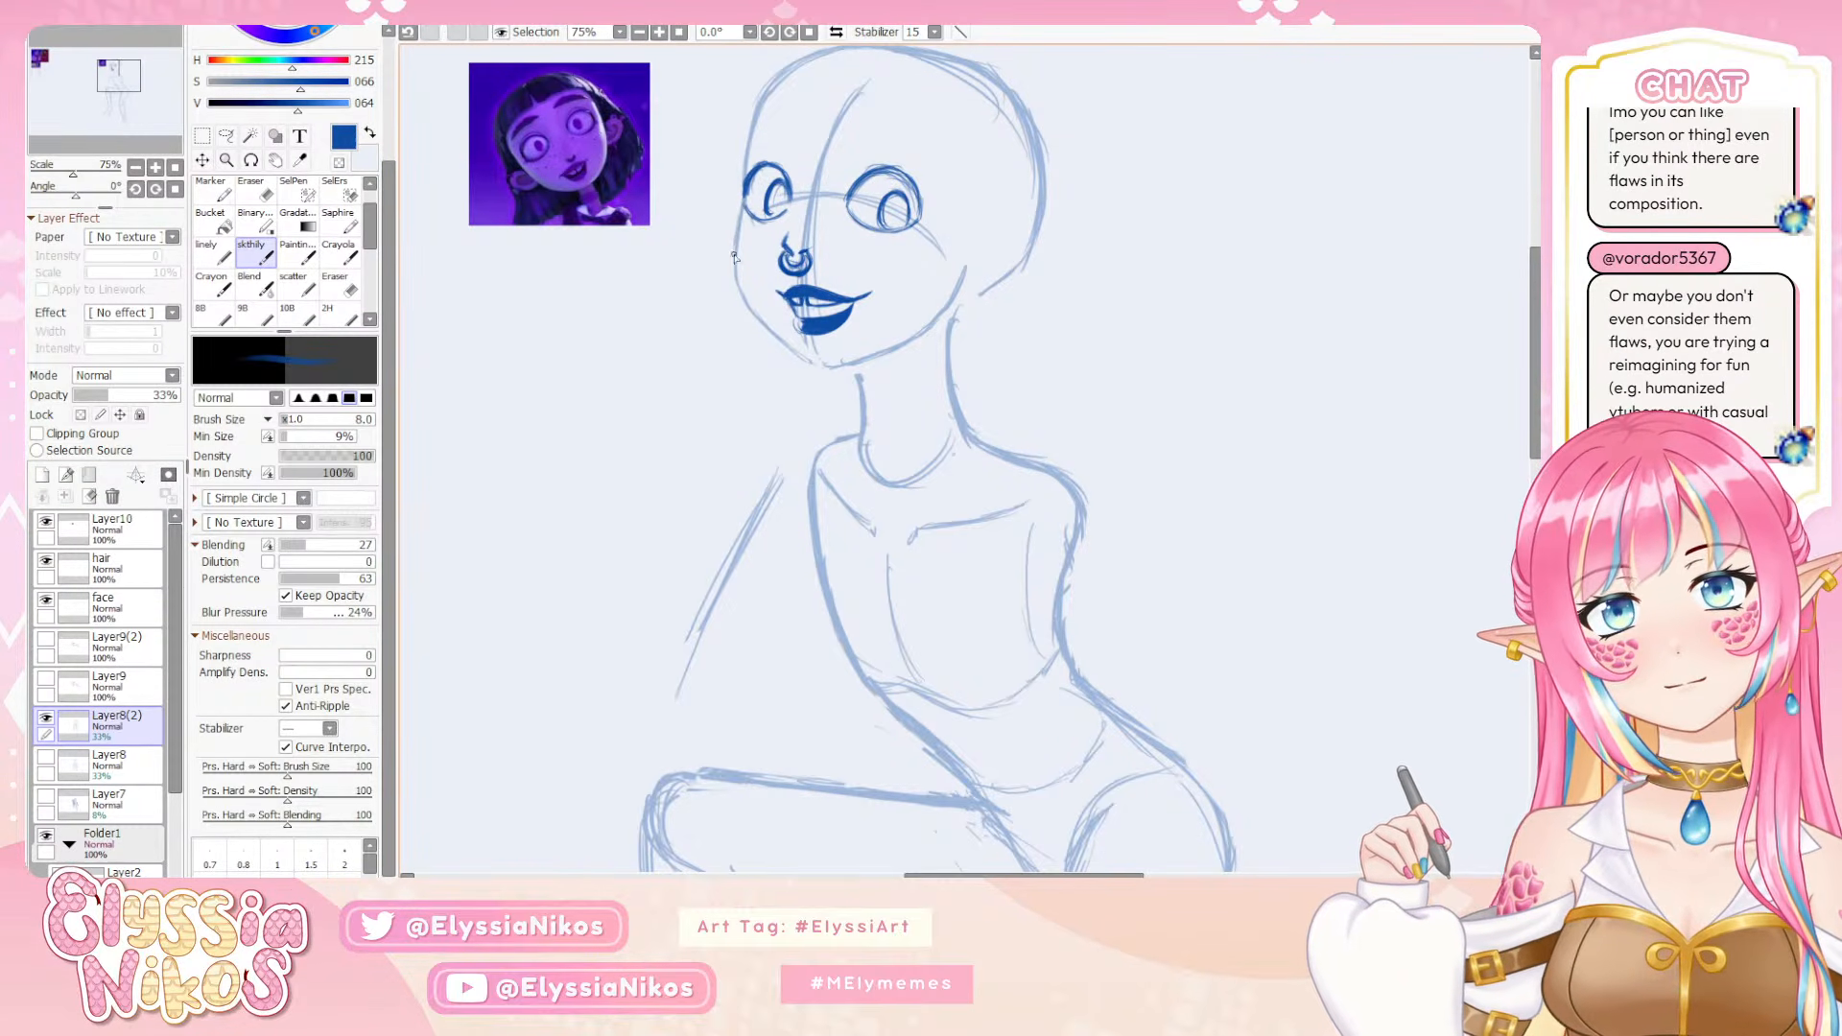
key(bracketright)
key(bracketright)
key(bracketright)
key(ctrl+z)
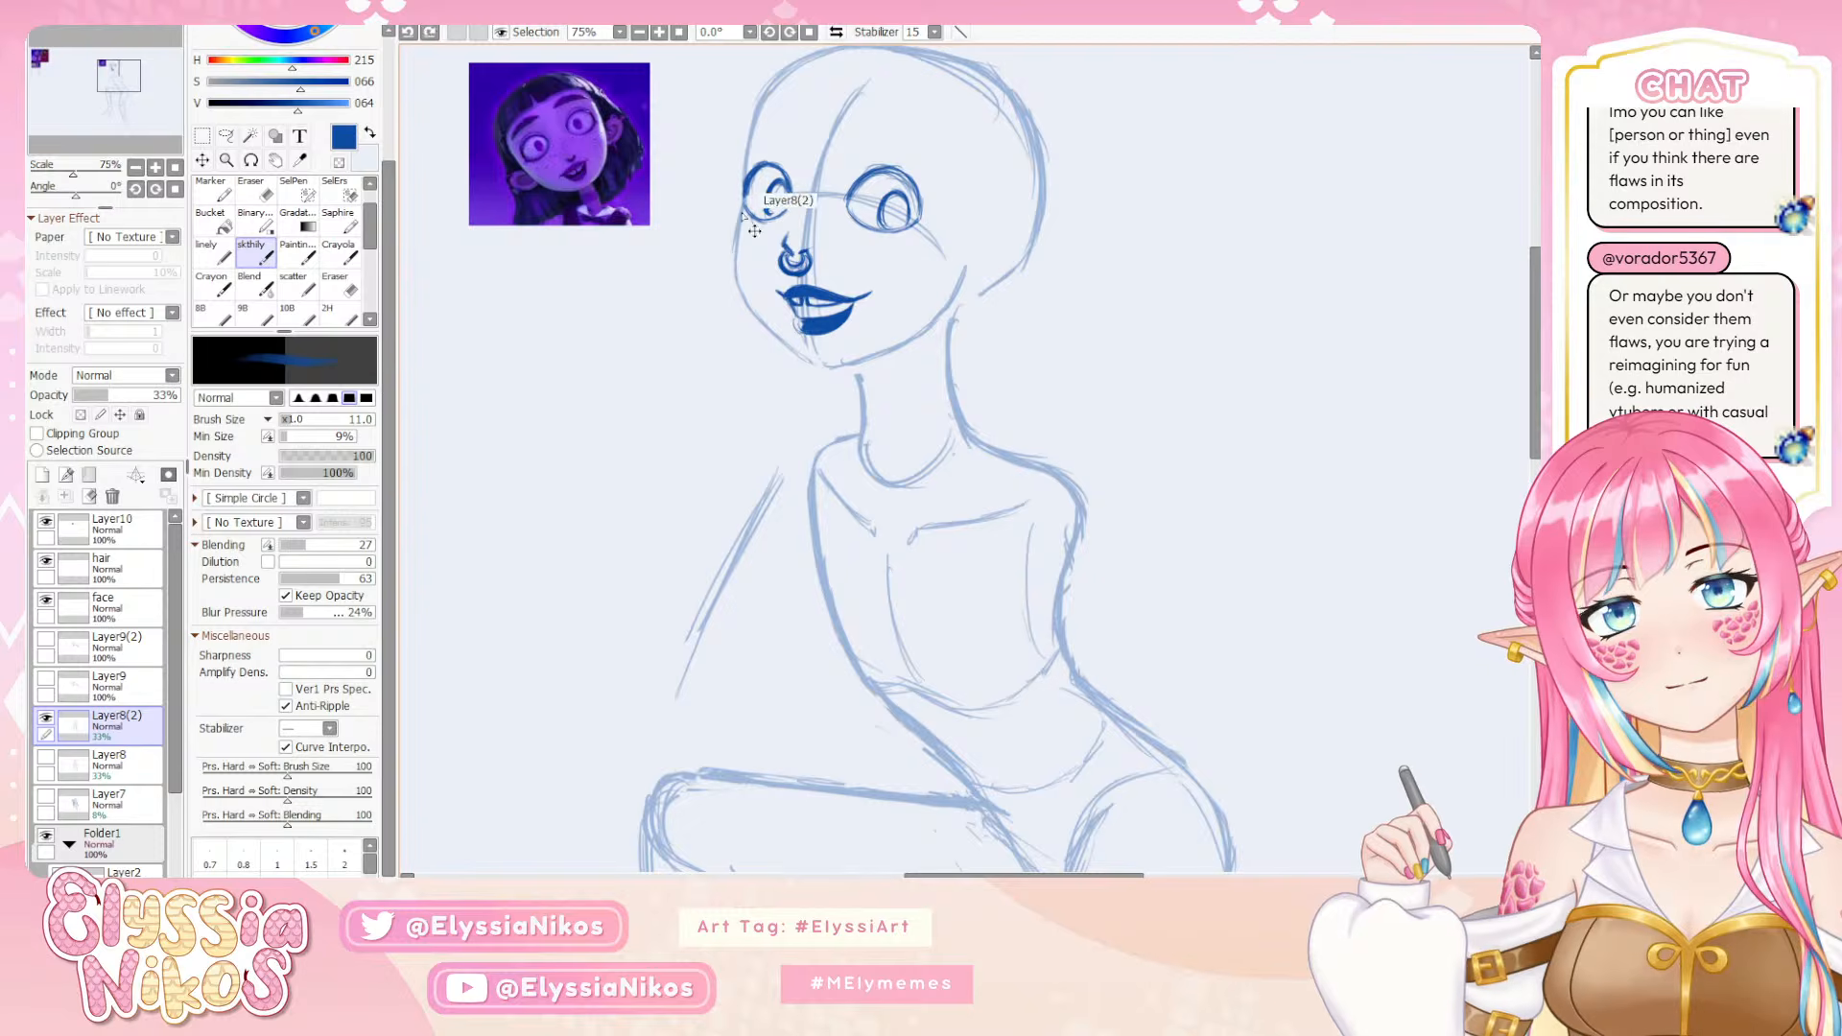
drag(744, 198, 735, 273)
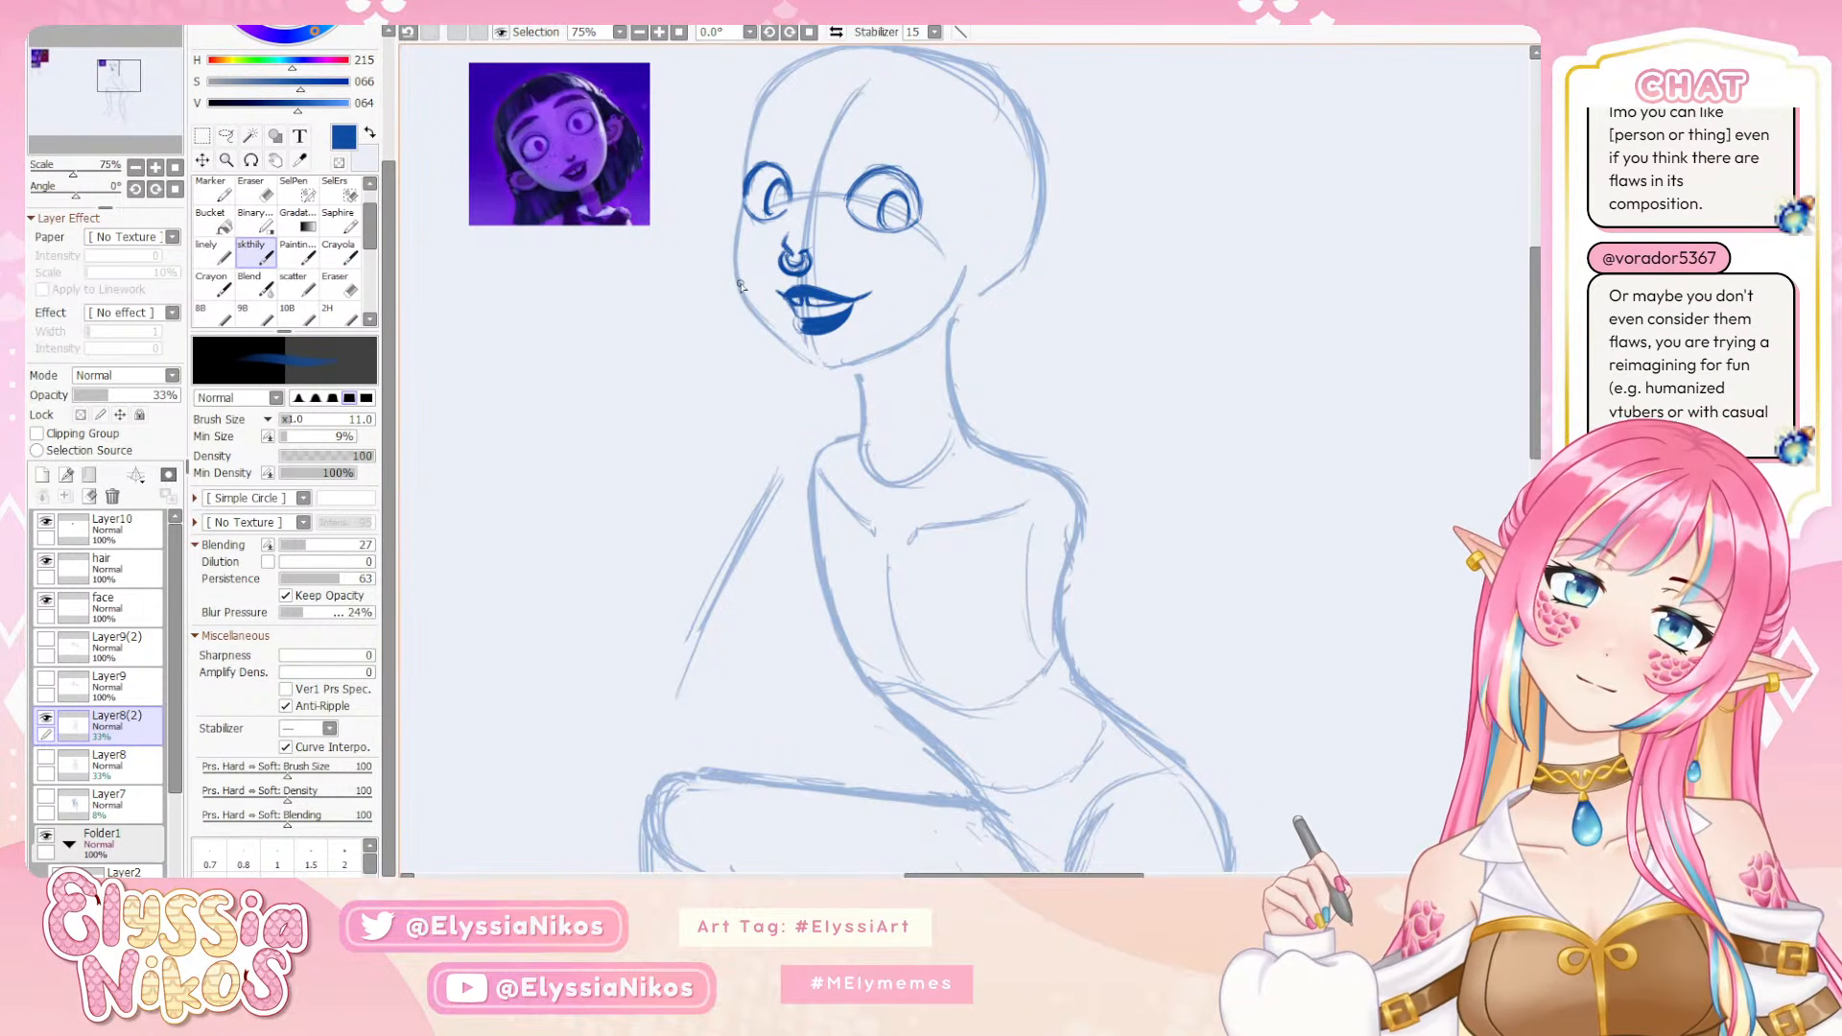
key(ctrl+z)
Redraw the jaw contour from the far cheek to the chin and erase the stray guide lines below the mouth
drag(740, 285, 778, 338)
key(ctrl+z)
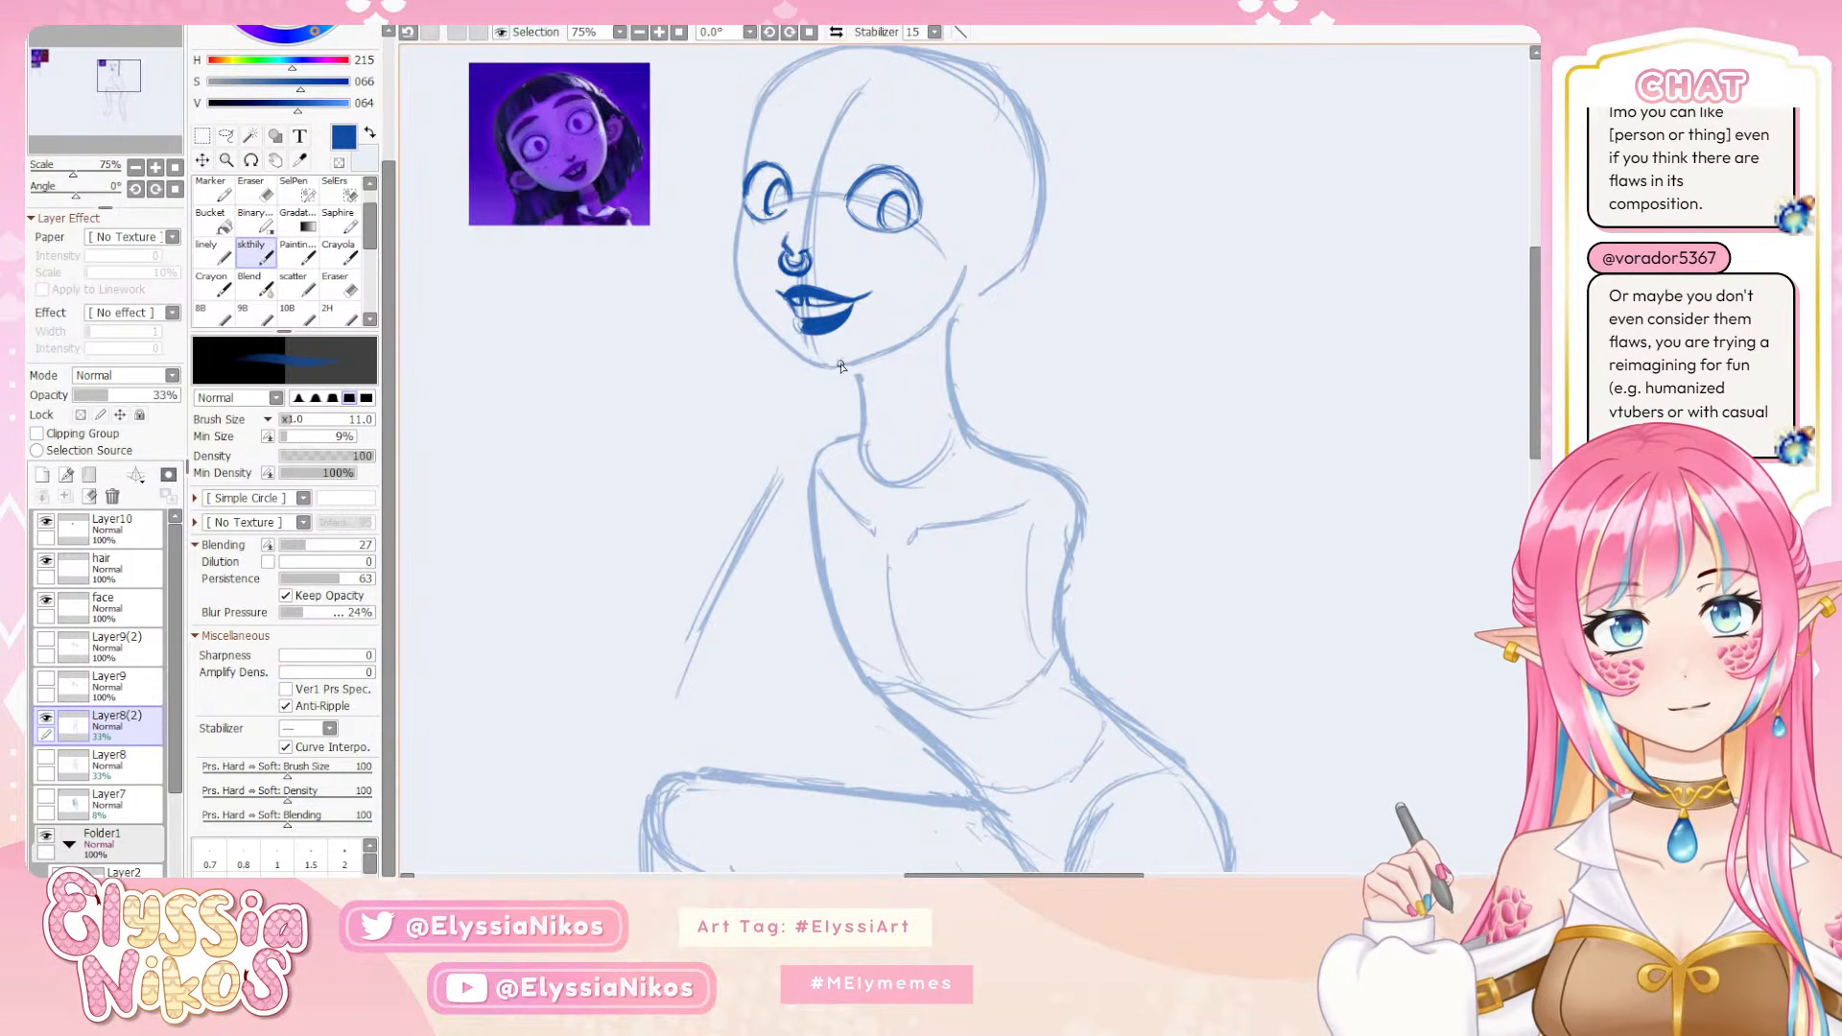
key(ctrl+z)
drag(809, 362, 826, 368)
key(ctrl+z)
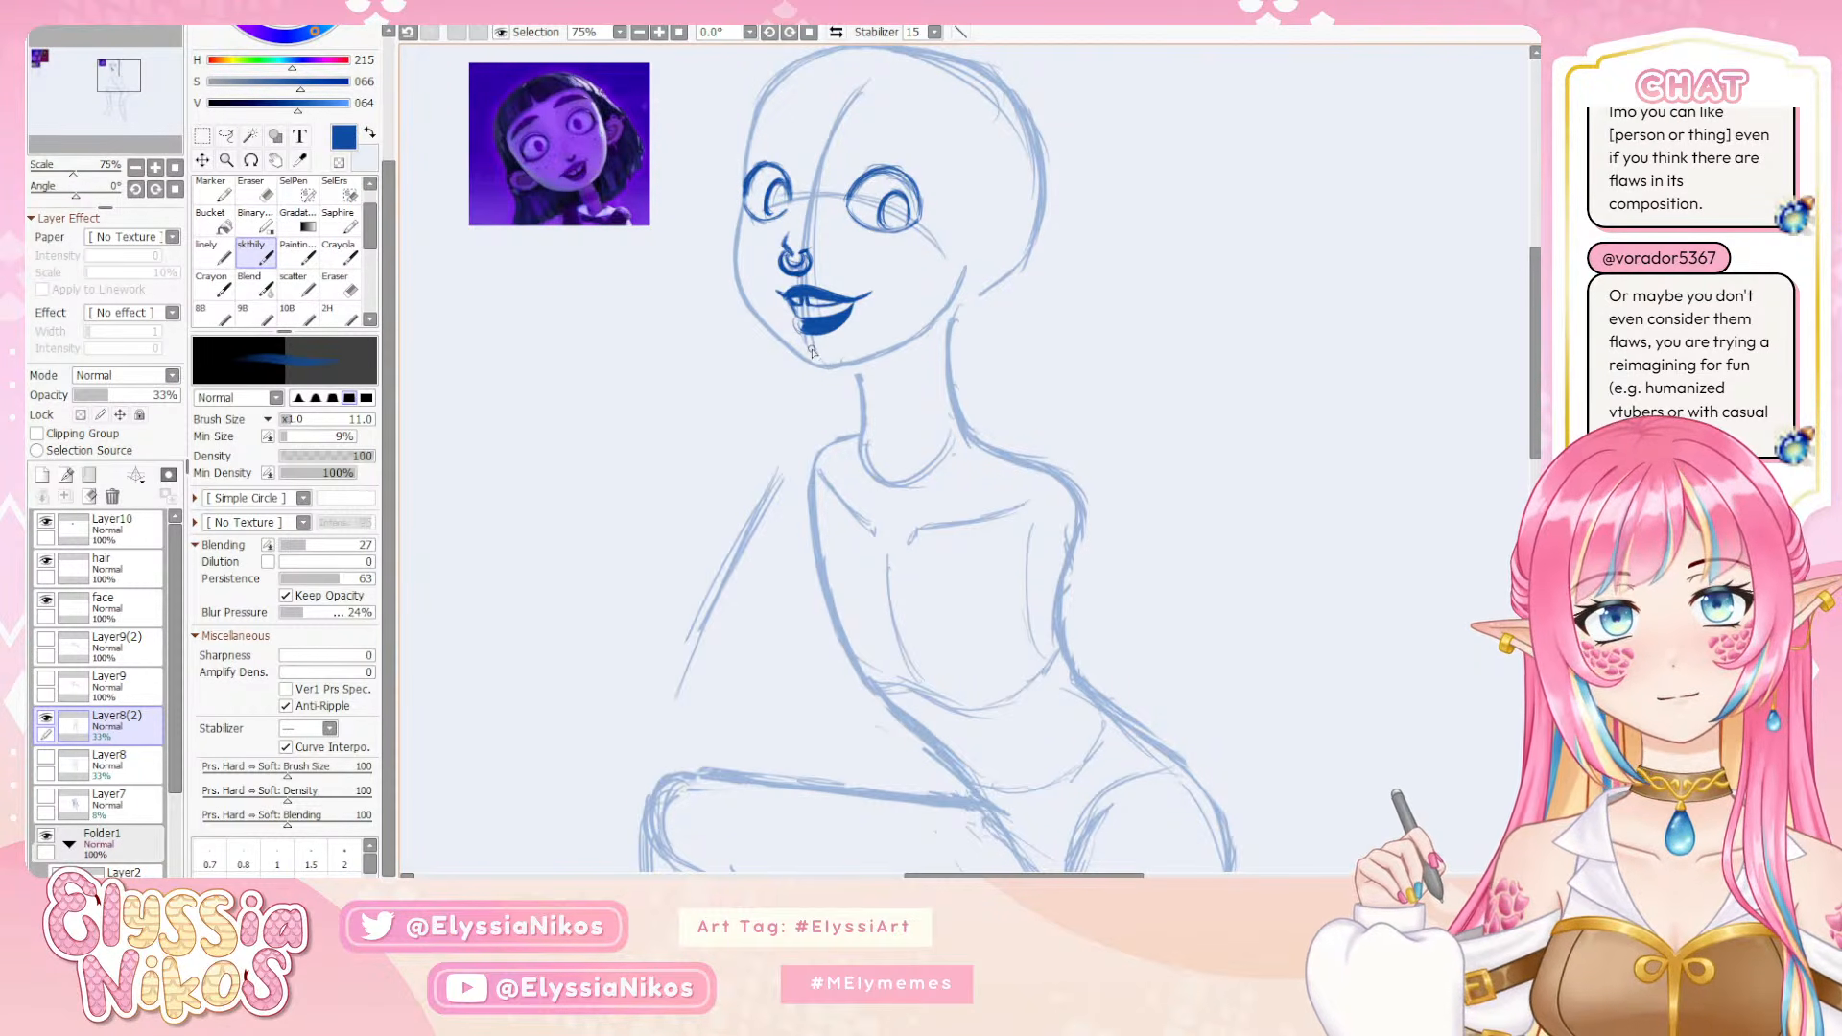
key(e)
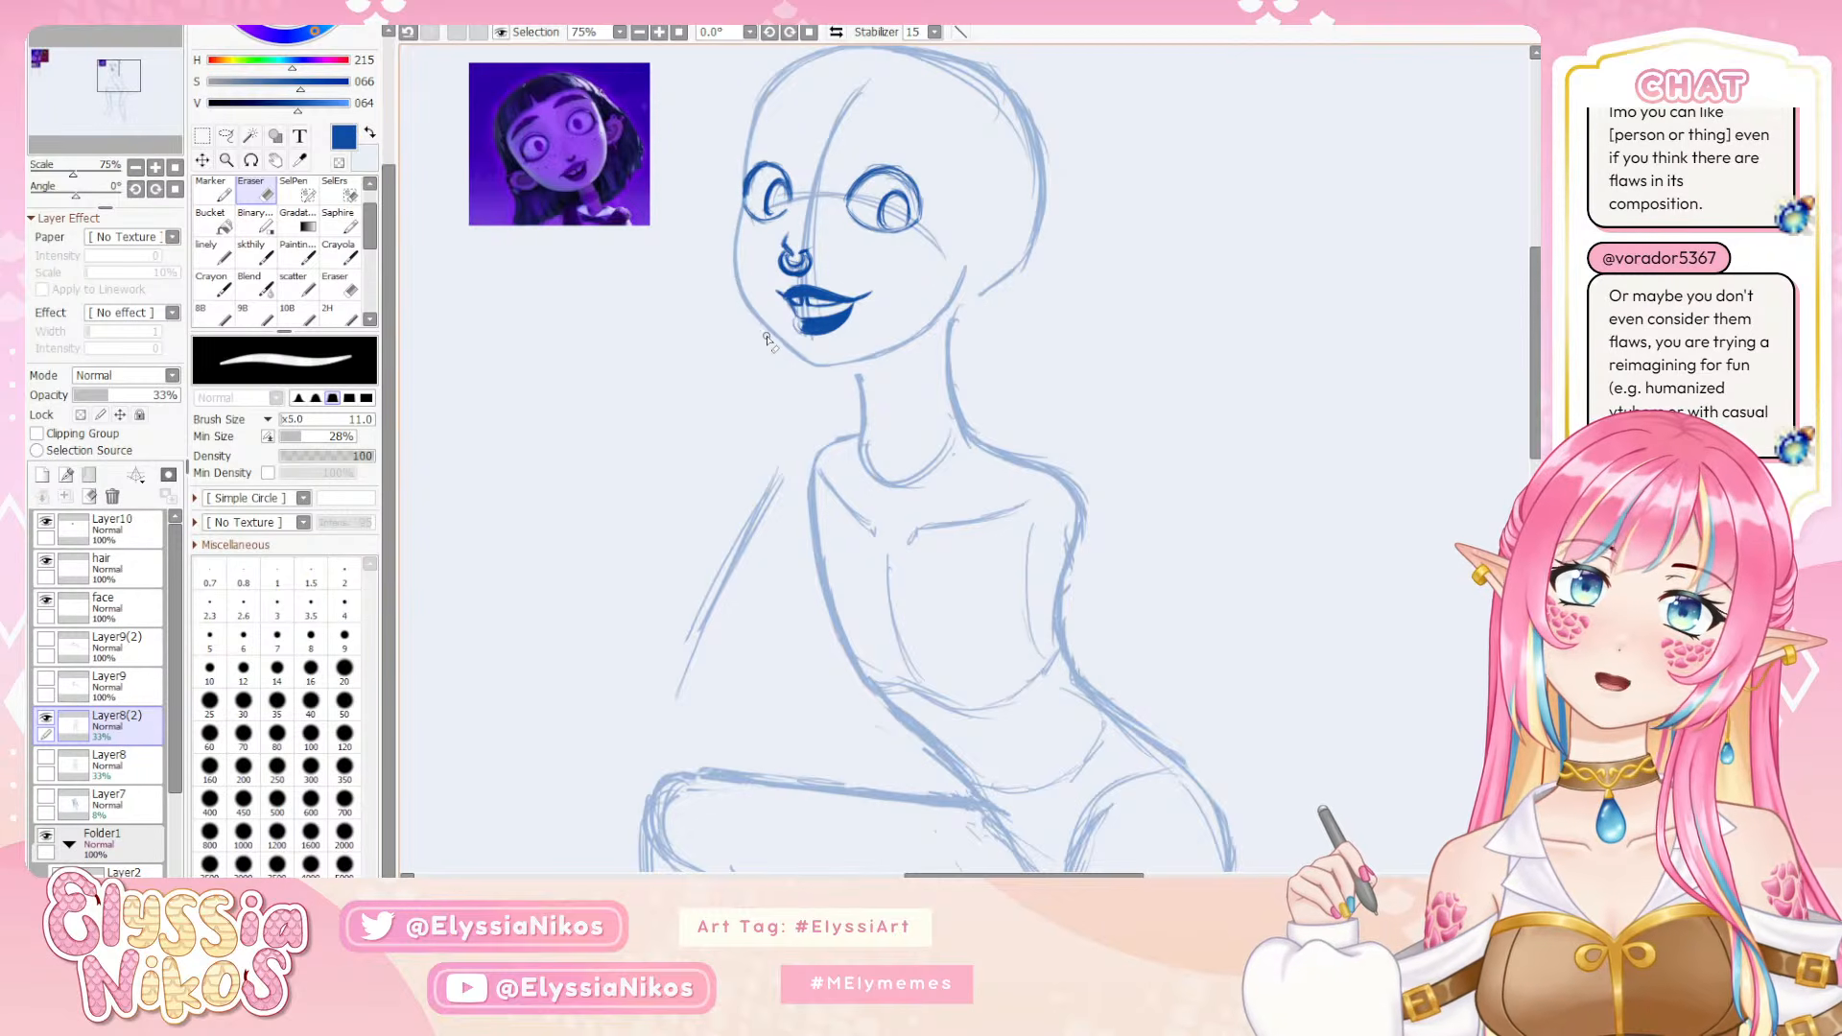
Mirror the canvas view at 50% zoom and examine the head and face against the whole figure
drag(765, 388, 735, 409)
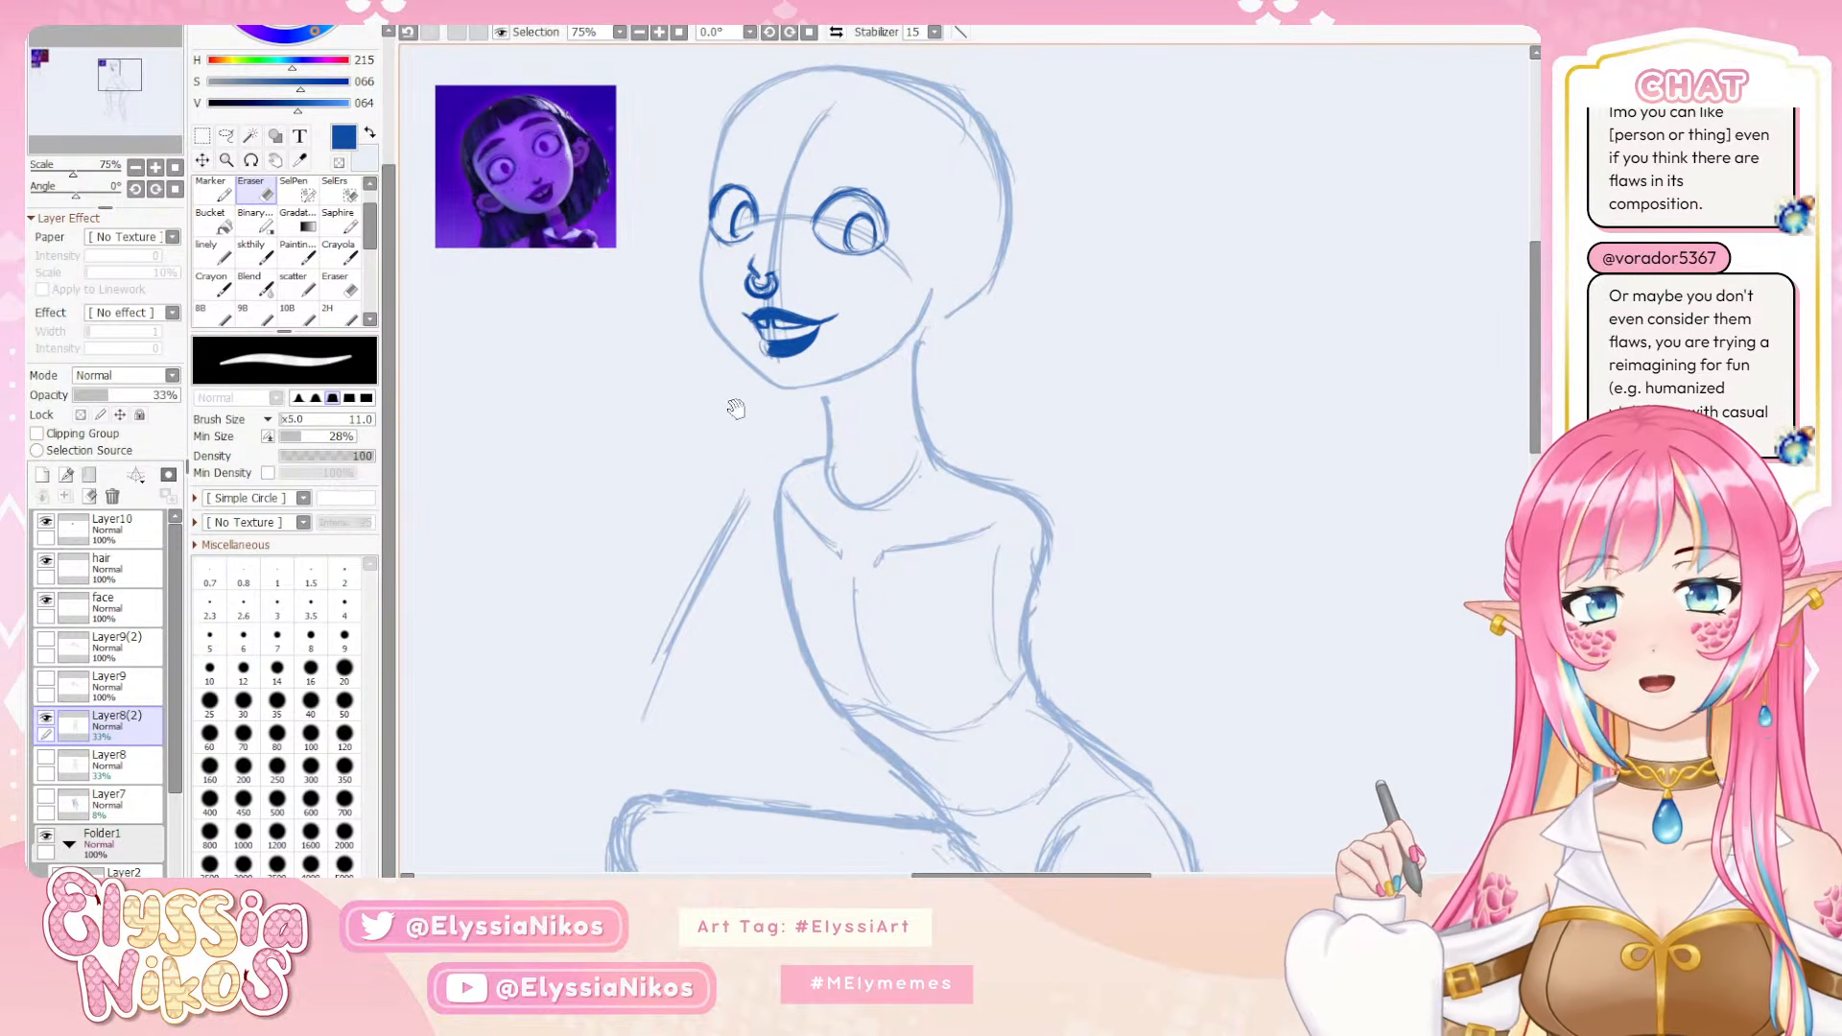
click(137, 169)
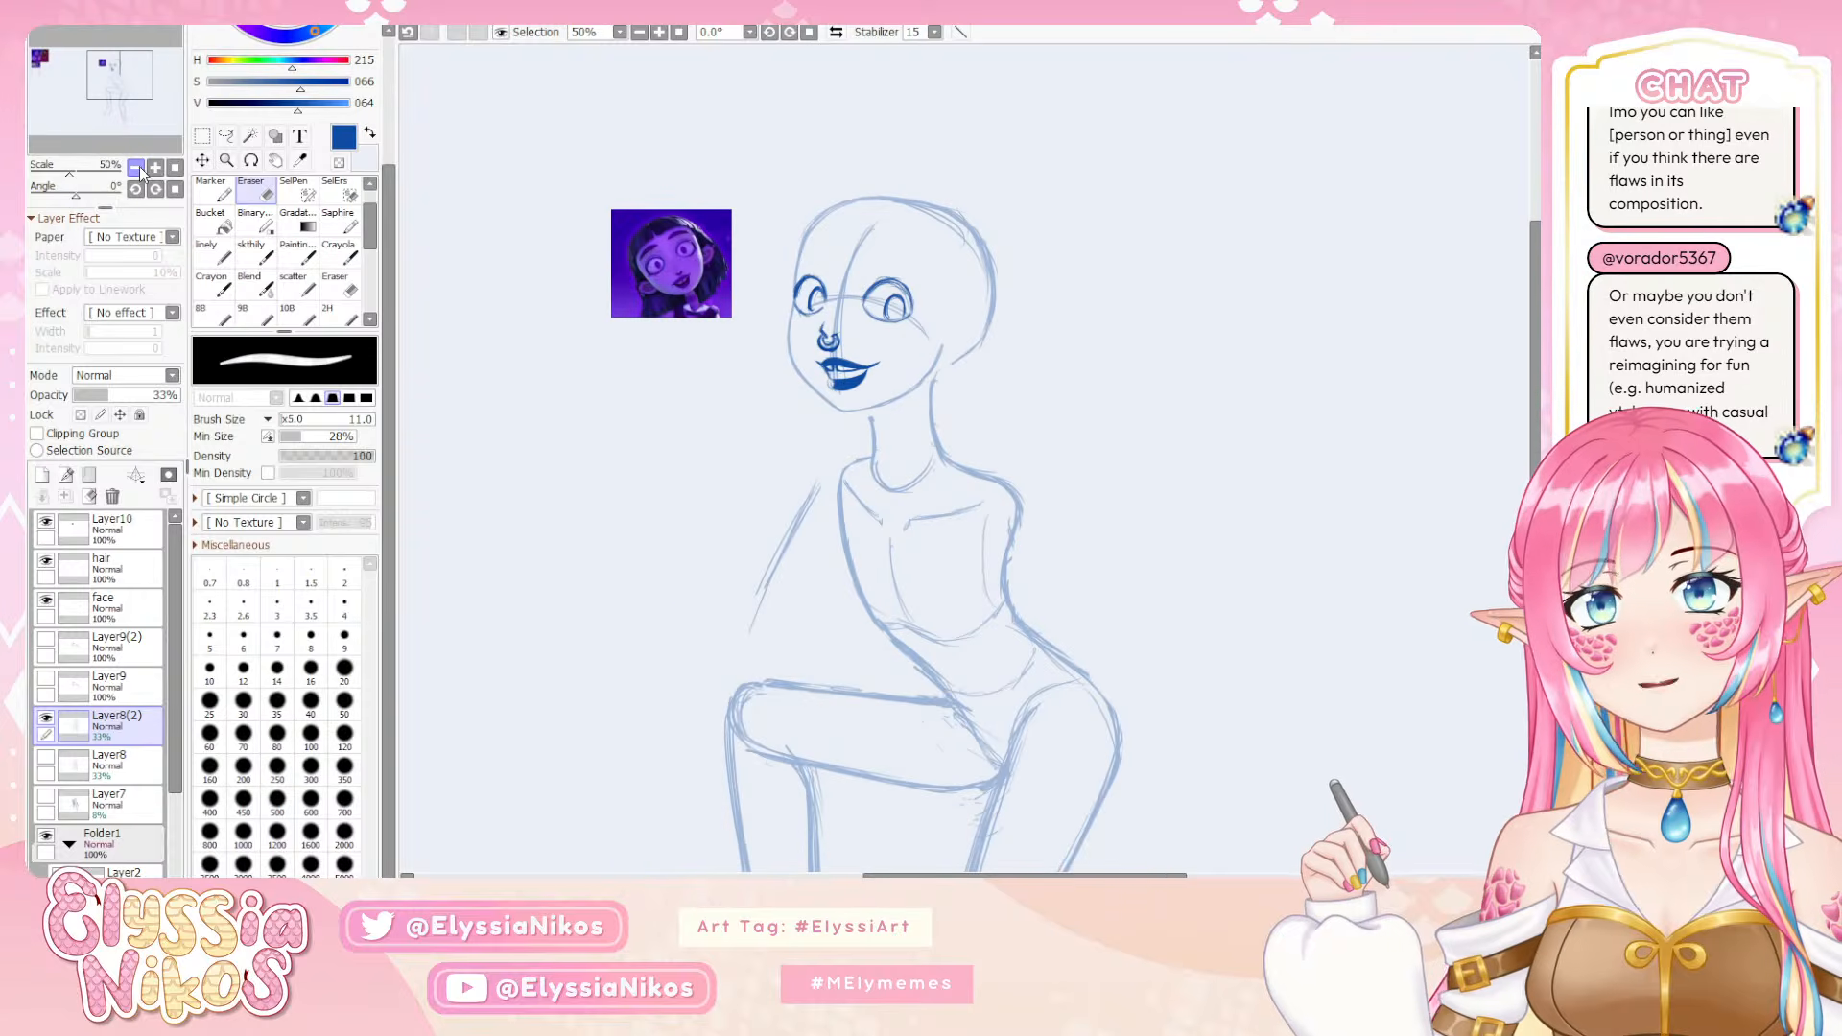
click(835, 31)
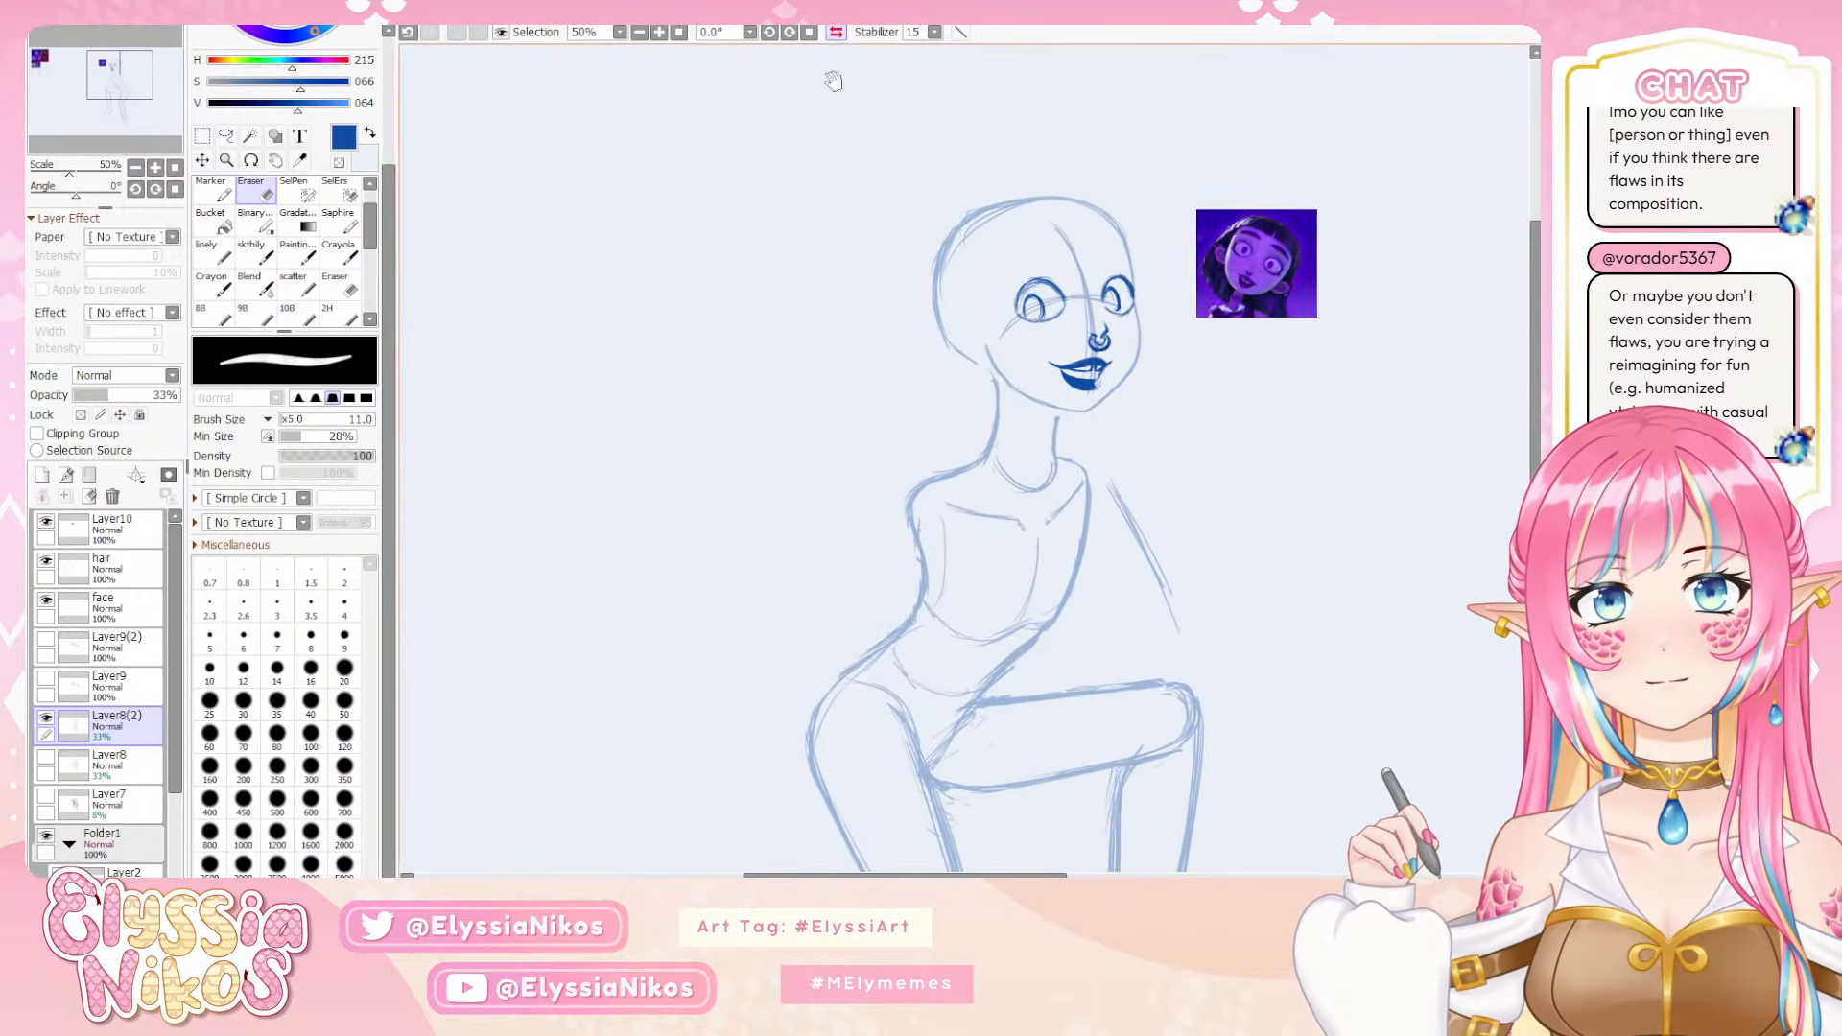
drag(810, 282, 756, 269)
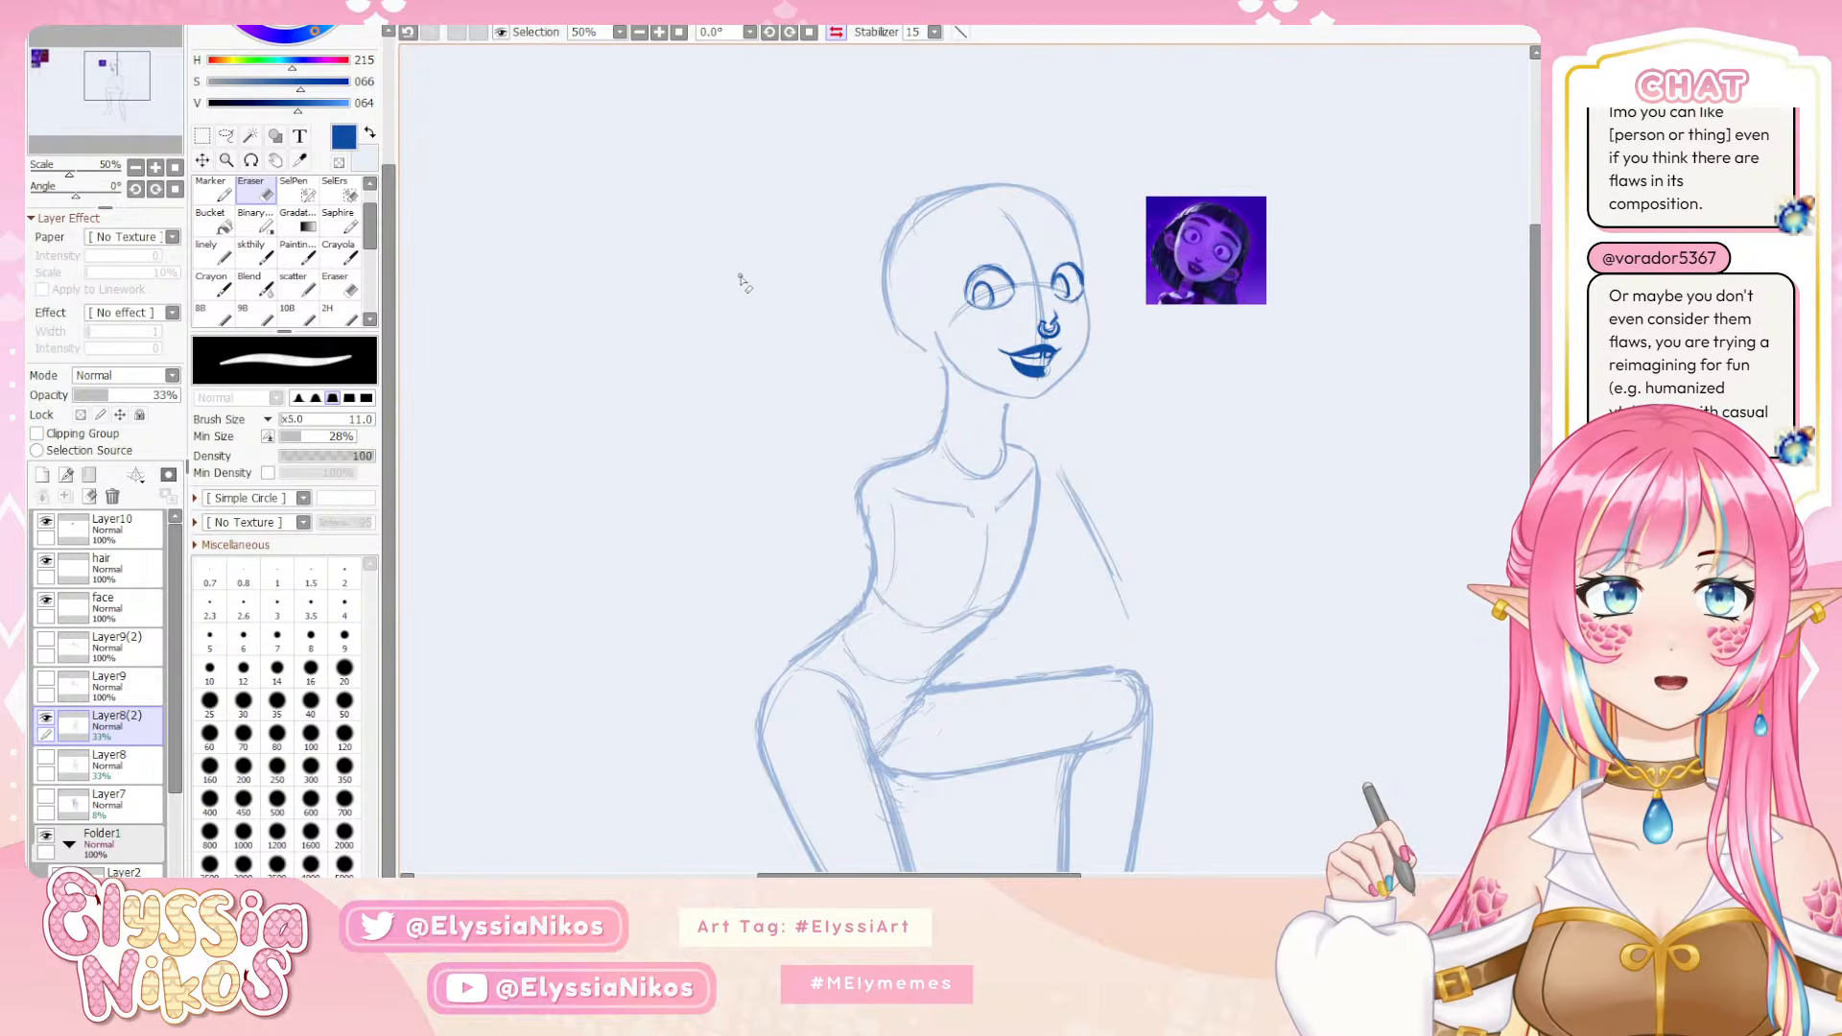
click(836, 33)
click(836, 34)
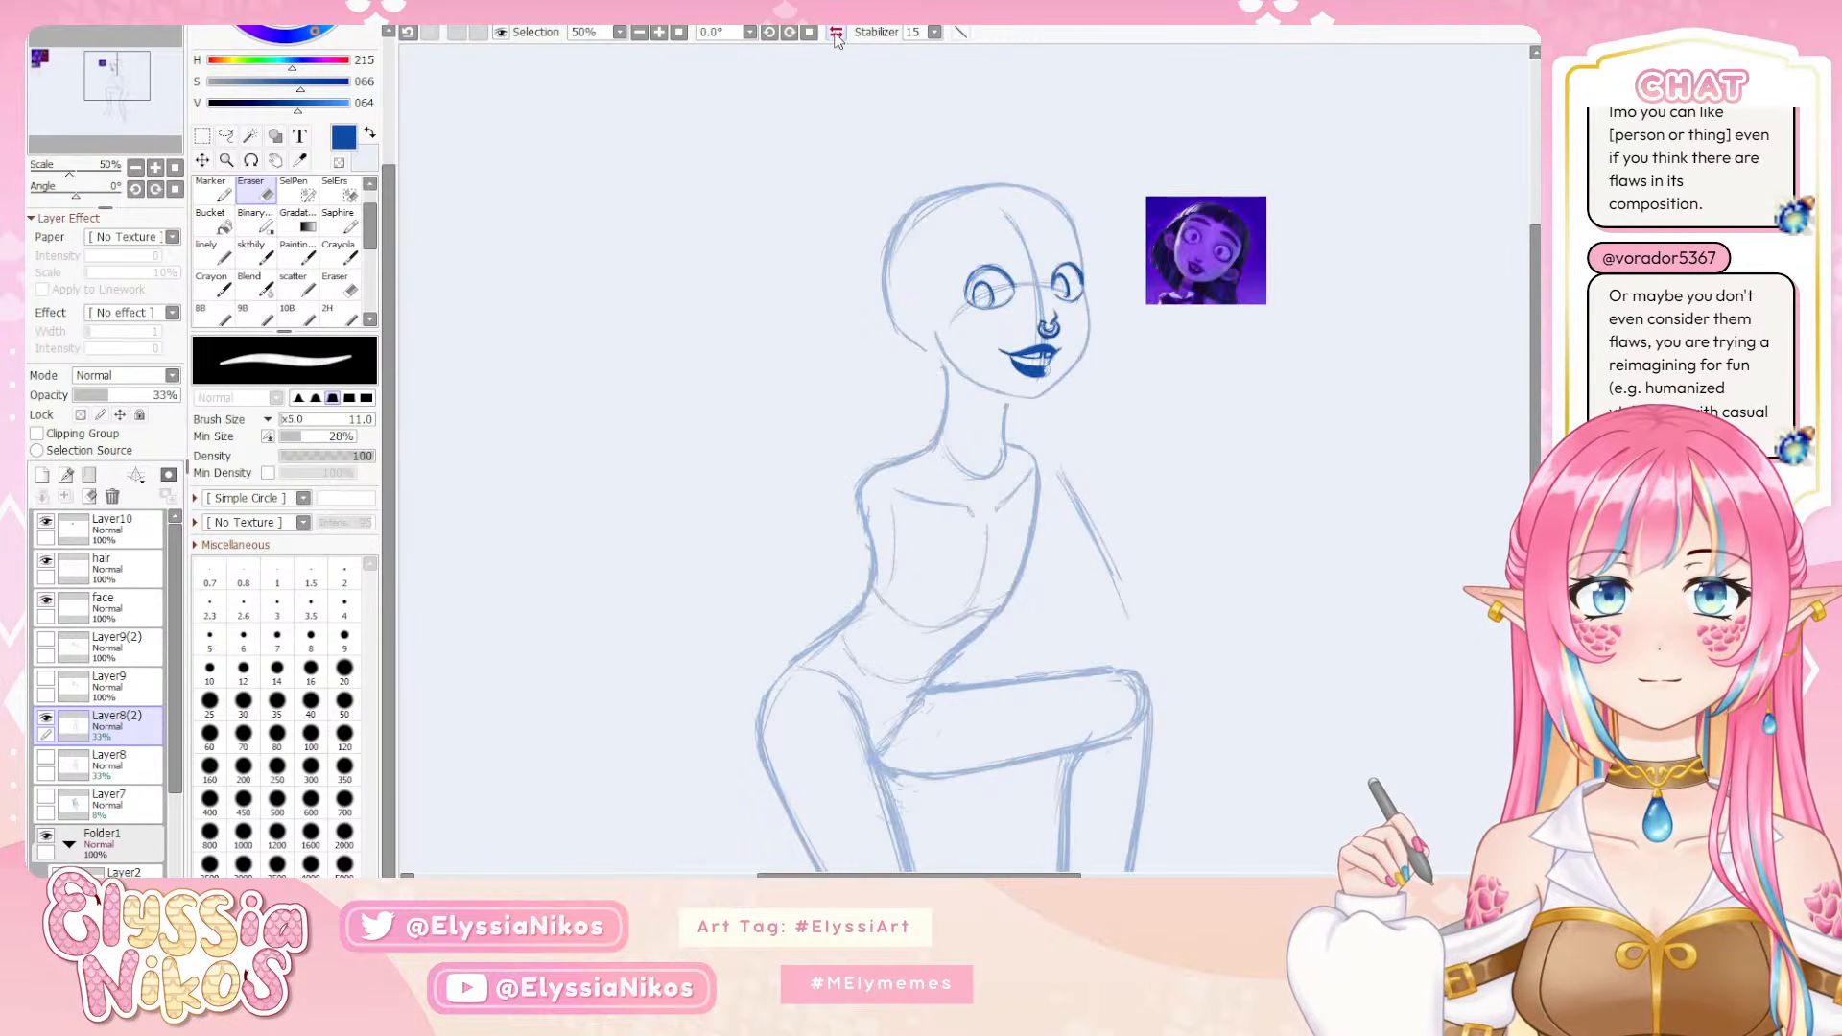
Redraw the far cheek contour beside the mouth on the body sketch using the sketch brush at size 5
click(156, 168)
click(157, 168)
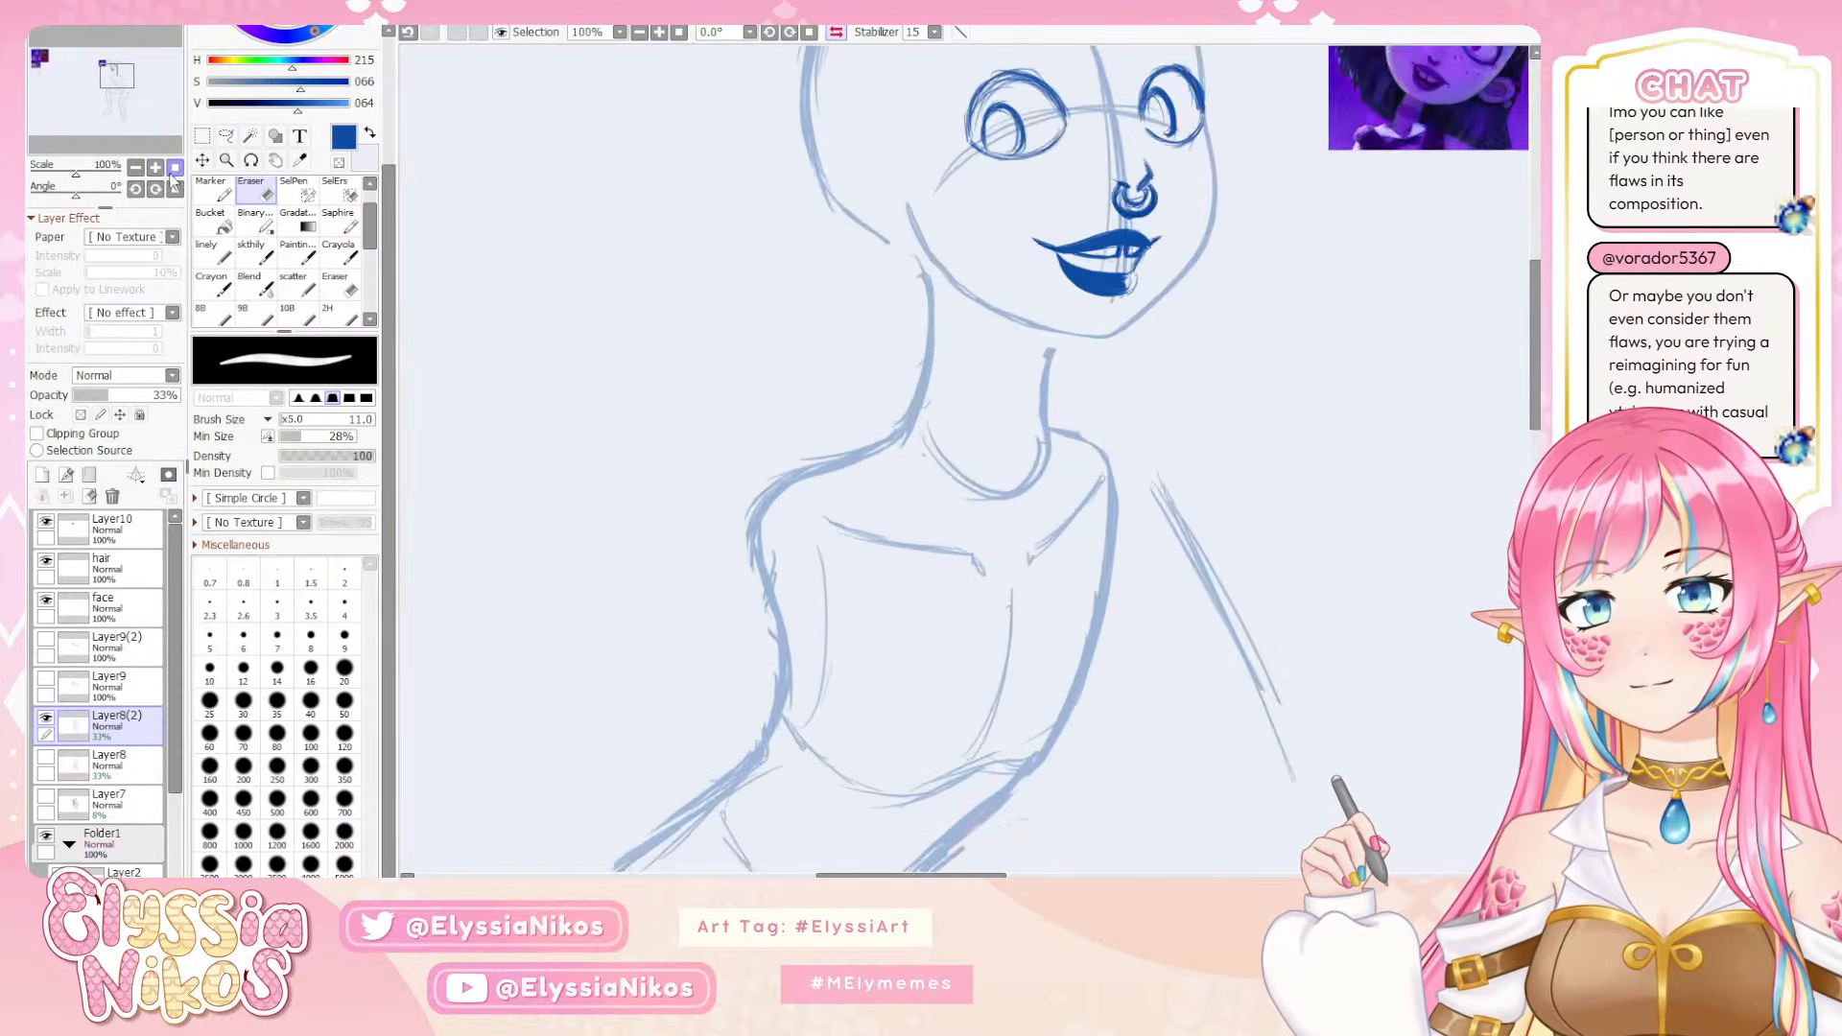
drag(1118, 354, 709, 486)
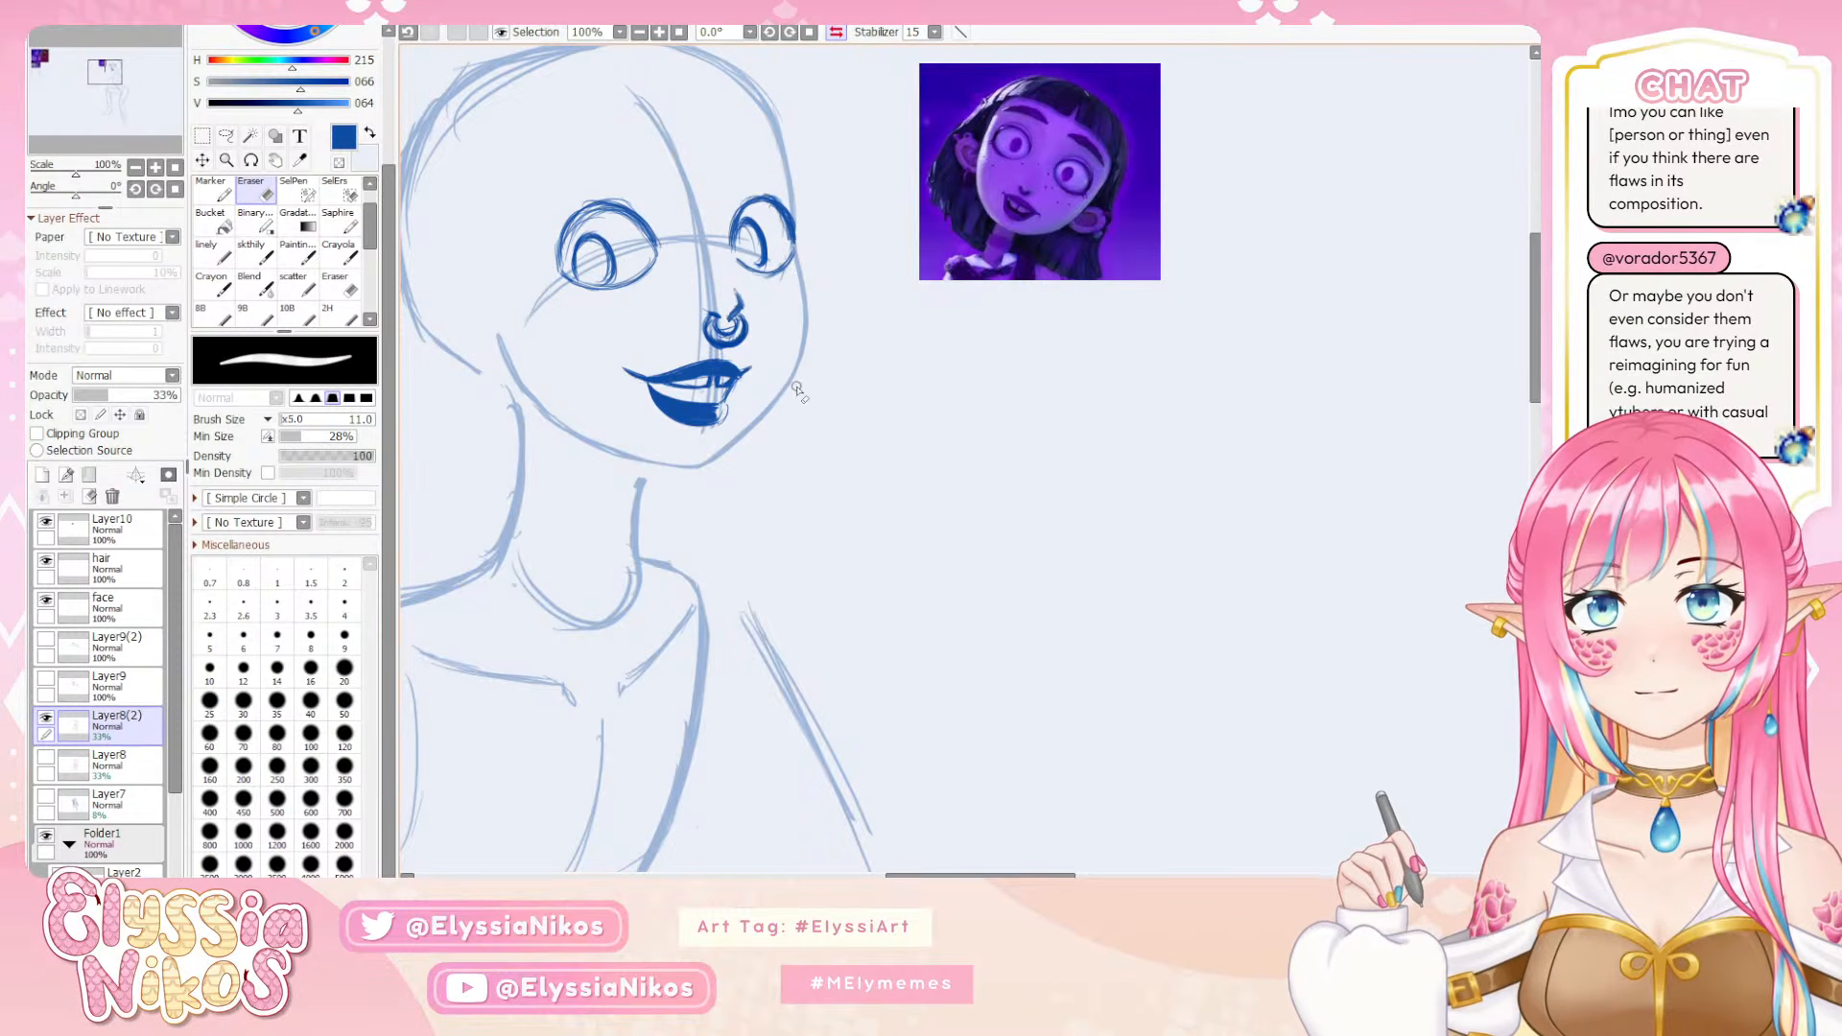
click(259, 255)
key(bracketleft)
key(bracketleft)
key(bracketleft)
key(bracketleft)
key(bracketleft)
key(bracketleft)
key(bracketleft)
key(bracketleft)
key(bracketleft)
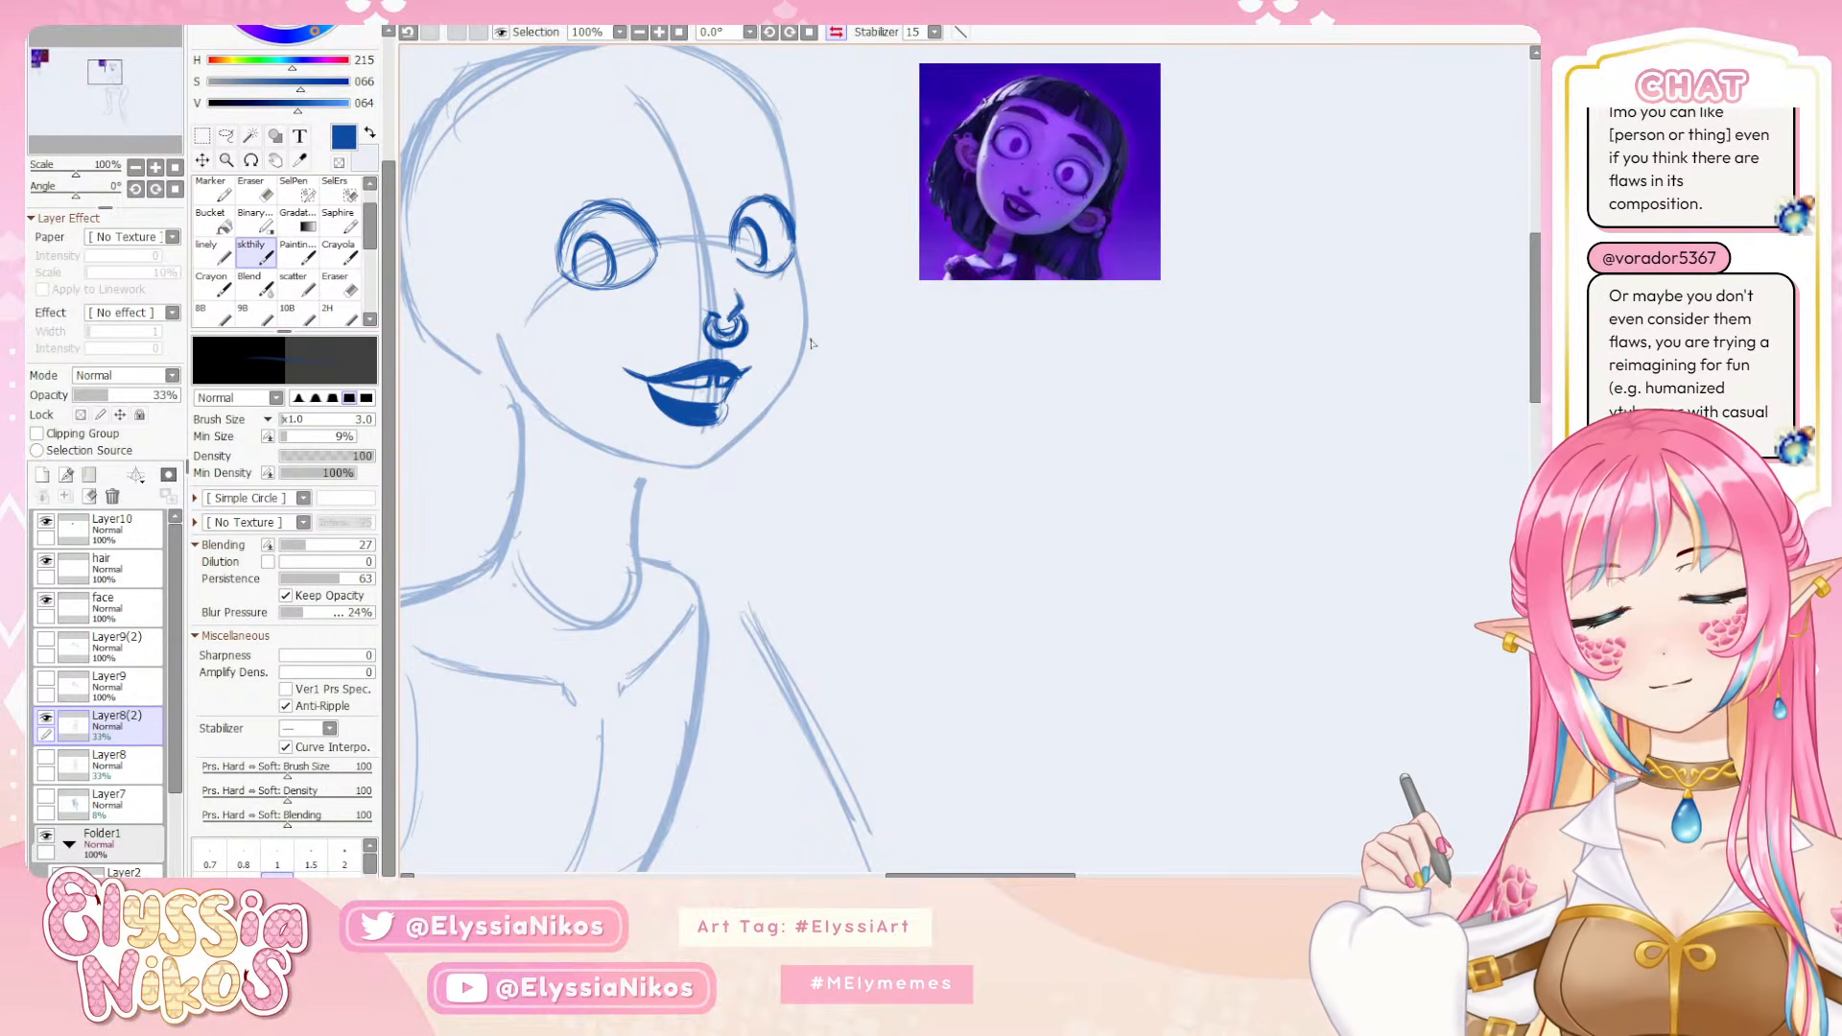
key(bracketright)
key(bracketright)
key(bracketright)
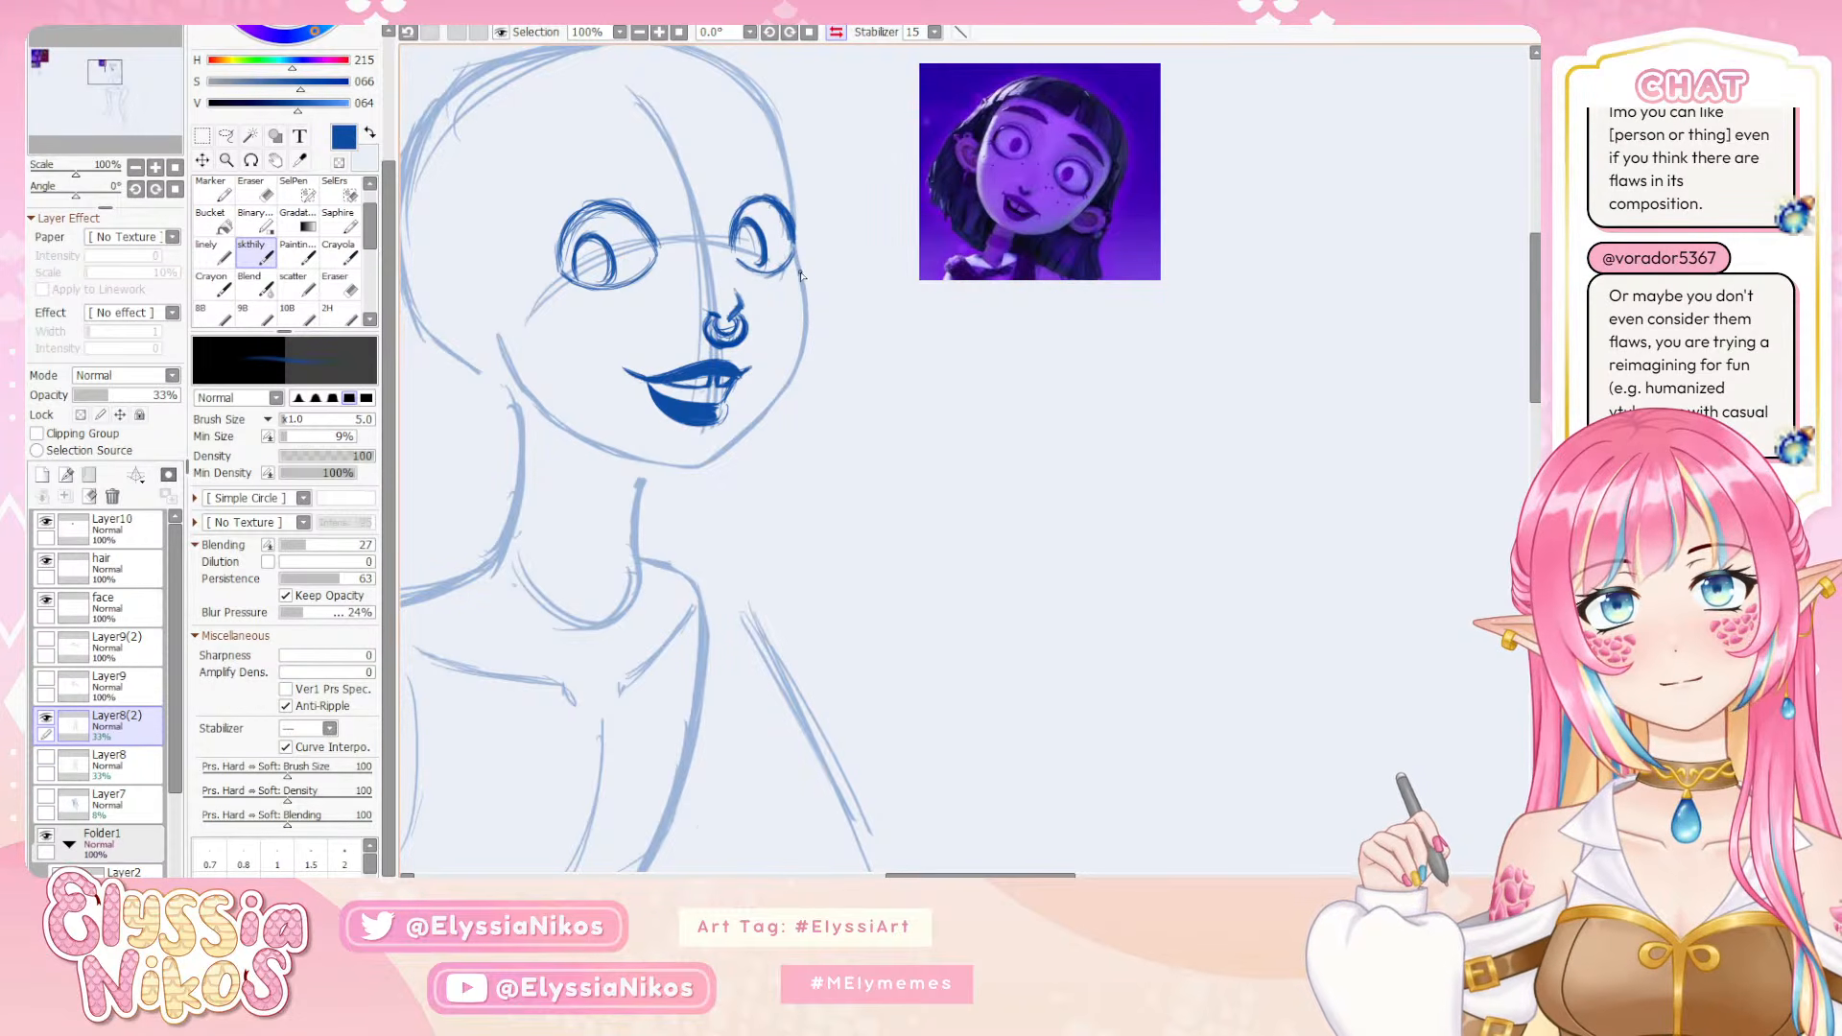
key(ctrl+z)
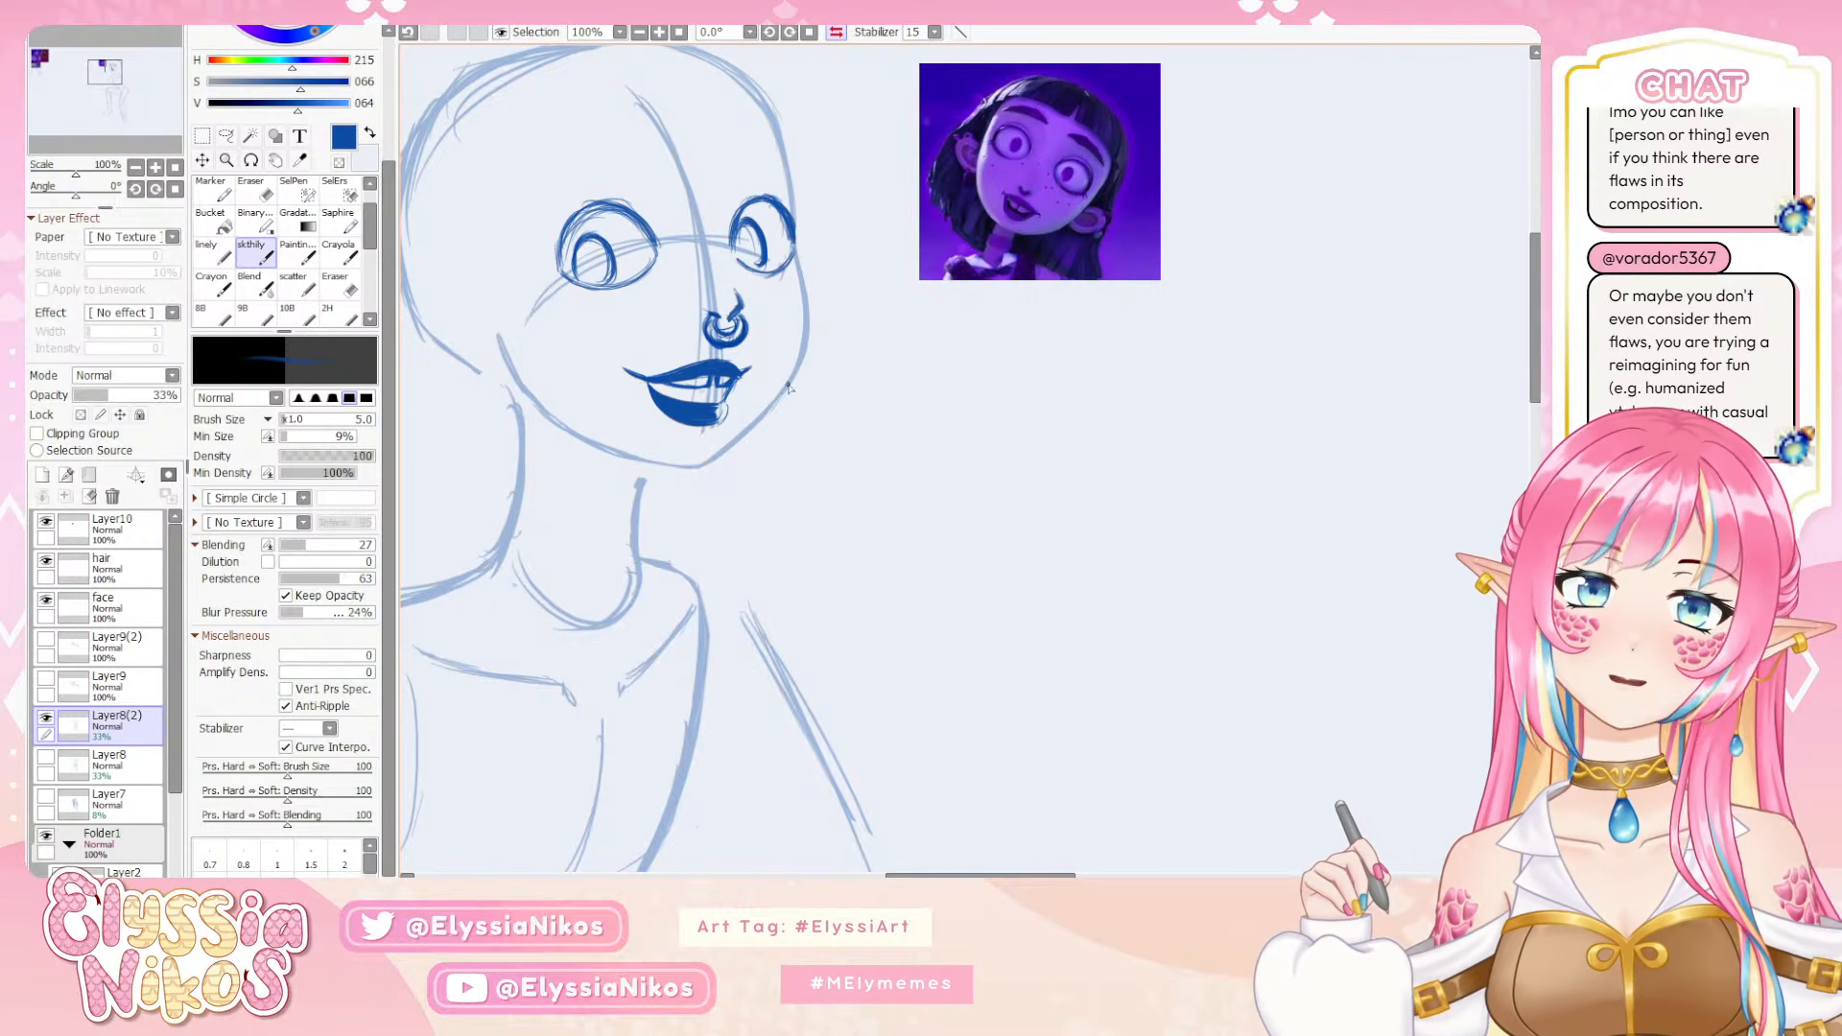
drag(802, 362, 761, 413)
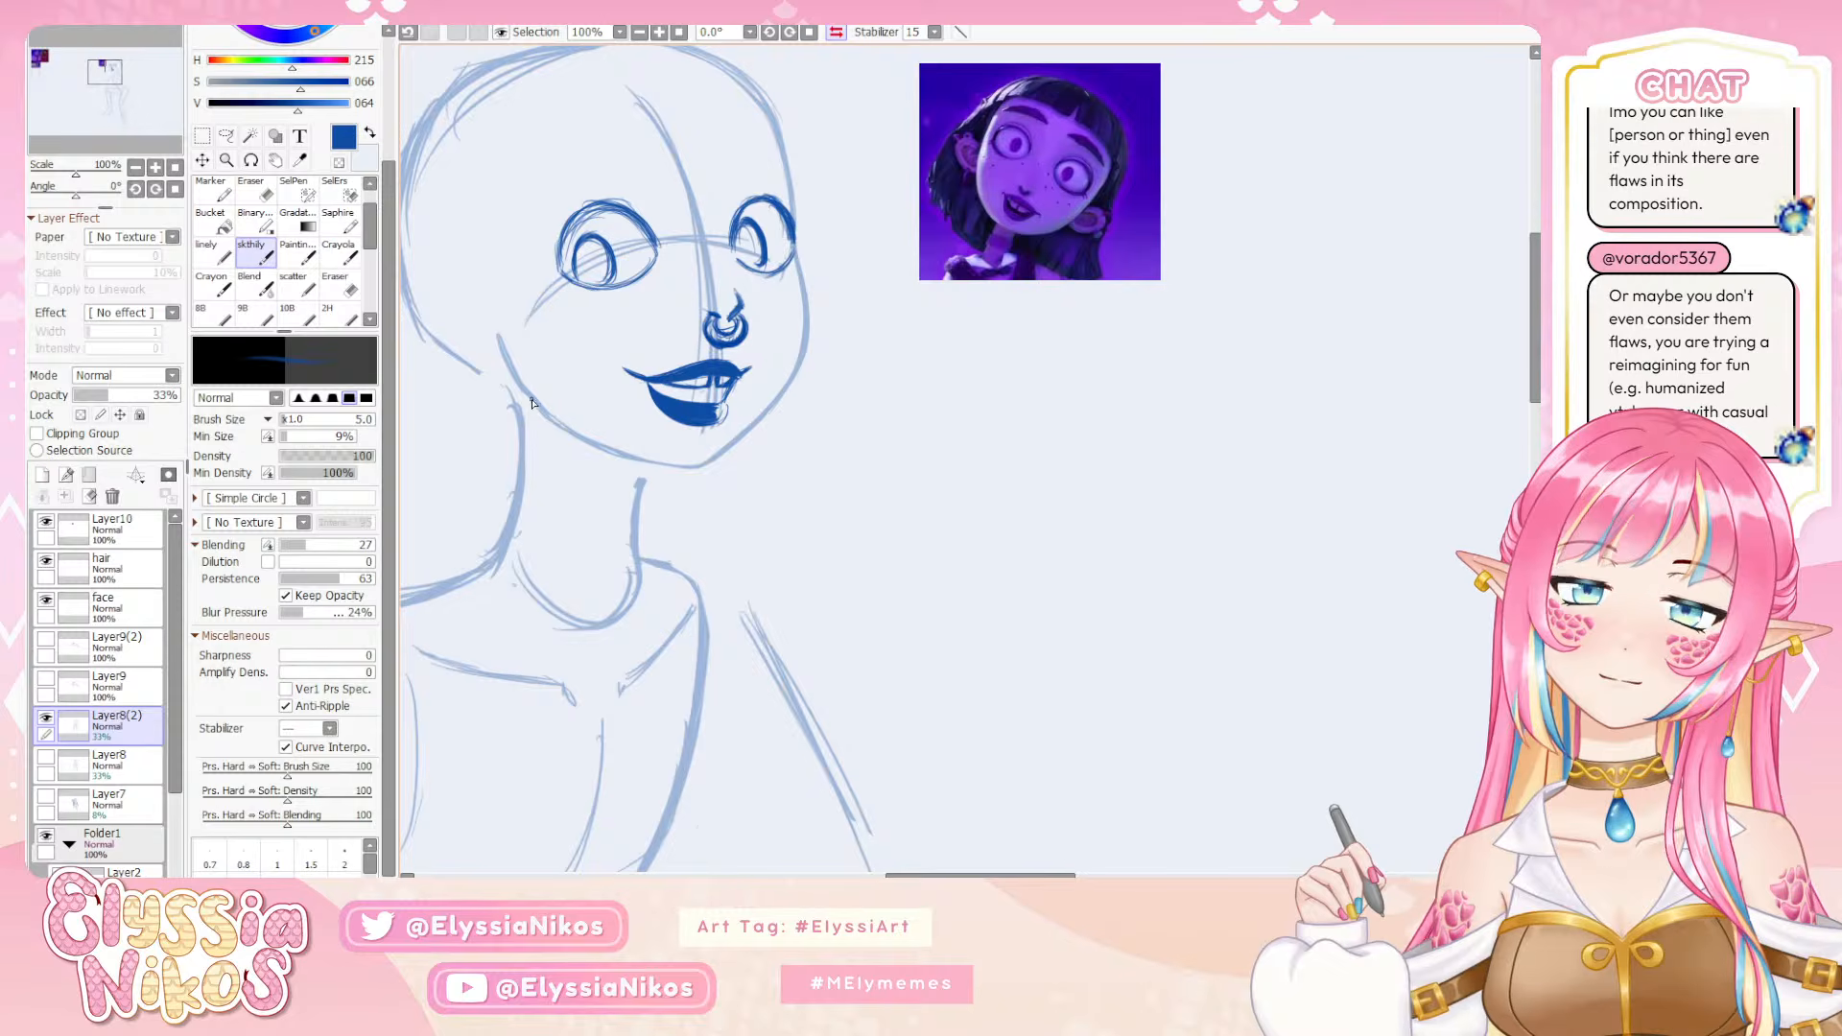
key(e)
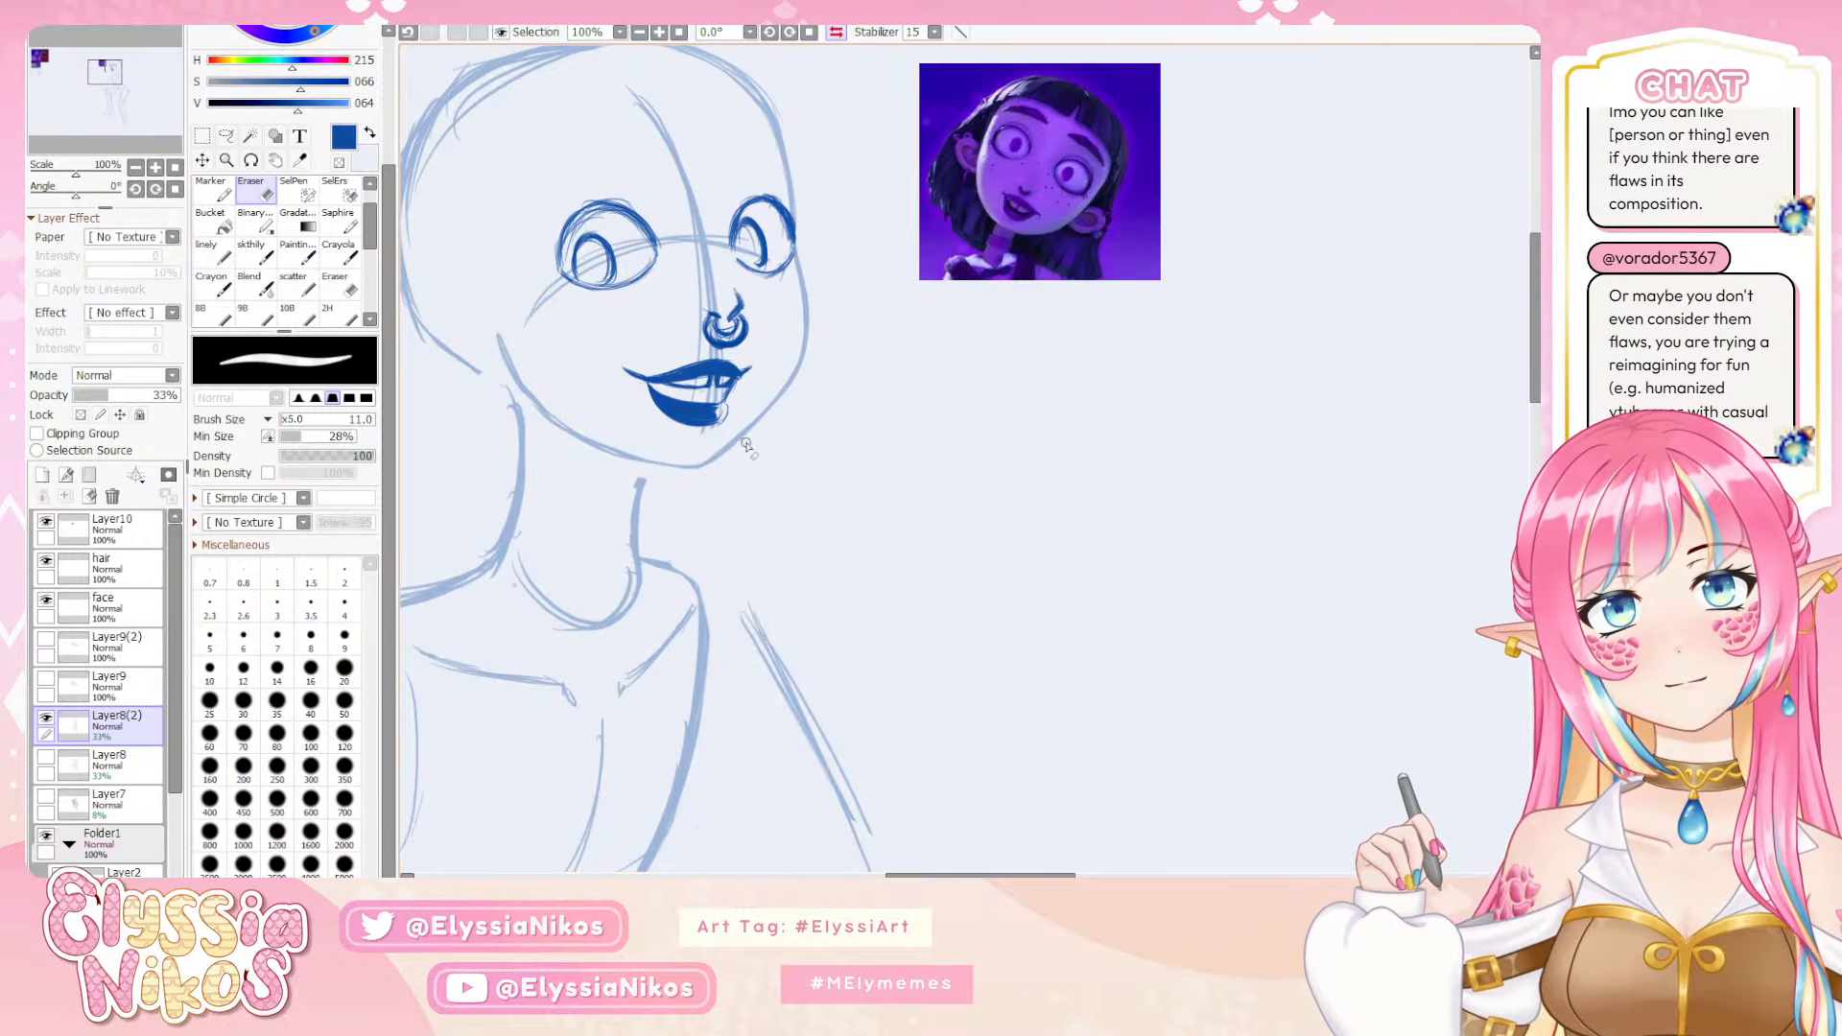
Compare the face in both view orientations and rework the jaw contour from far cheek to chin with the sketch brush
click(136, 167)
click(136, 167)
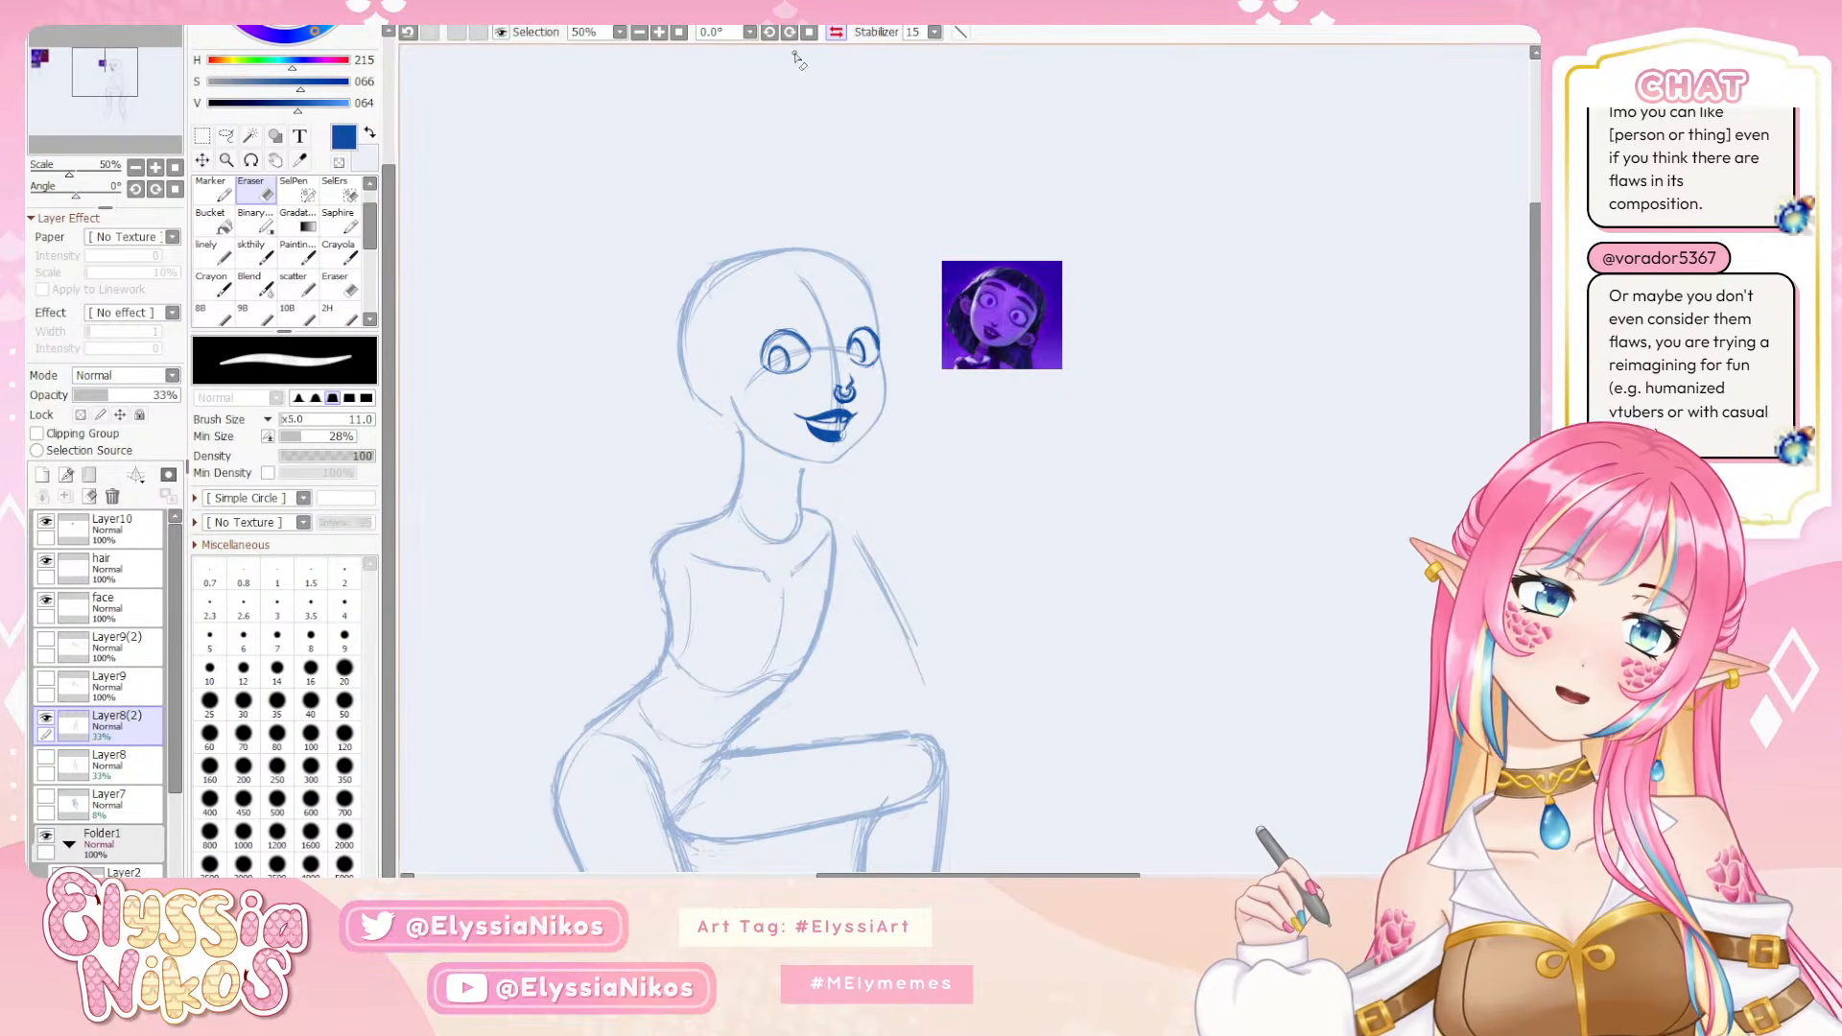
click(837, 34)
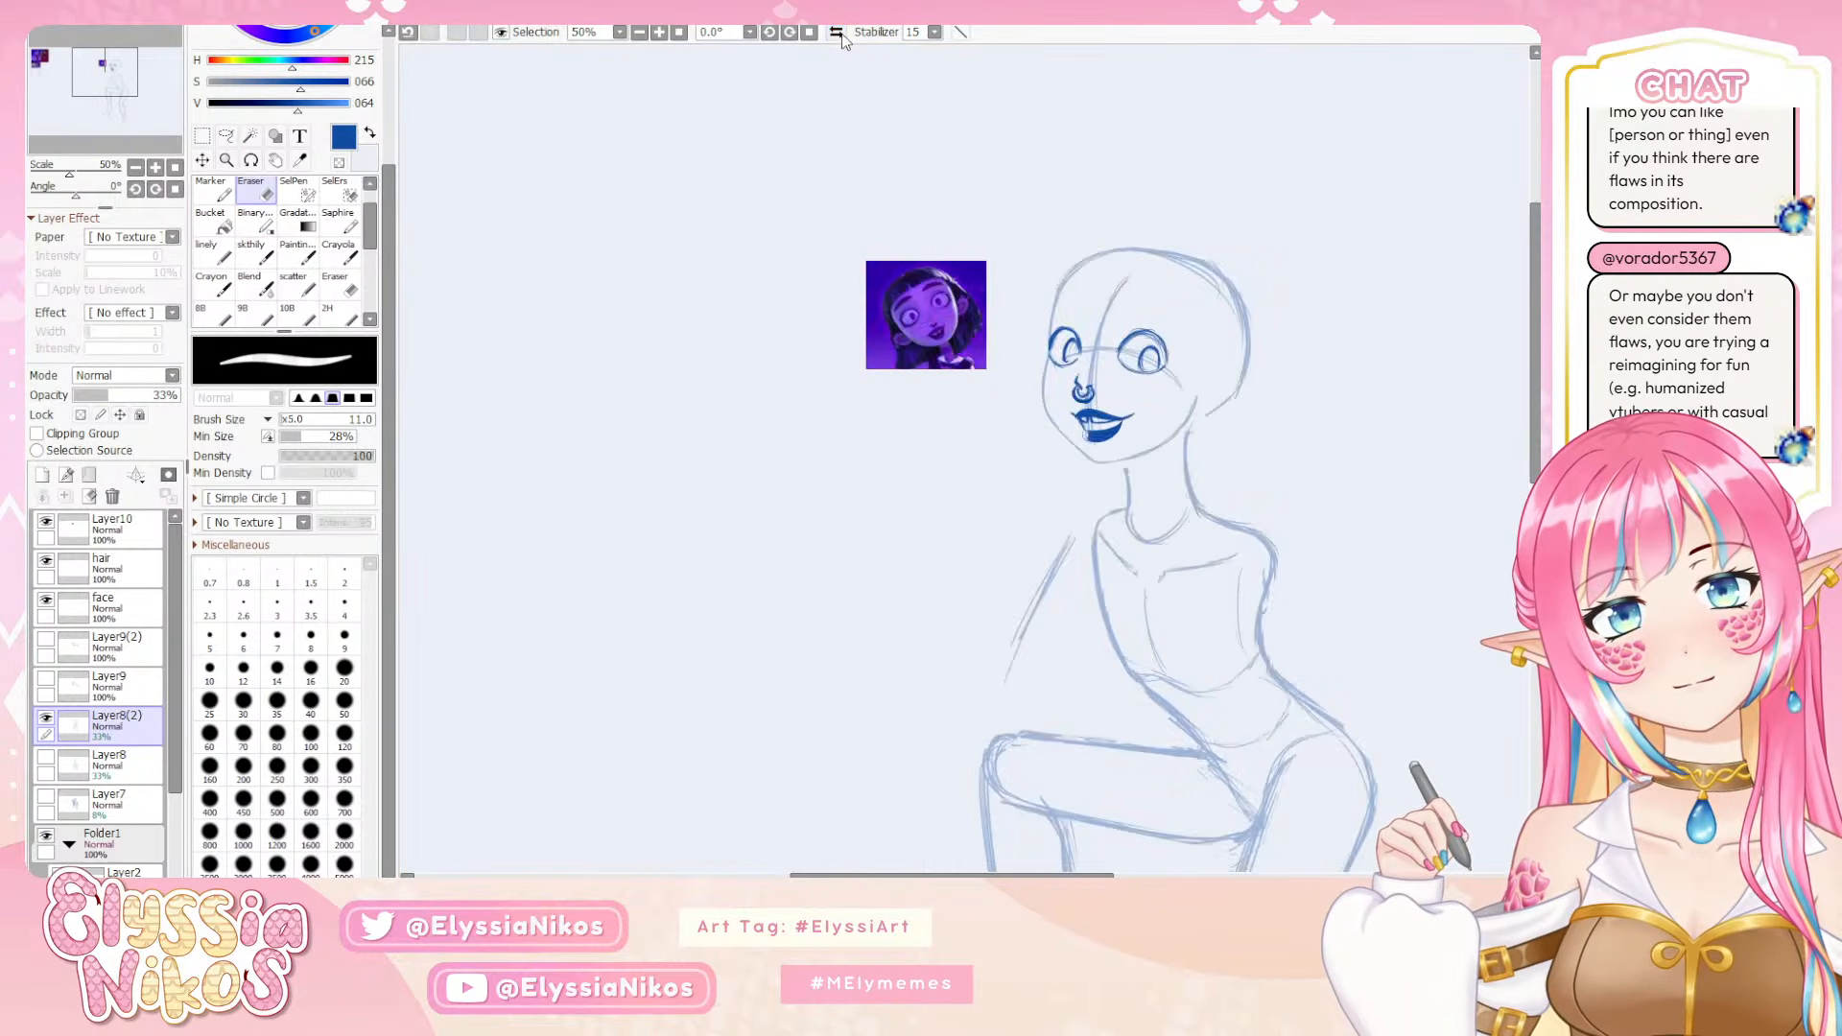
click(838, 34)
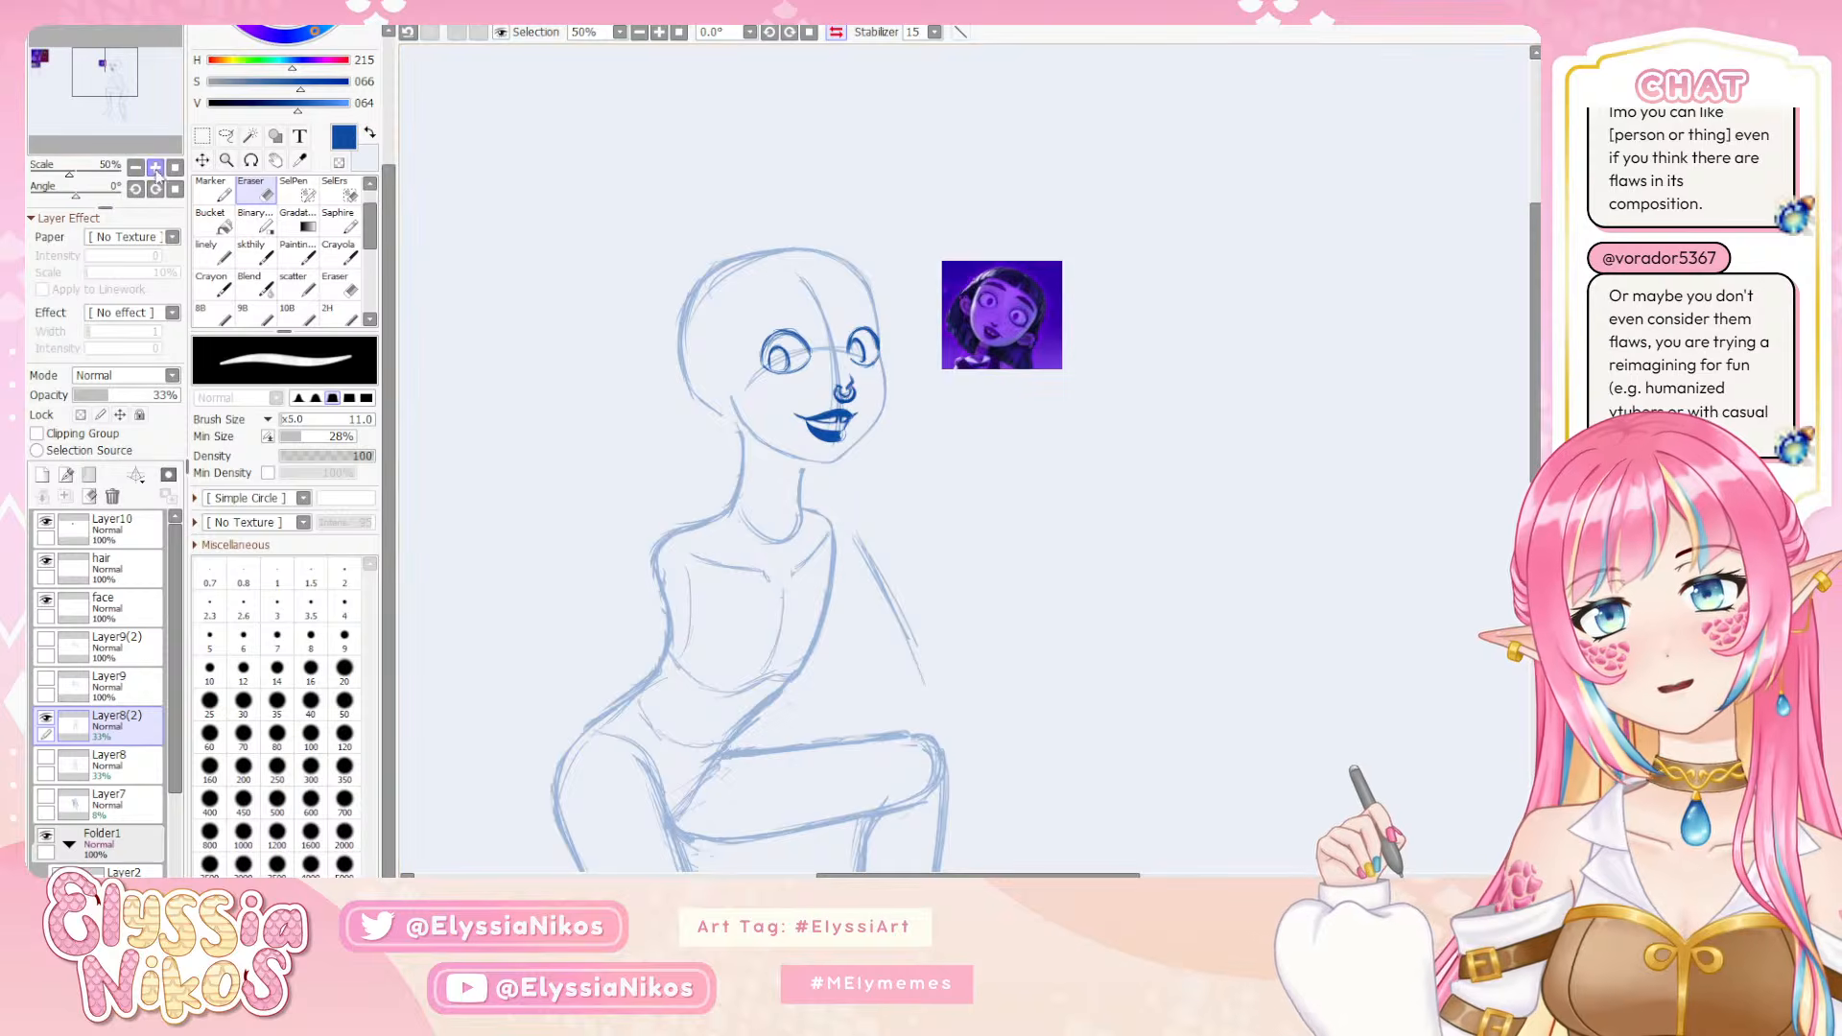
click(155, 168)
click(155, 168)
scroll(872, 353, down, 1)
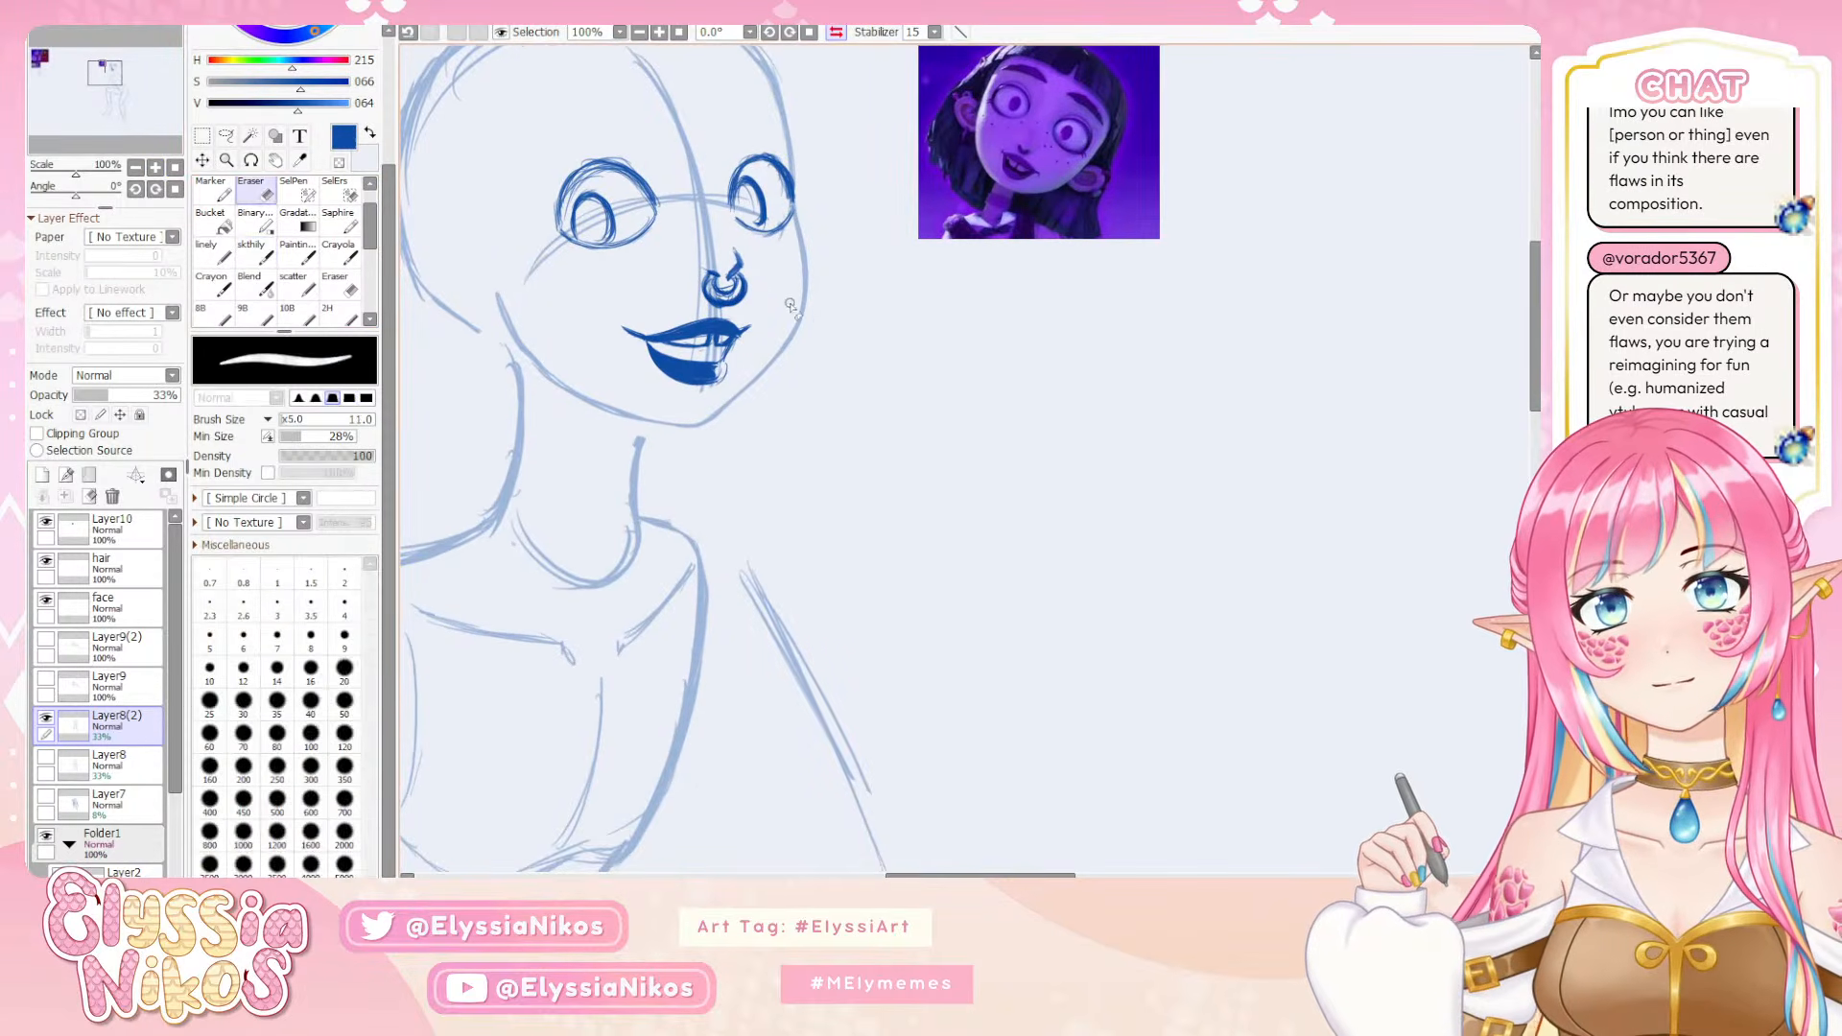
click(261, 253)
key(bracketleft)
key(bracketleft)
key(bracketleft)
key(bracketleft)
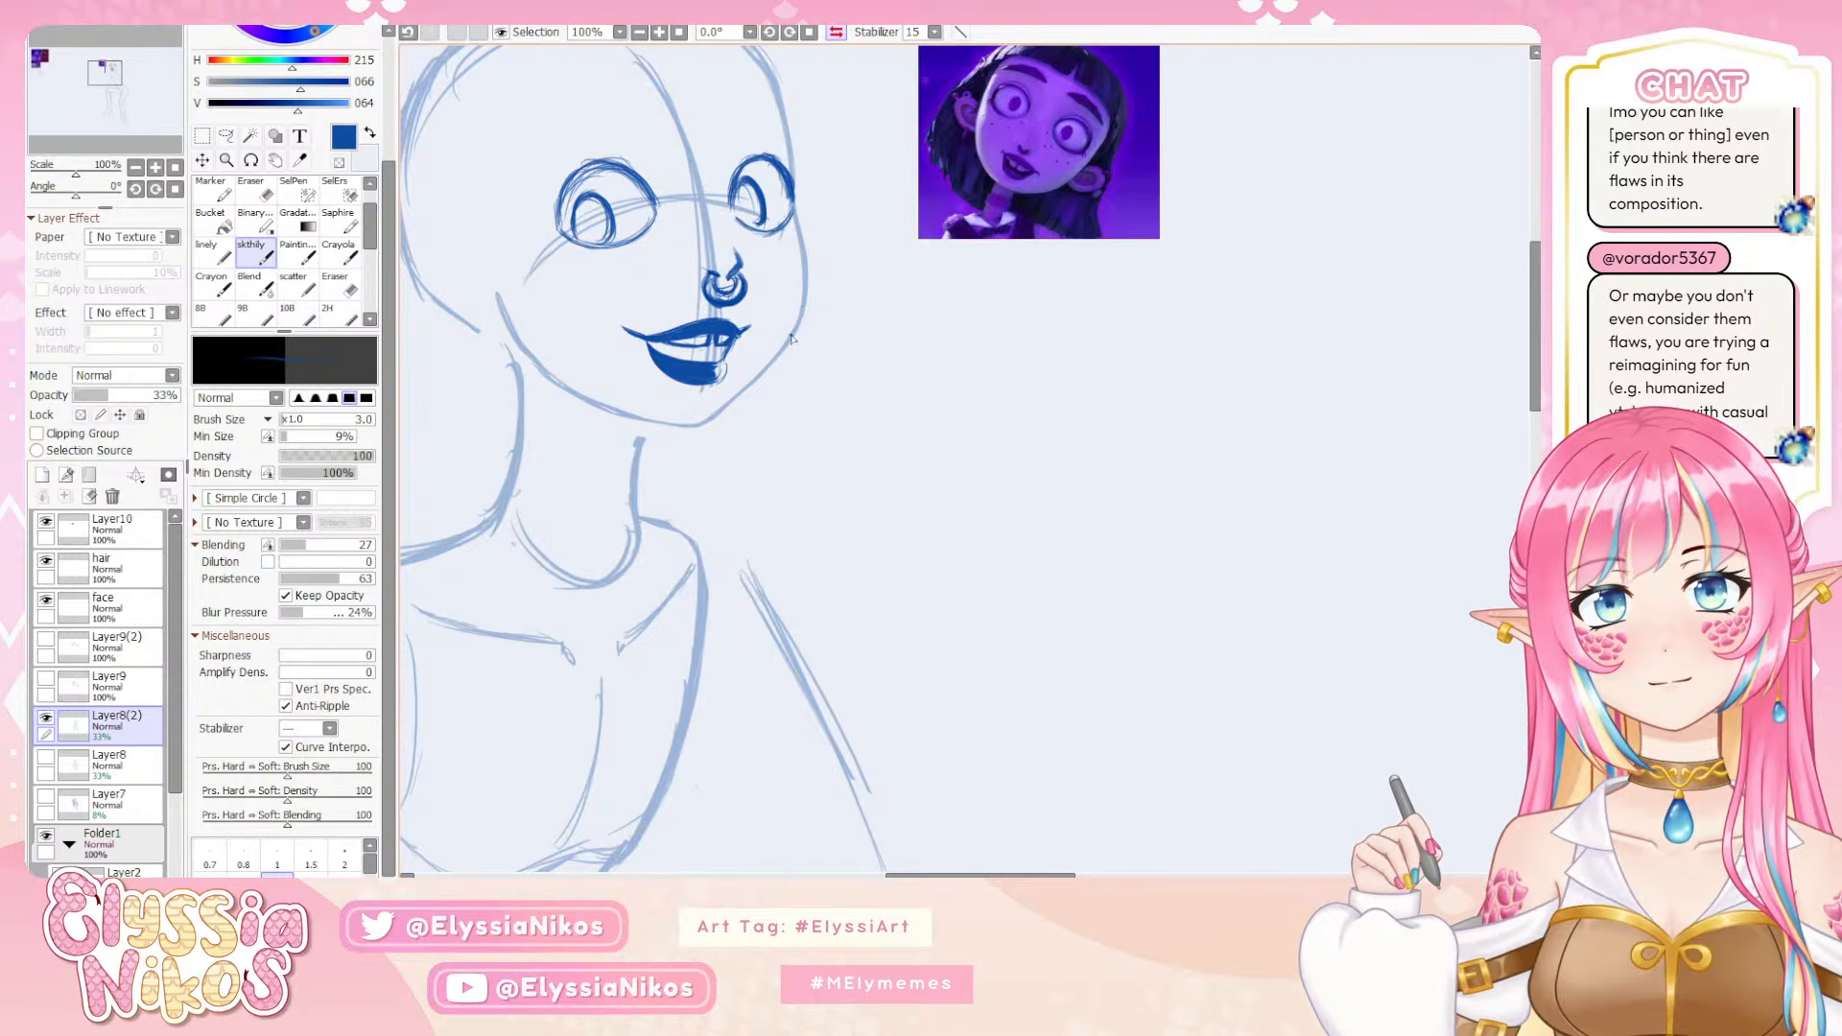
key(ctrl+z)
drag(787, 346, 728, 409)
key(bracketright)
key(bracketright)
key(bracketright)
key(bracketright)
key(ctrl+z)
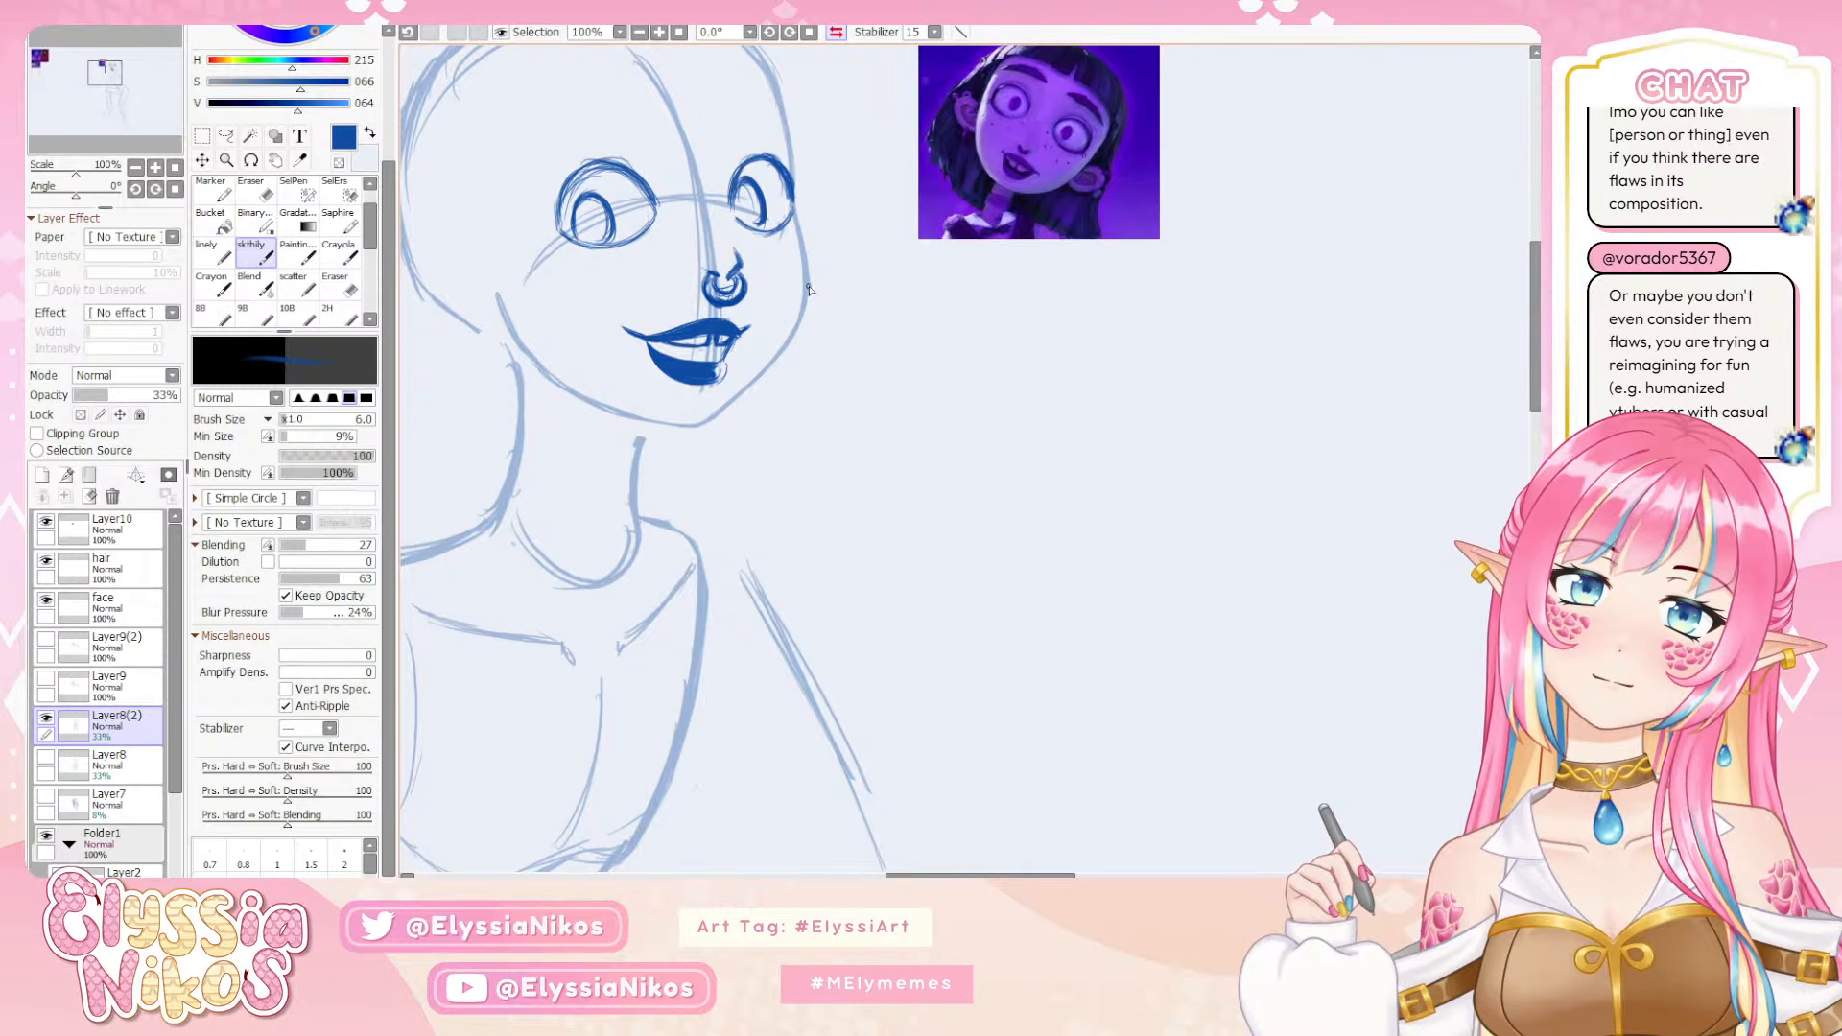
key(e)
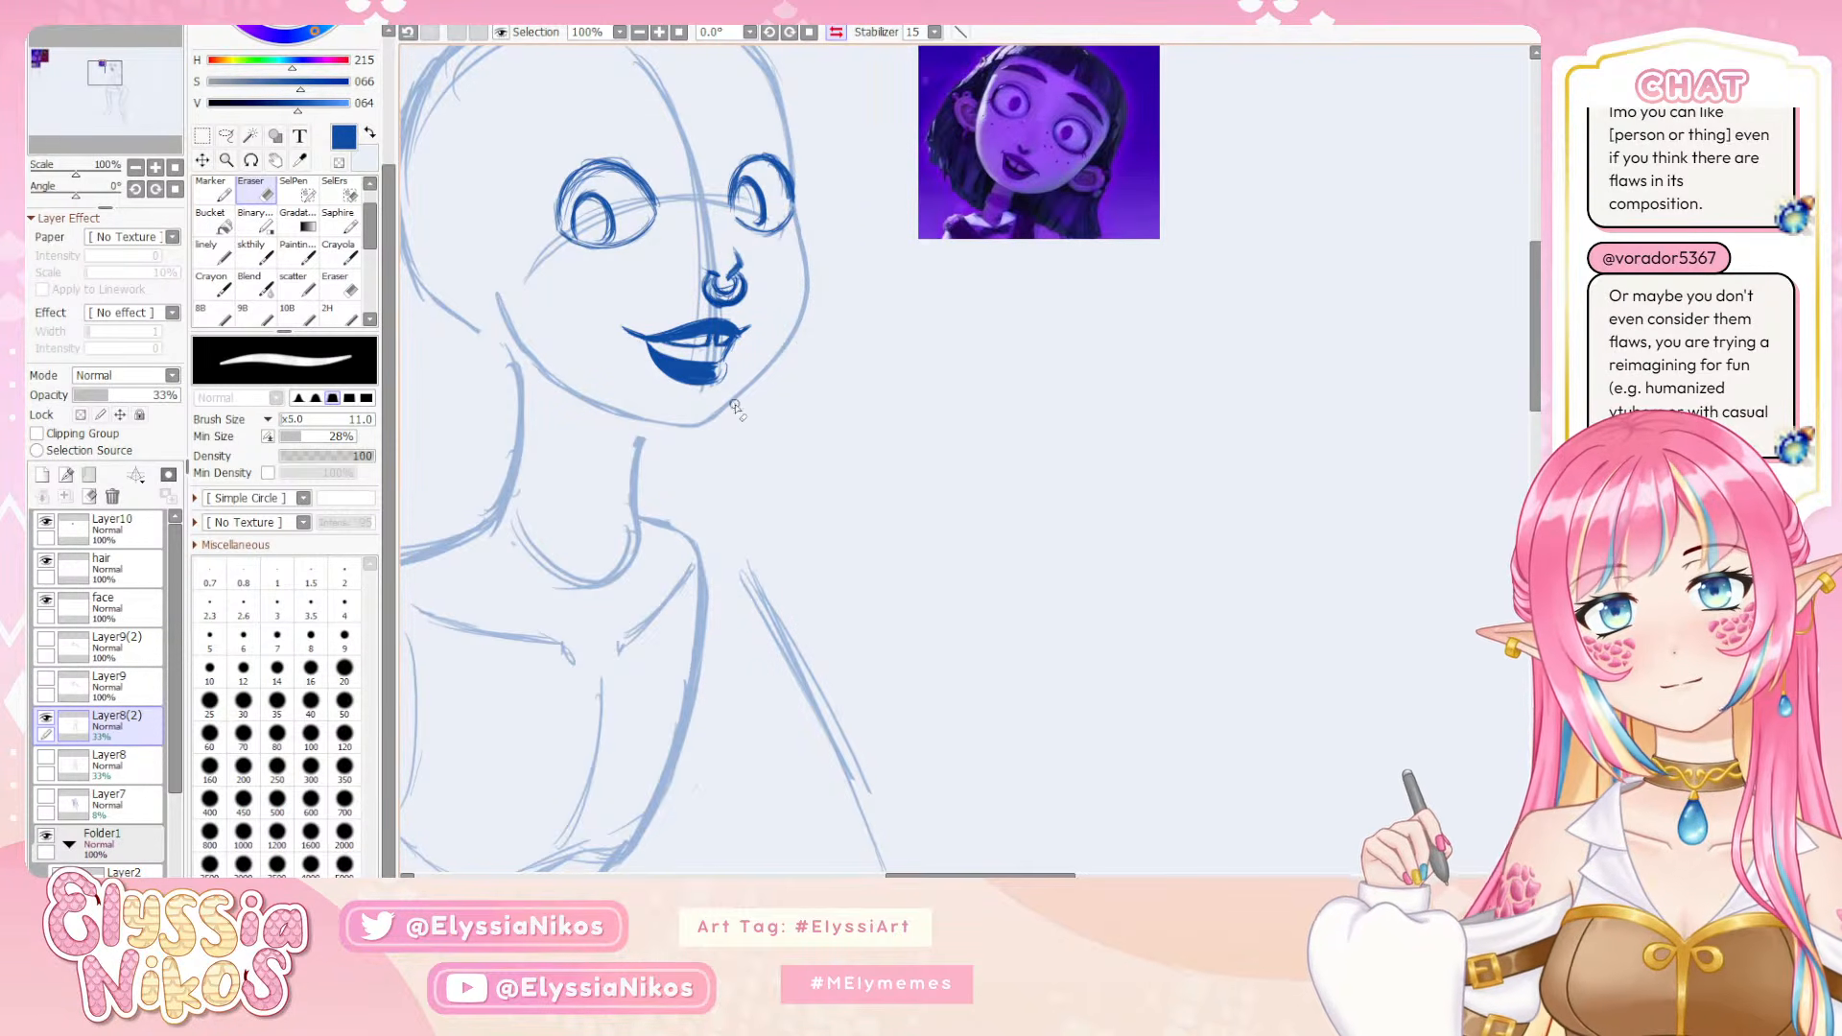
Flip the canvas view back and forth at 50% zoom and examine the jaw against the whole figure
click(135, 166)
click(135, 167)
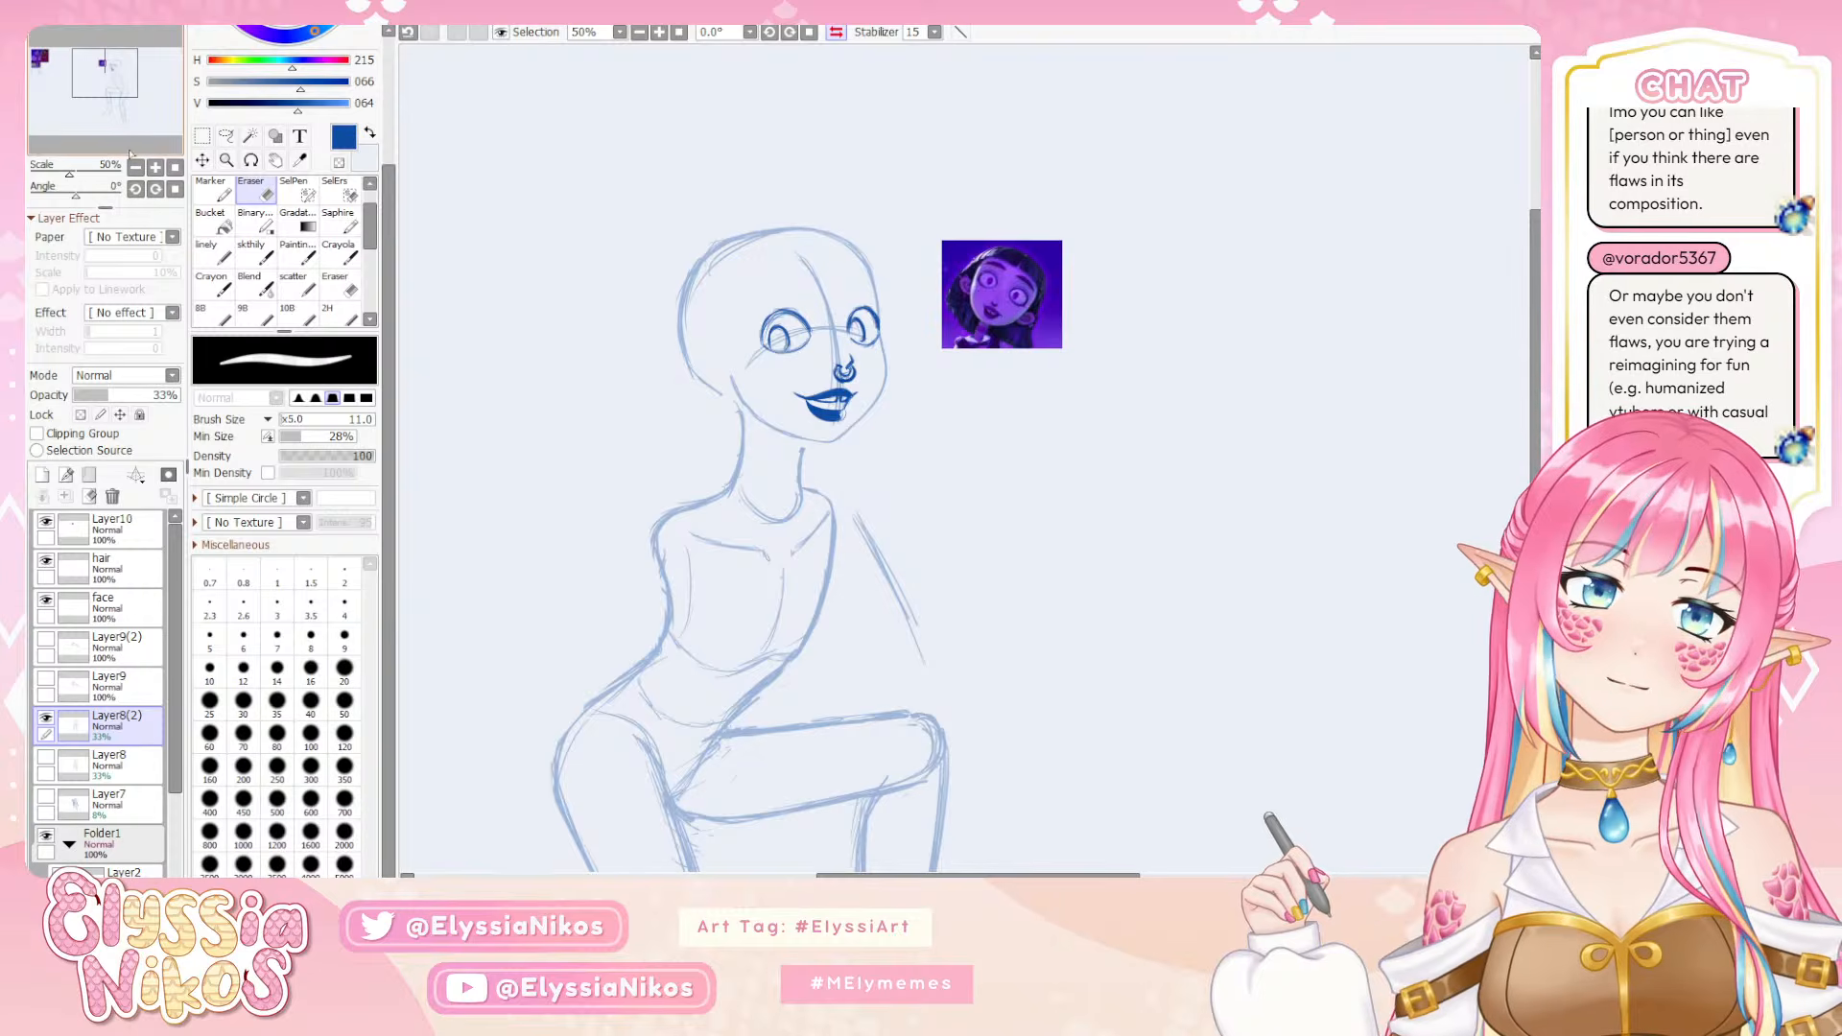
click(835, 31)
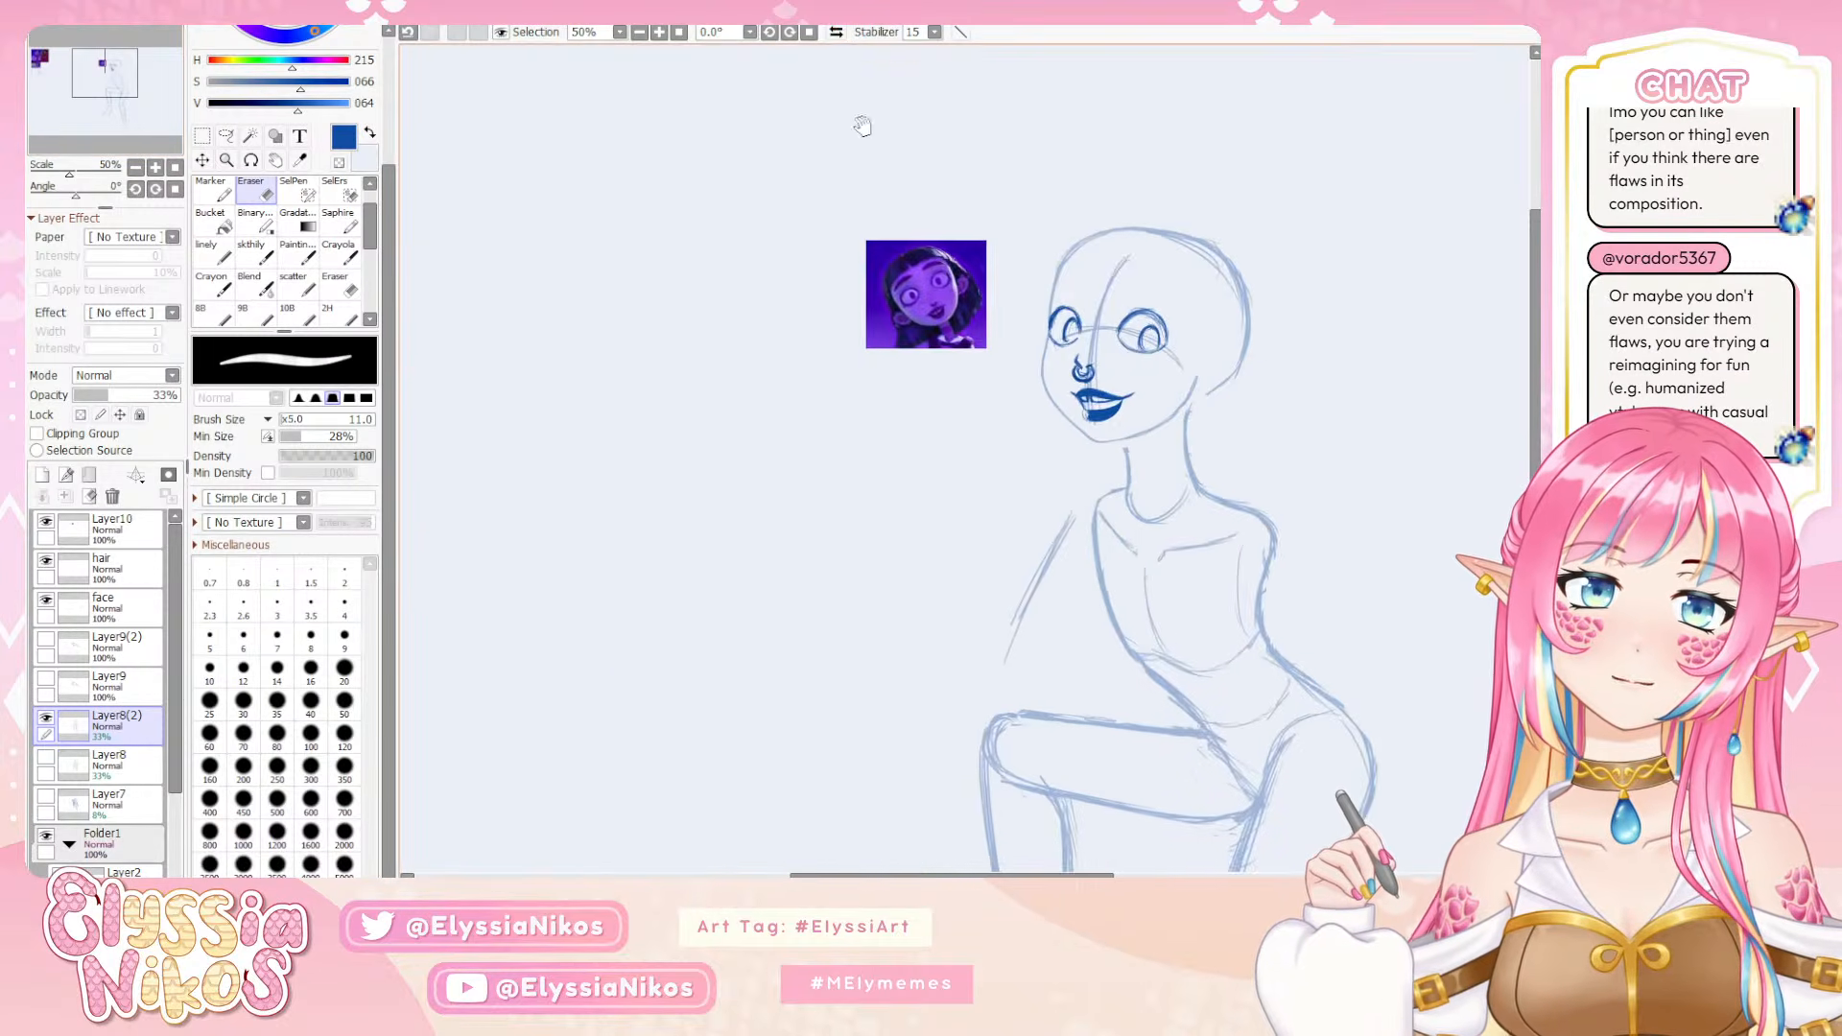
drag(862, 125, 567, 107)
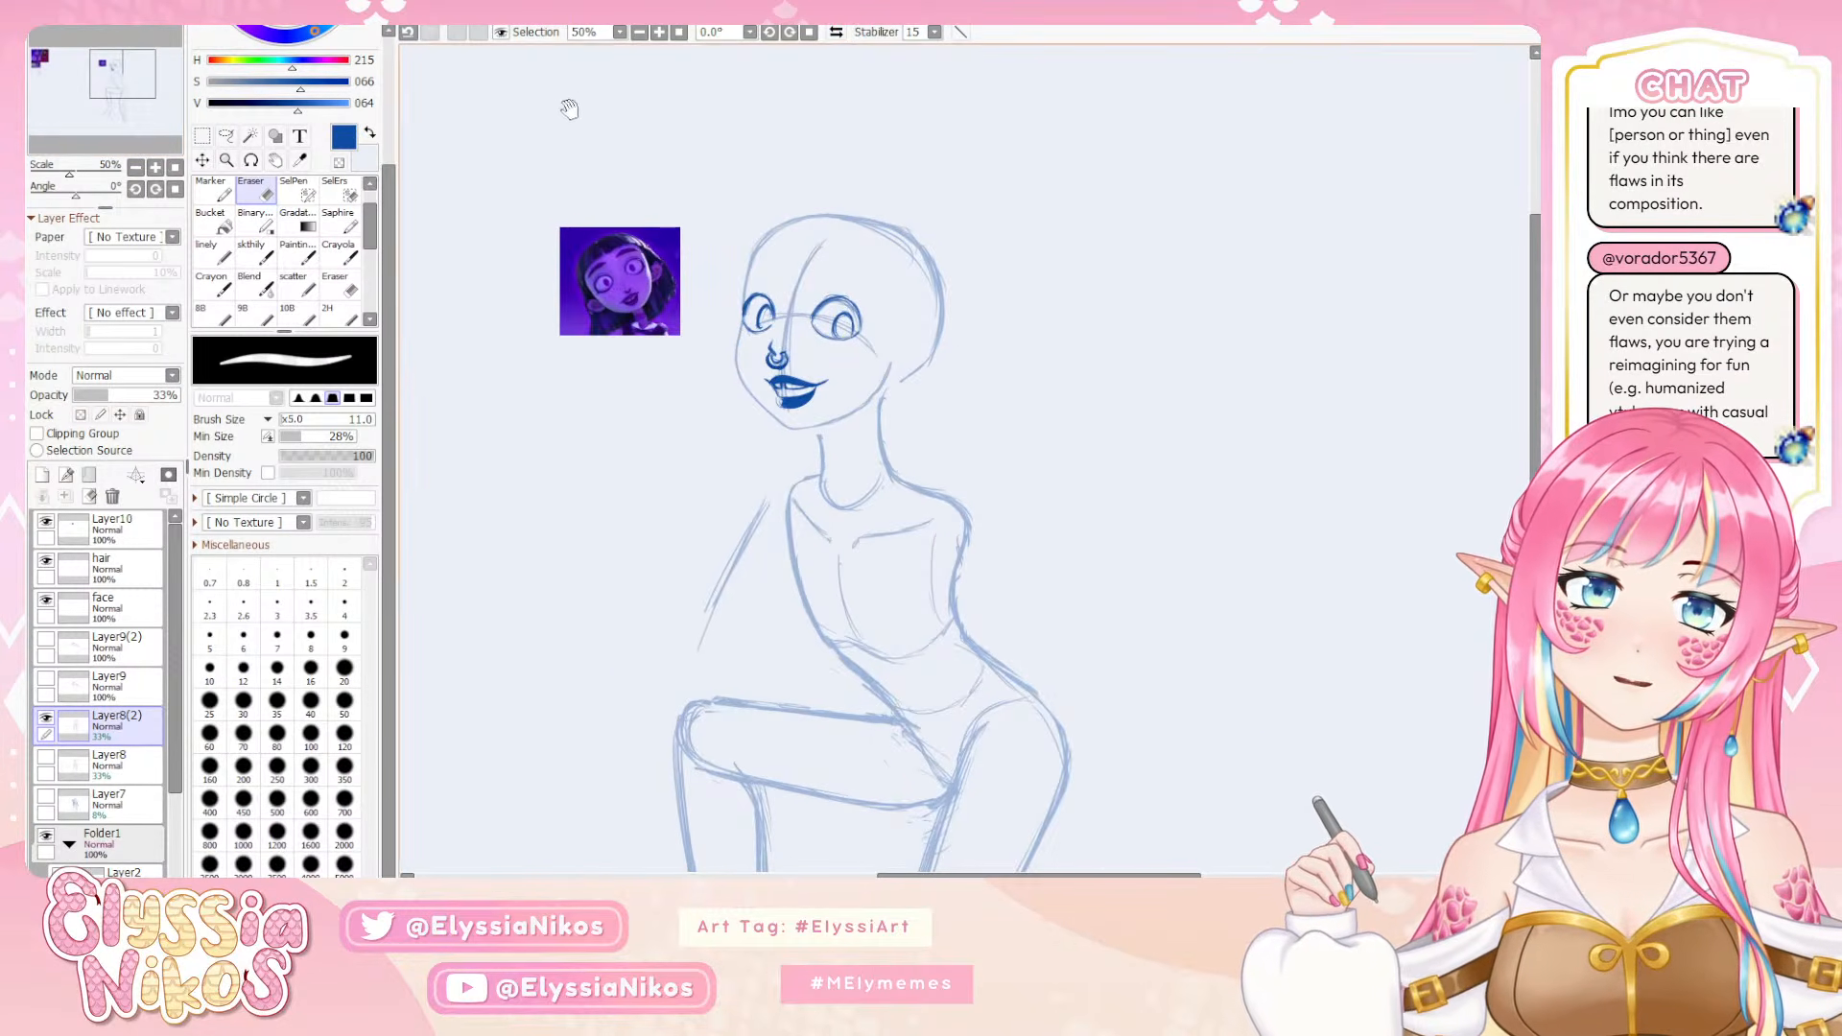
click(840, 36)
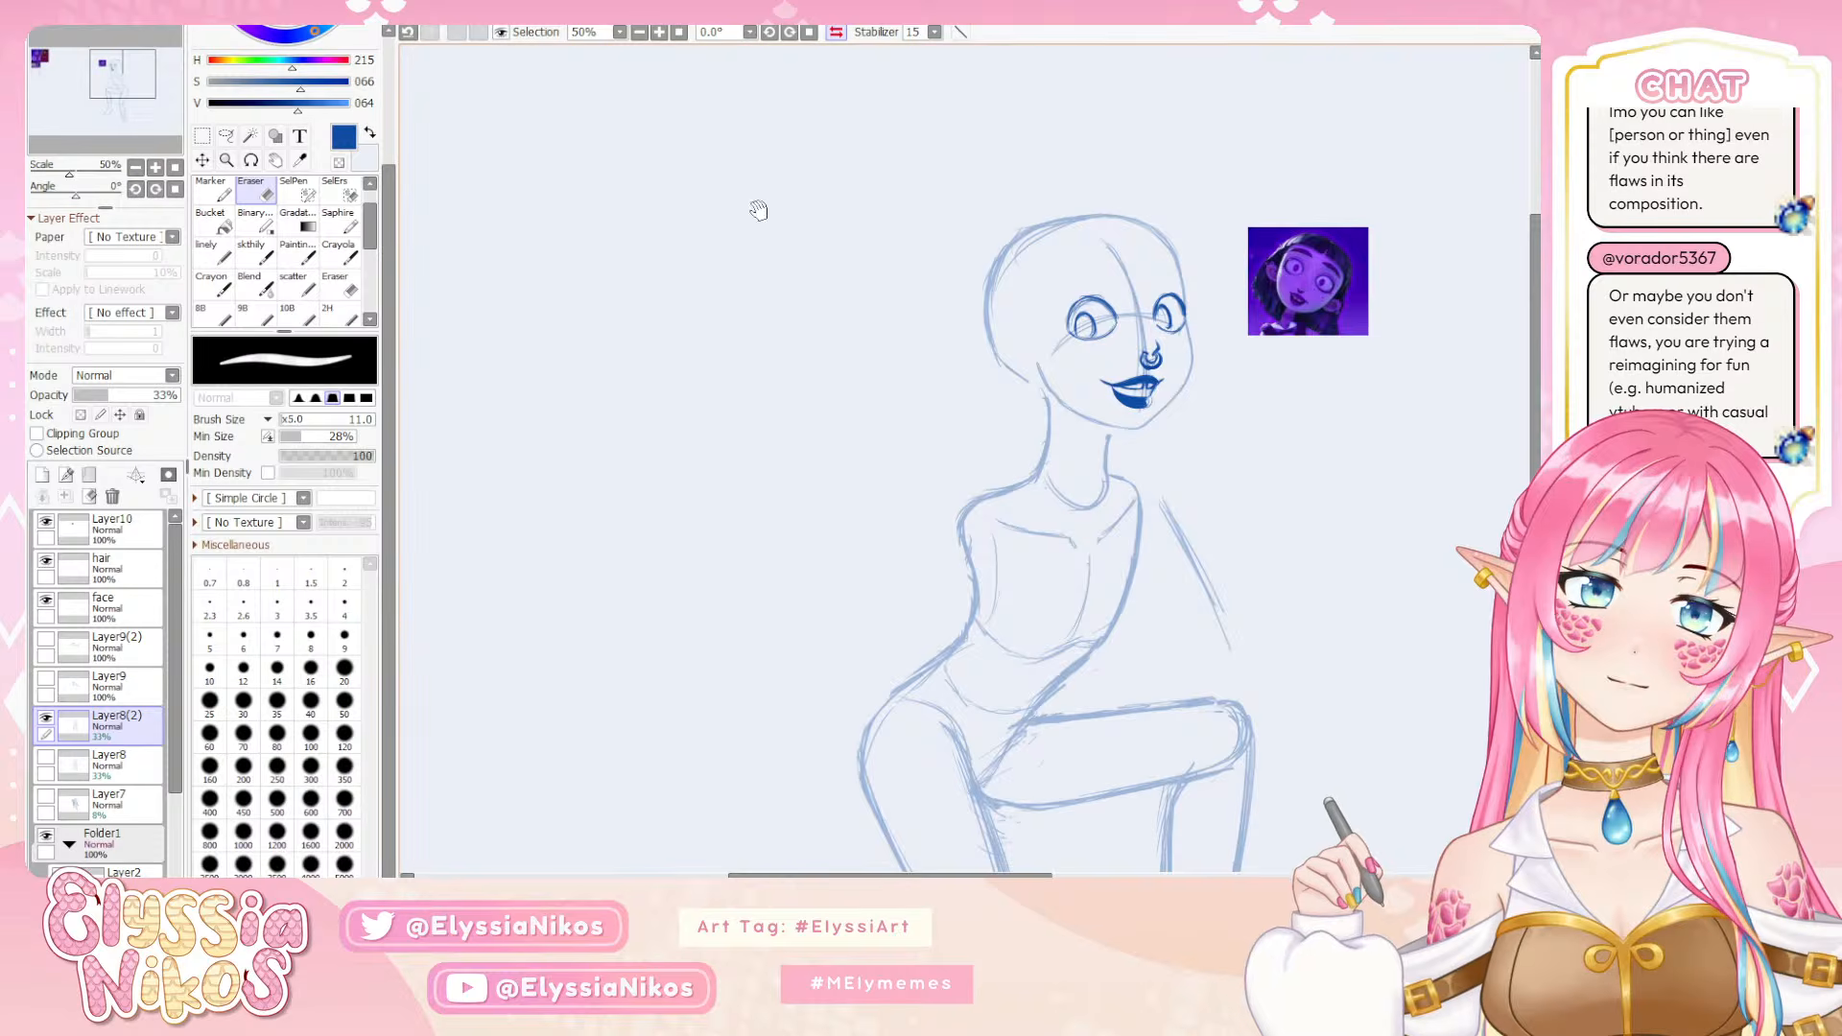
drag(752, 205, 608, 189)
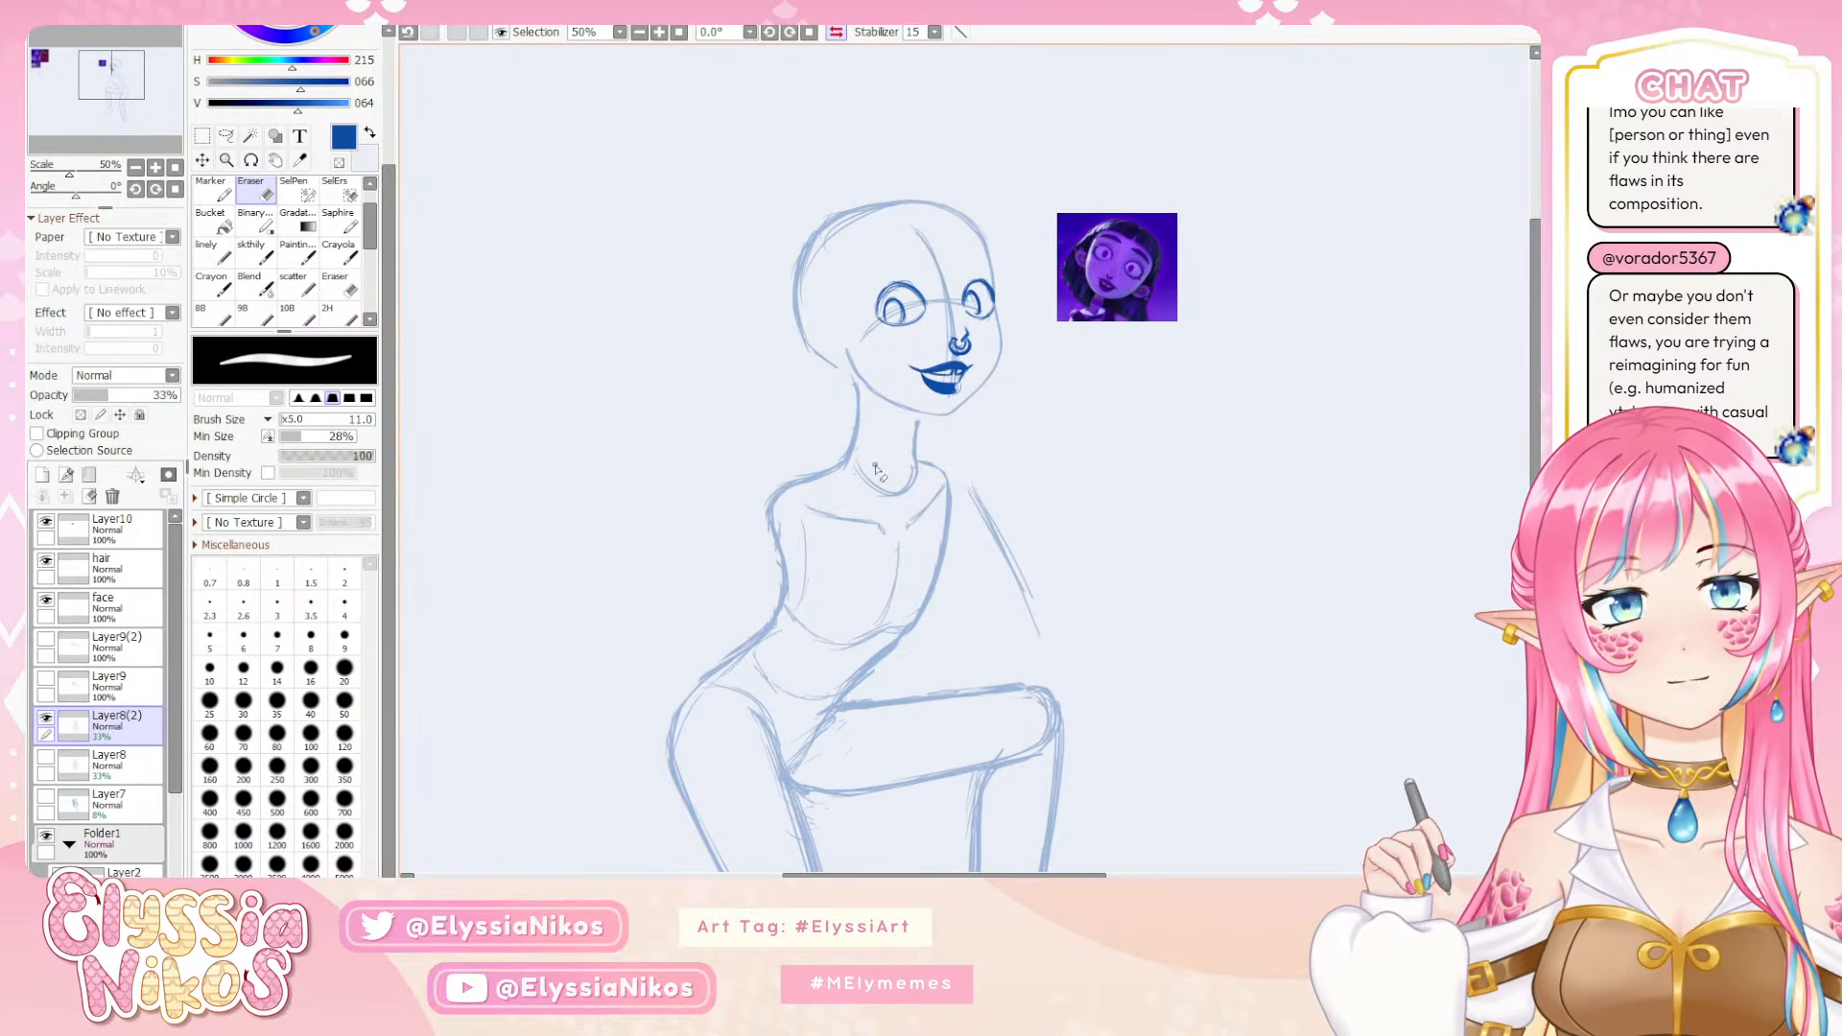
click(840, 36)
drag(815, 99, 563, 124)
Lasso the jaw and chin line freeform and deform it so the chin shifts slightly toward the far cheek
click(225, 135)
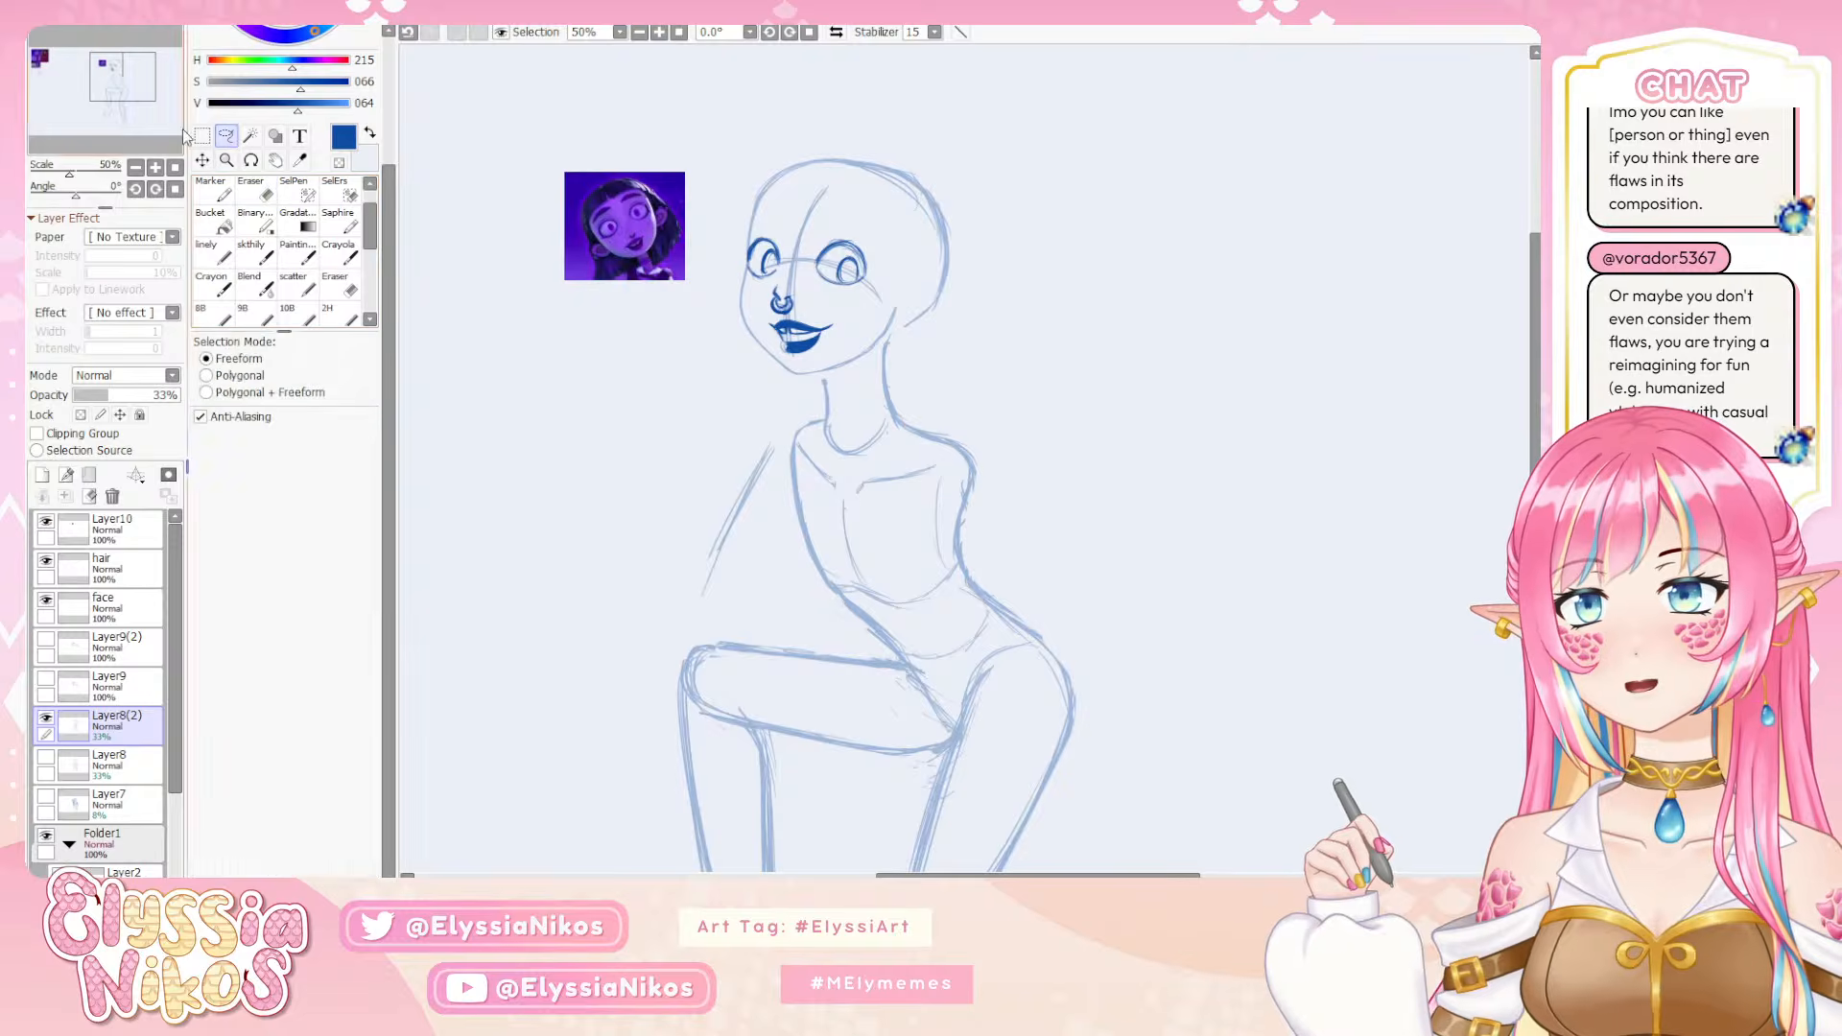
scroll(484, 371, up, 3)
drag(484, 371, 547, 374)
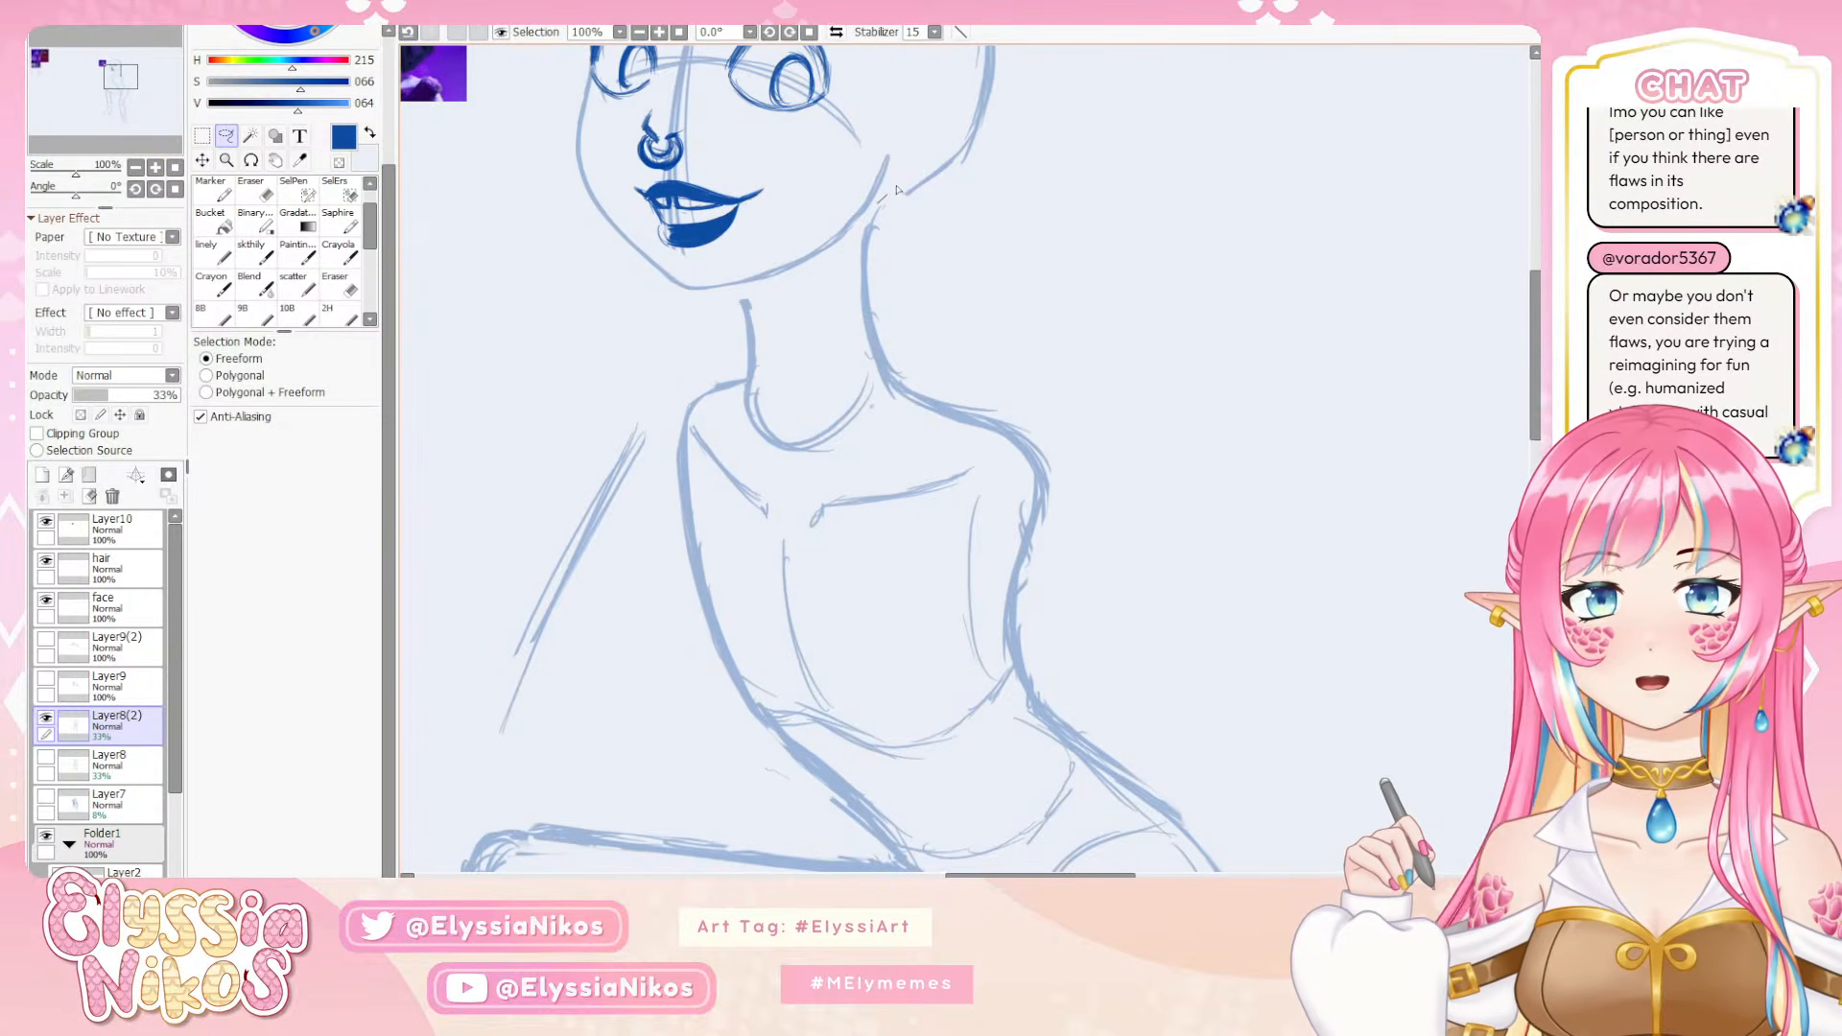
mouse_move(897, 141)
mouse_down()
mouse_move(711, 268)
mouse_move(621, 259)
mouse_move(804, 295)
mouse_move(849, 263)
mouse_up()
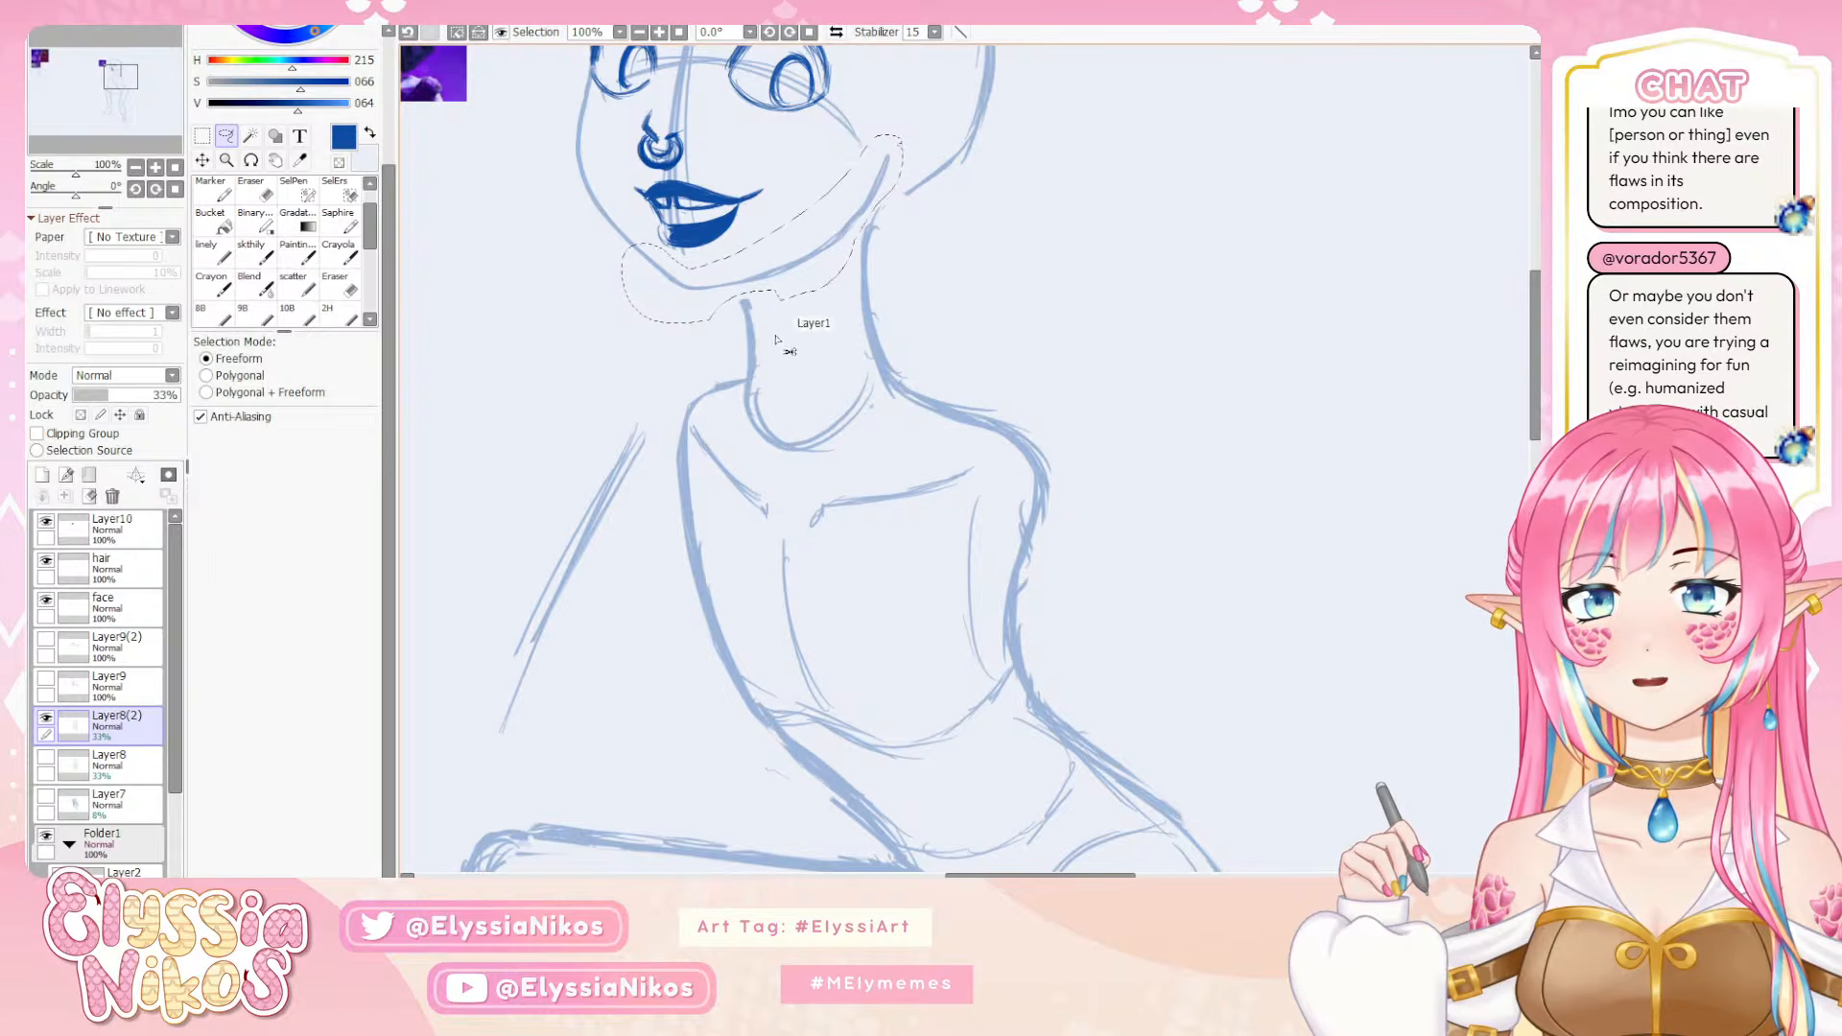
key(ctrl+t)
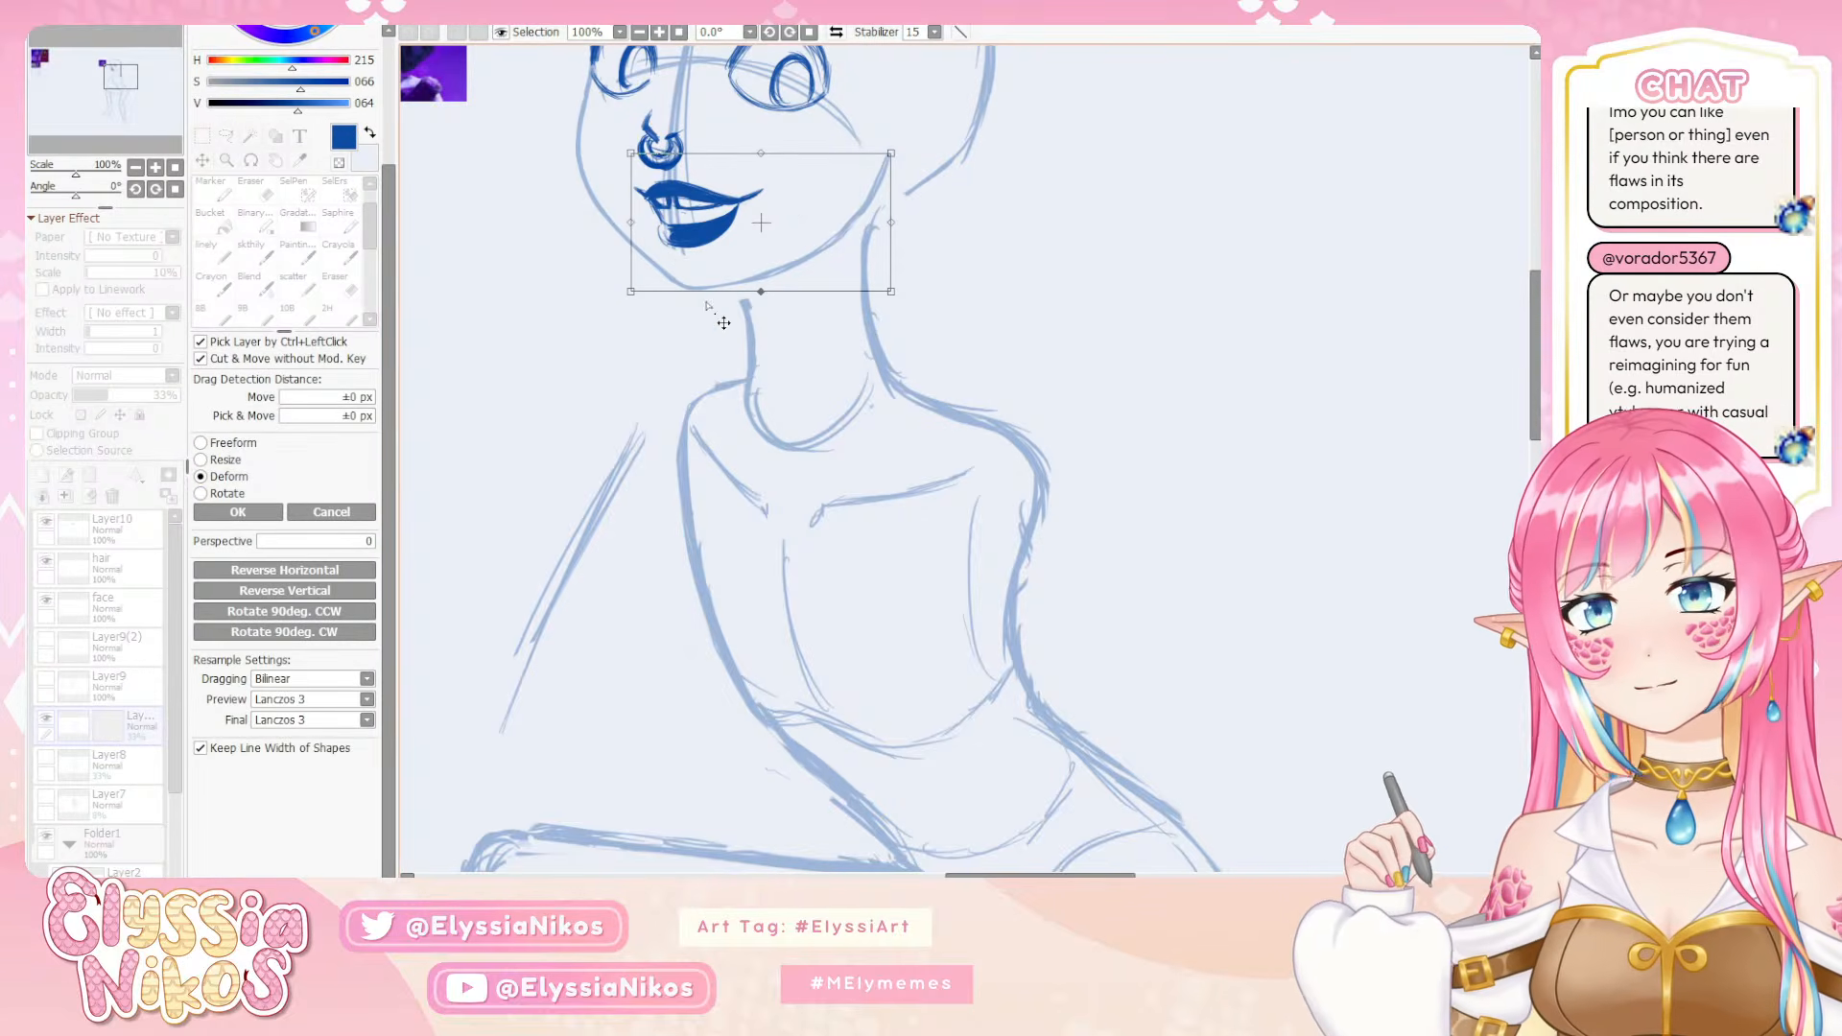
drag(746, 299, 736, 300)
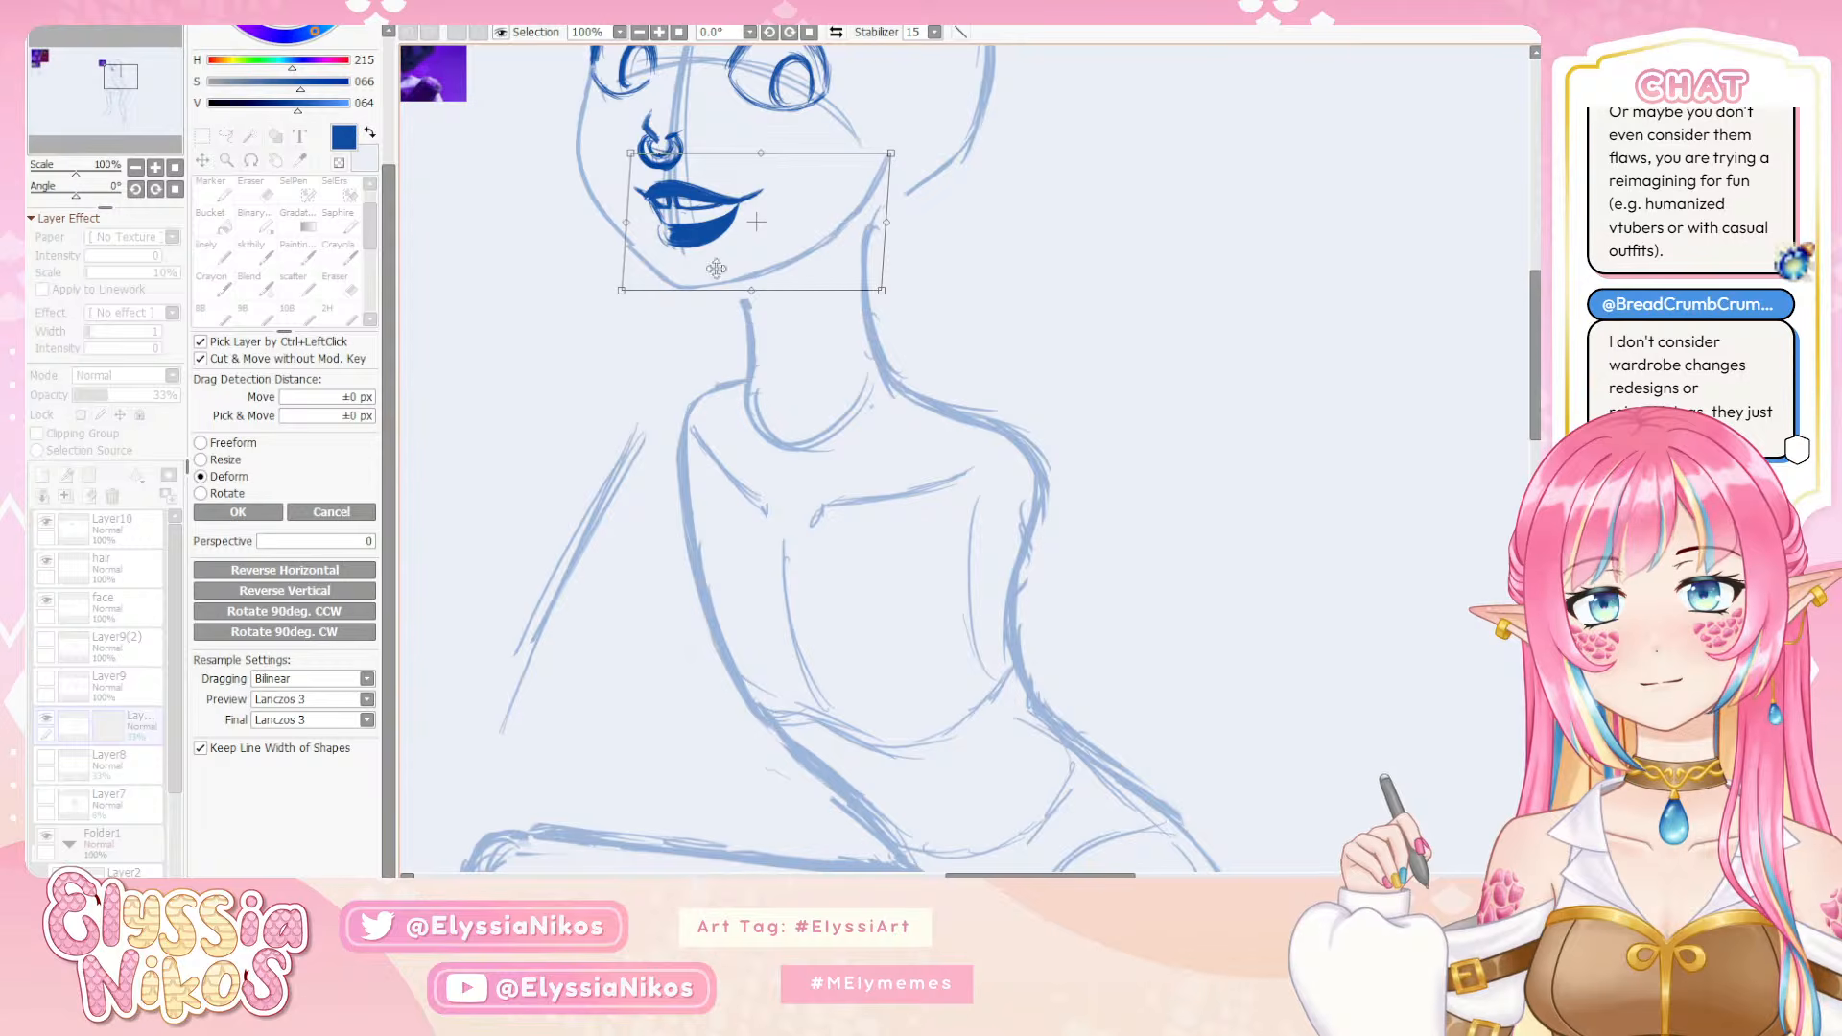
drag(630, 151, 640, 146)
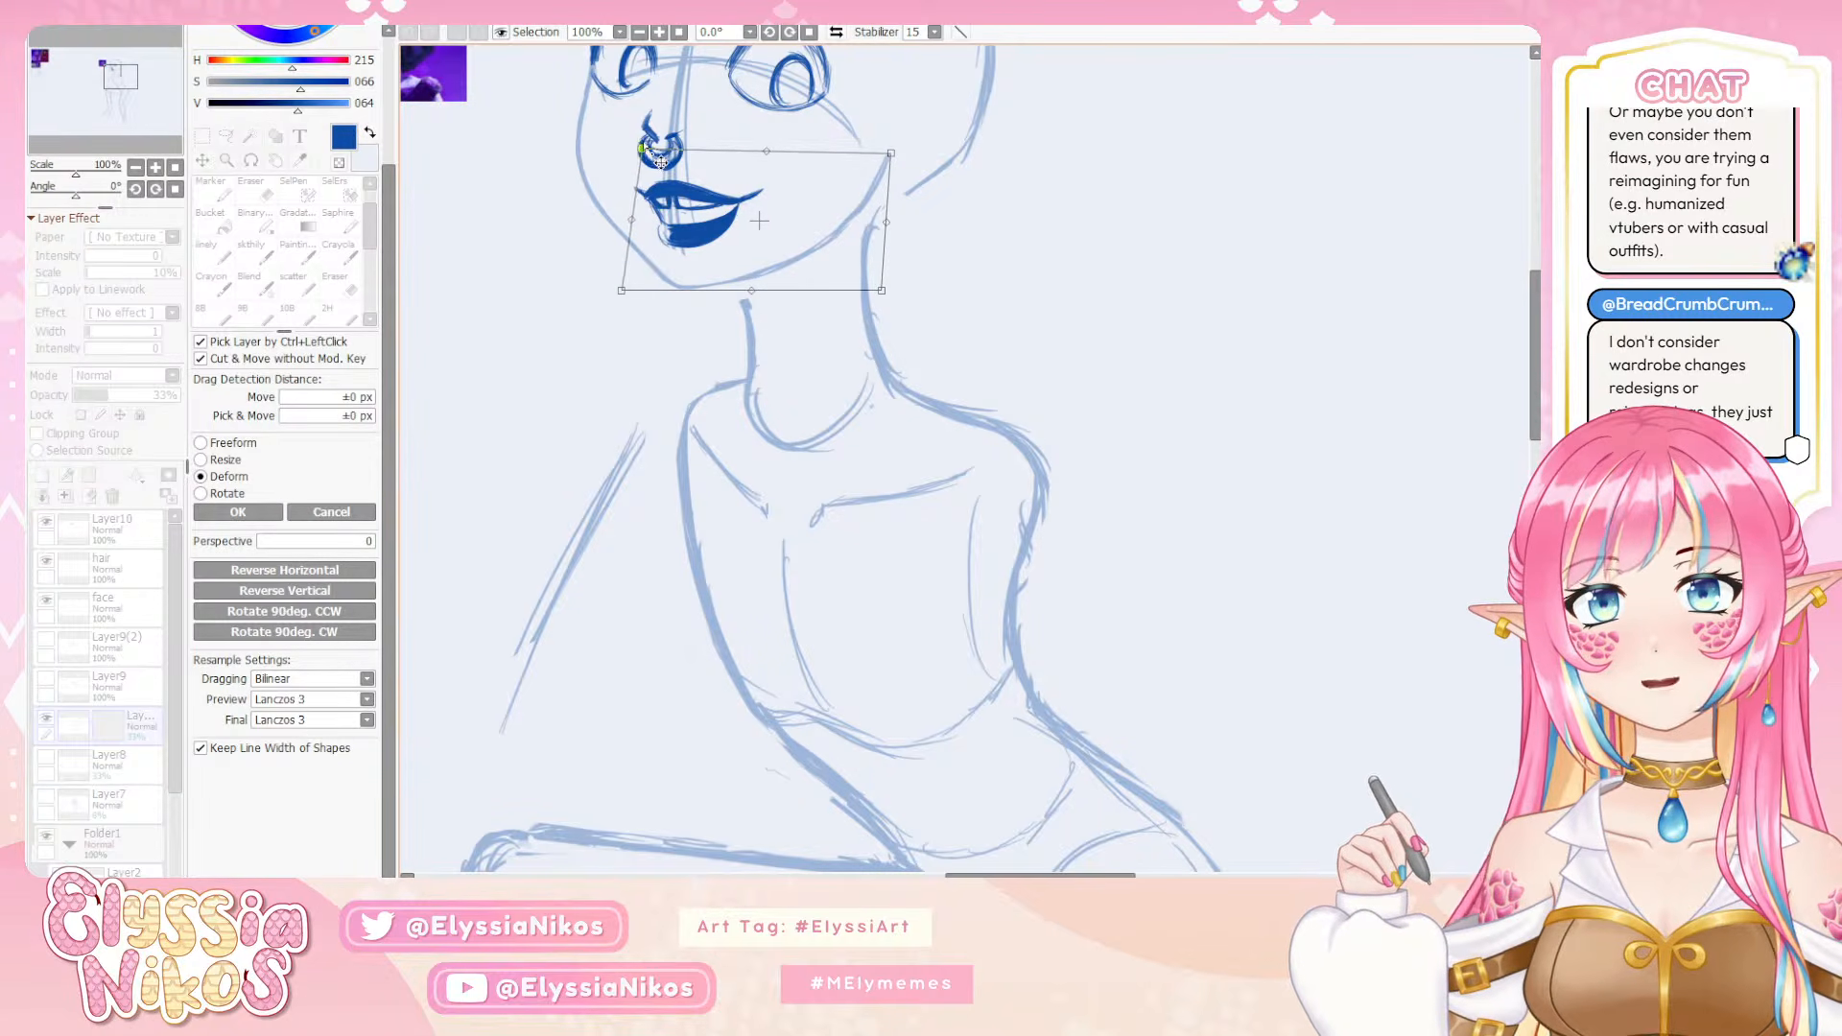
click(238, 511)
click(202, 139)
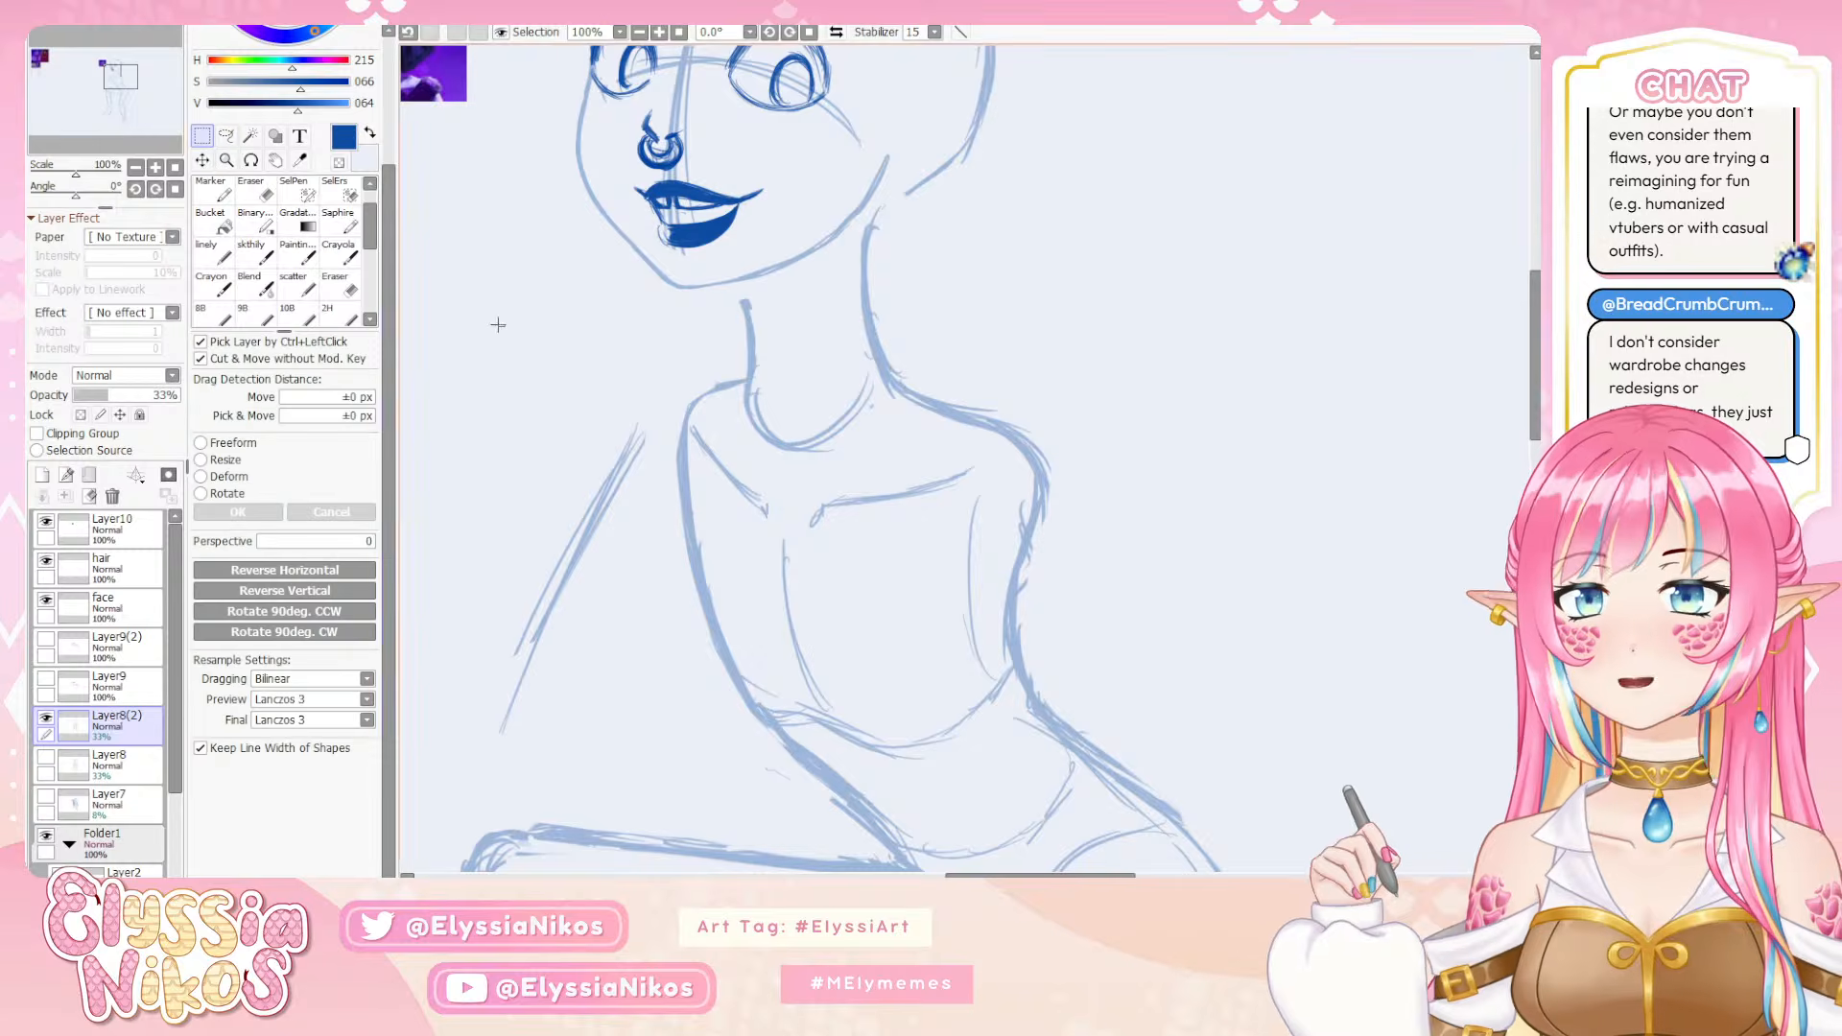
Check the reshaped chin and jaw at 50% zoom in both mirrored and normal view
click(135, 167)
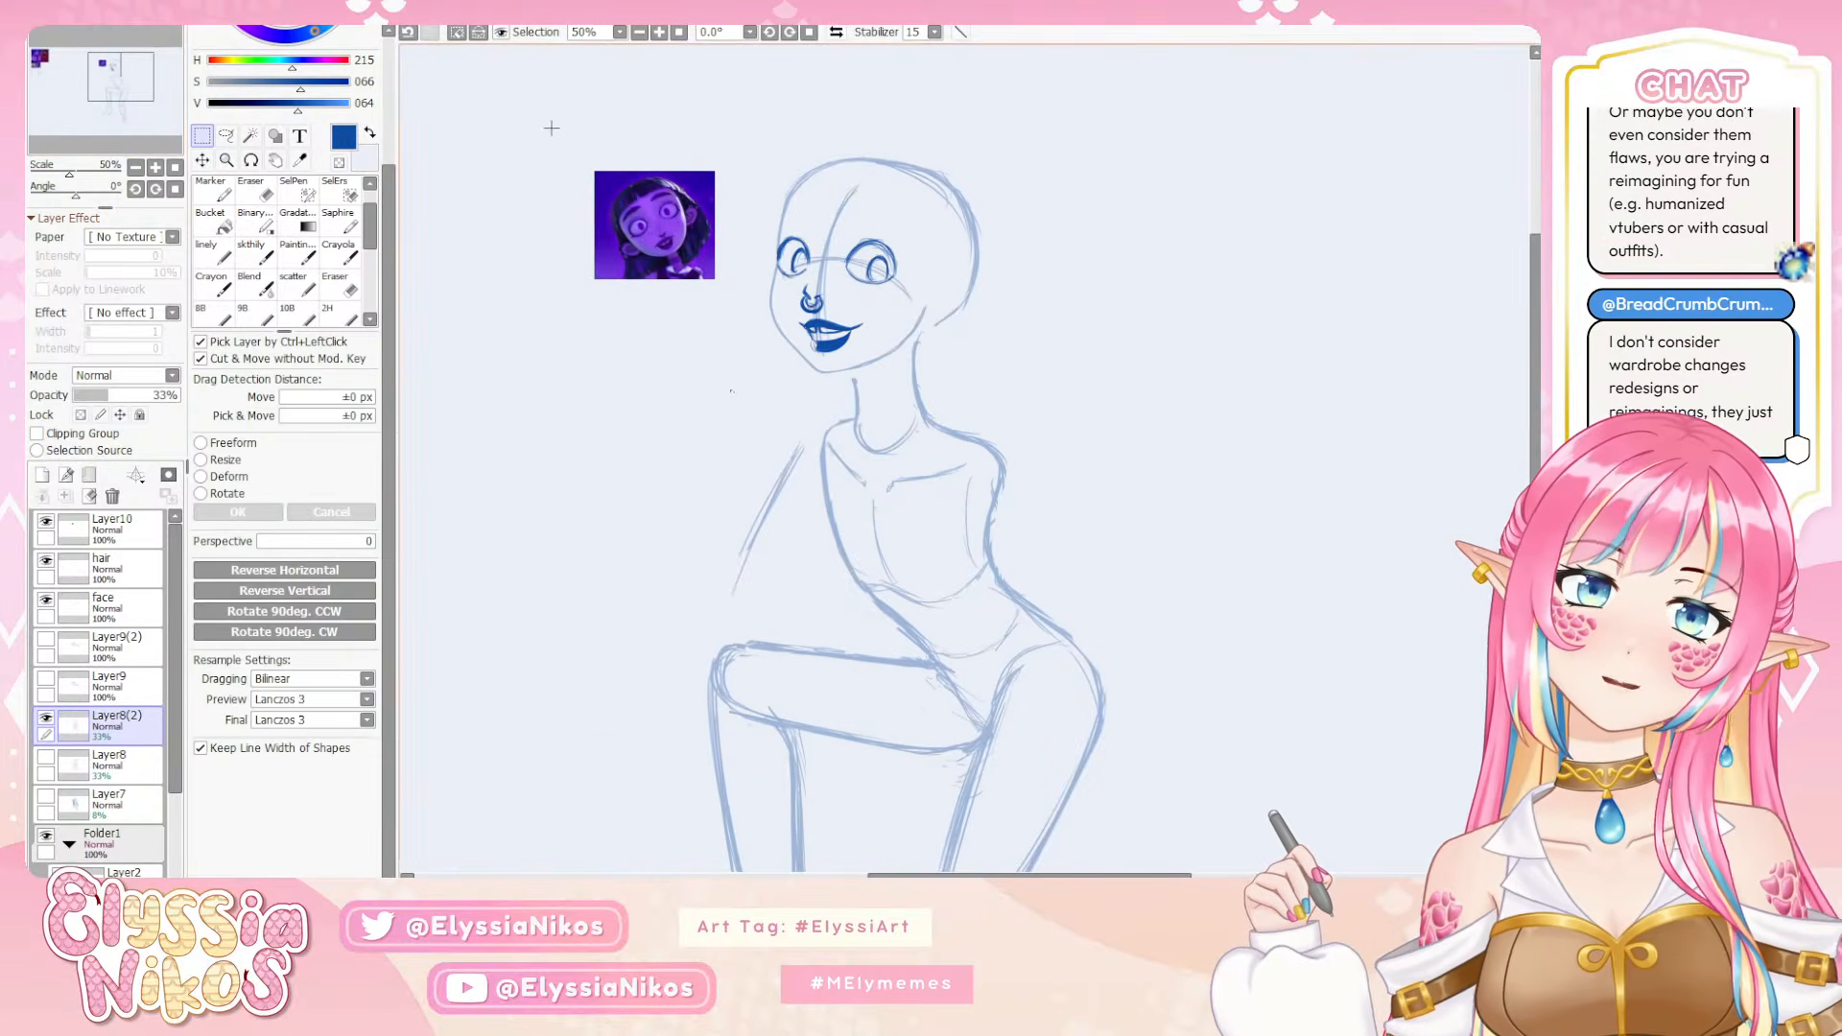
click(835, 32)
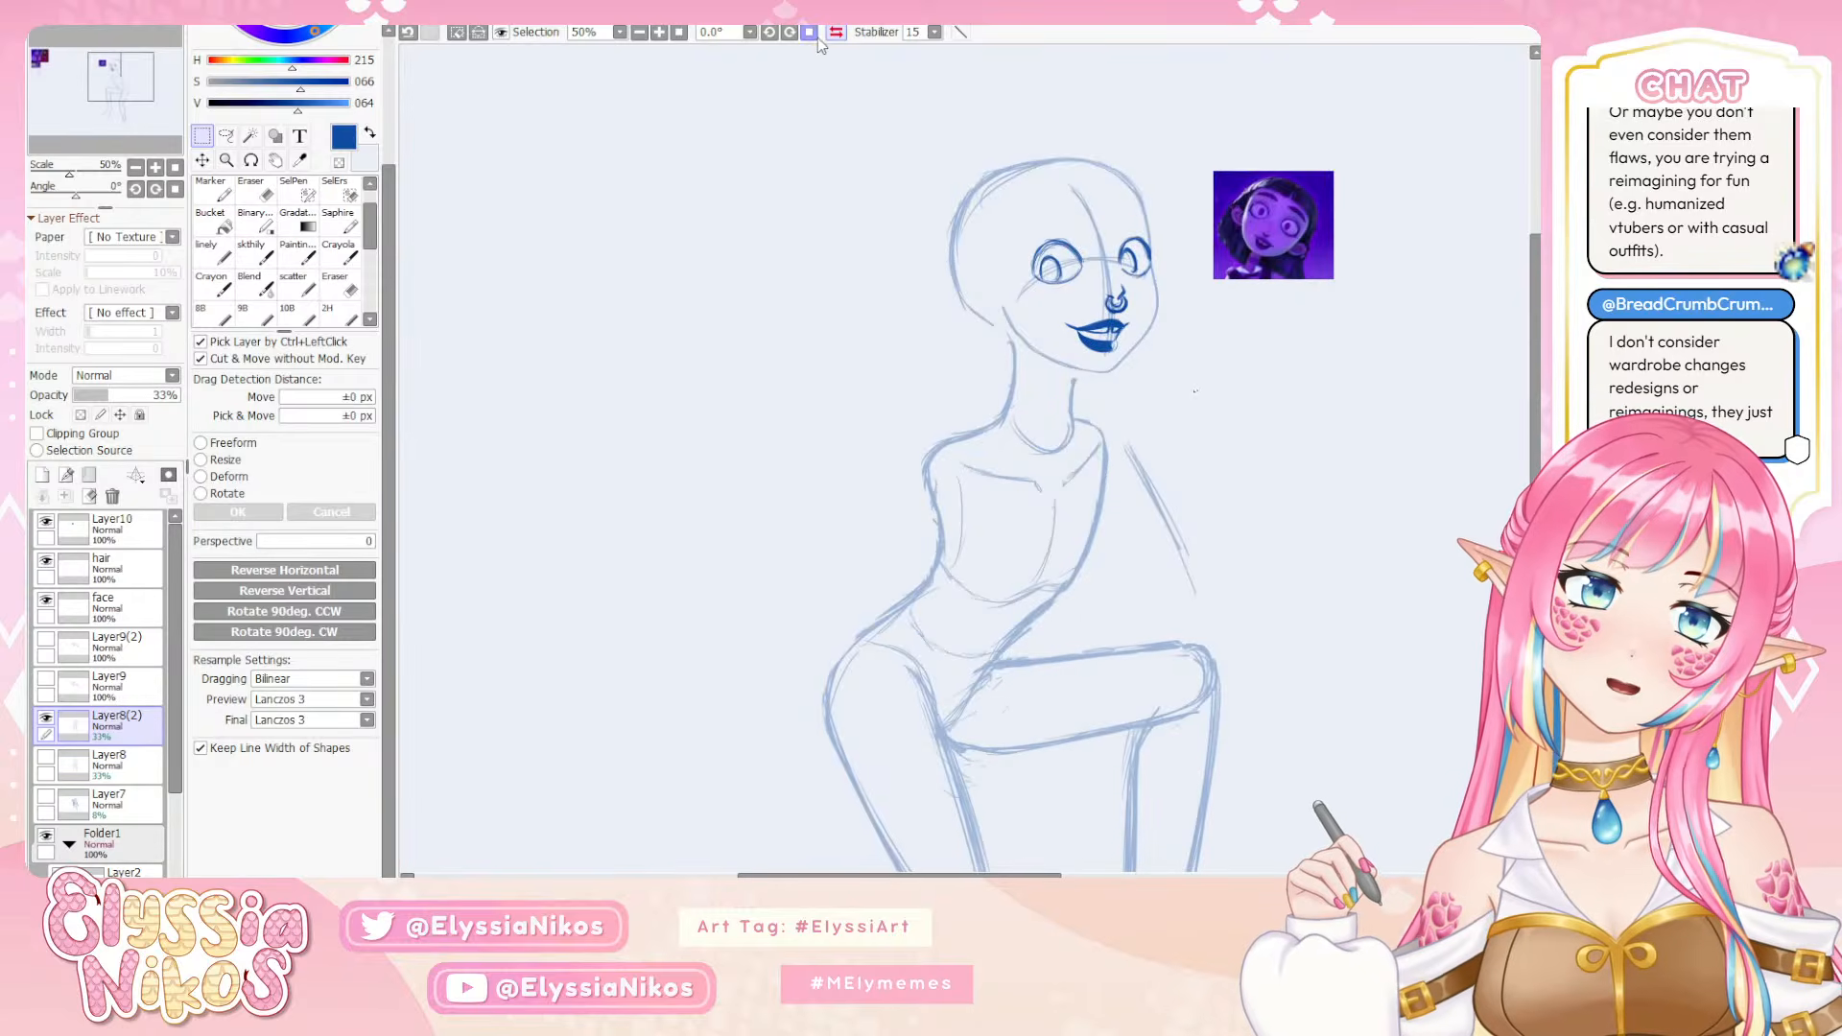
click(809, 32)
click(840, 35)
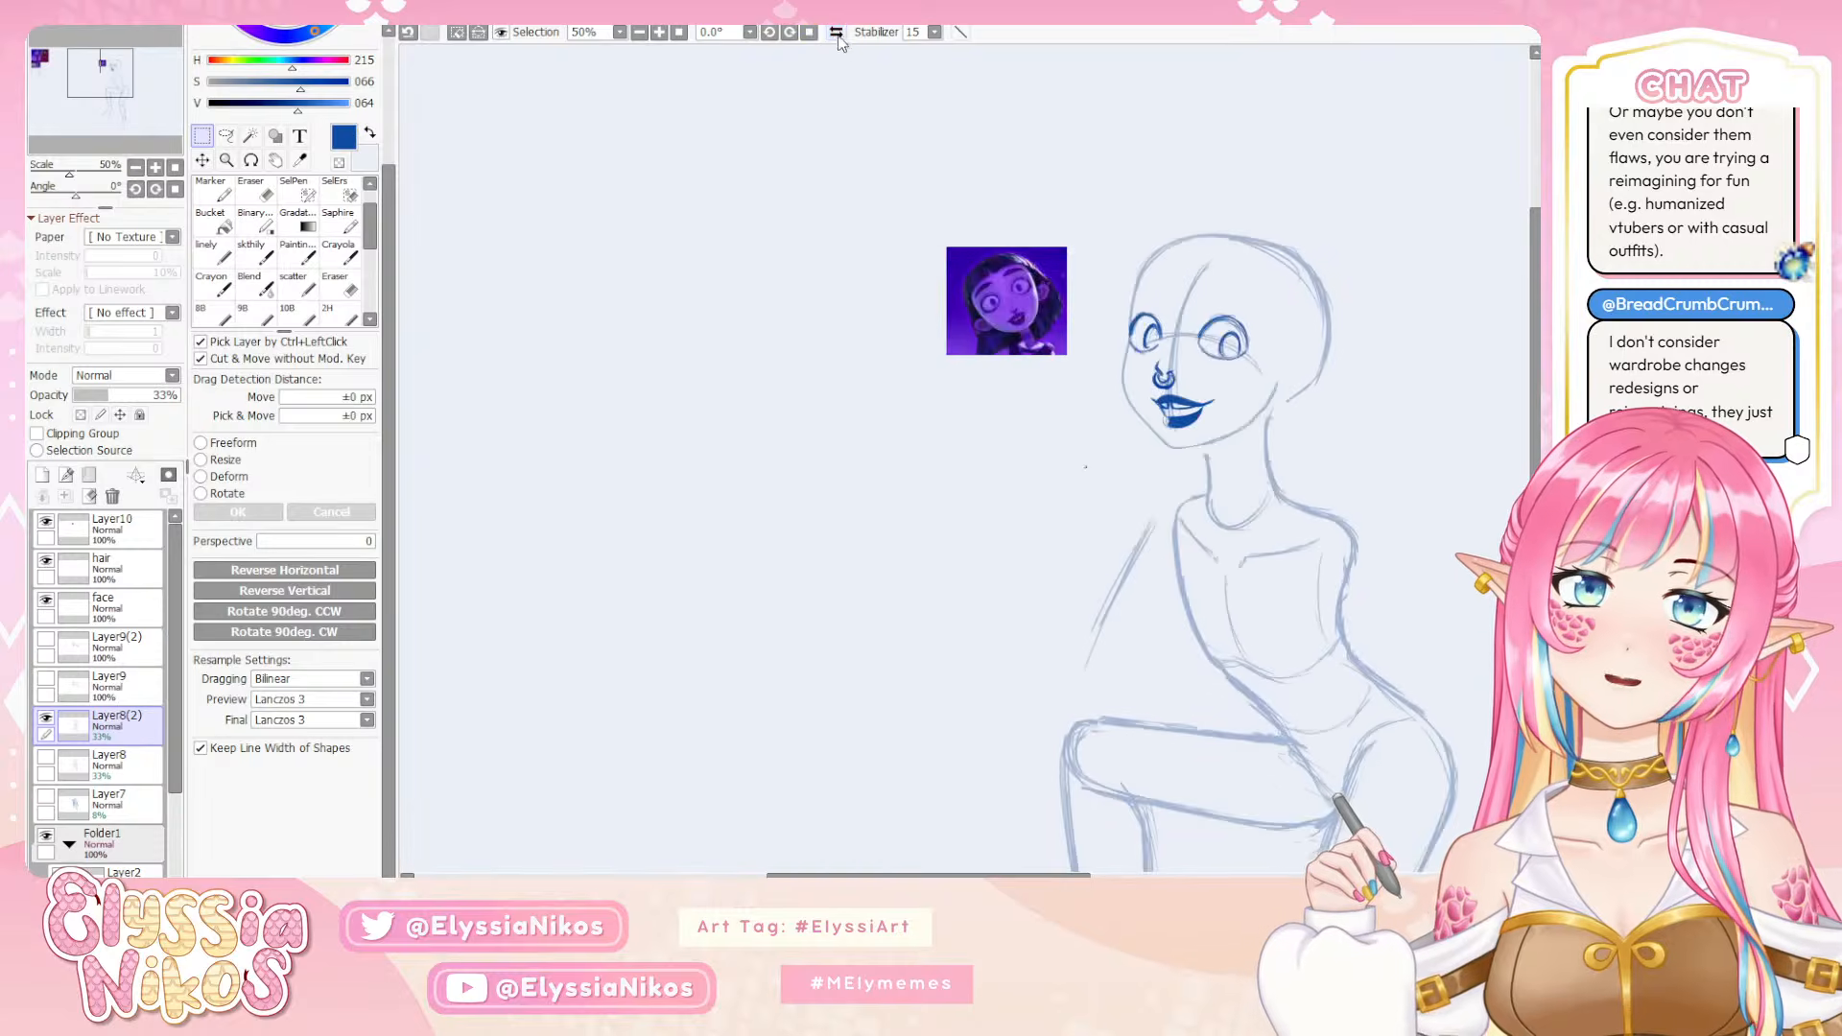
drag(834, 246, 595, 291)
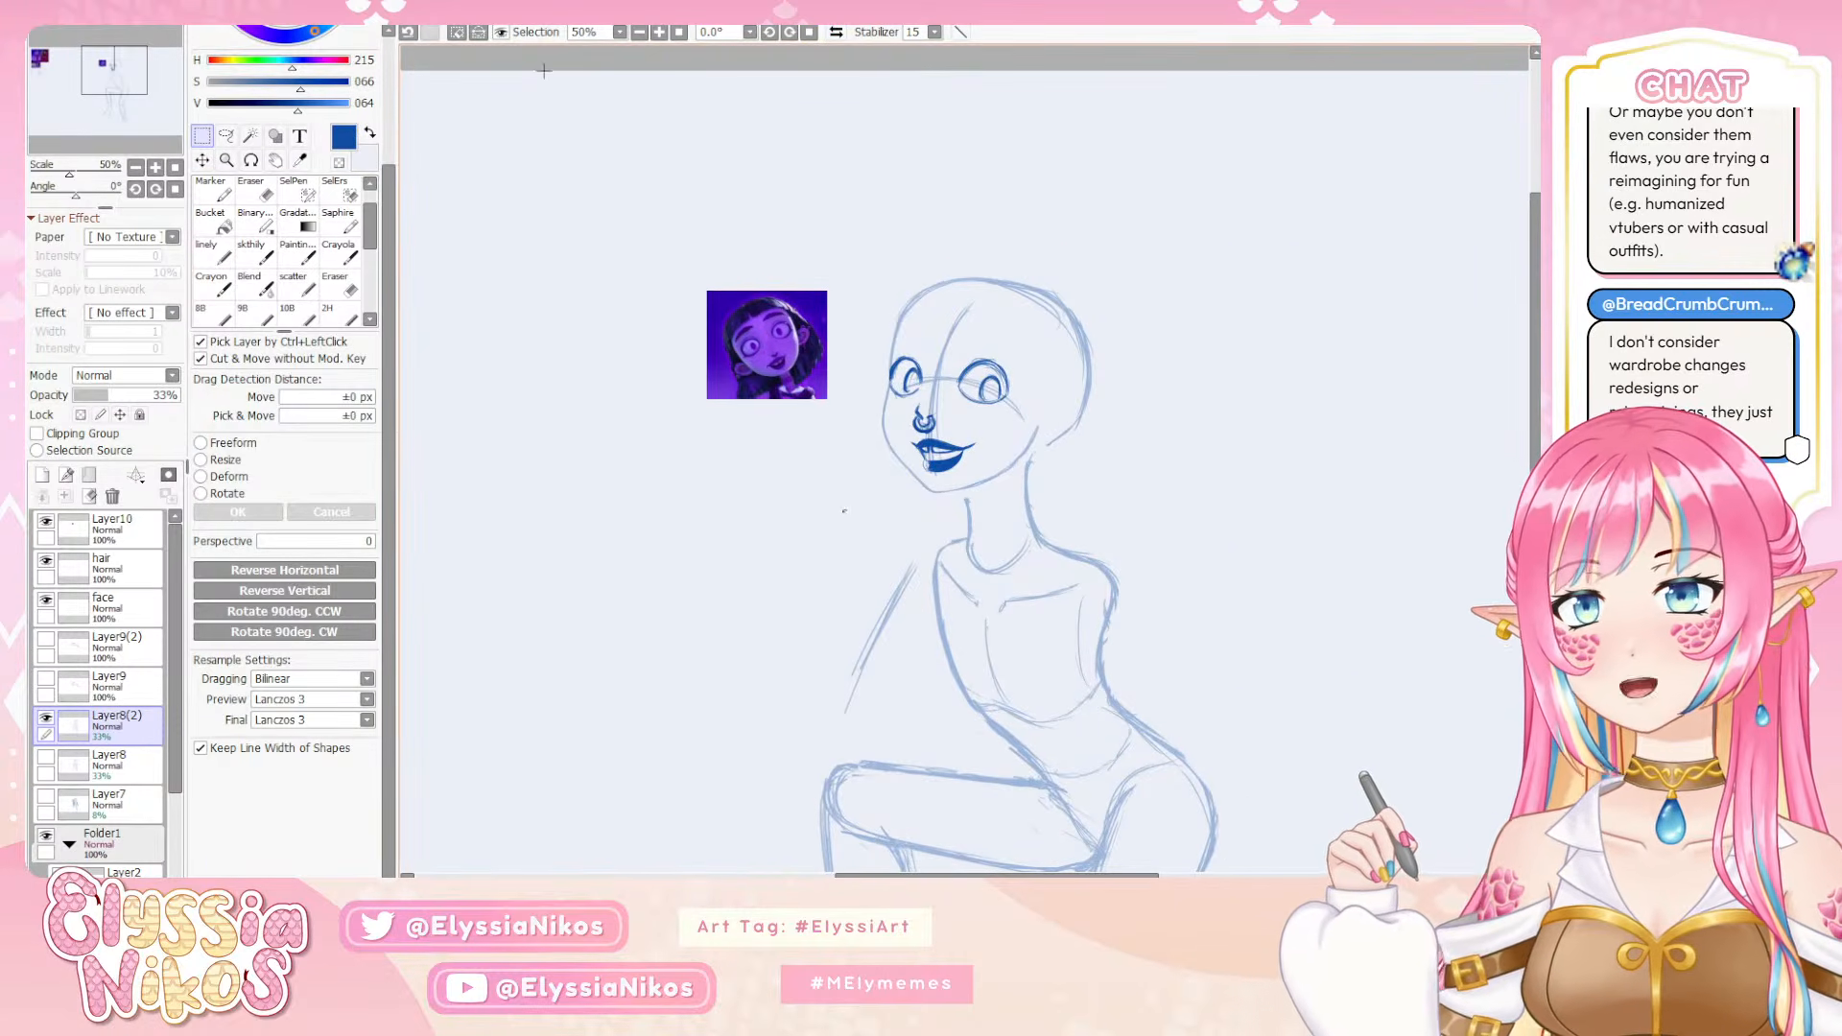
drag(740, 344, 591, 267)
Delete the hidden sketch layer Layer8 and make Layer8(2) the active layer
click(113, 568)
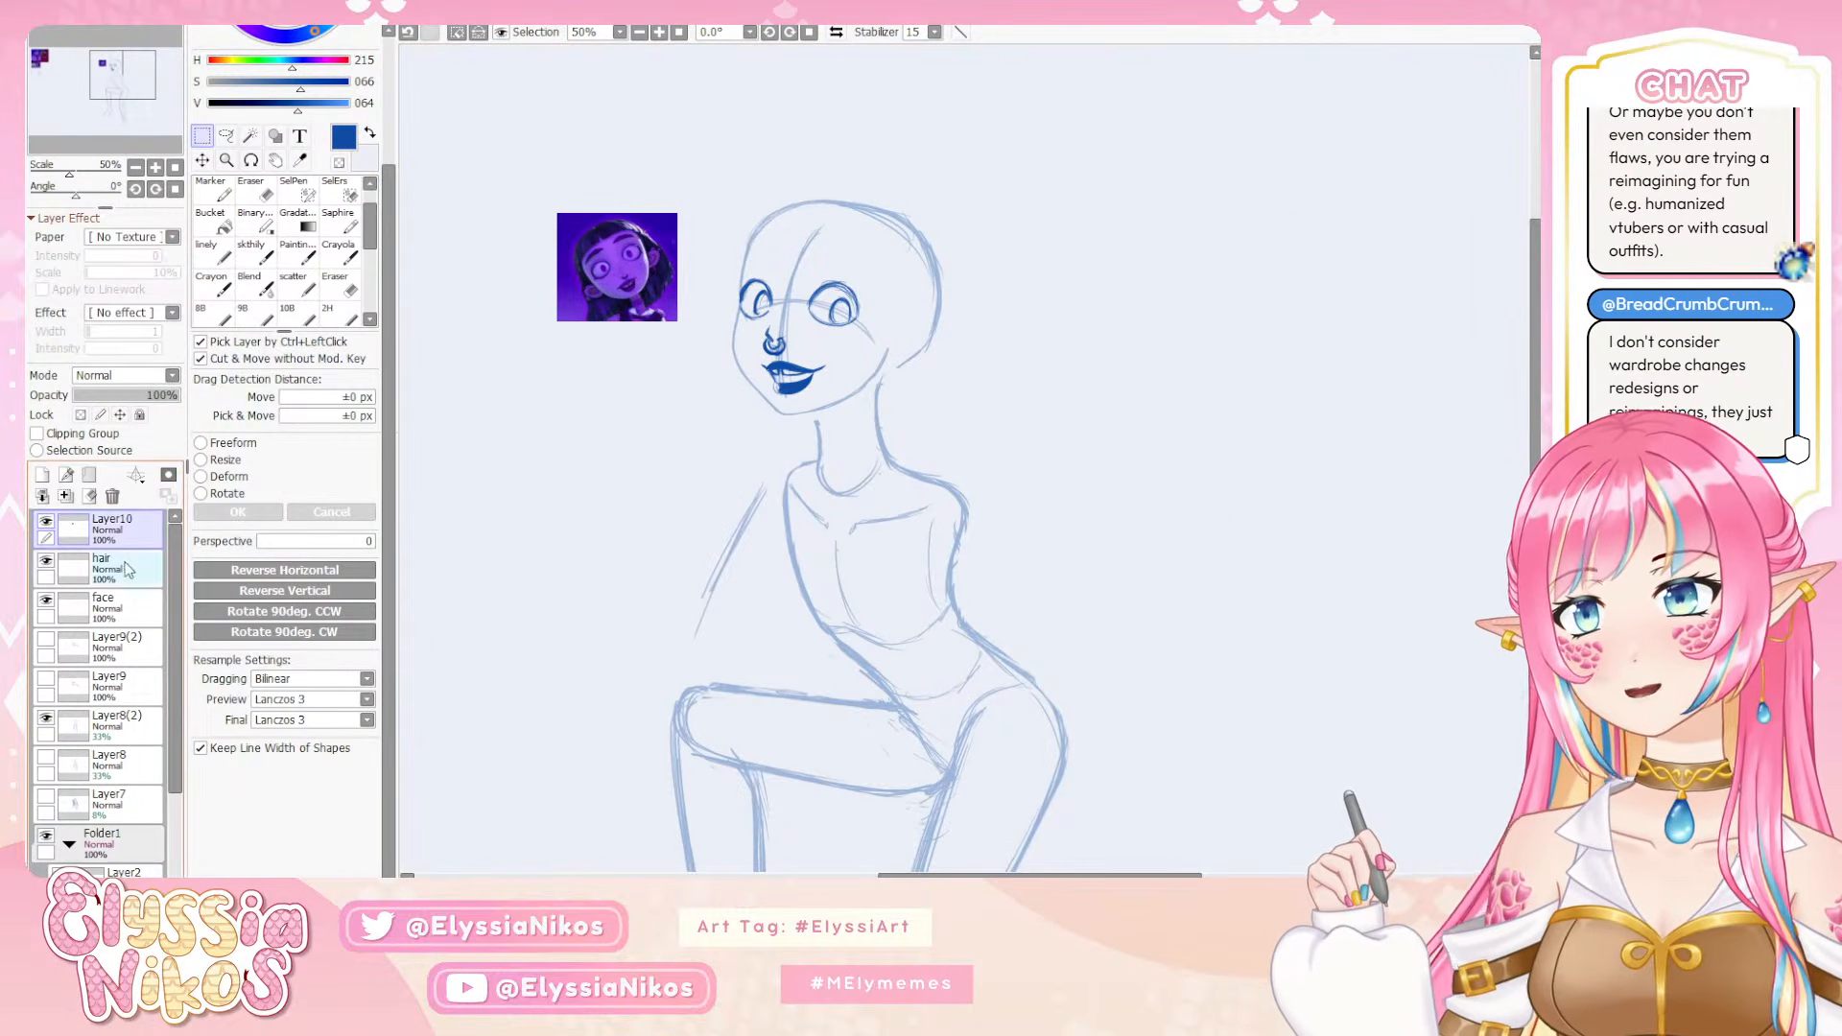
click(253, 251)
click(163, 168)
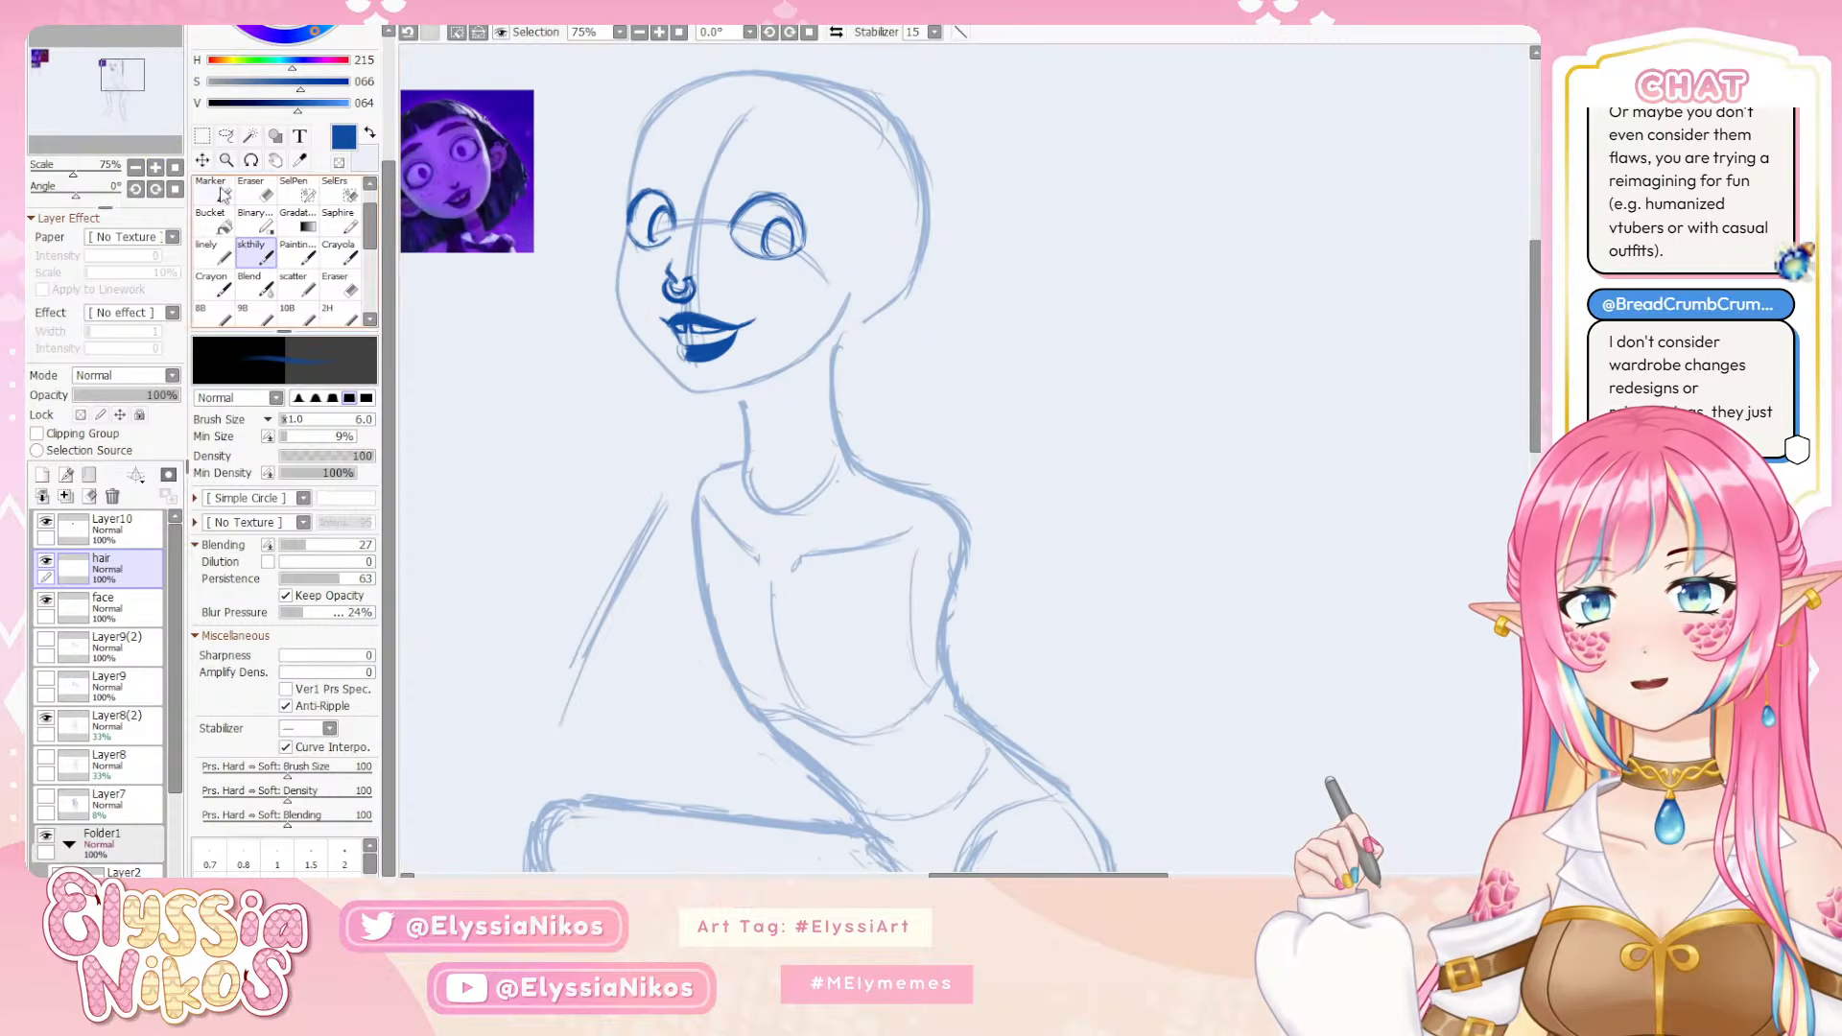
click(146, 730)
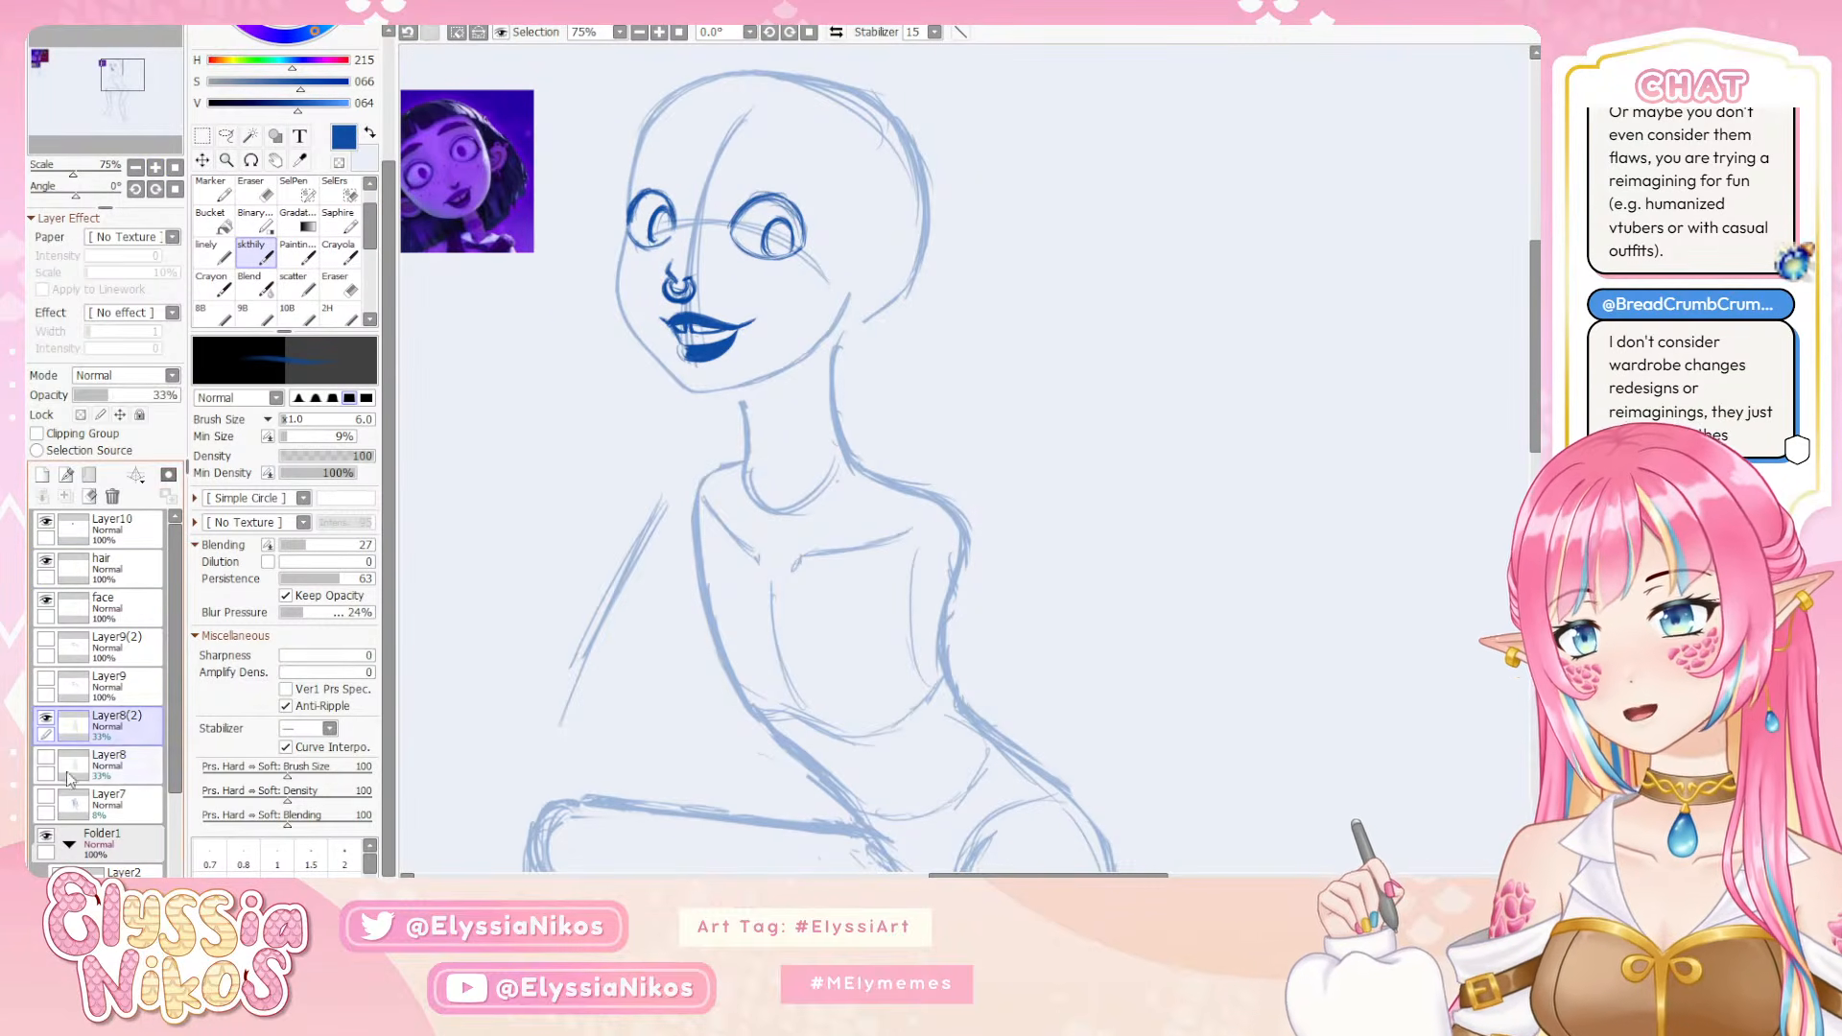
click(128, 768)
click(112, 496)
click(142, 729)
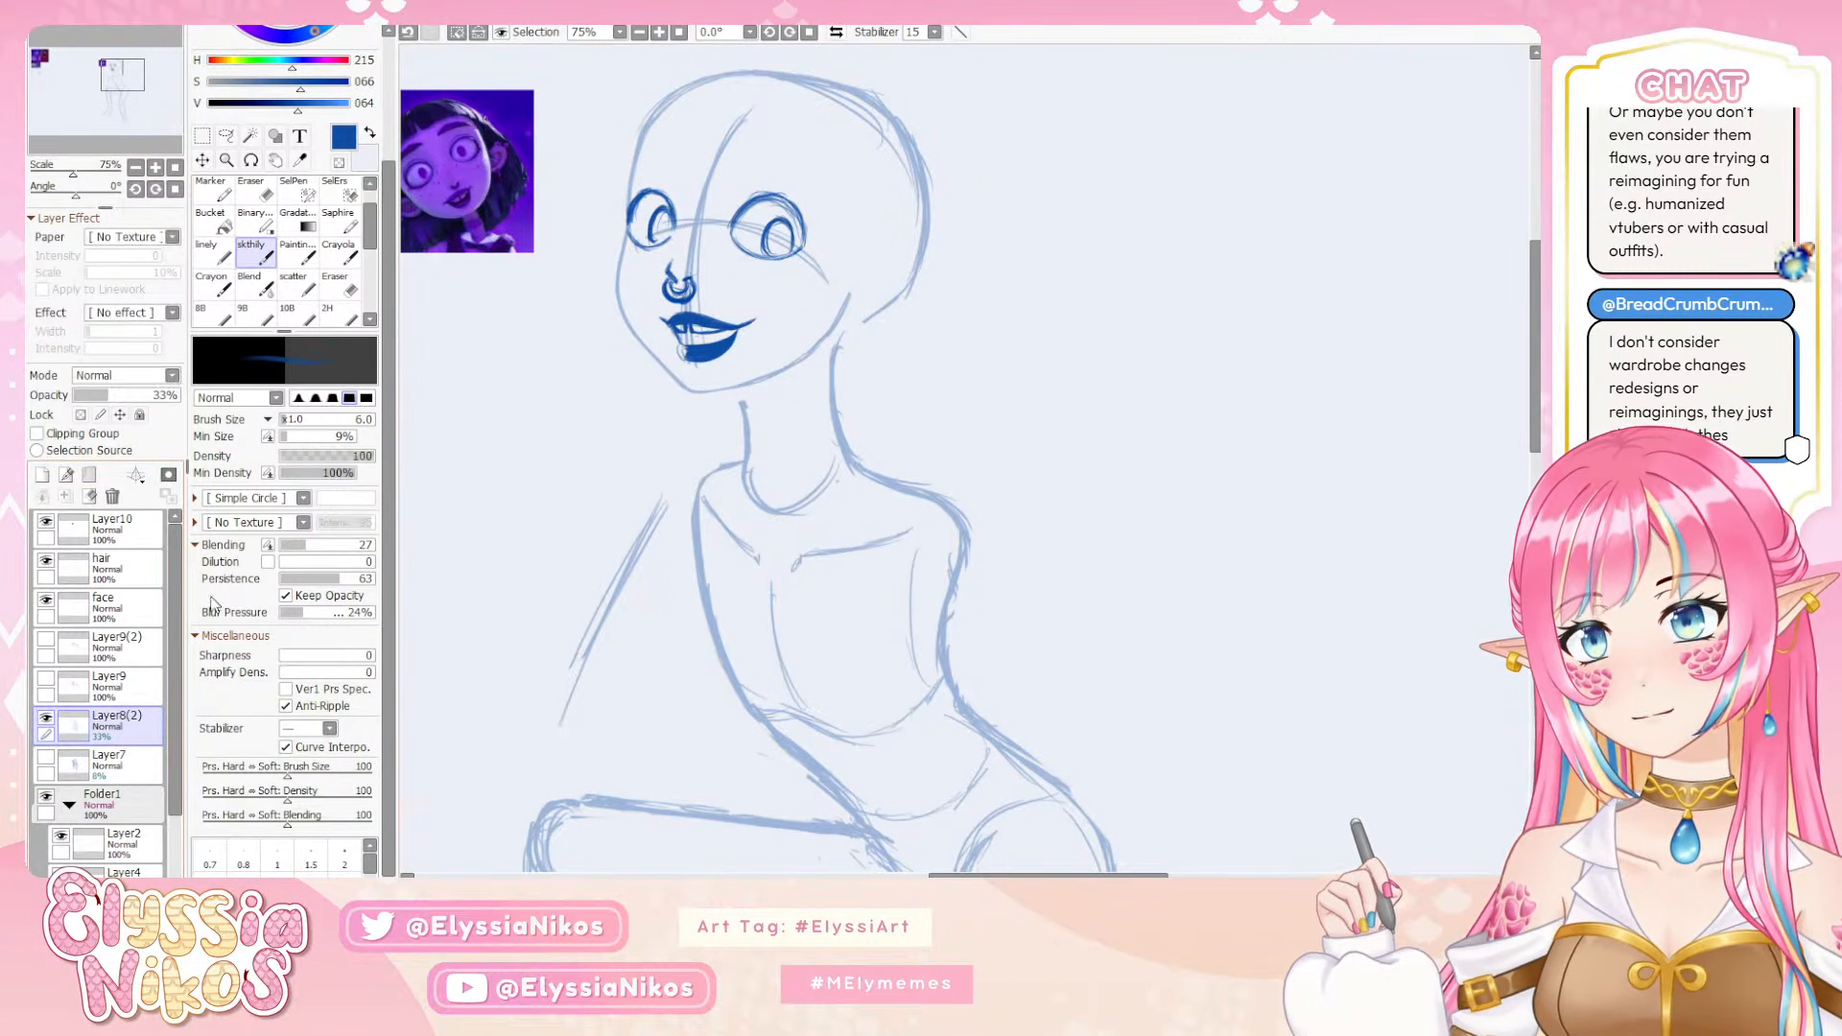
click(135, 168)
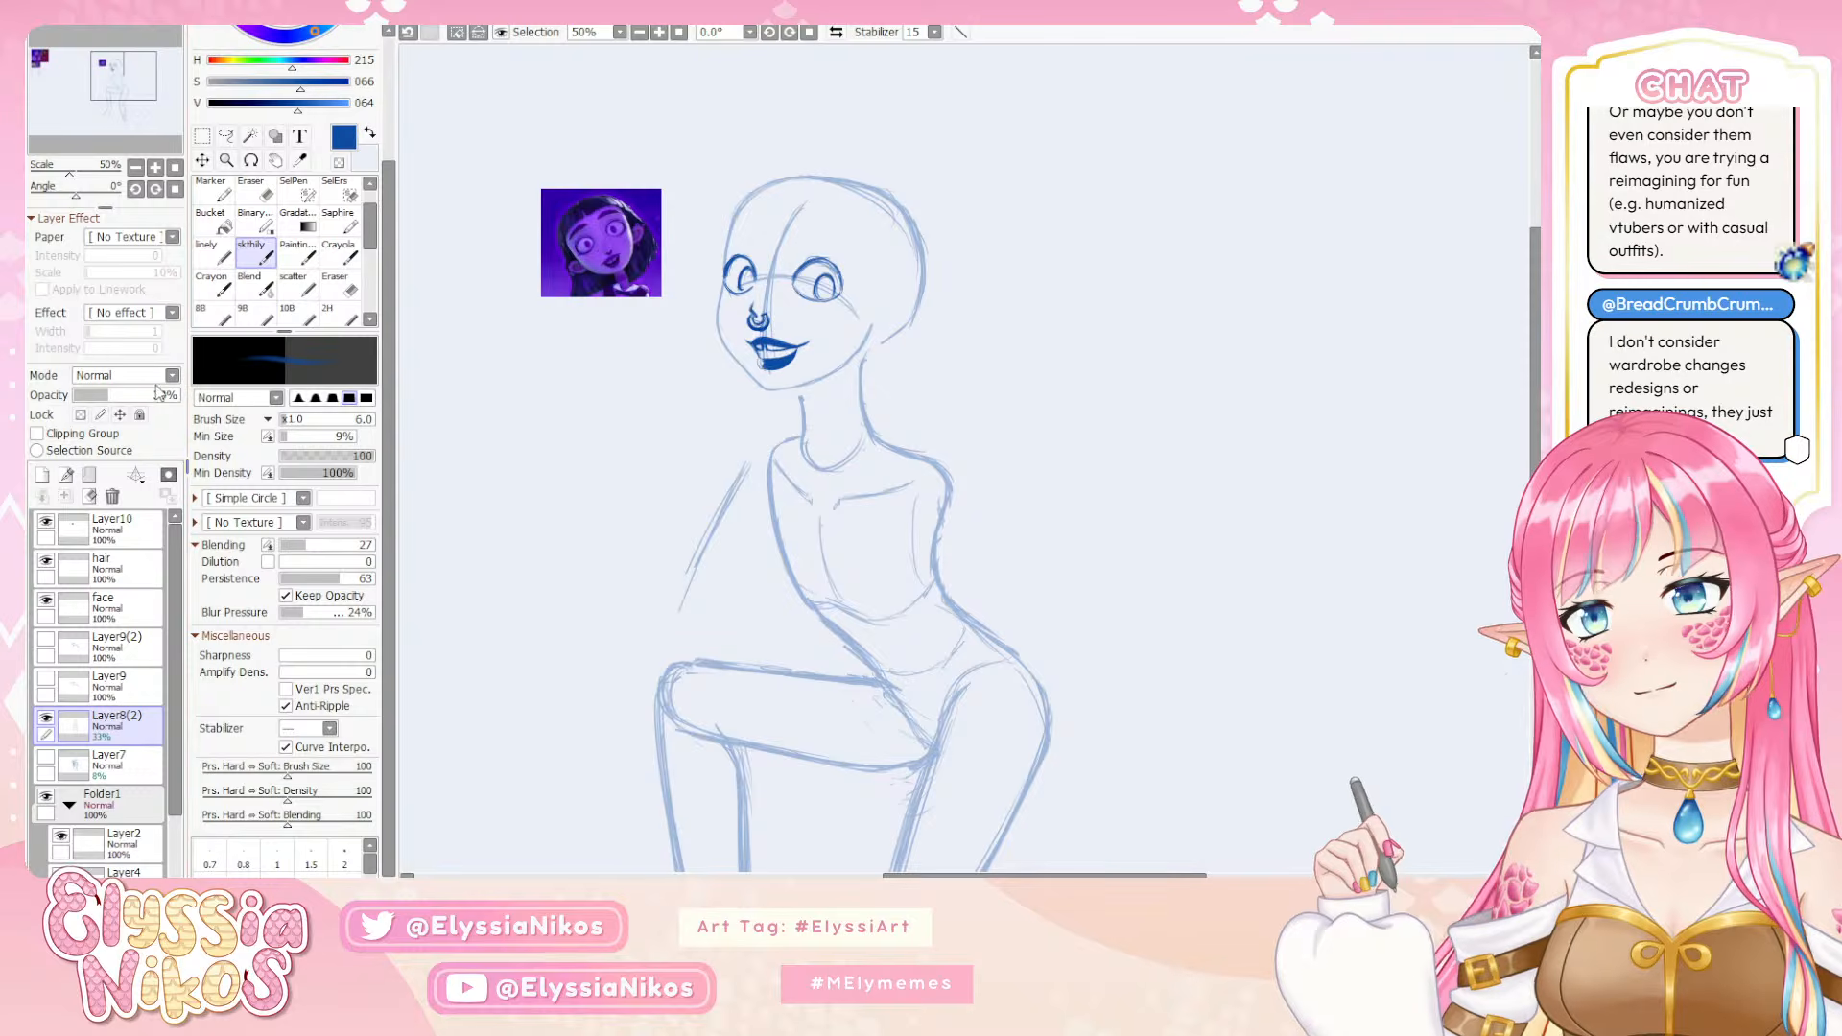
Raise the opacity of the Layer8(2) sketch layer to 62% and keep the sketch brush active
click(202, 135)
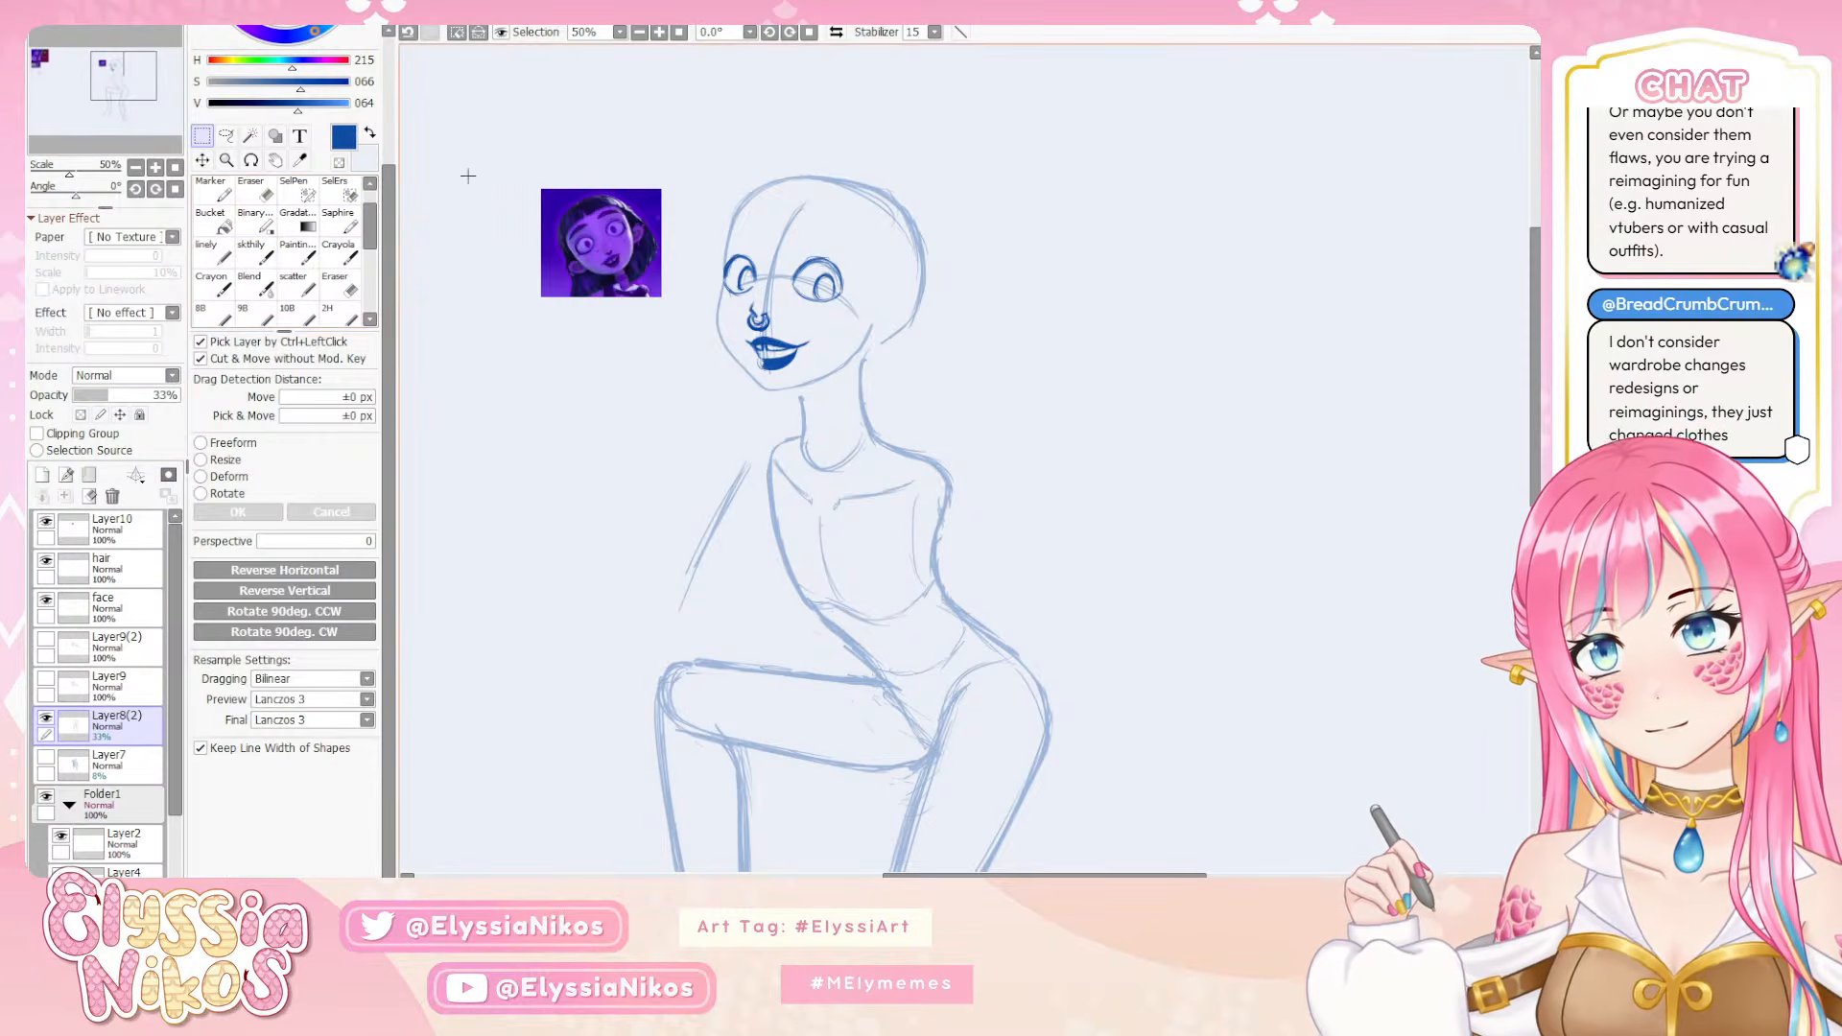
click(251, 251)
click(141, 395)
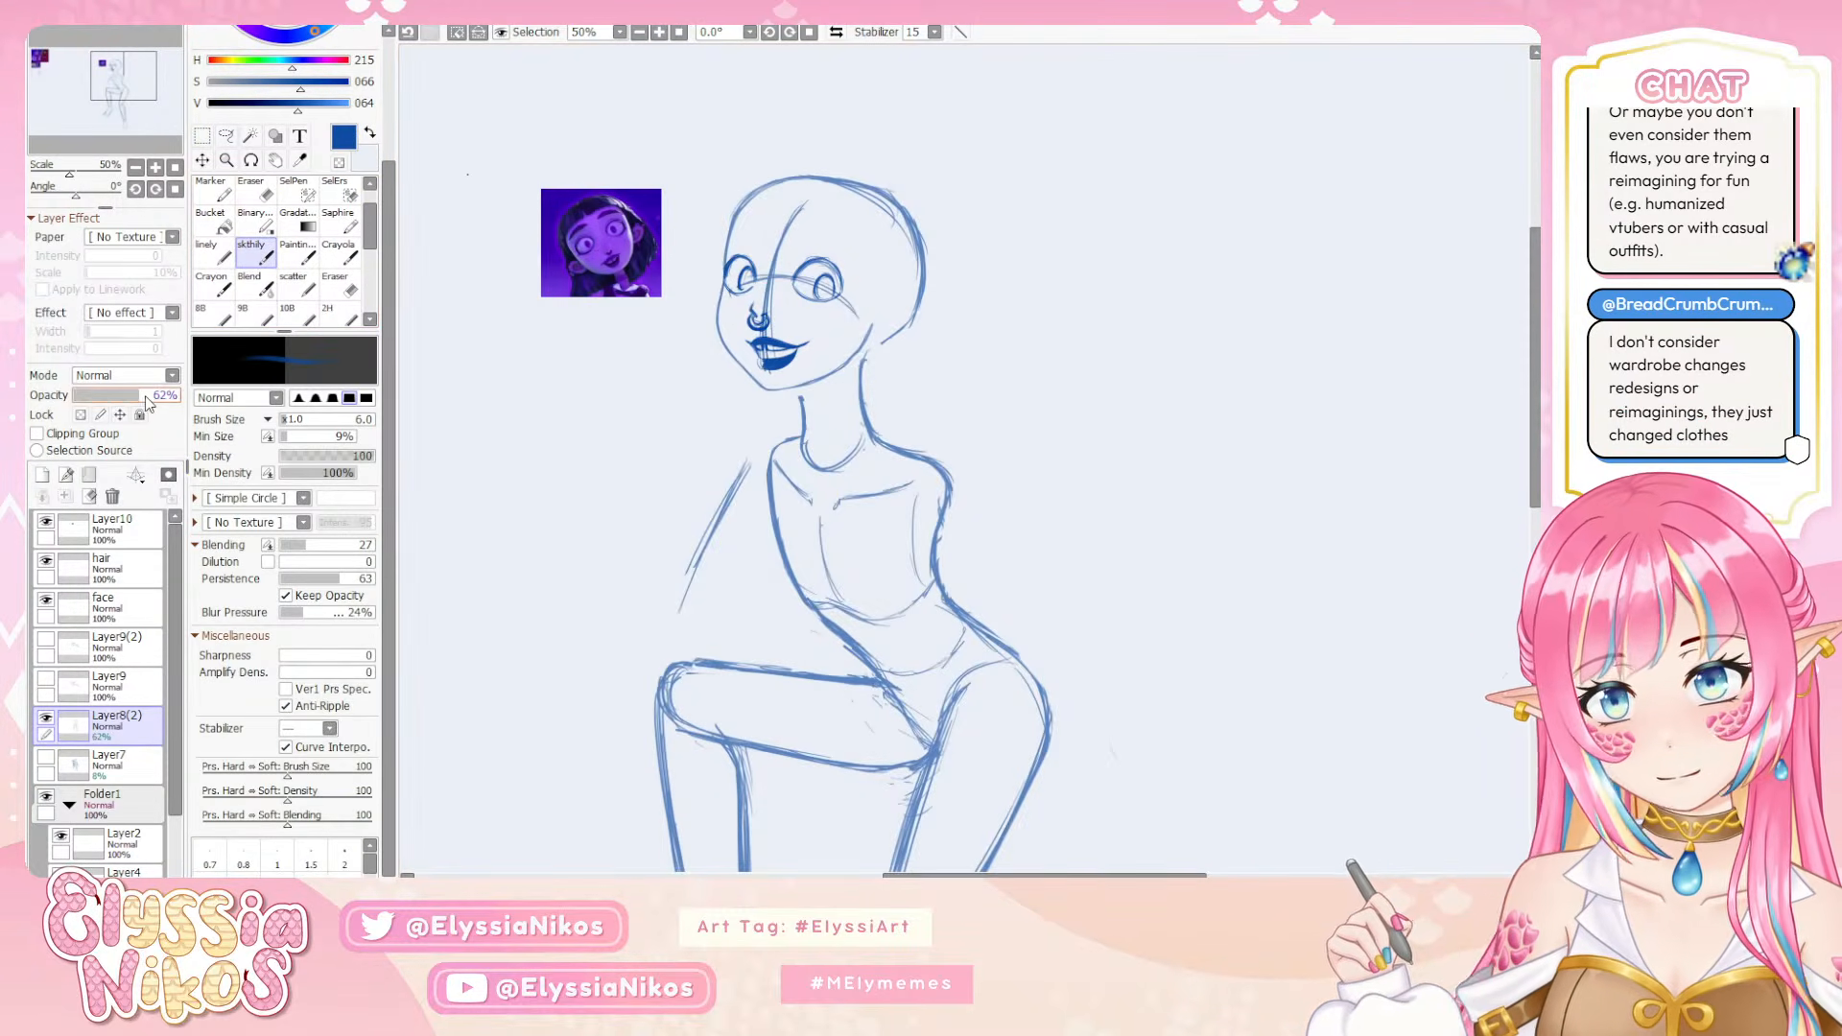
Try placing the first ear strokes on the side of the head, behind the jaw line, and undo them
drag(879, 336, 861, 279)
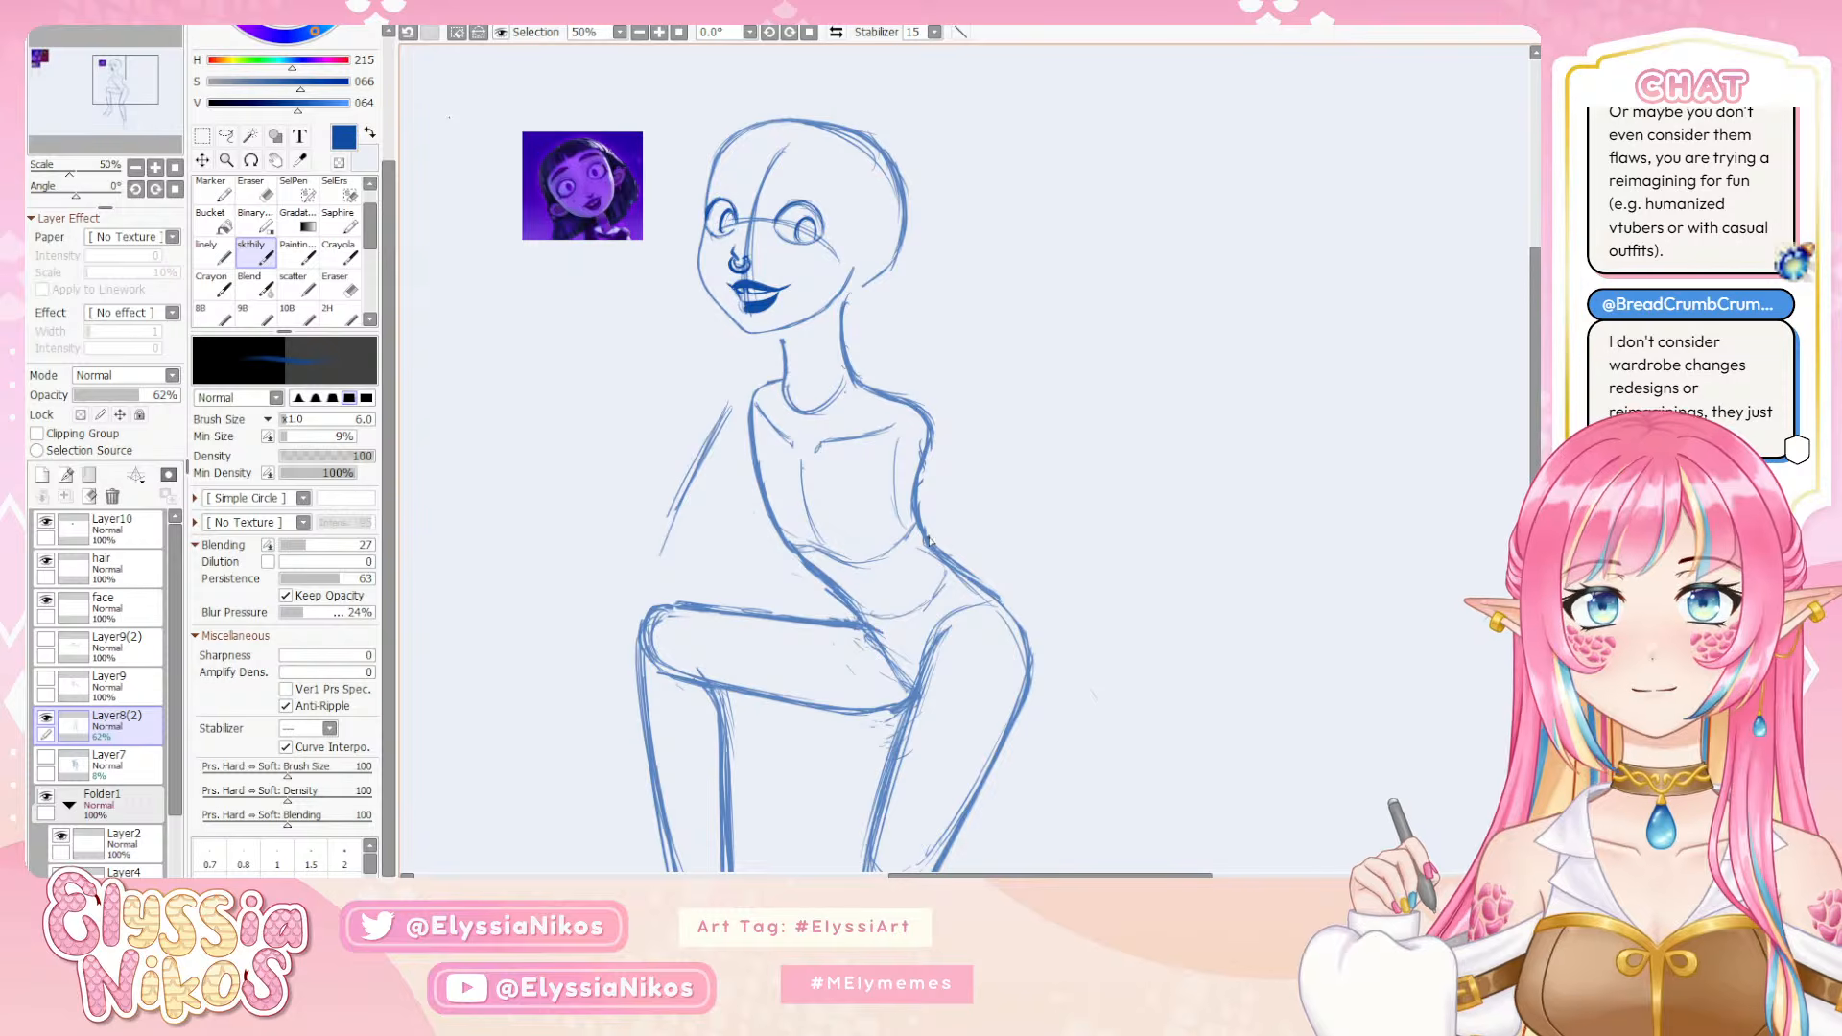
click(202, 137)
mouse_move(671, 144)
mouse_down()
mouse_move(631, 455)
mouse_move(575, 128)
mouse_up()
click(673, 272)
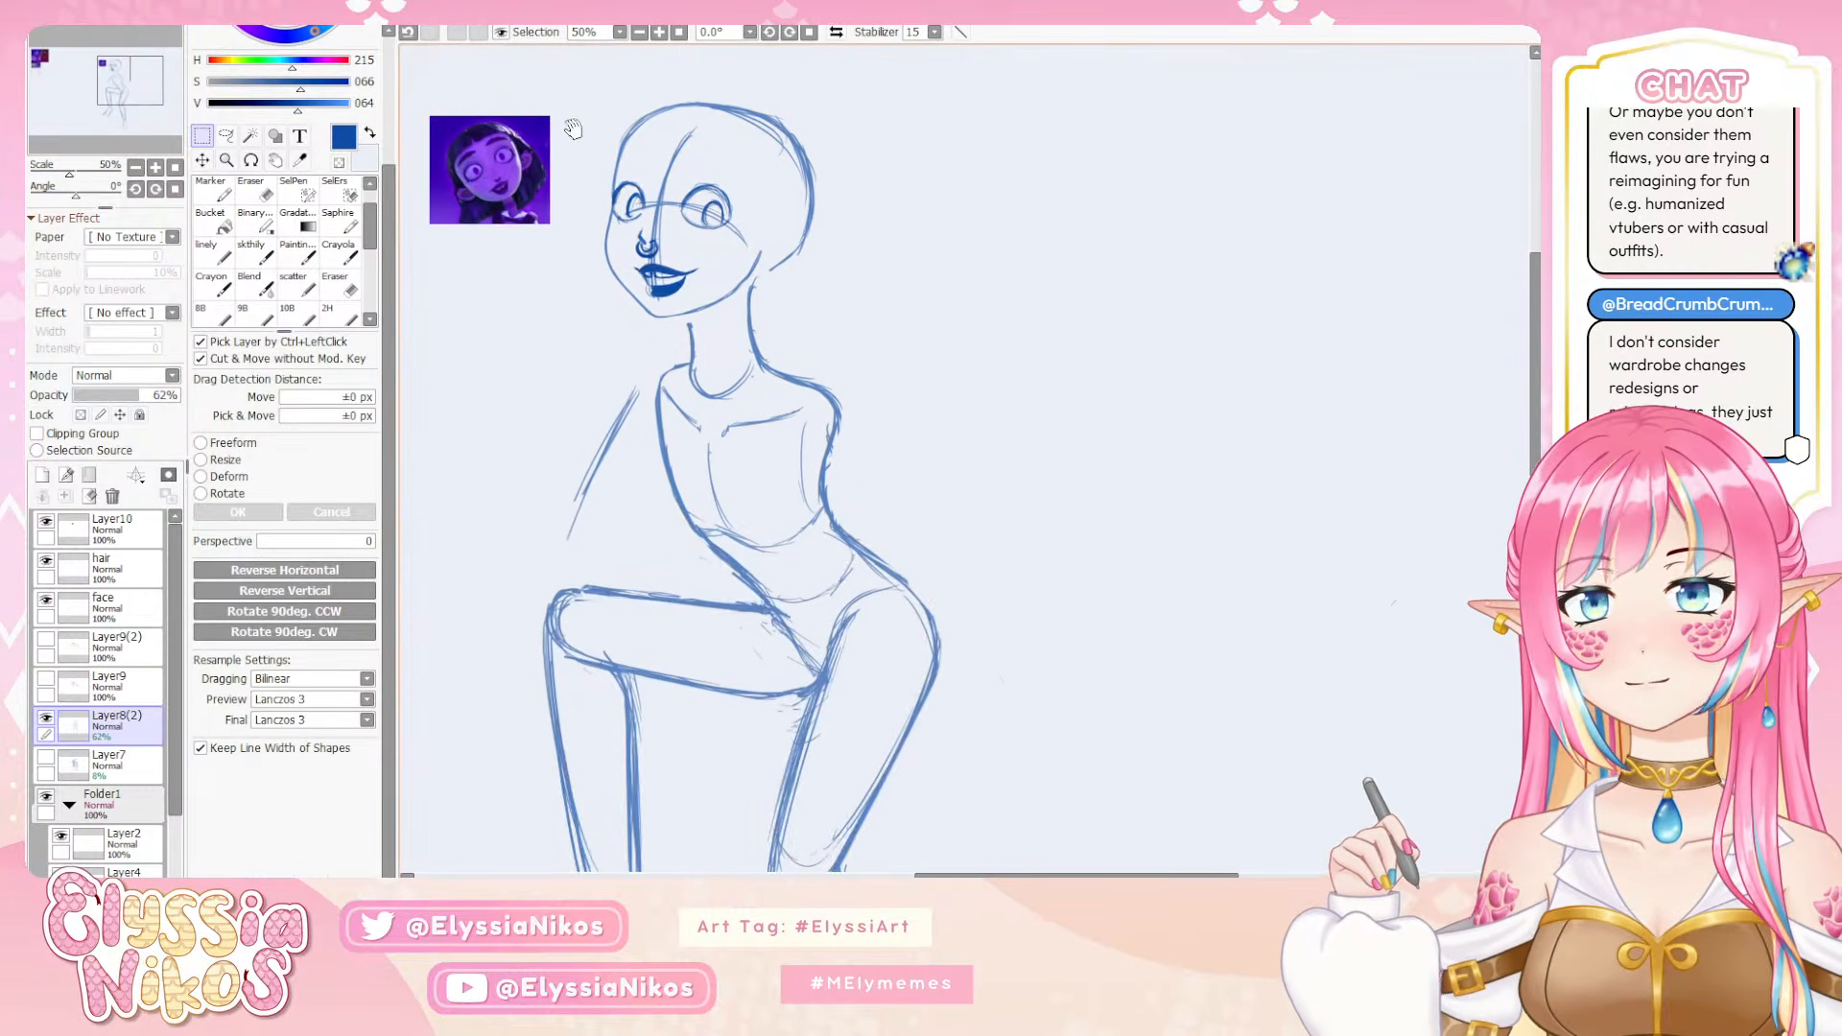
click(256, 253)
mouse_move(838, 226)
mouse_down()
mouse_move(874, 349)
mouse_move(935, 442)
mouse_move(1112, 327)
mouse_move(1051, 425)
mouse_up()
key(ctrl+z)
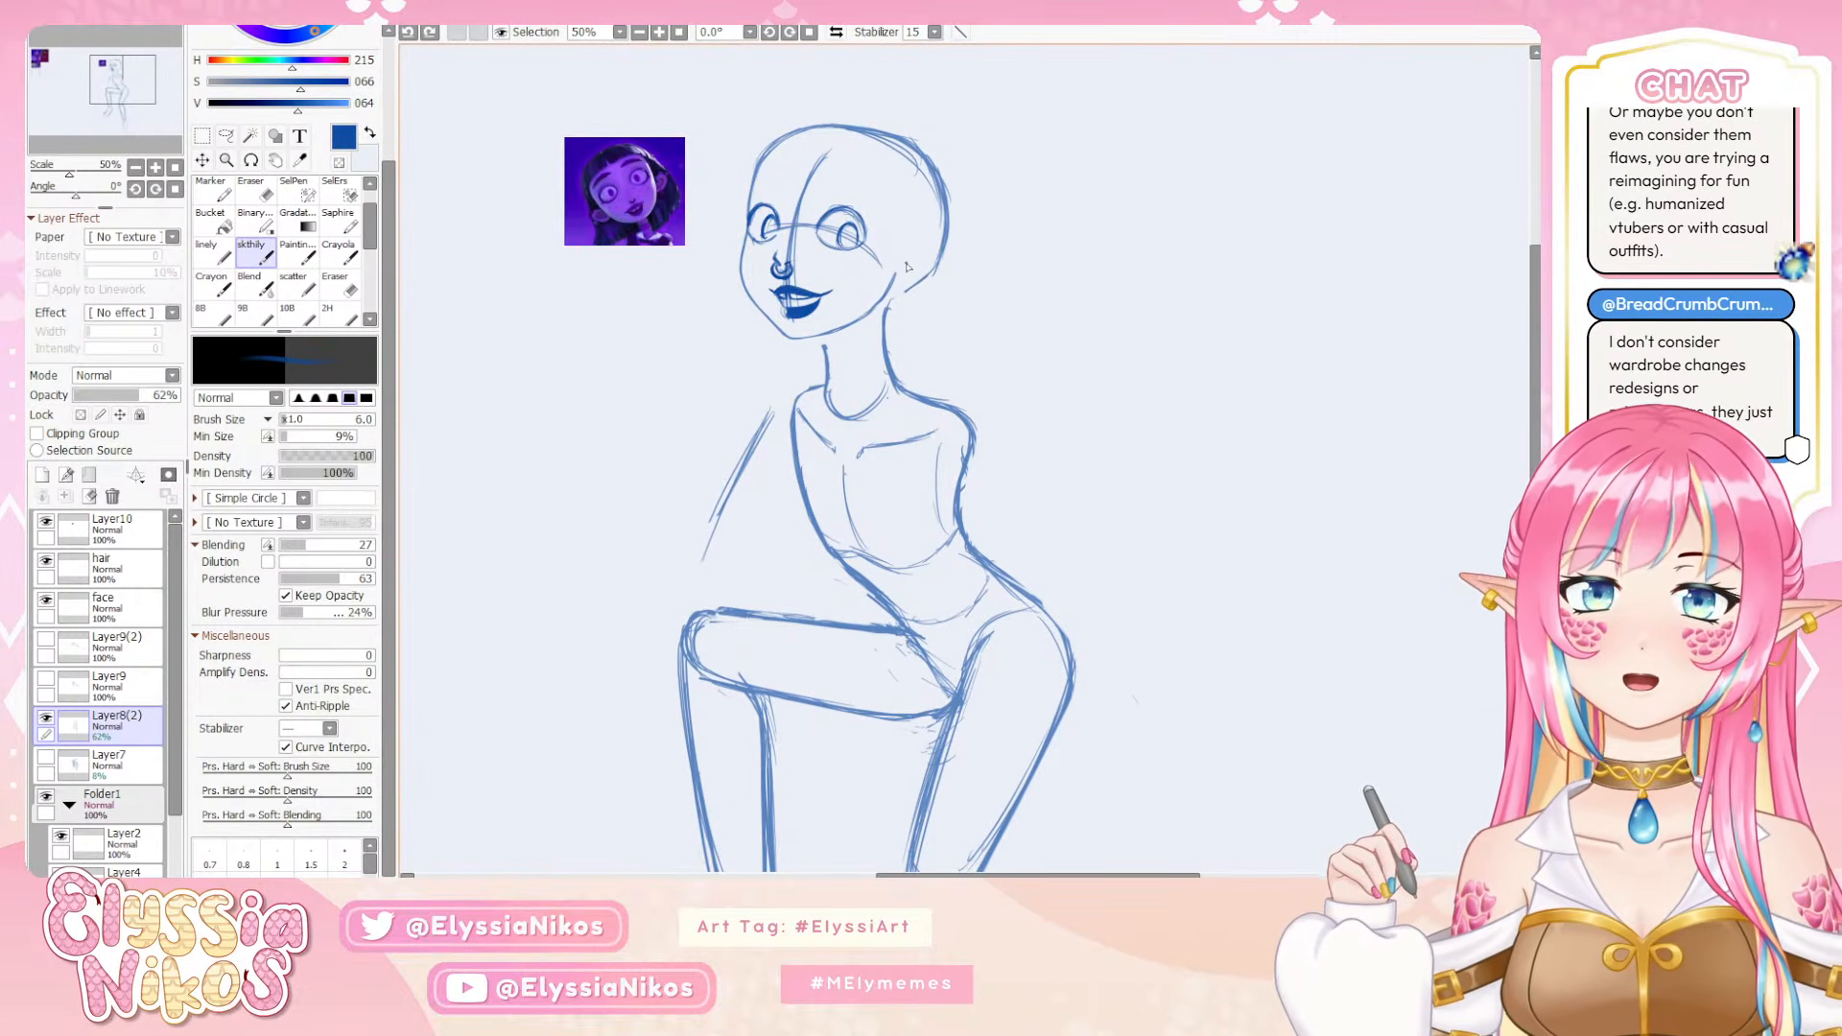
mouse_move(905, 262)
mouse_down()
mouse_move(916, 295)
mouse_move(918, 275)
mouse_move(896, 292)
mouse_move(918, 262)
mouse_move(871, 249)
mouse_up()
key(ctrl+z)
key(ctrl+z)
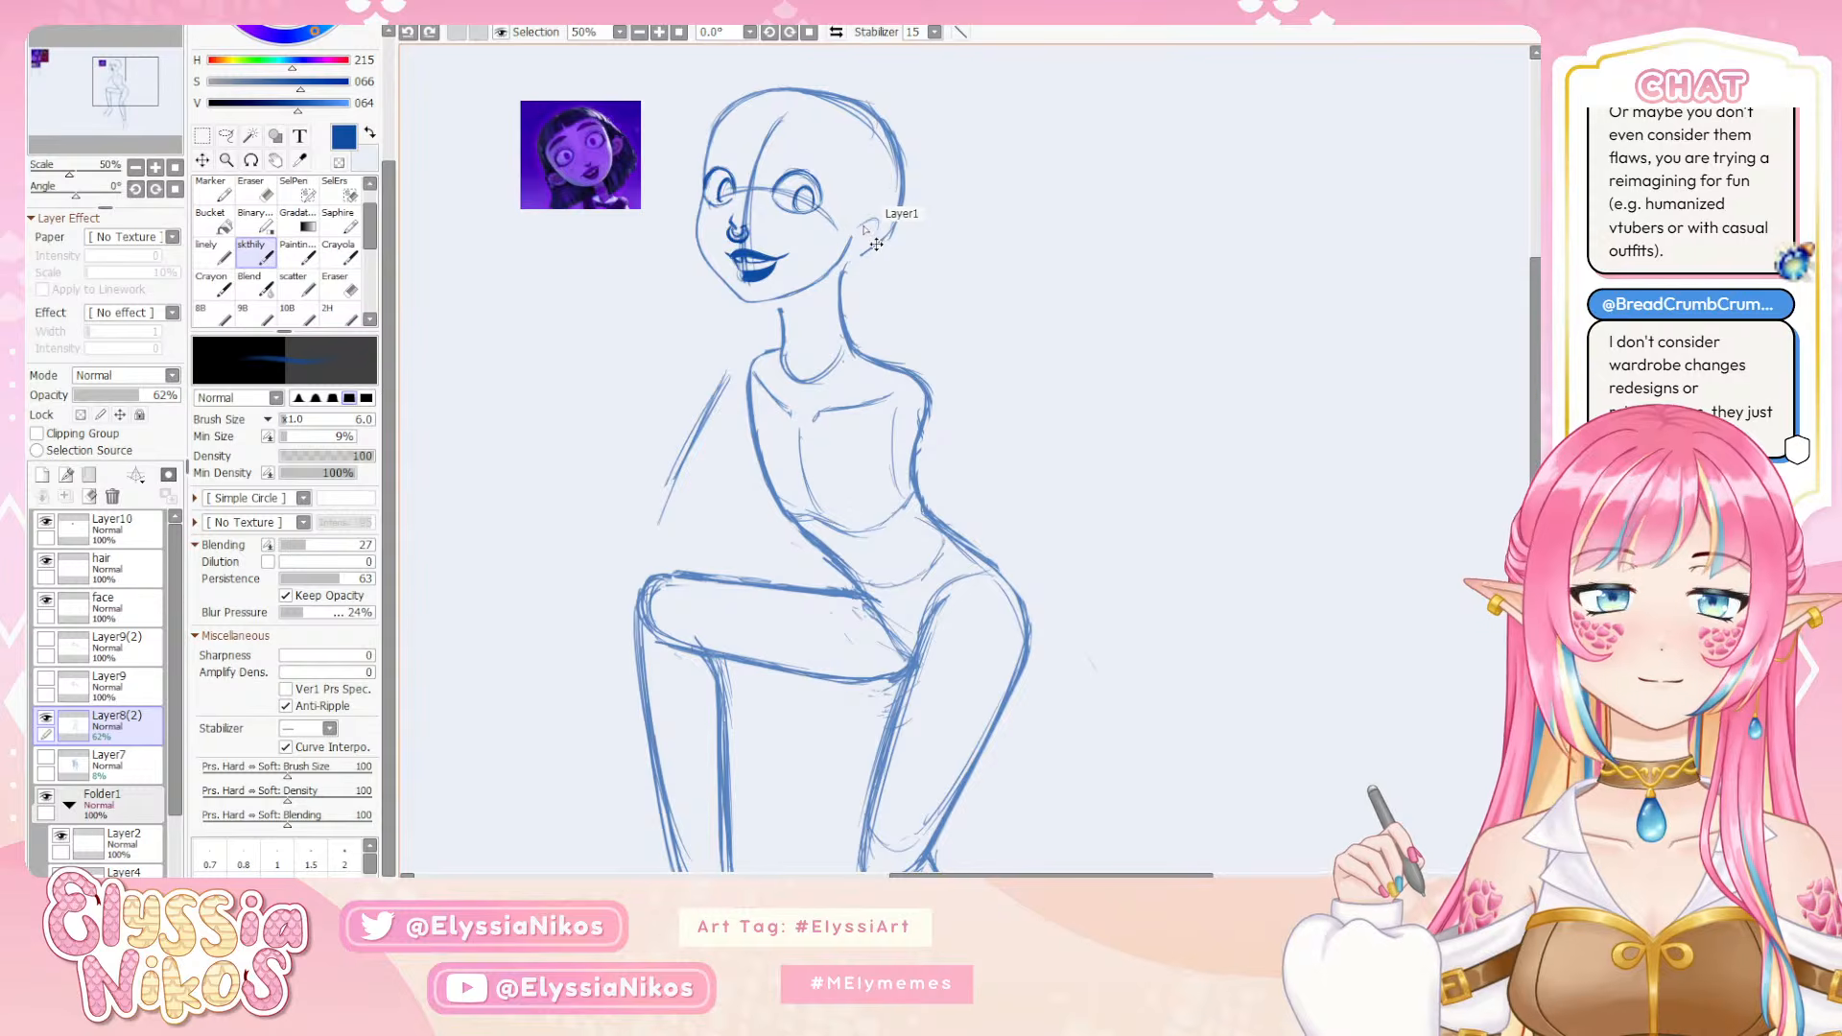
Sketch a small rounded ear between the jaw and the back of the head, and clean up its outline with the eraser
mouse_move(875, 213)
mouse_down()
mouse_move(855, 233)
mouse_move(883, 230)
mouse_move(852, 255)
mouse_up()
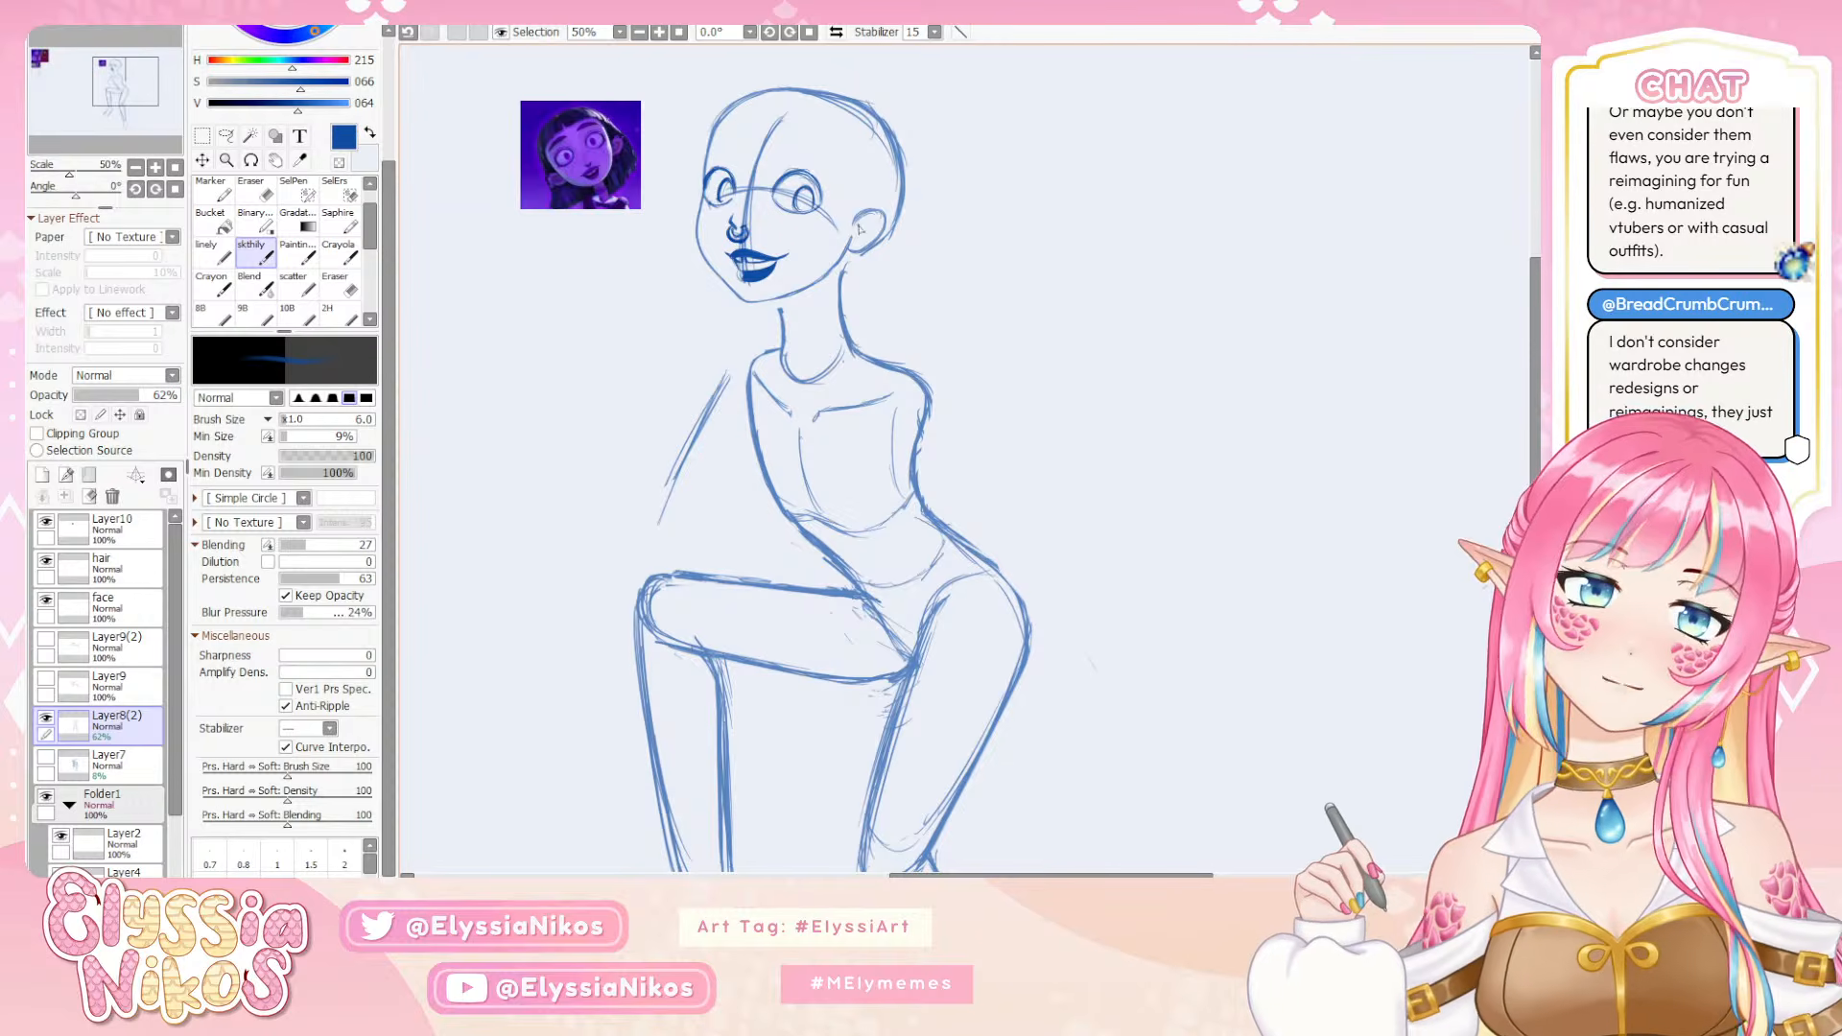
drag(879, 207, 853, 226)
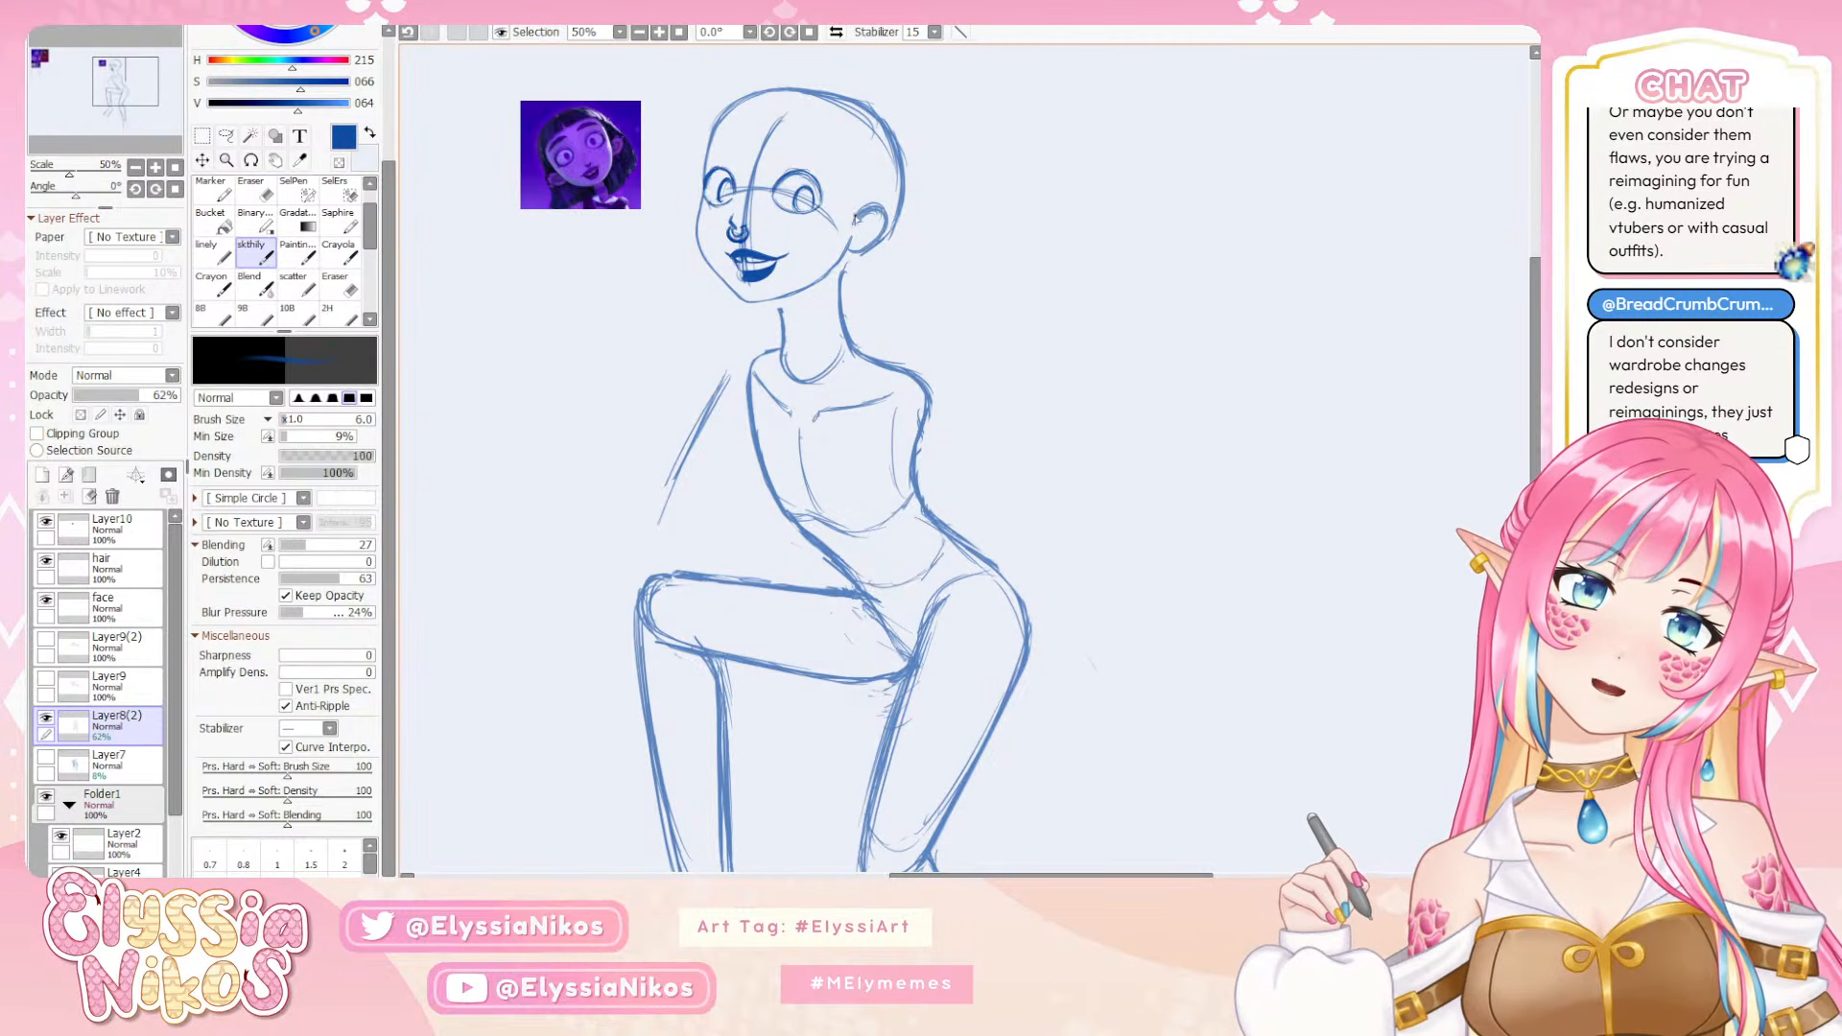
key(e)
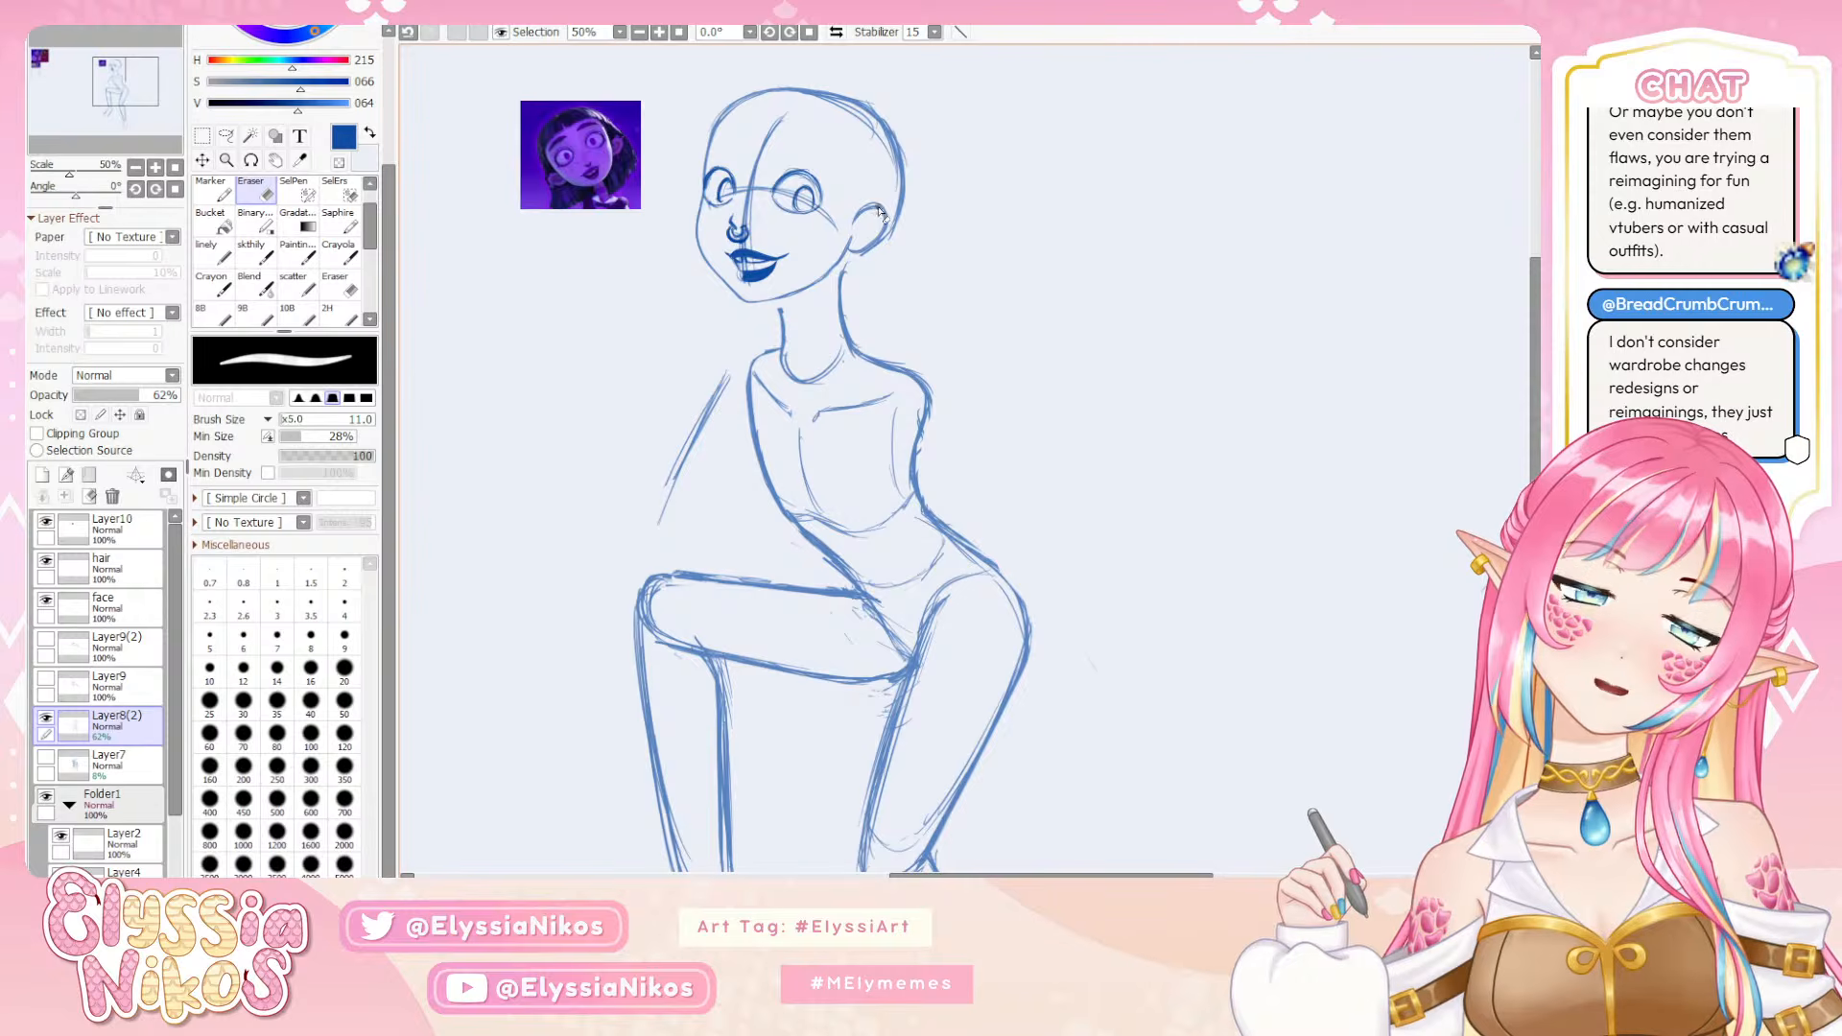
mouse_move(880, 208)
mouse_down()
mouse_move(836, 249)
mouse_move(887, 216)
mouse_up()
key(ctrl+z)
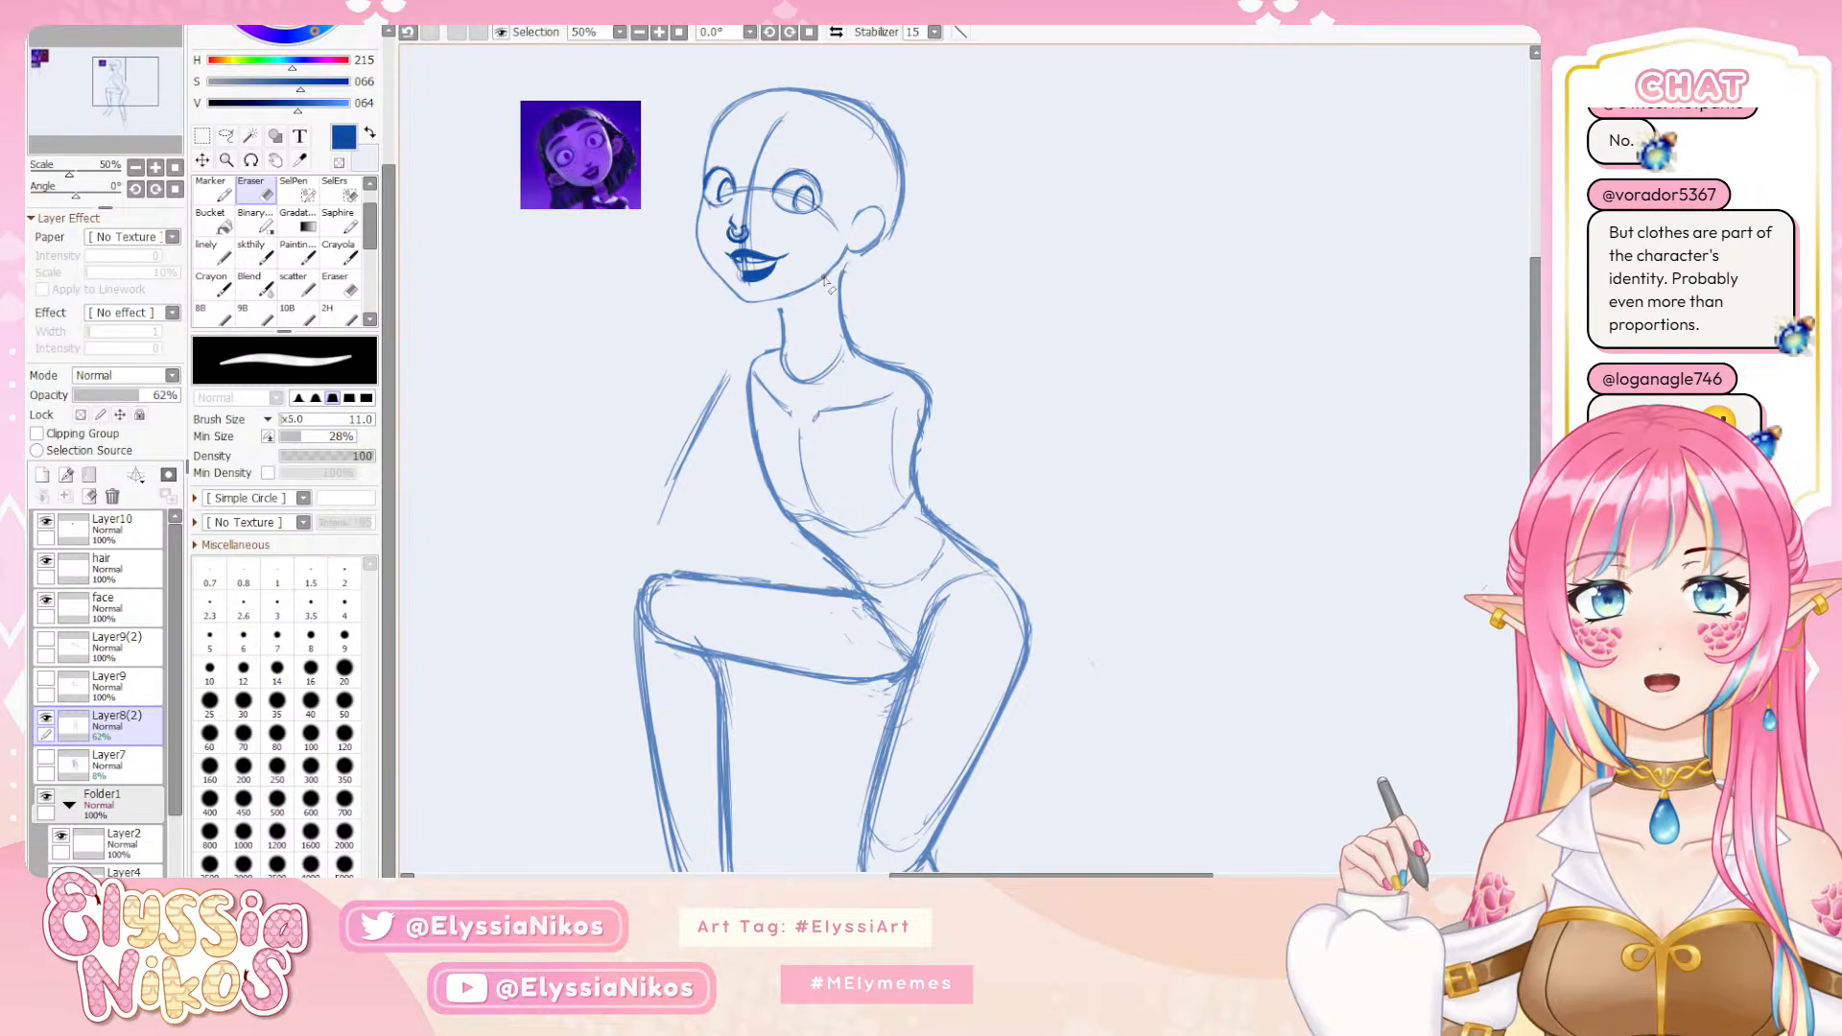
Try erasing the end of the jaw line just below the ear, comparing it through undo and redo
key(ctrl+z)
key(ctrl+z)
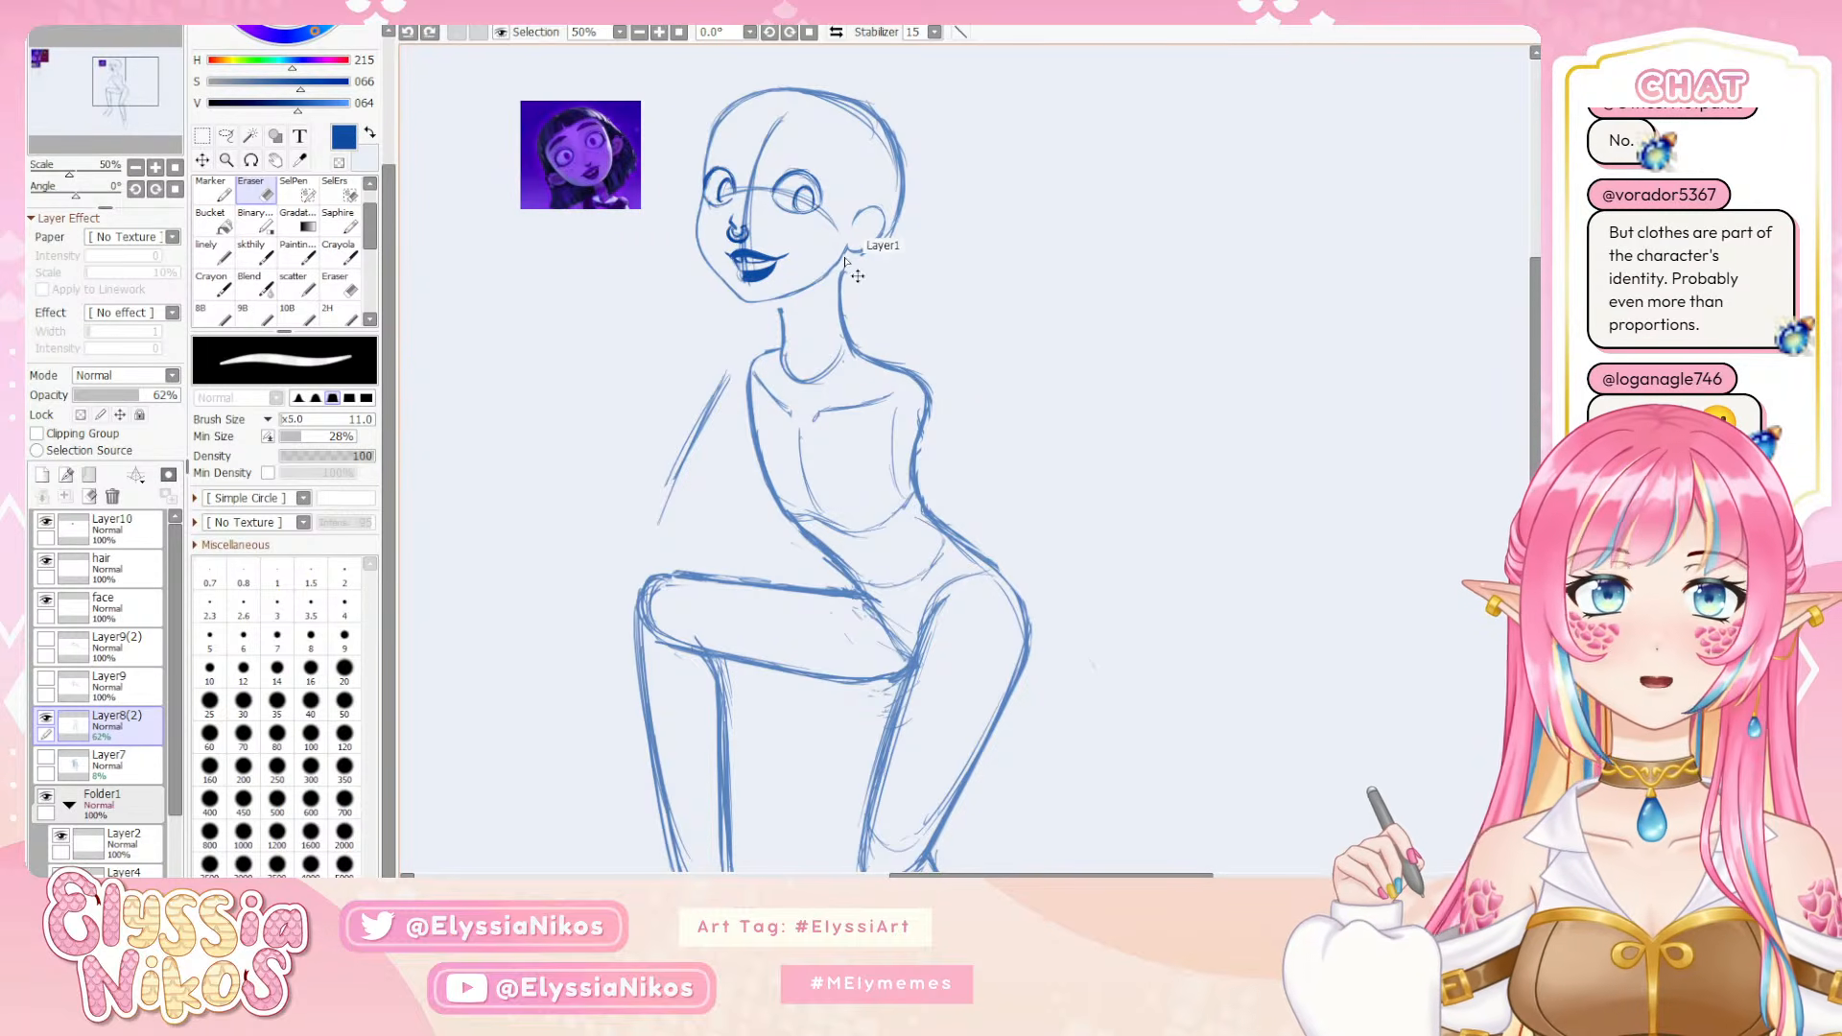
key(ctrl+y)
key(ctrl+y)
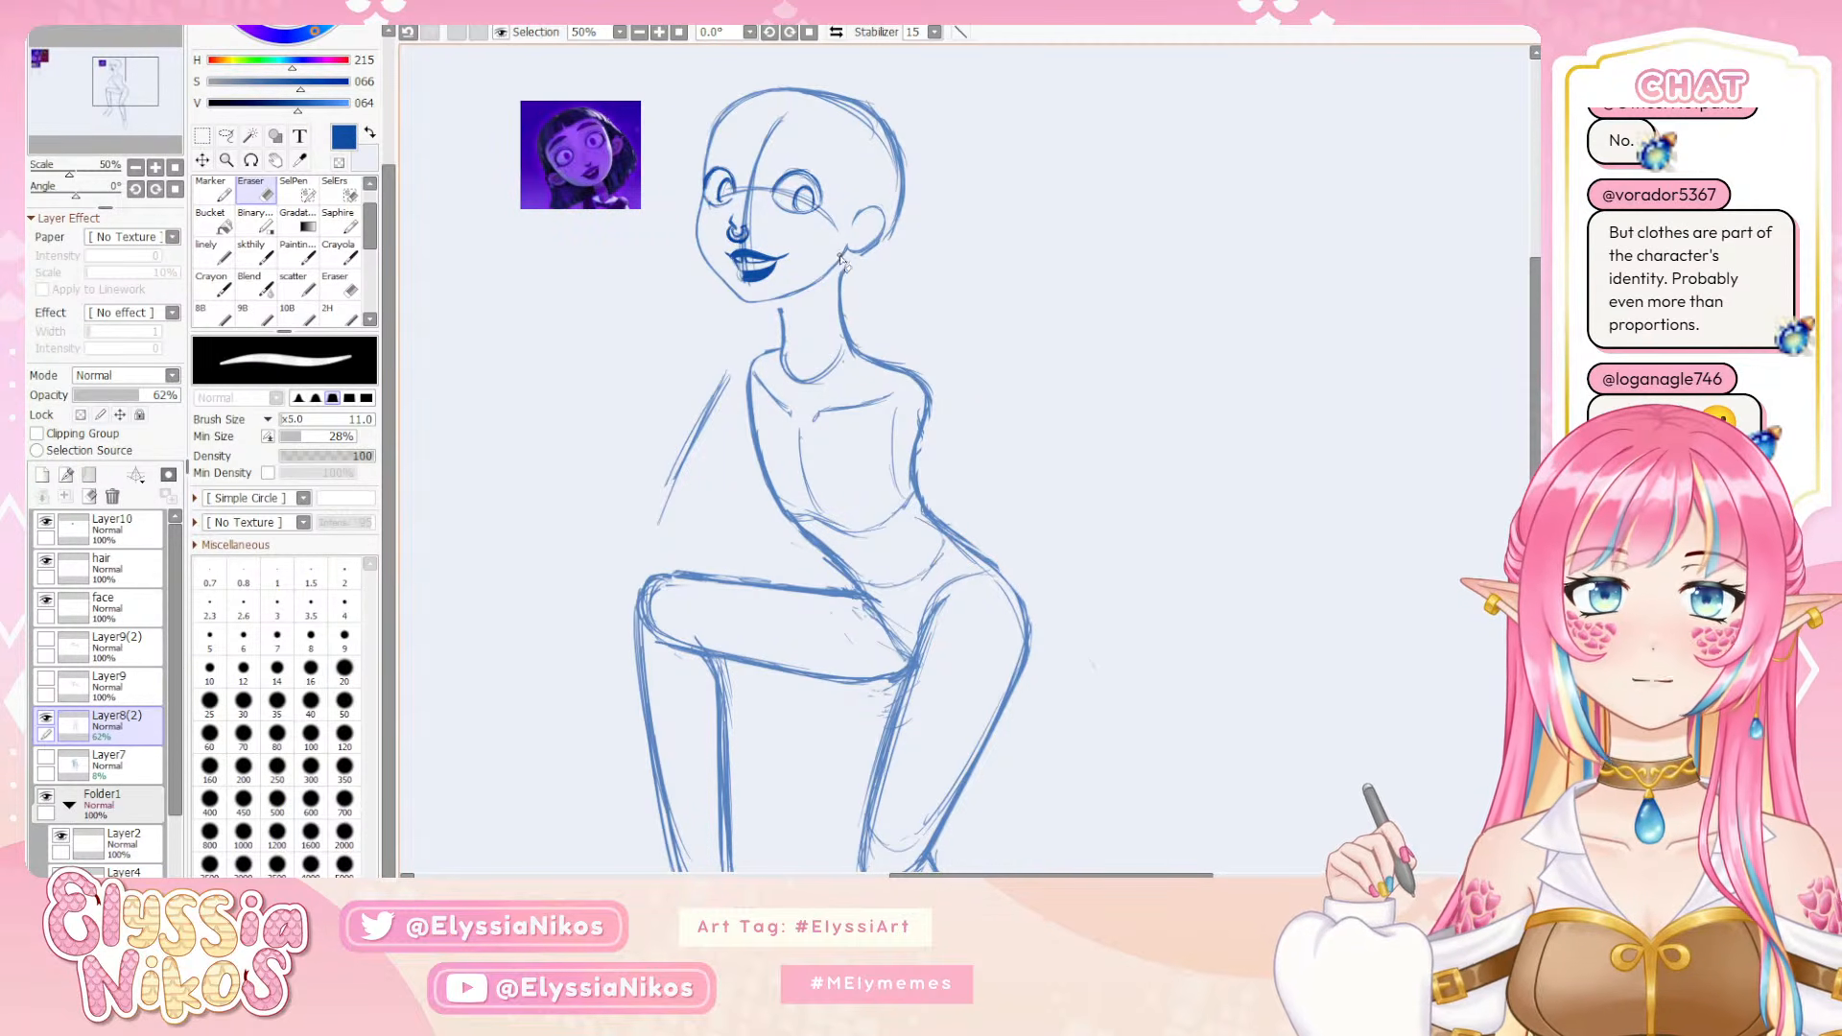
drag(847, 261, 838, 259)
key(ctrl+z)
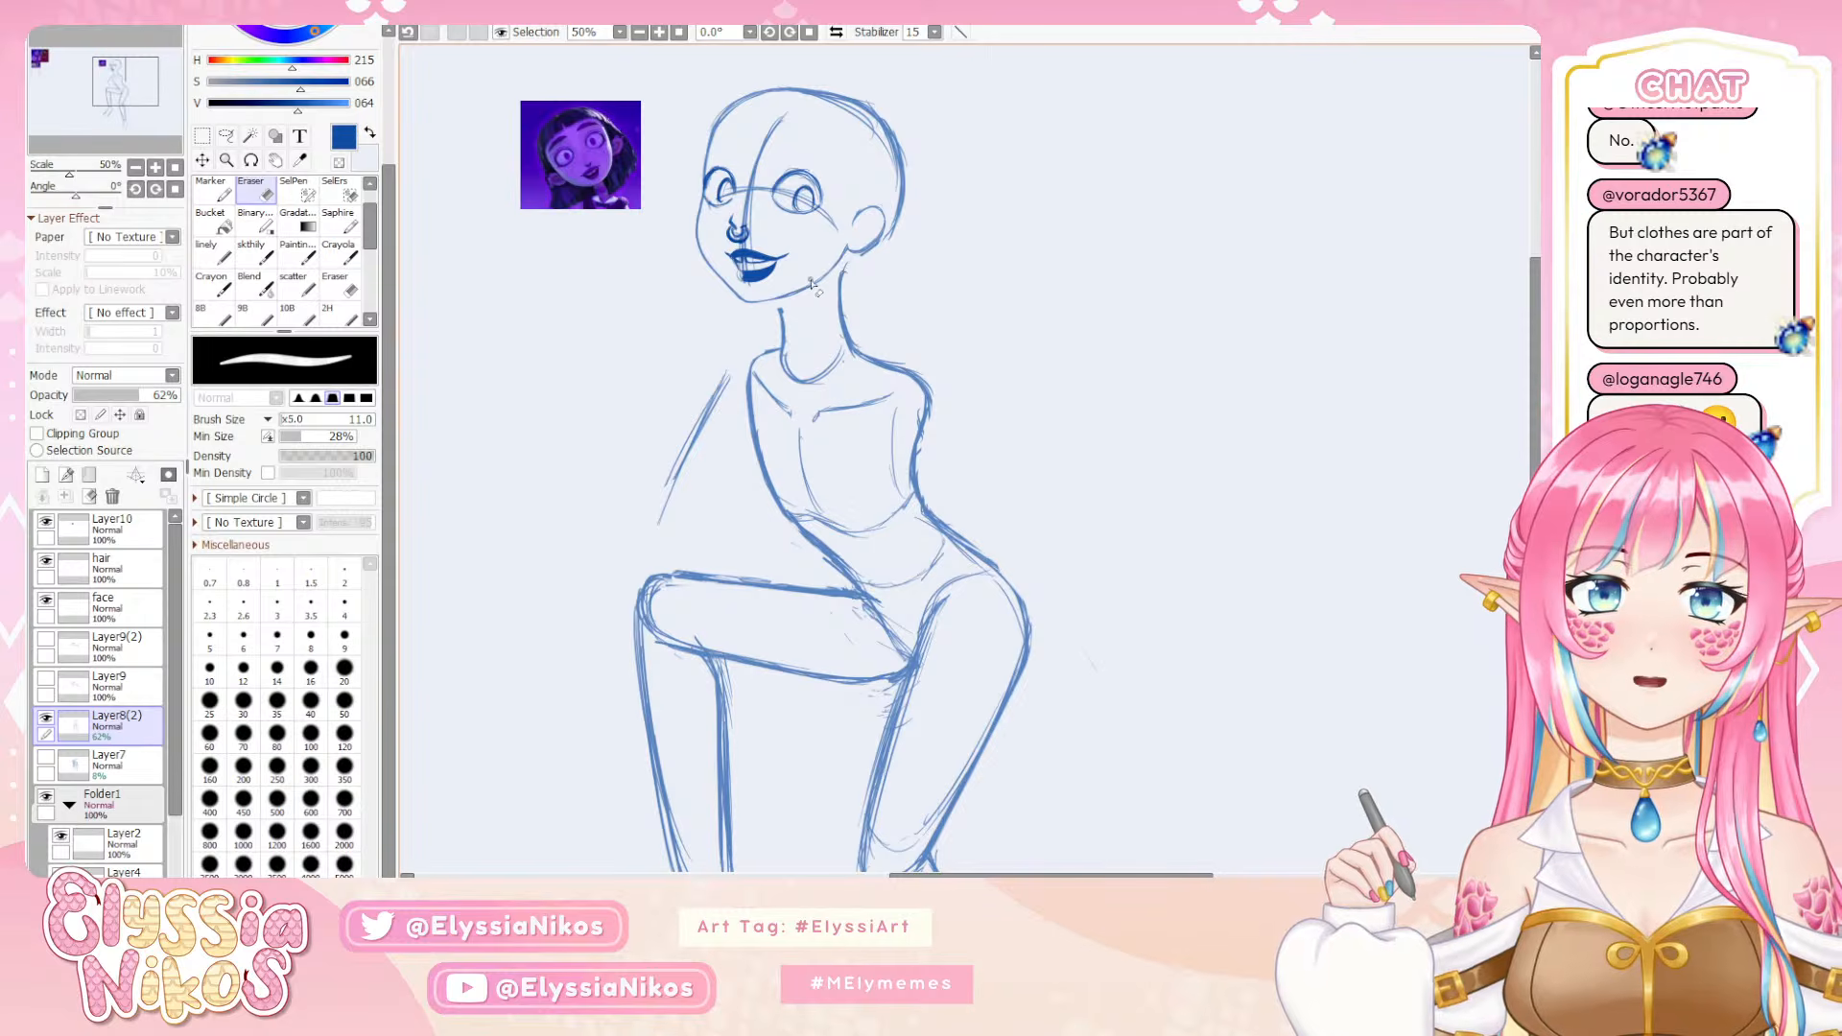
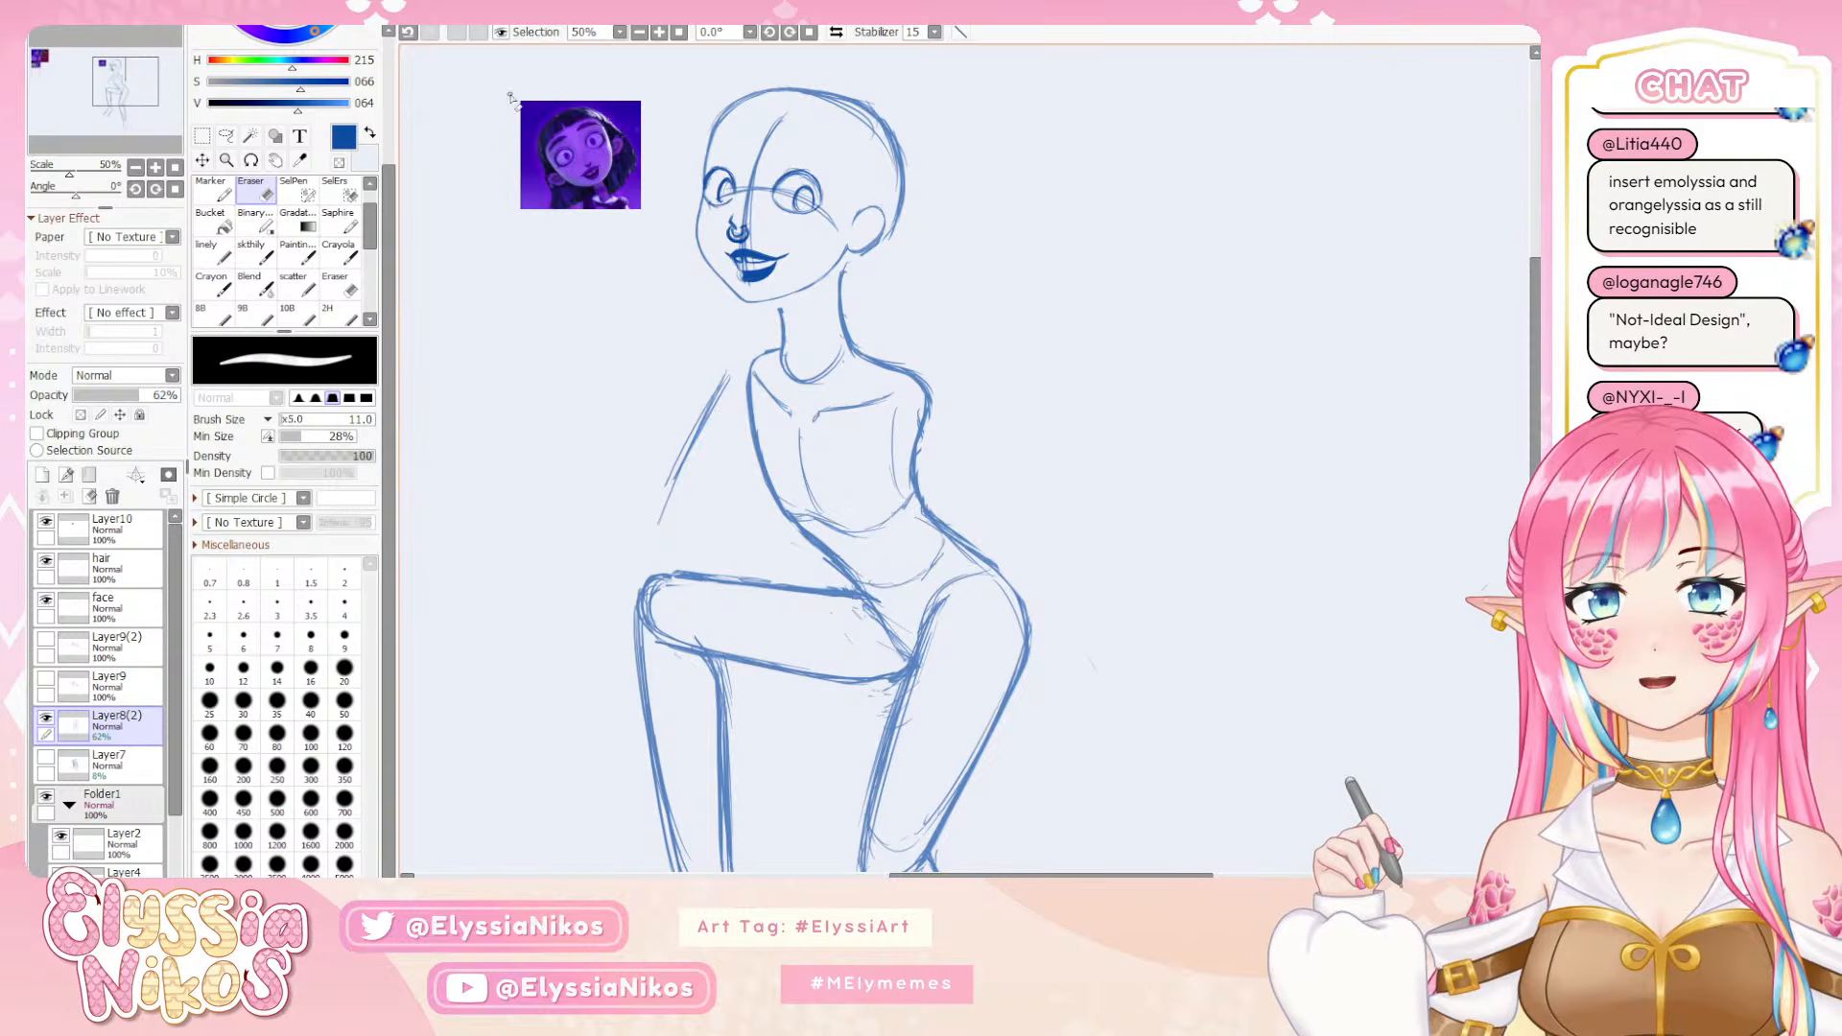
On the face layer, lasso the nose with its ring and adjust its size and position slightly with a free transform
click(110, 607)
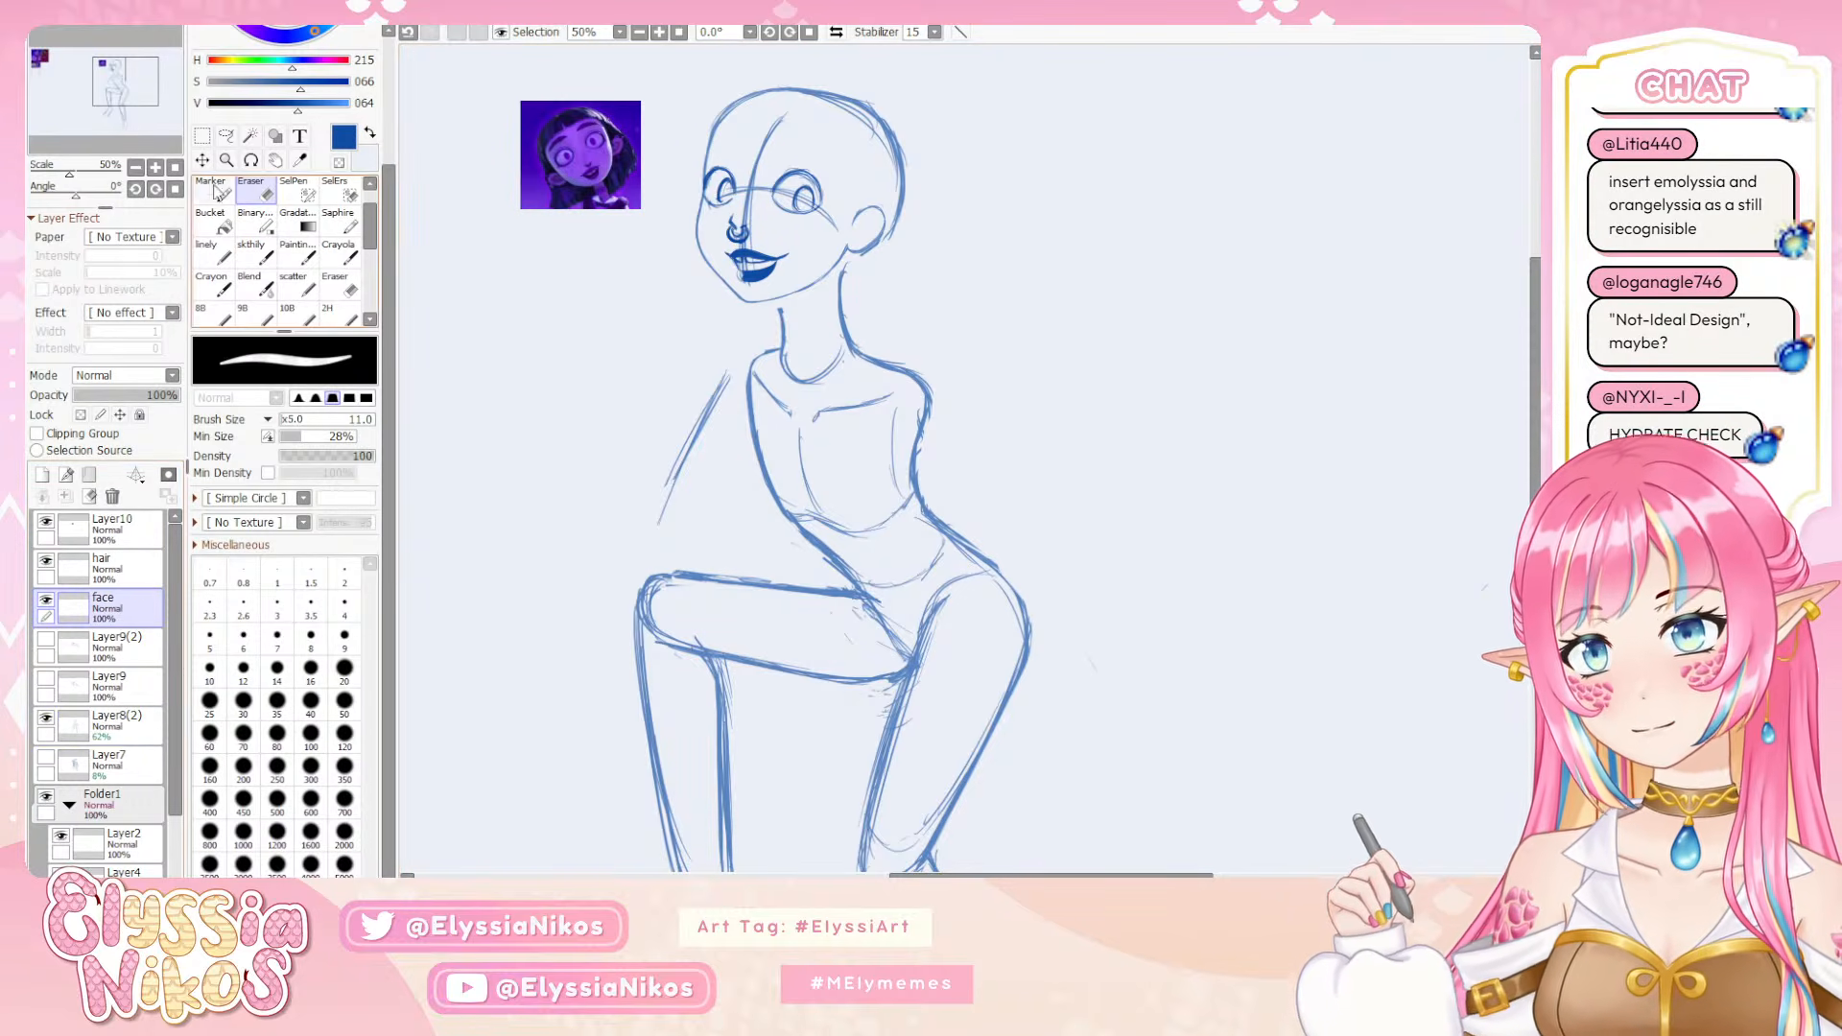
click(225, 135)
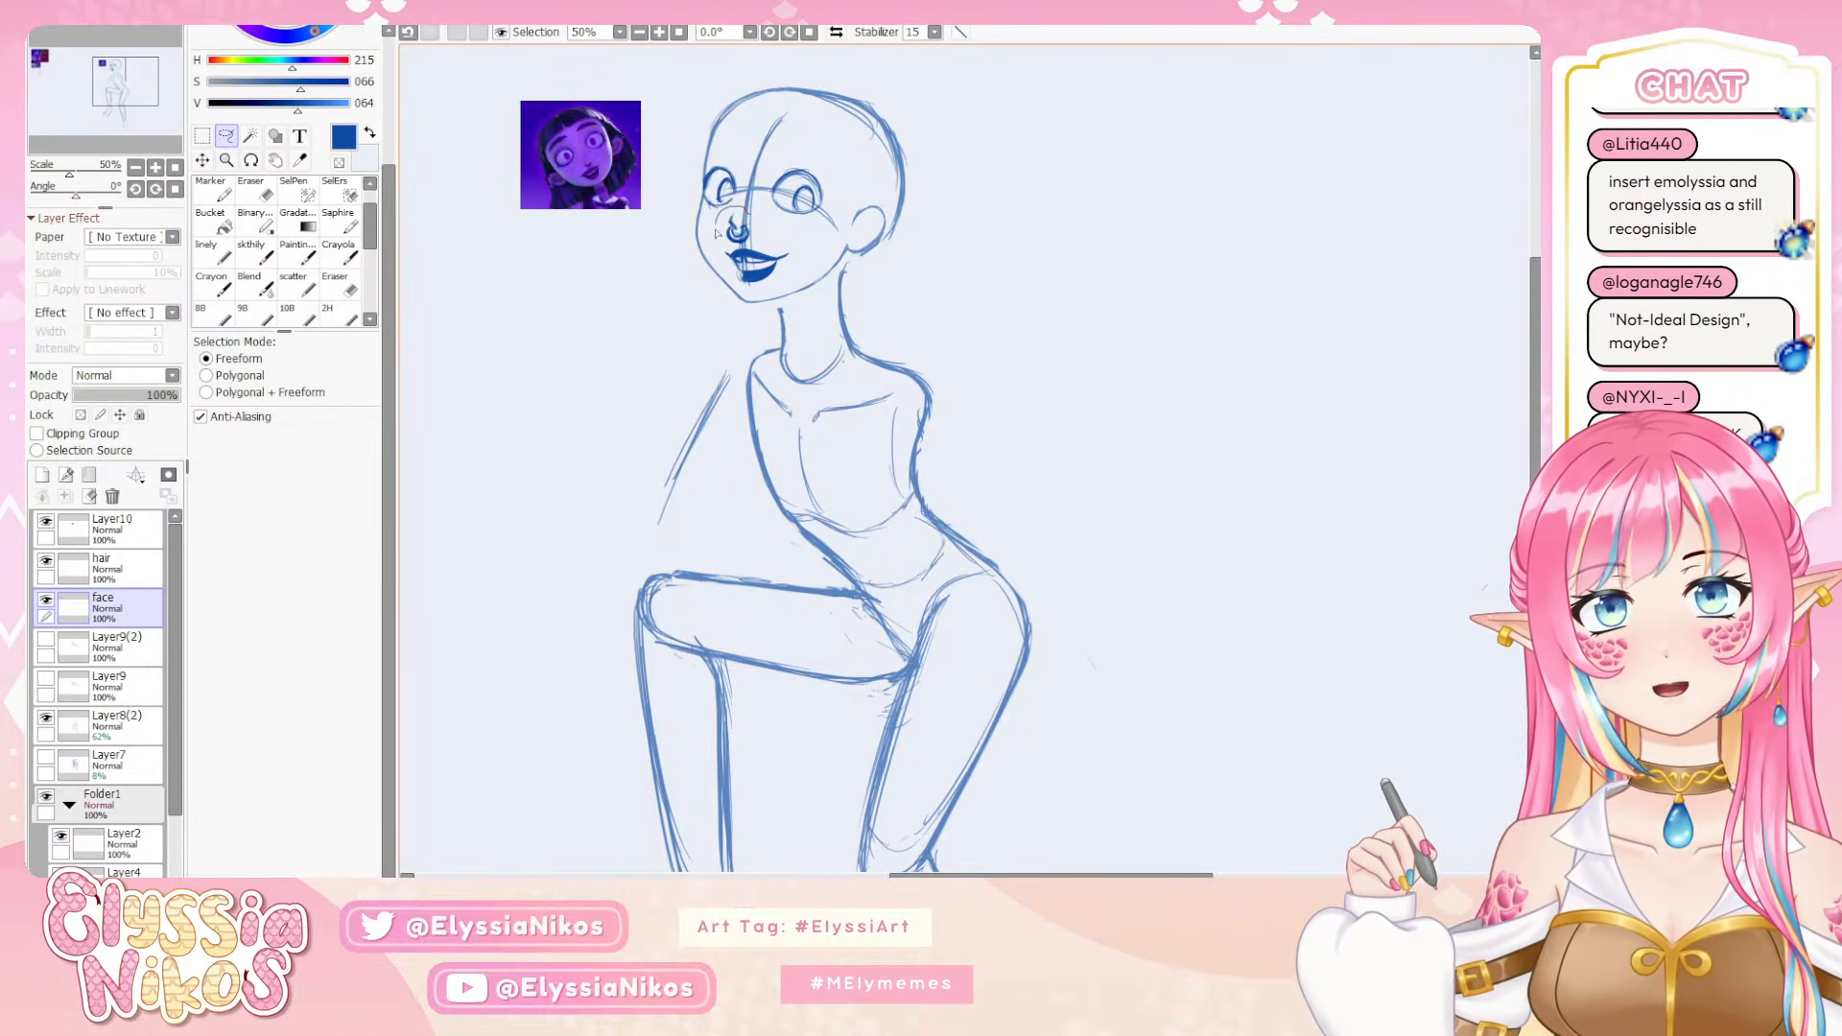
mouse_move(716, 232)
mouse_down()
mouse_move(746, 253)
mouse_move(763, 219)
mouse_up()
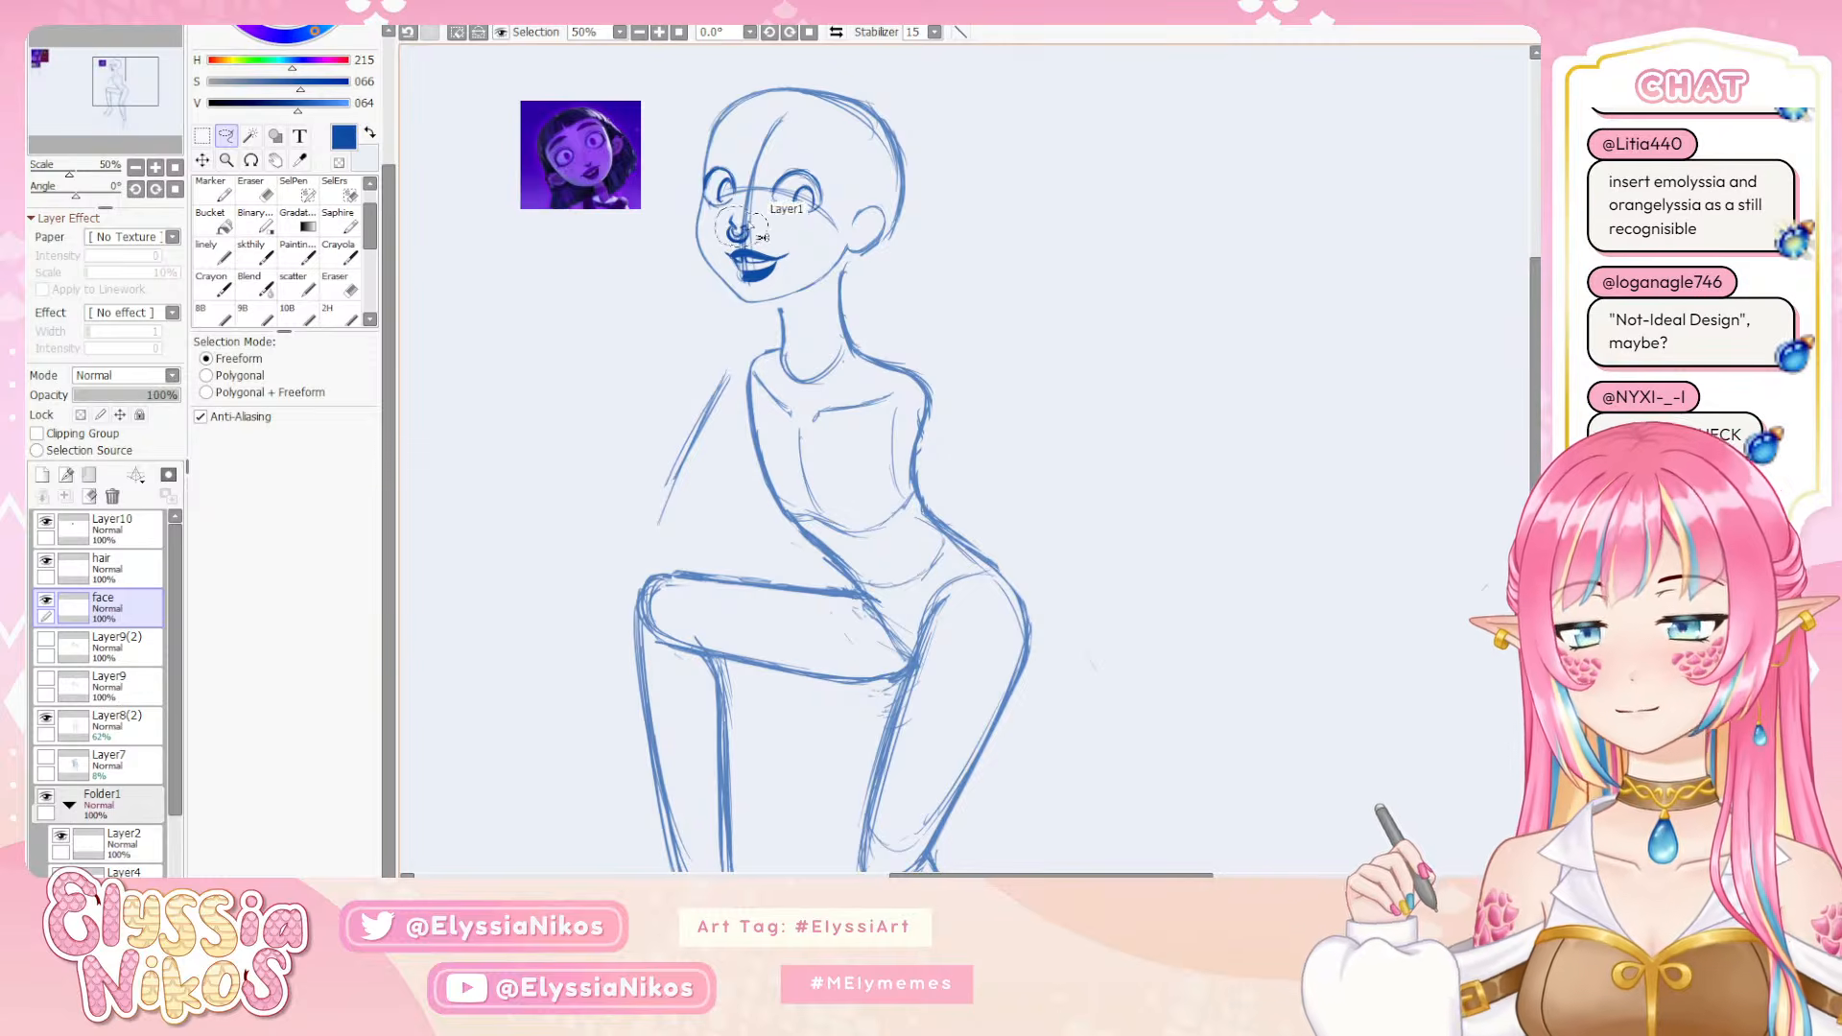
key(ctrl+t)
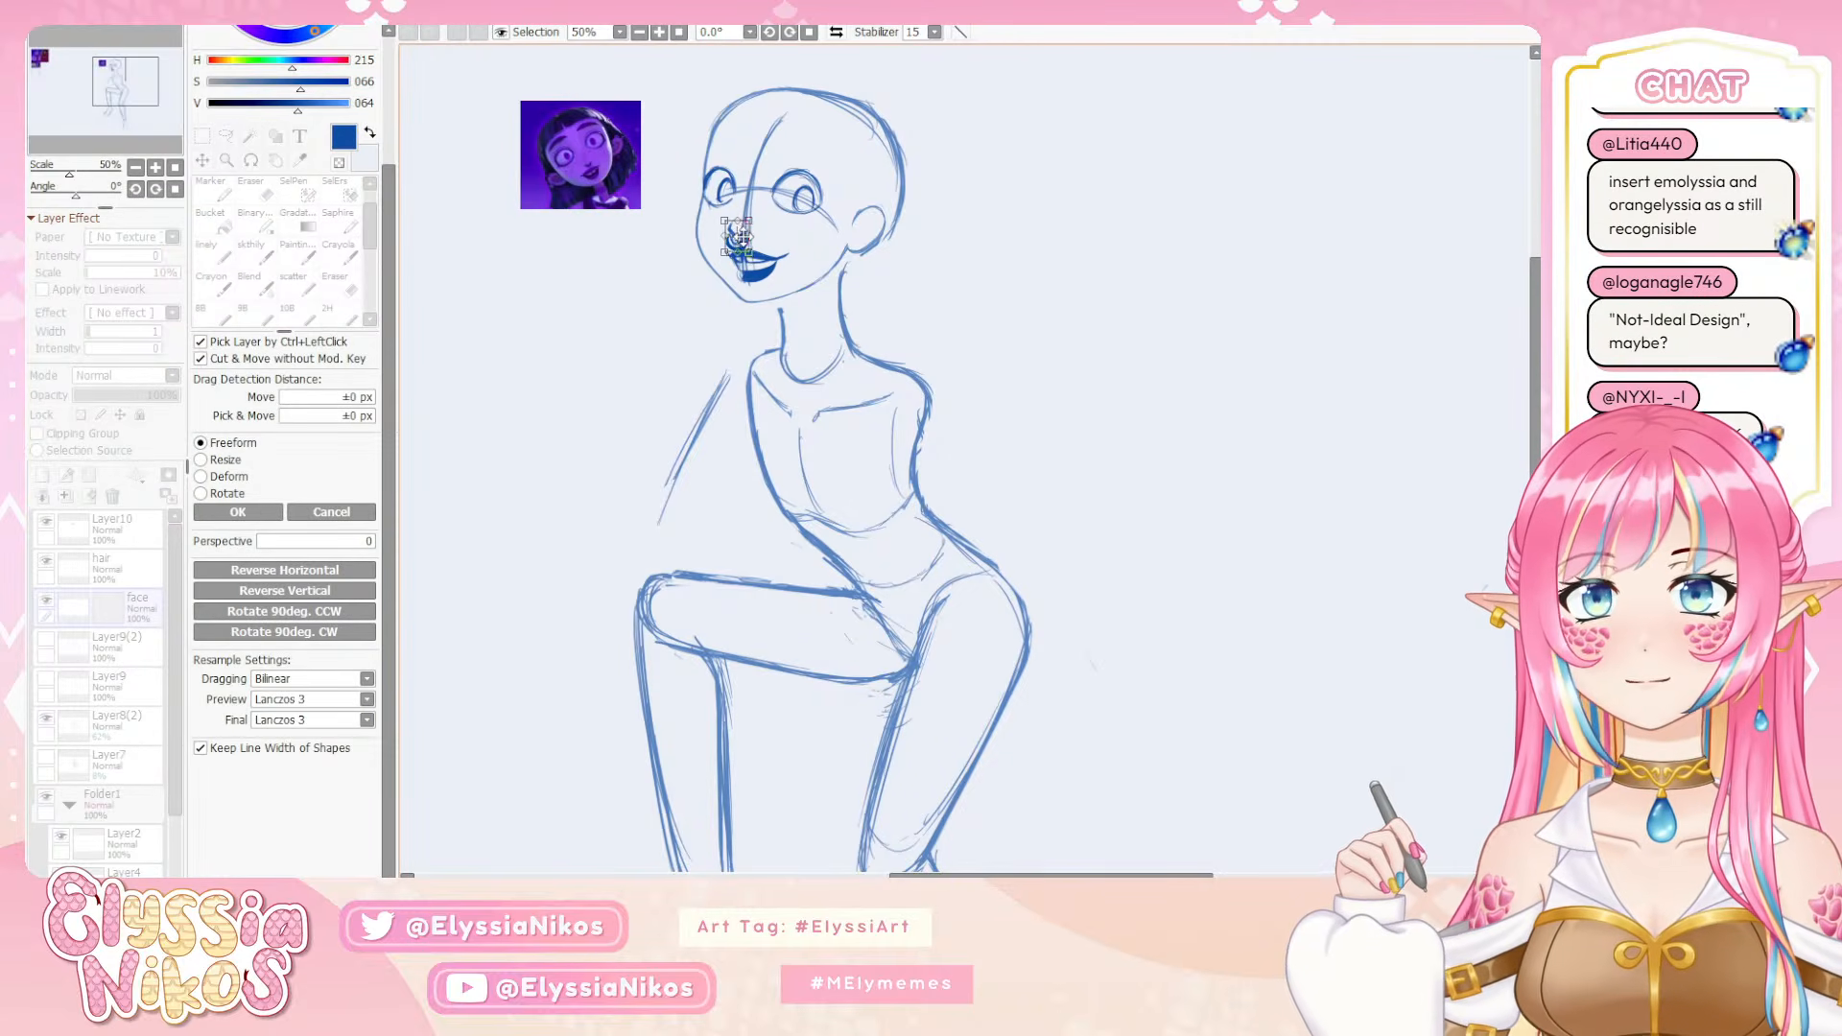
drag(738, 235, 740, 233)
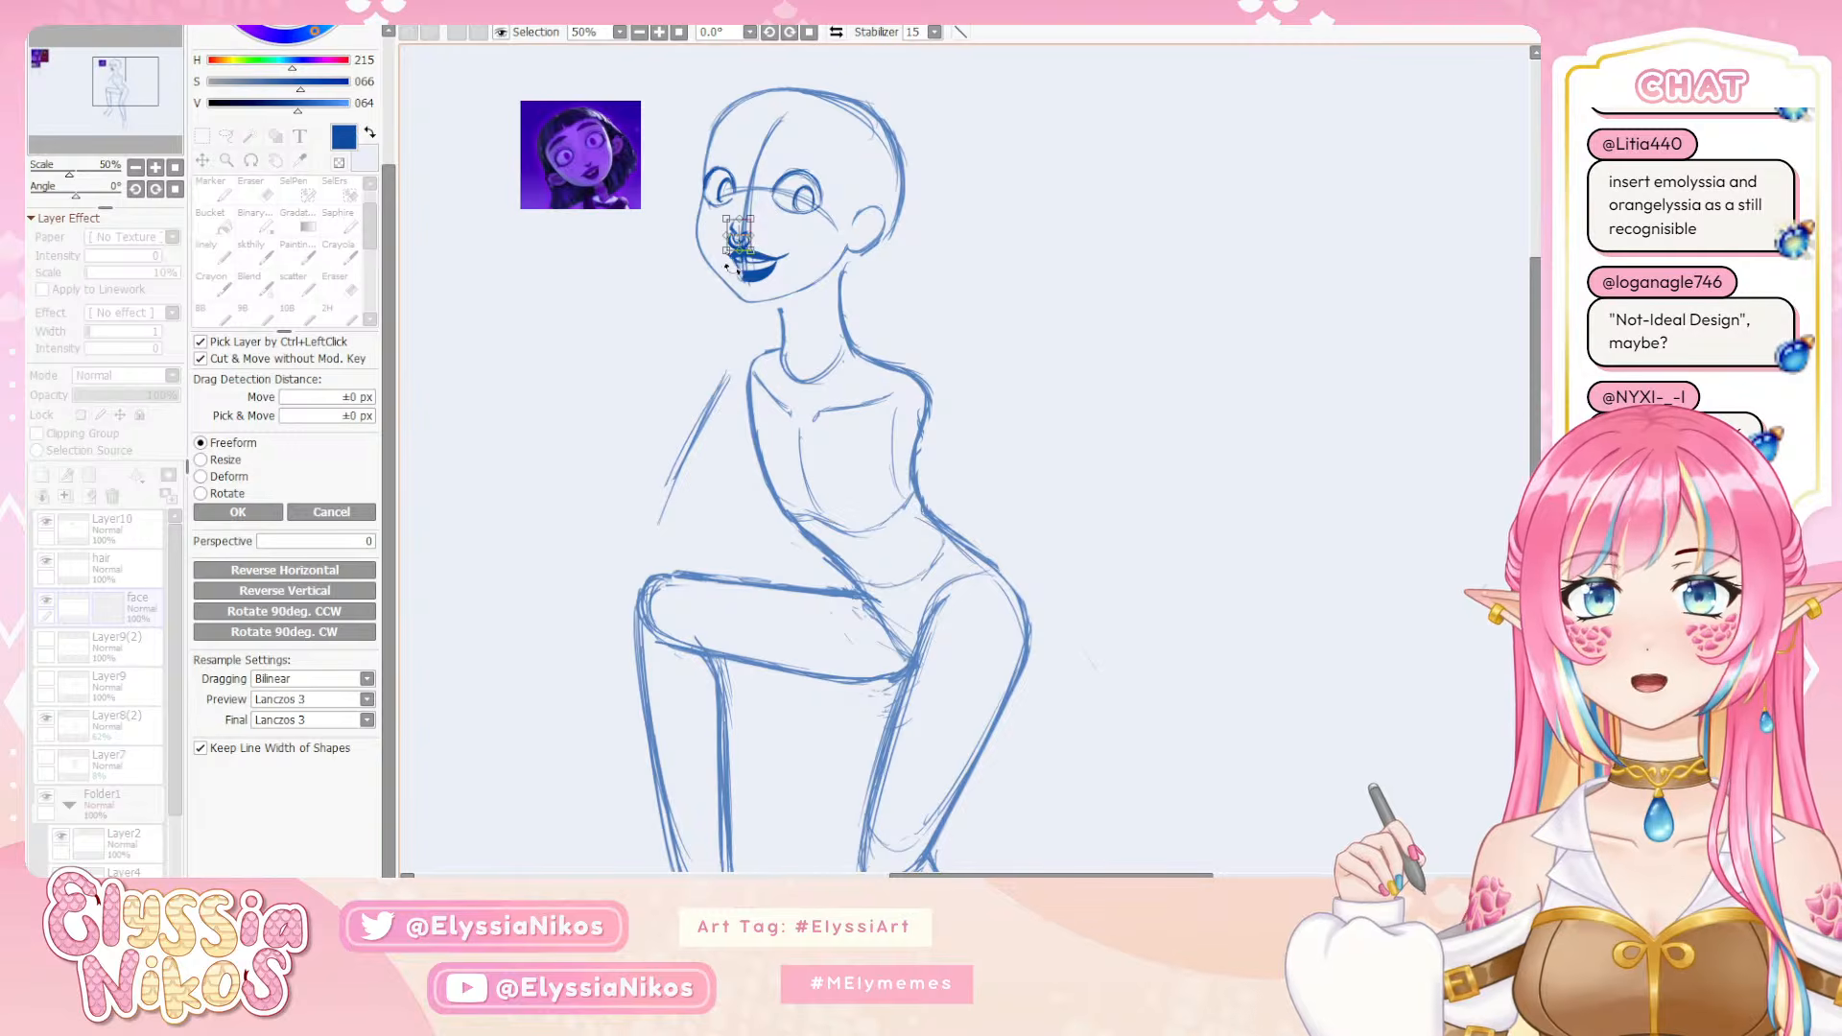
click(238, 511)
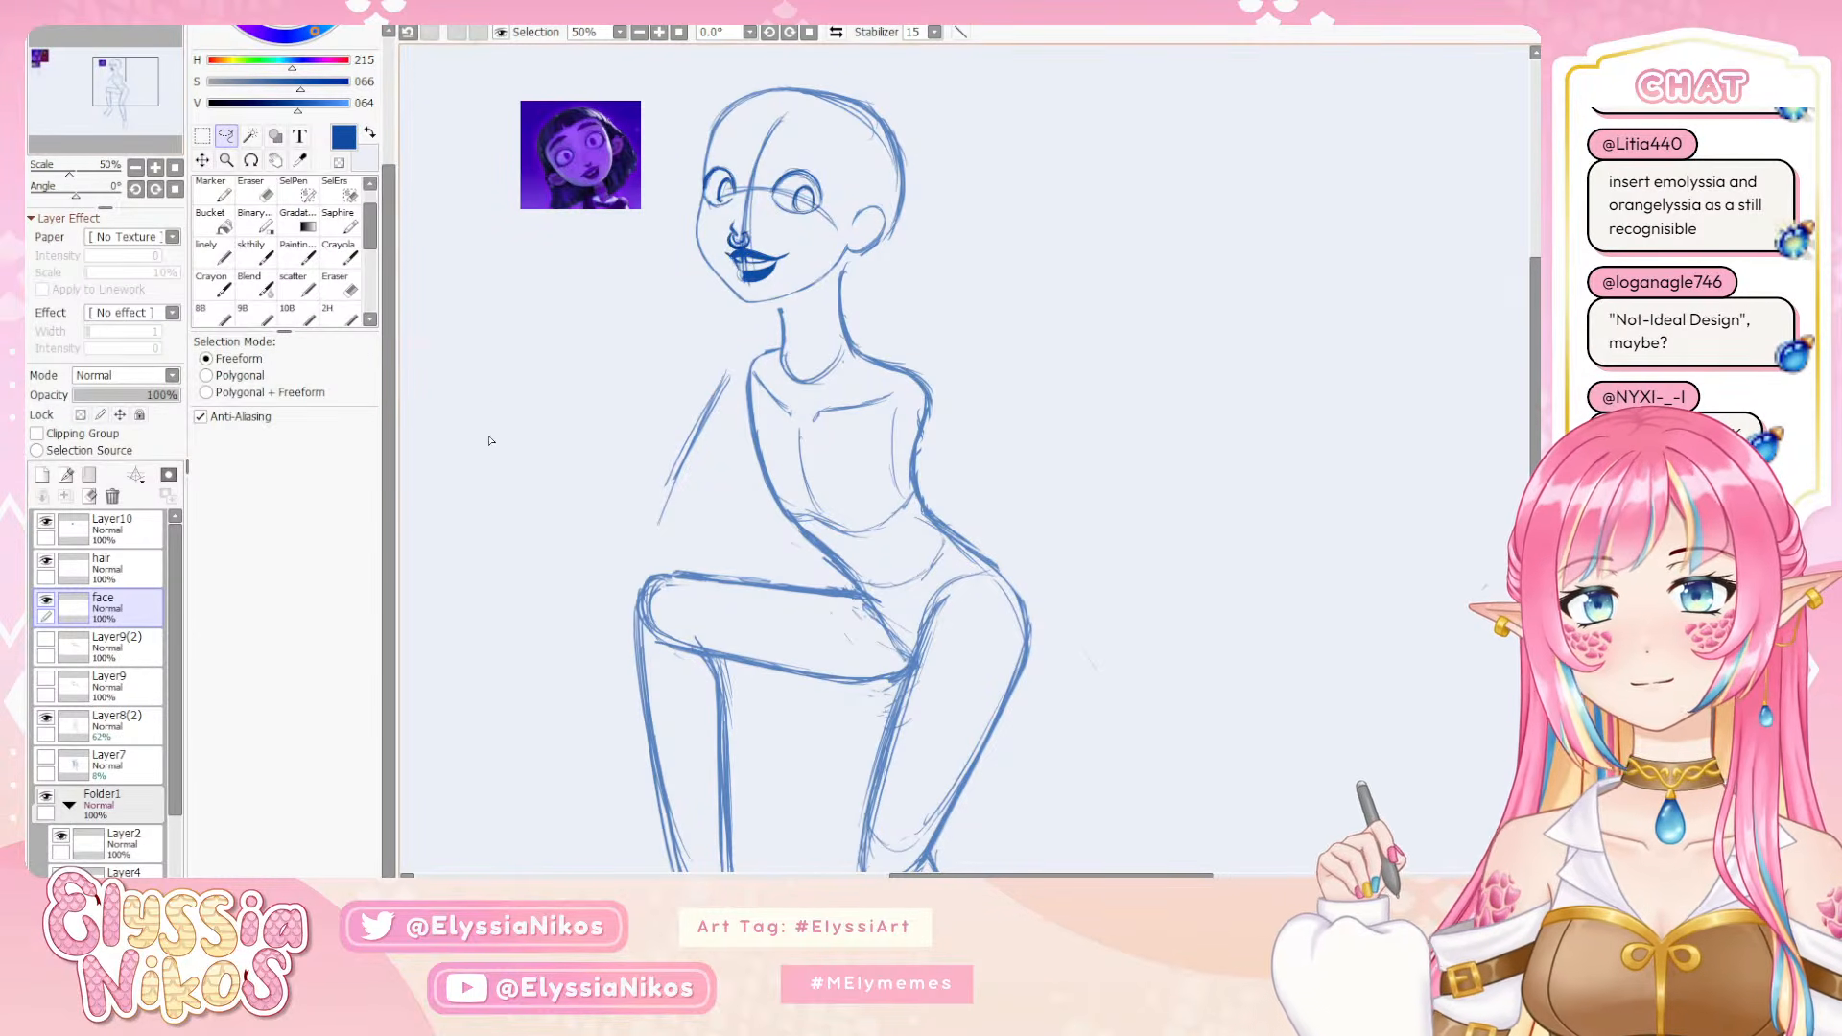
Lasso the nose ring and scale it down so it hangs as a small ring directly beneath the nose
click(156, 168)
click(156, 168)
click(156, 168)
click(156, 168)
drag(620, 163, 979, 633)
drag(733, 245, 1068, 682)
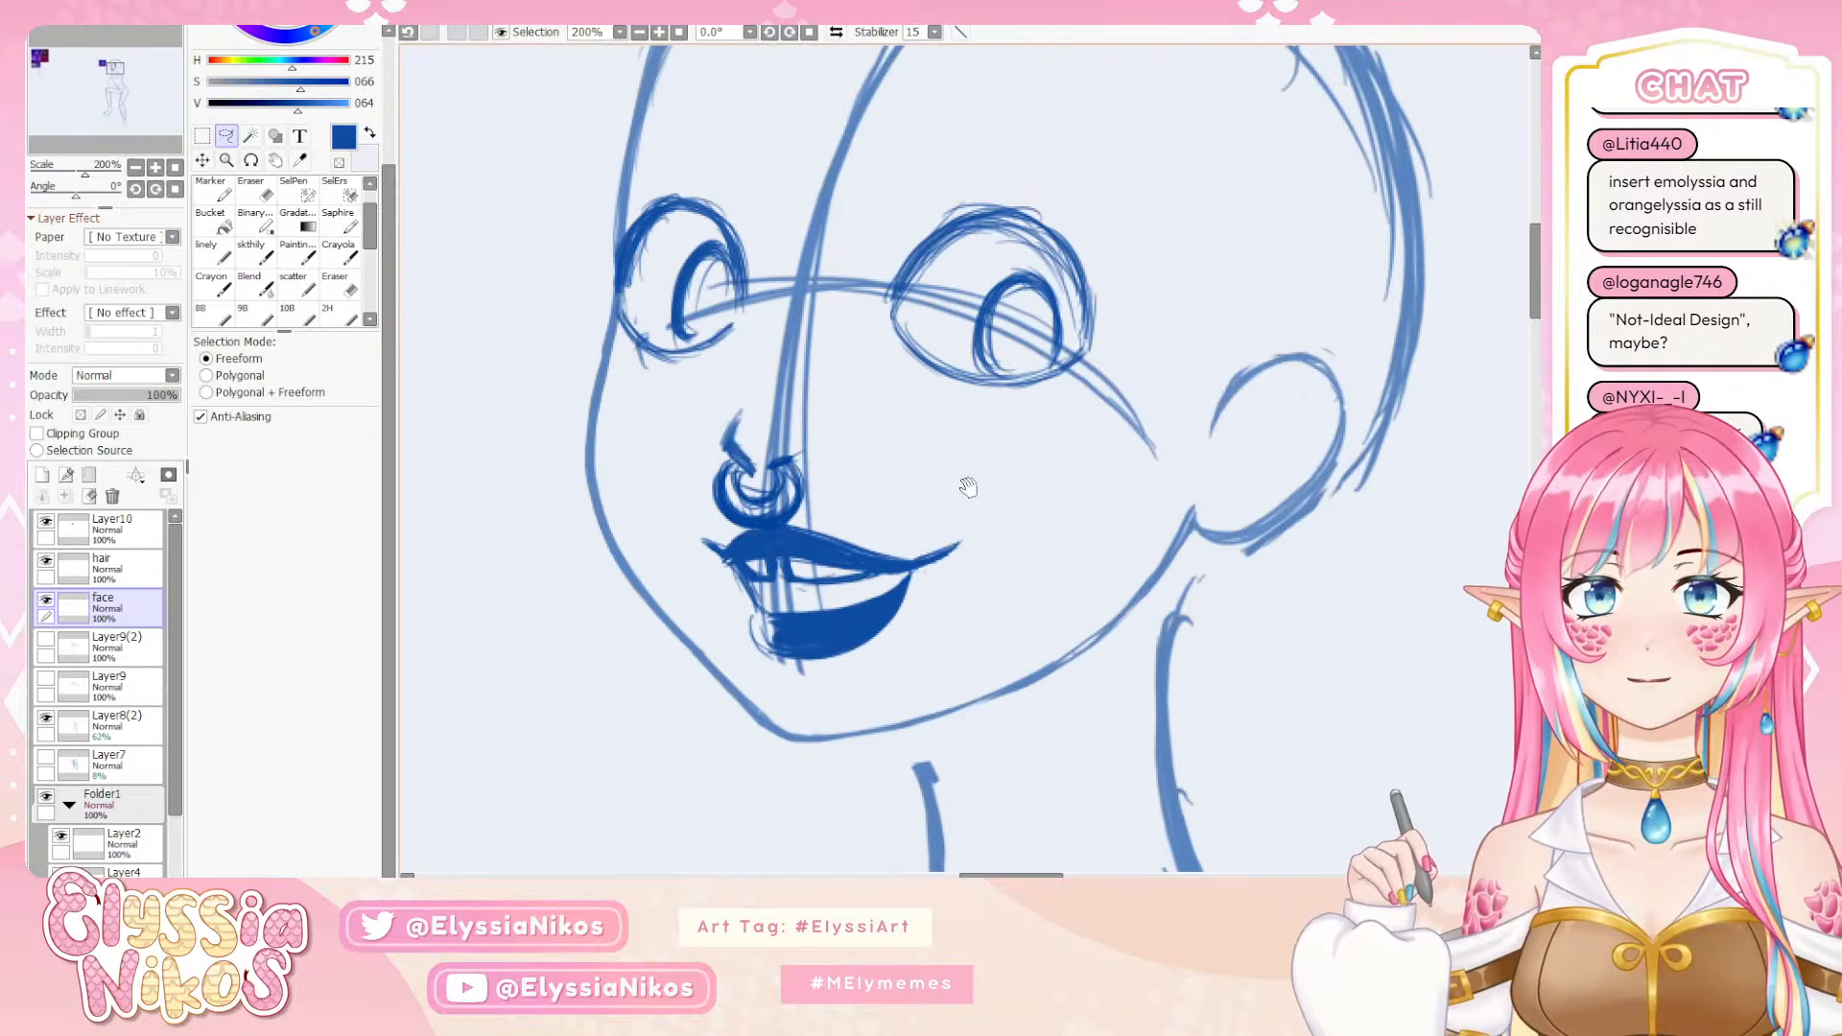
mouse_move(754, 482)
mouse_down()
mouse_move(729, 461)
mouse_move(705, 501)
mouse_move(777, 530)
mouse_move(822, 484)
mouse_move(795, 467)
mouse_up()
key(ctrl+t)
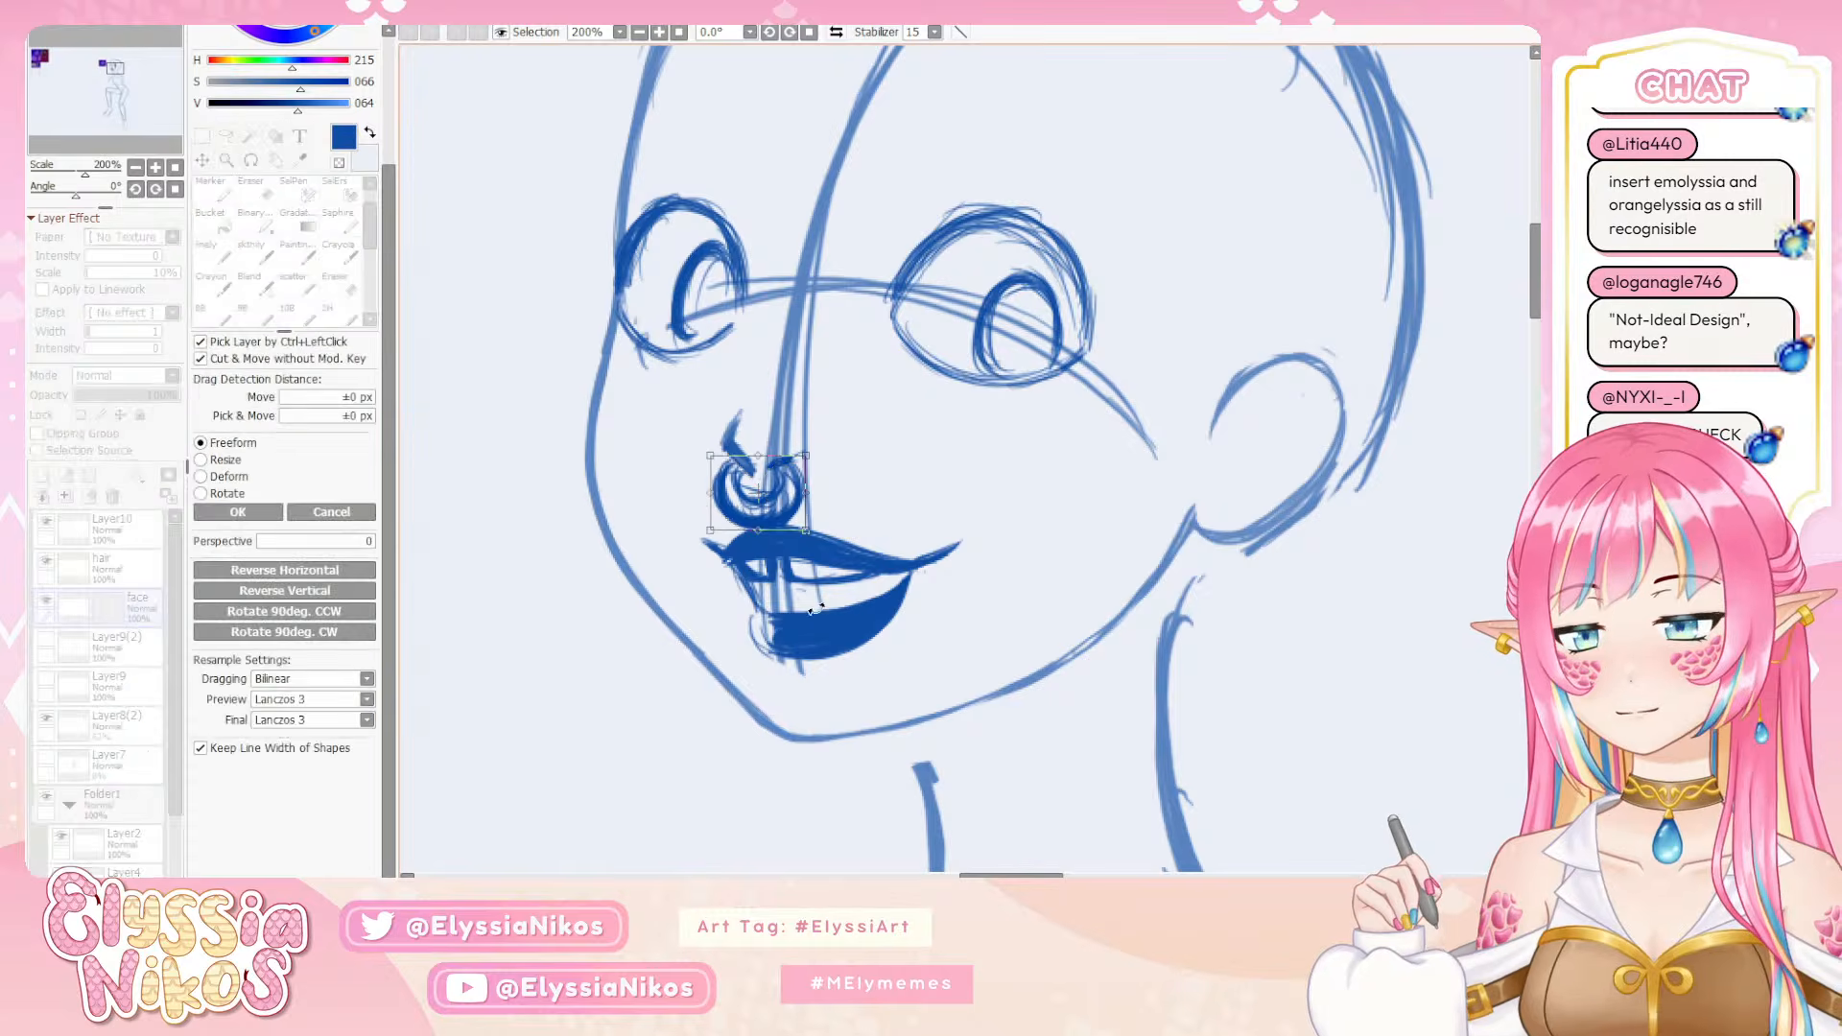
drag(806, 518, 758, 476)
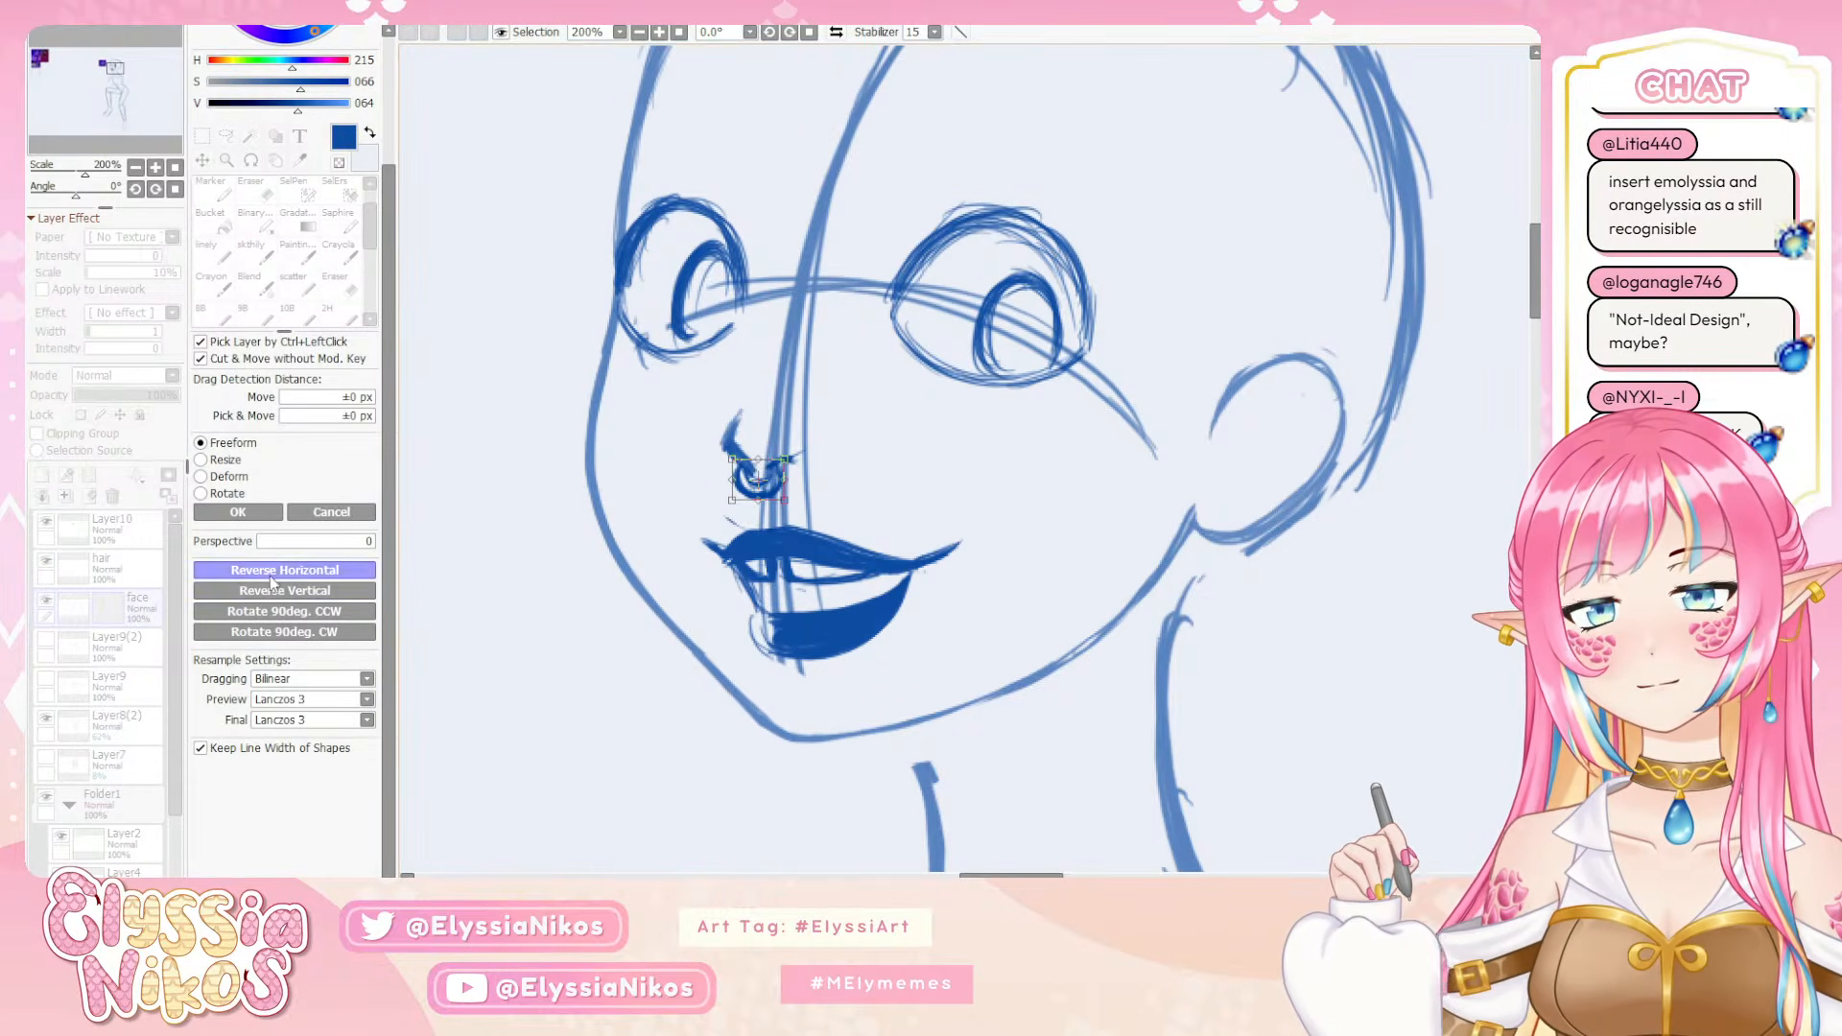
click(268, 518)
Lasso the nose with its ring and shift it slightly toward the far side of the face using a free transform
click(137, 168)
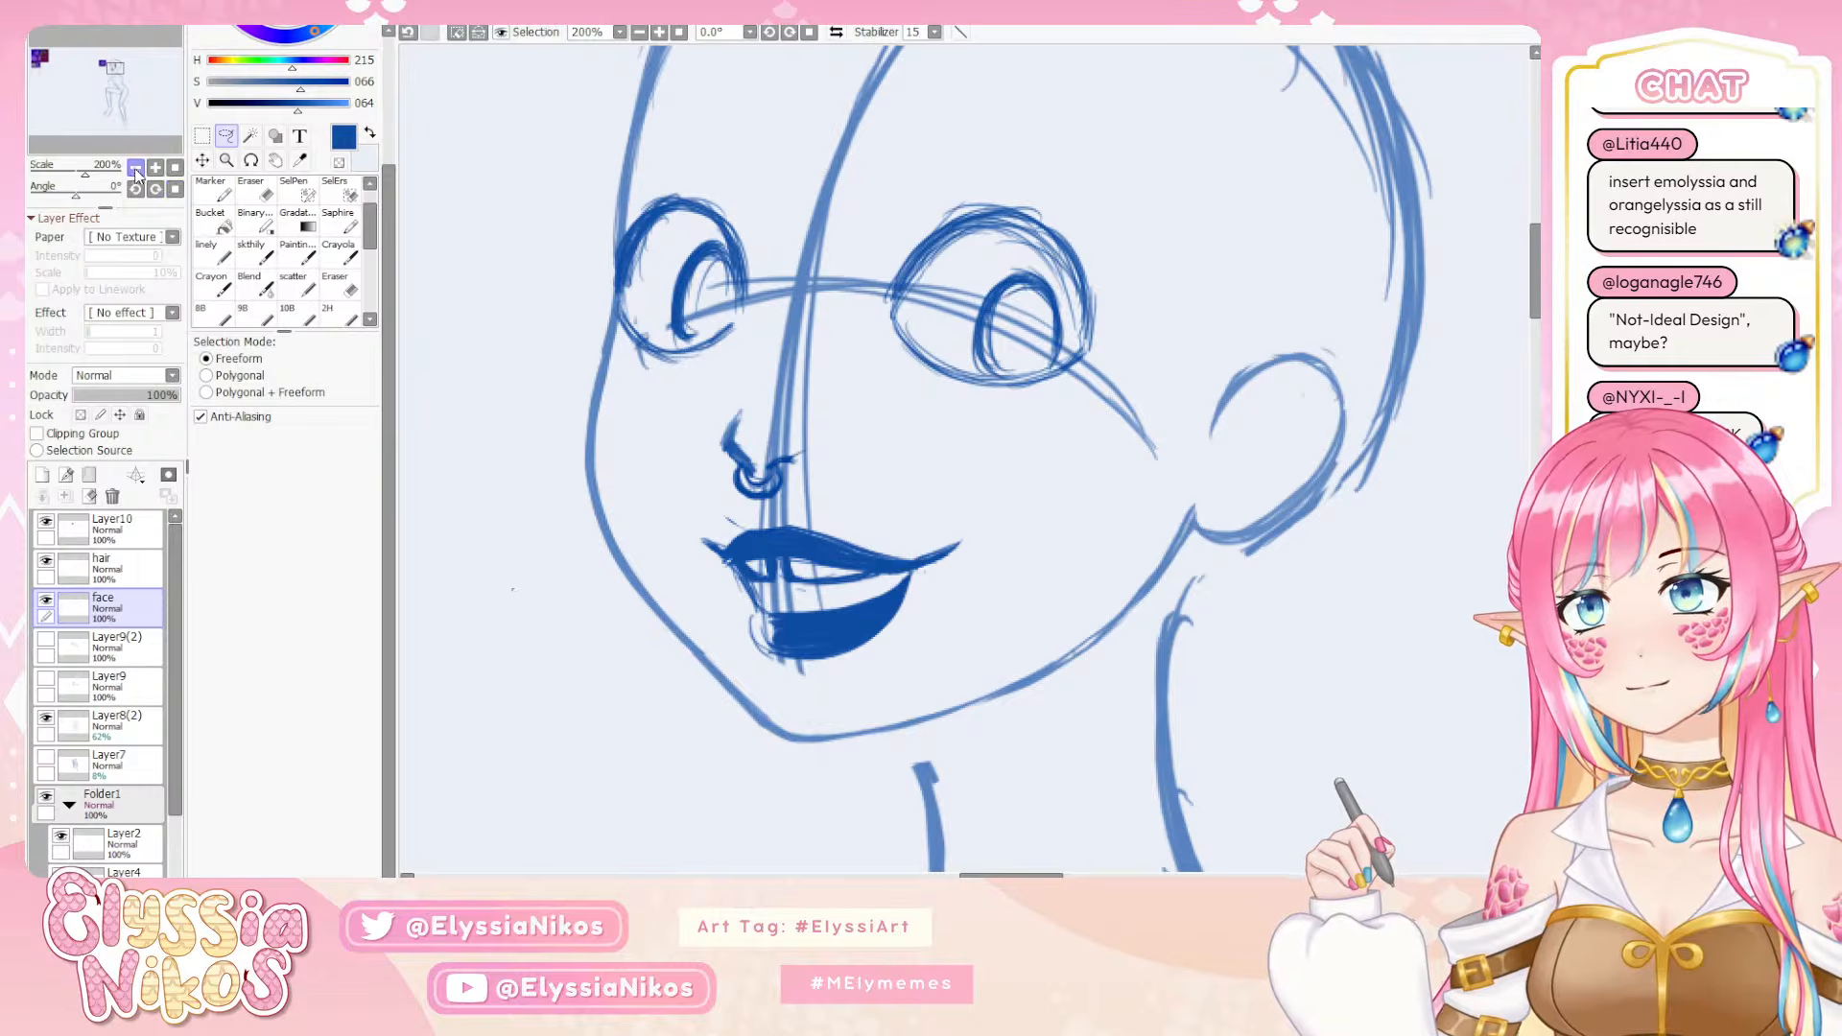
click(136, 168)
click(136, 168)
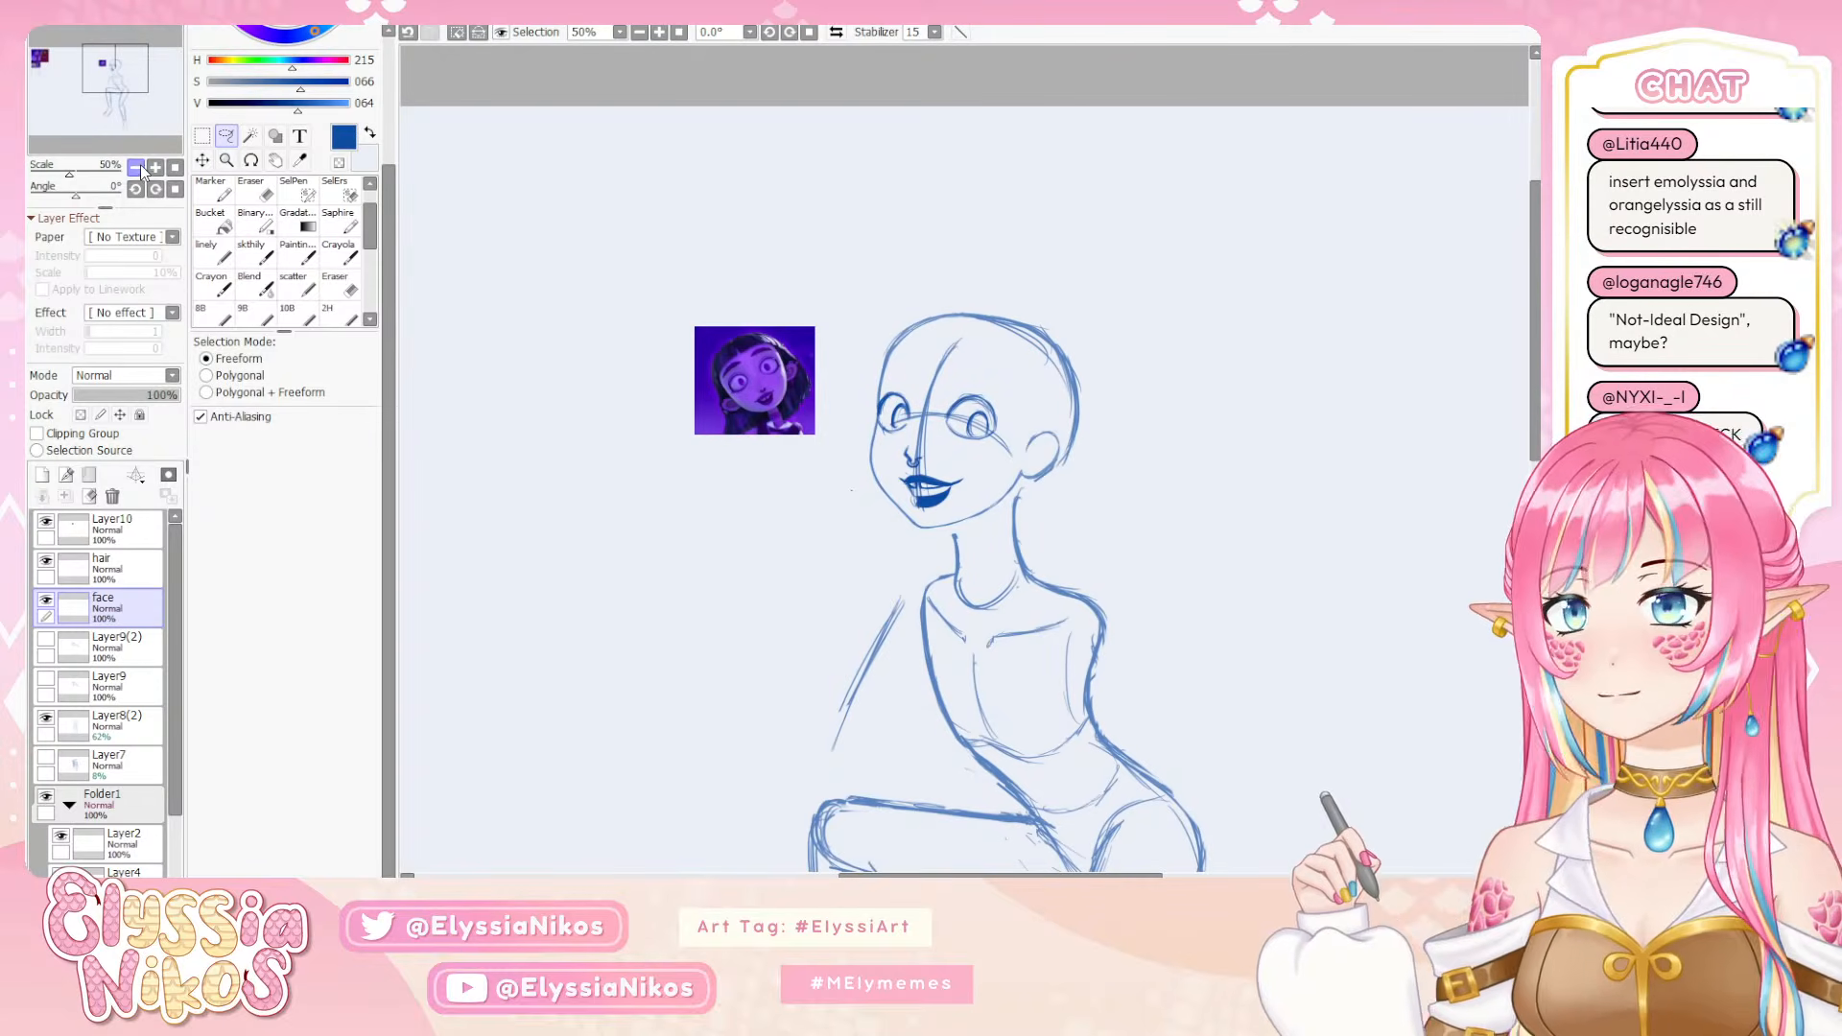
mouse_move(652, 419)
mouse_down()
mouse_move(571, 378)
mouse_move(543, 333)
mouse_up()
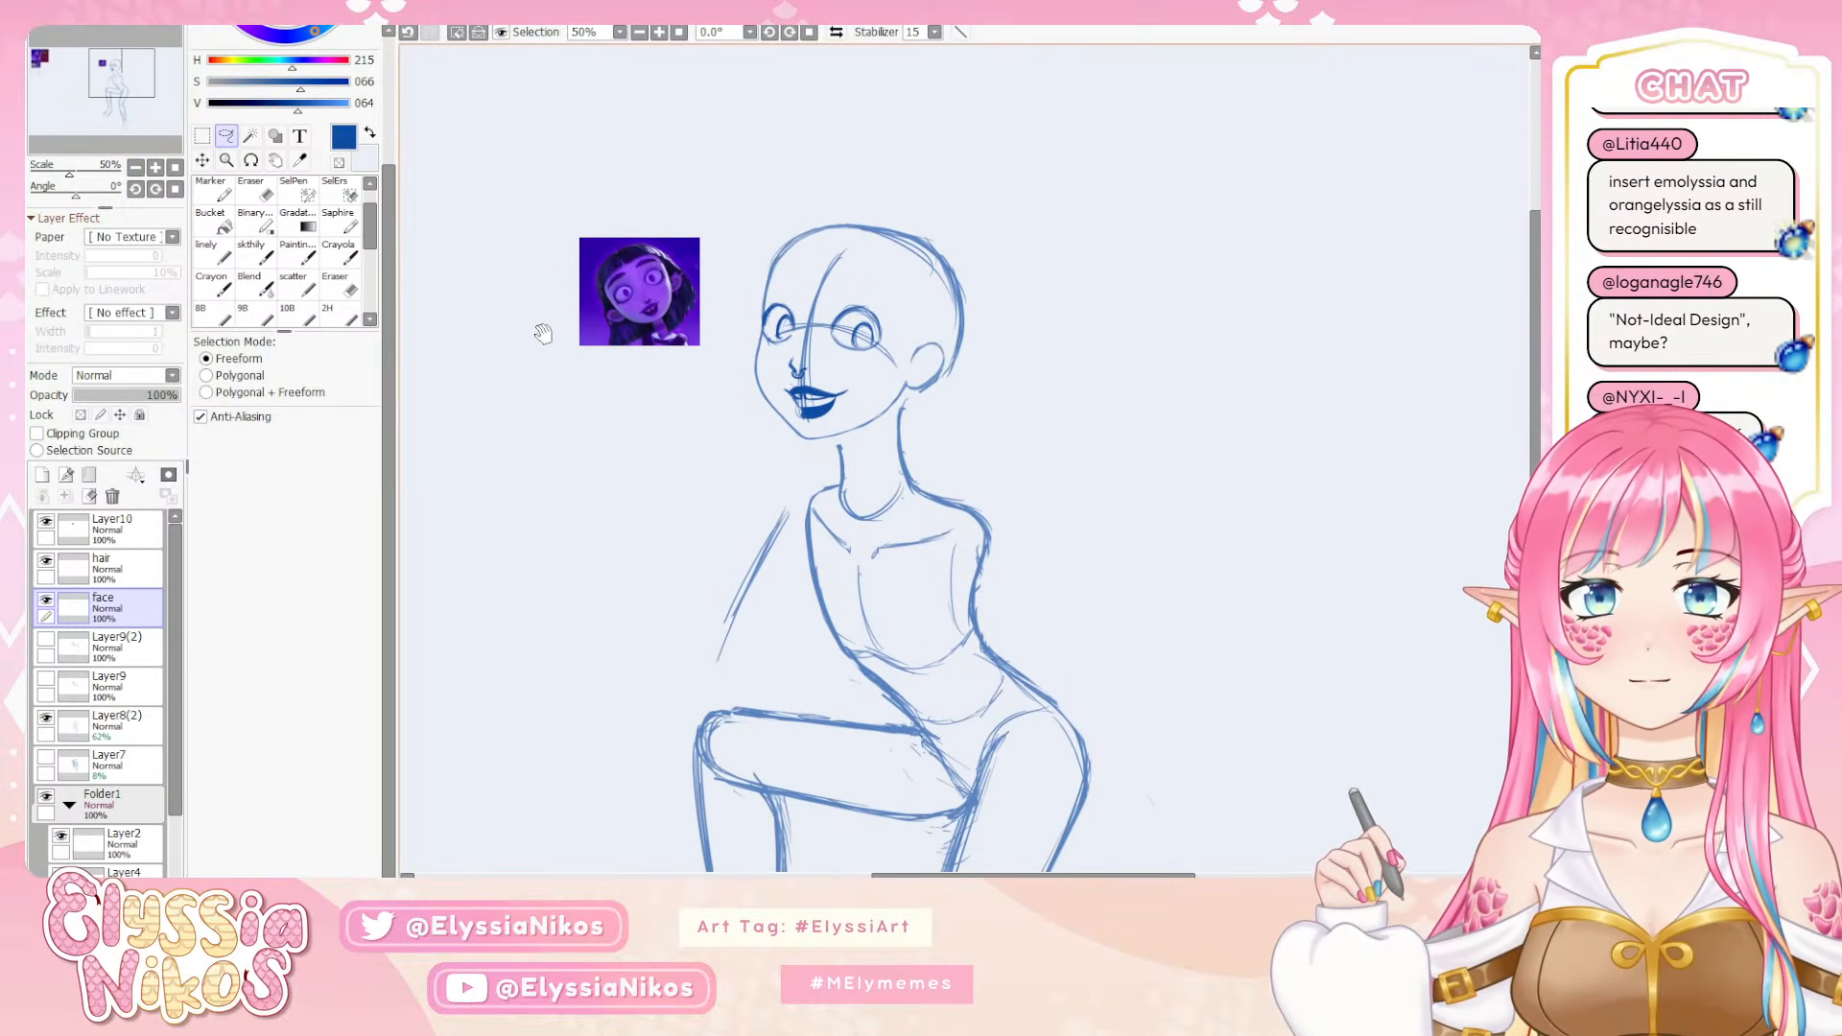
key(ctrl+t)
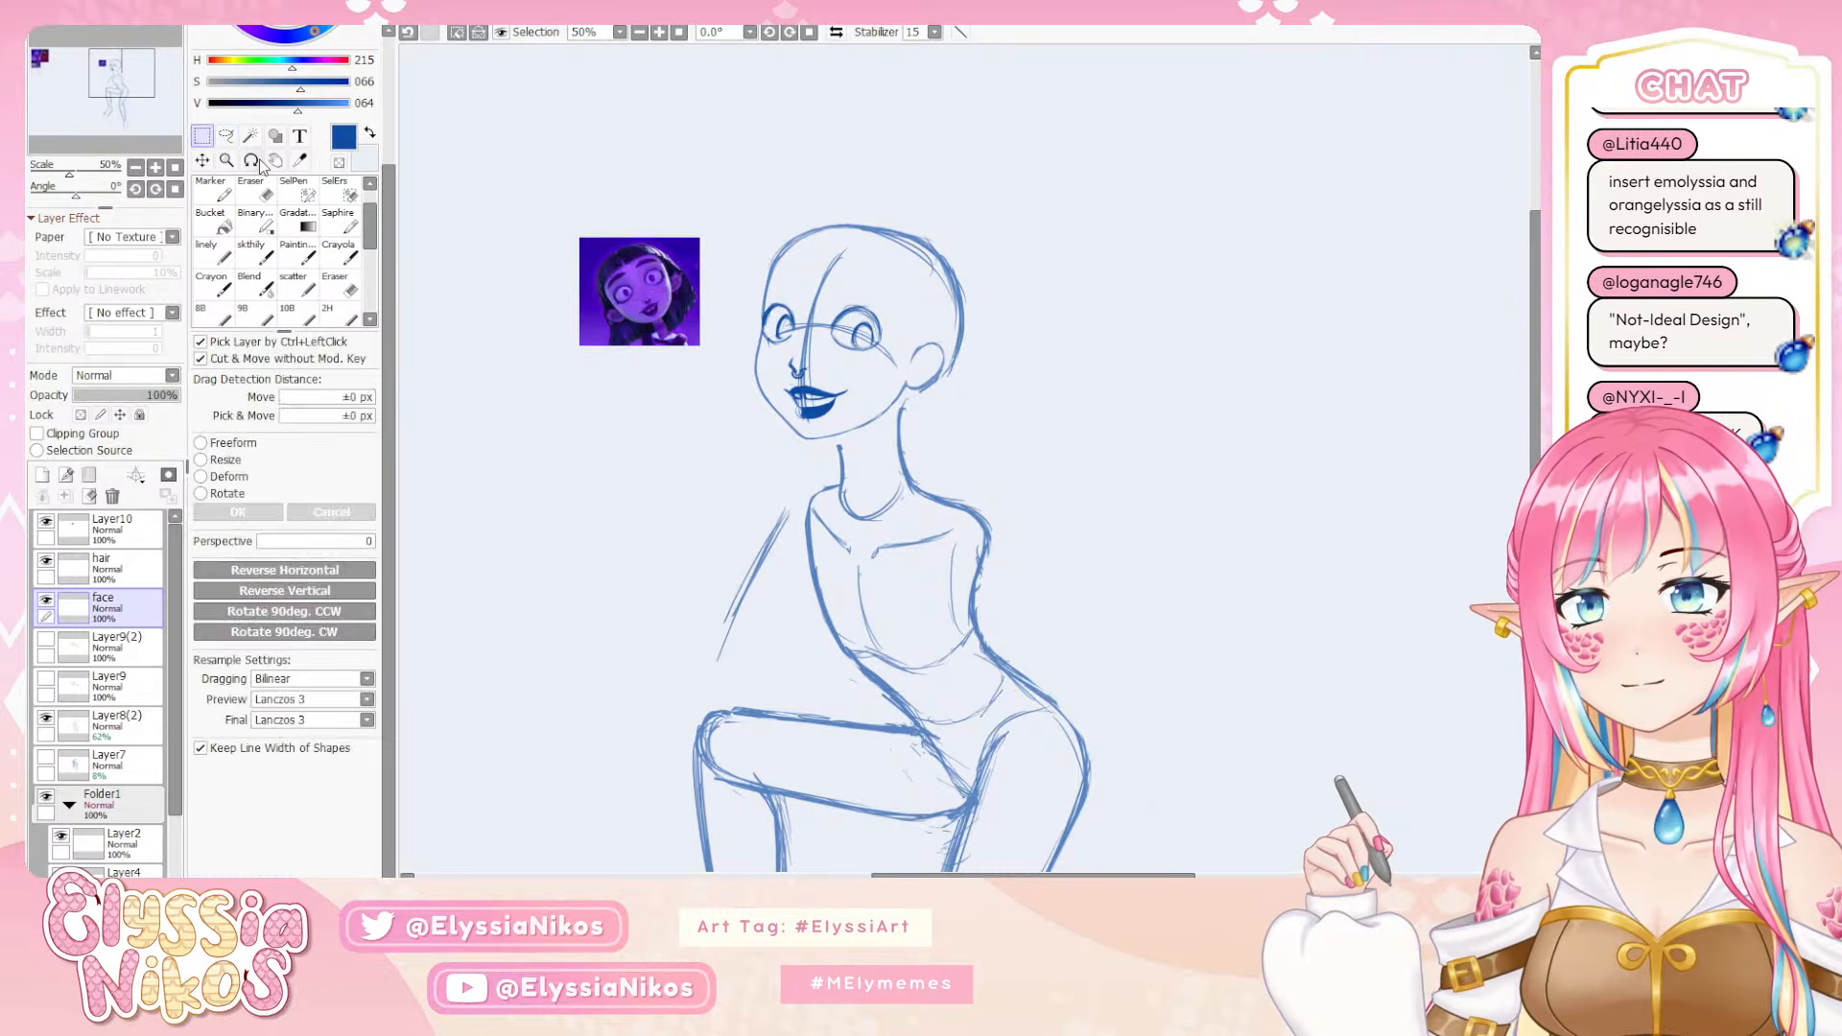
click(226, 136)
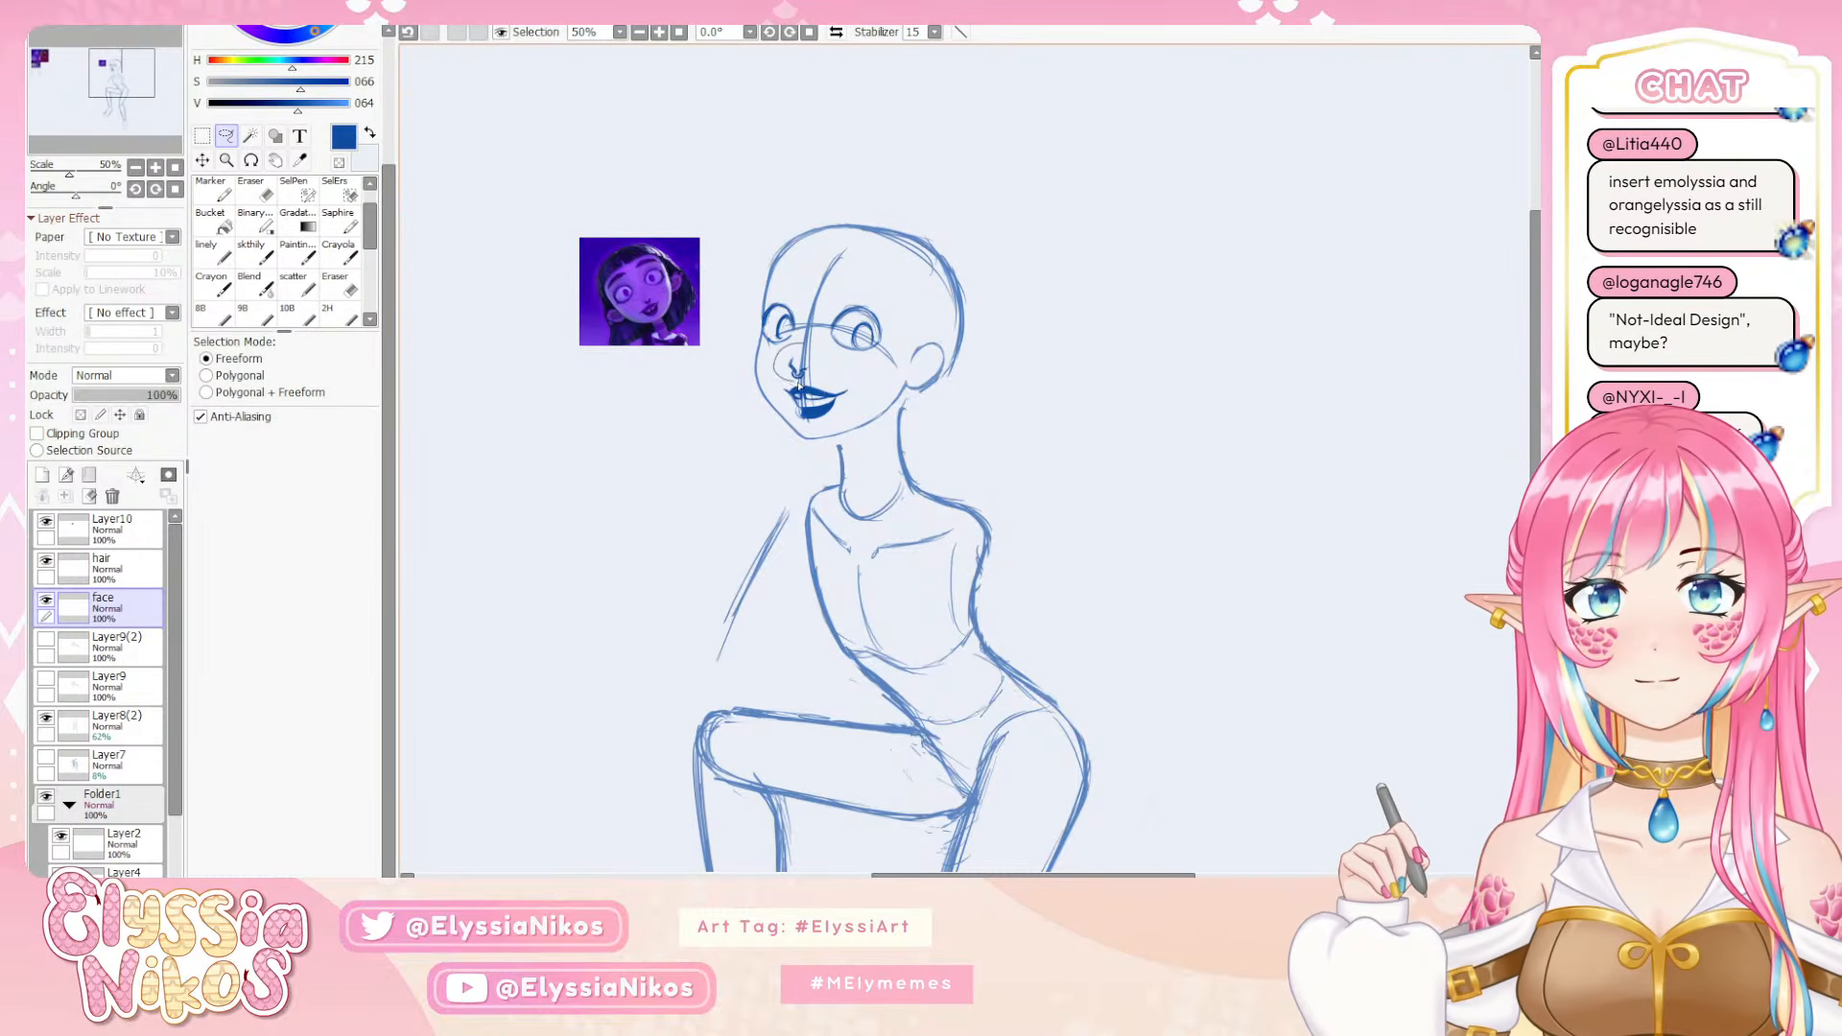
mouse_move(798, 384)
mouse_down()
mouse_move(795, 354)
mouse_move(798, 371)
mouse_up()
key(ctrl+t)
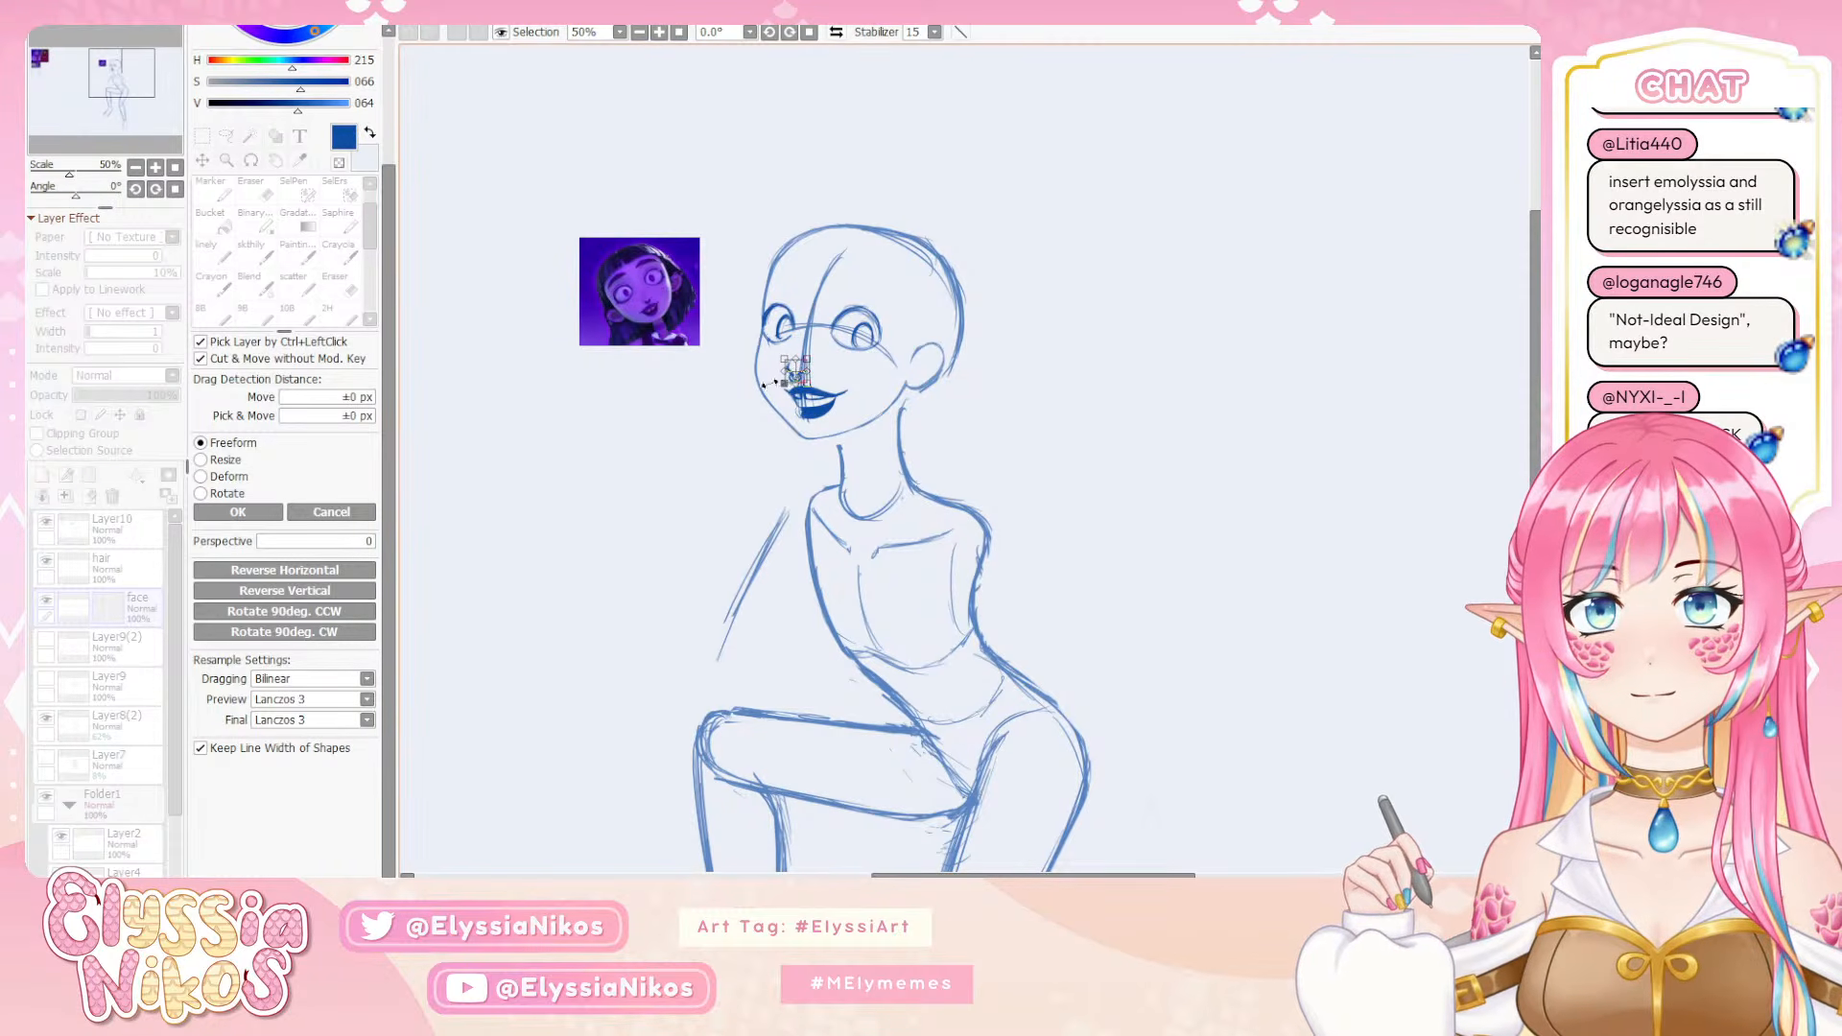
click(238, 511)
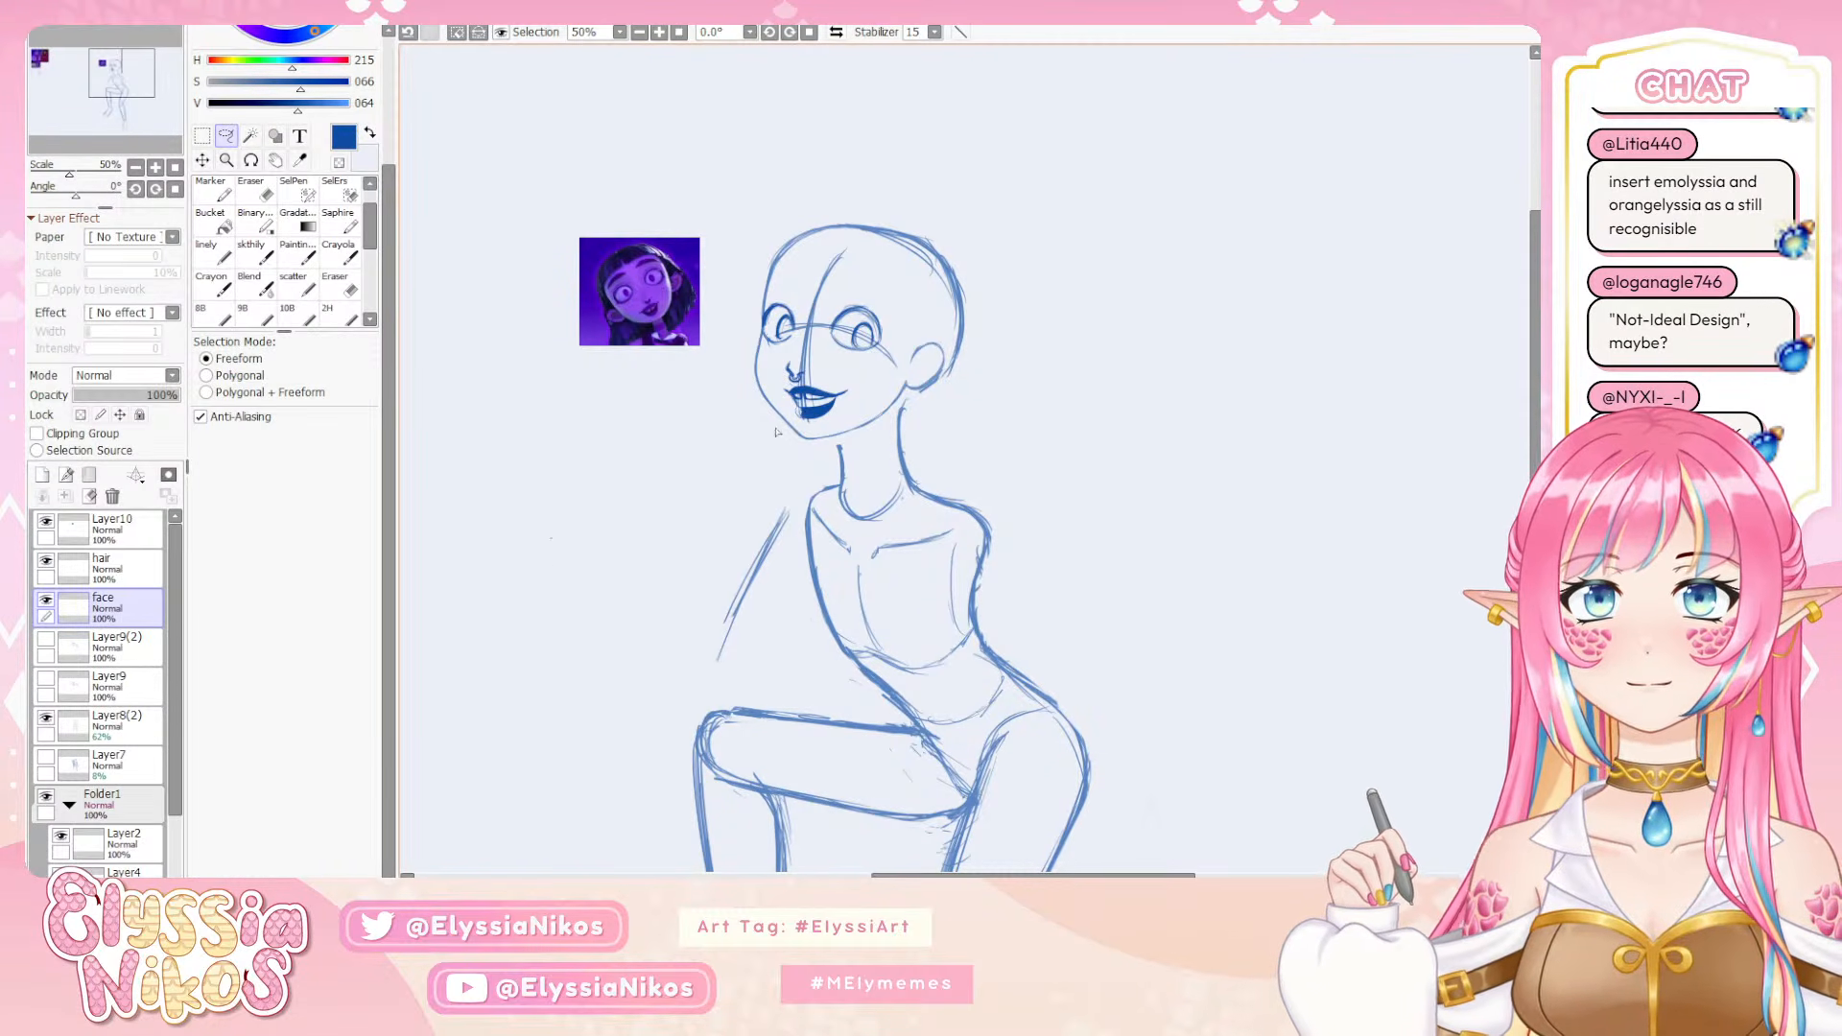
key(ctrl+d)
Reselect the nose area with the lasso, fine-tune its placement above the lips, and clear the selection
drag(797, 387, 816, 367)
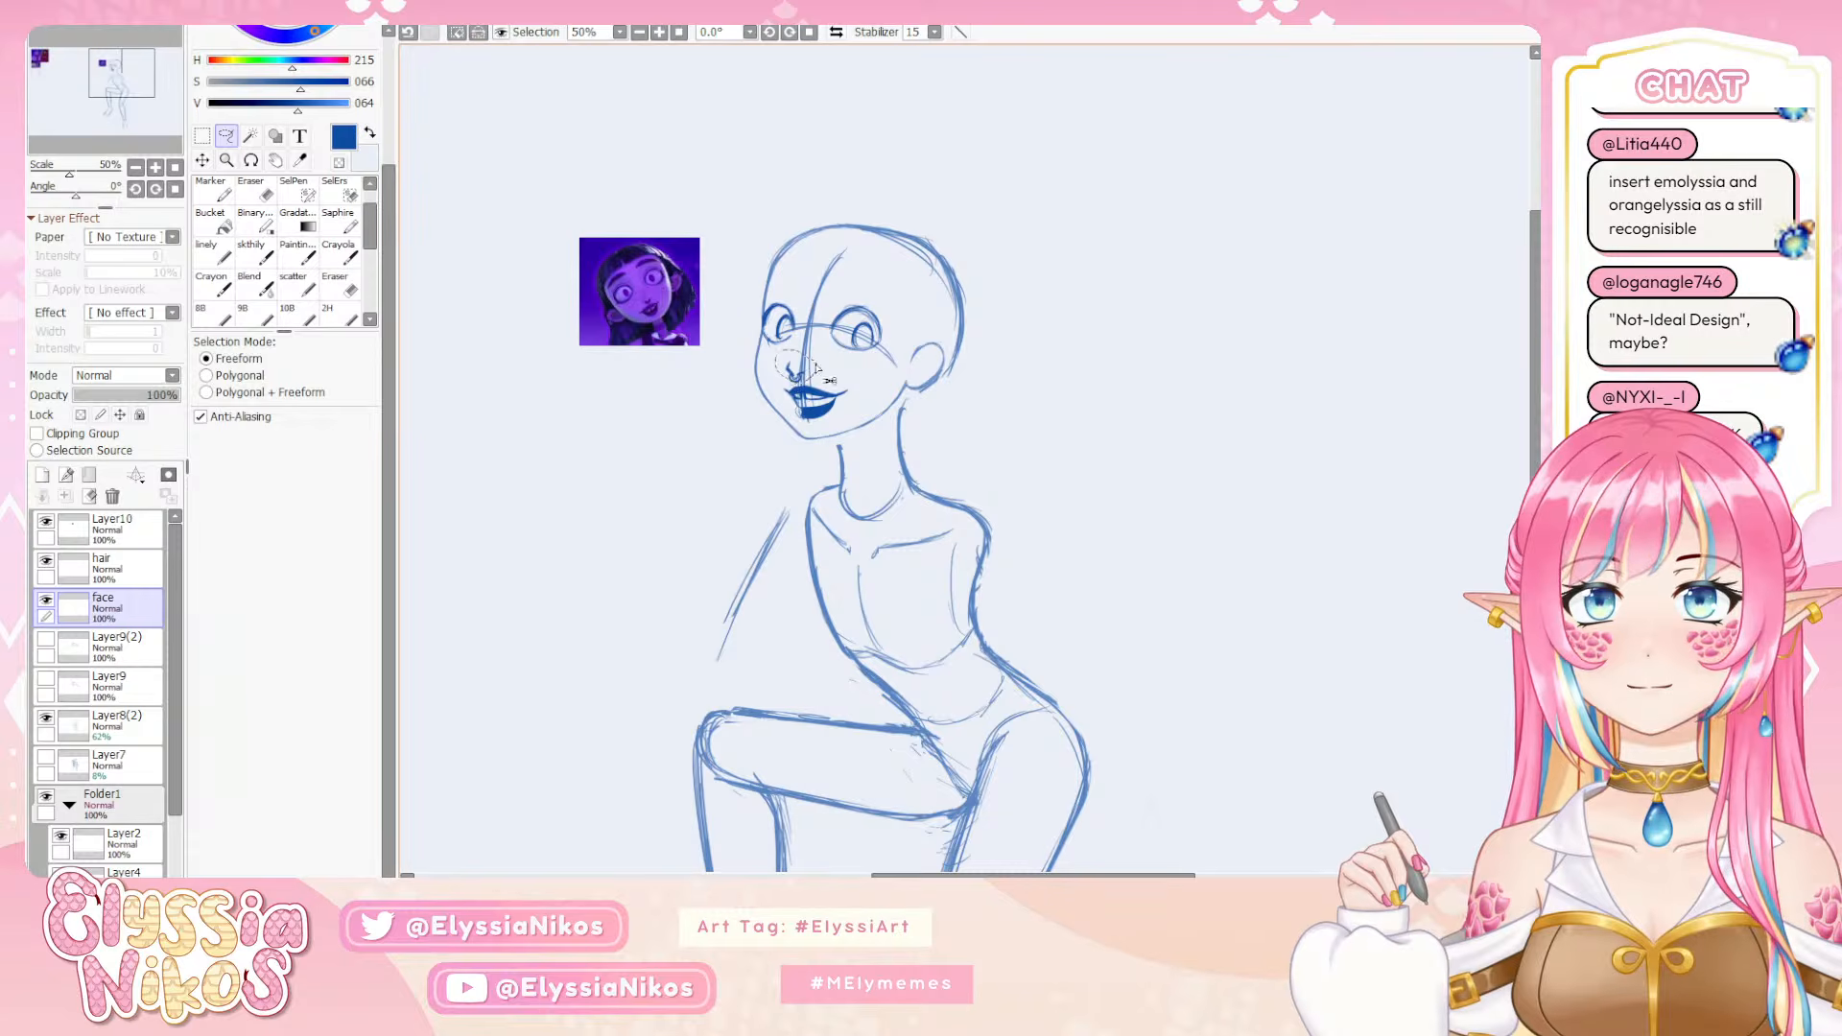
drag(1097, 459, 1108, 468)
key(ctrl+d)
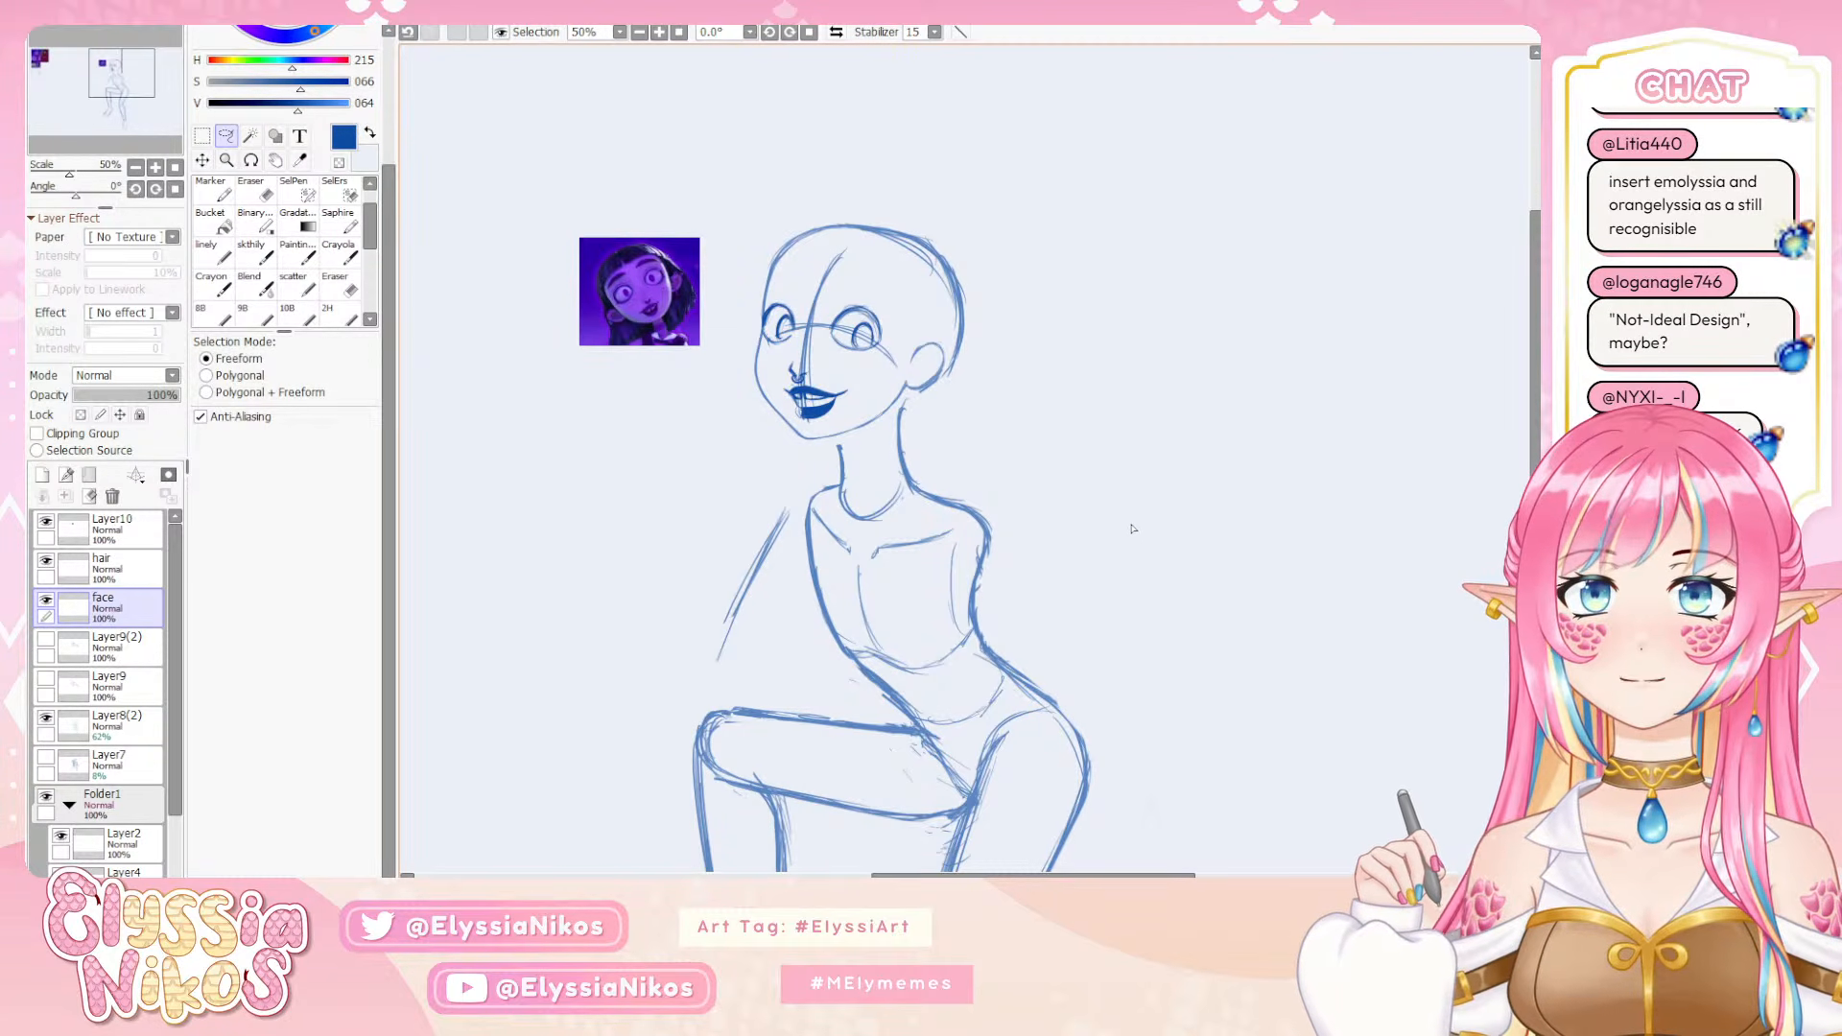
Lasso both eyes on the face layer, nudge them slightly lower on the head, and deselect
click(144, 538)
click(46, 563)
click(46, 562)
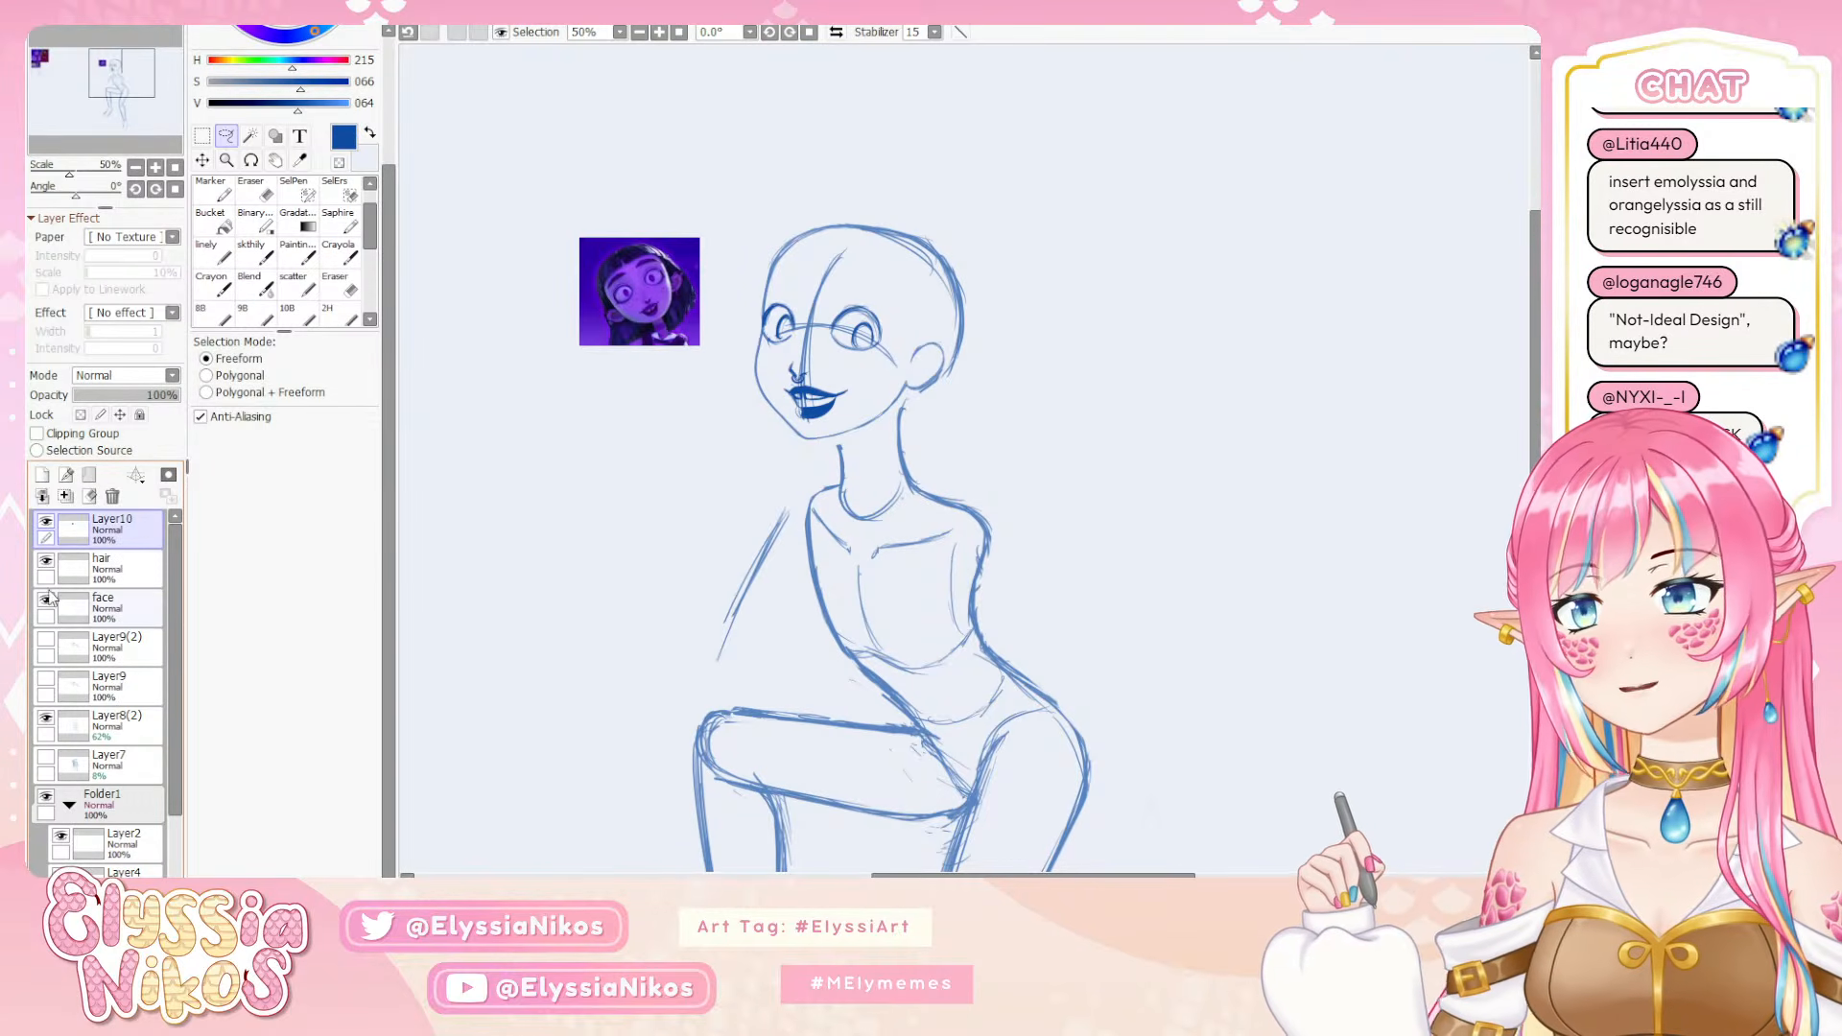
click(46, 602)
click(46, 602)
click(113, 608)
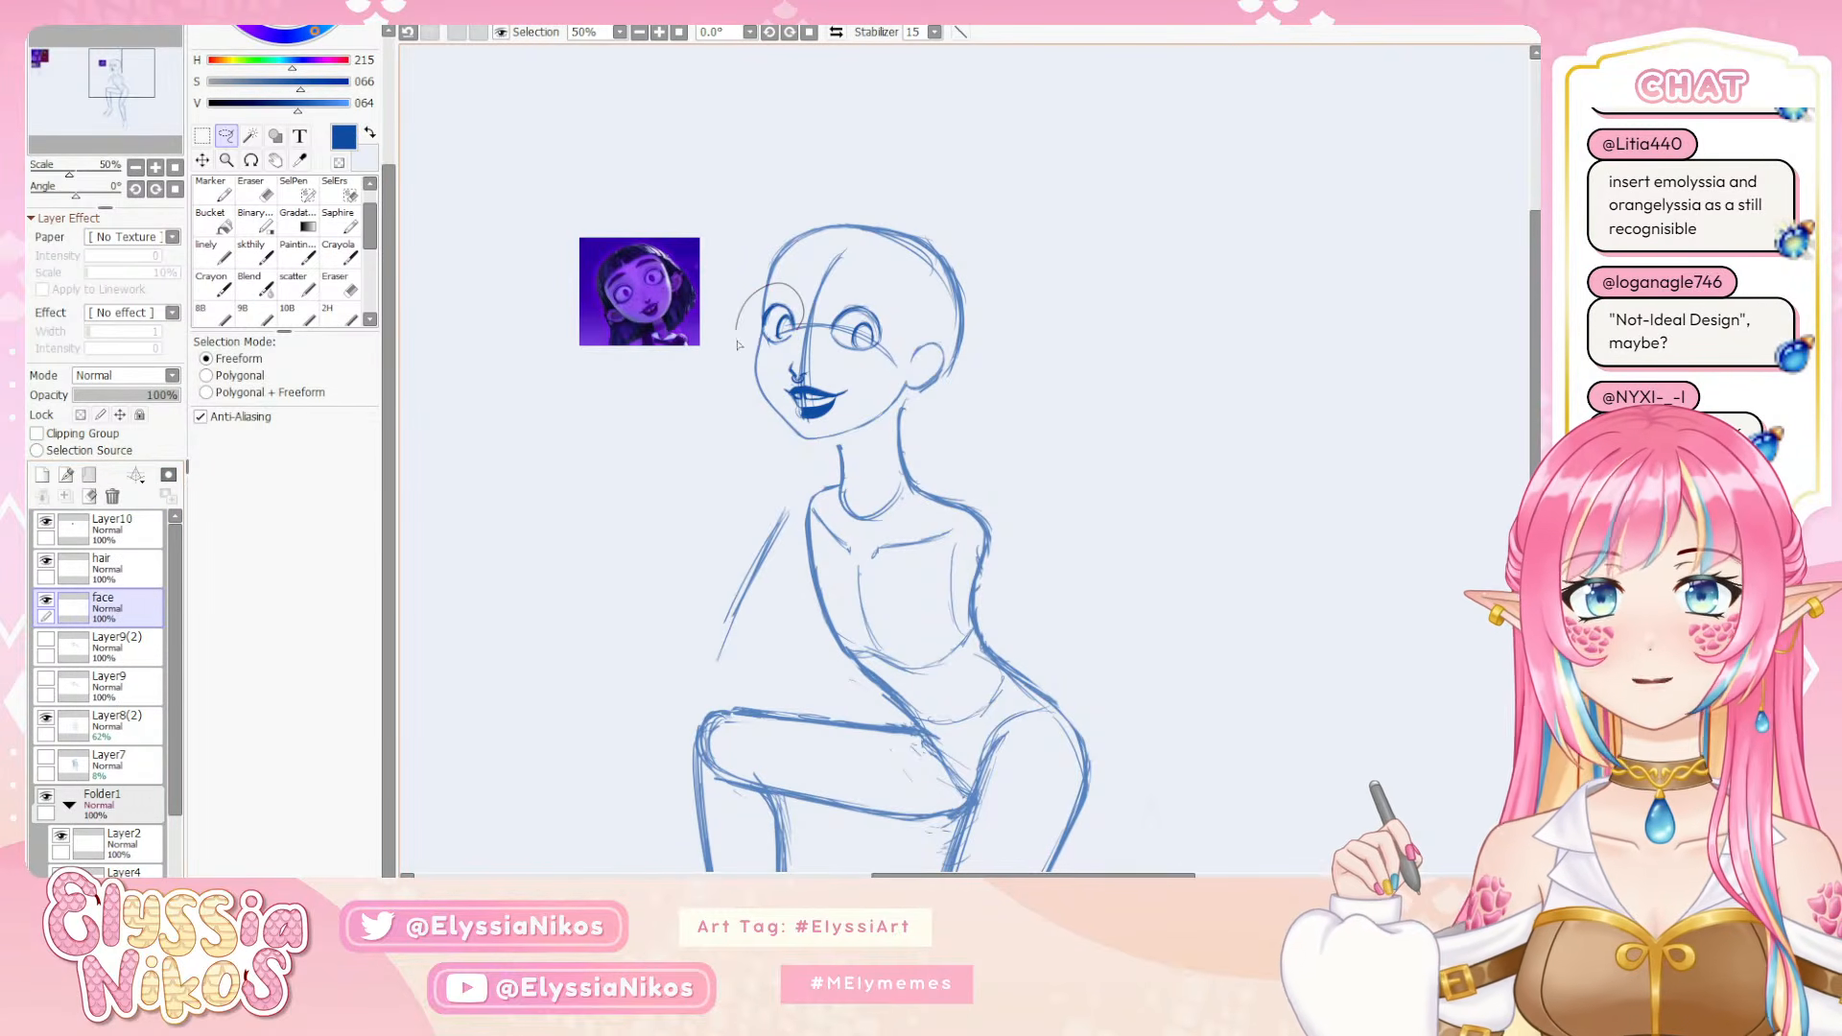
mouse_move(792, 347)
mouse_down()
mouse_move(909, 316)
mouse_move(863, 291)
mouse_up()
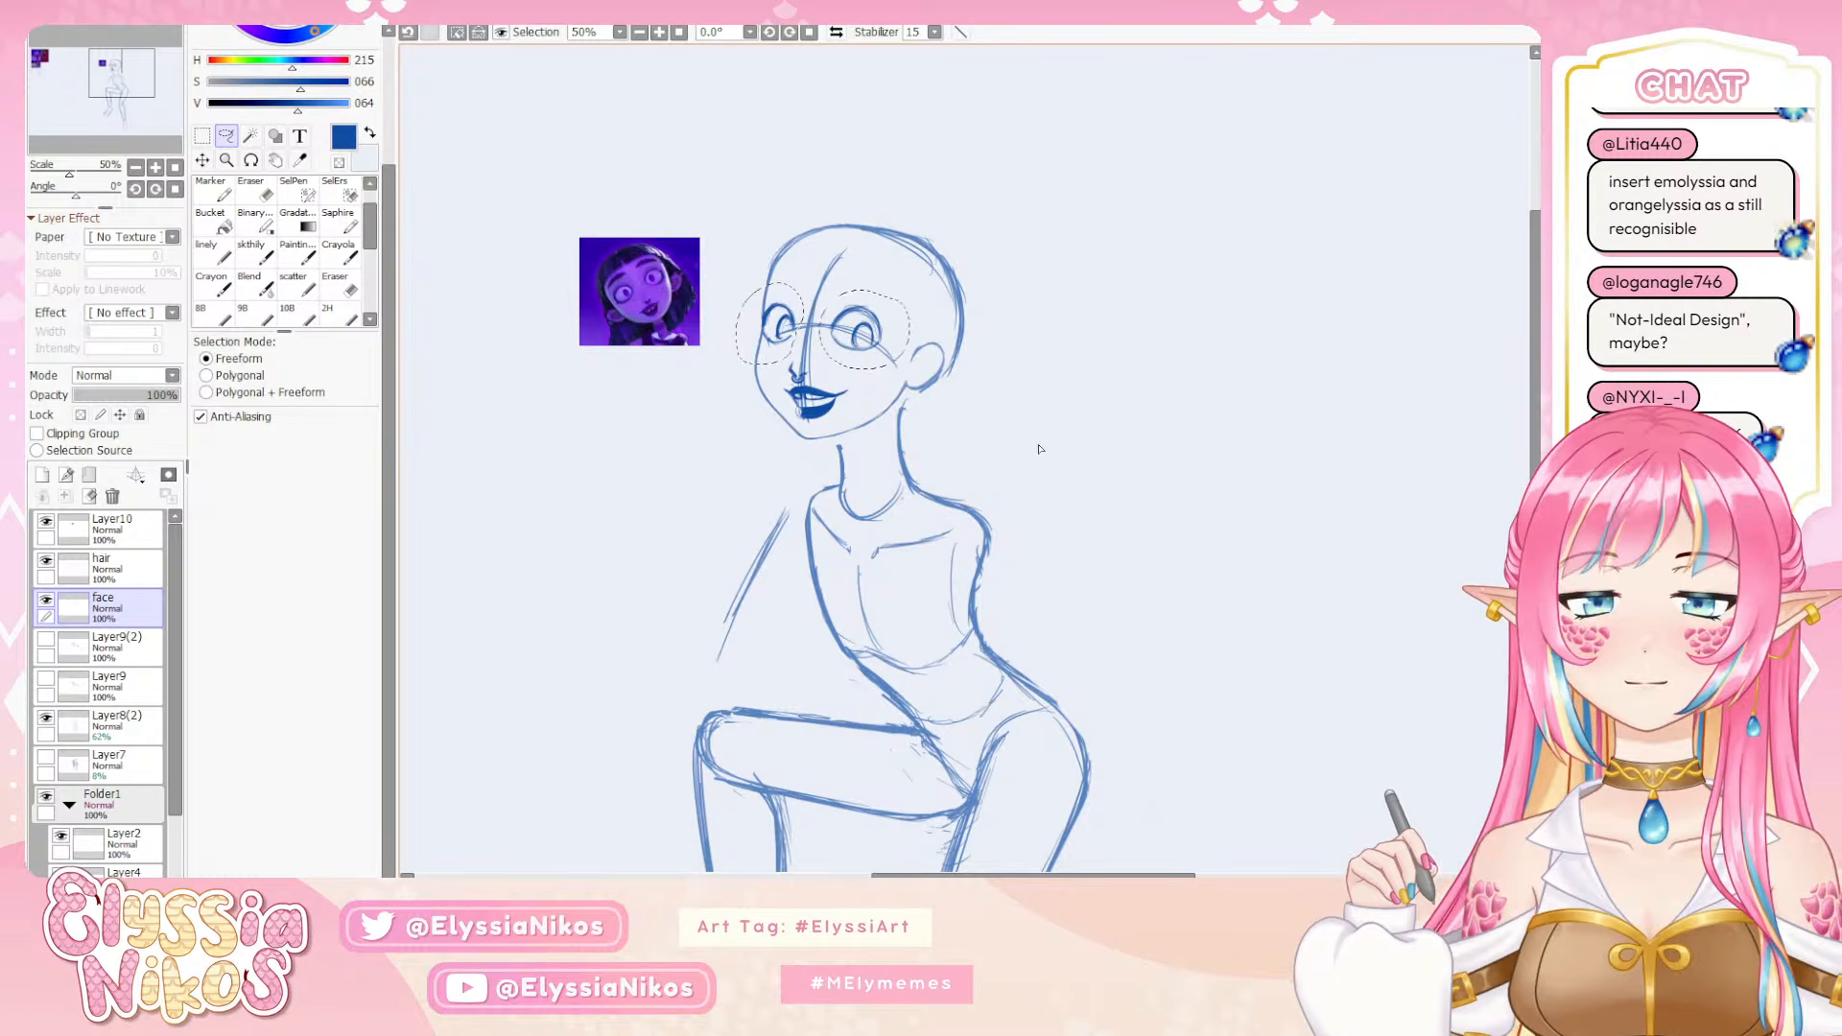
key(ctrl+Down)
key(ctrl+Down)
key(ctrl+Down)
key(ctrl+Down)
key(ctrl+Down)
key(ctrl+Down)
key(ctrl+Down)
key(ctrl+Down)
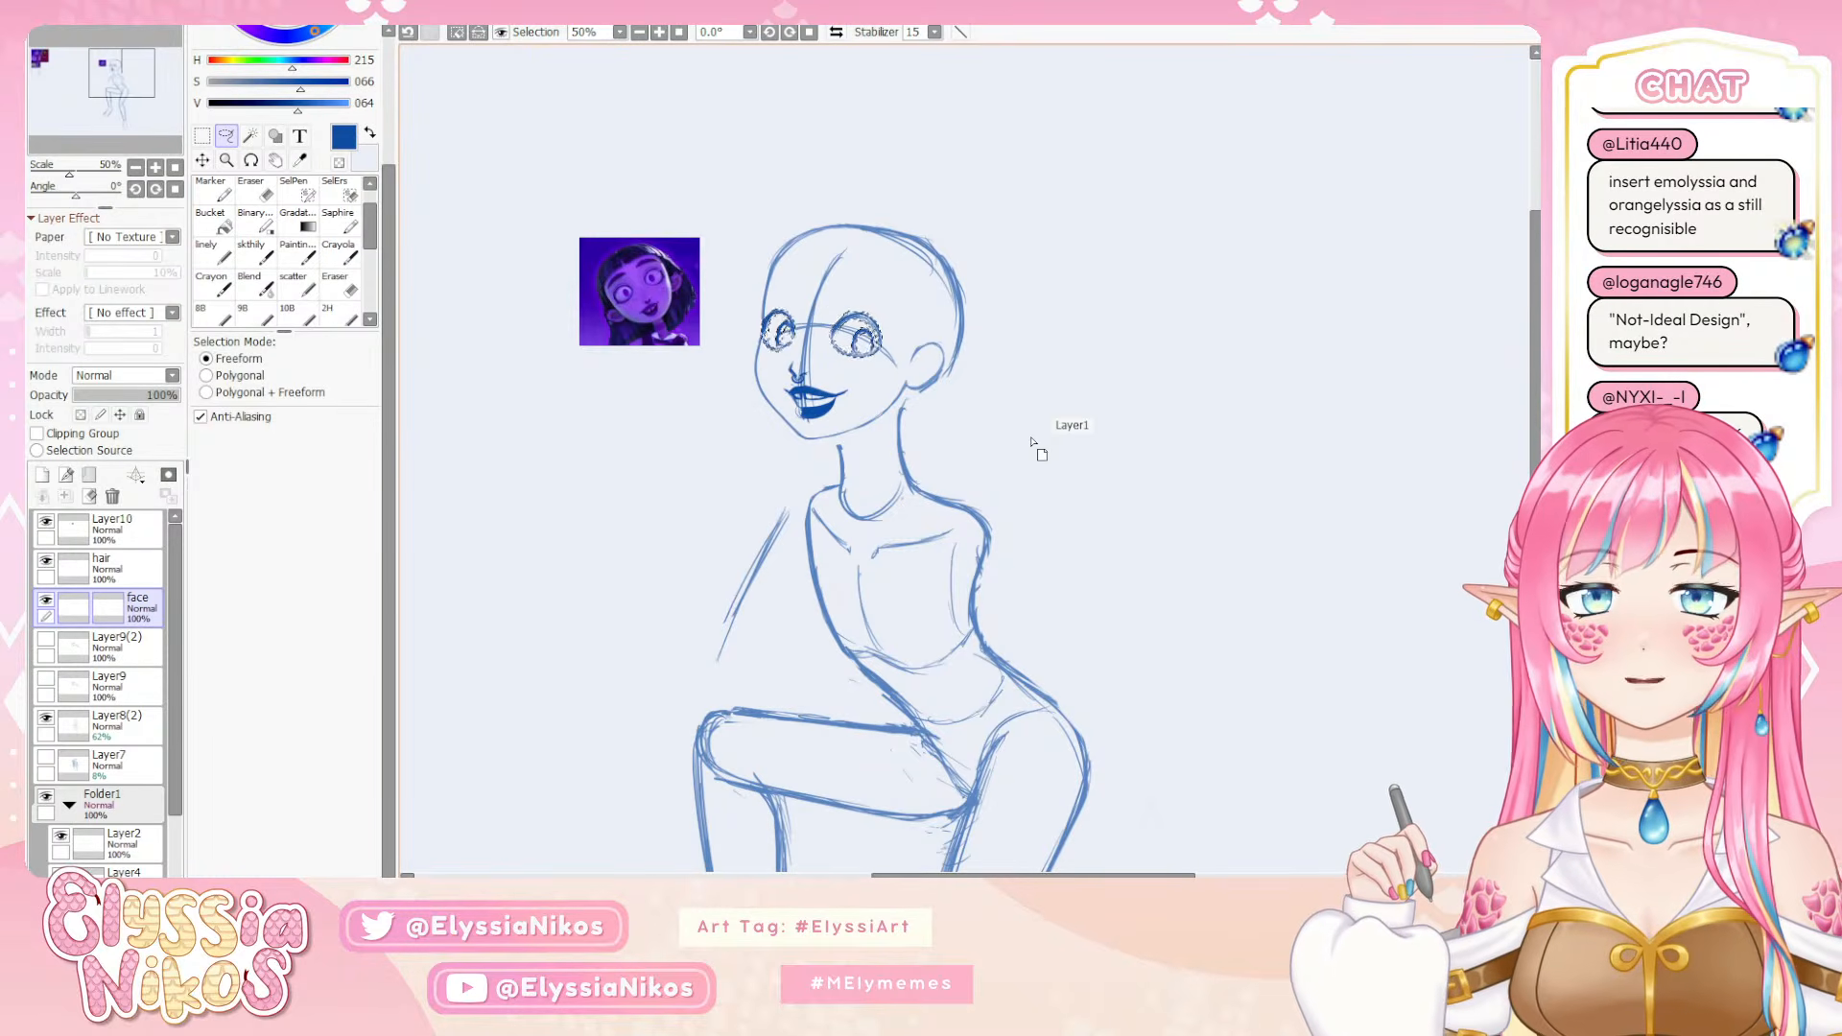
key(ctrl+d)
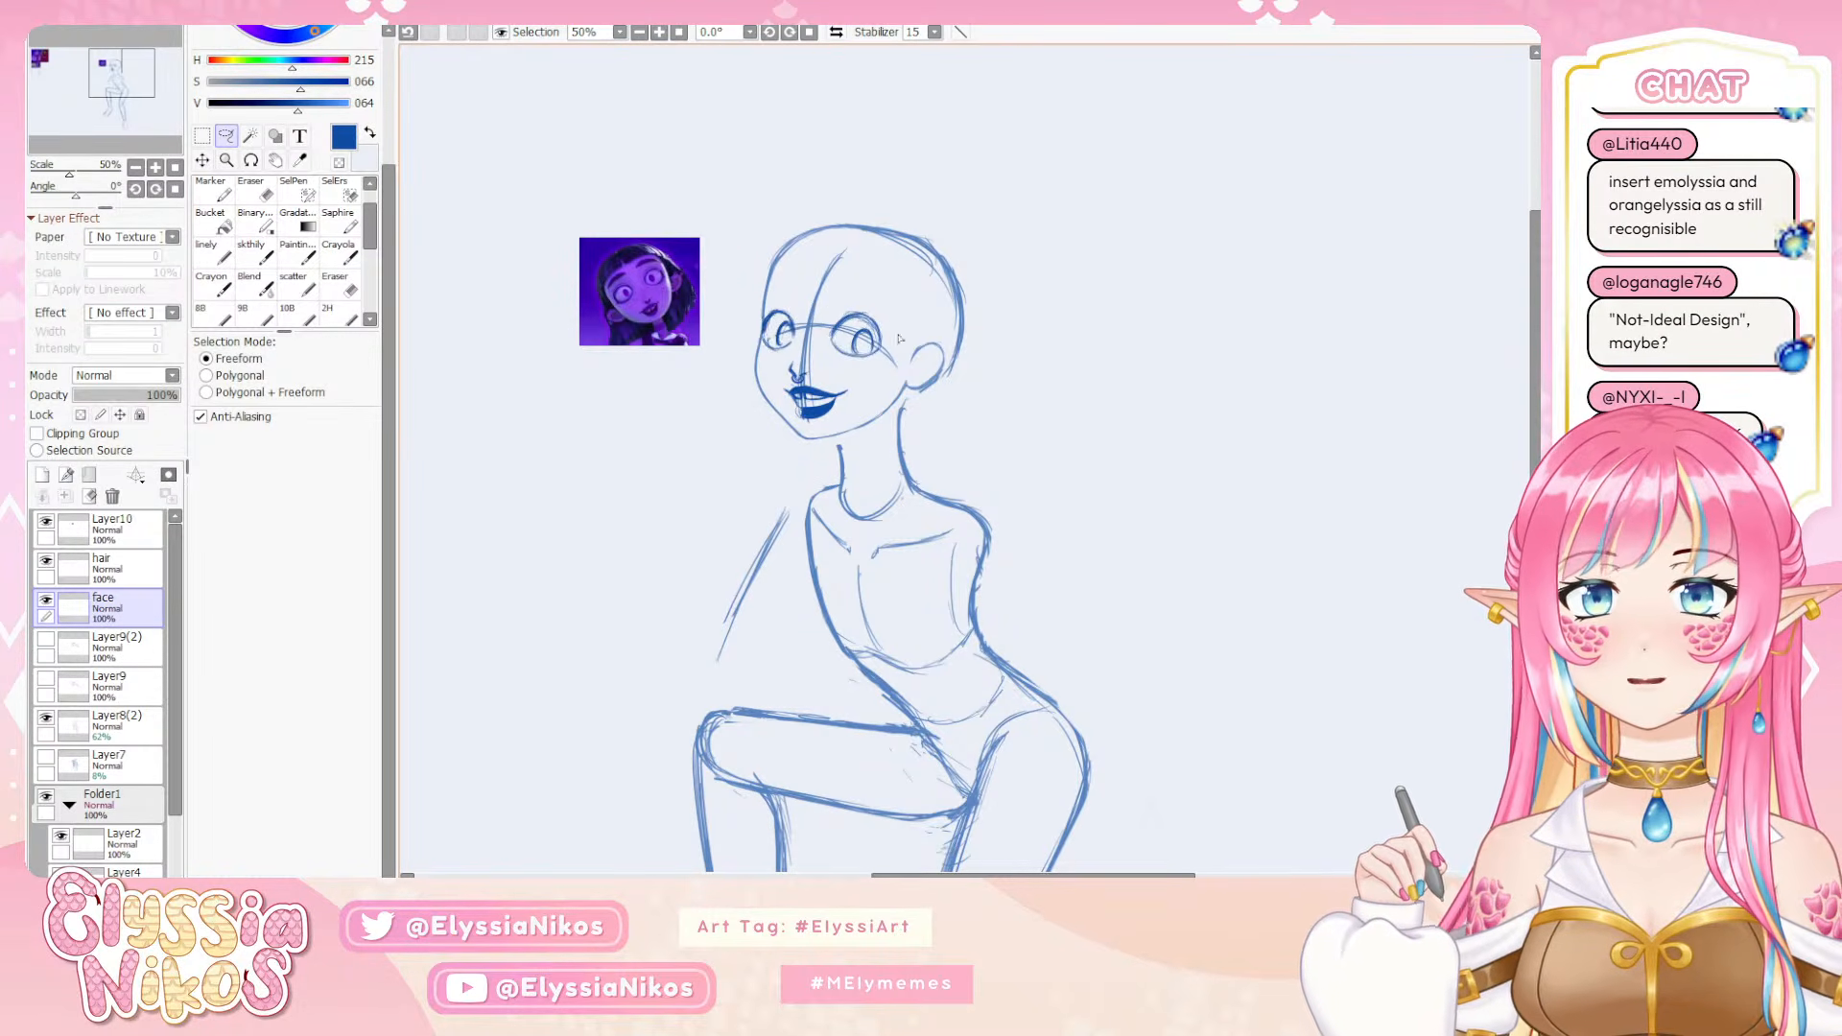
Lasso the eye nearer the ear, nudge it slightly toward the nose, and deselect
mouse_move(775, 292)
mouse_down()
mouse_move(785, 359)
mouse_move(878, 397)
mouse_move(888, 331)
mouse_up()
key(ctrl+Down)
key(ctrl+Down)
click(1019, 480)
key(ctrl+Down)
key(ctrl+Down)
key(ctrl+Down)
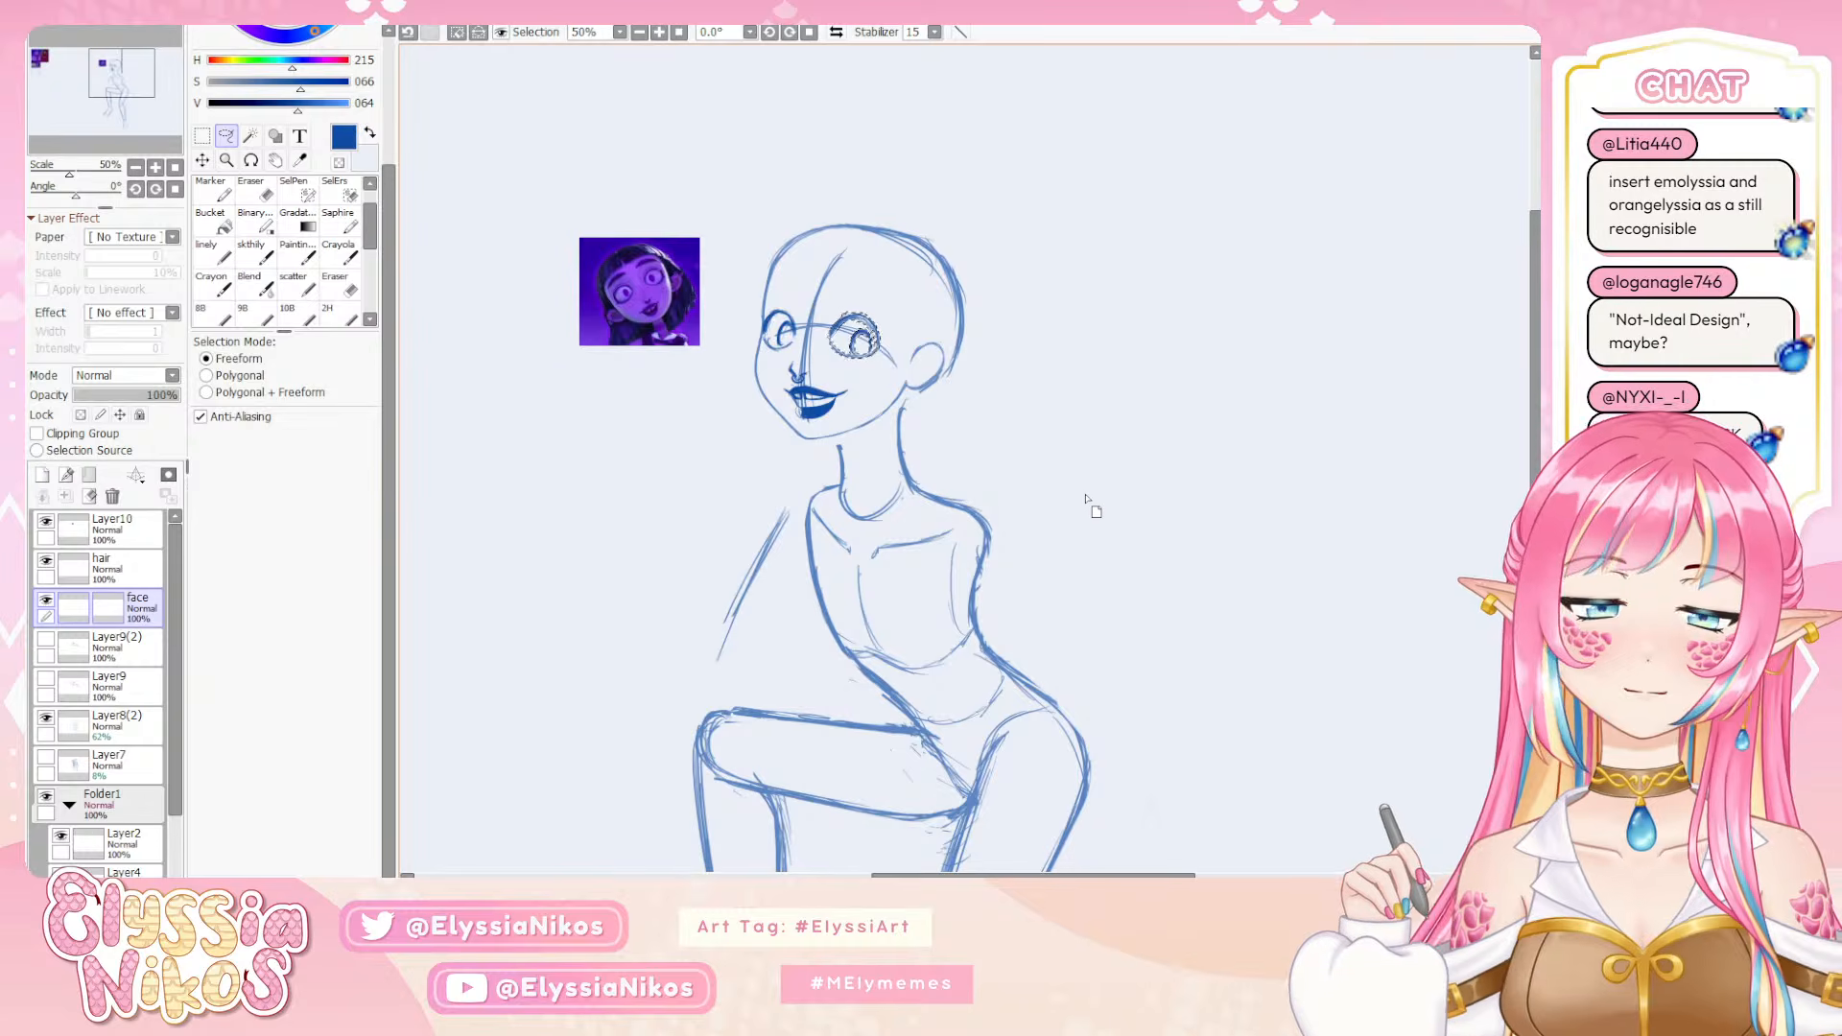
key(ctrl+d)
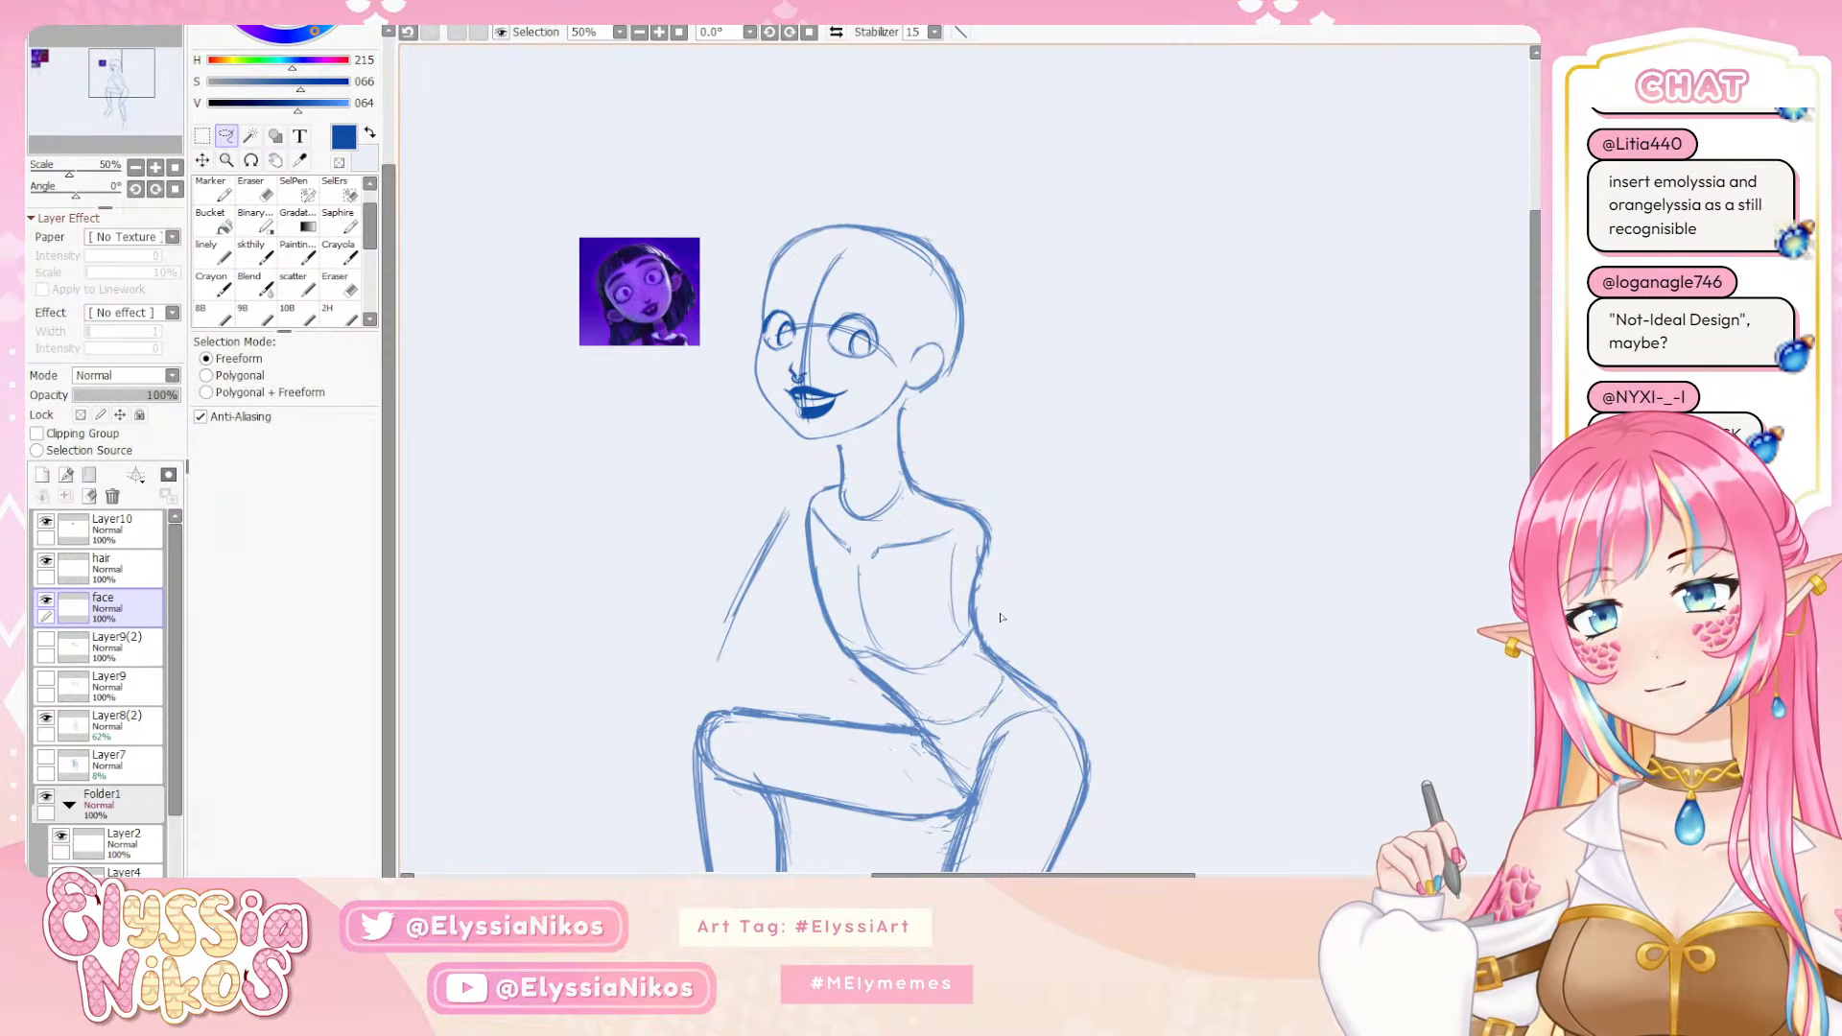
Nudge the eye nearer the ear a little closer to the nose and check the face in a mirrored view
mouse_move(887, 323)
mouse_down()
mouse_move(875, 391)
mouse_move(894, 331)
mouse_move(819, 324)
mouse_move(885, 301)
mouse_up()
drag(1012, 464, 1014, 467)
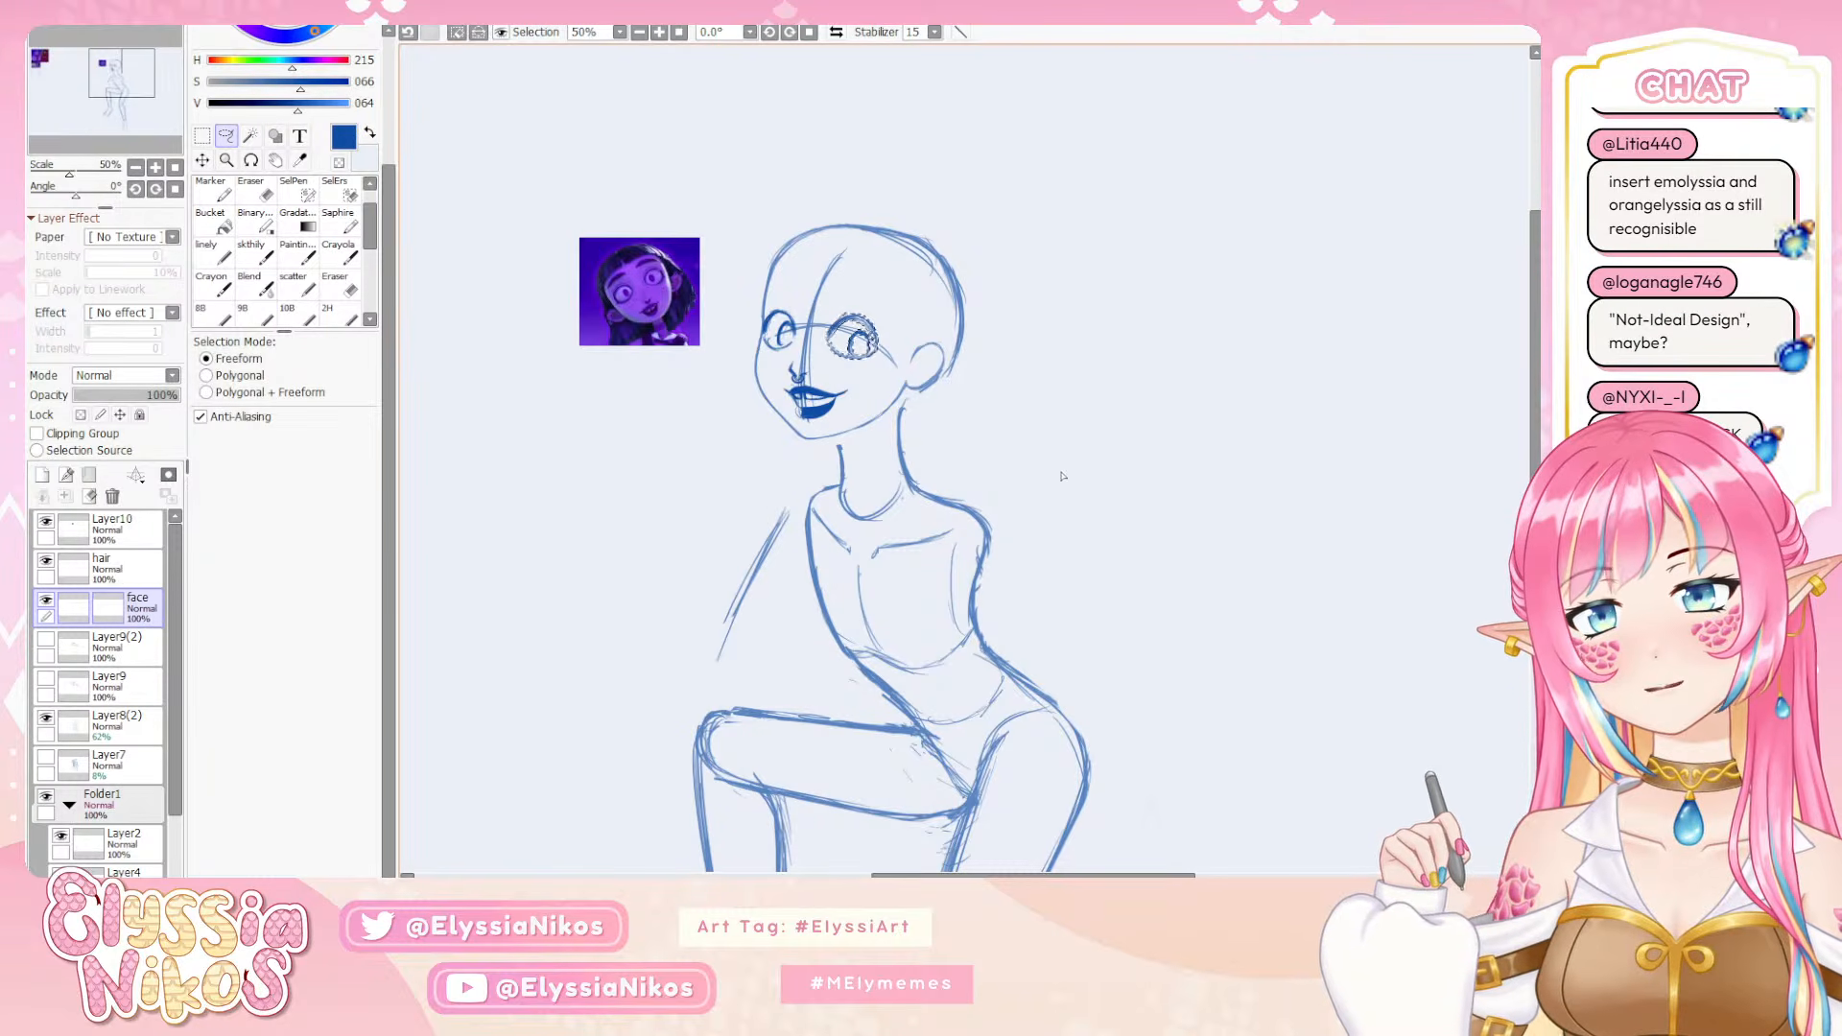
key(ctrl+d)
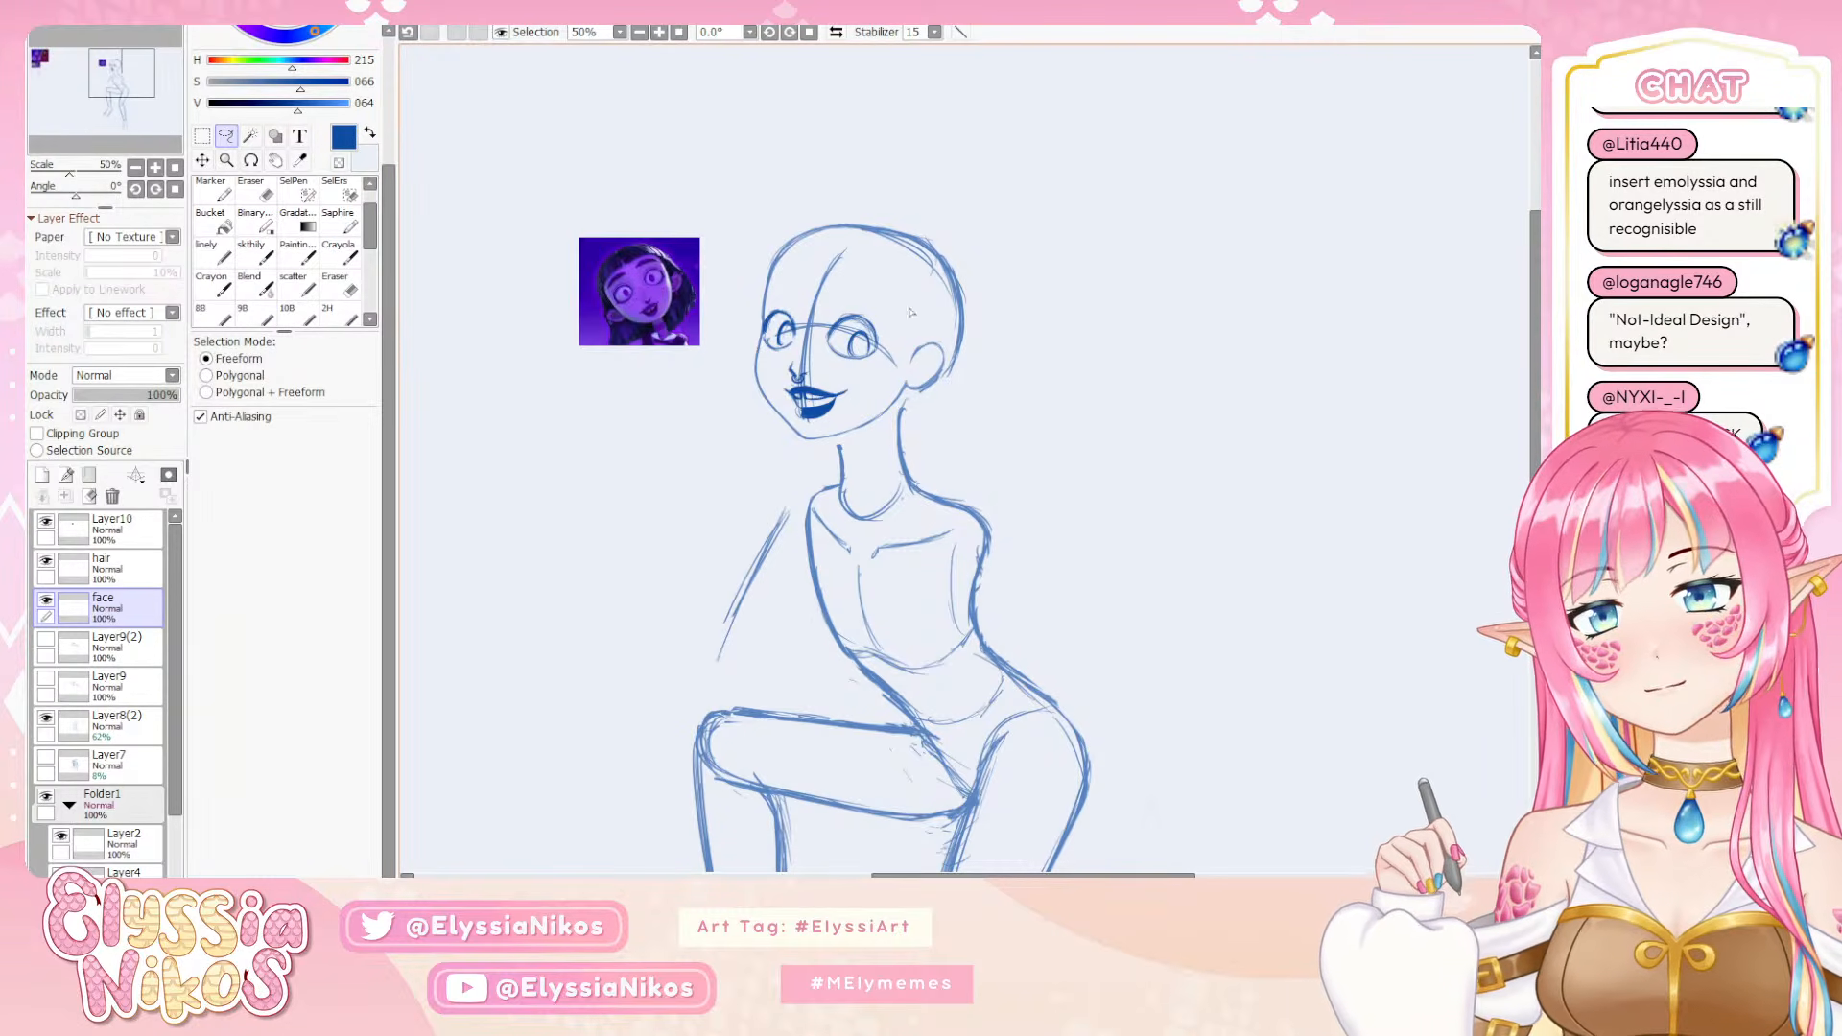
click(837, 32)
click(836, 34)
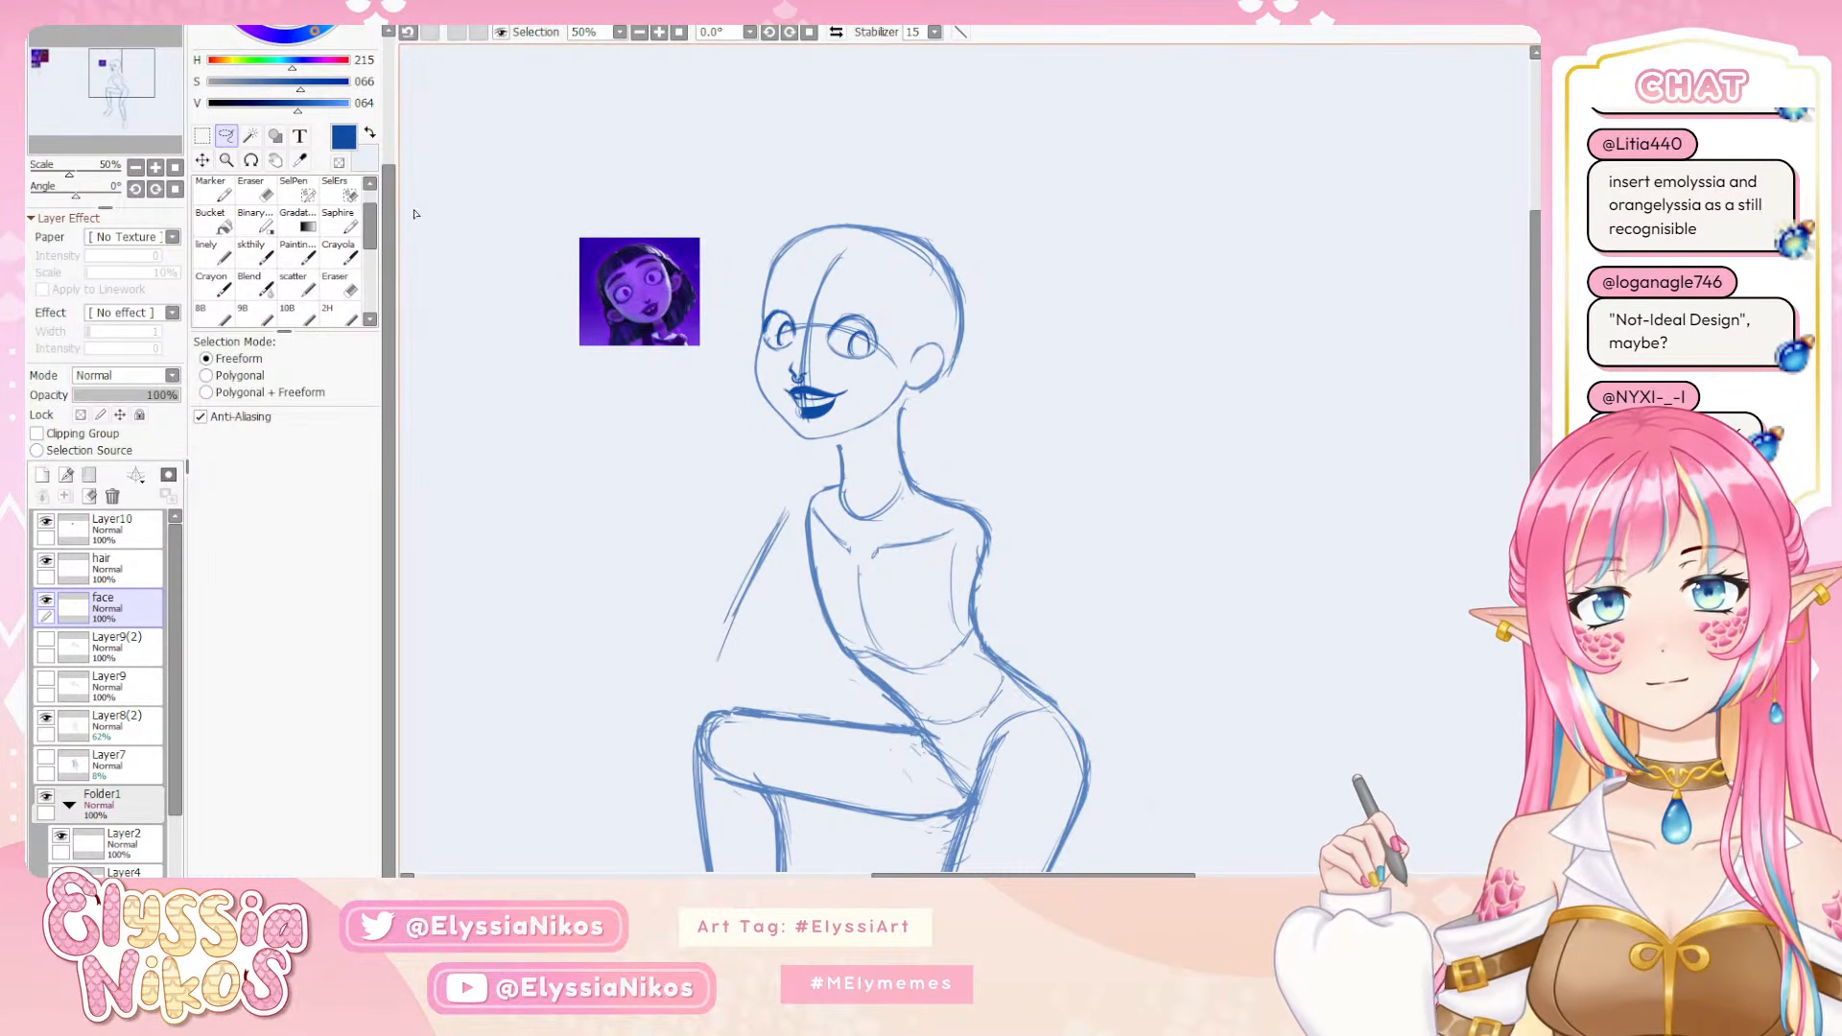
On the hair layer, sketch a first light hair stroke over the top and front of the head
click(110, 566)
click(255, 251)
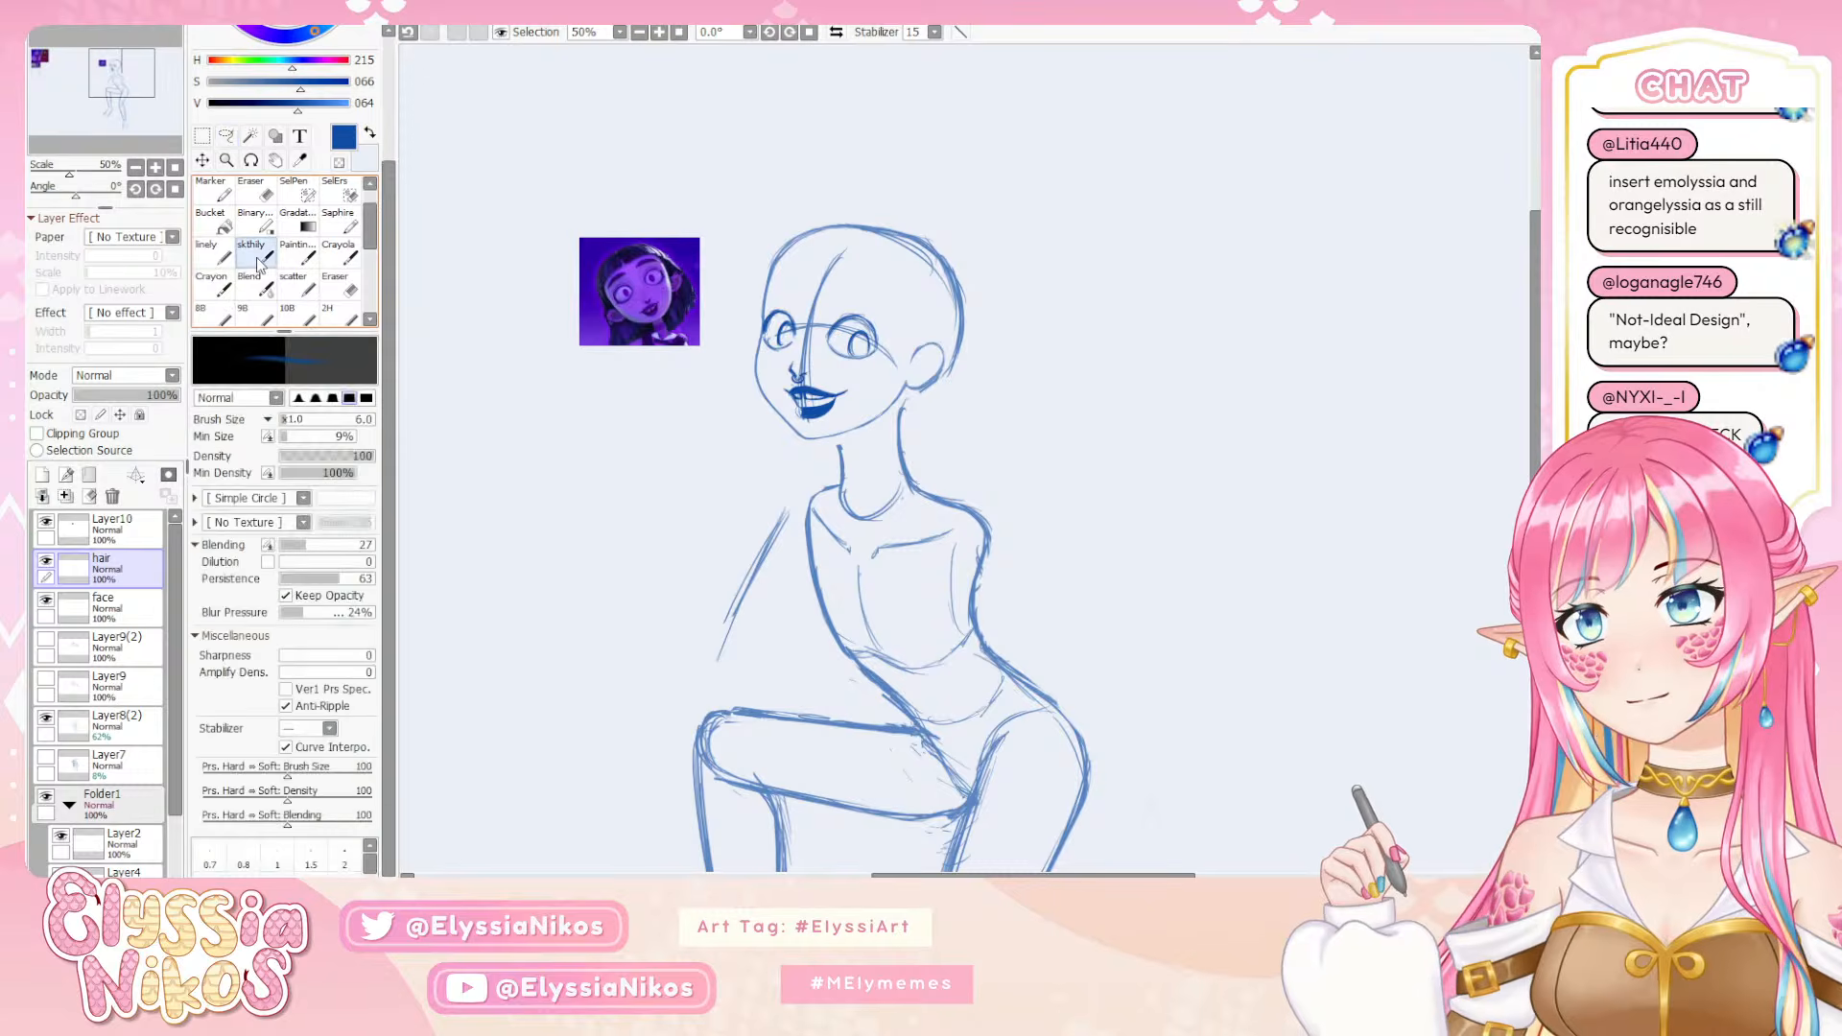
drag(816, 282, 726, 215)
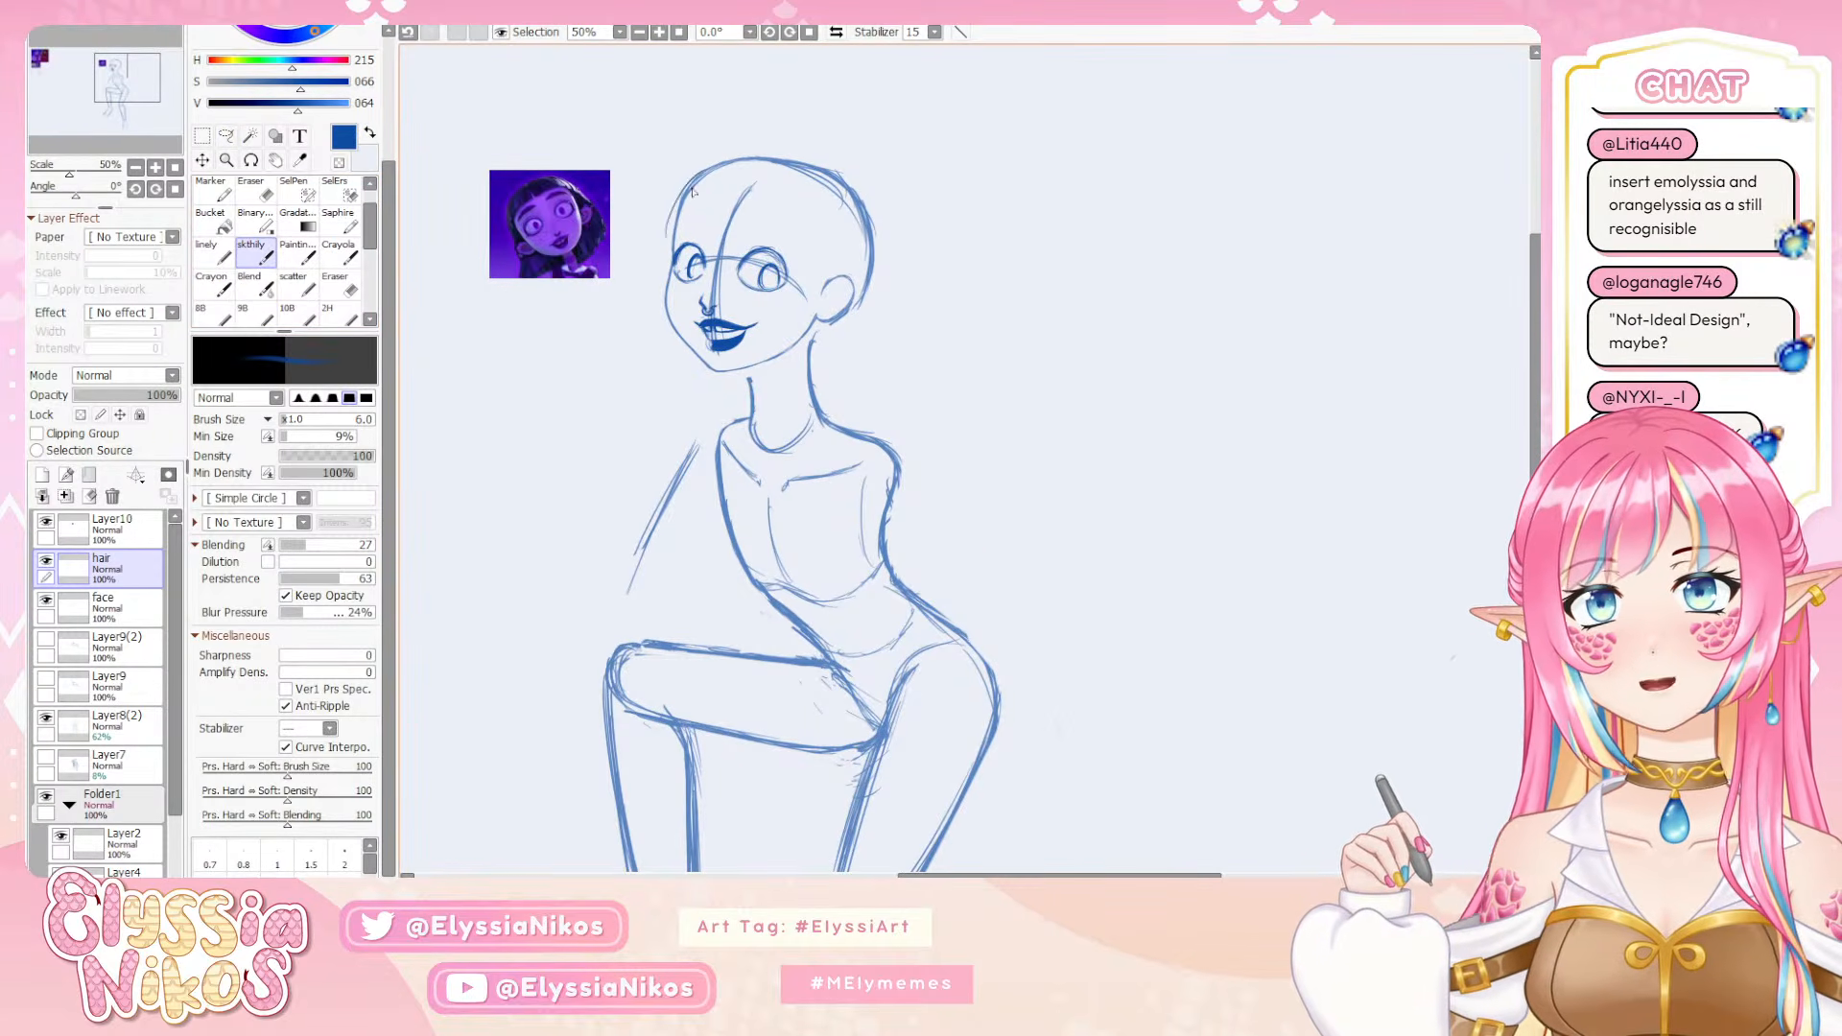
key(ctrl+z)
mouse_move(779, 159)
mouse_down()
mouse_move(728, 165)
mouse_move(671, 217)
mouse_up()
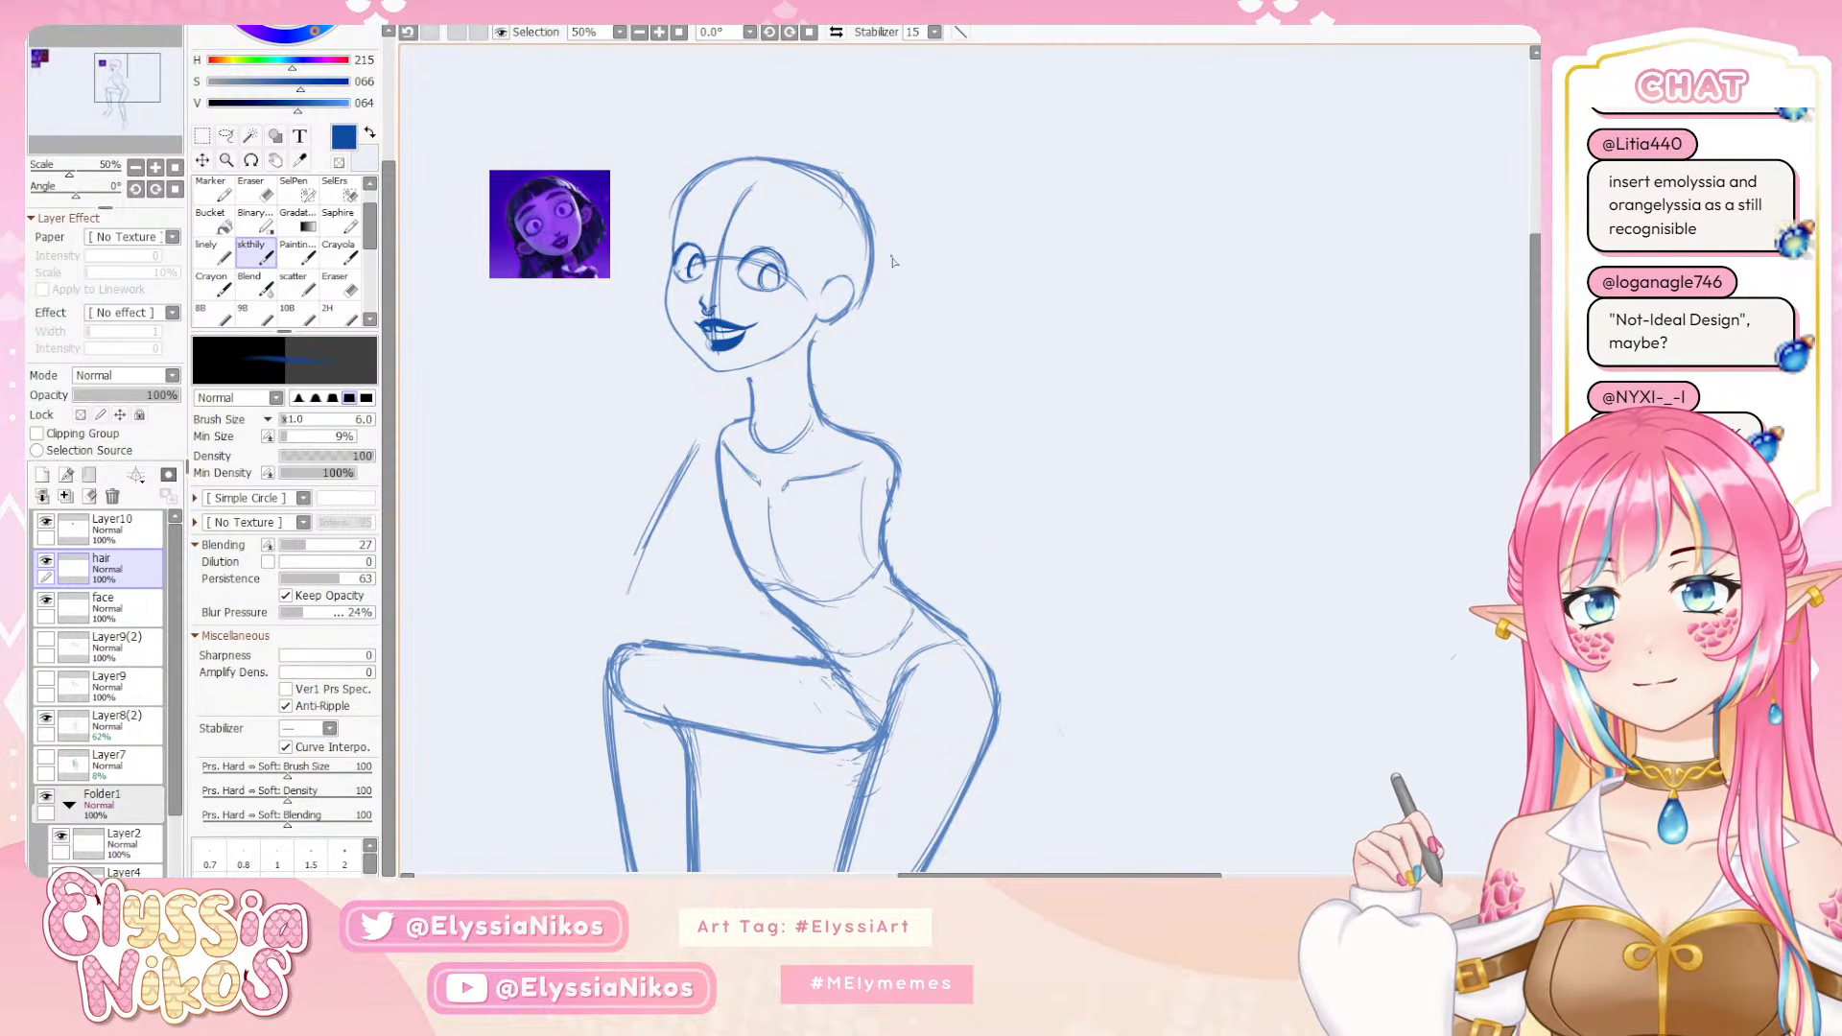
Sketch the back contour of the hair as one curve from the back of the head down past the neck, retrying the stroke
drag(904, 297, 904, 336)
key(ctrl+z)
drag(869, 206, 976, 381)
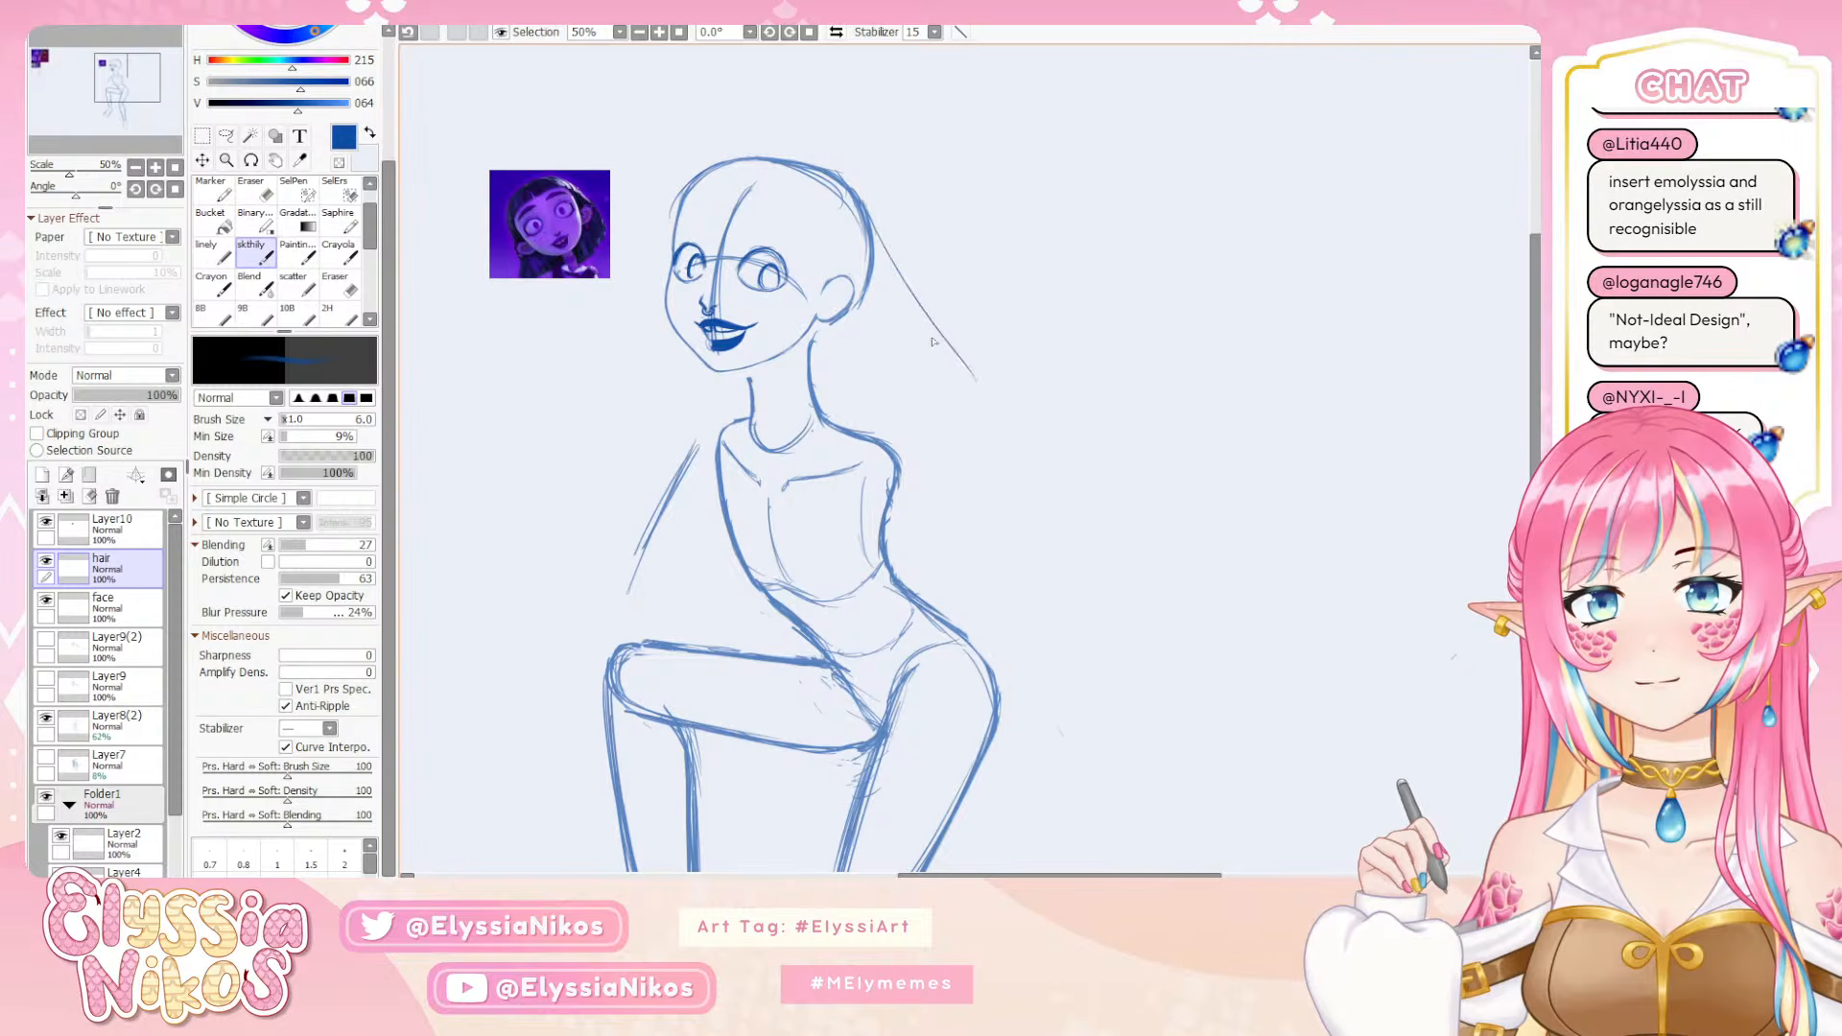
key(ctrl+z)
drag(868, 203, 967, 380)
key(ctrl+z)
mouse_move(861, 197)
mouse_down()
mouse_move(934, 370)
mouse_move(974, 364)
mouse_up()
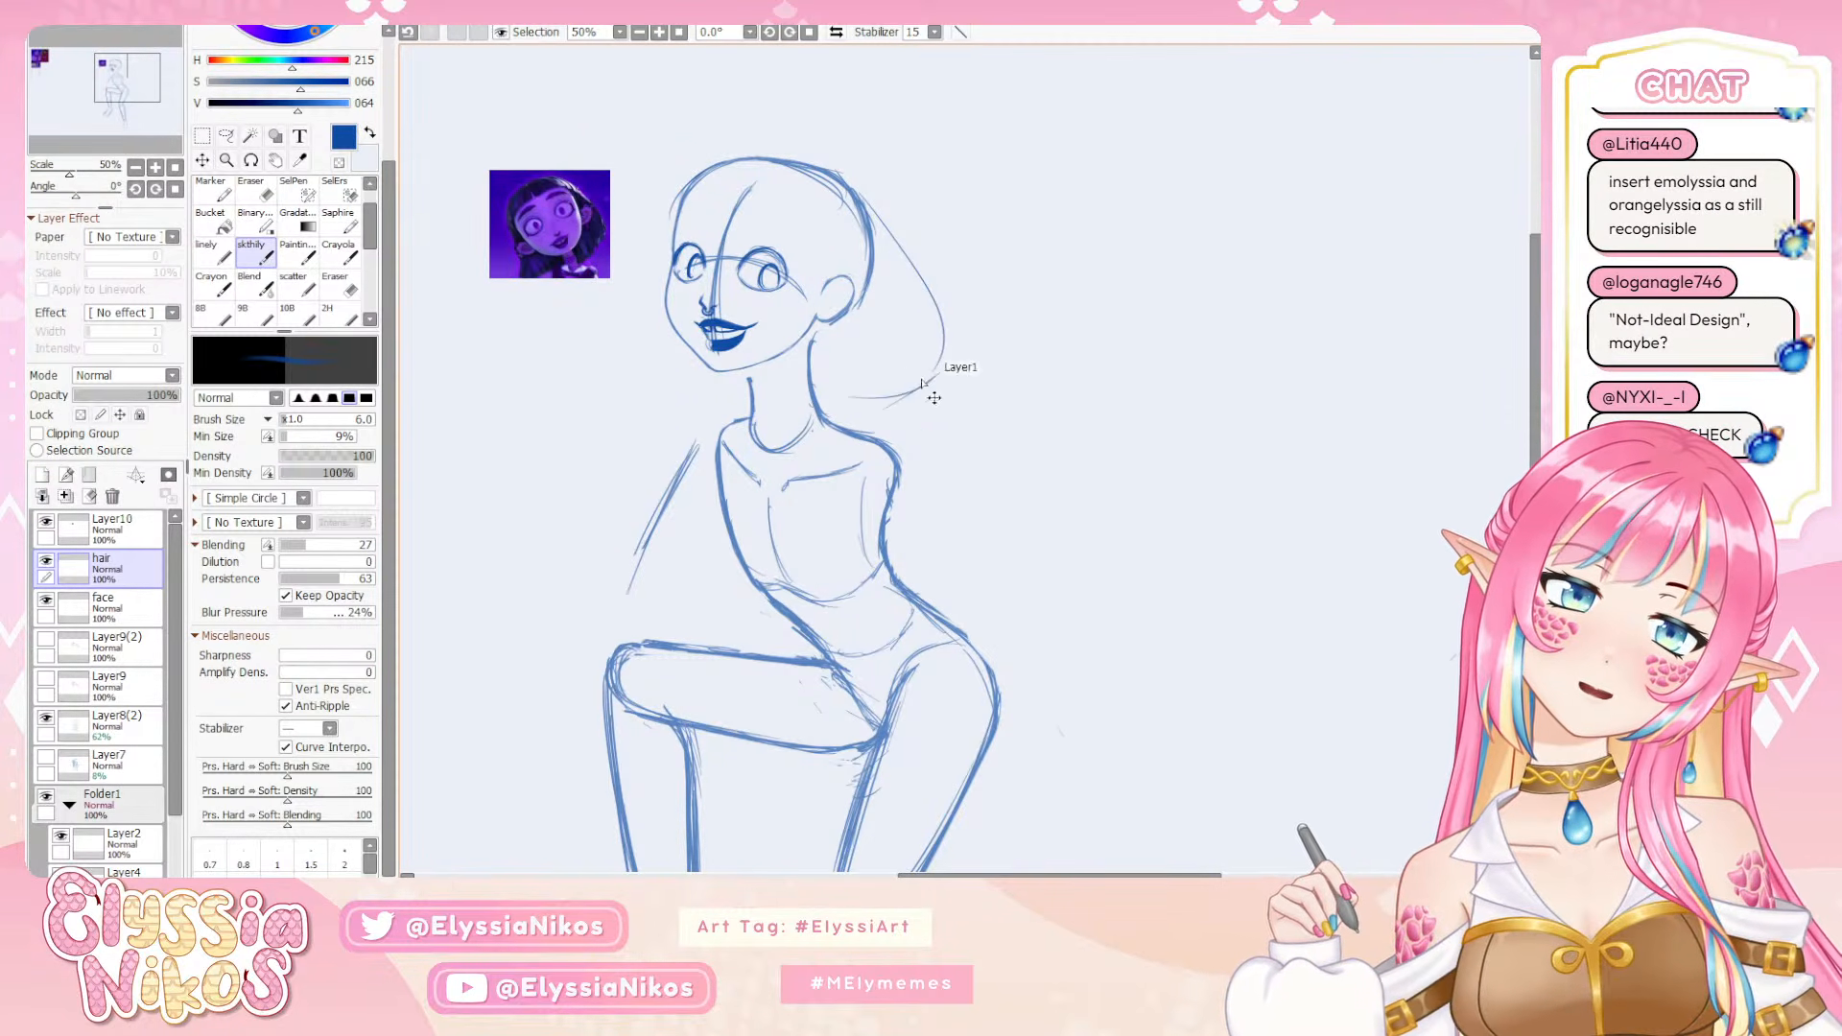
Try a roughly horizontal stroke for the lower edge of the hair behind the neck, and undo it
key(ctrl+z)
key(ctrl+z)
drag(826, 390, 941, 383)
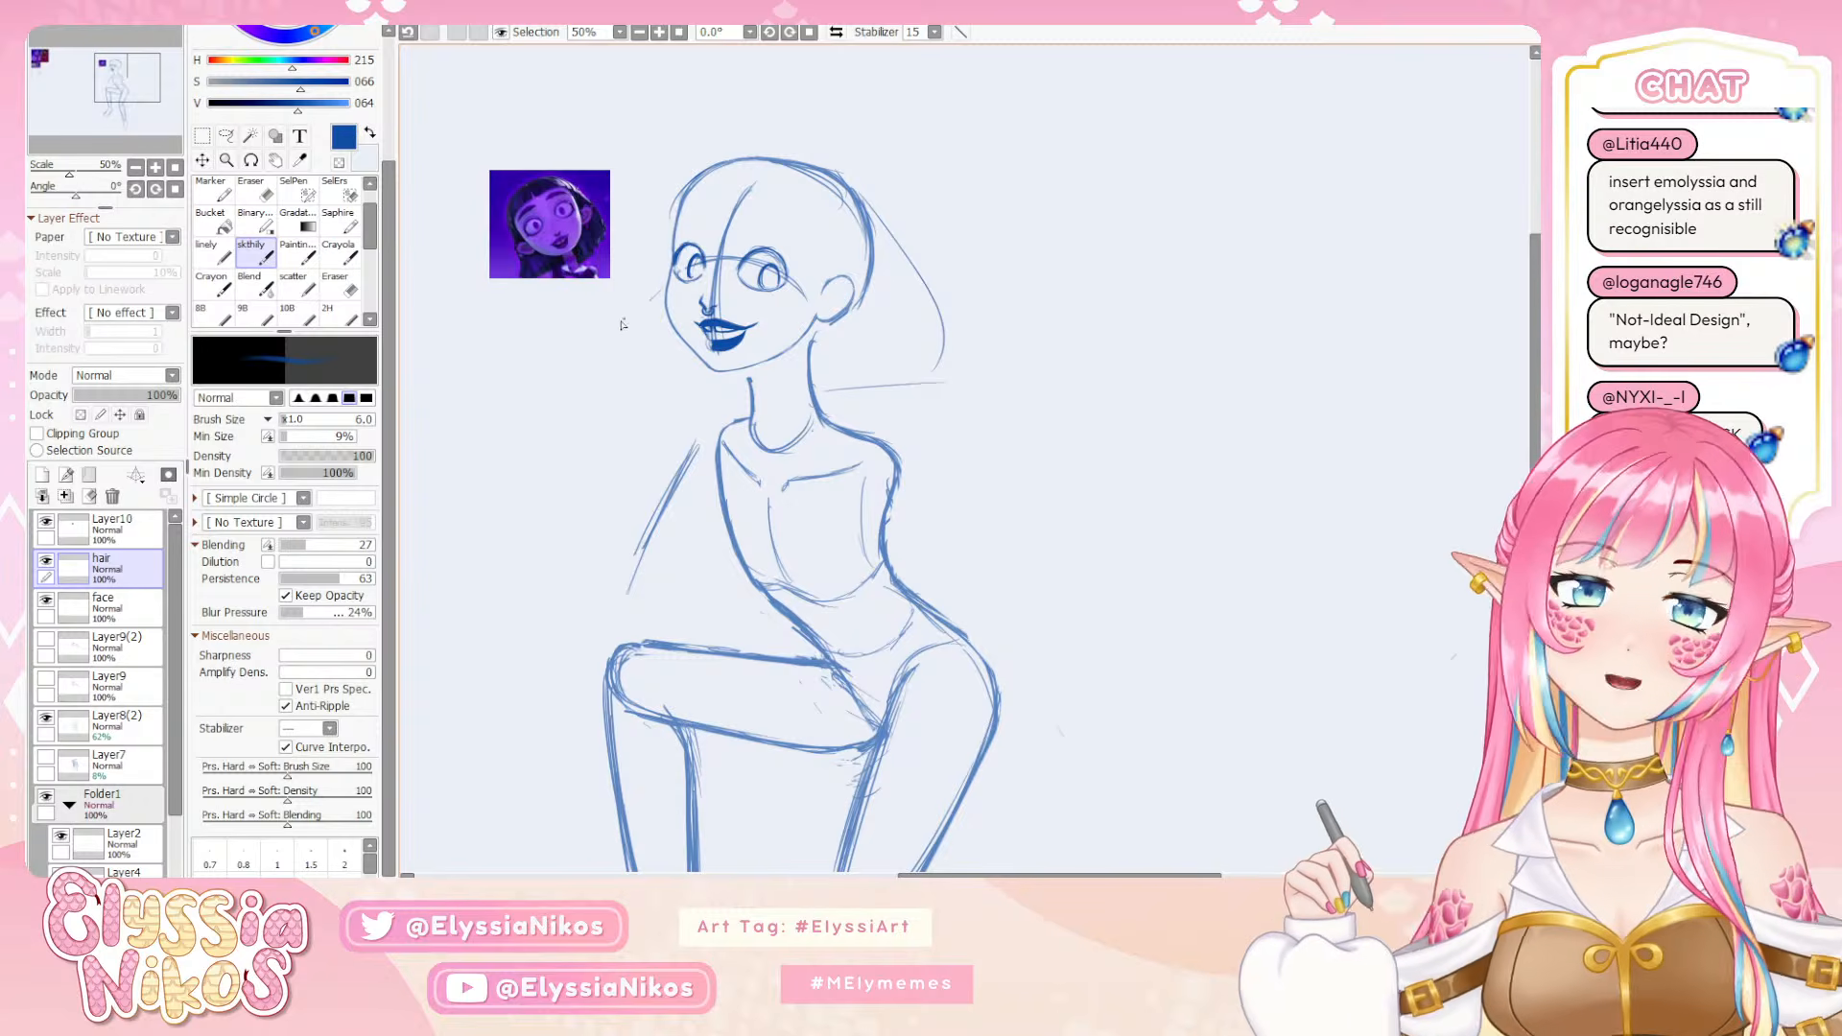
key(ctrl+z)
key(ctrl+z)
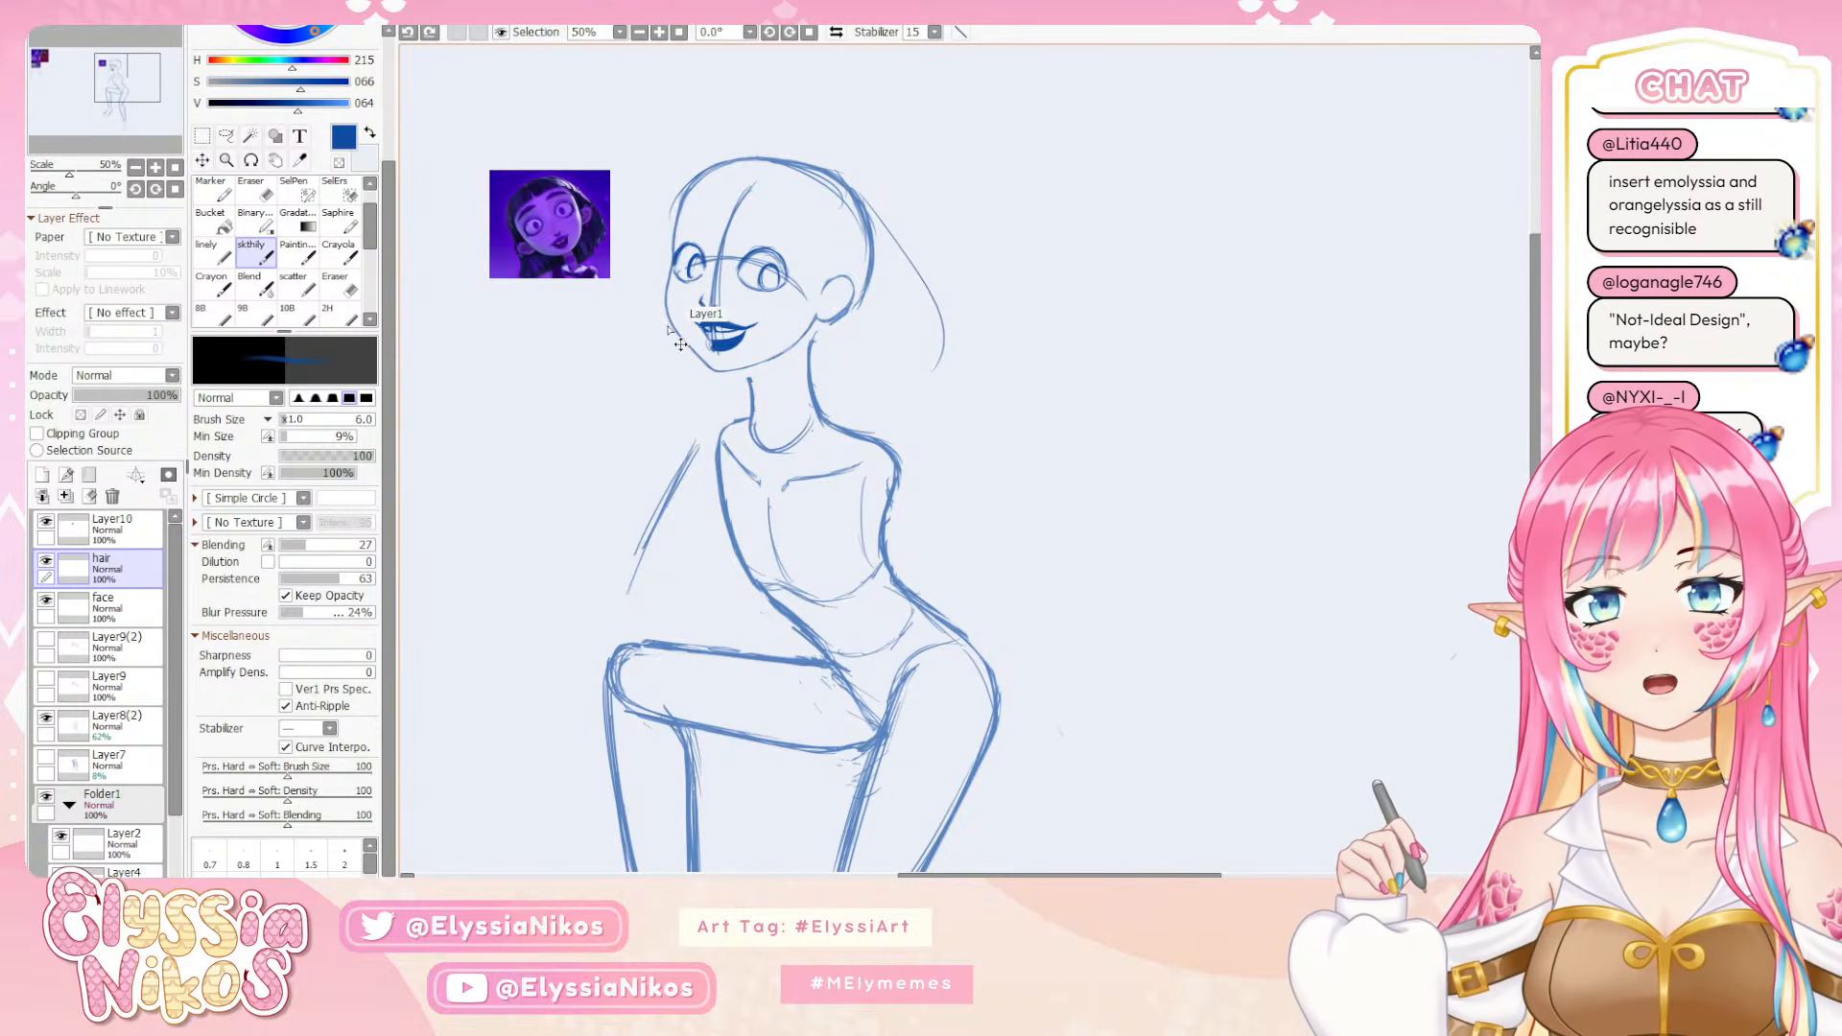
Try a flared front hair lock beside the far cheek and a wider curve behind the head, and undo the back curve
key(ctrl+z)
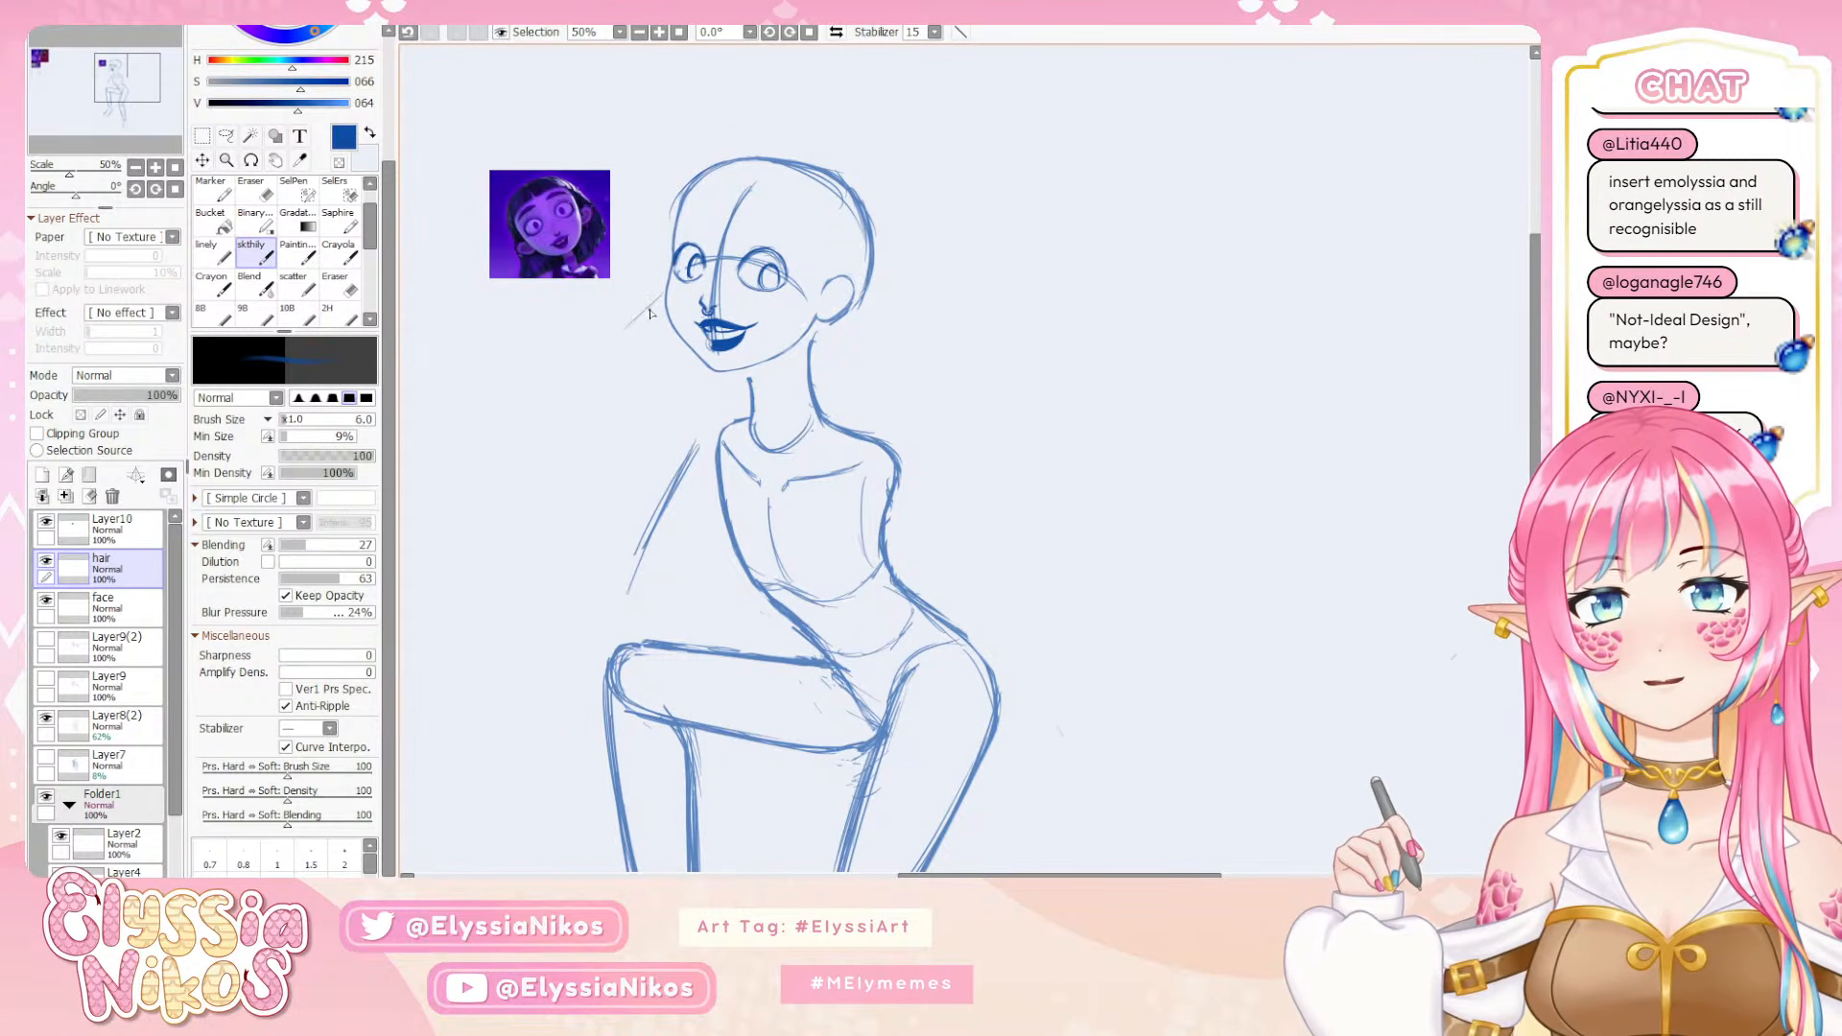
mouse_move(665, 291)
mouse_down()
mouse_move(630, 322)
mouse_move(622, 372)
mouse_move(736, 389)
mouse_up()
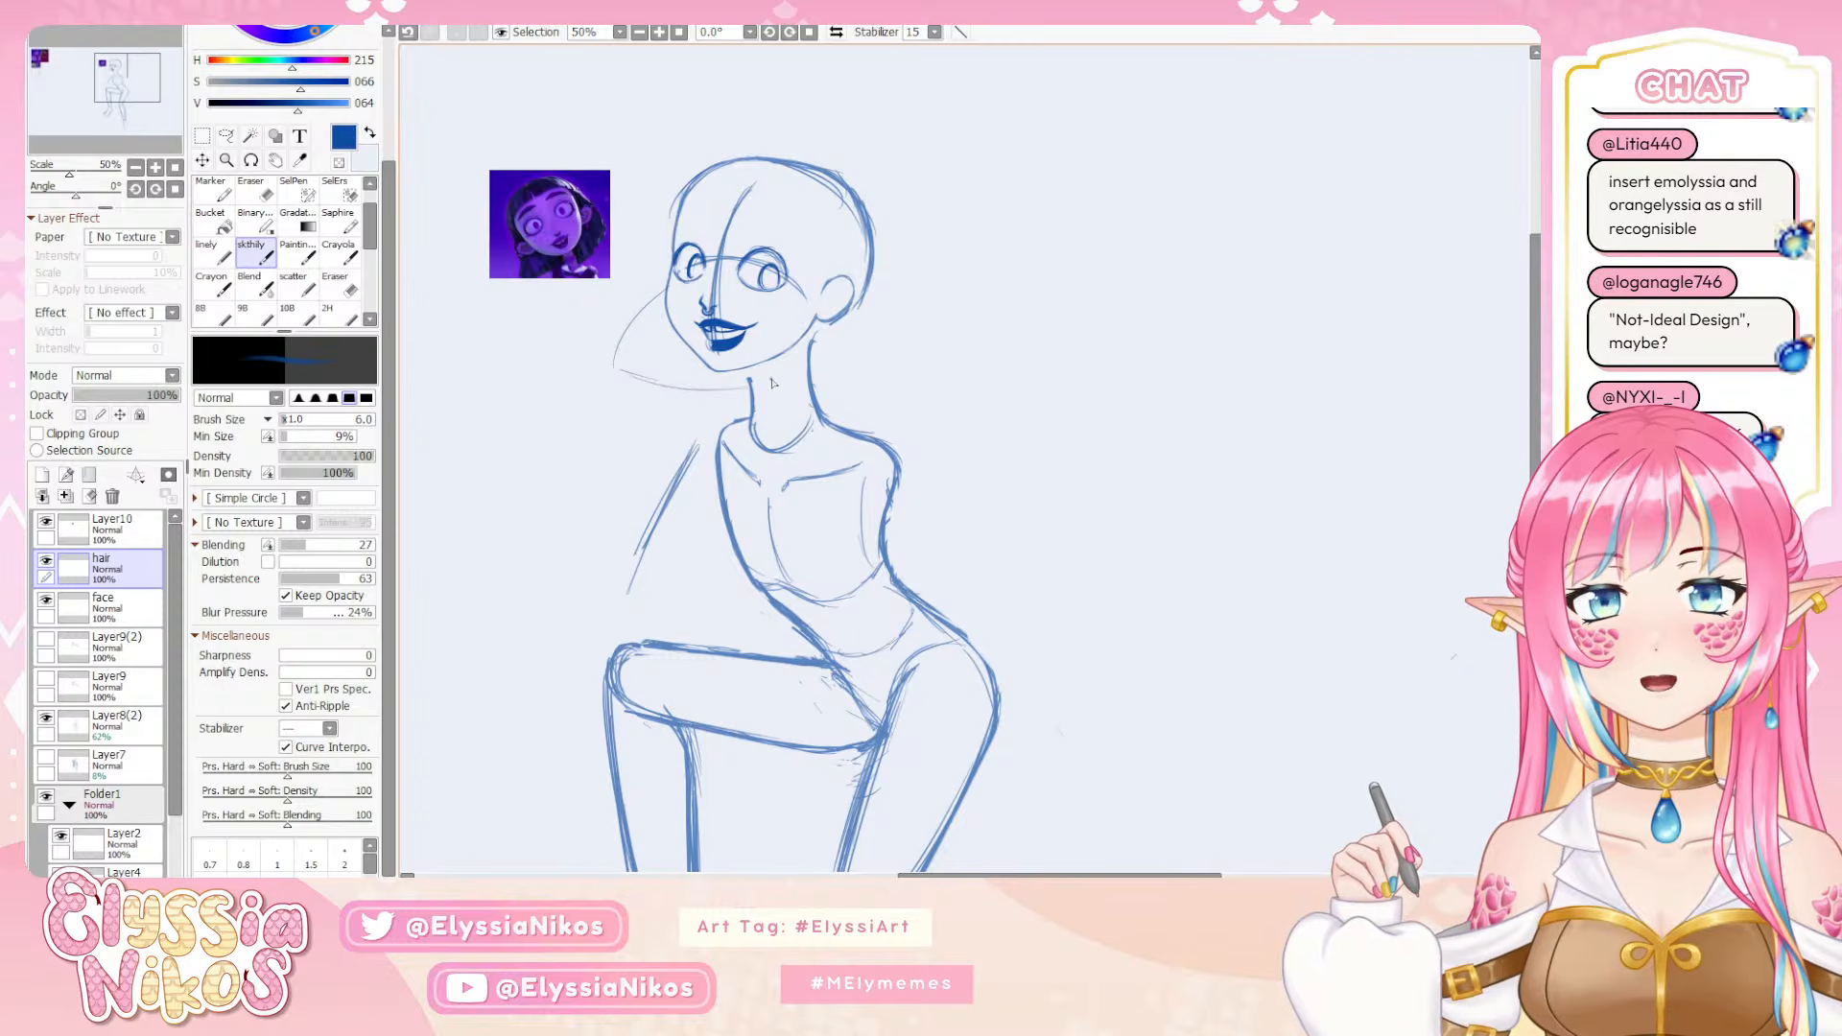
drag(876, 245, 952, 367)
key(ctrl+z)
drag(877, 246, 969, 385)
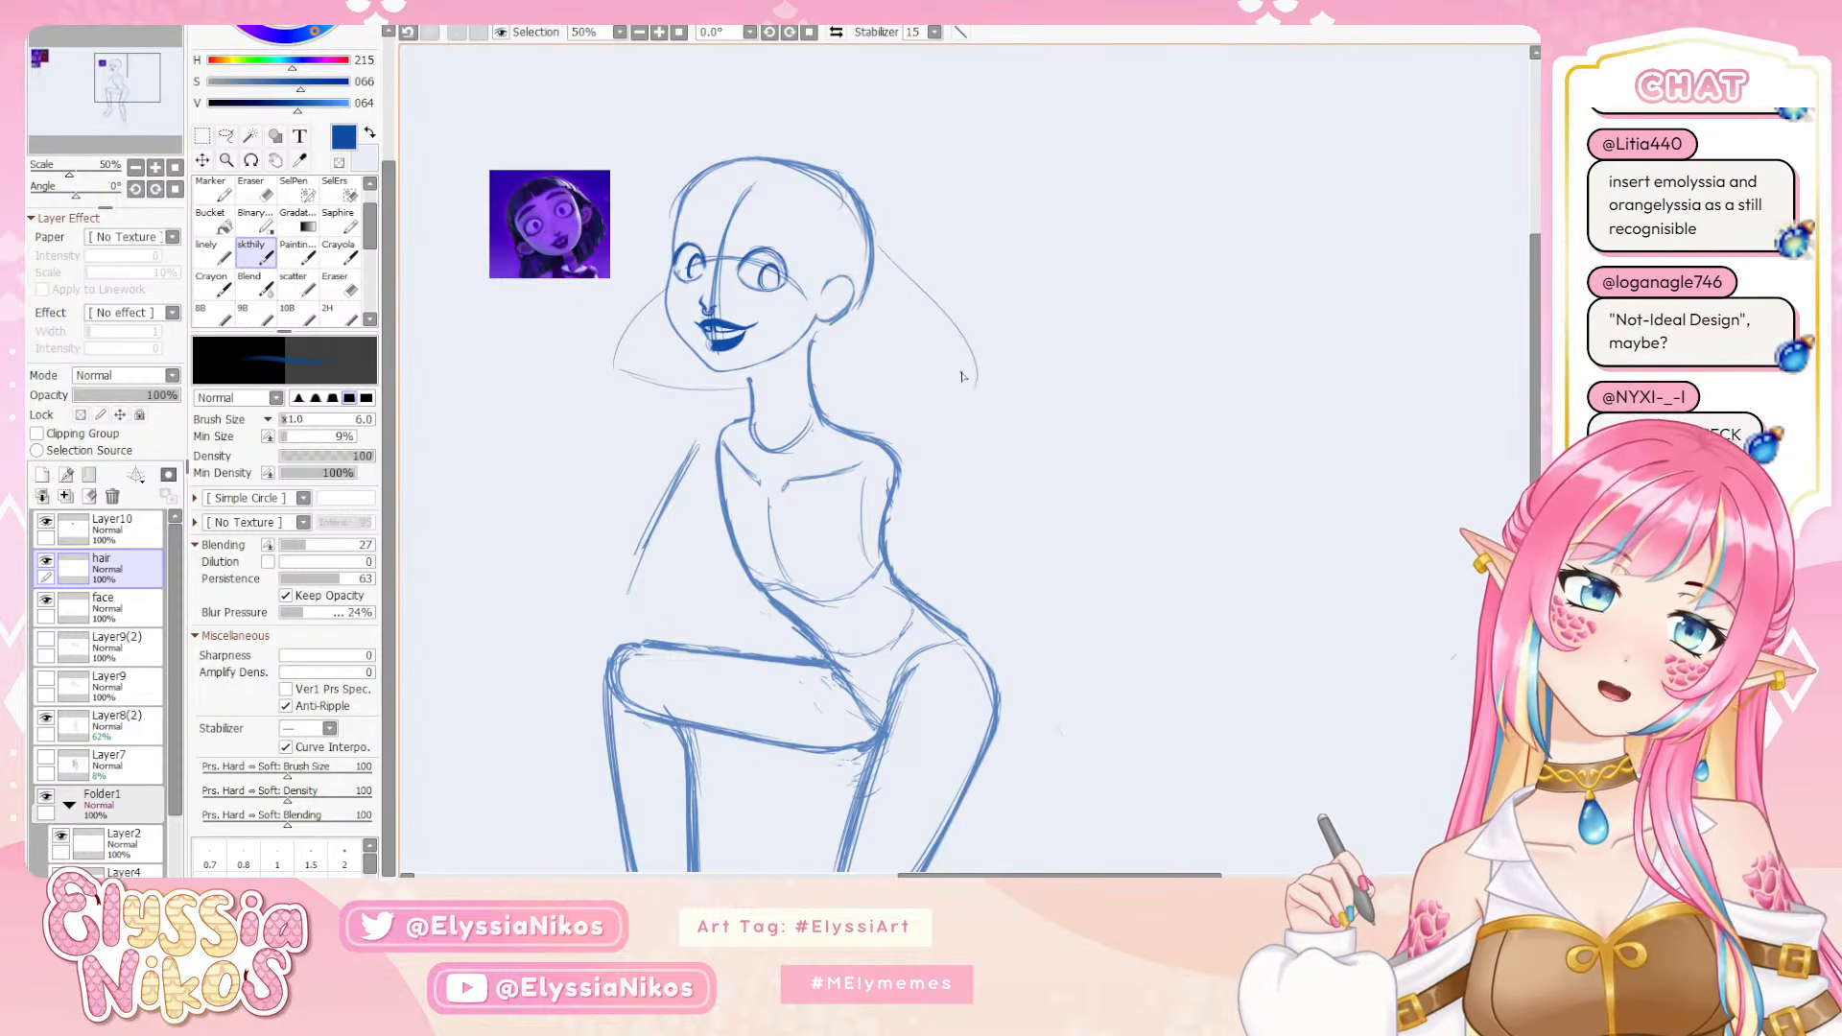
key(ctrl+z)
key(ctrl+z)
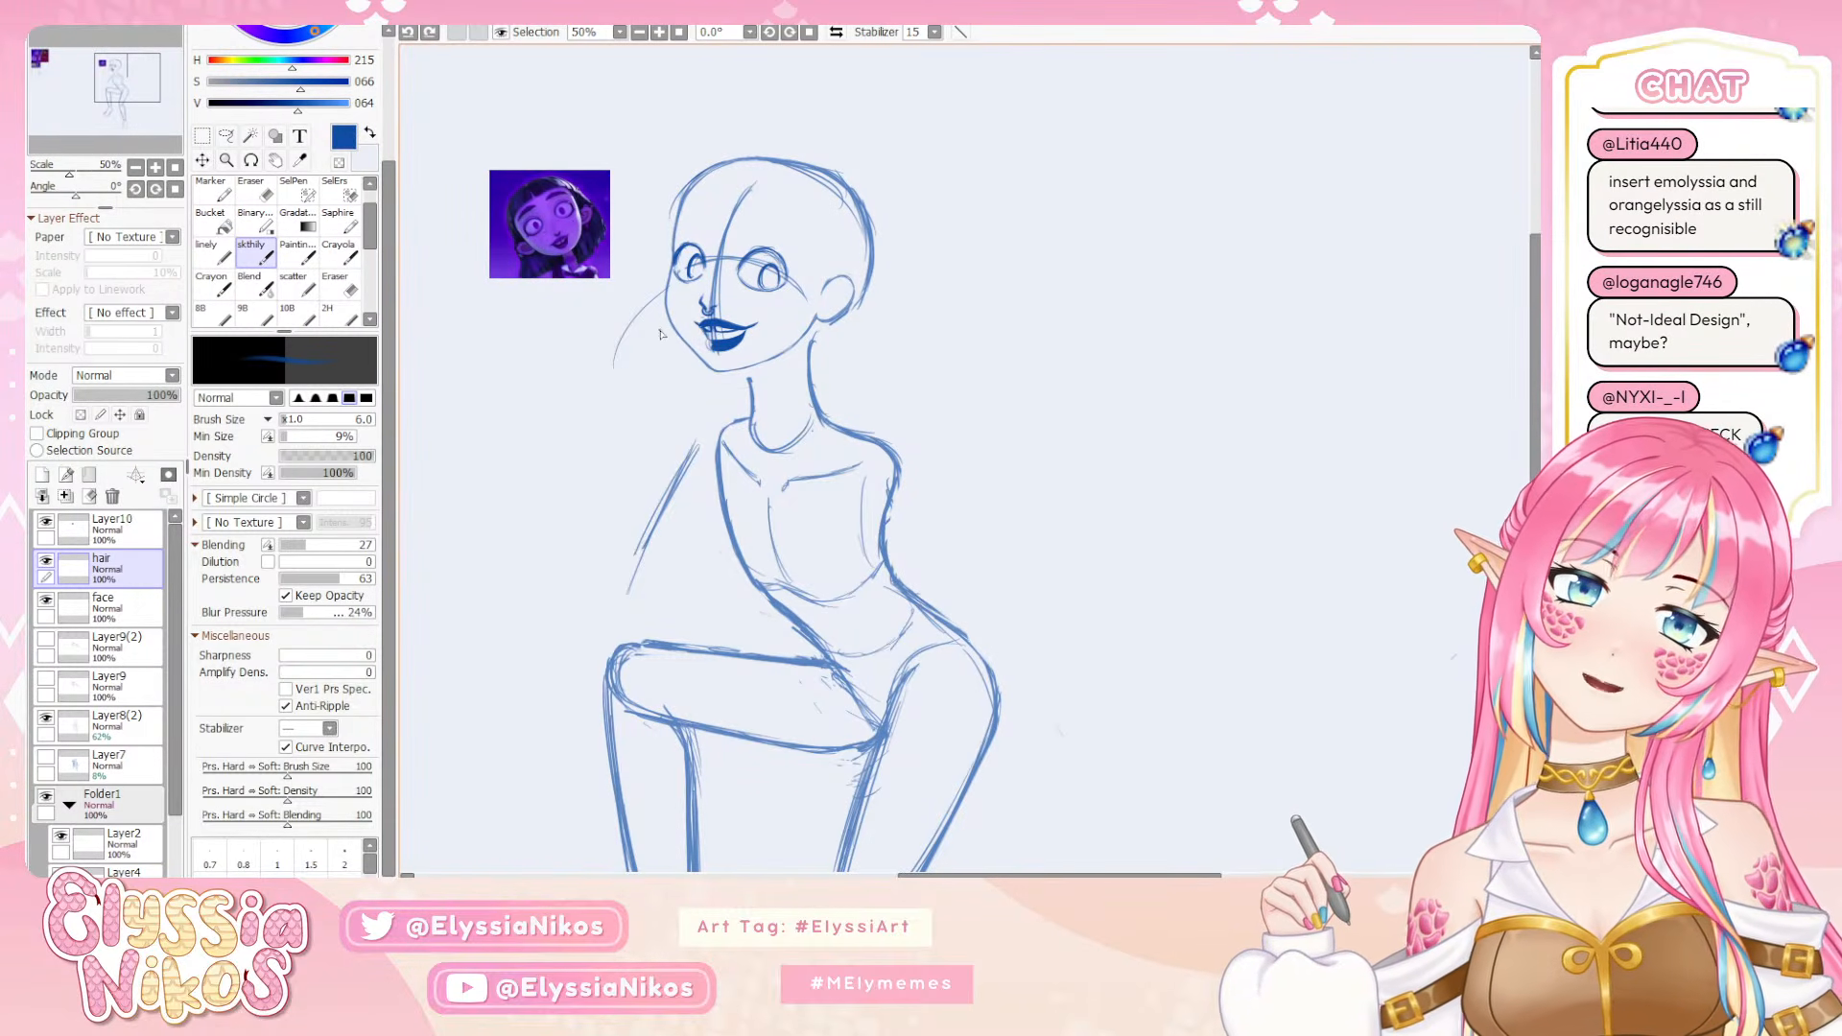
Try a shorter, steeper front hair lock beside the far cheek with a lower edge under the chin
mouse_move(551, 308)
mouse_down()
mouse_move(1118, 461)
mouse_move(1315, 336)
mouse_move(547, 370)
mouse_up()
mouse_move(949, 370)
mouse_down()
mouse_move(543, 243)
mouse_move(1210, 343)
mouse_up()
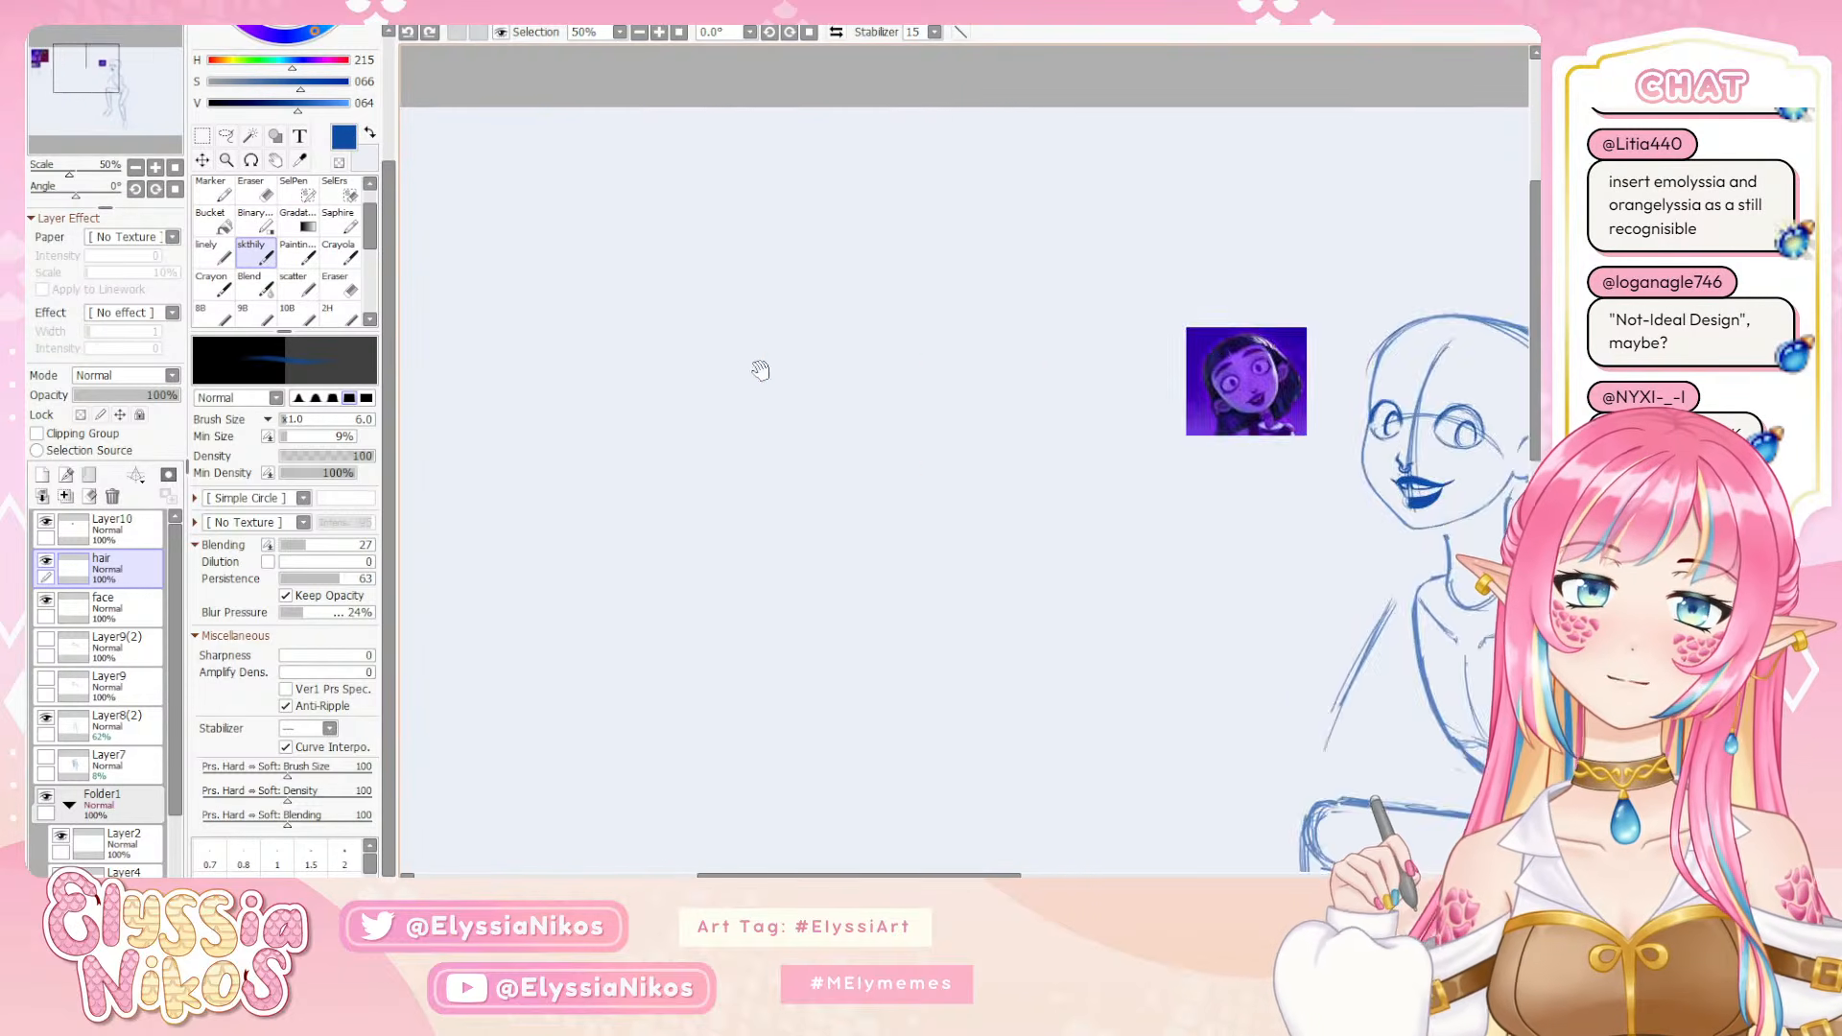
mouse_move(760, 371)
mouse_down()
mouse_move(1365, 399)
mouse_move(542, 346)
mouse_up()
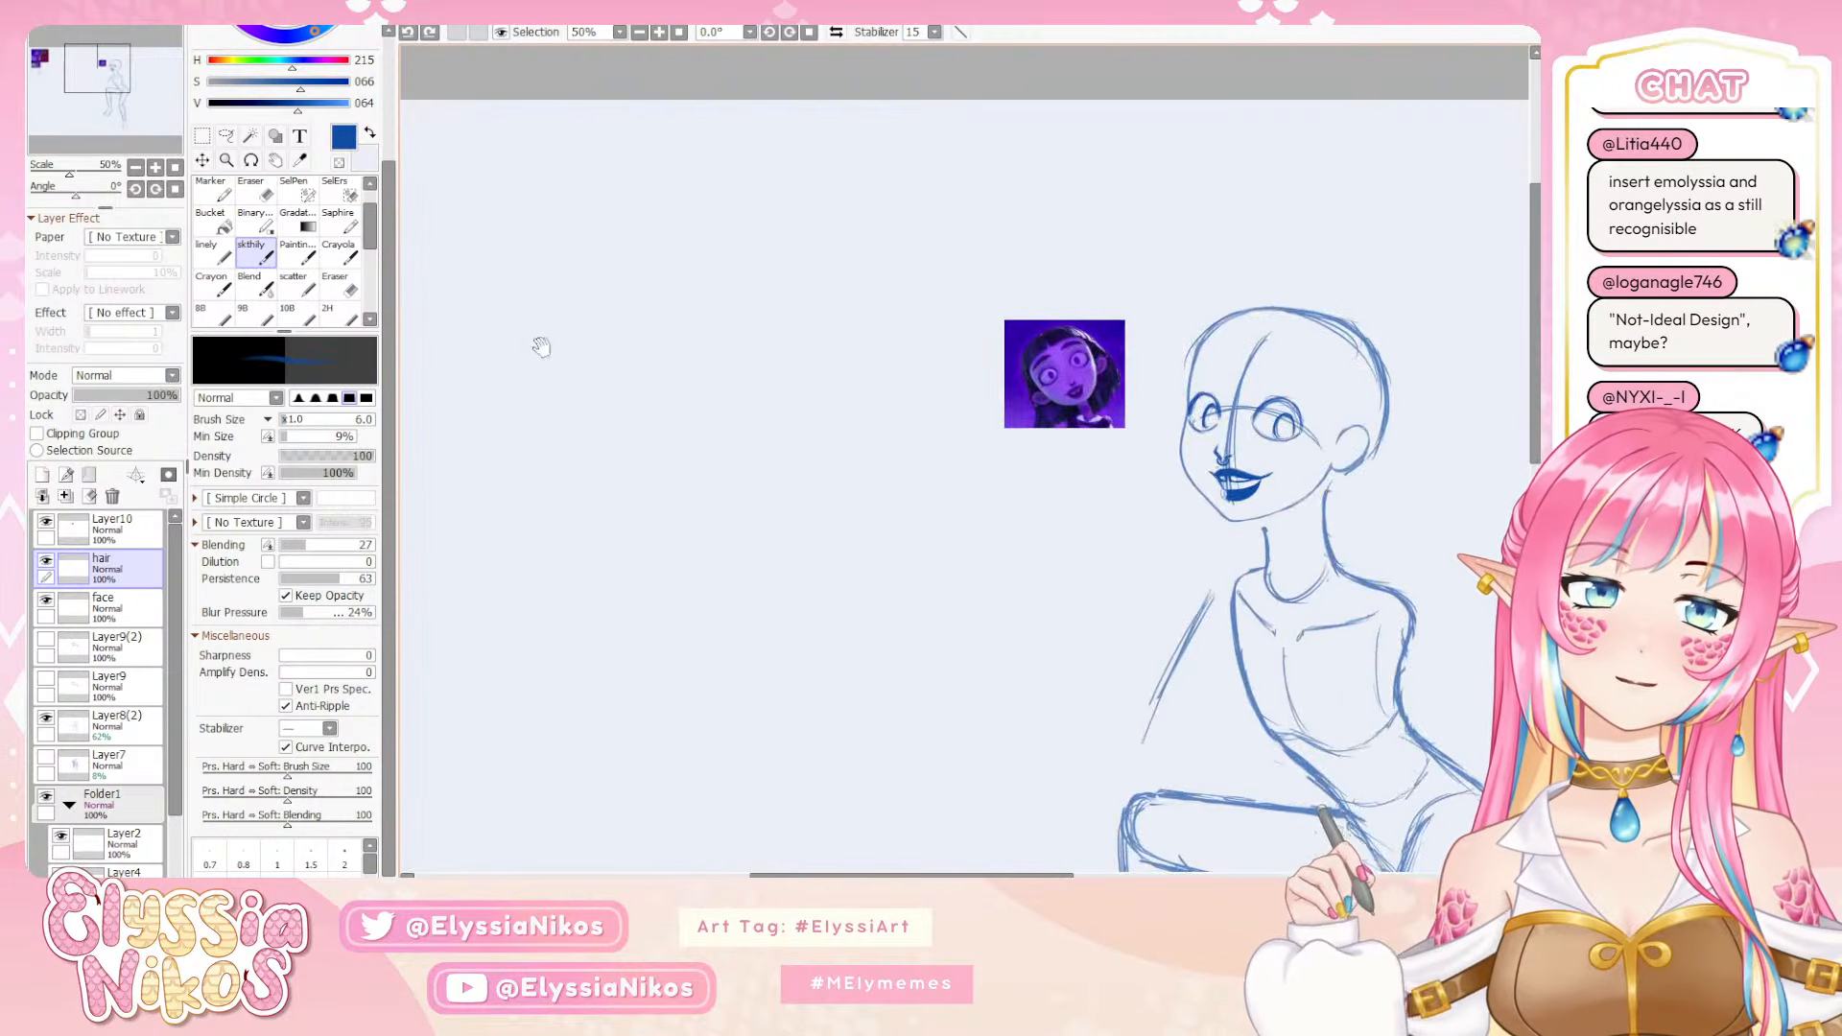
drag(1012, 422, 586, 237)
drag(757, 291, 745, 345)
key(ctrl+z)
Try a horizontal lower hair edge behind the neck and a back contour, and undo these and the remaining hair strokes
key(ctrl+z)
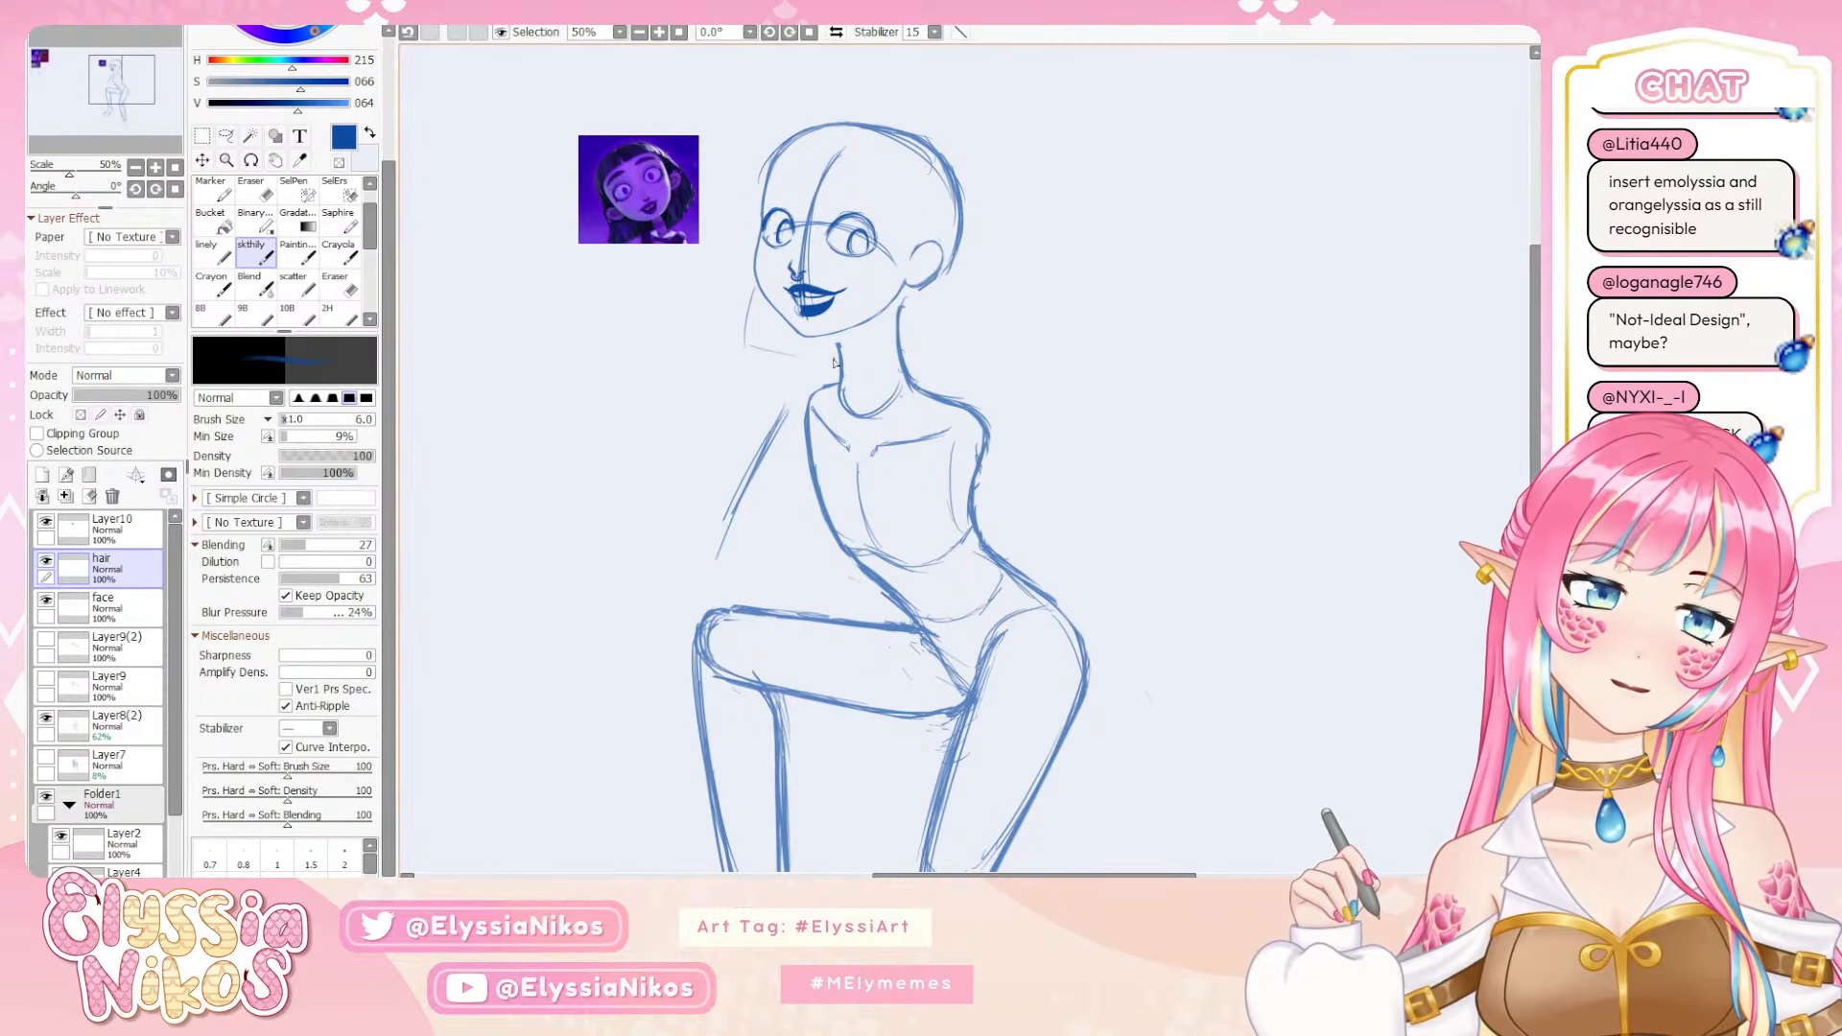
key(ctrl+z)
drag(905, 354, 1003, 349)
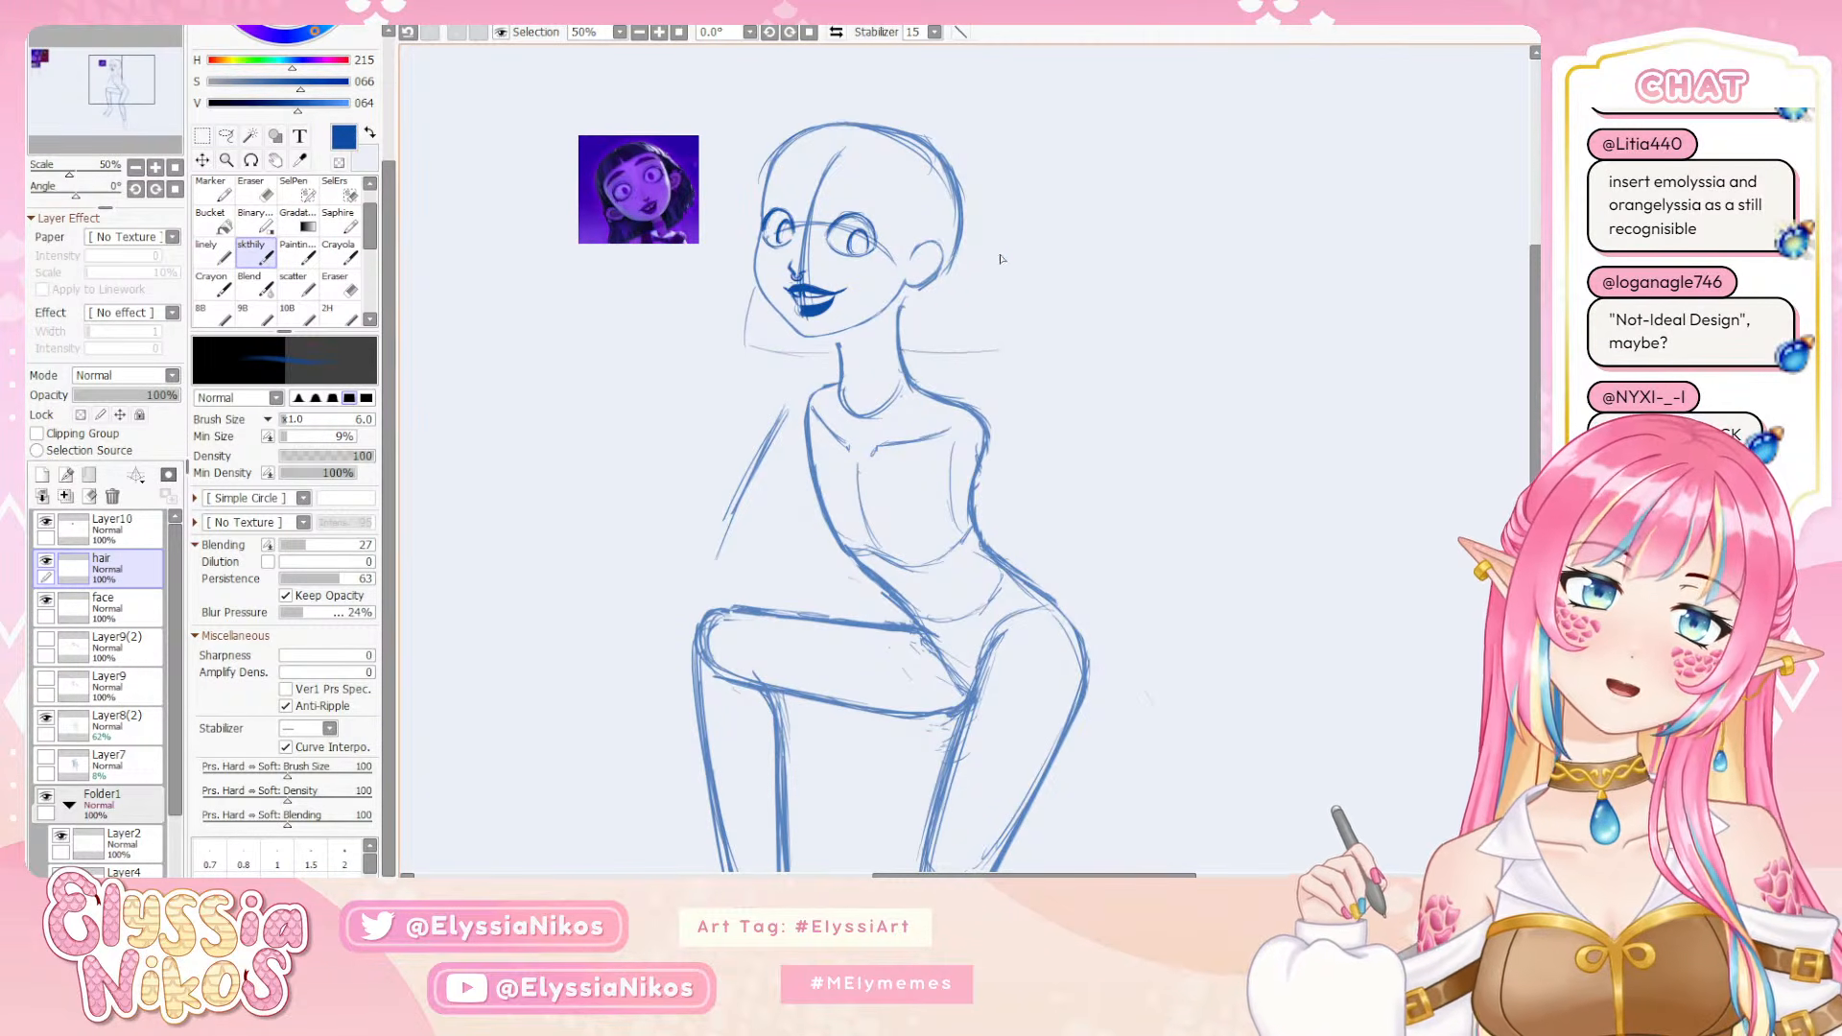
key(ctrl+z)
drag(936, 148, 978, 218)
Sketch the hair contour from the crown down the back of the head, slightly outside the skull line, retrying the stroke
key(ctrl+z)
key(ctrl+z)
key(ctrl+z)
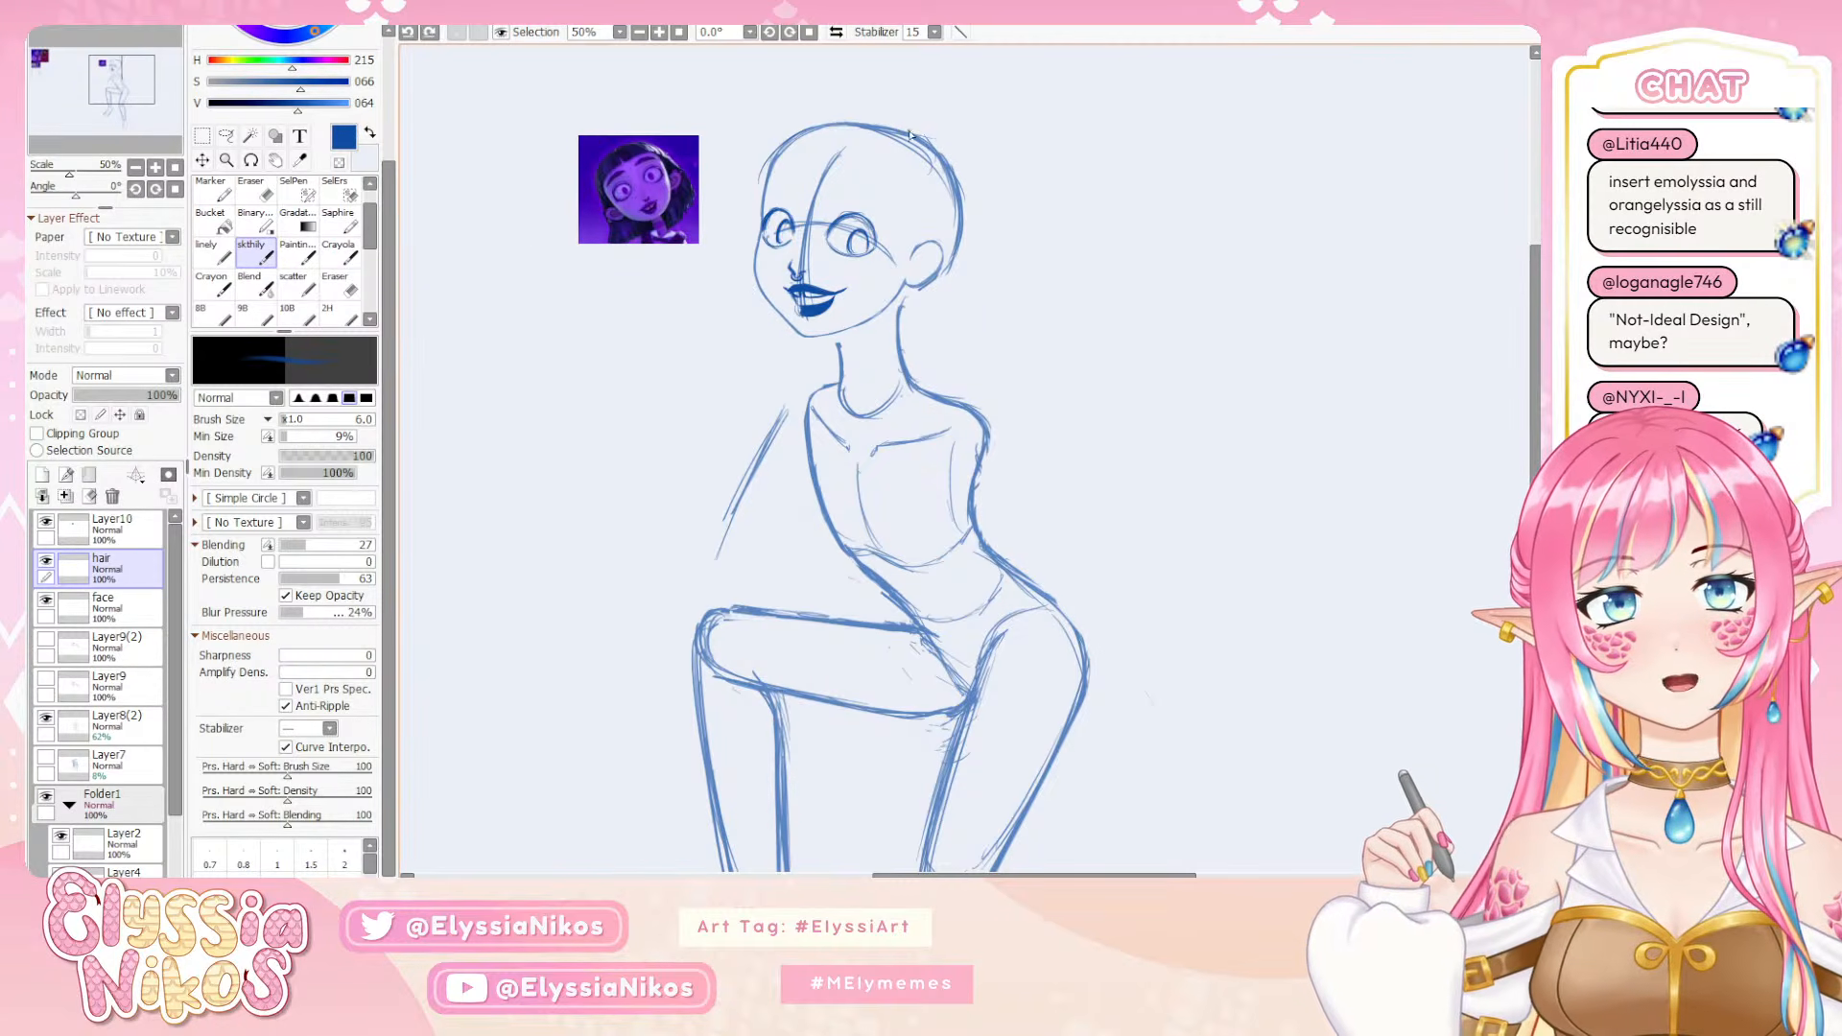
drag(910, 132, 975, 180)
key(ctrl+z)
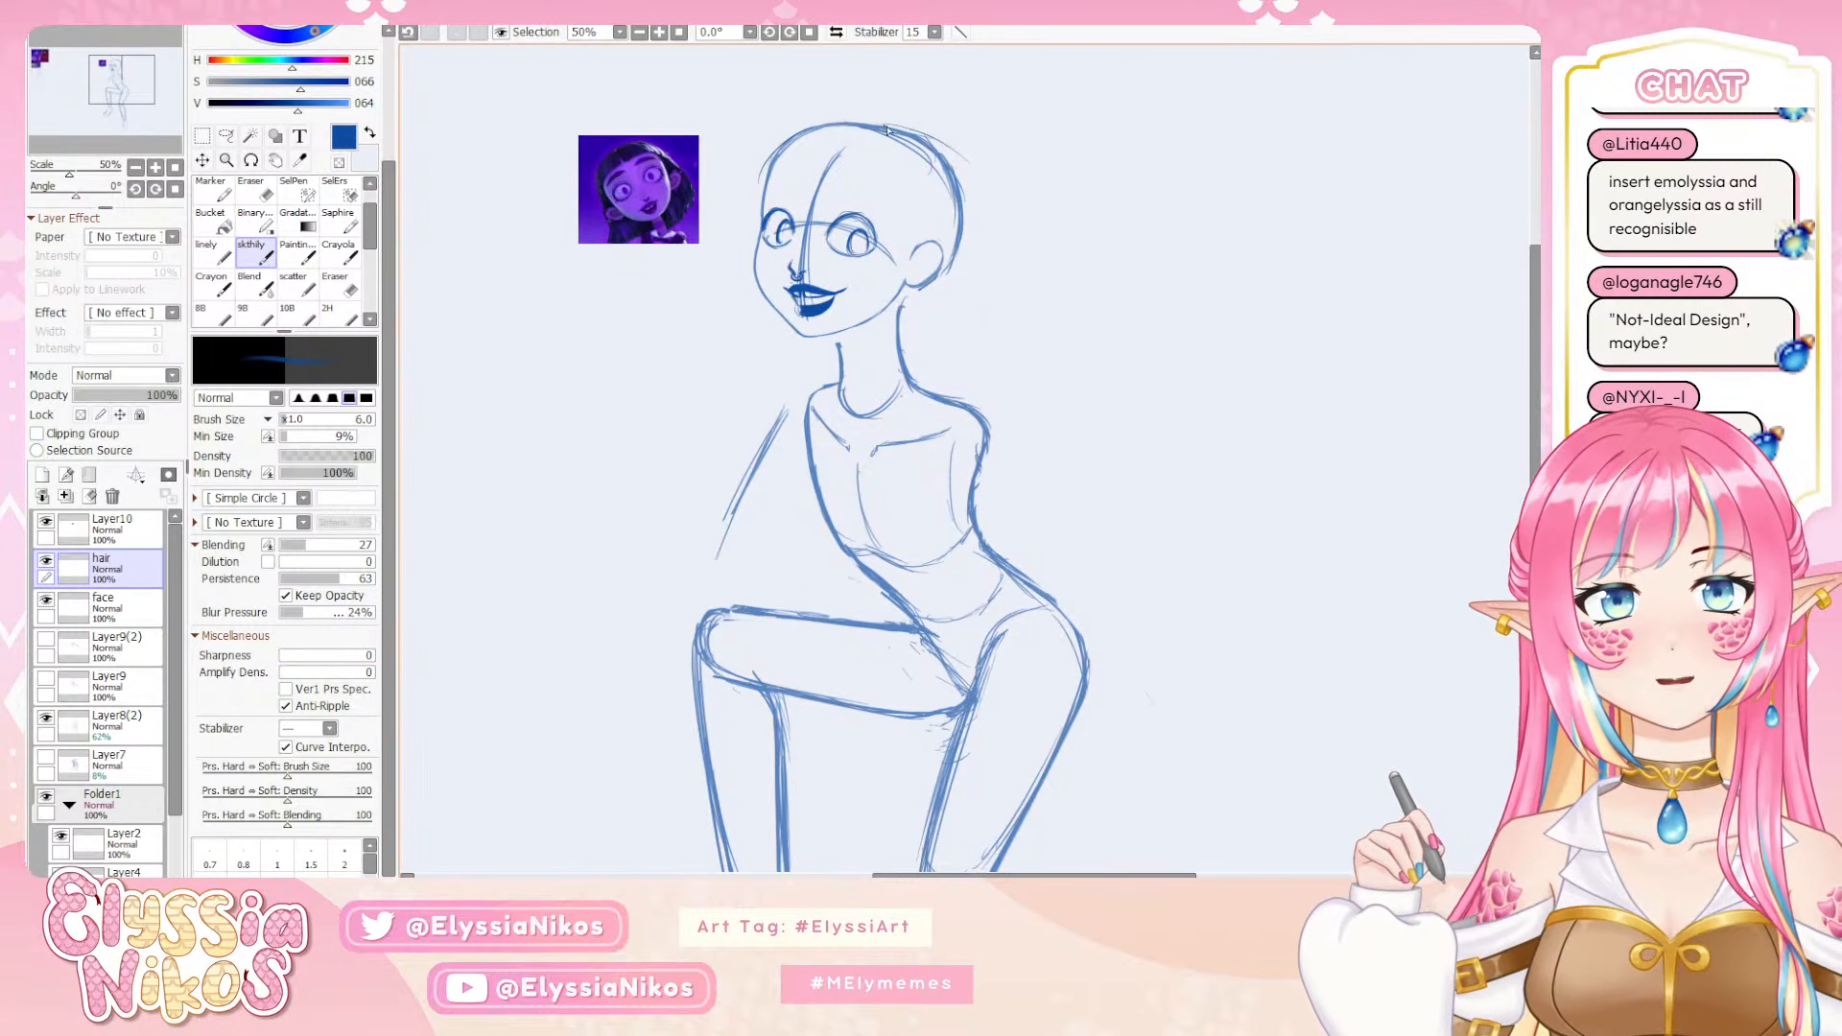
key(ctrl+z)
mouse_move(851, 119)
mouse_down()
mouse_move(949, 156)
mouse_move(931, 132)
mouse_move(914, 128)
mouse_move(973, 199)
mouse_move(965, 172)
mouse_move(980, 279)
mouse_up()
Extend the back hair in a slightly outward-flaring line to just below chin level, and reinforce its tip
drag(972, 201, 1008, 361)
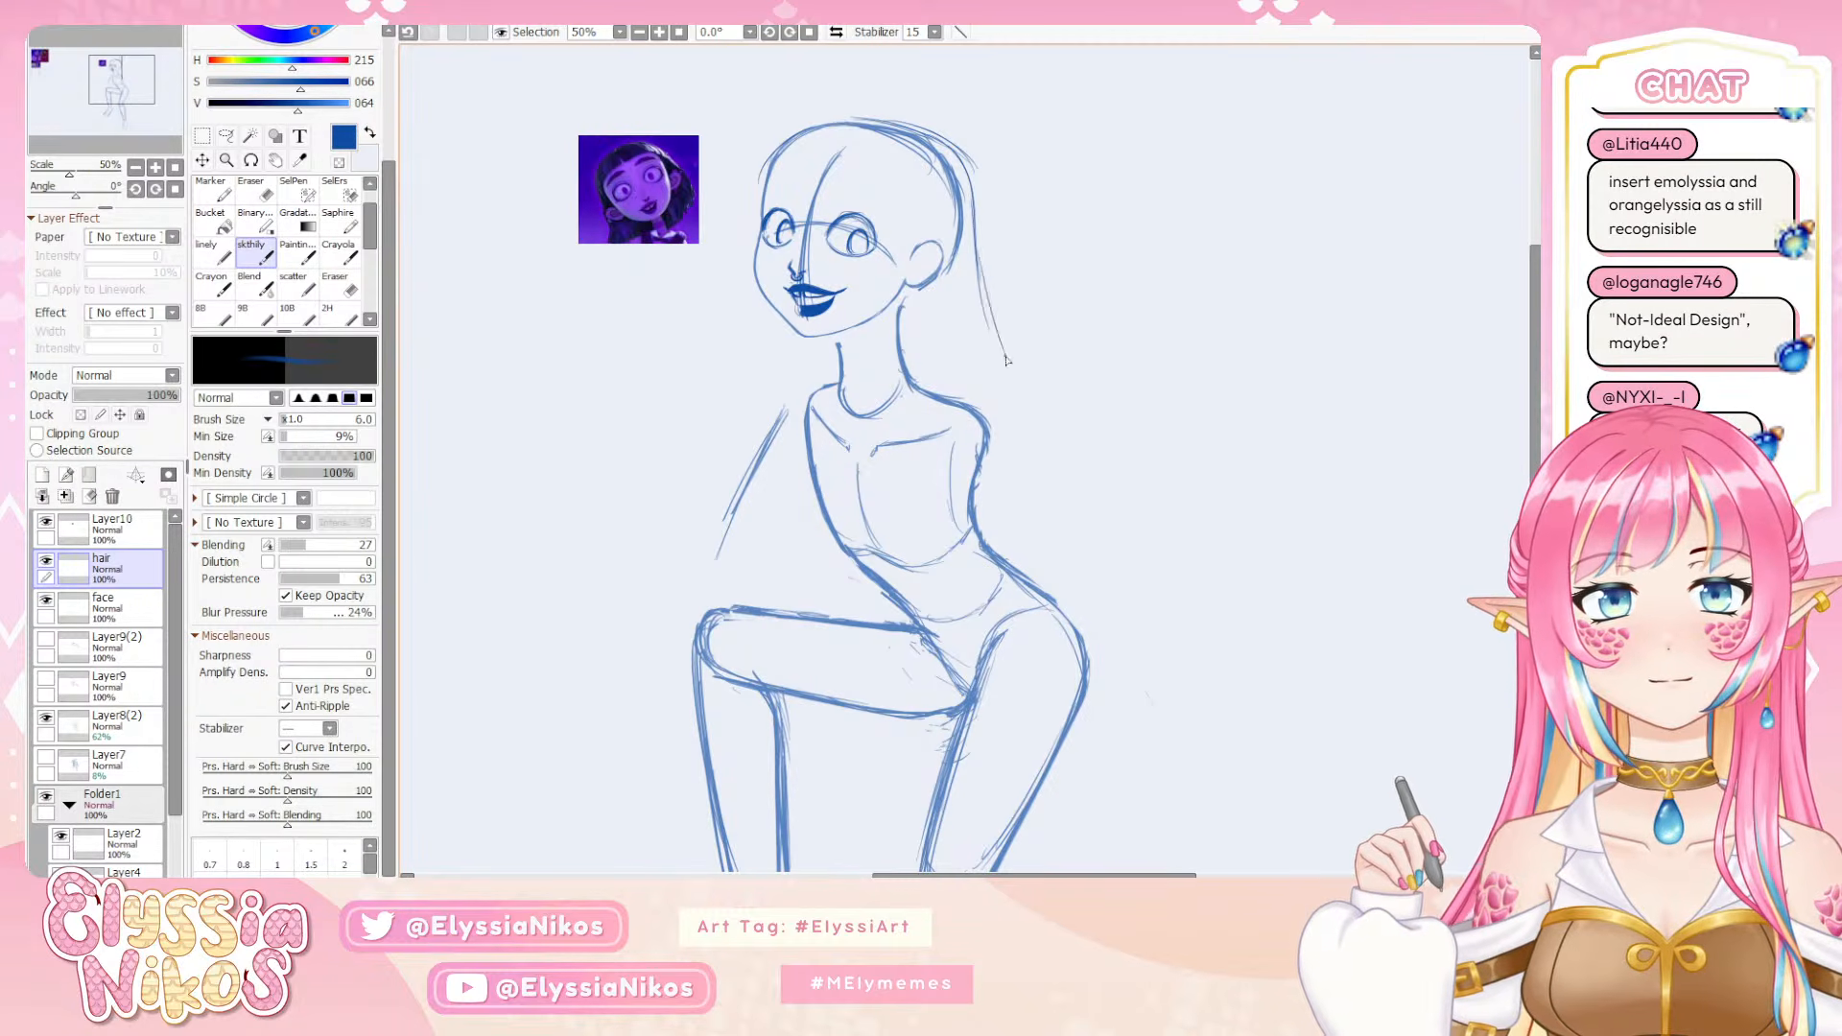
key(ctrl+z)
drag(971, 188, 1004, 310)
key(ctrl+z)
drag(972, 213, 1016, 345)
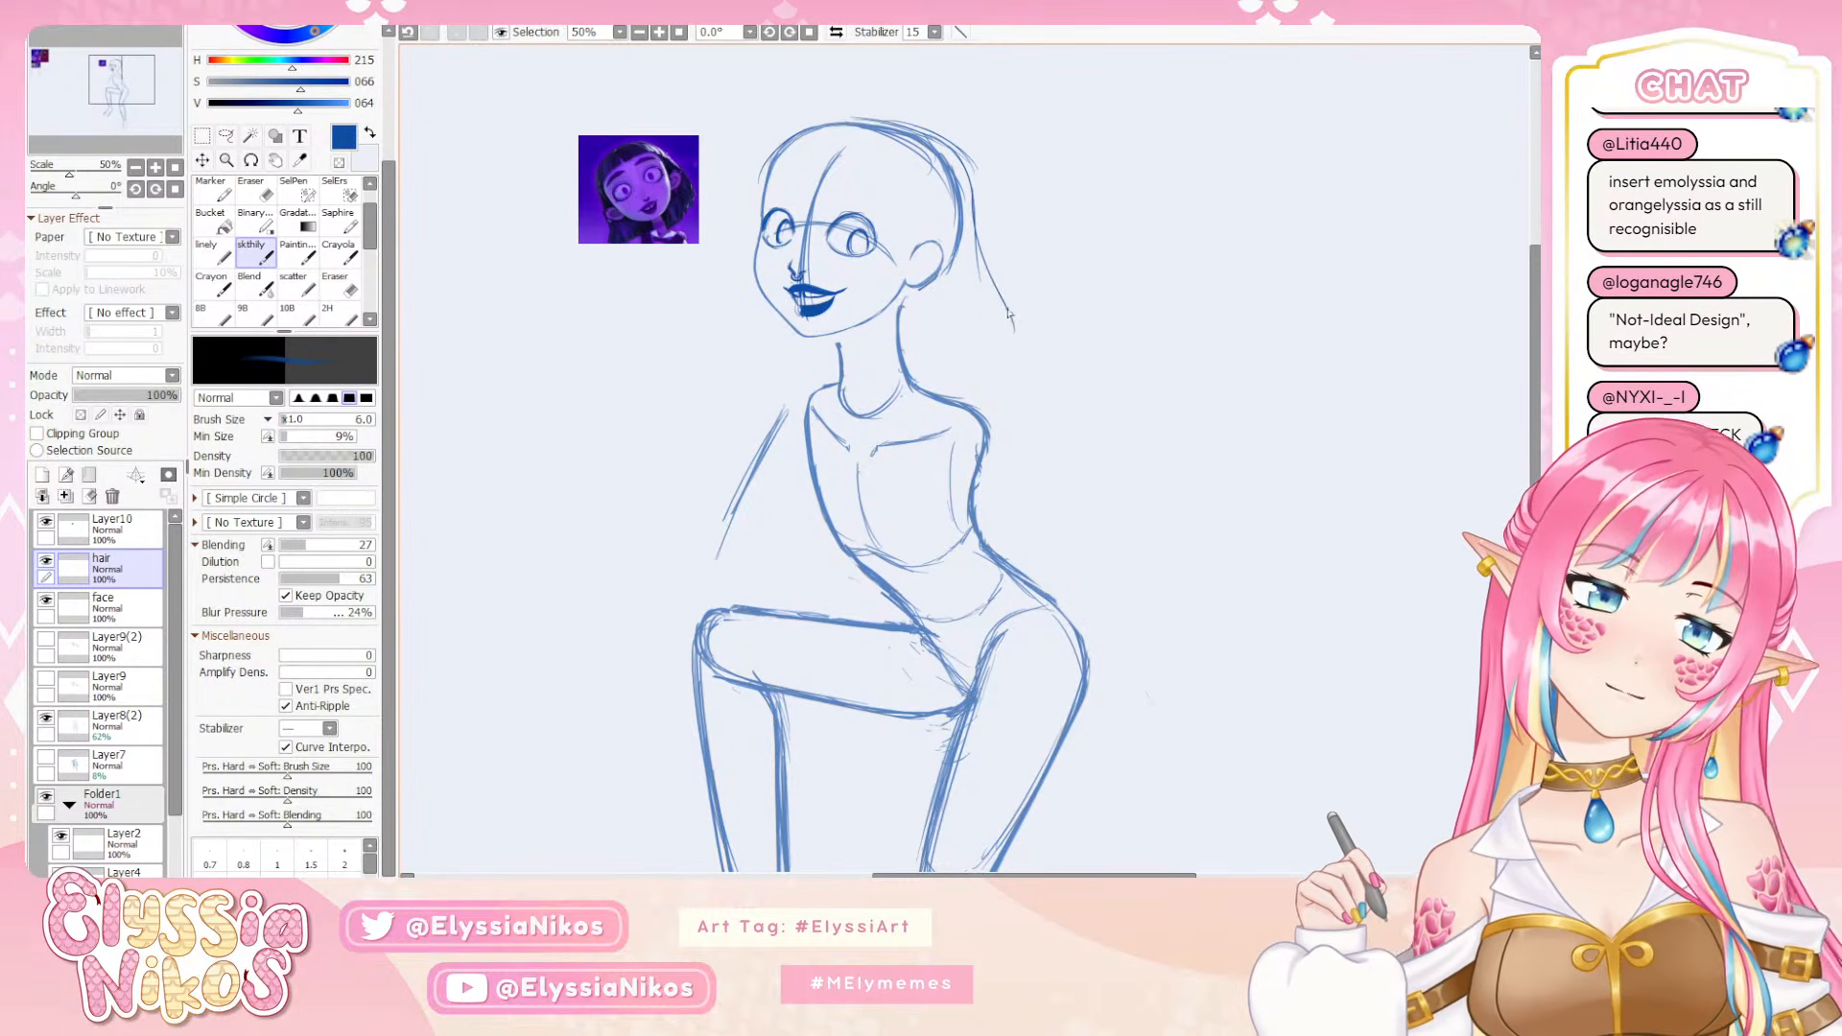
drag(995, 272, 1019, 340)
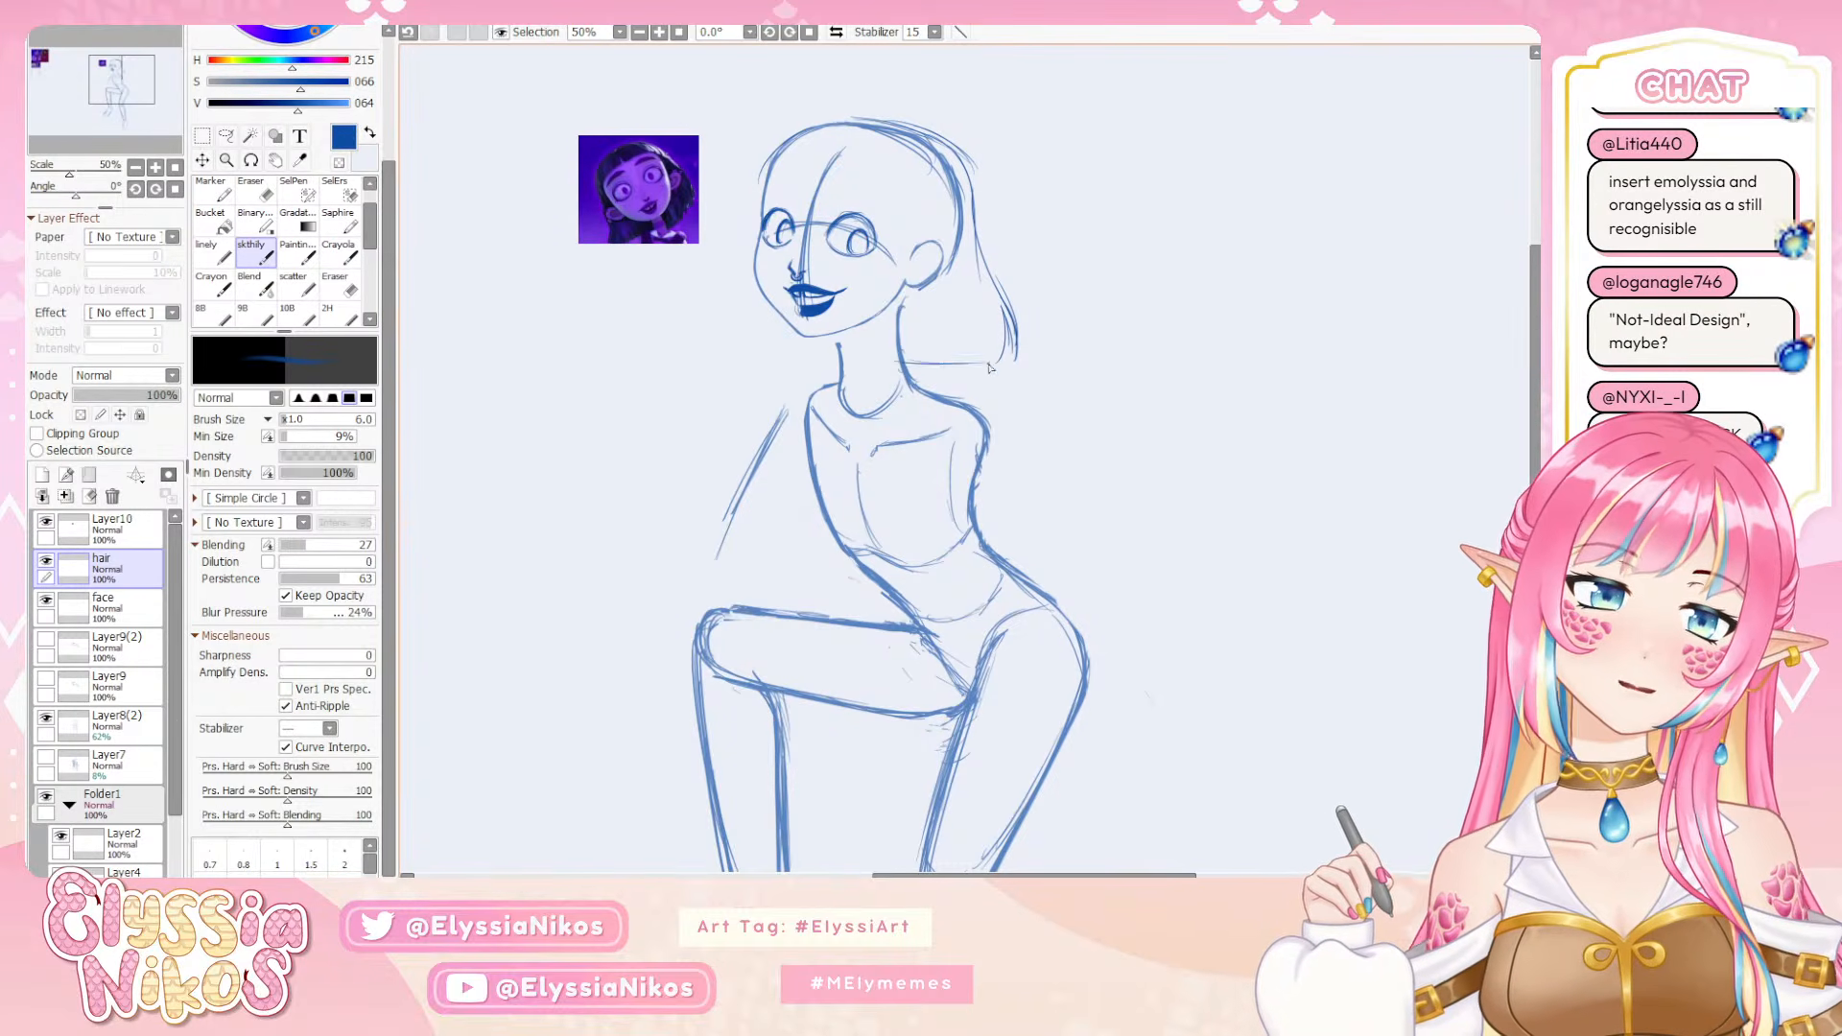
Sketch the lower hair edge behind the neck, running out to the tip of the back hair
key(ctrl+z)
mouse_move(910, 349)
mouse_down()
mouse_move(988, 365)
mouse_move(970, 354)
mouse_up()
key(ctrl+z)
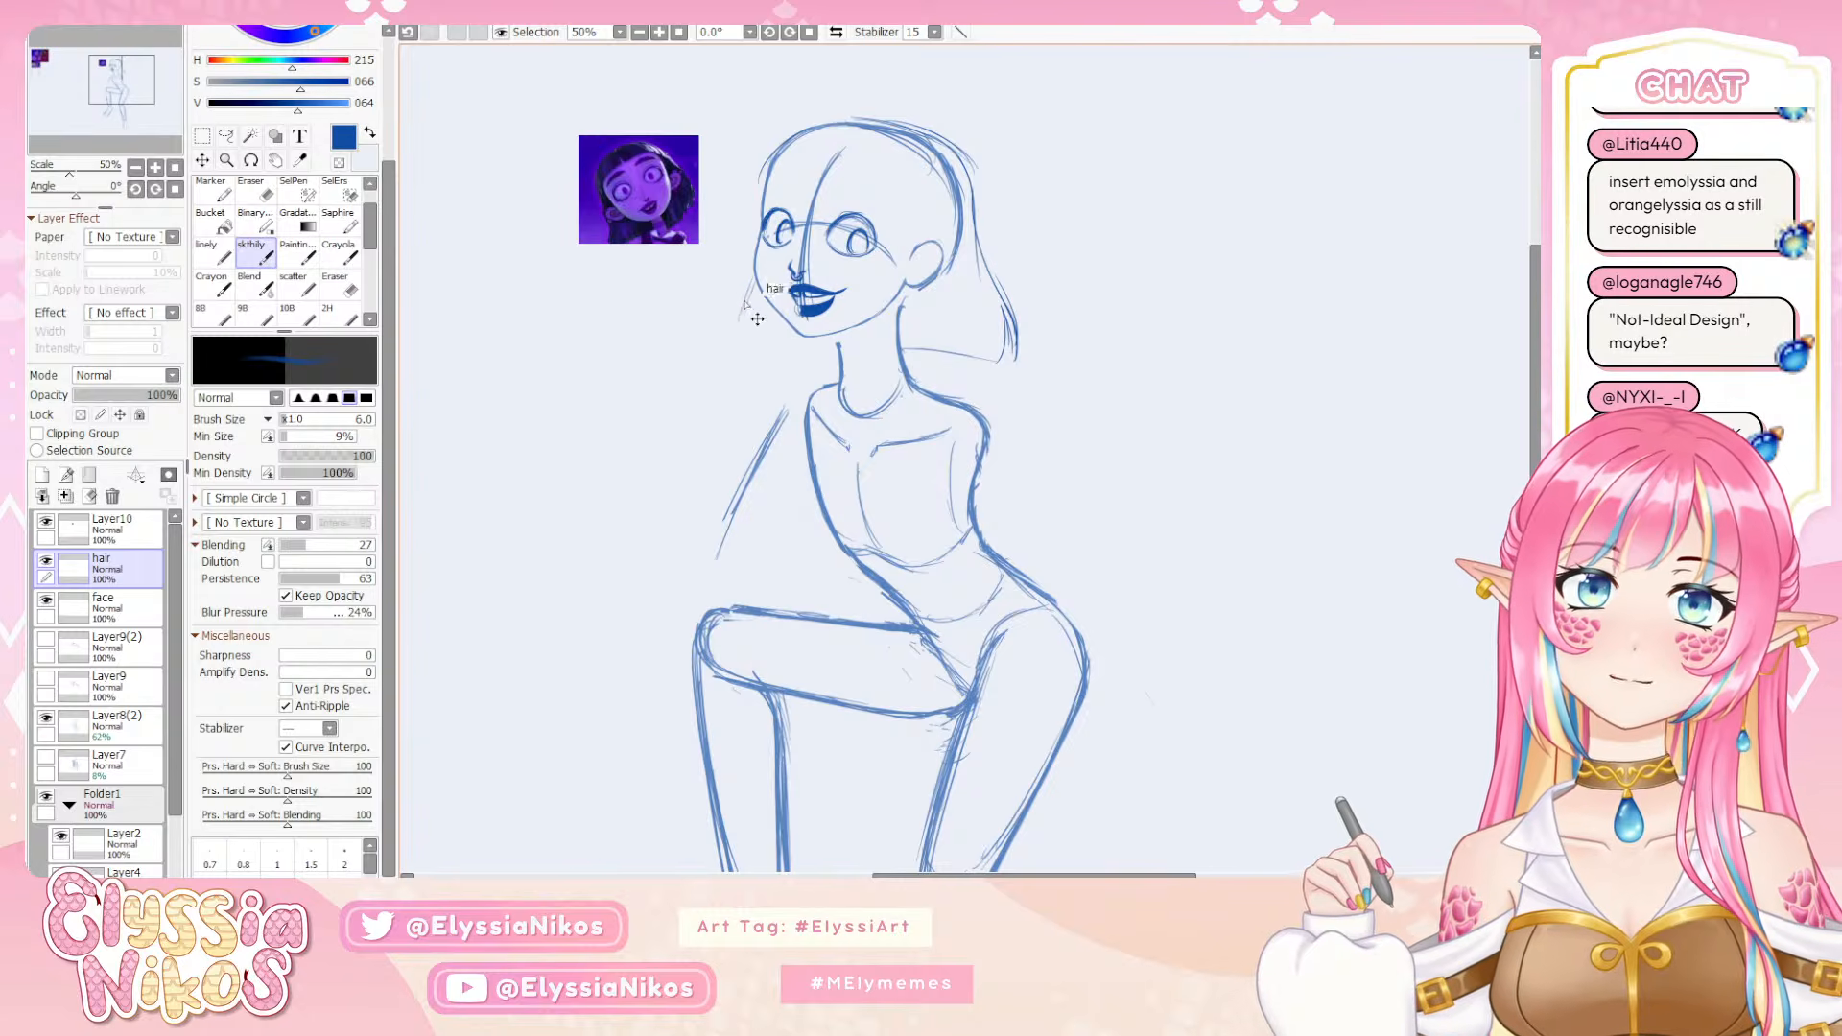
Sketch the front hair lock beside the far cheek with a short lower edge under the jaw, retrying the strokes
key(ctrl+z)
drag(754, 275, 738, 314)
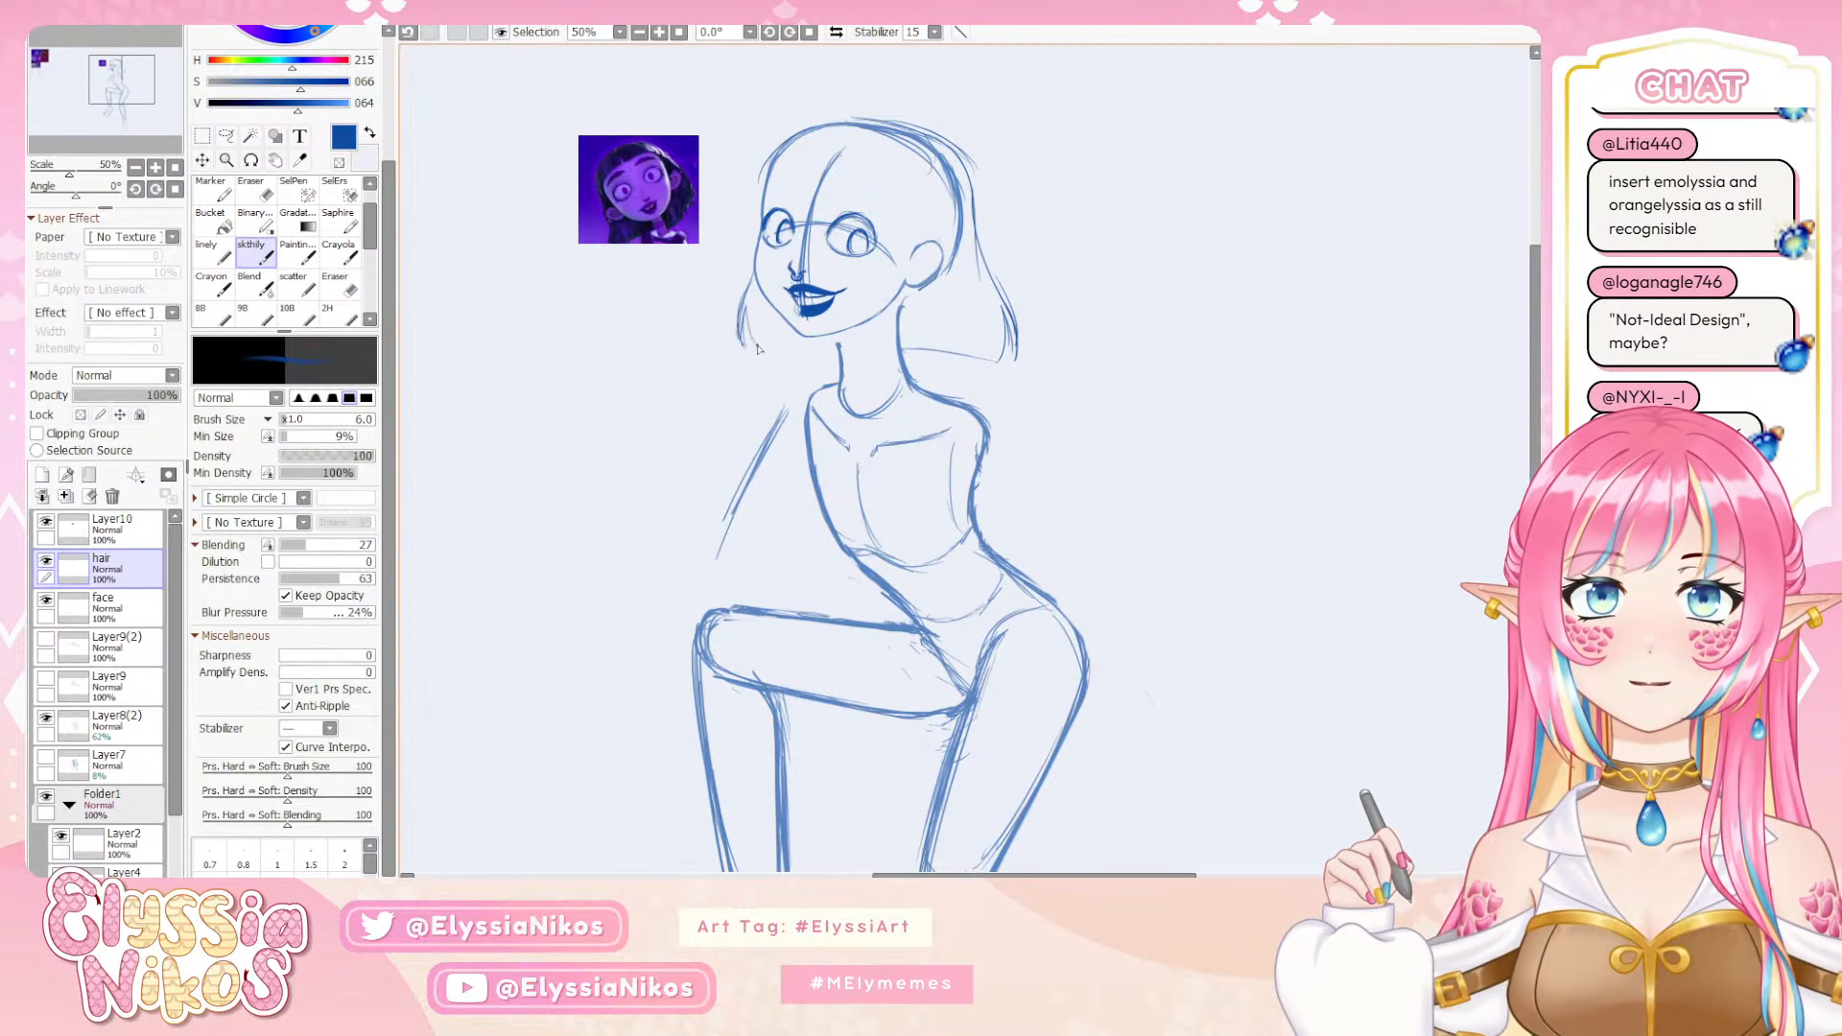
mouse_move(756, 344)
mouse_down()
mouse_move(817, 346)
mouse_move(765, 359)
mouse_up()
key(ctrl+z)
key(ctrl+z)
key(ctrl+z)
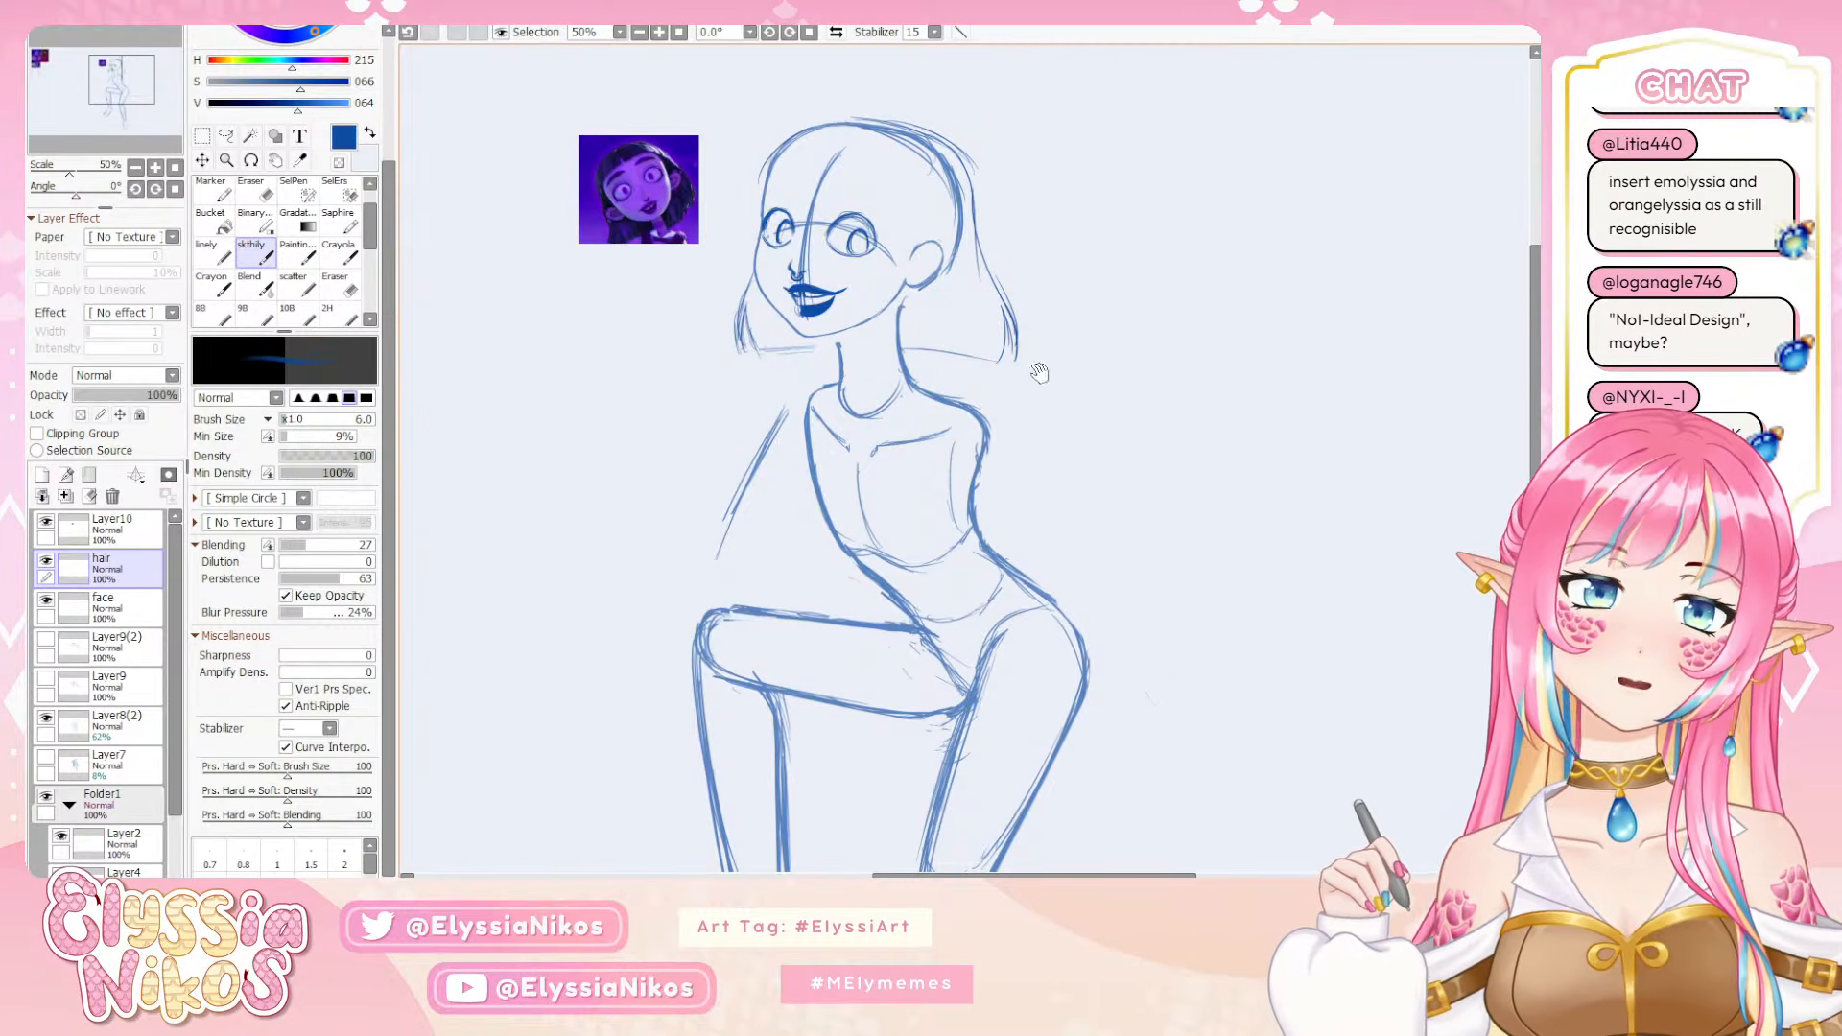
Sketch the hair volume over the top of the head and the bangs' edge across the forehead, retrying the side stroke
drag(1039, 373, 1054, 340)
drag(1032, 178, 1103, 202)
mouse_move(910, 115)
mouse_down()
mouse_move(839, 167)
mouse_move(983, 176)
mouse_up()
key(ctrl+z)
key(ctrl+z)
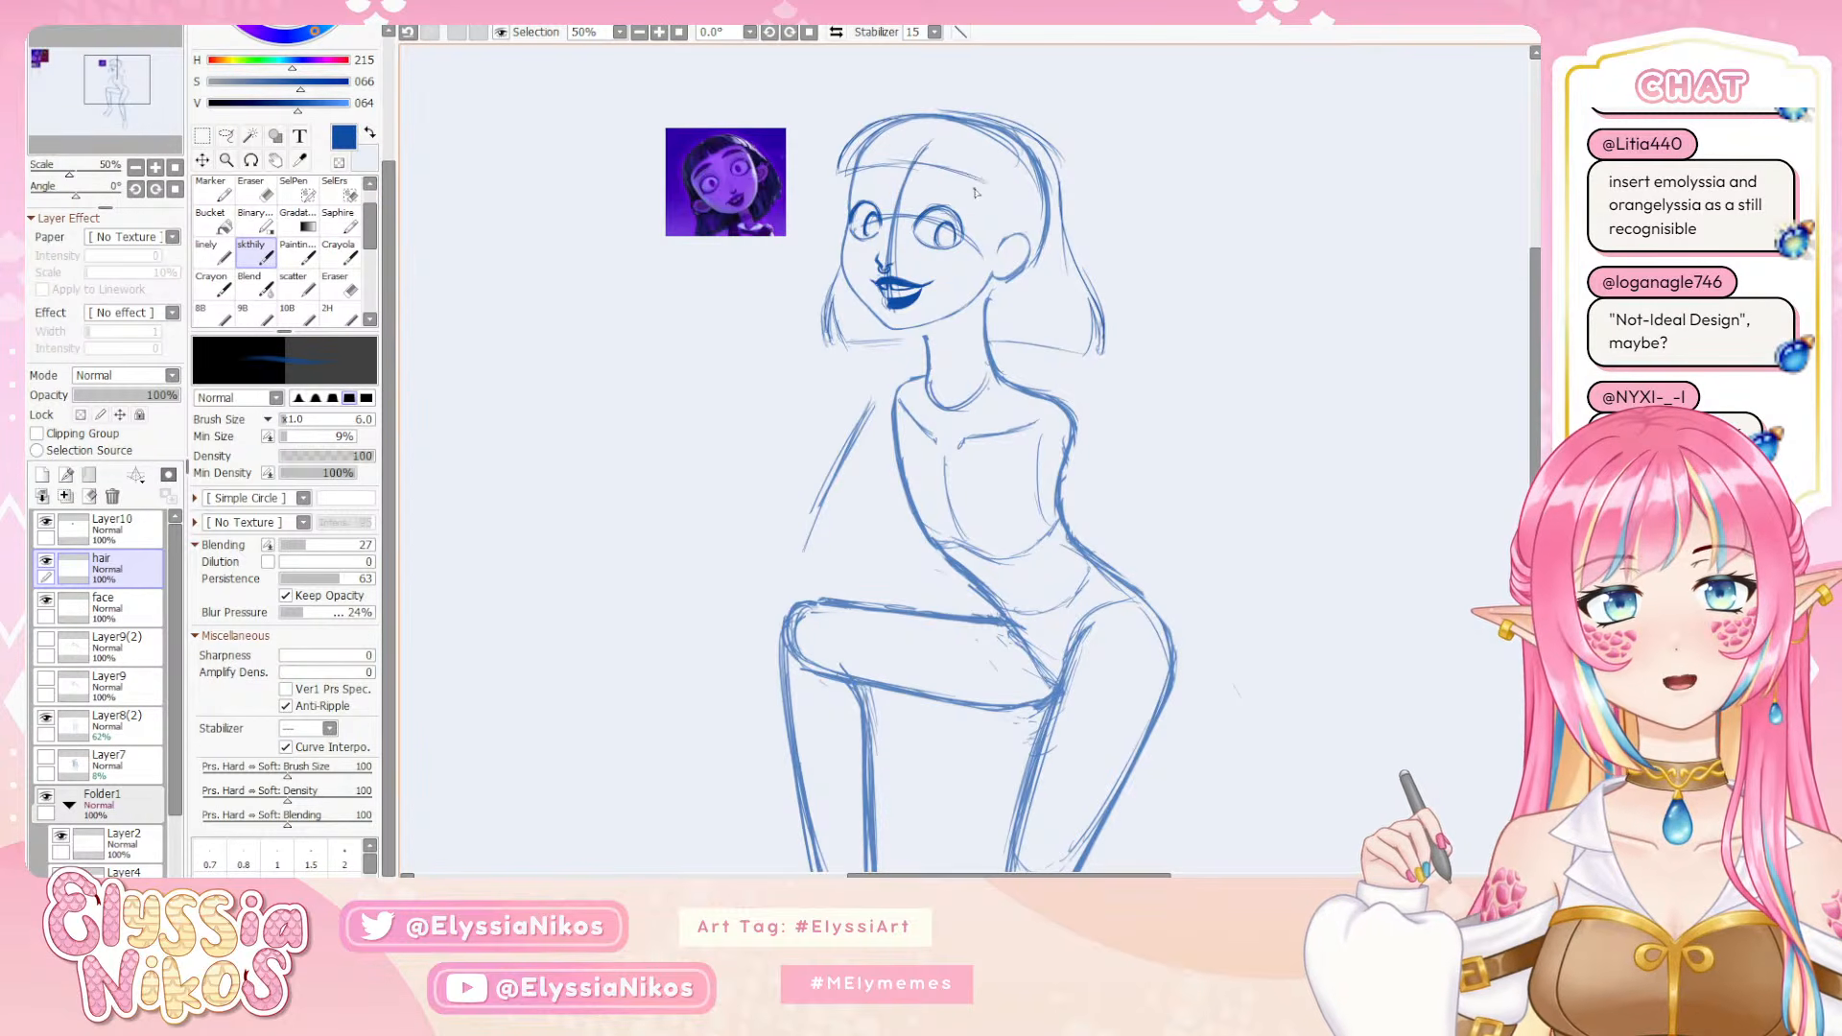
key(ctrl+z)
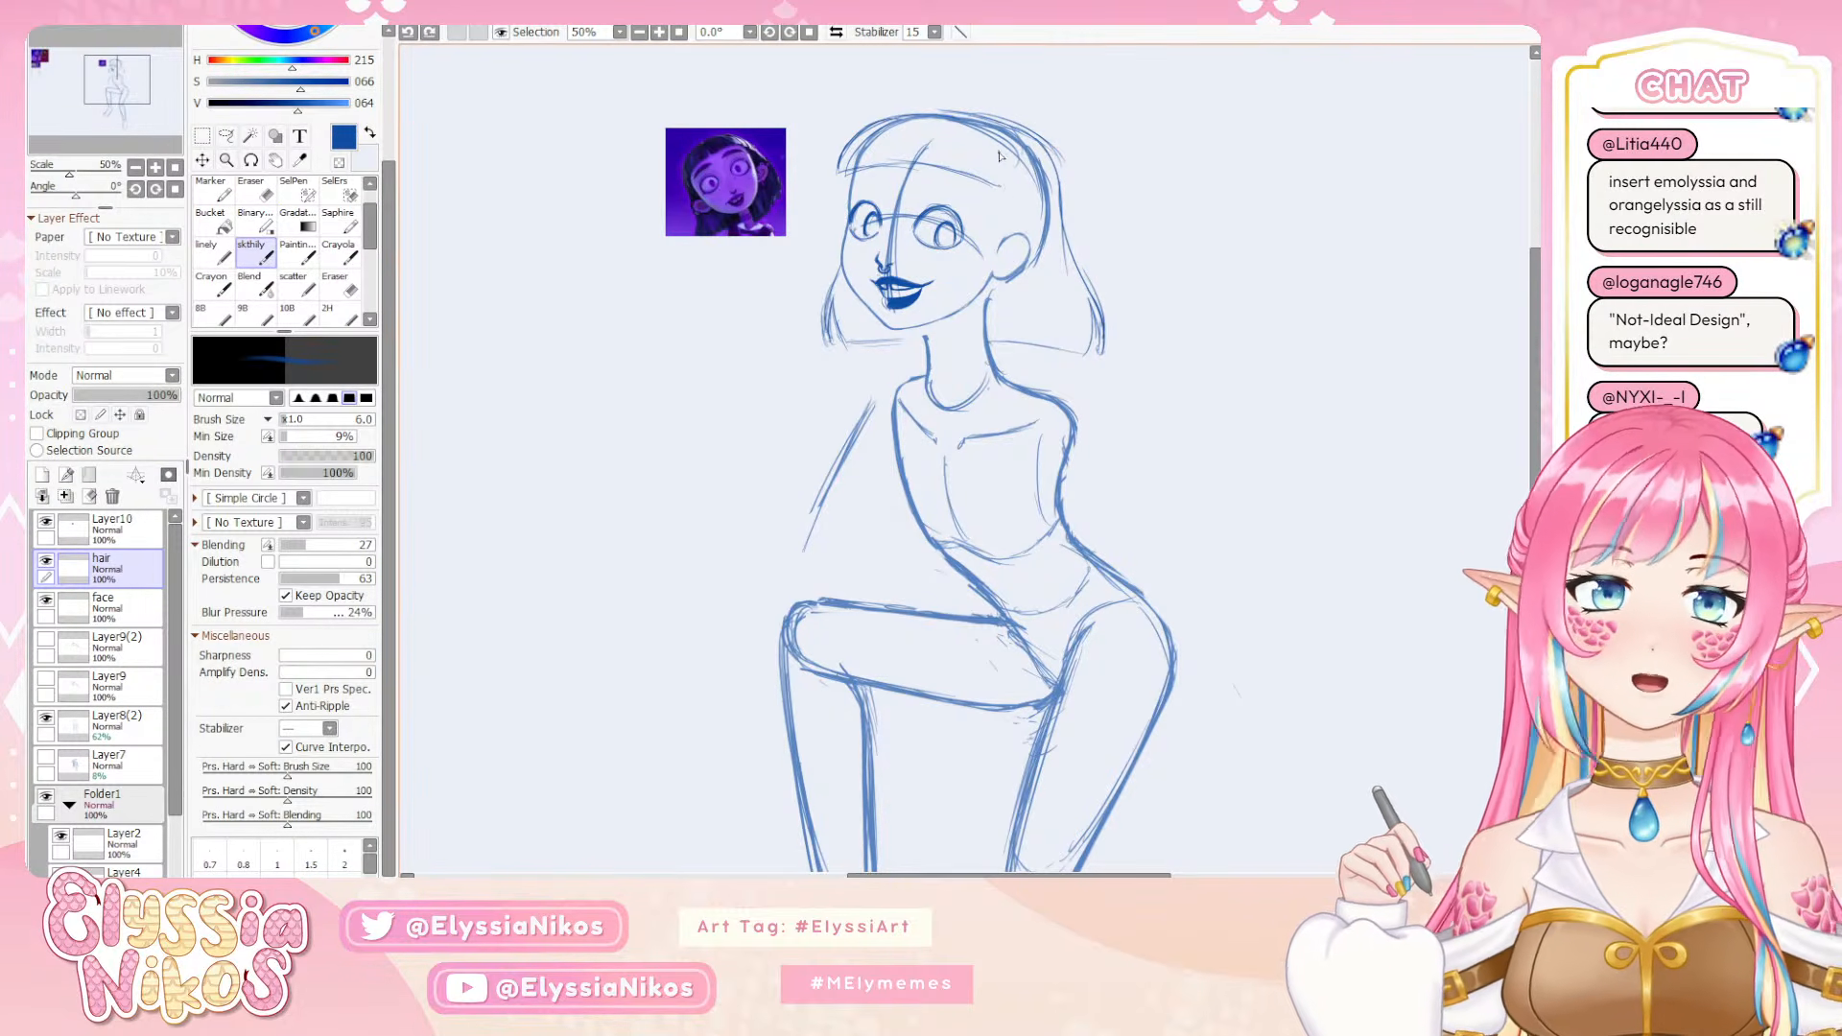
mouse_move(997, 143)
mouse_down()
mouse_move(1015, 196)
mouse_move(937, 278)
mouse_move(988, 253)
mouse_up()
key(ctrl+z)
Examine the character's bangs and side hair in the two reference images at 200% zoom
drag(832, 344, 1324, 338)
drag(573, 341, 1173, 475)
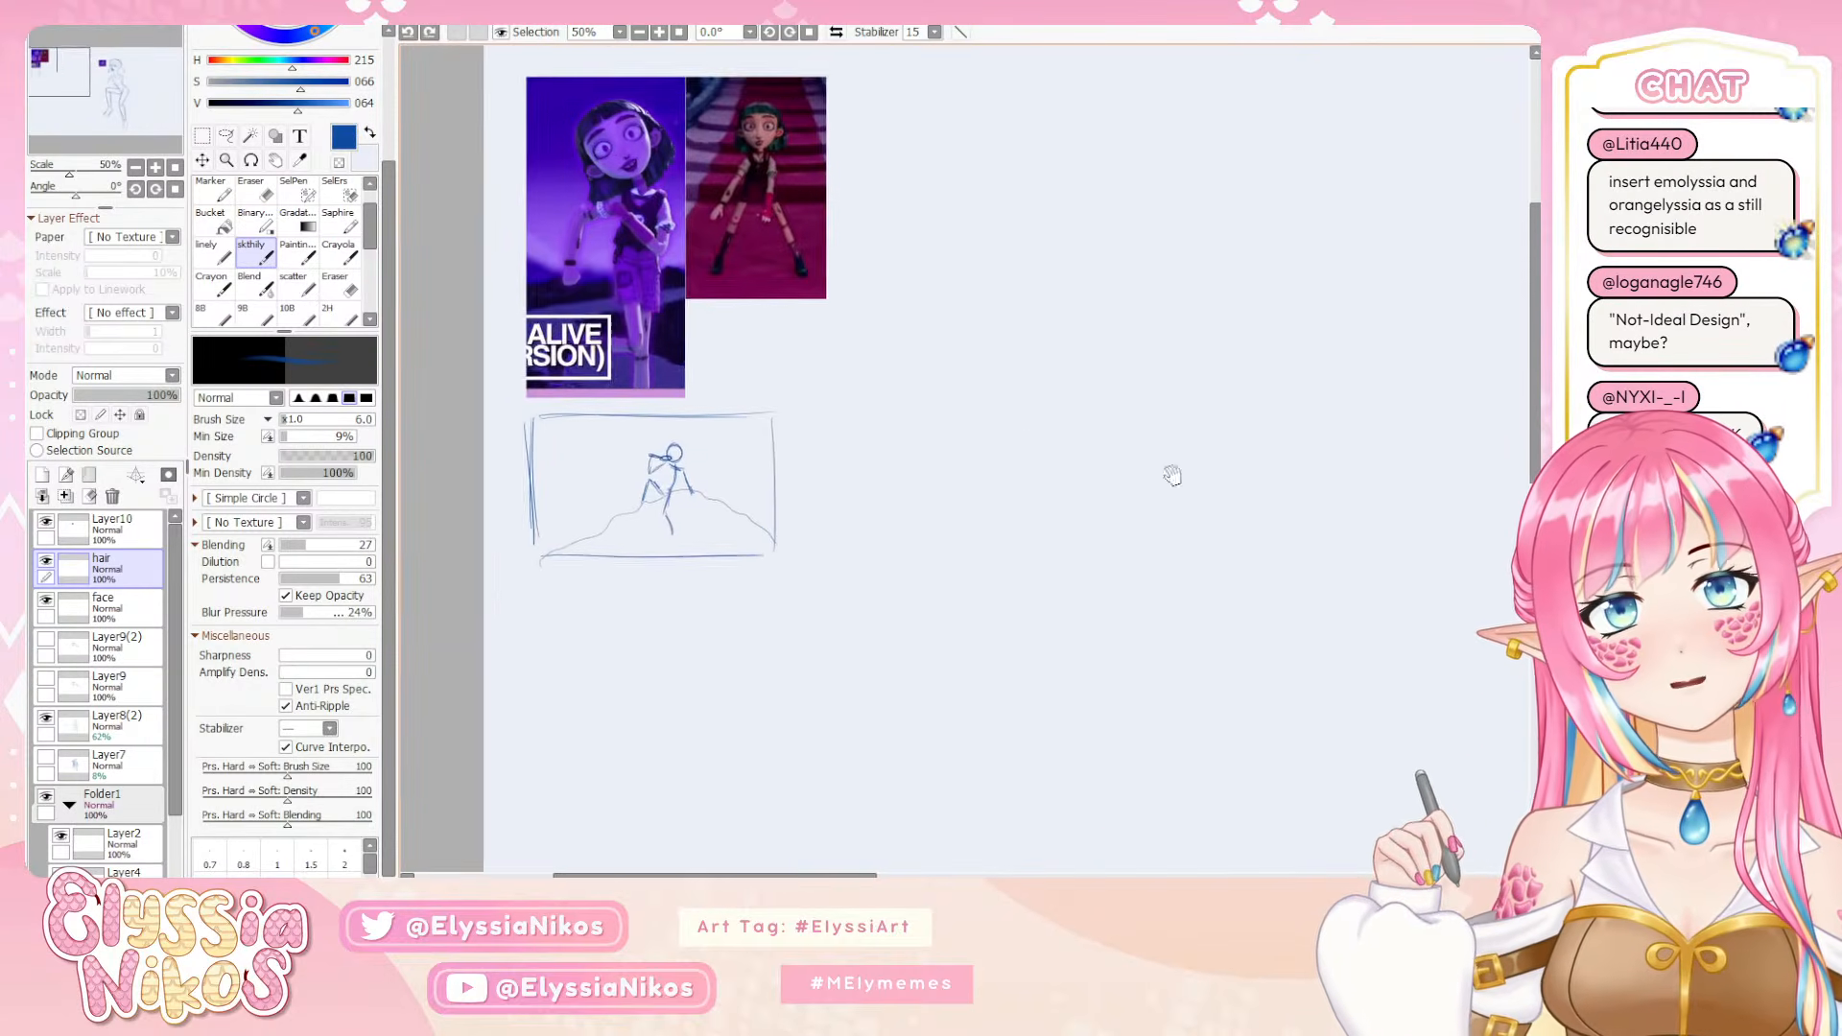
drag(768, 352, 923, 382)
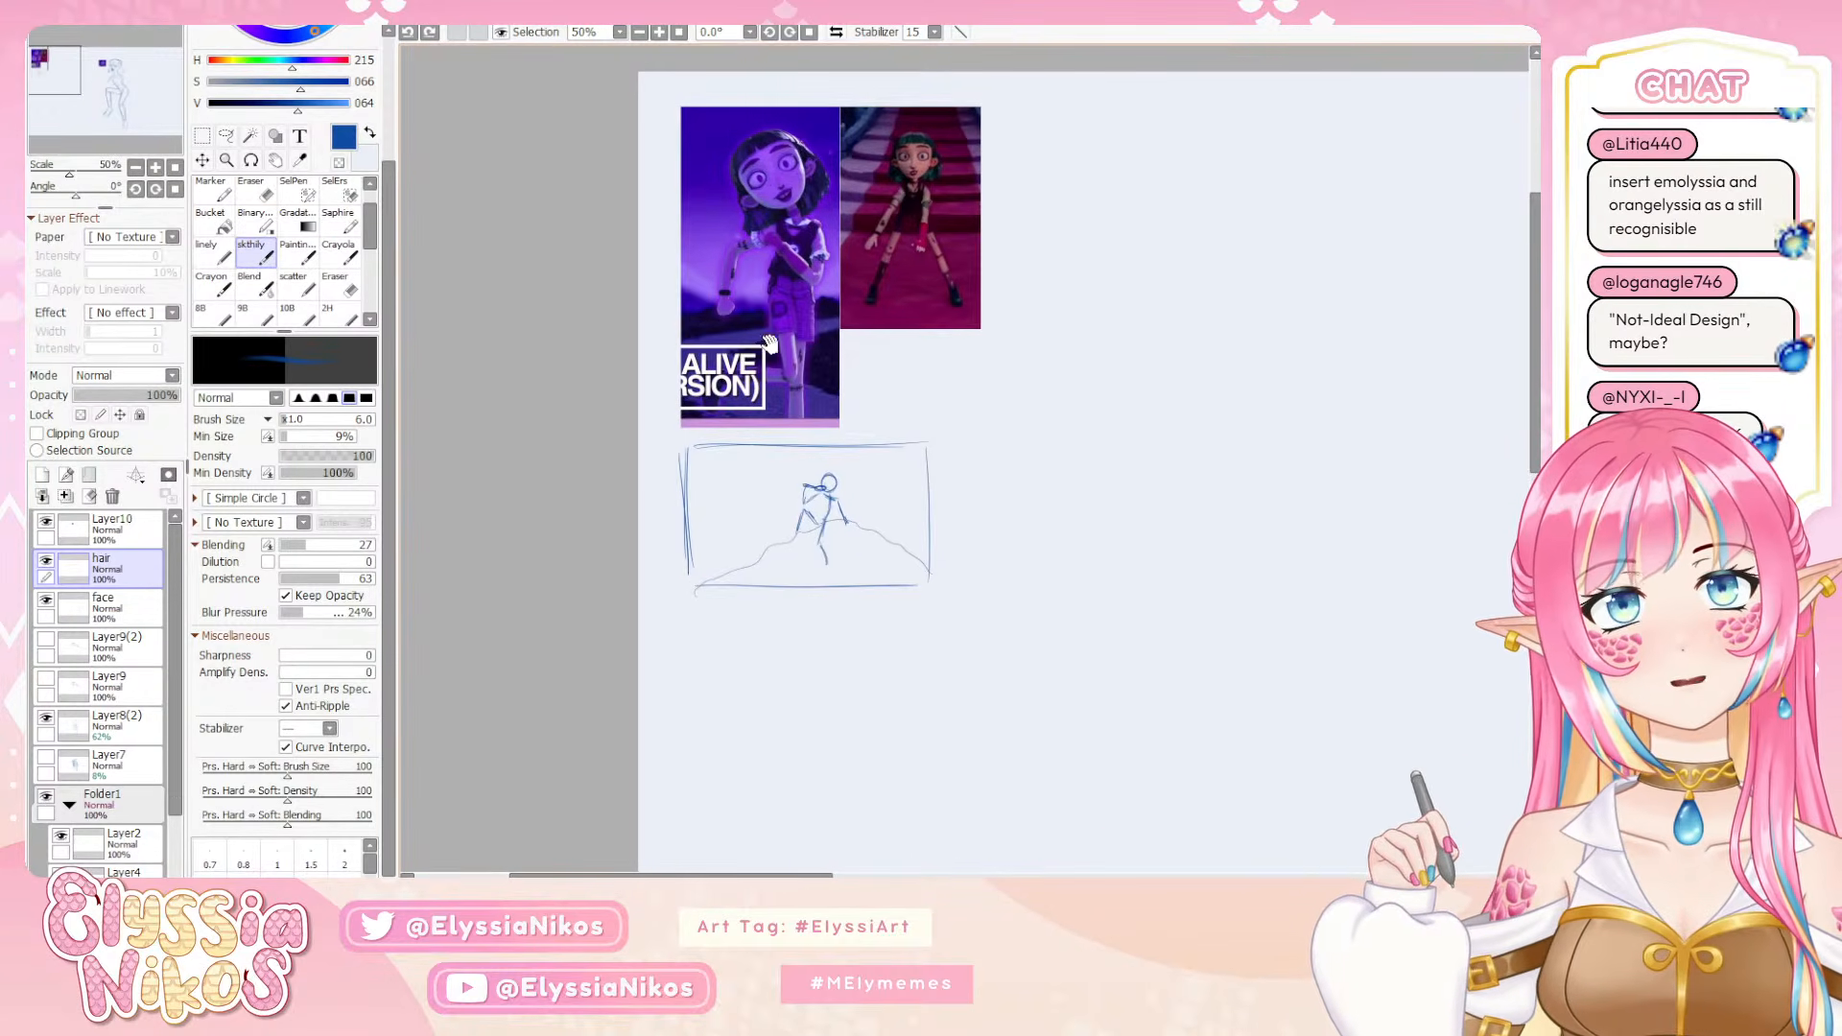
click(156, 168)
click(155, 169)
click(156, 168)
click(155, 169)
drag(736, 130, 586, 712)
drag(668, 76, 813, 525)
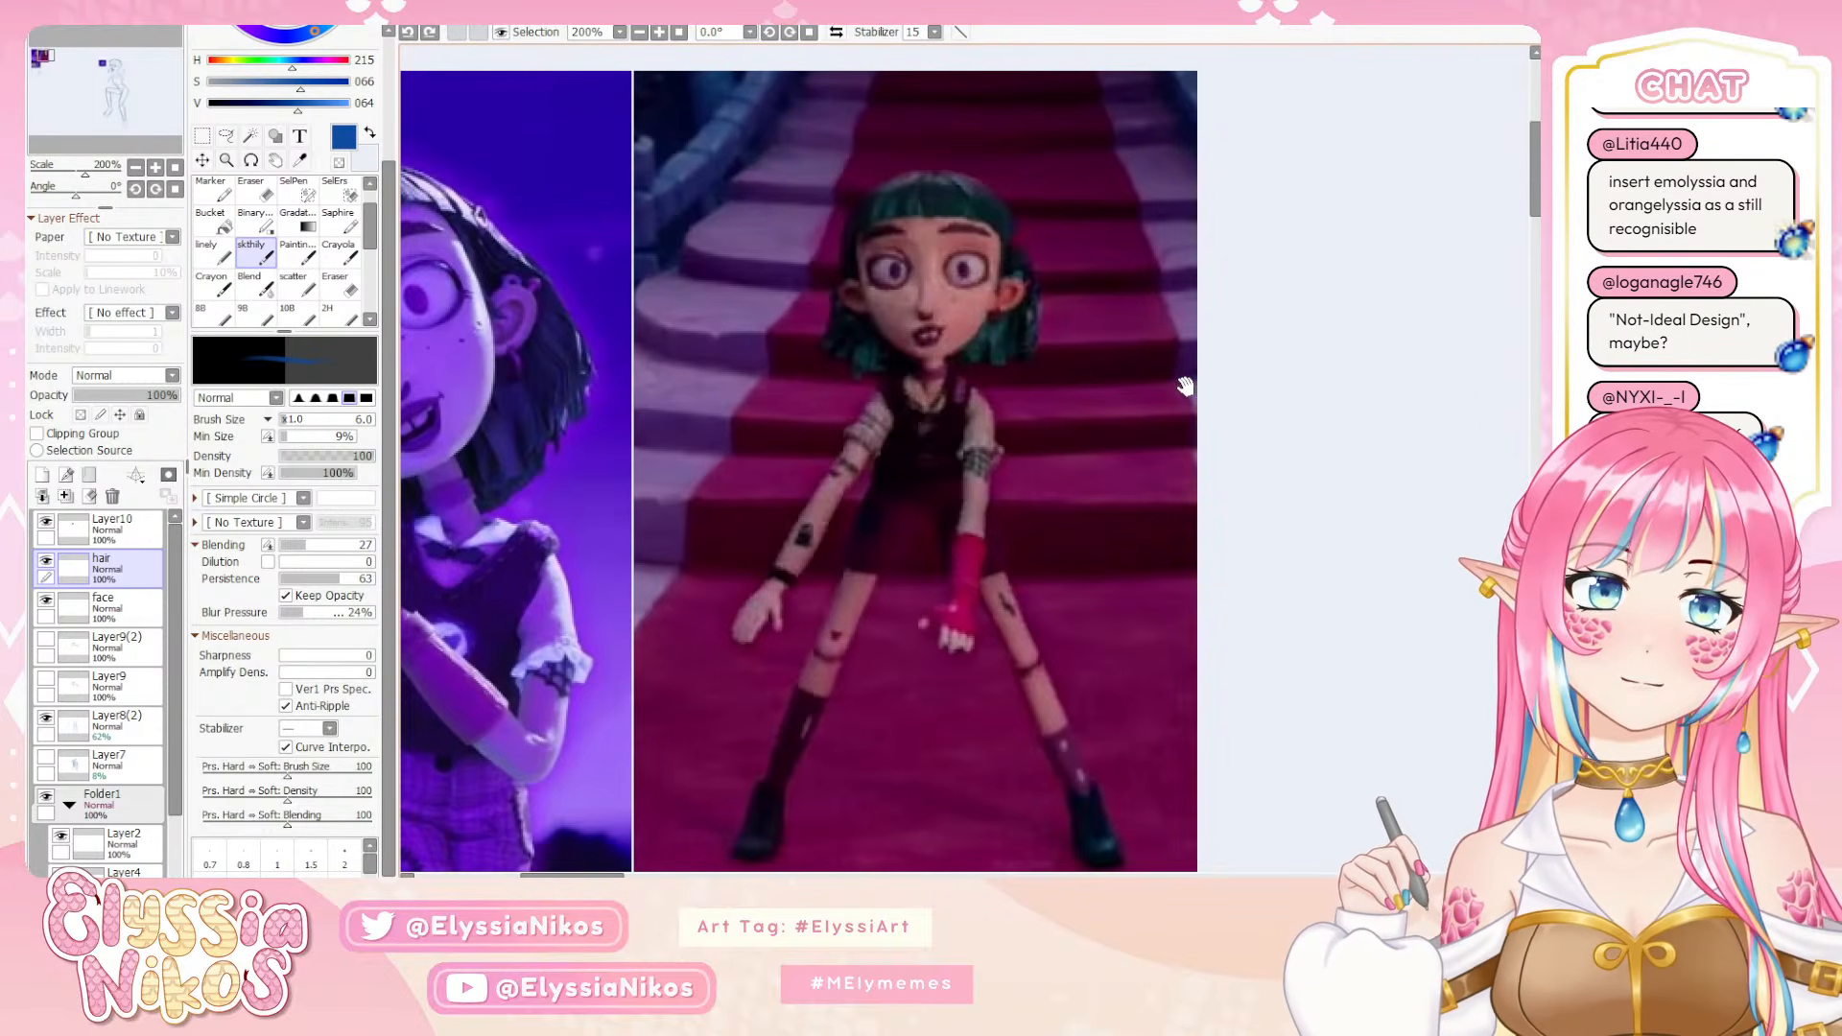
mouse_move(1050, 470)
mouse_down()
mouse_move(1342, 432)
mouse_move(1151, 440)
mouse_move(1290, 527)
mouse_up()
drag(730, 353, 757, 392)
key(ctrl+z)
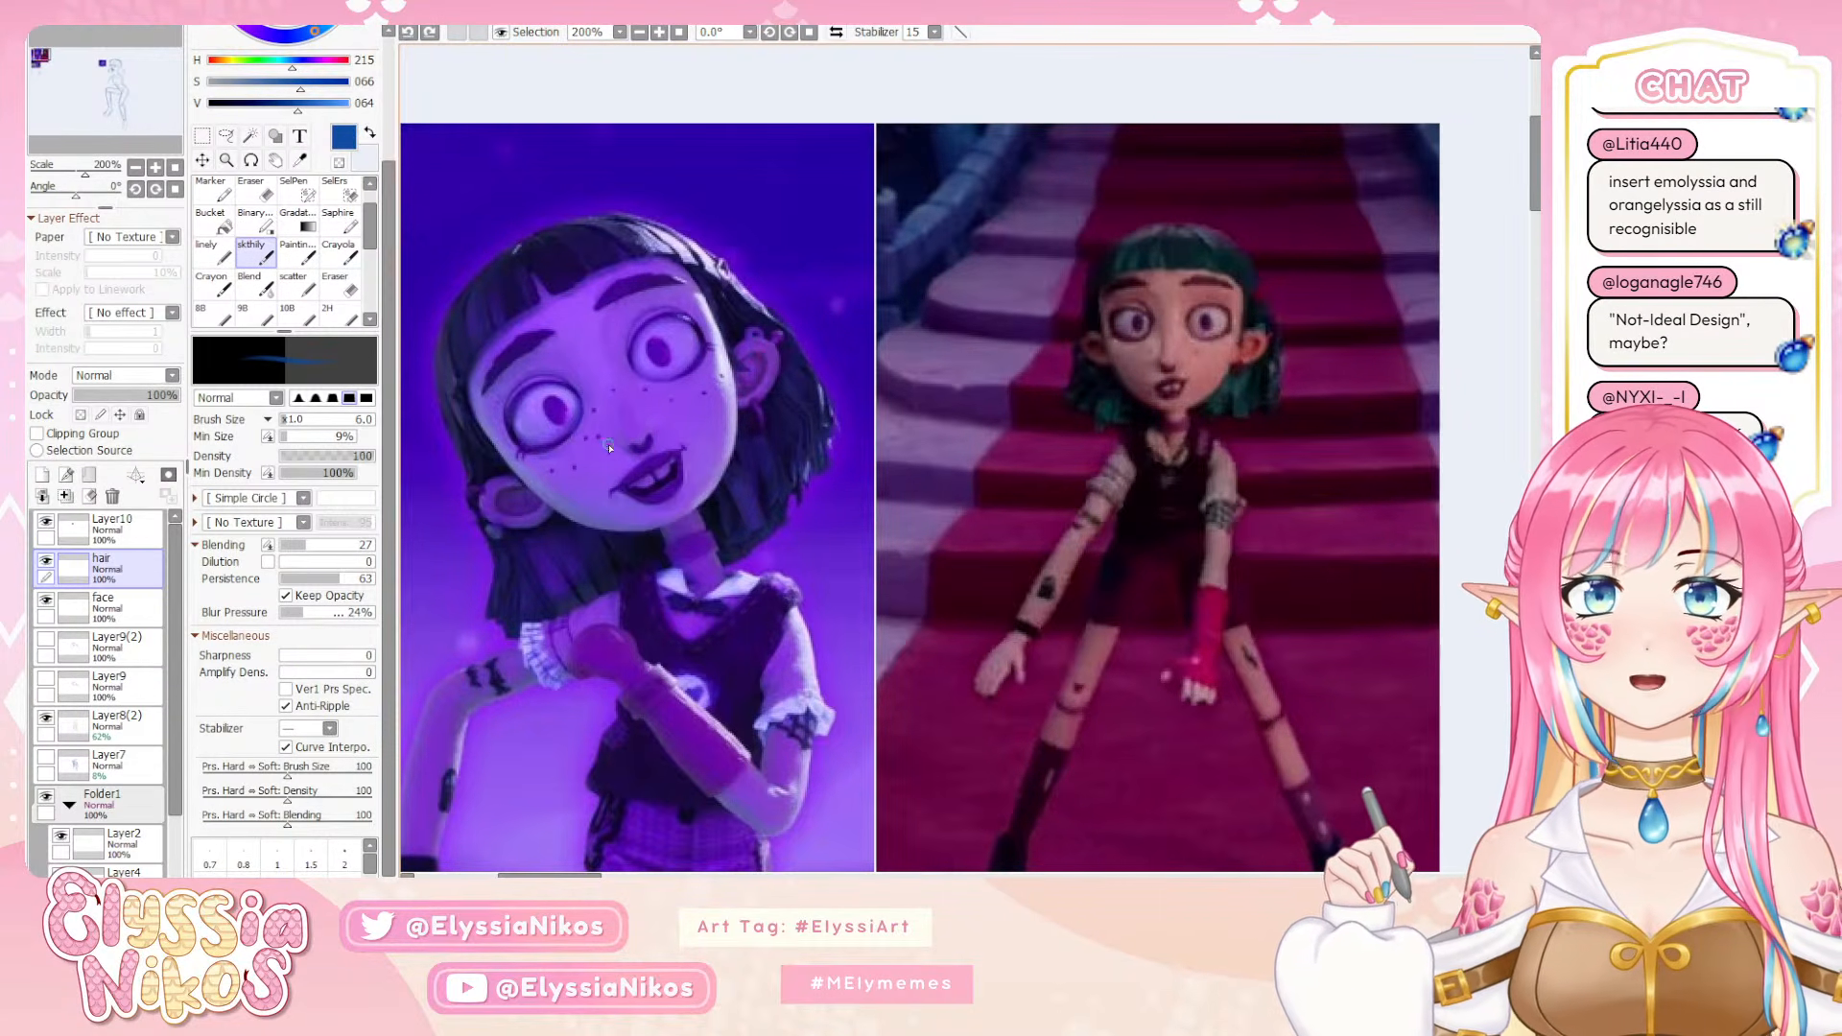
drag(508, 457, 525, 491)
key(ctrl+z)
Sketch a thin hair strand from the side end of the bangs down in front of the ear, retrying the stroke
drag(1208, 706, 726, 485)
click(135, 167)
drag(1184, 526, 623, 381)
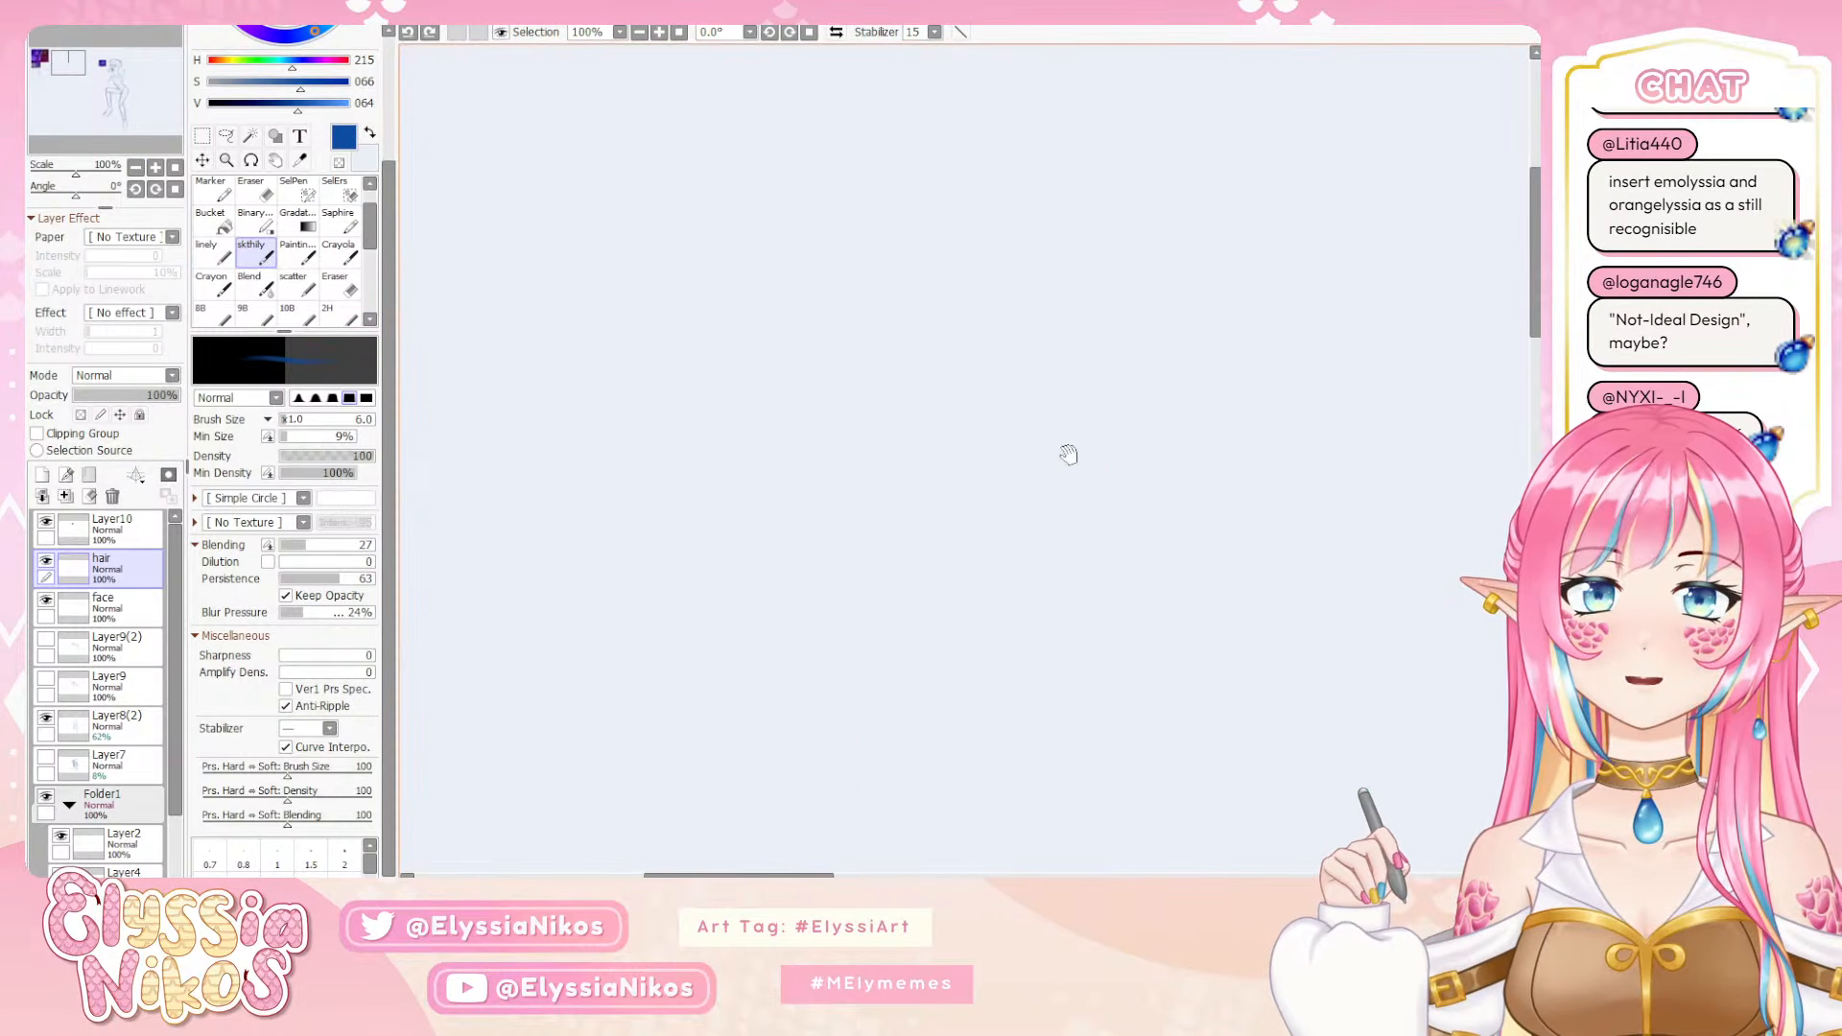
mouse_move(1151, 457)
mouse_down()
mouse_move(443, 395)
mouse_move(390, 454)
mouse_up()
mouse_move(1178, 553)
mouse_down()
mouse_move(872, 412)
mouse_move(877, 385)
mouse_move(907, 494)
mouse_up()
key(ctrl+z)
drag(924, 393, 911, 510)
mouse_move(927, 425)
mouse_down()
mouse_move(915, 511)
mouse_move(916, 487)
mouse_move(934, 497)
mouse_up()
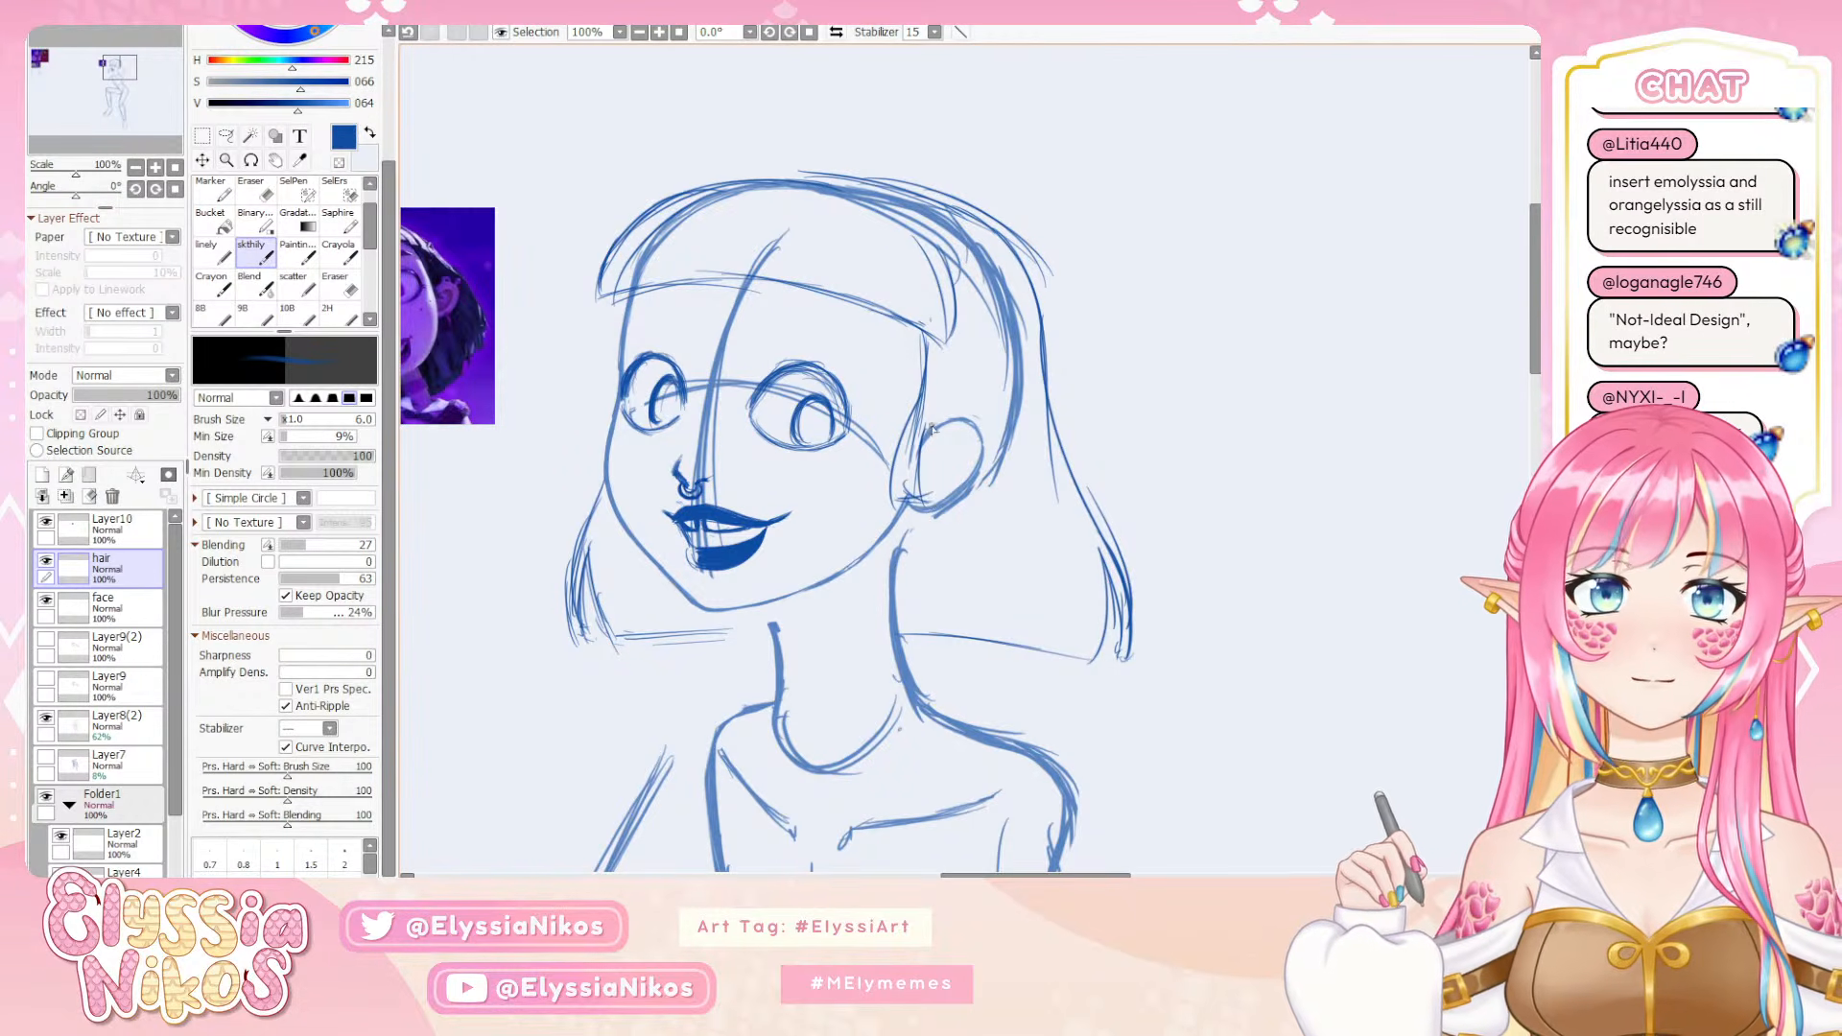
drag(923, 328, 909, 491)
key(ctrl+z)
Try small oval hair clips beside the end of the bangs above the ear, and undo them
mouse_move(923, 335)
mouse_down()
mouse_move(1149, 331)
mouse_move(1098, 379)
mouse_move(1150, 331)
mouse_move(1166, 380)
mouse_up()
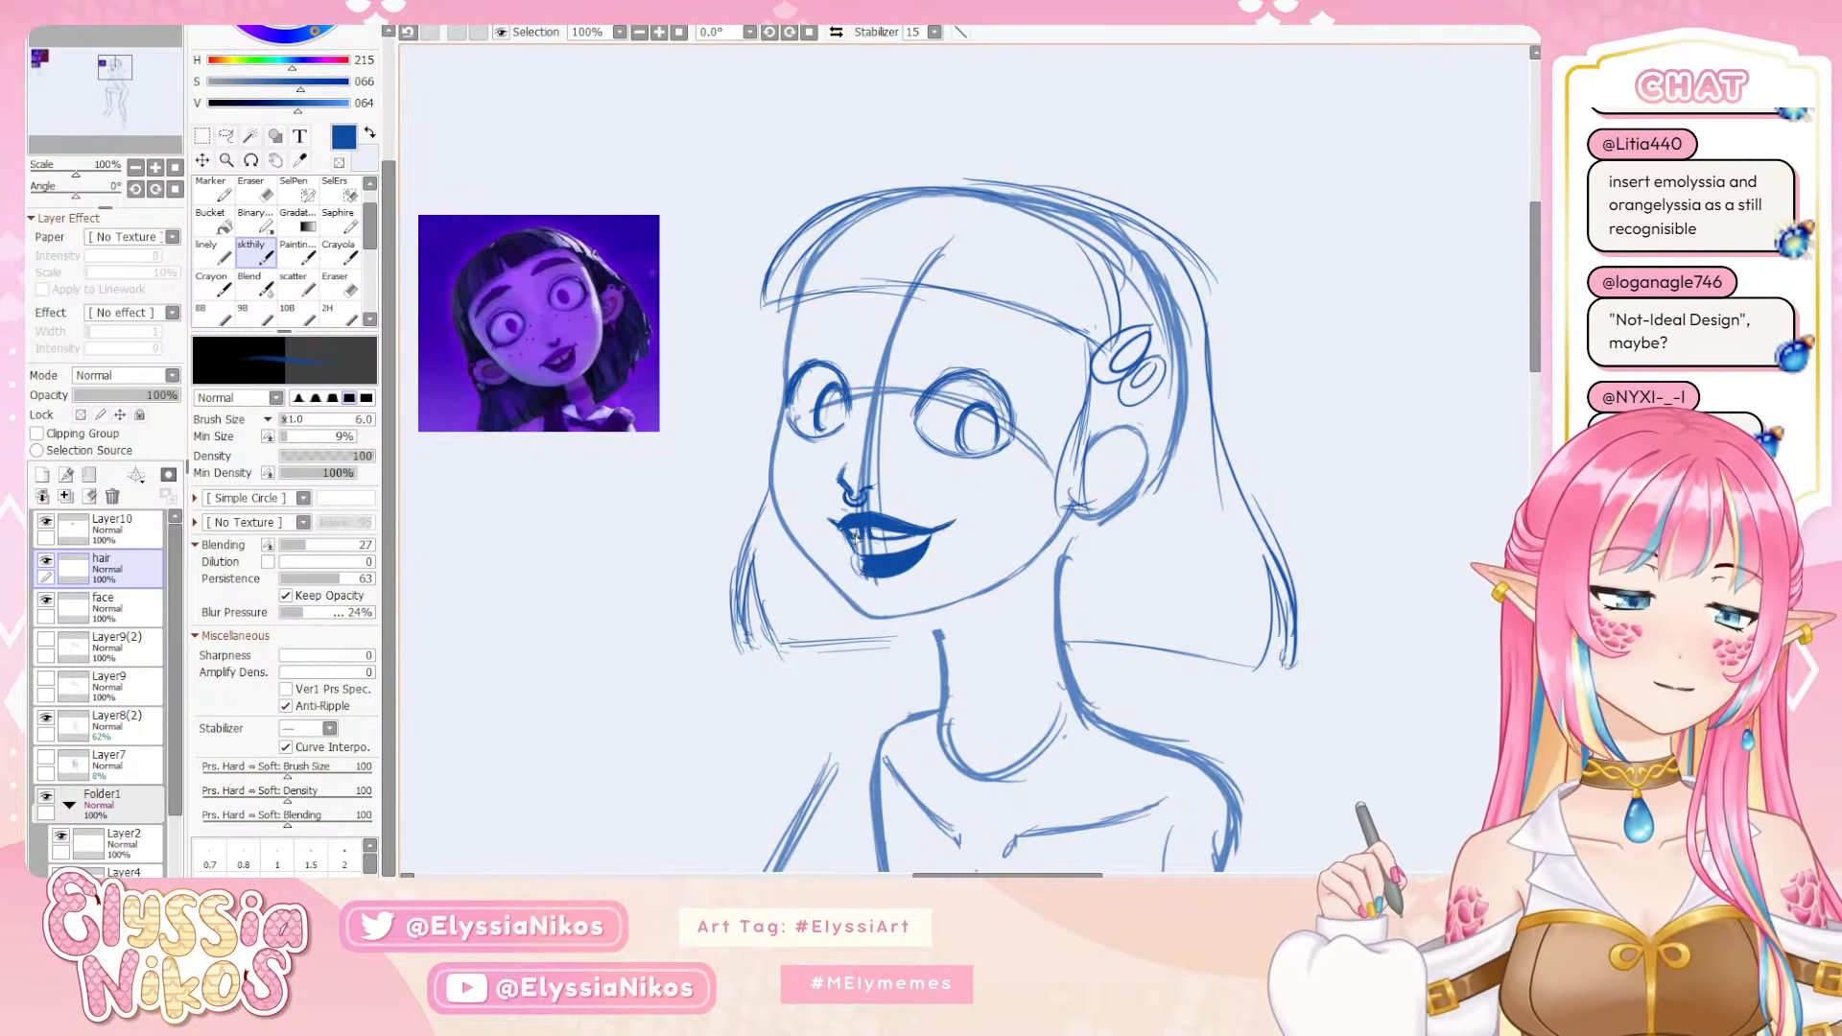
key(ctrl+z)
key(ctrl+z)
key(ctrl+z)
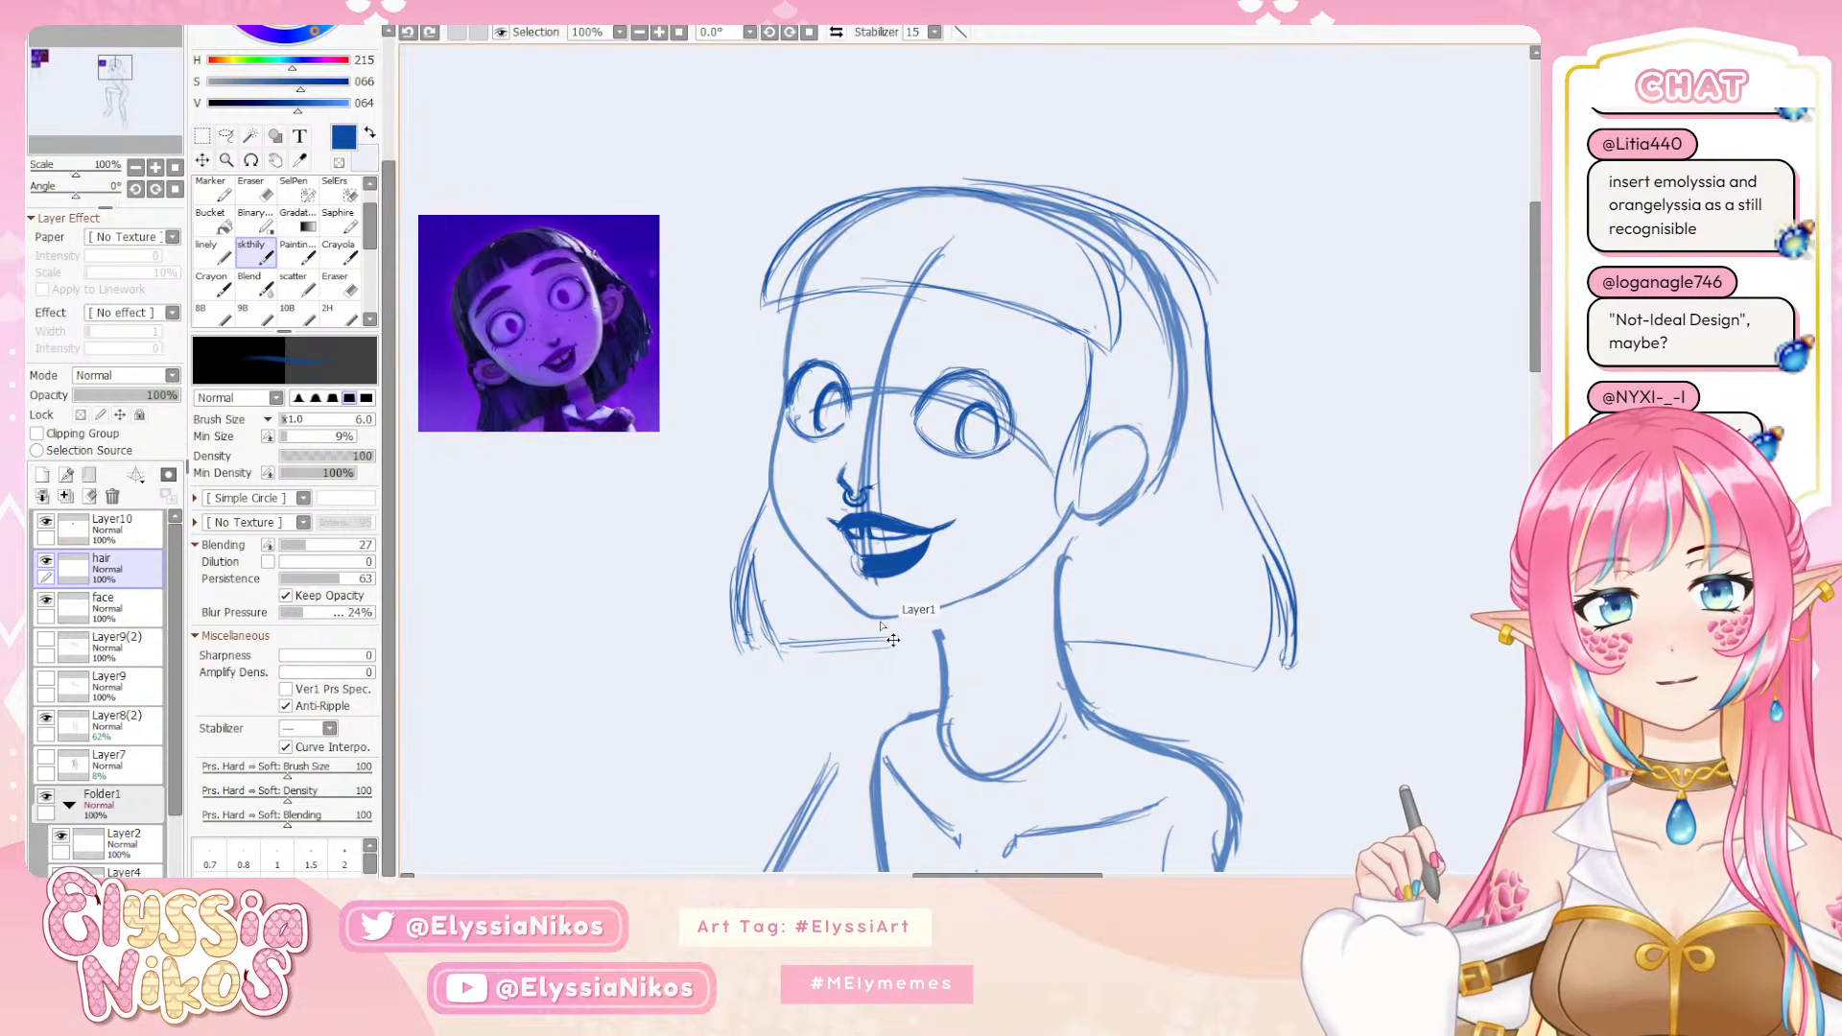
Check the whole figure with its hair at 33.3% zoom in a horizontally mirrored view
click(136, 169)
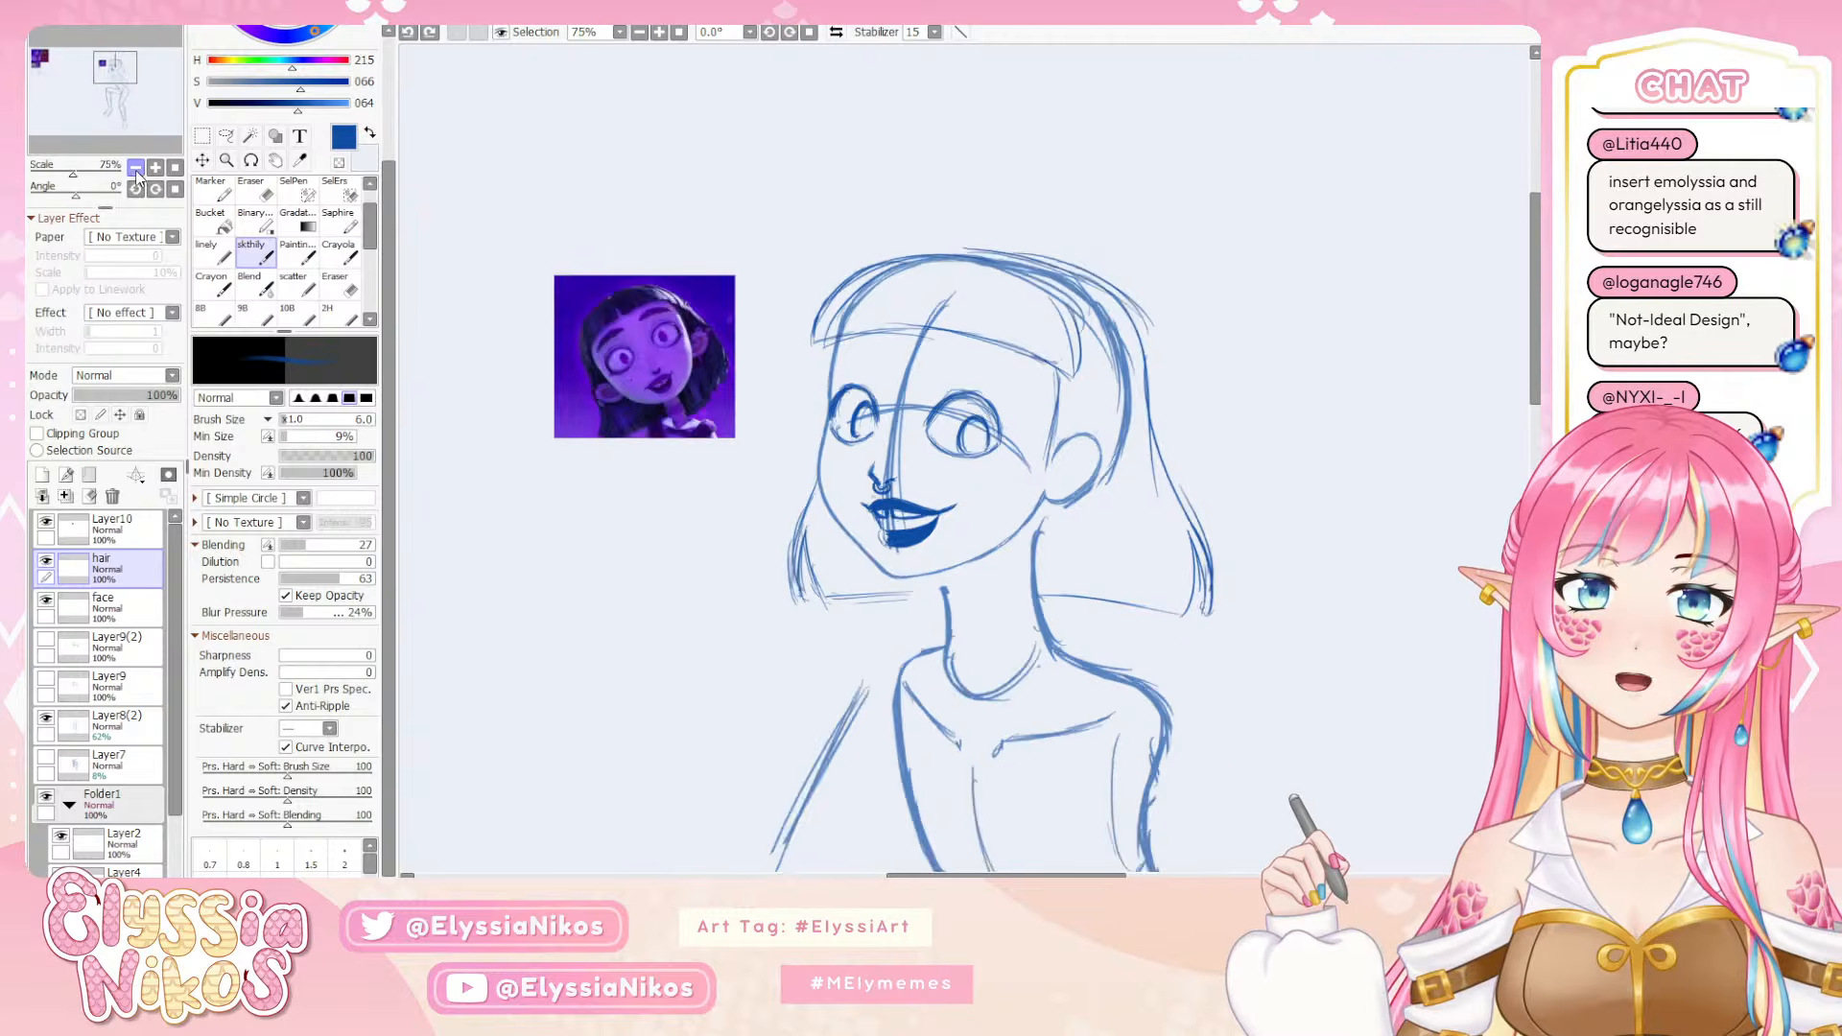
click(136, 170)
drag(877, 501, 771, 383)
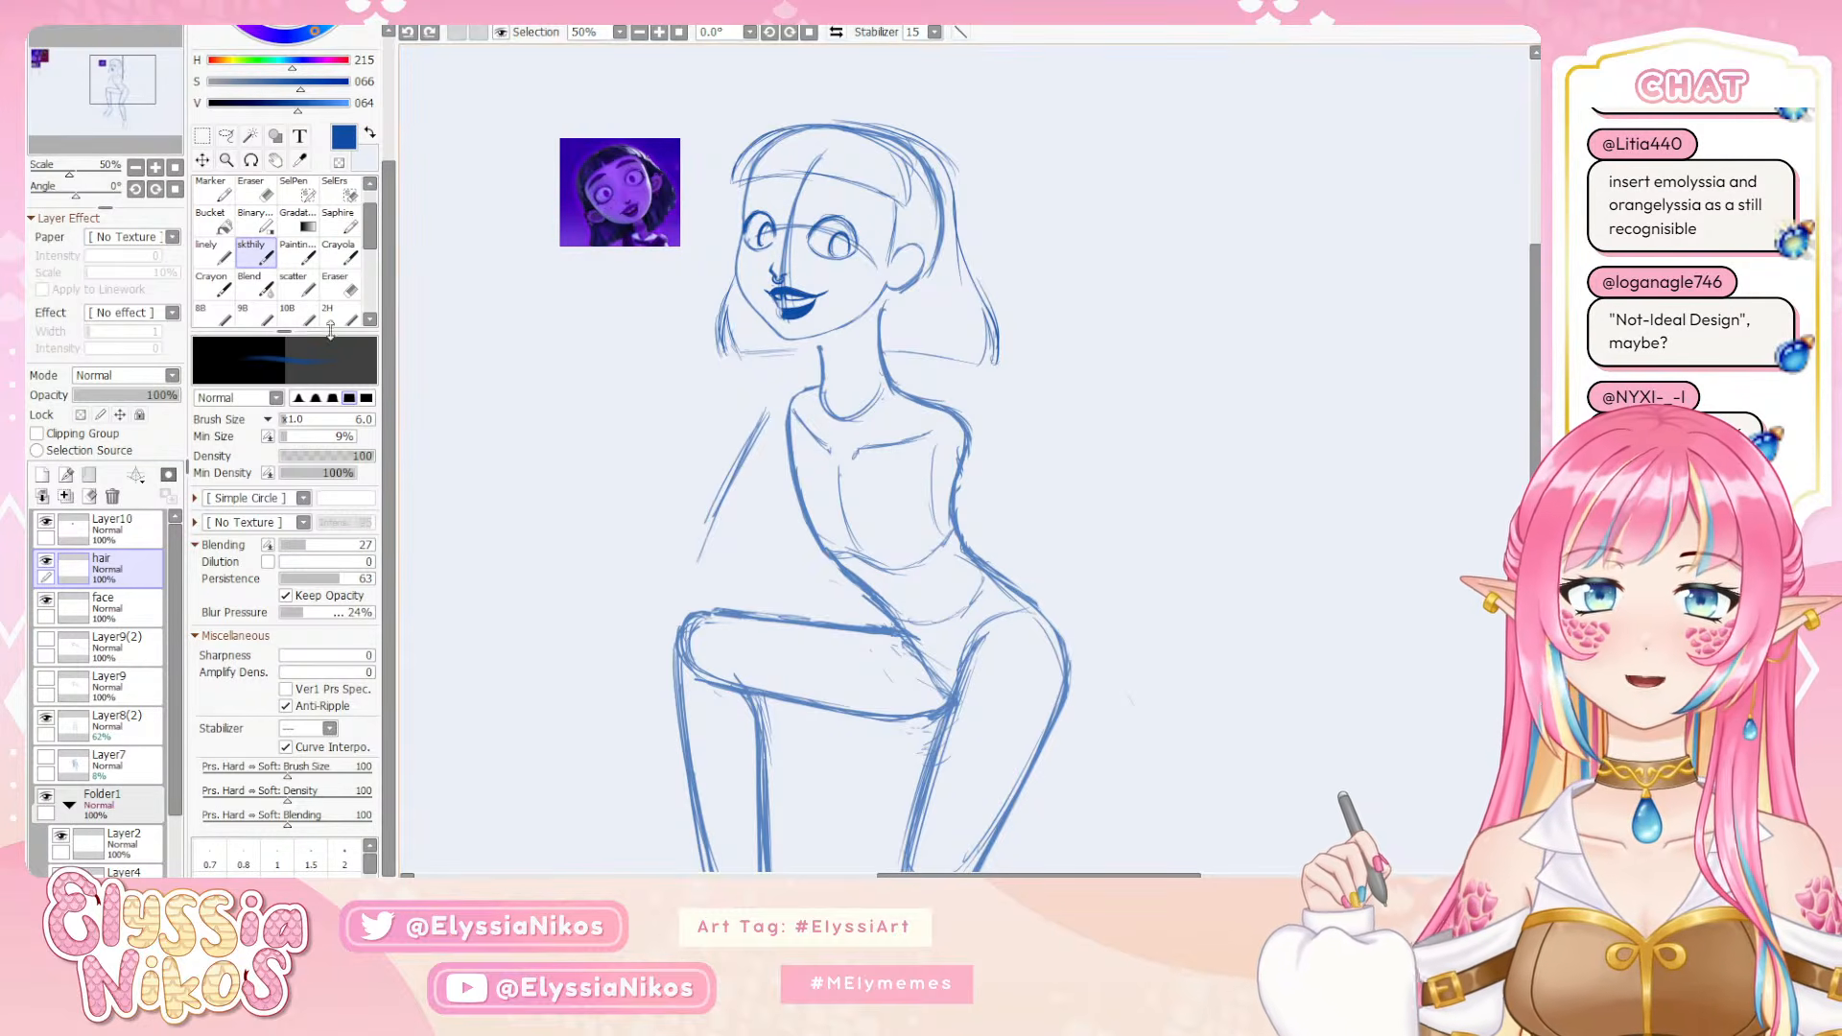
click(136, 170)
drag(631, 254, 590, 230)
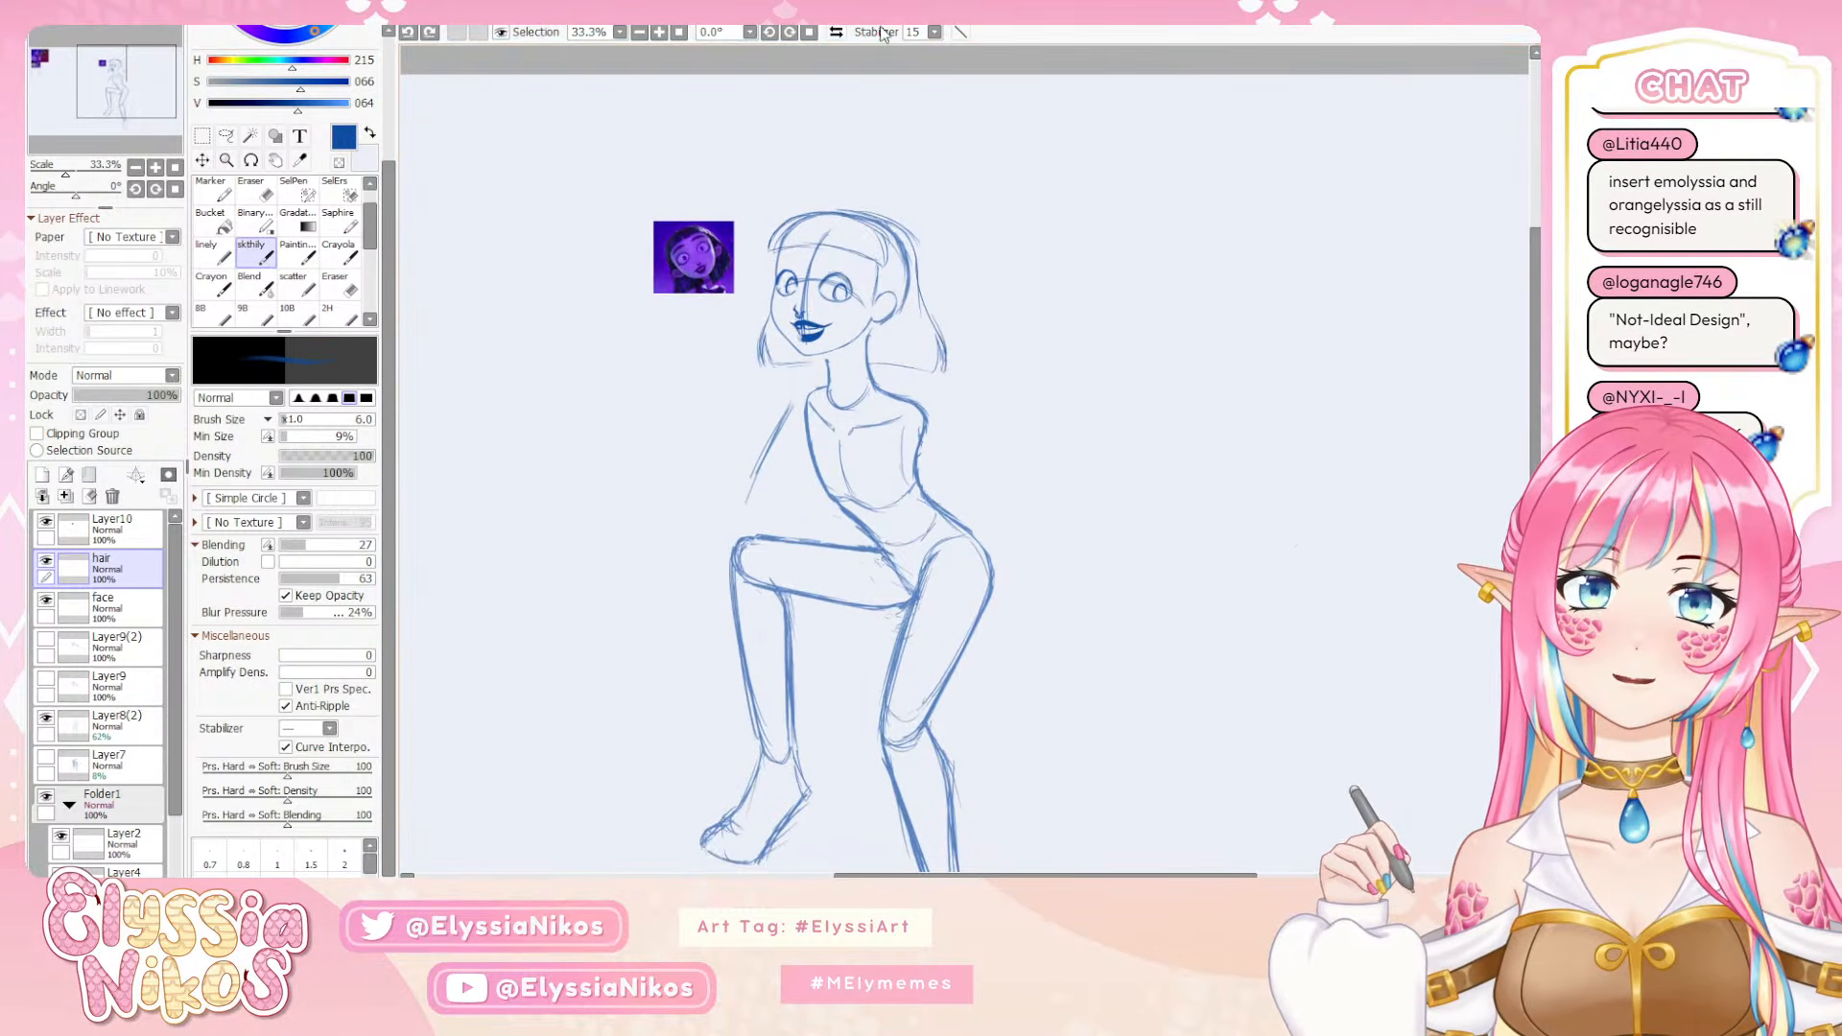
click(836, 31)
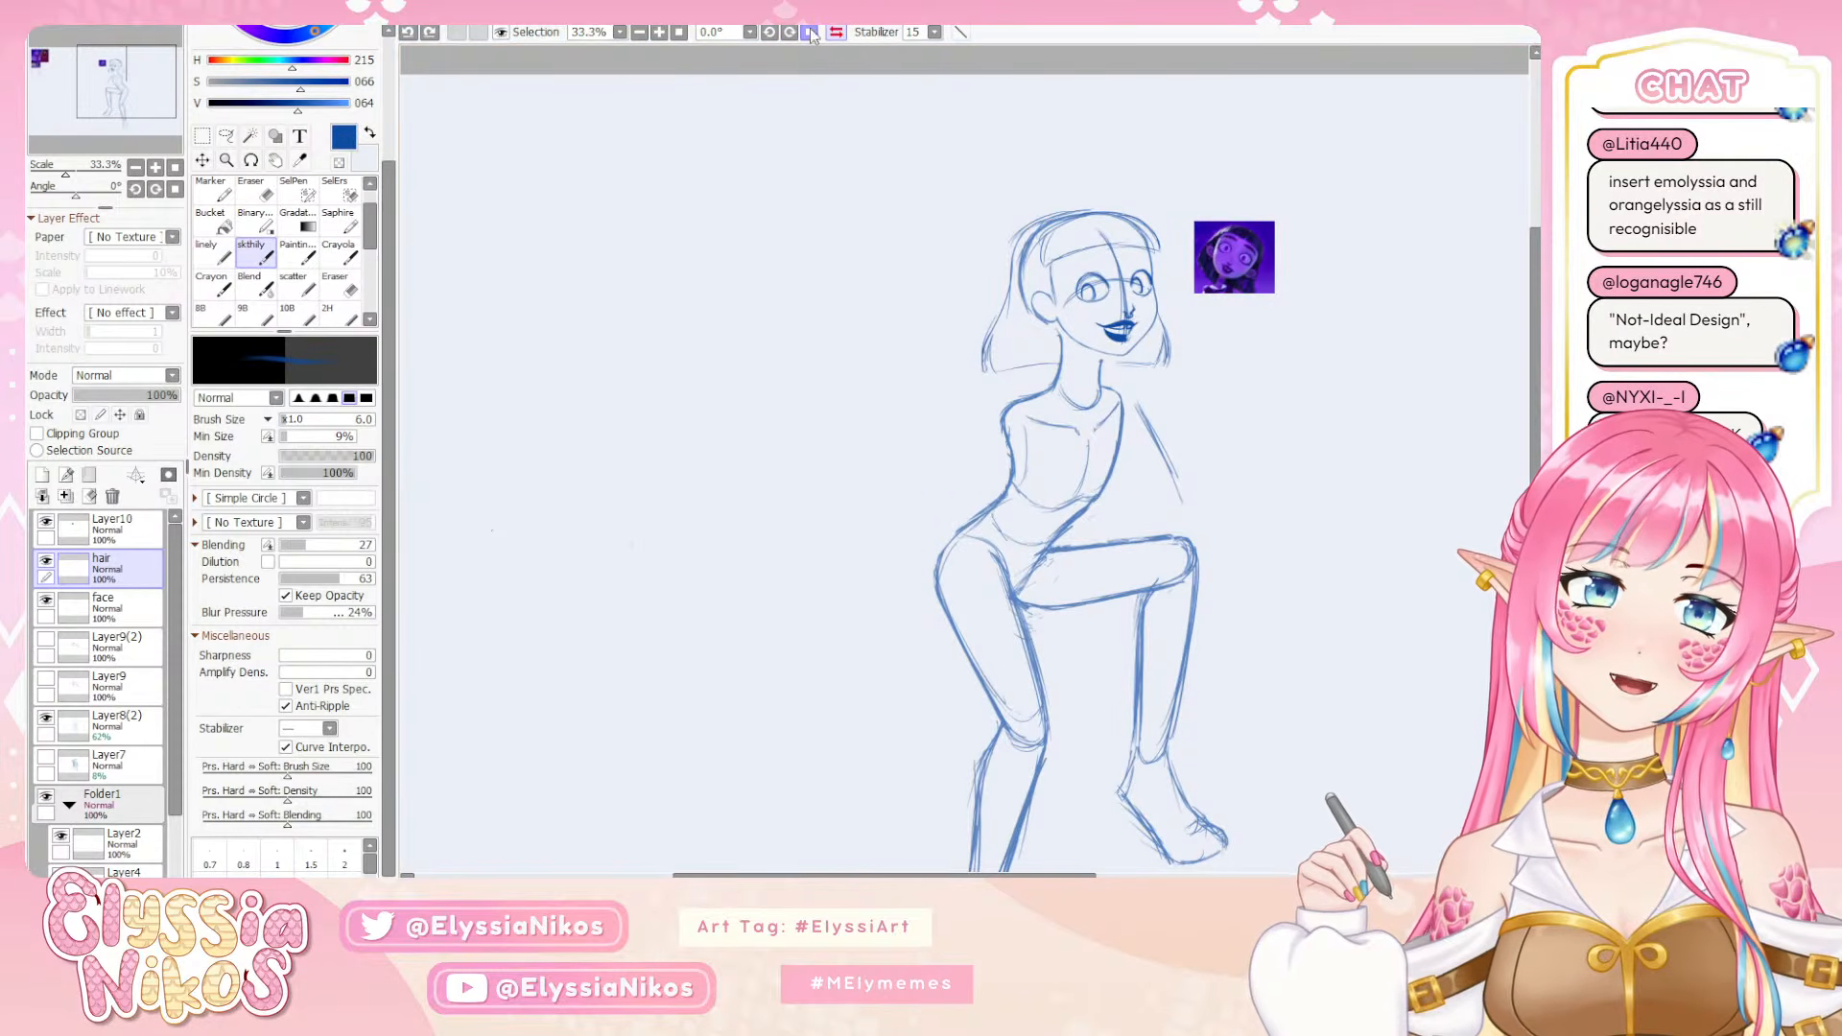
On Layer8(2), select the far cheek contour with a freeform lasso and slightly reshape it with the Deform transform
click(131, 729)
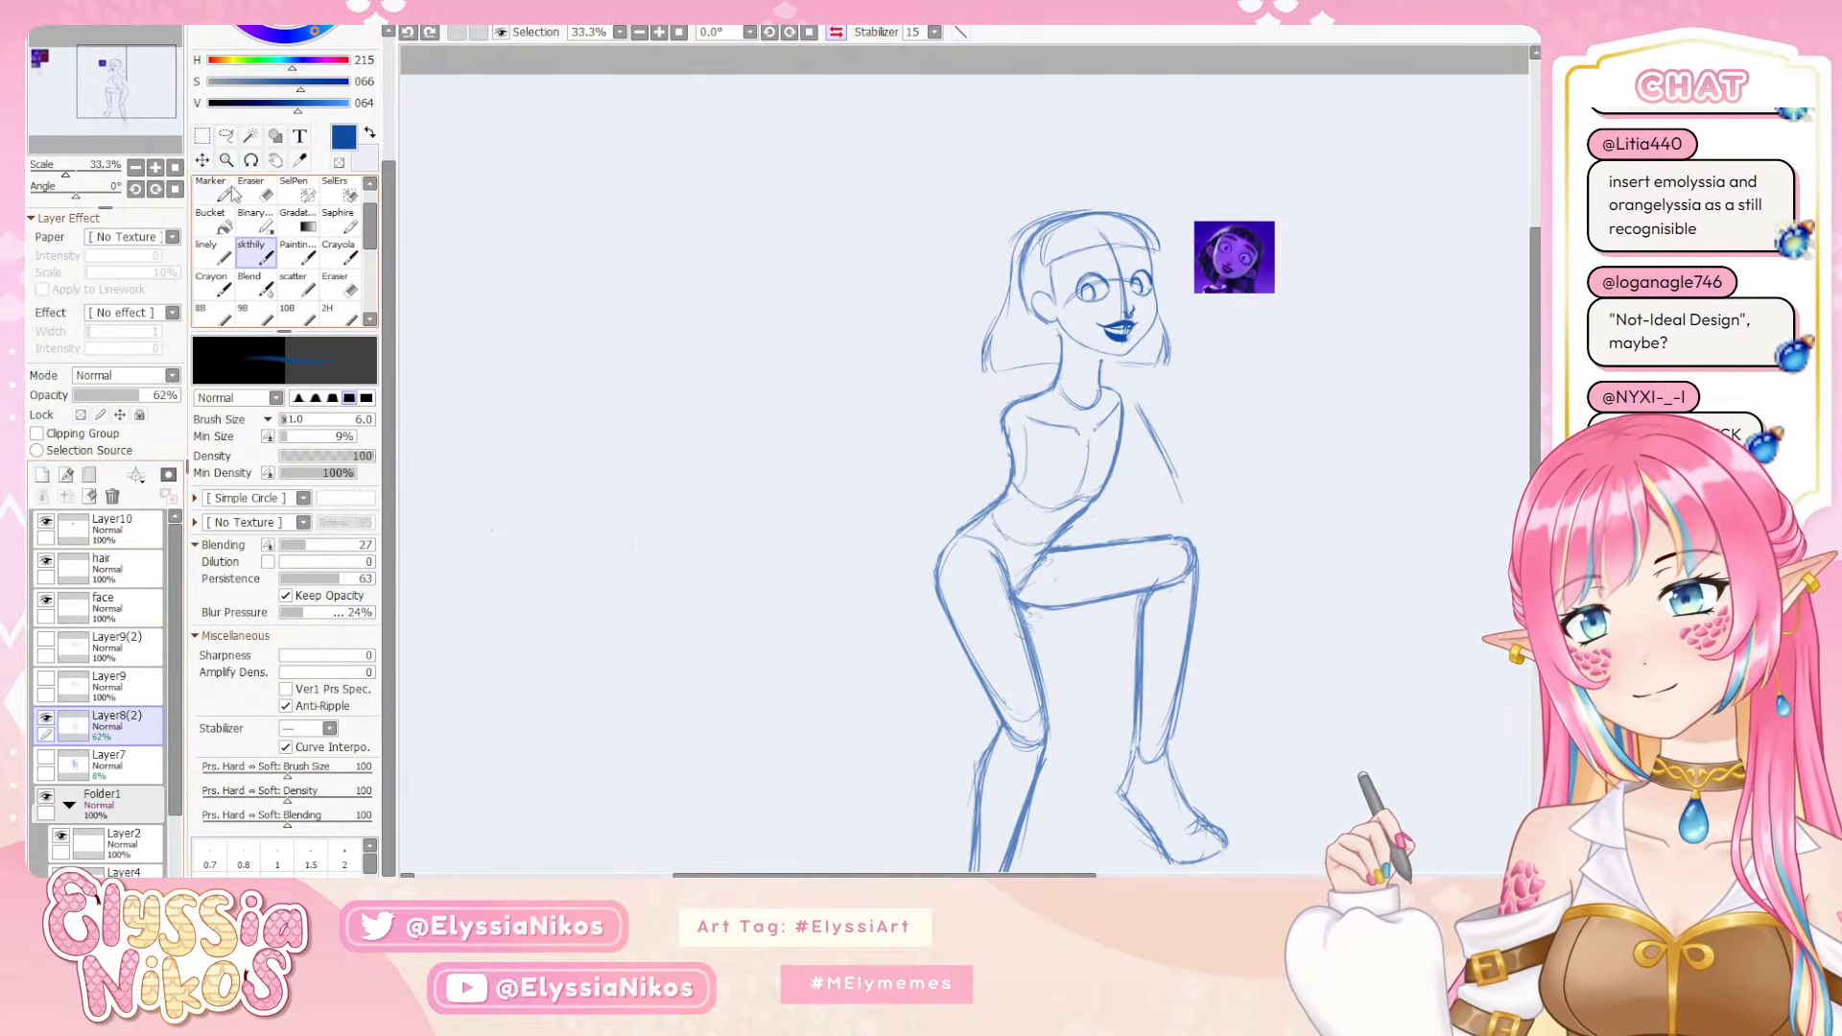
click(226, 136)
drag(819, 403, 613, 401)
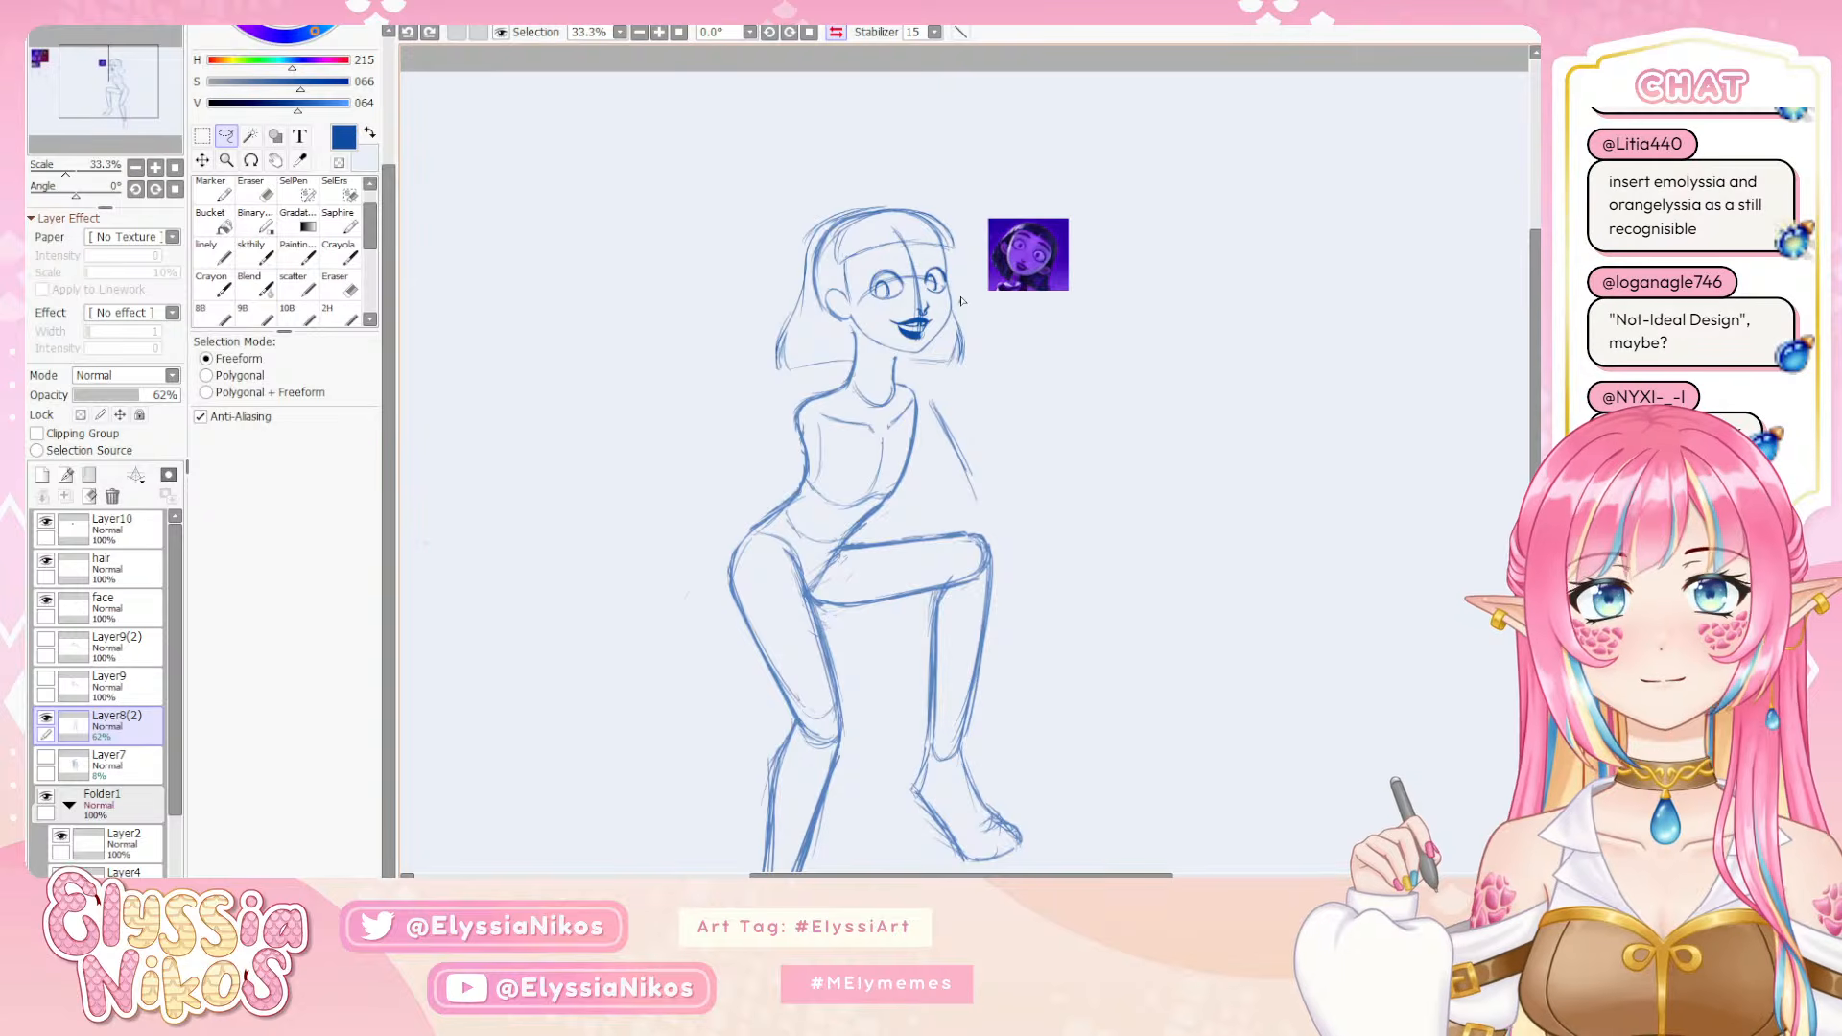
mouse_move(962, 301)
mouse_down()
mouse_move(938, 287)
mouse_move(964, 326)
mouse_up()
key(ctrl+t)
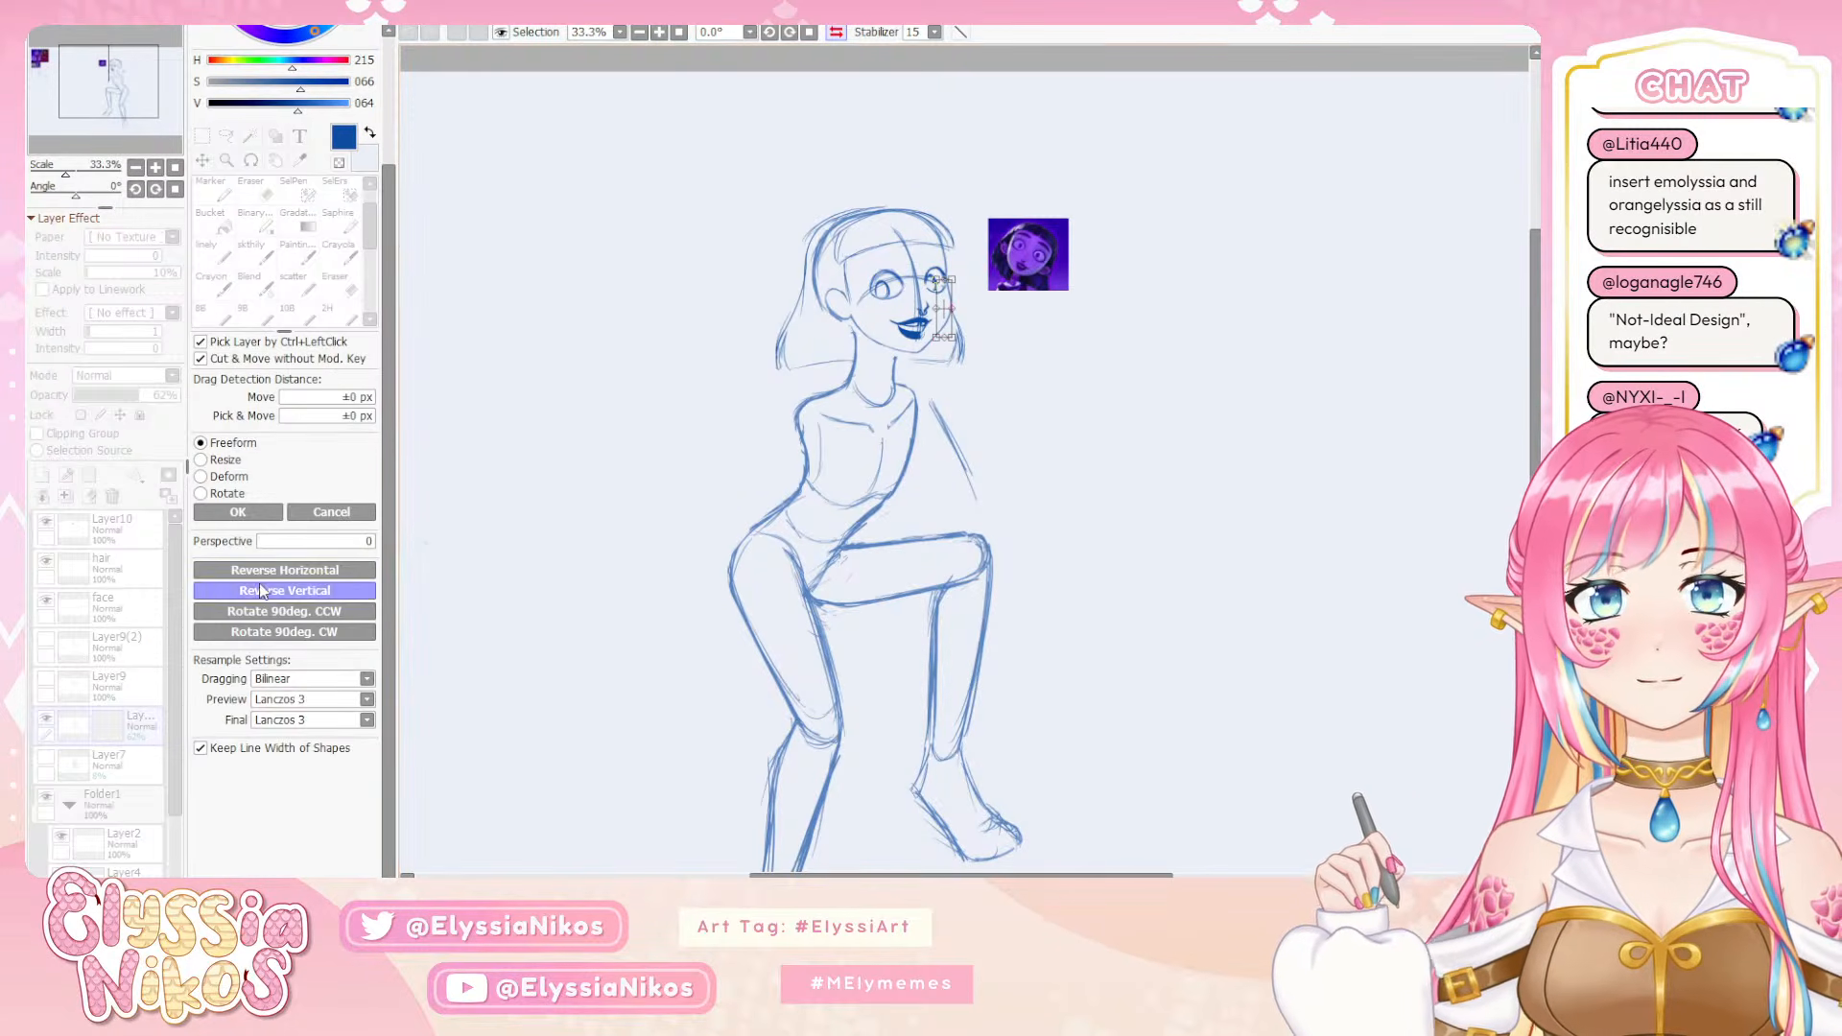
click(230, 477)
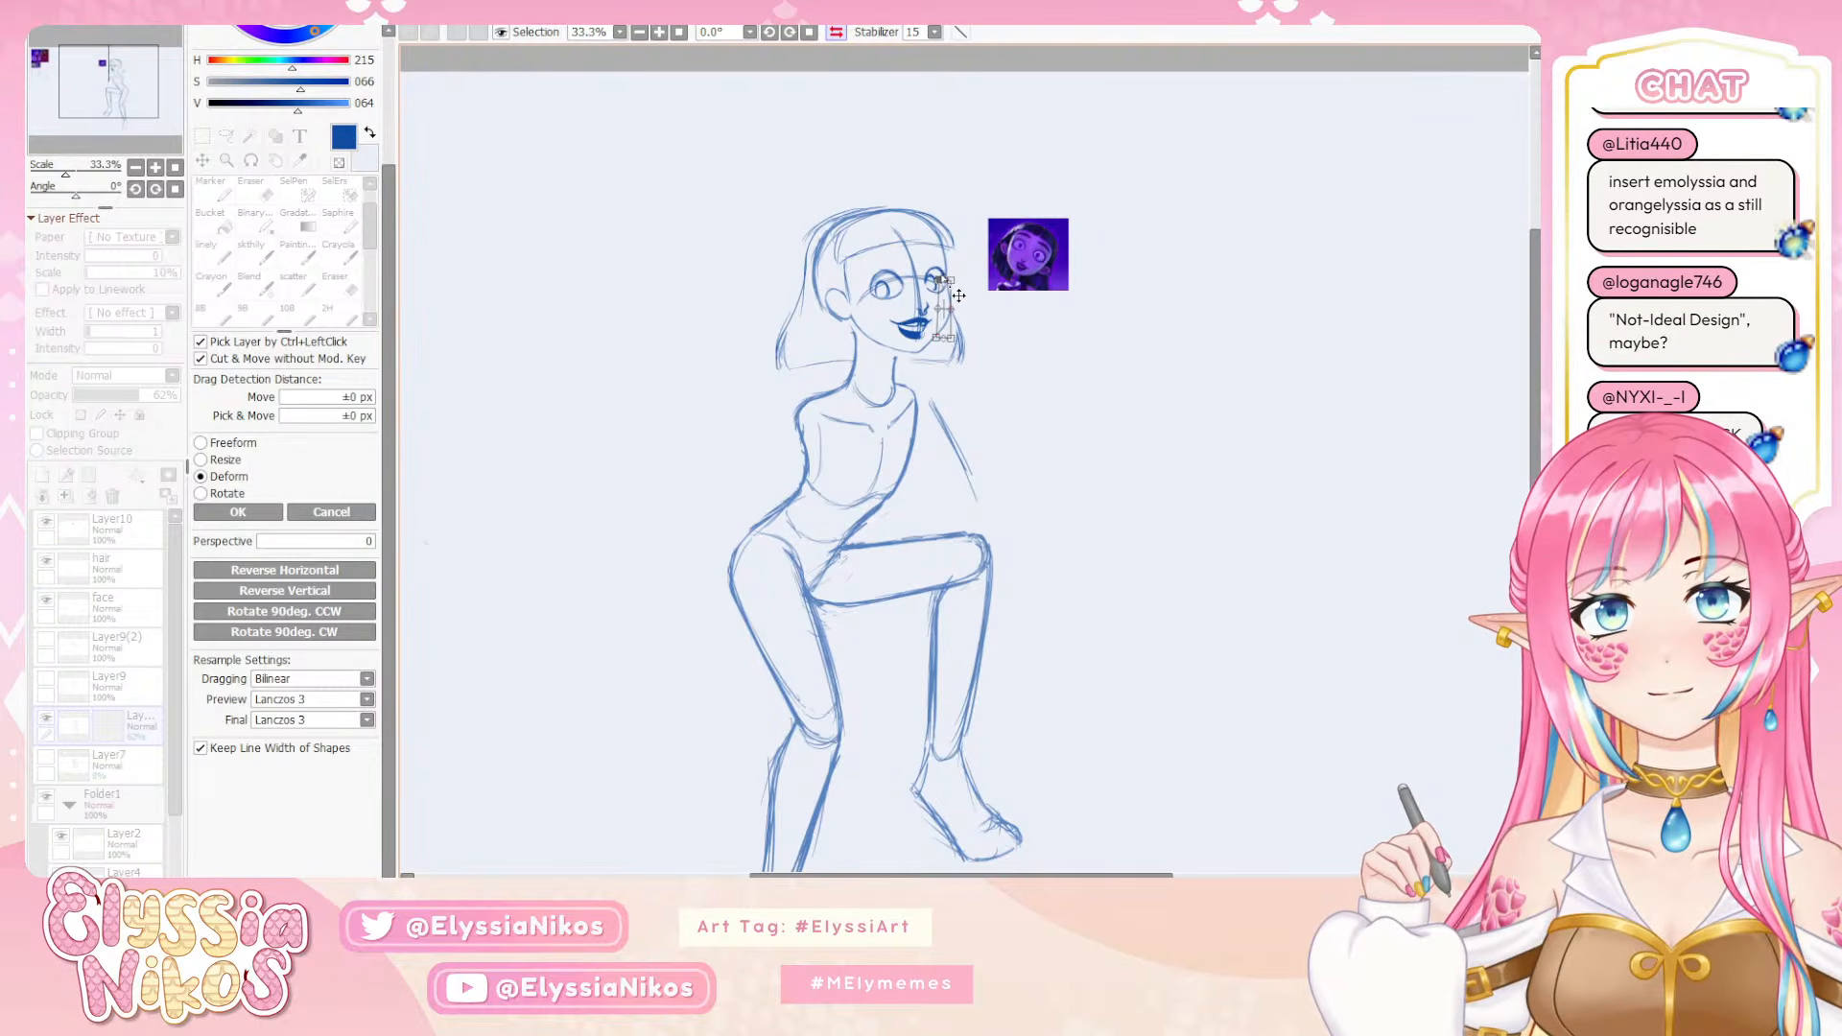
click(252, 512)
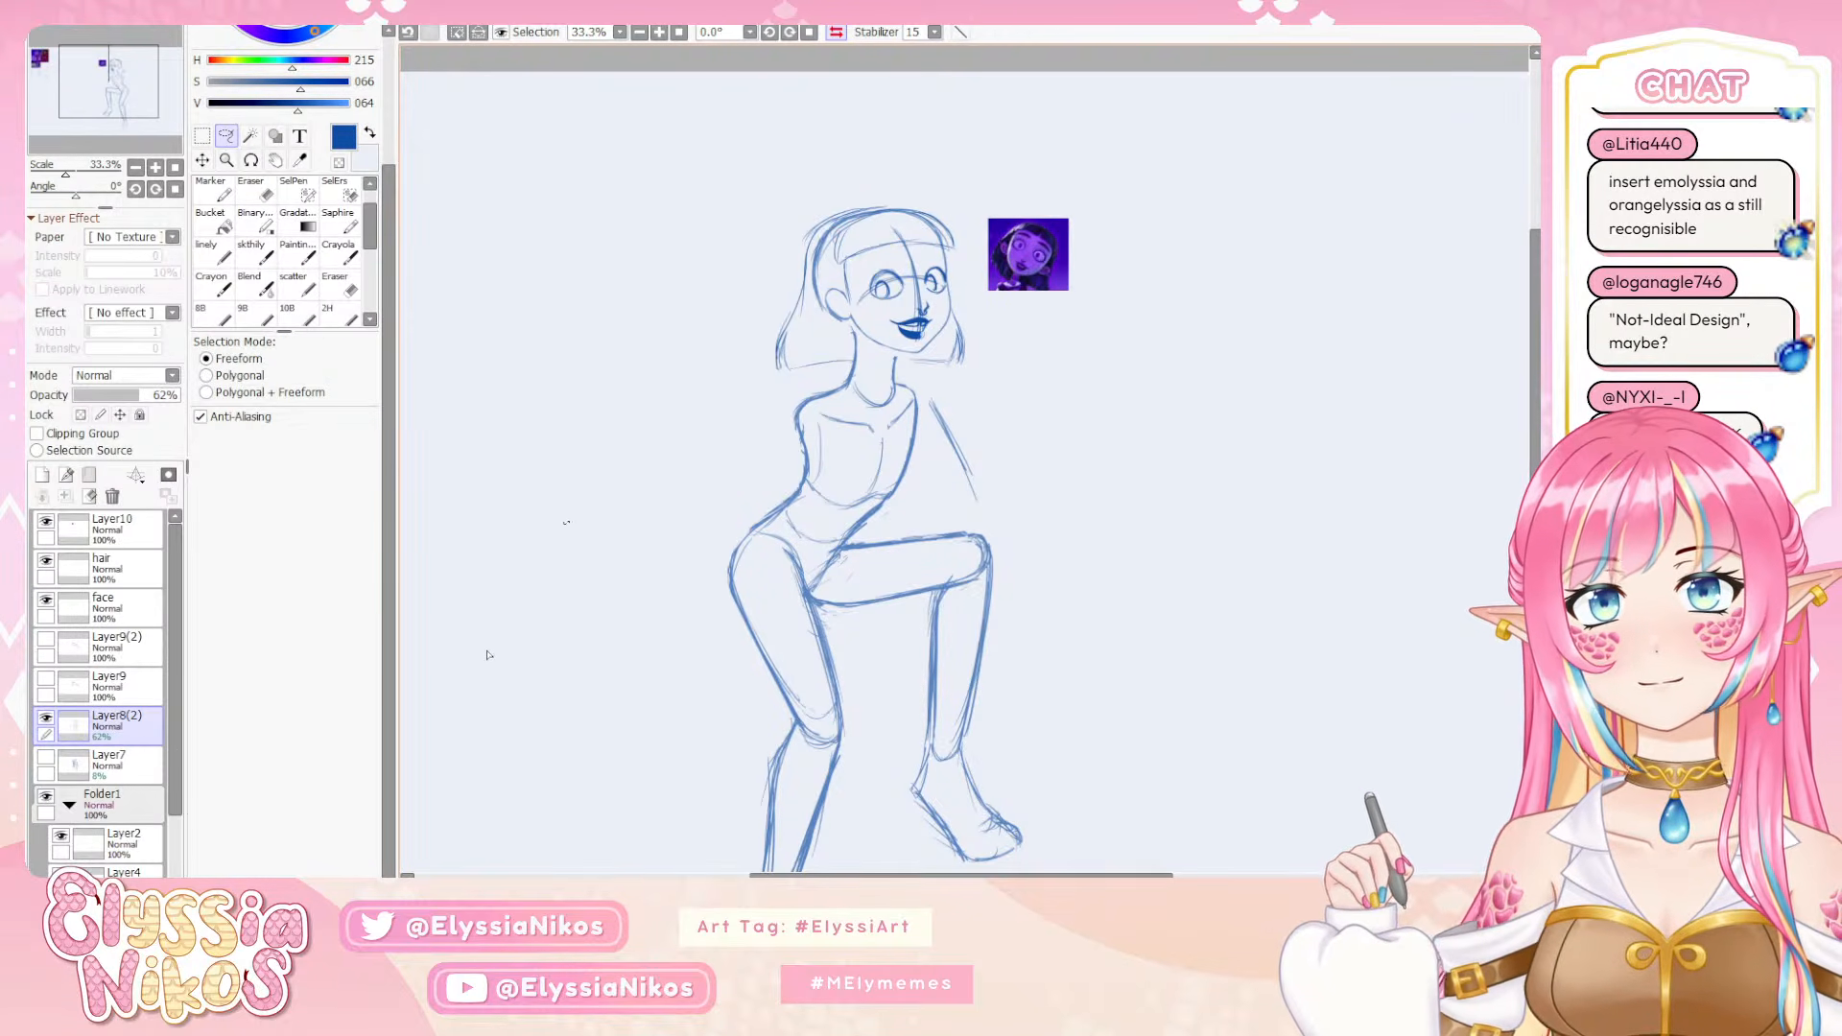
Compare the whole figure in mirrored and normal views to judge the pose and head shape
click(833, 35)
drag(764, 156, 553, 196)
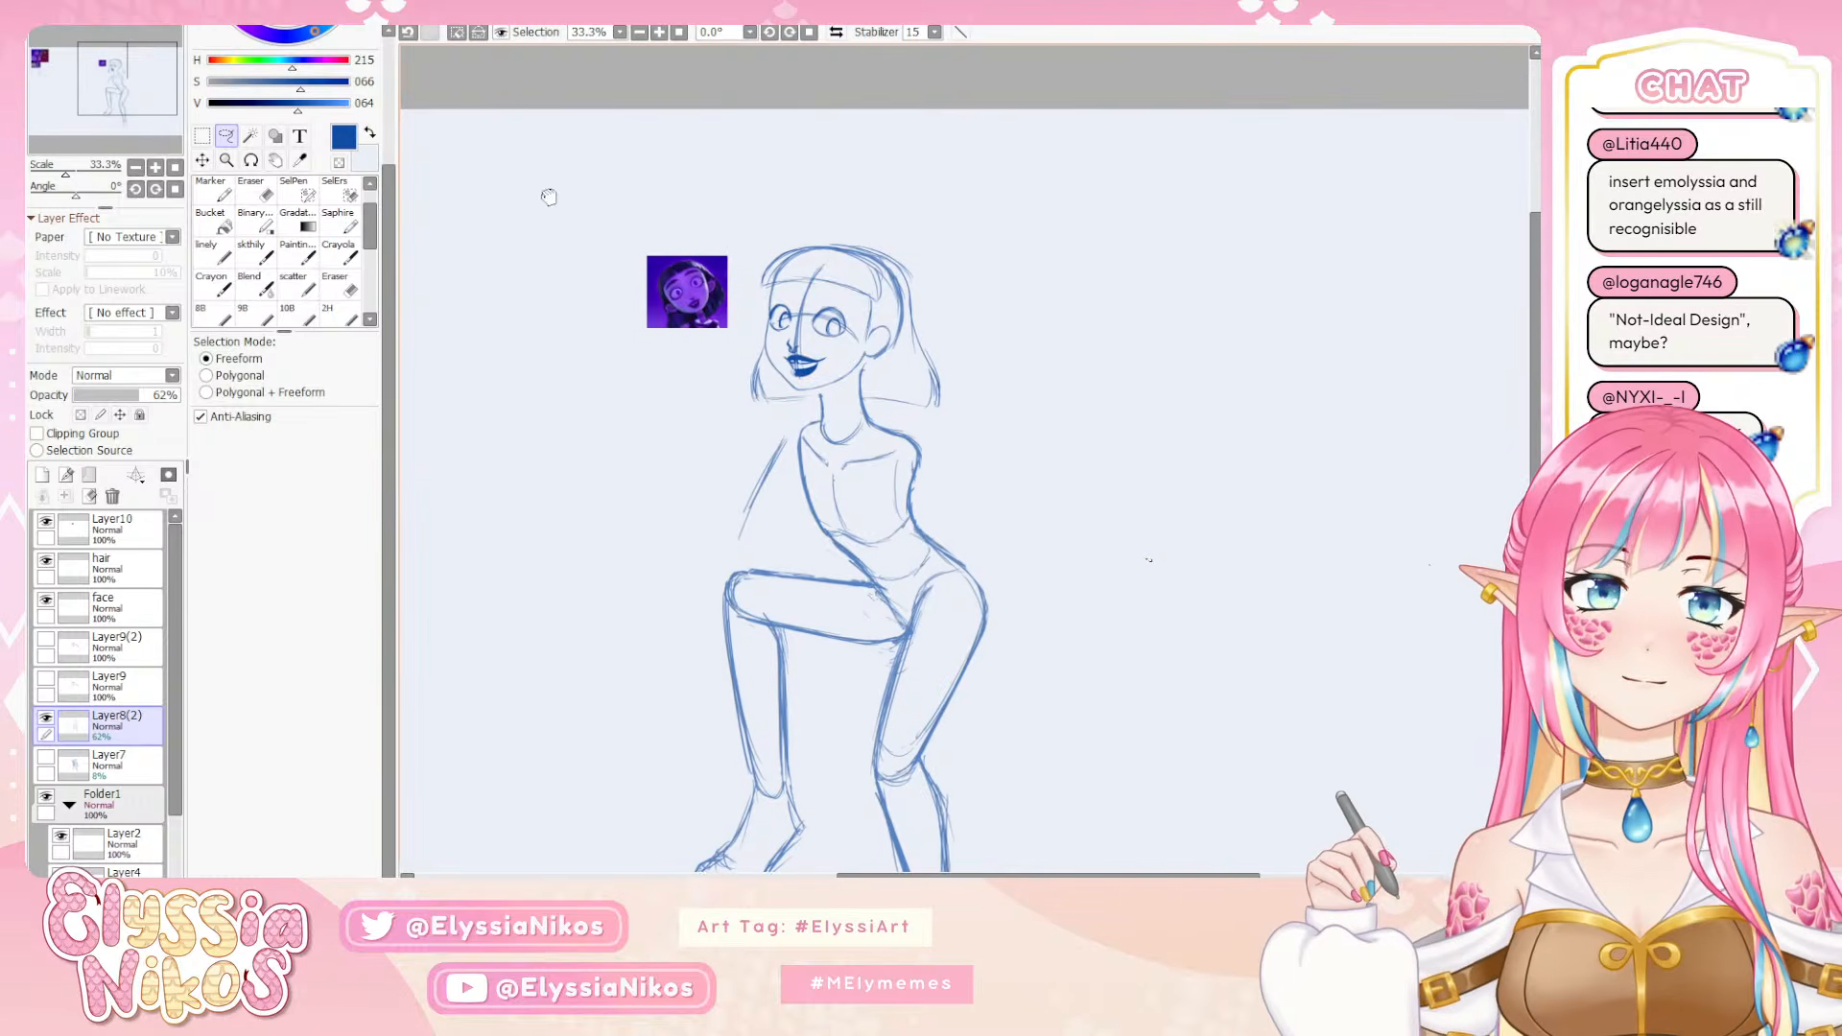
click(836, 33)
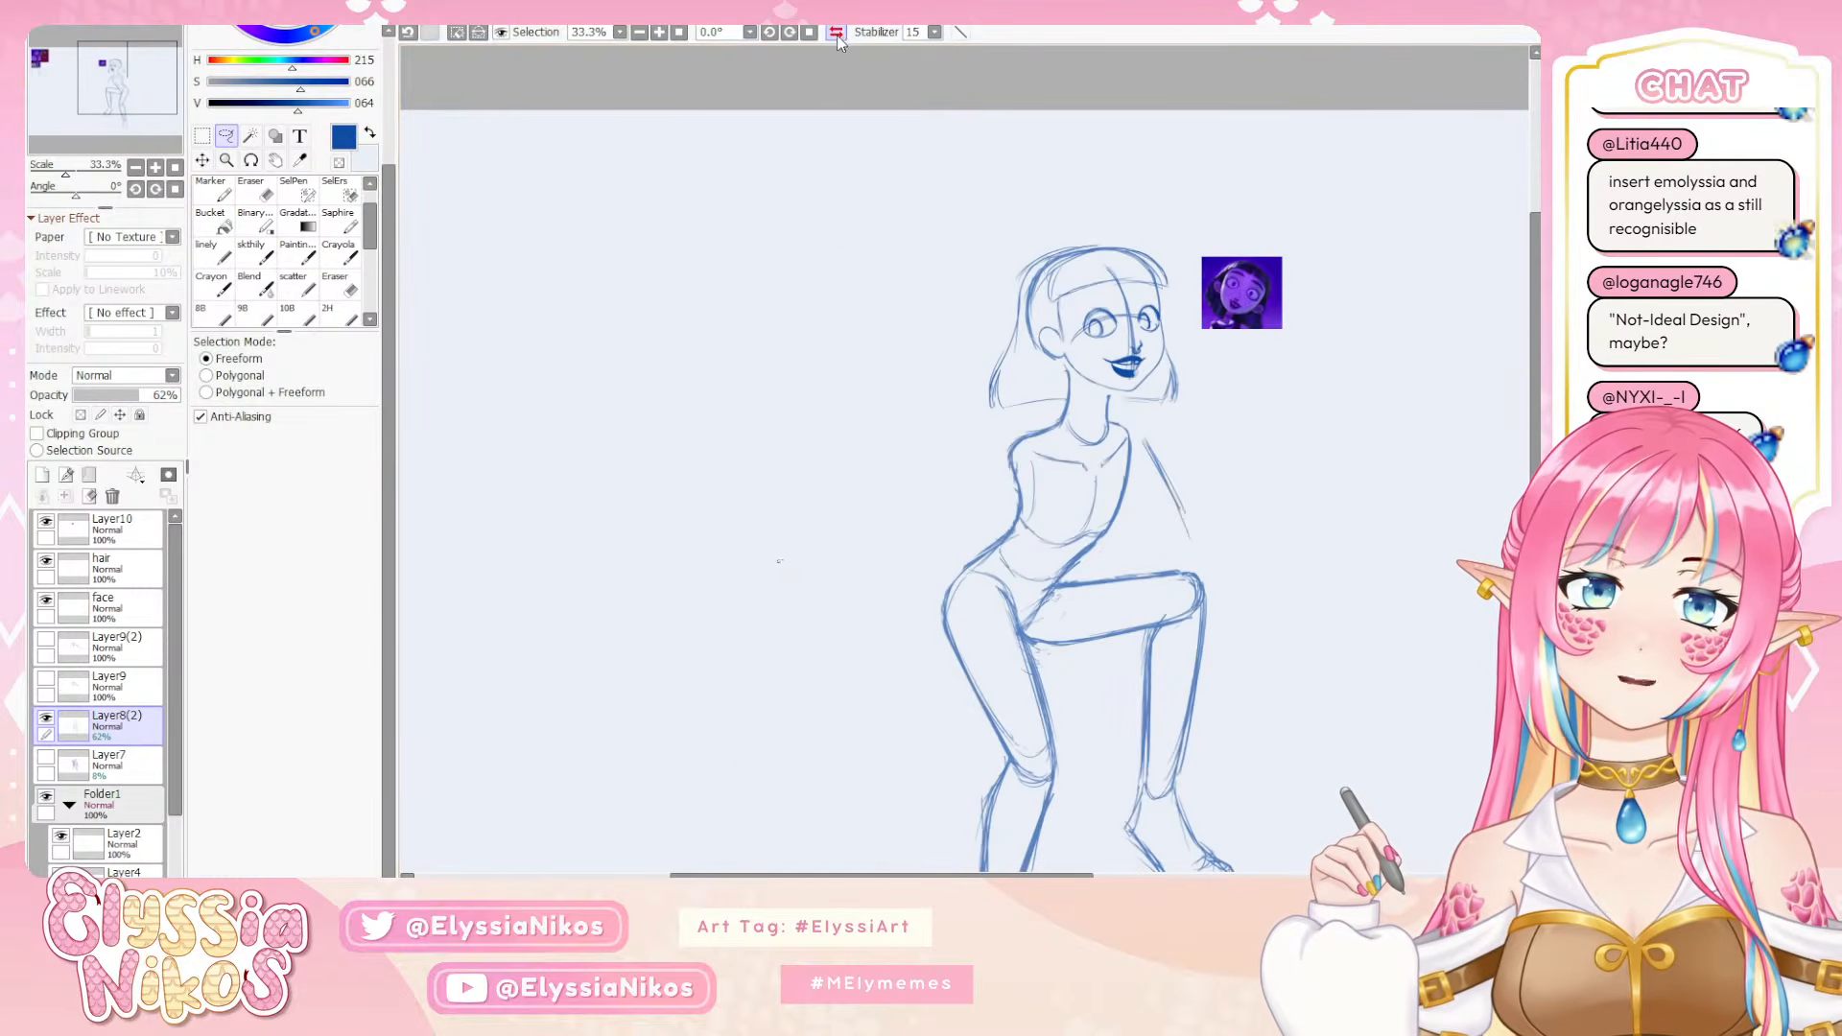
click(837, 35)
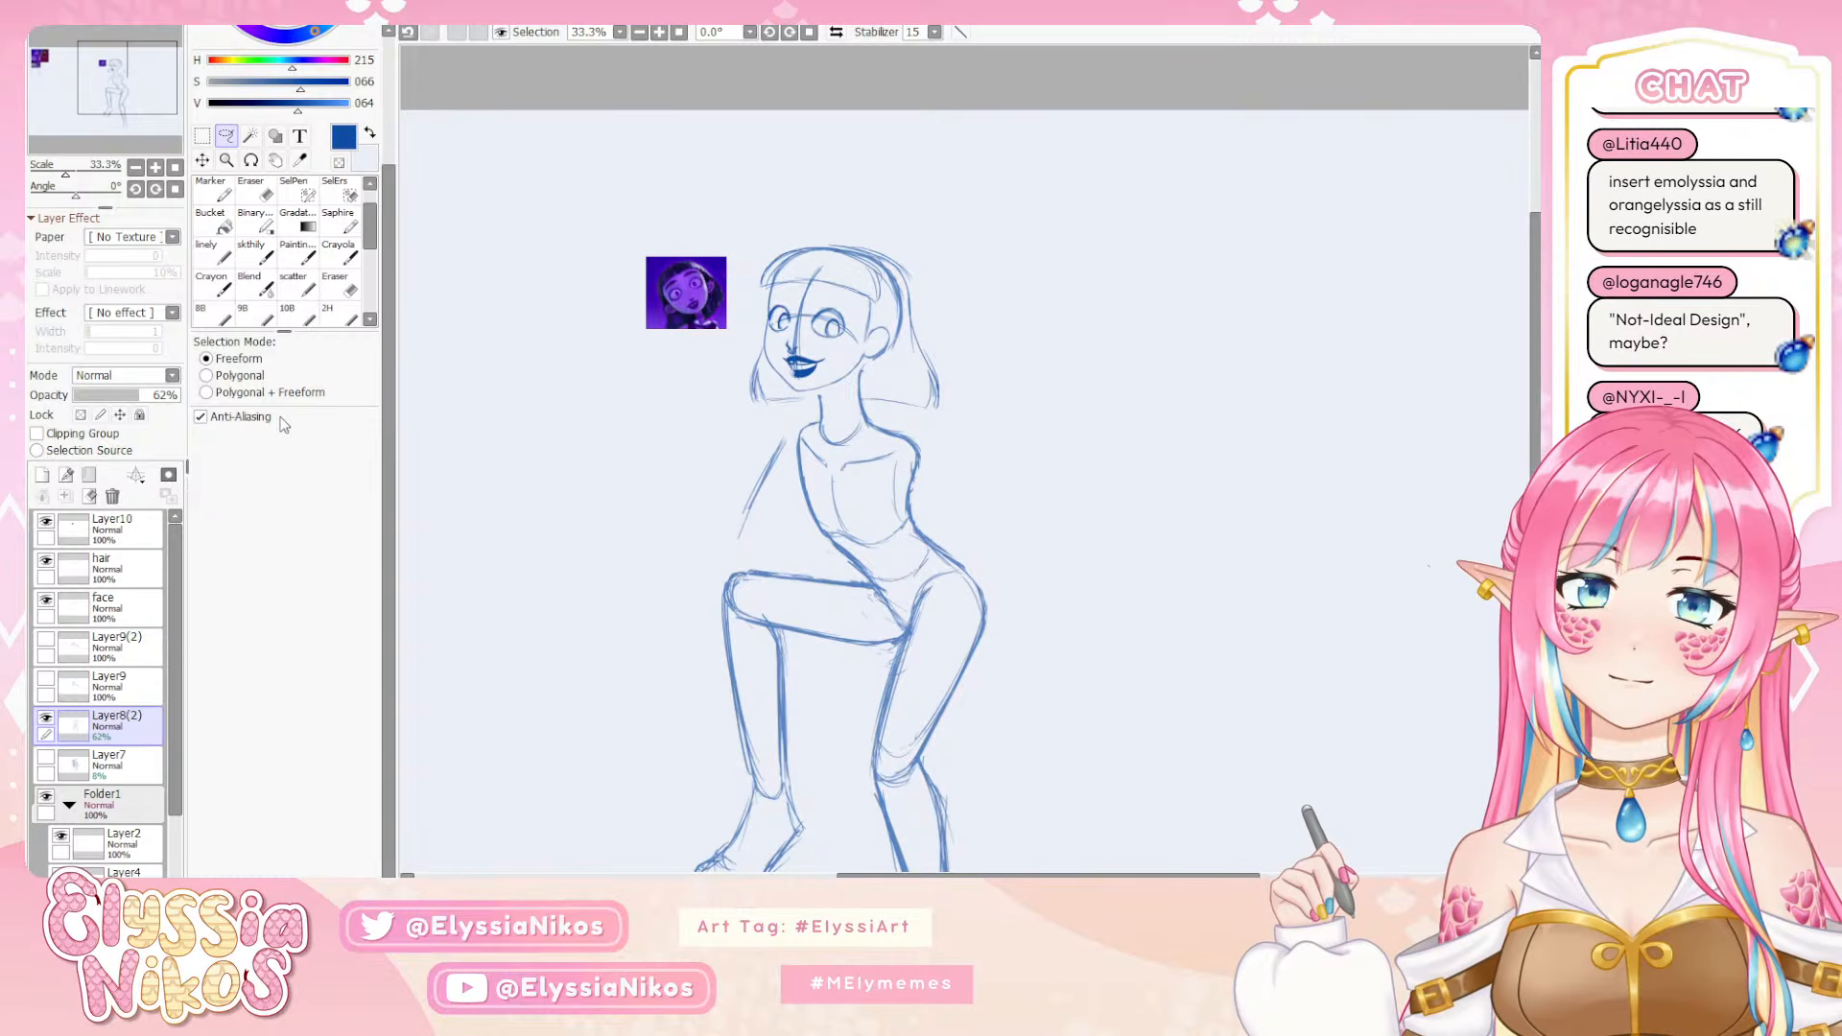
On the hair layer, rework the crown contour and strengthen the far side edge of the bangs with the skthily brush
click(60, 558)
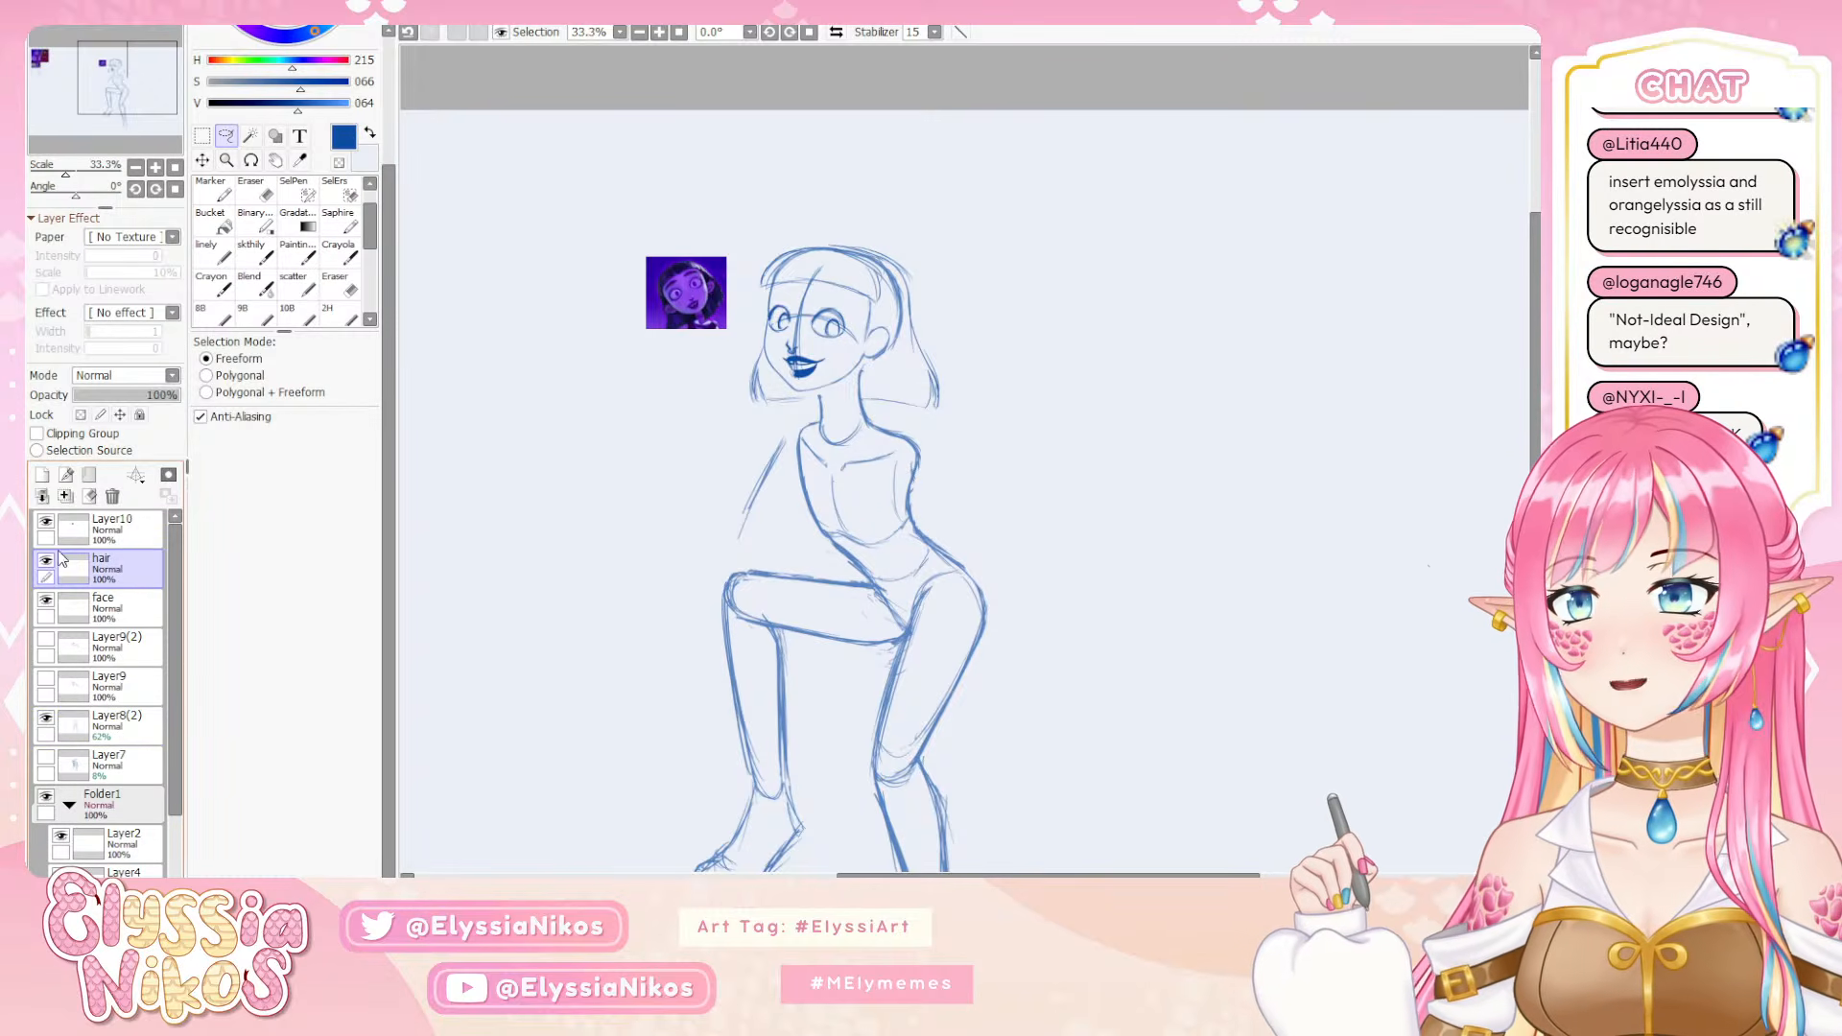
click(49, 559)
click(50, 559)
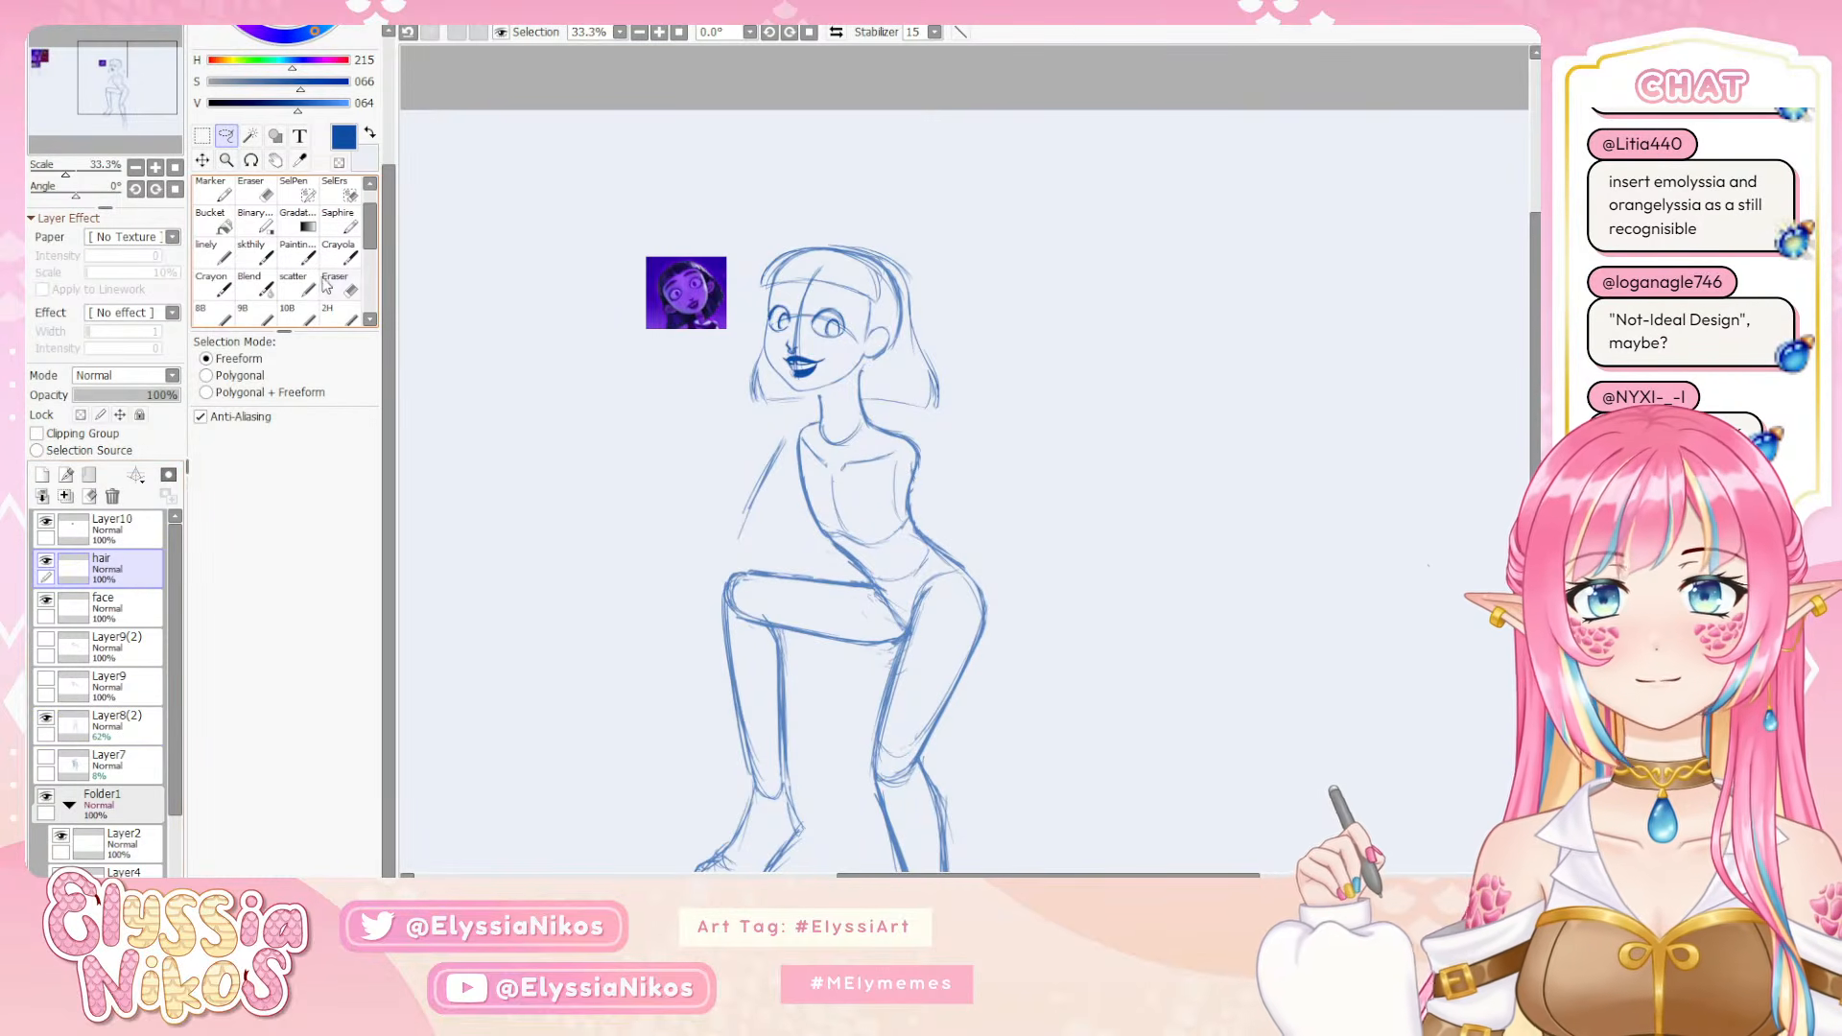
click(251, 252)
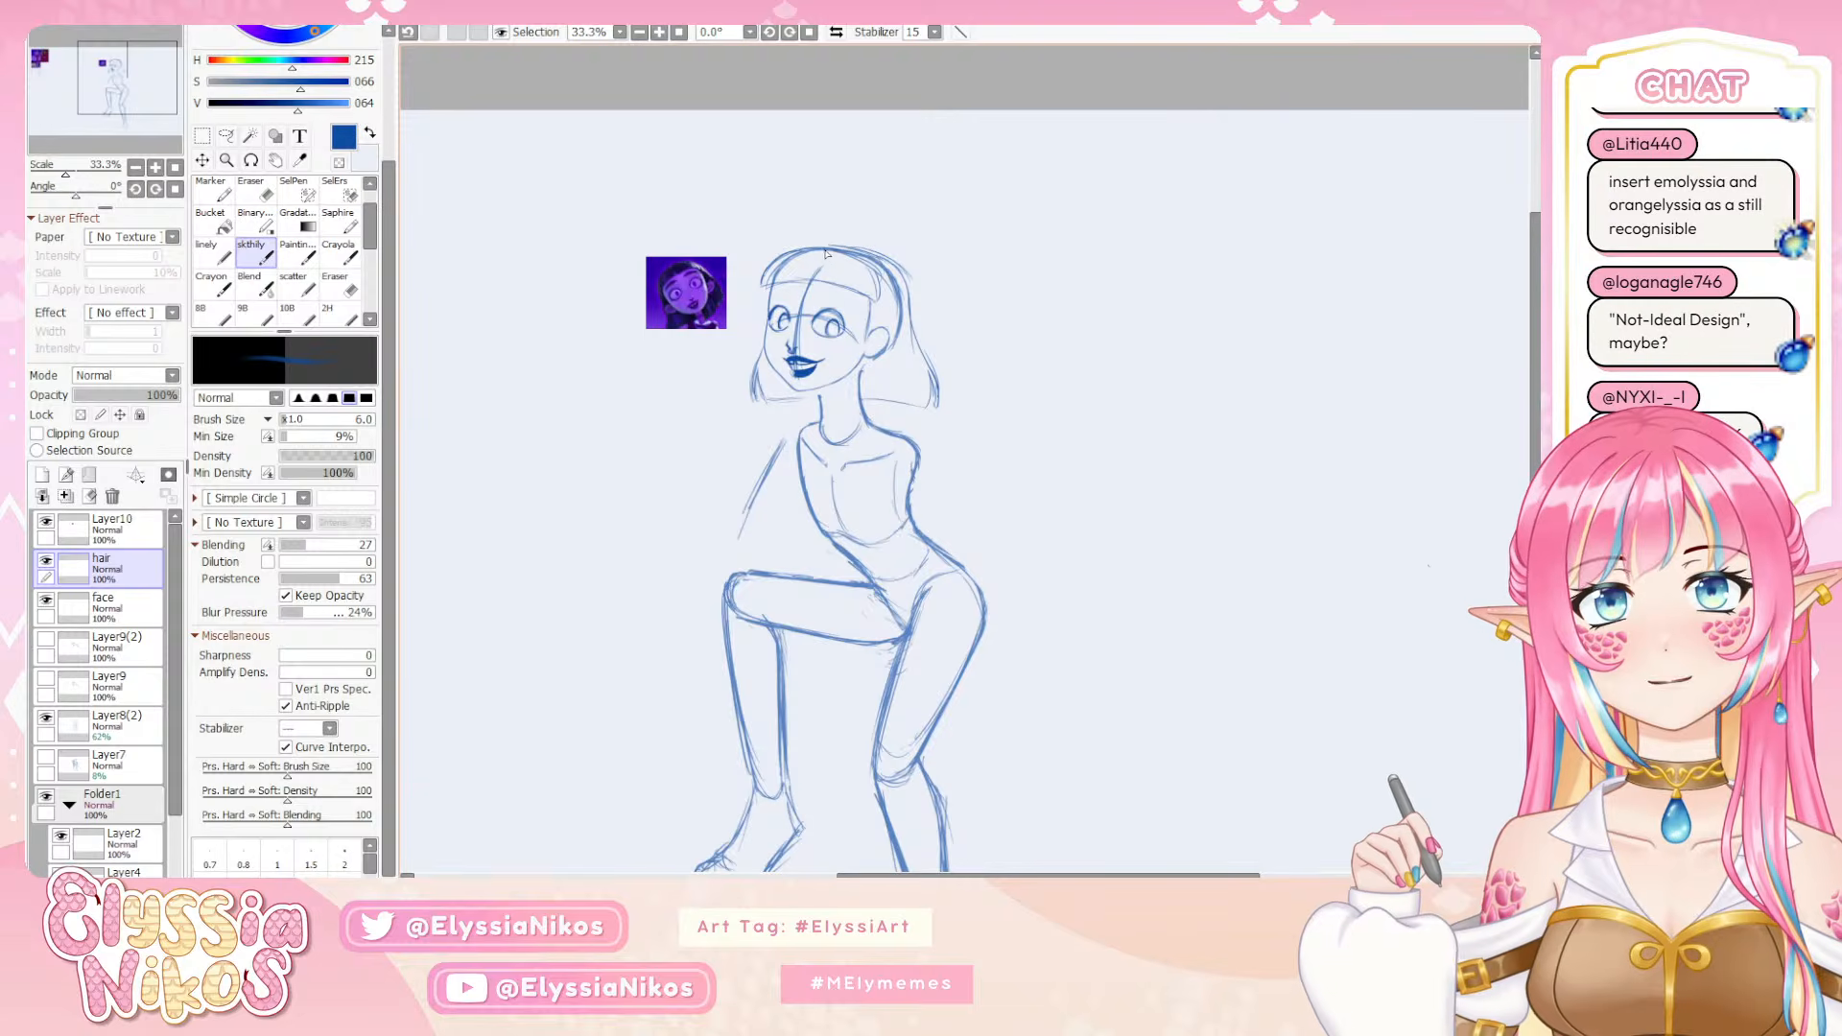
mouse_move(830, 246)
mouse_down()
mouse_move(868, 269)
mouse_move(830, 252)
mouse_move(857, 248)
mouse_move(818, 249)
mouse_move(875, 254)
mouse_move(822, 251)
mouse_move(882, 267)
mouse_move(869, 255)
mouse_move(894, 342)
mouse_move(875, 265)
mouse_up()
key(ctrl+z)
key(ctrl+z)
key(ctrl+z)
key(ctrl+z)
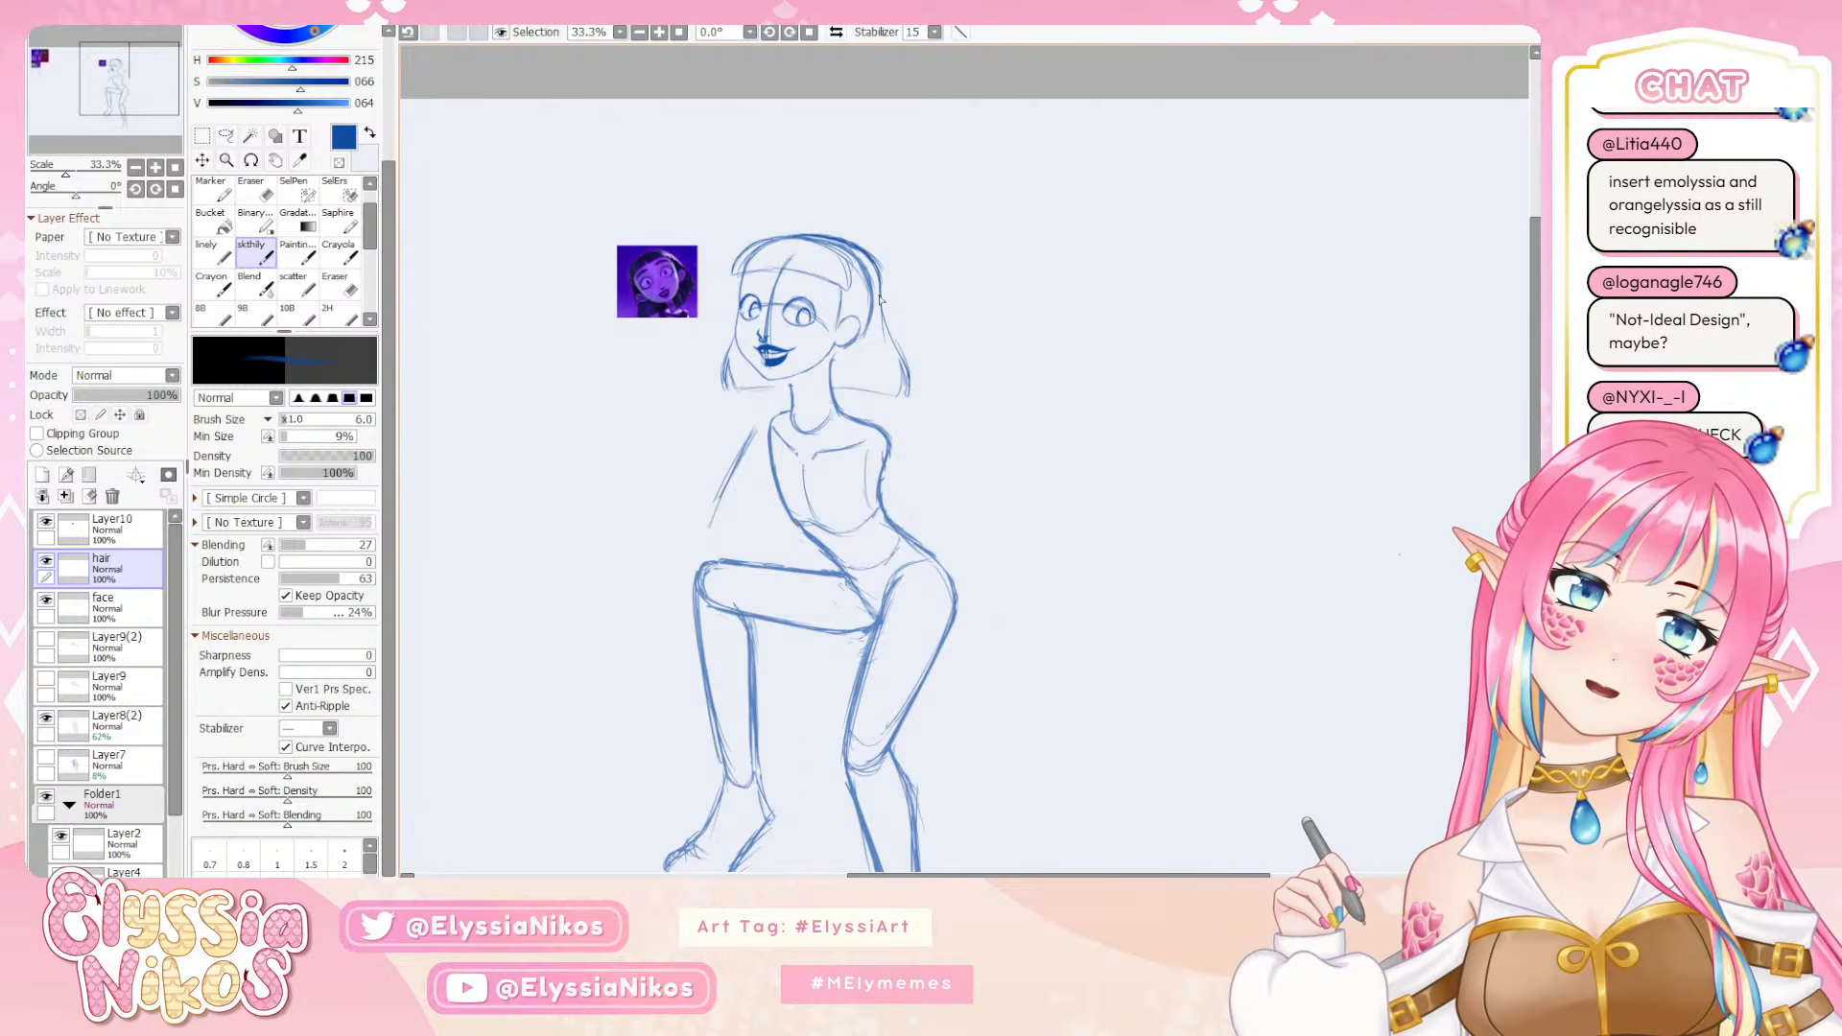
mouse_move(883, 285)
mouse_down()
mouse_move(900, 348)
mouse_move(955, 292)
mouse_up()
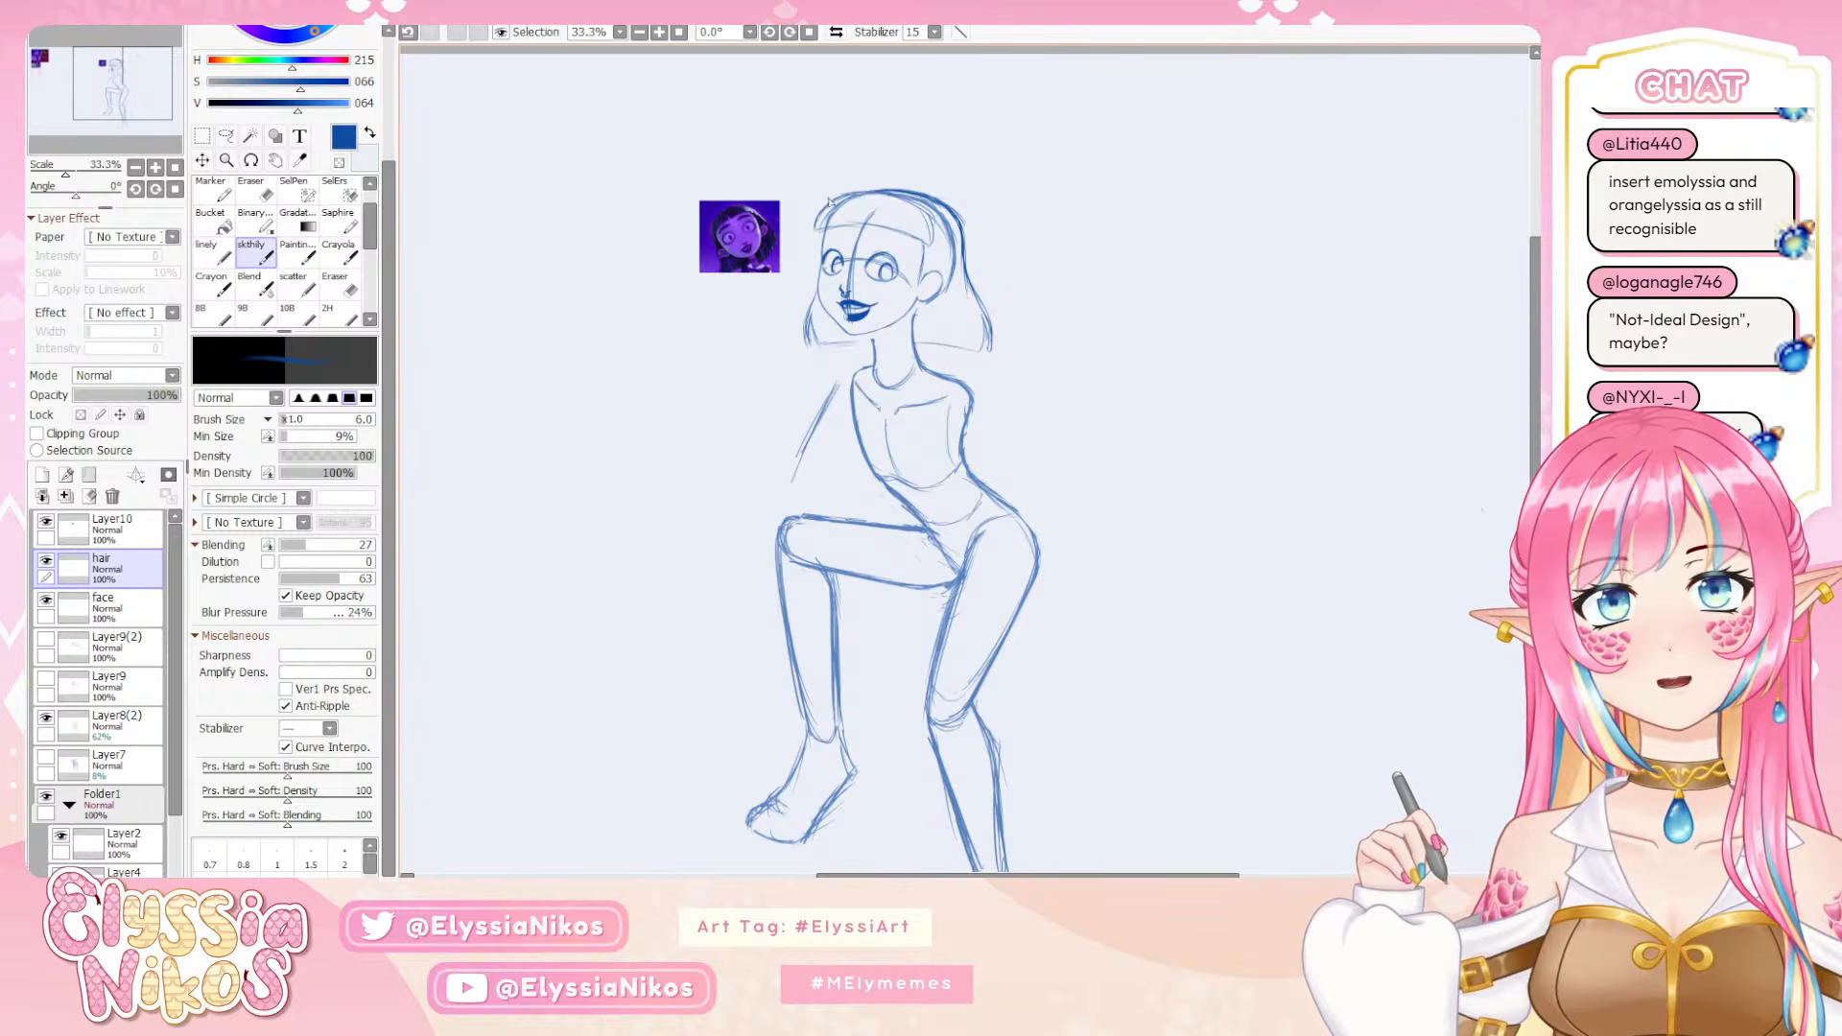
drag(845, 195, 817, 238)
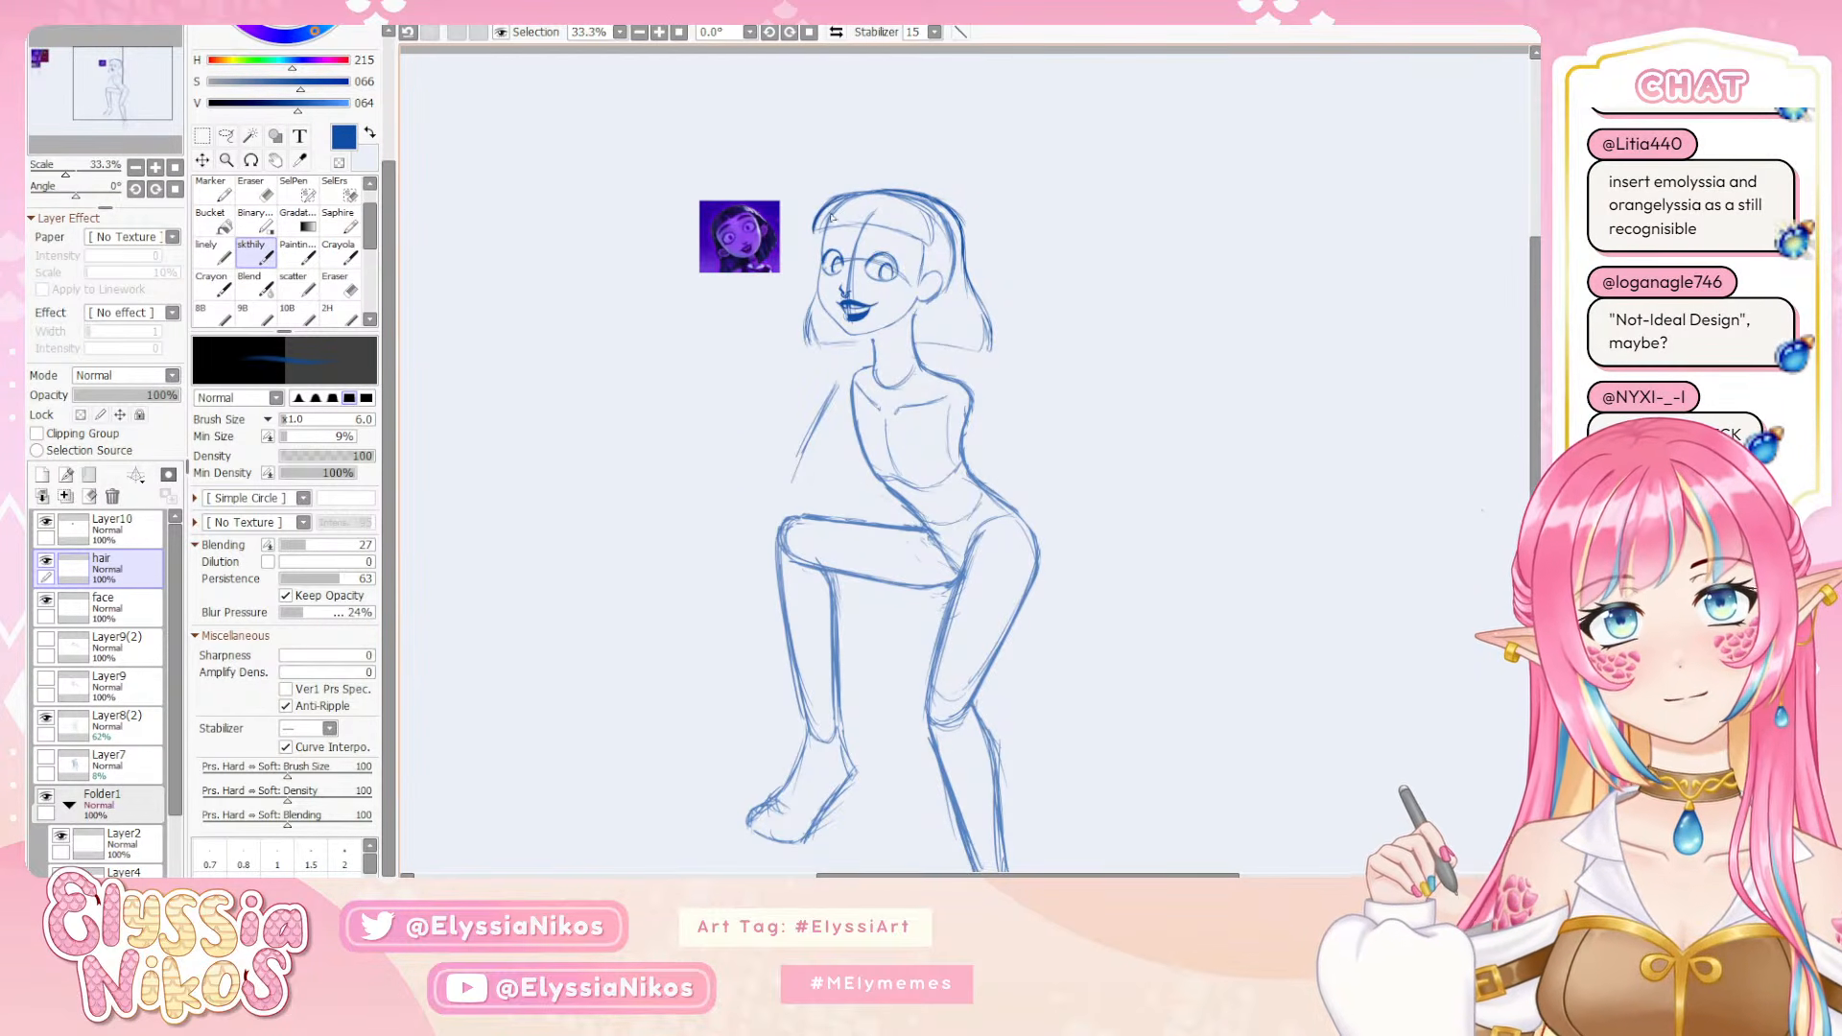
drag(821, 206, 866, 192)
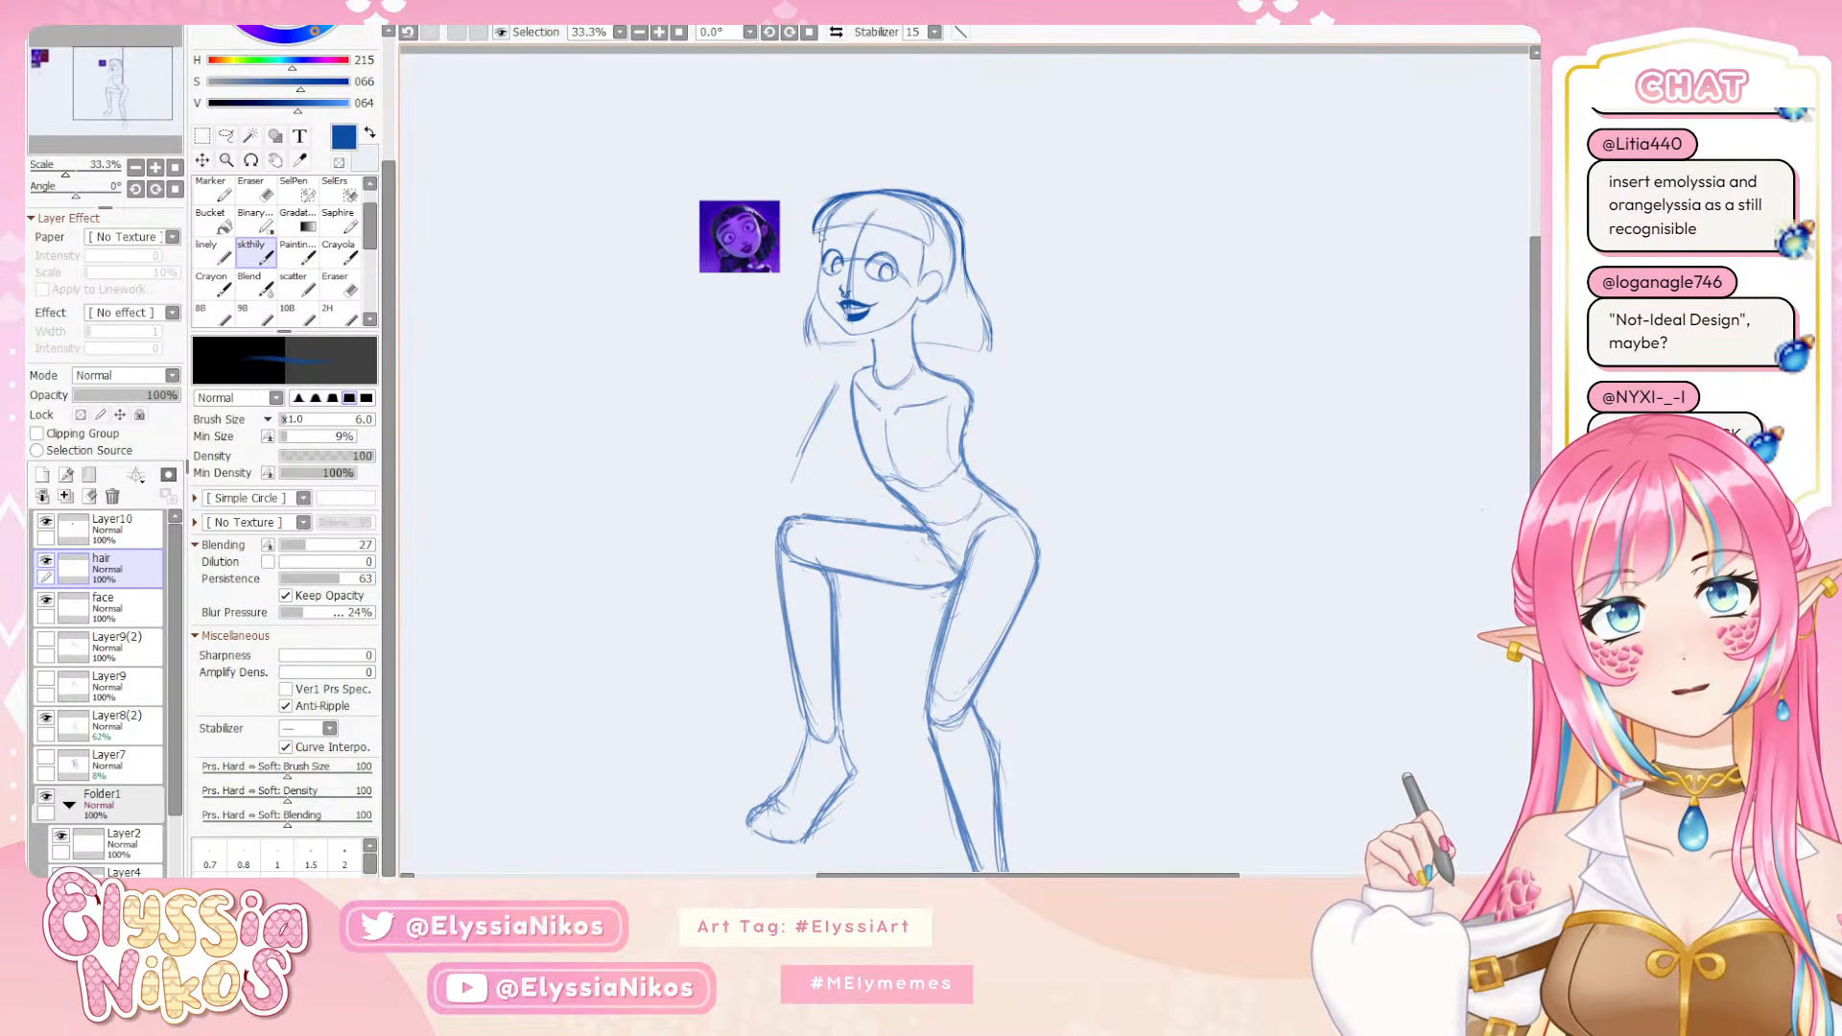
drag(838, 228, 811, 239)
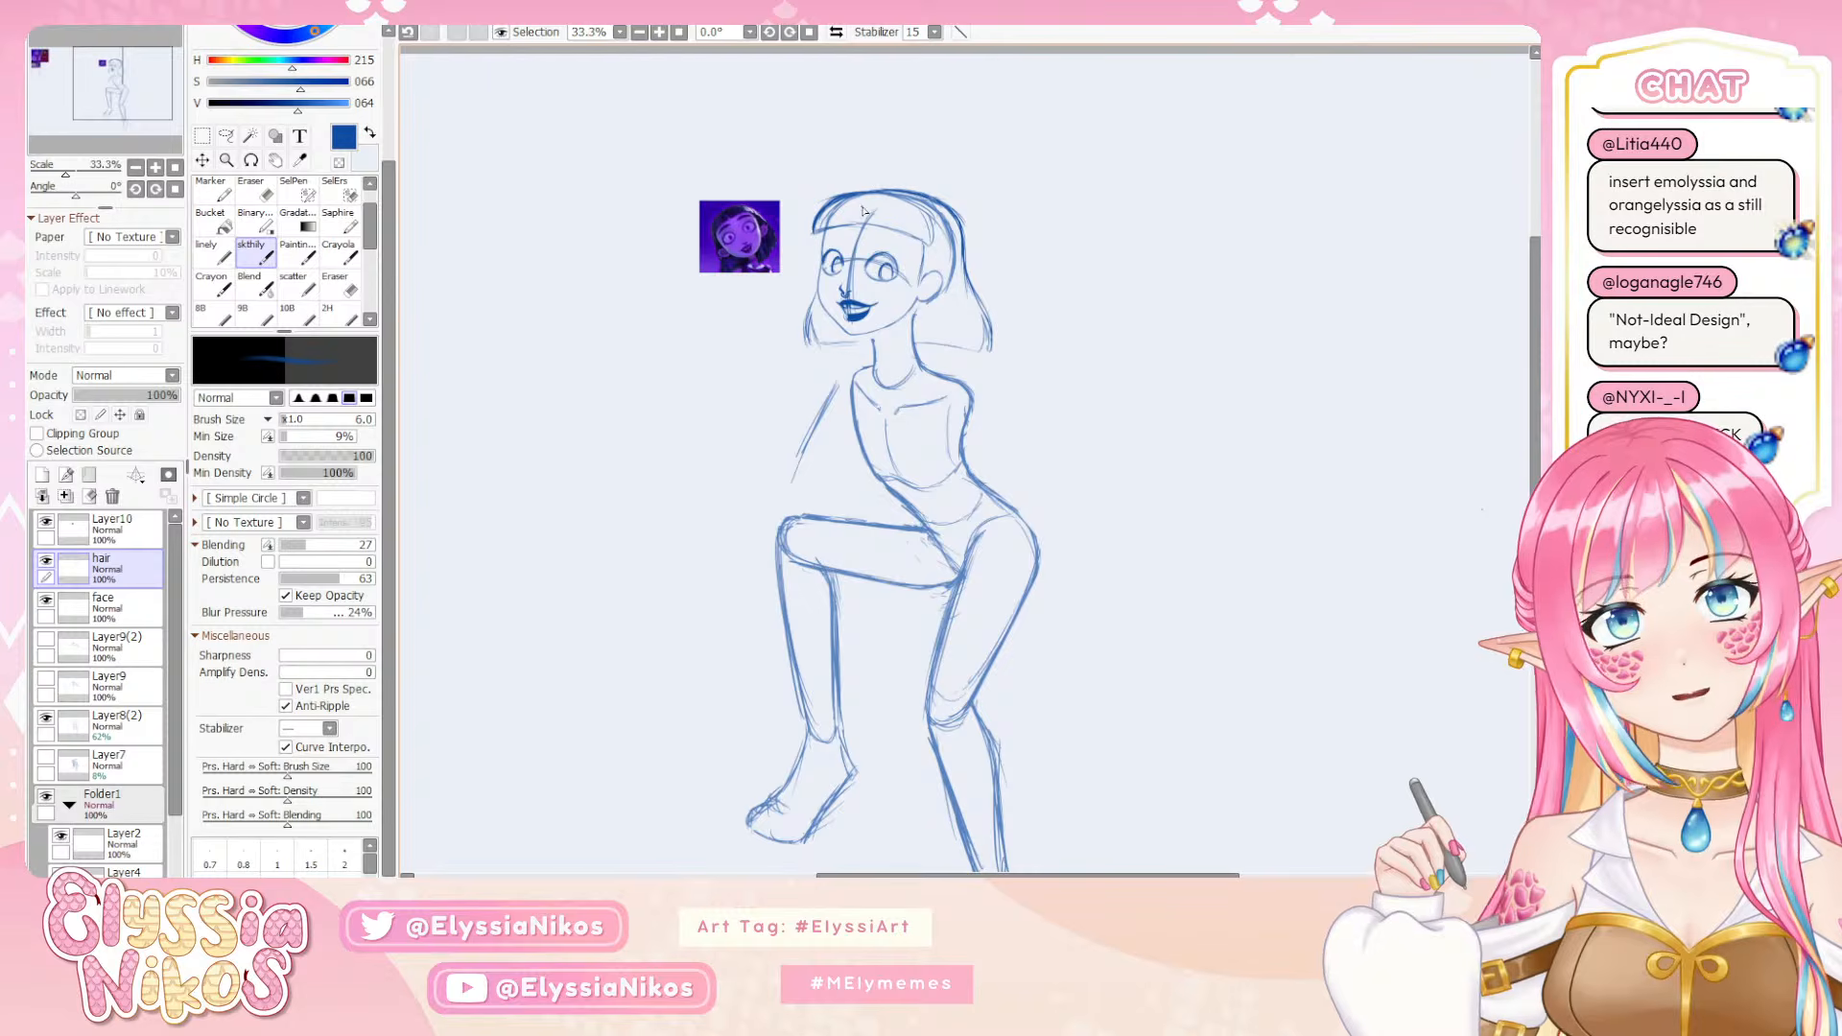
On Layer8(2), erase the old guidelines across the forehead and eyes and redraw the face's curved centre and eye lines
click(126, 747)
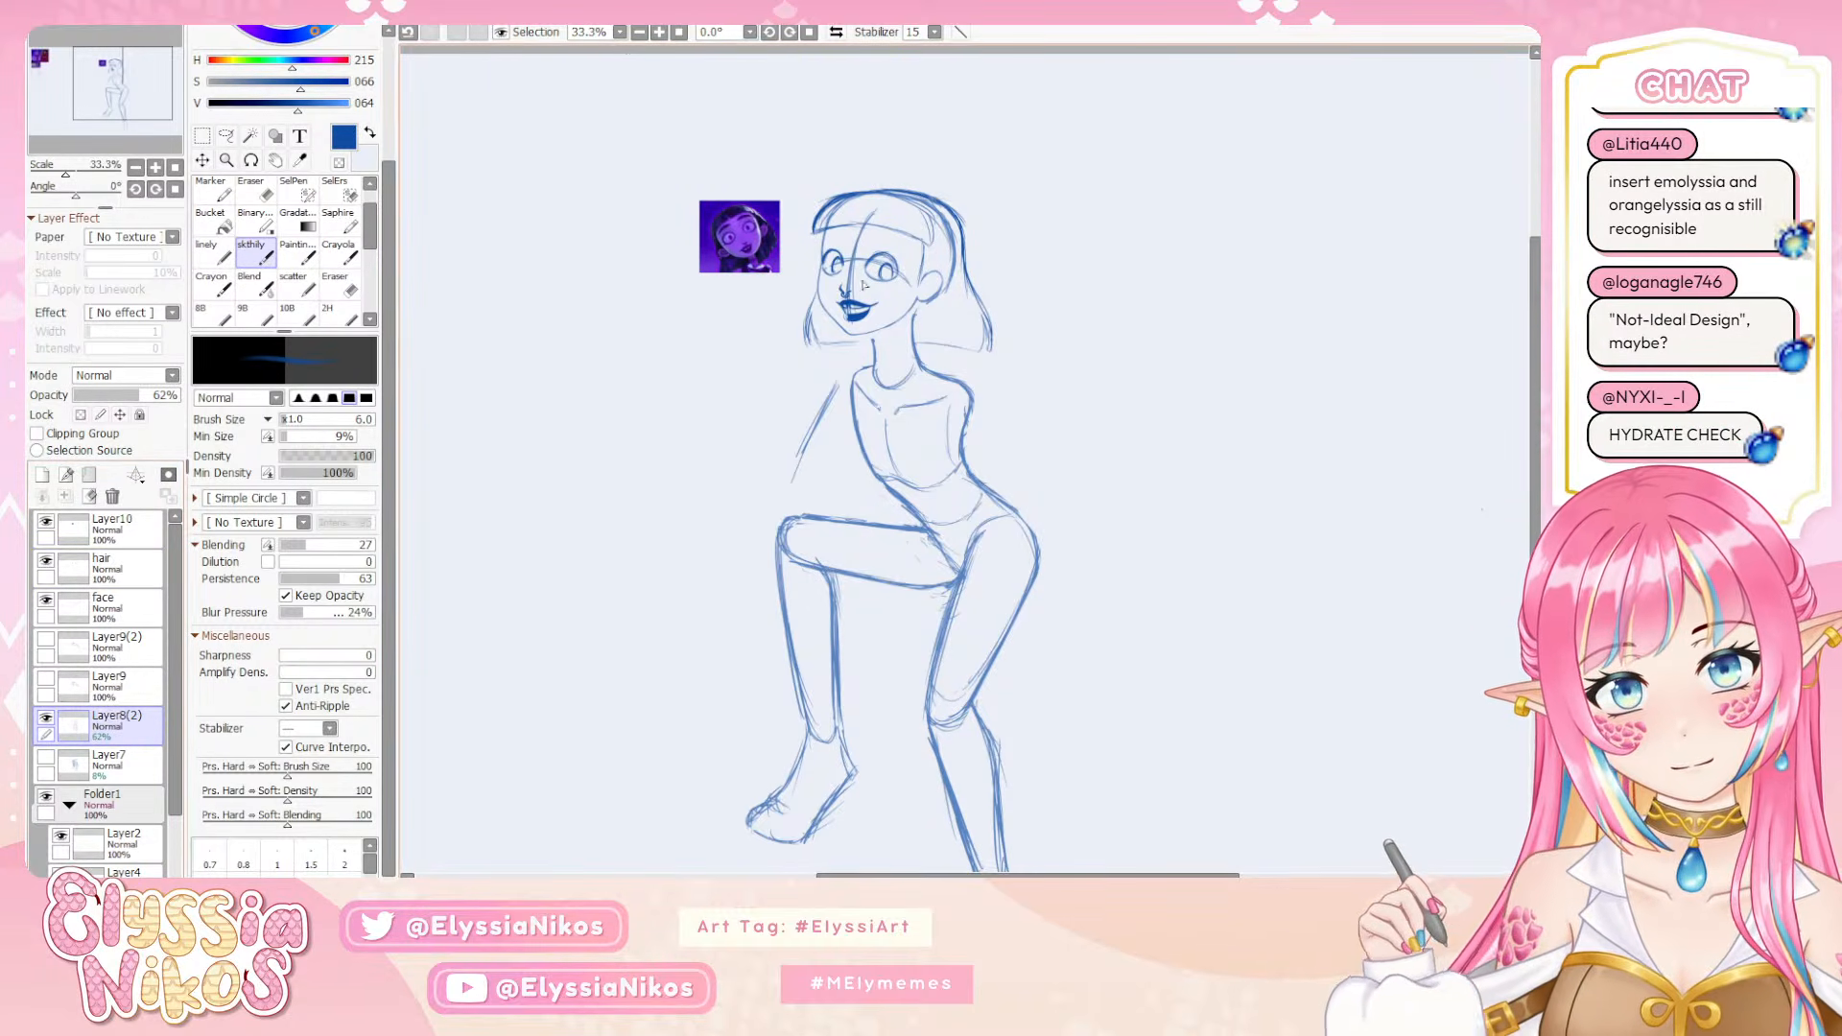
key(e)
drag(871, 244, 887, 244)
mouse_move(871, 219)
mouse_down()
mouse_move(856, 320)
mouse_move(905, 279)
mouse_move(849, 248)
mouse_up()
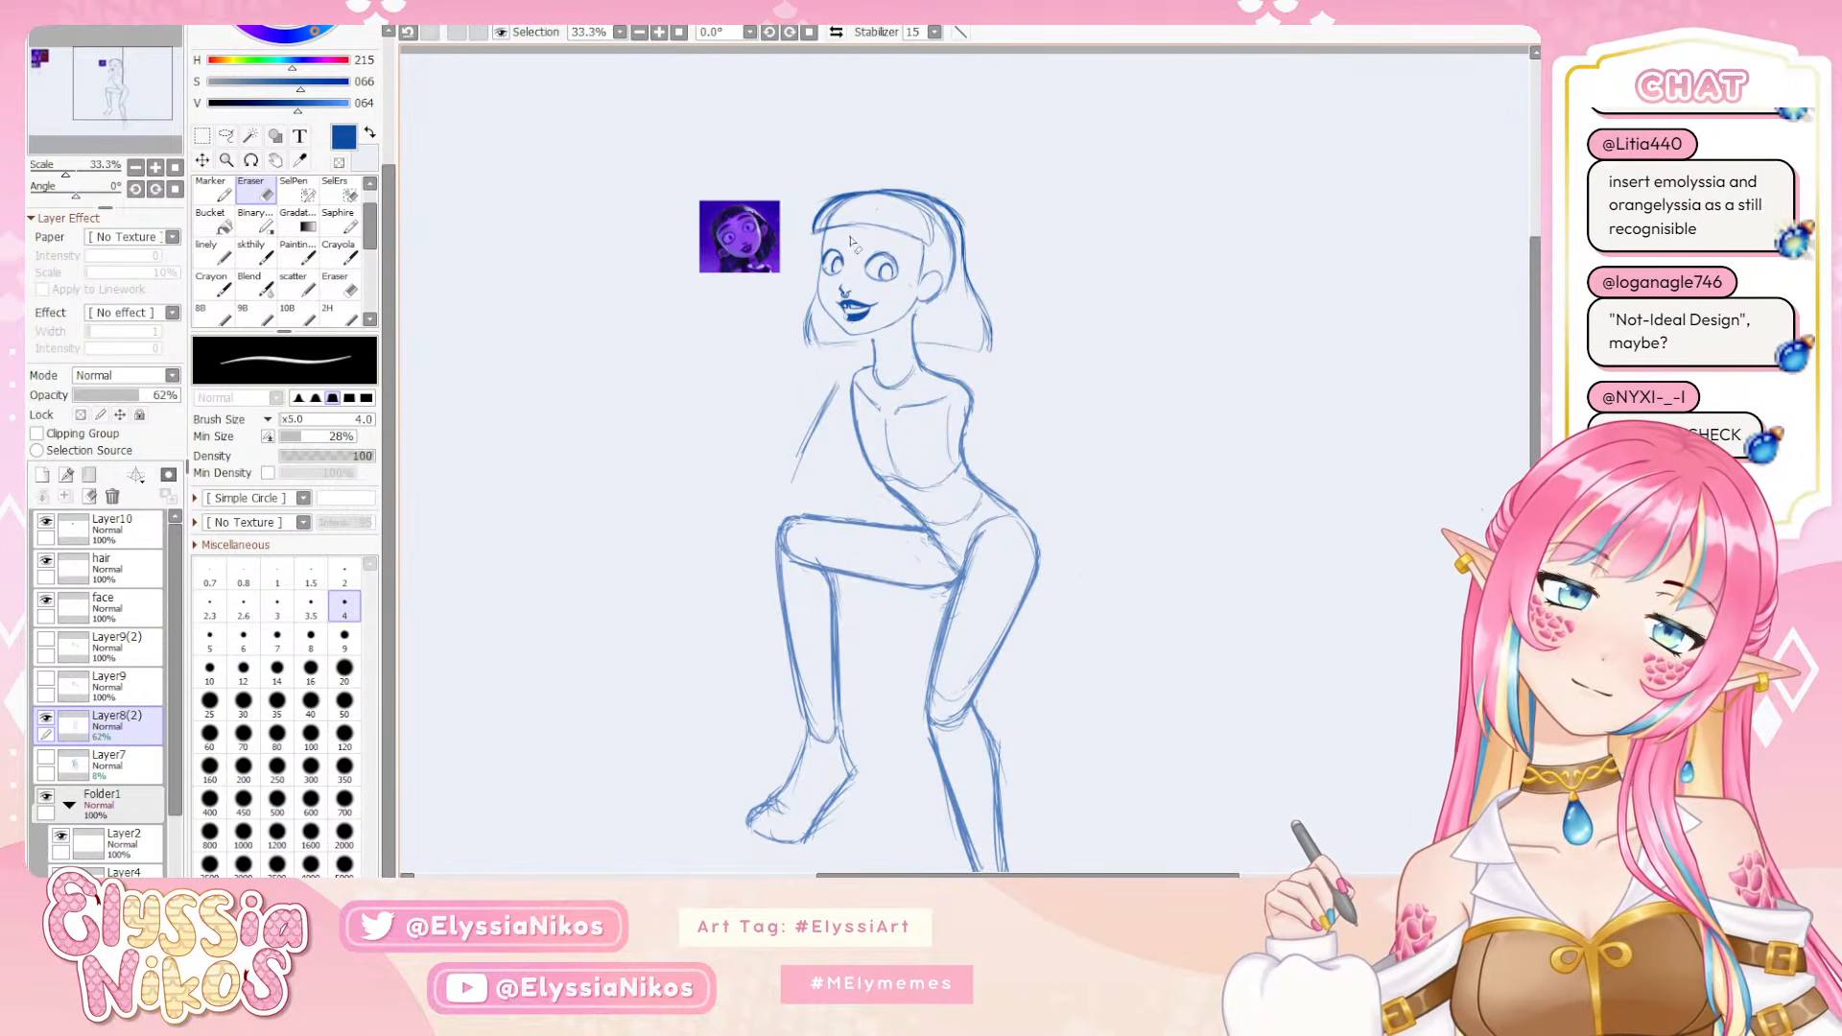
click(255, 253)
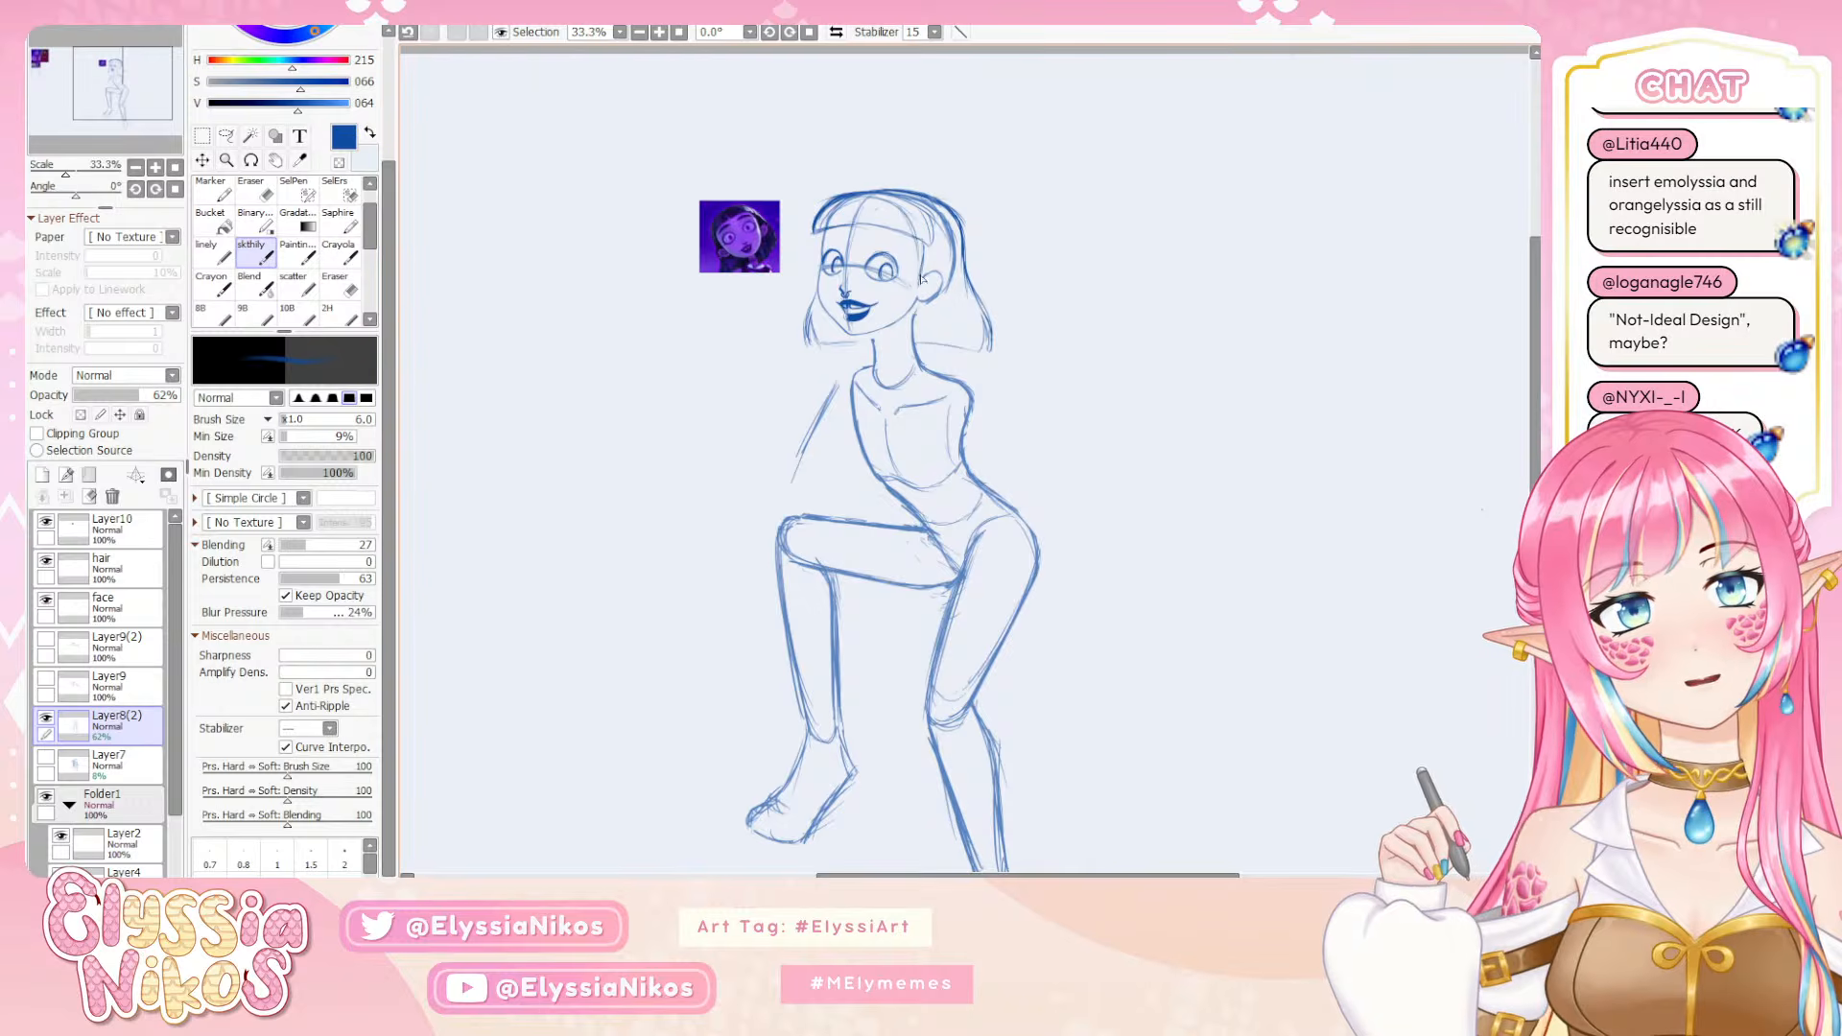
key(ctrl+z)
key(ctrl+y)
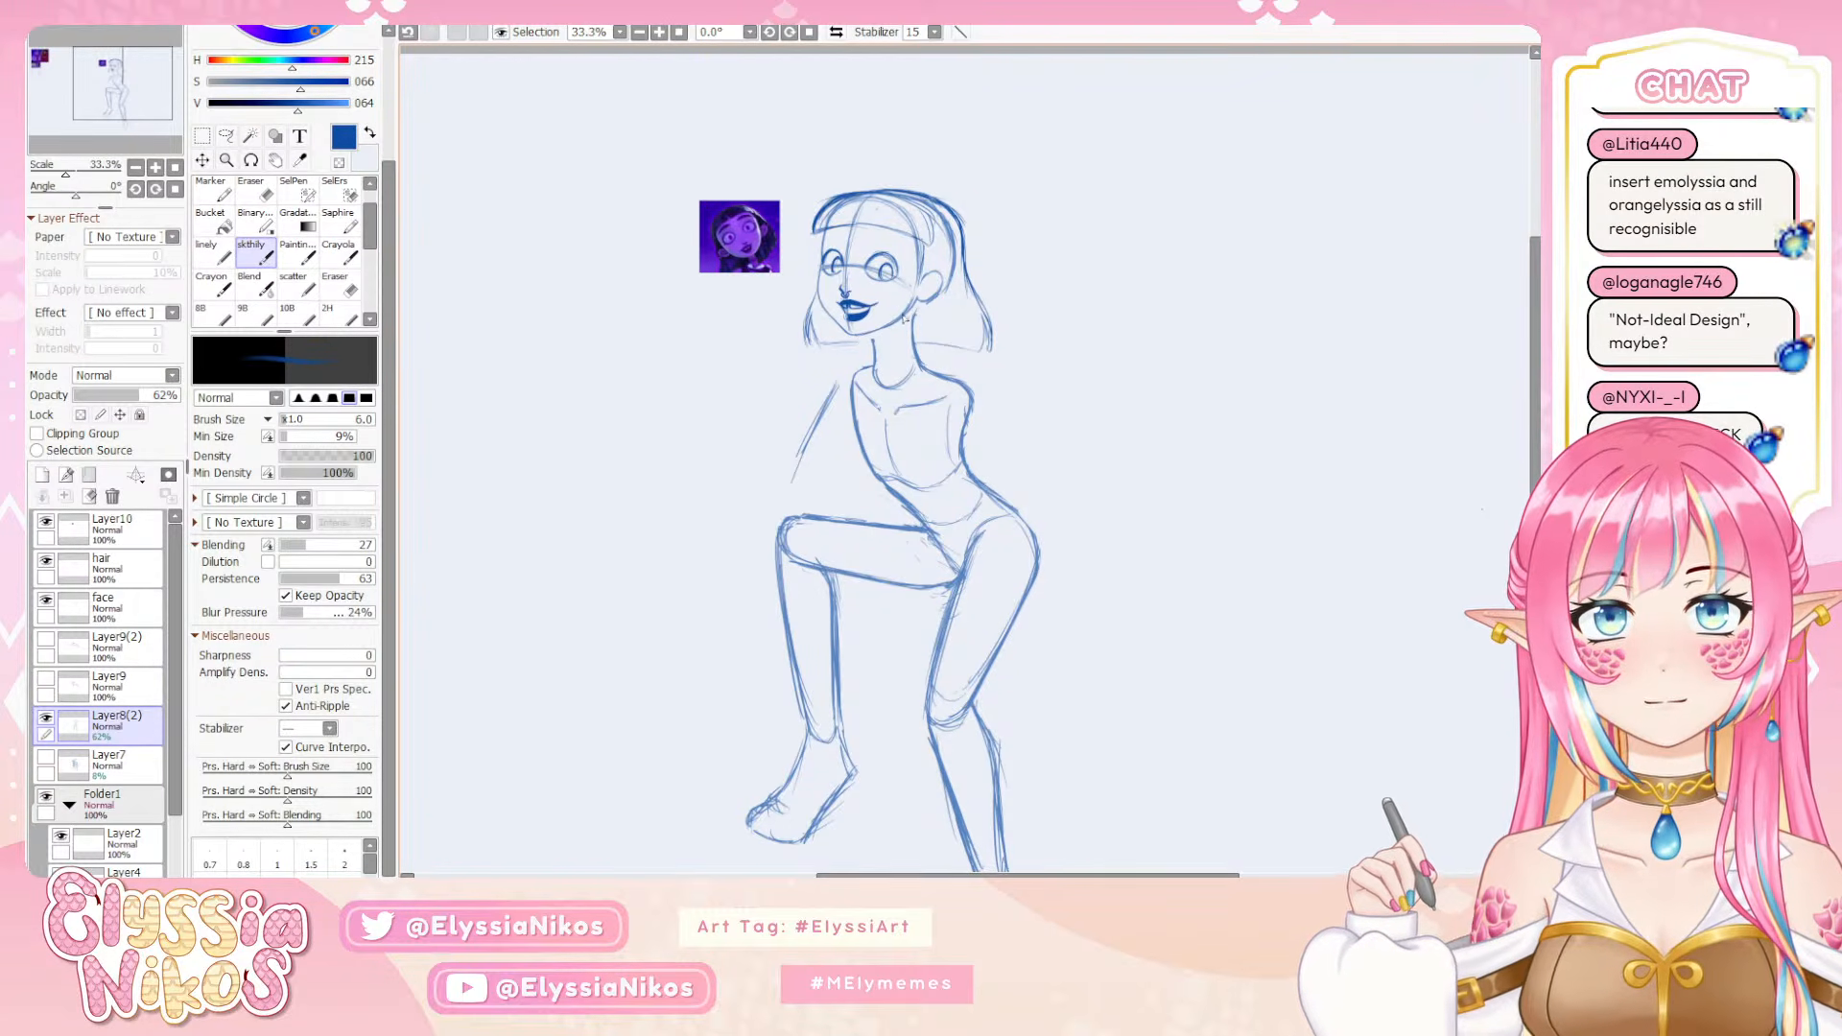
key(e)
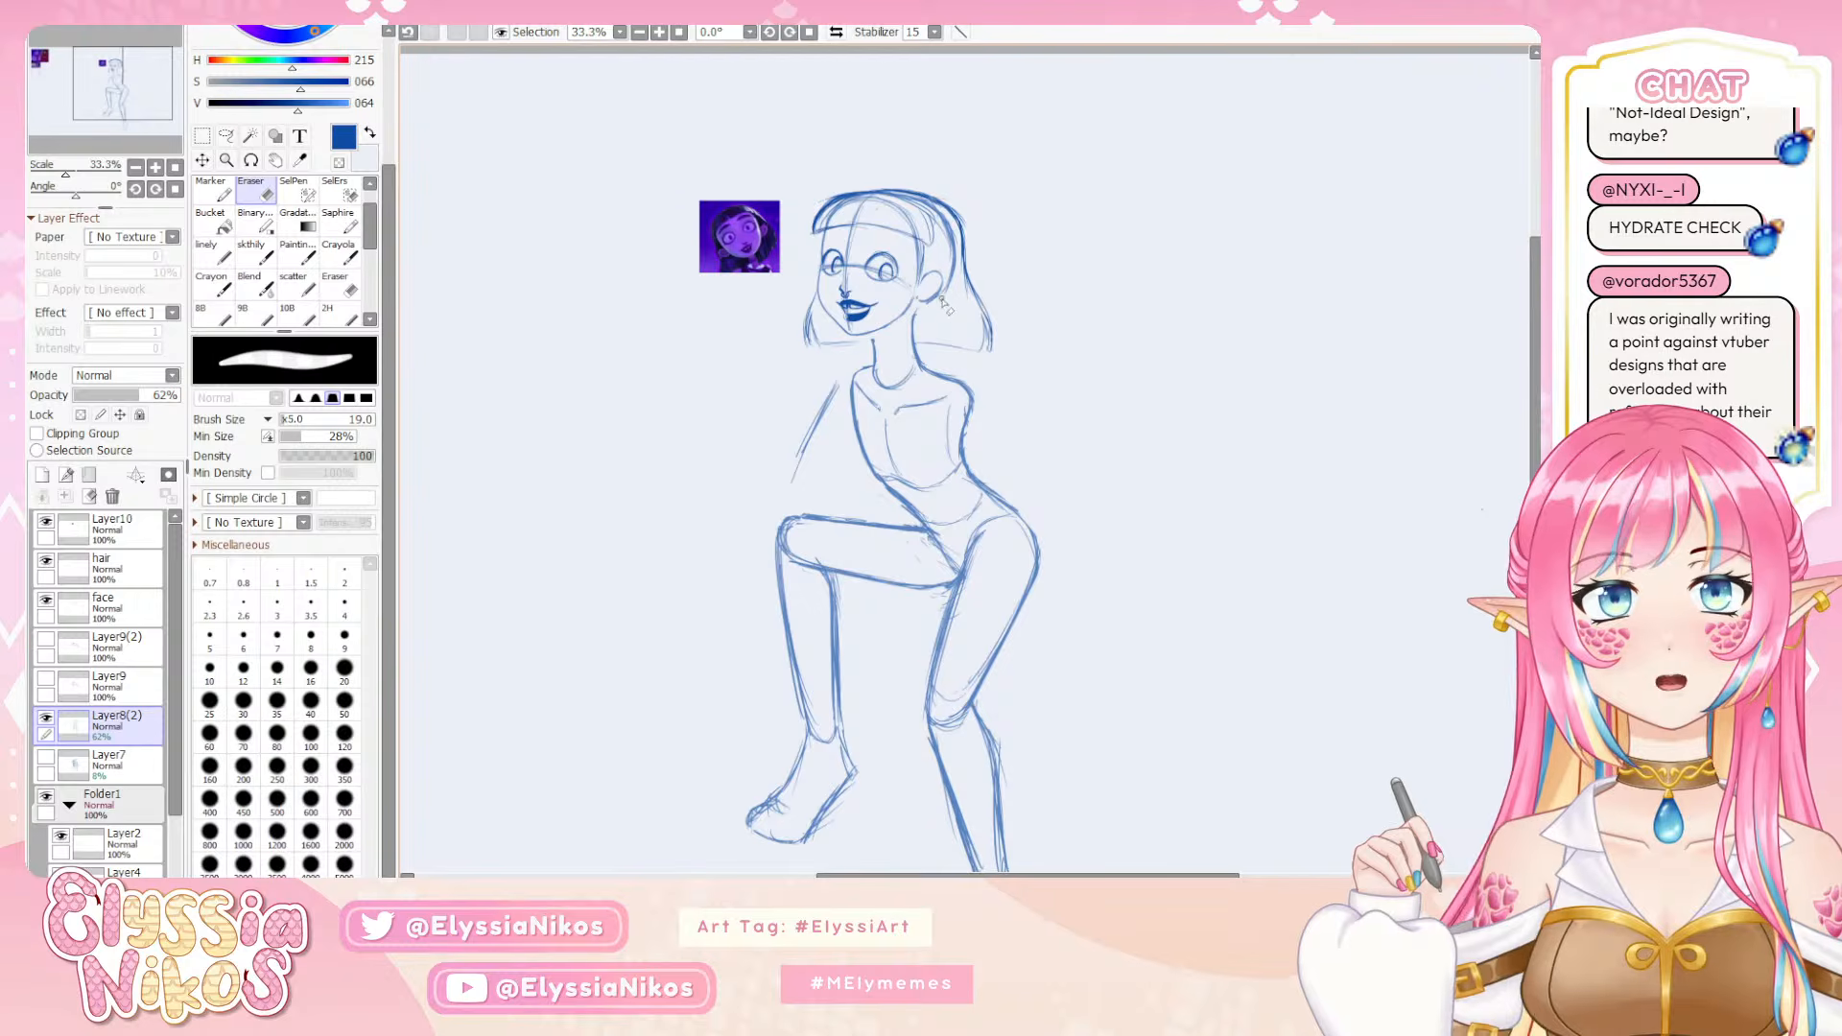
Select the ear with a freeform lasso and slightly shift it on the head with a free transform
click(227, 135)
mouse_move(943, 267)
mouse_down()
mouse_move(914, 307)
mouse_move(956, 328)
mouse_move(924, 291)
mouse_up()
key(ctrl+t)
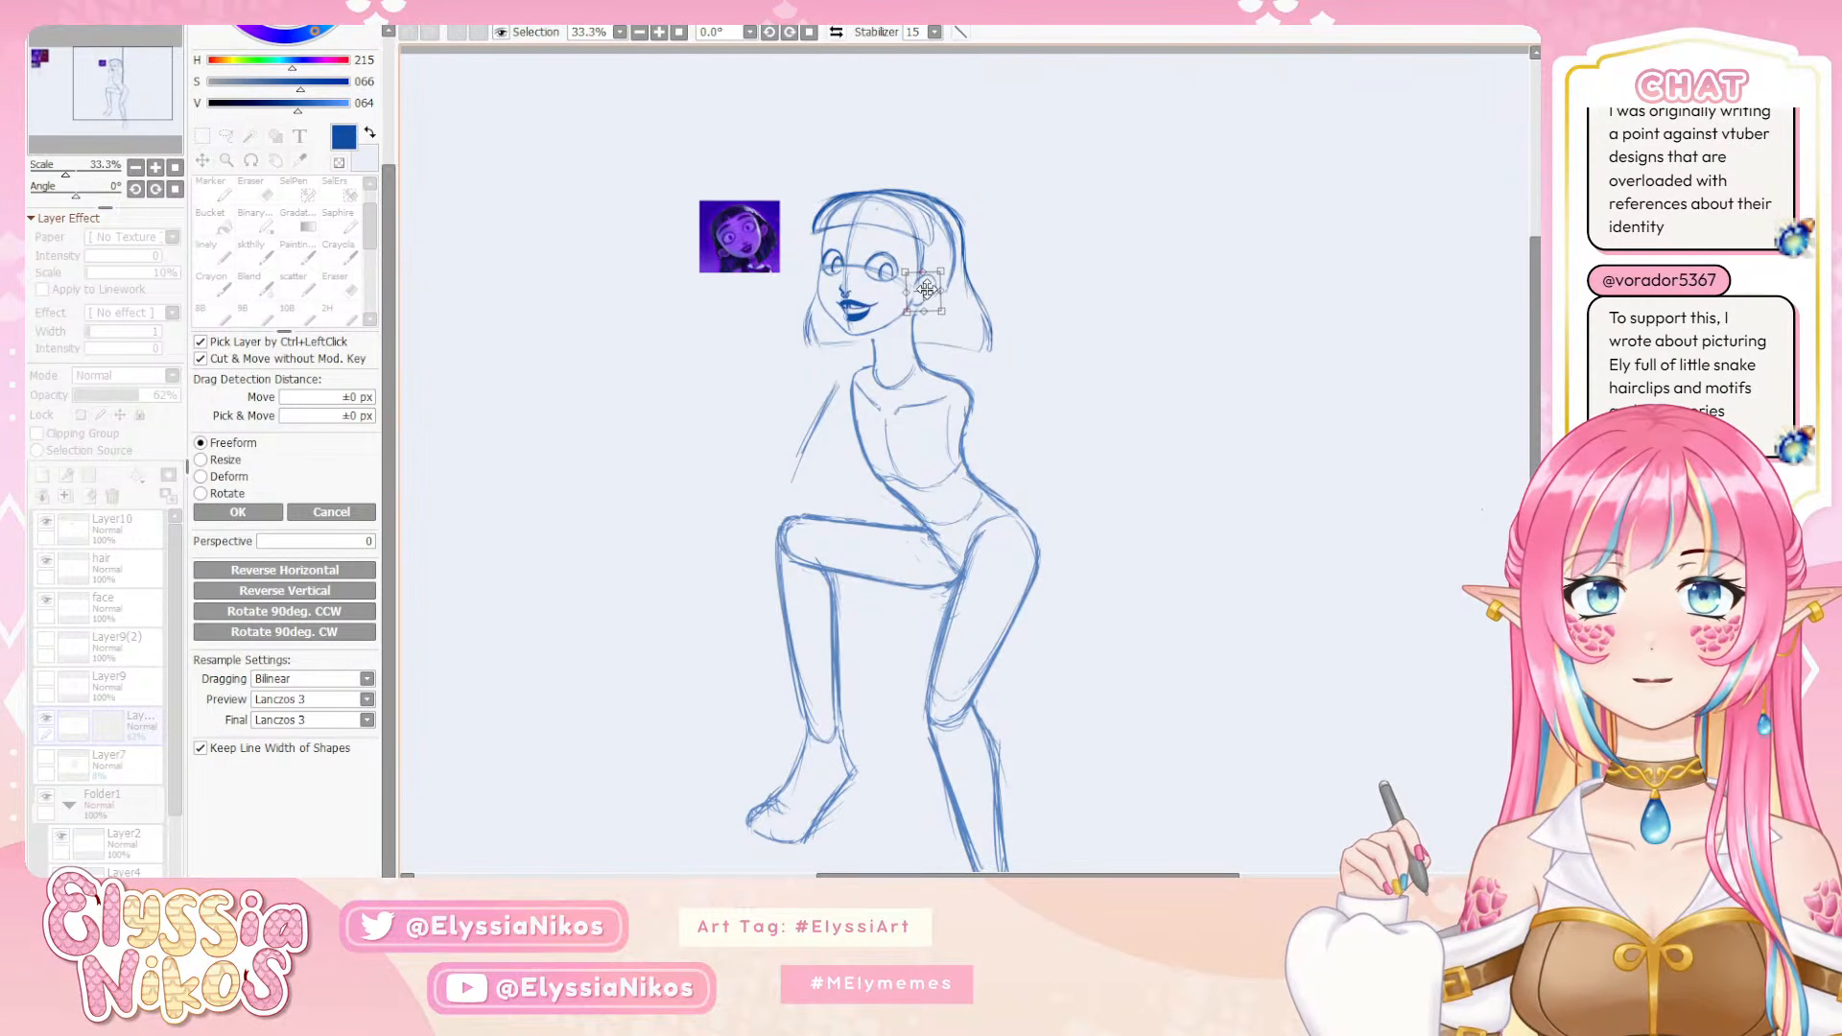
click(230, 513)
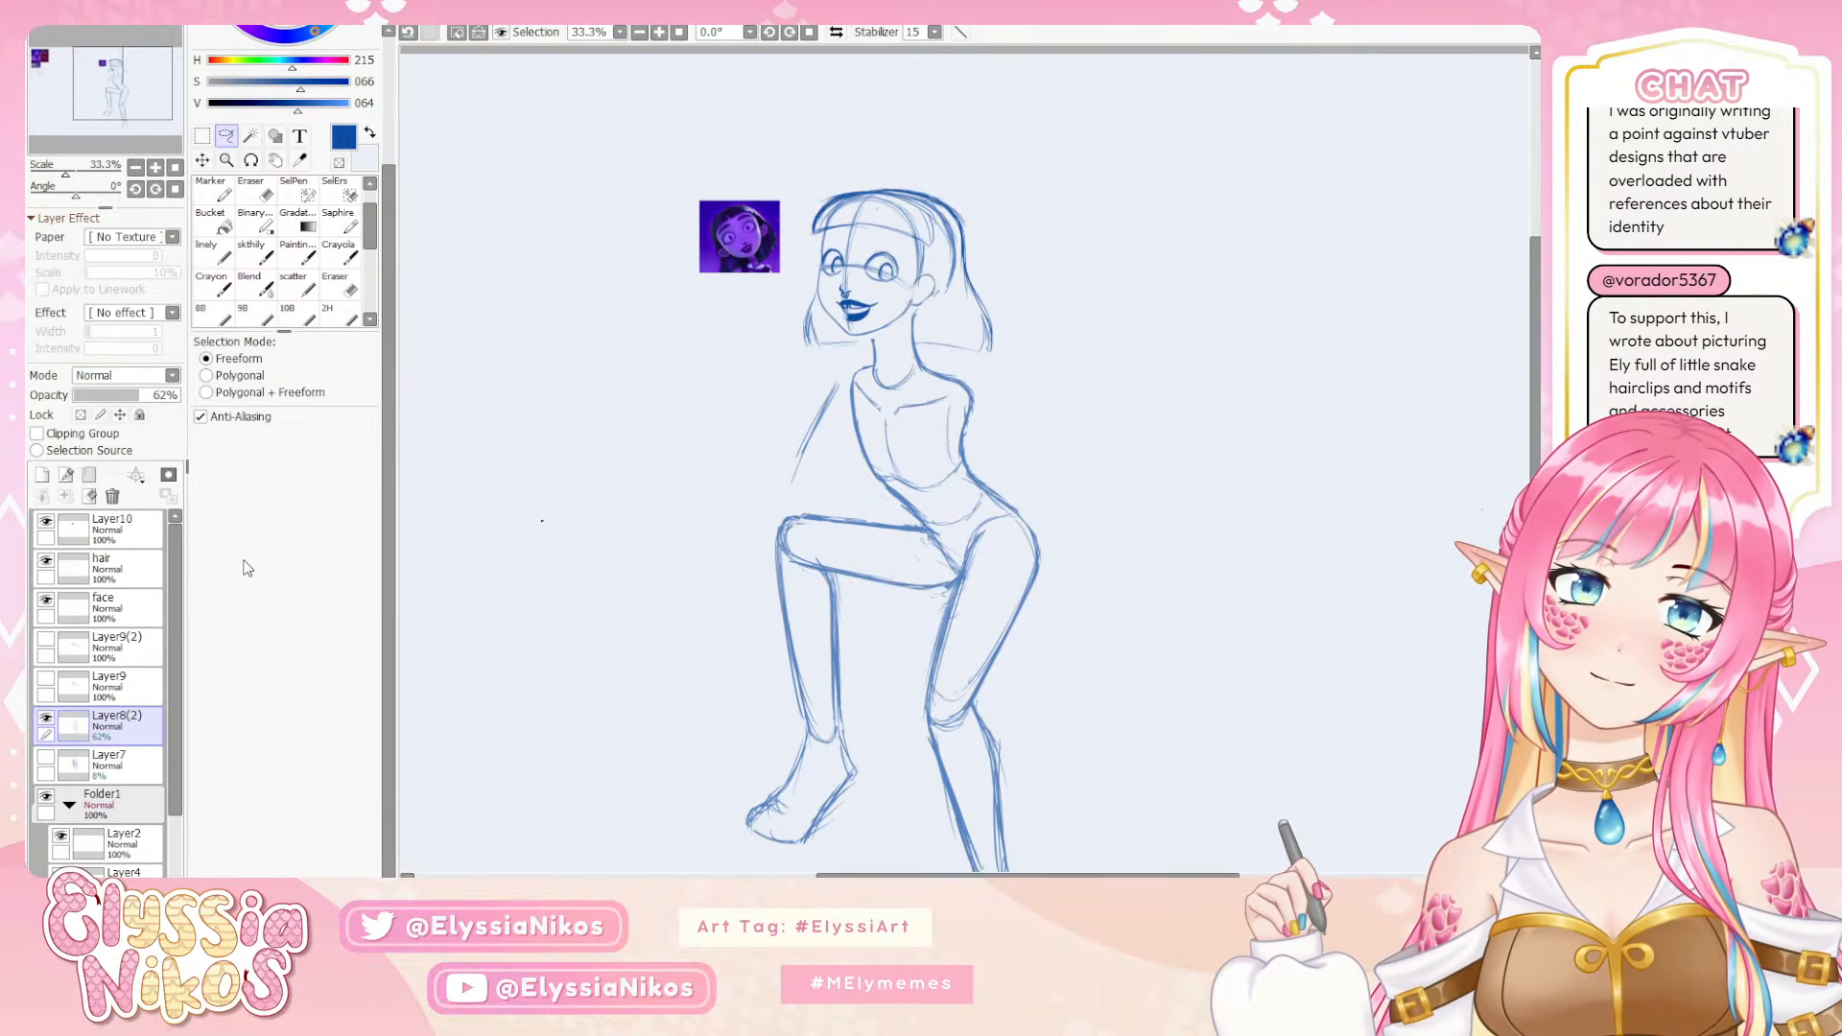
Make the face layer active and frame the head at 100% zoom beside the purple reference portrait
click(131, 608)
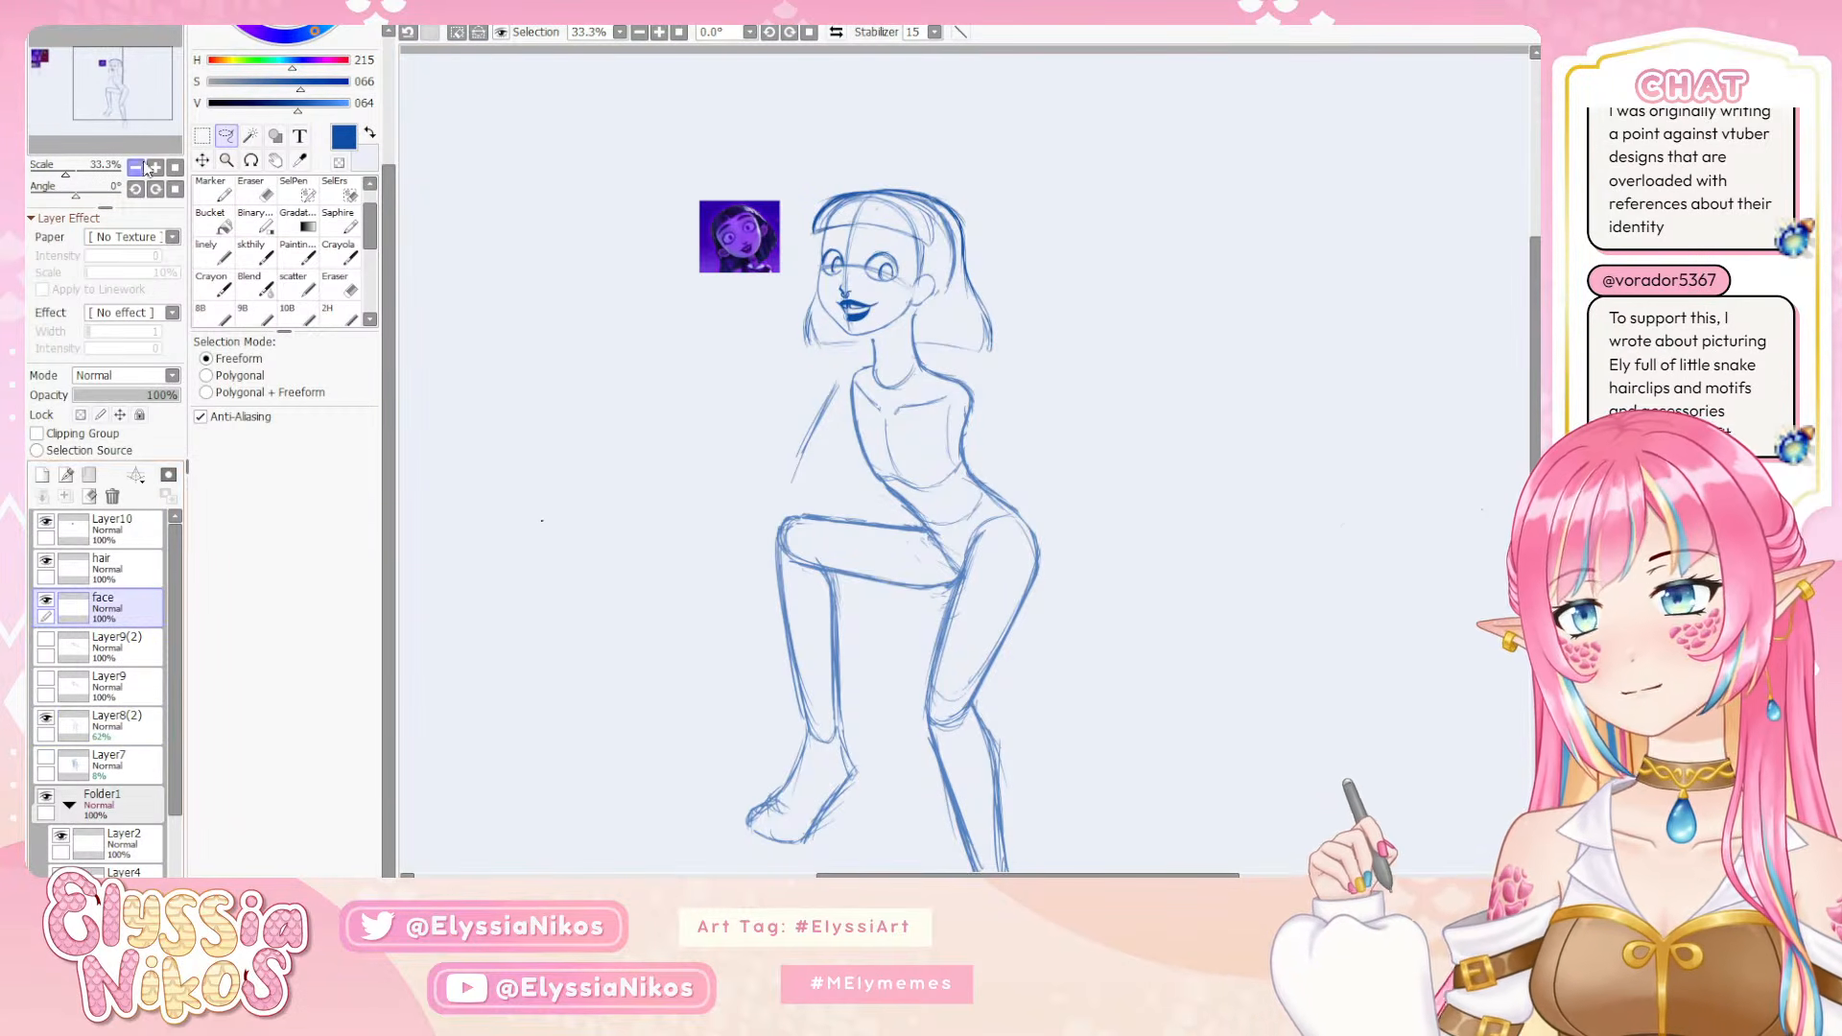
scroll(822, 612, up, 3)
drag(822, 612, 891, 544)
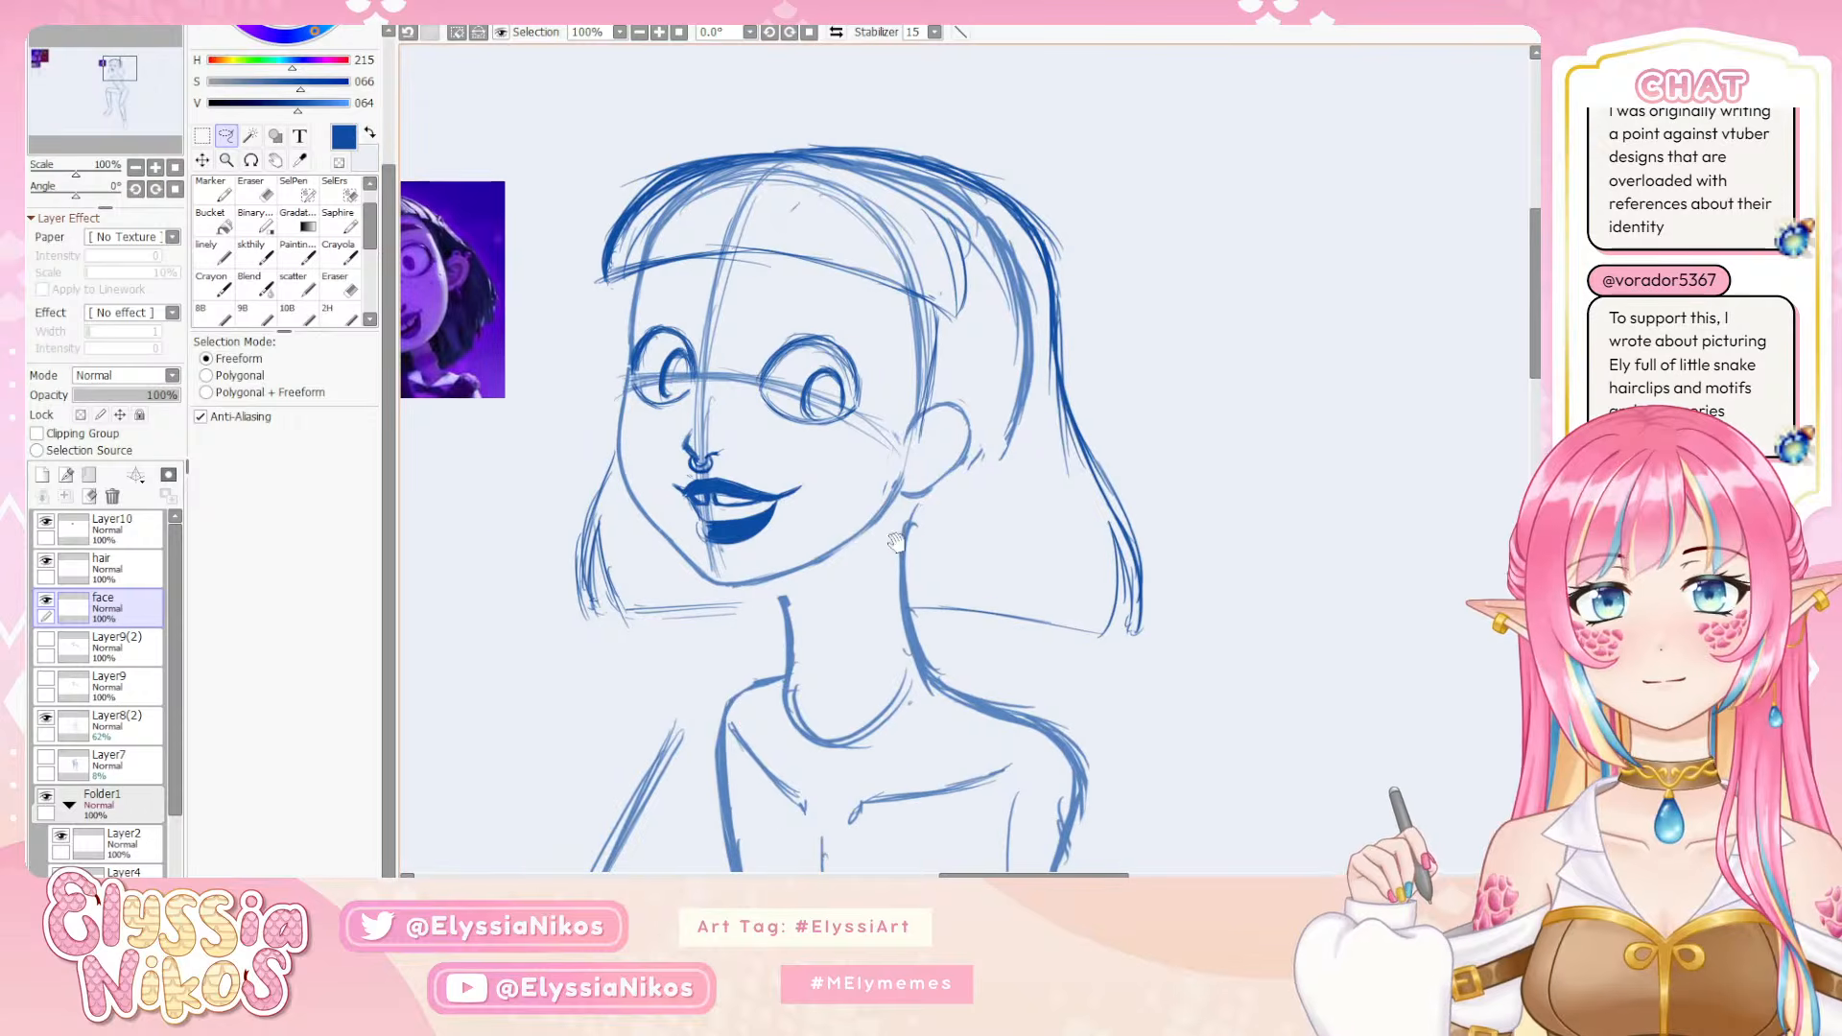
drag(657, 380, 691, 369)
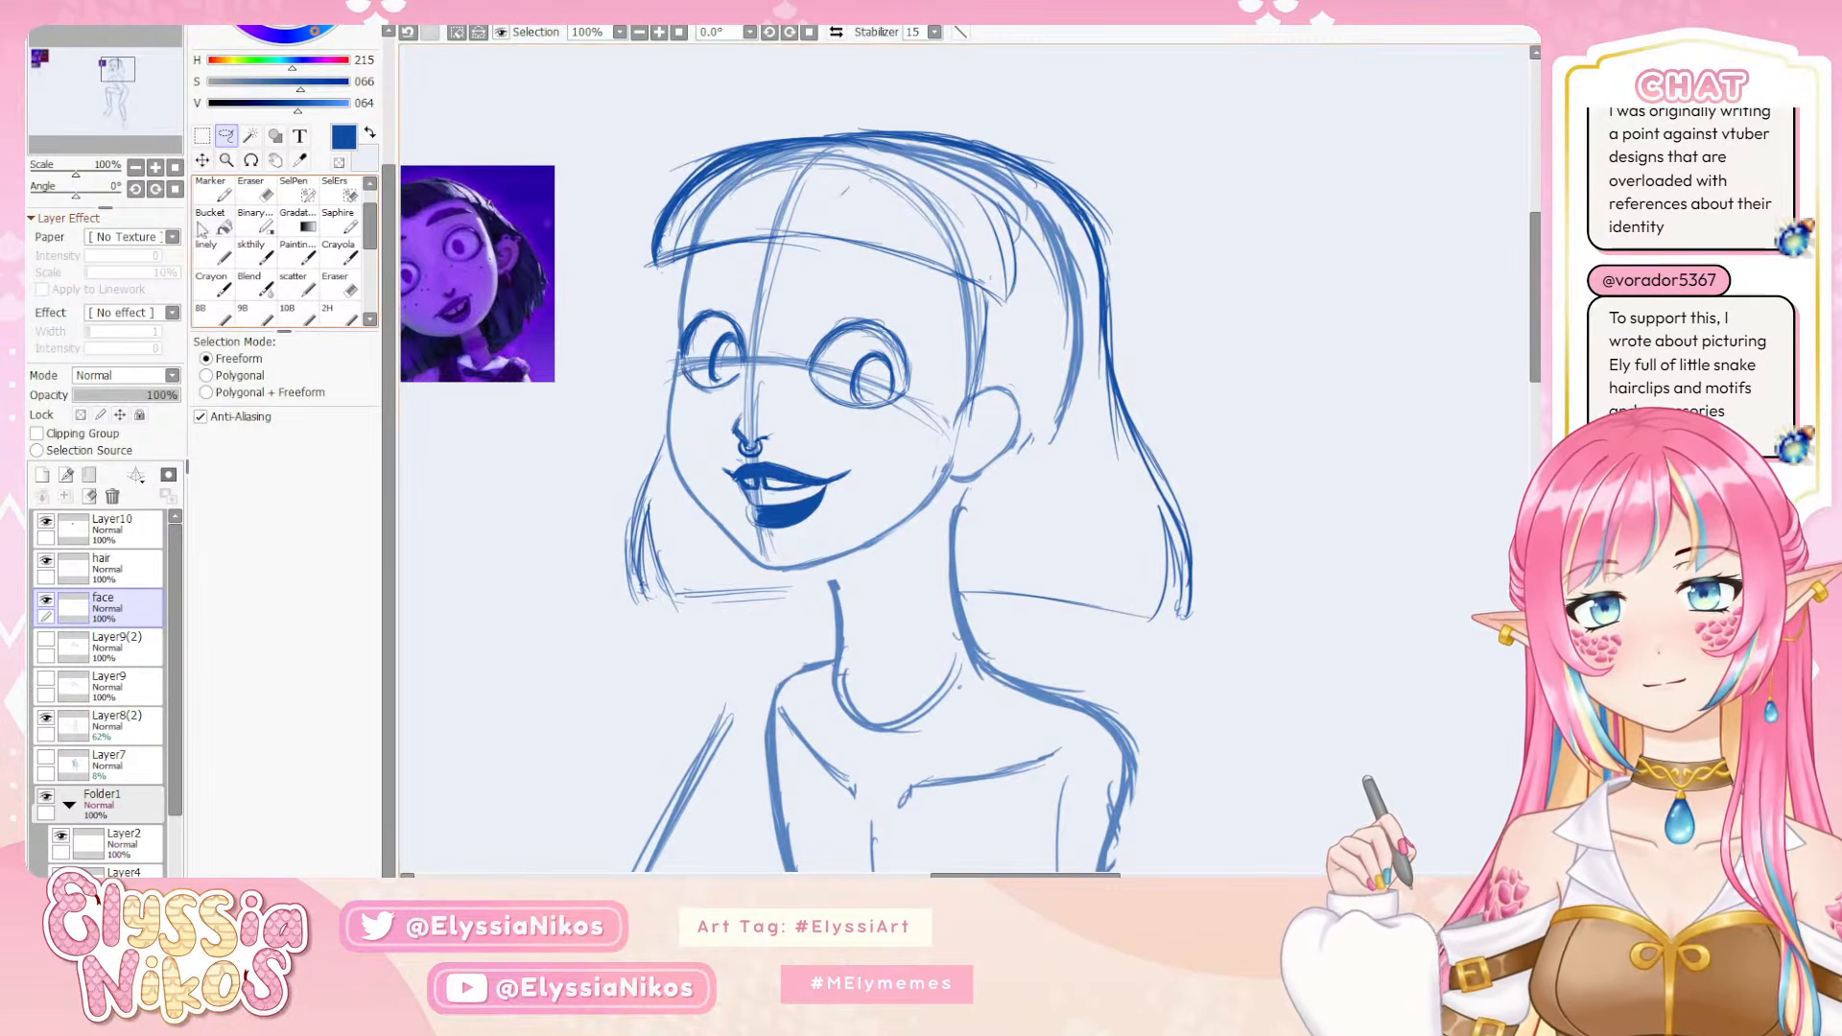
mouse_move(850, 375)
mouse_down()
mouse_move(876, 347)
mouse_move(844, 356)
mouse_move(860, 376)
mouse_up()
key(ctrl+z)
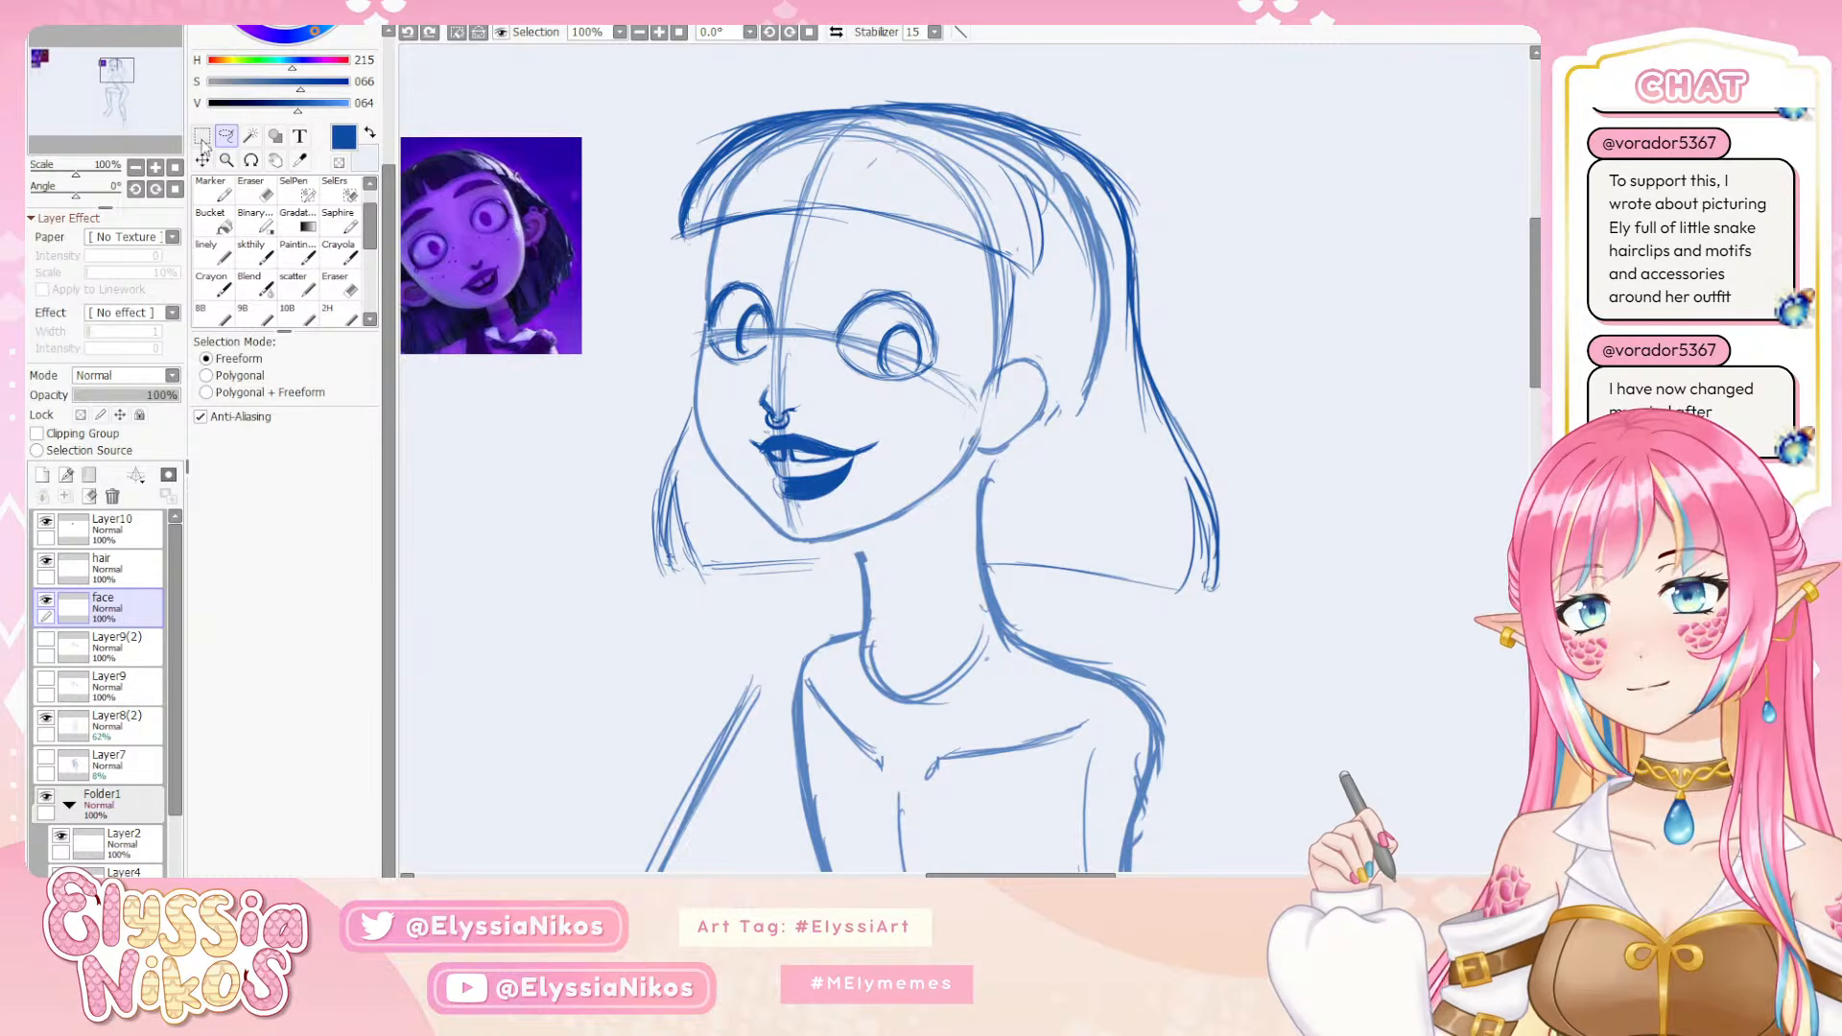
click(254, 252)
key(ctrl+t)
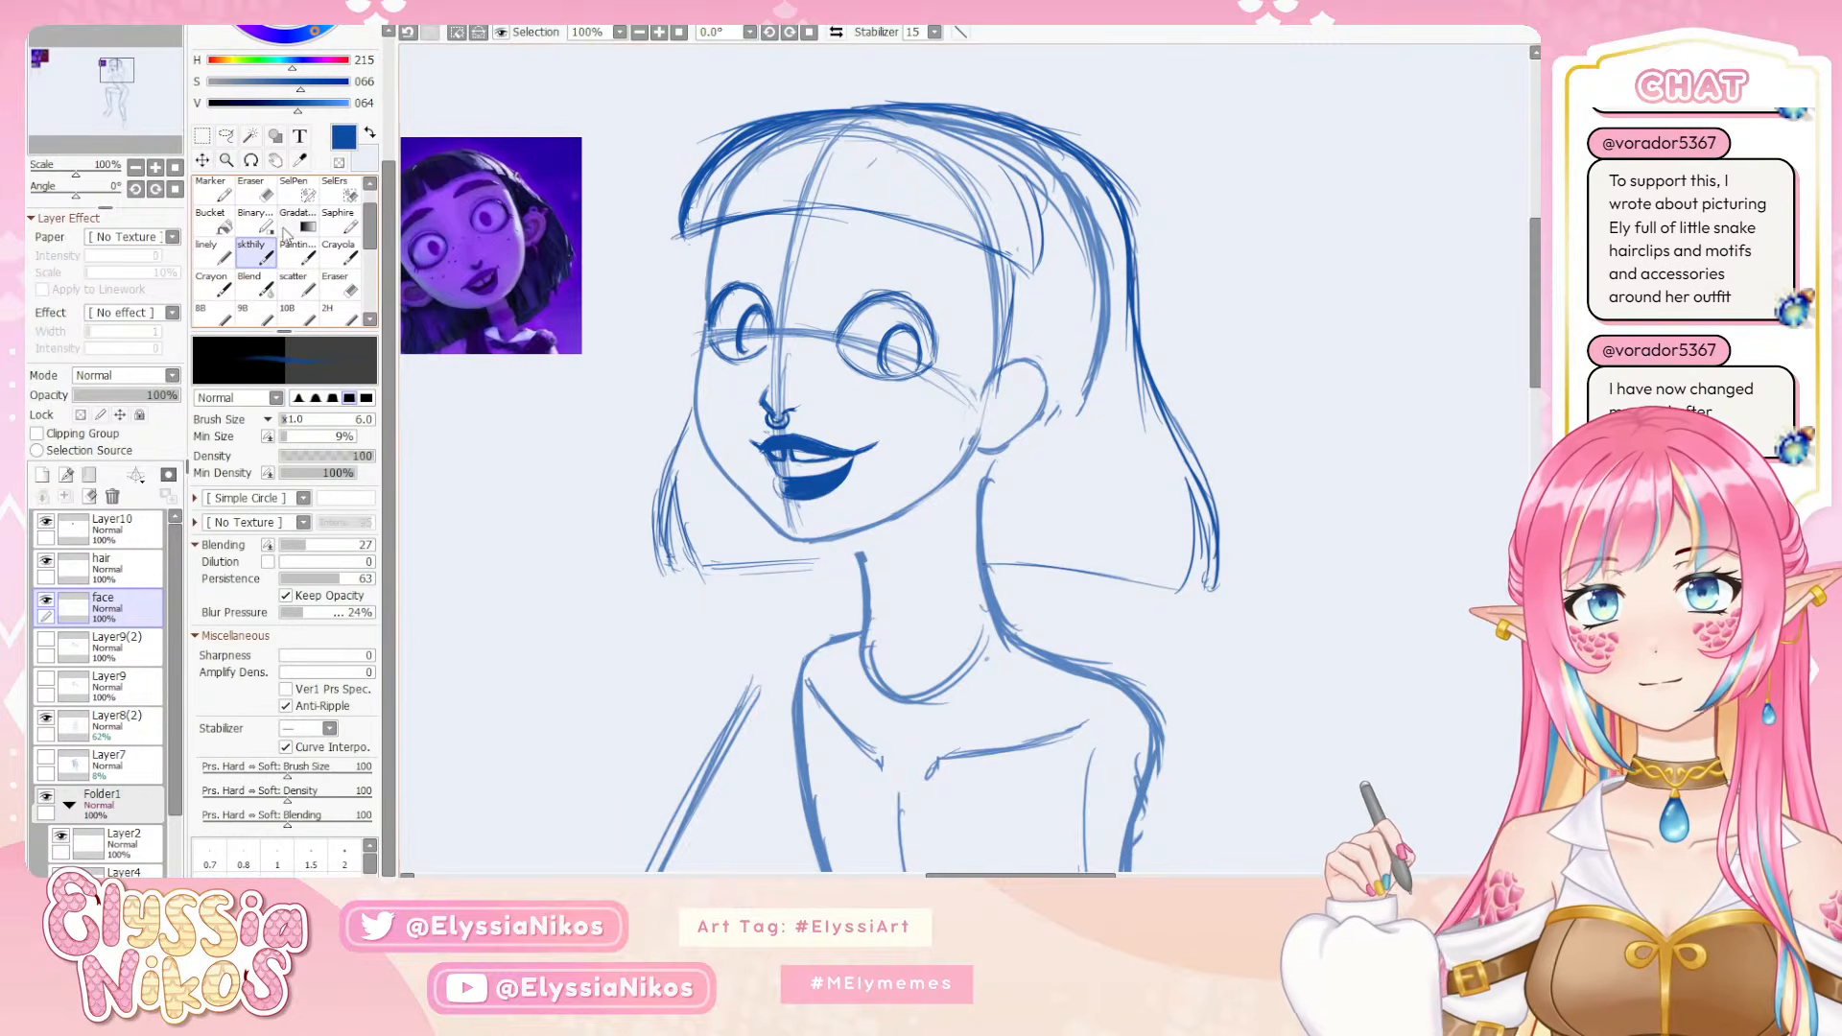
drag(753, 168, 772, 374)
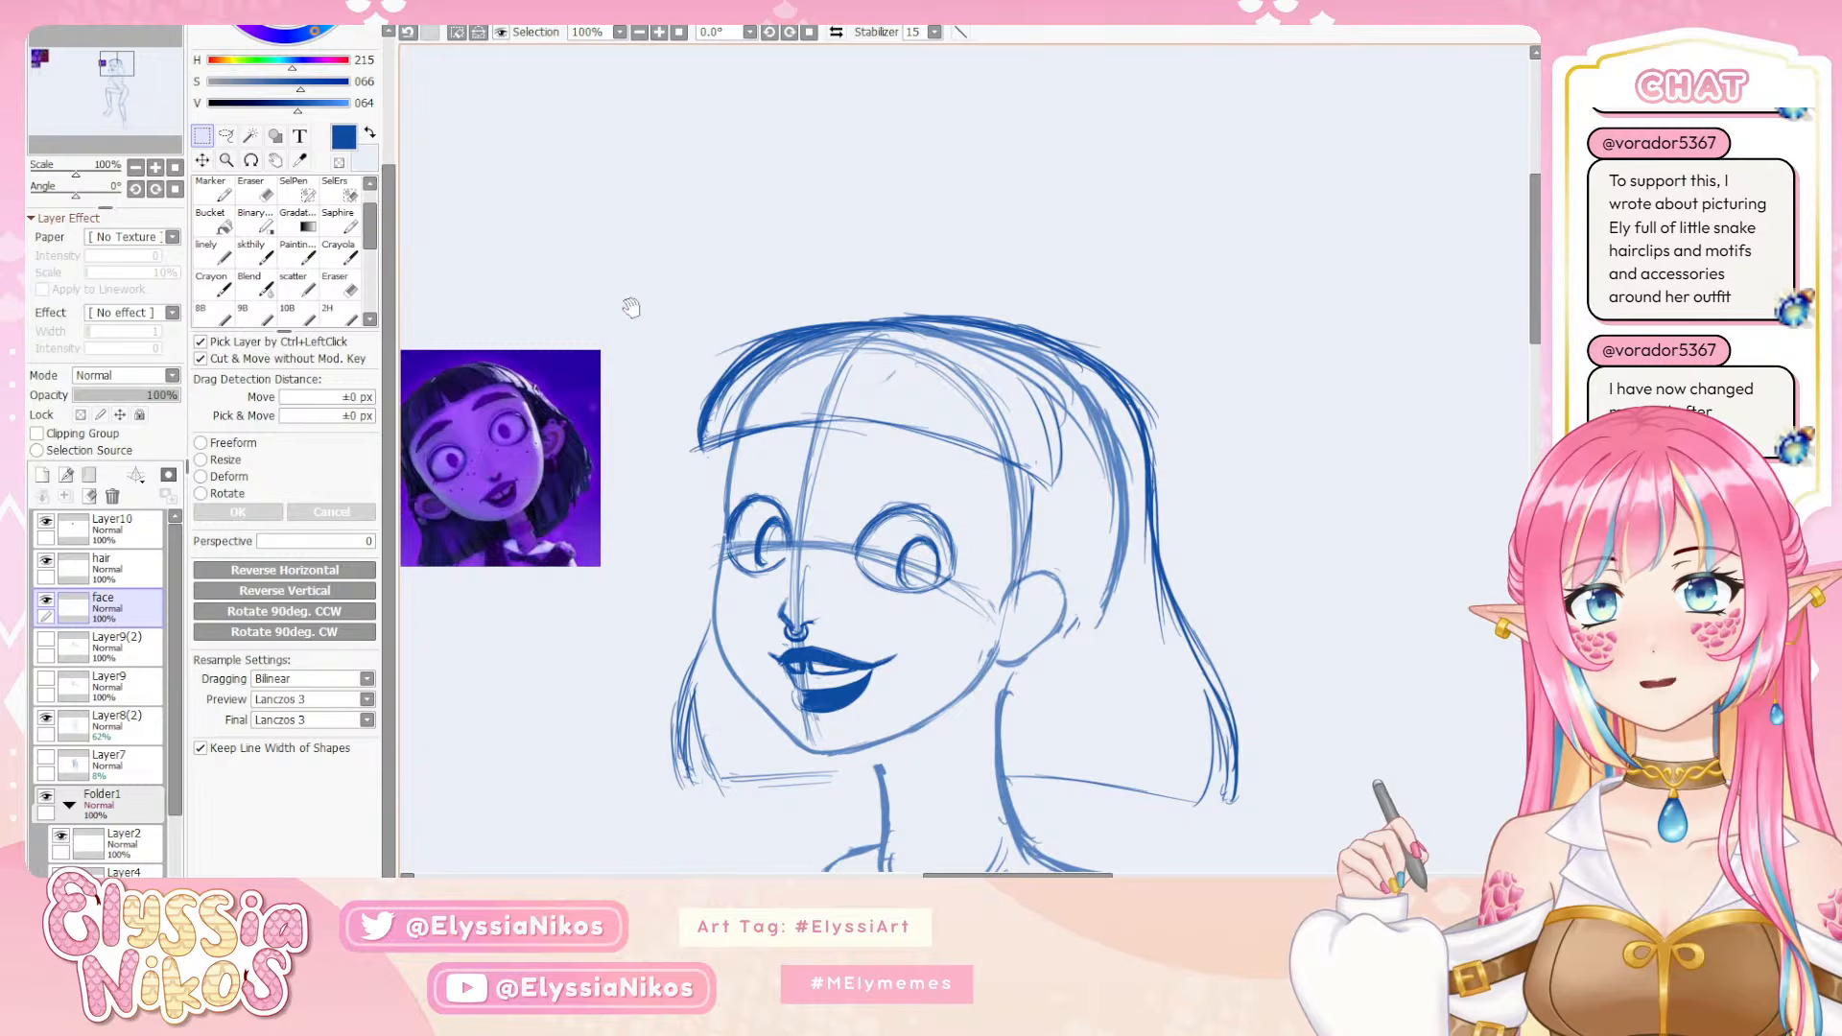
drag(630, 244, 674, 715)
key(ctrl+d)
drag(773, 600, 802, 272)
mouse_move(756, 648)
mouse_down()
mouse_move(825, 418)
mouse_move(796, 365)
mouse_up()
drag(662, 475, 549, 421)
Darken the upper outline of the far eye using the skthily brush at size 4
click(256, 253)
drag(752, 380, 679, 352)
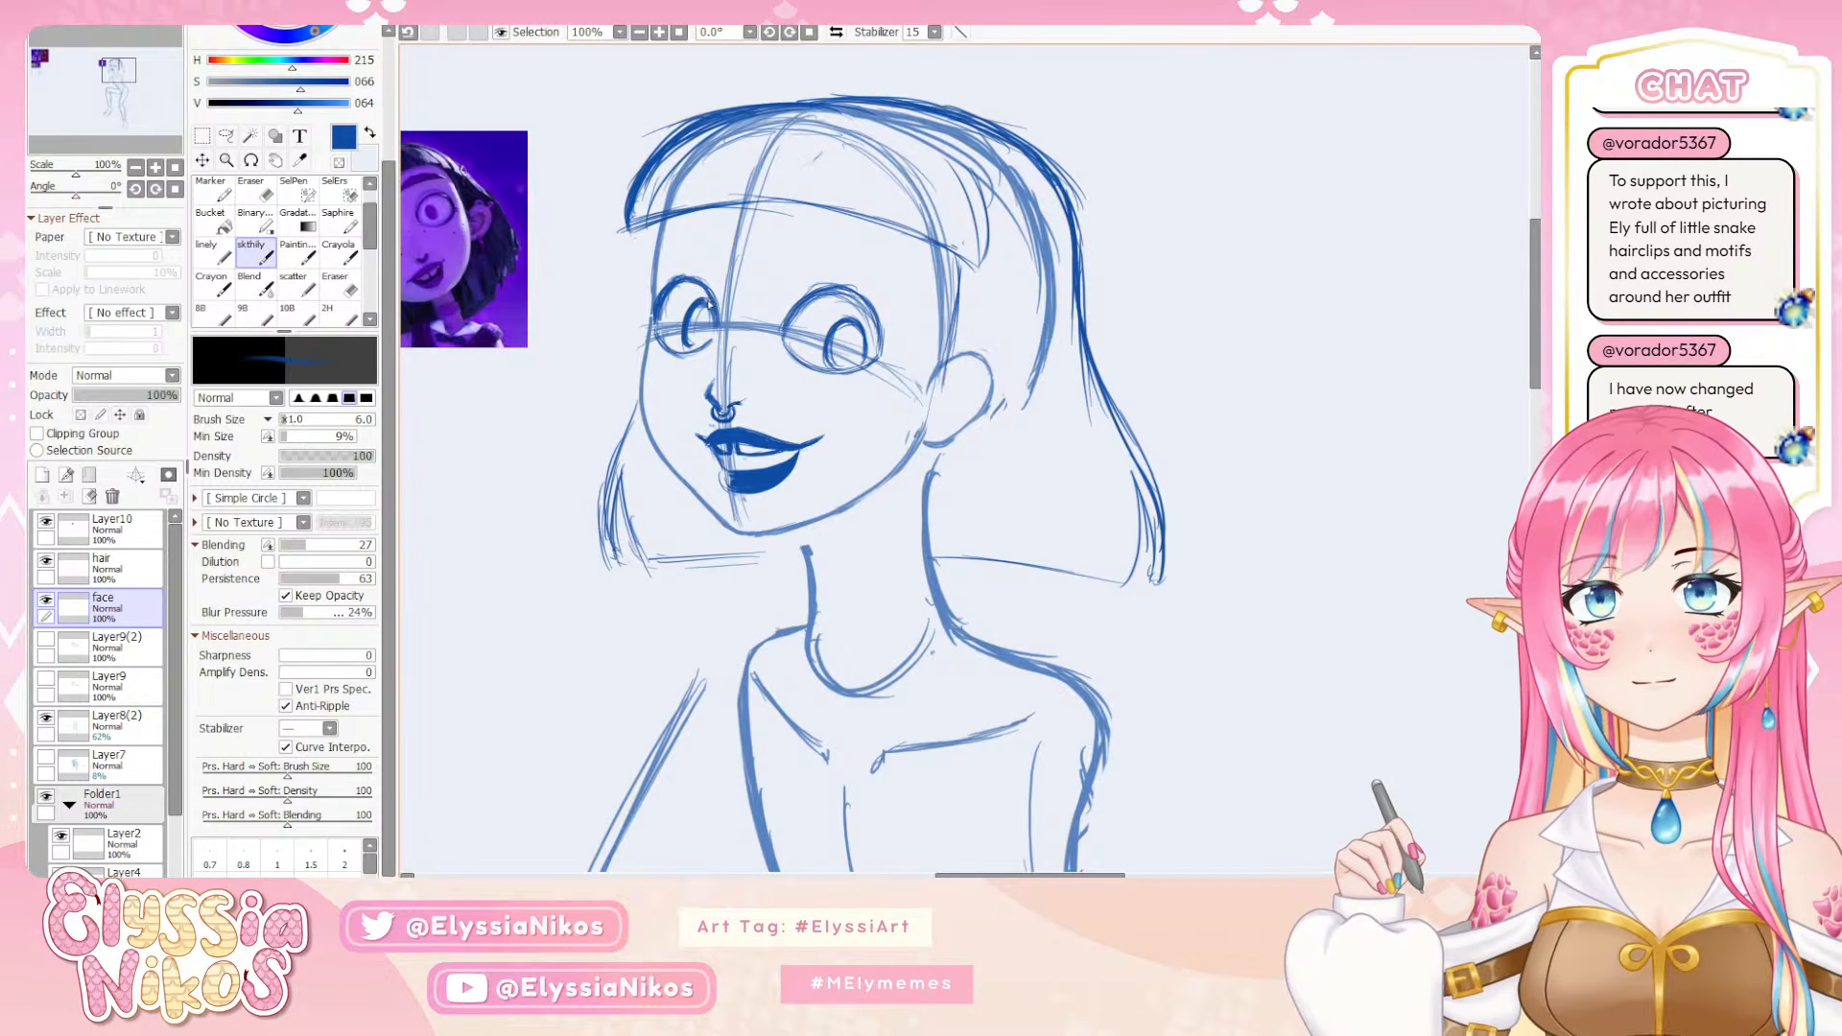
key(bracketleft)
key(bracketleft)
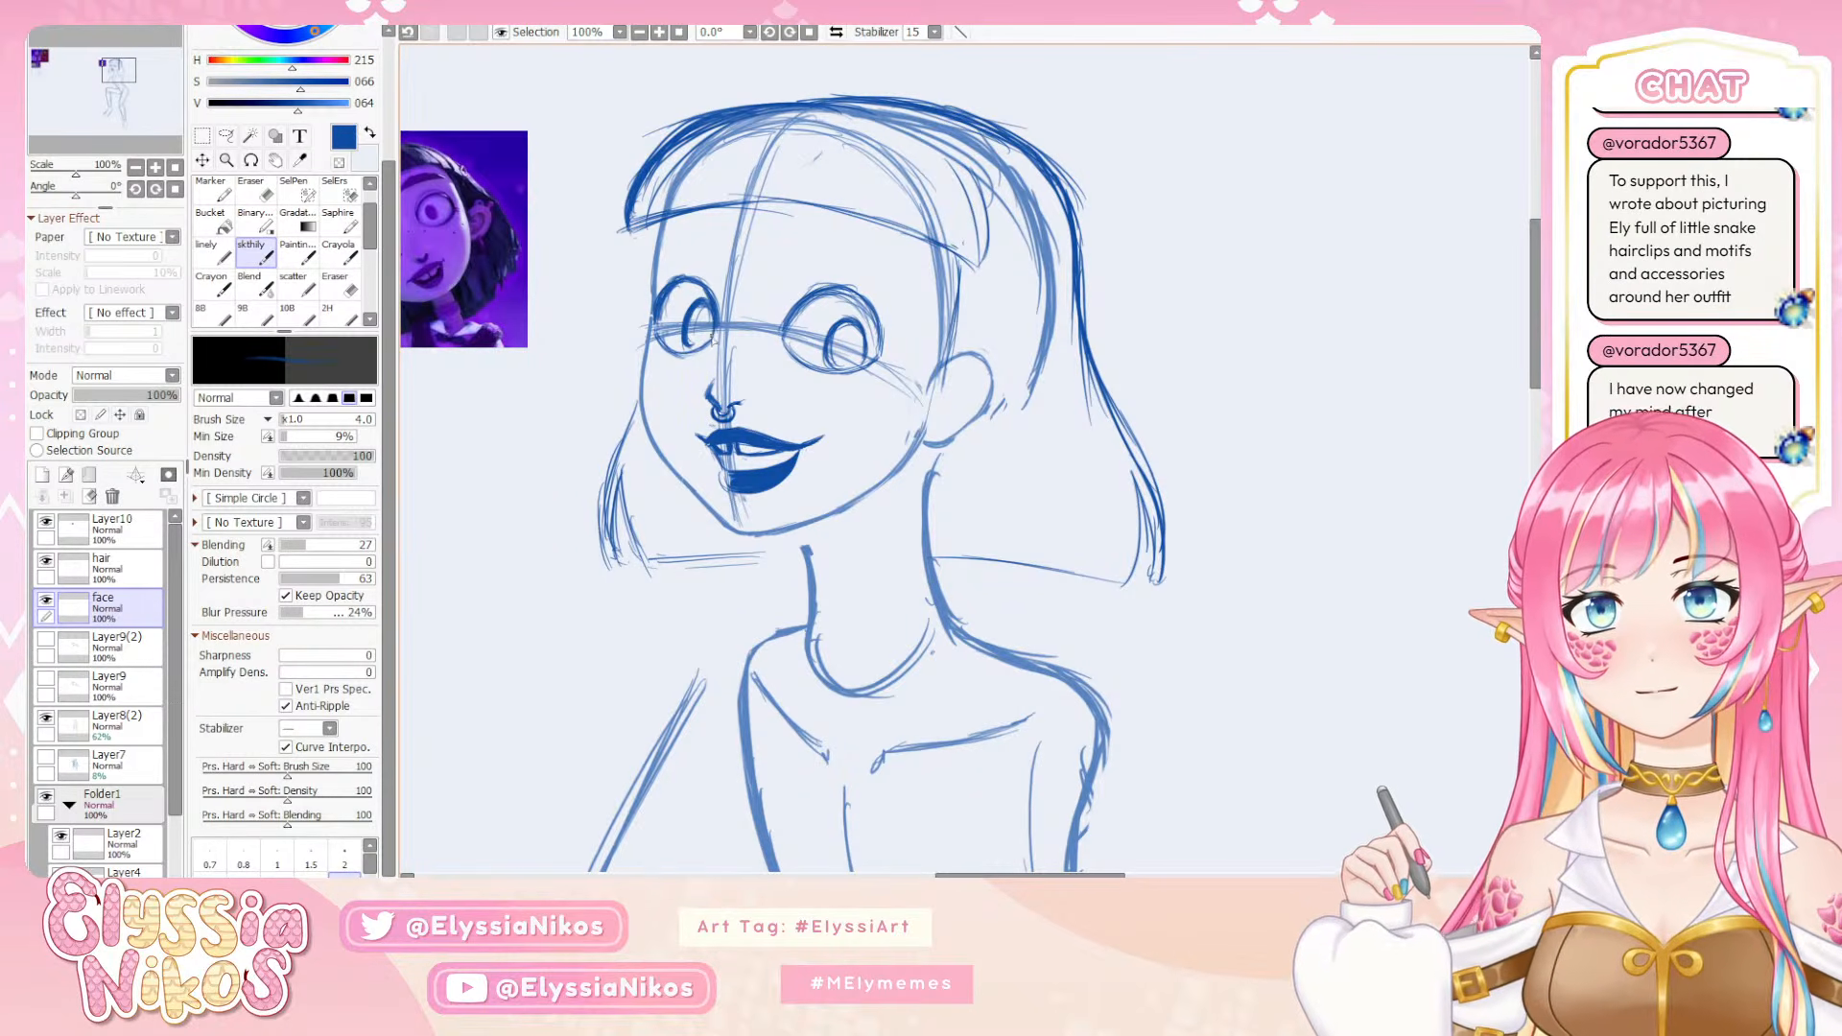
mouse_move(714, 305)
mouse_down()
mouse_move(692, 284)
mouse_move(661, 329)
mouse_move(677, 292)
mouse_up()
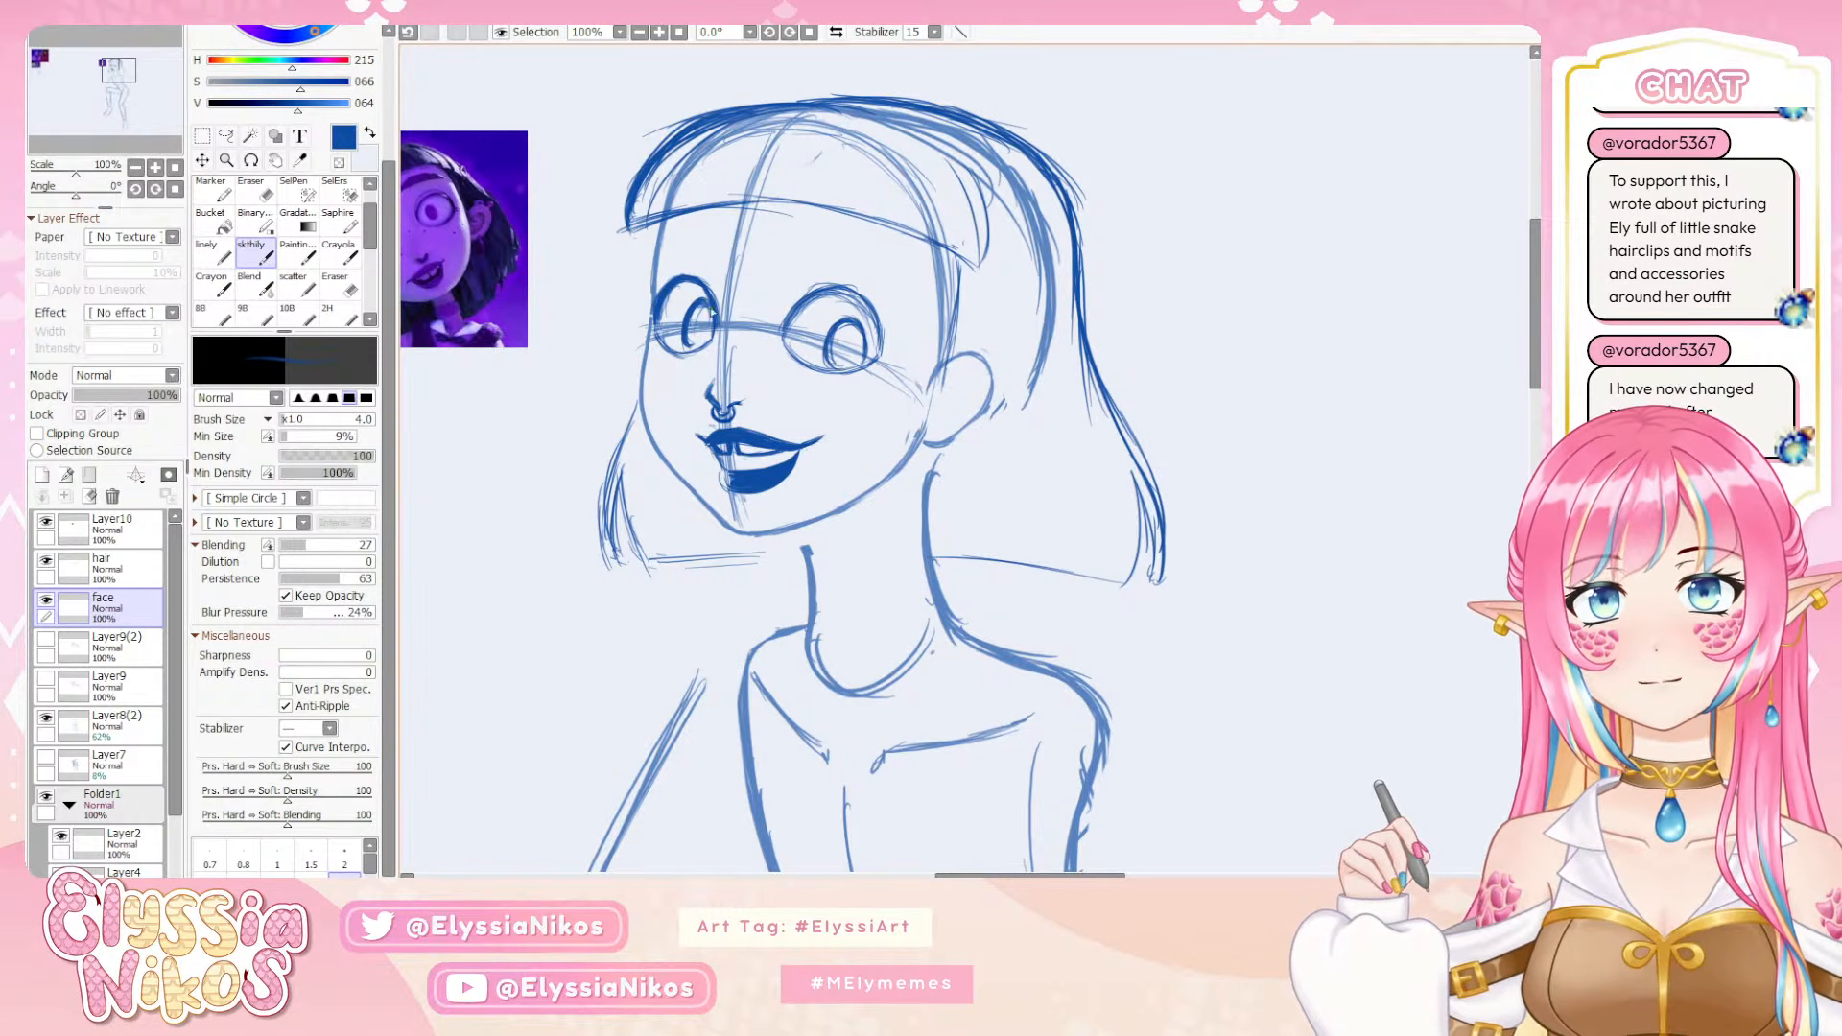
key(ctrl+z)
mouse_move(660, 336)
mouse_down()
mouse_move(684, 355)
mouse_move(800, 271)
mouse_up()
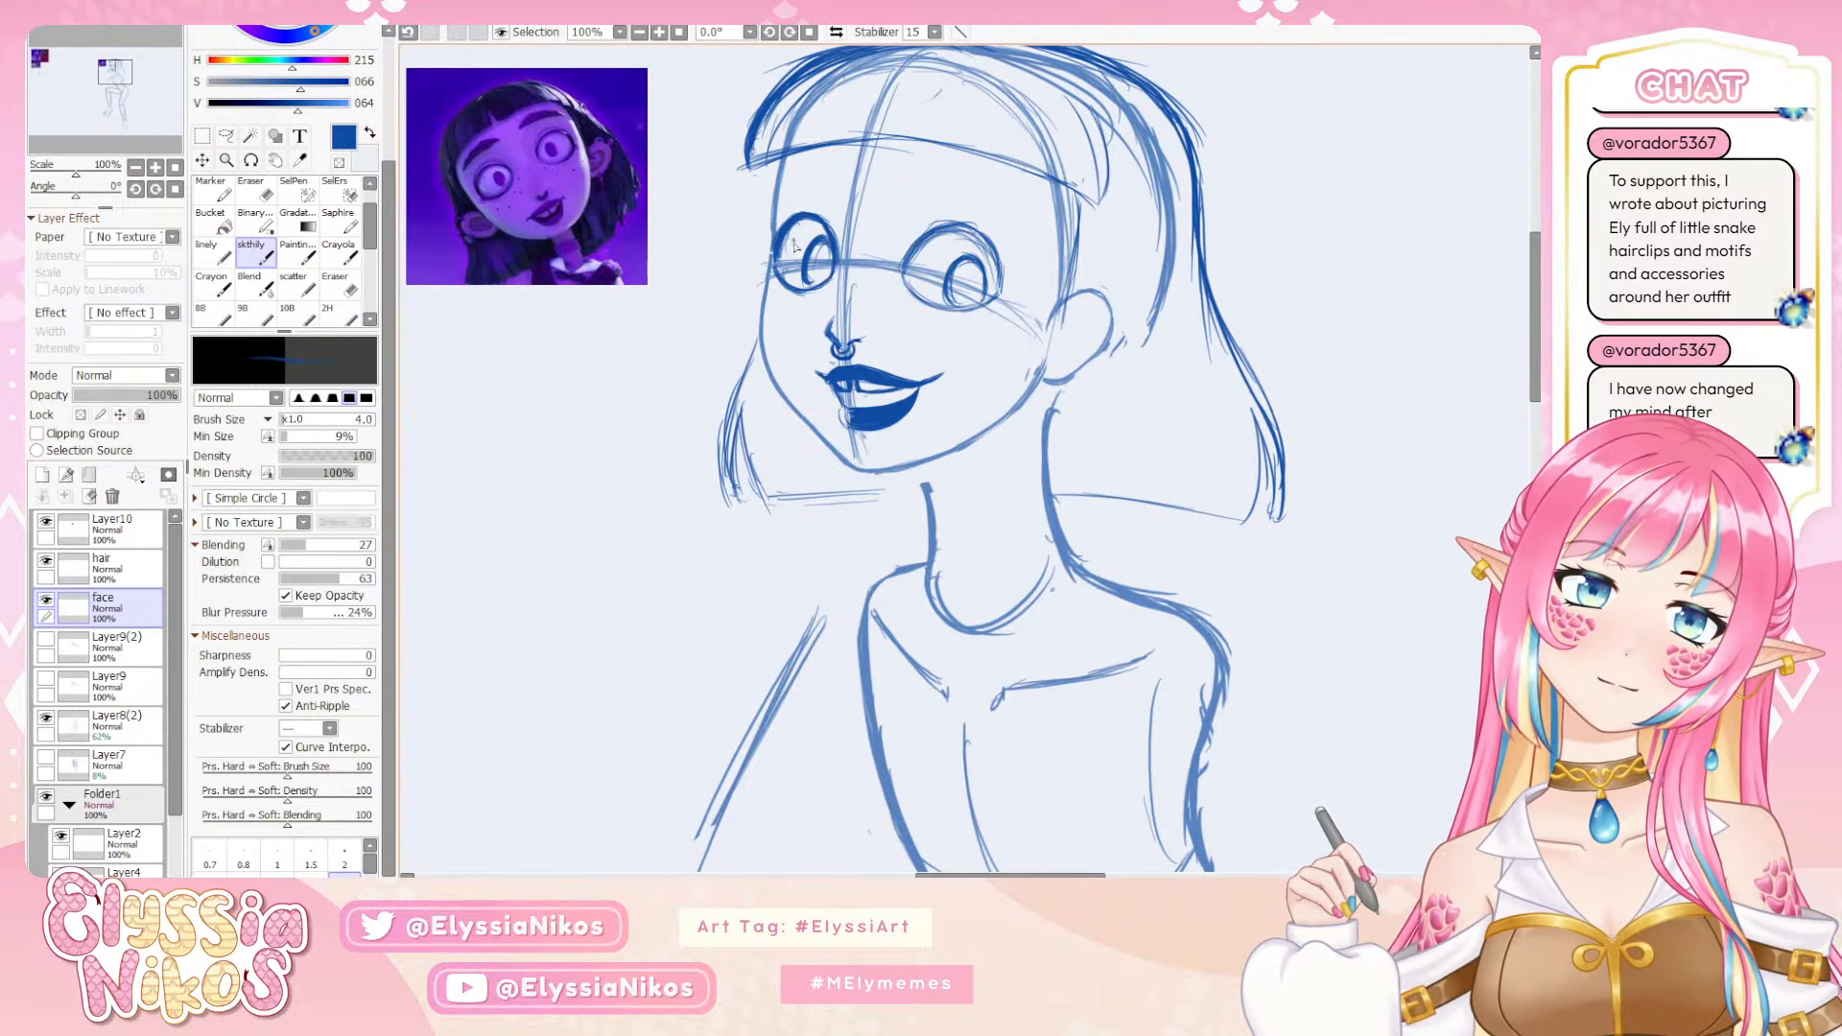
Sketch short lashes at the outer corner of the far eye with the skthily brush at size 5, retrying the strokes
key(e)
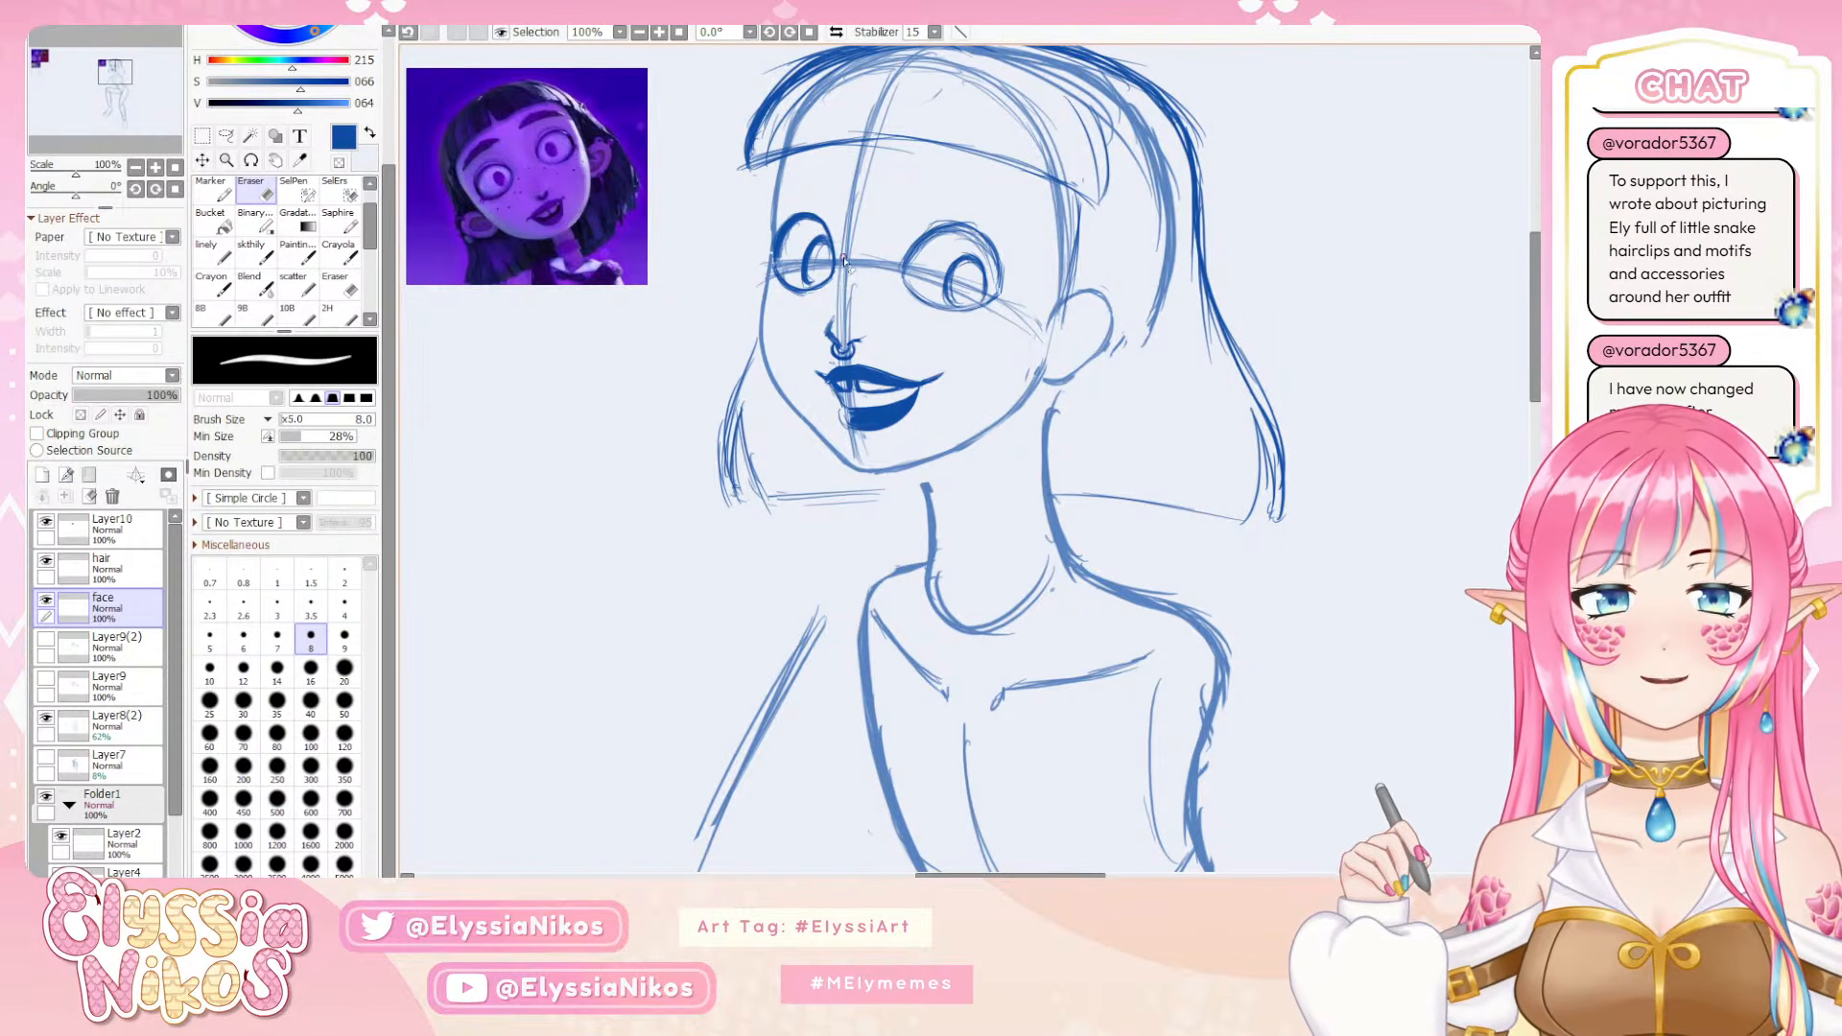
click(256, 259)
drag(815, 220, 771, 210)
key(])
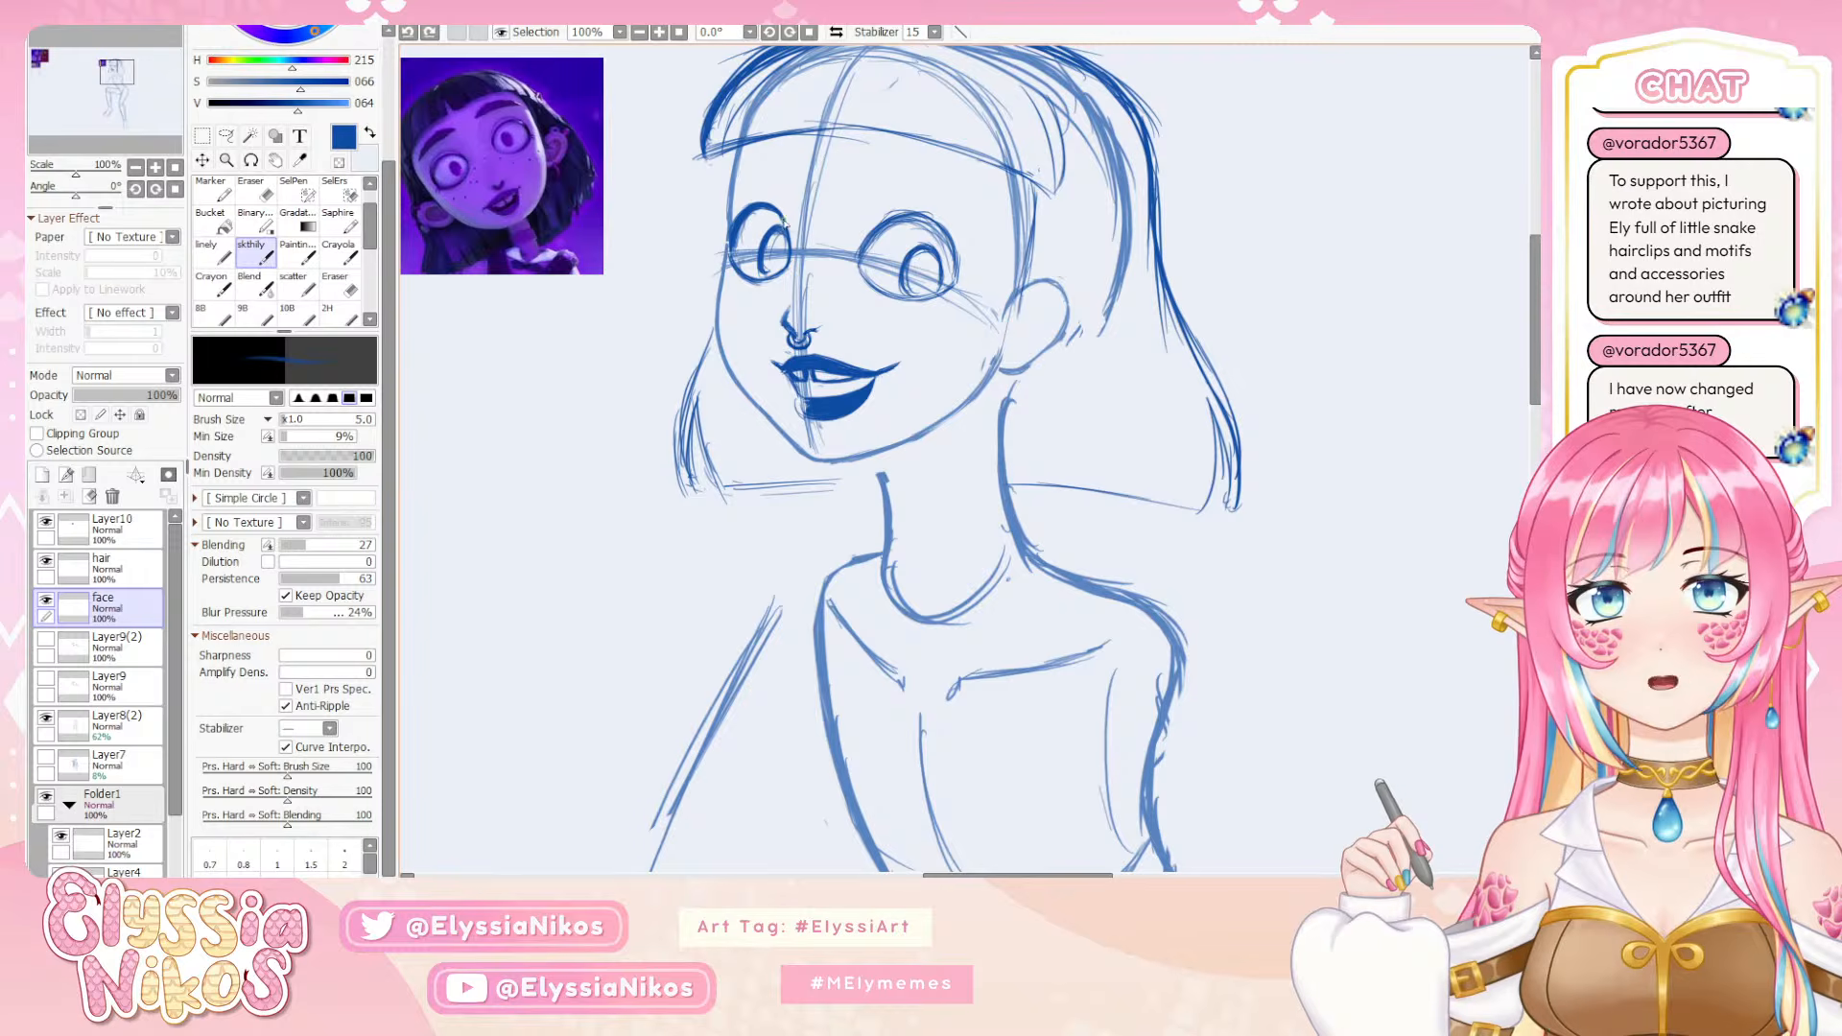
drag(780, 218, 782, 271)
key(ctrl+z)
key(ctrl+z)
key(ctrl+z)
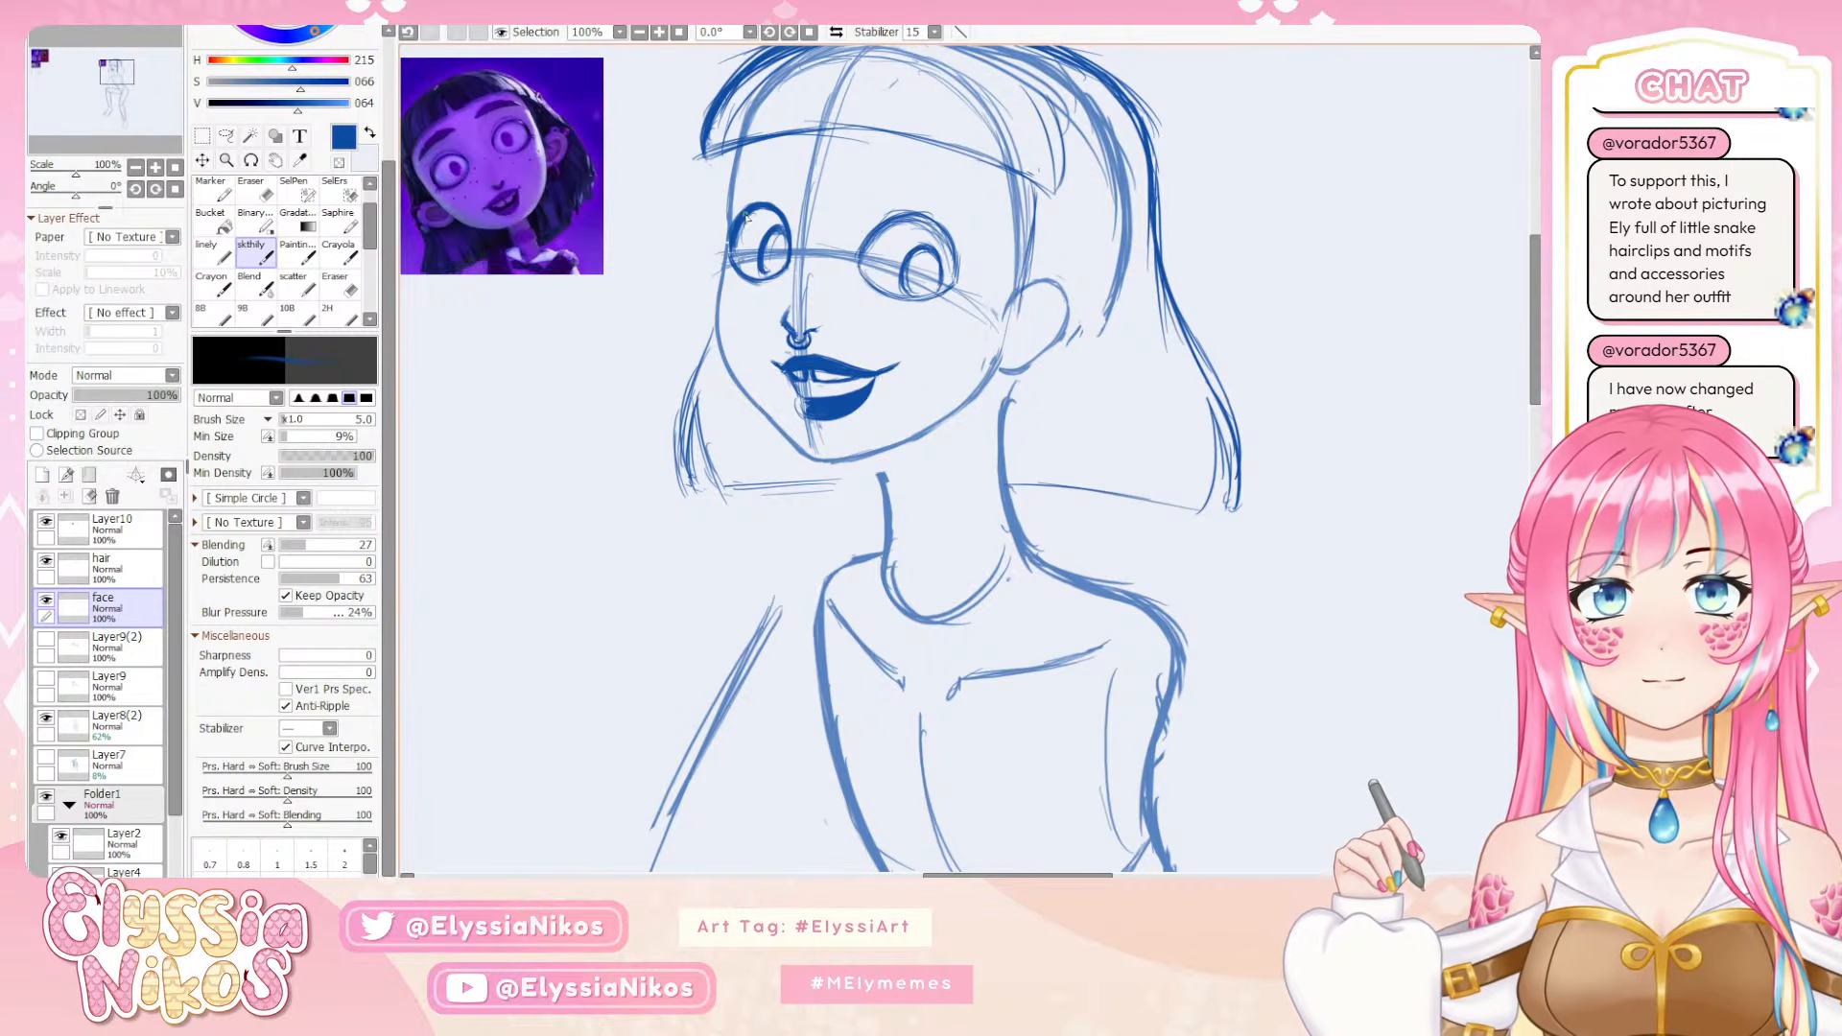
mouse_move(753, 209)
mouse_down()
mouse_move(730, 257)
mouse_move(750, 215)
mouse_up()
drag(726, 323, 793, 293)
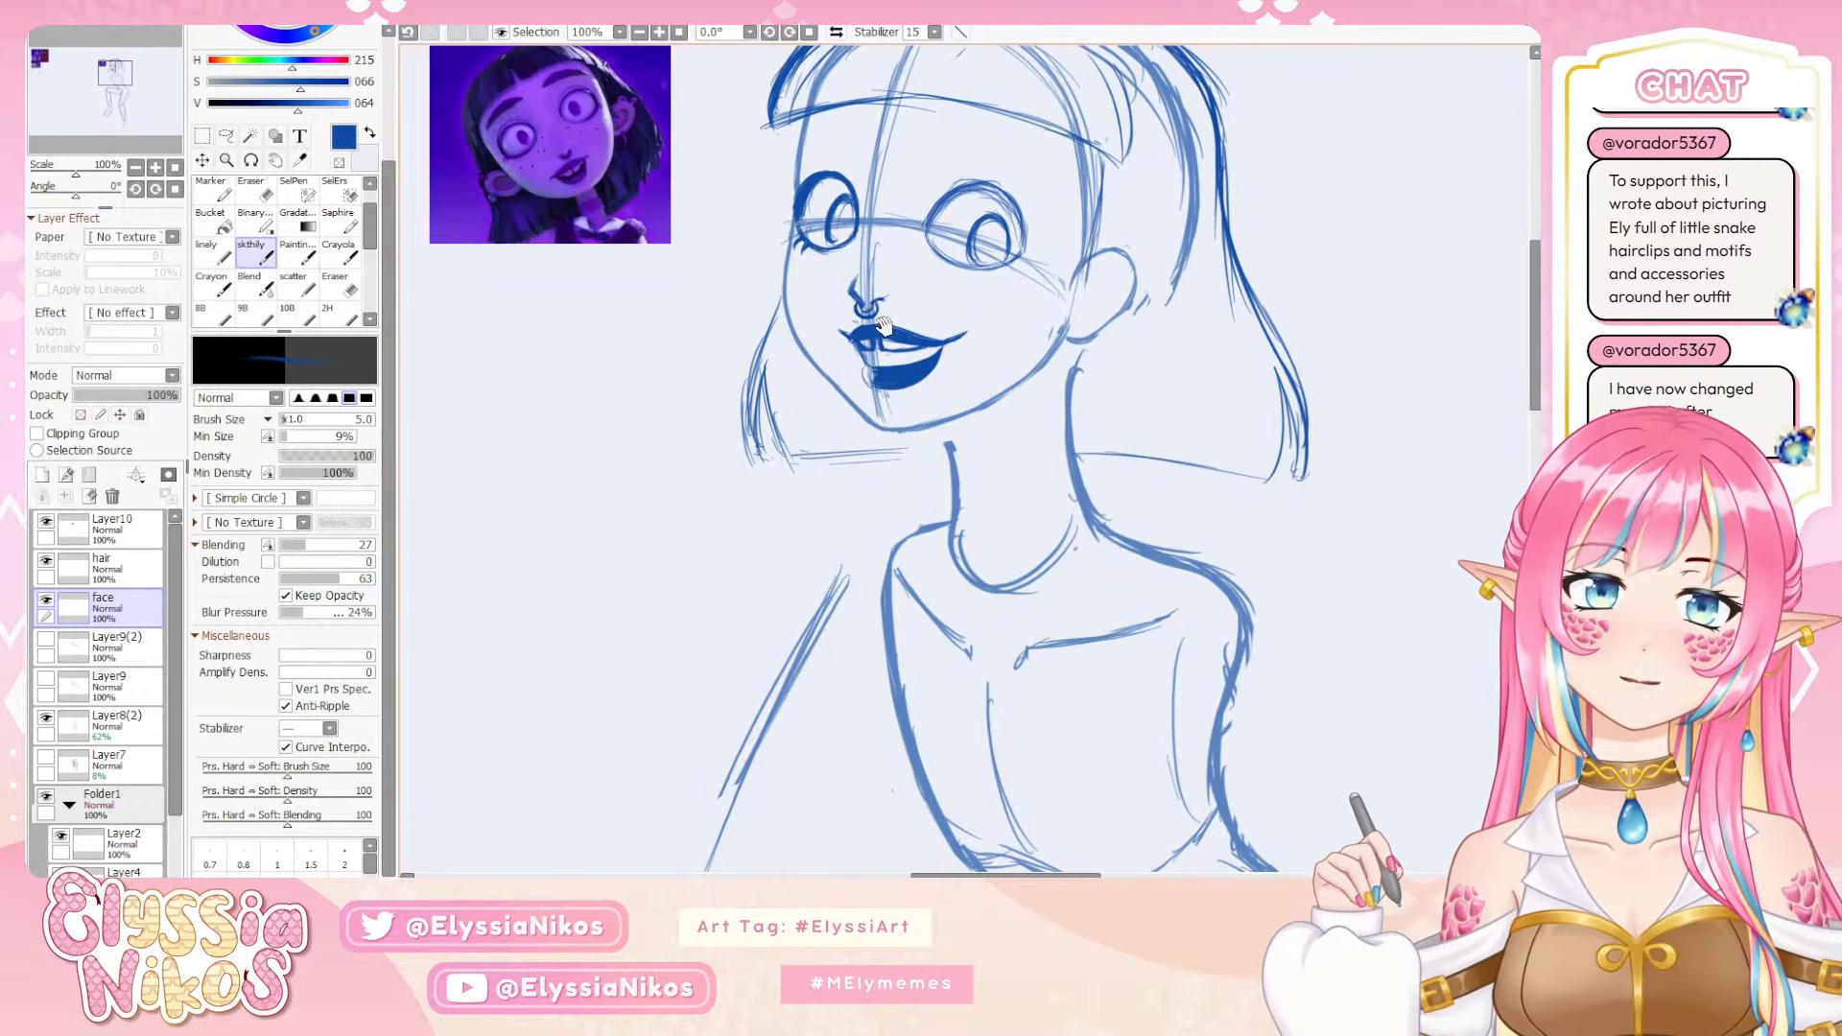
Check the face against the whole figure at 33.3% zoom and return to the head at 100%
drag(877, 316, 820, 369)
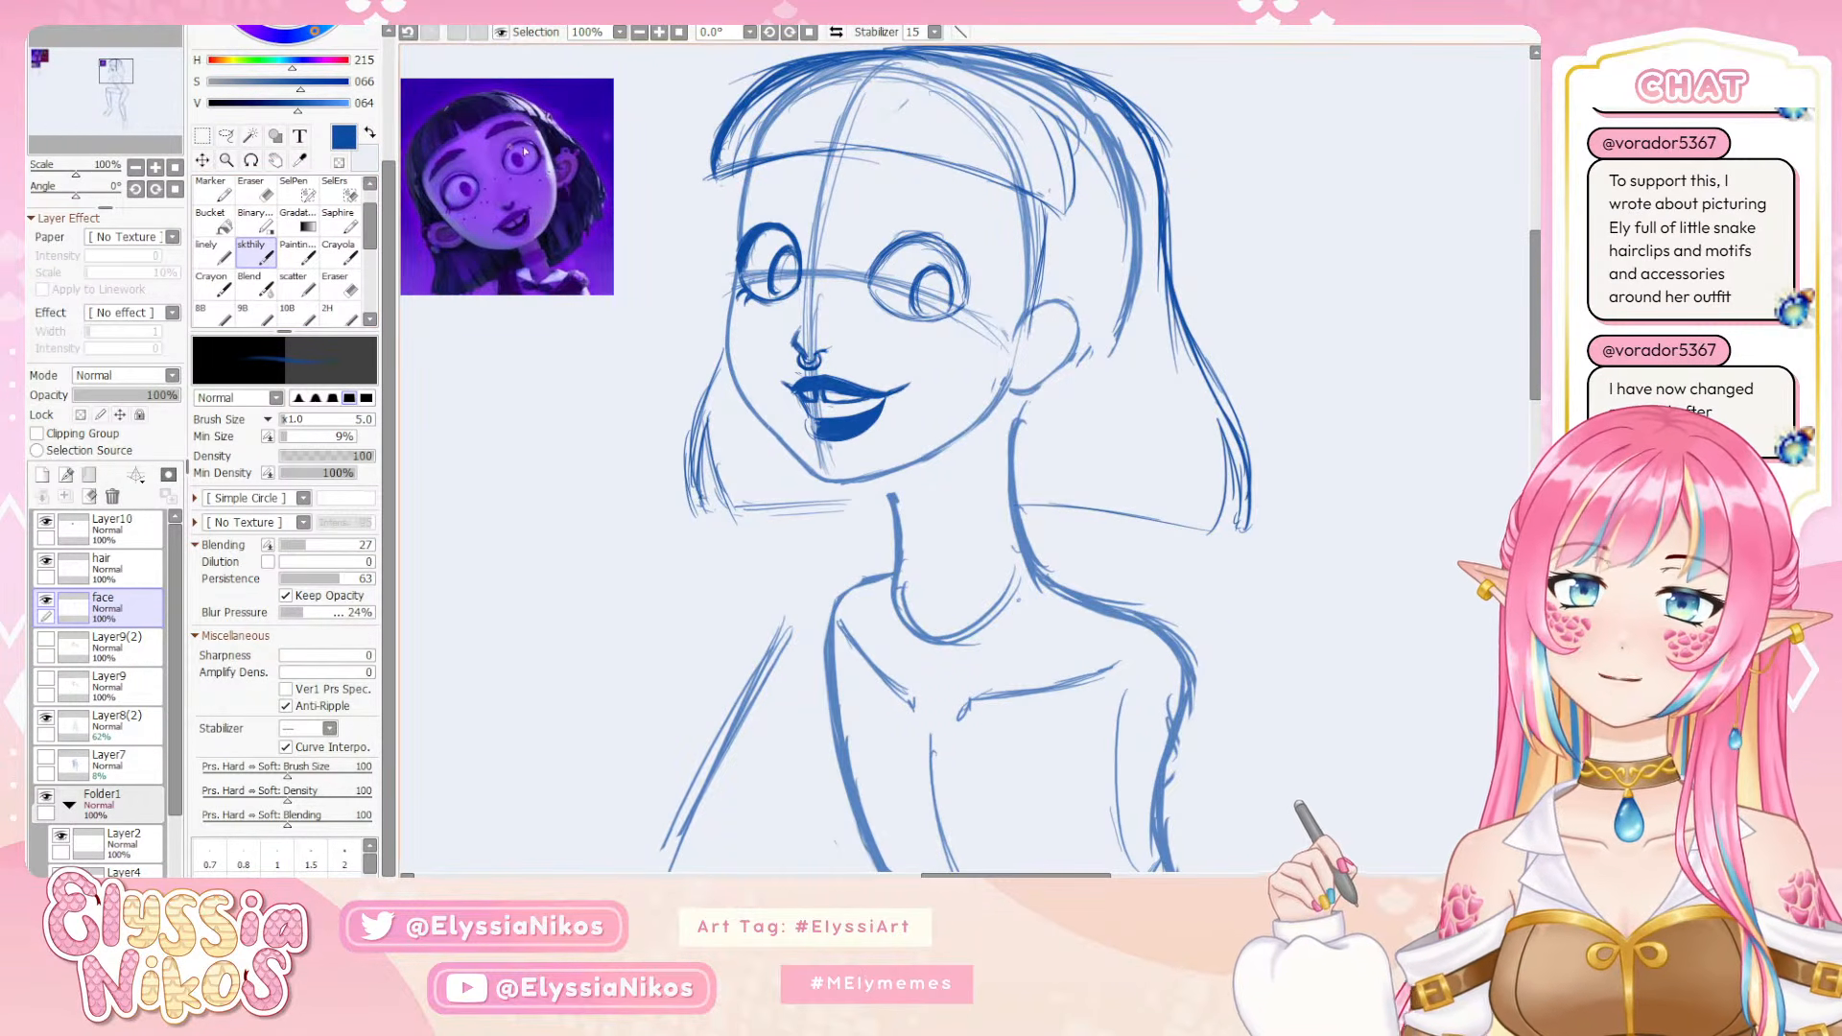
click(136, 166)
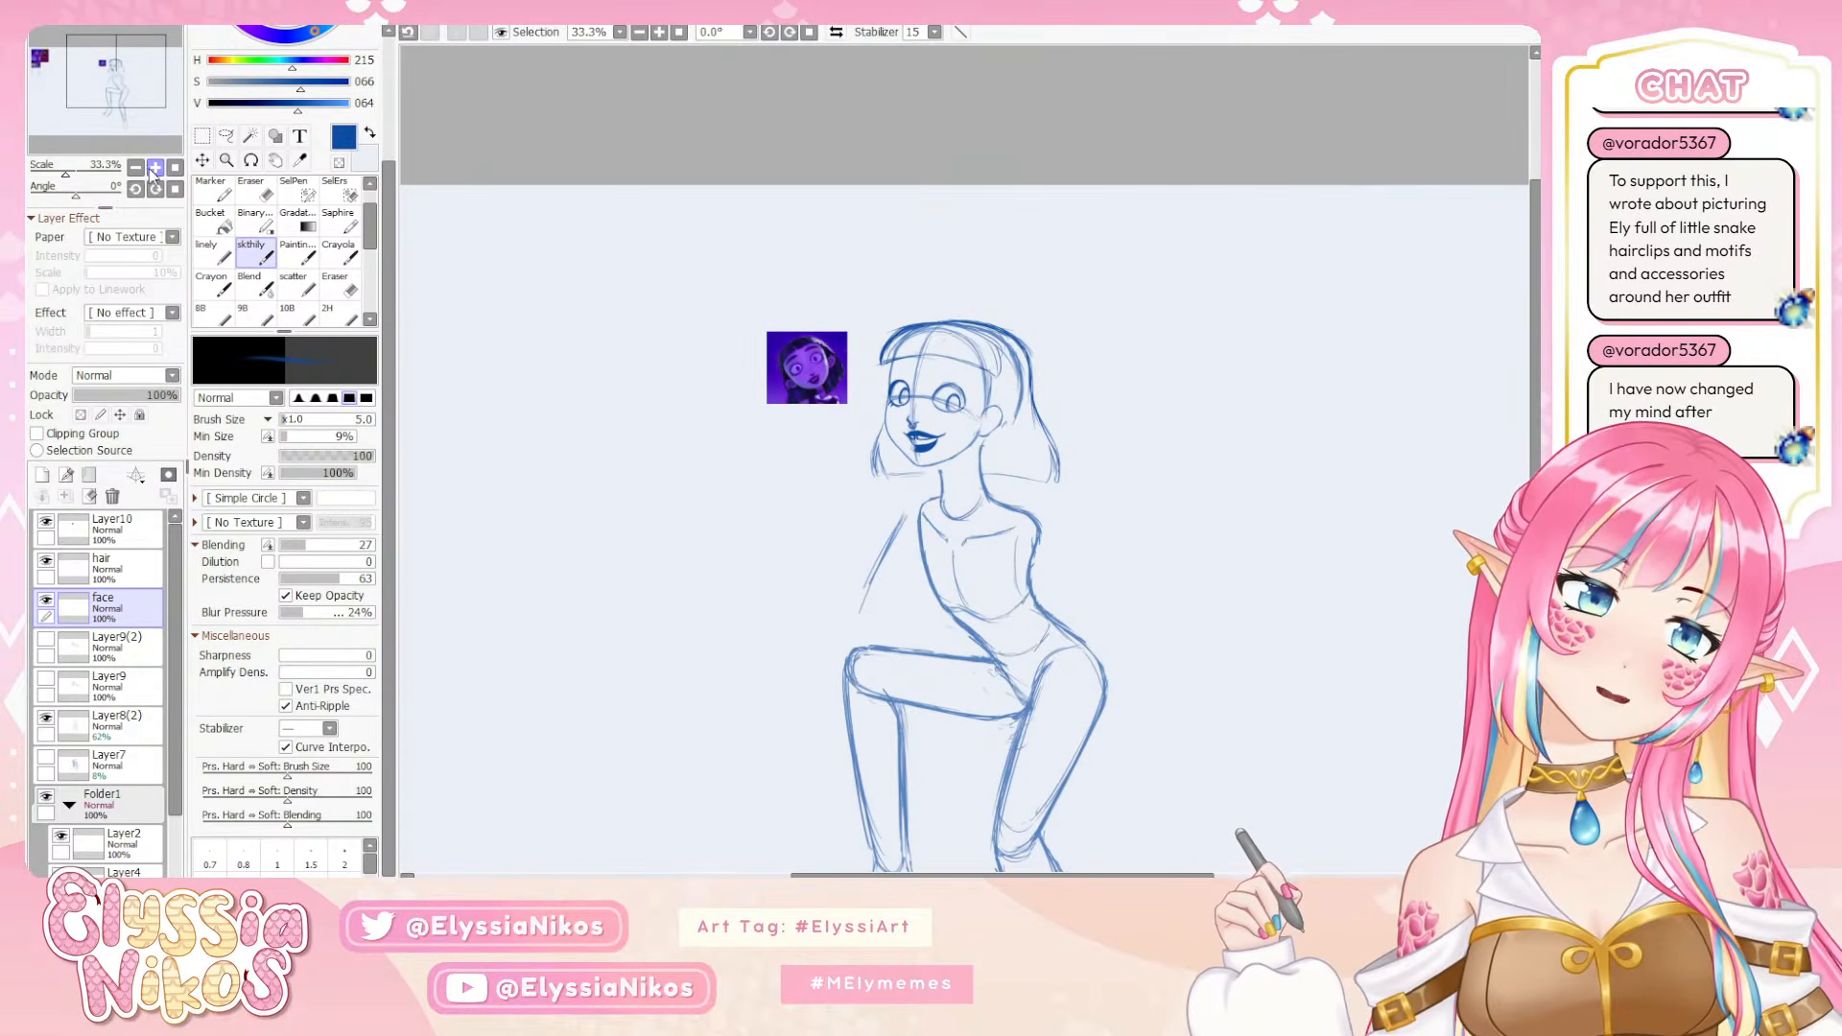
click(155, 168)
drag(824, 340, 777, 316)
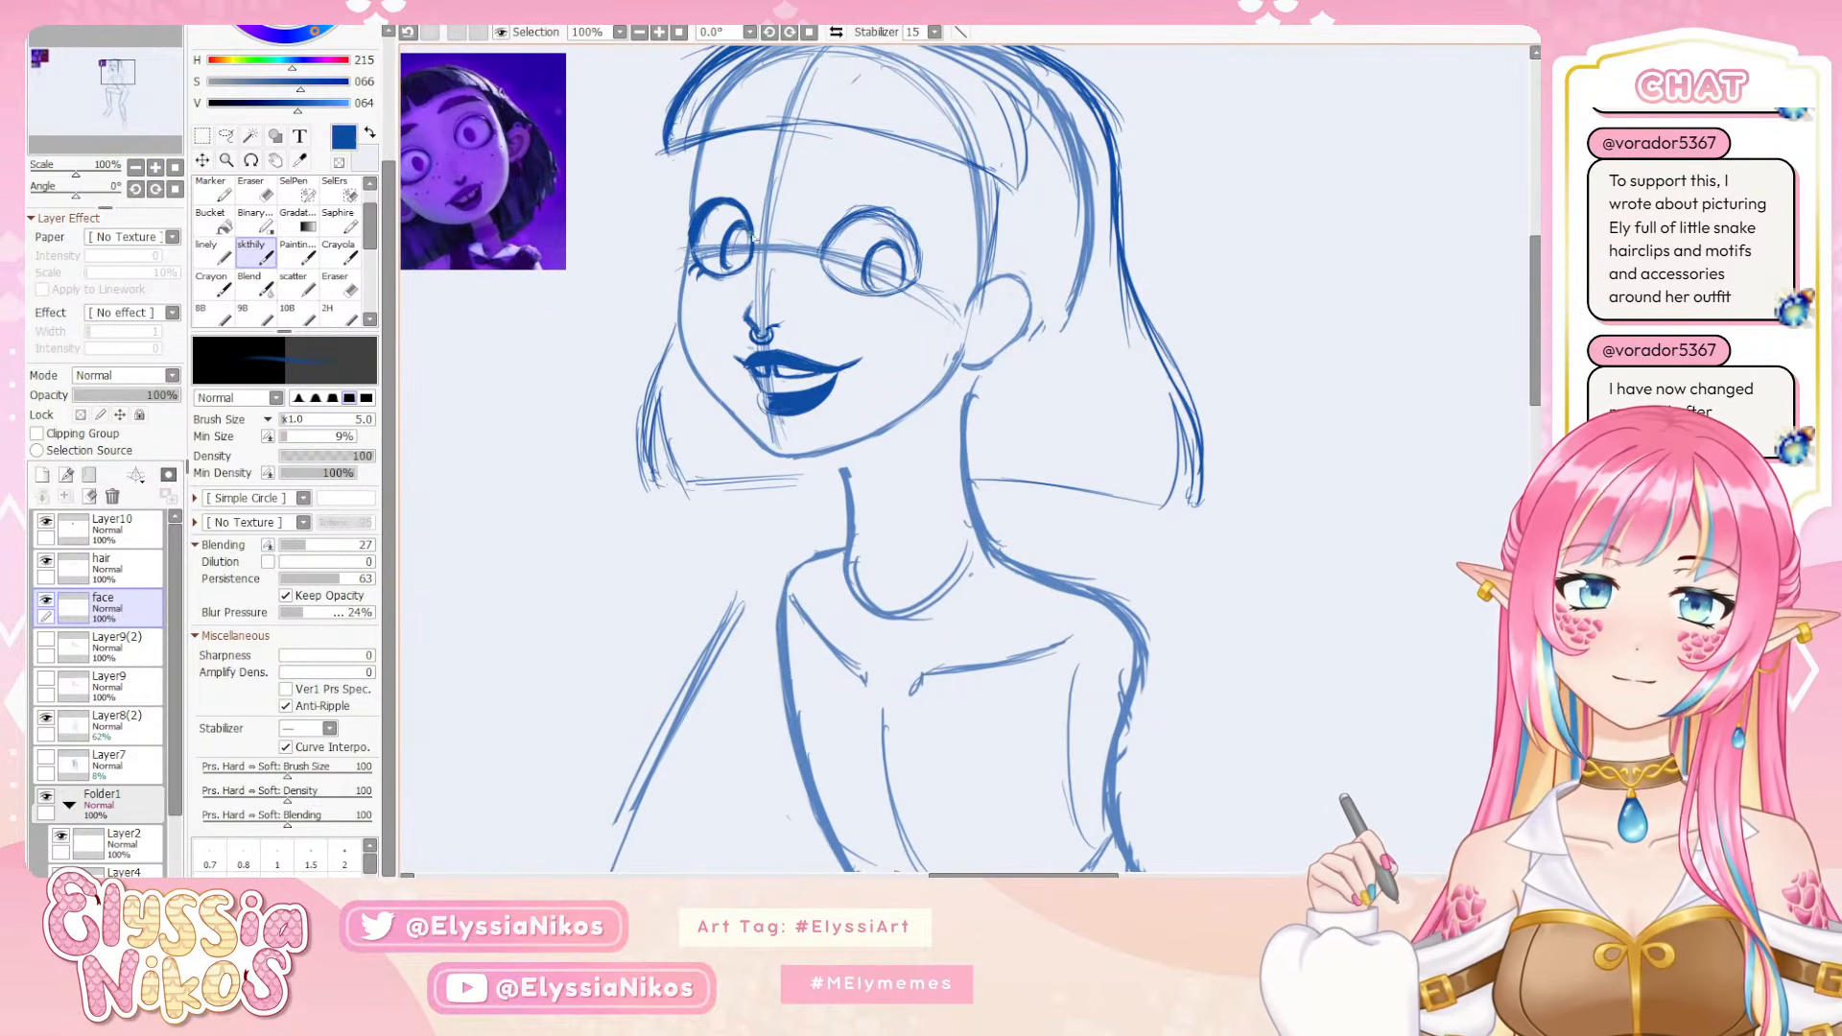
Darken the far eye's iris with the skthily brush at size 5 and trim it with the eraser at size 8
drag(743, 222, 723, 249)
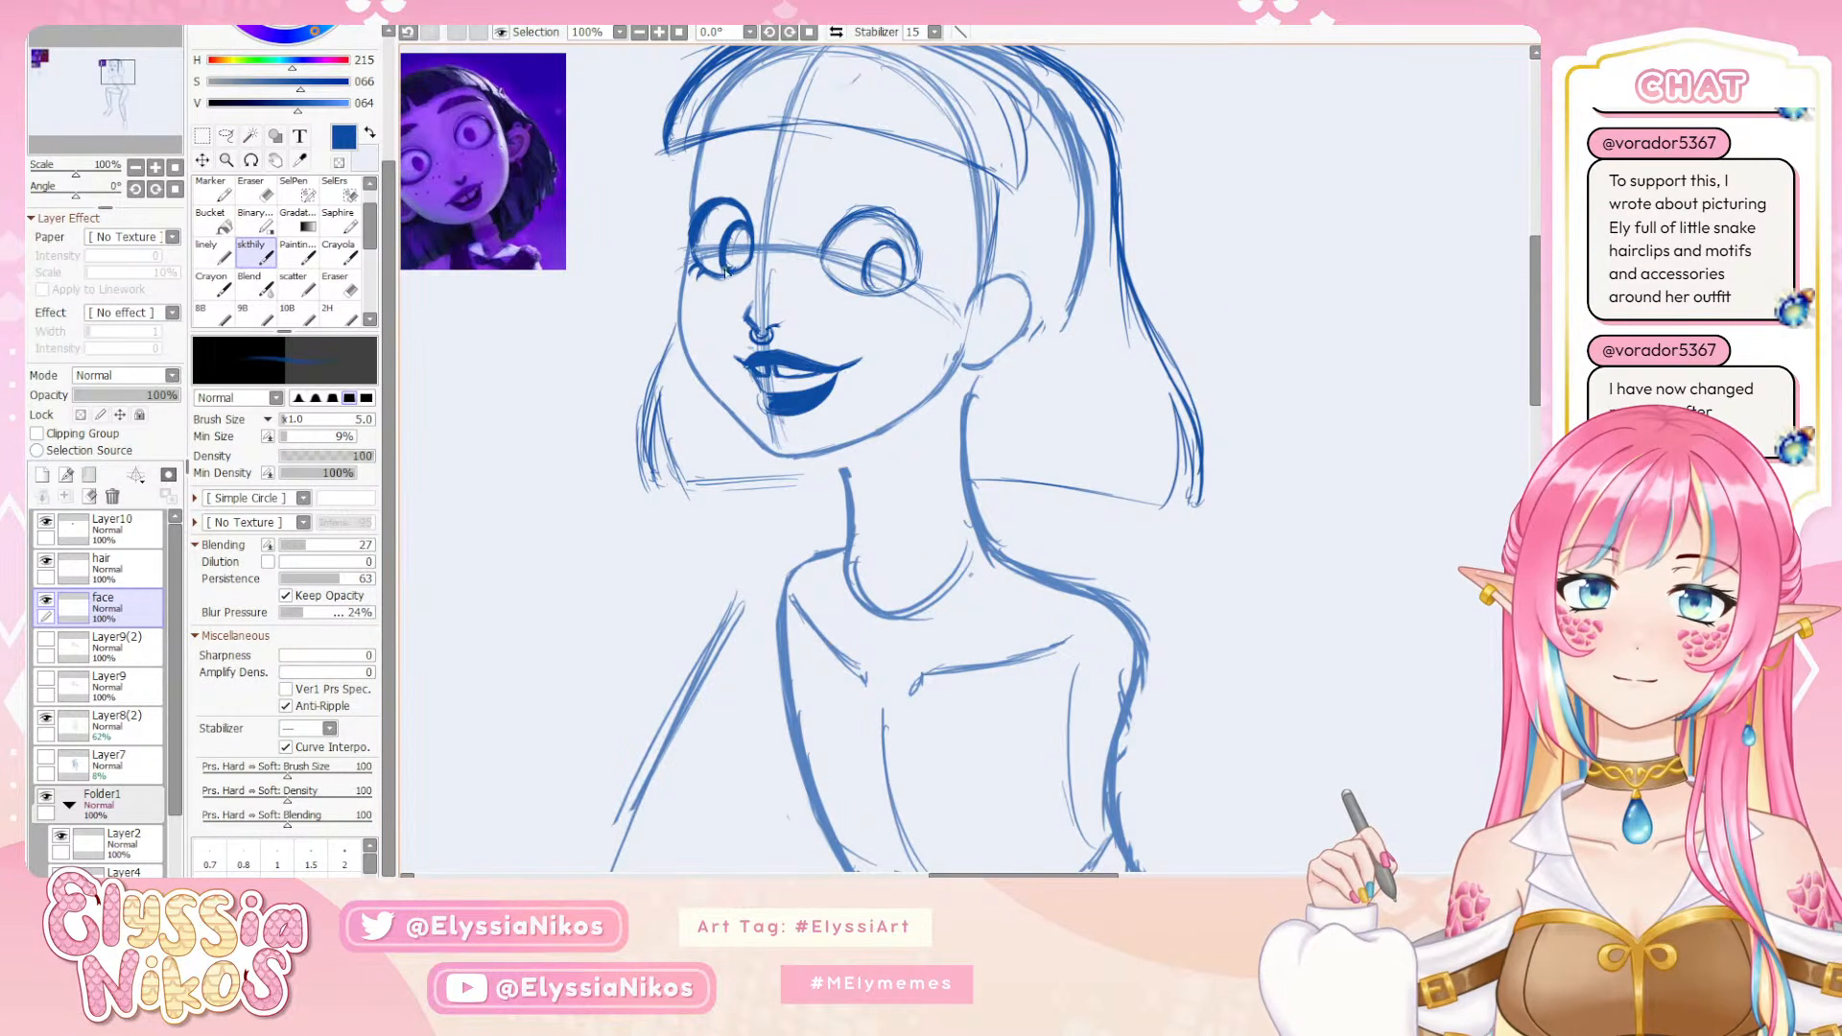
key(e)
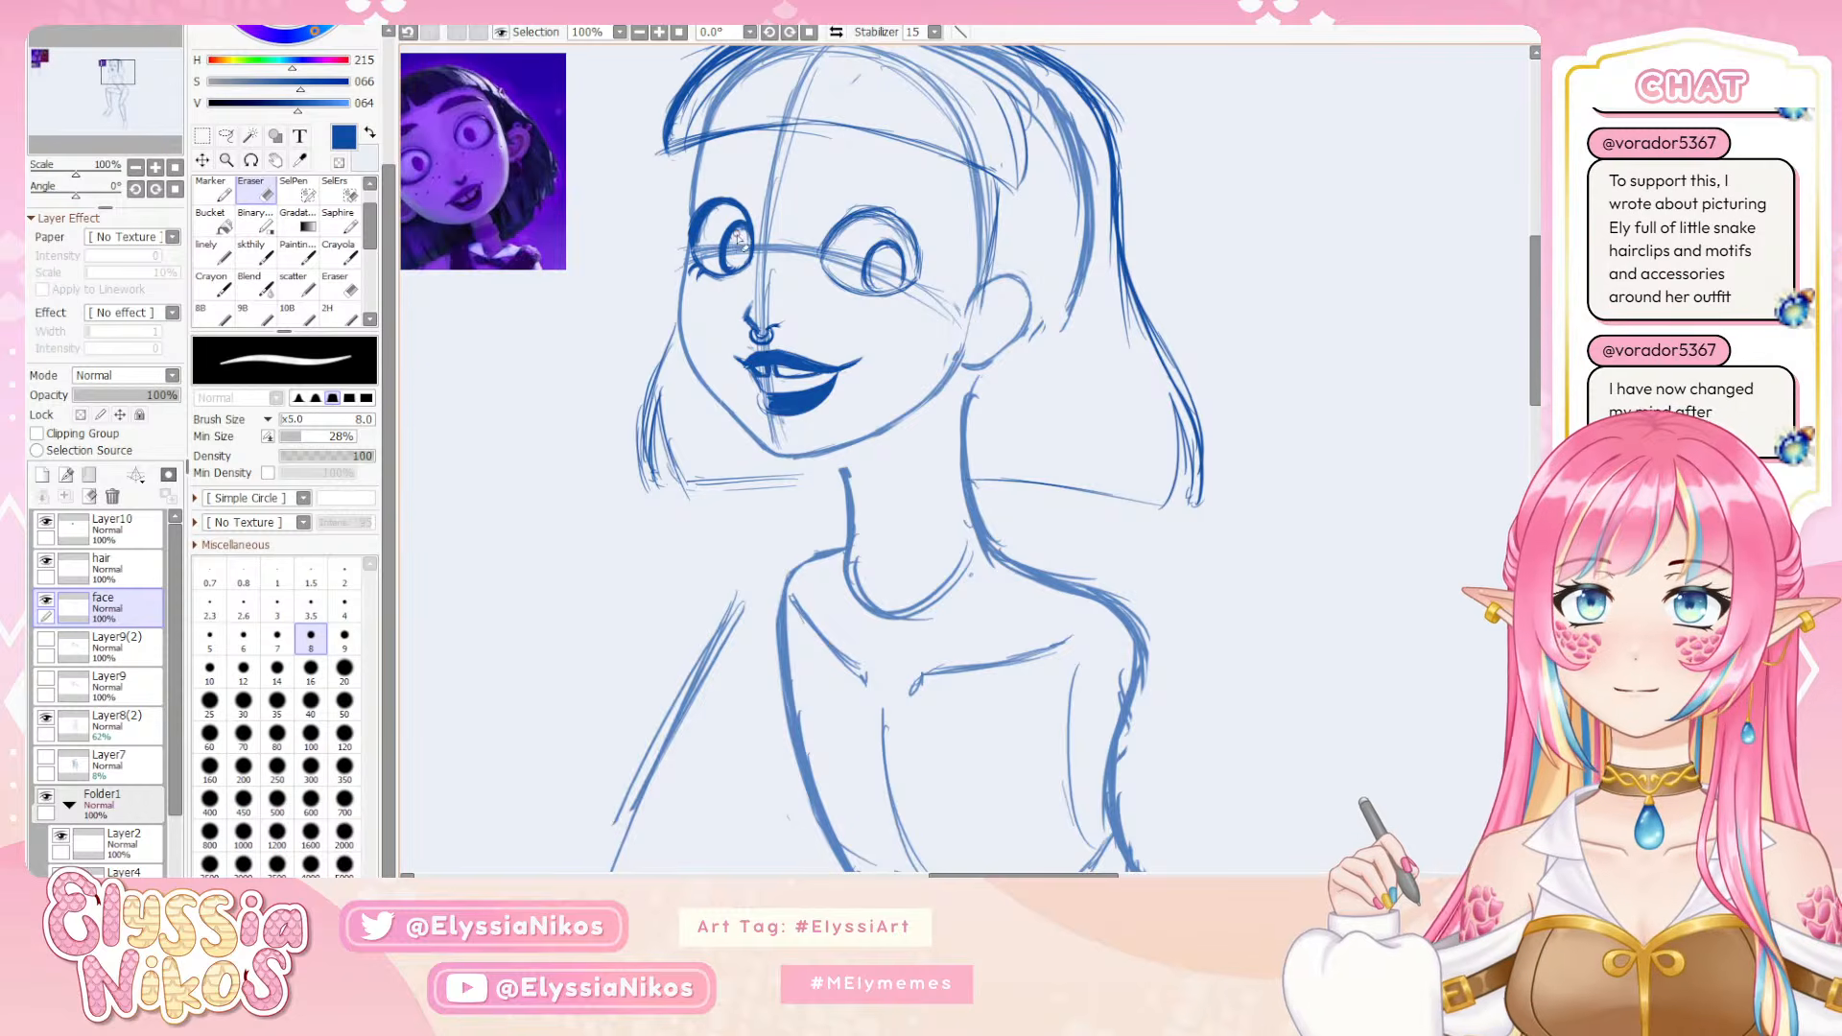
mouse_move(740, 233)
mouse_down()
mouse_move(738, 269)
mouse_move(746, 226)
mouse_up()
click(261, 257)
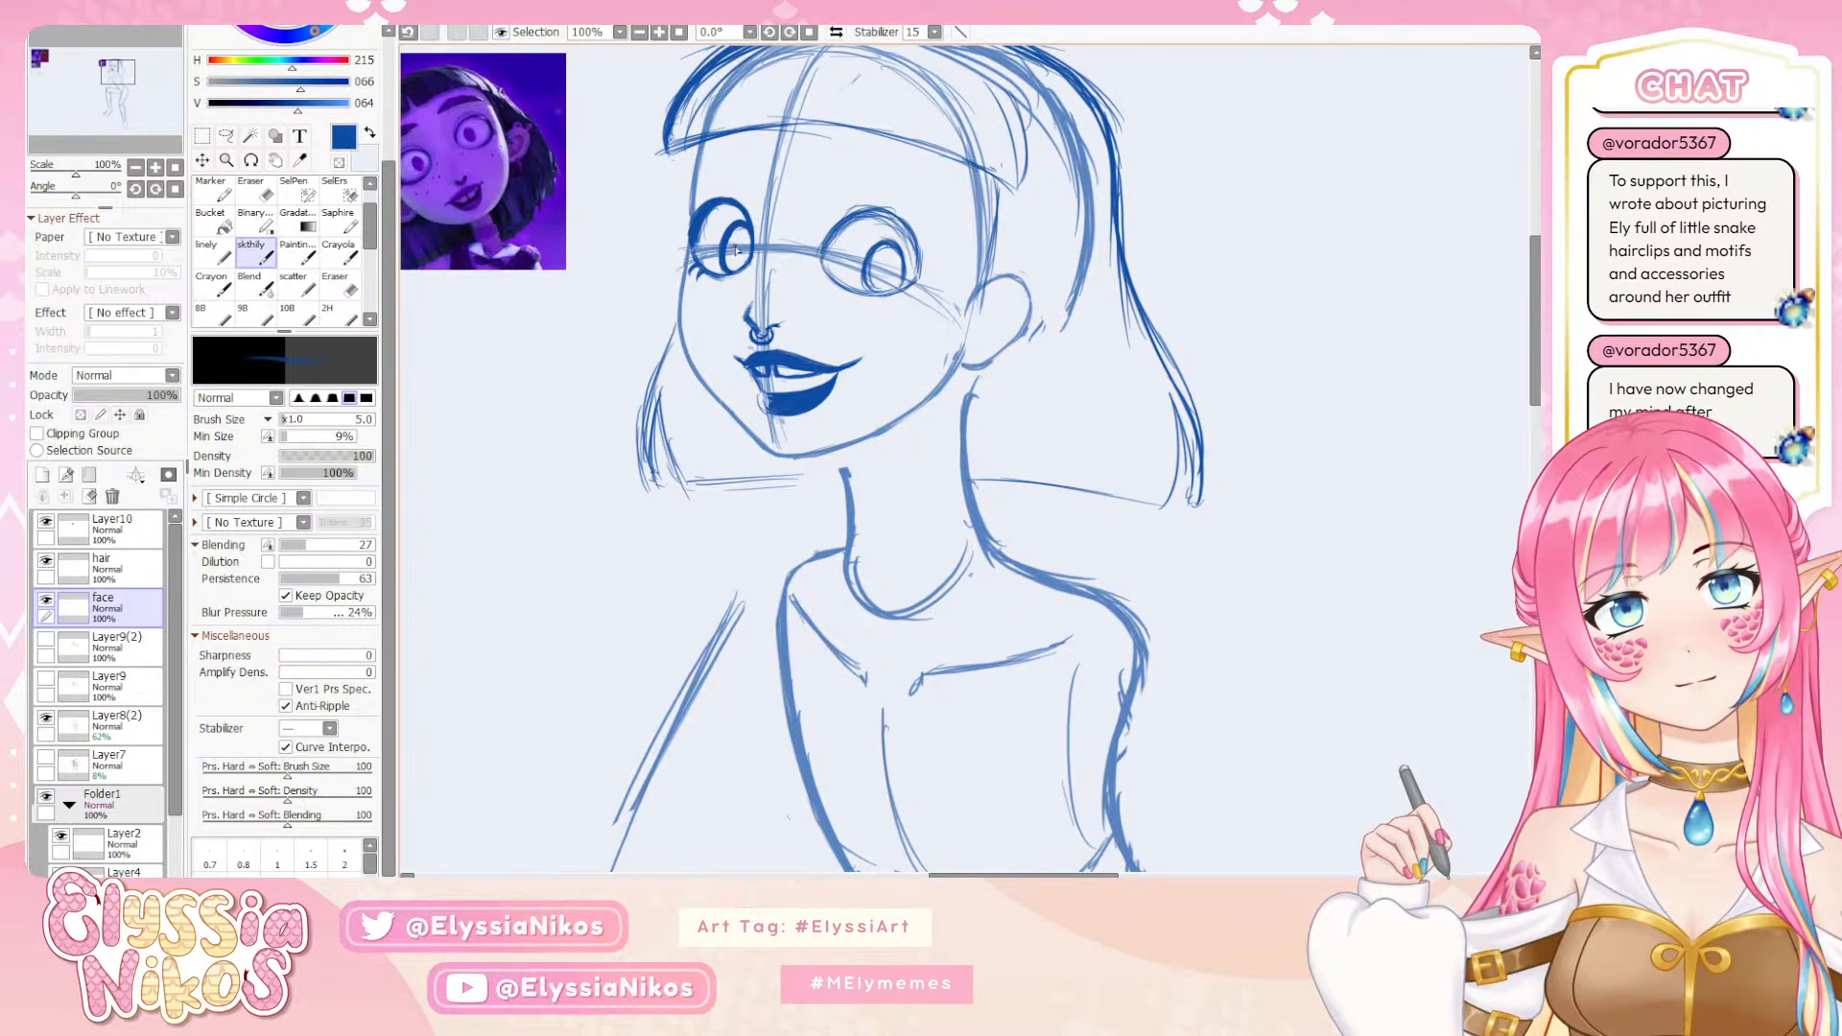
drag(730, 266, 753, 240)
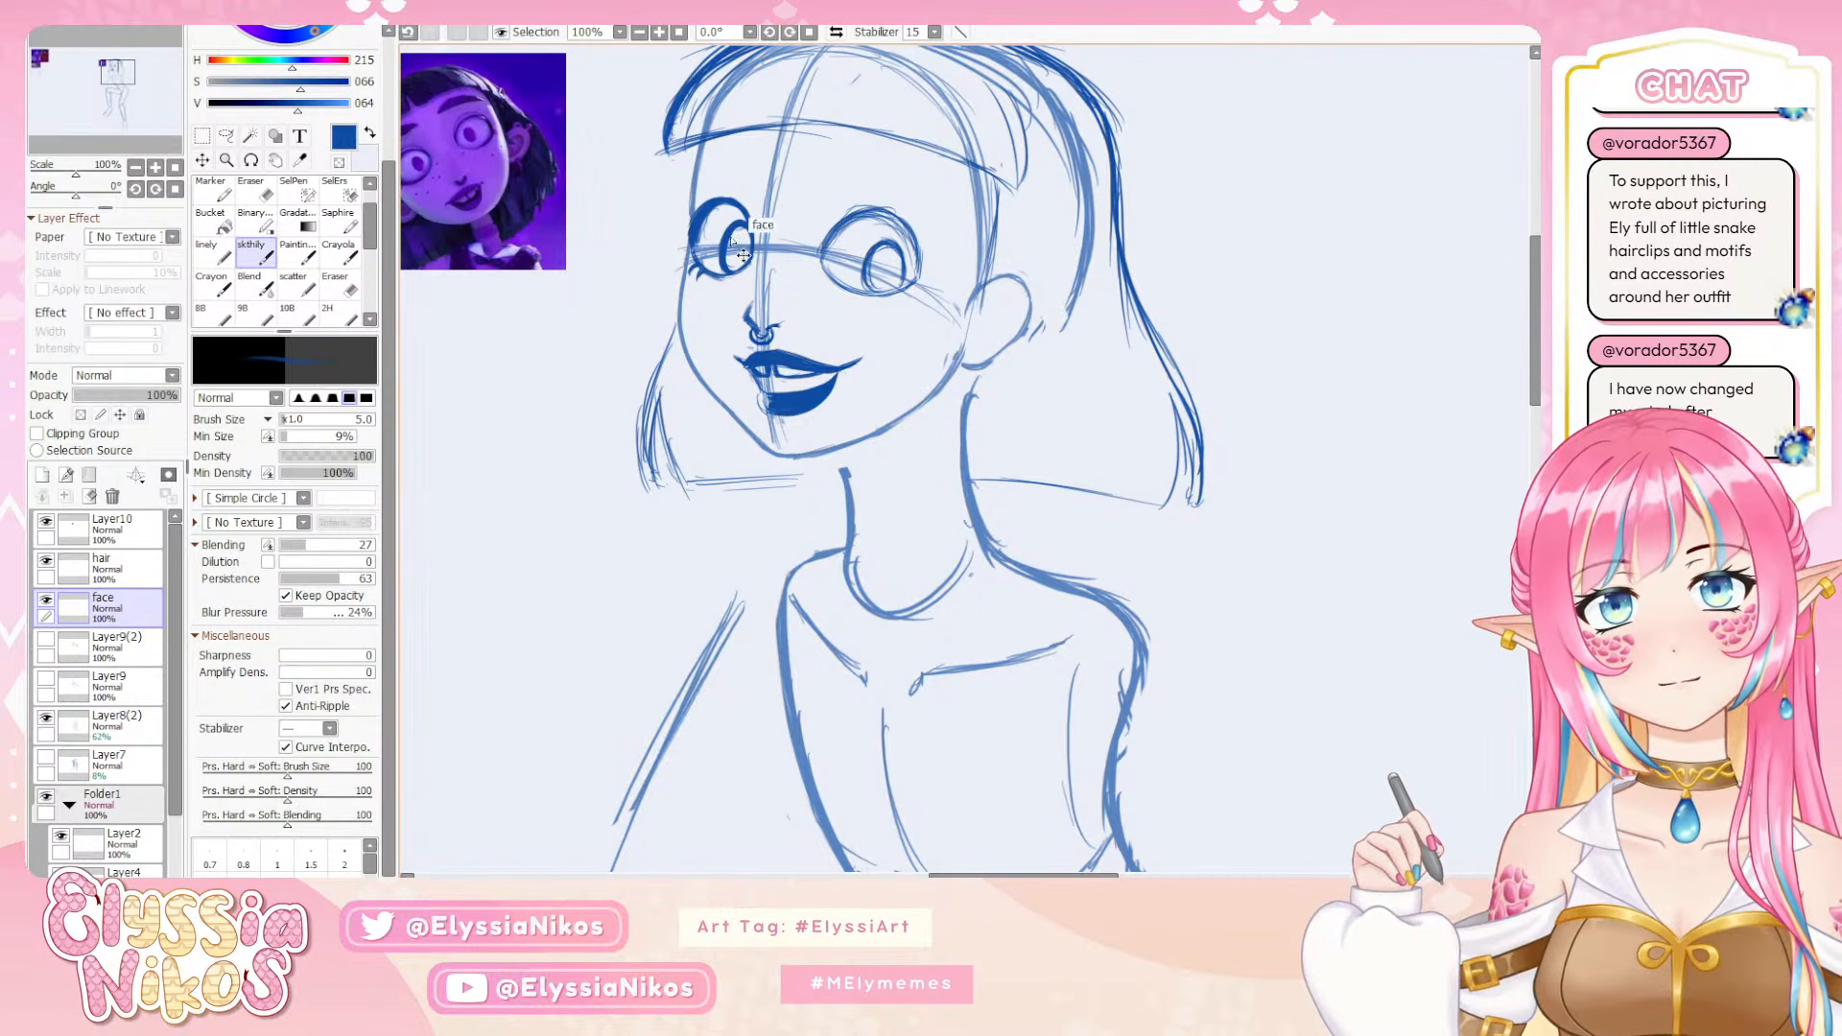
key(ctrl+z)
key(e)
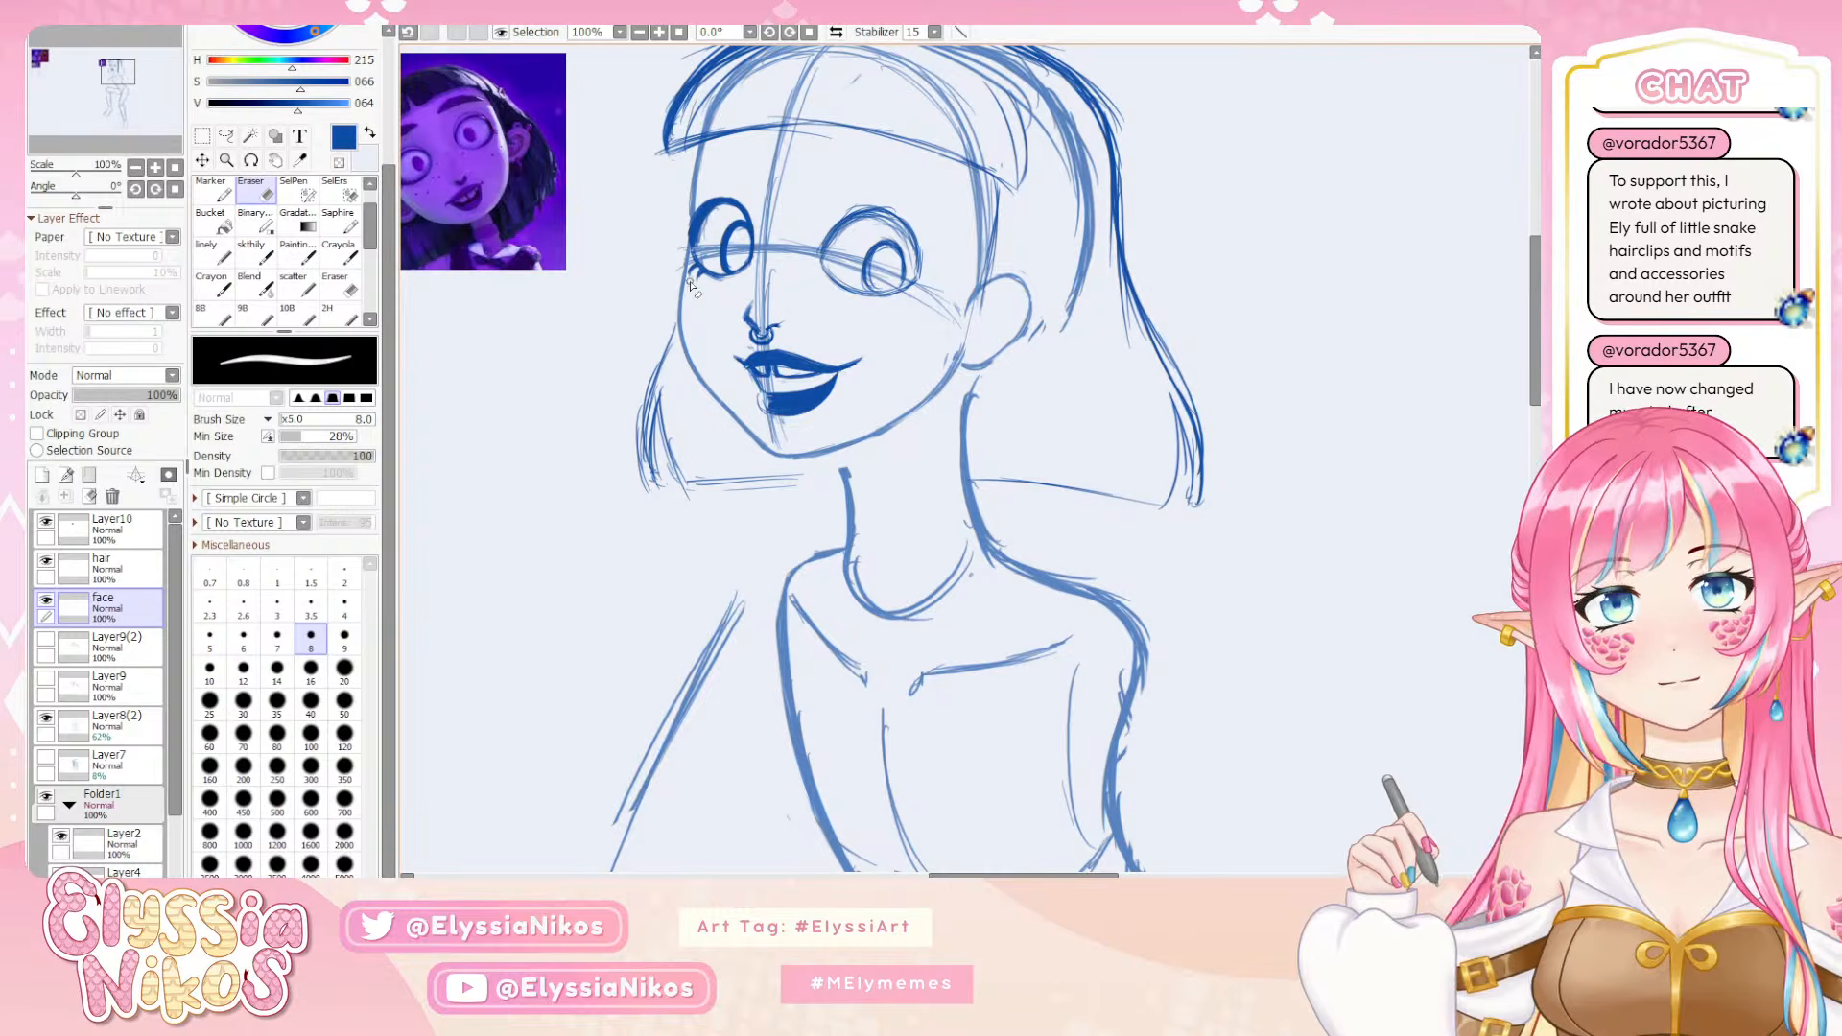
key(b)
key(e)
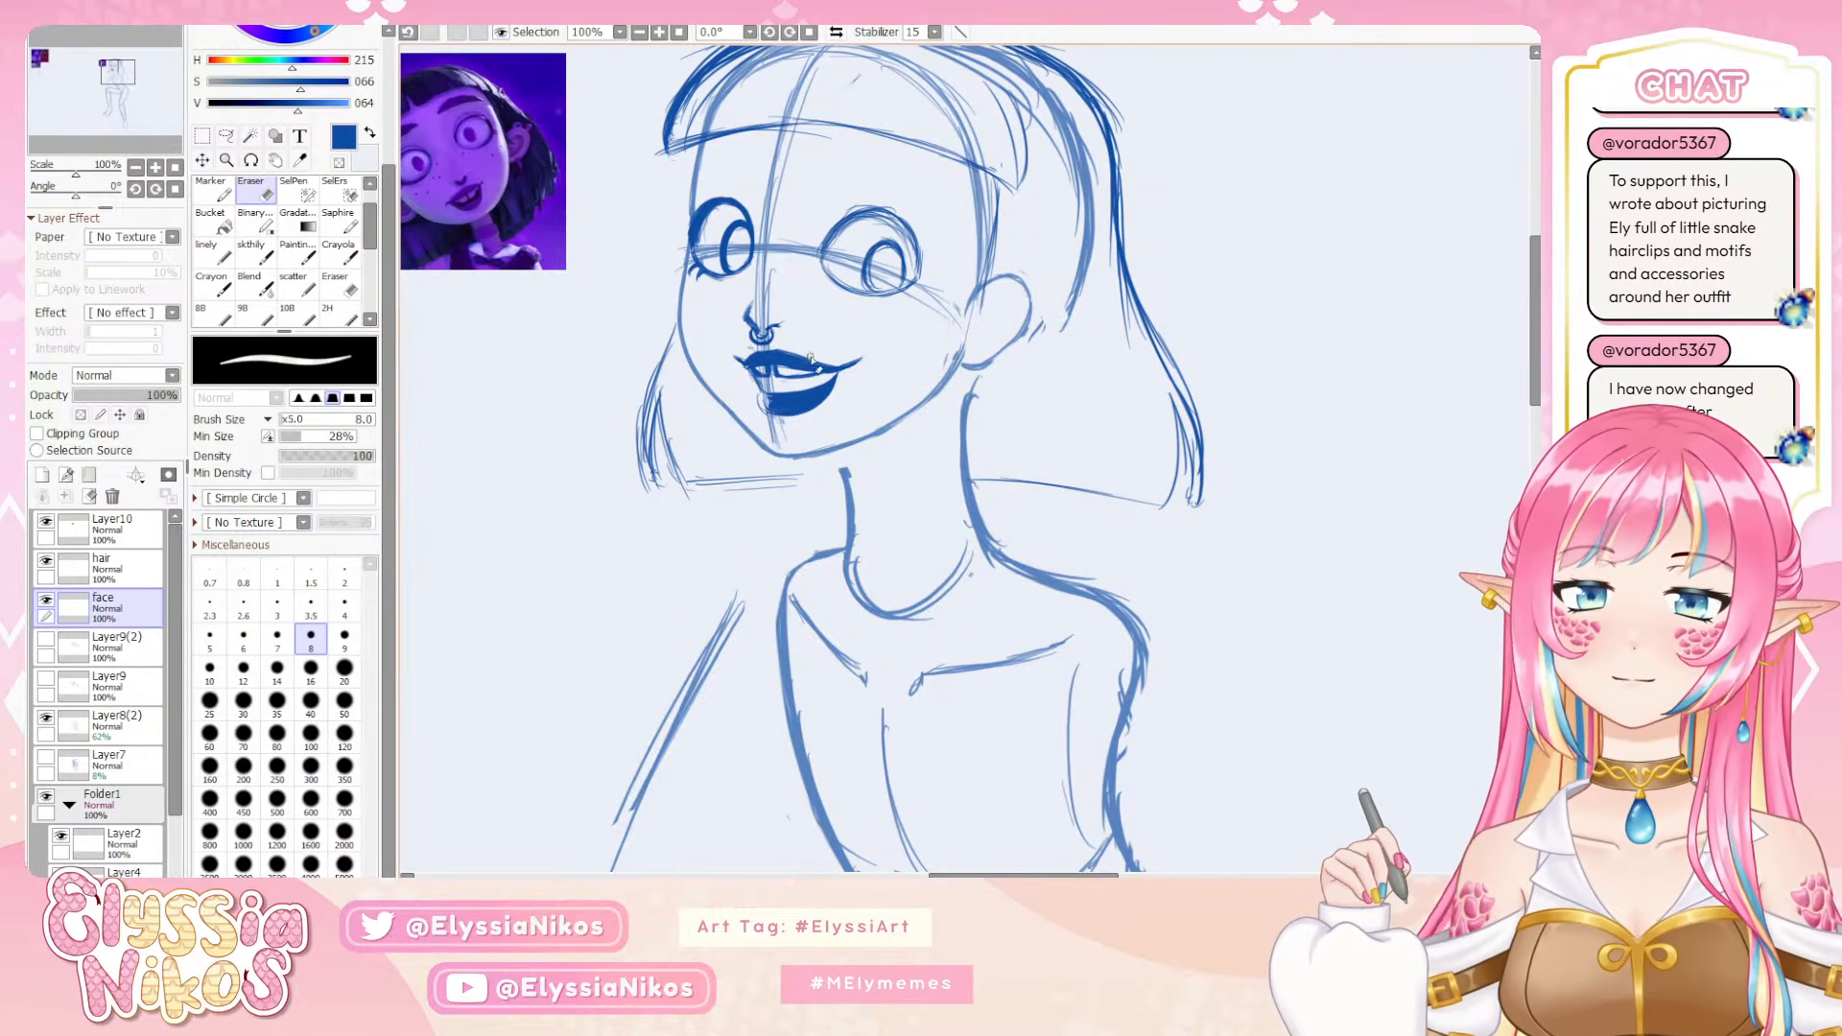
Compare the face with the whole figure at 33.3% zoom, then try erasing the near eye with the eraser at size 79
click(135, 166)
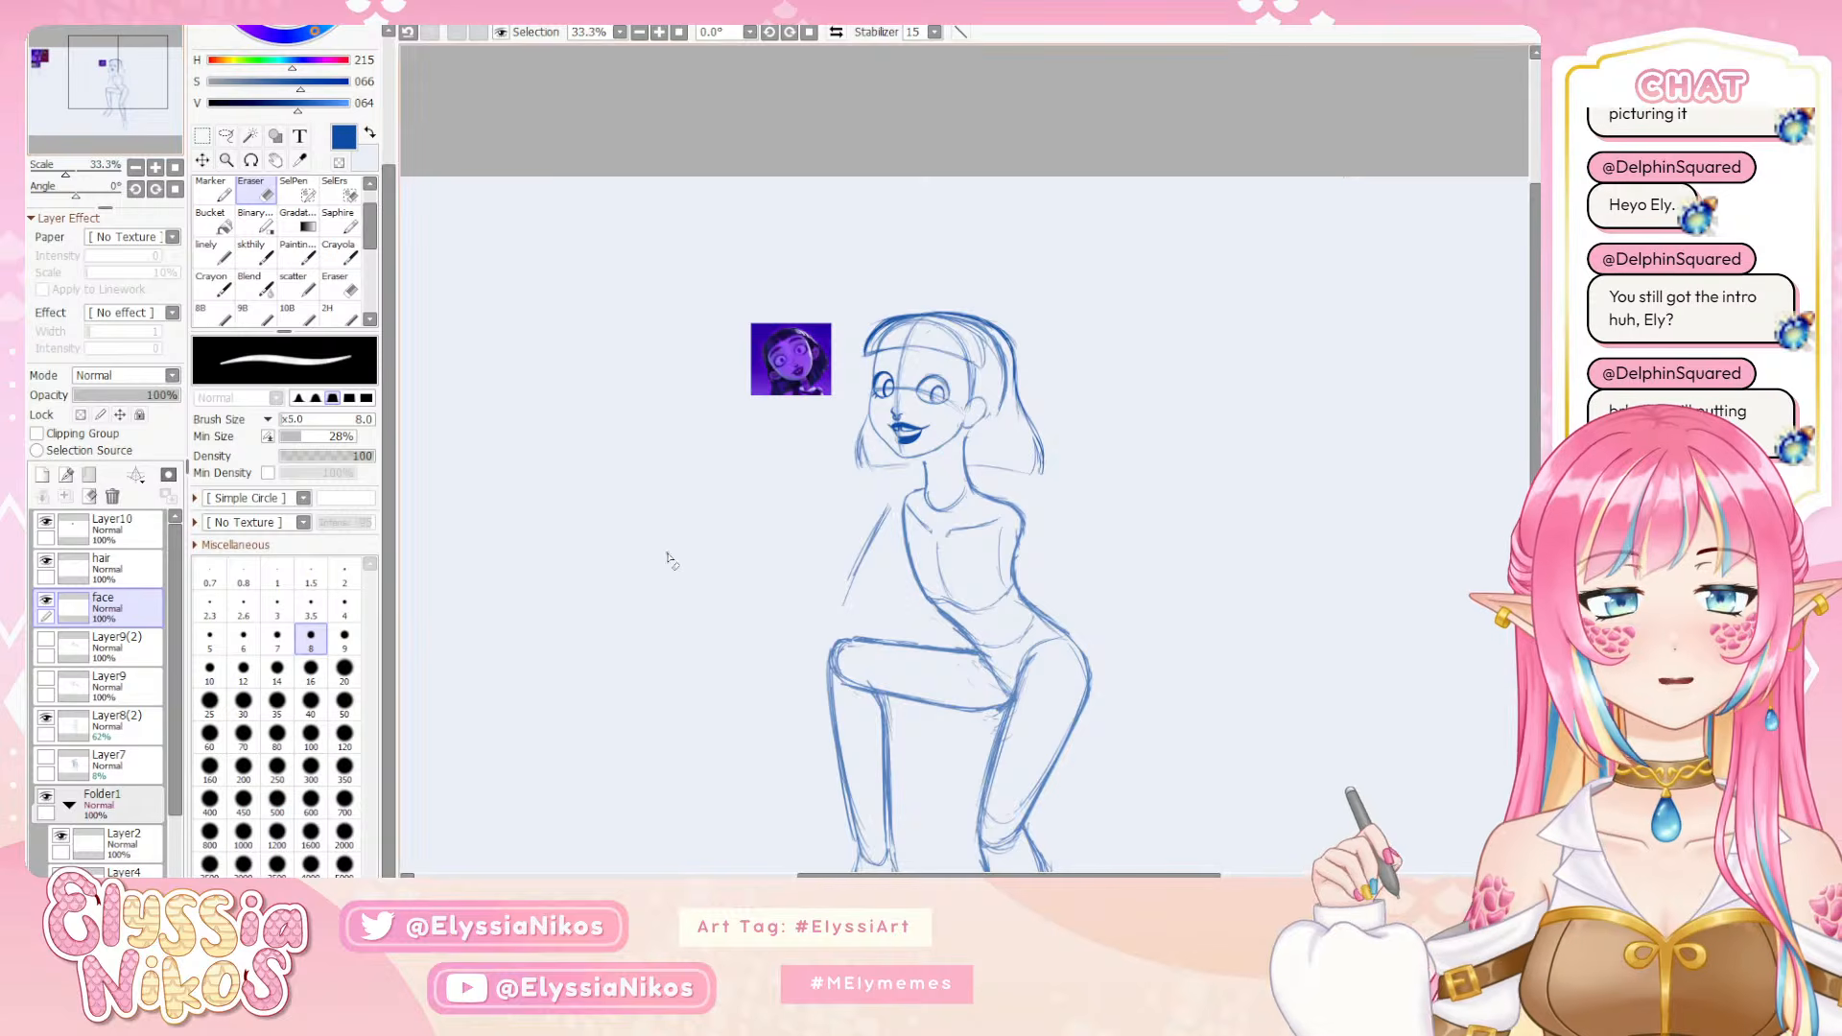
click(155, 167)
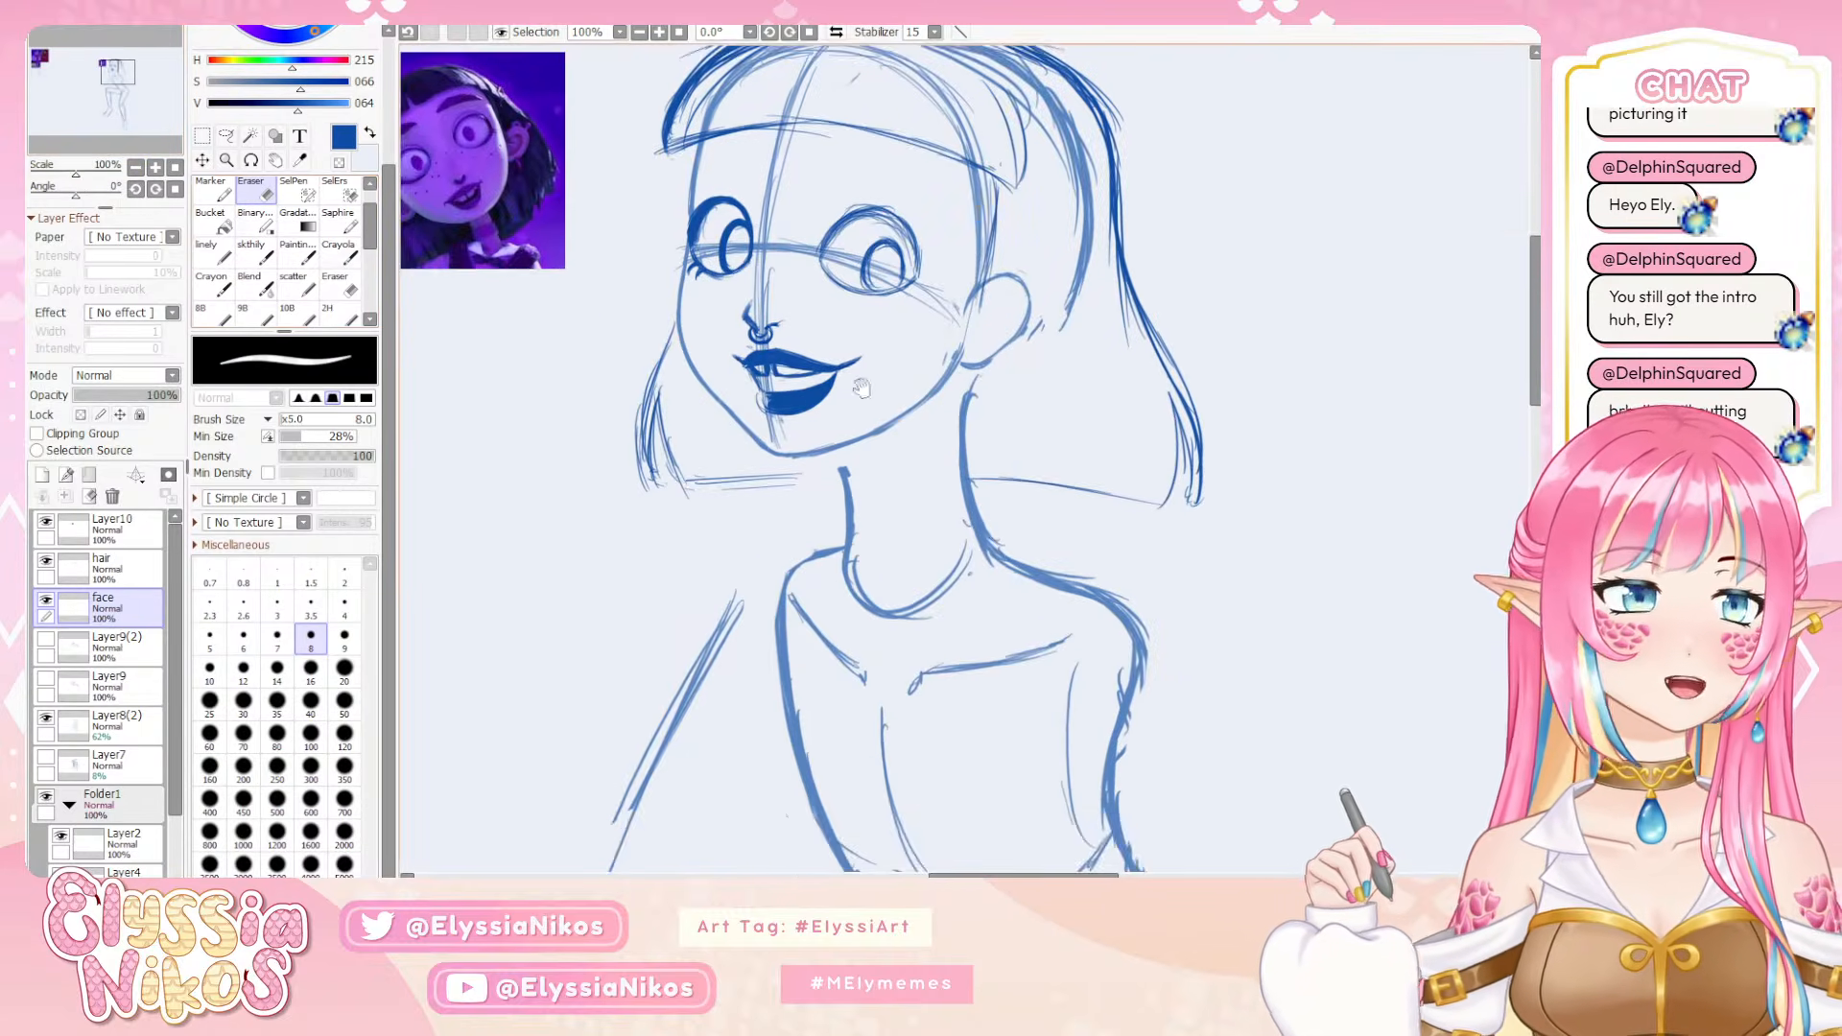
mouse_move(860, 383)
mouse_down()
mouse_move(994, 442)
mouse_move(861, 357)
mouse_move(740, 374)
mouse_up()
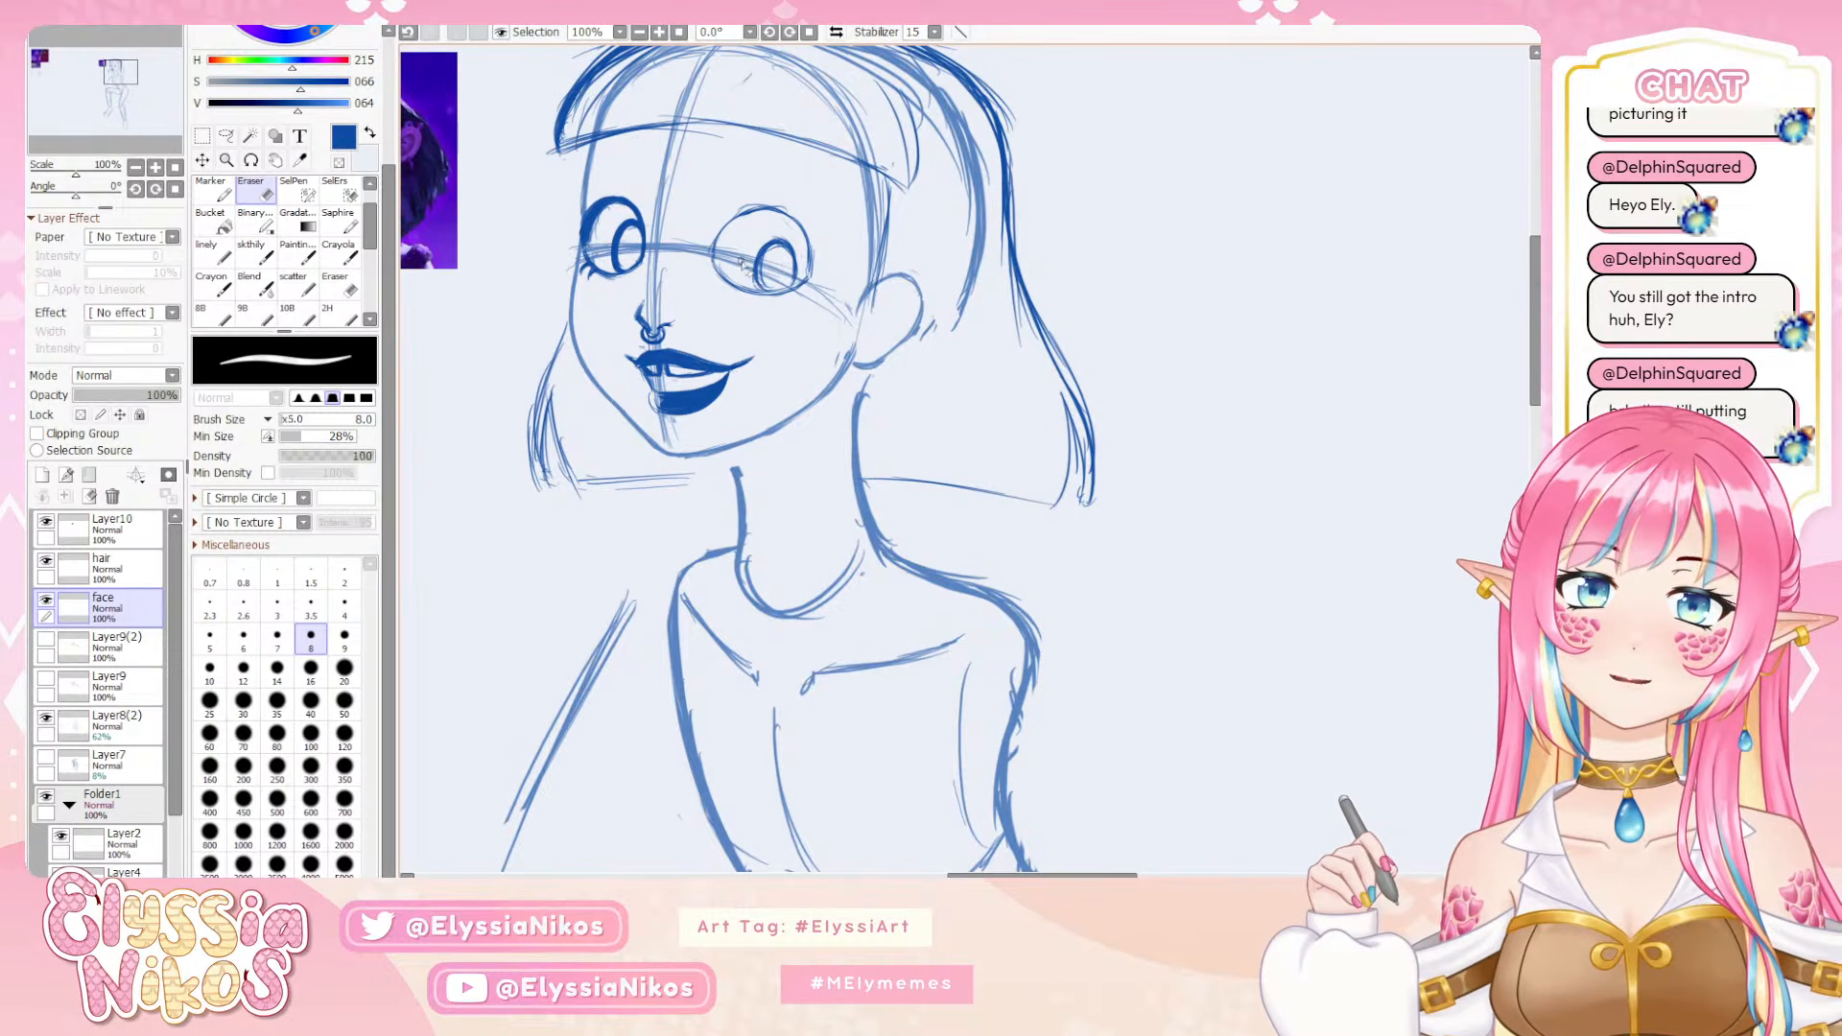
drag(775, 253, 834, 259)
mouse_move(756, 222)
mouse_down()
mouse_move(772, 278)
mouse_move(796, 263)
mouse_up()
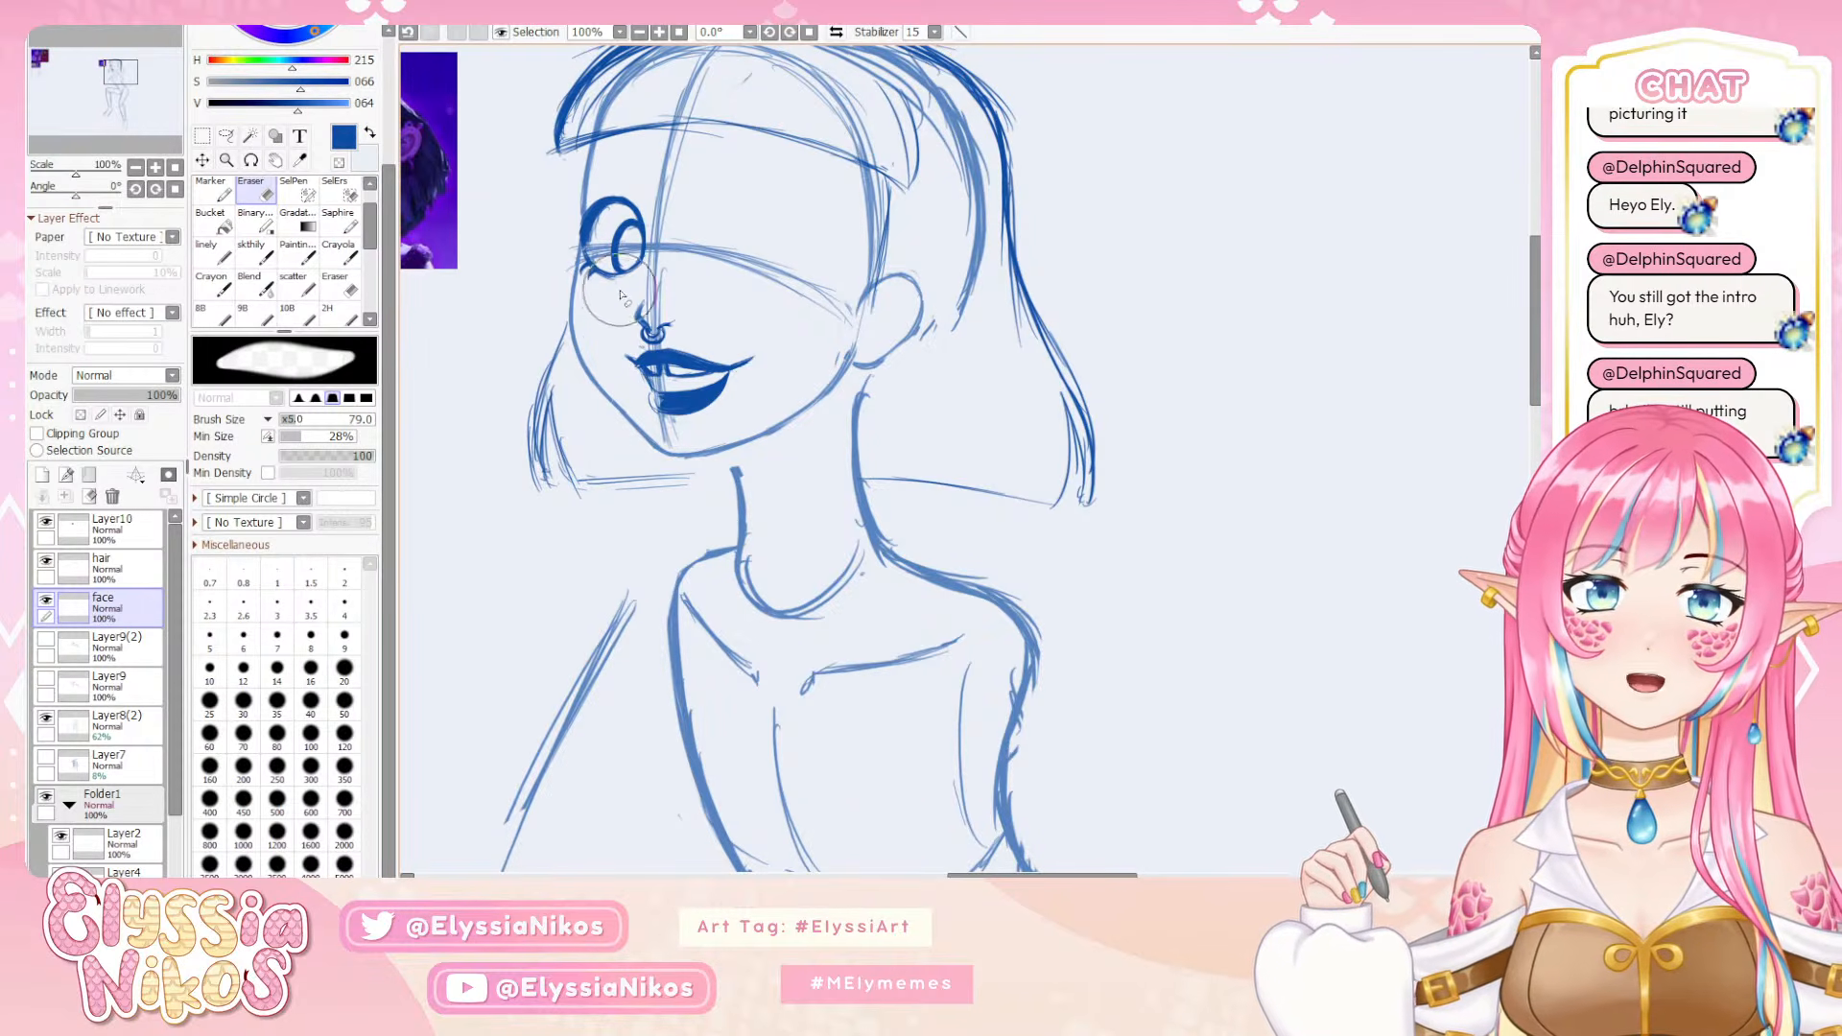
drag(579, 332, 753, 355)
mouse_move(923, 217)
mouse_down()
mouse_move(948, 288)
mouse_move(619, 333)
mouse_up()
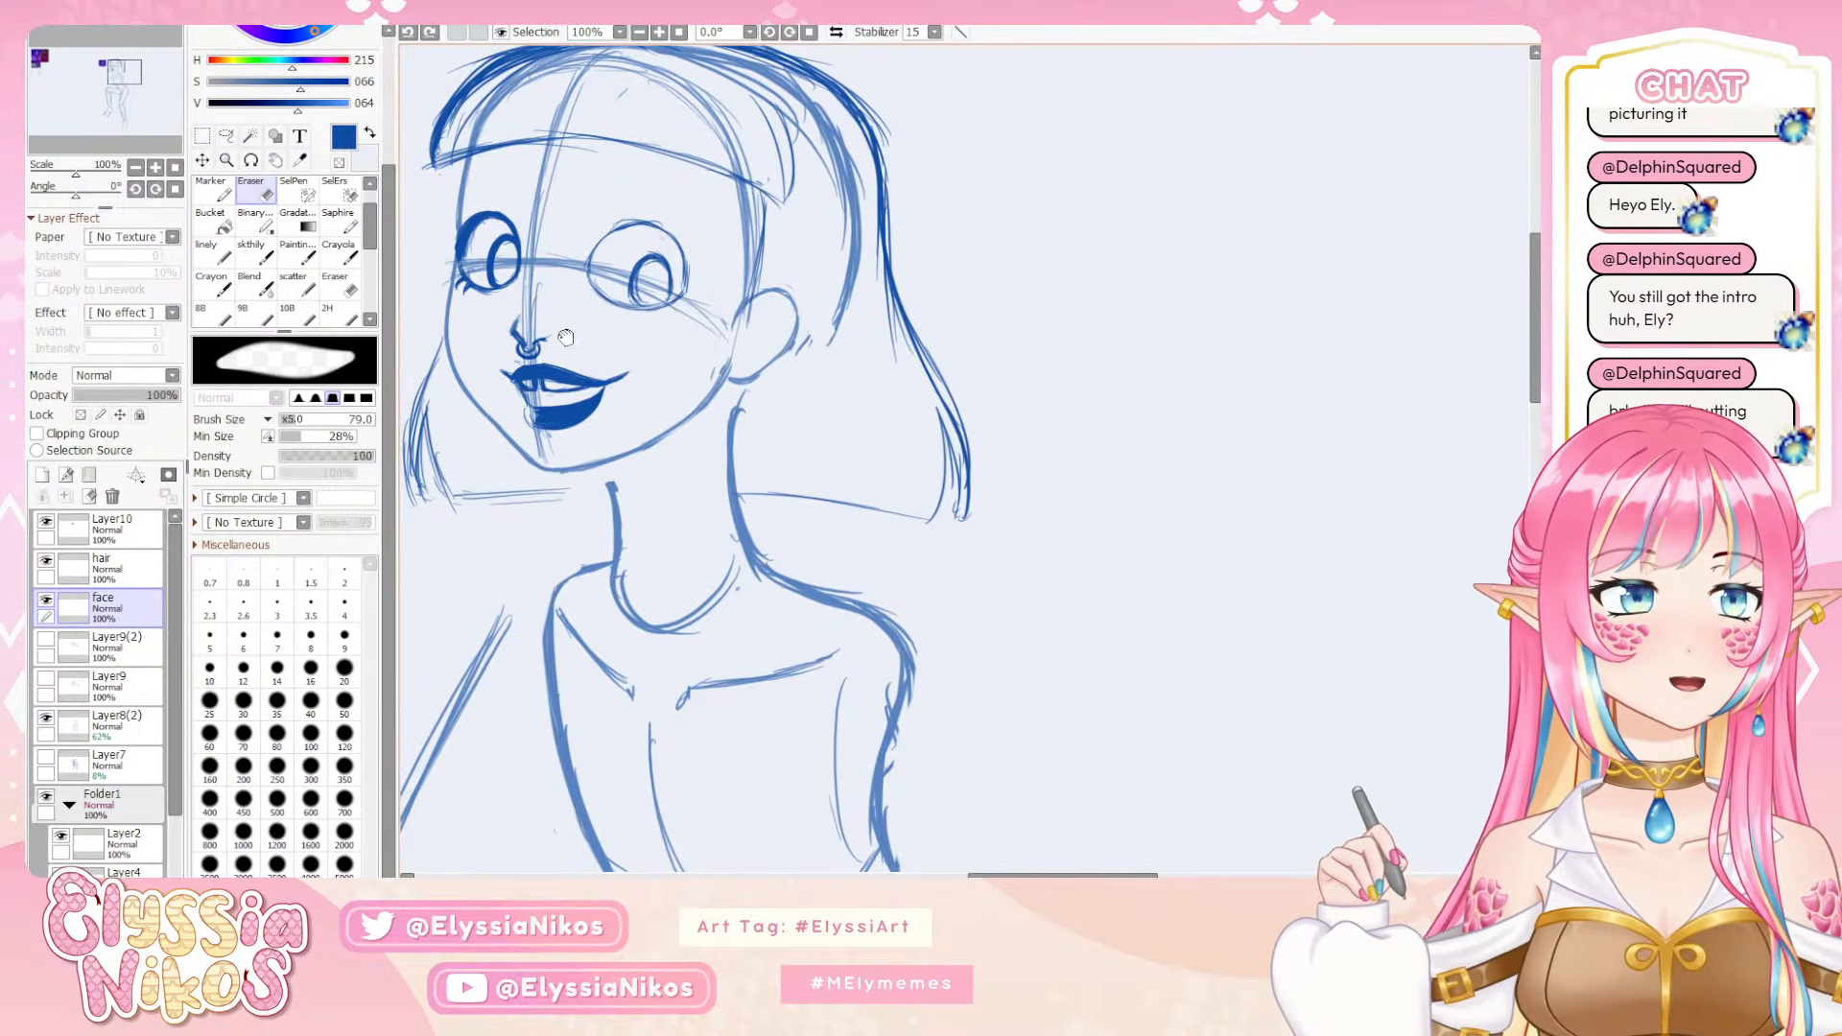
Sketch an arched eyebrow above the far eye with the skthily brush at size 5 and fill it in at size 12
drag(587, 326, 767, 321)
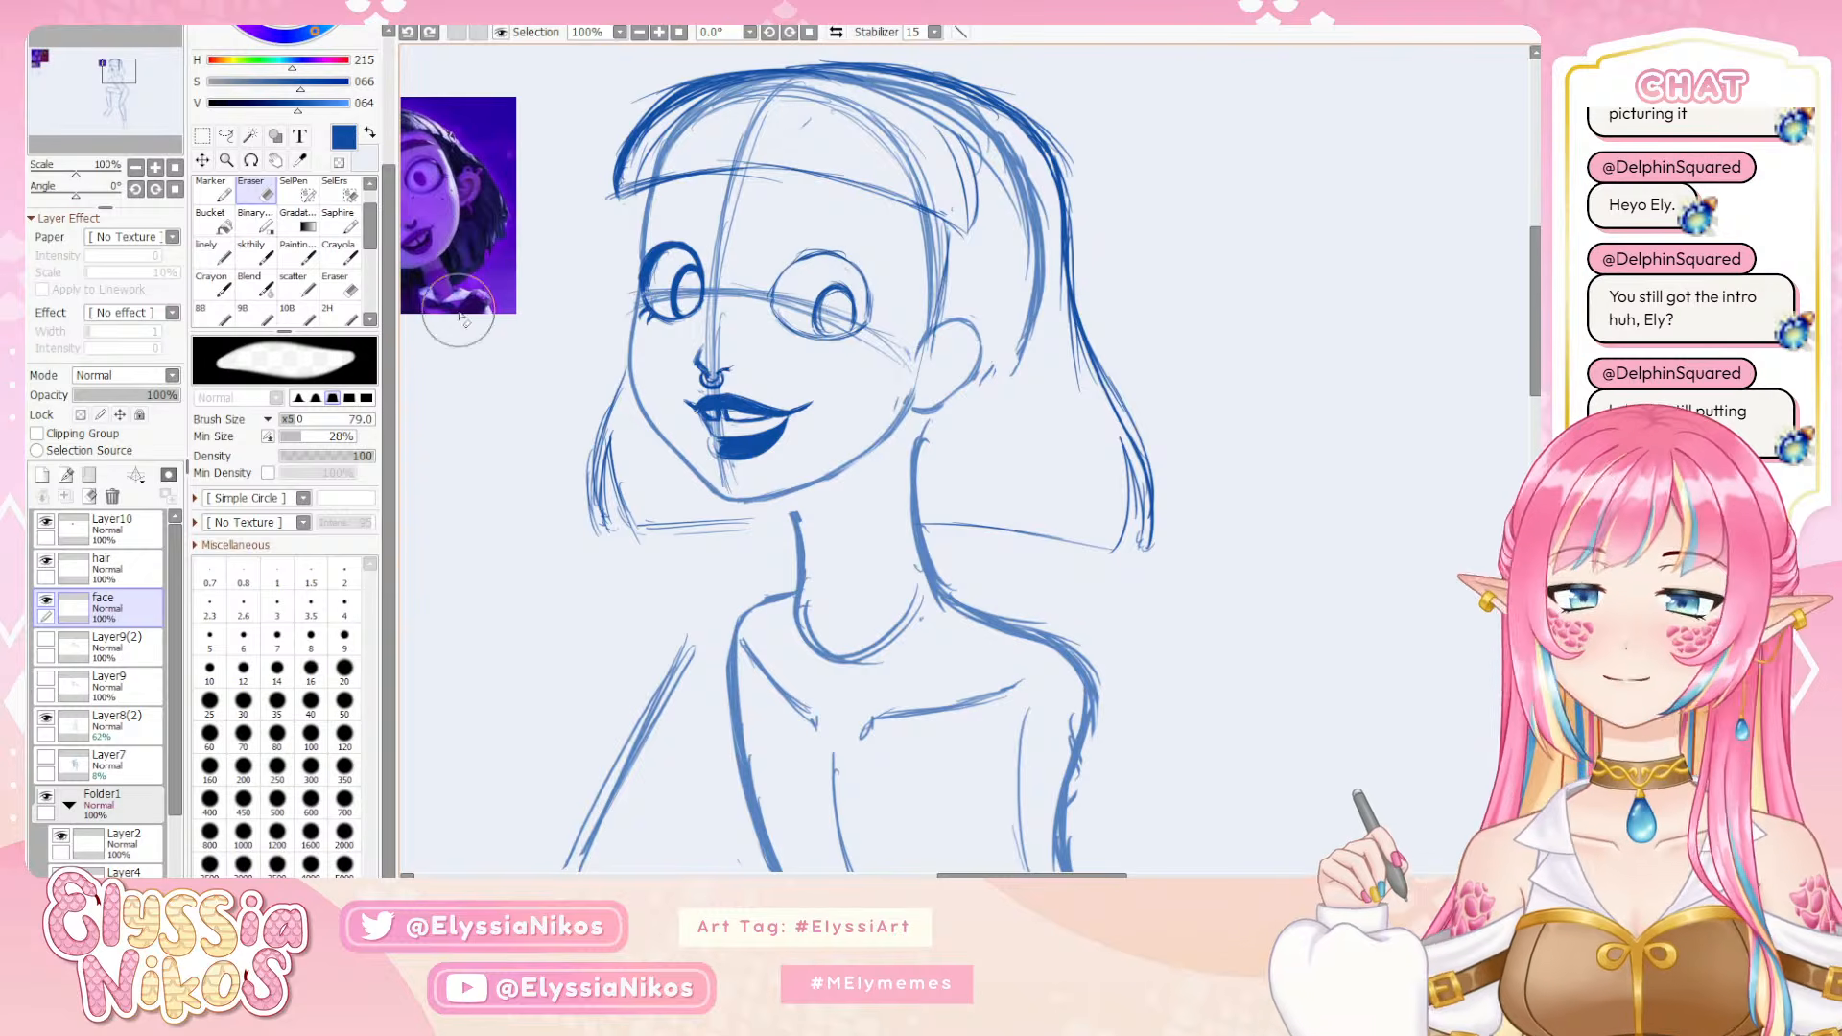
click(251, 252)
mouse_move(816, 322)
mouse_down()
mouse_move(1188, 389)
mouse_move(957, 309)
mouse_up()
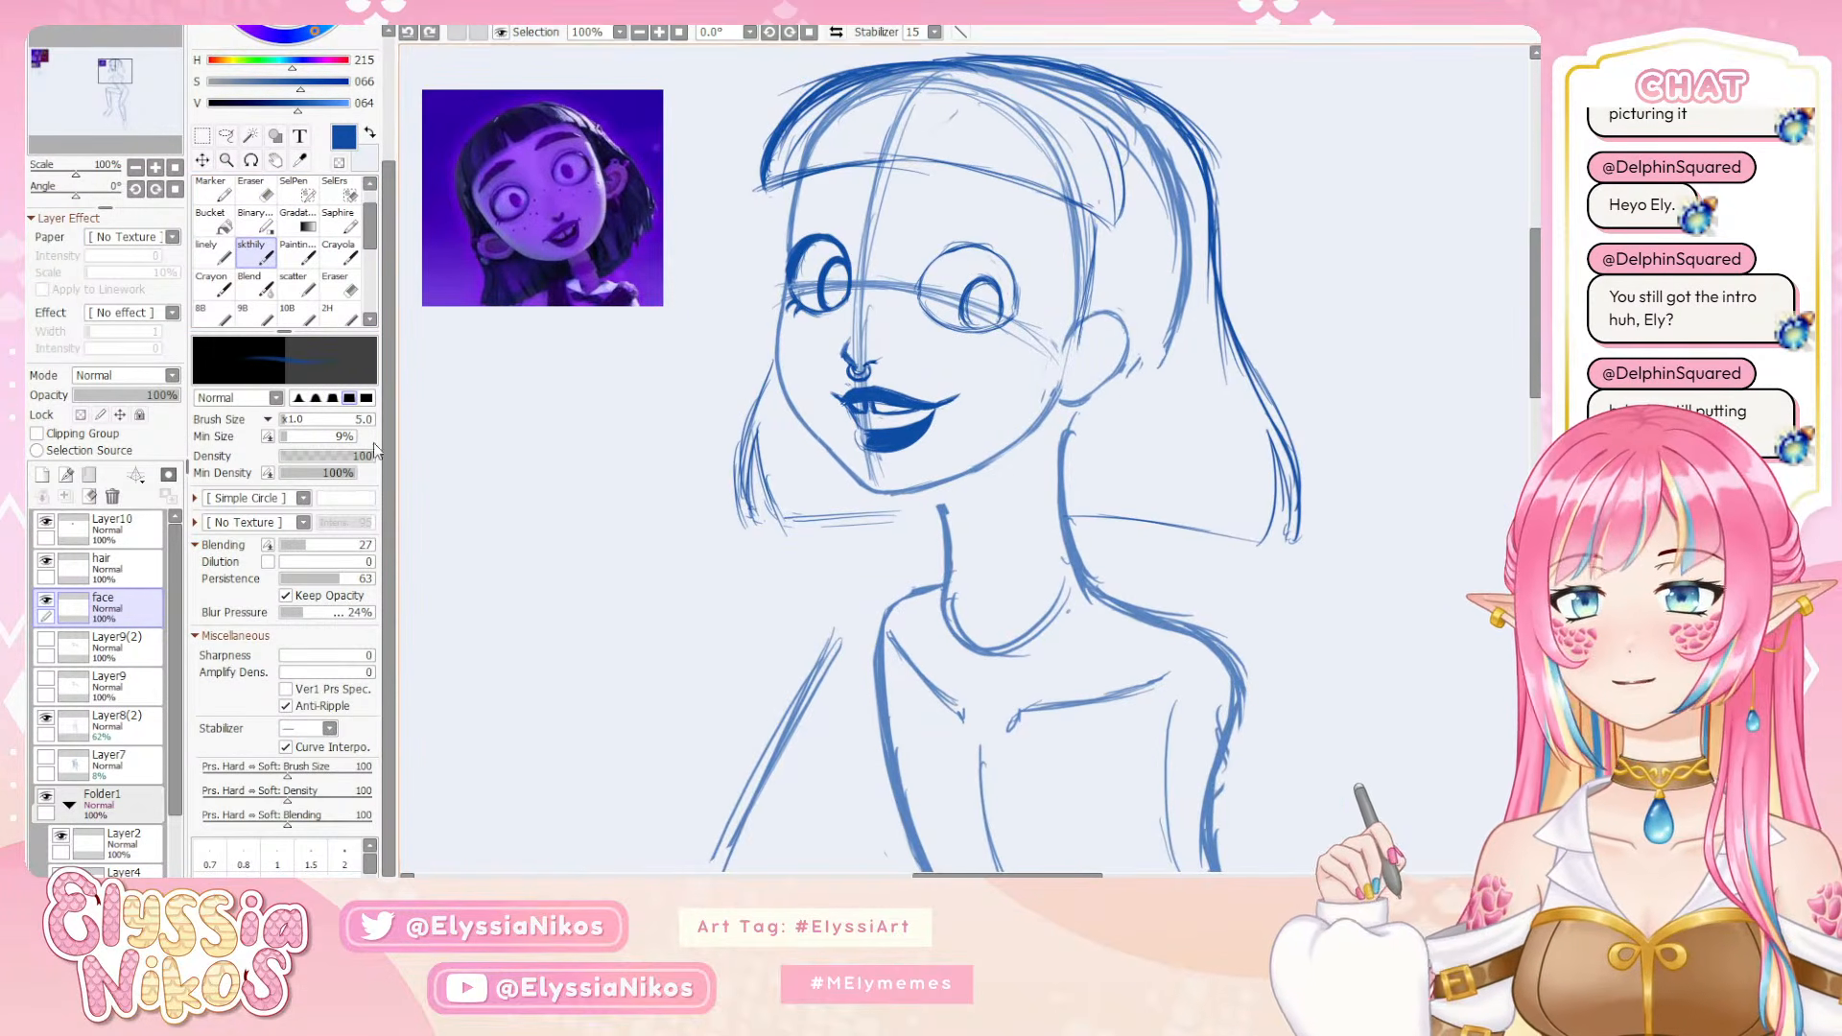
mouse_move(794, 219)
mouse_down()
mouse_move(842, 204)
mouse_move(796, 215)
mouse_up()
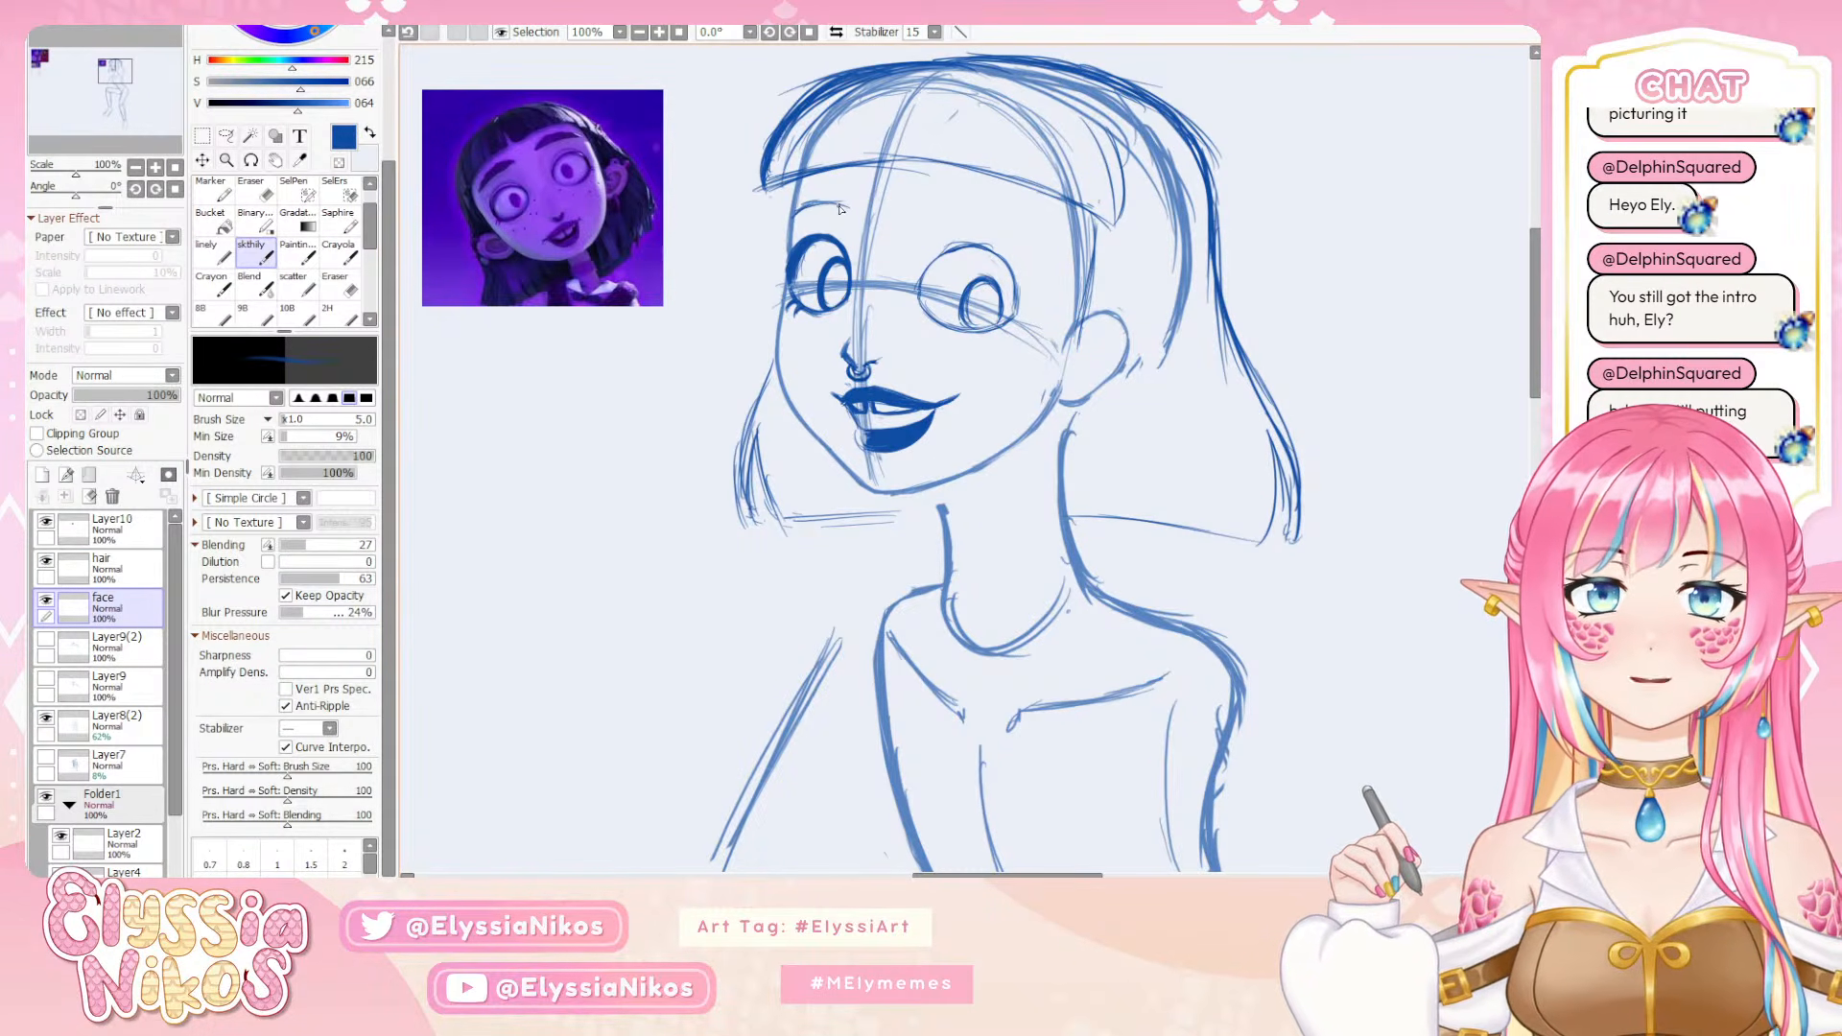
key(ctrl+z)
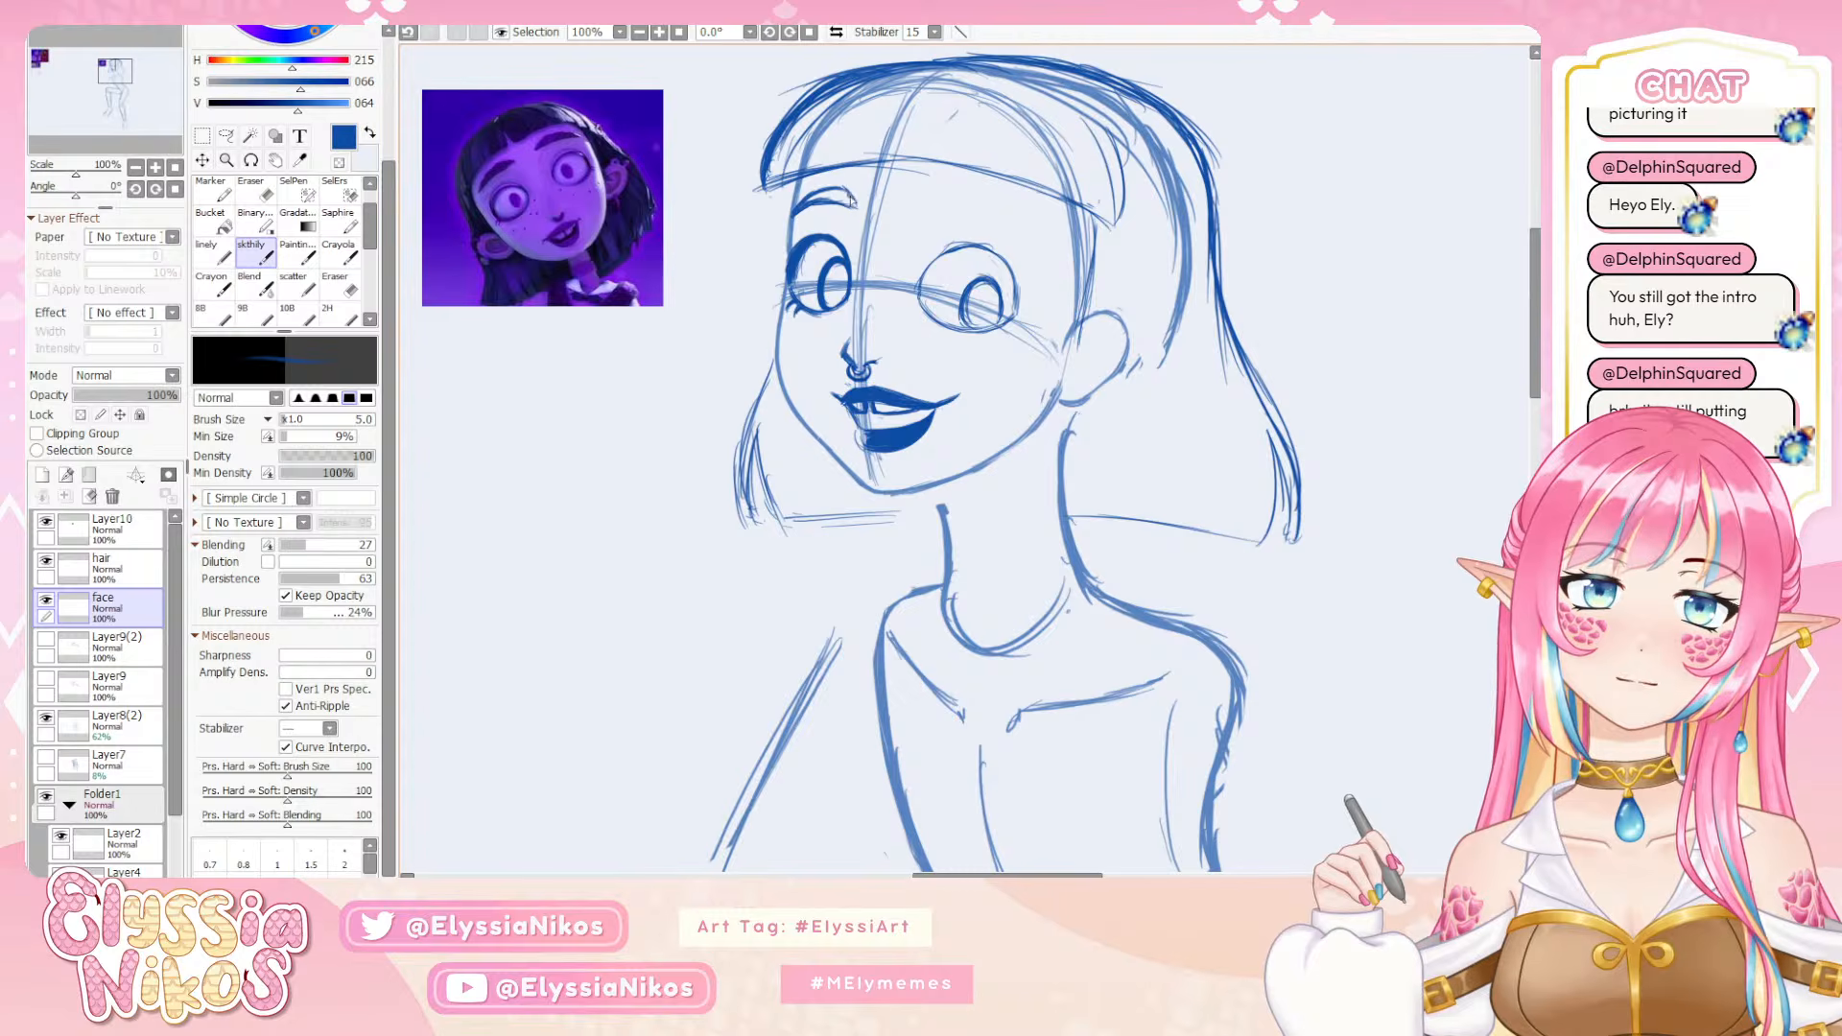
drag(840, 203, 857, 207)
key(bracketright)
key(bracketright)
key(bracketright)
key(bracketright)
key(bracketright)
key(bracketright)
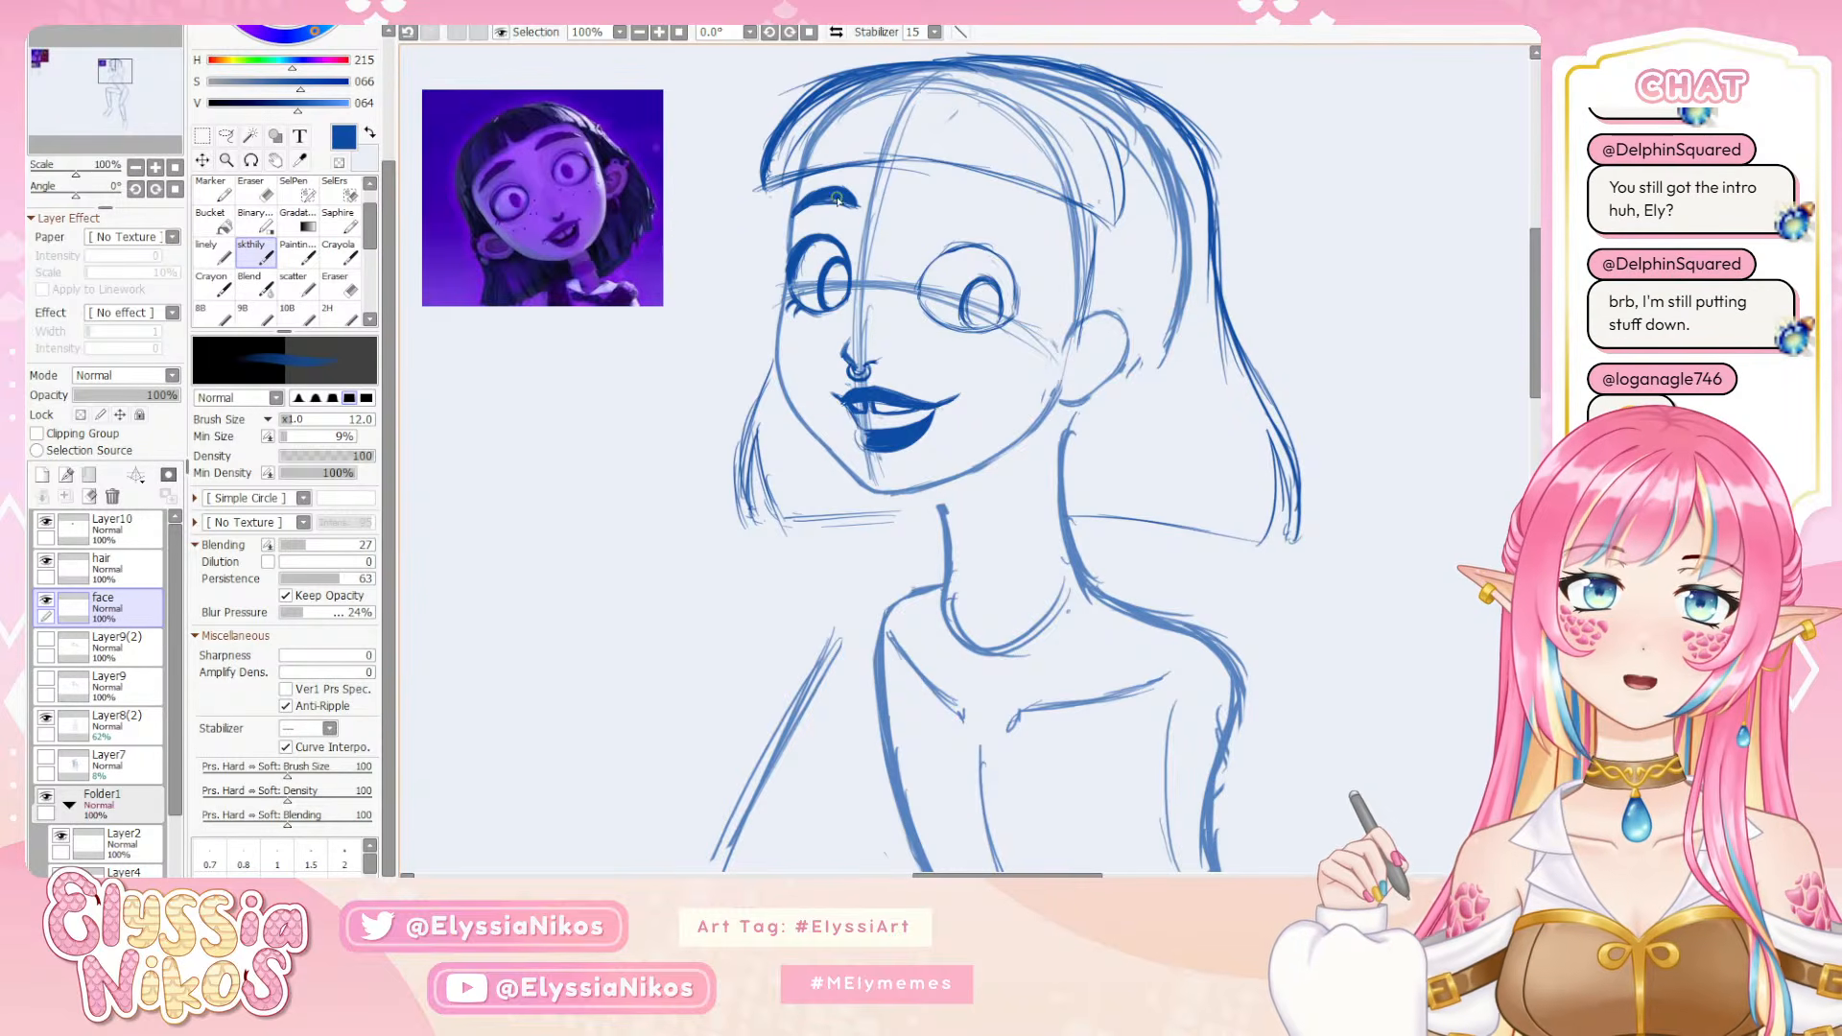
Trim the far eyebrow's inner end with the eraser and refine its edges using the skthily brush at size 4
key(e)
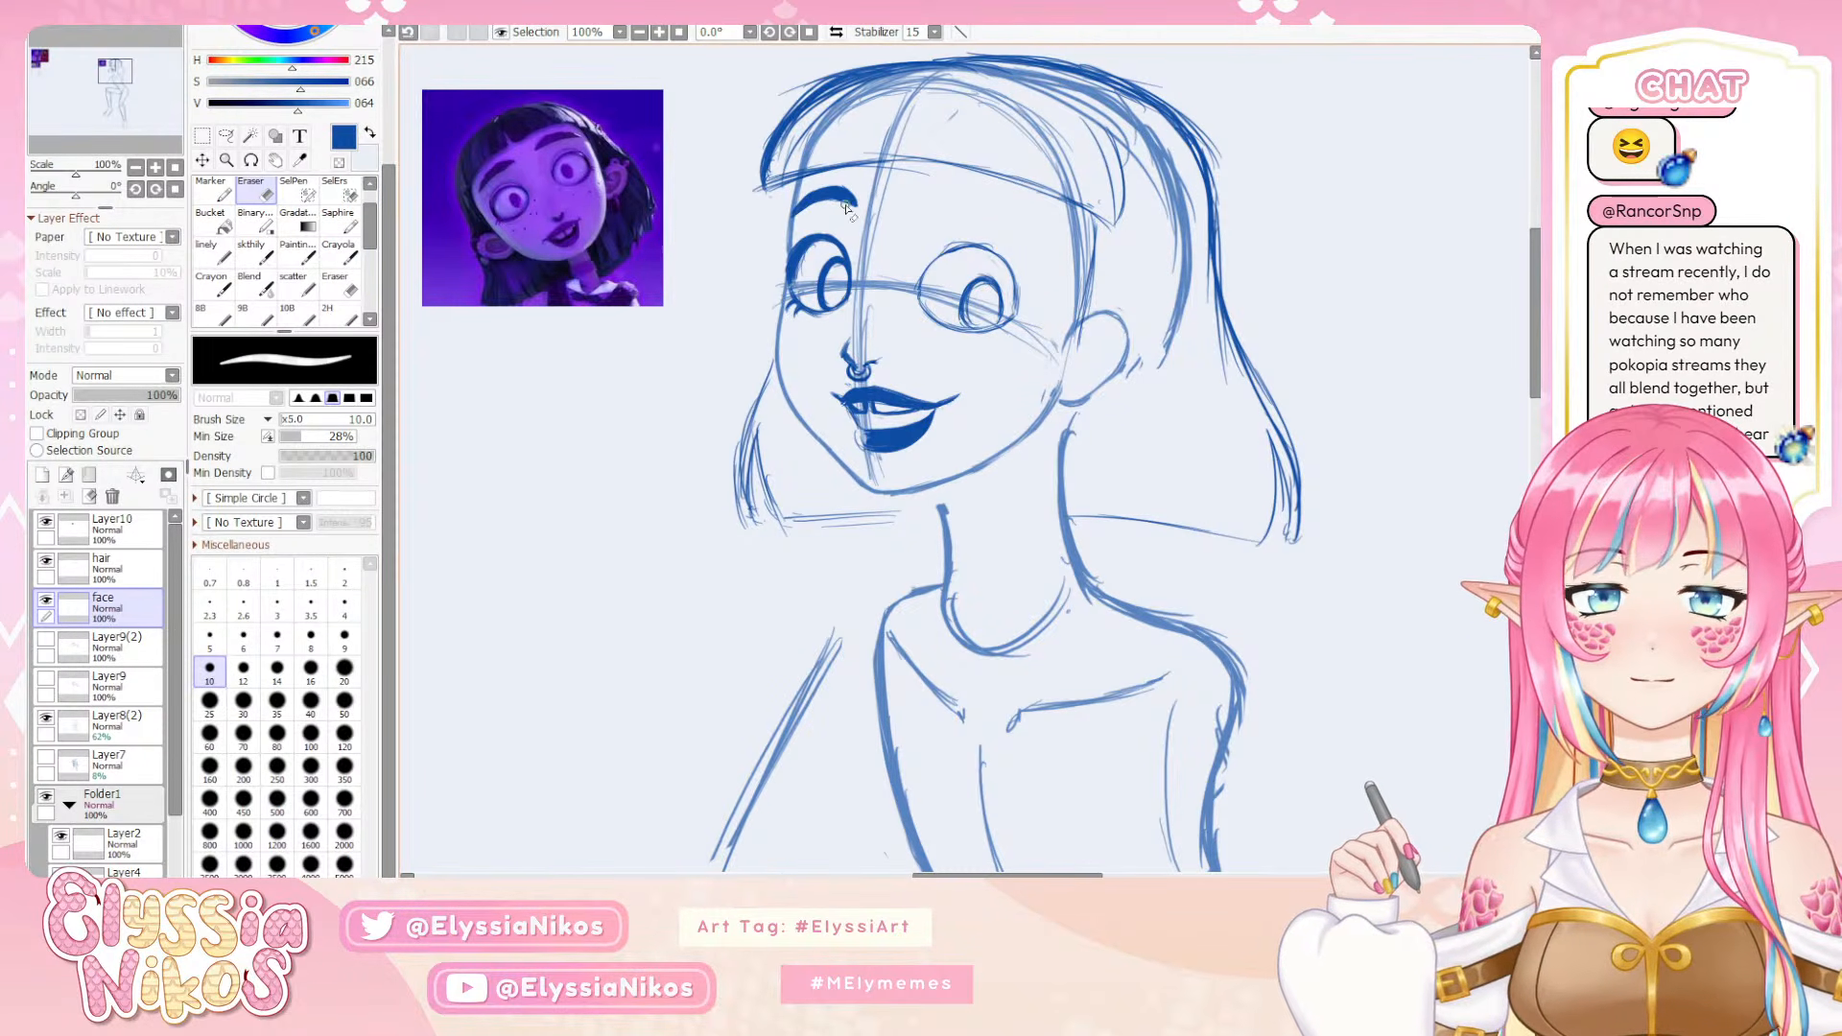
key(bracketleft)
key(bracketleft)
key(bracketleft)
key(bracketleft)
key(bracketleft)
click(249, 259)
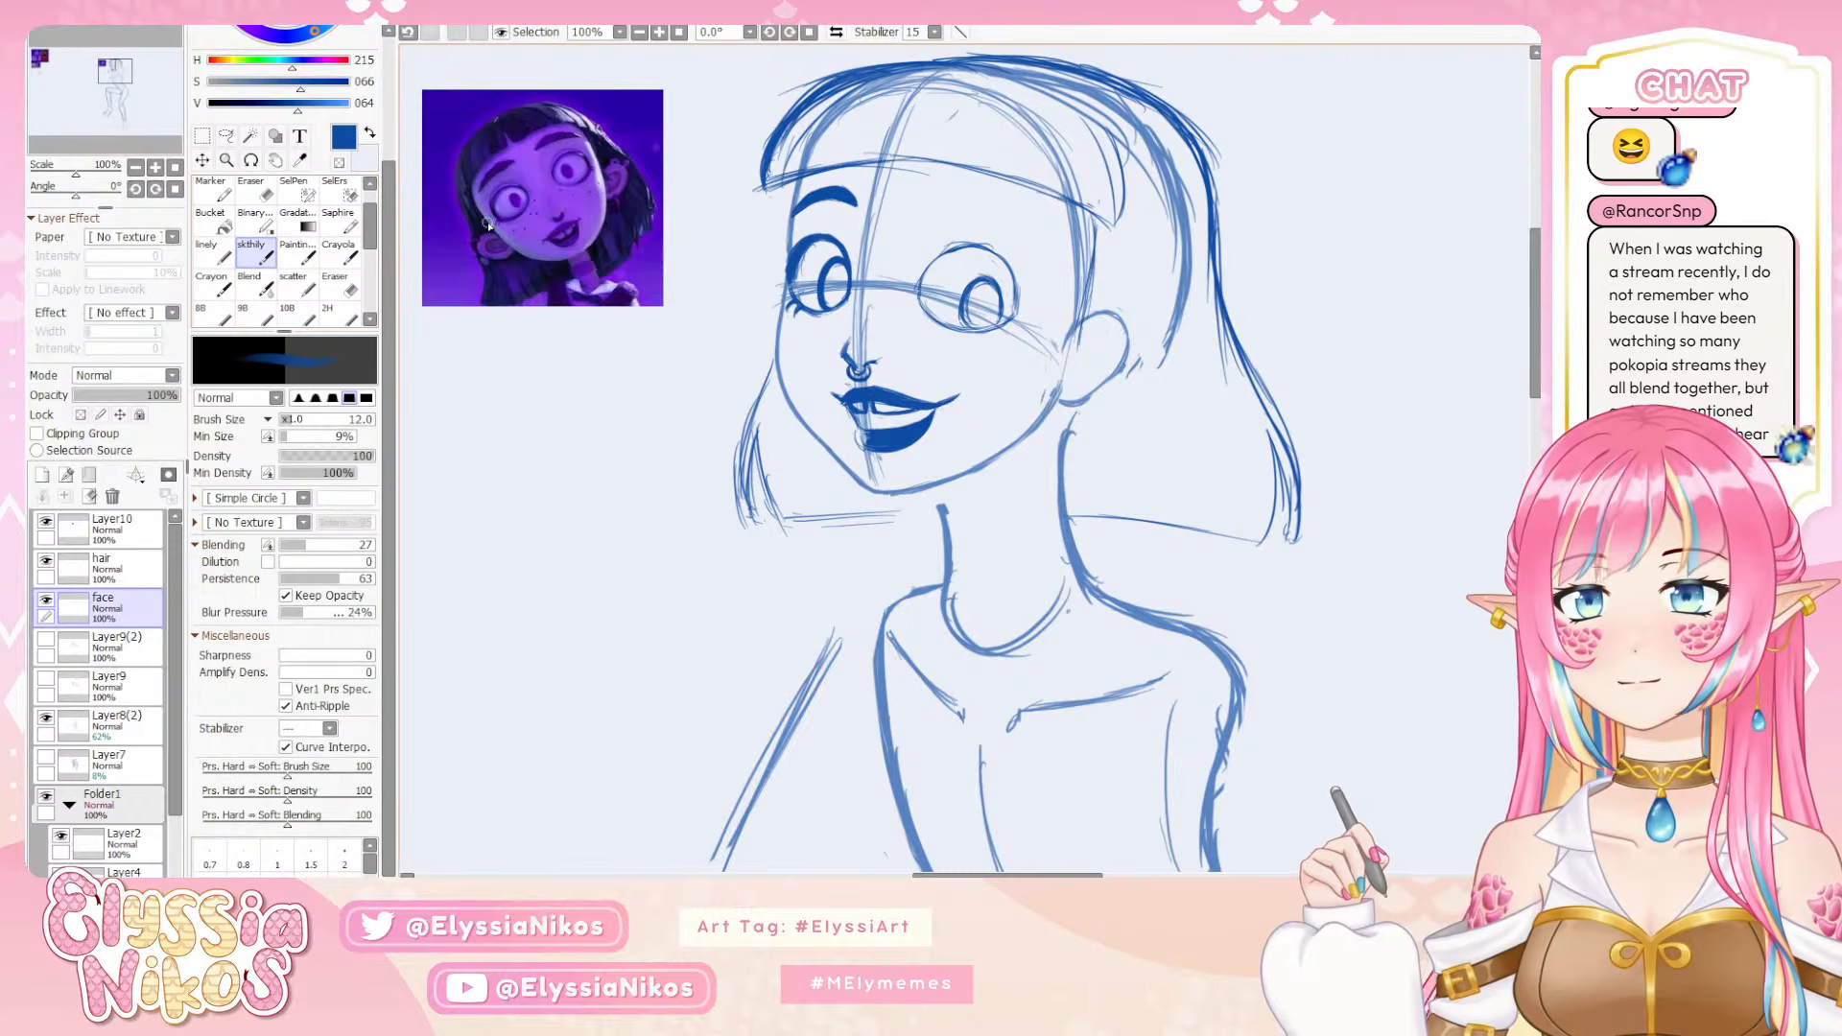
key(bracketleft)
key(bracketleft)
key(bracketleft)
key(bracketleft)
key(bracketleft)
key(bracketleft)
key(bracketleft)
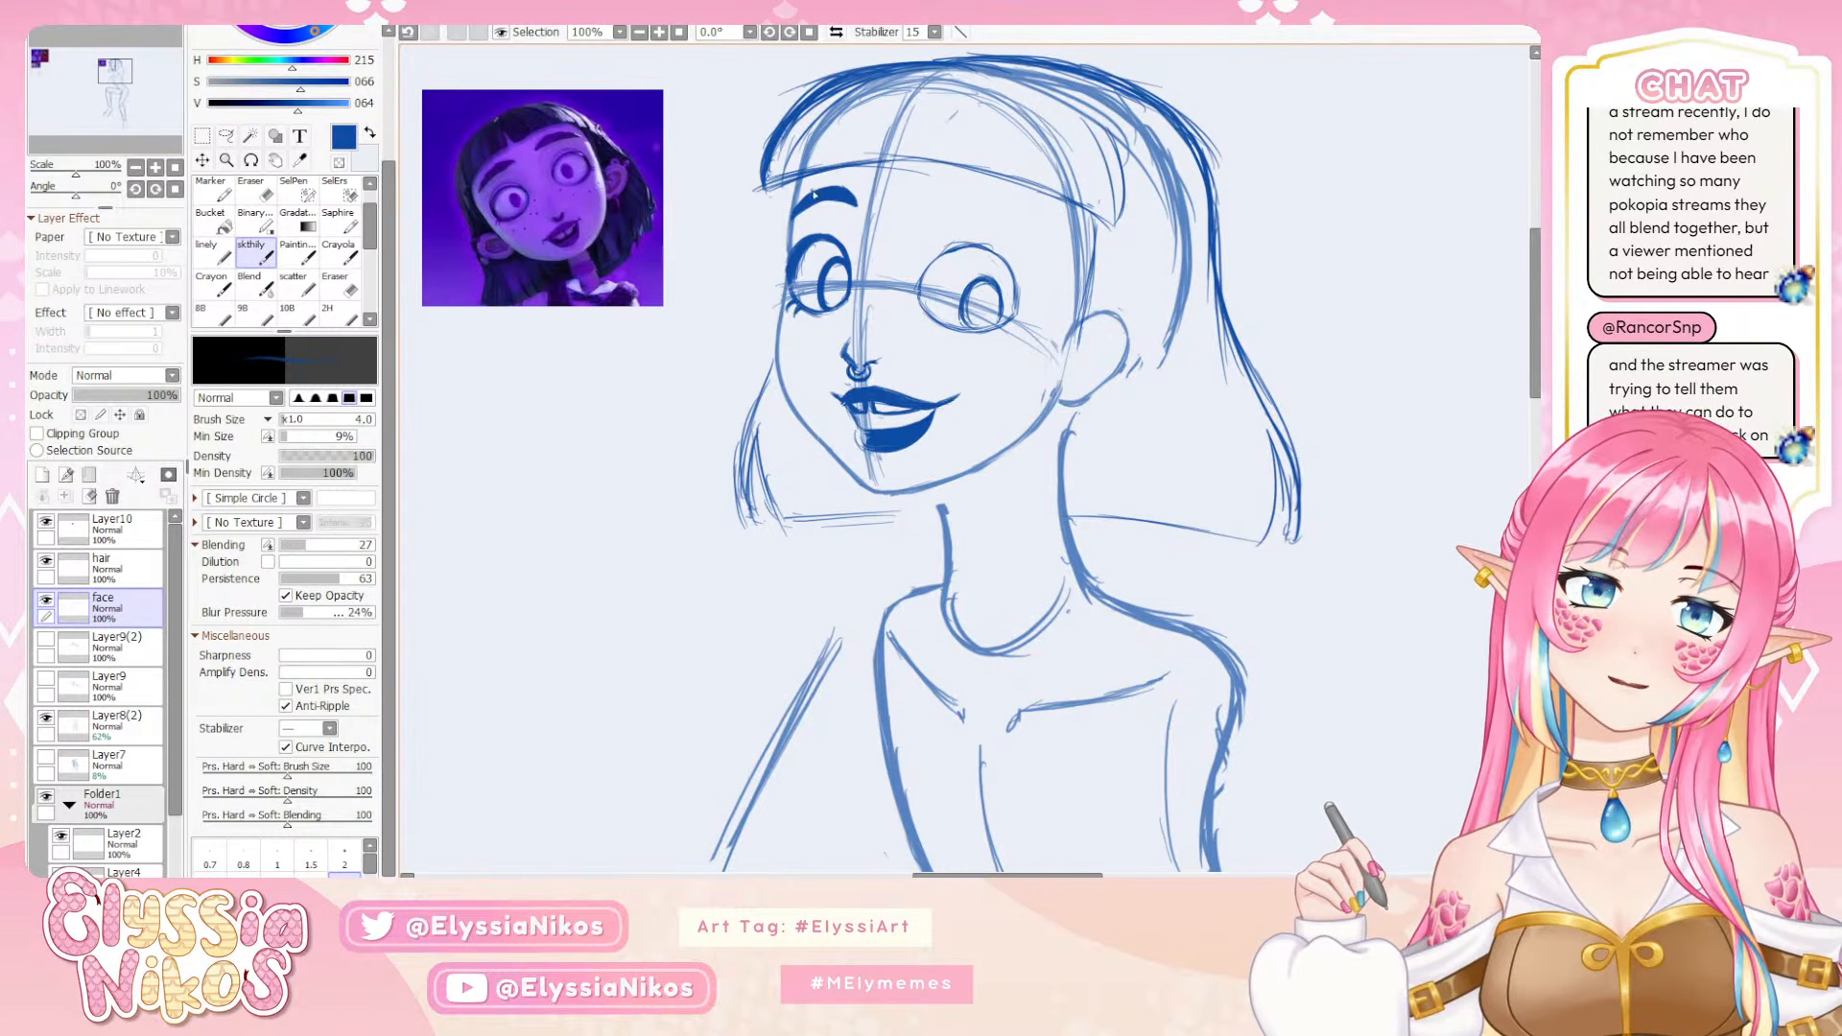
Touch up the nose outline with the skthily brush at size 4 and the eraser at size 5
key(e)
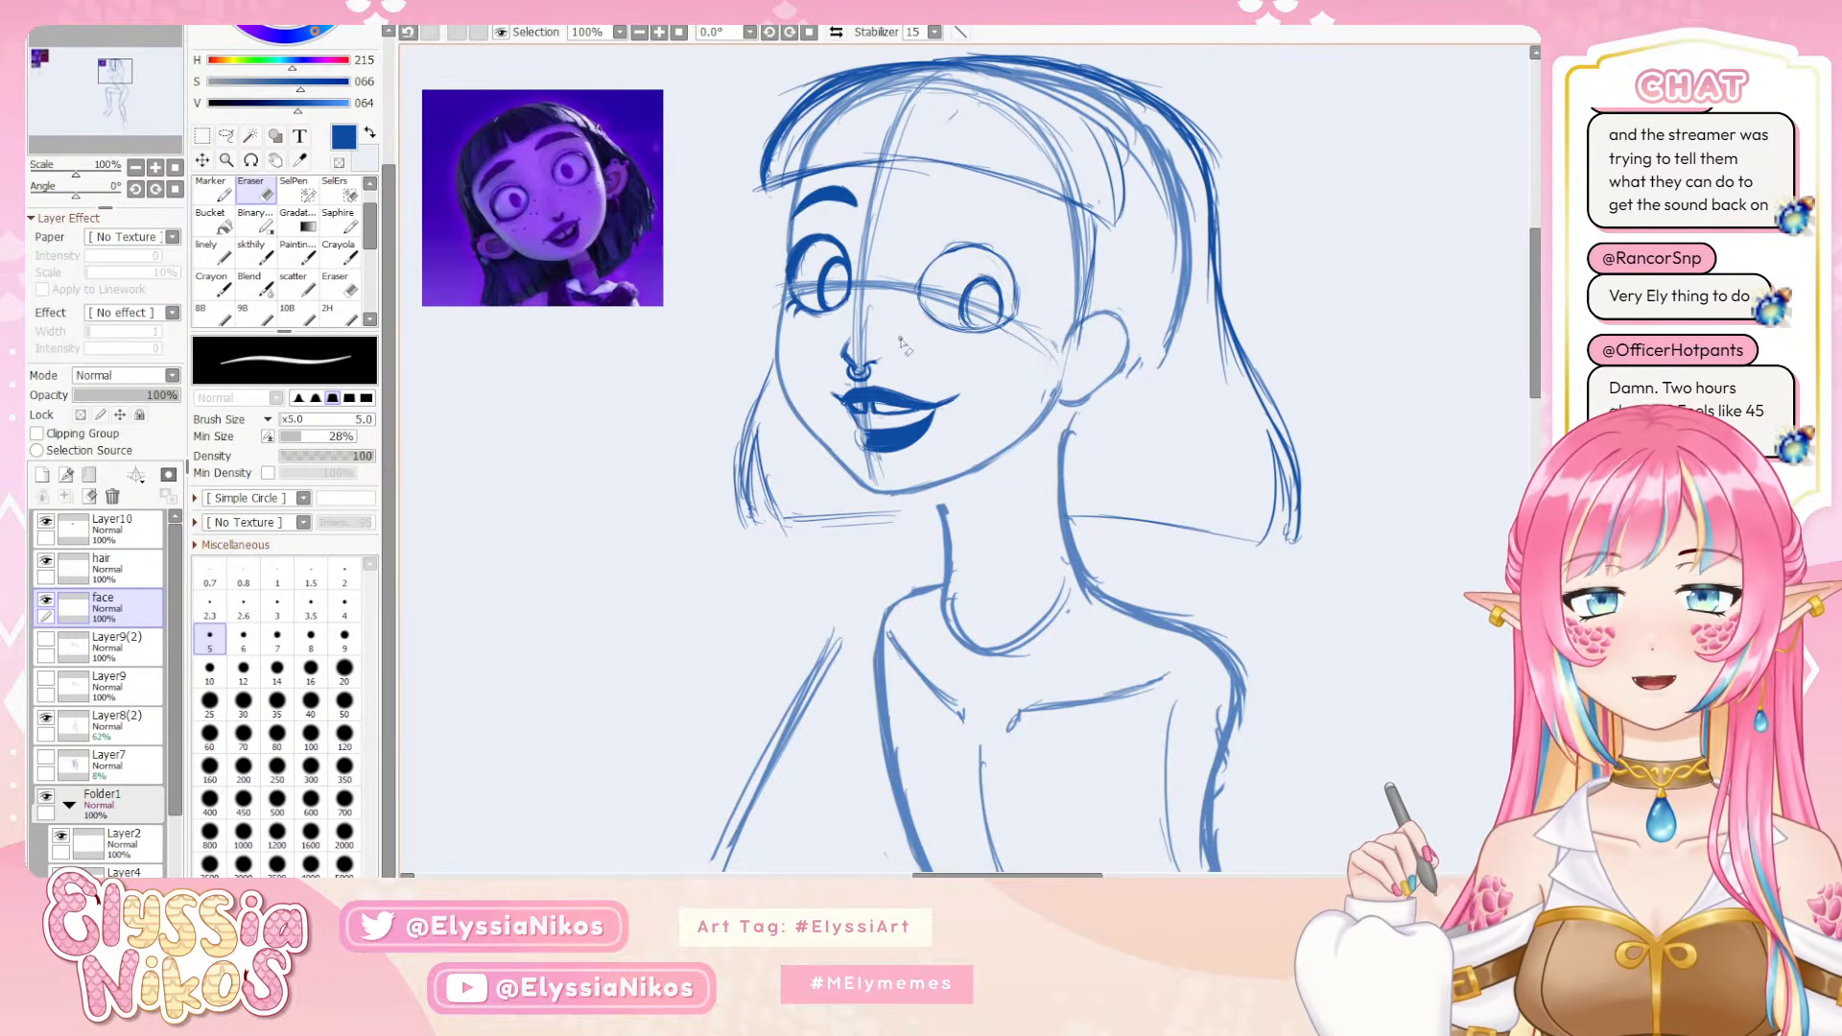
click(256, 252)
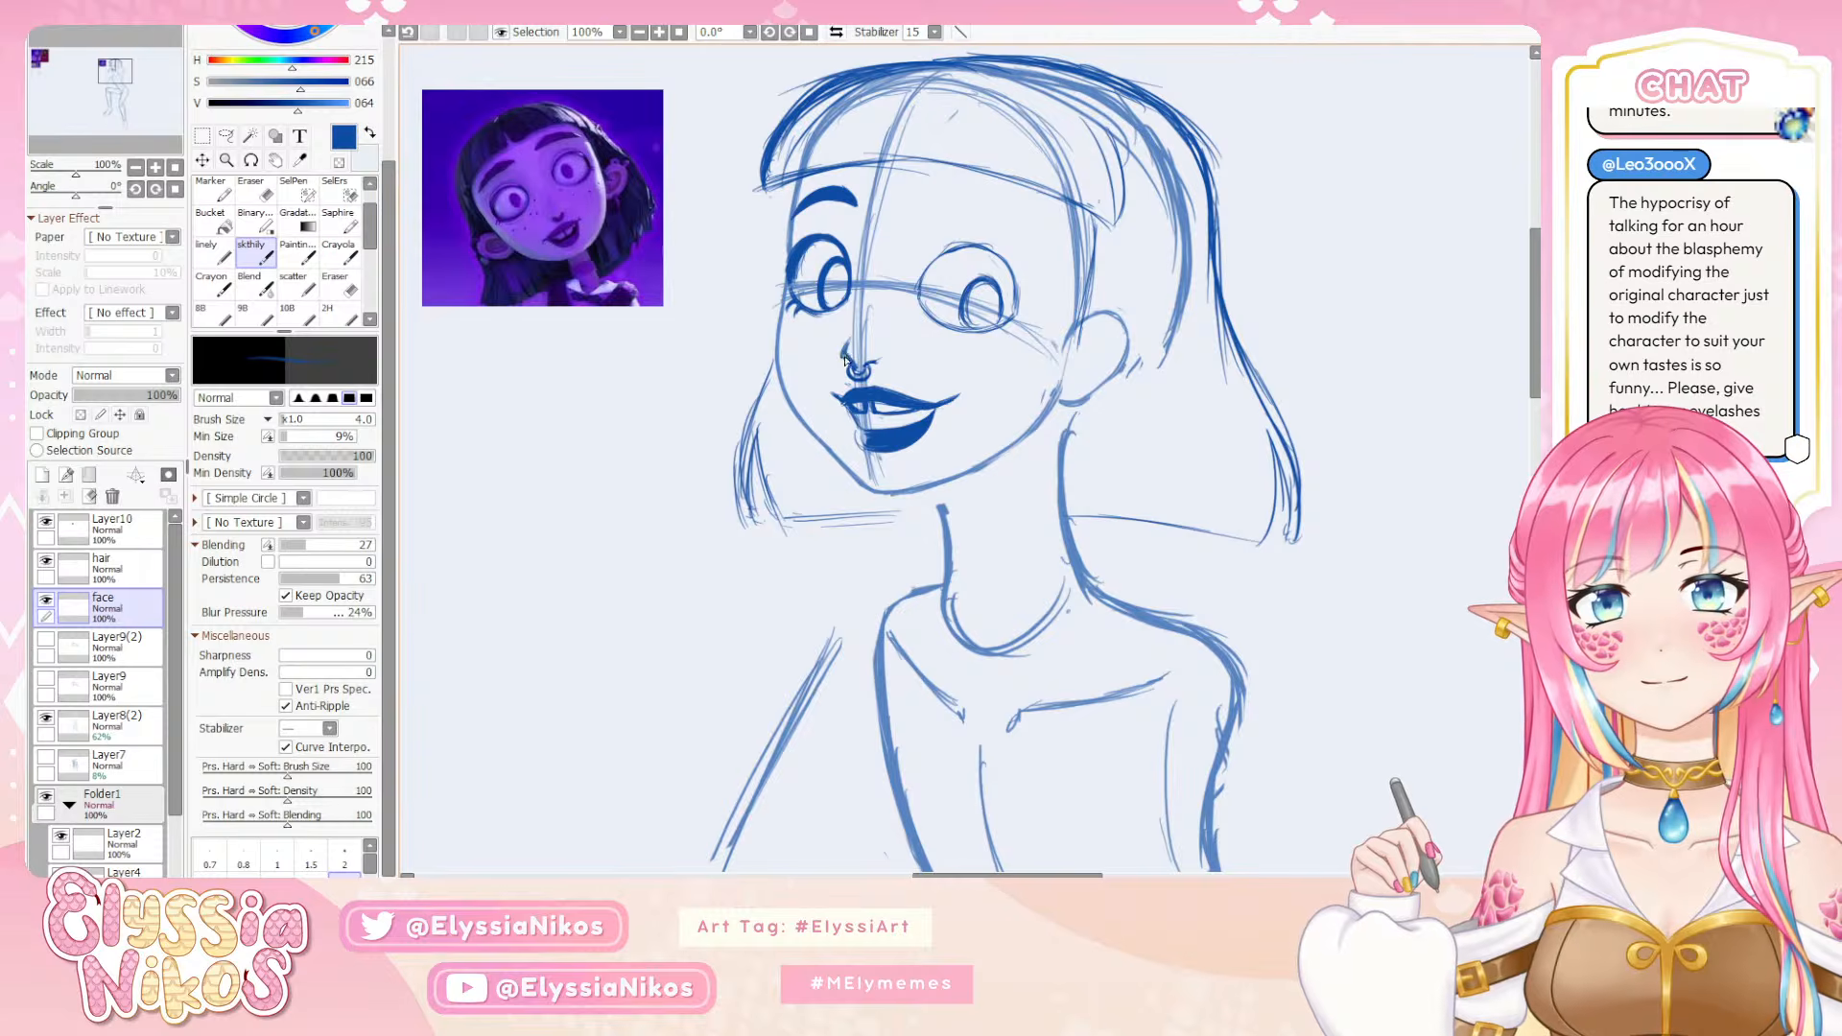
key(e)
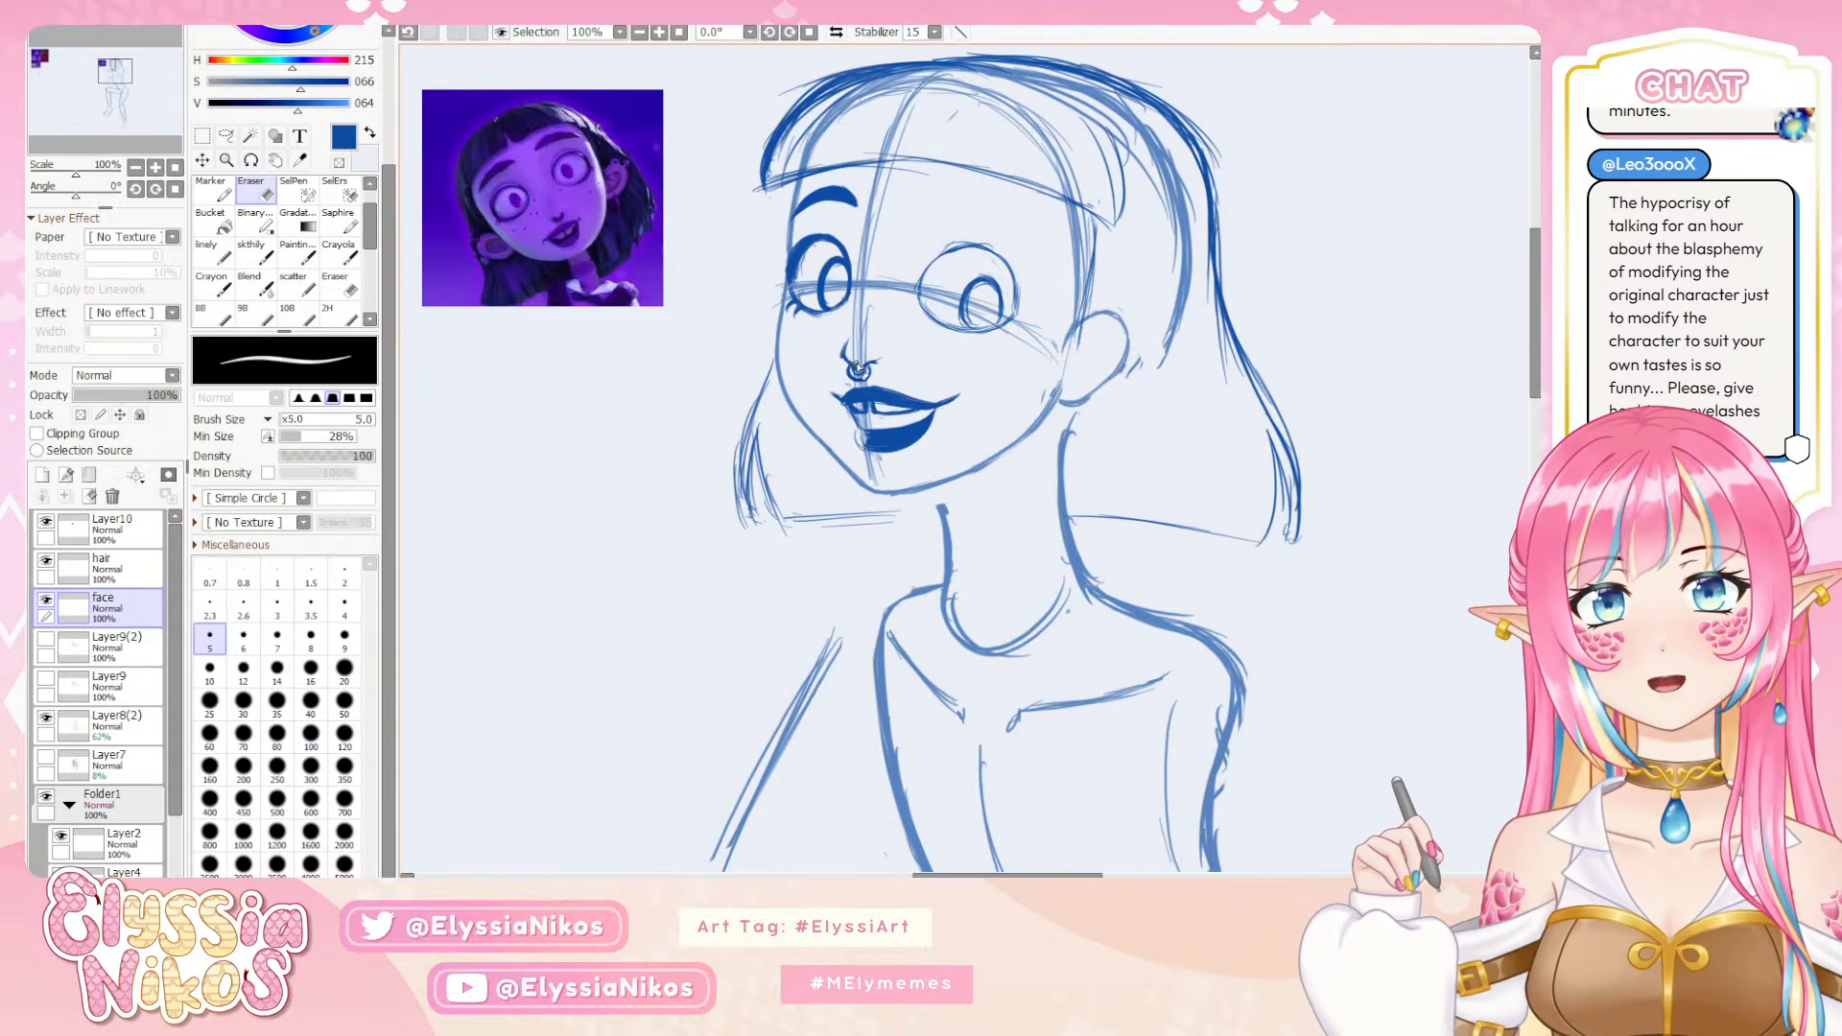
drag(844, 341, 838, 355)
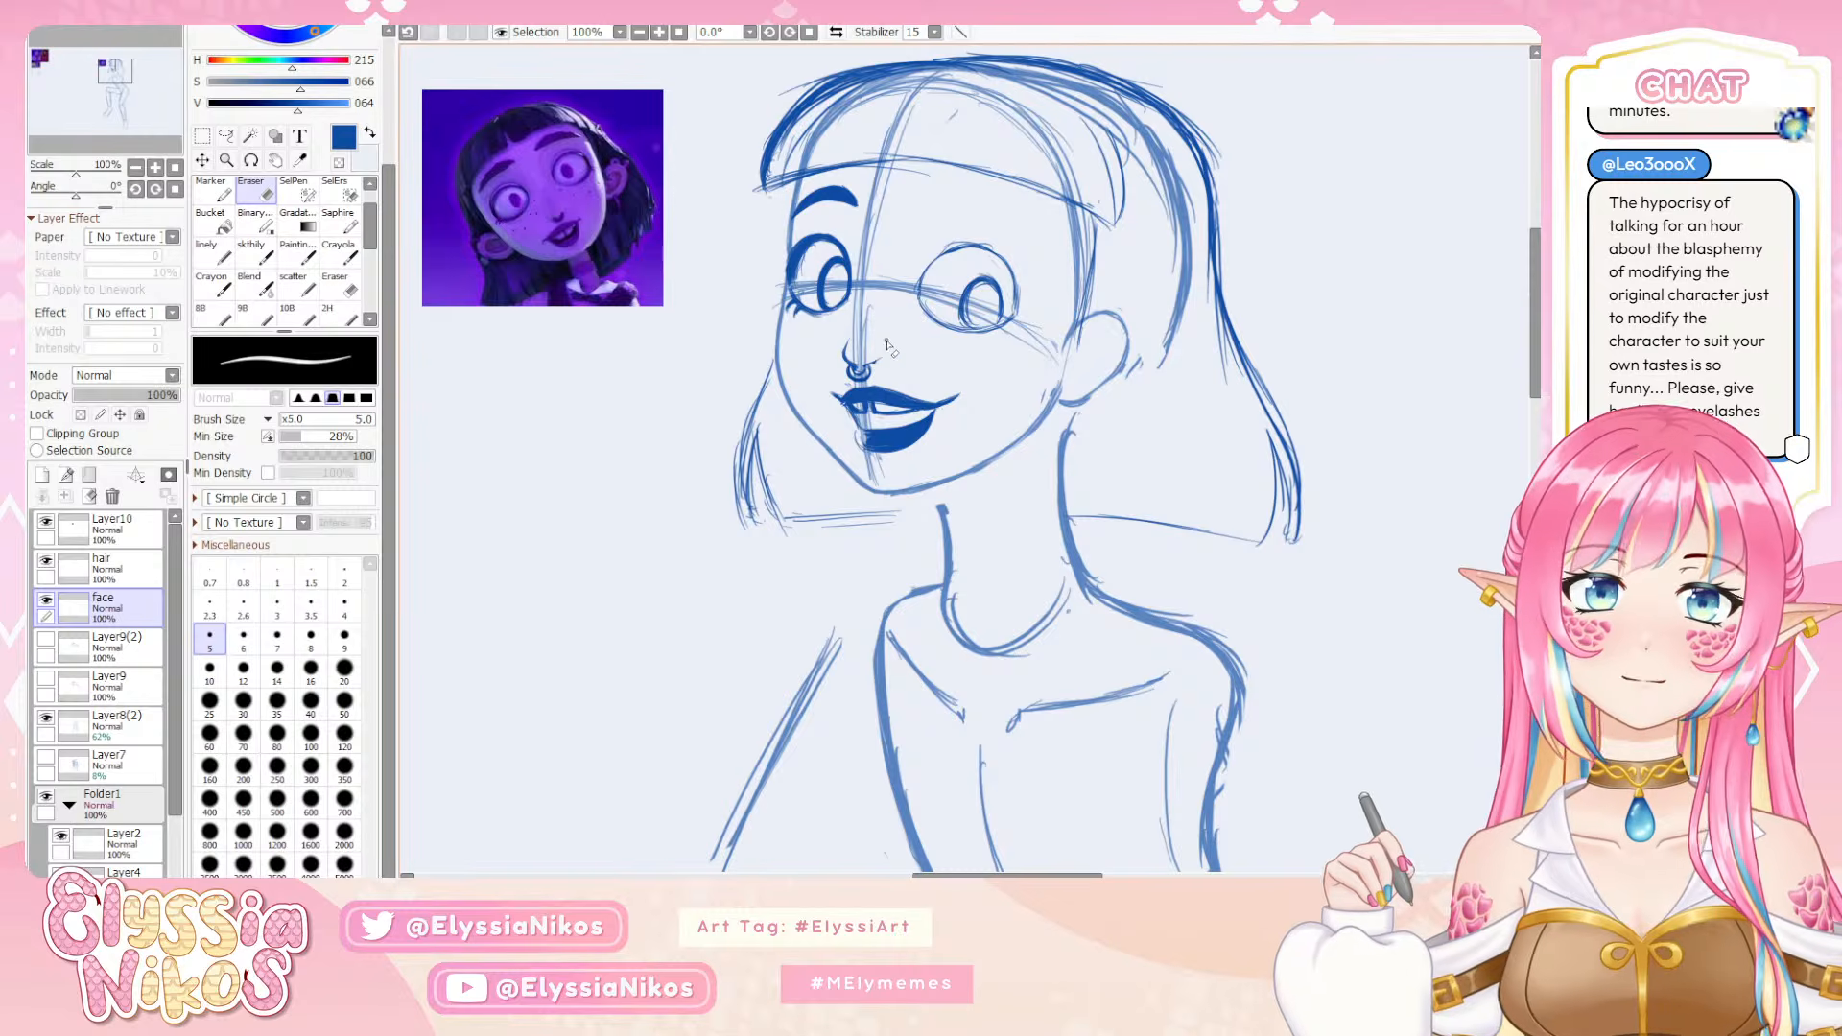
Redraw the near eye's upper inner outline with the skthily brush at size 4, retrying the strokes
click(251, 251)
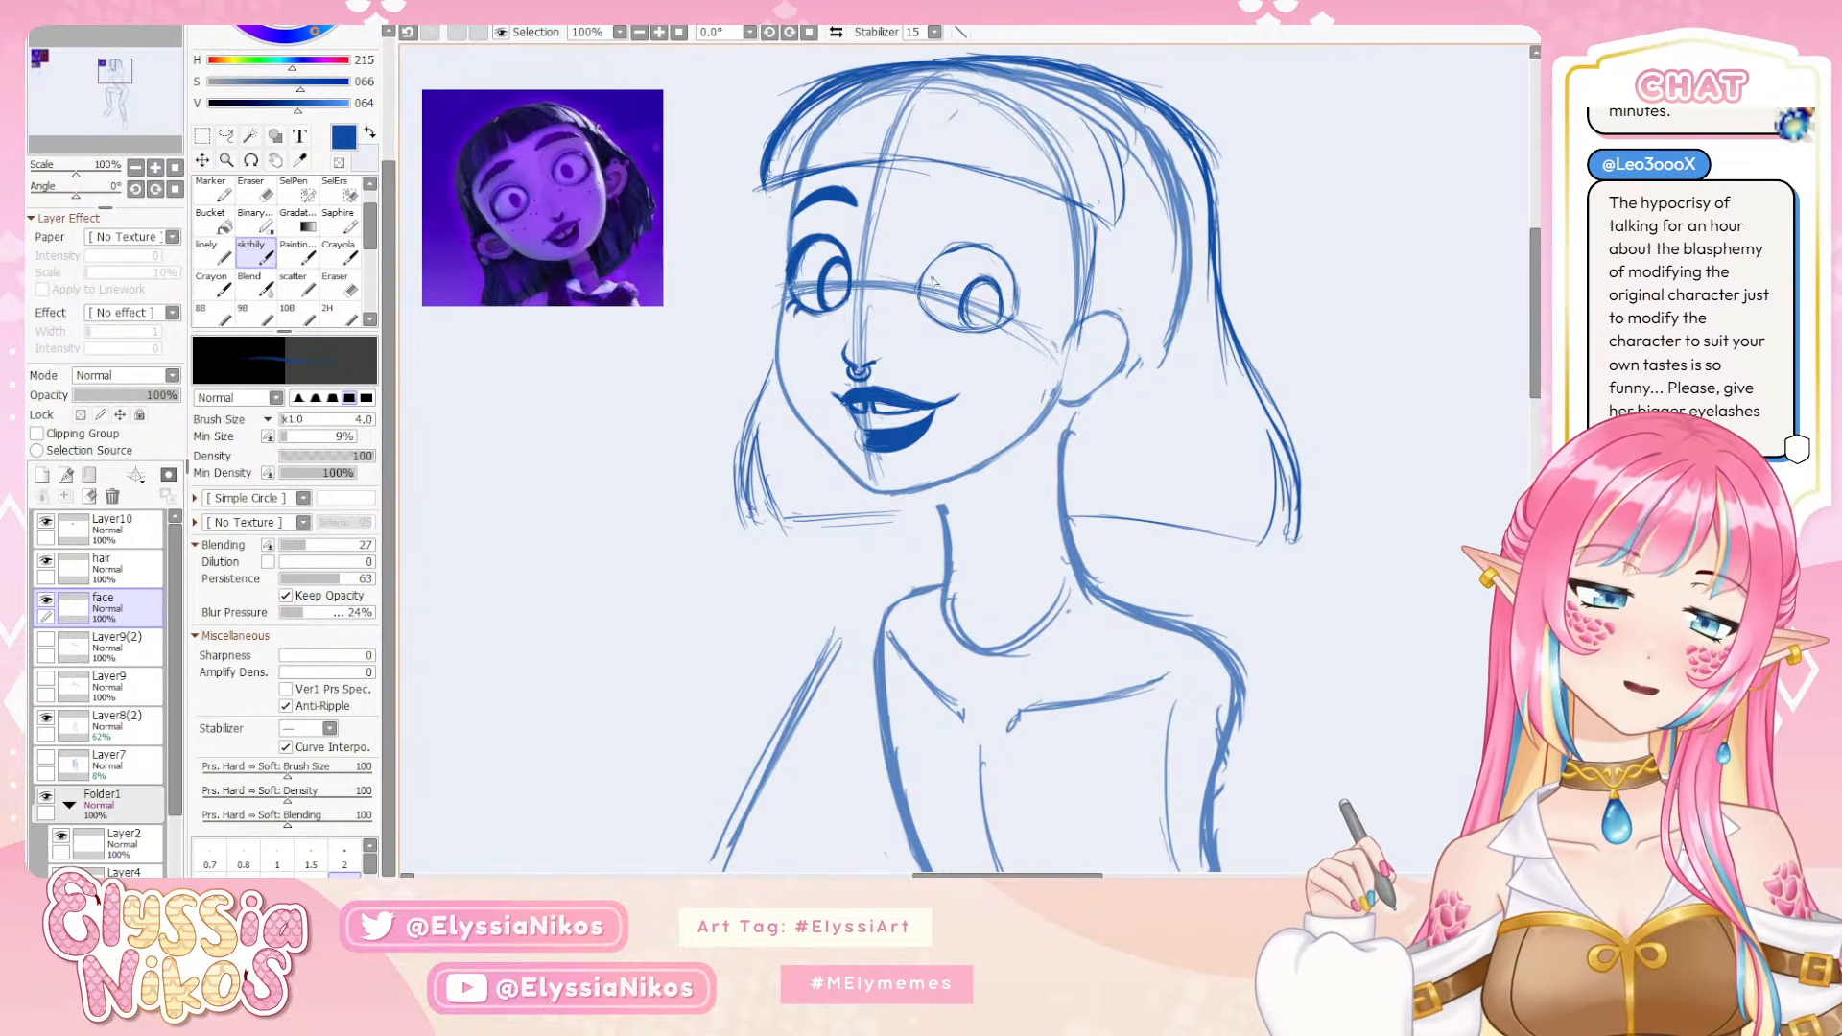
mouse_move(921, 295)
mouse_down()
mouse_move(939, 256)
mouse_move(921, 288)
mouse_move(977, 245)
mouse_up()
key(ctrl+z)
key(ctrl+z)
key(ctrl+z)
key(ctrl+z)
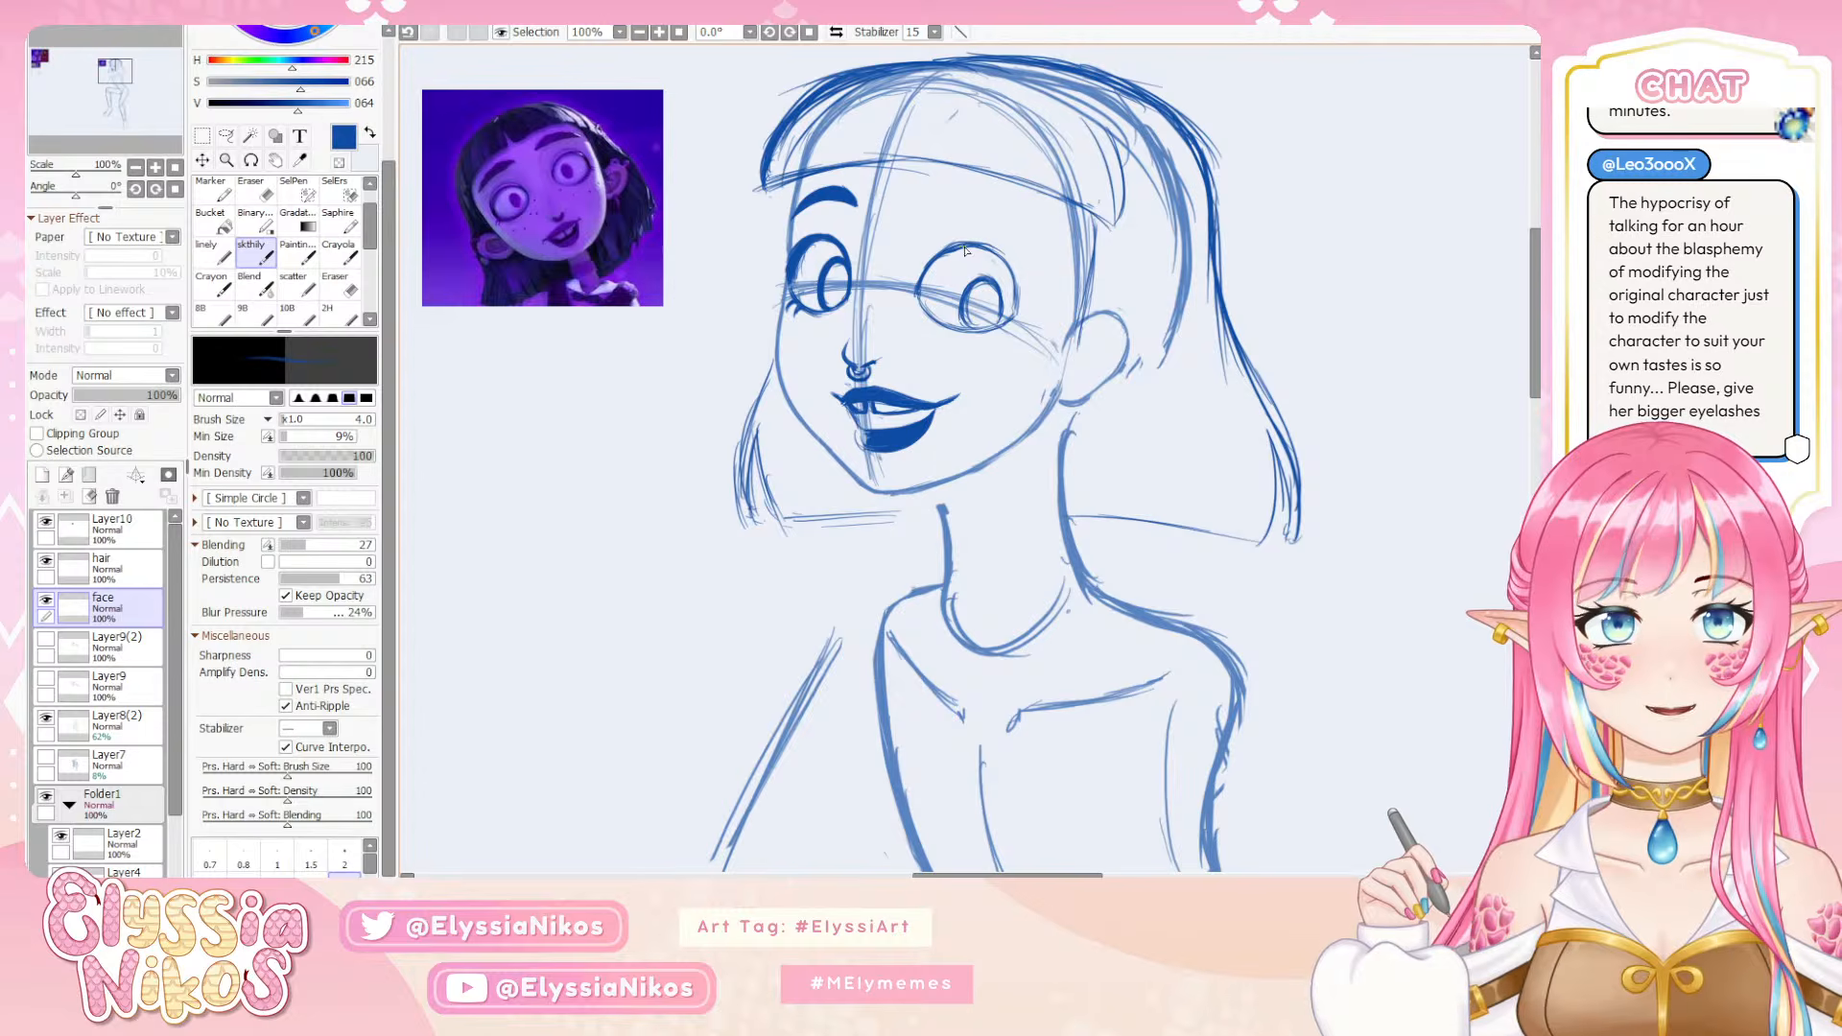
key(e)
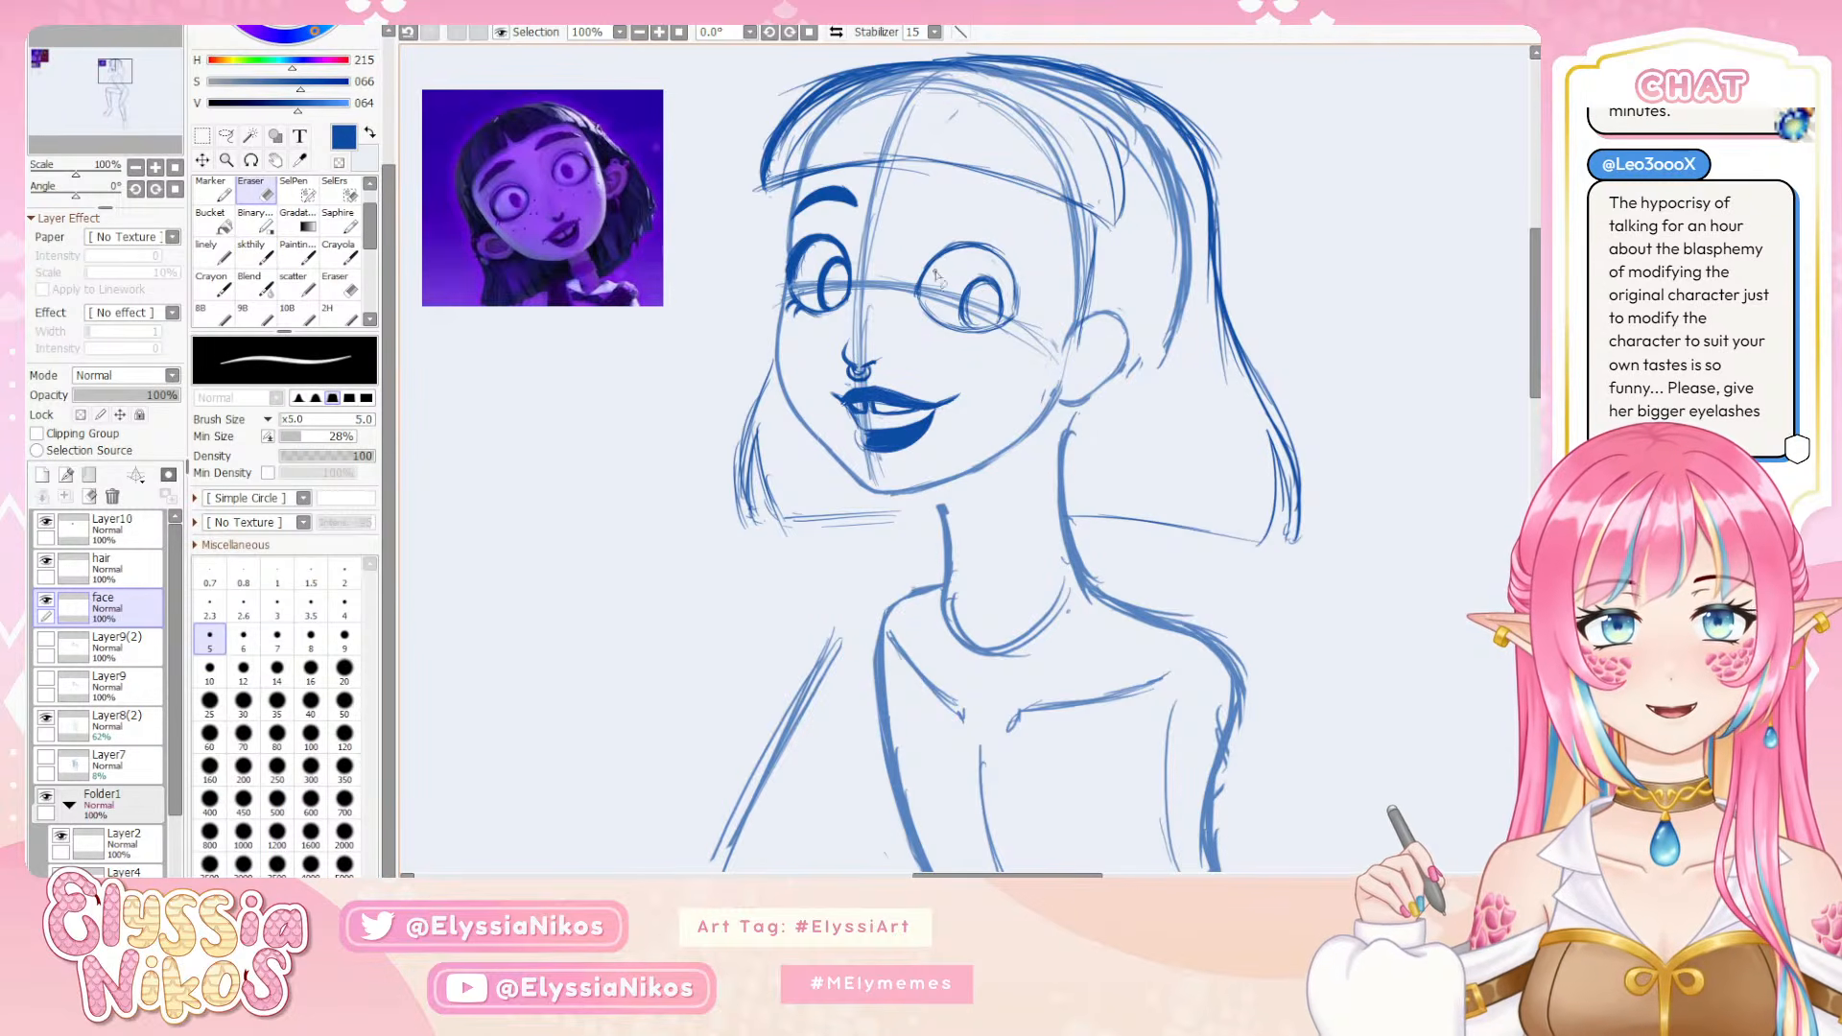
key(e)
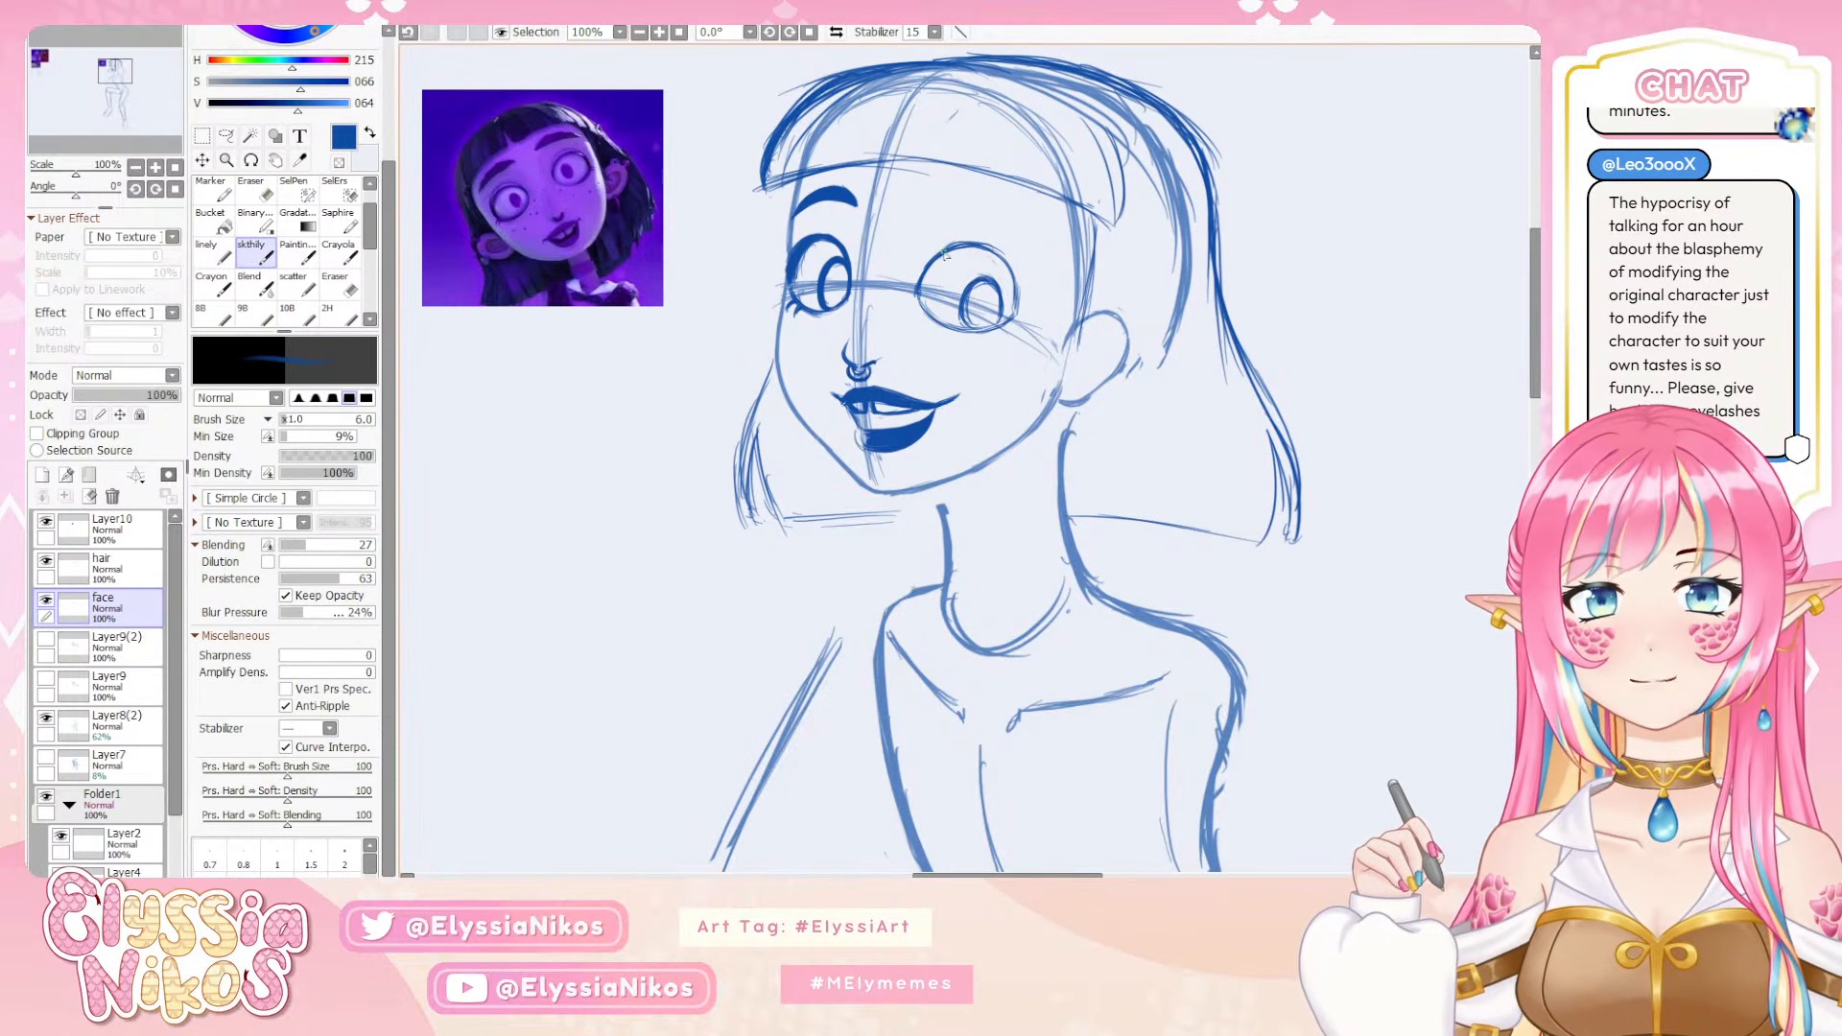
Thicken the near eye's outline across the top and down the outer side with the skthily brush at size 6
mouse_move(943, 252)
mouse_down()
mouse_move(993, 245)
mouse_move(950, 250)
mouse_move(1004, 258)
mouse_move(1015, 295)
mouse_up()
key(ctrl+z)
key(ctrl+z)
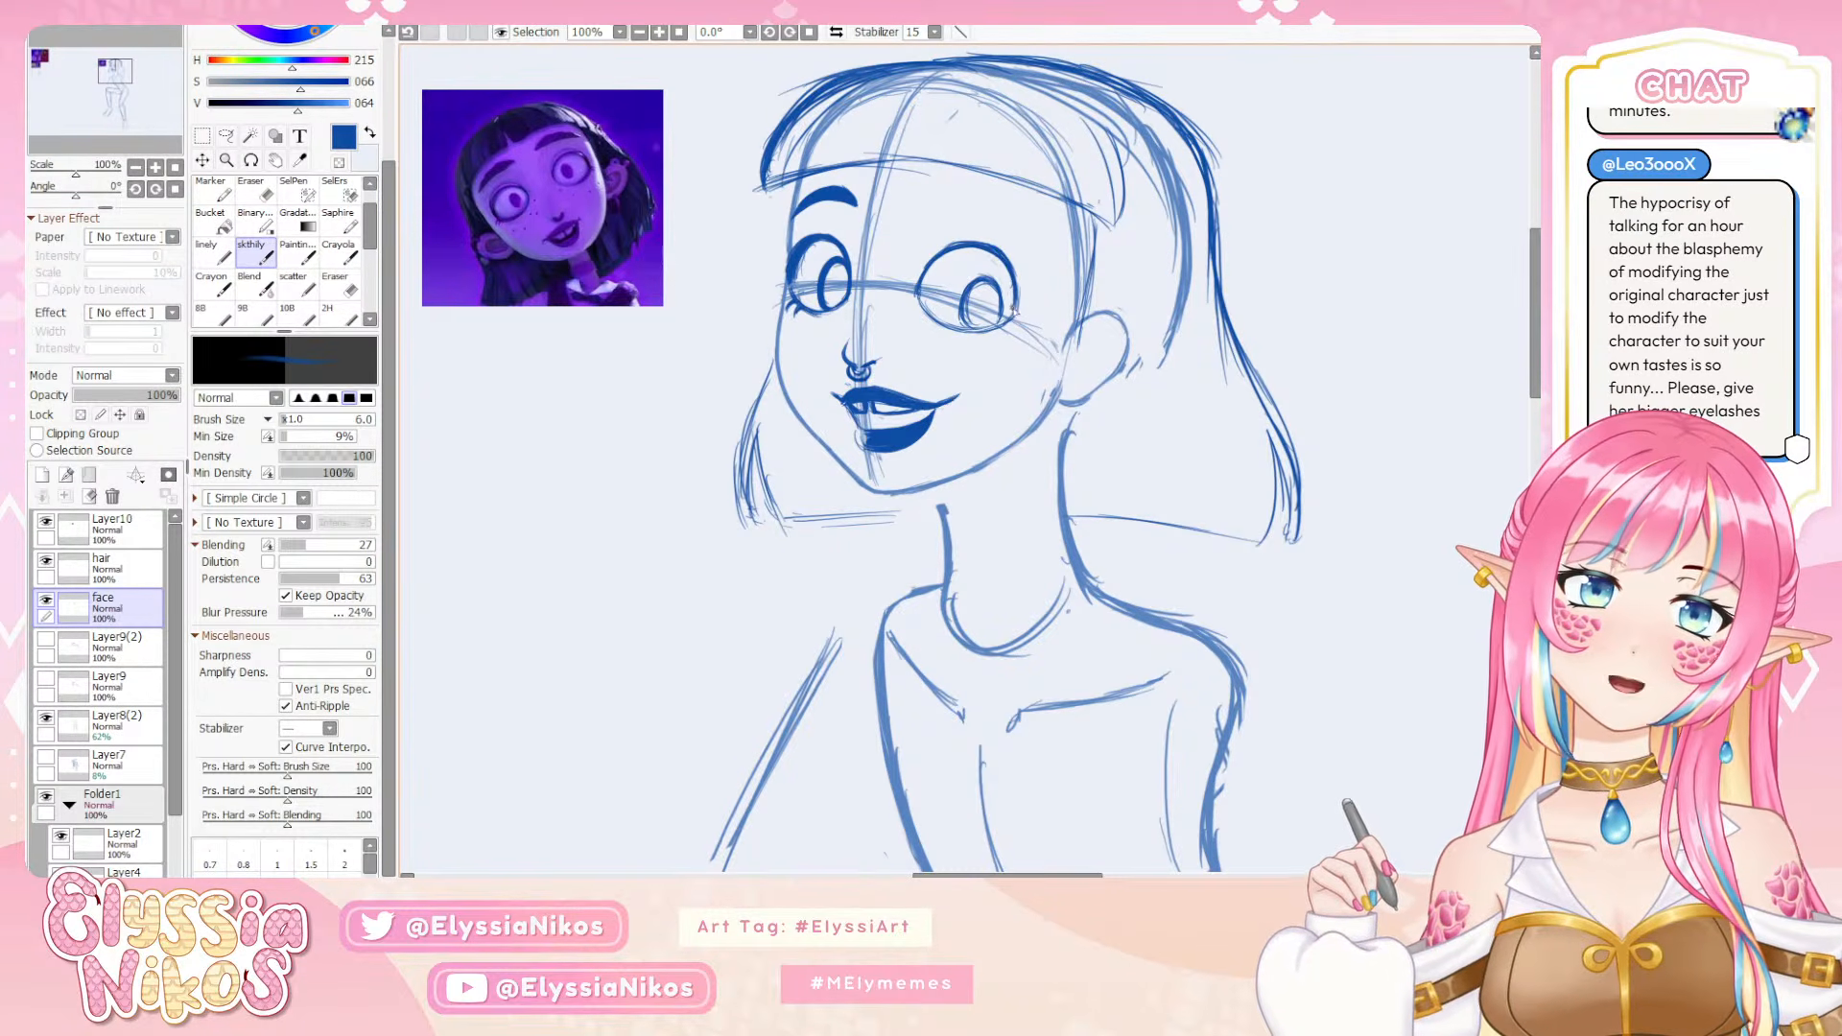
mouse_move(1010, 267)
mouse_down()
mouse_move(1017, 303)
mouse_move(1051, 259)
mouse_move(1014, 321)
mouse_up()
key(ctrl+z)
key(ctrl+z)
key(ctrl+z)
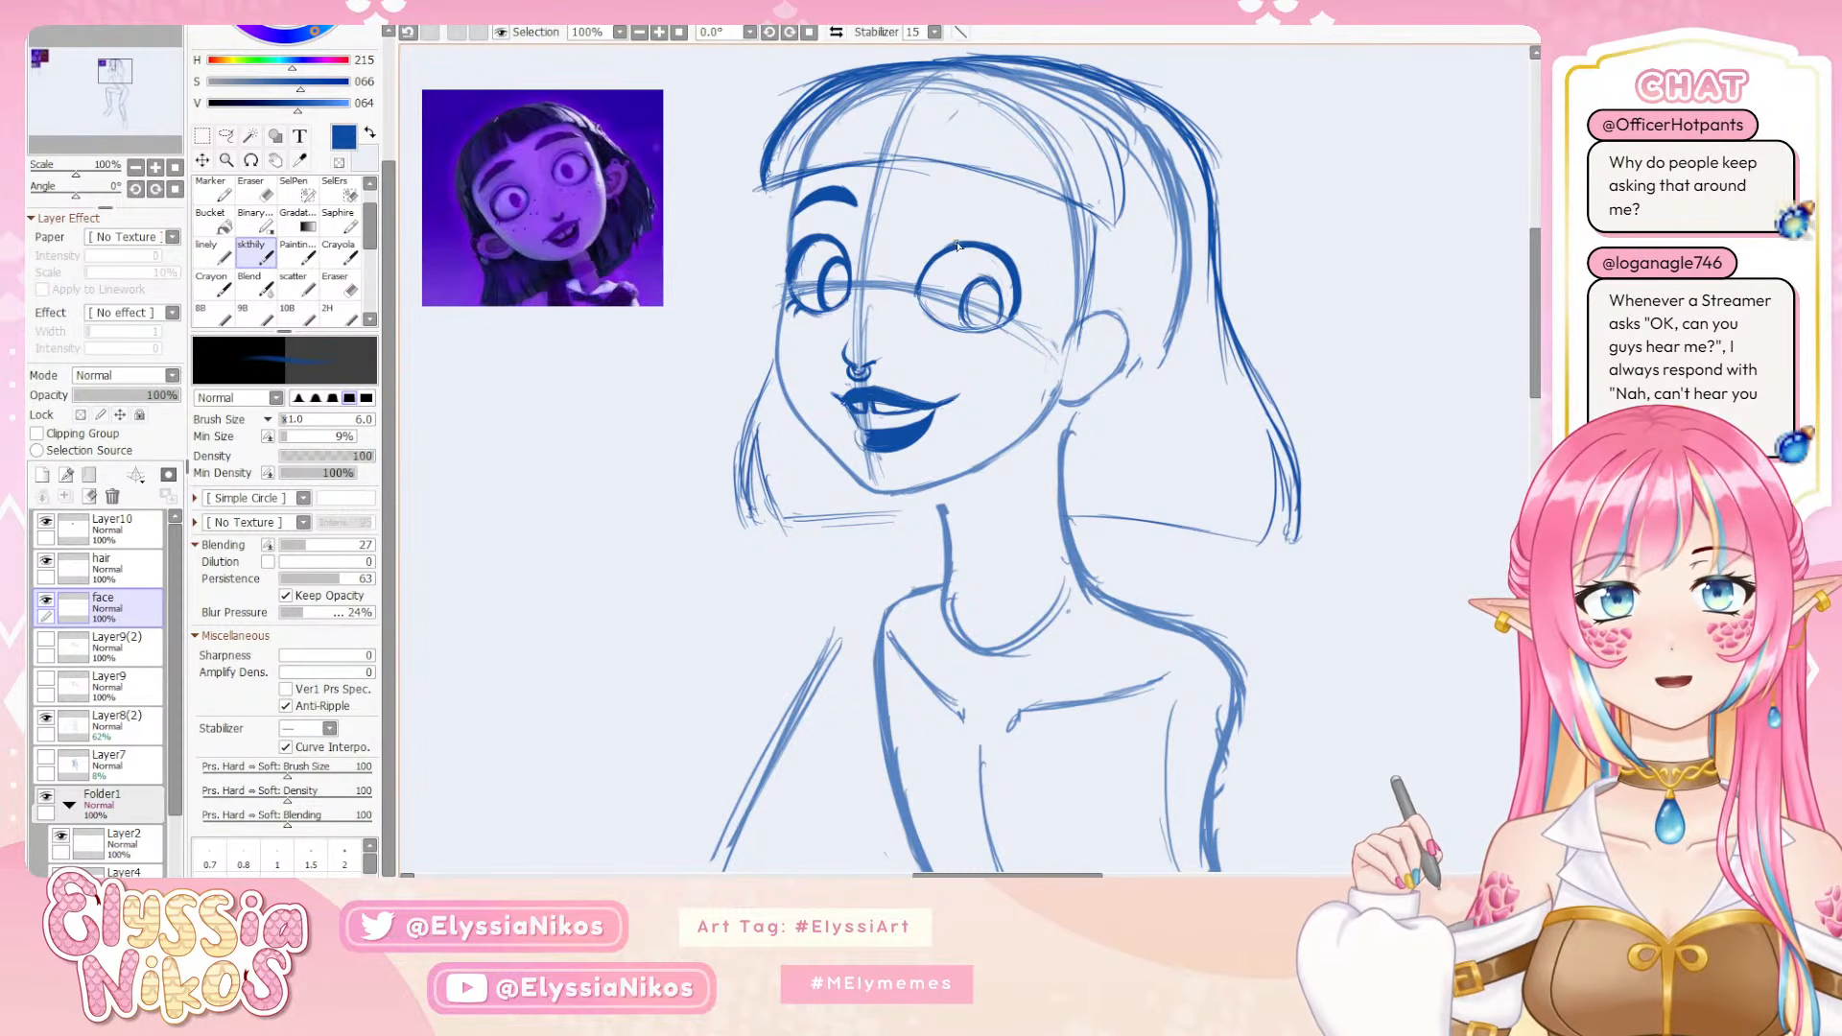
Even out the near eye's upper inner outline with another skthily stroke at size 6
key(e)
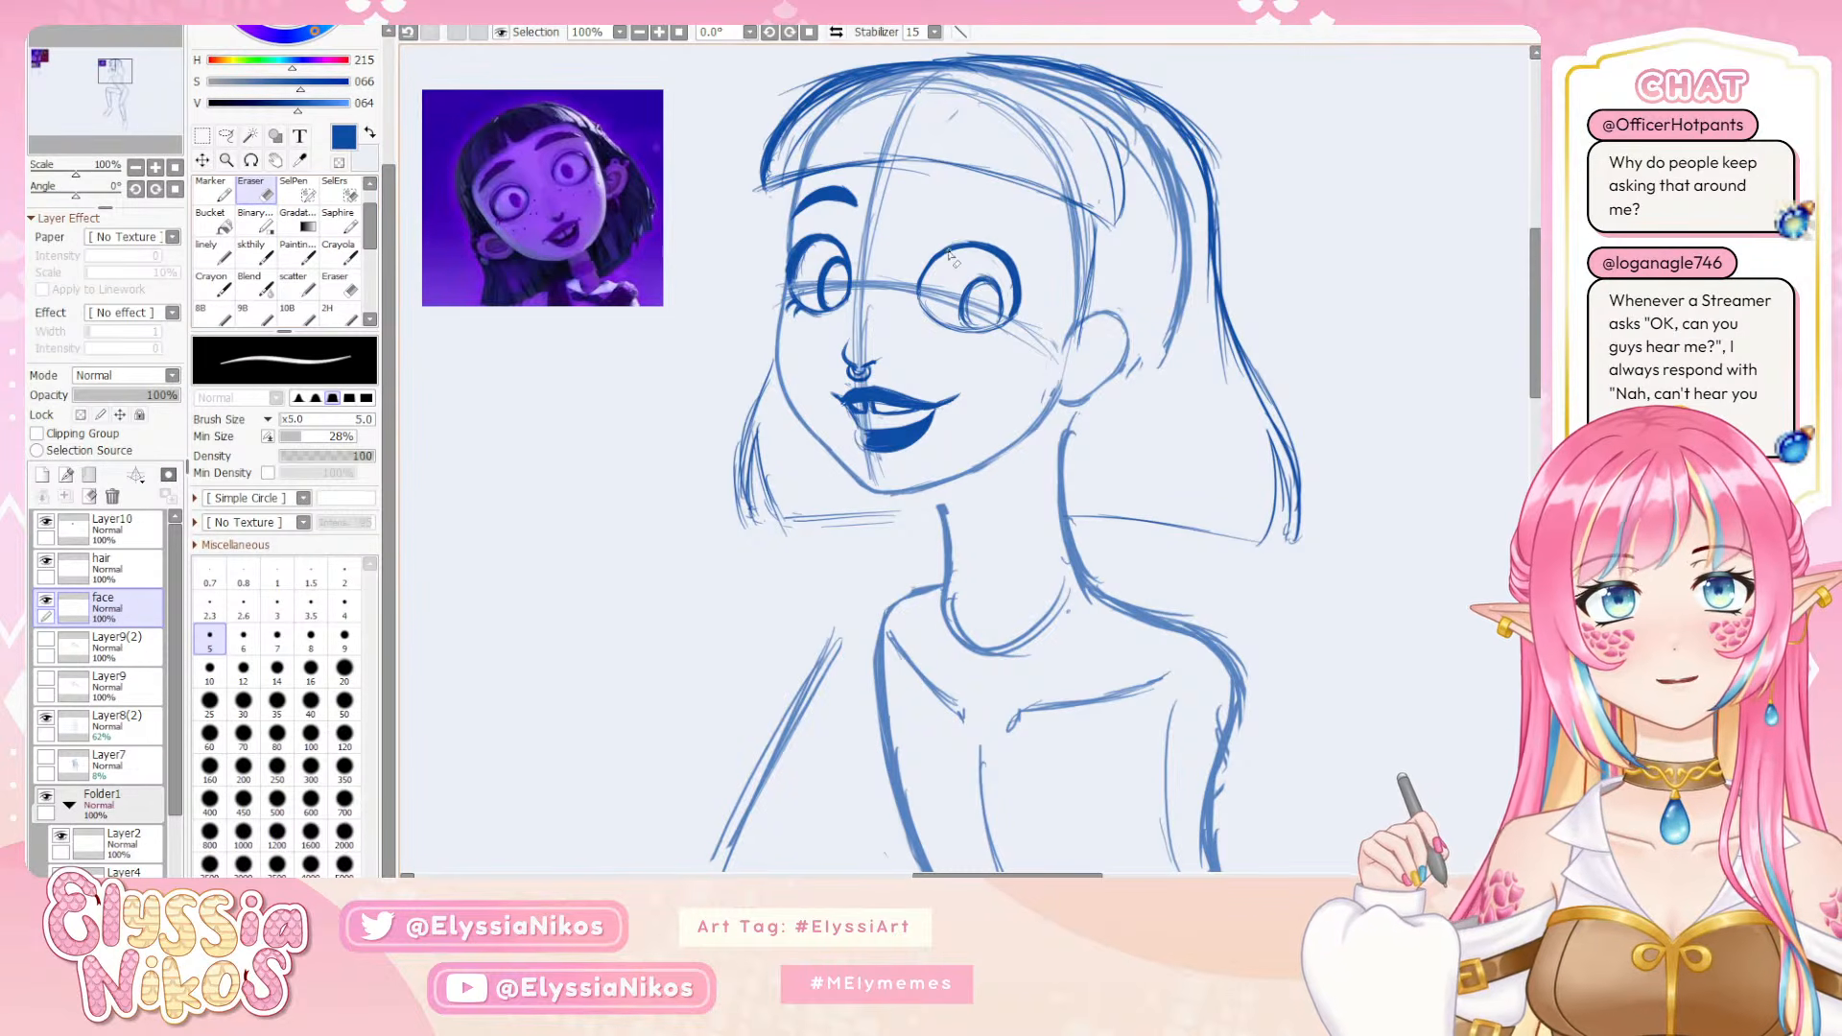
key(ctrl+z)
click(255, 254)
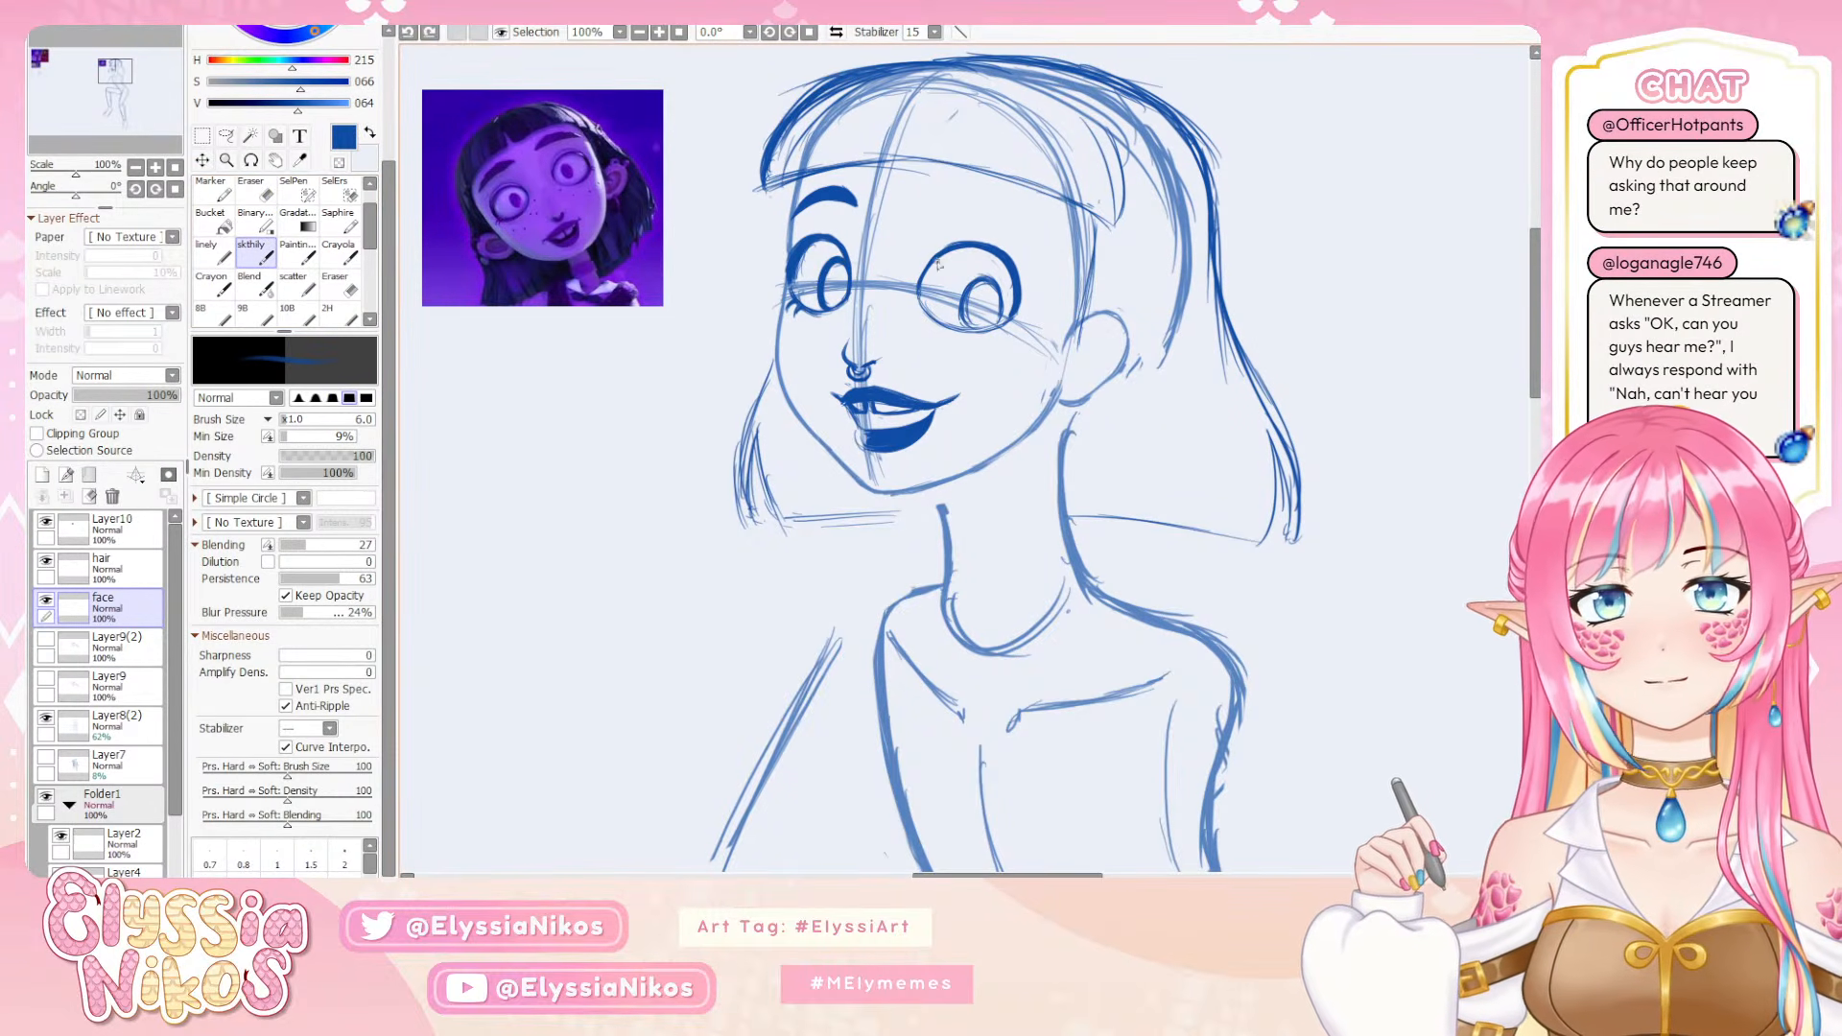
drag(957, 247, 934, 263)
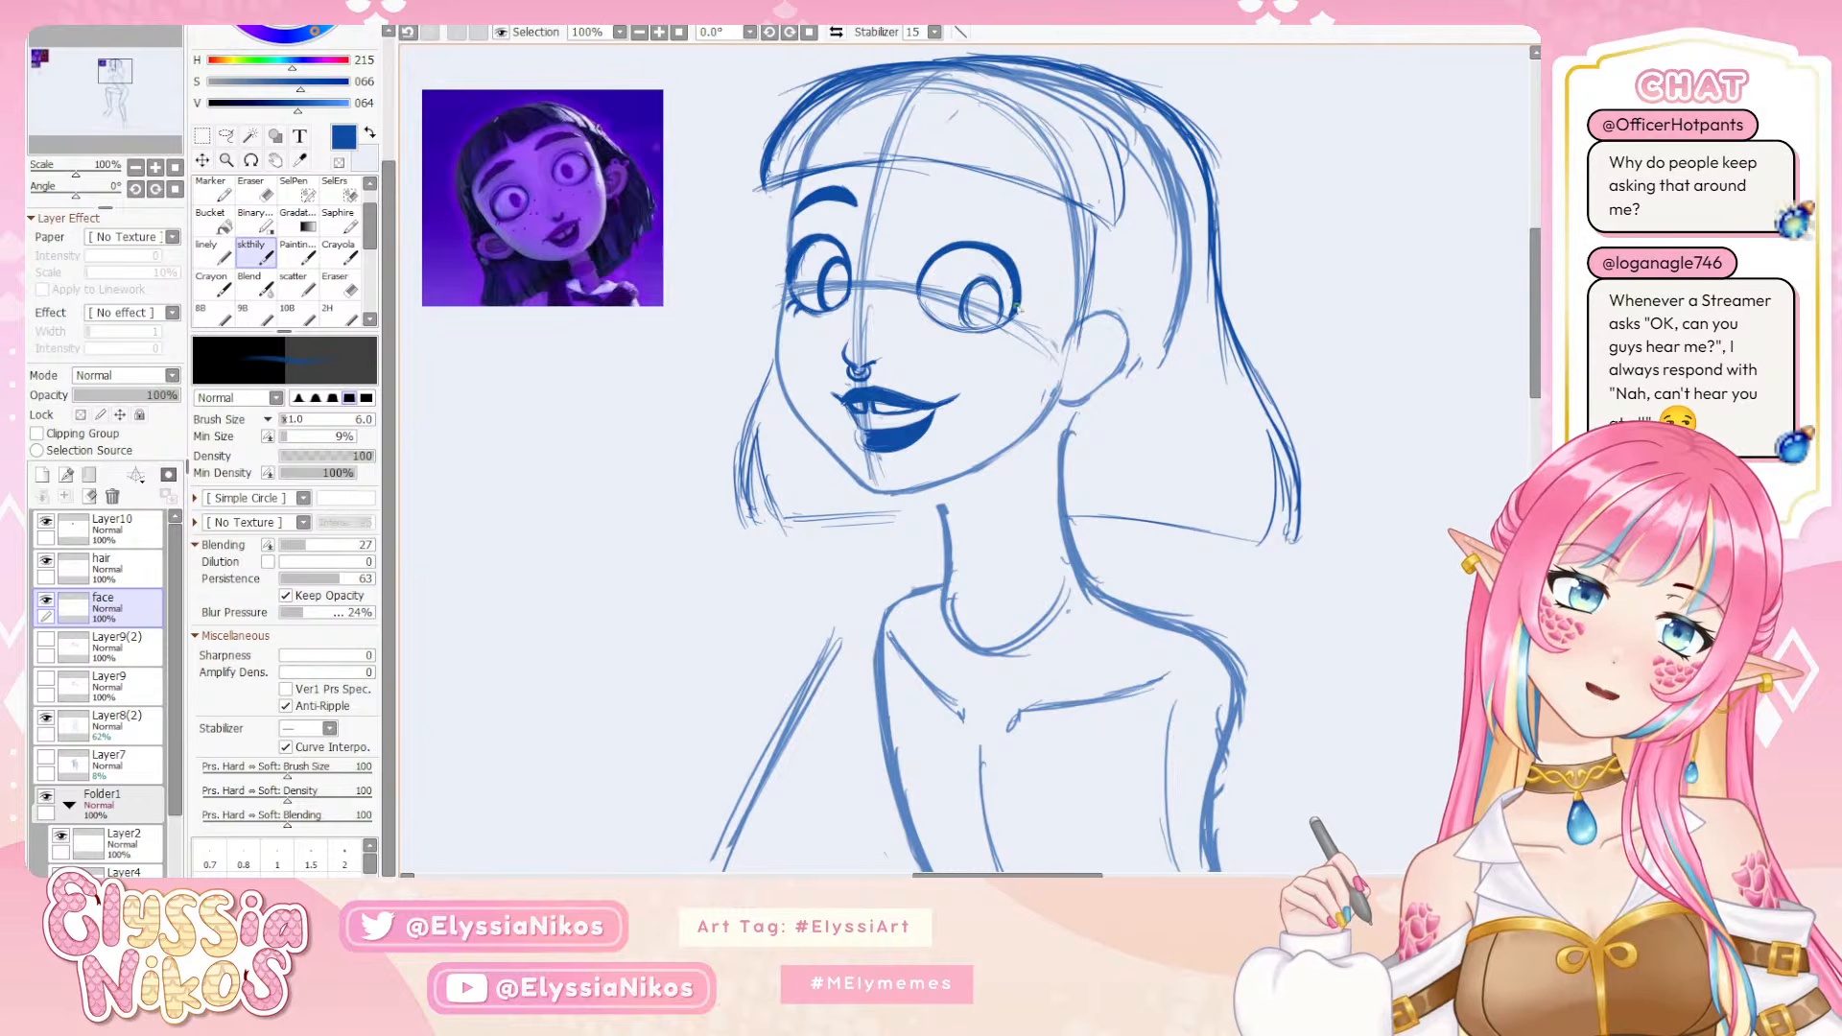
Erase the iris inside the near eye with the eraser at size 26
key(e)
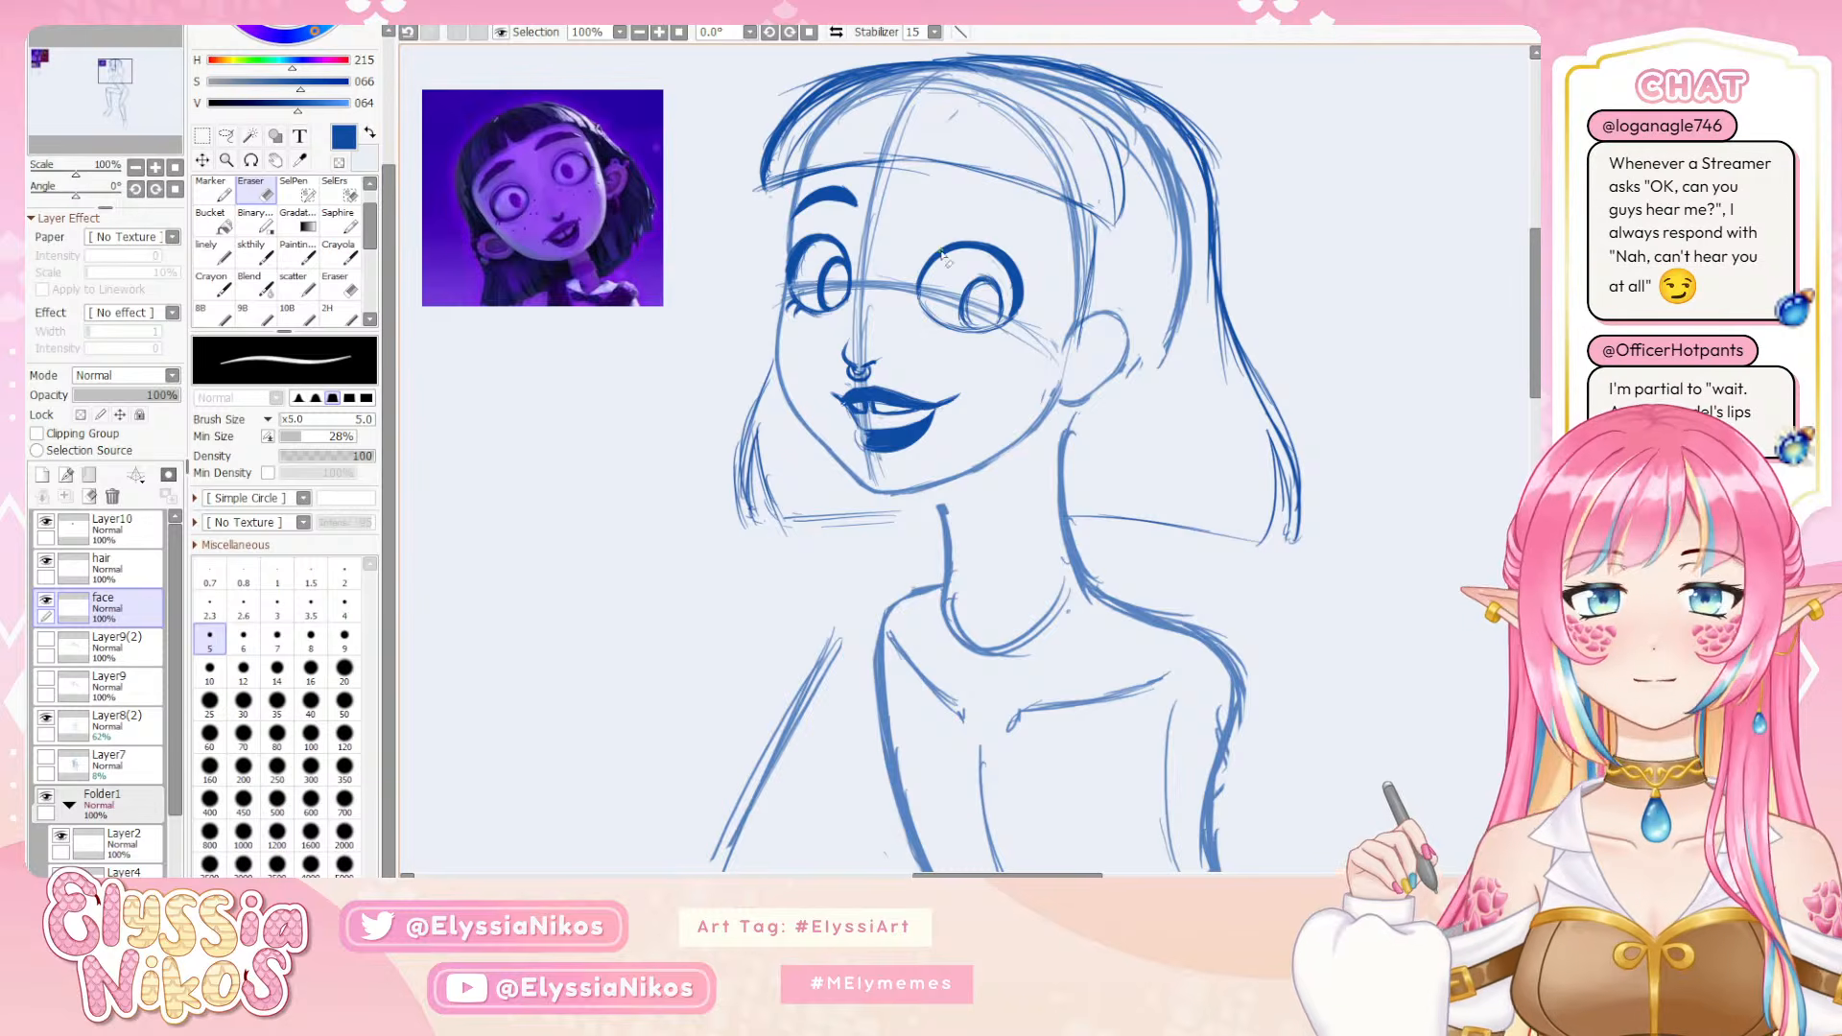
right_click(982, 294)
drag(984, 297, 1002, 297)
drag(971, 315, 1007, 290)
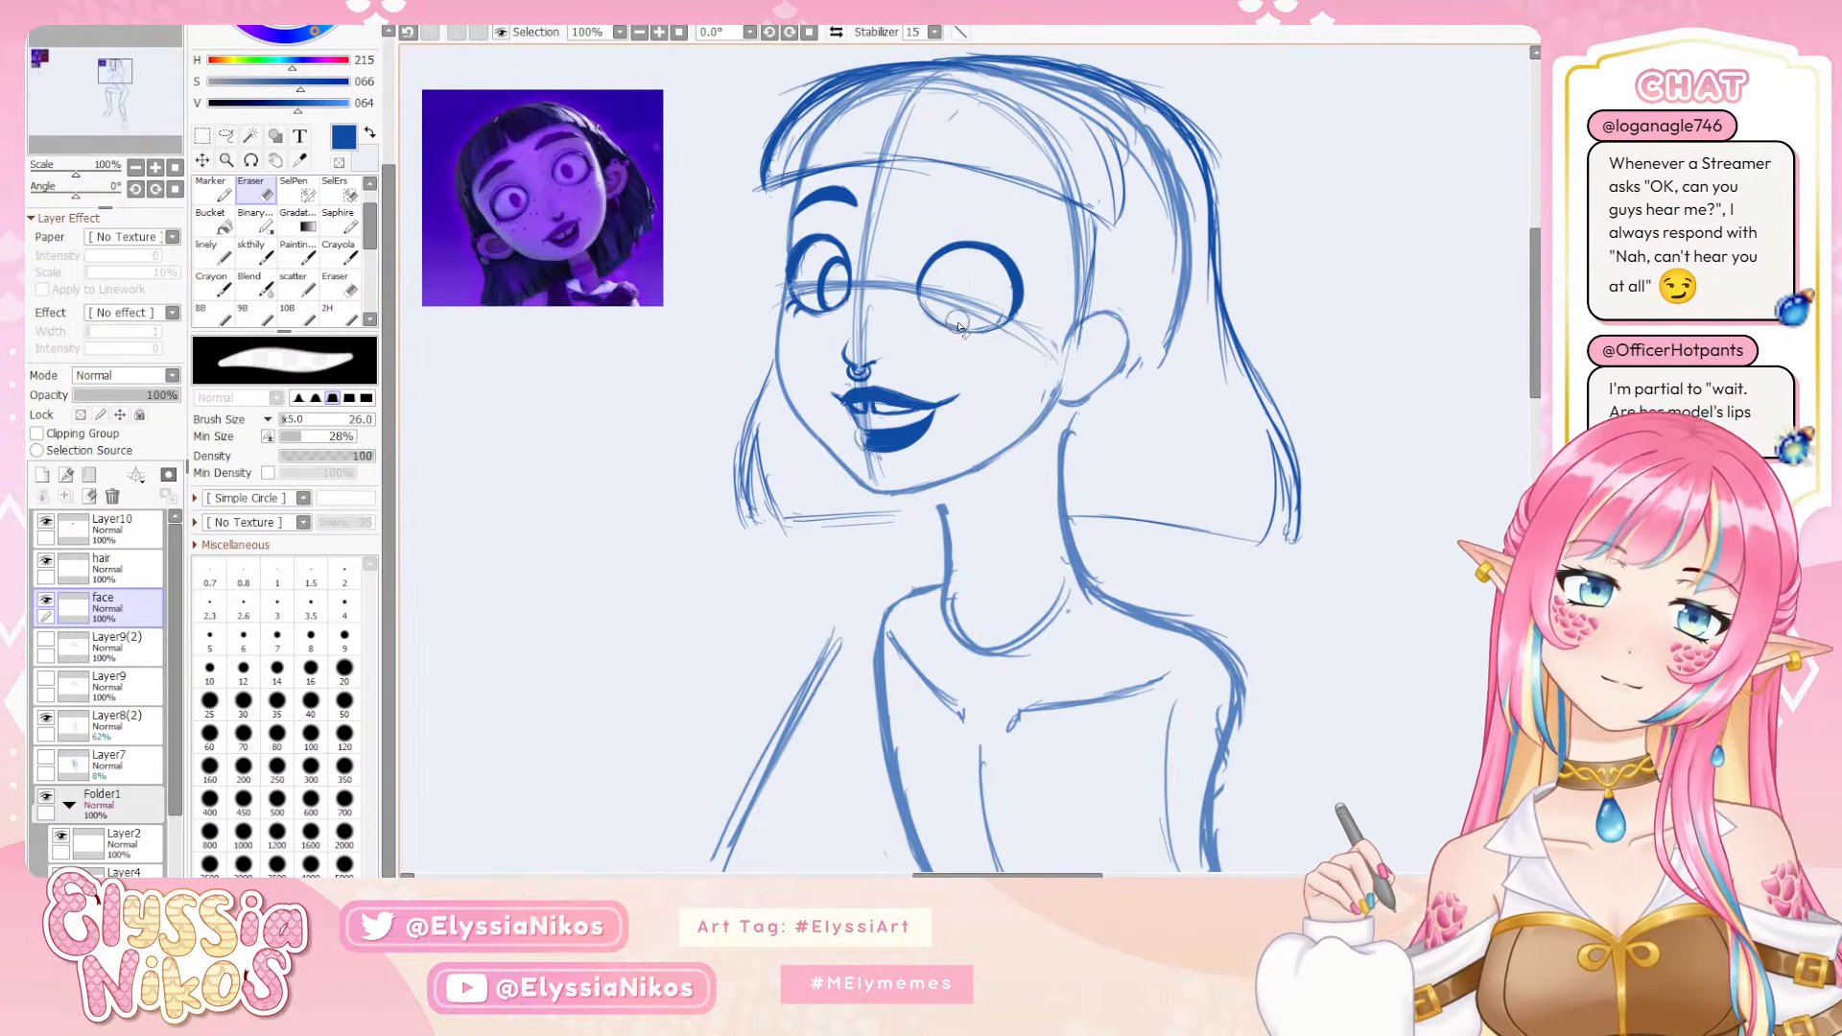
drag(980, 308, 960, 307)
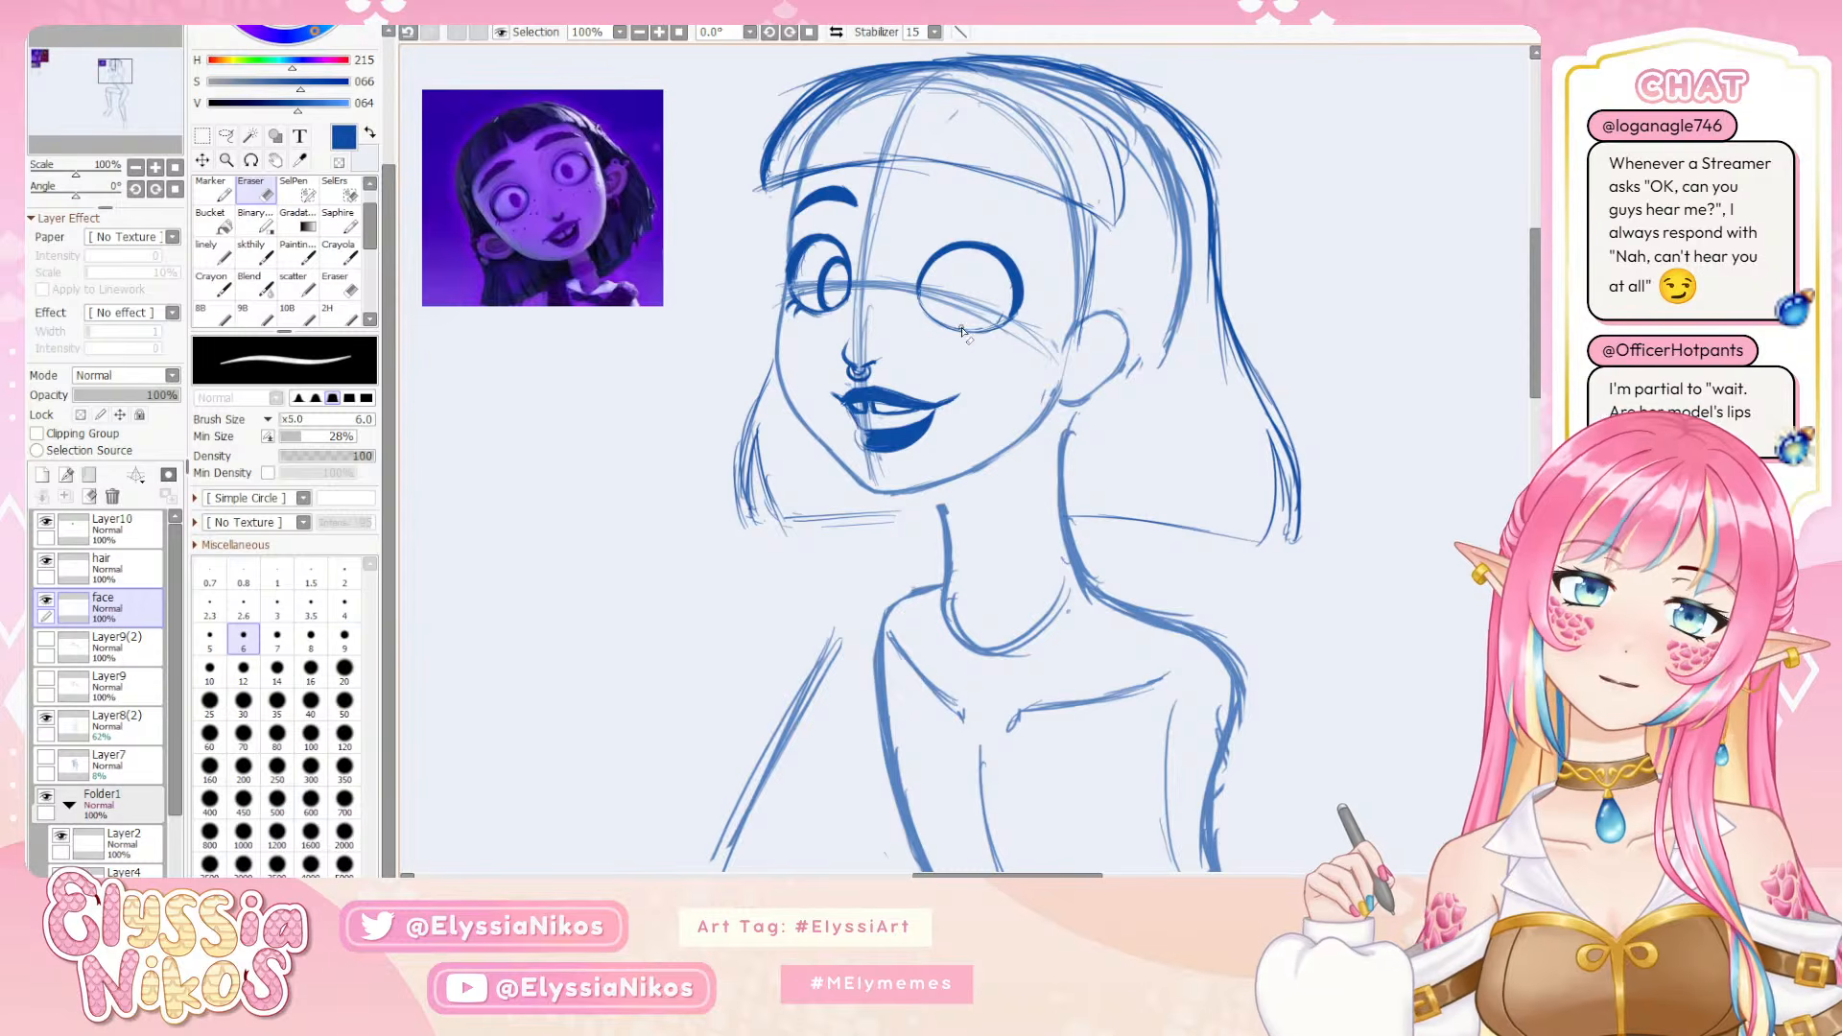
Try a stroke along the near eye's lower outline with the skthily brush at size 6
click(252, 255)
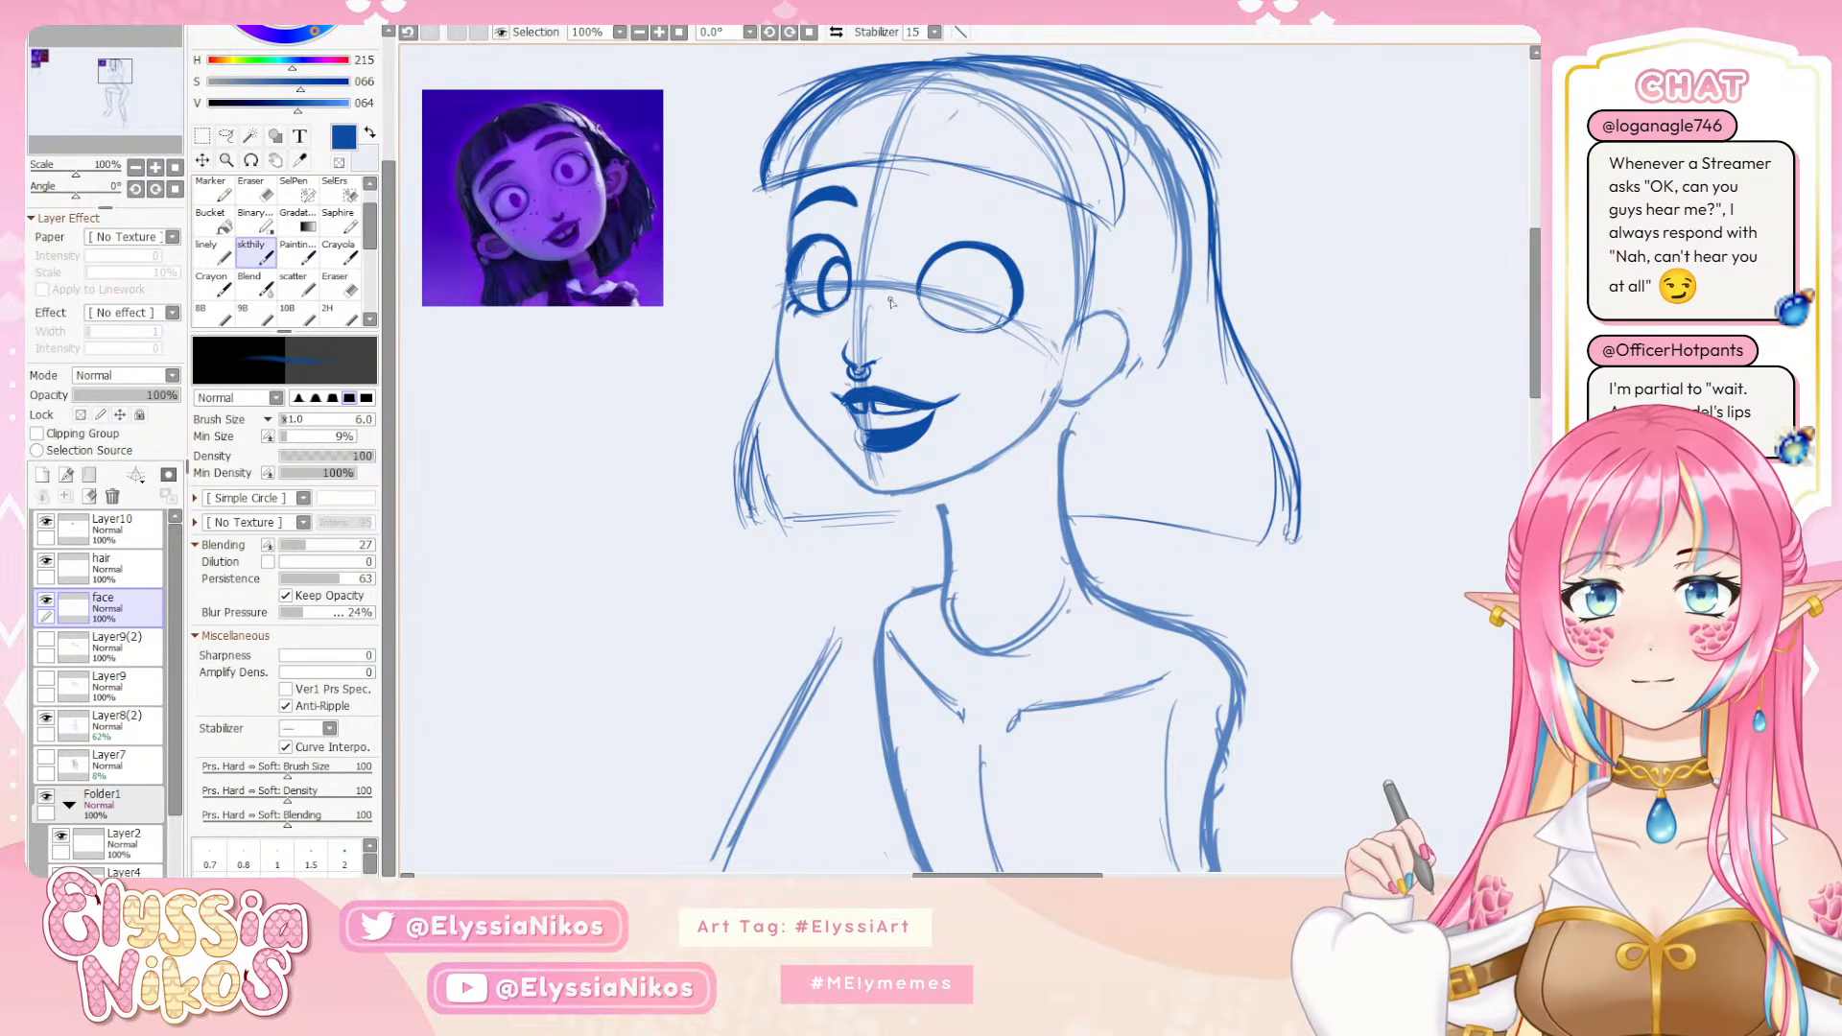
mouse_move(931, 318)
mouse_down()
mouse_move(949, 306)
mouse_move(988, 330)
mouse_move(1014, 300)
mouse_move(1003, 324)
mouse_up()
key(ctrl+z)
key(ctrl+z)
Trim the near eye's outer outline thinner with the eraser at size 3
key(e)
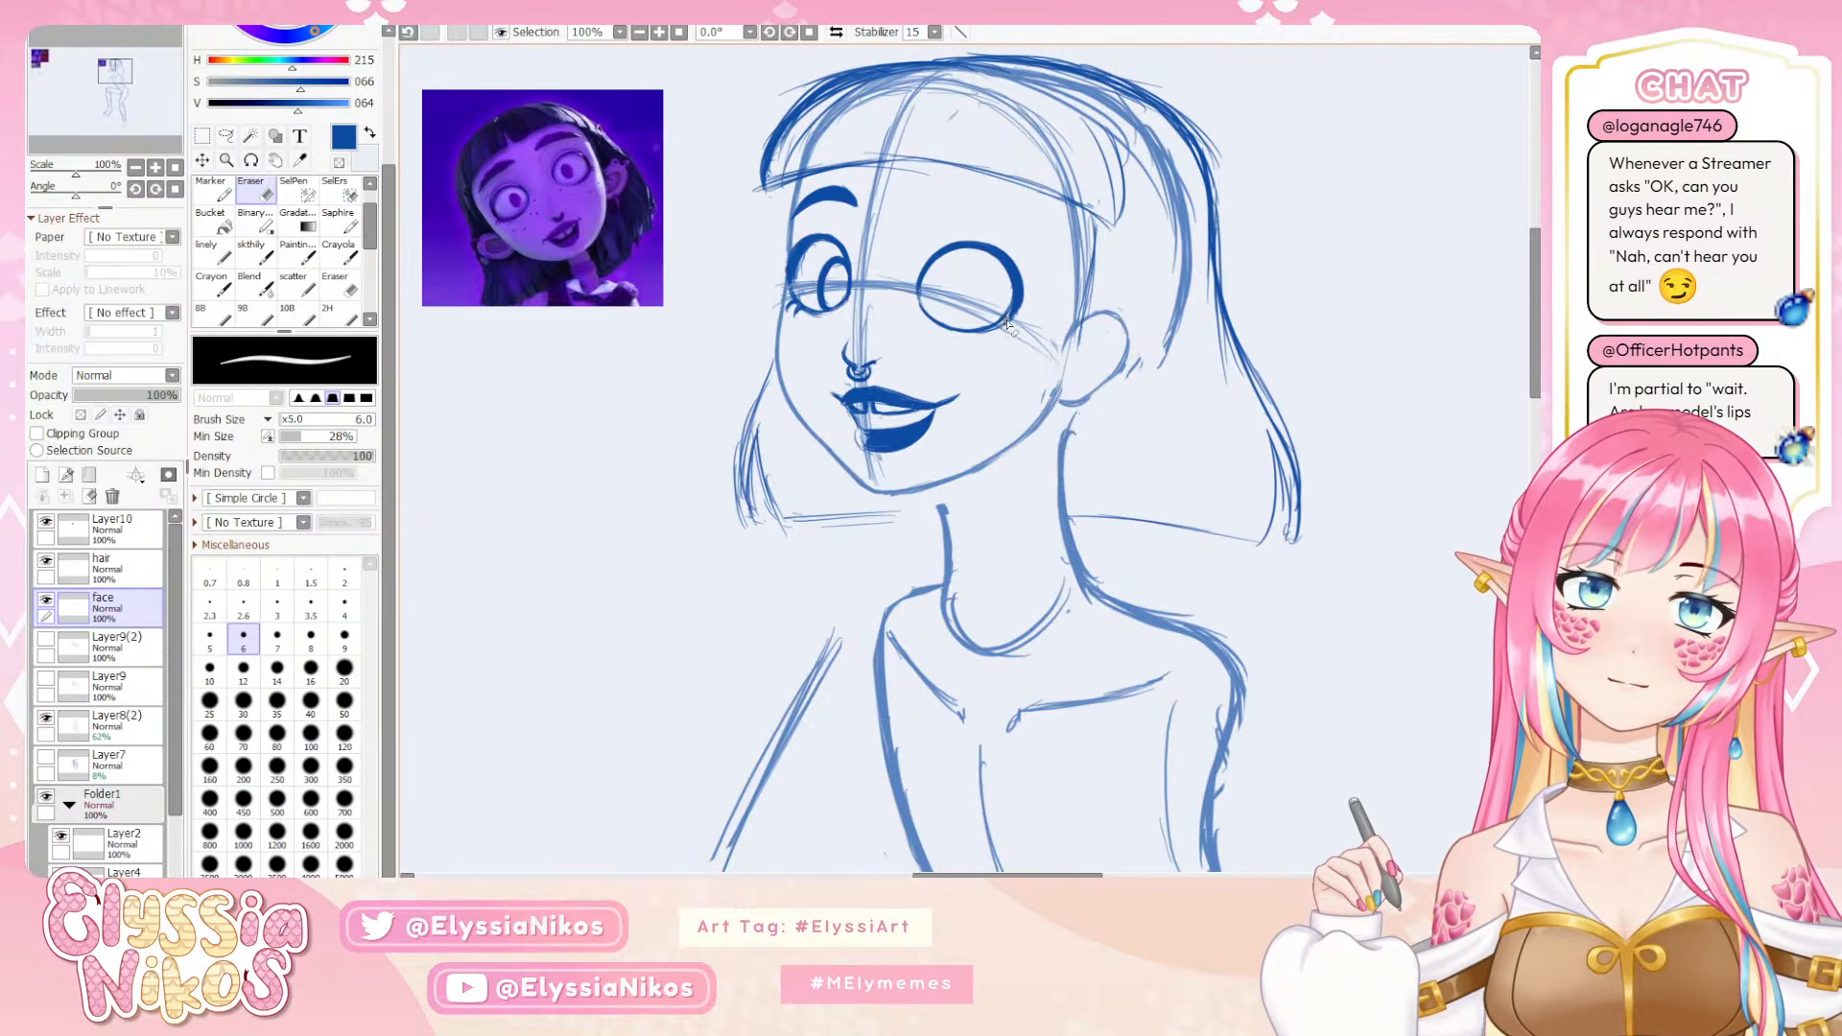
key(ctrl+z)
mouse_move(1000, 327)
mouse_down()
mouse_move(952, 335)
mouse_move(1017, 320)
mouse_move(1029, 275)
mouse_move(1014, 272)
mouse_up()
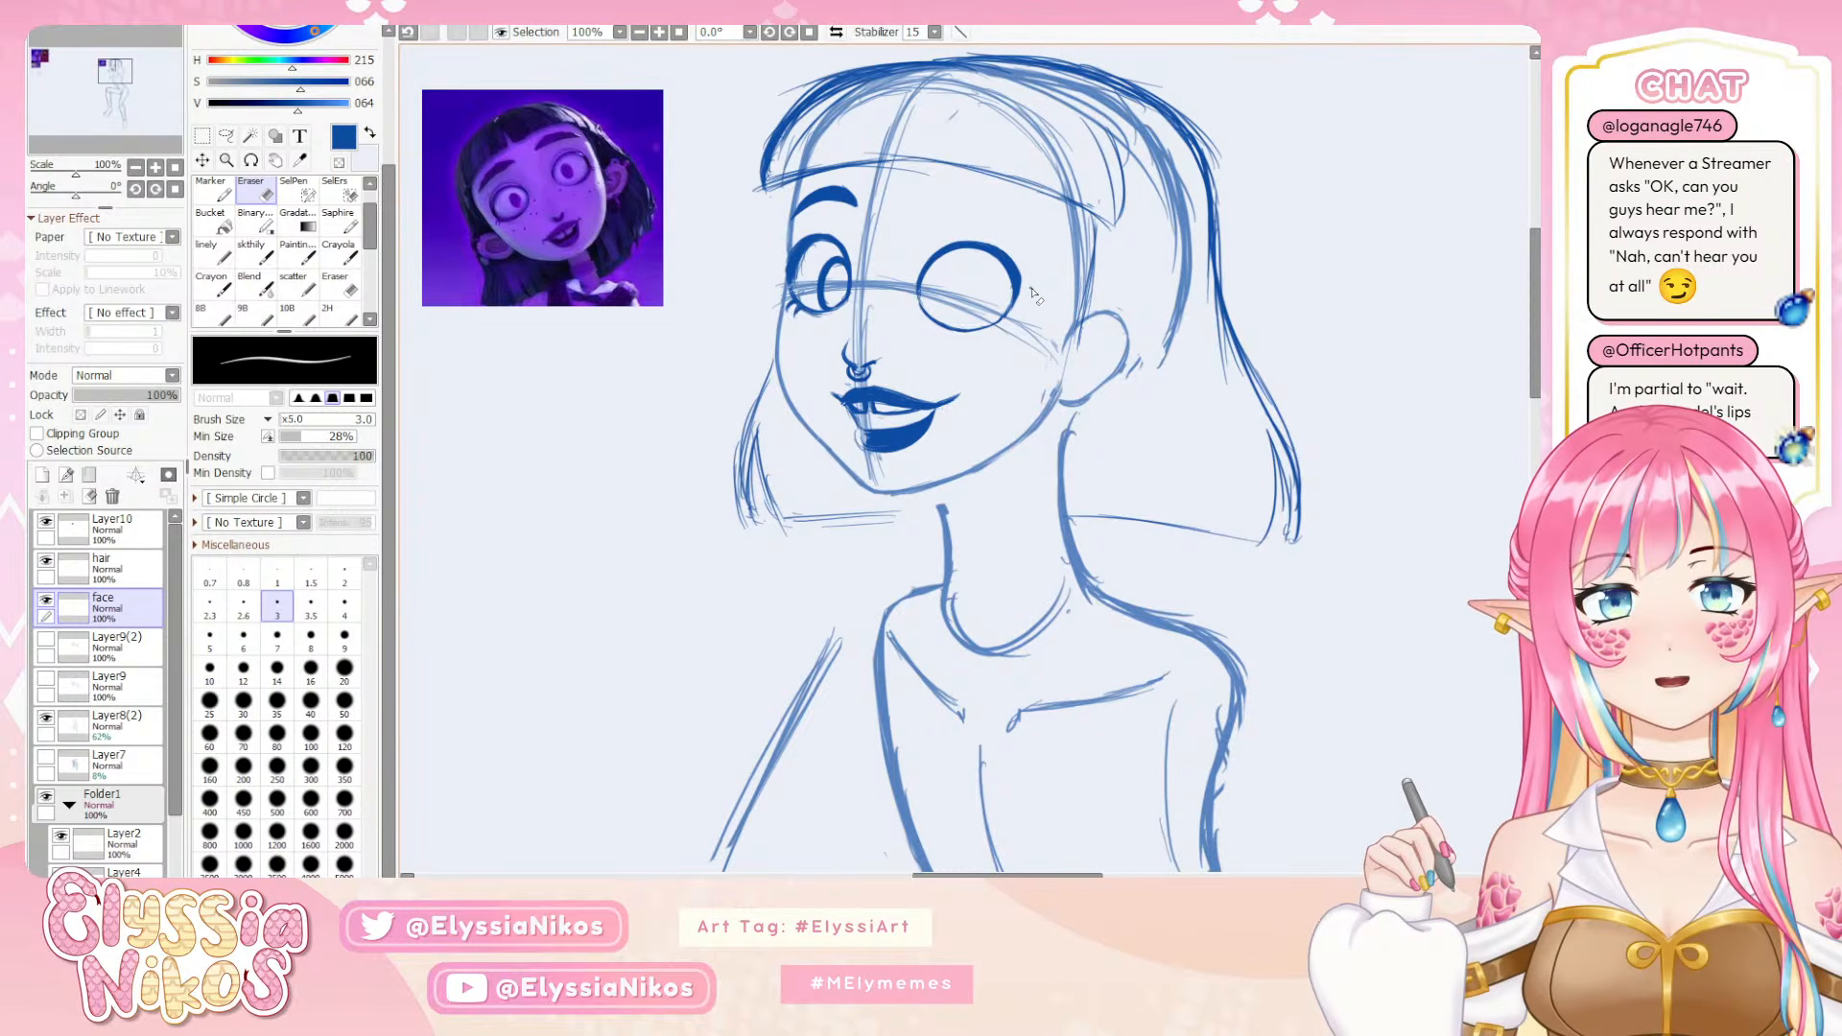
Thicken the near eye's upper outer outline with the skthily brush at size 5
click(255, 255)
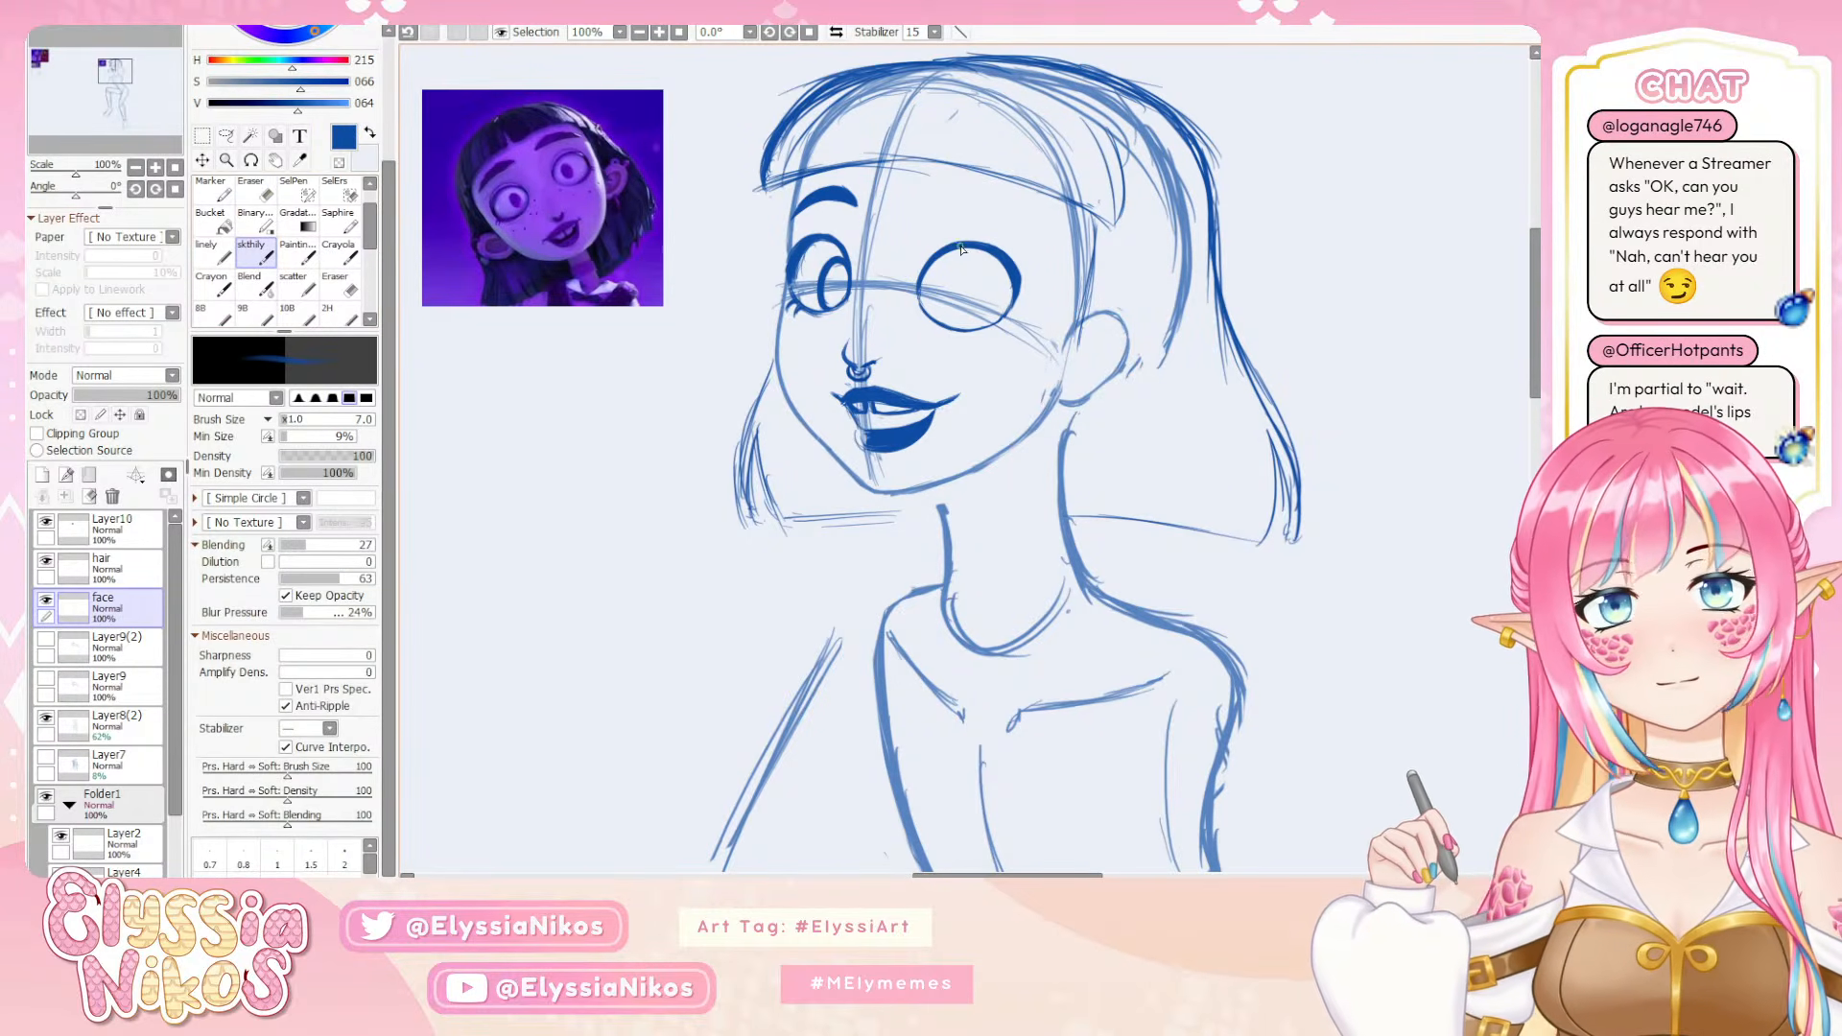
drag(990, 254, 984, 254)
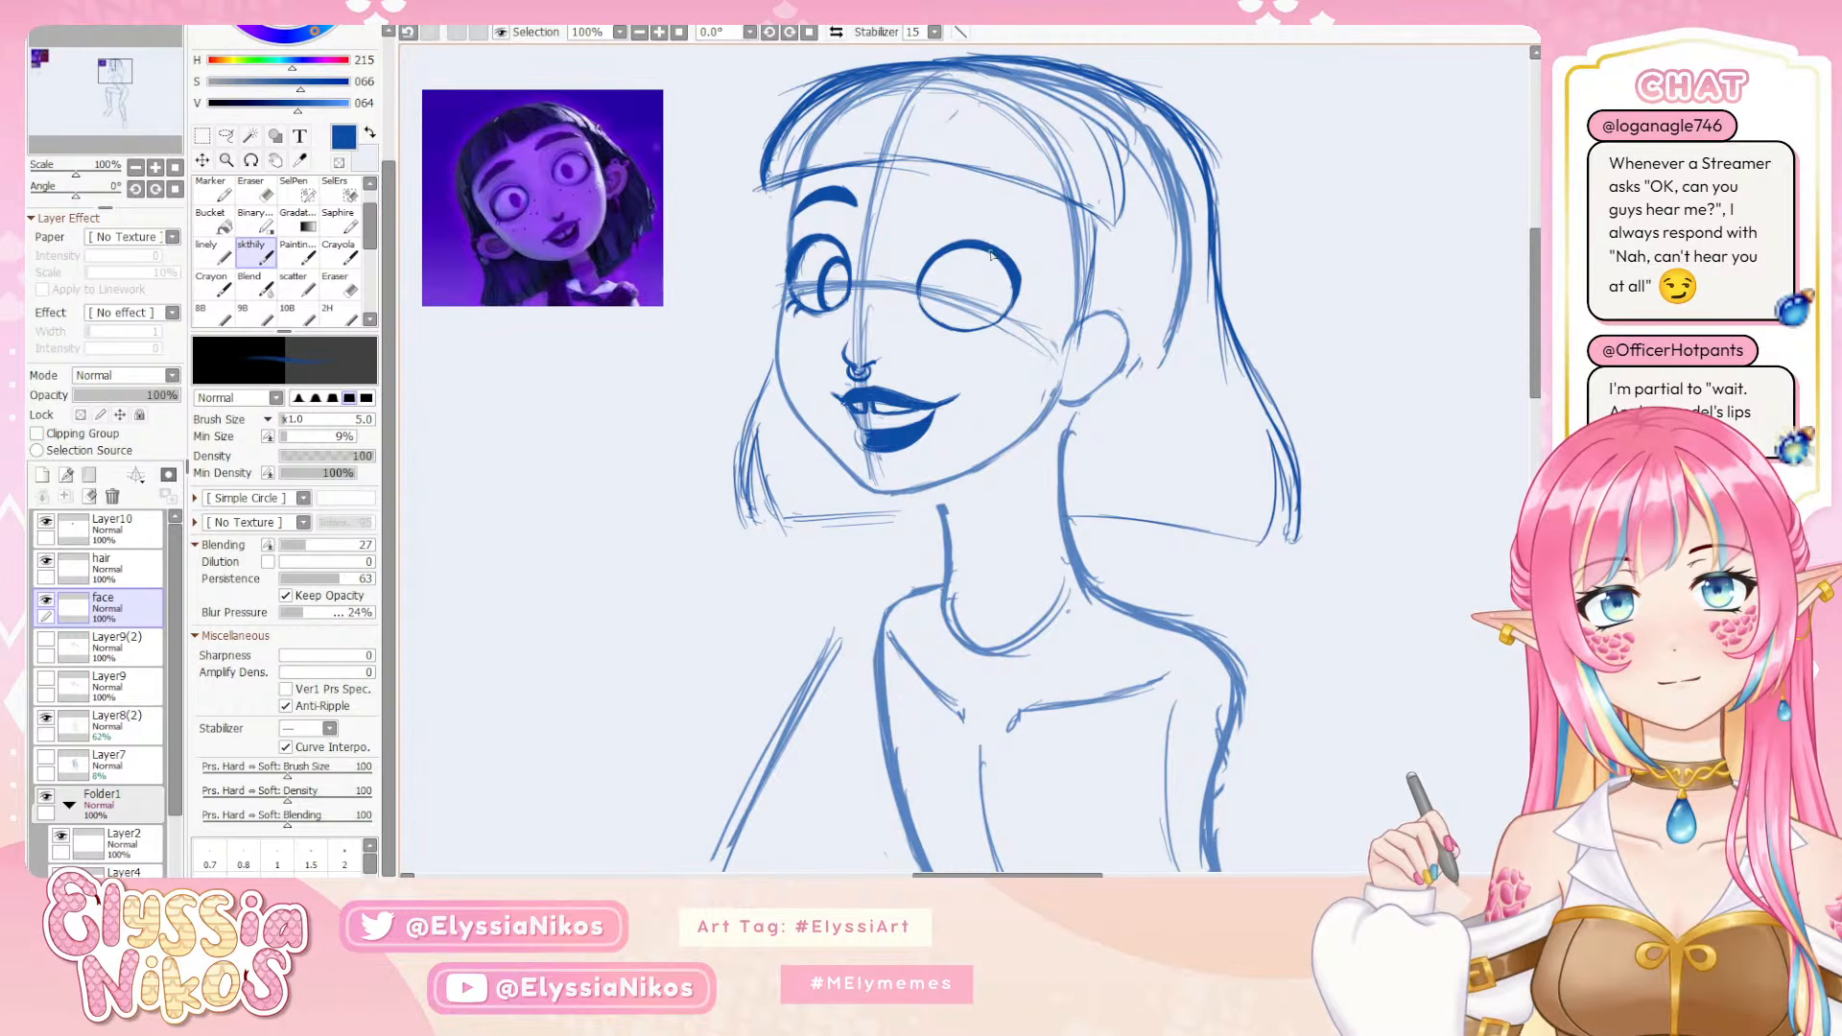
drag(984, 244, 1019, 282)
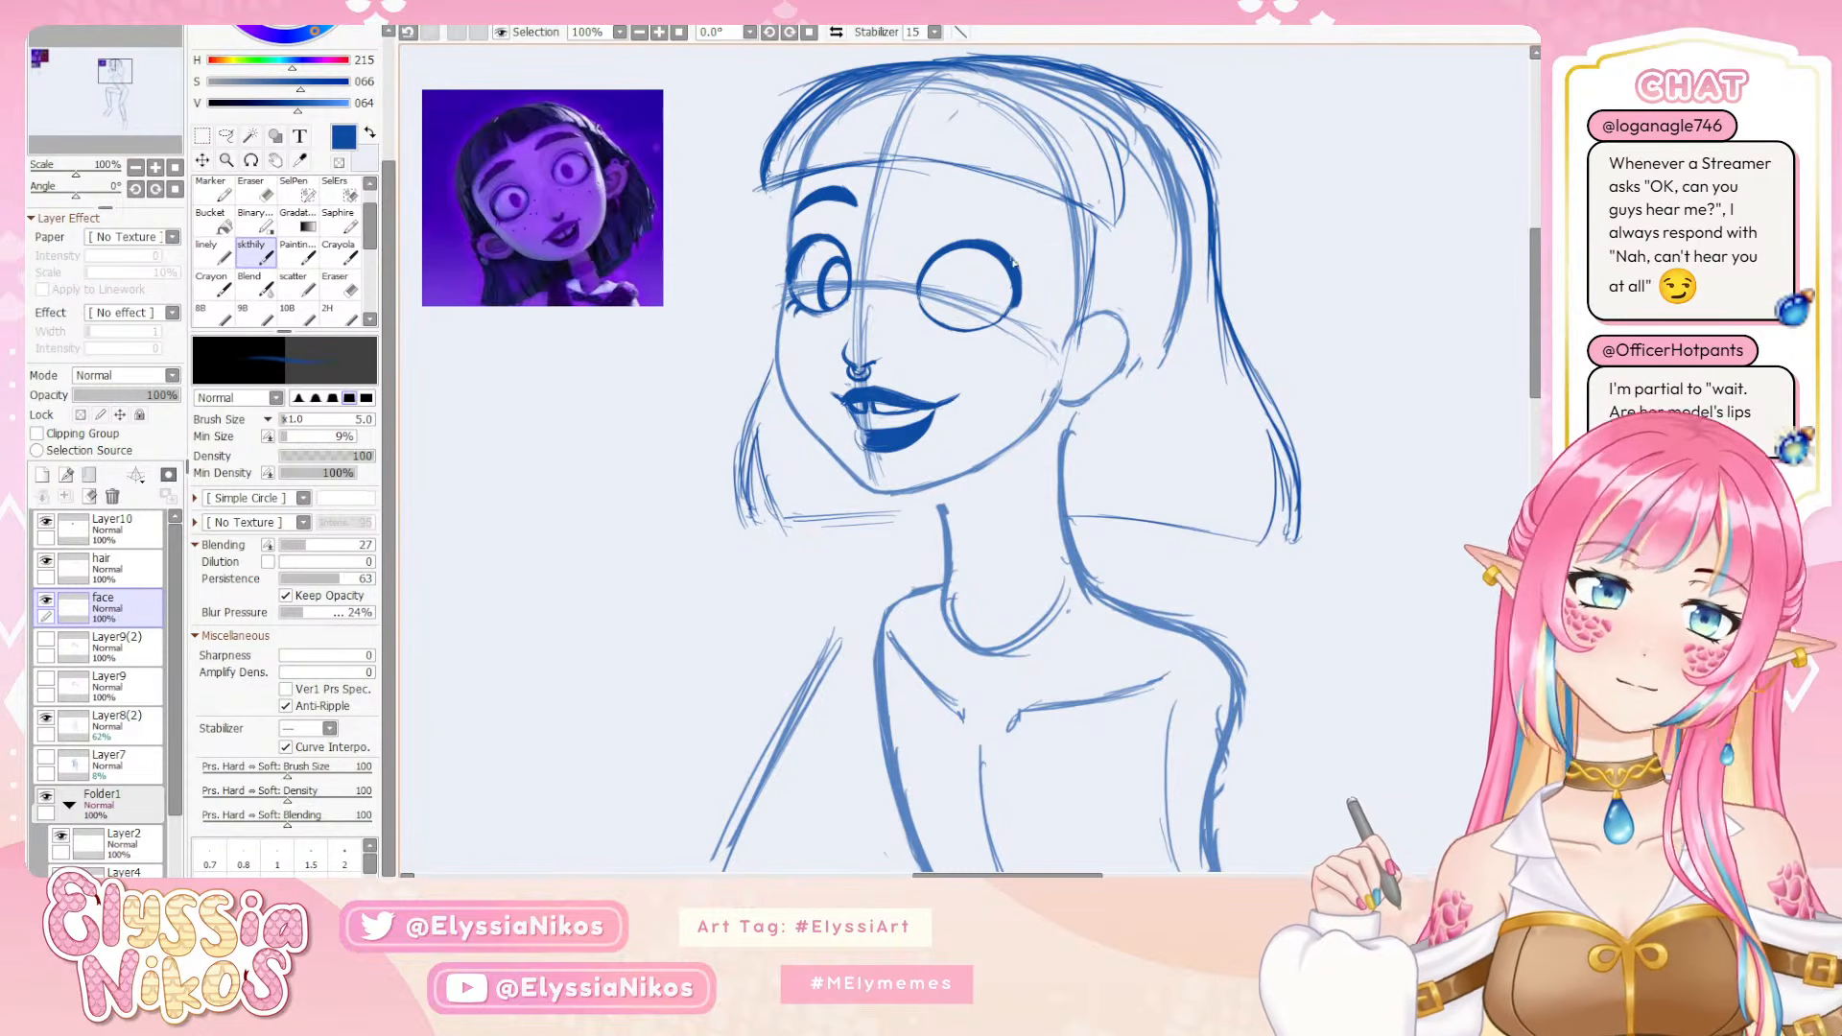
Clean up the edge of the near eye's upper outer outline with the eraser at size 3, retrying the strokes
key(ctrl+z)
key(e)
mouse_move(1014, 257)
mouse_down()
mouse_move(980, 238)
mouse_move(1021, 271)
mouse_up()
key(ctrl+z)
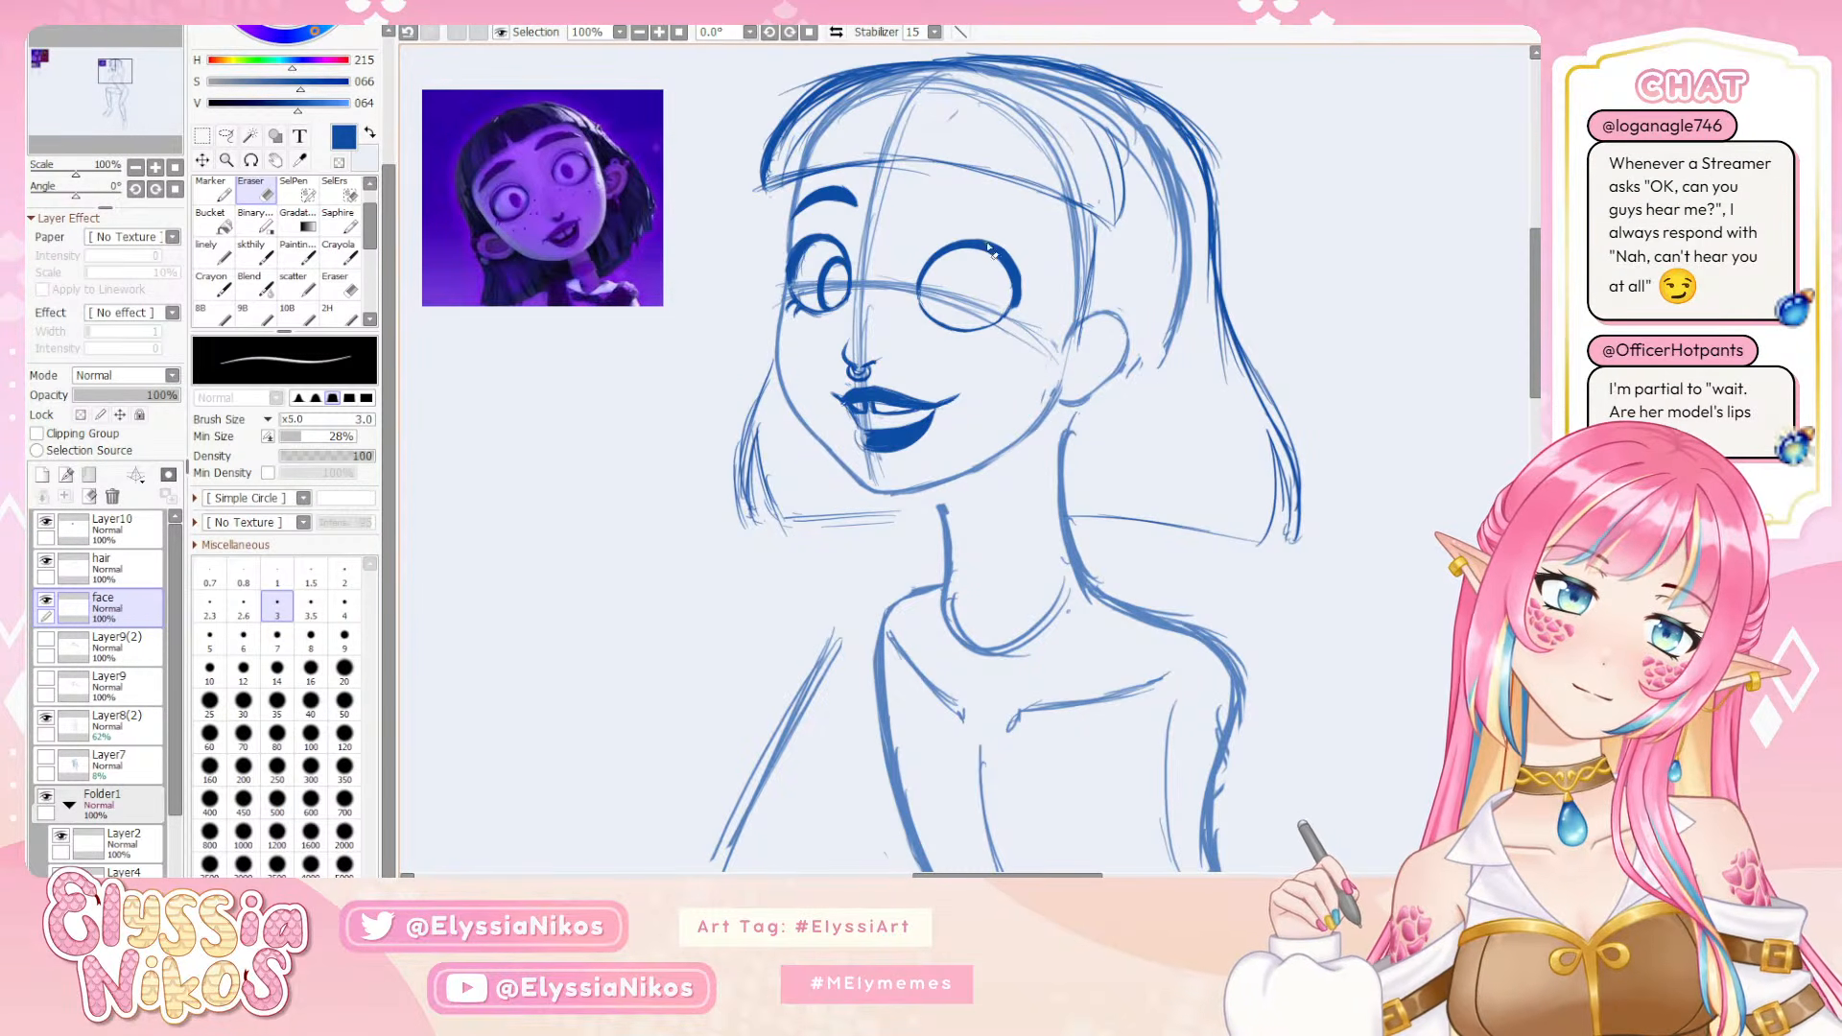
key(ctrl+z)
drag(1007, 253, 1021, 274)
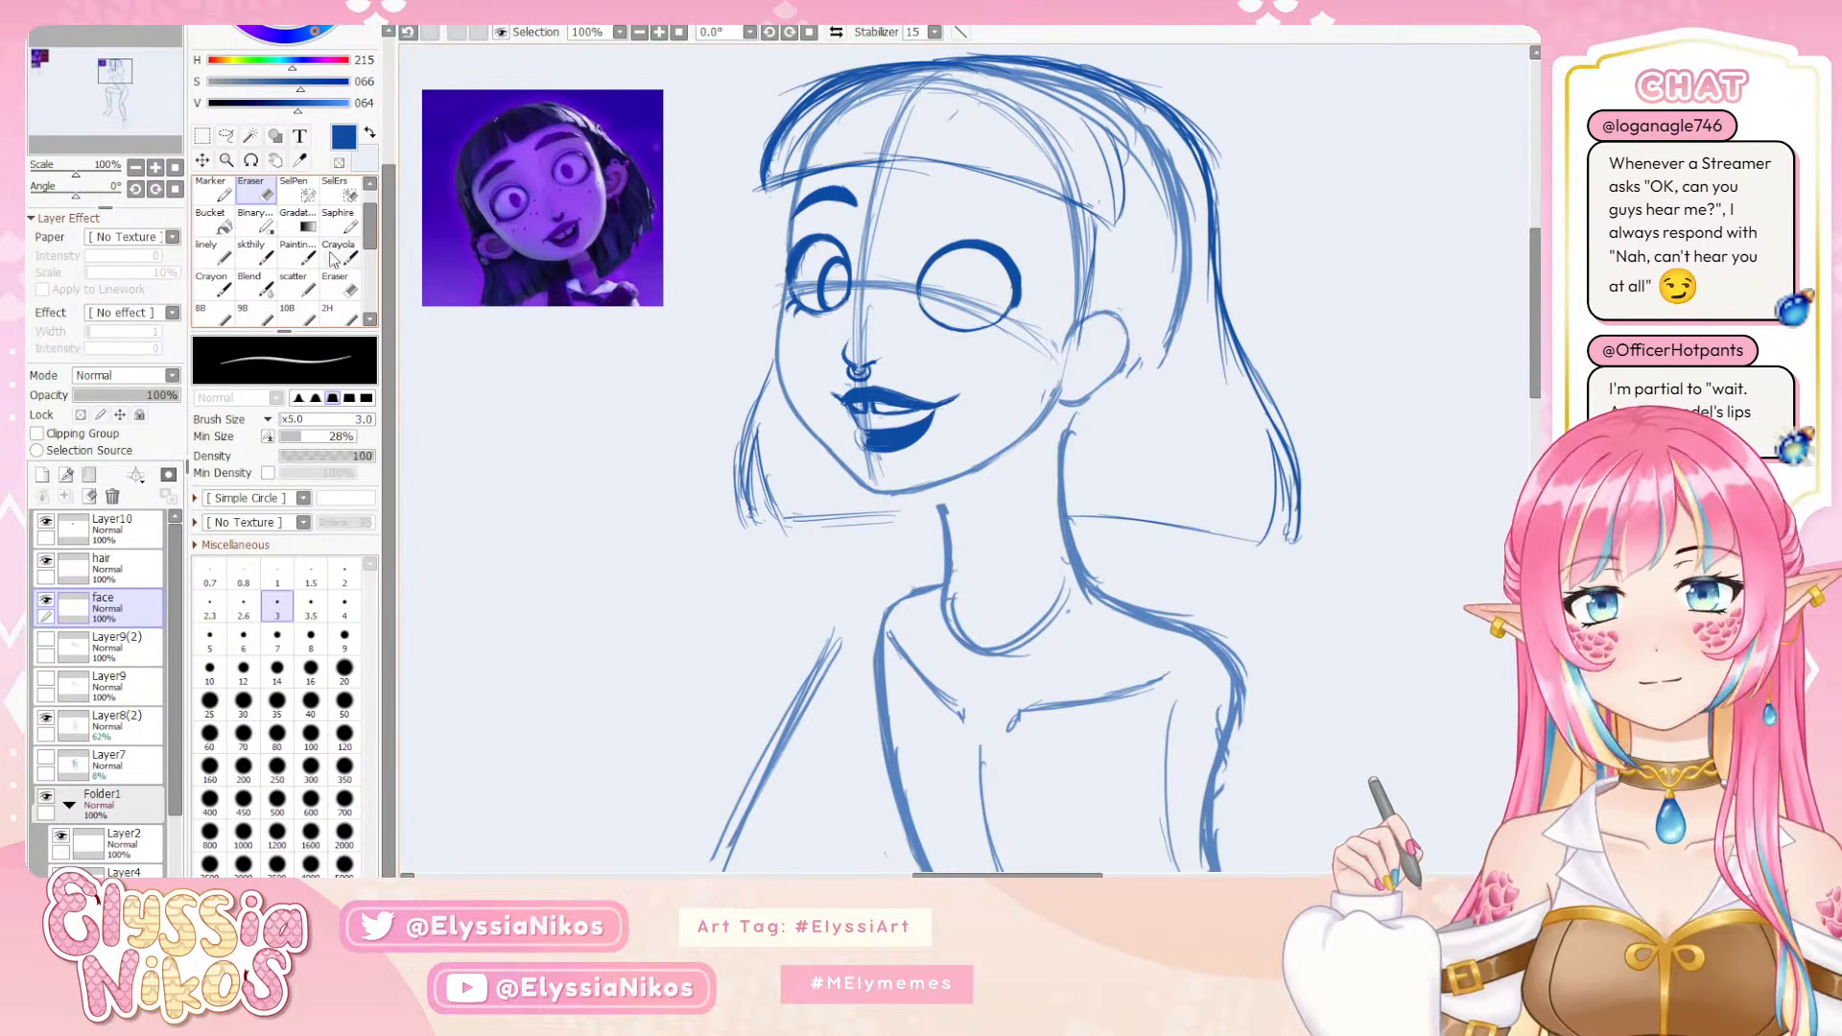
Rebuild the near eye's outer side outline with the skthily brush at size 4
click(255, 252)
key([)
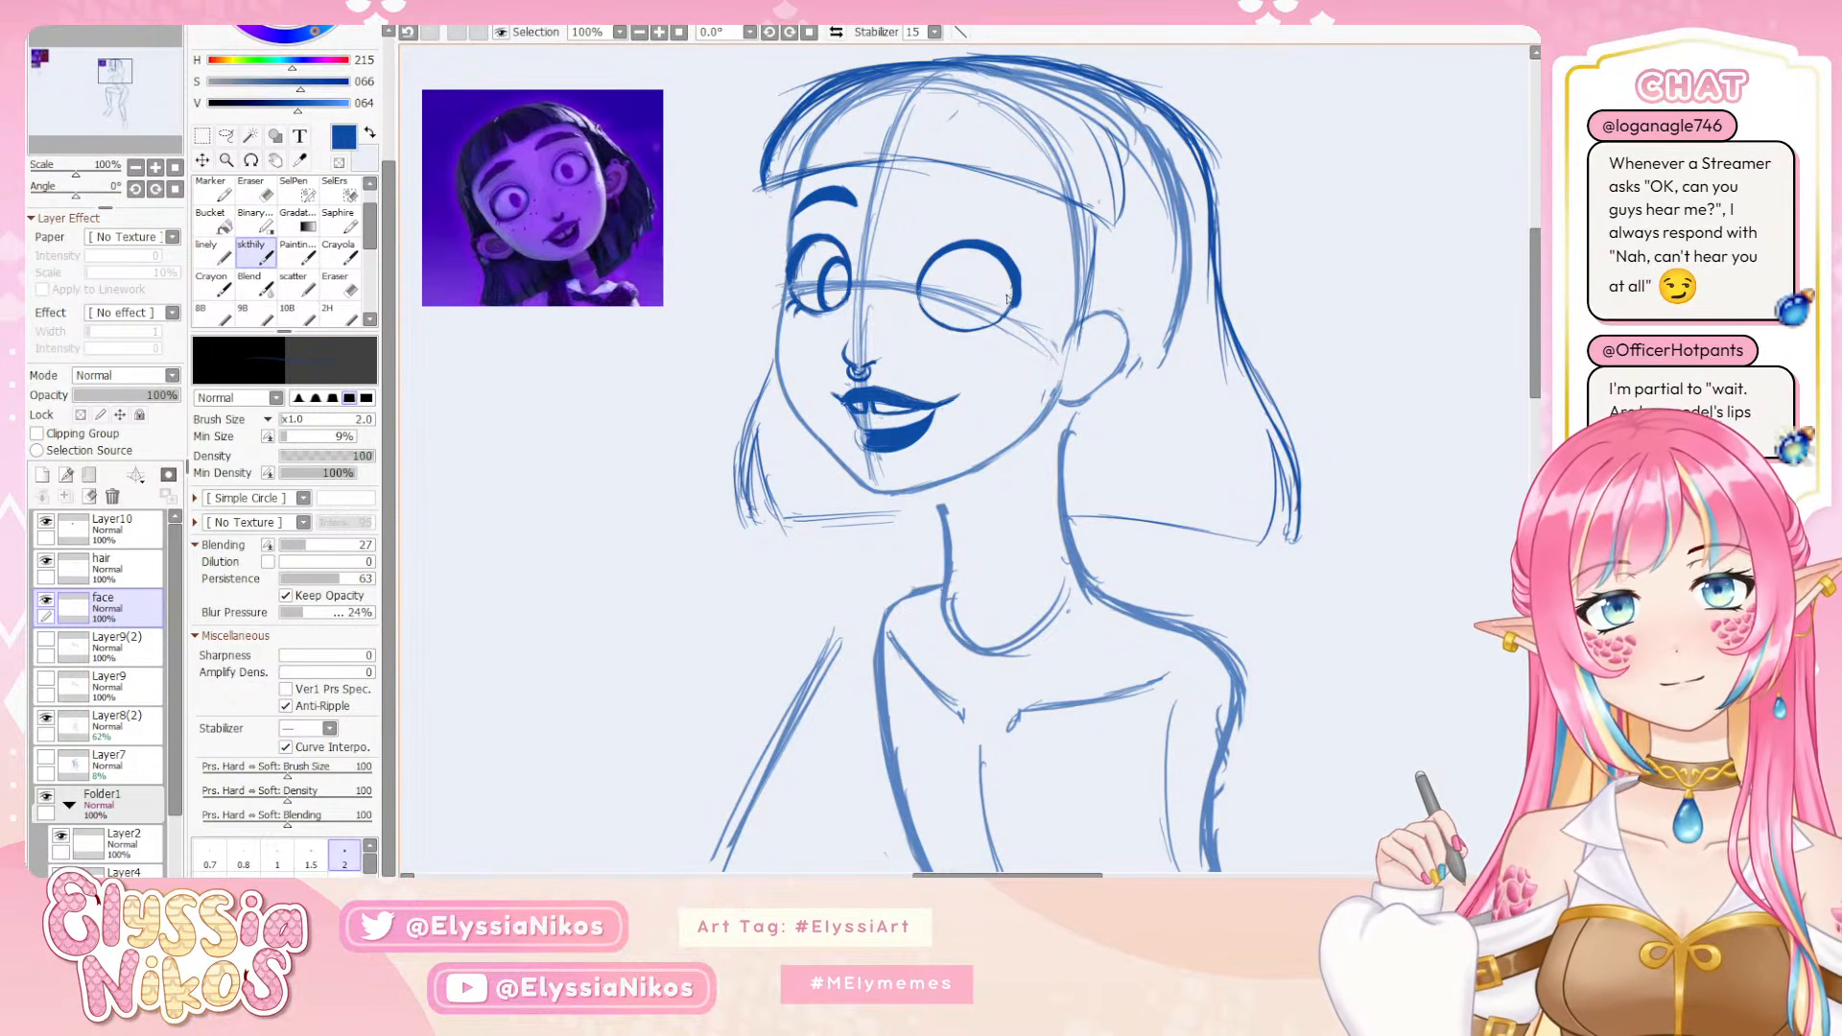
key(])
key(])
key(])
key(])
key(])
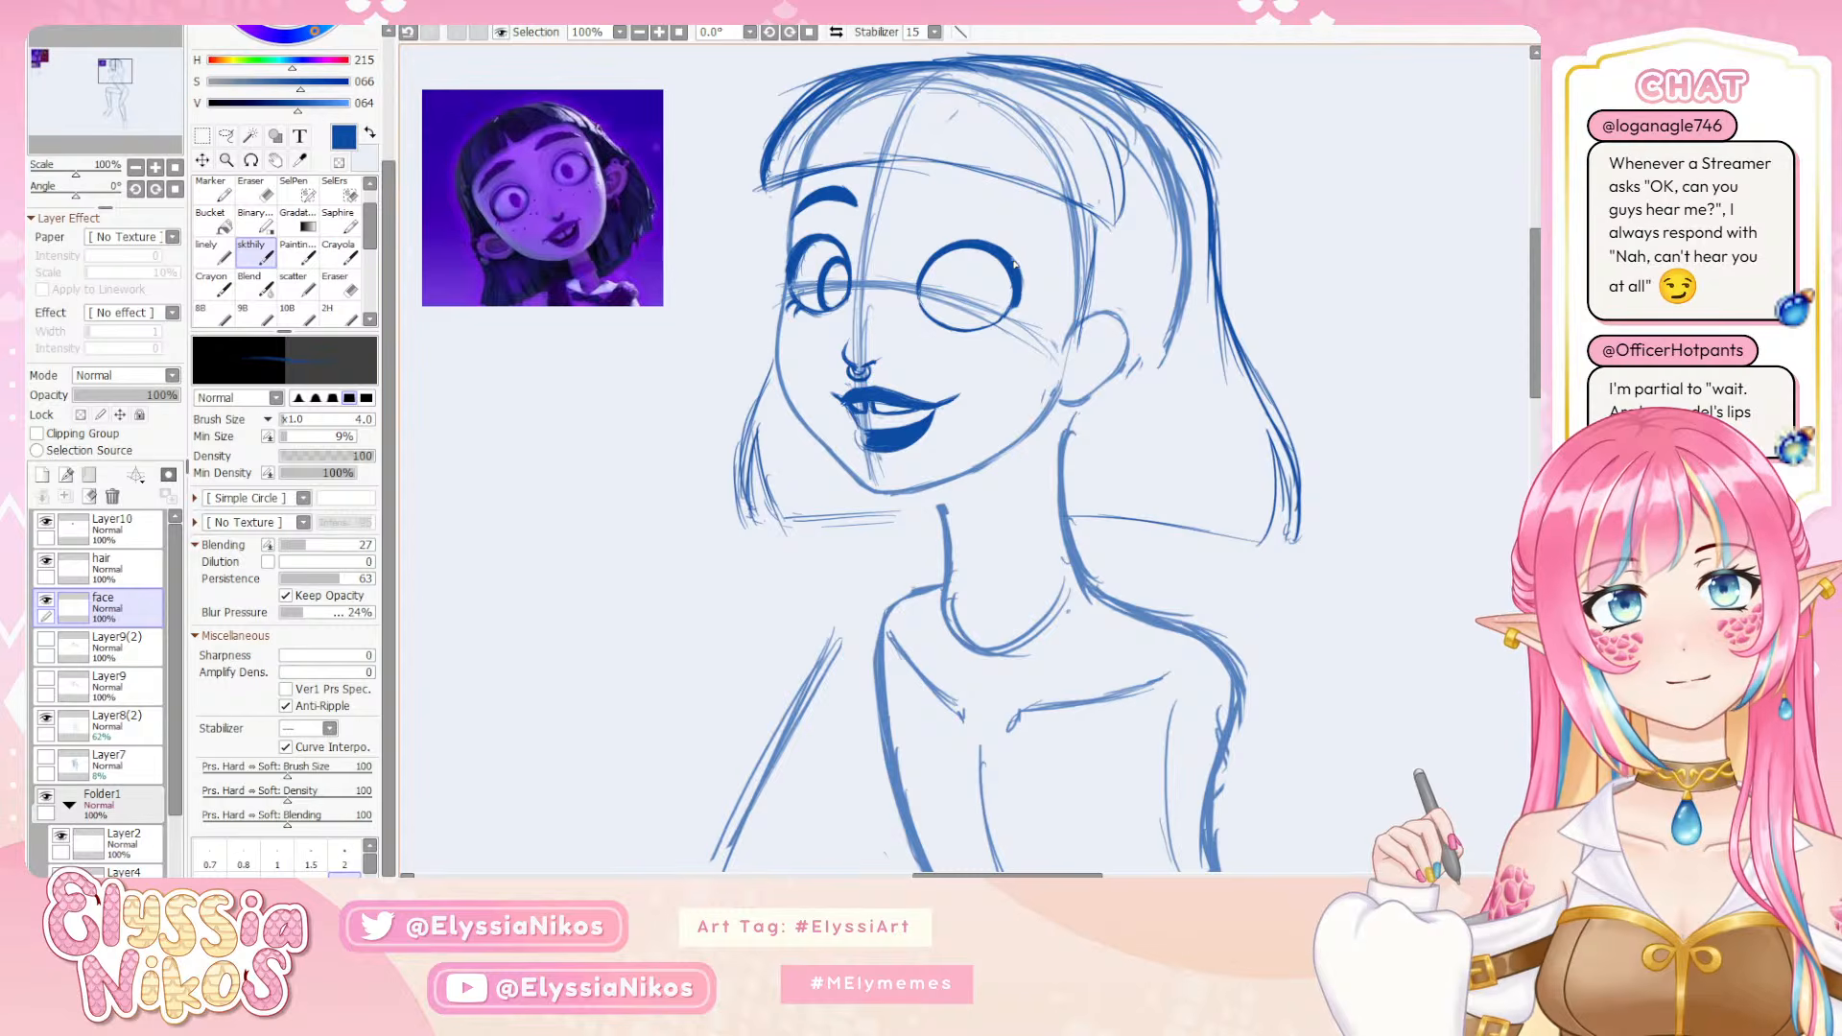
drag(1015, 259, 1025, 292)
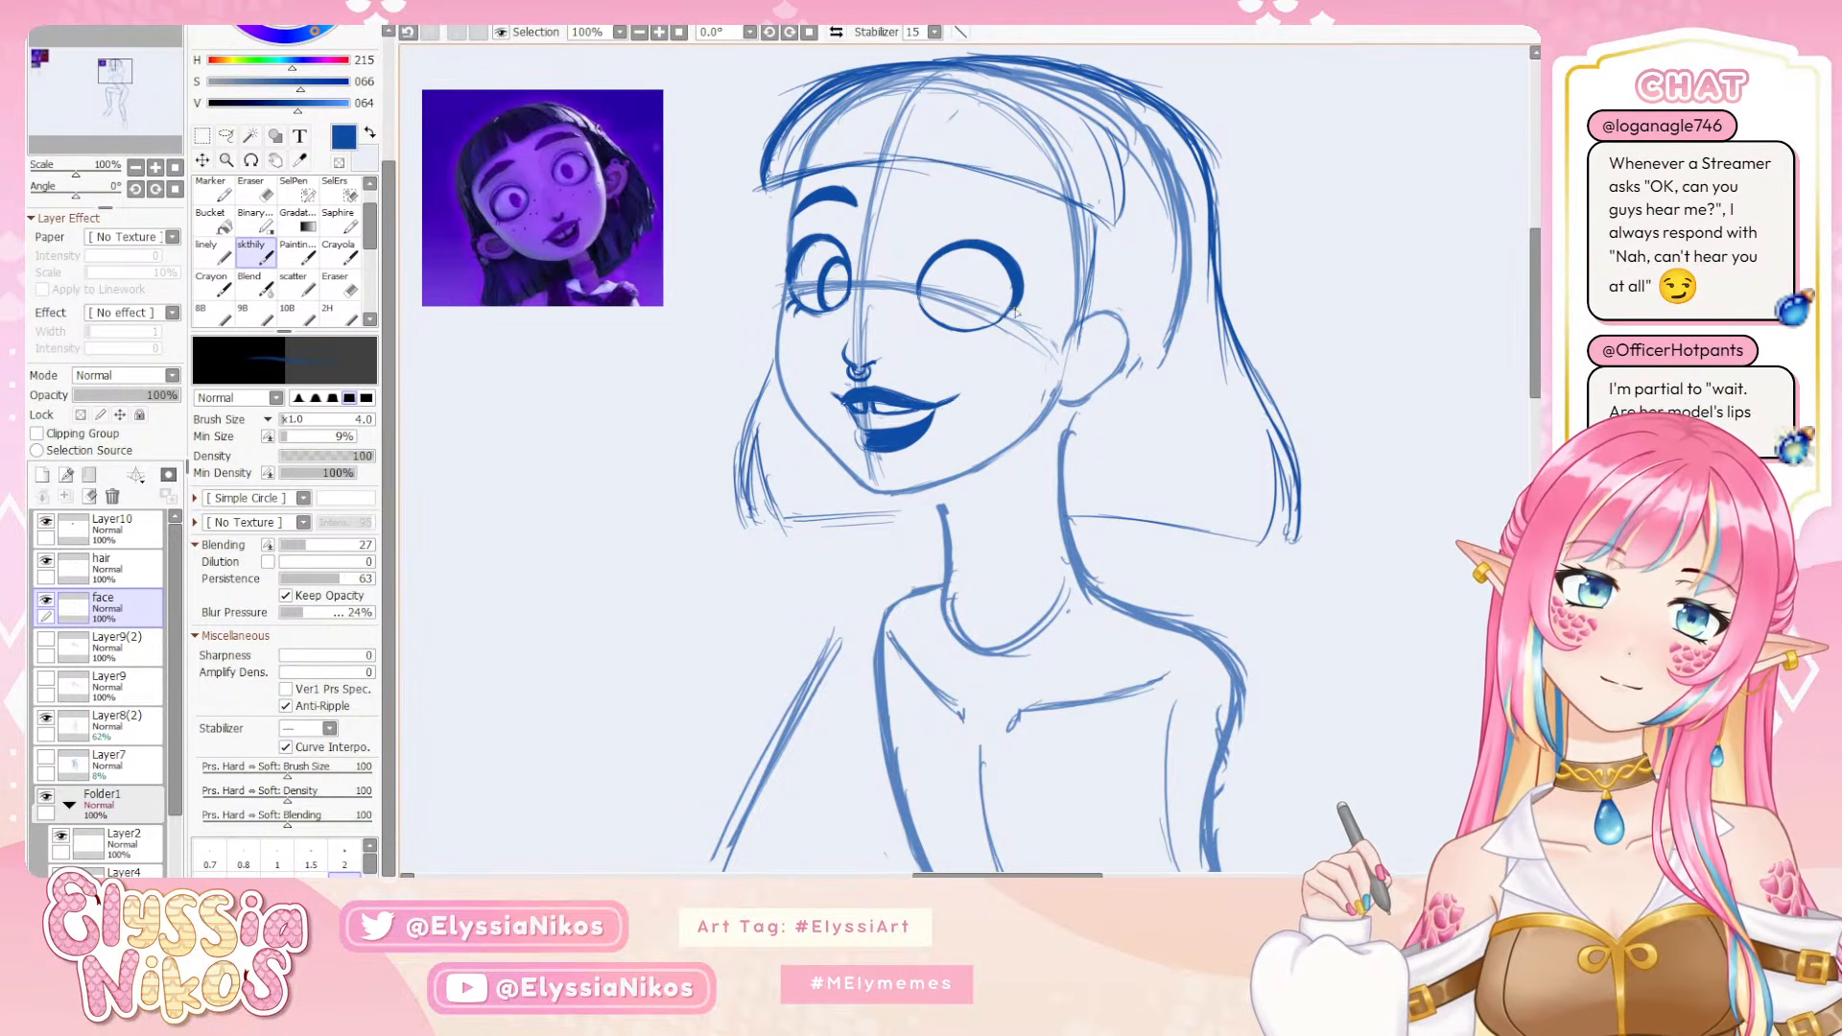
Add short lower lashes at the near eye's lower outer edge with the skthily brush at size 4, retrying the strokes
drag(1017, 309, 1006, 320)
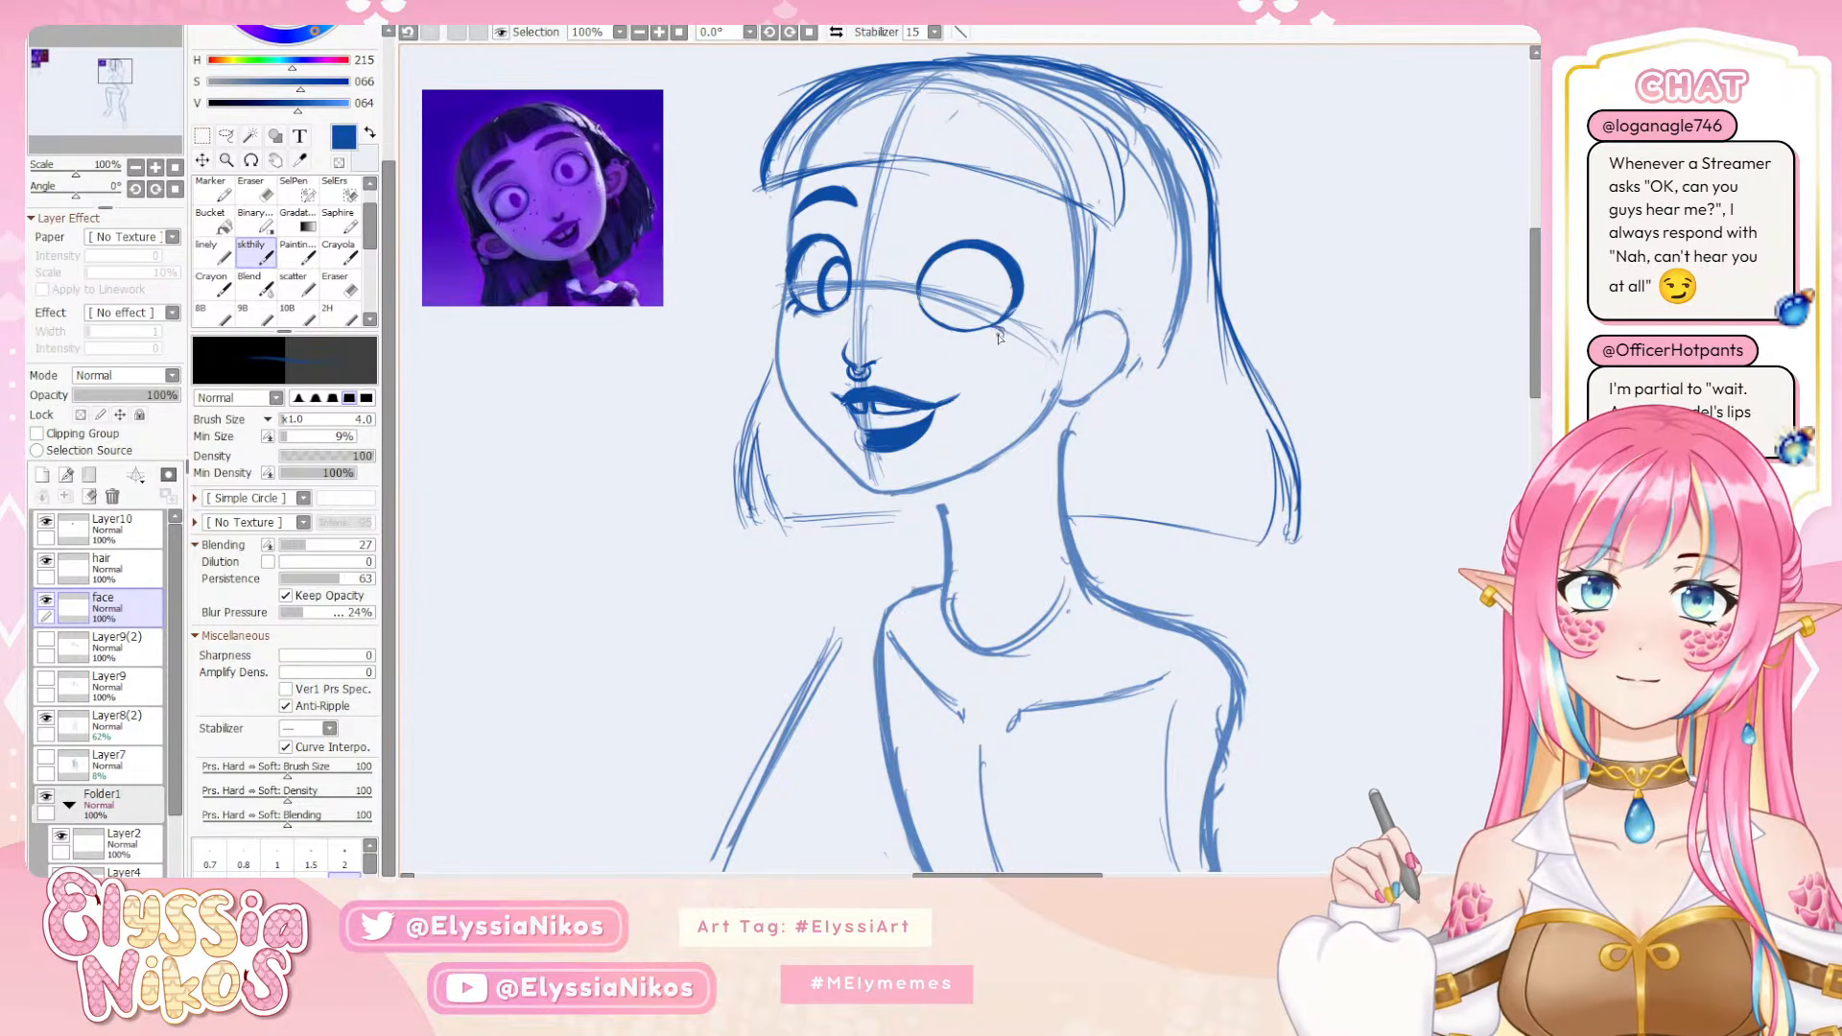
key(ctrl+z)
mouse_move(1015, 316)
mouse_down()
mouse_move(1051, 324)
mouse_move(995, 333)
mouse_up()
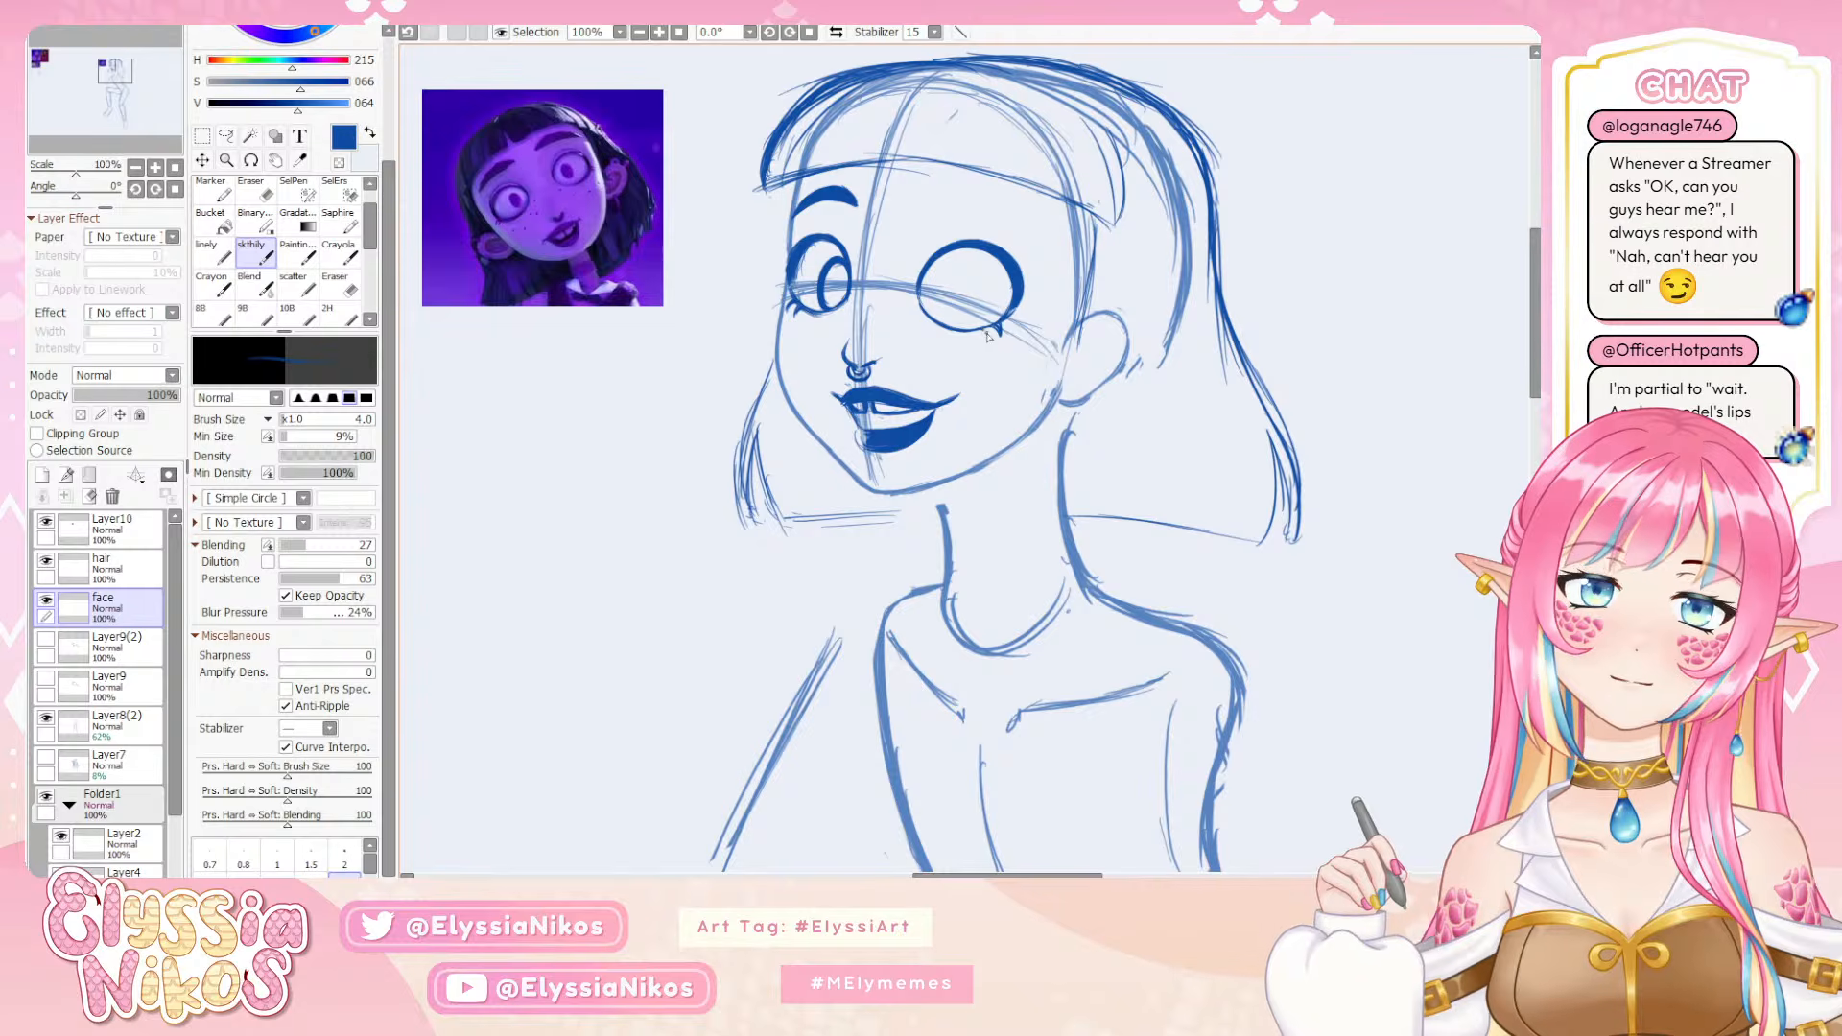
key(ctrl+z)
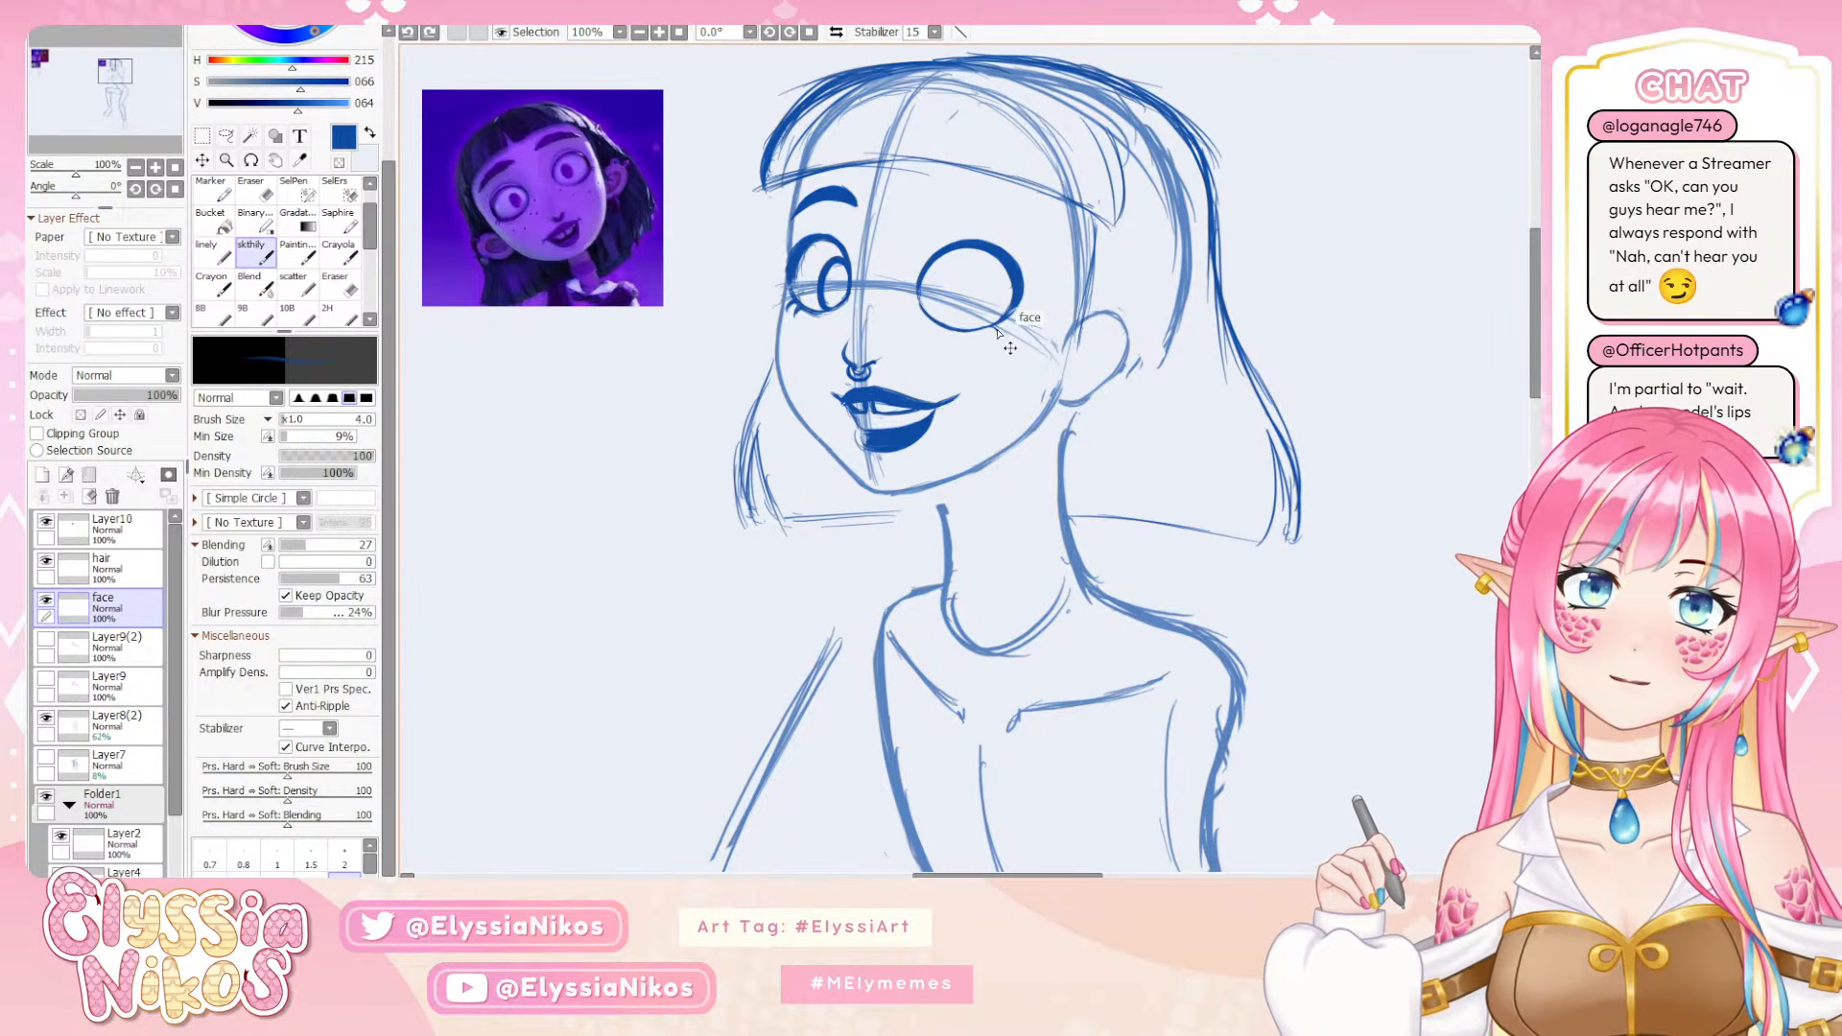
drag(995, 326, 1000, 331)
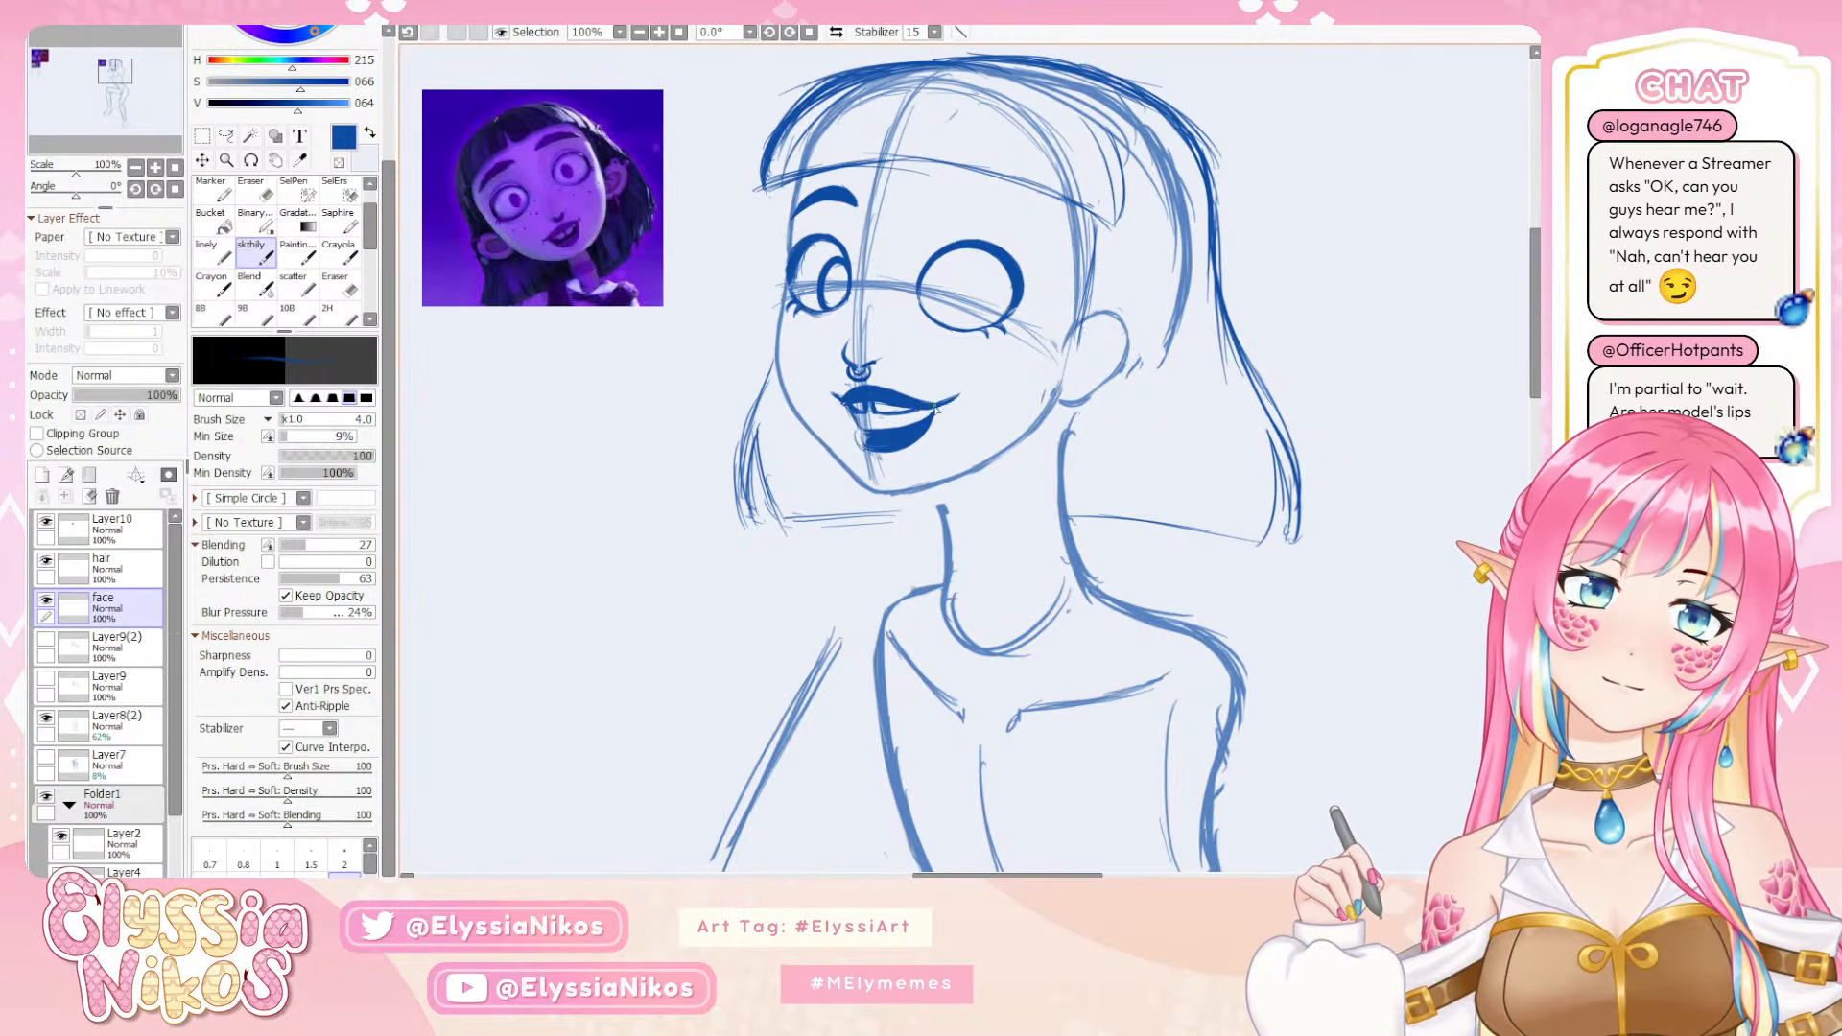
Mirror the canvas view, lasso the near eye, adjust its shape with a Deform transform, and deselect it
key(e)
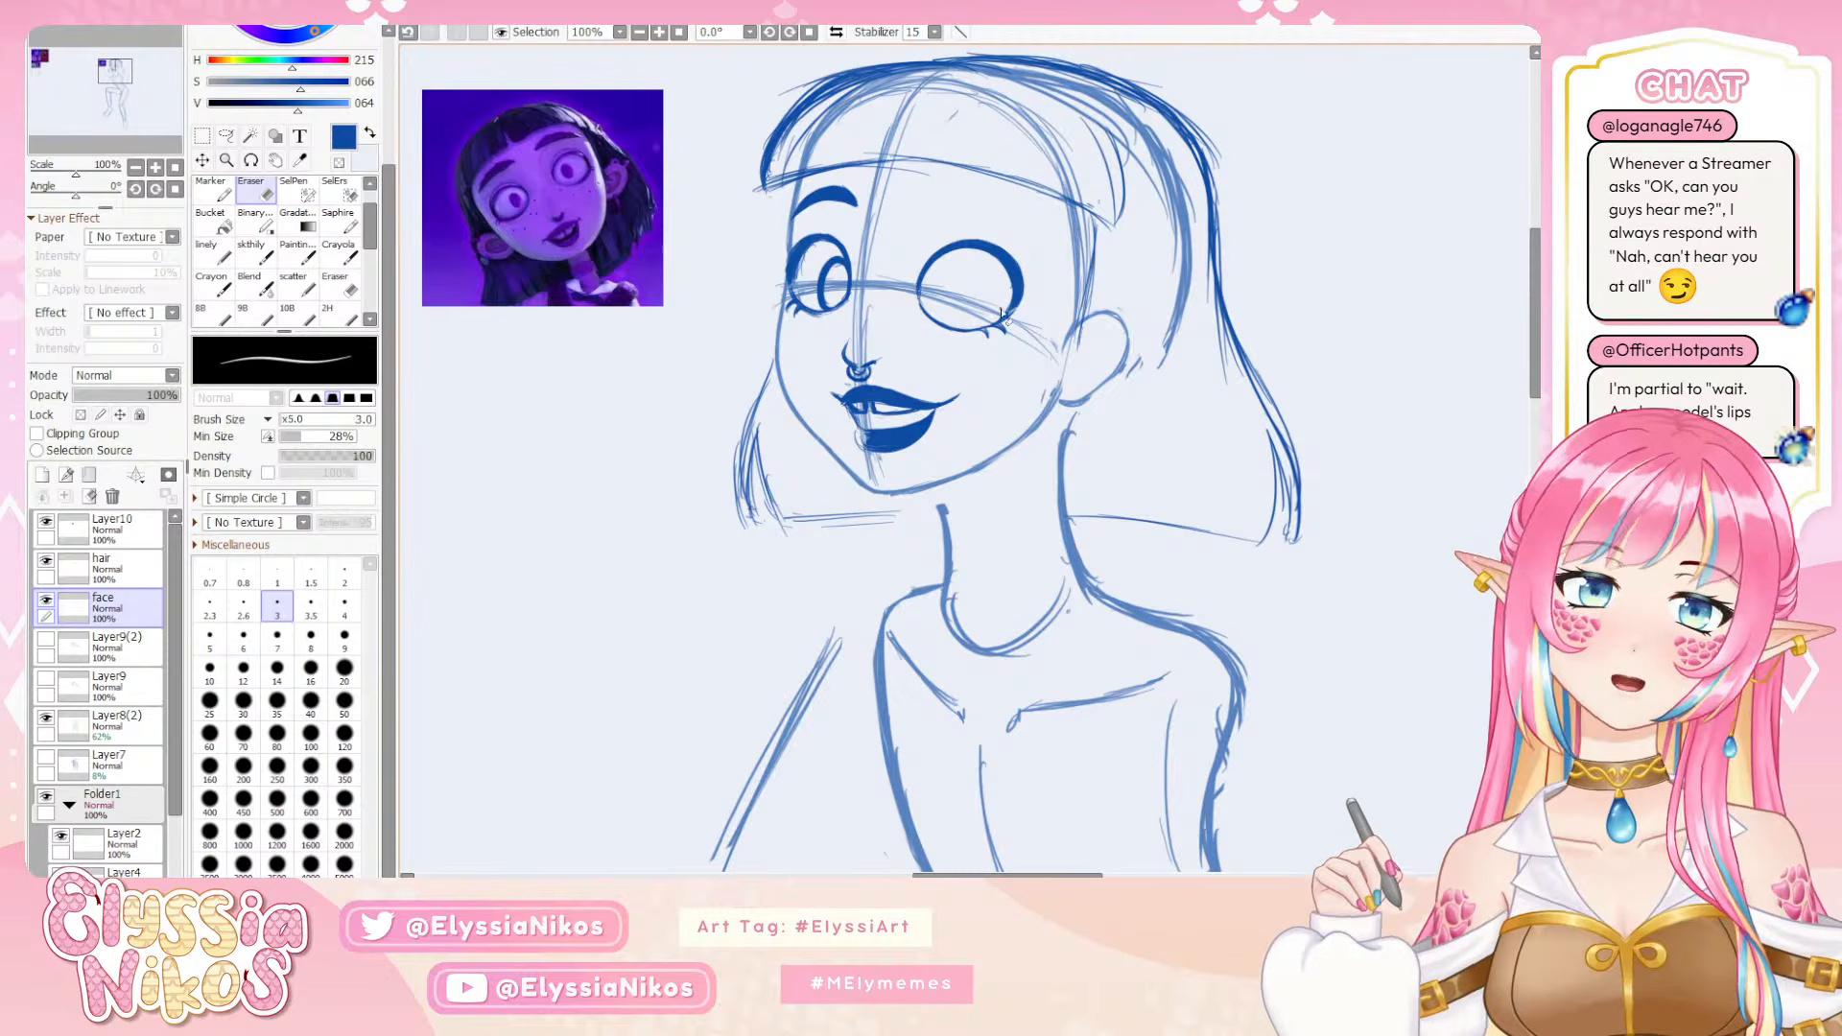
click(136, 167)
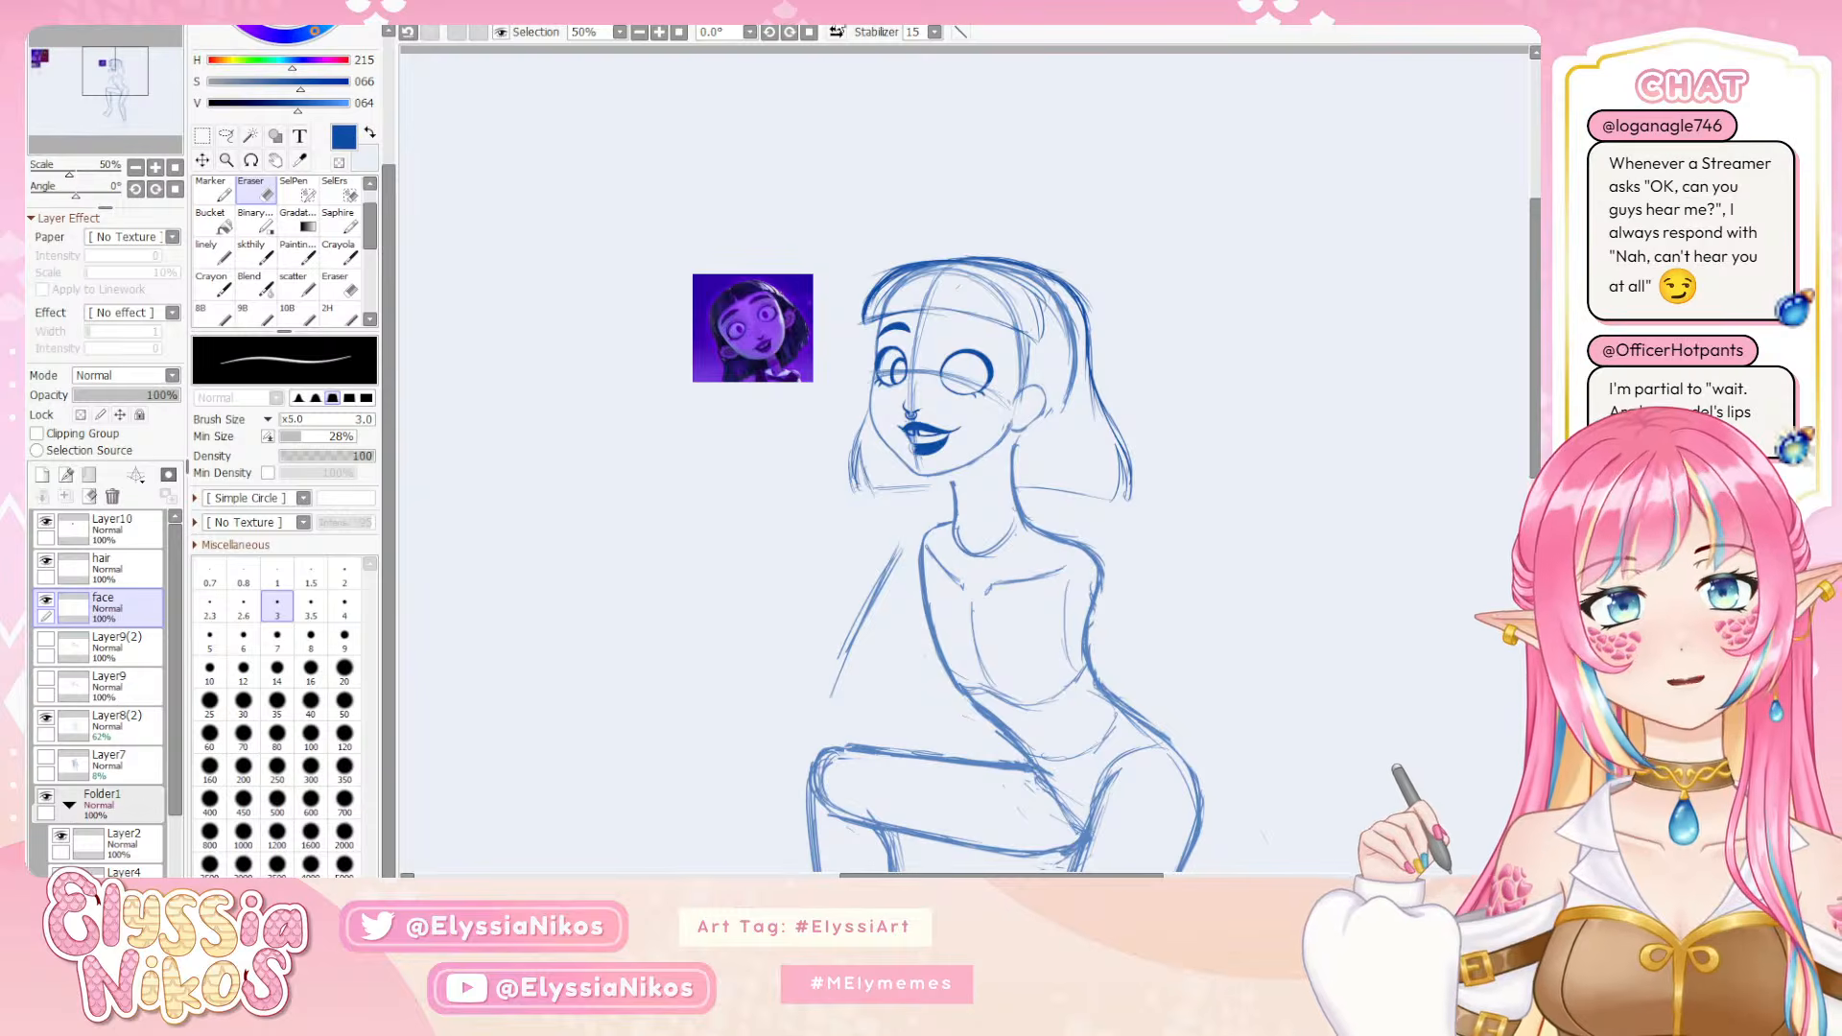
click(837, 33)
click(837, 33)
click(838, 34)
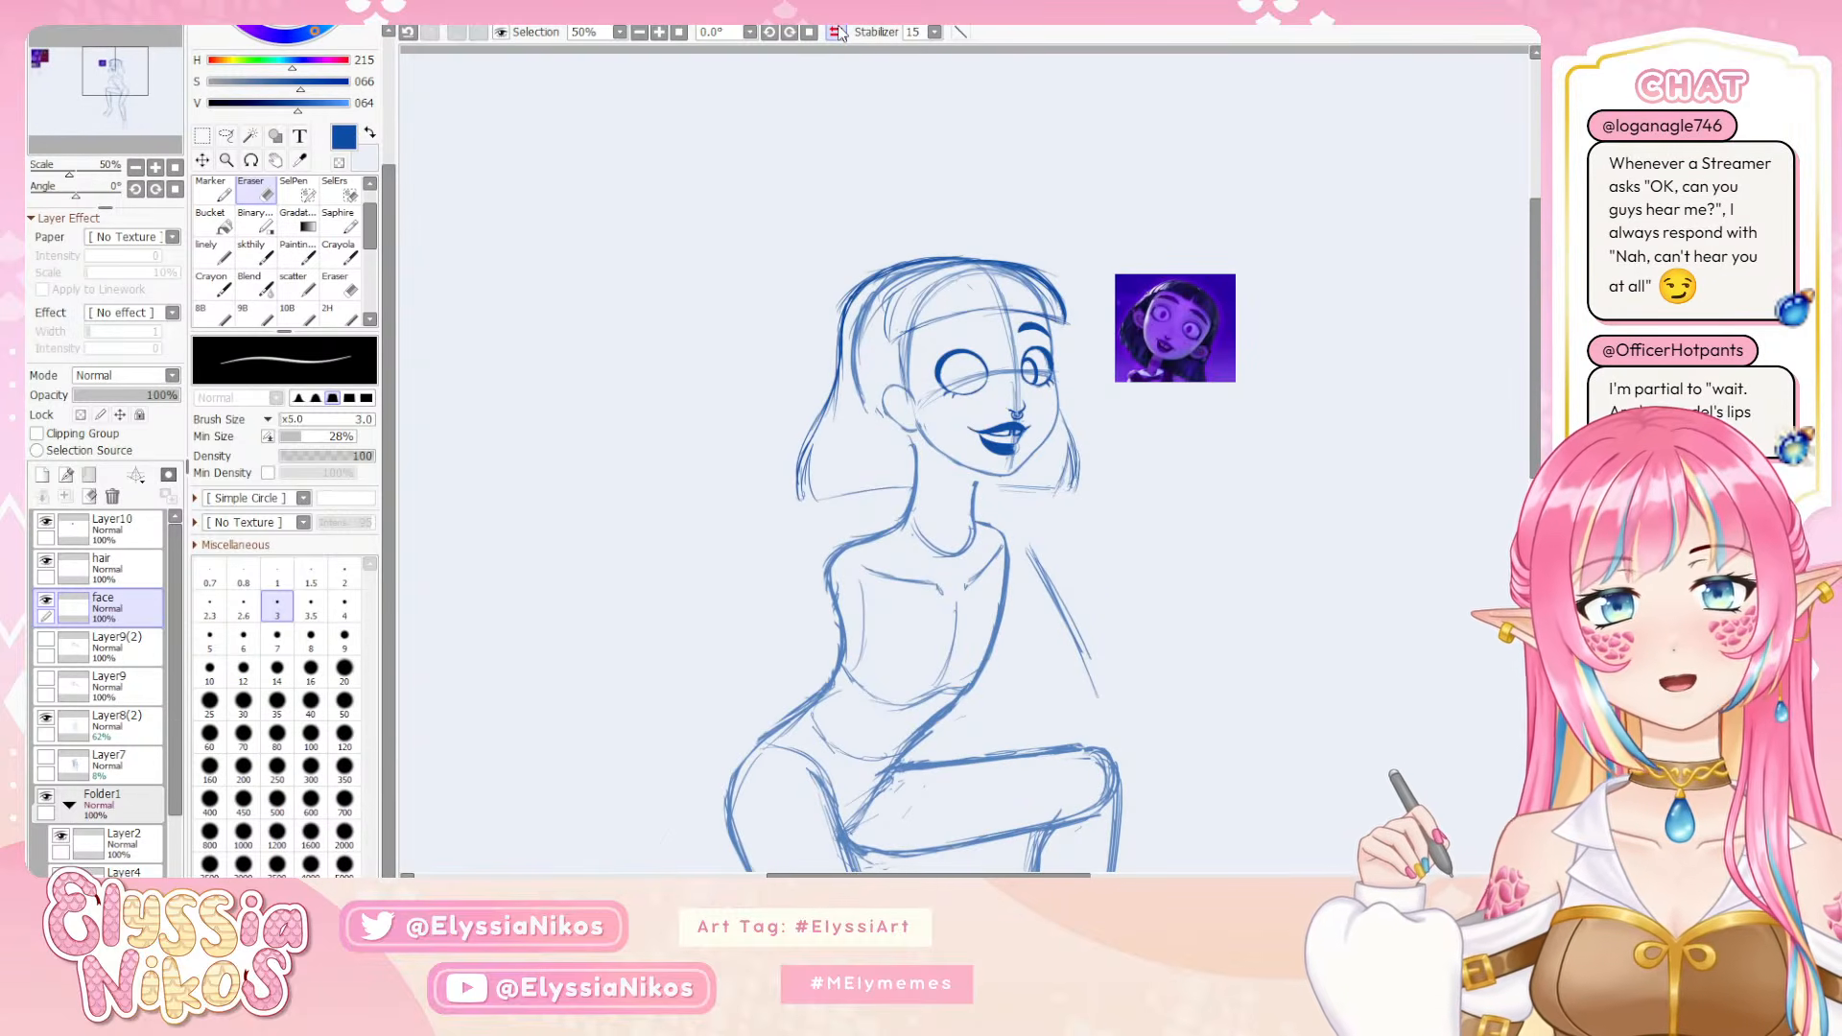
click(226, 136)
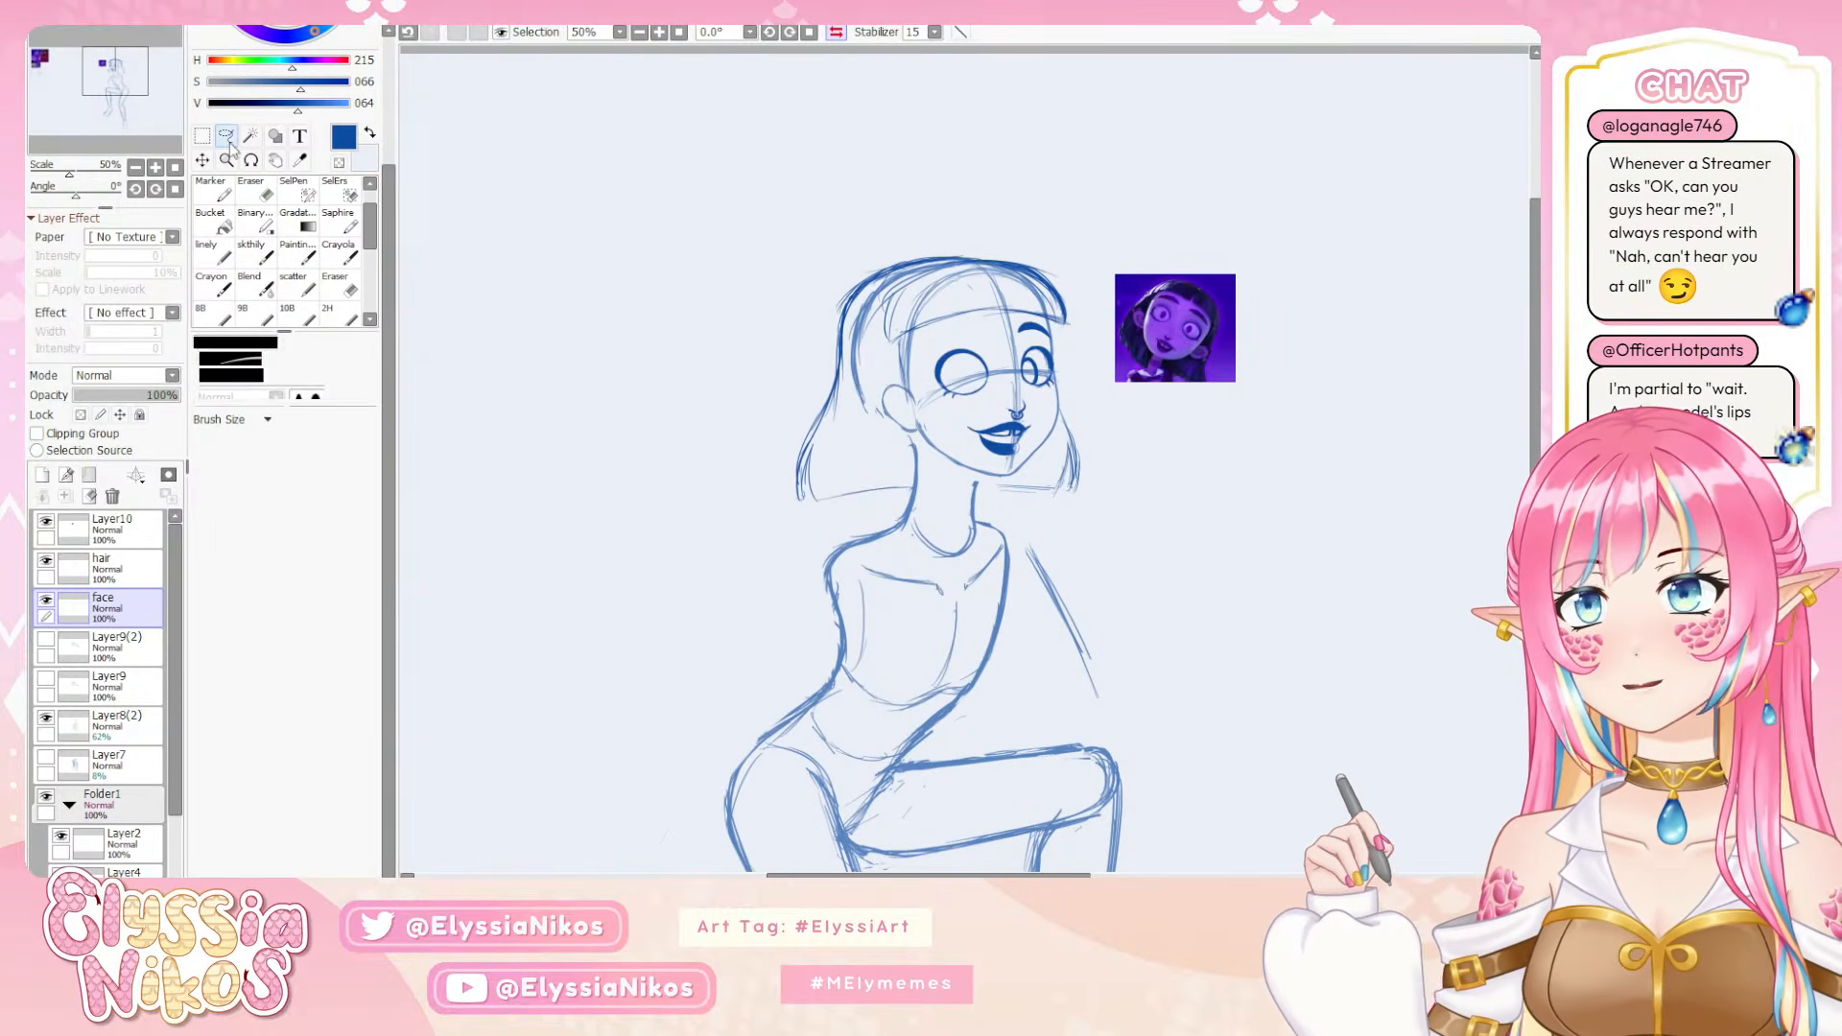
mouse_move(958, 378)
mouse_down()
mouse_move(888, 349)
mouse_move(868, 311)
mouse_move(907, 357)
mouse_up()
key(ctrl+t)
click(201, 476)
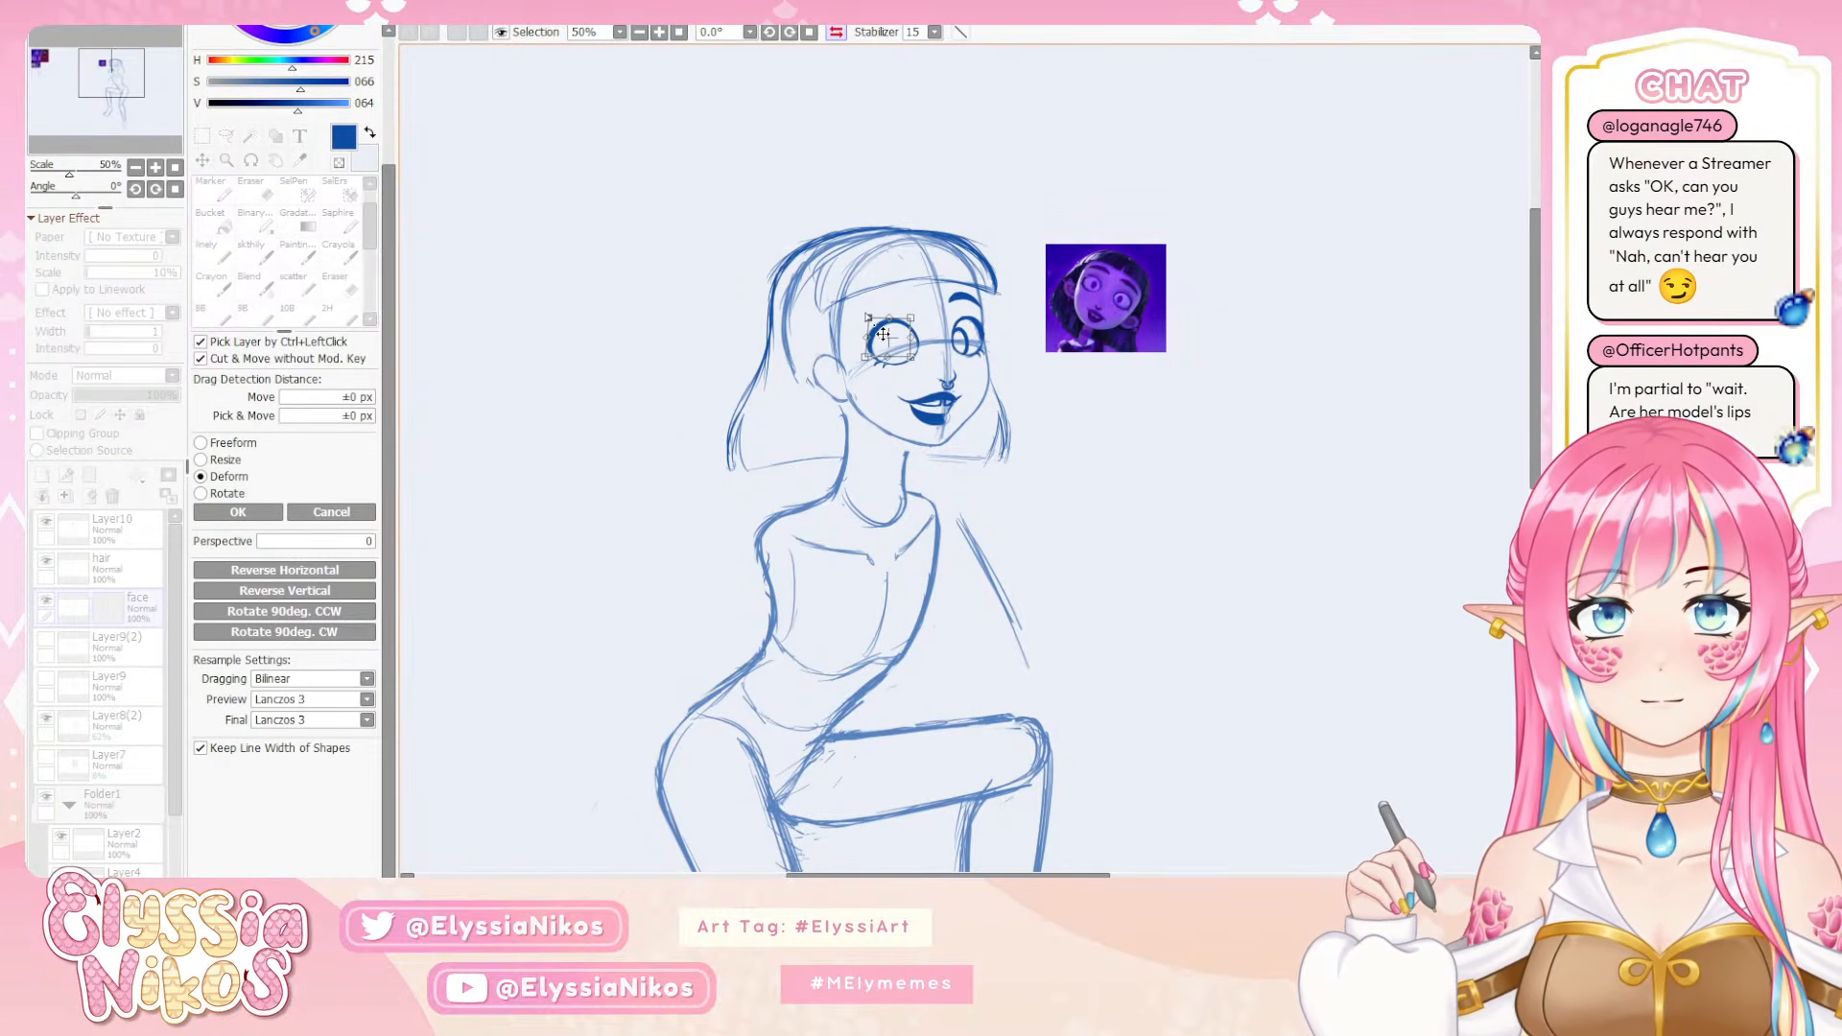
click(238, 511)
key(ctrl+d)
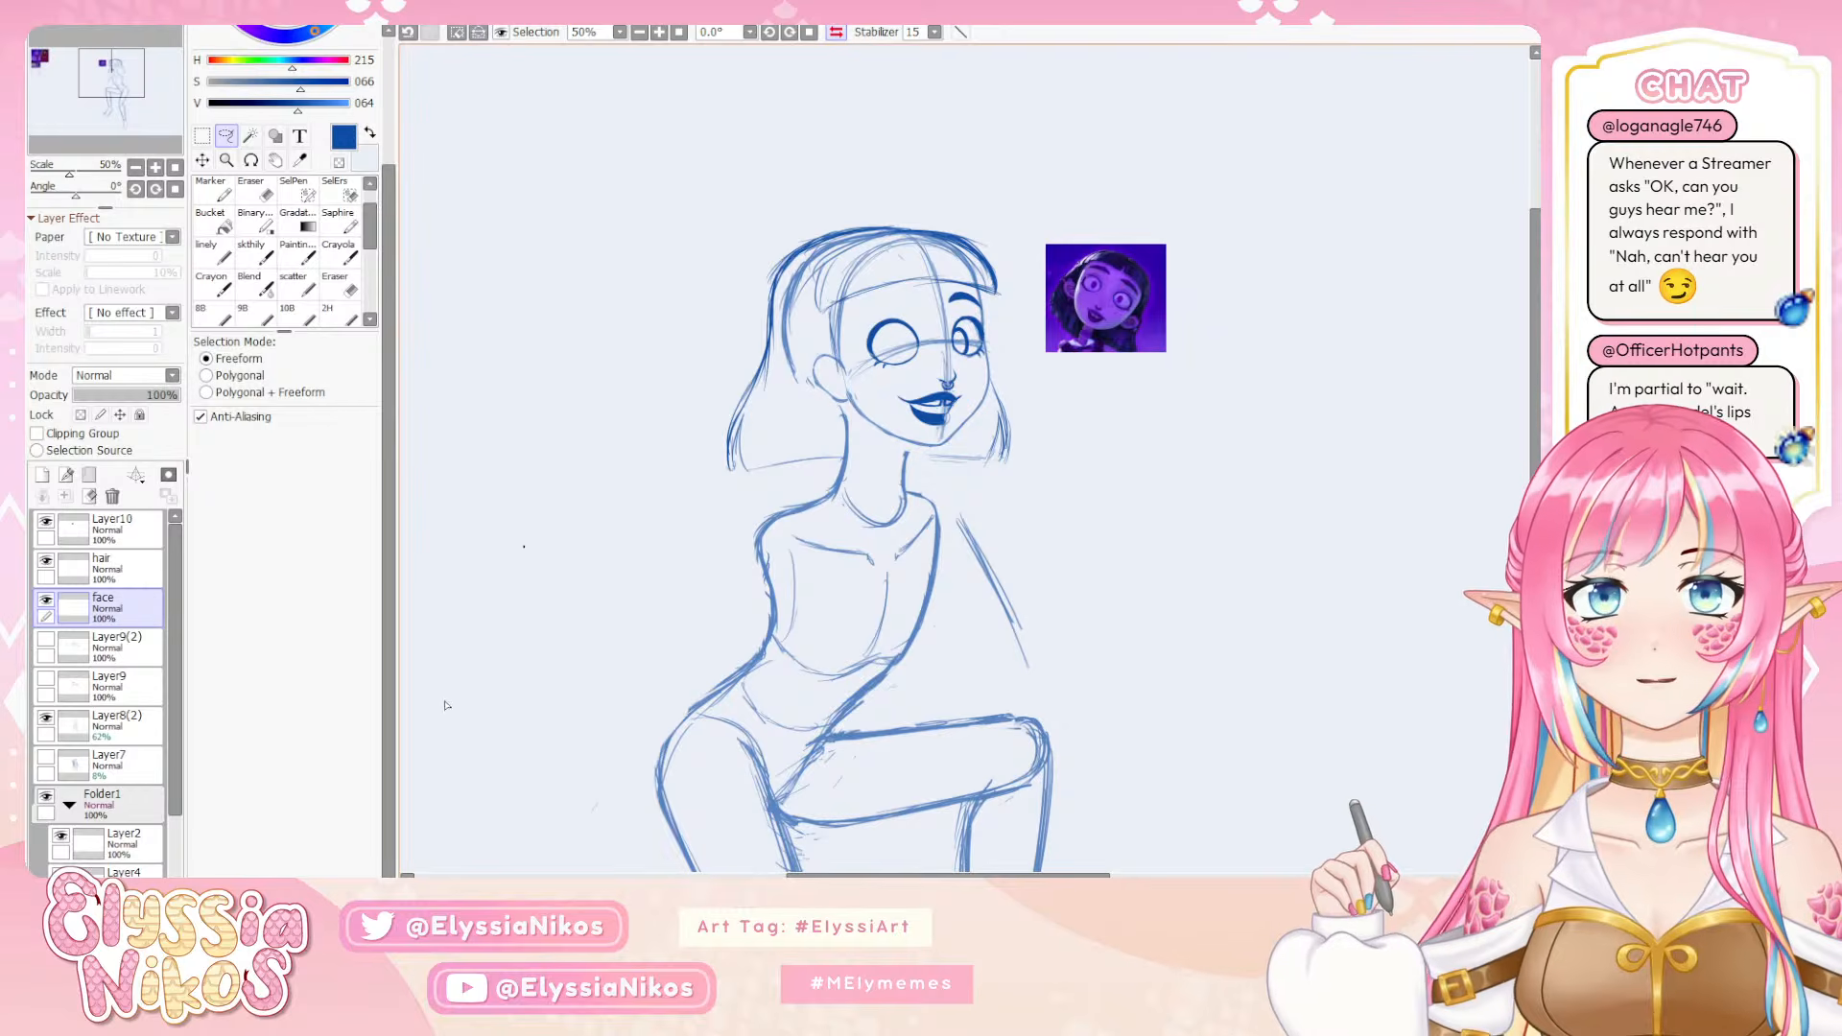
Flip the canvas view back and forth to compare the adjusted near eye in both orientations
click(835, 32)
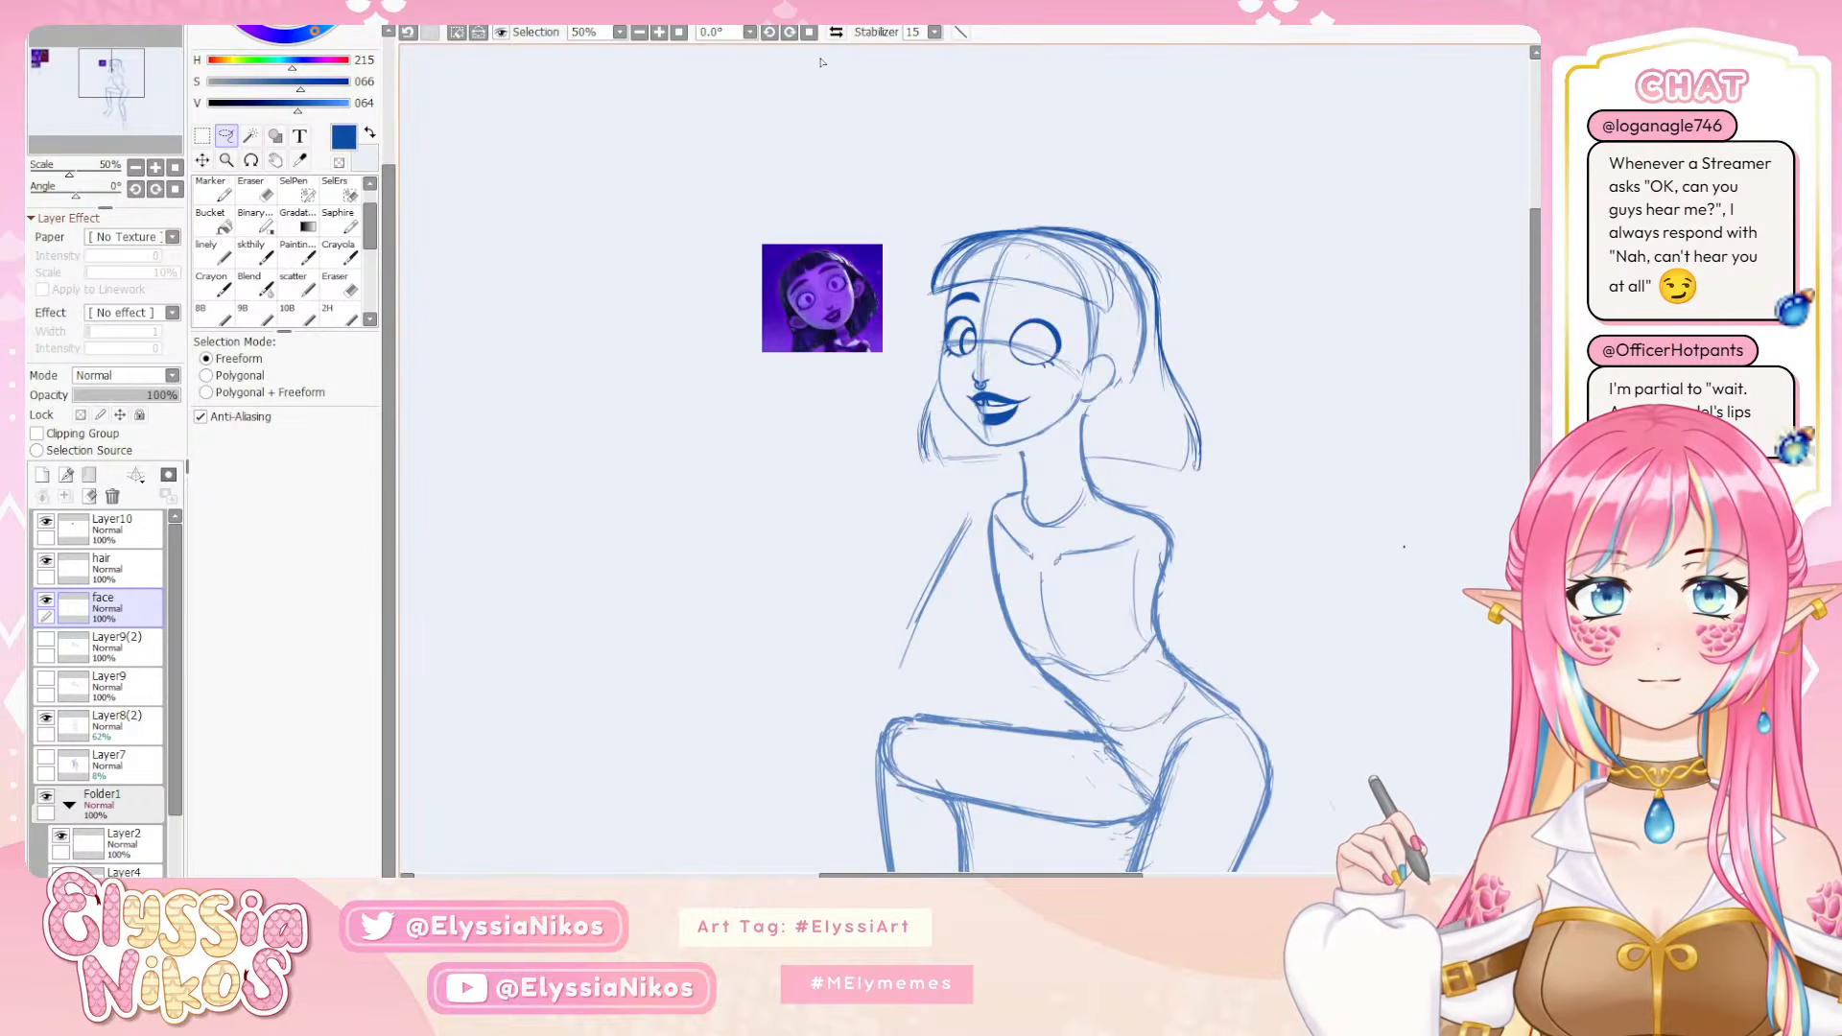
click(838, 34)
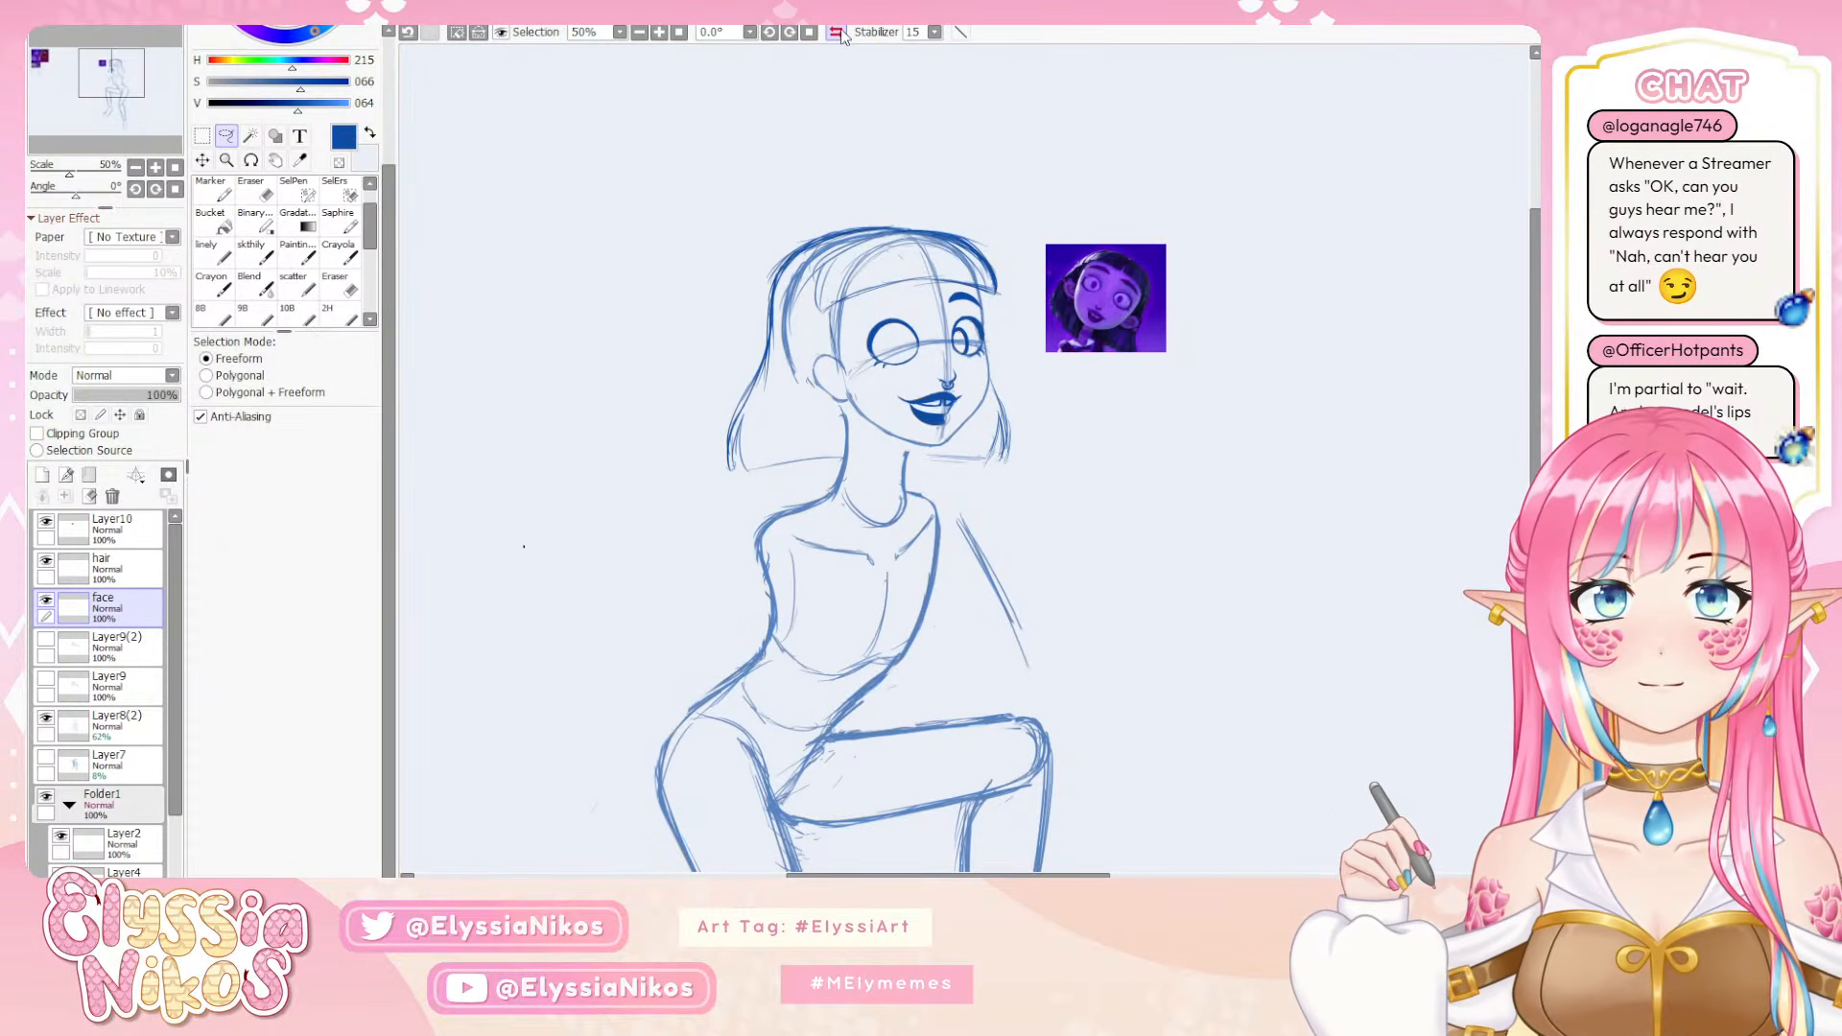
click(837, 34)
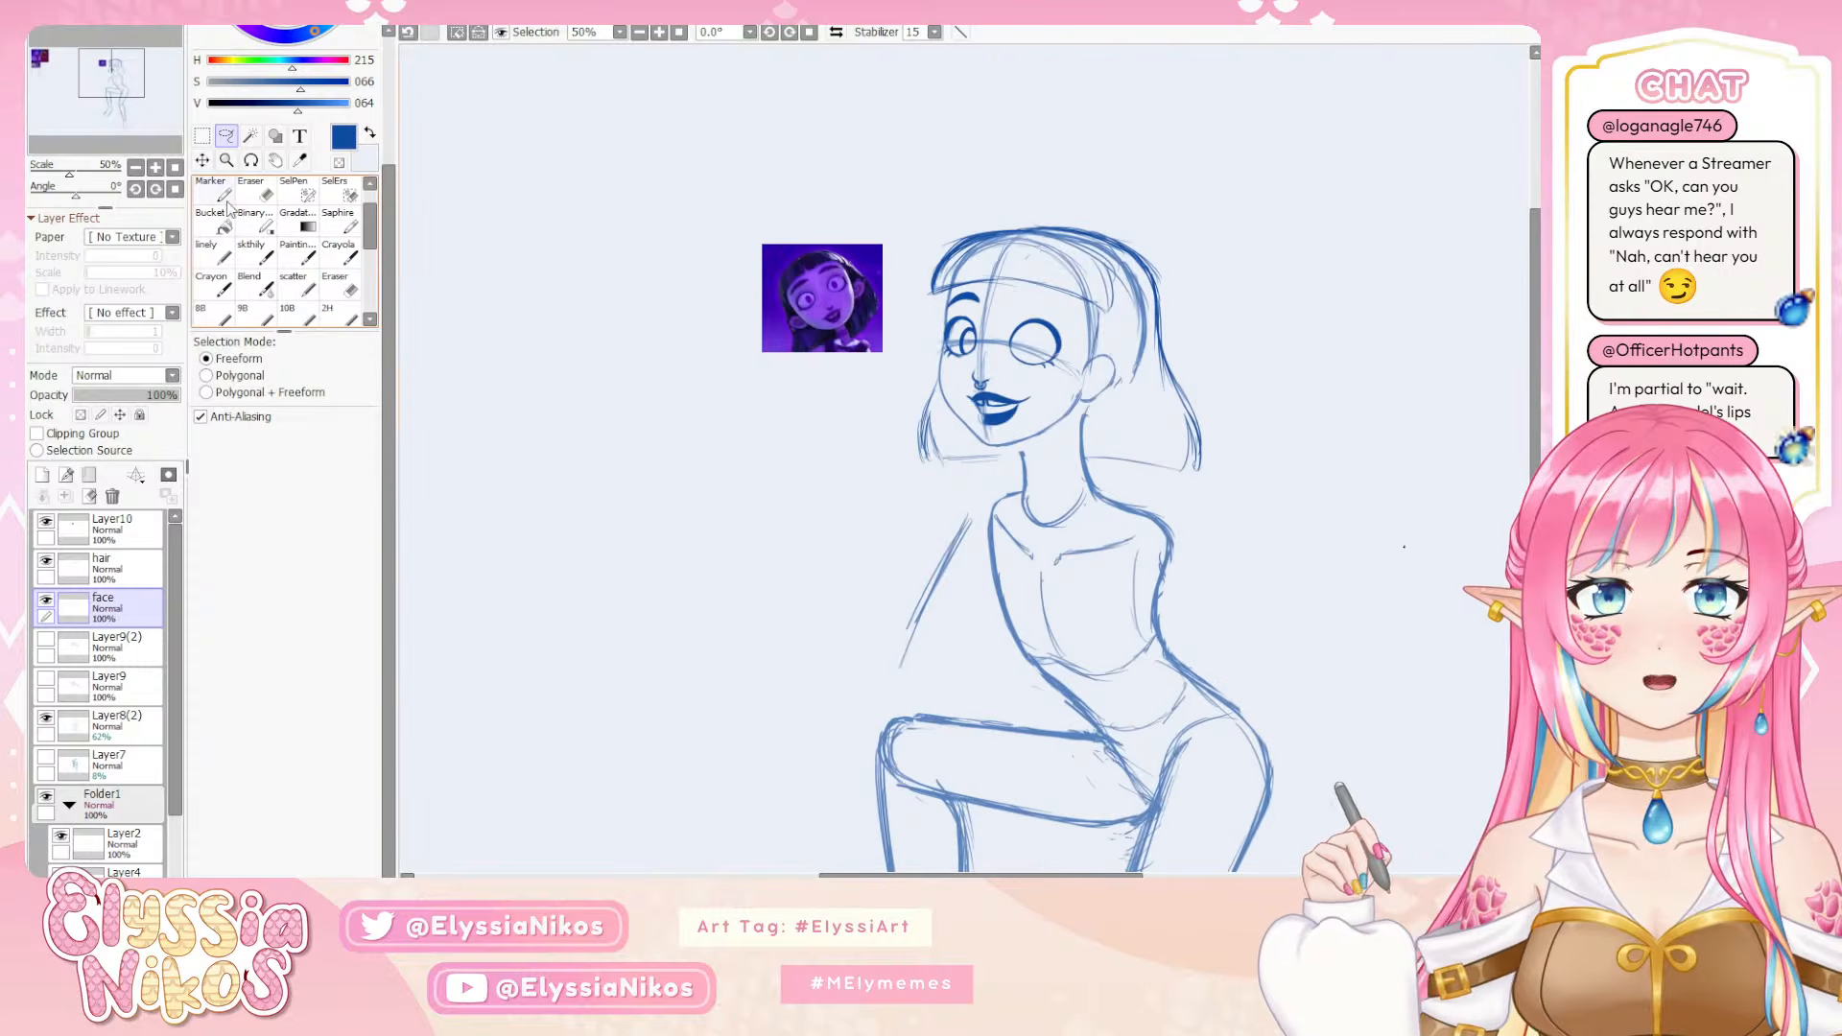
click(155, 168)
click(154, 168)
click(154, 168)
click(256, 252)
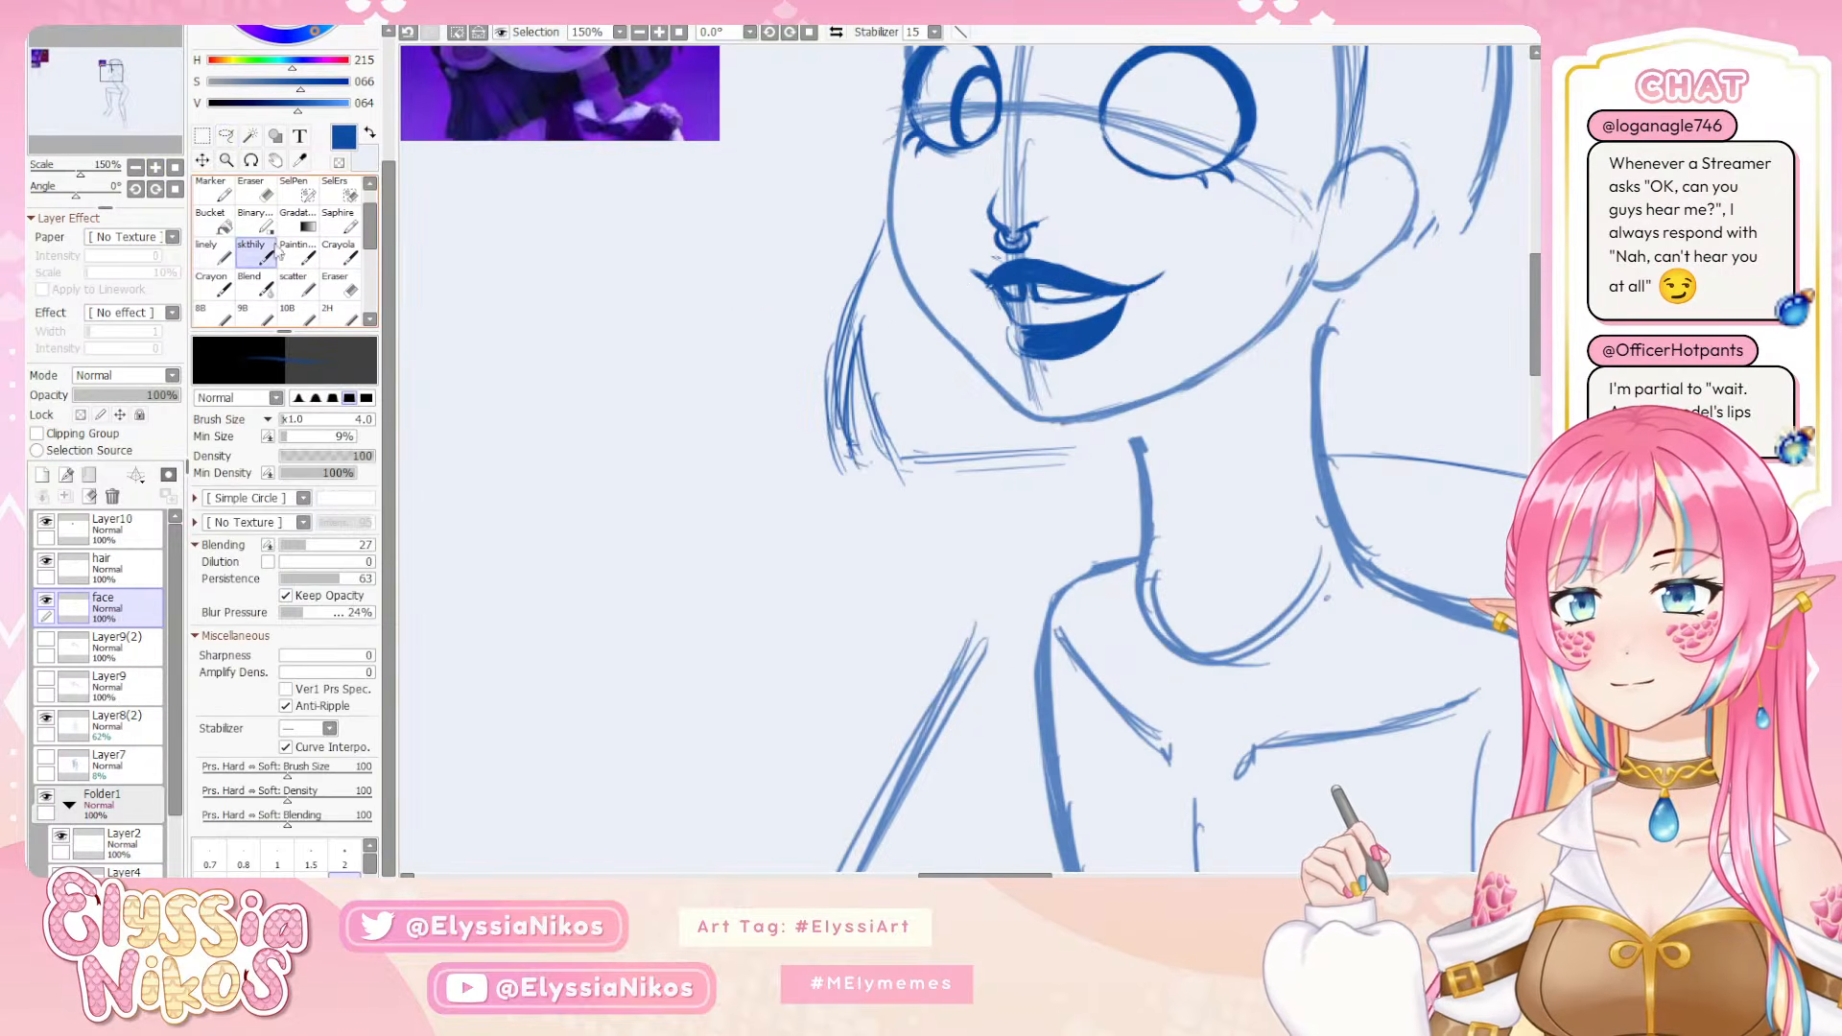
mouse_move(1151, 336)
mouse_down()
mouse_move(670, 501)
mouse_move(638, 472)
mouse_up()
click(135, 168)
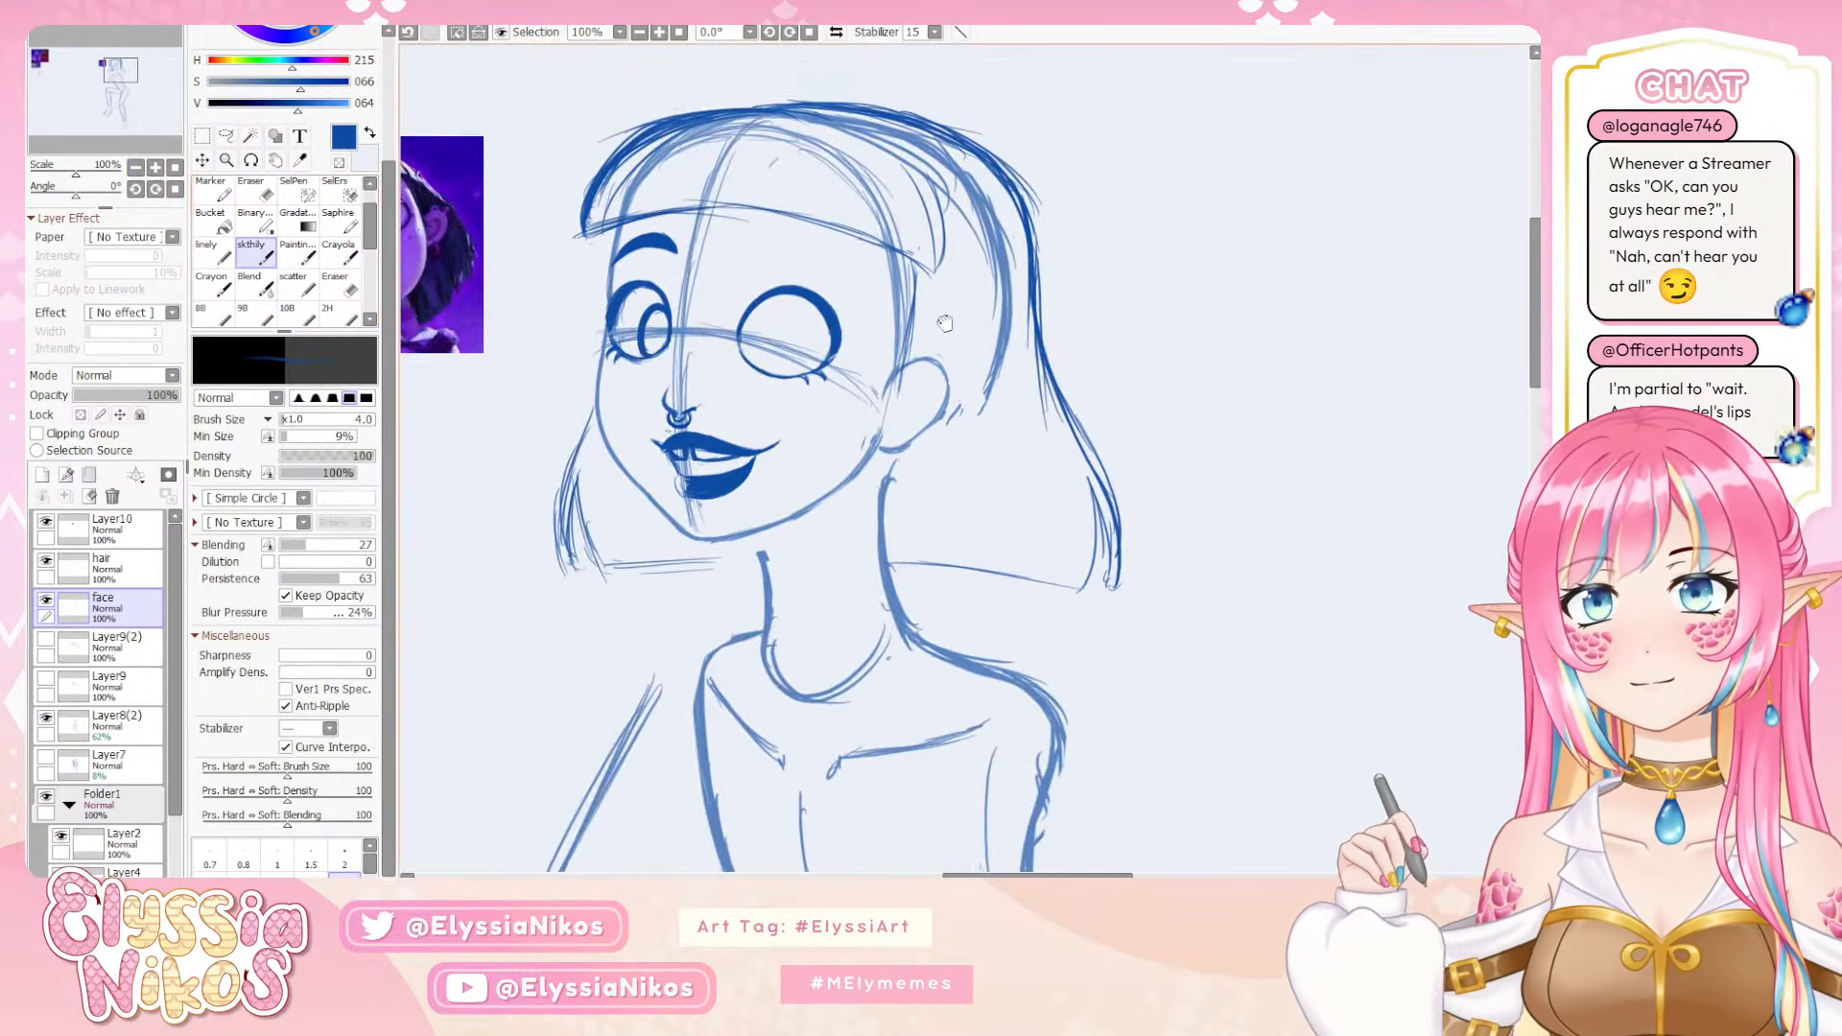
key(e)
key(bracketright)
key(bracketright)
key(bracketright)
key(bracketright)
key(bracketright)
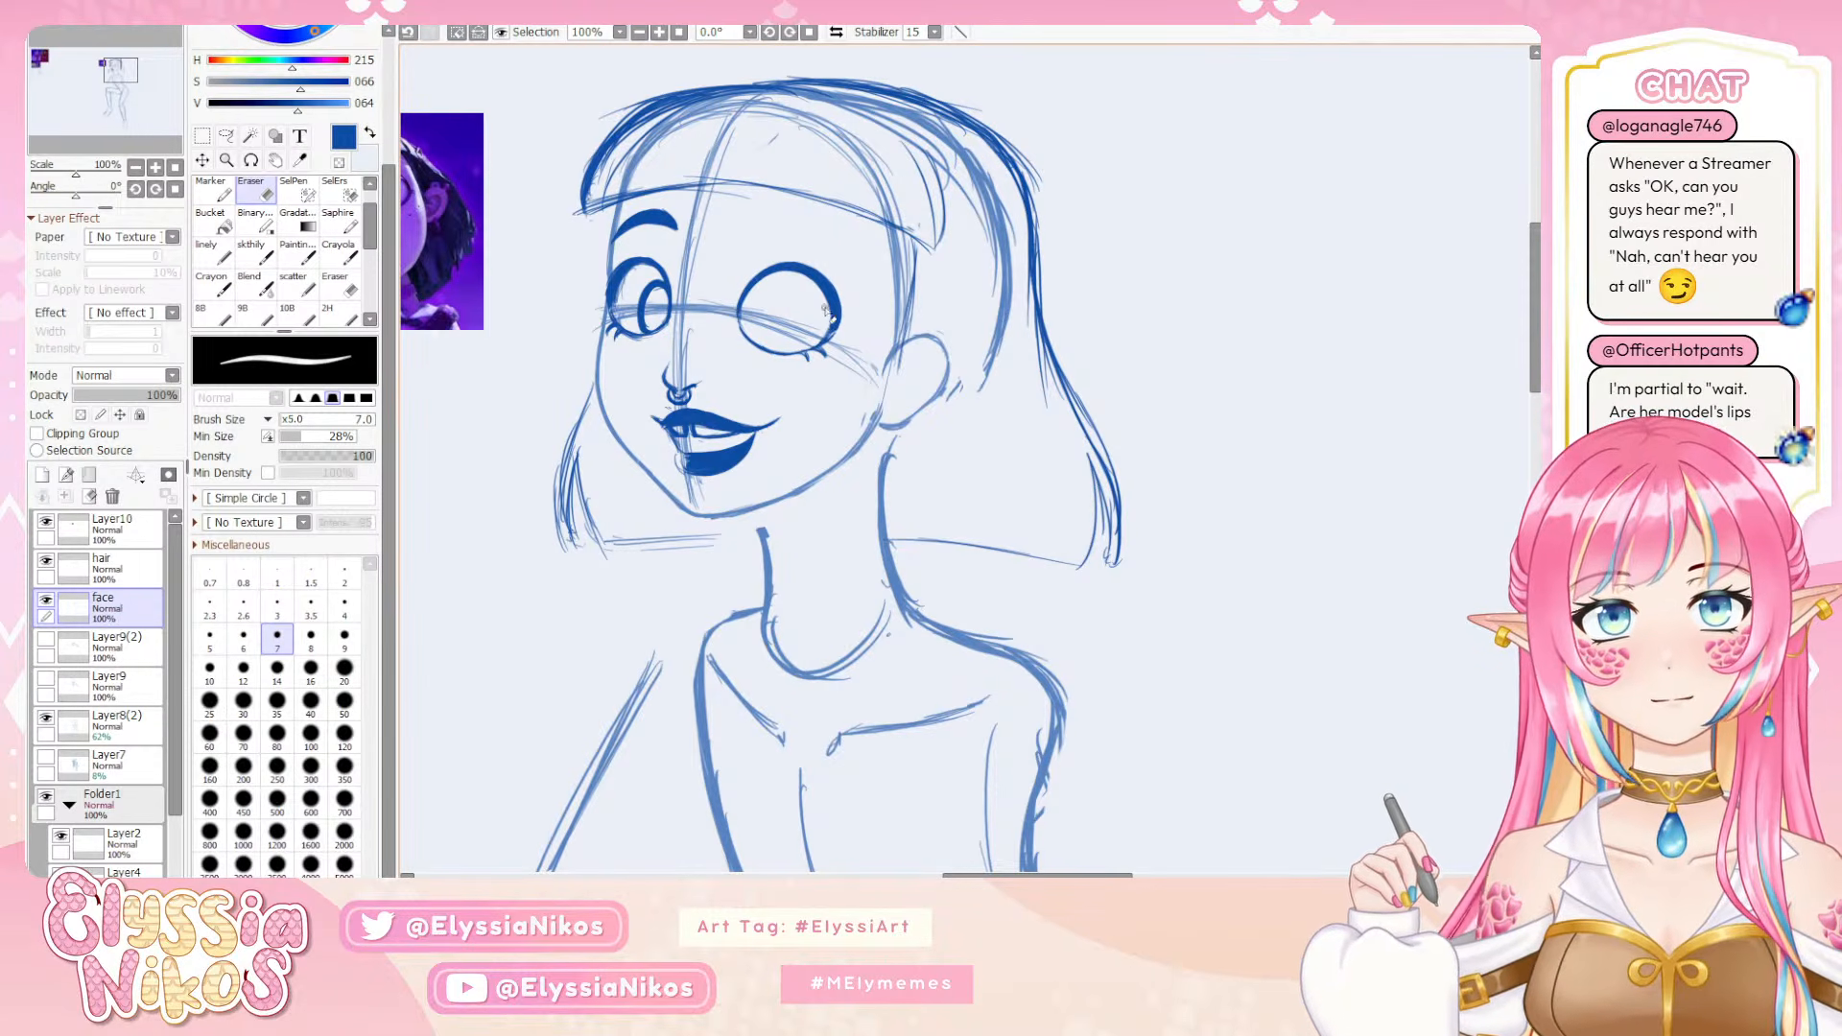
click(201, 135)
drag(726, 212, 712, 628)
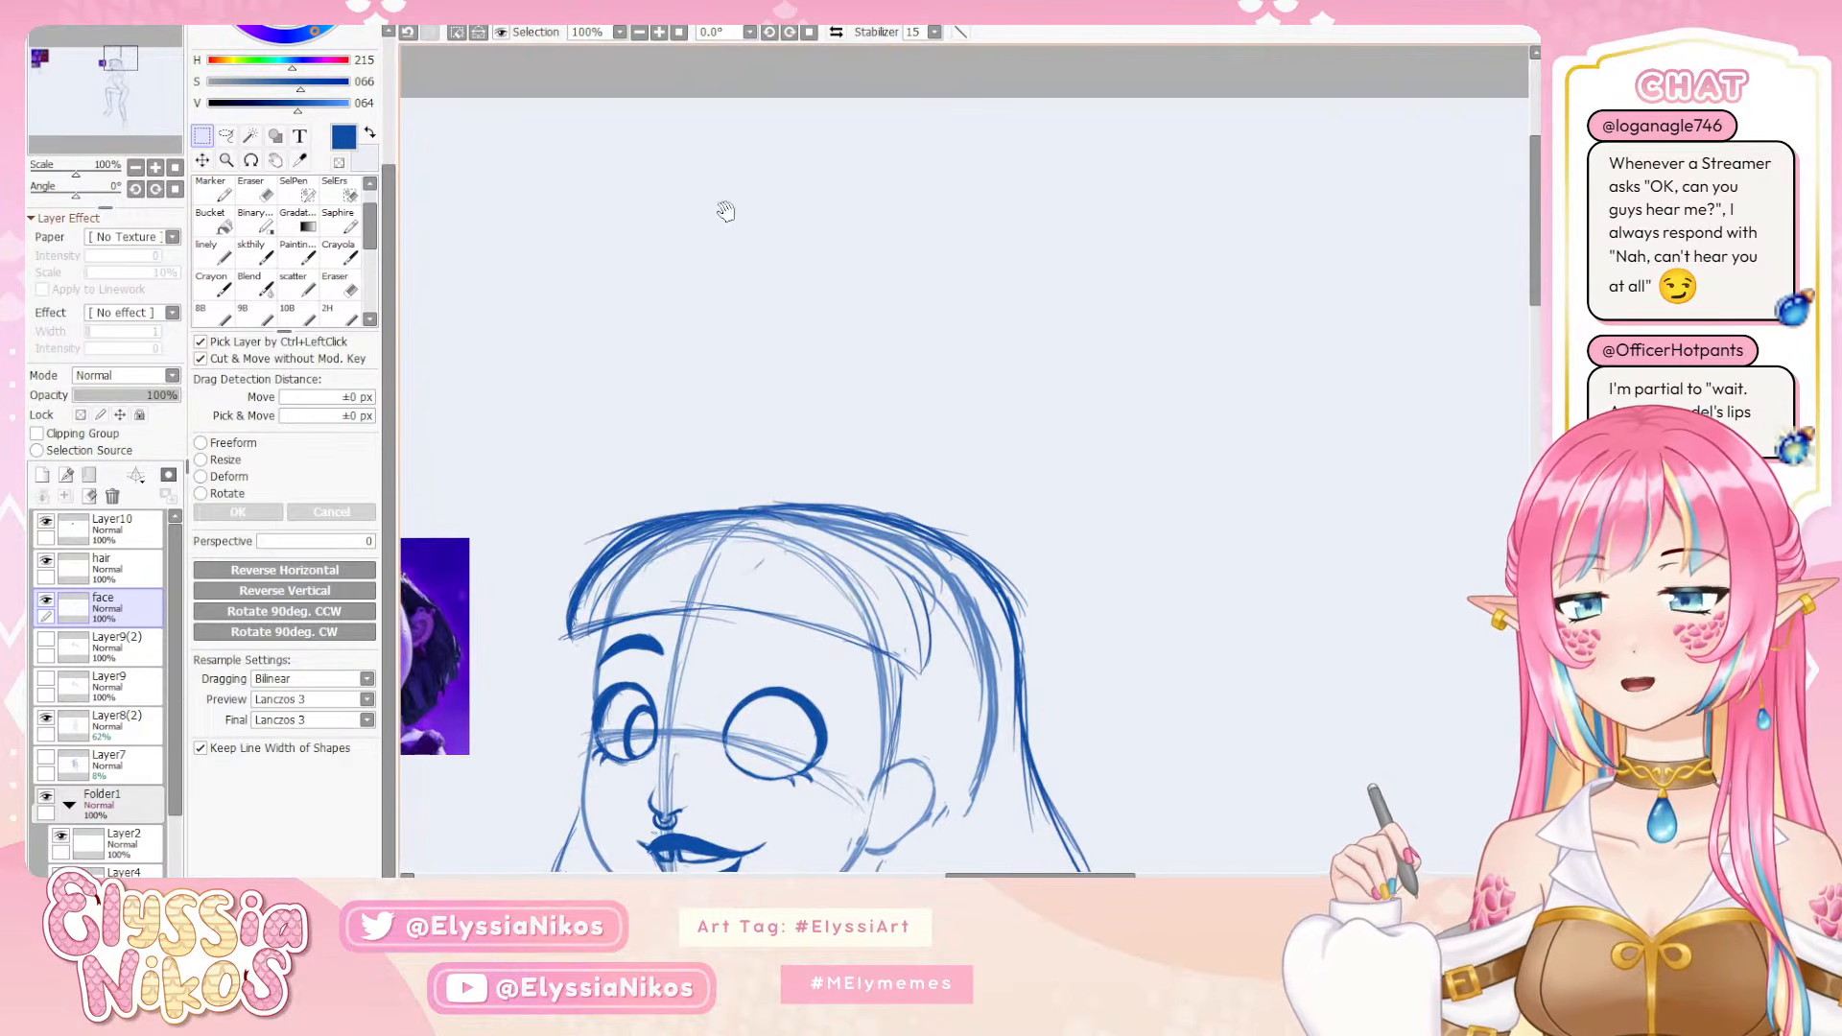
click(749, 70)
drag(775, 230, 726, 0)
Try refining the near eye's upper outer outline with fine skthily strokes at size 1
click(251, 257)
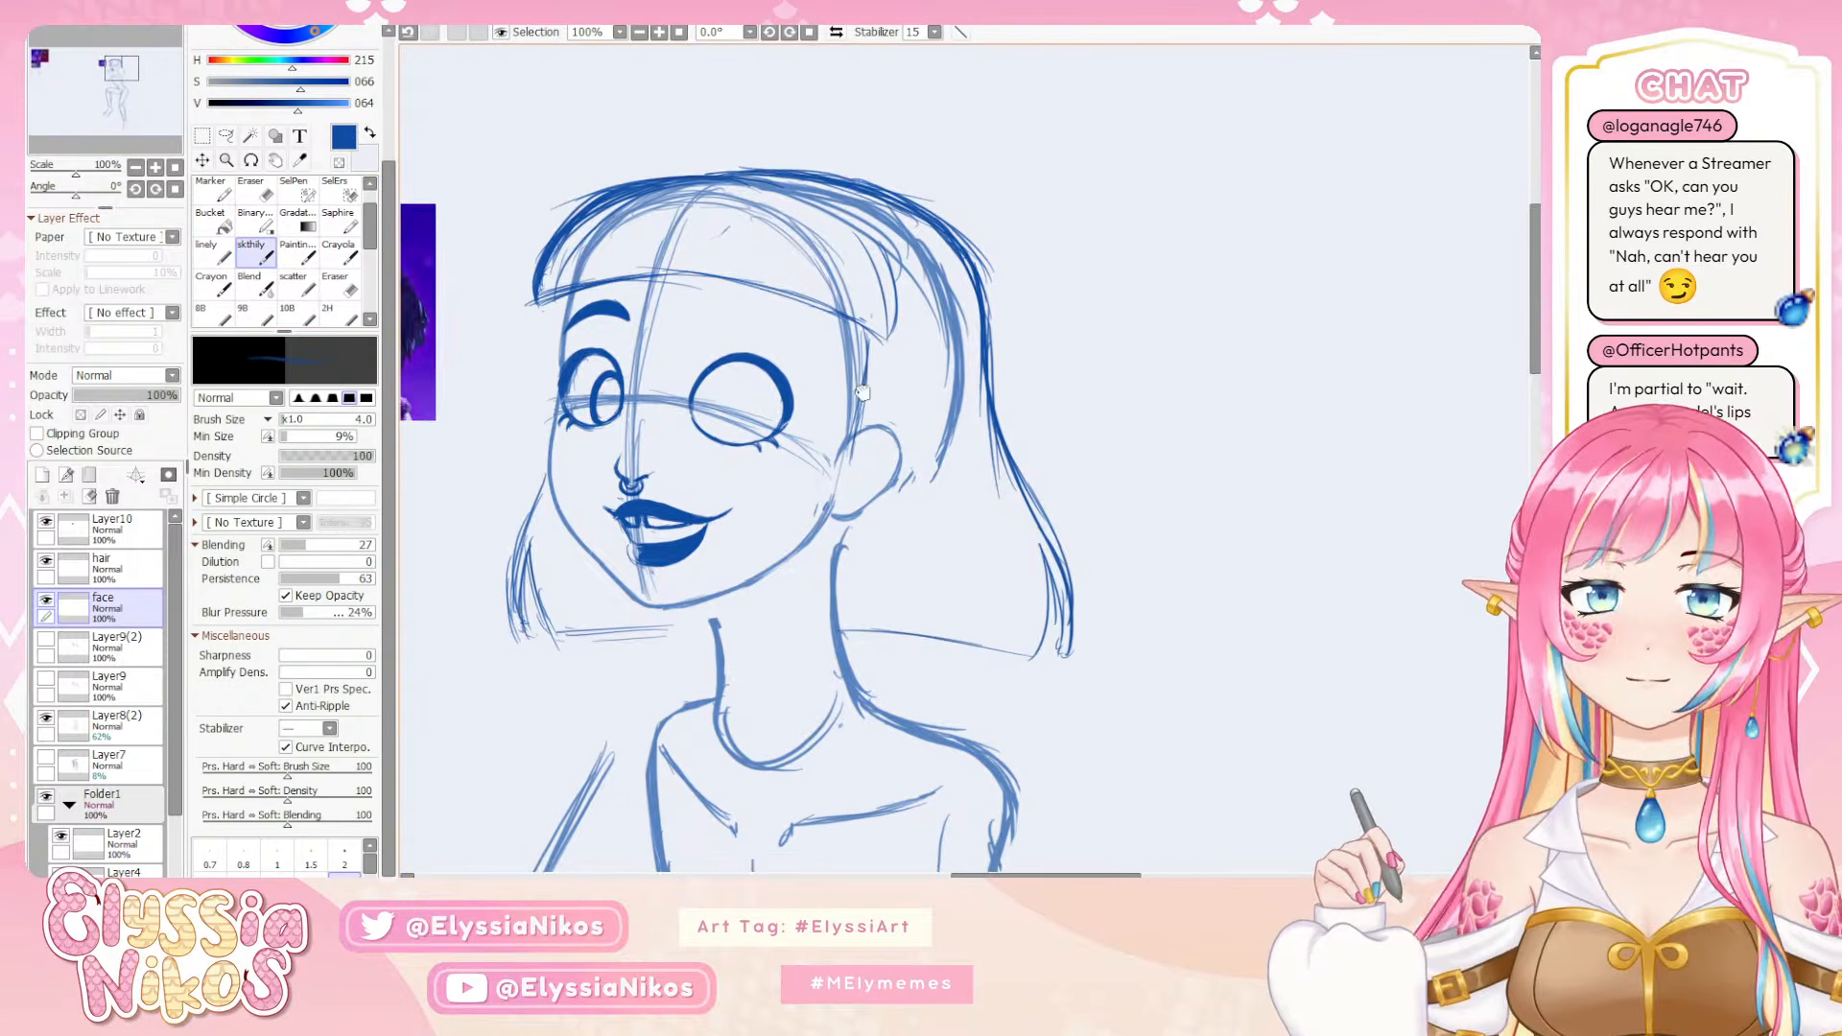
mouse_move(858, 429)
mouse_down()
mouse_move(950, 251)
mouse_move(942, 319)
mouse_up()
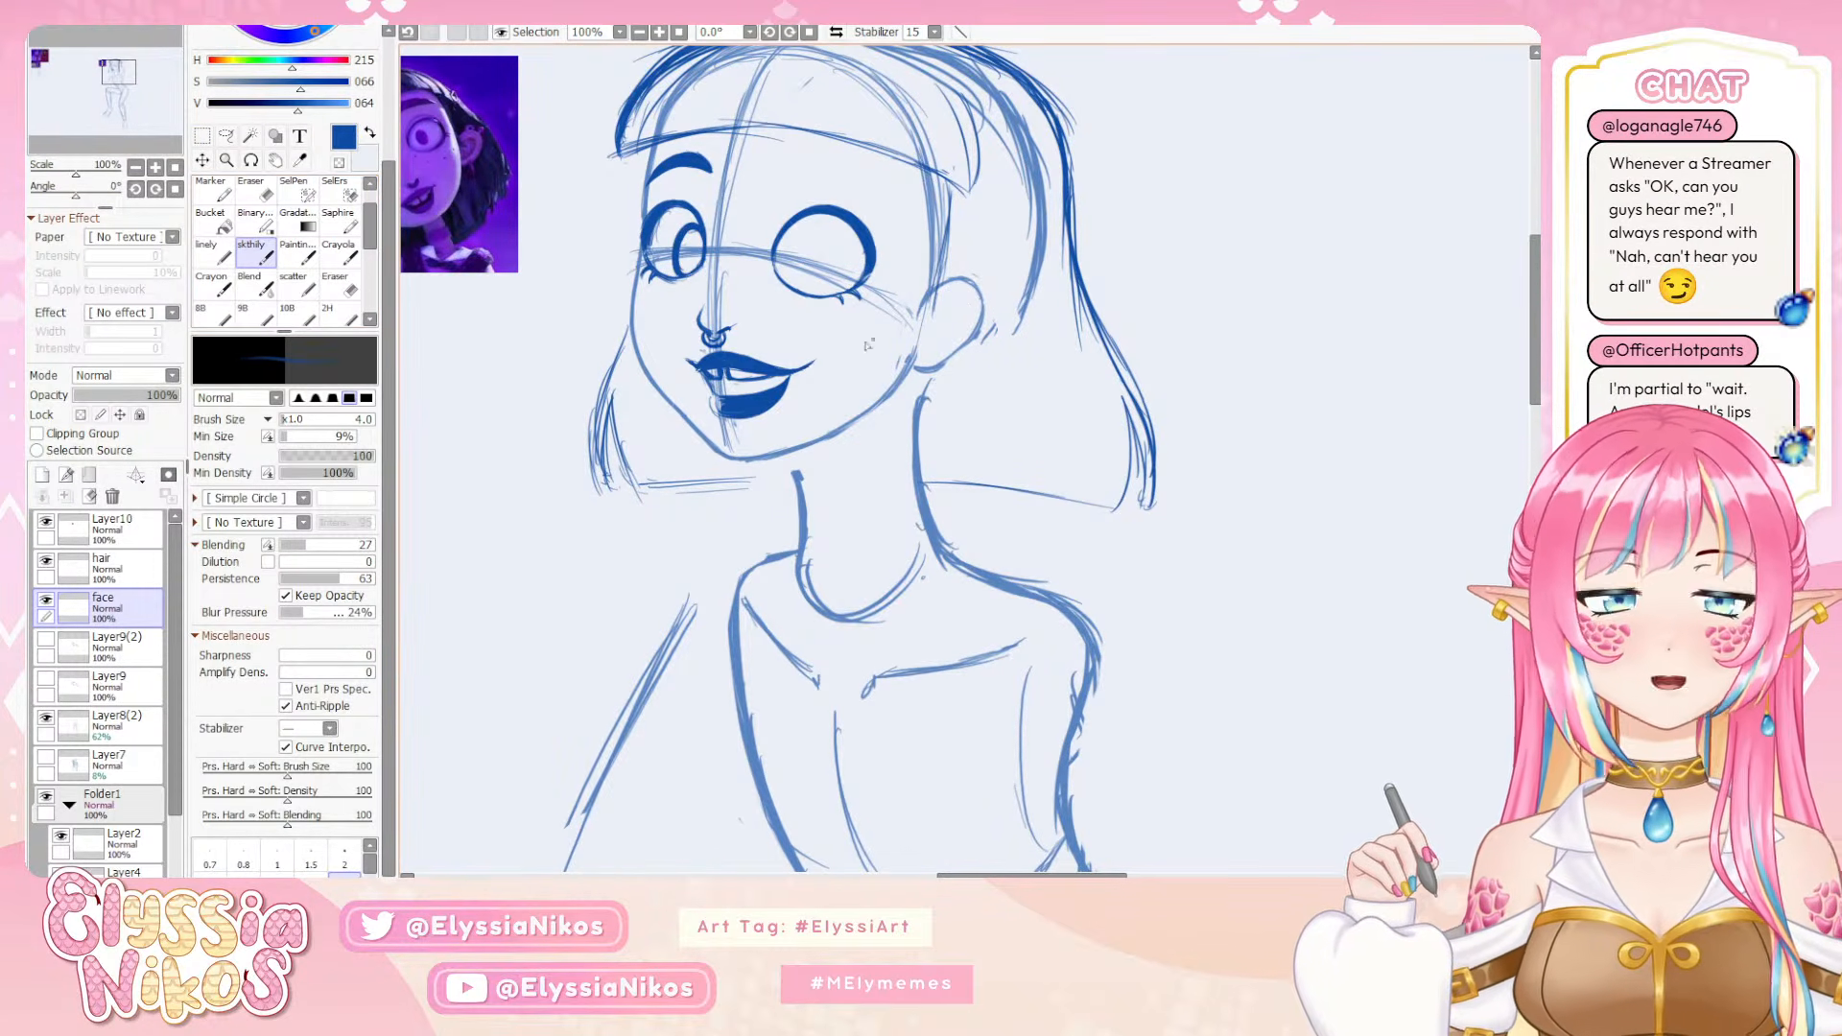
drag(927, 213, 898, 213)
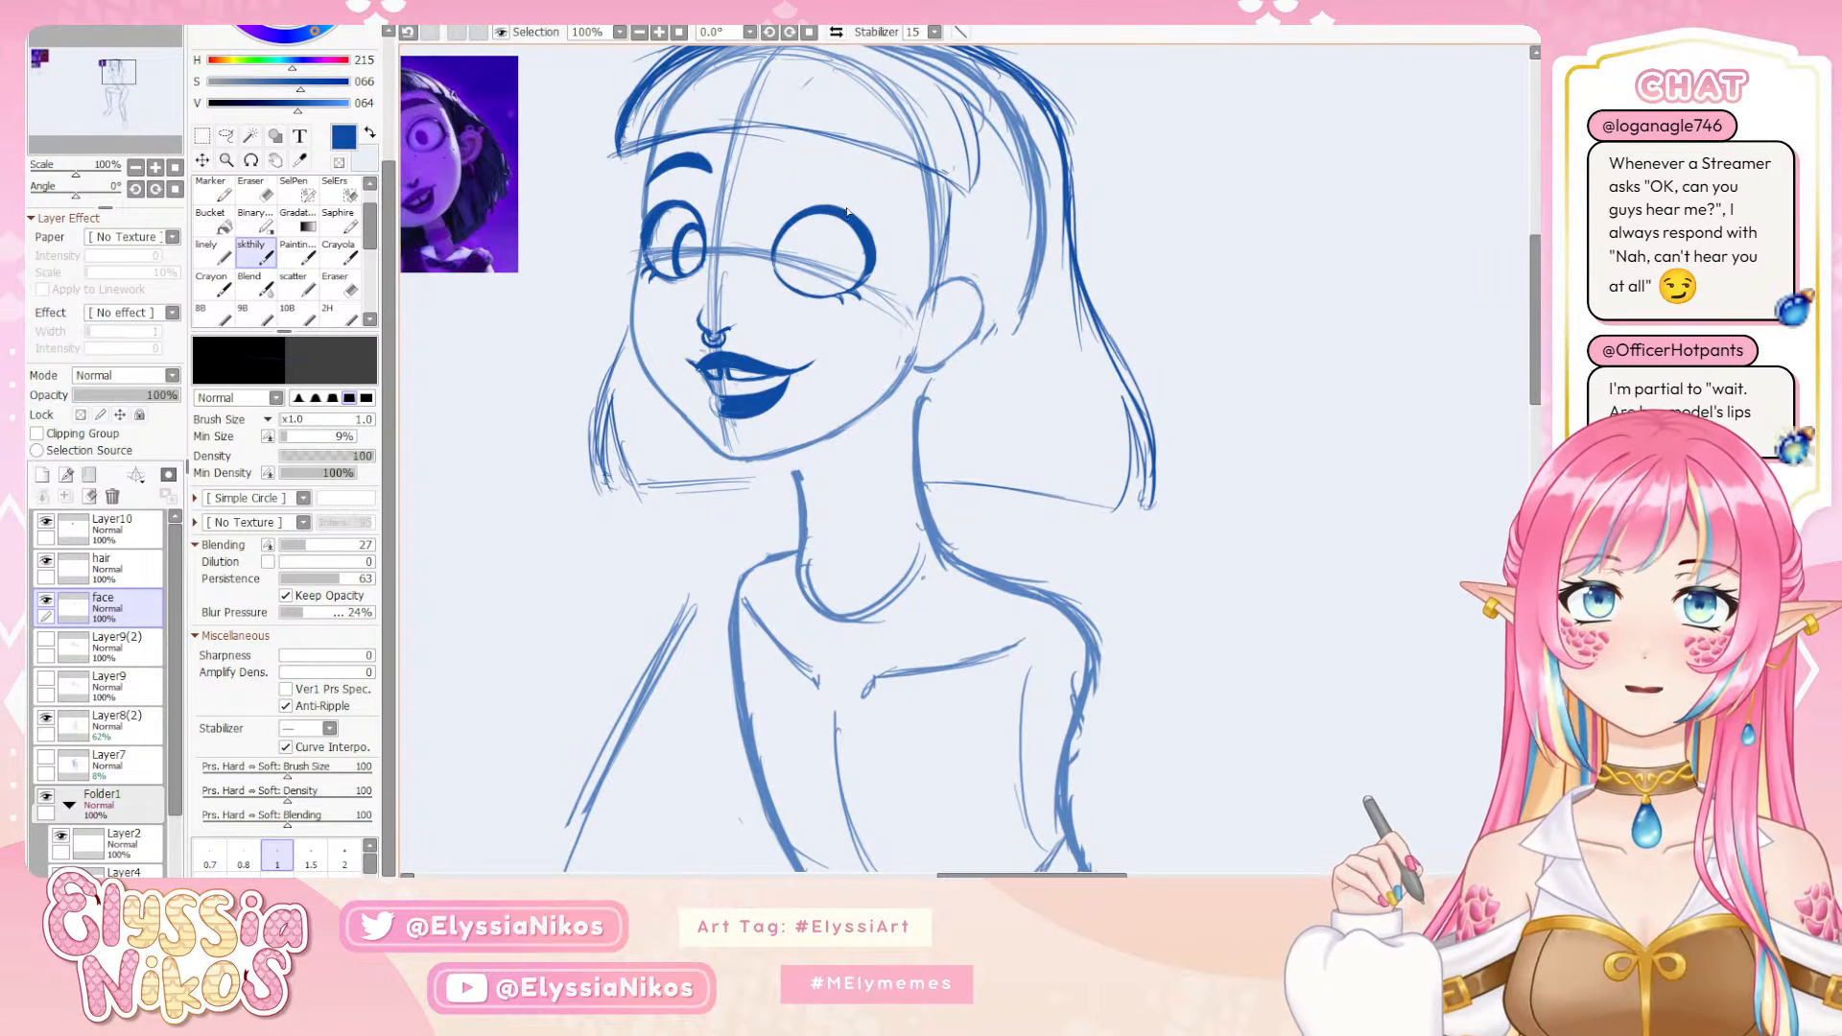
mouse_move(873, 228)
mouse_down()
mouse_move(901, 227)
mouse_move(831, 271)
mouse_up()
mouse_move(922, 201)
mouse_down()
mouse_move(855, 278)
mouse_move(843, 216)
mouse_up()
key(ctrl+z)
key(ctrl+z)
key(ctrl+z)
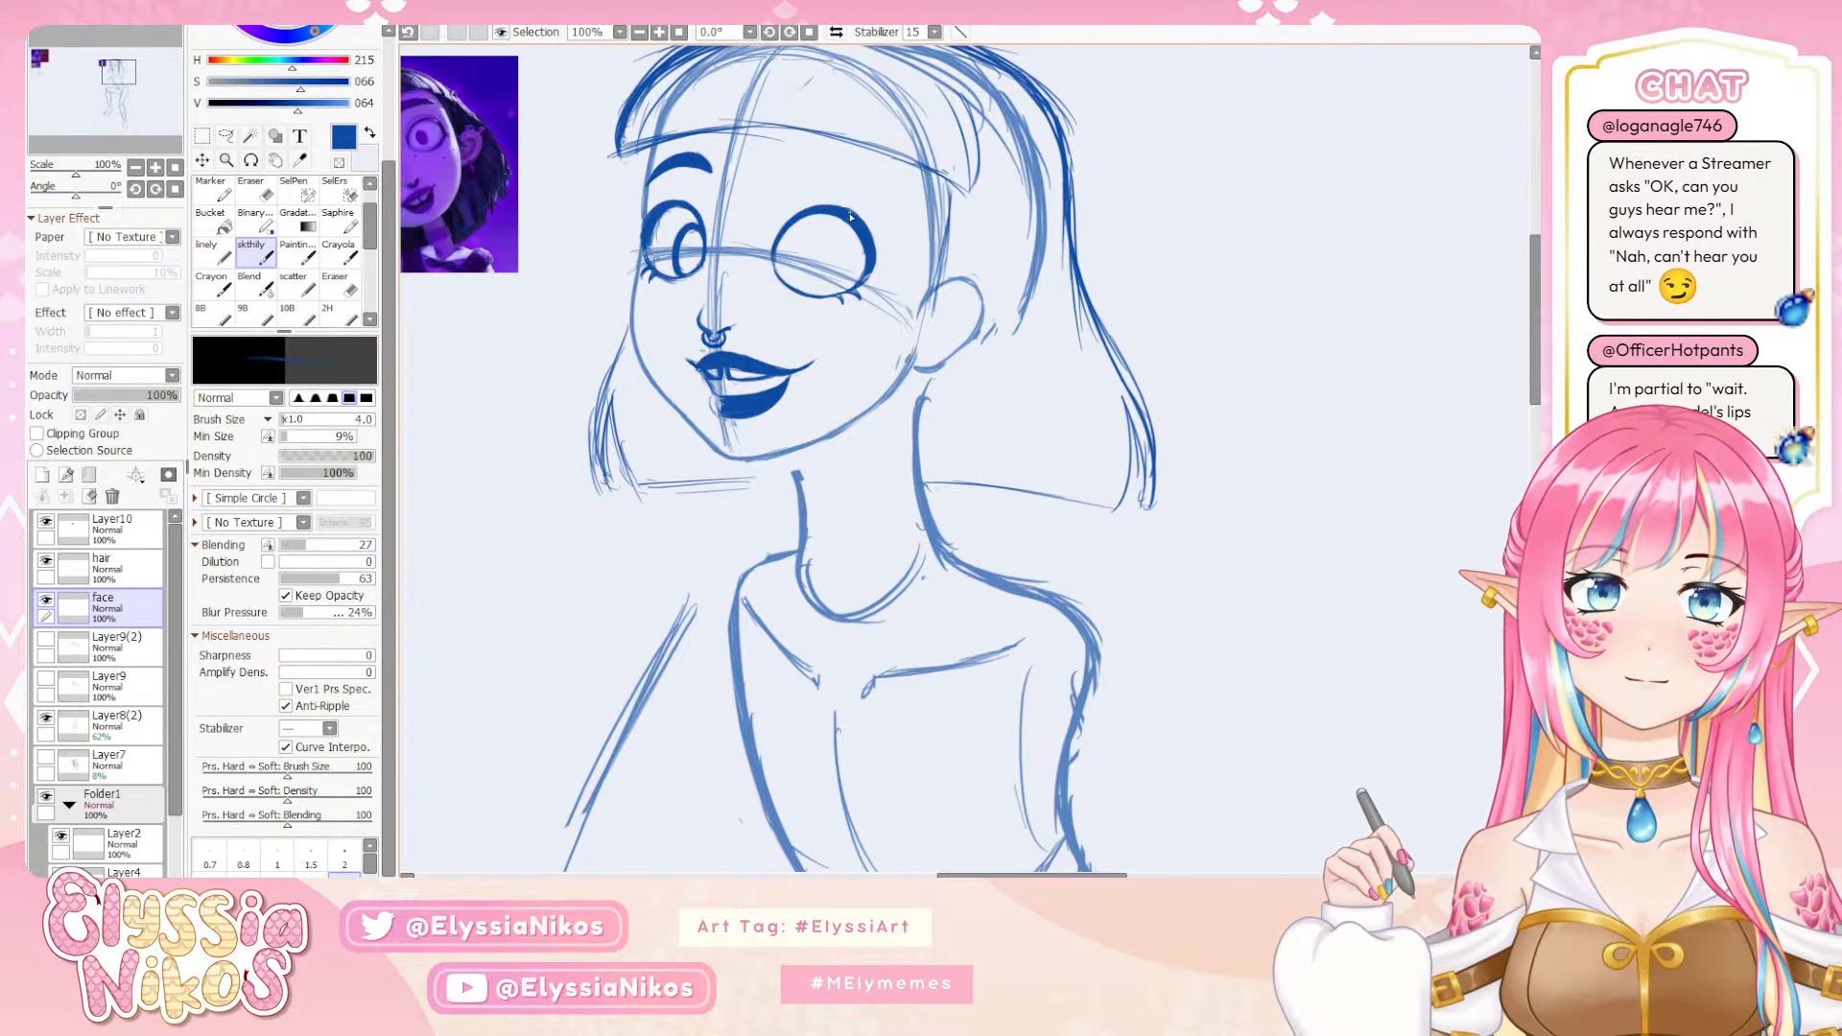
key(ctrl+z)
Try thickening the inner edge of the near eye's upper outline with the skthily brush at size 4
mouse_move(866, 227)
mouse_down()
mouse_move(873, 275)
mouse_move(866, 235)
mouse_up()
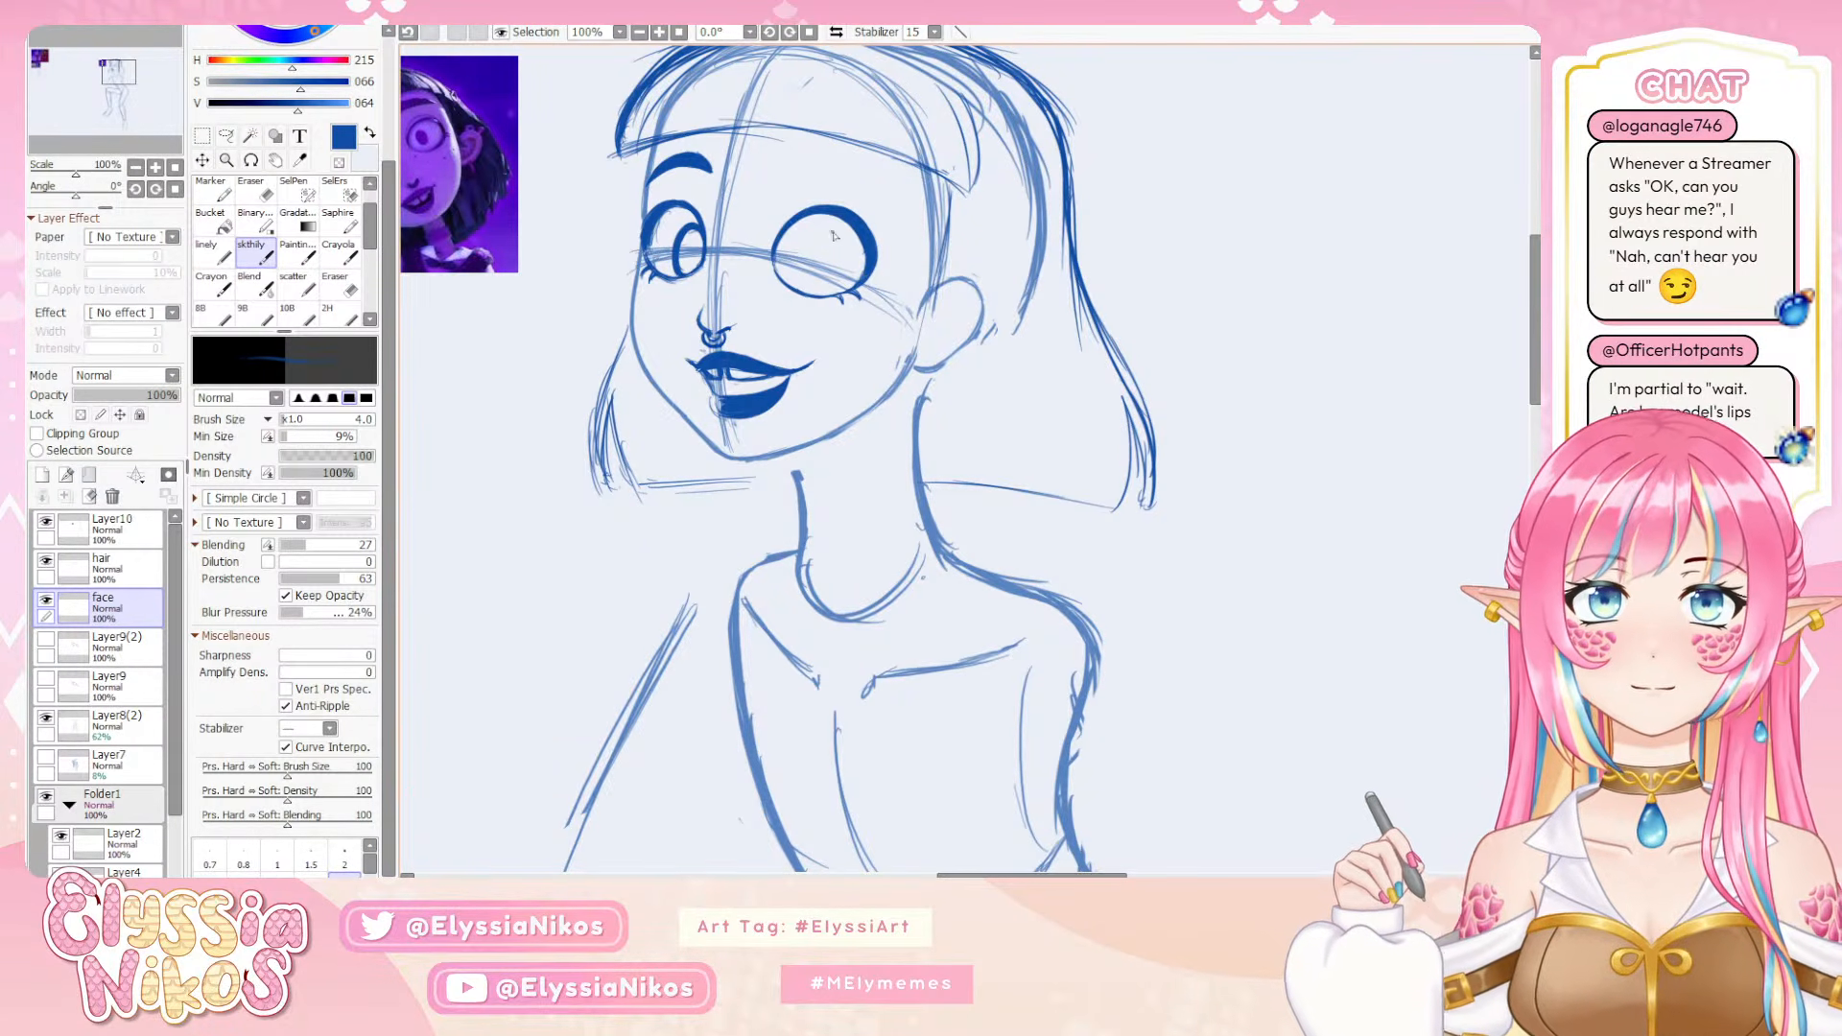
key(ctrl+z)
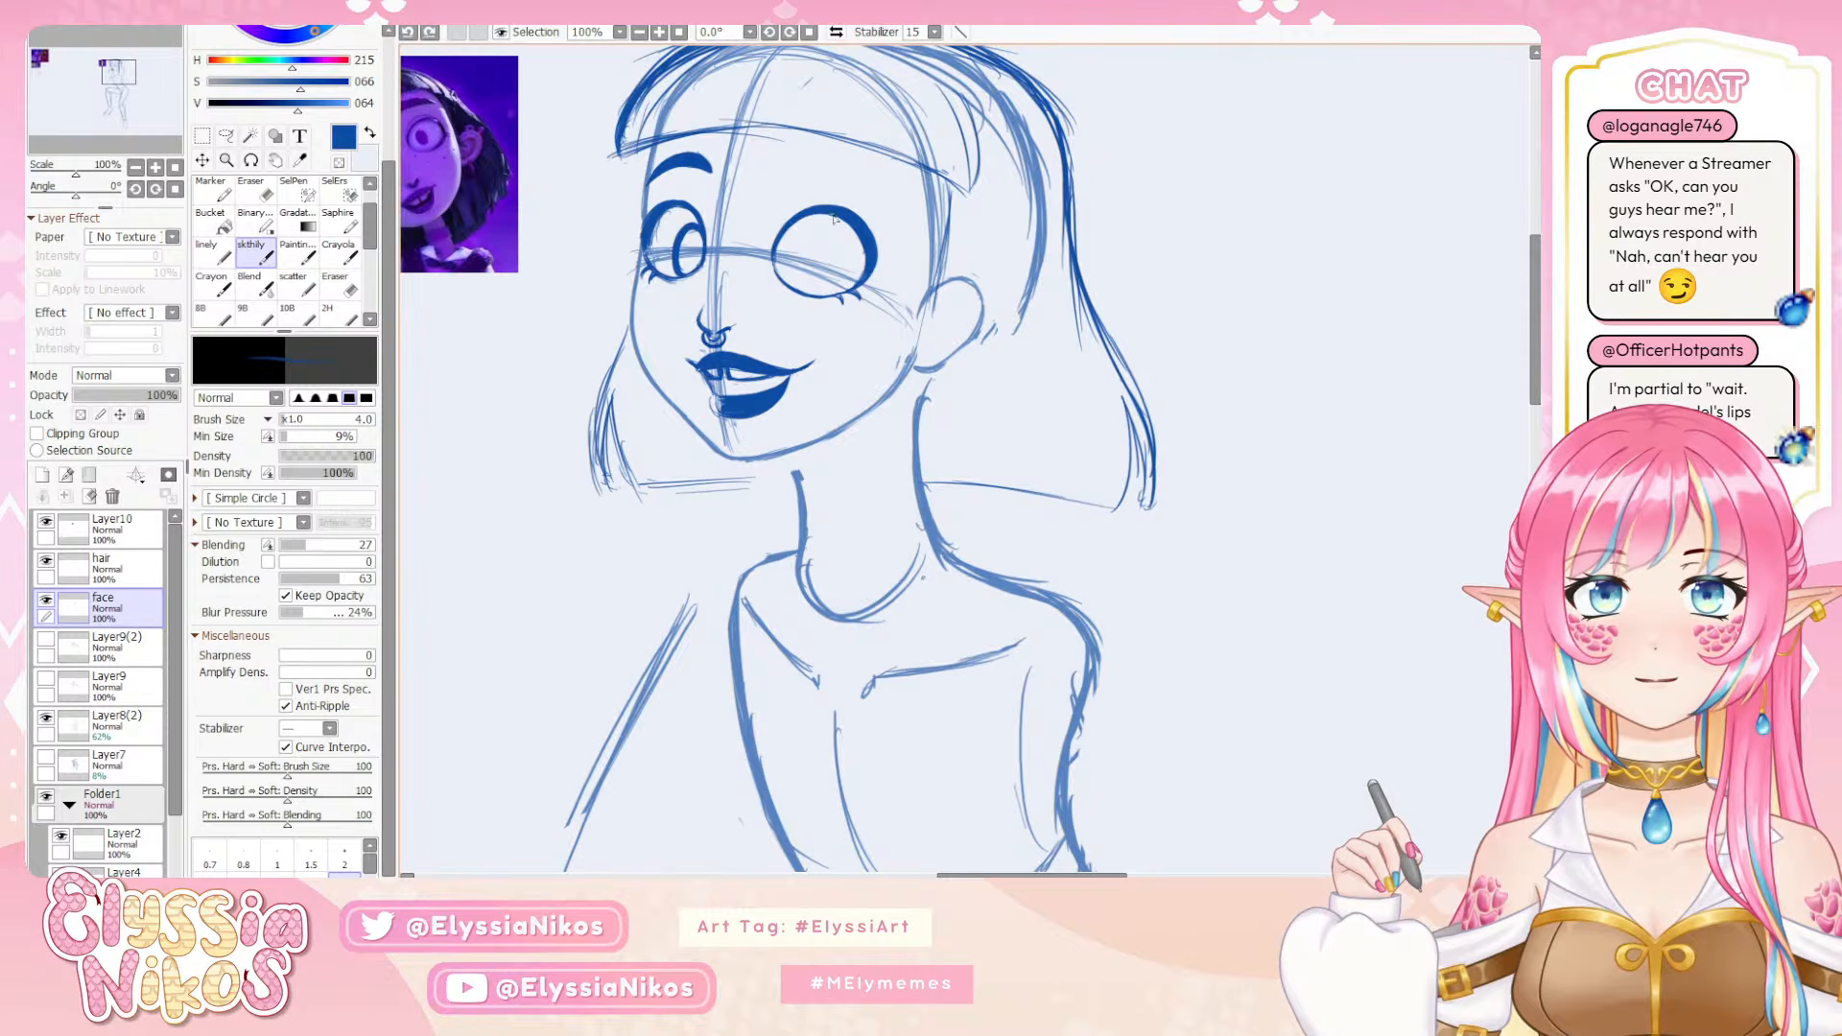
drag(811, 216, 925, 256)
key(ctrl+z)
key(ctrl+z)
key(ctrl+z)
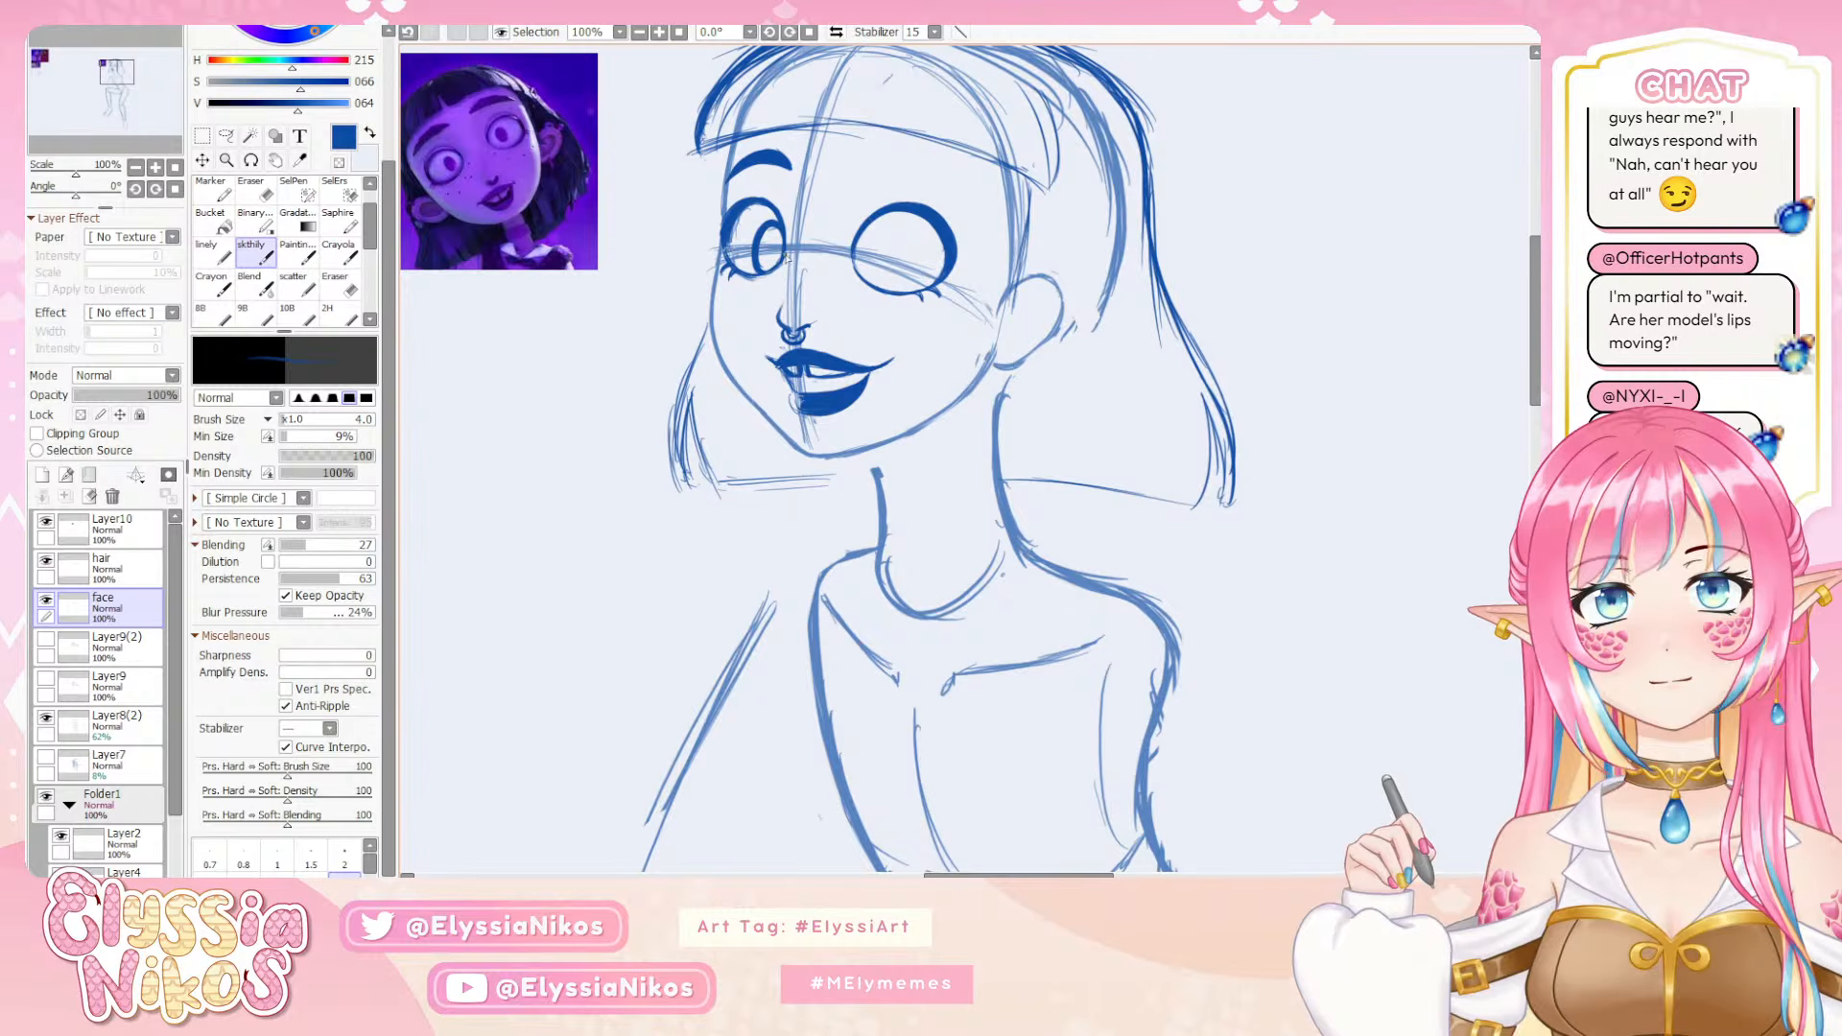
Try sketching the near eye's iris with the skthily brush at size 5, undoing and redoing strokes to judge its placement
key(bracketright)
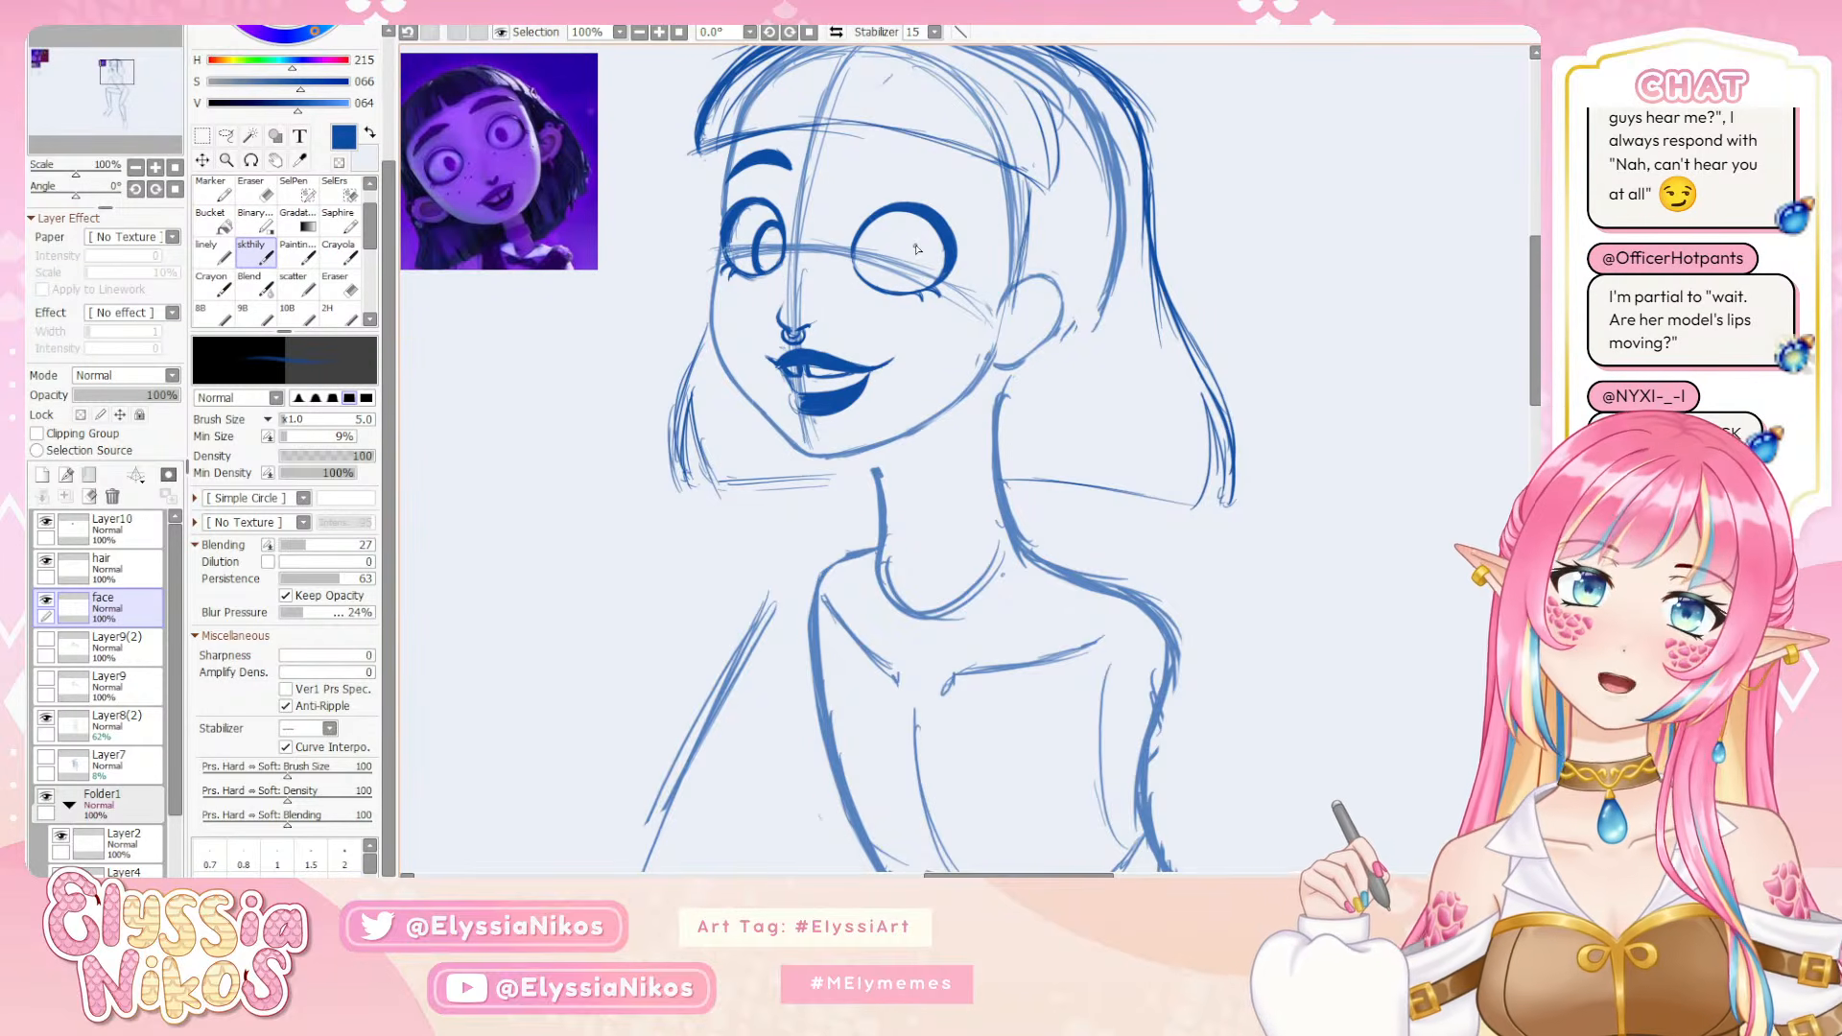
drag(922, 239, 910, 288)
key(ctrl+z)
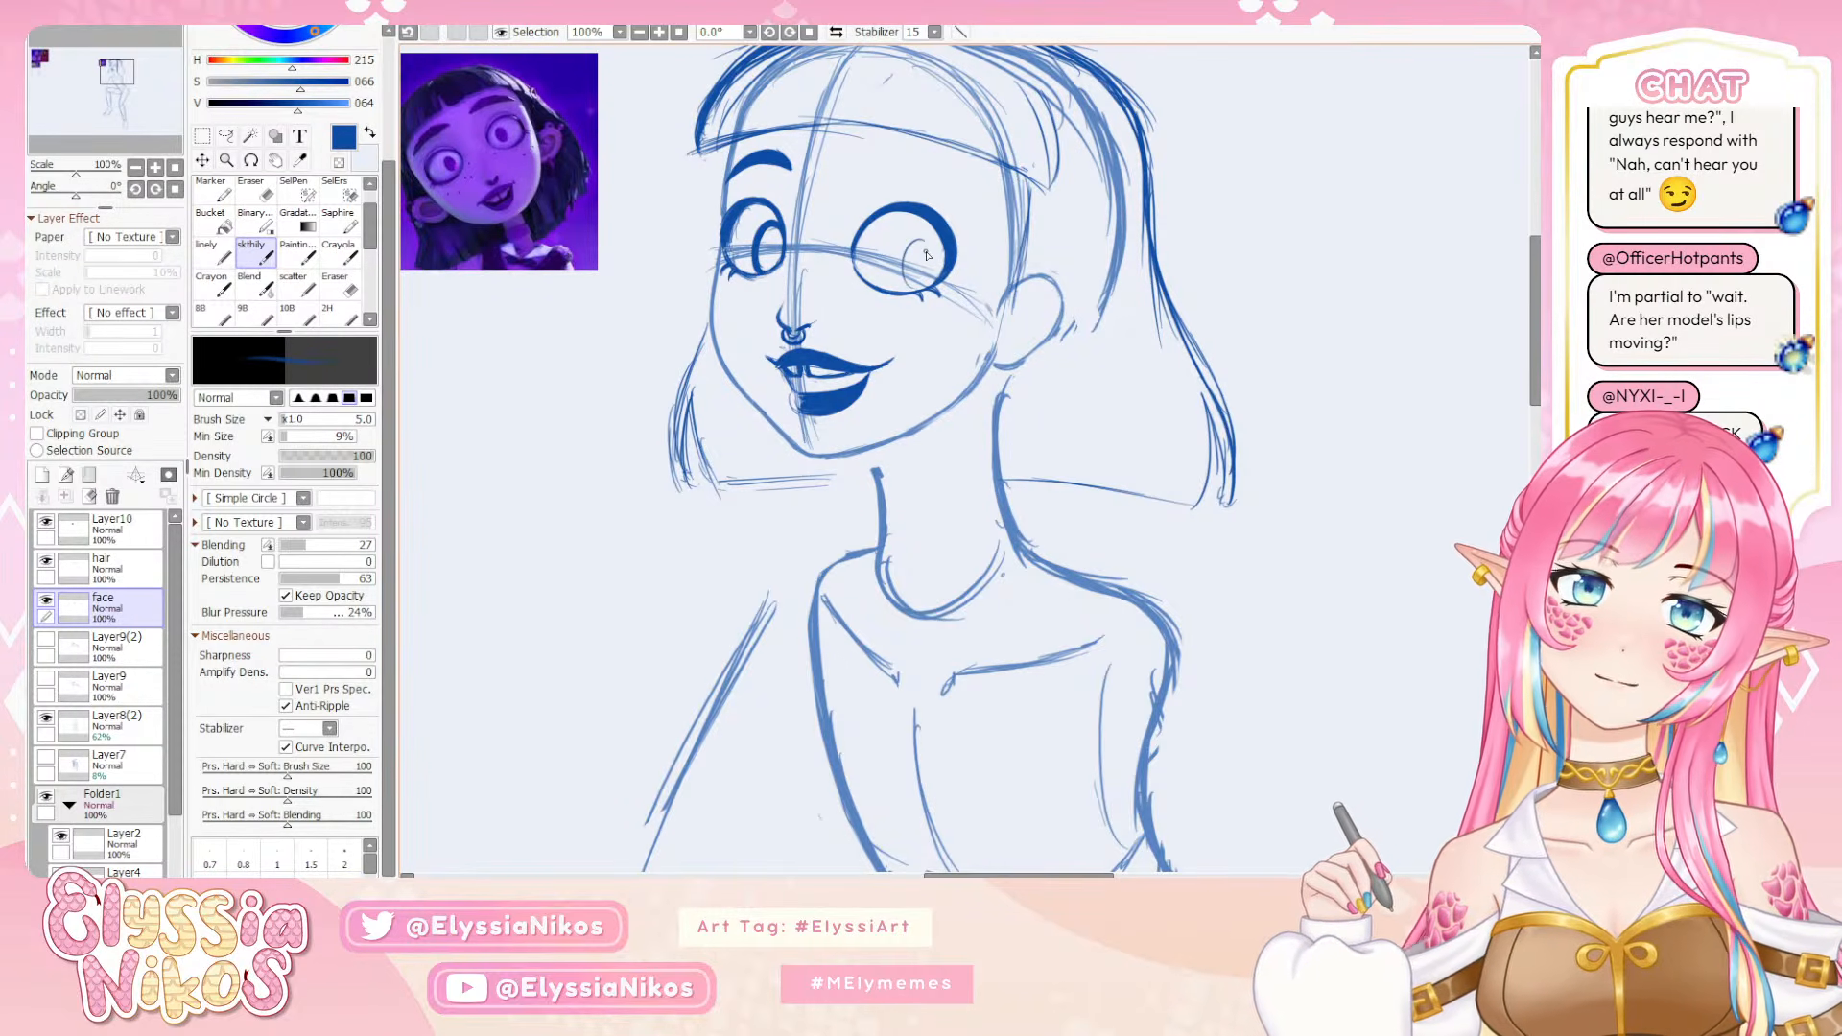
key(ctrl+z)
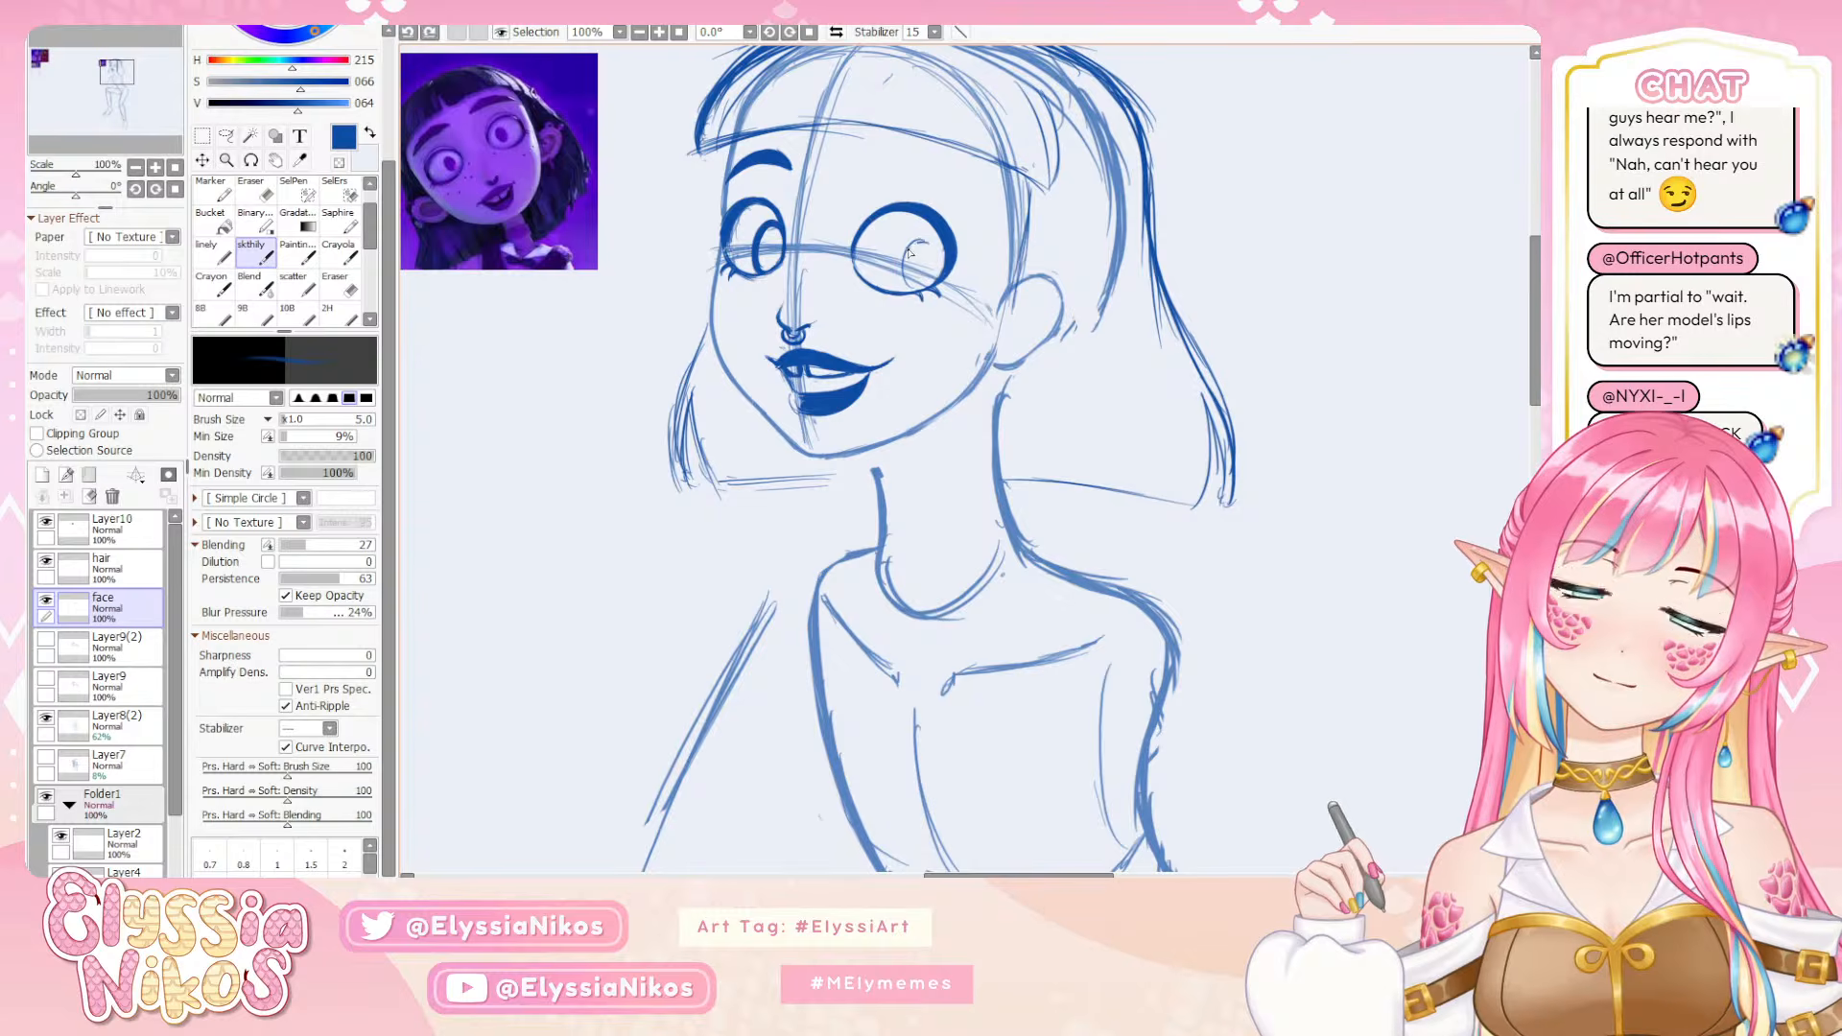
key(ctrl+y)
key(ctrl+z)
key(ctrl+y)
key(ctrl+z)
mouse_move(922, 240)
mouse_down()
mouse_move(923, 285)
mouse_move(868, 278)
mouse_move(906, 286)
mouse_move(893, 295)
mouse_move(921, 258)
mouse_move(835, 335)
mouse_move(817, 315)
mouse_move(795, 339)
mouse_move(813, 359)
mouse_up()
key(ctrl+z)
key(ctrl+z)
key(ctrl+z)
key(ctrl+z)
key(ctrl+z)
key(ctrl+z)
key(ctrl+z)
key(ctrl+z)
key(ctrl+z)
key(ctrl+z)
key(ctrl+z)
key(ctrl+z)
key(ctrl+z)
key(ctrl+z)
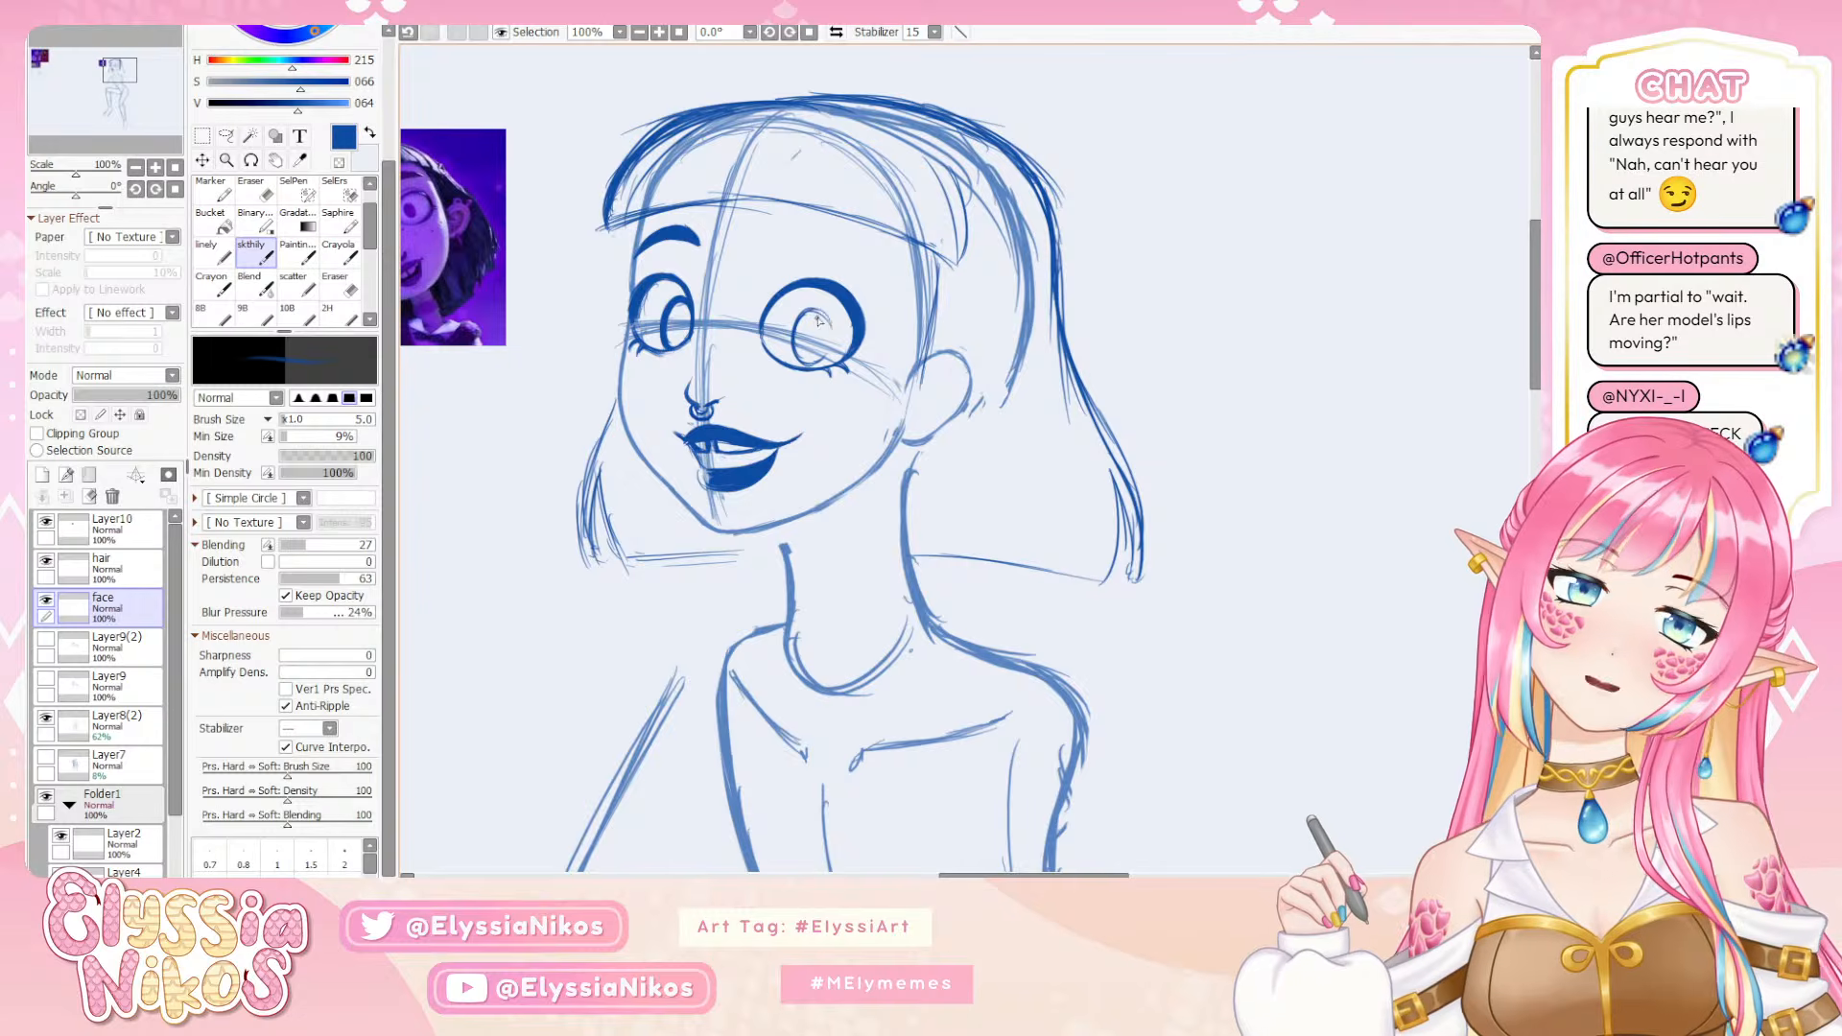
Draw an oval iris inside the near eye and thicken its outline with the skthily brush at sizes 5 and 6
drag(823, 315, 822, 362)
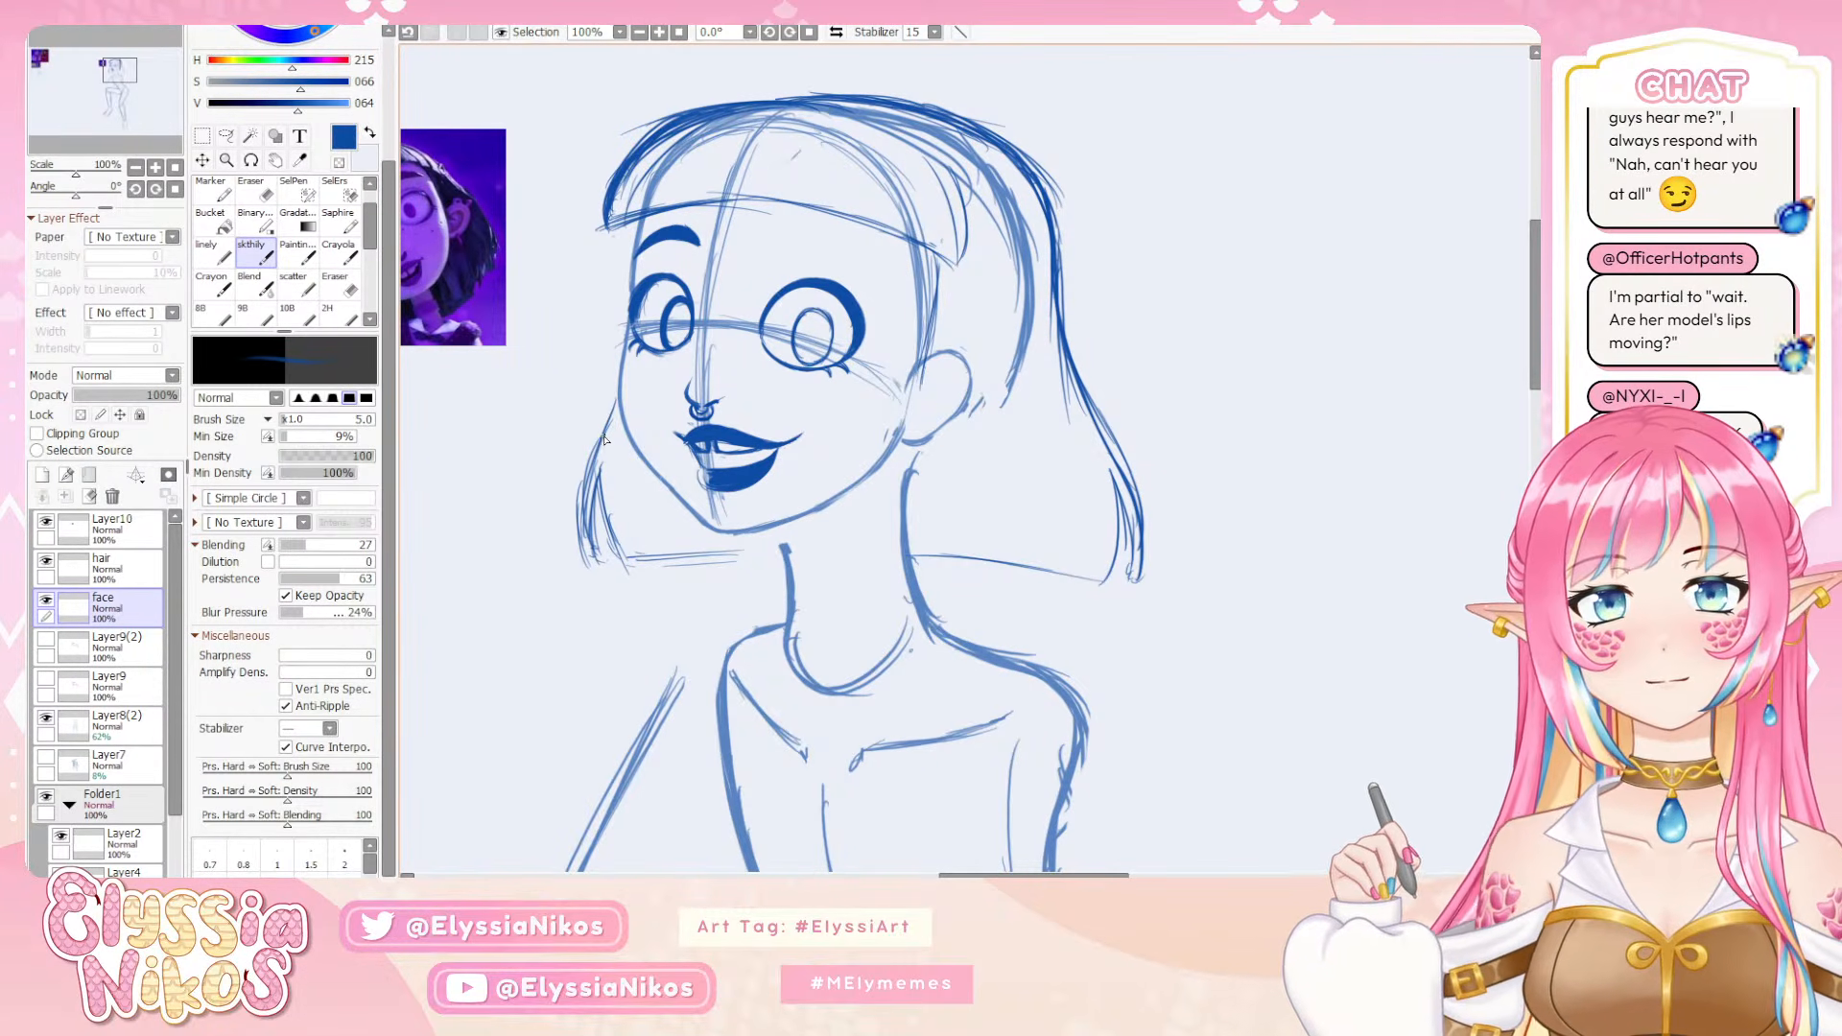
click(138, 167)
click(138, 167)
click(137, 166)
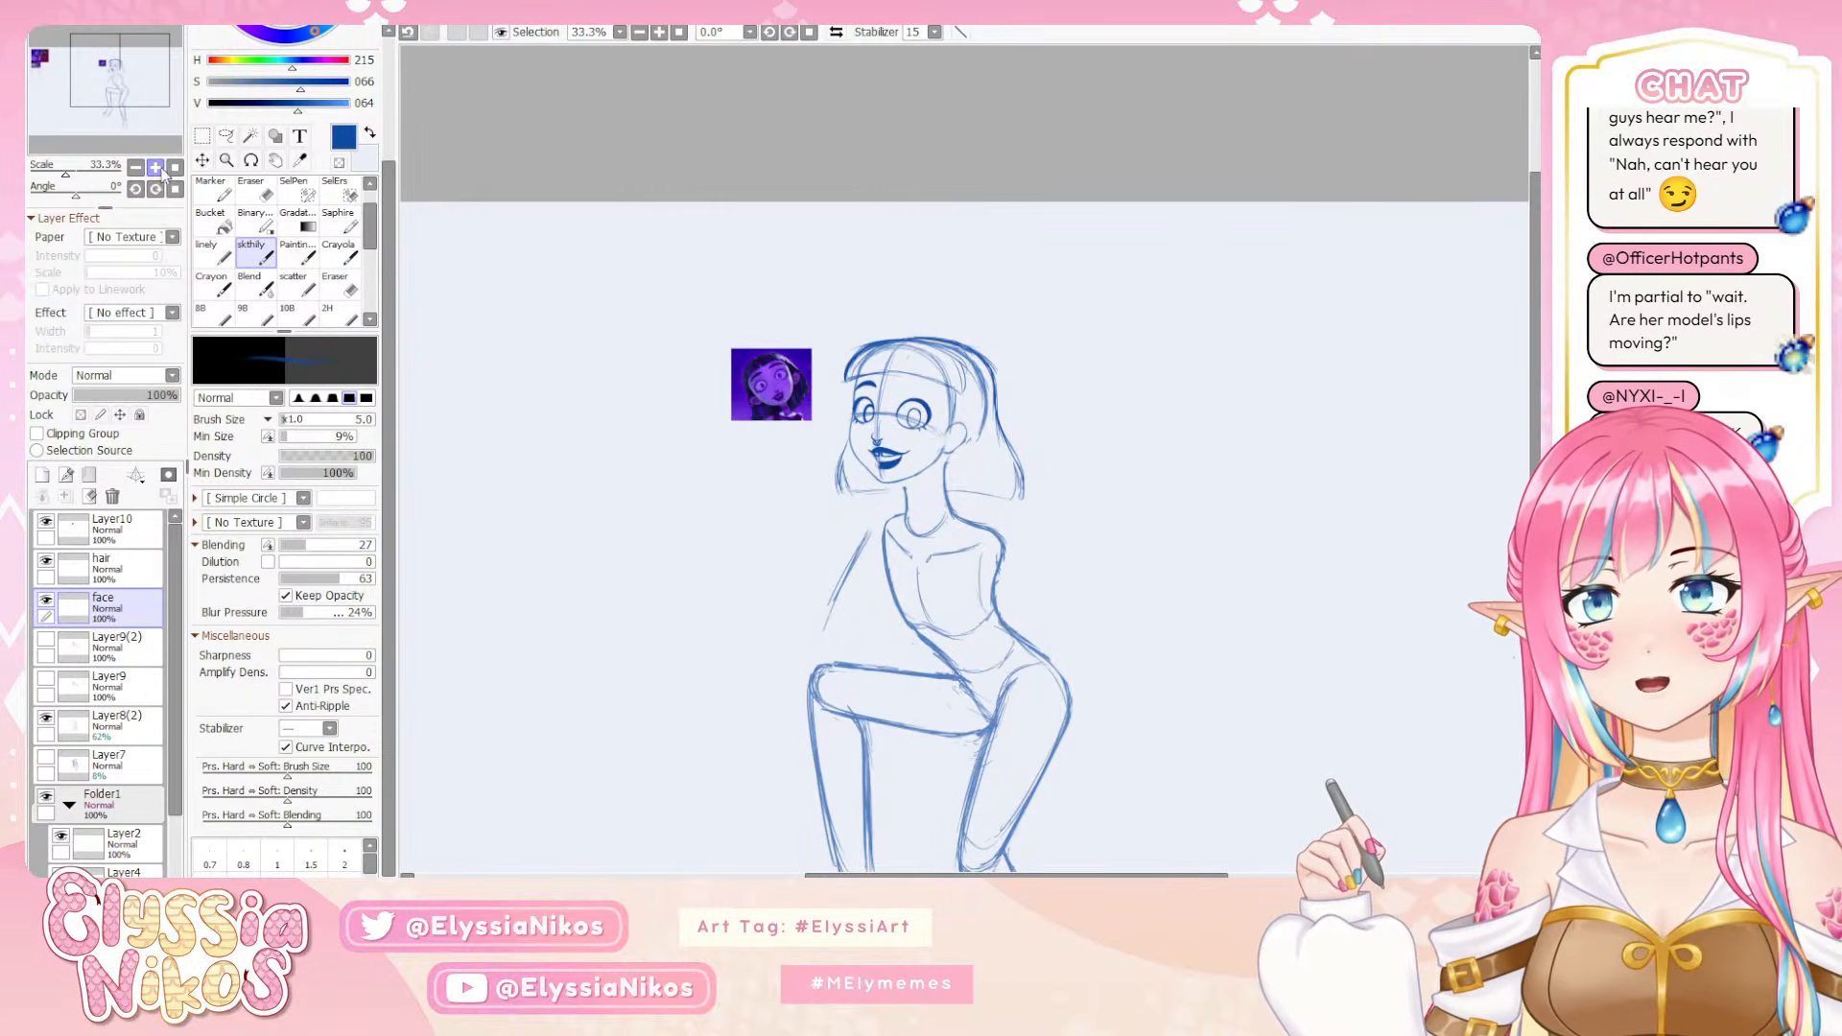
click(156, 168)
click(156, 168)
click(155, 168)
drag(775, 406, 782, 336)
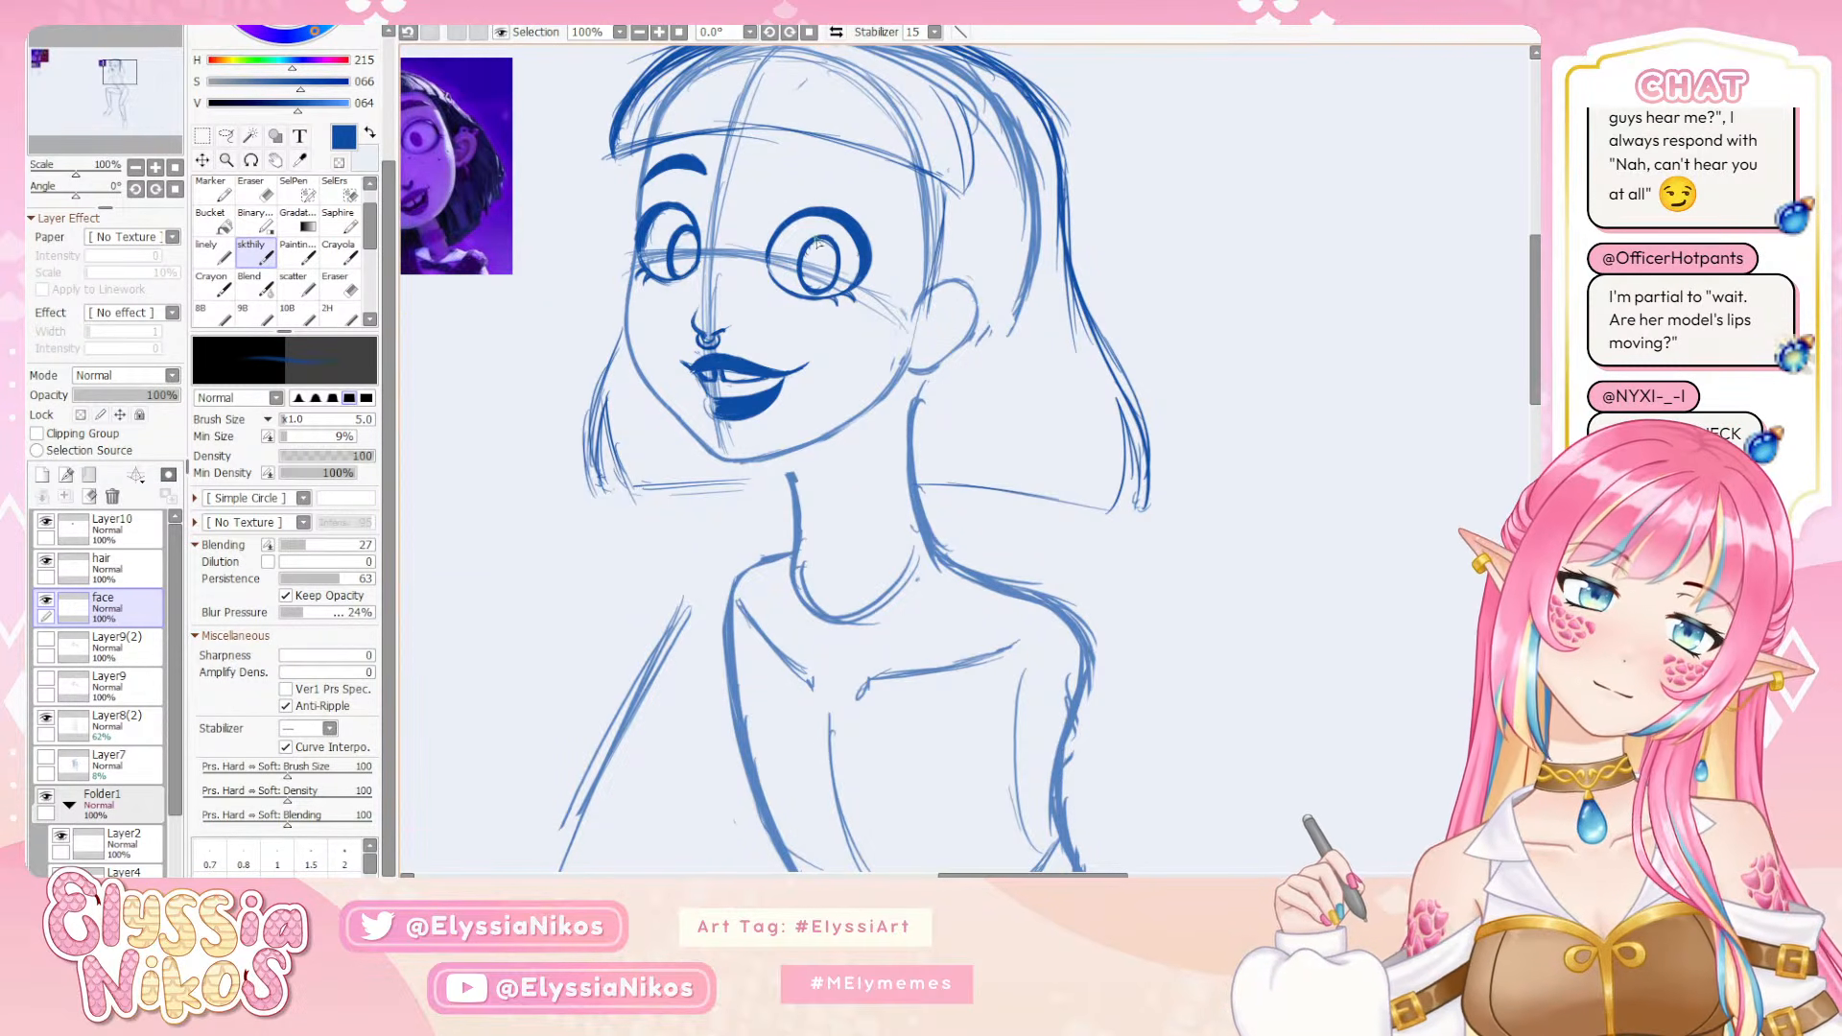
key(e)
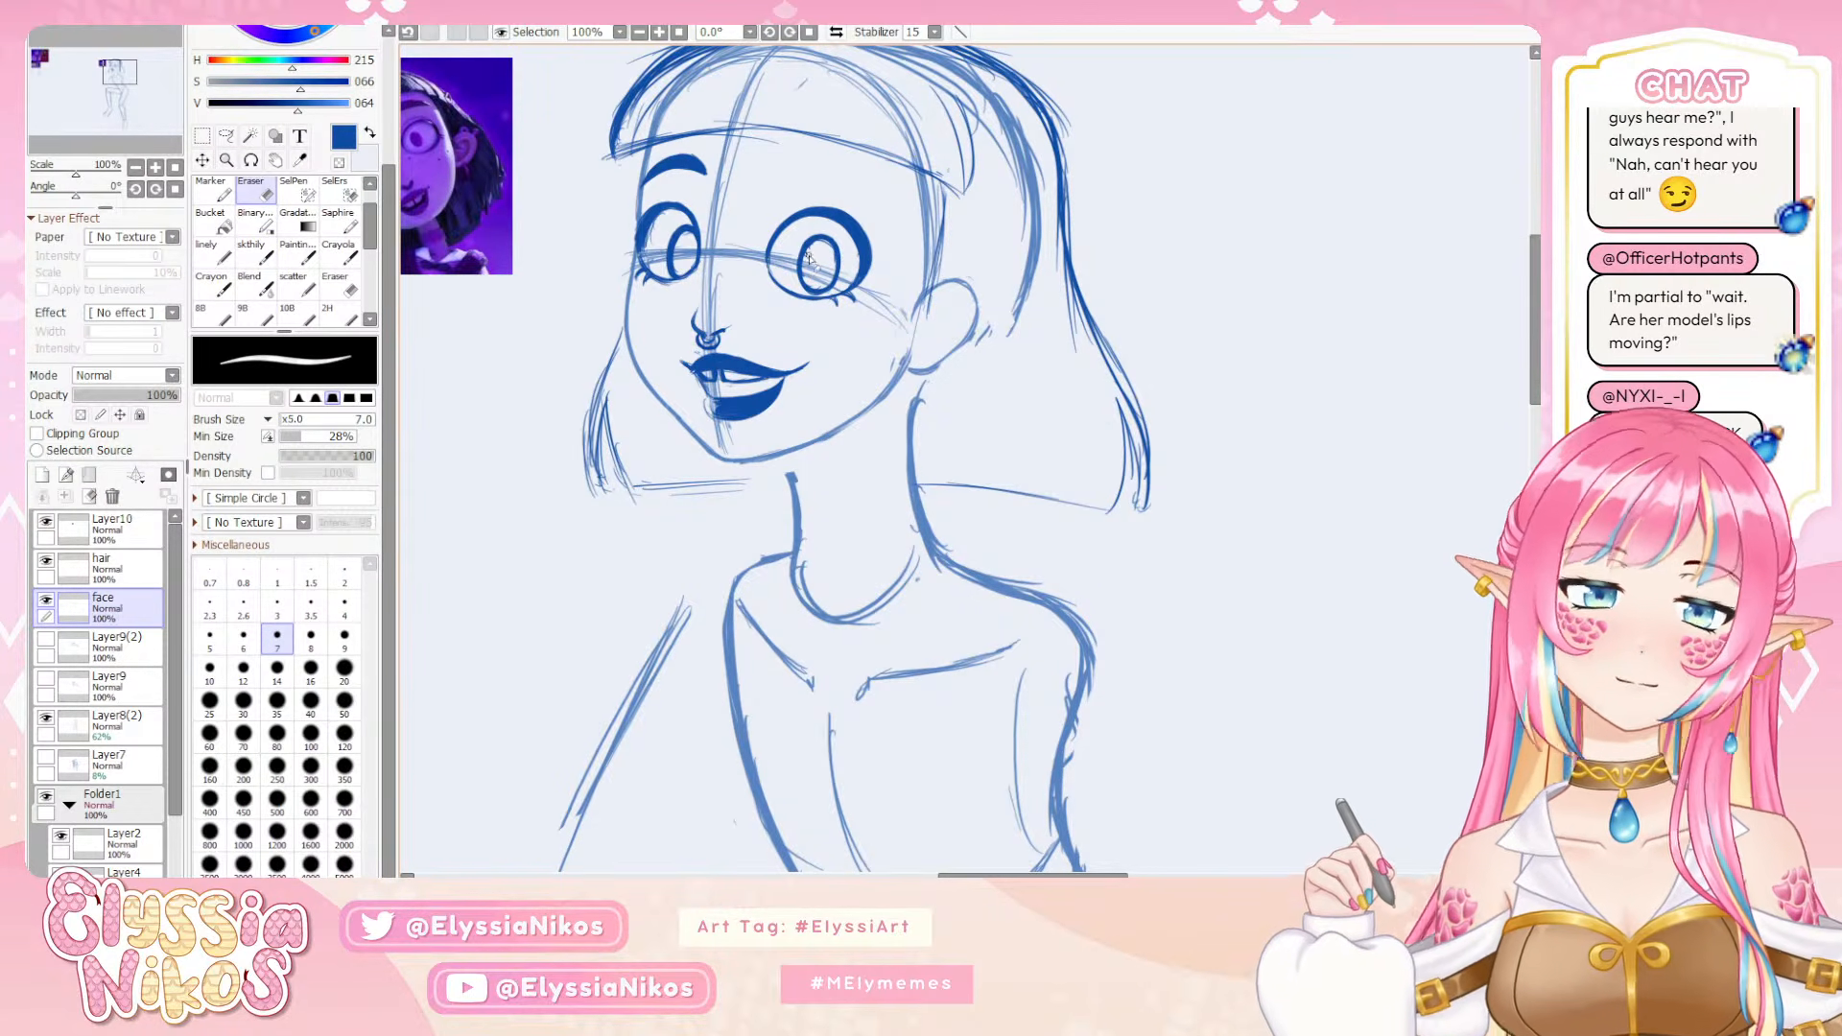
click(257, 253)
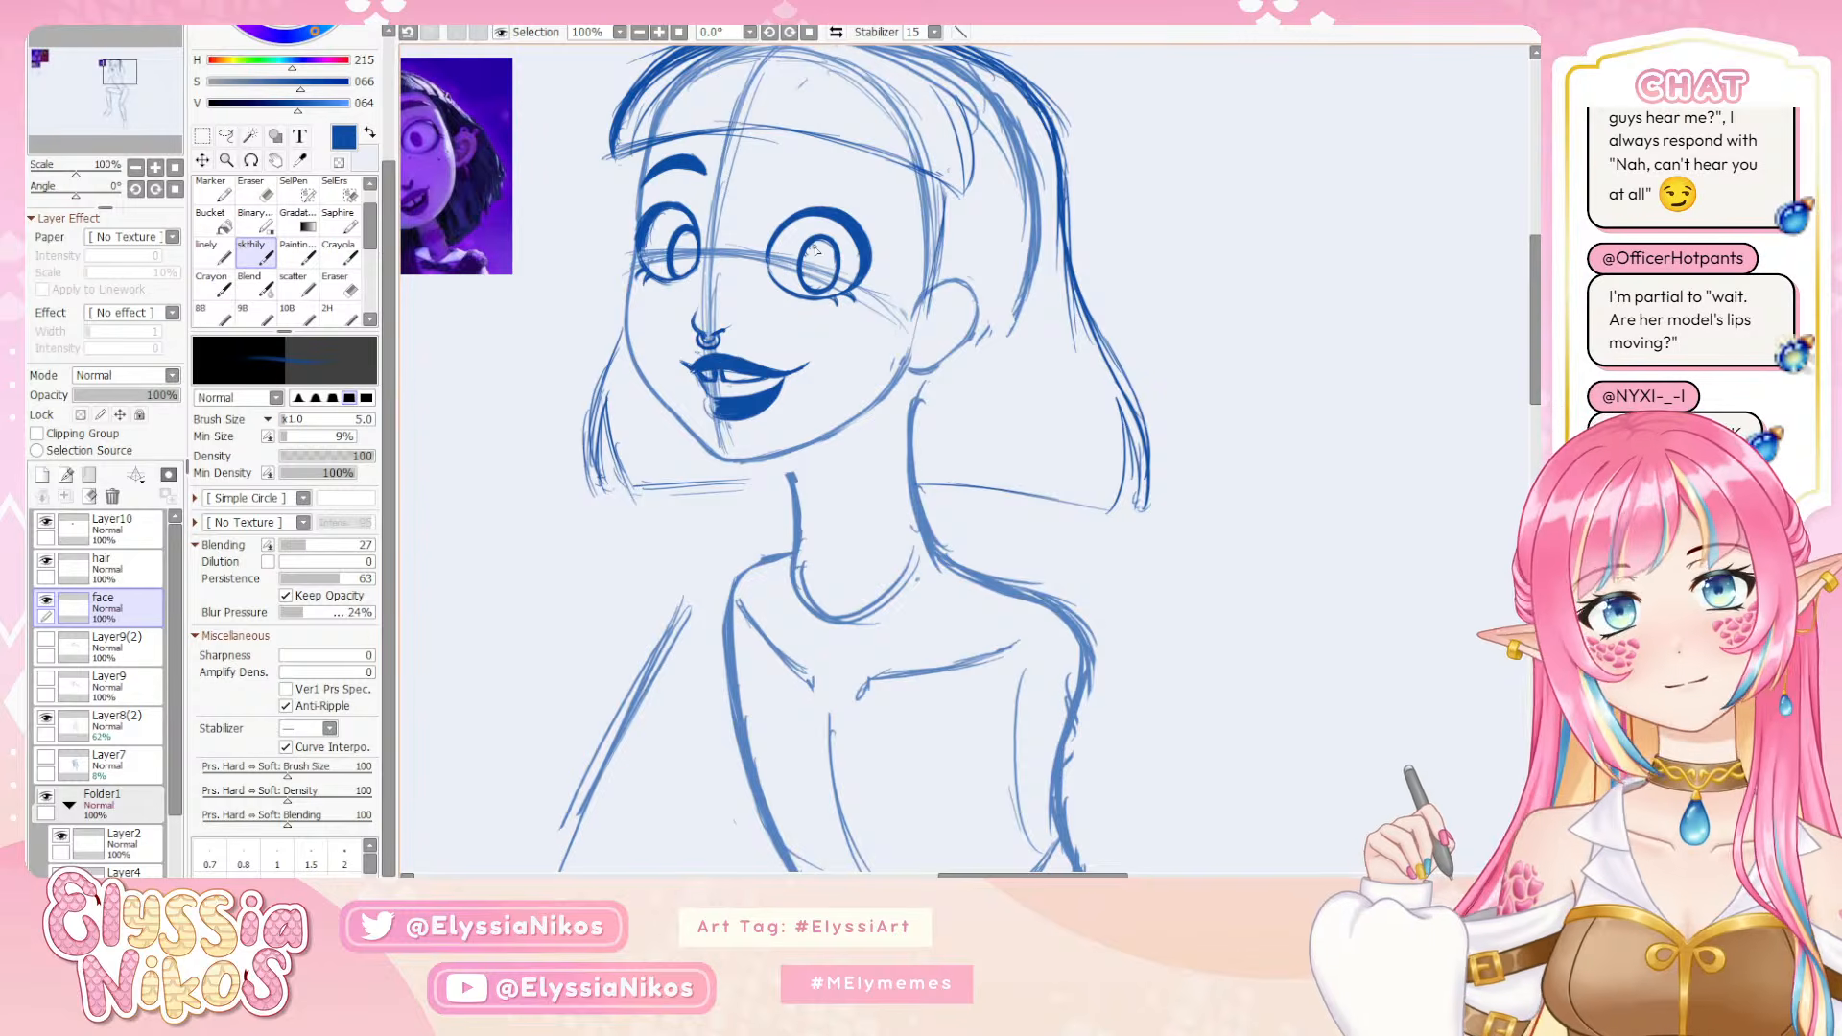
key(bracketright)
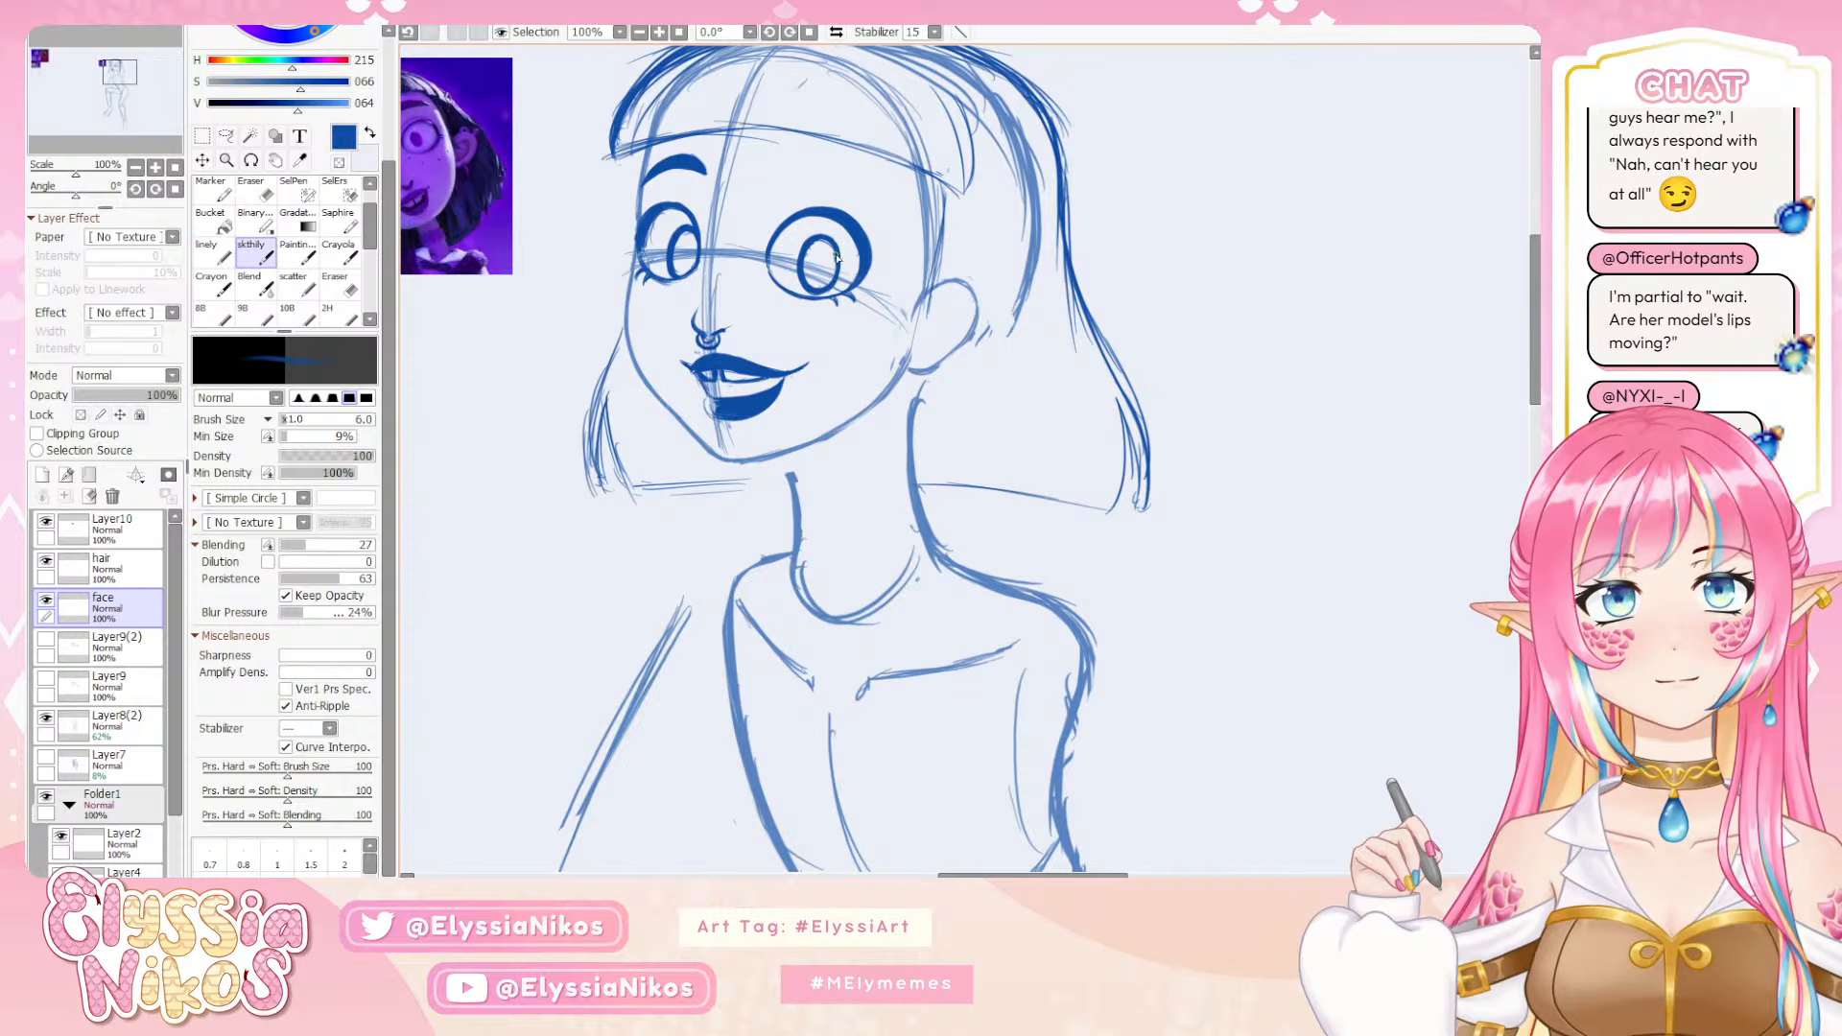
Try cleaning up the near eye's iris with the Eraser at size 14
key(e)
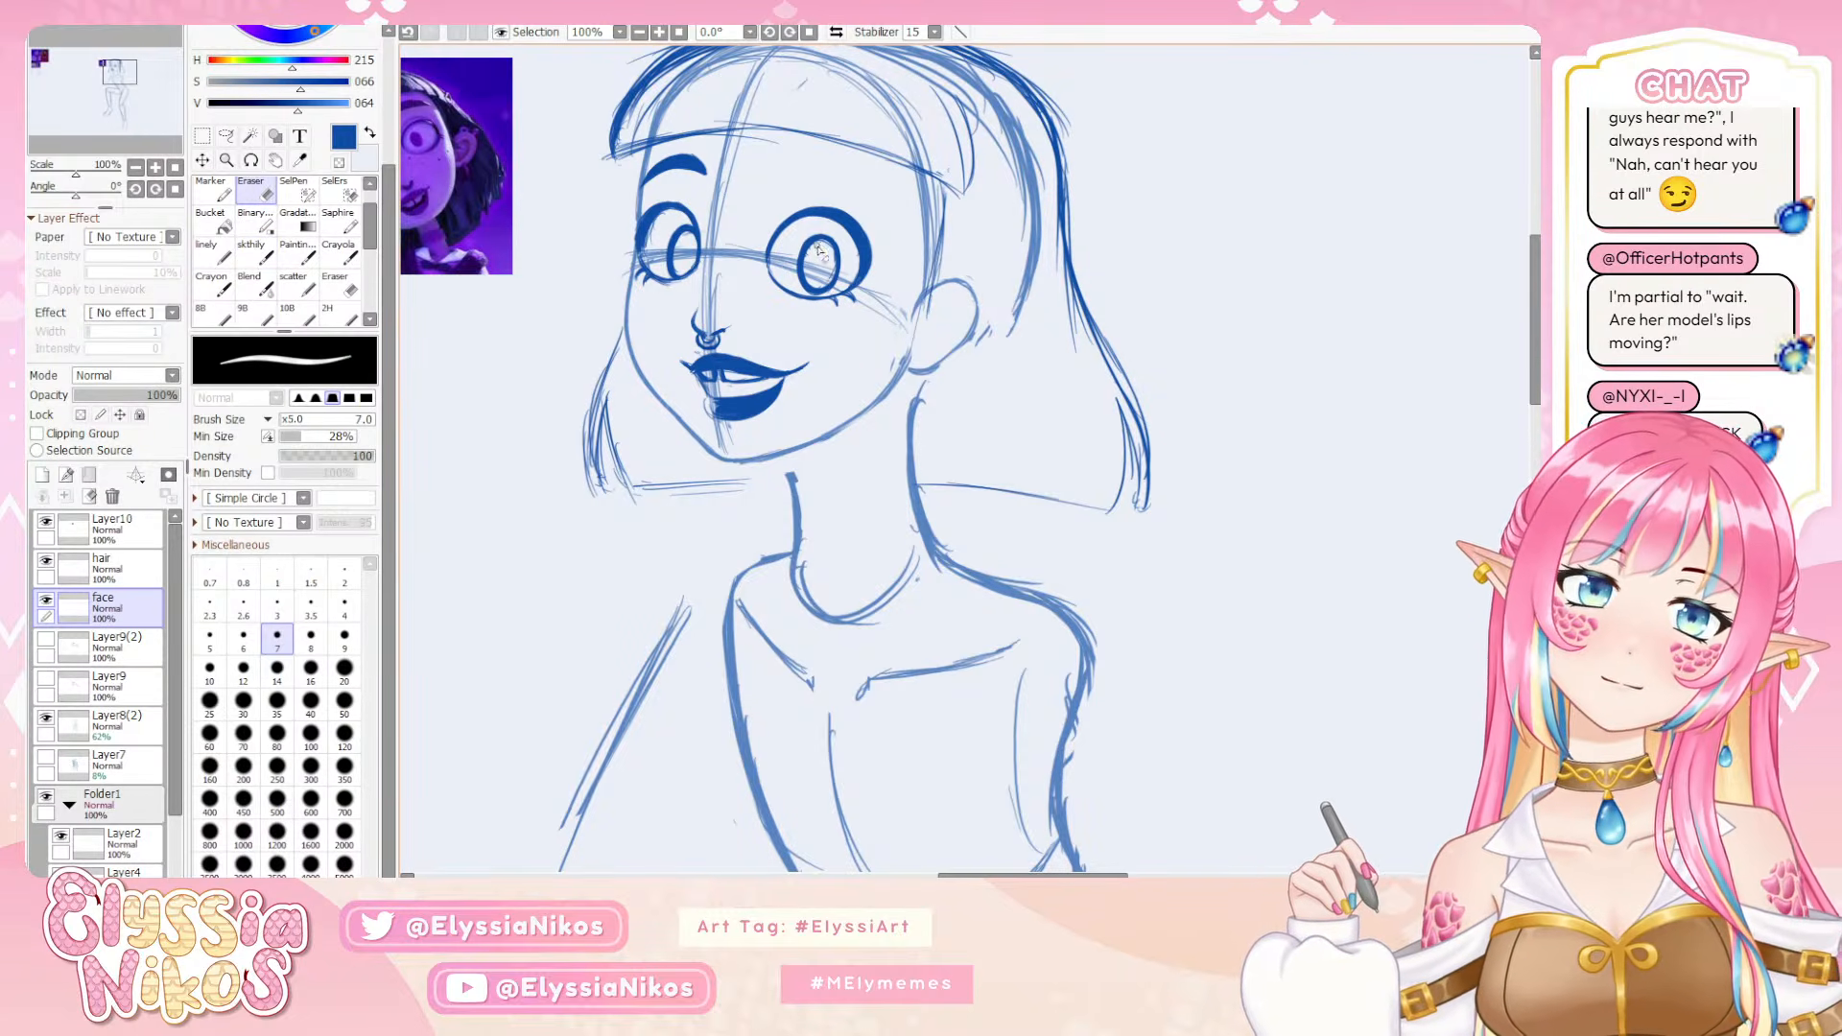
key(bracketright)
key(bracketright)
key(bracketright)
key(bracketright)
key(bracketright)
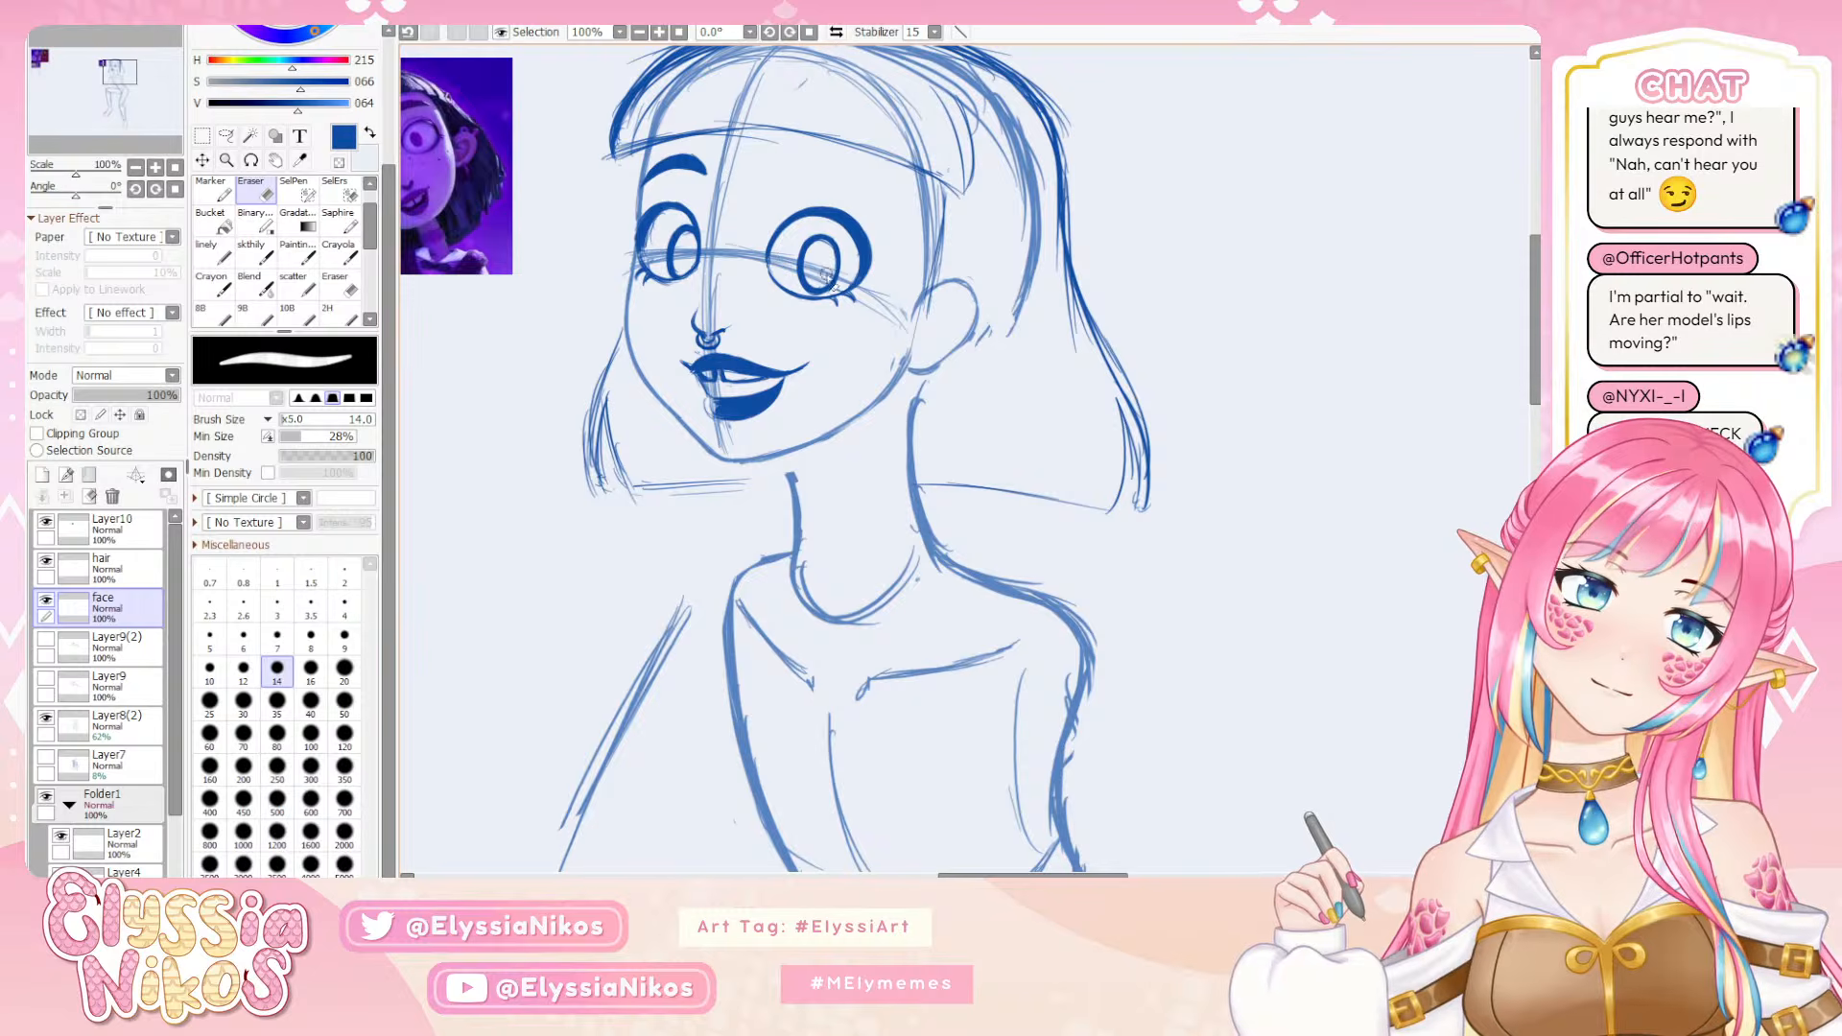
key(ctrl+z)
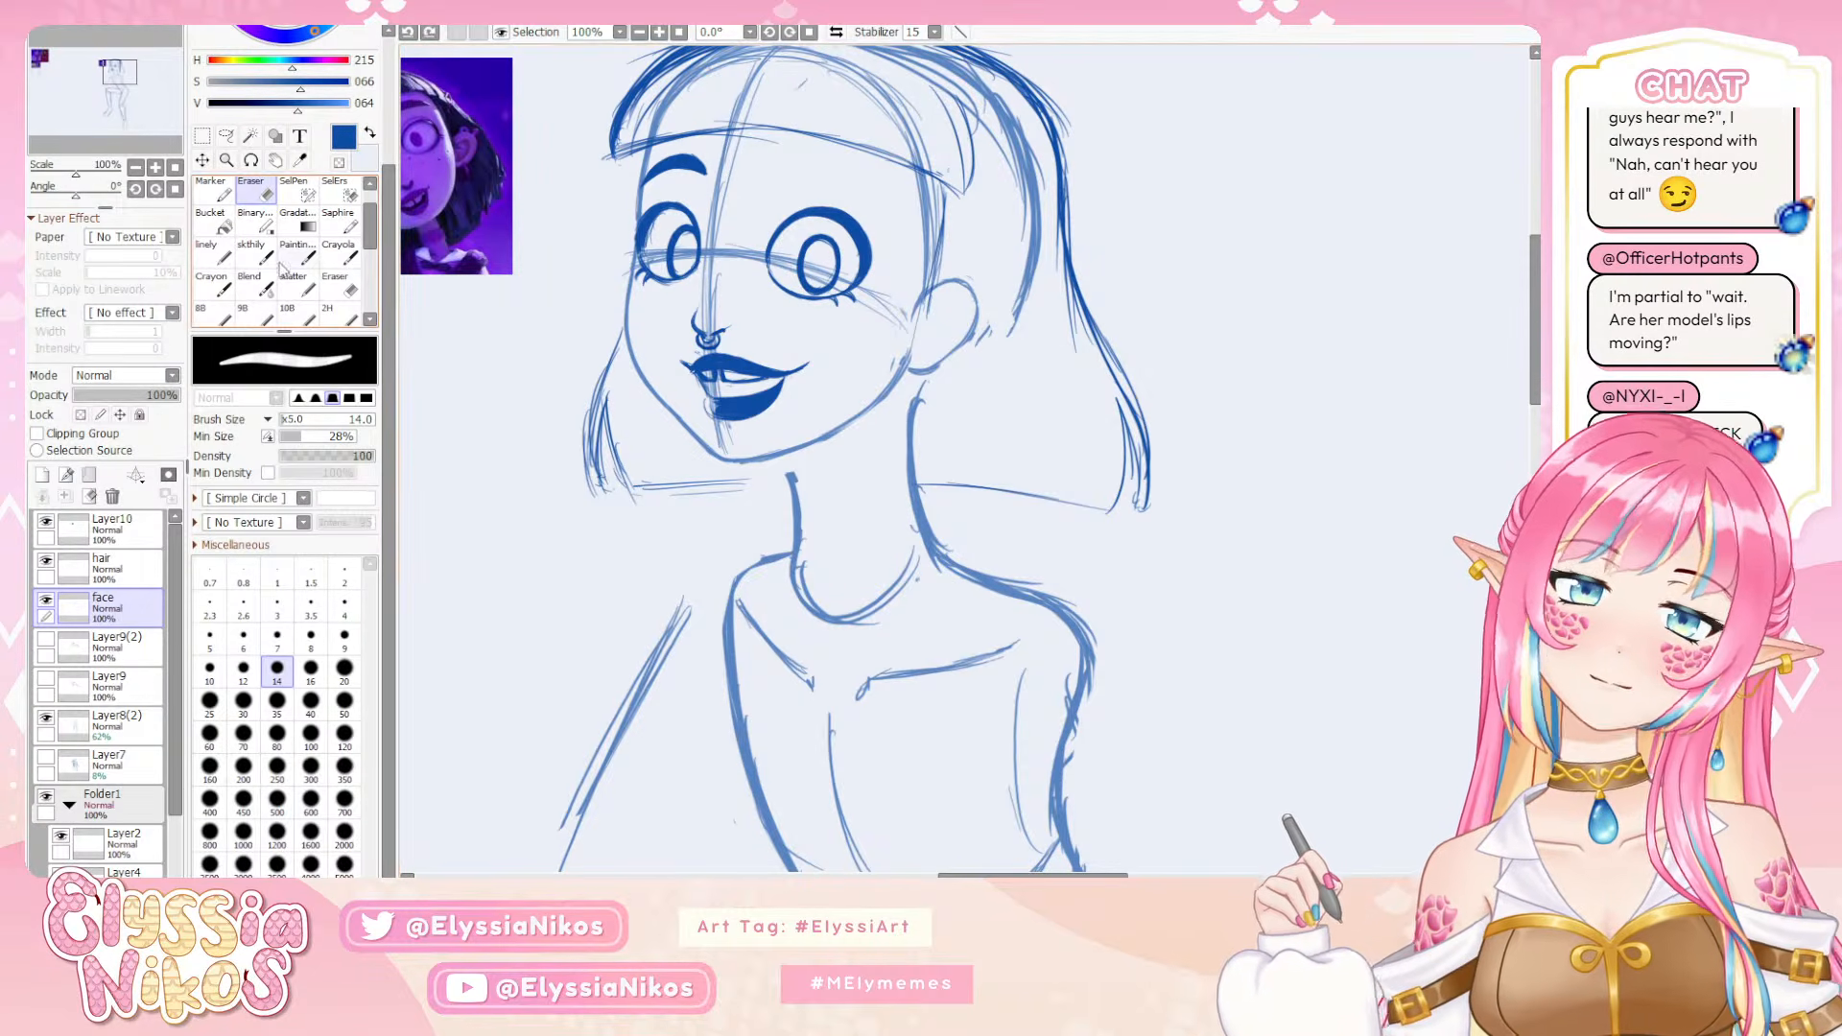
Flip the canvas view back and forth at 50% zoom to compare the eyes and irises in both orientations
click(251, 252)
click(135, 168)
click(136, 168)
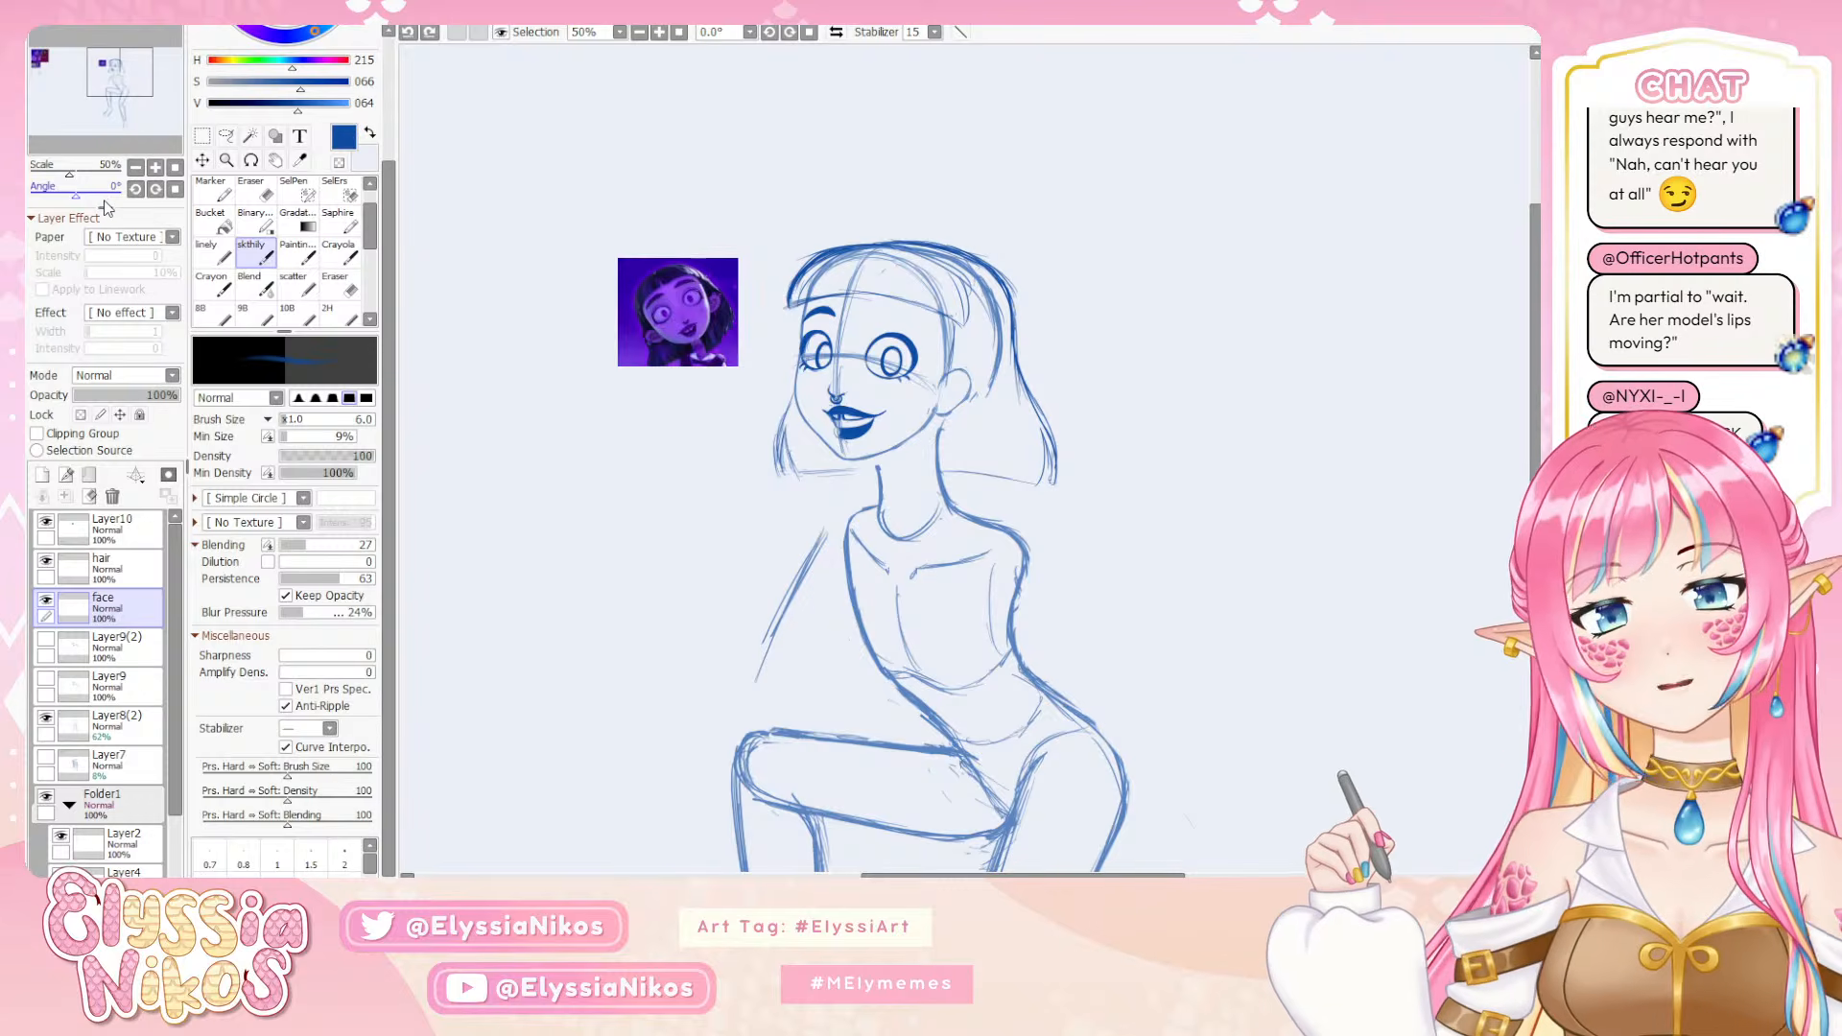
click(836, 32)
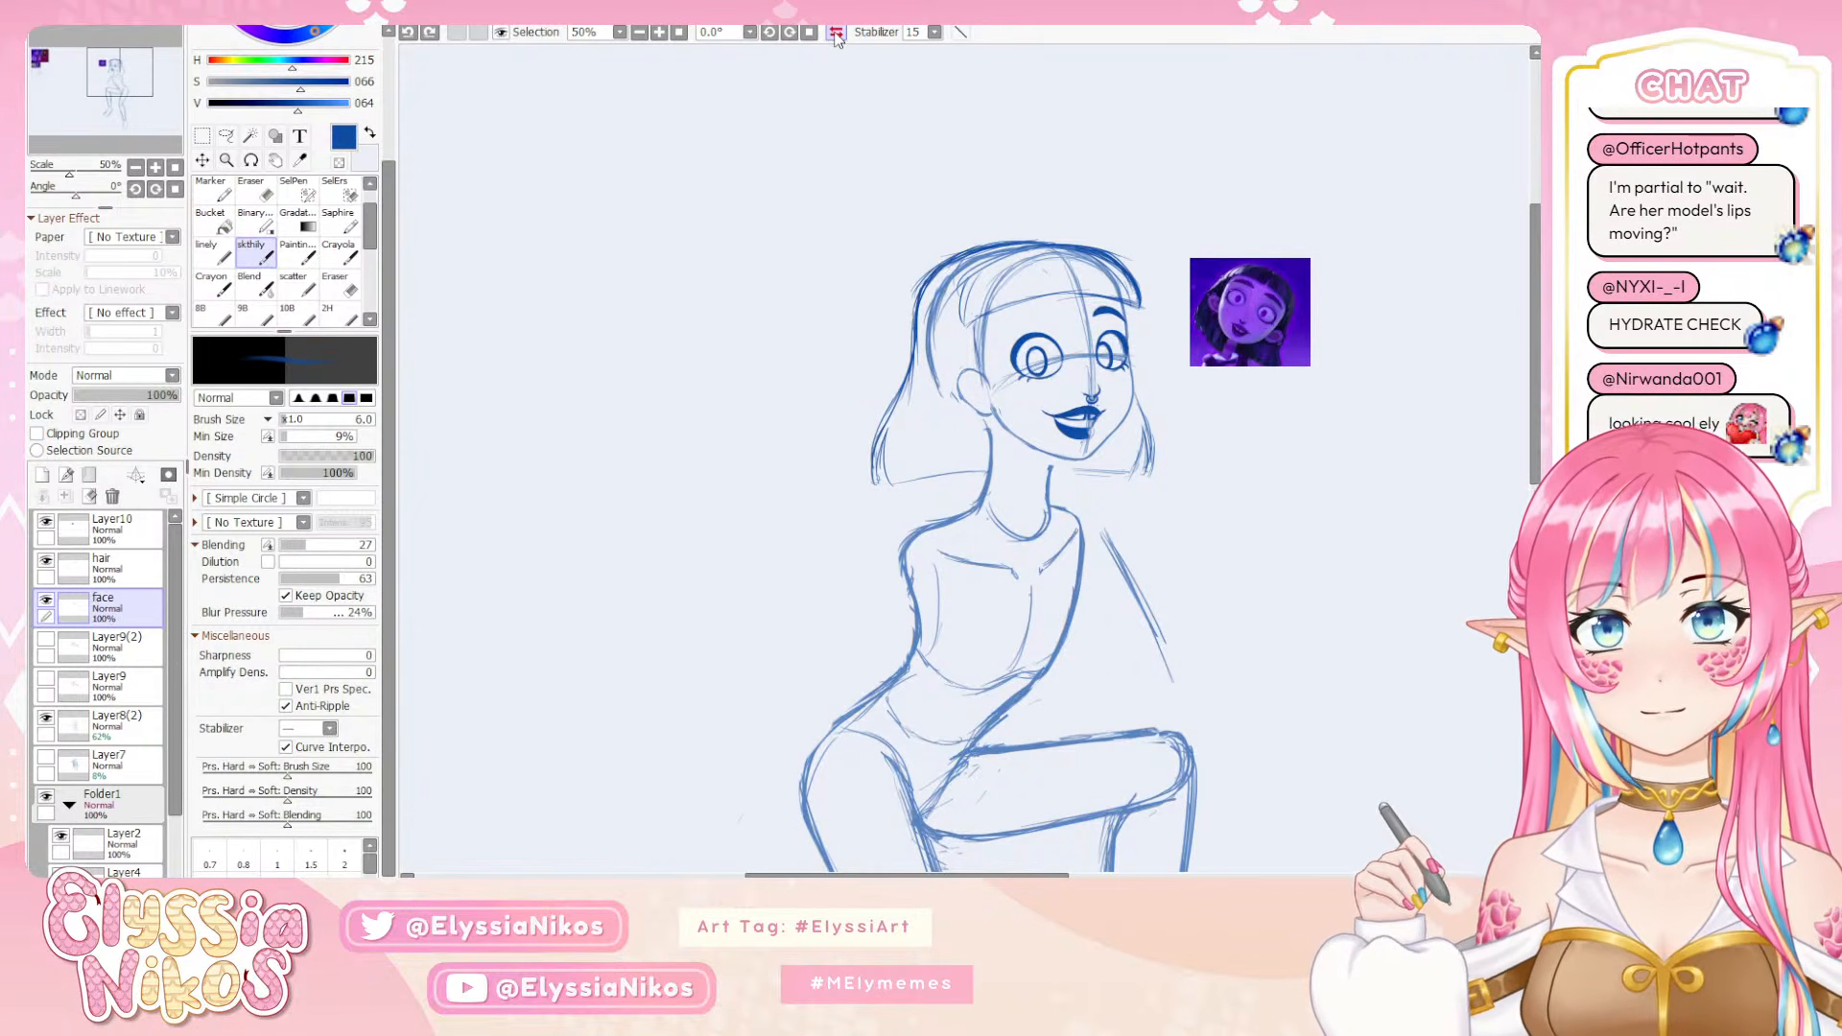
click(835, 34)
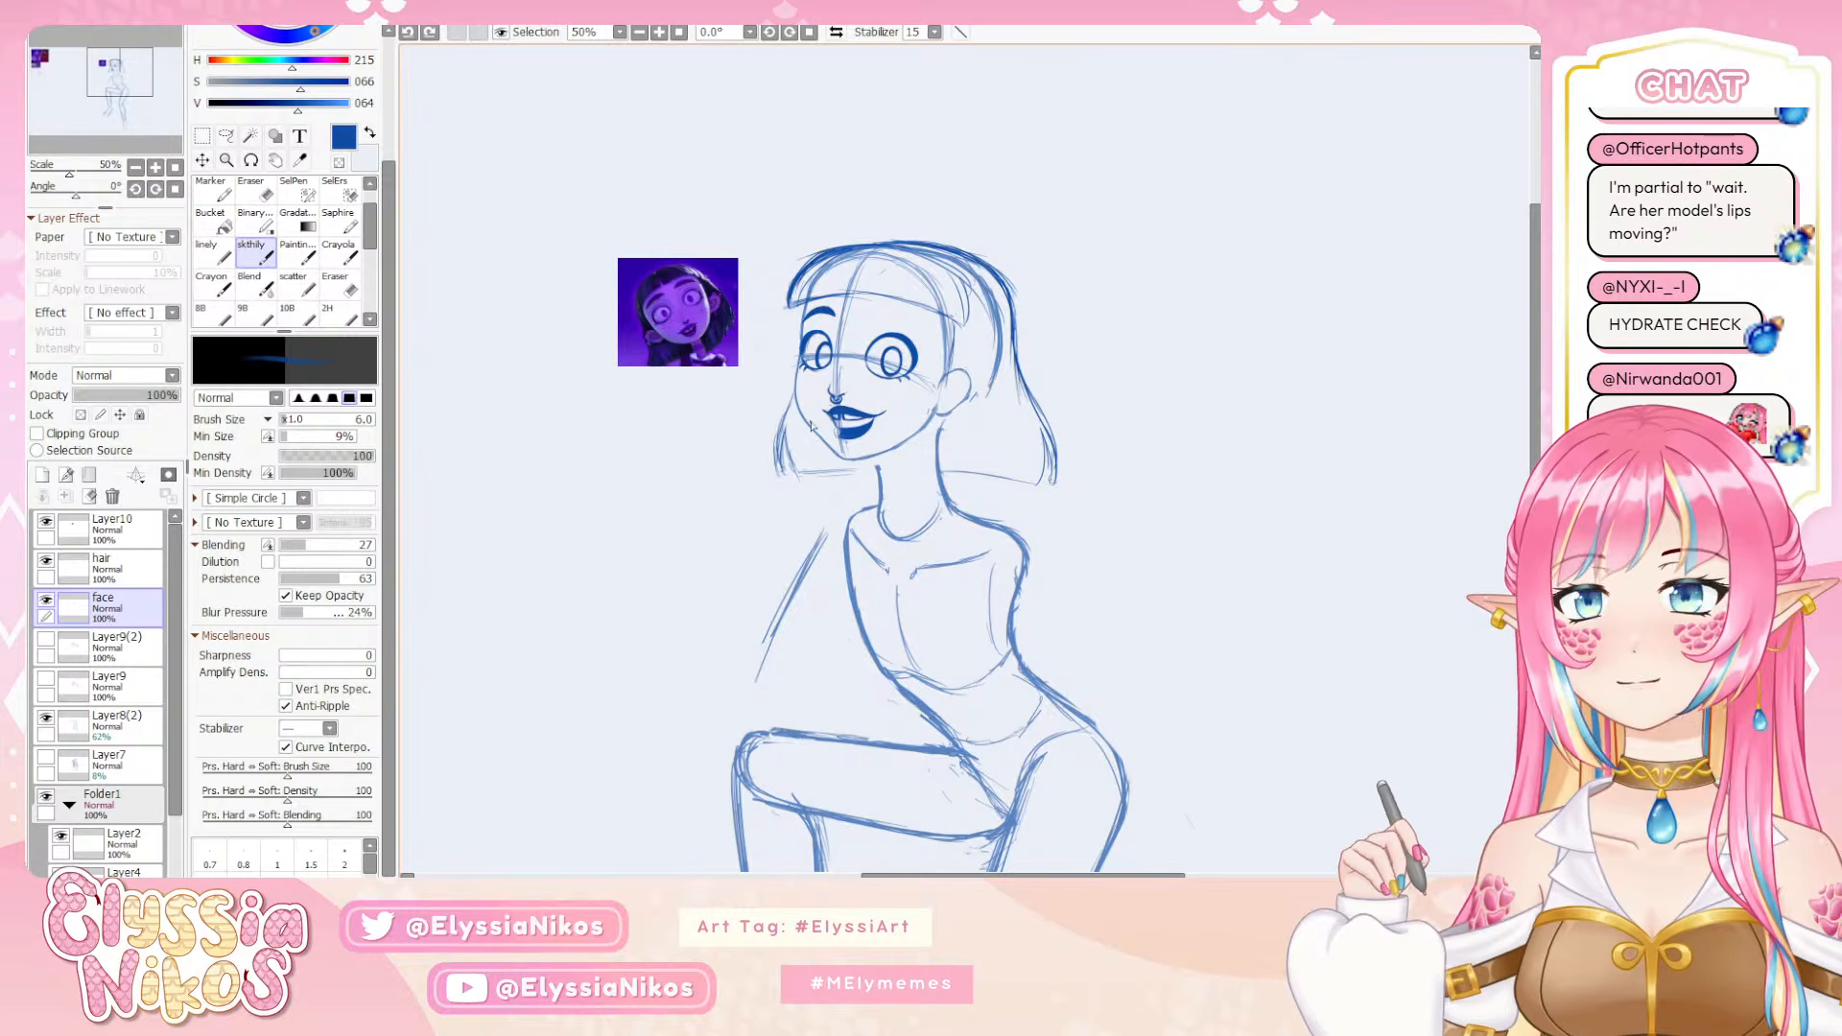
Draw a thick arched eyebrow above the near eye with the skthily brush at size 6, undoing and redrawing unsatisfactory strokes
scroll(811, 427, up, 3)
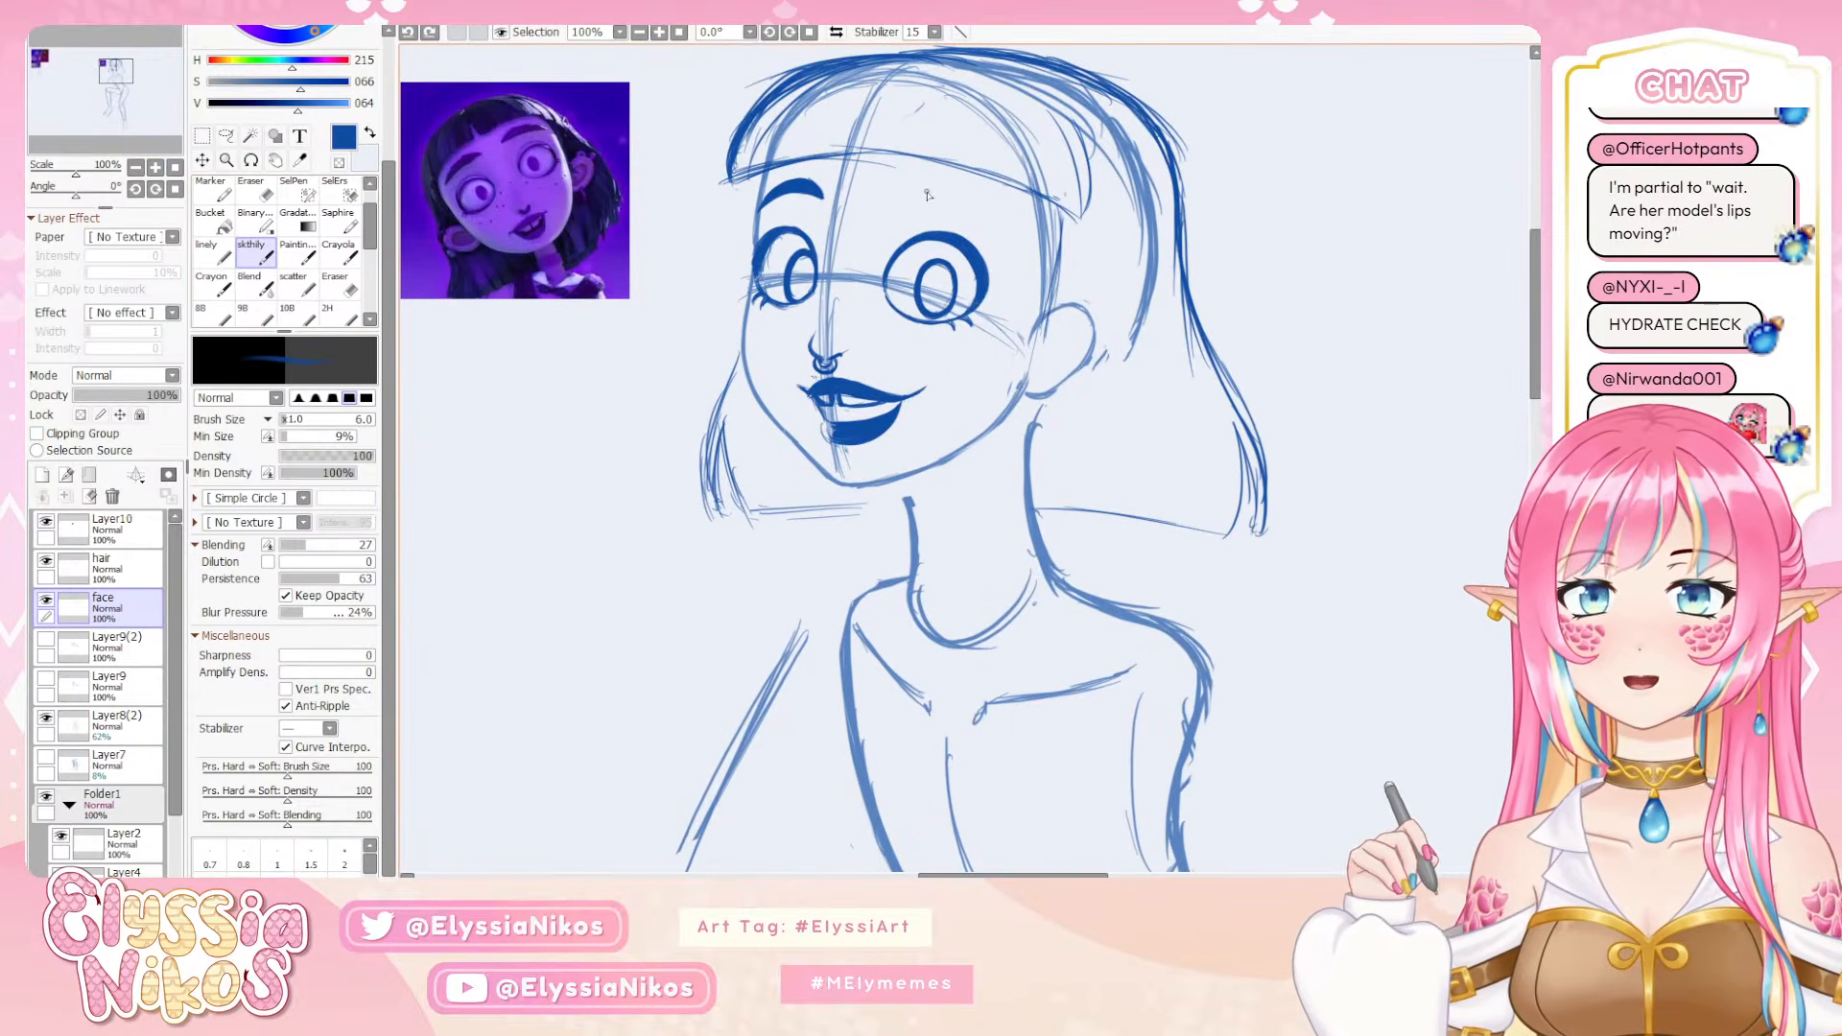
mouse_move(903, 202)
mouse_down()
mouse_move(959, 213)
mouse_move(950, 199)
mouse_move(986, 228)
mouse_up()
key(ctrl+z)
key(ctrl+z)
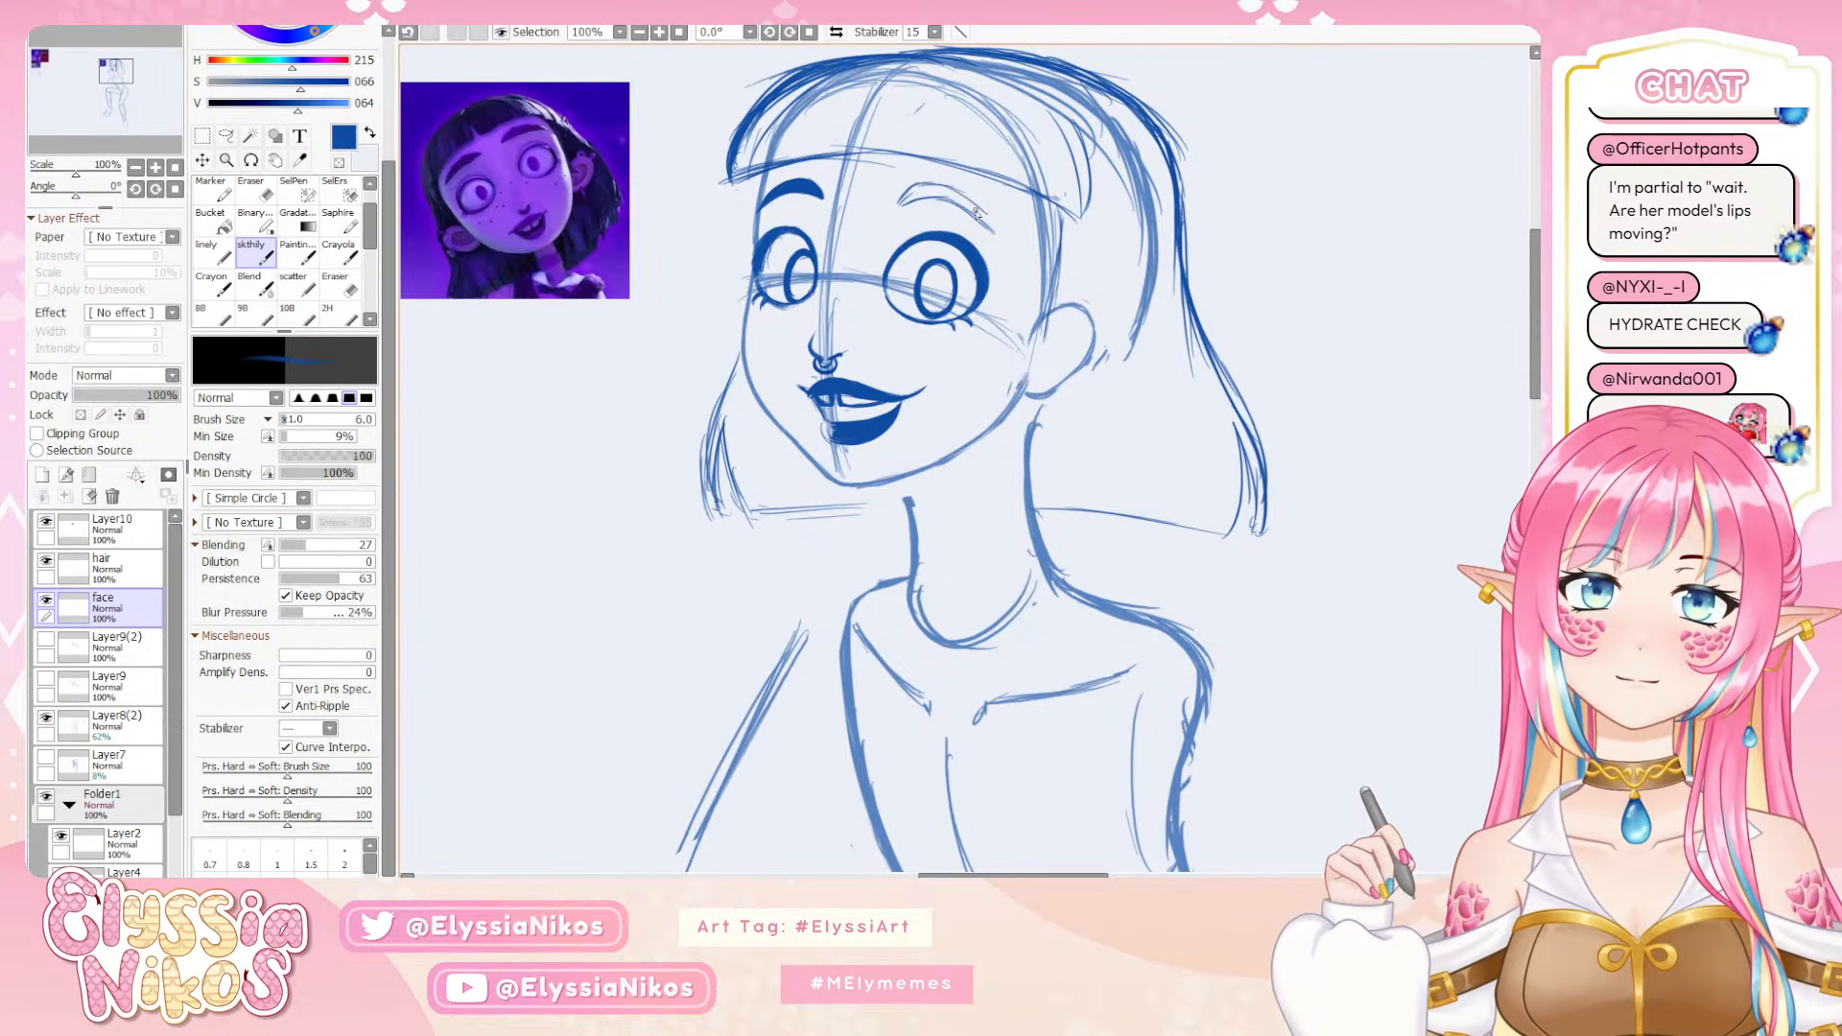
mouse_move(903, 200)
mouse_down()
mouse_move(979, 179)
mouse_move(918, 196)
mouse_up()
key(ctrl+z)
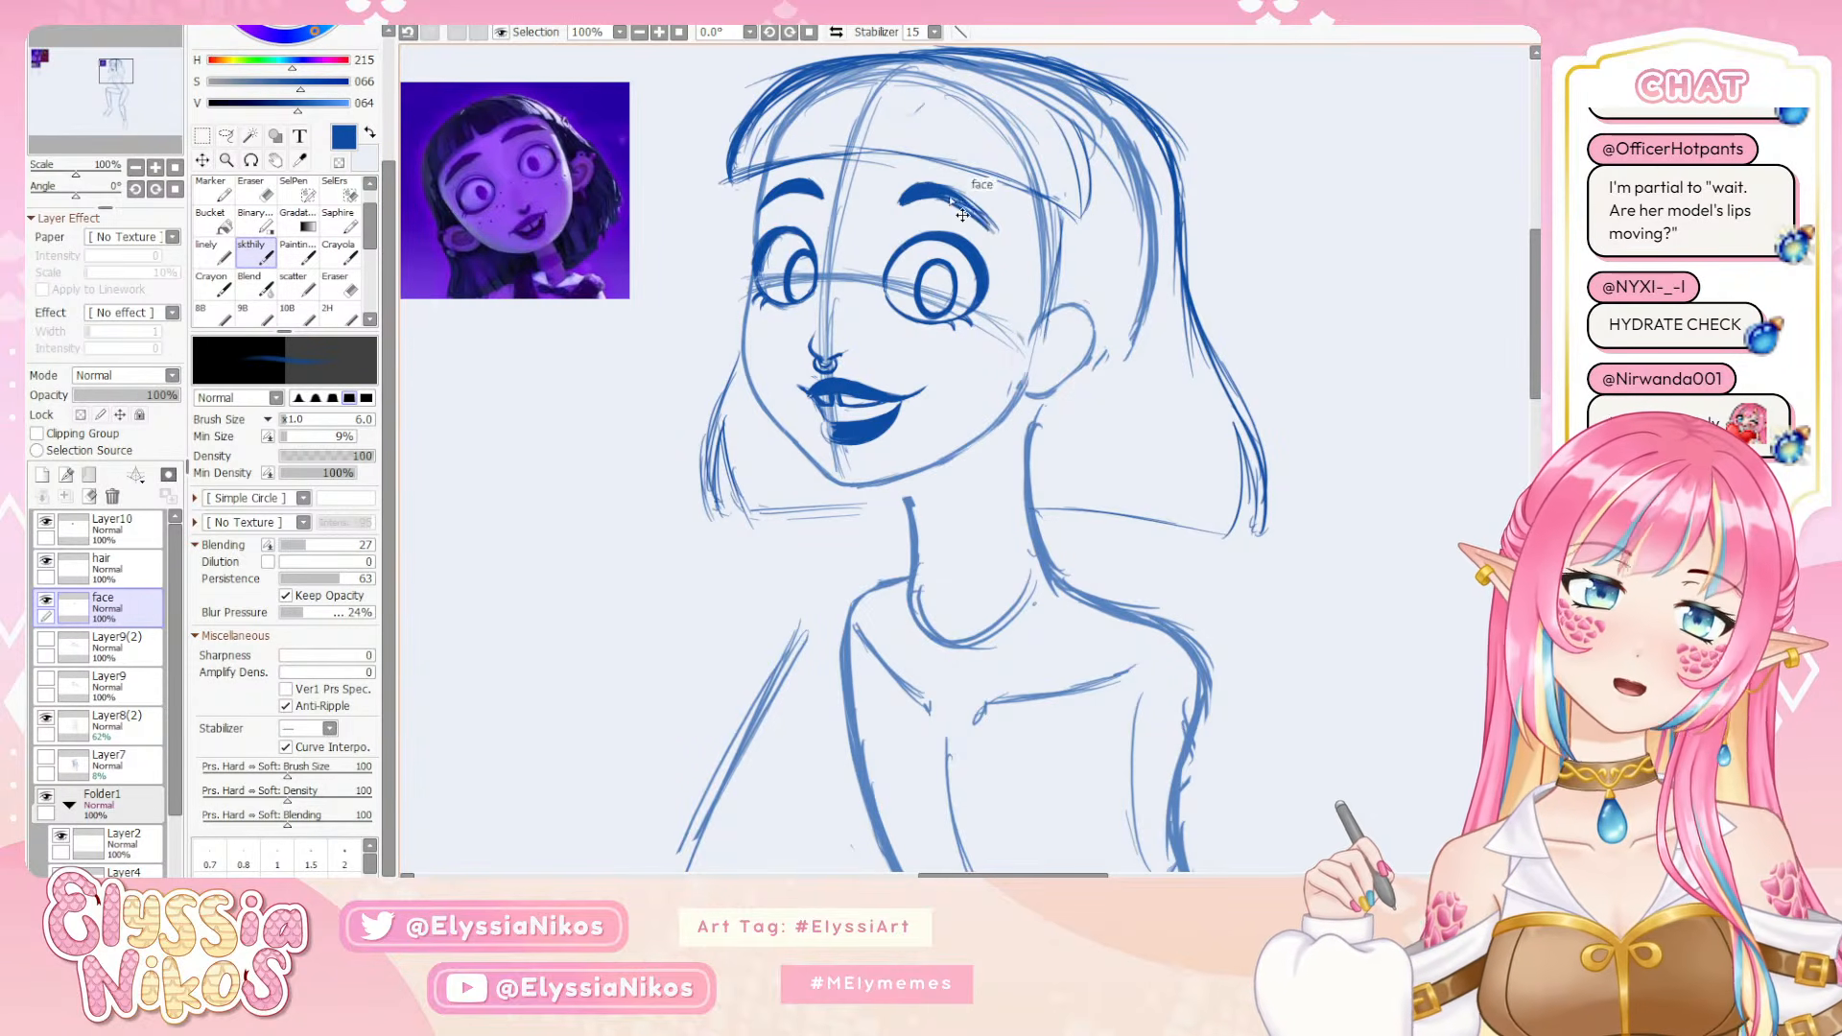
key(ctrl+z)
drag(954, 197, 993, 228)
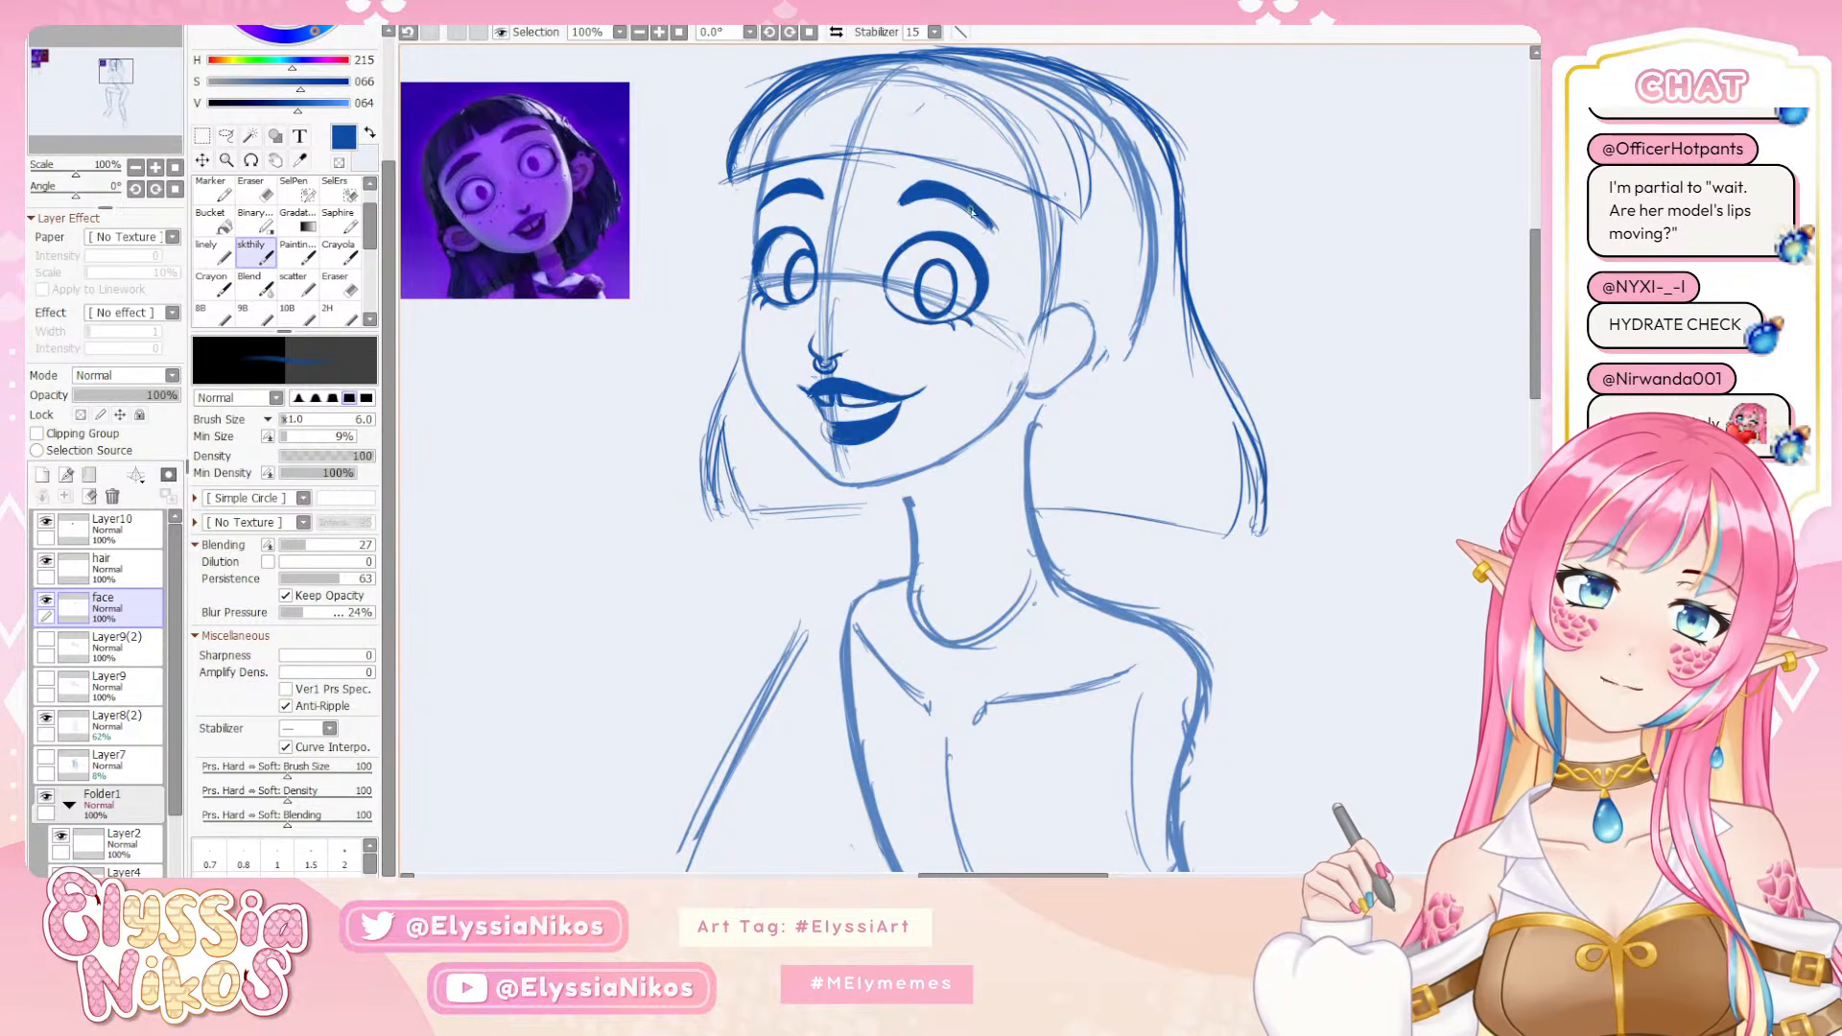
Clean up the near eyebrow's edges, alternating between the Eraser at size 14 and the skthily brush at size 6
key(e)
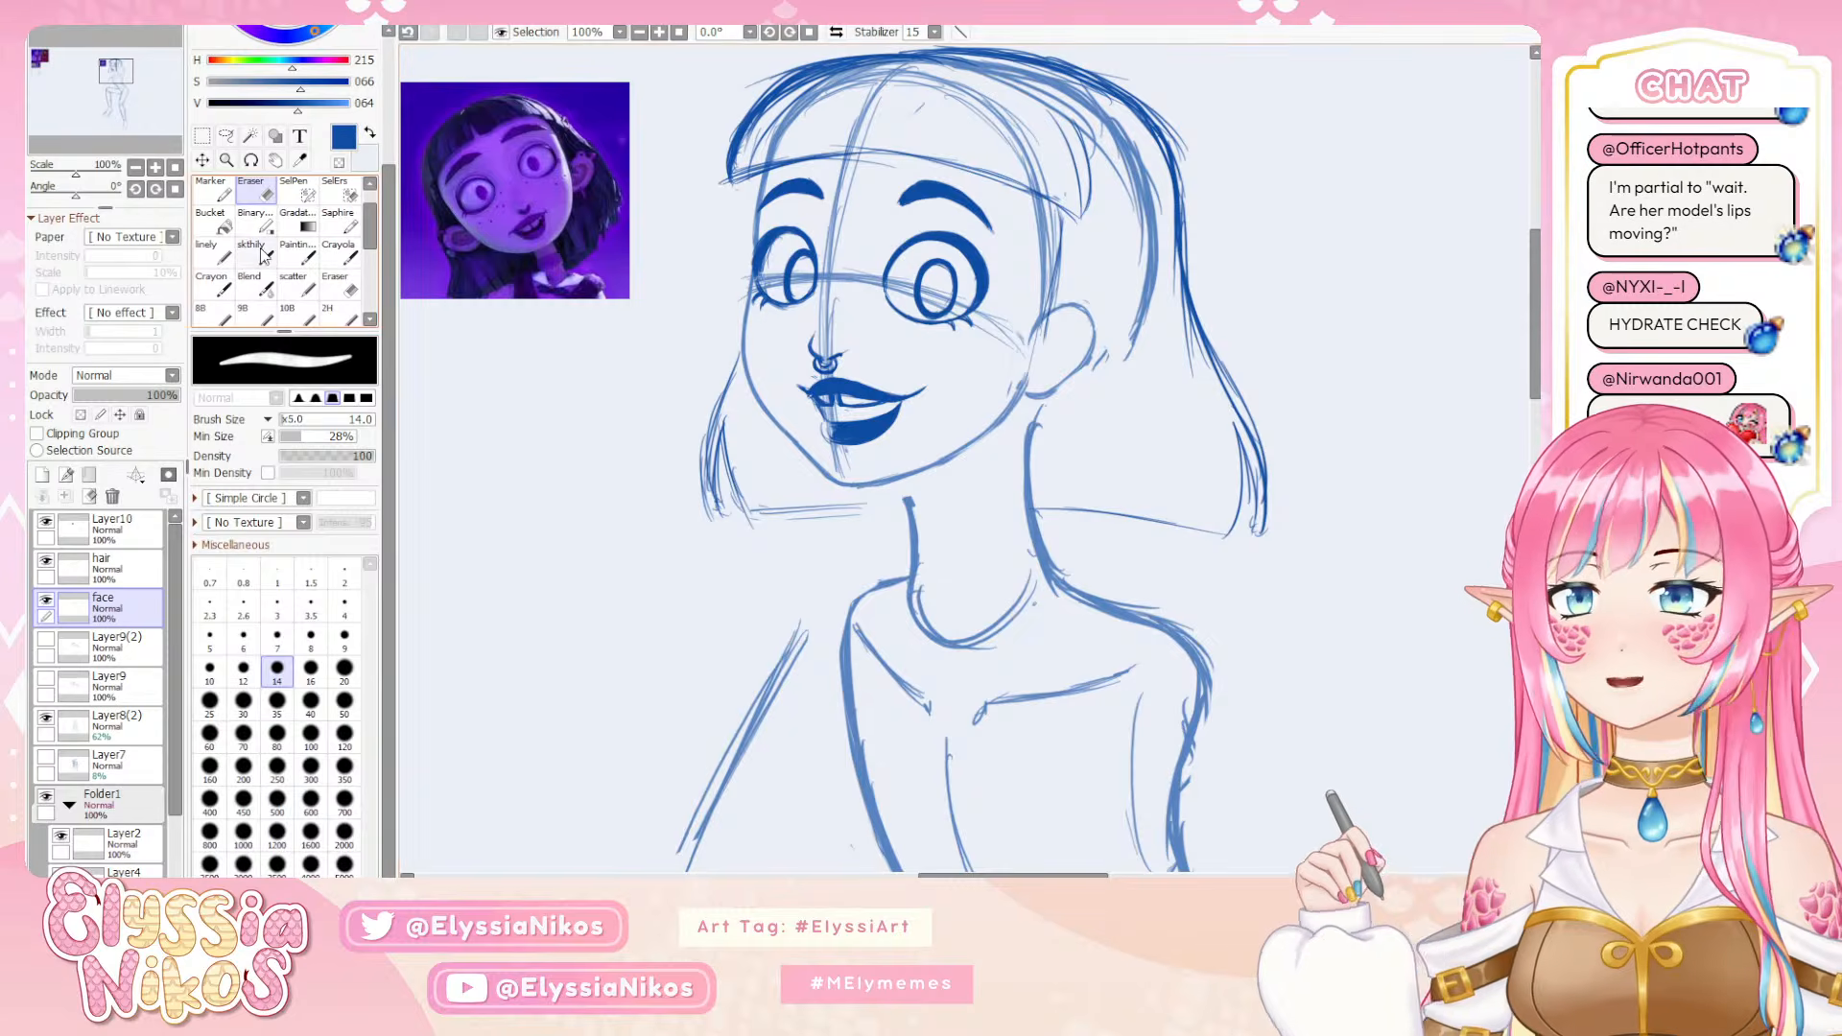
key(e)
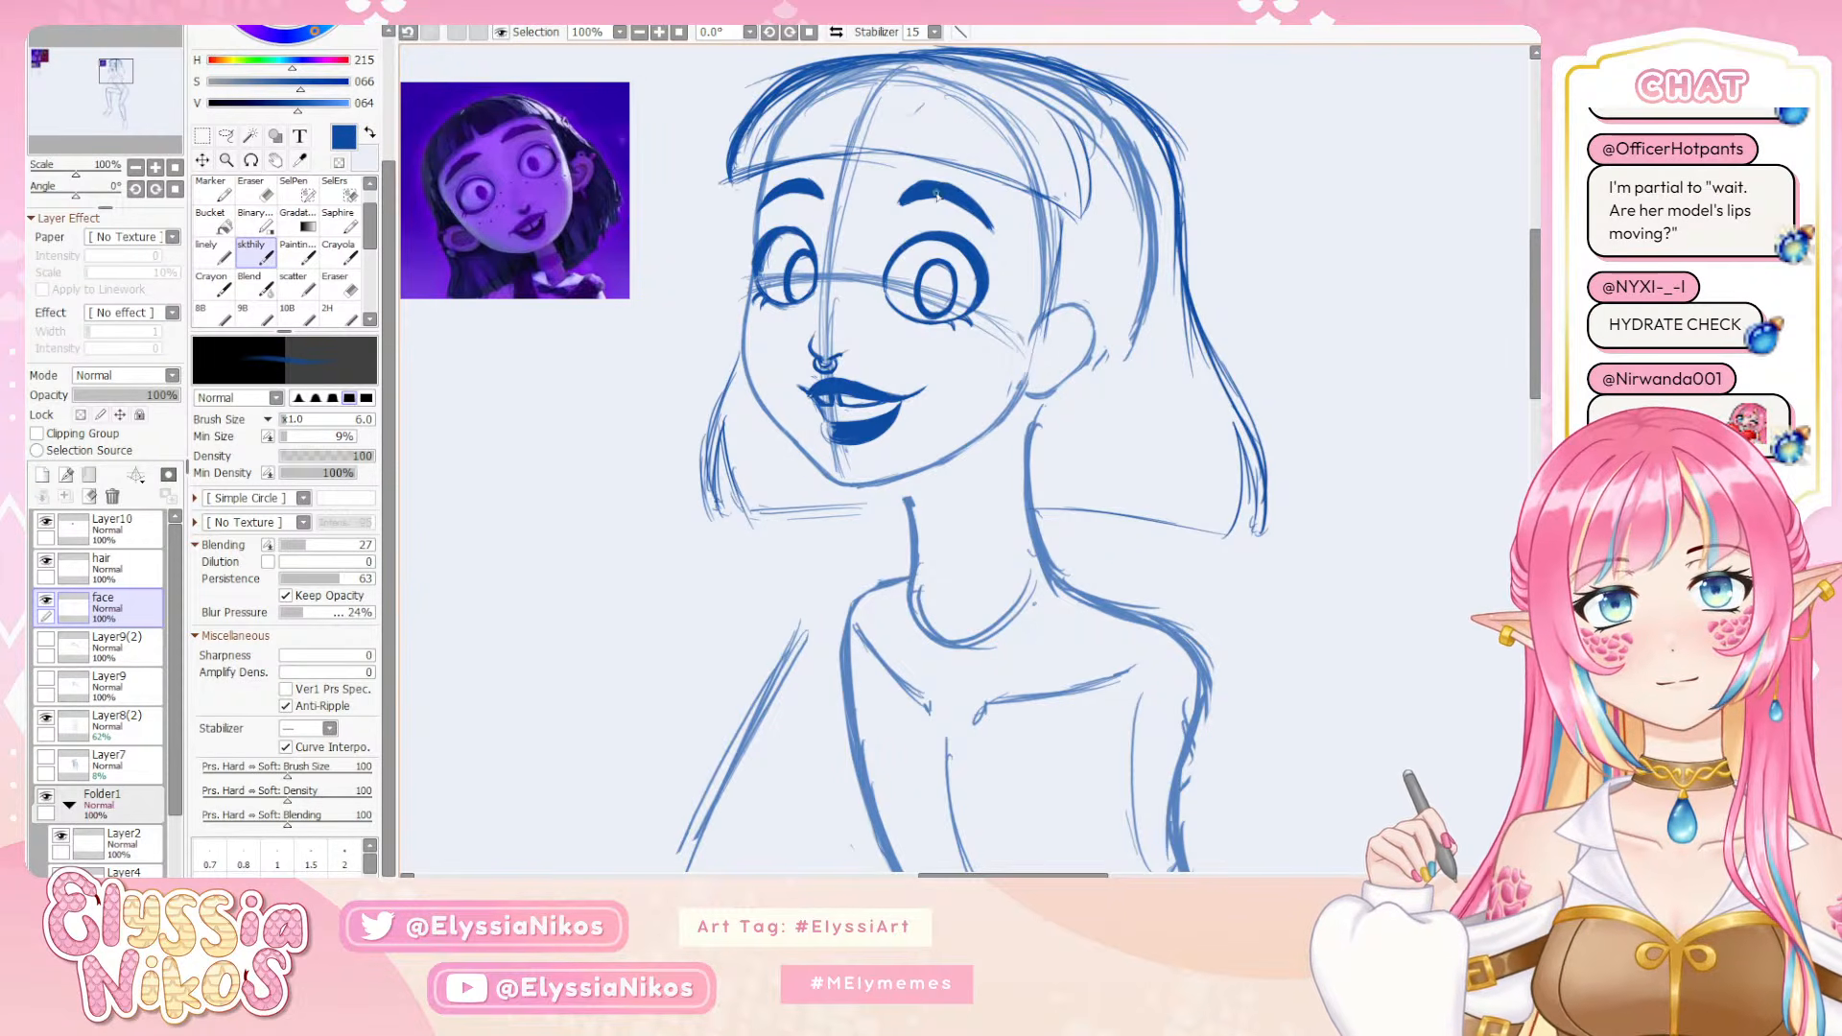
key(e)
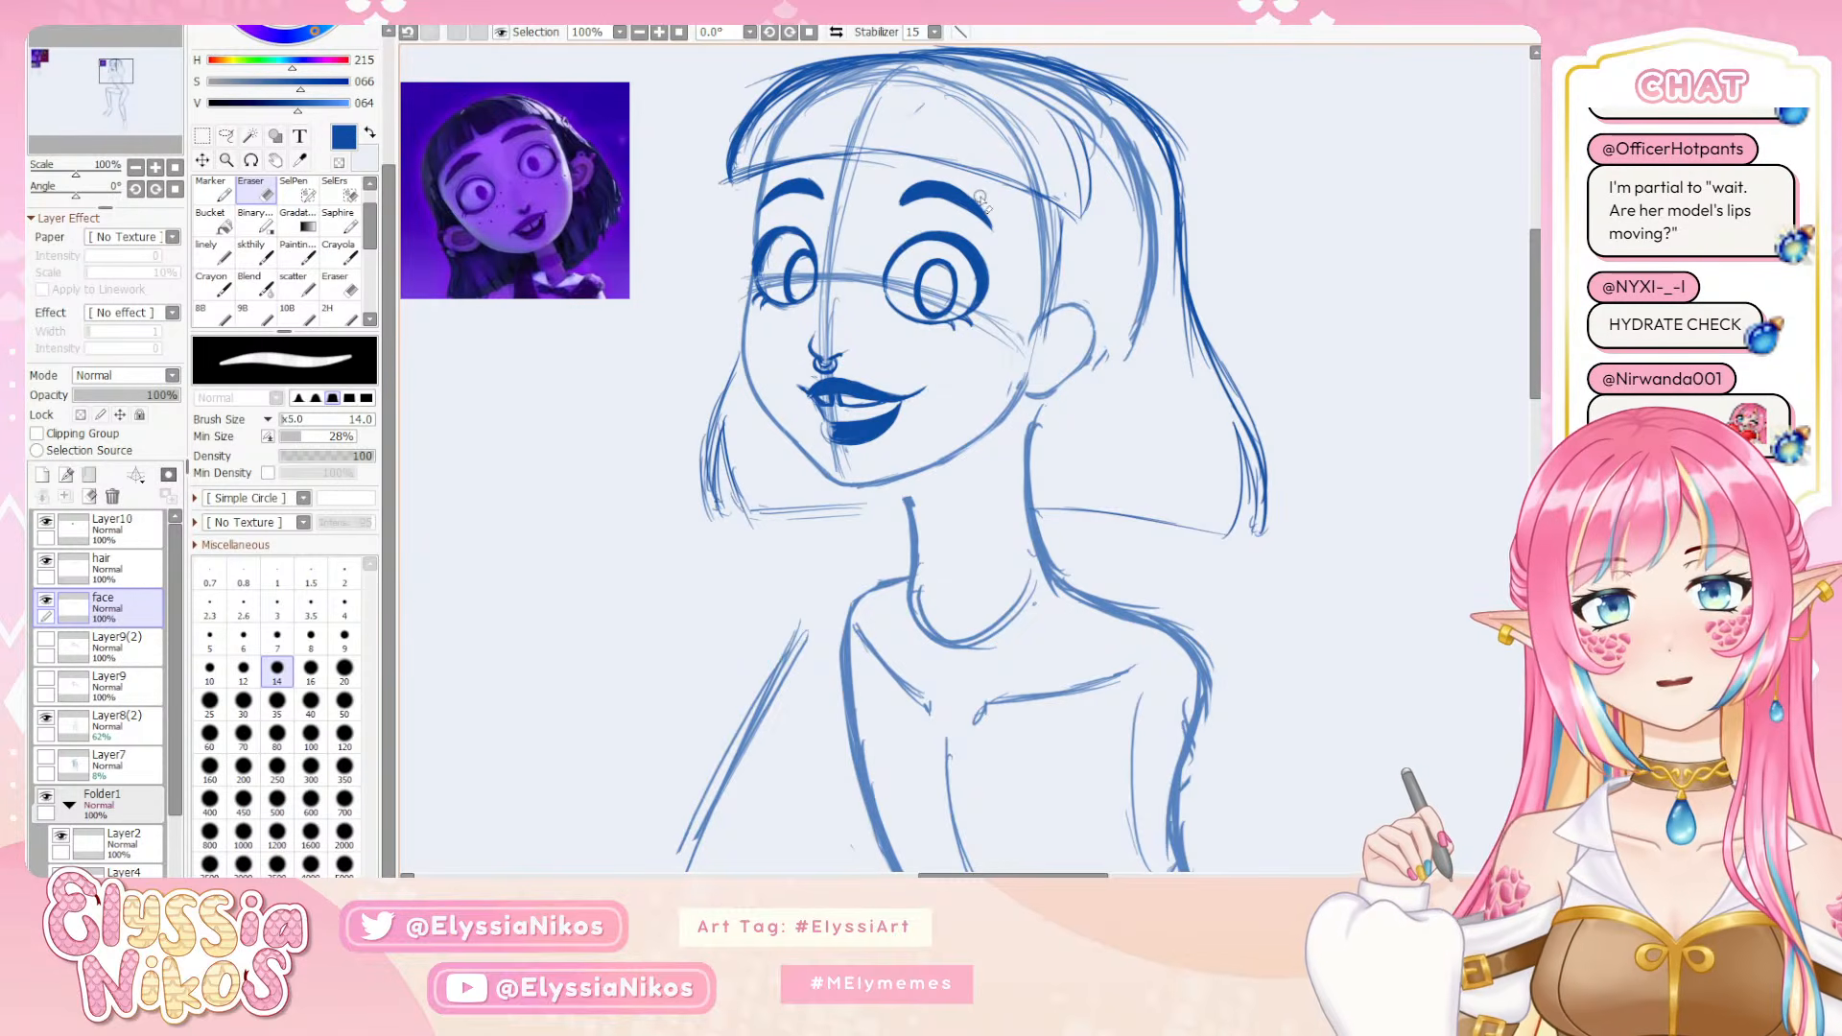
Refine the near eyebrow's inner end at 150% zoom with the Eraser at size 7 and the skthily brush at size 3
click(136, 168)
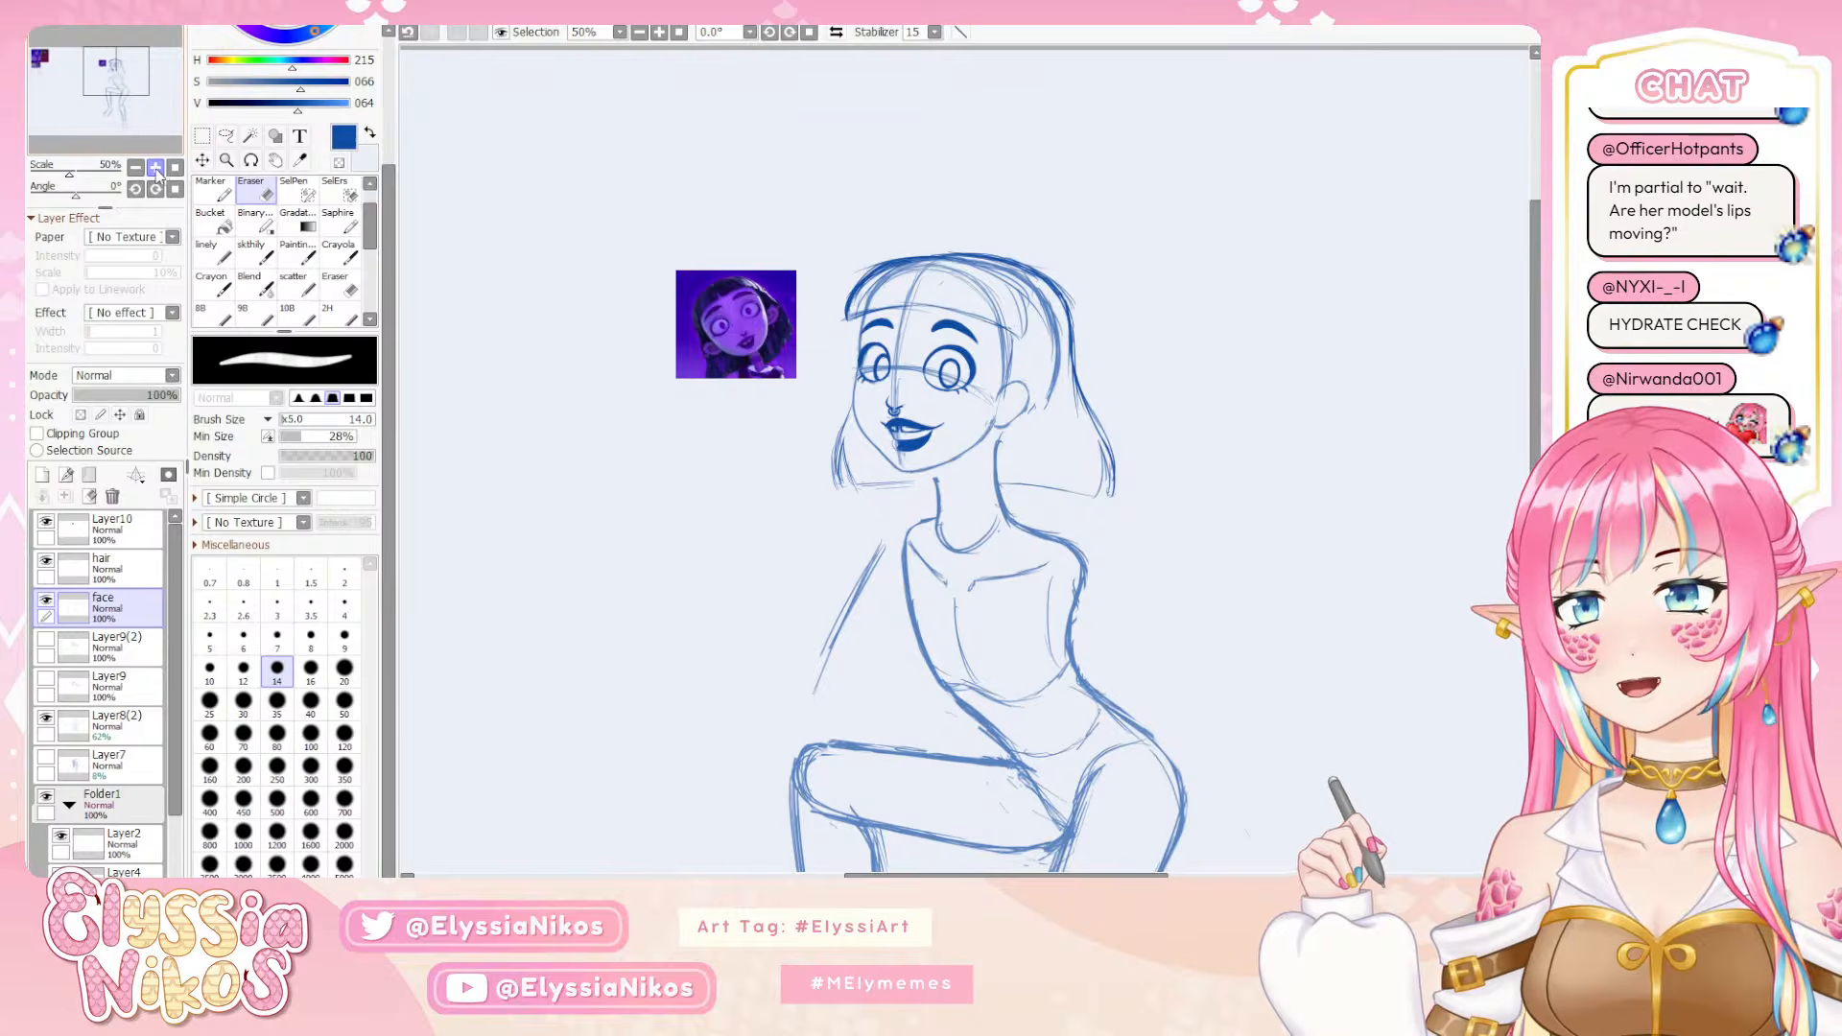
click(156, 168)
click(156, 168)
drag(841, 144, 855, 280)
key(bracketleft)
key(bracketleft)
key(bracketleft)
key(bracketleft)
key(bracketleft)
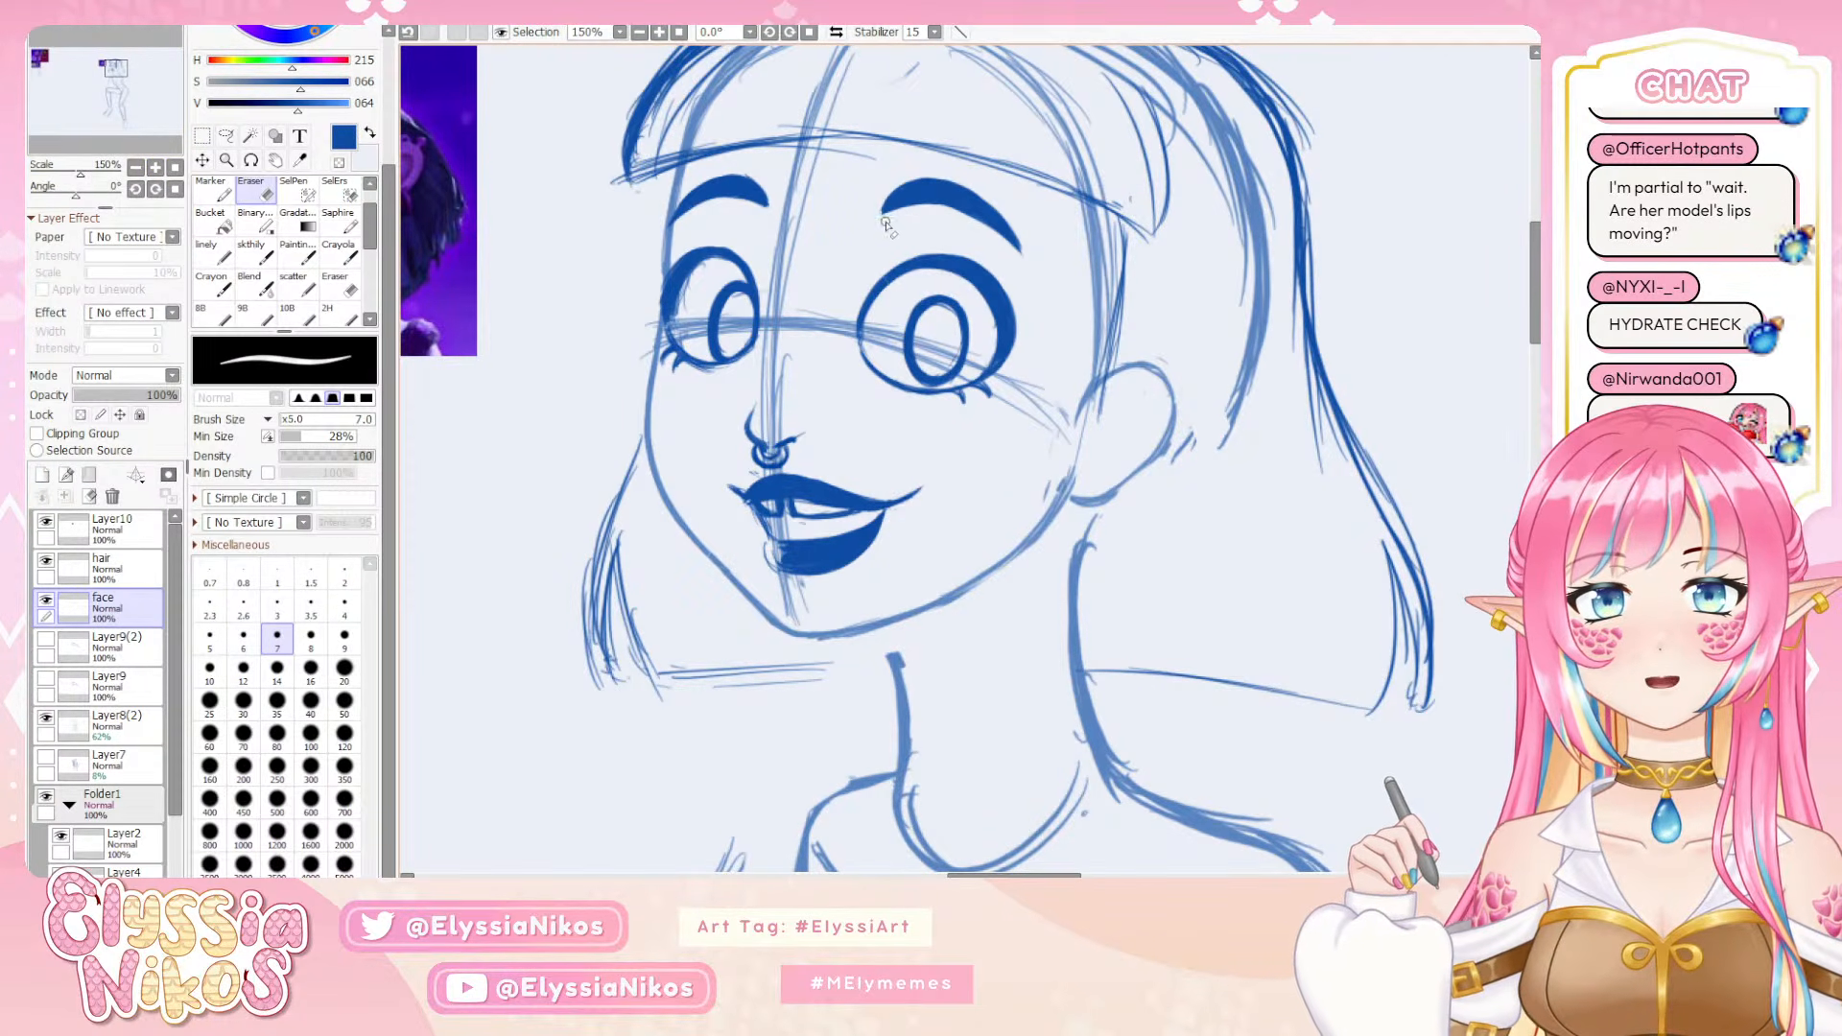
click(251, 255)
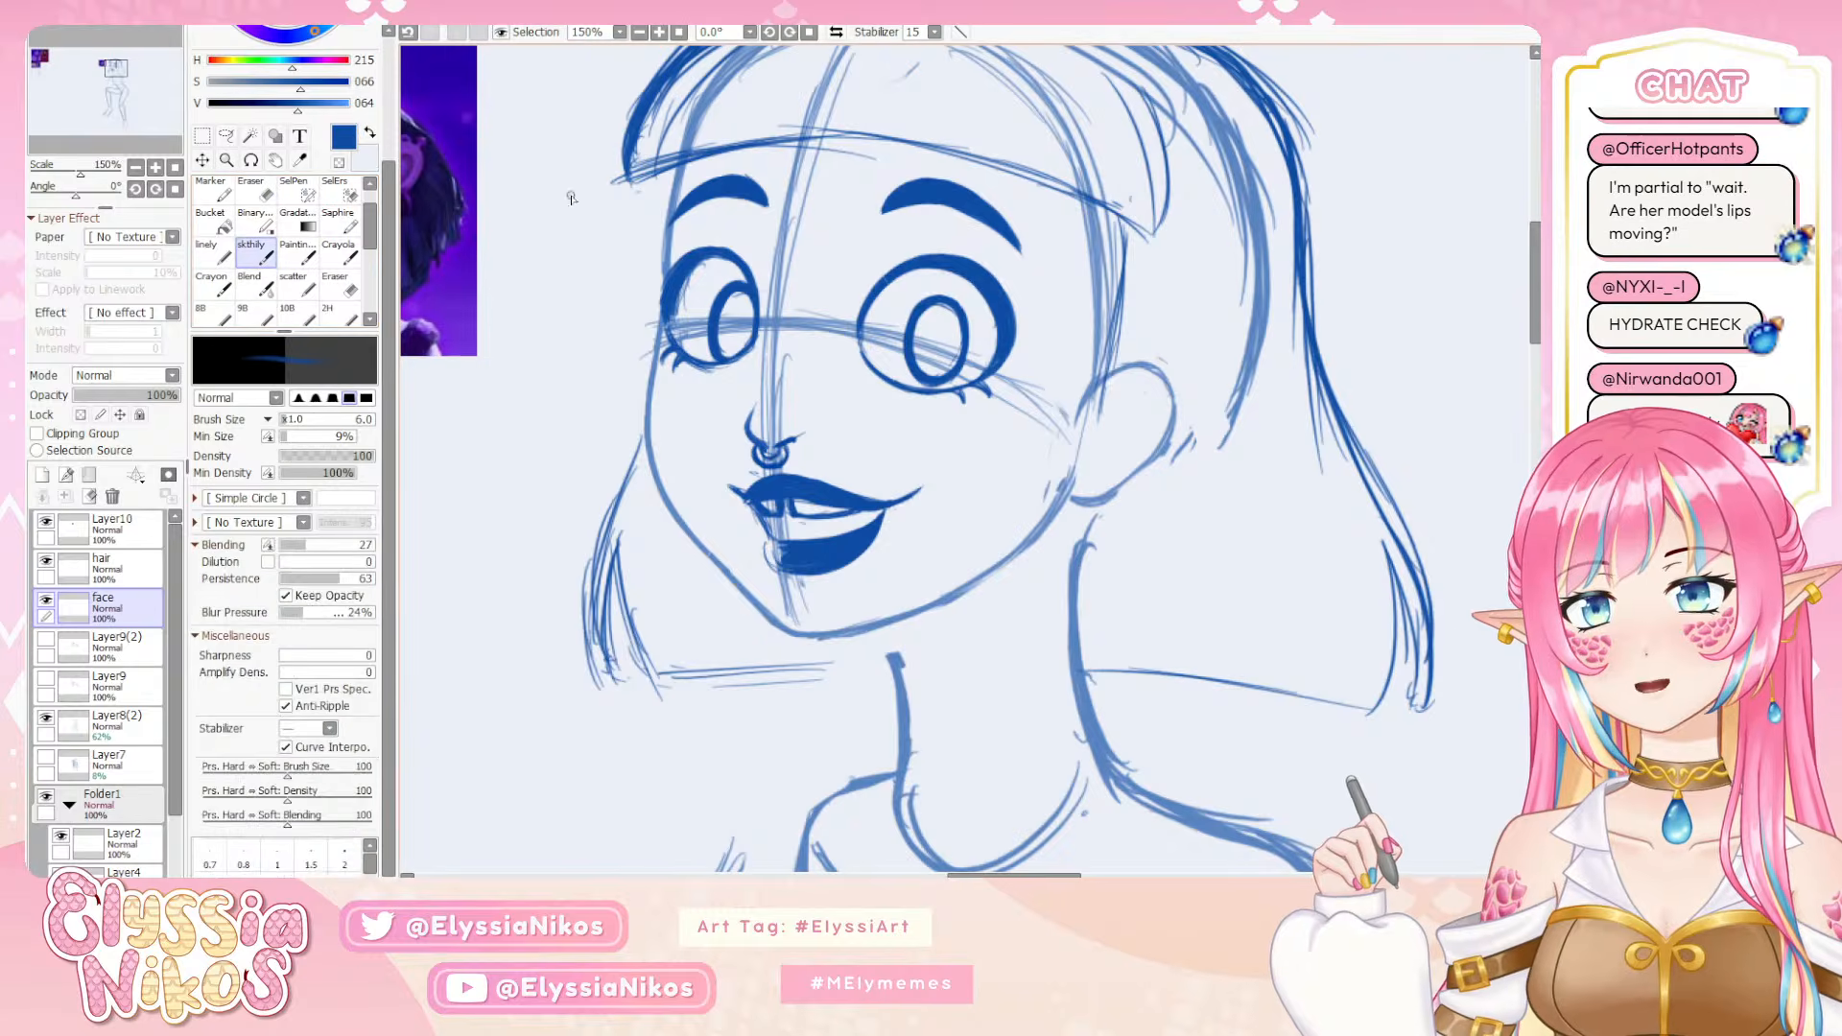
key(bracketleft)
key(bracketleft)
key(bracketleft)
key(bracketleft)
key(bracketleft)
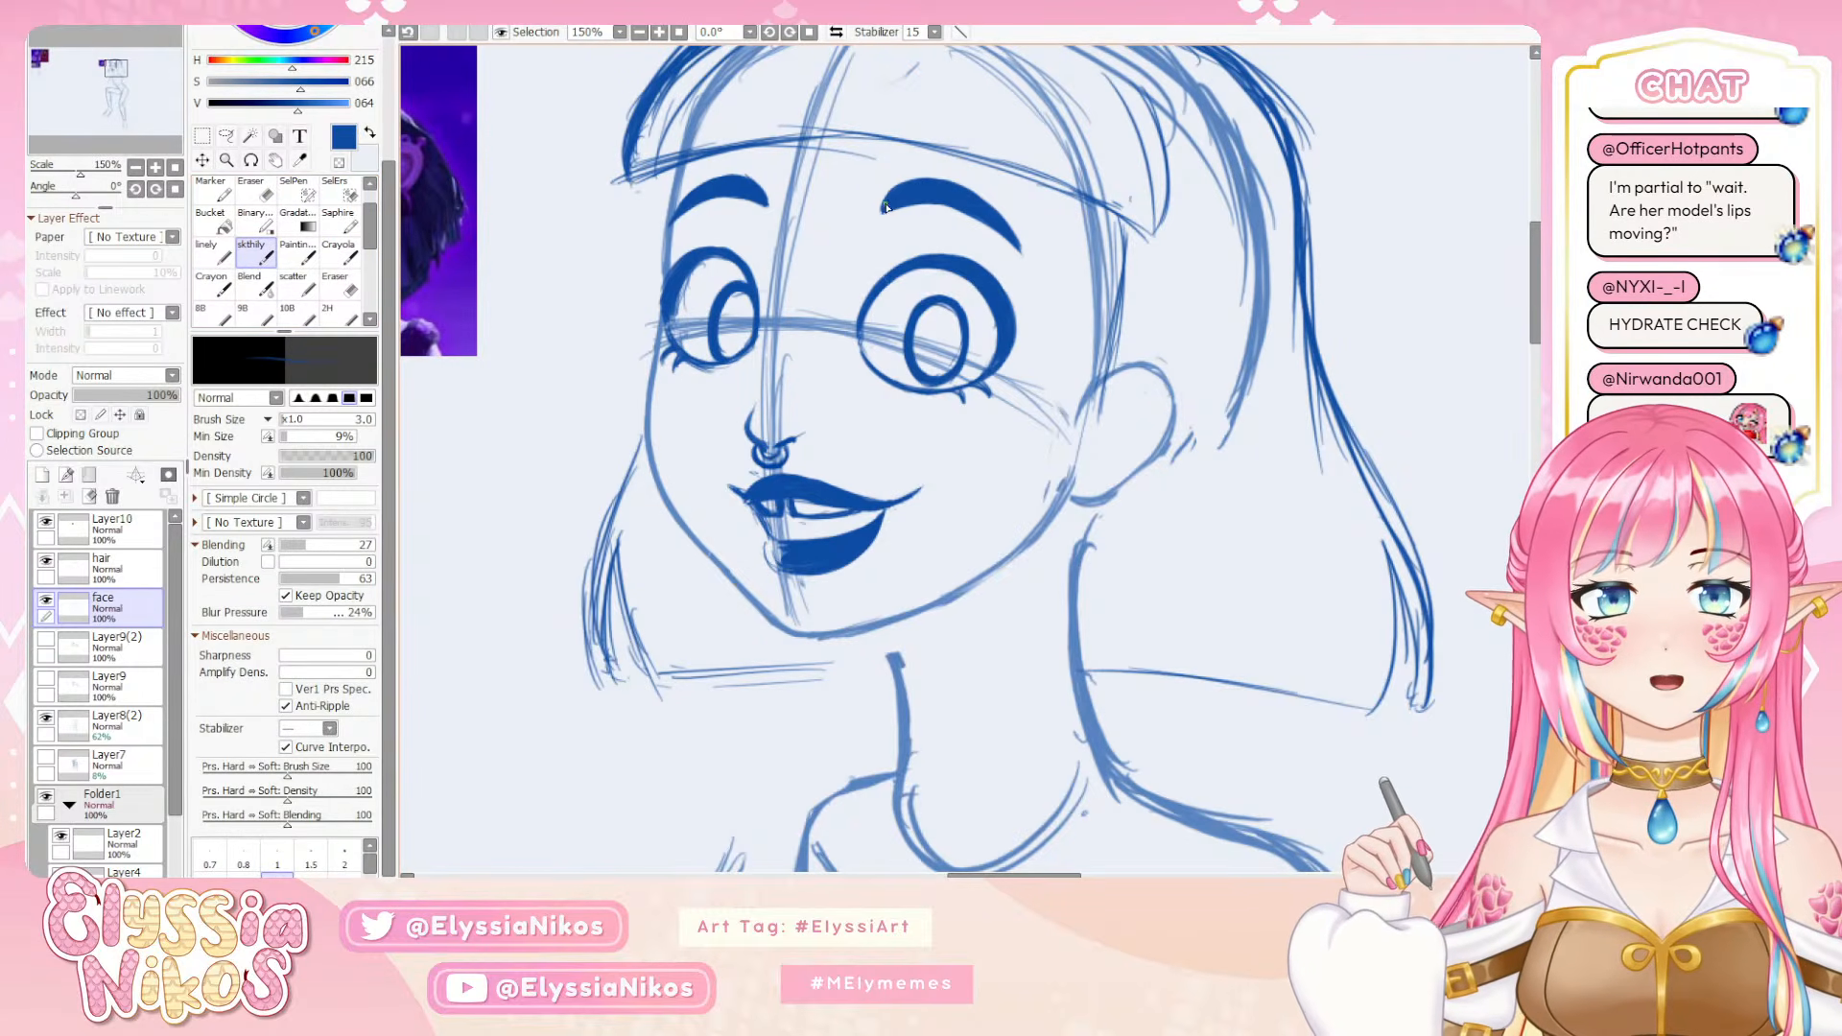
click(135, 167)
click(135, 167)
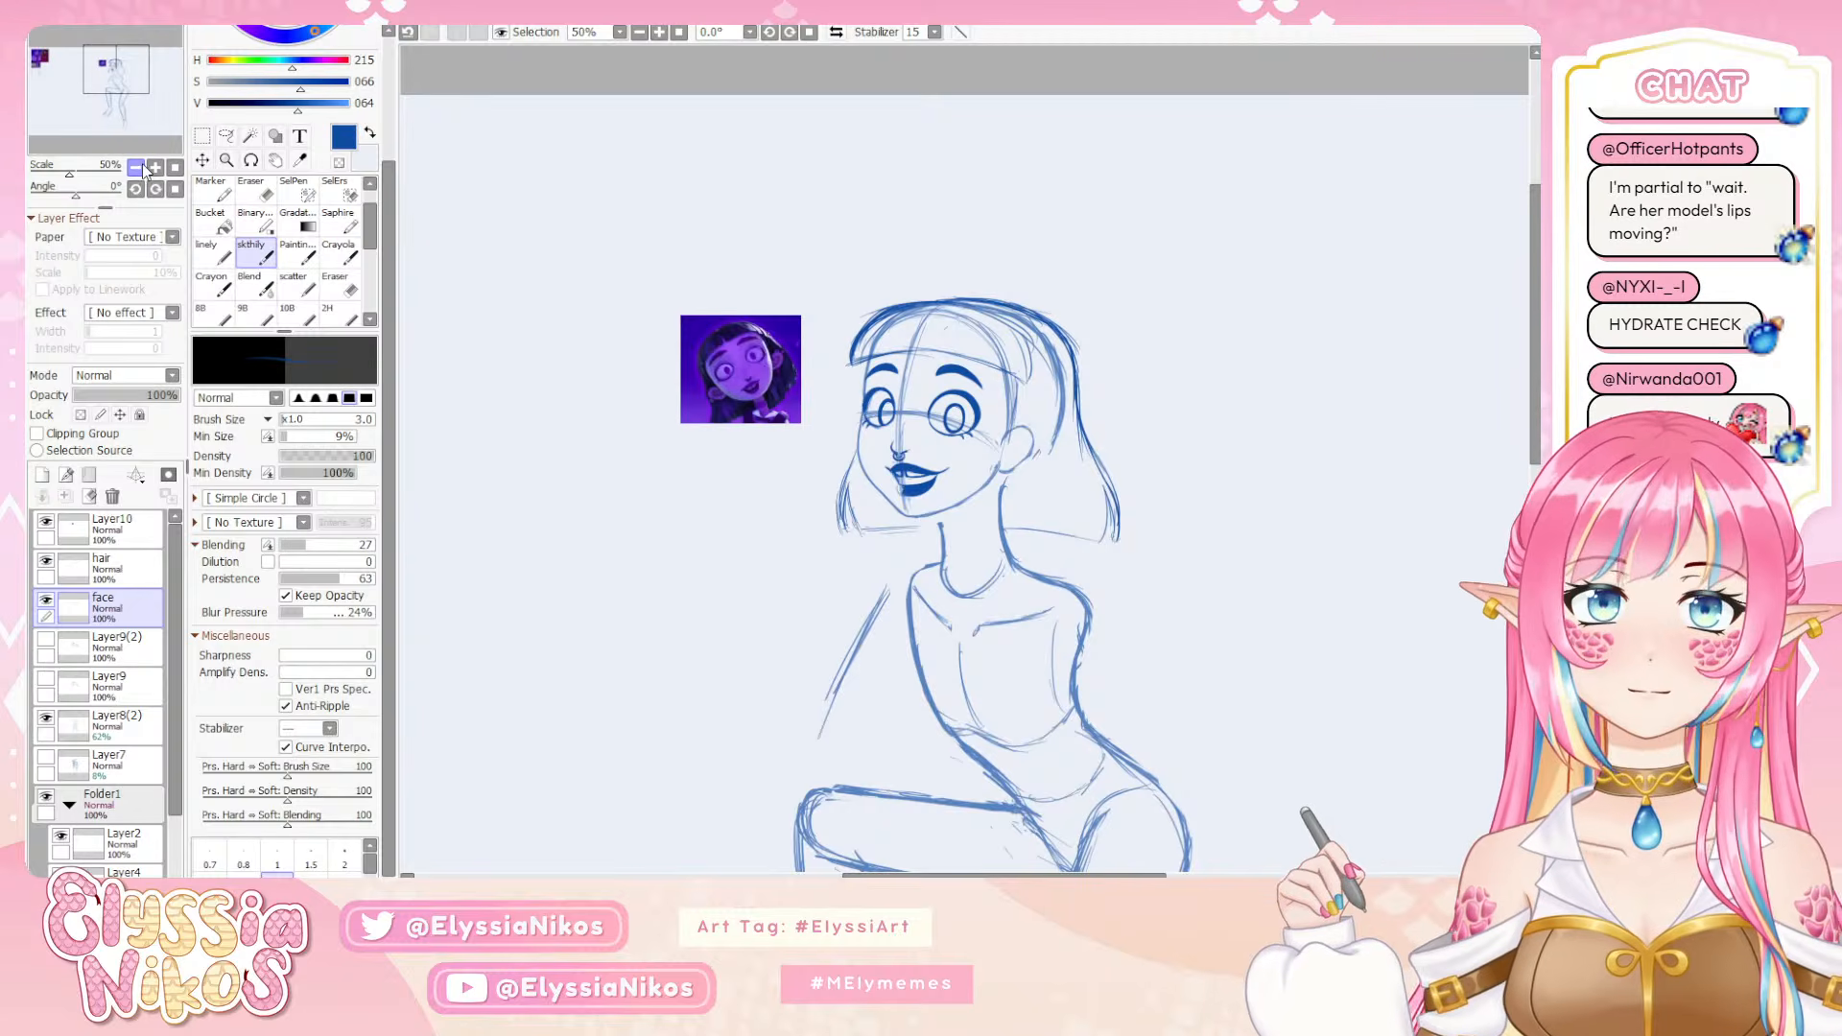
click(154, 168)
click(155, 168)
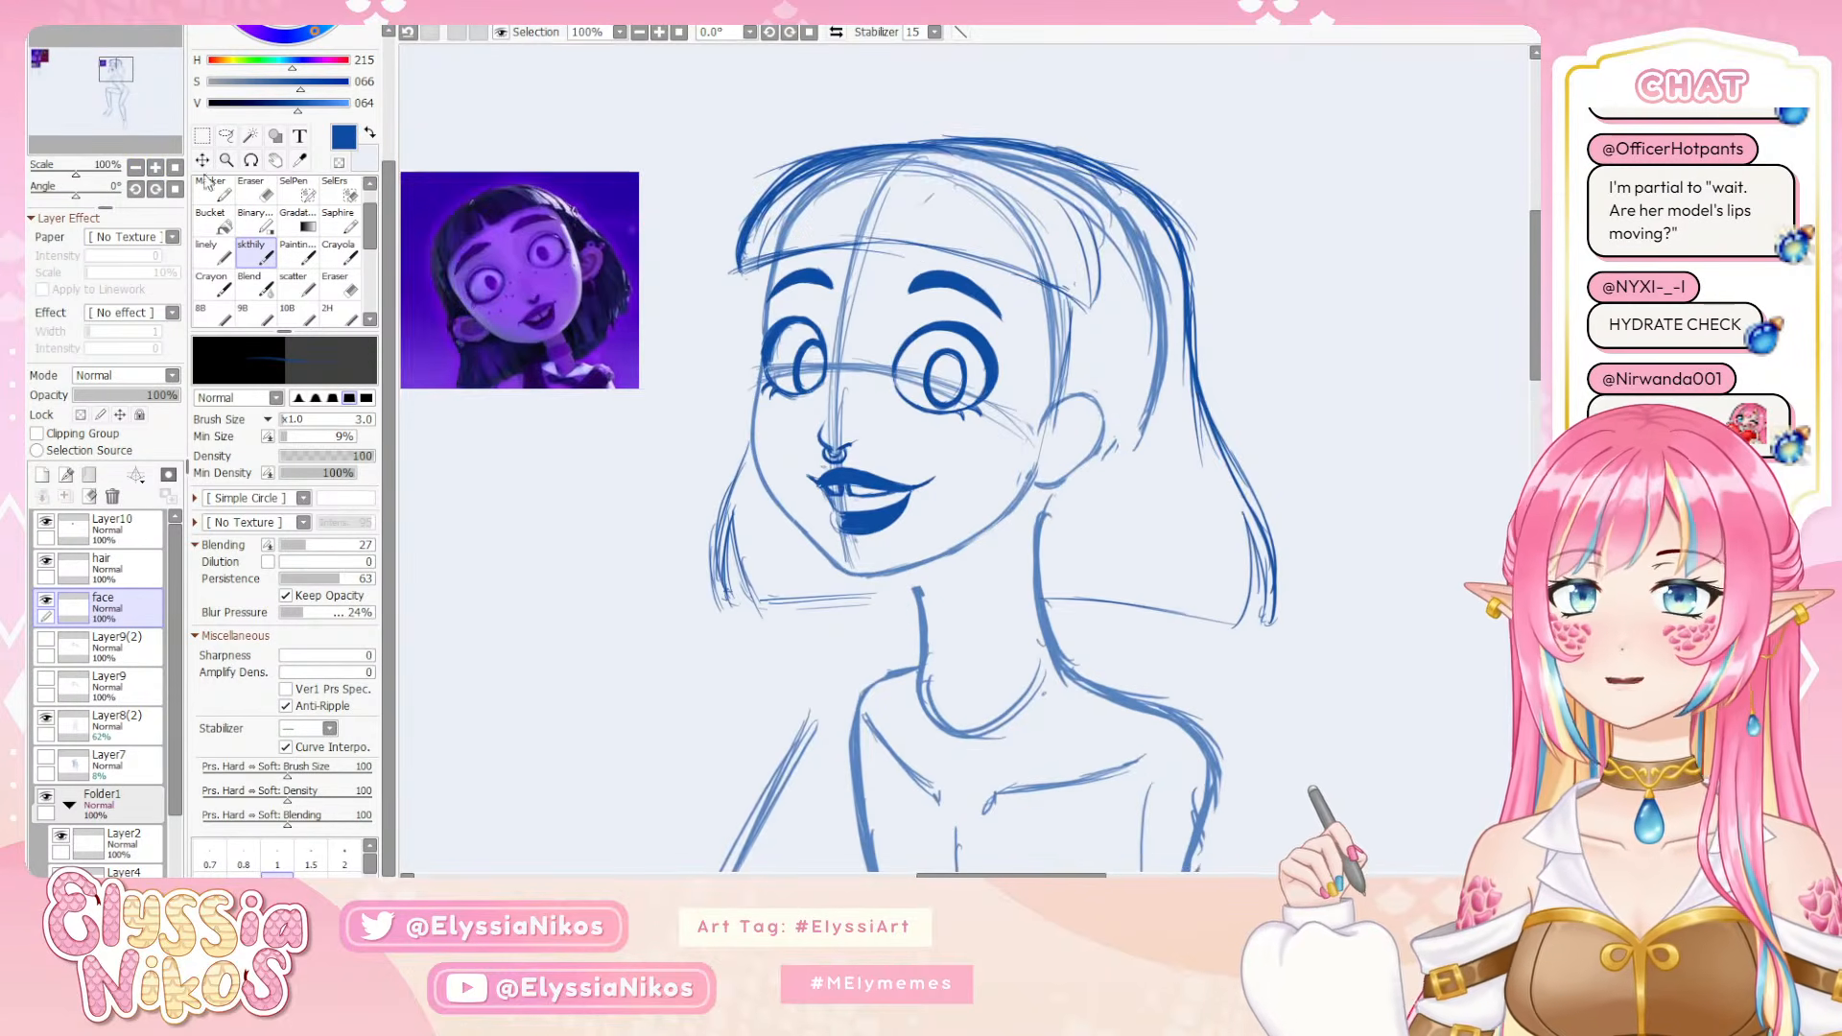
Lasso the near eyebrow, nudge it three steps right and three steps down, and deselect it
drag(918, 253, 842, 263)
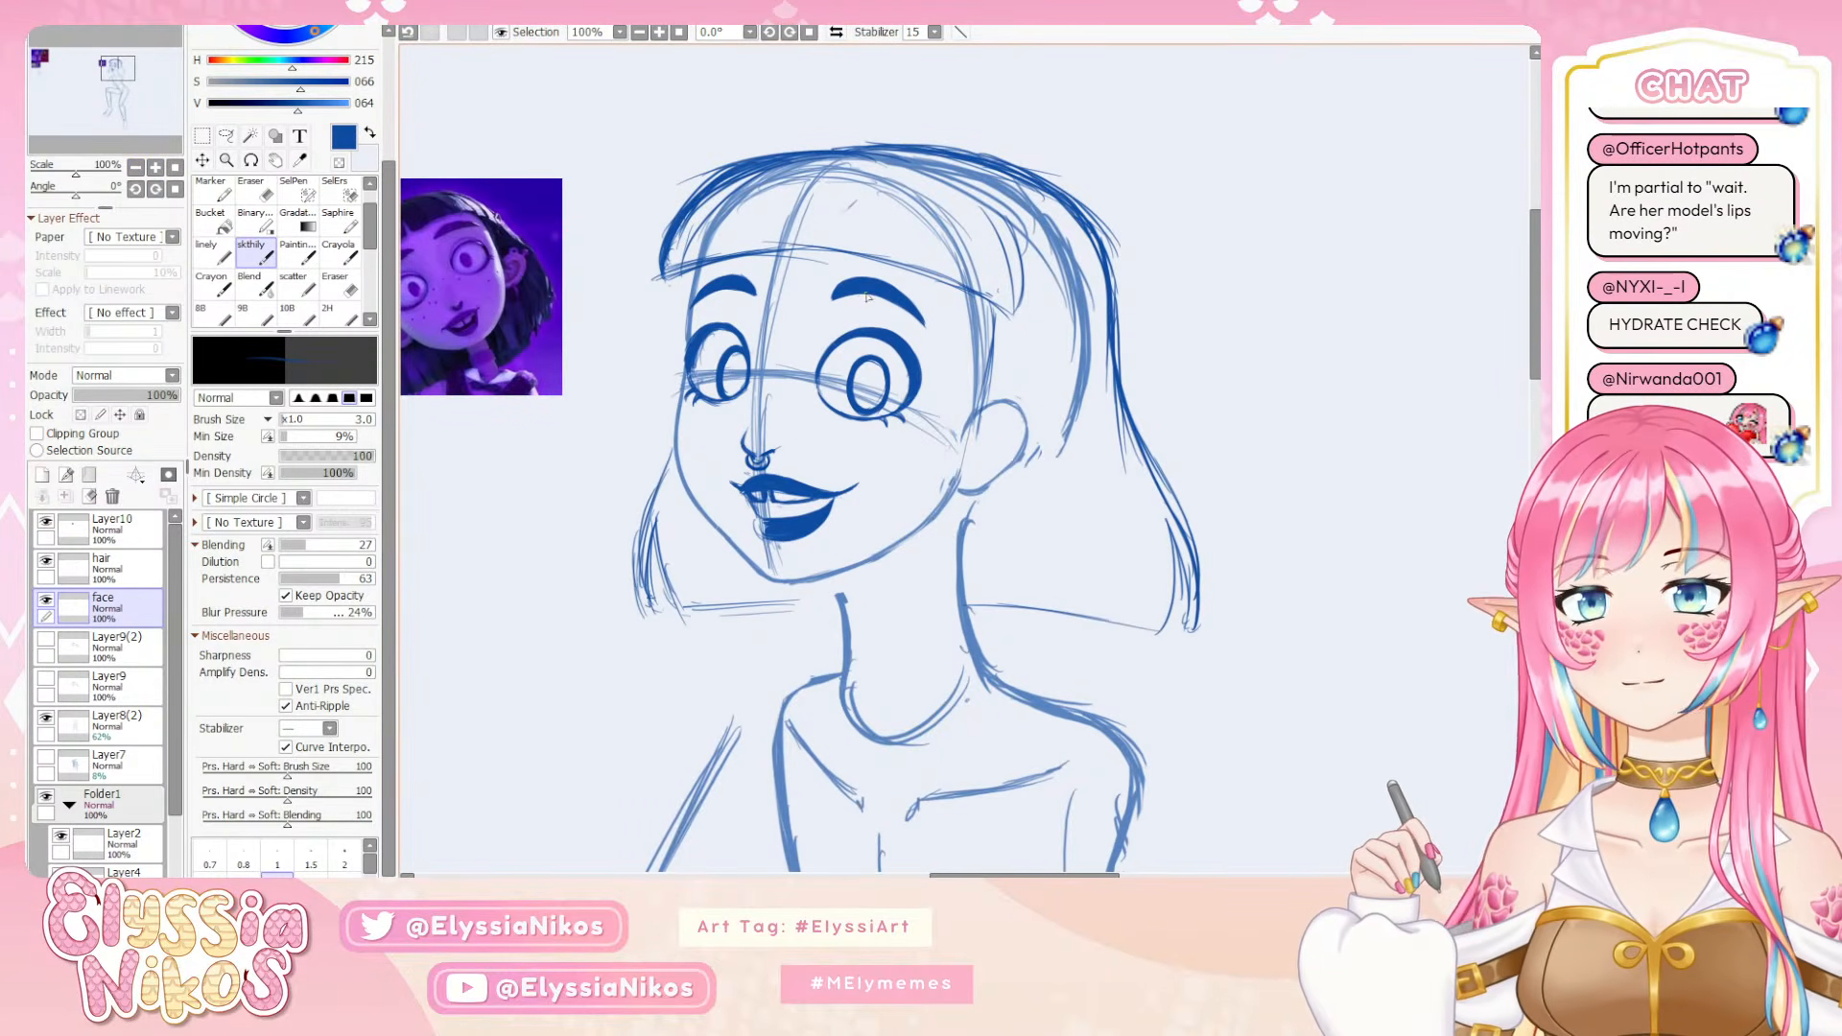
click(226, 136)
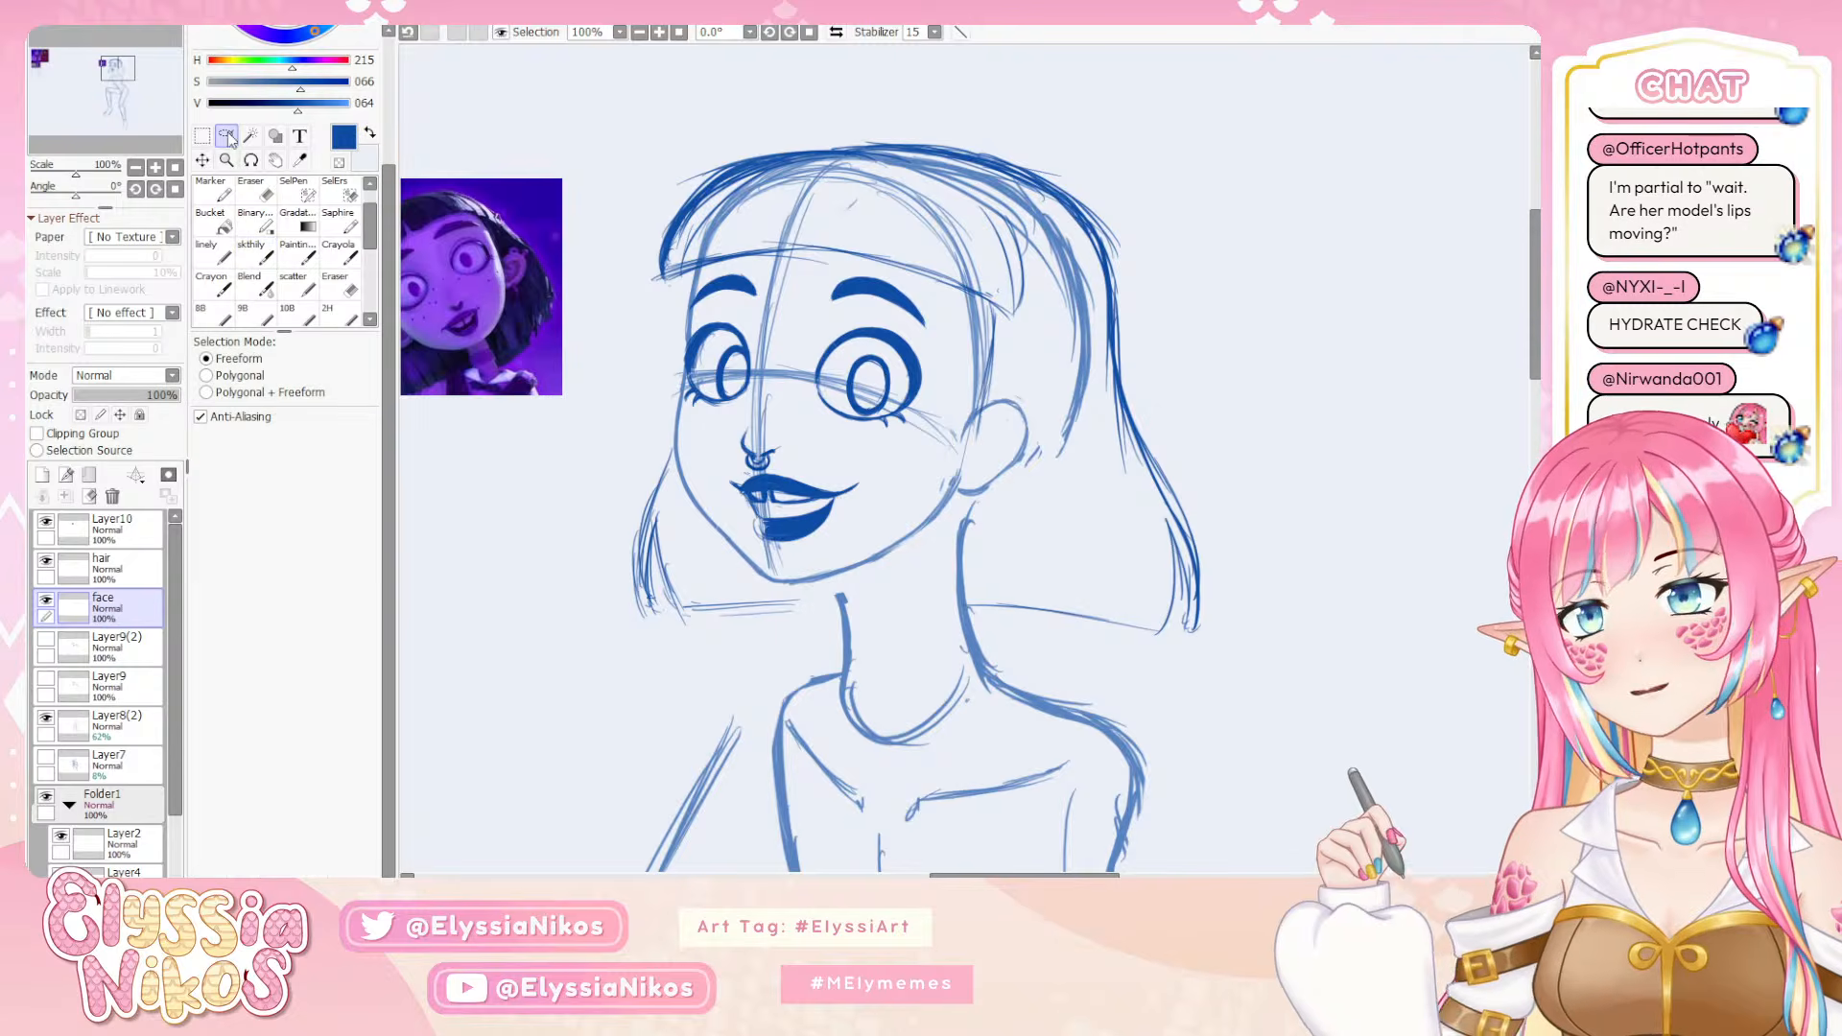
mouse_move(874, 267)
mouse_down()
mouse_move(956, 249)
mouse_move(923, 294)
mouse_move(1021, 307)
mouse_up()
key(ctrl+Right)
key(ctrl+Right)
key(ctrl+Right)
key(ctrl+Right)
key(ctrl+Down)
key(ctrl+Down)
key(ctrl+Down)
key(ctrl+Down)
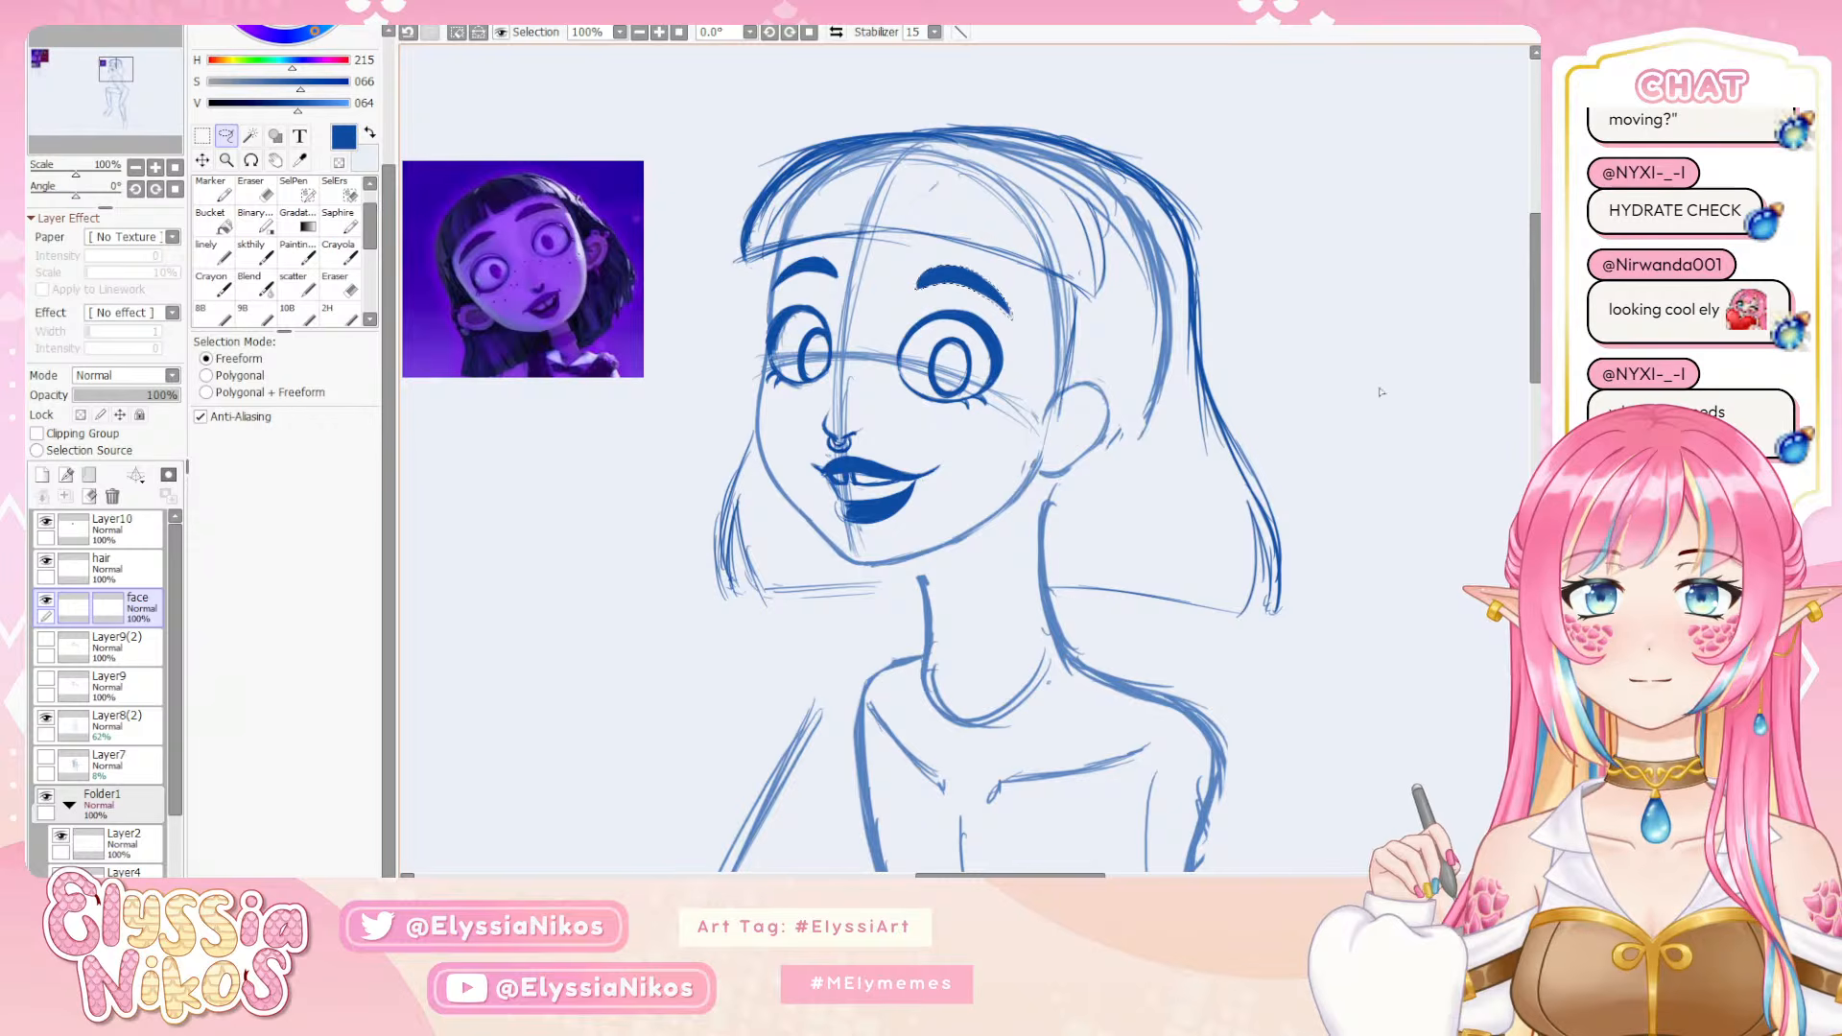
key(ctrl+d)
Flip the canvas view back and forth to check the repositioned near eyebrow in both orientations
click(136, 166)
click(135, 167)
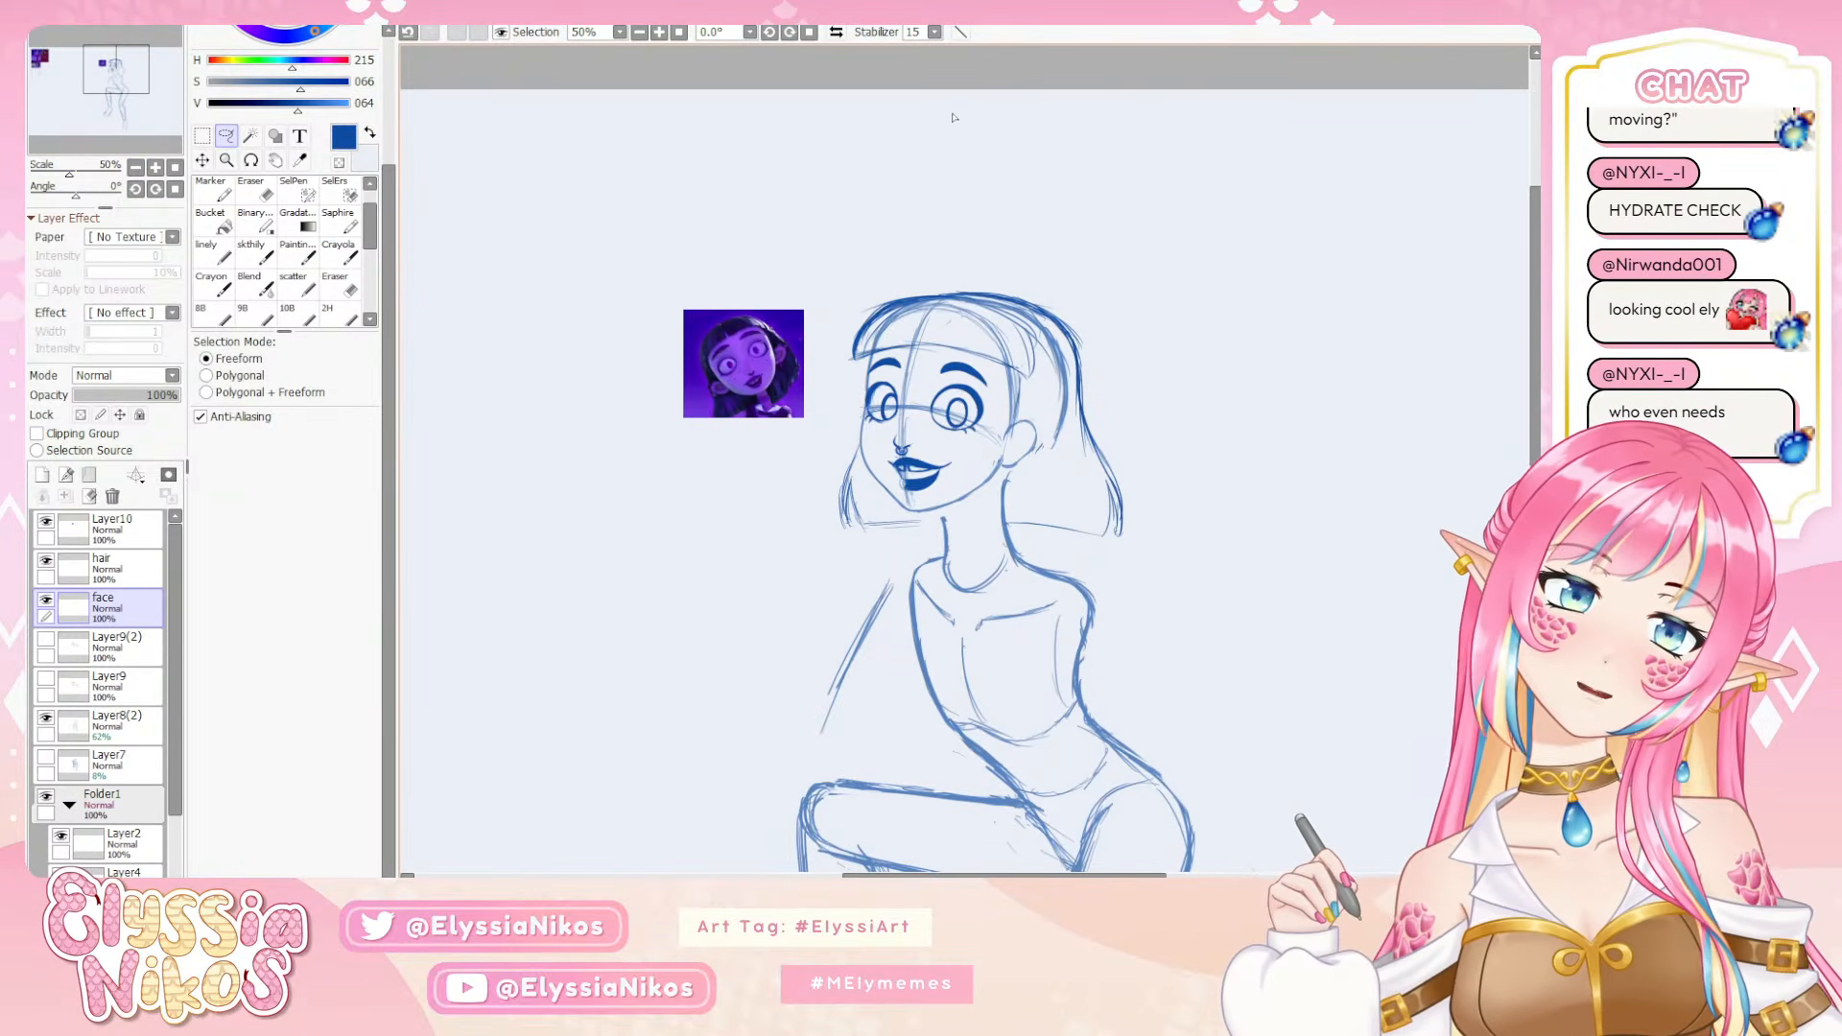
click(836, 32)
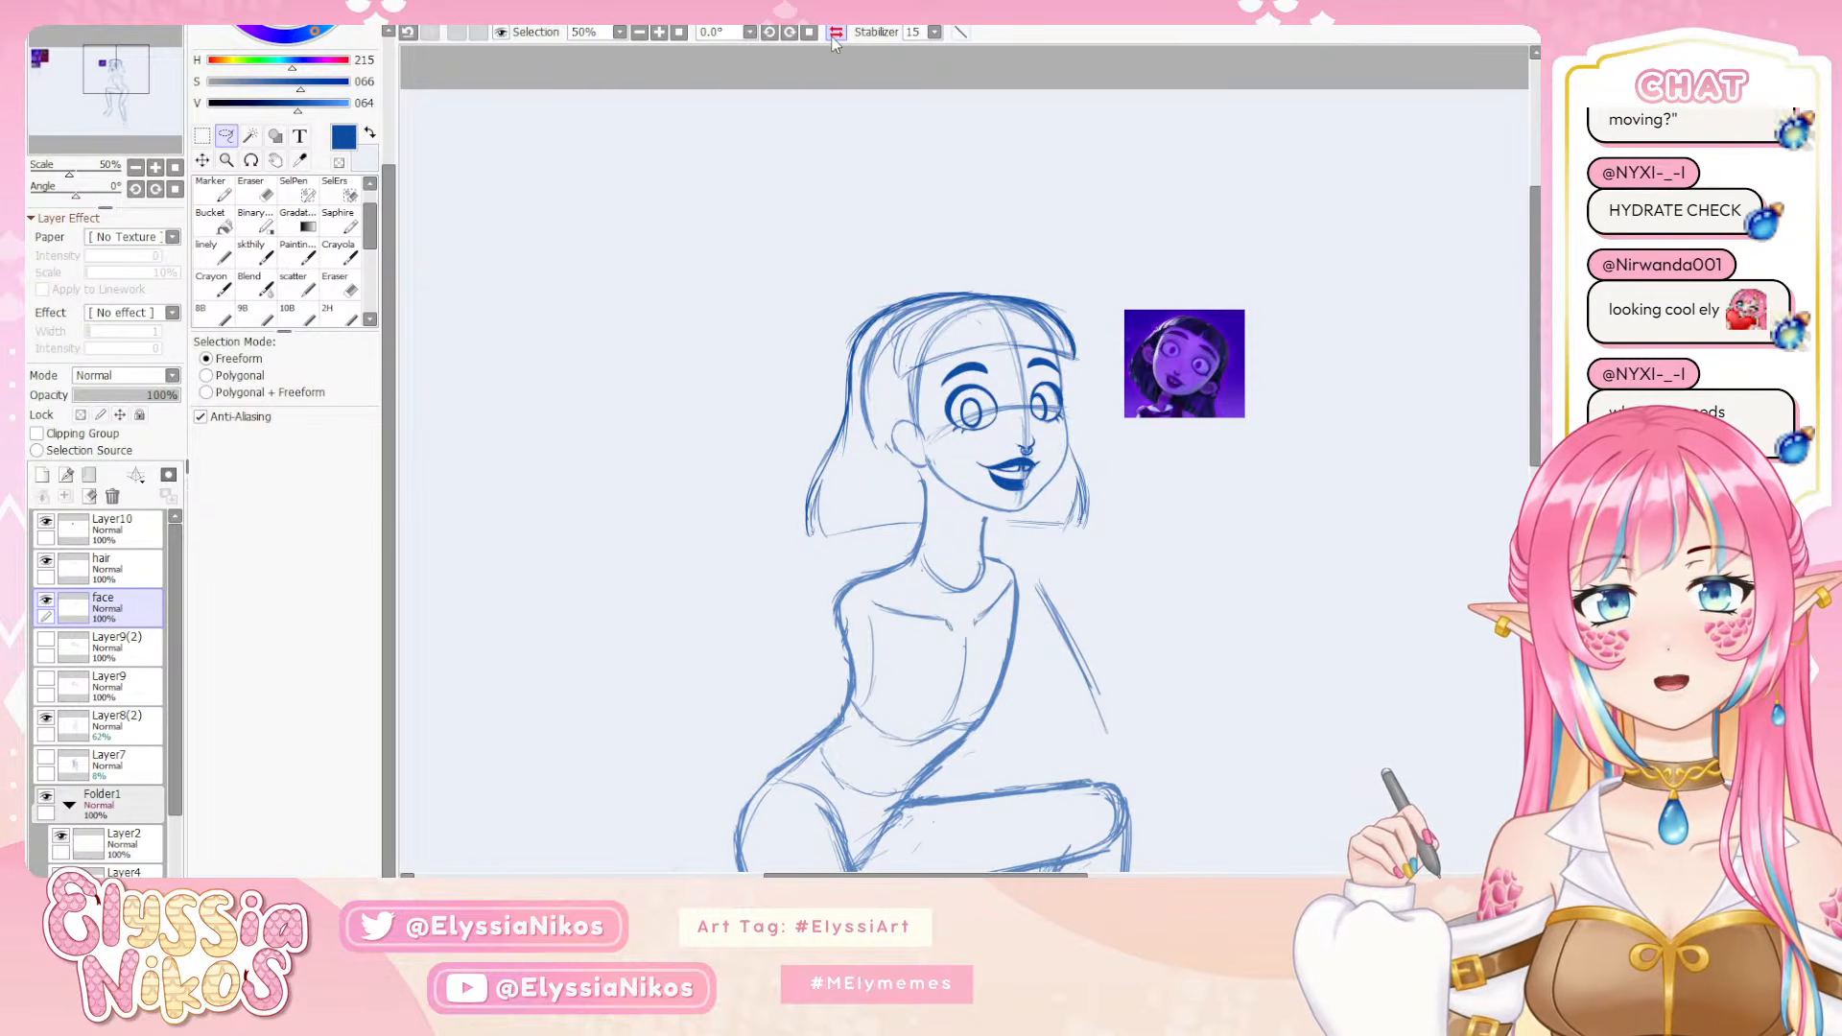
click(834, 36)
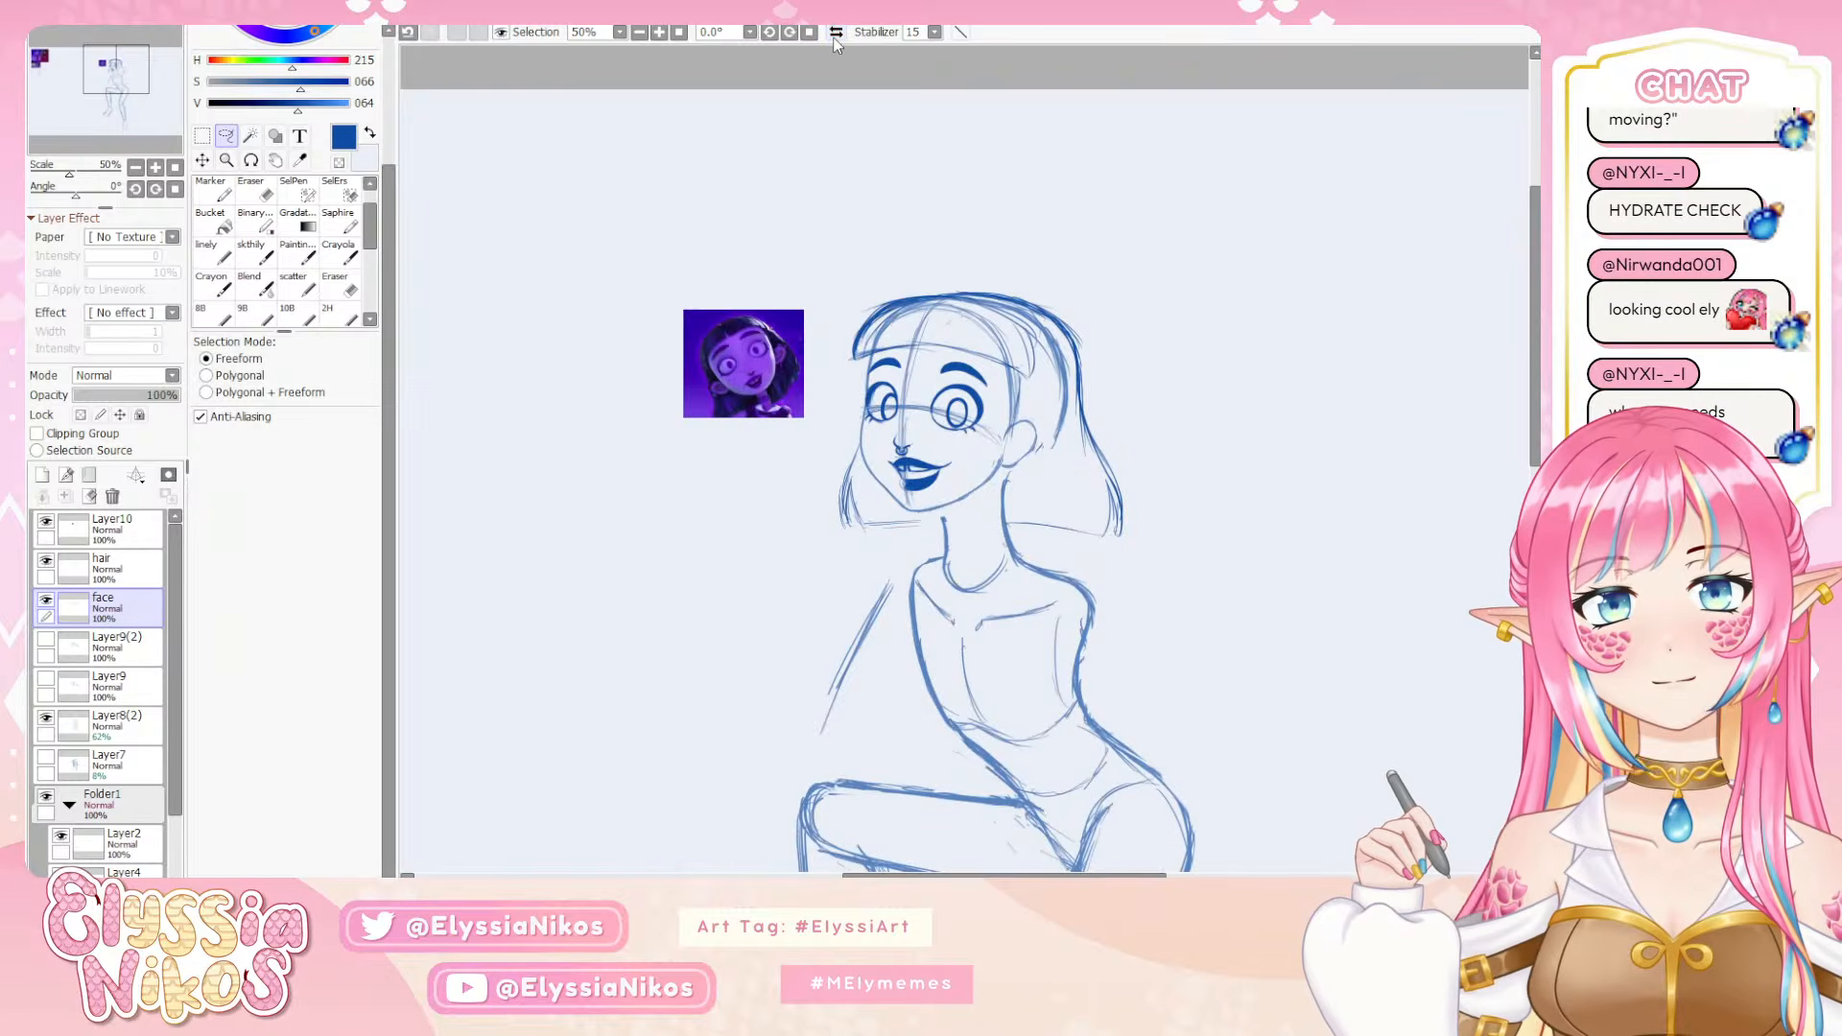
Add a new layer above the face layer and sketch dark-red hatched blush on both cheeks with the skthily brush at size 3
click(836, 39)
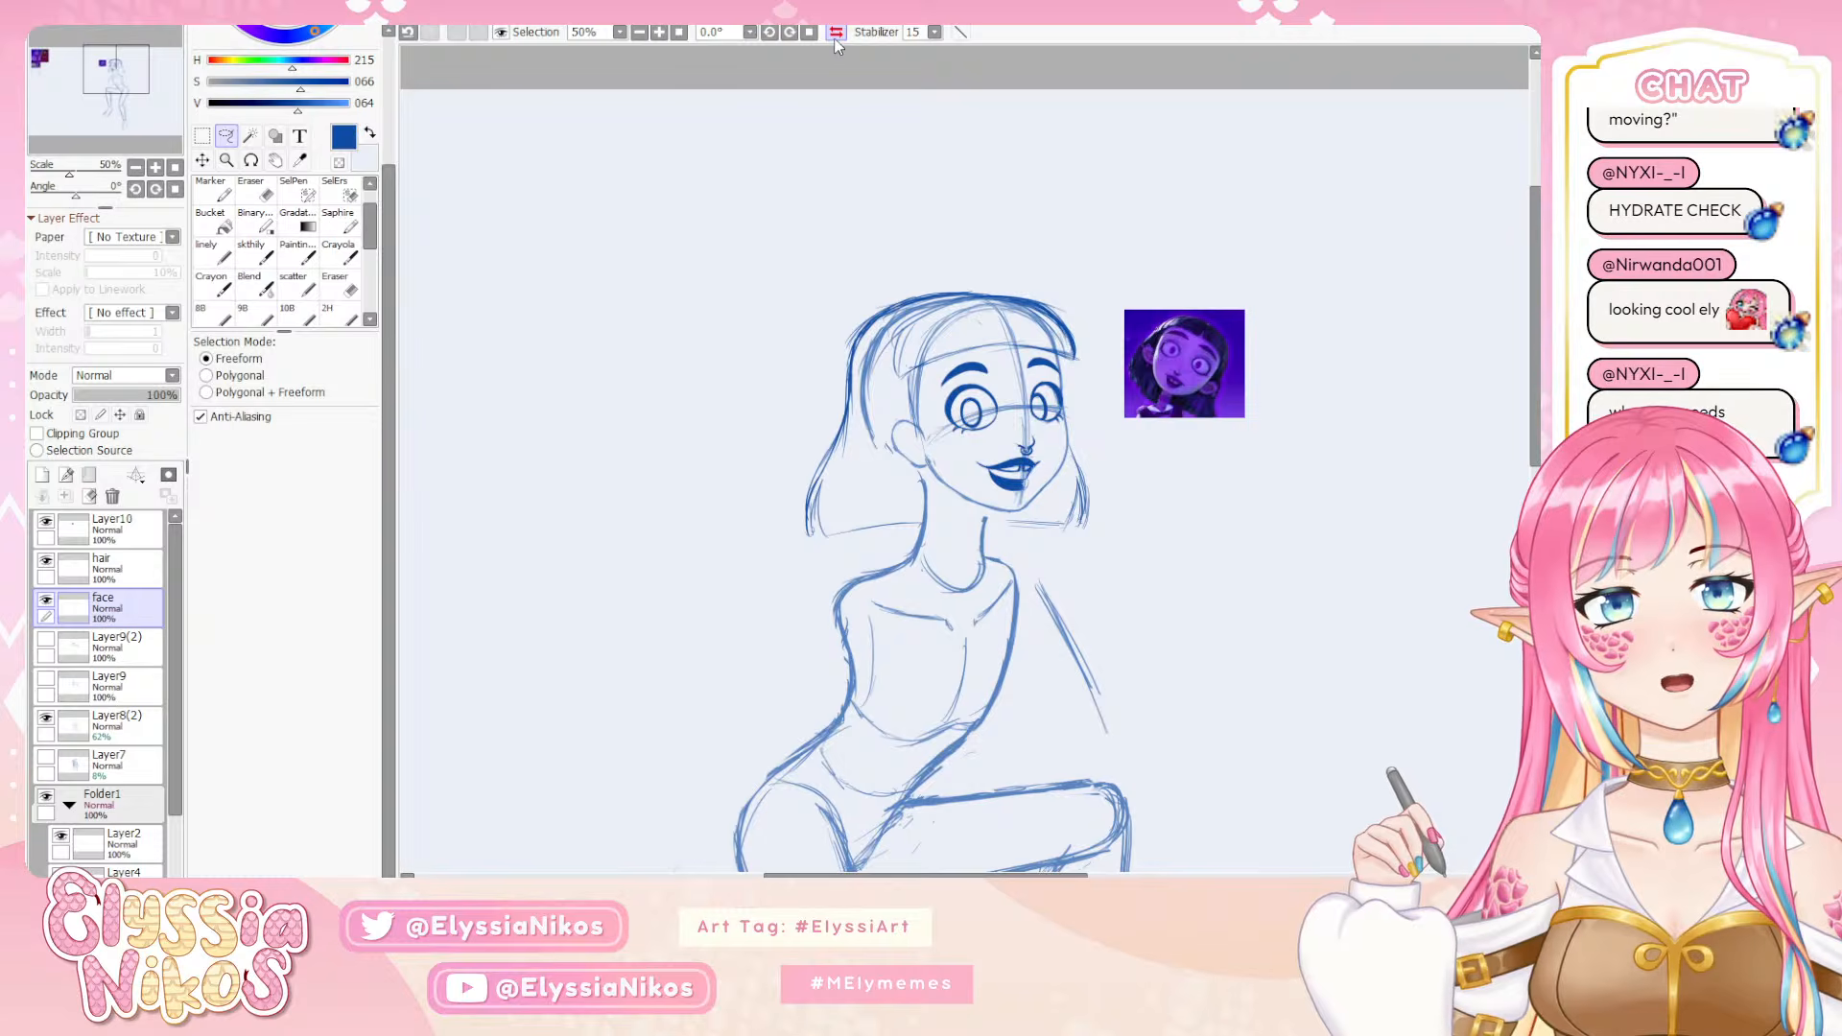
drag(561, 376, 595, 284)
key(n)
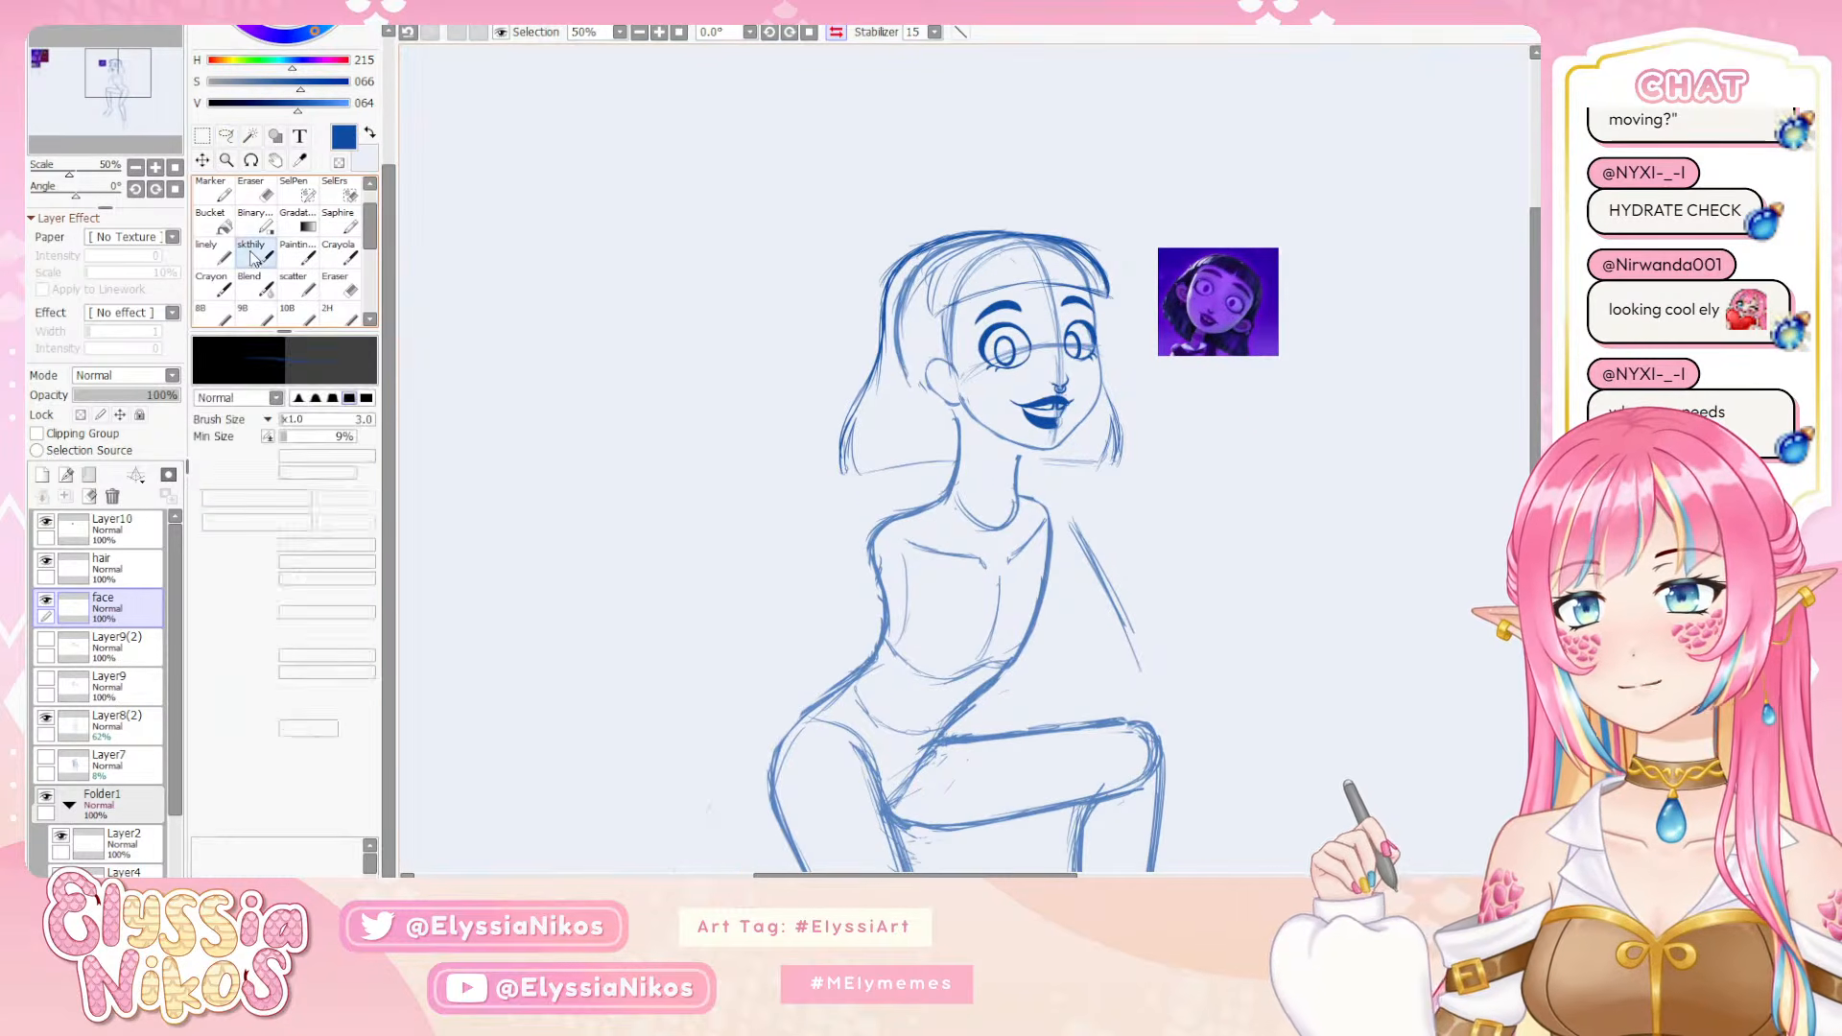
drag(1090, 350, 1055, 306)
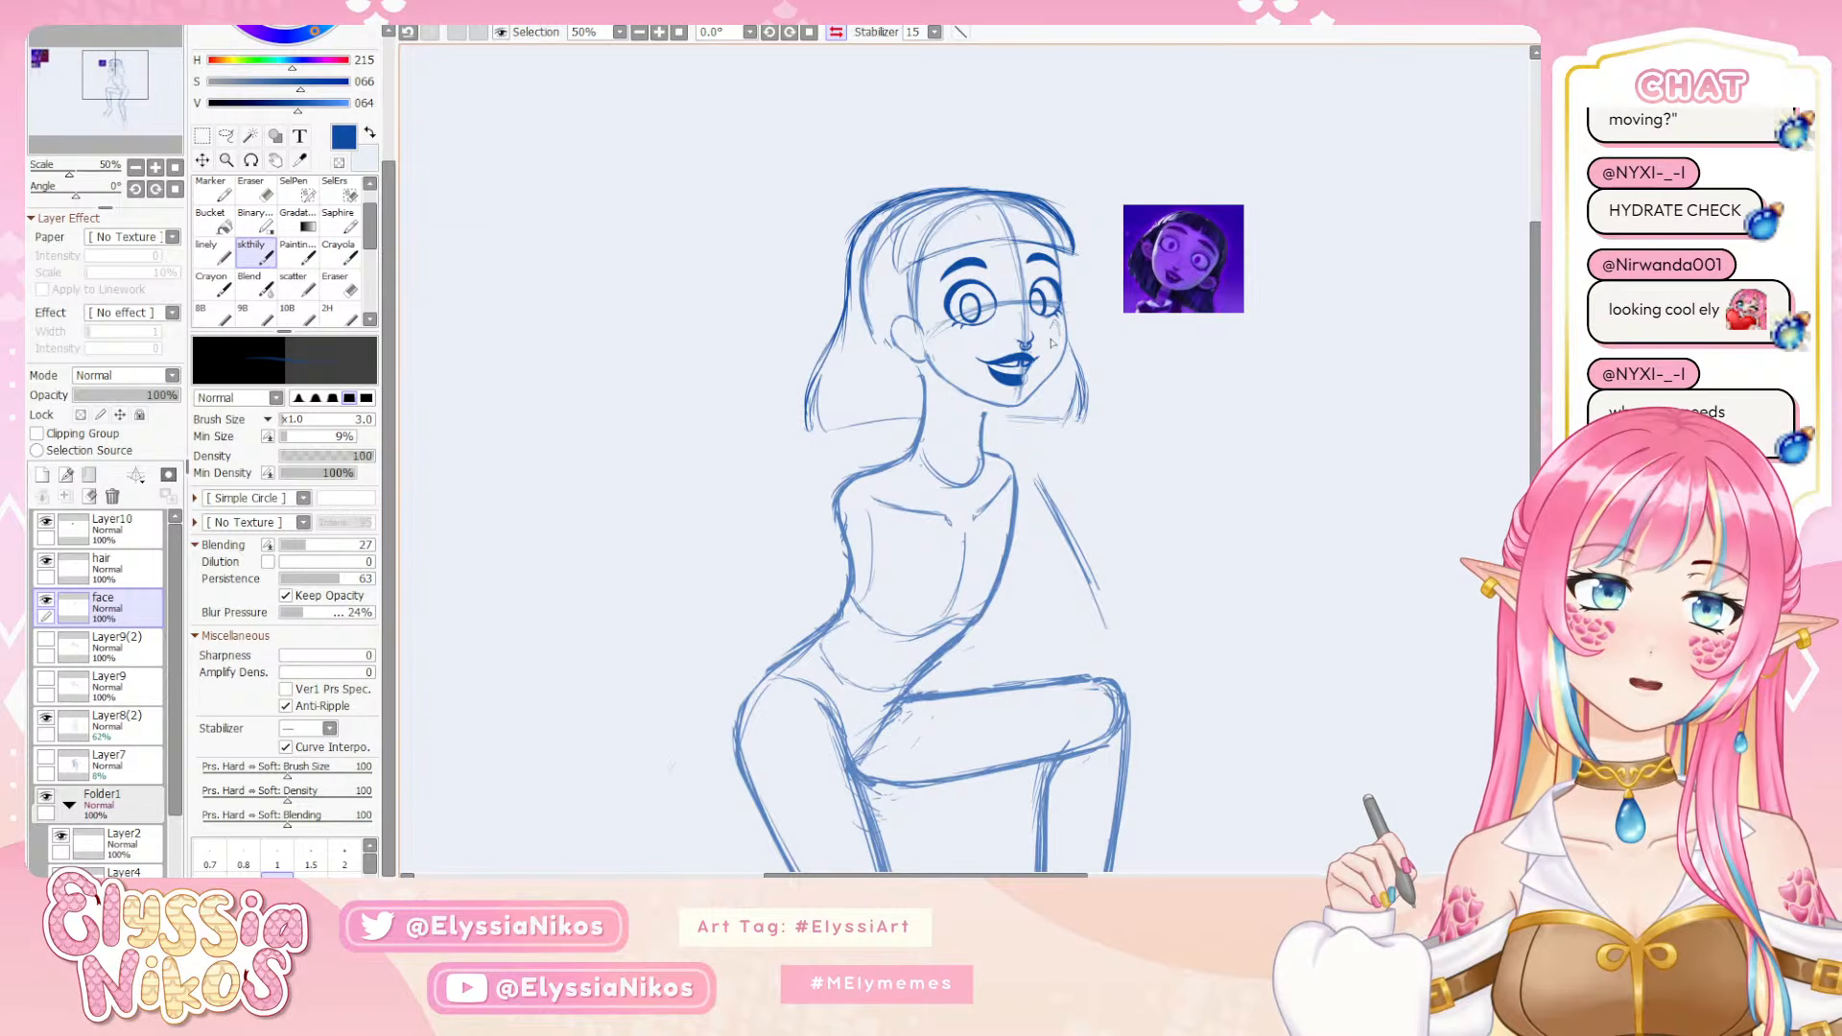
key(ctrl+z)
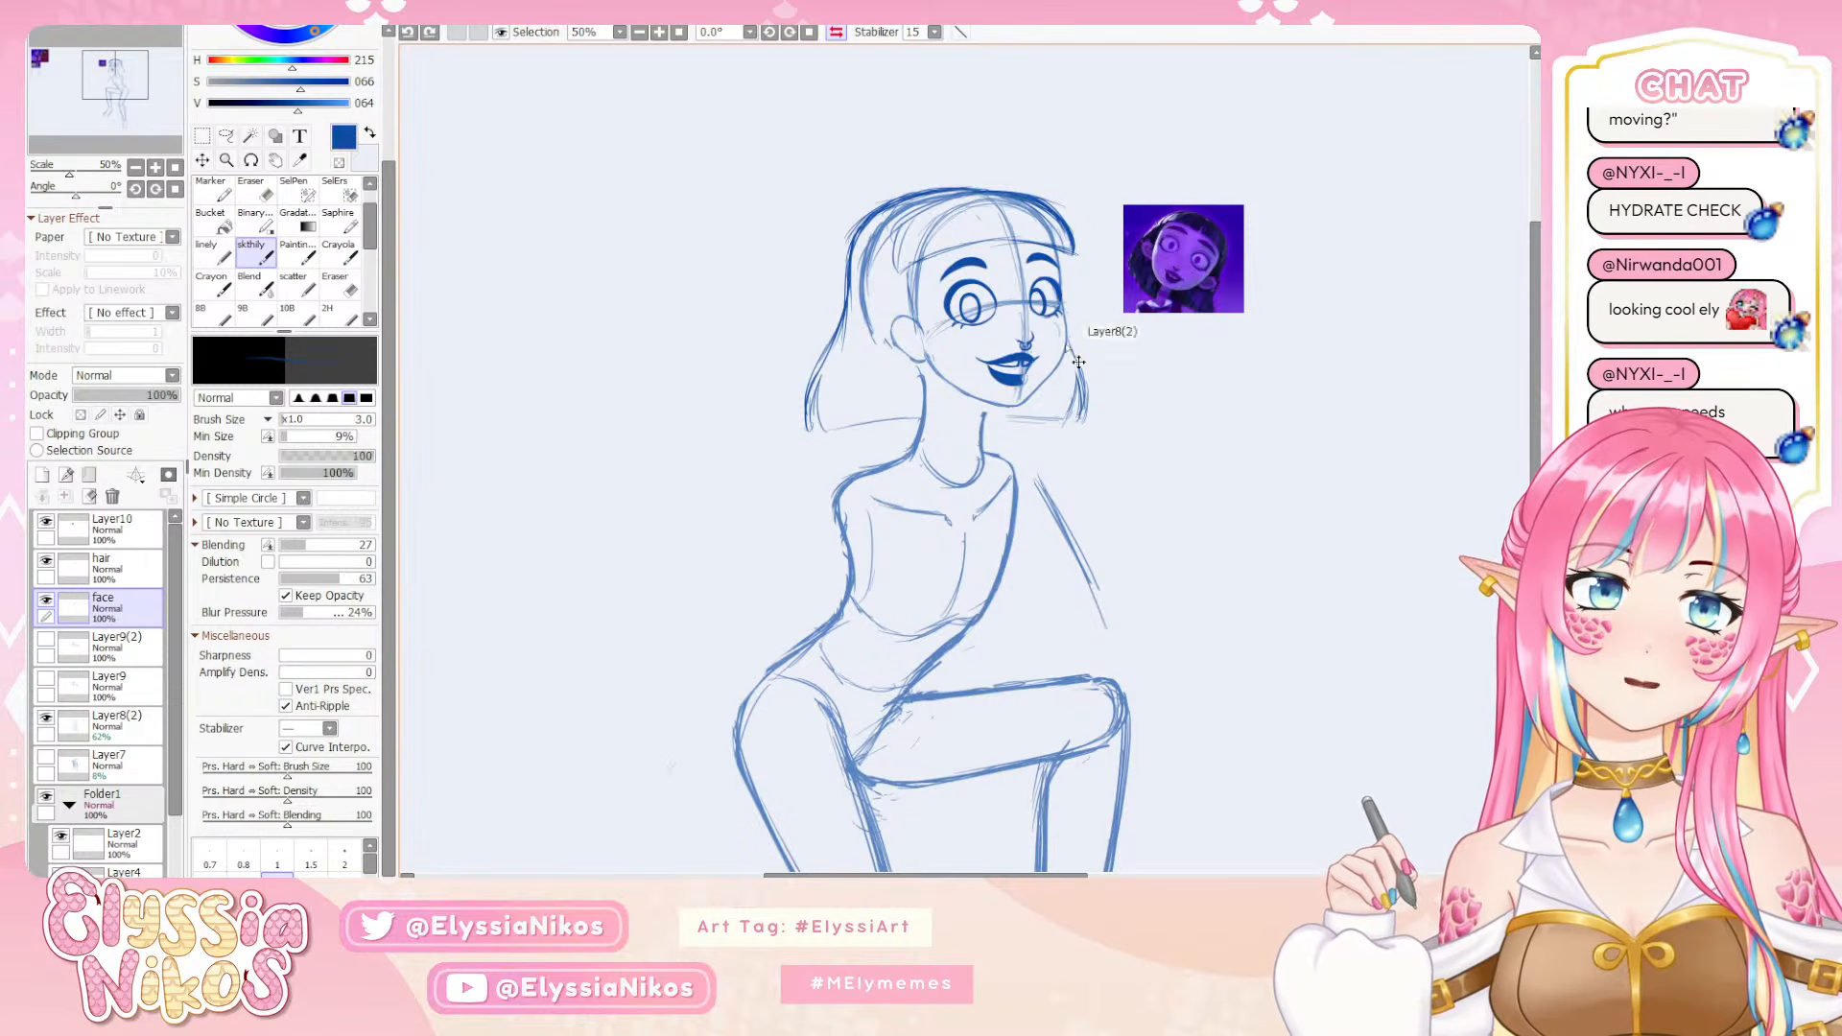
click(42, 475)
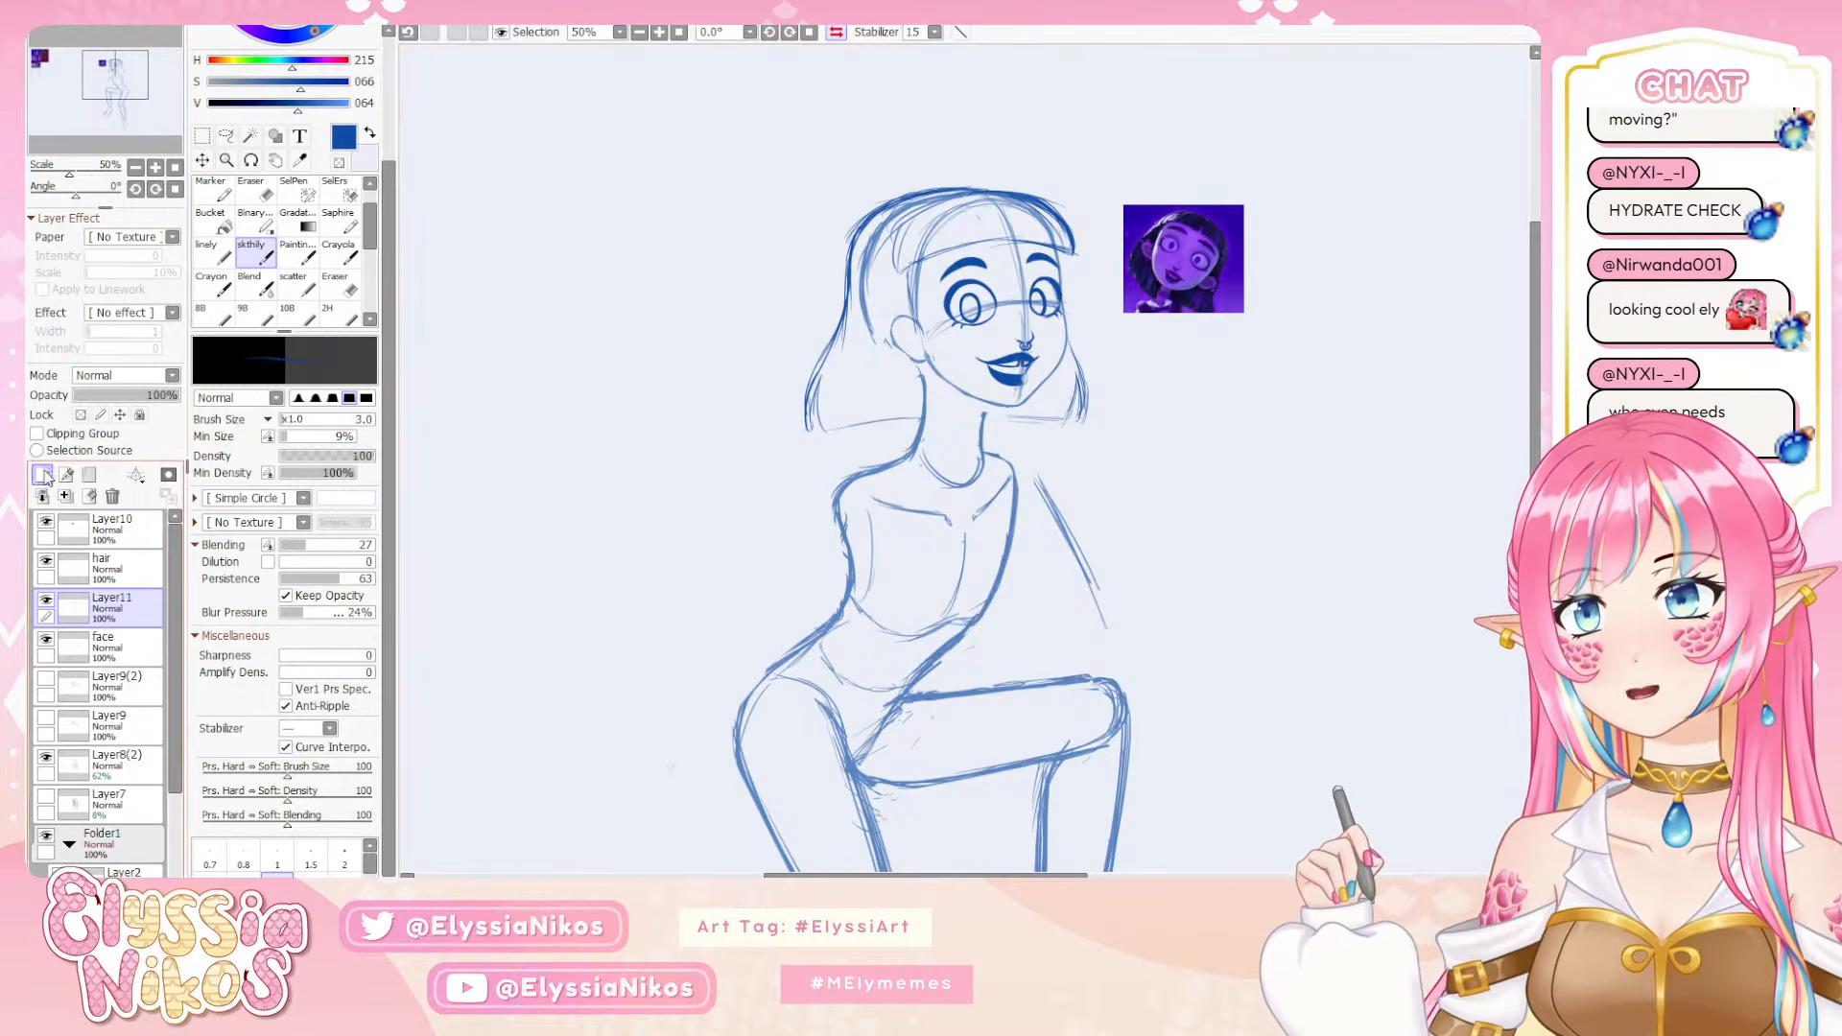
drag(324, 62, 343, 83)
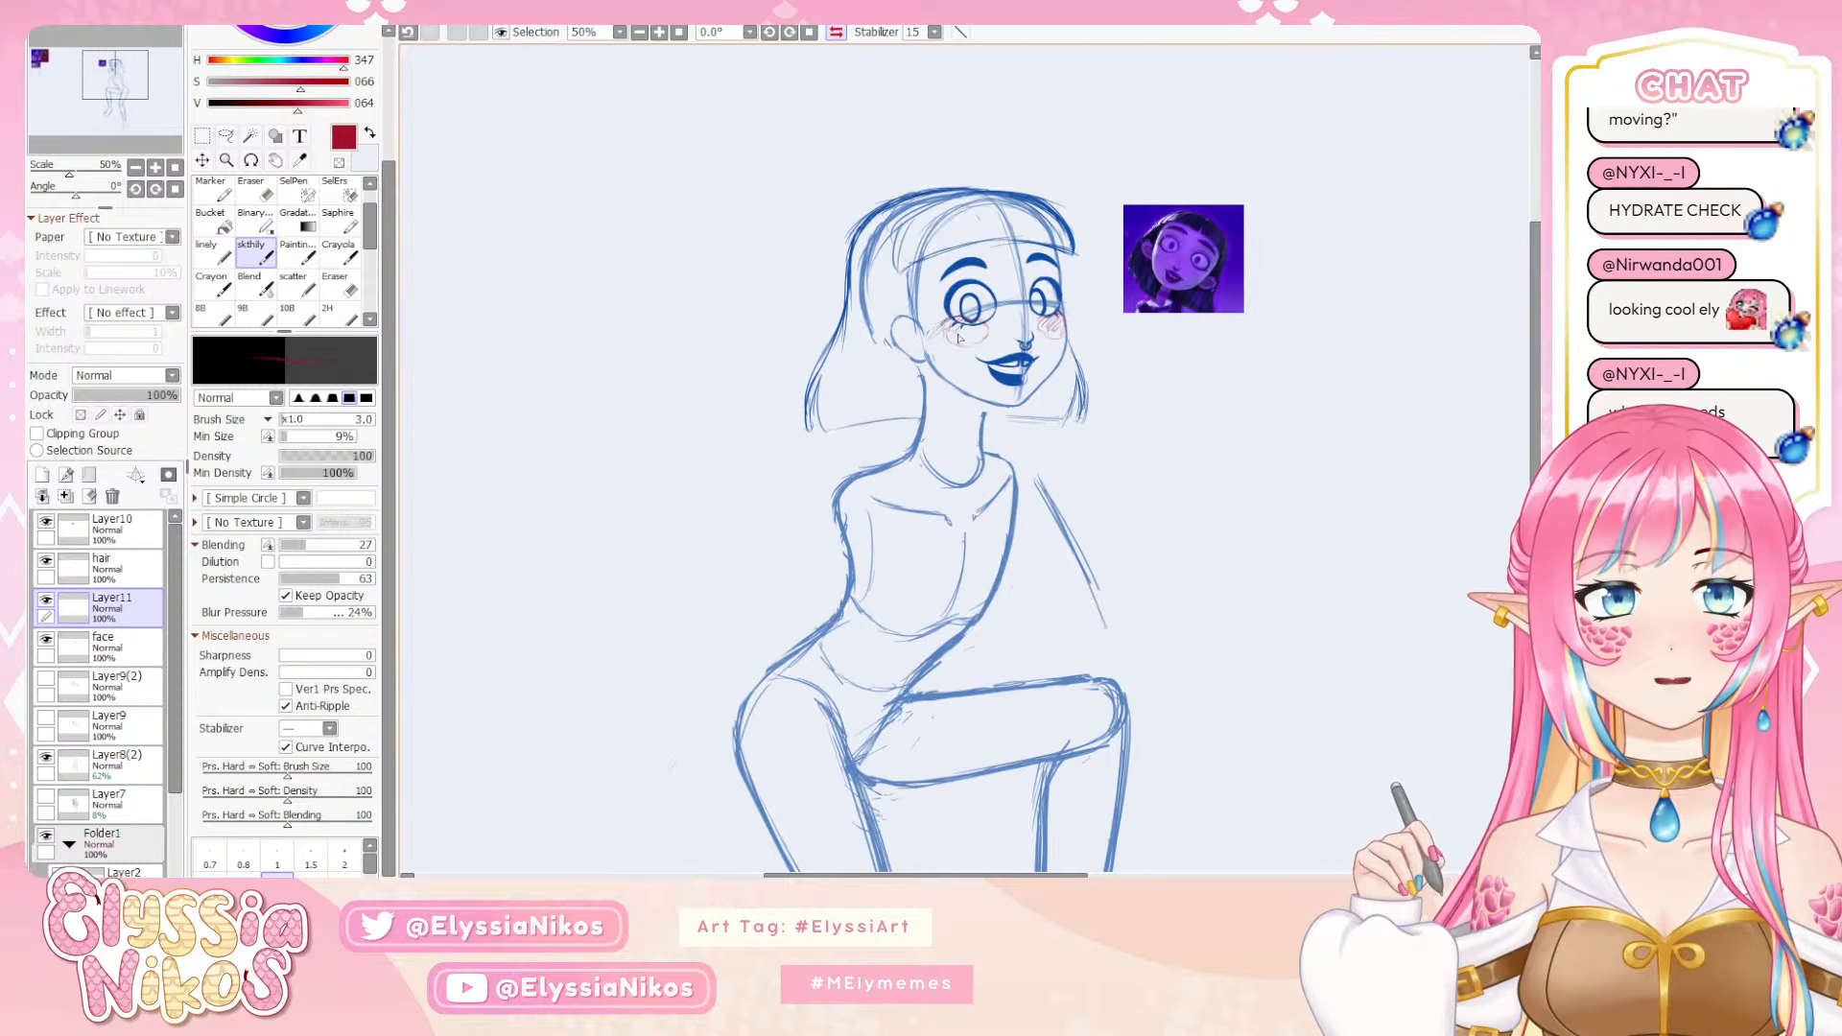
drag(958, 338, 986, 337)
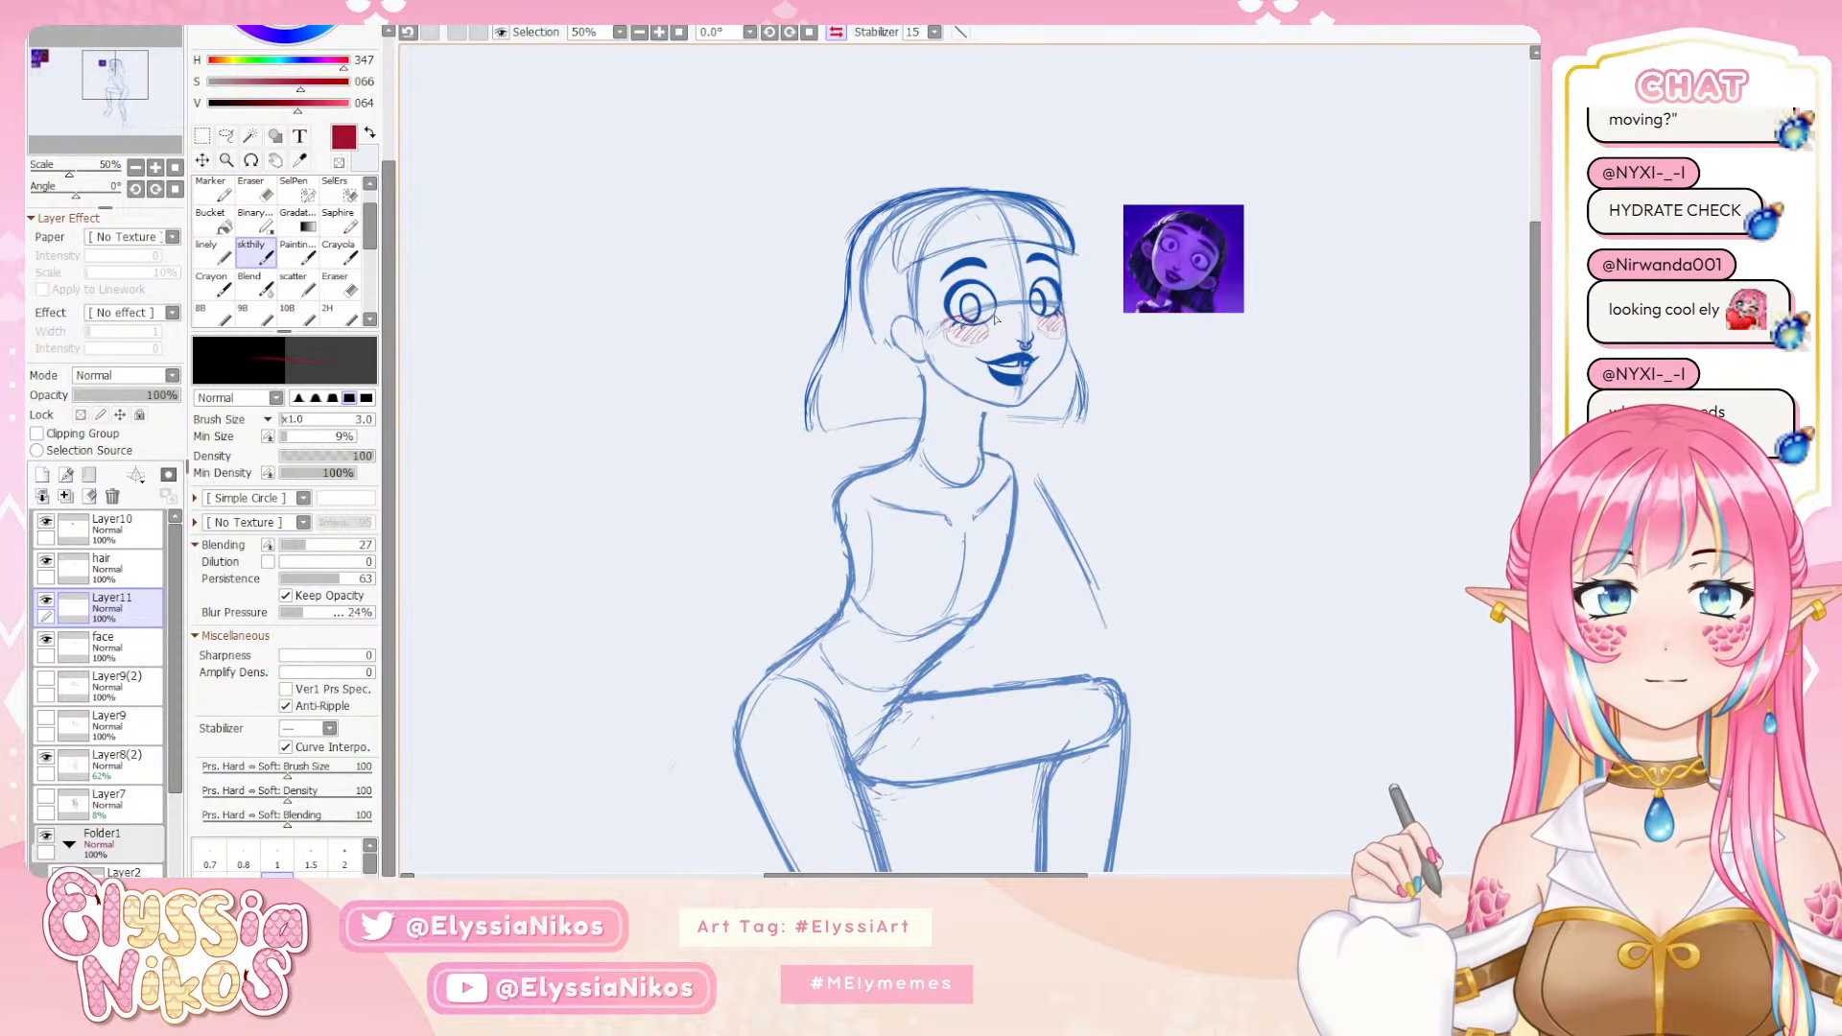
Lasso the near eye on the face layer, apply a slight freeform transform to it, and check the result at 50% zoom
click(835, 32)
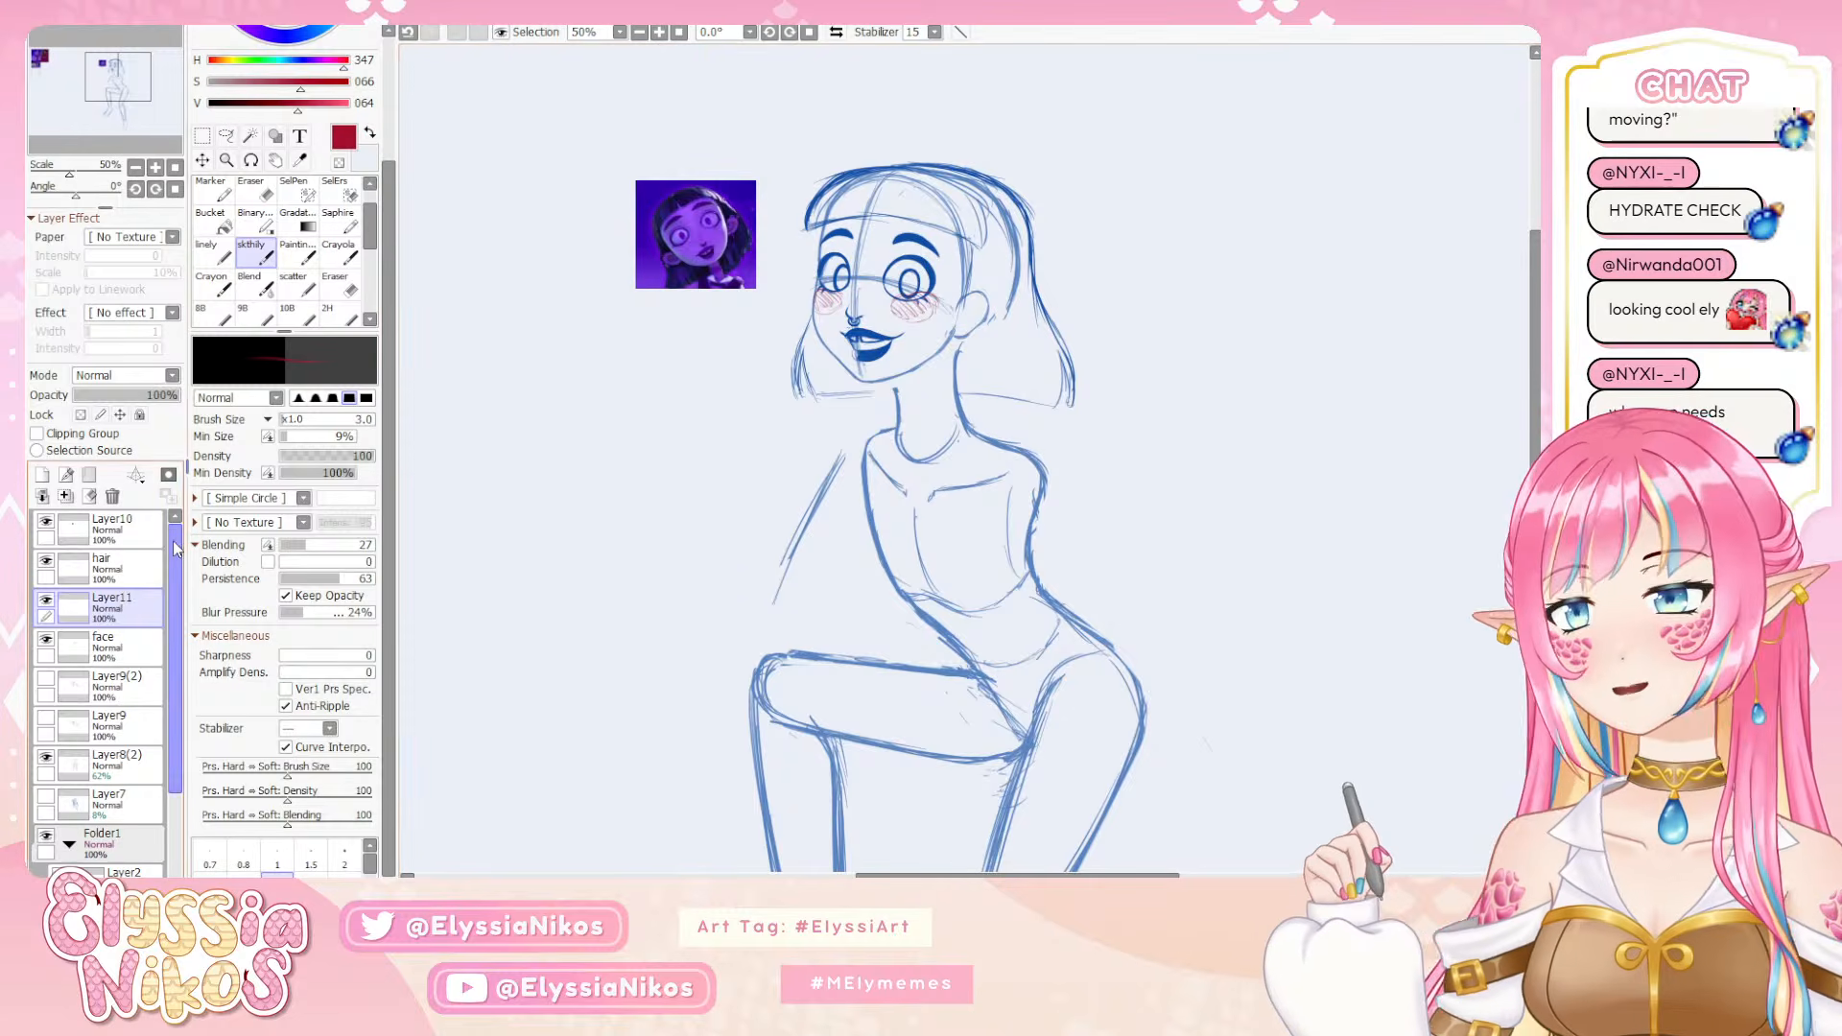
click(128, 573)
click(144, 643)
click(227, 136)
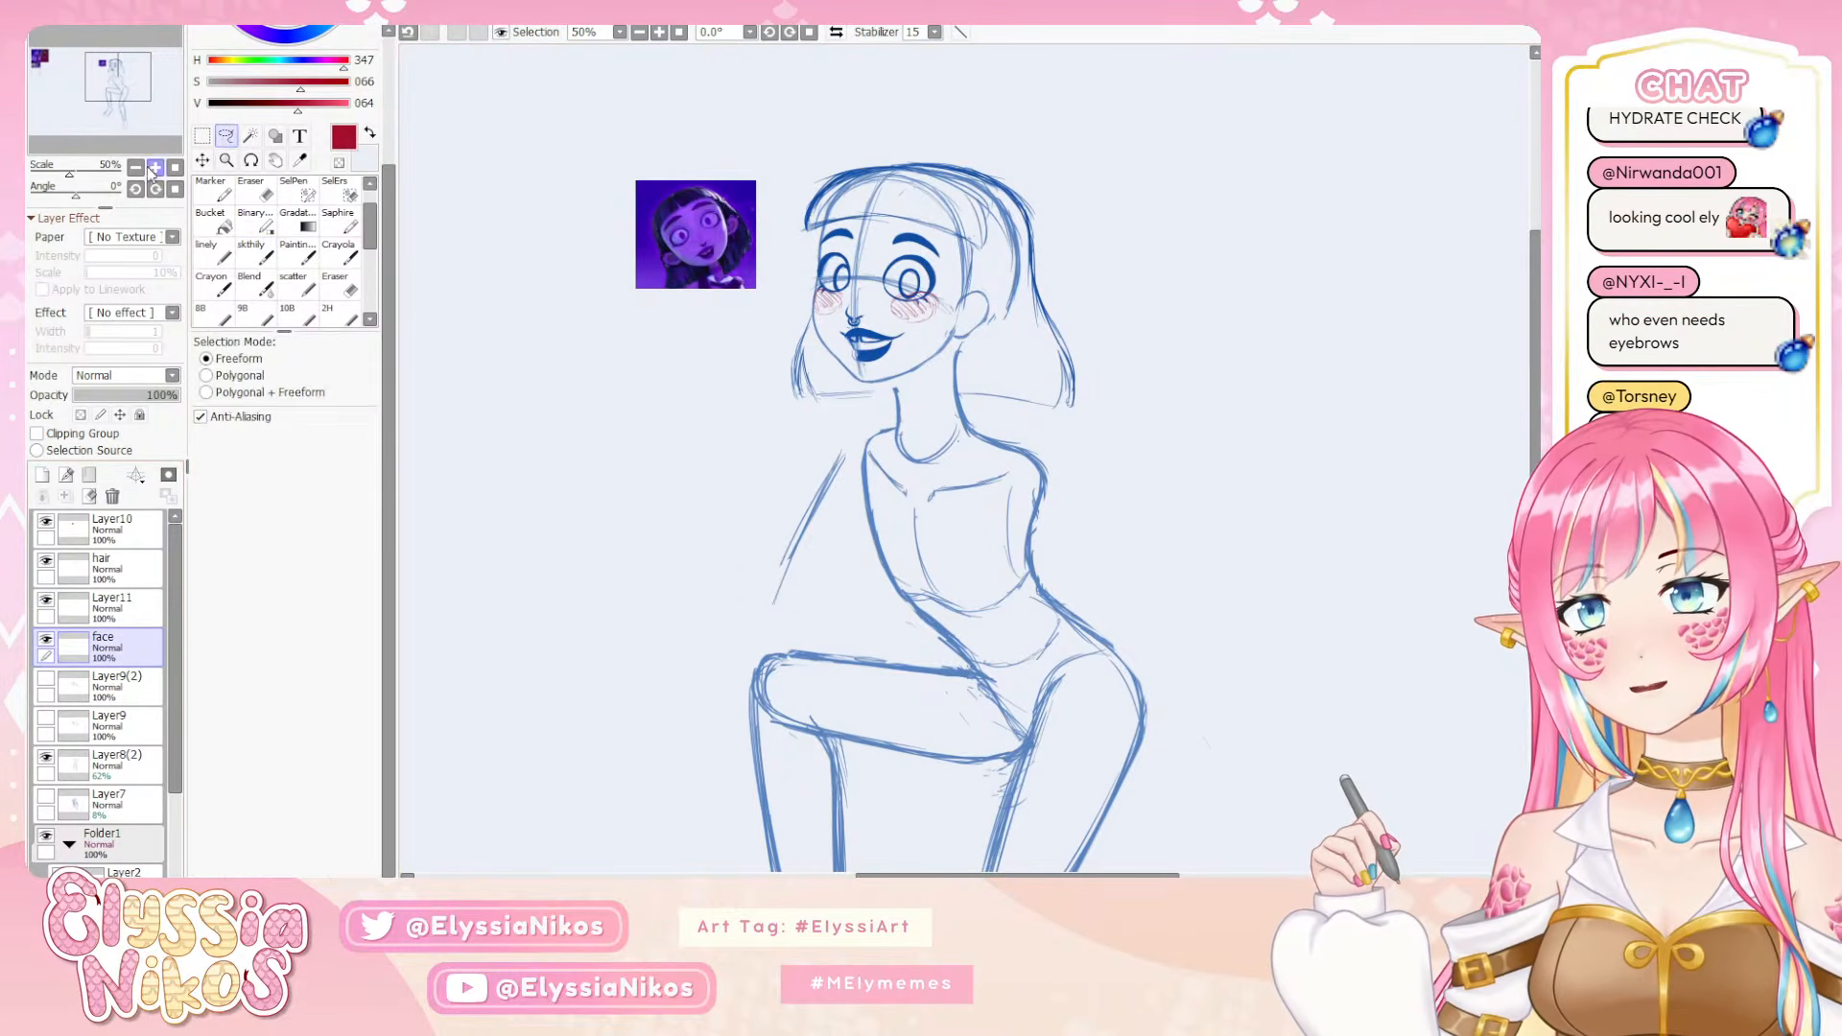
click(156, 167)
drag(775, 127, 789, 375)
mouse_move(872, 285)
mouse_down()
mouse_move(797, 322)
mouse_move(858, 403)
mouse_move(926, 332)
mouse_move(866, 335)
mouse_move(925, 291)
mouse_up()
key(ctrl+t)
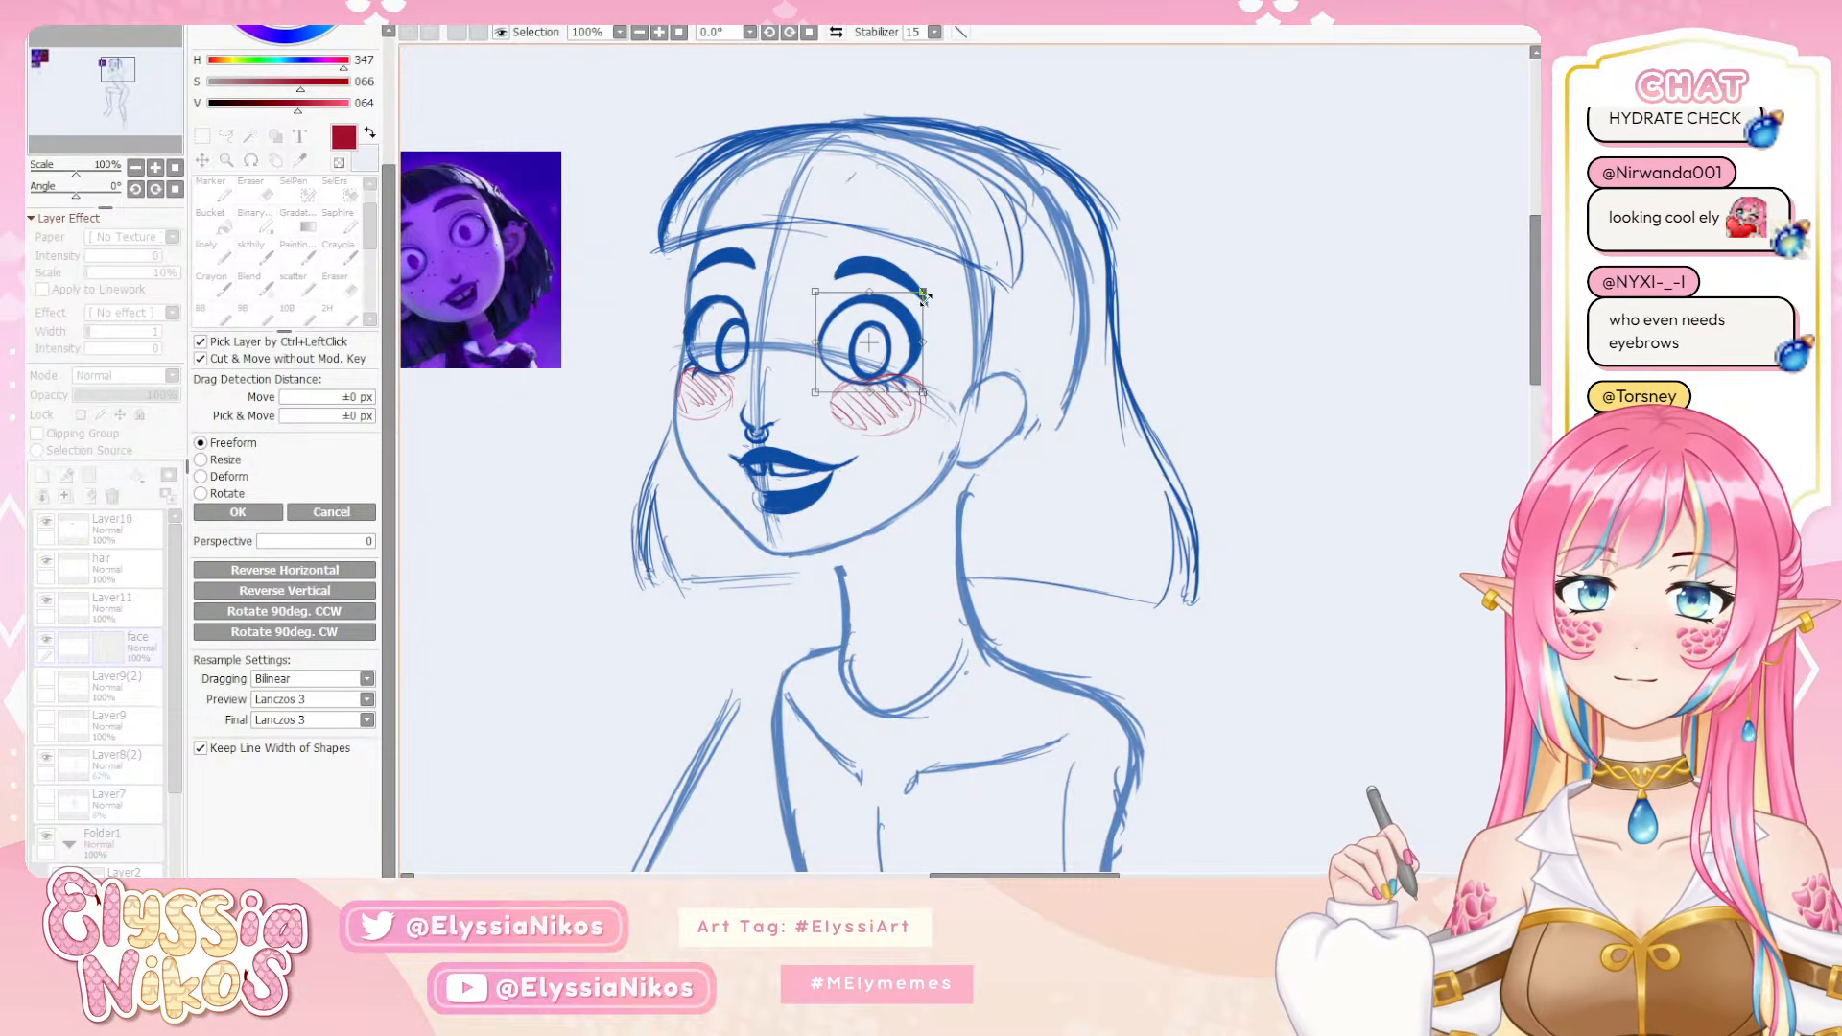
drag(983, 427, 980, 431)
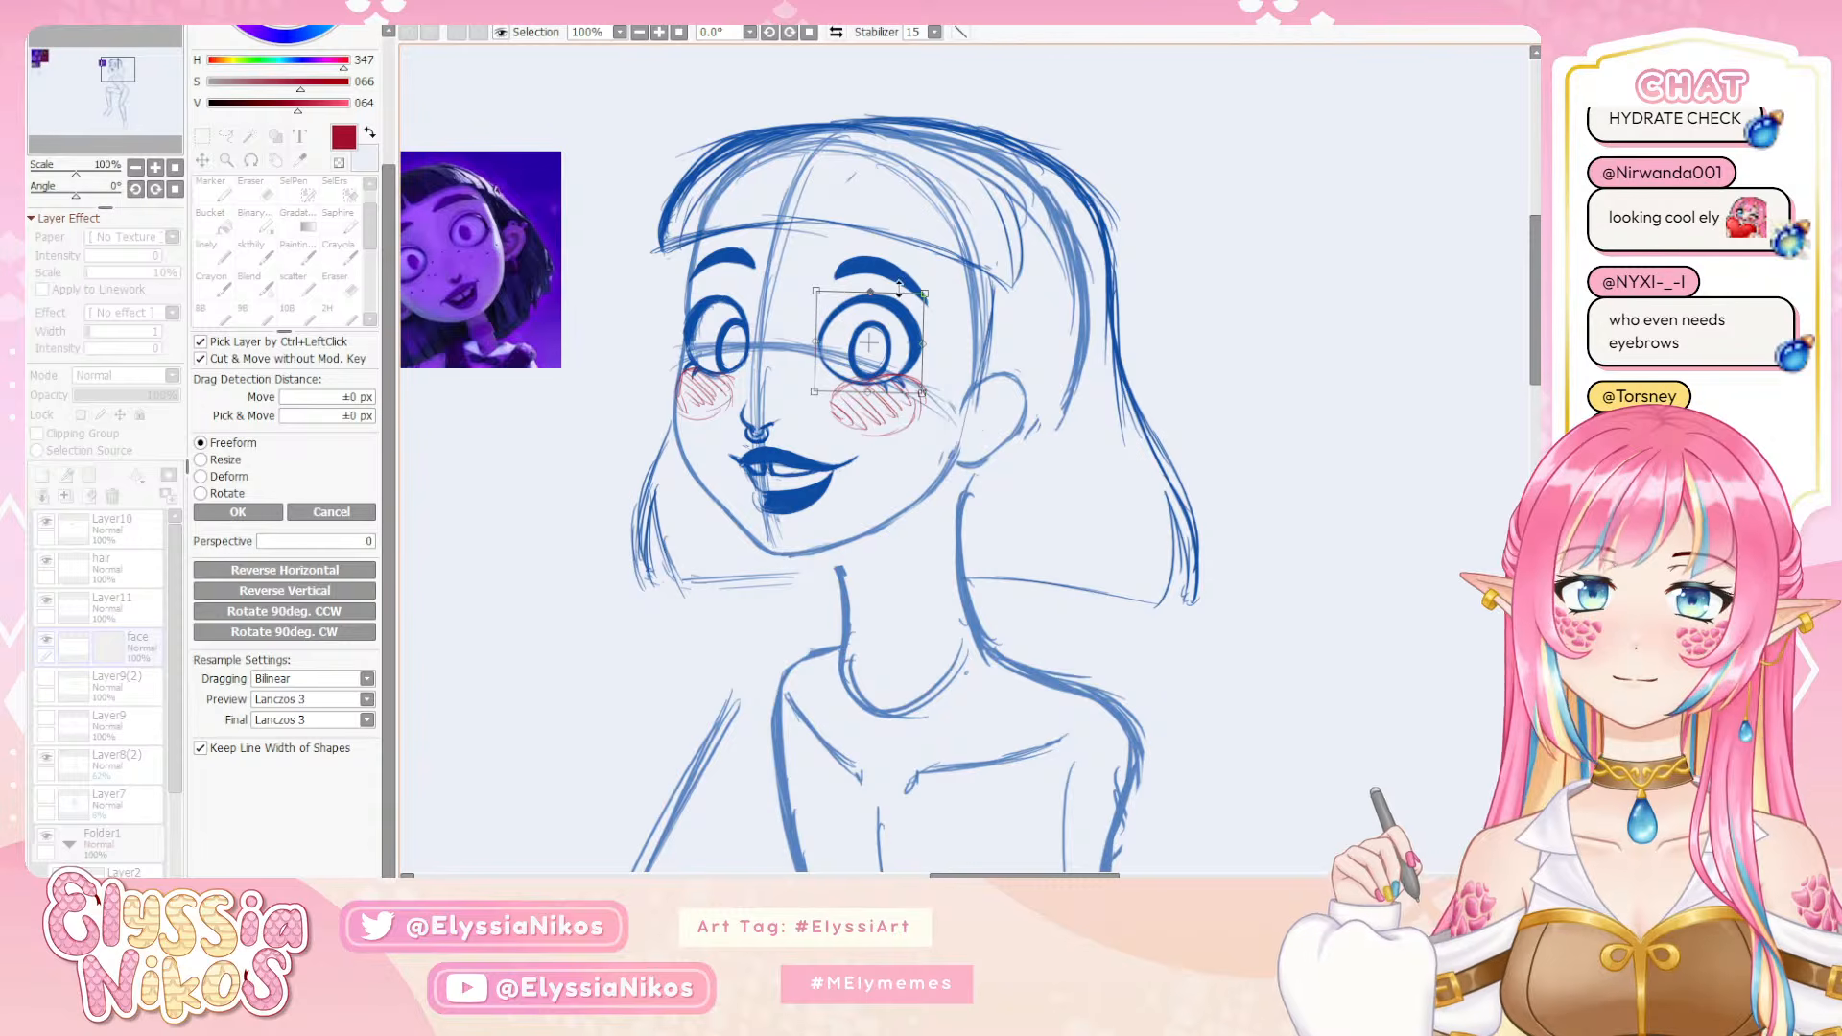
click(272, 517)
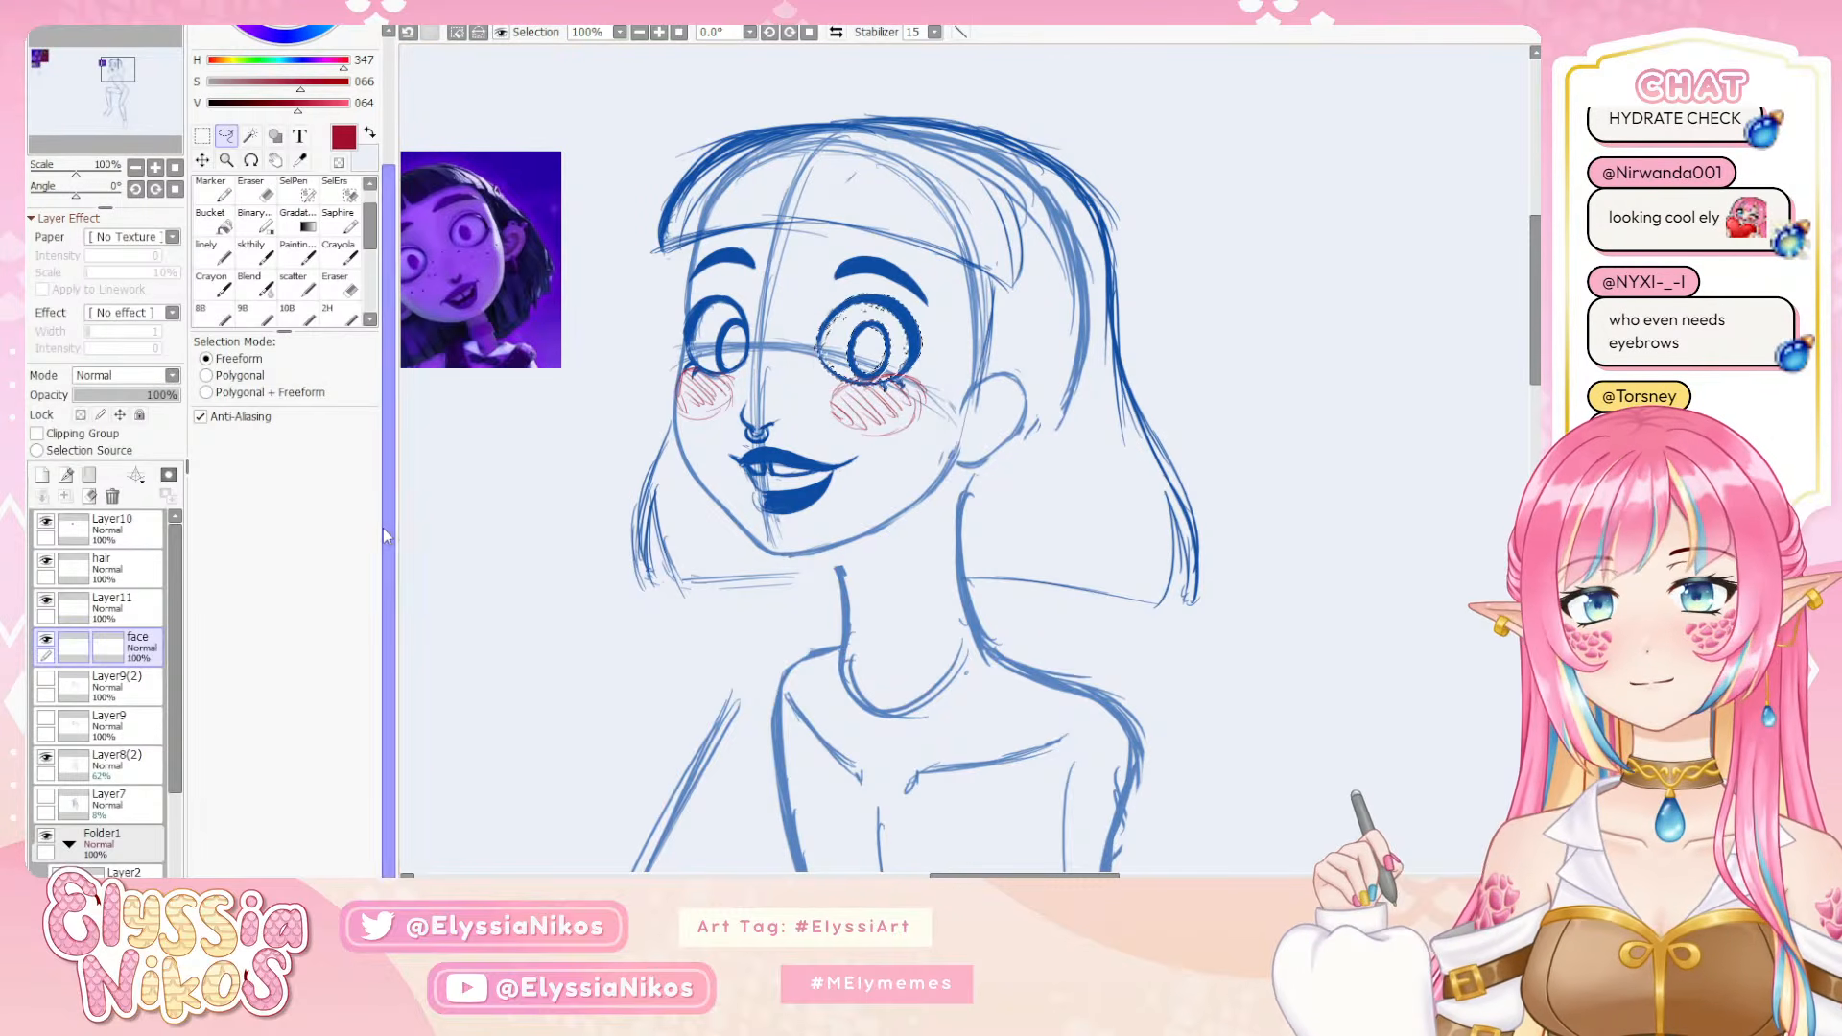
click(135, 168)
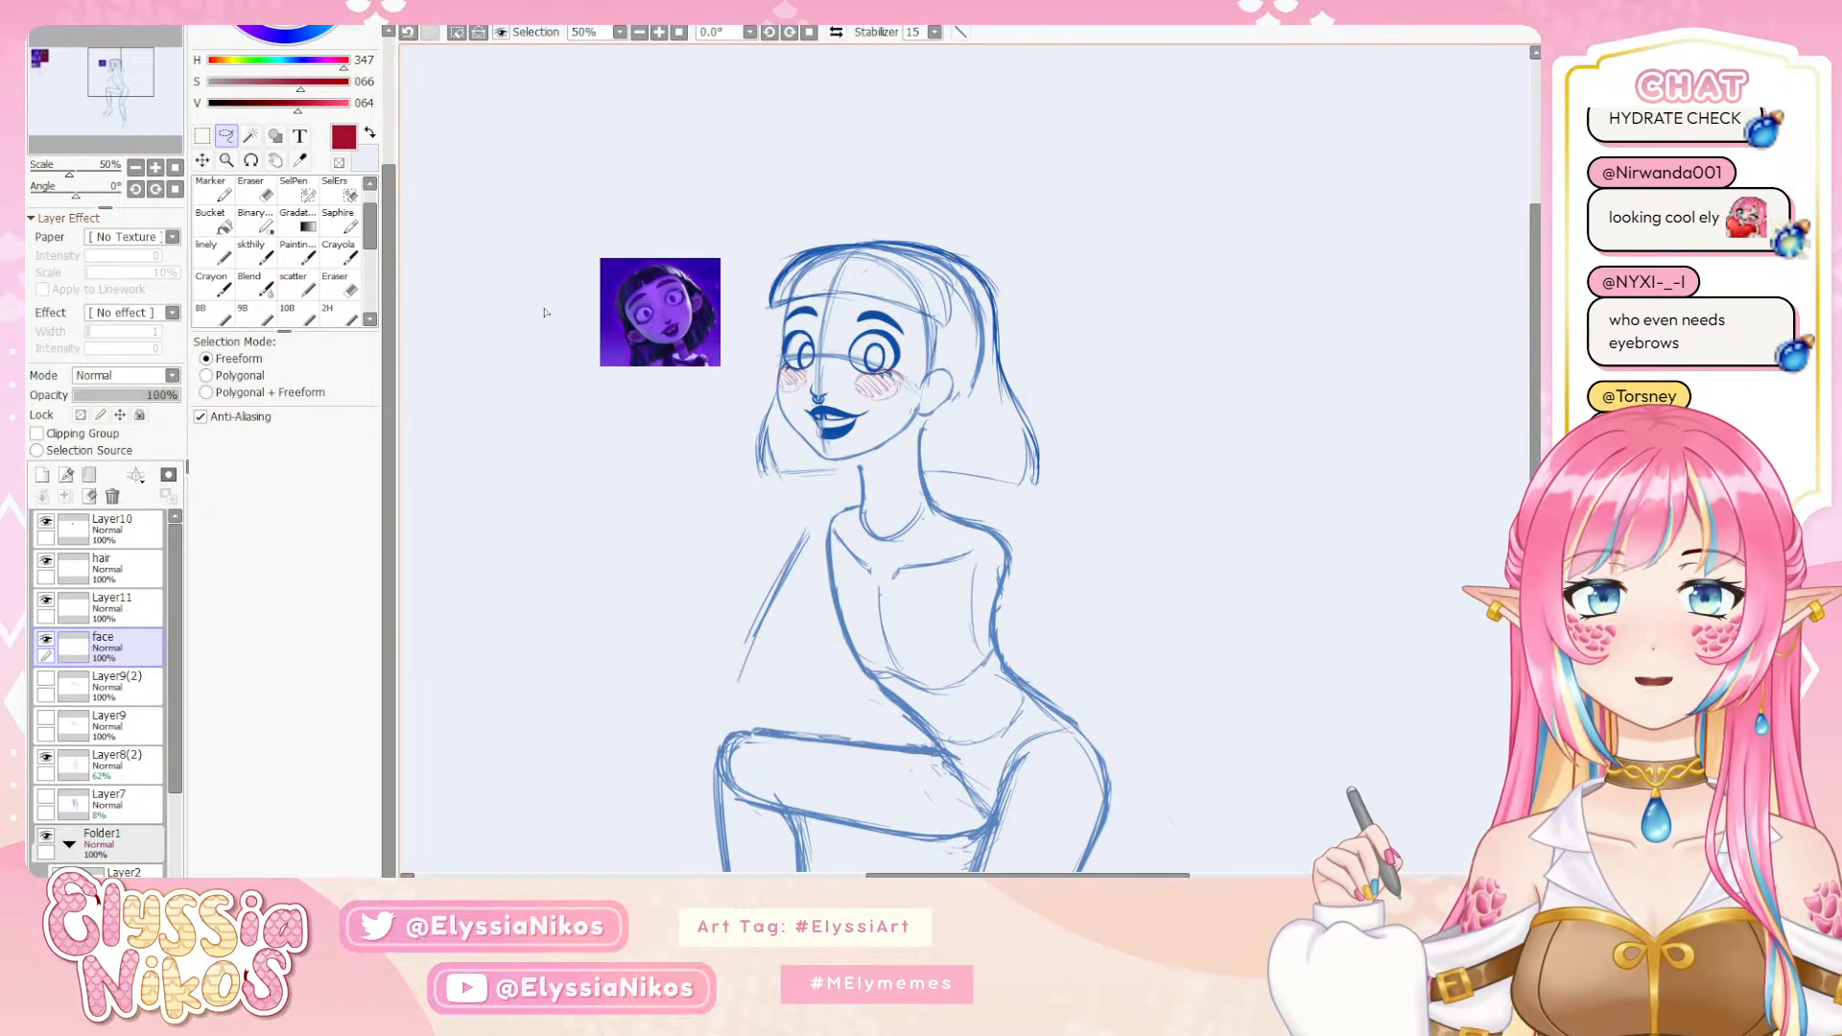
Lasso only the near eye's iris, nudge it three steps down, and deselect it
click(155, 167)
click(156, 168)
drag(850, 317, 829, 292)
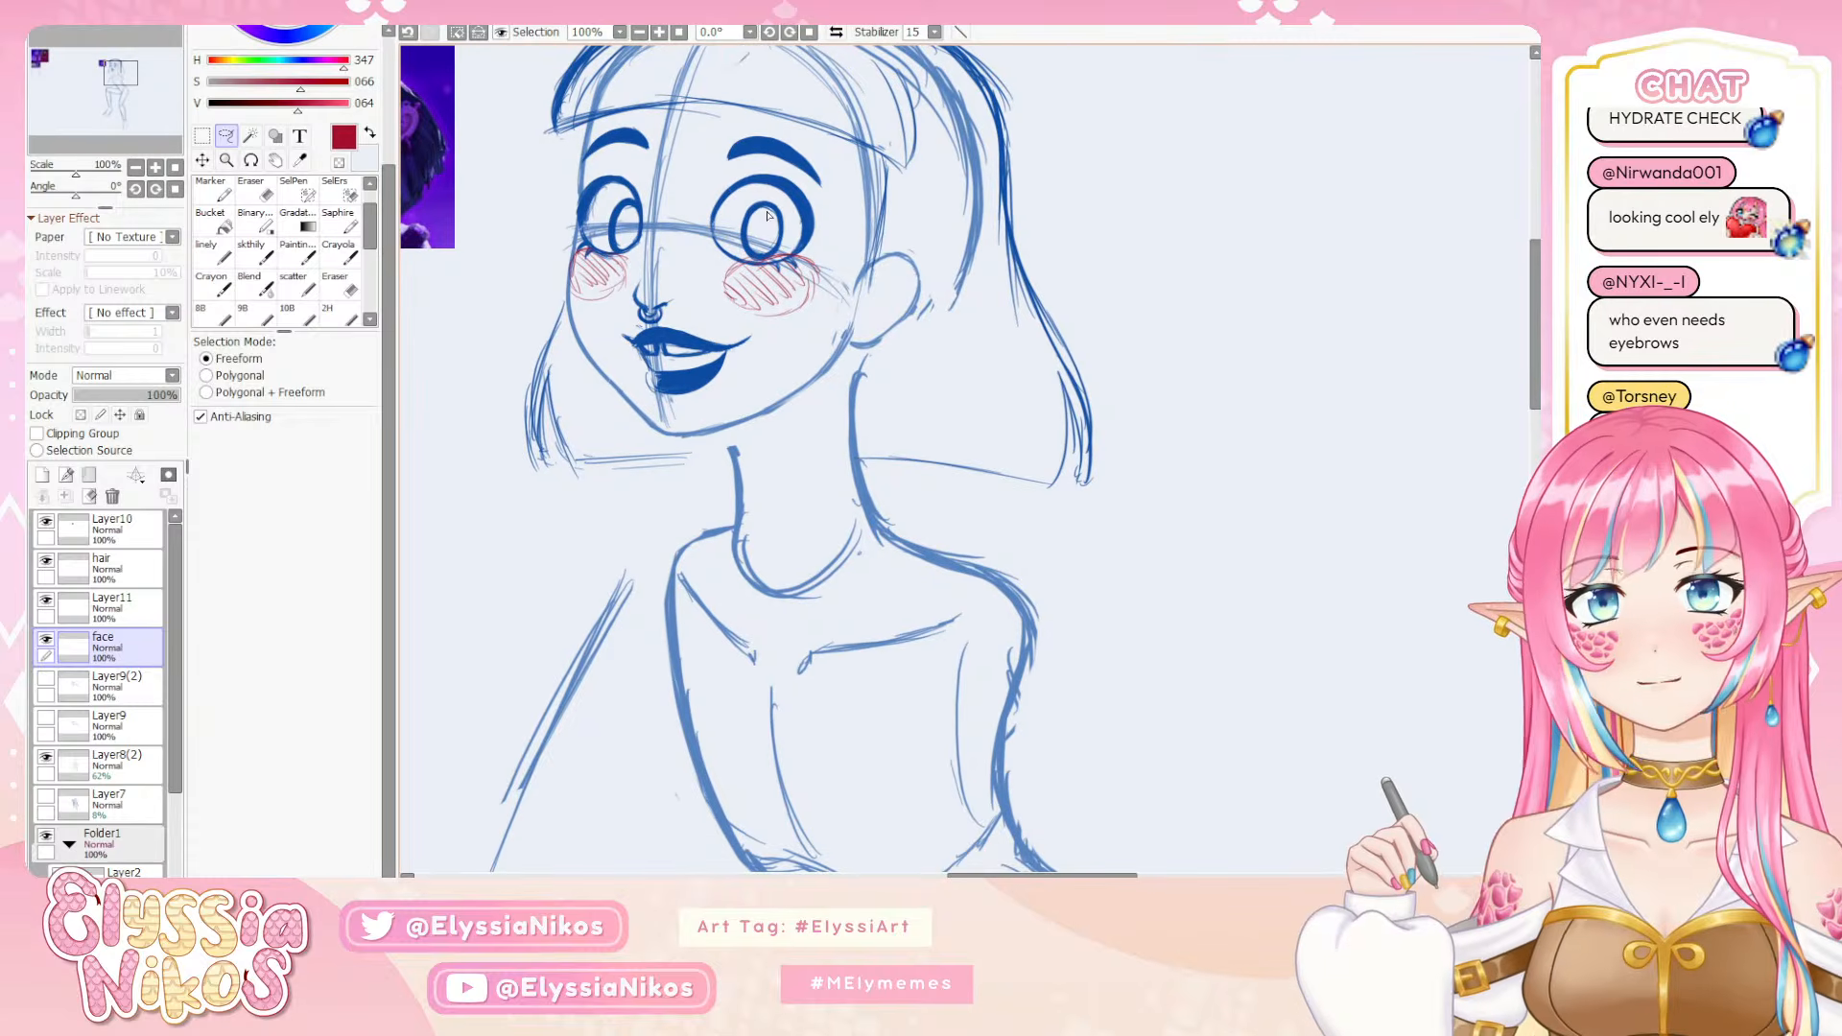
drag(787, 215, 761, 197)
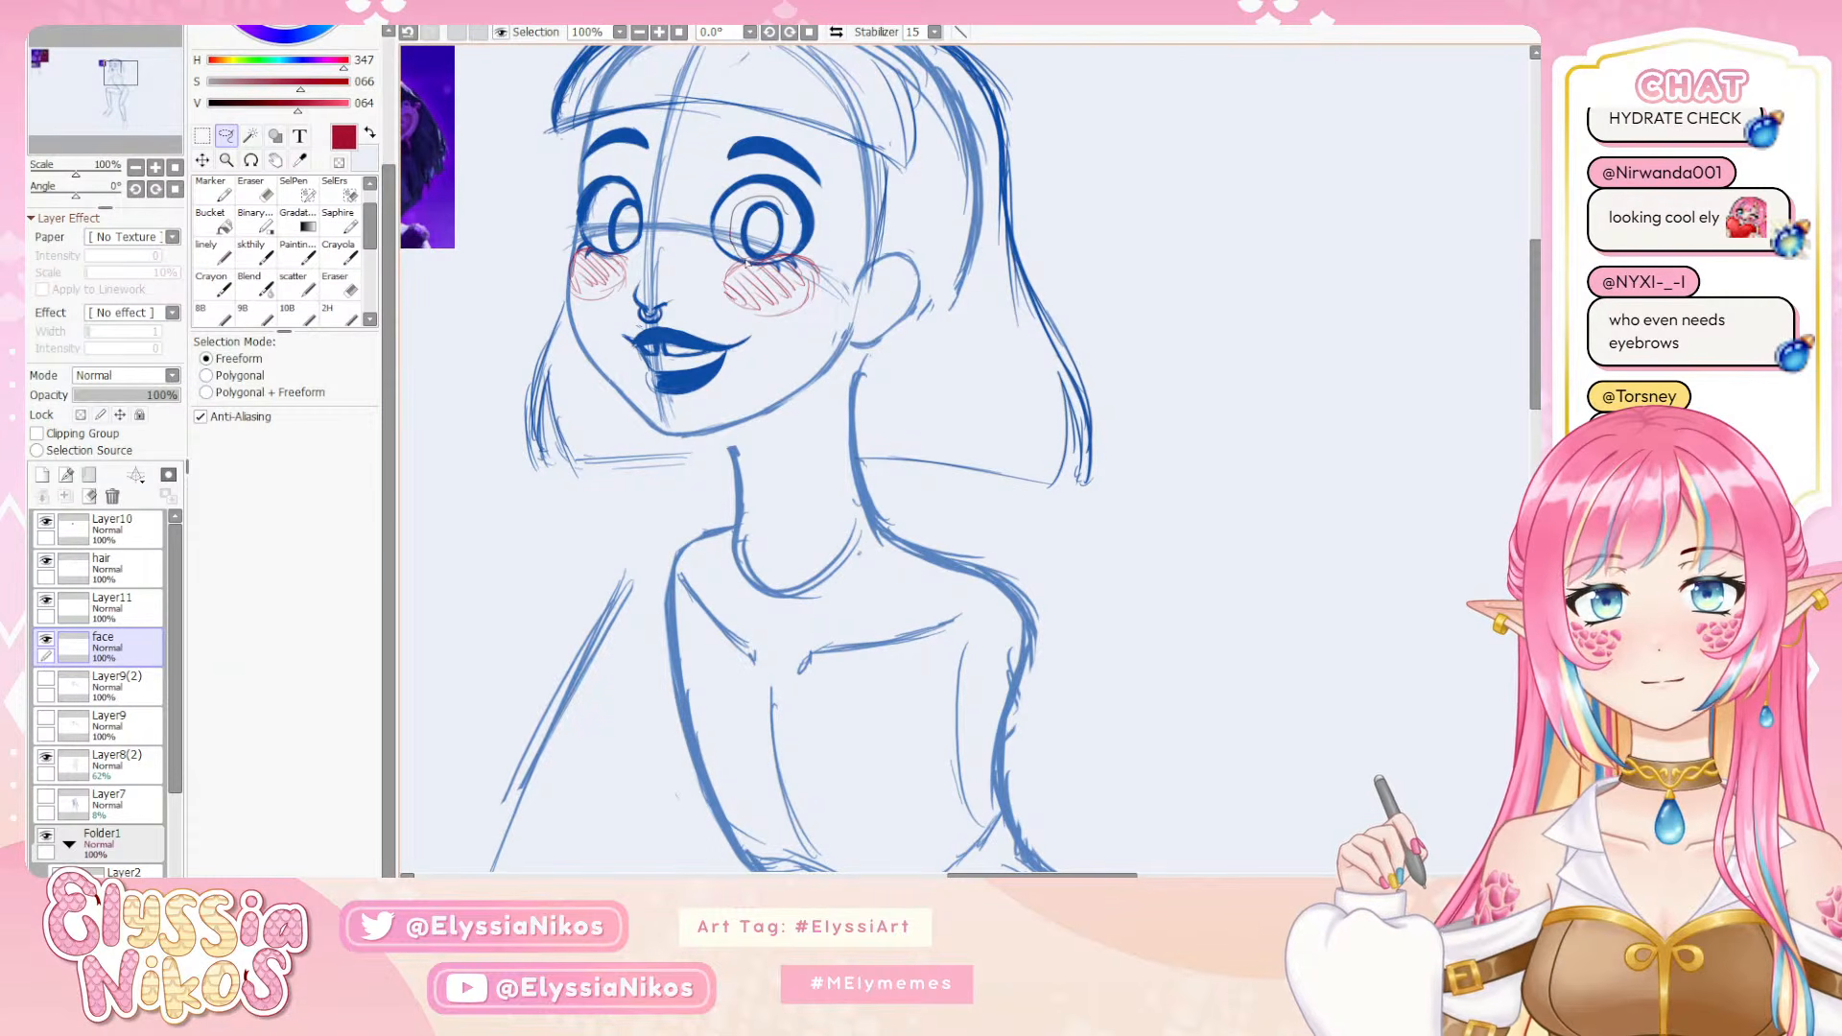
drag(791, 237, 812, 249)
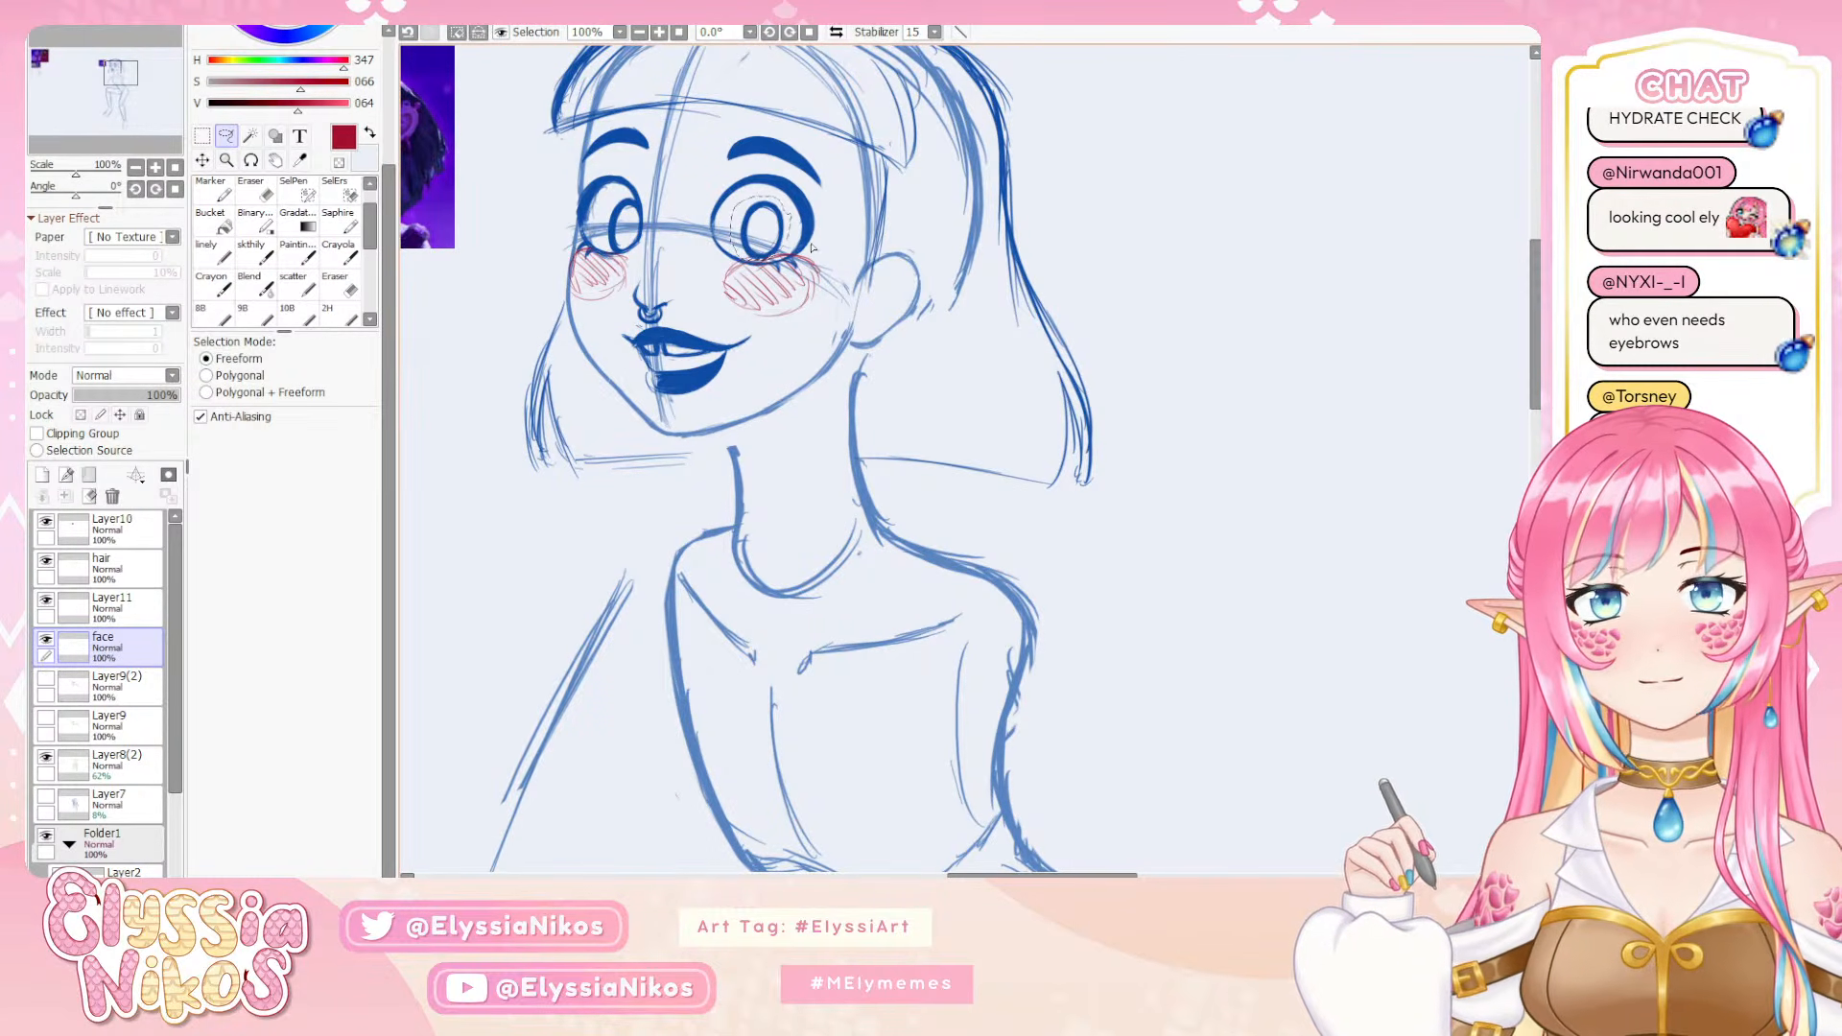
key(ctrl+Down)
key(ctrl+Down)
key(ctrl+Down)
key(ctrl+Down)
key(ctrl+Down)
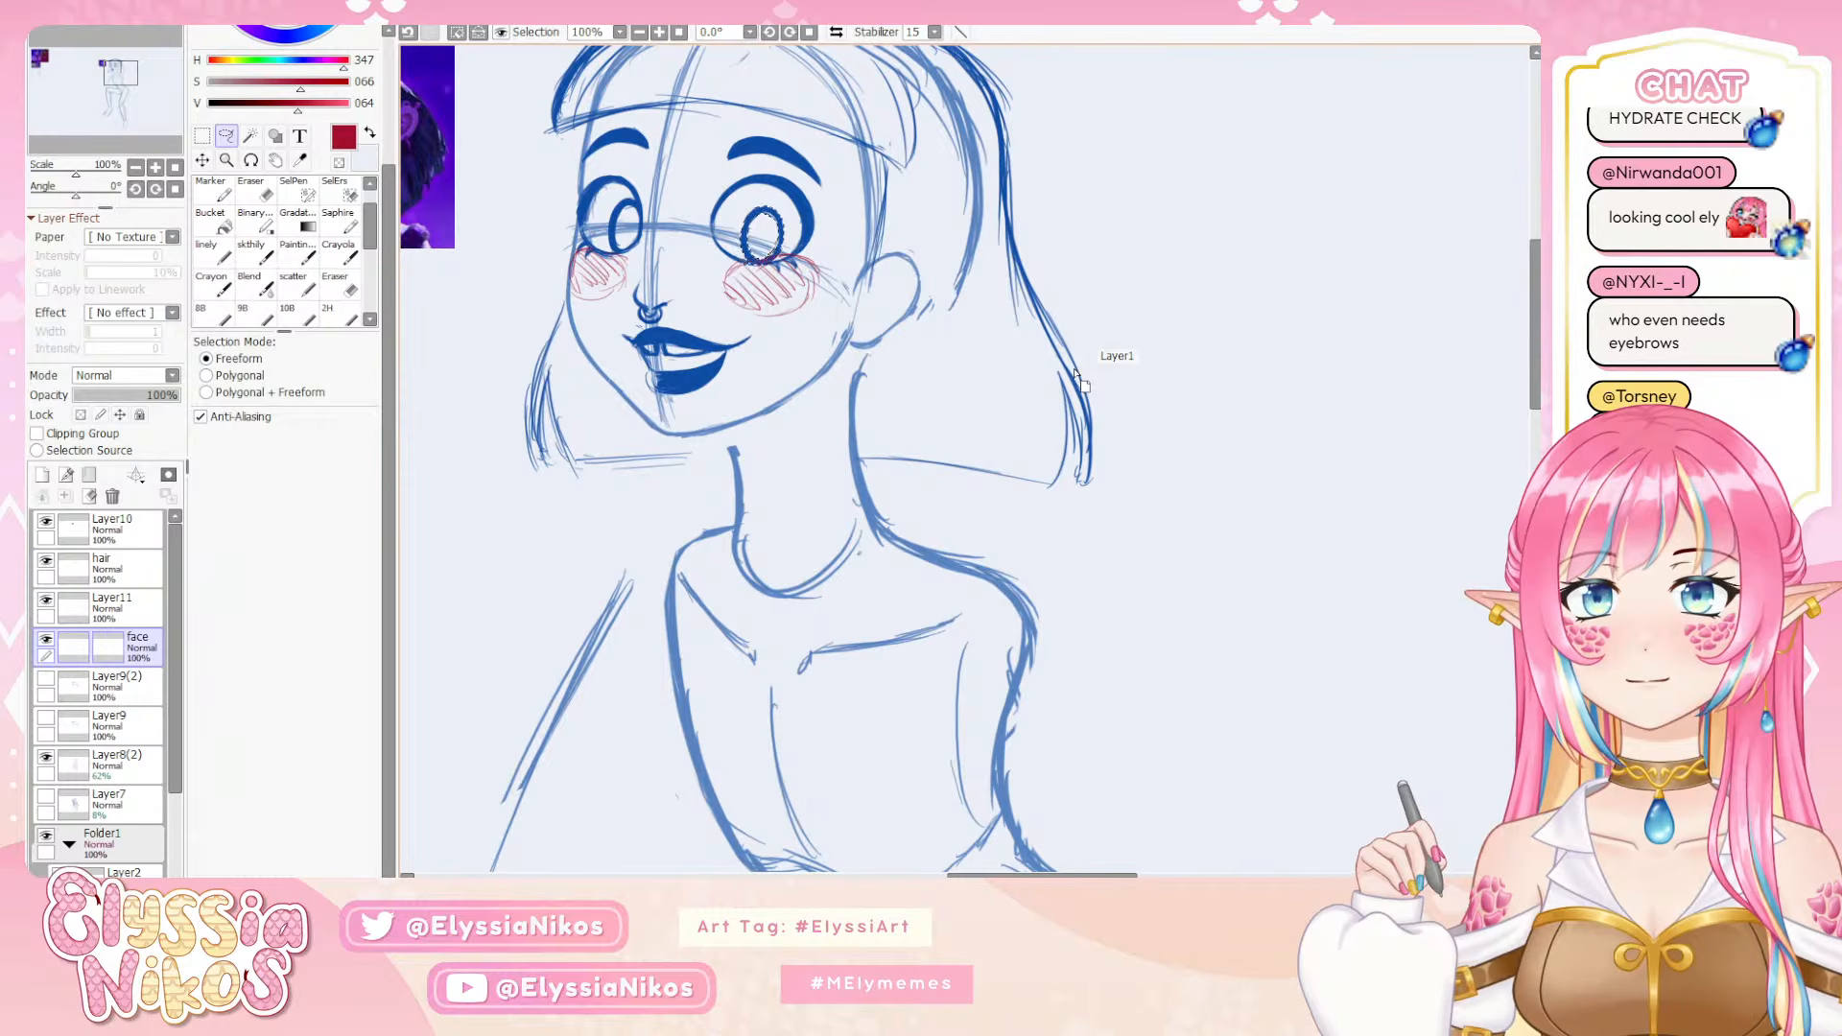
key(ctrl+d)
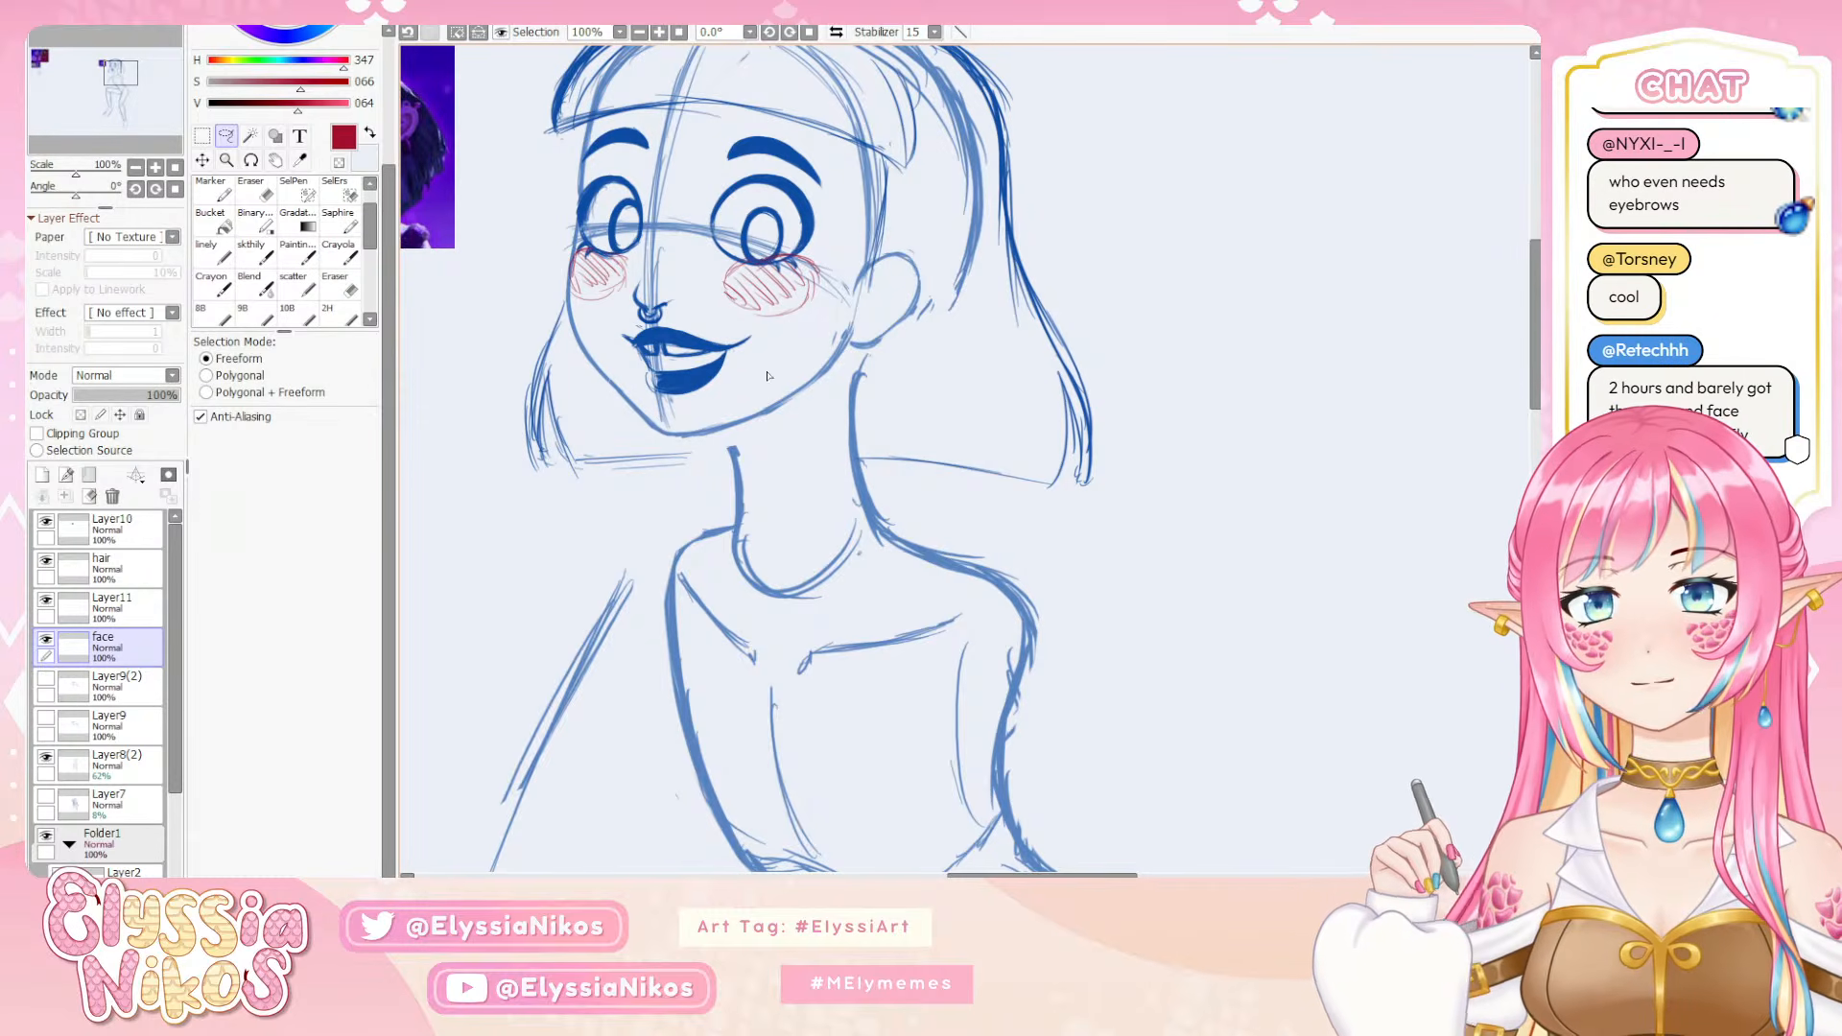
Check the iris from a distance, undo its last nudges, and clear the selection
click(137, 167)
click(136, 168)
click(137, 168)
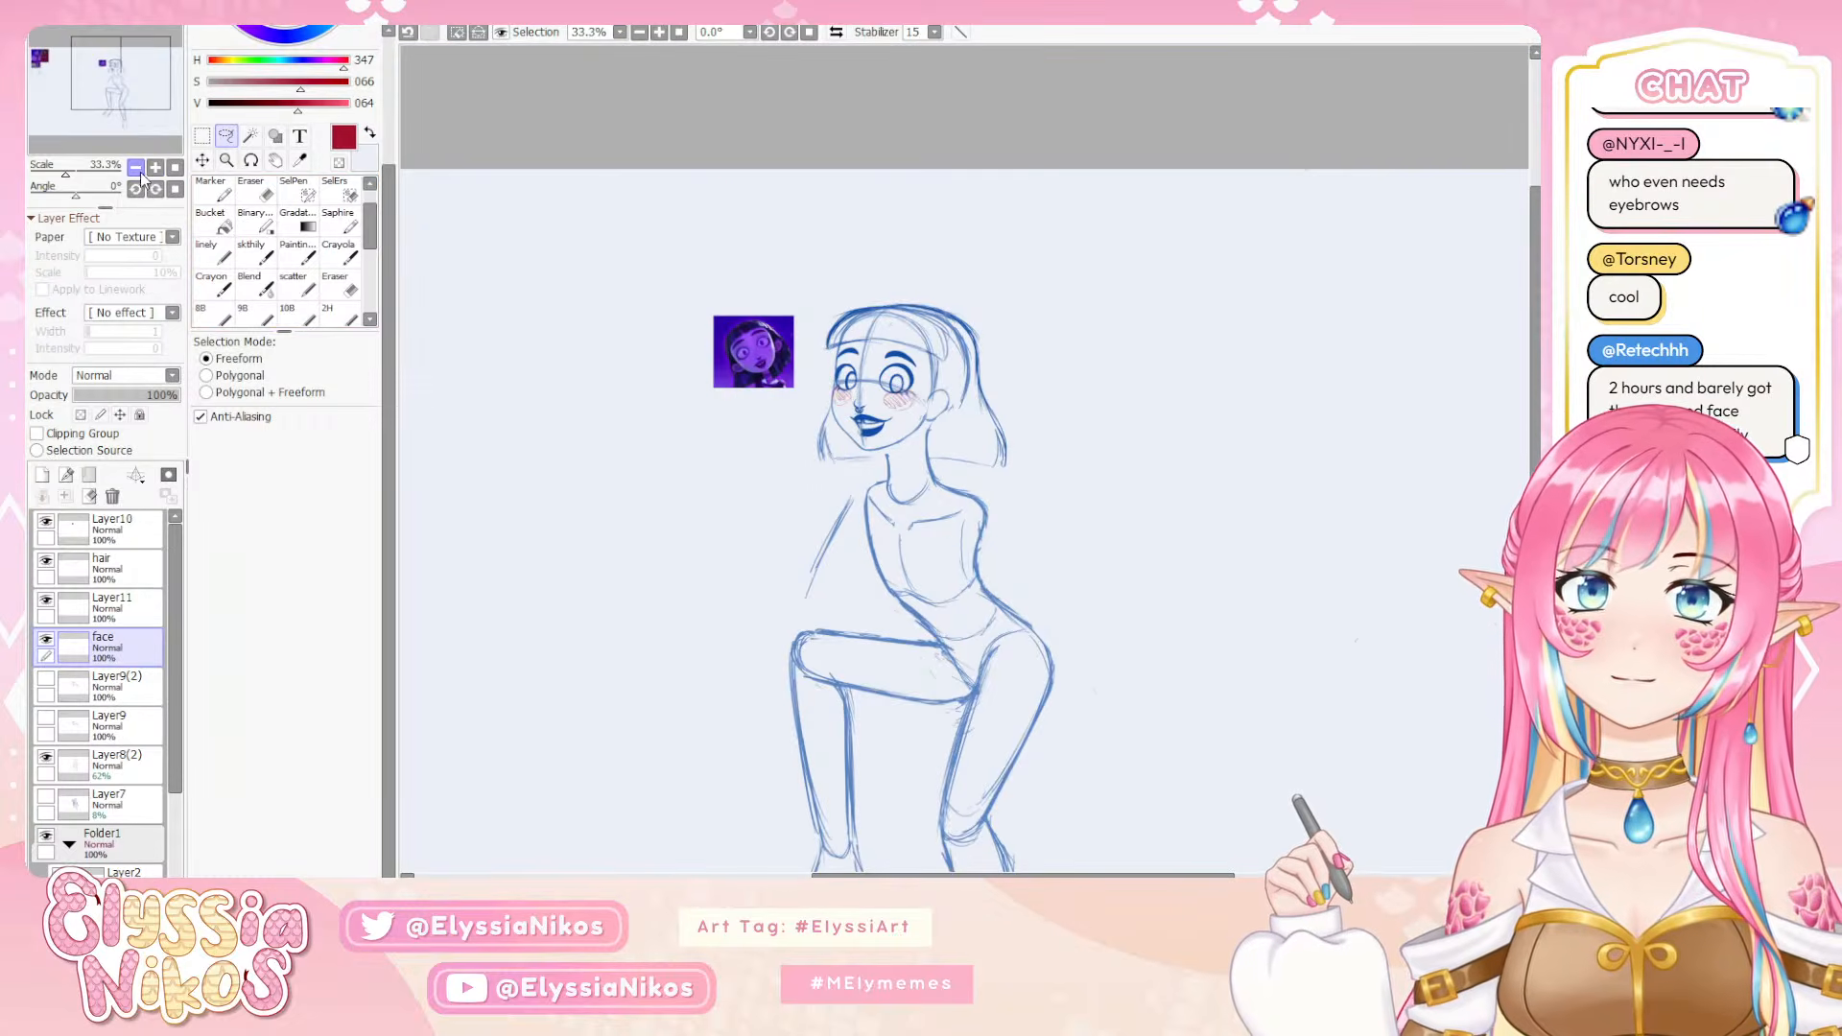
click(201, 136)
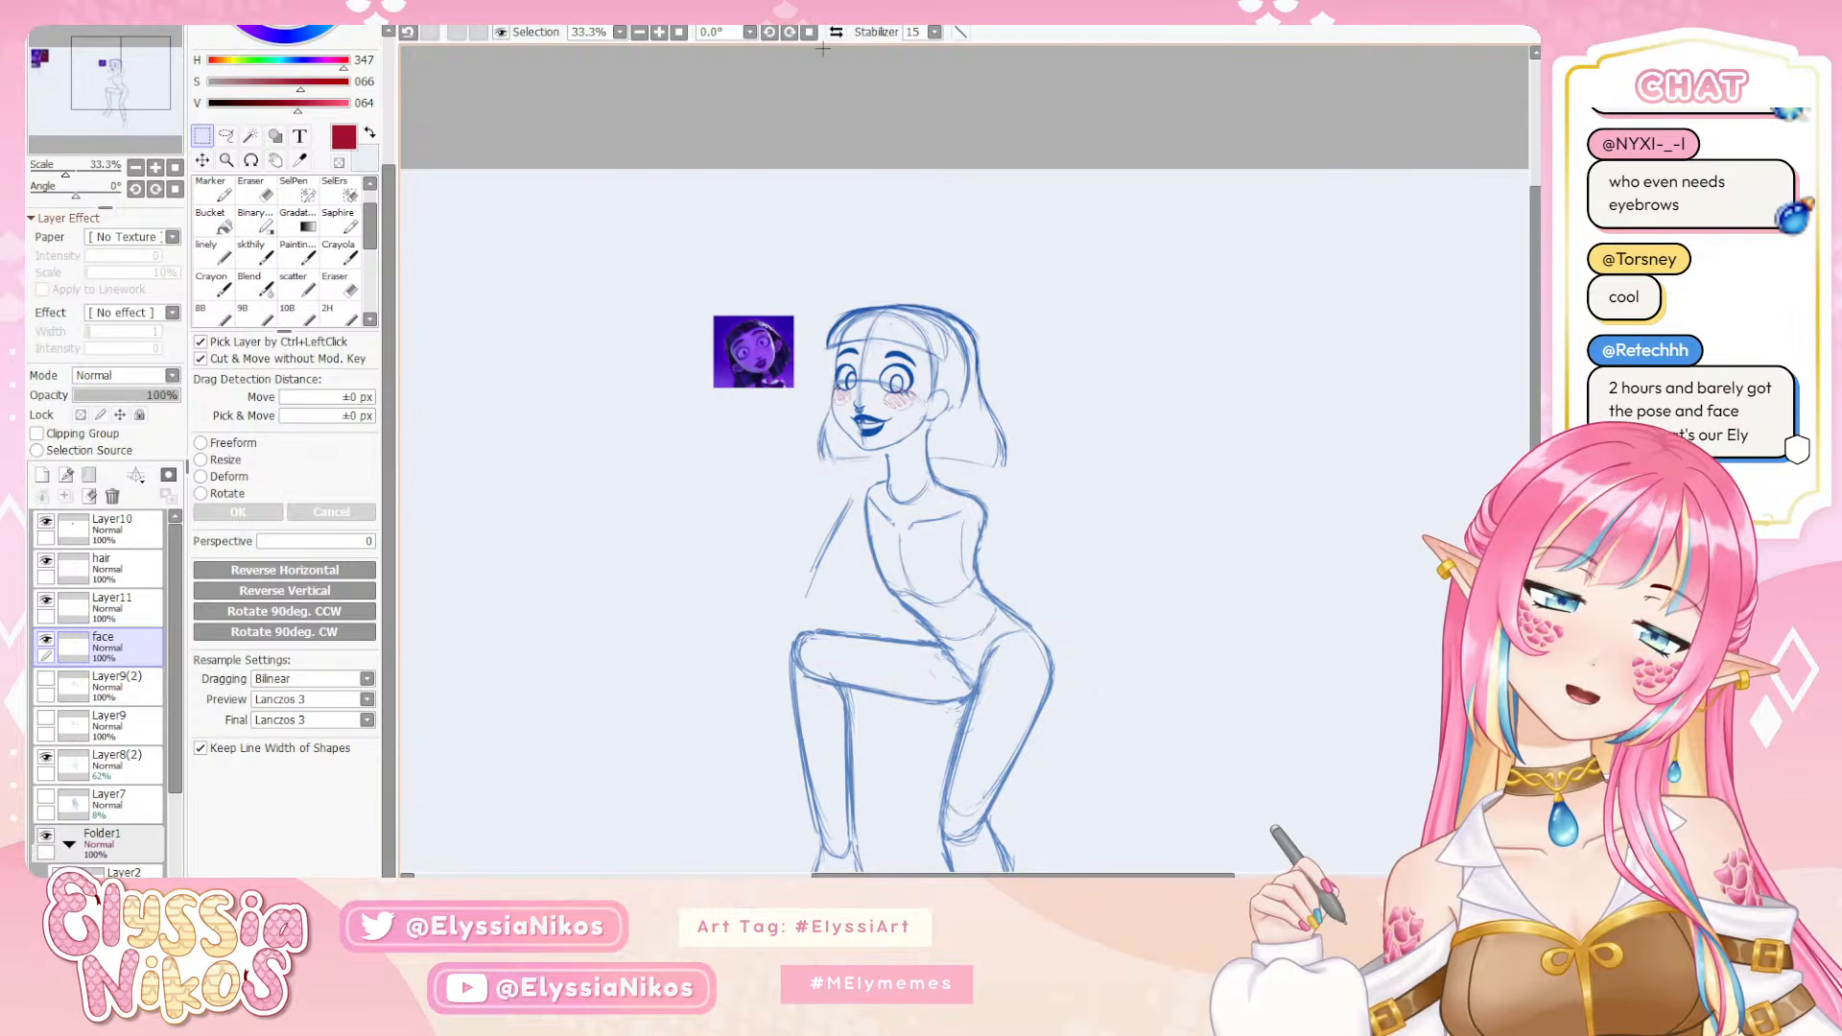
click(156, 167)
click(155, 167)
click(155, 168)
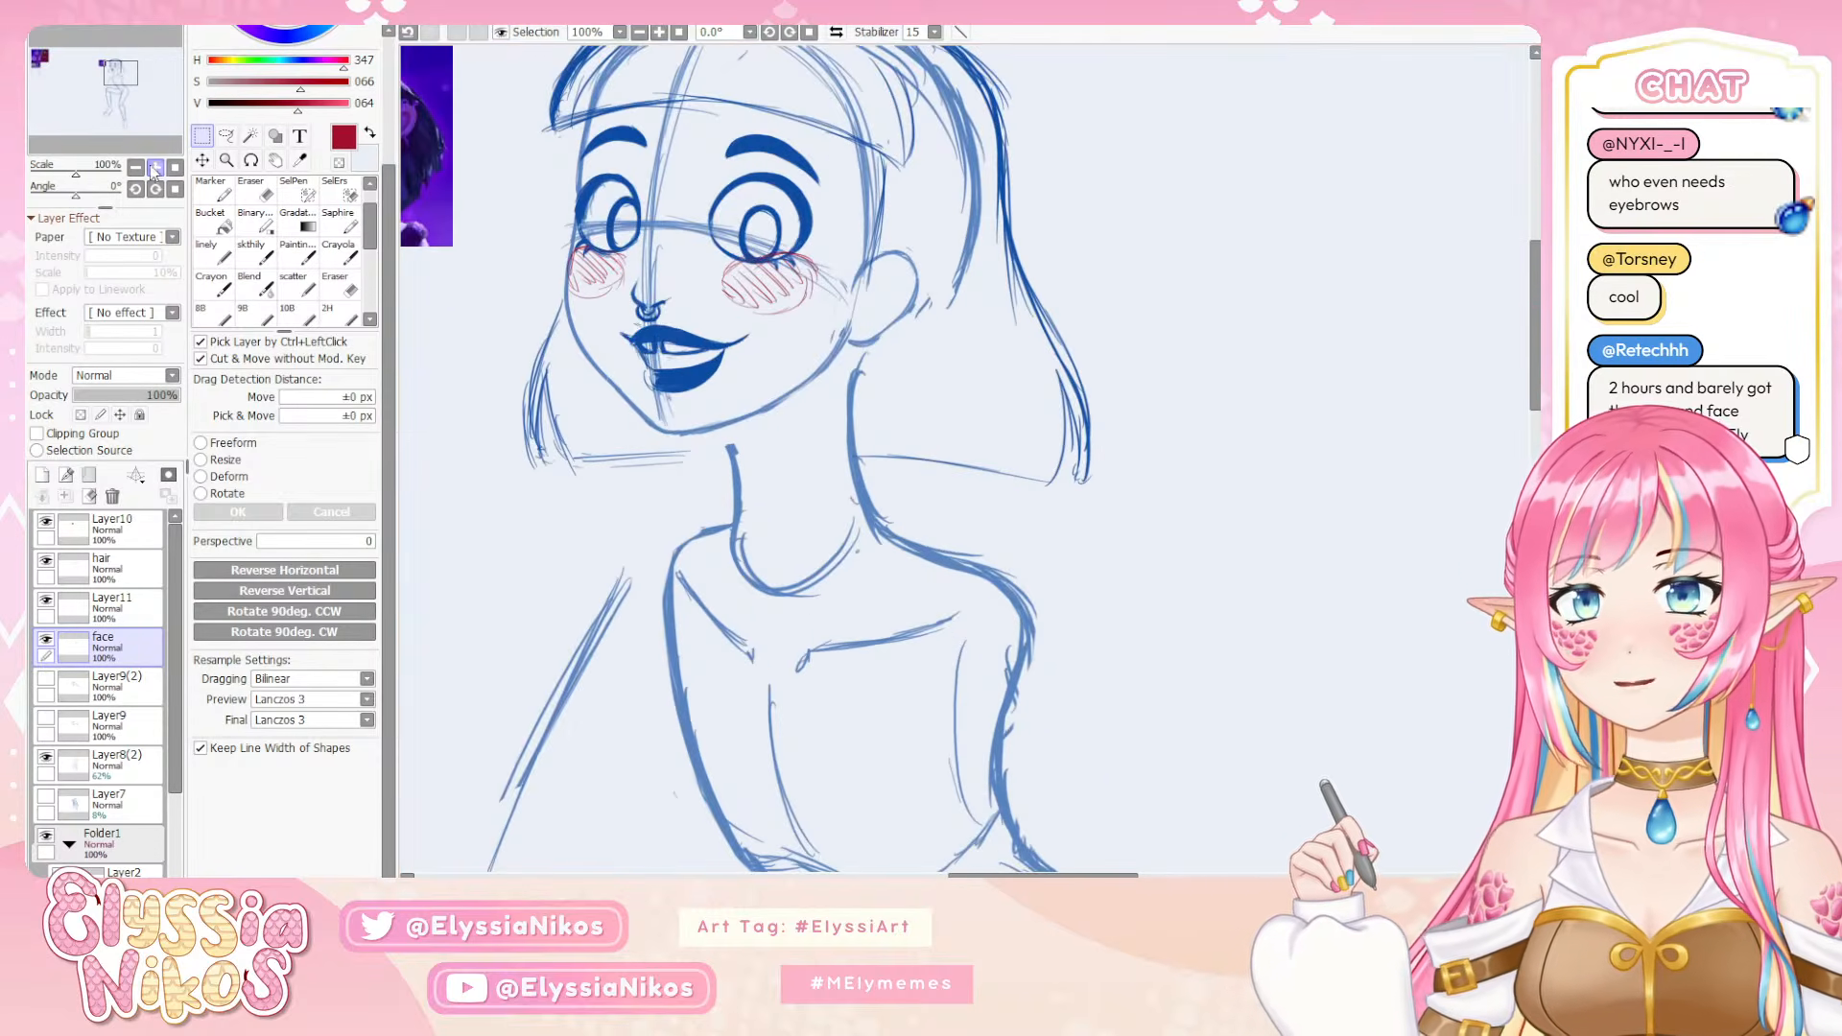
key(ctrl+z)
key(ctrl+z)
key(ctrl+z)
key(ctrl+z)
drag(837, 306, 866, 375)
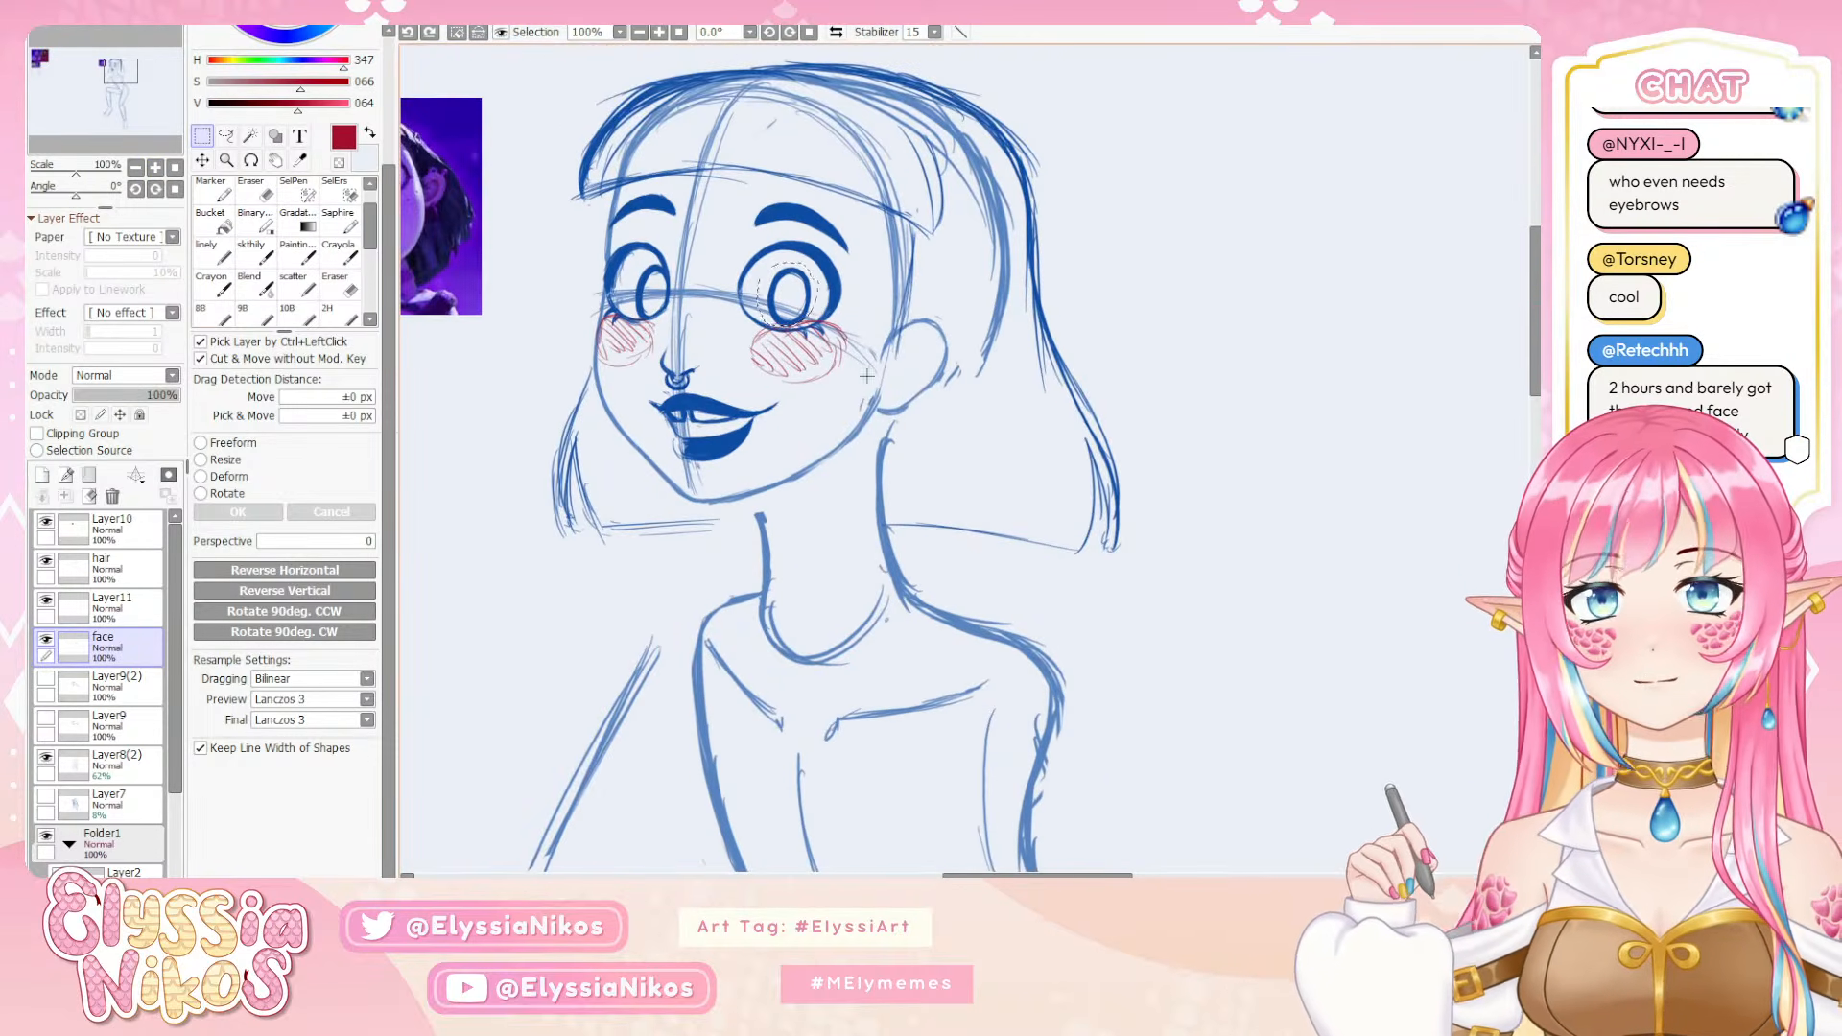
key(ctrl+d)
Lasso the whole near eye again, scale it down very slightly, apply the transform, and deselect
click(225, 135)
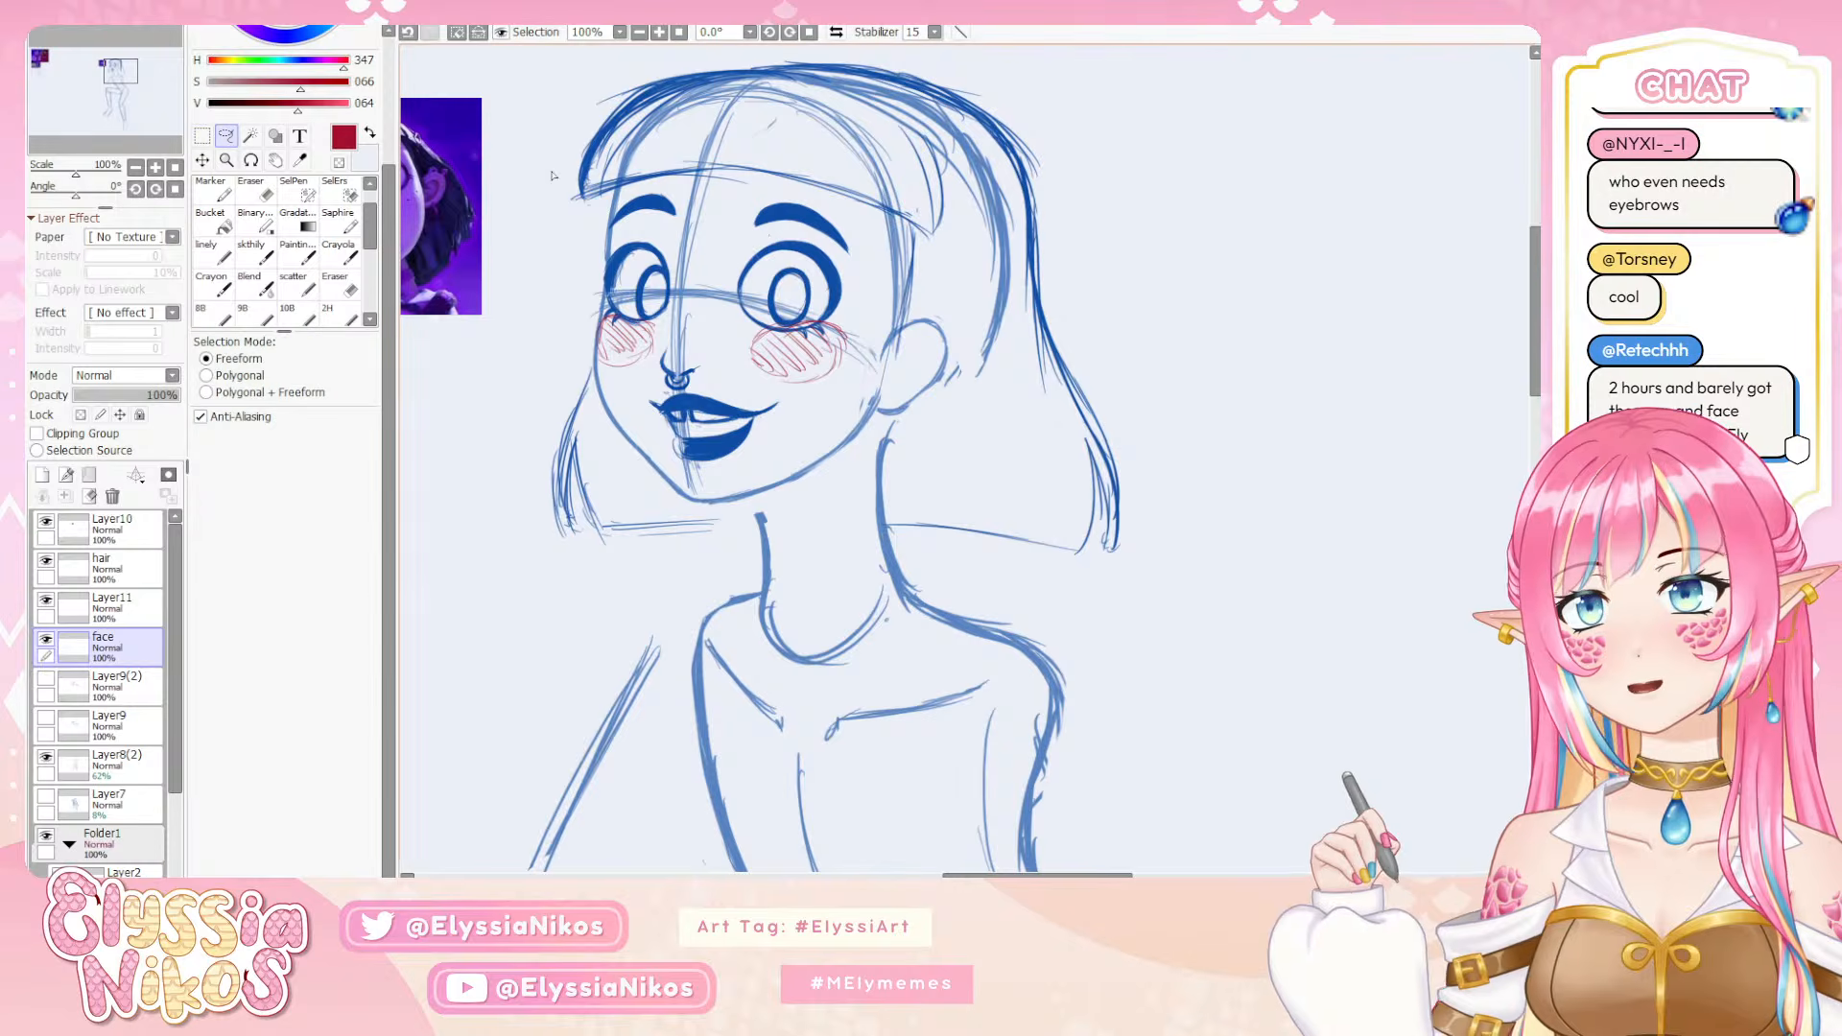
mouse_move(788, 233)
mouse_down()
mouse_move(729, 322)
mouse_move(849, 331)
mouse_move(859, 278)
mouse_move(790, 234)
mouse_up()
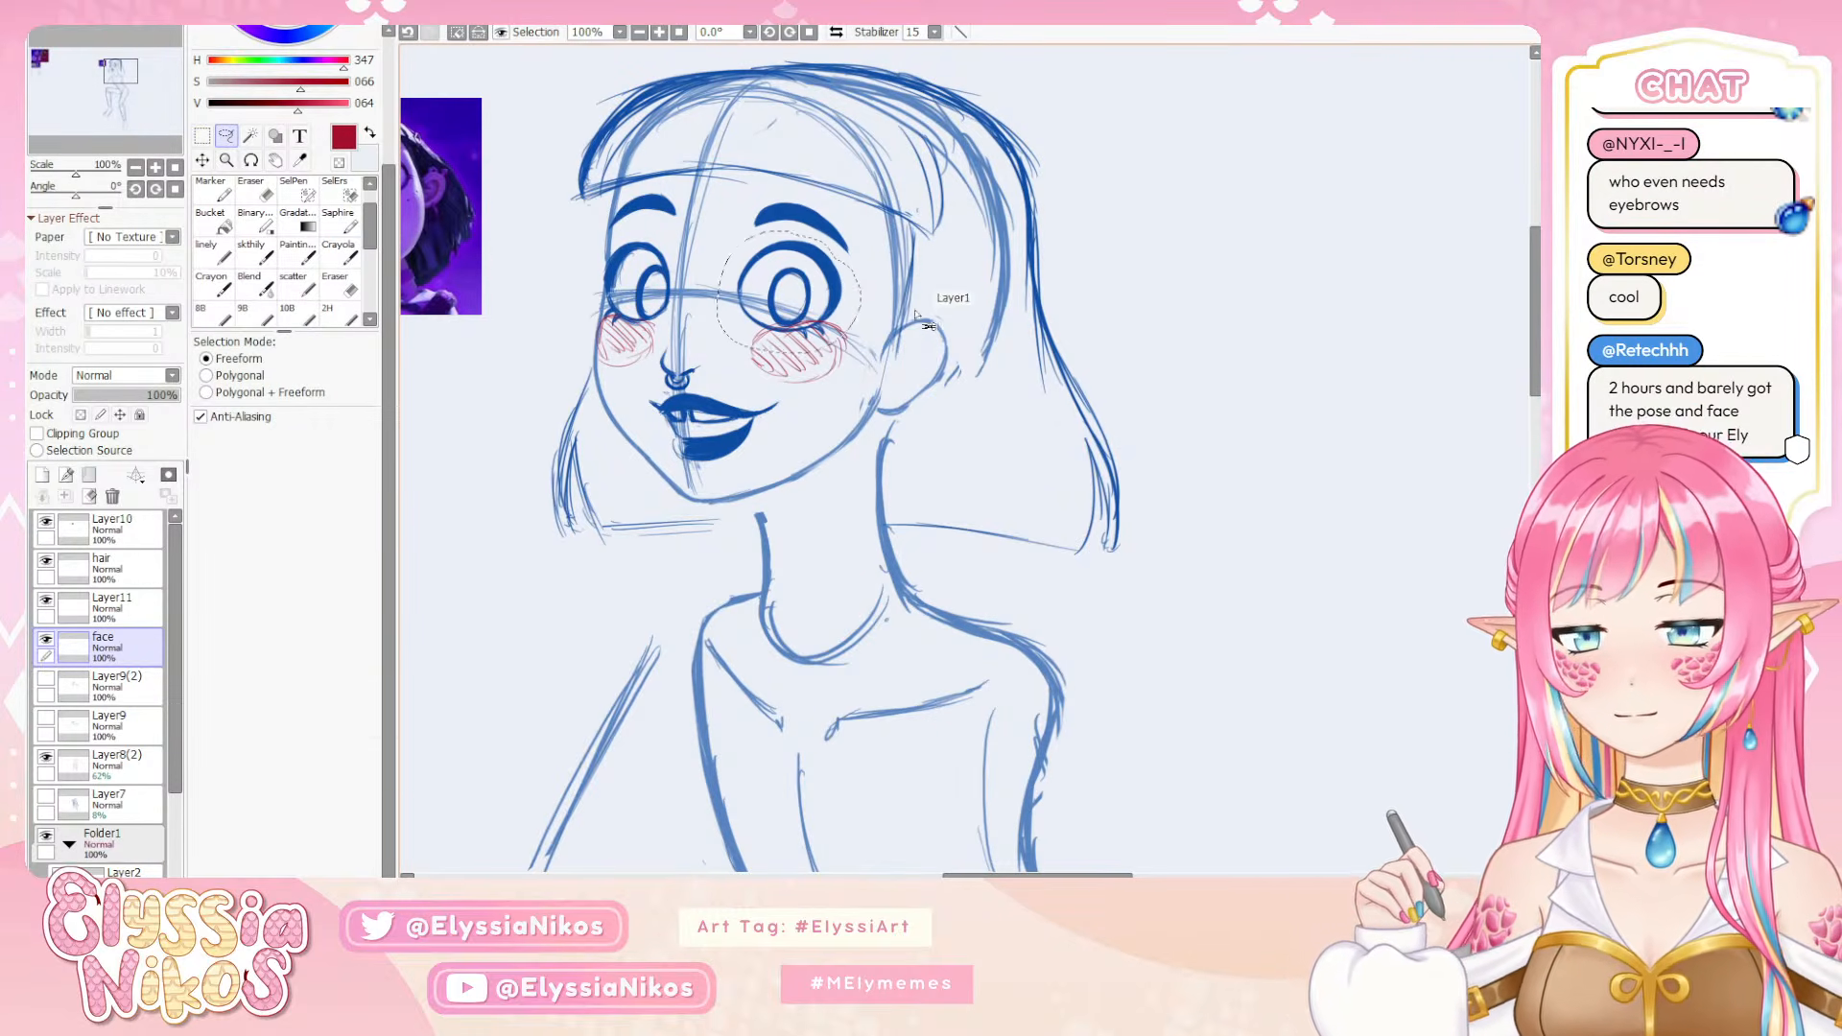
key(ctrl+t)
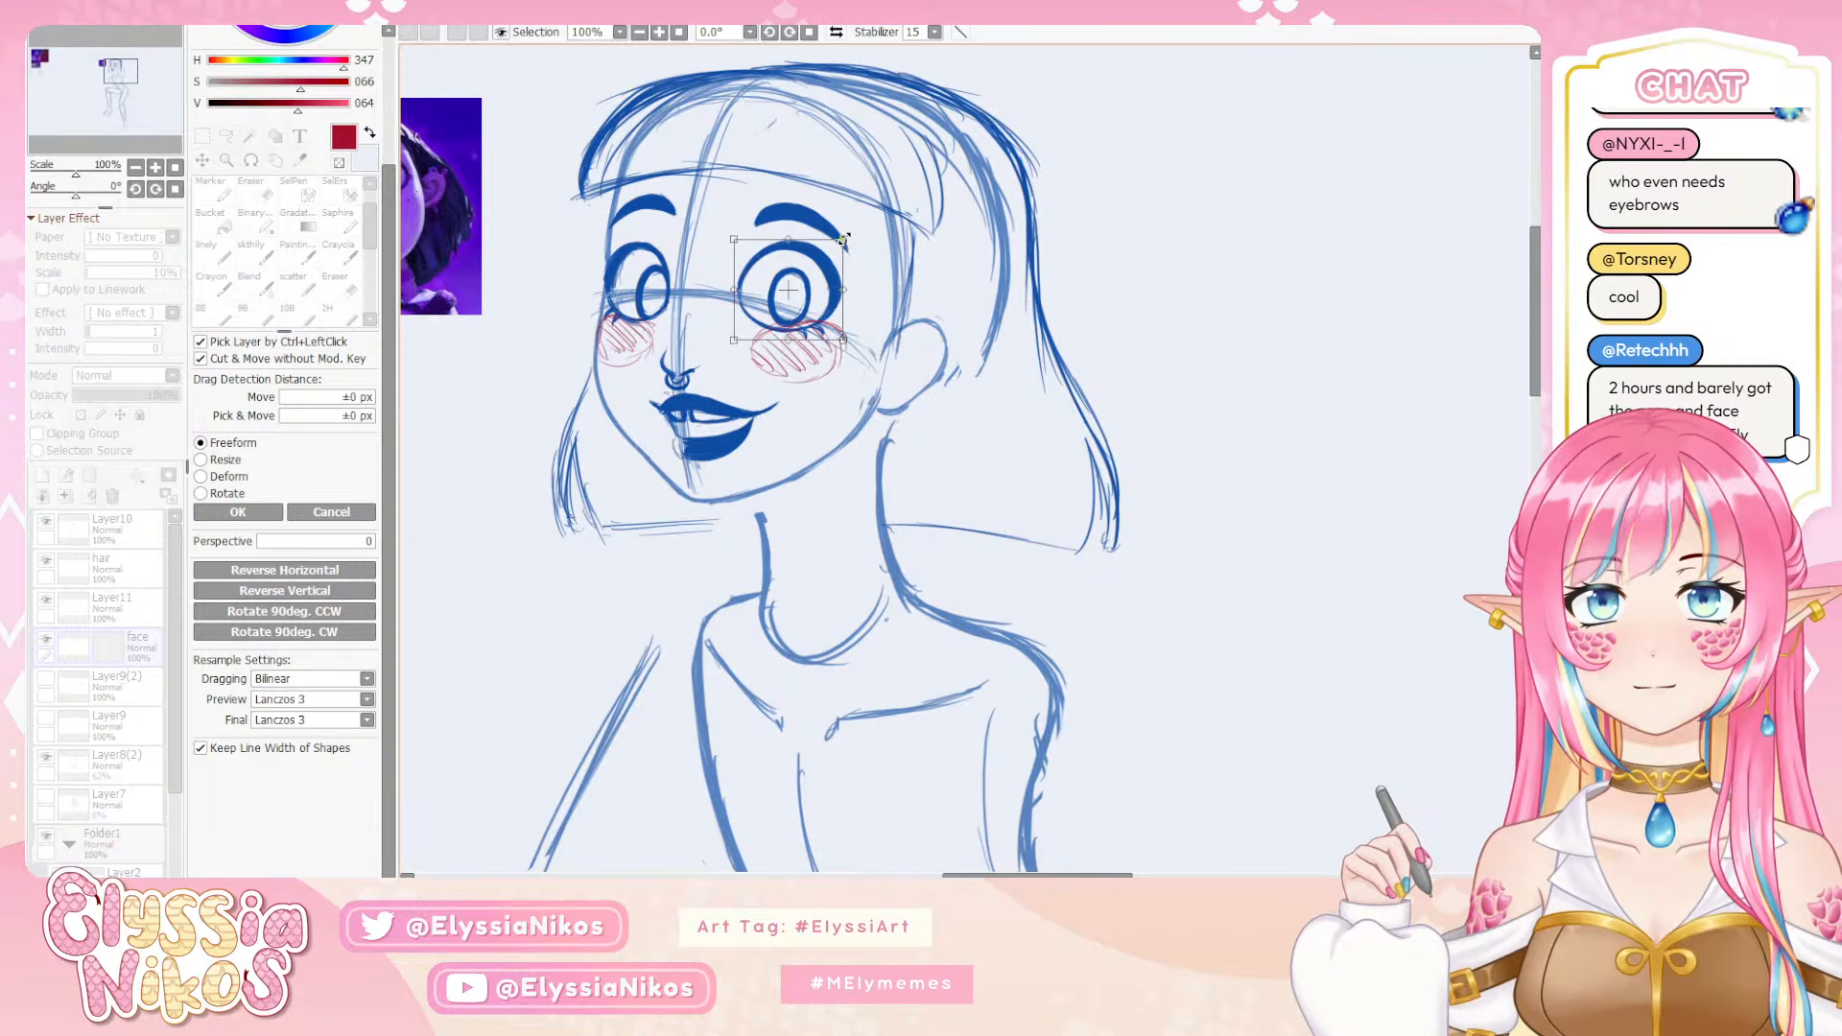
drag(845, 239, 842, 241)
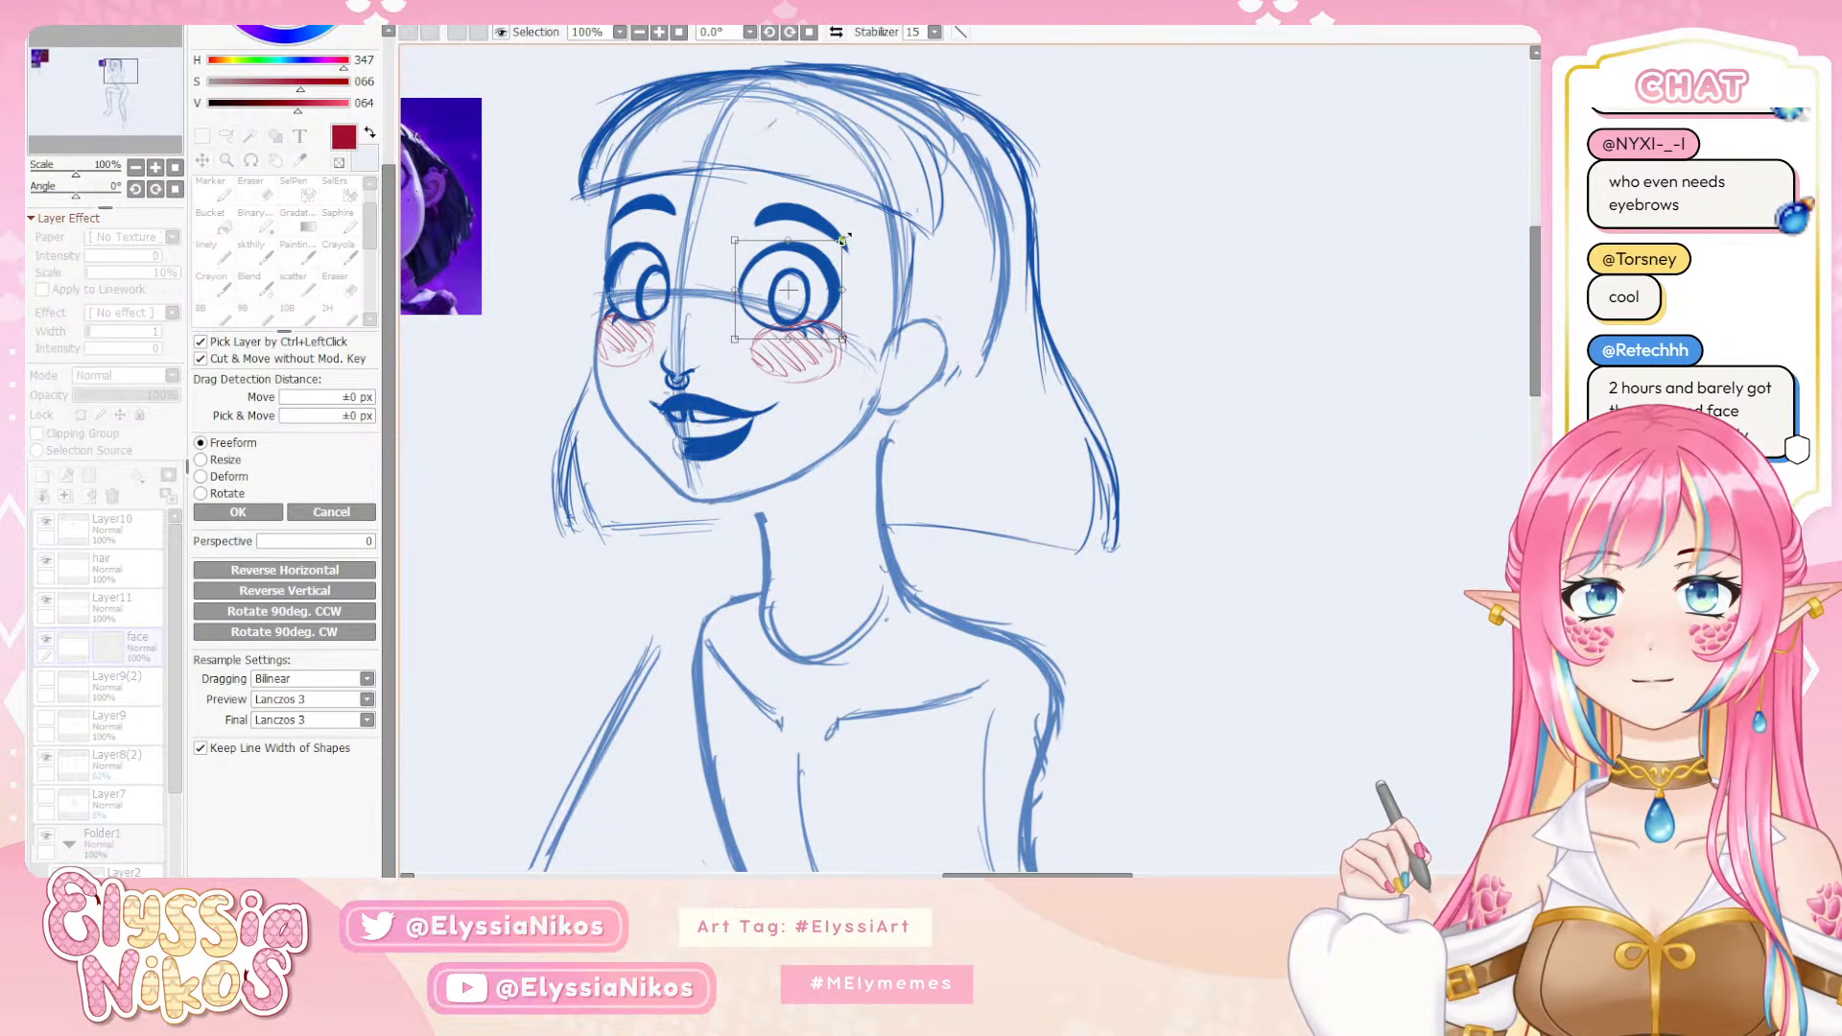
click(238, 511)
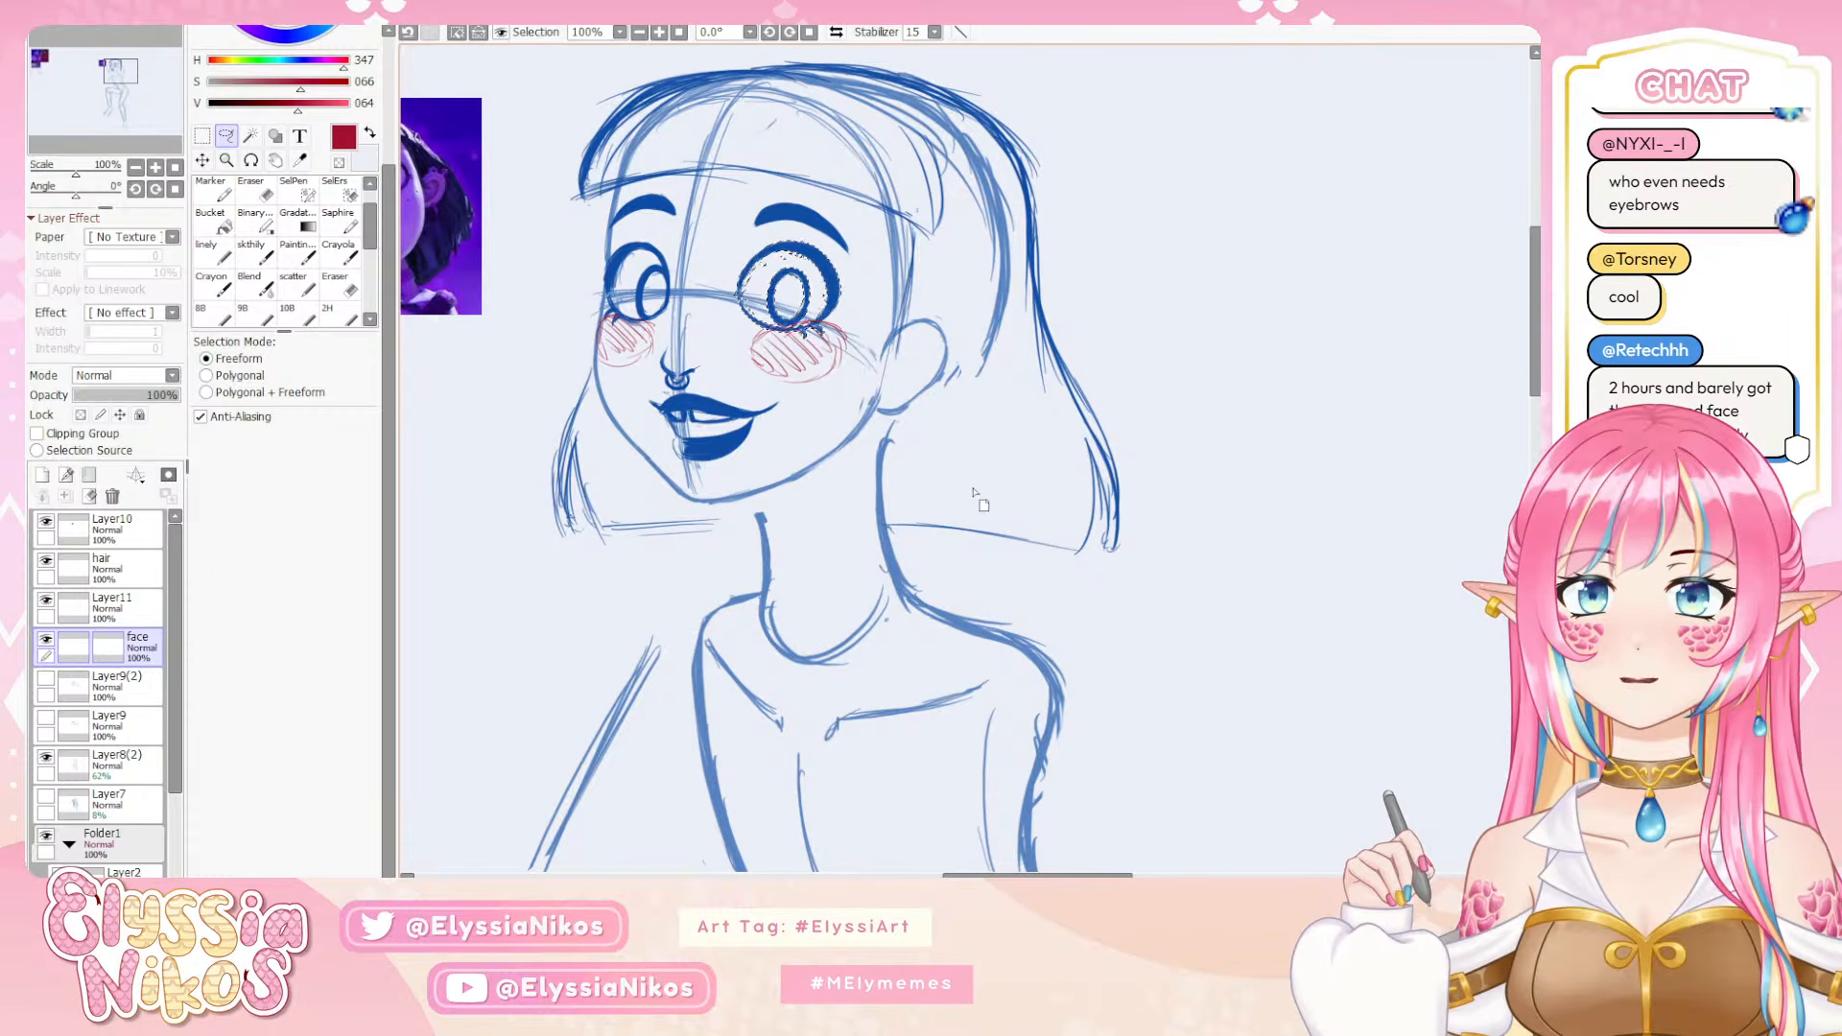
key(ctrl+d)
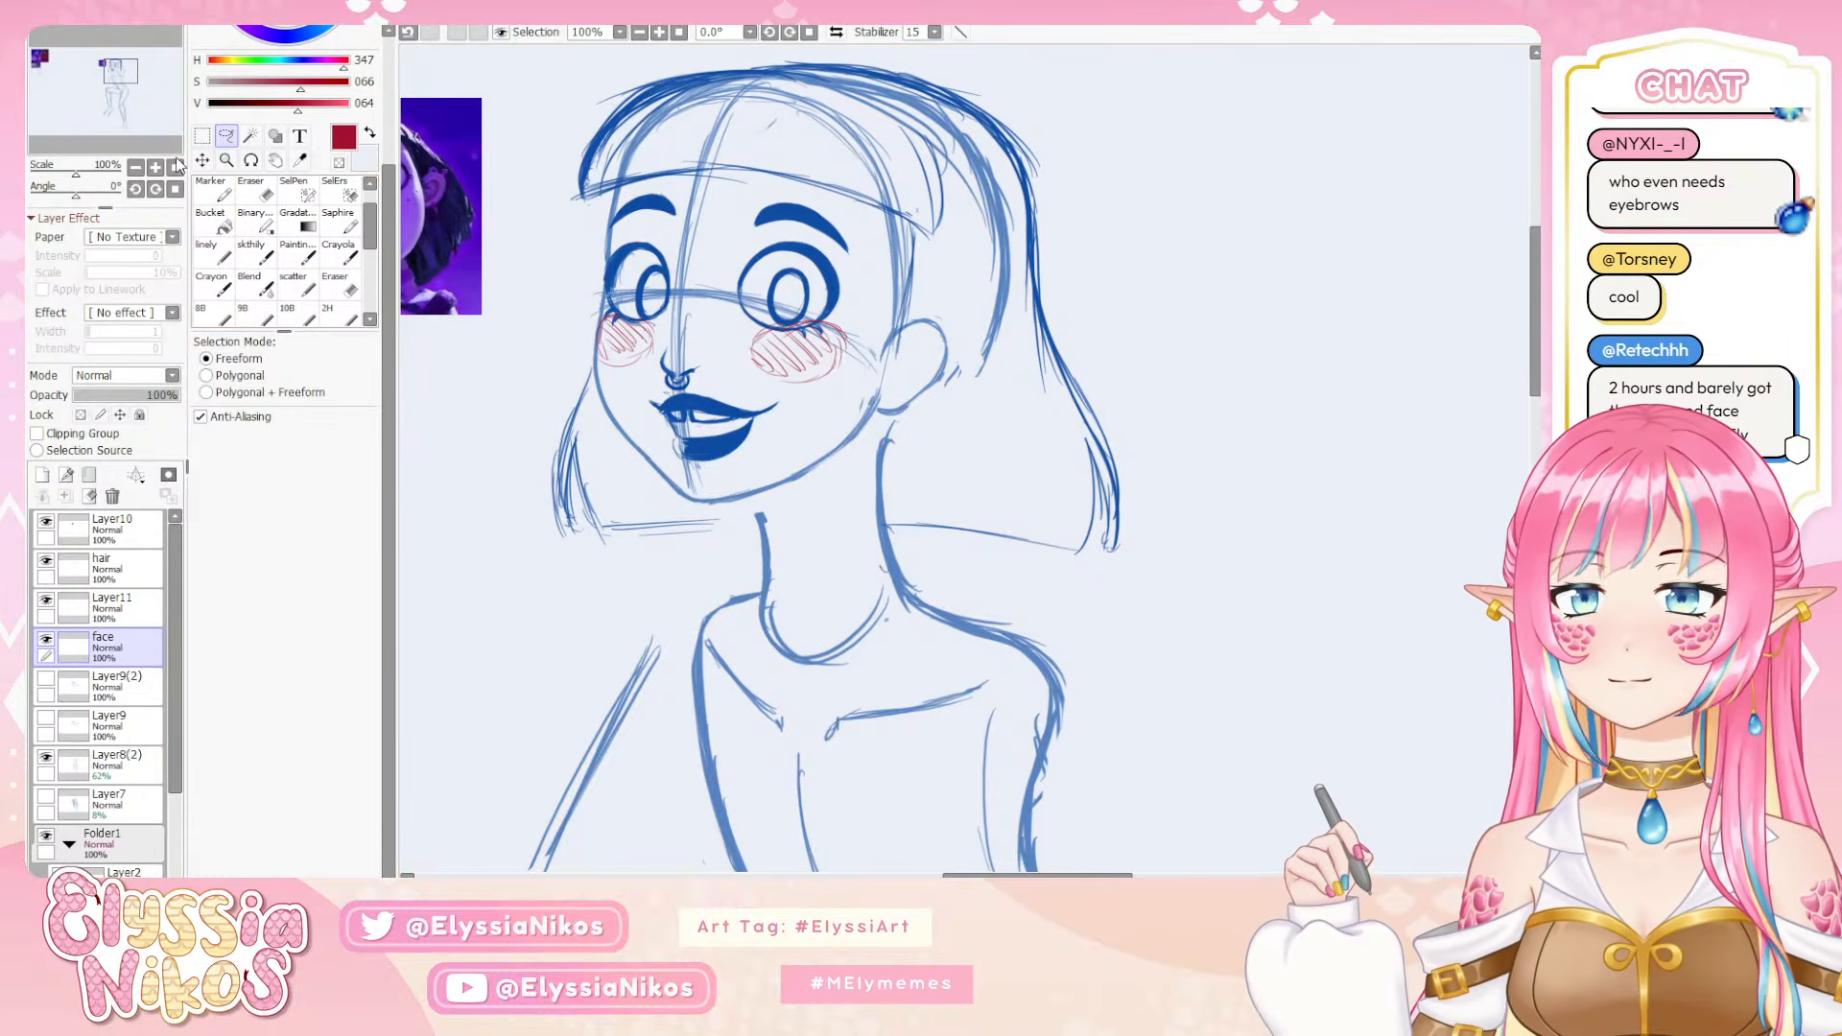
click(135, 167)
click(135, 167)
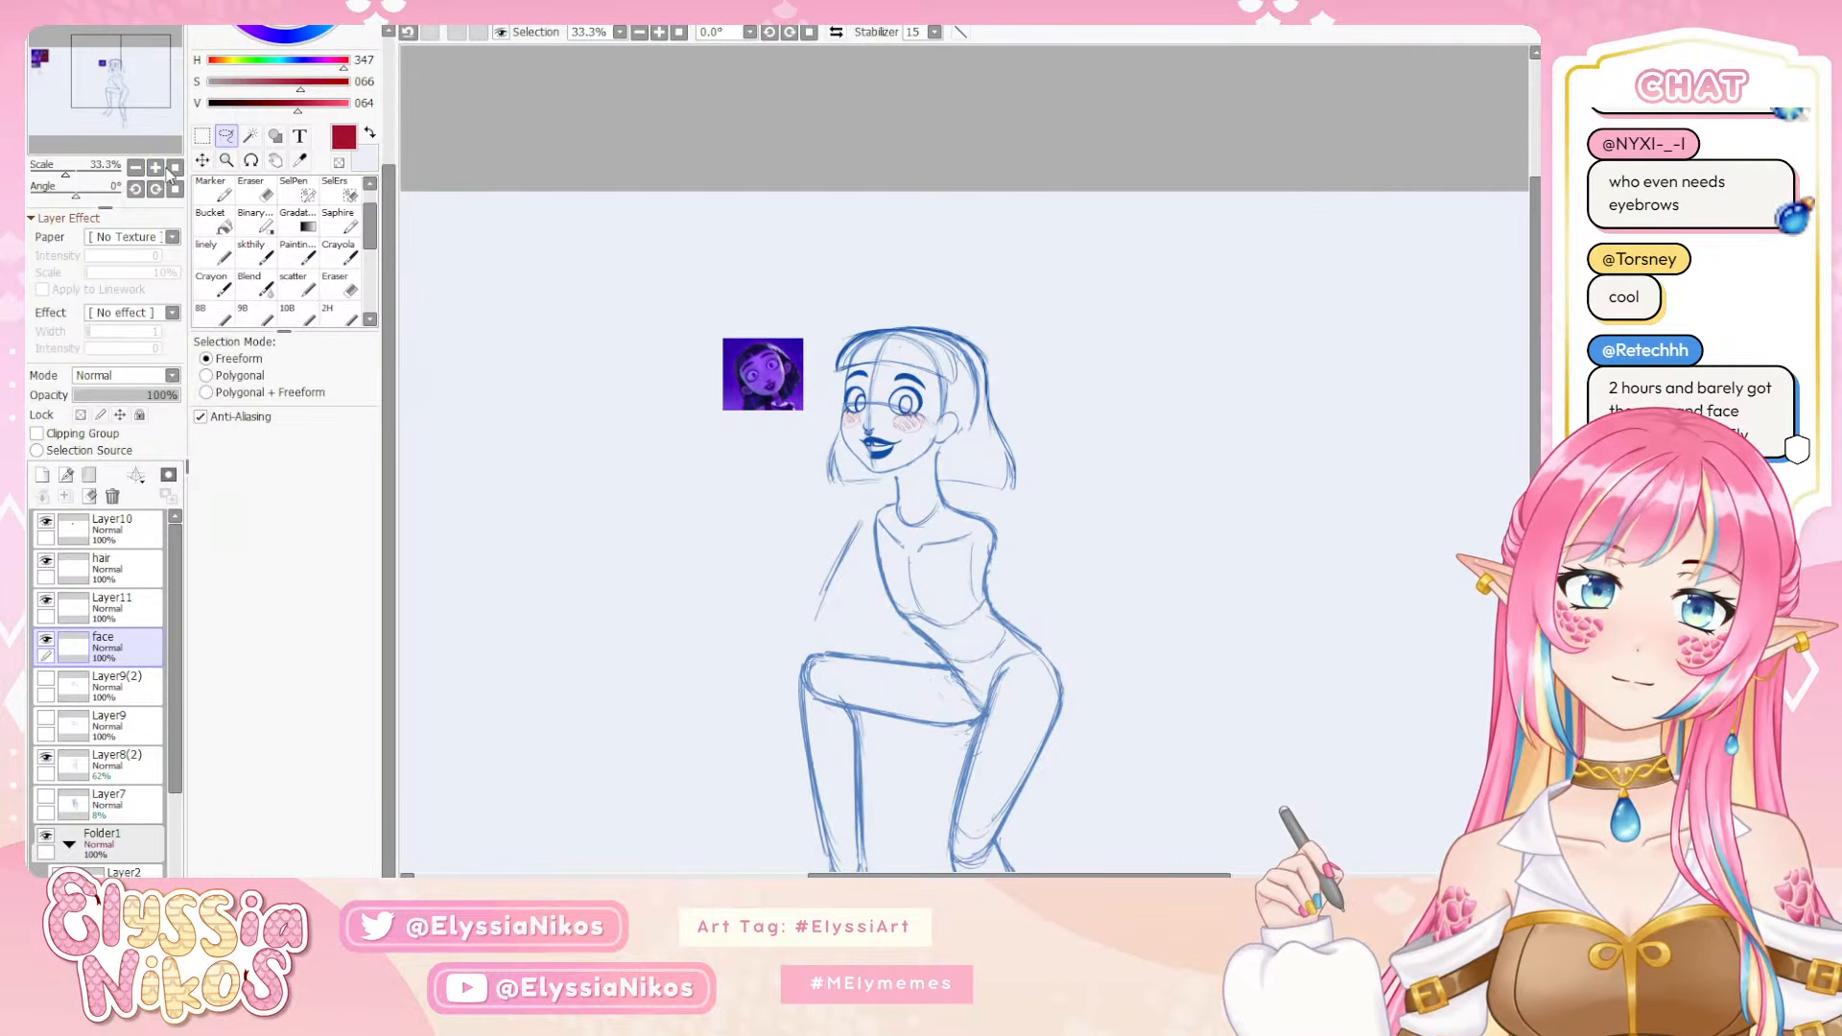
Flip the canvas view and return to the skthily brush with the blue sketch color sampled from the face
click(835, 31)
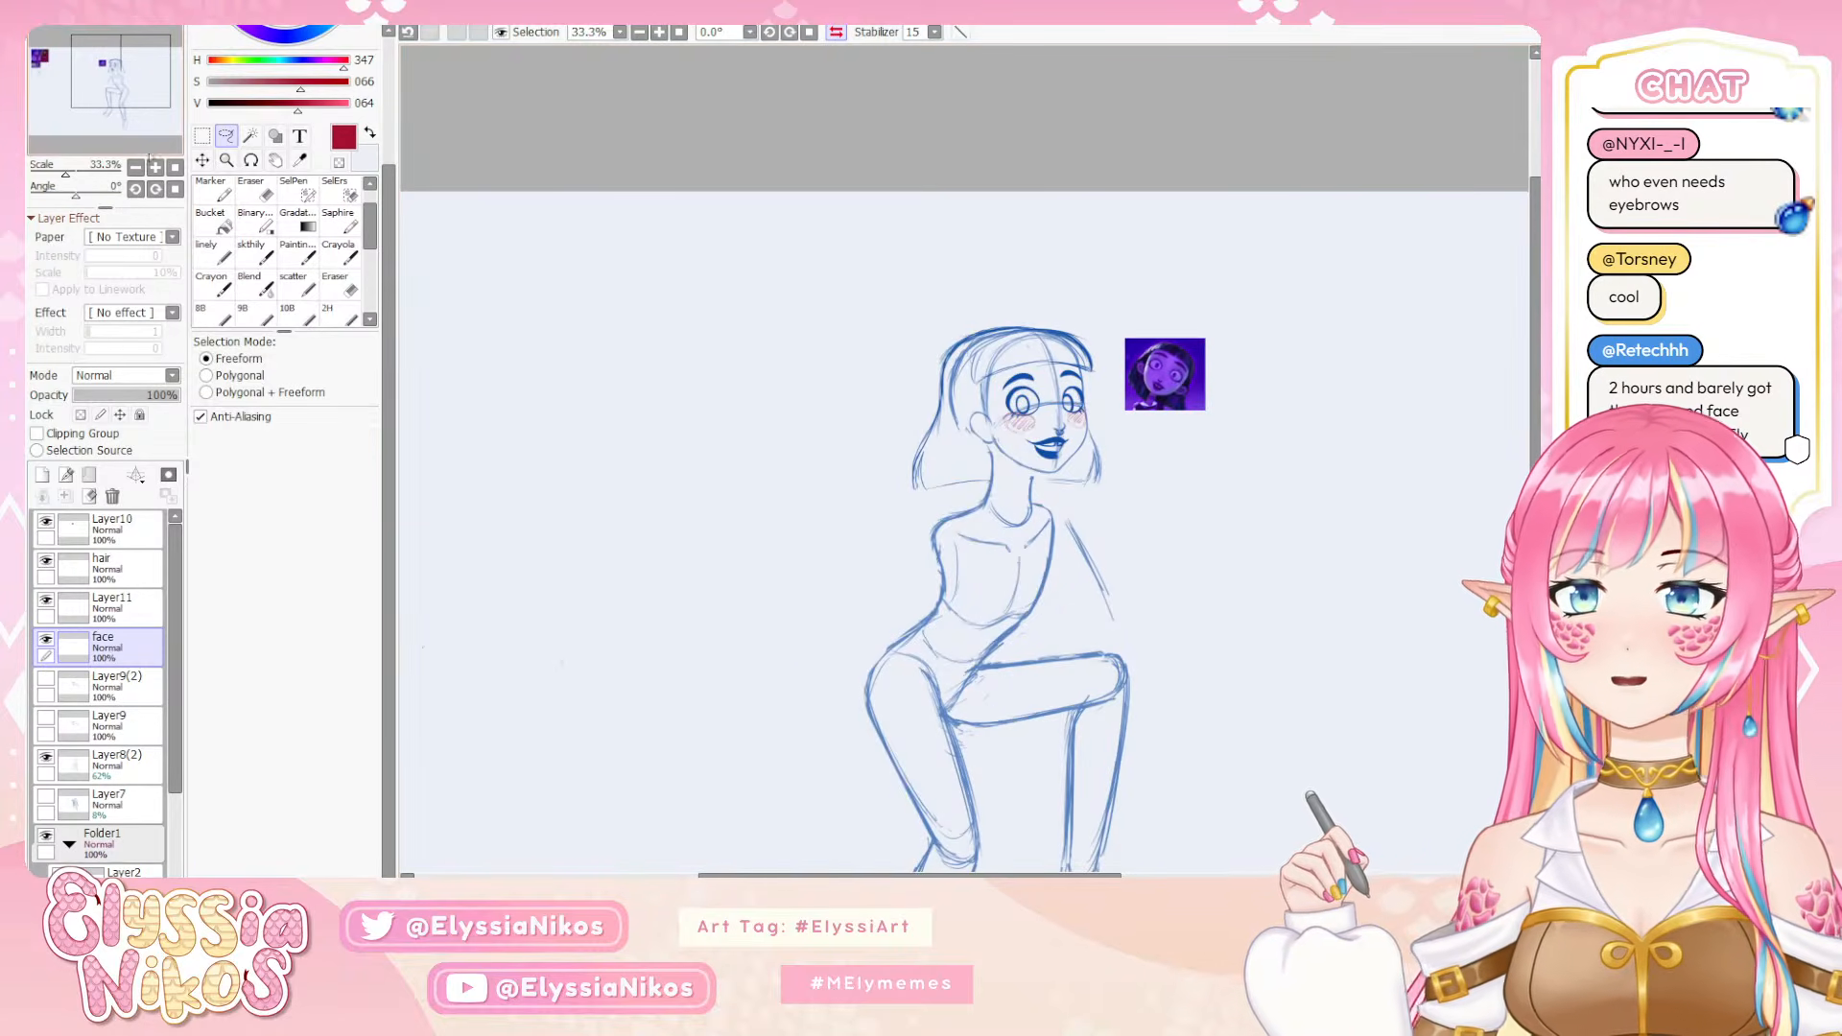
scroll(966, 464, up, 3)
drag(947, 307, 740, 272)
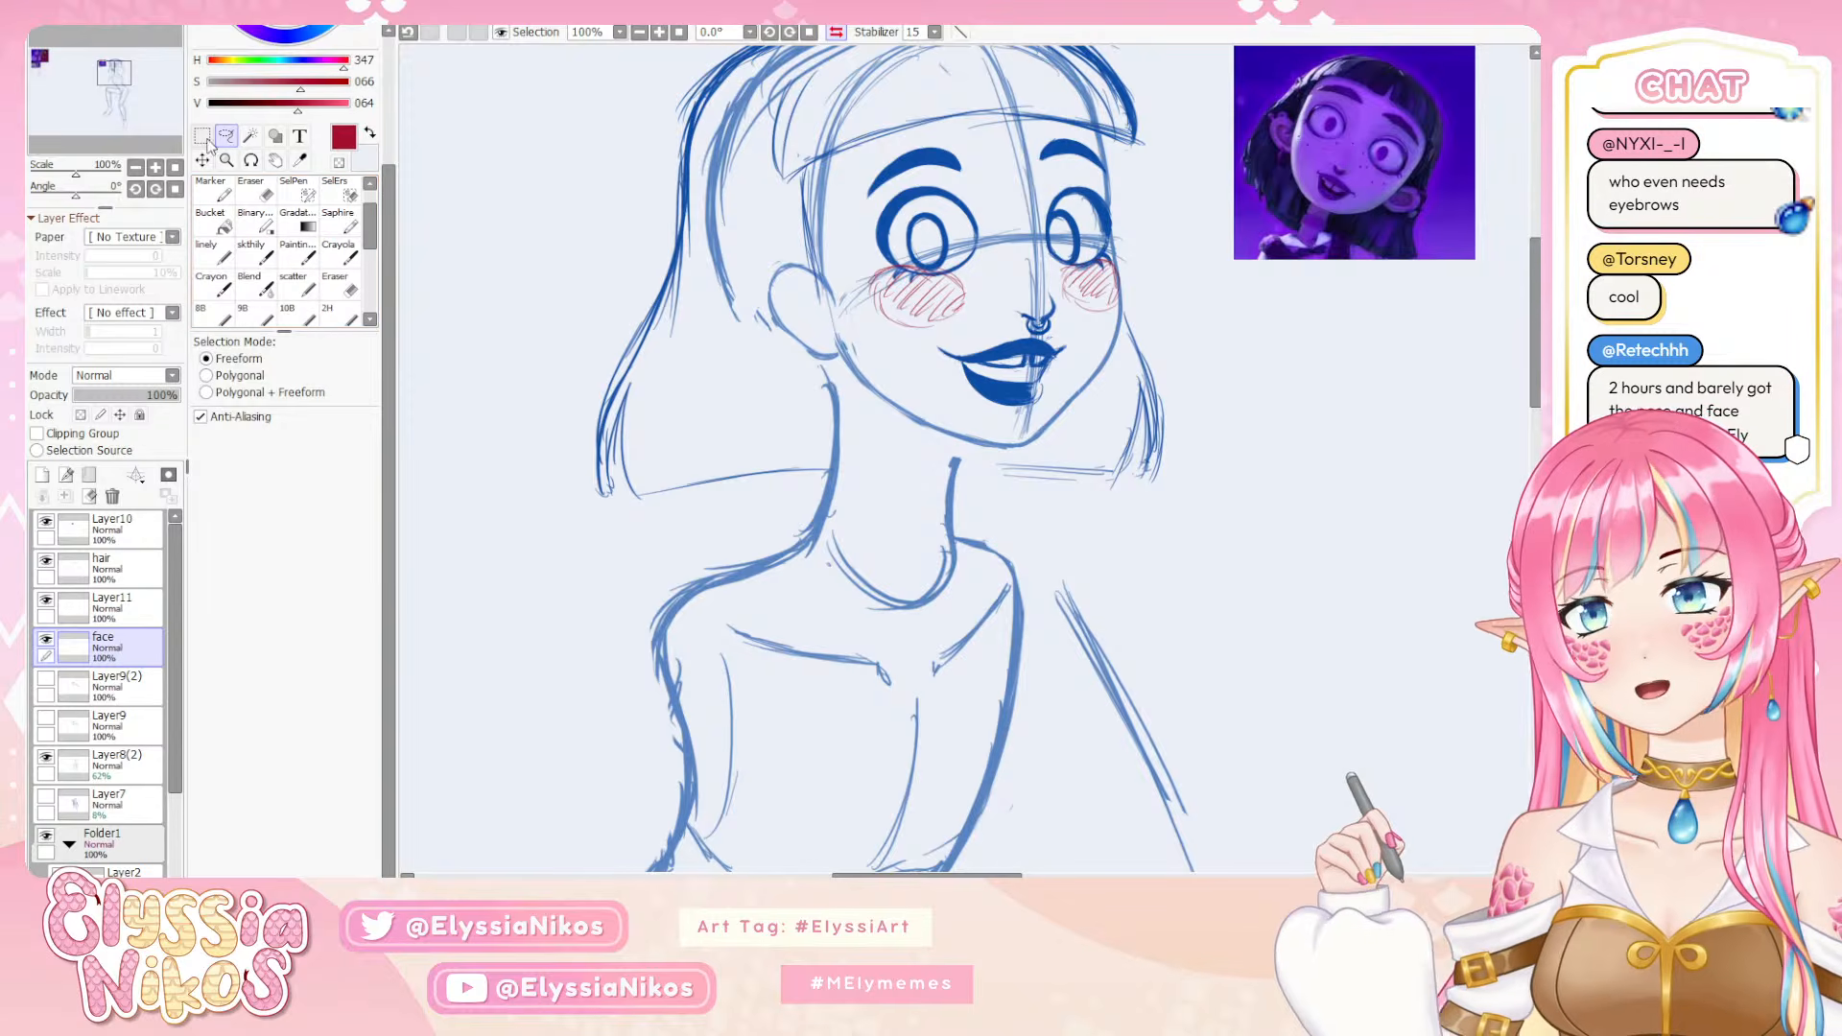
click(263, 252)
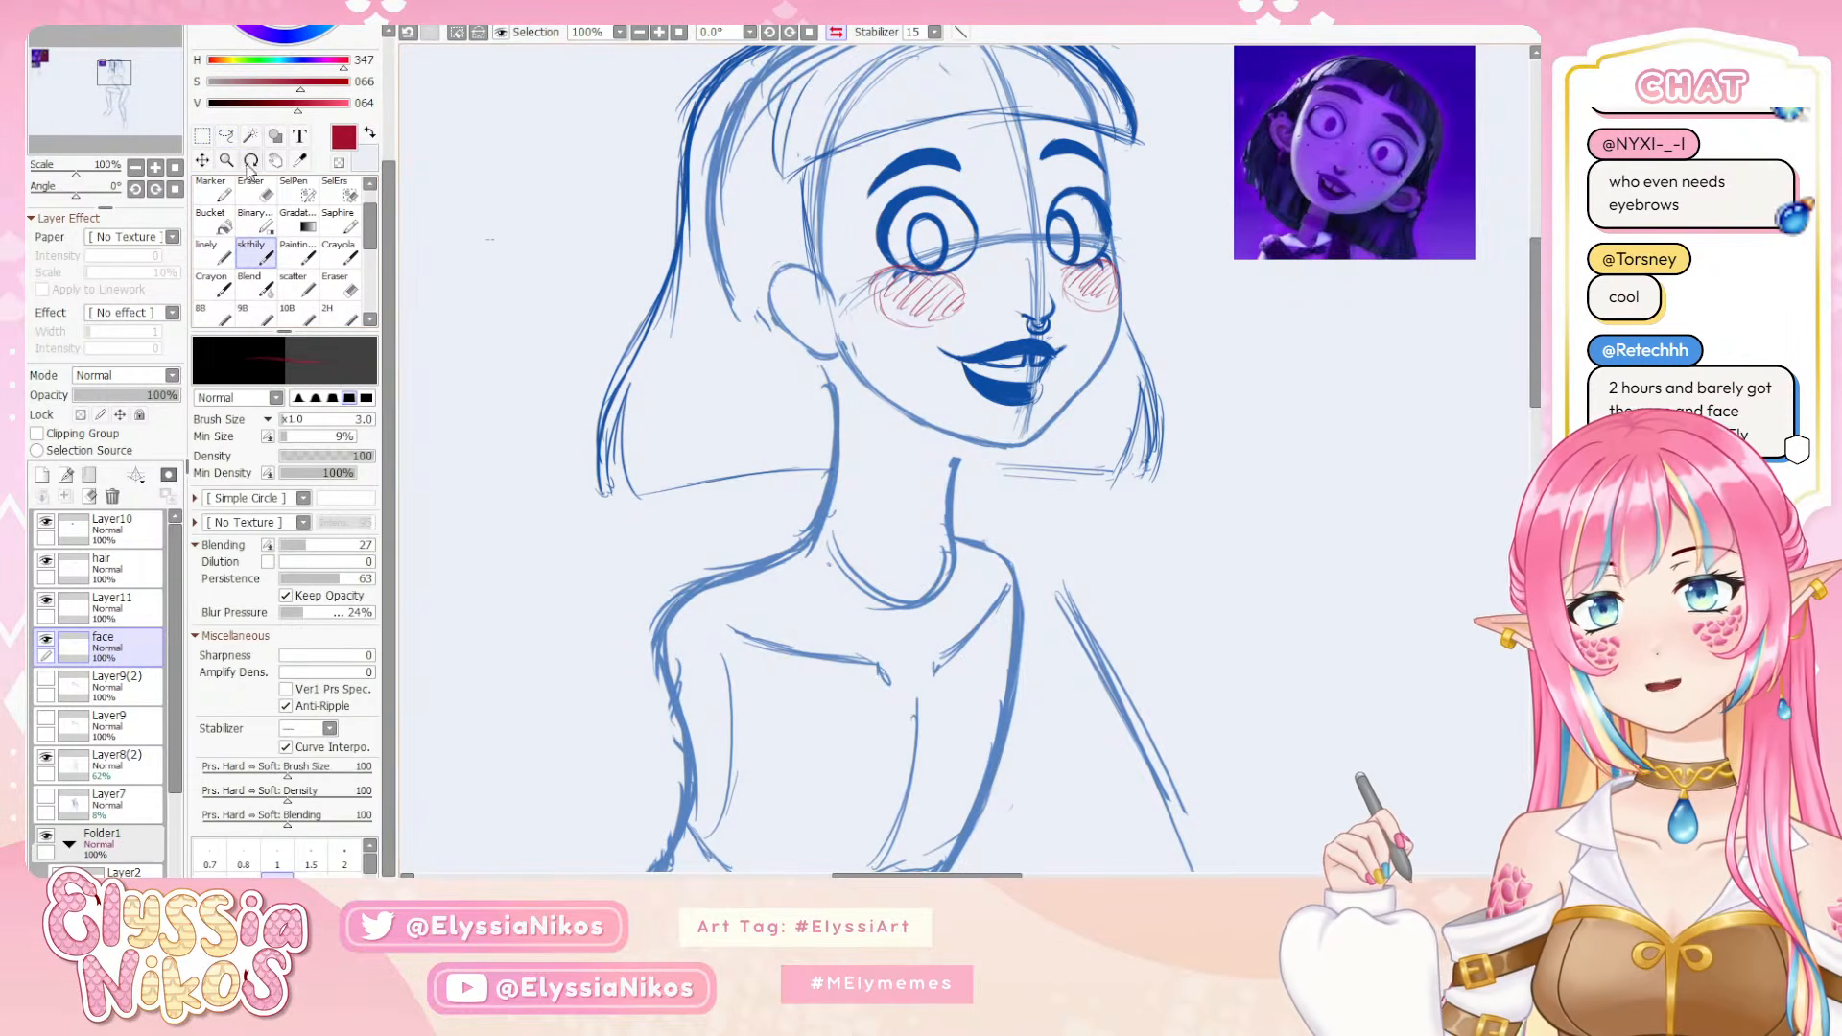
key(m)
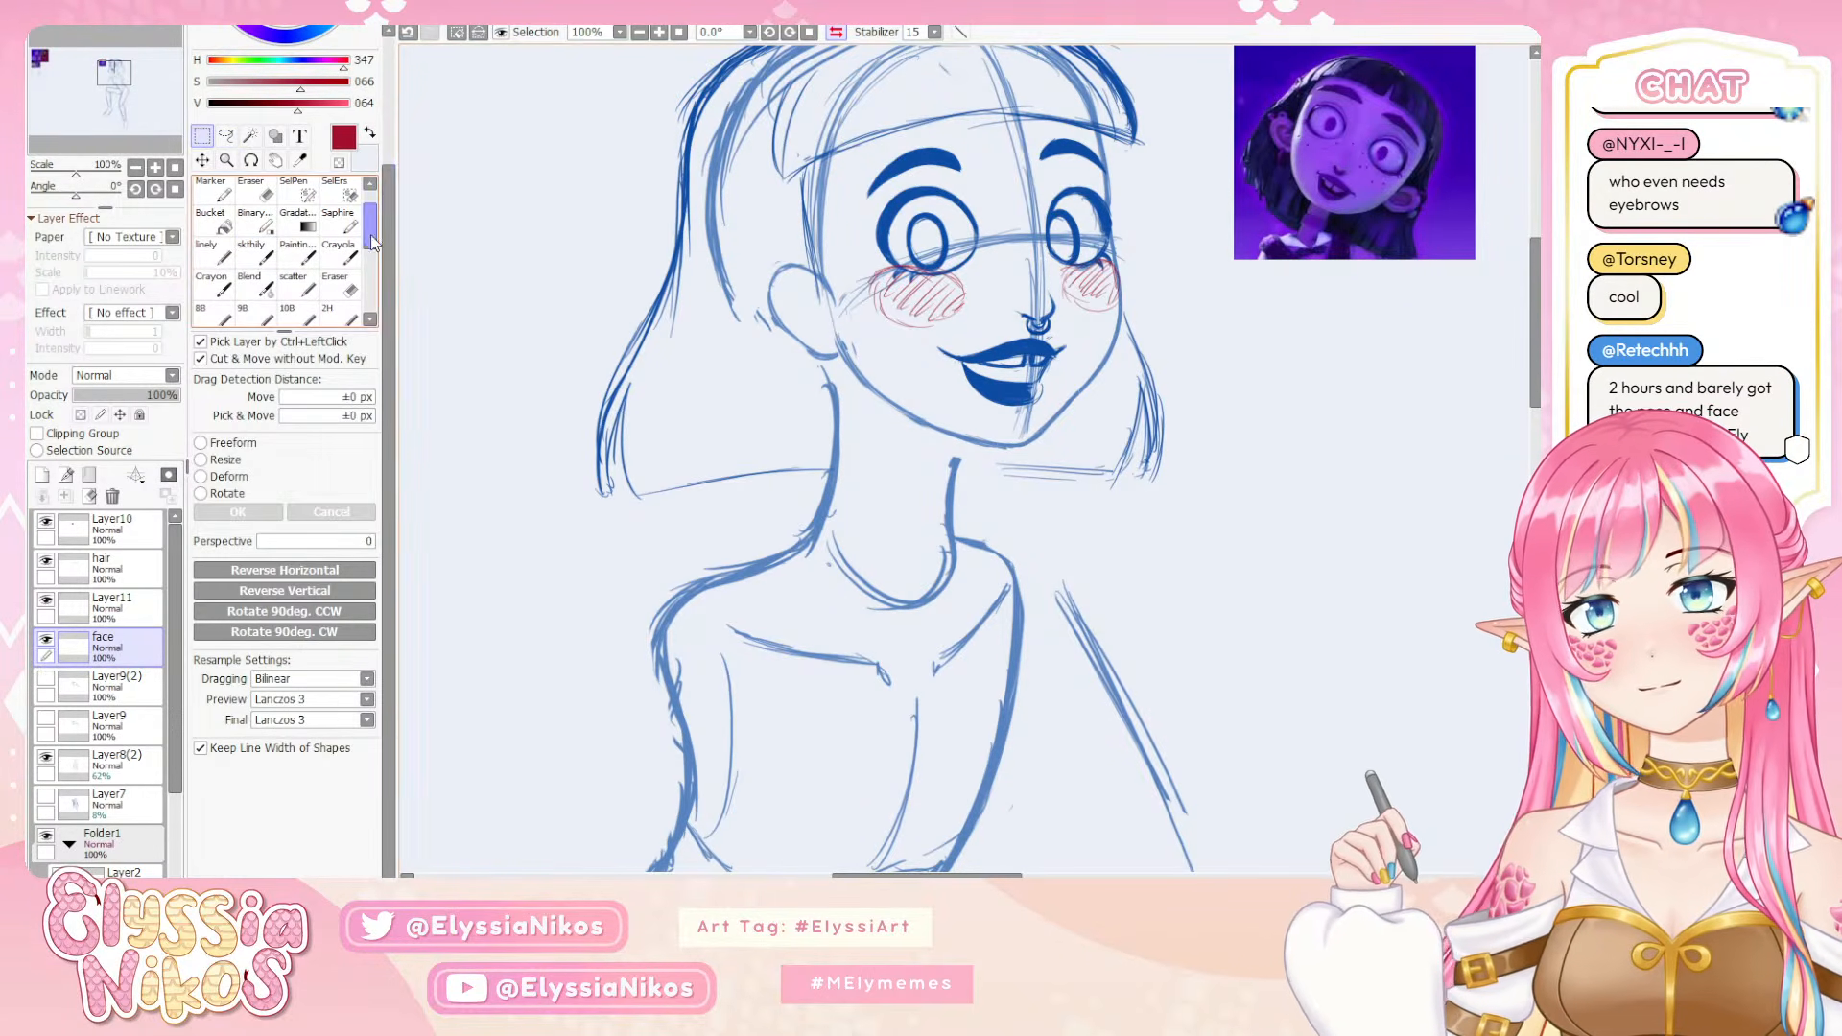
click(261, 251)
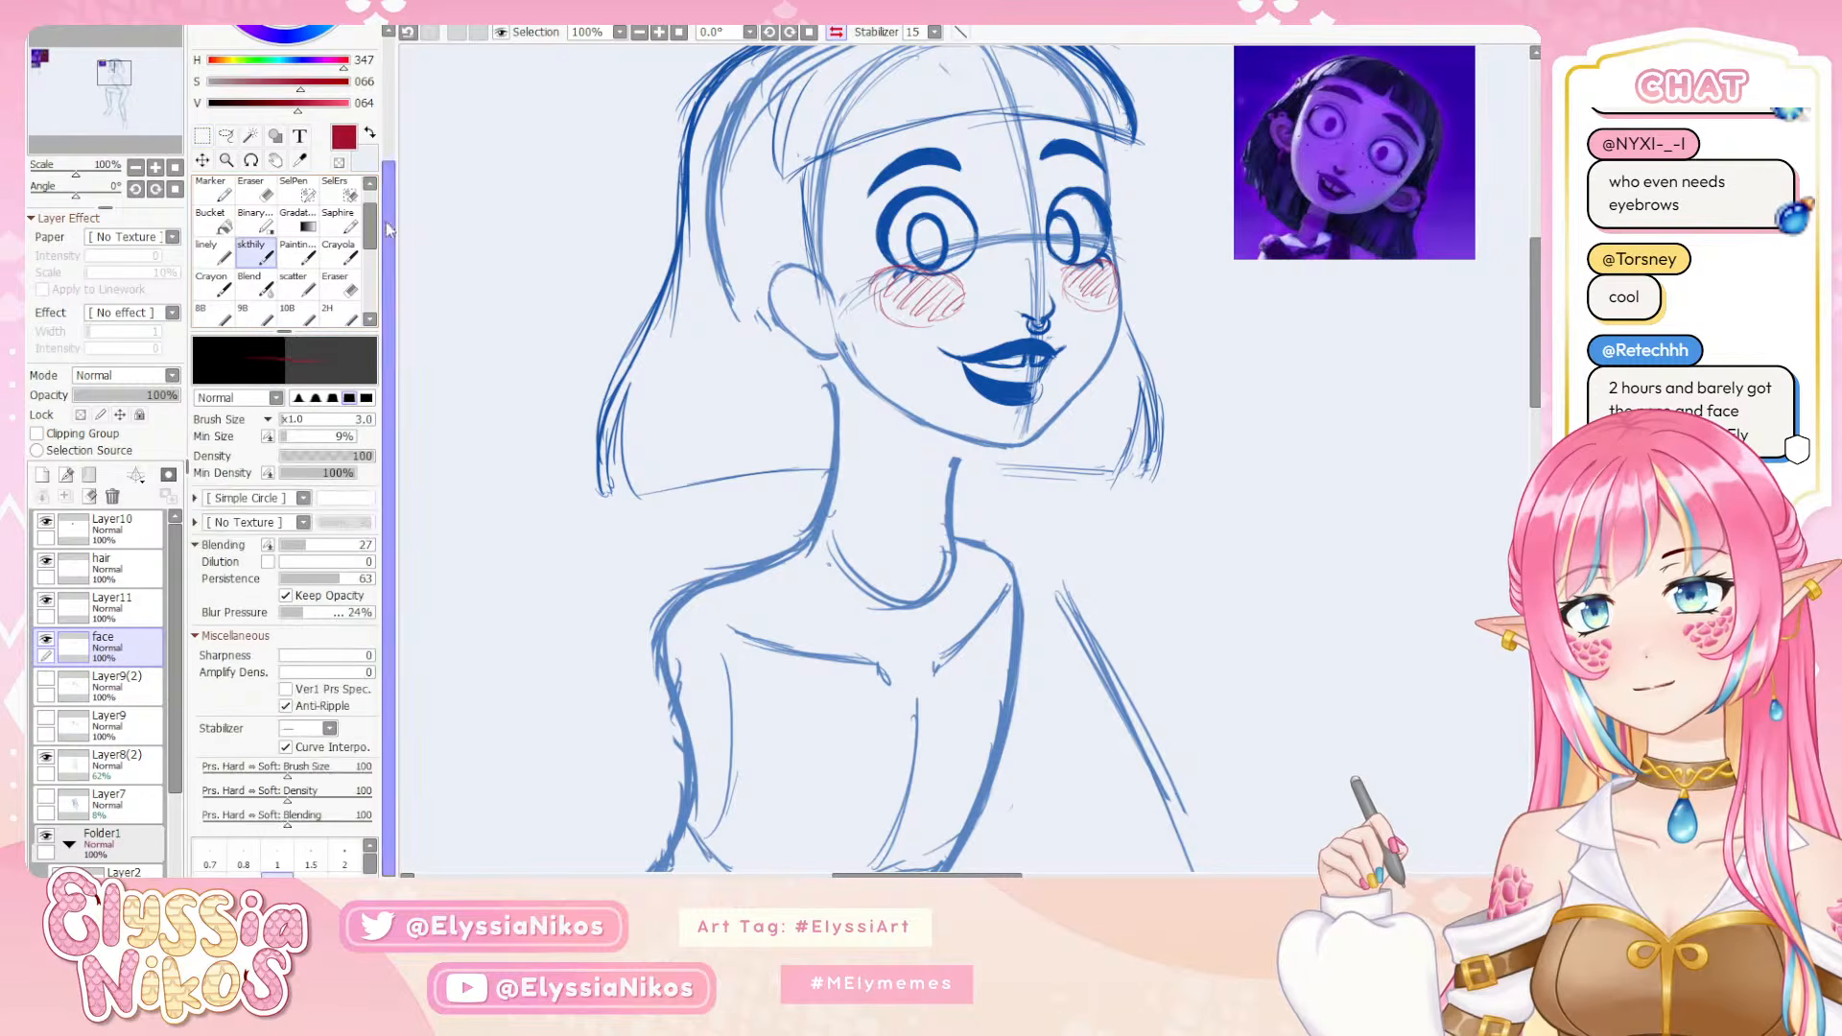
alt+click(1022, 290)
drag(1022, 290, 1046, 243)
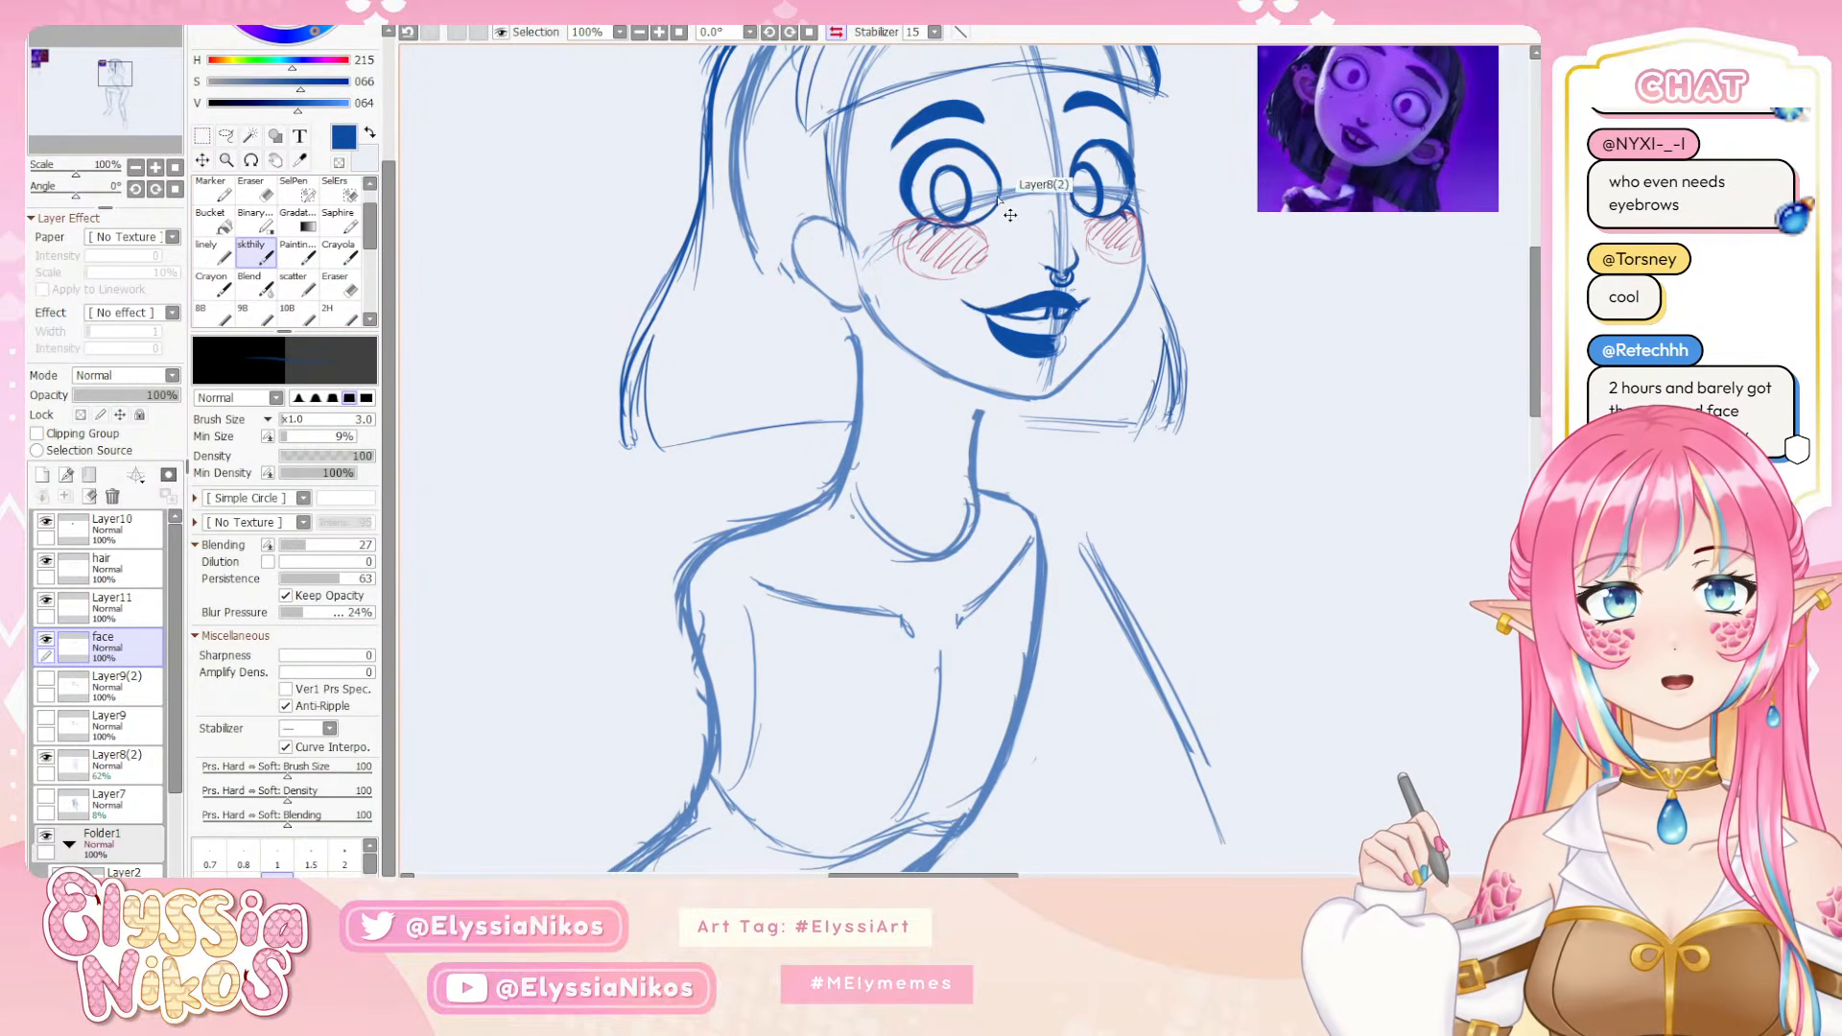
Set the skthily brush size to 5 and undo the last stroke at the near eye's inner corner
key(])
key(])
key(])
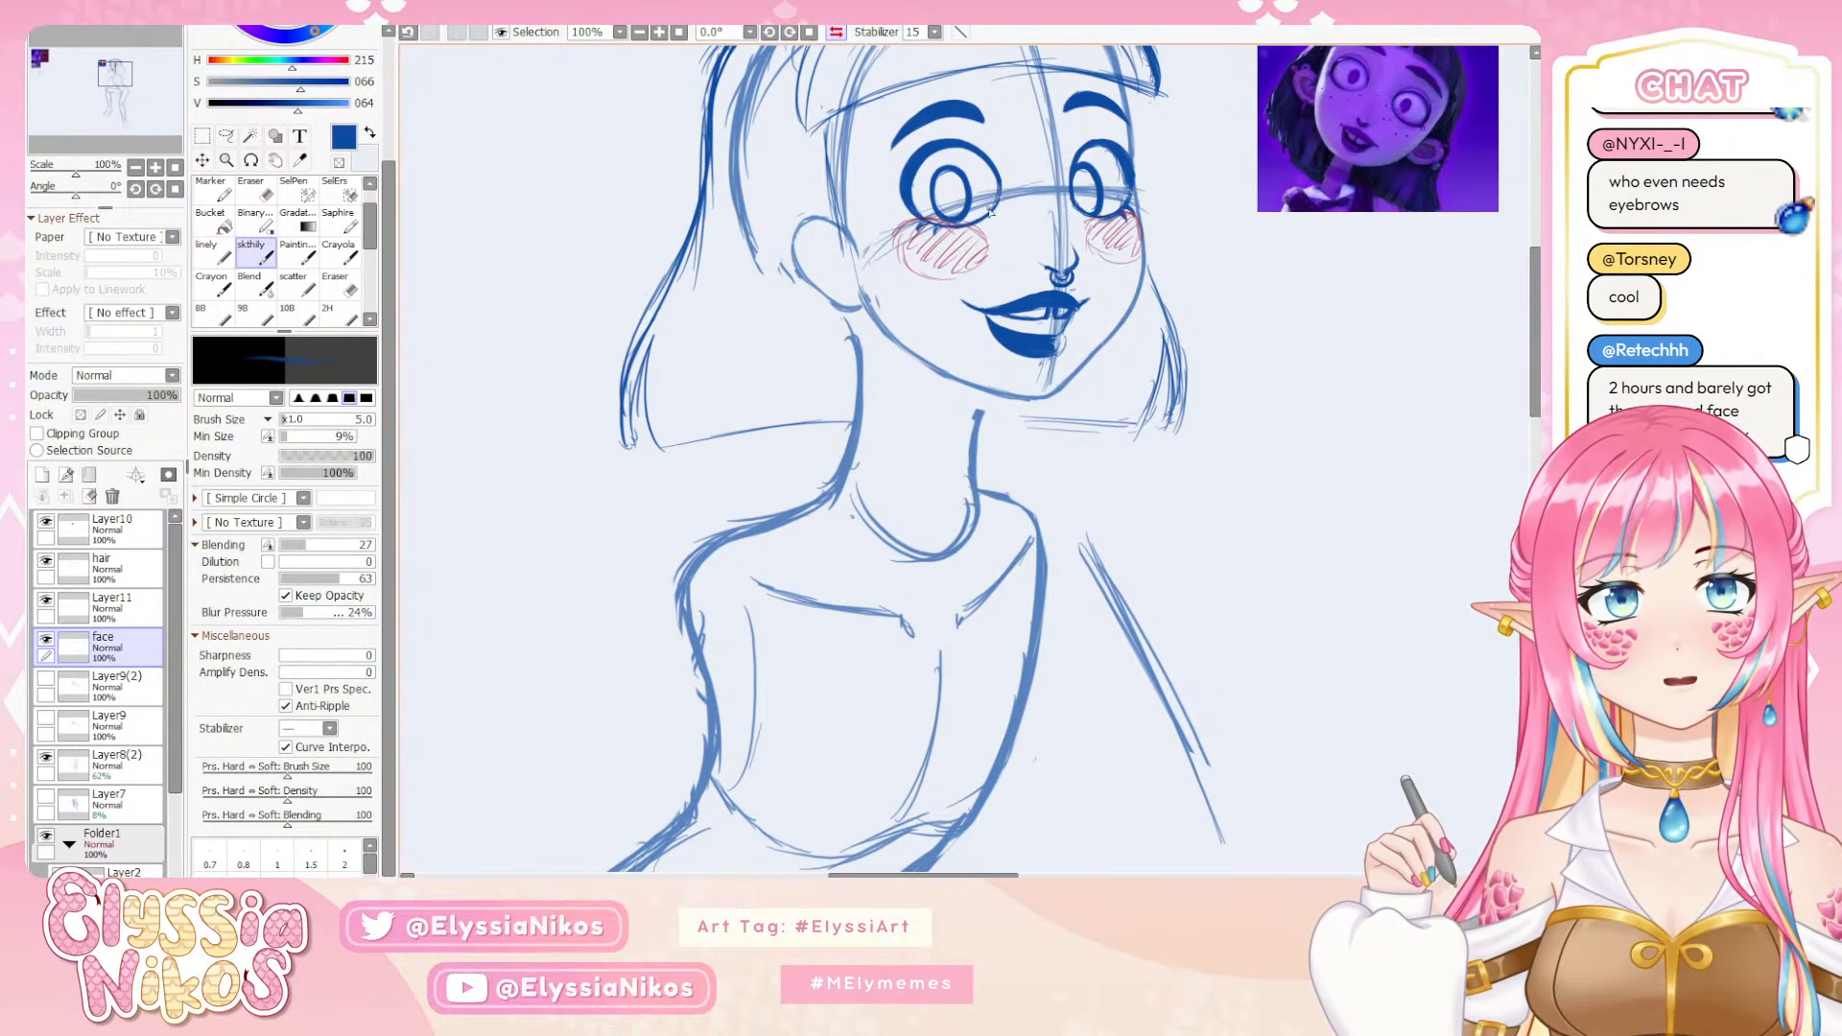
key(ctrl+z)
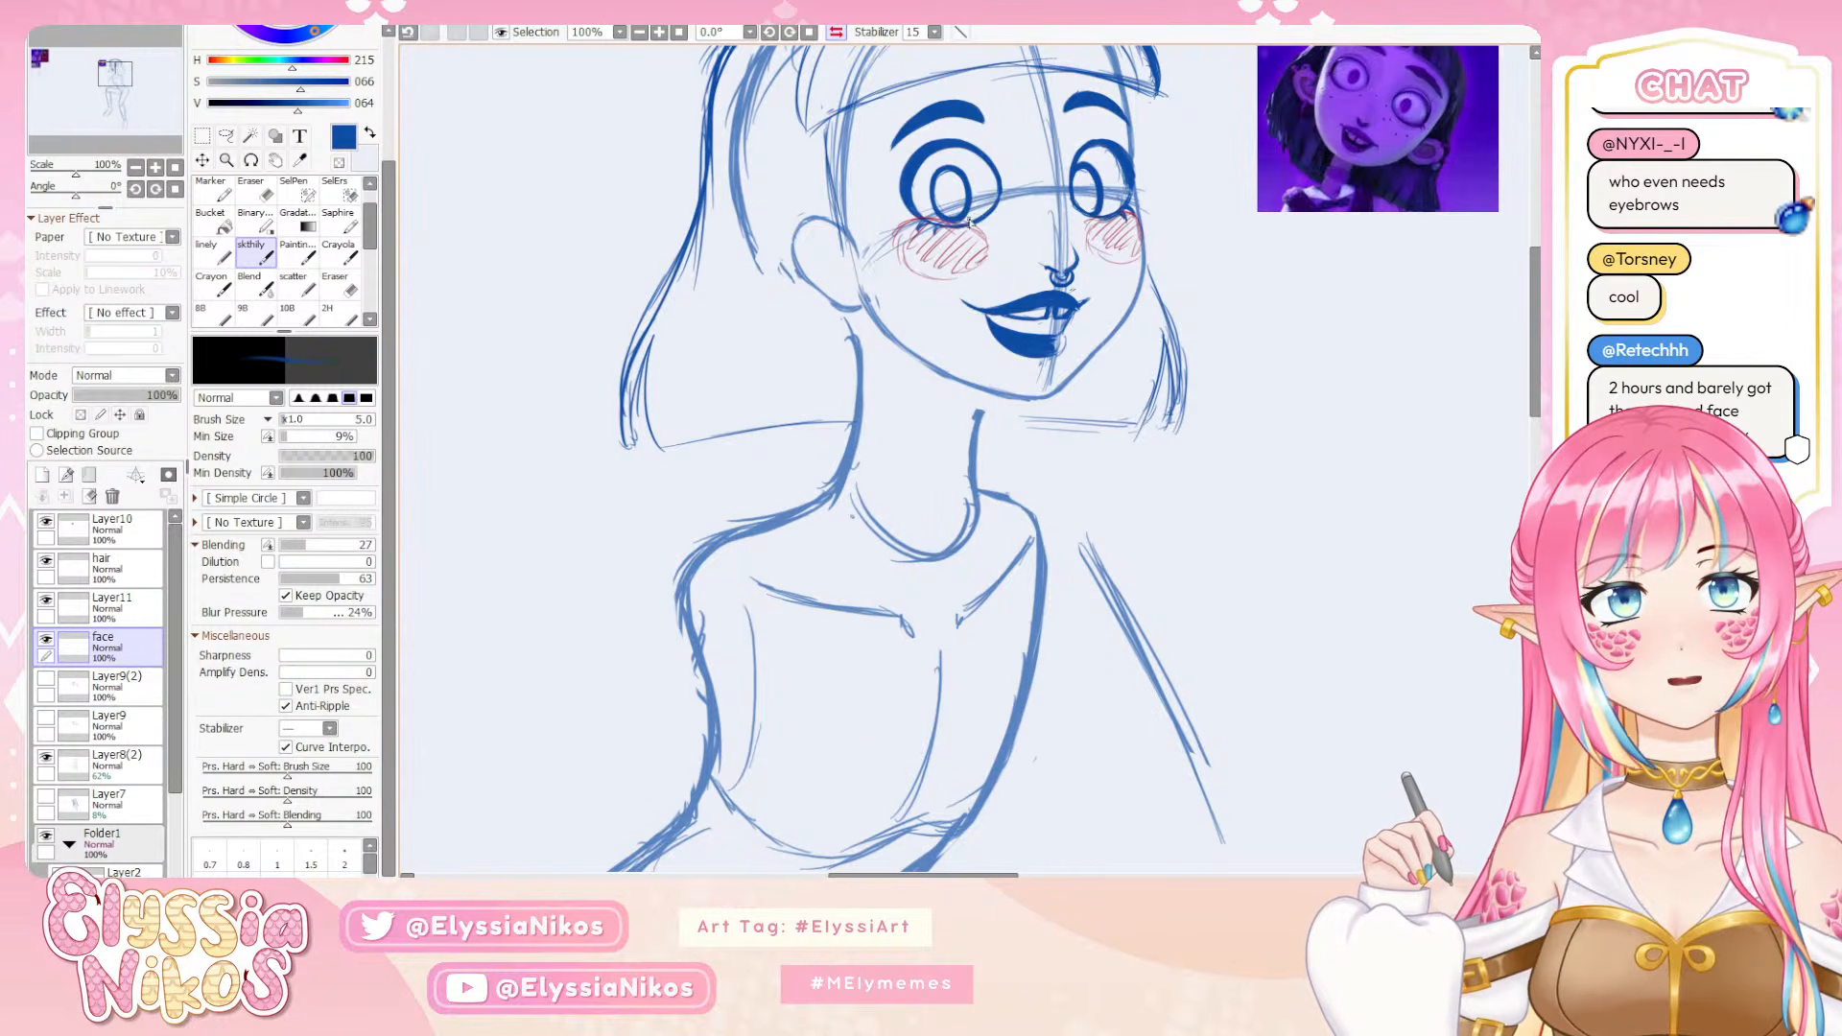
Try erasing along the near eye's inner edge toward the nose, undoing each attempt
key(e)
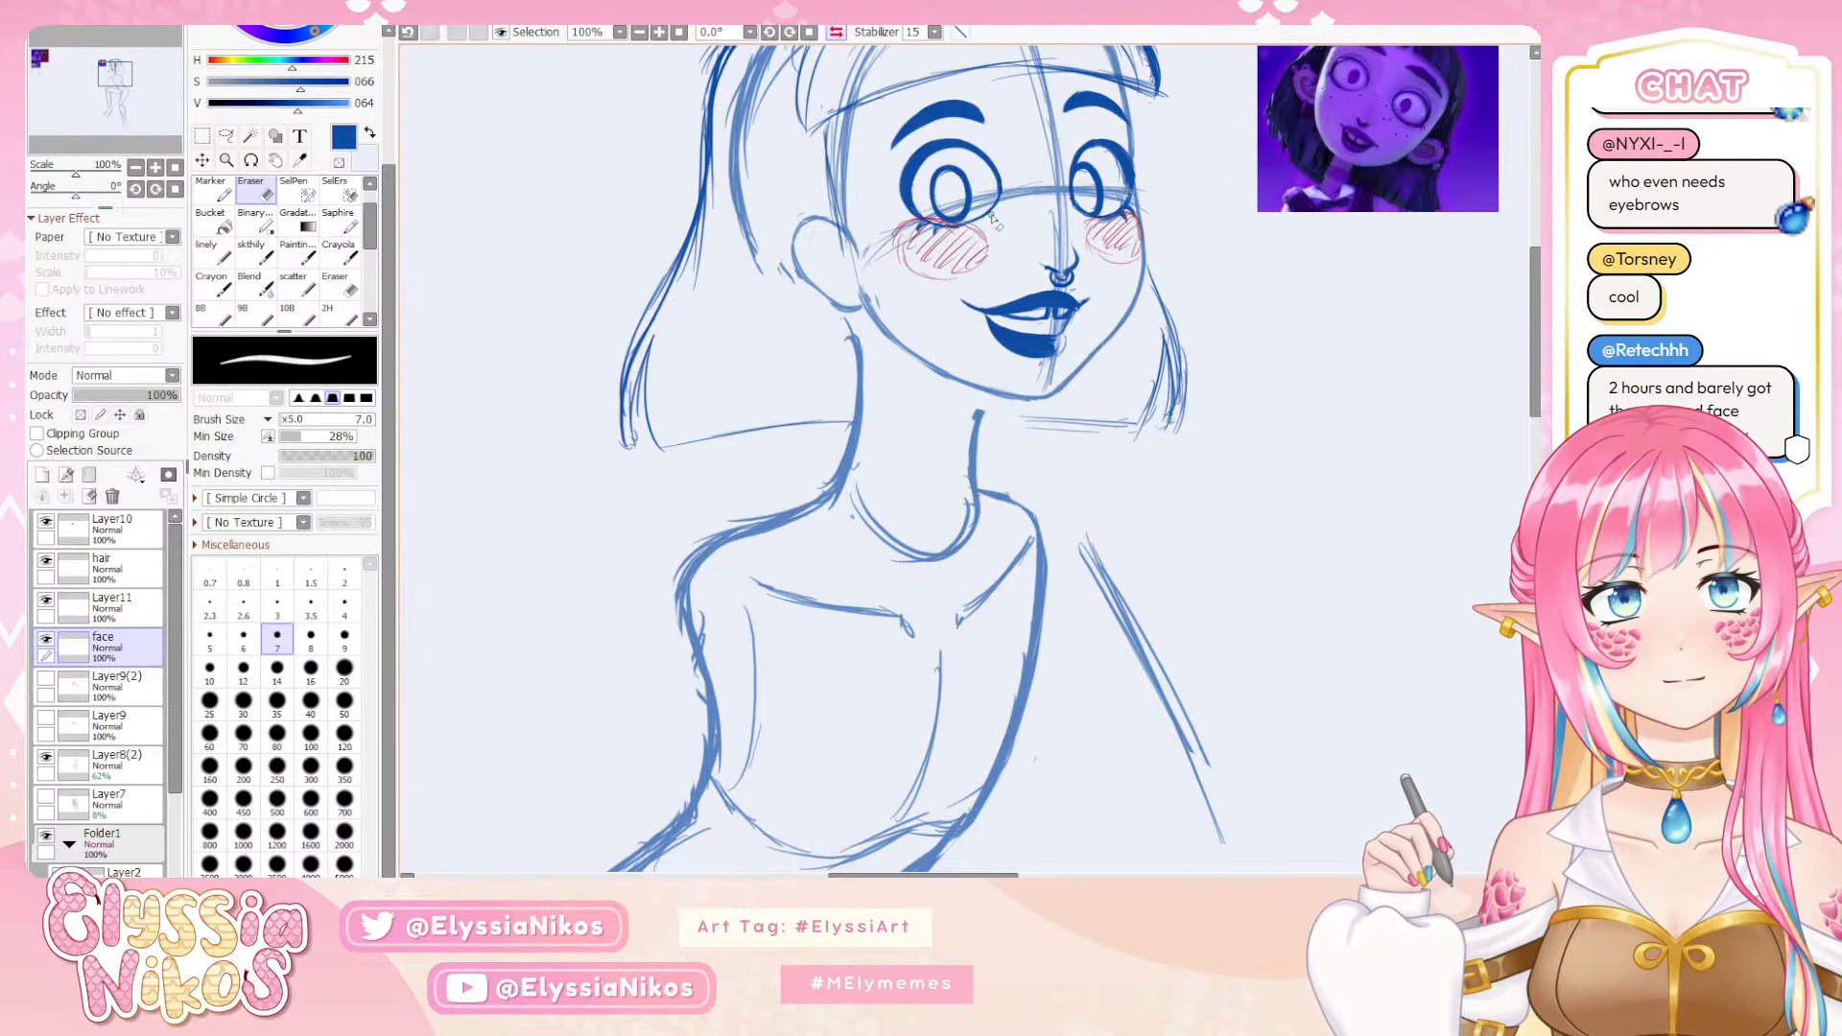
drag(1005, 199, 1066, 190)
key(ctrl+z)
key(ctrl+z)
drag(1005, 206, 998, 206)
key(ctrl+z)
Try redrawing the near eye's lower inner curve with the skthily brush, undoing the strokes
key(b)
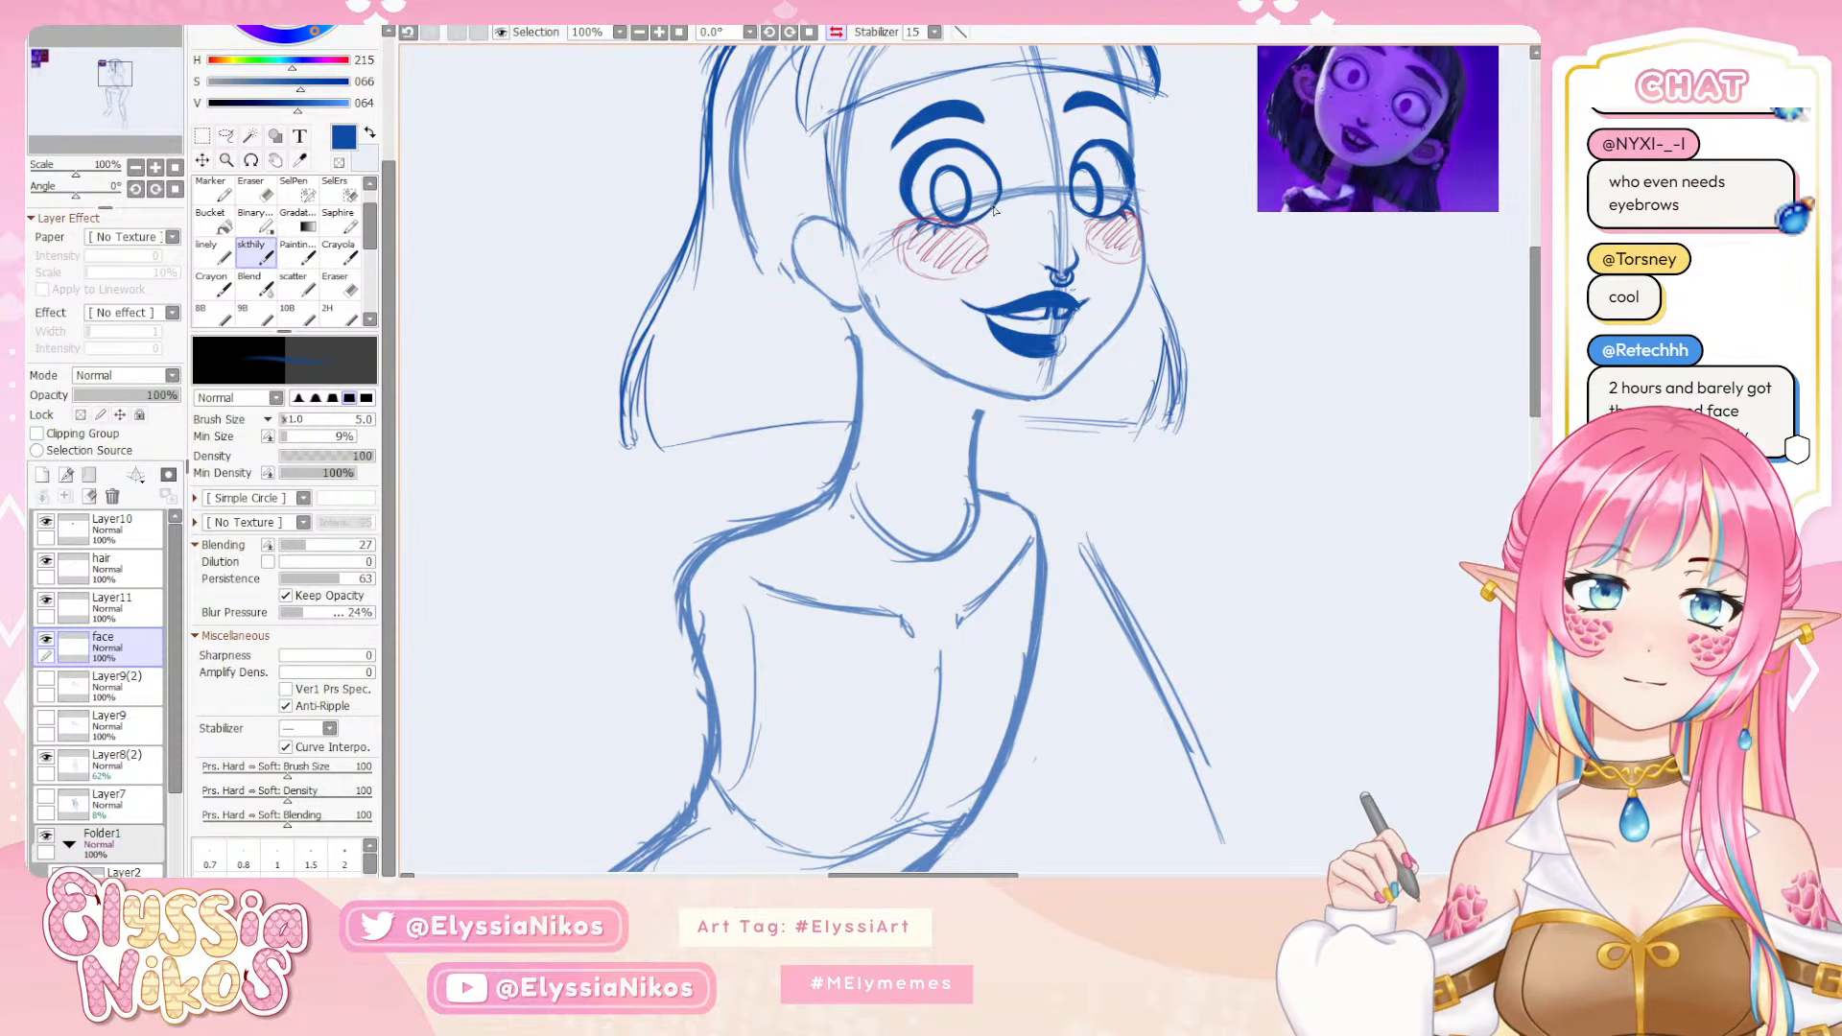
key(ctrl+z)
mouse_move(996, 208)
mouse_down()
mouse_move(929, 232)
mouse_move(960, 228)
mouse_up()
key(ctrl+z)
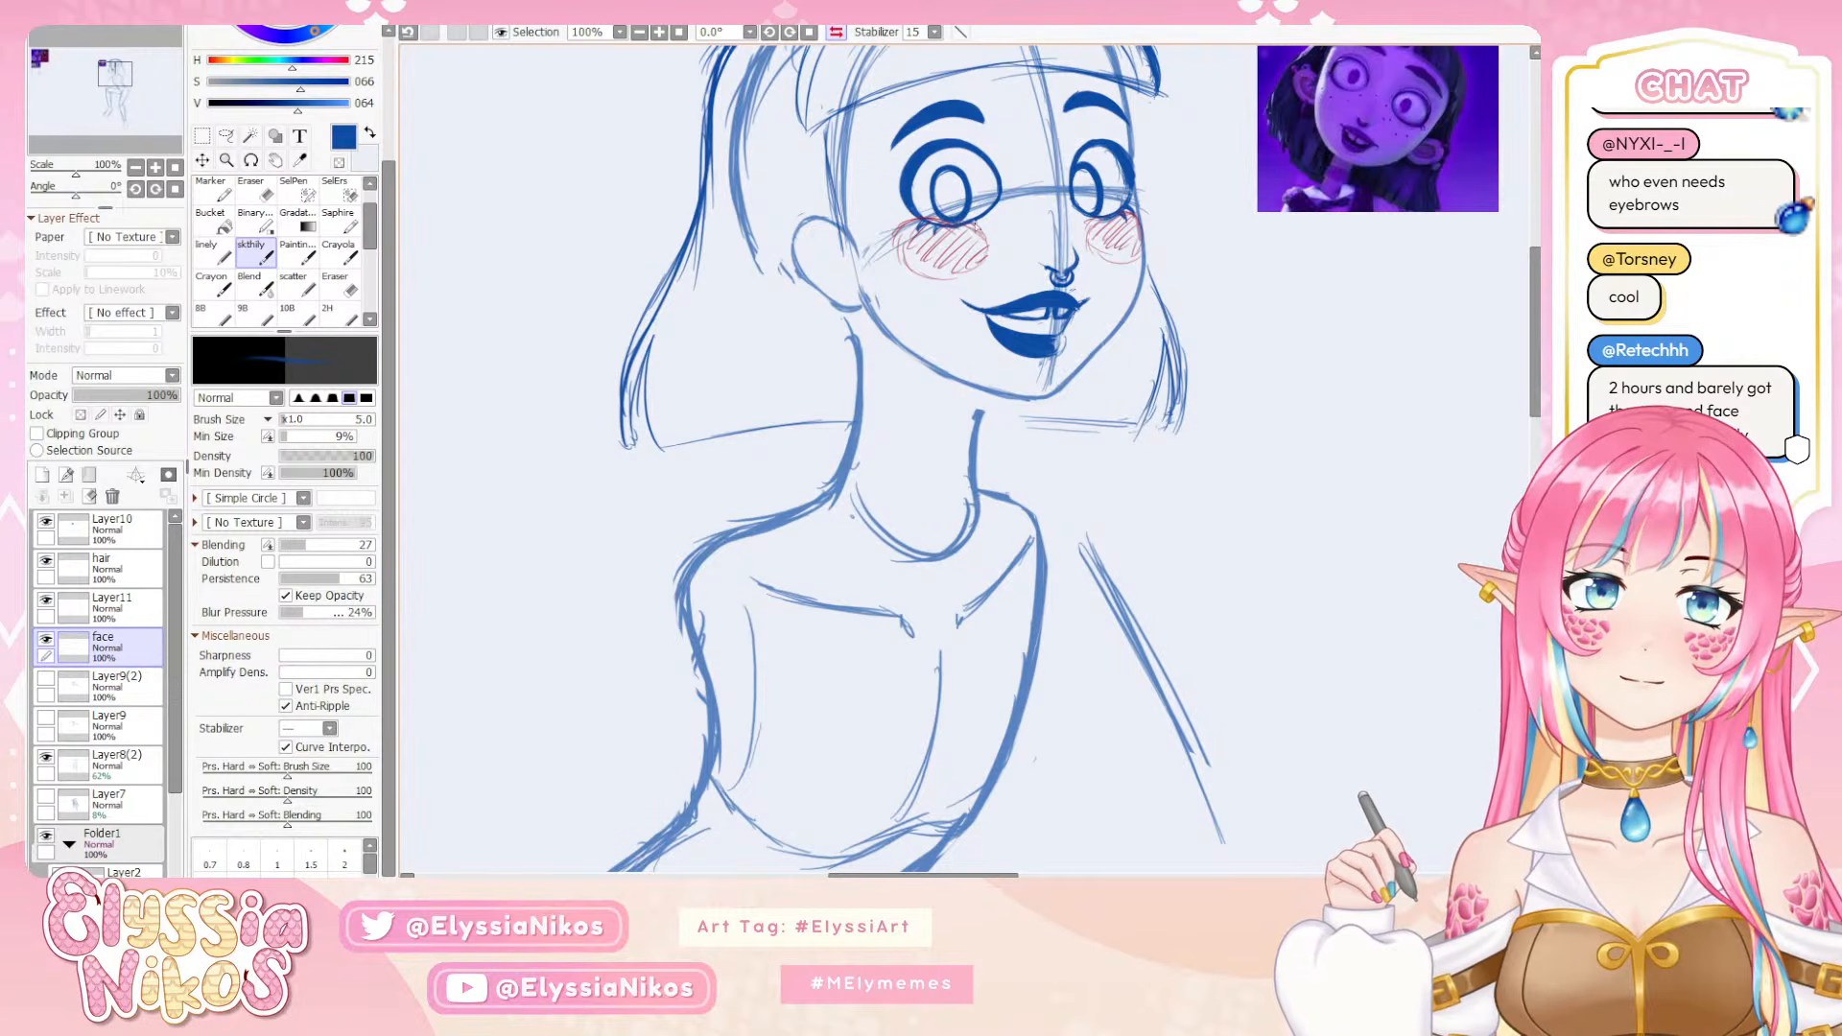
Check the near eye from a distance with the canvas view flipped, and undo the last edit
key(e)
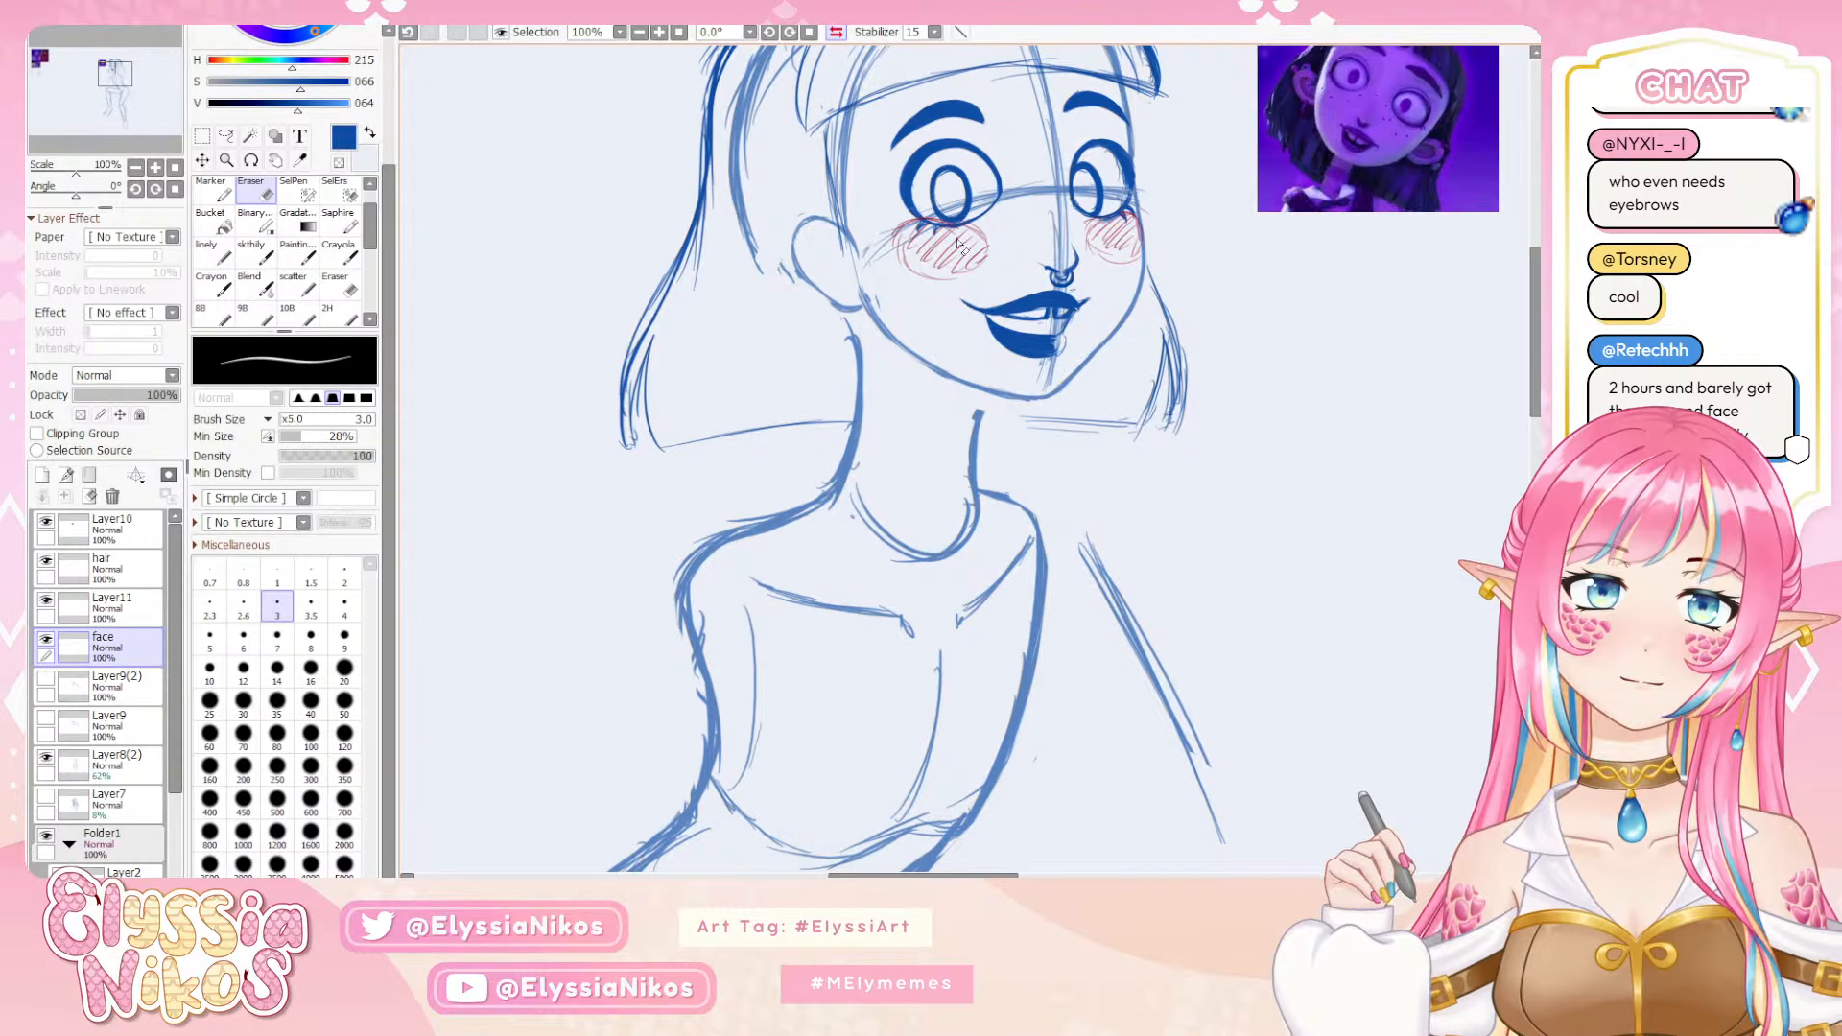
click(138, 165)
click(138, 165)
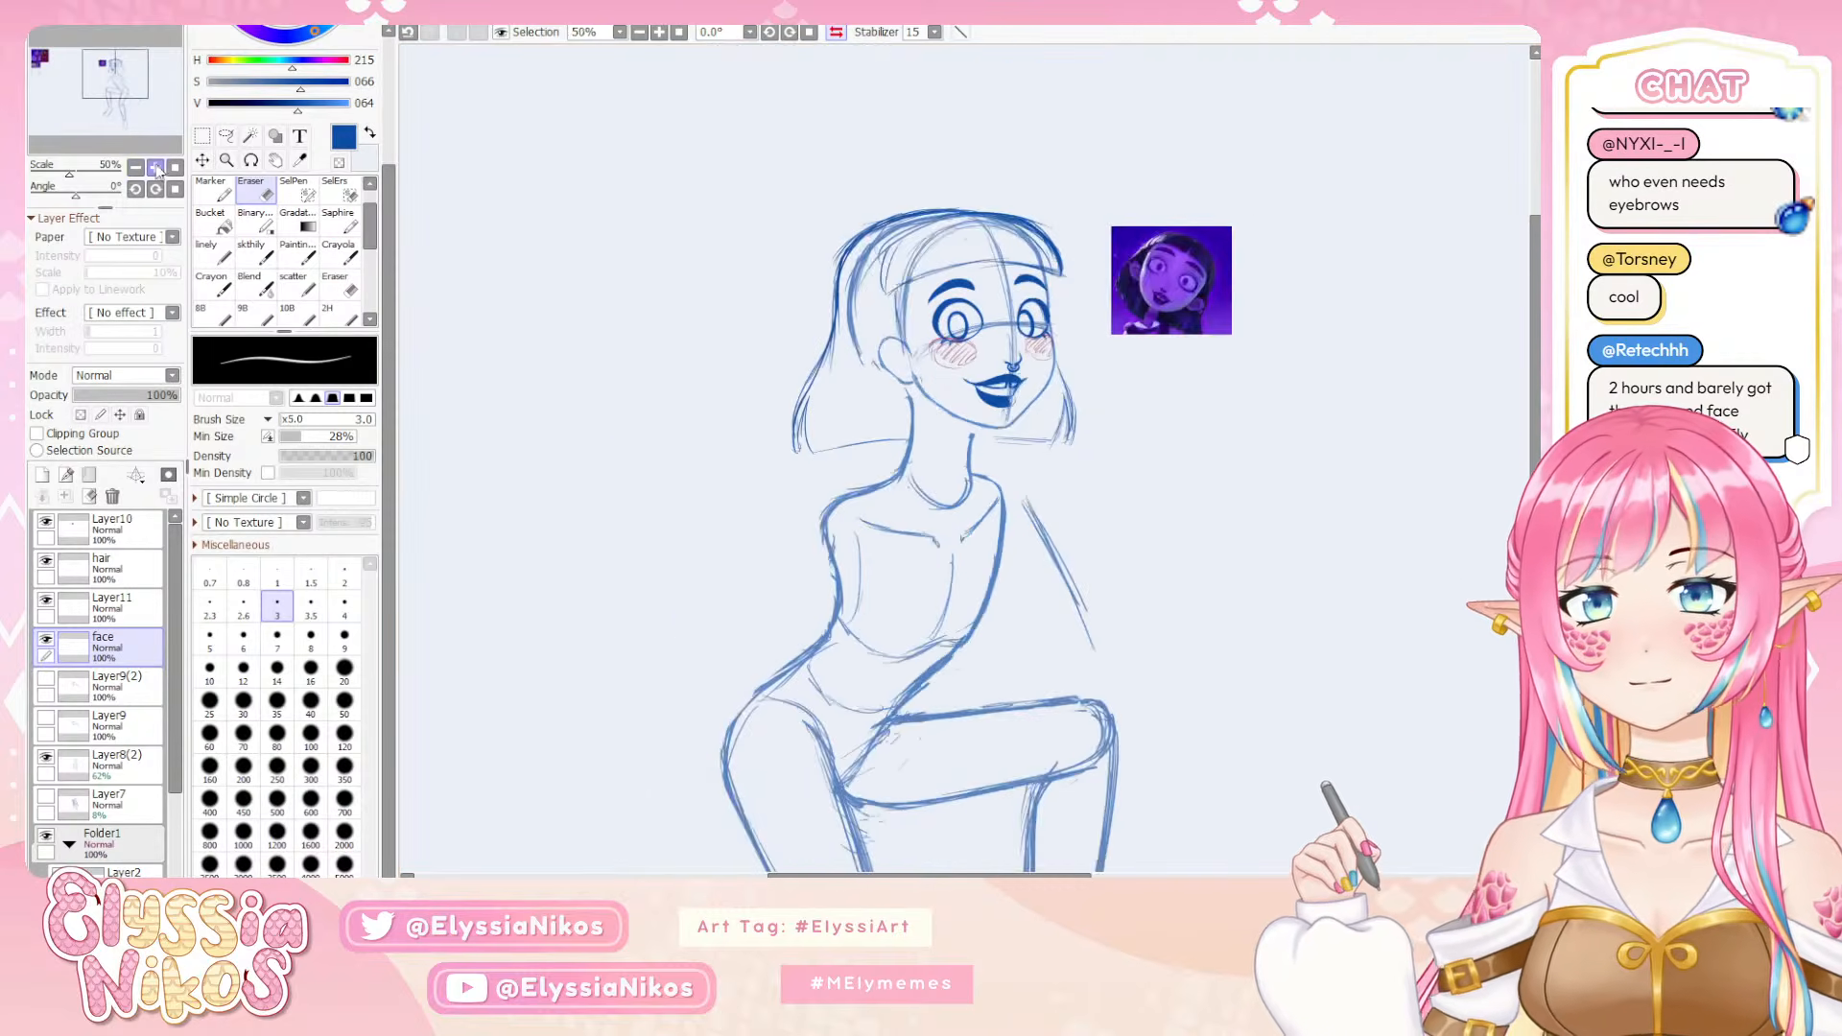
drag(758, 297, 750, 295)
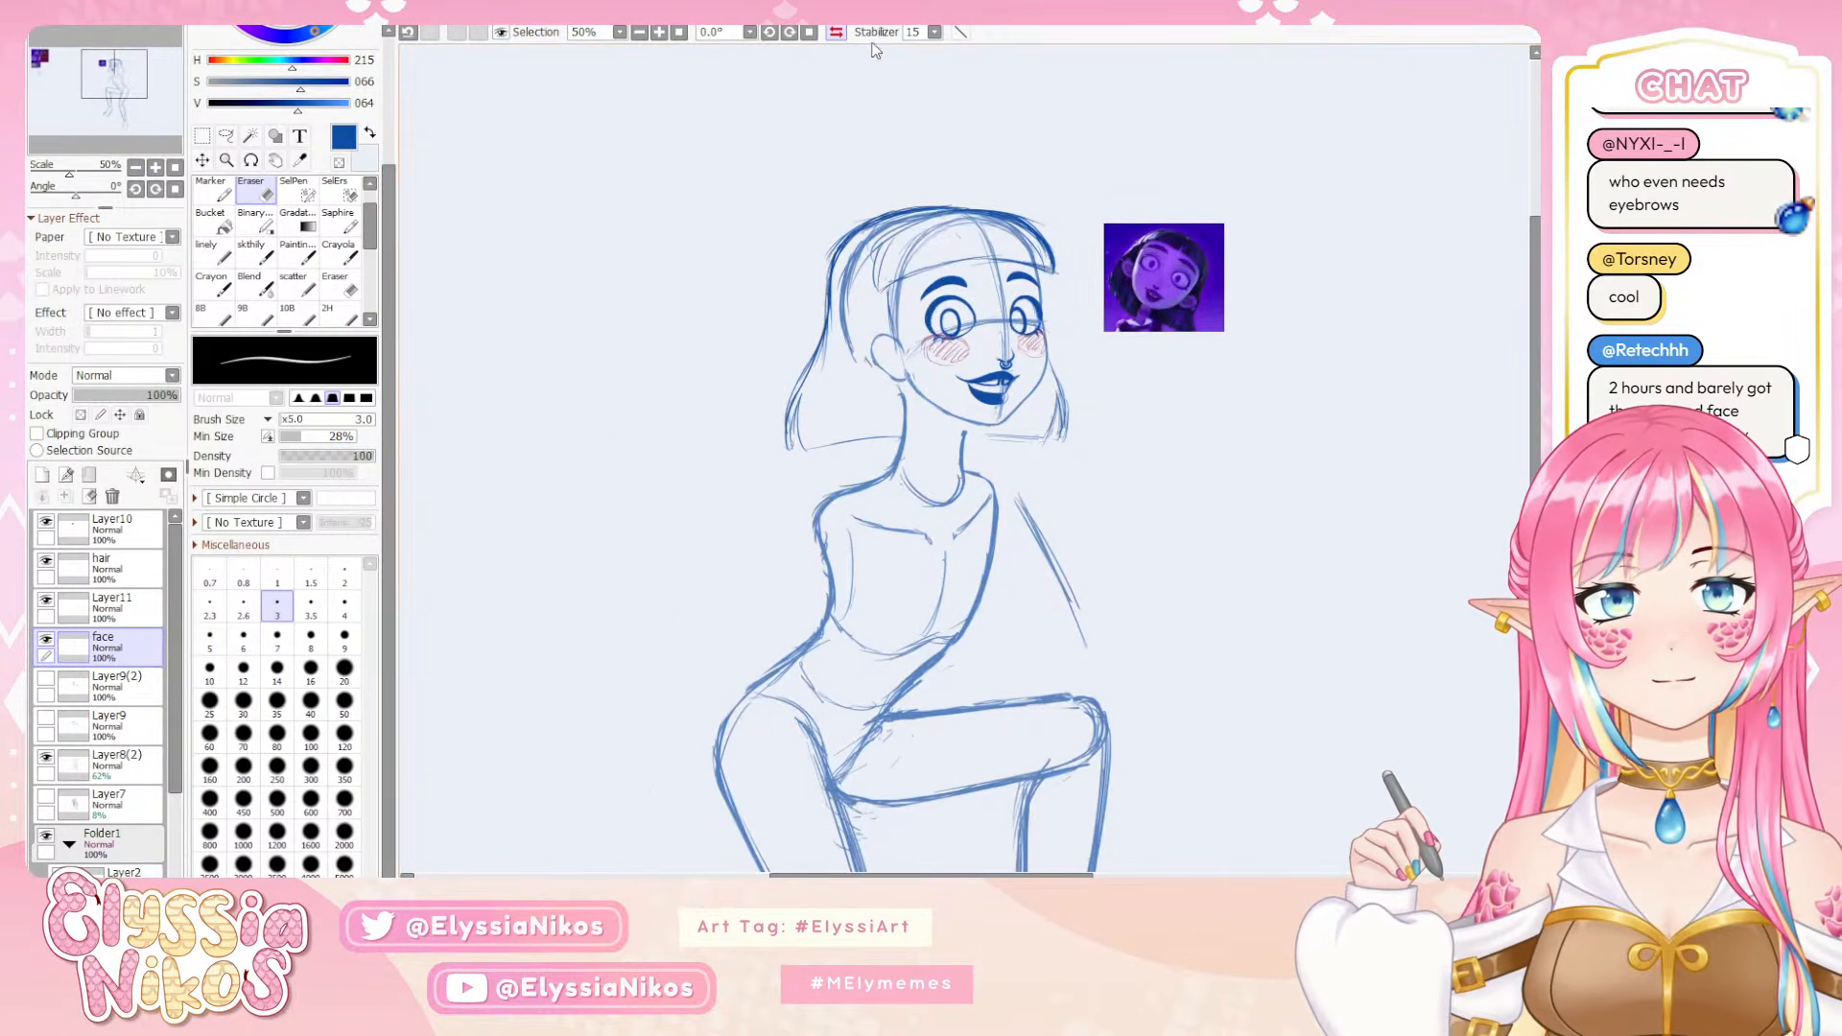
click(836, 32)
drag(905, 204, 840, 182)
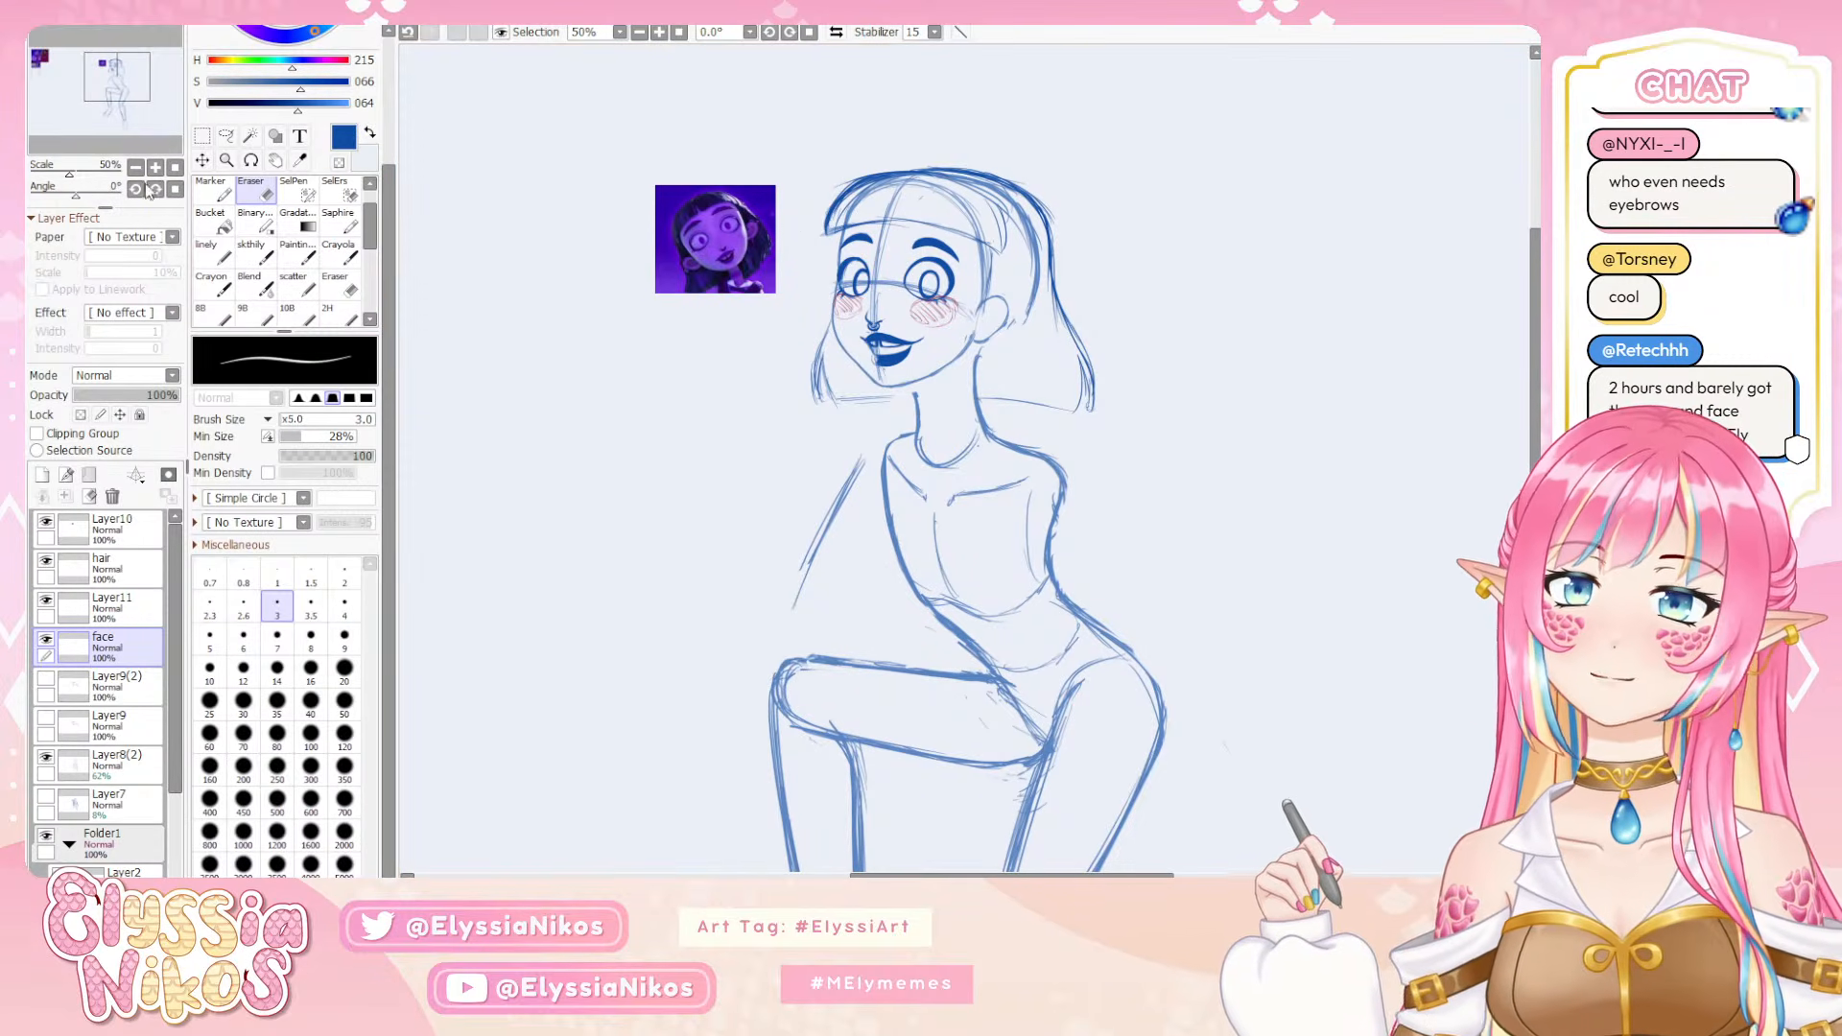
key(ctrl+z)
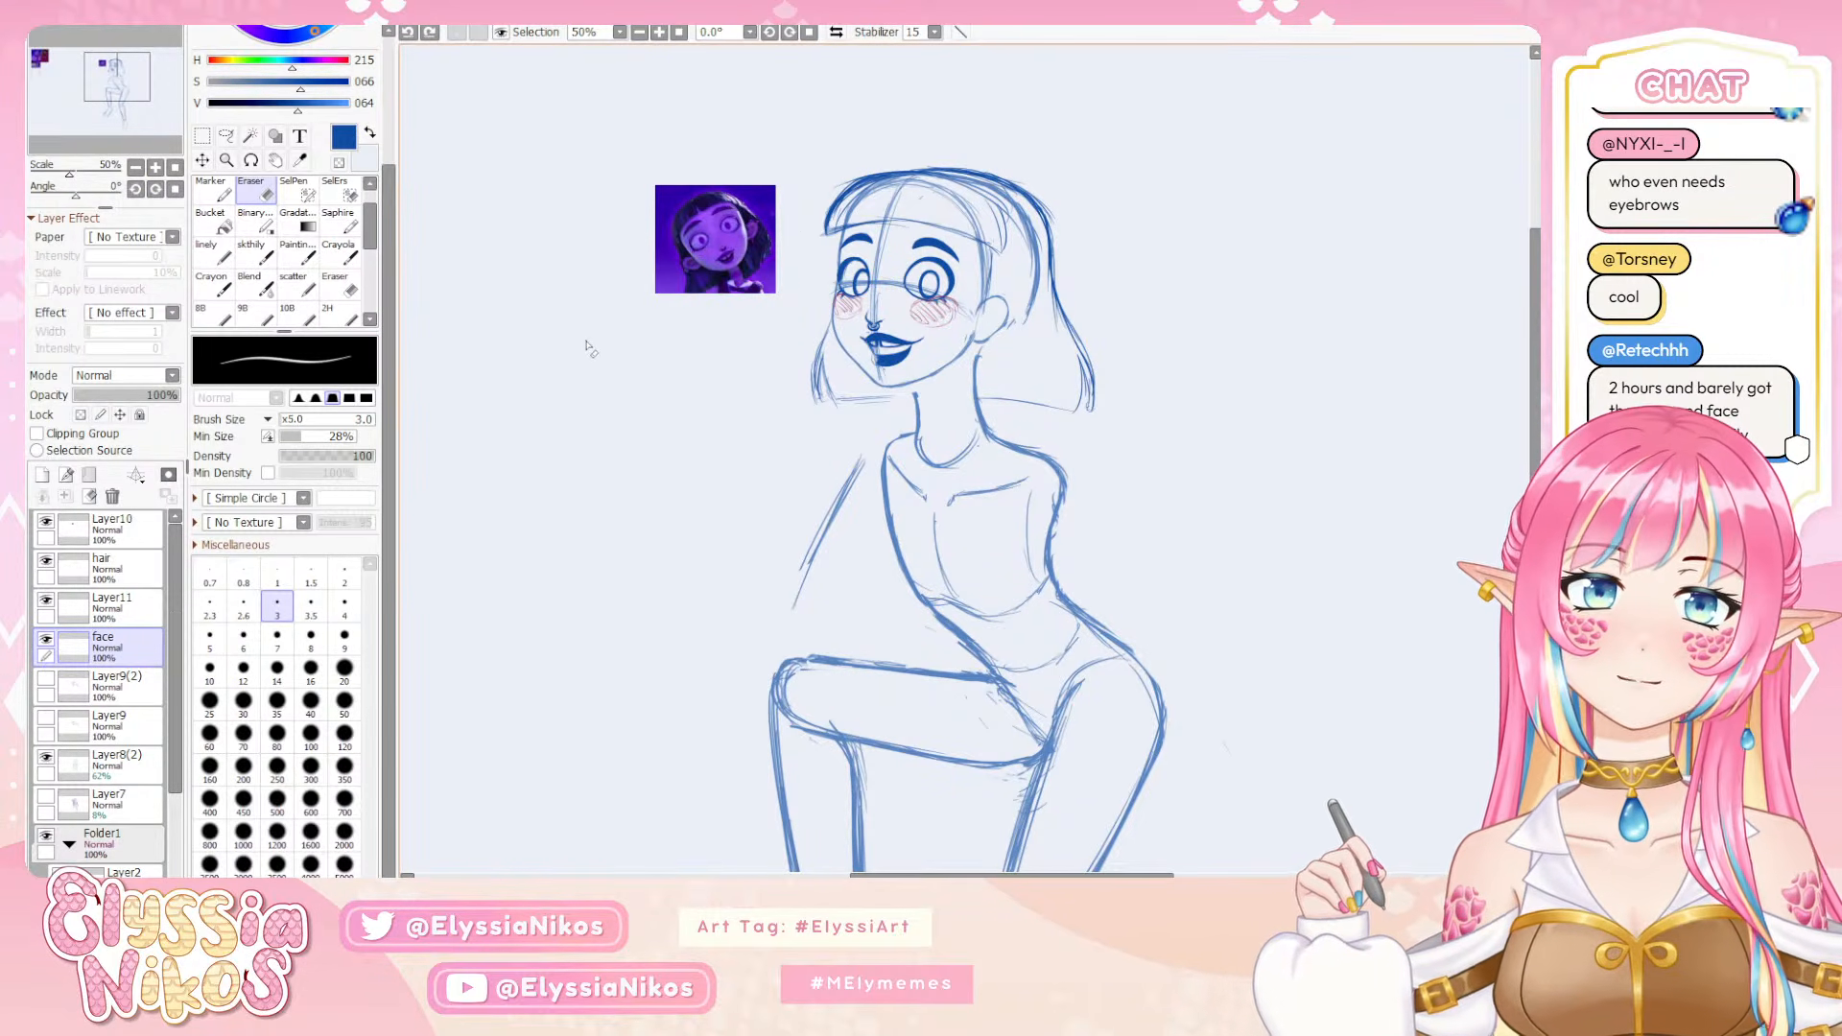
click(155, 168)
click(156, 168)
drag(856, 179, 739, 292)
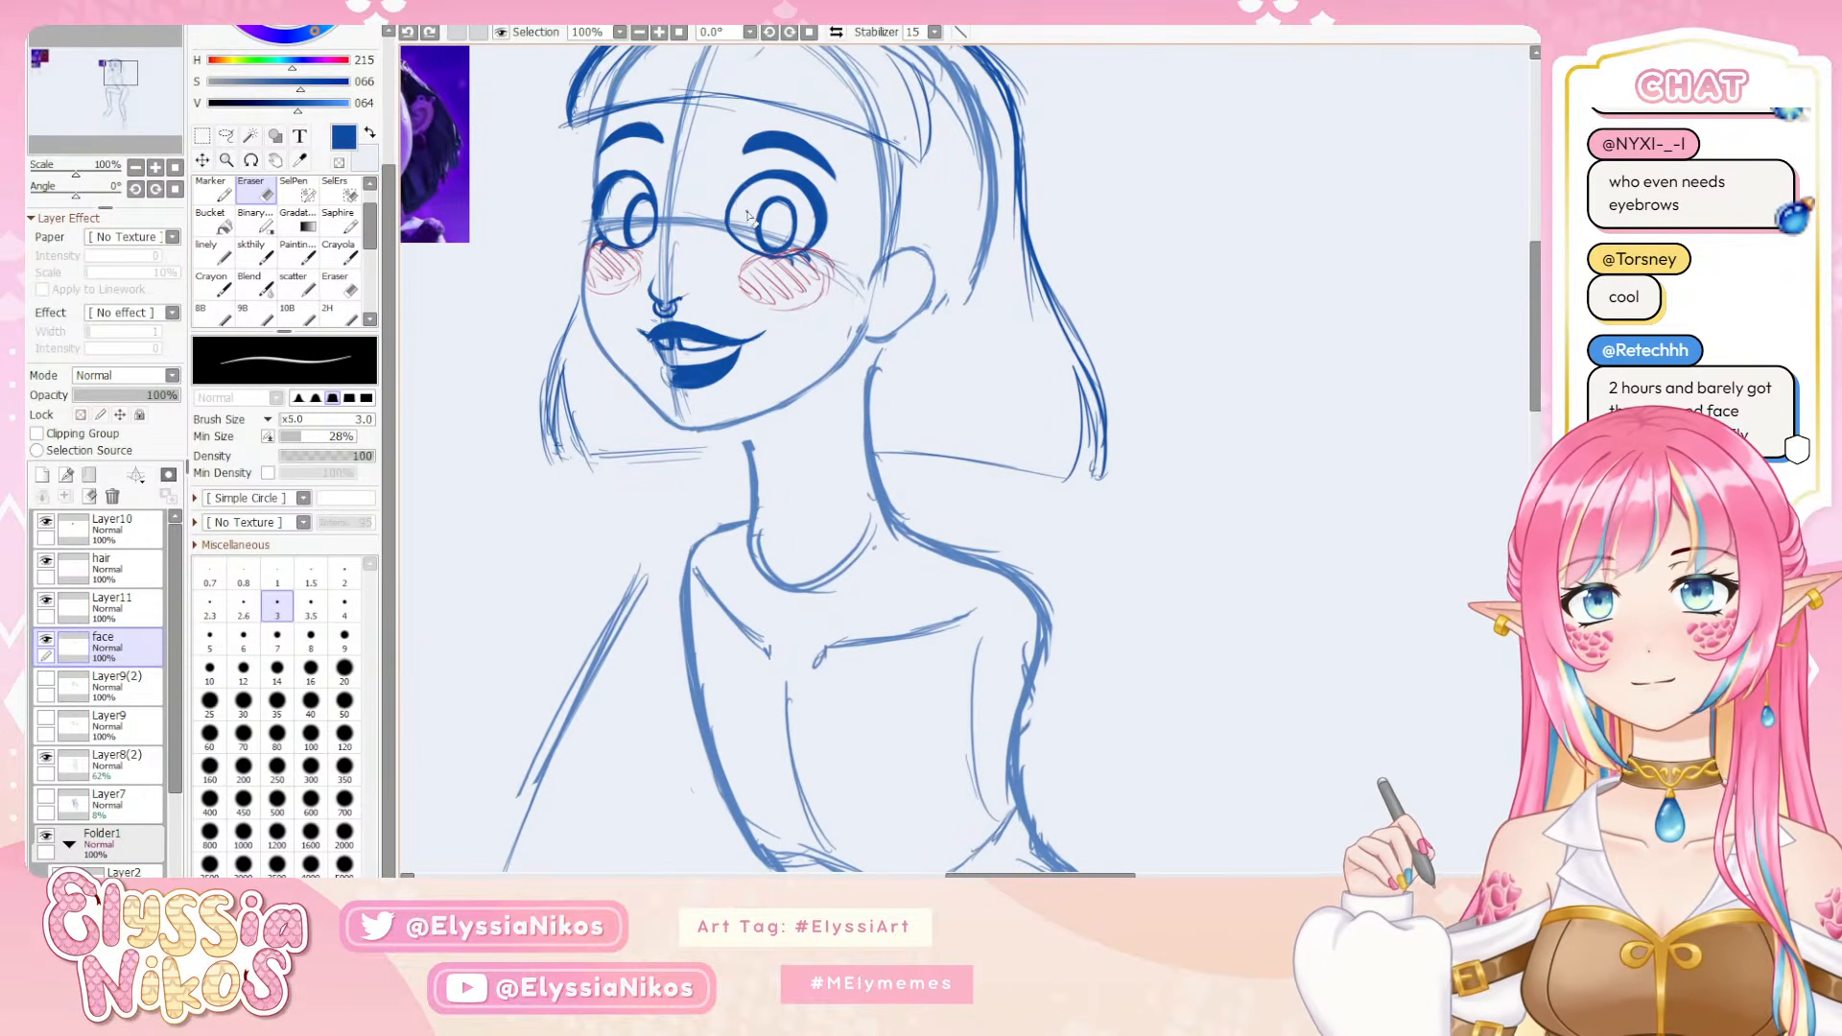
Redraw the near eye's inner edge with the skthily brush and get the eraser ready at size 6
click(265, 256)
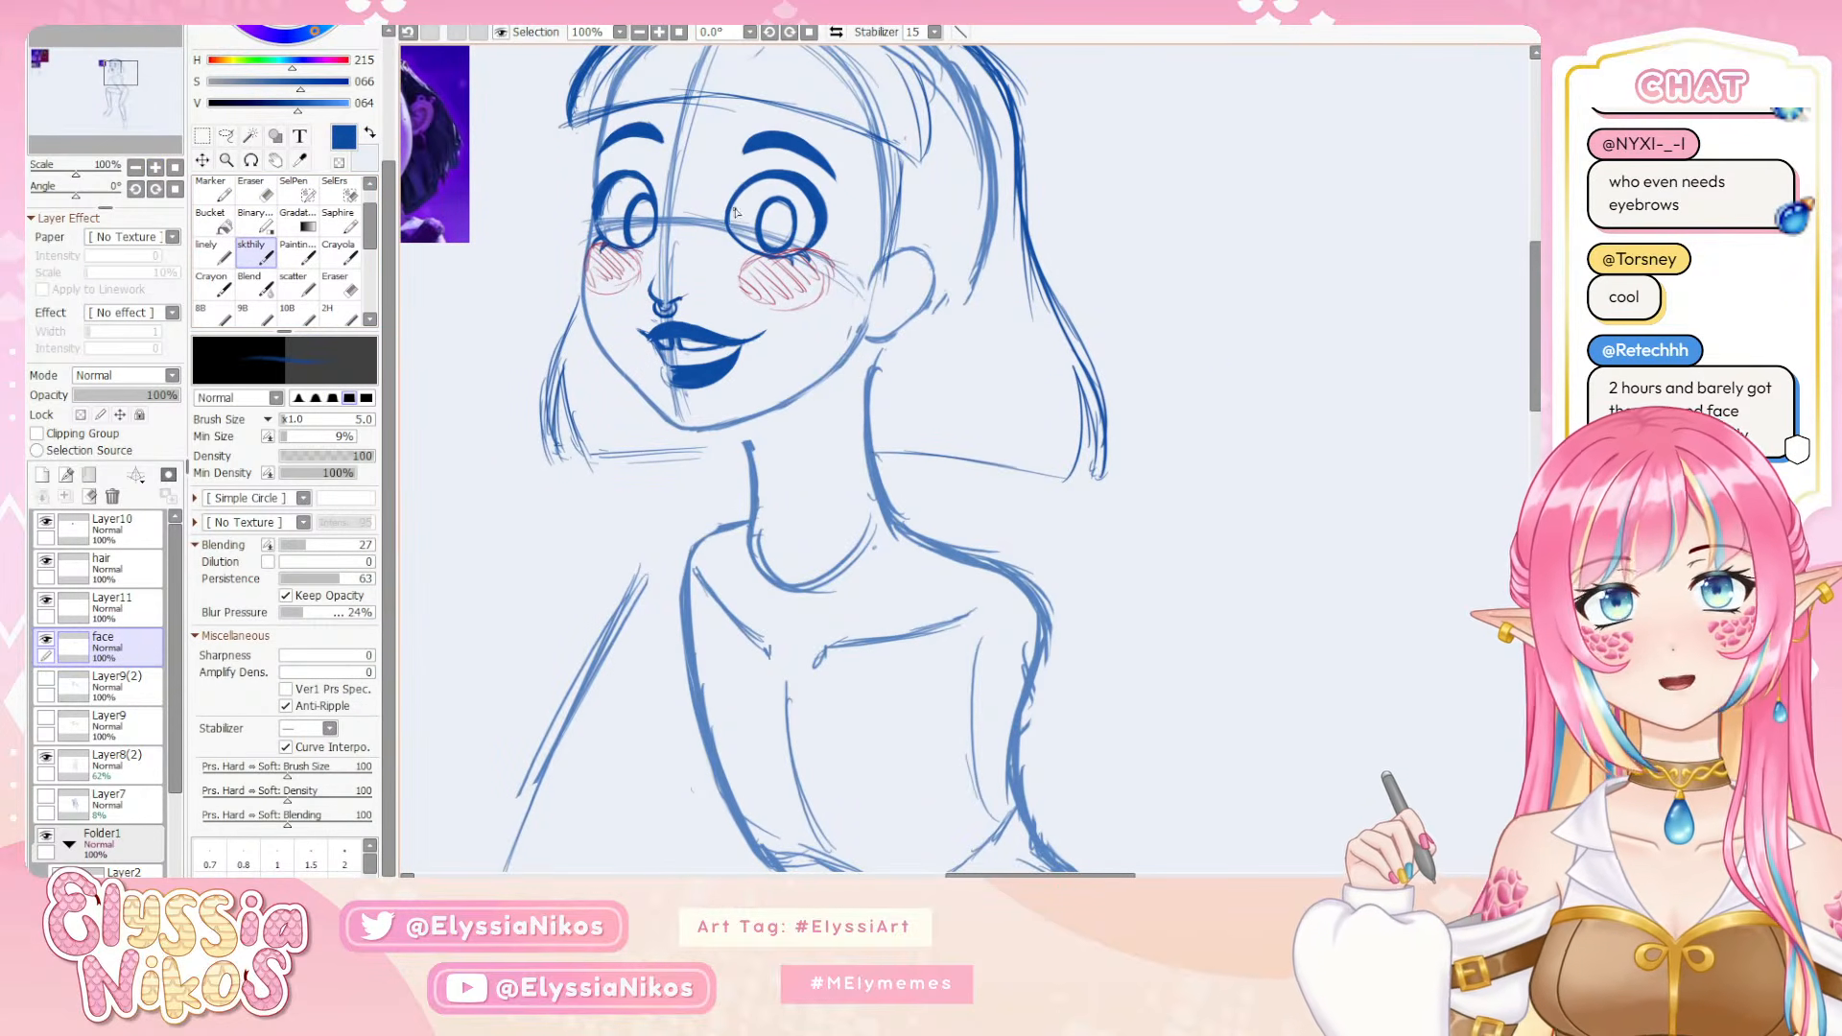
key(ctrl+z)
drag(748, 191, 733, 219)
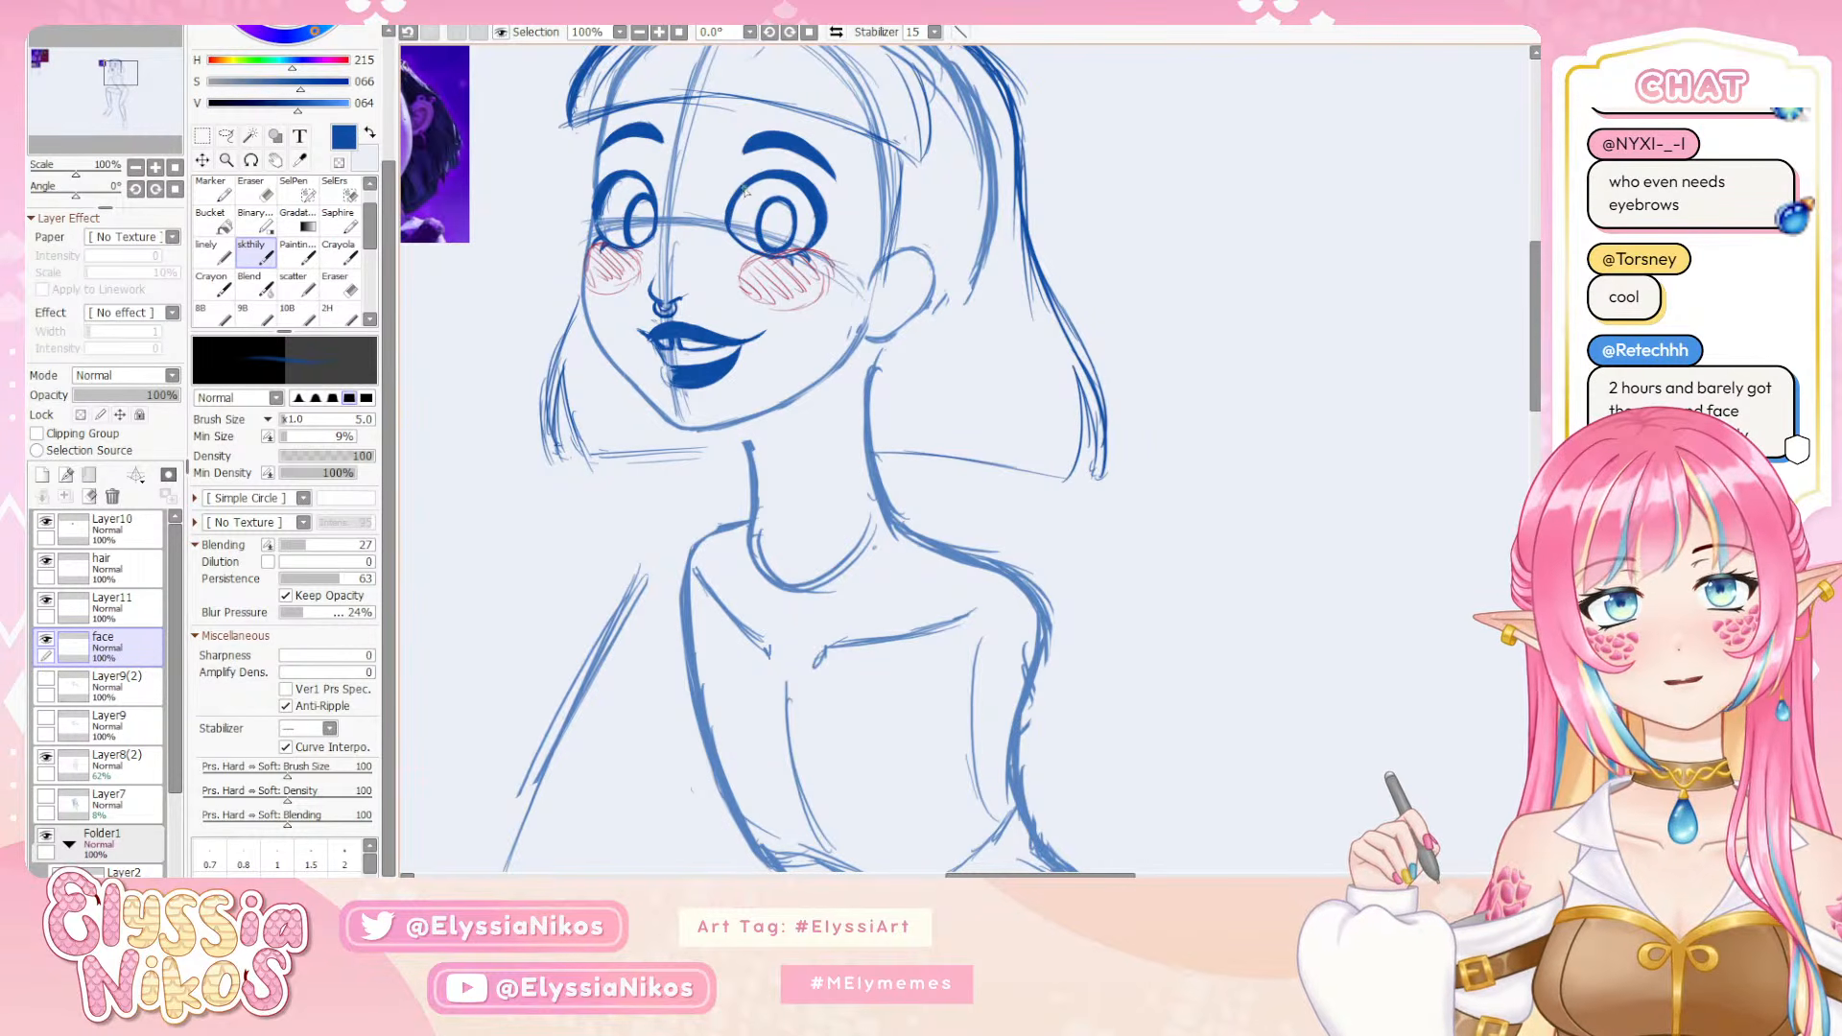
key(e)
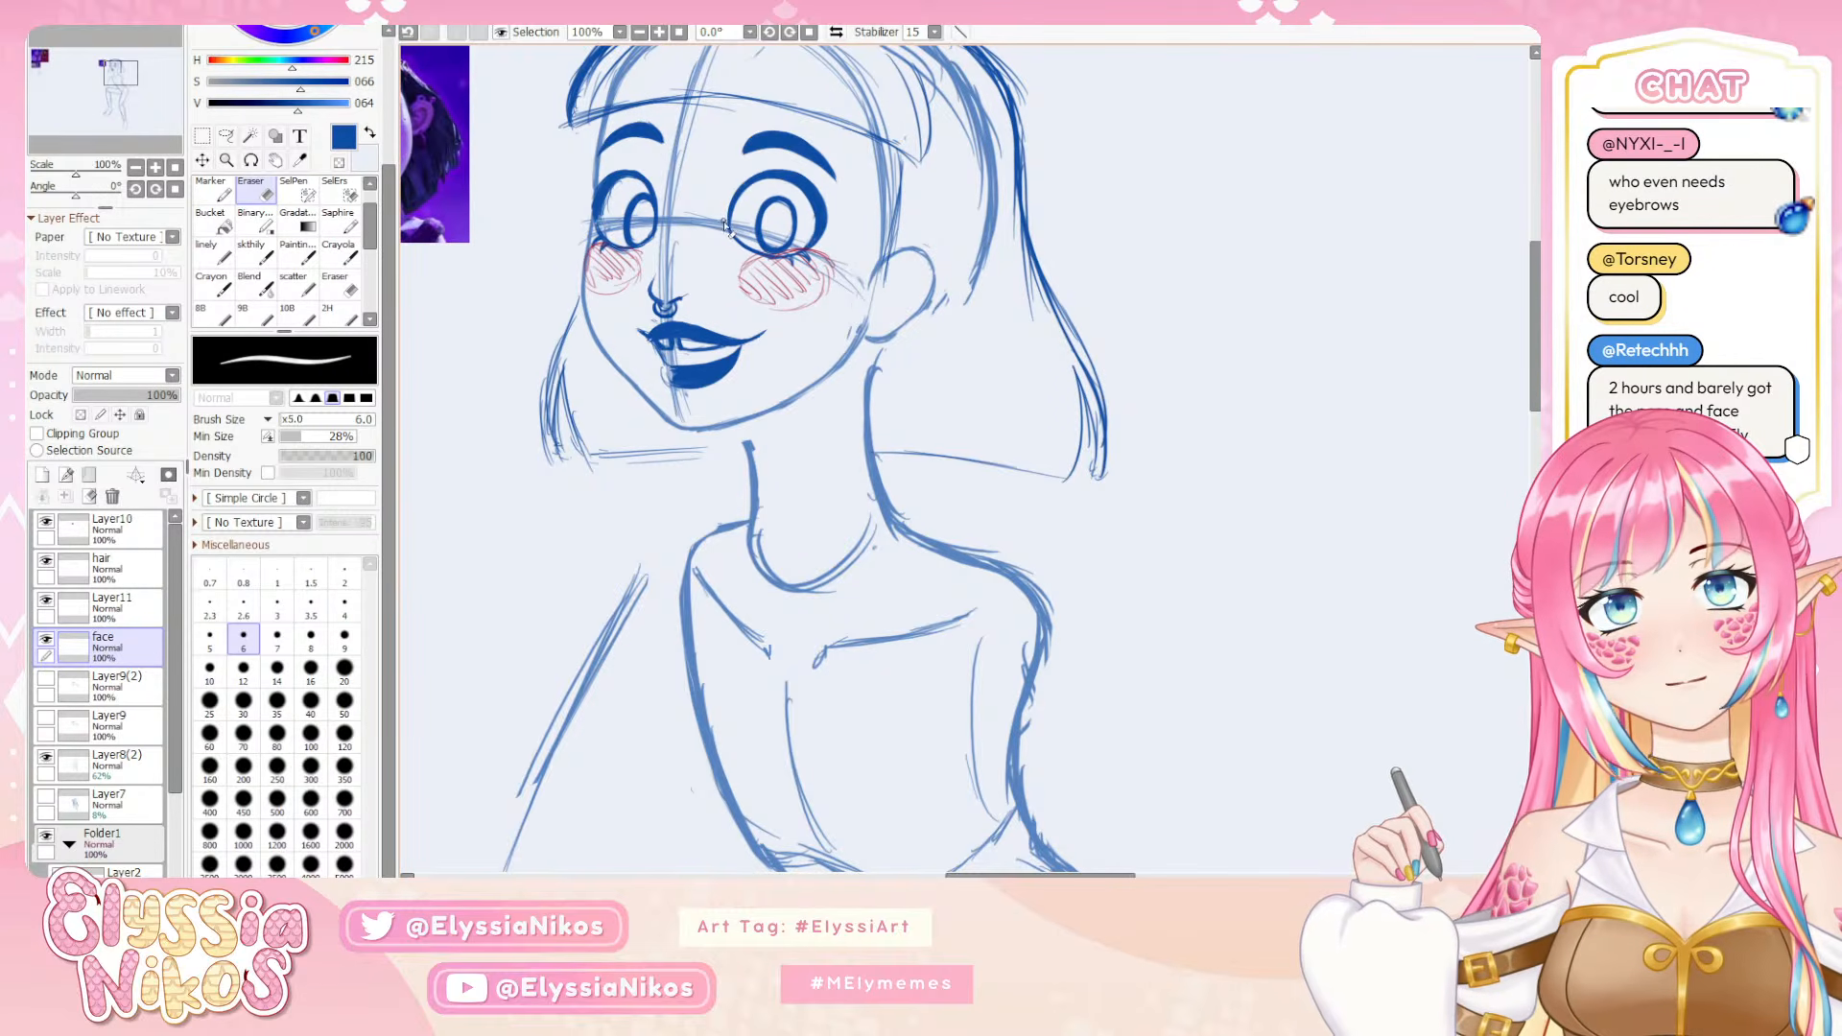
Flip the canvas view, lasso only the near eye's iris, adjust it slightly with a transform, apply it, and deselect
click(137, 169)
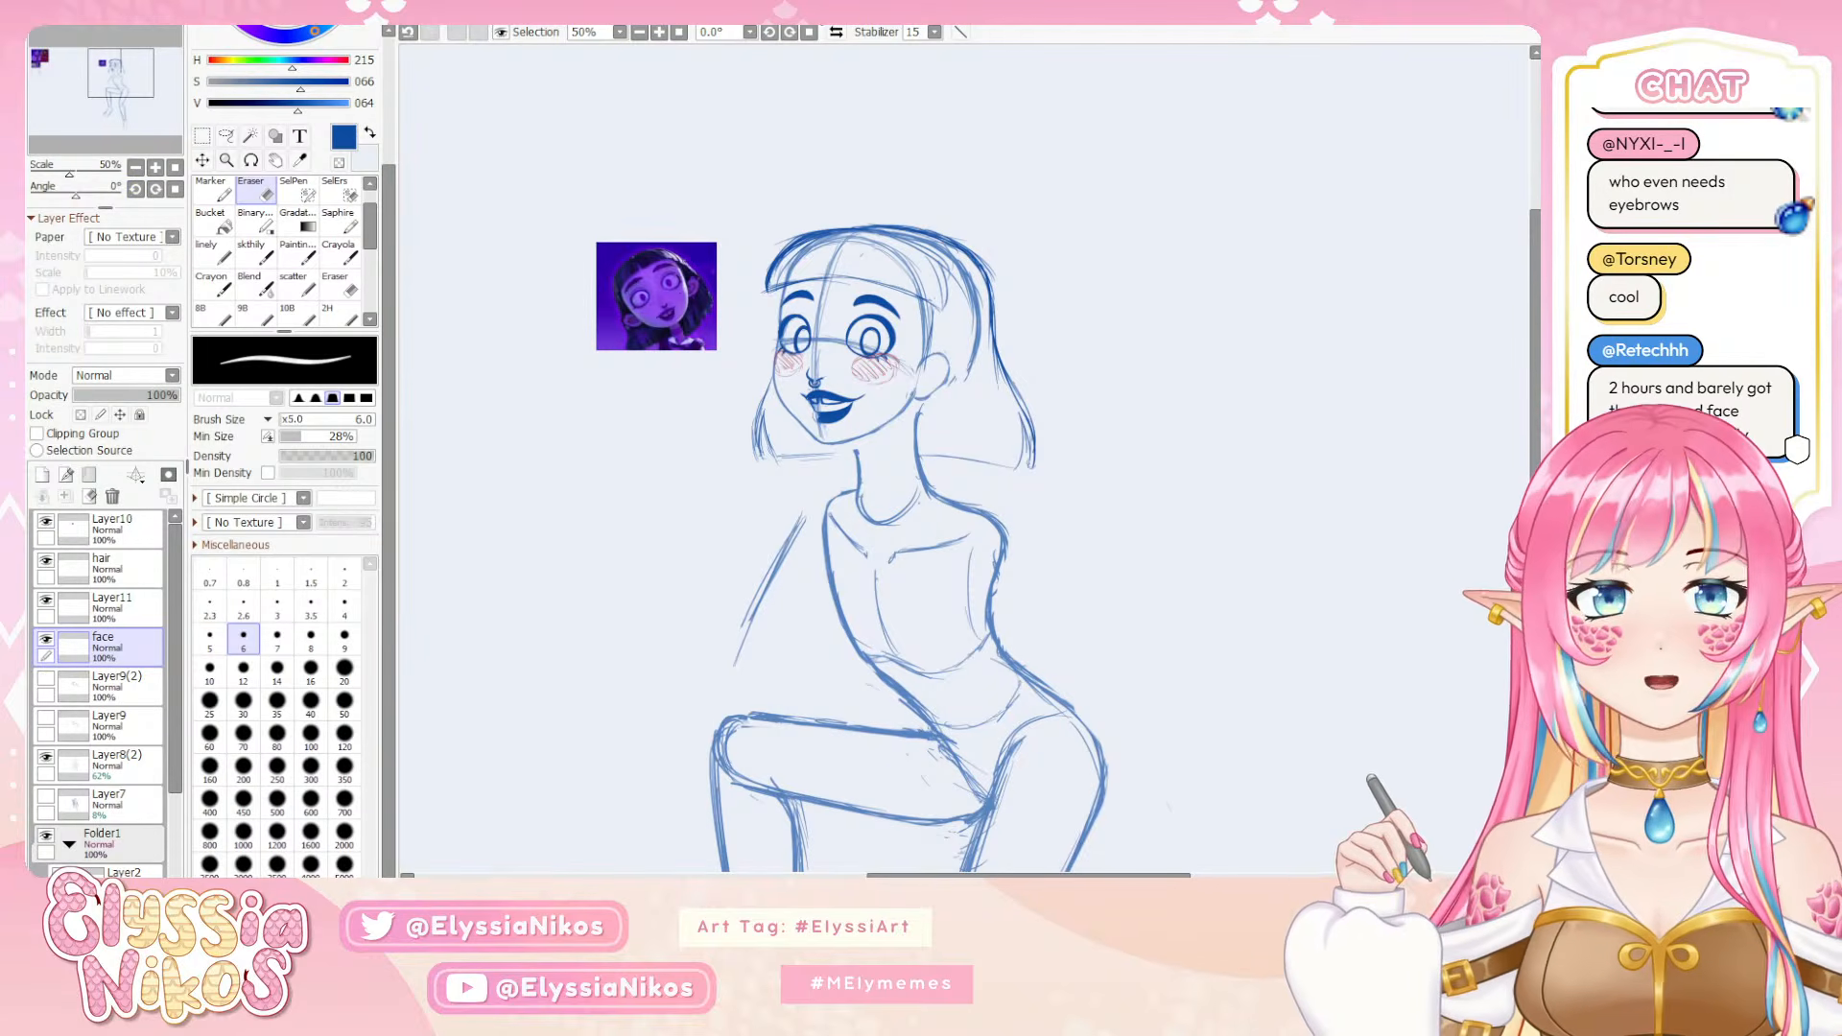
click(836, 32)
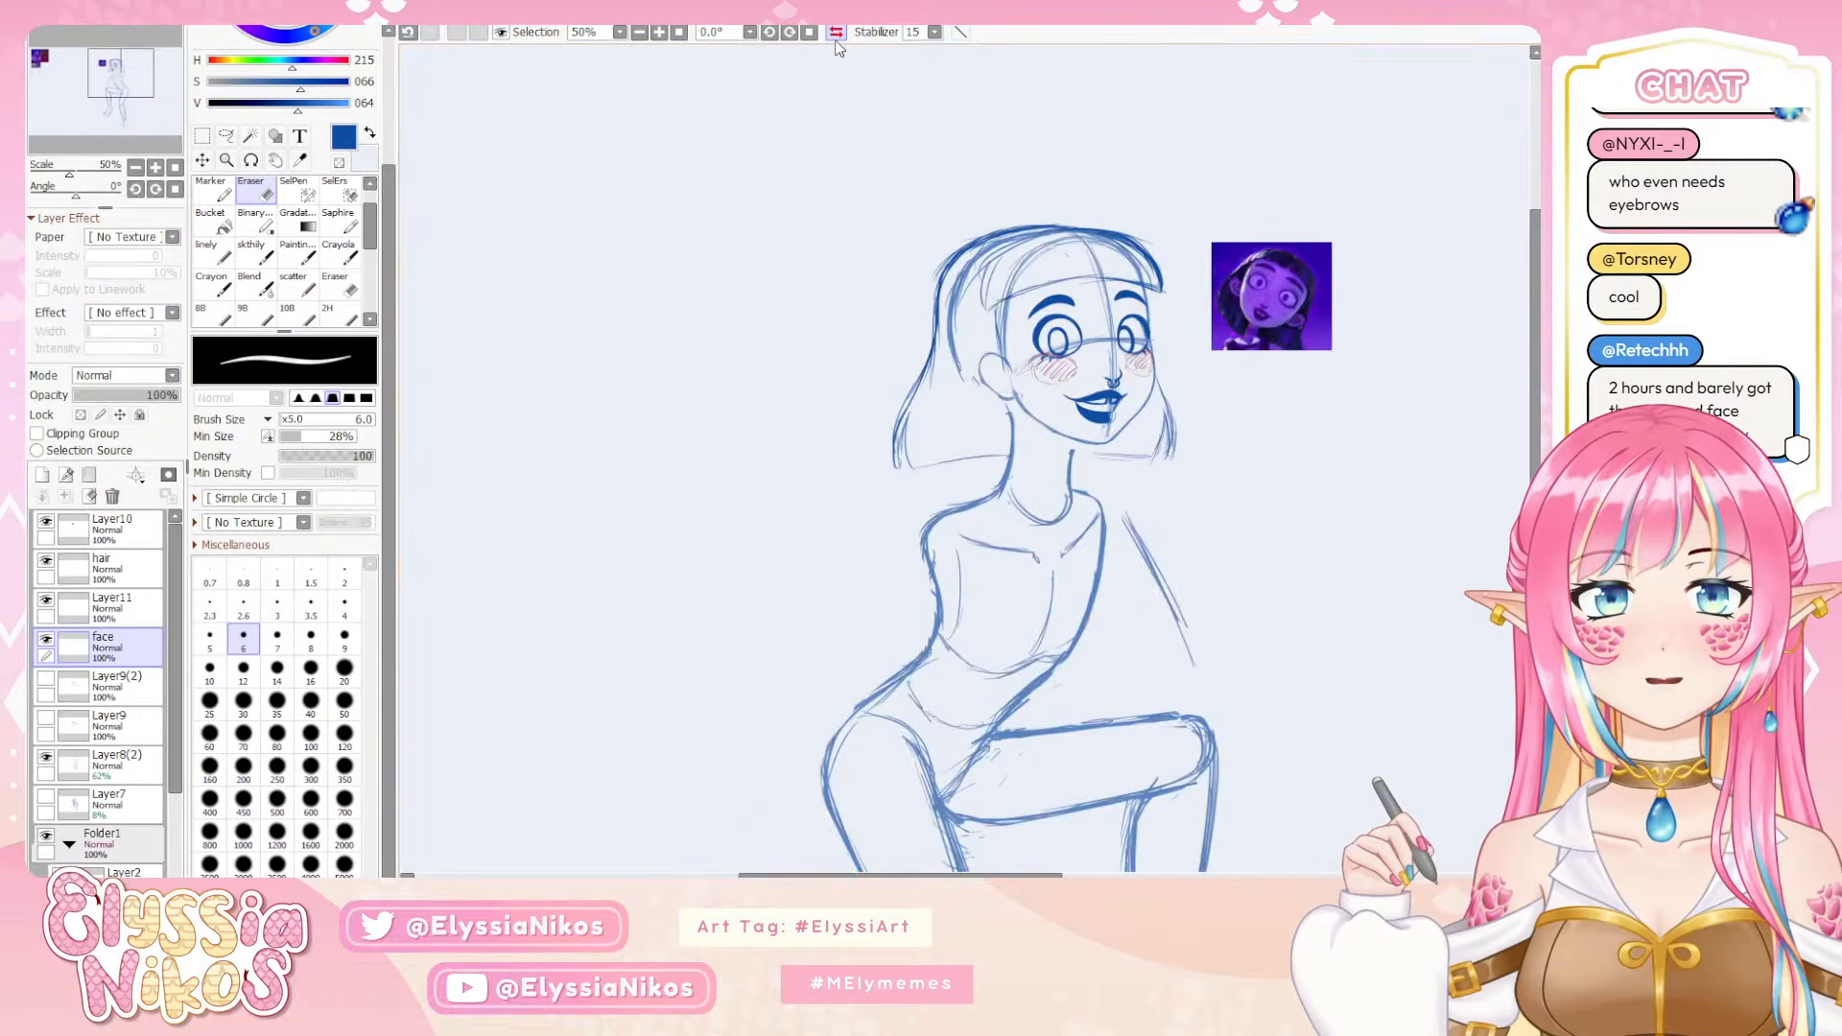
click(155, 168)
click(155, 168)
drag(947, 344, 582, 412)
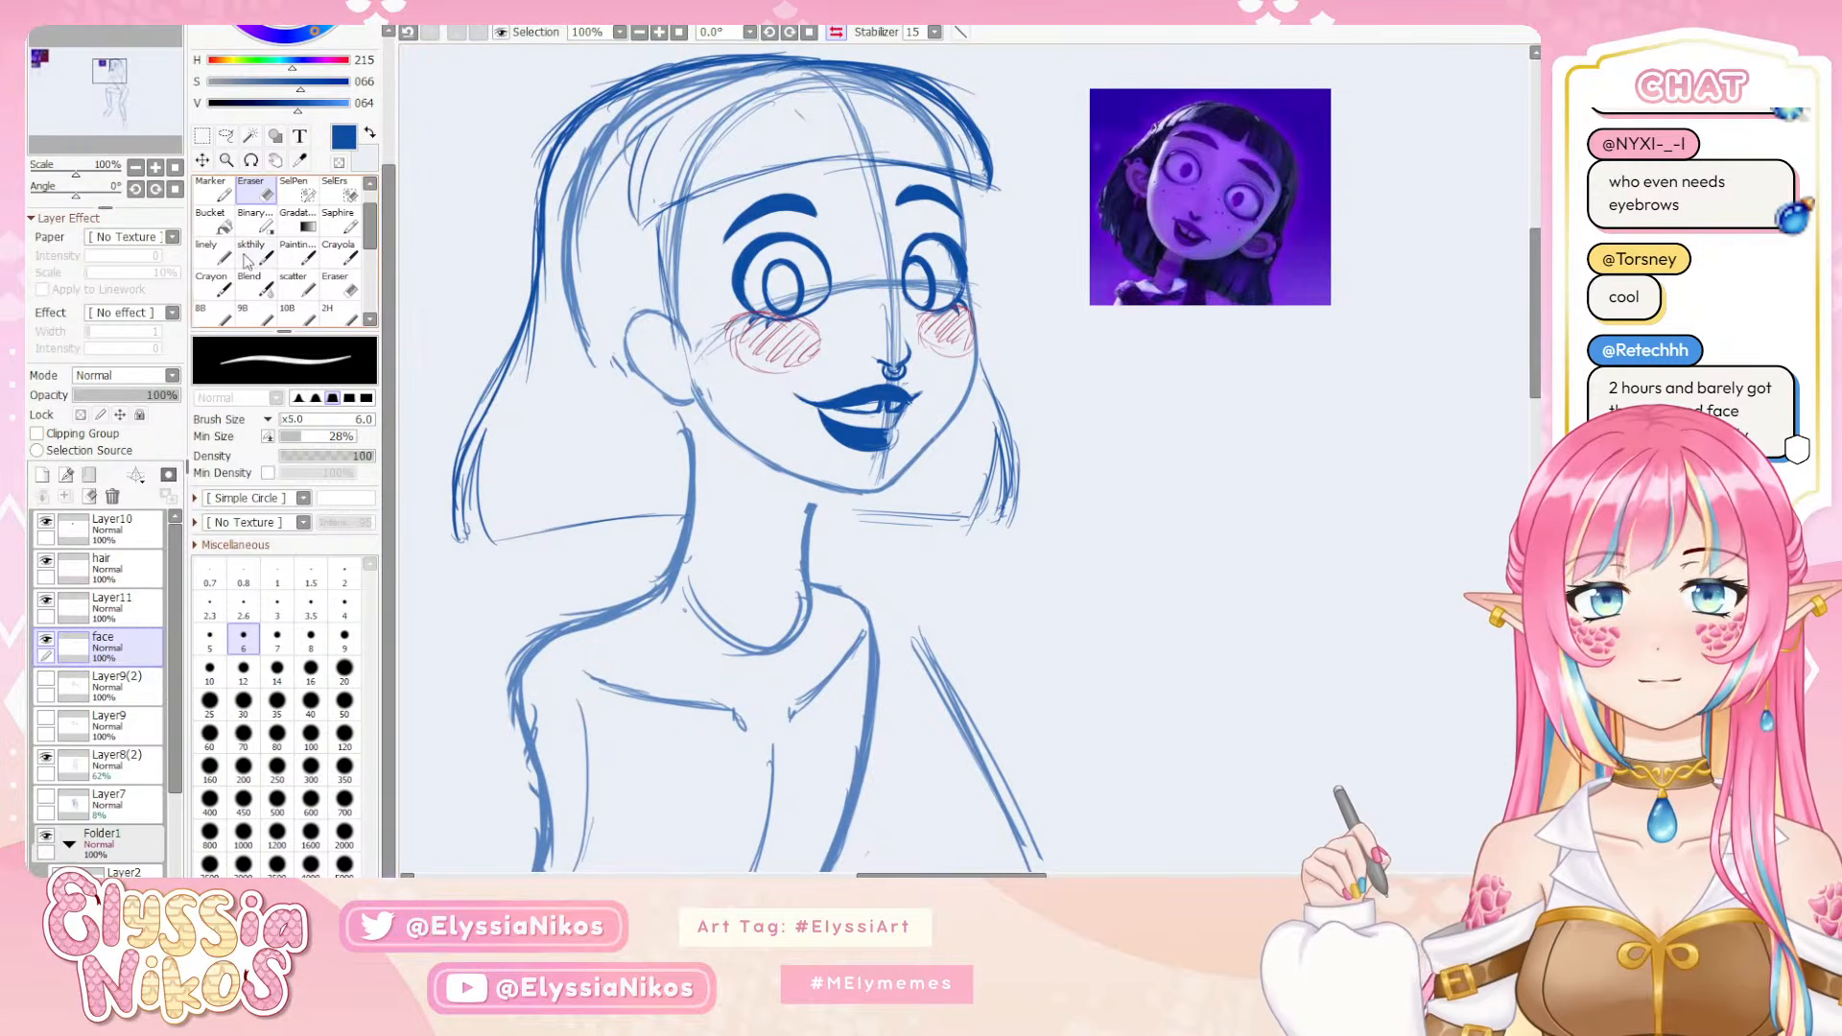
click(225, 135)
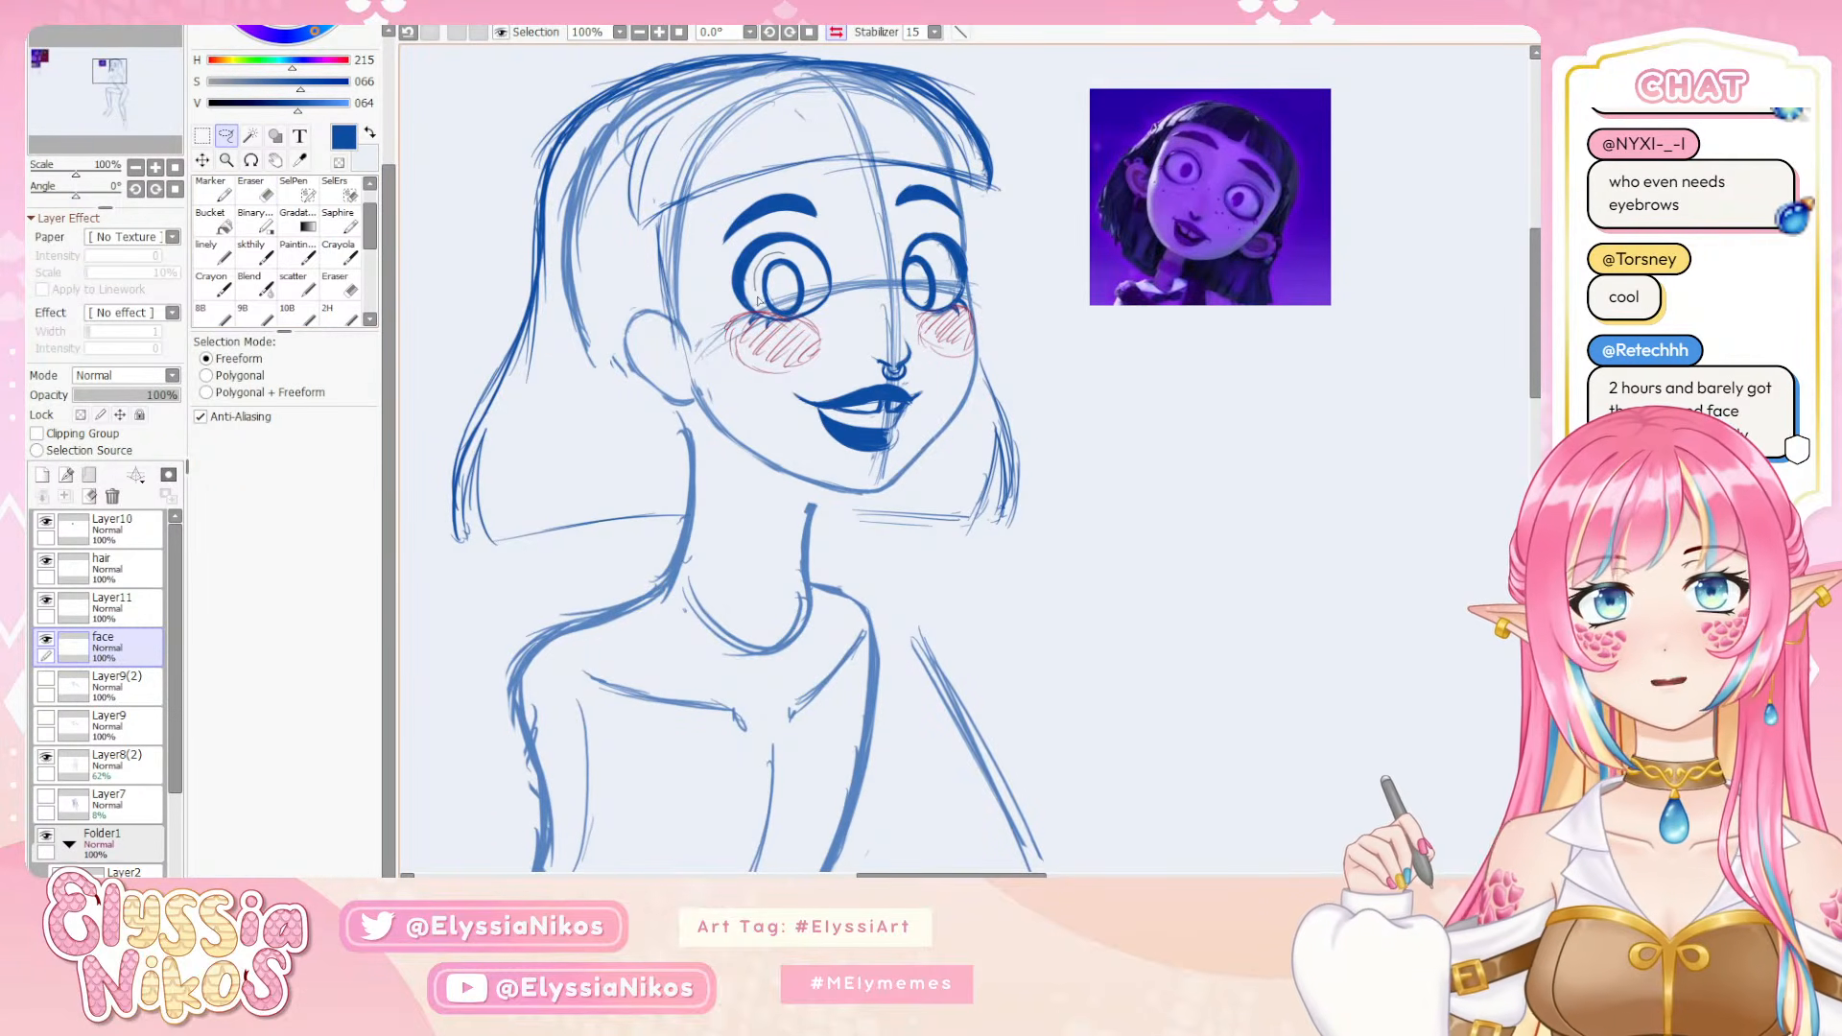
mouse_move(795, 320)
mouse_down()
mouse_move(810, 288)
mouse_move(769, 325)
mouse_up()
key(ctrl+t)
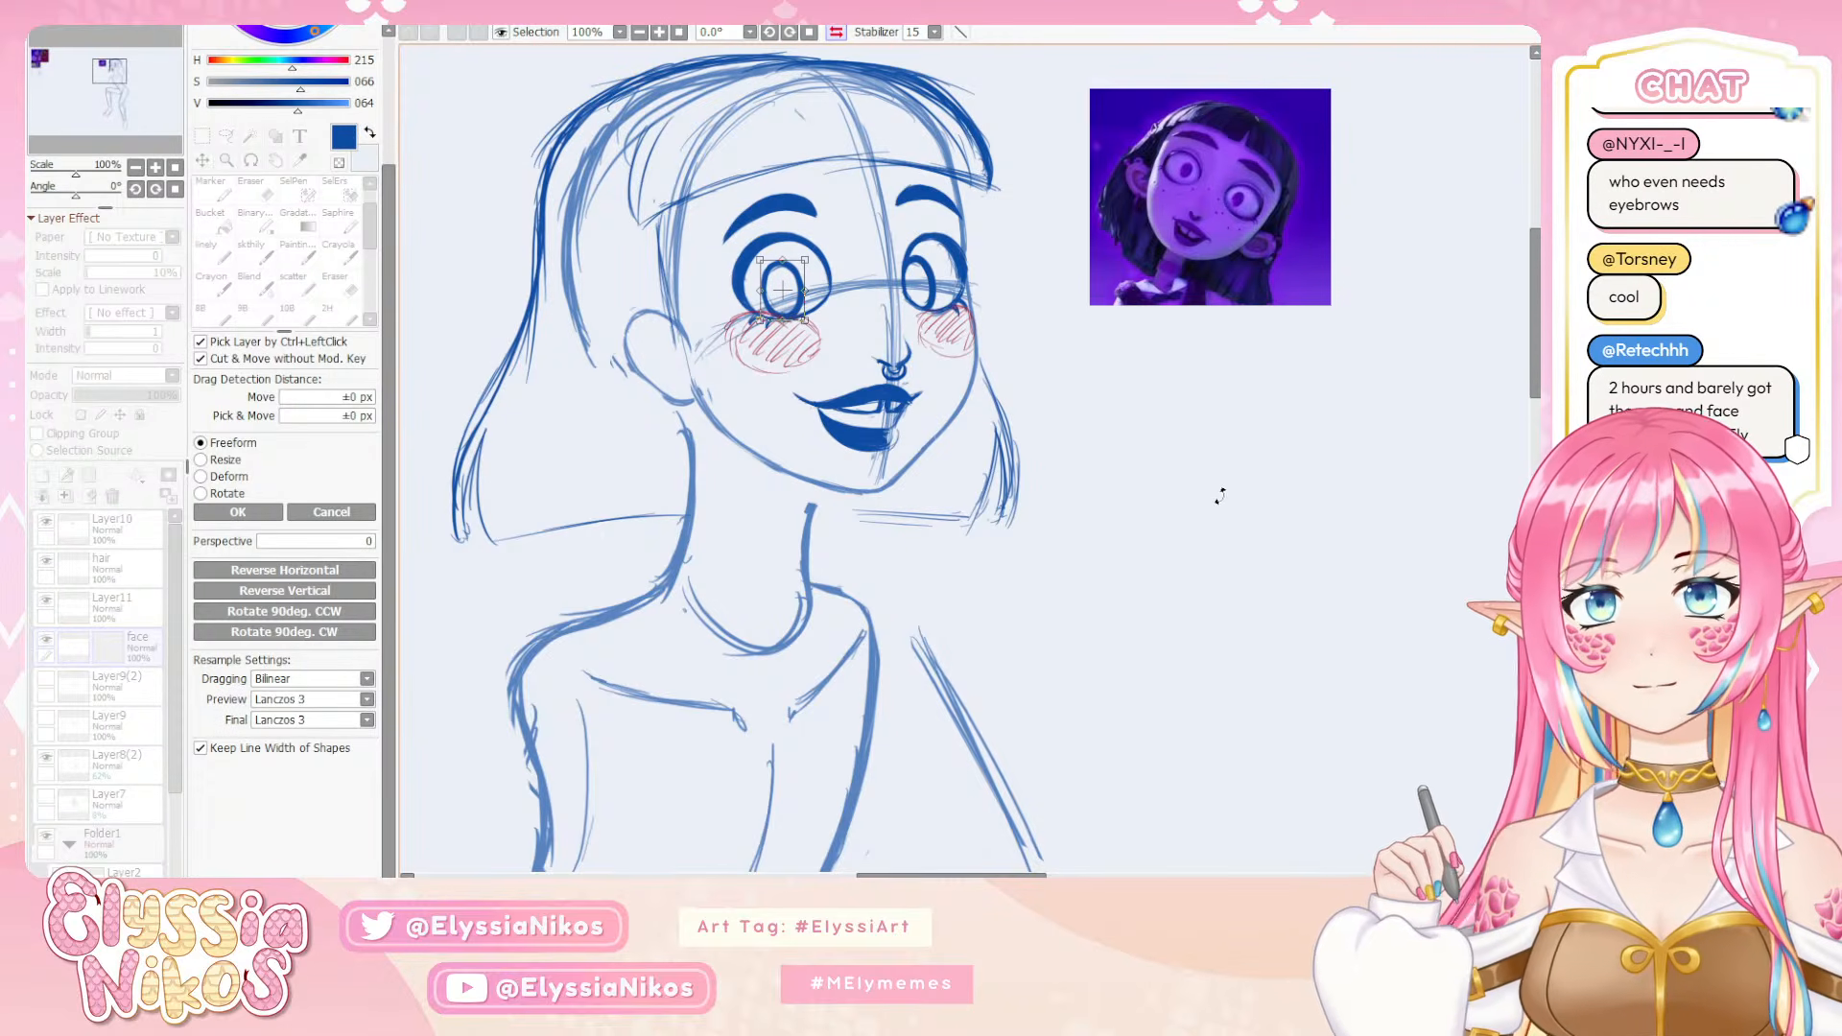
key(Return)
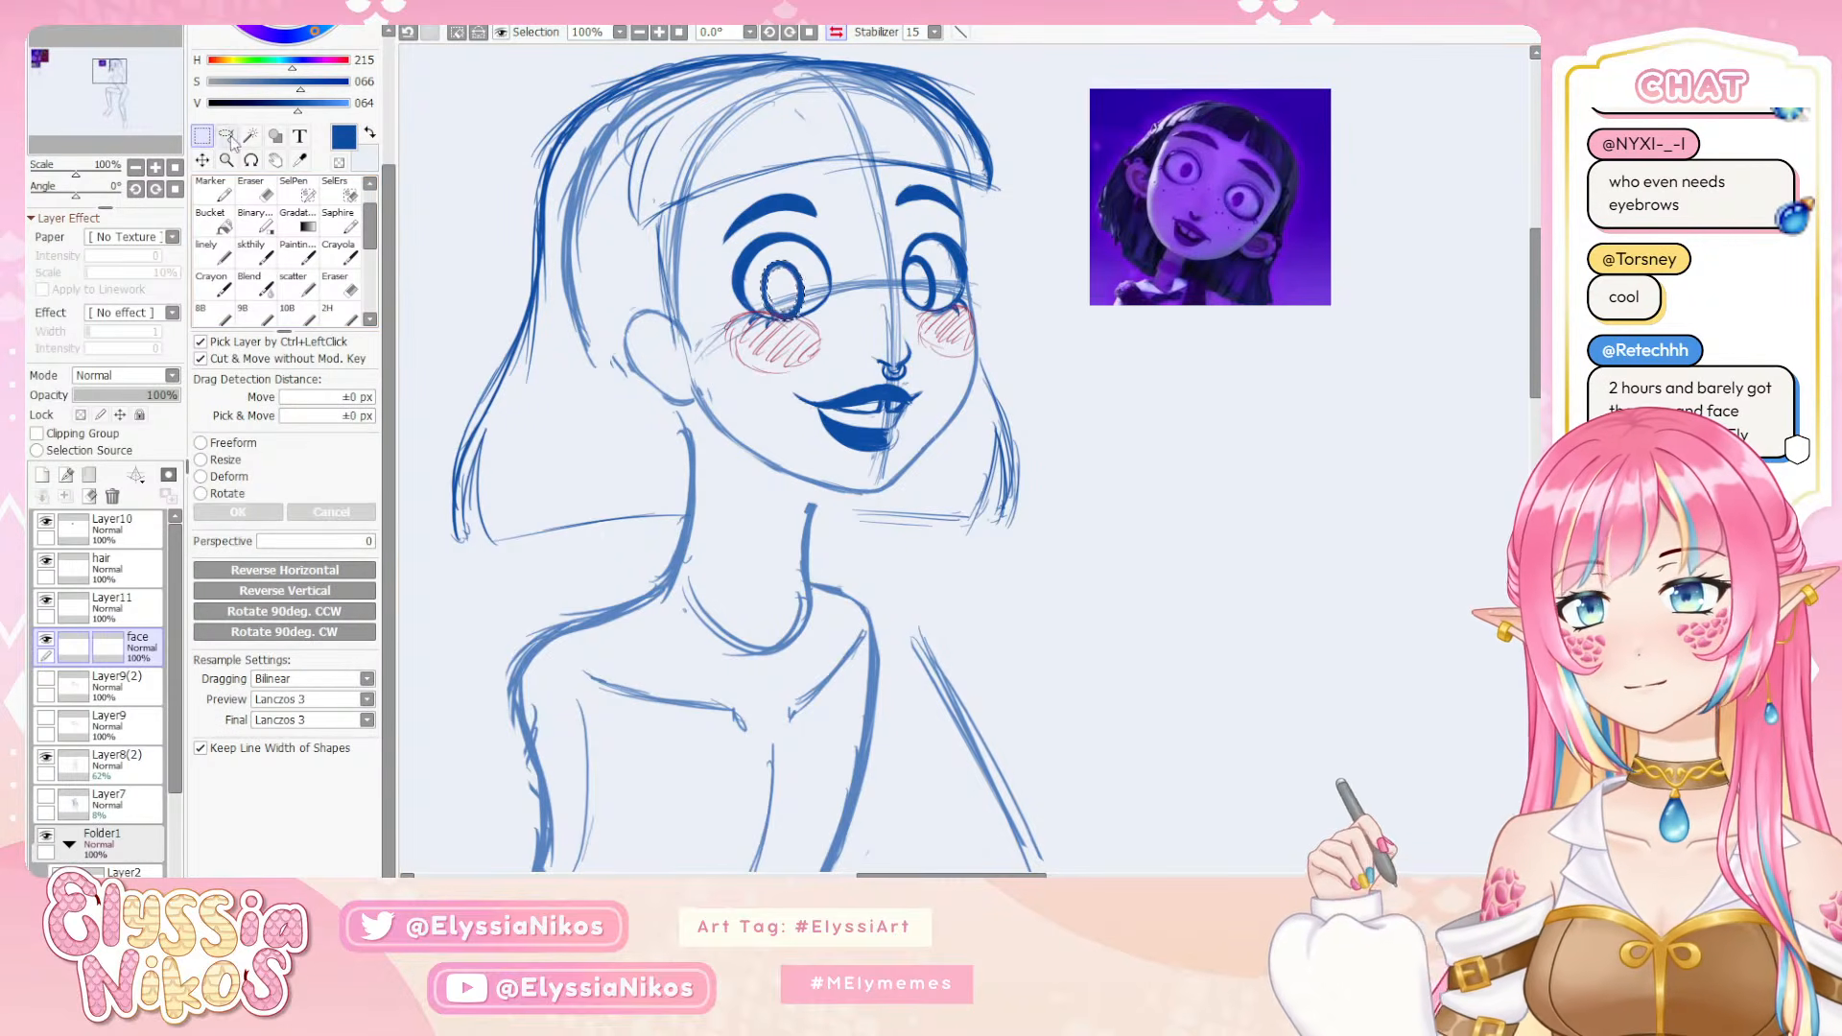
key(ctrl+d)
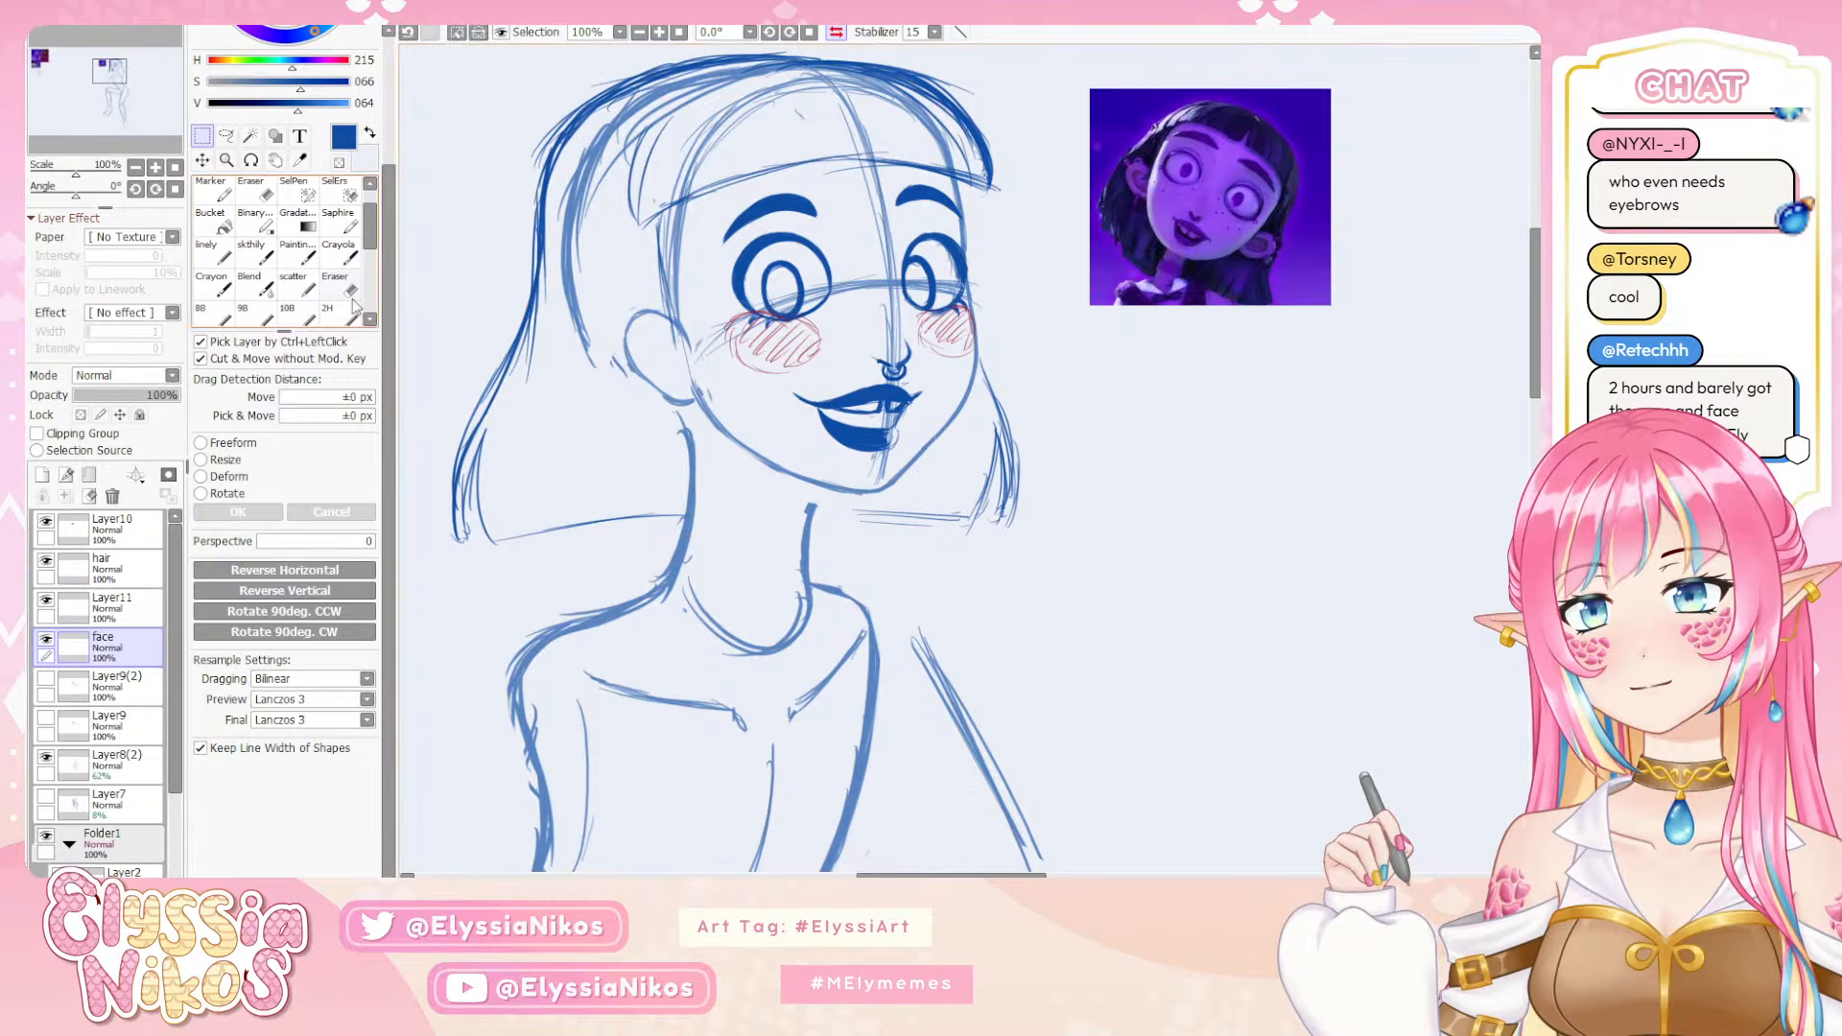
Check the flipped figure from a distance, toggle the face layer to tell the layers apart, and delete the blush layer Layer11
click(137, 168)
click(136, 168)
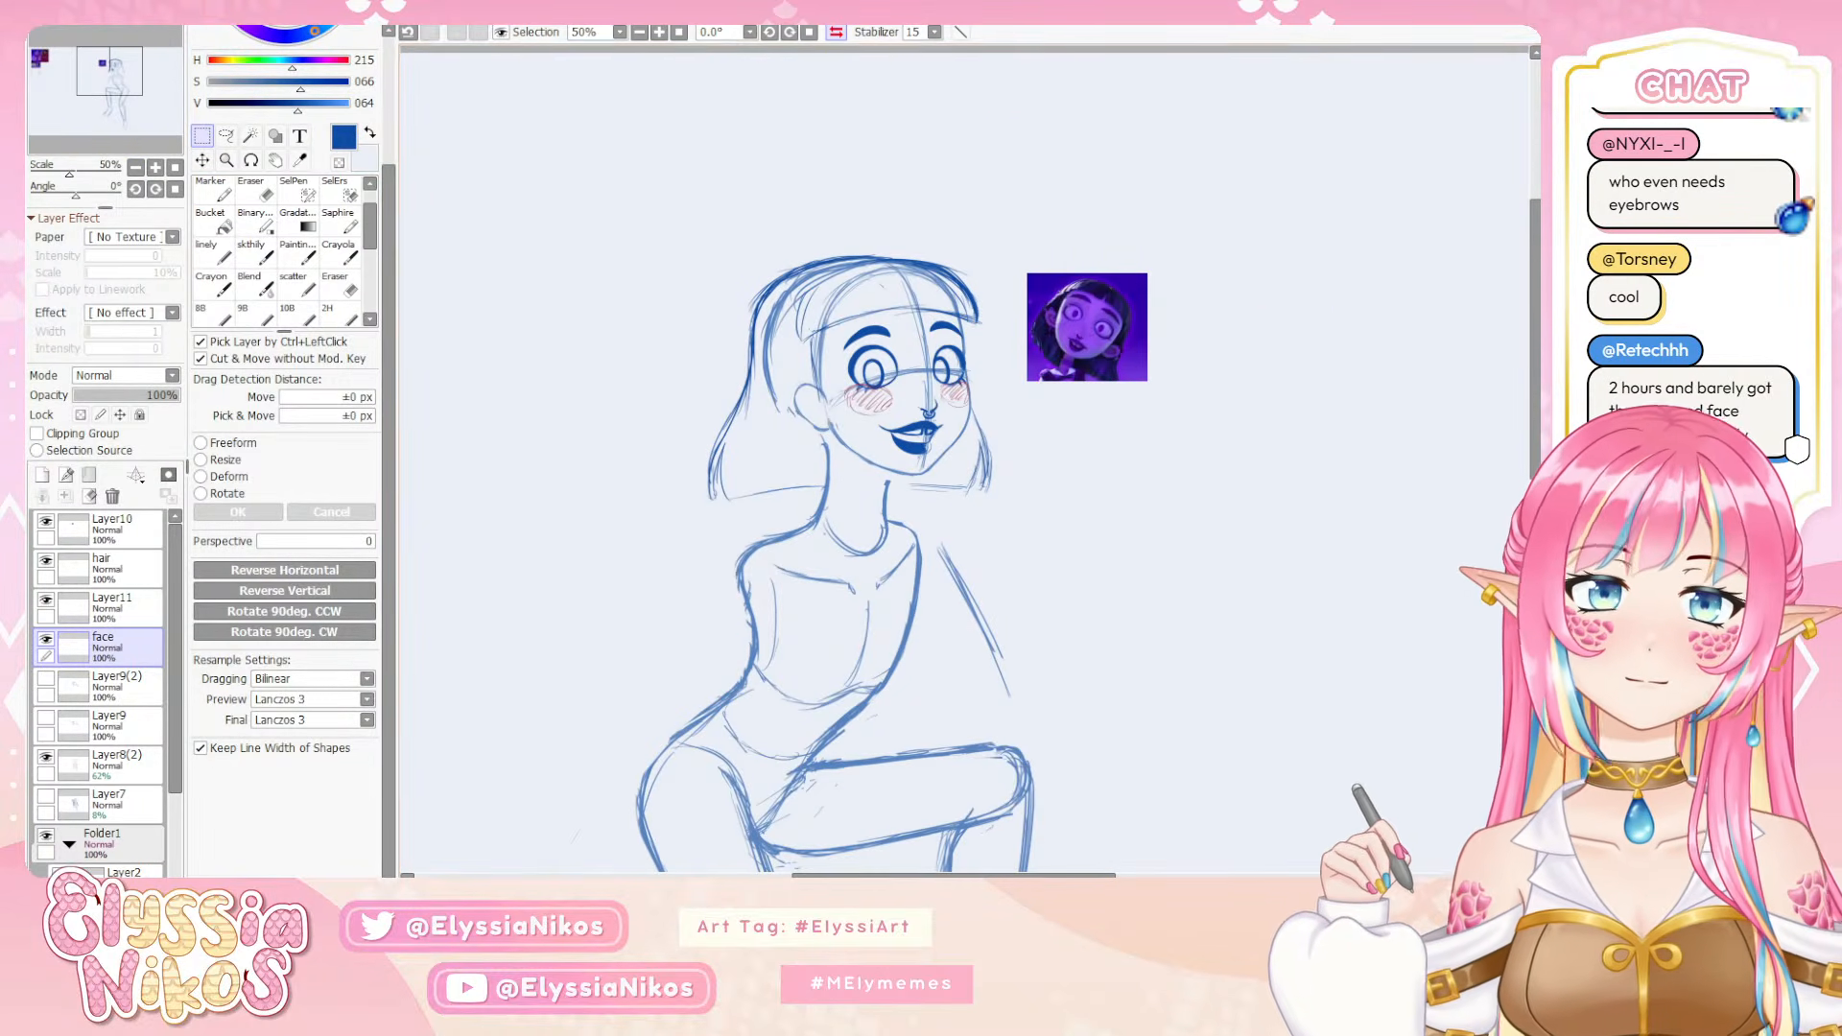
click(831, 42)
drag(908, 265, 674, 213)
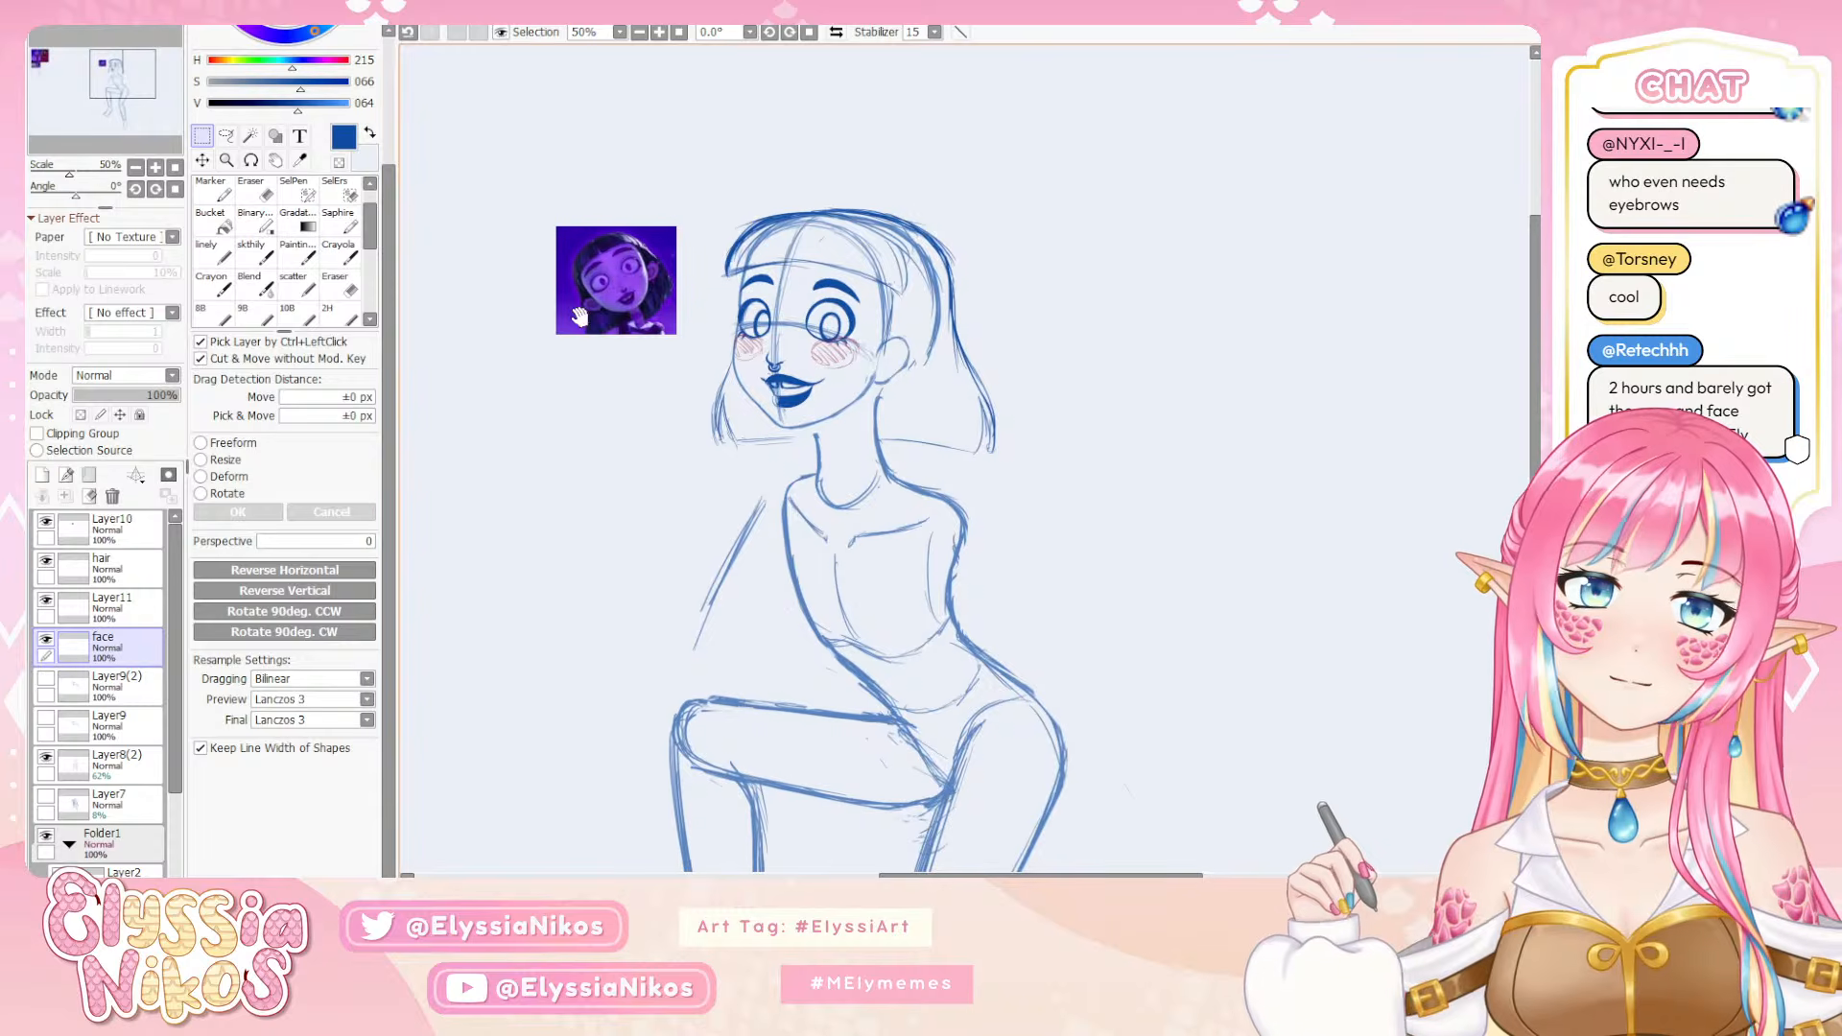
click(137, 167)
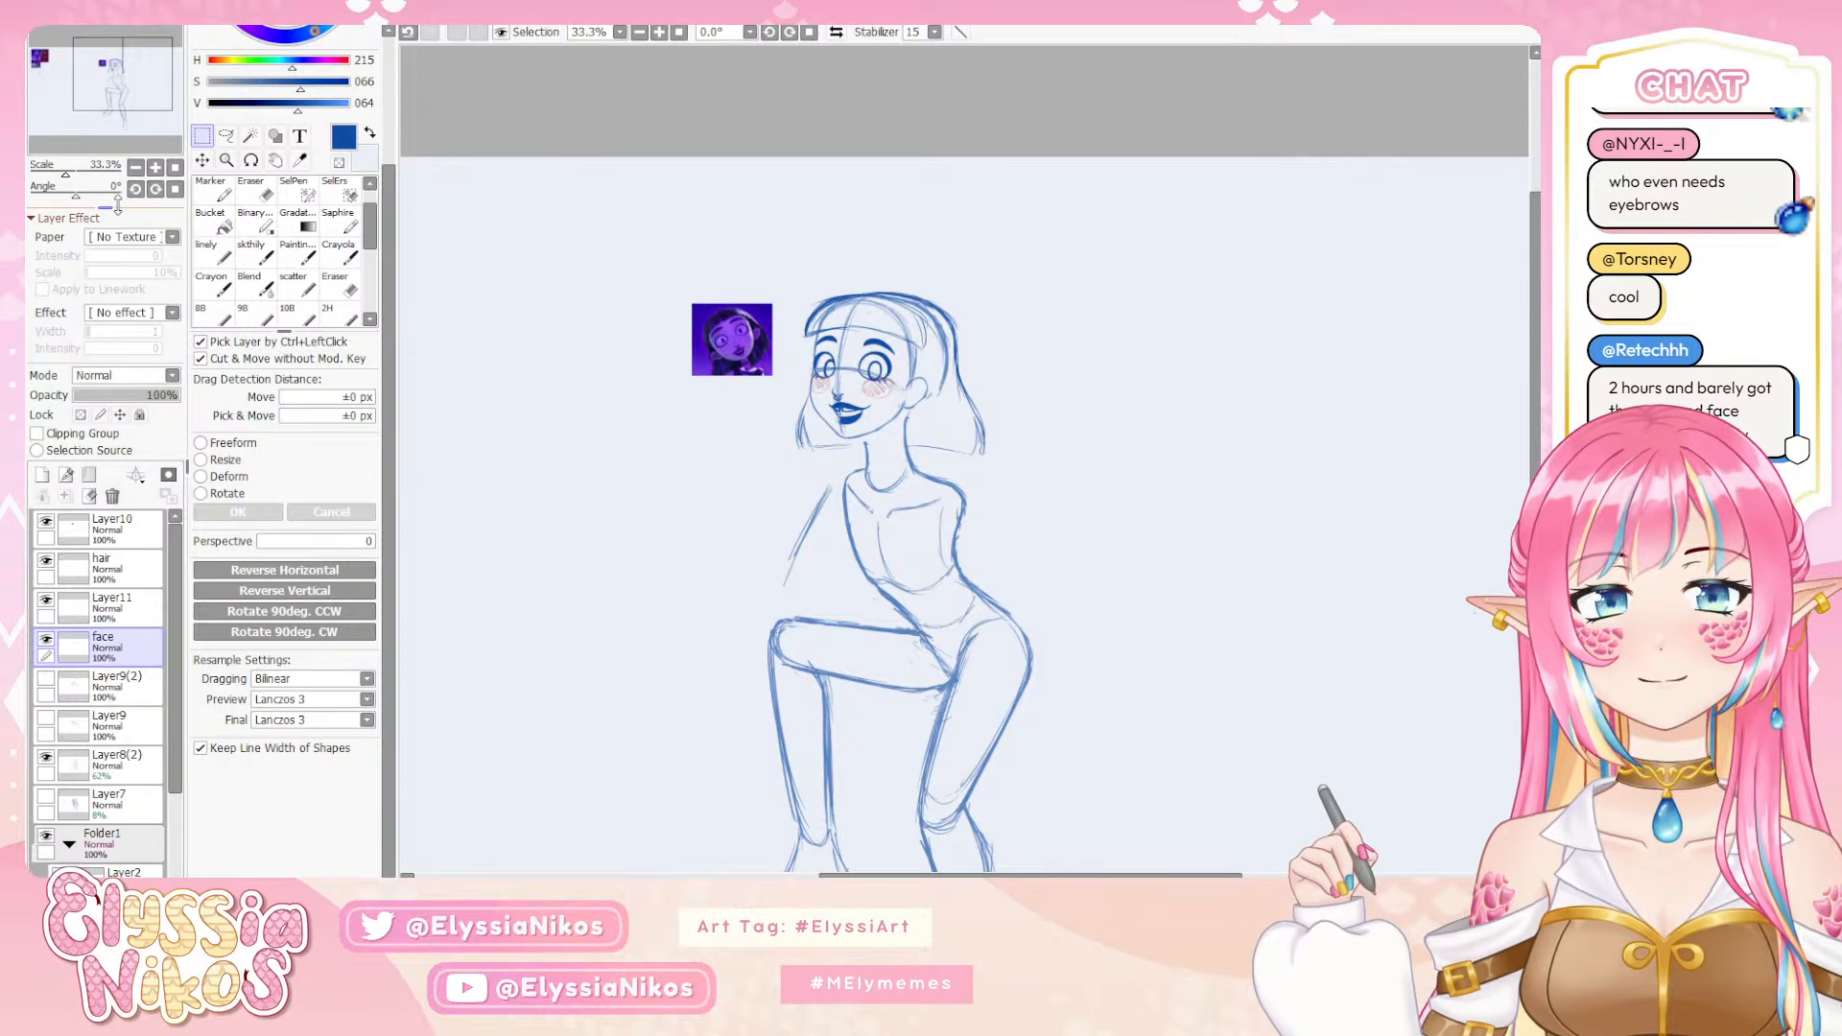
click(155, 168)
click(155, 168)
drag(561, 398, 669, 574)
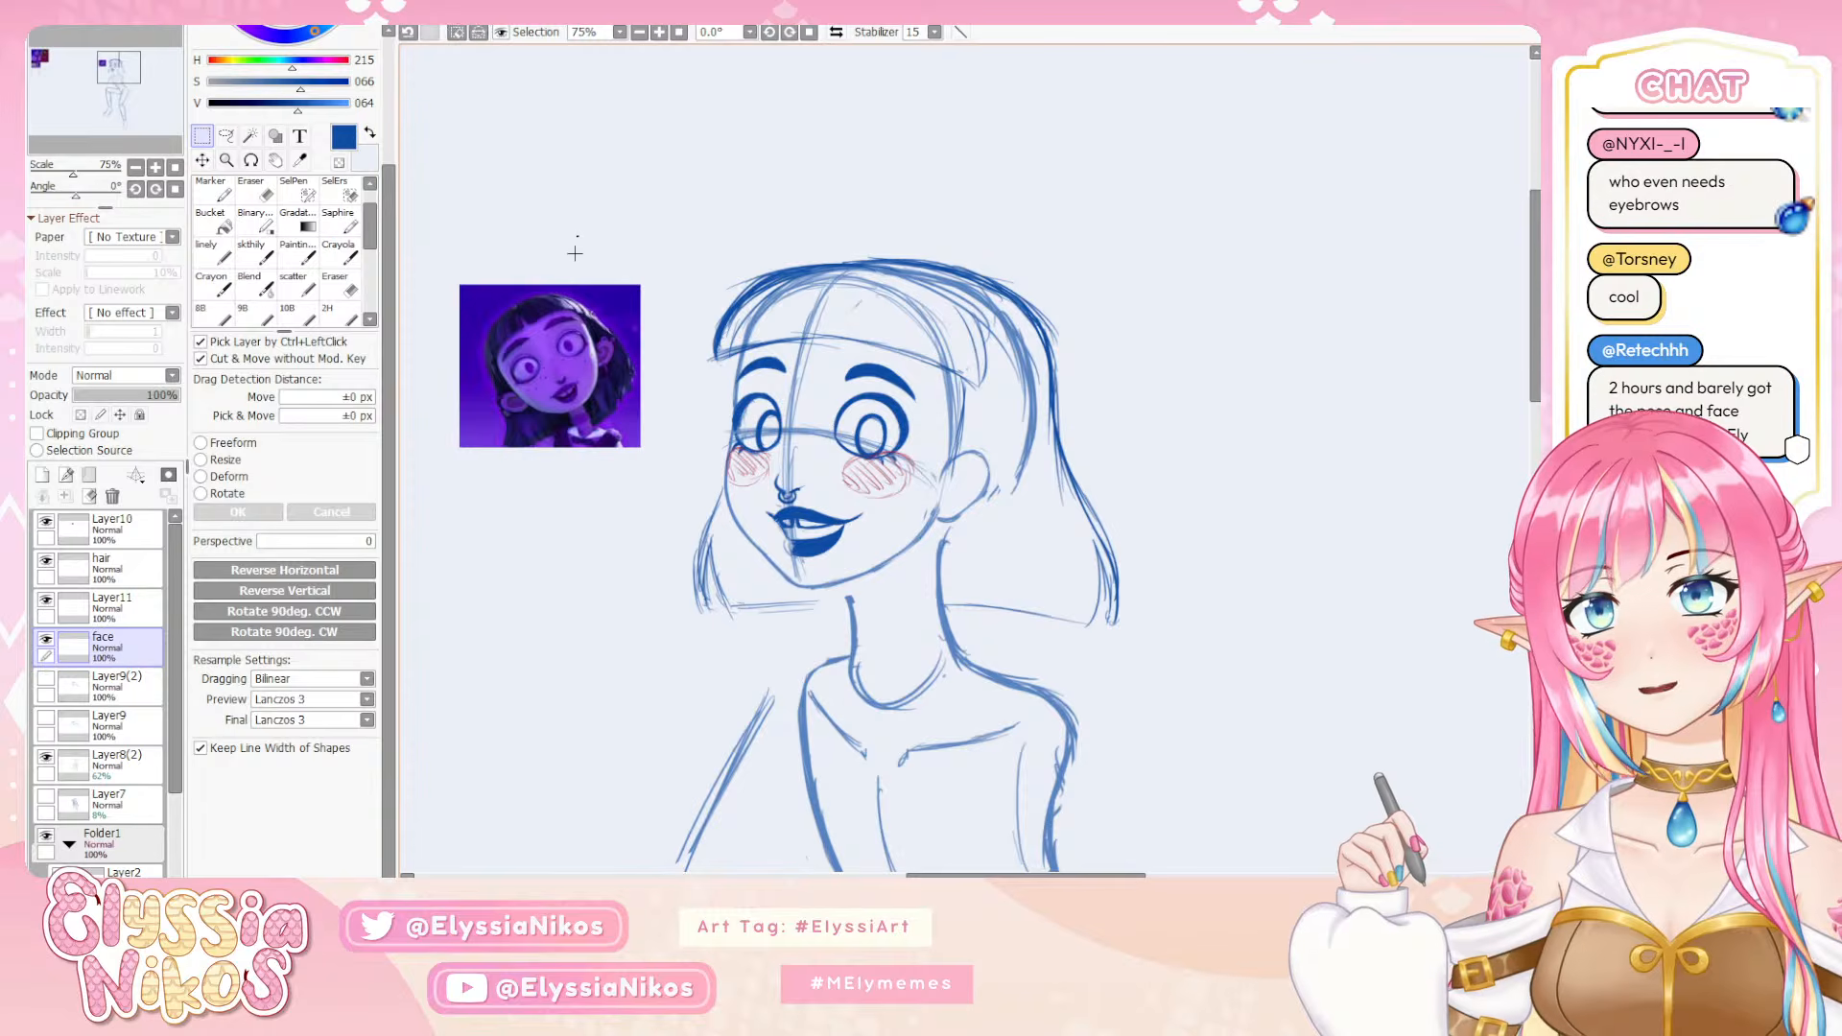
click(253, 253)
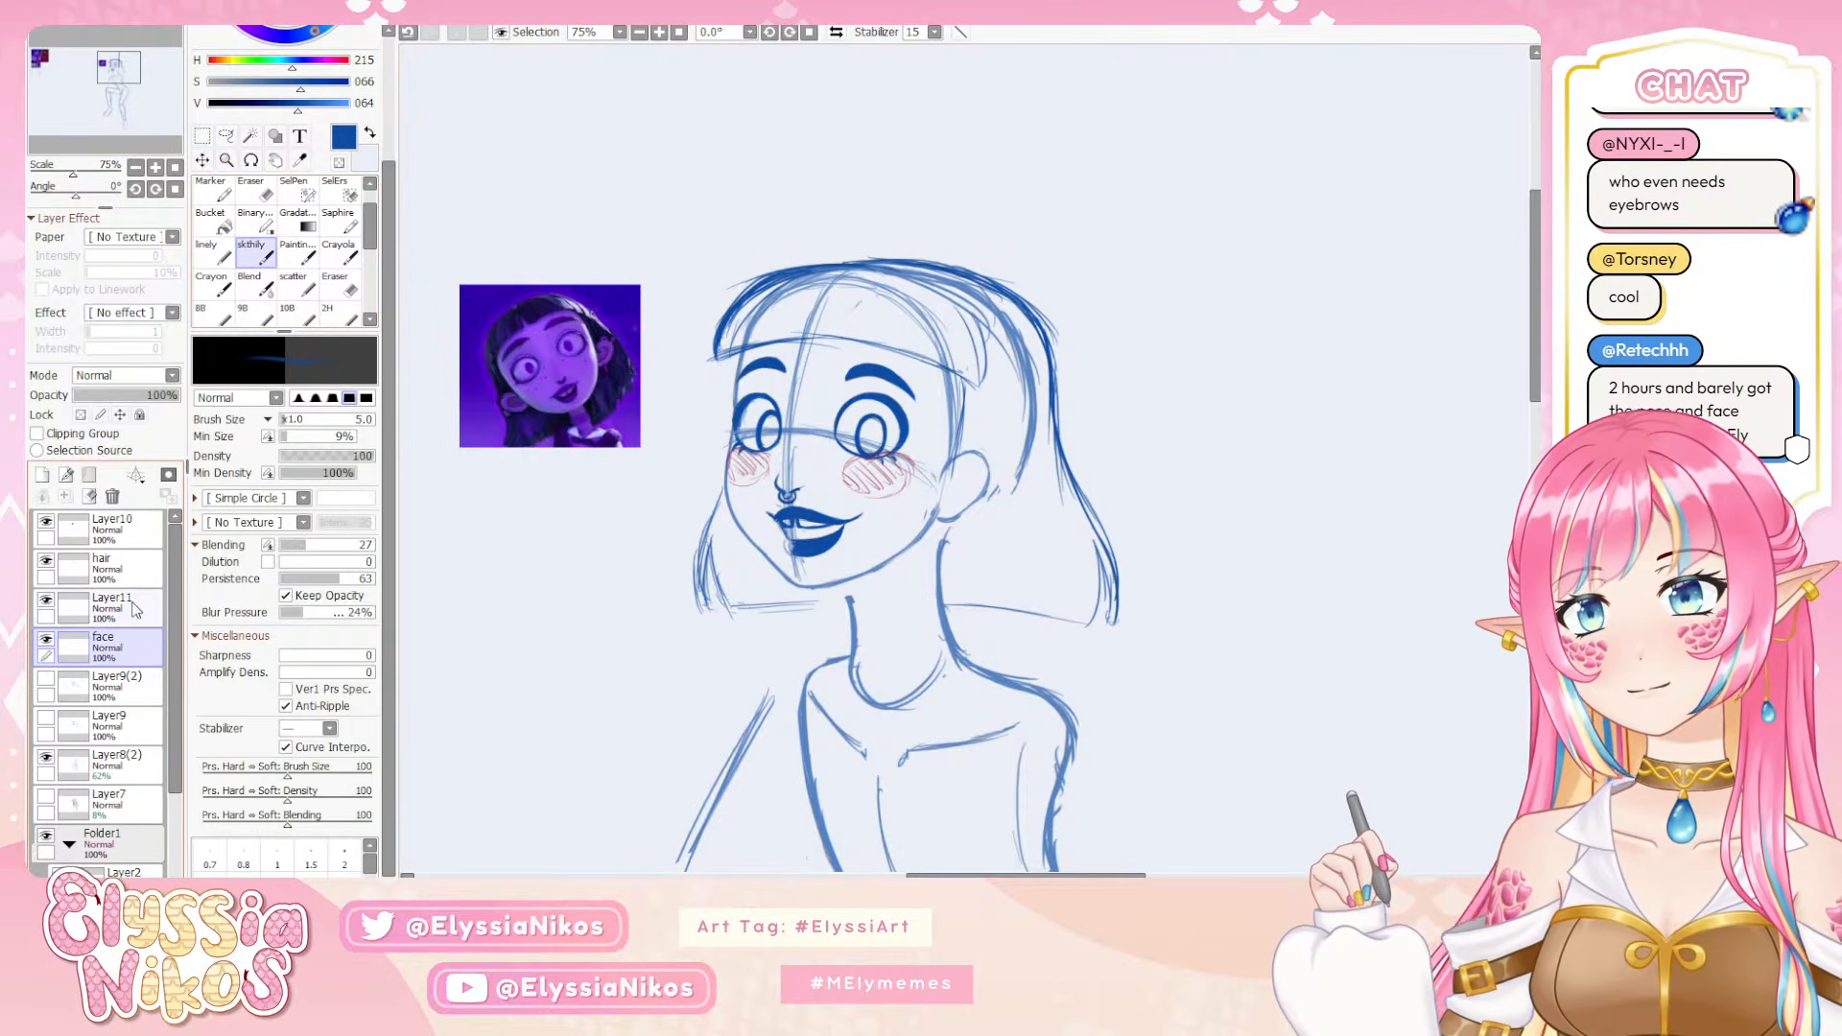
click(45, 640)
double_click(45, 640)
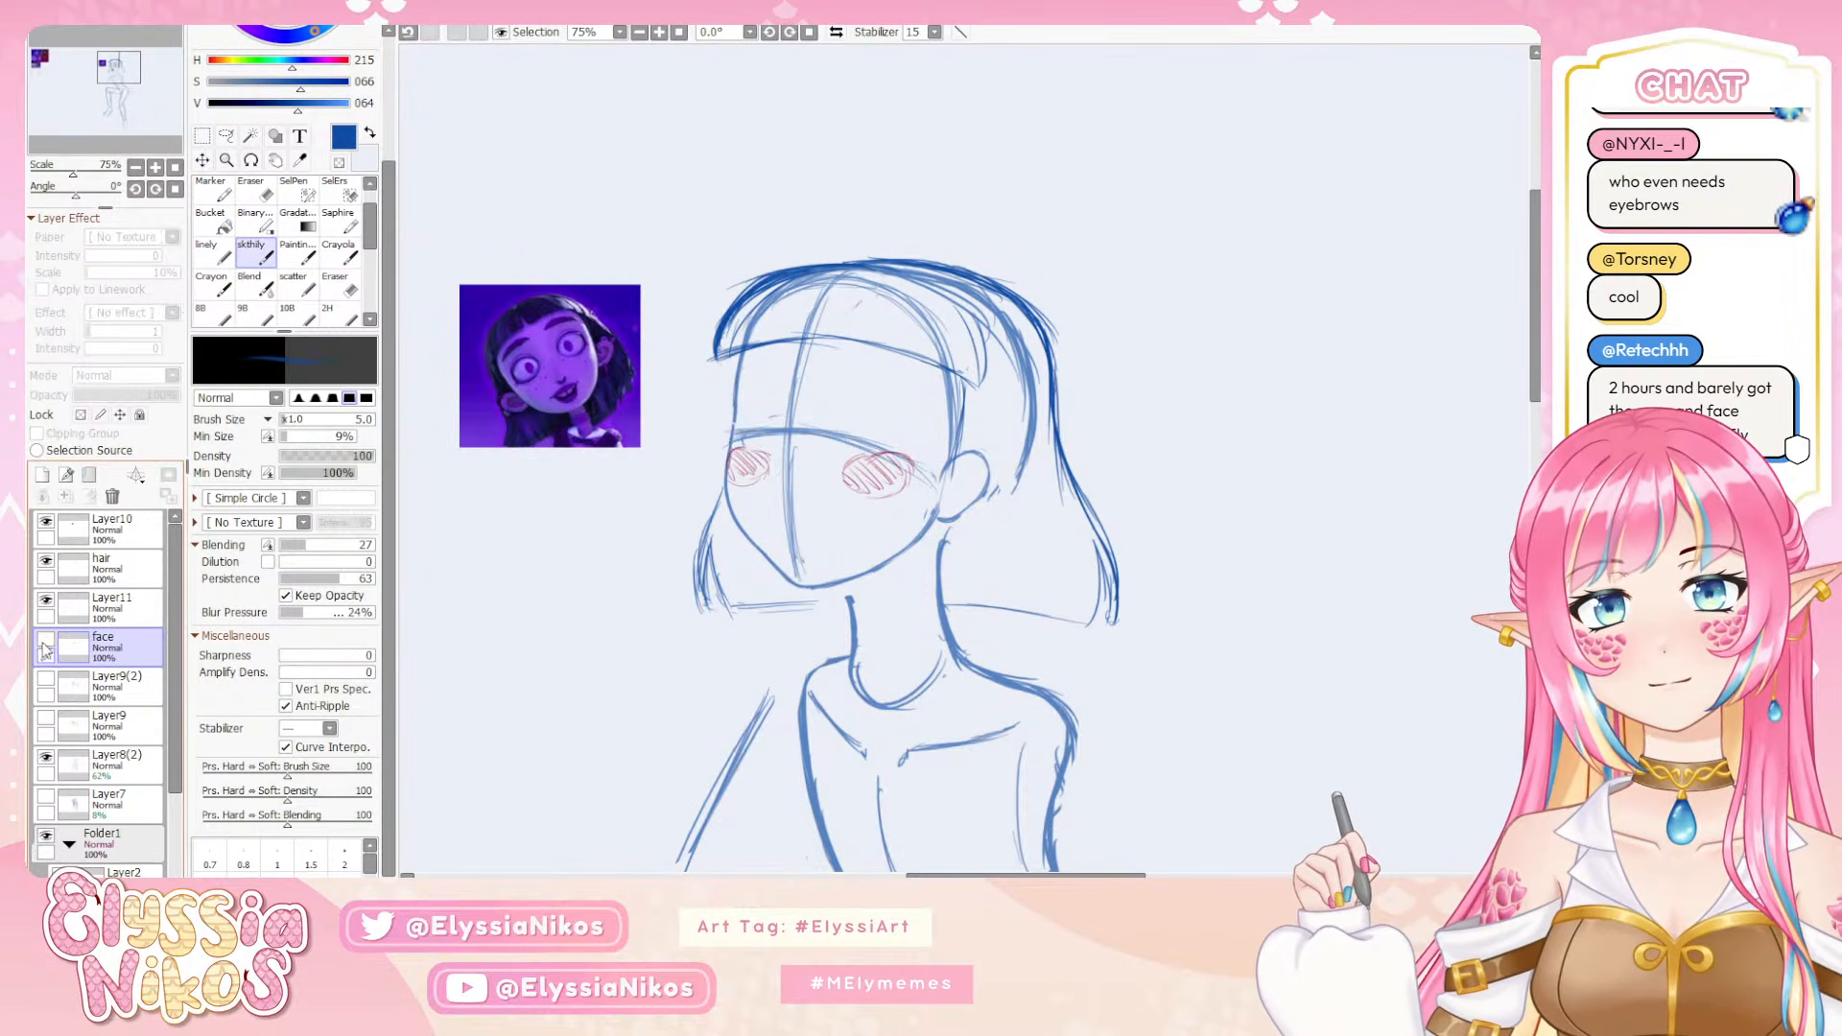
click(45, 640)
click(48, 608)
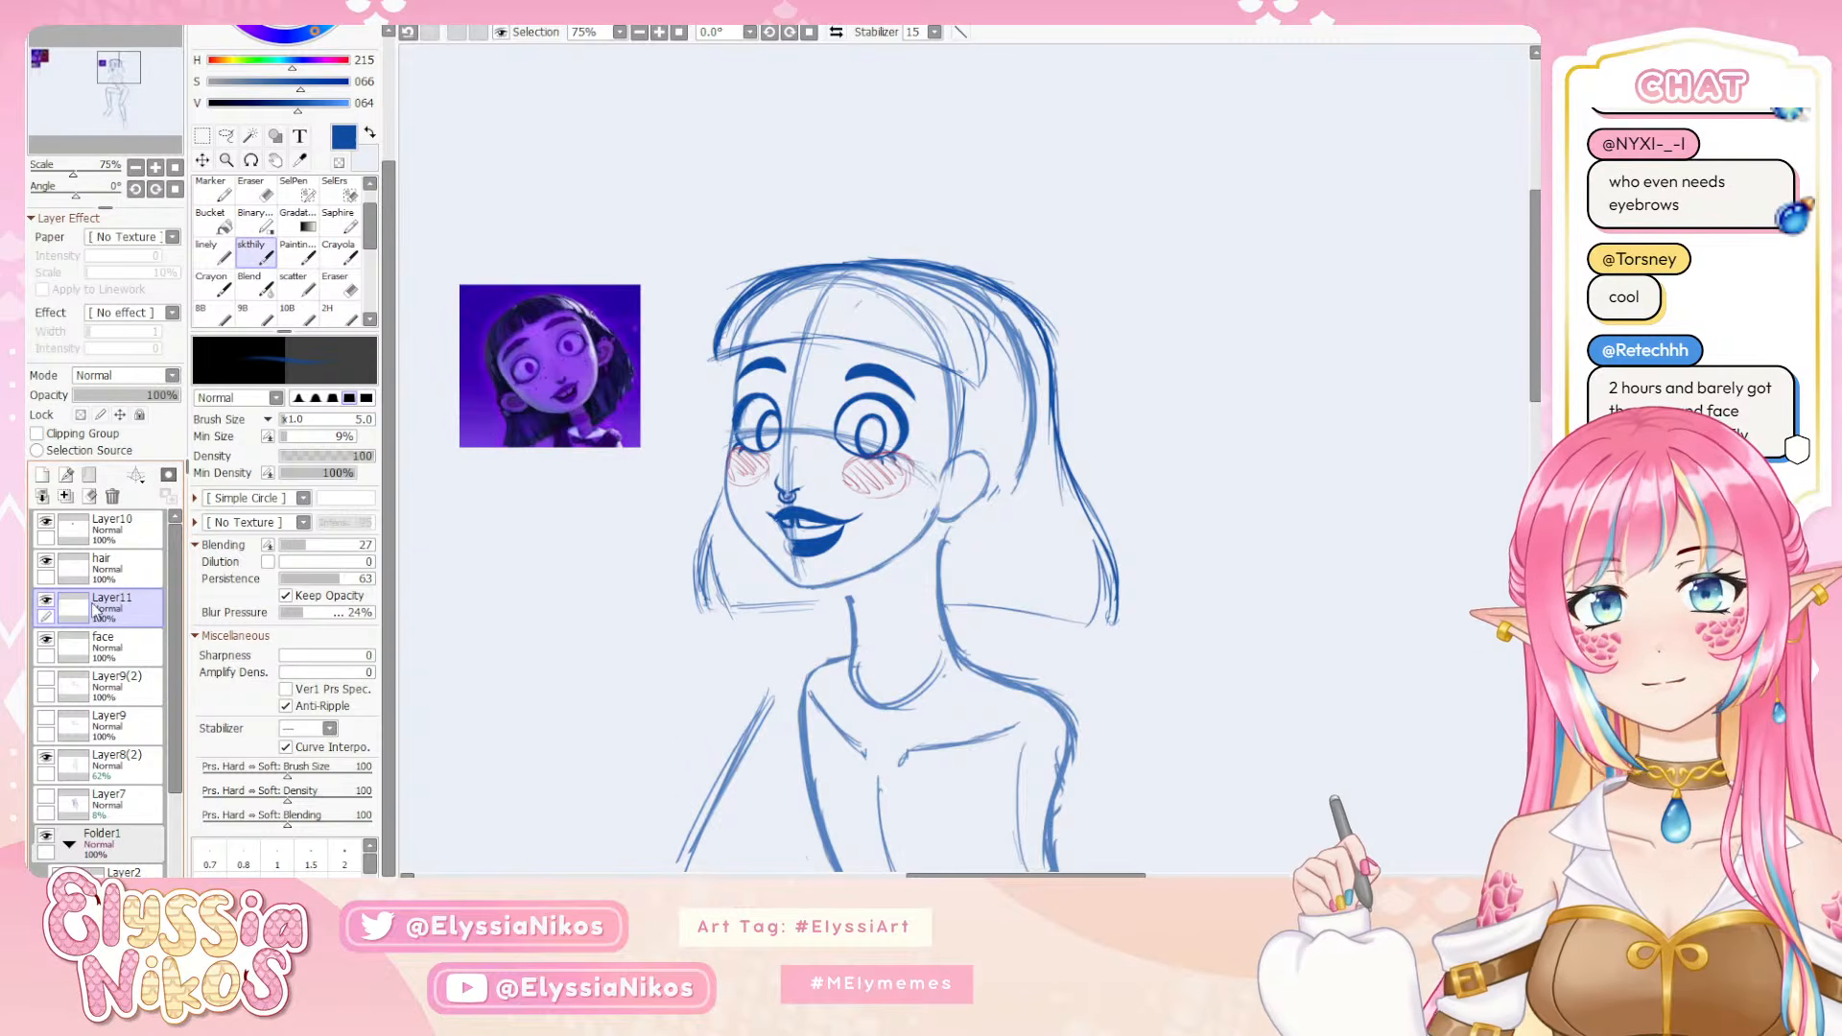
click(112, 496)
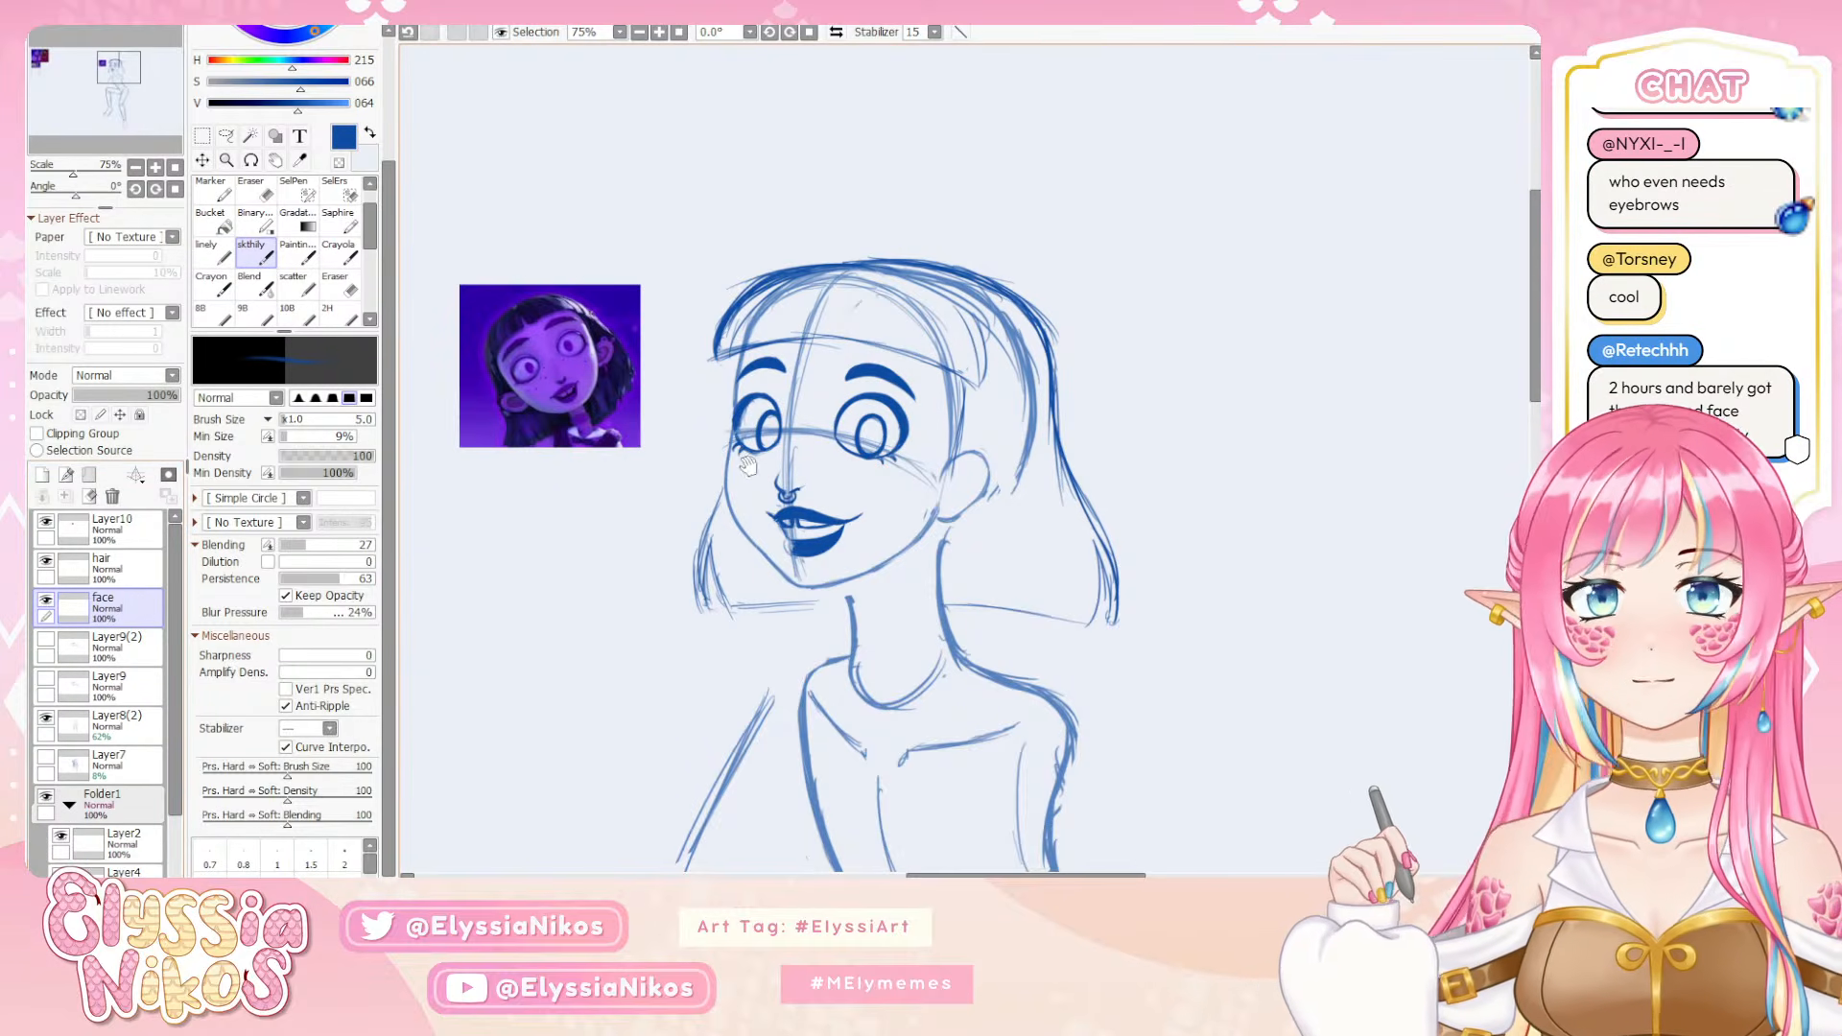
Swap to the secondary color, make it hot pink (H 328, S 92, V 97), and add a new layer above the face layer
drag(736, 477, 694, 357)
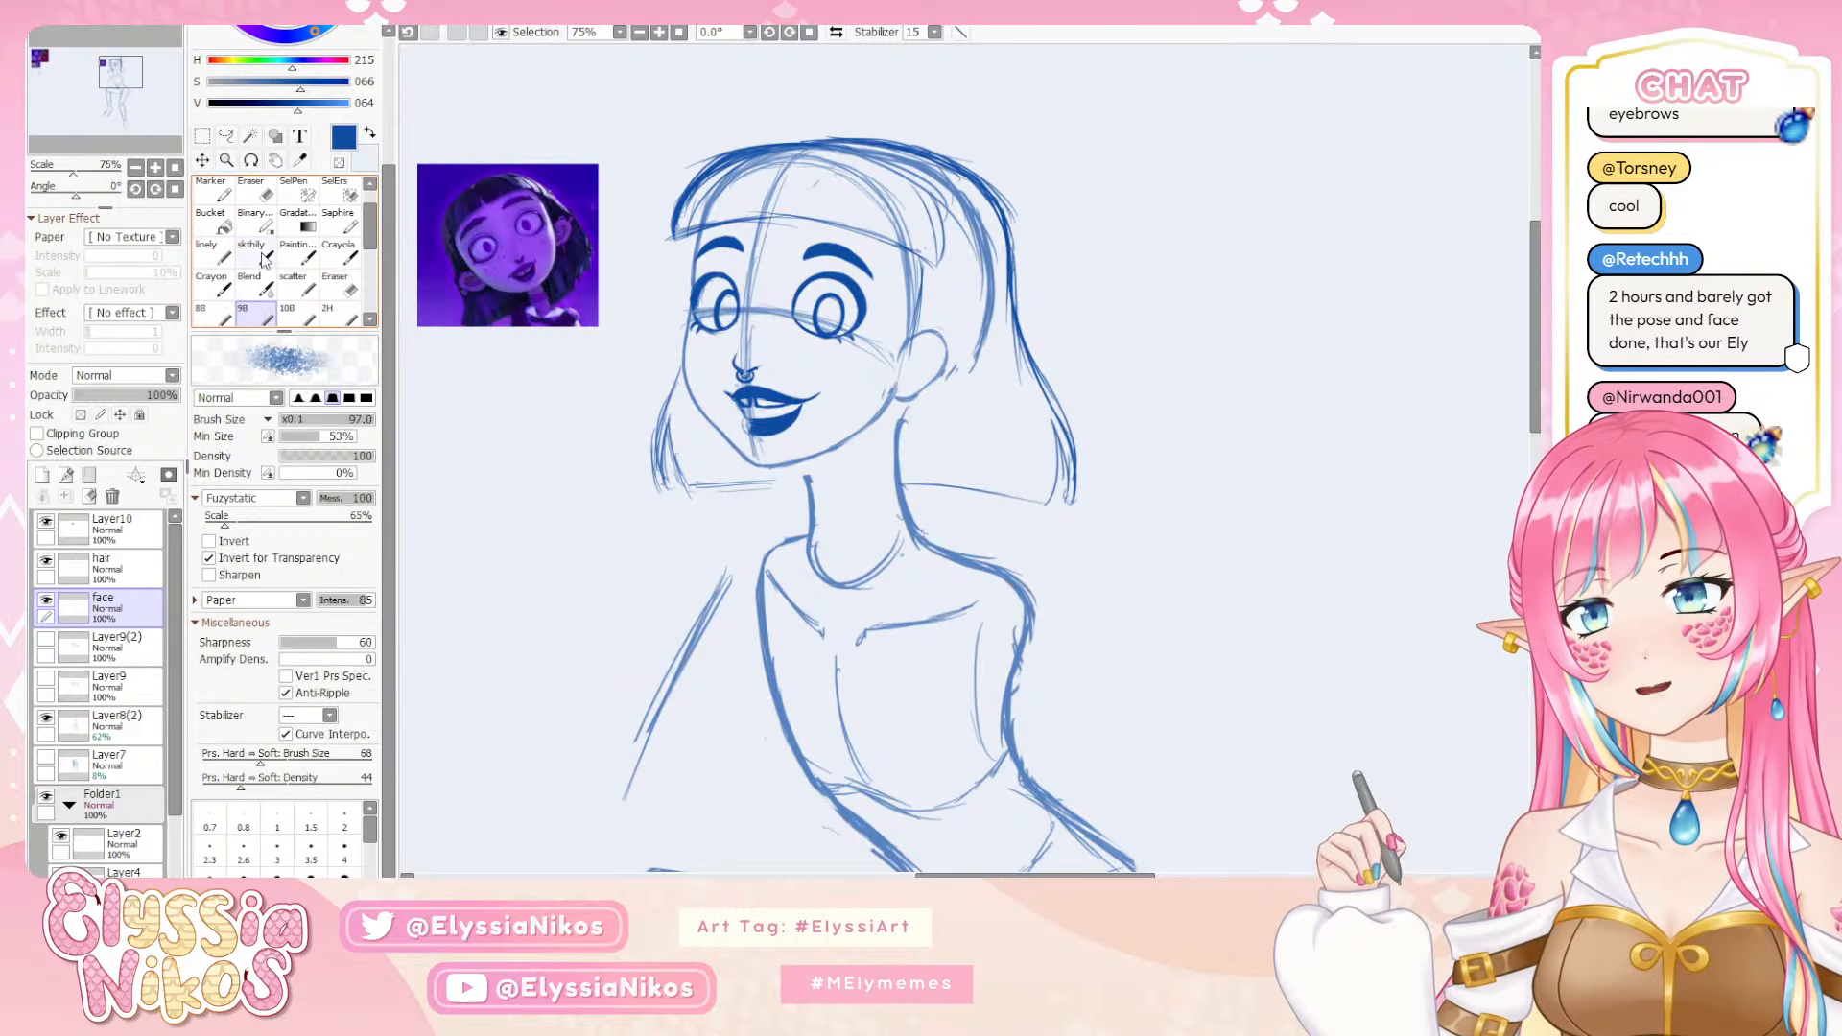
click(369, 133)
click(335, 62)
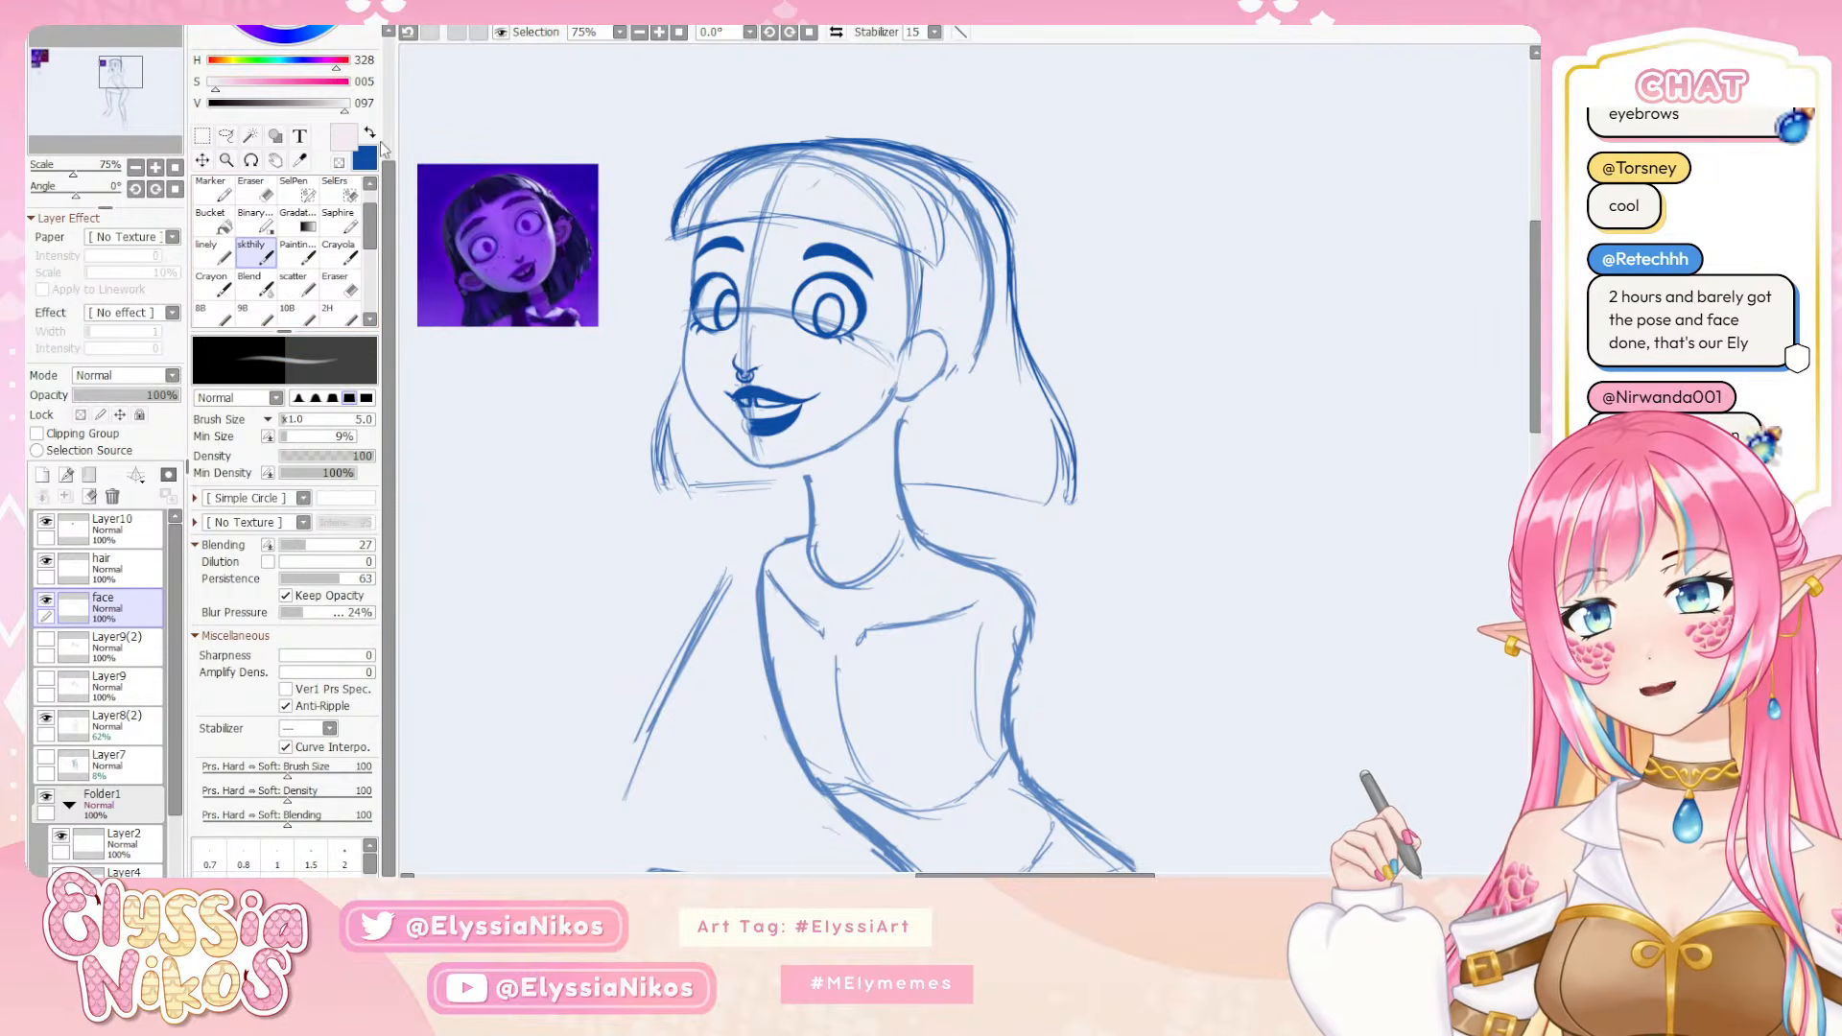
click(337, 83)
click(42, 474)
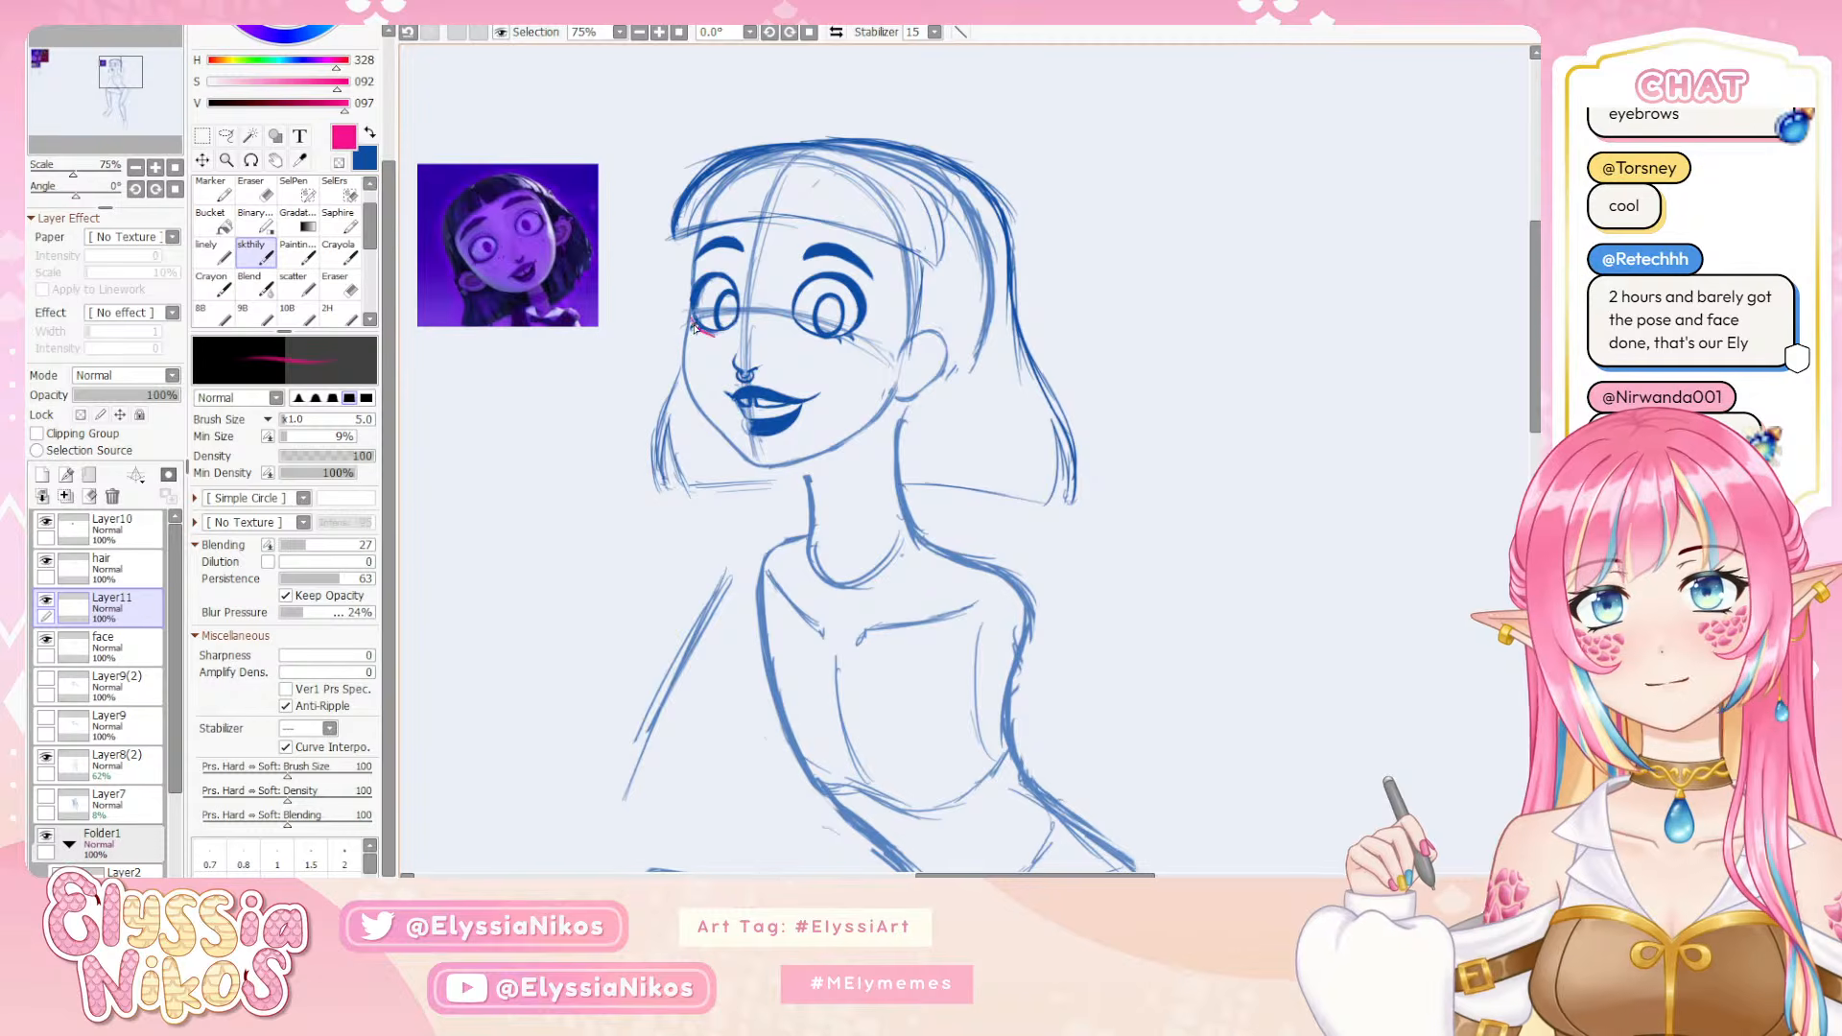
Sketch small jagged pink marks just below the outer corners of both eyes, undoing unwanted strokes
key(ctrl+z)
drag(690, 317, 700, 333)
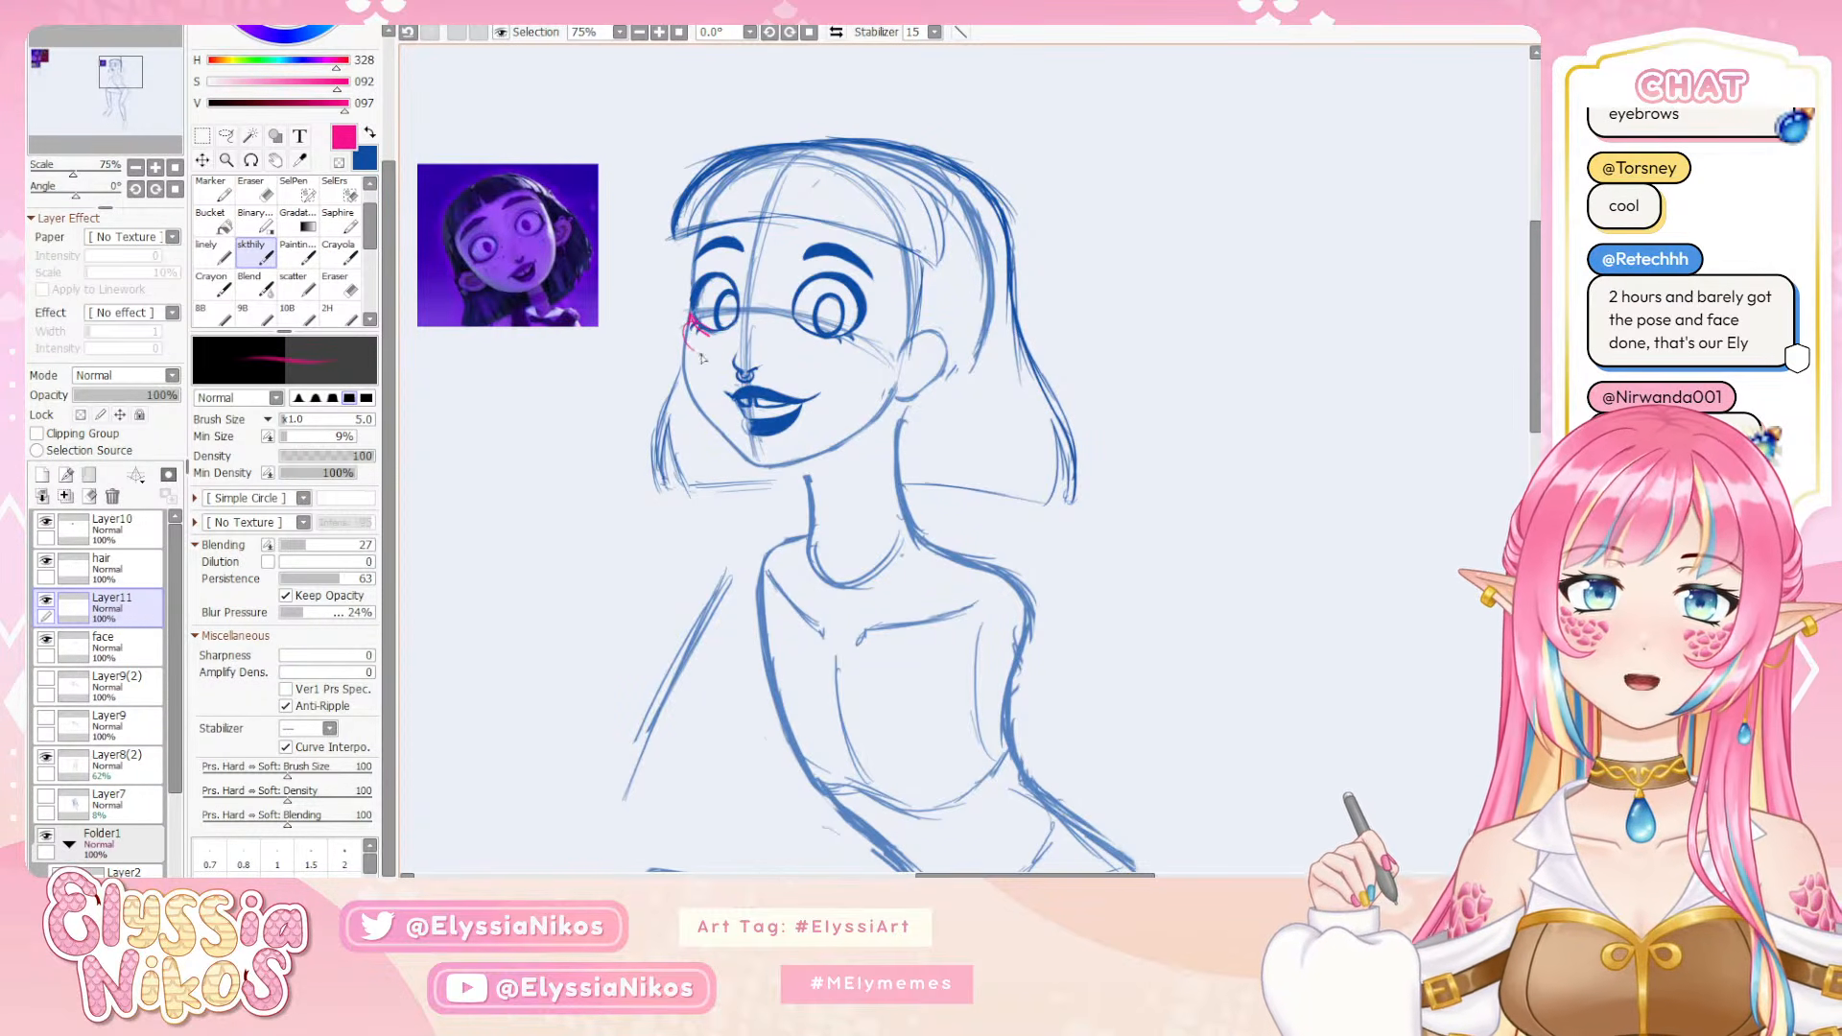
key(ctrl+z)
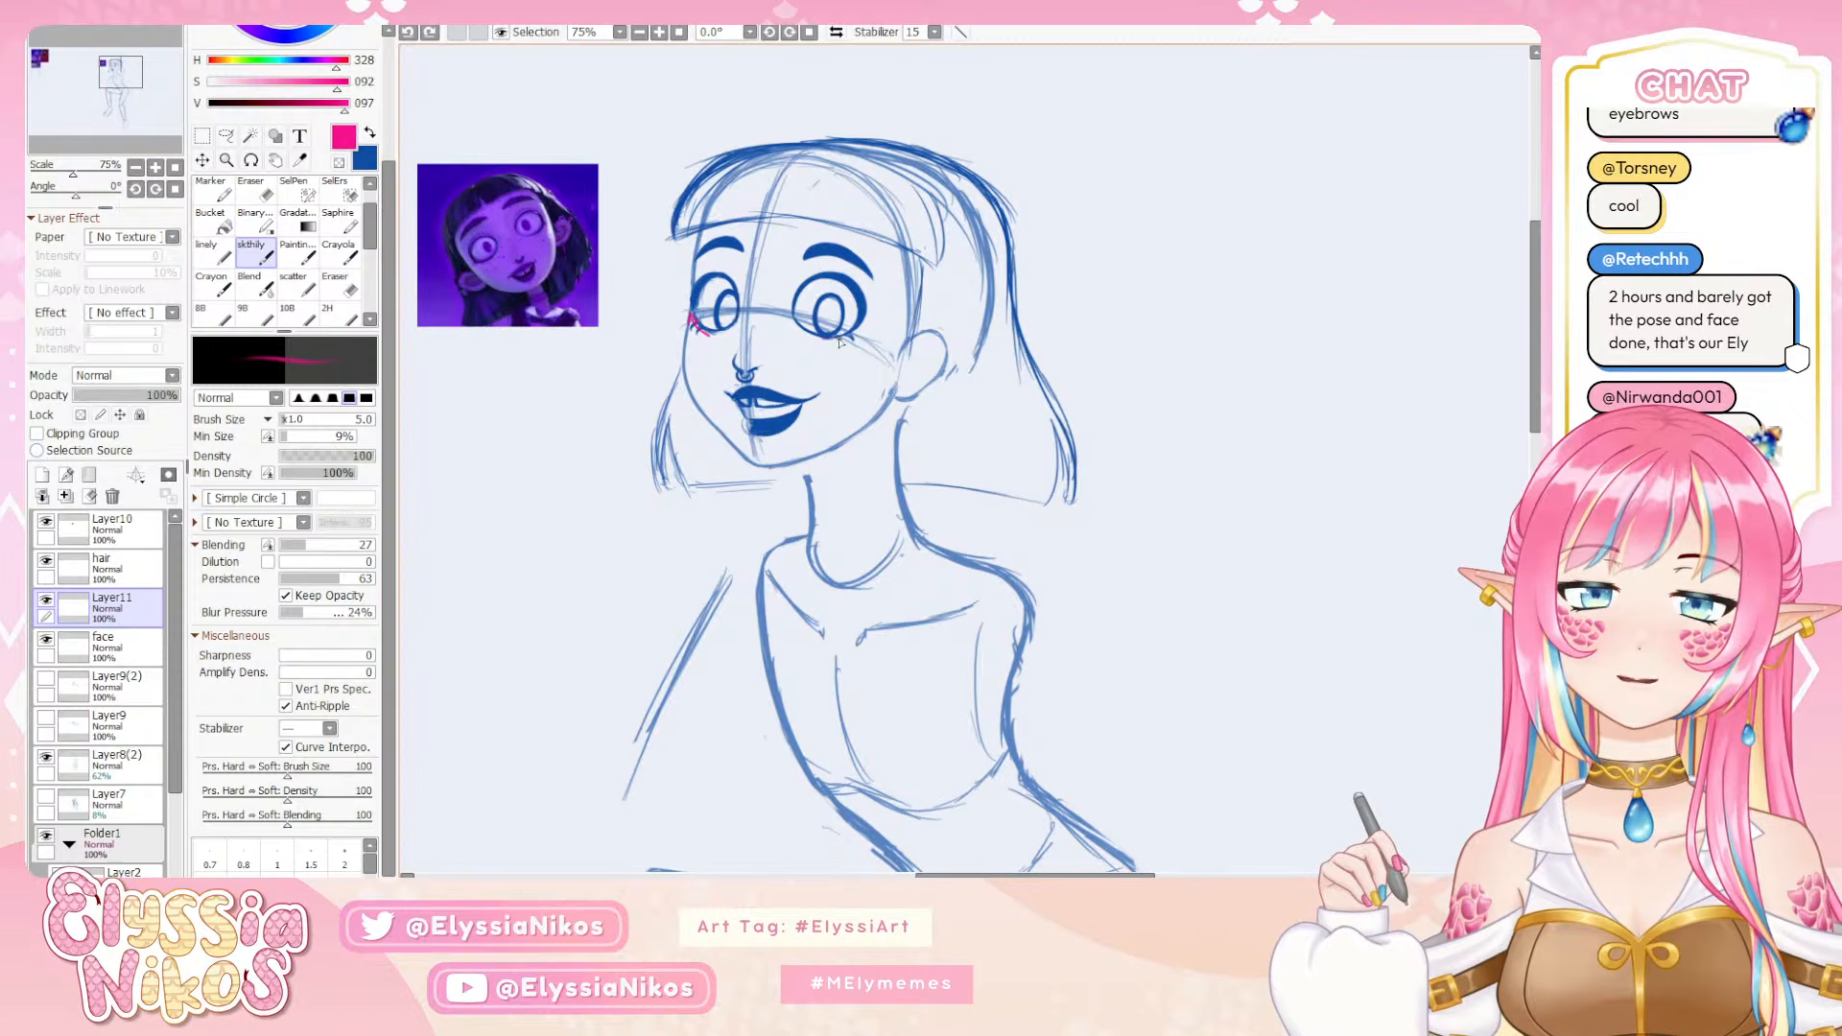
drag(825, 342, 857, 339)
key(ctrl+z)
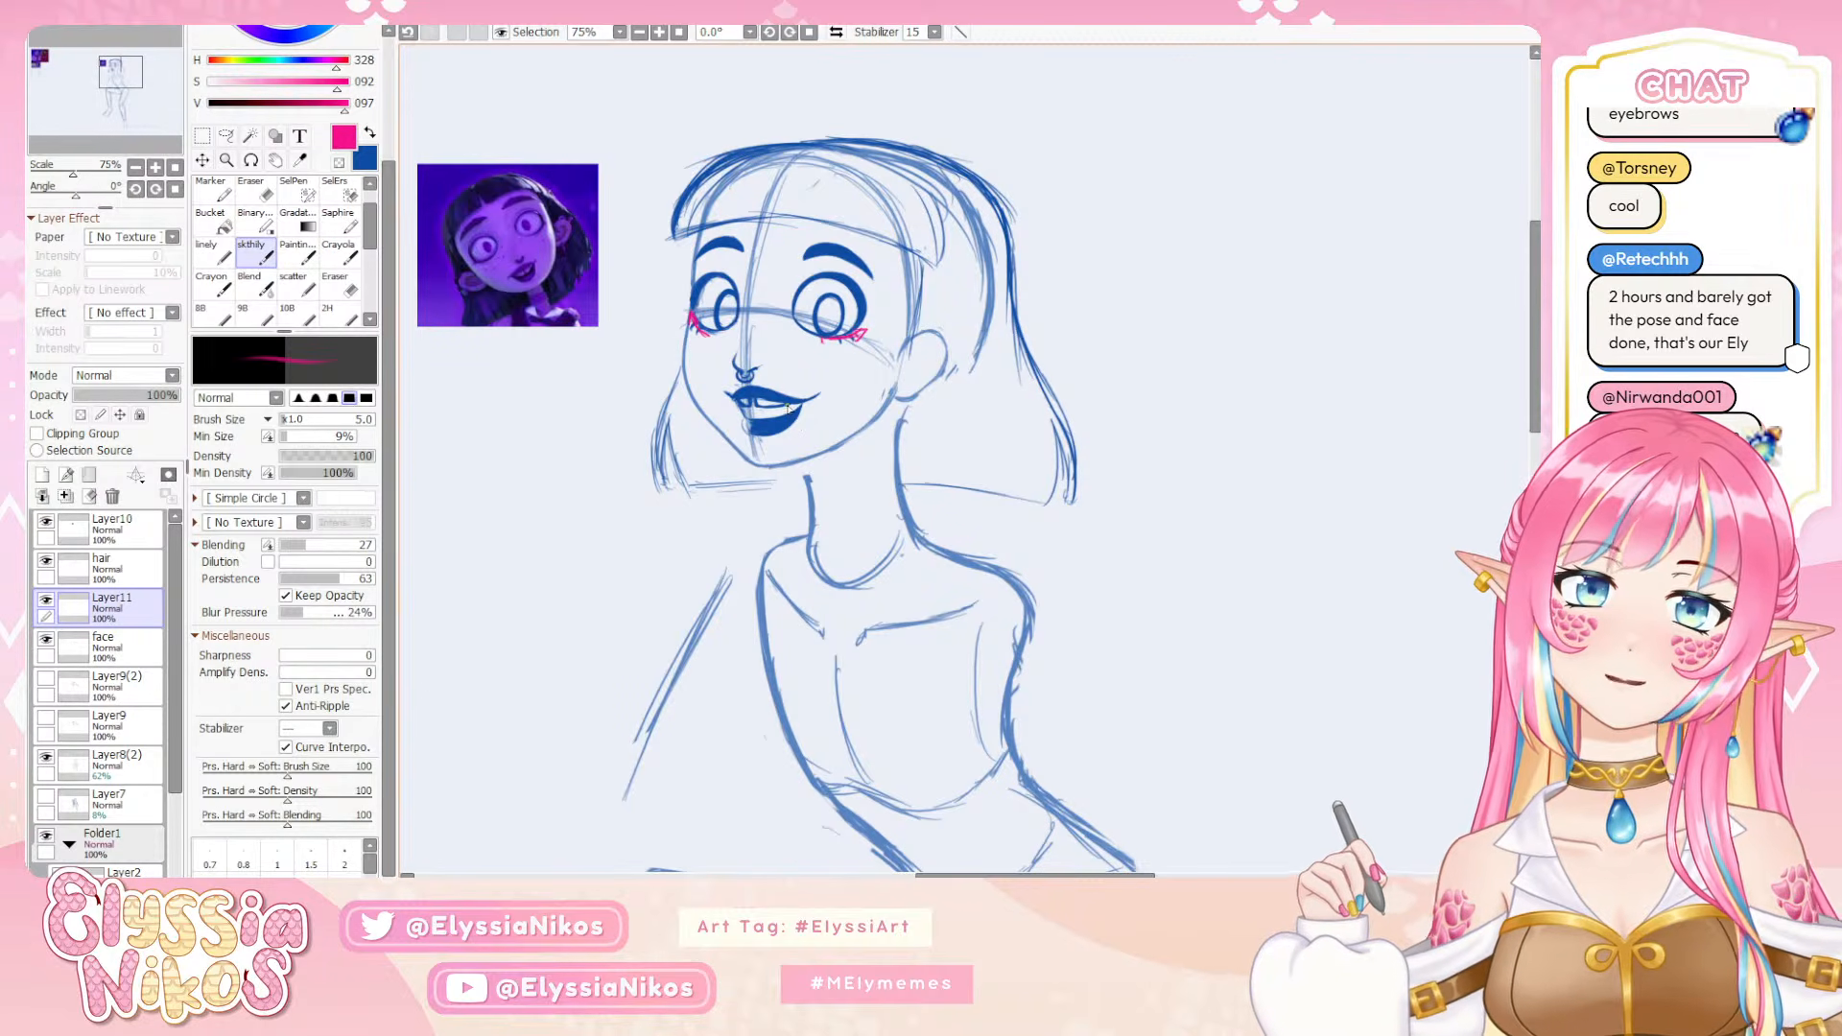
Hide the pink markings layer Layer11 and dot small blue freckles on the far cheek and nose on the face layer
key(ctrl+z)
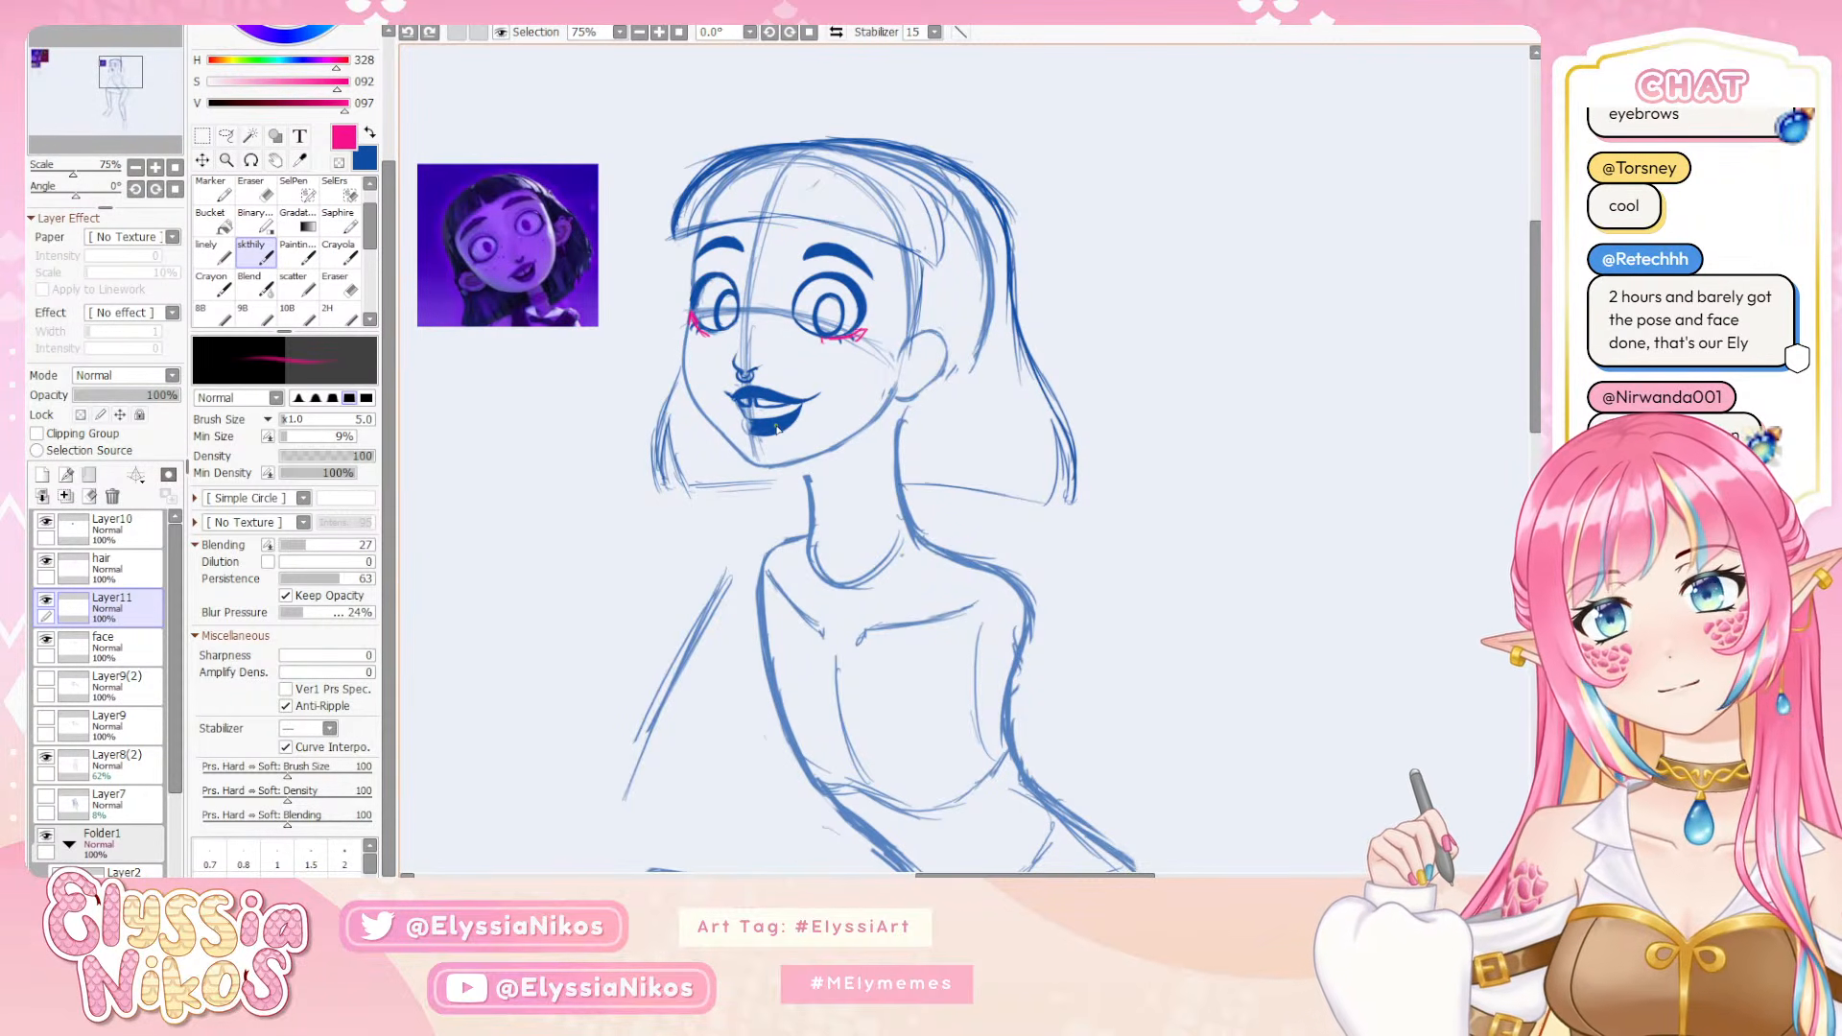
click(45, 600)
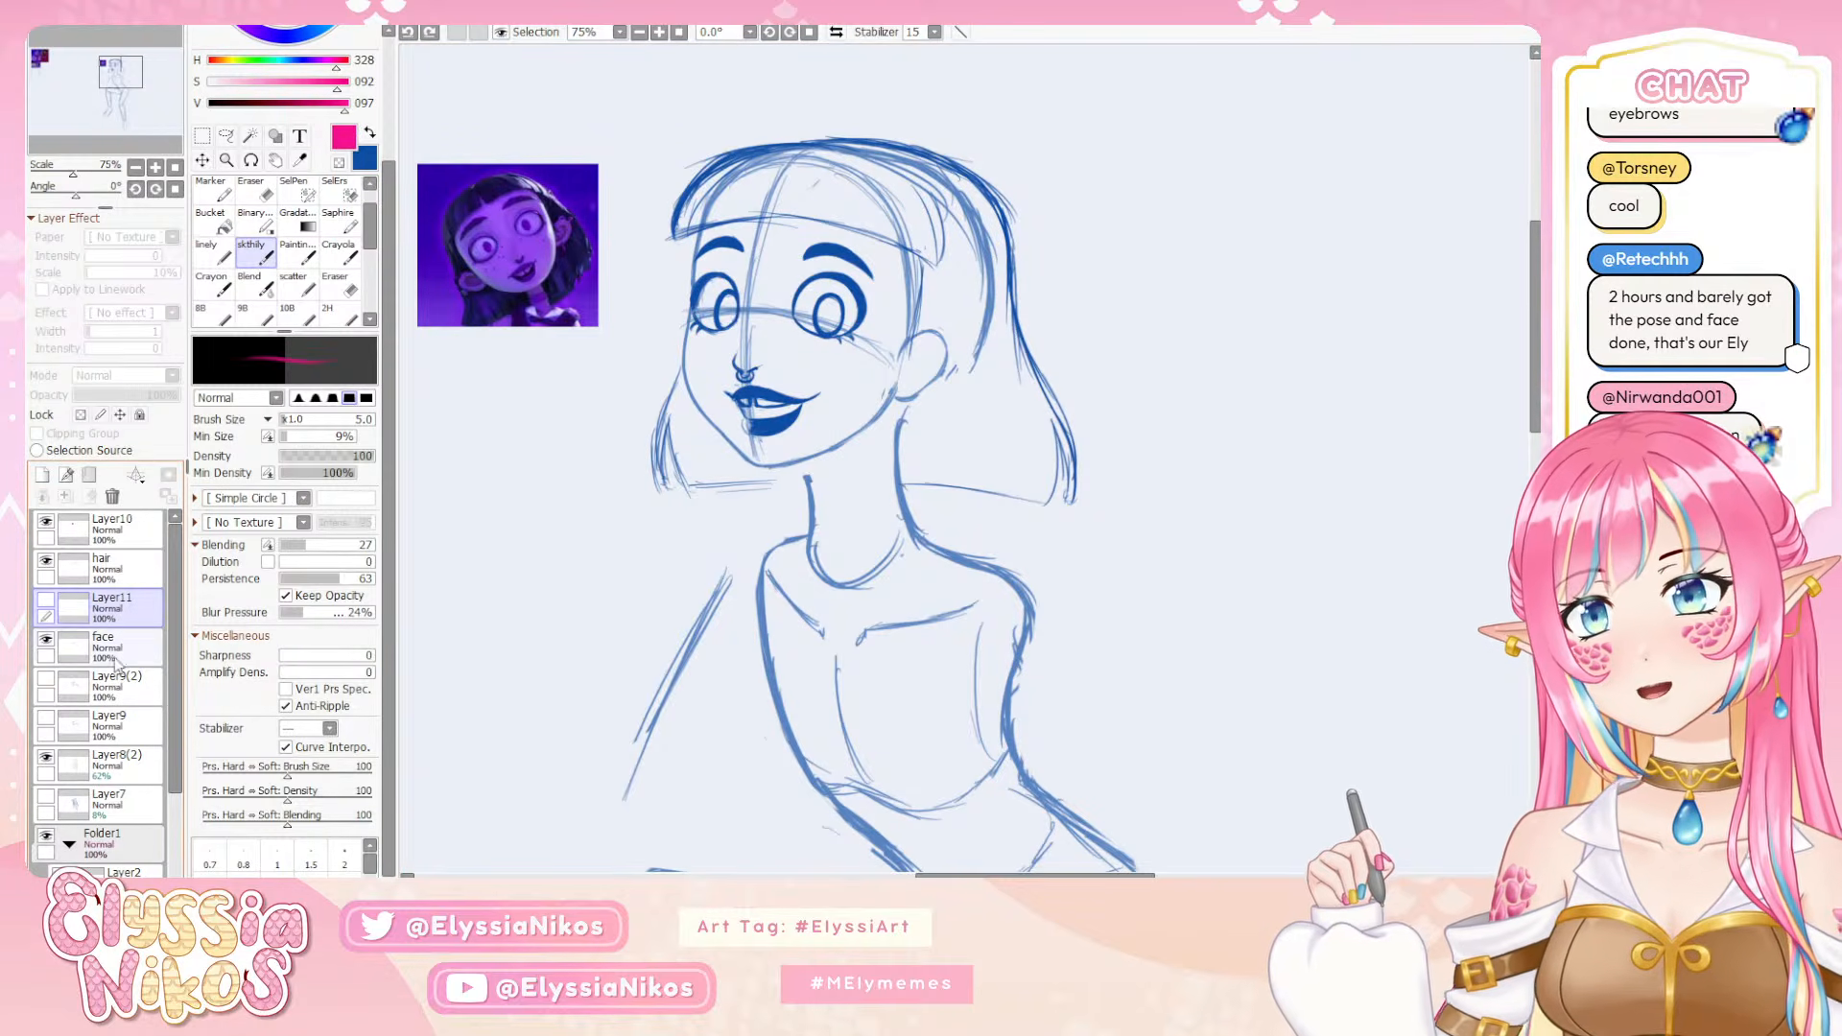
click(81, 645)
click(368, 133)
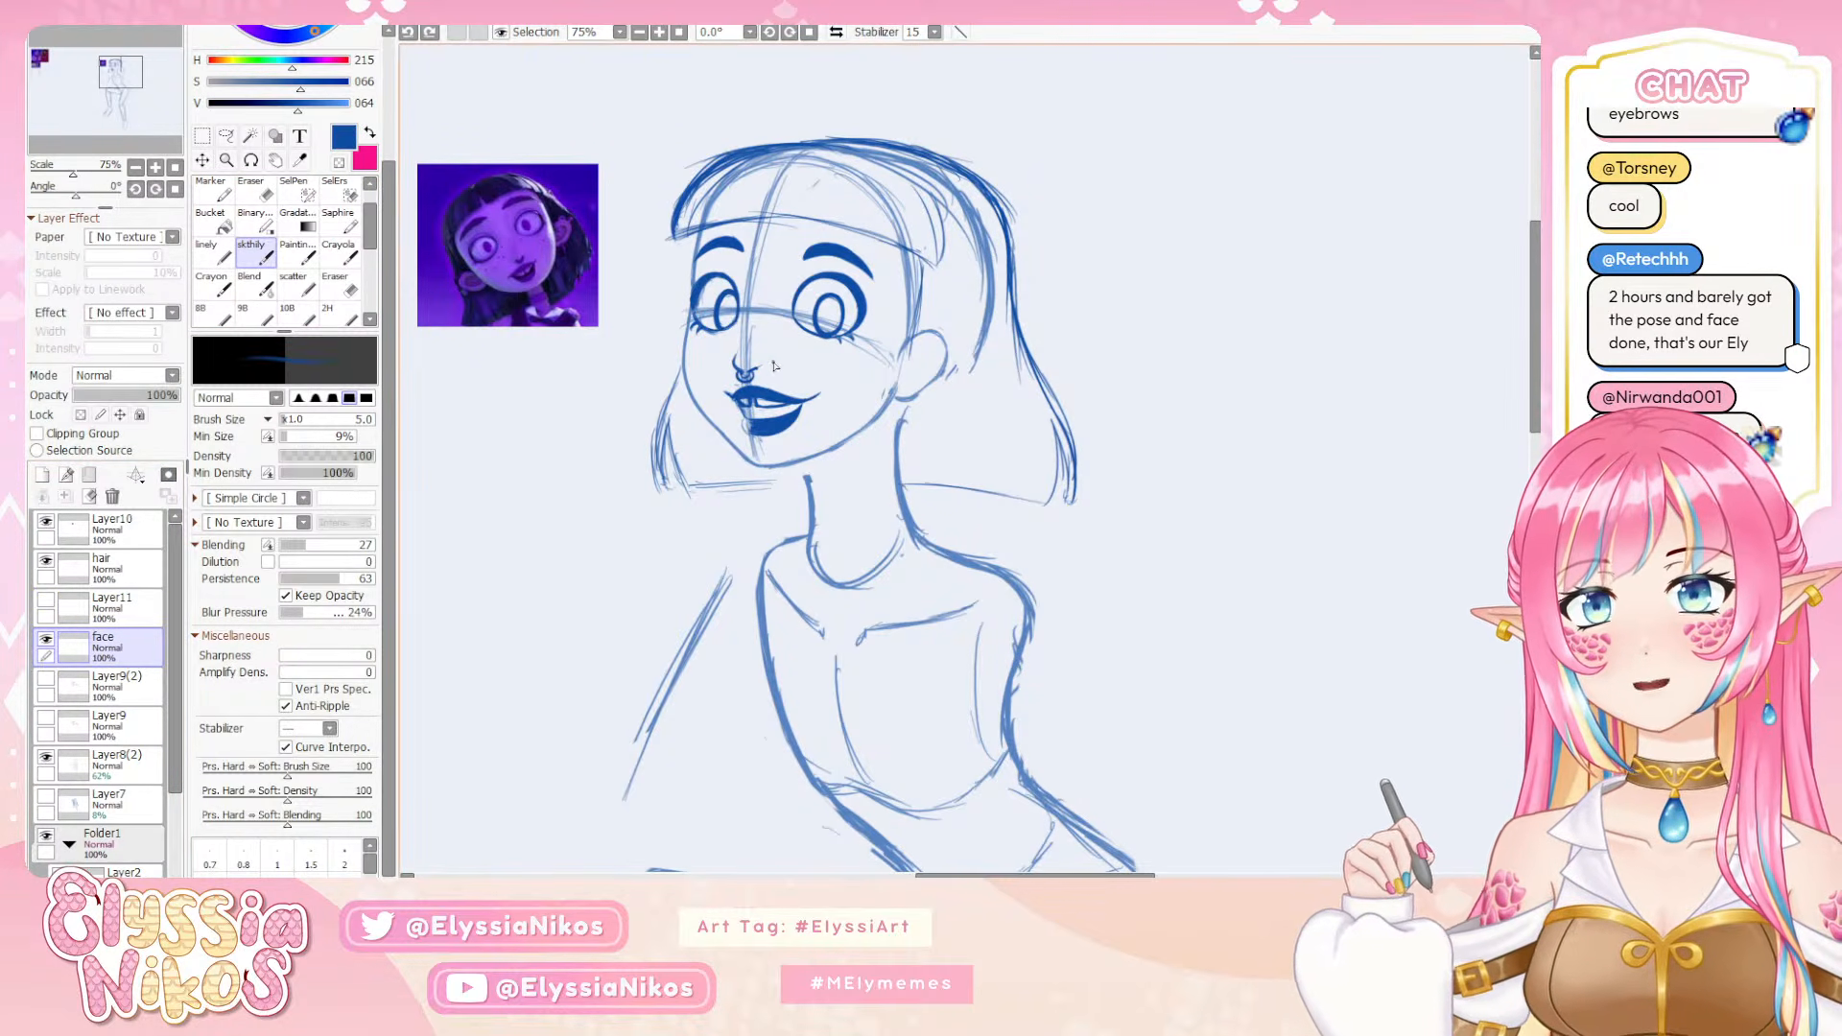
click(719, 346)
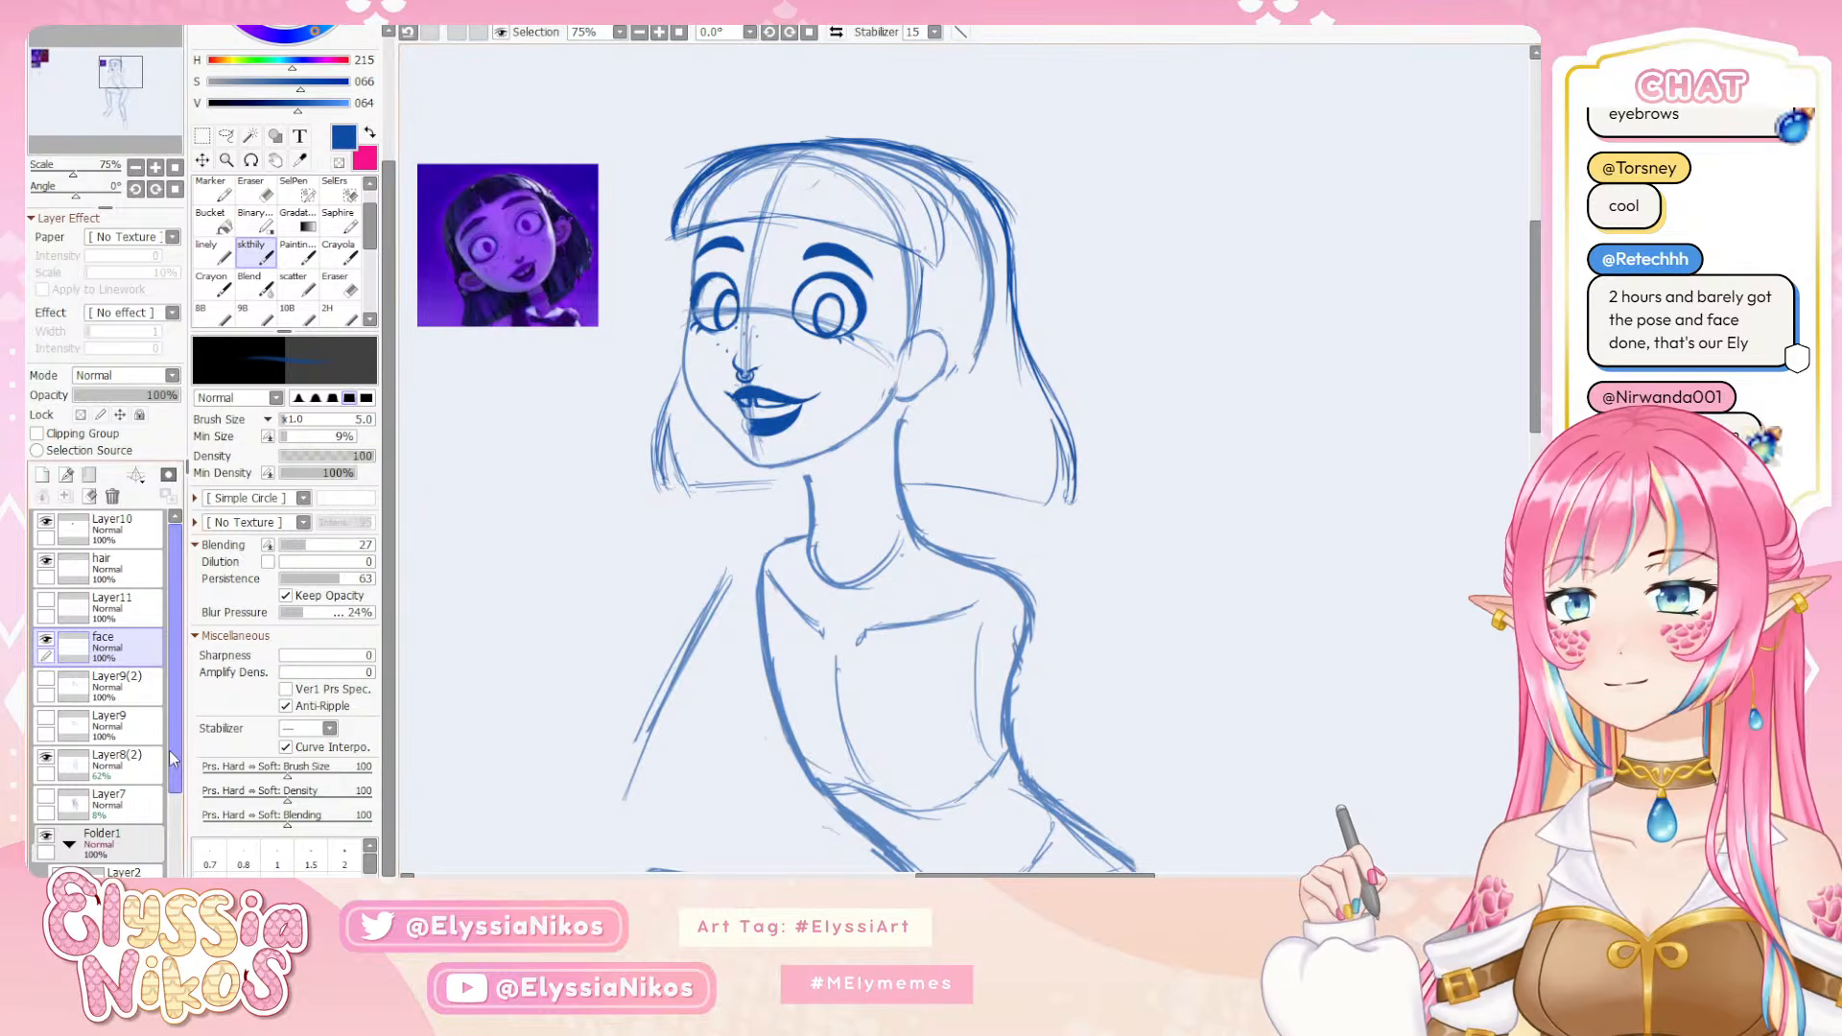
Softly fade the construction lines over the face on Layer8(2), using the AirBrush at size 160 with transparent color
click(115, 760)
drag(367, 227, 366, 209)
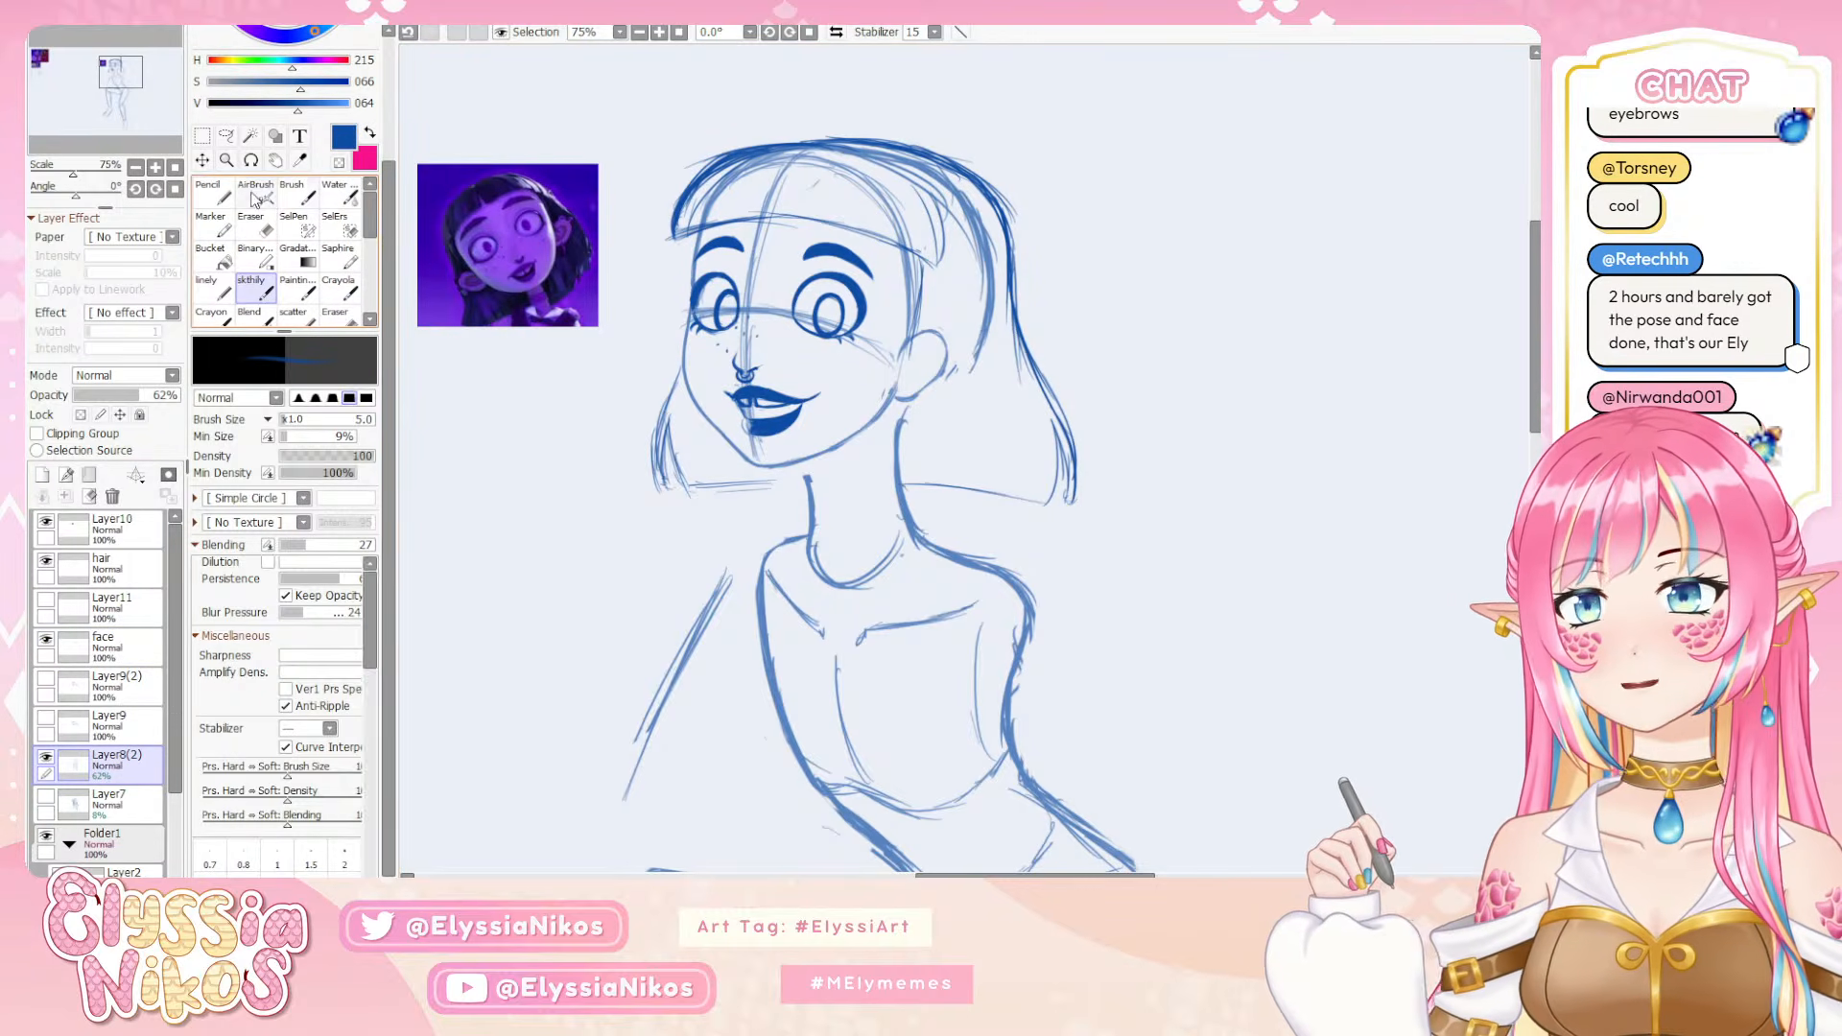
click(255, 224)
key(bracketleft)
key(bracketleft)
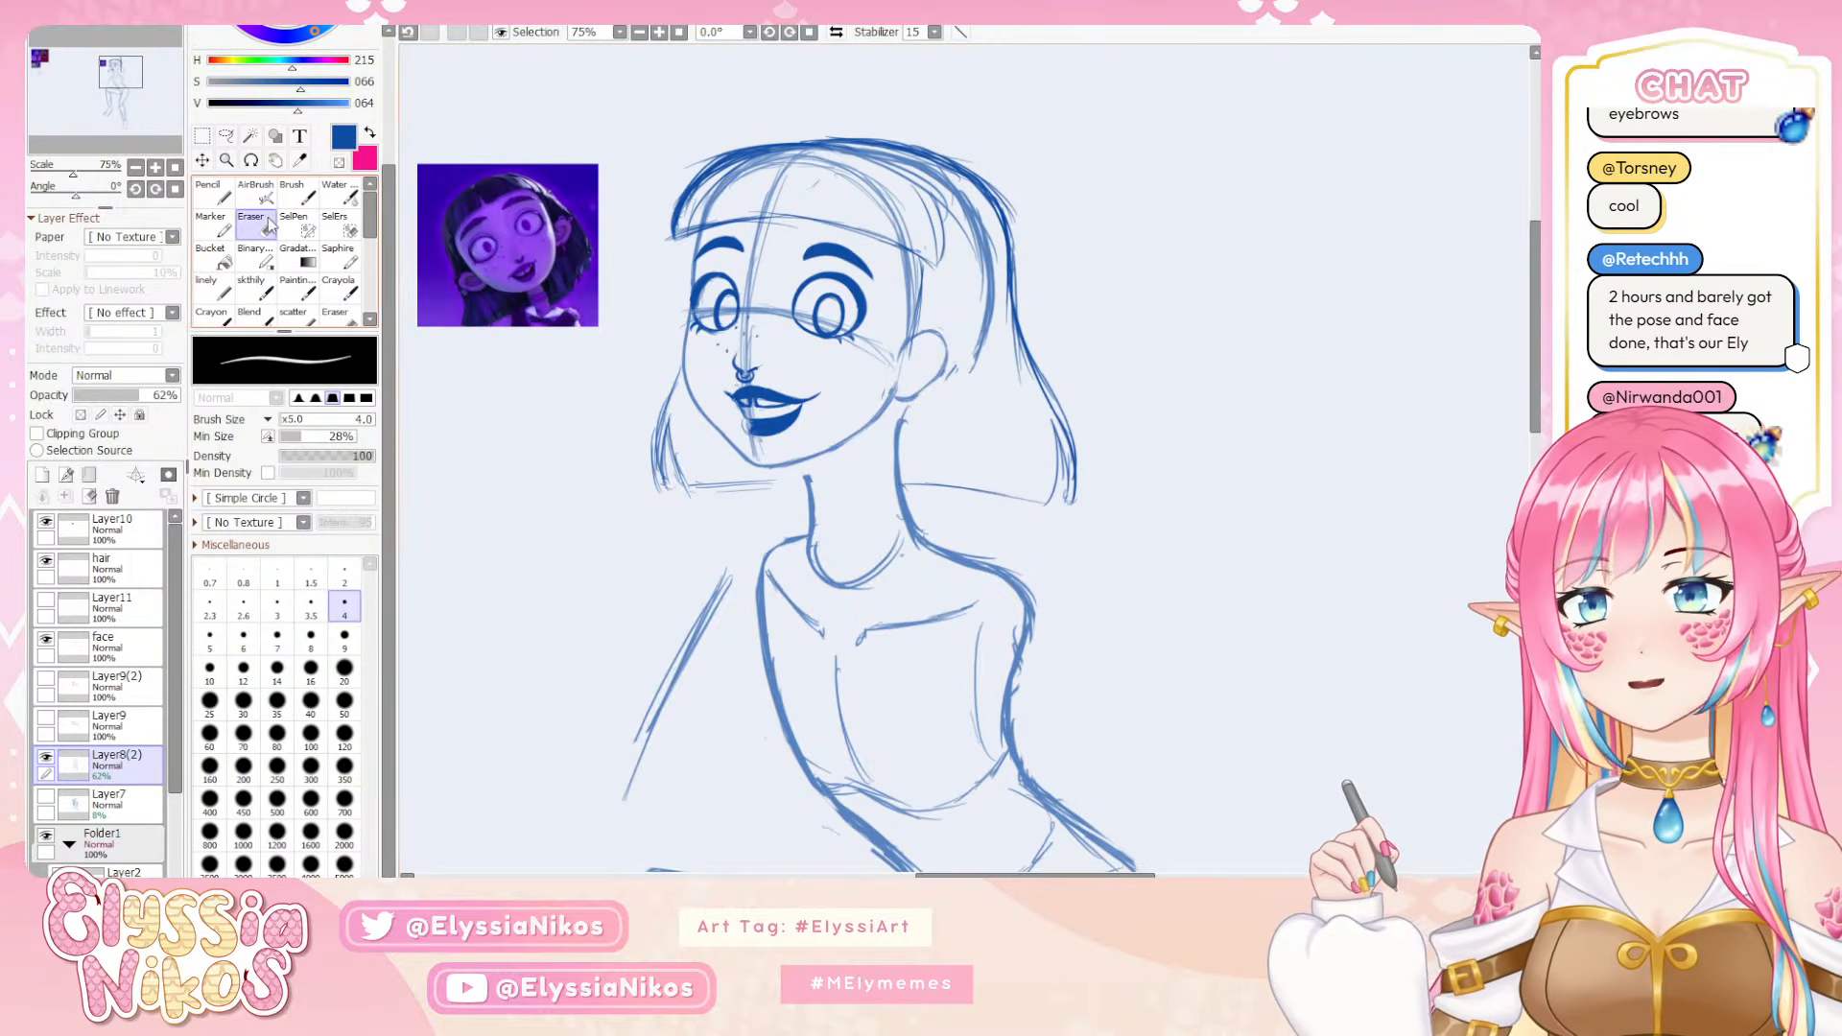
click(256, 193)
click(339, 162)
key(bracketright)
key(bracketright)
key(bracketright)
key(bracketright)
key(bracketright)
mouse_move(792, 229)
mouse_down()
mouse_move(798, 182)
mouse_move(767, 353)
mouse_move(788, 181)
mouse_move(782, 386)
mouse_move(785, 290)
mouse_move(862, 337)
mouse_move(753, 313)
mouse_move(872, 358)
mouse_move(780, 326)
mouse_move(856, 354)
mouse_move(841, 223)
mouse_move(806, 174)
mouse_move(758, 204)
mouse_move(717, 331)
mouse_move(696, 327)
mouse_move(779, 441)
mouse_move(757, 455)
mouse_move(737, 387)
mouse_move(794, 429)
mouse_move(823, 333)
mouse_move(853, 350)
mouse_move(883, 335)
mouse_move(765, 196)
mouse_up()
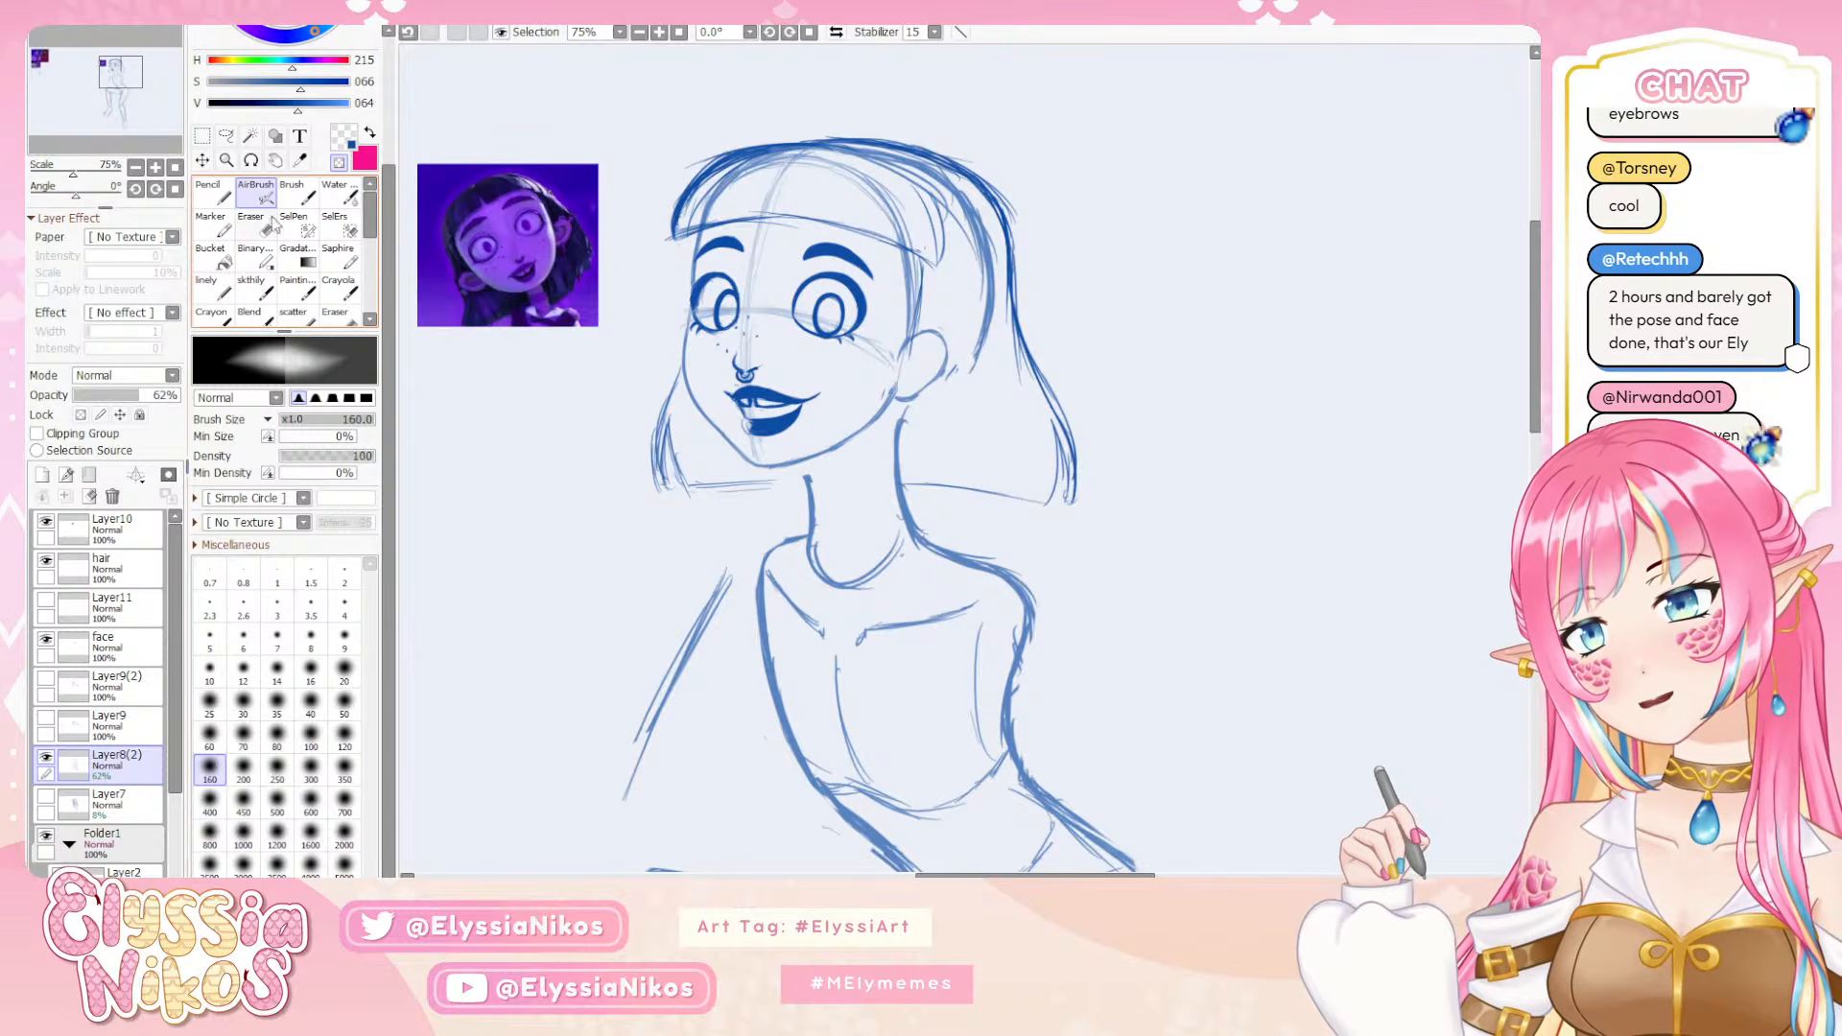
Return to the face layer with the blue sketch brush and add more freckles under the far eye, undoing an unwanted mark
click(255, 285)
click(123, 652)
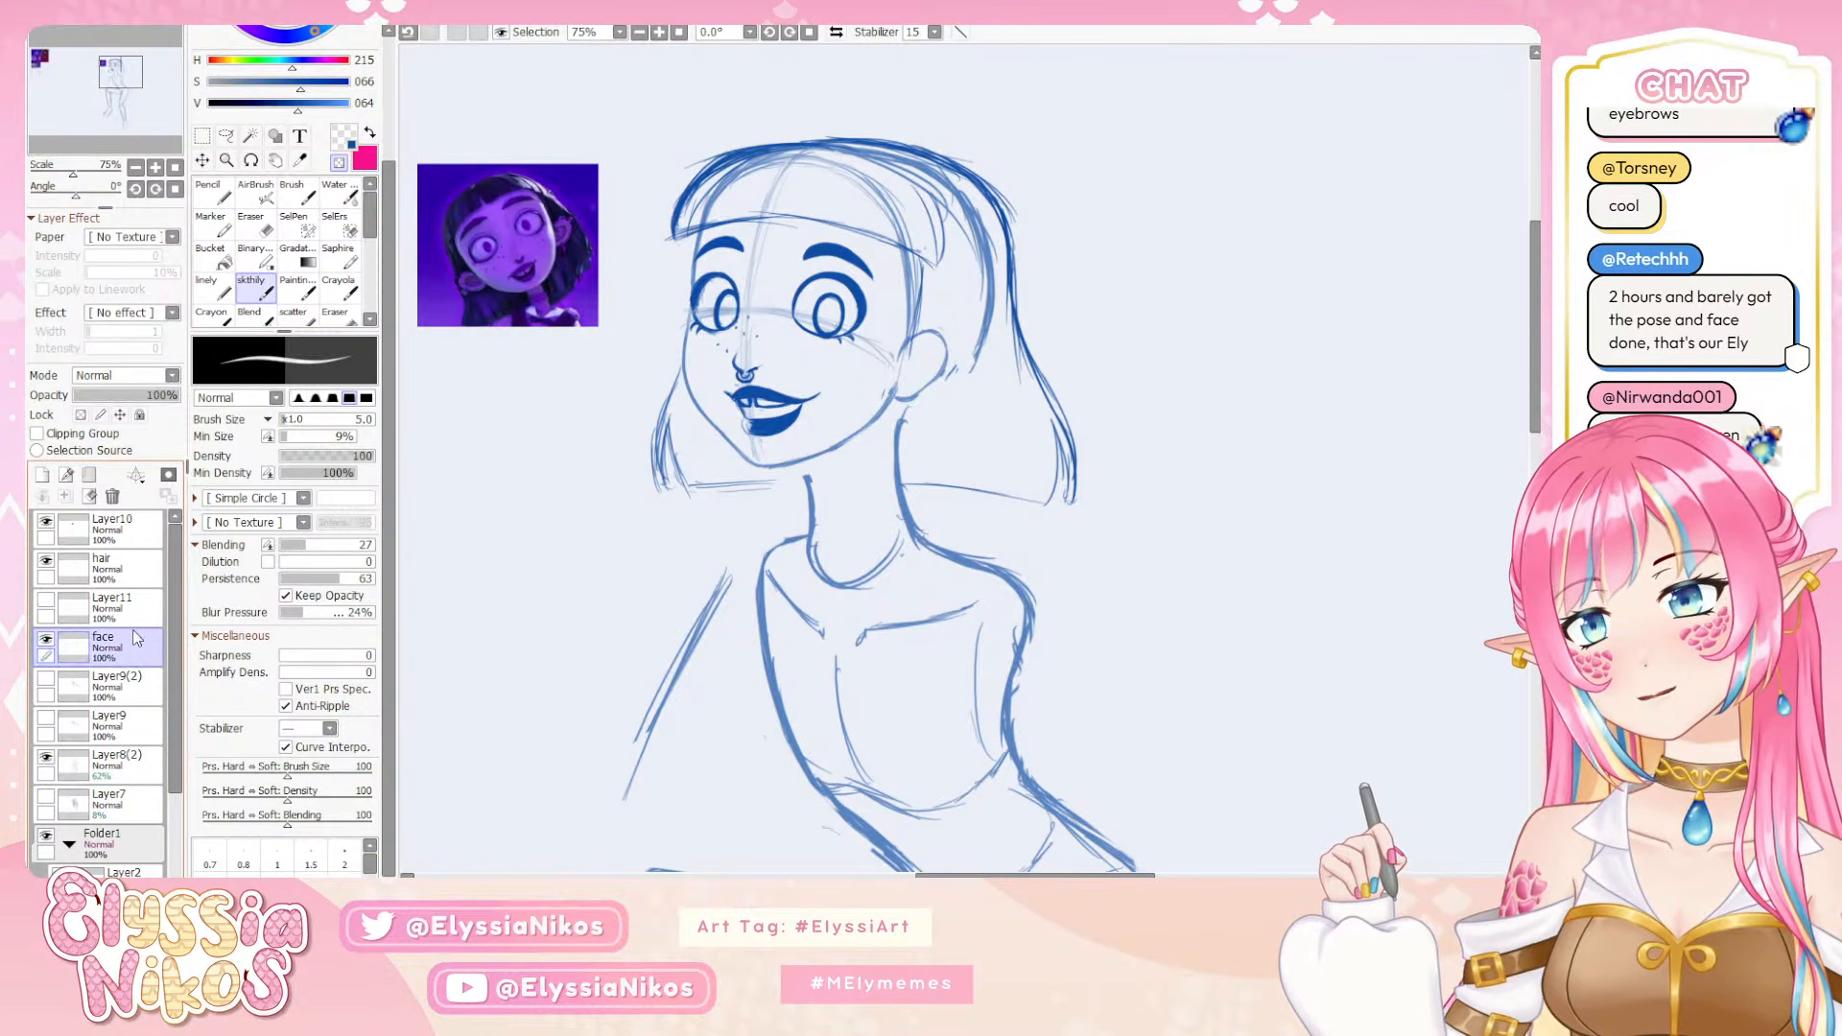
click(338, 162)
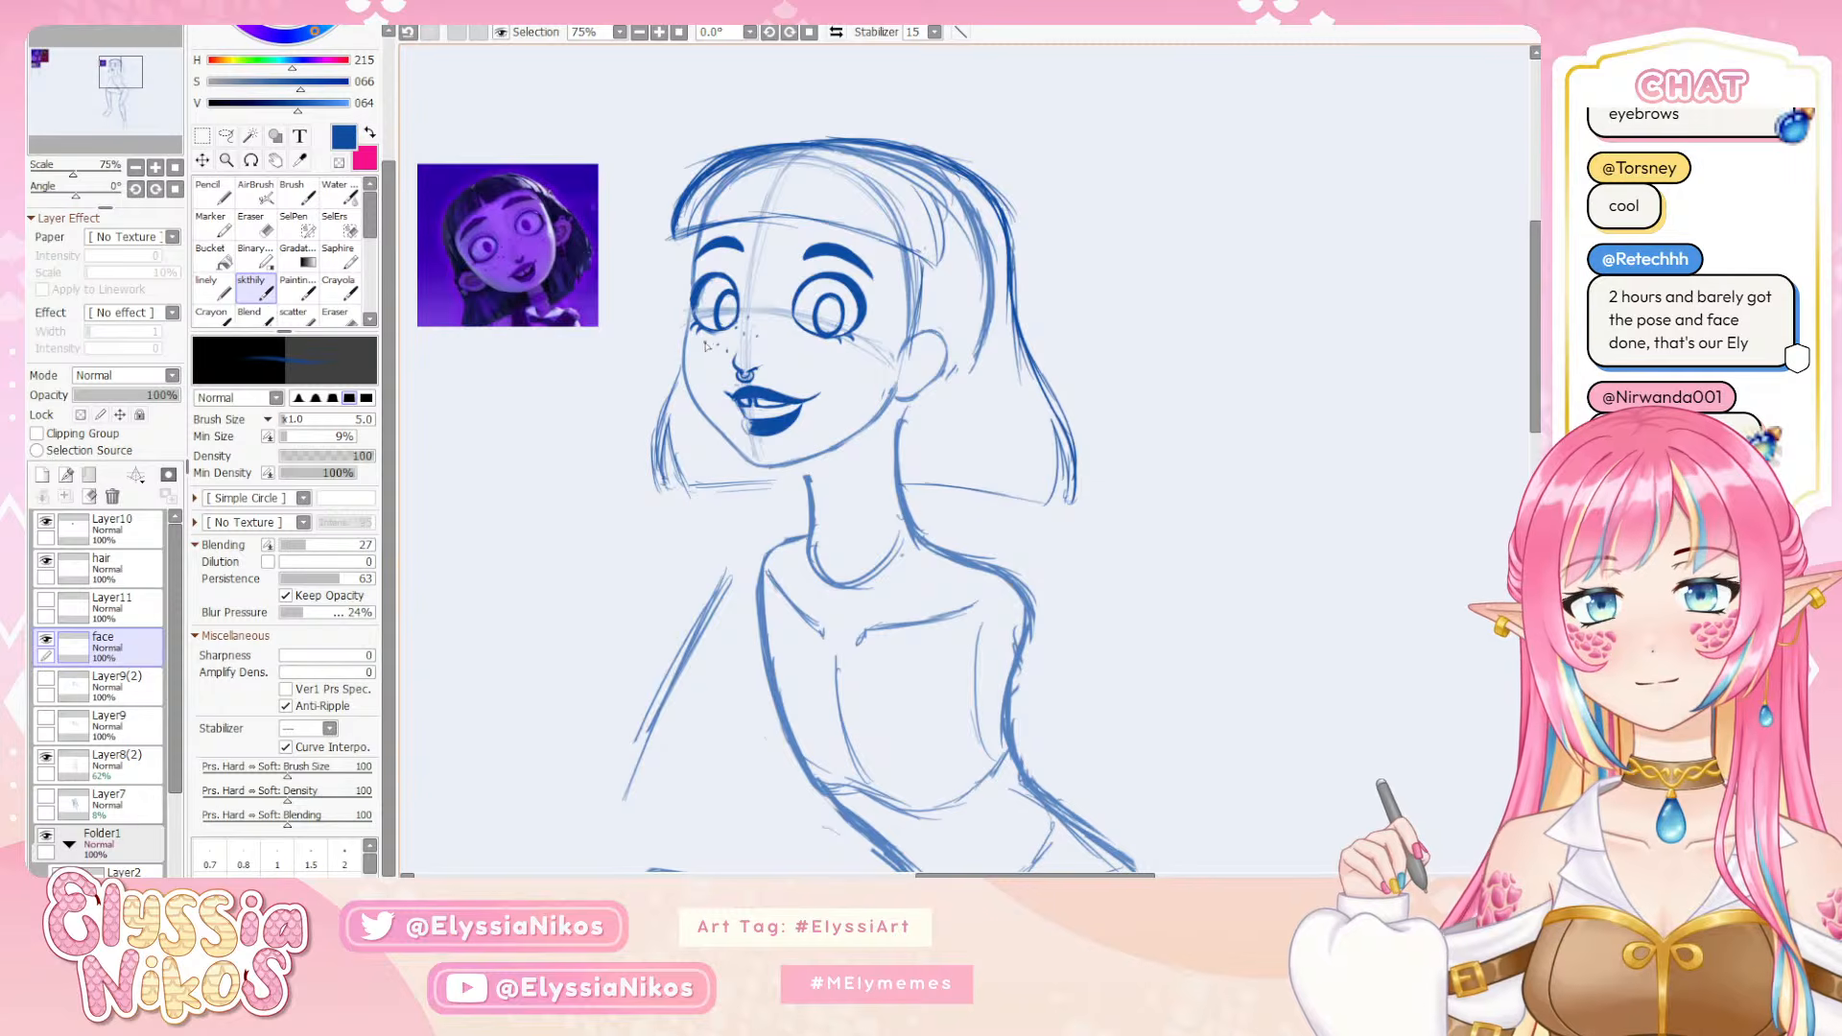
key(ctrl+z)
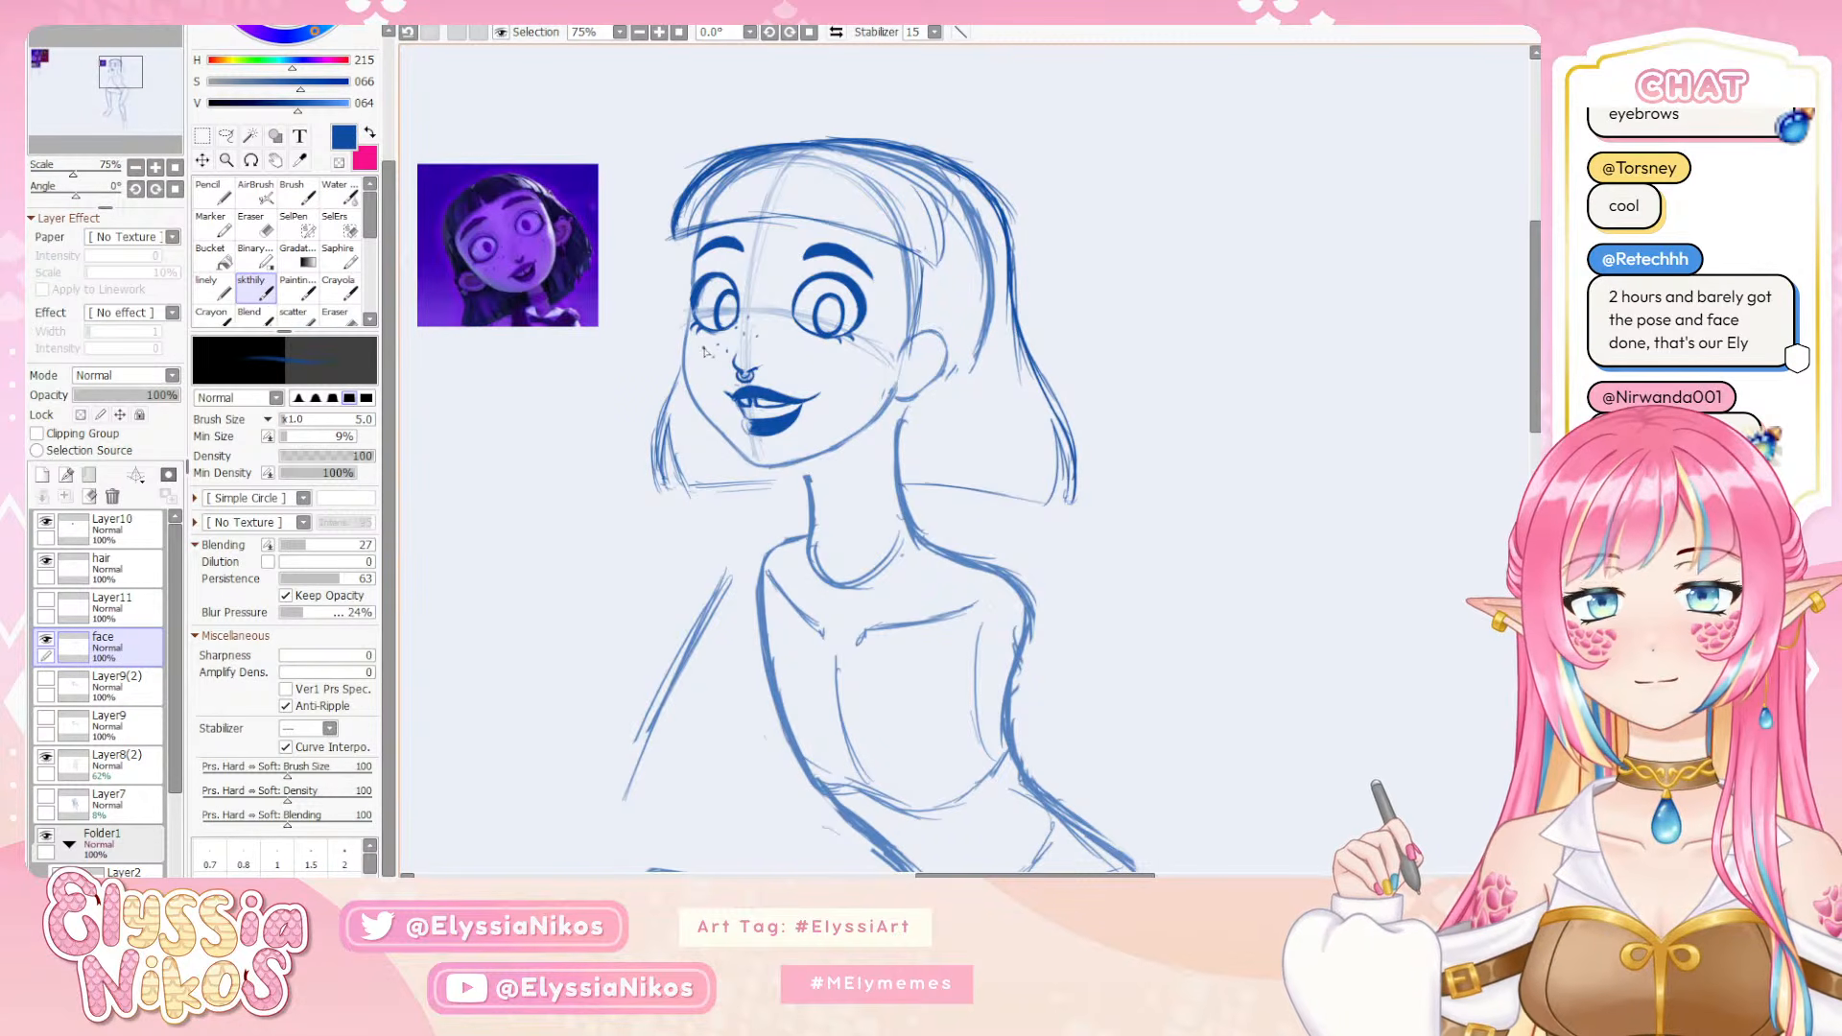
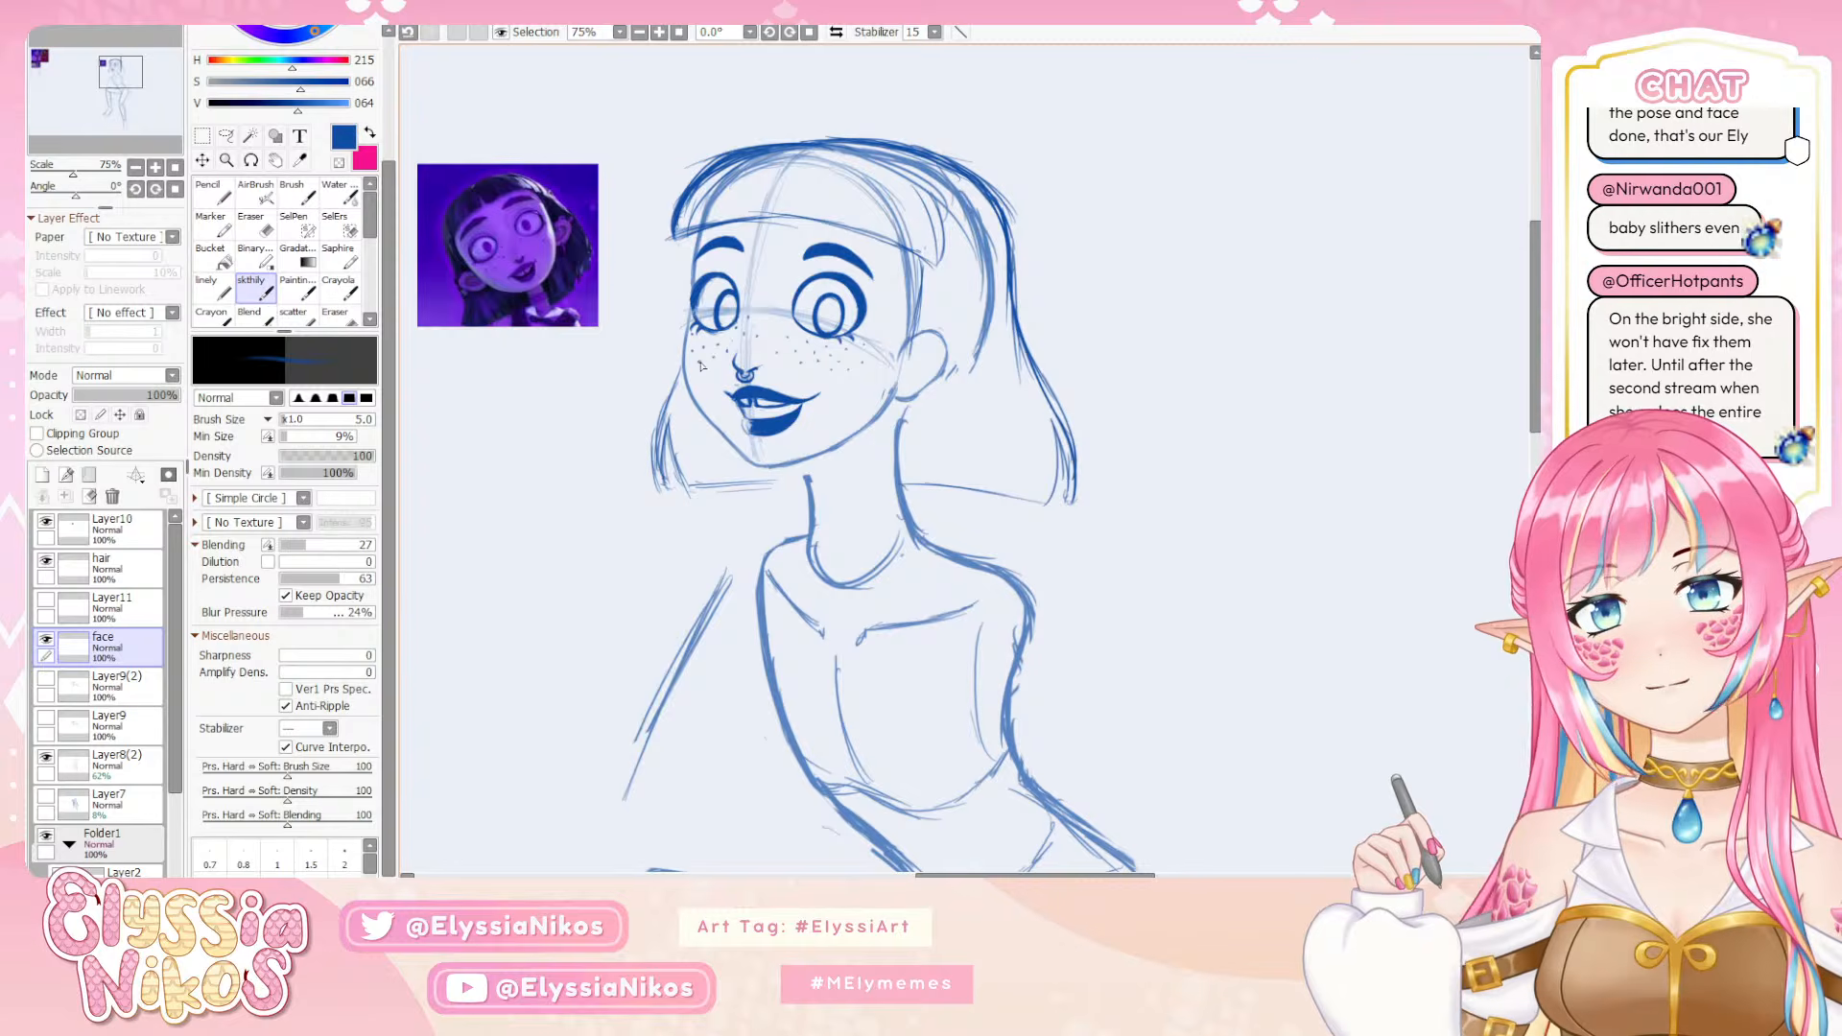
Examine the figure's proportions with the canvas mirrored and restored, from a close view of the face to the full body
click(136, 168)
click(136, 168)
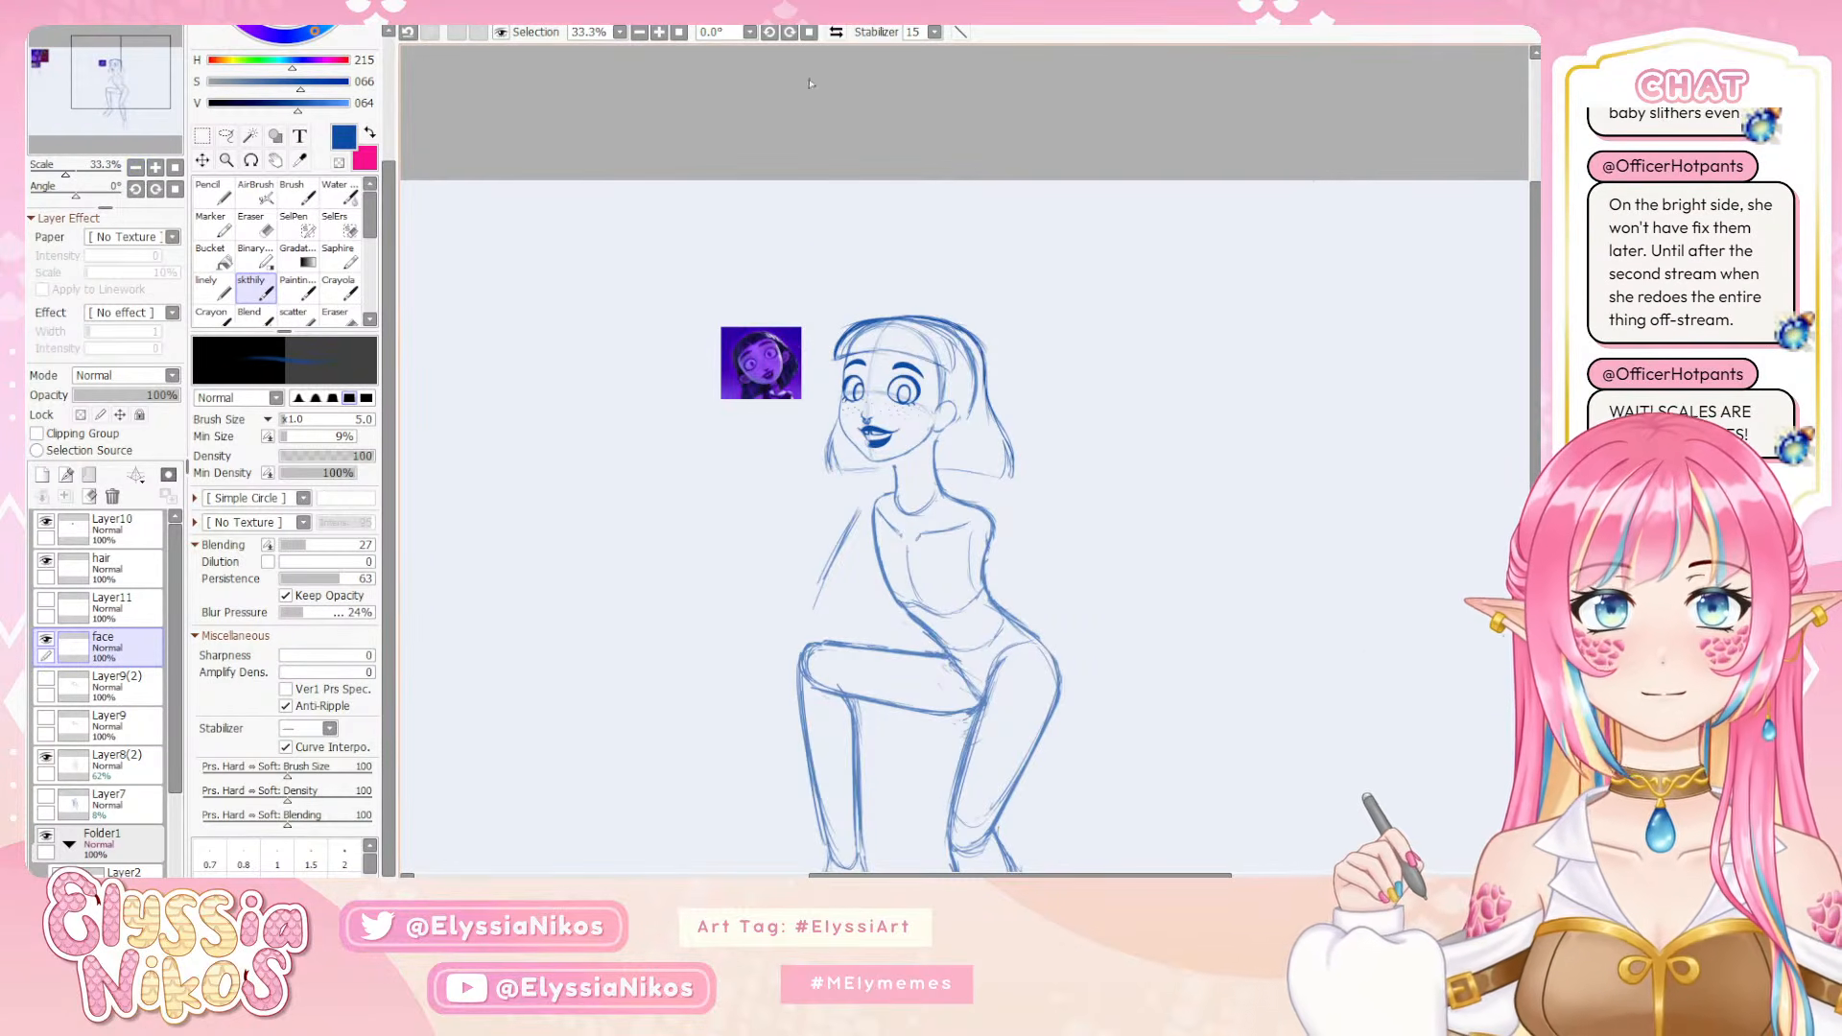
click(836, 35)
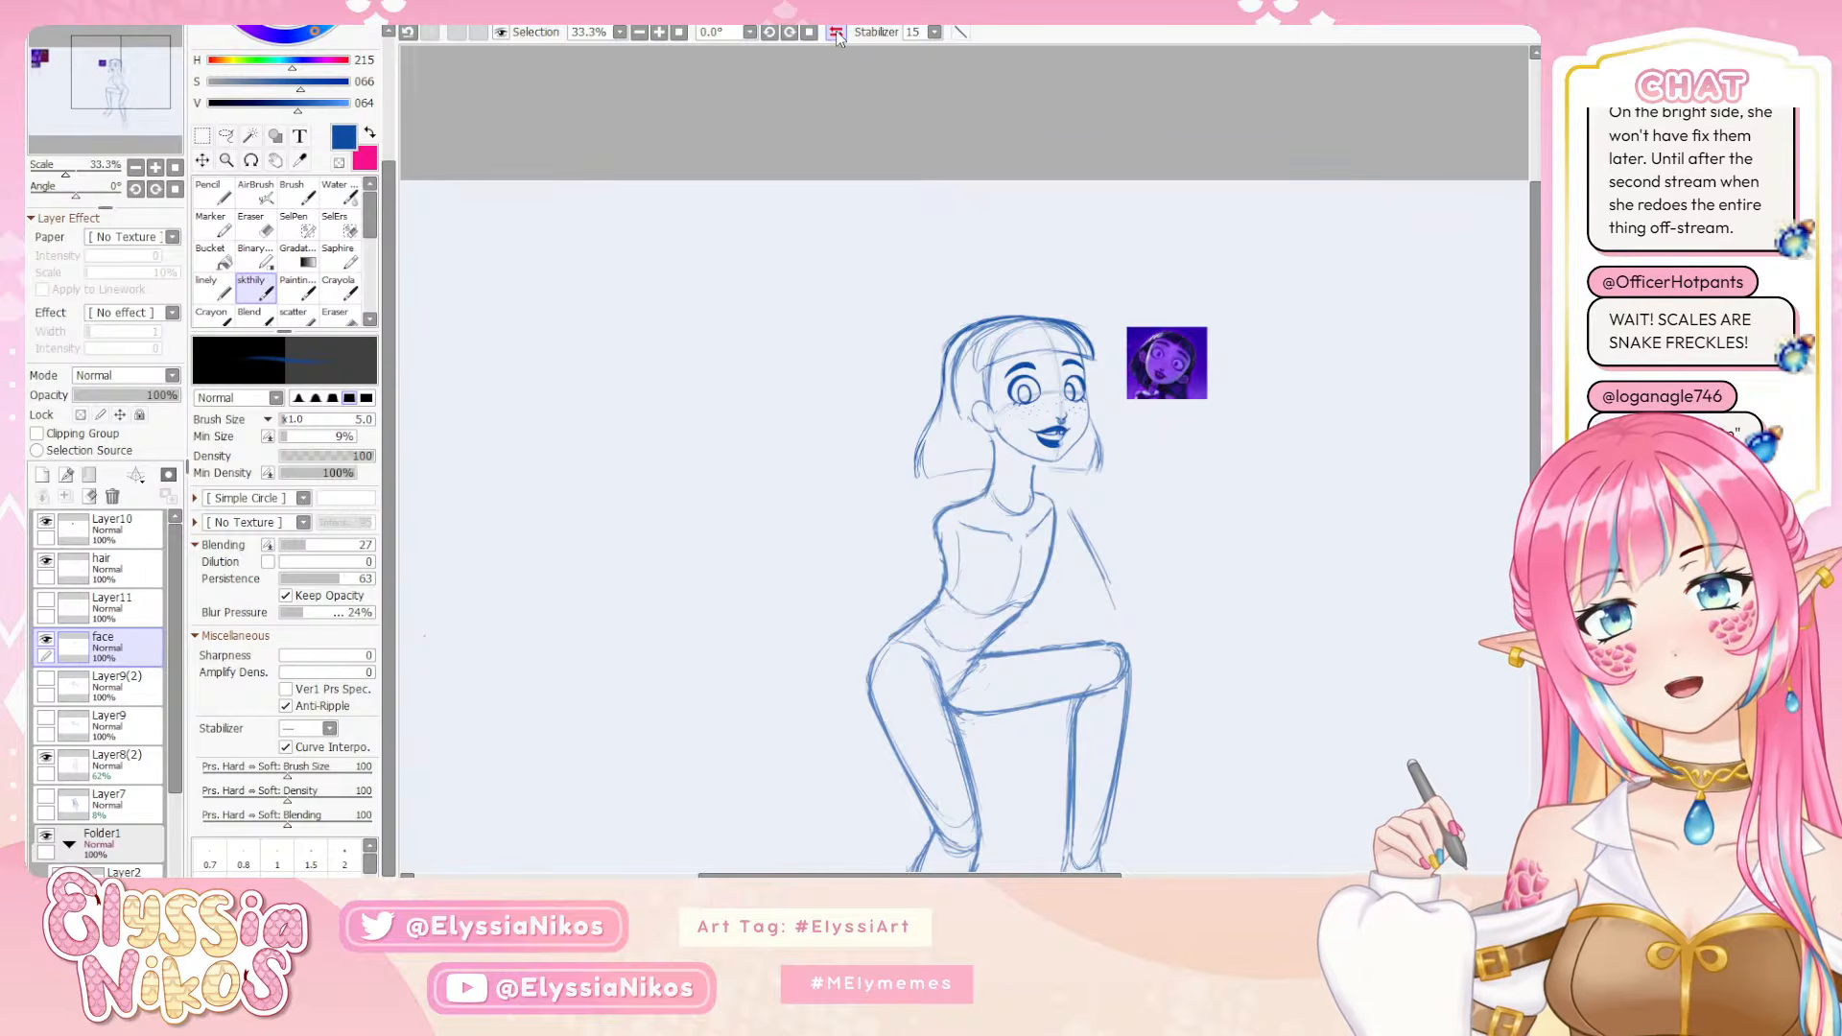
click(835, 35)
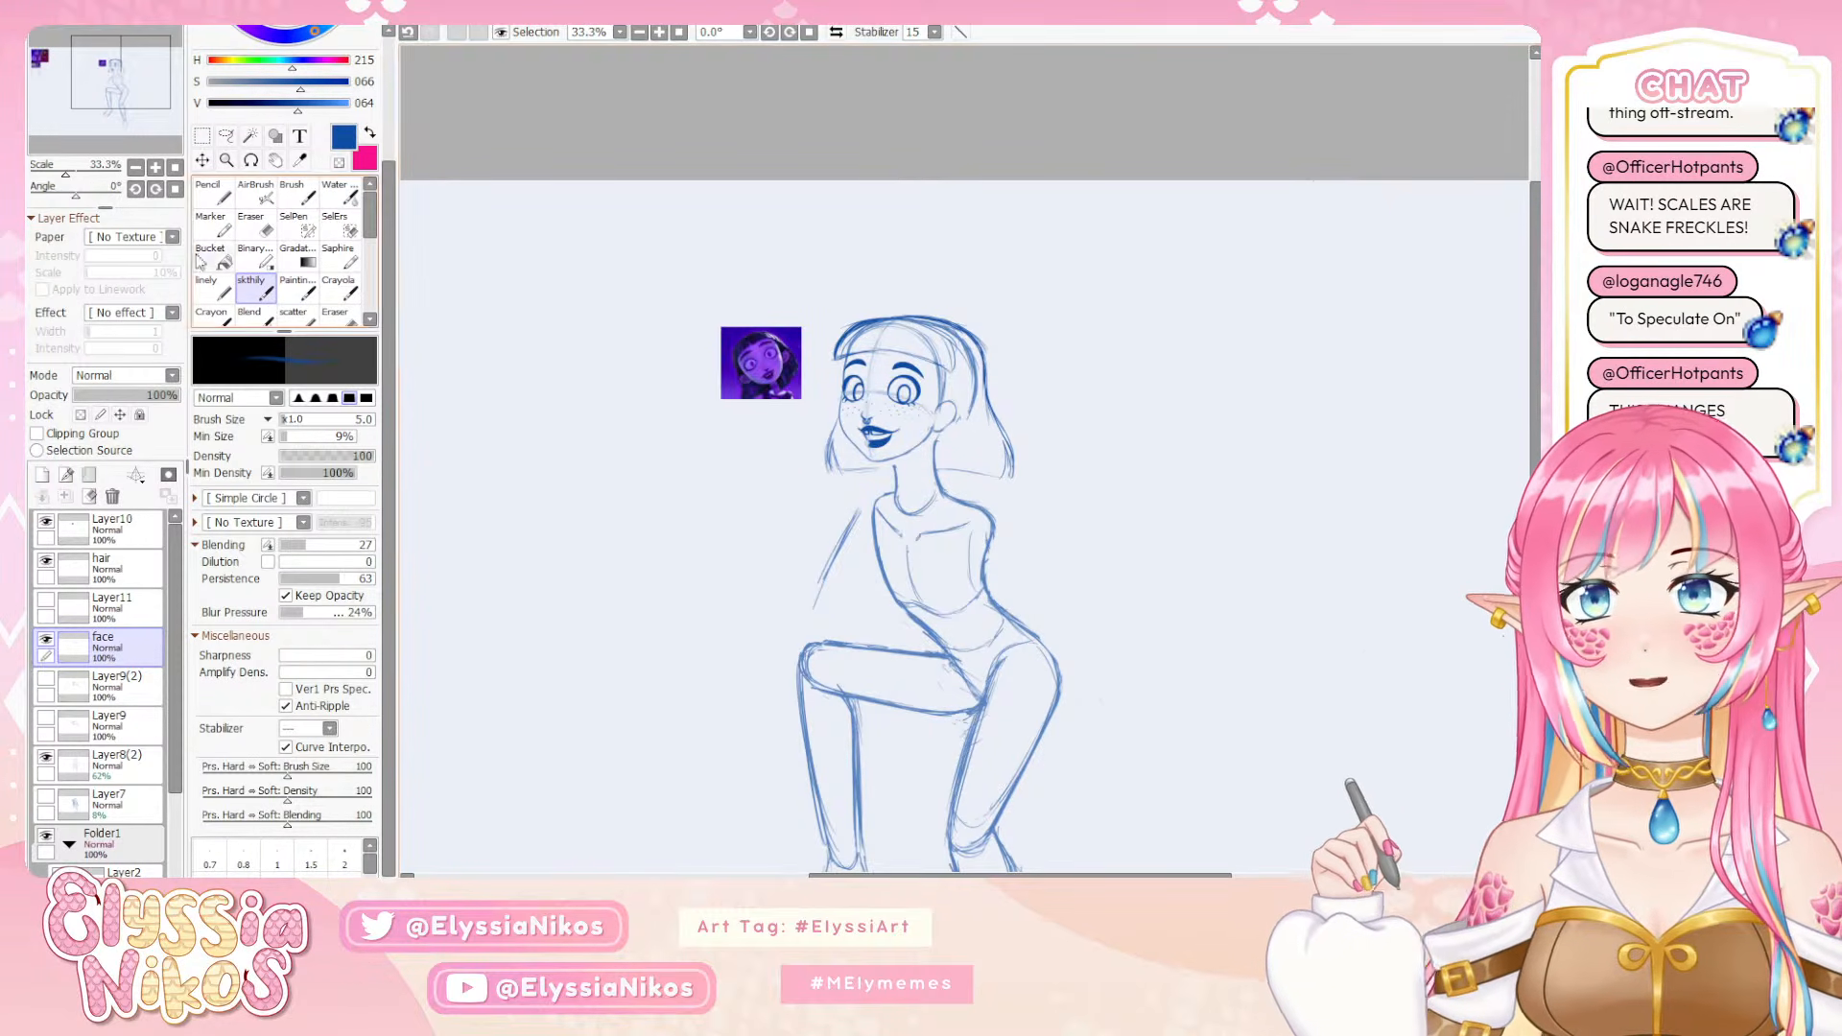
click(155, 168)
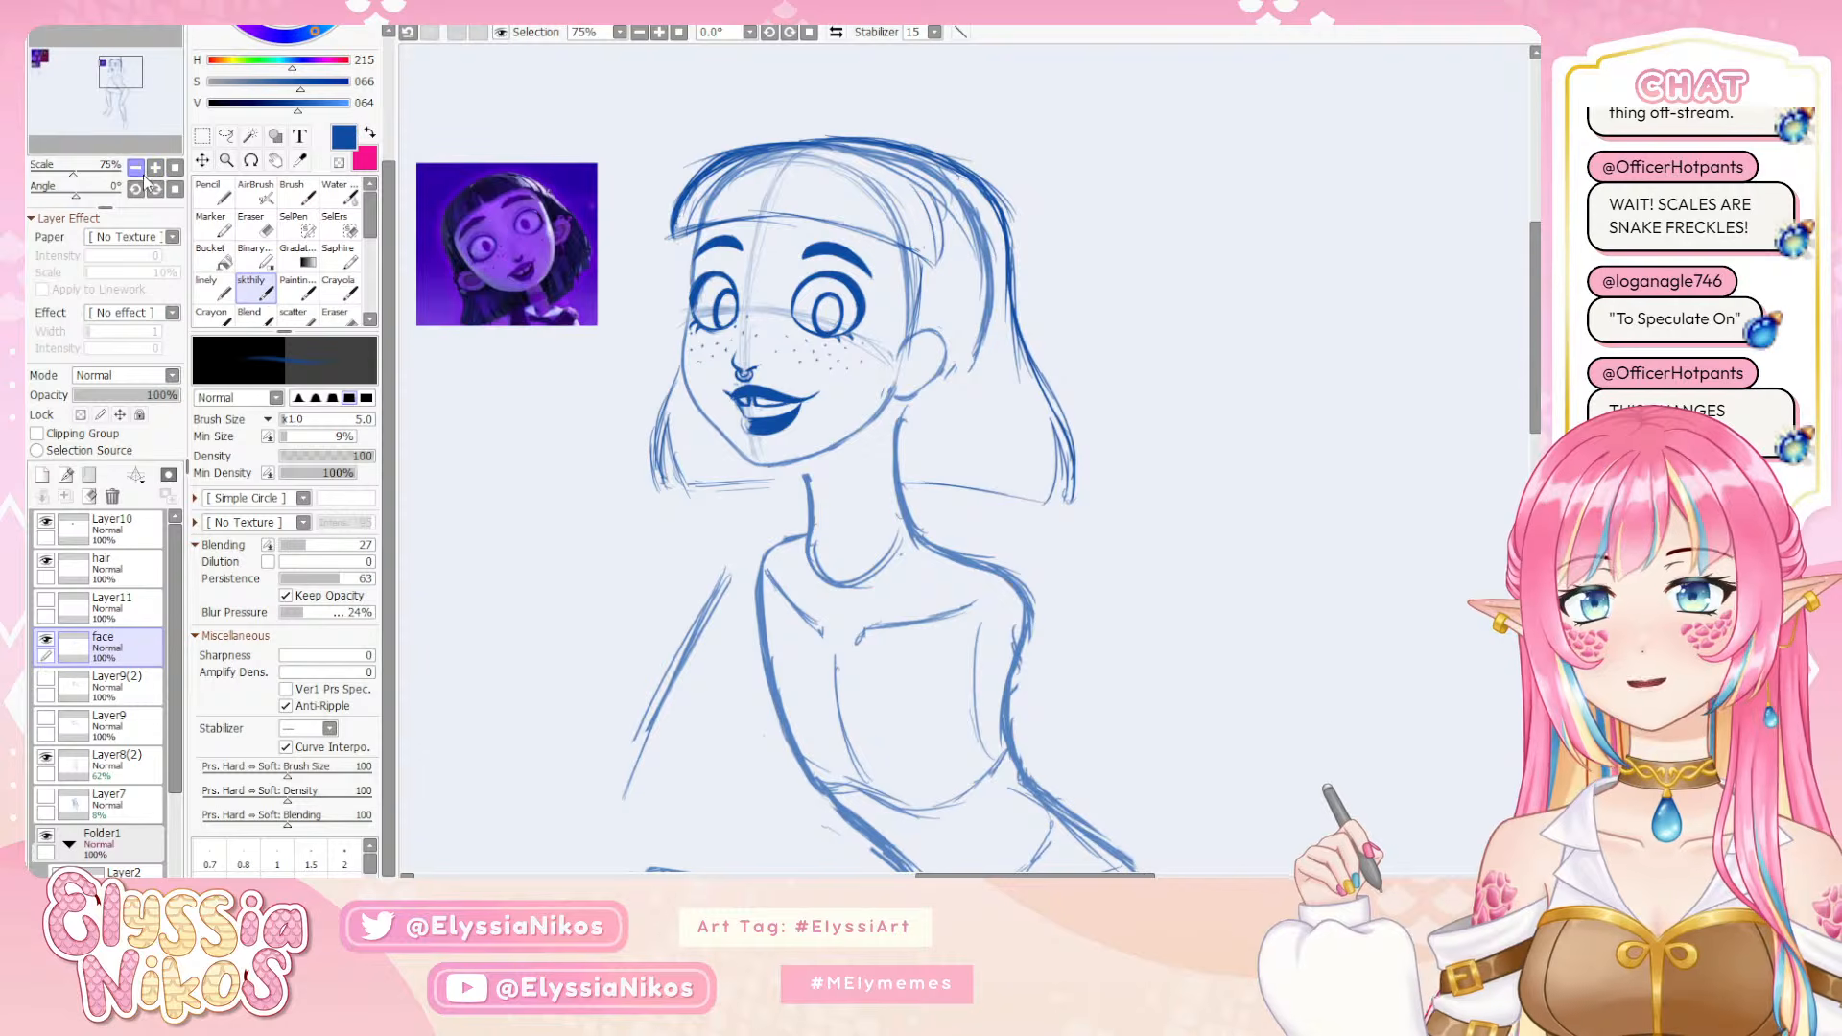
click(137, 170)
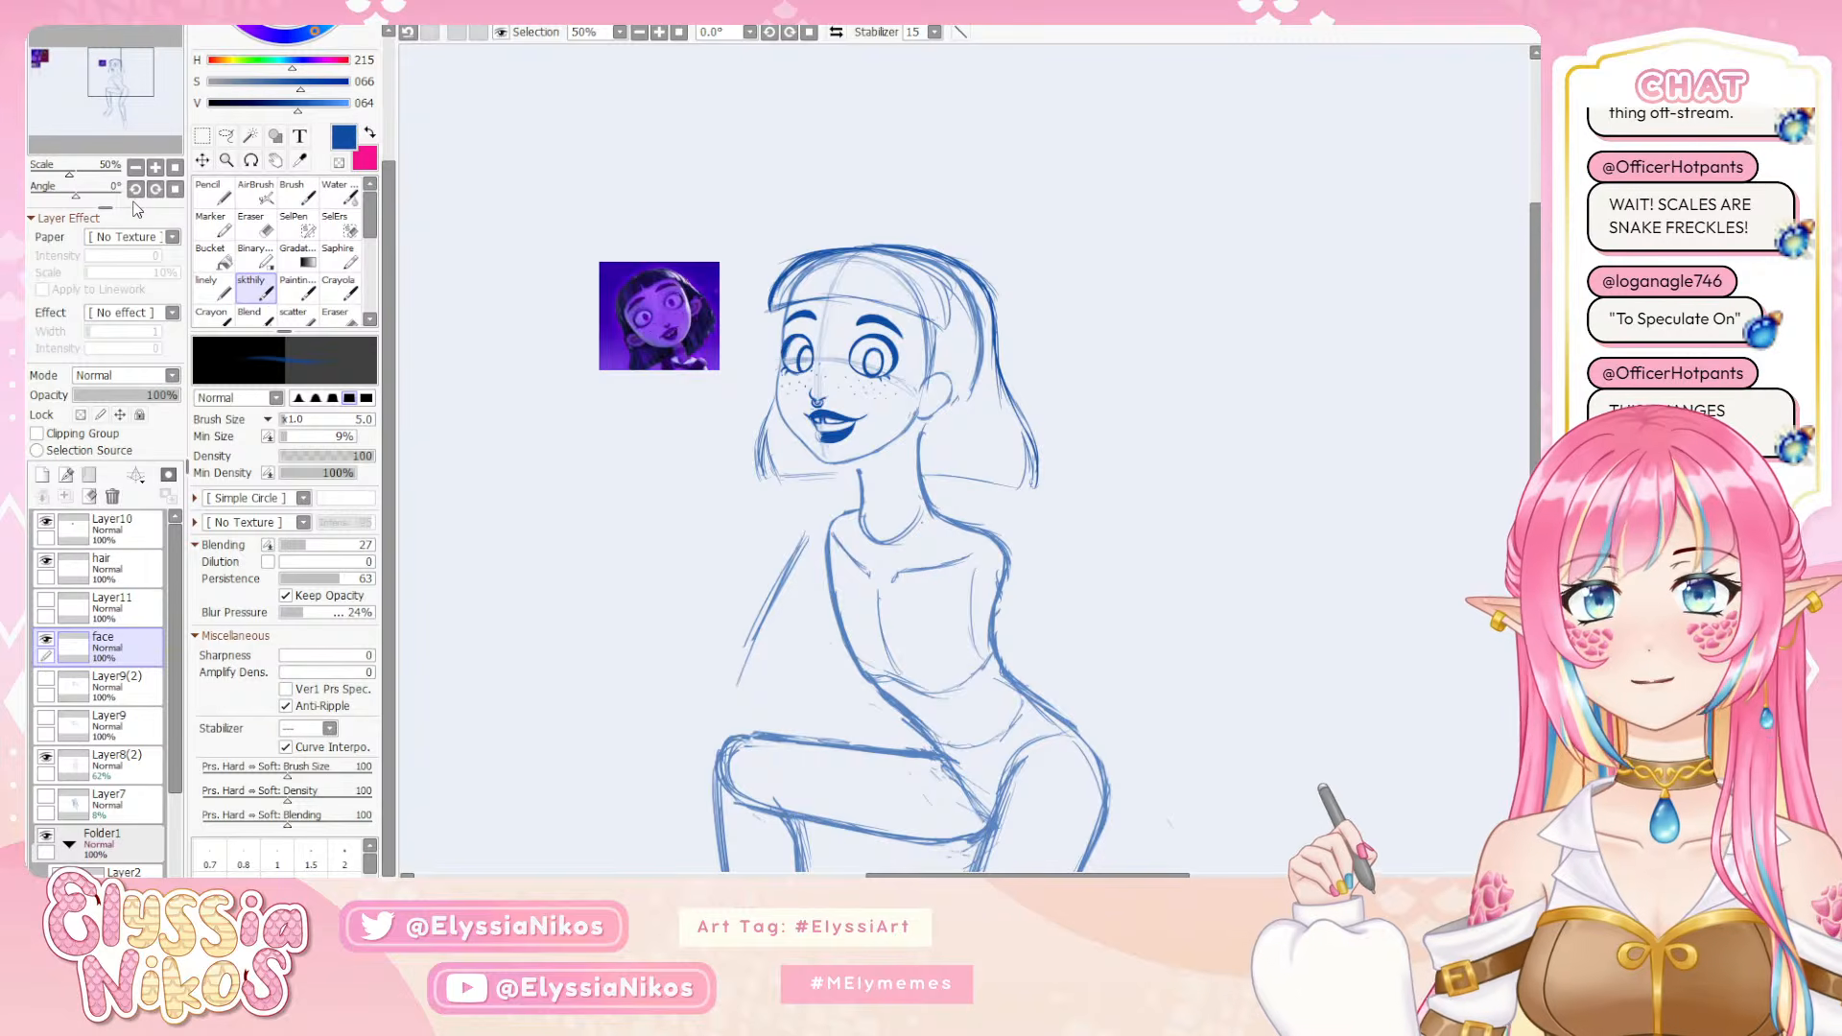
click(136, 167)
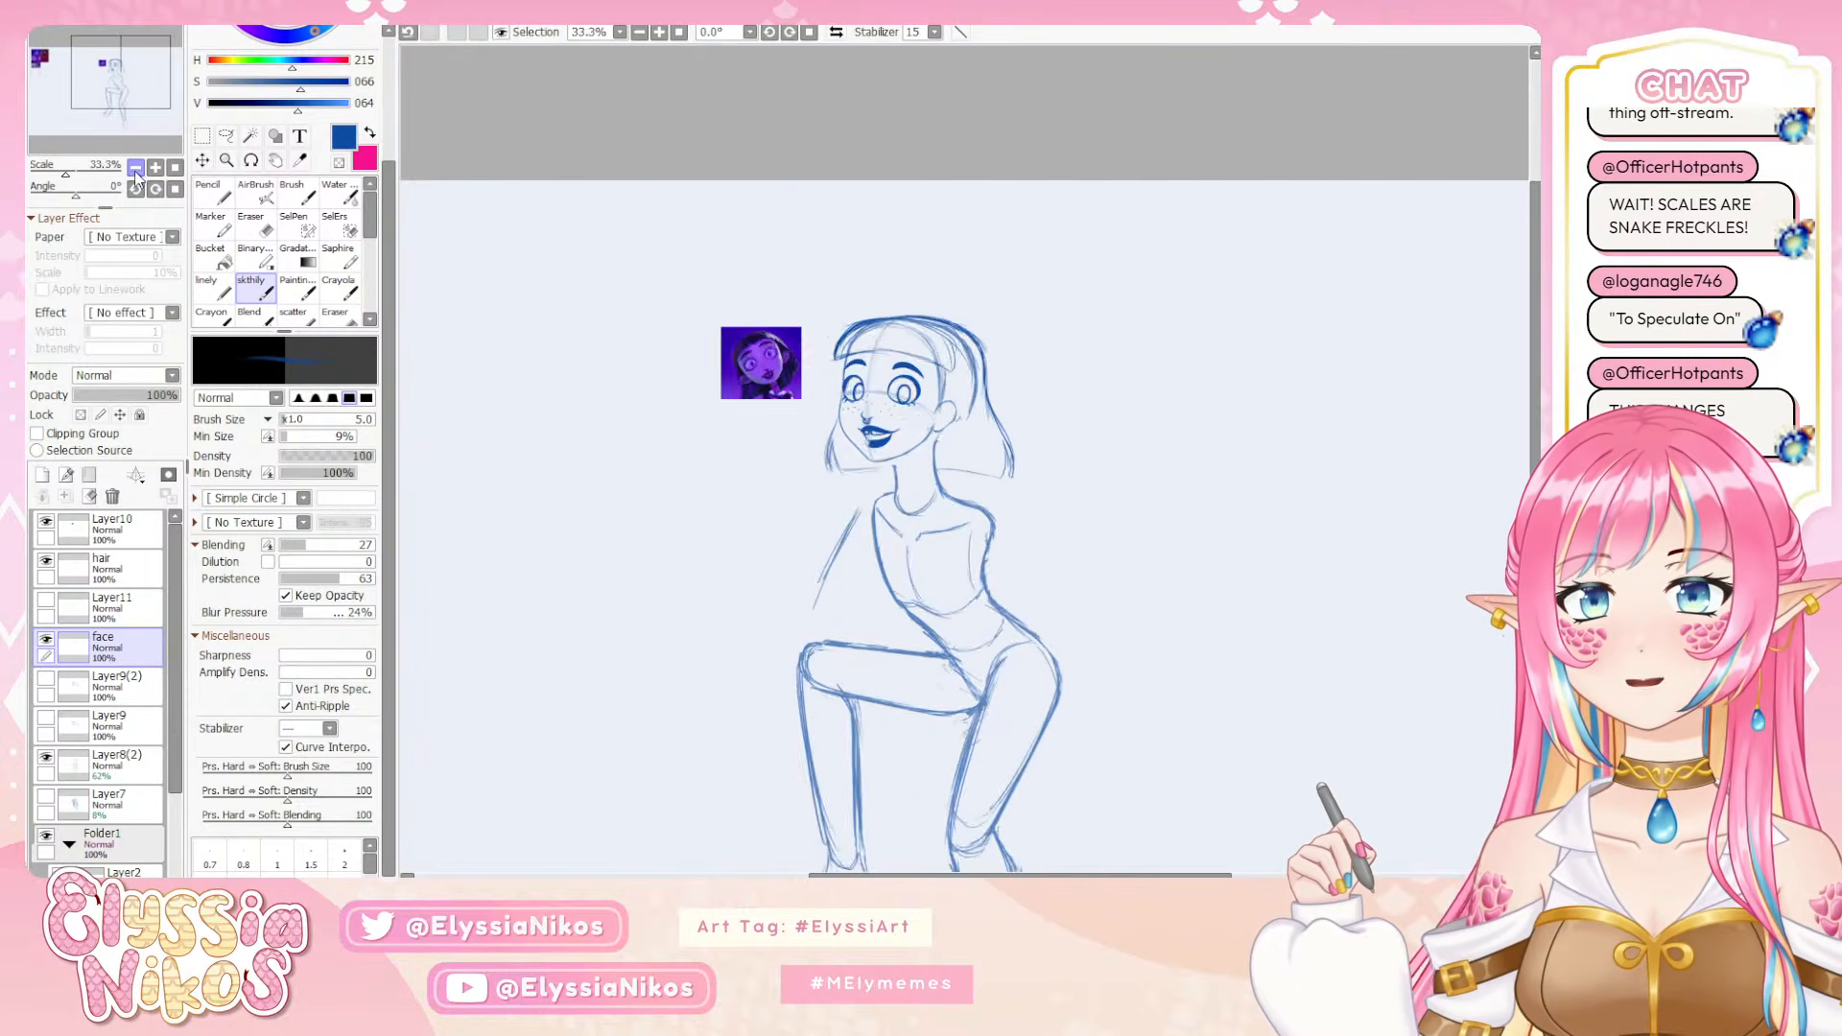
click(136, 167)
drag(690, 415, 584, 279)
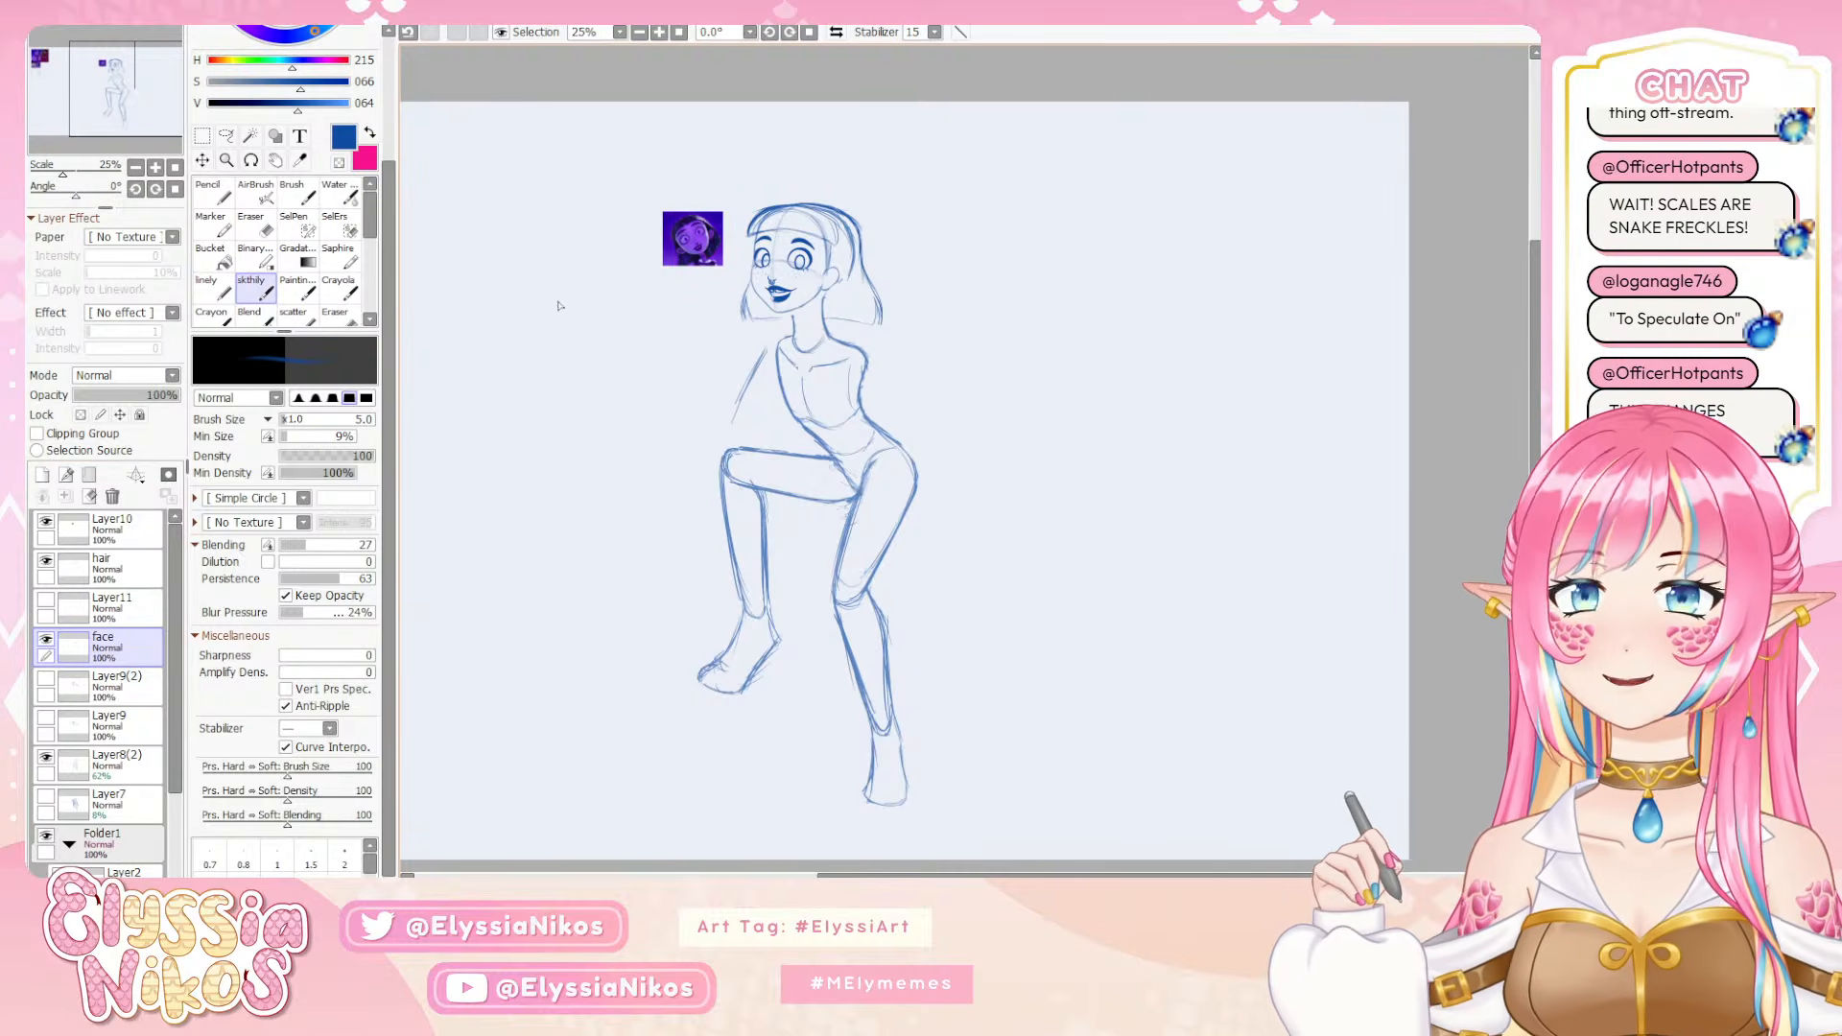
On Layer8(2), redraw the neck lines up to the jaw with the sketch brush at size 12 and clean them up with the Eraser
click(111, 767)
click(46, 758)
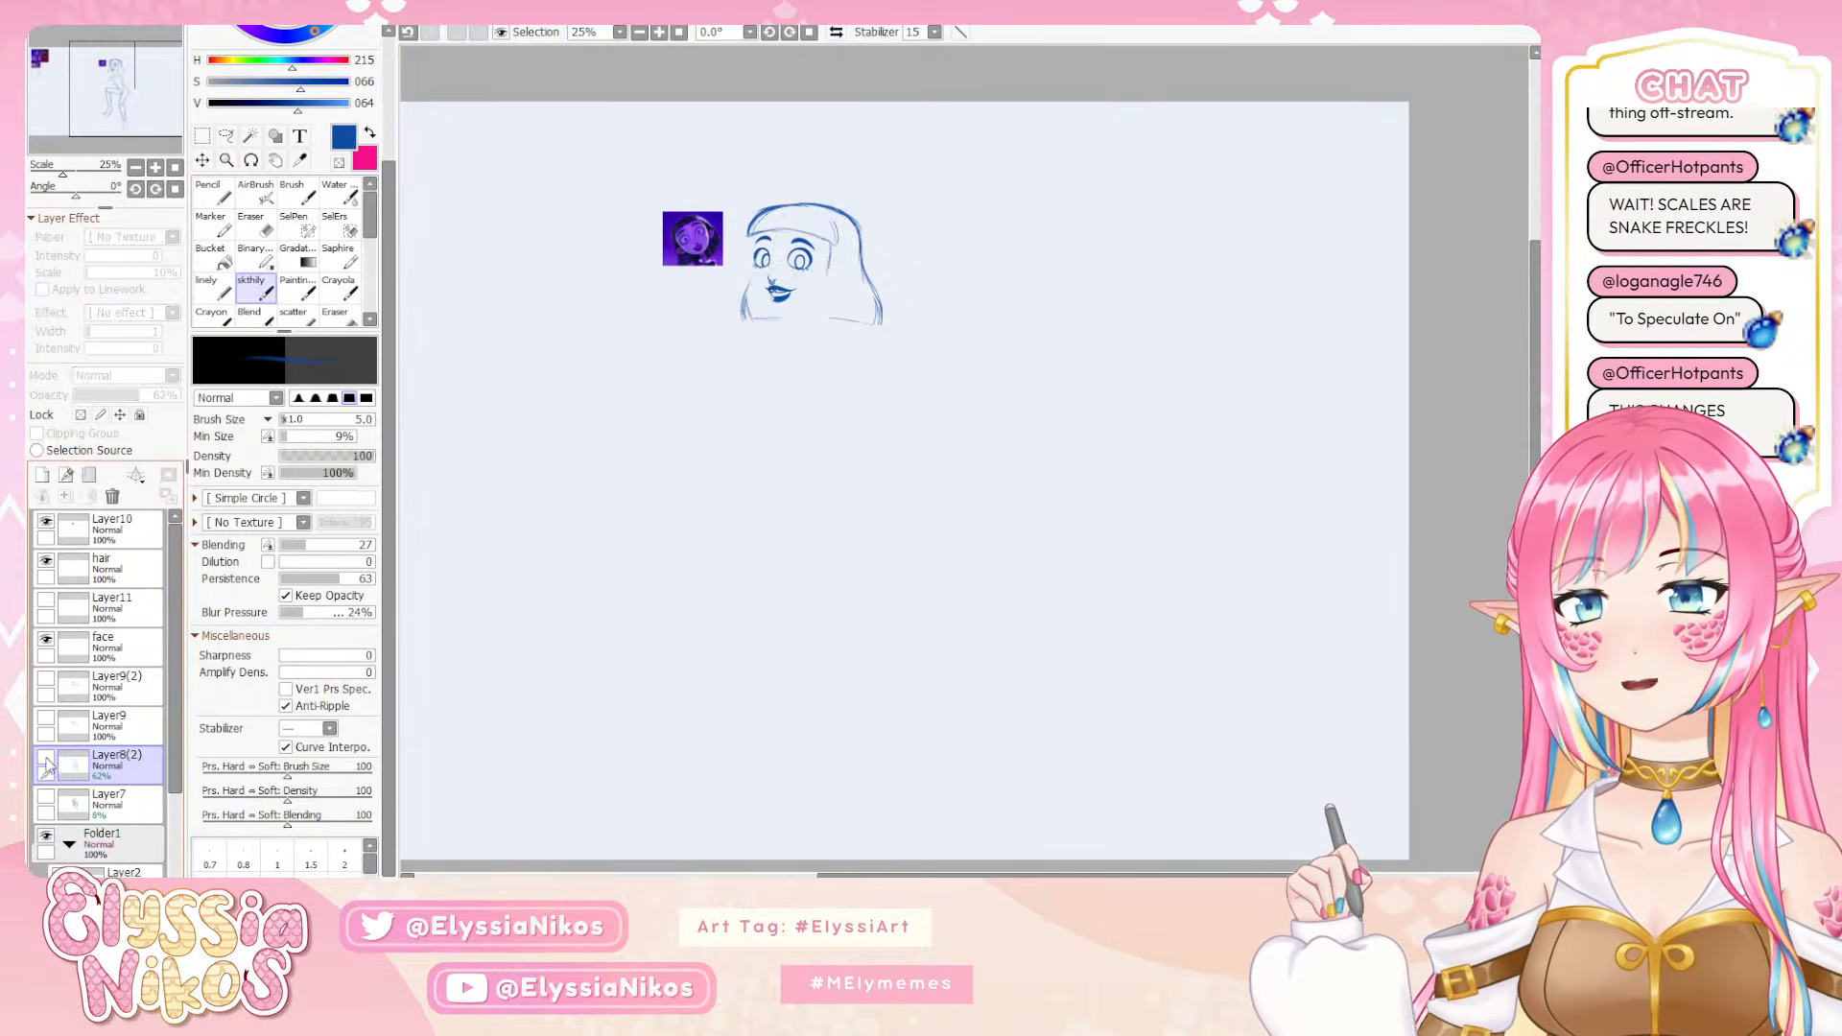
click(46, 759)
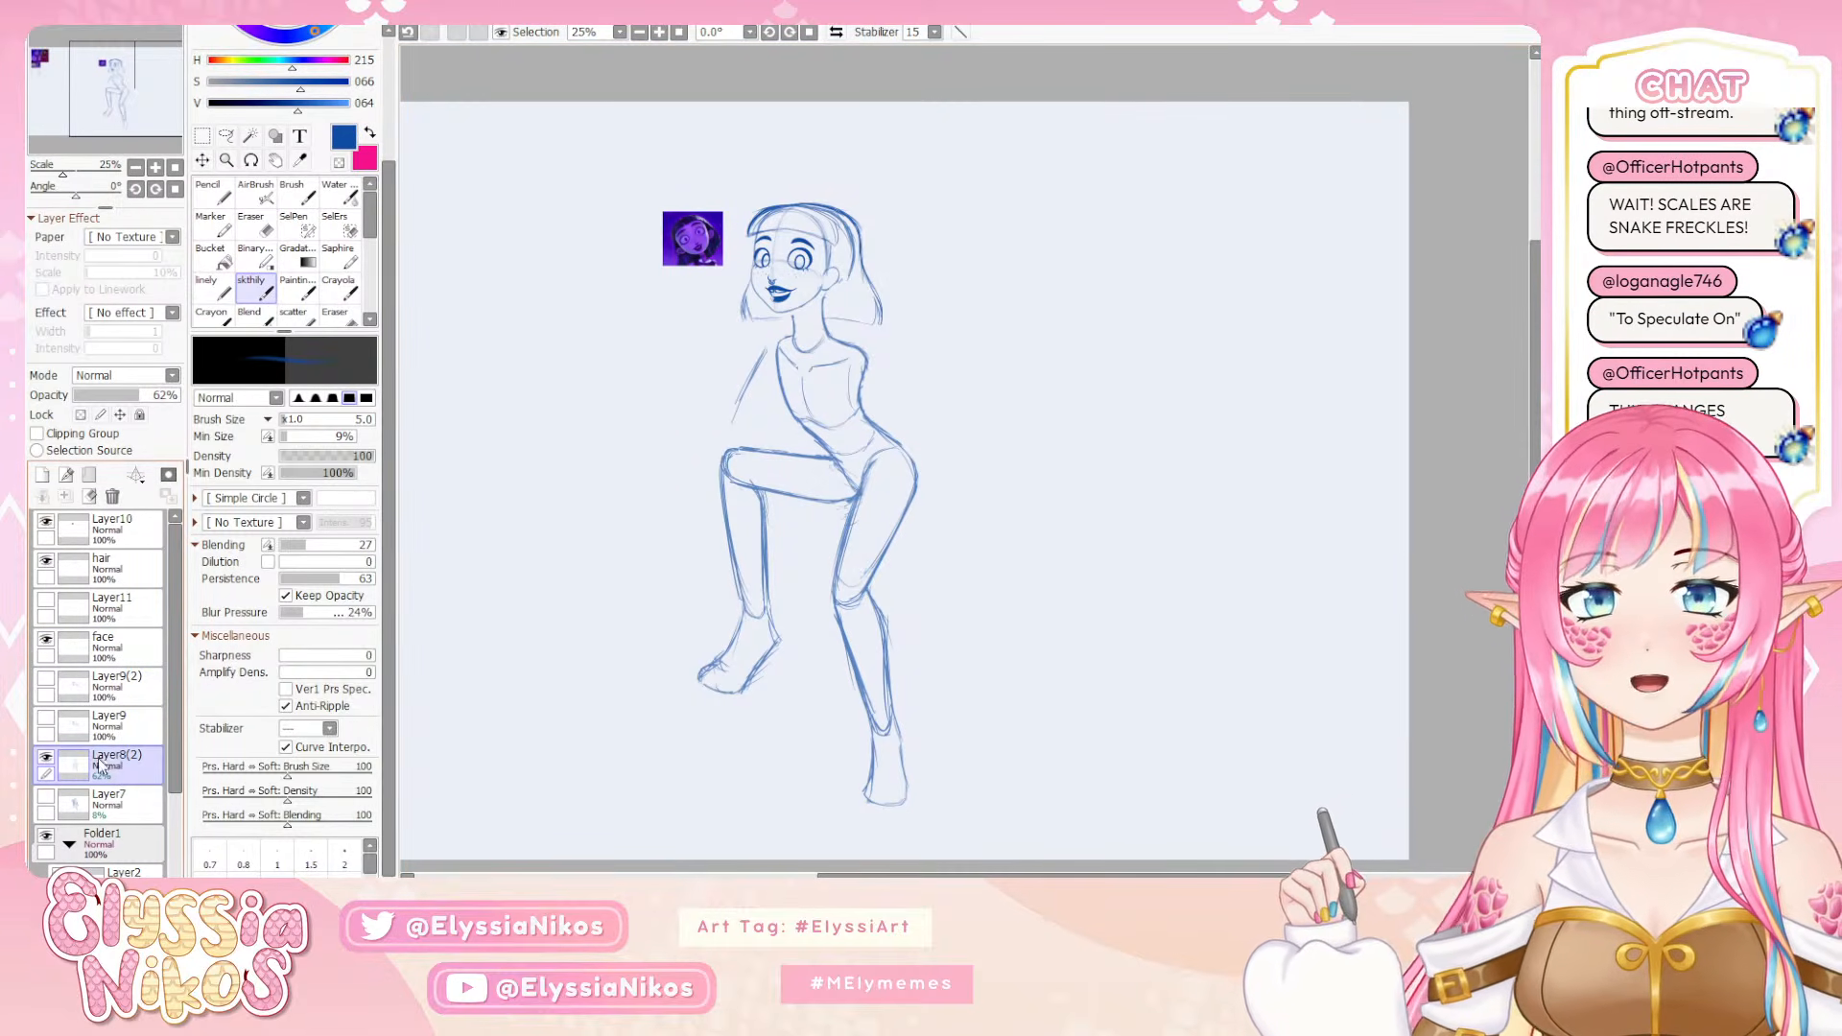
click(157, 170)
click(157, 170)
mouse_move(660, 217)
mouse_down()
mouse_move(760, 303)
mouse_move(726, 301)
mouse_up()
key(ctrl+z)
key(bracketright)
key(bracketright)
key(bracketright)
key(bracketright)
key(bracketright)
key(bracketright)
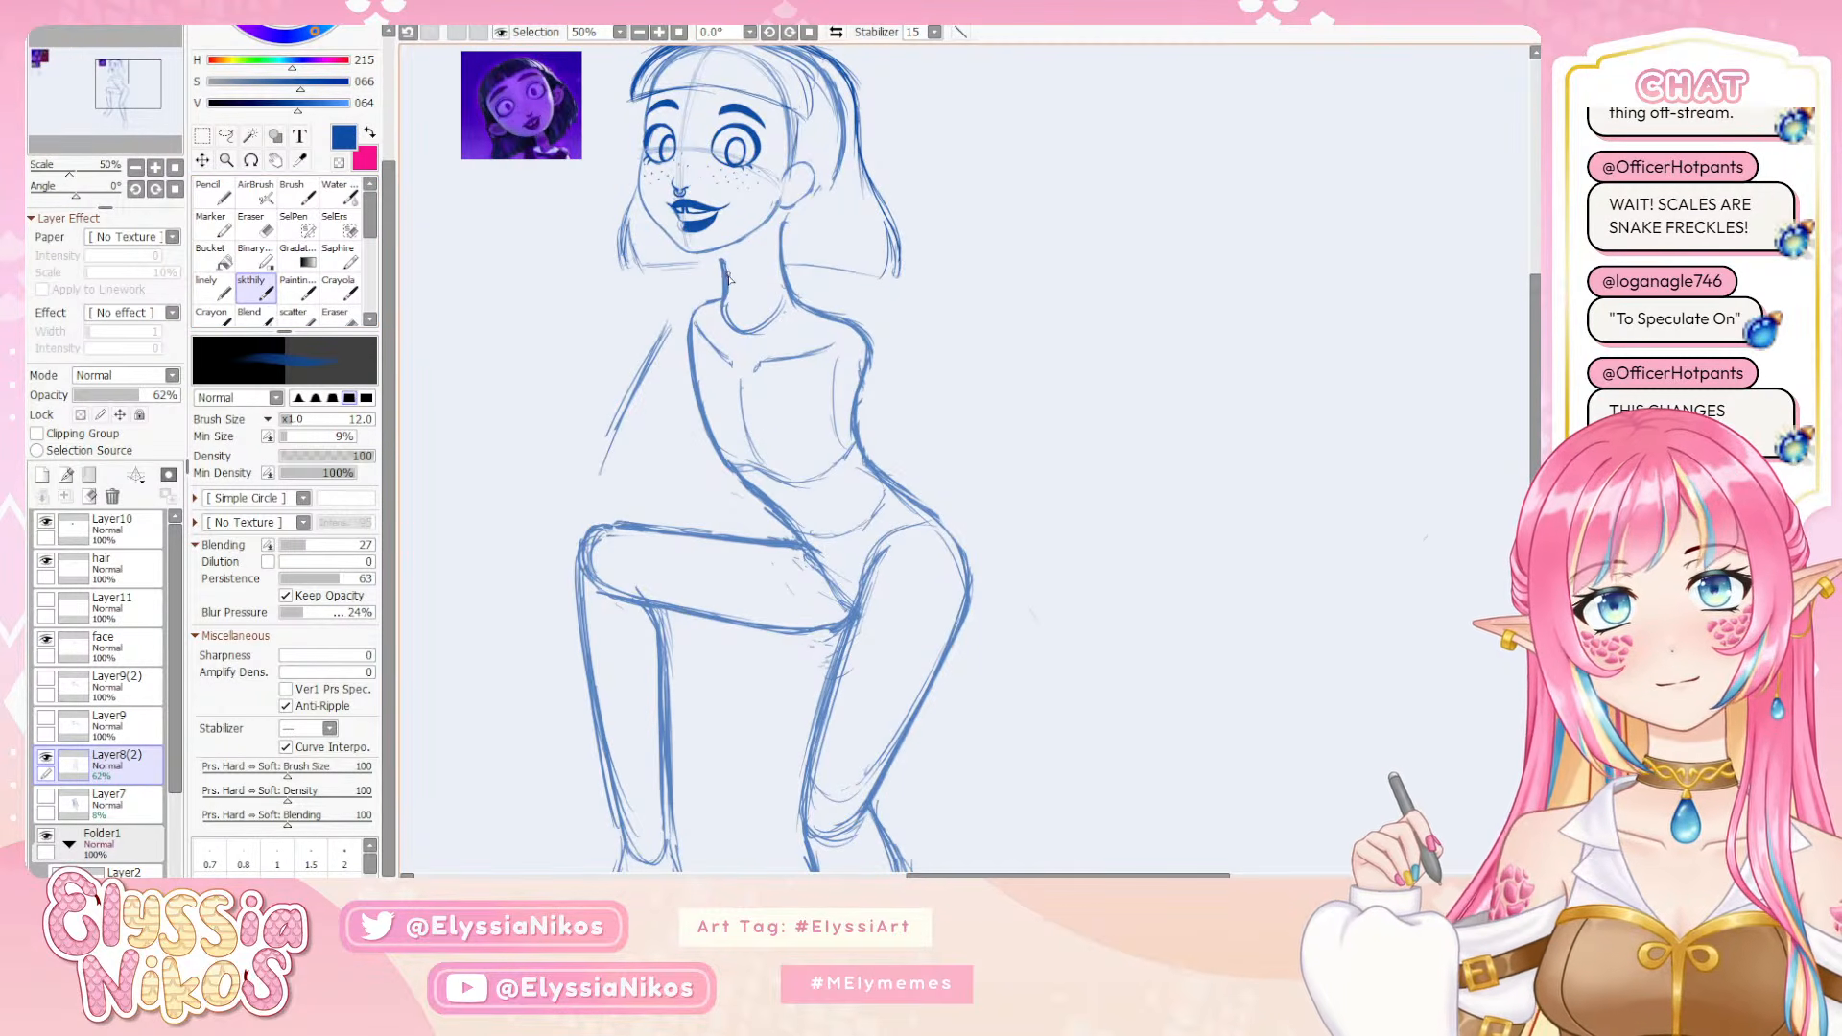
mouse_move(779, 240)
mouse_down()
mouse_move(789, 299)
mouse_move(779, 272)
mouse_move(786, 292)
mouse_move(807, 284)
mouse_move(787, 241)
mouse_move(787, 283)
mouse_move(788, 240)
mouse_move(785, 281)
mouse_move(789, 235)
mouse_move(794, 300)
mouse_move(790, 274)
mouse_move(817, 297)
mouse_move(719, 271)
mouse_move(719, 292)
mouse_move(719, 263)
mouse_move(720, 298)
mouse_move(722, 268)
mouse_move(796, 266)
mouse_move(790, 218)
mouse_move(797, 275)
mouse_up()
key(e)
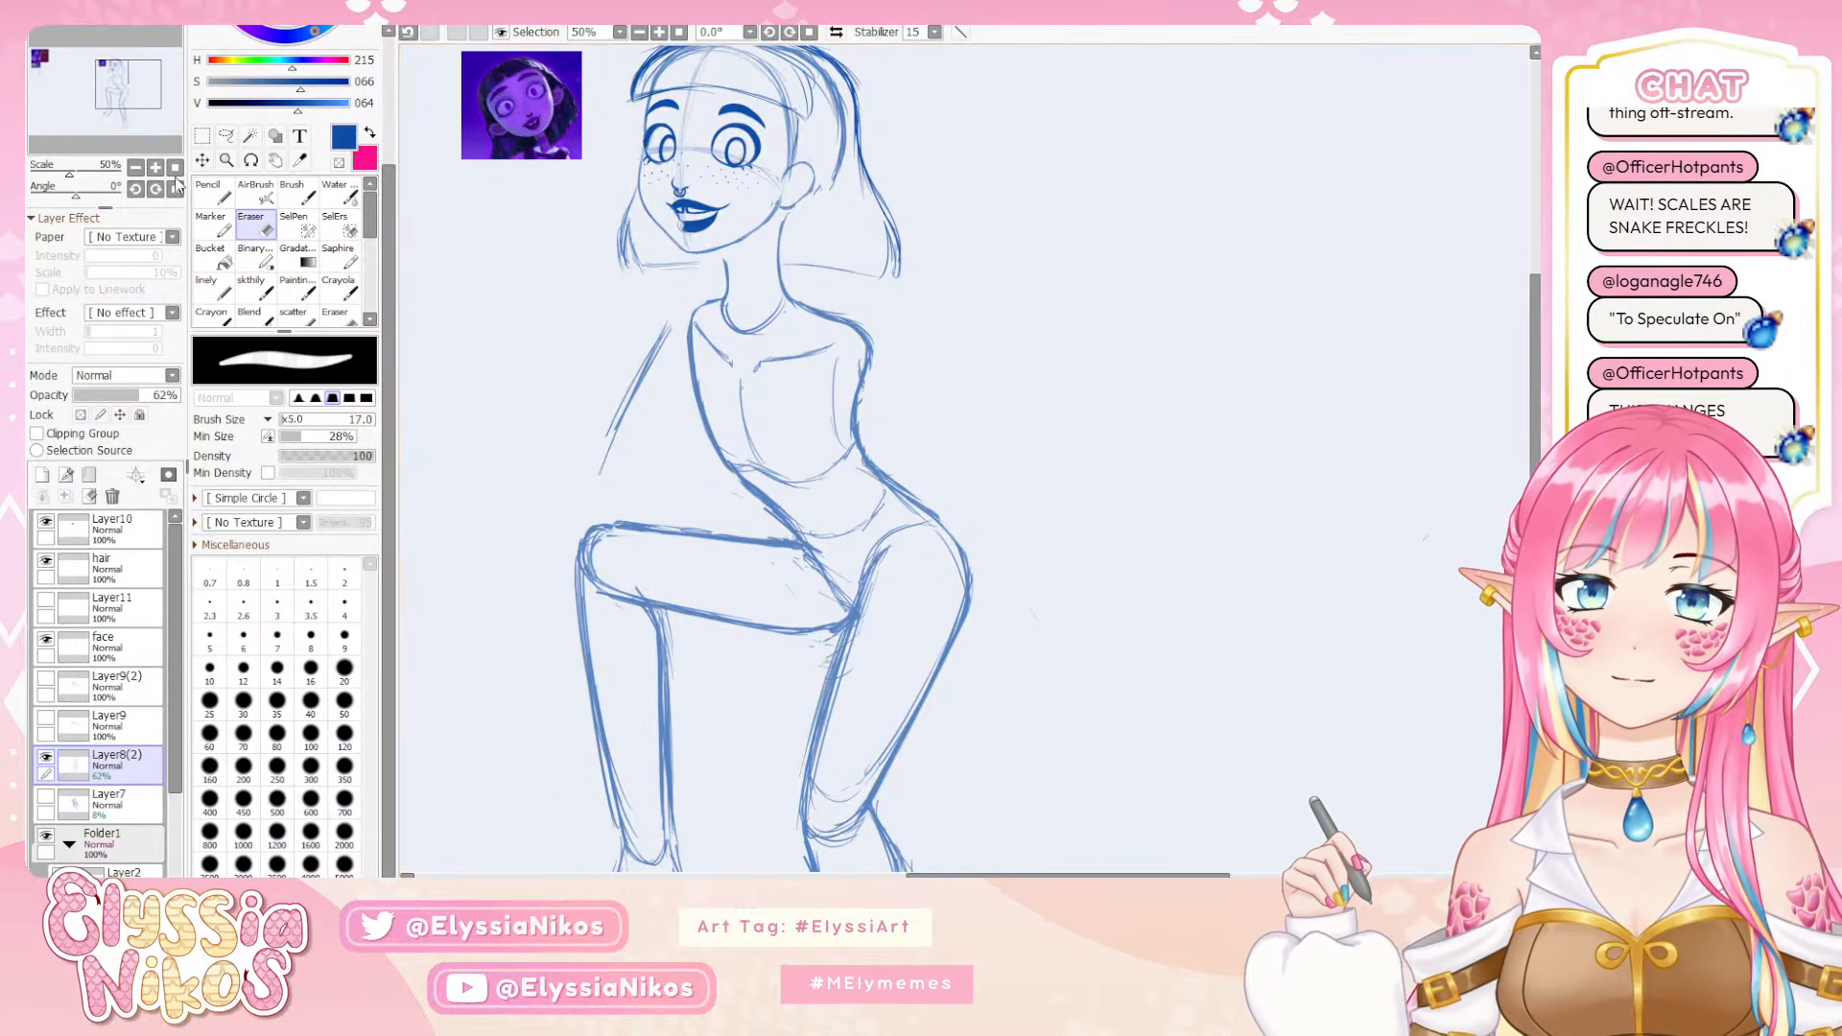
Show Layer11 and shift the hair, Layer11 and face layers together slightly down towards the neck
click(135, 168)
click(135, 168)
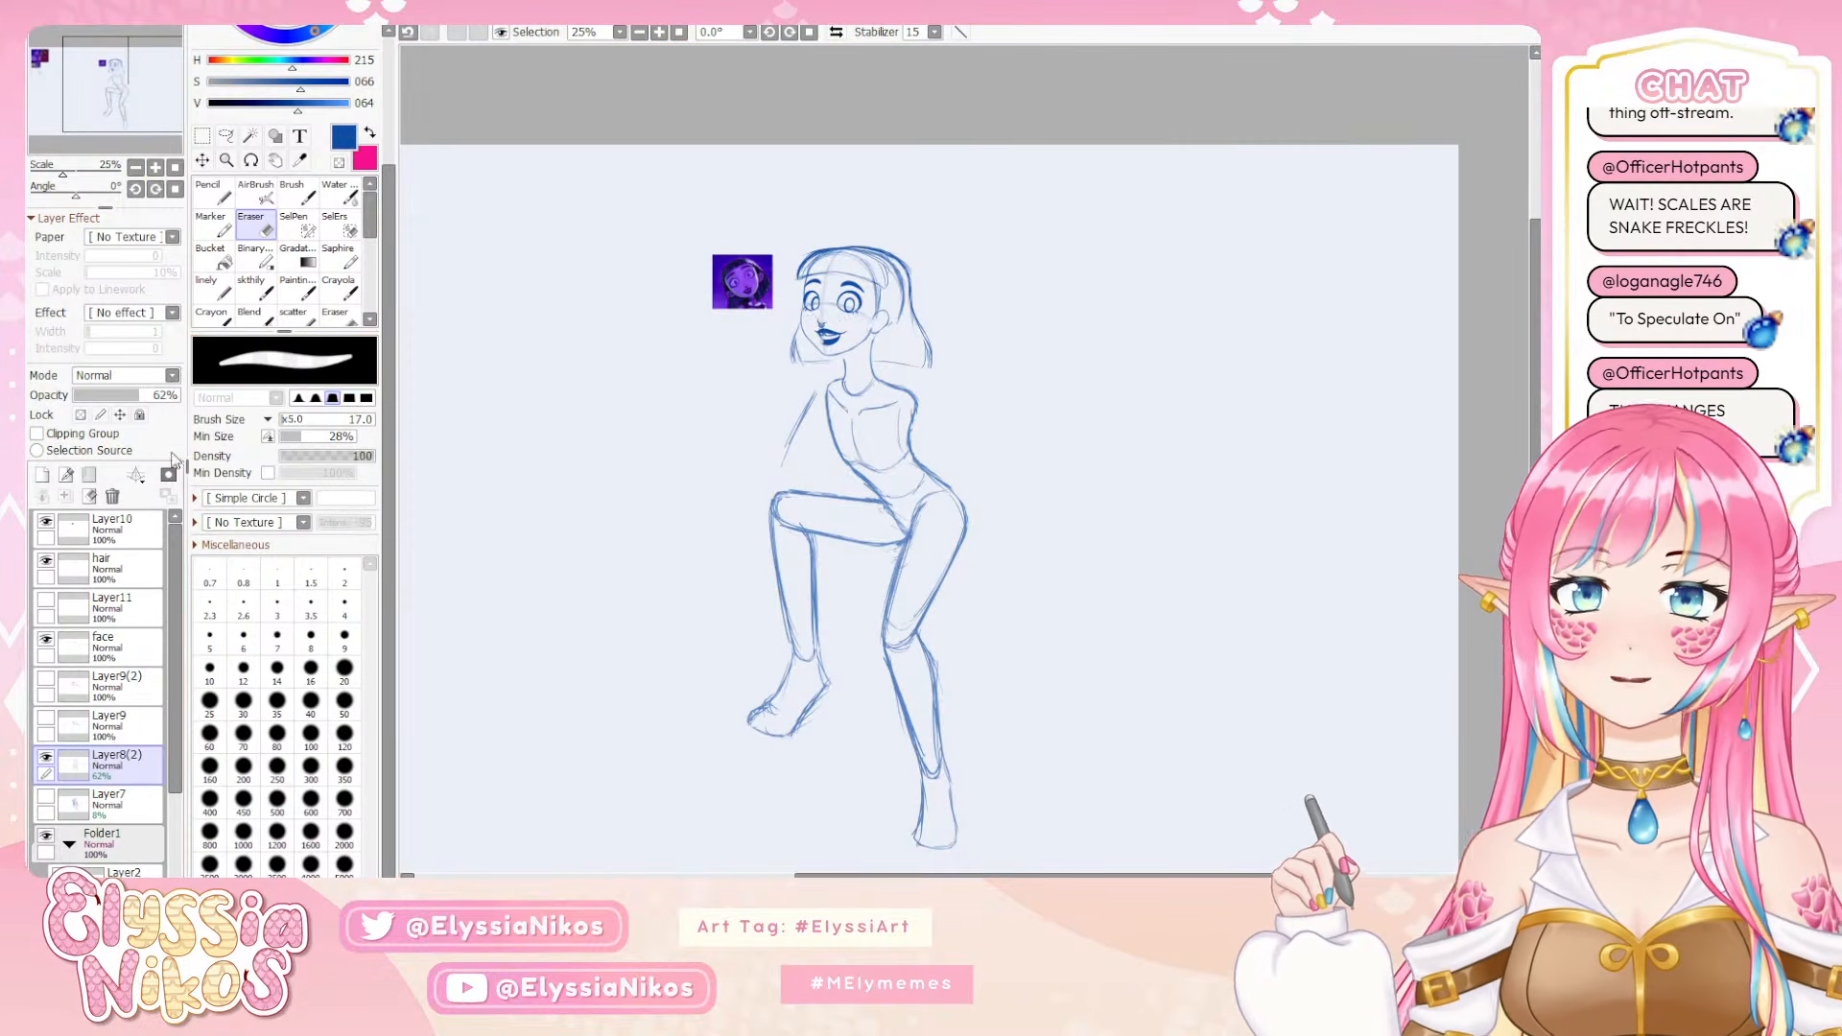
click(142, 650)
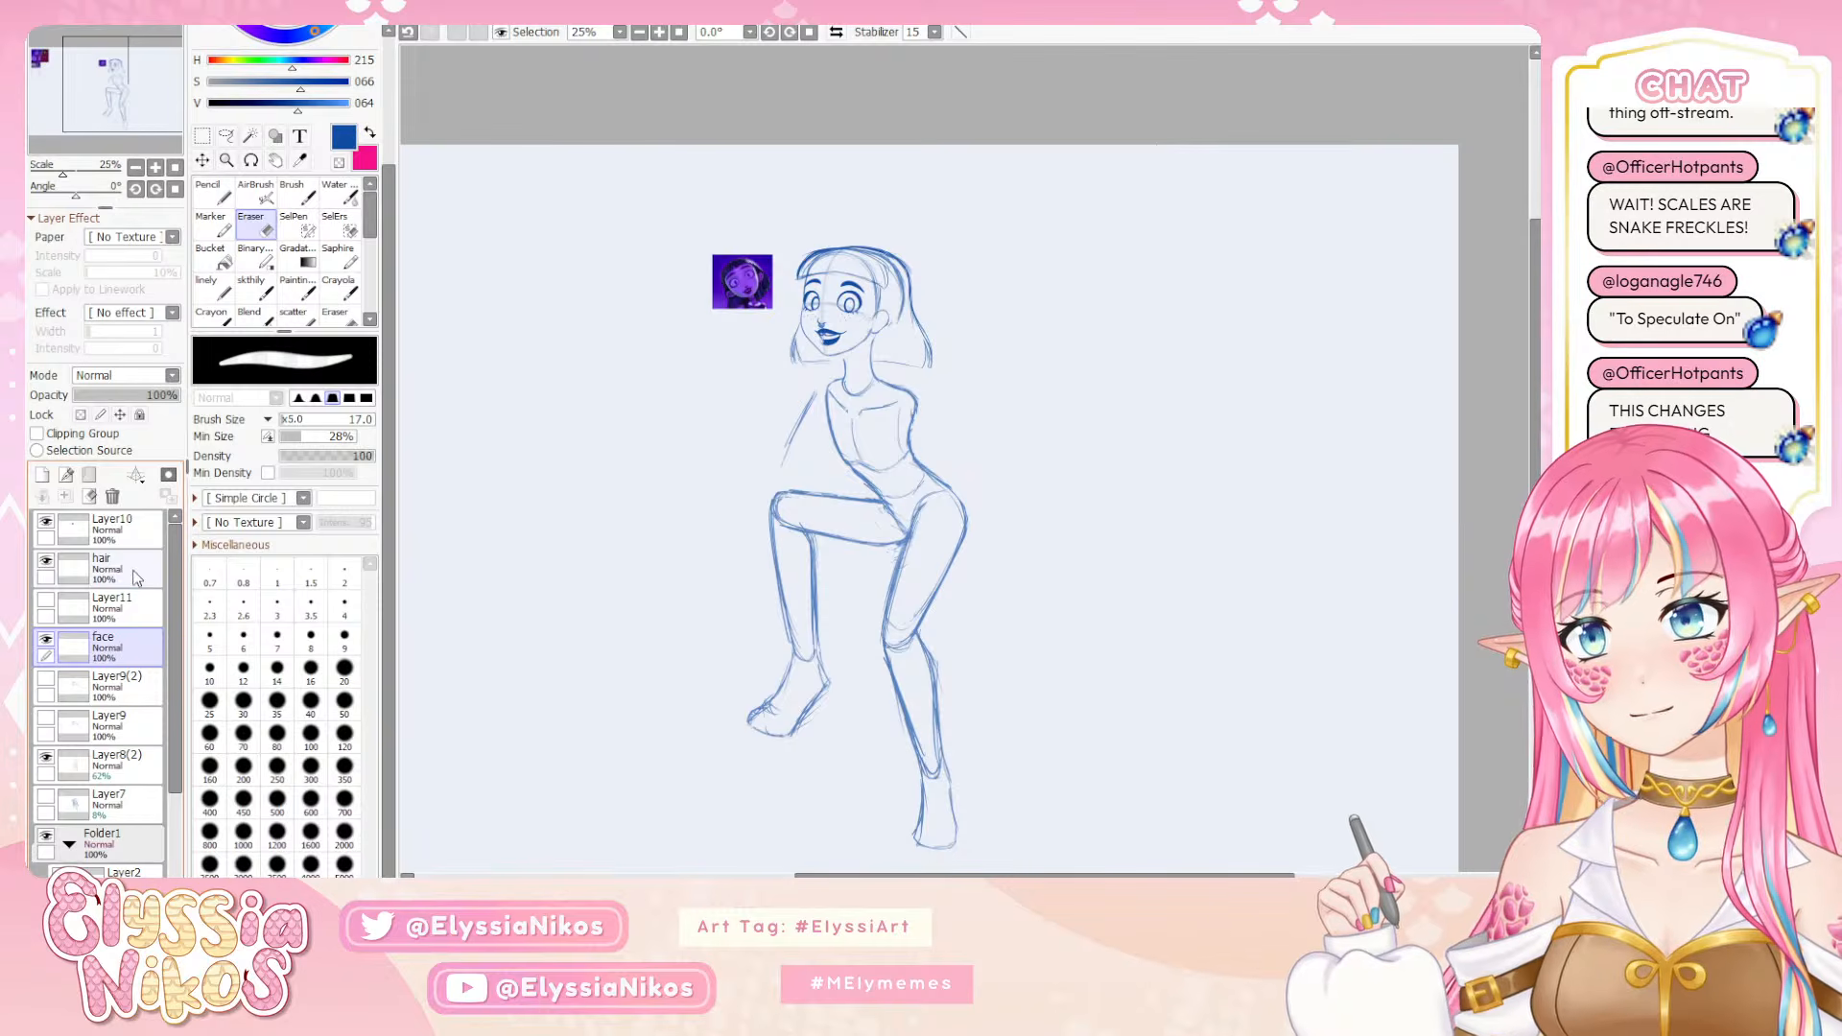
click(46, 602)
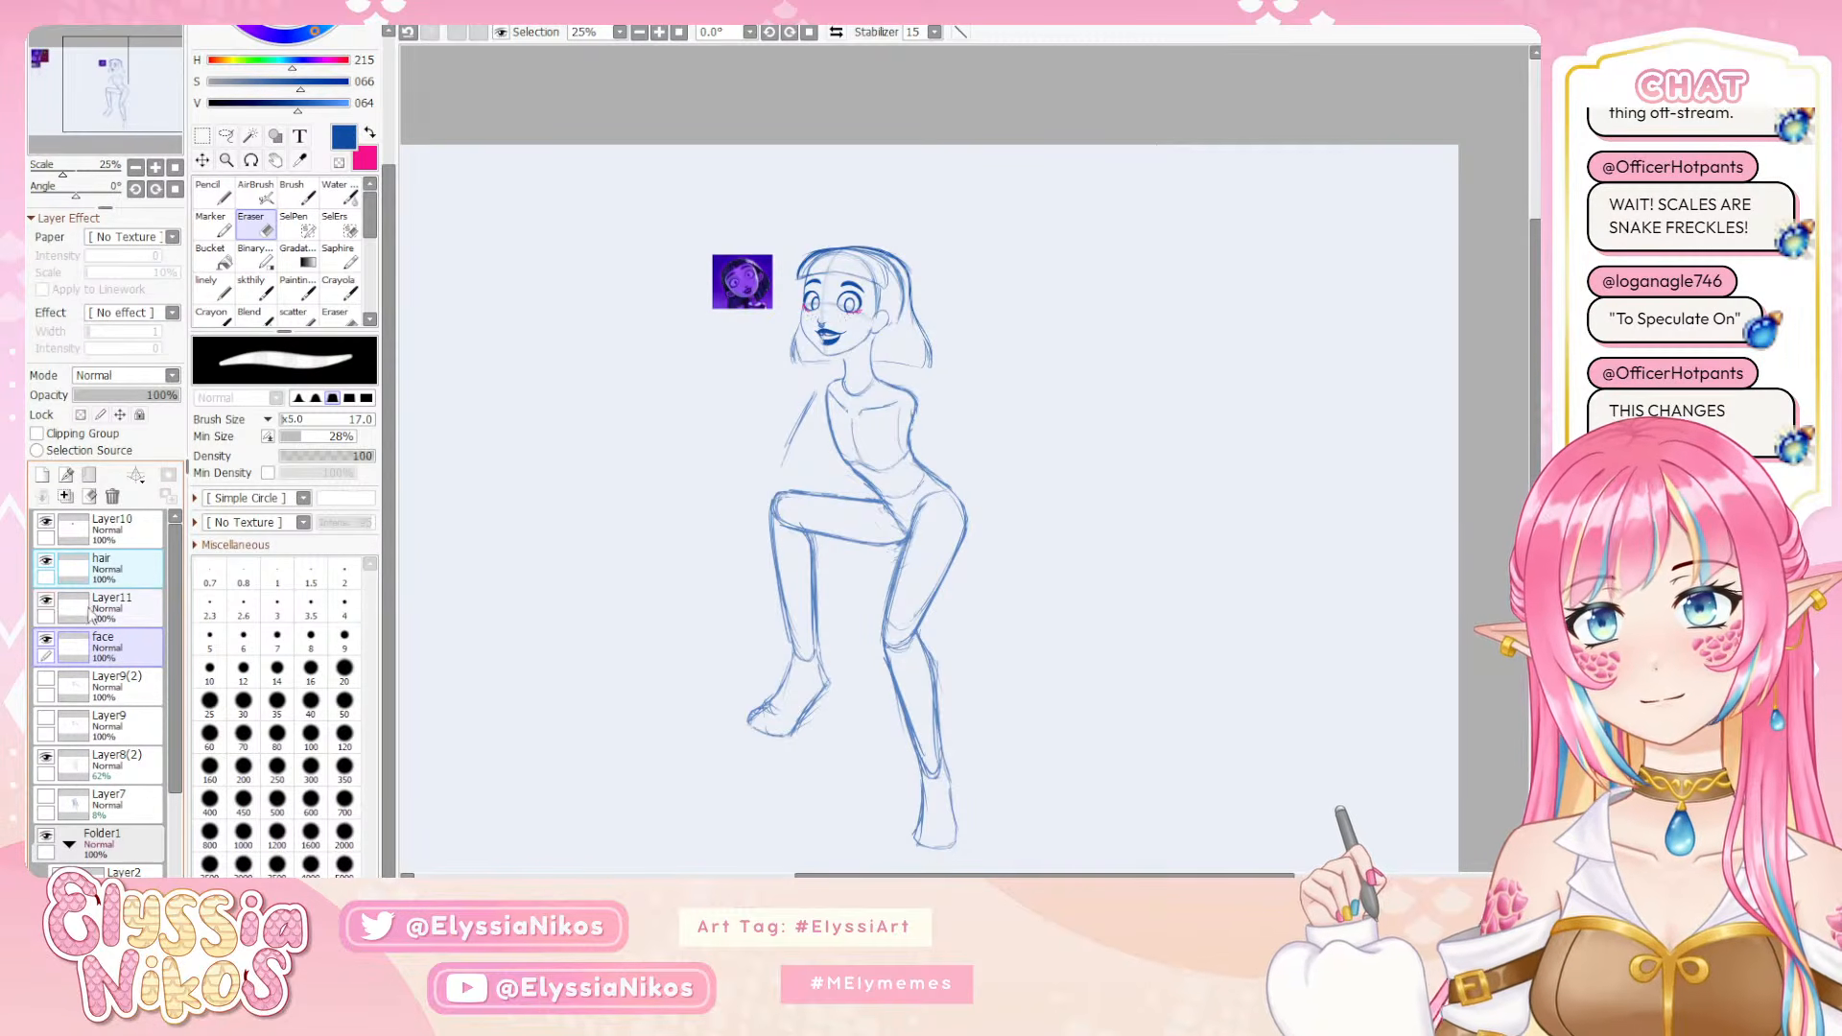
click(137, 576)
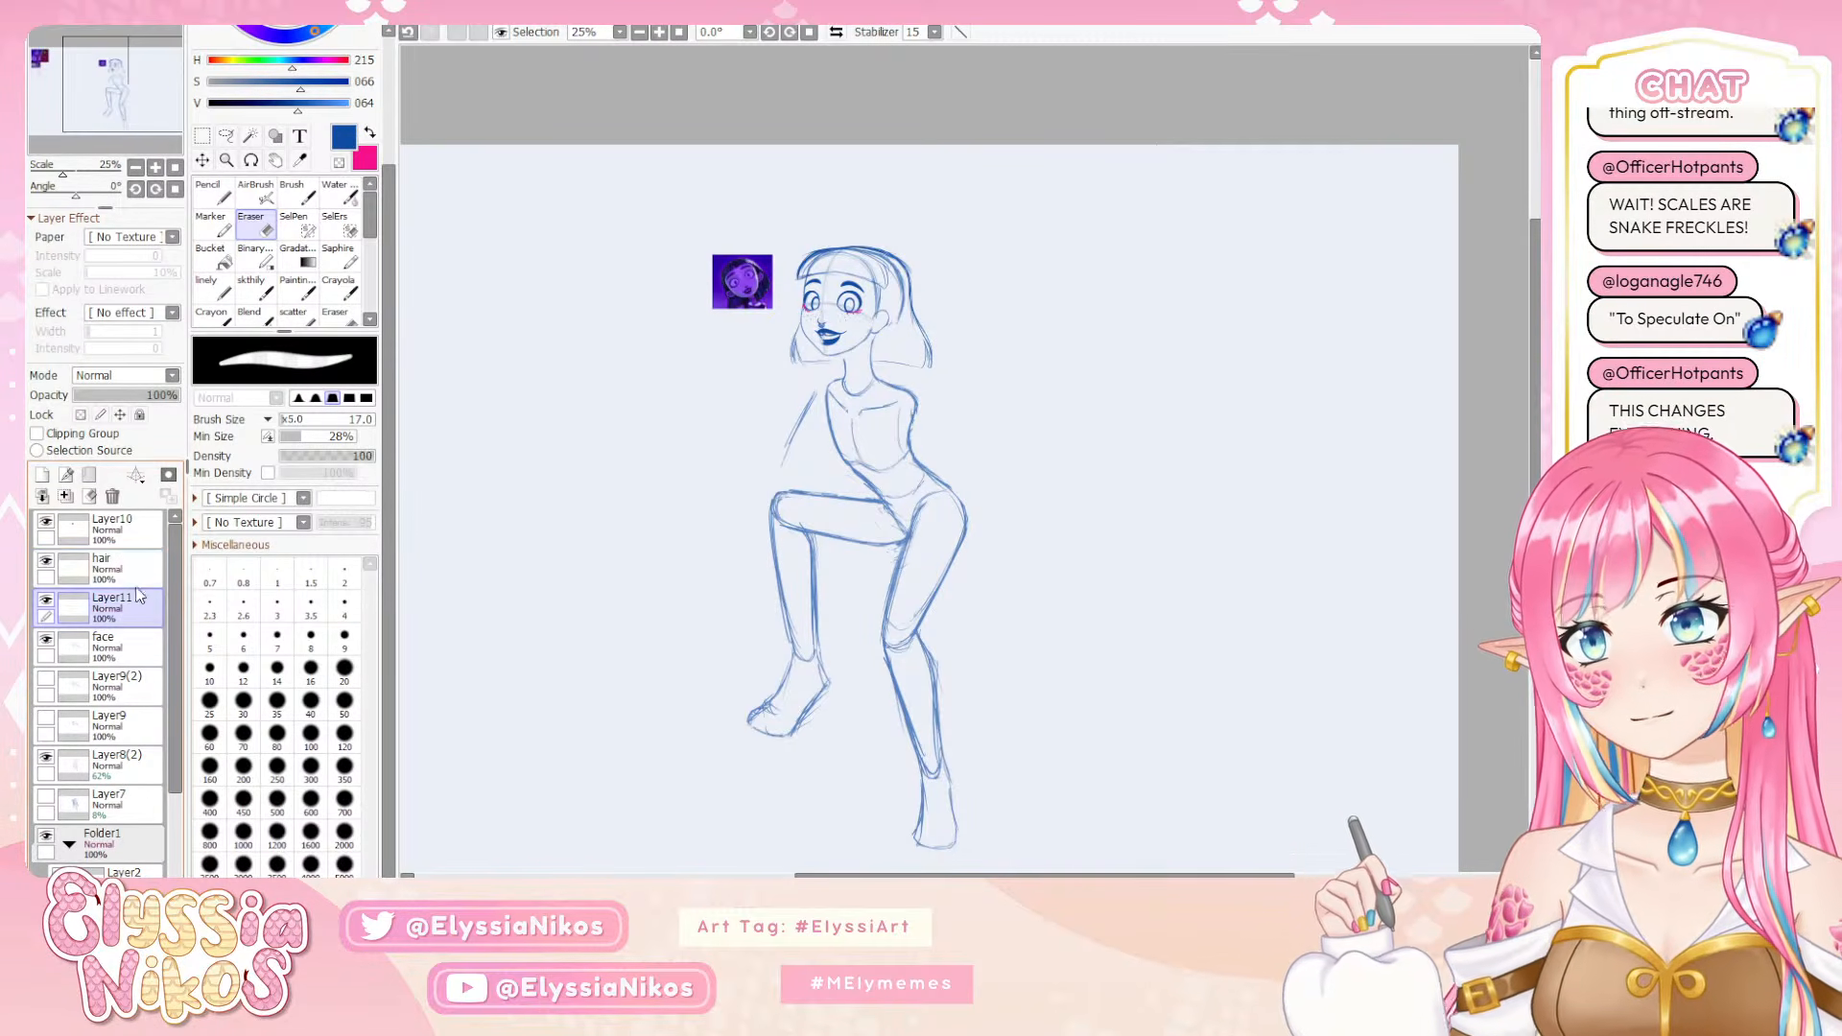
shift+click(130, 645)
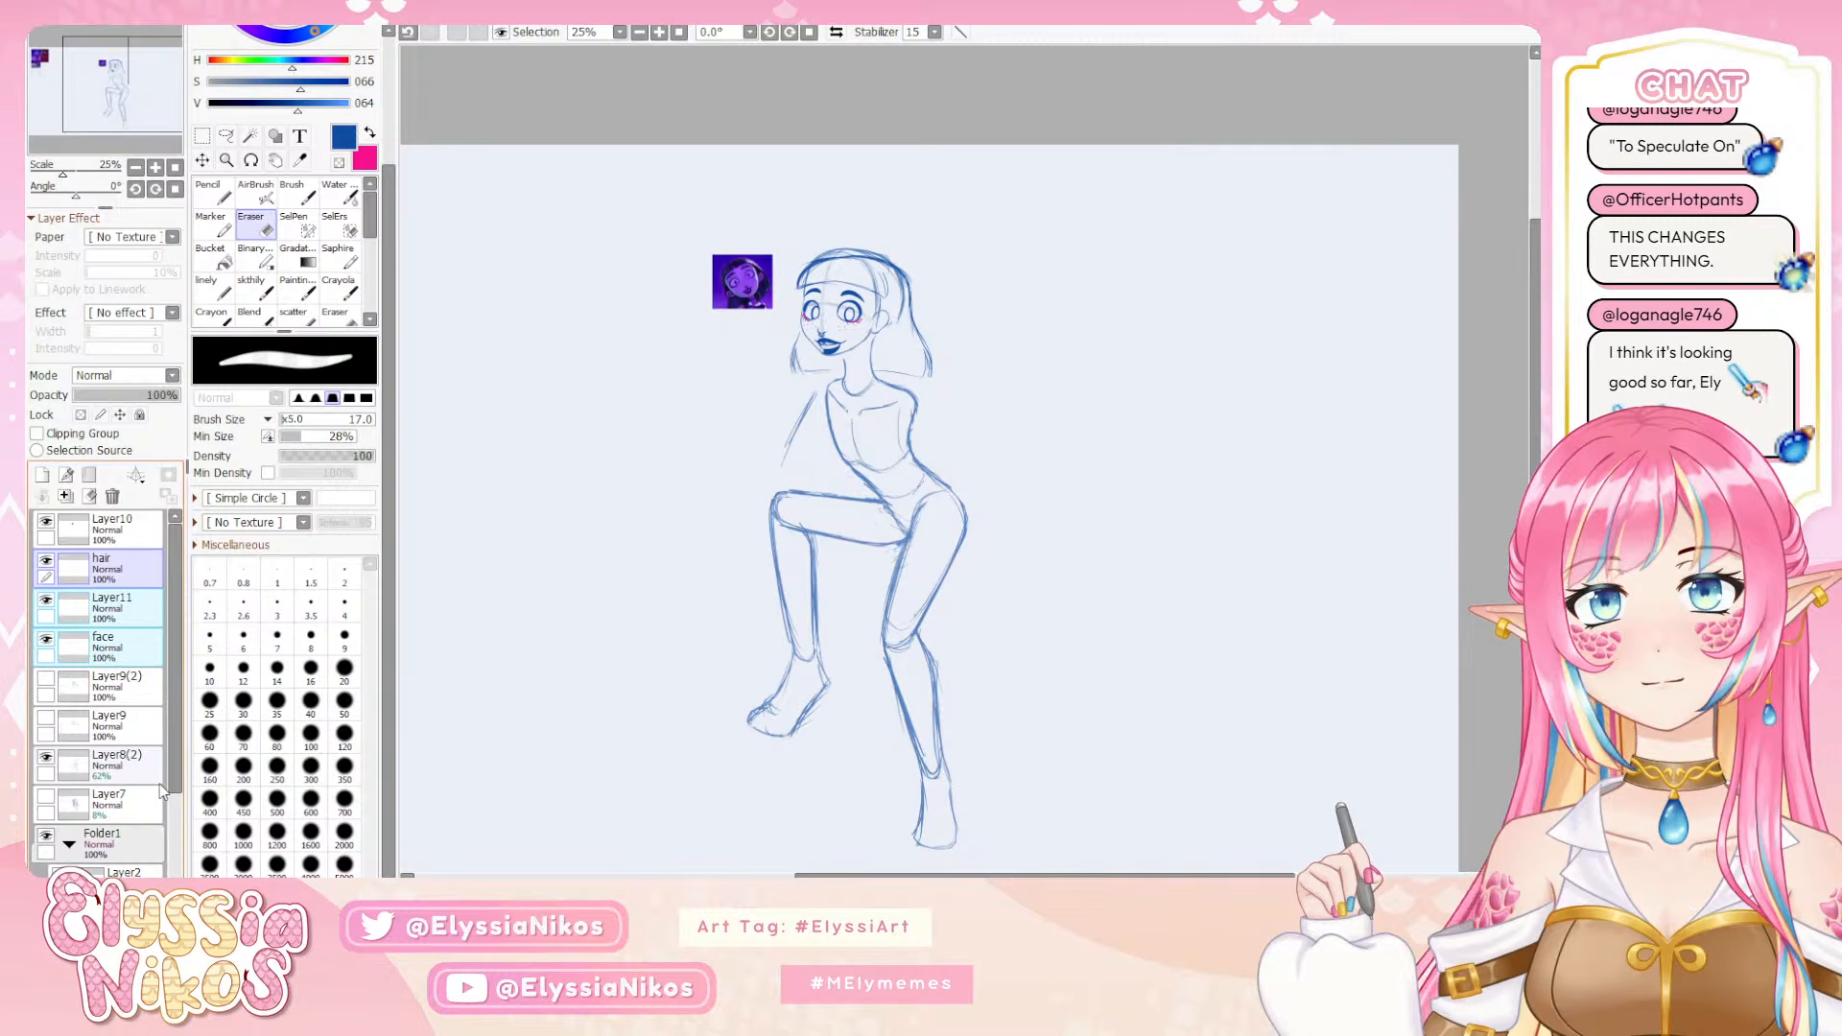
Lasso the head's construction lines on Layer8(2) and move them slightly down to line up with the face
click(141, 754)
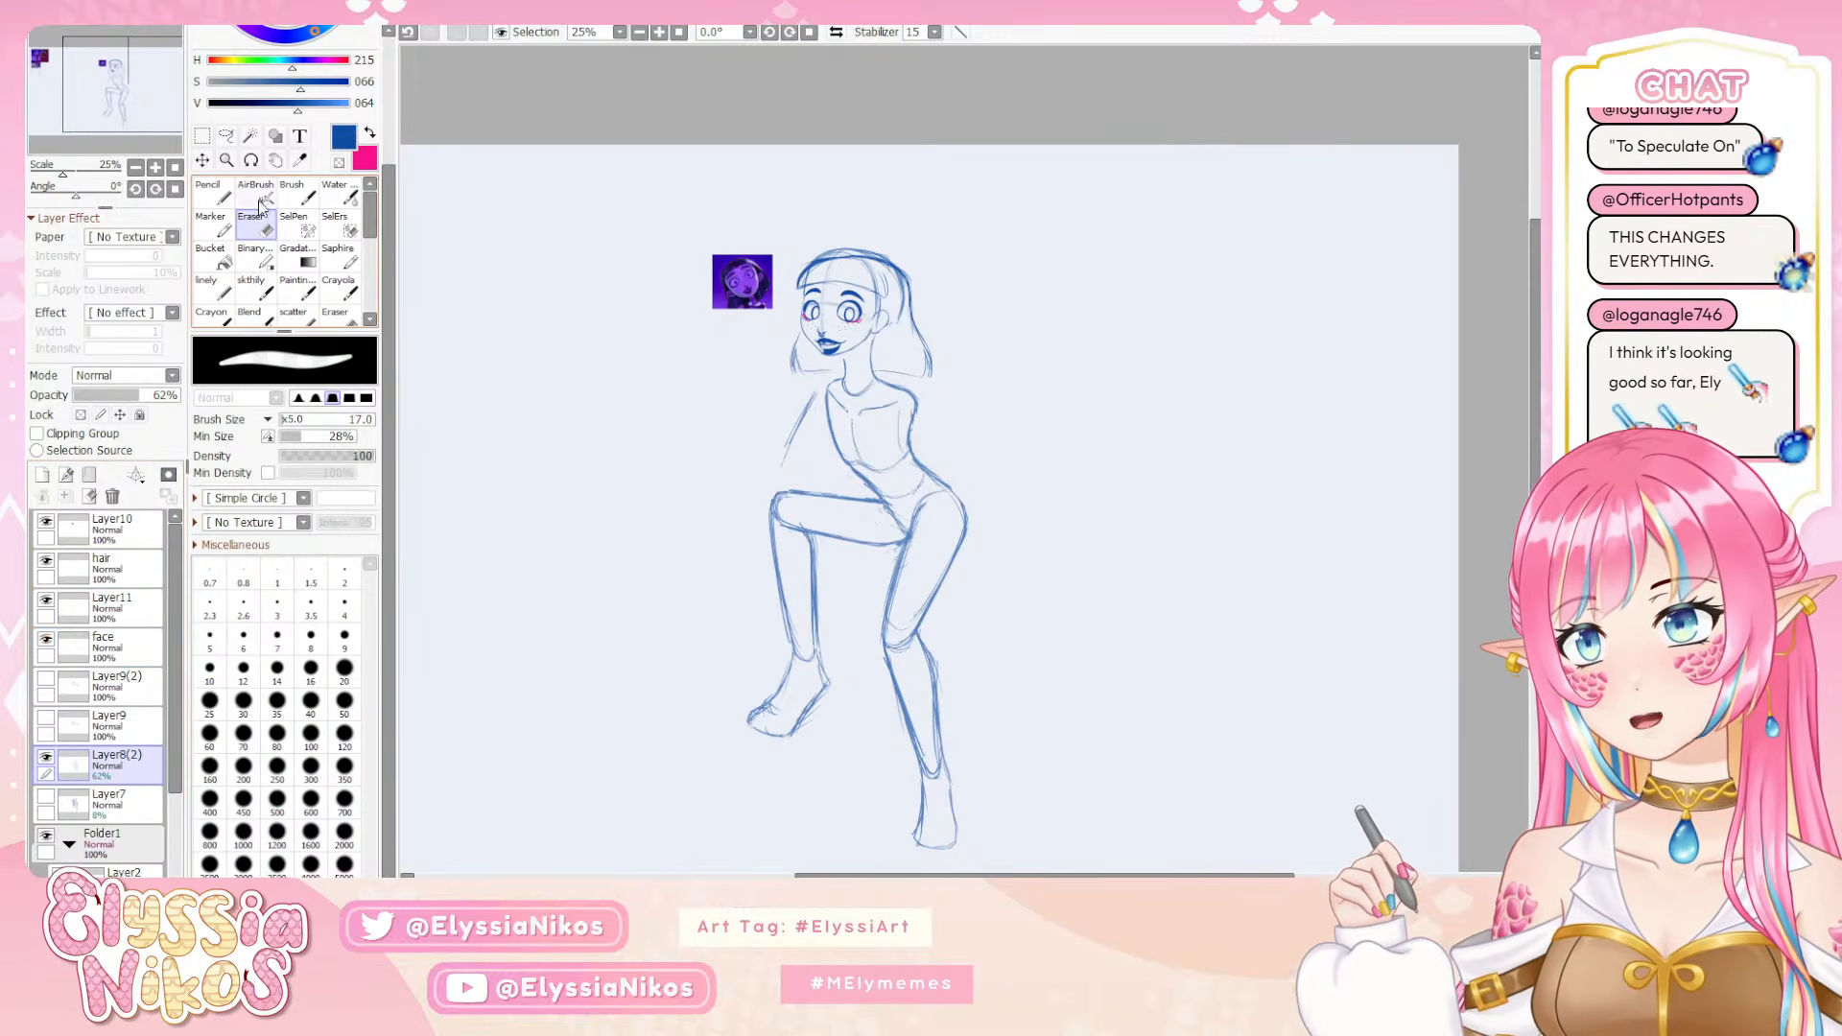
key(l)
mouse_move(889, 218)
mouse_down()
mouse_move(788, 237)
mouse_move(782, 327)
mouse_up()
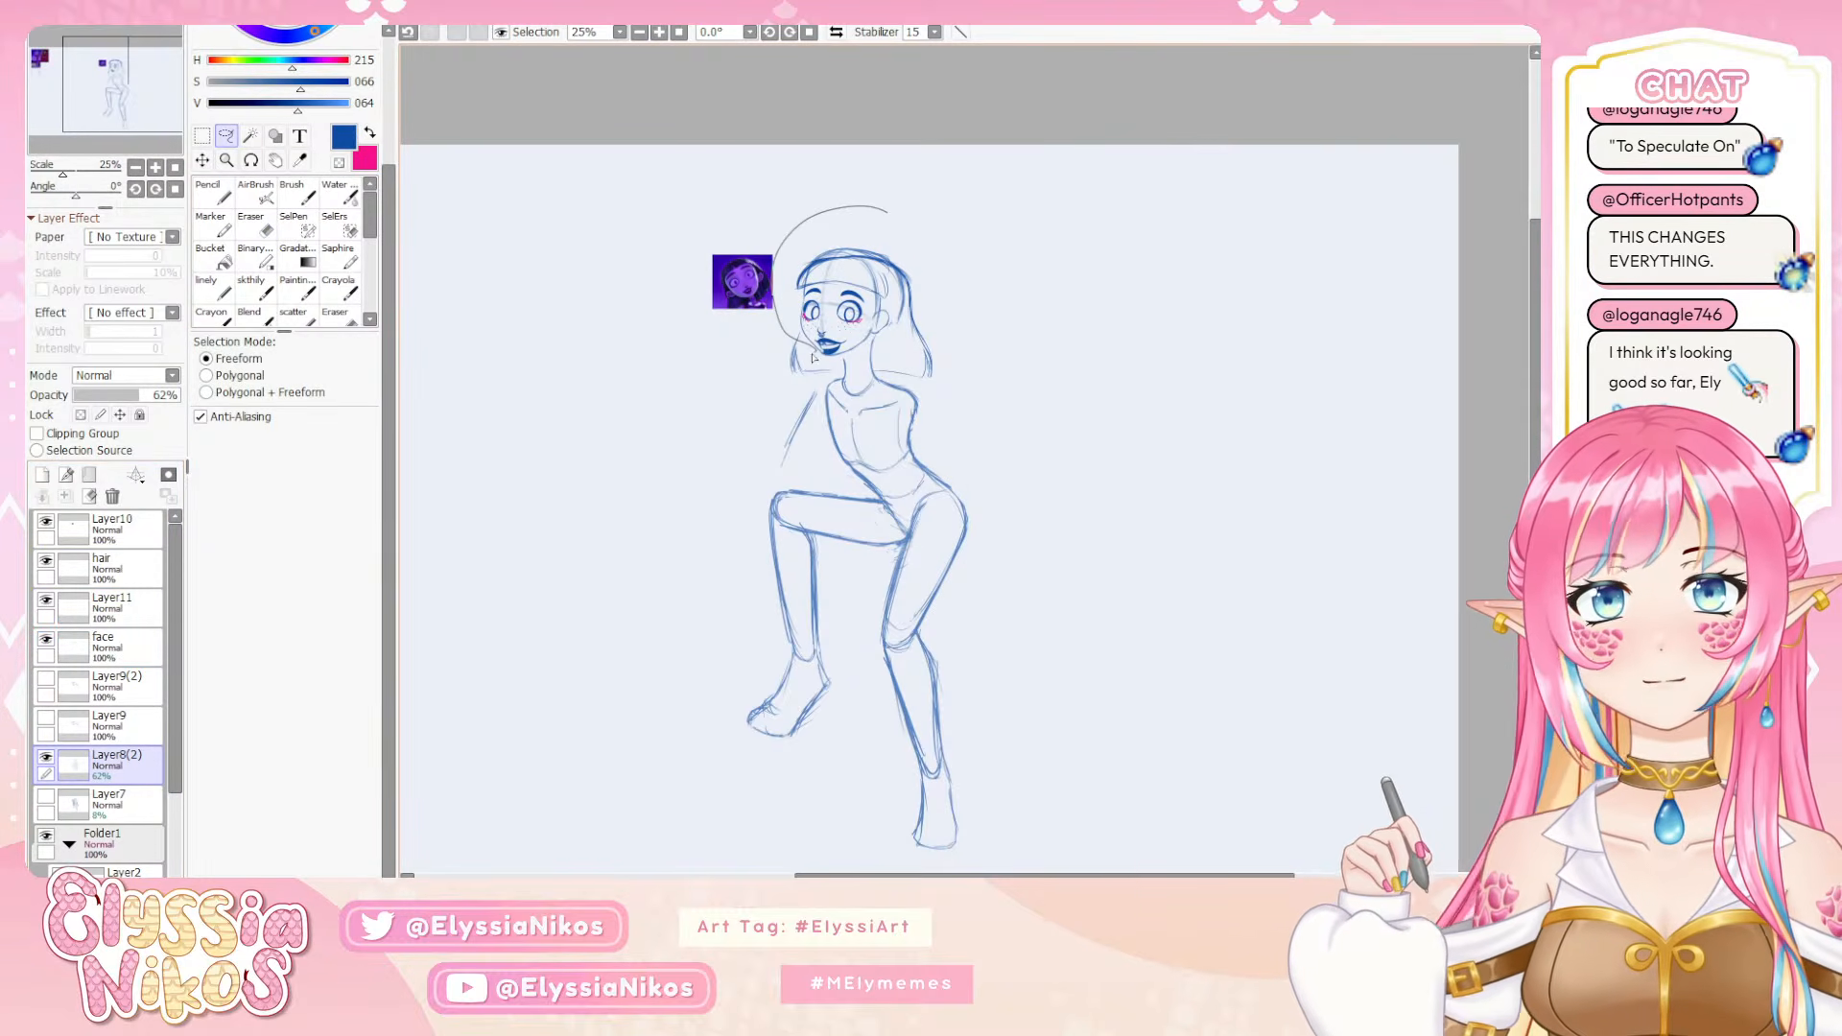
drag(902, 335, 937, 255)
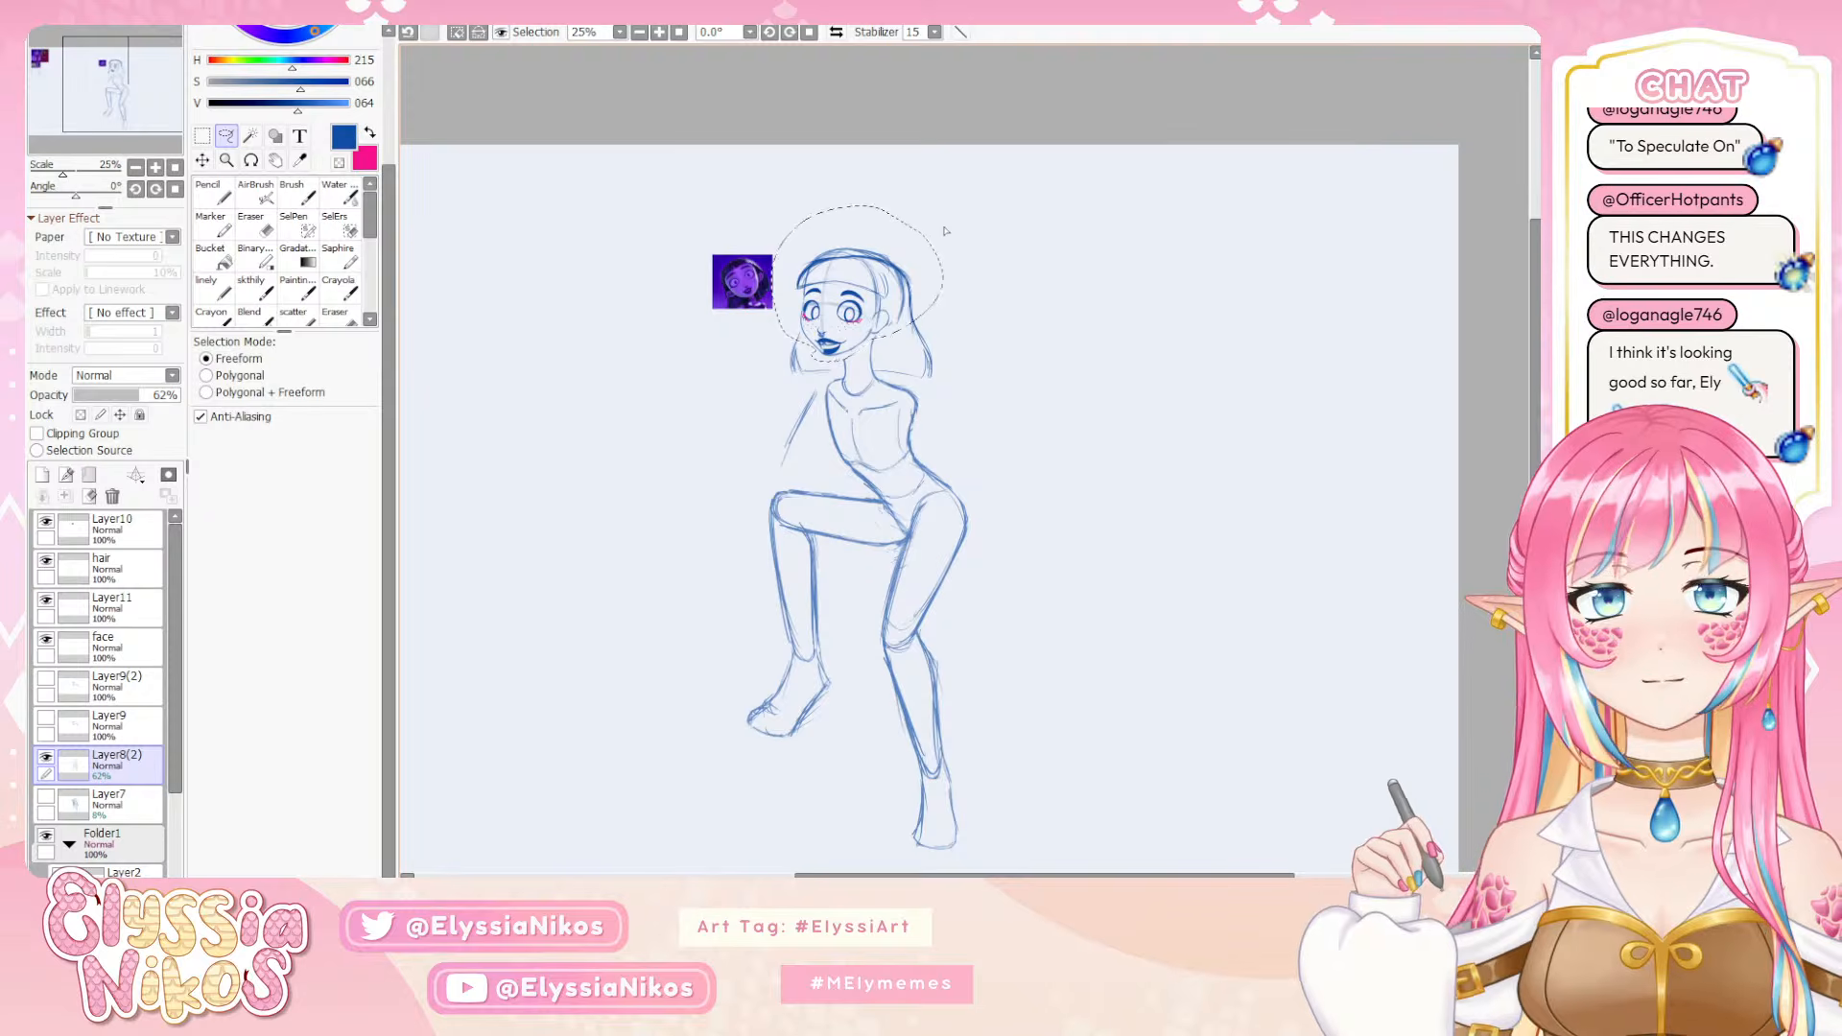
key(ctrl+t)
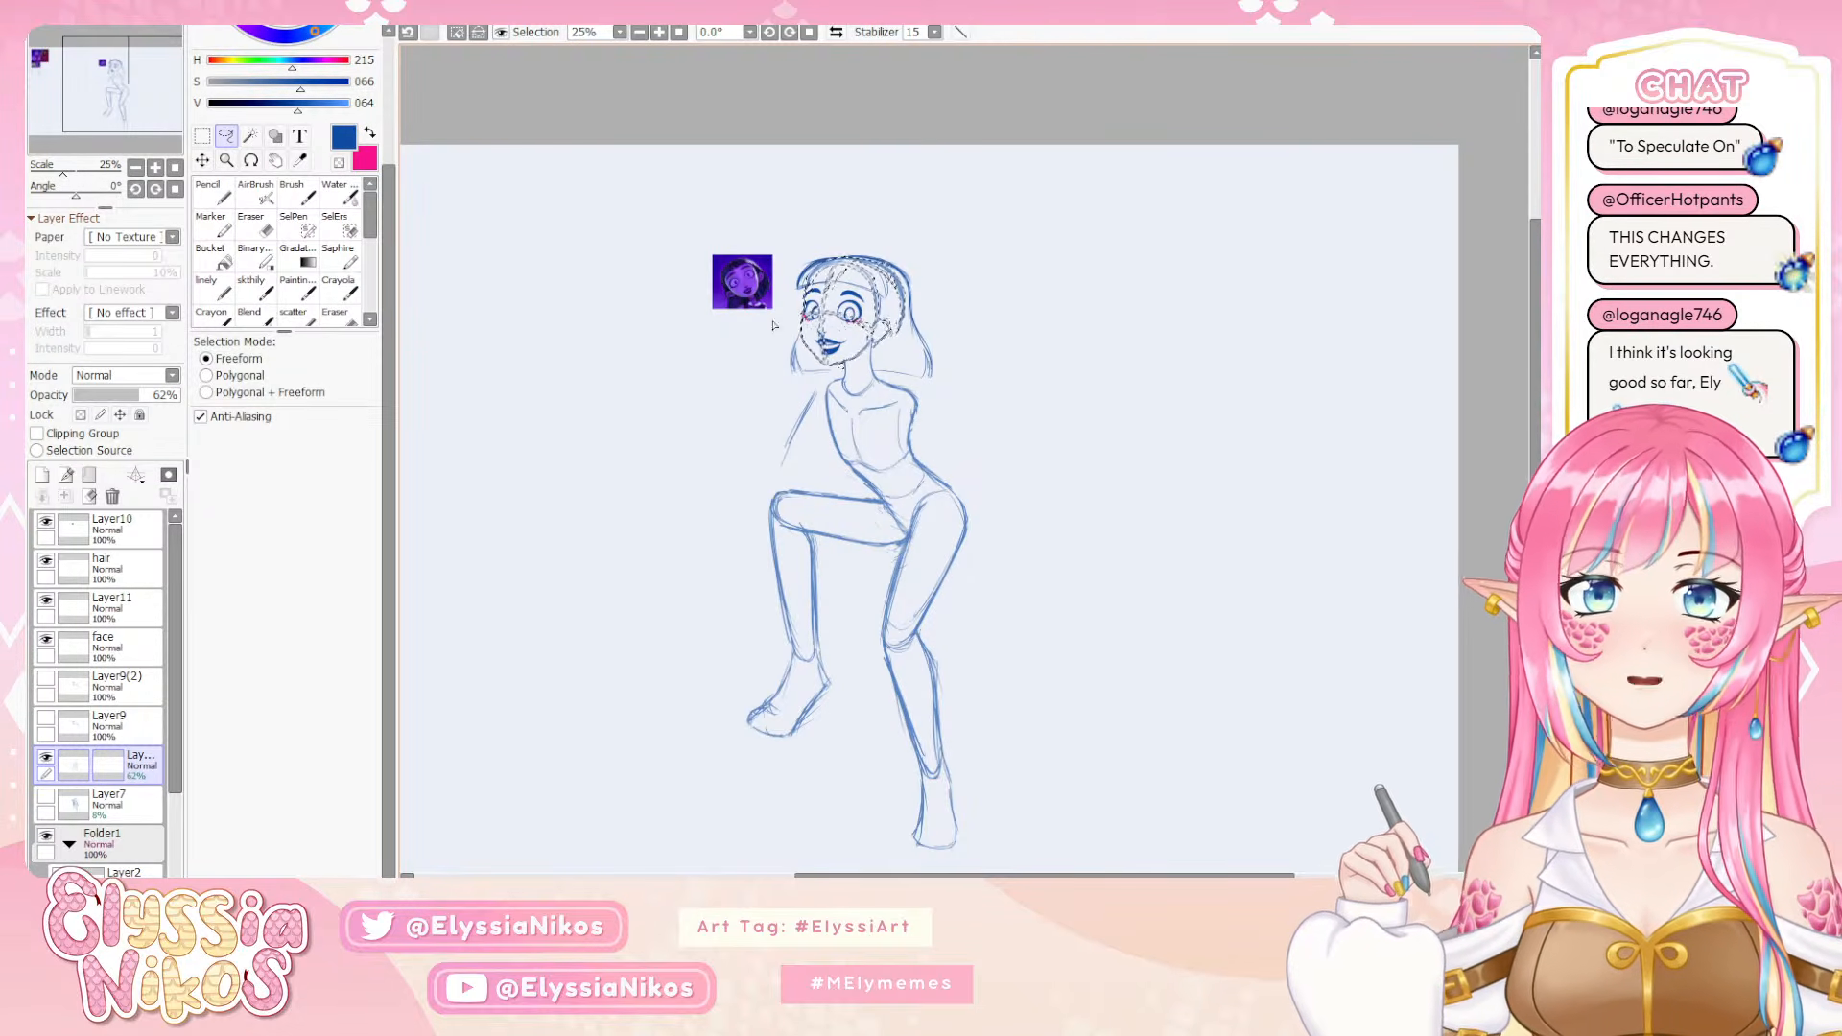
key(Return)
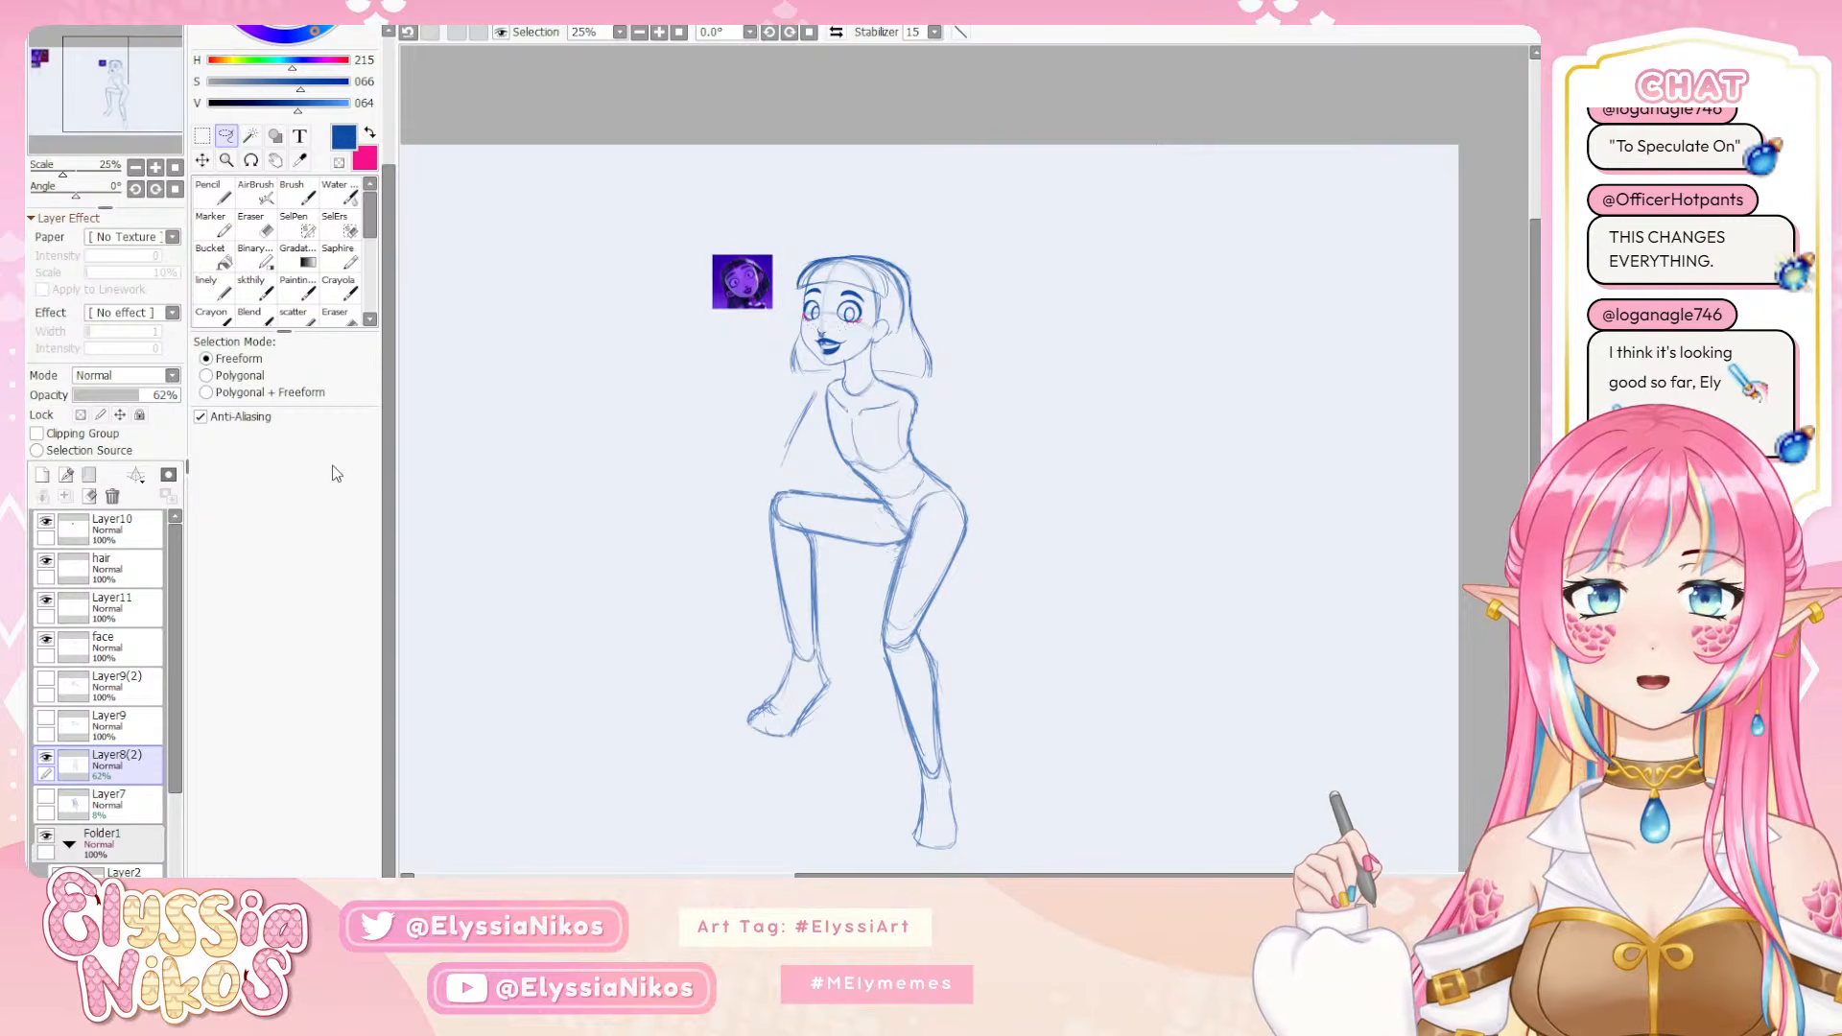
click(135, 167)
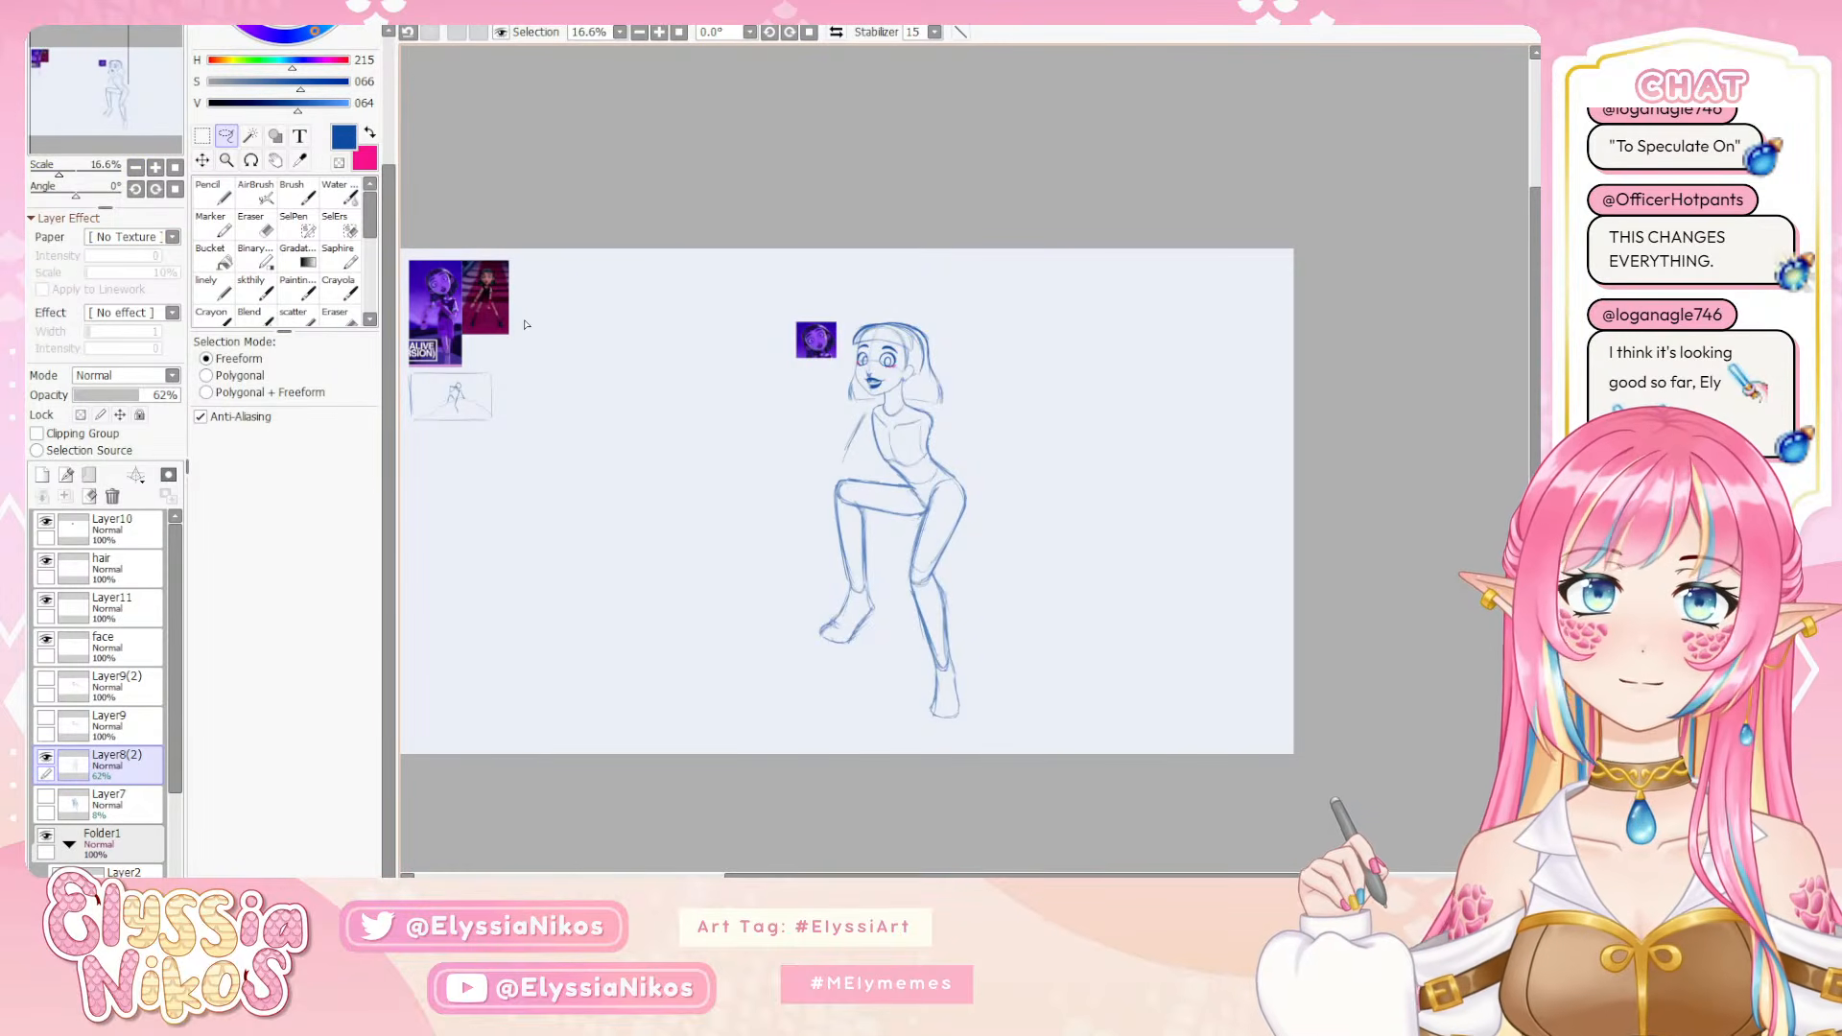
click(155, 167)
click(156, 167)
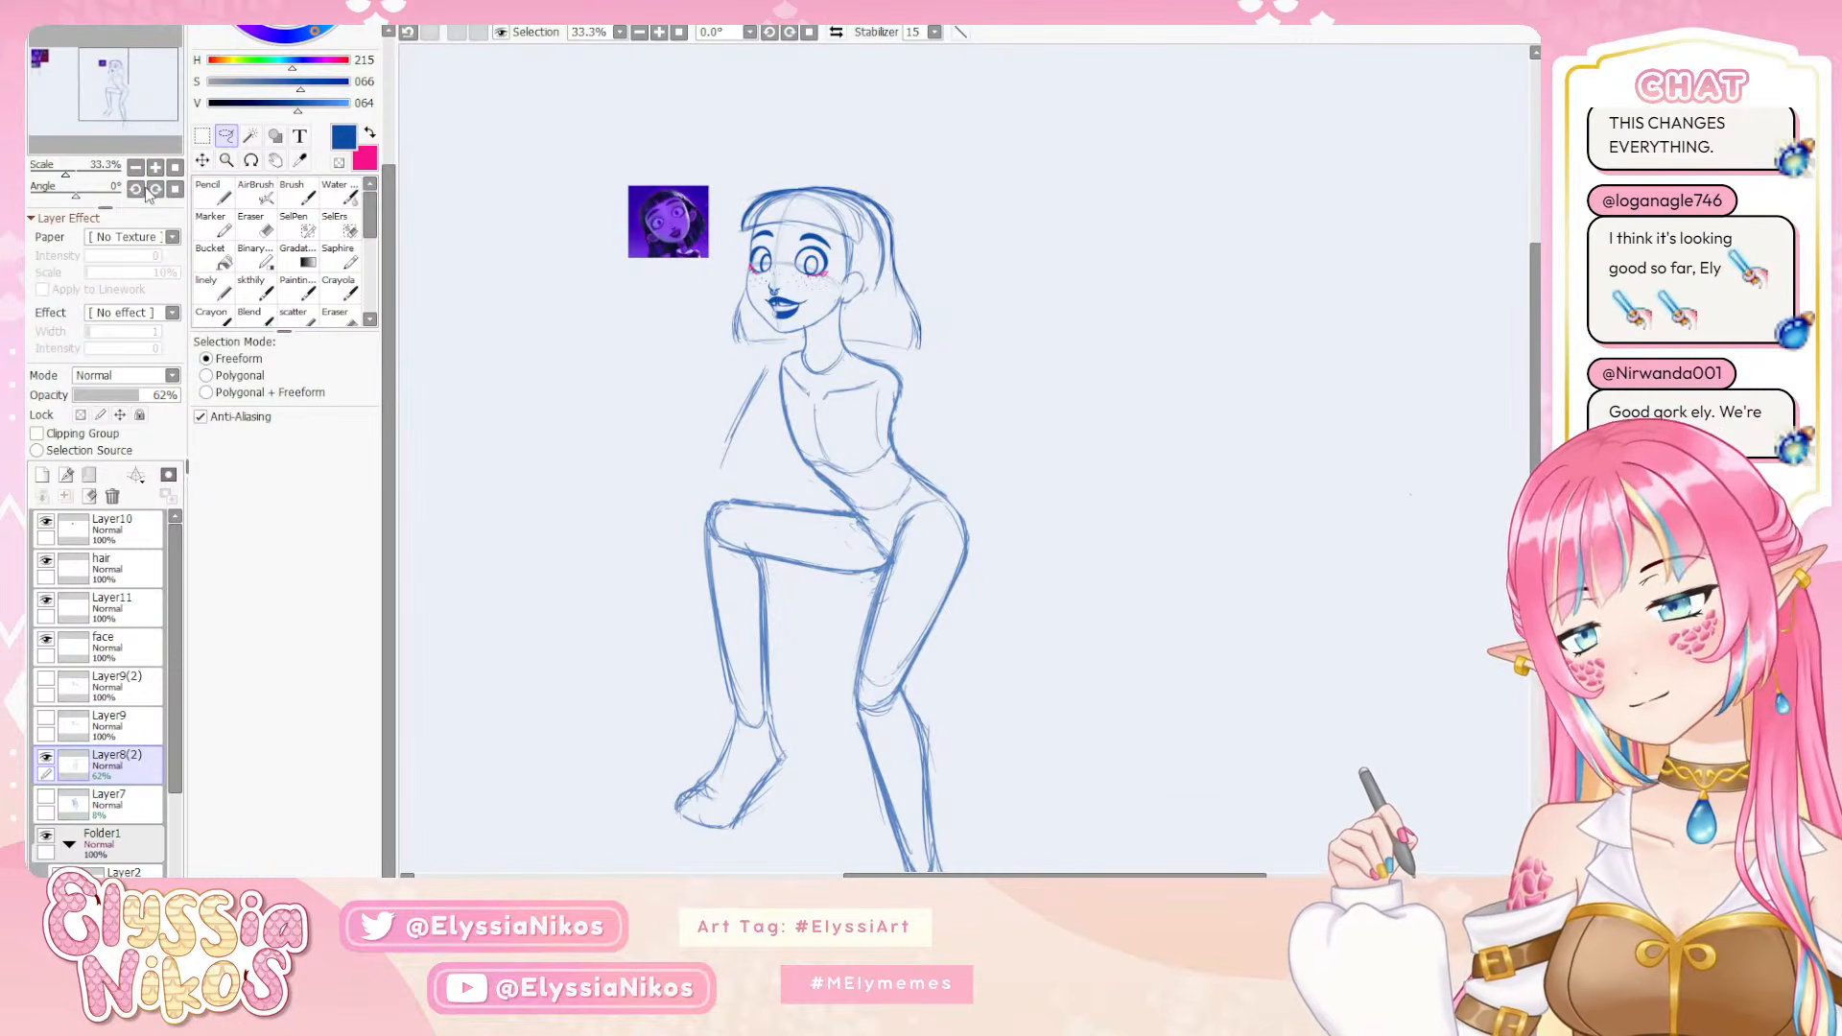
mouse_move(767, 169)
mouse_down()
mouse_move(739, 334)
mouse_move(927, 187)
mouse_up()
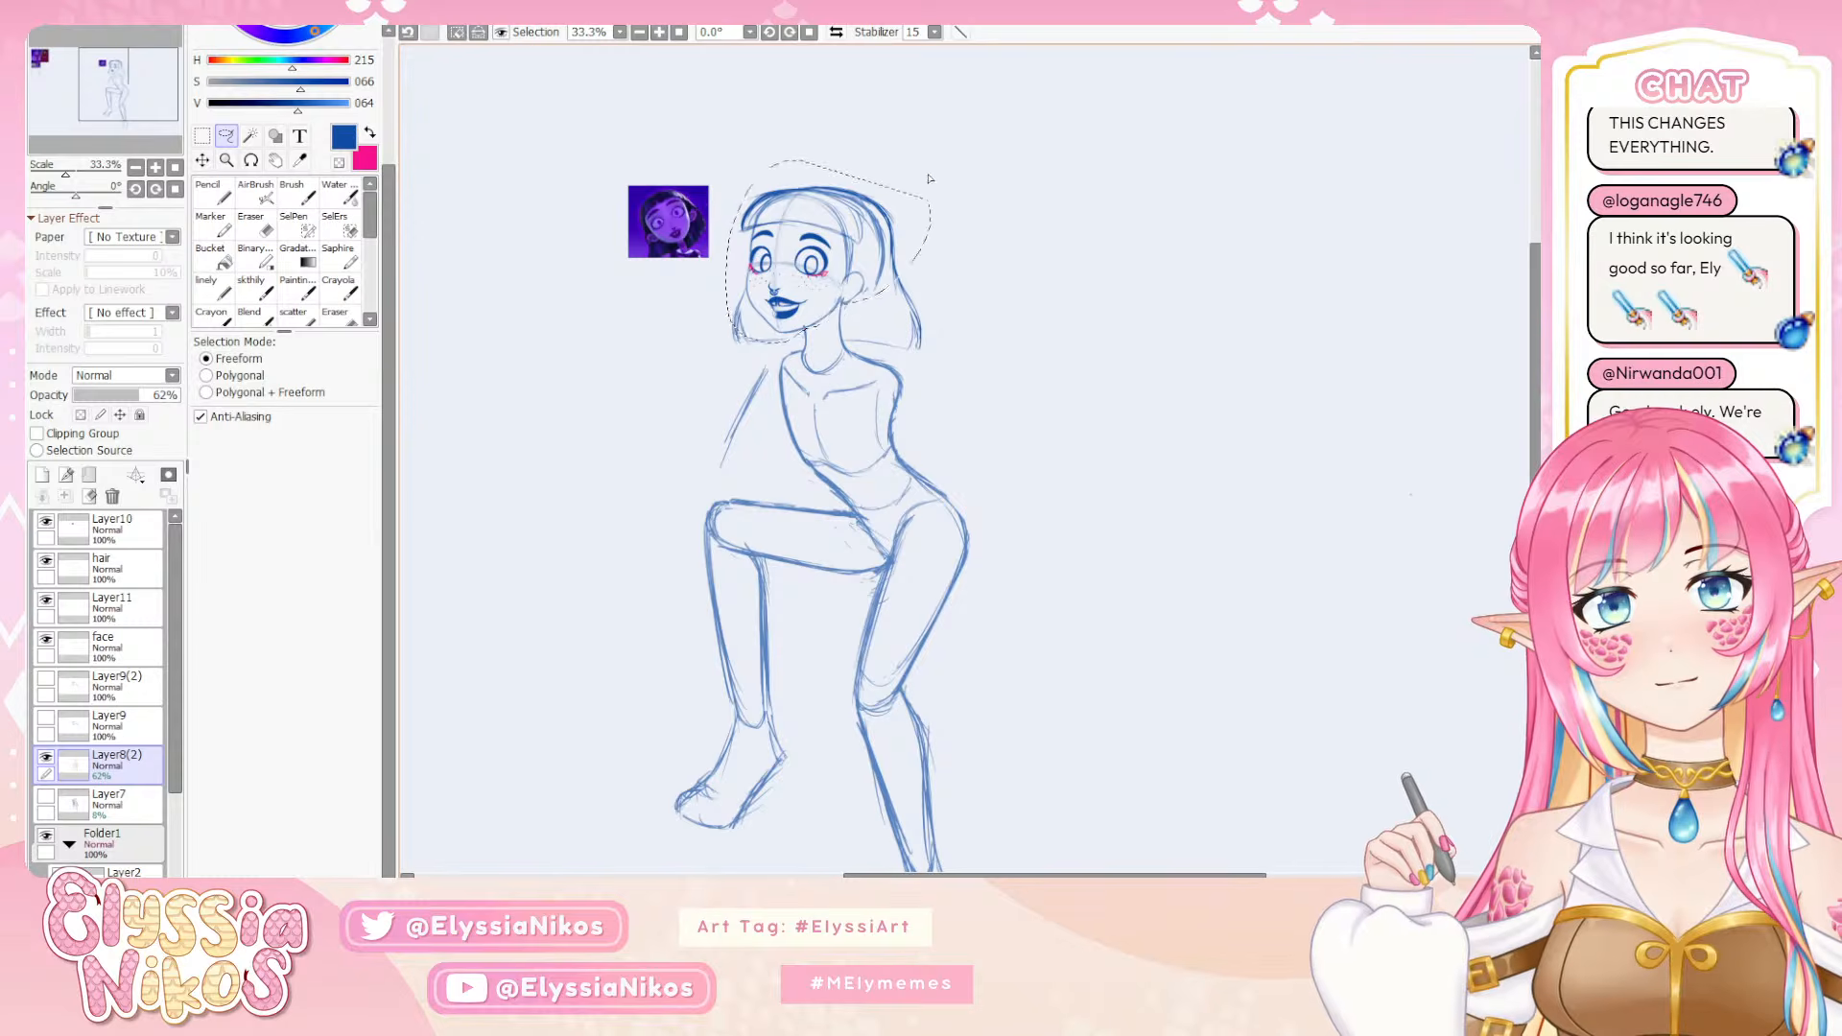
key(ctrl+t)
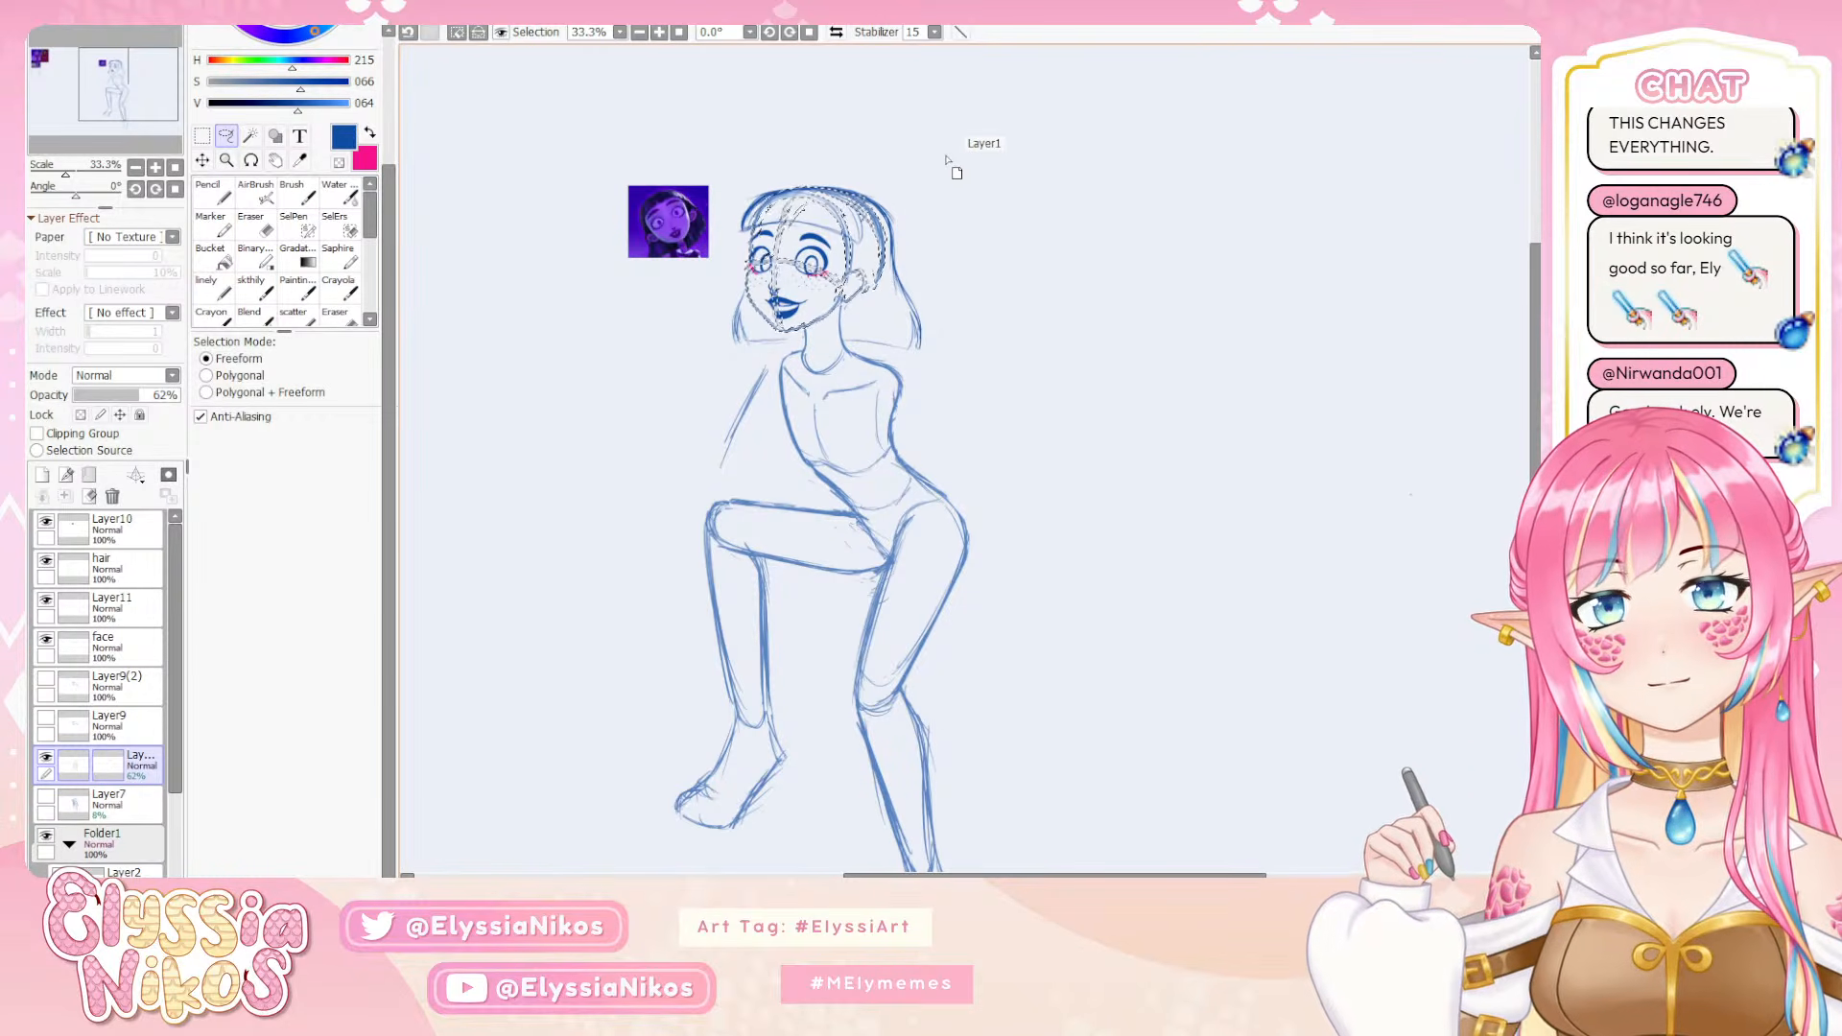
click(144, 648)
shift+click(141, 571)
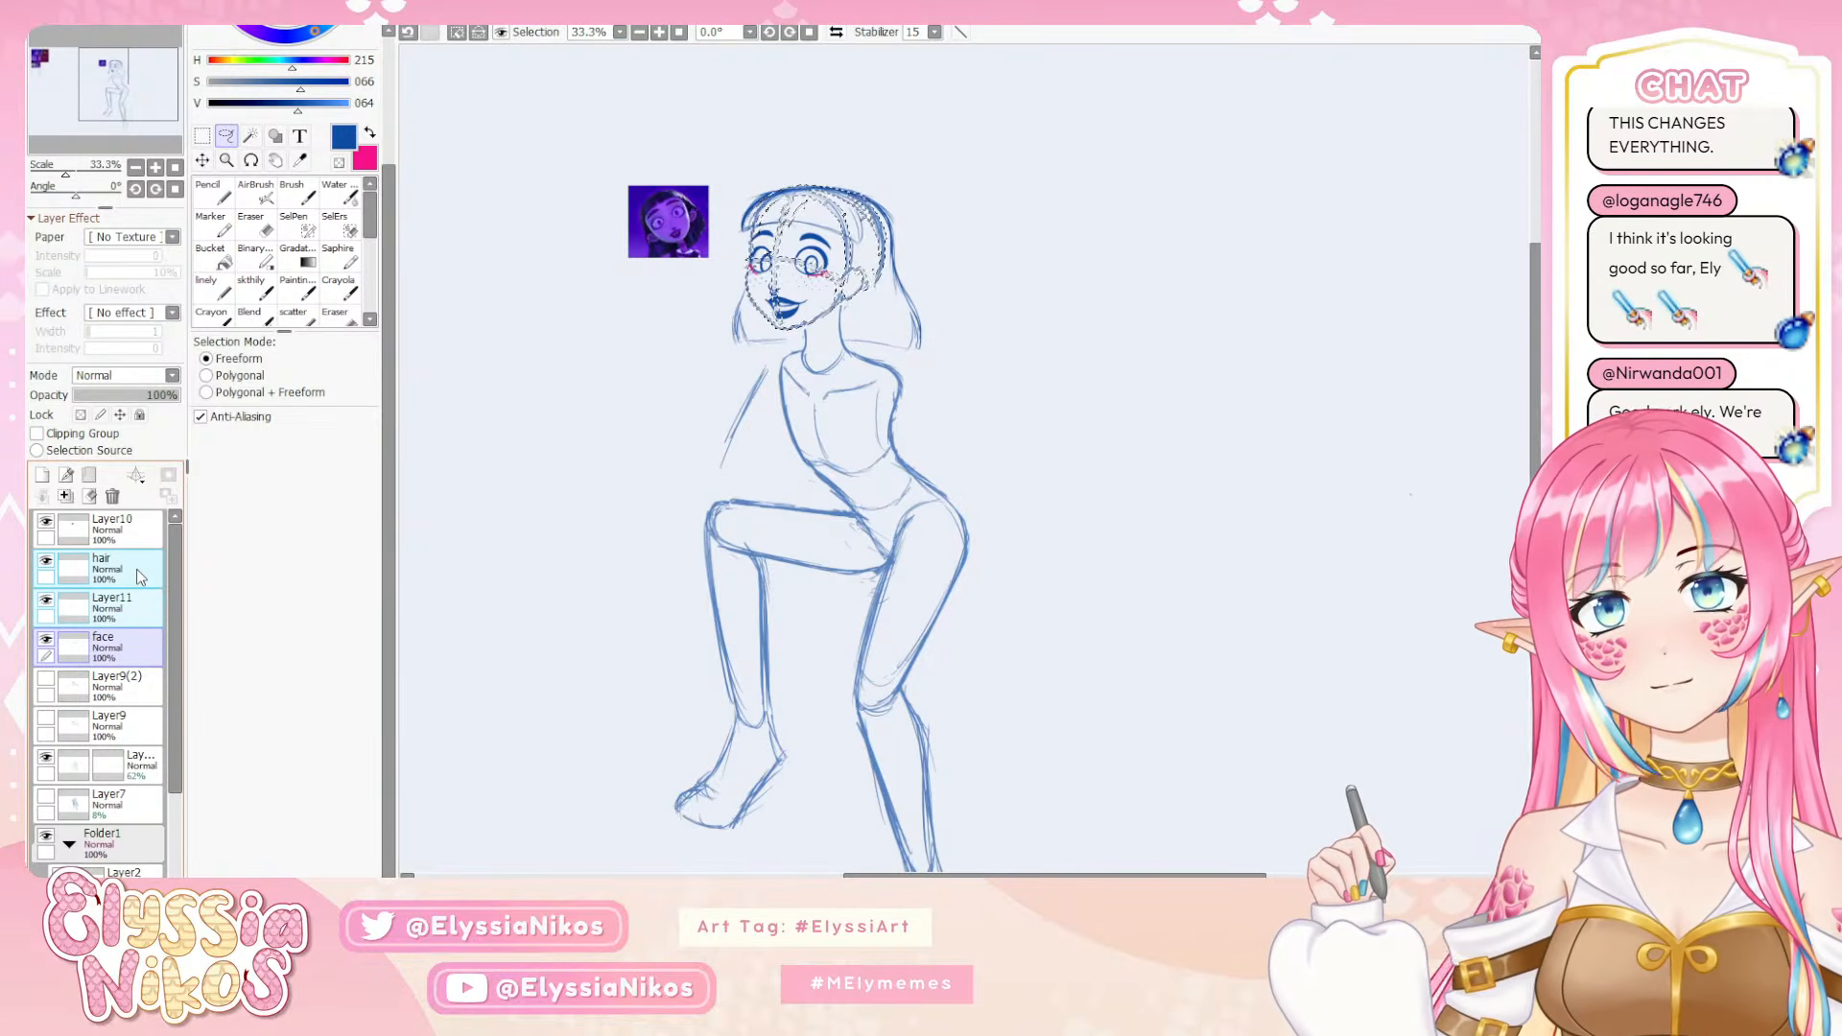
key(ctrl+z)
key(ctrl+z)
click(204, 161)
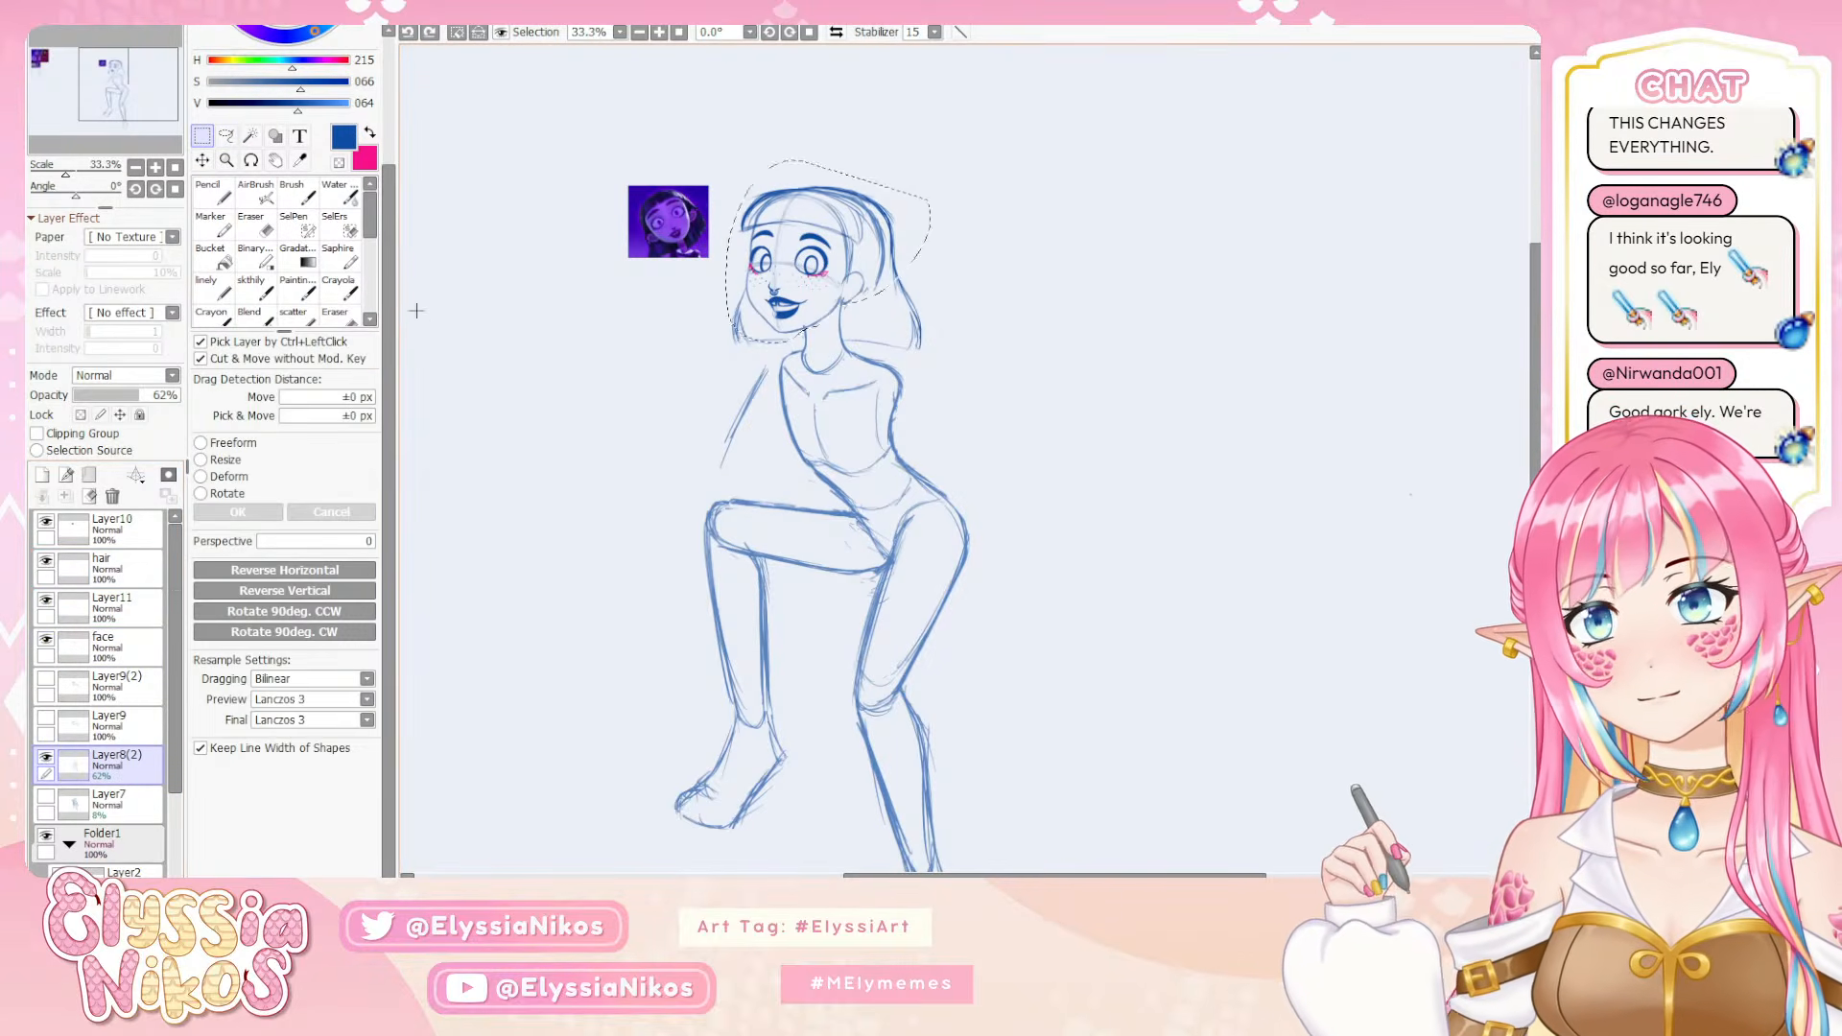
key(ctrl+d)
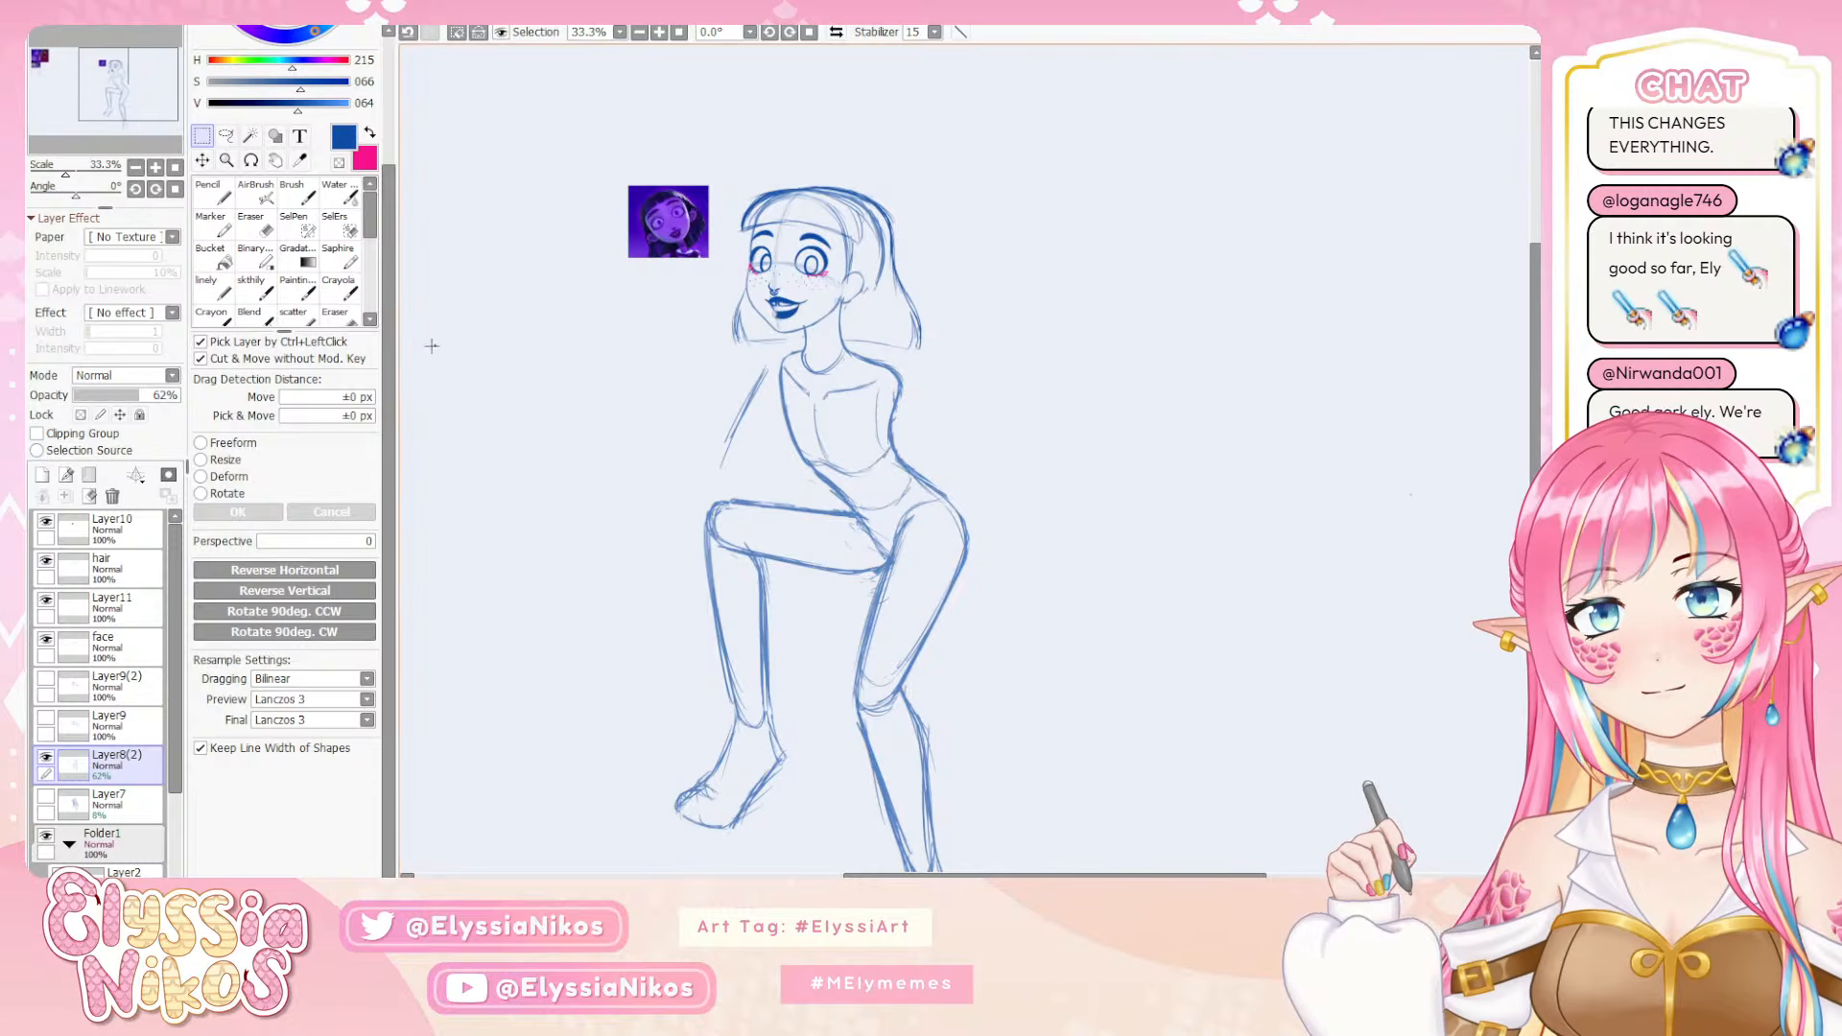
Select the hair, Layer11 and face layers together and examine how the head sits on the body at several zoom levels
click(129, 644)
shift+click(142, 576)
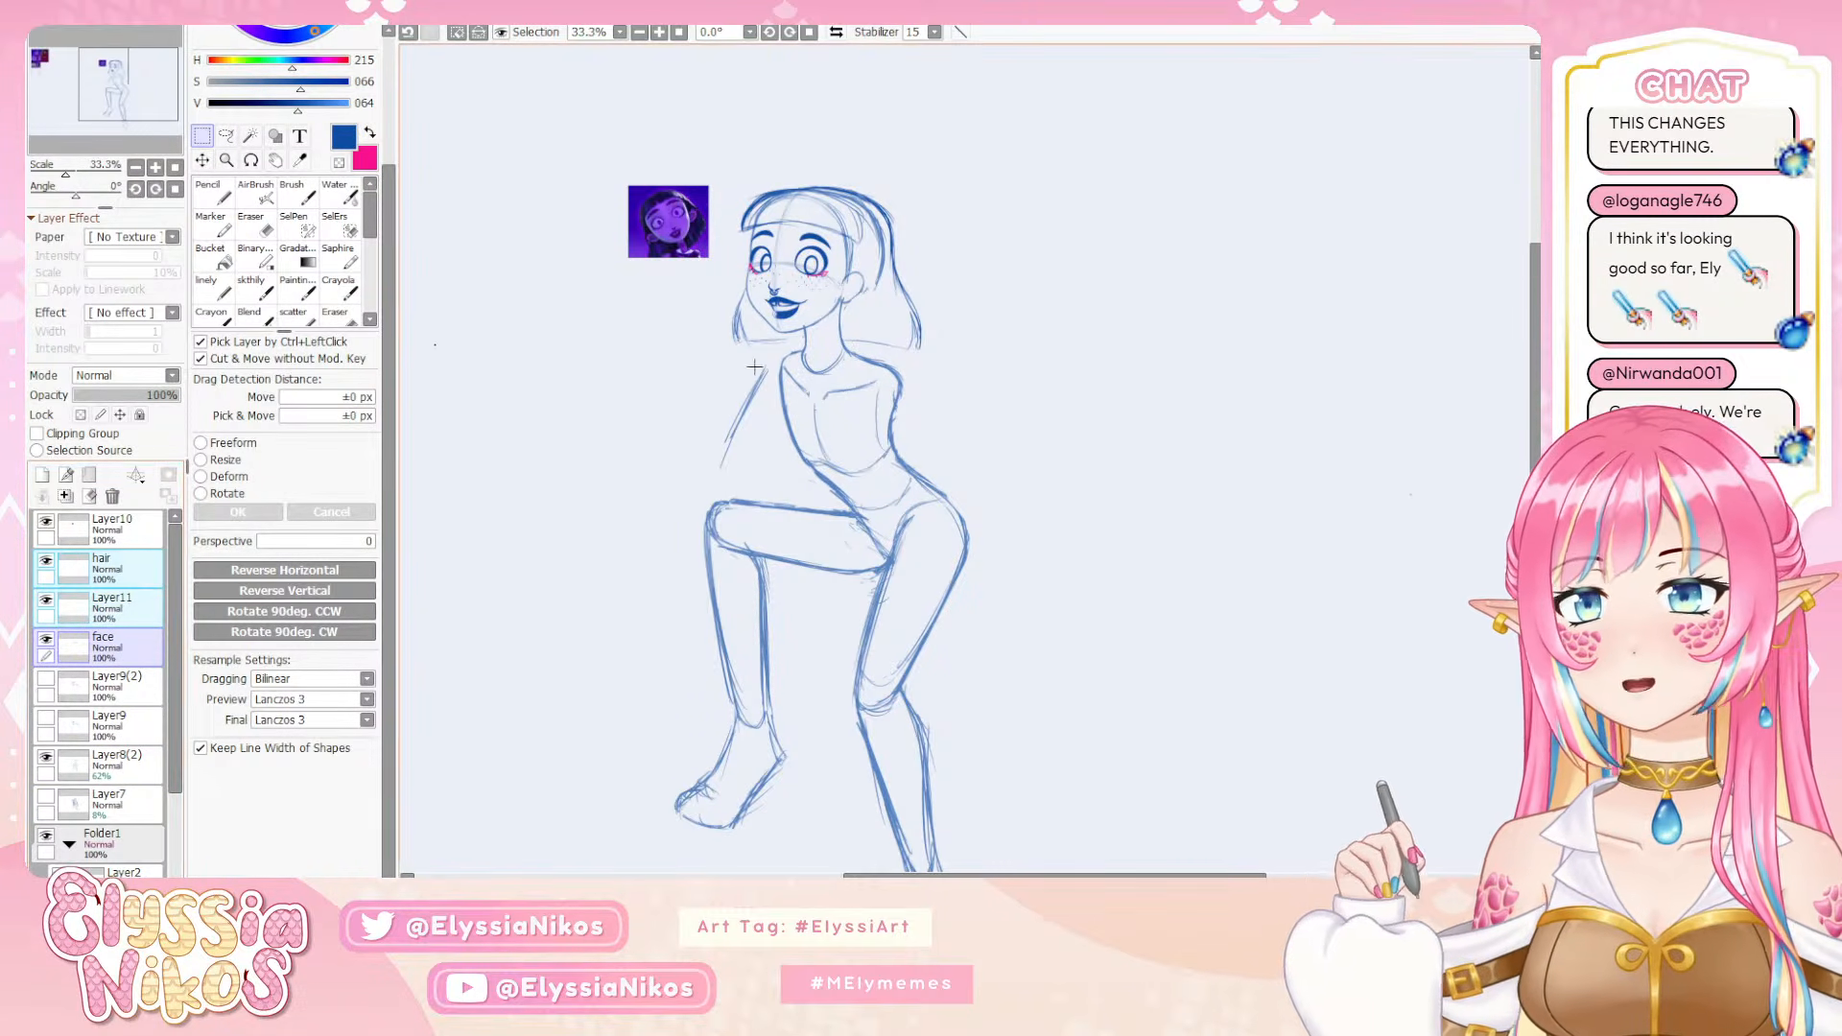
click(668, 395)
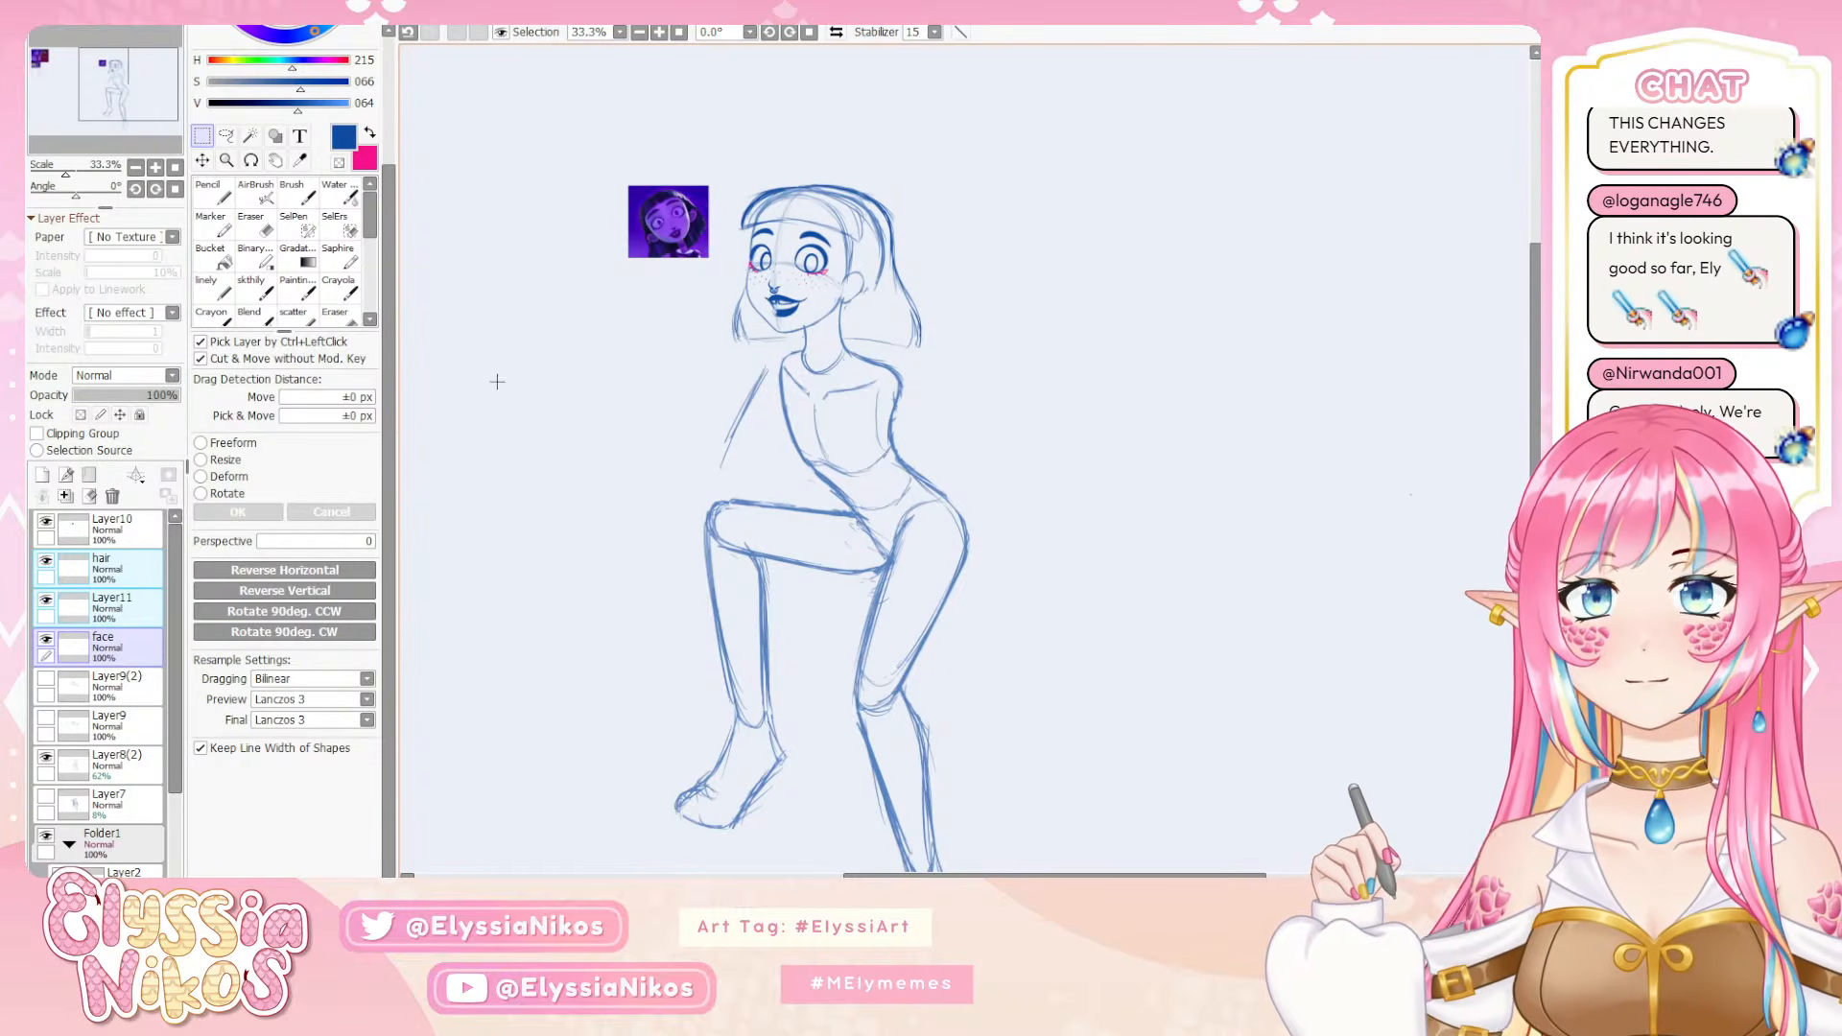
click(521, 314)
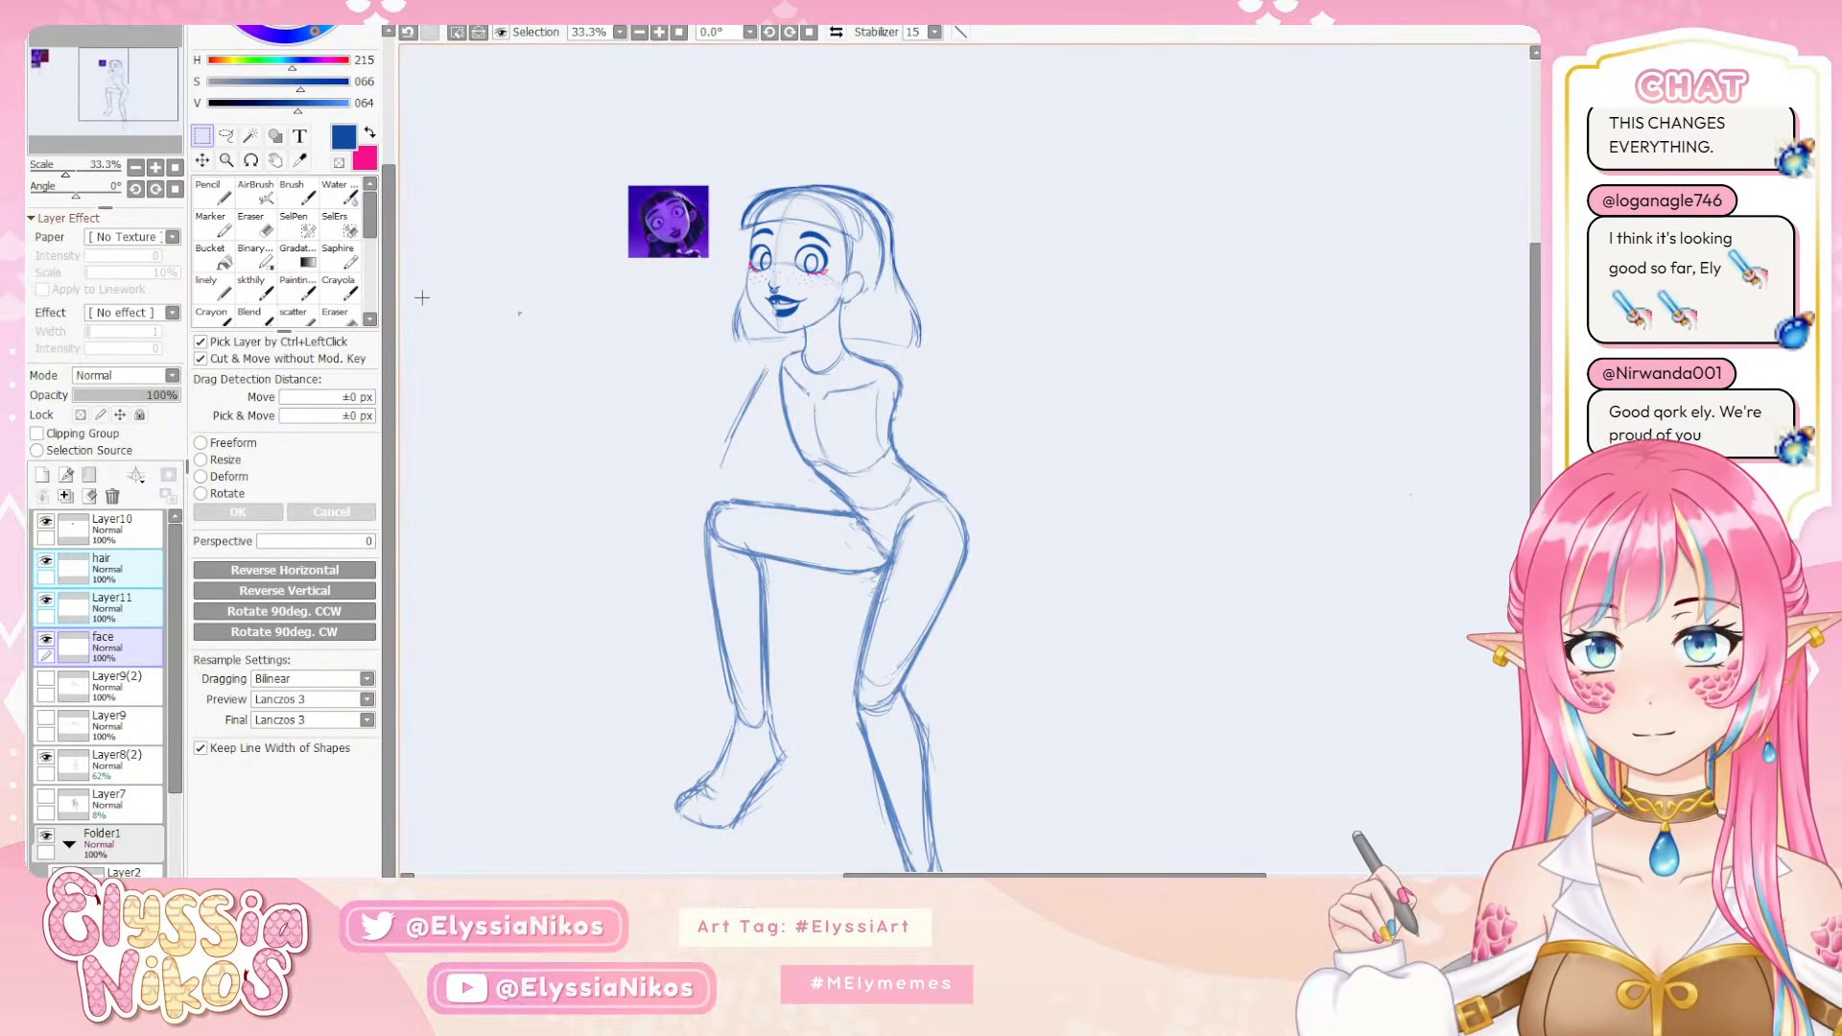
click(135, 168)
click(135, 168)
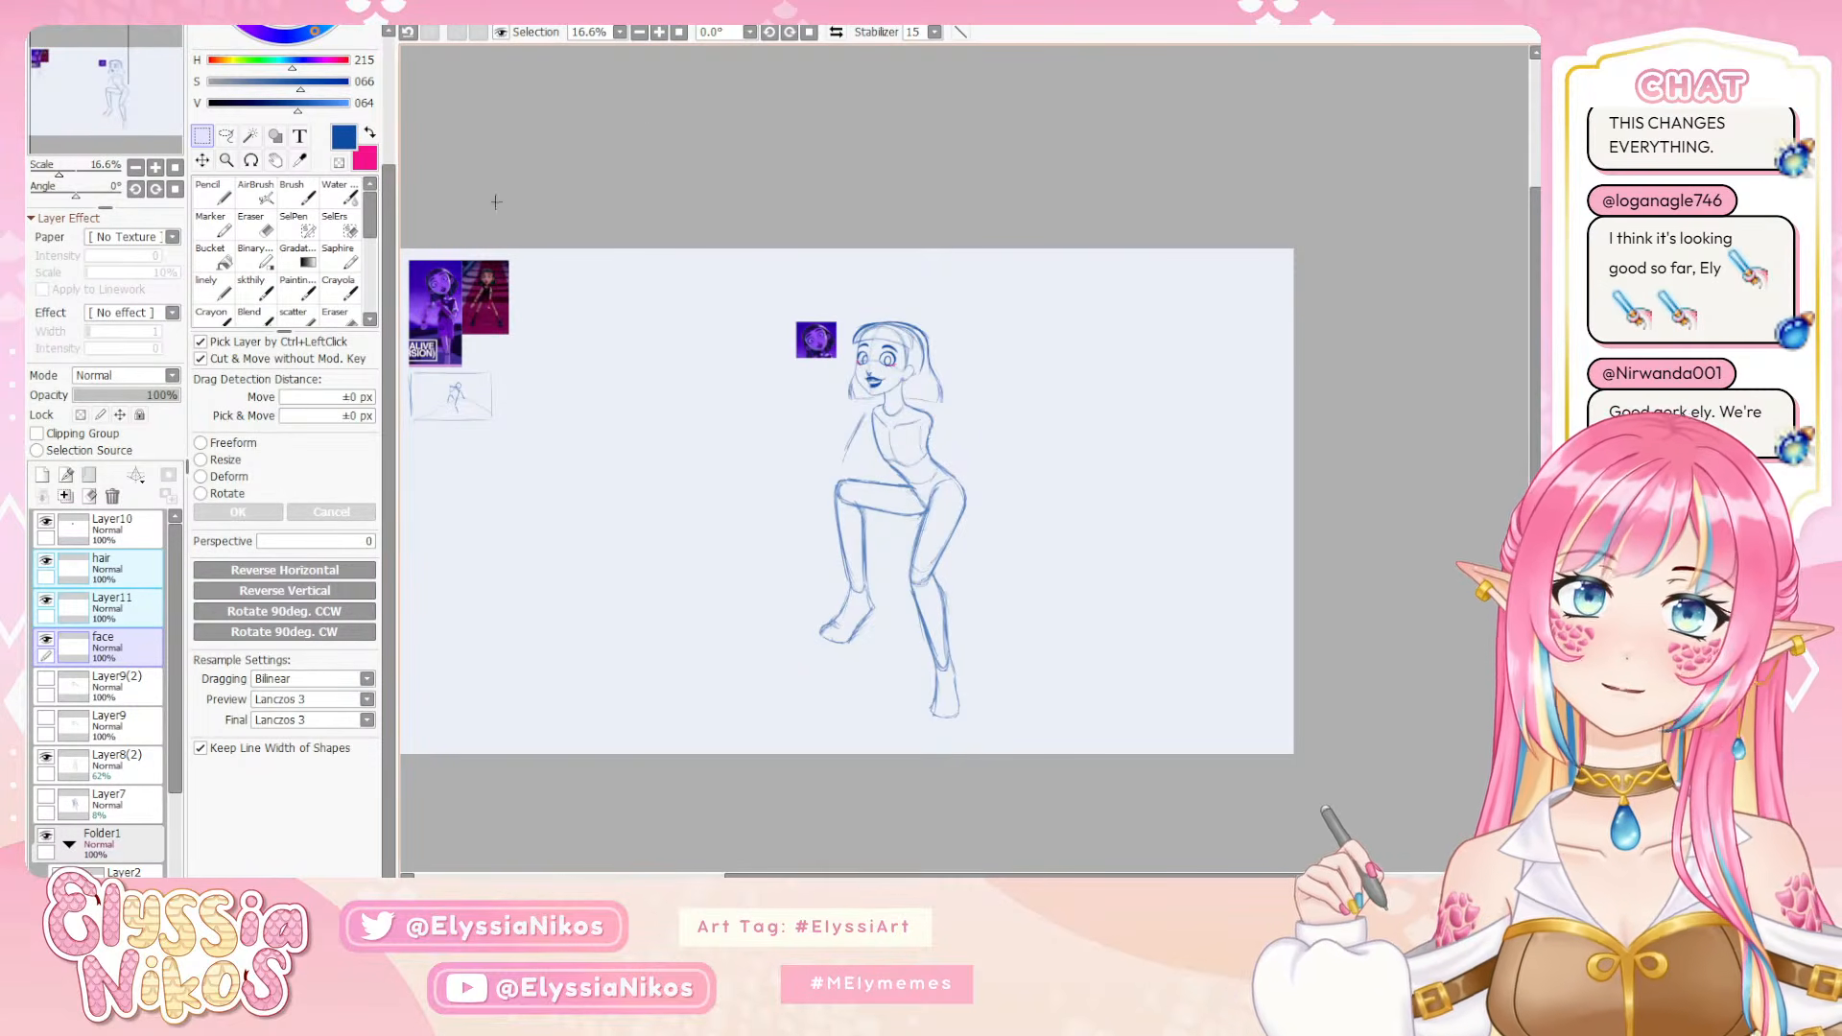
click(156, 167)
drag(620, 464, 658, 422)
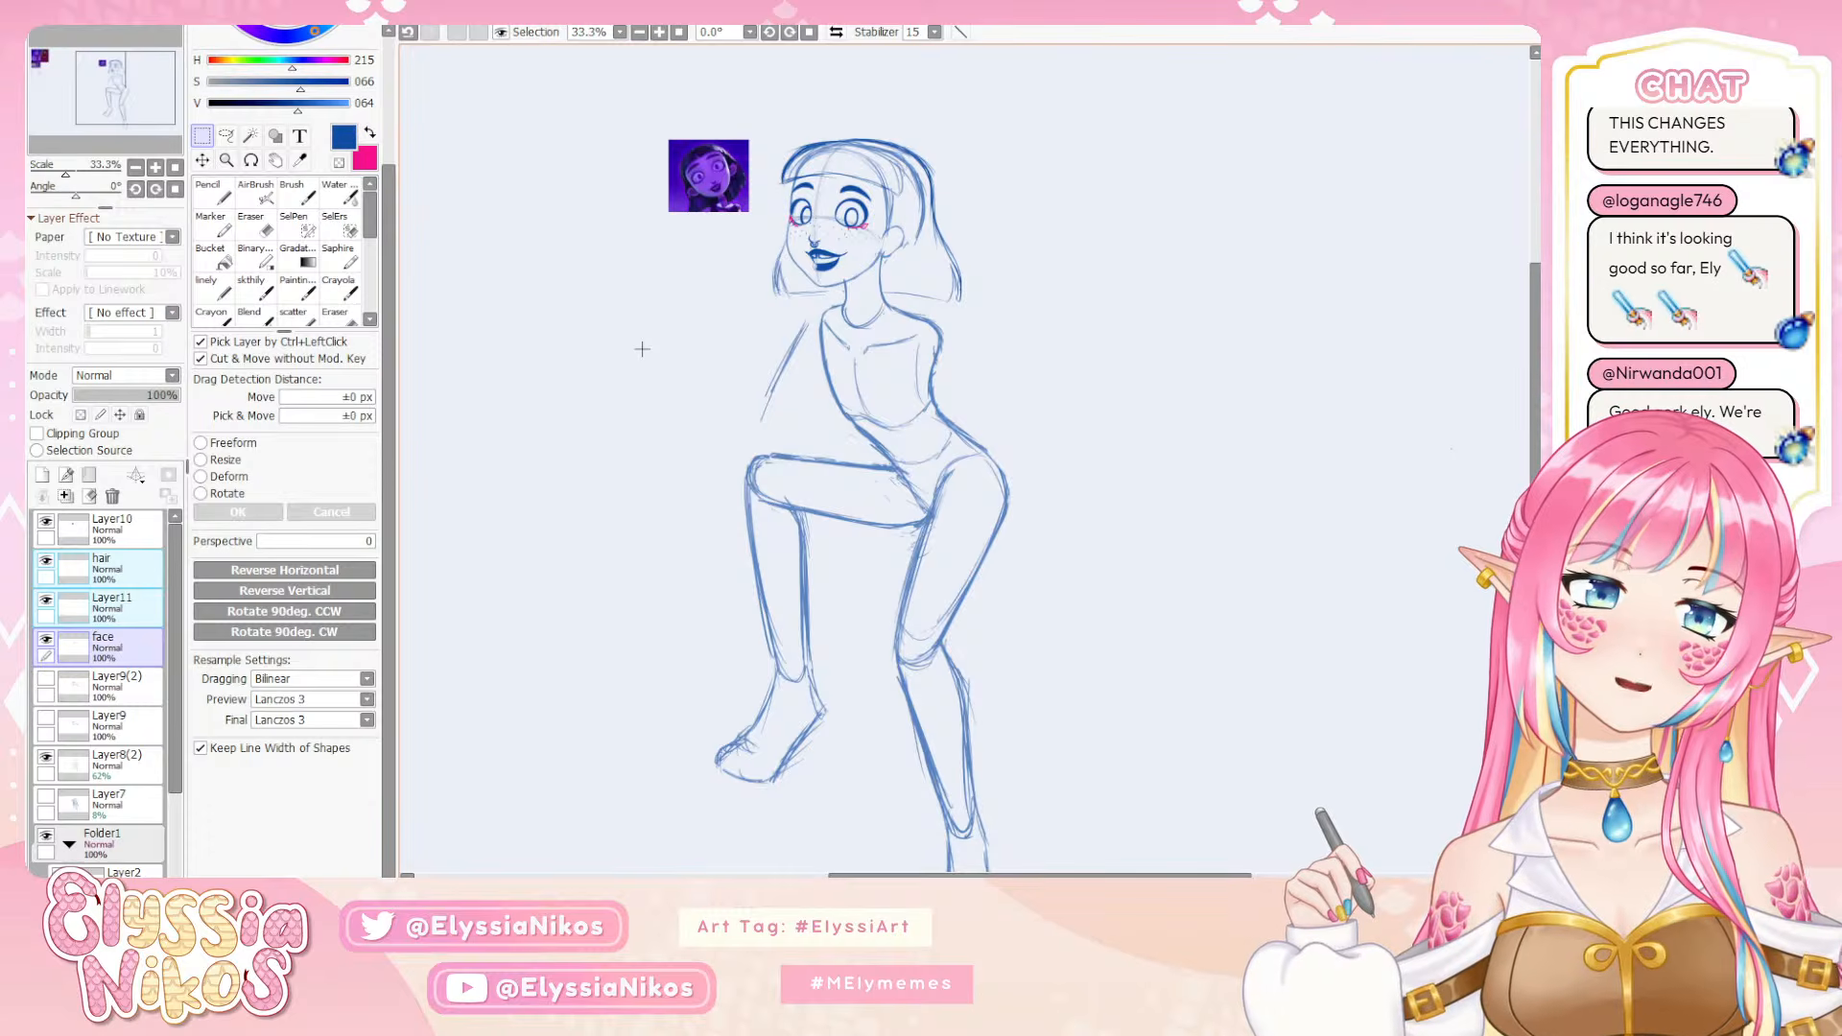
click(1100, 461)
drag(1017, 604, 969, 417)
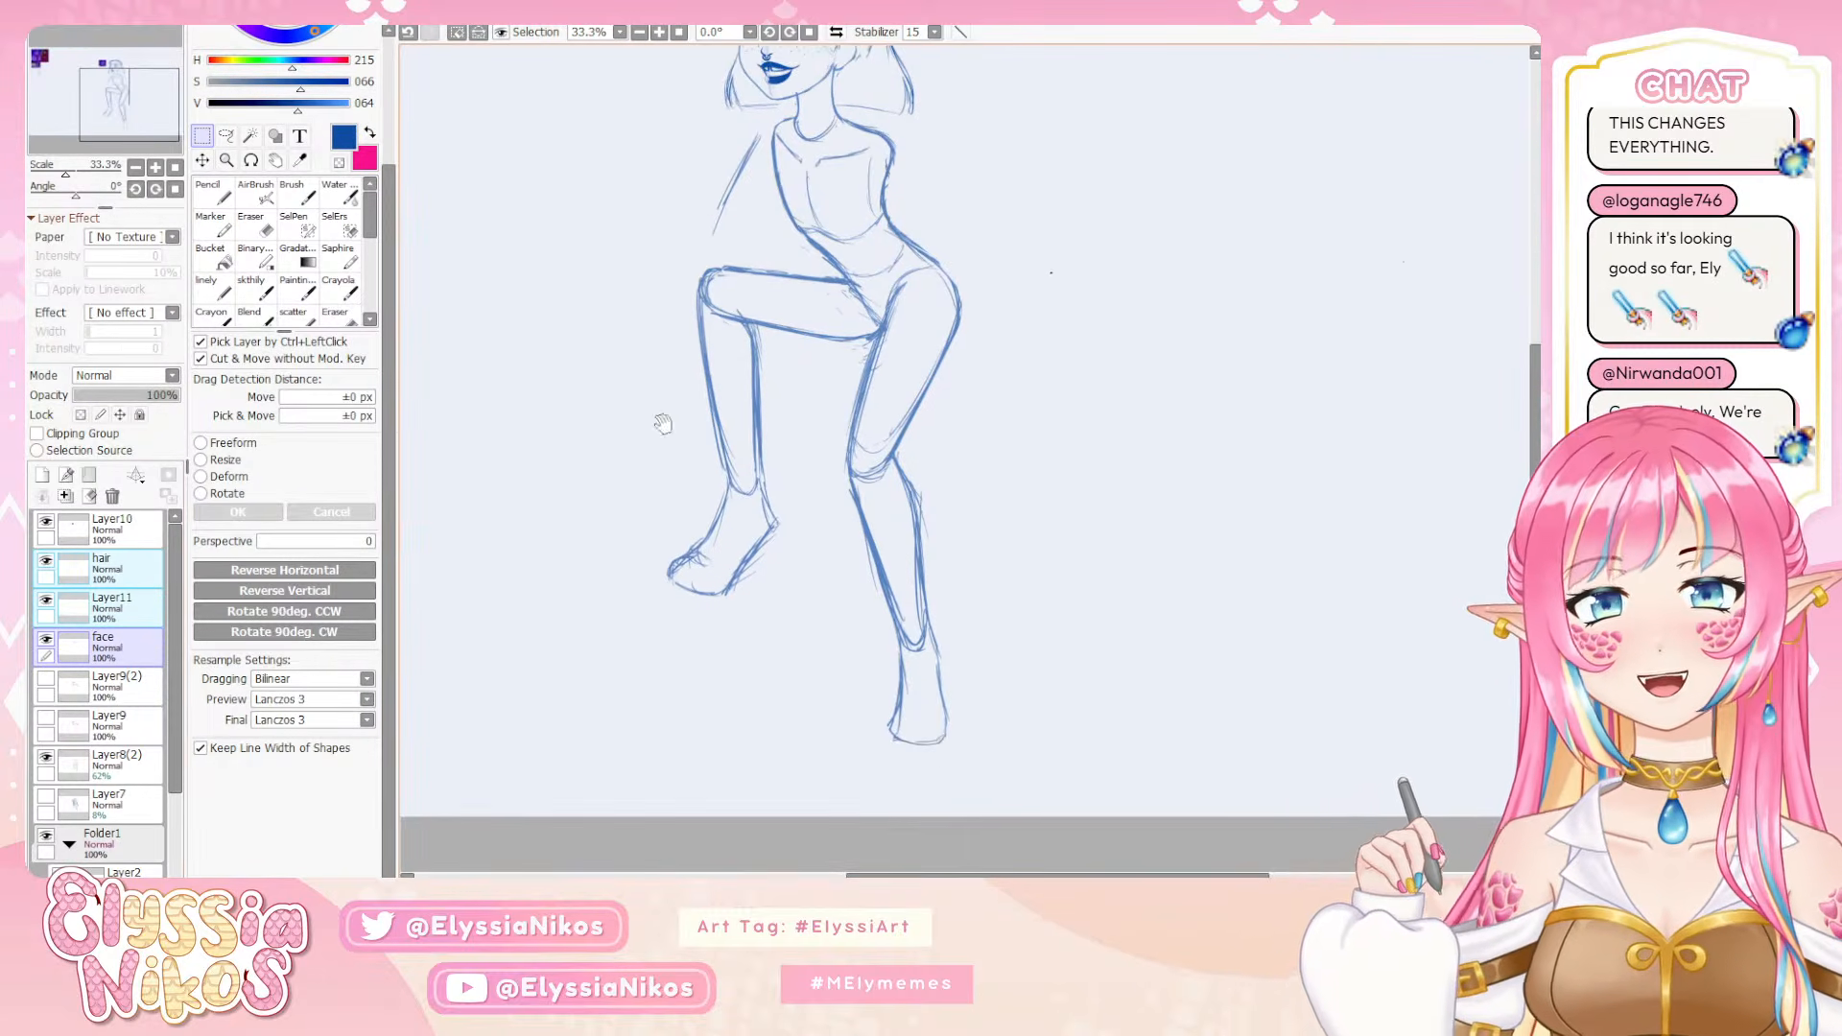
On Layer8(2), clear the stray dot beside the figure's hip
click(146, 755)
click(255, 225)
drag(988, 288, 967, 319)
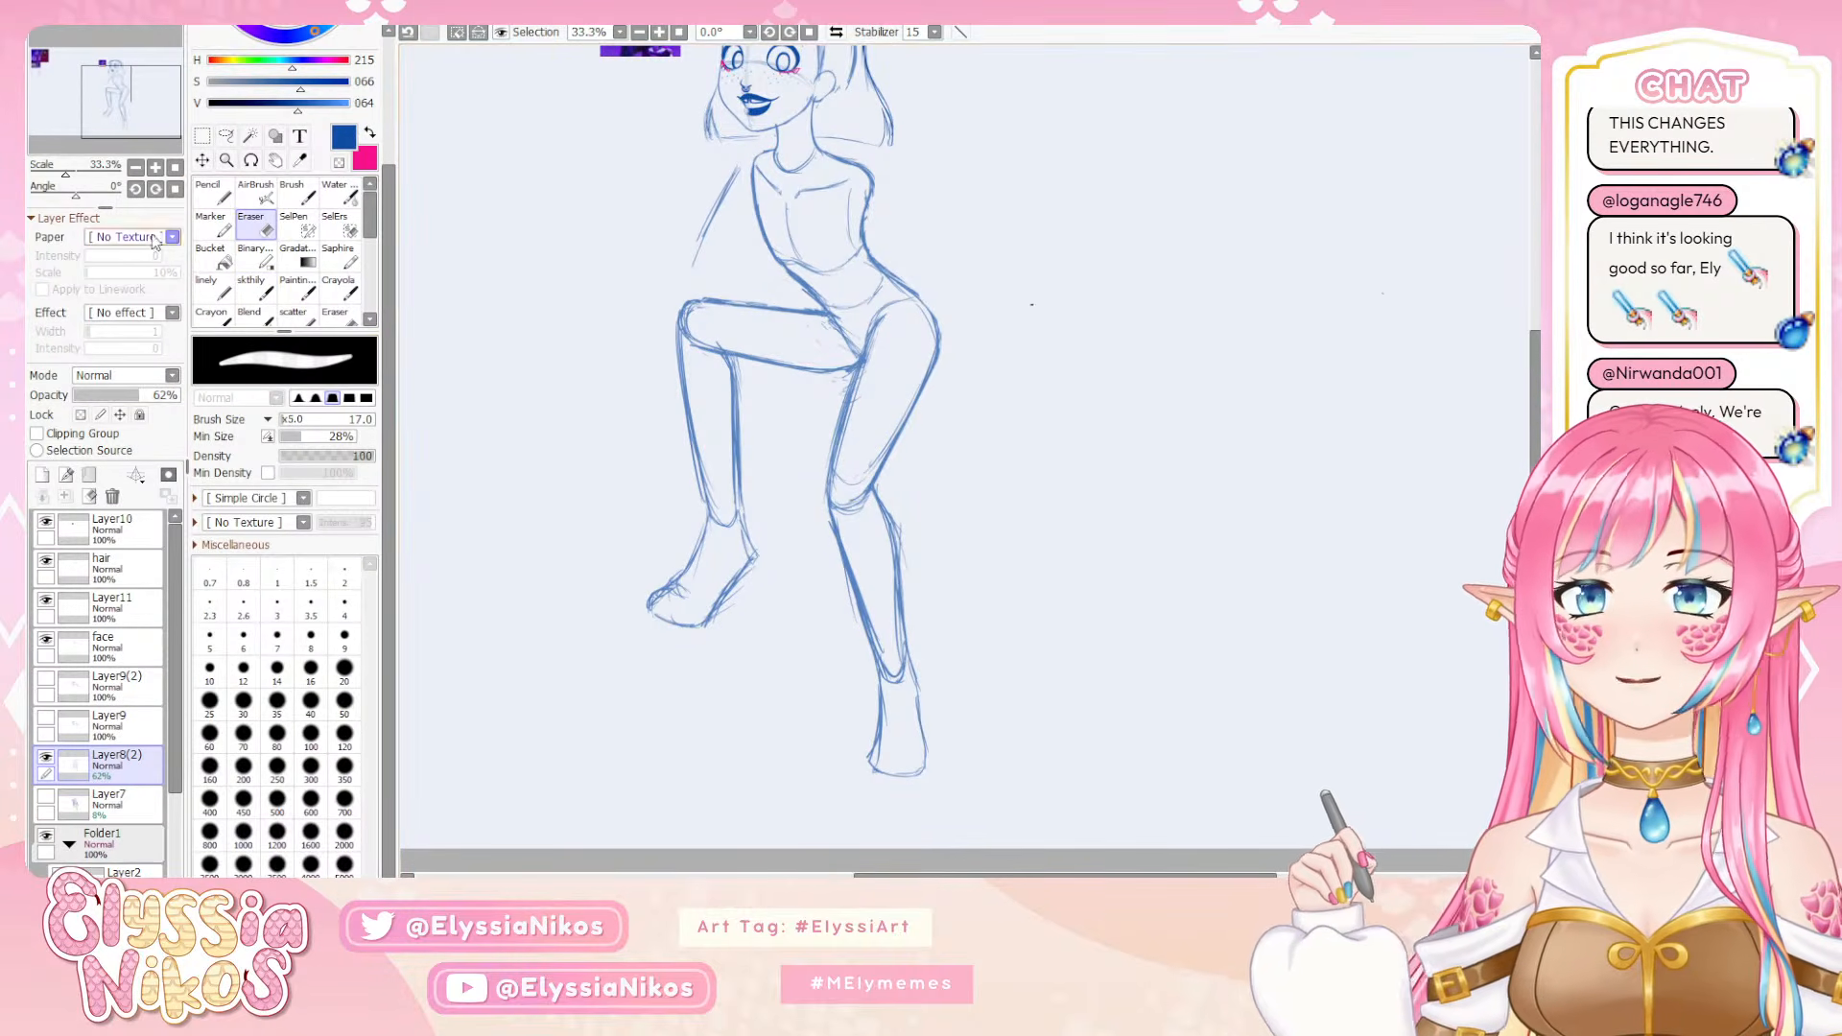
click(202, 136)
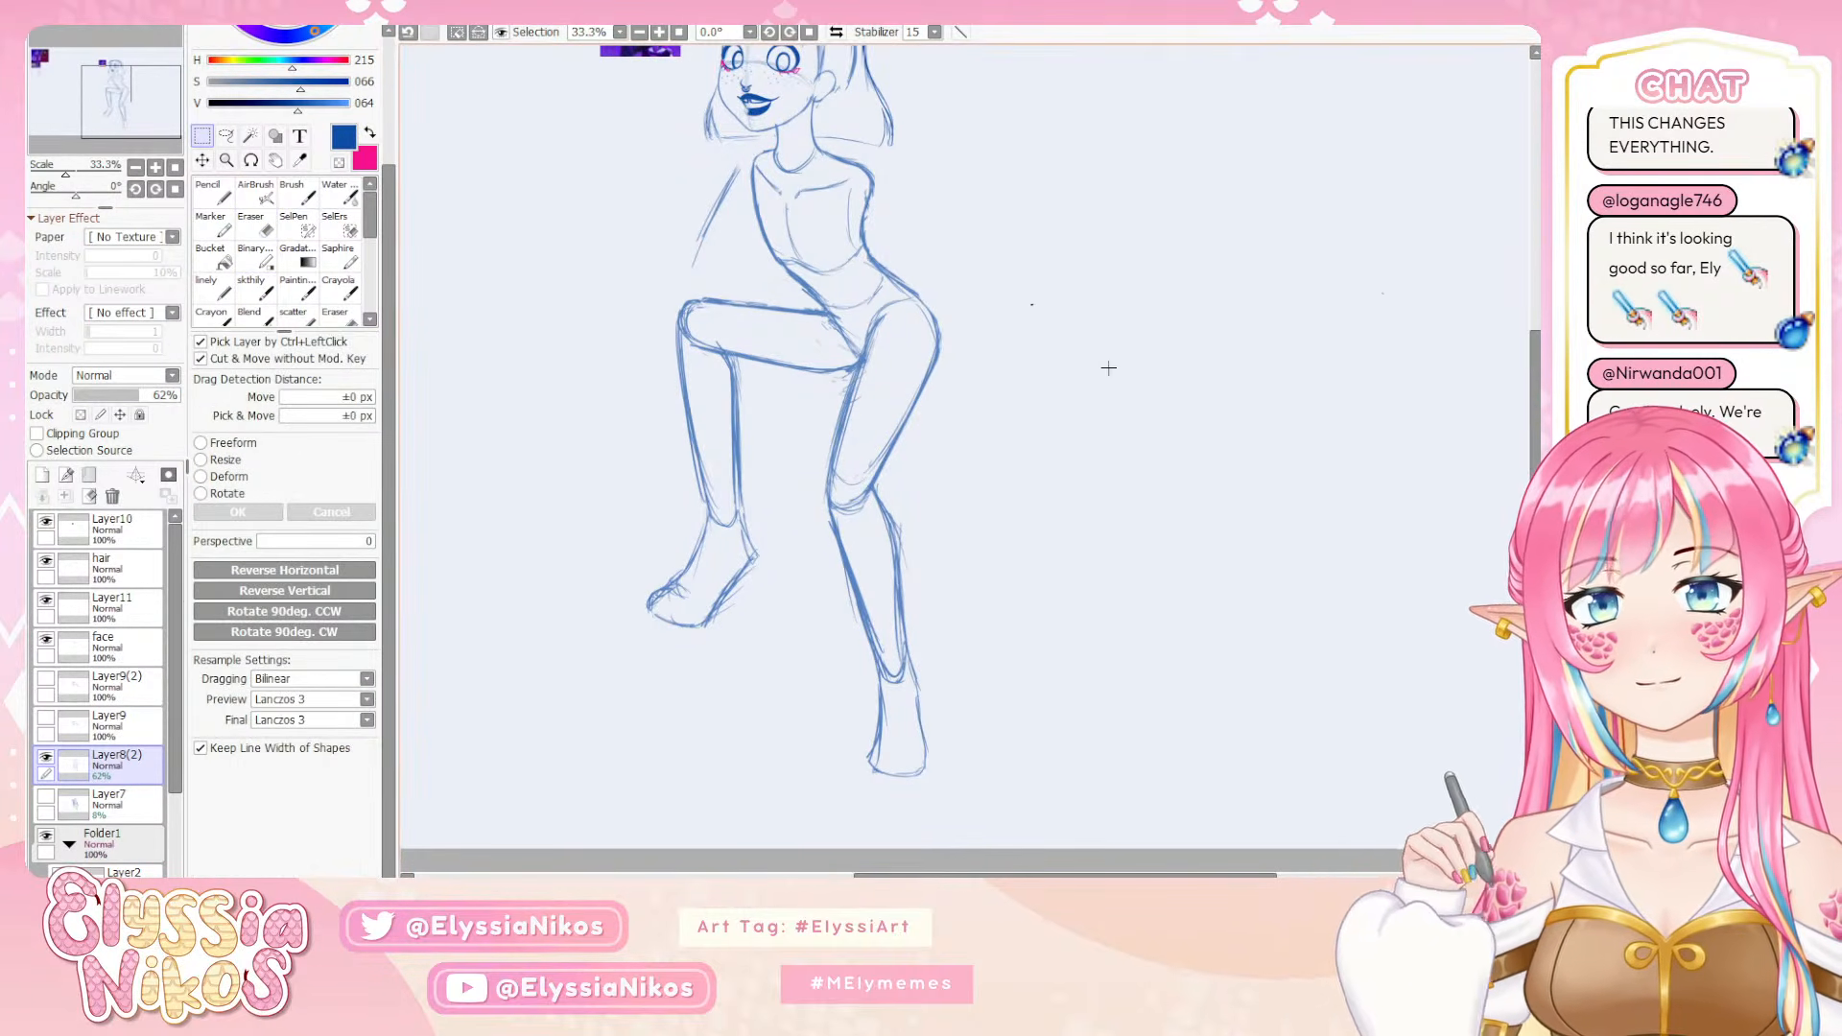
Redraw the outer hip and thigh line on Layer8(2) with the sketch brush at size 12 and clean it up with the Eraser
click(251, 288)
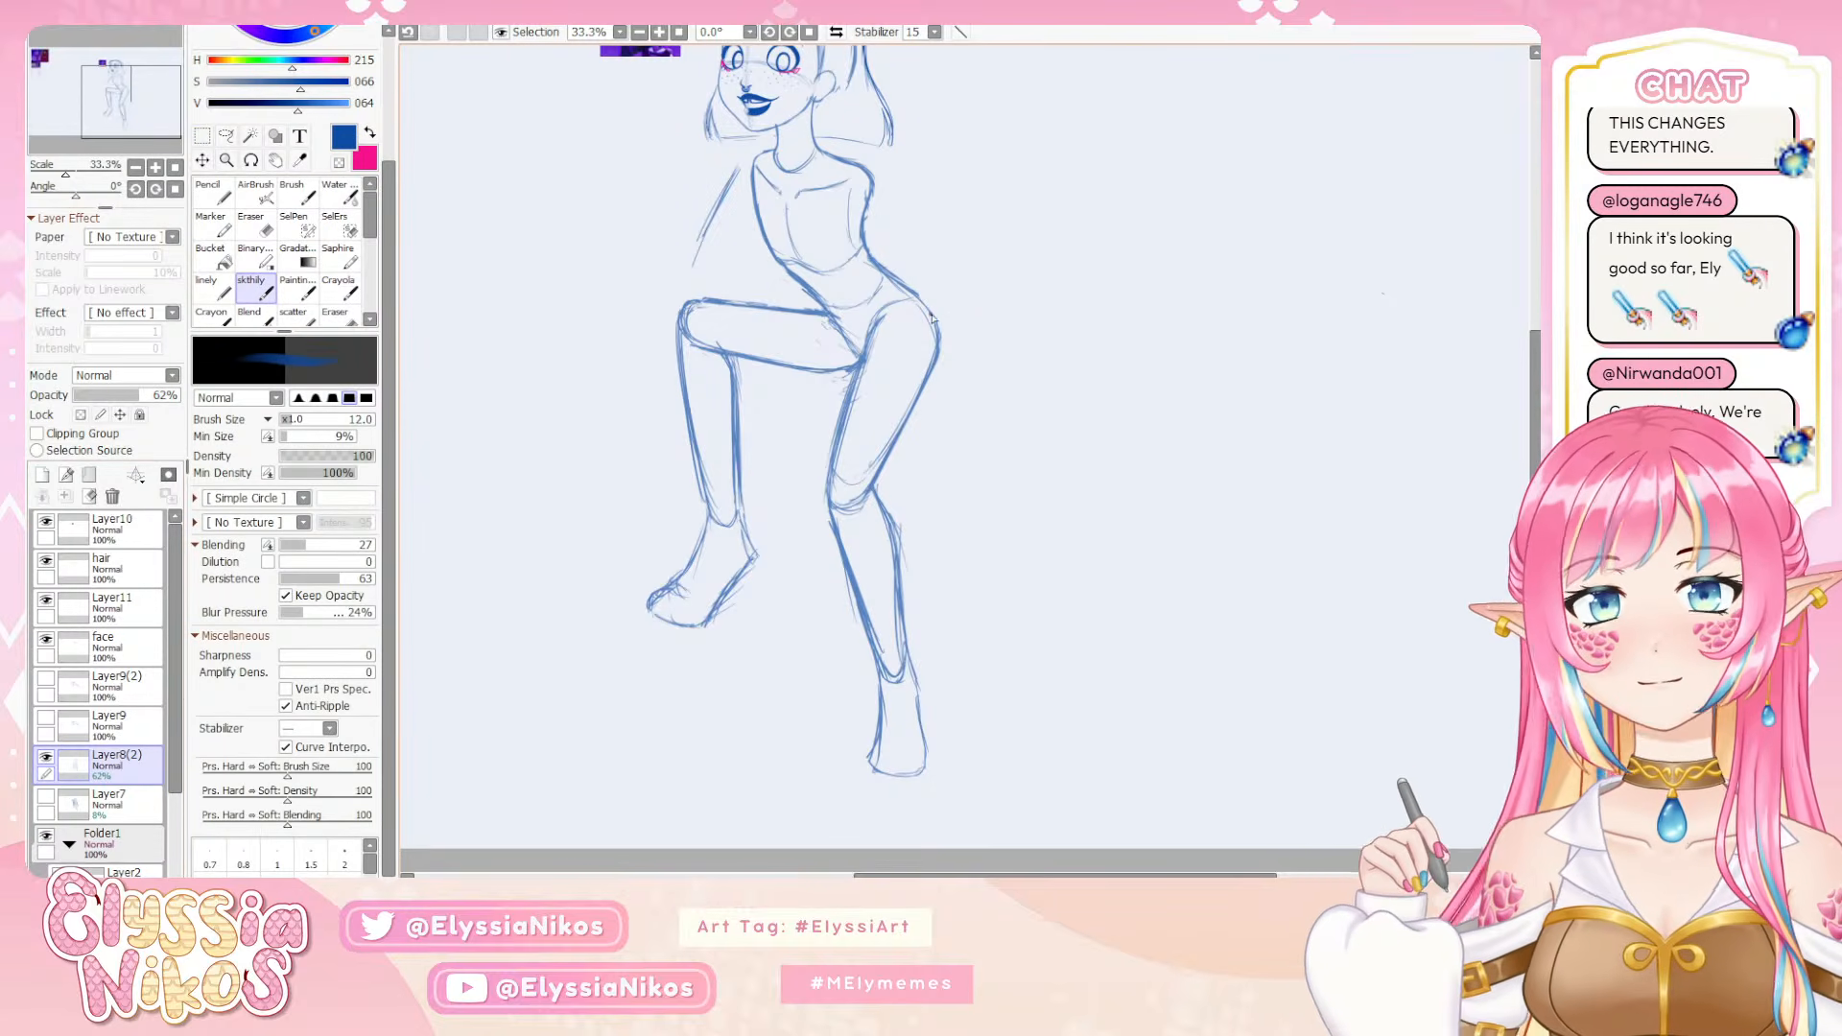
key(ctrl+z)
mouse_move(912, 291)
mouse_down()
mouse_move(935, 321)
mouse_move(925, 307)
mouse_move(919, 380)
mouse_move(936, 340)
mouse_move(932, 325)
mouse_move(902, 427)
mouse_up()
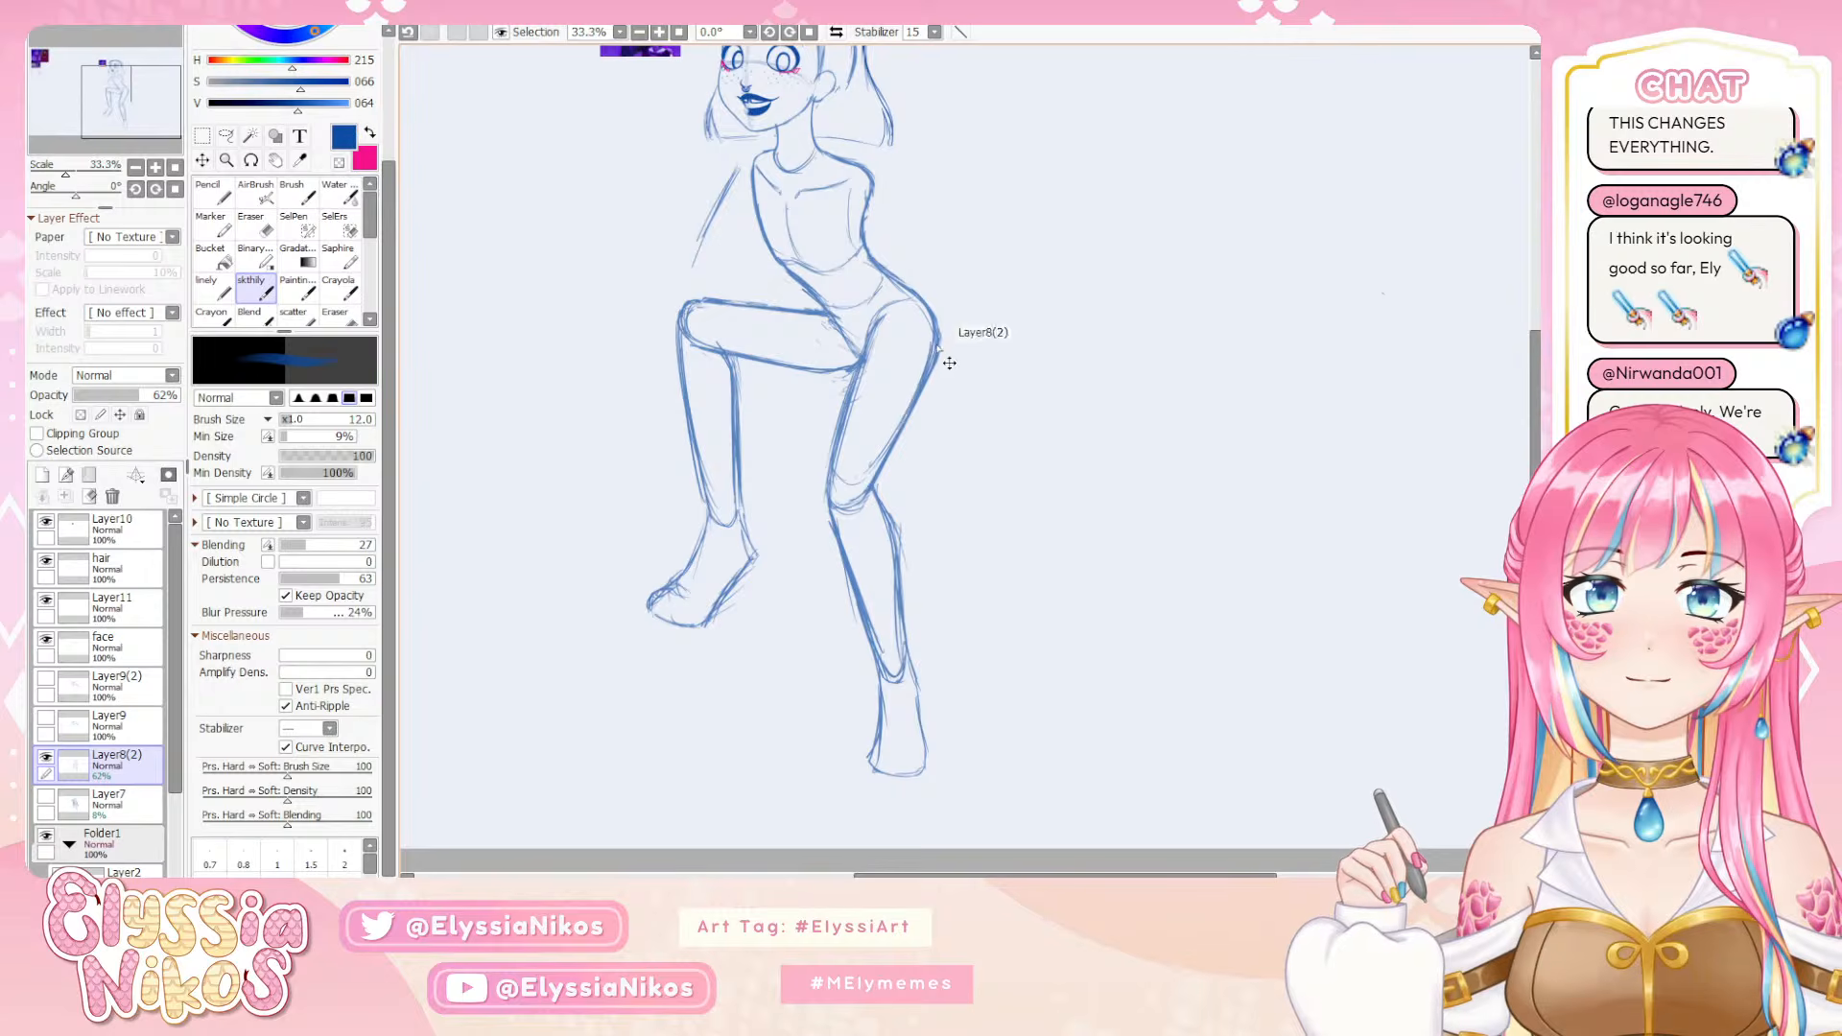
key(ctrl+z)
drag(937, 341, 892, 441)
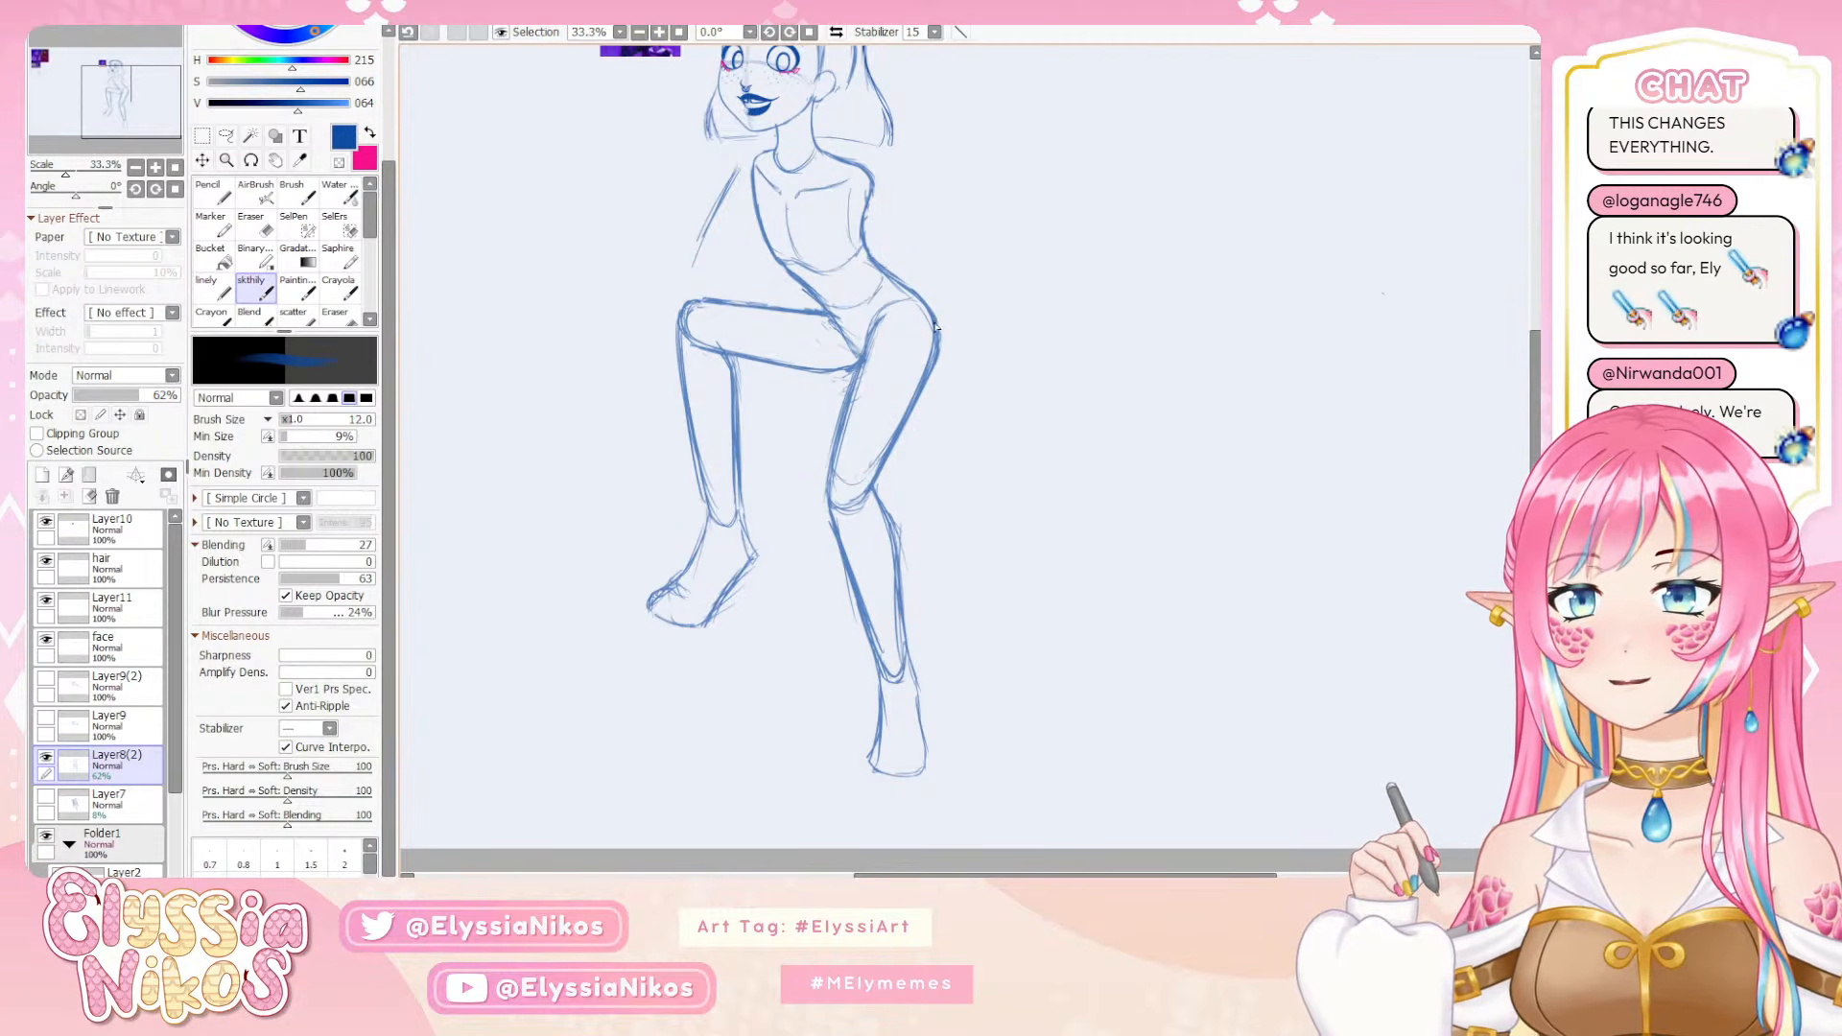
key(e)
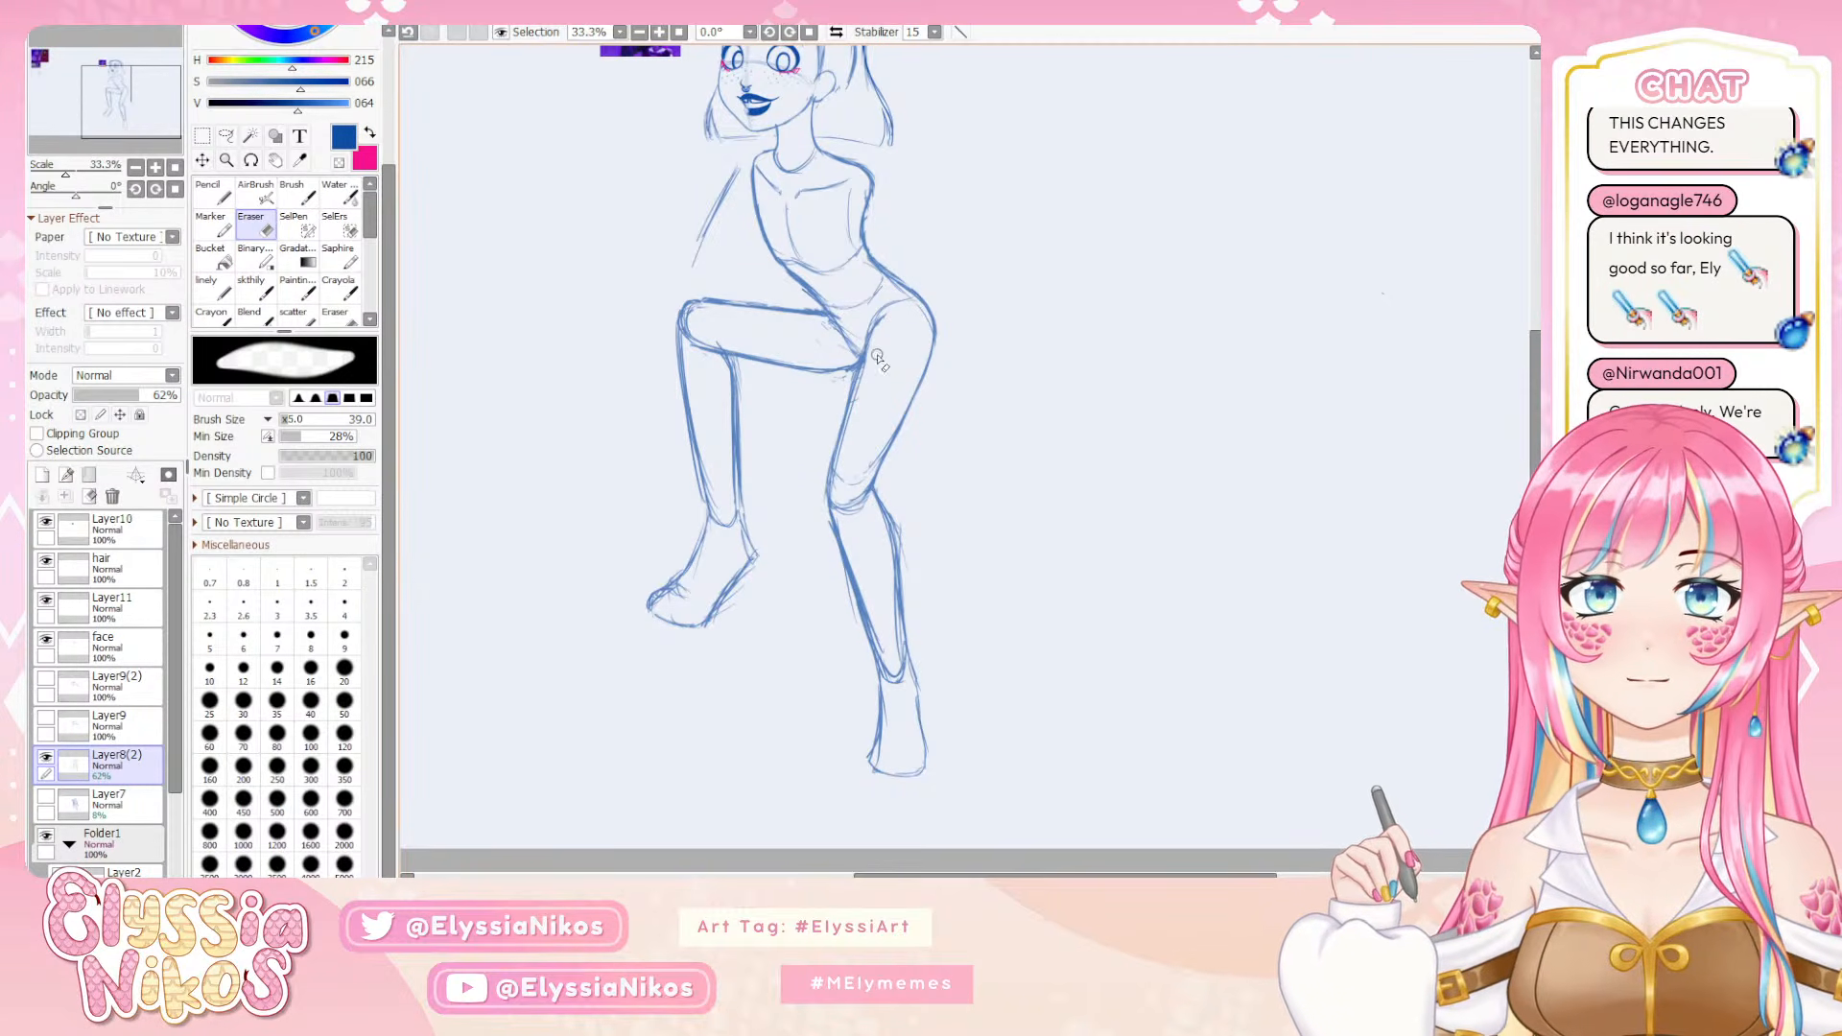
Compare the figure with each arm layer shown and hidden, leave Layer9(2) visible with Layer9 hidden, and make Layer9(2) active
click(135, 168)
click(135, 168)
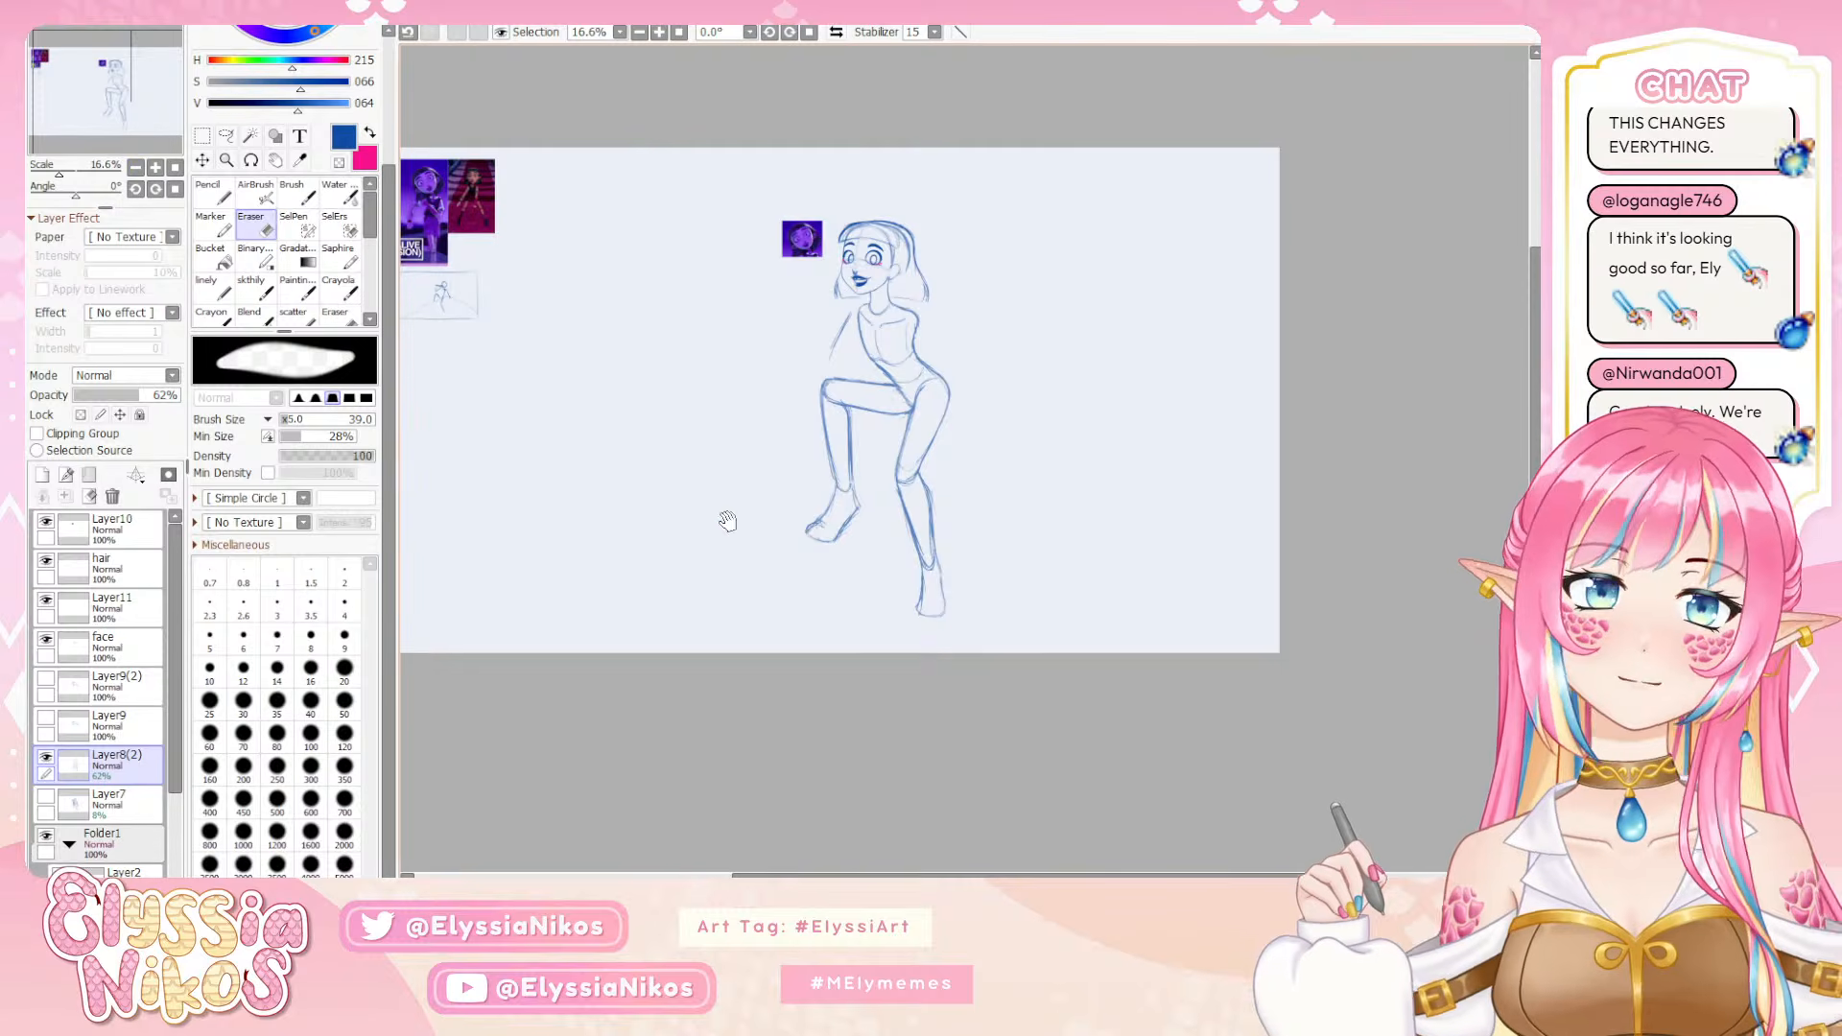
drag(727, 521, 723, 512)
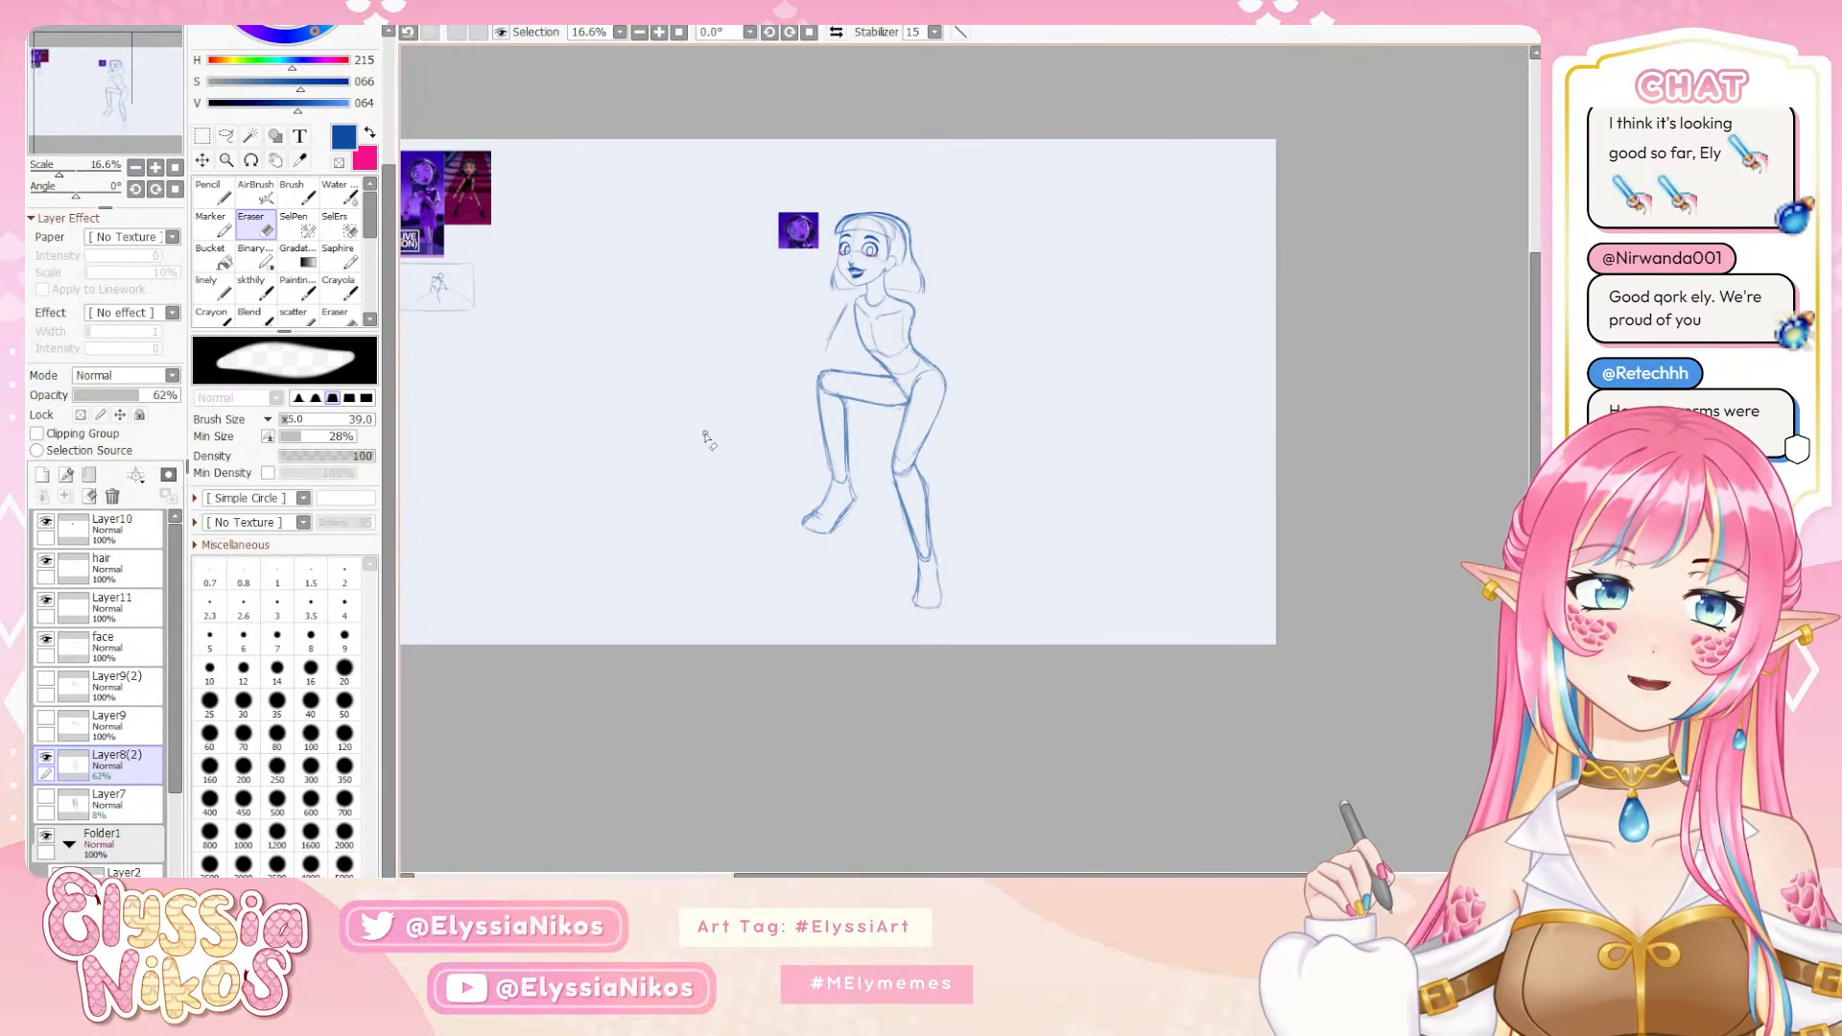
click(46, 680)
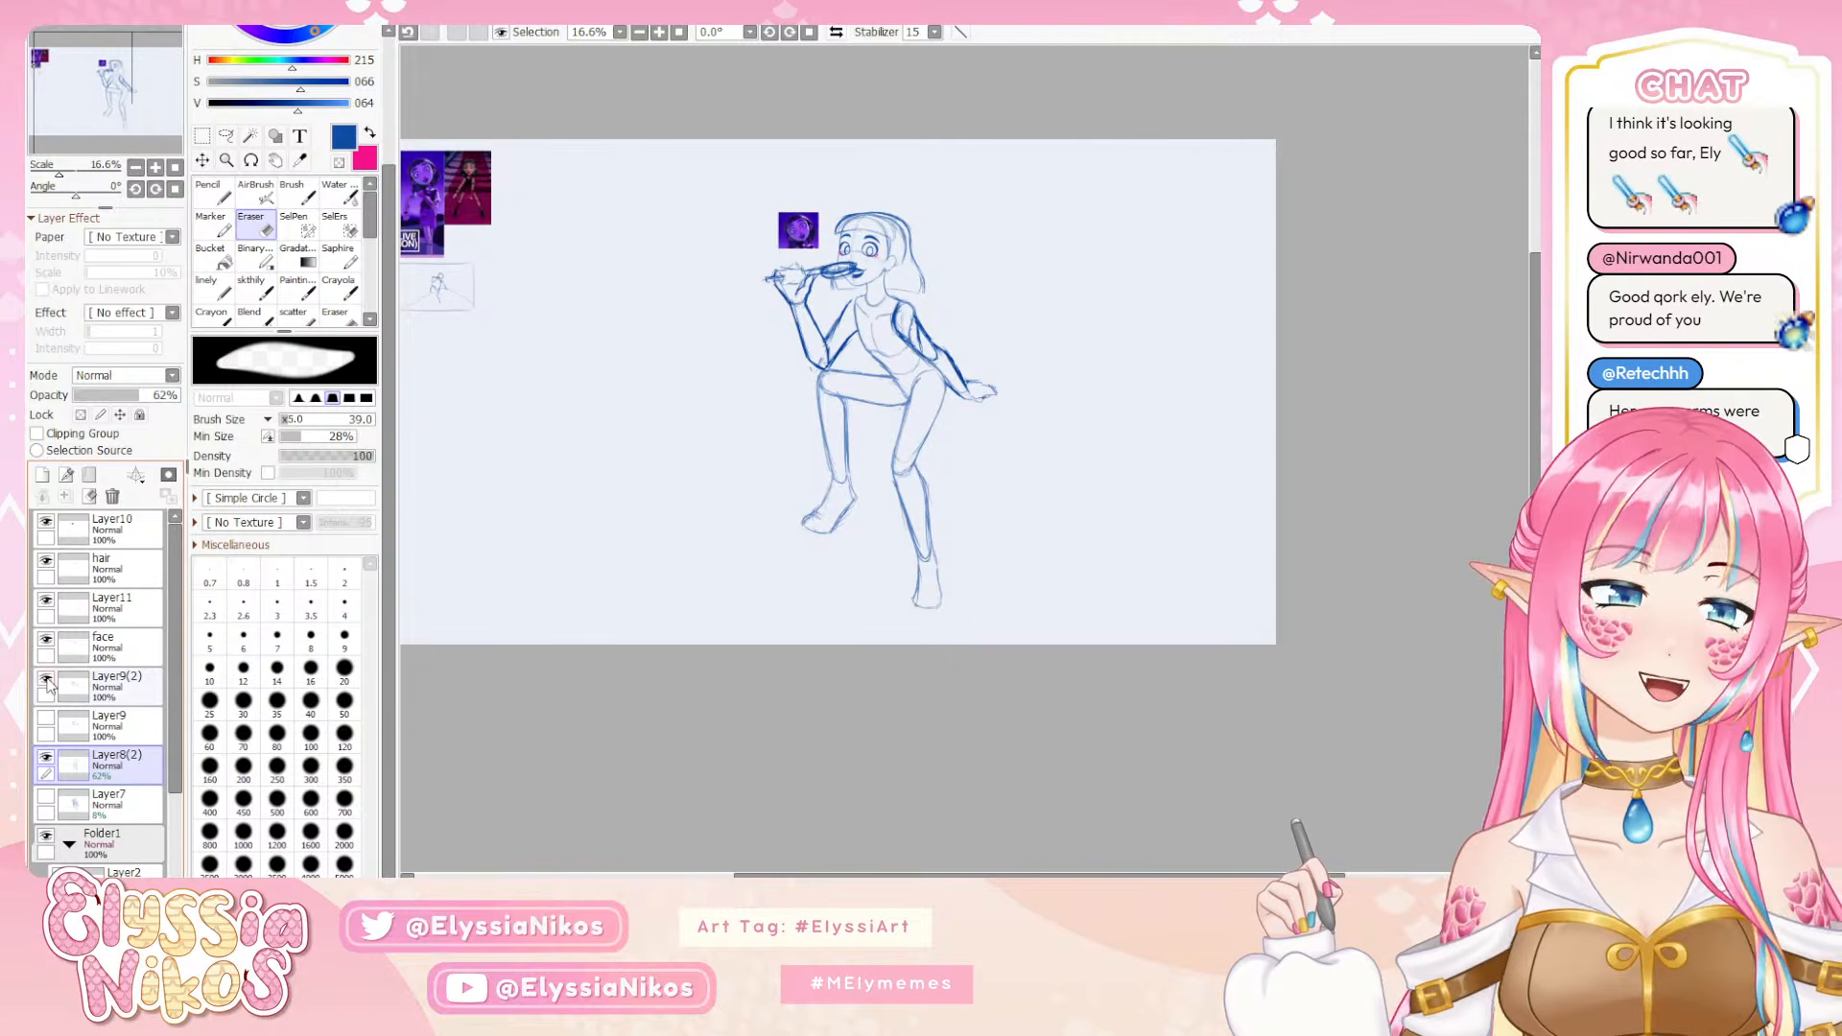
click(46, 680)
click(46, 680)
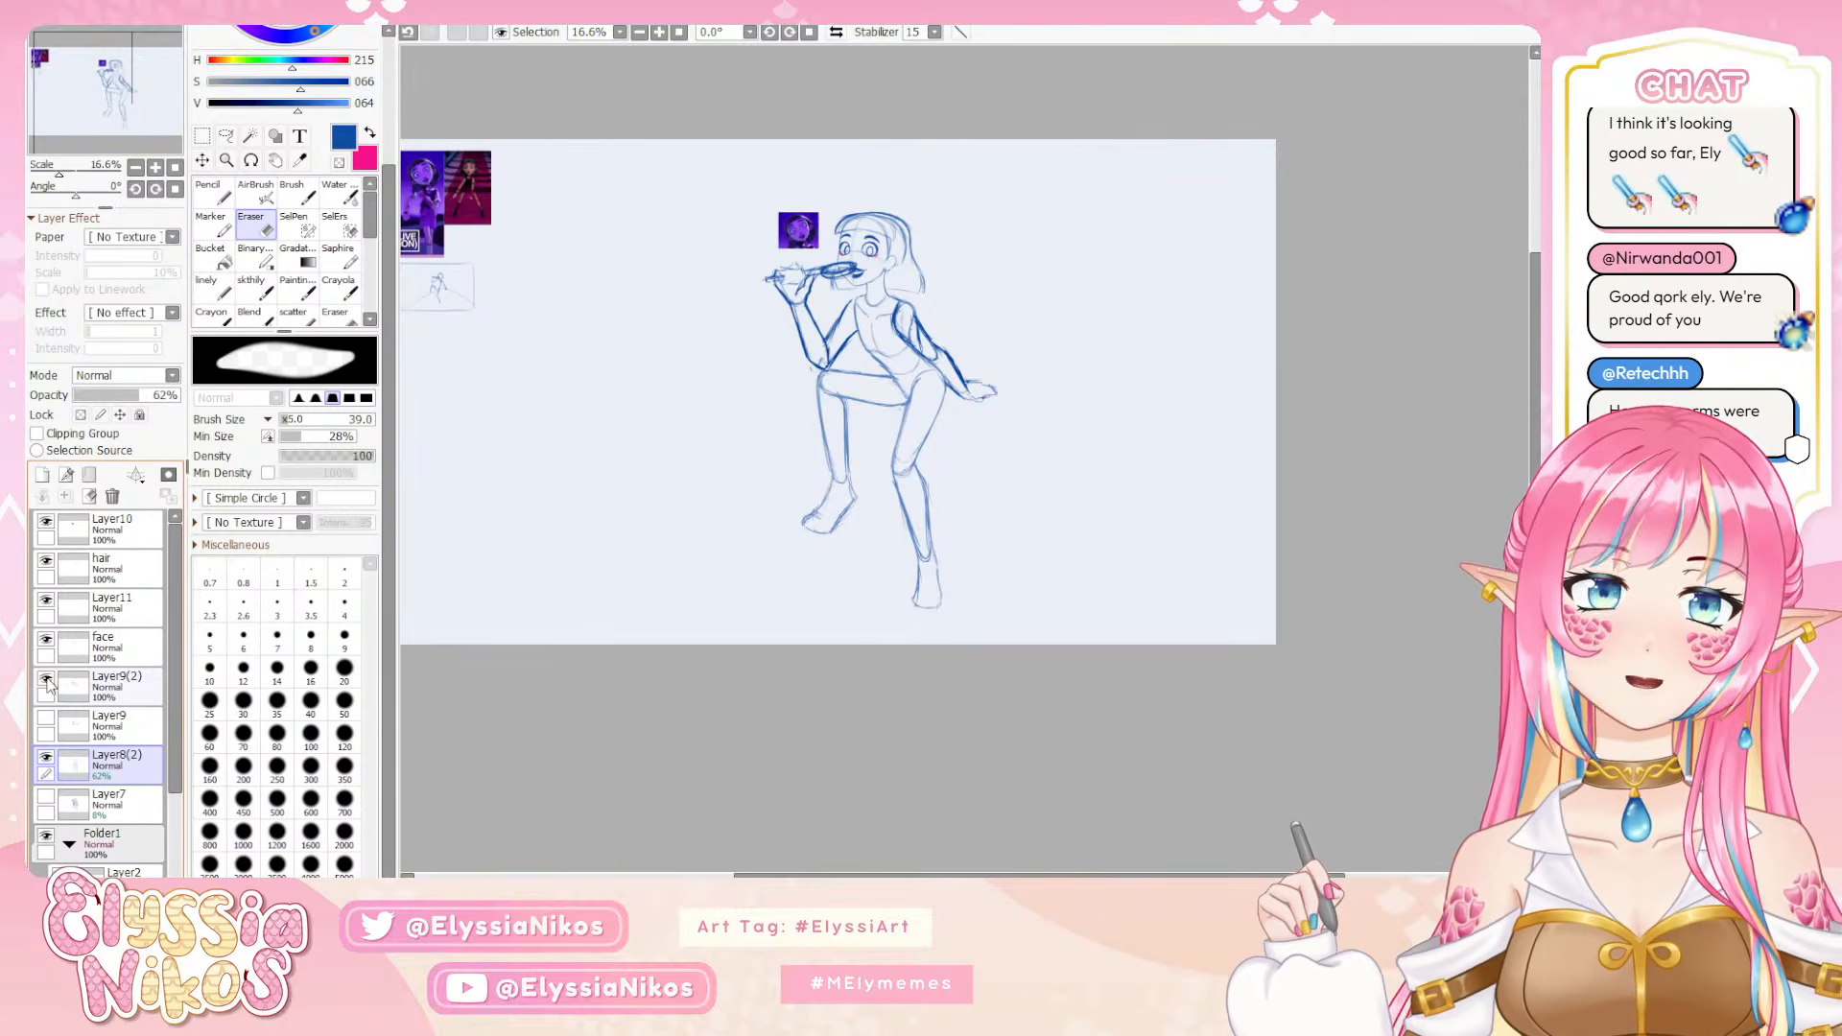
click(46, 680)
click(46, 680)
click(46, 680)
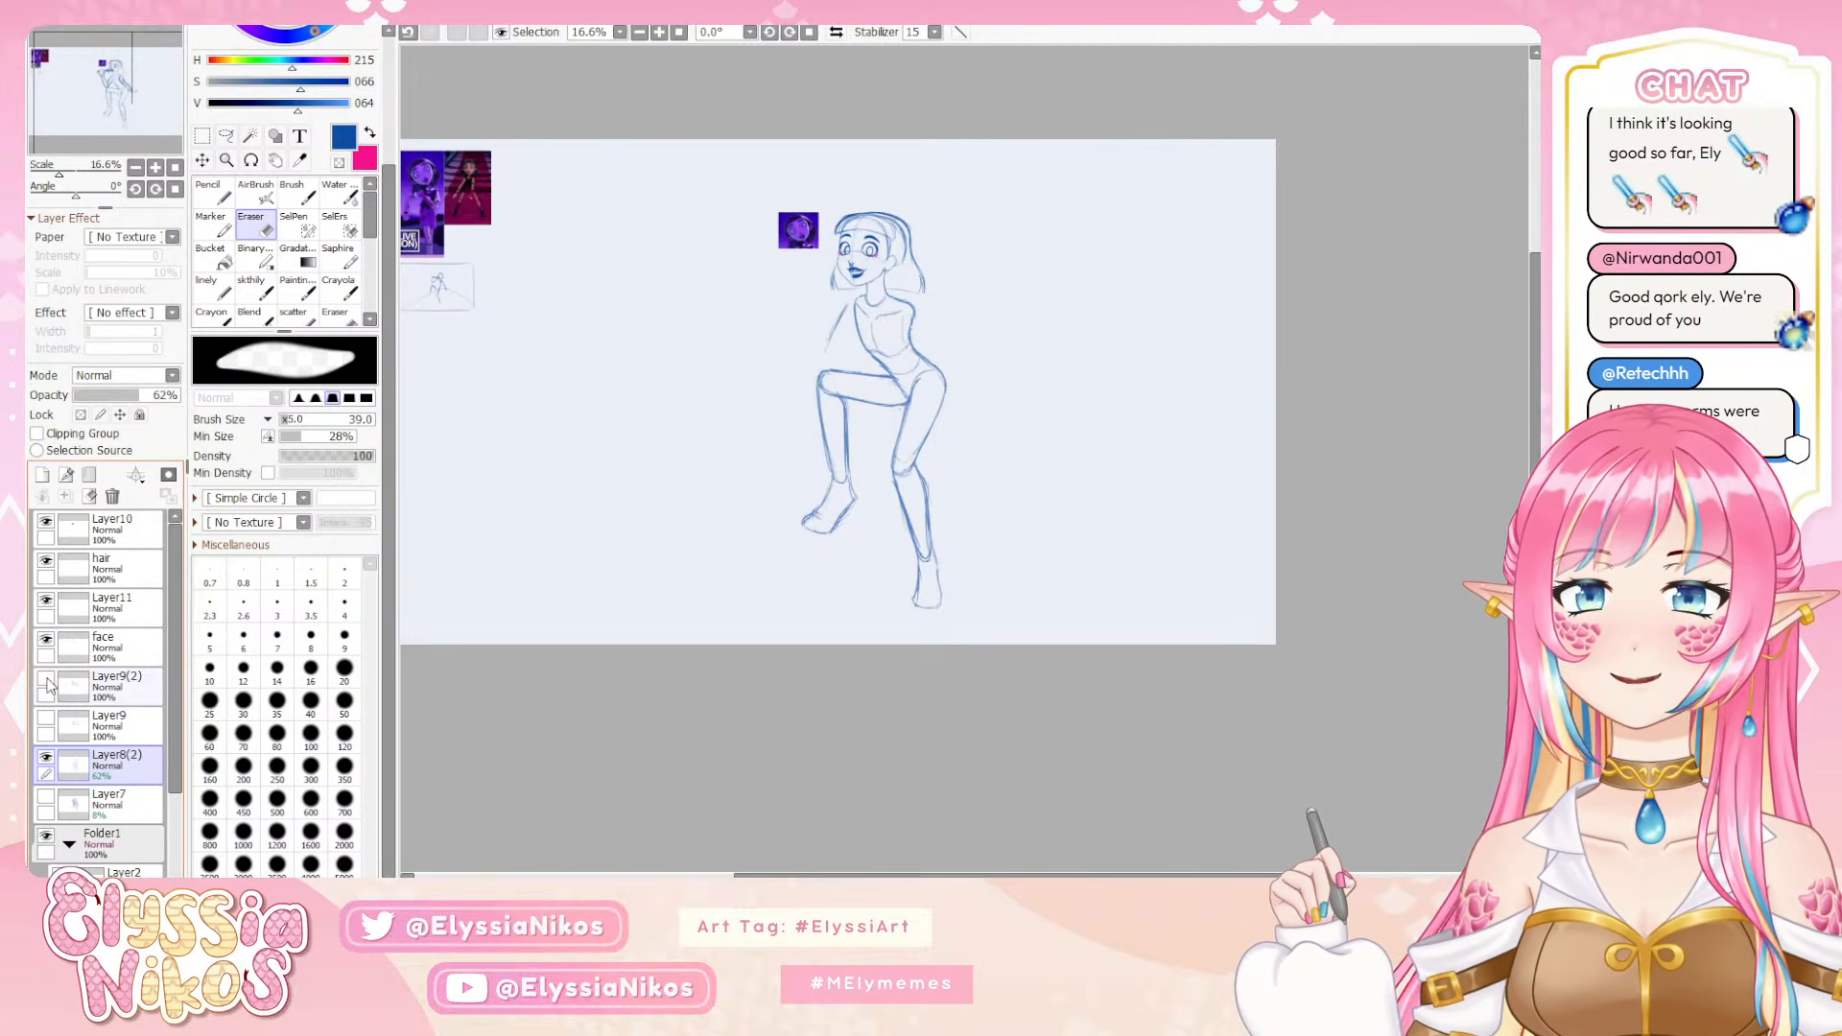
click(44, 720)
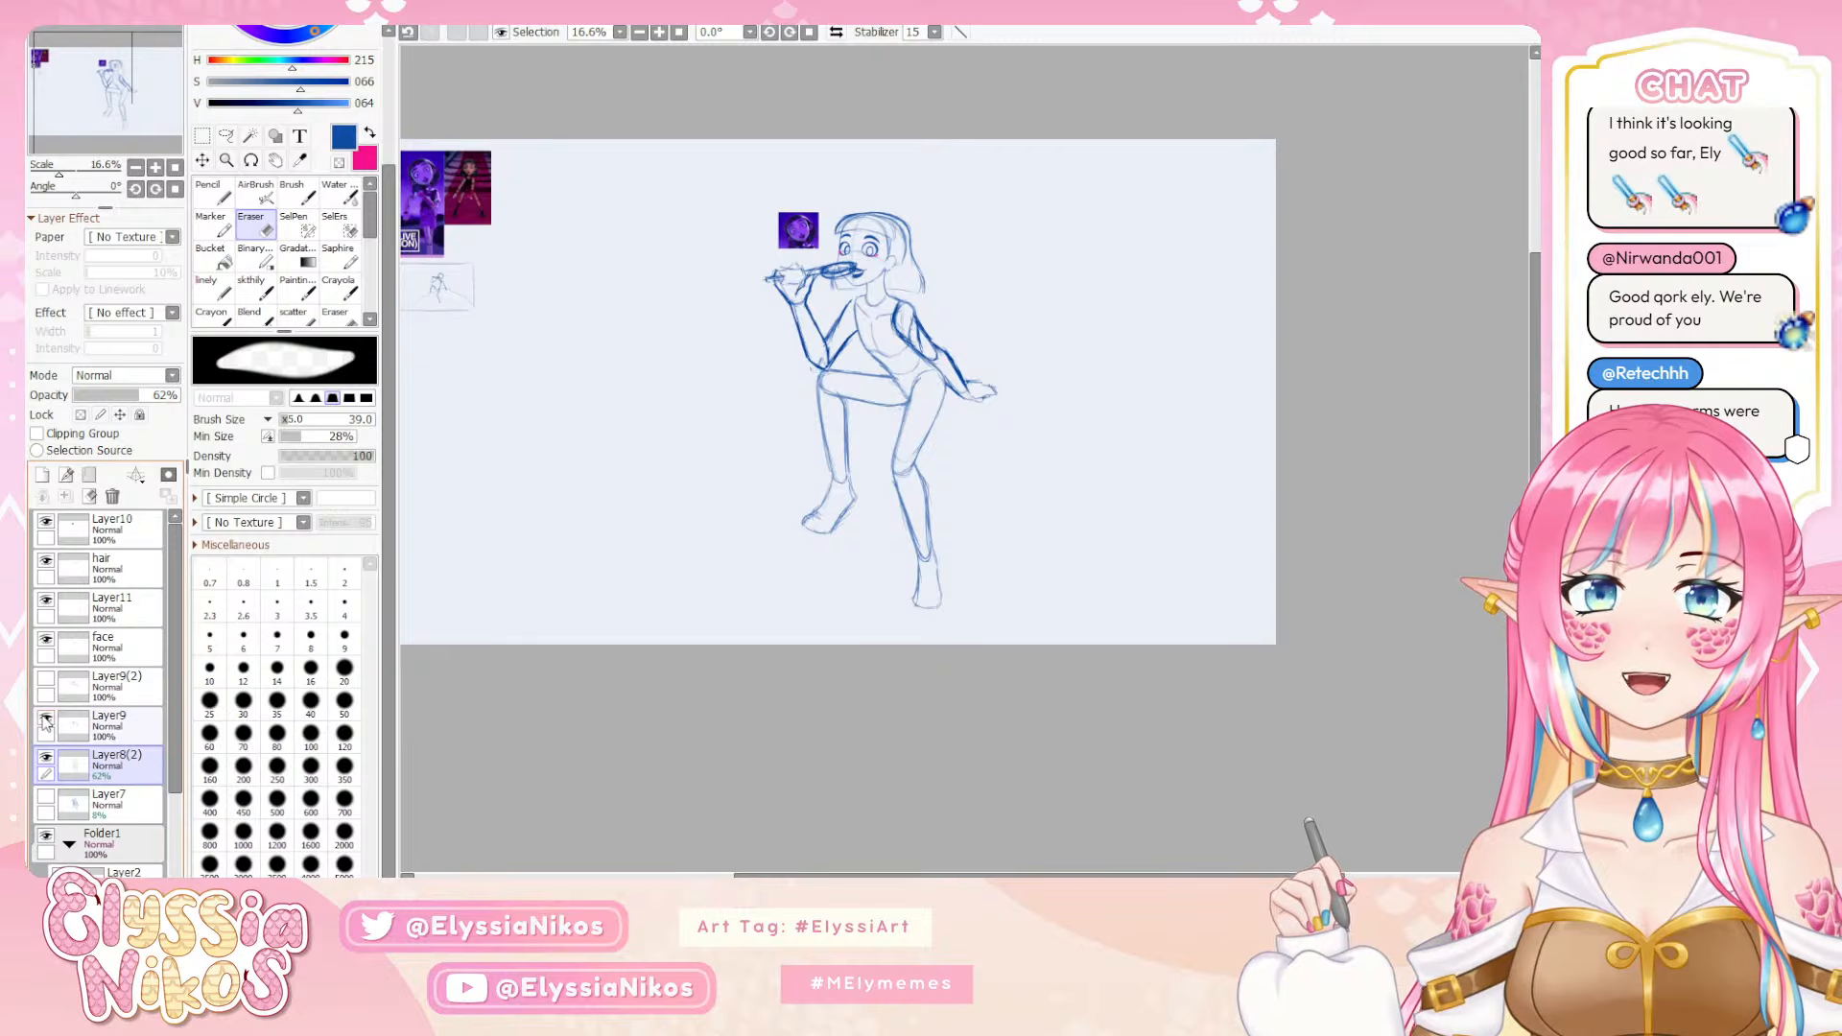
click(44, 719)
click(47, 680)
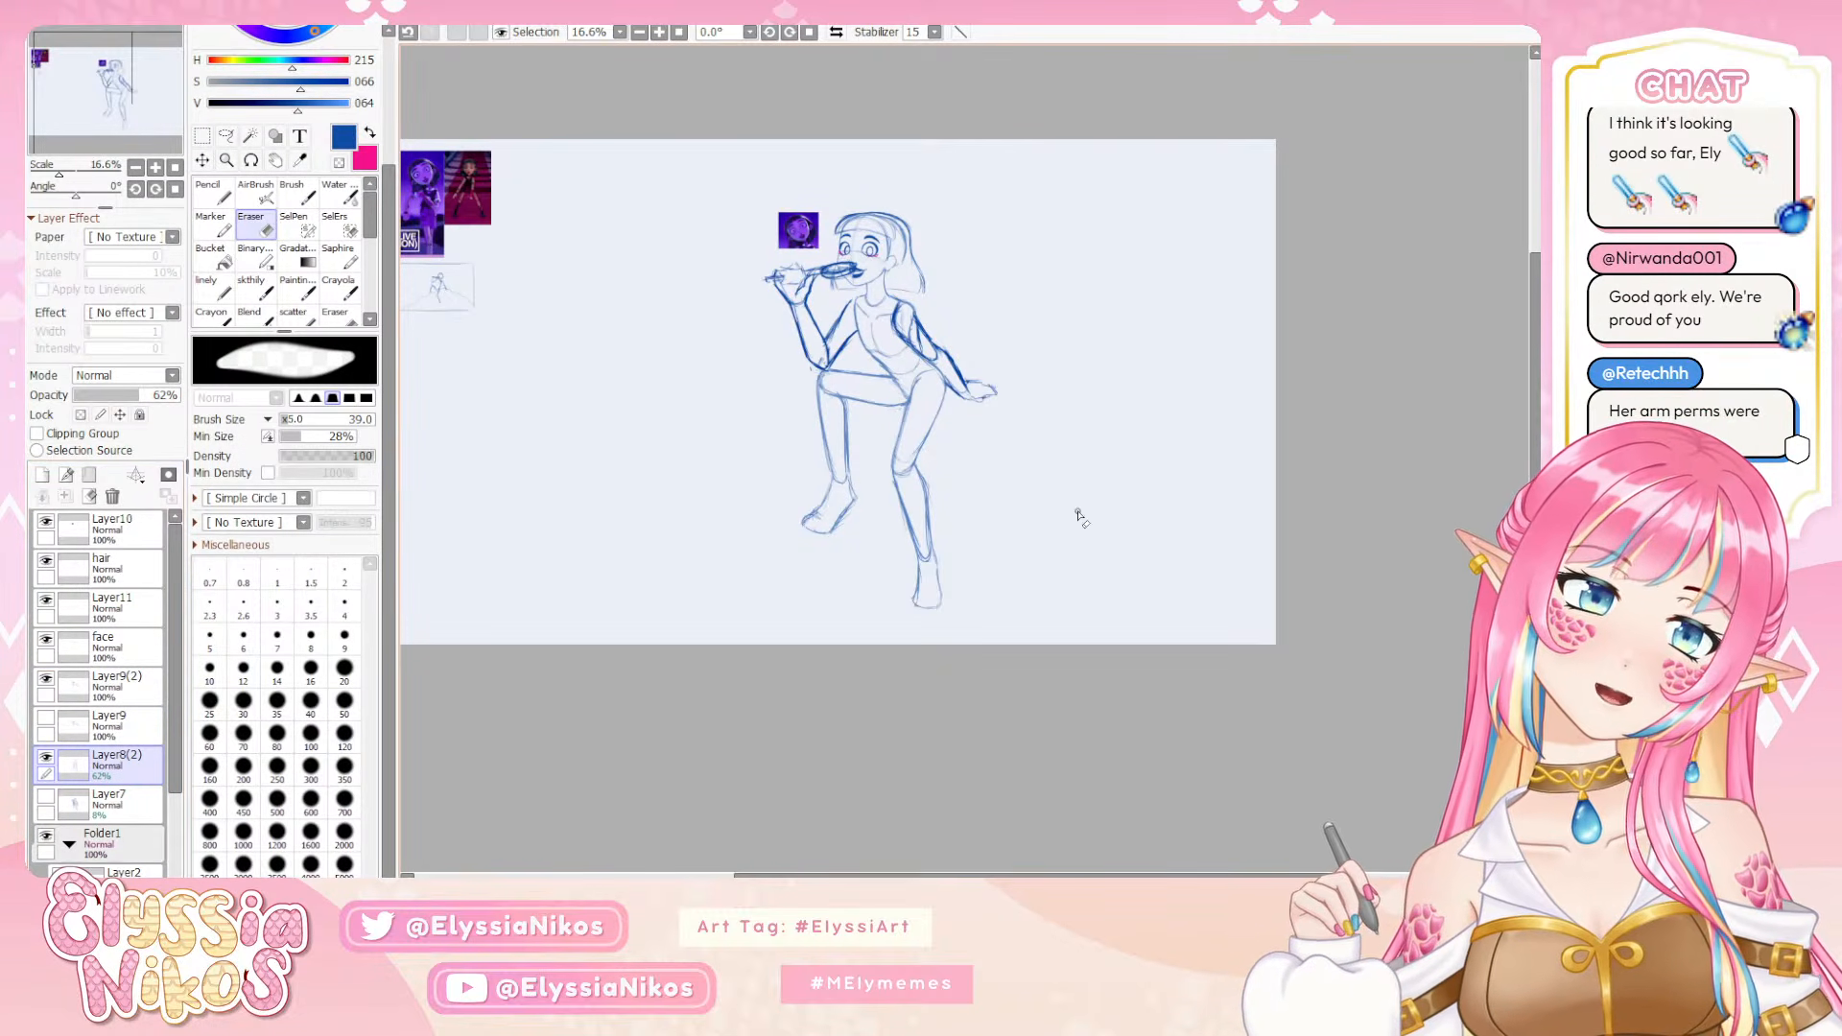
key(ctrl+z)
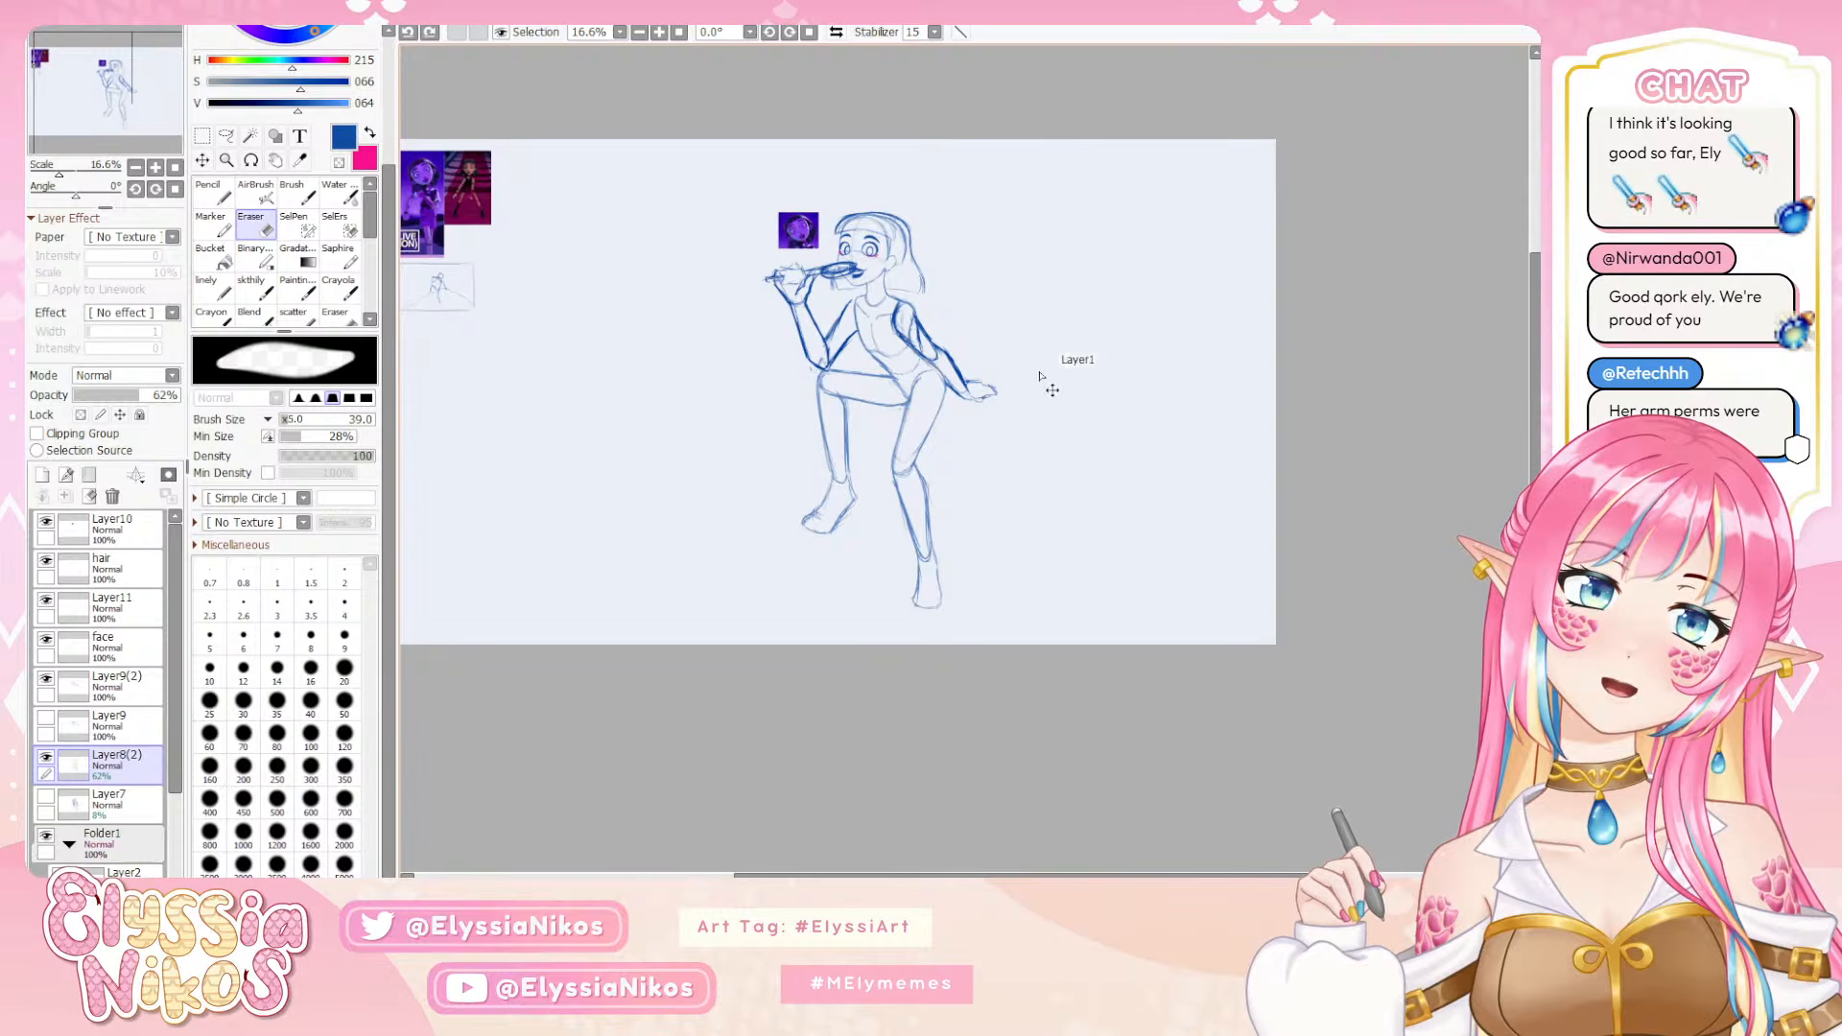
ctrl+click(969, 377)
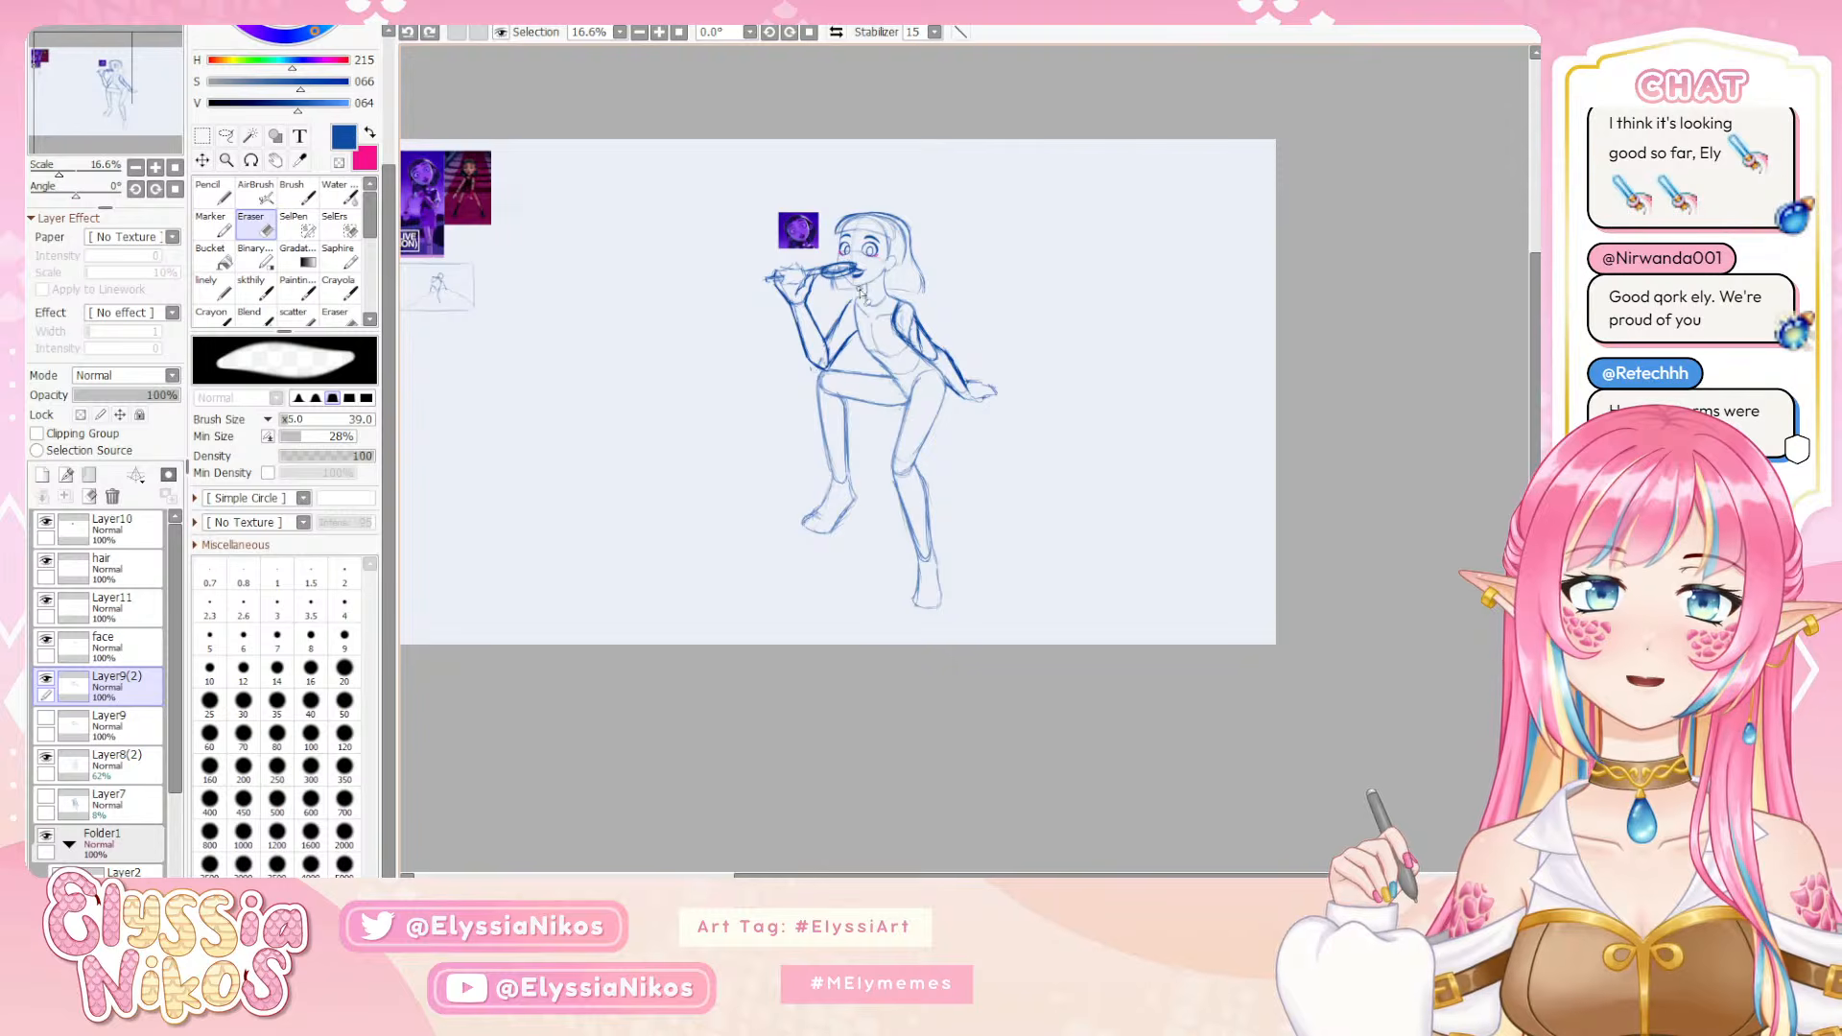
key(a)
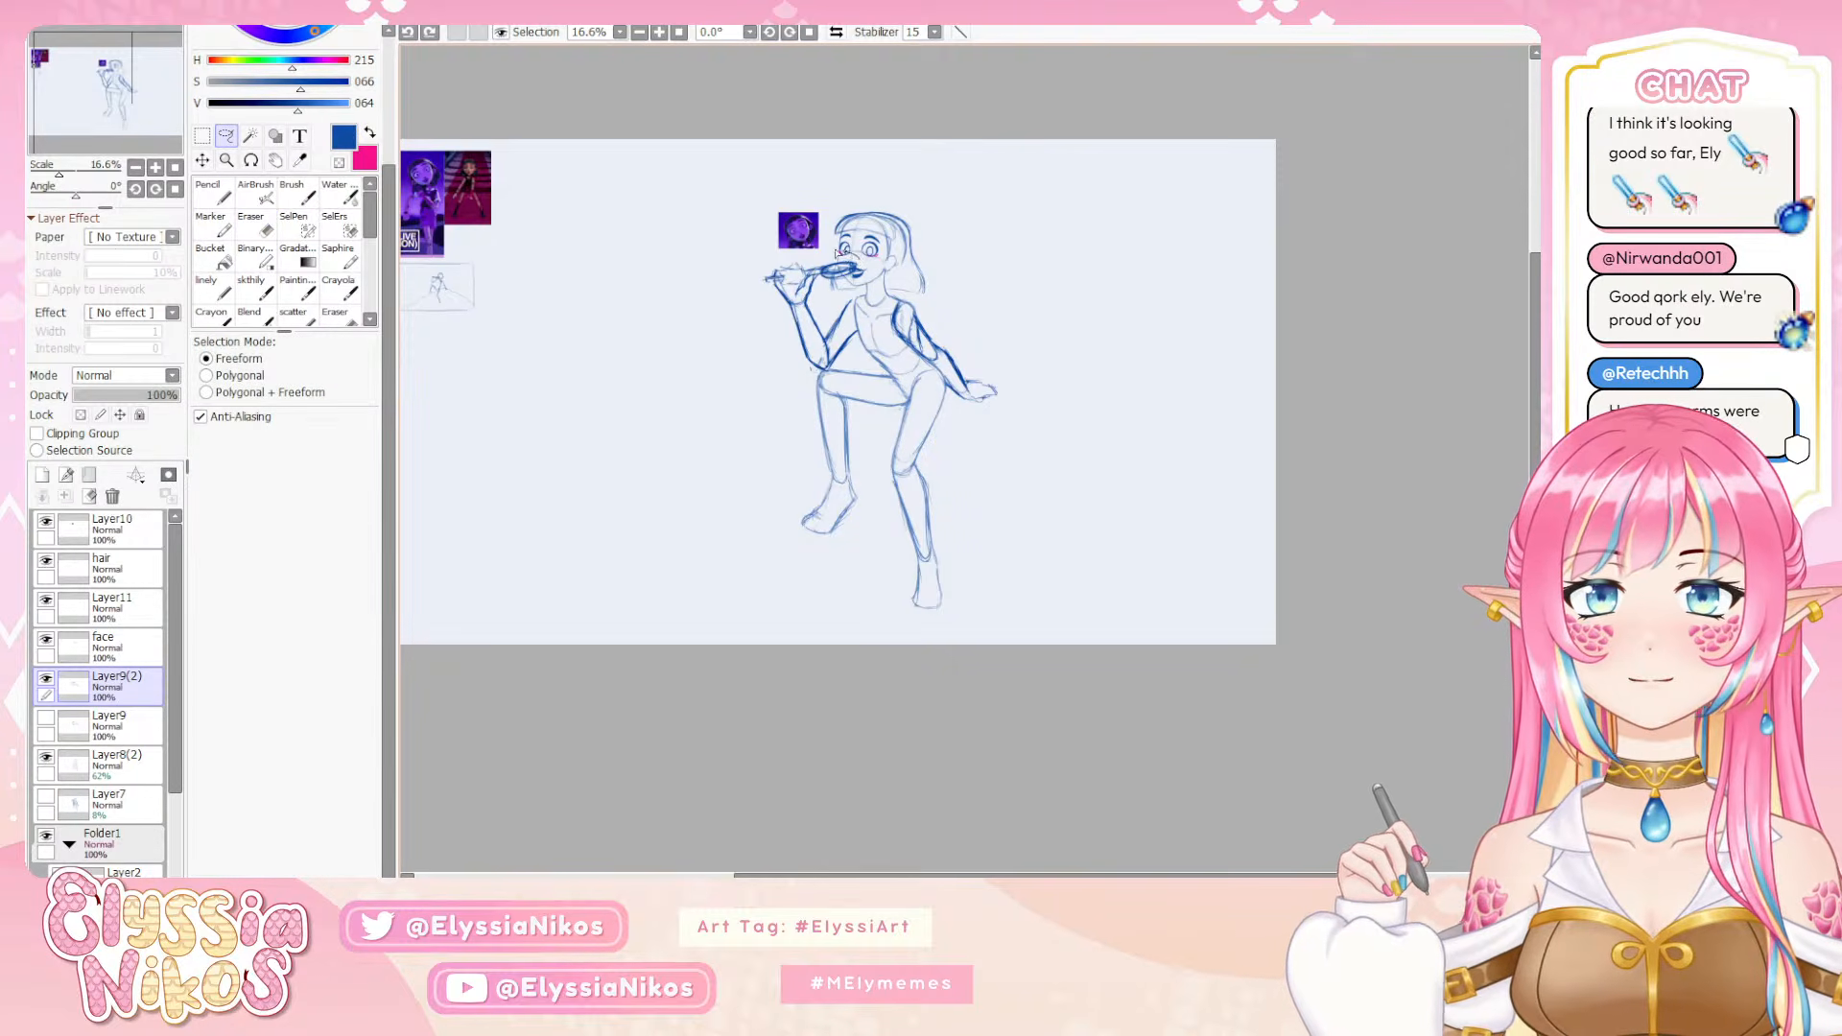
mouse_move(836, 252)
mouse_down()
mouse_move(772, 318)
mouse_move(866, 280)
mouse_move(849, 257)
mouse_up()
key(ctrl+t)
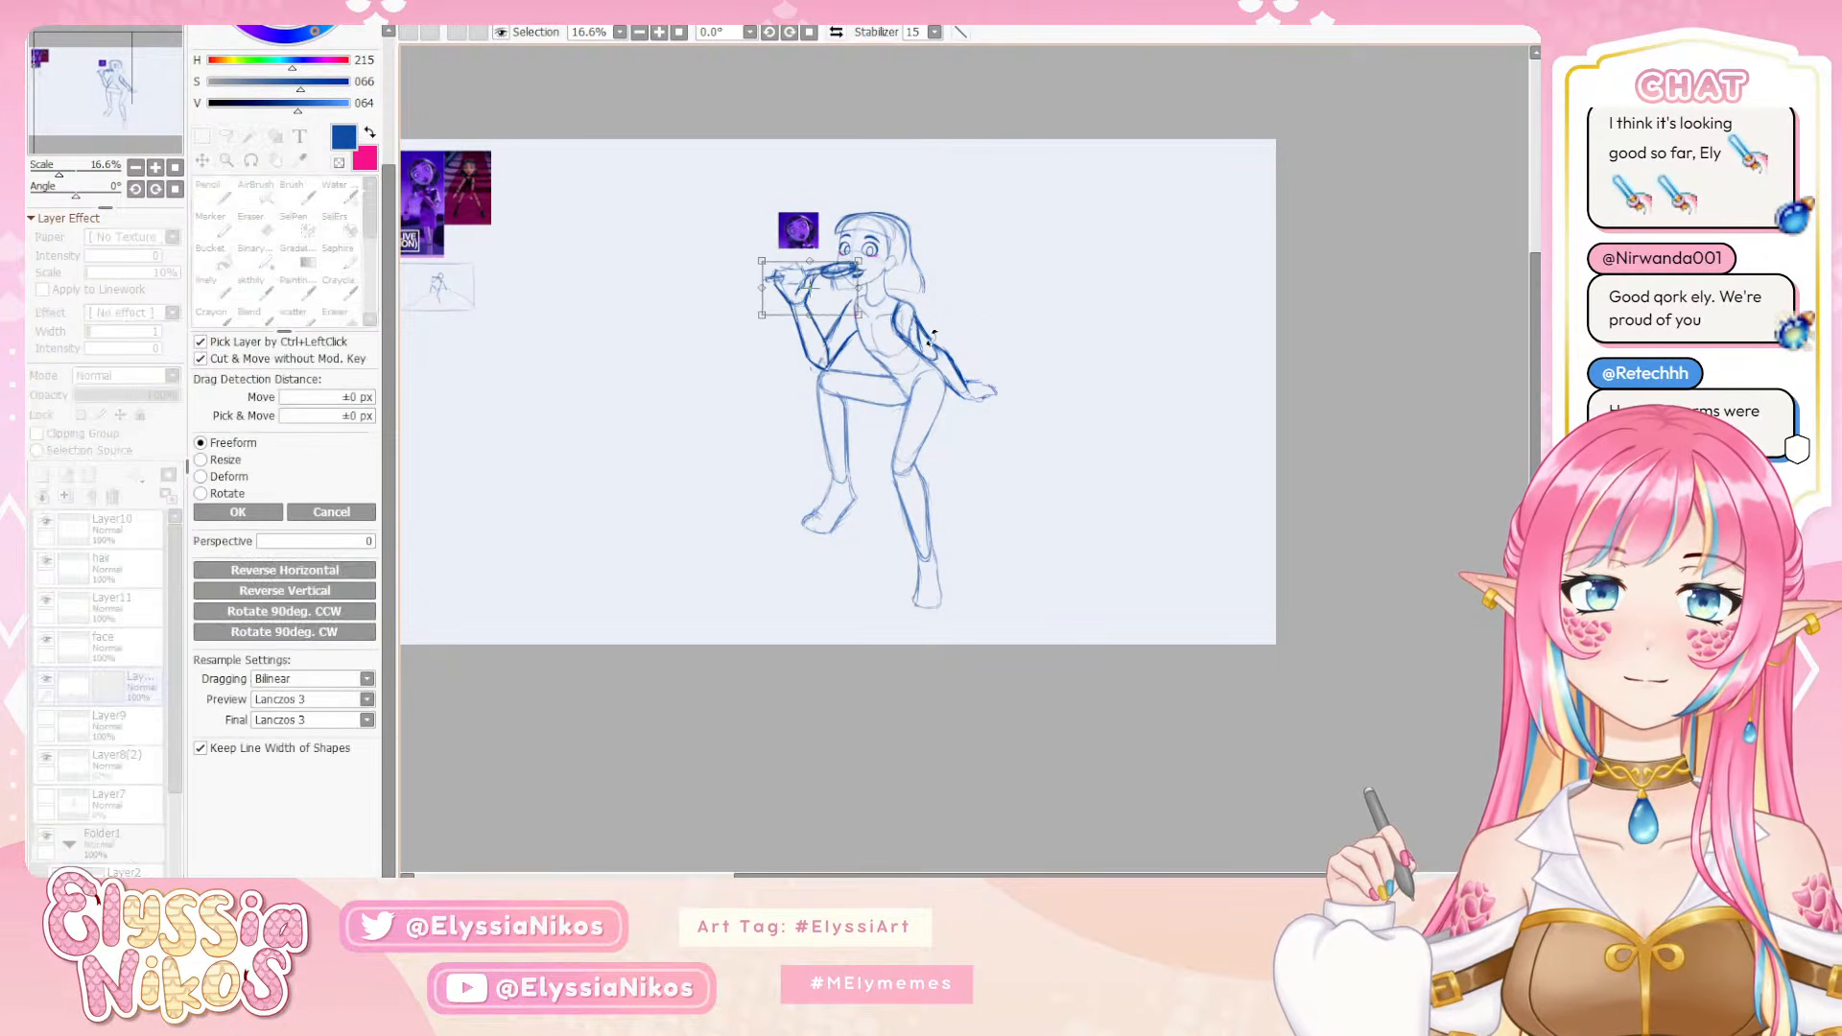
drag(933, 334, 886, 331)
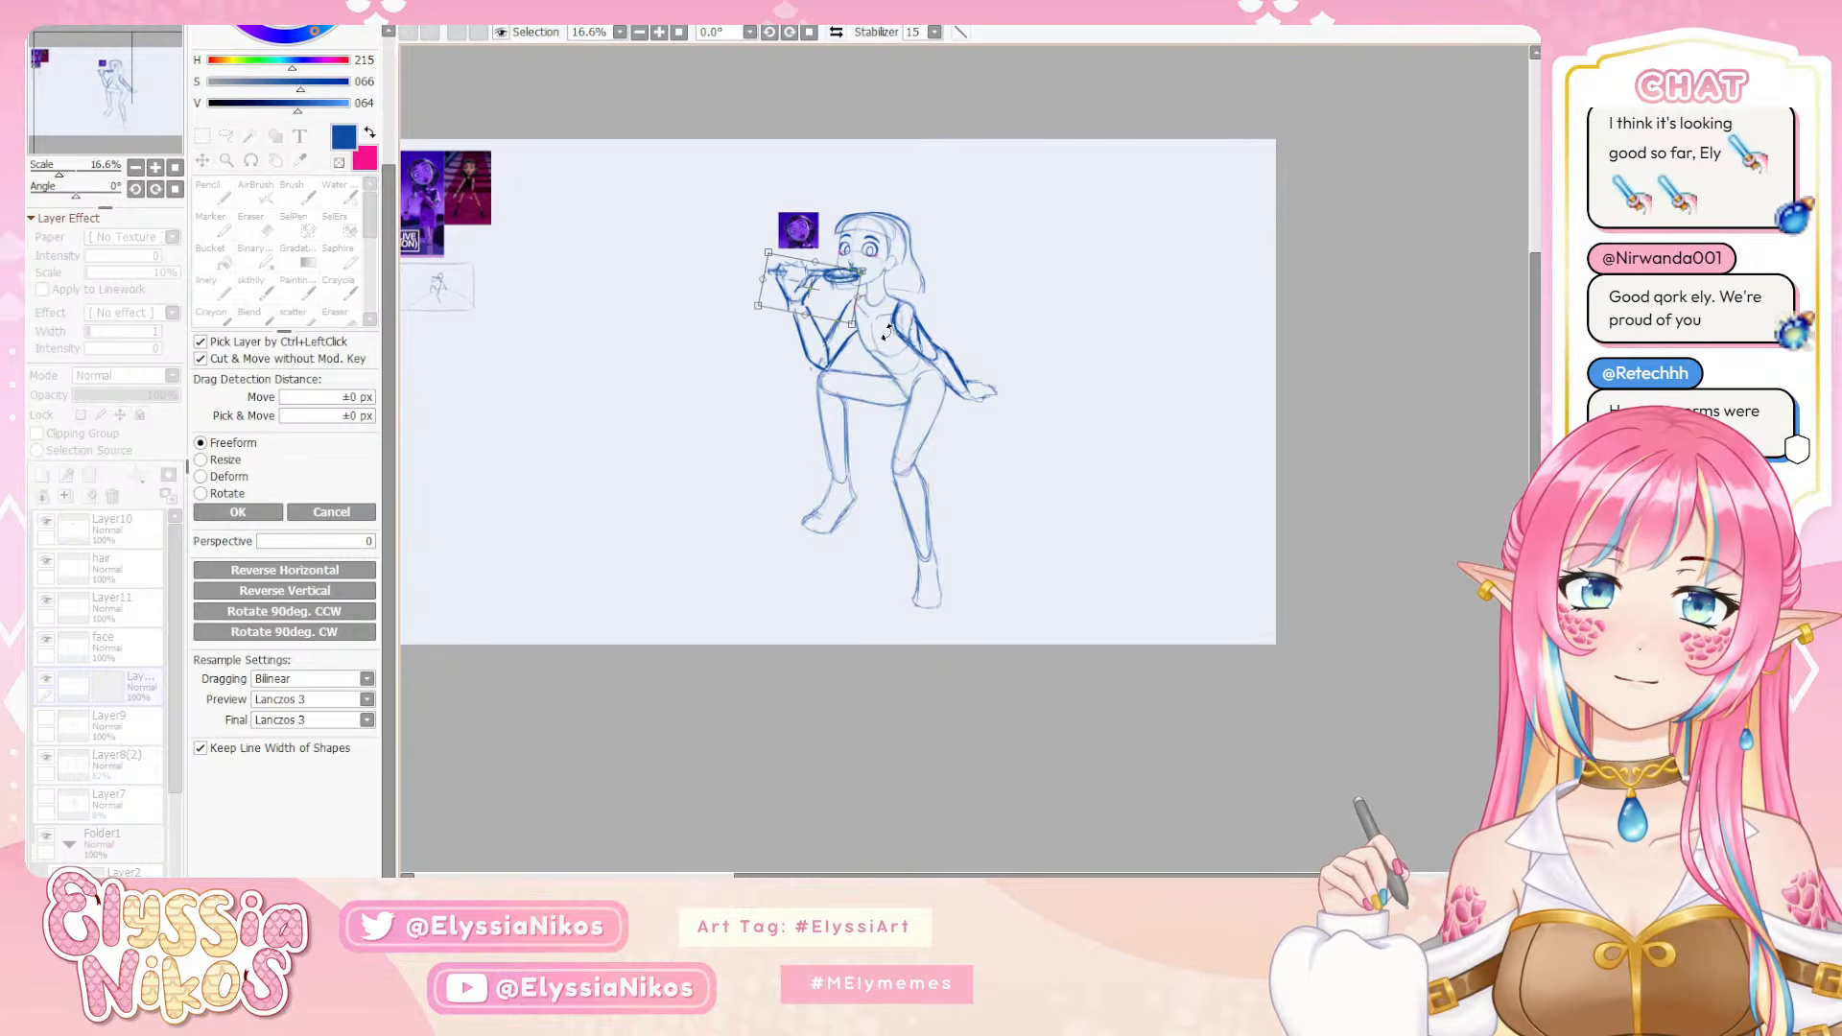
click(307, 515)
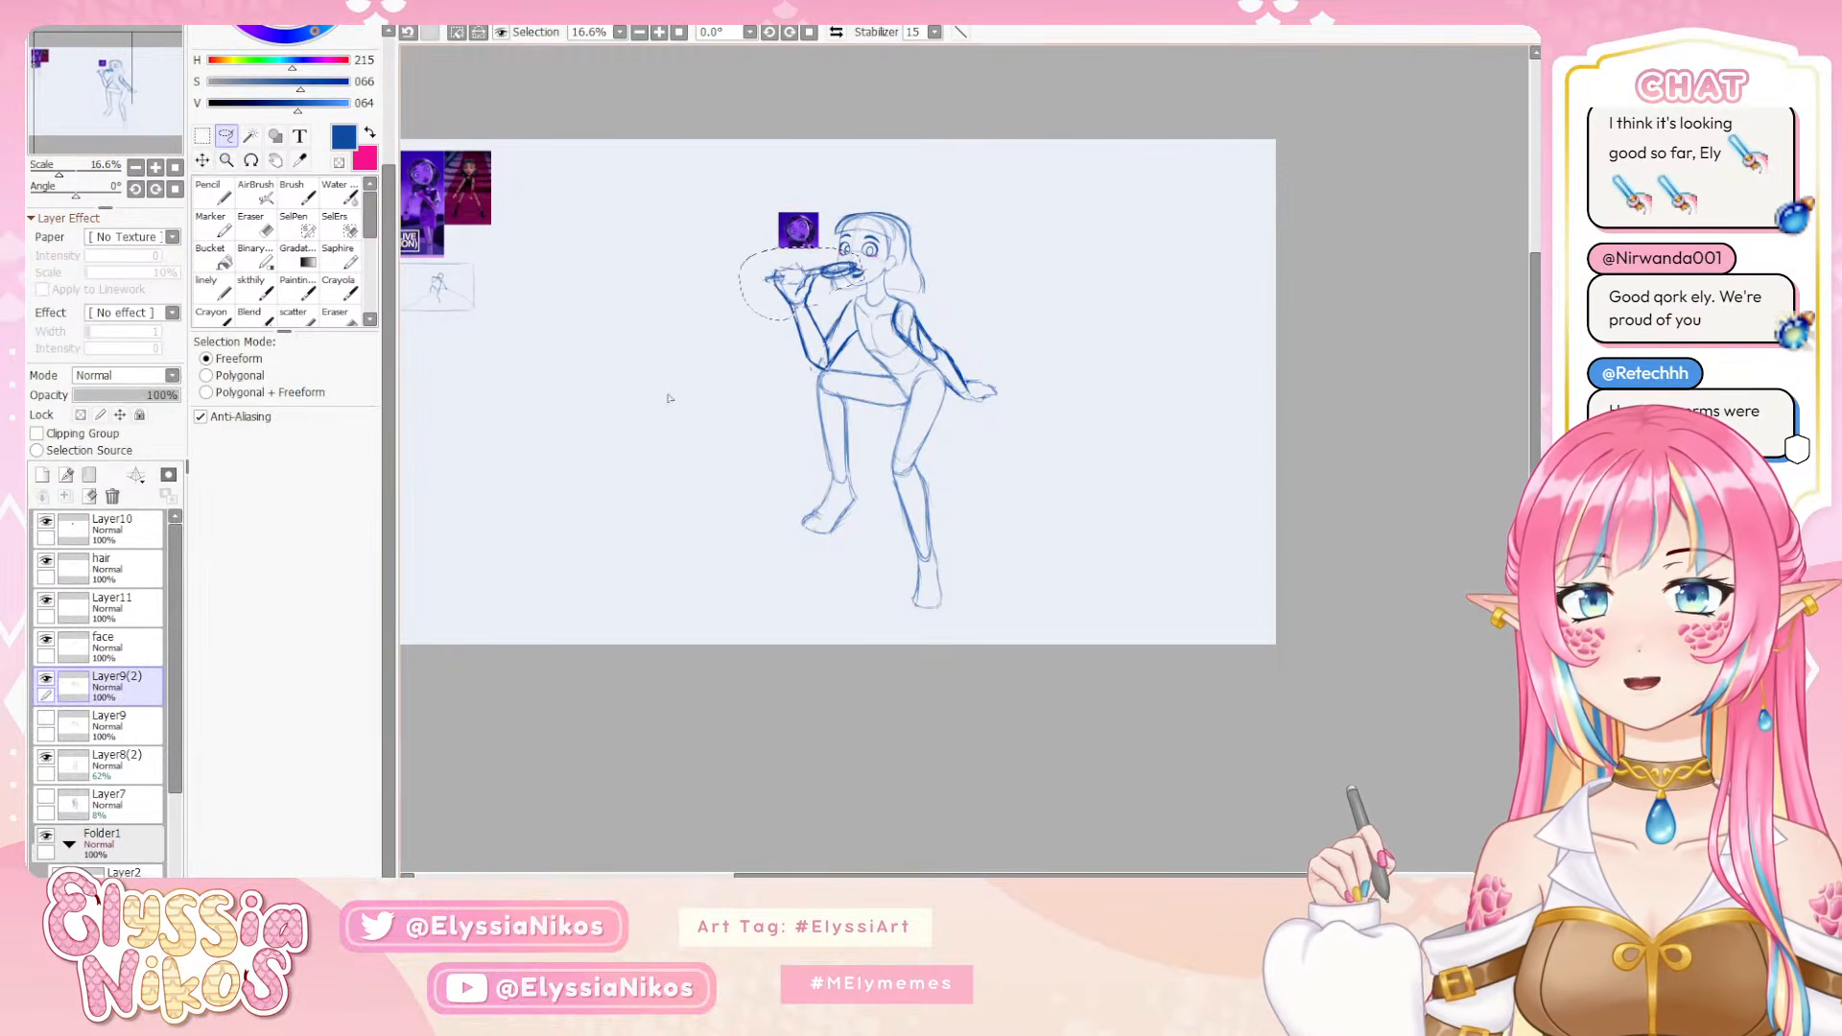
Lasso the whole raised arm with its held prop on Layer9(2), scale it down slightly and nudge it up to meet the knee
click(155, 167)
click(156, 168)
click(155, 168)
drag(698, 55, 878, 428)
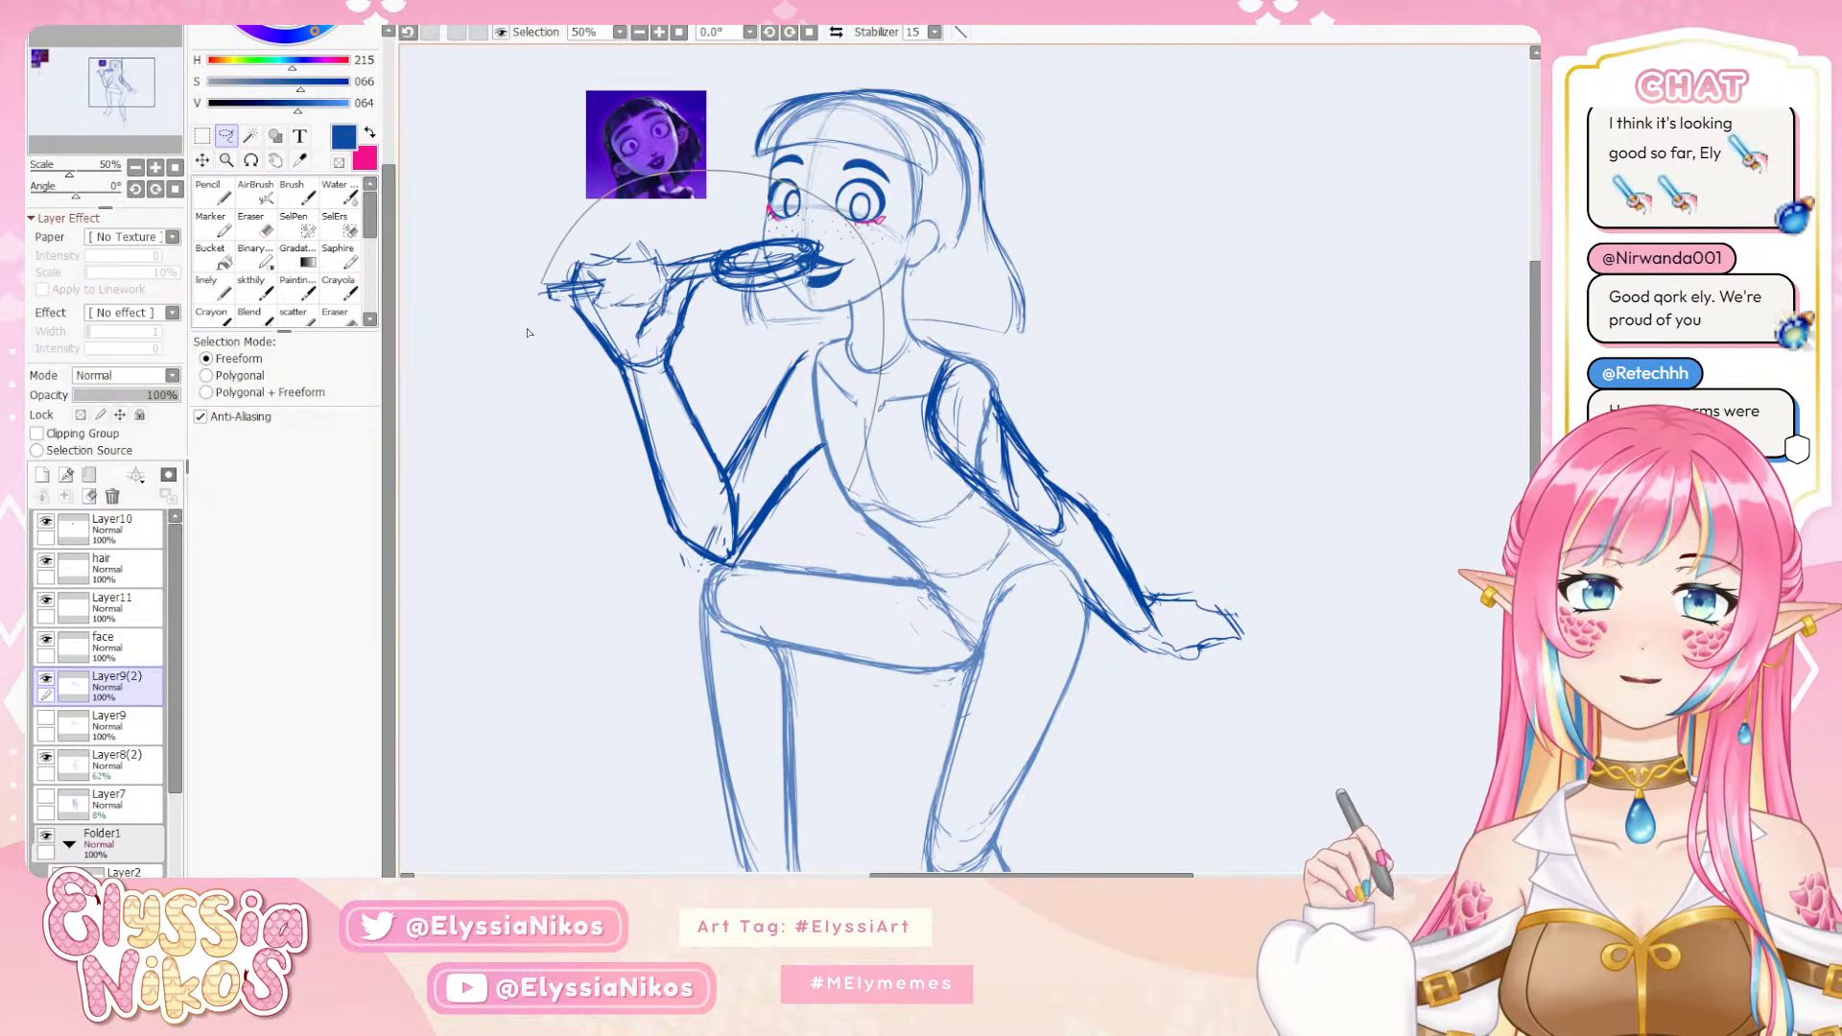
mouse_move(528, 331)
mouse_down()
mouse_move(639, 593)
mouse_move(858, 523)
mouse_up()
key(ctrl+t)
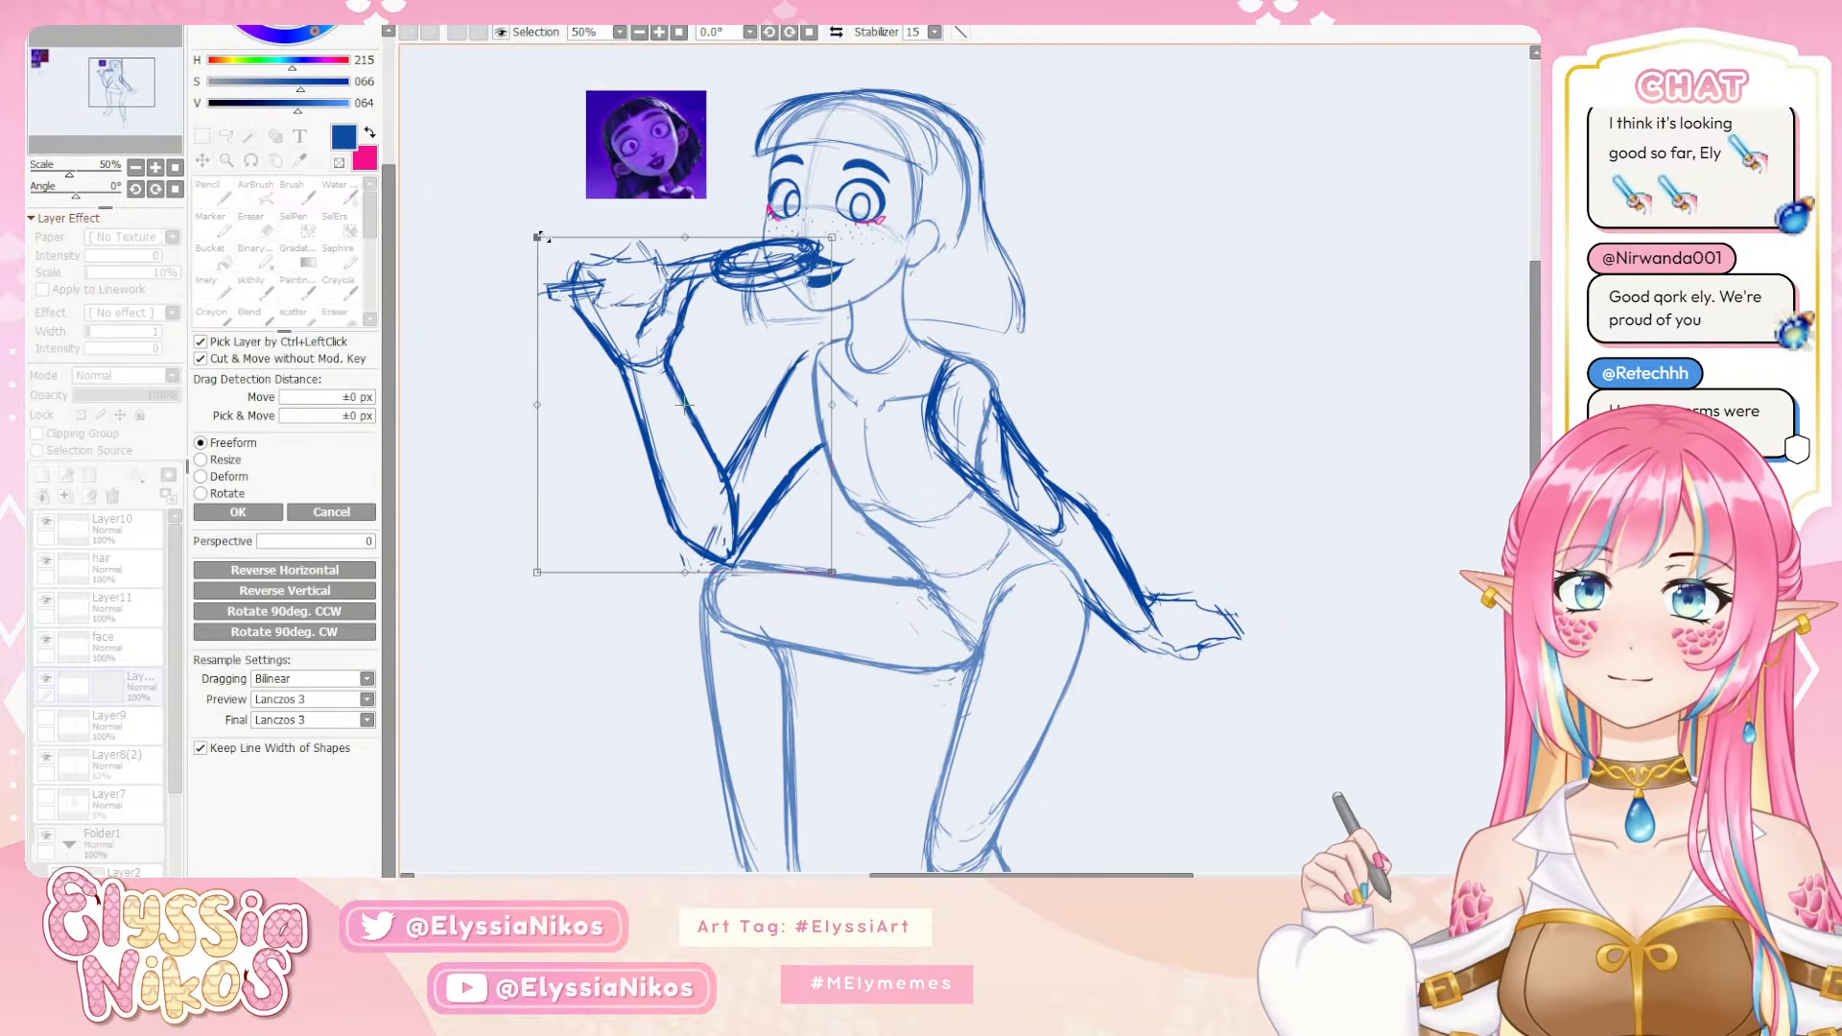
drag(537, 235, 550, 258)
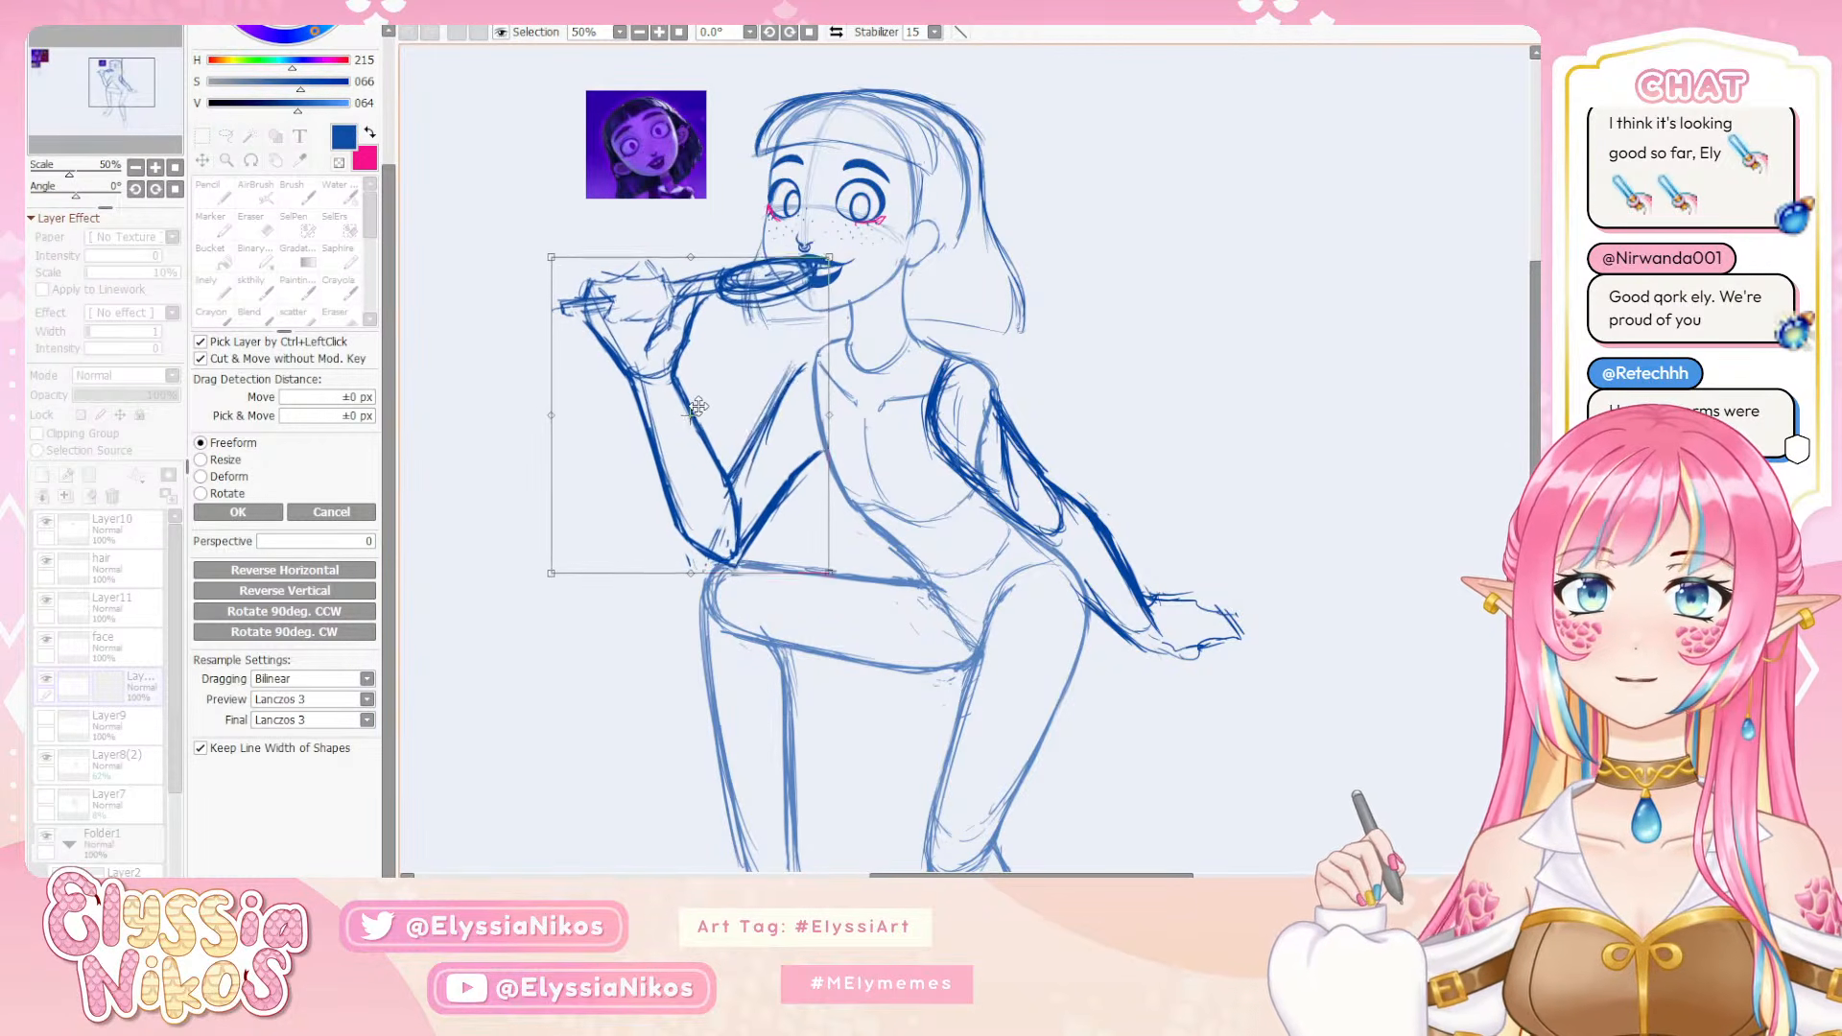
drag(697, 407, 698, 402)
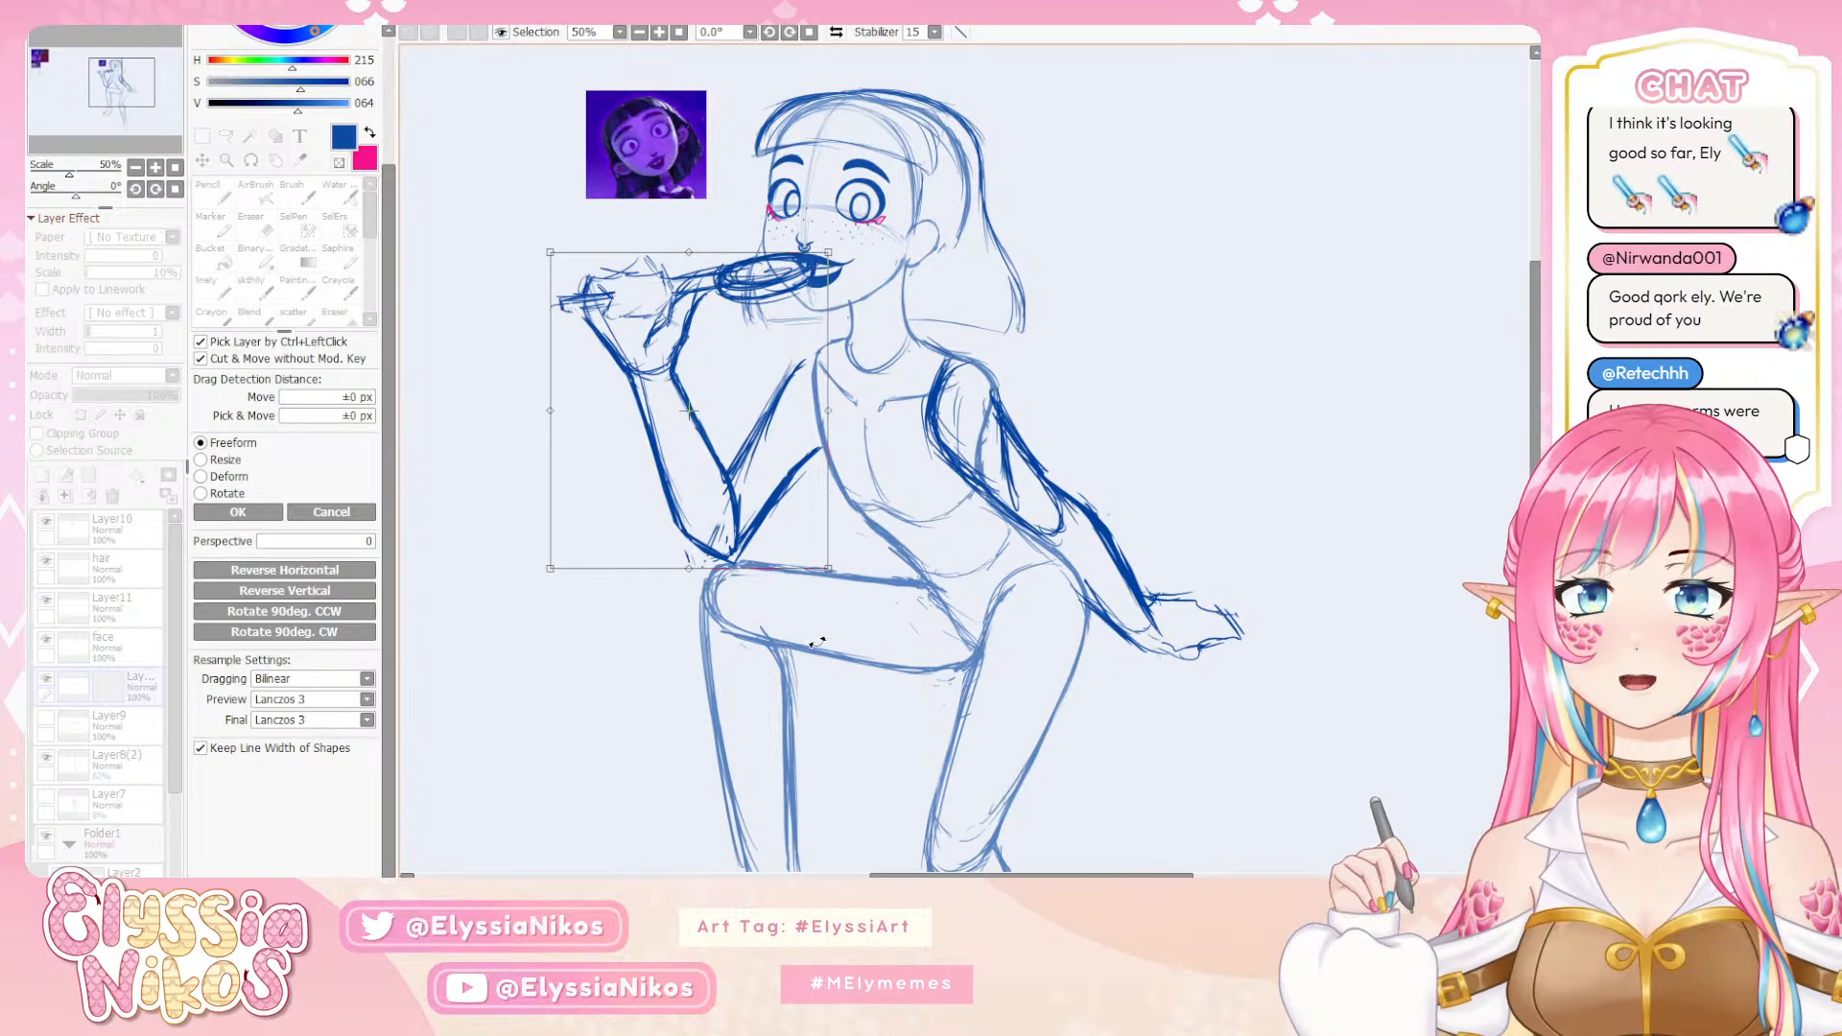
click(238, 512)
key(ctrl+d)
Lasso the raised hand and its held prop, rotate them slightly clockwise and shift them to line up with the mouth and wrist
mouse_move(686, 363)
mouse_down()
mouse_move(515, 334)
mouse_move(687, 243)
mouse_move(823, 264)
mouse_move(673, 369)
mouse_move(648, 366)
mouse_move(697, 351)
mouse_move(690, 337)
mouse_up()
mouse_move(814, 245)
mouse_down()
mouse_move(857, 277)
mouse_move(849, 240)
mouse_move(817, 261)
mouse_up()
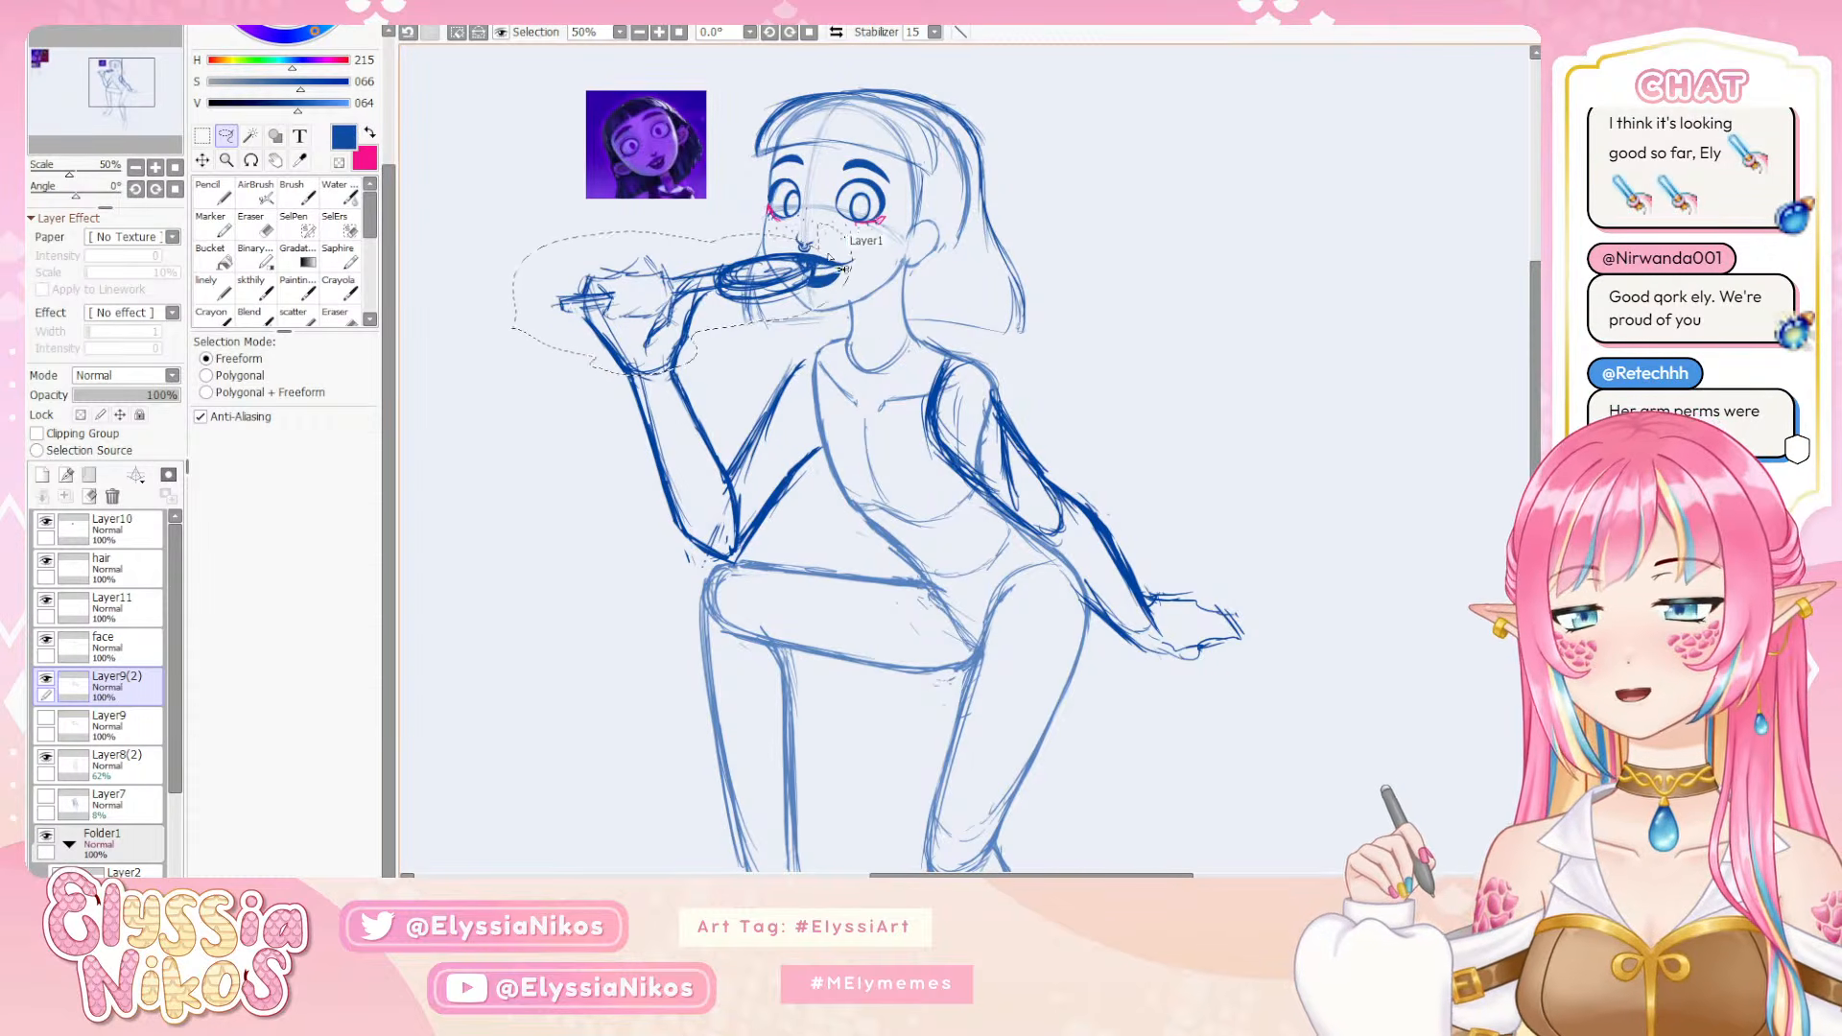
key(ctrl+t)
drag(892, 527, 881, 531)
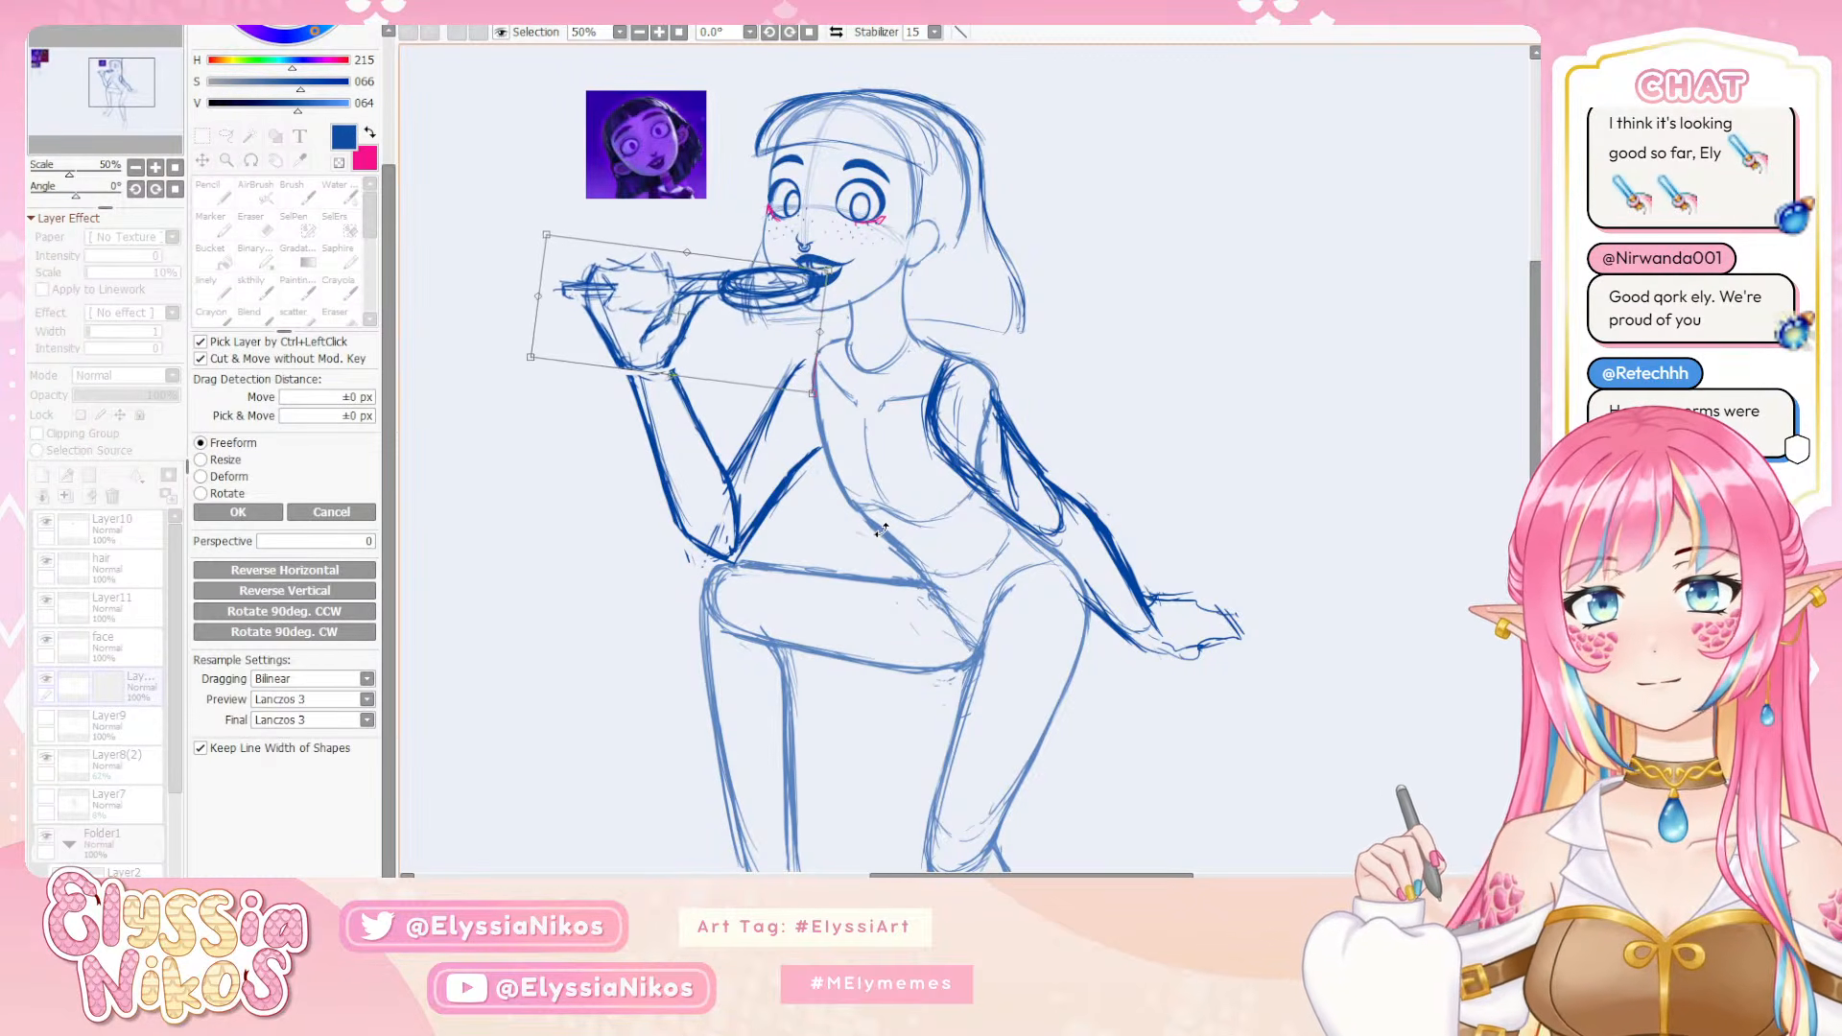
drag(753, 313, 758, 314)
click(237, 512)
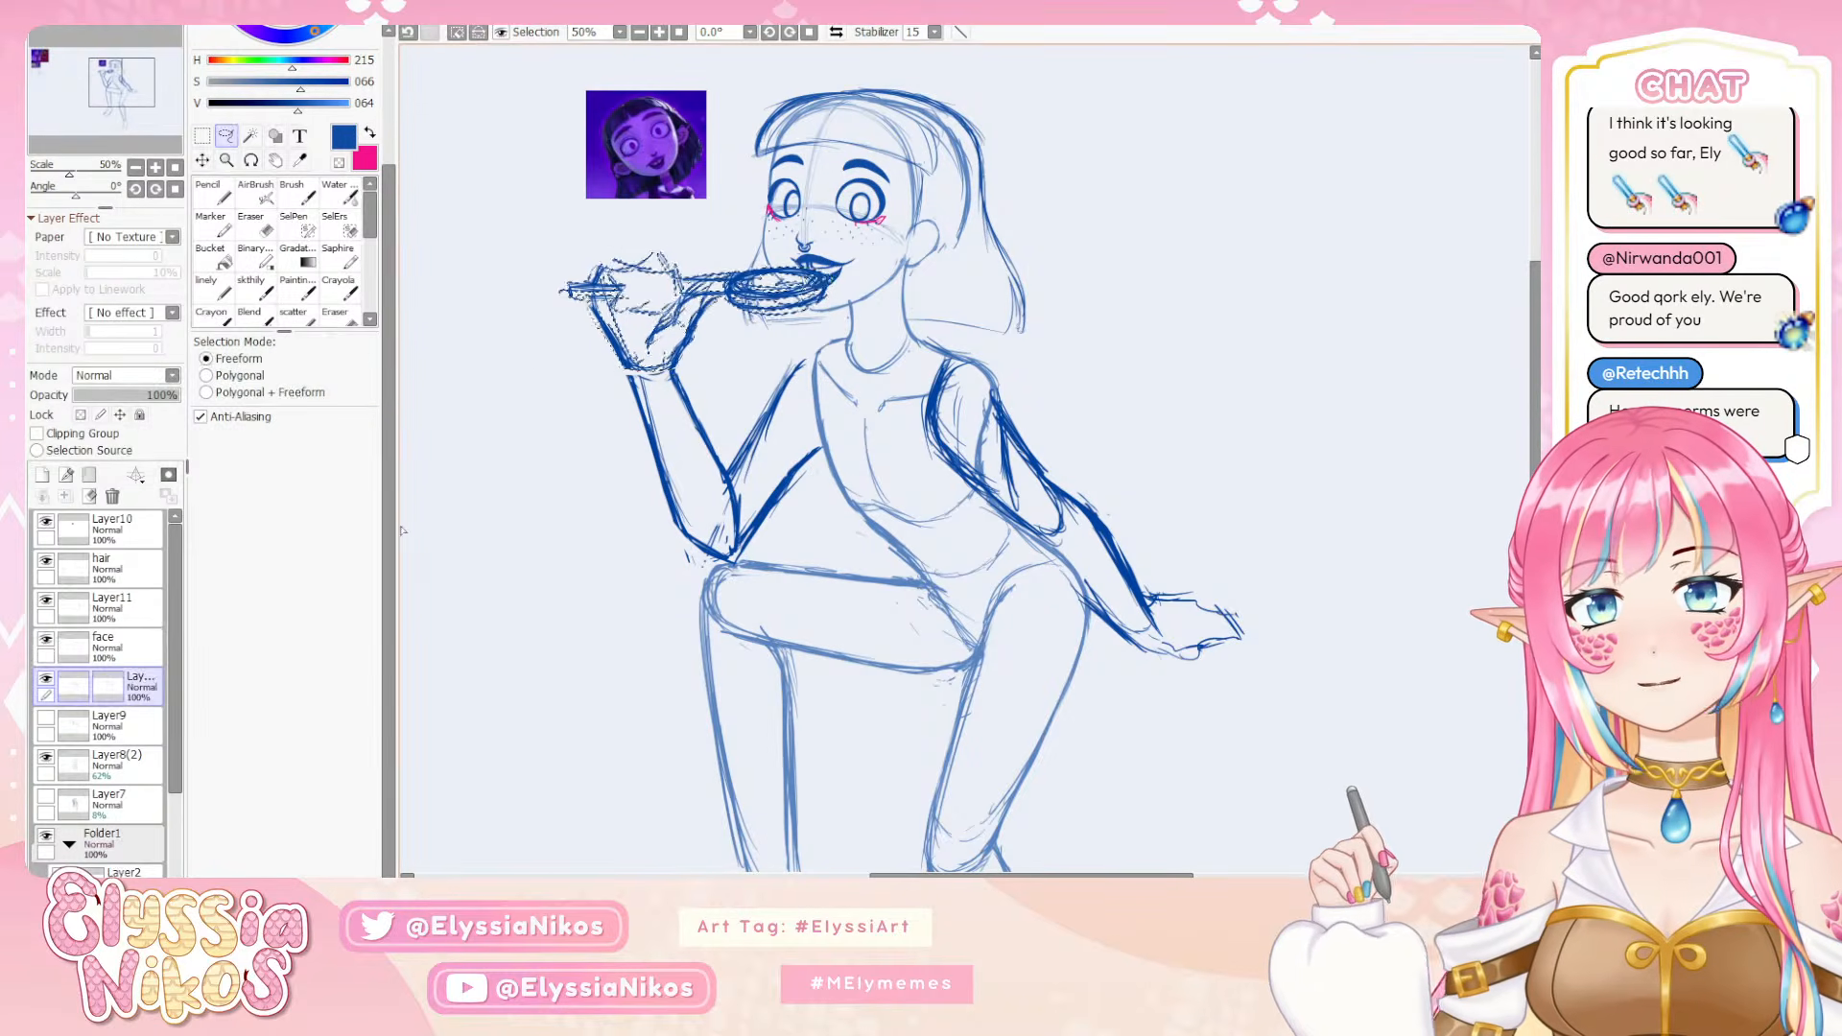
Clear the selection and examine the adjusted arm and the whole pose at several zoom levels
click(135, 168)
click(135, 168)
click(135, 168)
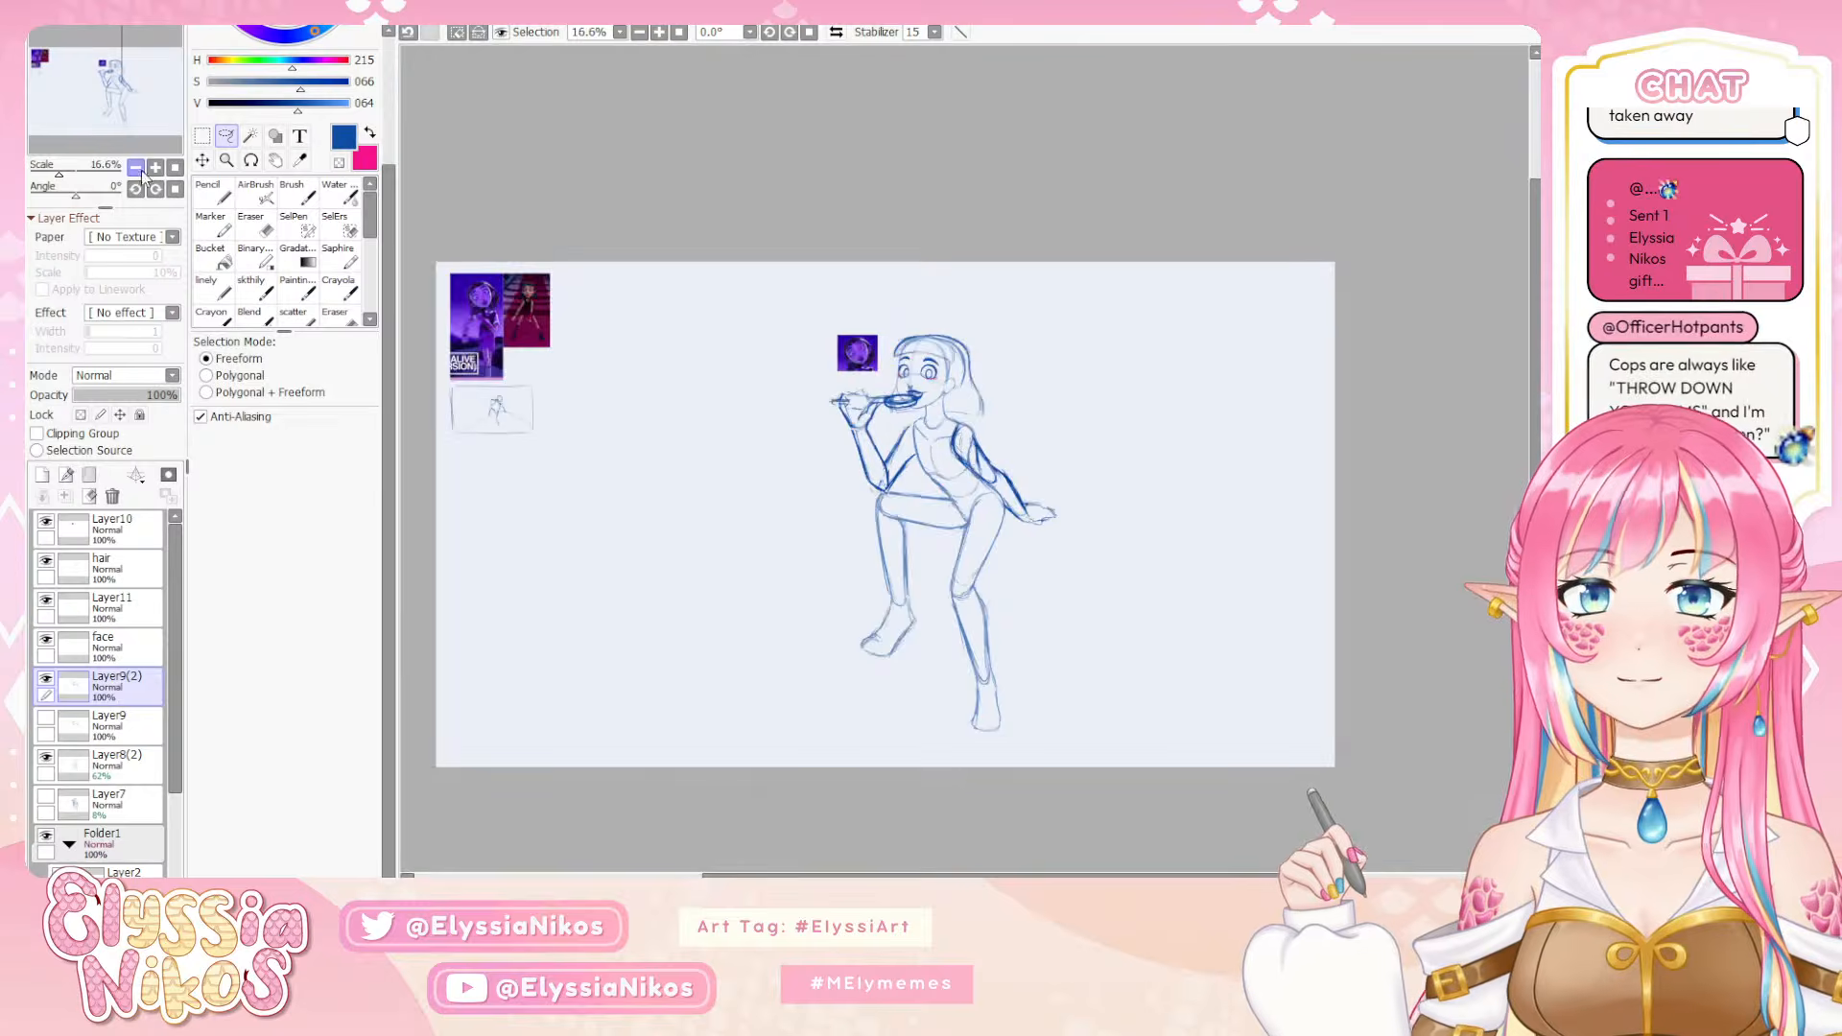
drag(491, 338, 460, 302)
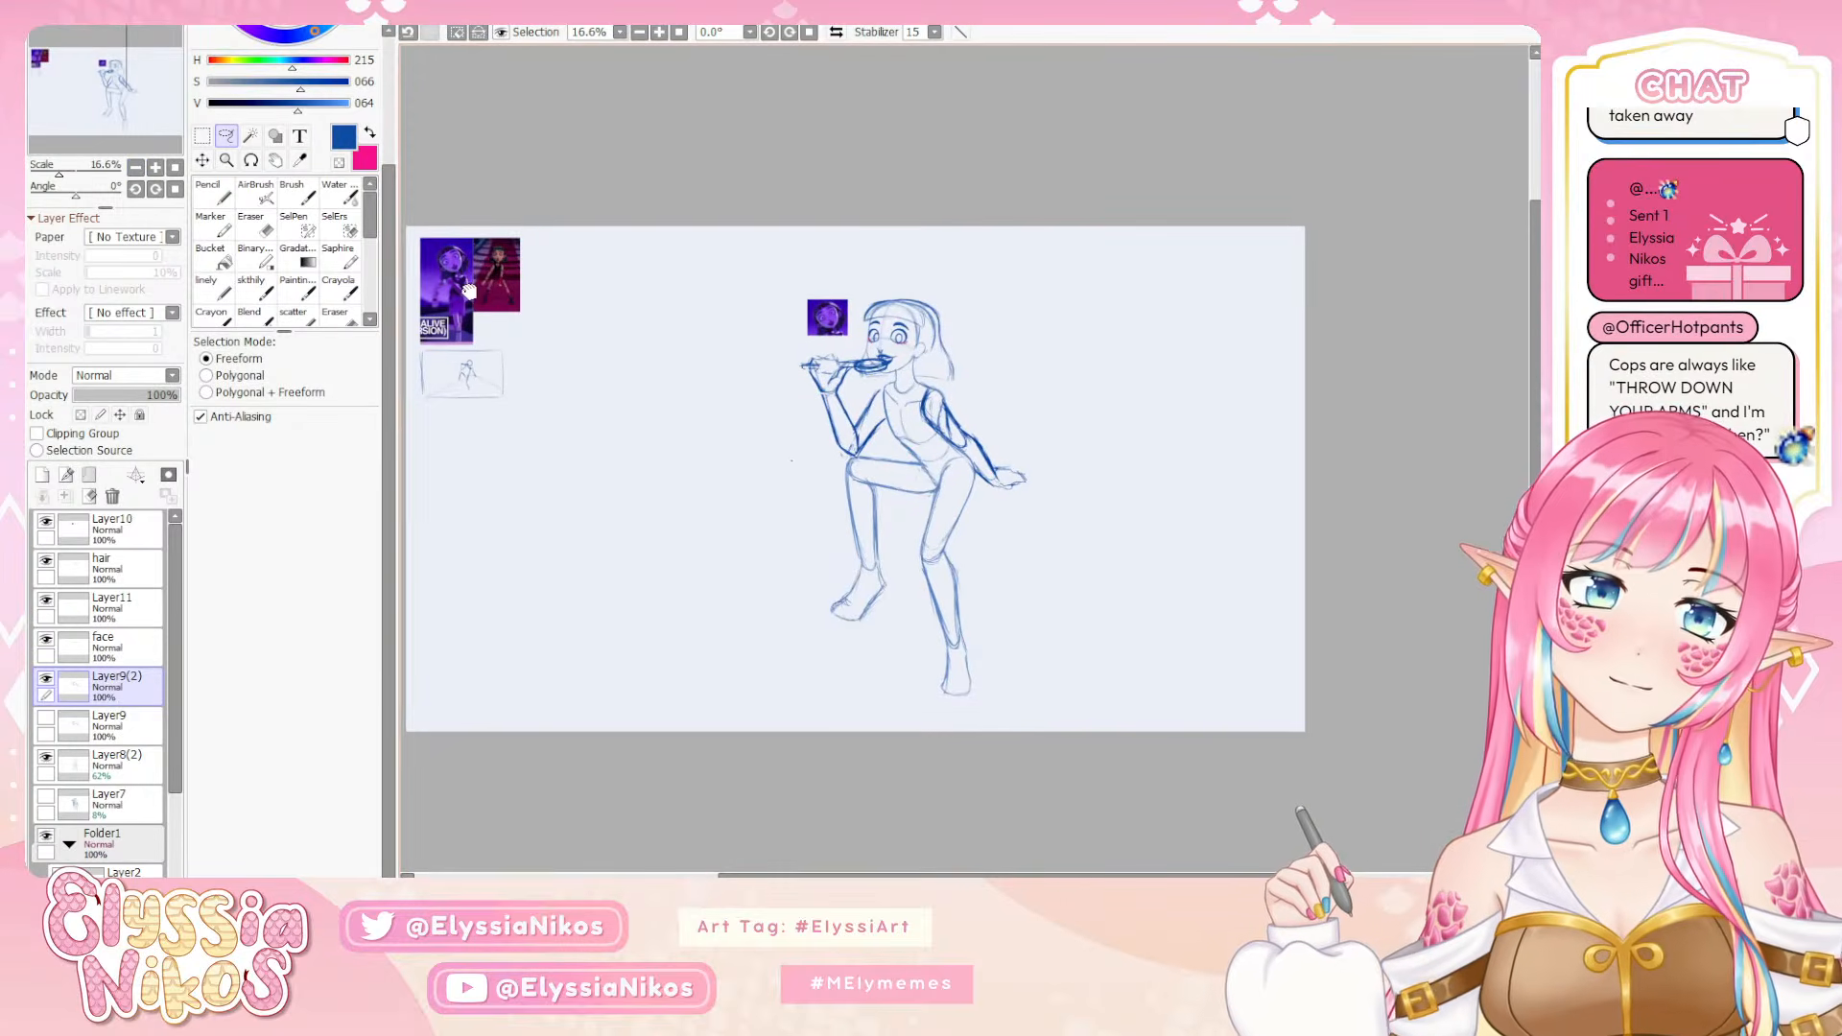
click(156, 168)
click(156, 167)
scroll(572, 460, up, 5)
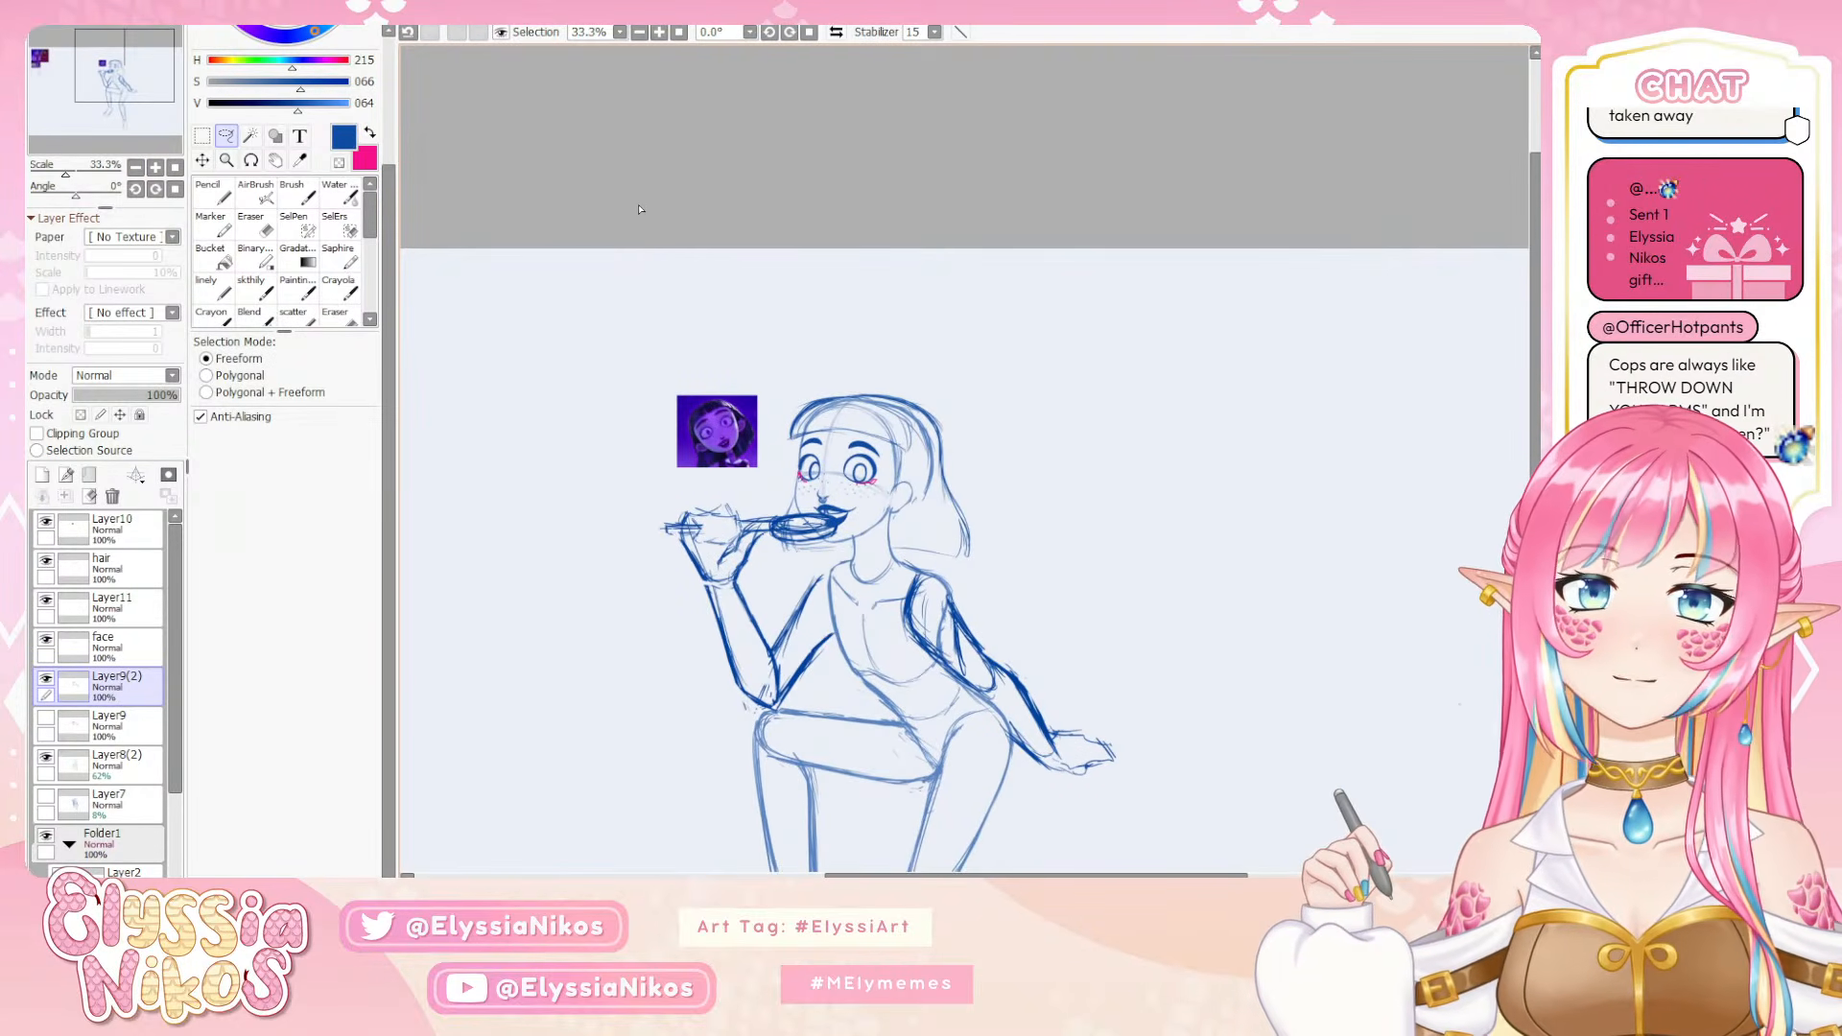
click(136, 168)
drag(815, 497, 745, 201)
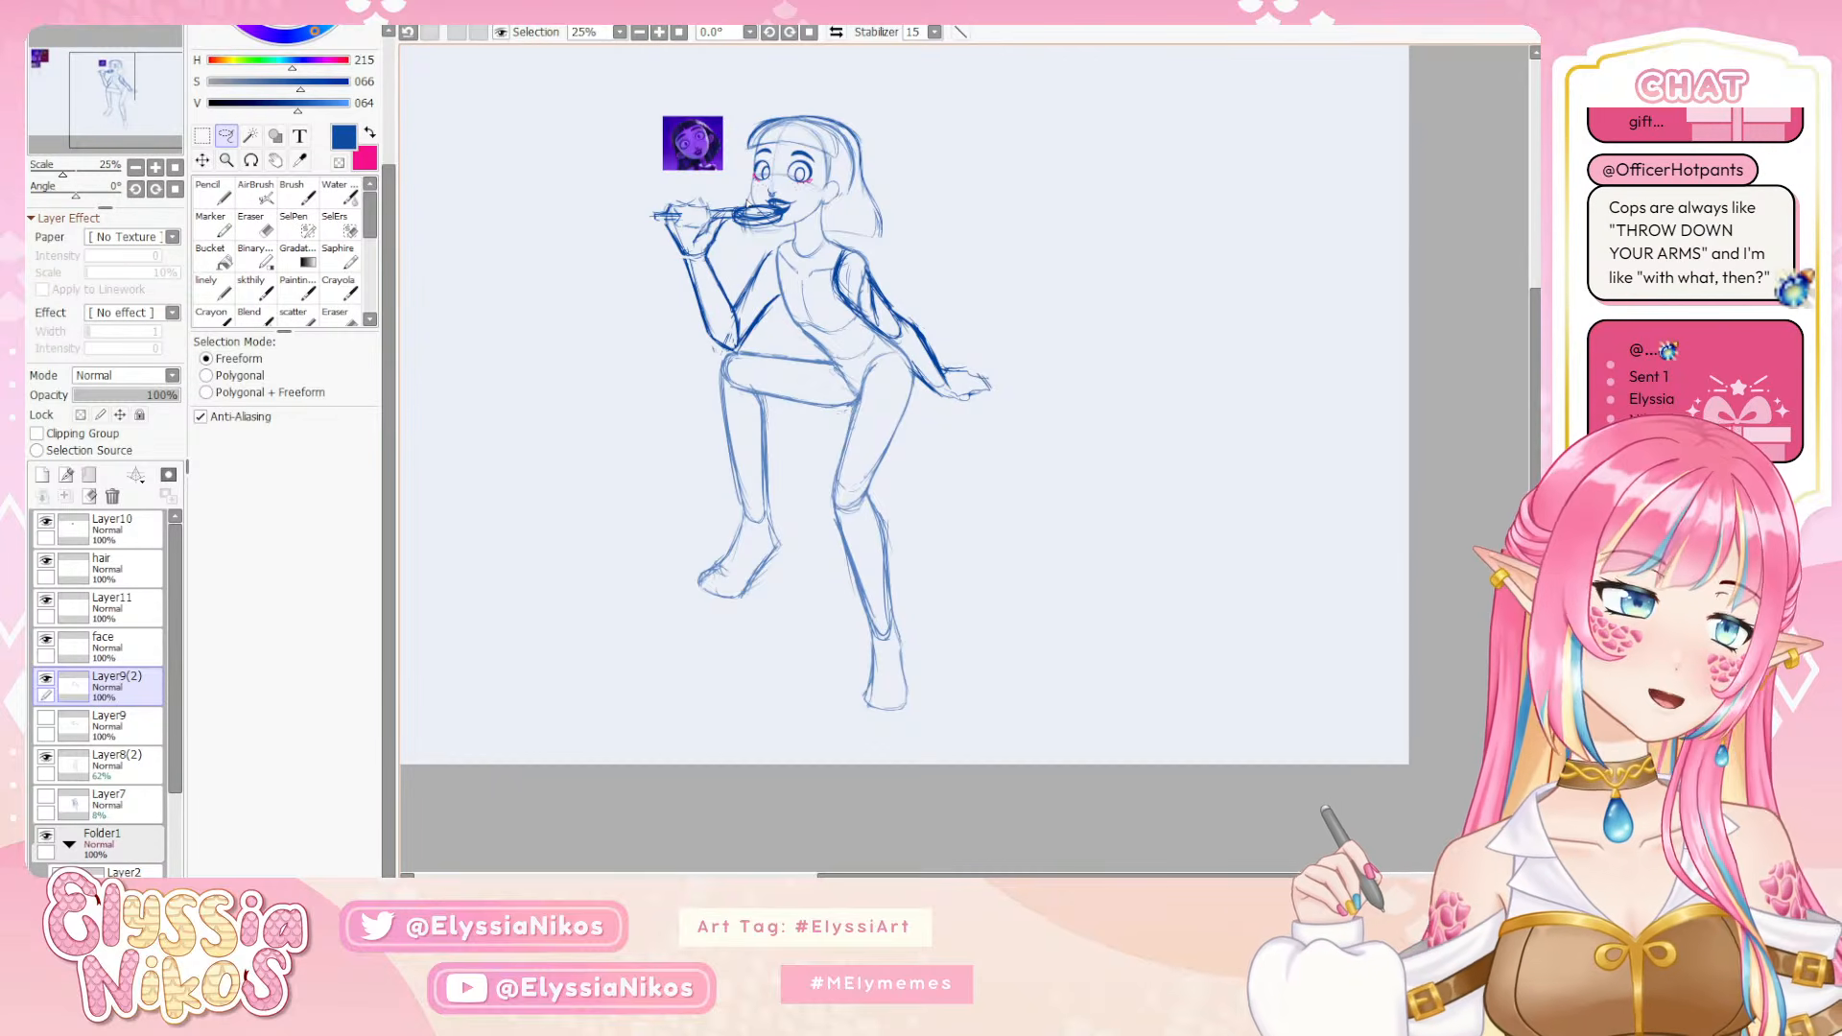
scroll(616, 287, down, 2)
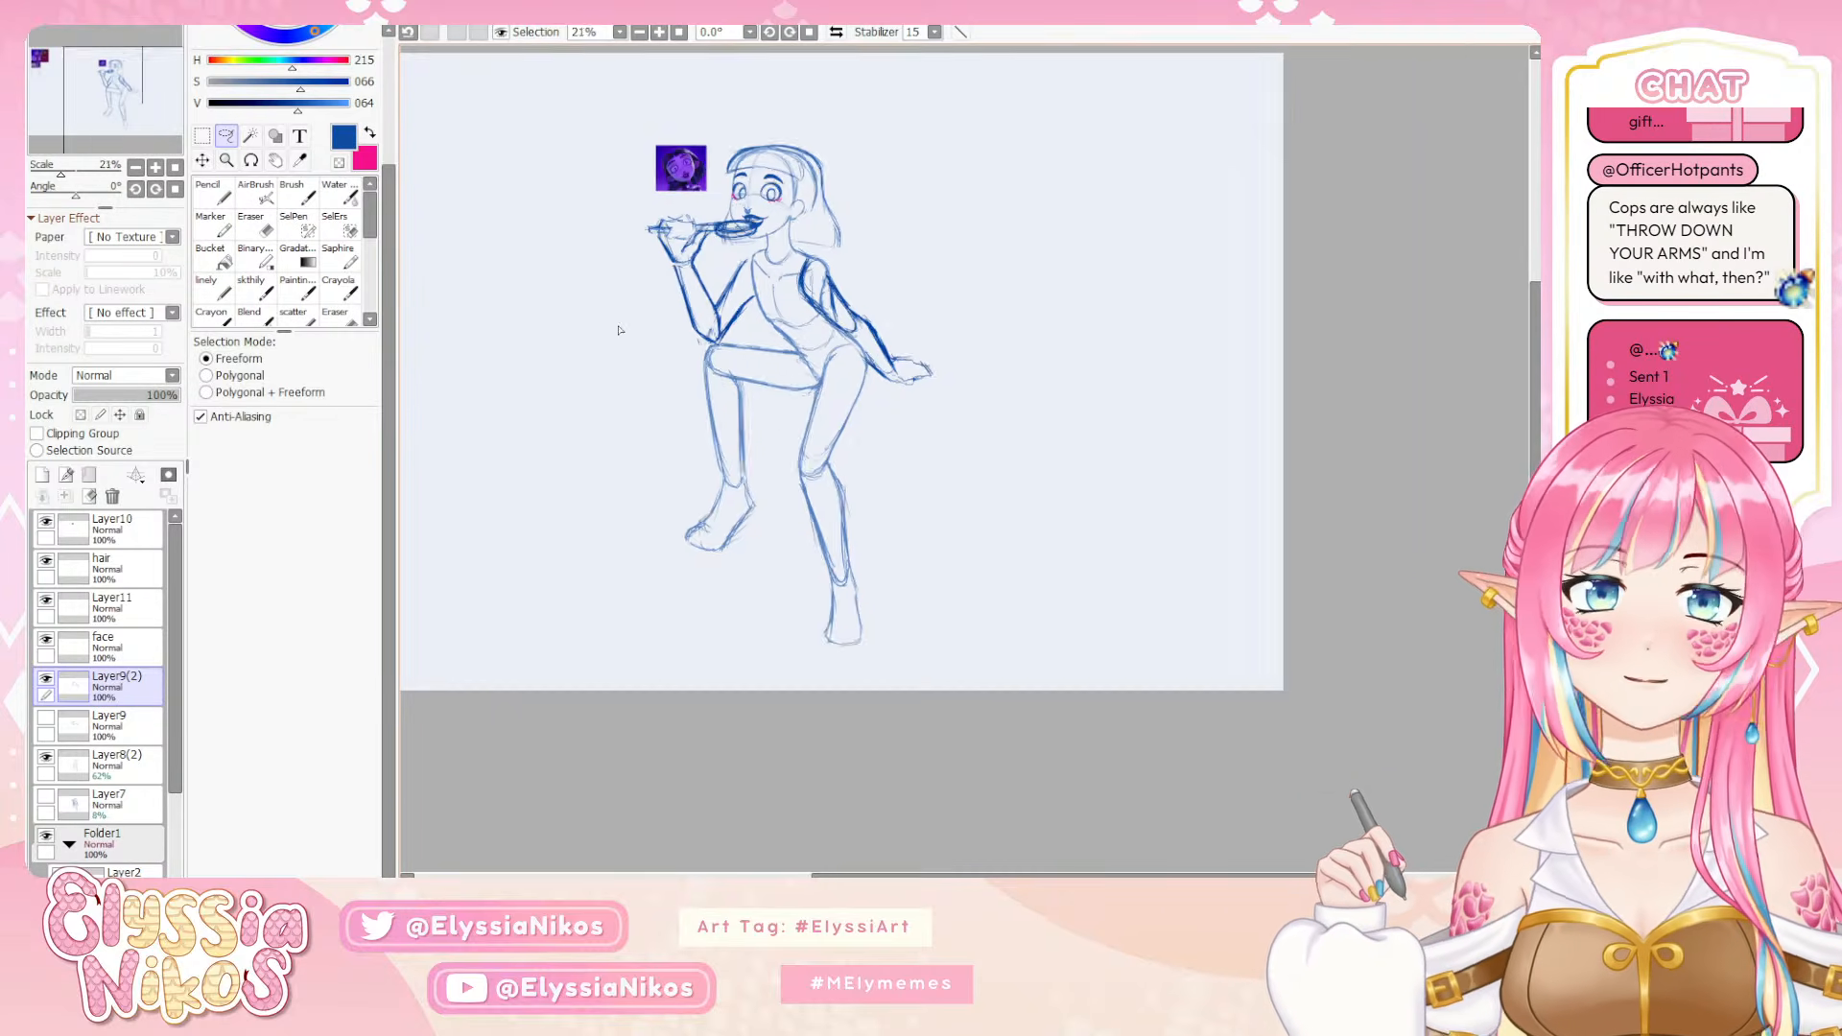
scroll(652, 187, up, 2)
scroll(851, 168, down, 2)
scroll(804, 141, up, 1)
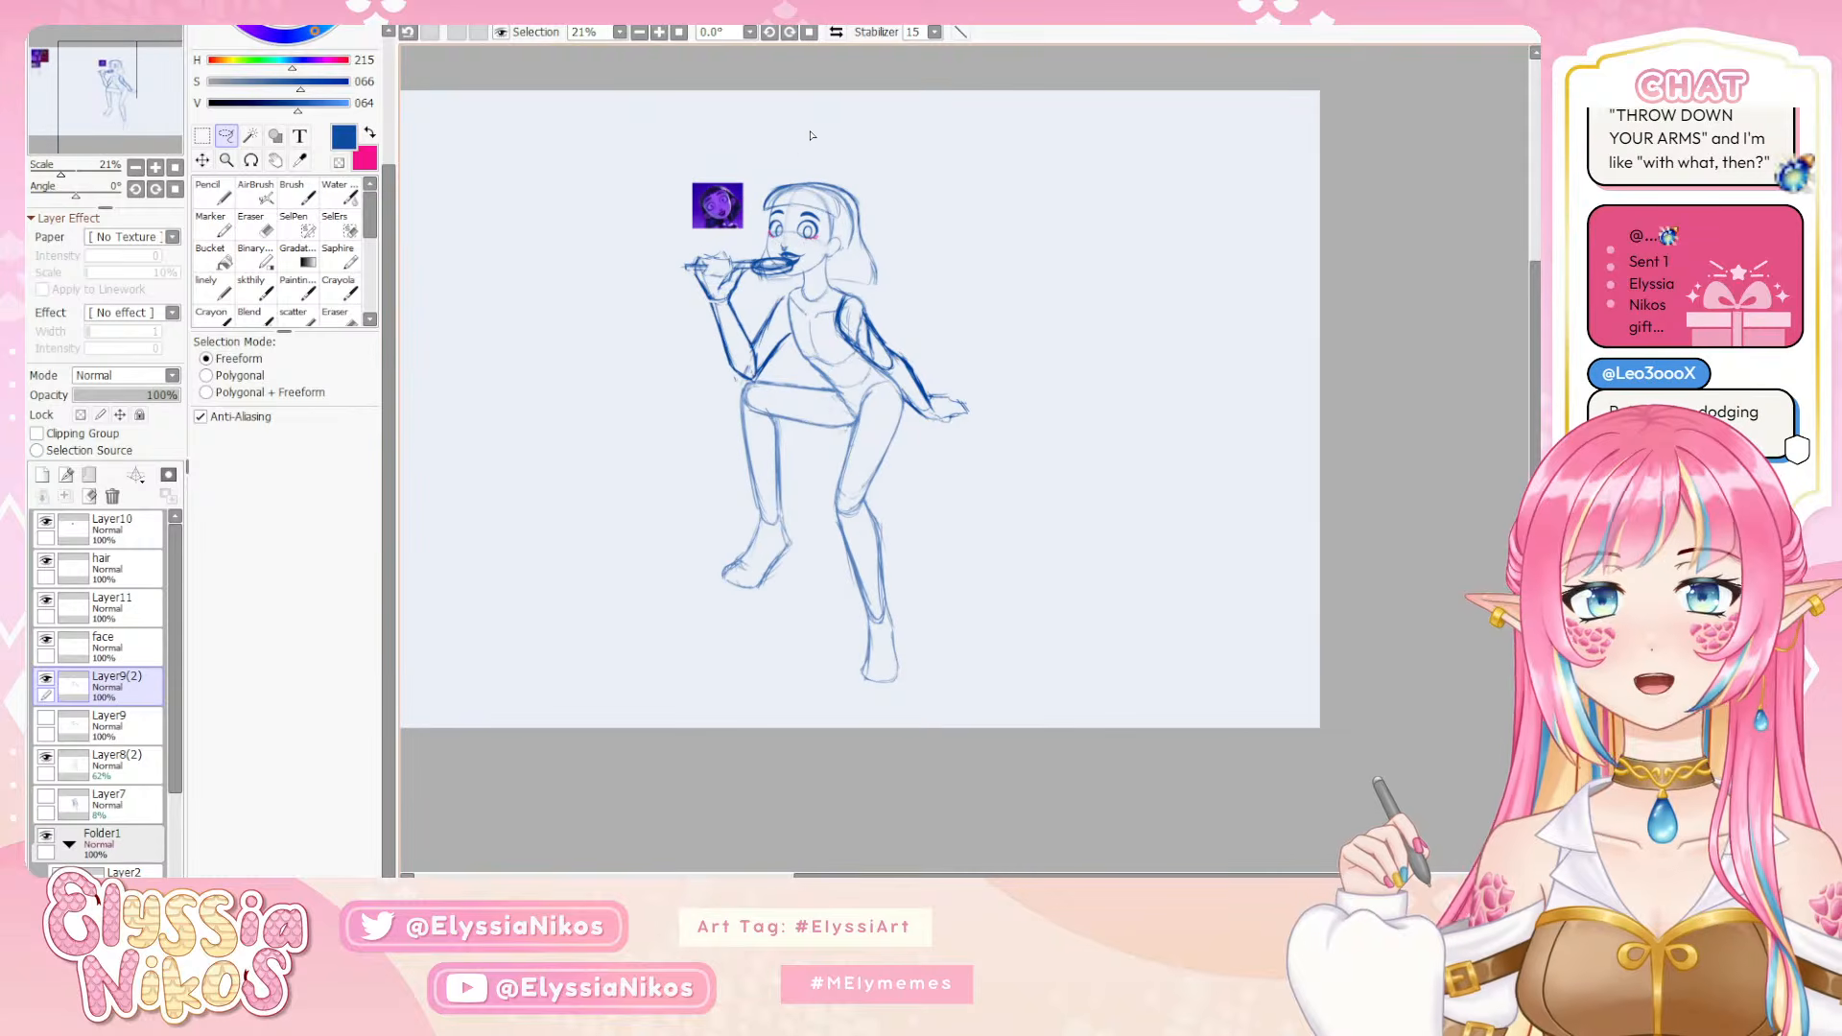